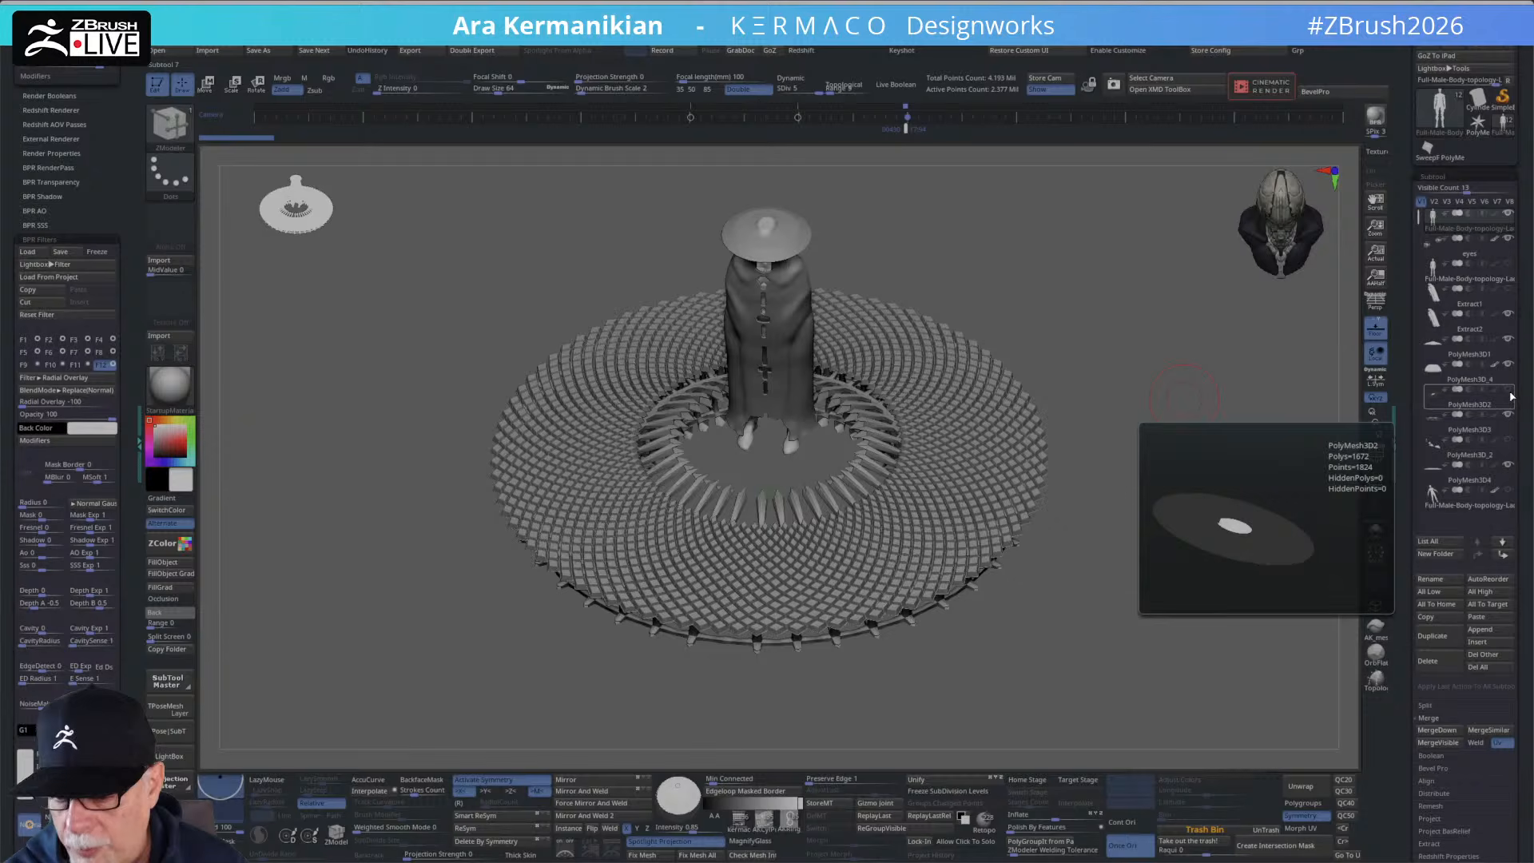
# Show the solid pedestal disc beneath the figure together with its surrounding lattice ring.
pyautogui.click(1509, 392)
pyautogui.click(1503, 431)
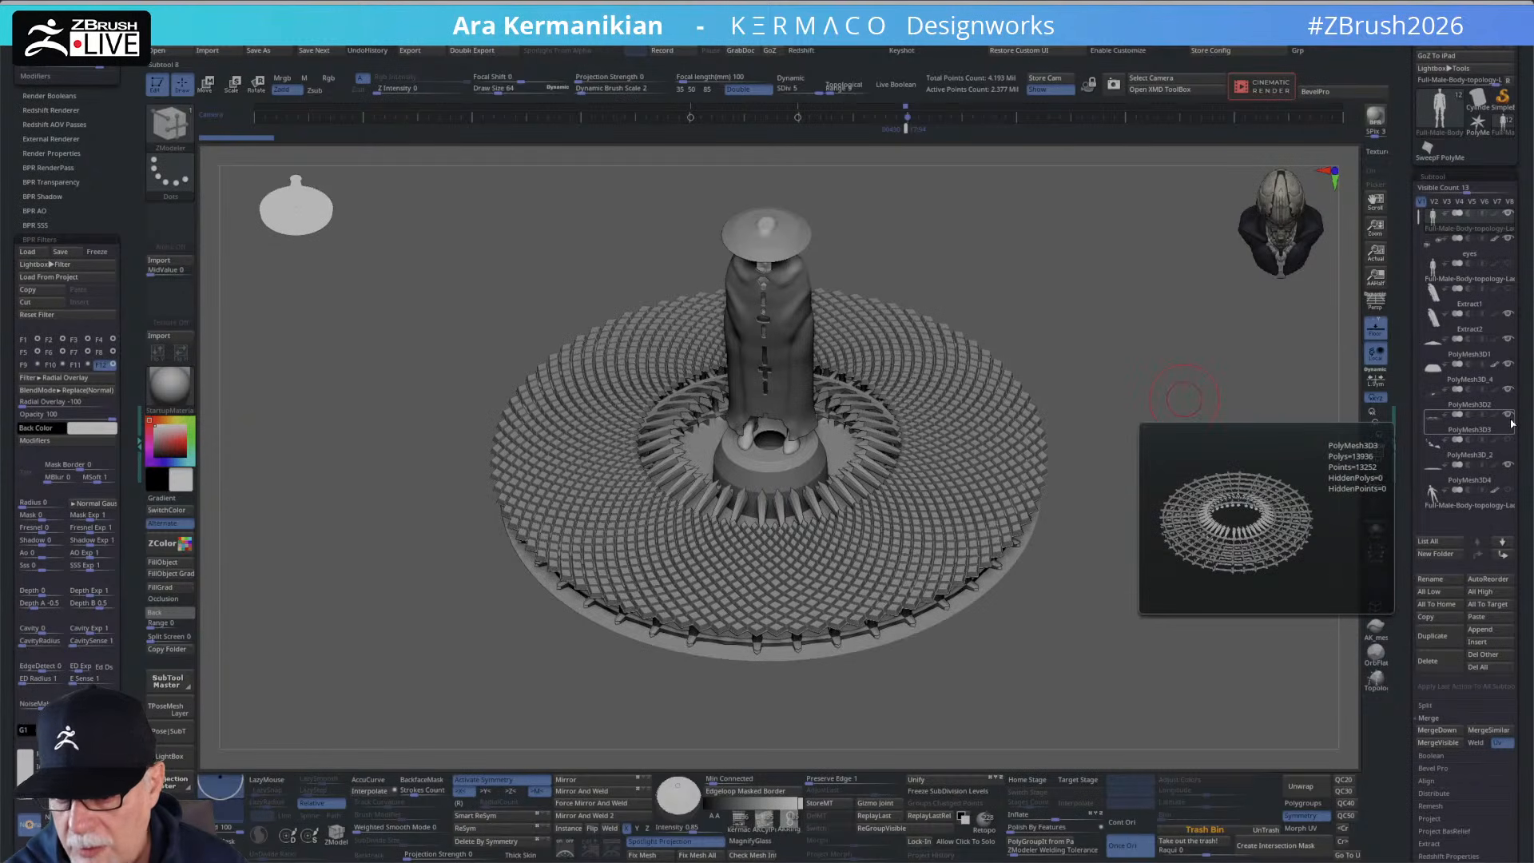
pyautogui.moveTo(1204, 508); pyautogui.dragTo(1170, 466)
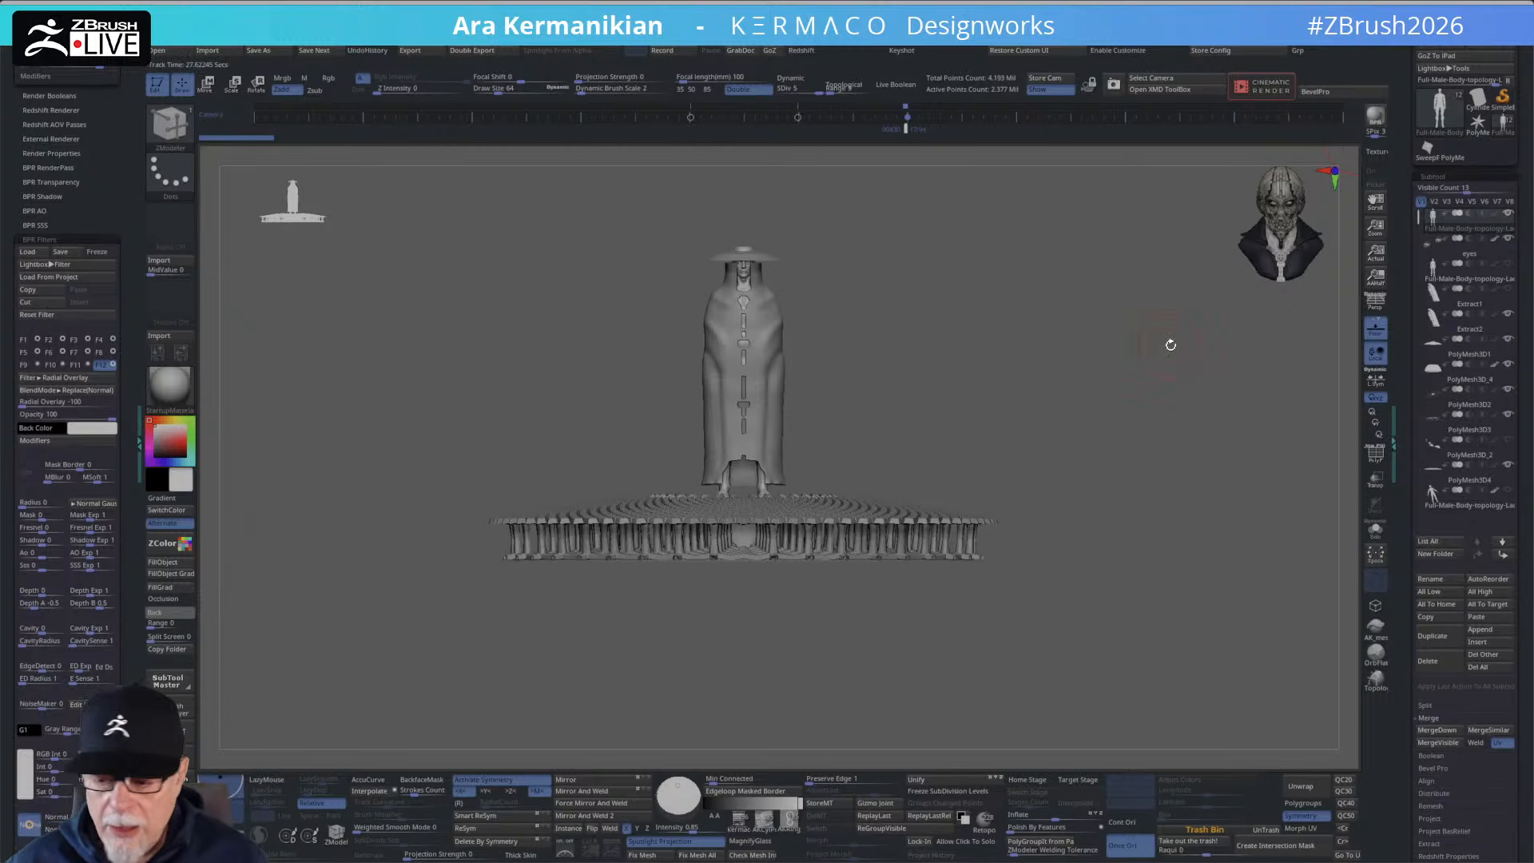
# Select the hat's crown subtool, PolyMesh3D_4, and nudge the crown's shape with the Move brush.
pyautogui.moveTo(1031, 327); pyautogui.dragTo(1110, 663)
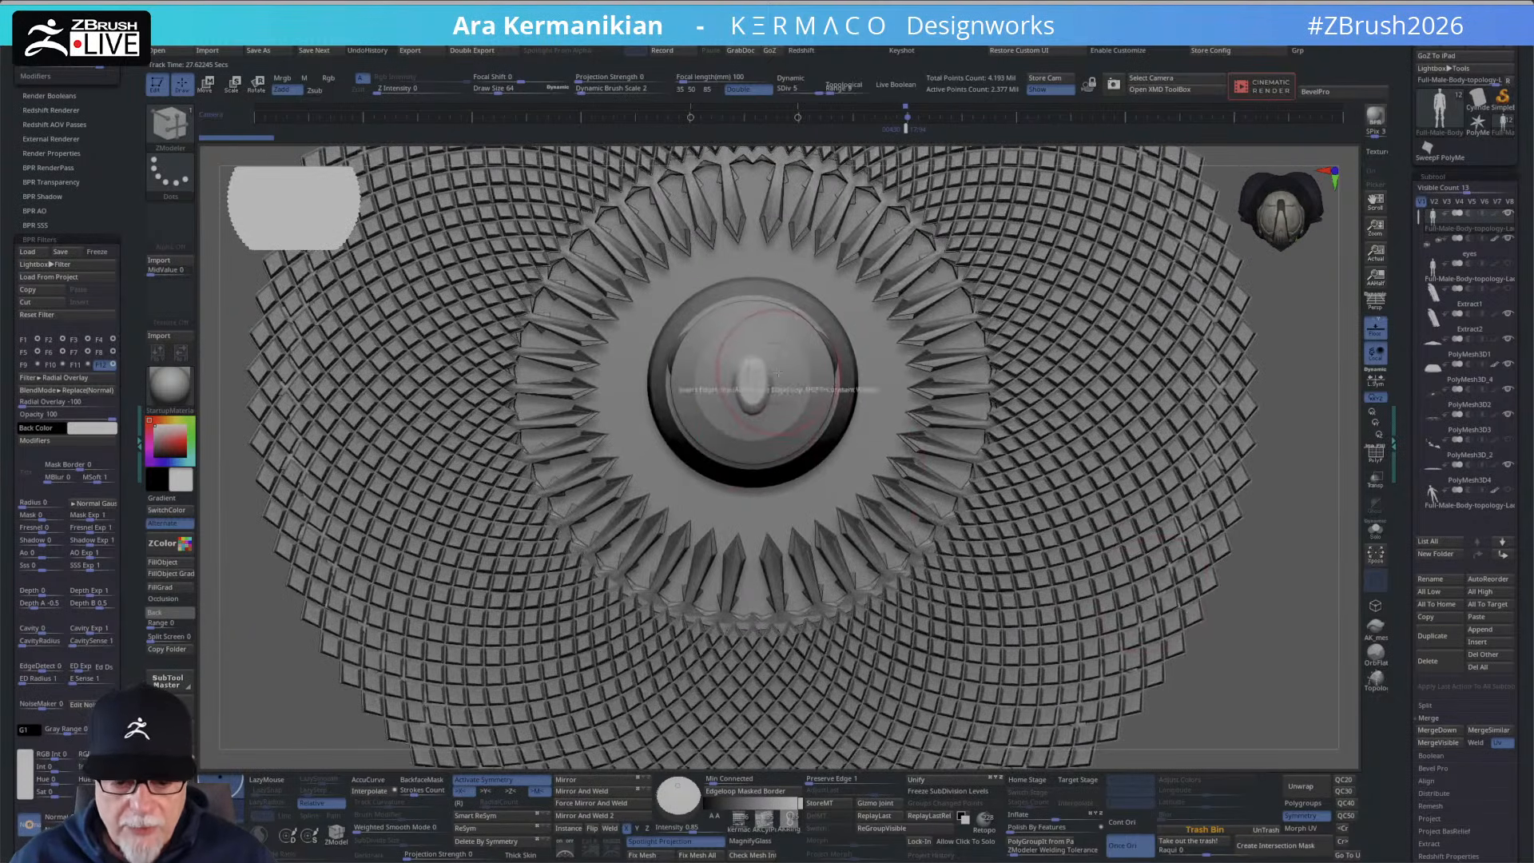
pyautogui.press('b')
pyautogui.press('m')
pyautogui.press('v')
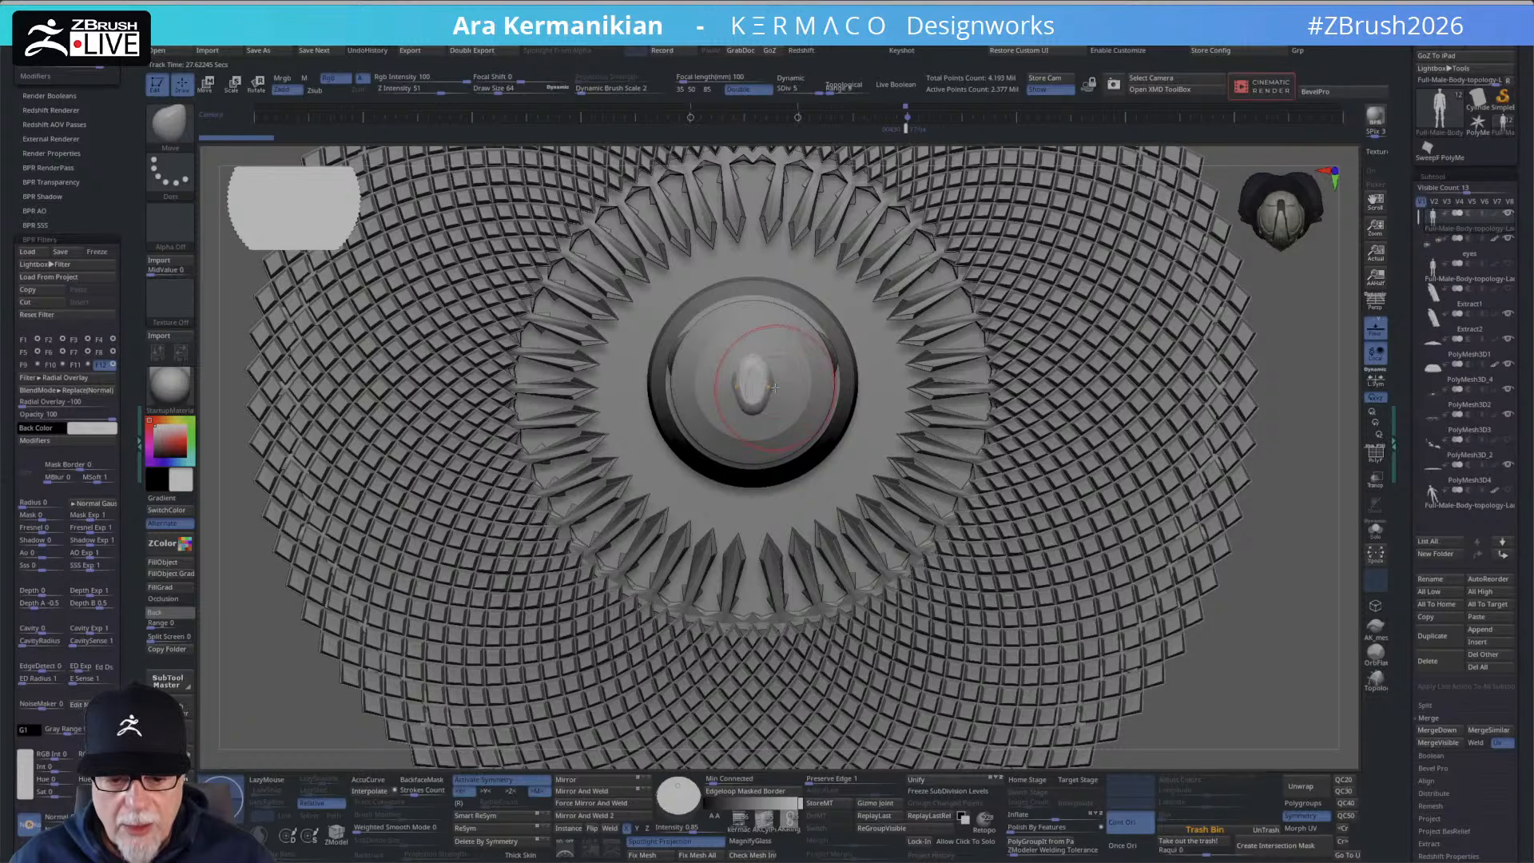
pyautogui.keyDown('alt'); pyautogui.click(769, 384); pyautogui.keyUp('alt')
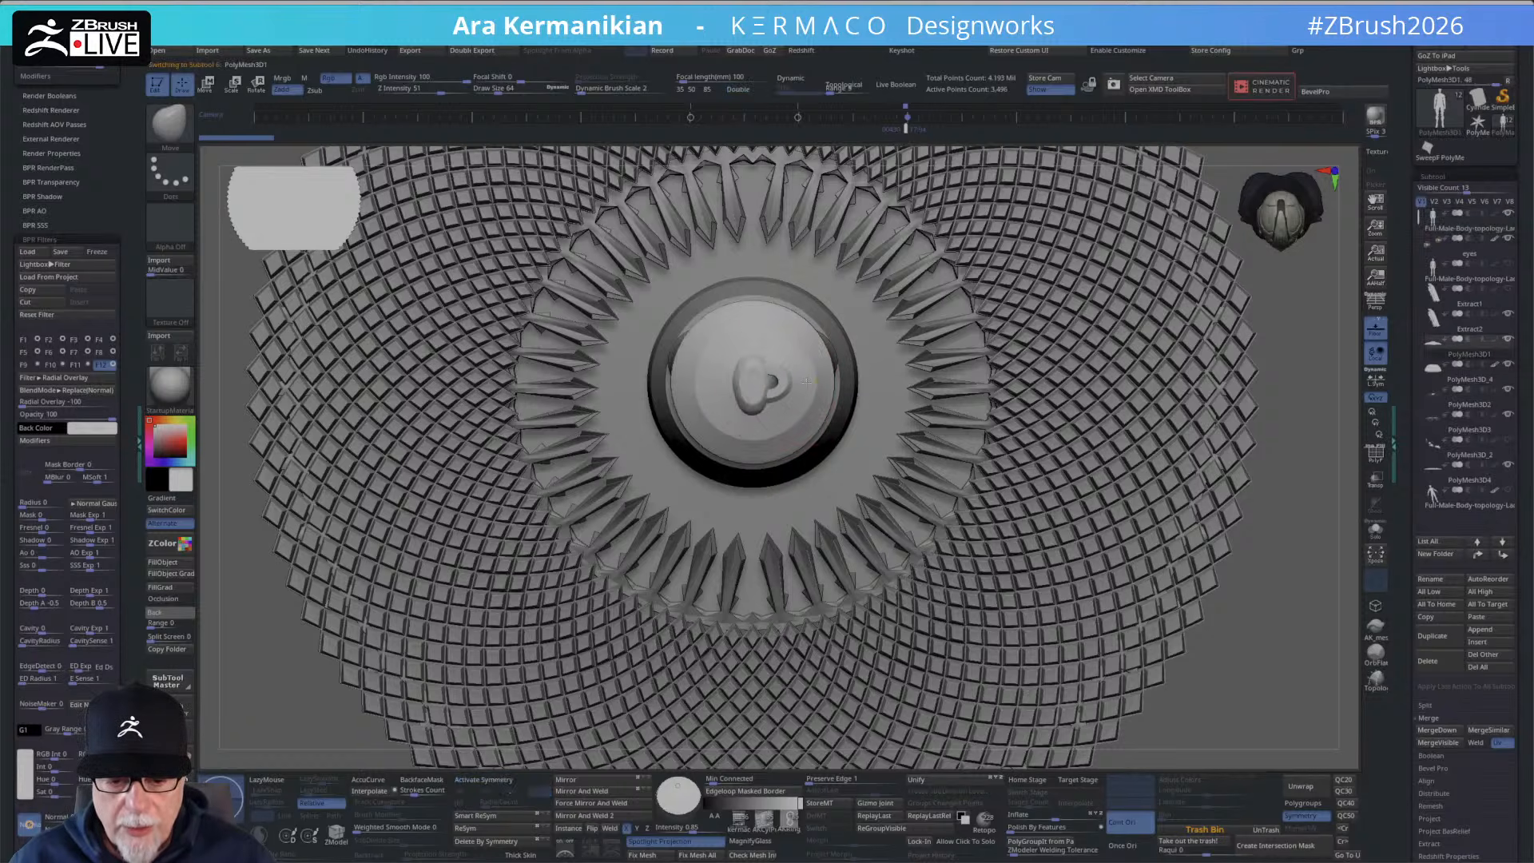
pyautogui.keyDown('alt'); pyautogui.click(751, 390); pyautogui.keyUp('alt')
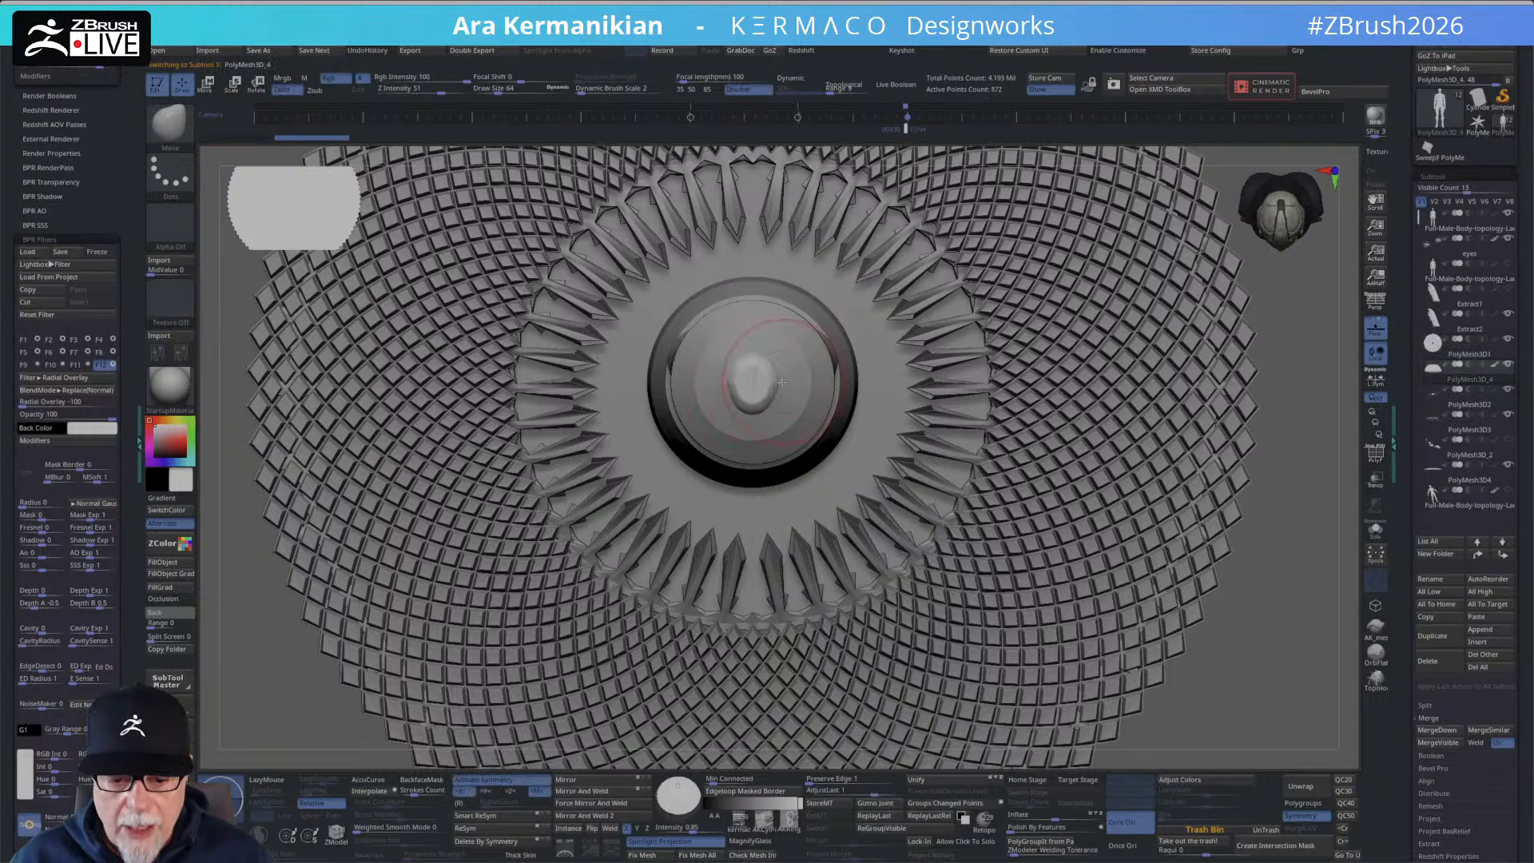
pyautogui.moveTo(779, 373); pyautogui.dragTo(763, 356)
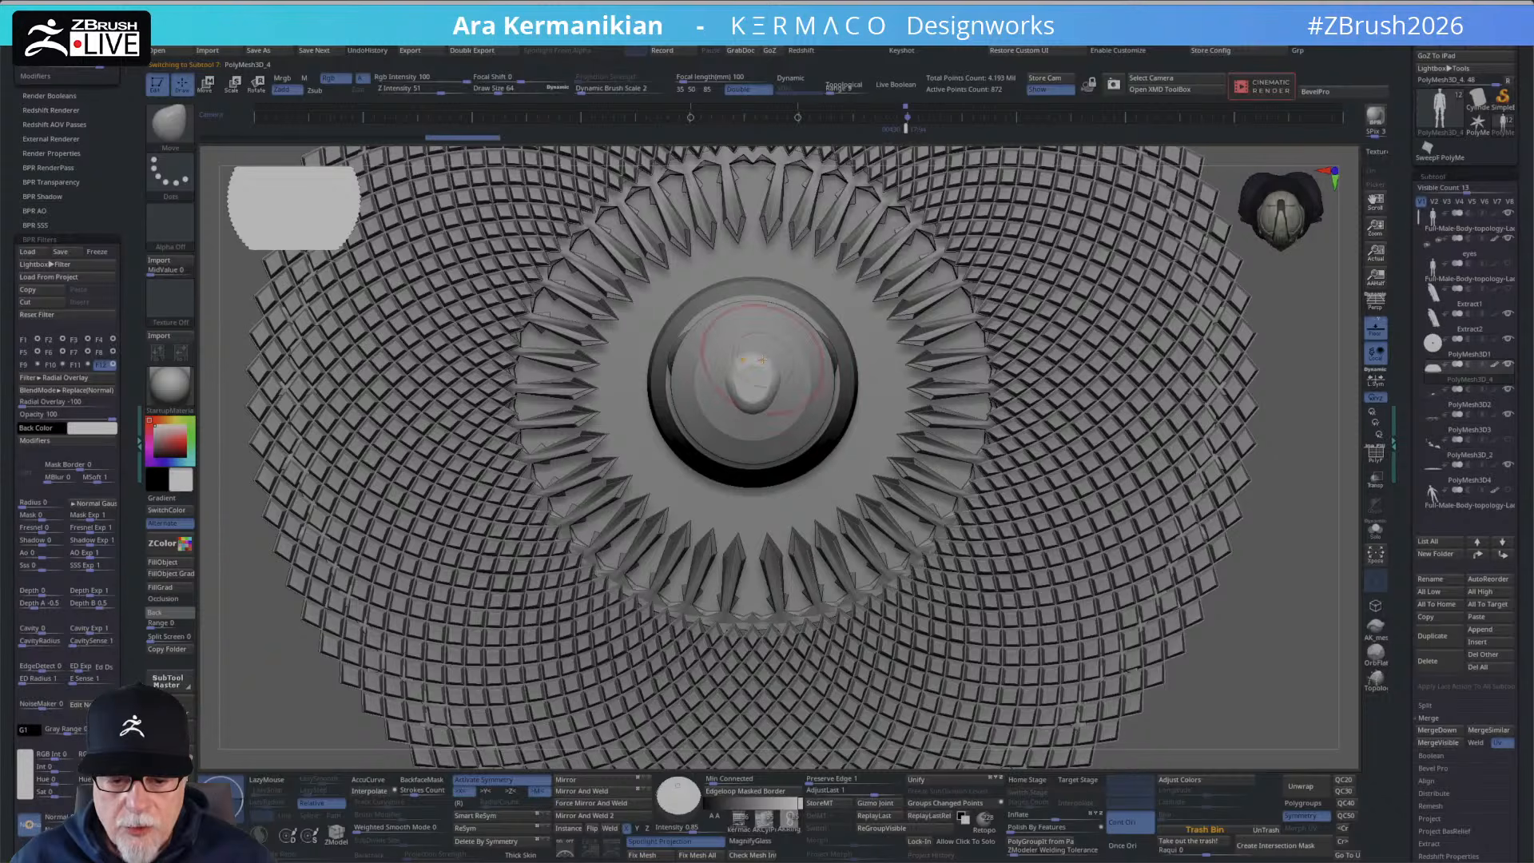
# Subdivide the hat's crown piece once.
pyautogui.keyDown('shift'); pyautogui.moveTo(1303, 524); pyautogui.dragTo(1002, 405); pyautogui.keyUp('shift')
pyautogui.hotkey('ctrl', 'd')
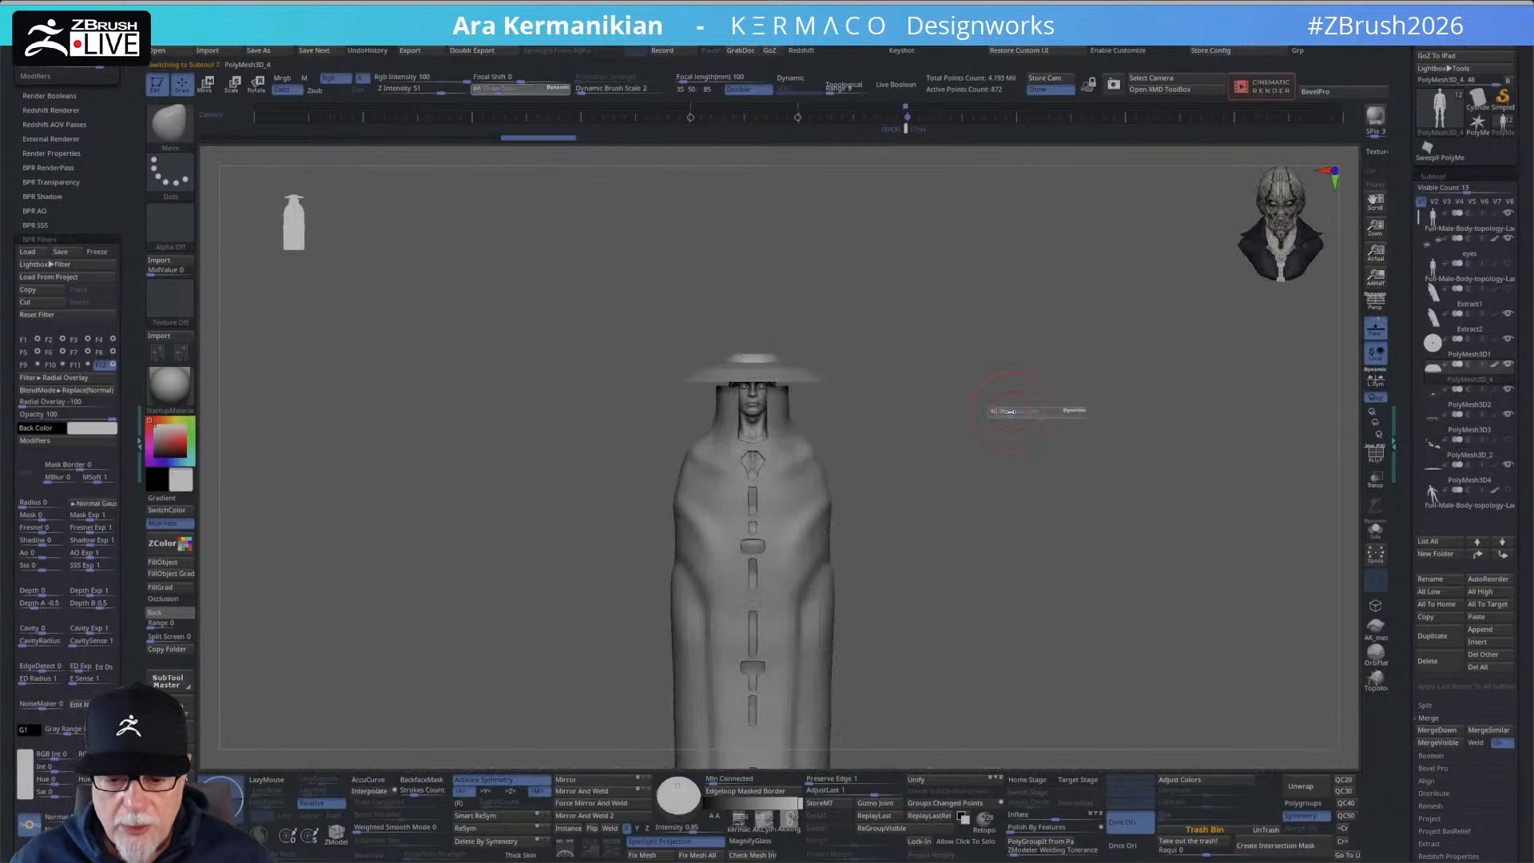
pyautogui.moveTo(1005, 405); pyautogui.dragTo(976, 663)
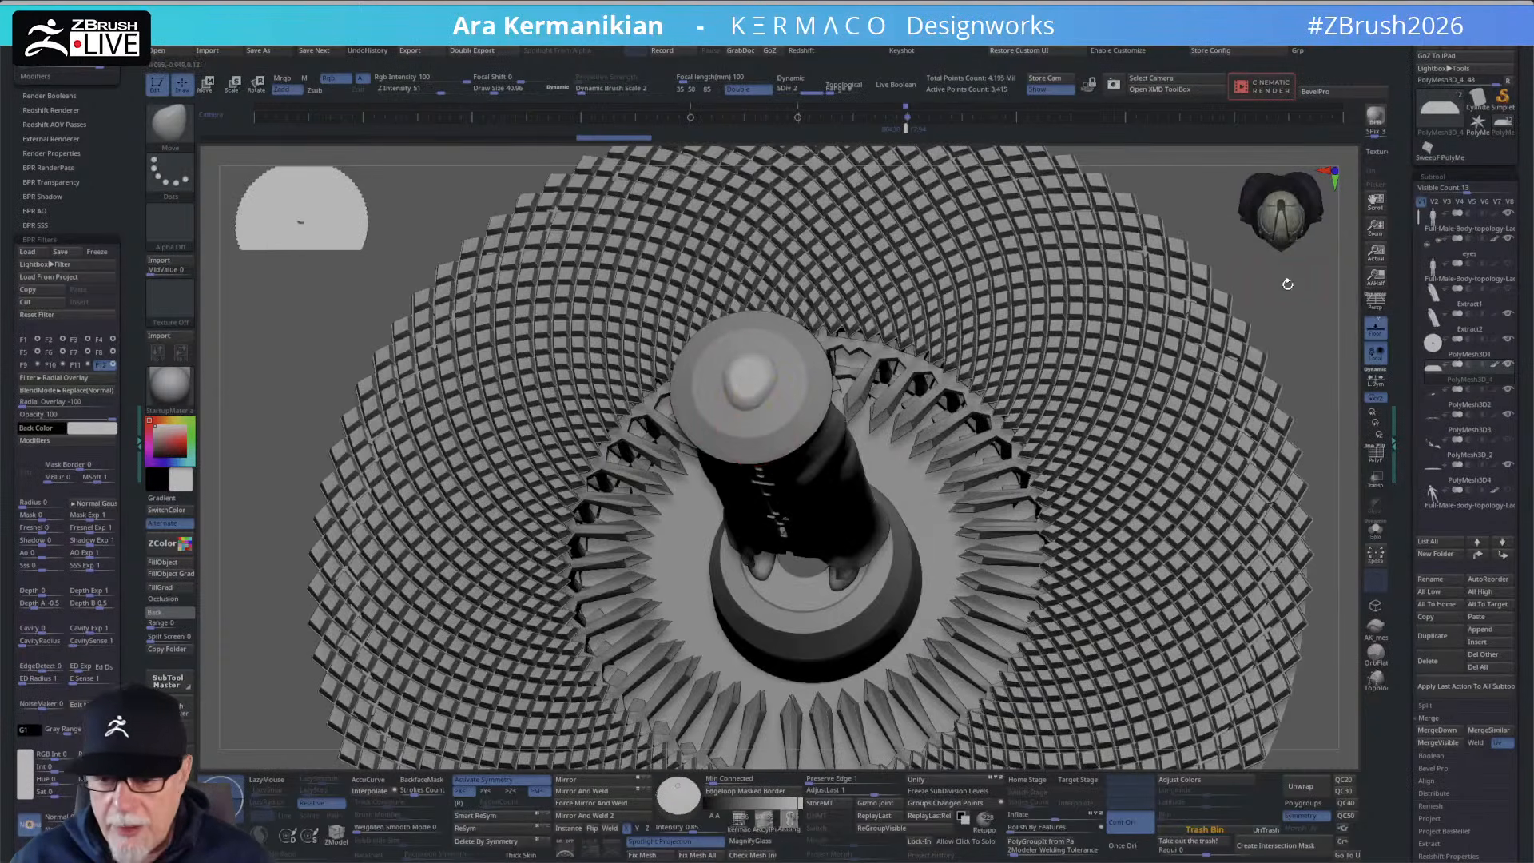
pyautogui.moveTo(1287, 283); pyautogui.dragTo(1236, 342)
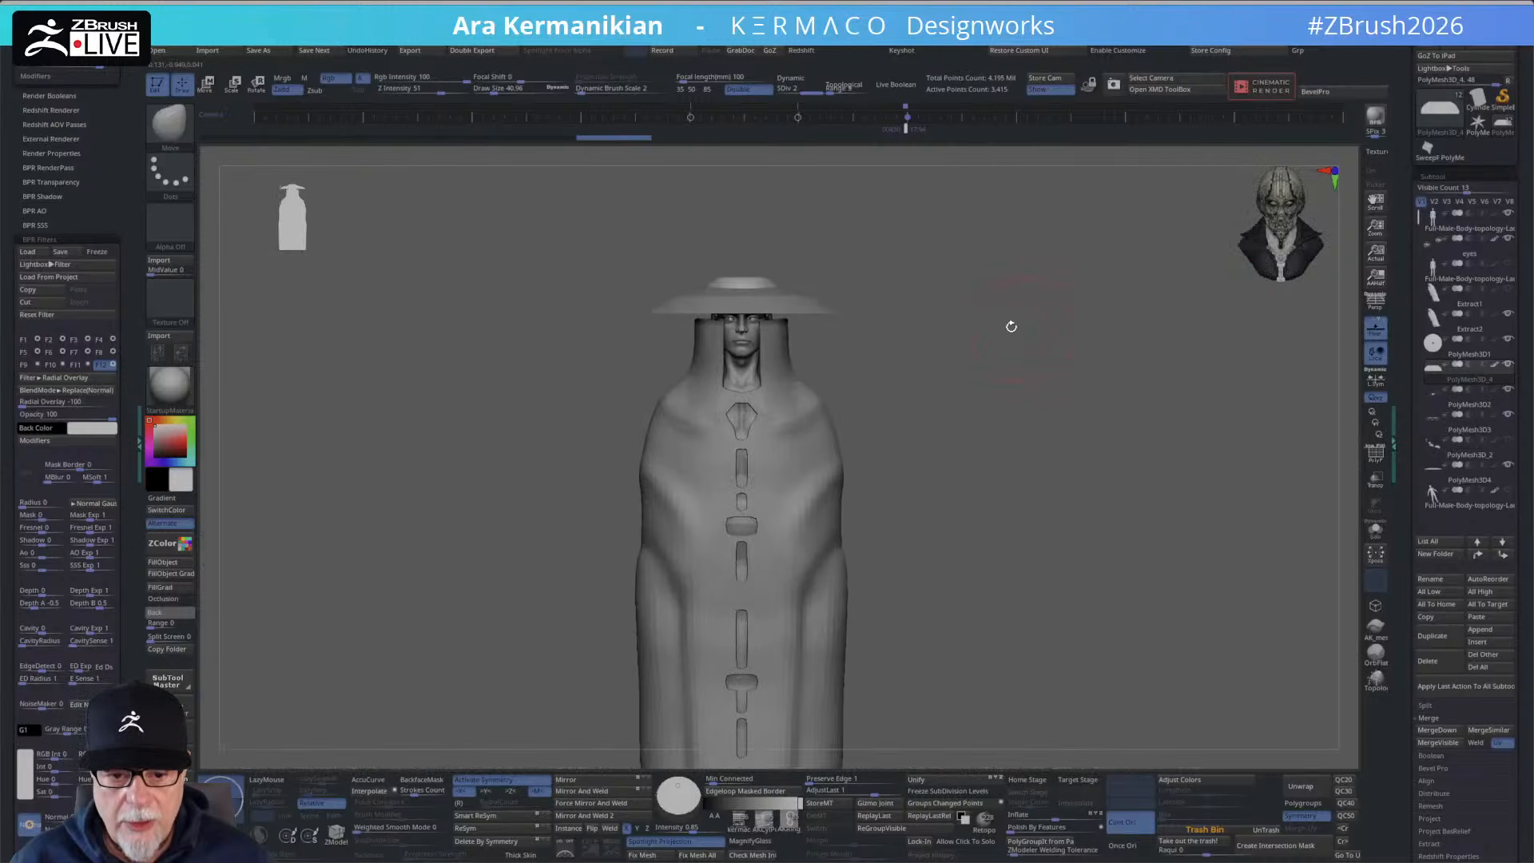
# Try to apply a gizmo deformer to the subdivided hat crown.
pyautogui.keyDown('ctrl'); pyautogui.moveTo(637, 280); pyautogui.dragTo(883, 330); pyautogui.keyUp('ctrl')
pyautogui.press('w')
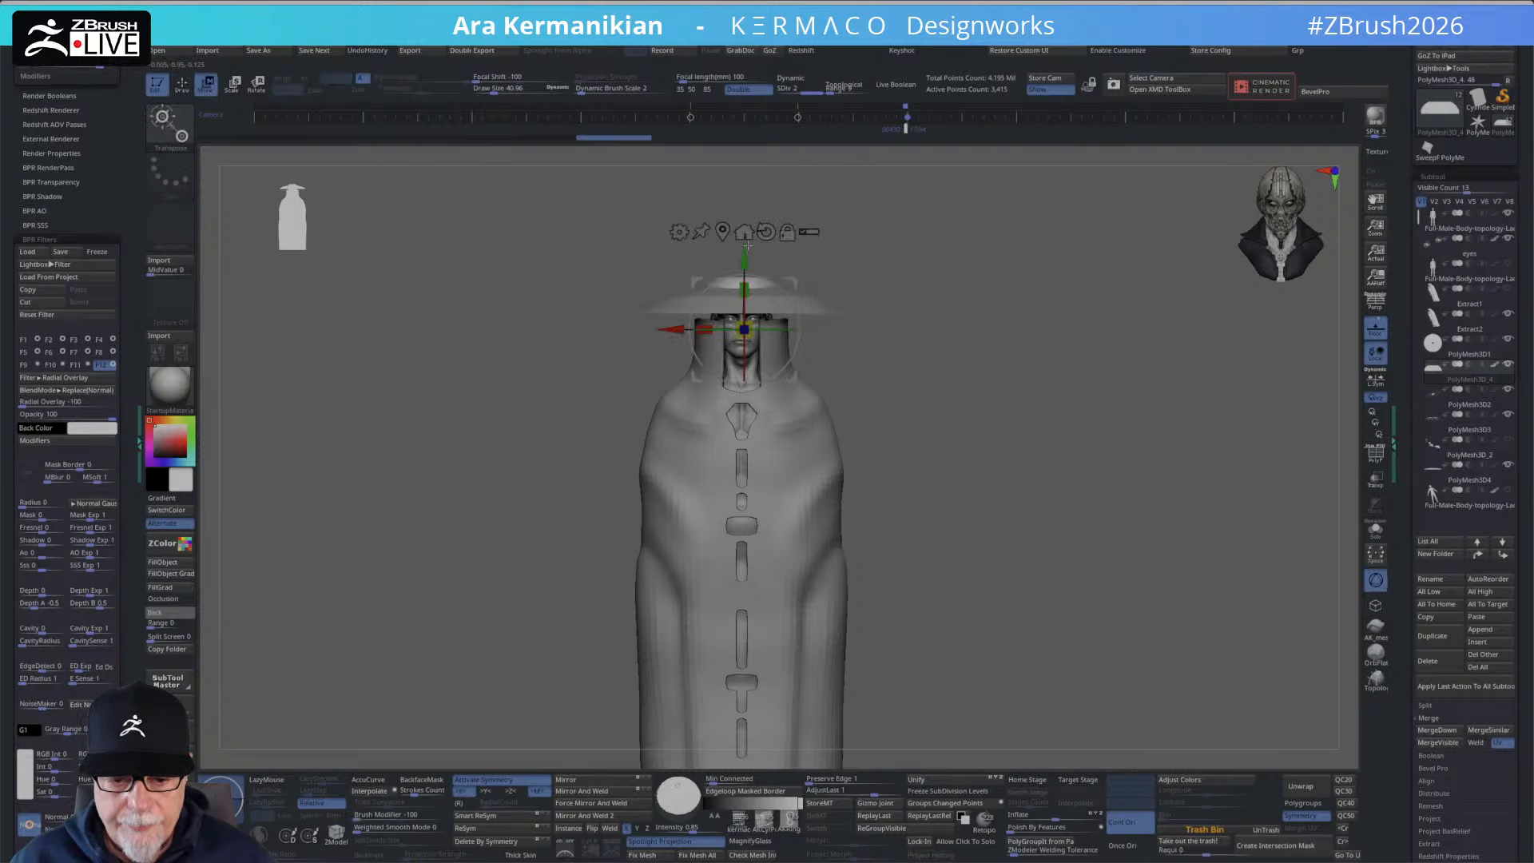
pyautogui.click(679, 232)
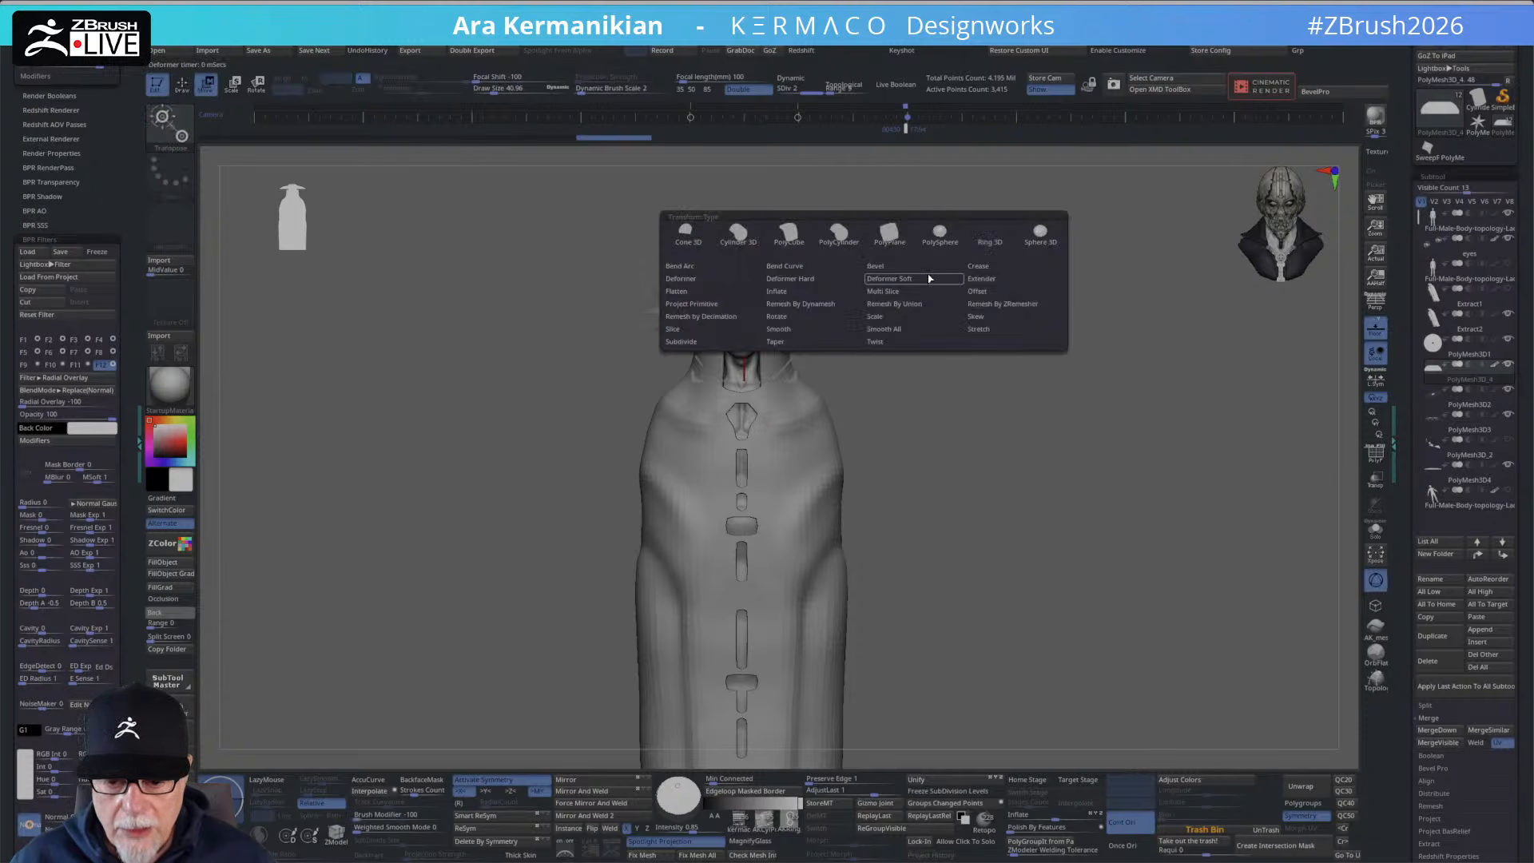
pyautogui.click(718, 330)
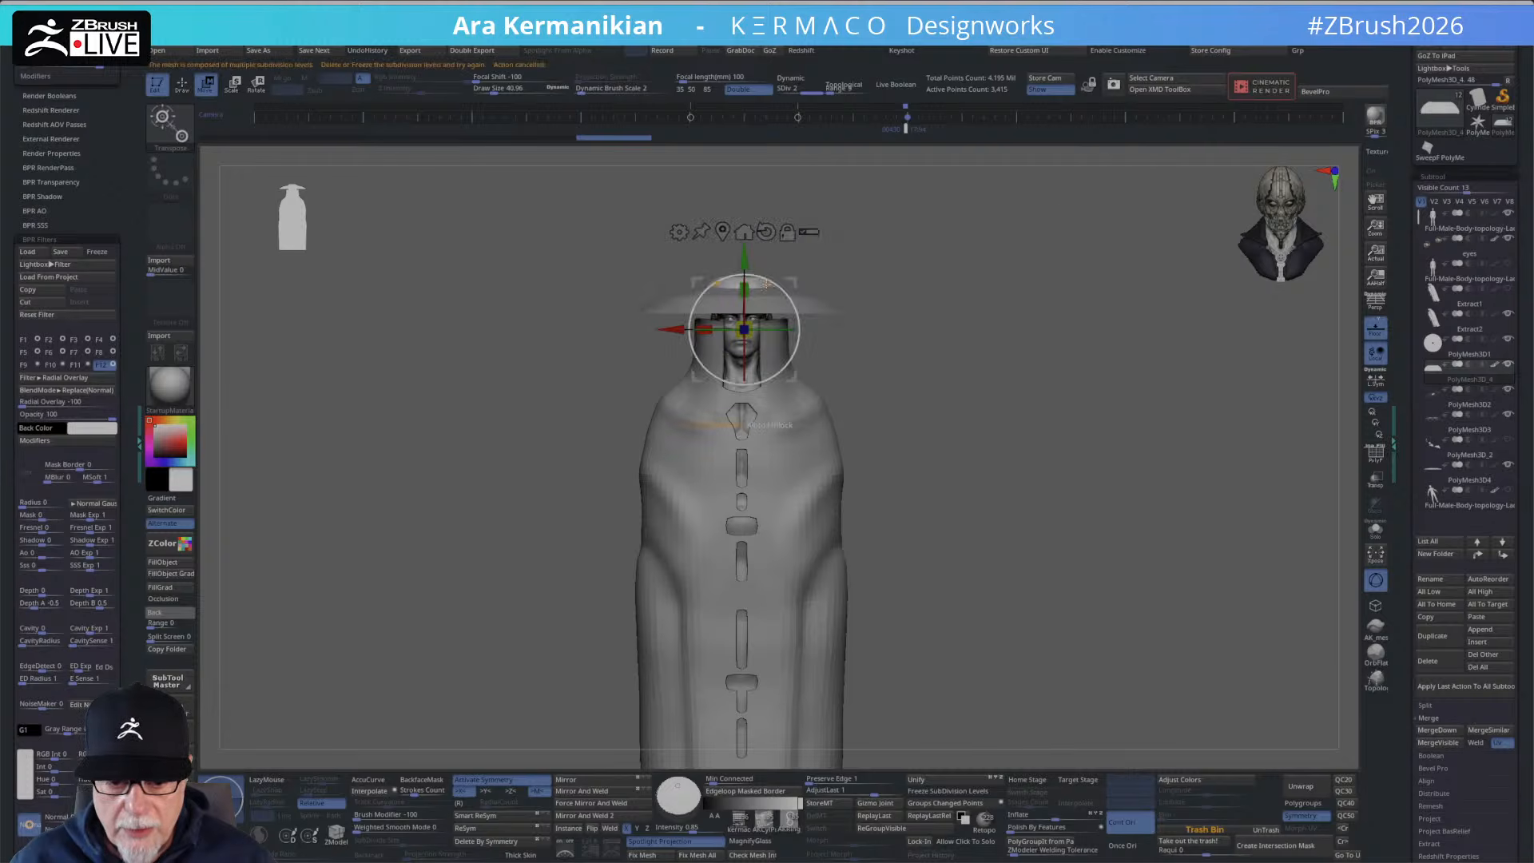
pyautogui.moveTo(962, 298); pyautogui.dragTo(965, 315)
pyautogui.press('ctrl')
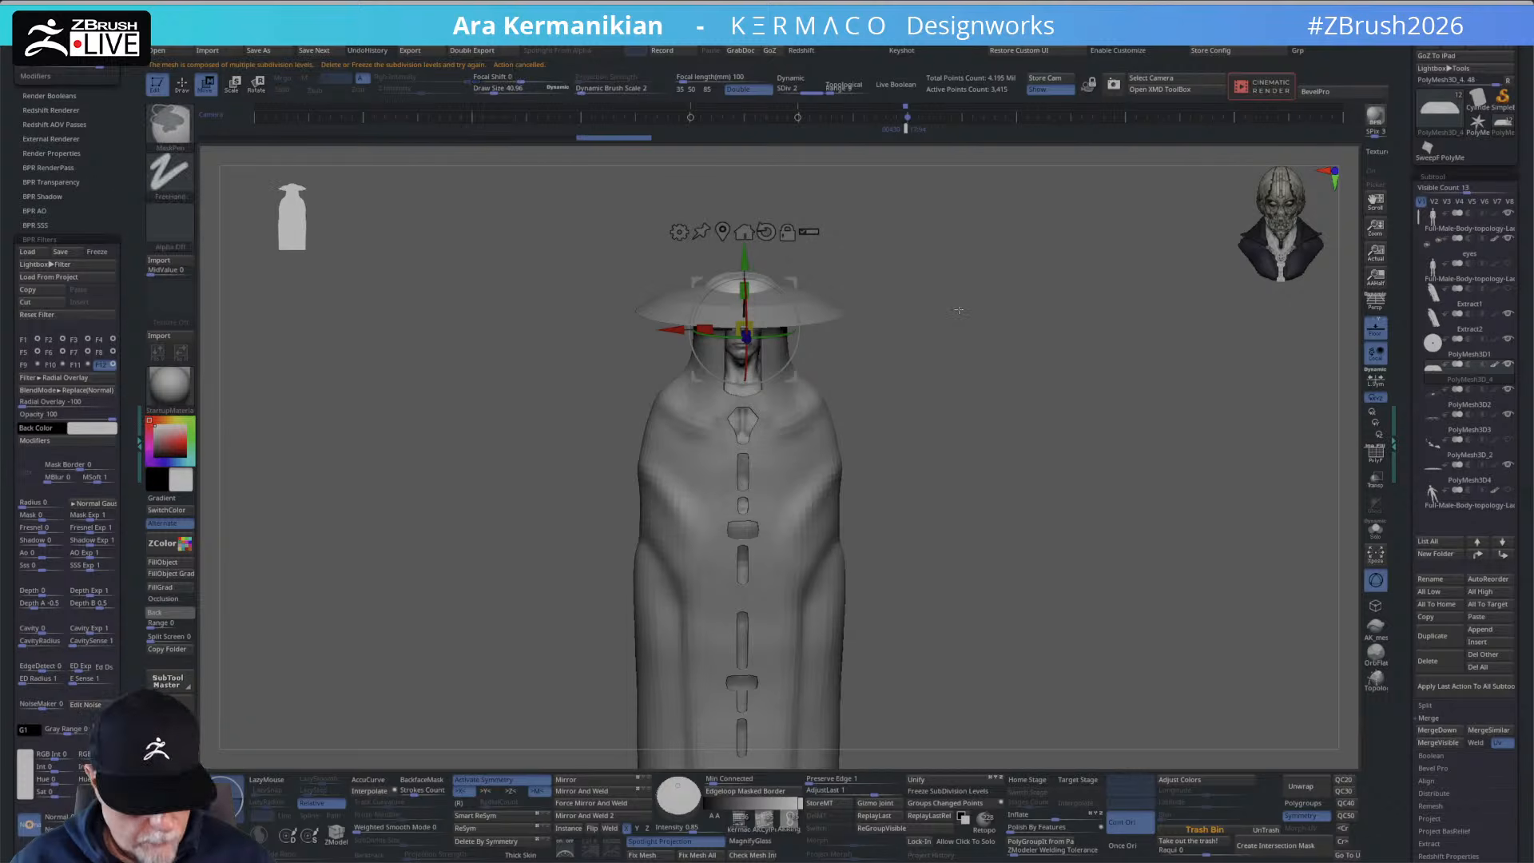
pyautogui.press('space')
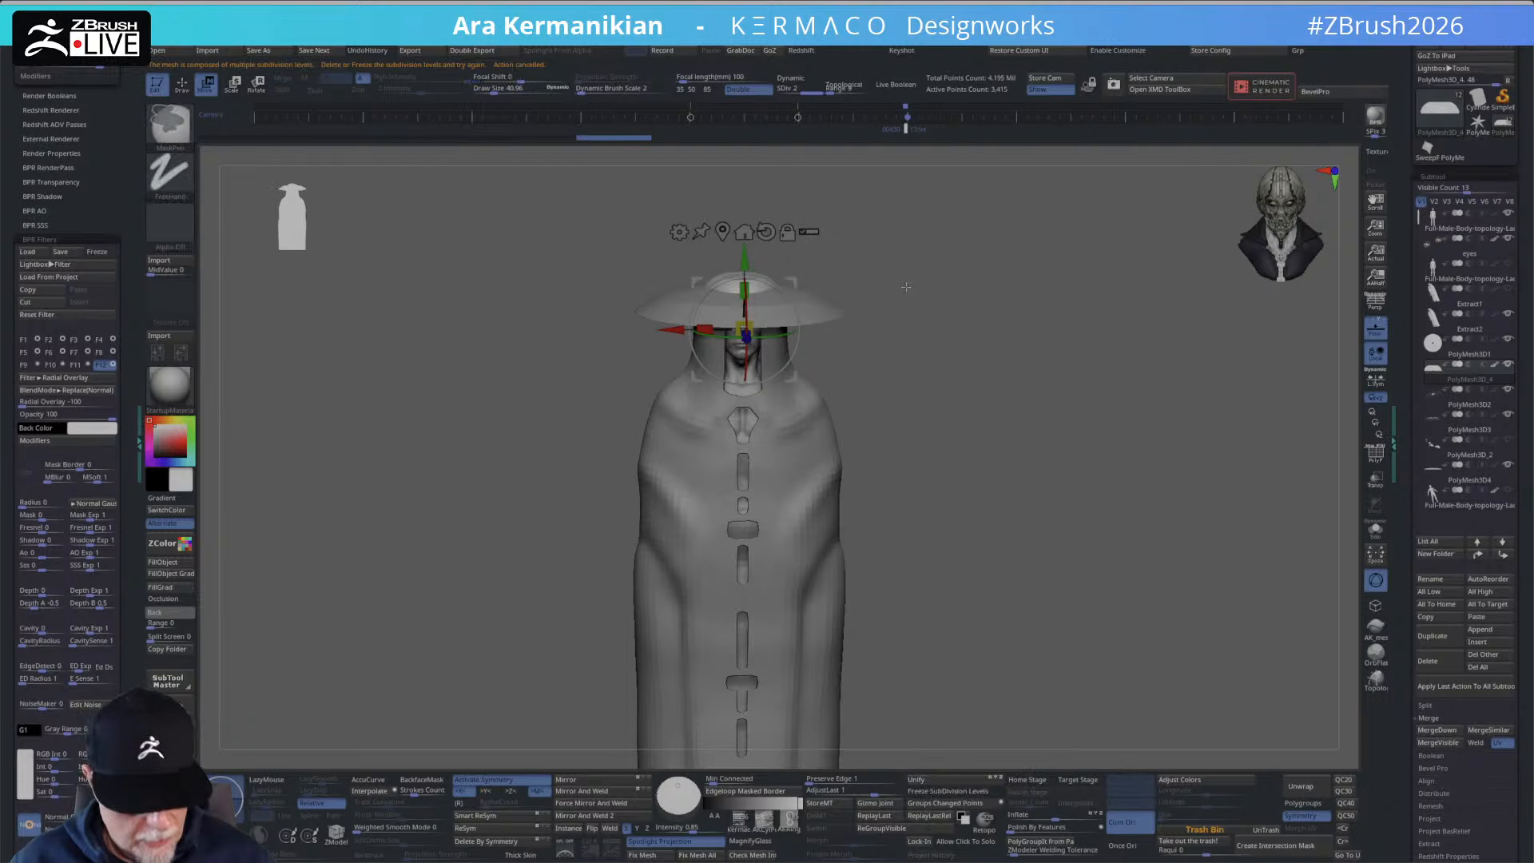
# Undo the latest changes to the hat crown, including its subdivision.
pyautogui.hotkey('ctrl', 'z')
pyautogui.hotkey('ctrl', 'z')
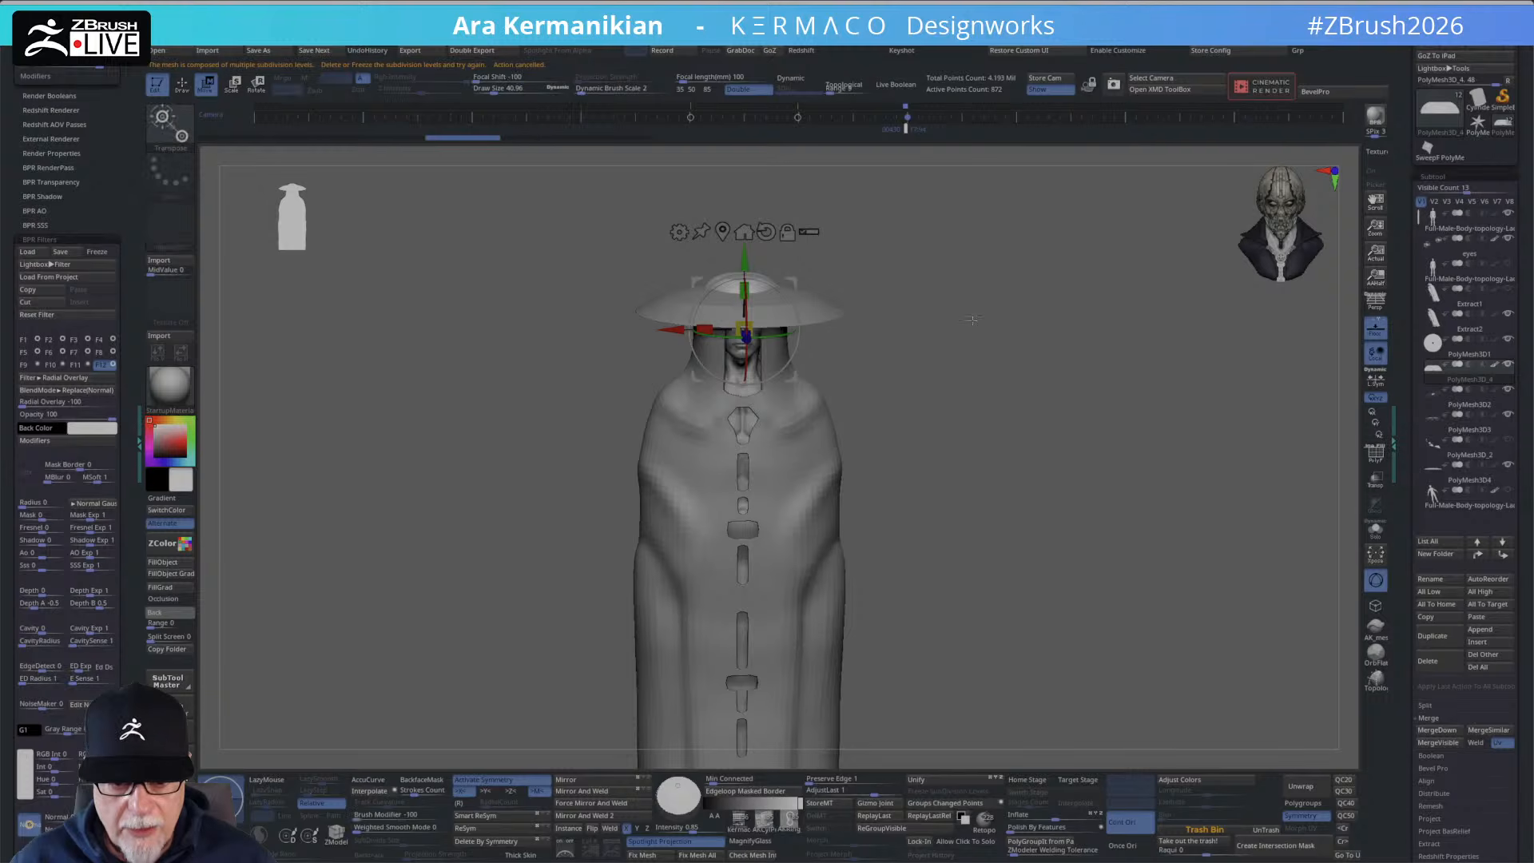
pyautogui.hotkey('ctrl', 'z')
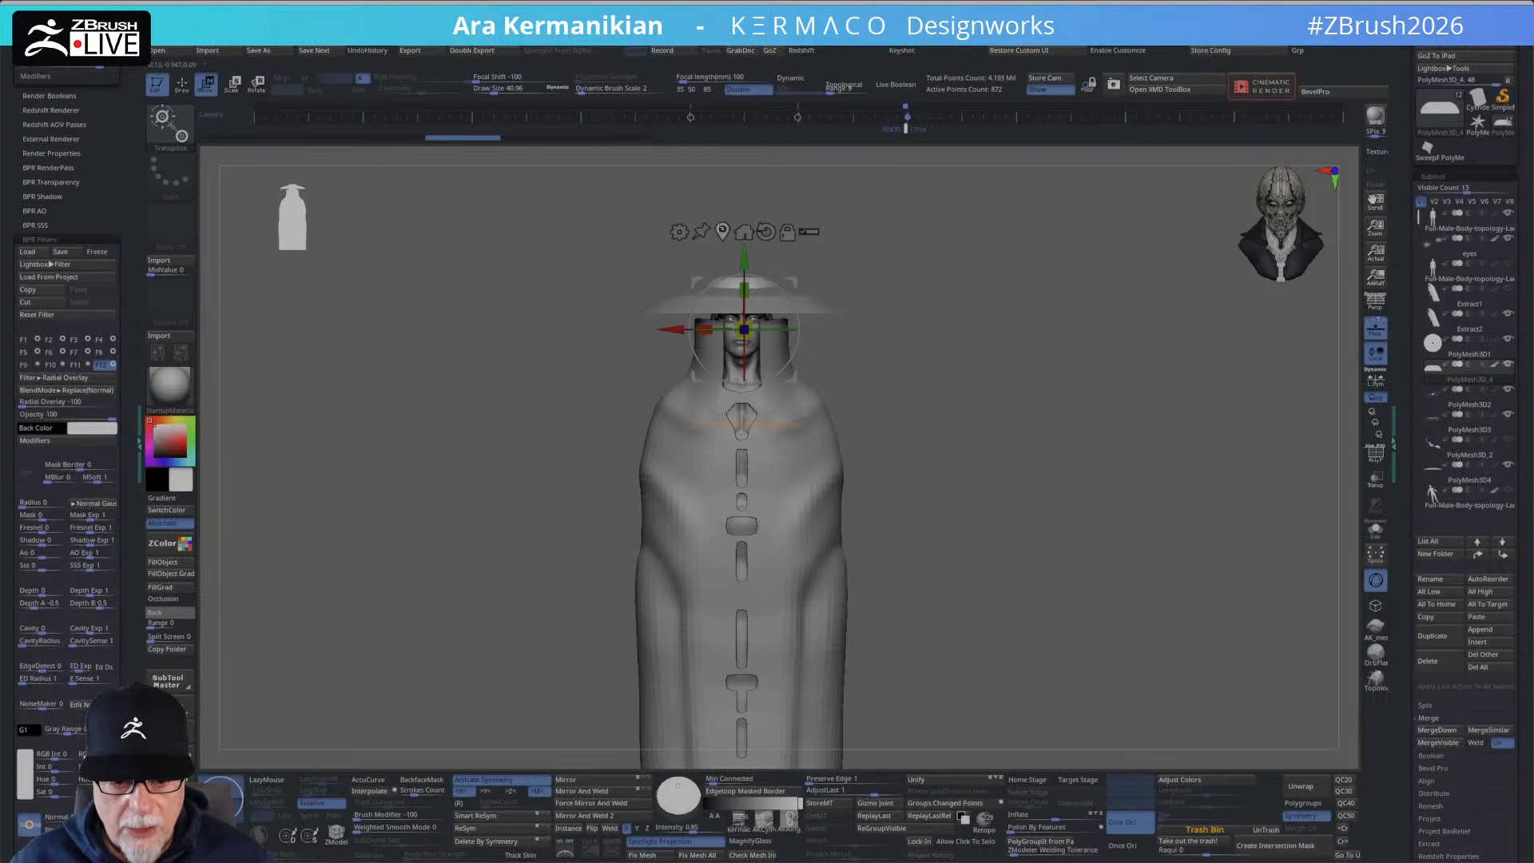
# Center the gizmo on the hat's crown, apply a Taper deformer to it and accept the result.
pyautogui.moveTo(744, 264); pyautogui.dragTo(722, 226)
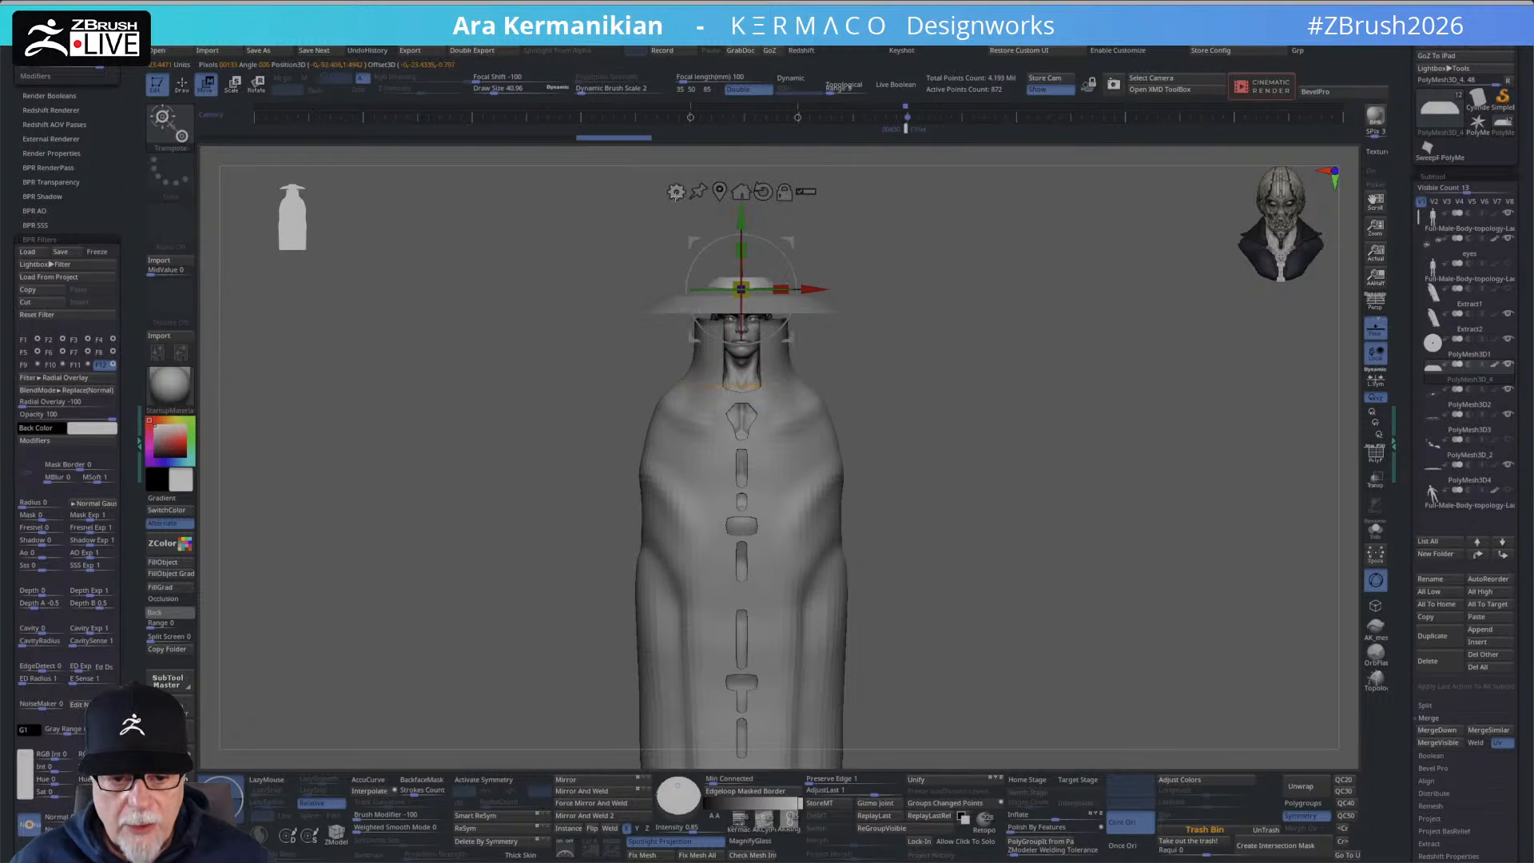
pyautogui.click(664, 192)
pyautogui.click(767, 304)
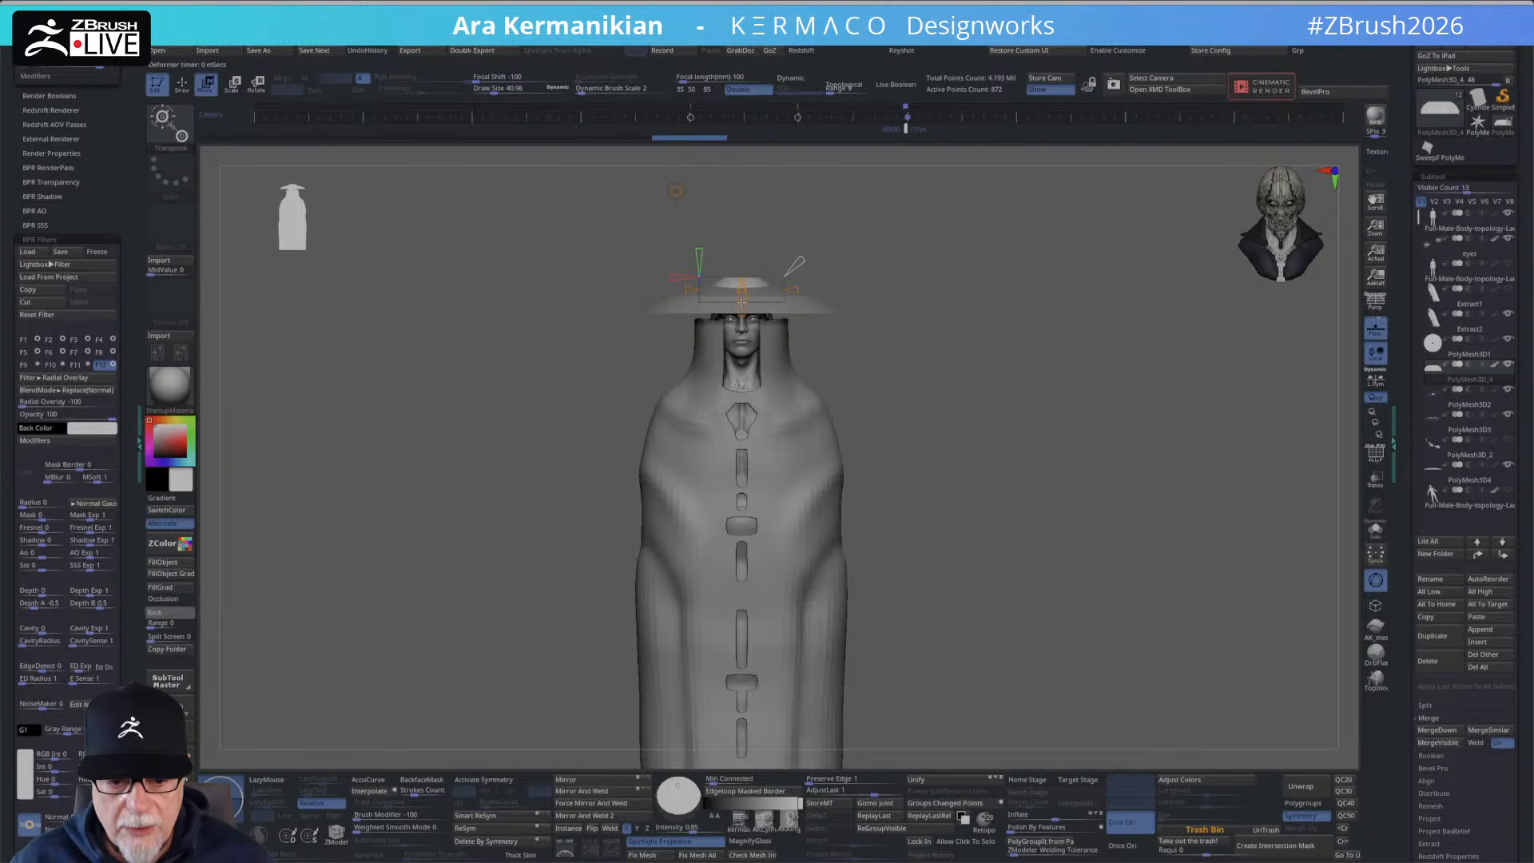
pyautogui.click(670, 193)
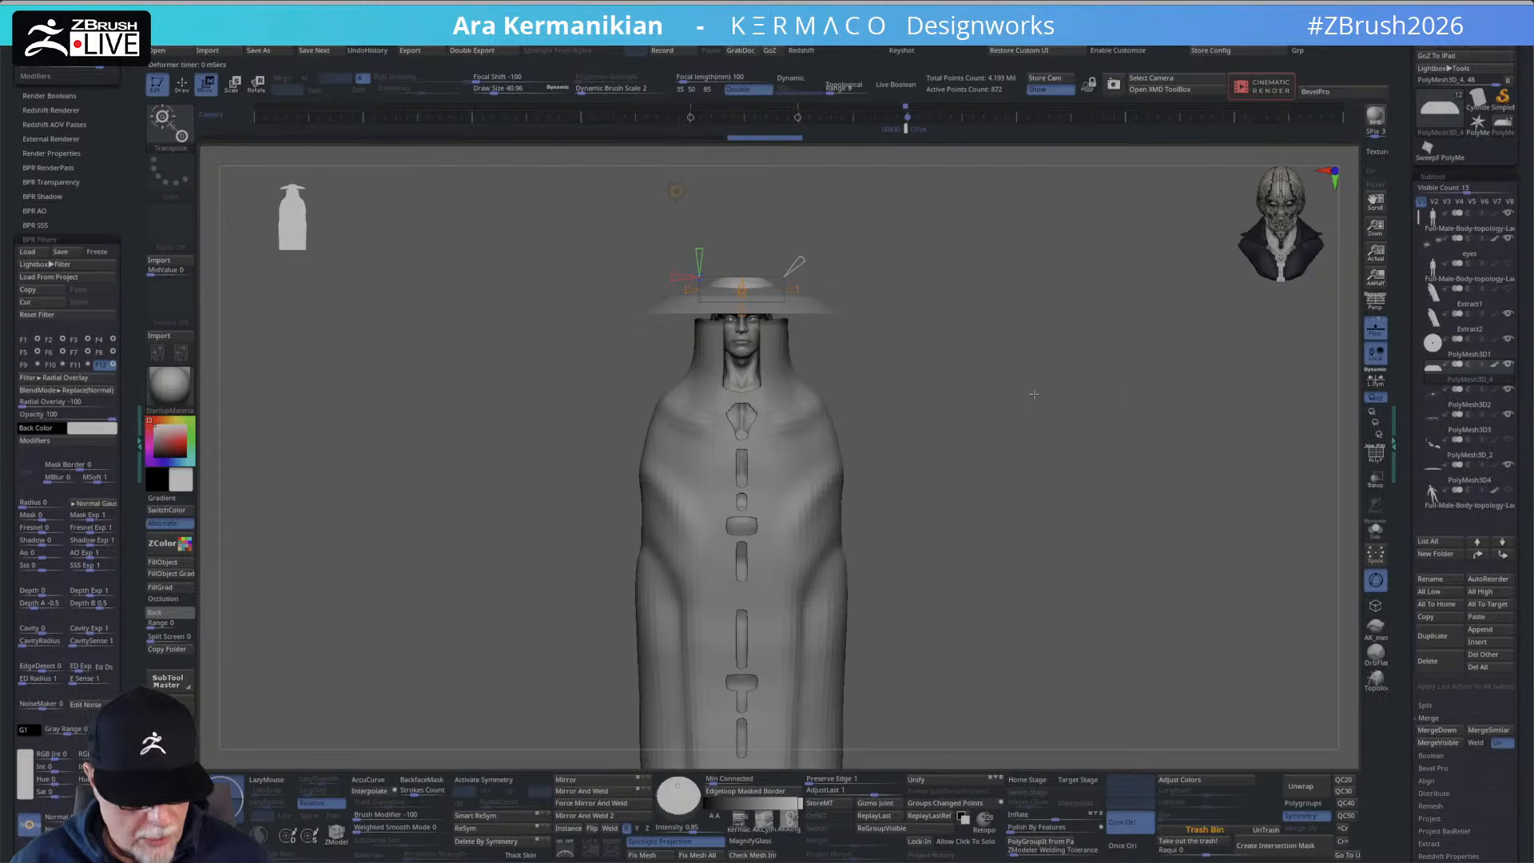
pyautogui.click(676, 191)
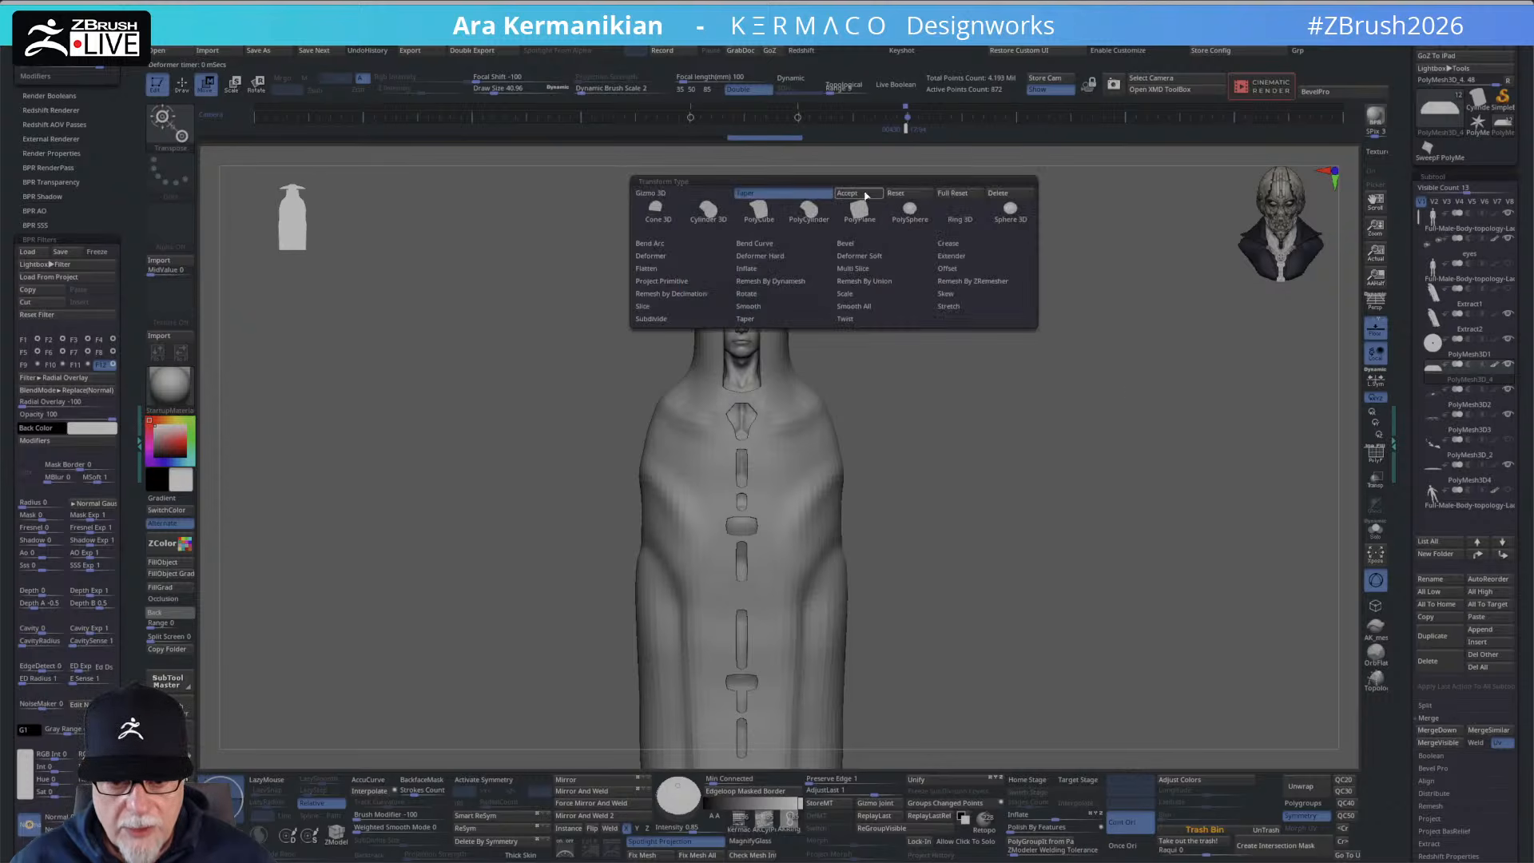
pyautogui.press('q')
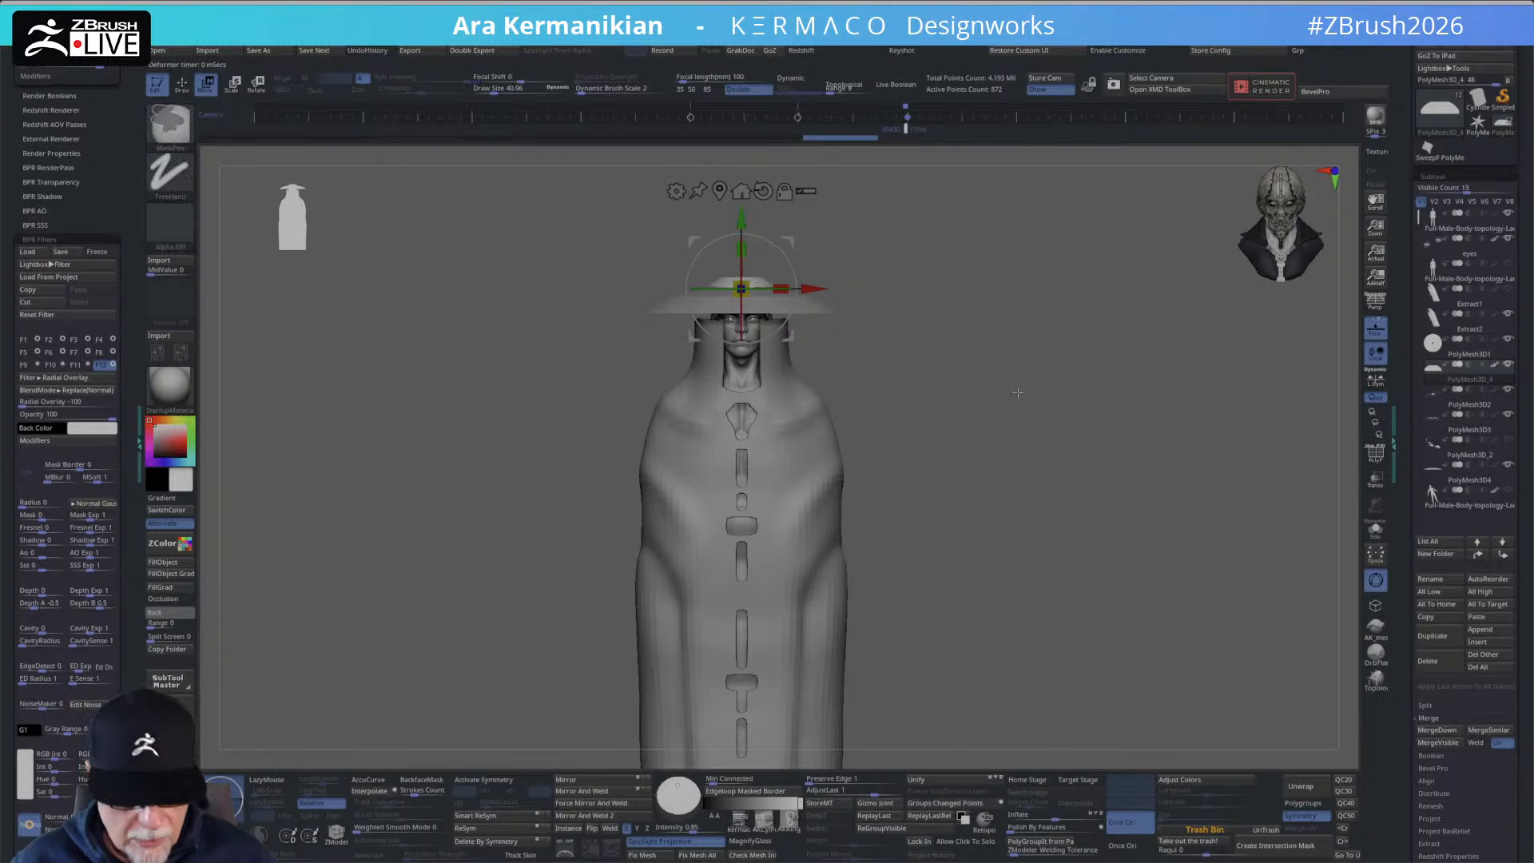
# Insert a PolyMesh3D star as a new subtool in the figure.
pyautogui.moveTo(1017, 392)
pyautogui.mouseDown()
pyautogui.moveTo(1071, 441)
pyautogui.moveTo(1063, 483)
pyautogui.moveTo(1106, 499)
pyautogui.moveTo(1089, 448)
pyautogui.moveTo(979, 363)
pyautogui.moveTo(1069, 429)
pyautogui.moveTo(1042, 327)
pyautogui.mouseUp()
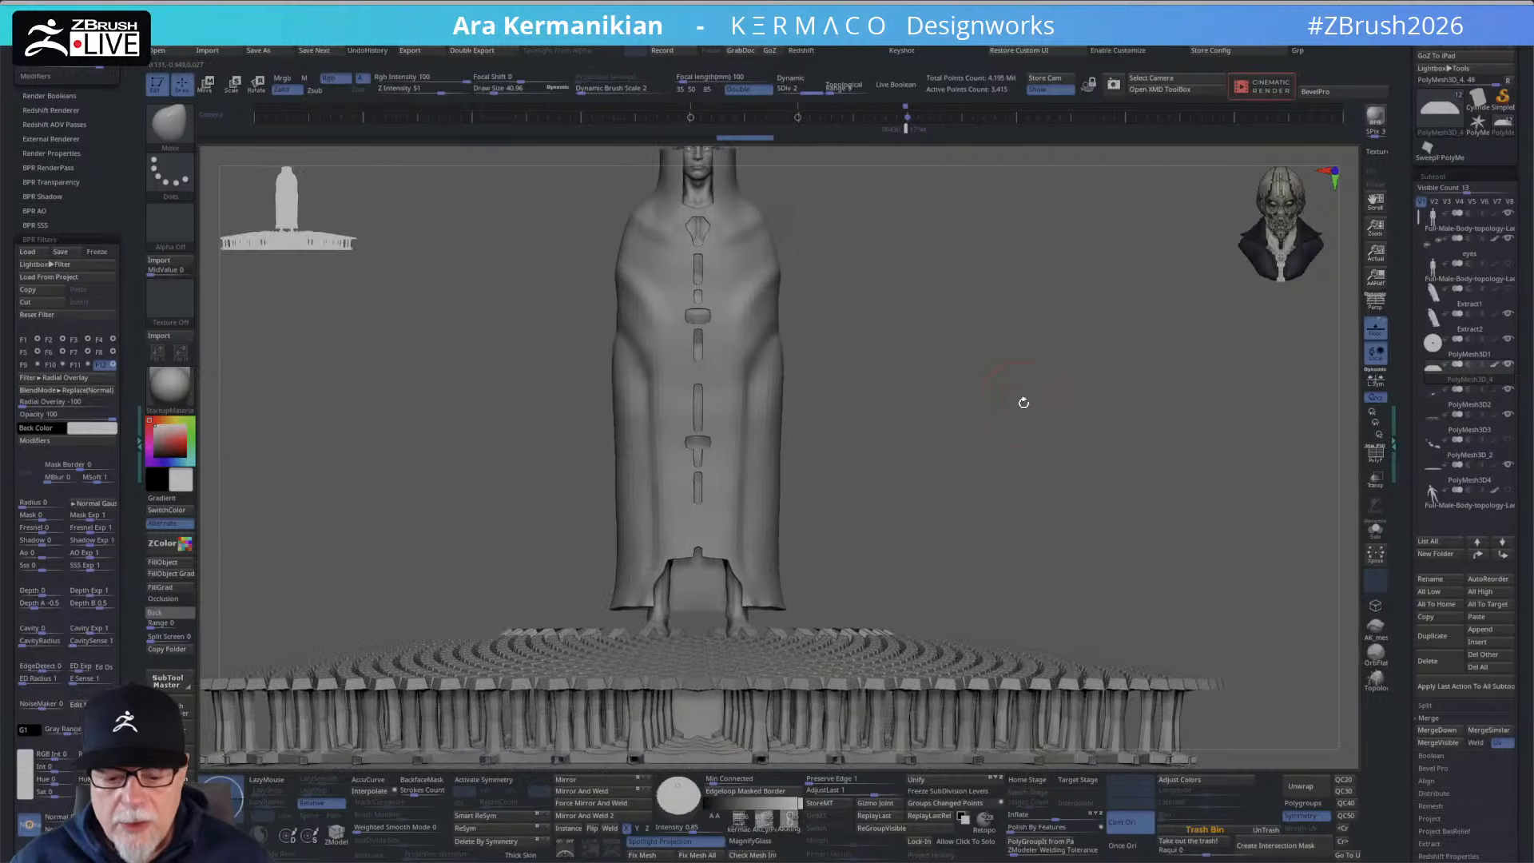
pyautogui.moveTo(1023, 402); pyautogui.dragTo(1106, 650)
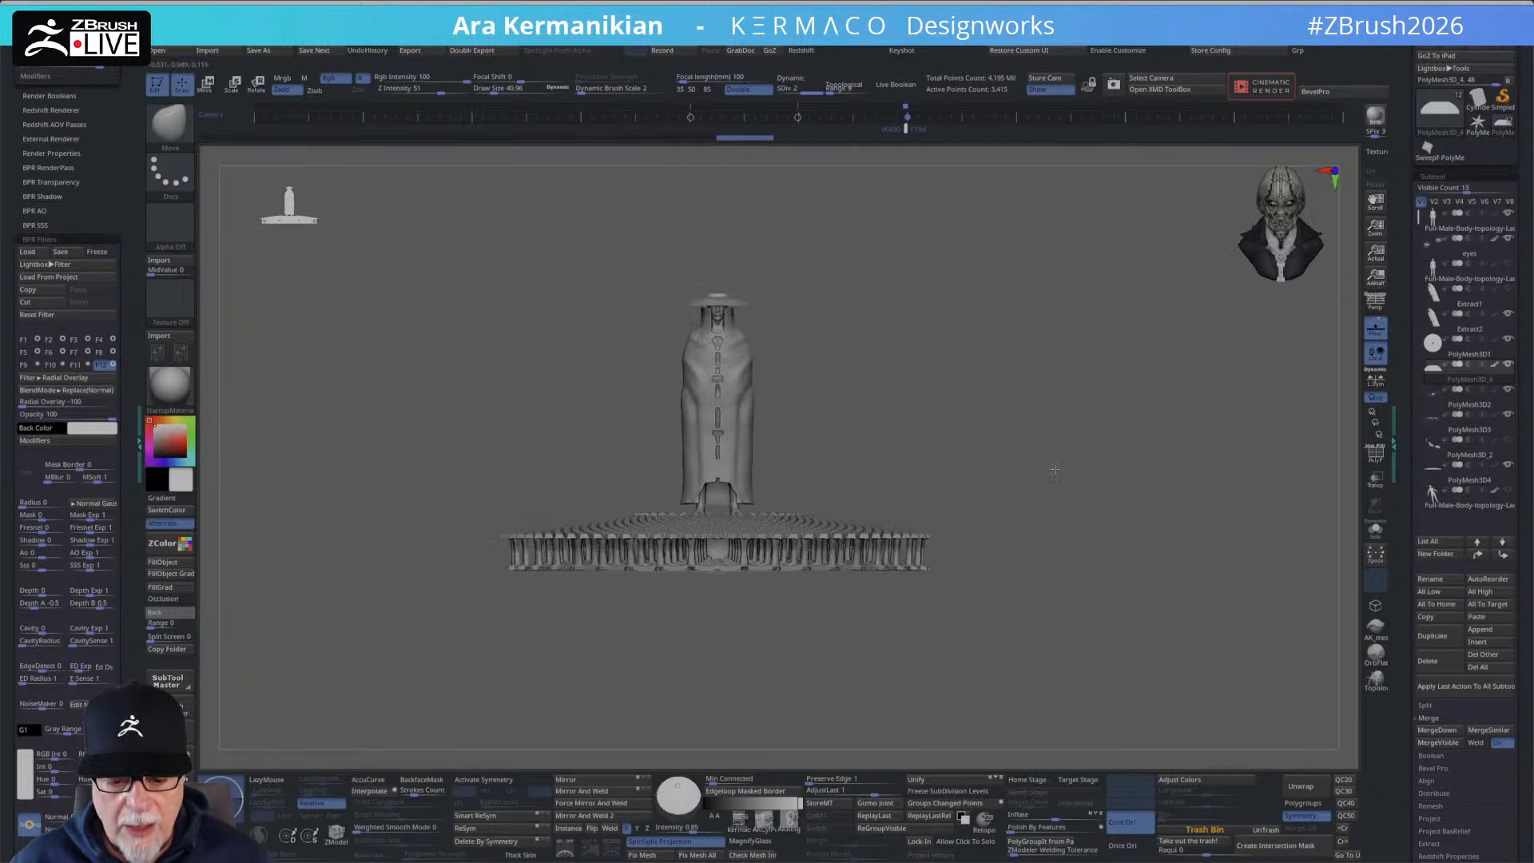
pyautogui.moveTo(1054, 470); pyautogui.dragTo(905, 345)
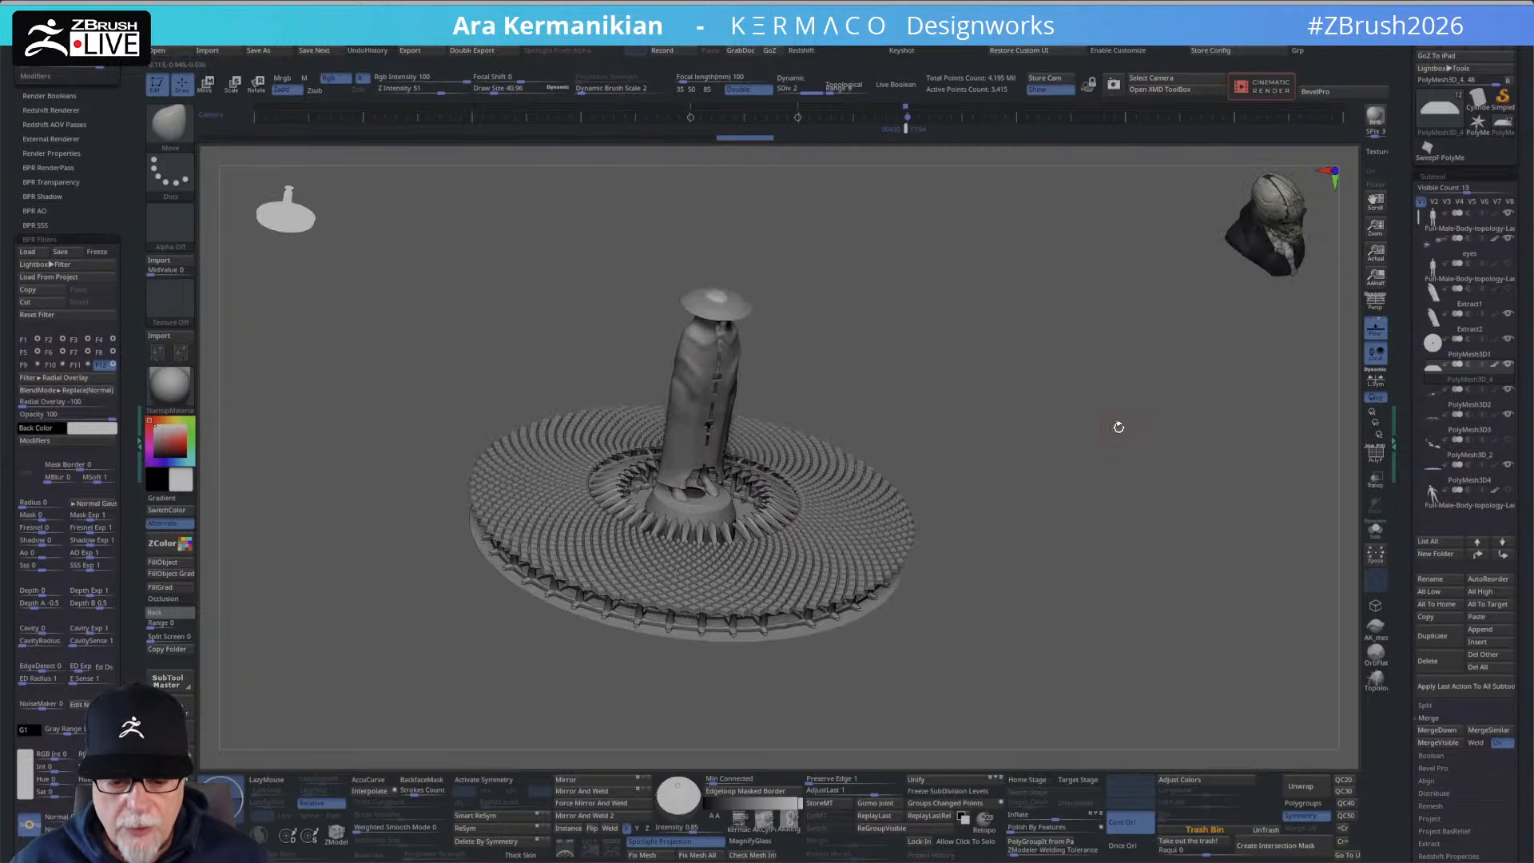
pyautogui.moveTo(1119, 428)
pyautogui.mouseDown()
pyautogui.moveTo(1088, 382)
pyautogui.moveTo(1119, 411)
pyautogui.mouseUp()
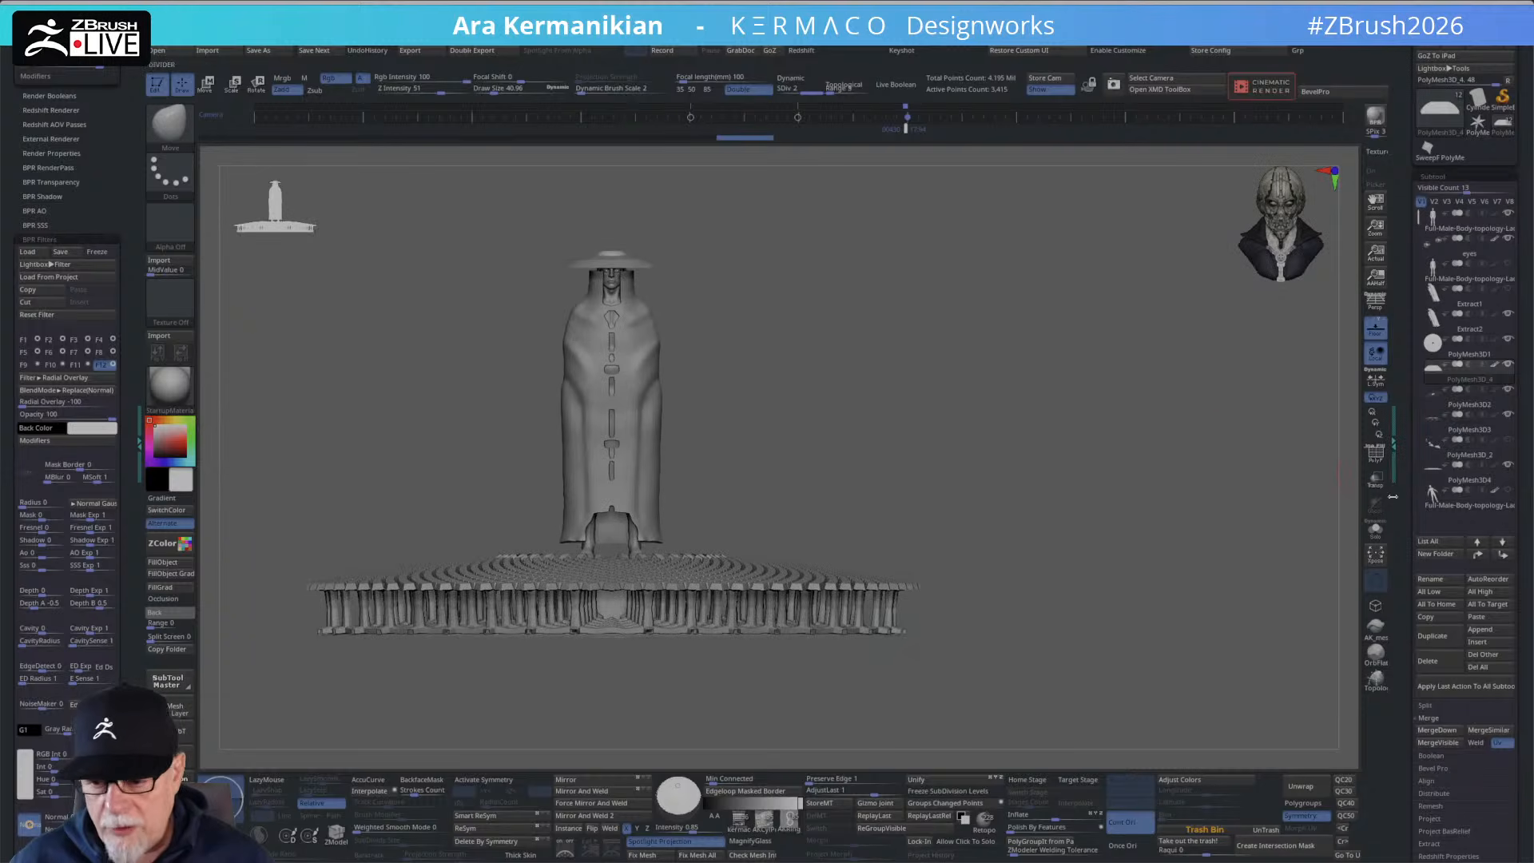
pyautogui.click(1492, 649)
pyautogui.click(1285, 656)
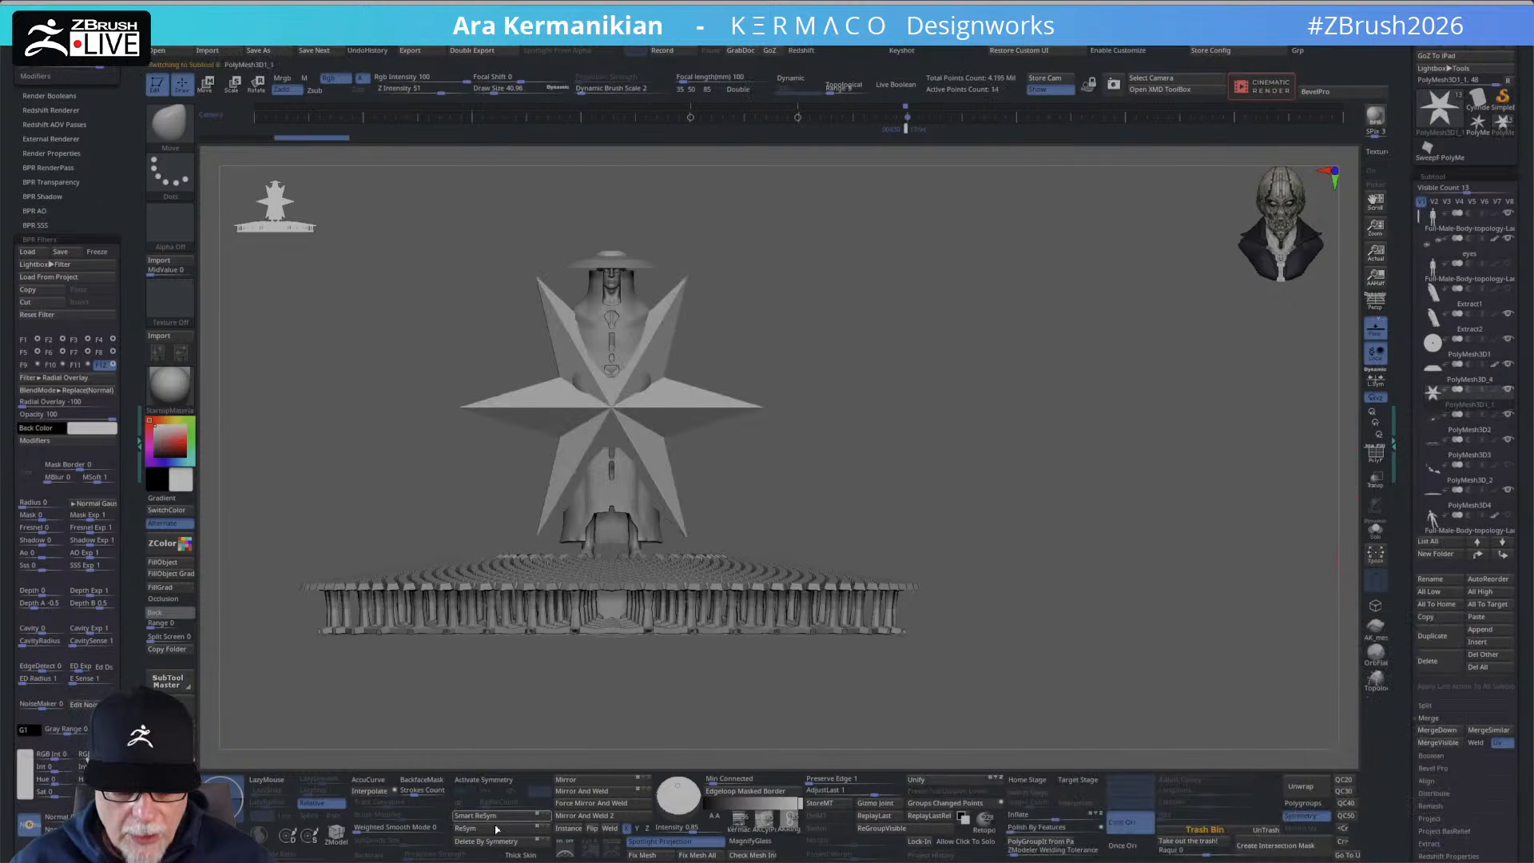
# Rotate the inserted star to lie flat and replace it with a cylinder from the insert-mesh primitives.
pyautogui.press('w')
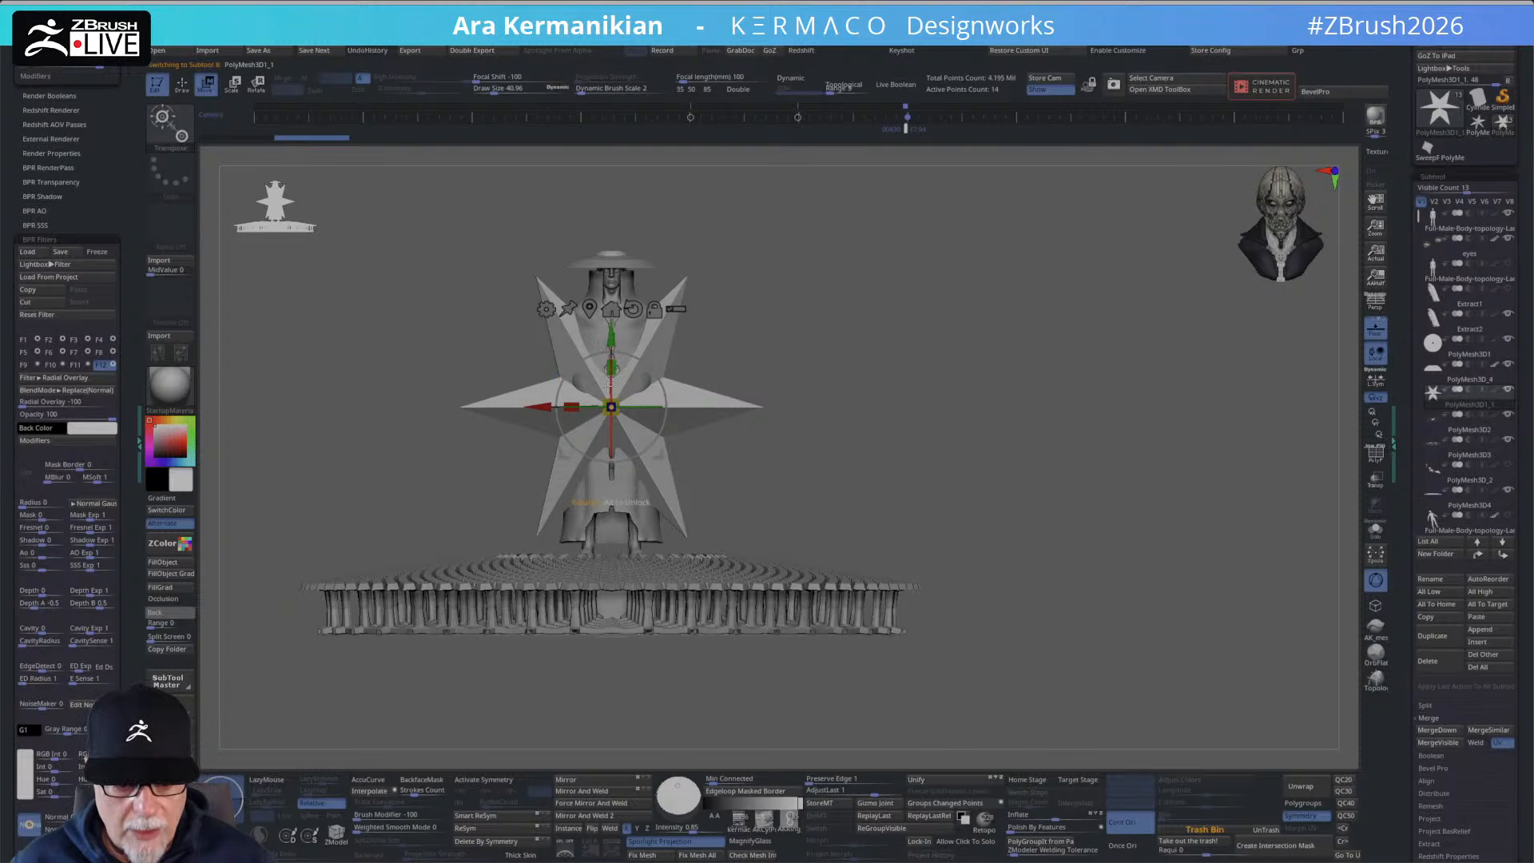
pyautogui.moveTo(607, 393); pyautogui.dragTo(610, 501)
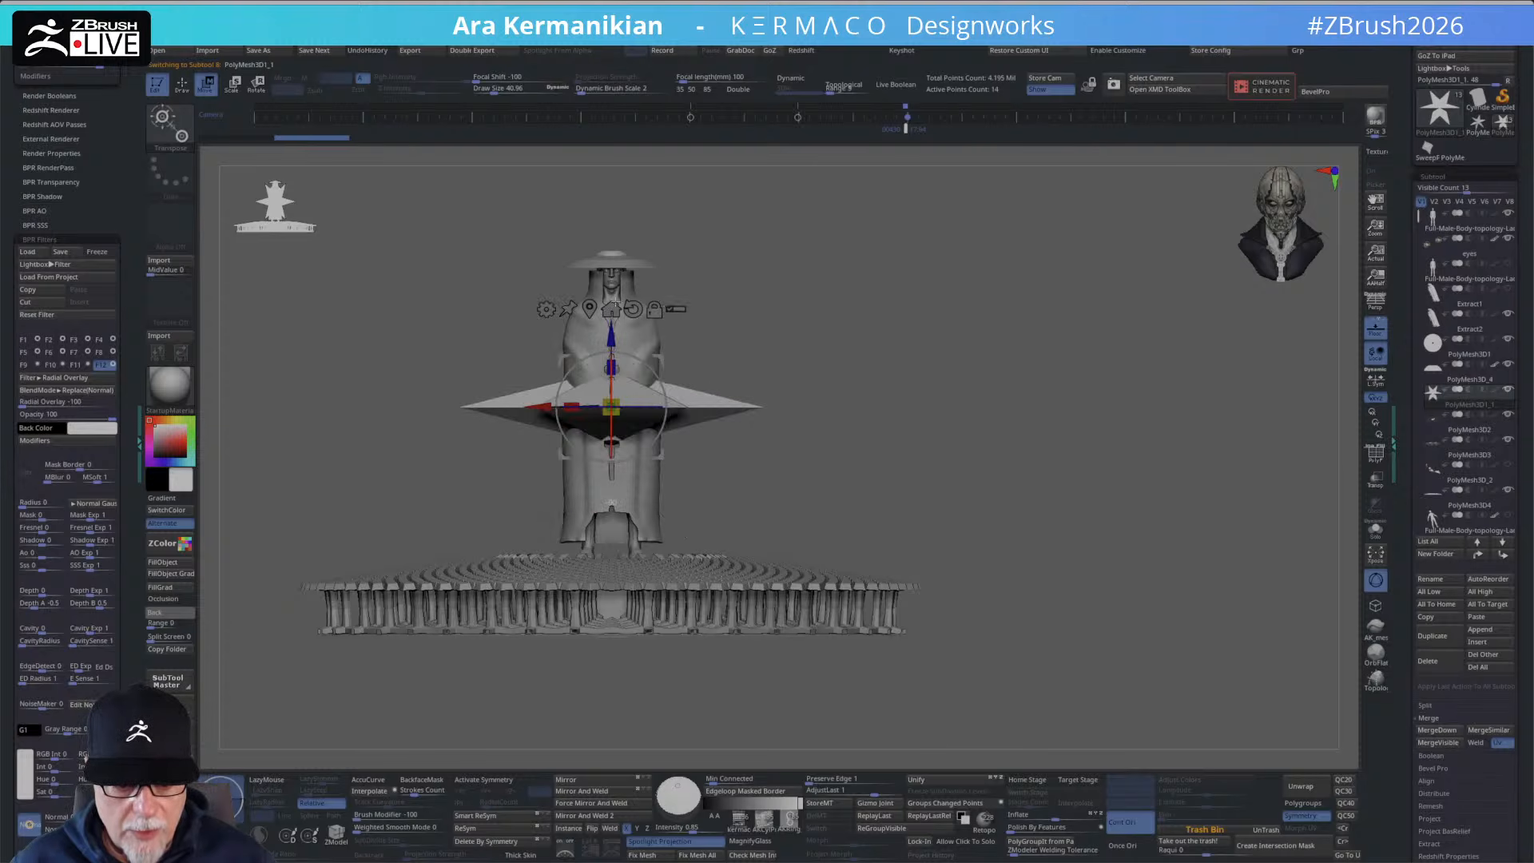
pyautogui.click(740, 819)
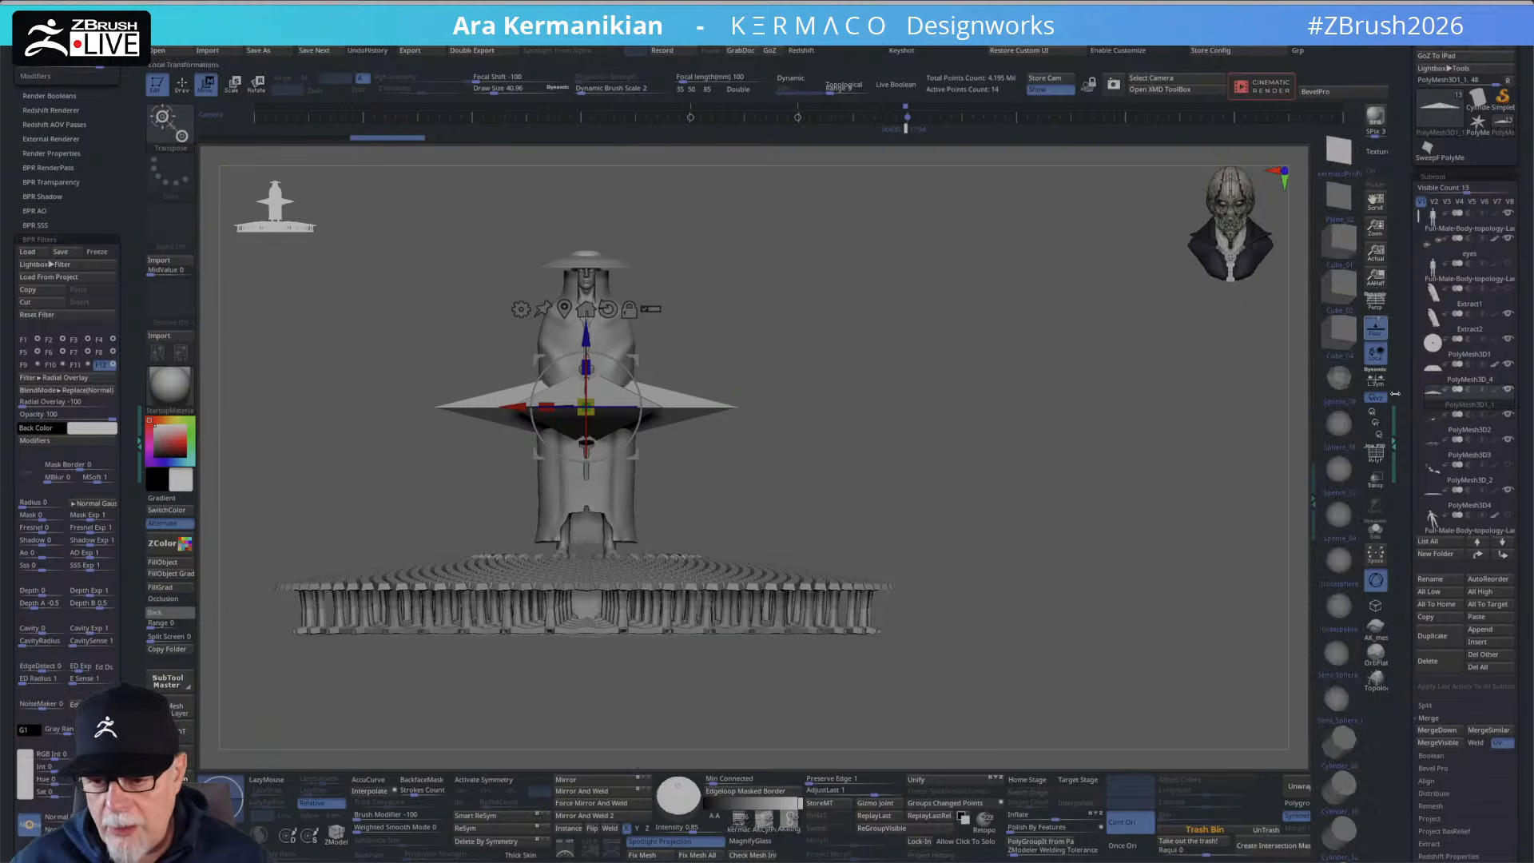
pyautogui.click(1342, 838)
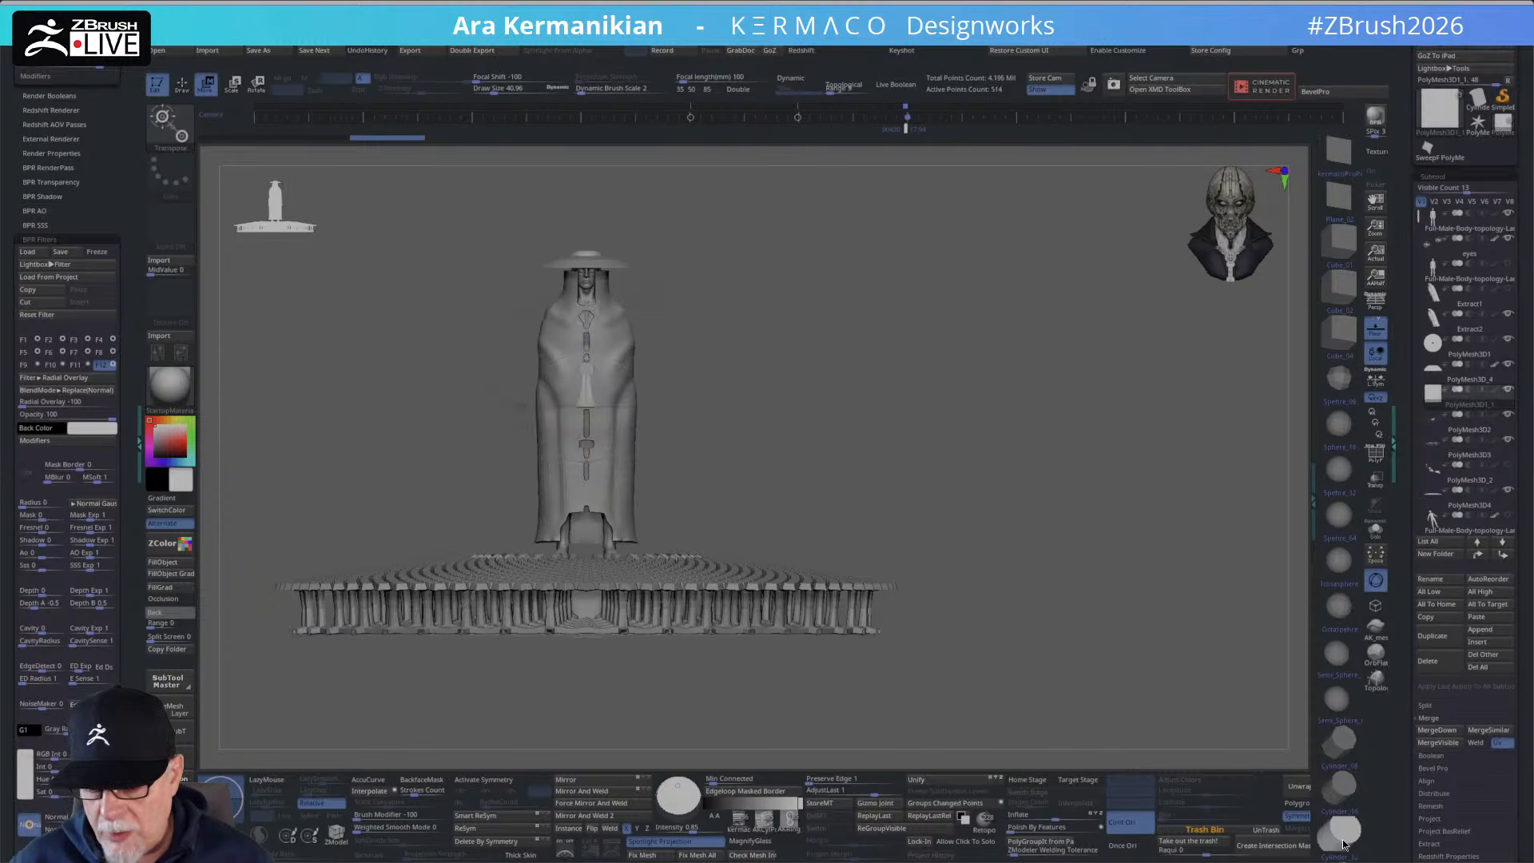
# Isolate the new cylinder in Solo mode and display its polyframe.
pyautogui.moveTo(783, 417); pyautogui.dragTo(639, 416)
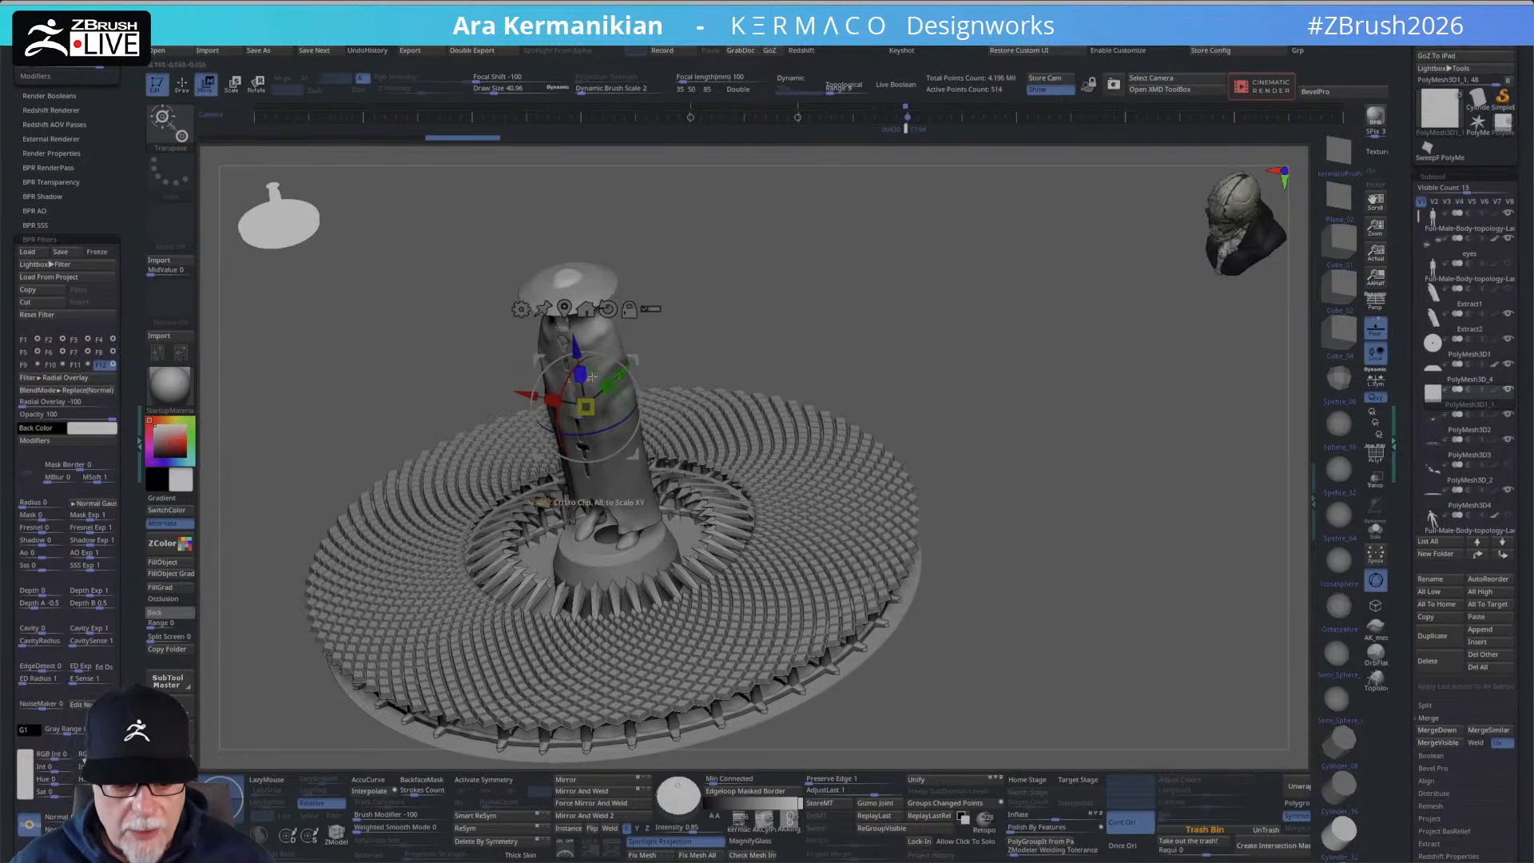
pyautogui.click(1374, 534)
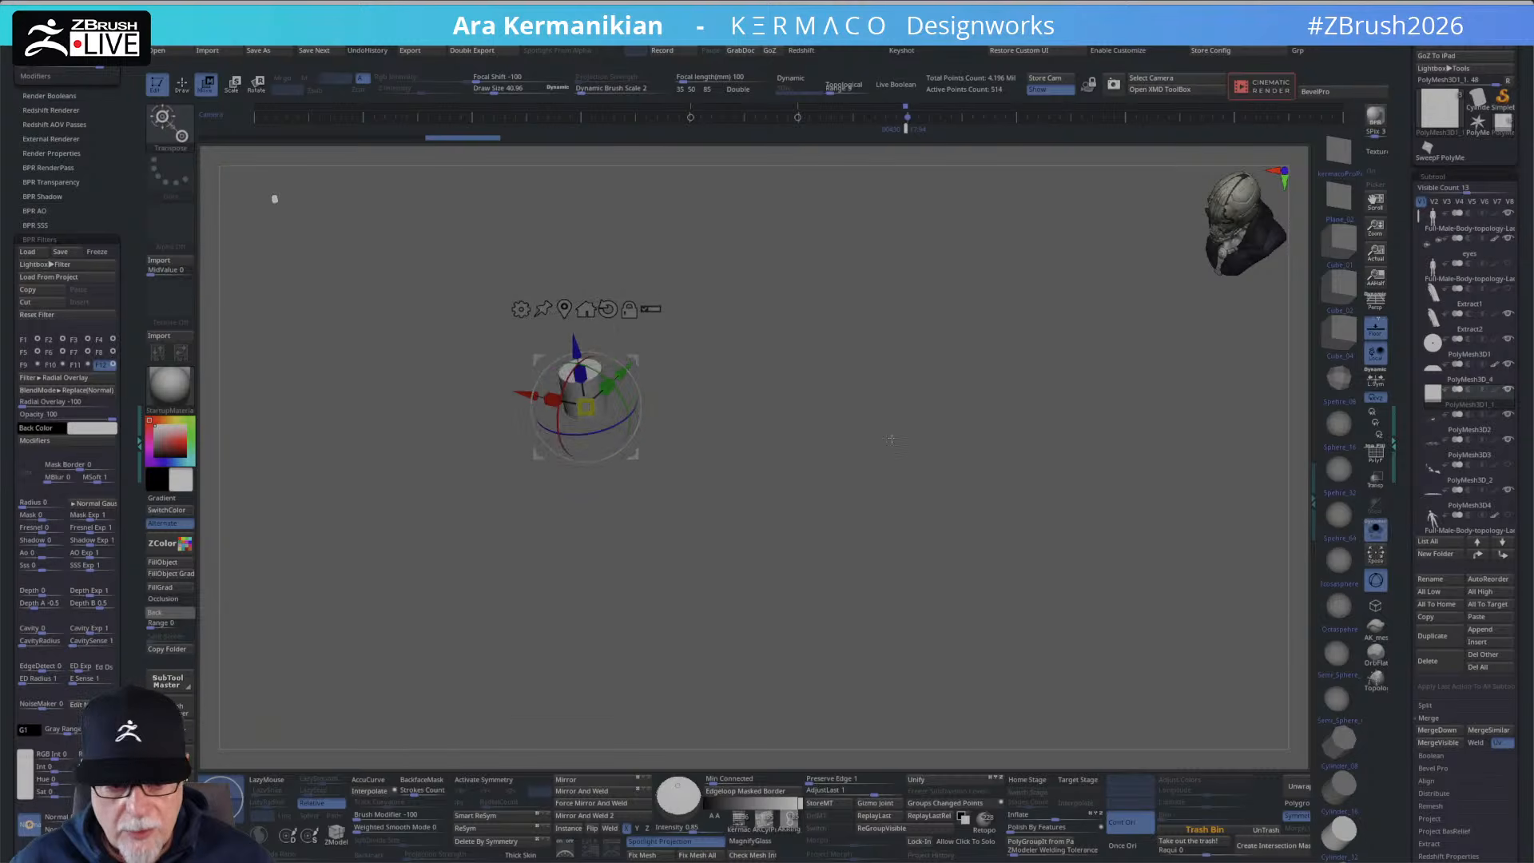
pyautogui.click(1375, 452)
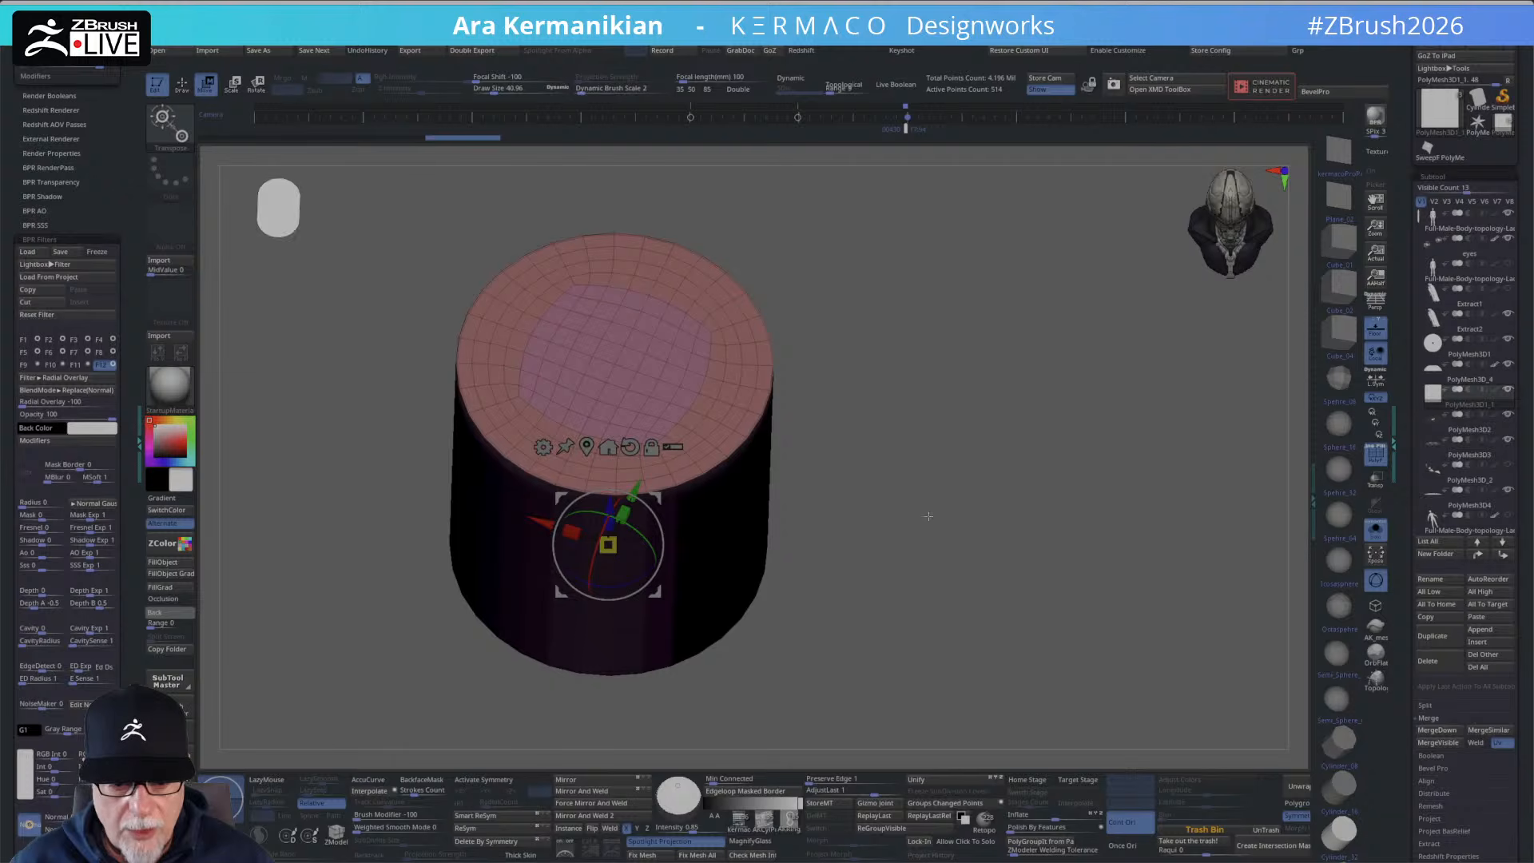
pyautogui.keyDown('ctrl'); pyautogui.moveTo(865, 485); pyautogui.dragTo(901, 503, button='right'); pyautogui.keyUp('ctrl')
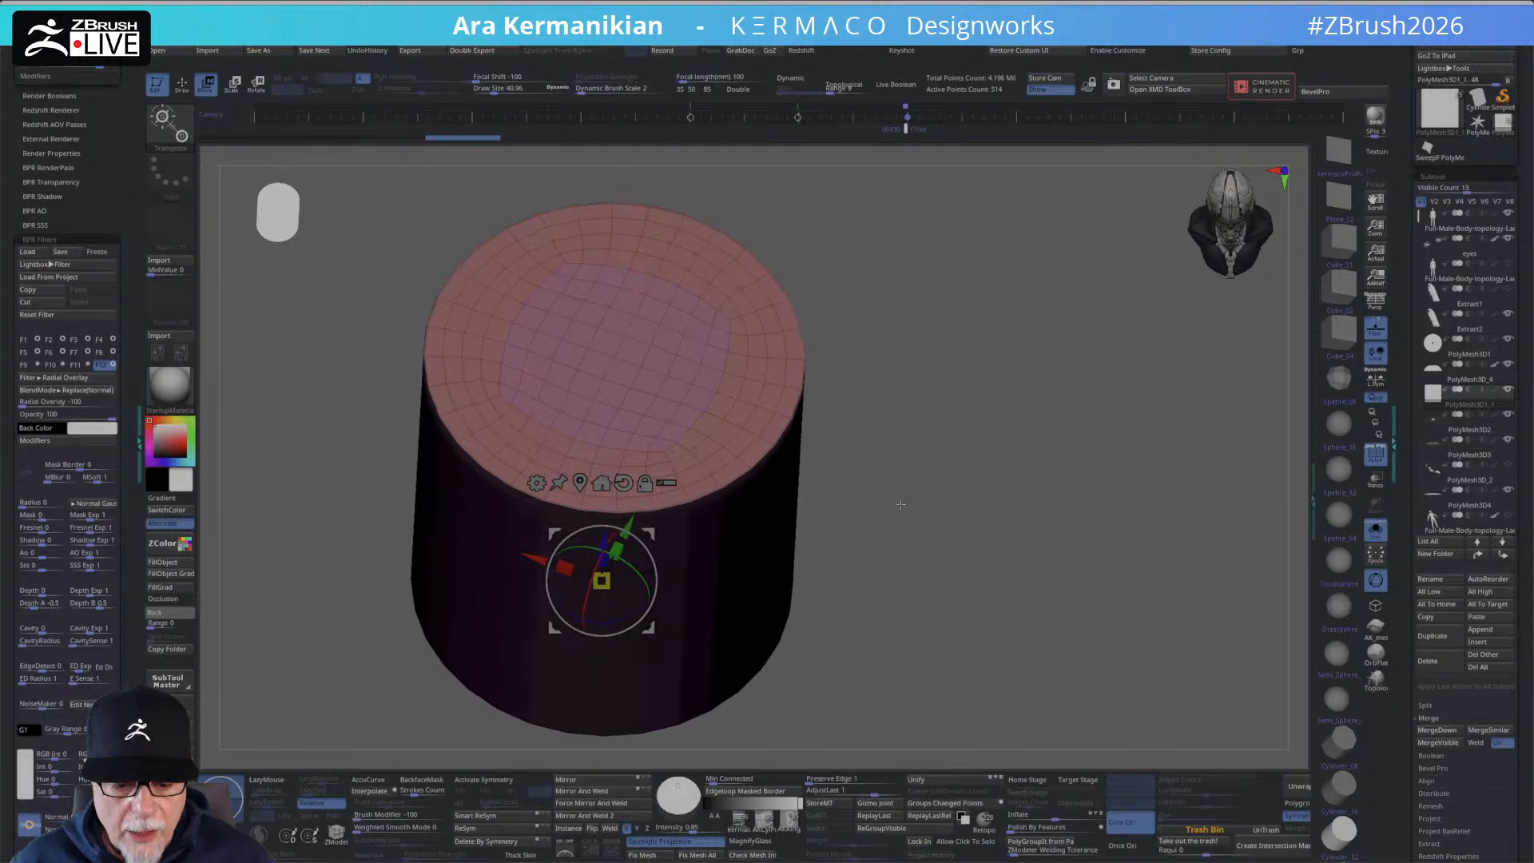
# Set ZModeler's polygon action to Delete with the Polyloop target and delete the face loops on either side of the cylinder's thin rim ring.
pyautogui.press('q')
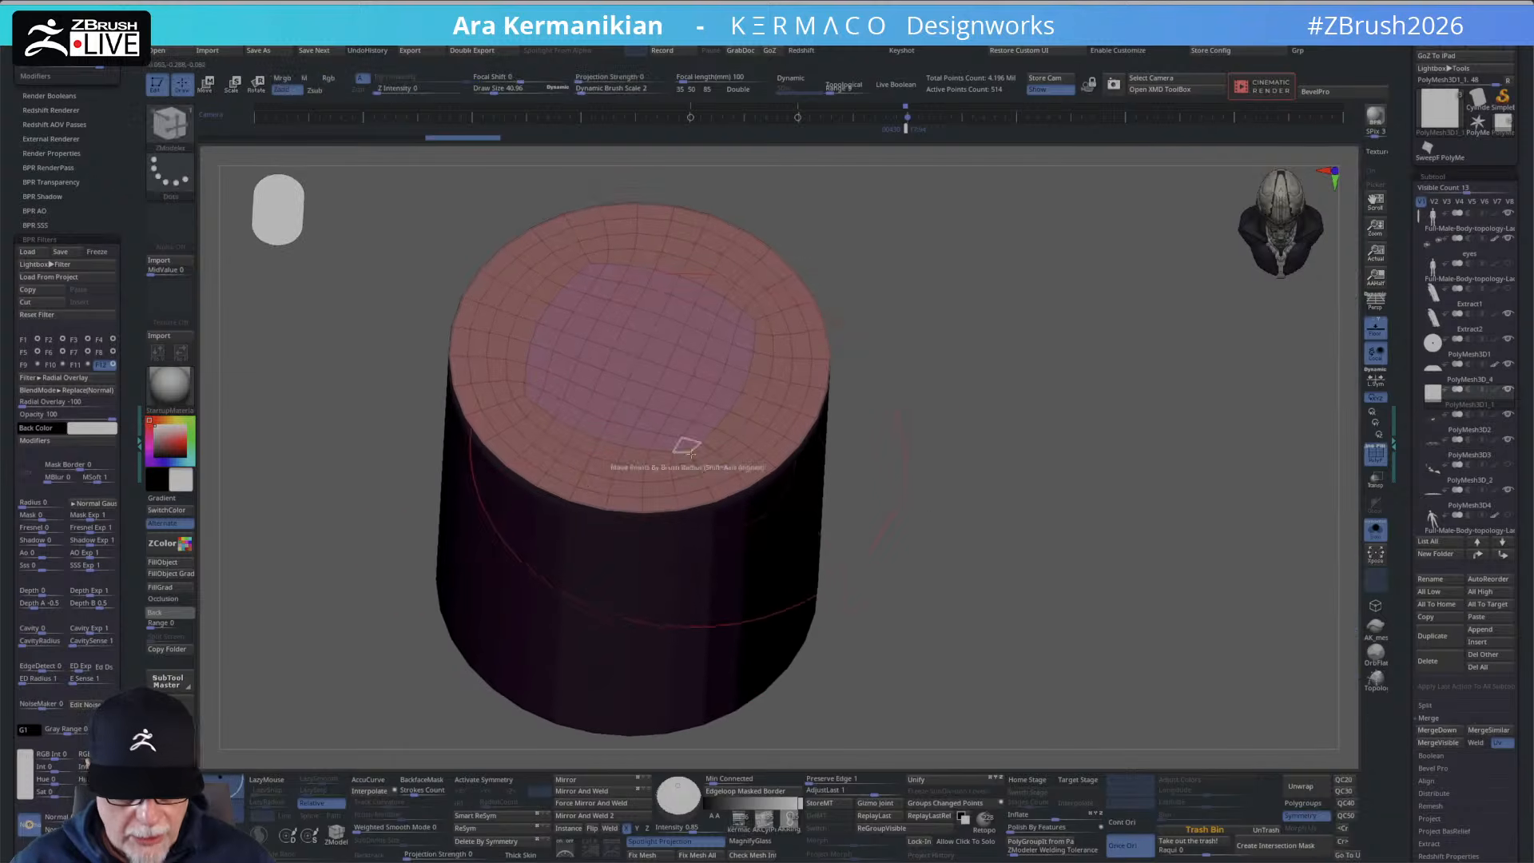
pyautogui.press('space')
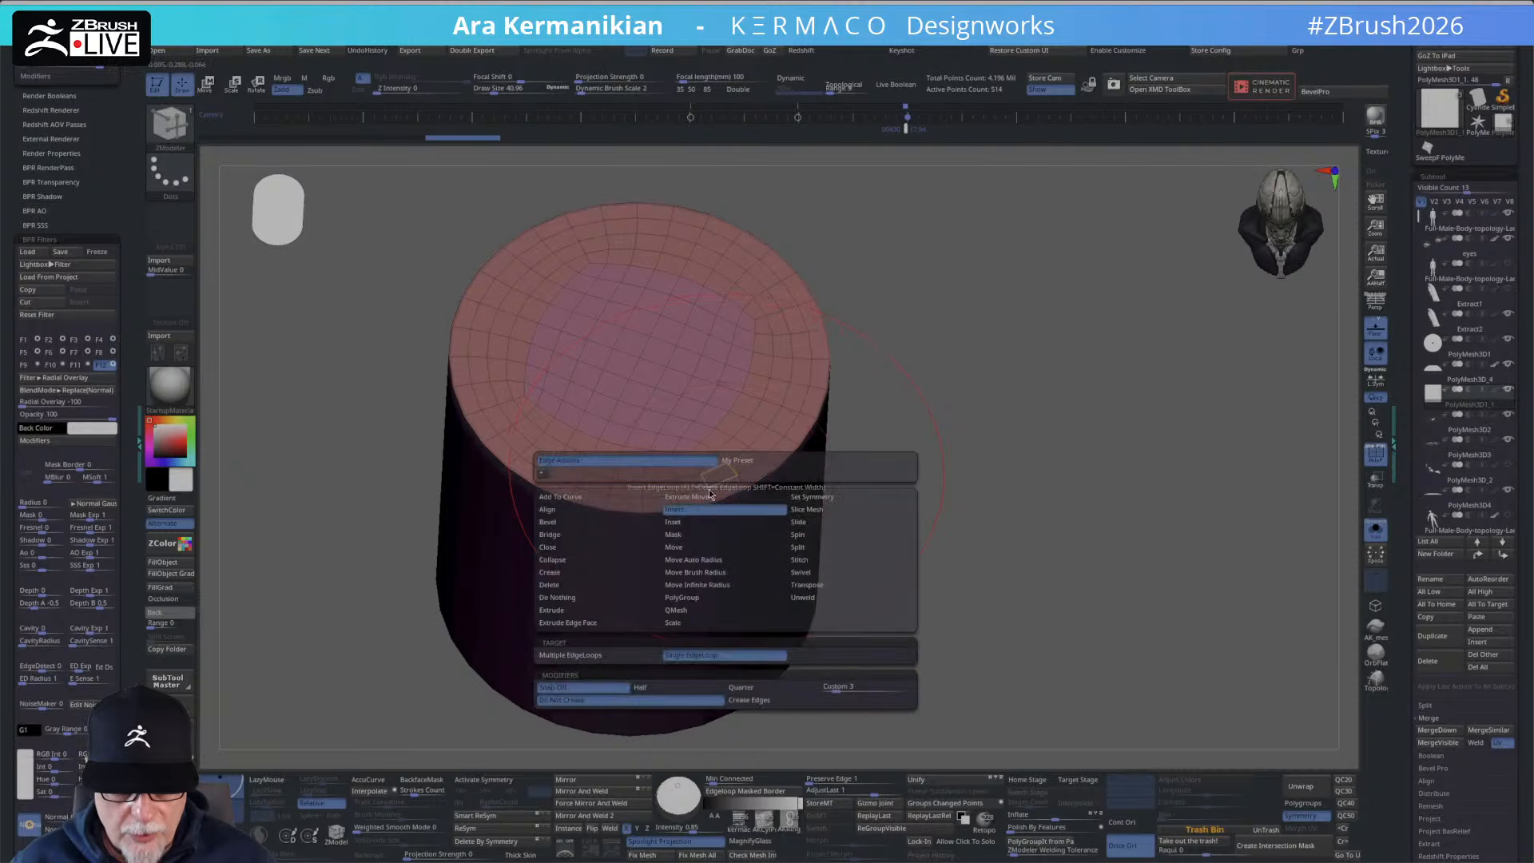
pyautogui.click(572, 585)
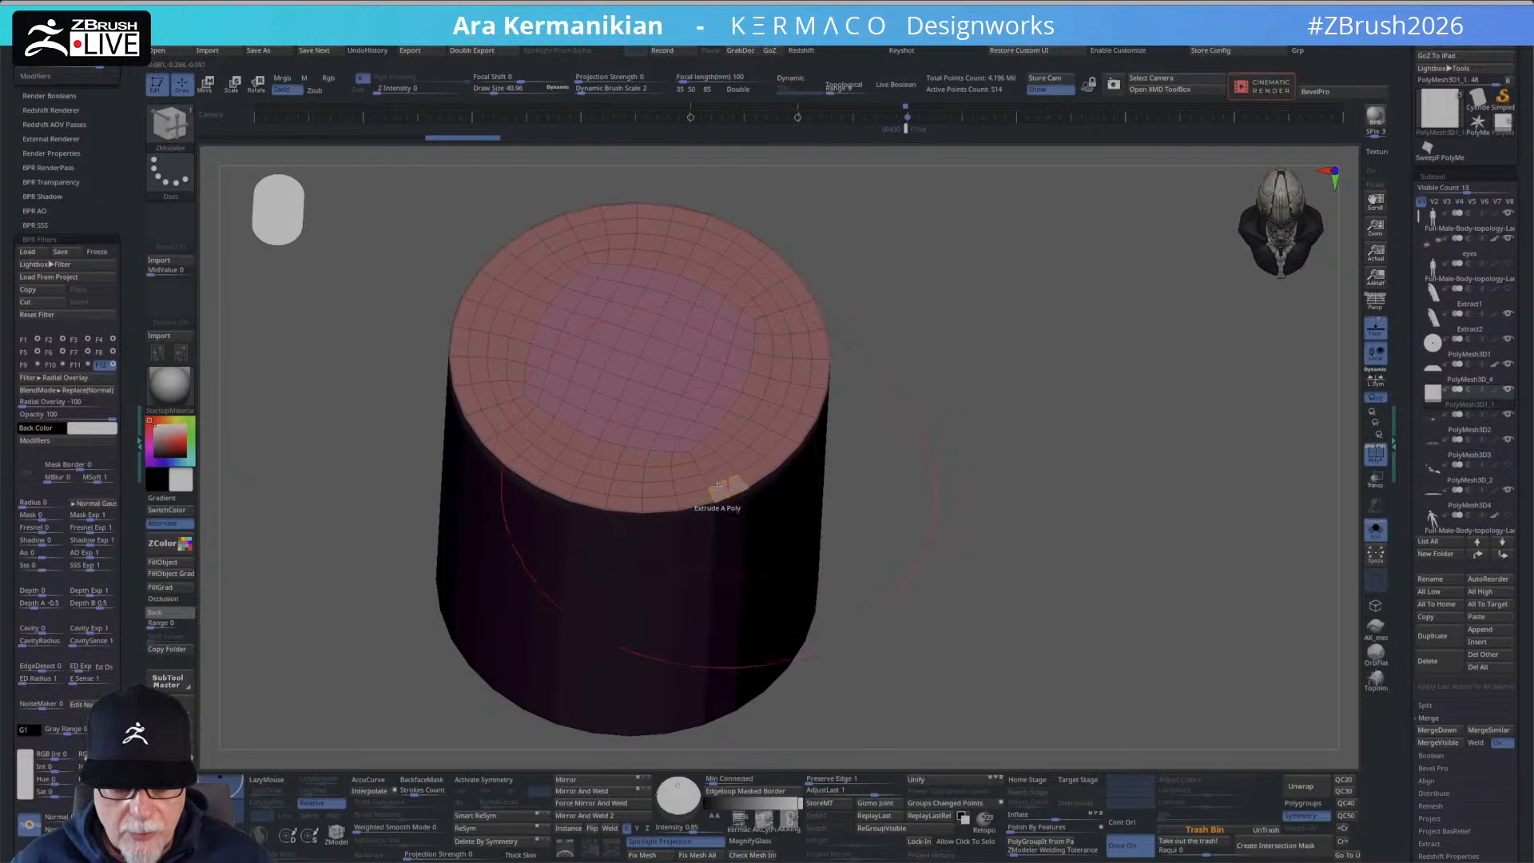
pyautogui.press('space')
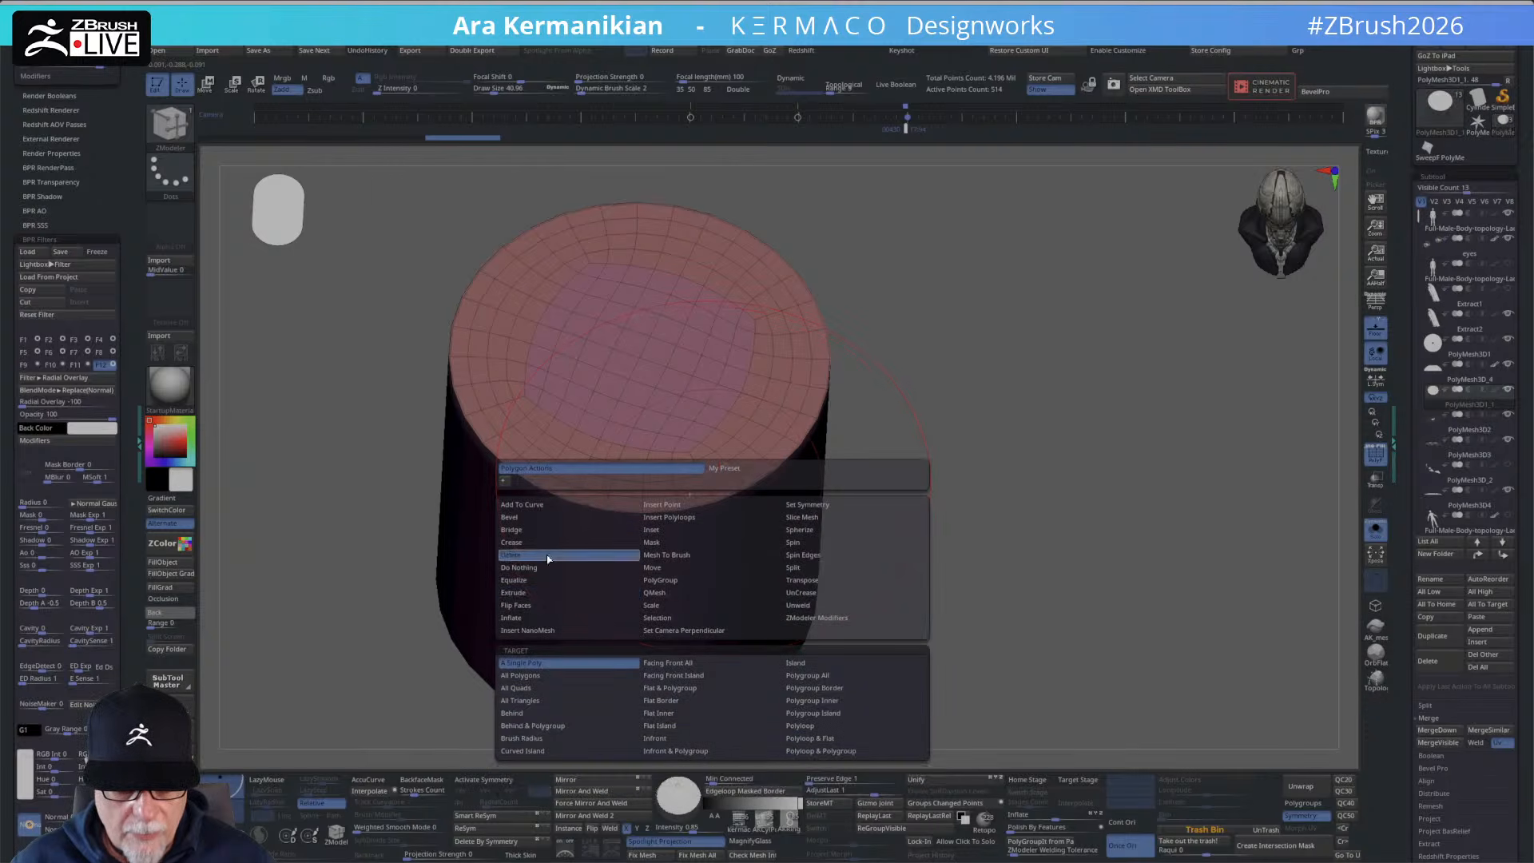
pyautogui.click(829, 724)
pyautogui.click(710, 471)
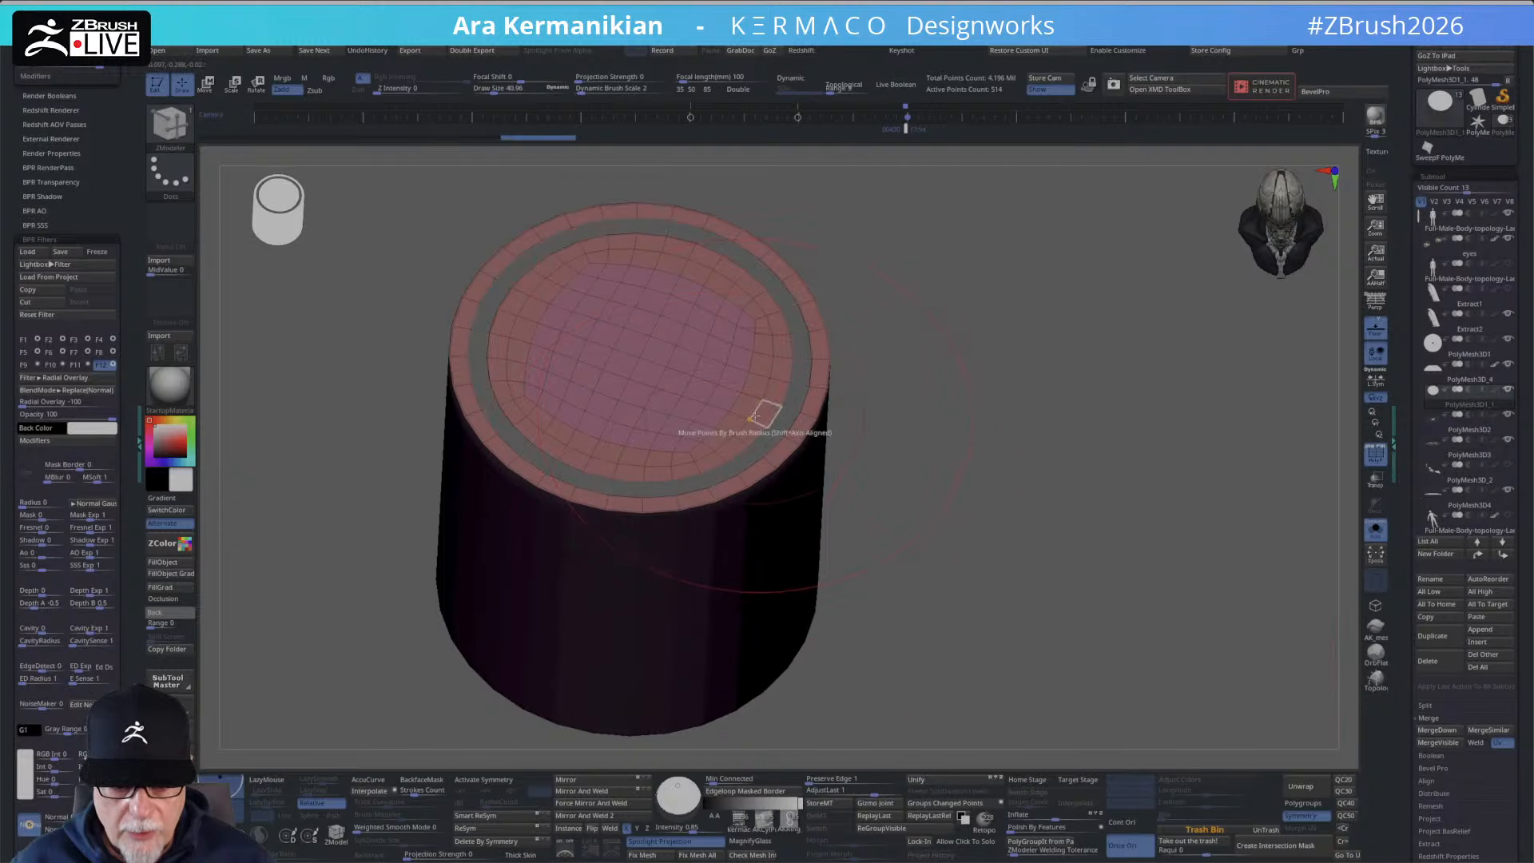
pyautogui.moveTo(1019, 639); pyautogui.dragTo(859, 404)
pyautogui.click(782, 510)
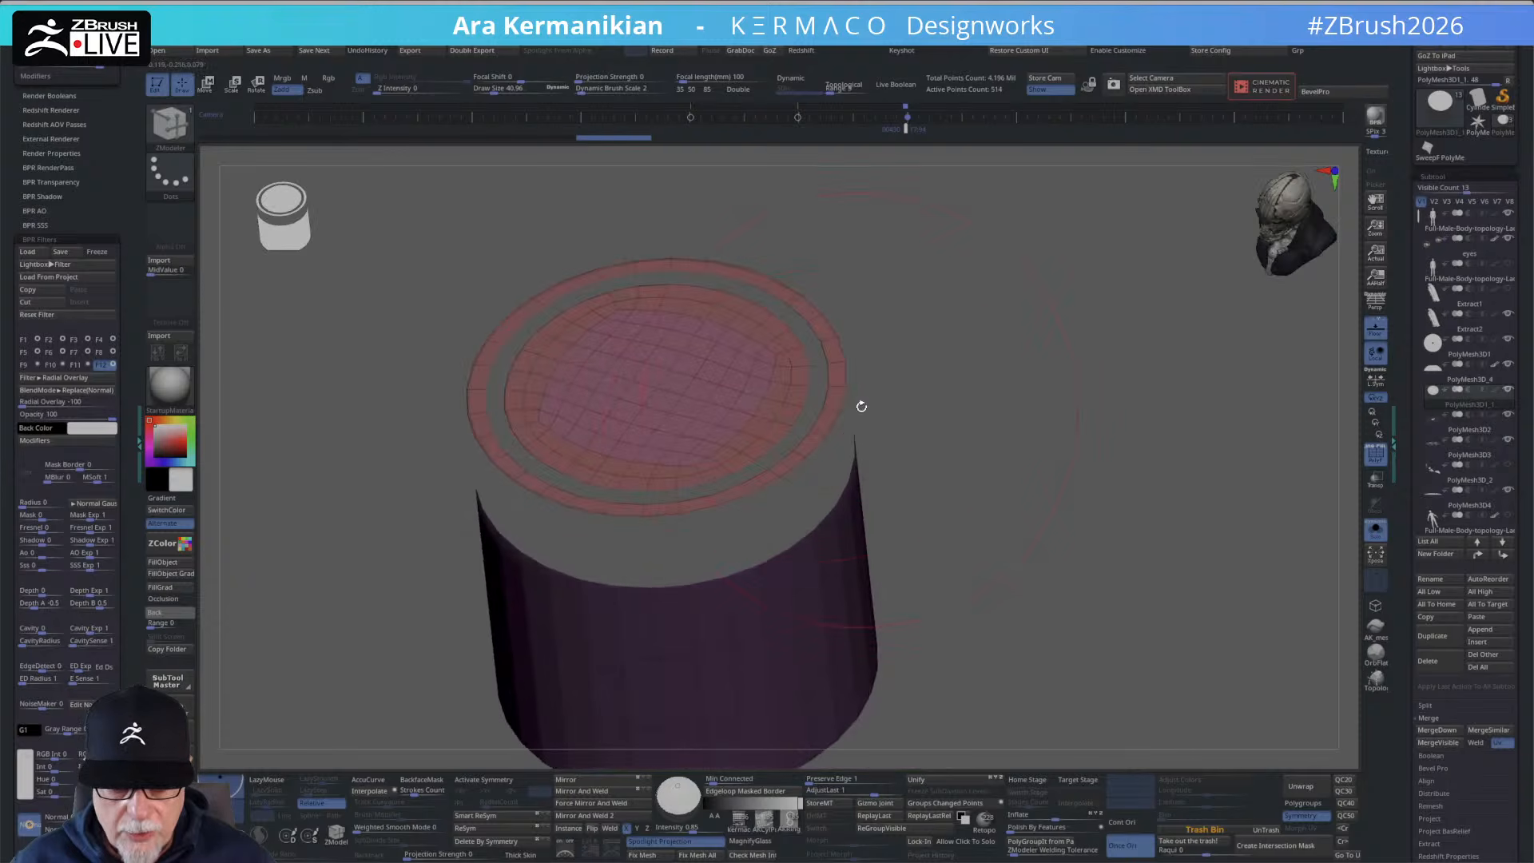
# Delete the inner cap and the remaining cylinder wall, keeping only the thin rim ring, and turn on double-sided display.
pyautogui.press('space')
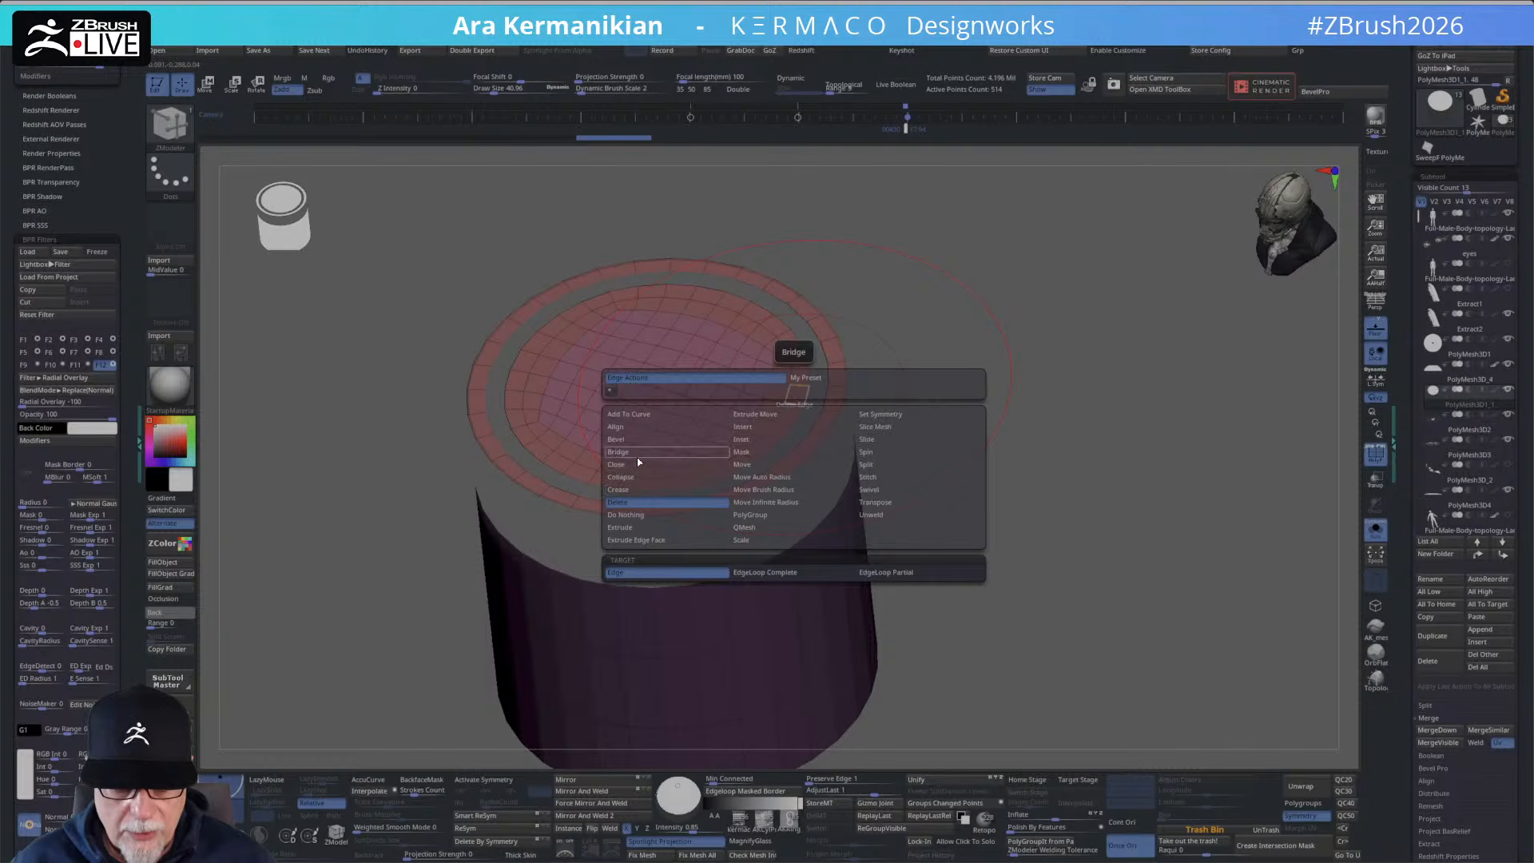
pyautogui.click(656, 442)
pyautogui.press('space')
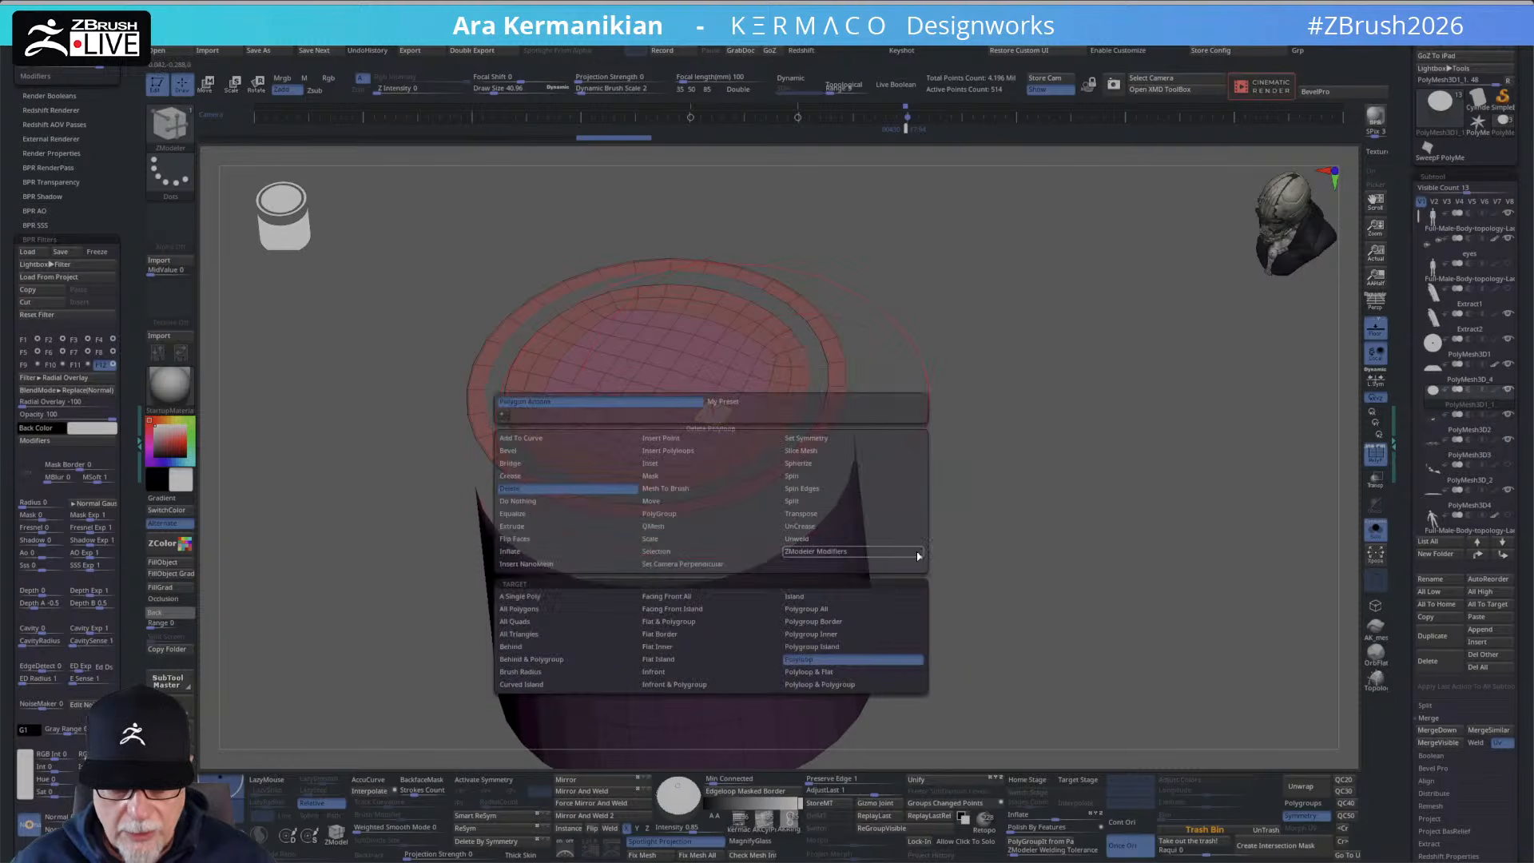
pyautogui.click(799, 660)
pyautogui.click(785, 419)
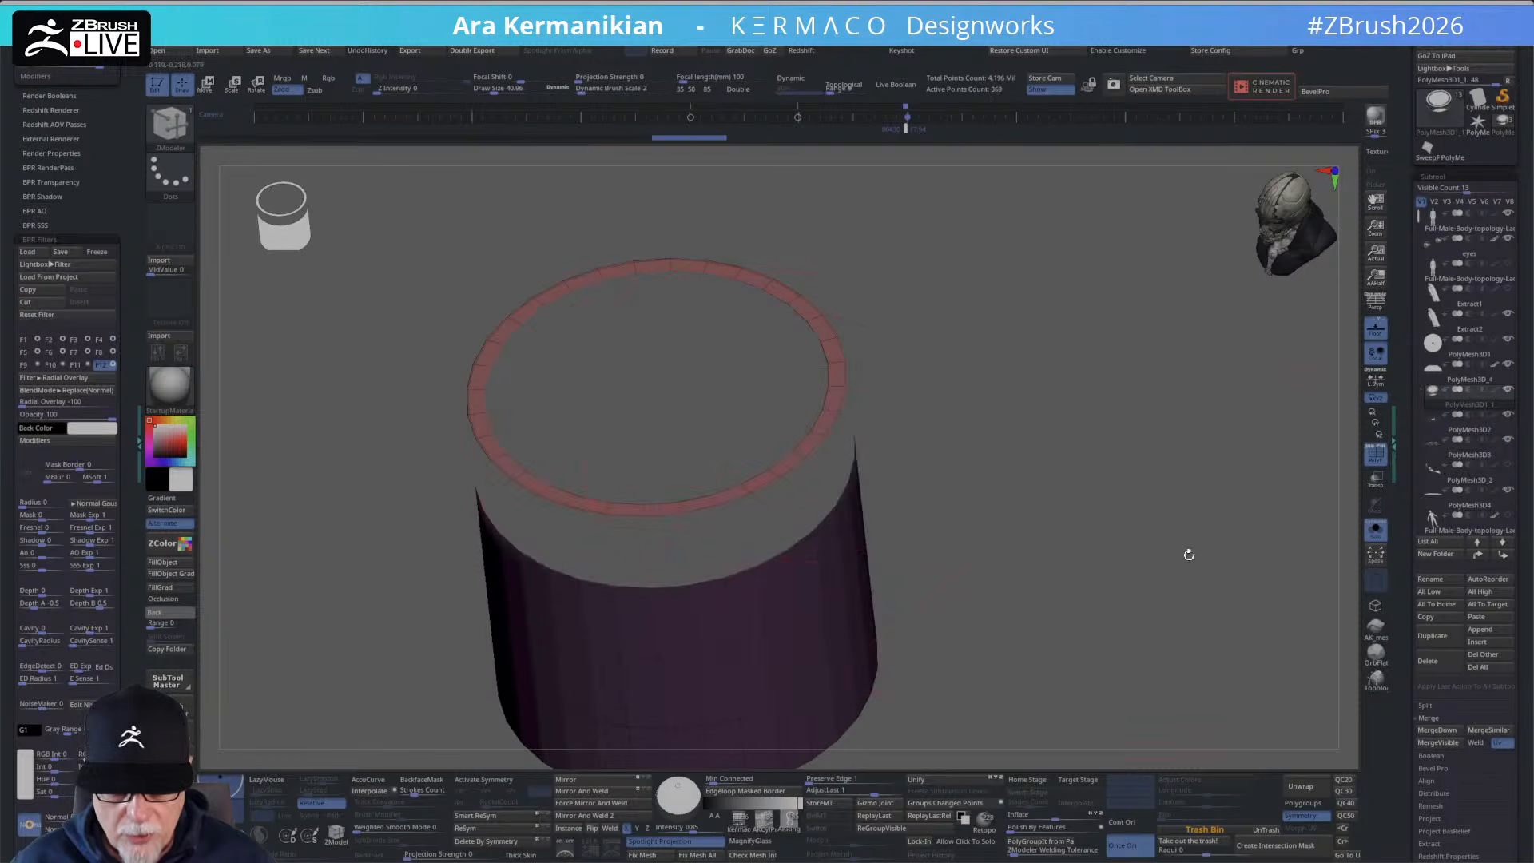
pyautogui.moveTo(1188, 555); pyautogui.dragTo(1069, 529)
pyautogui.click(949, 472)
pyautogui.moveTo(1160, 267); pyautogui.dragTo(1187, 327)
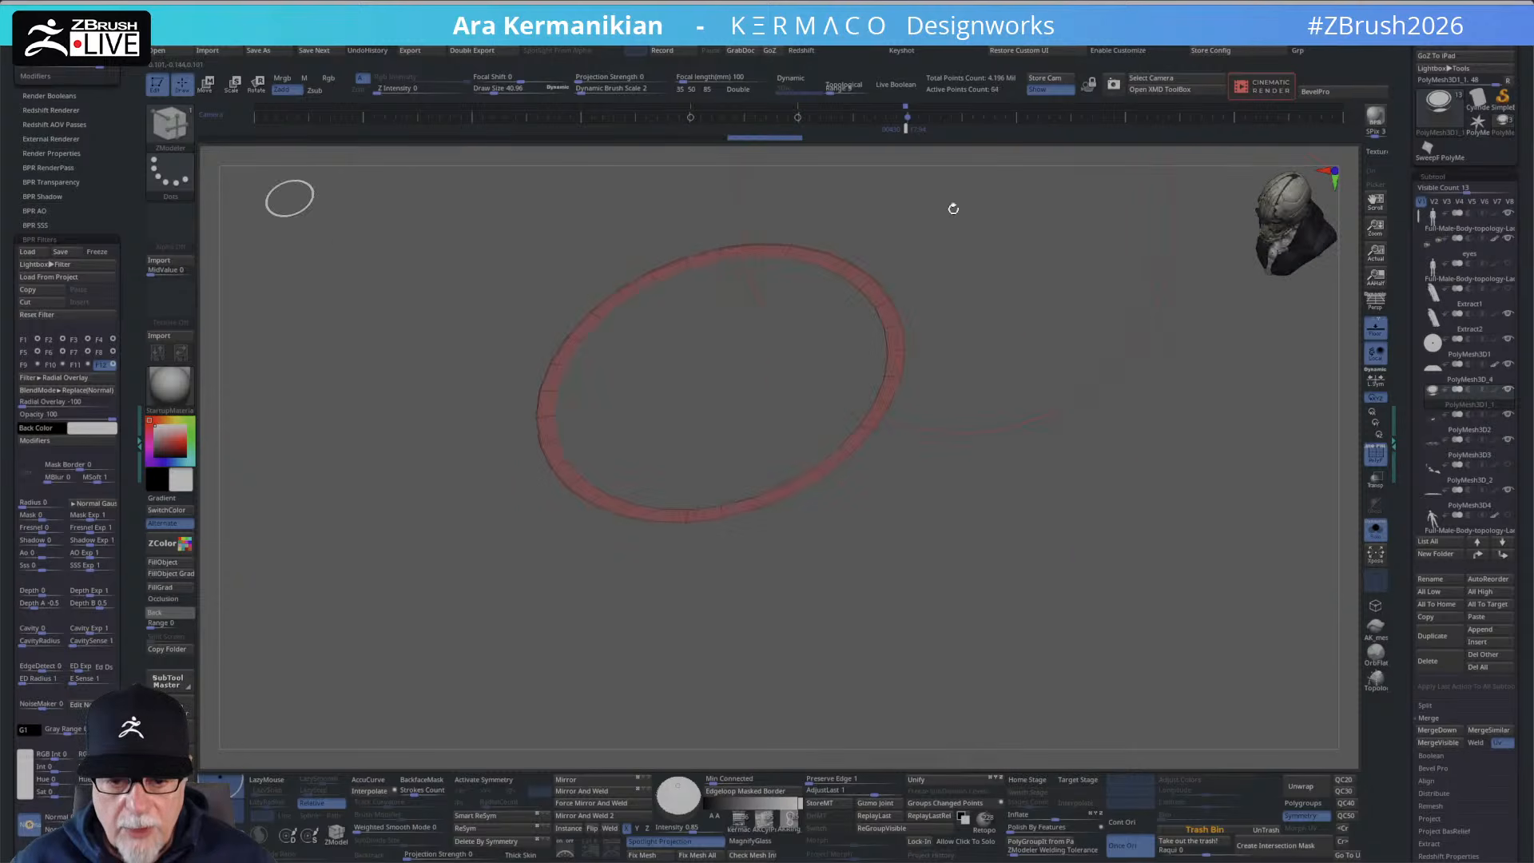
pyautogui.click(756, 91)
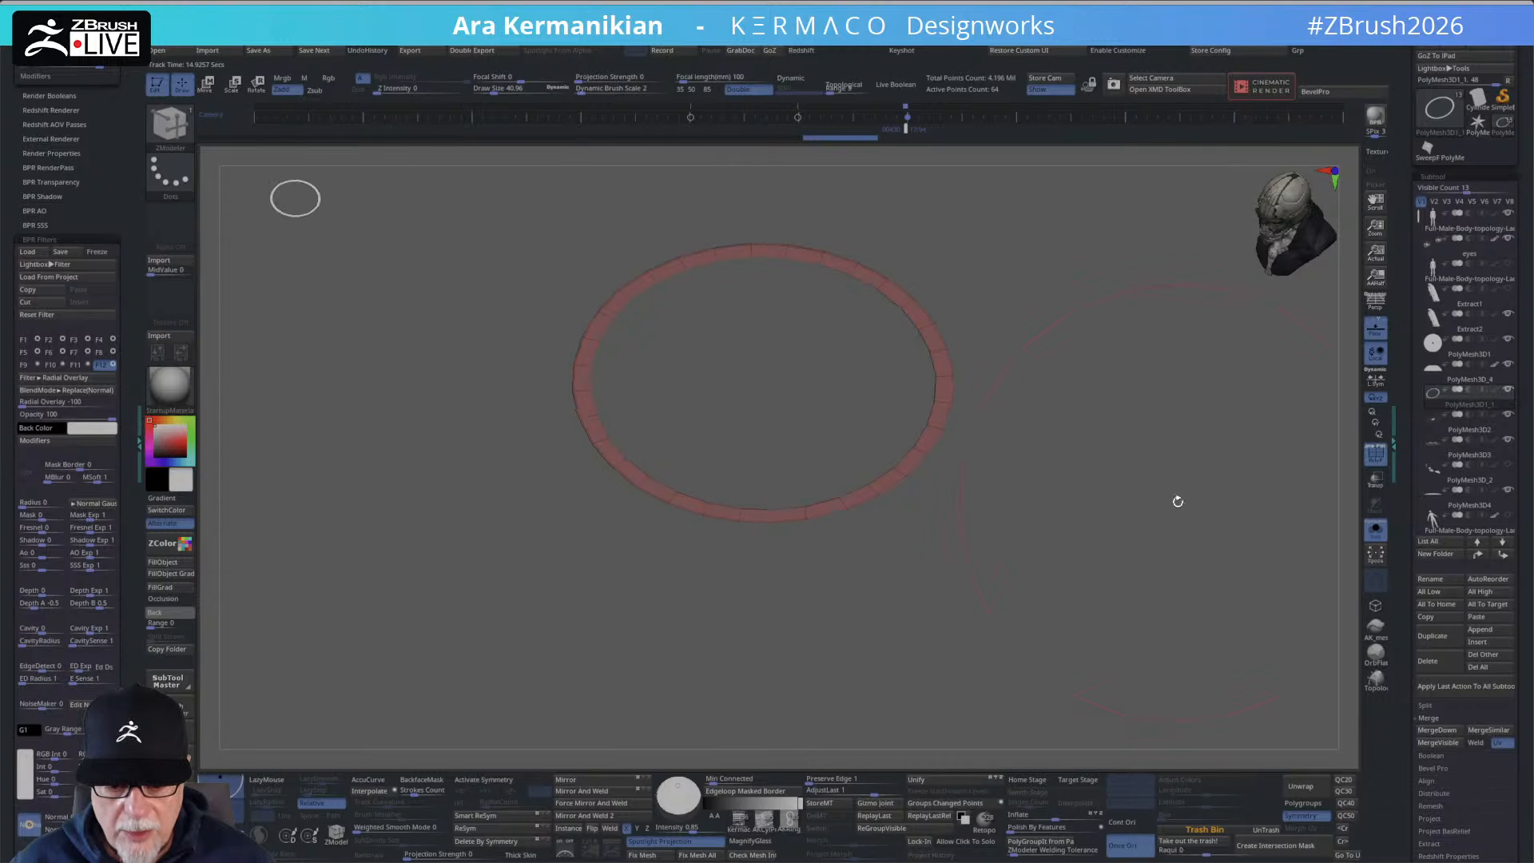
# Set ZModeler's edge action to Mask with the EdgeLoop Complete target and mask the ring's inner edge loop.
pyautogui.keyDown('alt'); pyautogui.moveTo(1177, 502); pyautogui.dragTo(959, 568); pyautogui.keyUp('alt')
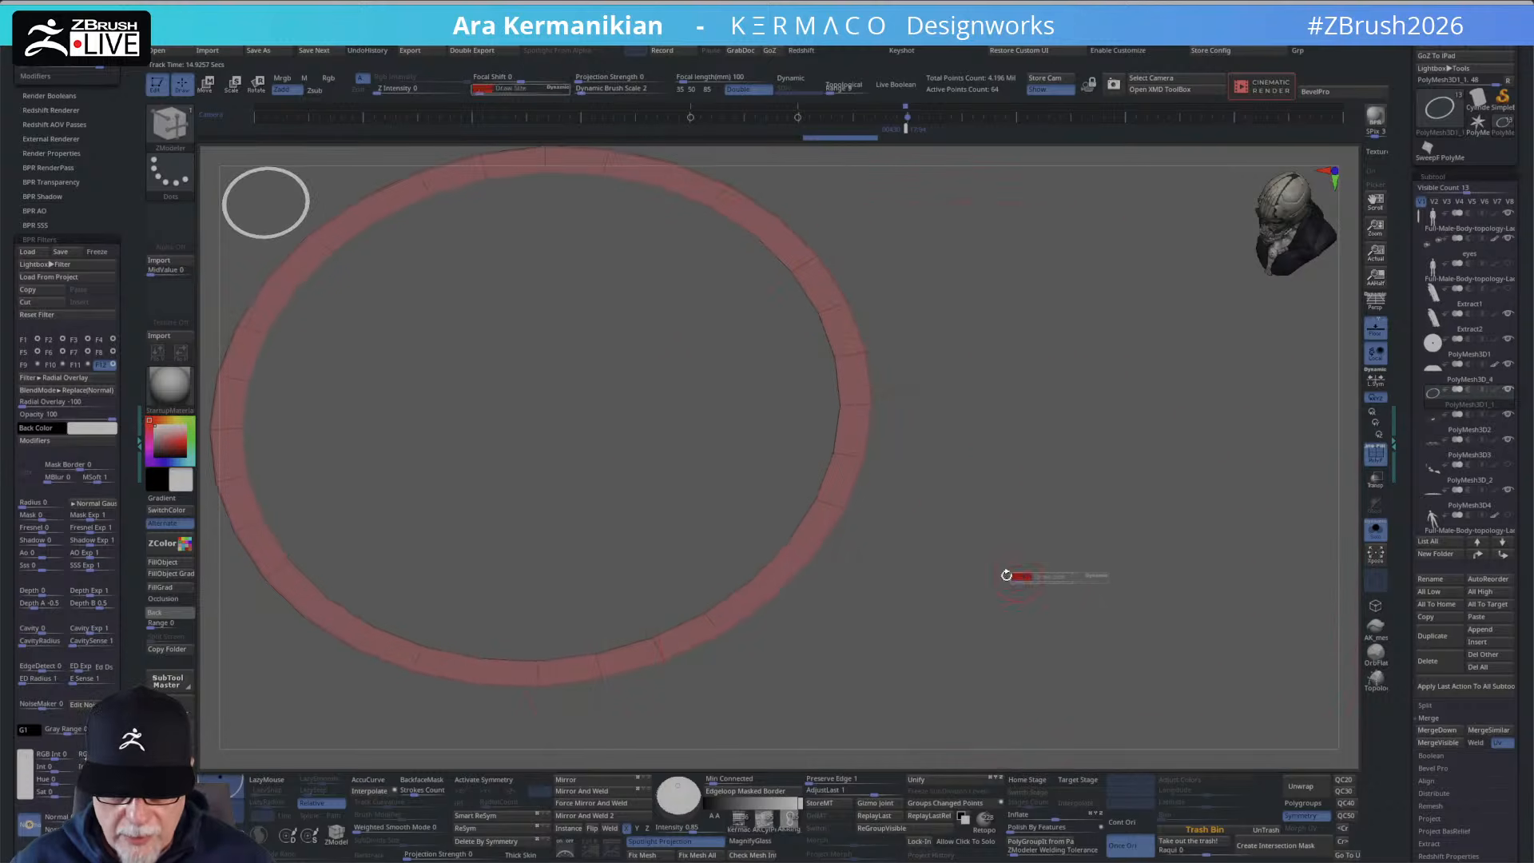
pyautogui.press('space')
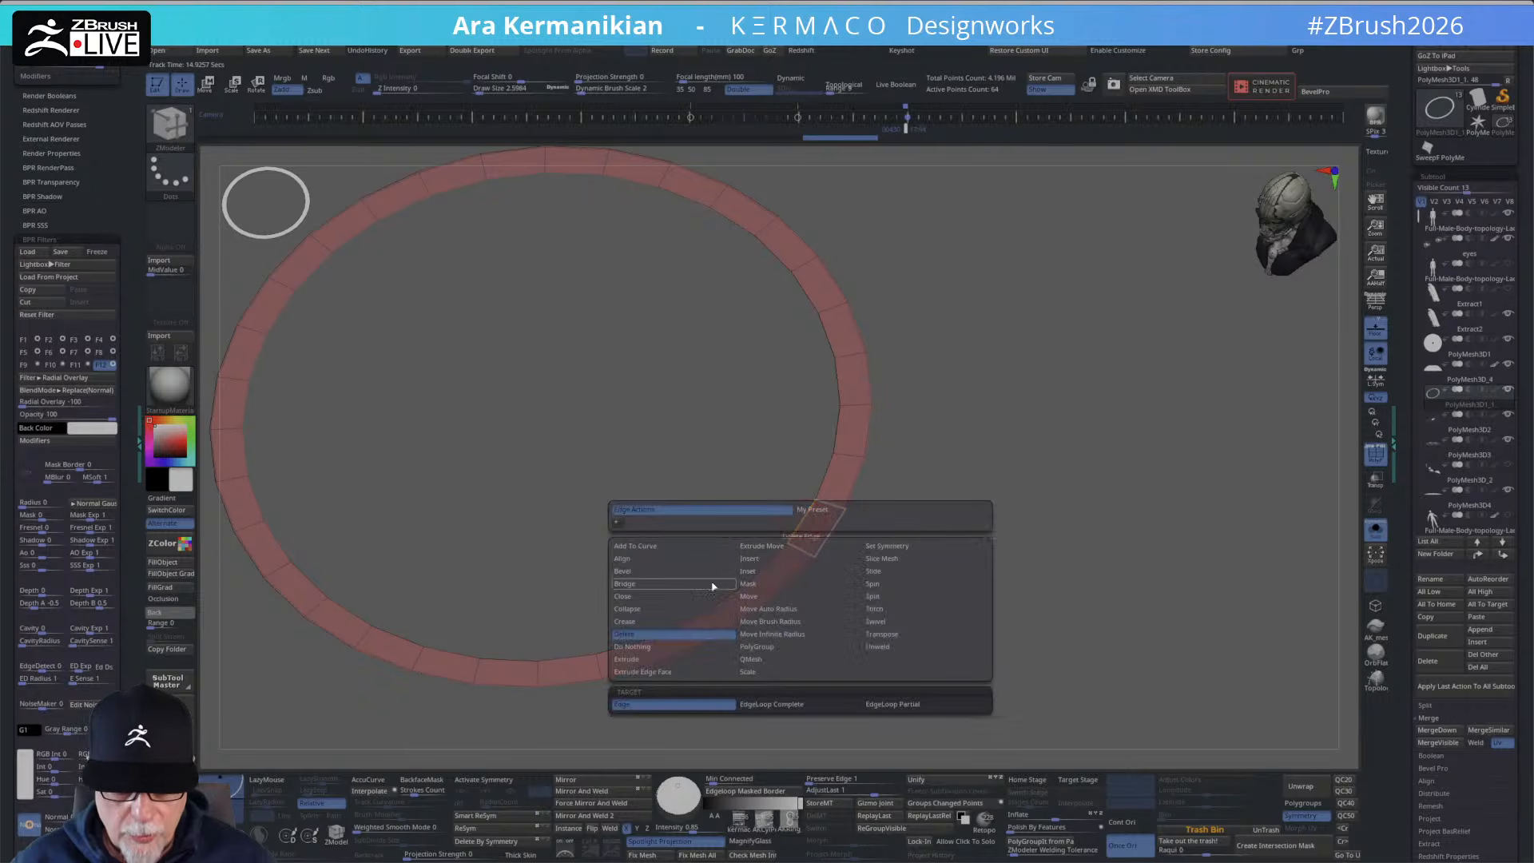
pyautogui.click(750, 584)
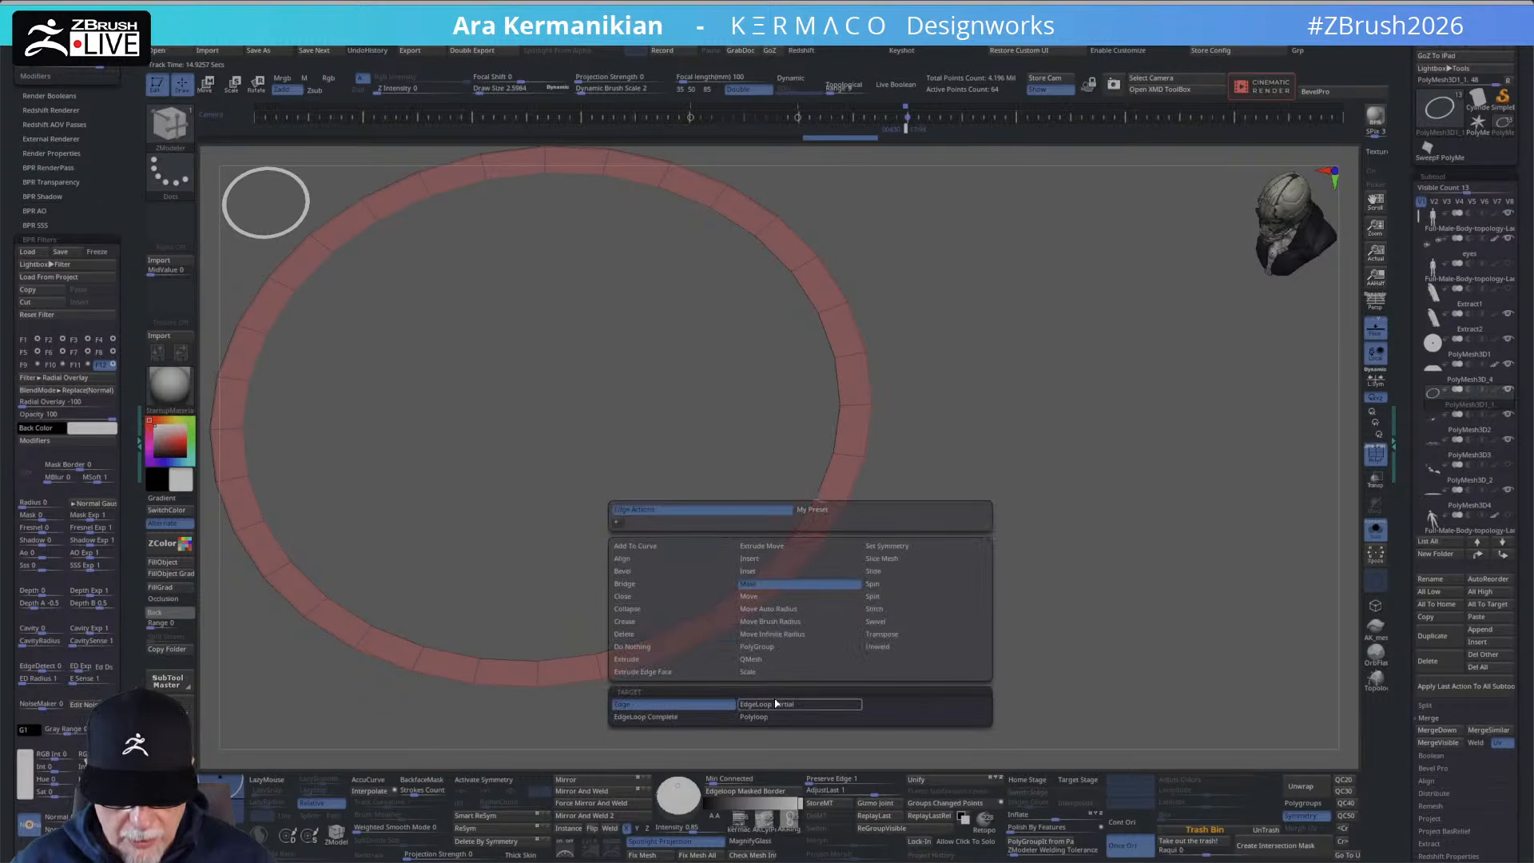
pyautogui.click(652, 721)
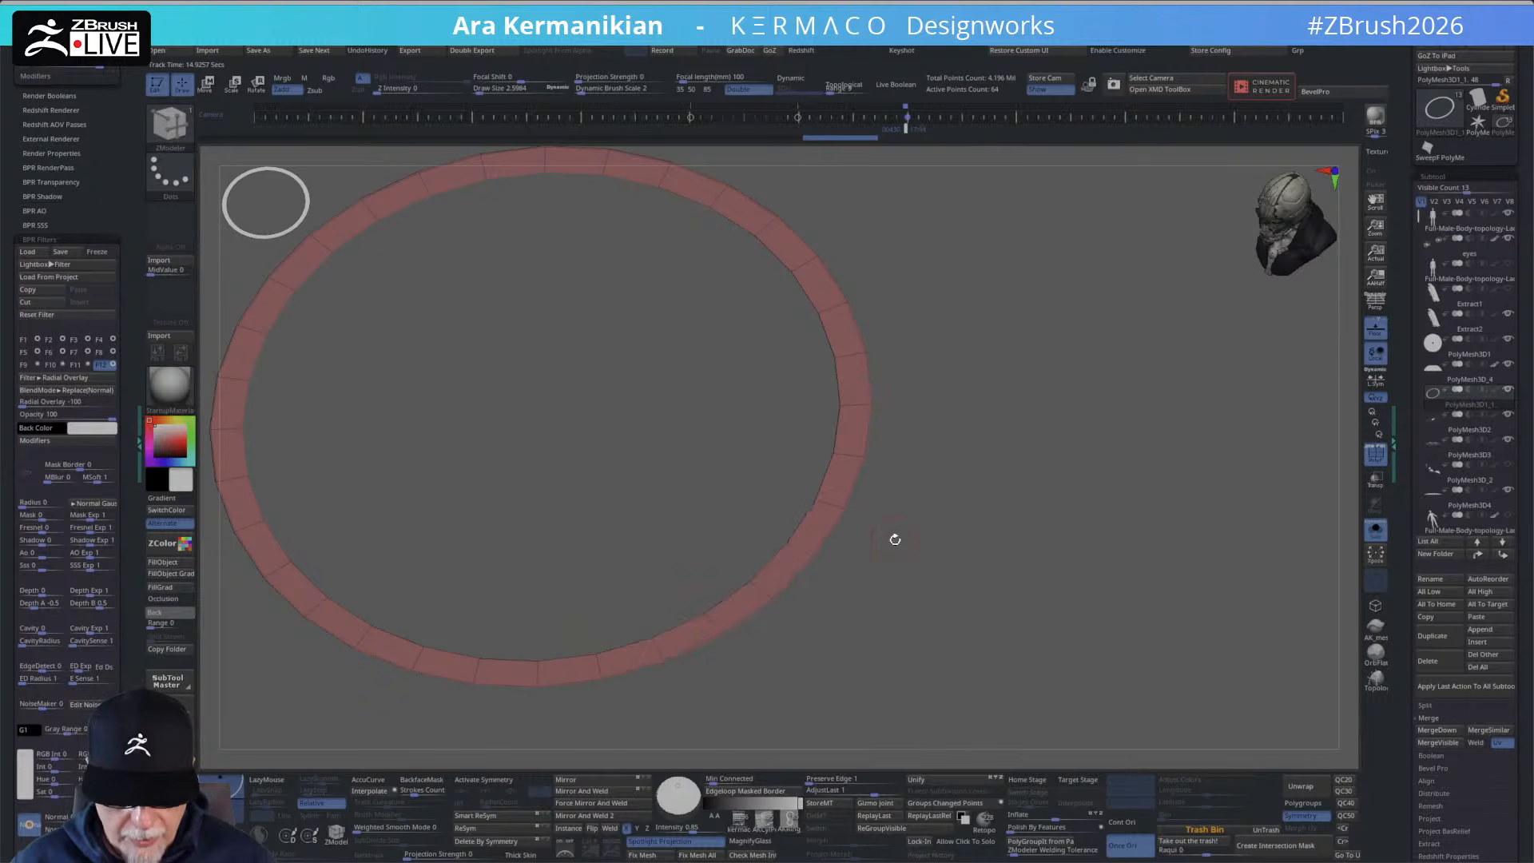
pyautogui.click(805, 520)
pyautogui.keyDown('alt'); pyautogui.moveTo(1099, 610); pyautogui.dragTo(995, 551); pyautogui.keyUp('alt')
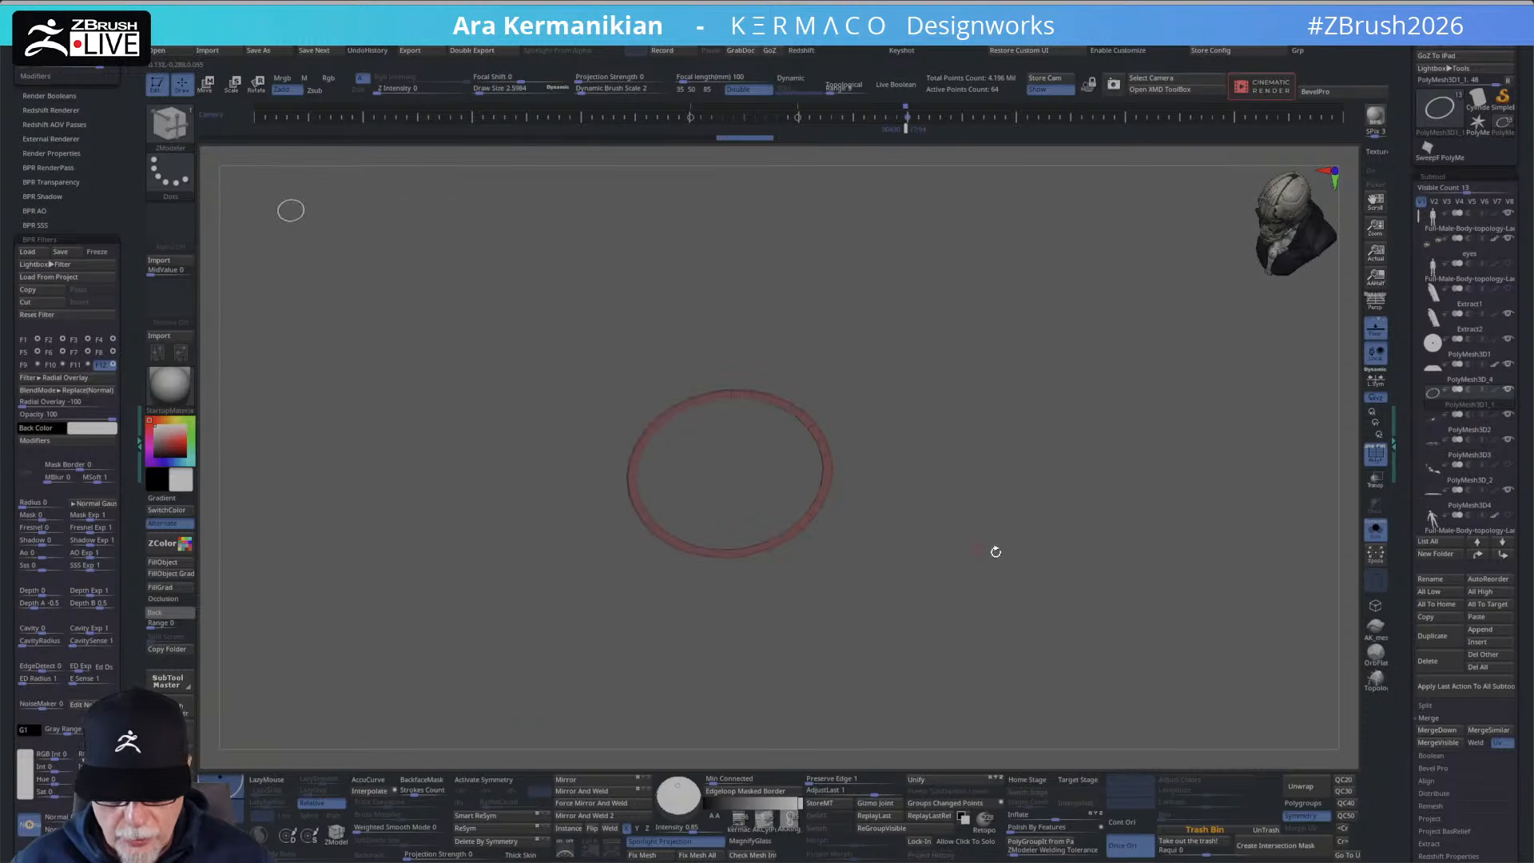
# Leave Solo mode and frame the whole robed figure with its lattice disc.
pyautogui.click(1376, 530)
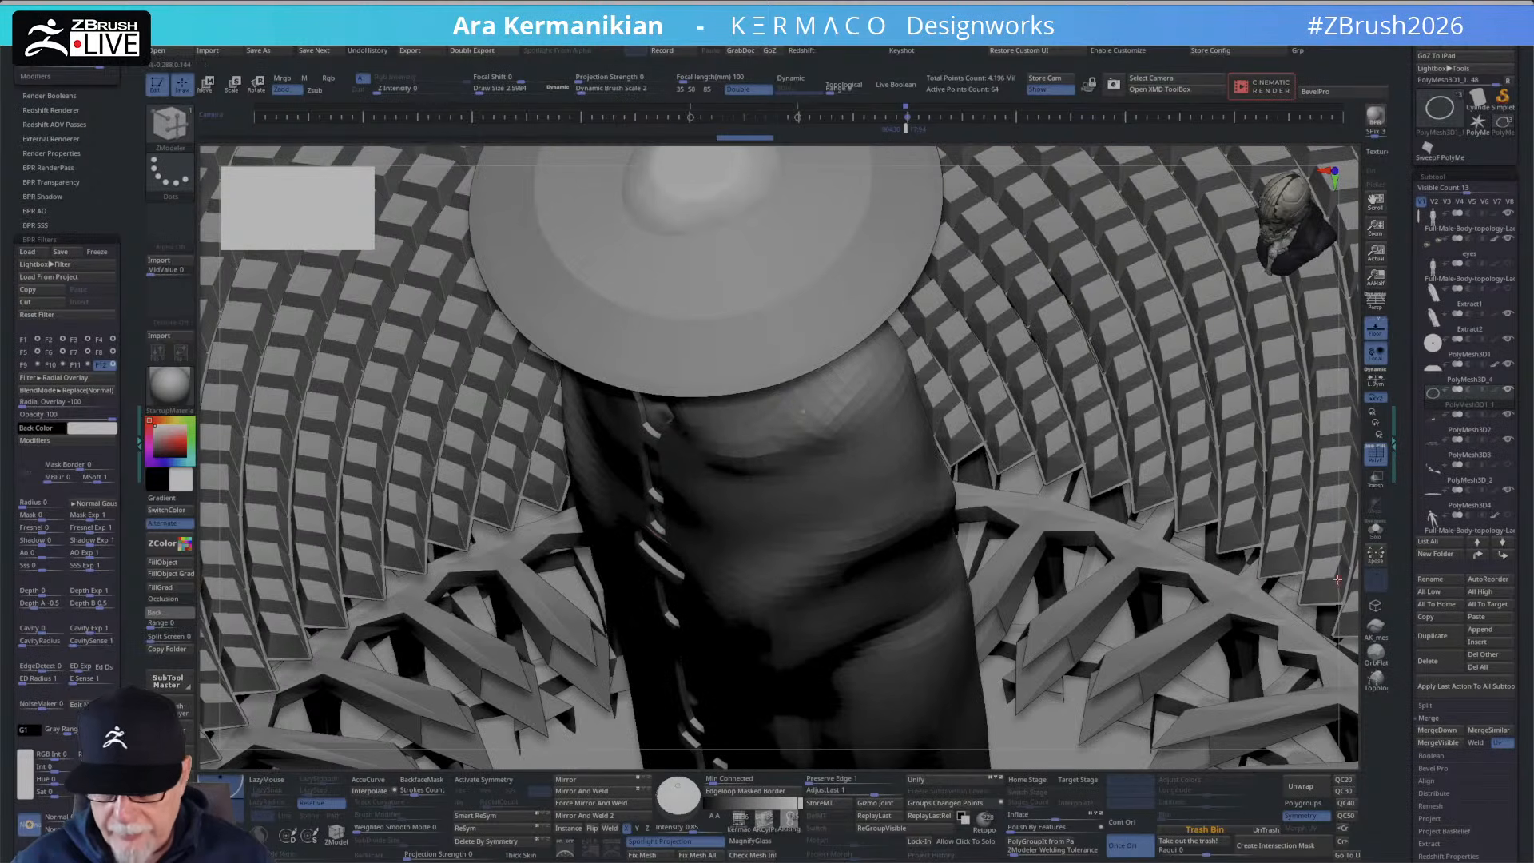
pyautogui.press('space')
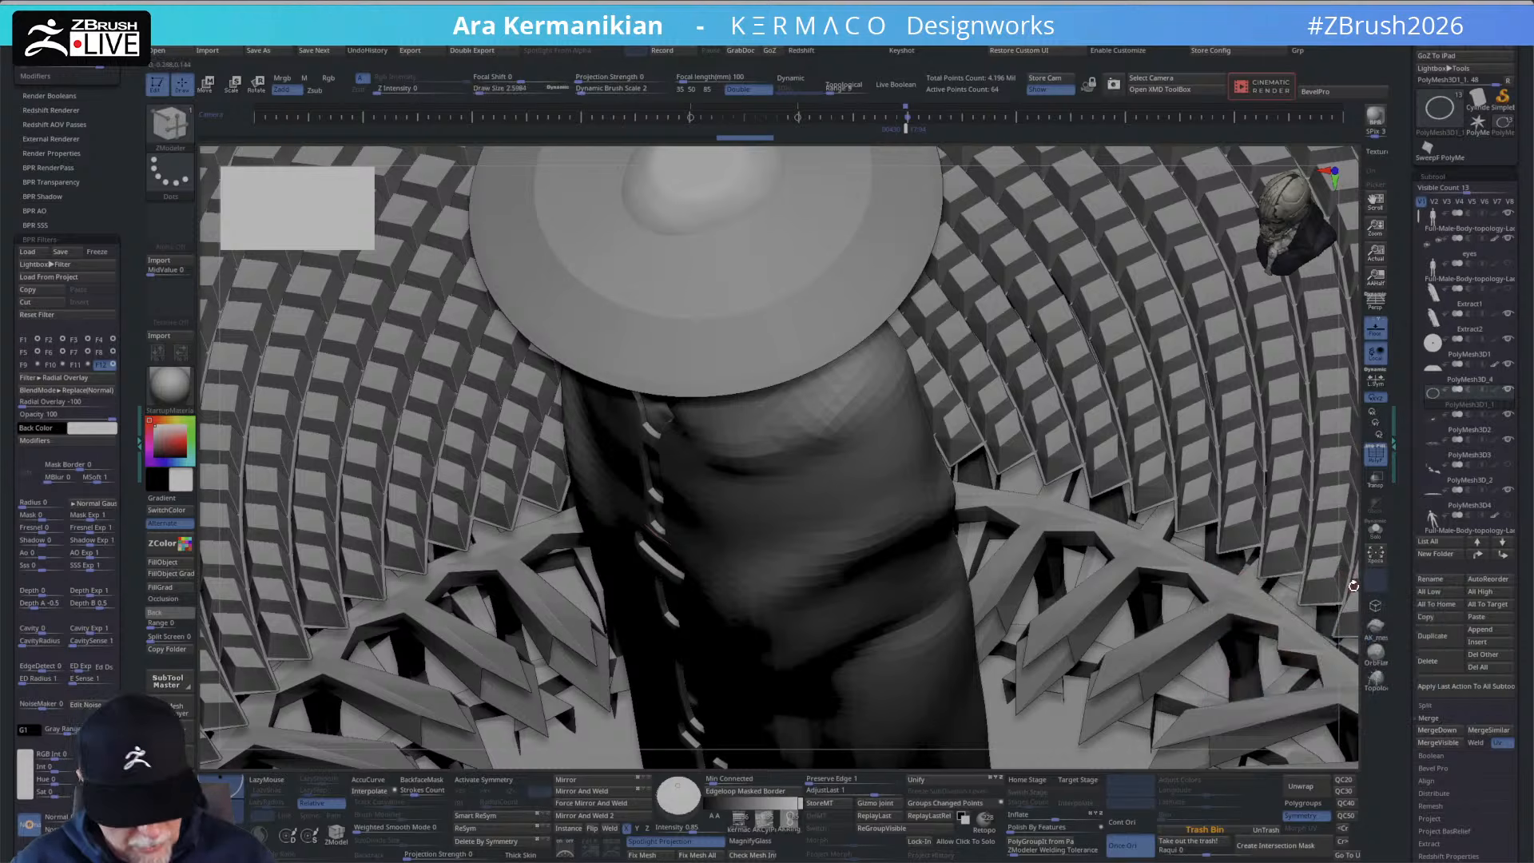
pyautogui.press('f')
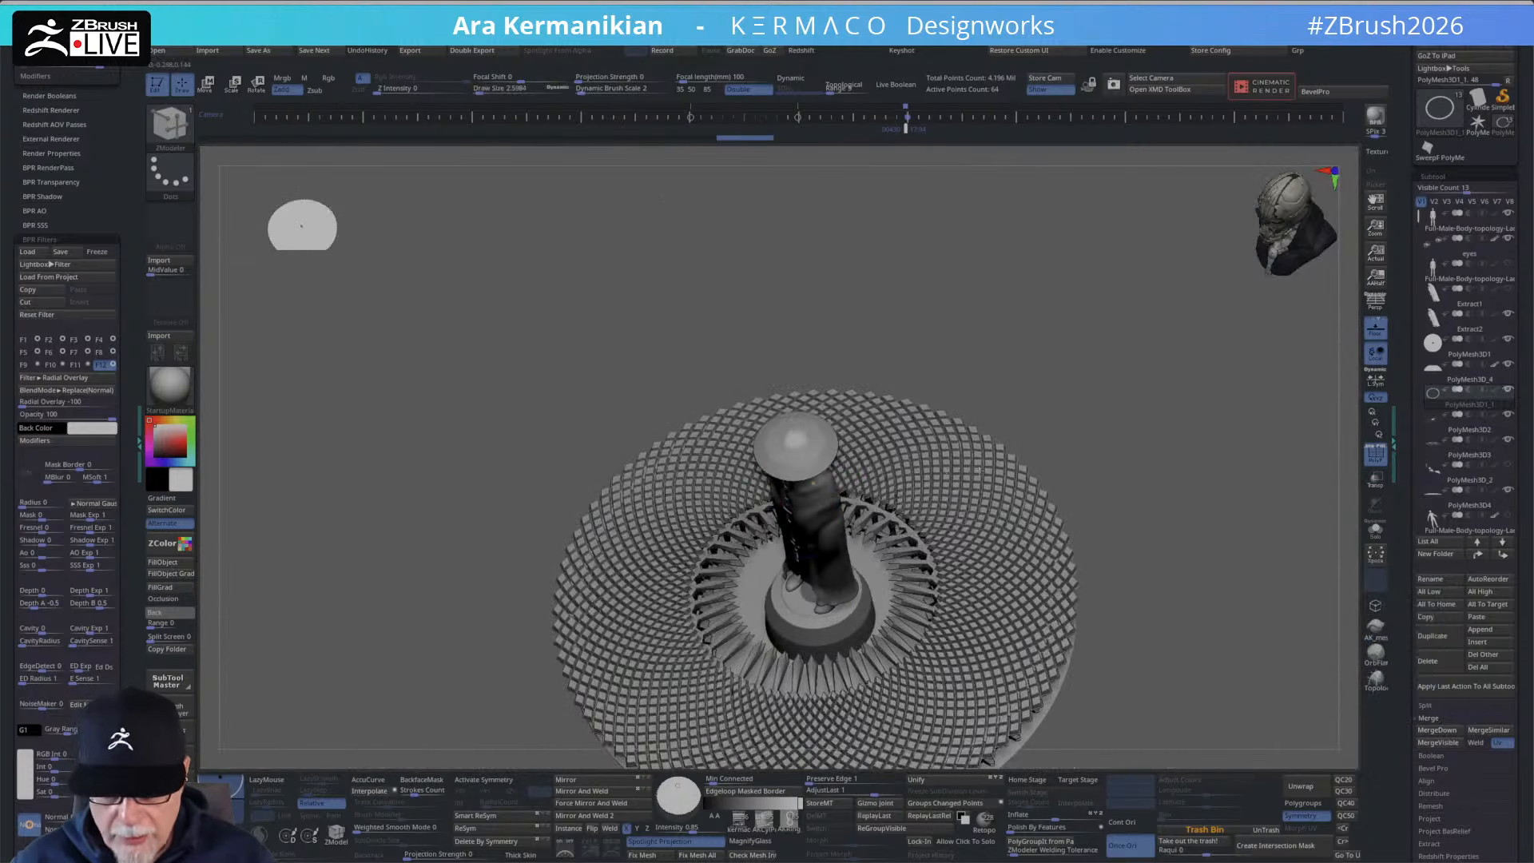
# Scale the ring's unmasked outer edge outward with the gizmo into a broad disc reaching well beyond the lattice disc.
pyautogui.press('w')
pyautogui.keyDown('alt'); pyautogui.moveTo(799, 496); pyautogui.dragTo(791, 298); pyautogui.keyUp('alt')
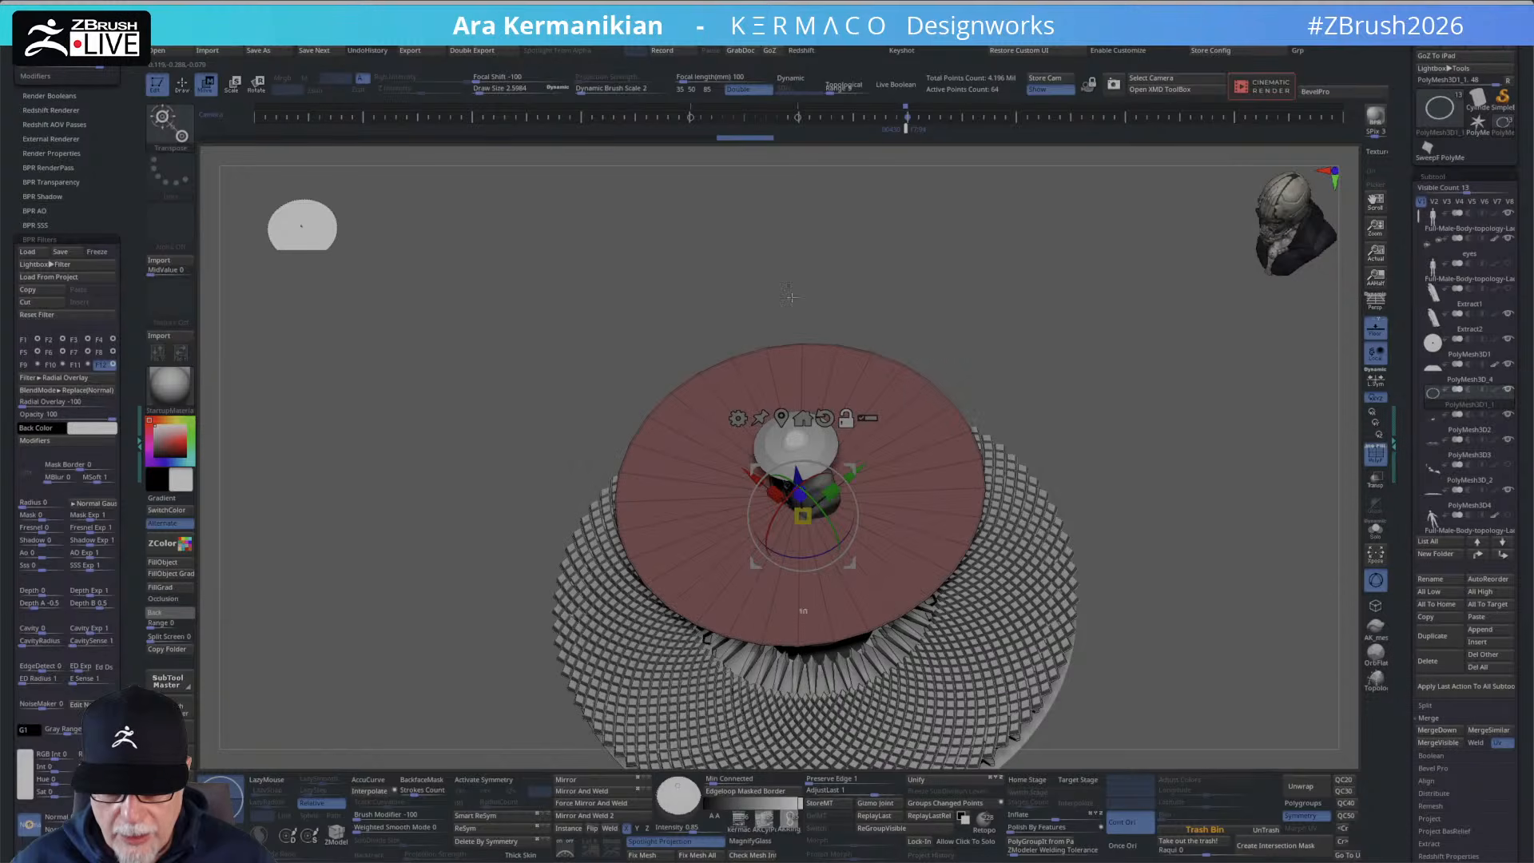
pyautogui.keyDown('alt'); pyautogui.moveTo(1269, 505); pyautogui.dragTo(999, 452); pyautogui.keyUp('alt')
pyautogui.keyDown('alt'); pyautogui.moveTo(670, 445); pyautogui.dragTo(1215, 534); pyautogui.keyUp('alt')
pyautogui.moveTo(1289, 644); pyautogui.dragTo(1256, 406)
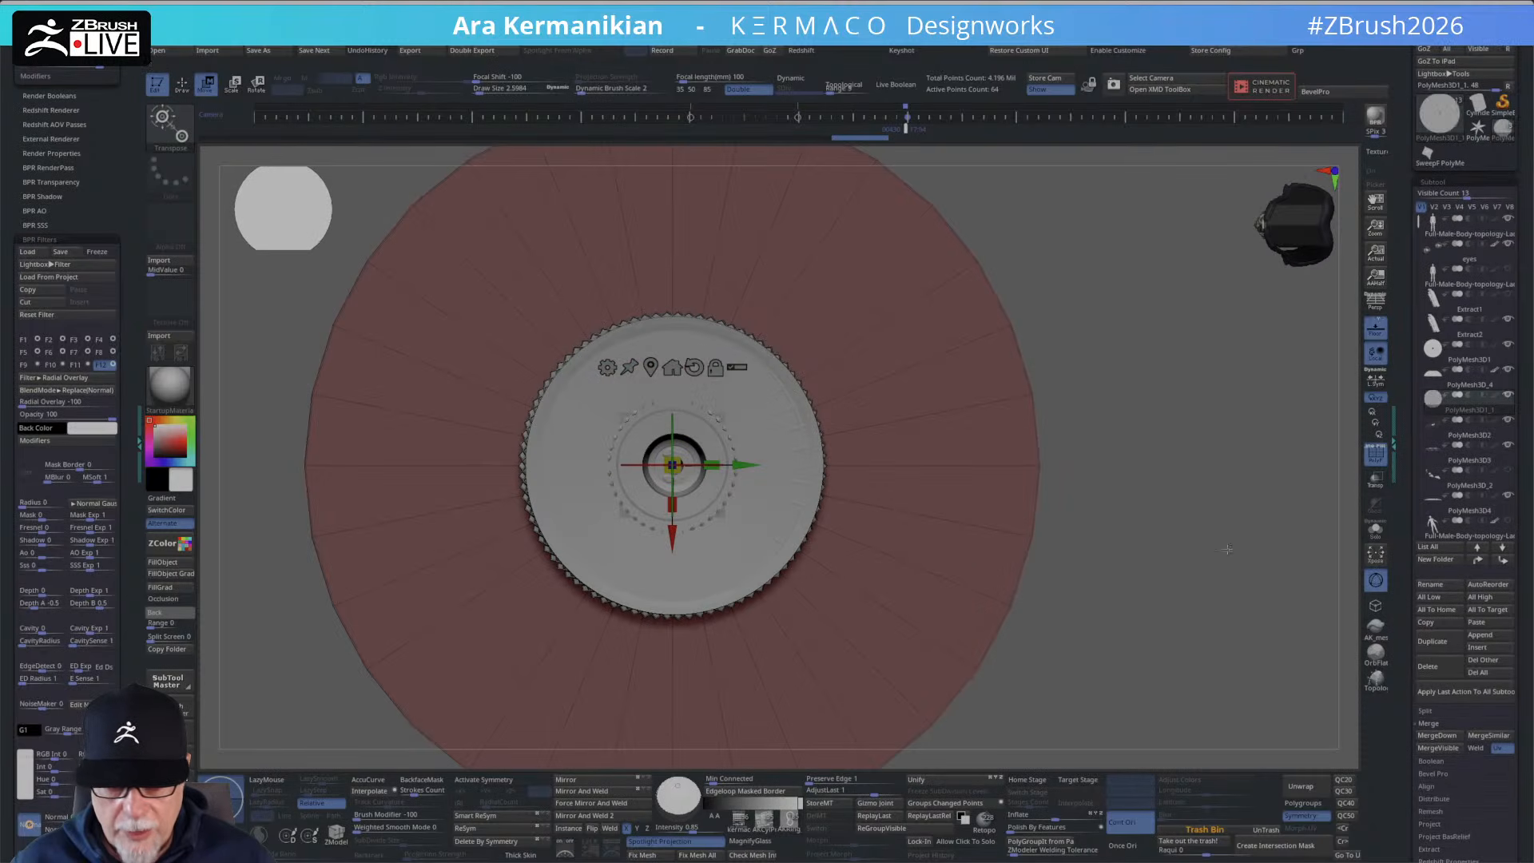
pyautogui.moveTo(1224, 548); pyautogui.dragTo(1187, 551)
pyautogui.moveTo(779, 527); pyautogui.dragTo(1413, 608)
pyautogui.keyDown('ctrl'); pyautogui.moveTo(1341, 686); pyautogui.dragTo(1143, 651, button='right'); pyautogui.keyUp('ctrl')
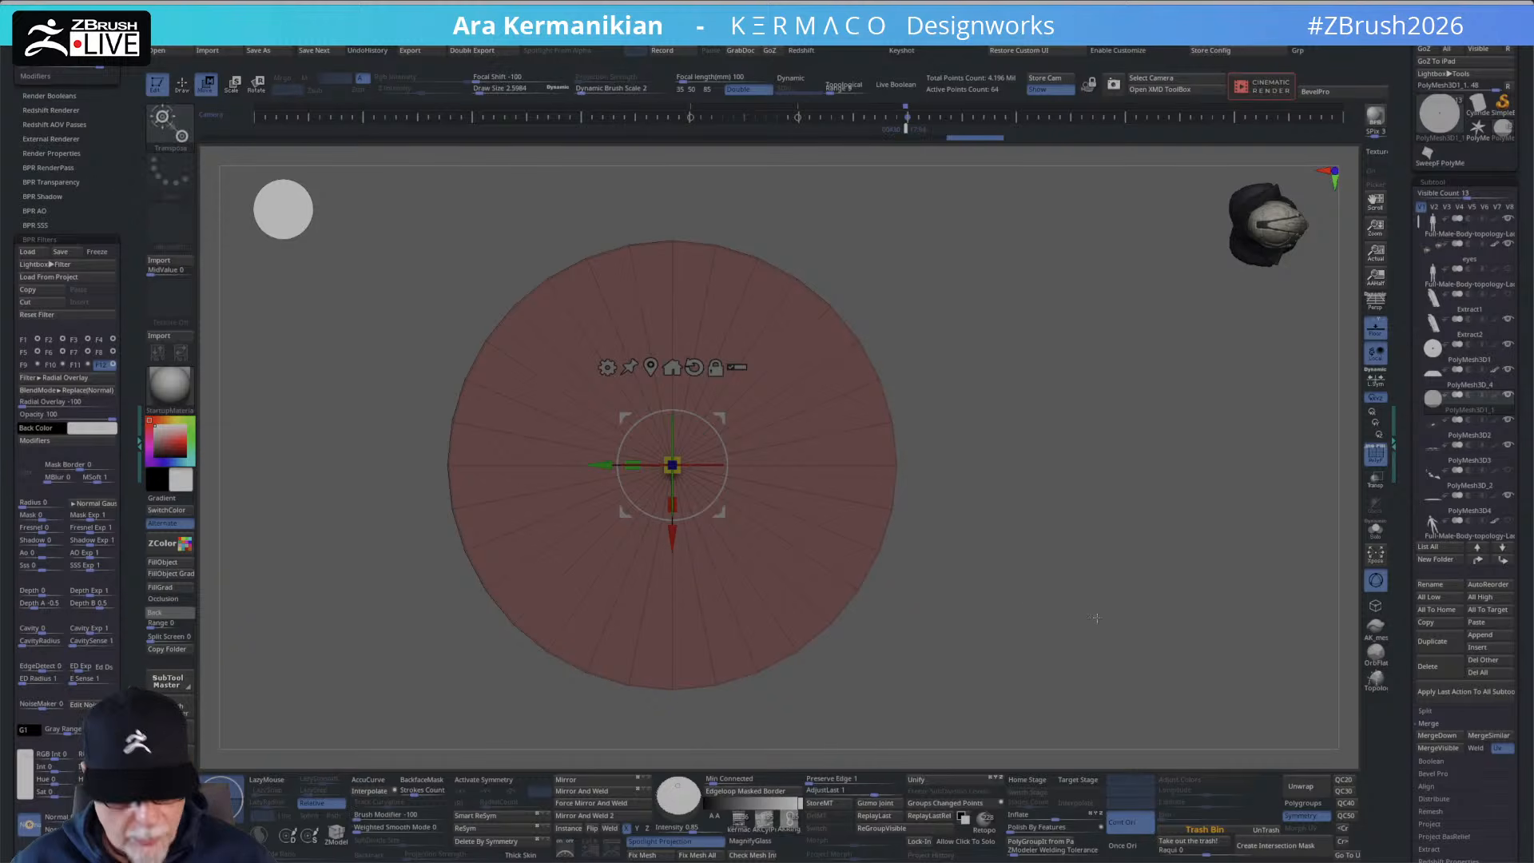
# Open a hole in the disc's center slightly wider than the lattice disc and flatten the disc along its vertical axis to scale 0.
pyautogui.moveTo(1089, 610); pyautogui.dragTo(759, 497)
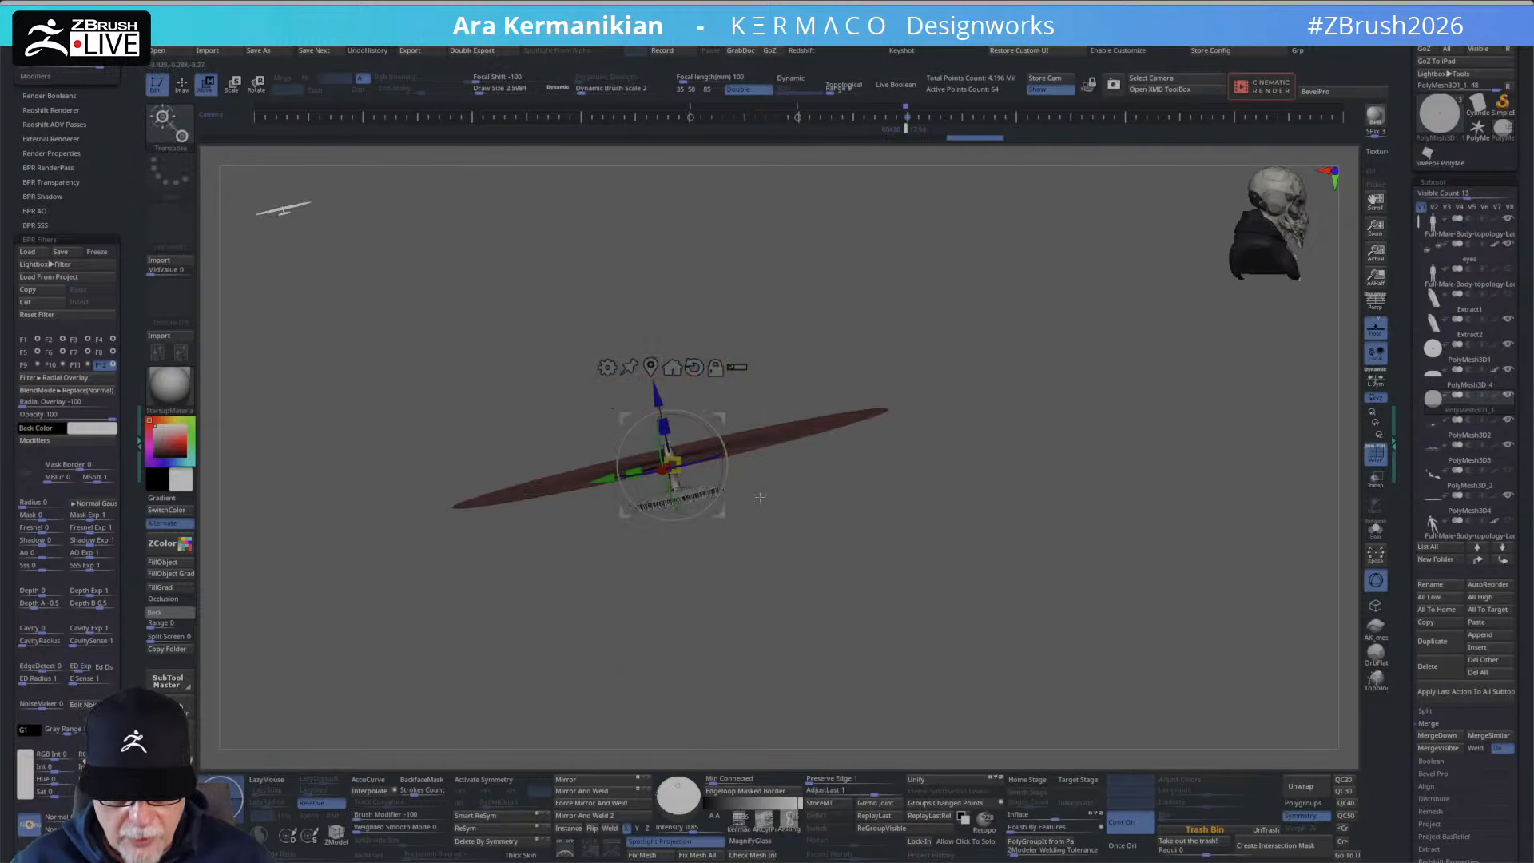
pyautogui.moveTo(667, 428); pyautogui.dragTo(666, 425)
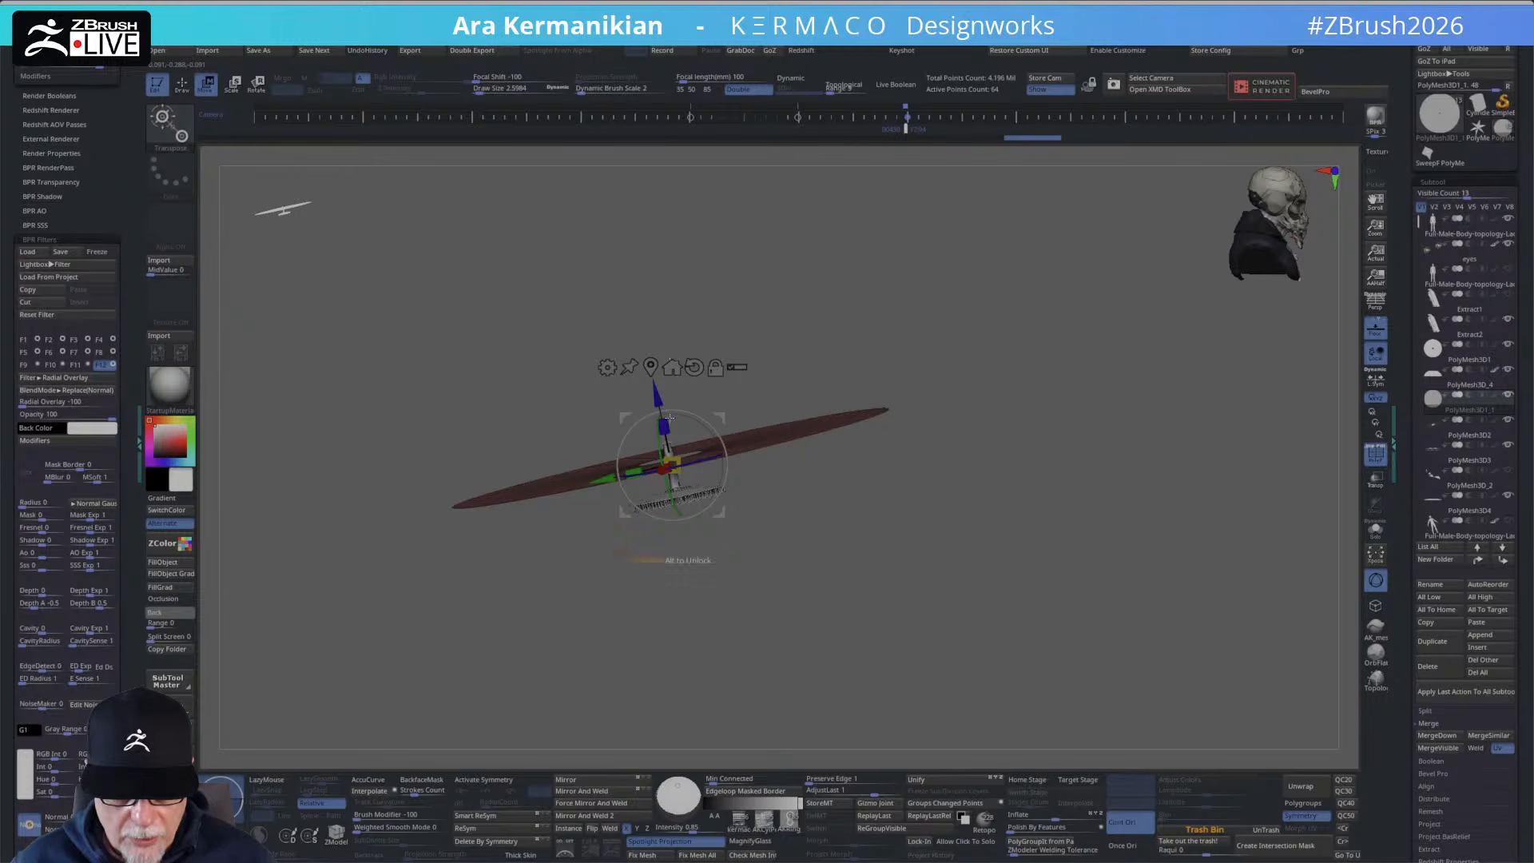
pyautogui.keyDown('shift'); pyautogui.moveTo(947, 375); pyautogui.dragTo(1318, 551); pyautogui.keyUp('shift')
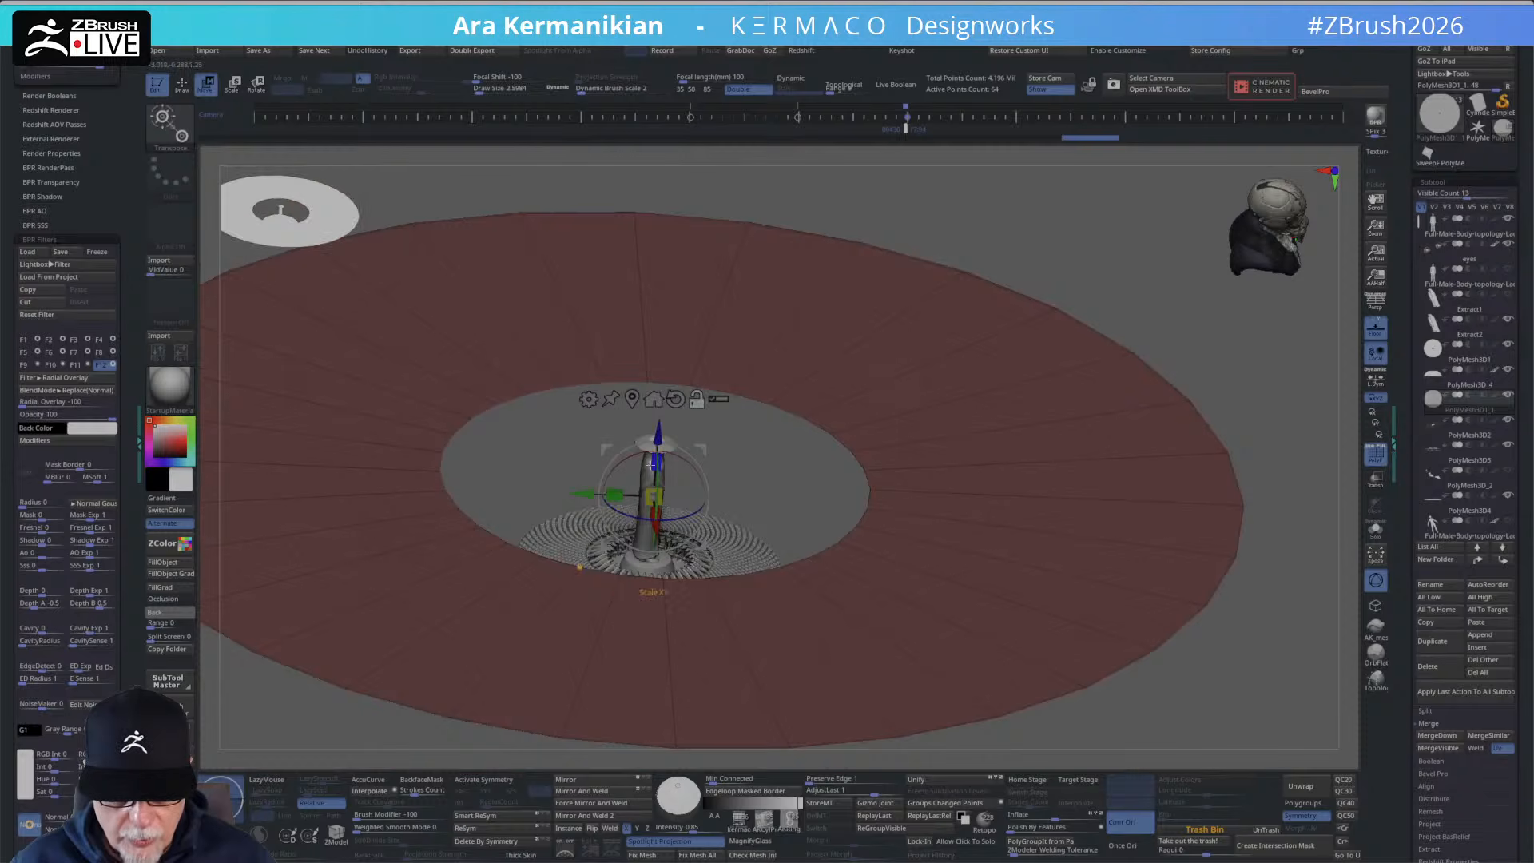
pyautogui.keyDown('alt'); pyautogui.moveTo(651, 465); pyautogui.dragTo(653, 491); pyautogui.keyUp('alt')
pyautogui.keyDown('shift'); pyautogui.moveTo(1278, 431); pyautogui.dragTo(1308, 414); pyautogui.keyUp('shift')
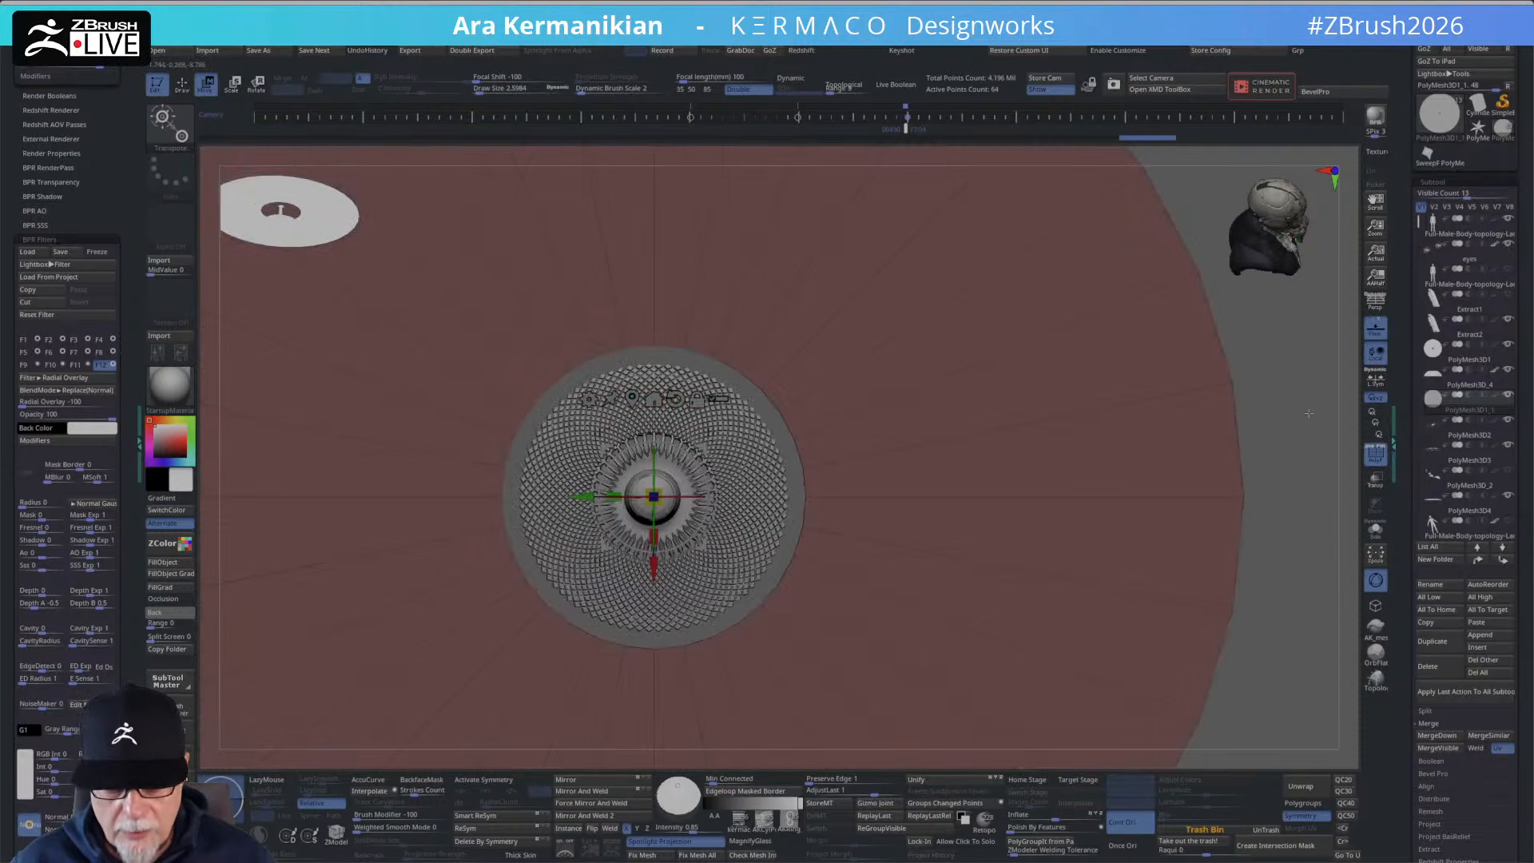
pyautogui.moveTo(1330, 664); pyautogui.dragTo(1326, 575)
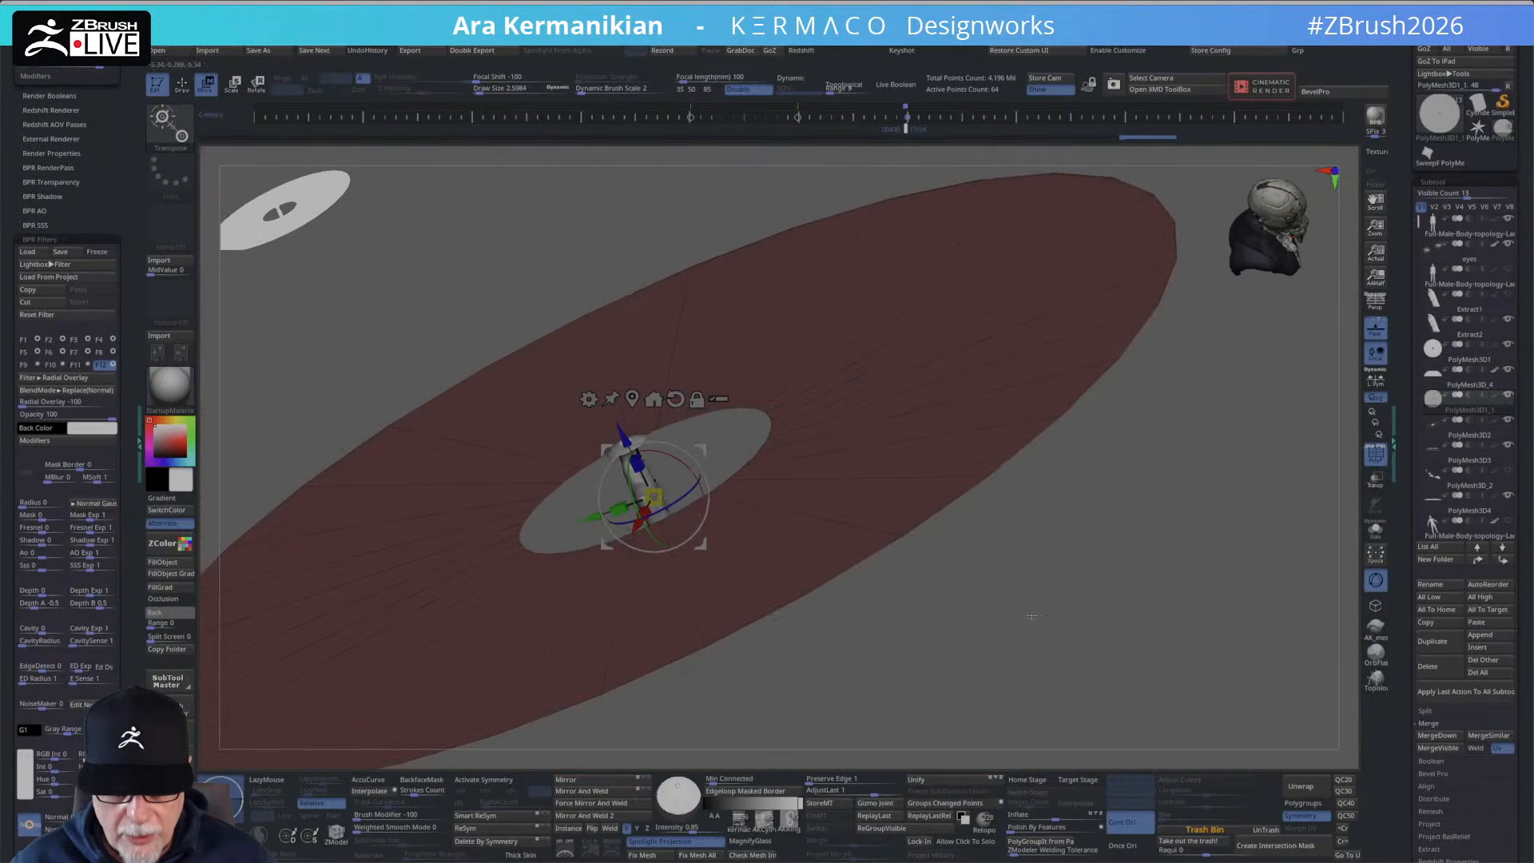
pyautogui.keyDown('shift'); pyautogui.moveTo(1031, 616); pyautogui.dragTo(831, 538); pyautogui.keyUp('shift')
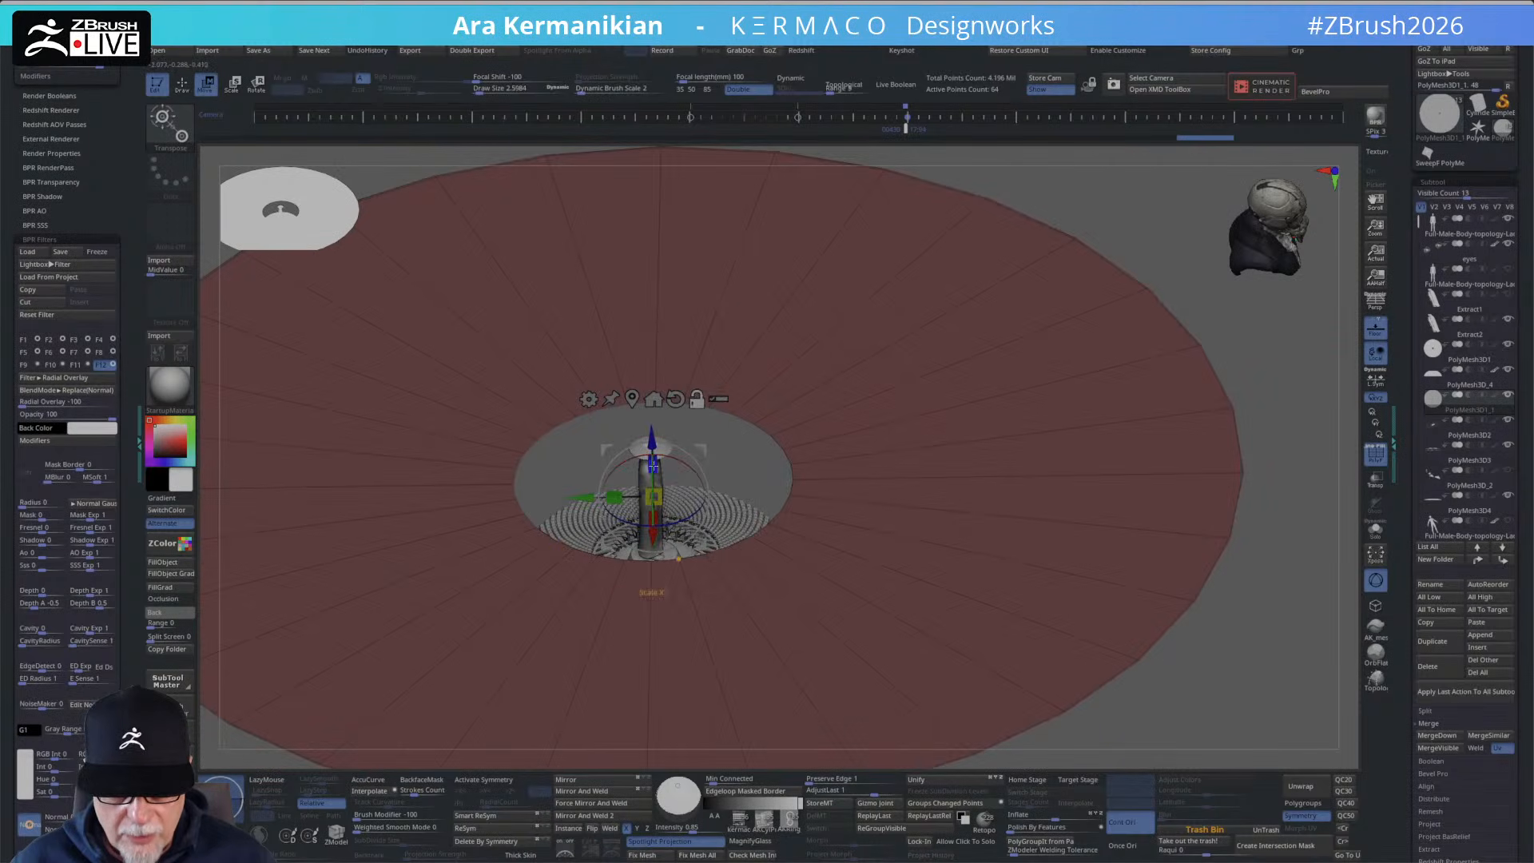
pyautogui.keyDown('alt'); pyautogui.moveTo(653, 466); pyautogui.dragTo(652, 476); pyautogui.keyUp('alt')
# Lower the flattened disc along the vertical axis to the base of the lattice disc.
pyautogui.moveTo(1294, 569); pyautogui.dragTo(1276, 512)
pyautogui.moveTo(654, 426); pyautogui.dragTo(653, 508)
pyautogui.hotkey('ctrl', 'z')
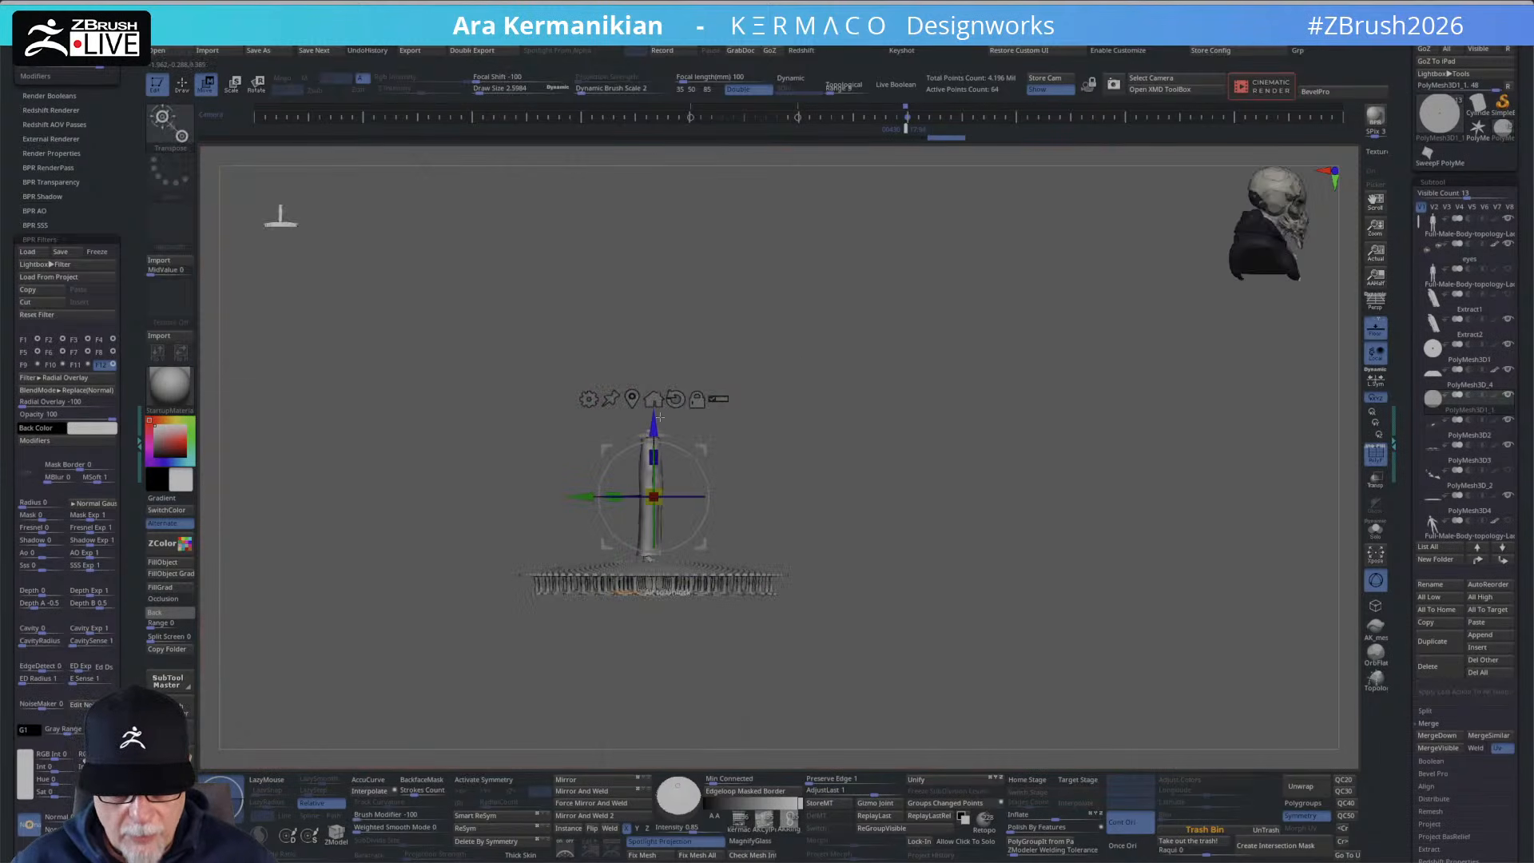
pyautogui.moveTo(658, 420); pyautogui.dragTo(657, 518)
pyautogui.moveTo(935, 399); pyautogui.dragTo(952, 493)
pyautogui.moveTo(1281, 693); pyautogui.dragTo(1011, 529)
pyautogui.moveTo(611, 405)
pyautogui.mouseDown()
pyautogui.moveTo(611, 442)
pyautogui.moveTo(610, 423)
pyautogui.mouseUp()
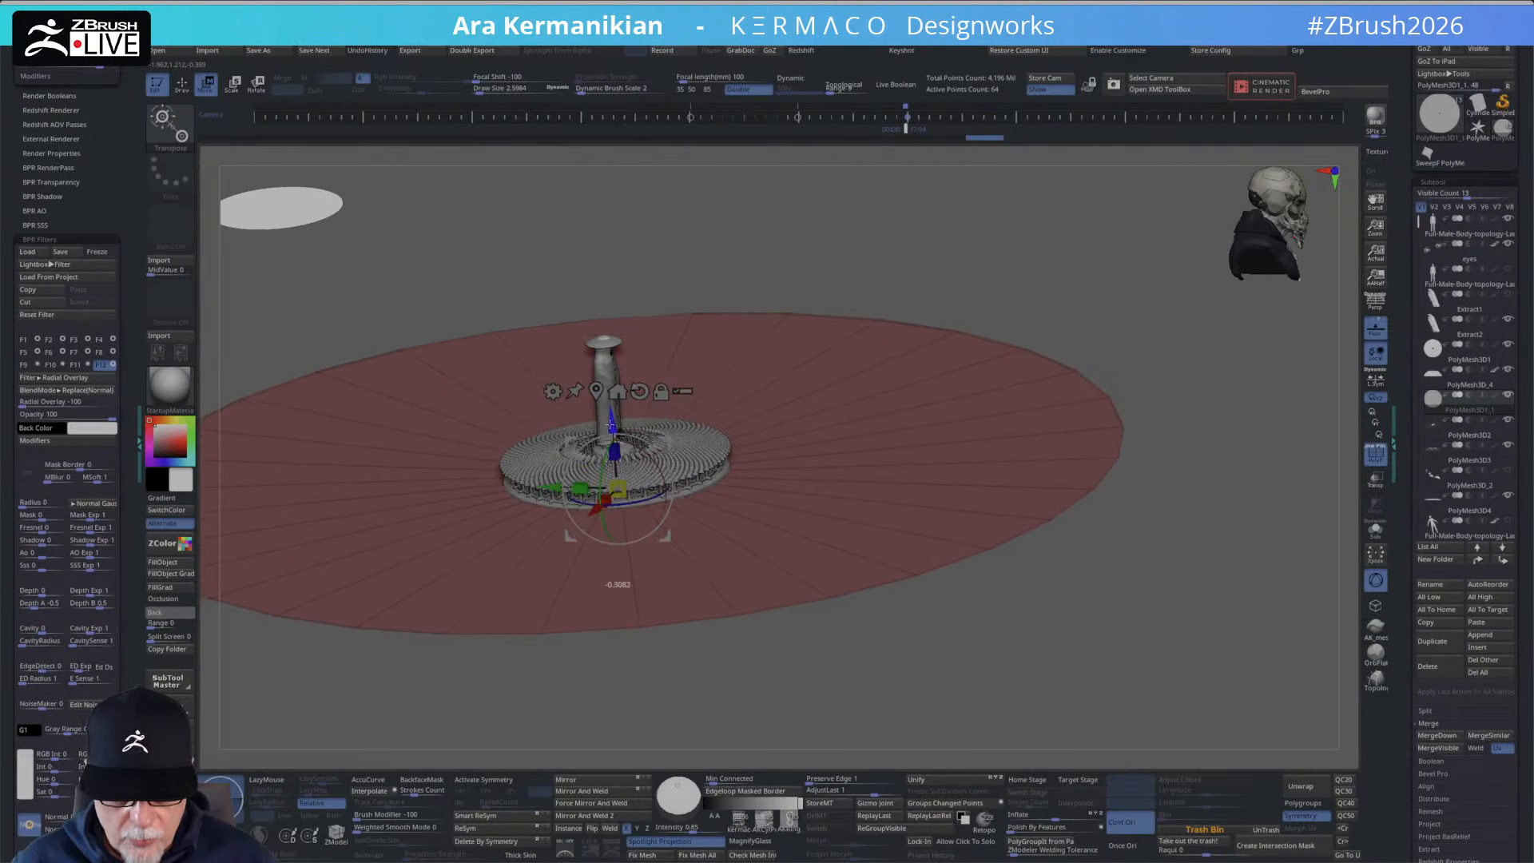
# Activate Dynamic Subdiv on the flat disc, give it a slight Thickness and adjust its height directly beneath the lattice disc.
pyautogui.keyDown('shift'); pyautogui.moveTo(1144, 719); pyautogui.dragTo(1103, 457); pyautogui.keyUp('shift')
pyautogui.press('space')
pyautogui.click(1060, 476)
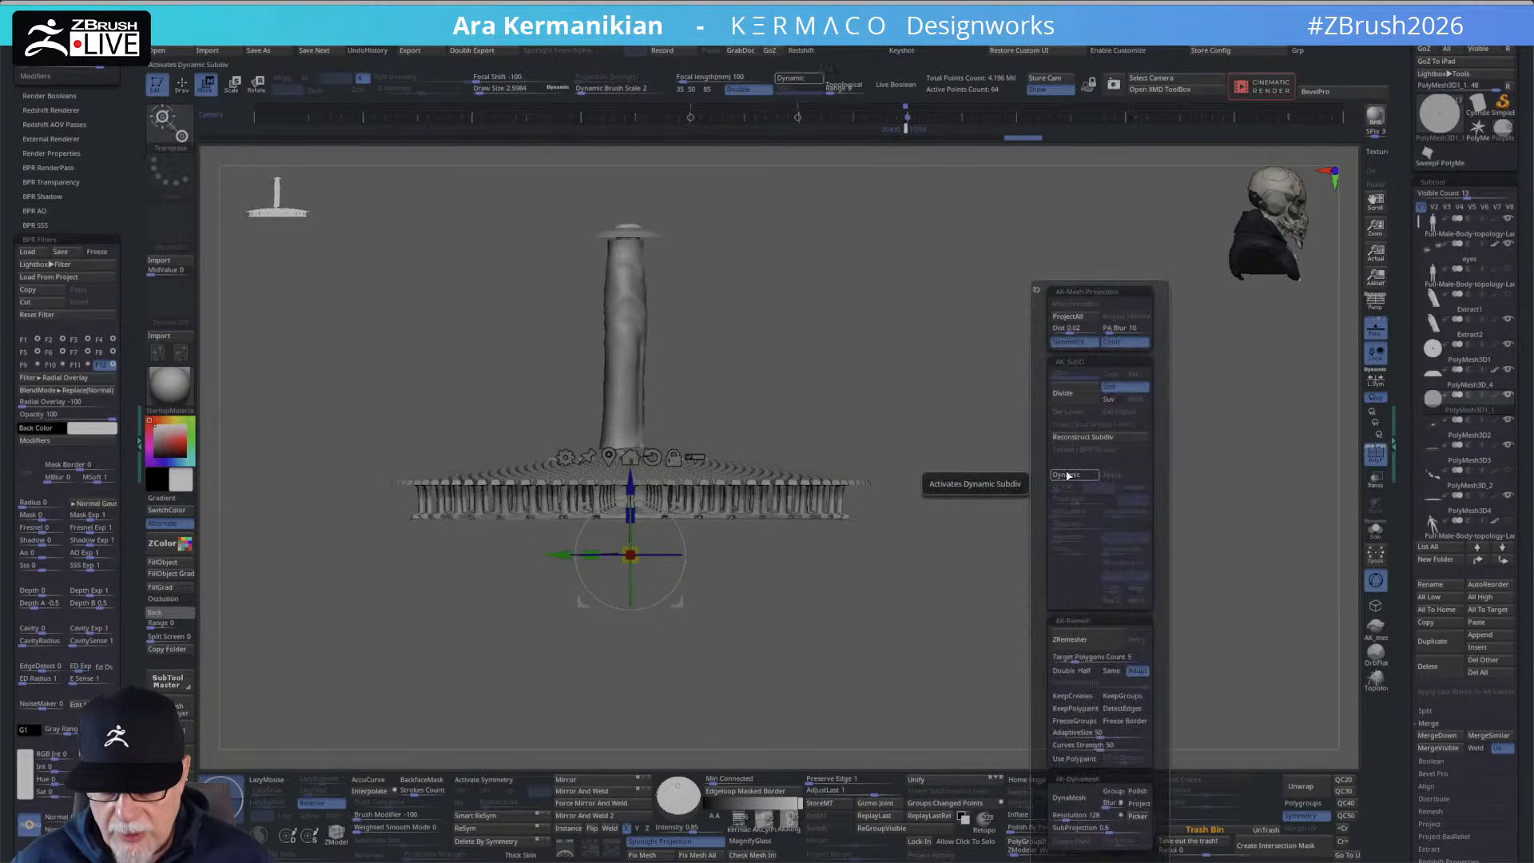
pyautogui.click(1070, 525)
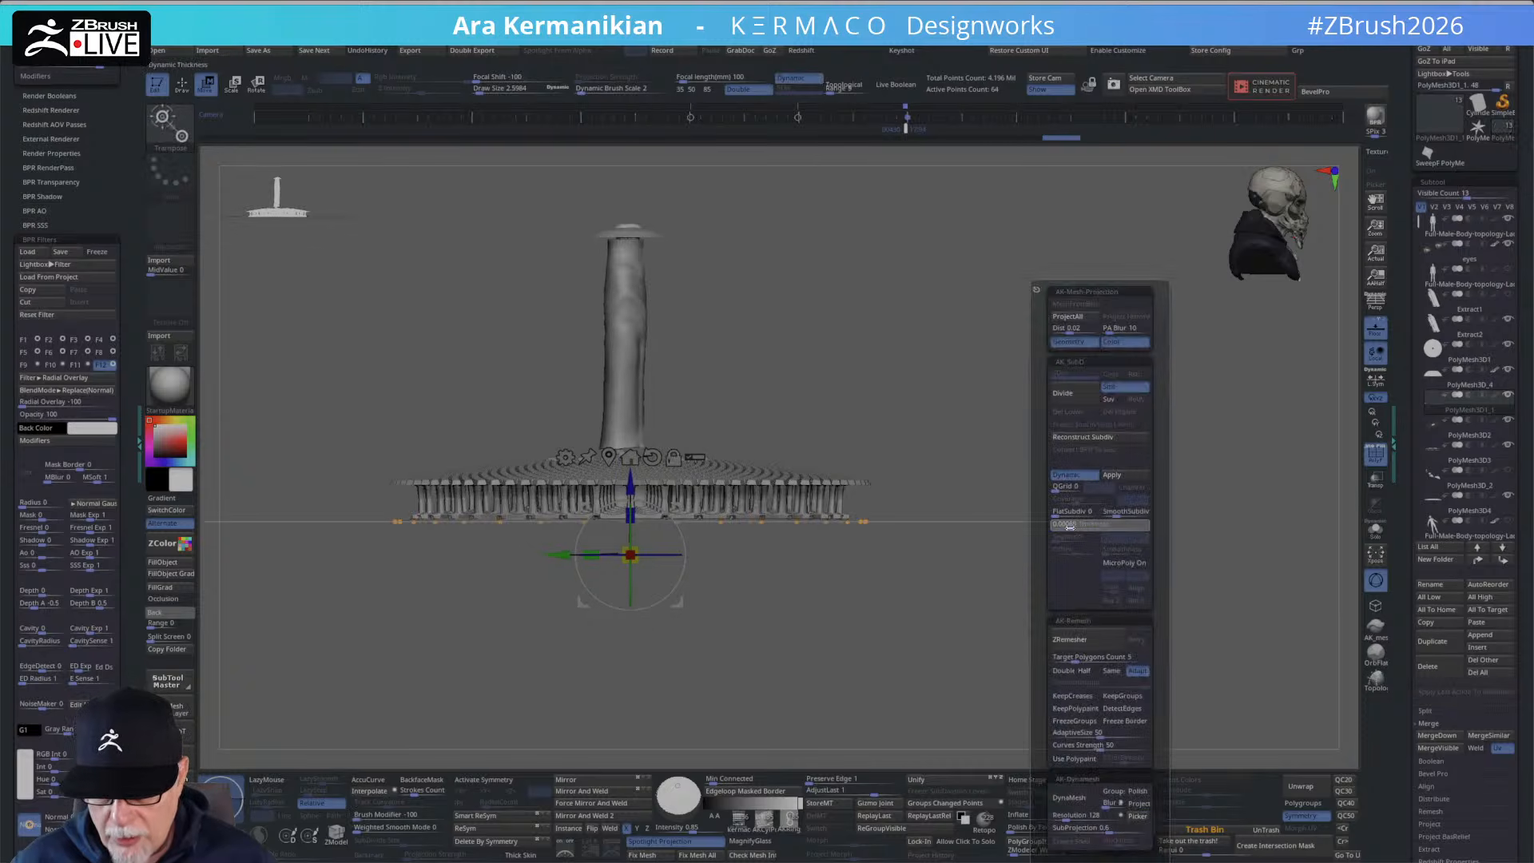
pyautogui.moveTo(1088, 533); pyautogui.dragTo(1091, 532)
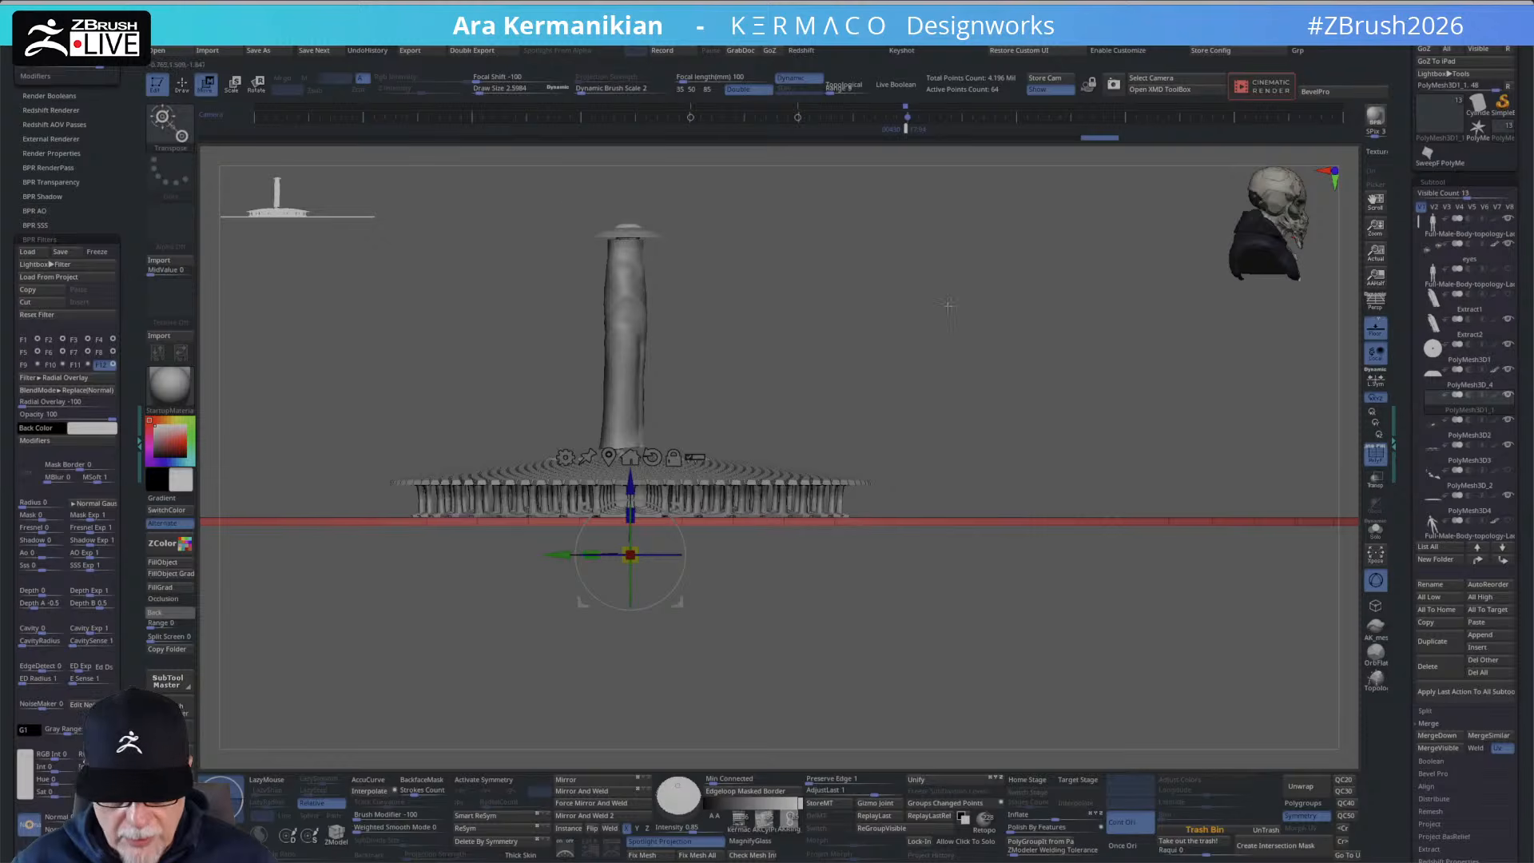
pyautogui.keyDown('alt'); pyautogui.moveTo(948, 306); pyautogui.dragTo(978, 285); pyautogui.keyUp('alt')
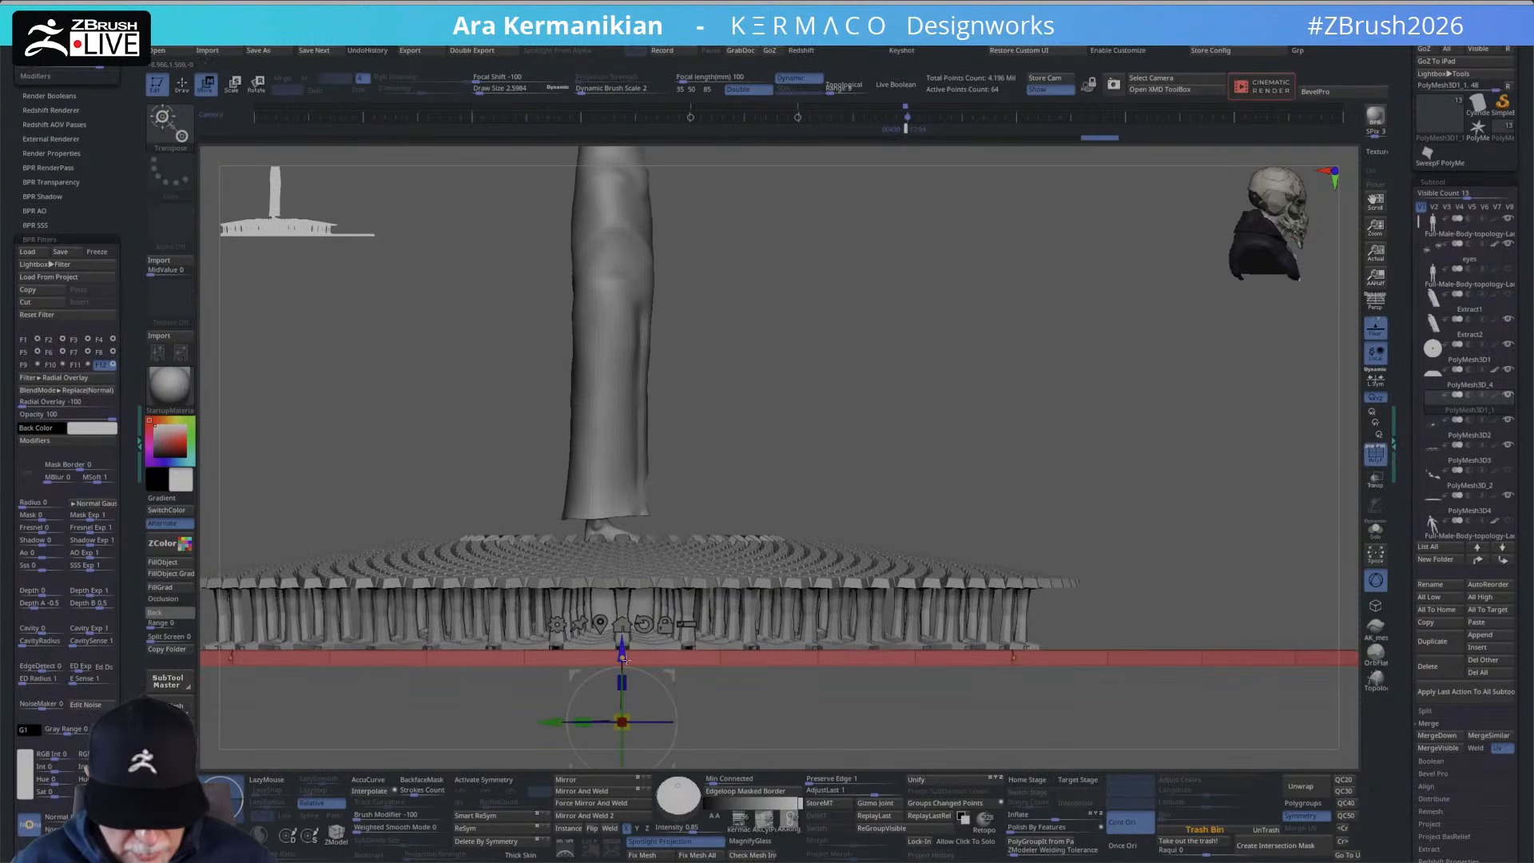
pyautogui.moveTo(621, 650); pyautogui.dragTo(620, 650)
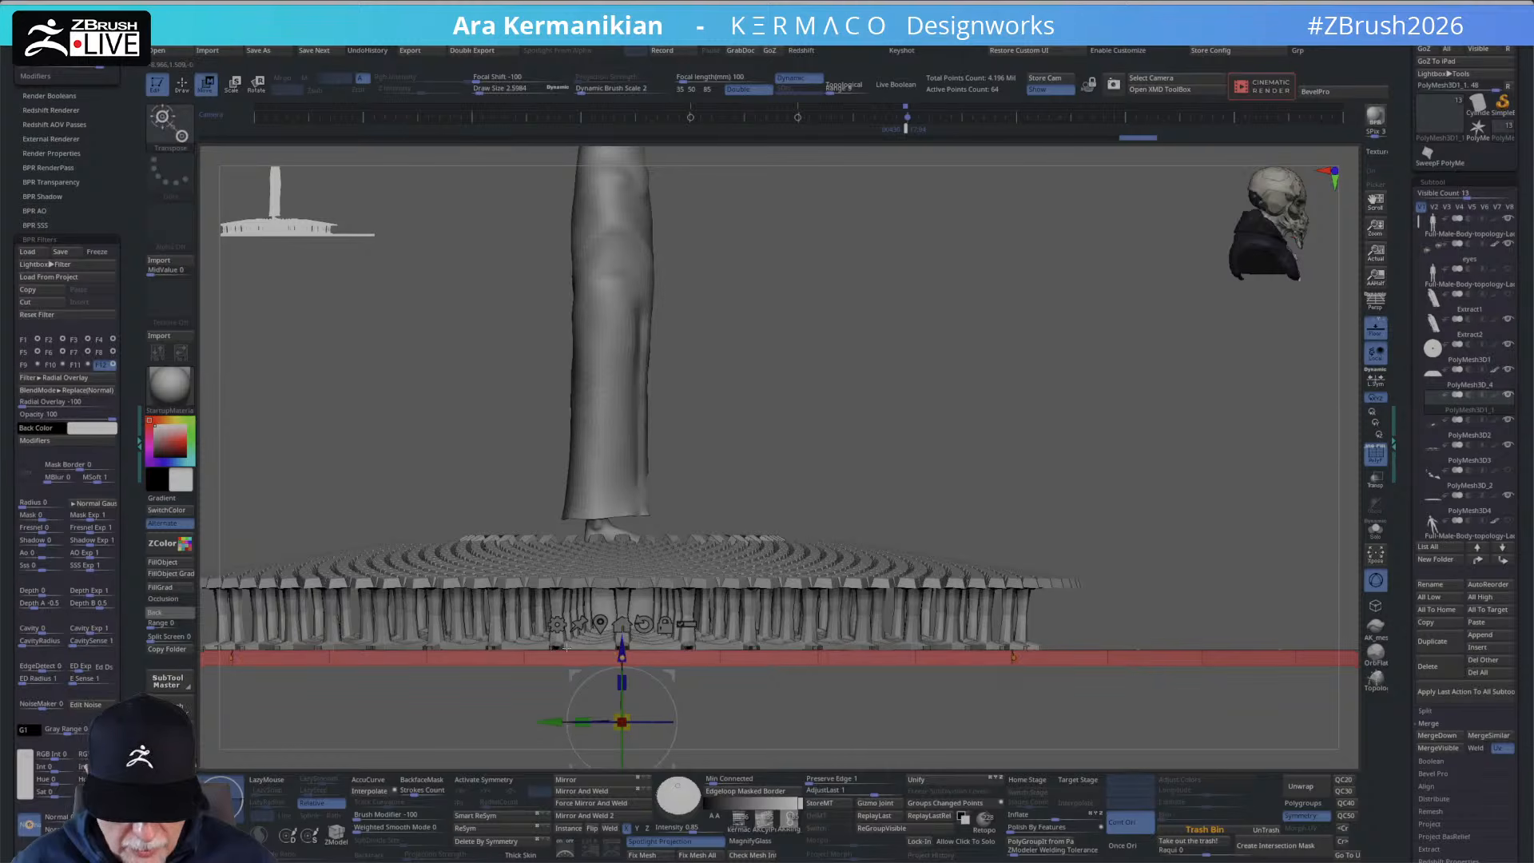
# Turn off Dynamic Subdiv on the ground disc and check how far the disc extends around the lattice base.
pyautogui.keyDown('alt'); pyautogui.moveTo(1023, 517); pyautogui.dragTo(1112, 513); pyautogui.keyUp('alt')
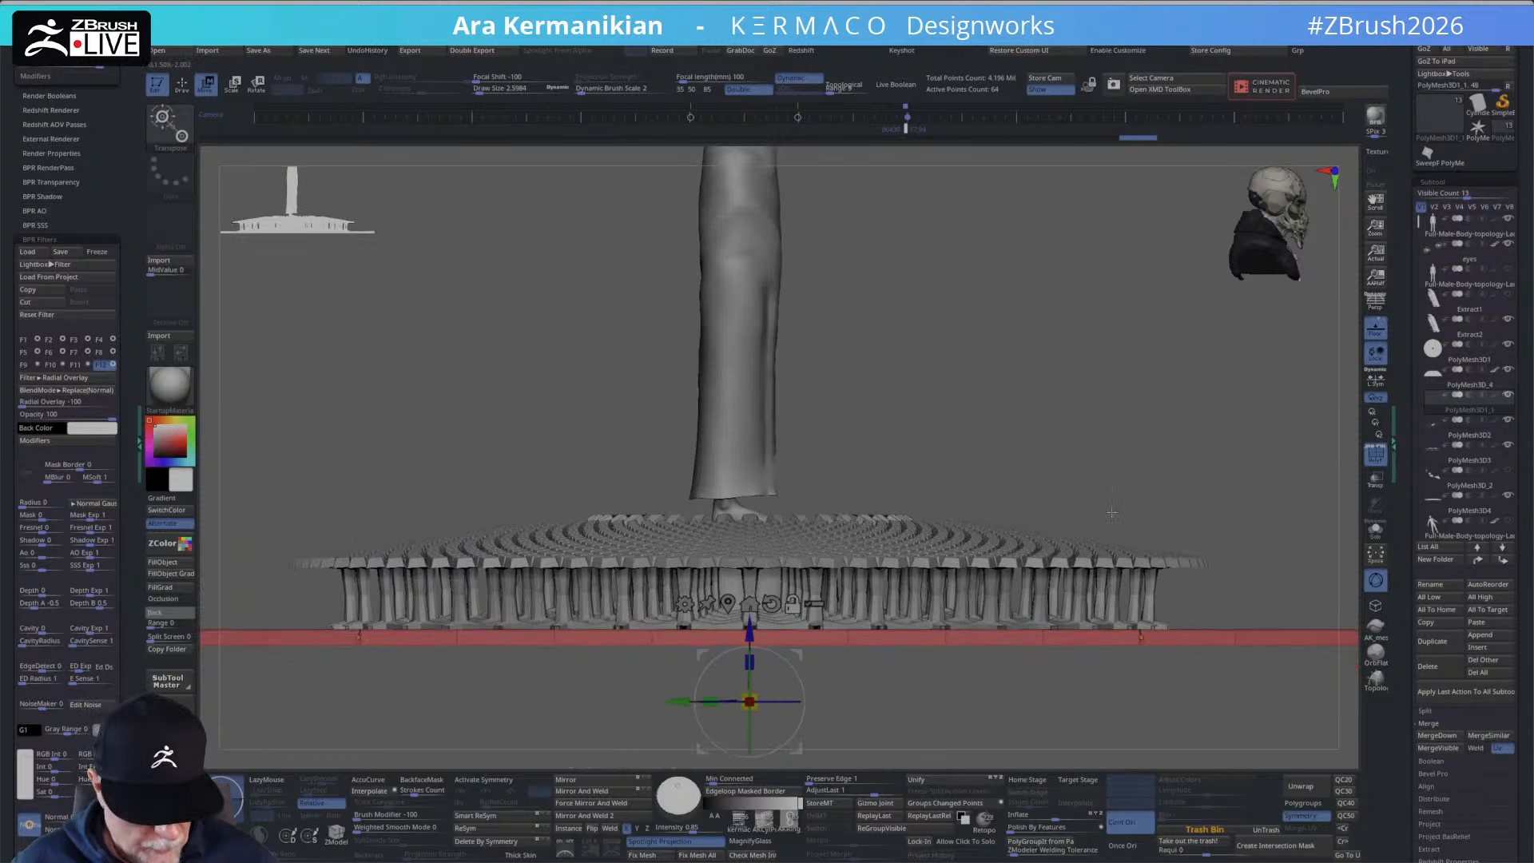
pyautogui.hotkey('ctrl', '2')
pyautogui.click(1095, 478)
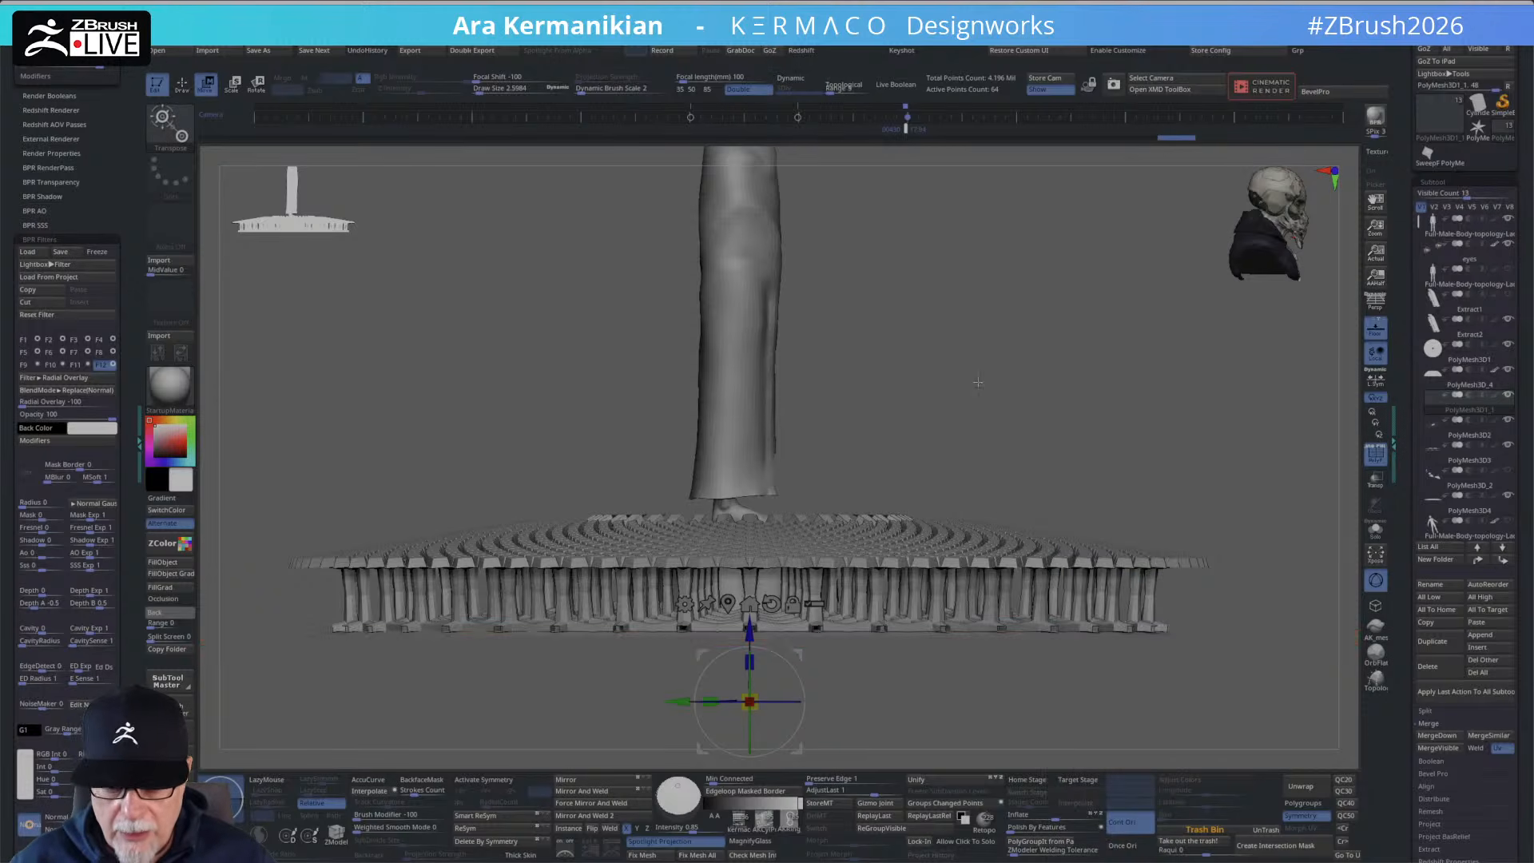
pyautogui.keyDown('ctrl'); pyautogui.moveTo(977, 382); pyautogui.dragTo(866, 288, button='right'); pyautogui.keyUp('ctrl')
pyautogui.moveTo(866, 288); pyautogui.dragTo(871, 431)
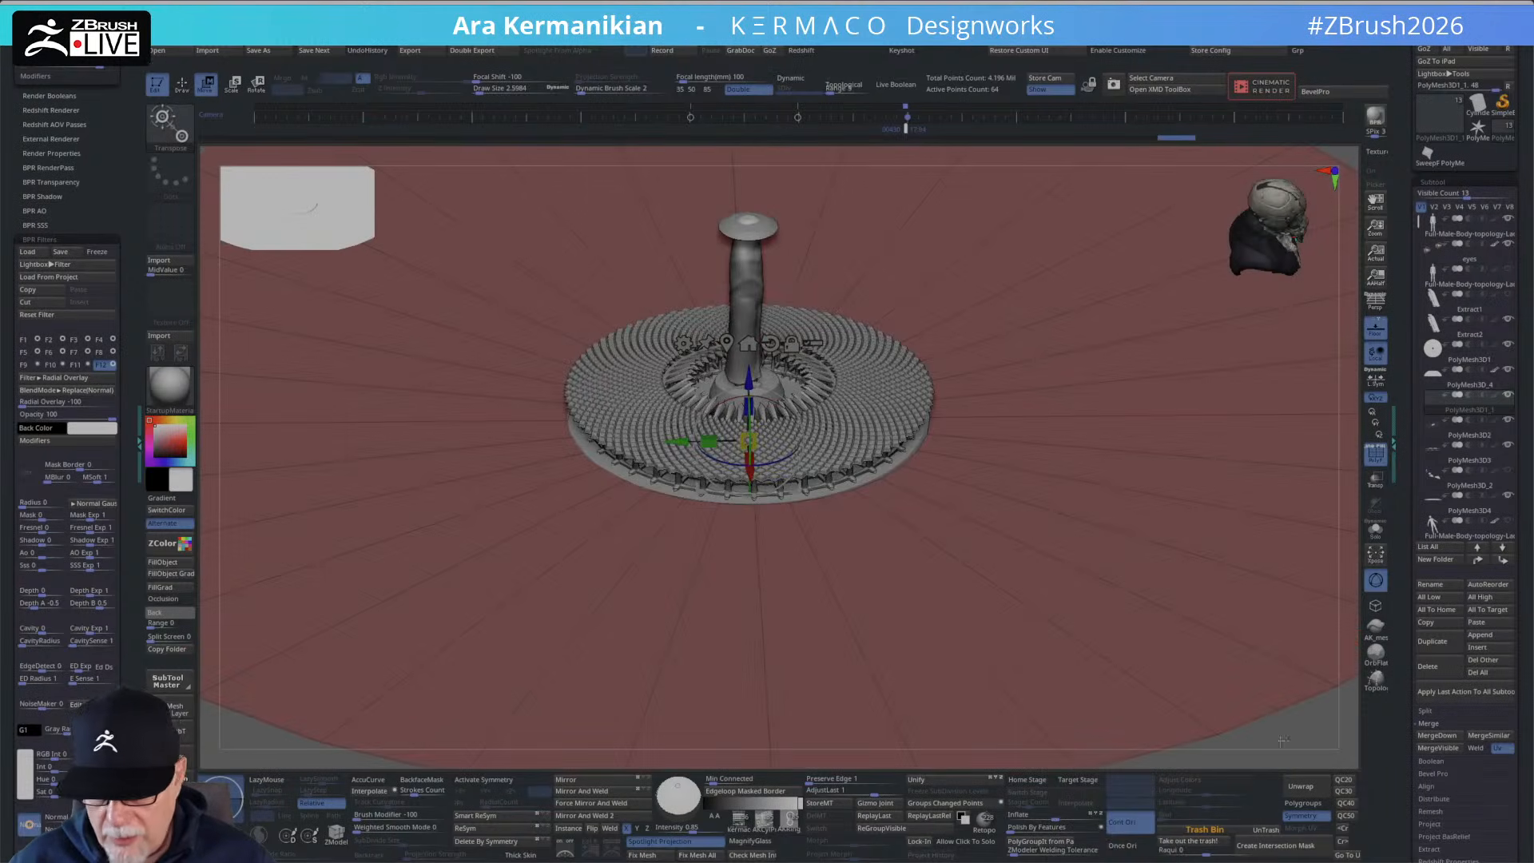
pyautogui.keyDown('ctrl'); pyautogui.moveTo(1282, 741); pyautogui.dragTo(1106, 679, button='right'); pyautogui.keyUp('ctrl')
pyautogui.moveTo(1107, 679); pyautogui.dragTo(1104, 616, button='right')
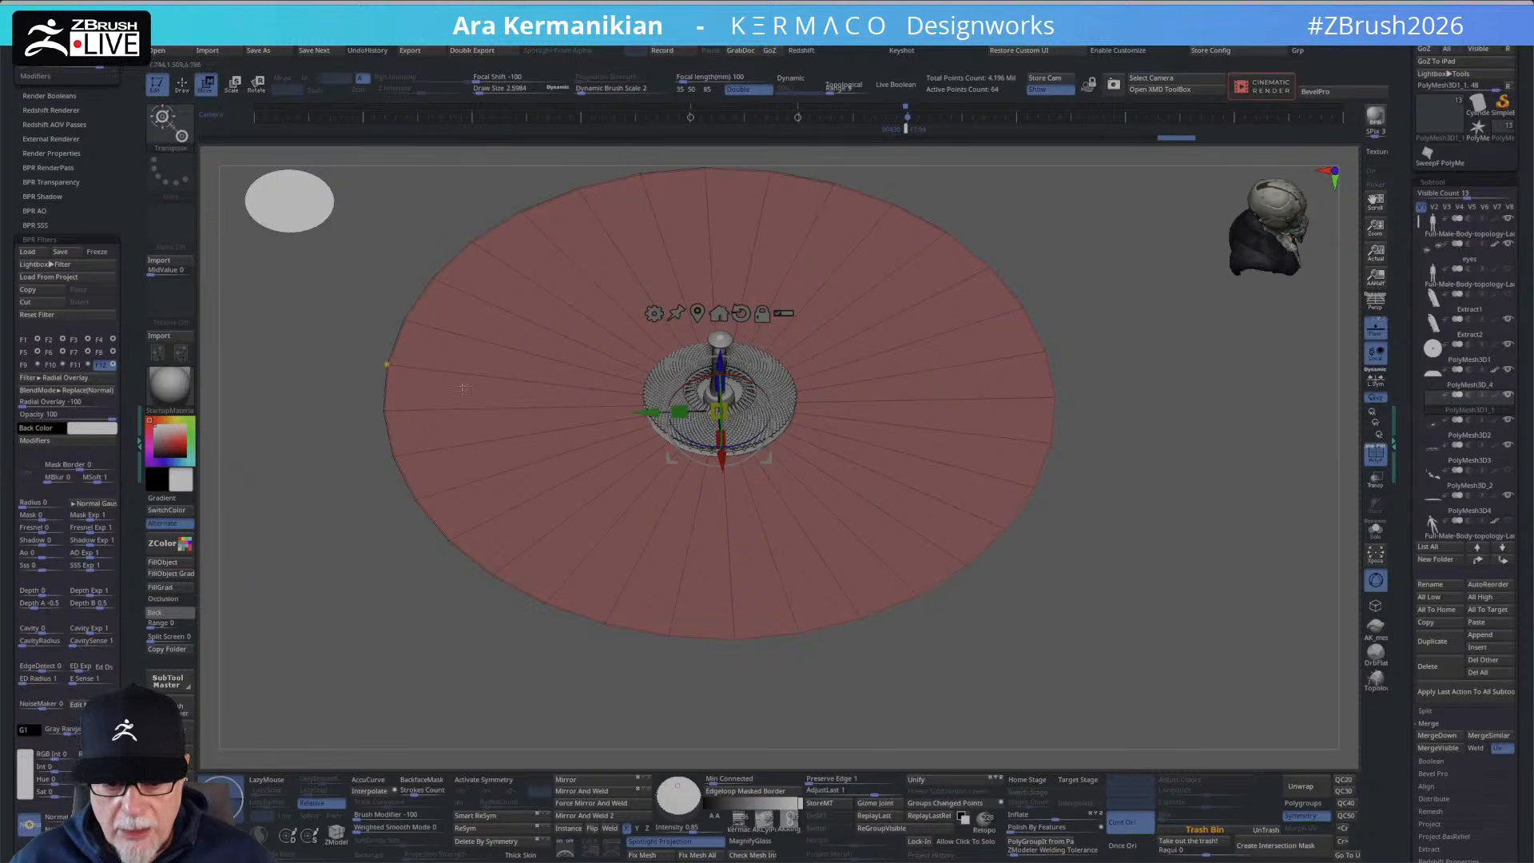
pyautogui.moveTo(977, 473); pyautogui.dragTo(882, 368, button='right')
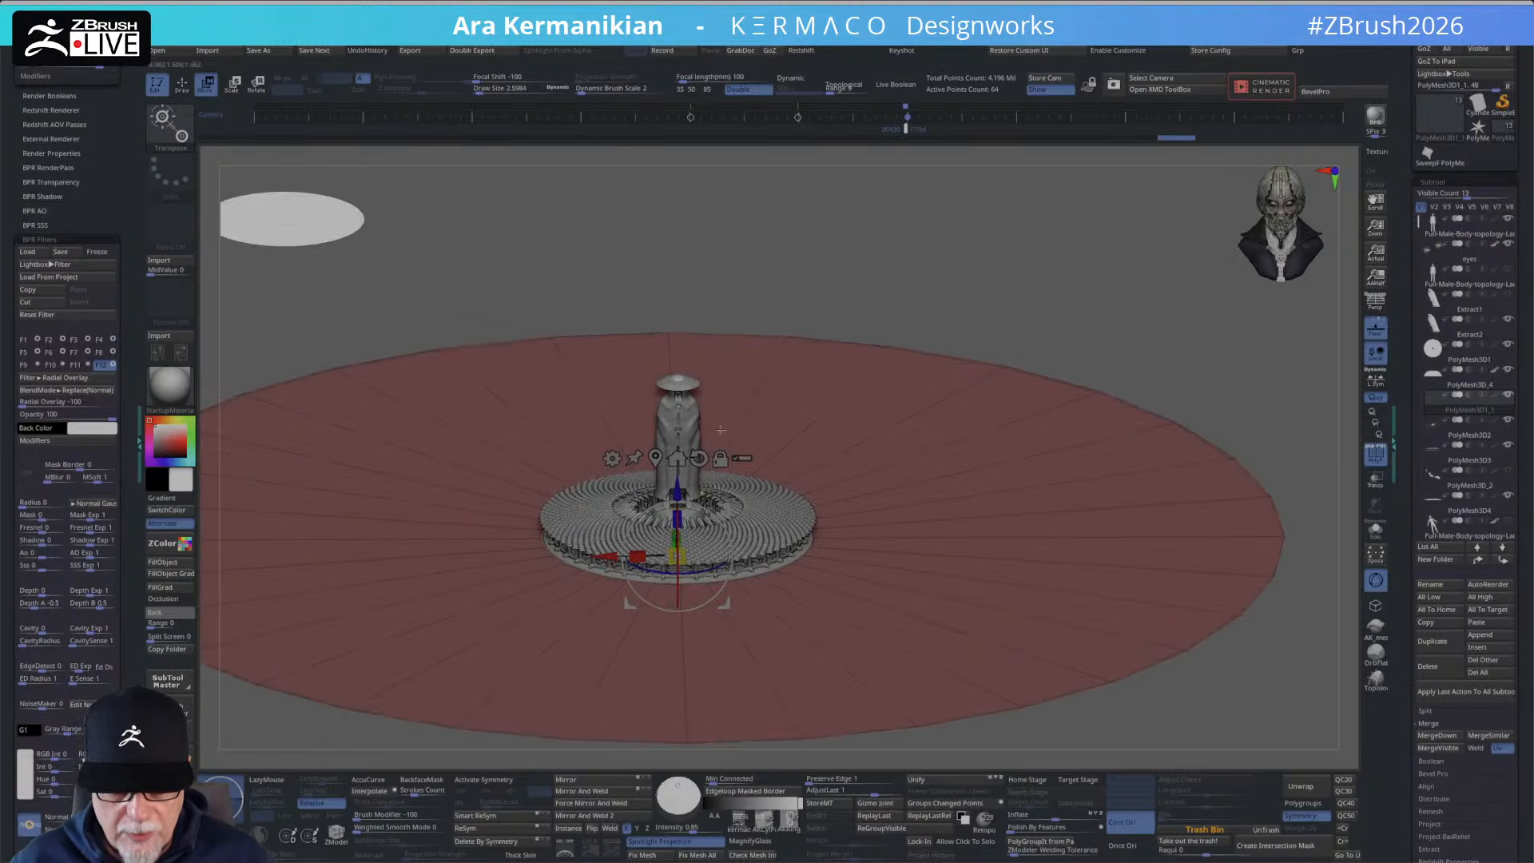
# Select the full male body subtool and isolate it in Solo mode.
pyautogui.click(1446, 278)
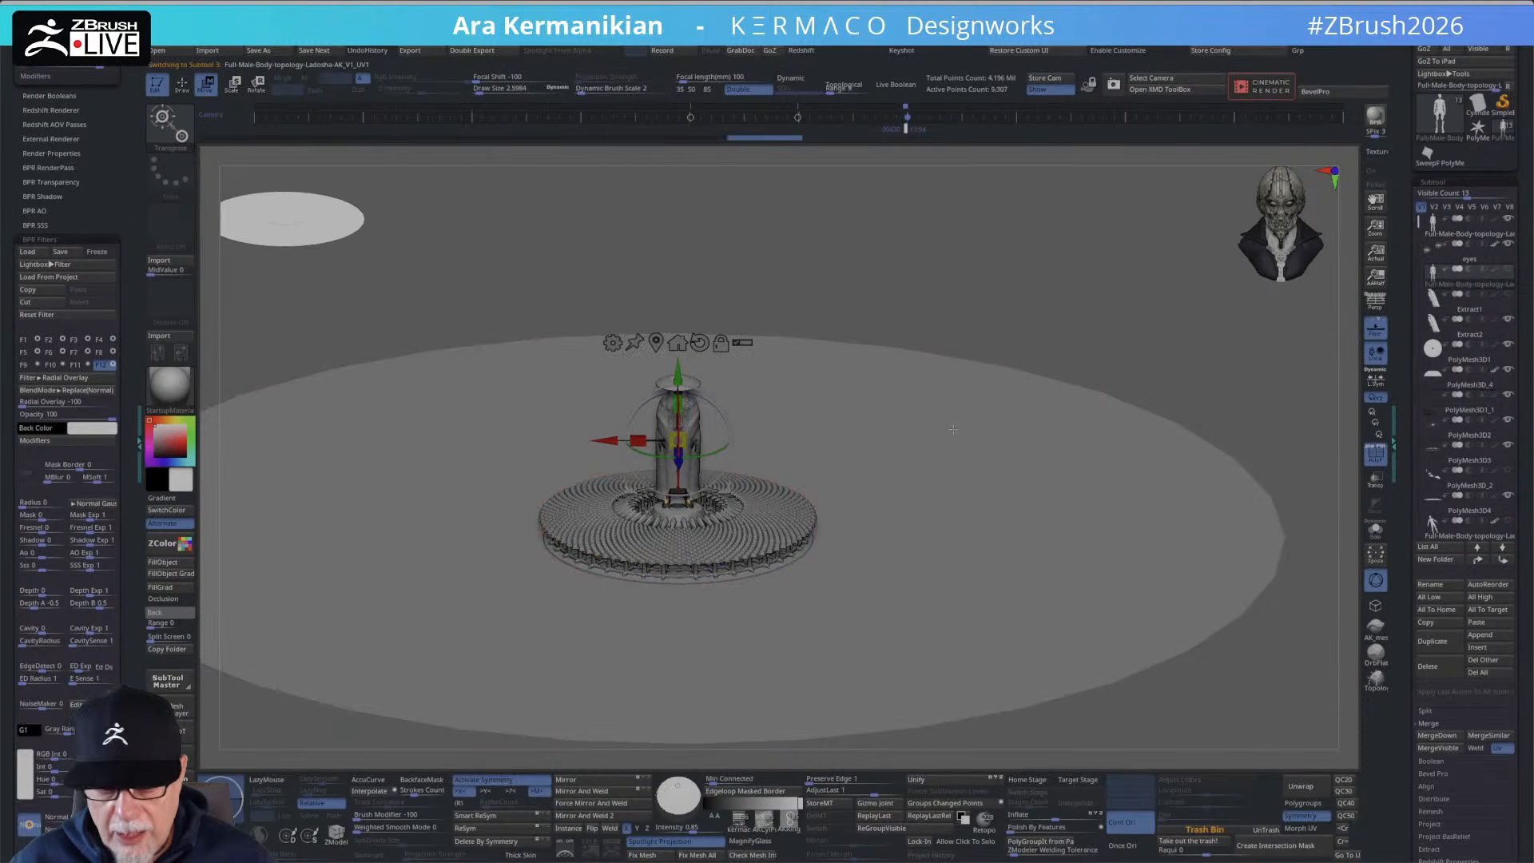
pyautogui.click(1375, 530)
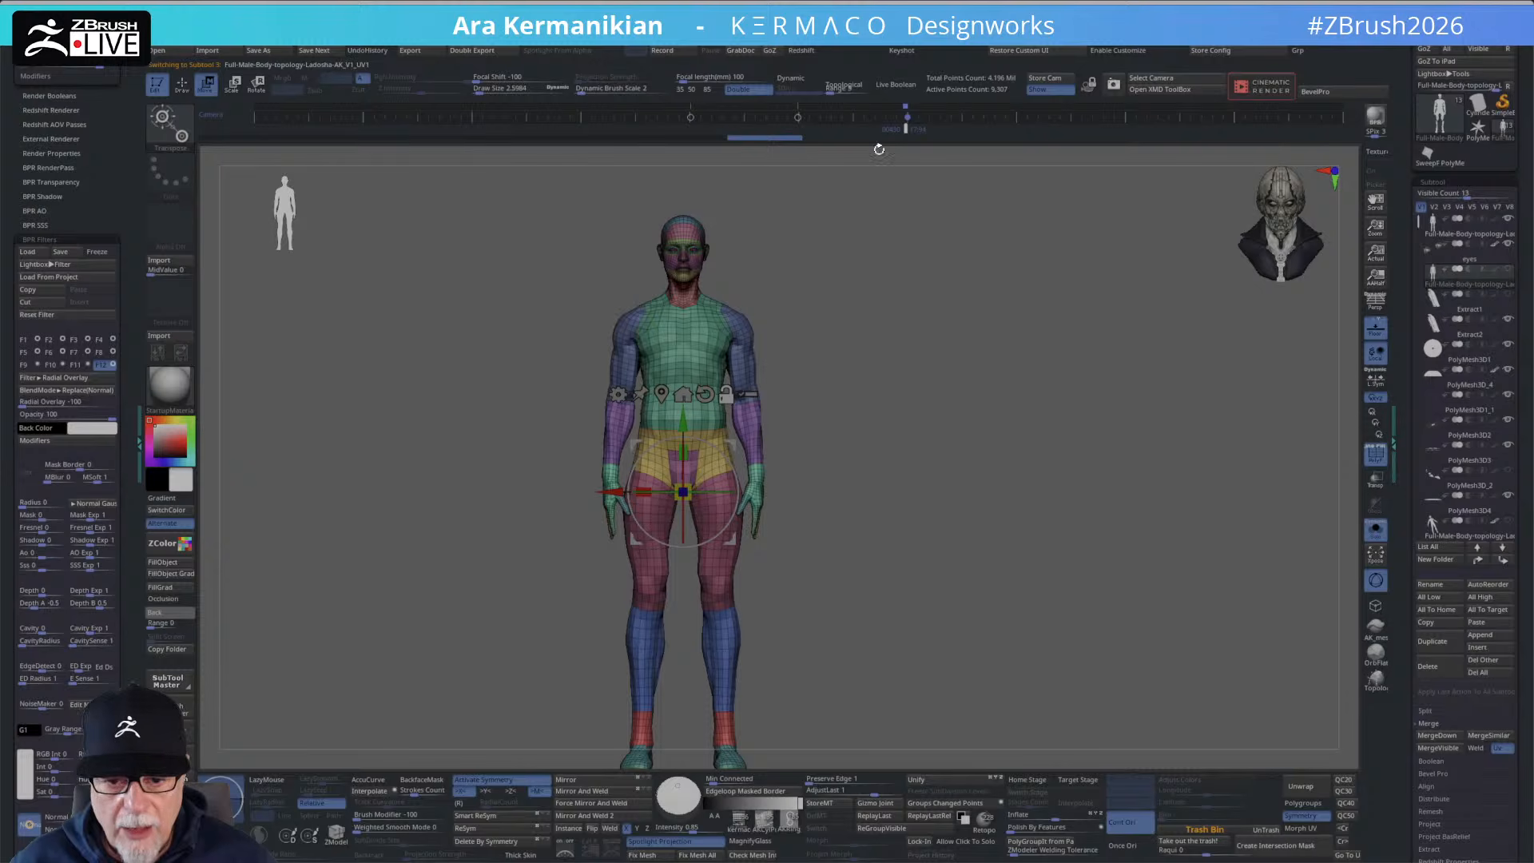
pyautogui.keyDown('alt'); pyautogui.moveTo(890, 376); pyautogui.dragTo(984, 273); pyautogui.keyUp('alt')
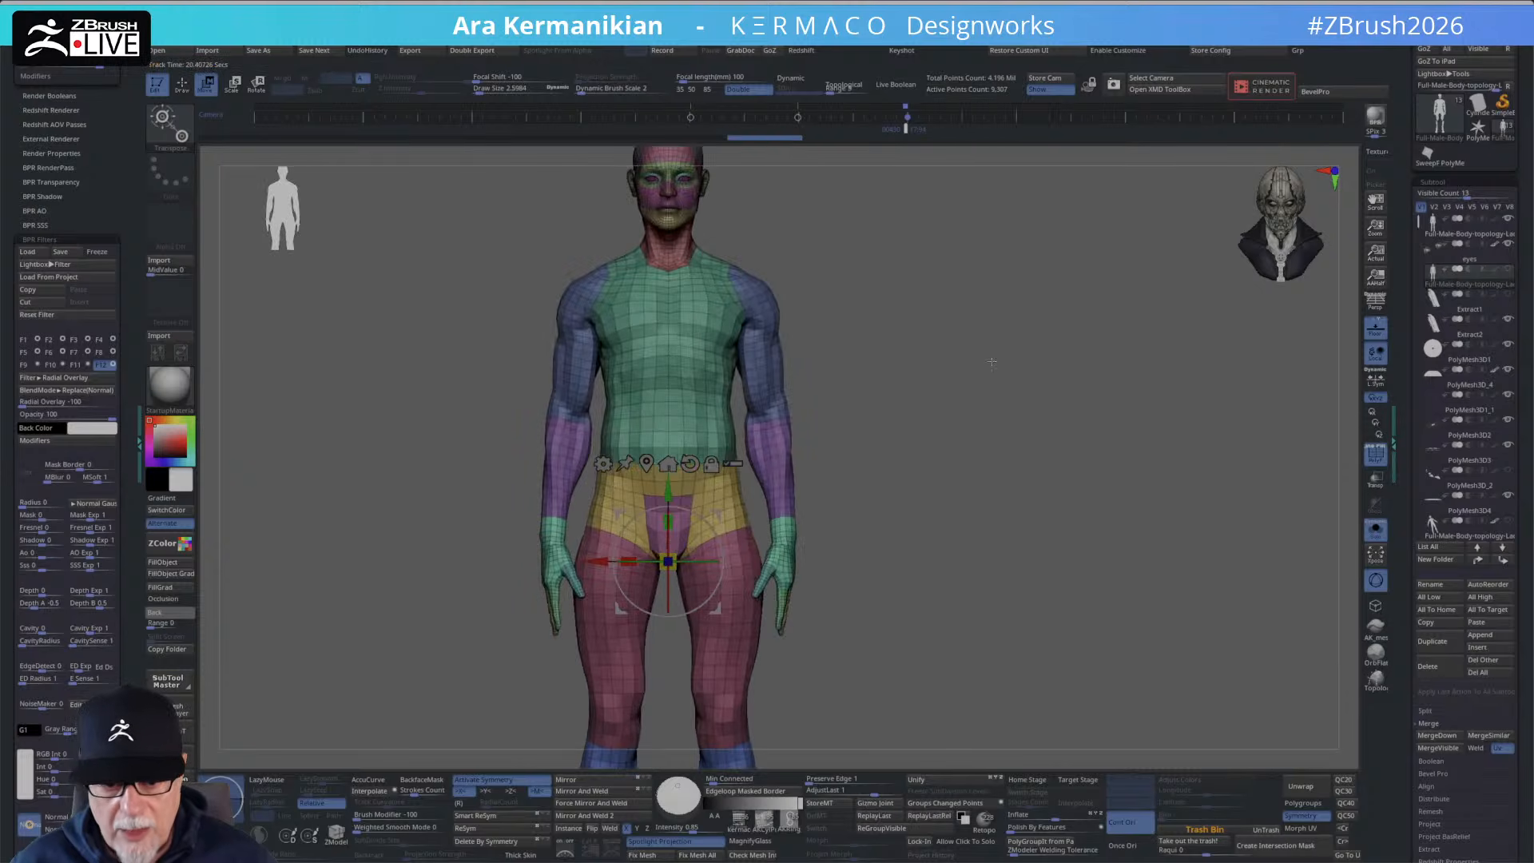
pyautogui.keyDown('alt'); pyautogui.moveTo(990, 360); pyautogui.dragTo(1024, 467); pyautogui.keyUp('alt')
pyautogui.keyDown('alt'); pyautogui.moveTo(1030, 396); pyautogui.dragTo(865, 410); pyautogui.keyUp('alt')
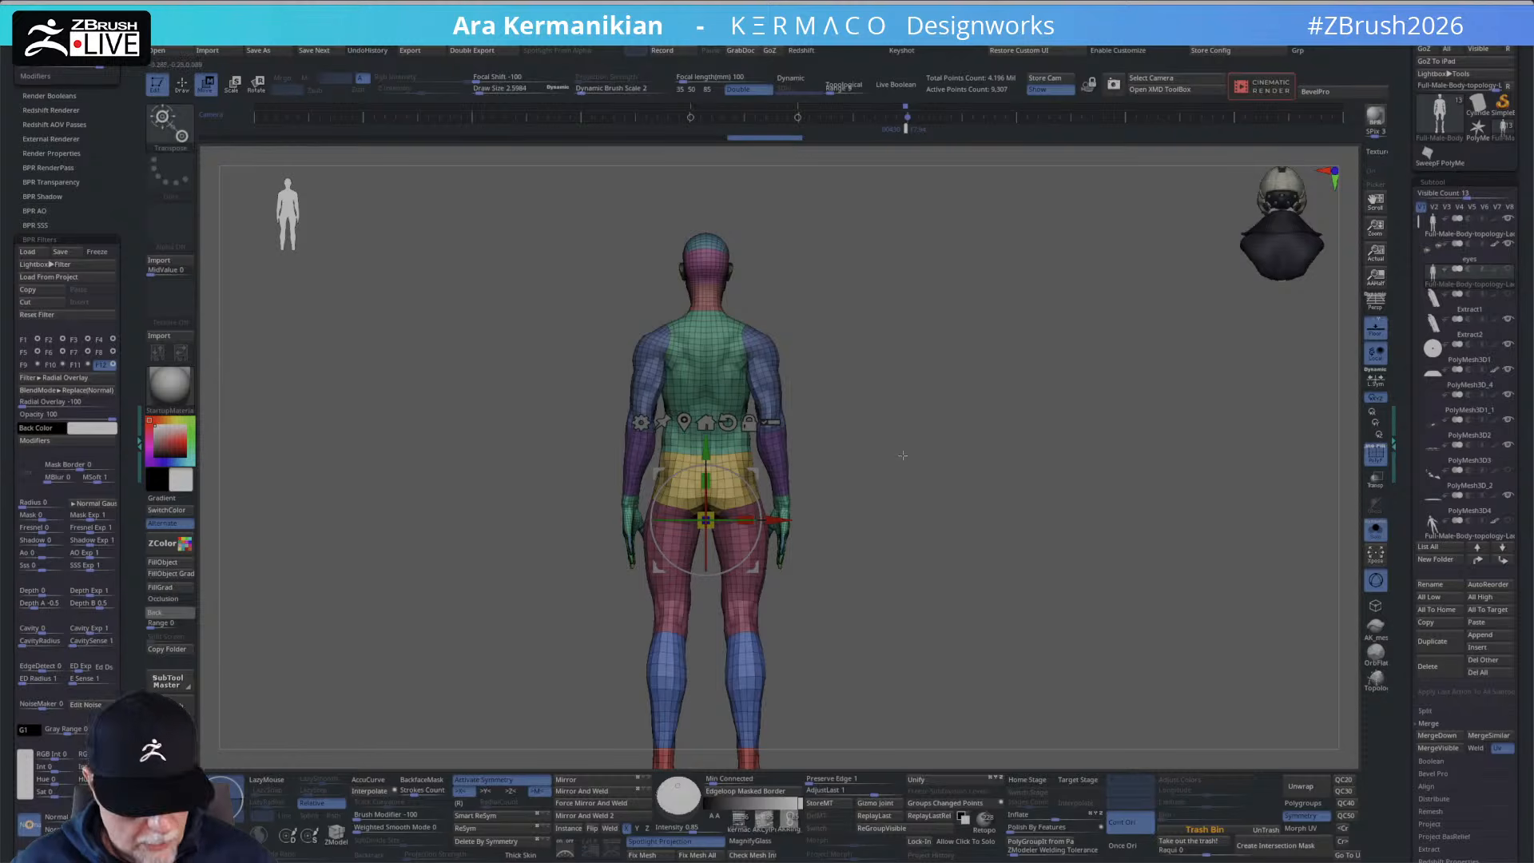
# Try DynaMesh on the isolated male body at resolution 128, and undo it.
pyautogui.hotkey('ctrl', '2')
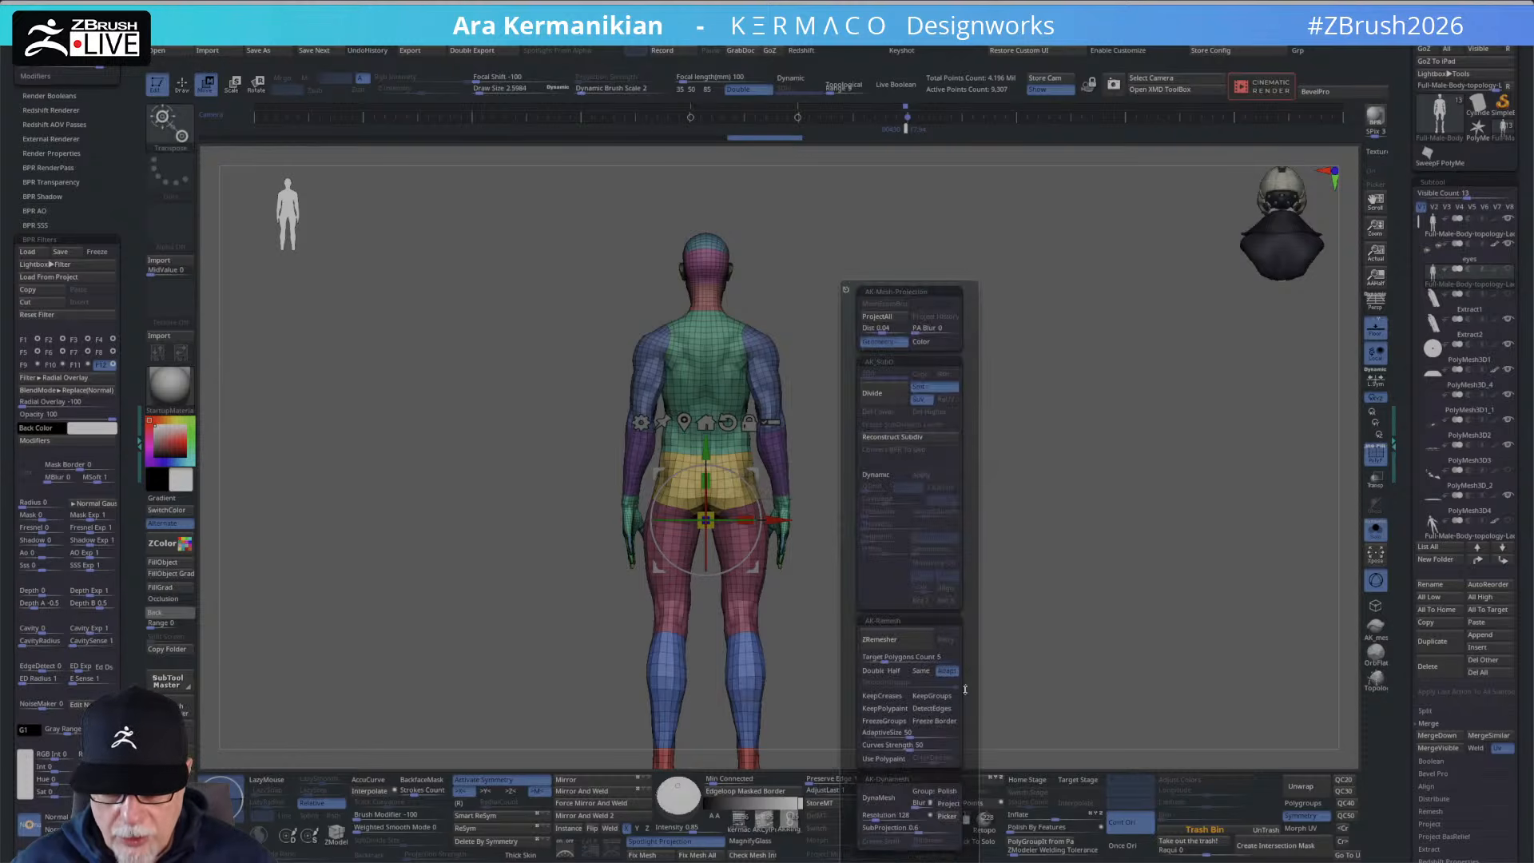
pyautogui.click(880, 799)
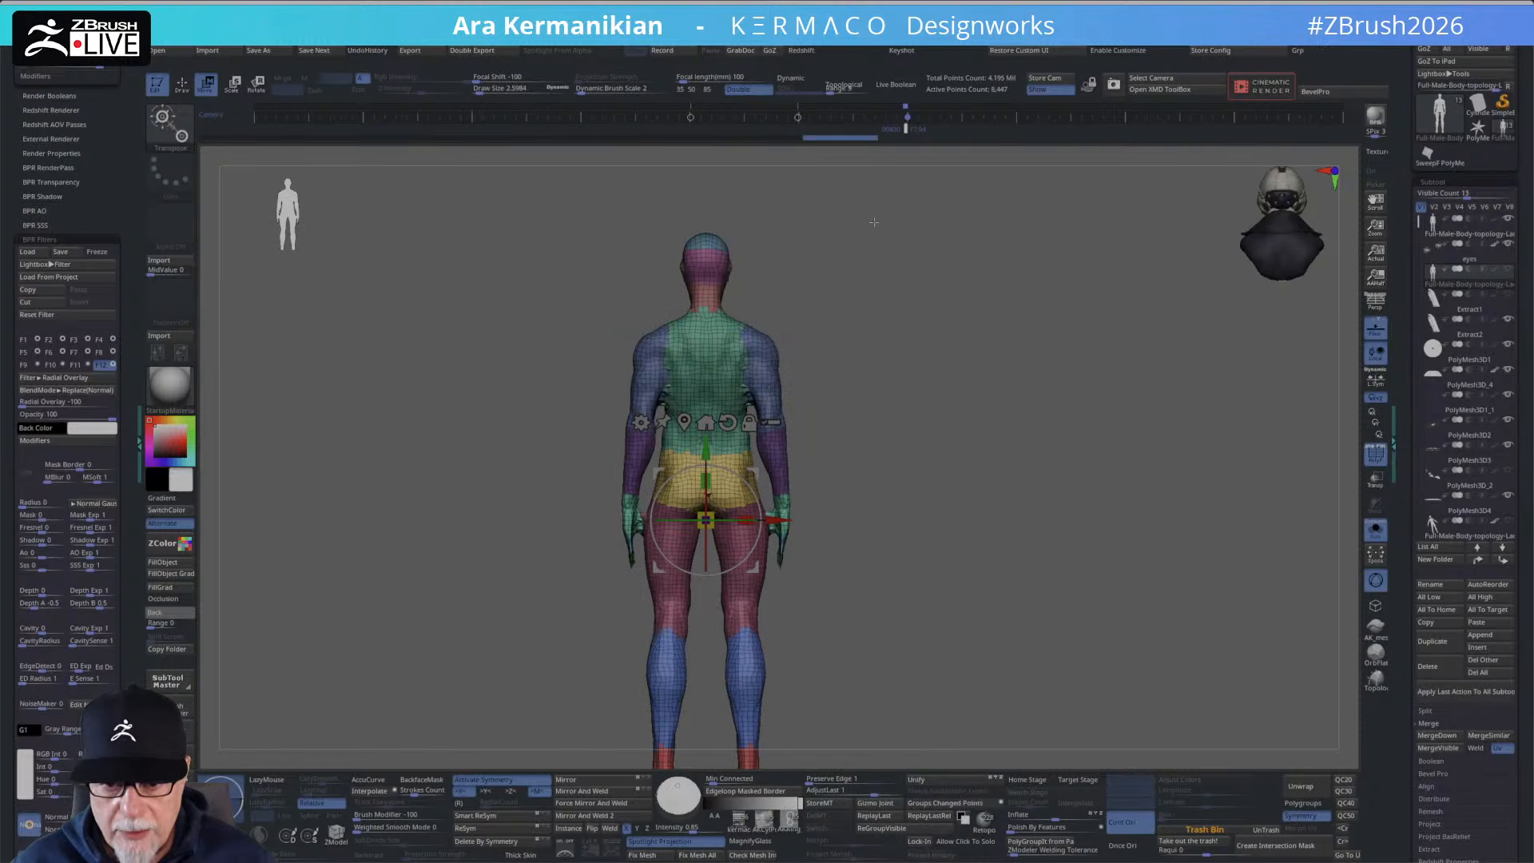
pyautogui.hotkey('ctrl', 'z')
# Try a coarser DynaMesh on the male body at resolution 64, check it from front and back, and undo it.
pyautogui.hotkey('ctrl', '2')
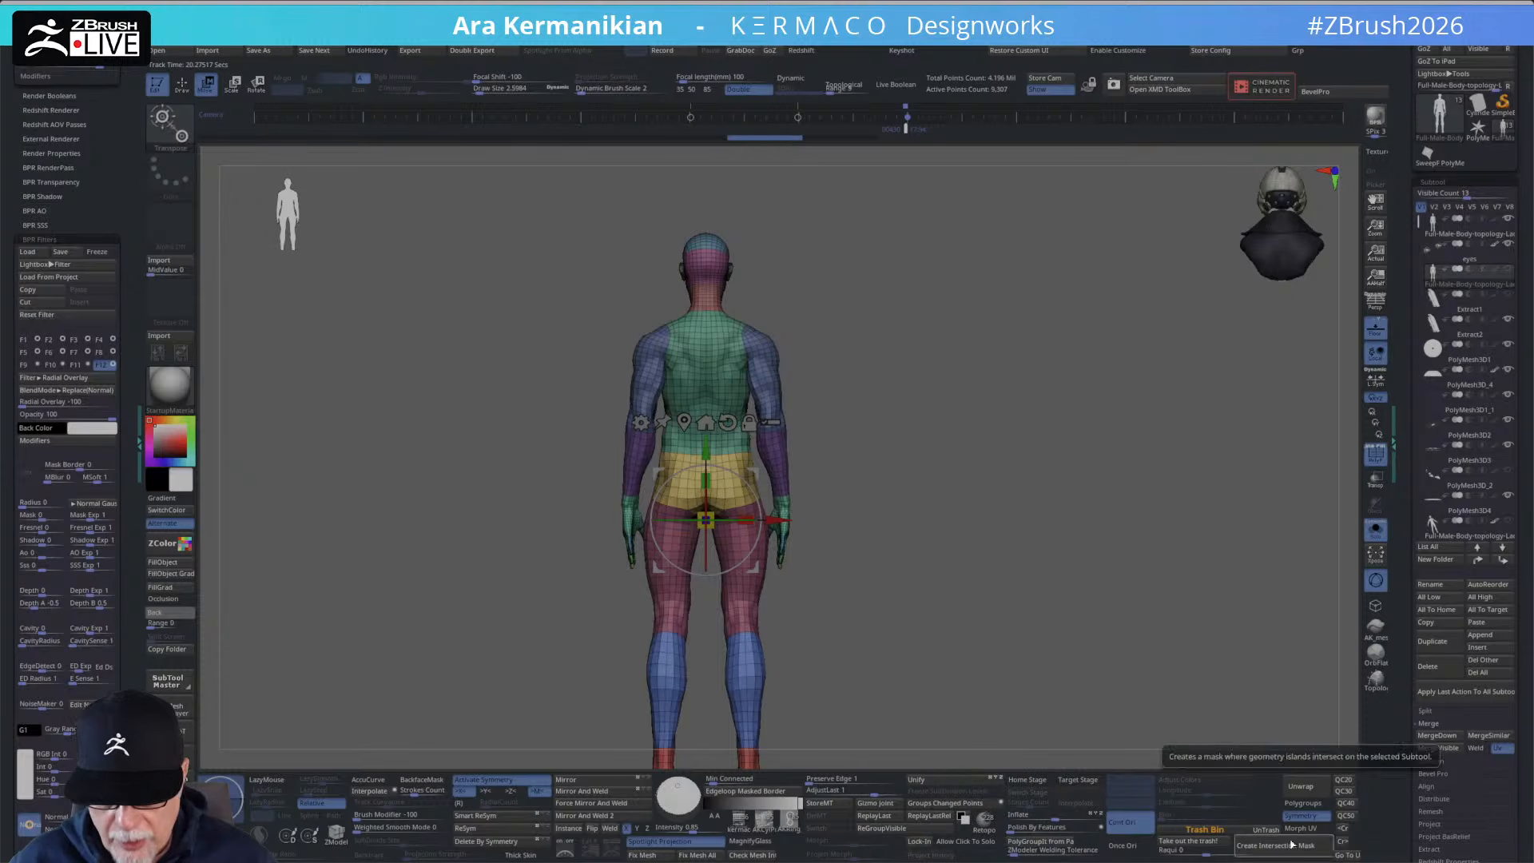
pyautogui.hotkey('ctrl', '2')
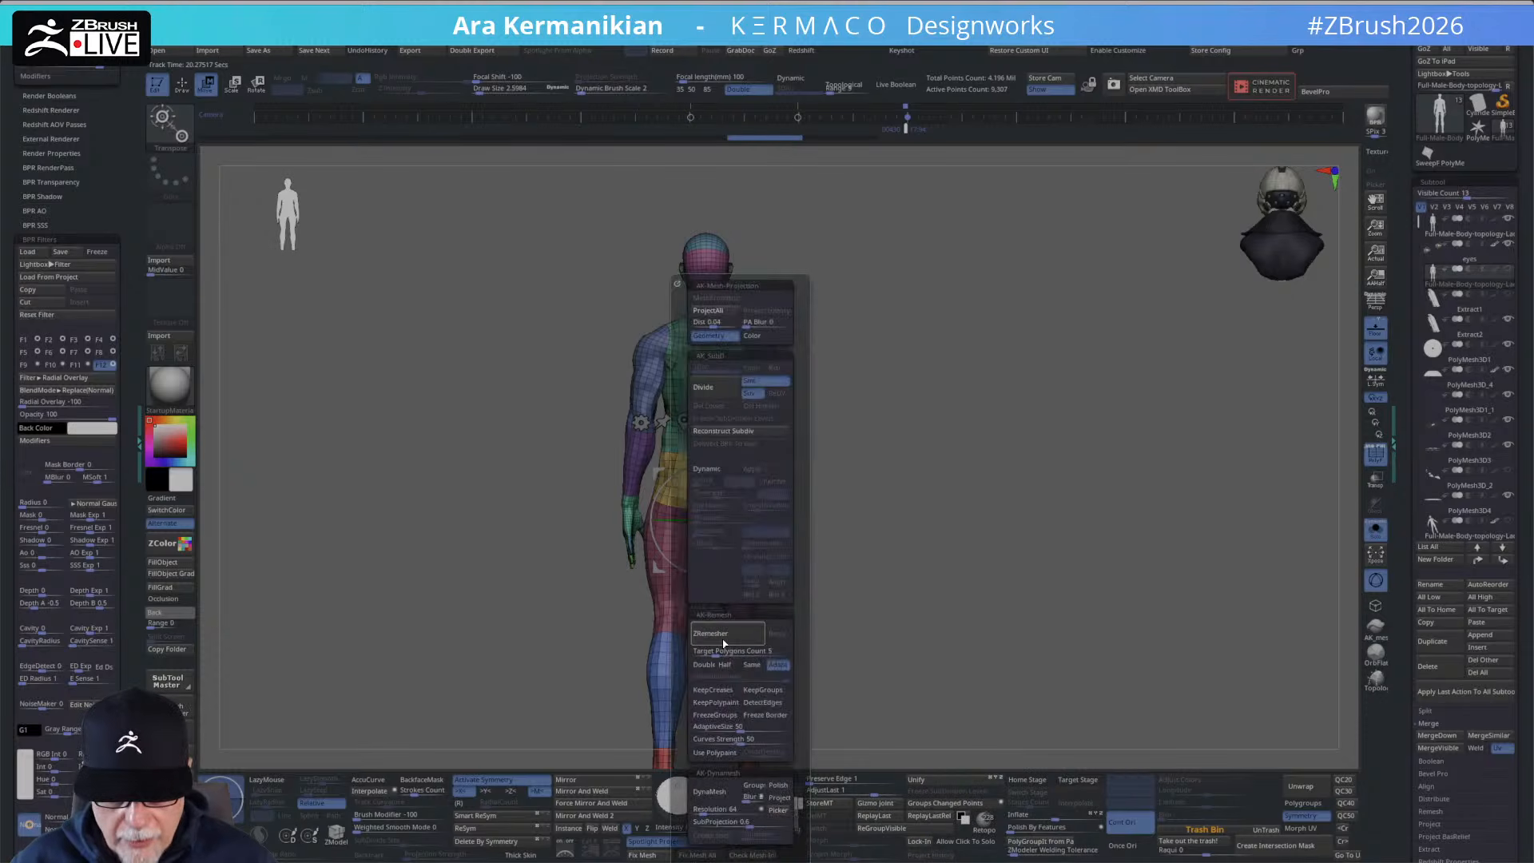
pyautogui.click(723, 637)
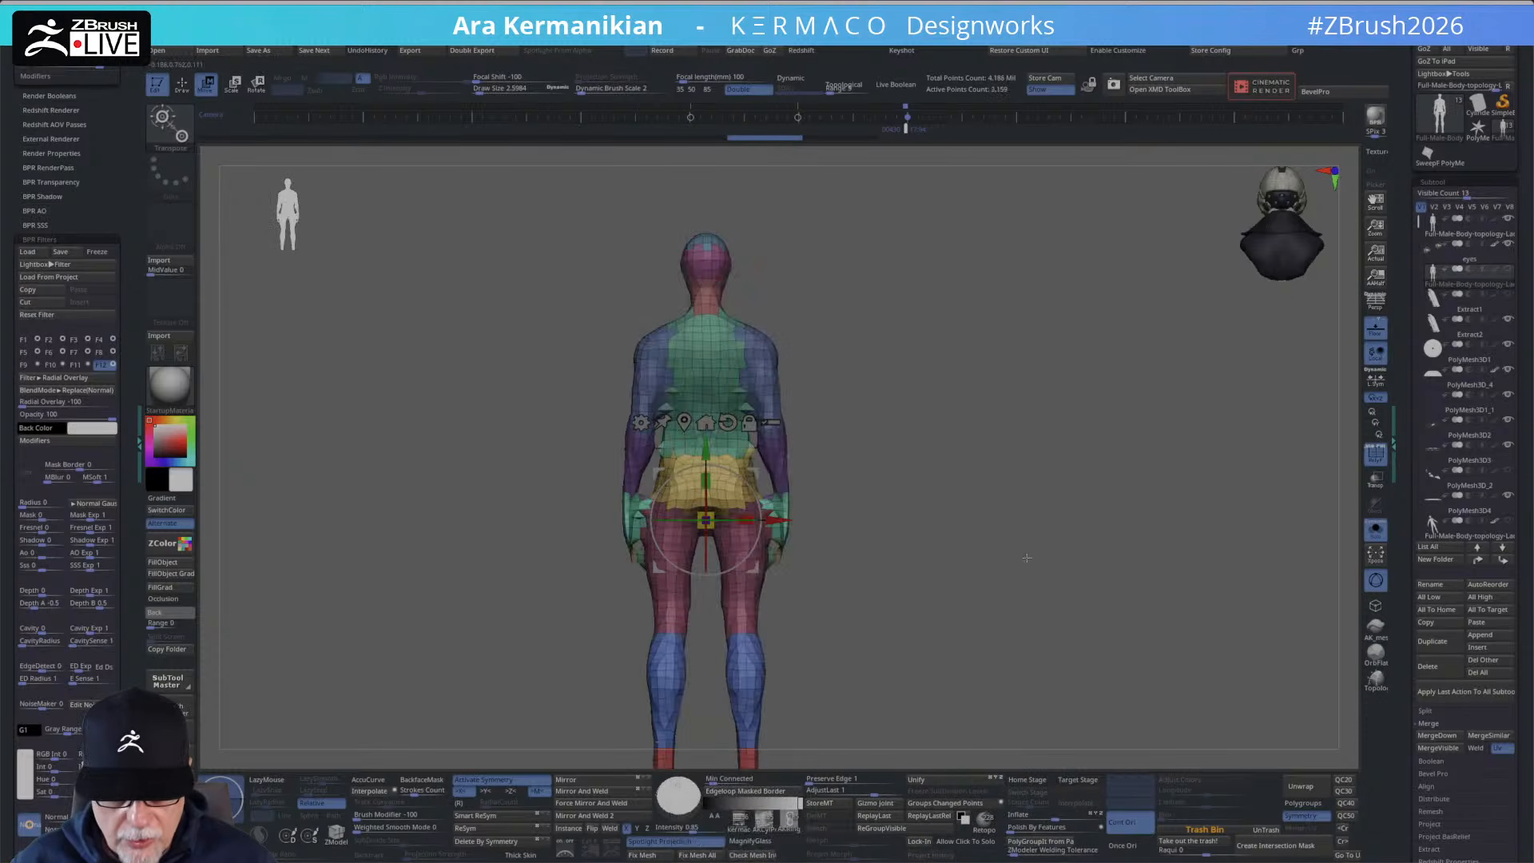
pyautogui.moveTo(1053, 522); pyautogui.dragTo(1006, 475)
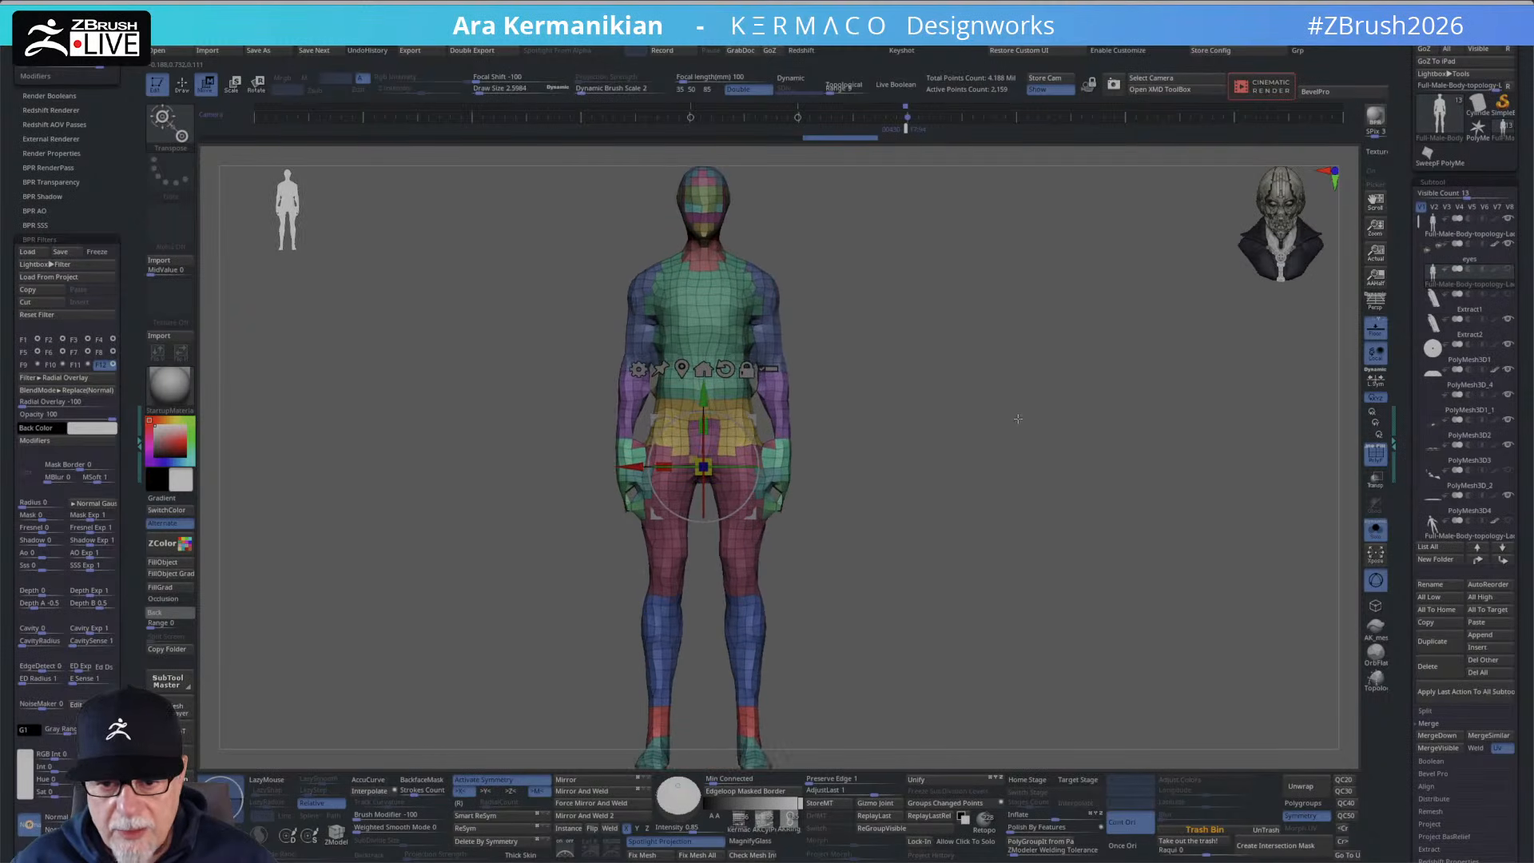
pyautogui.moveTo(987, 411); pyautogui.dragTo(912, 470)
pyautogui.press('q')
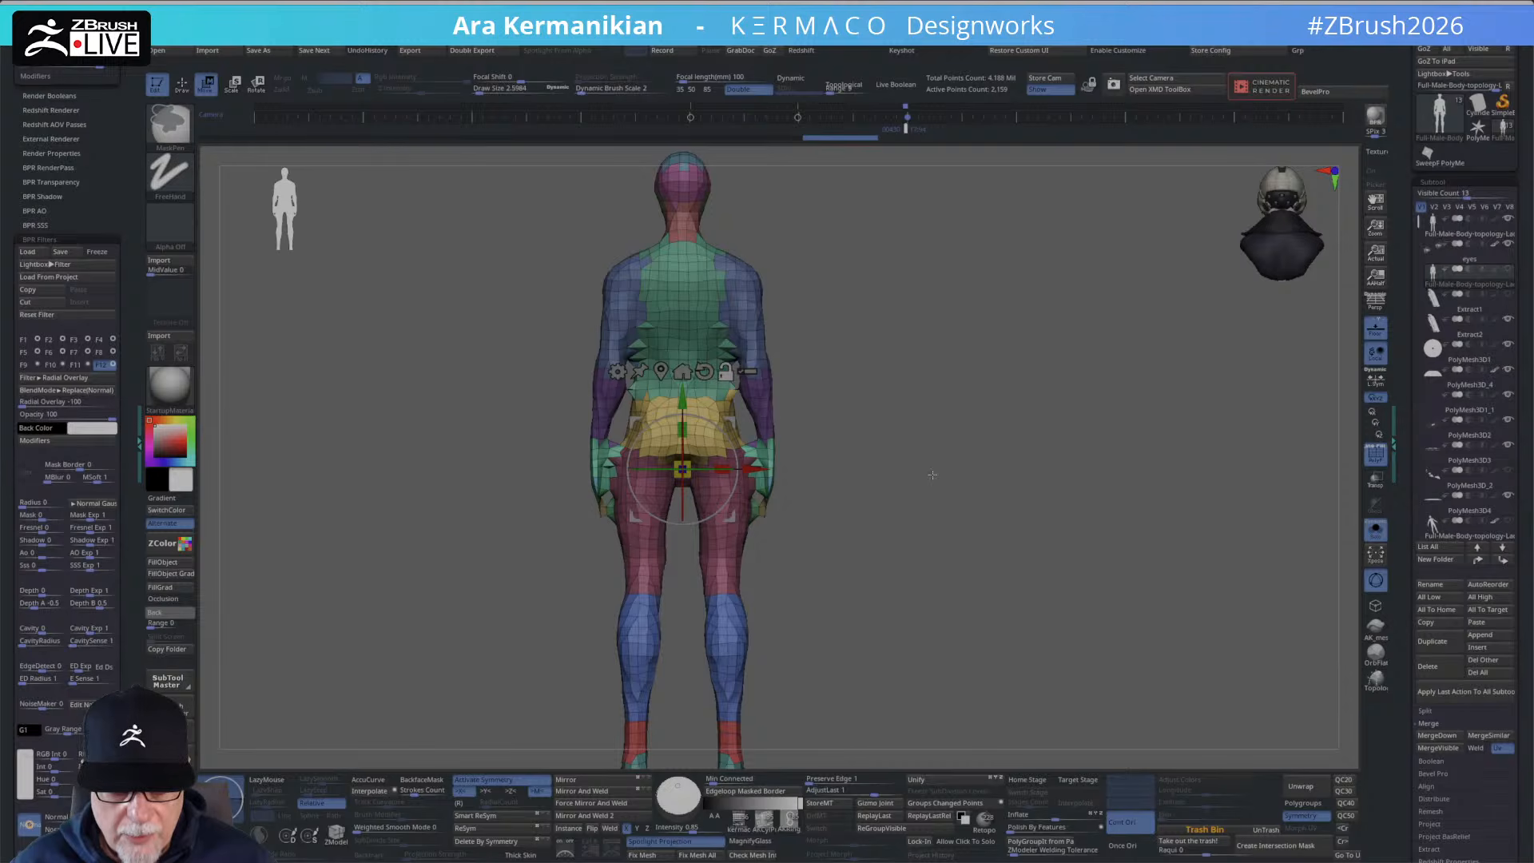
pyautogui.press('w')
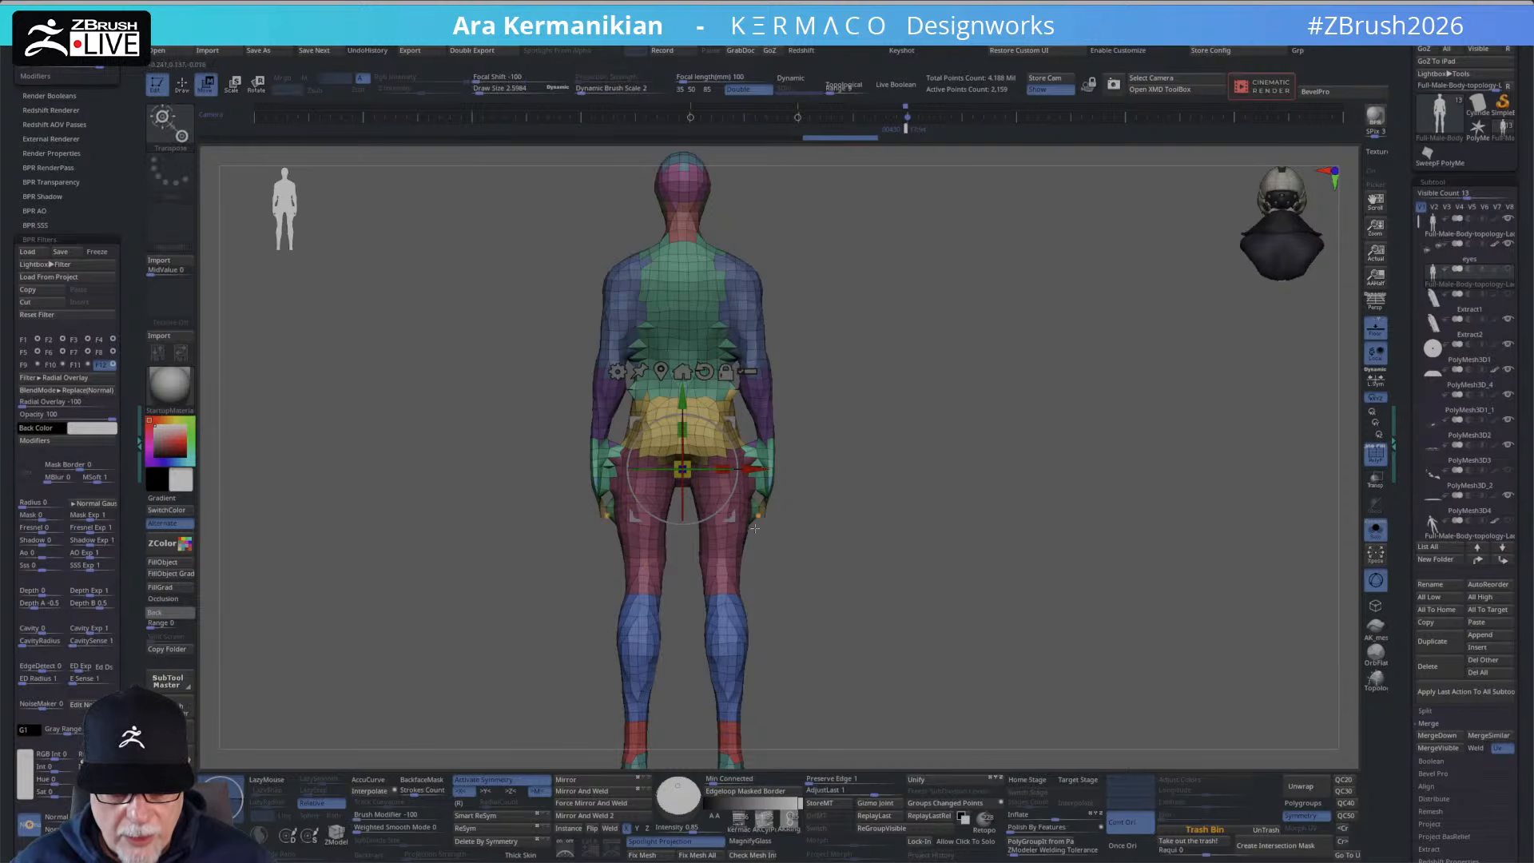
pyautogui.moveTo(754, 528); pyautogui.dragTo(854, 575)
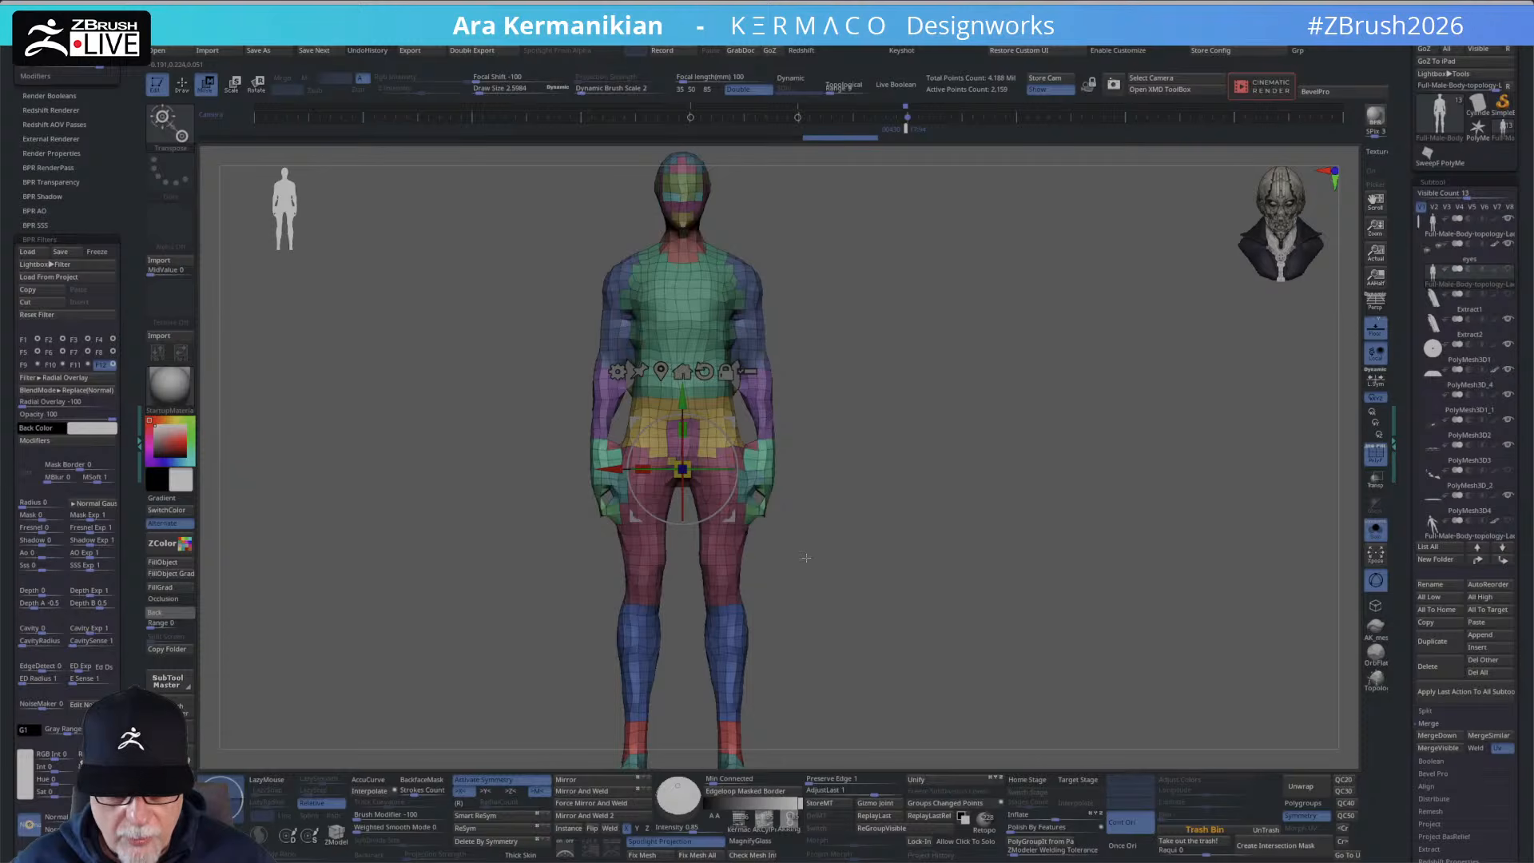
pyautogui.press('d')
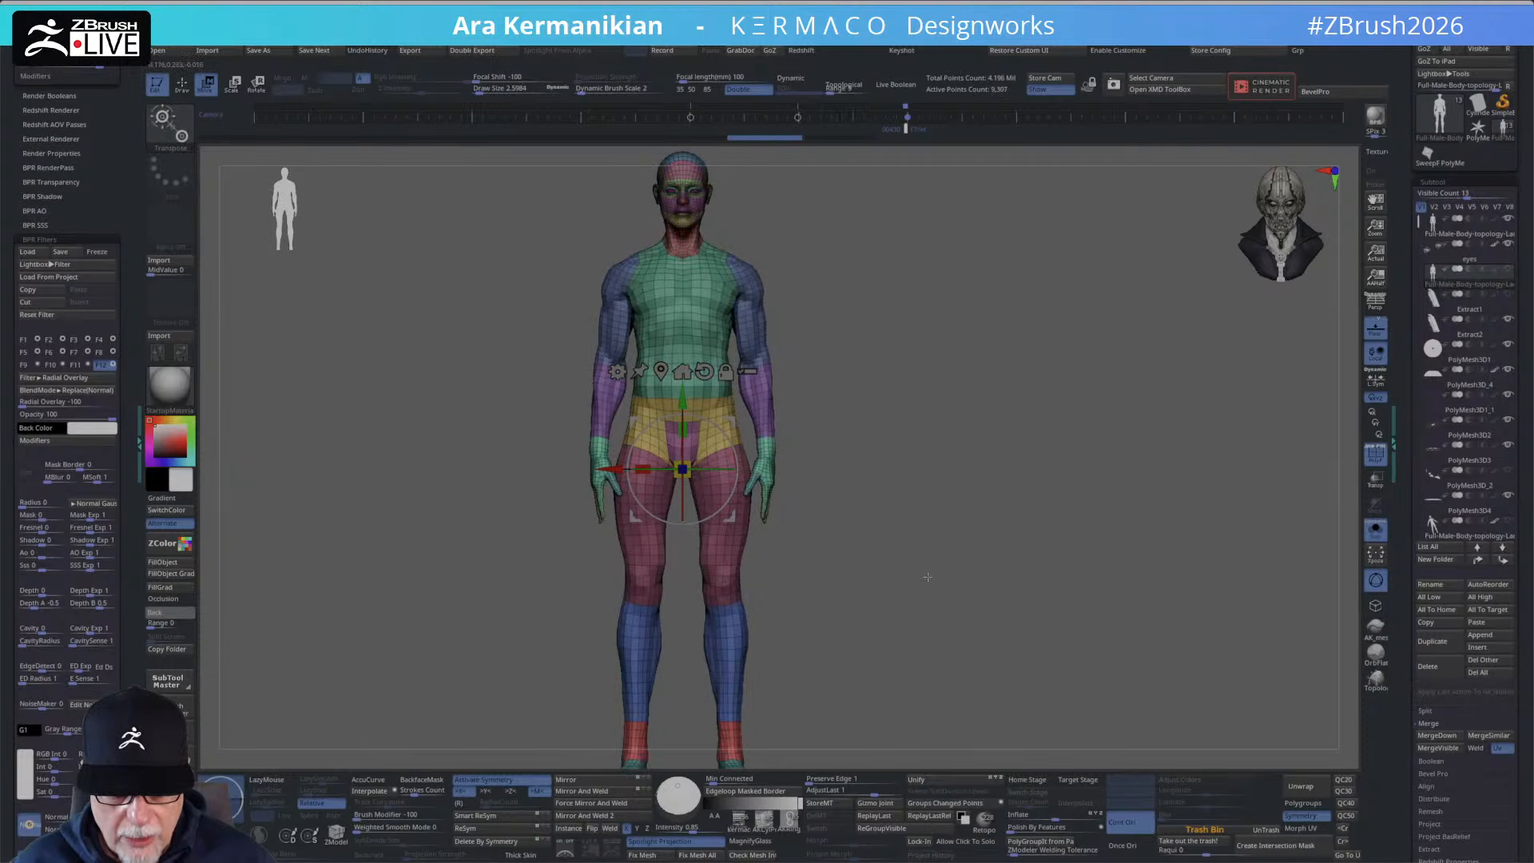
# DynaMesh the male body at resolution 128 and apply Mirror And Weld to it.
pyautogui.press('2')
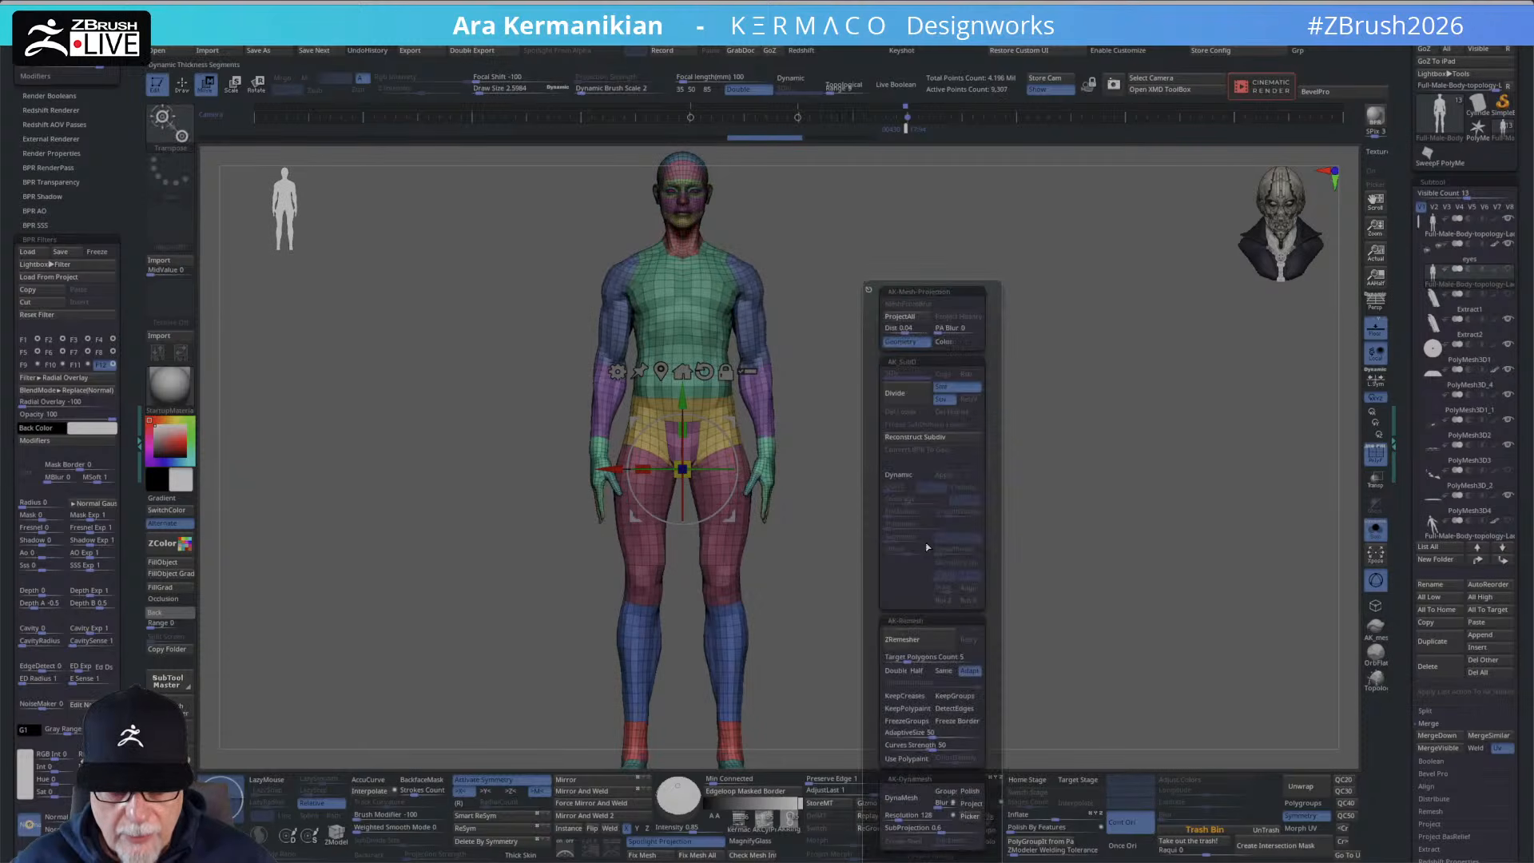
pyautogui.click(908, 798)
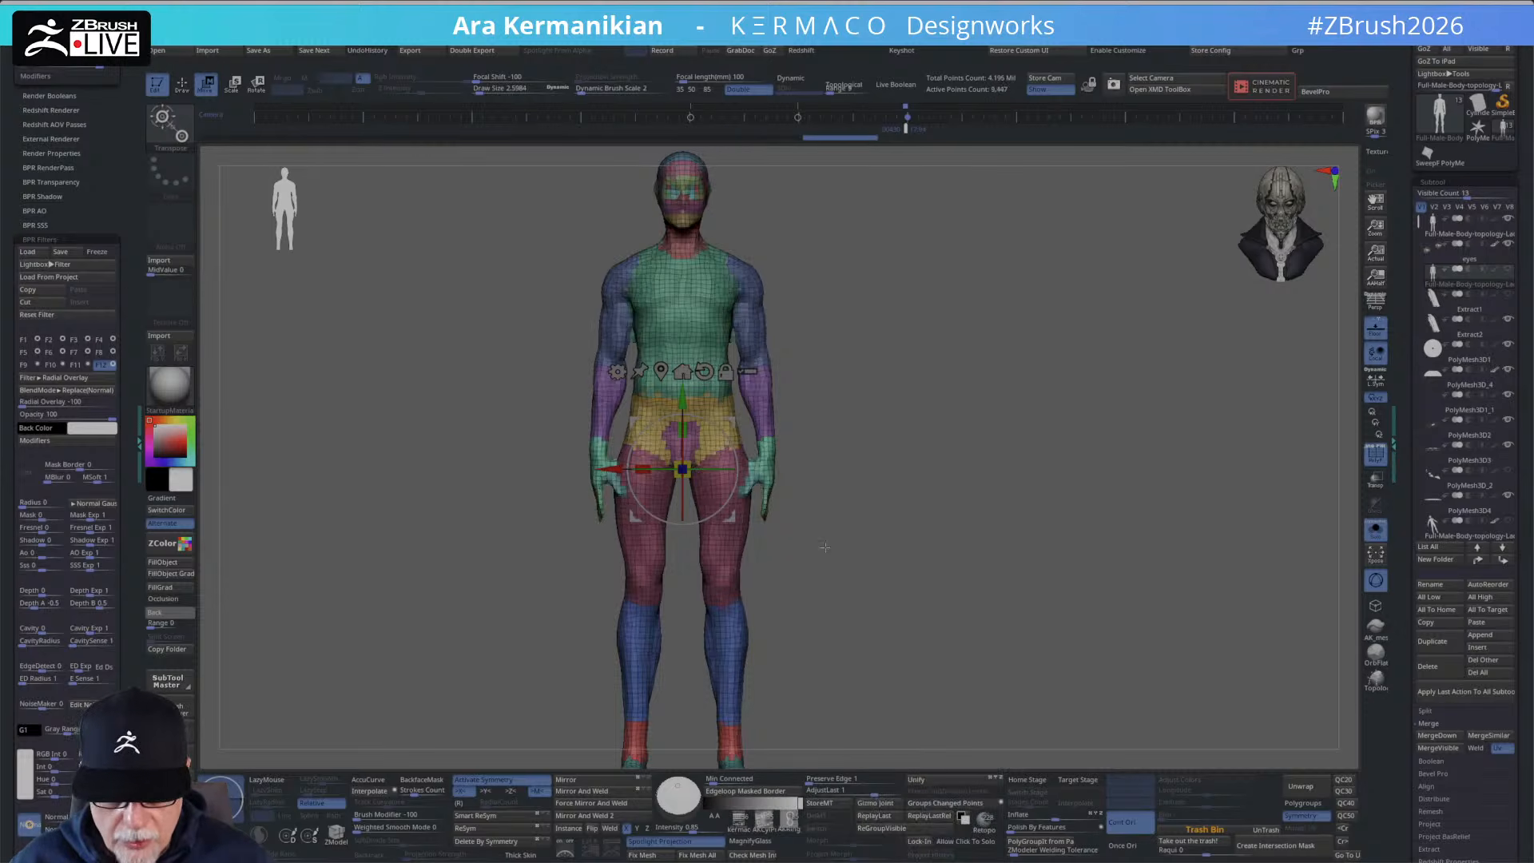
pyautogui.moveTo(889, 514); pyautogui.dragTo(798, 548)
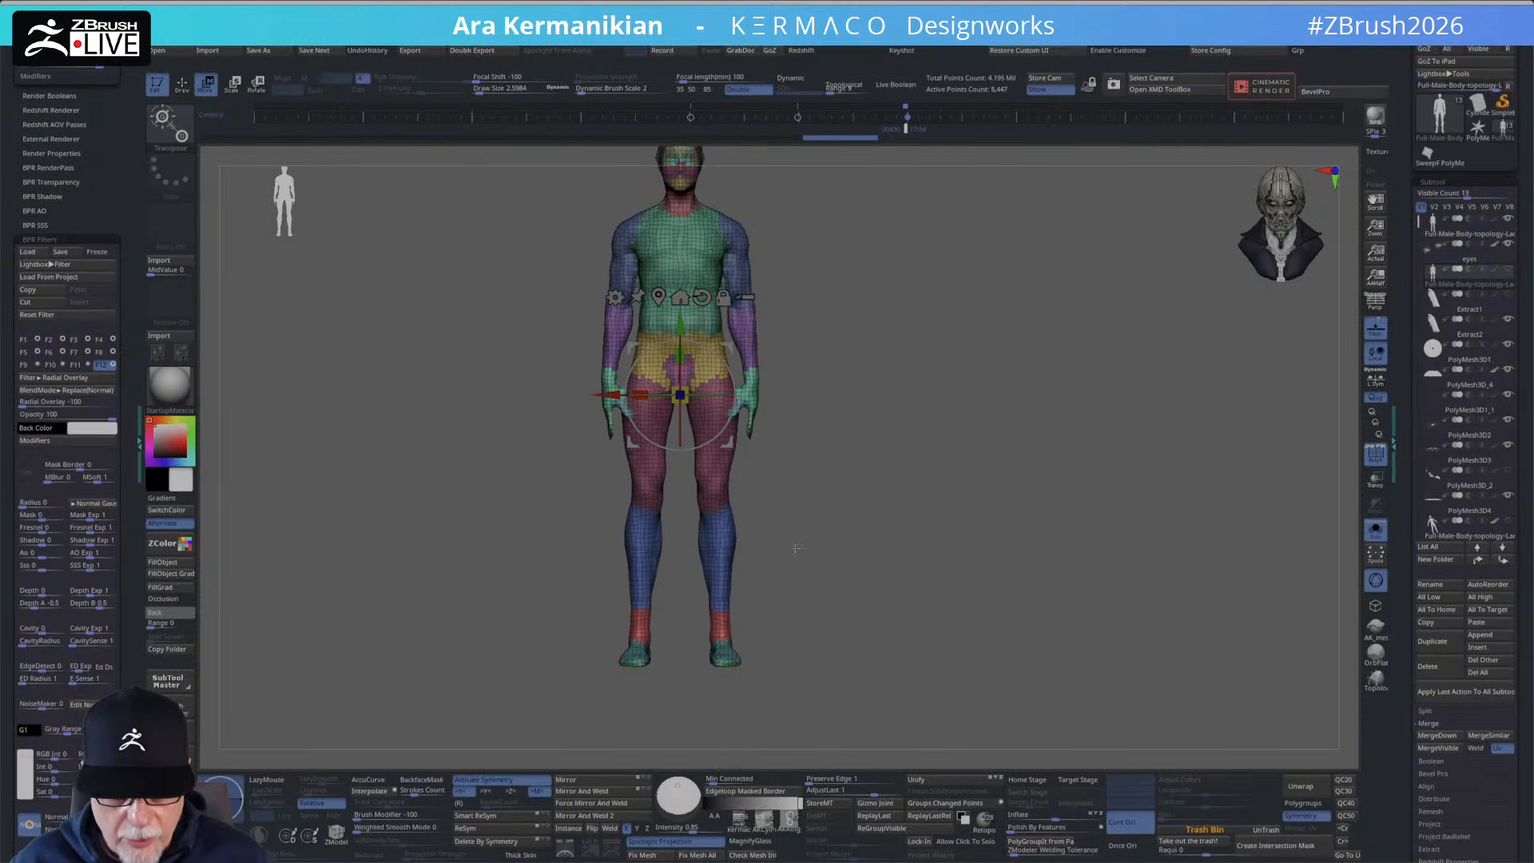
pyautogui.click(608, 791)
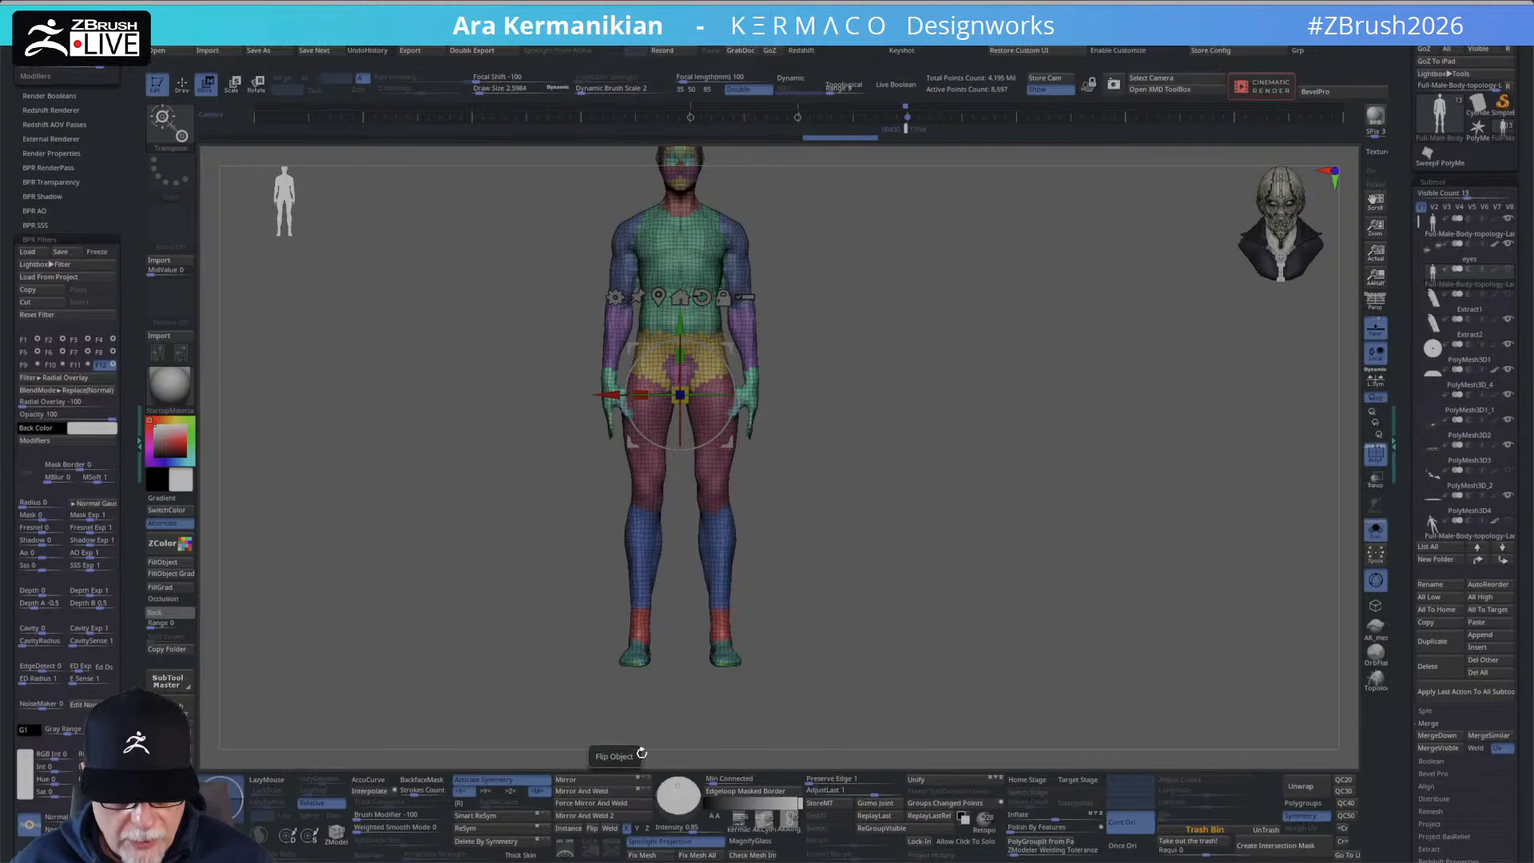
# Try ZRemesher on the mirrored male body with the Same polygon count option.
pyautogui.keyDown('alt'); pyautogui.moveTo(1001, 471); pyautogui.dragTo(996, 580); pyautogui.keyUp('alt')
pyautogui.press('space')
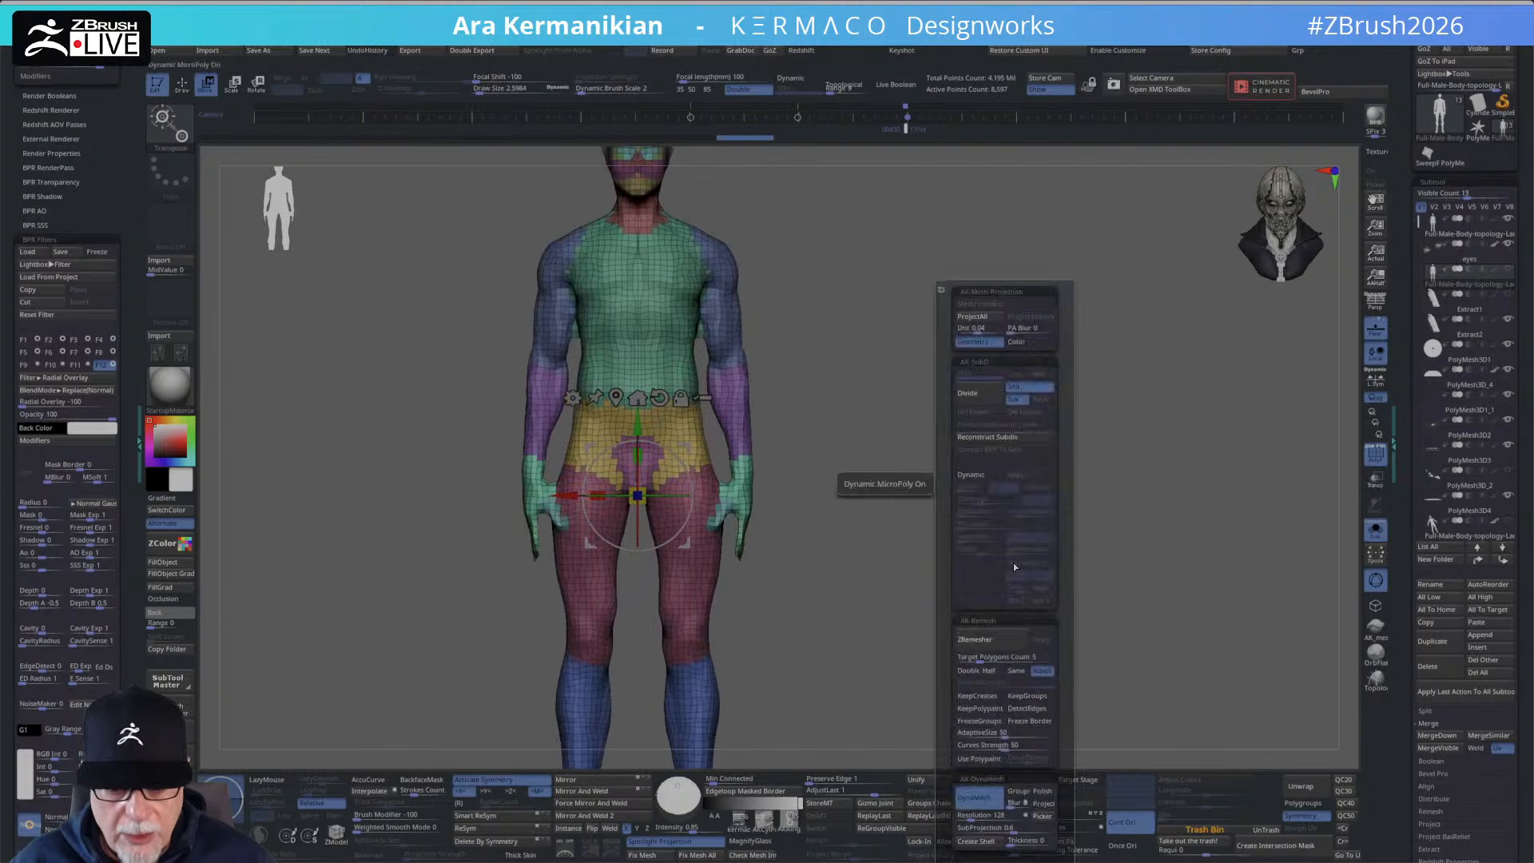
pyautogui.press('space')
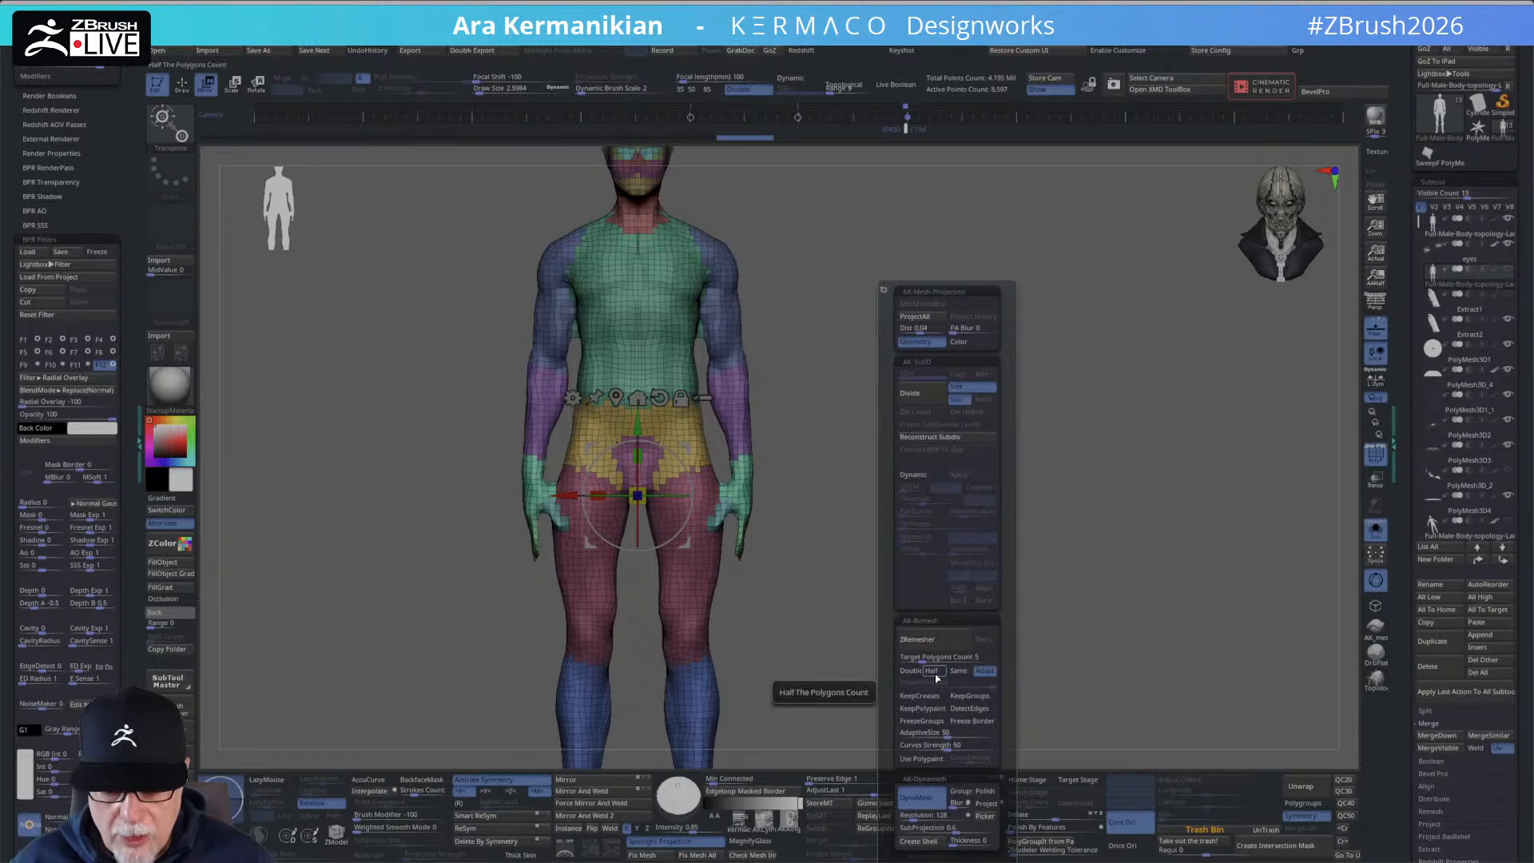
pyautogui.click(958, 670)
pyautogui.click(917, 639)
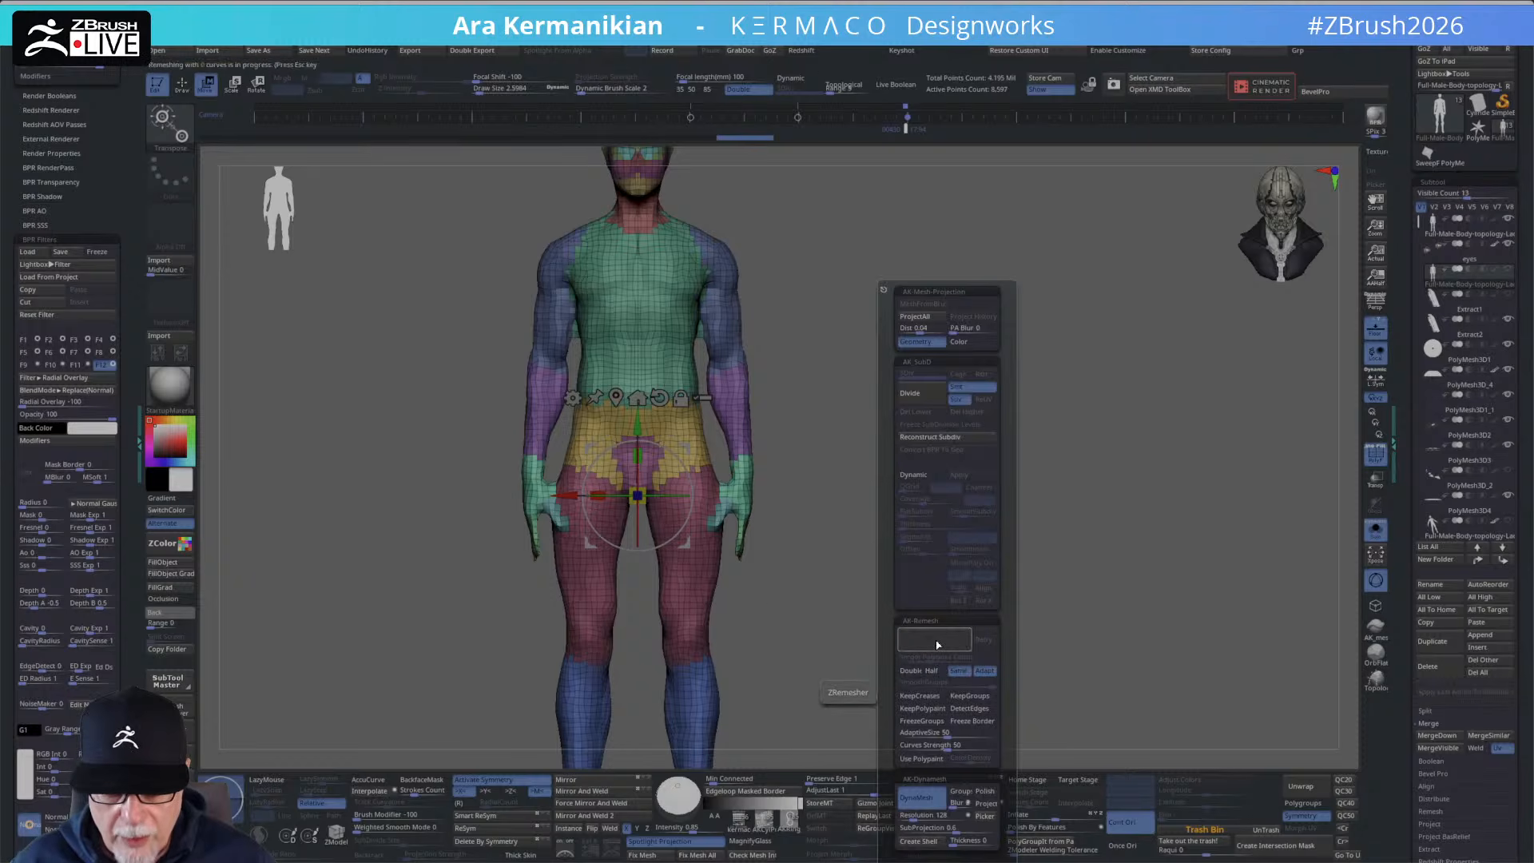
pyautogui.keyDown('alt'); pyautogui.moveTo(911, 632); pyautogui.dragTo(944, 547); pyautogui.keyUp('alt')
# Undo the mirroring and DynaMesh to restore the male body's original topology.
pyautogui.hotkey('ctrl', 'z')
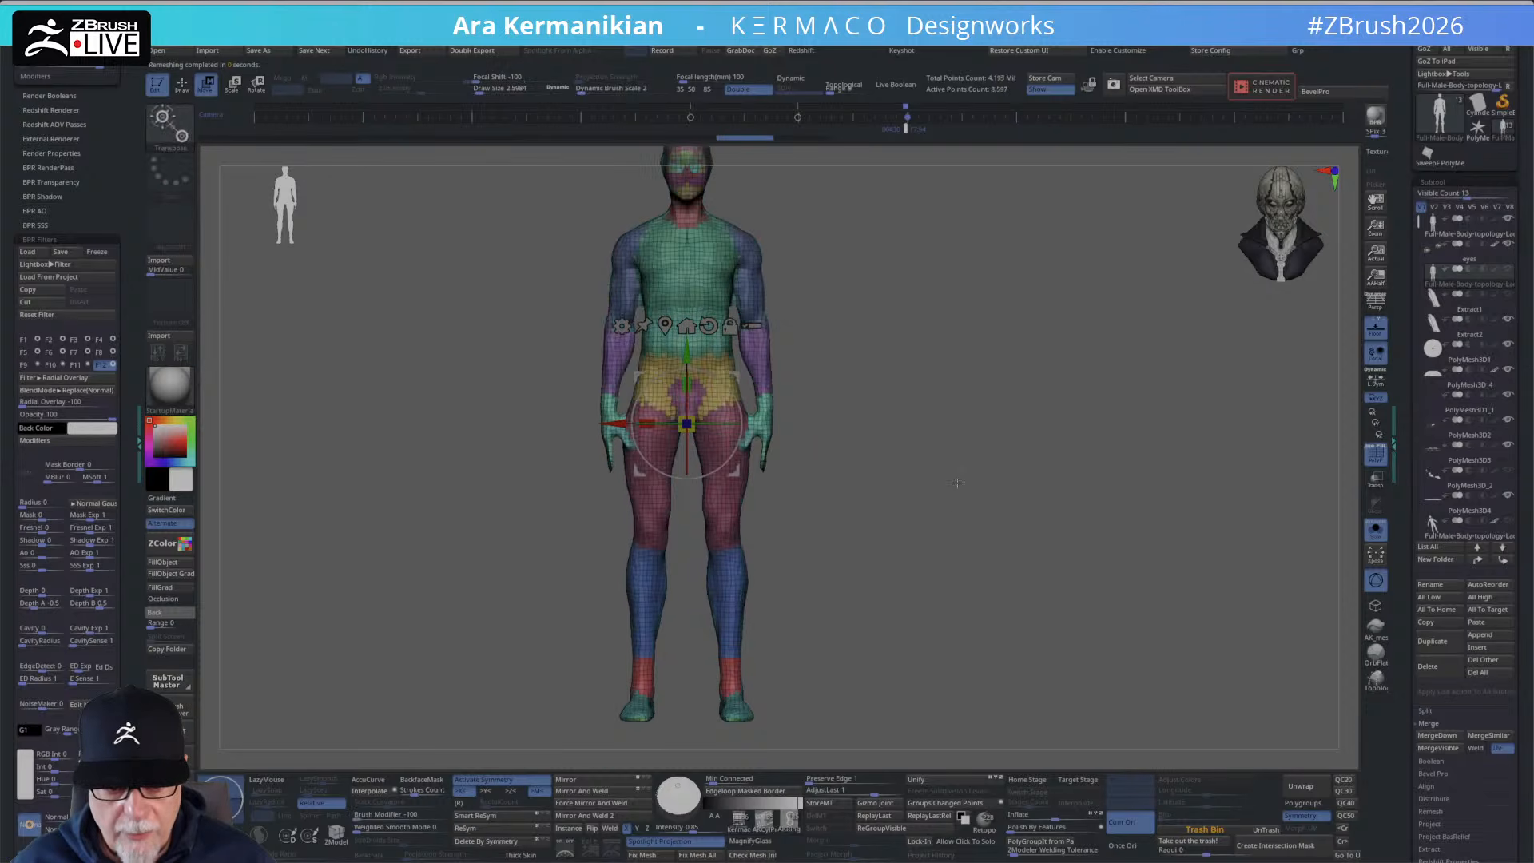
pyautogui.moveTo(959, 480); pyautogui.dragTo(983, 418)
pyautogui.hotkey('ctrl', 'z')
pyautogui.hotkey('ctrl', 'z')
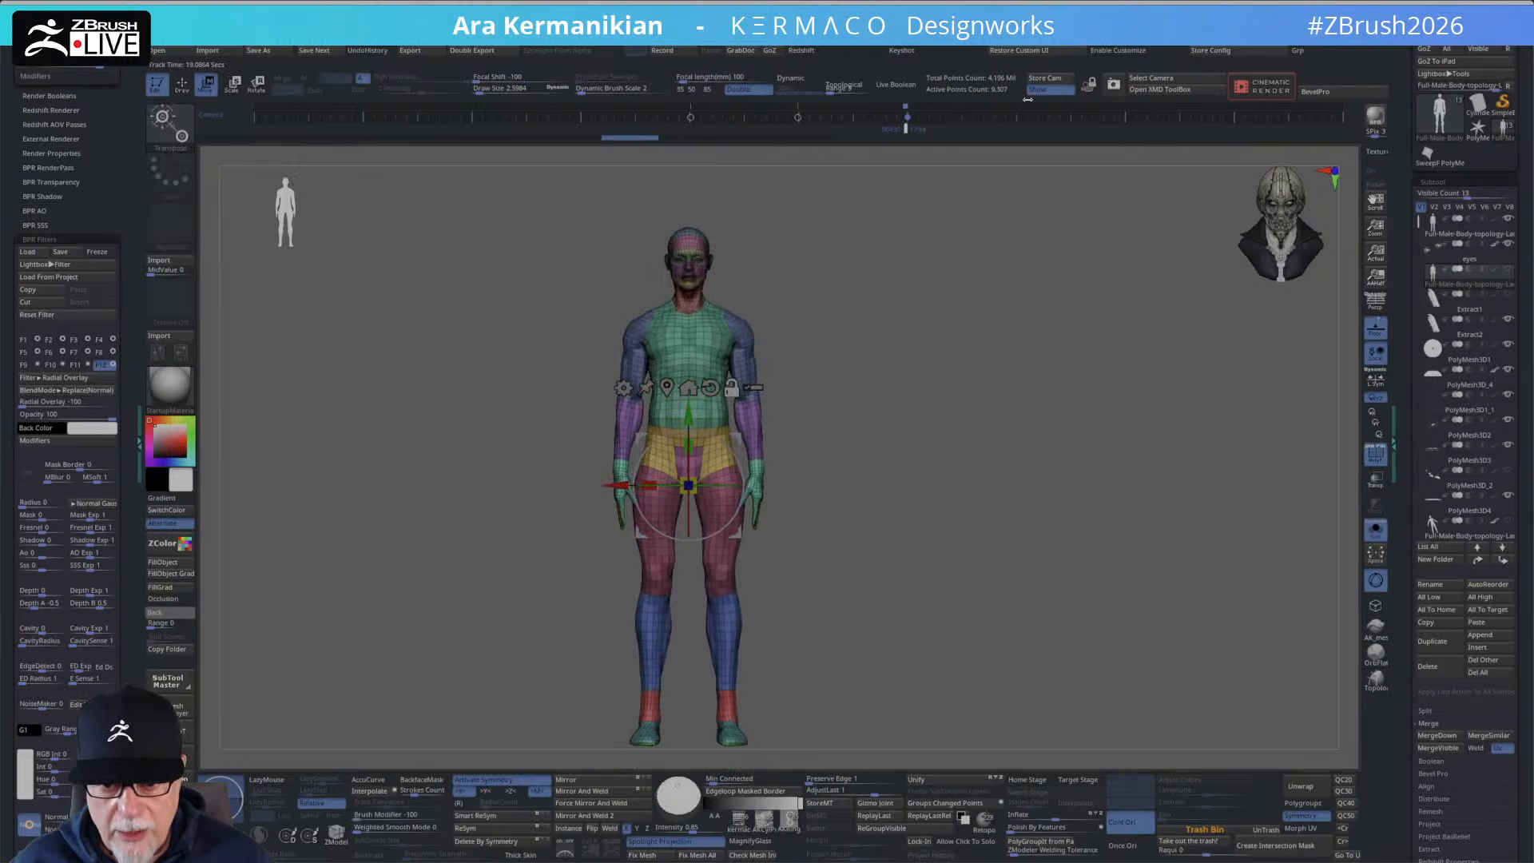
# Duplicate the eyes subtool and merge the copy down into the male body, choosing to skip the non-undoable warning until restart.
pyautogui.keyDown('alt'); pyautogui.moveTo(1017, 352); pyautogui.dragTo(982, 559); pyautogui.keyUp('alt')
pyautogui.moveTo(982, 559); pyautogui.dragTo(1022, 510)
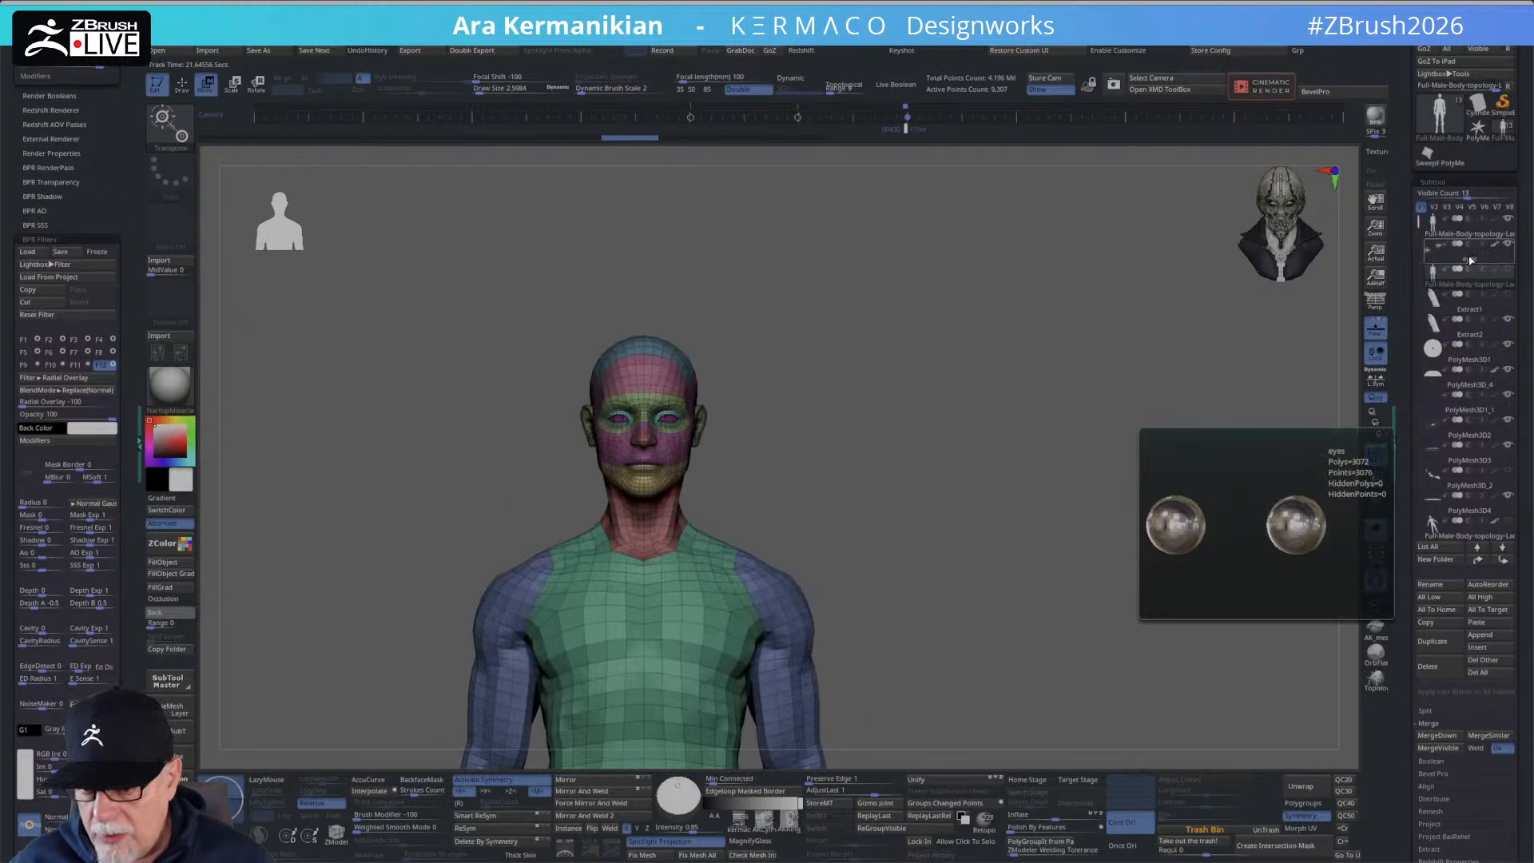
pyautogui.click(1468, 259)
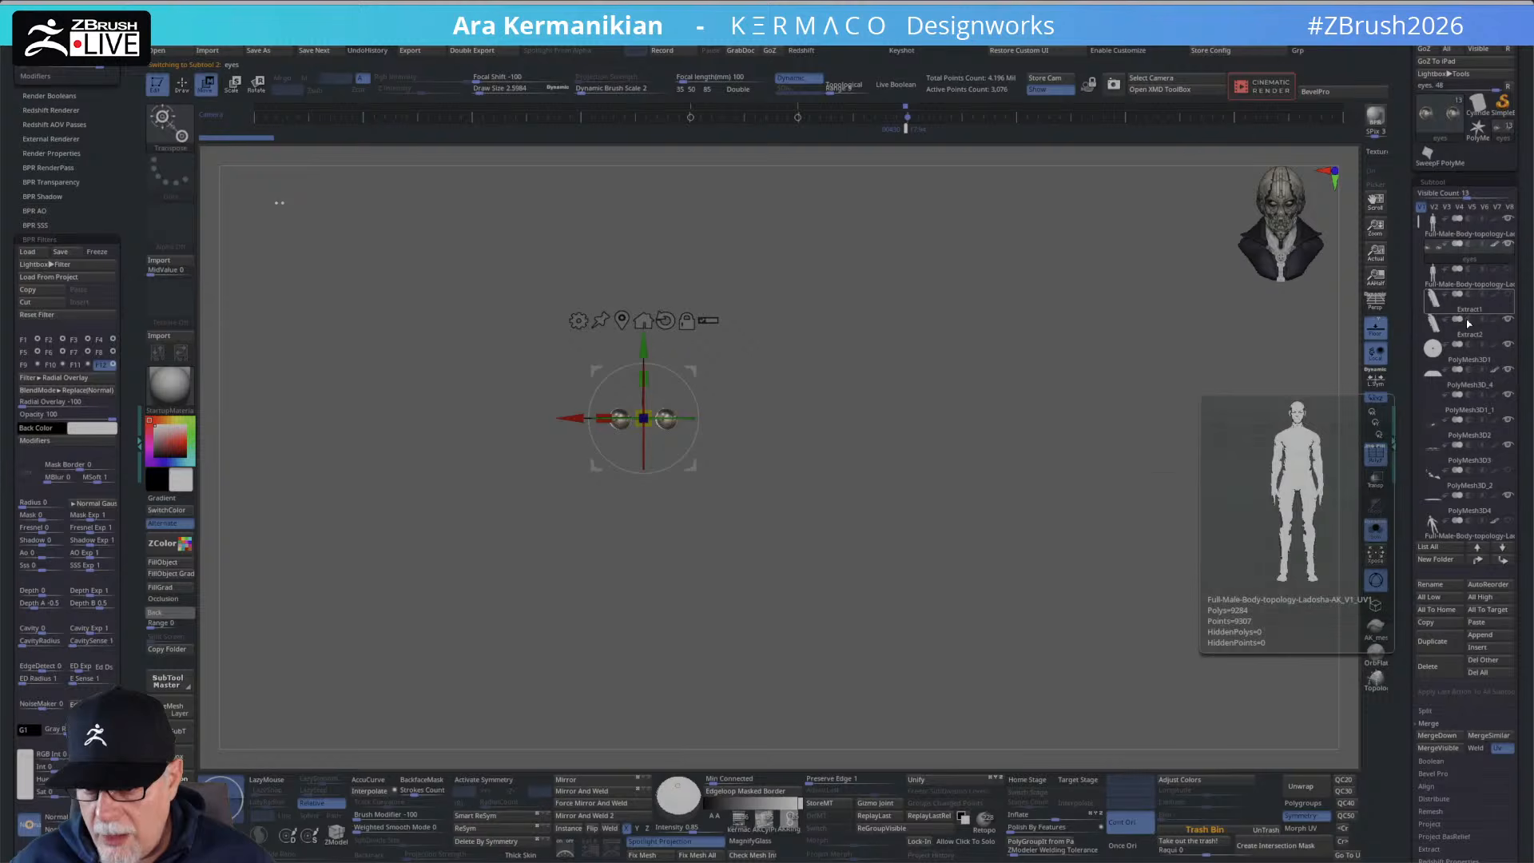
pyautogui.click(1435, 644)
pyautogui.click(1435, 735)
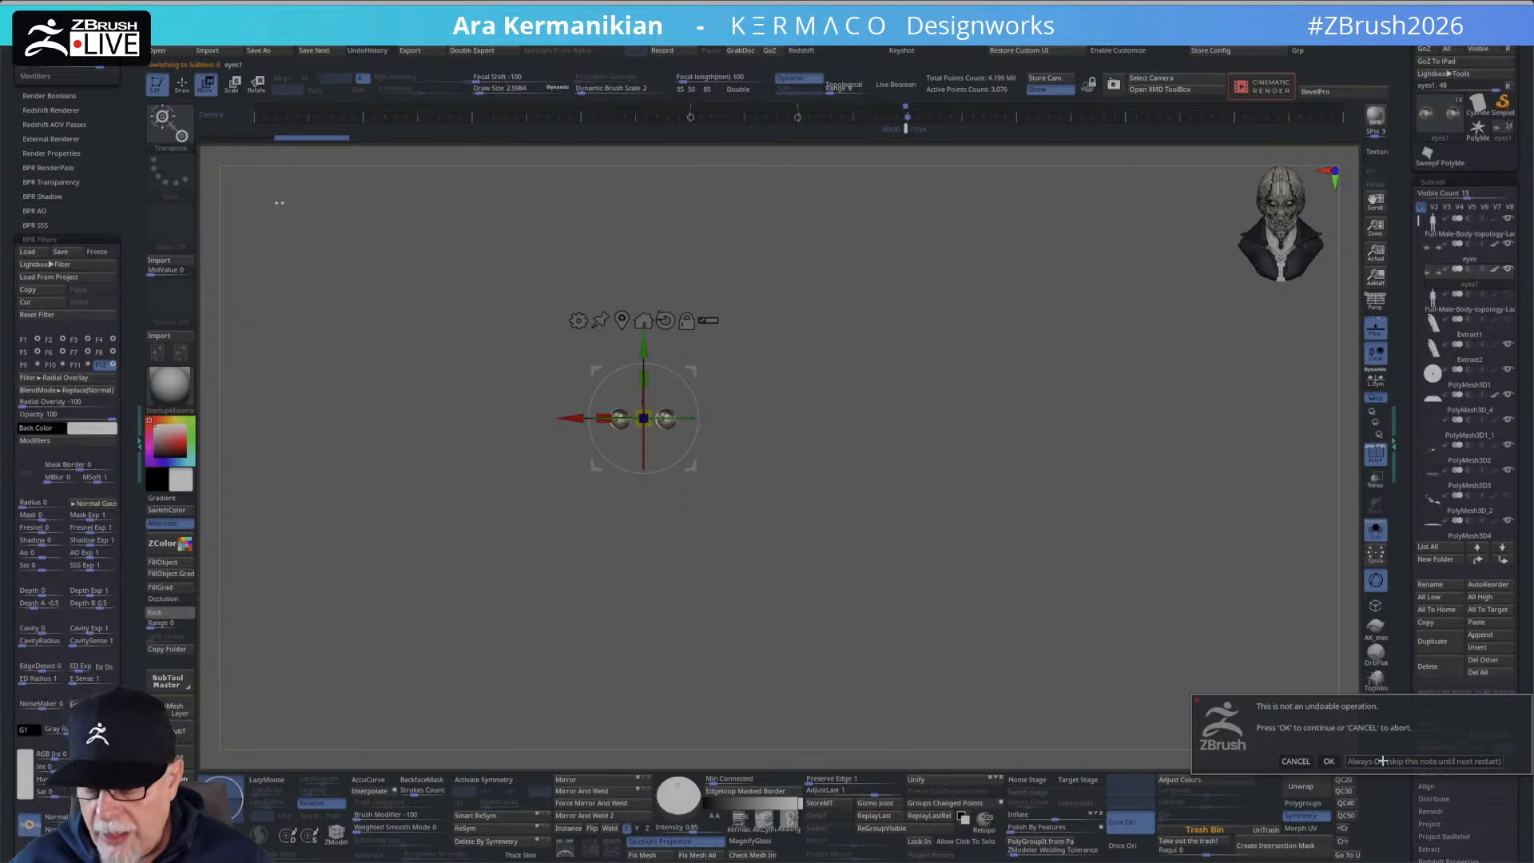
pyautogui.click(1382, 760)
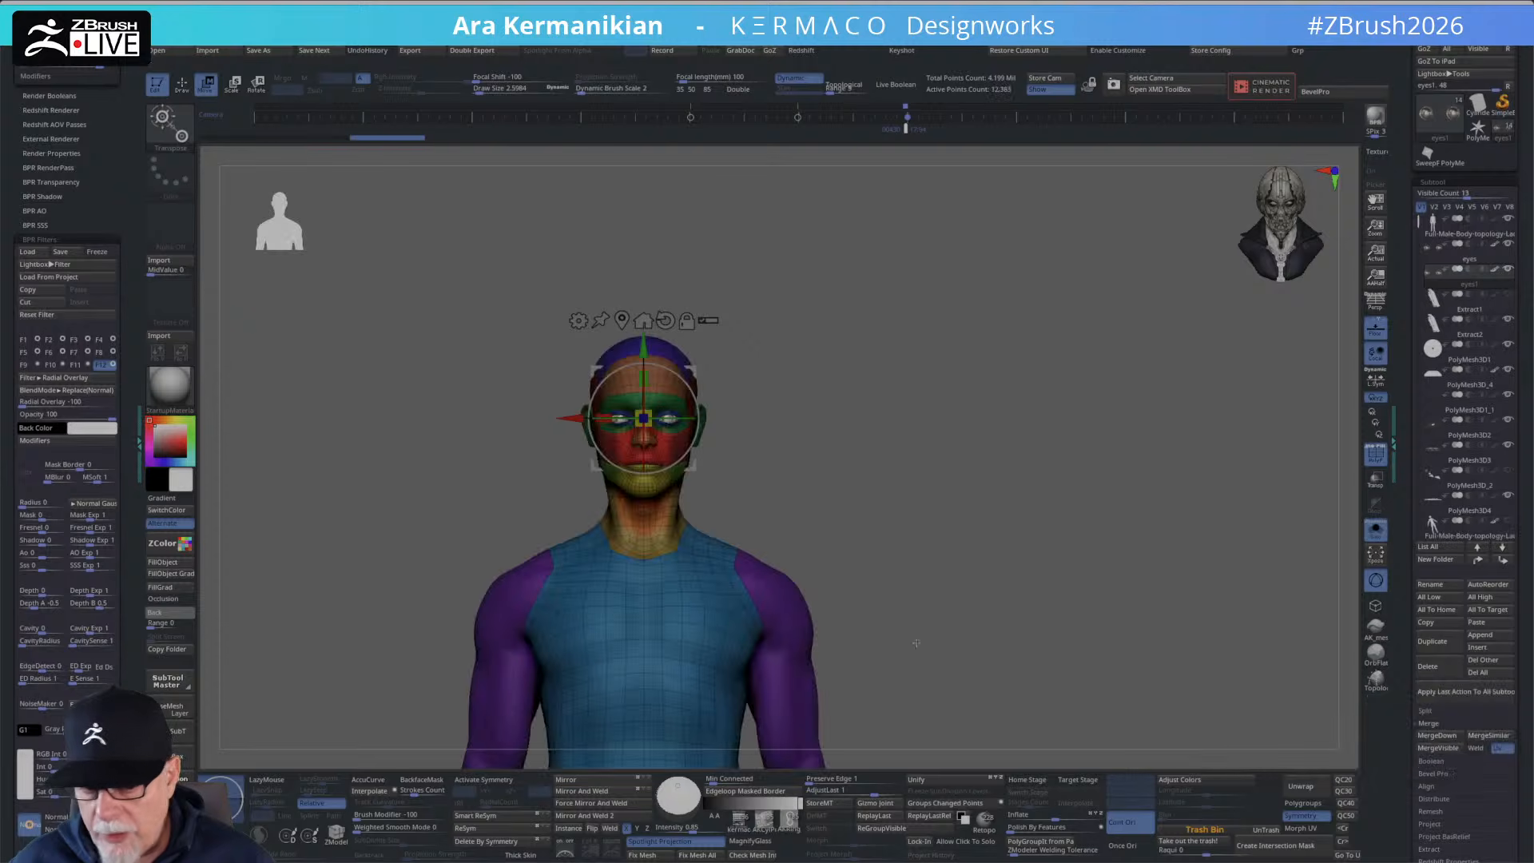
# Examine the merged head's eye area and lid topology close up with Polyframe off and on.
pyautogui.press('q')
pyautogui.keyDown('ctrl'); pyautogui.moveTo(832, 487); pyautogui.dragTo(1033, 621, button='right'); pyautogui.keyUp('ctrl')
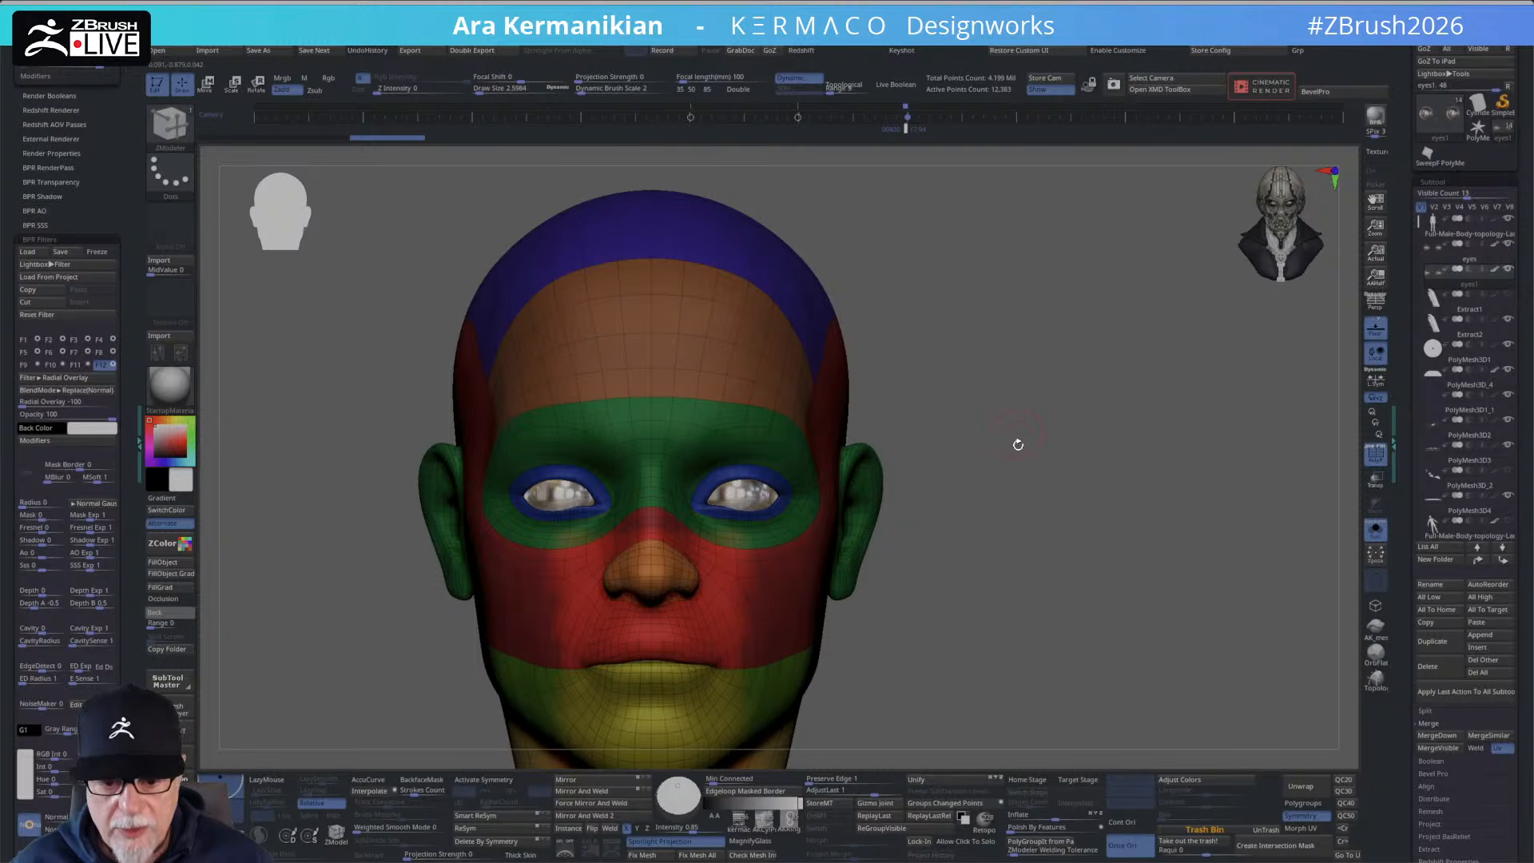
pyautogui.keyDown('ctrl'); pyautogui.moveTo(1018, 445); pyautogui.dragTo(1130, 551, button='right'); pyautogui.keyUp('ctrl')
pyautogui.click(1383, 460)
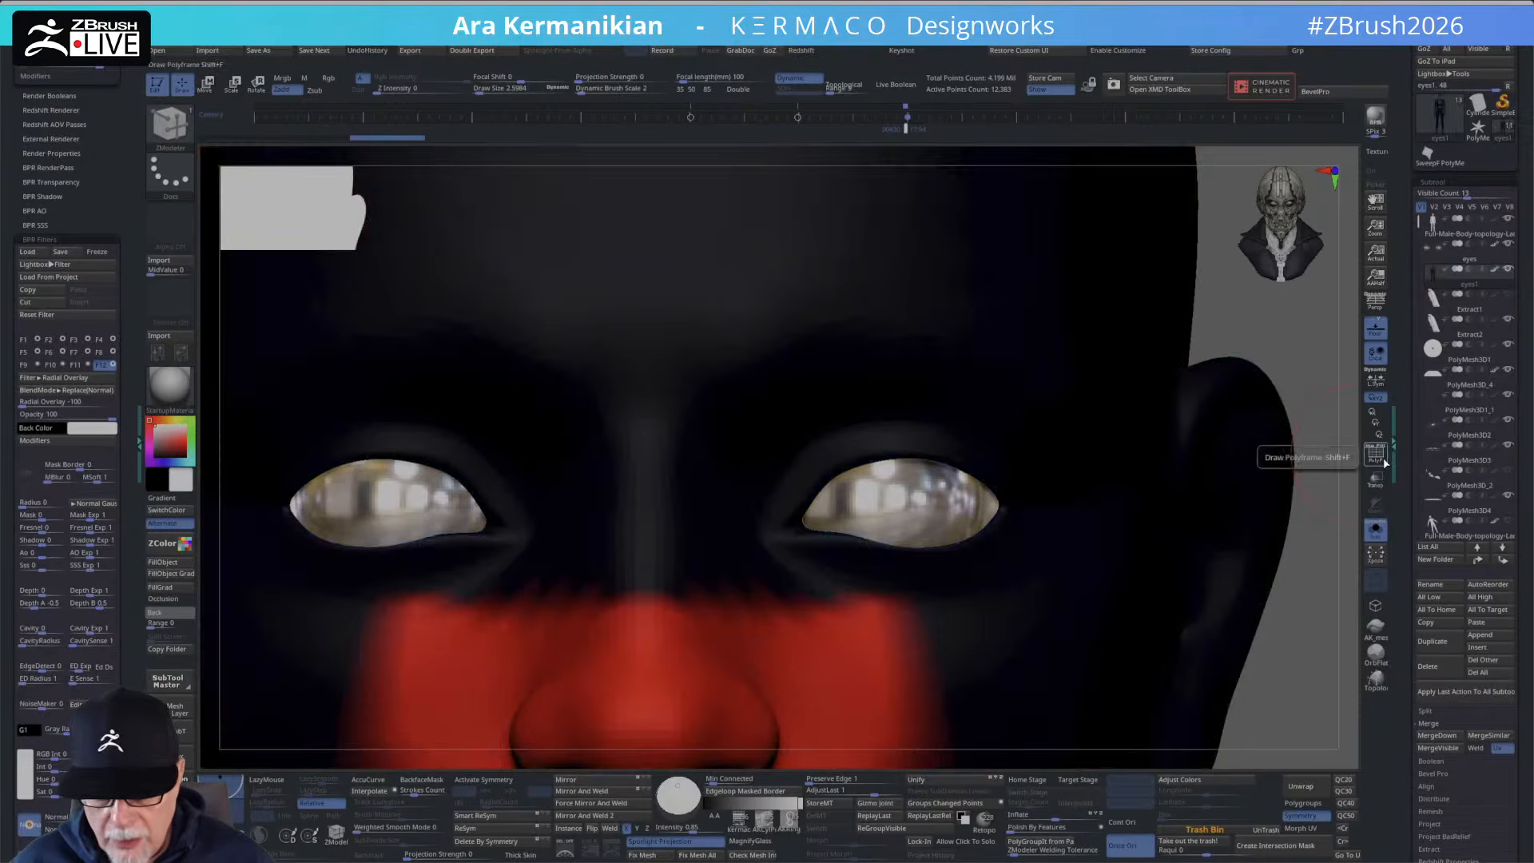
pyautogui.click(1382, 465)
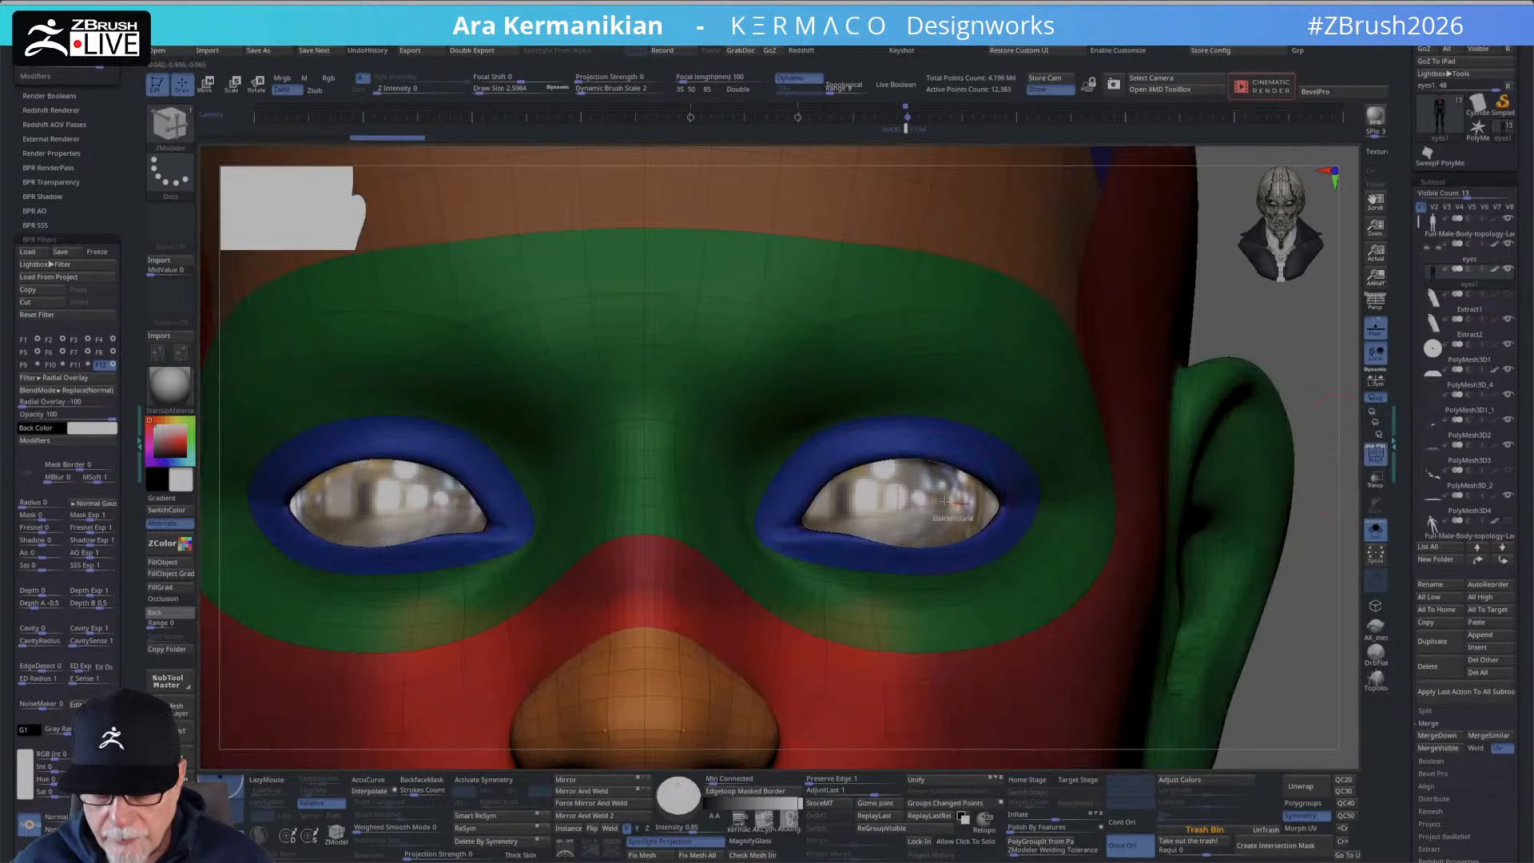
# Isolate a patch of the merged head's forehead and scalp, invert the visibility, and restore the full mesh.
pyautogui.keyDown('ctrl'); pyautogui.moveTo(1301, 421); pyautogui.dragTo(1147, 370, button='right'); pyautogui.keyUp('ctrl')
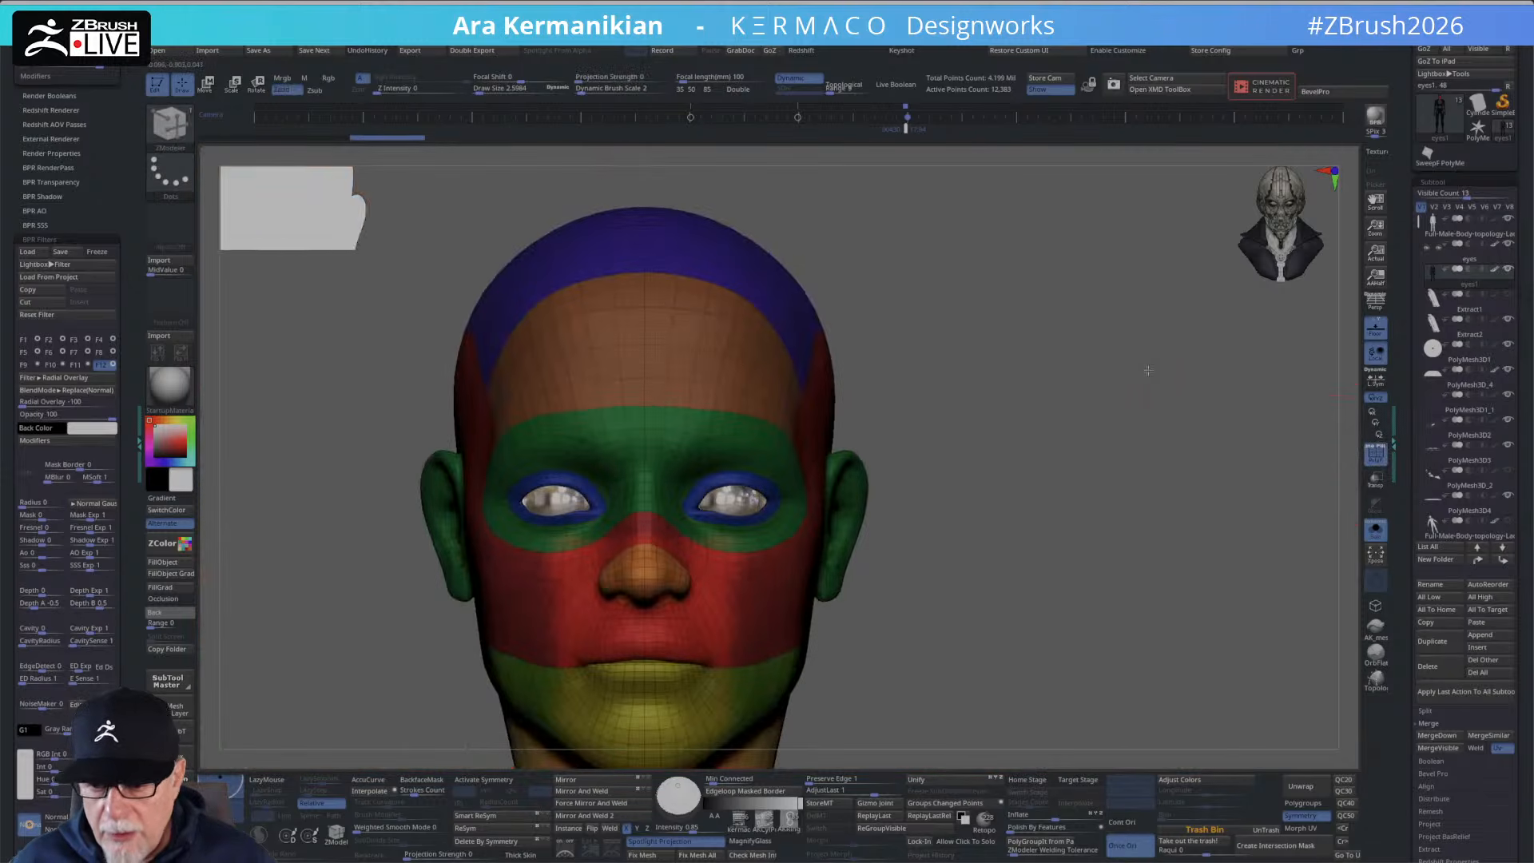
pyautogui.hotkey('ctrl', 'z')
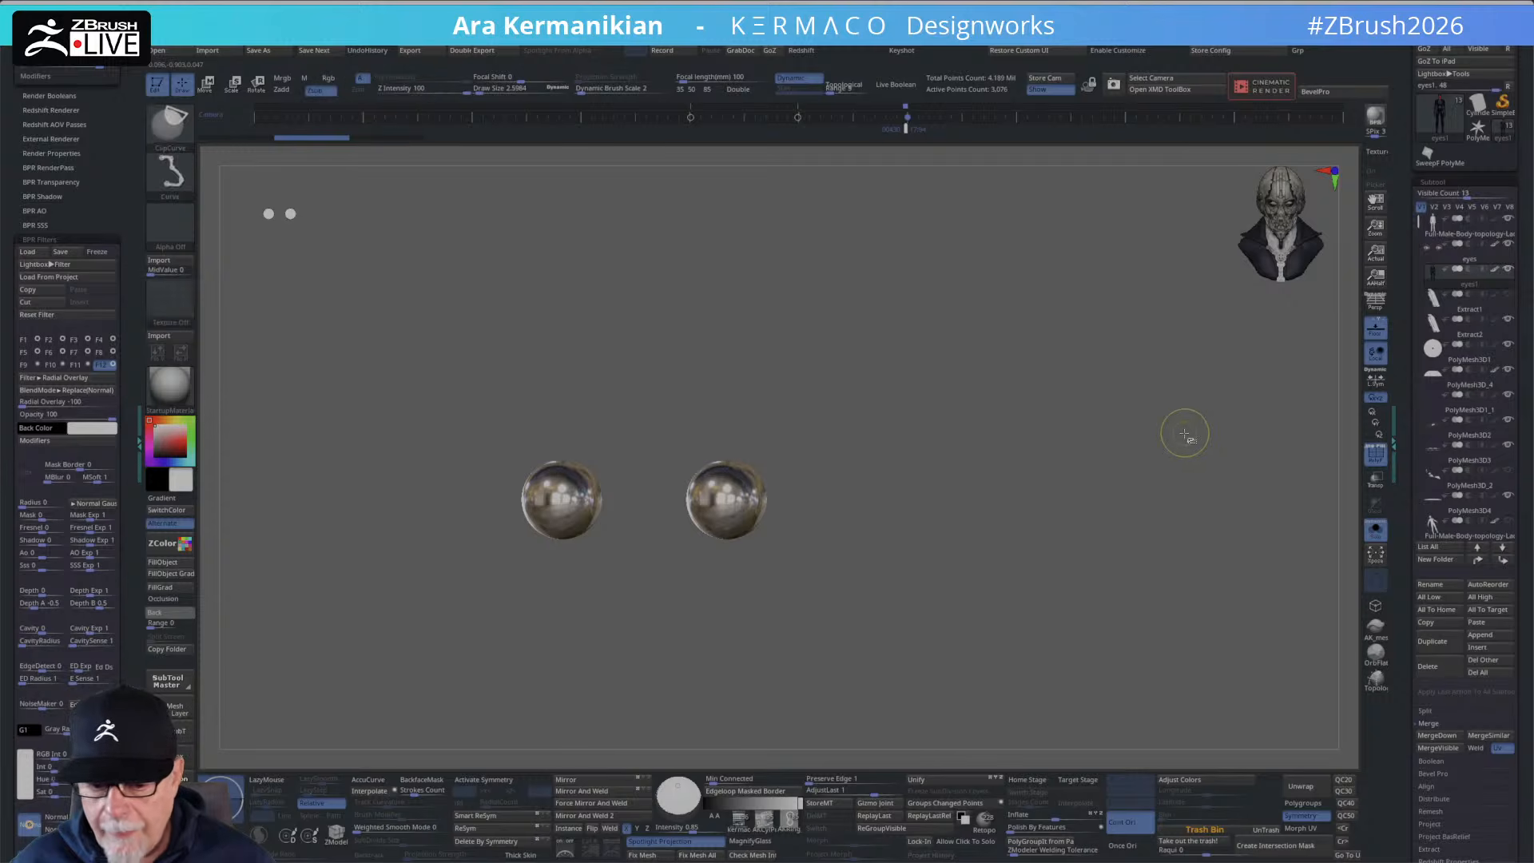
pyautogui.hotkey('ctrl', 'shift', 'z')
pyautogui.moveTo(1017, 509)
pyautogui.keyDown('ctrl'); pyautogui.keyDown('shift'); pyautogui.mouseDown()
pyautogui.moveTo(719, 301)
pyautogui.moveTo(726, 229)
pyautogui.moveTo(687, 164)
pyautogui.moveTo(702, 160)
pyautogui.mouseUp(); pyautogui.keyUp('shift'); pyautogui.keyUp('ctrl')
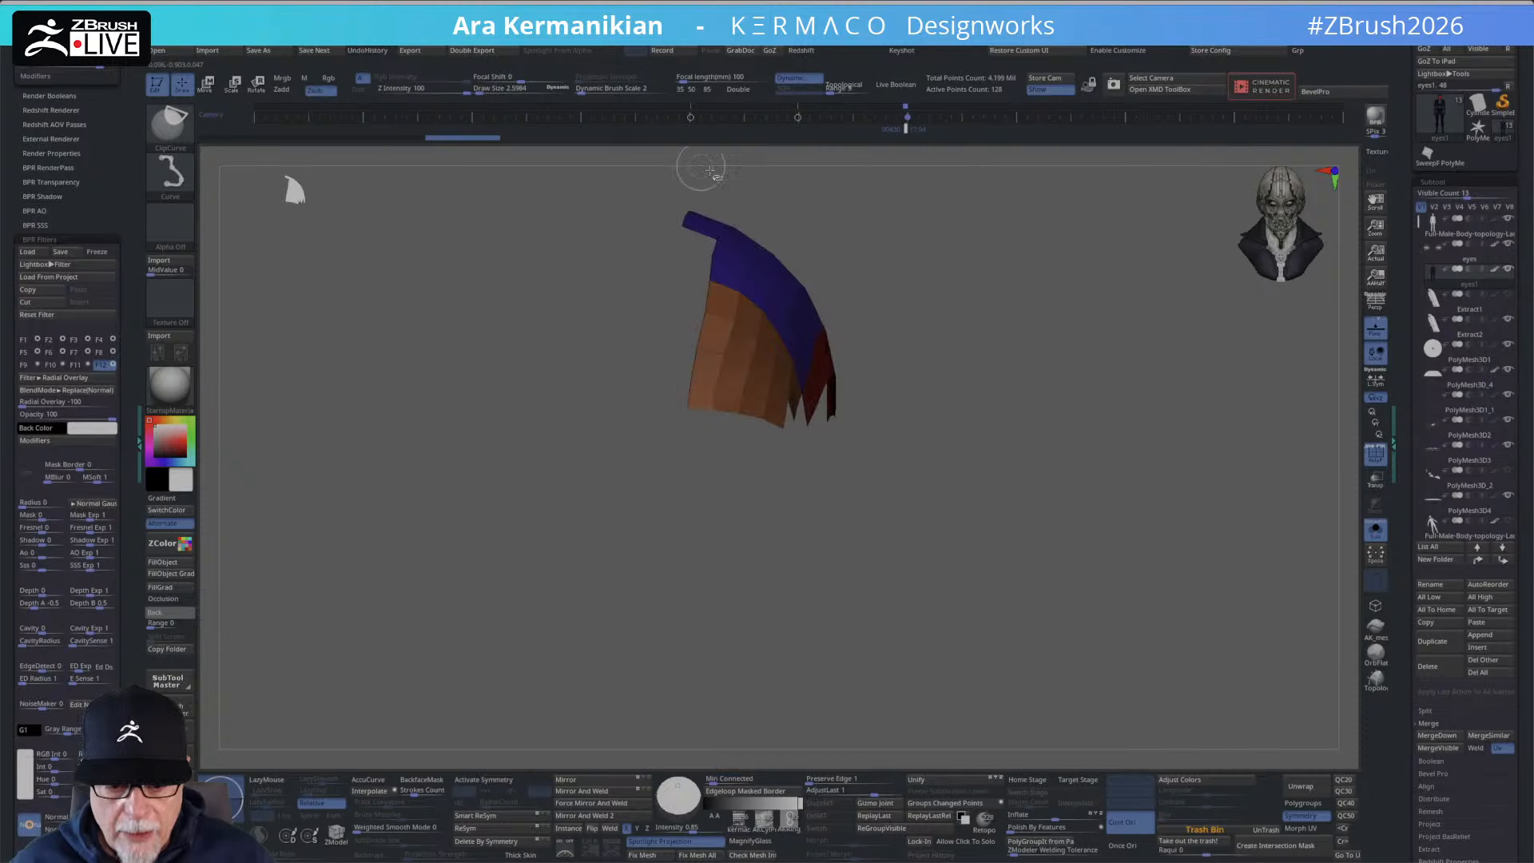
pyautogui.keyDown('ctrl'); pyautogui.keyDown('shift'); pyautogui.moveTo(1143, 421); pyautogui.dragTo(1226, 524); pyautogui.keyUp('shift'); pyautogui.keyUp('ctrl')
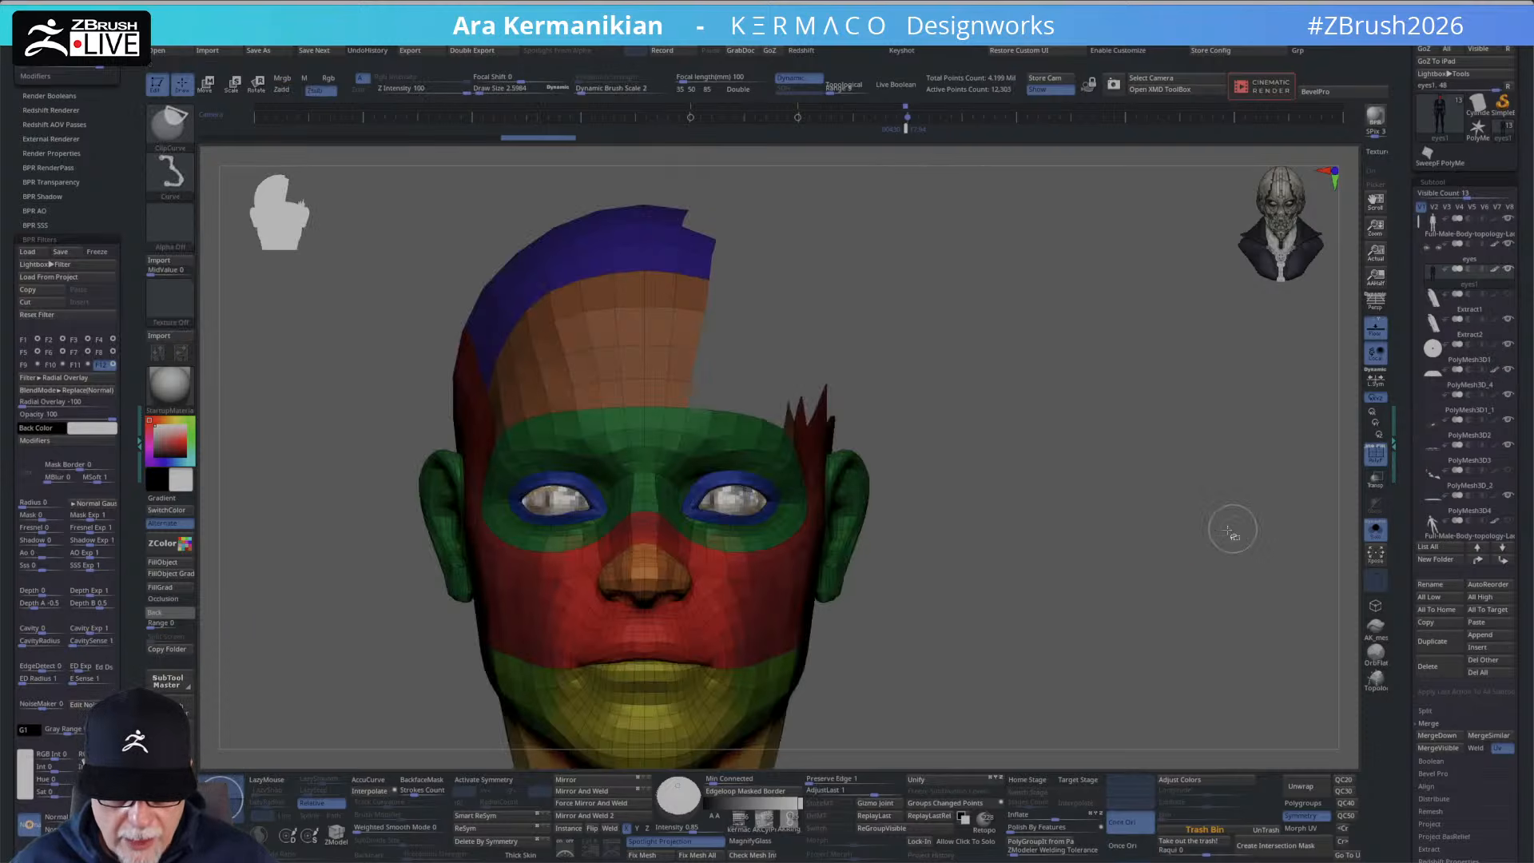
pyautogui.keyDown('ctrl'); pyautogui.keyDown('shift'); pyautogui.click(1138, 520); pyautogui.keyUp('shift'); pyautogui.keyUp('ctrl')
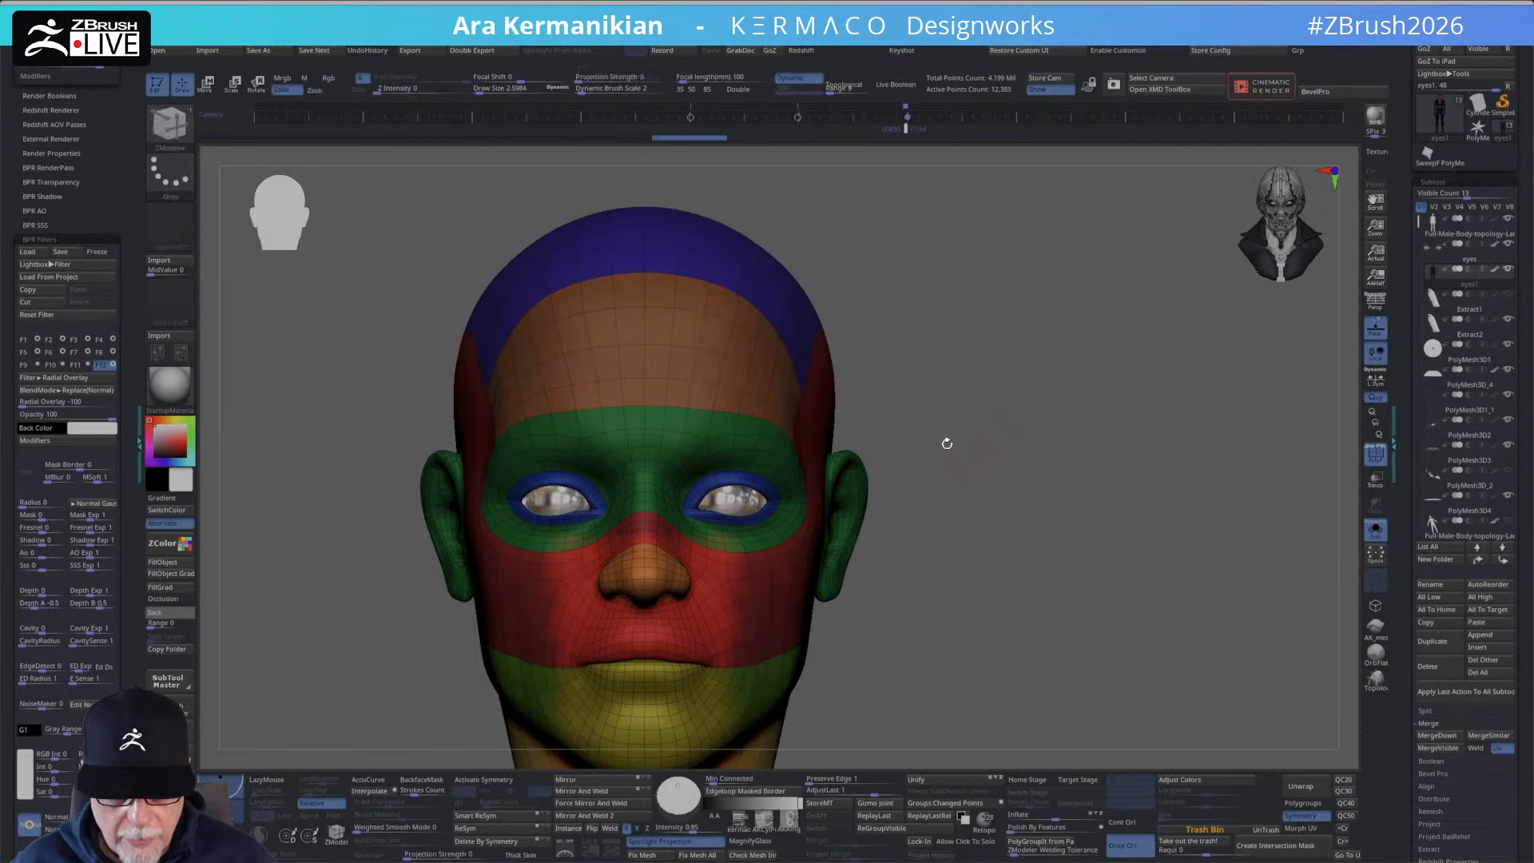
# Isolate the eyeballs in the merged body, inspect them alone and among the other subtools, and restore full visibility.
pyautogui.keyDown('ctrl'); pyautogui.keyDown('shift'); pyautogui.moveTo(947, 423); pyautogui.dragTo(664, 218); pyautogui.keyUp('shift'); pyautogui.keyUp('ctrl')
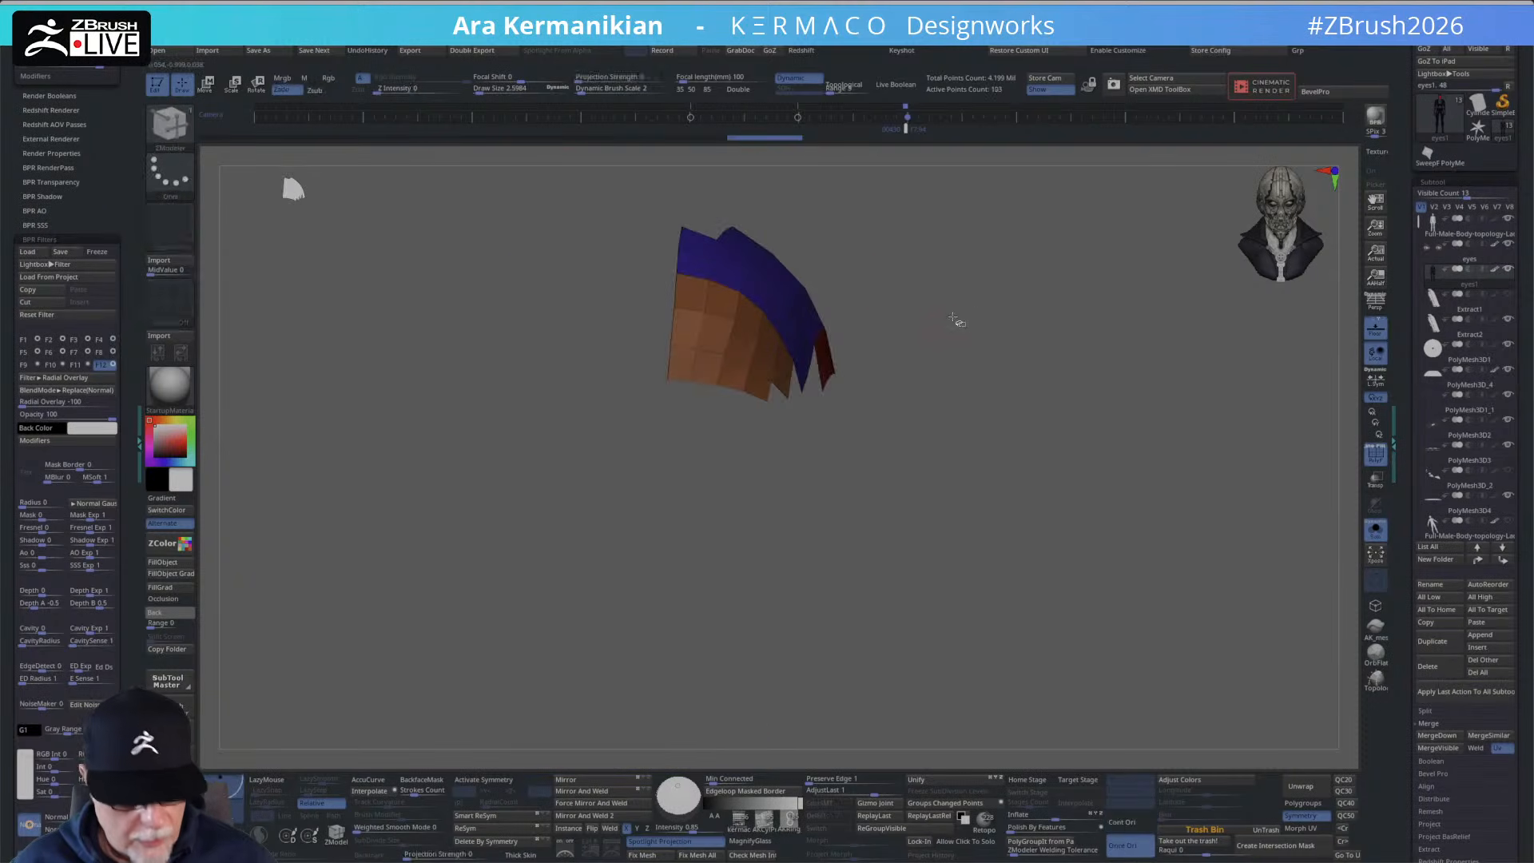
pyautogui.keyDown('ctrl'); pyautogui.keyDown('shift'); pyautogui.click(1037, 356); pyautogui.keyUp('shift'); pyautogui.keyUp('ctrl')
pyautogui.keyDown('ctrl'); pyautogui.keyDown('shift'); pyautogui.moveTo(1055, 379); pyautogui.dragTo(1175, 551); pyautogui.keyUp('shift'); pyautogui.keyUp('ctrl')
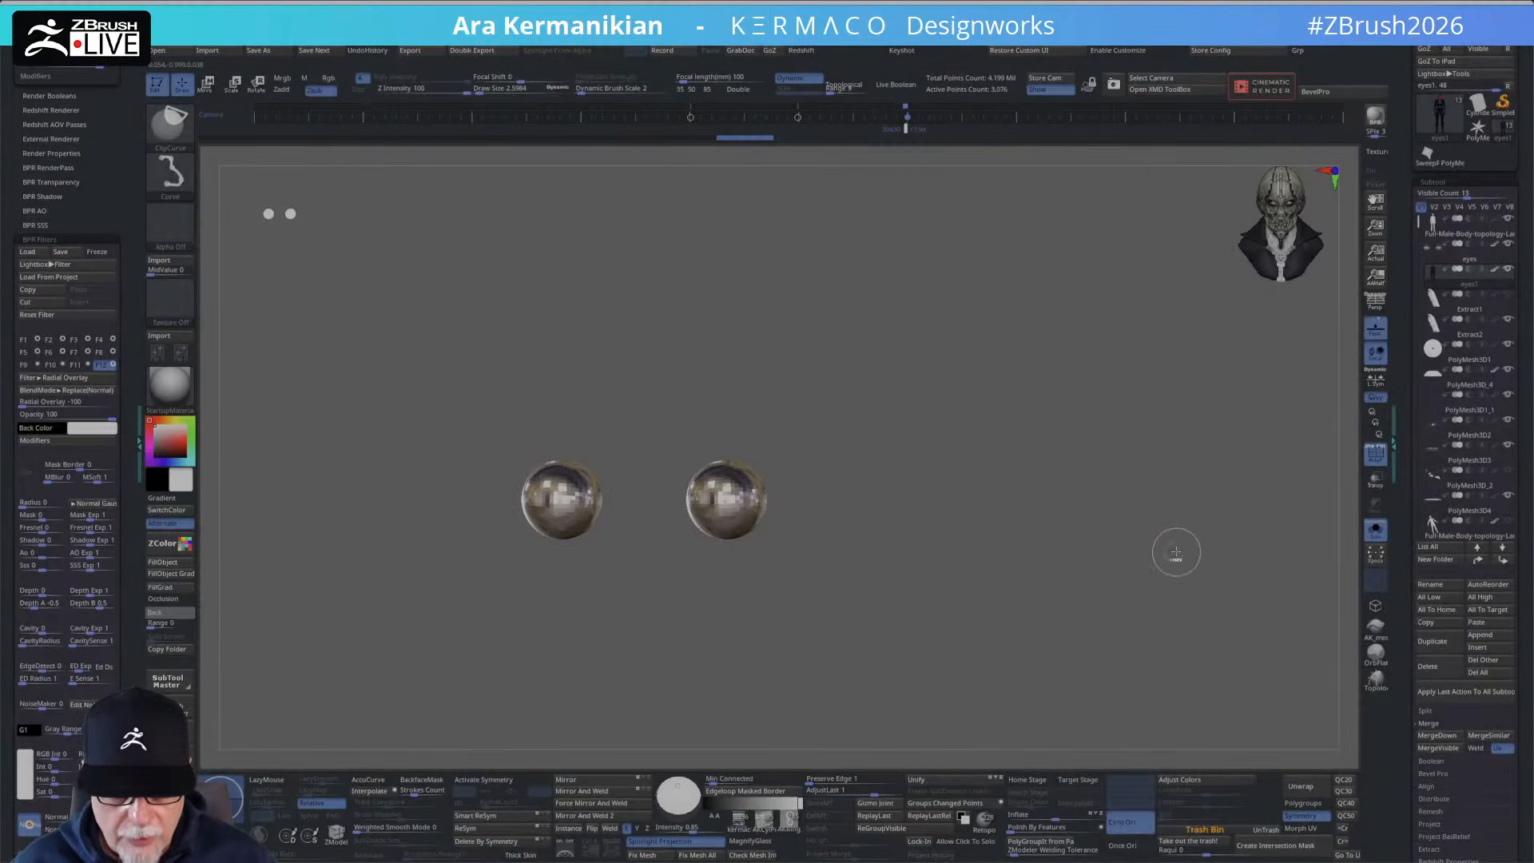
pyautogui.keyDown('alt'); pyautogui.moveTo(980, 516); pyautogui.dragTo(1077, 603); pyautogui.keyUp('alt')
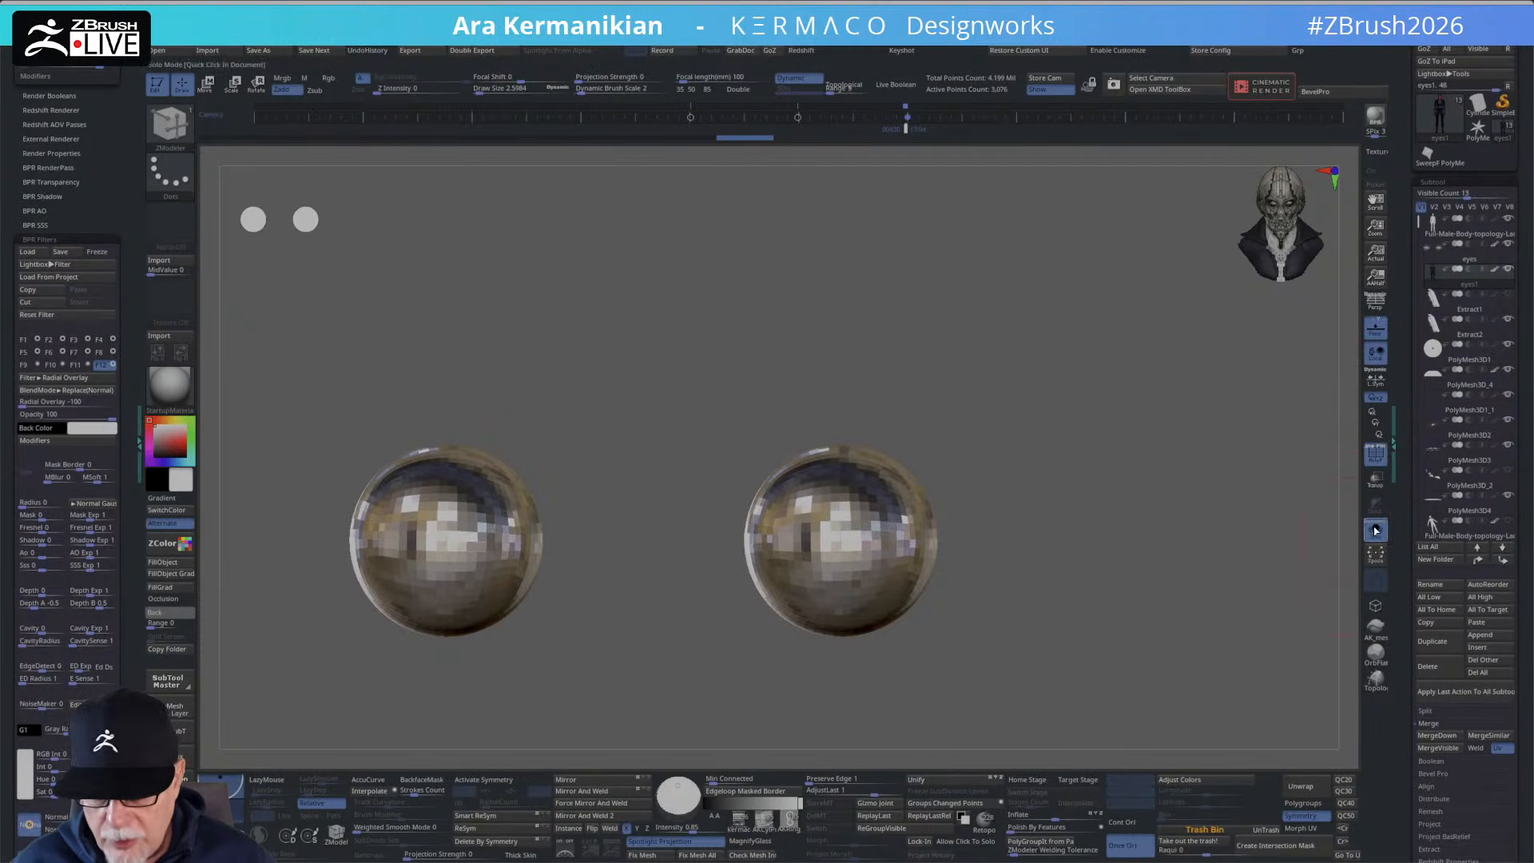
pyautogui.keyDown('ctrl'); pyautogui.keyDown('shift'); pyautogui.click(1125, 511); pyautogui.keyUp('shift'); pyautogui.keyUp('ctrl')
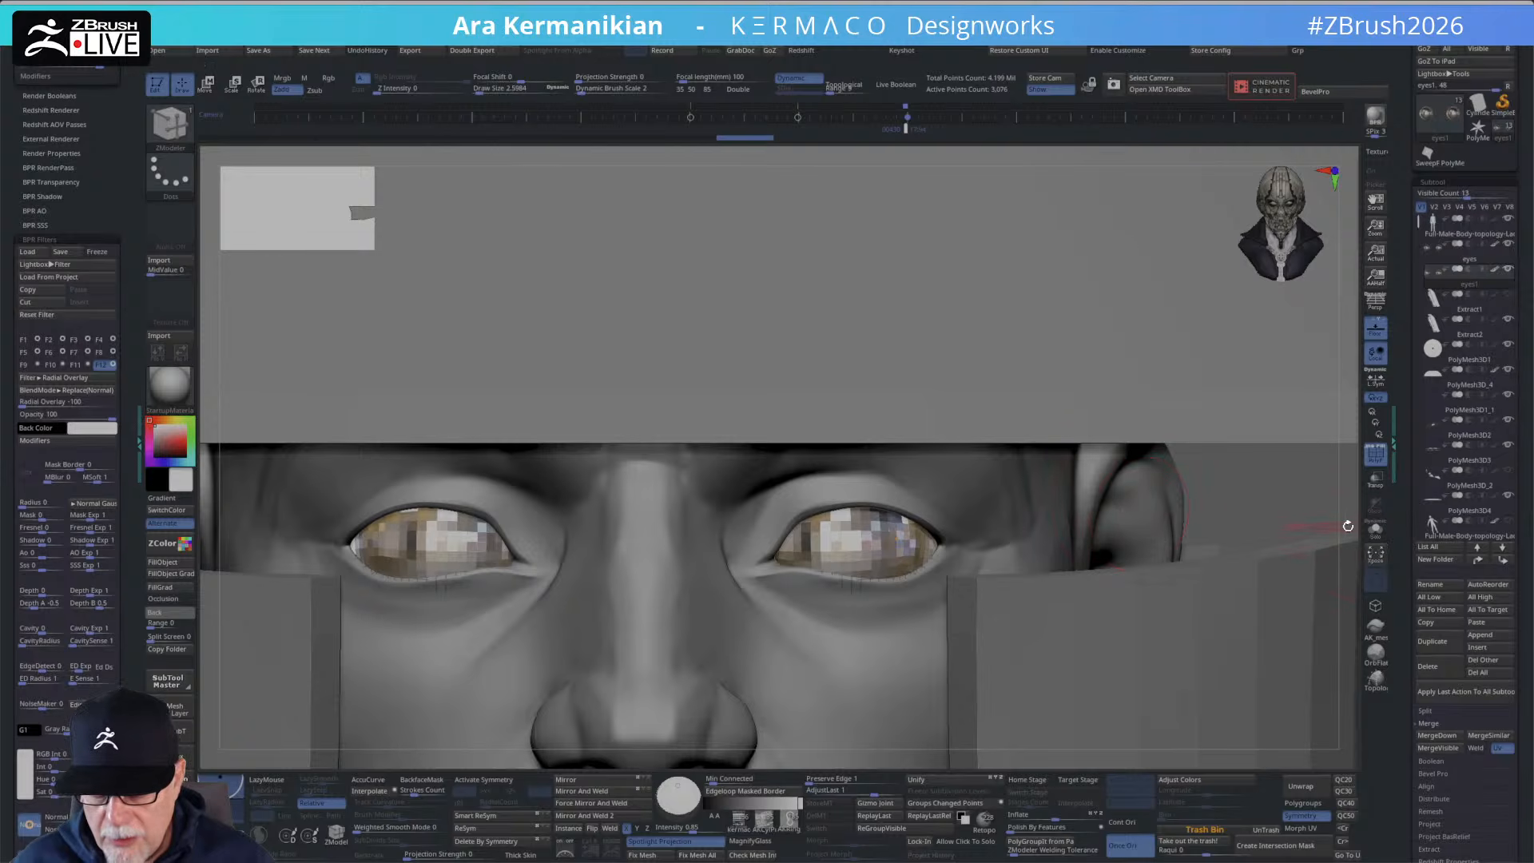
pyautogui.keyDown('ctrl'); pyautogui.moveTo(1348, 525); pyautogui.dragTo(1226, 490, button='right'); pyautogui.keyUp('ctrl')
pyautogui.click(1450, 275)
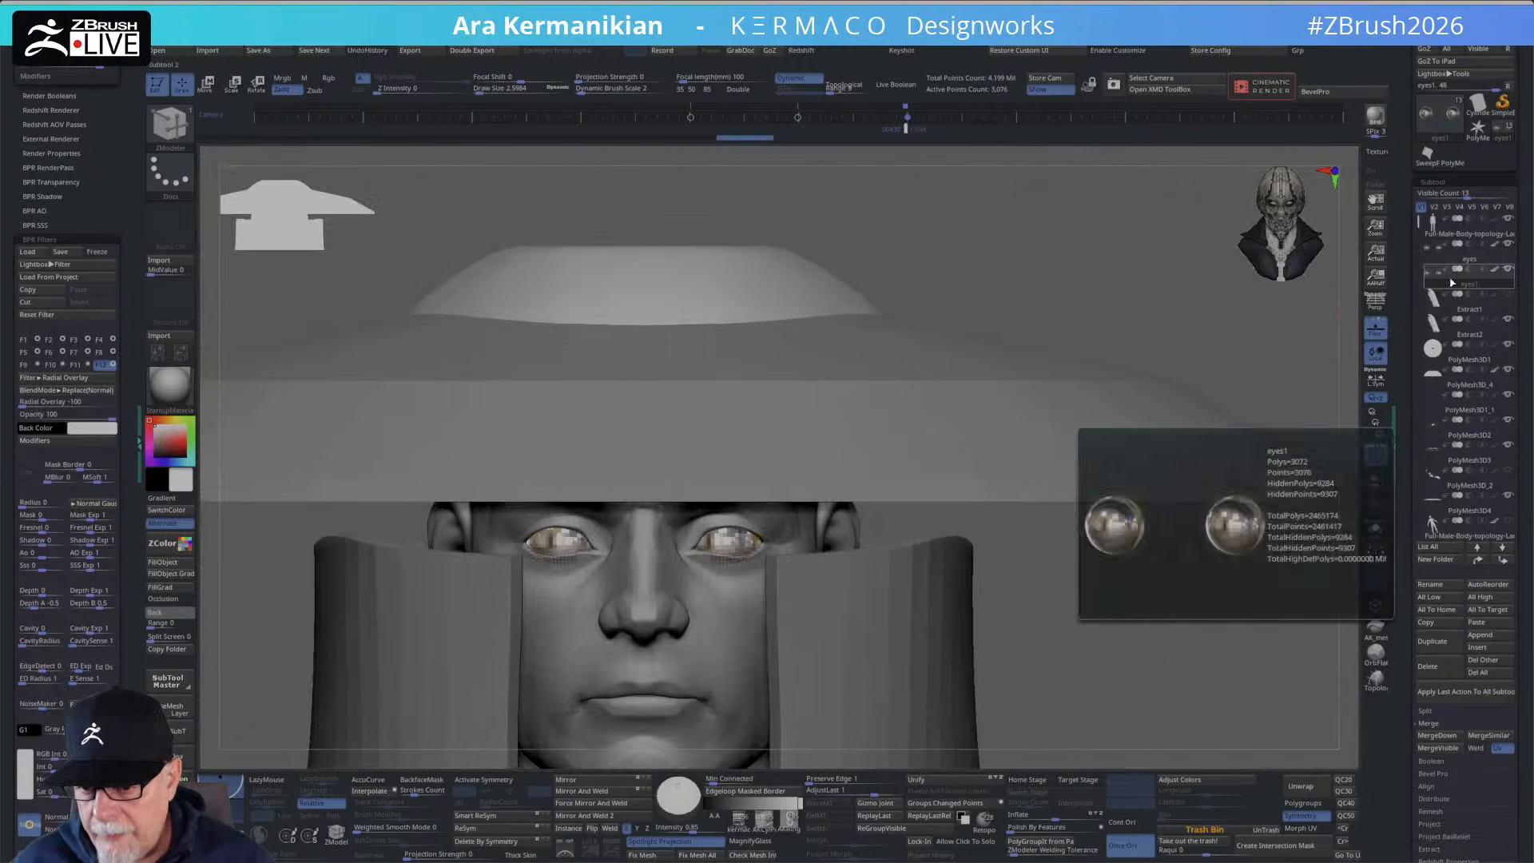
pyautogui.keyDown('ctrl'); pyautogui.keyDown('shift'); pyautogui.click(1181, 271); pyautogui.keyUp('shift'); pyautogui.keyUp('ctrl')
# Compare the merged body on its own in Solo mode with the complete robed and hatted figure.
pyautogui.click(1375, 530)
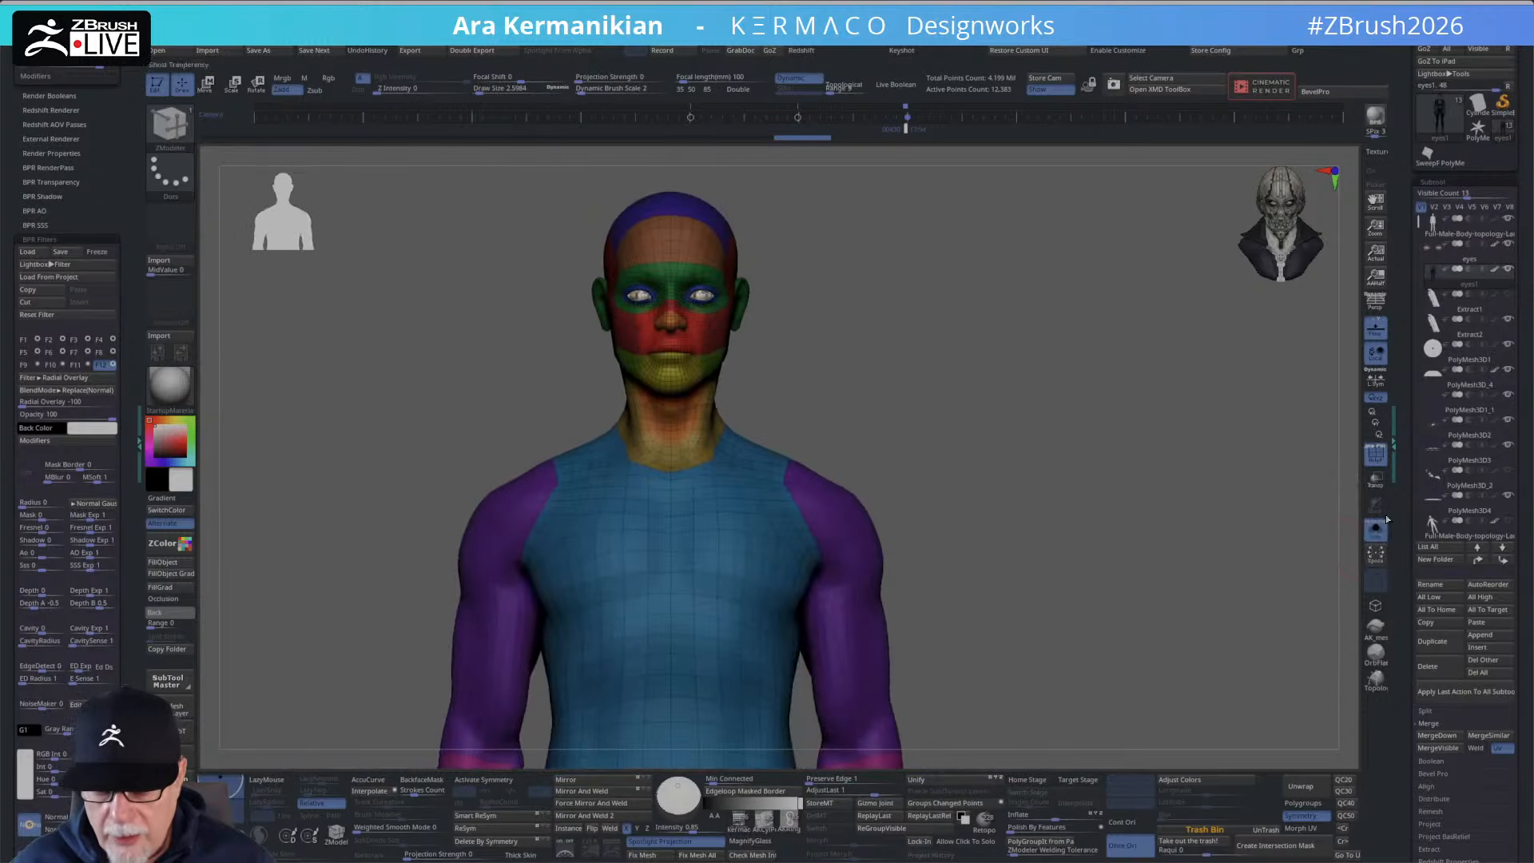
pyautogui.click(1375, 531)
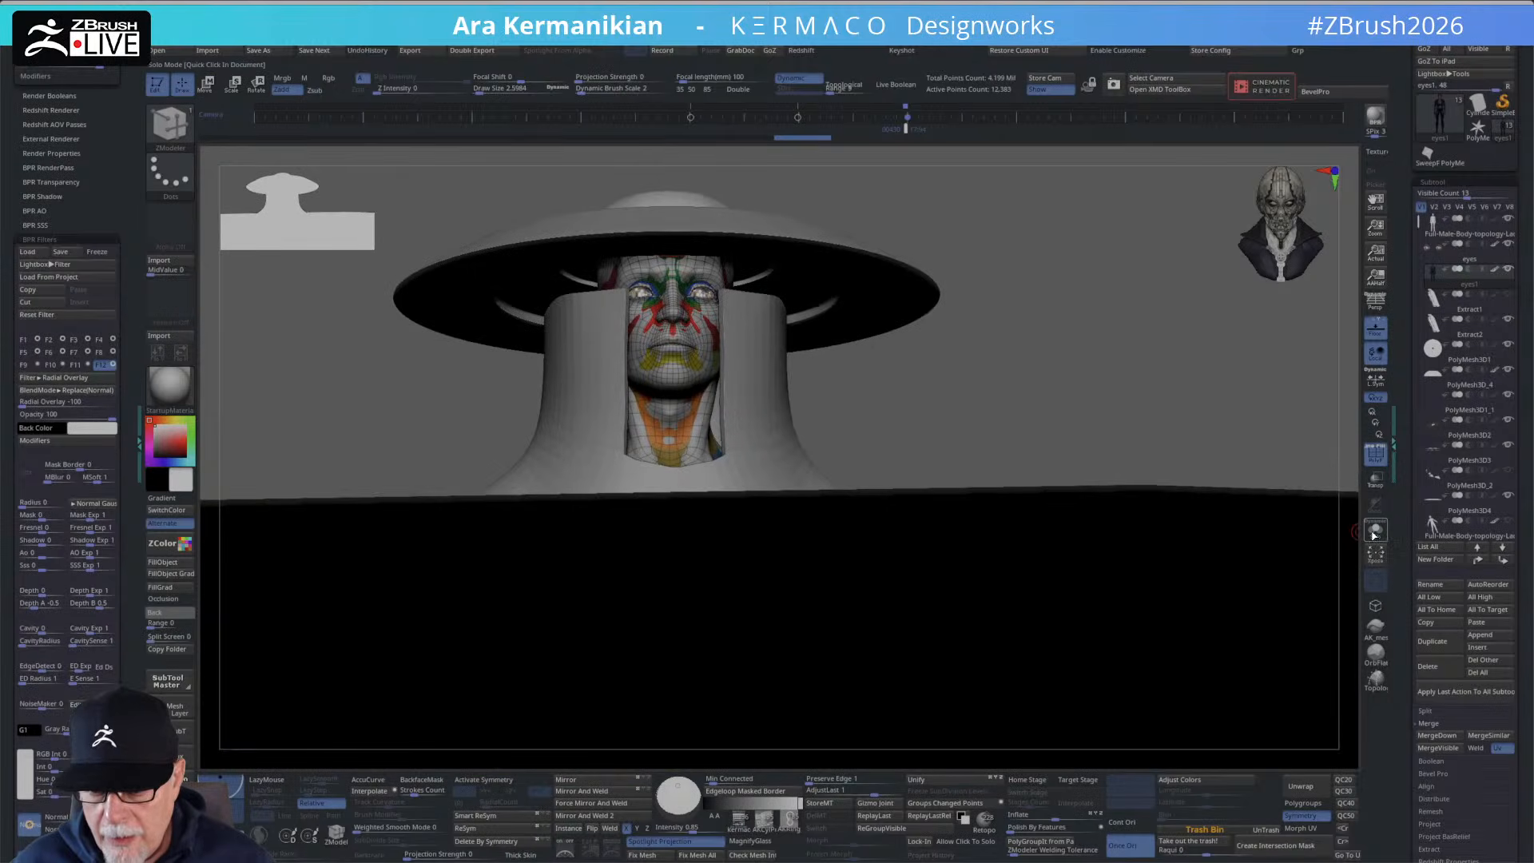
pyautogui.click(1375, 531)
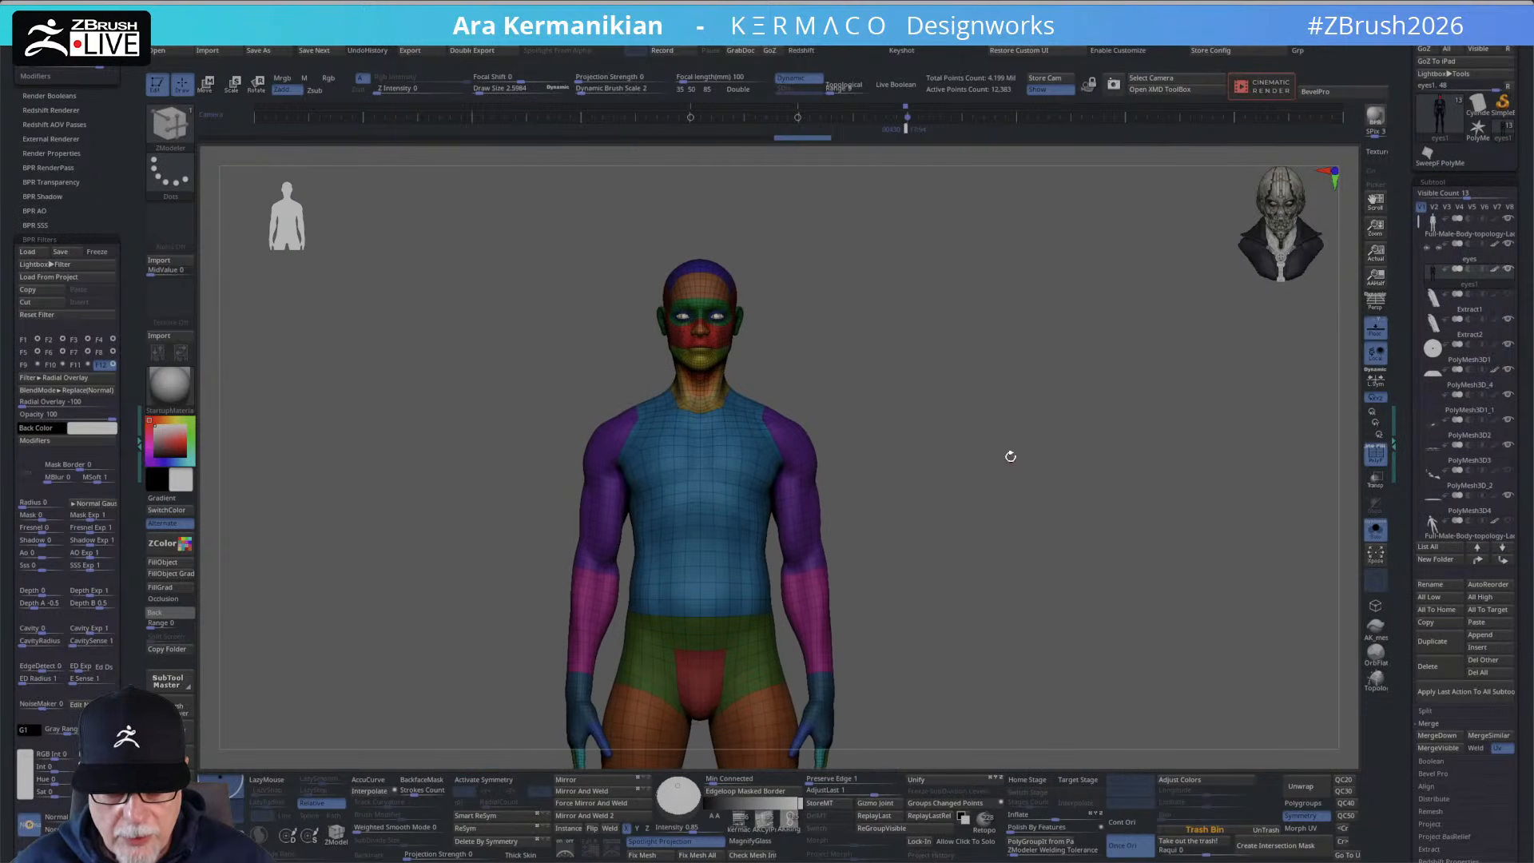
pyautogui.click(1373, 533)
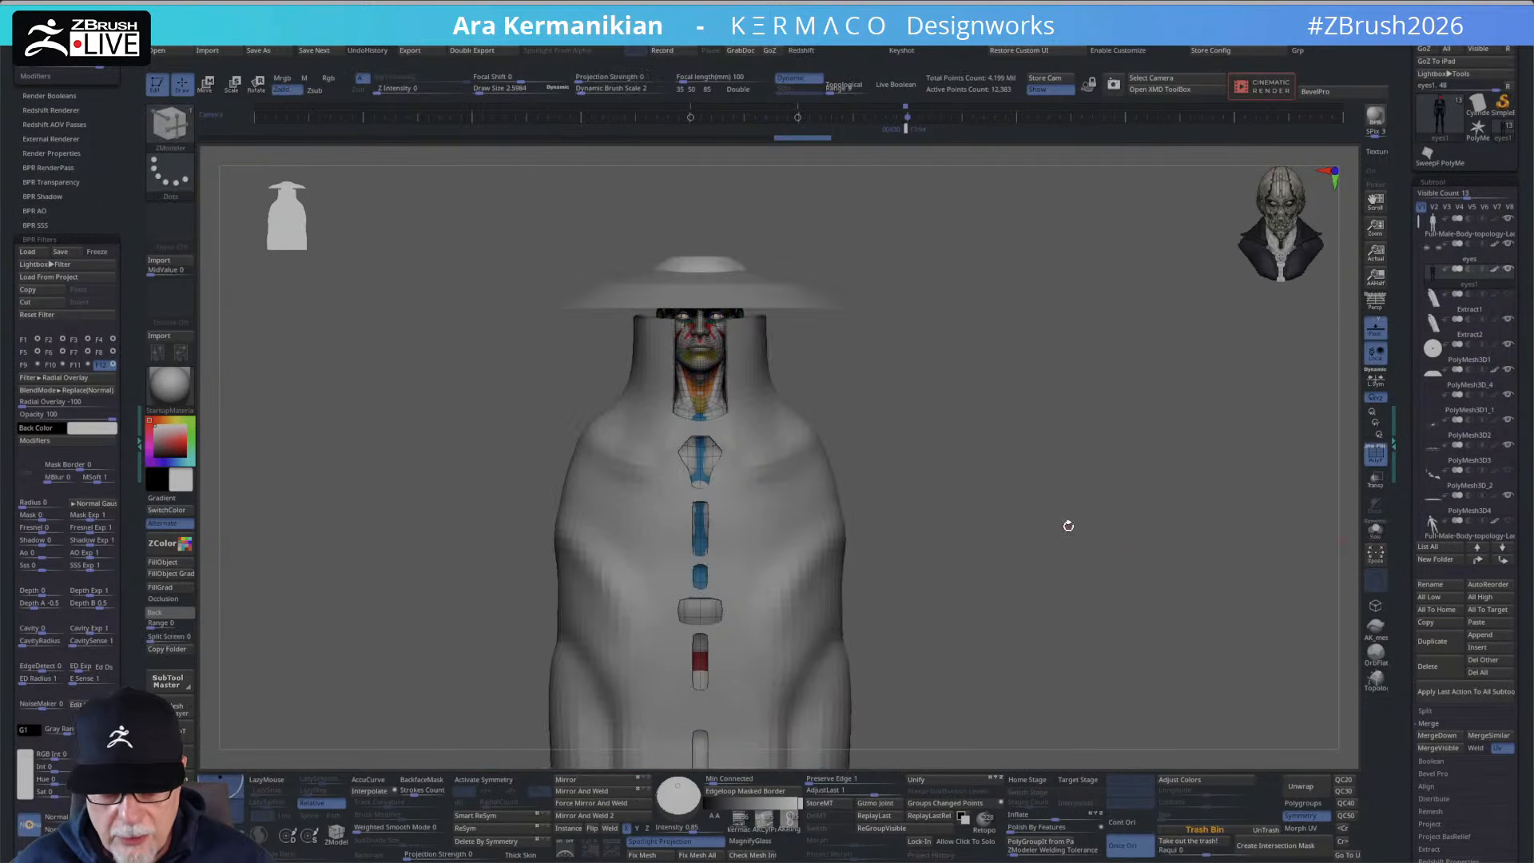
pyautogui.click(1375, 551)
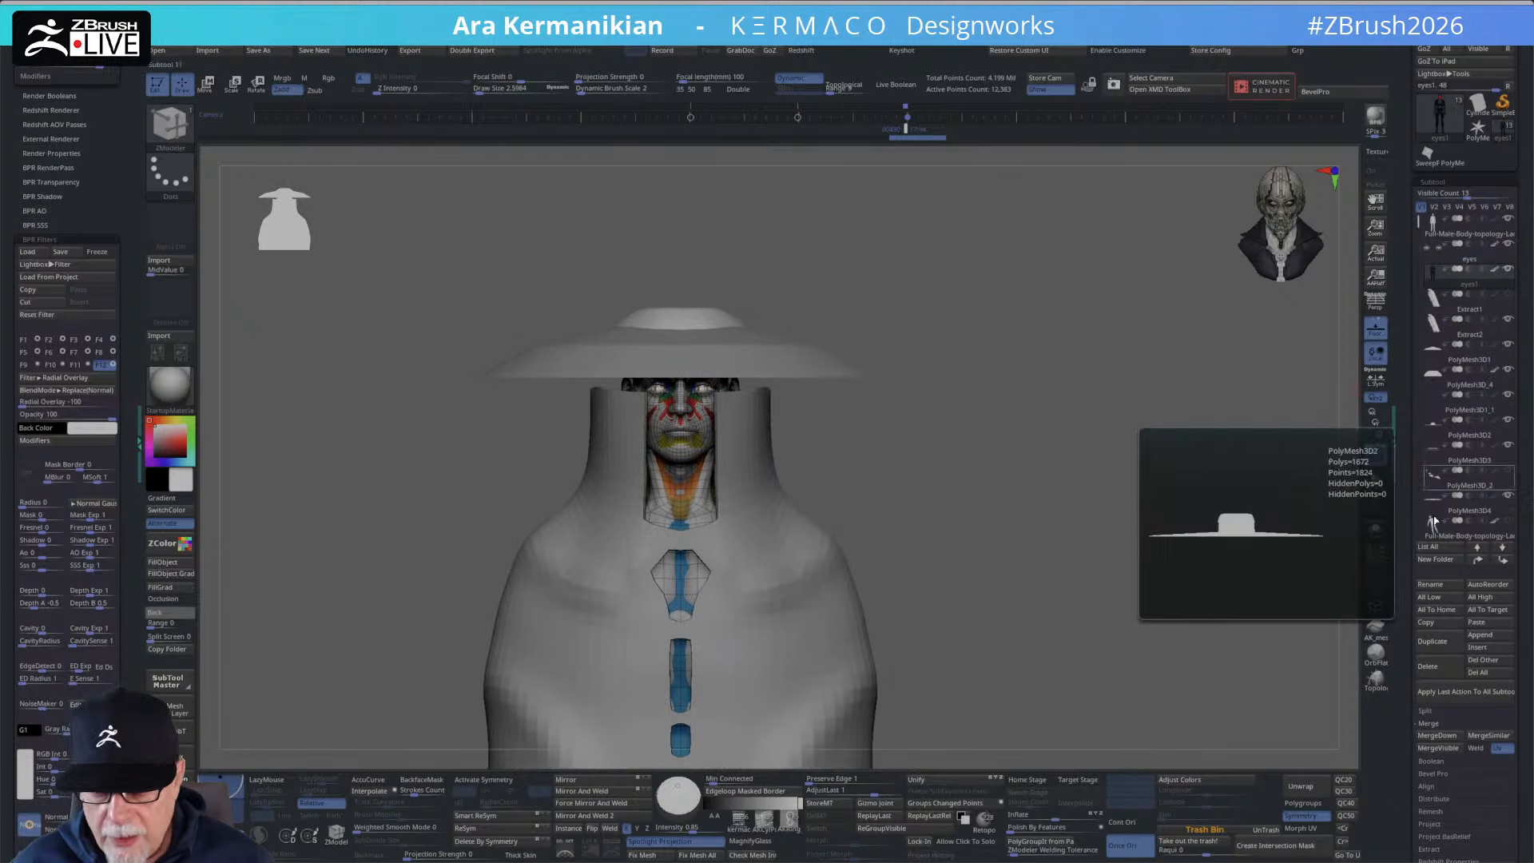
# Turn Polyframe off and isolate the merged male body in Solo mode to show its painted colours.
pyautogui.click(1372, 457)
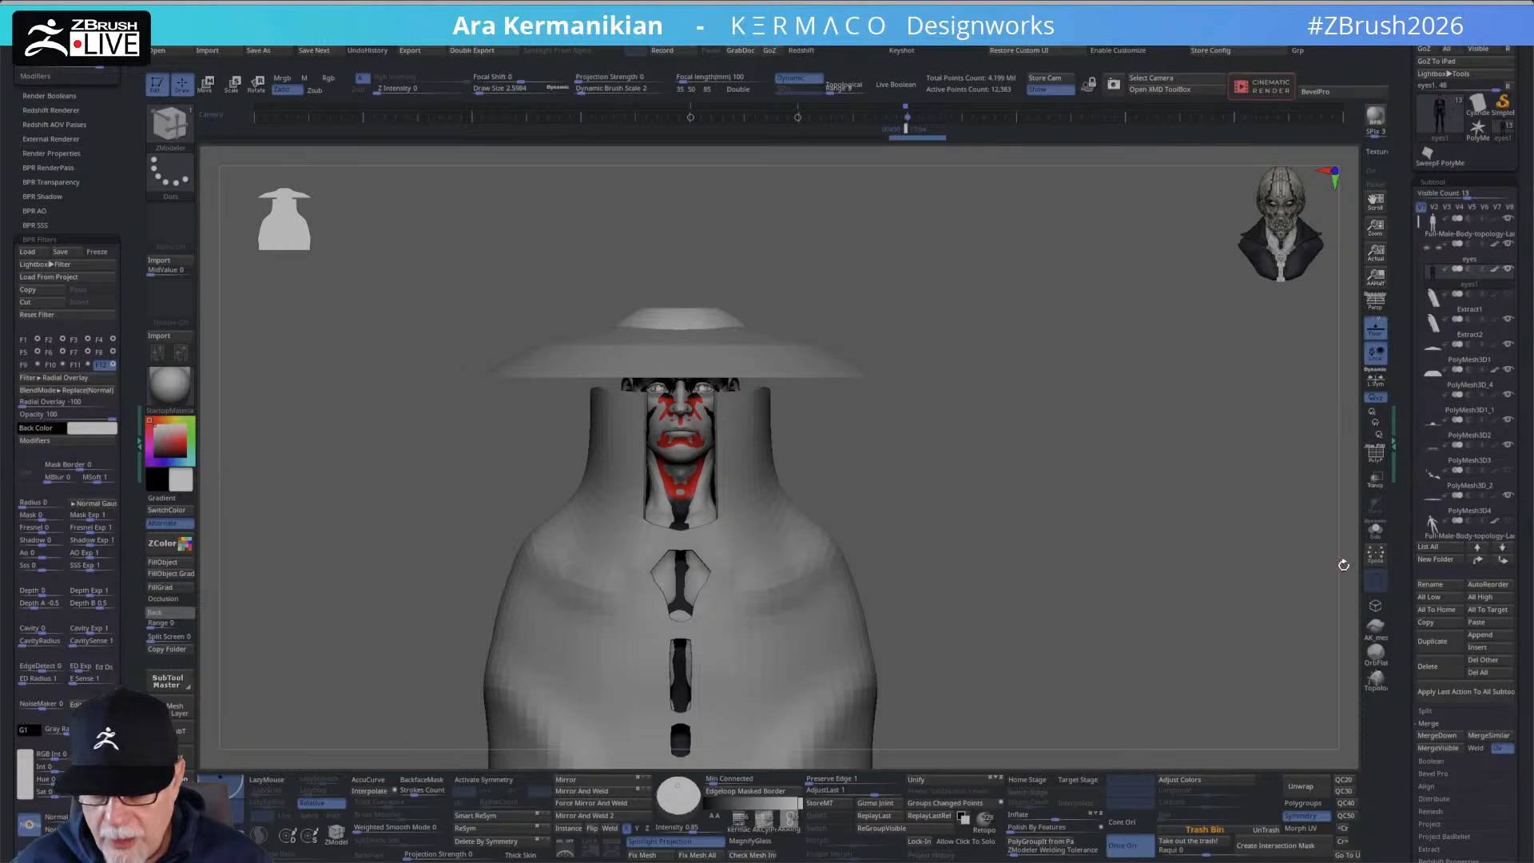
pyautogui.click(1373, 532)
pyautogui.moveTo(1099, 497); pyautogui.dragTo(1136, 497)
pyautogui.moveTo(847, 450)
pyautogui.keyDown('alt'); pyautogui.mouseDown()
pyautogui.moveTo(860, 500)
pyautogui.moveTo(992, 549)
pyautogui.moveTo(928, 465)
pyautogui.moveTo(1116, 452)
pyautogui.moveTo(973, 455)
pyautogui.moveTo(935, 434)
pyautogui.moveTo(908, 455)
pyautogui.mouseUp(); pyautogui.keyUp('alt')
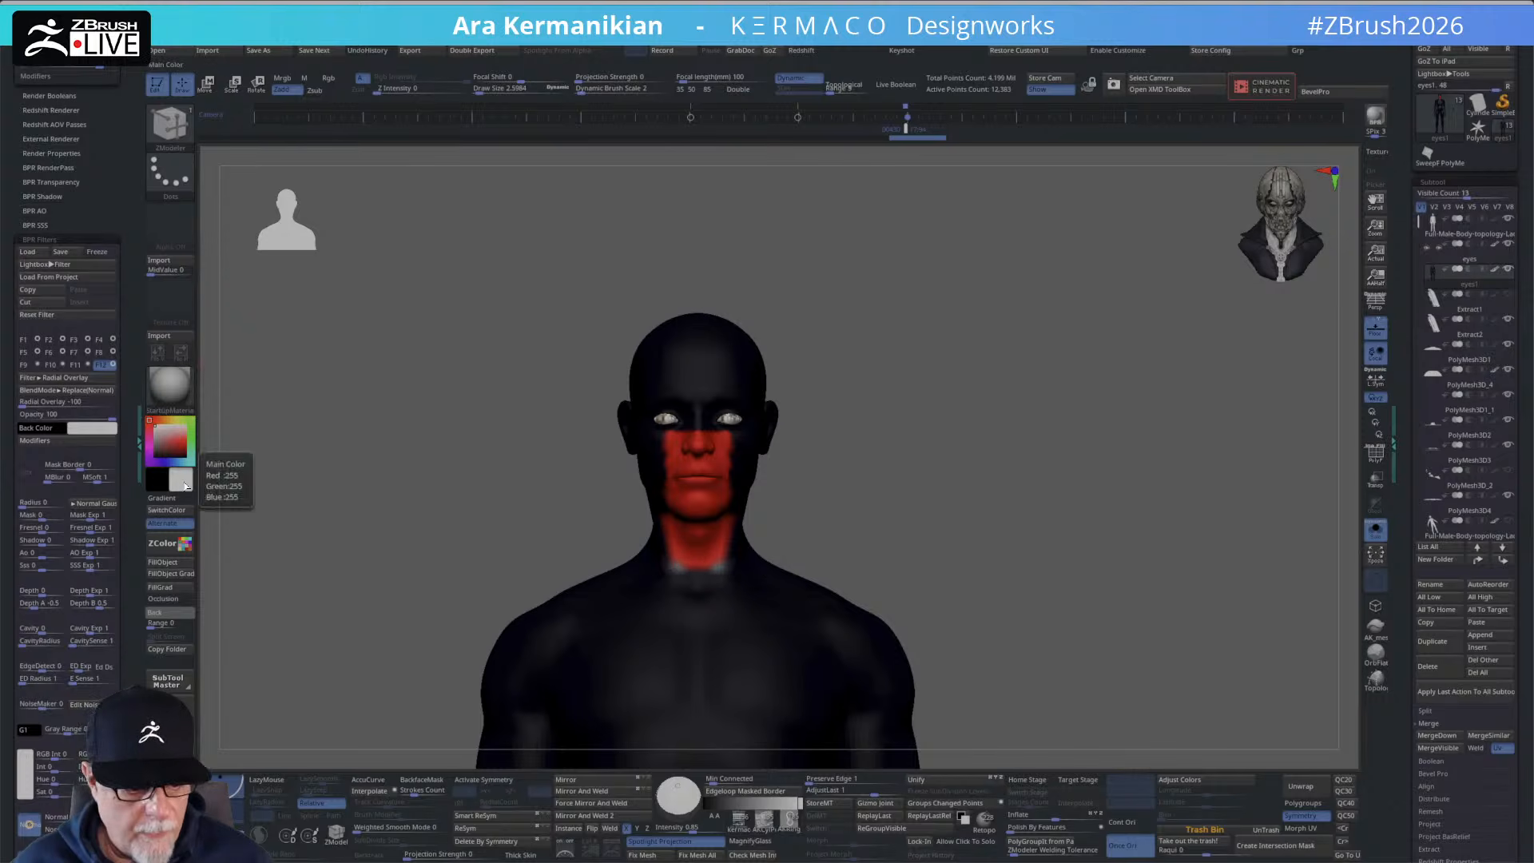
# Extend the red at the base of the neck with the paint brush, using the sampled red, symmetry and a draw size of about 12.4.
pyautogui.moveTo(181, 479); pyautogui.dragTo(691, 544)
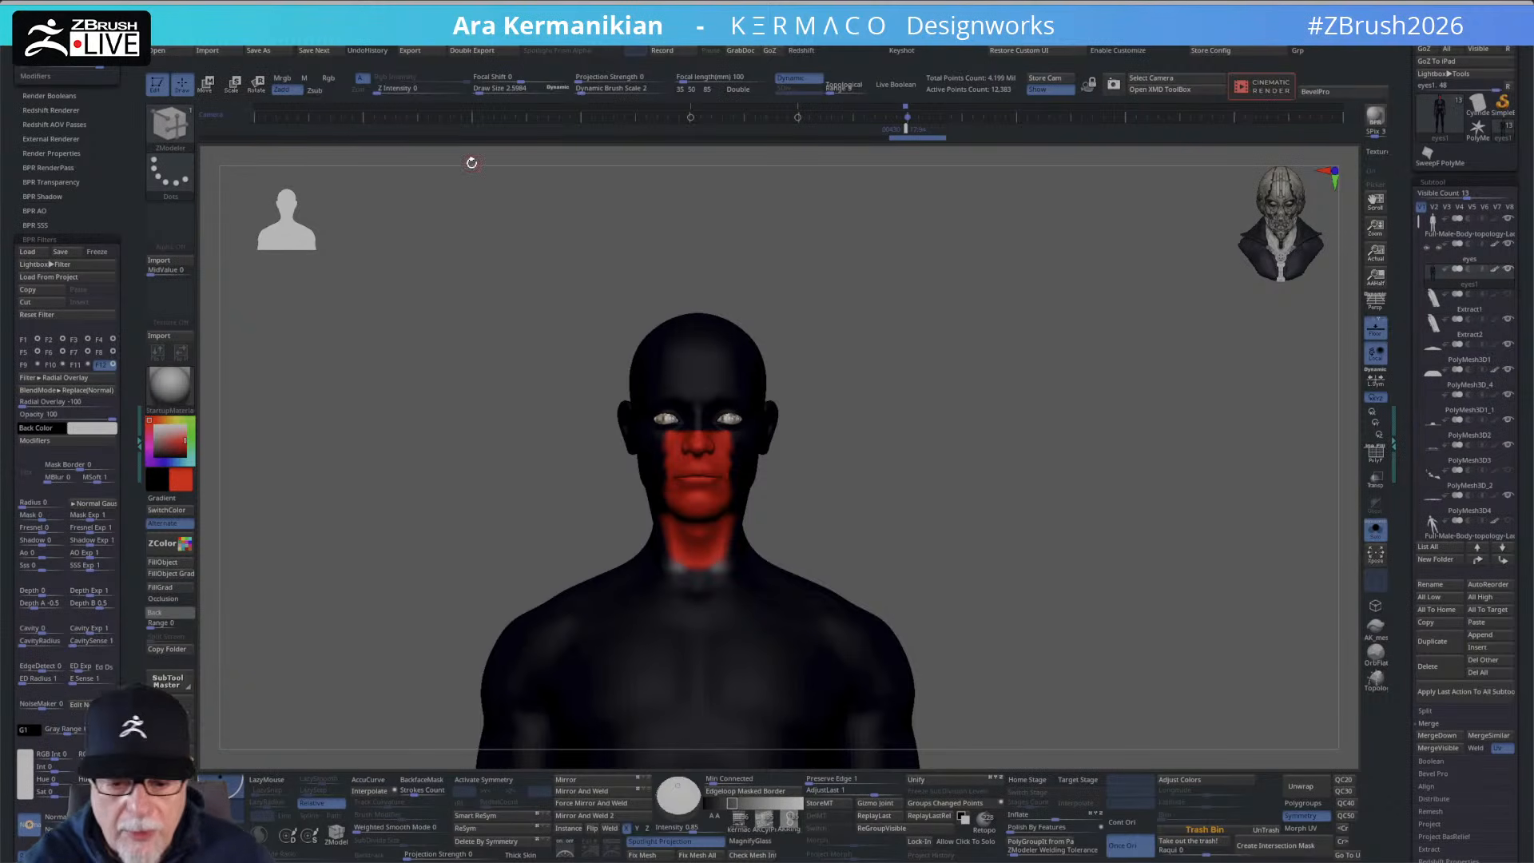
pyautogui.rightClick(903, 413)
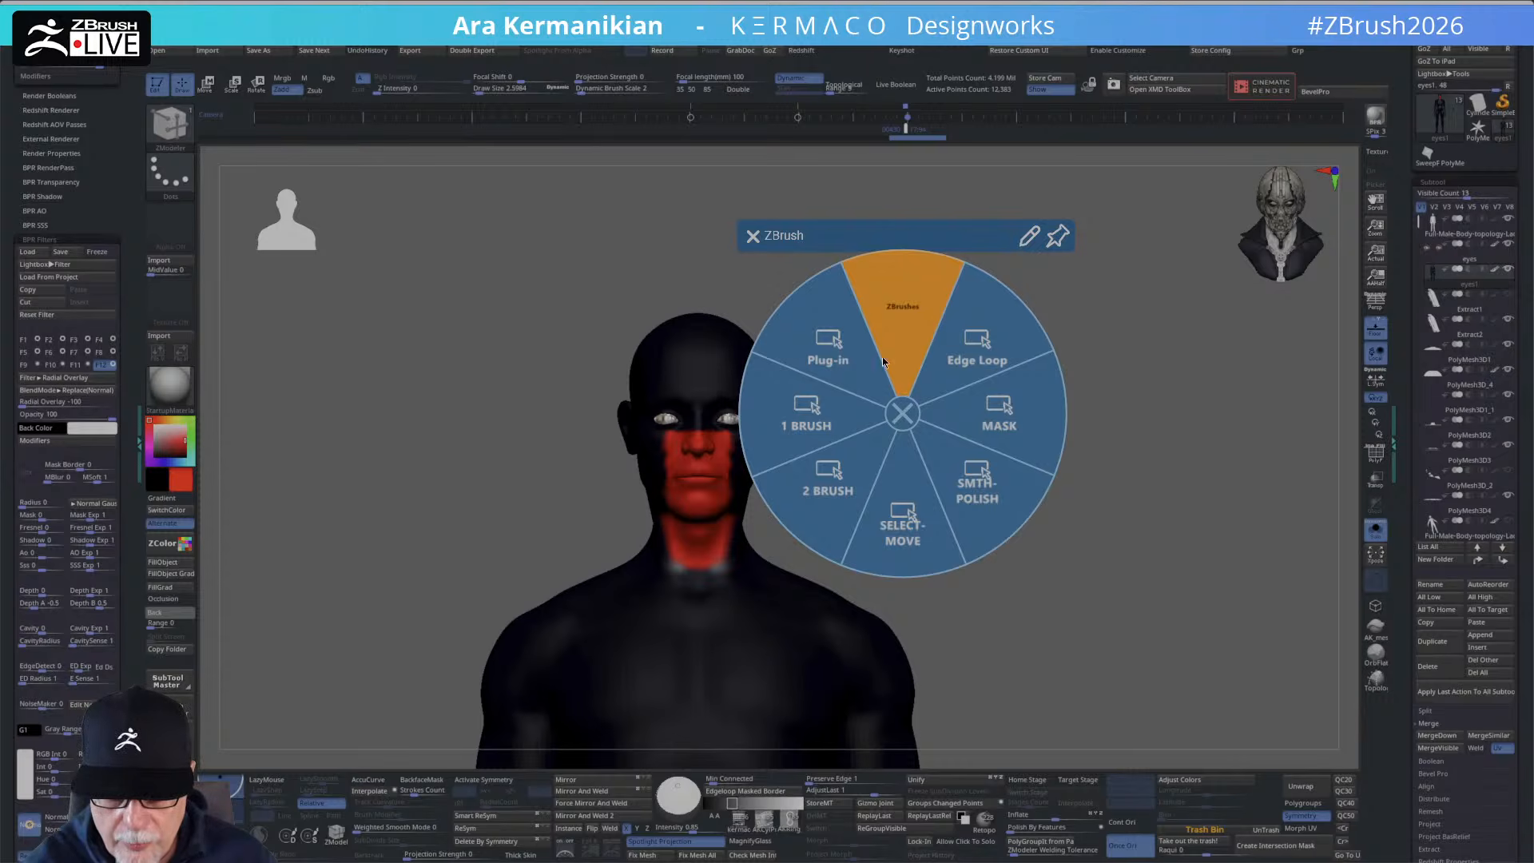
pyautogui.click(832, 409)
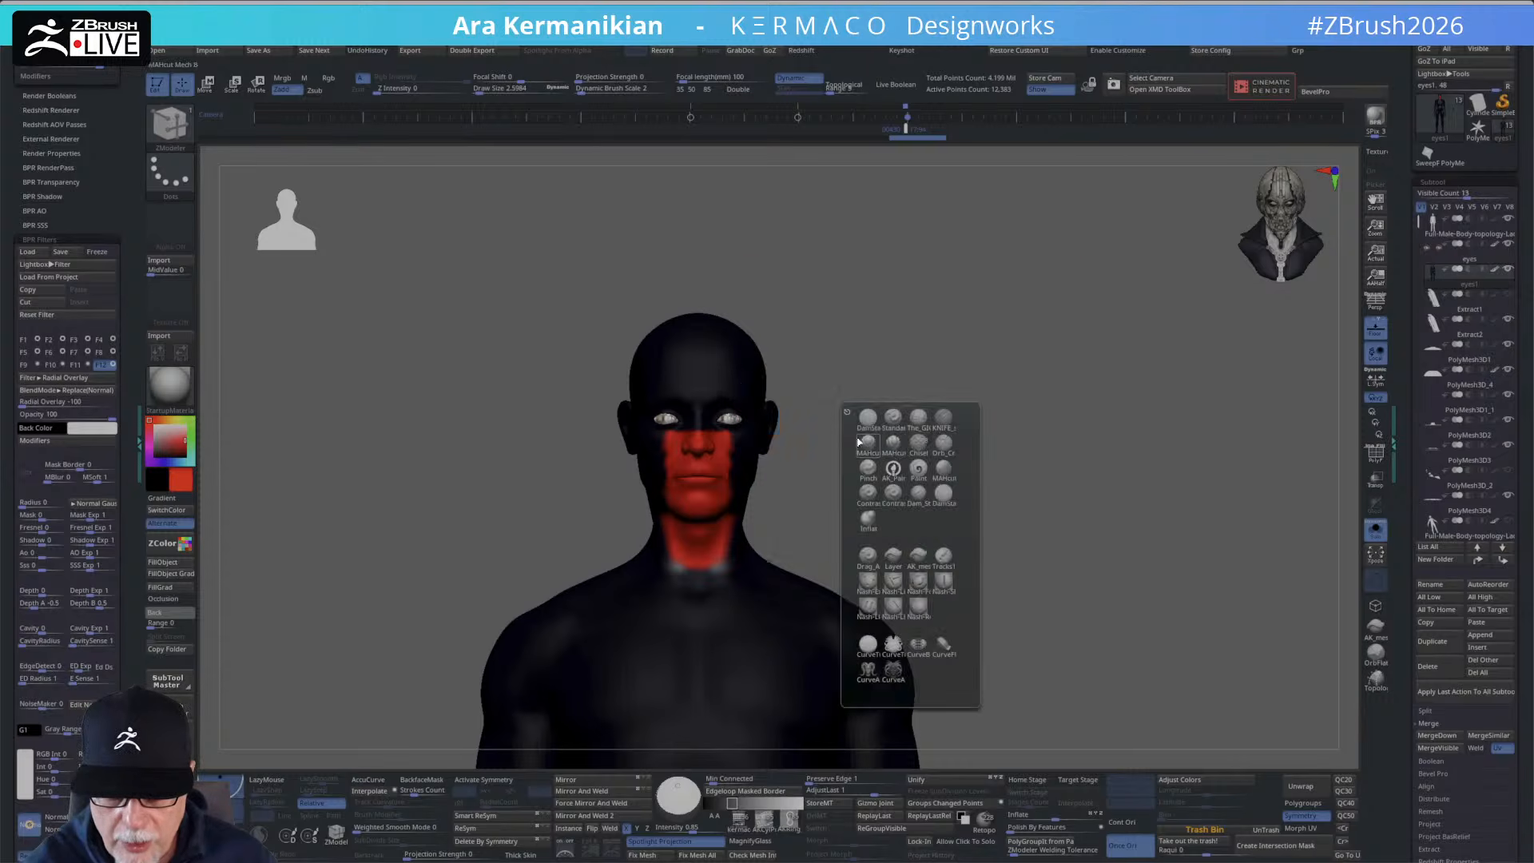
pyautogui.click(893, 468)
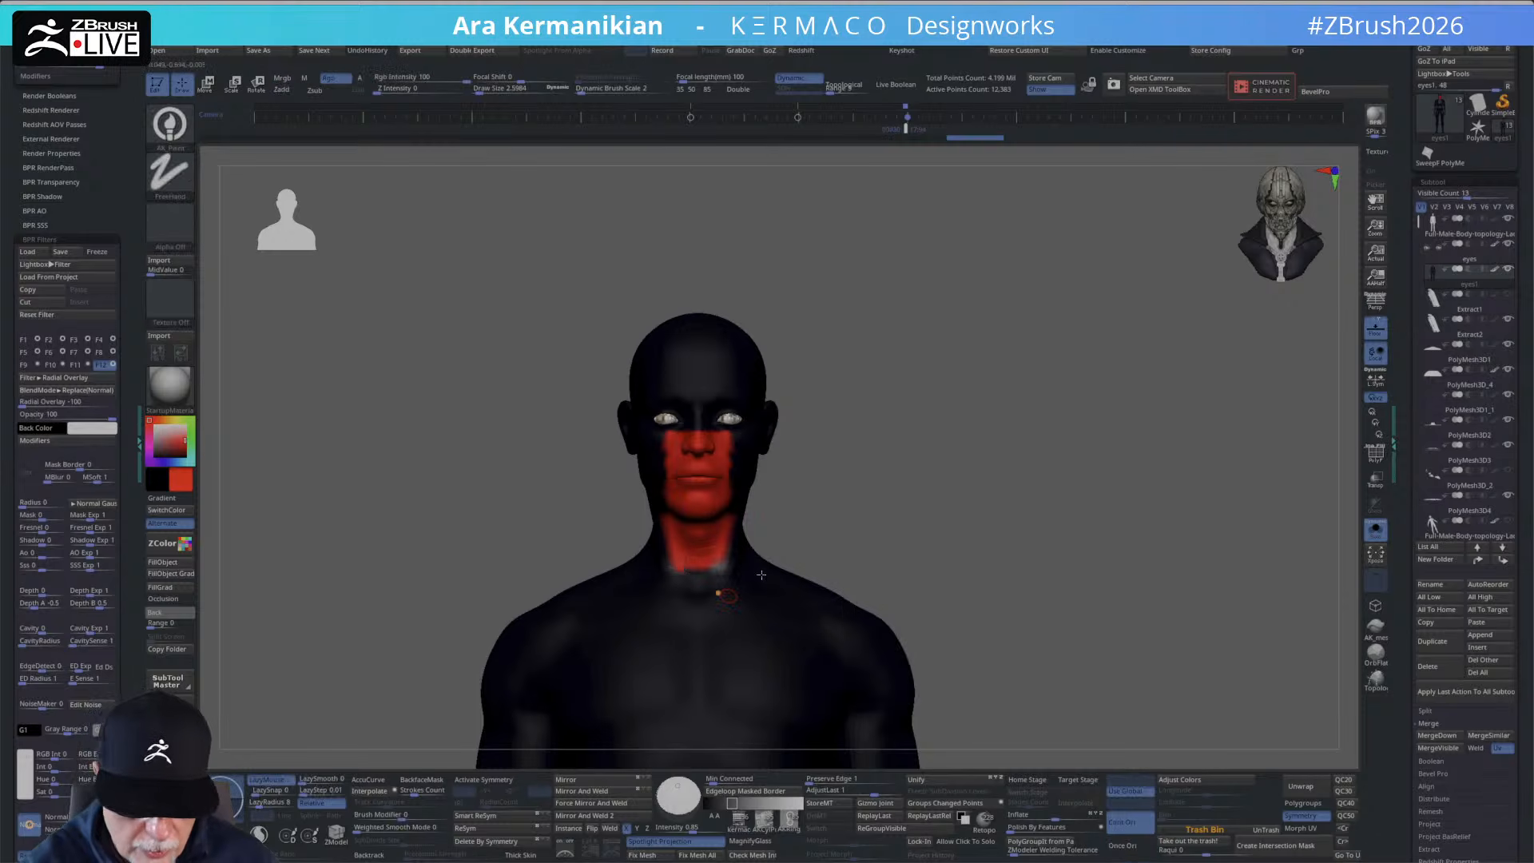
pyautogui.click(483, 780)
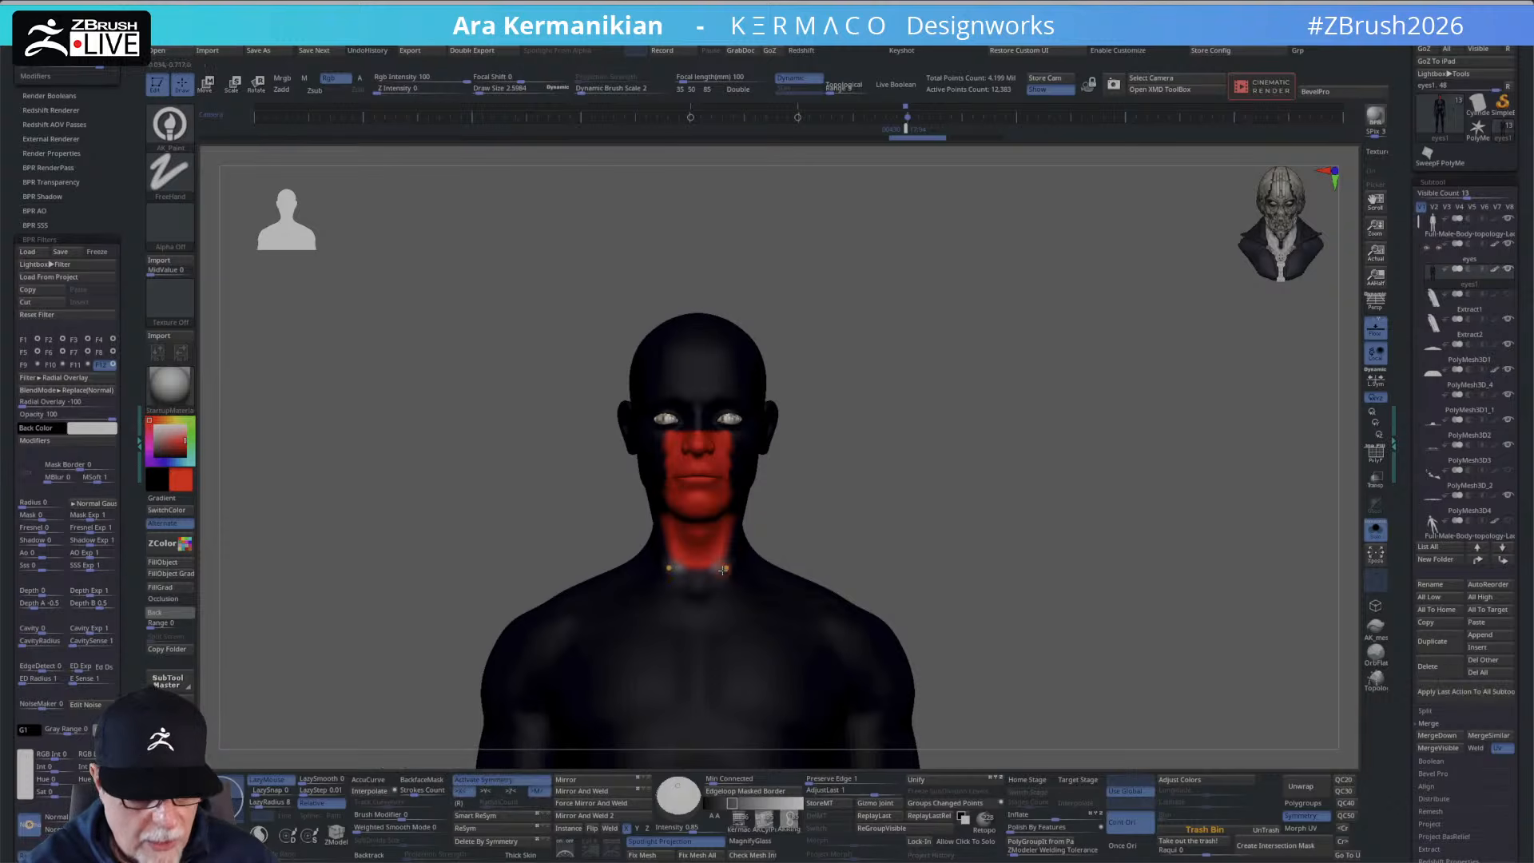
pyautogui.press('s')
pyautogui.moveTo(727, 574)
pyautogui.mouseDown()
pyautogui.moveTo(741, 577)
pyautogui.moveTo(729, 583)
pyautogui.mouseUp()
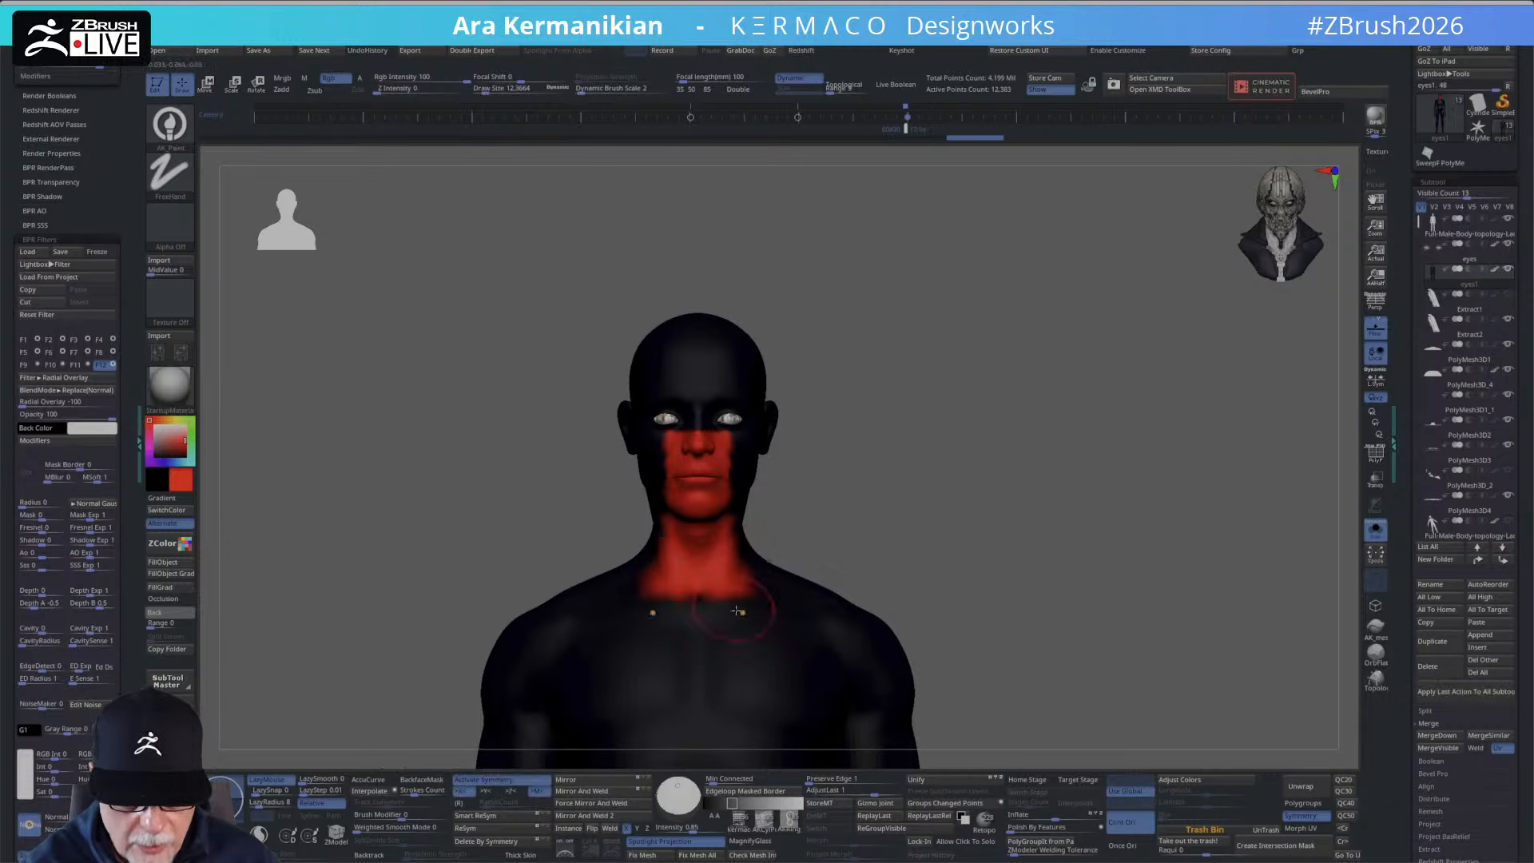
# Mask the body and lower face, leaving only the top of the head unmasked.
pyautogui.keyDown('alt'); pyautogui.moveTo(977, 501); pyautogui.dragTo(922, 435); pyautogui.keyUp('alt')
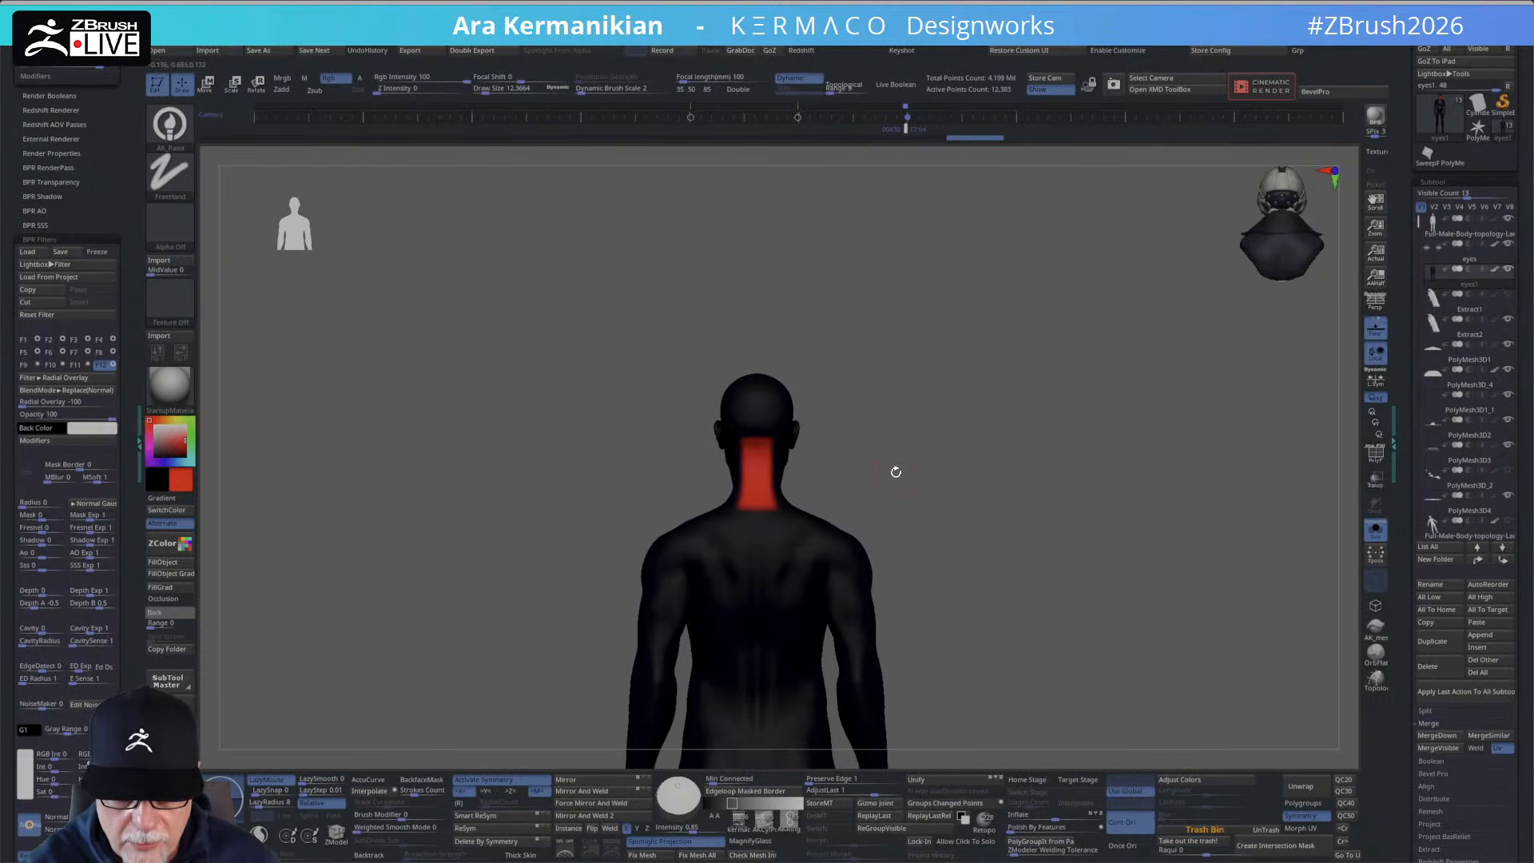
pyautogui.moveTo(898, 499); pyautogui.dragTo(921, 405)
pyautogui.moveTo(548, 363)
pyautogui.keyDown('ctrl'); pyautogui.mouseDown()
pyautogui.moveTo(654, 428)
pyautogui.moveTo(879, 488)
pyautogui.mouseUp(); pyautogui.keyUp('ctrl')
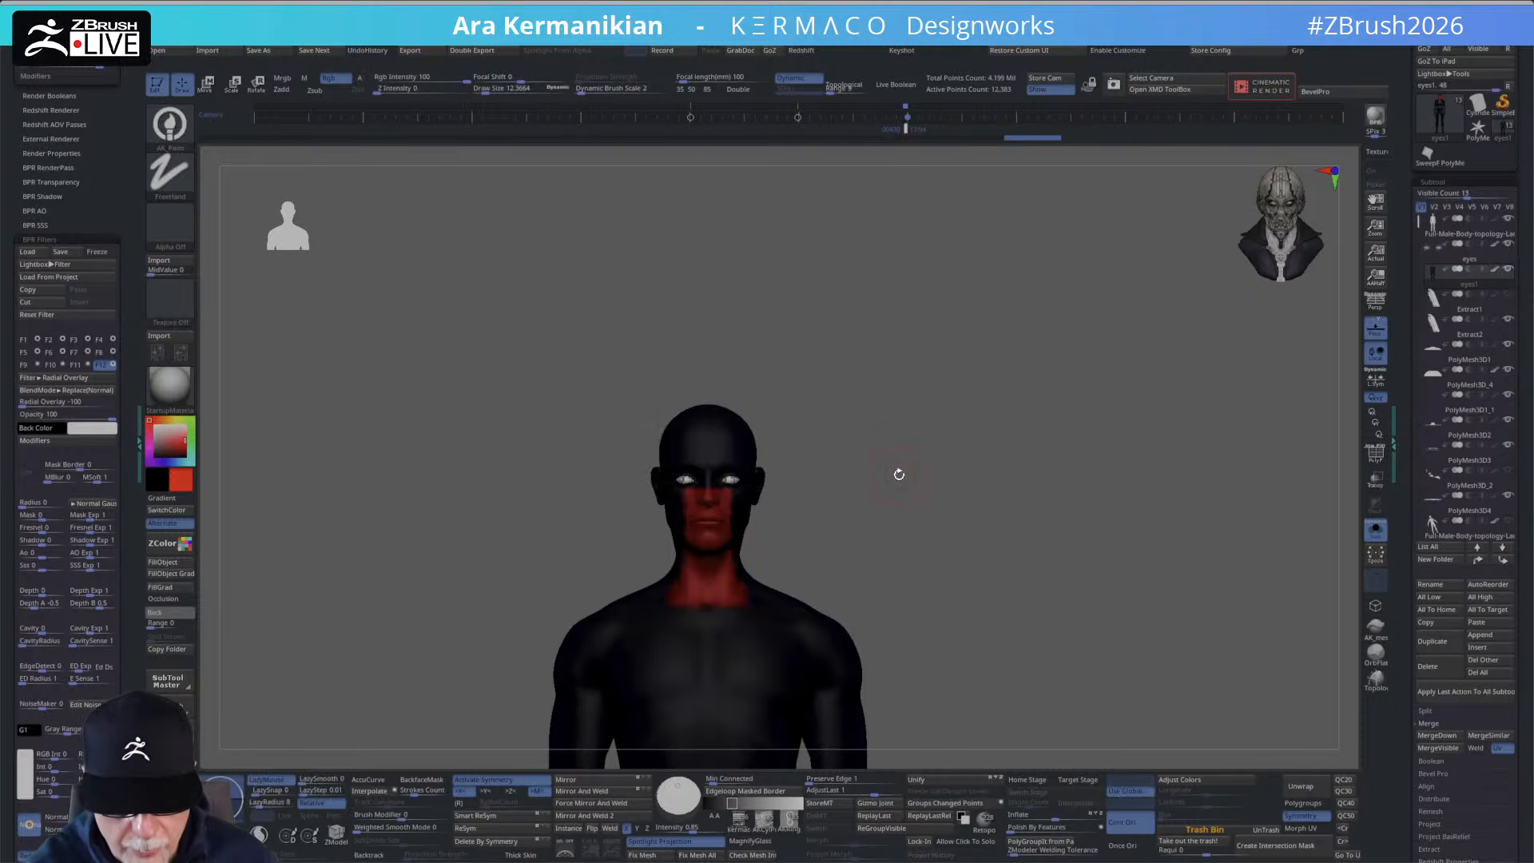
# Sample the dark red from the masked face and fill the unmasked top of the head with it.
pyautogui.moveTo(448, 614)
pyautogui.mouseDown()
pyautogui.moveTo(642, 665)
pyautogui.moveTo(630, 655)
pyautogui.mouseUp()
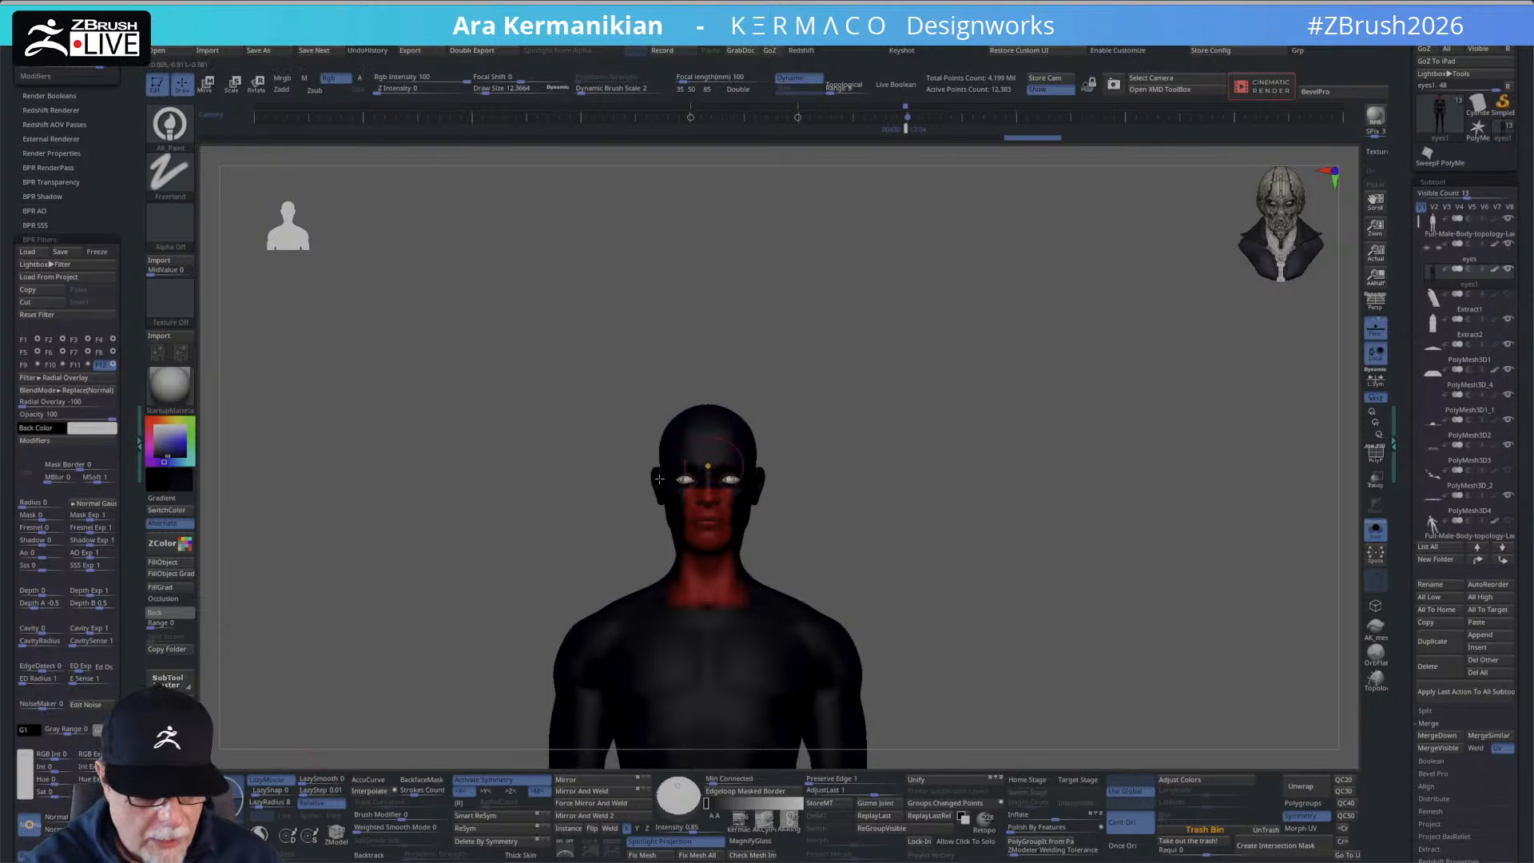
pyautogui.moveTo(182, 484); pyautogui.dragTo(698, 535)
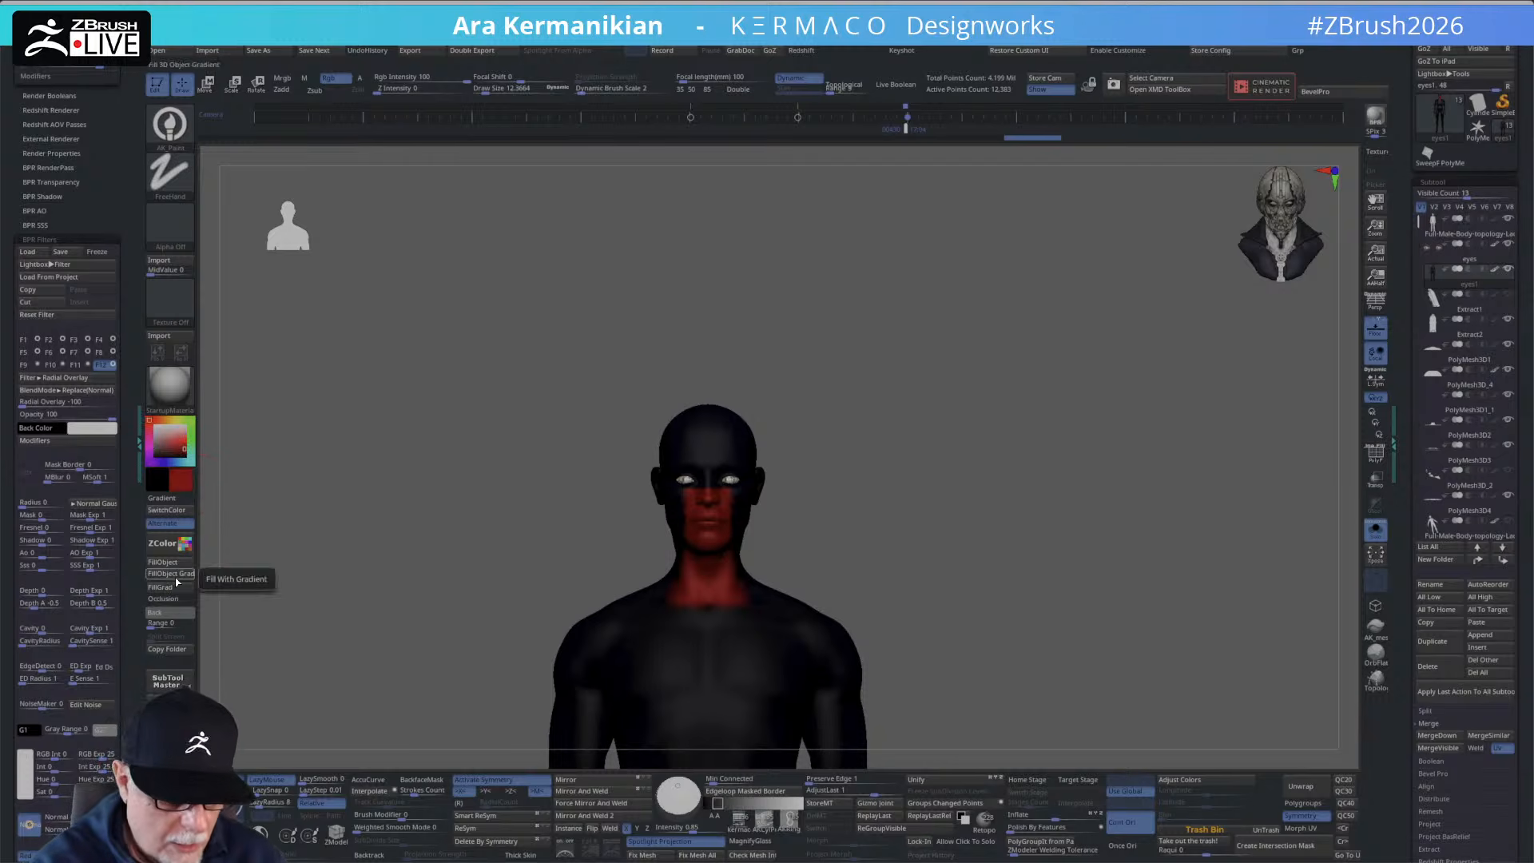
pyautogui.hotkey('ctrl', 'shift', 'z')
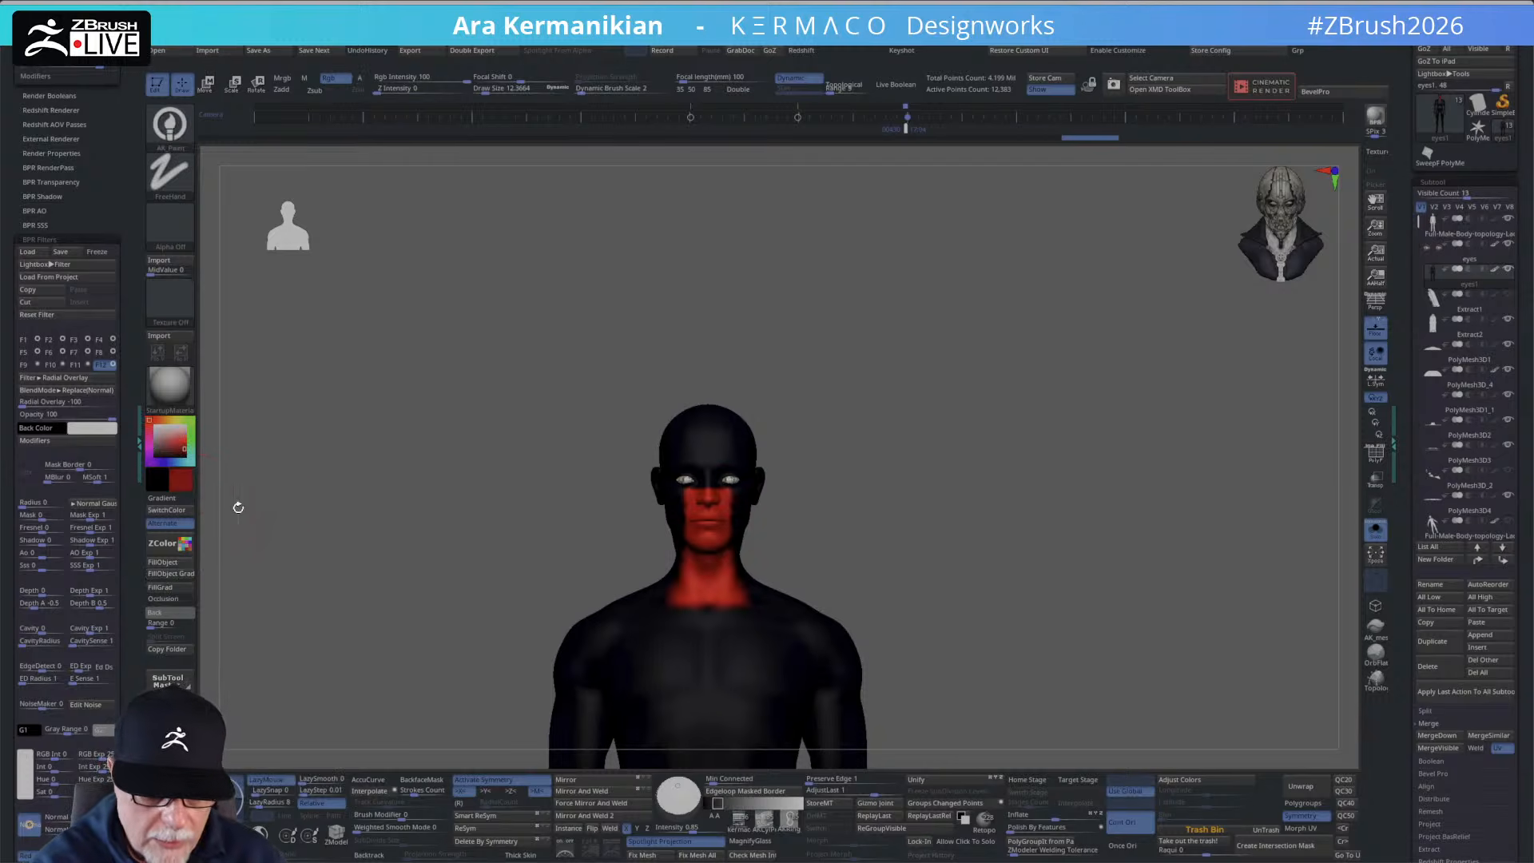
pyautogui.hotkey('ctrl', 'z')
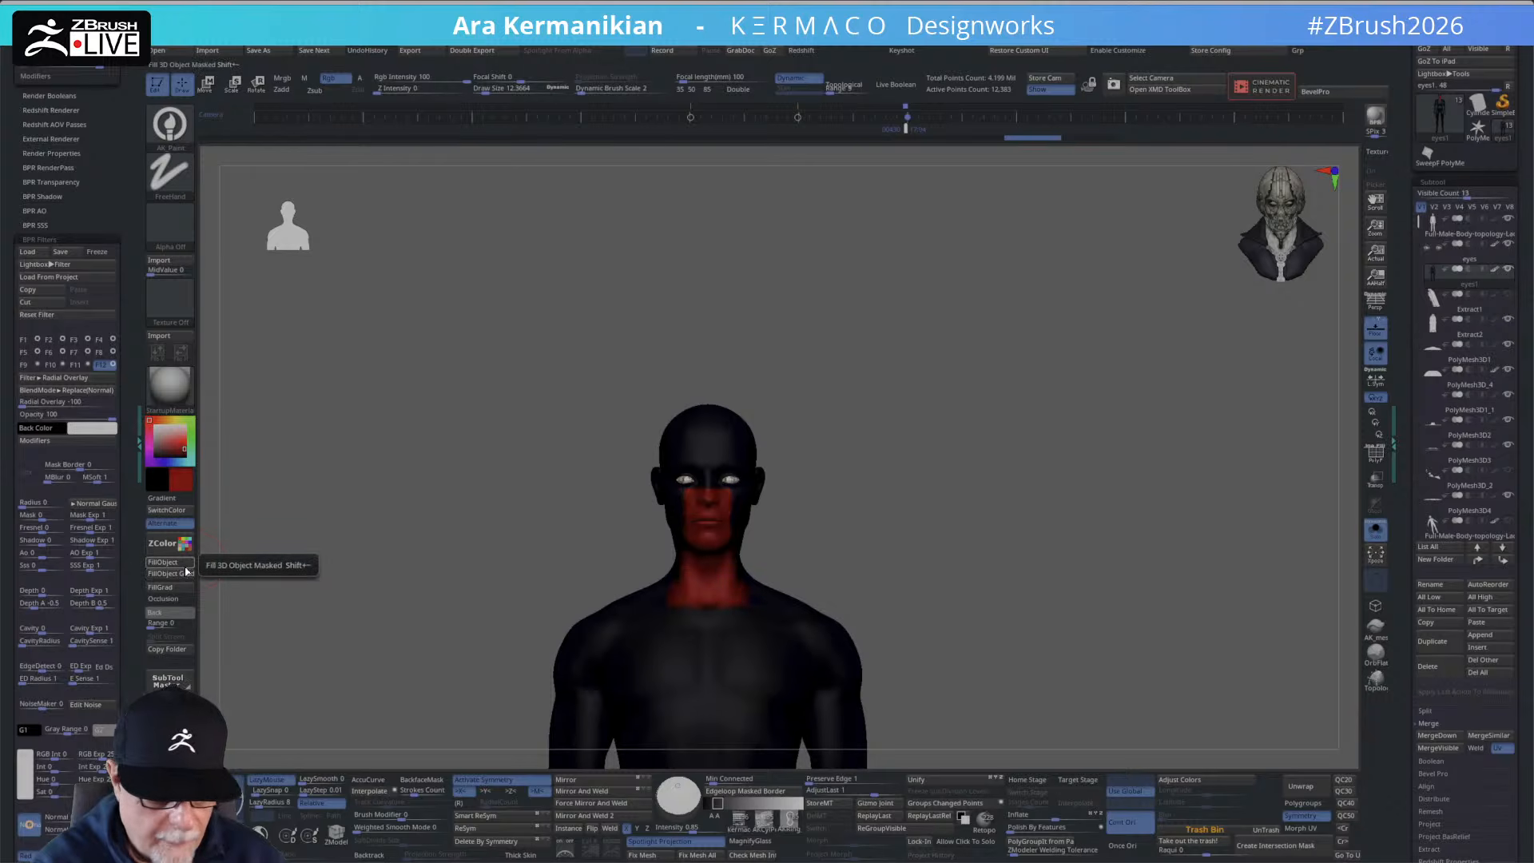
pyautogui.click(183, 568)
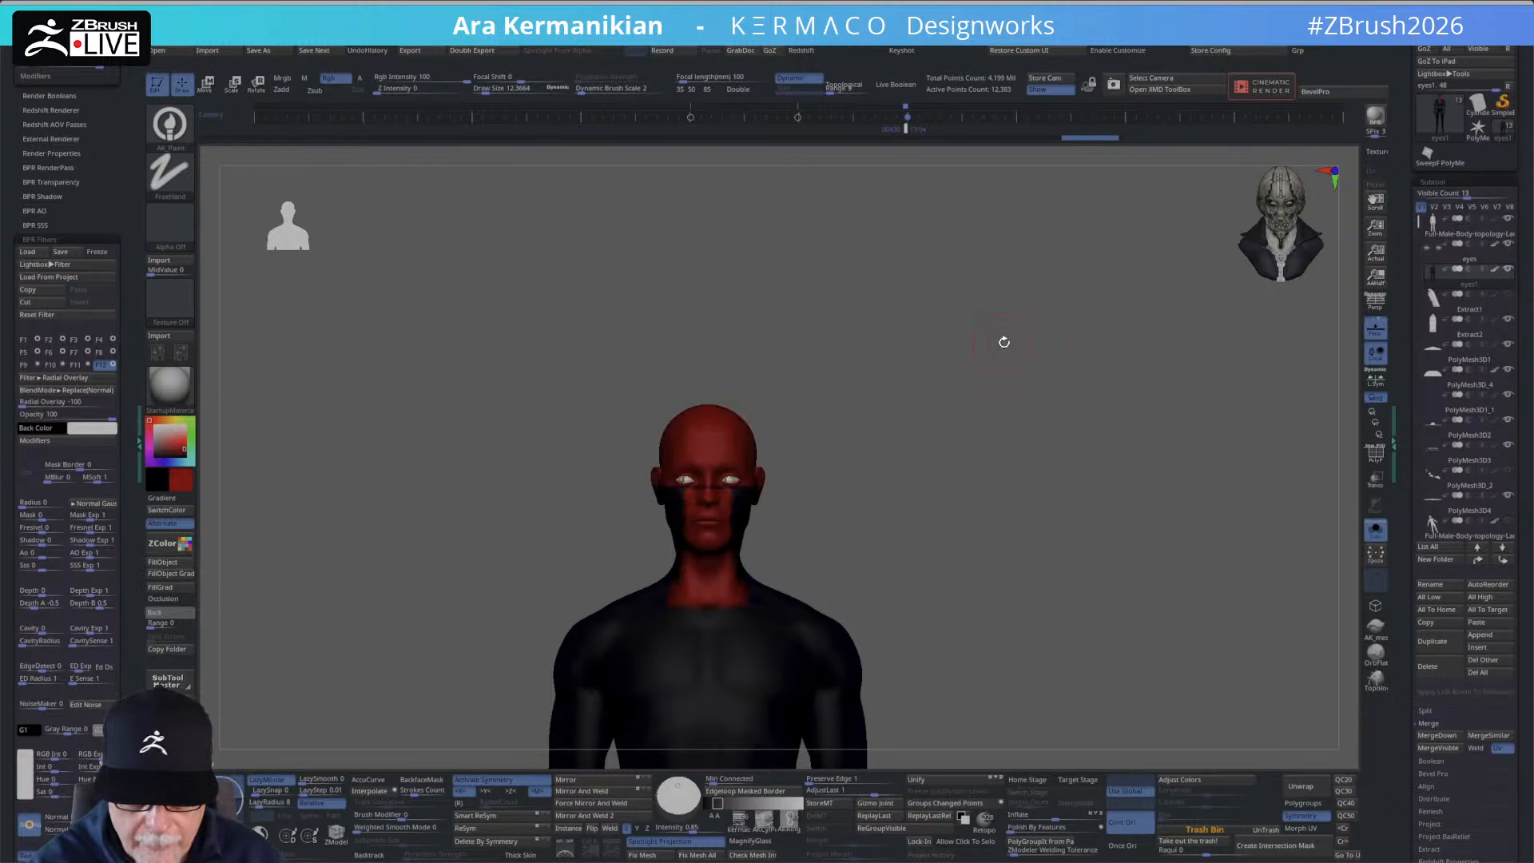
# Undo the dark red fill on the top of the head.
pyautogui.moveTo(973, 386)
pyautogui.mouseDown()
pyautogui.moveTo(934, 380)
pyautogui.moveTo(980, 391)
pyautogui.moveTo(911, 490)
pyautogui.moveTo(877, 422)
pyautogui.moveTo(886, 406)
pyautogui.mouseUp()
pyautogui.hotkey('ctrl', 'shift', 'z')
pyautogui.press('s')
pyautogui.moveTo(693, 517); pyautogui.dragTo(683, 517)
pyautogui.hotkey('ctrl', 'z')
pyautogui.hotkey('ctrl', 'z')
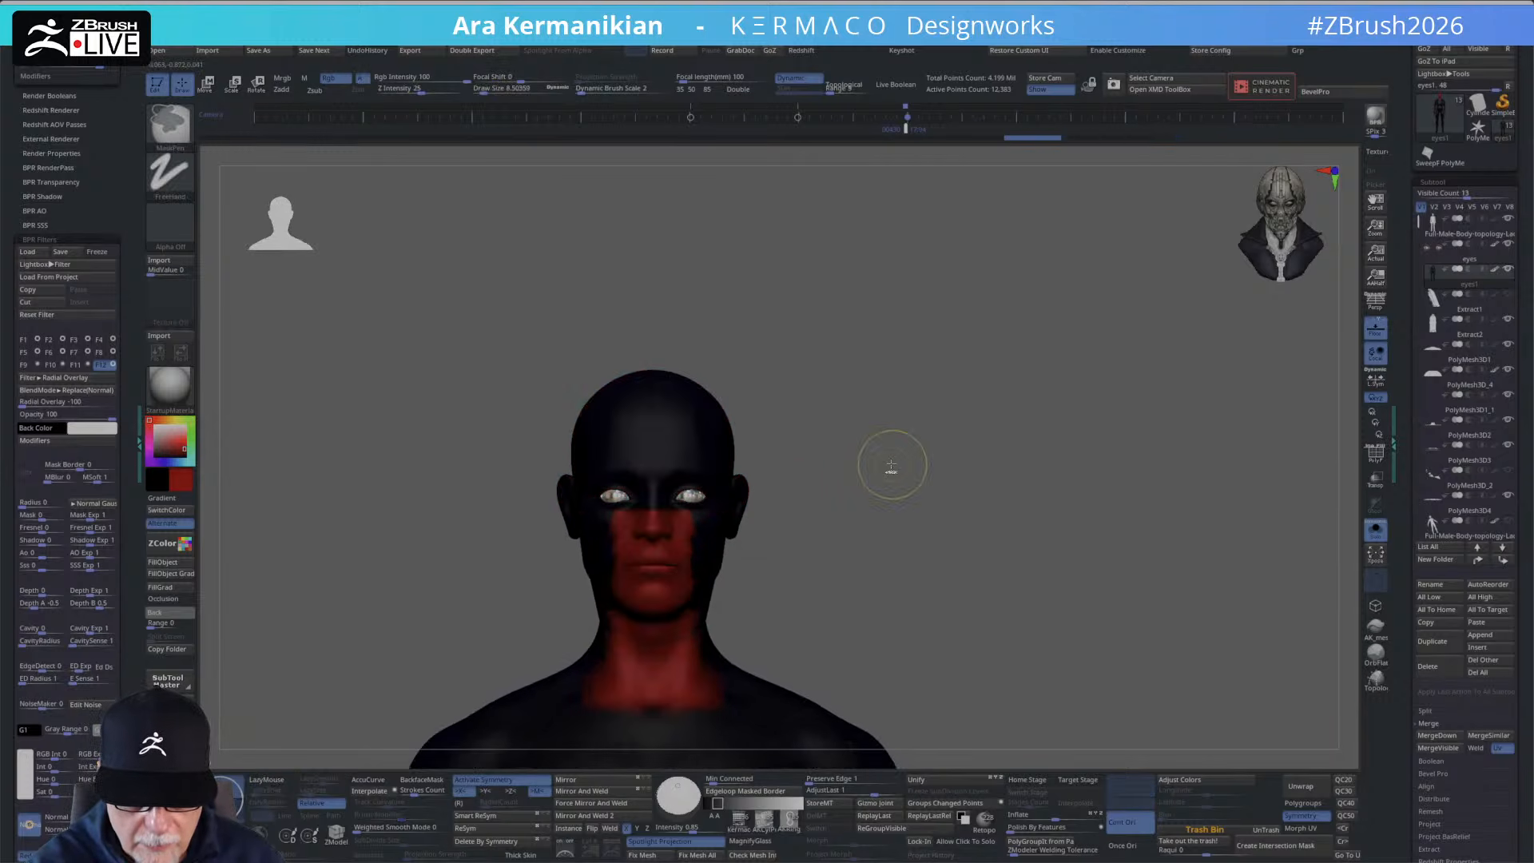
# Clear the mask from the figure and isolate the two eyeballs by hiding the body.
pyautogui.moveTo(890, 469)
pyautogui.keyDown('alt'); pyautogui.mouseDown()
pyautogui.moveTo(904, 469)
pyautogui.moveTo(896, 404)
pyautogui.moveTo(879, 473)
pyautogui.moveTo(585, 267)
pyautogui.moveTo(649, 239)
pyautogui.mouseUp(); pyautogui.keyUp('alt')
pyautogui.keyDown('ctrl'); pyautogui.keyDown('shift'); pyautogui.click(649, 239); pyautogui.keyUp('shift'); pyautogui.keyUp('ctrl')
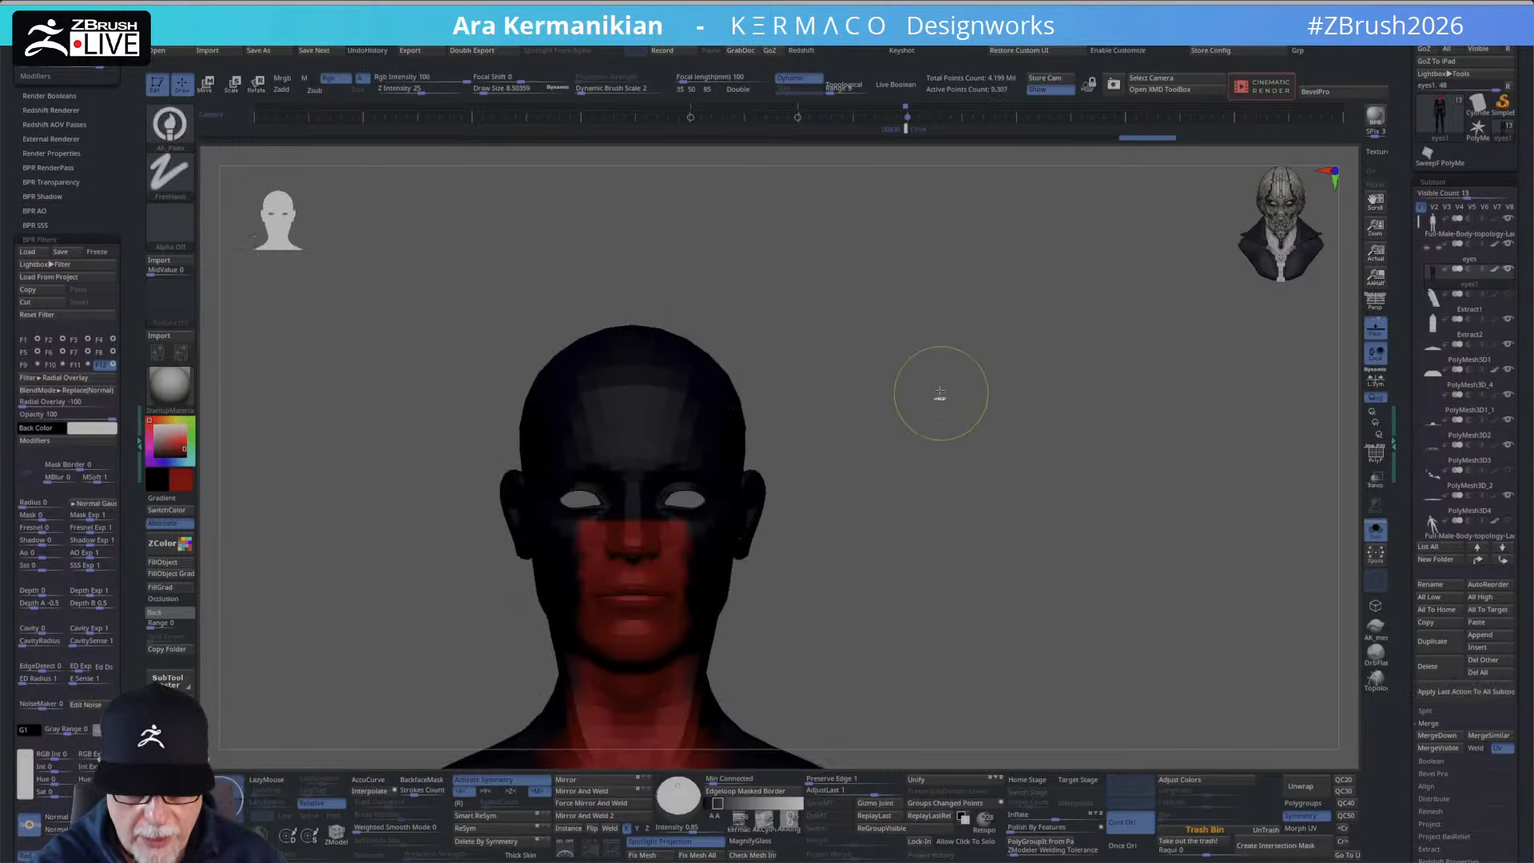
pyautogui.moveTo(921, 399)
pyautogui.keyDown('ctrl'); pyautogui.mouseDown()
pyautogui.moveTo(987, 489)
pyautogui.moveTo(926, 408)
pyautogui.moveTo(963, 464)
pyautogui.moveTo(999, 479)
pyautogui.mouseUp(); pyautogui.keyUp('ctrl')
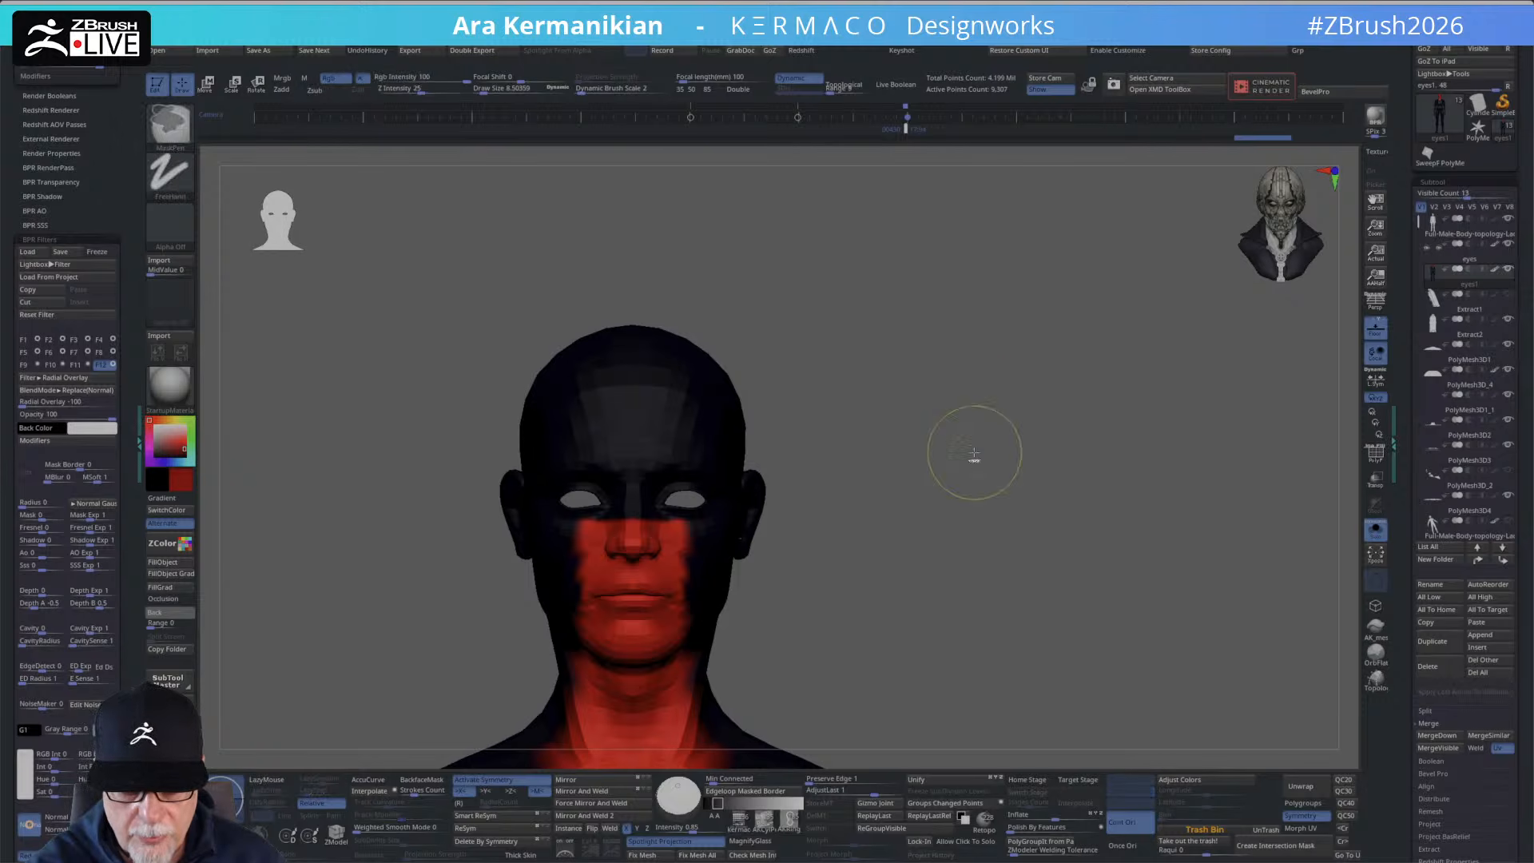
pyautogui.moveTo(925, 411)
pyautogui.keyDown('ctrl'); pyautogui.keyDown('shift'); pyautogui.mouseDown()
pyautogui.moveTo(952, 455)
pyautogui.moveTo(992, 477)
pyautogui.mouseUp(); pyautogui.keyUp('shift'); pyautogui.keyUp('ctrl')
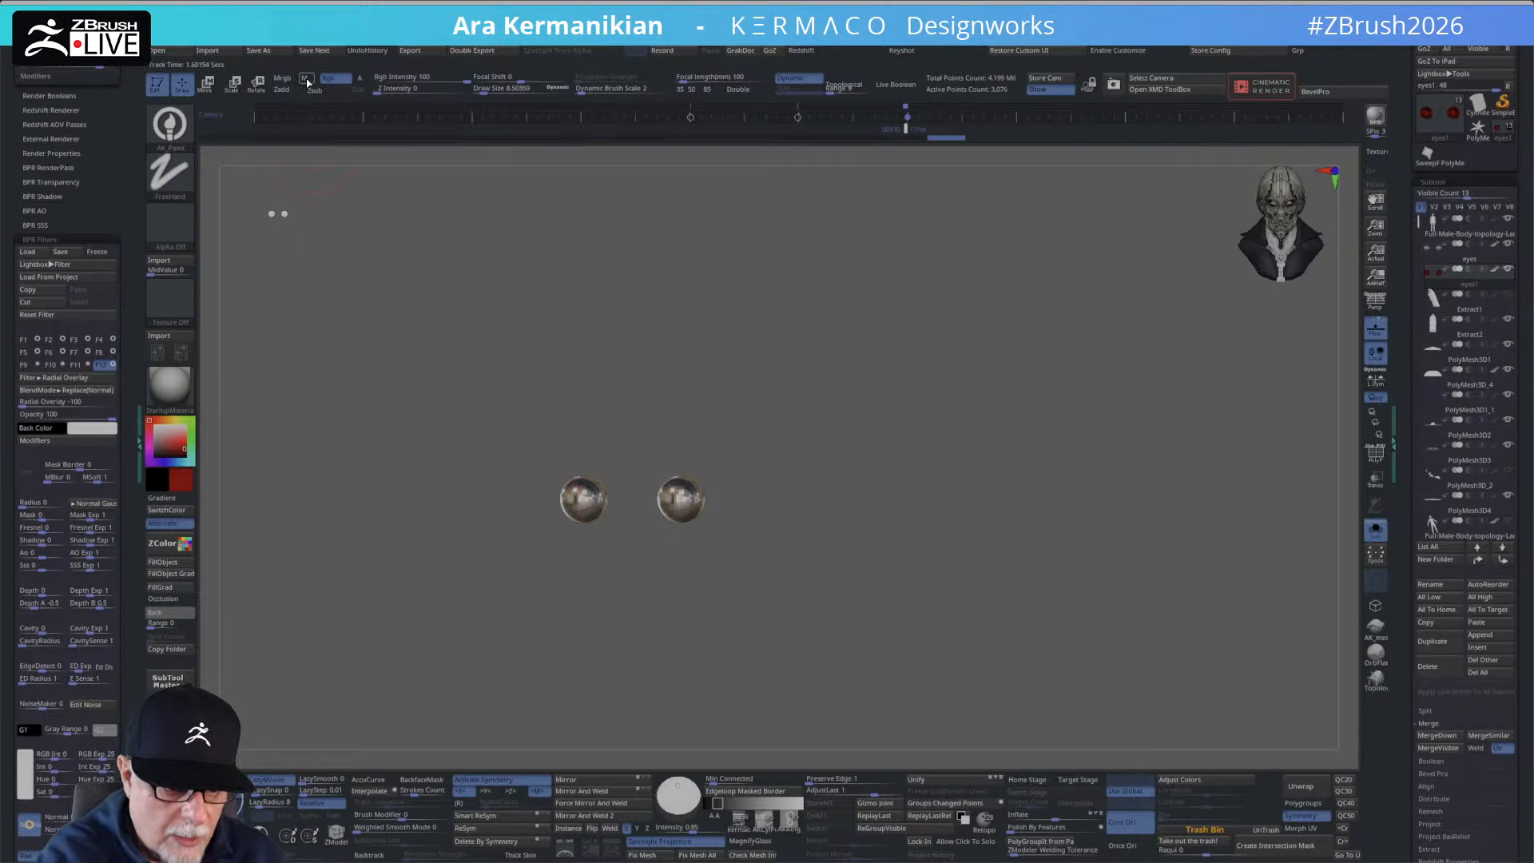
# Fill both eyeballs completely with white and the Flat Color material, using combined material and color mode (Mrgb).
pyautogui.click(281, 79)
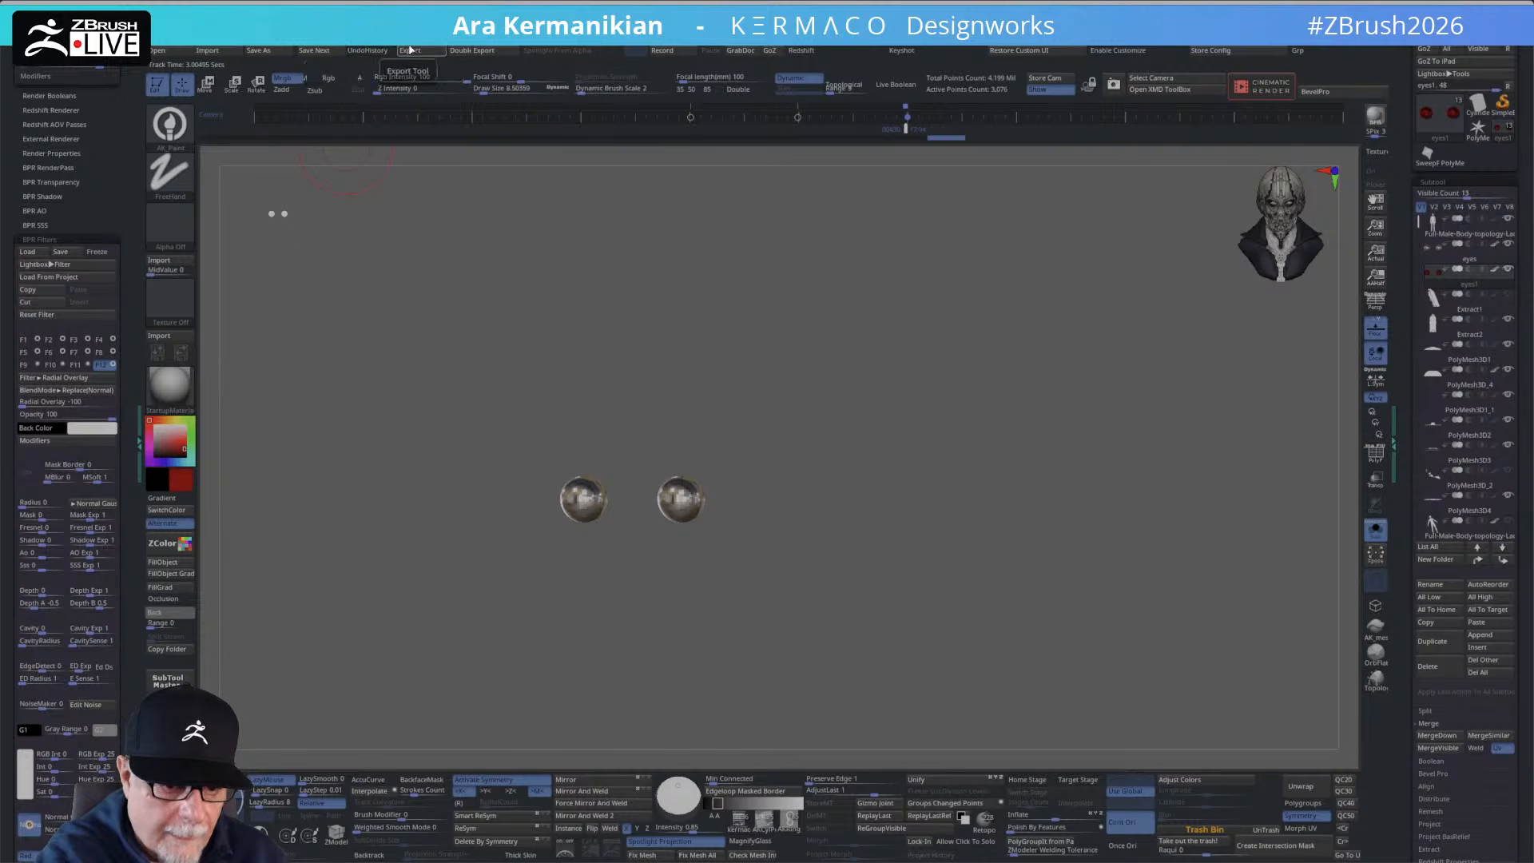
pyautogui.click(169, 385)
pyautogui.click(236, 540)
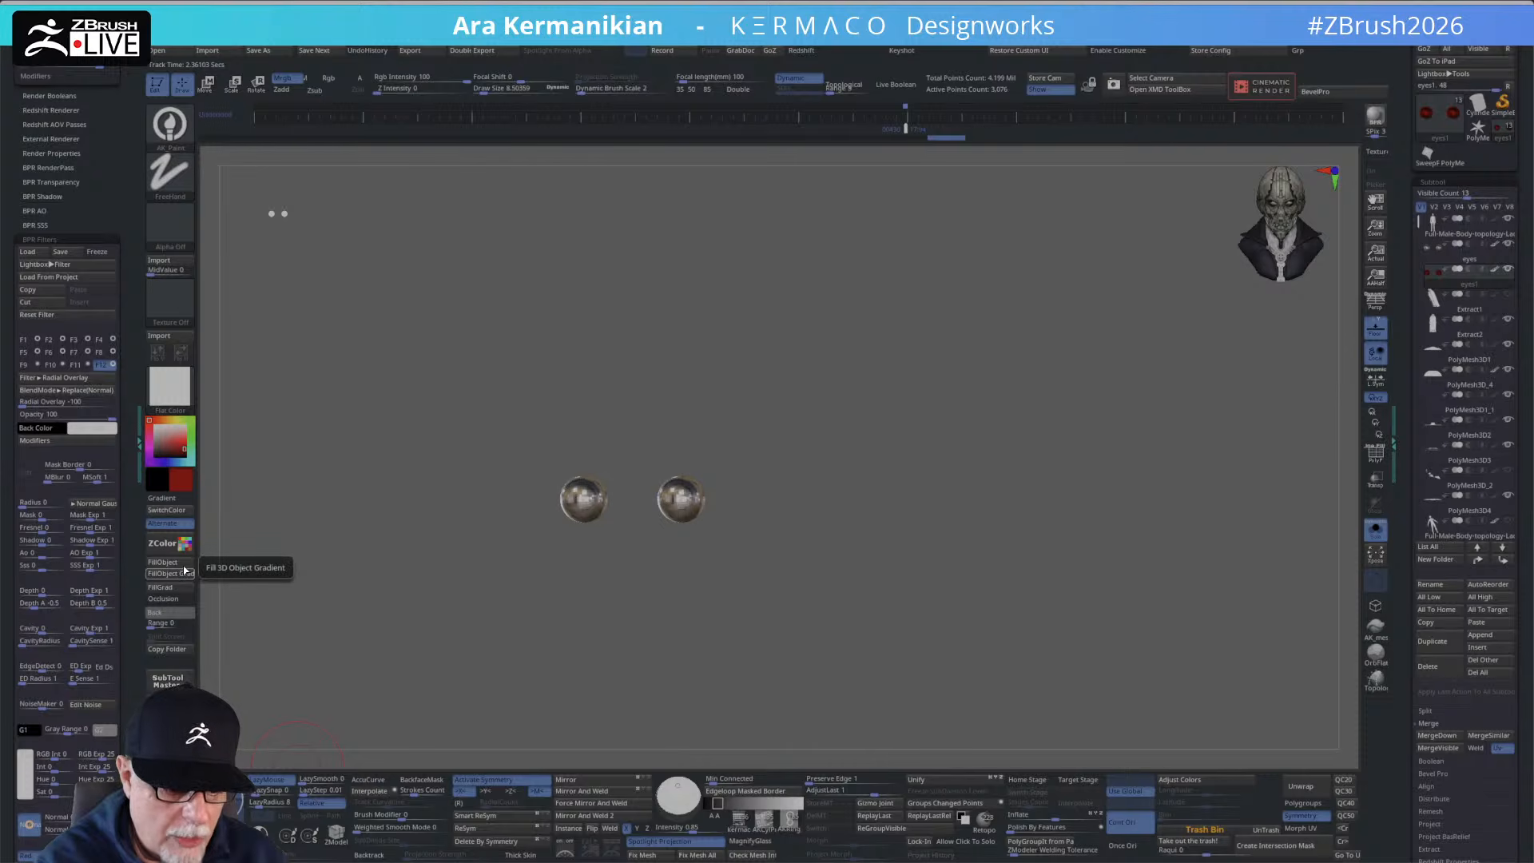
pyautogui.click(170, 448)
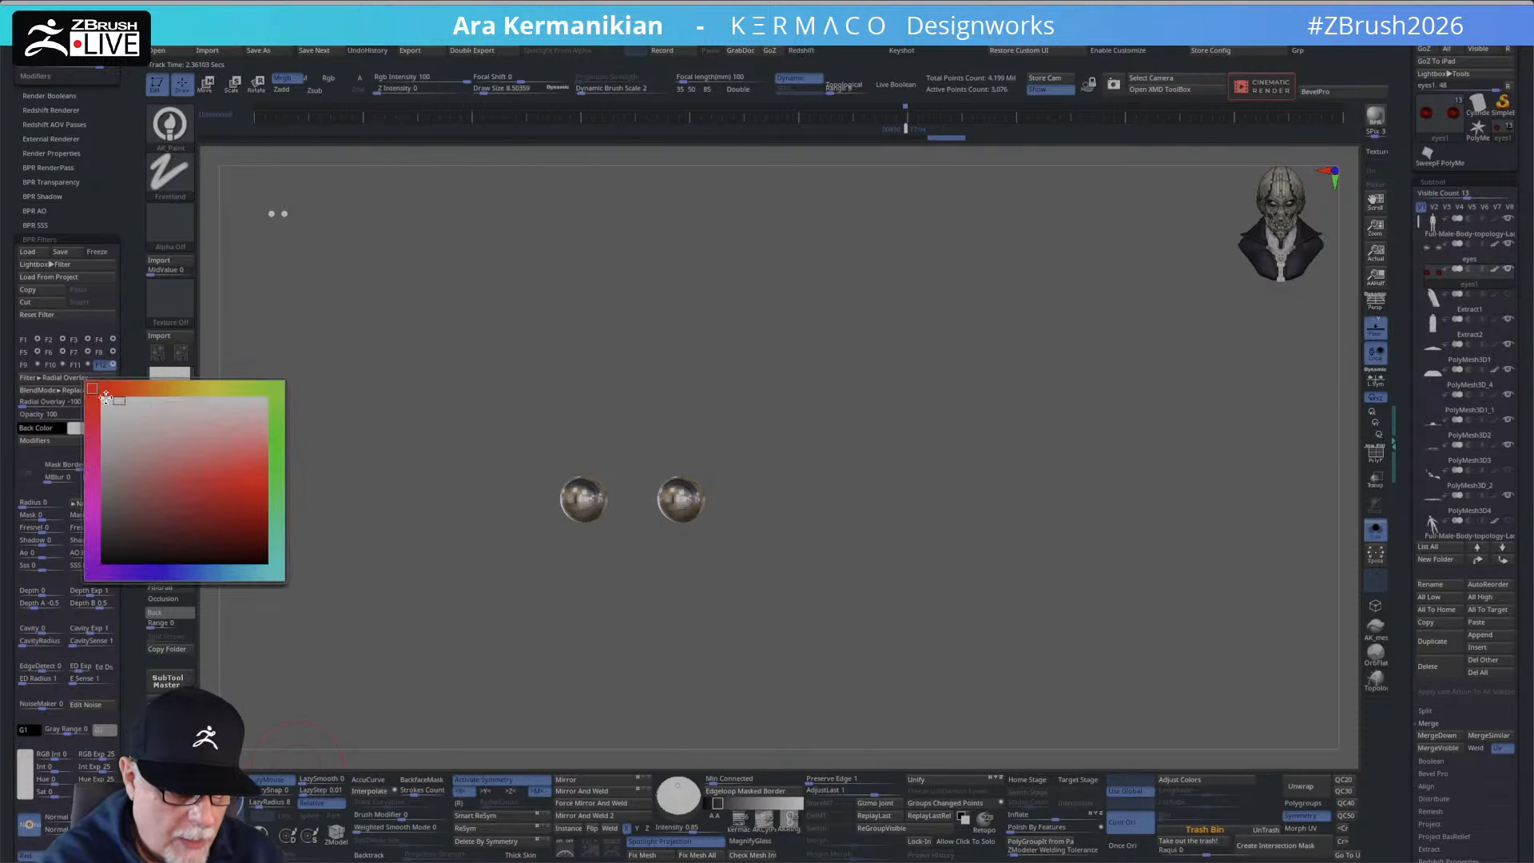
pyautogui.click(186, 564)
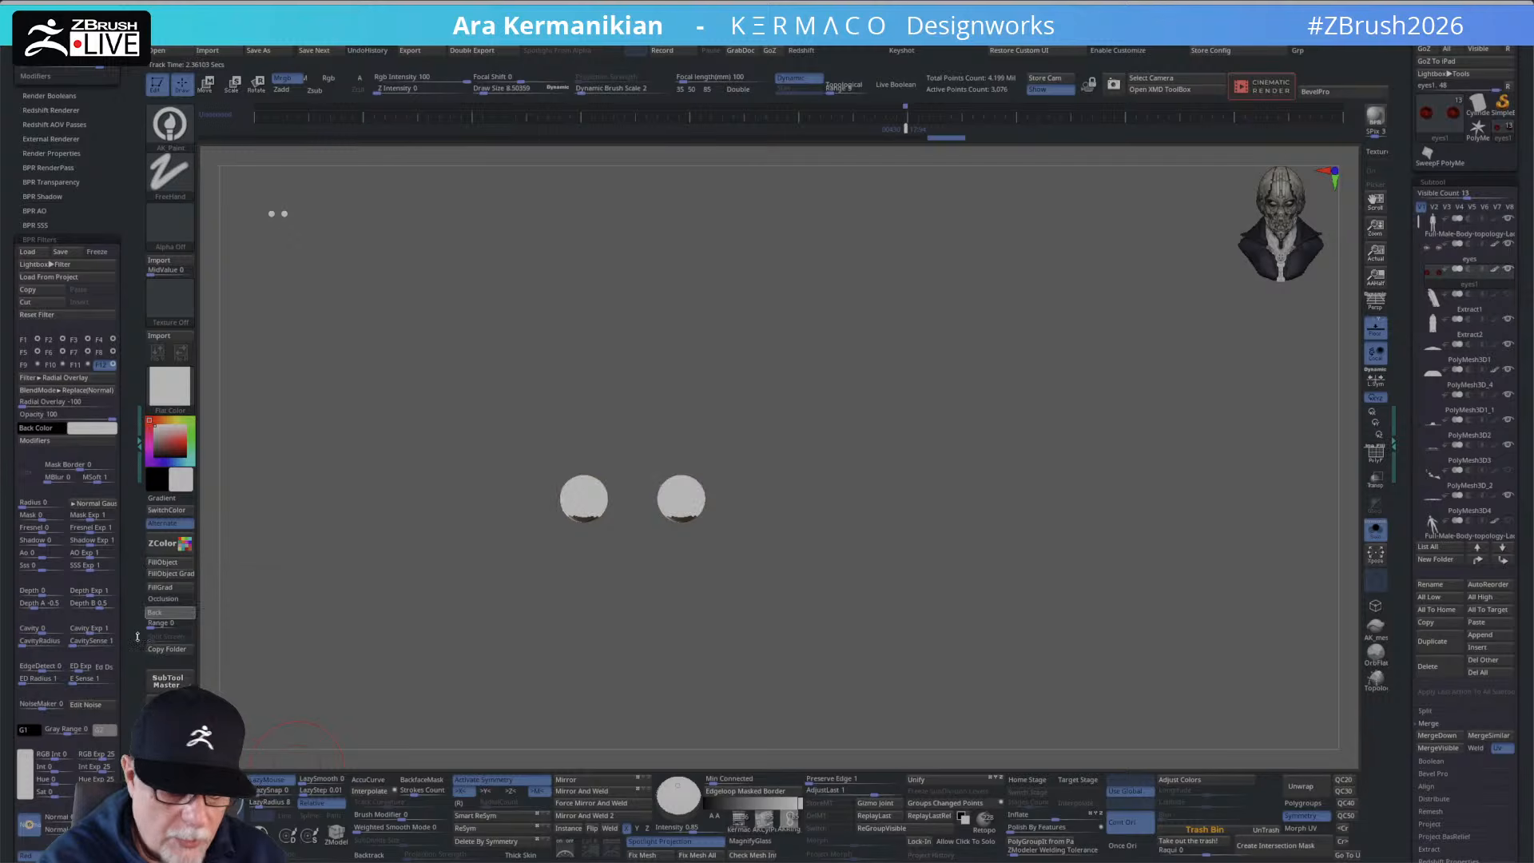
pyautogui.moveTo(844, 442); pyautogui.dragTo(811, 429)
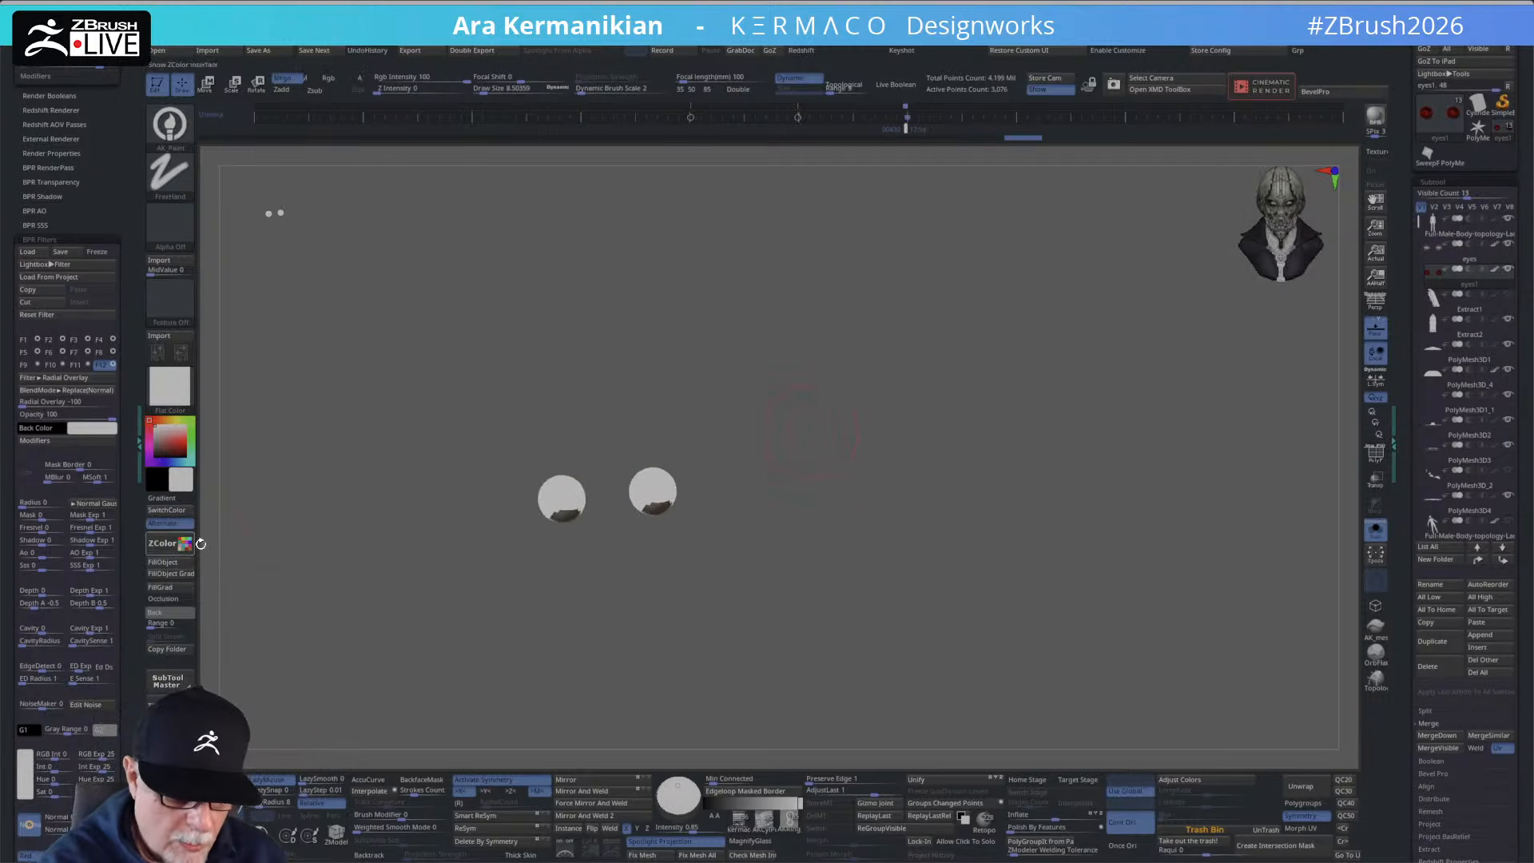
pyautogui.click(178, 563)
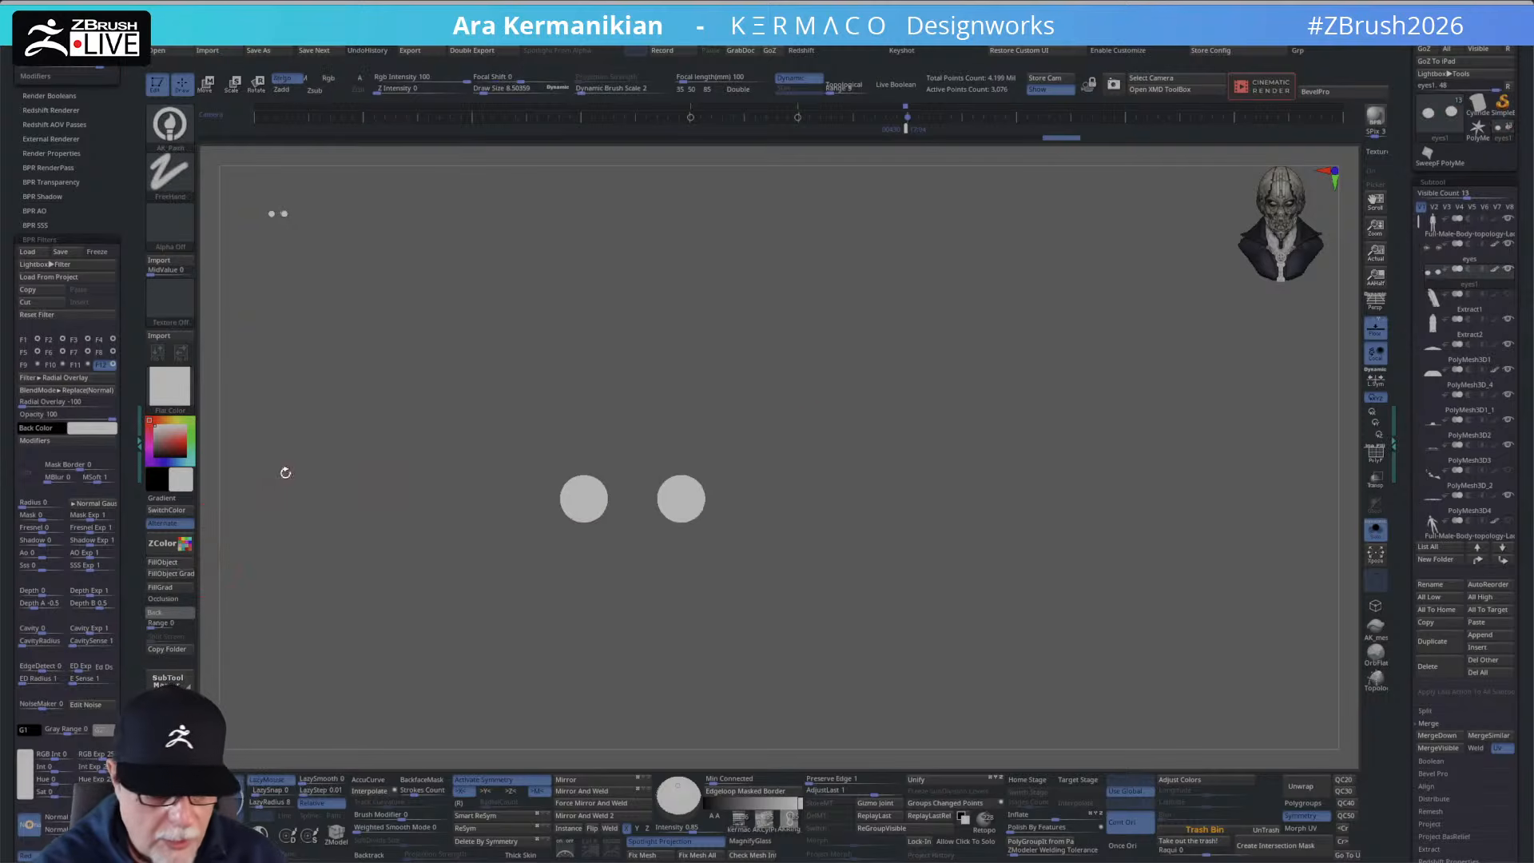
# Set StartupMaterial as the current material and fill both eyeballs with dark blue.
pyautogui.click(190, 406)
pyautogui.click(292, 535)
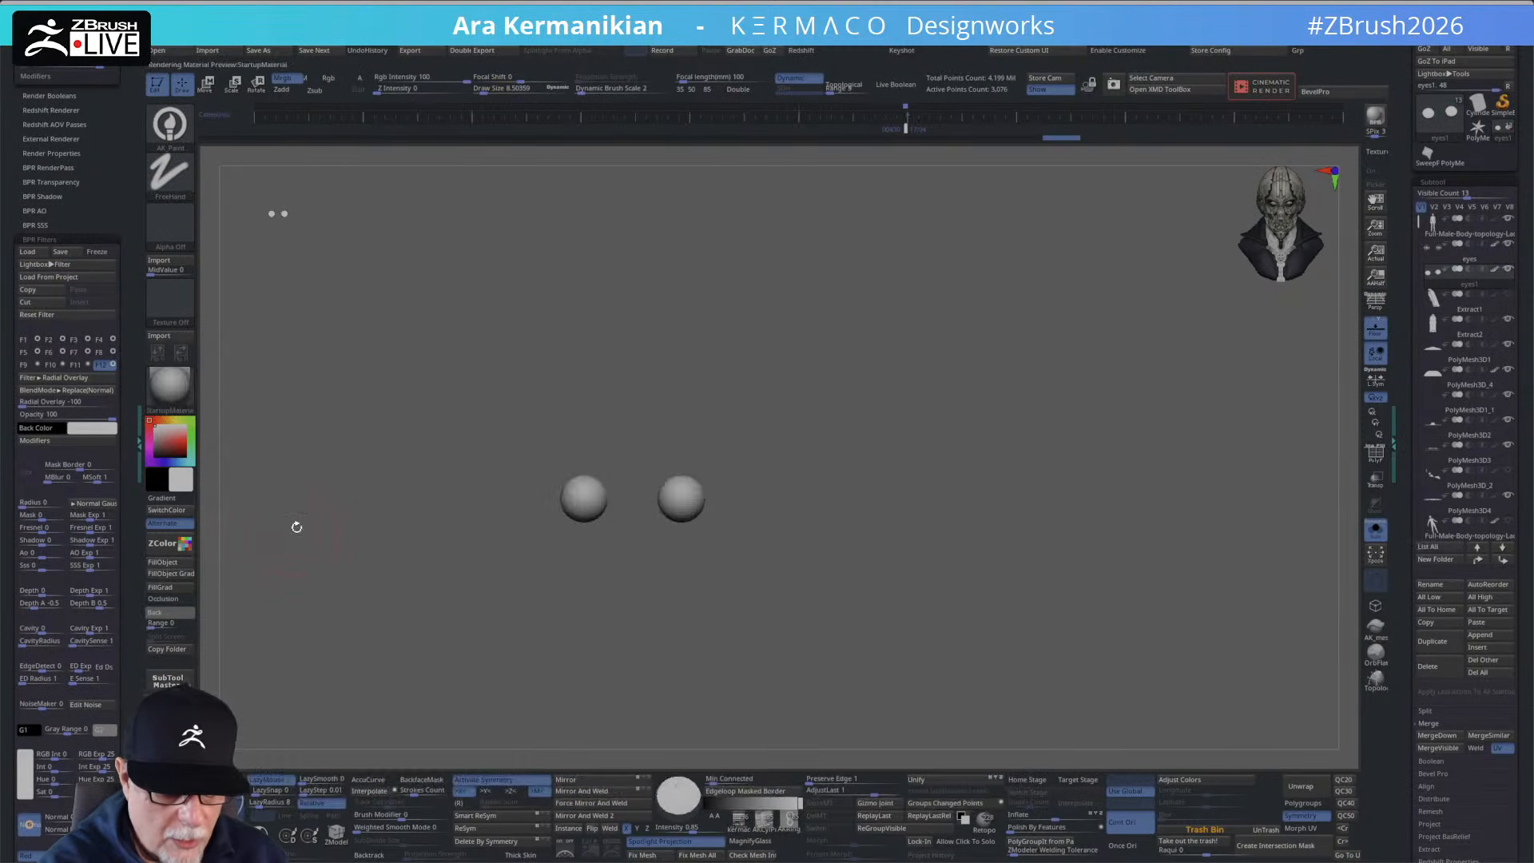
pyautogui.moveTo(841, 461); pyautogui.dragTo(837, 467)
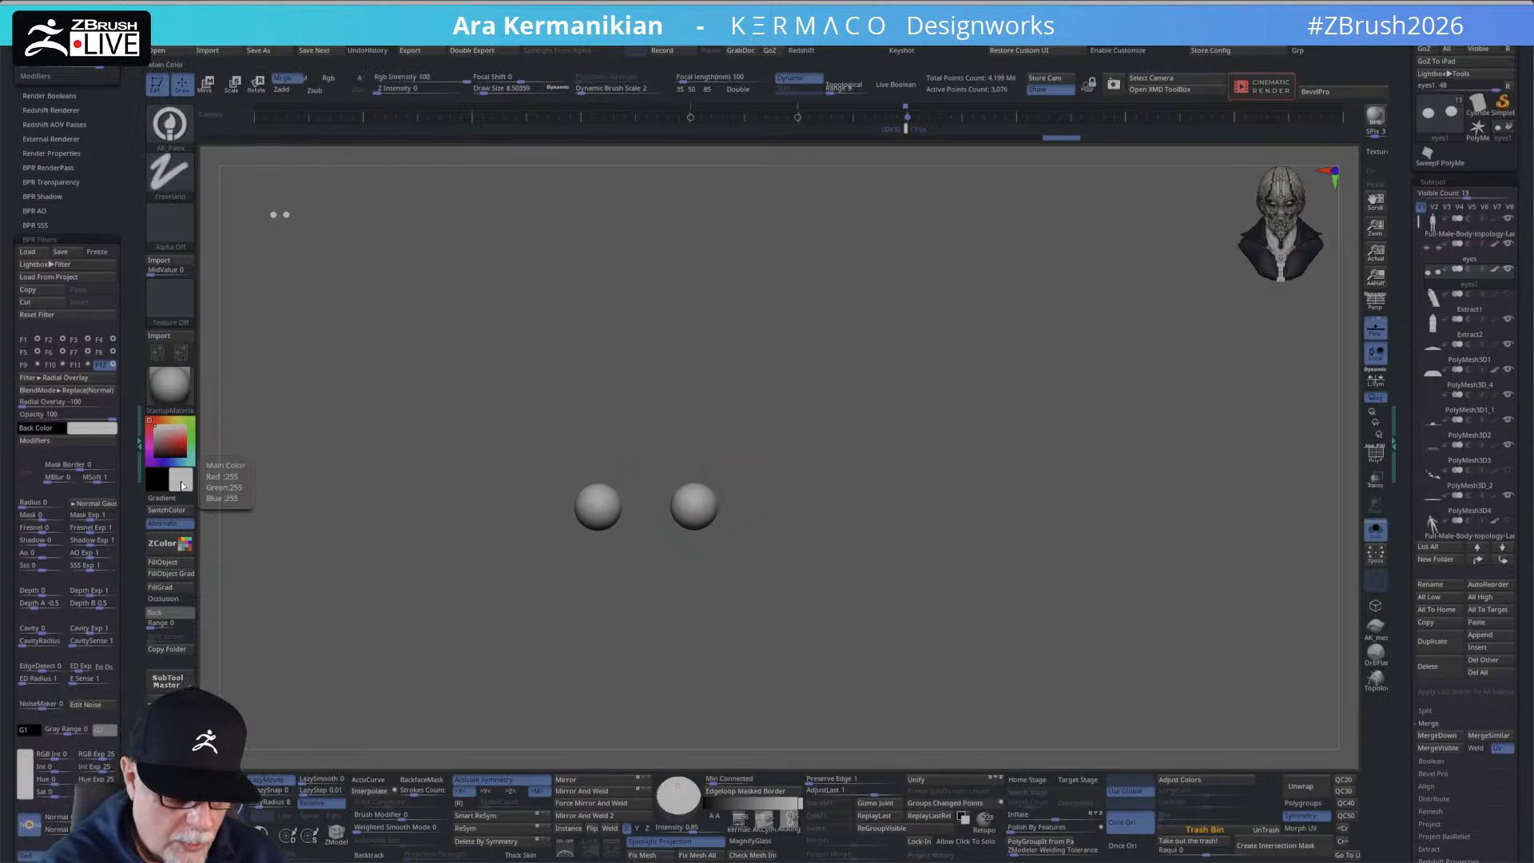
pyautogui.click(184, 438)
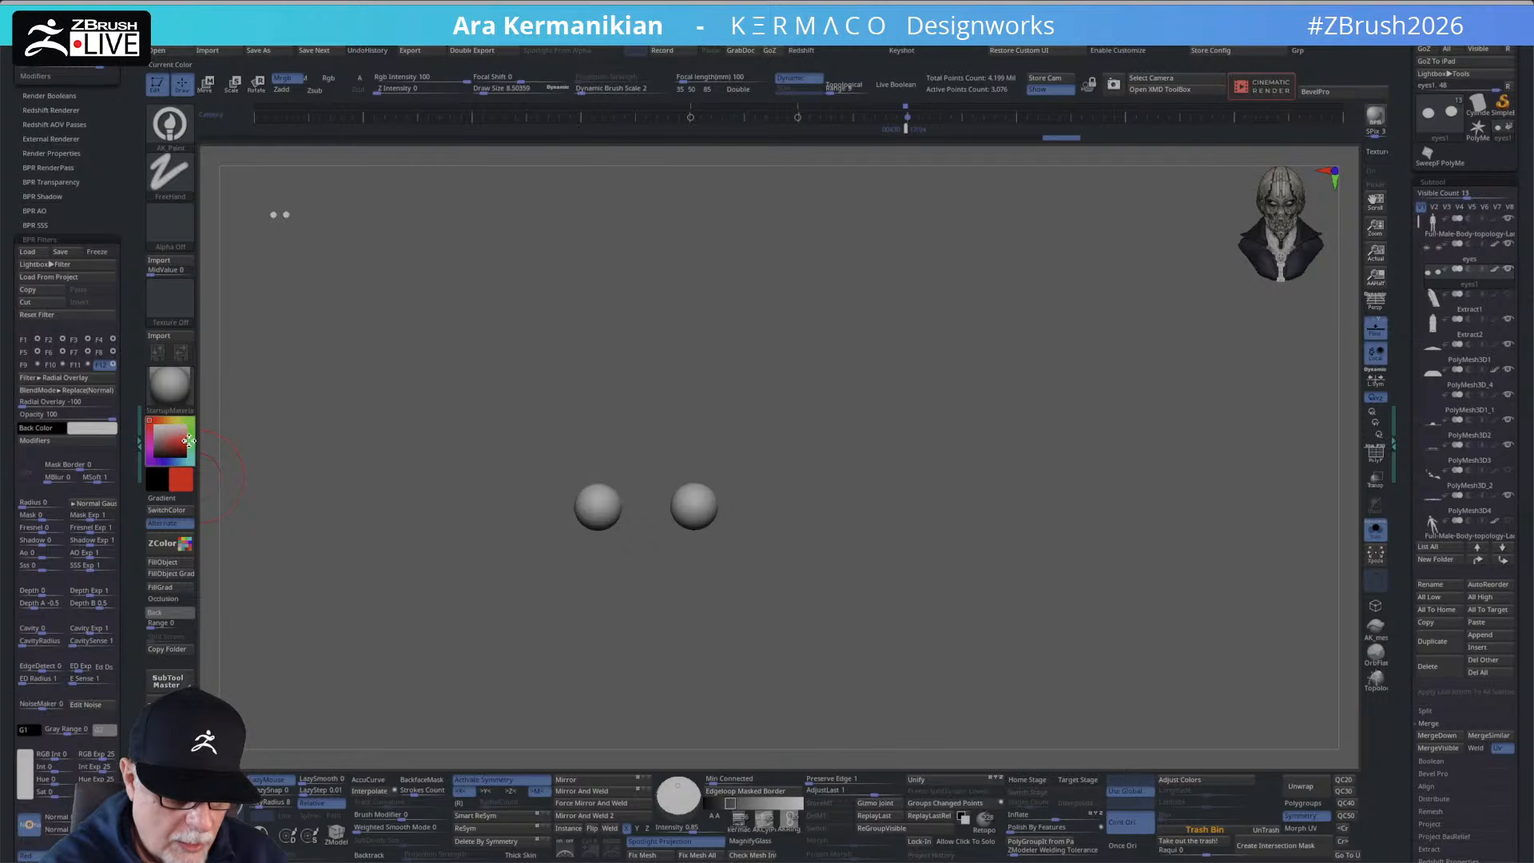
pyautogui.click(166, 465)
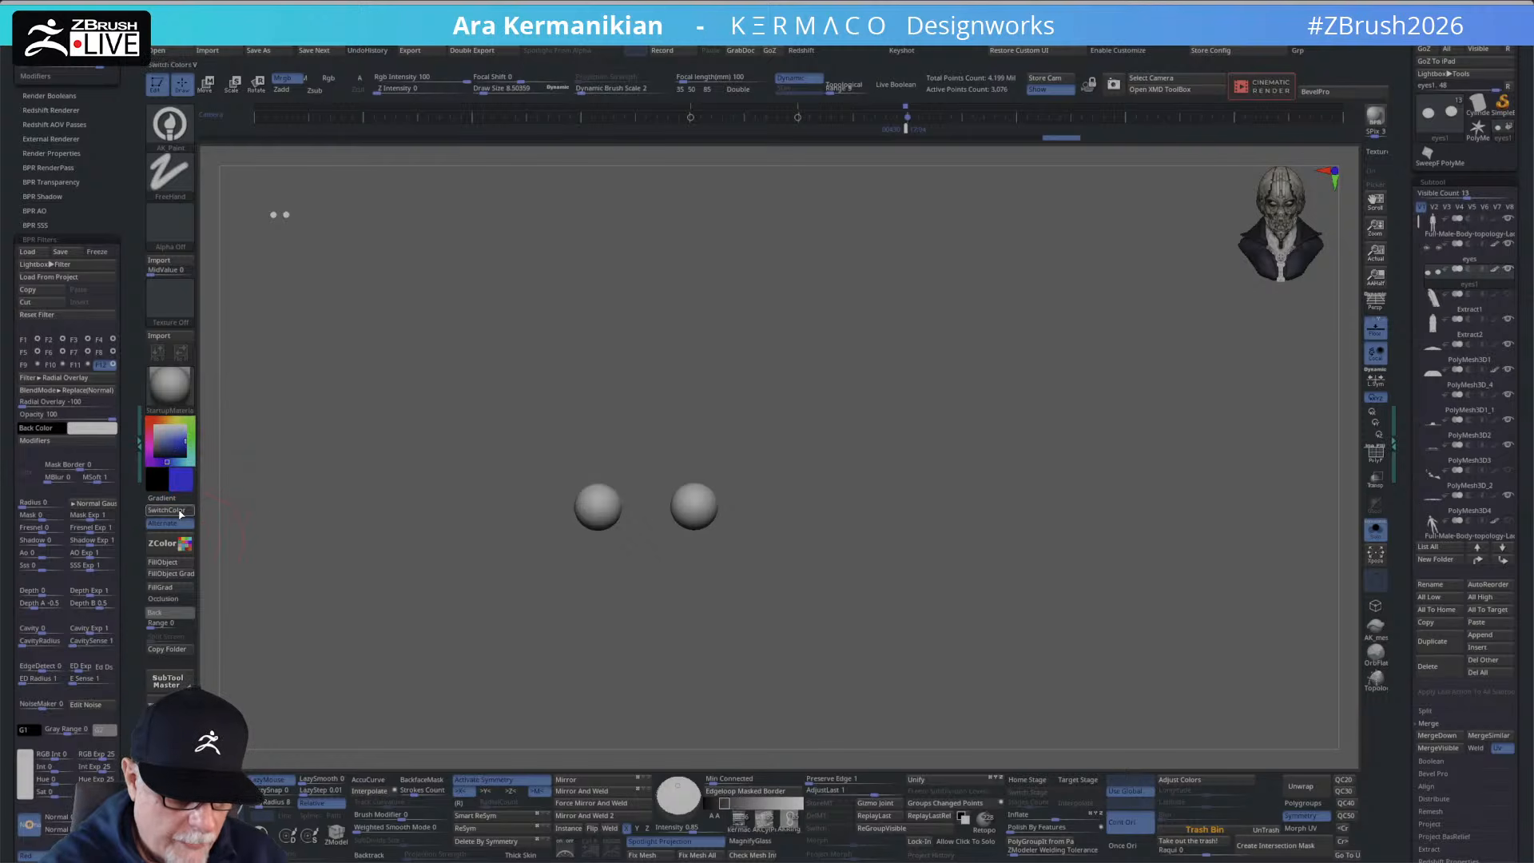
pyautogui.click(163, 561)
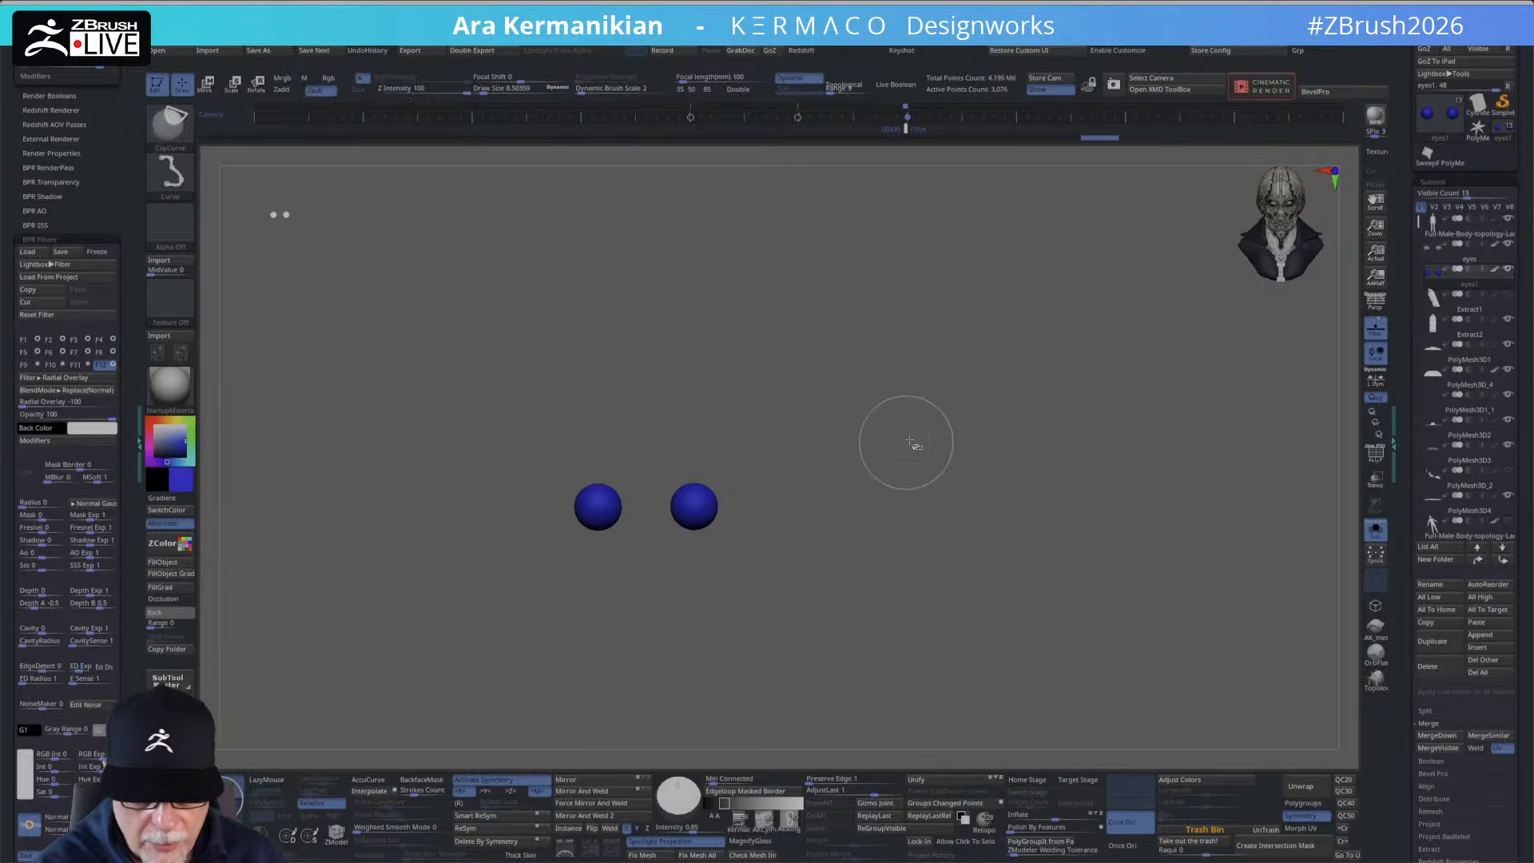
# Show the hidden body again together with the blue eyes.
pyautogui.keyDown('ctrl'); pyautogui.keyDown('shift'); pyautogui.click(937, 438); pyautogui.keyUp('shift'); pyautogui.keyUp('ctrl')
pyautogui.moveTo(1013, 483)
pyautogui.keyDown('alt'); pyautogui.mouseDown(button='right')
pyautogui.moveTo(1020, 370)
pyautogui.moveTo(923, 425)
pyautogui.moveTo(926, 351)
pyautogui.moveTo(969, 374)
pyautogui.mouseUp(button='right'); pyautogui.keyUp('alt')
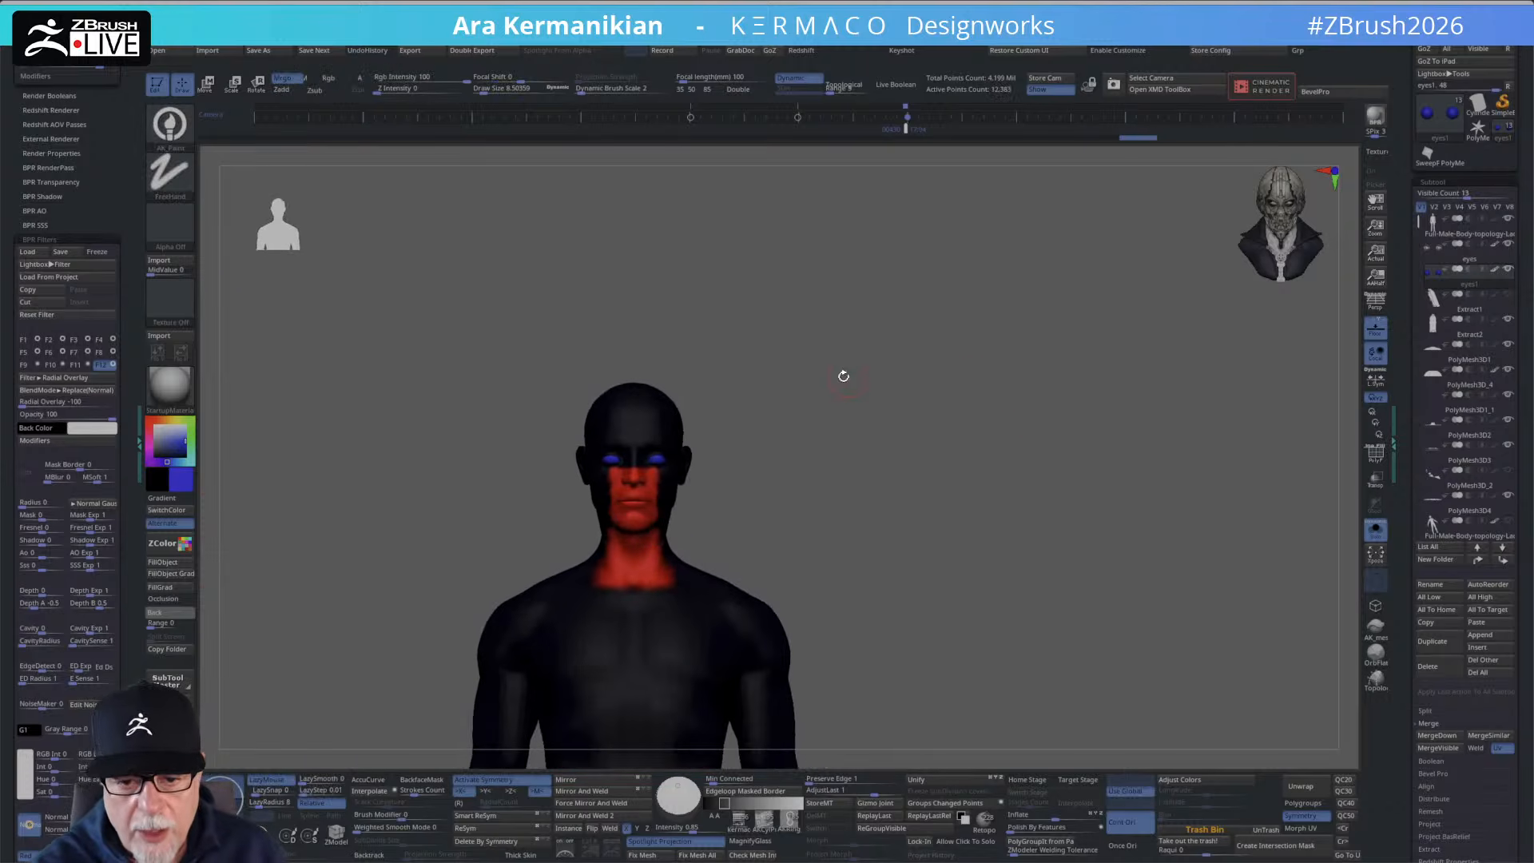
pyautogui.keyDown('alt'); pyautogui.moveTo(833, 455); pyautogui.dragTo(834, 322, button='right'); pyautogui.keyUp('alt')
pyautogui.keyDown('ctrl'); pyautogui.moveTo(834, 322); pyautogui.dragTo(832, 353, button='right'); pyautogui.keyUp('ctrl')
pyautogui.keyDown('alt'); pyautogui.moveTo(877, 442); pyautogui.dragTo(825, 305, button='right'); pyautogui.keyUp('alt')
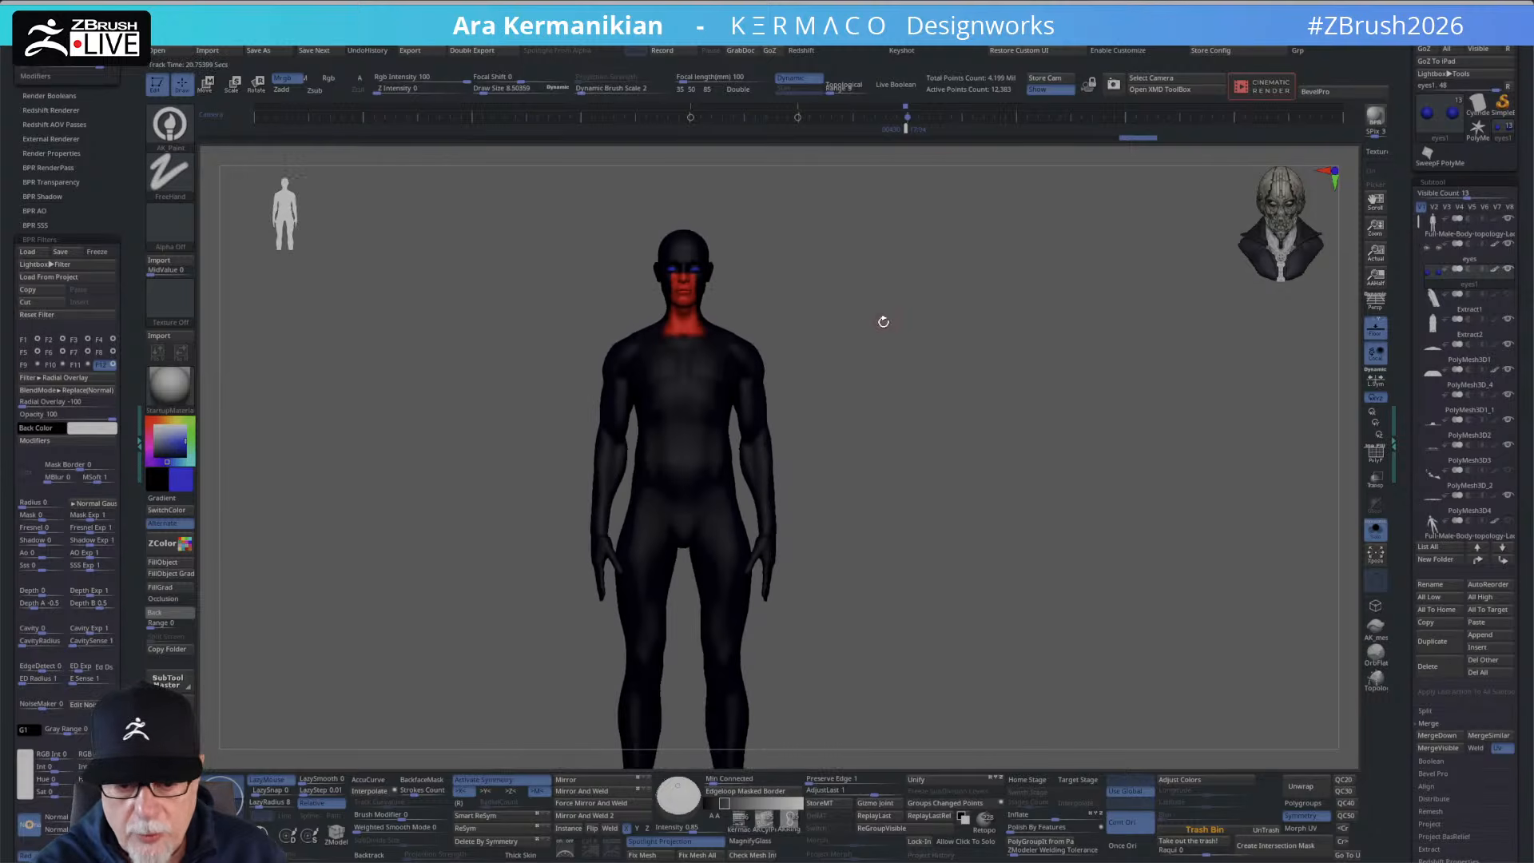
# Smooth the figure's back with the Smooth brush, using symmetry and a draw size of about 24.5.
pyautogui.moveTo(940, 364)
pyautogui.mouseDown(button='right')
pyautogui.moveTo(918, 363)
pyautogui.moveTo(938, 336)
pyautogui.moveTo(894, 460)
pyautogui.moveTo(1017, 384)
pyautogui.moveTo(853, 435)
pyautogui.moveTo(932, 338)
pyautogui.mouseUp(button='right')
pyautogui.moveTo(971, 391); pyautogui.dragTo(740, 437, button='right')
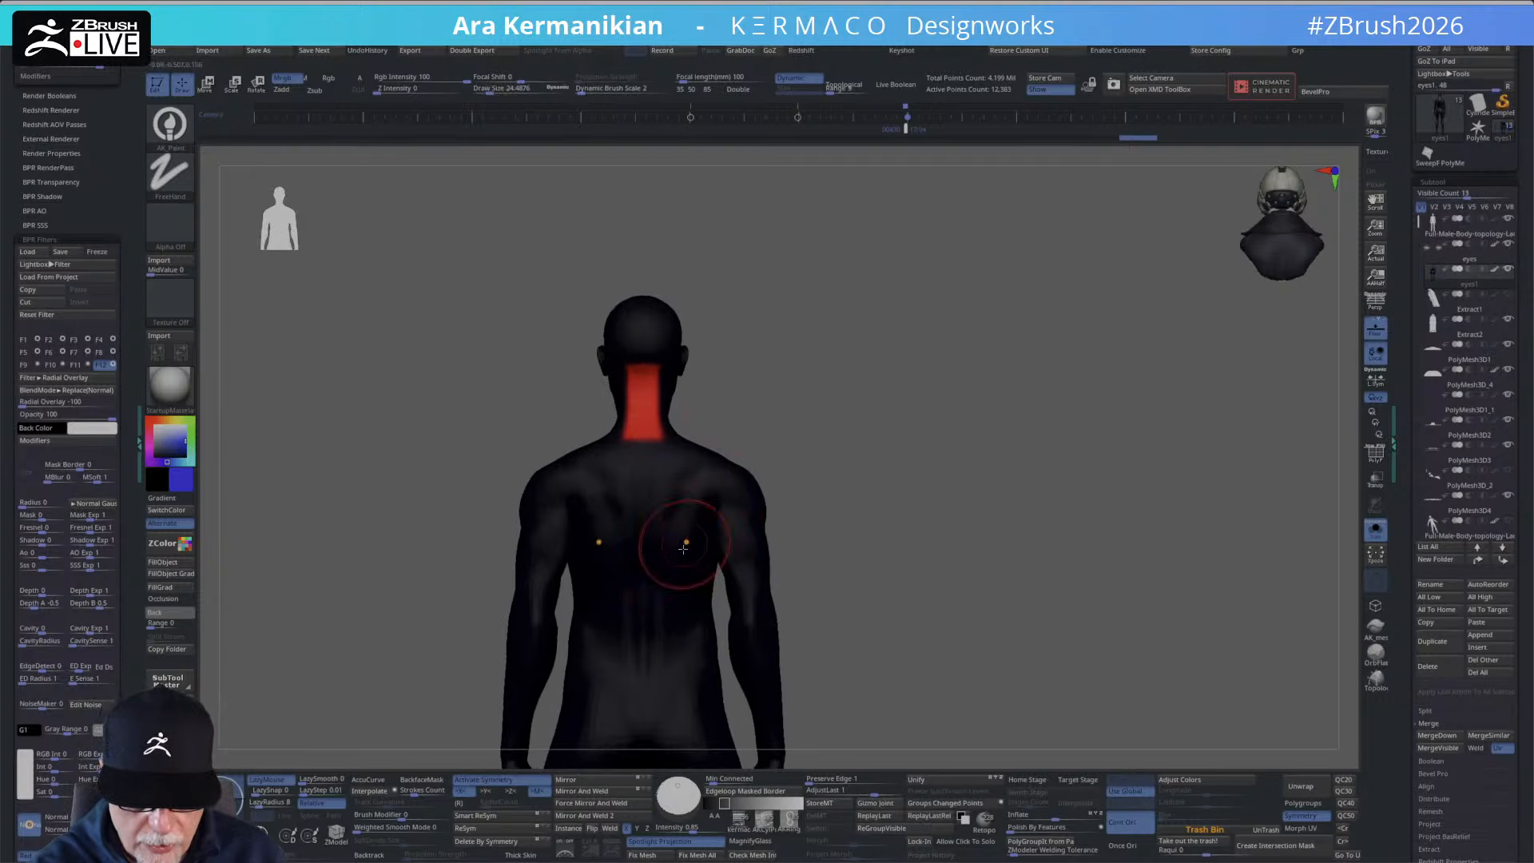
pyautogui.press('shift')
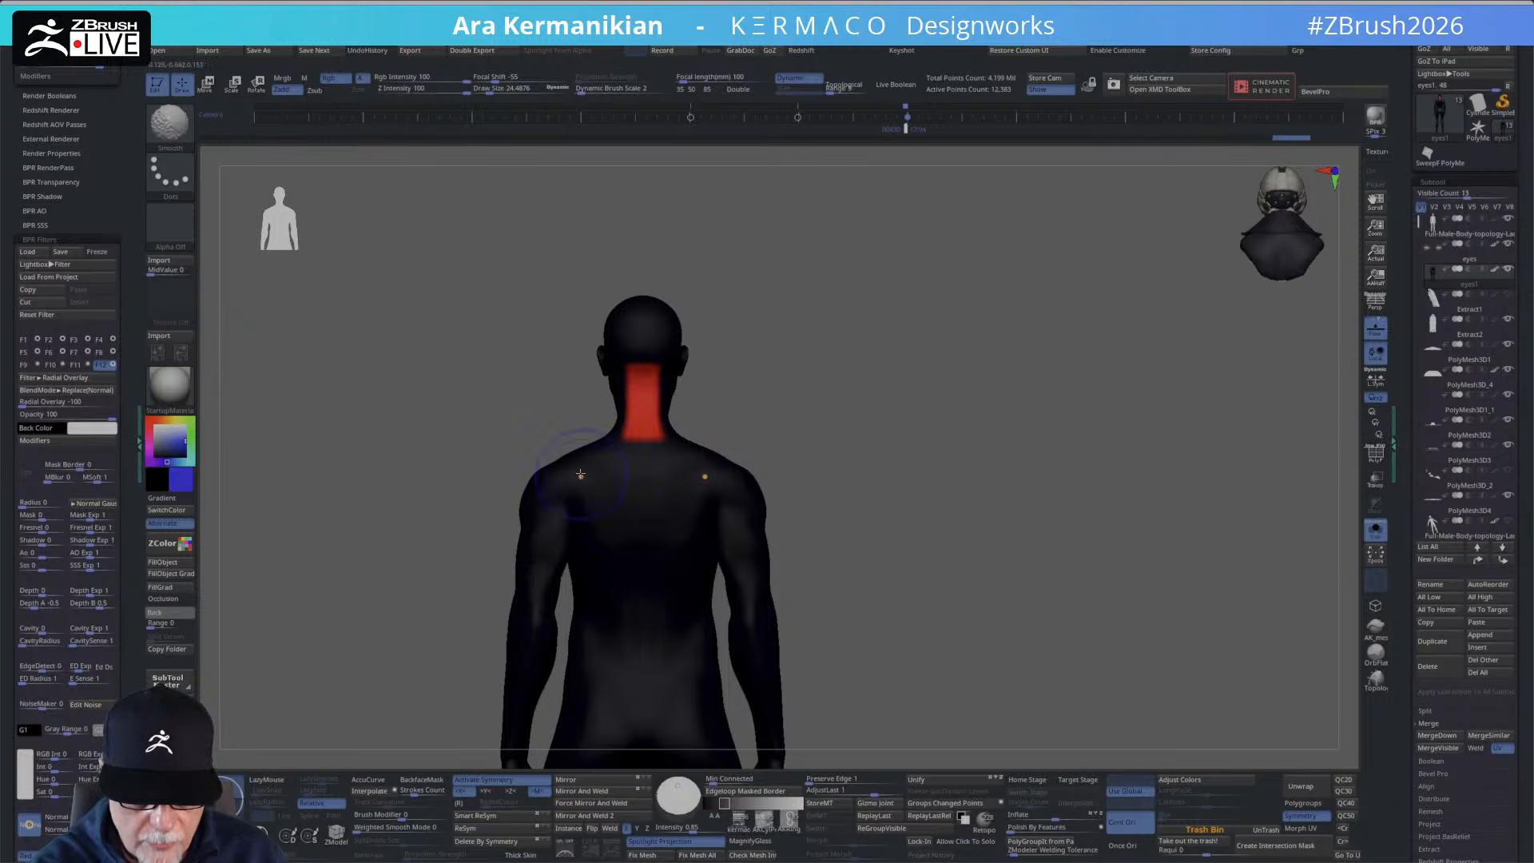
pyautogui.moveTo(842, 477)
pyautogui.keyDown('shift'); pyautogui.mouseDown(button='right')
pyautogui.moveTo(812, 459)
pyautogui.moveTo(890, 431)
pyautogui.moveTo(842, 380)
pyautogui.moveTo(875, 438)
pyautogui.moveTo(772, 442)
pyautogui.mouseUp(button='right'); pyautogui.keyUp('shift')
# Create a new InsertMesh brush from the whole painted figure as seen from directly above.
pyautogui.moveTo(910, 431); pyautogui.dragTo(1005, 465, button='right')
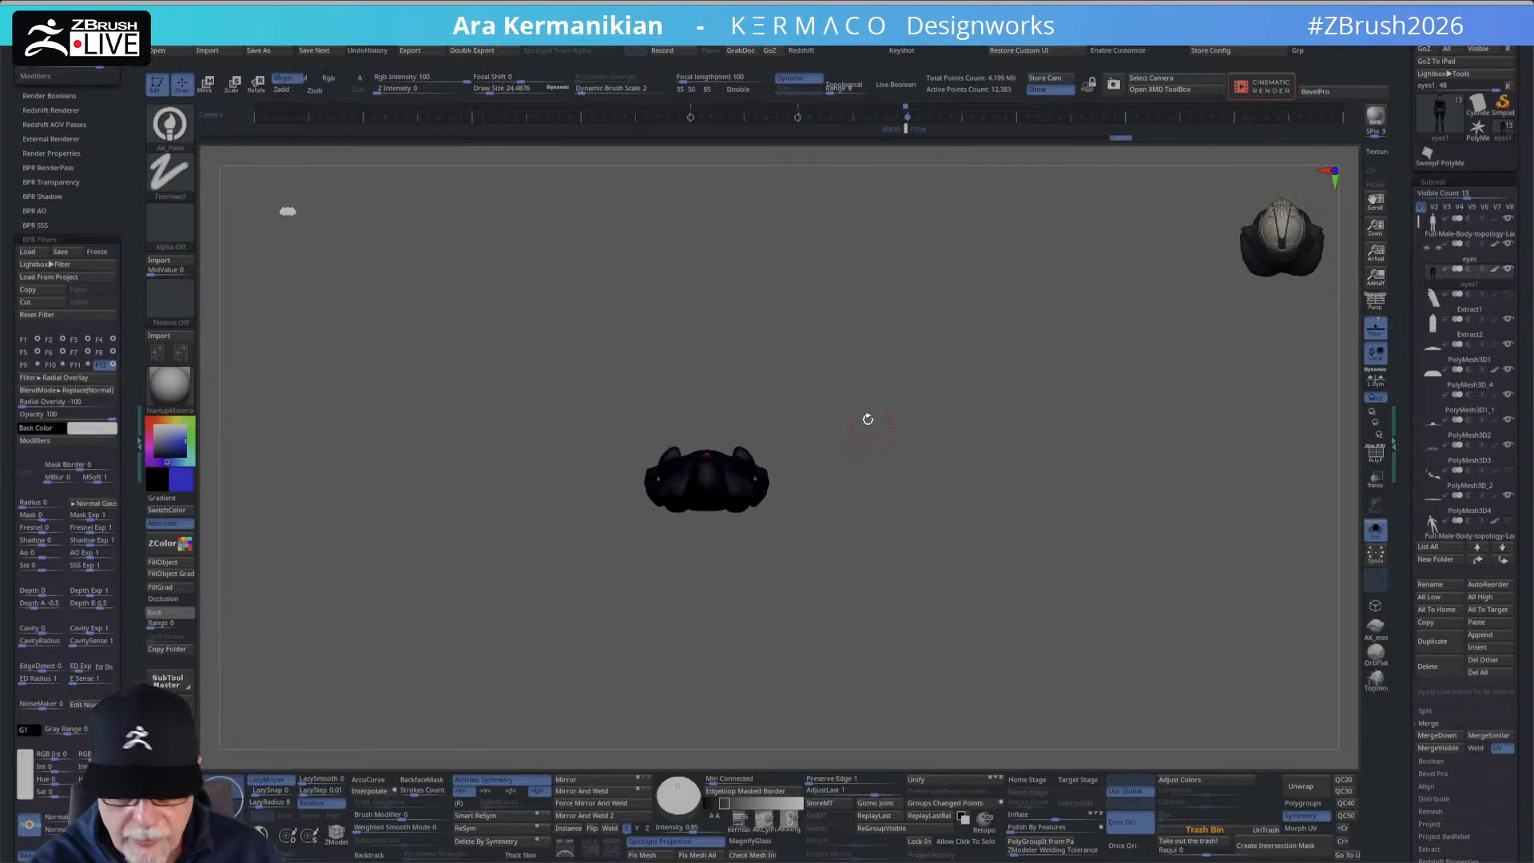
pyautogui.keyDown('ctrl'); pyautogui.moveTo(868, 419); pyautogui.dragTo(1005, 486, button='right'); pyautogui.keyUp('ctrl')
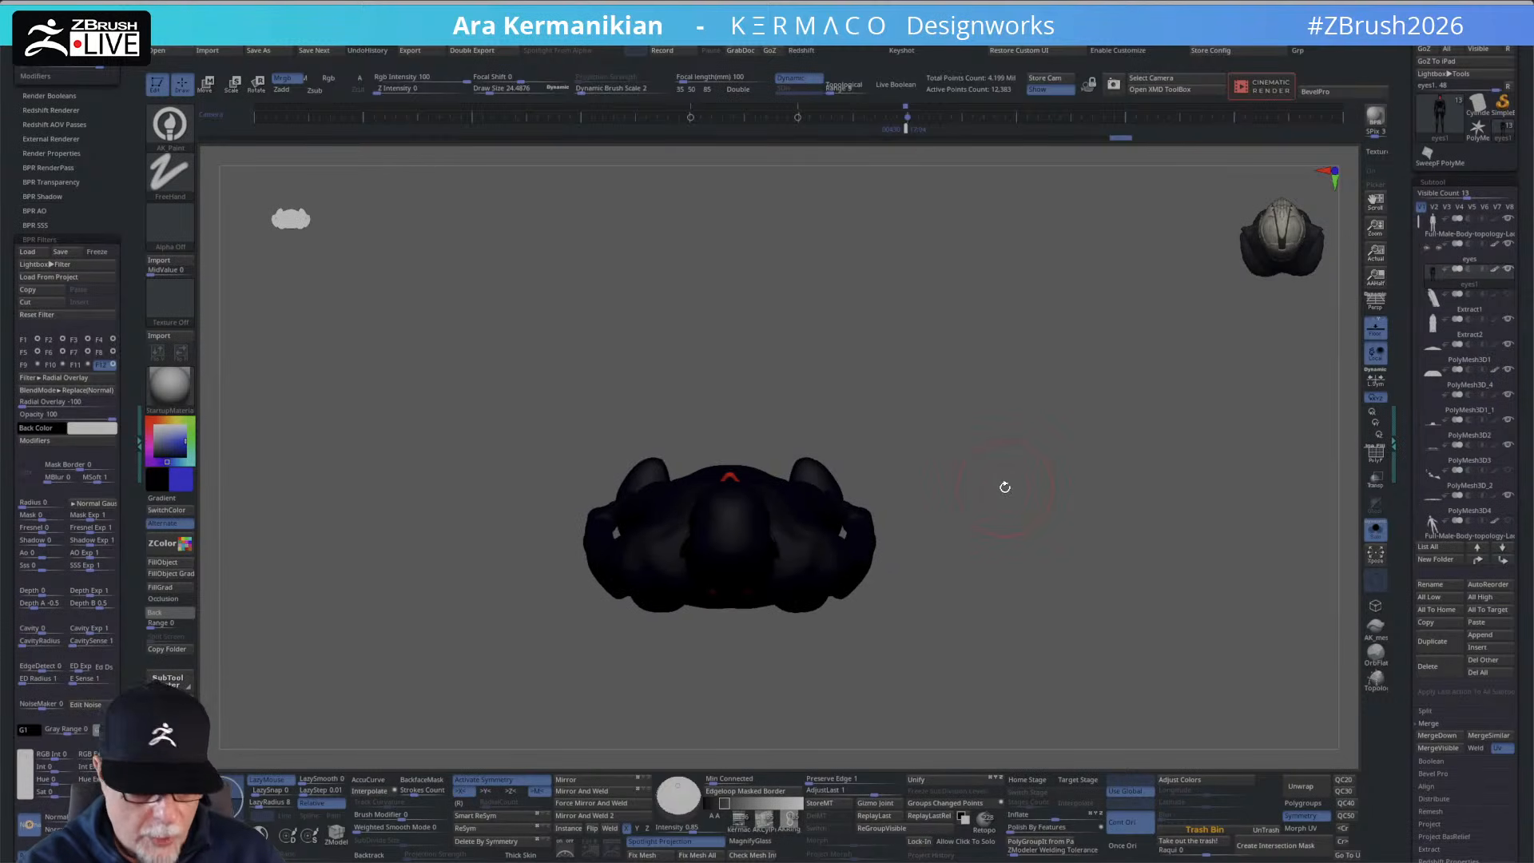
pyautogui.click(36, 227)
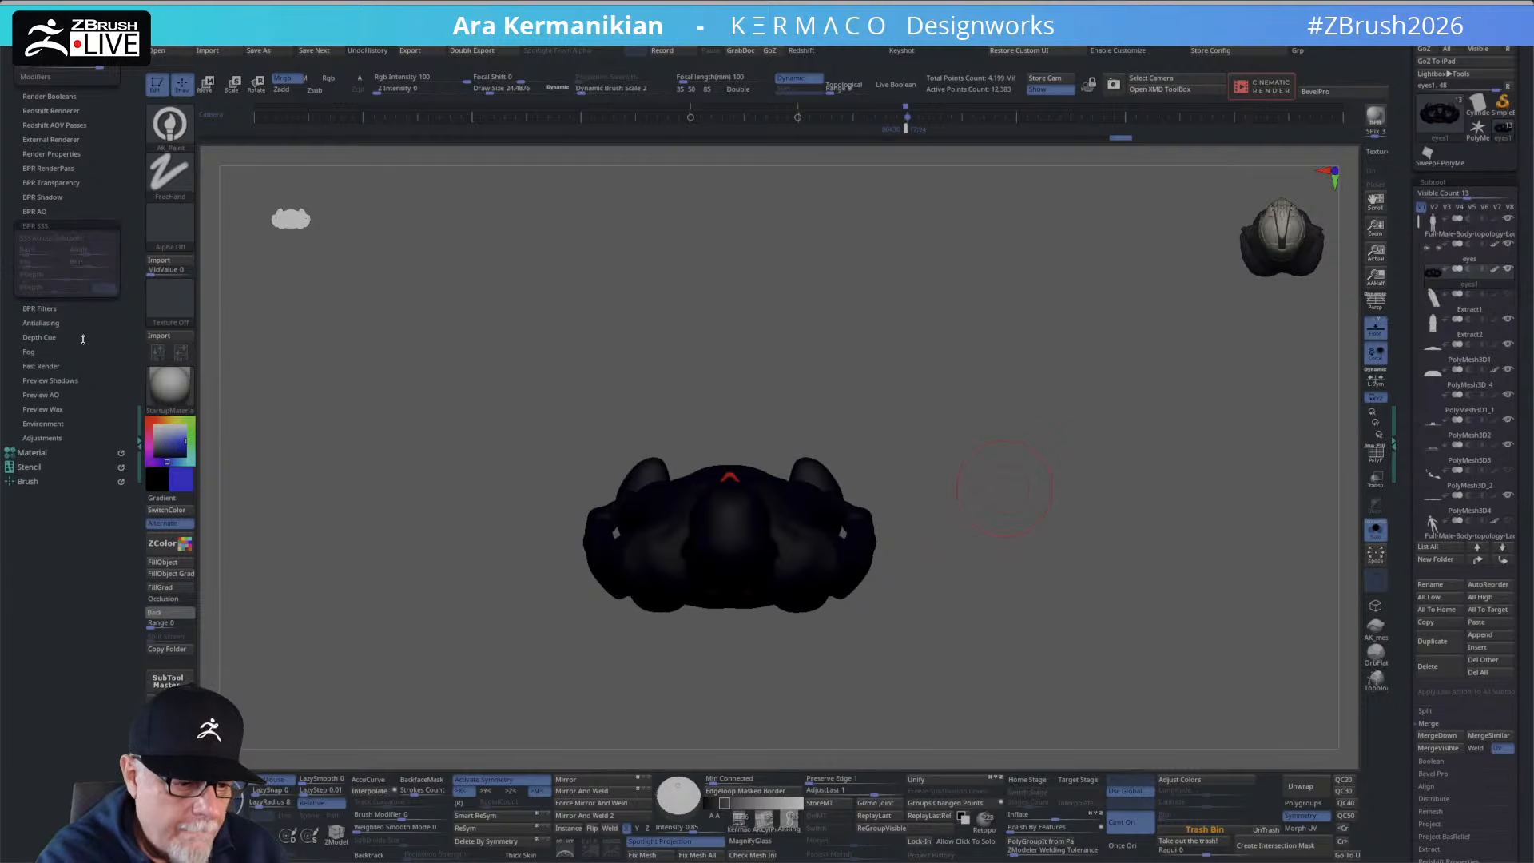
pyautogui.moveTo(83, 340); pyautogui.dragTo(83, 543)
pyautogui.click(51, 429)
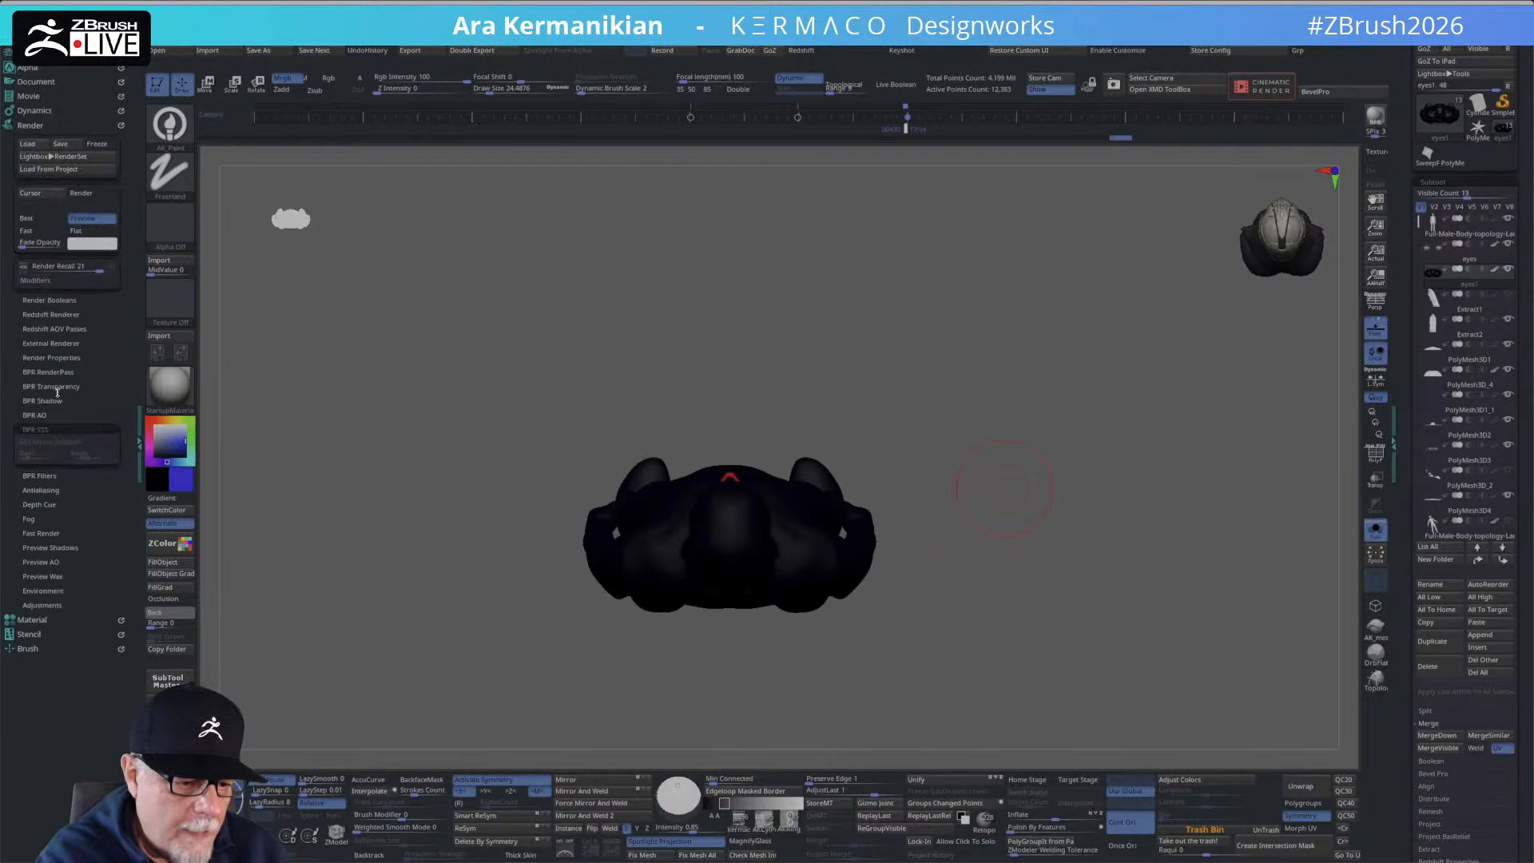
pyautogui.click(32, 126)
pyautogui.click(29, 168)
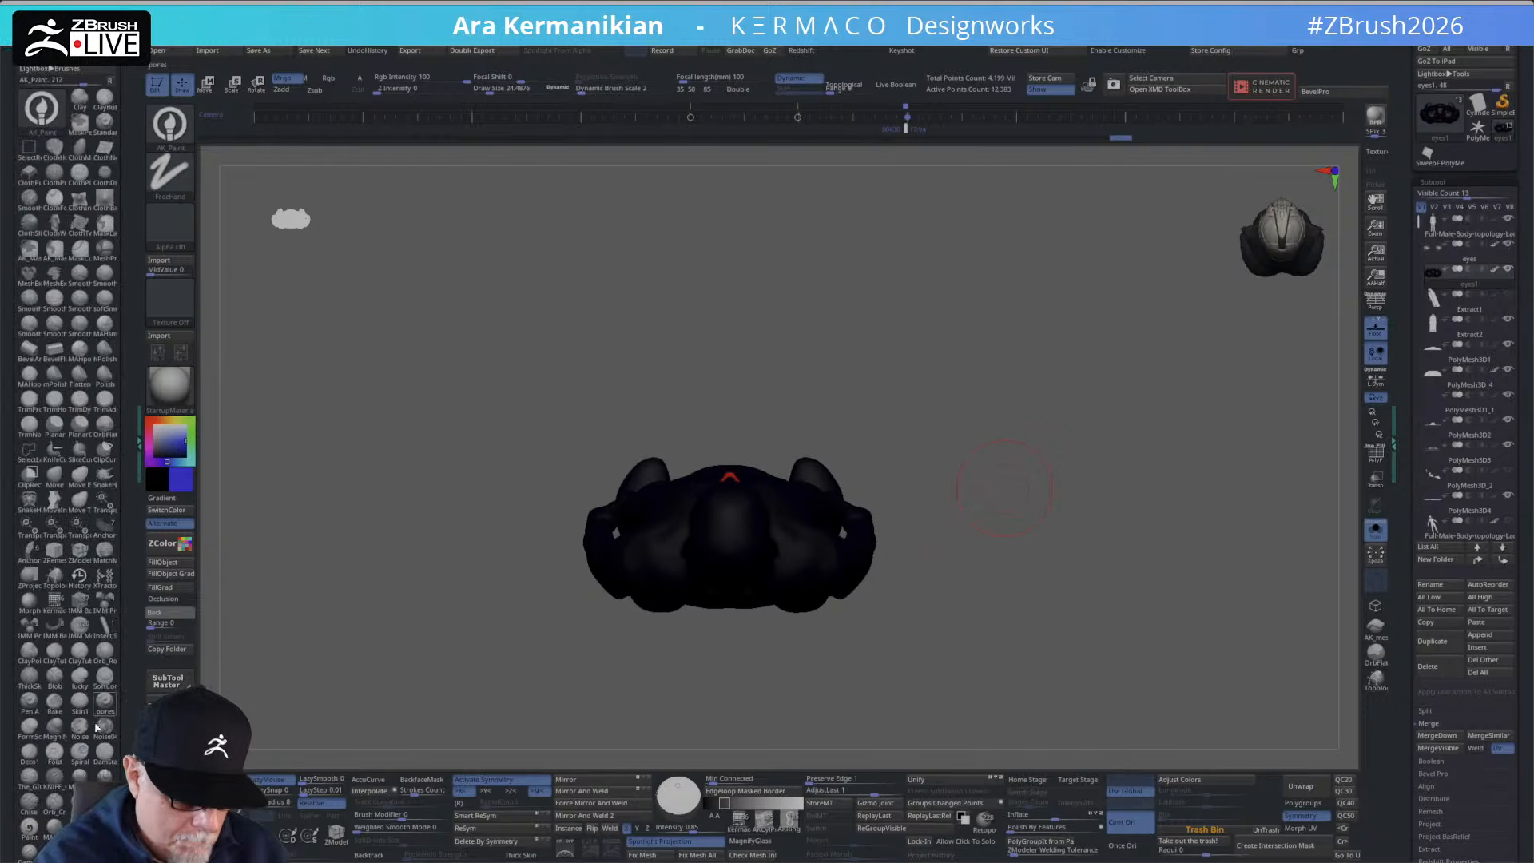
pyautogui.scroll(-5, 124, 642)
pyautogui.click(36, 636)
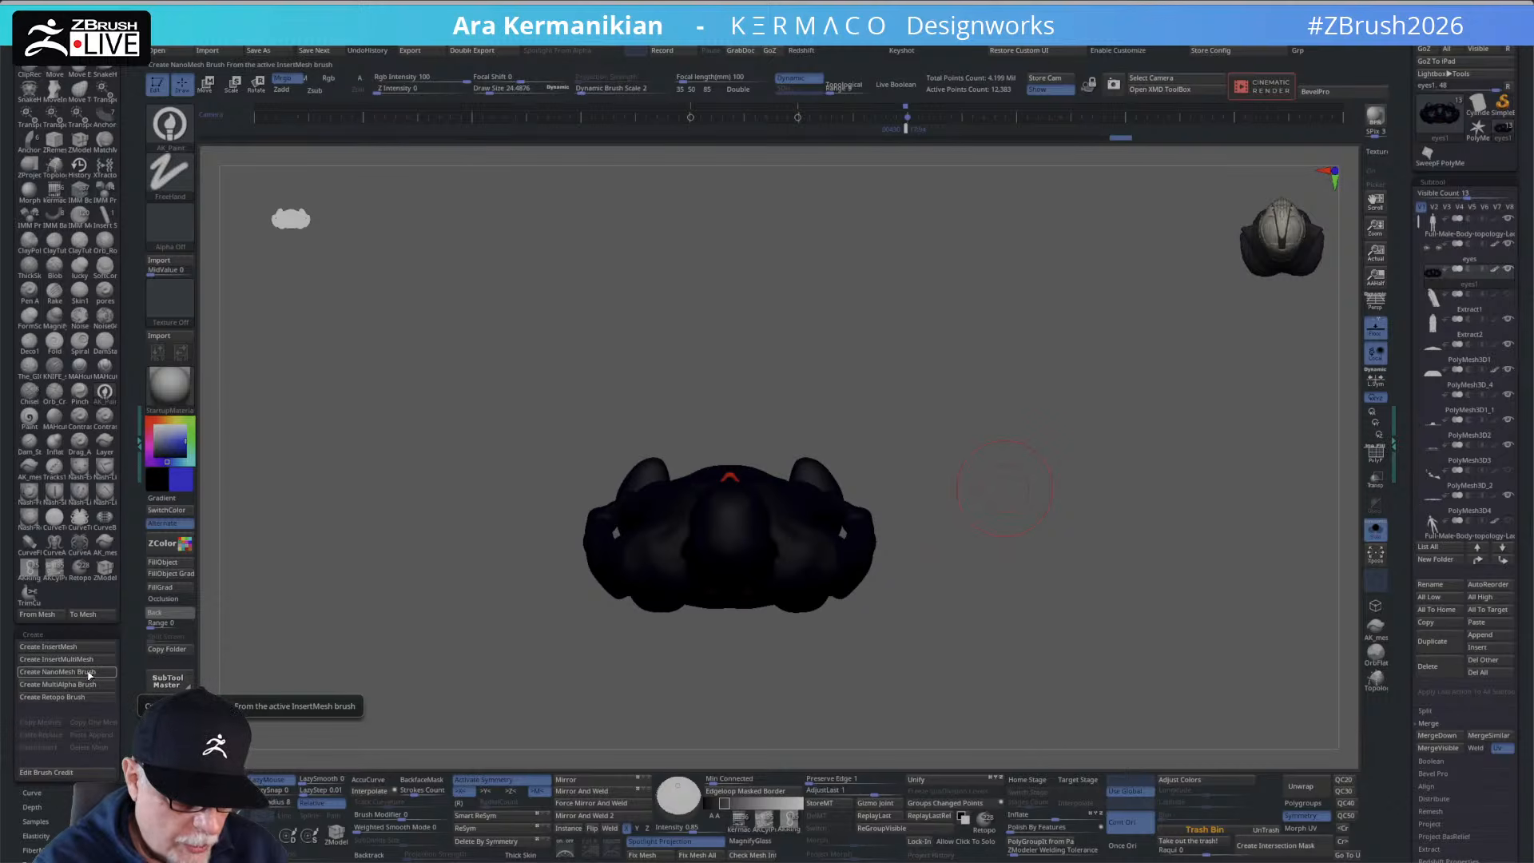
pyautogui.click(93, 645)
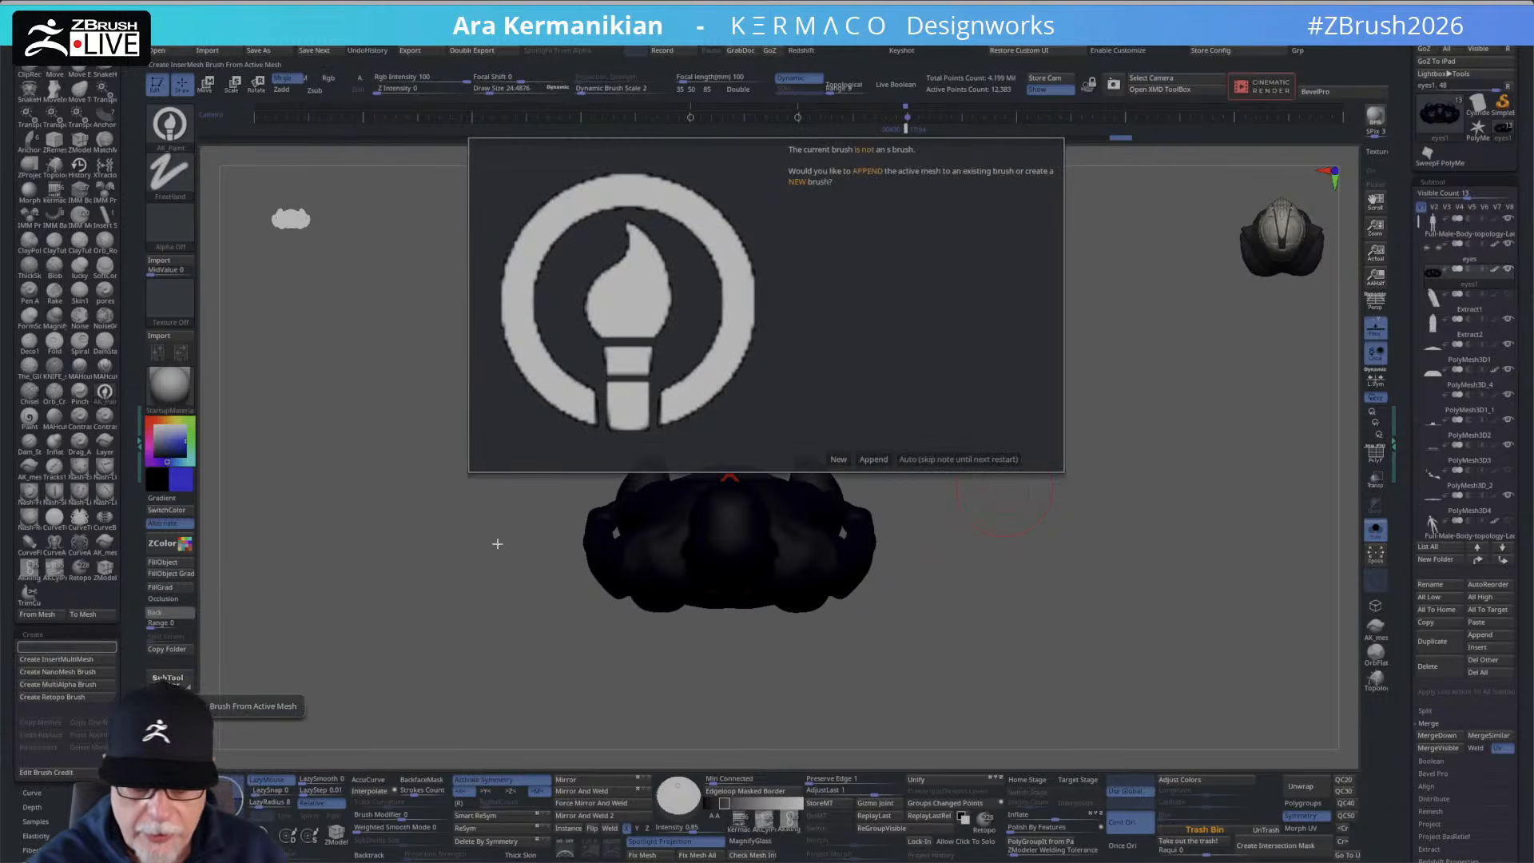
pyautogui.click(838, 458)
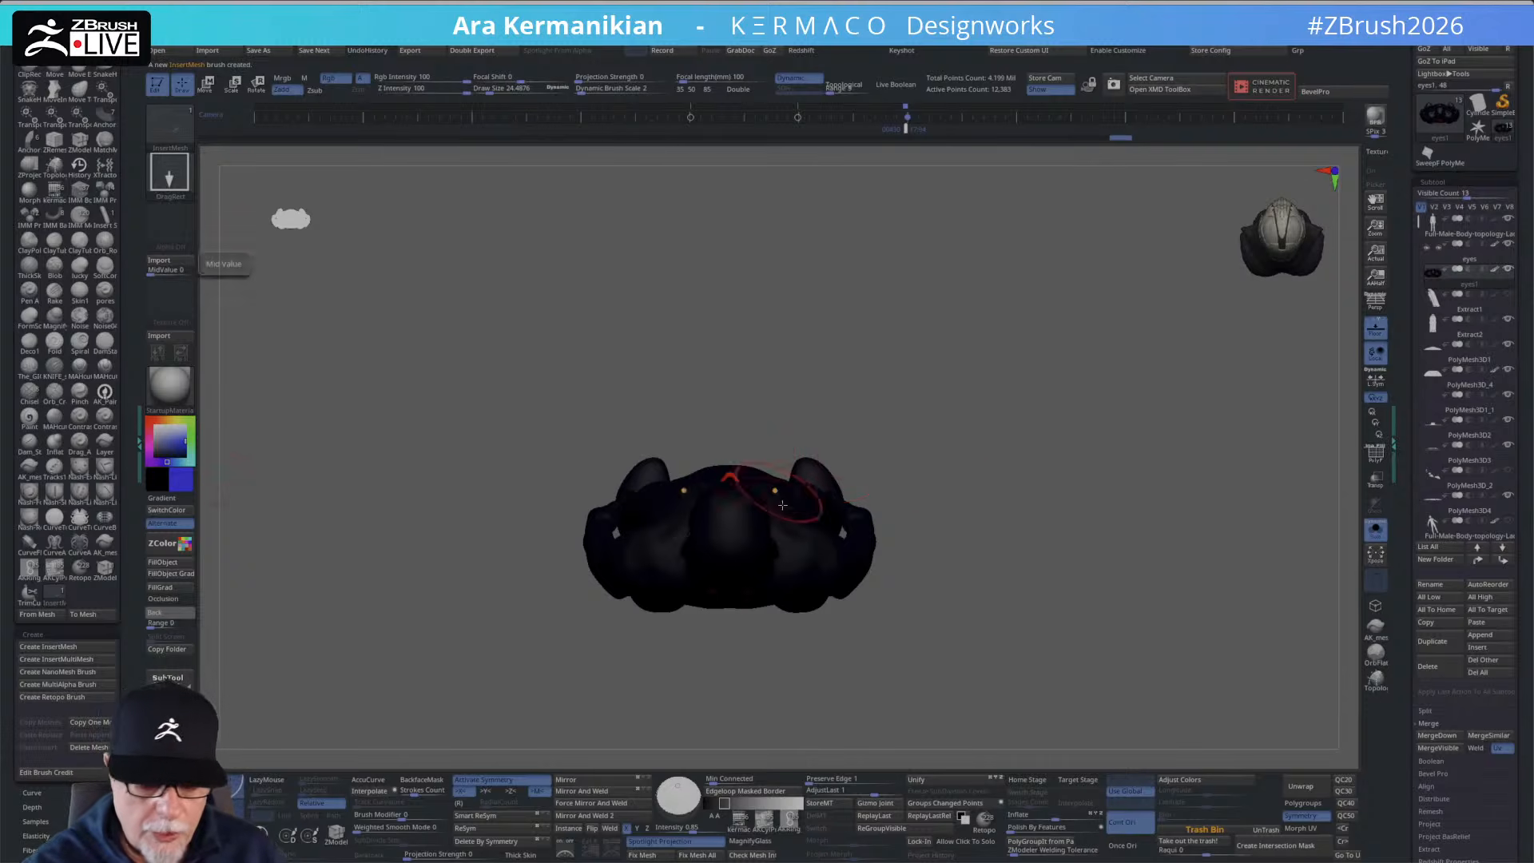
# Try inserting small copies of the figure onto the upper back and shoulders with the new InsertMesh brush, and undo them.
pyautogui.moveTo(895, 512); pyautogui.dragTo(946, 411)
pyautogui.moveTo(798, 464); pyautogui.dragTo(790, 566)
pyautogui.moveTo(747, 465); pyautogui.dragTo(755, 561)
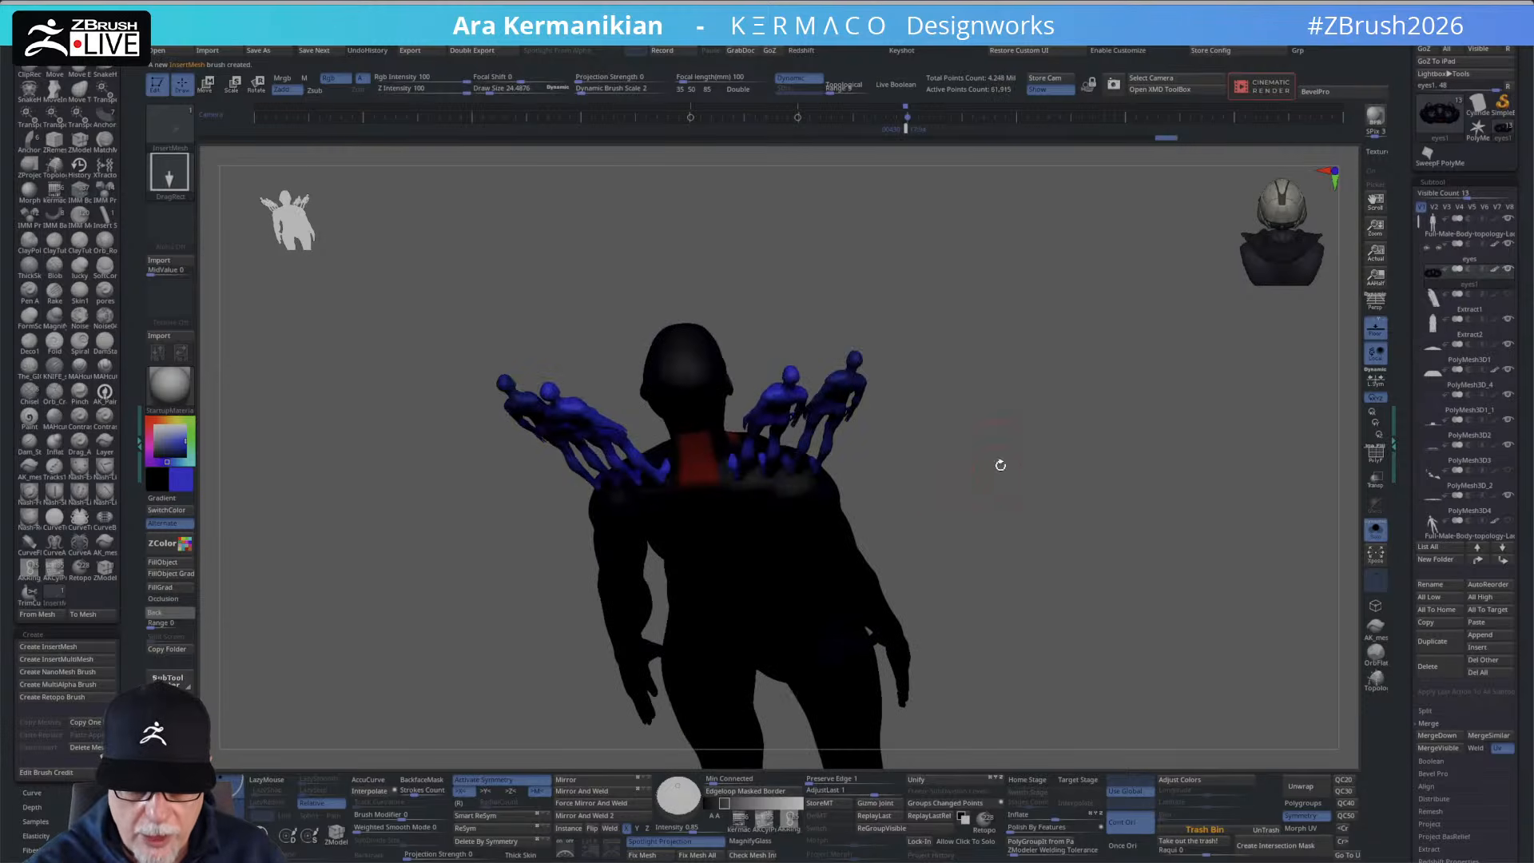
pyautogui.hotkey('ctrl', 'z')
pyautogui.hotkey('ctrl', 'z')
pyautogui.moveTo(996, 462); pyautogui.dragTo(1013, 486)
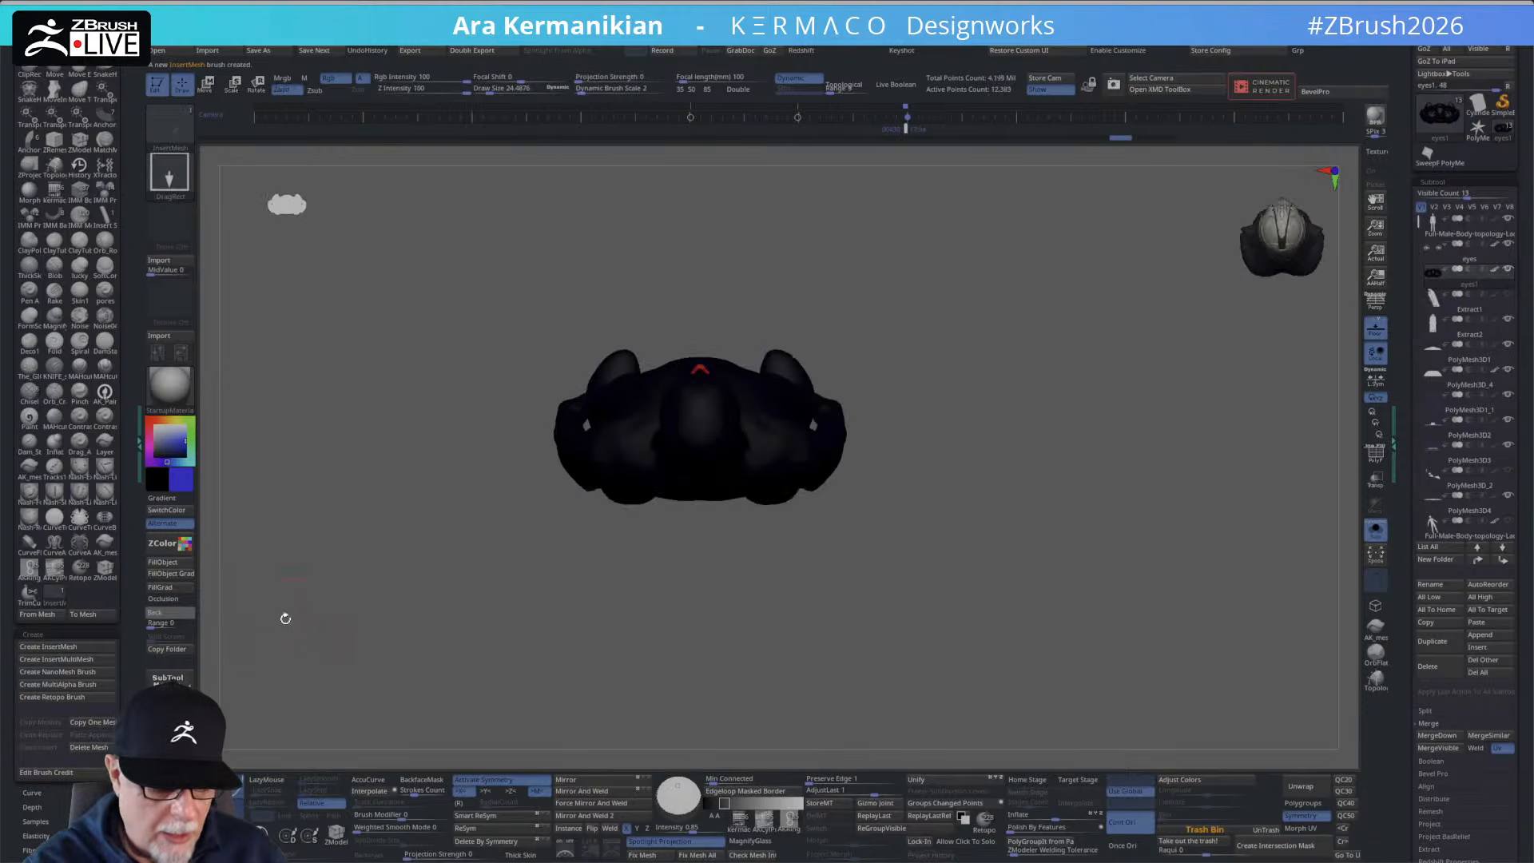
# Create a NanoMesh brush from the figure's InsertMesh brush and hide the merged figure's subtool.
pyautogui.click(94, 673)
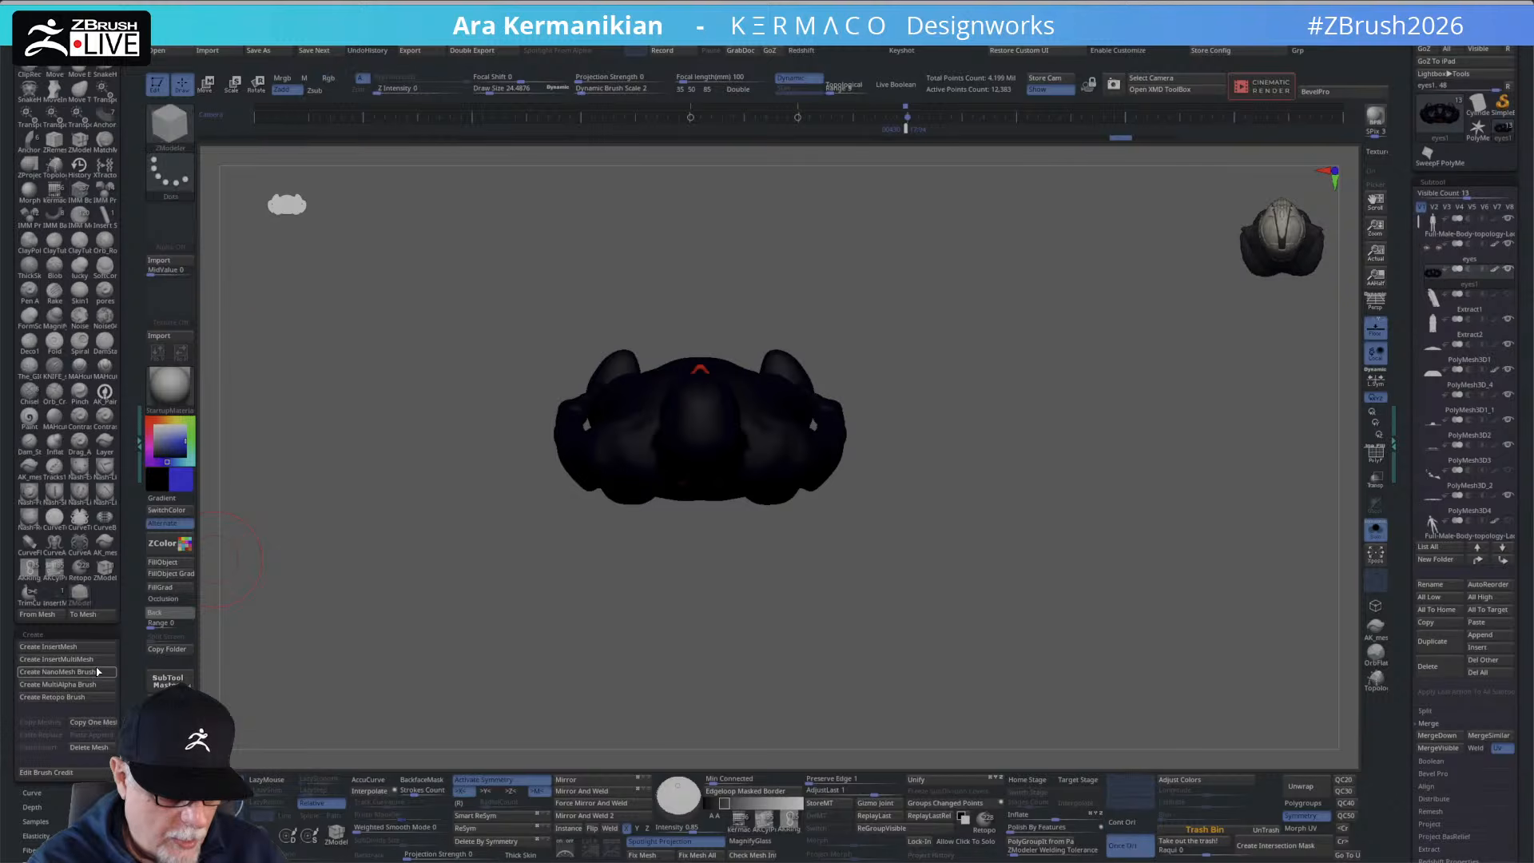
pyautogui.moveTo(993, 493)
pyautogui.mouseDown()
pyautogui.moveTo(983, 469)
pyautogui.moveTo(966, 476)
pyautogui.moveTo(1014, 387)
pyautogui.moveTo(1081, 483)
pyautogui.moveTo(1068, 372)
pyautogui.moveTo(975, 387)
pyautogui.moveTo(968, 374)
pyautogui.mouseUp()
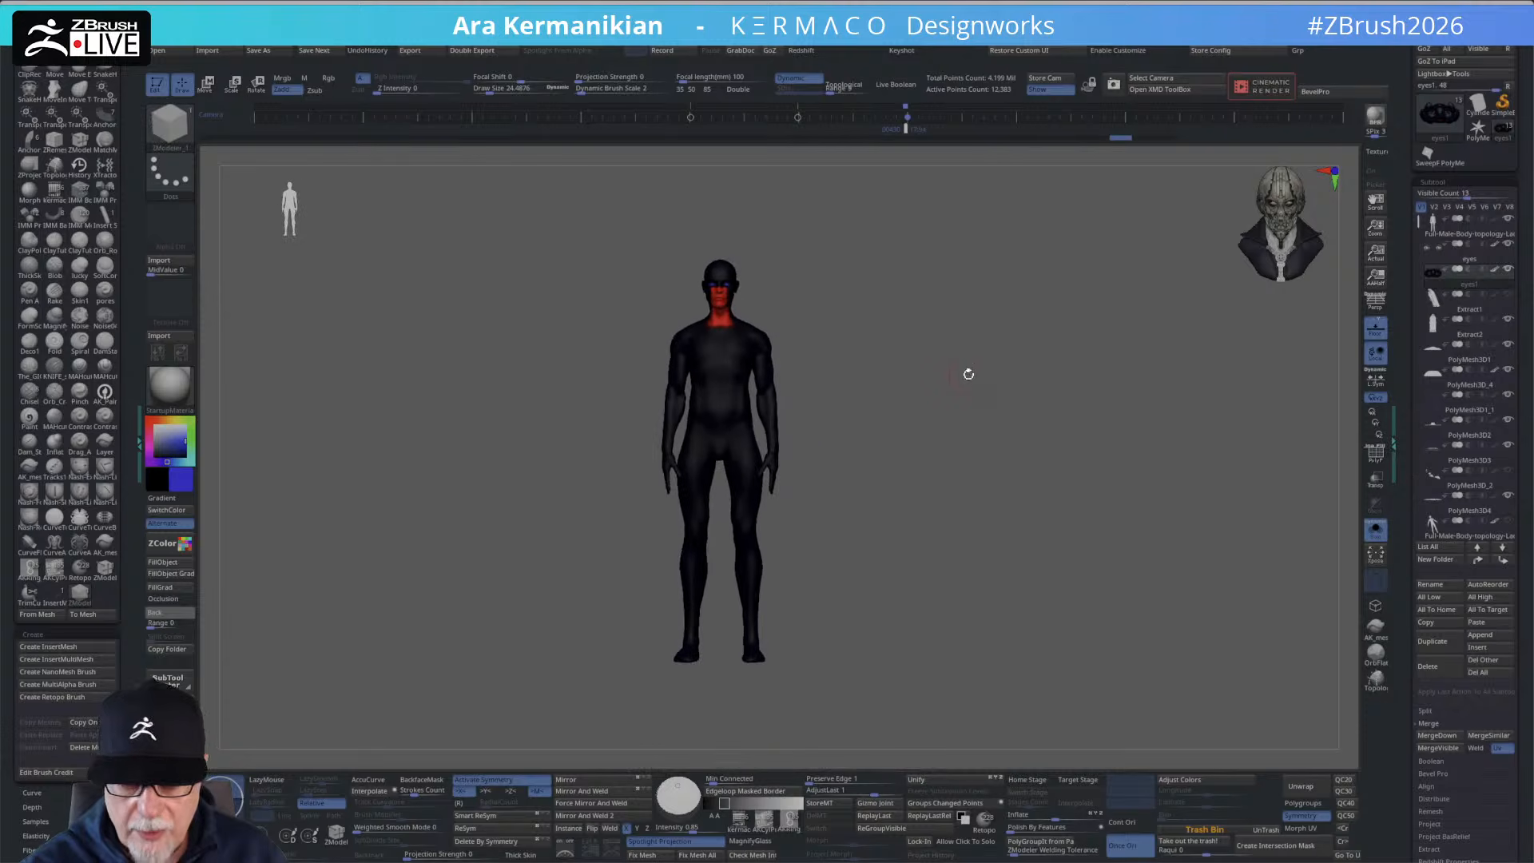
pyautogui.click(1508, 272)
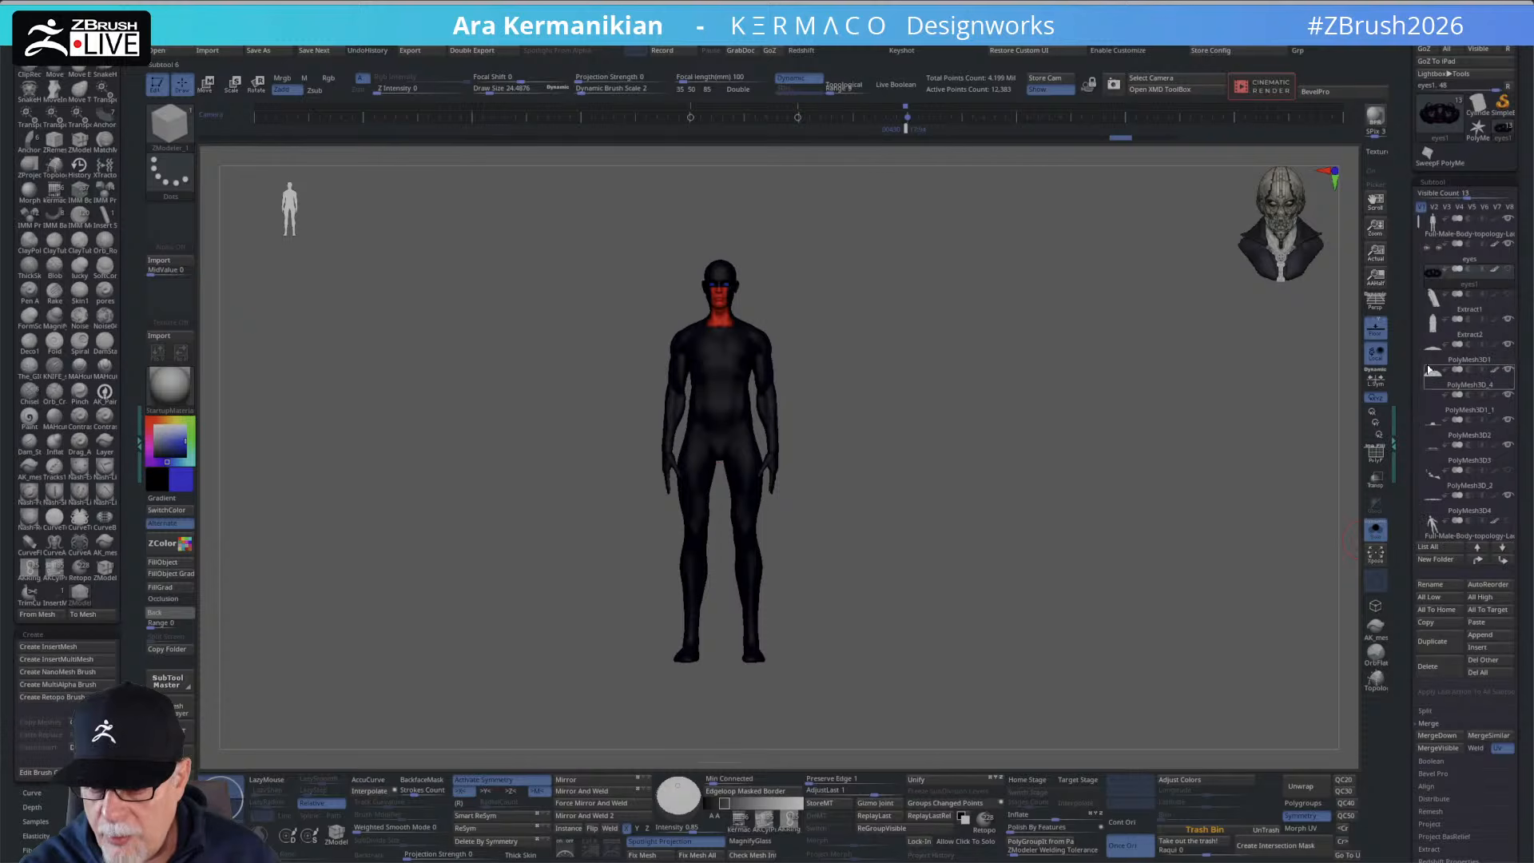
# Select the ground disc subtool PolyMesh3D1_1 and move it to the end of the subtool list, below the male body.
pyautogui.scroll(-4, 1430, 263)
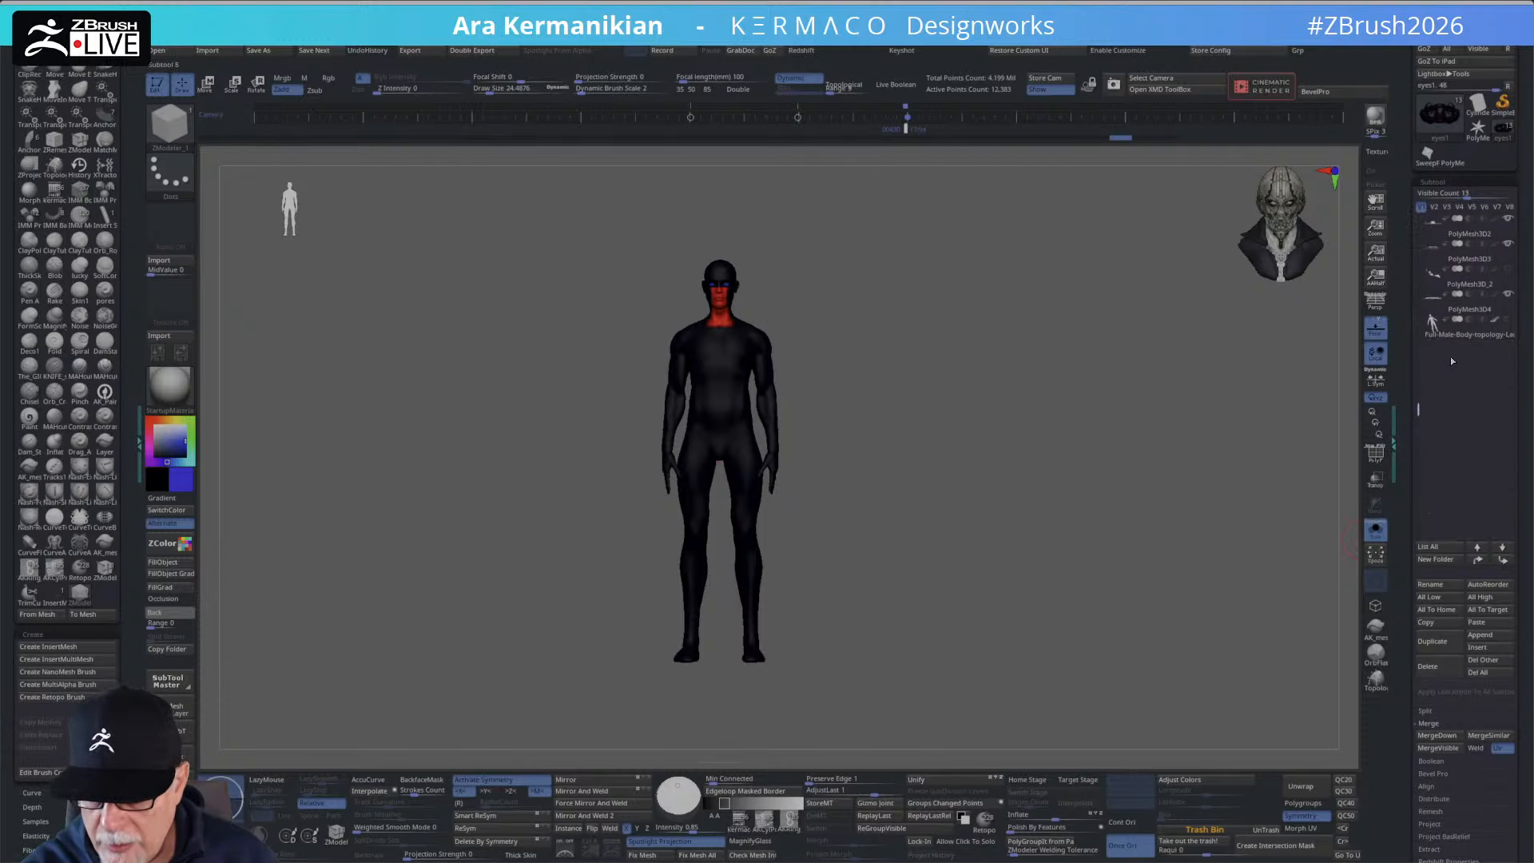
pyautogui.moveTo(1457, 312)
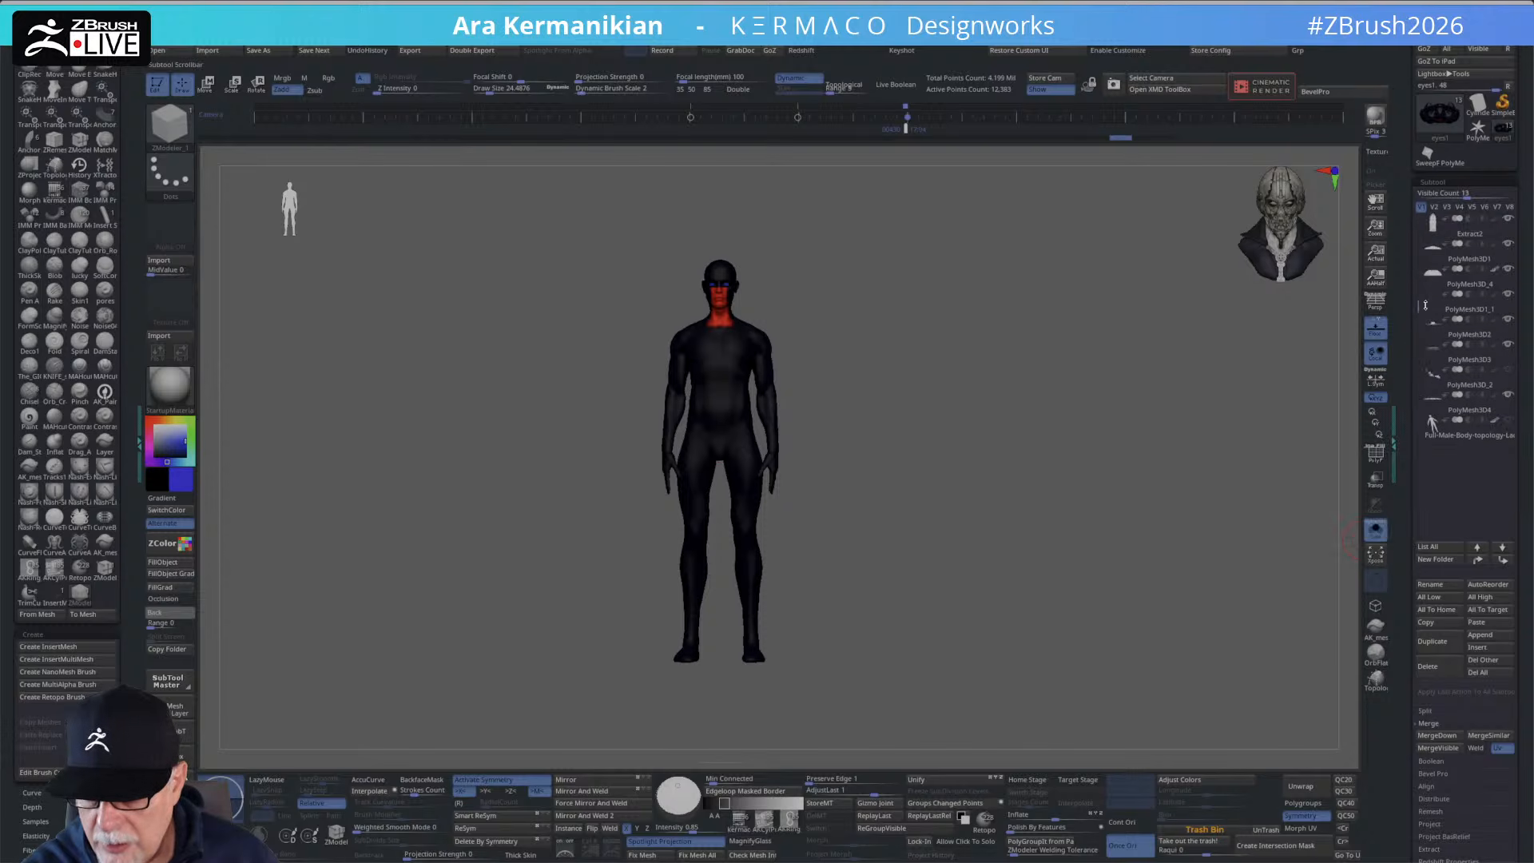
pyautogui.scroll(3, 1429, 299)
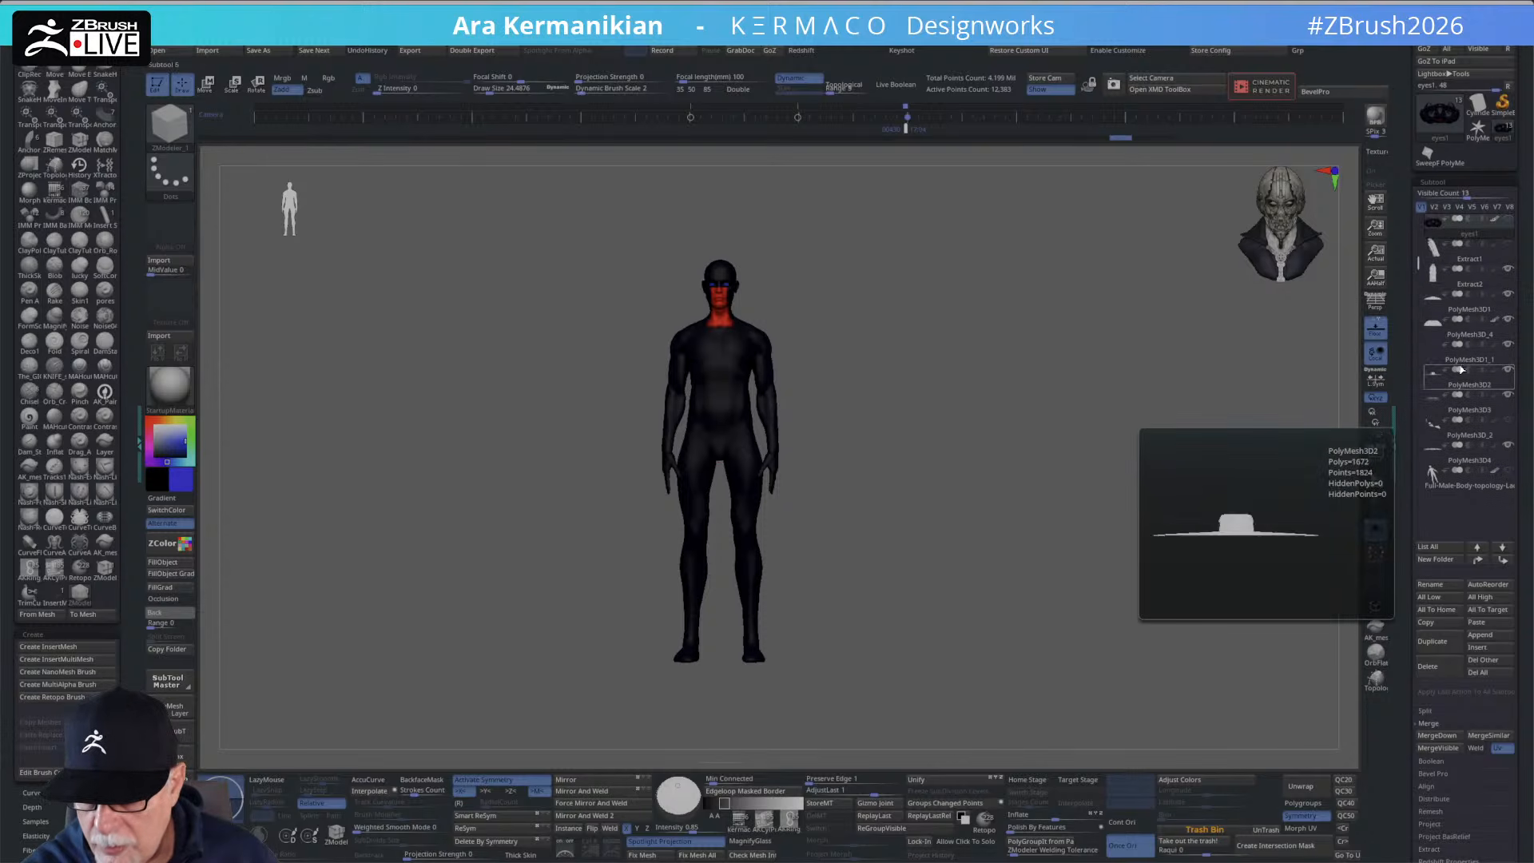
pyautogui.click(1468, 361)
pyautogui.moveTo(1469, 363); pyautogui.dragTo(1461, 487)
pyautogui.click(1461, 486)
pyautogui.moveTo(1146, 435); pyautogui.dragTo(1119, 480)
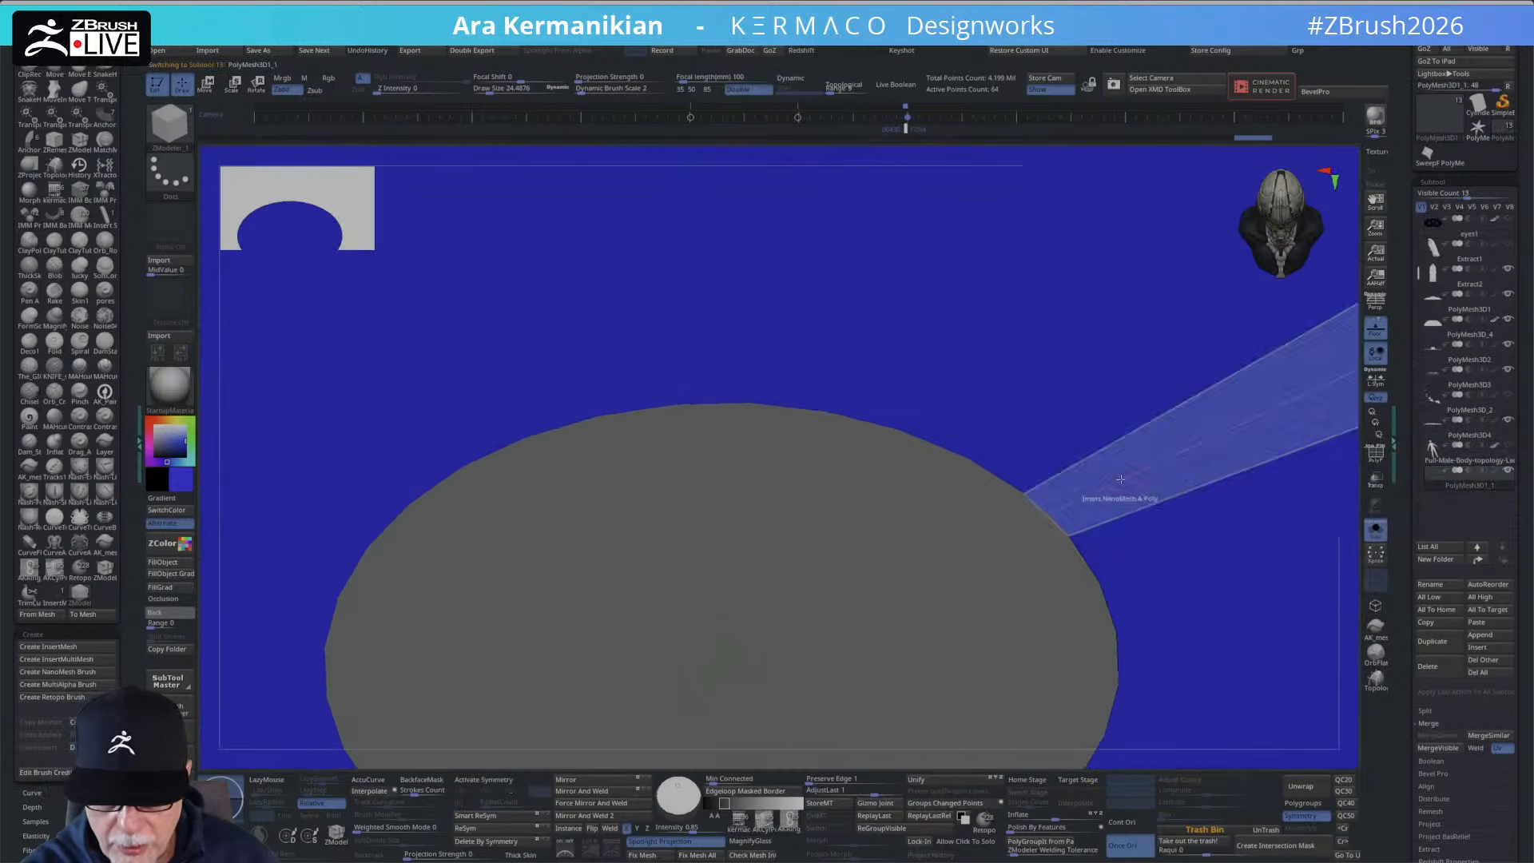
# Show the ground disc's polygon edges and set the current colour to white (255, 255, 255).
pyautogui.keyDown('alt'); pyautogui.moveTo(986, 596); pyautogui.dragTo(727, 538); pyautogui.keyUp('alt')
pyautogui.keyDown('alt'); pyautogui.moveTo(1214, 429); pyautogui.dragTo(1202, 527); pyautogui.keyUp('alt')
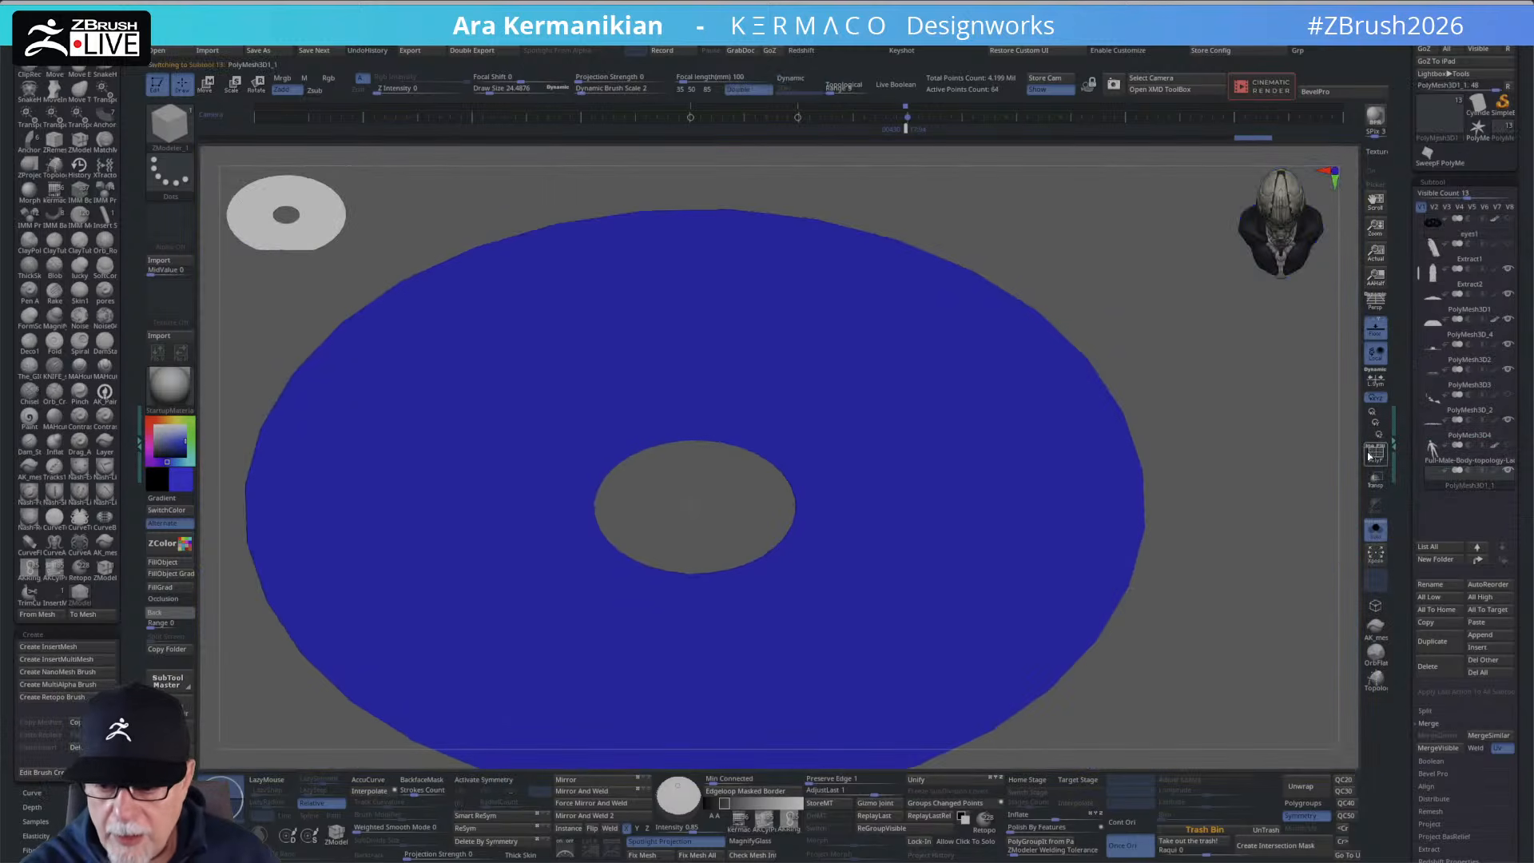
pyautogui.moveTo(1240, 435); pyautogui.dragTo(1229, 397)
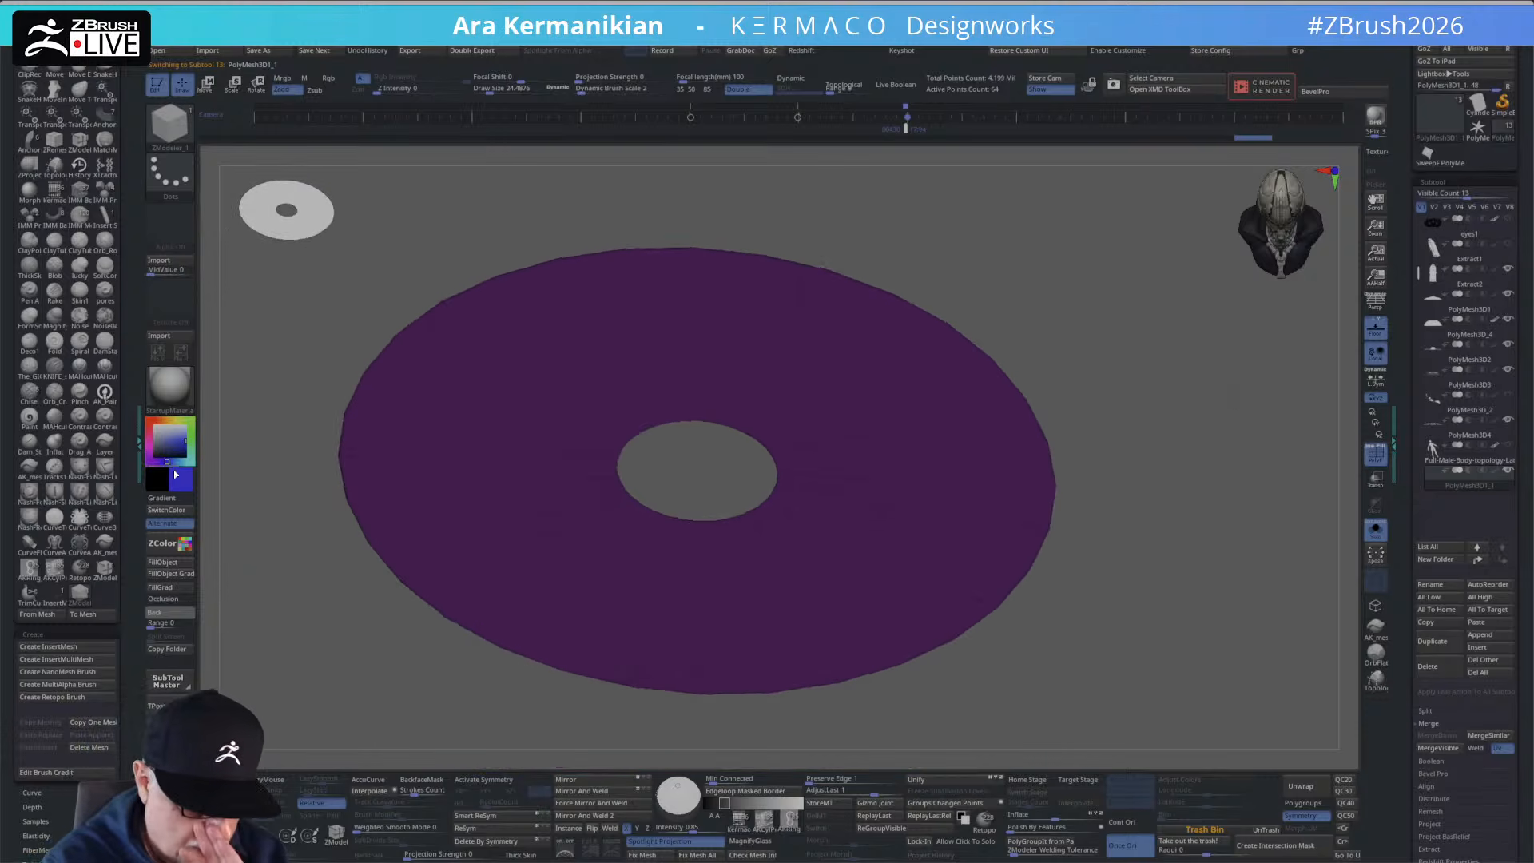
pyautogui.click(183, 483)
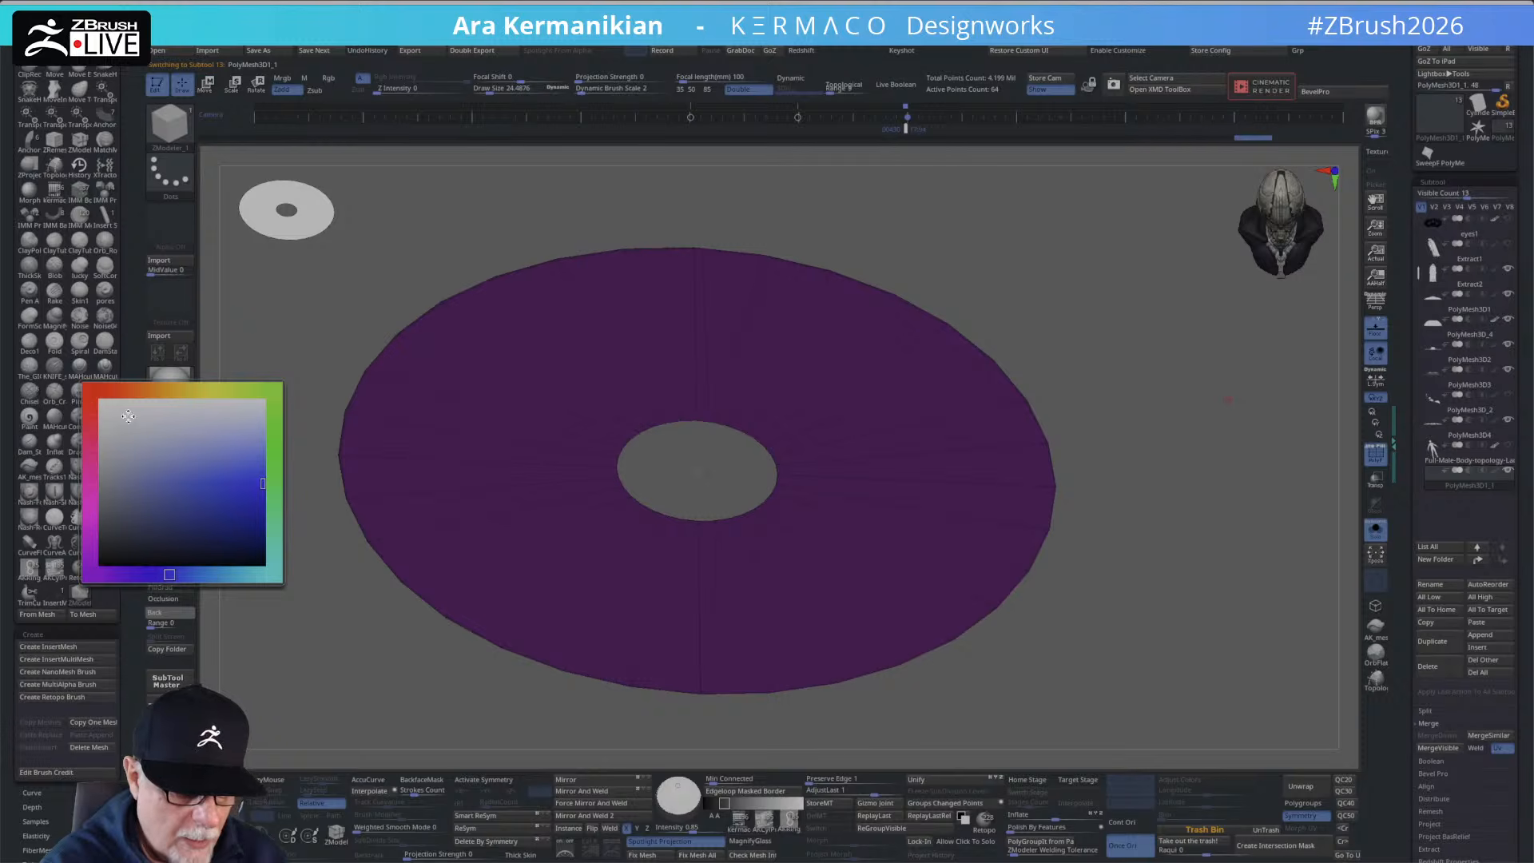
pyautogui.click(95, 389)
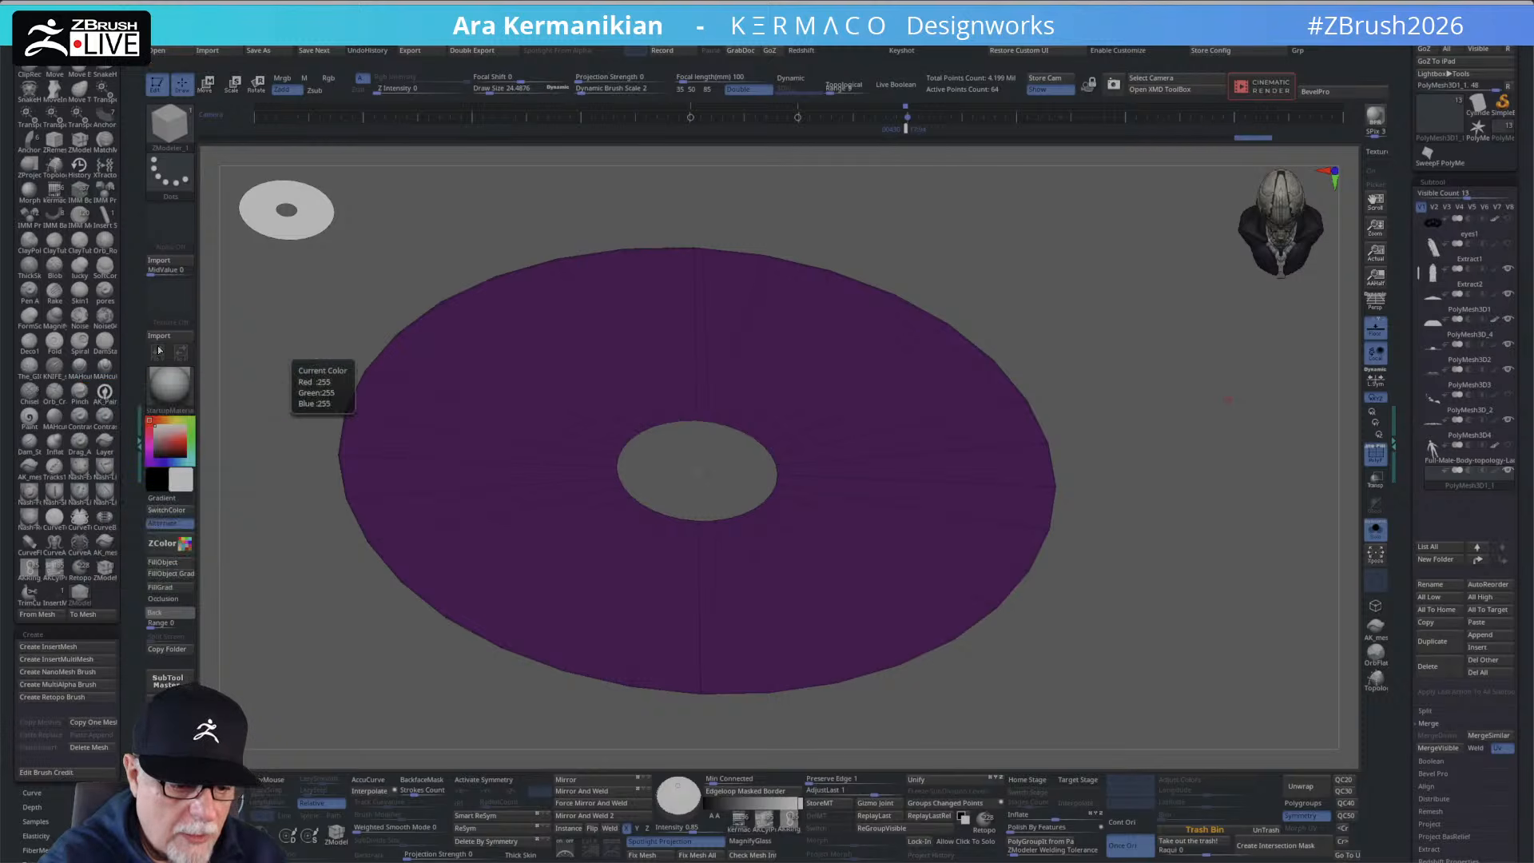
# Enable Mrgb and switch the material from Flat Color back to StartupMaterial for the ground disc.
pyautogui.click(190, 396)
pyautogui.click(240, 392)
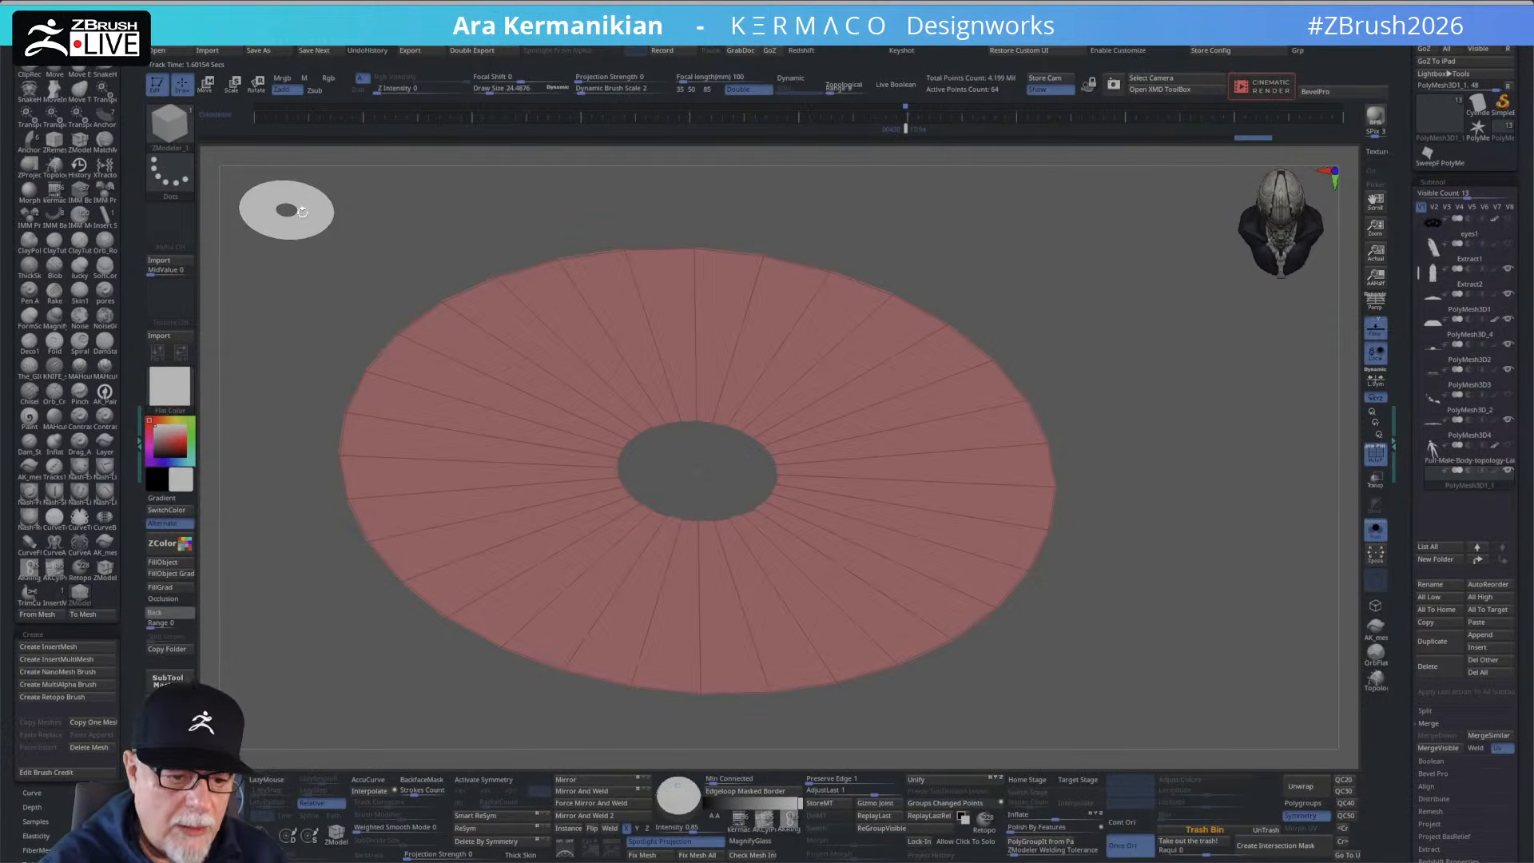
pyautogui.click(284, 79)
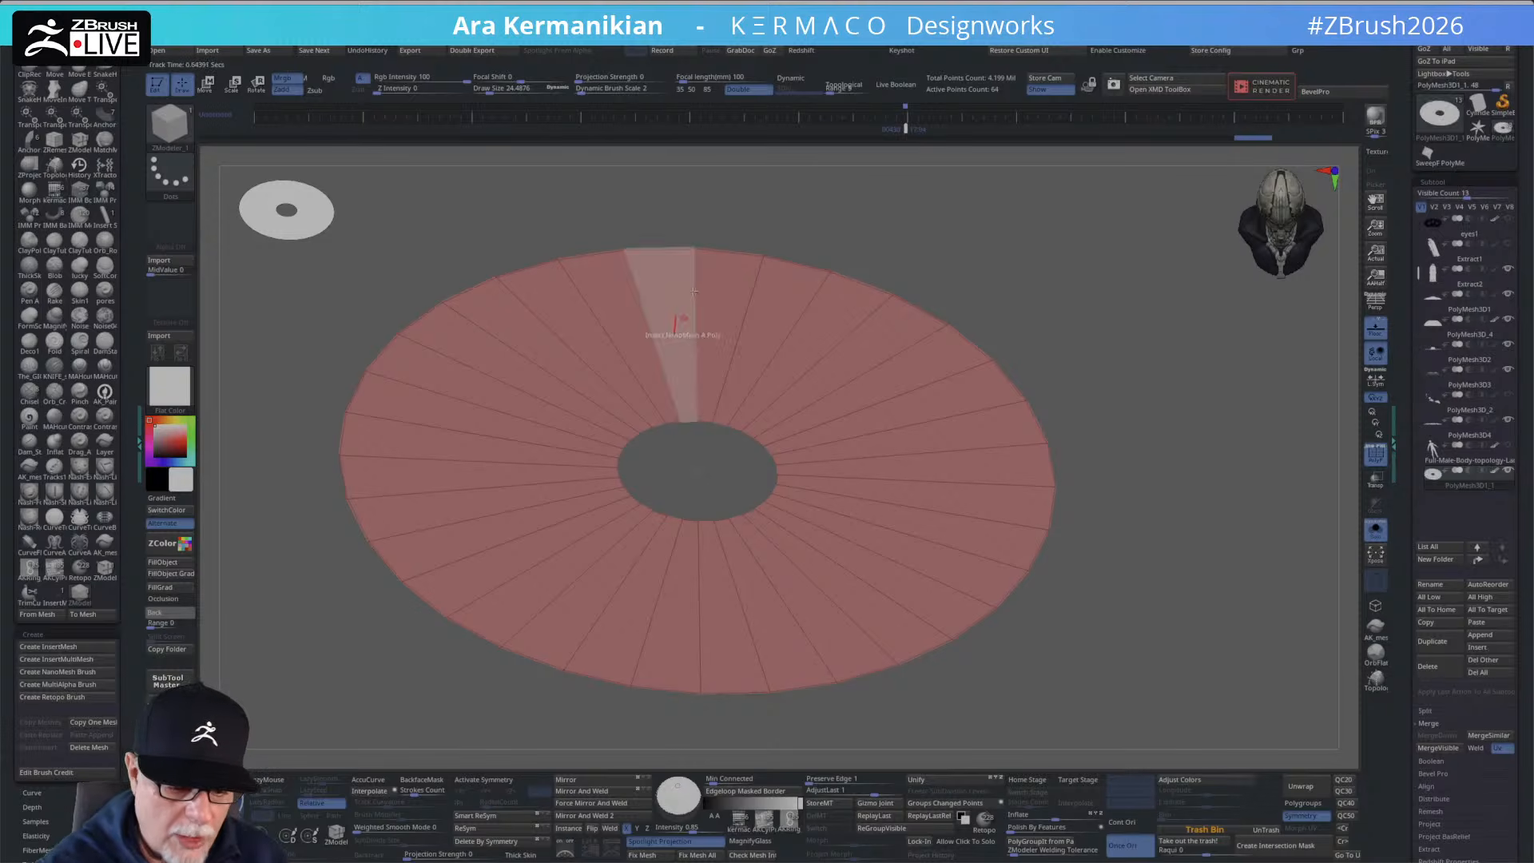
pyautogui.click(196, 393)
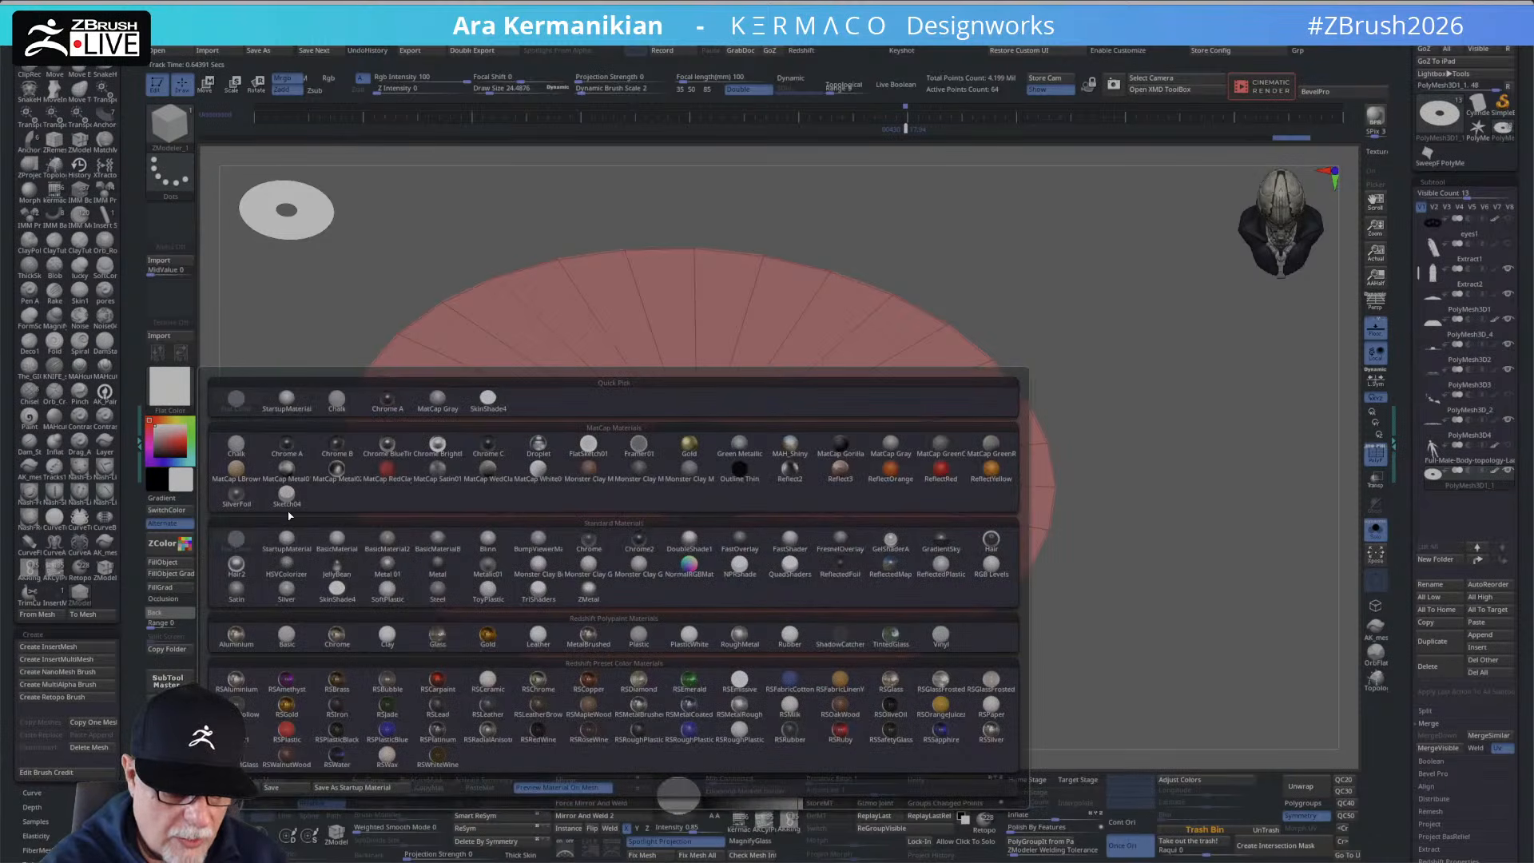
pyautogui.click(289, 544)
pyautogui.moveTo(1140, 417)
pyautogui.mouseDown()
pyautogui.moveTo(1153, 439)
pyautogui.moveTo(1127, 435)
pyautogui.mouseUp()
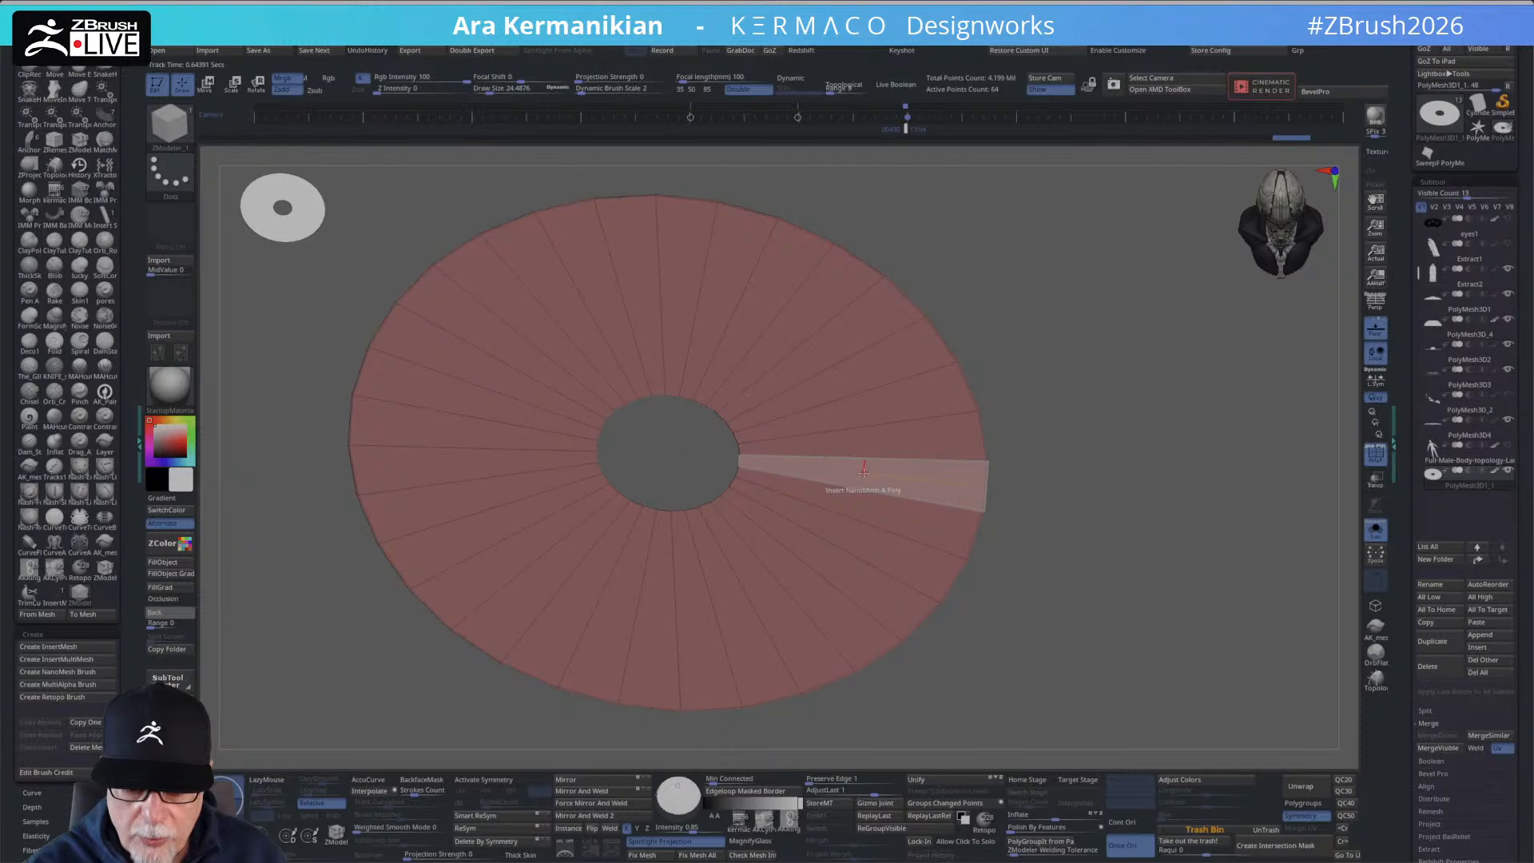
# Set the Insert NanoMesh polygon action's target to All Polygons and open the brush's Depth settings.
pyautogui.press('space')
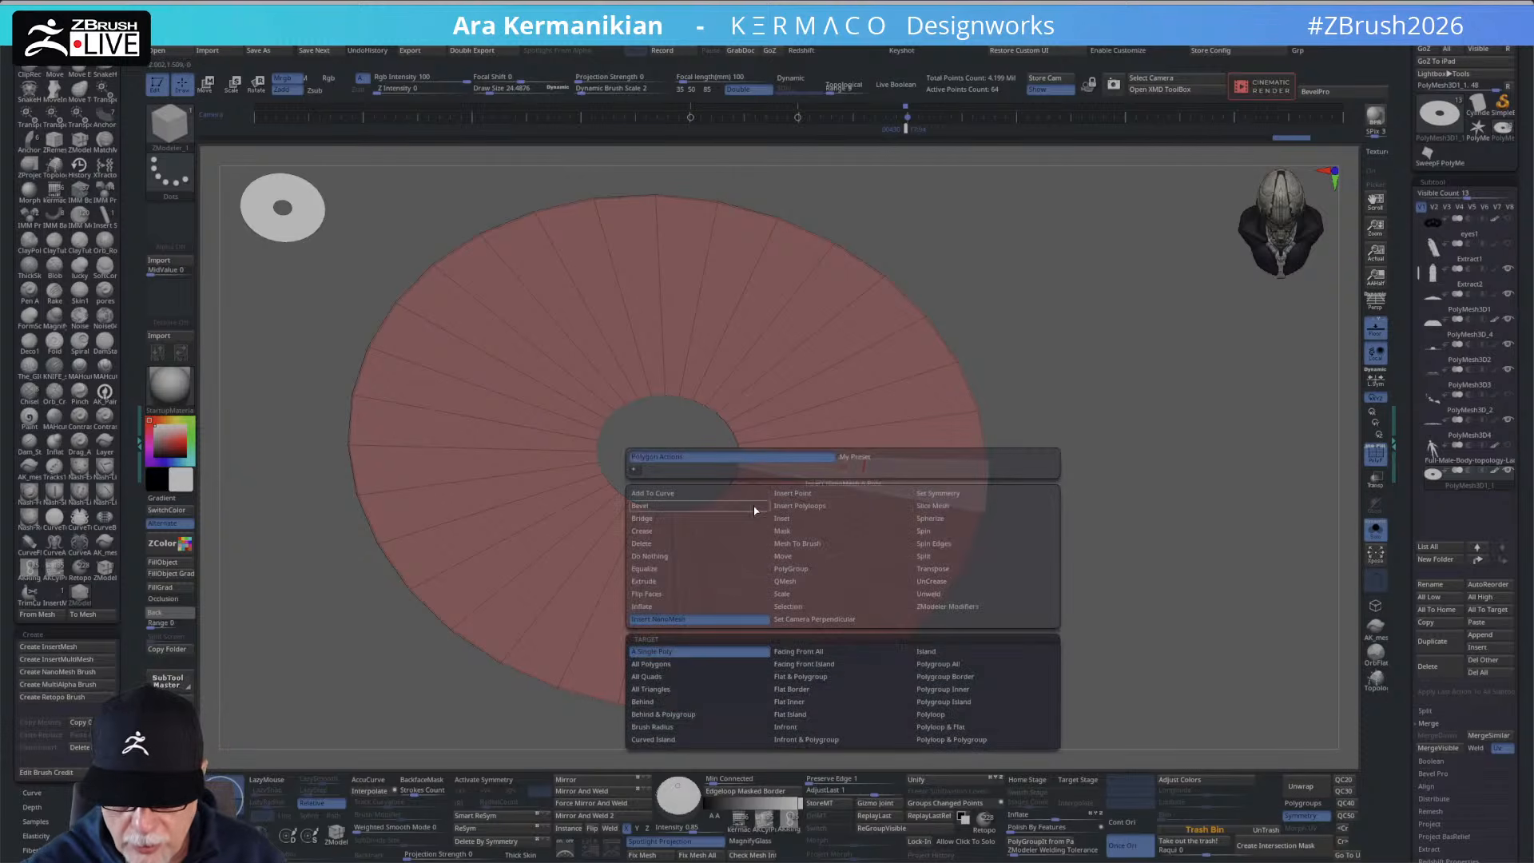
pyautogui.click(659, 667)
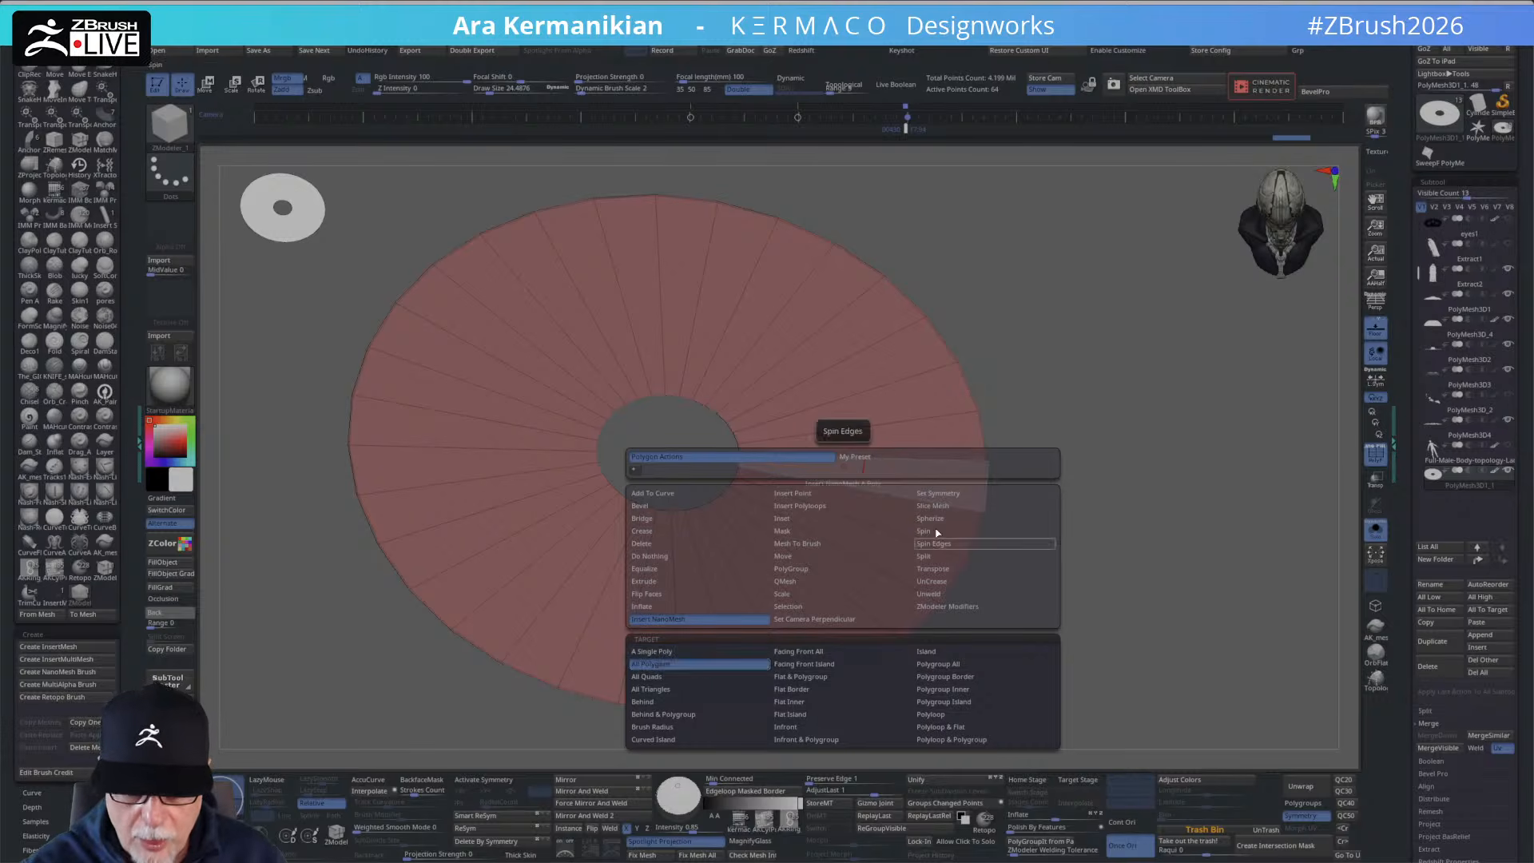
pyautogui.keyDown('alt'); pyautogui.moveTo(1078, 488); pyautogui.dragTo(1051, 520); pyautogui.keyUp('alt')
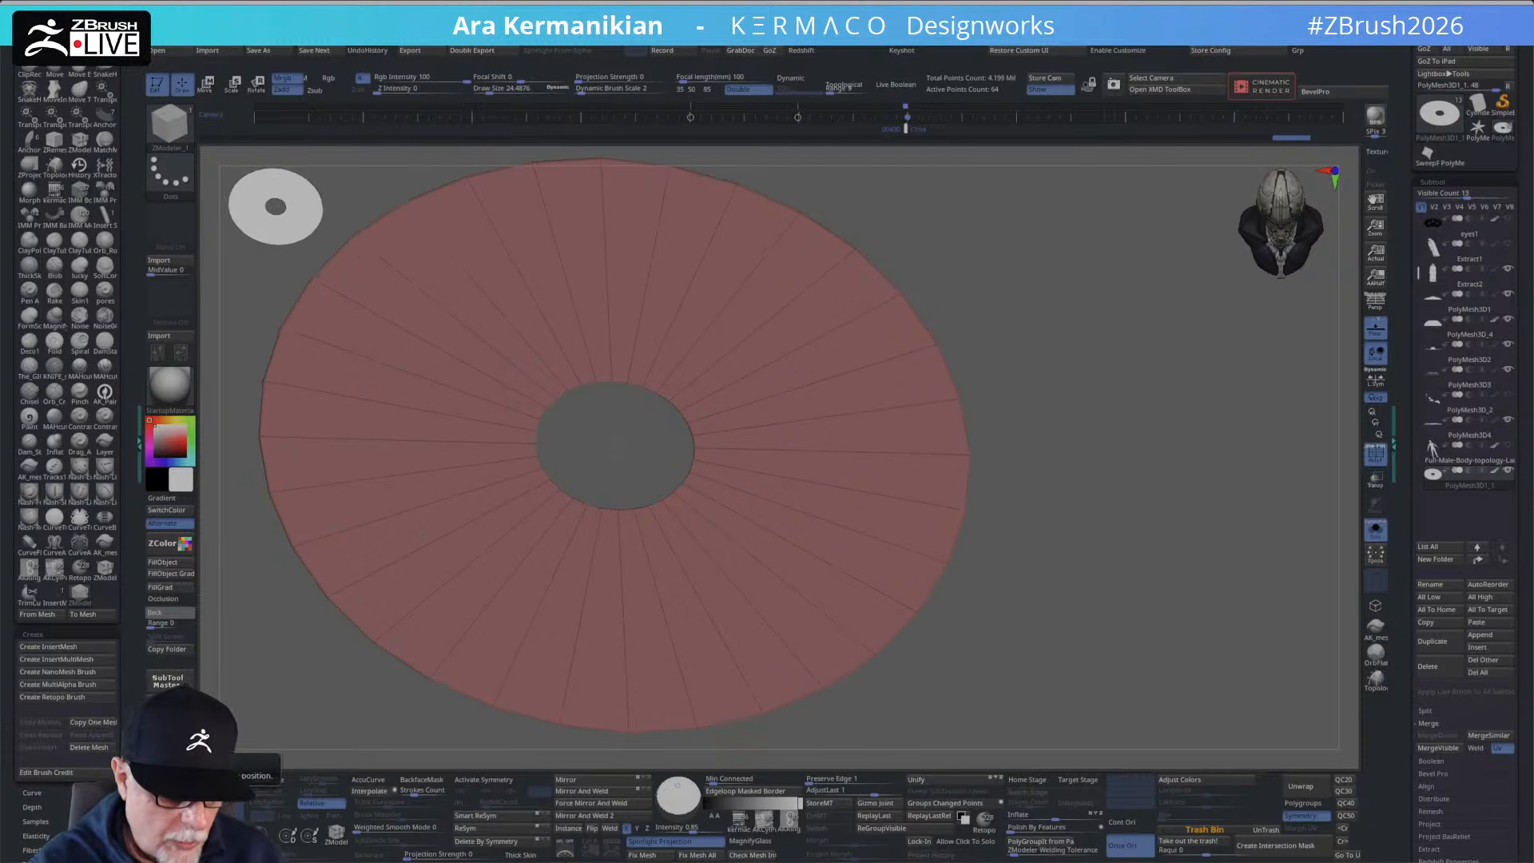
pyautogui.scroll(-5, 122, 705)
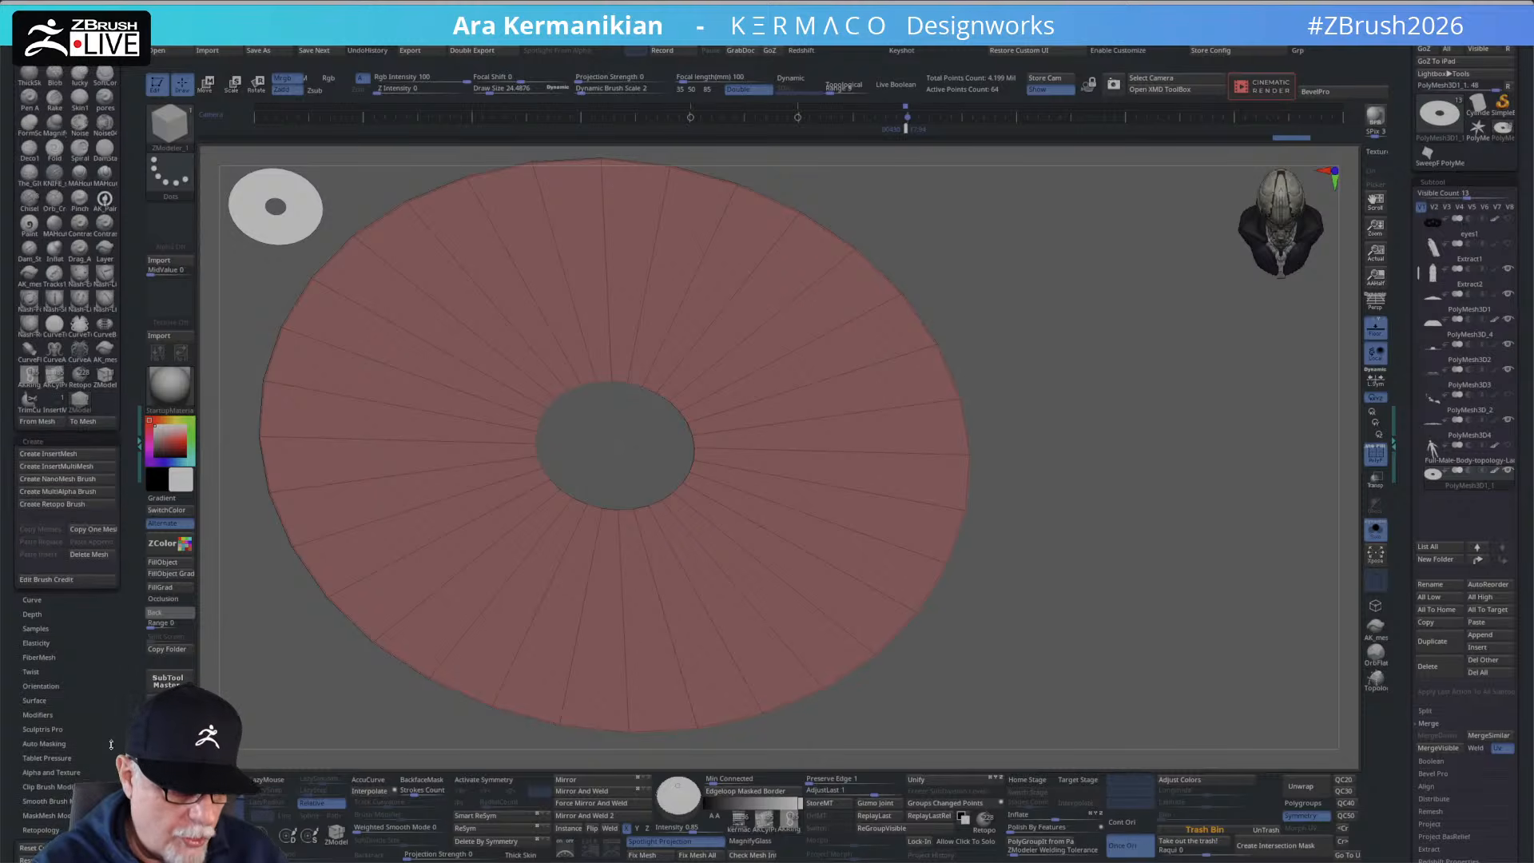
pyautogui.scroll(-1, 95, 719)
pyautogui.click(37, 597)
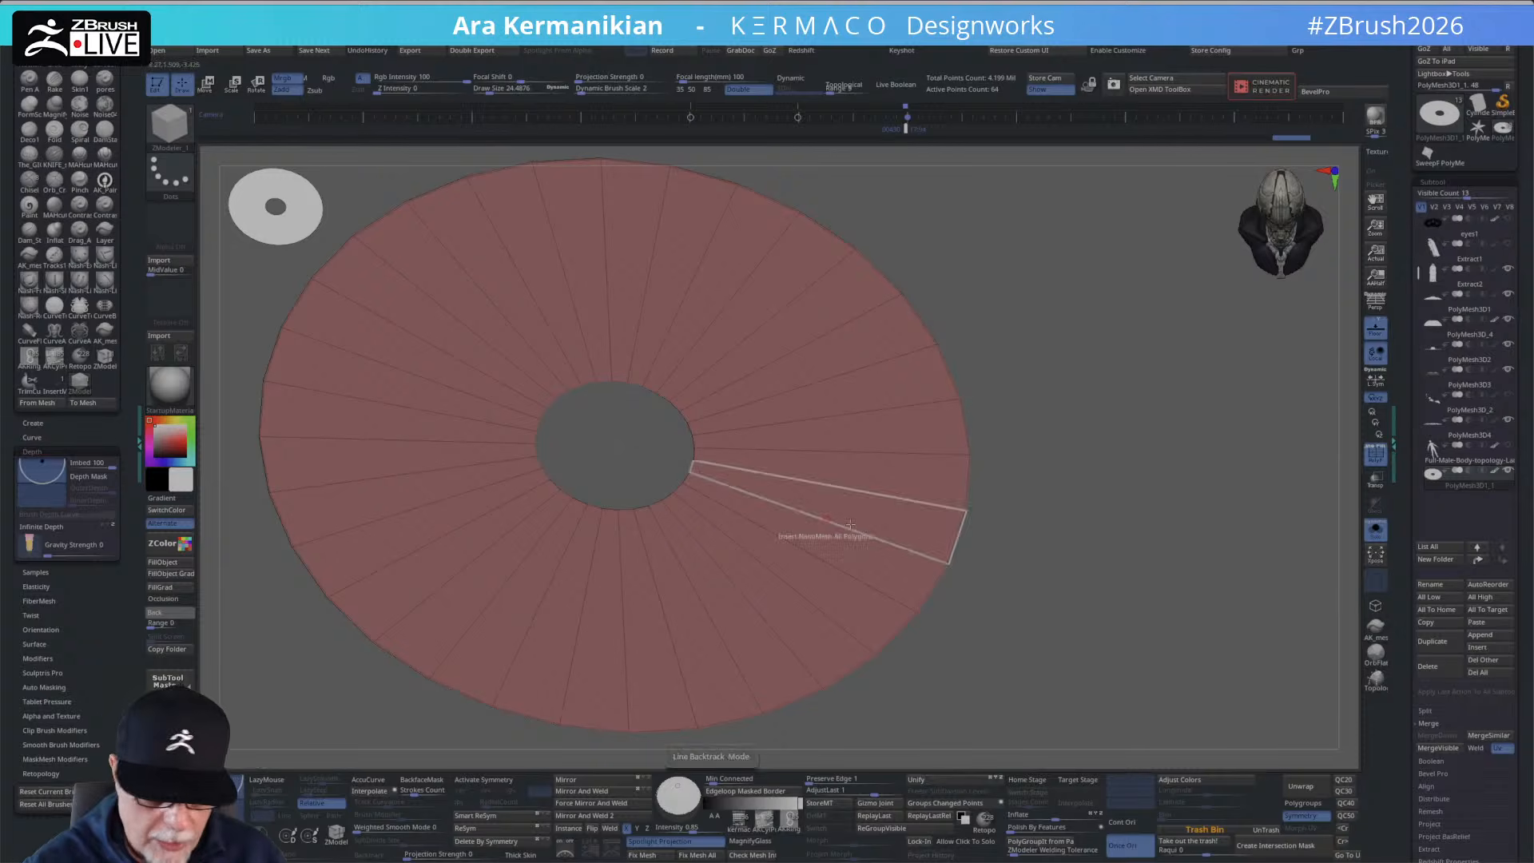
# Try inserting NanoMesh copies of the figure on all polygons of the isolated disc, undo them, and retry at a smaller size.
pyautogui.moveTo(1047, 530); pyautogui.dragTo(1083, 510)
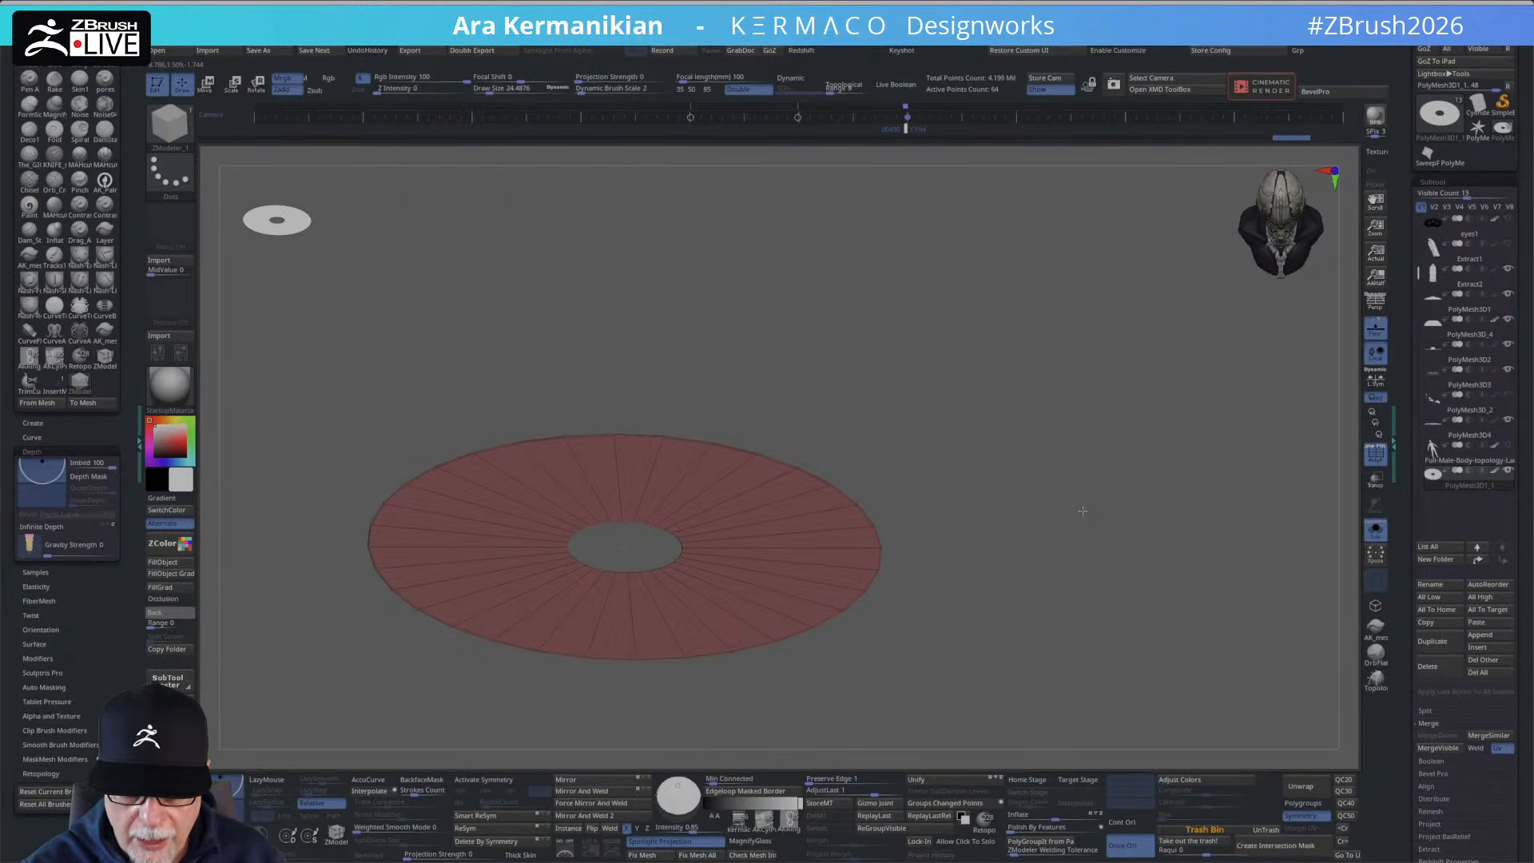
pyautogui.click(801, 622)
pyautogui.moveTo(803, 621); pyautogui.dragTo(804, 622)
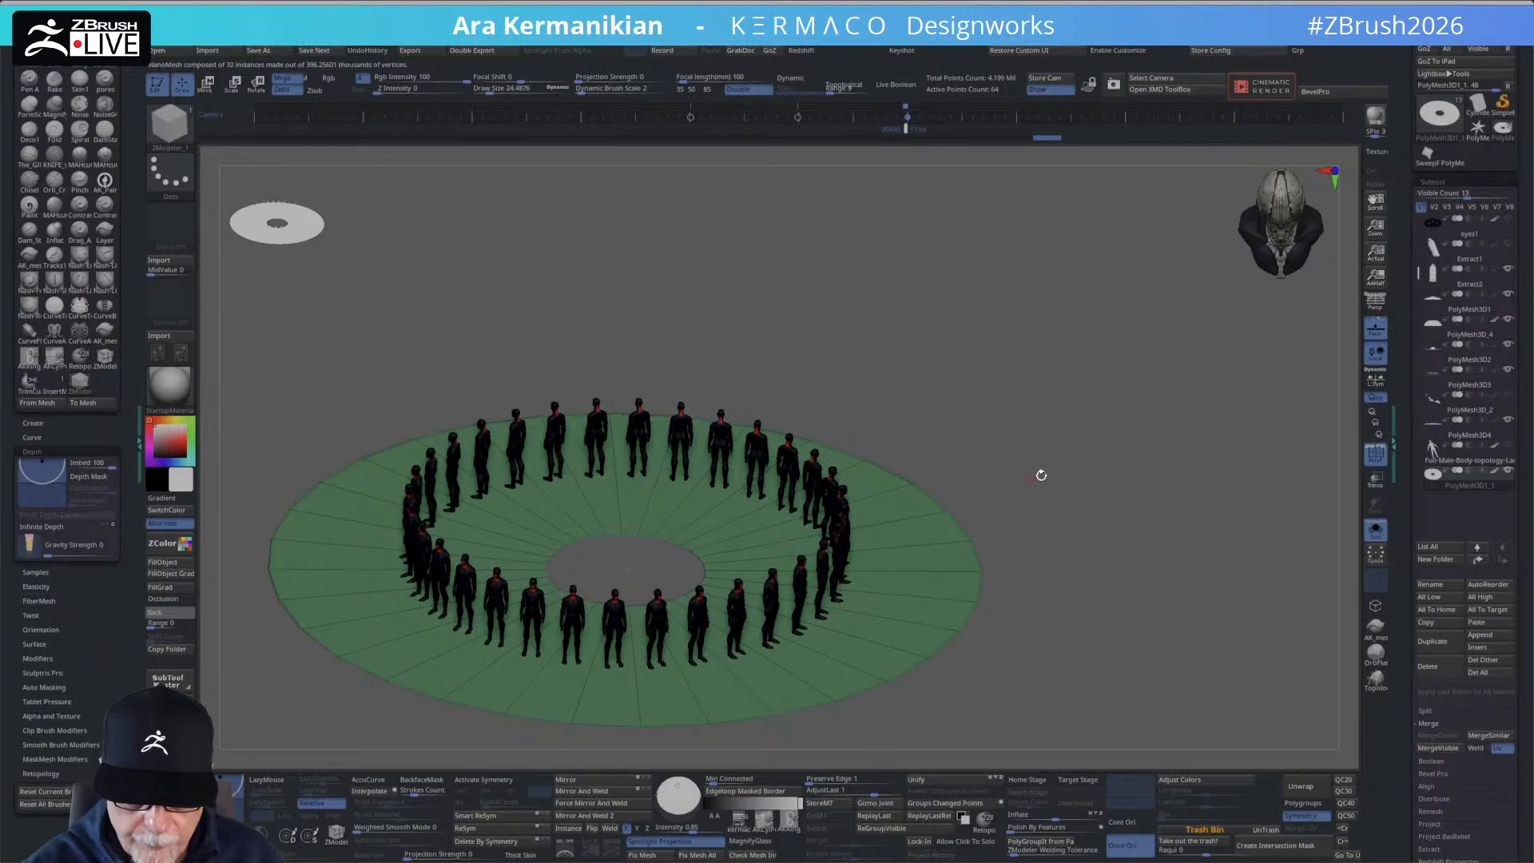
pyautogui.moveTo(1037, 476); pyautogui.dragTo(1109, 425)
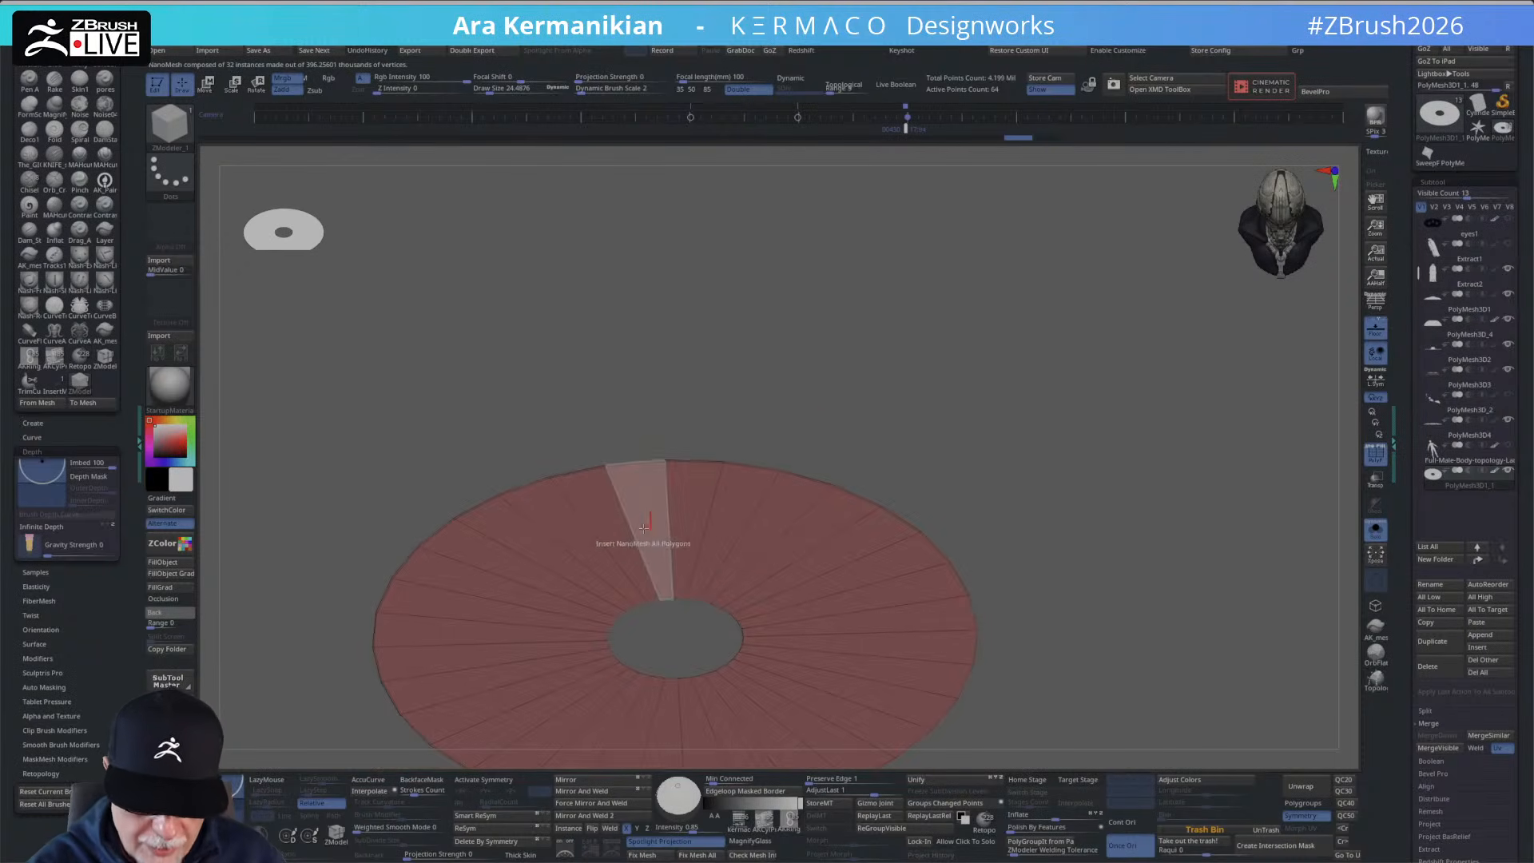
pyautogui.moveTo(654, 540); pyautogui.dragTo(653, 549)
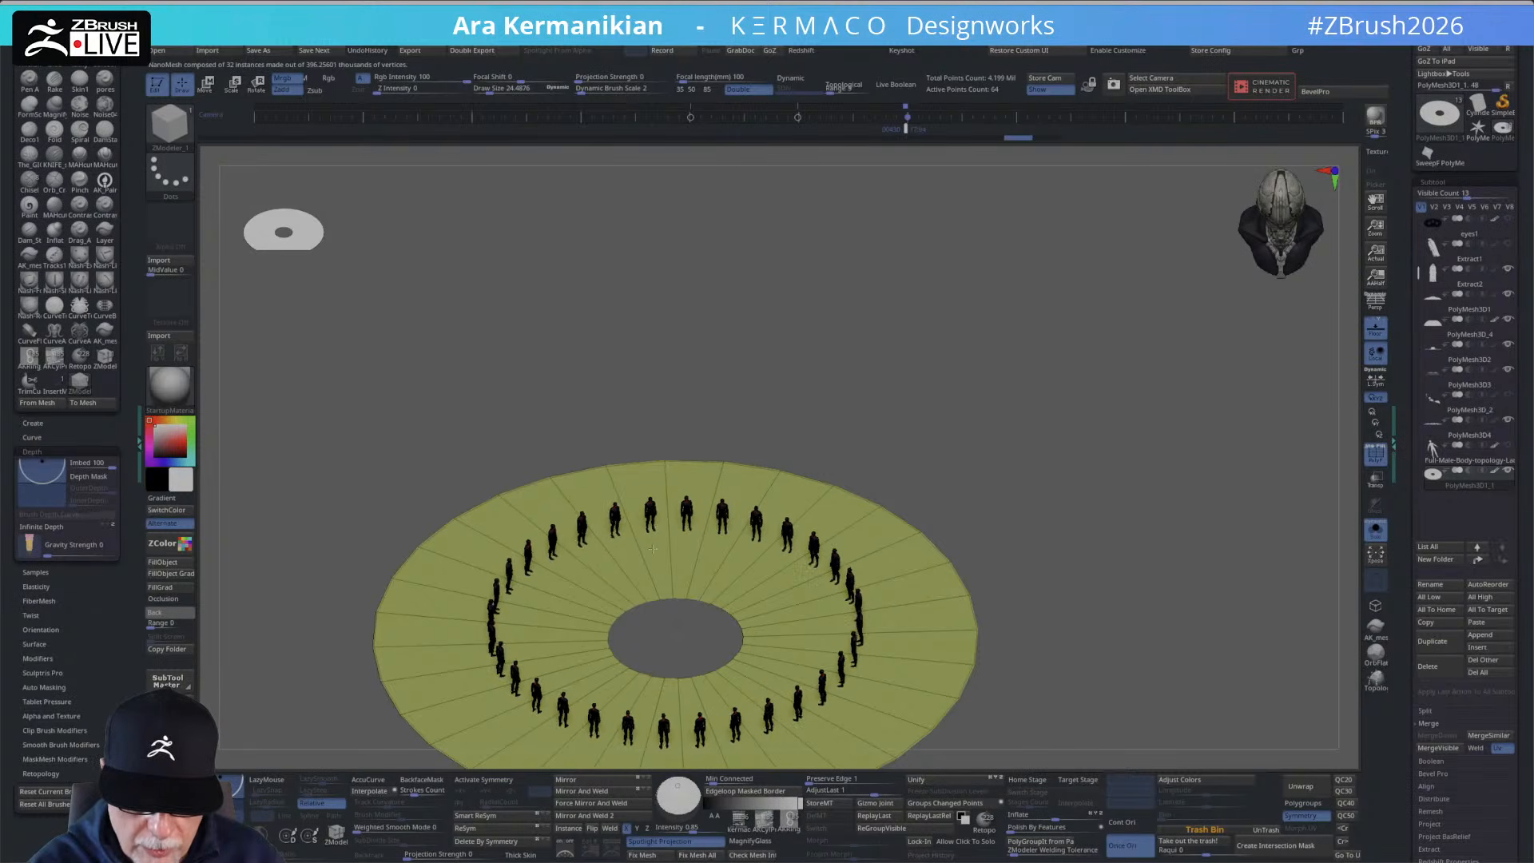
# Turn off Solo to show the statue and its base with the disc, and undo the last NanoMesh insertion.
pyautogui.click(1374, 529)
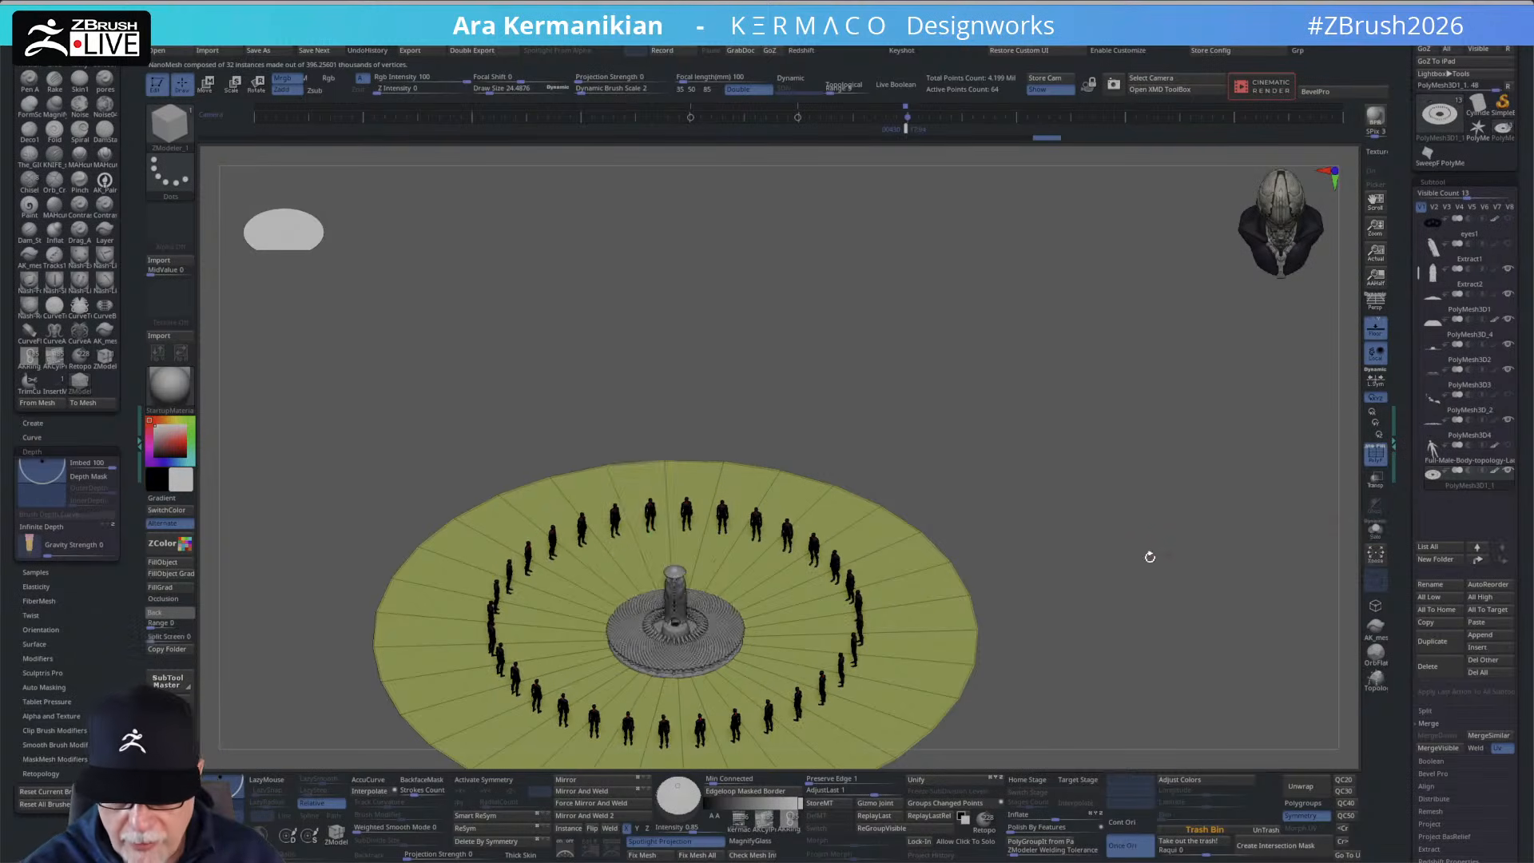
pyautogui.moveTo(1147, 555); pyautogui.dragTo(1206, 376)
pyautogui.hotkey('ctrl', 'z')
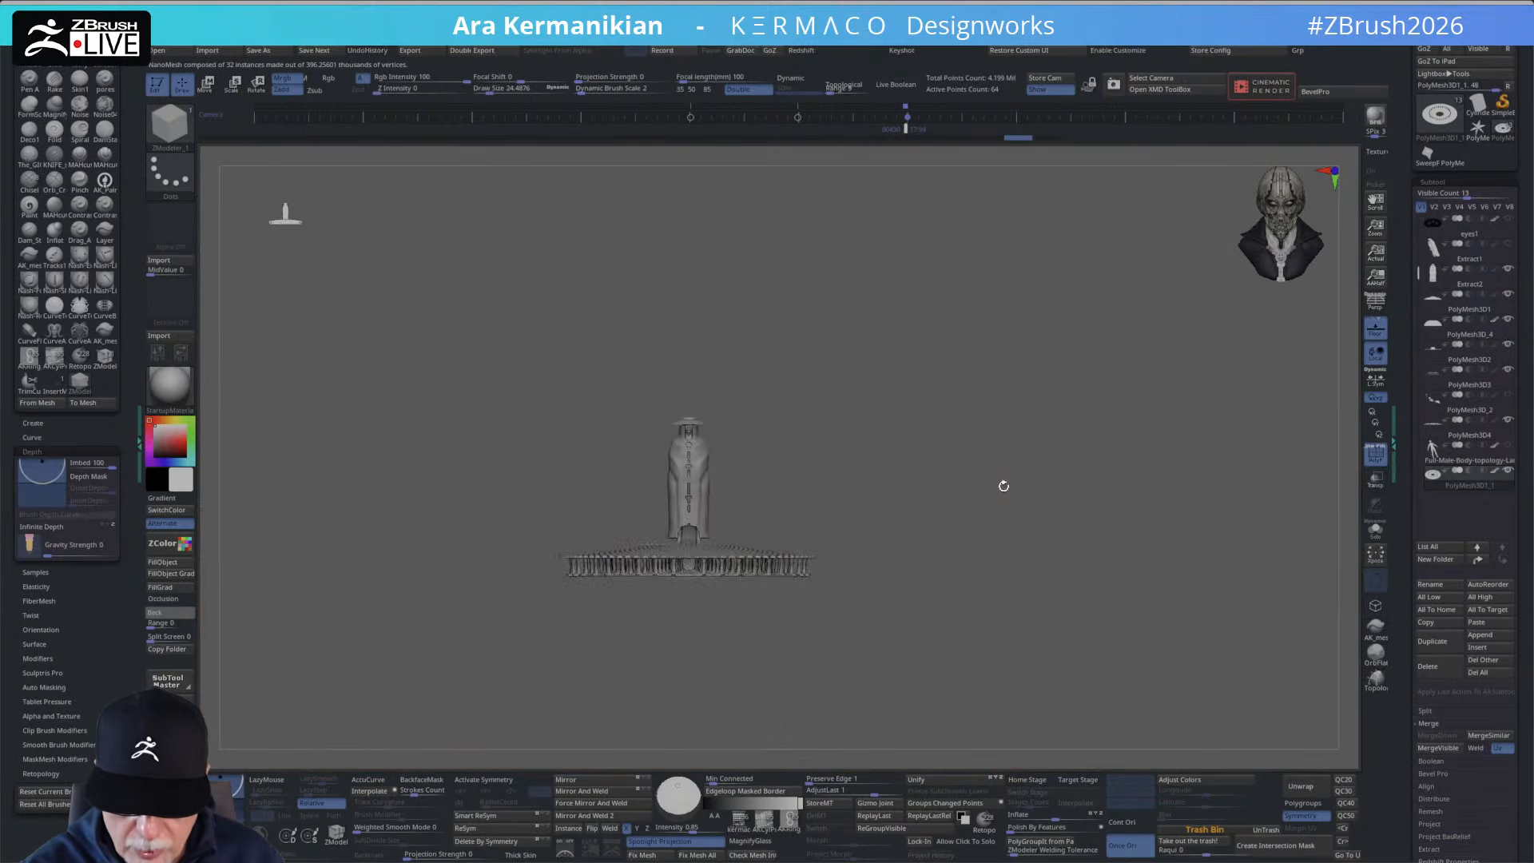
pyautogui.moveTo(1039, 428); pyautogui.dragTo(1031, 479)
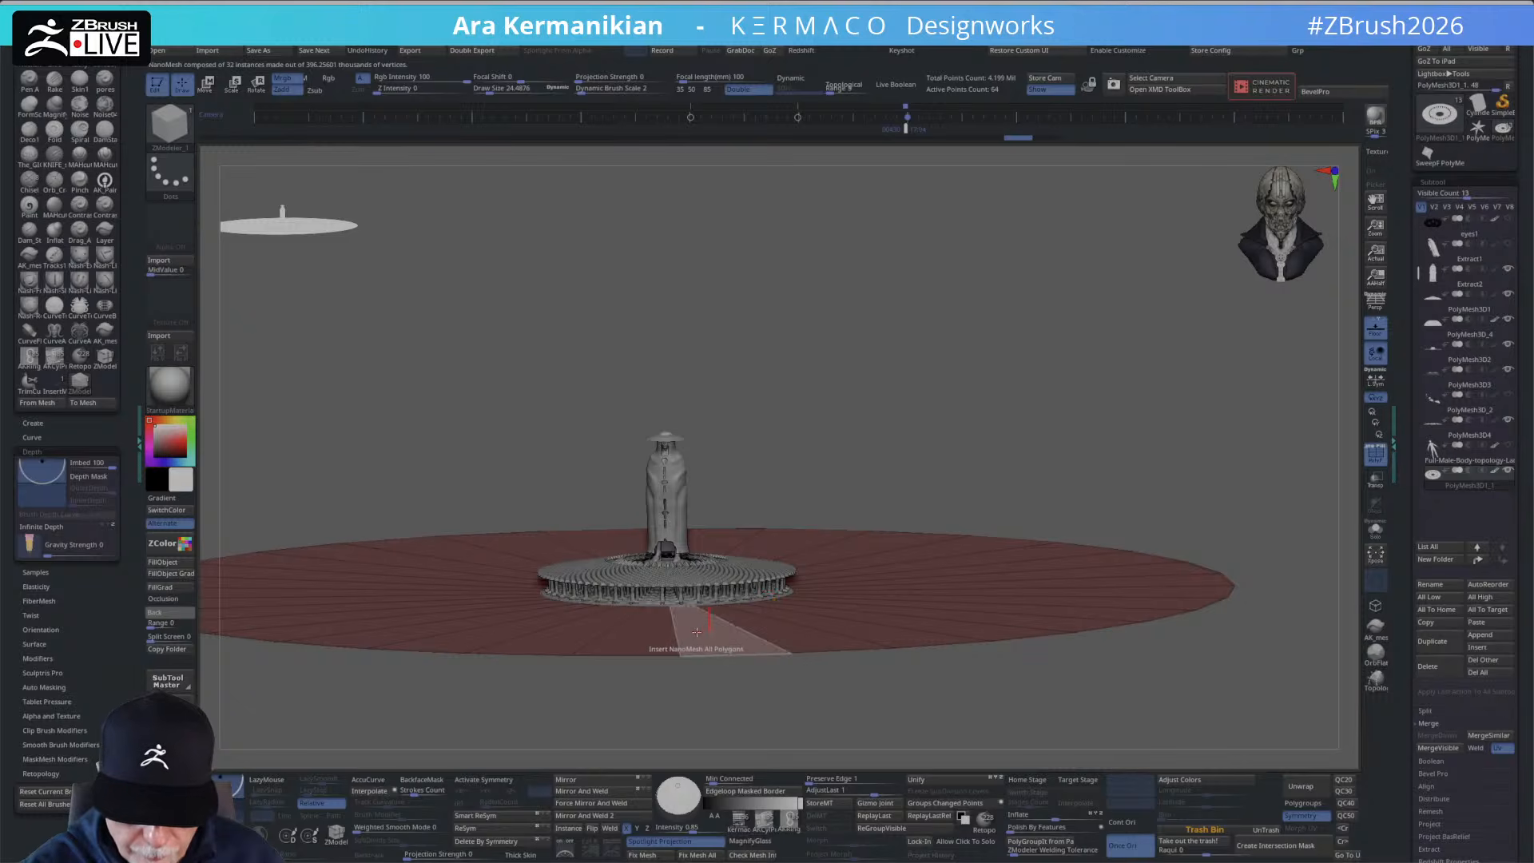
# Insert NanoMesh copies of the figure on all polygons of the ground disc, forming a ring around the statue.
pyautogui.hotkey('ctrl', 'shift', 'z')
pyautogui.moveTo(703, 628); pyautogui.dragTo(704, 626)
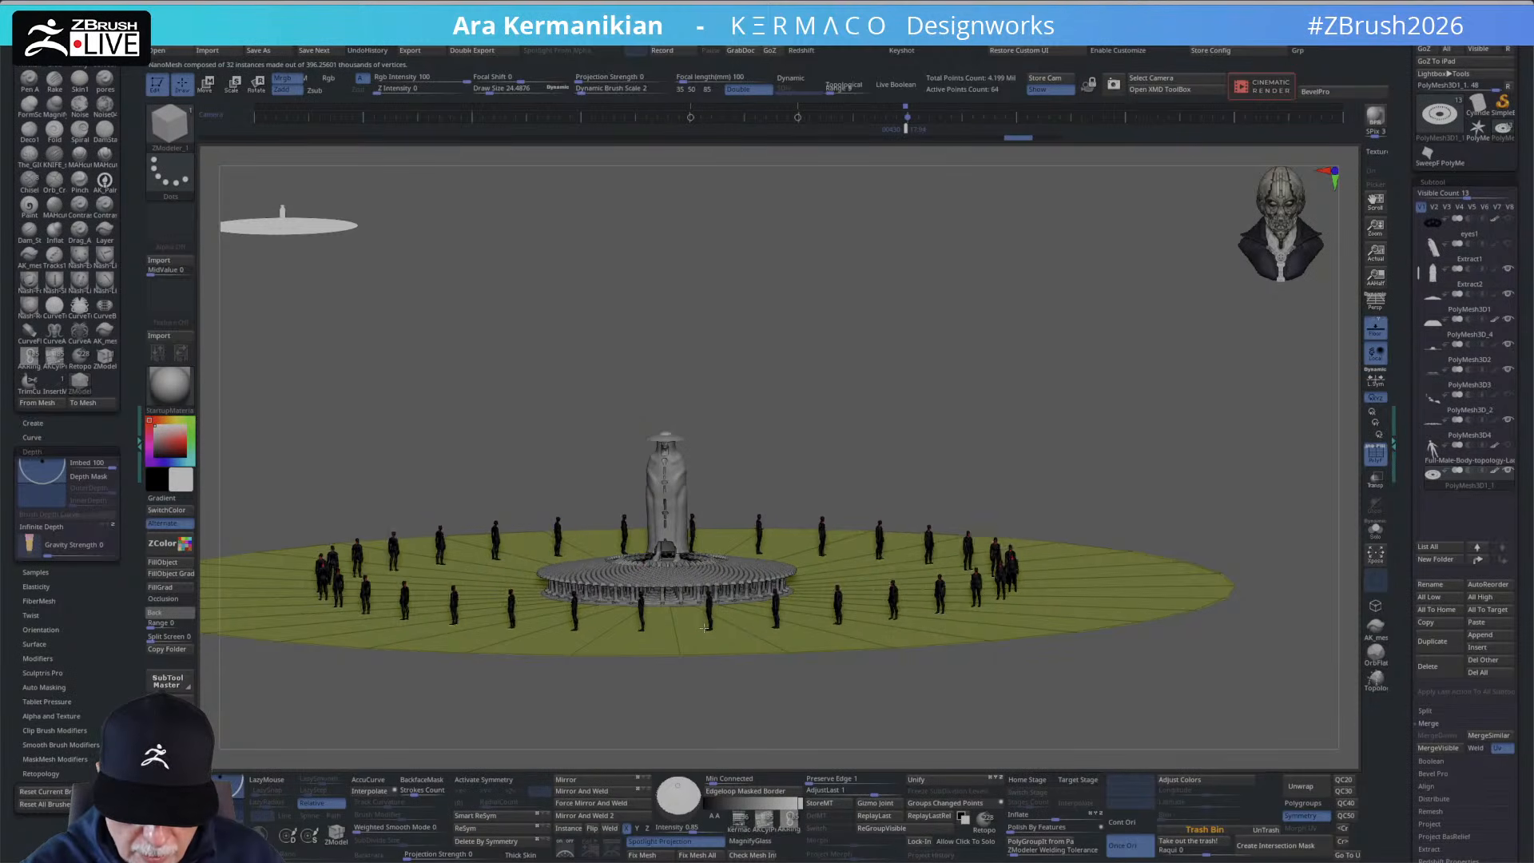
pyautogui.moveTo(704, 625); pyautogui.dragTo(686, 625)
pyautogui.moveTo(1031, 385); pyautogui.dragTo(660, 591)
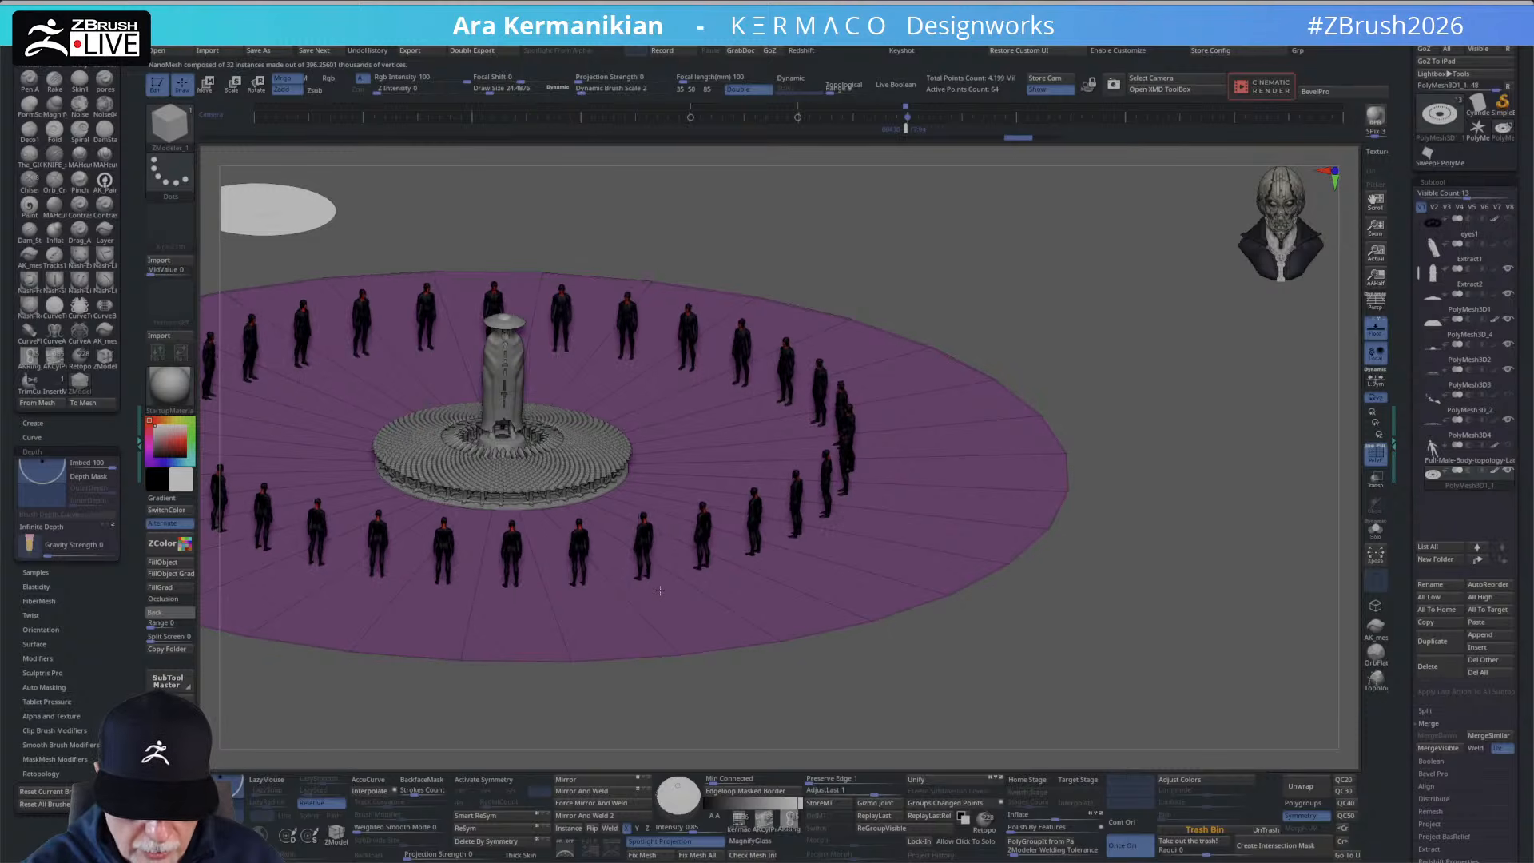
pyautogui.moveTo(1130, 390); pyautogui.dragTo(1100, 450)
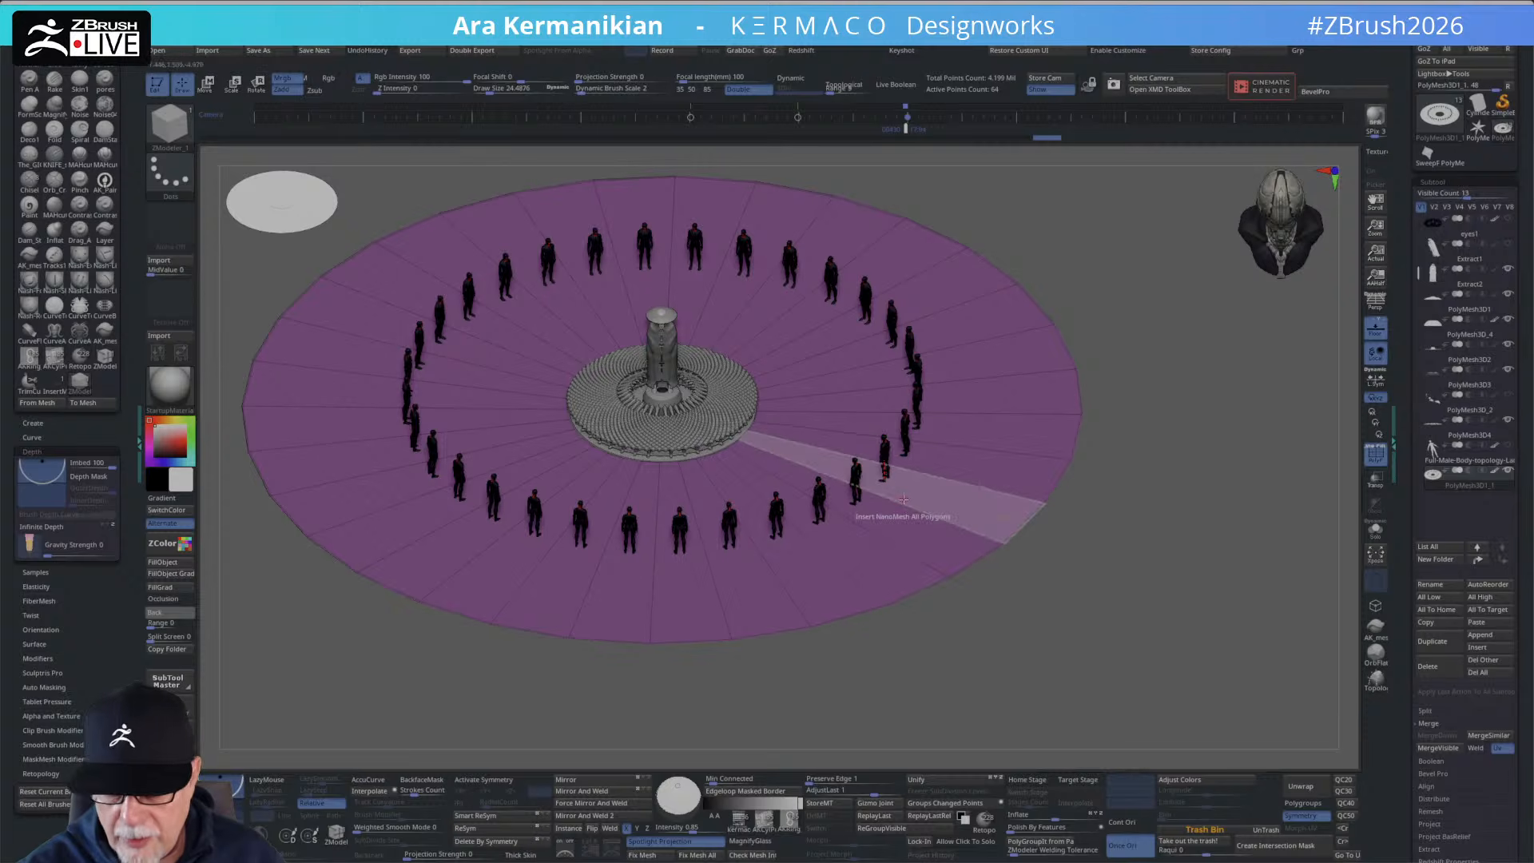
# Reduce the NanoMesh Size of the figures on the disc to about 0.05, judging the scale against the statue's base.
pyautogui.scroll(-10, 1415, 505)
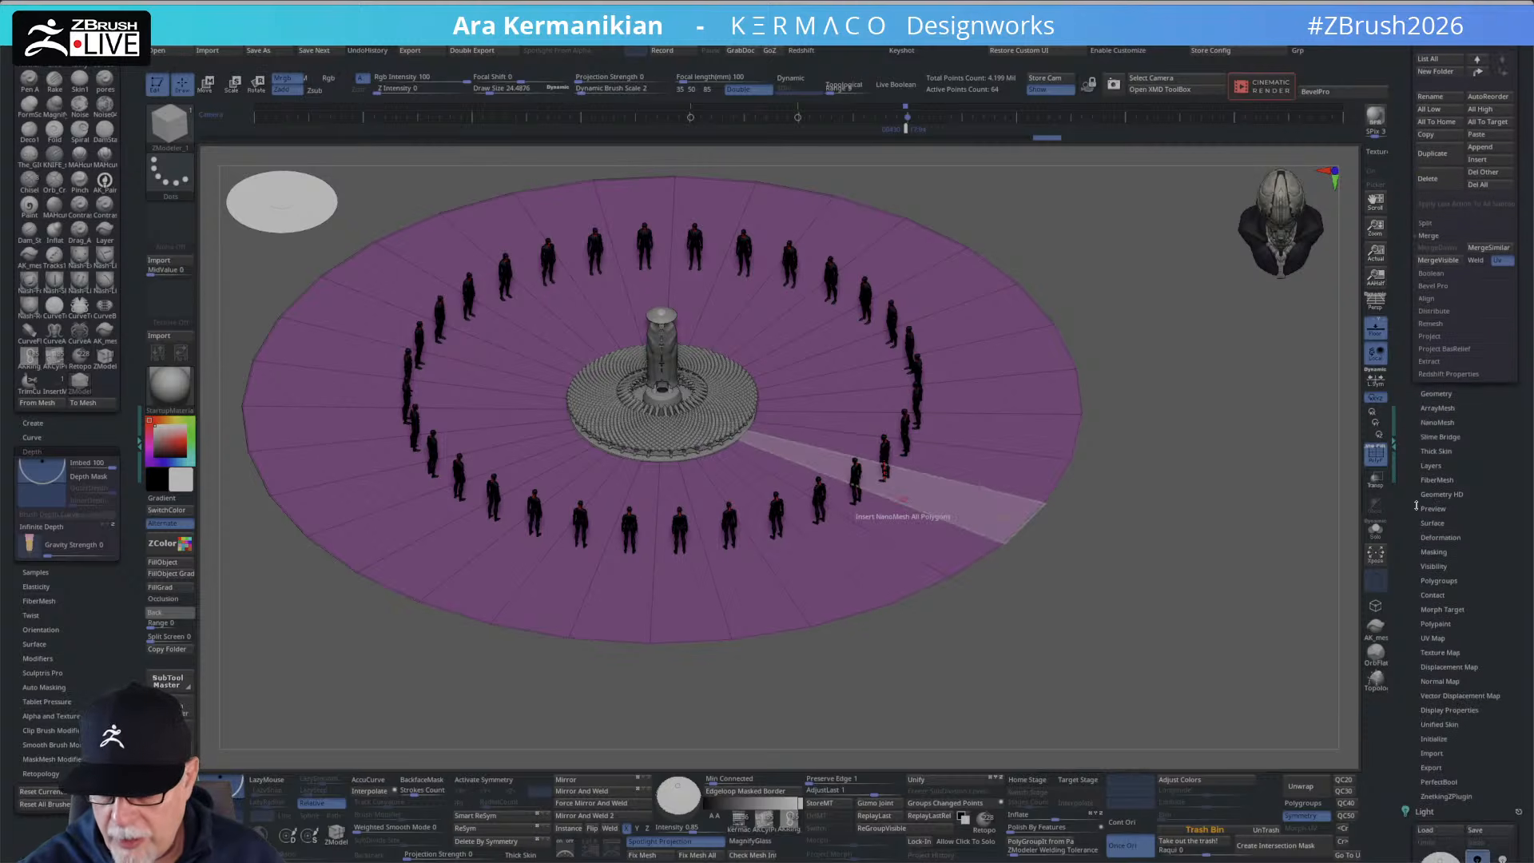
pyautogui.click(1437, 422)
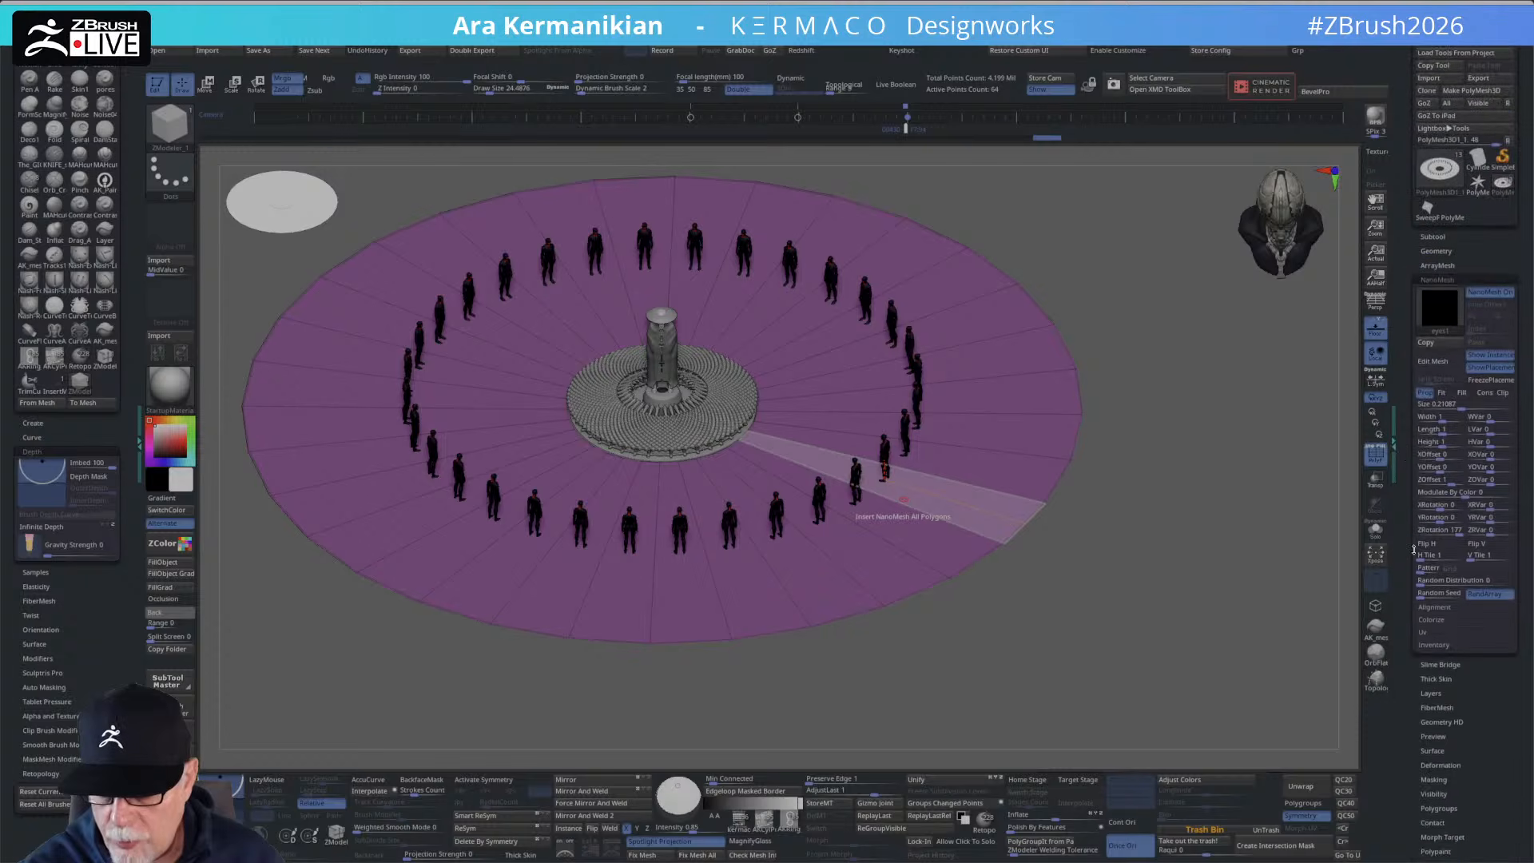
pyautogui.click(1451, 421)
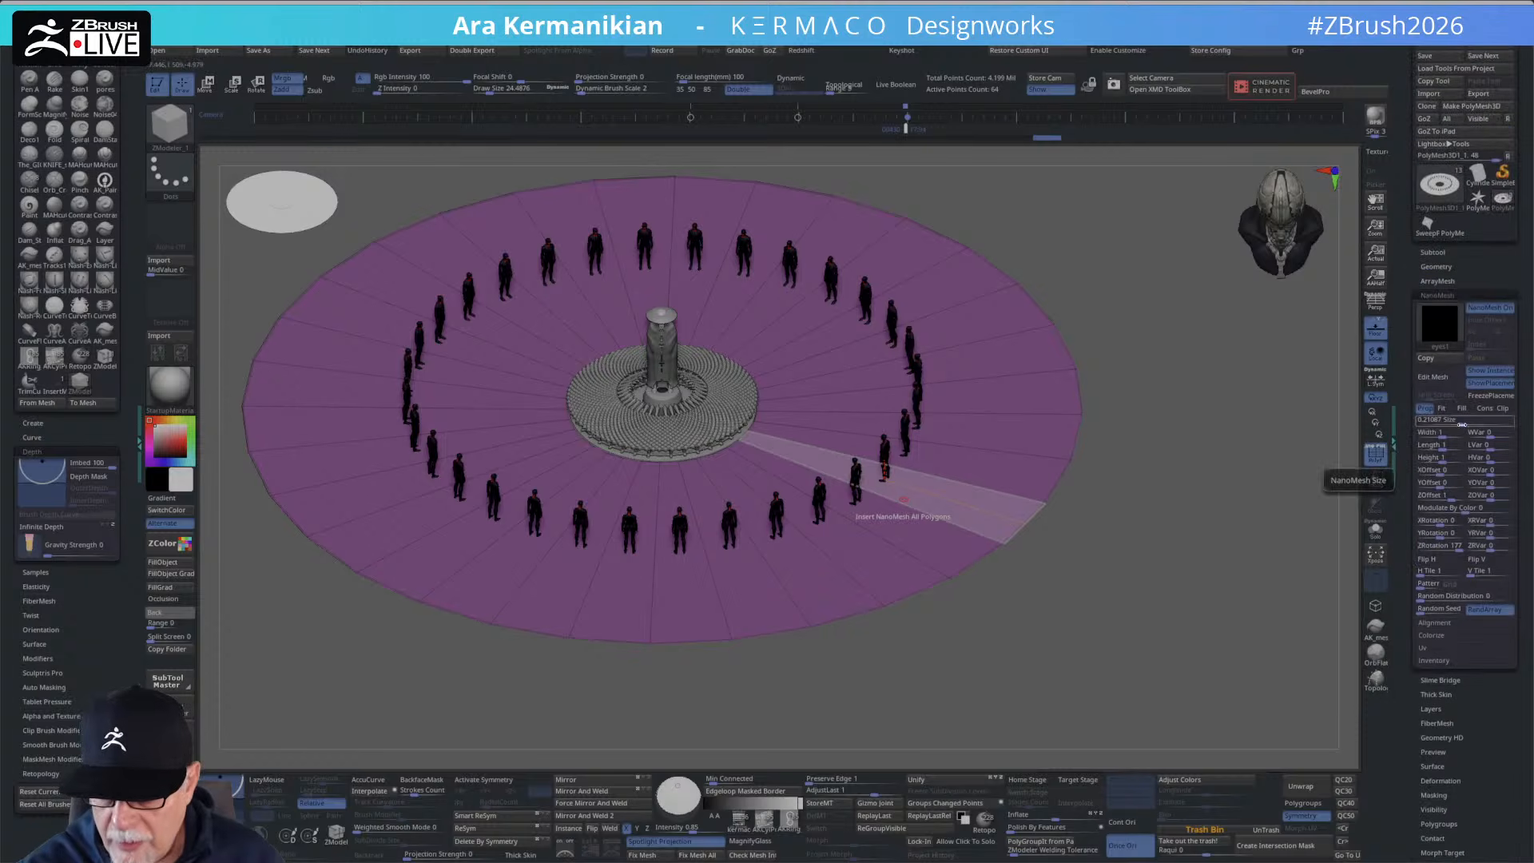
pyautogui.moveTo(1462, 424); pyautogui.dragTo(1452, 424)
pyautogui.moveTo(1130, 579)
pyautogui.keyDown('shift'); pyautogui.mouseDown()
pyautogui.moveTo(1164, 466)
pyautogui.moveTo(1301, 482)
pyautogui.mouseUp(); pyautogui.keyUp('shift')
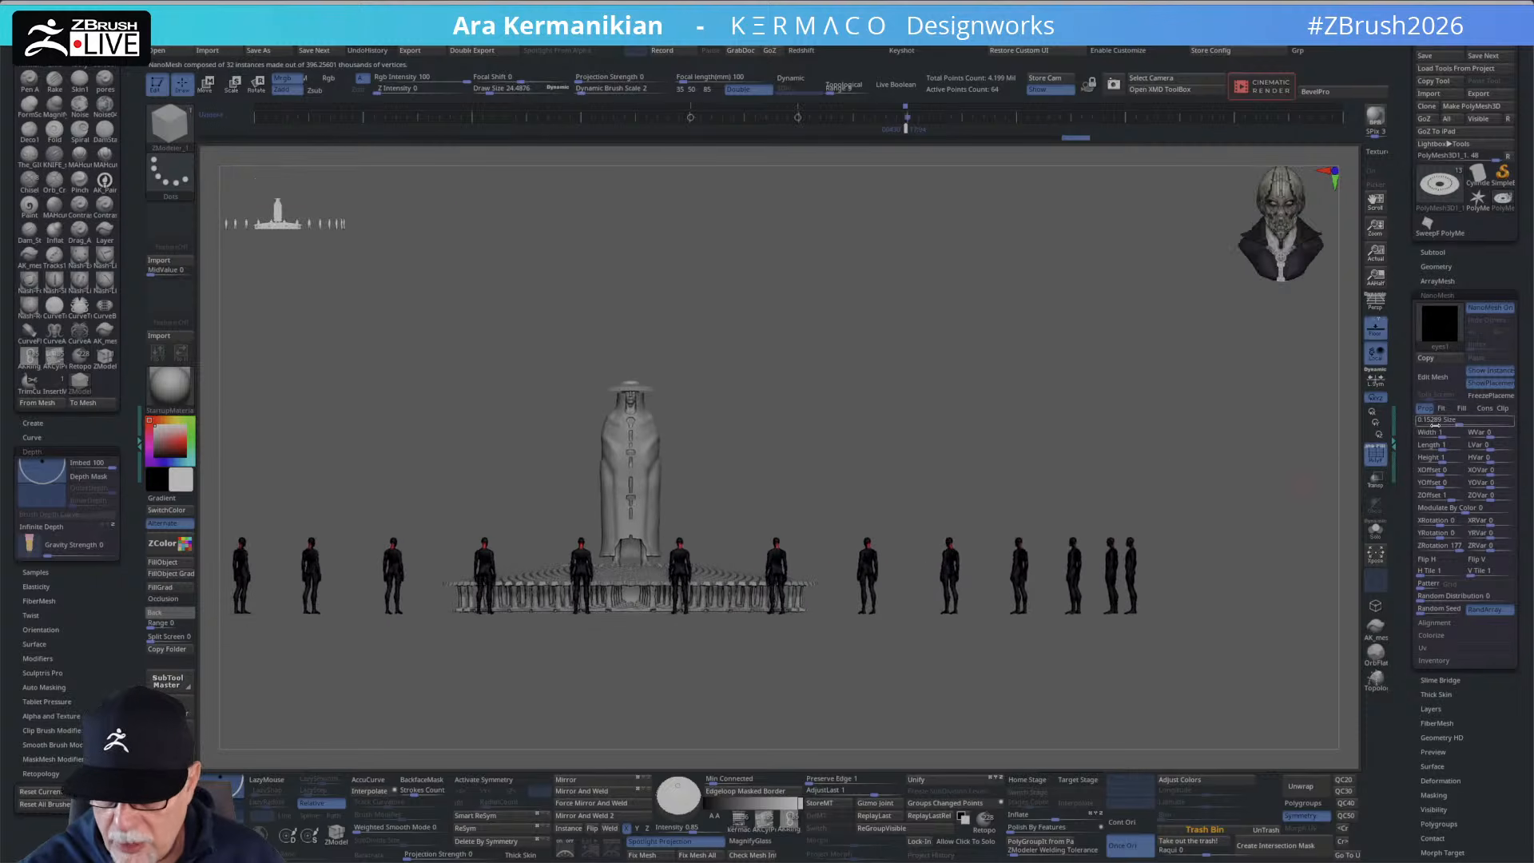
pyautogui.moveTo(1458, 424); pyautogui.dragTo(1451, 423)
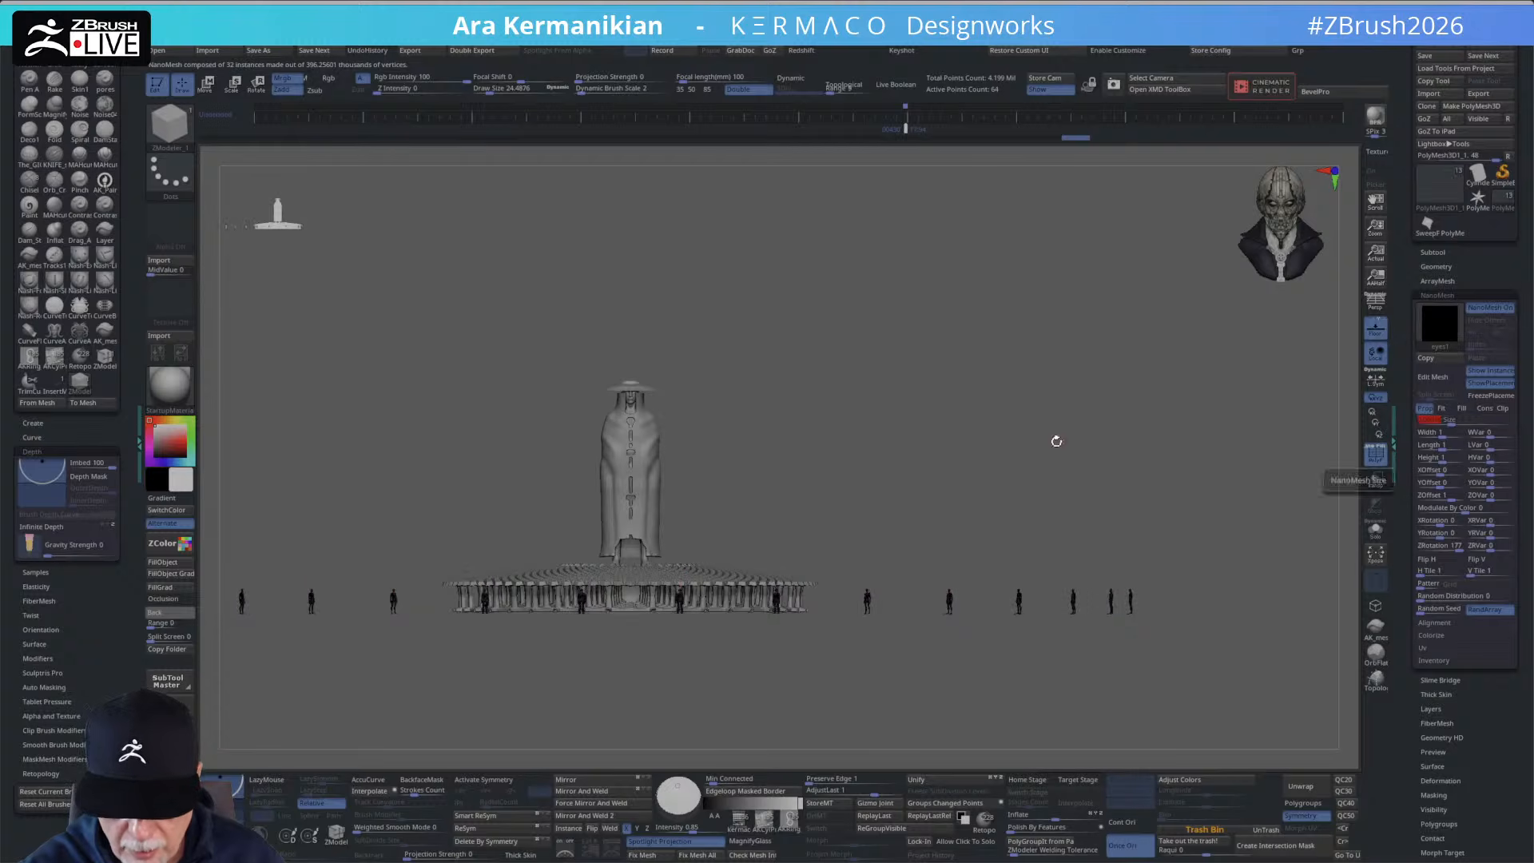
pyautogui.moveTo(1055, 442); pyautogui.dragTo(1039, 501)
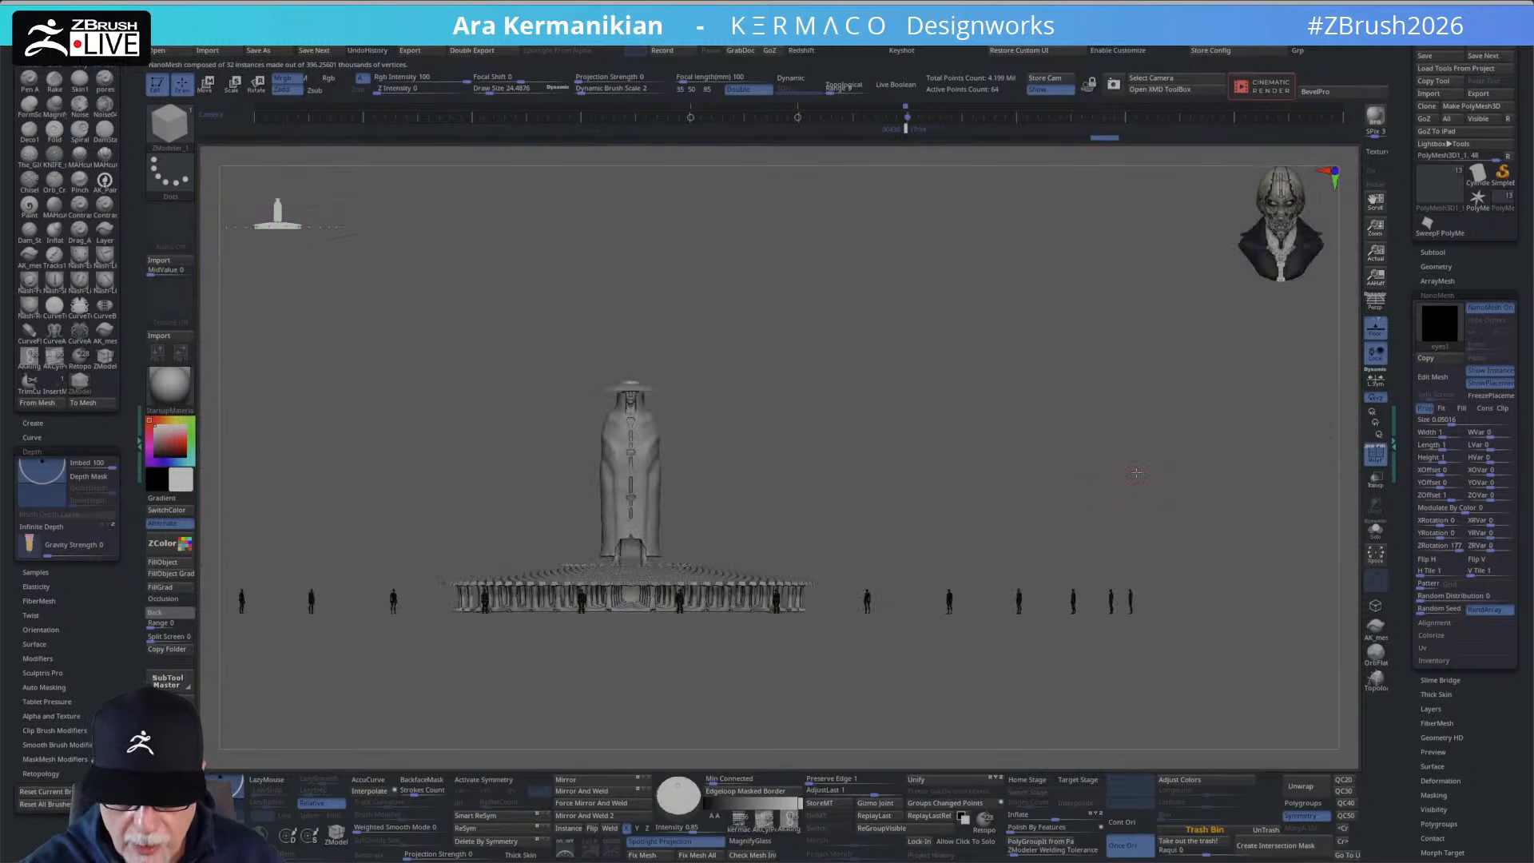
pyautogui.keyDown('alt'); pyautogui.moveTo(1137, 472); pyautogui.dragTo(1220, 674); pyautogui.keyUp('alt')
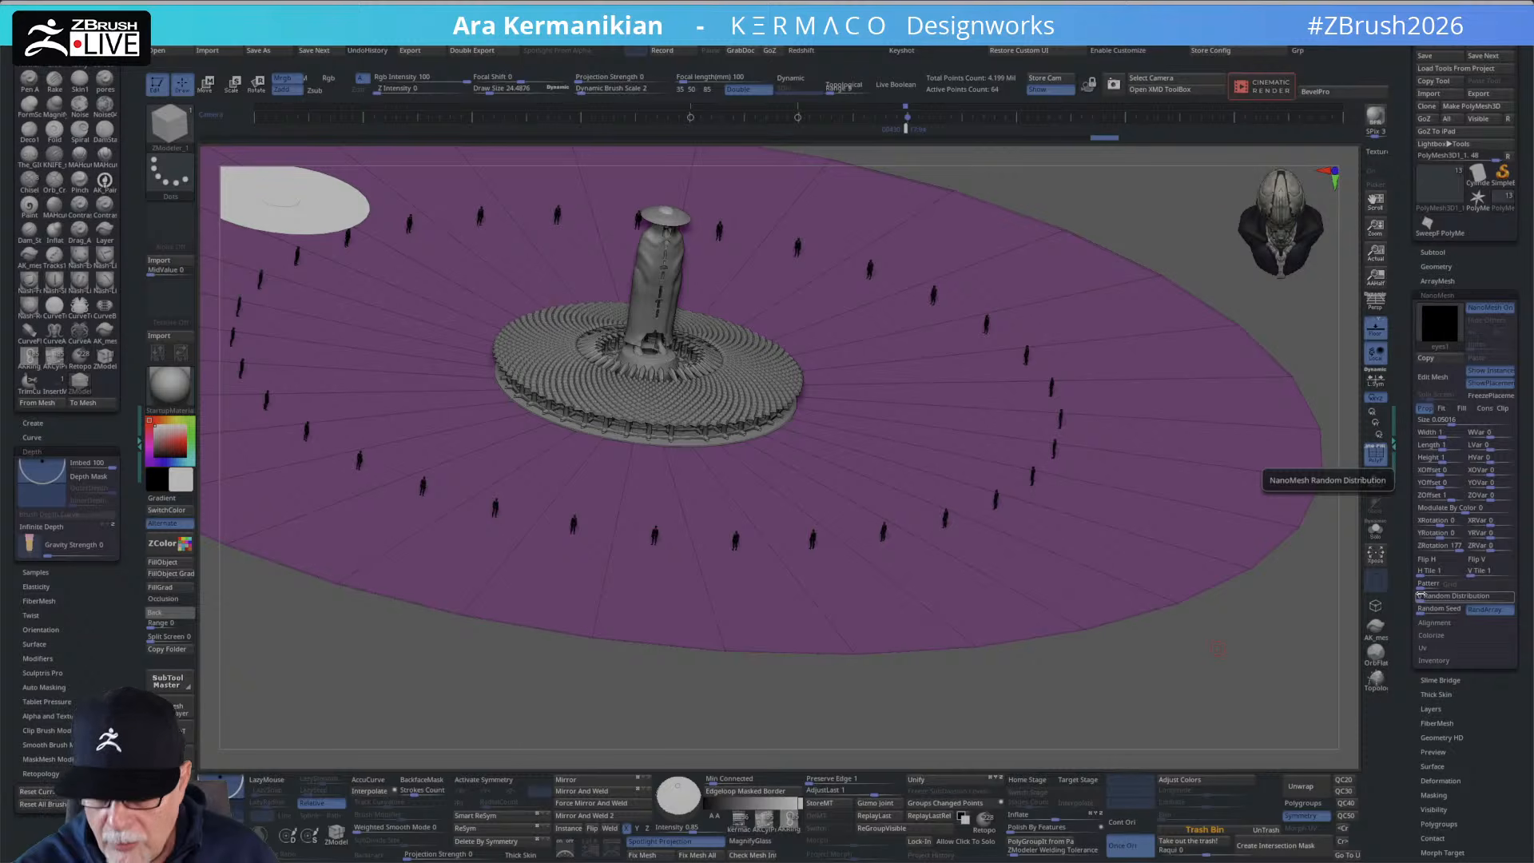
# Save the project and turn on the perspective view of the statue and its surrounding ring of figures.
pyautogui.hotkey('ctrl', 's')
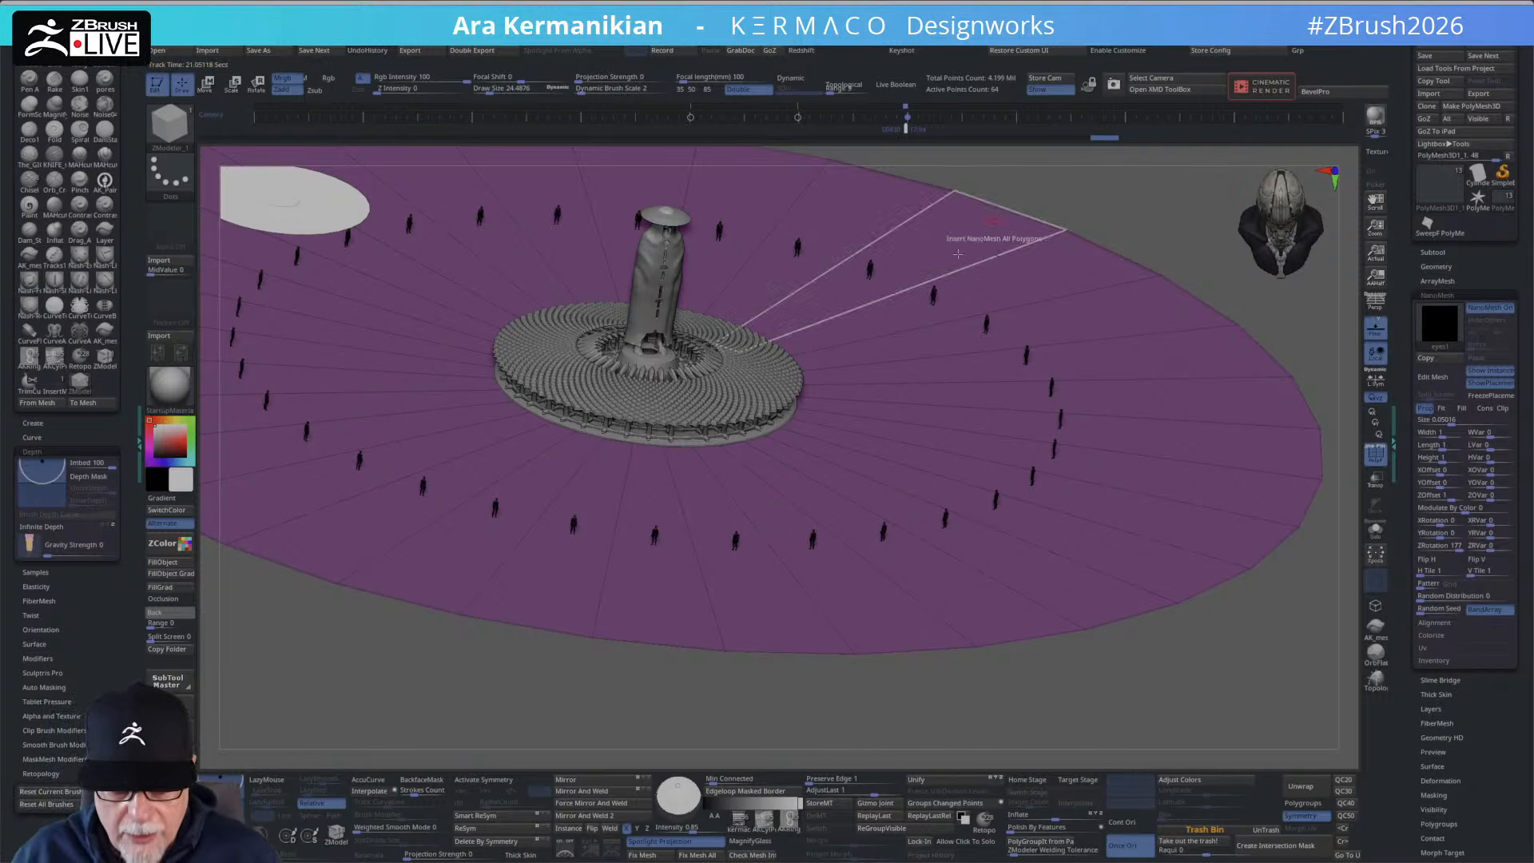
pyautogui.moveTo(1225, 665); pyautogui.dragTo(1217, 657)
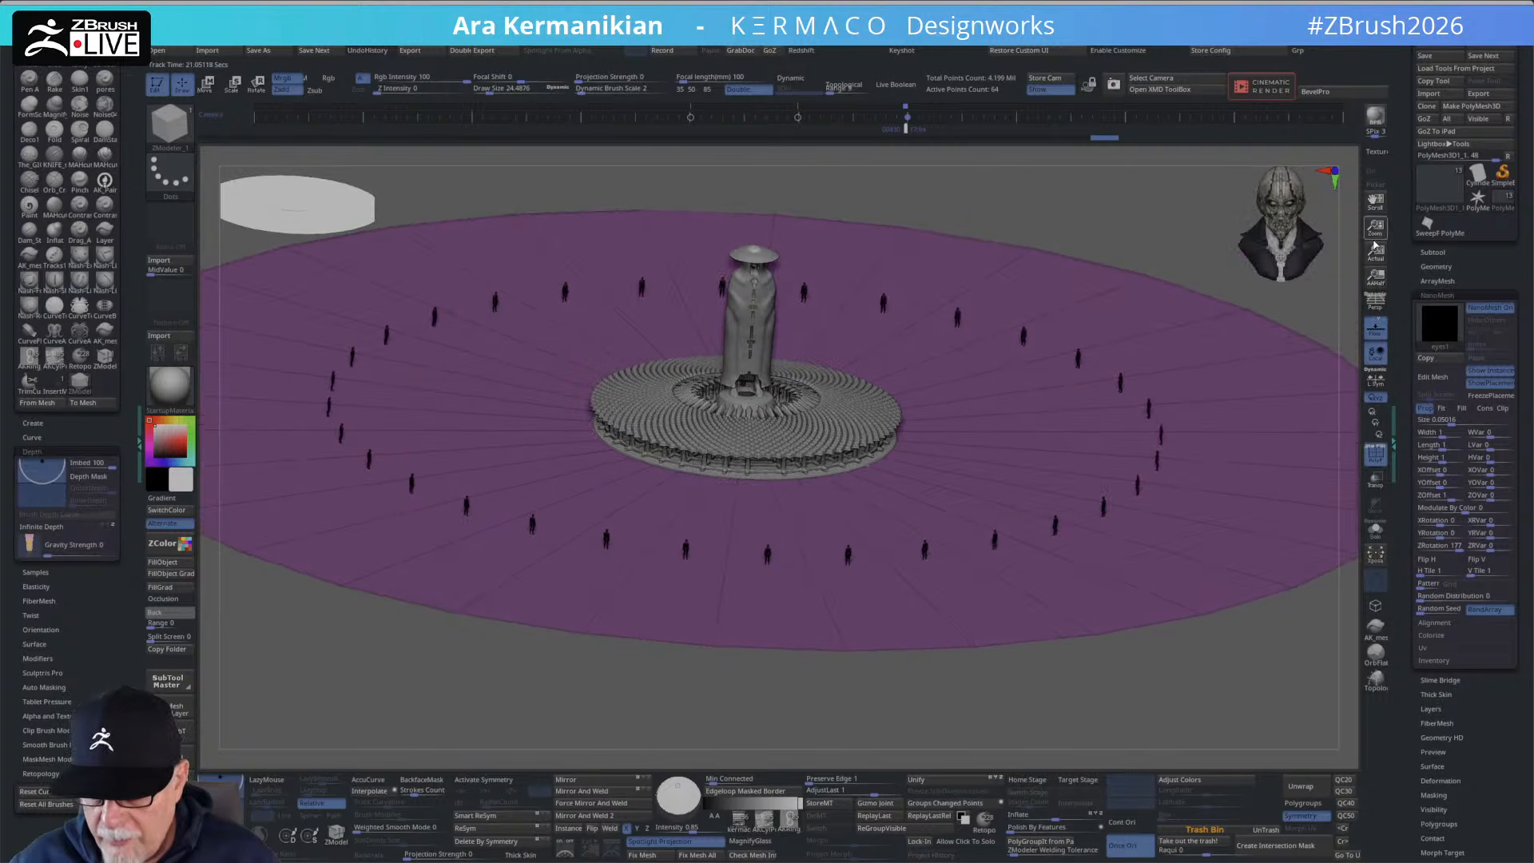
pyautogui.moveTo(1278, 315); pyautogui.dragTo(1273, 327)
pyautogui.moveTo(1119, 283); pyautogui.dragTo(1128, 295)
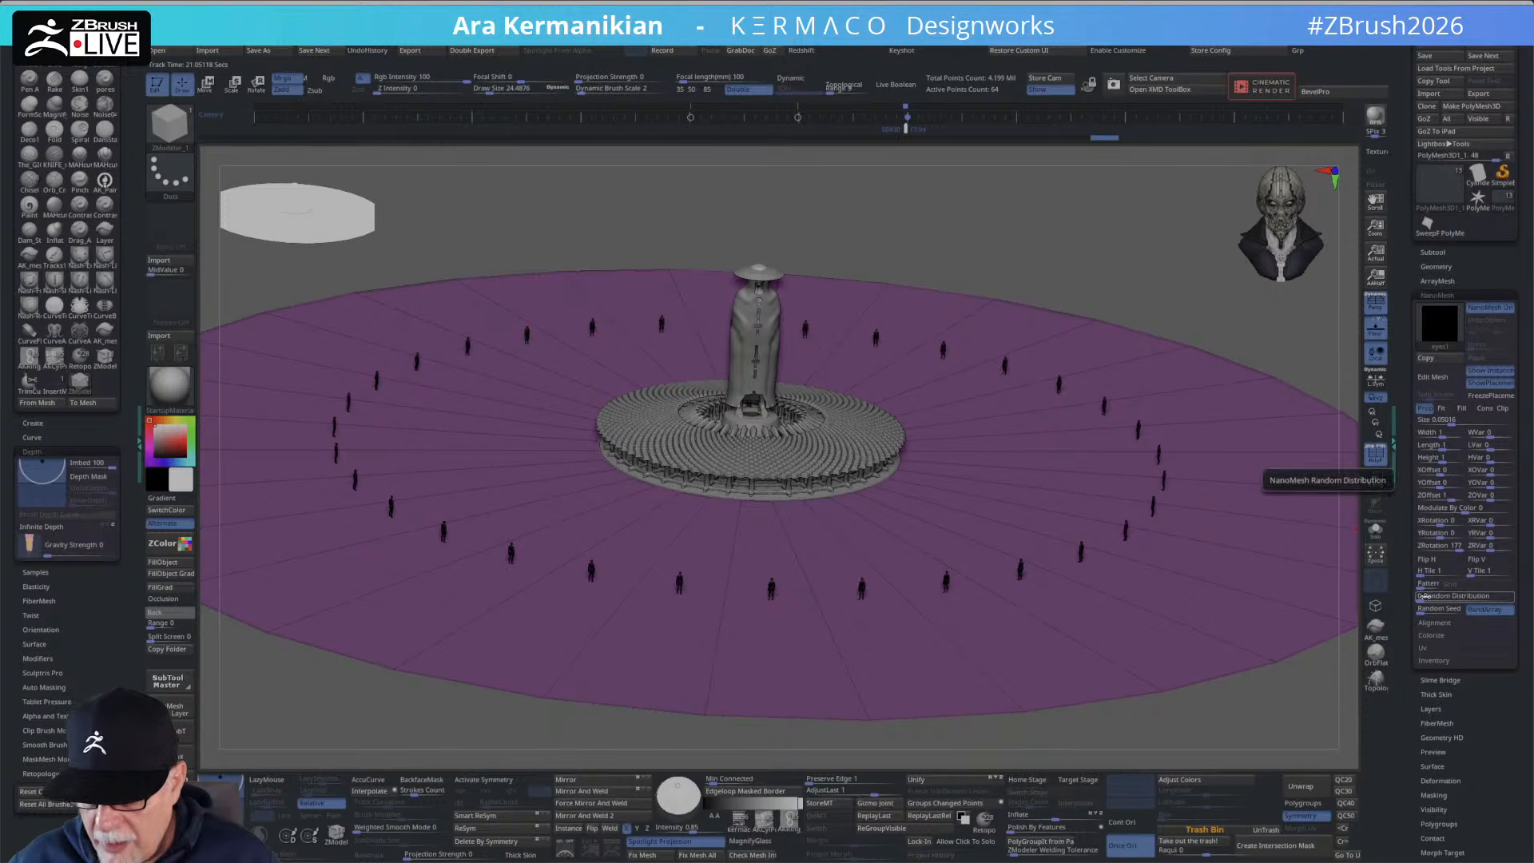
# Raise the NanoMesh Random Distribution to about 168 to fill the disc with a crowd, and turn off the polygon edge display.
pyautogui.moveTo(1424, 596); pyautogui.dragTo(1483, 592)
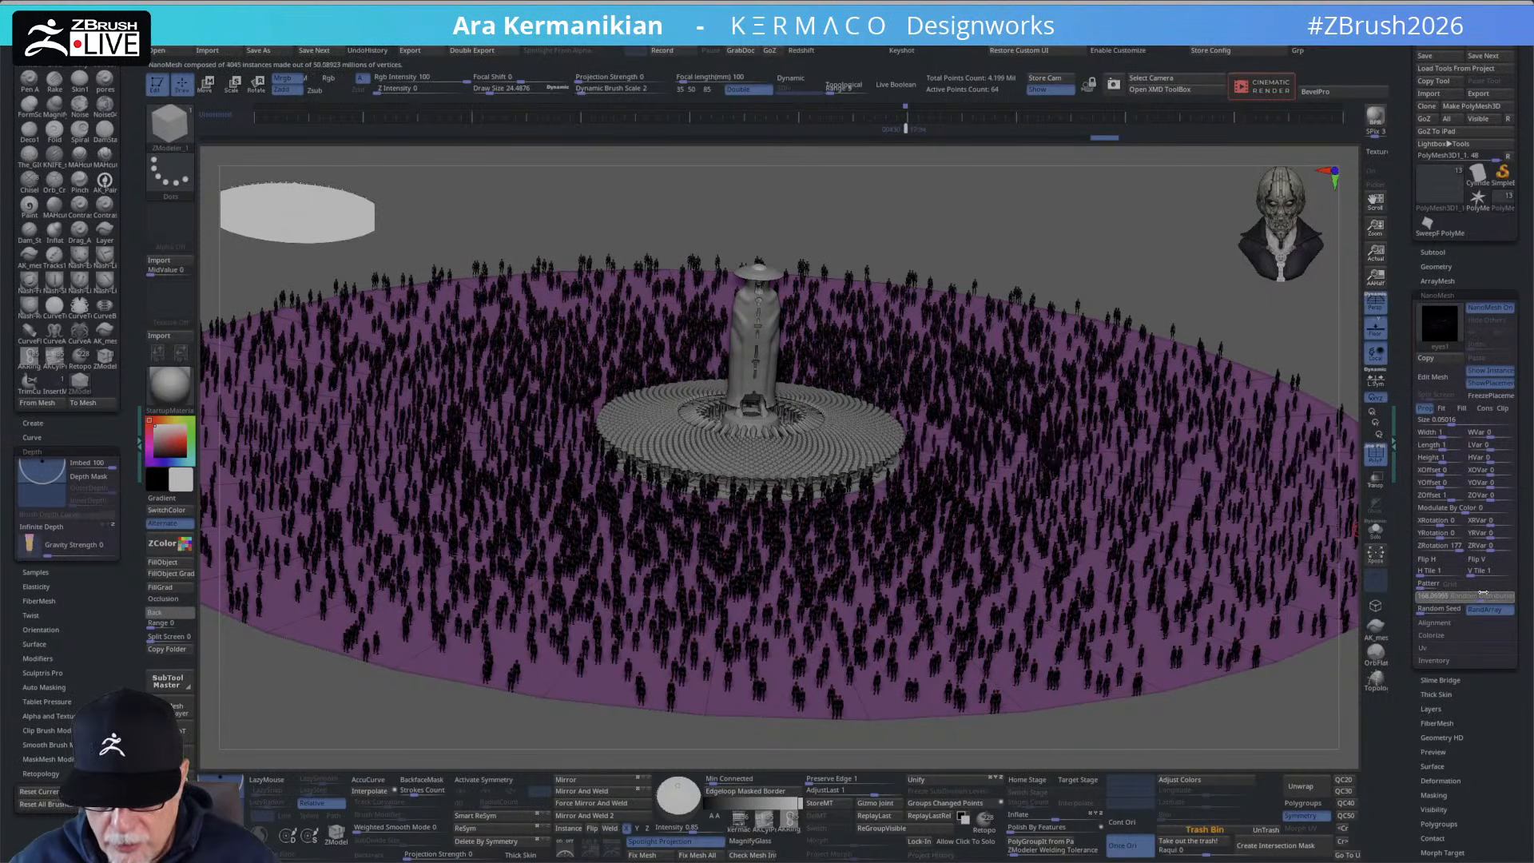
pyautogui.click(1378, 457)
pyautogui.moveTo(1267, 711); pyautogui.dragTo(1239, 395)
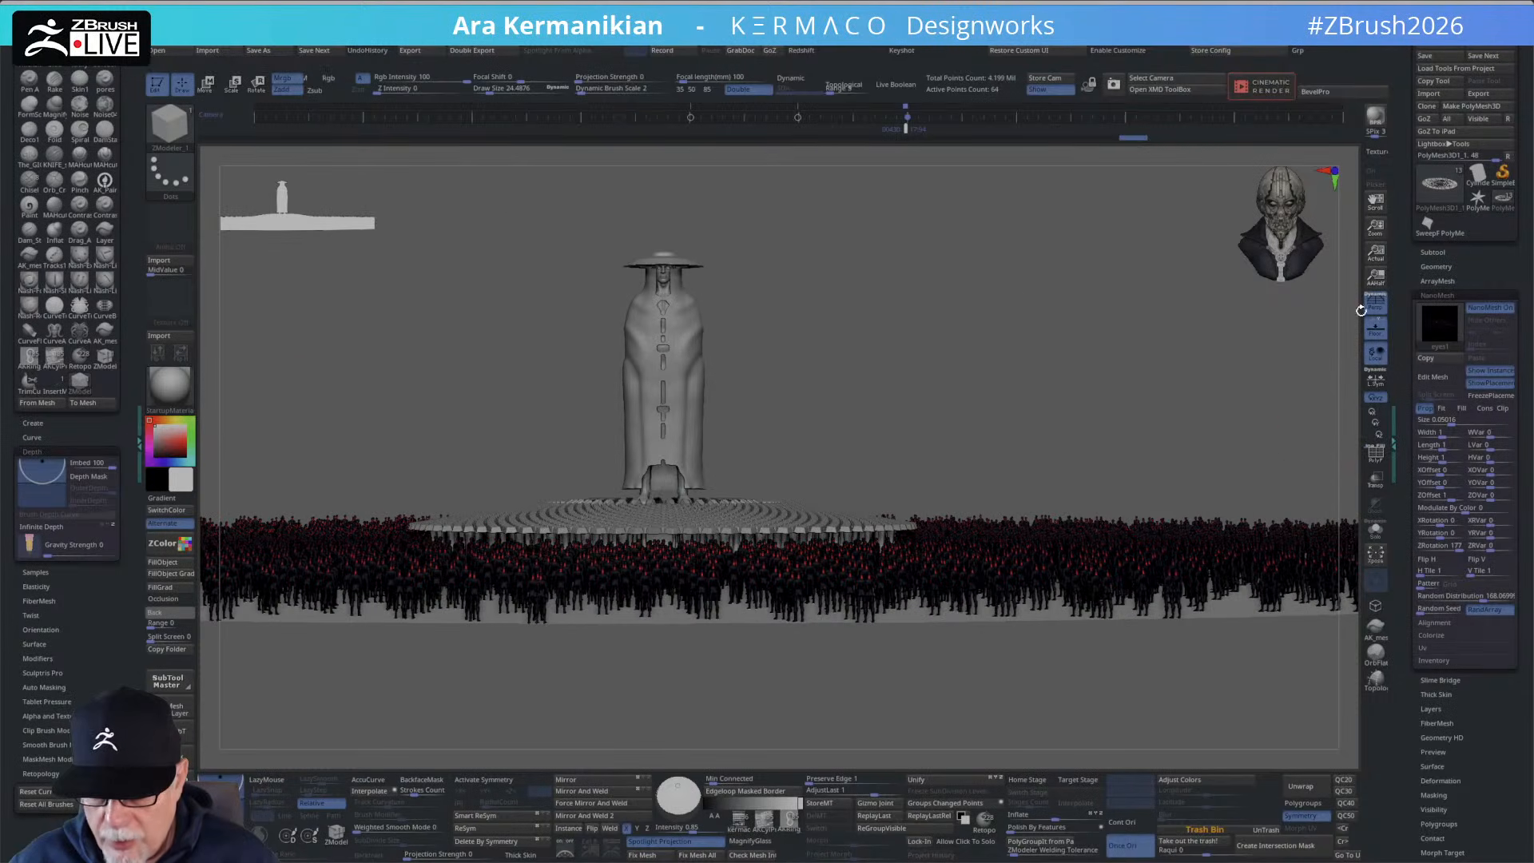
# Turn off the perspective view and set the NanoMesh Size of the crowd figures to 0.051.
pyautogui.keyDown('alt'); pyautogui.moveTo(903, 308); pyautogui.dragTo(1019, 387); pyautogui.keyUp('alt')
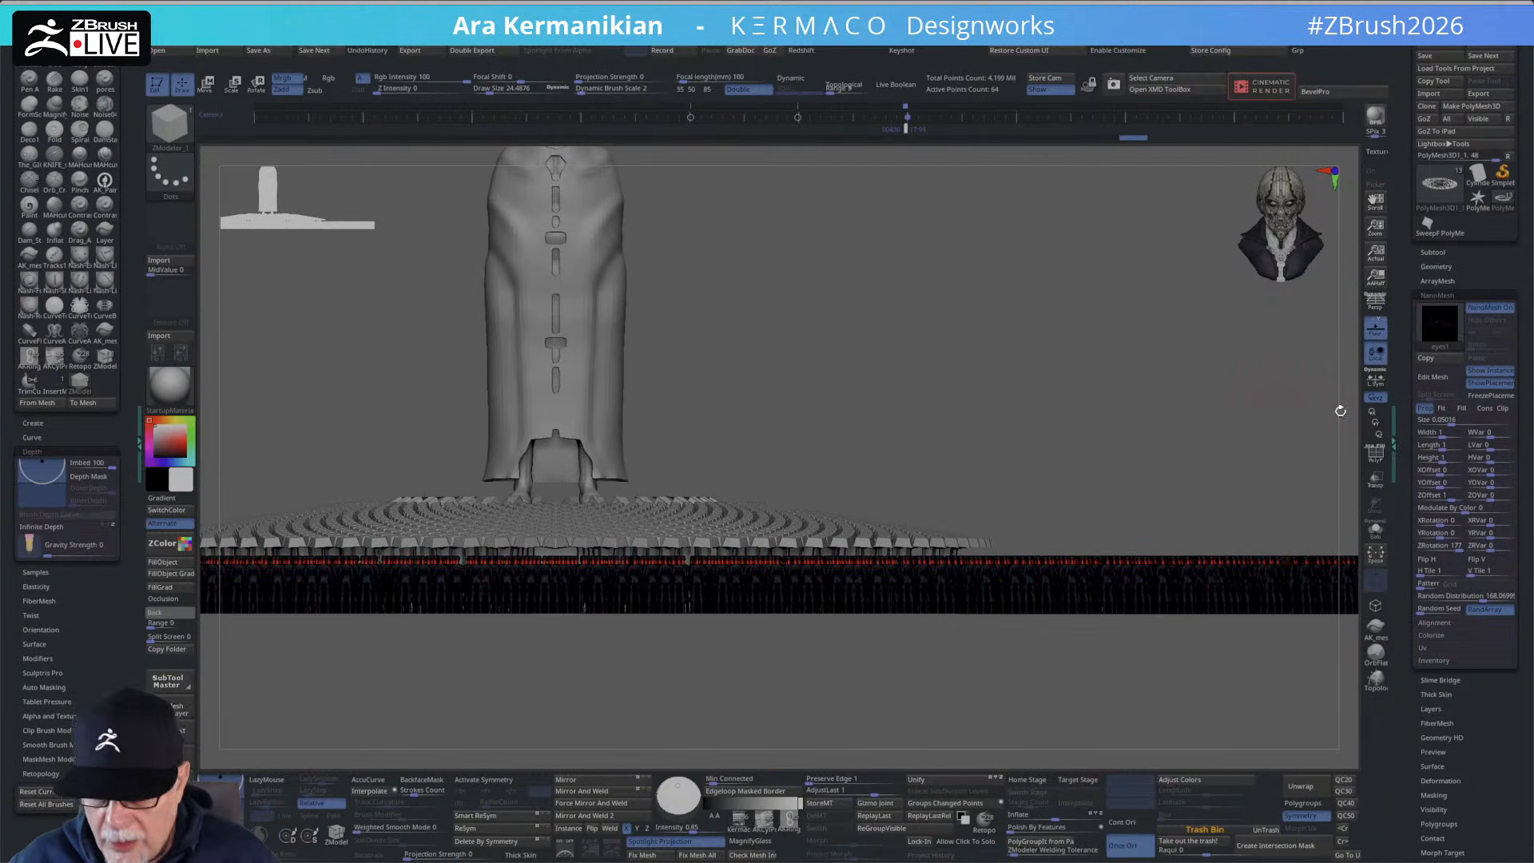
pyautogui.click(1462, 424)
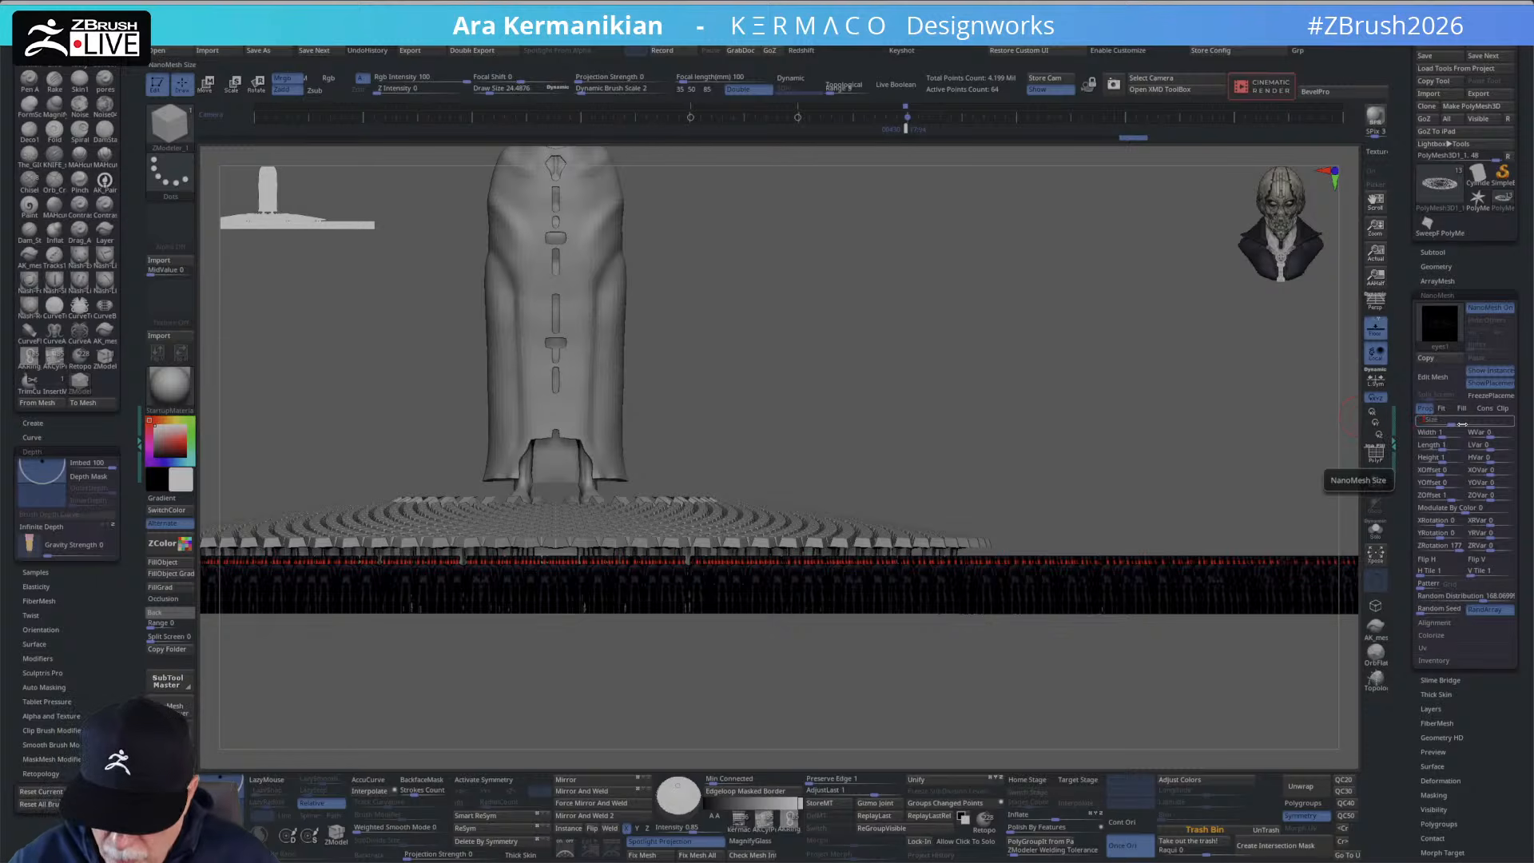
pyautogui.write('.052')
pyautogui.press('Return')
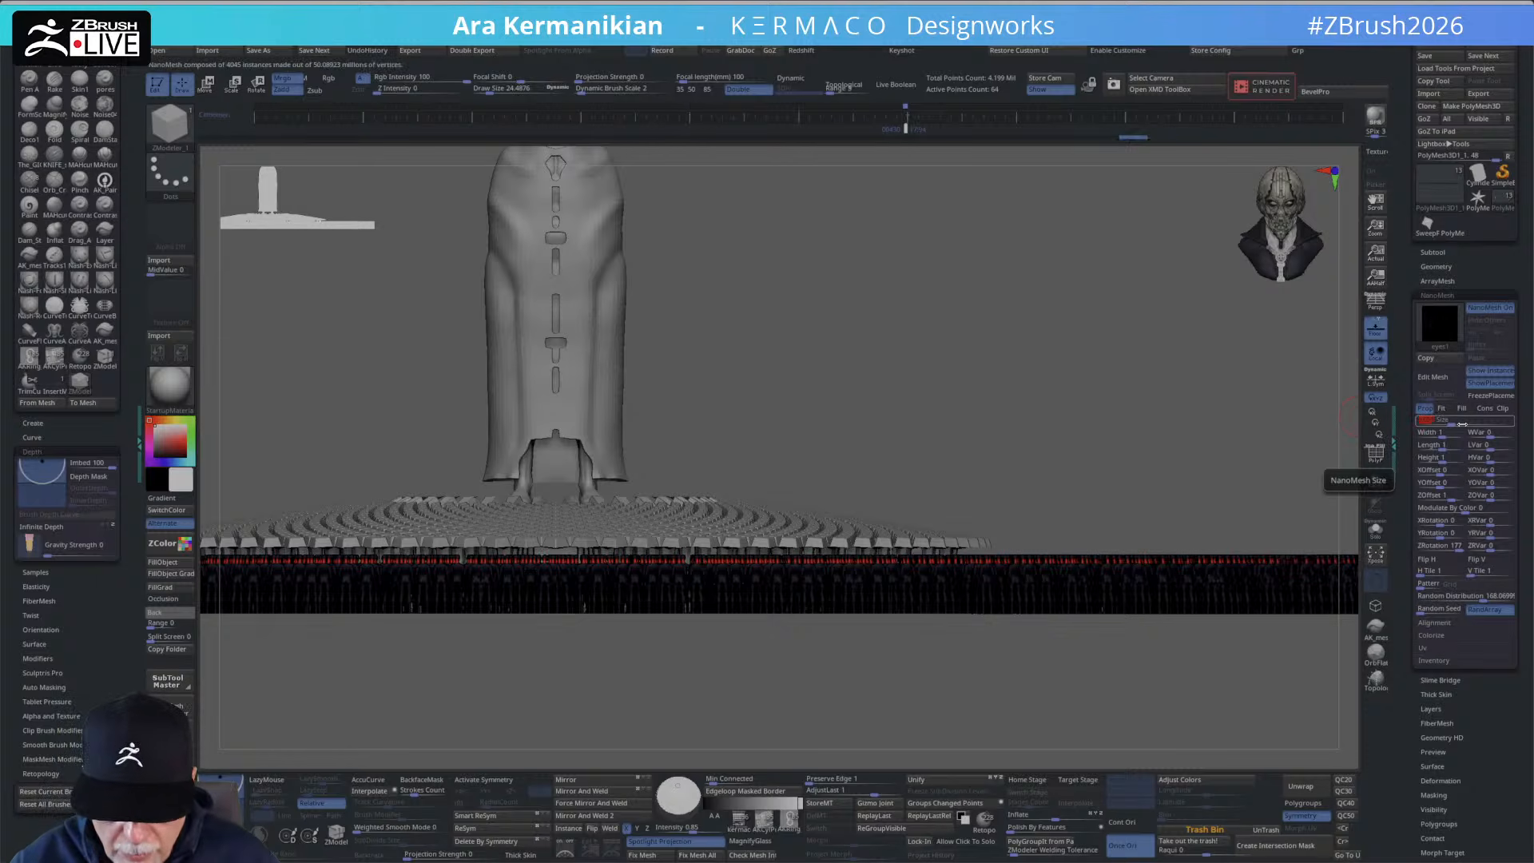
pyautogui.moveTo(936, 412); pyautogui.dragTo(944, 443)
pyautogui.moveTo(1043, 717); pyautogui.dragTo(807, 667)
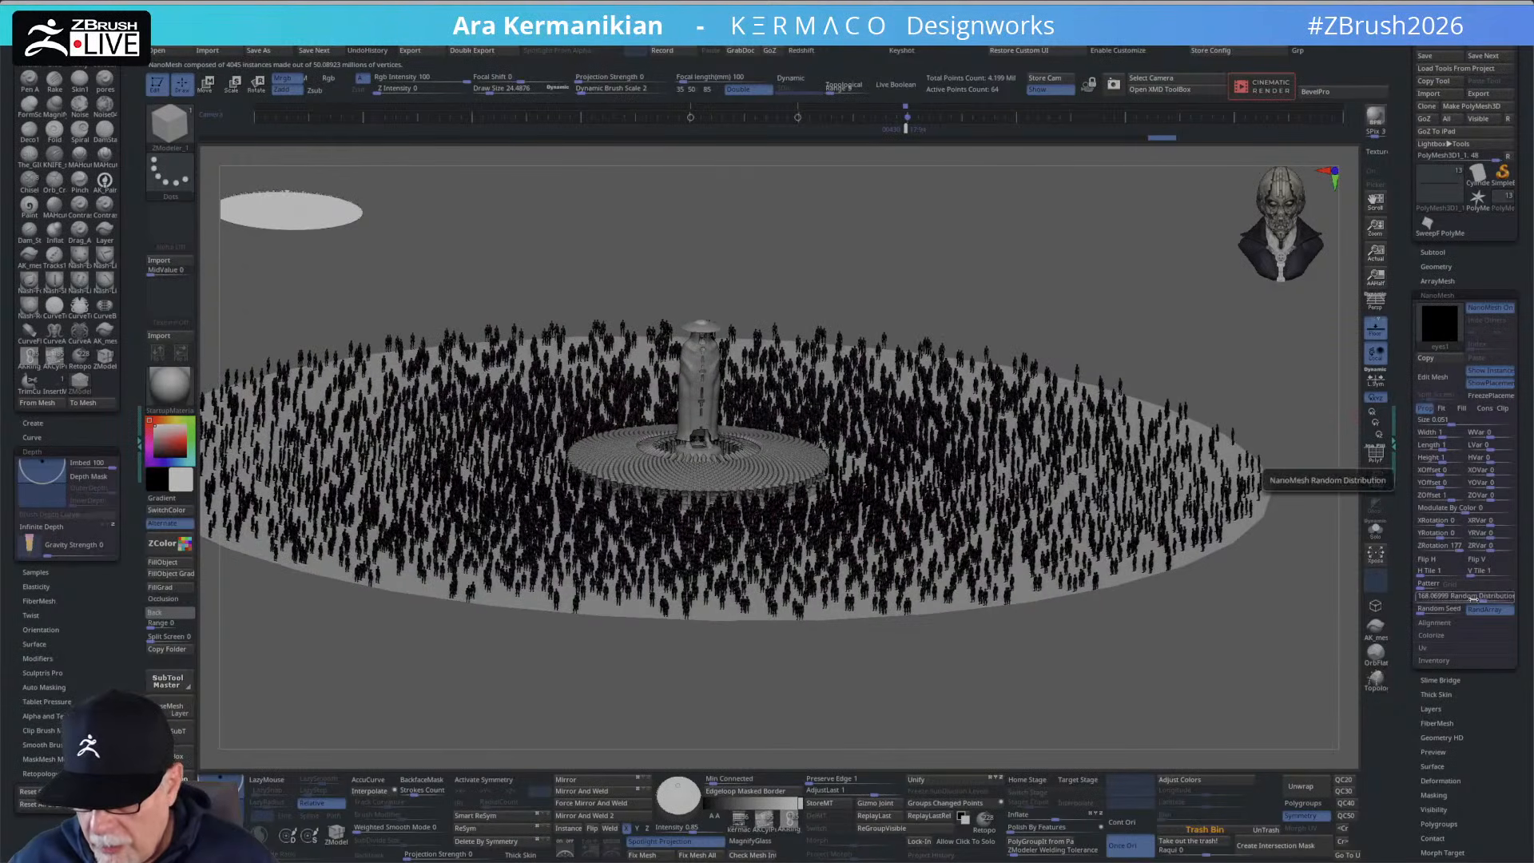
# Reshuffle the crowd by varying the NanoMesh Random Seed, and raise Random Distribution to about 180, checking the spread from above.
pyautogui.click(1421, 610)
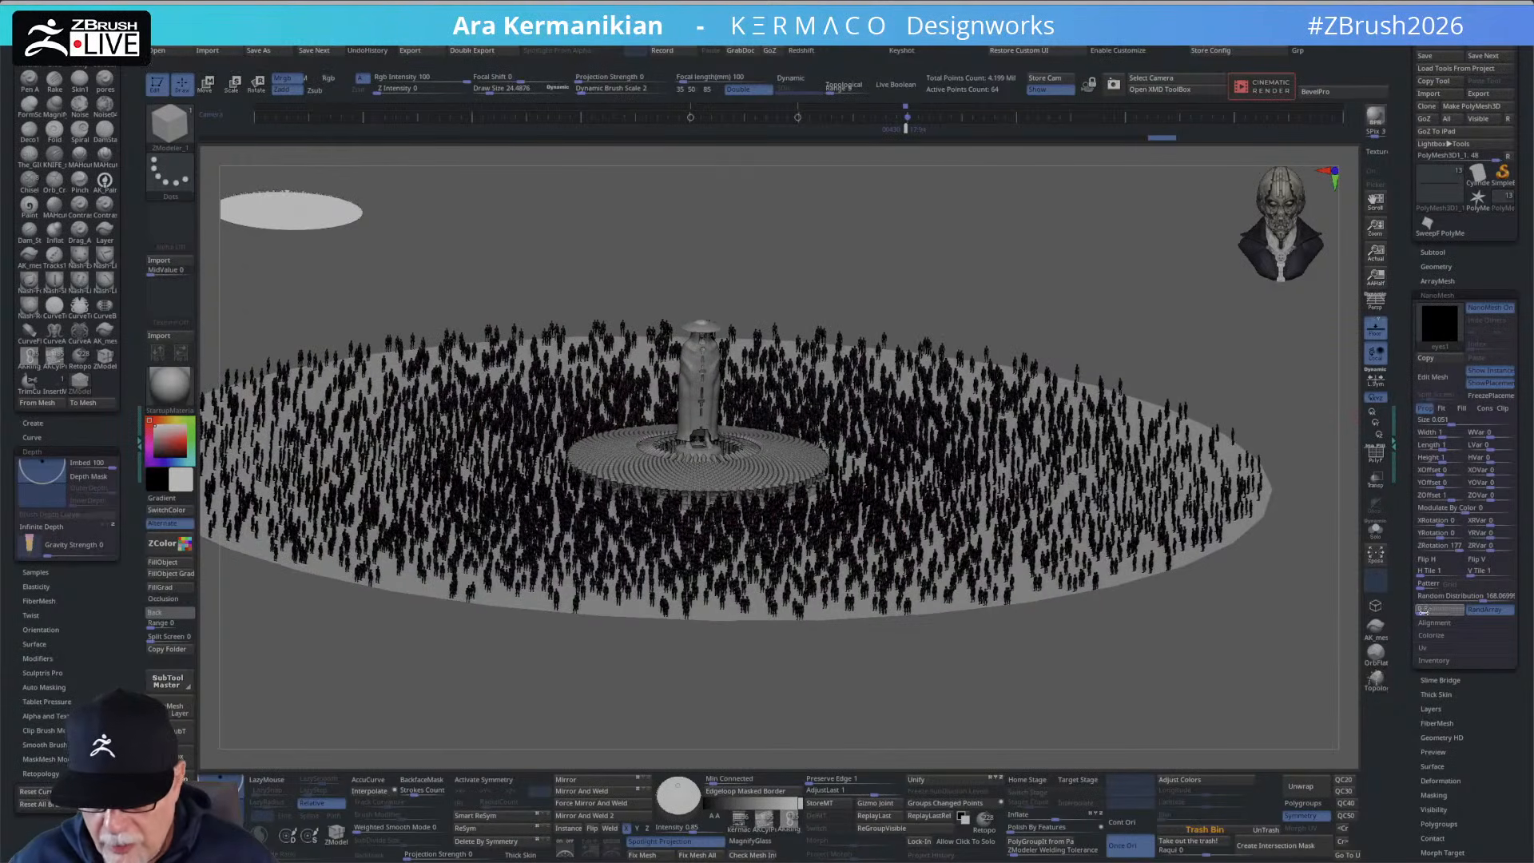
pyautogui.moveTo(1430, 610); pyautogui.dragTo(1421, 614)
pyautogui.click(1422, 614)
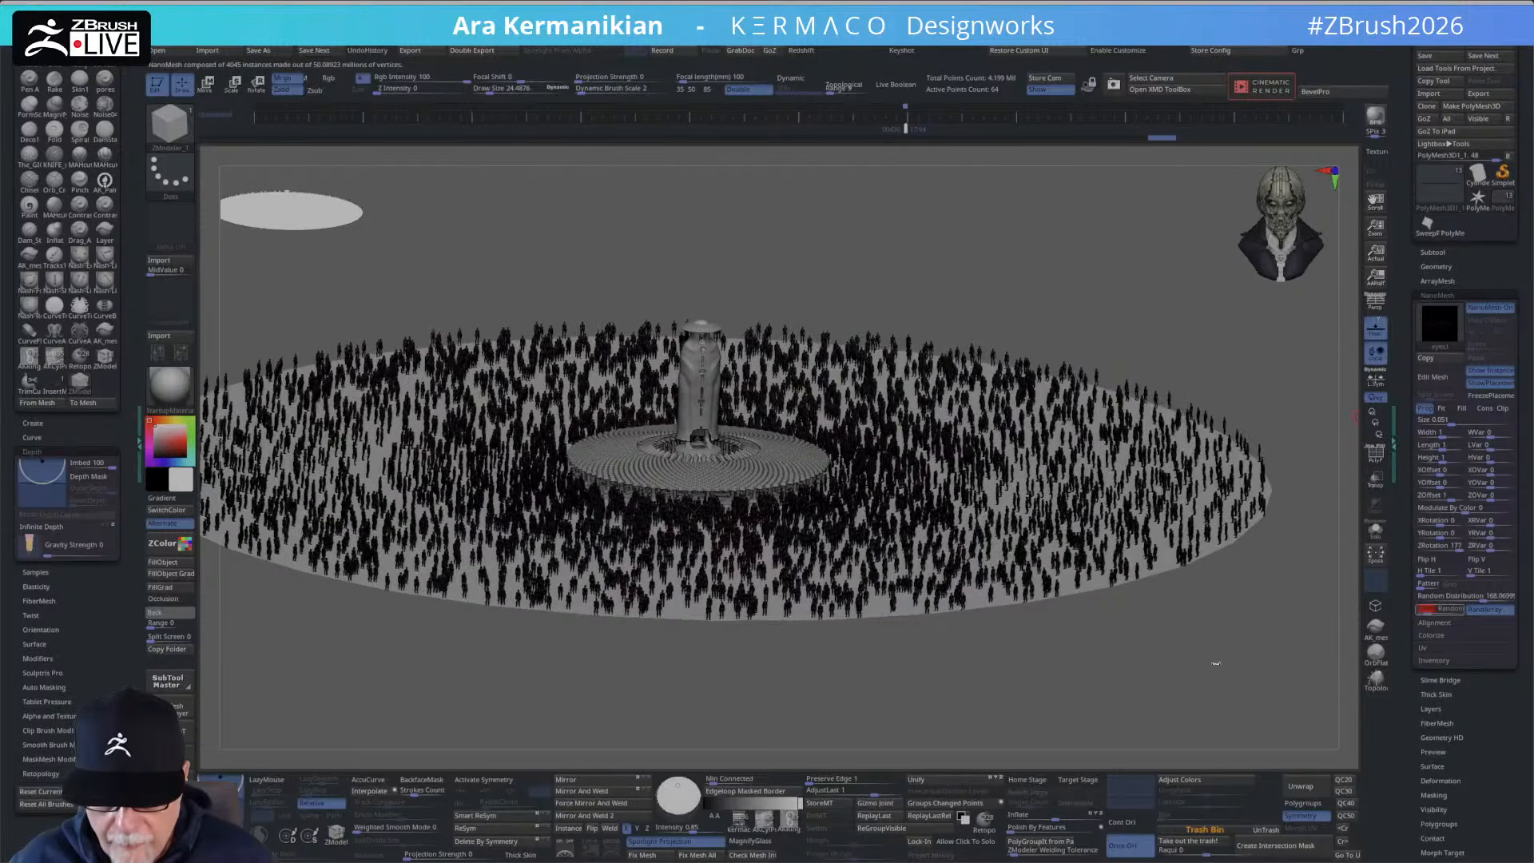
pyautogui.moveTo(1232, 691); pyautogui.dragTo(1104, 689)
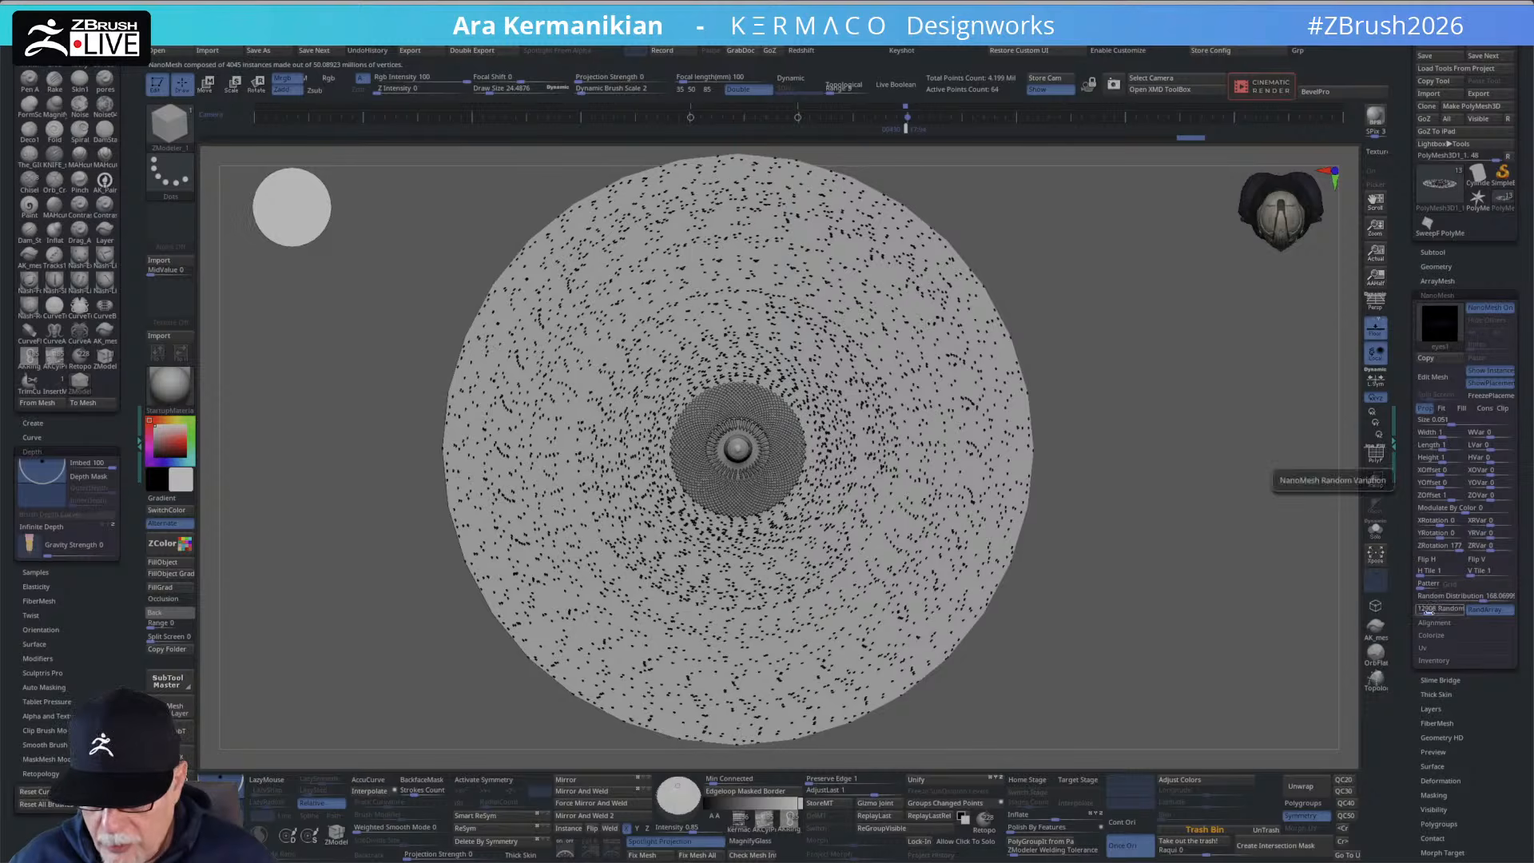
pyautogui.click(1432, 611)
pyautogui.click(1434, 611)
pyautogui.click(1433, 610)
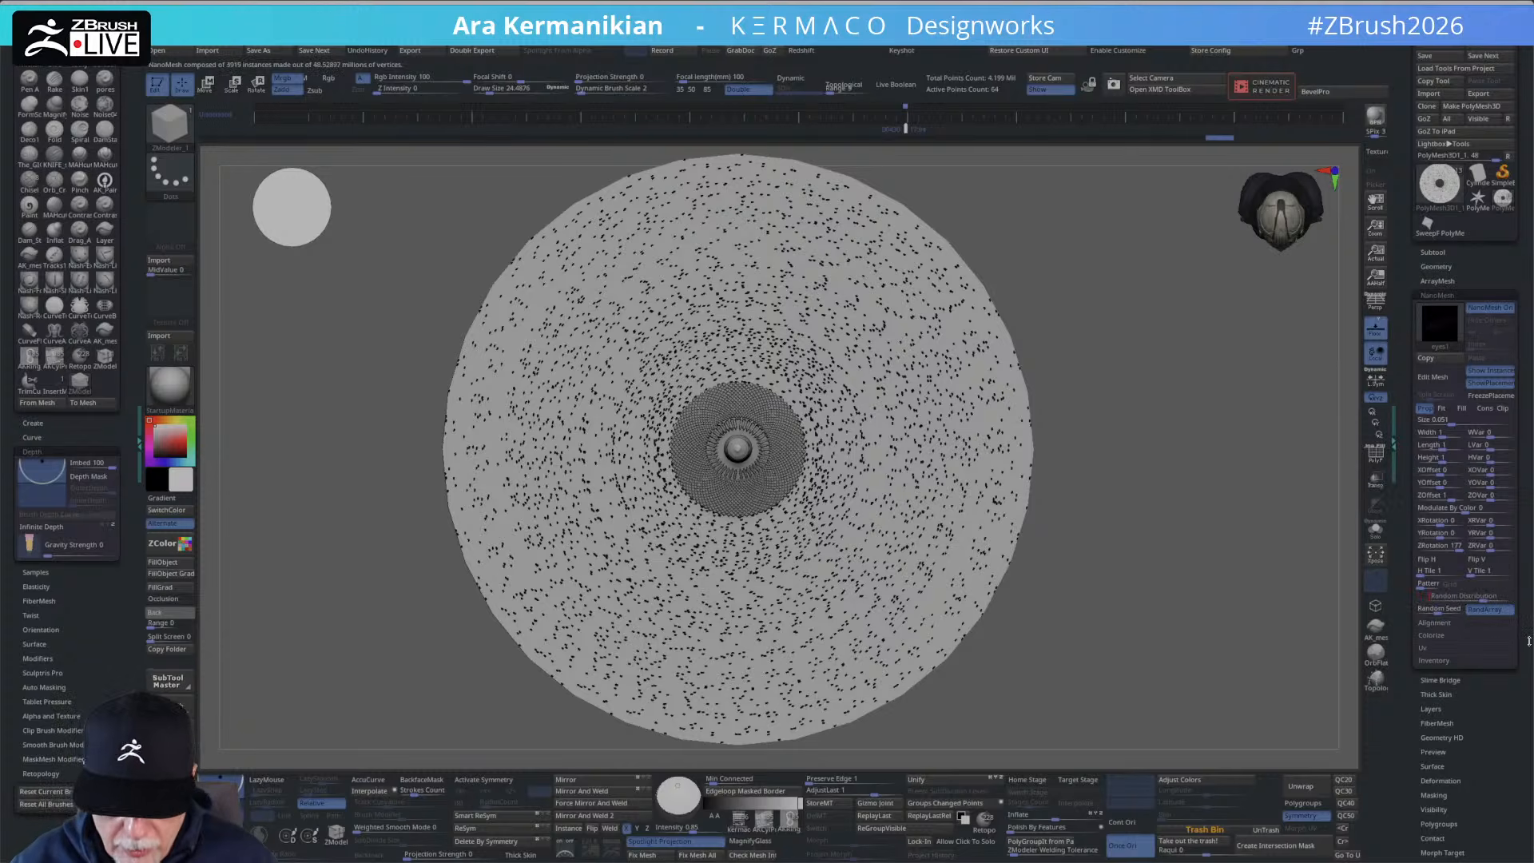
pyautogui.hotkey('ctrl', 'shift', 'z')
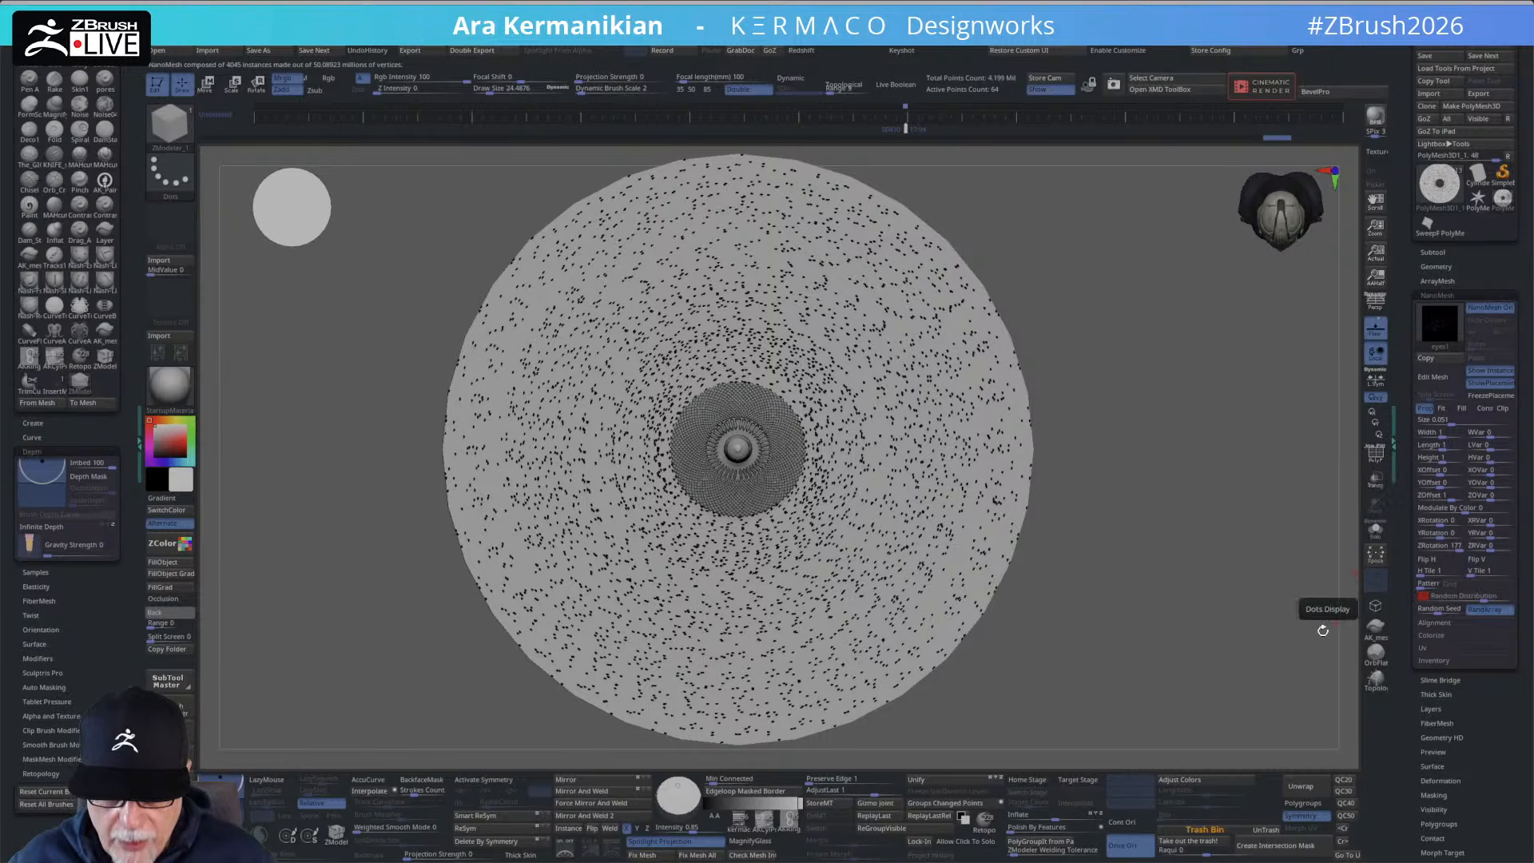
pyautogui.moveTo(1025, 639); pyautogui.dragTo(1086, 504)
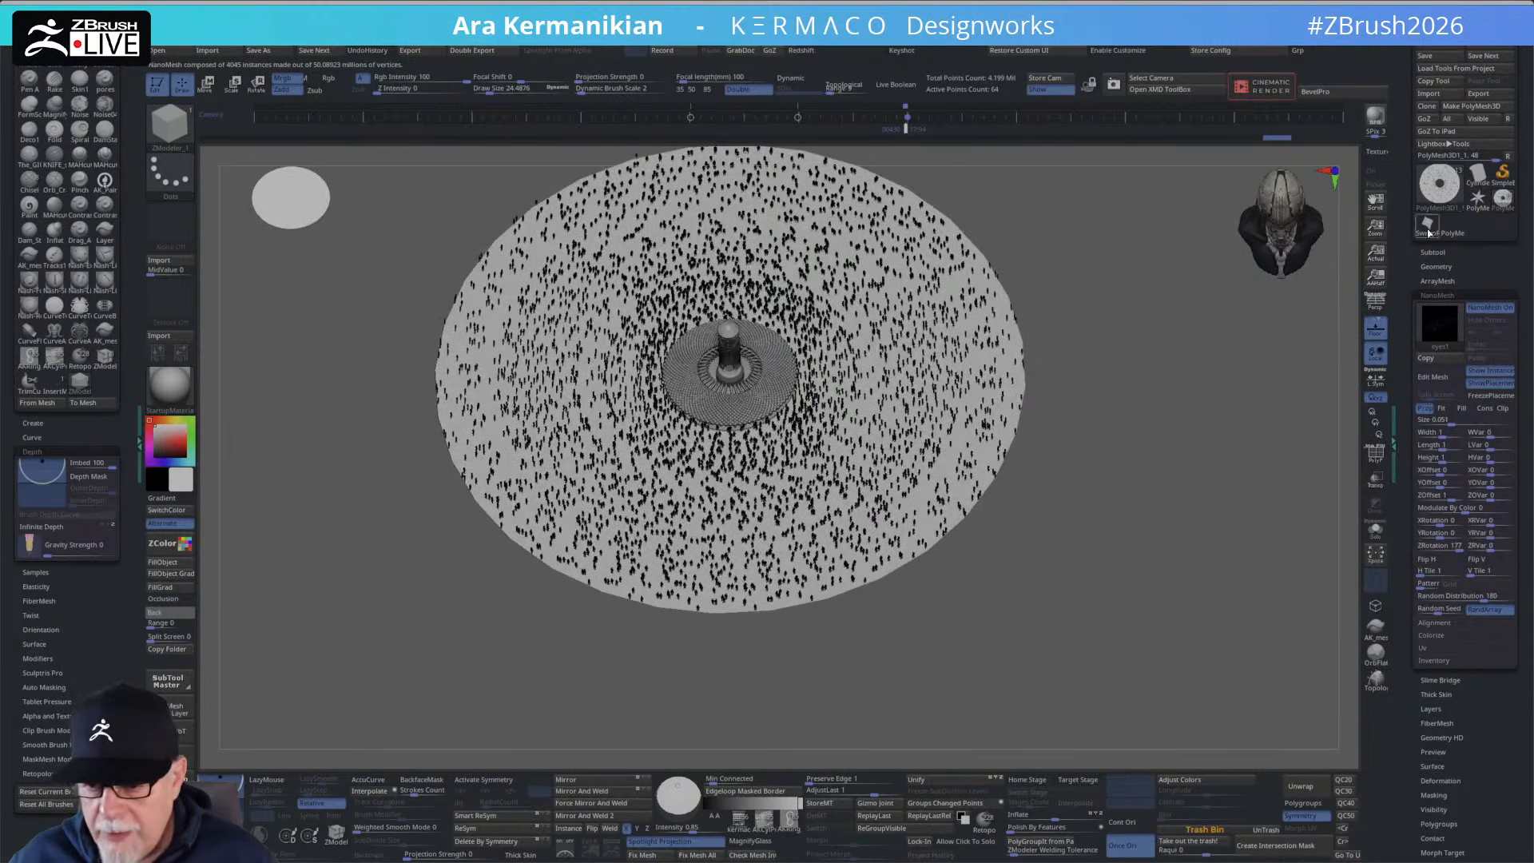
# Scale the ground disc up slightly around the statue with the transform gizmo.
pyautogui.click(1430, 255)
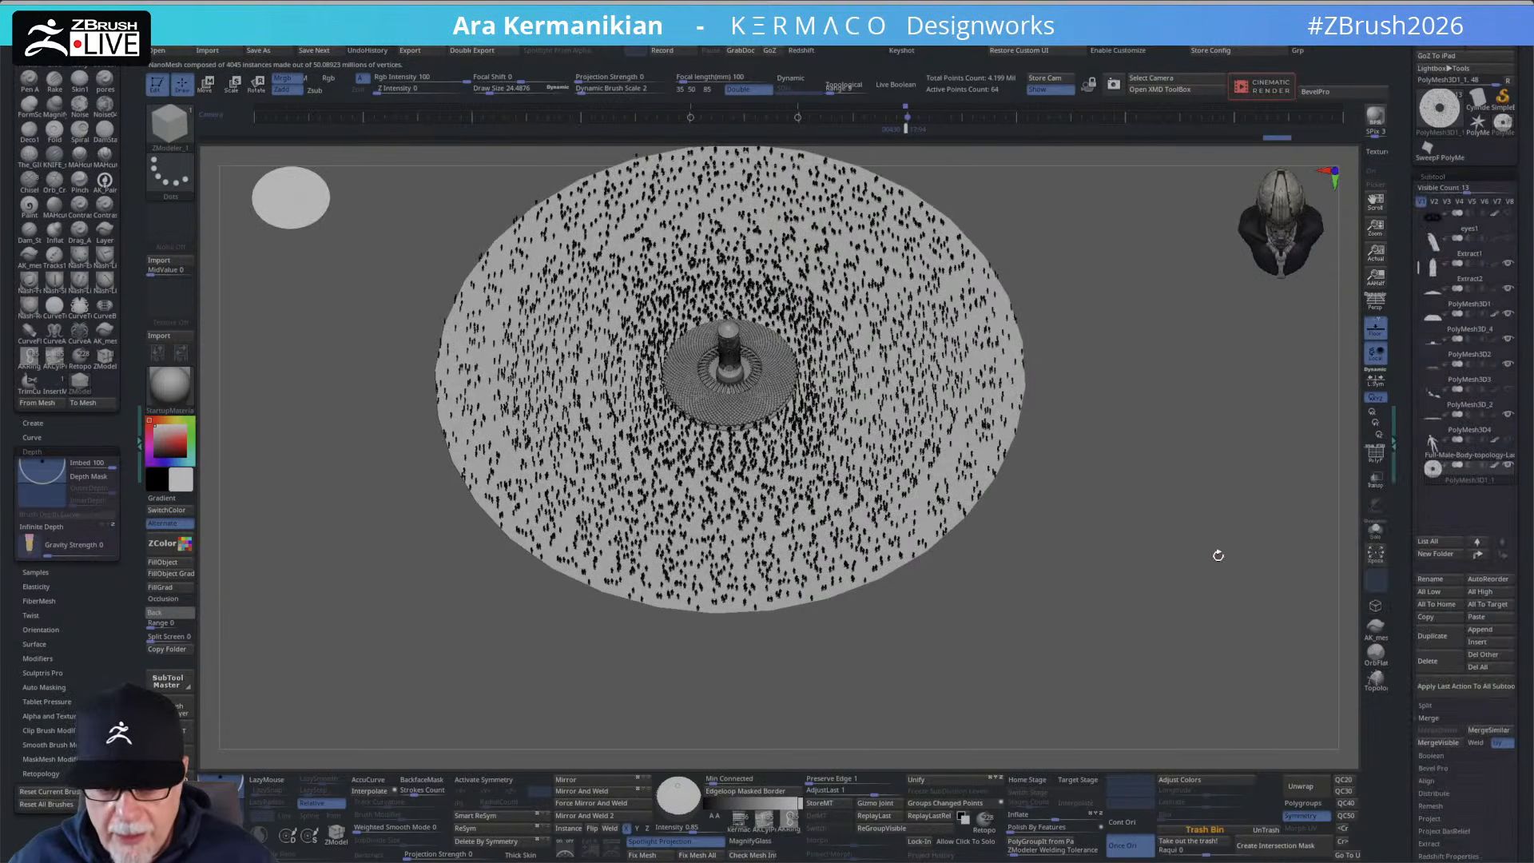
pyautogui.click(1375, 581)
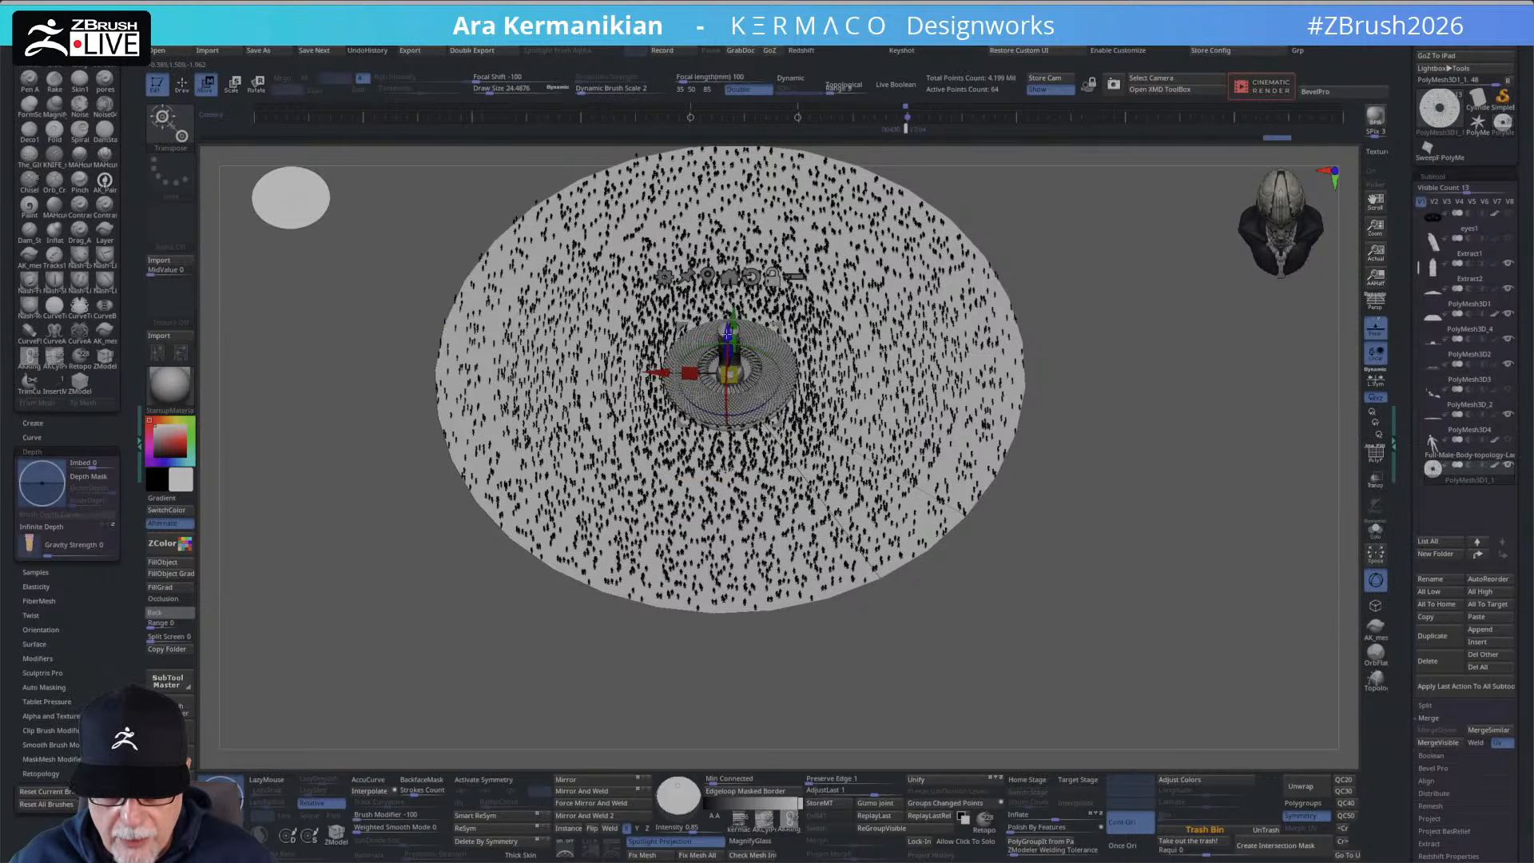
pyautogui.moveTo(728, 343)
pyautogui.mouseDown()
pyautogui.moveTo(727, 286)
pyautogui.moveTo(720, 353)
pyautogui.mouseUp()
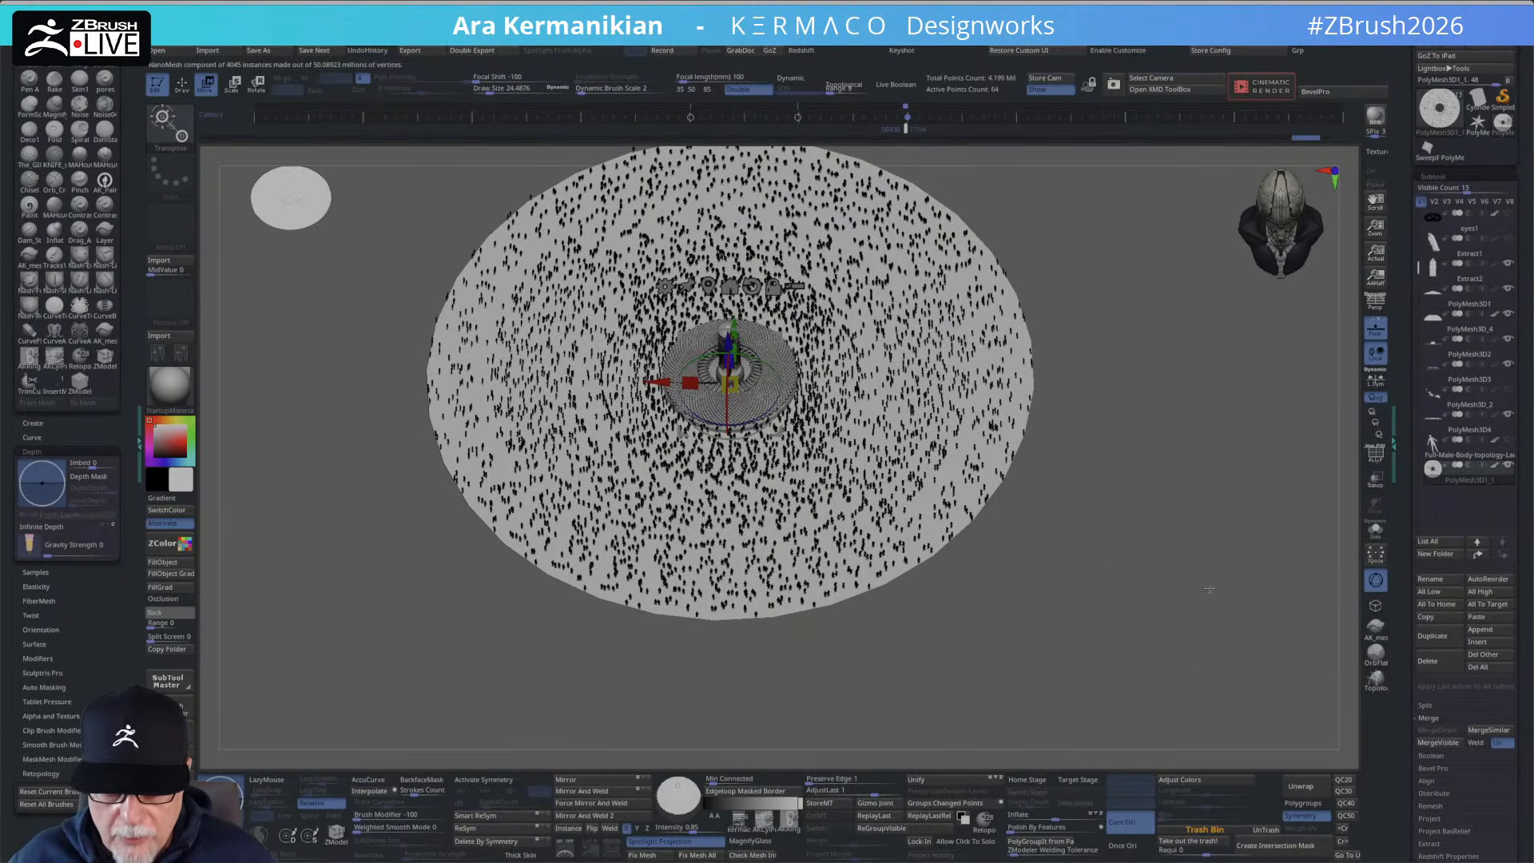
pyautogui.moveTo(1115, 559); pyautogui.dragTo(909, 305)
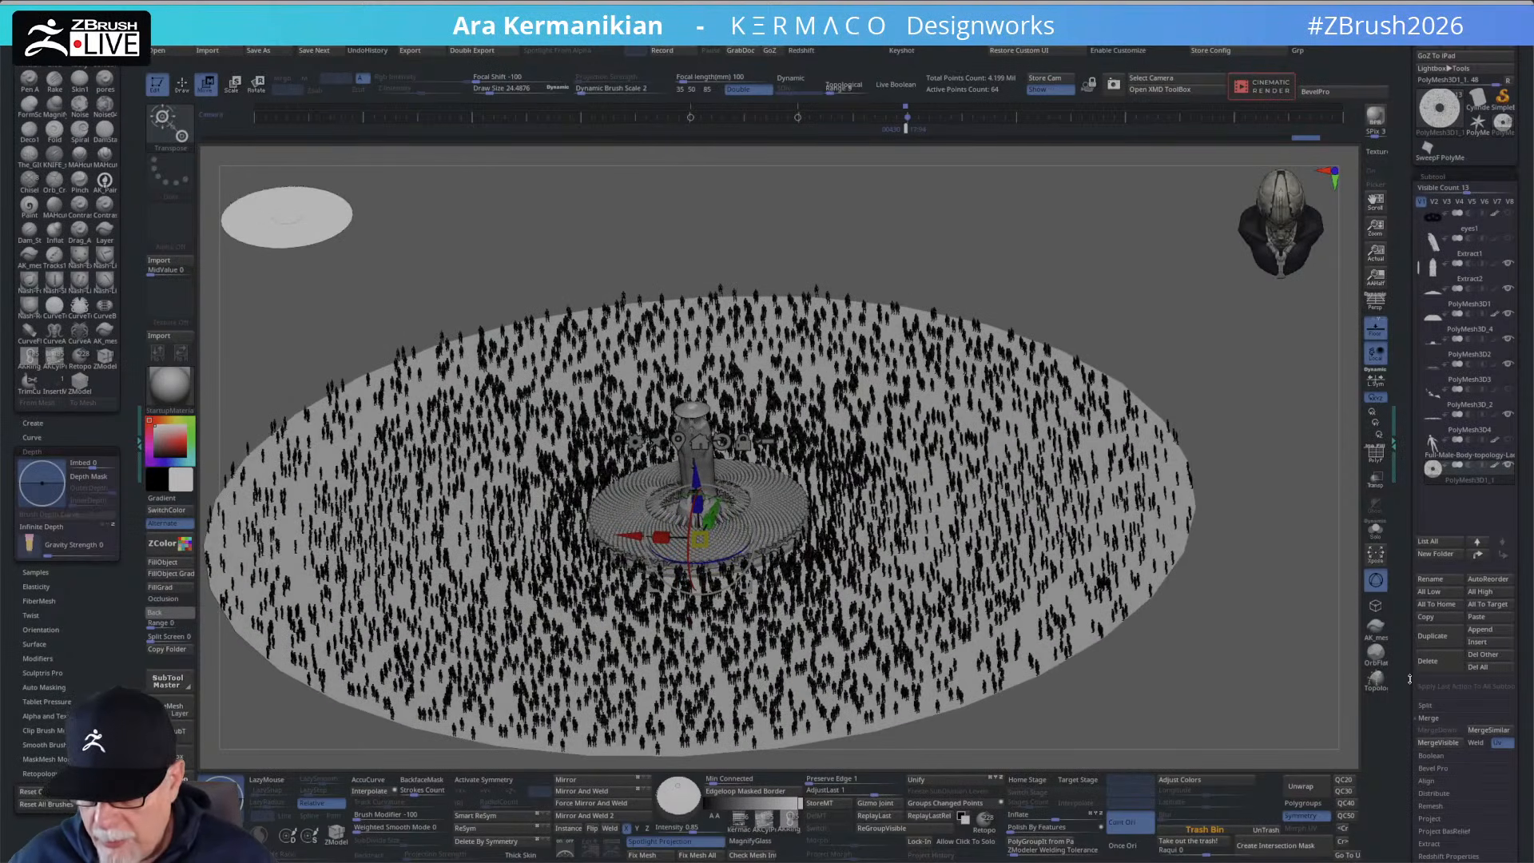
# Raise the NanoMesh height variation (HVar) of the crowd figures while viewing them from the front at the statue's base.
pyautogui.scroll(-5, 1410, 679)
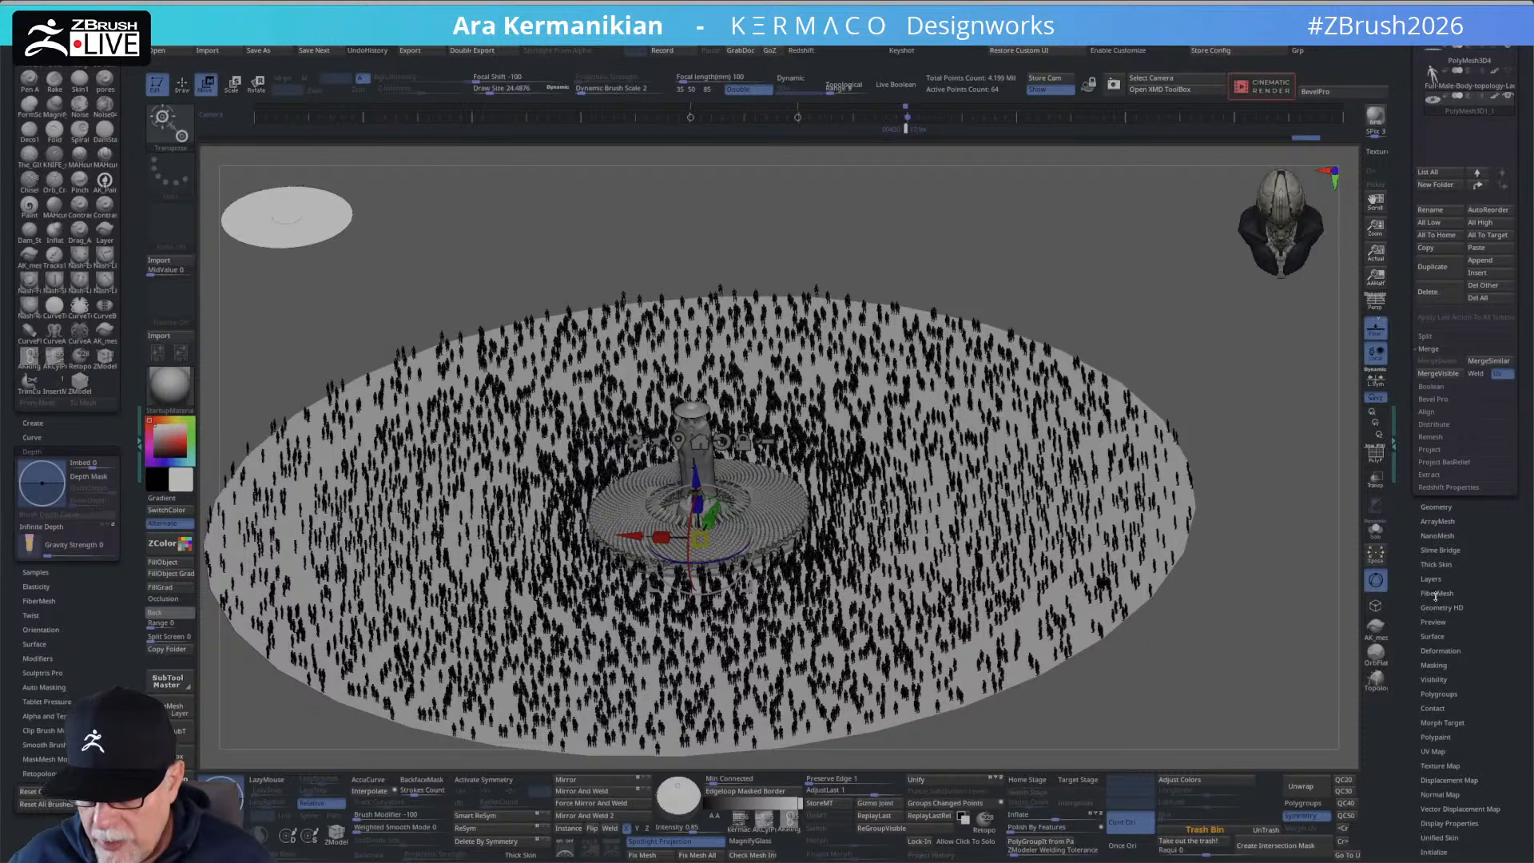
pyautogui.click(1427, 537)
pyautogui.moveTo(1191, 663); pyautogui.dragTo(1191, 559)
pyautogui.keyDown('alt'); pyautogui.moveTo(675, 174); pyautogui.dragTo(924, 370); pyautogui.keyUp('alt')
pyautogui.keyDown('alt'); pyautogui.moveTo(908, 288); pyautogui.dragTo(885, 80); pyautogui.keyUp('alt')
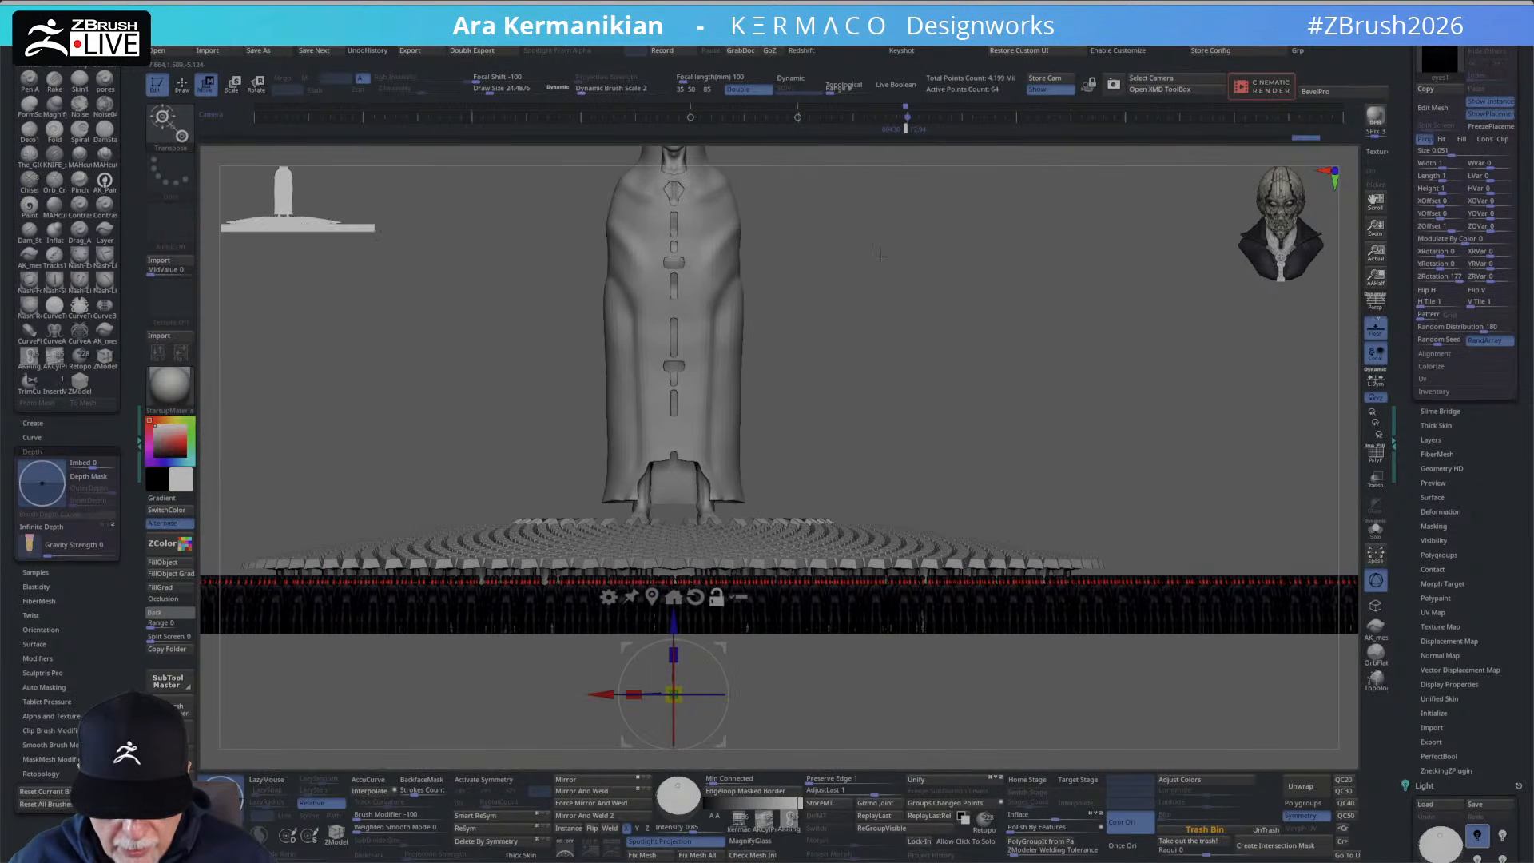
pyautogui.scroll(4, 1504, 438)
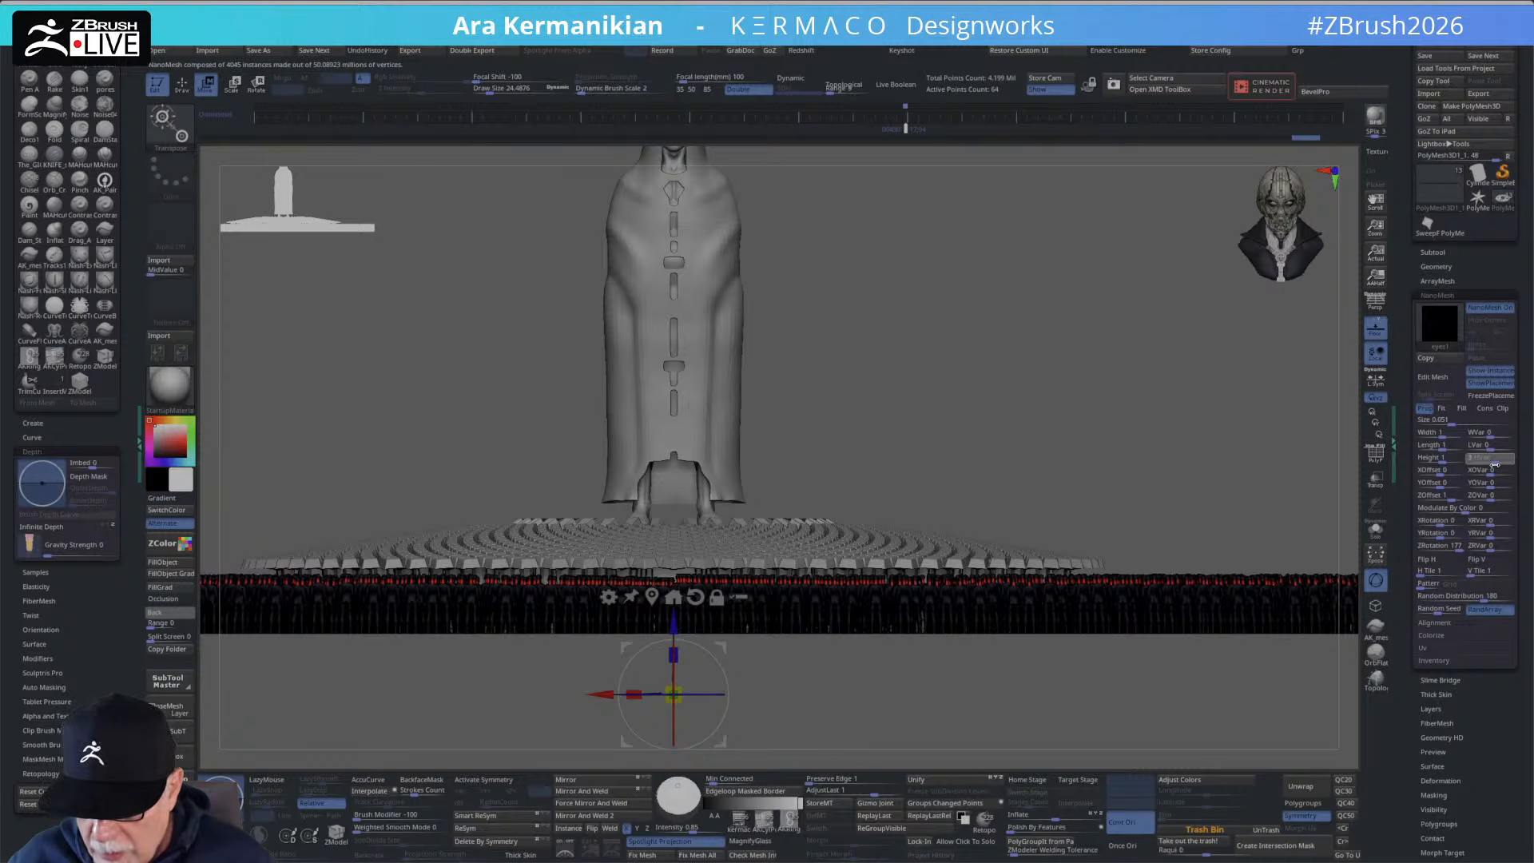
pyautogui.click(1442, 460)
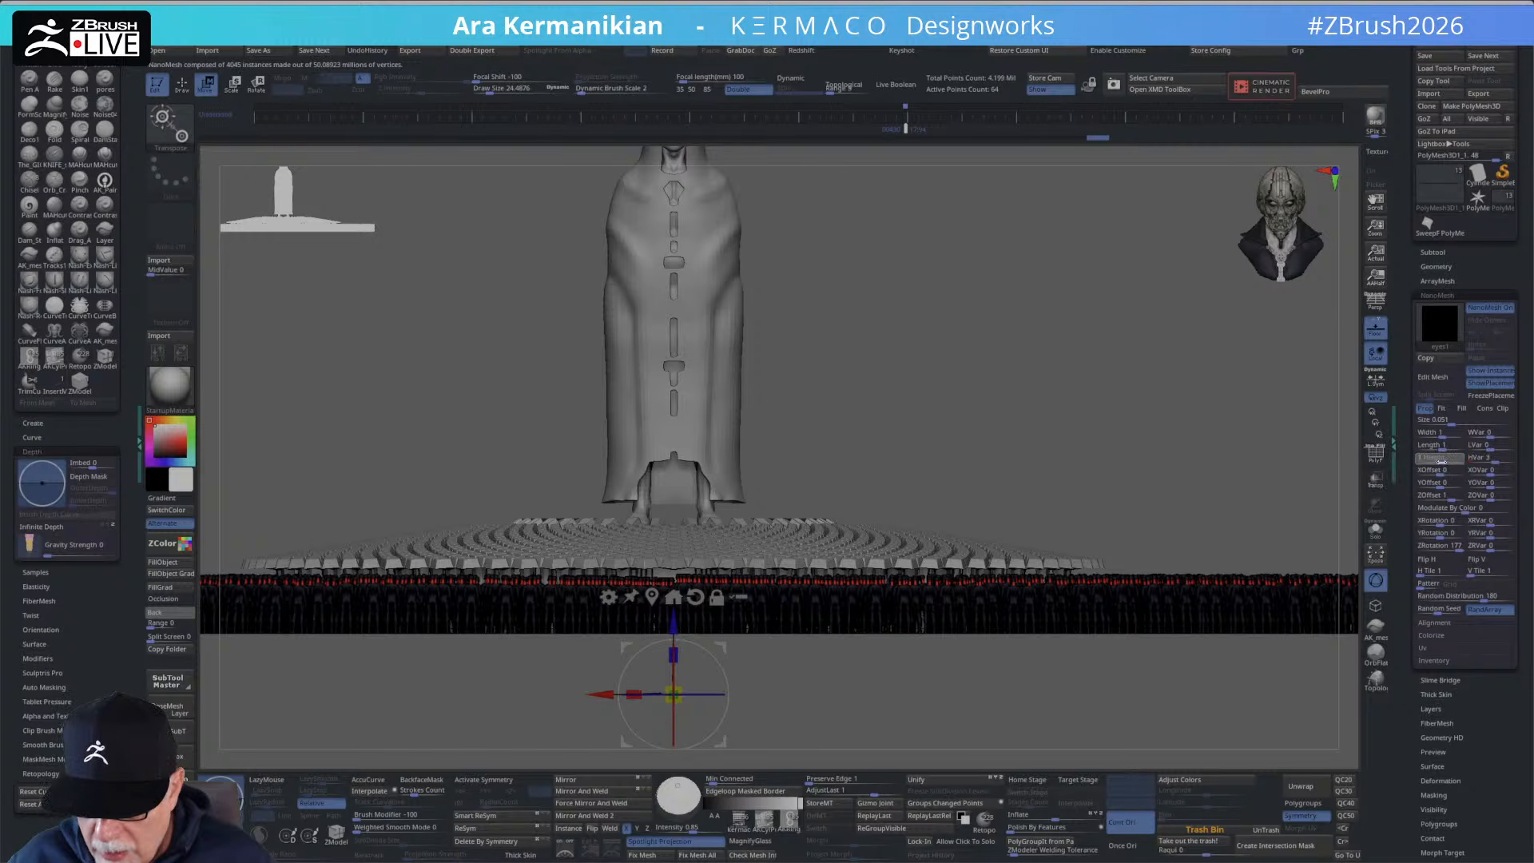
pyautogui.press('ctrl')
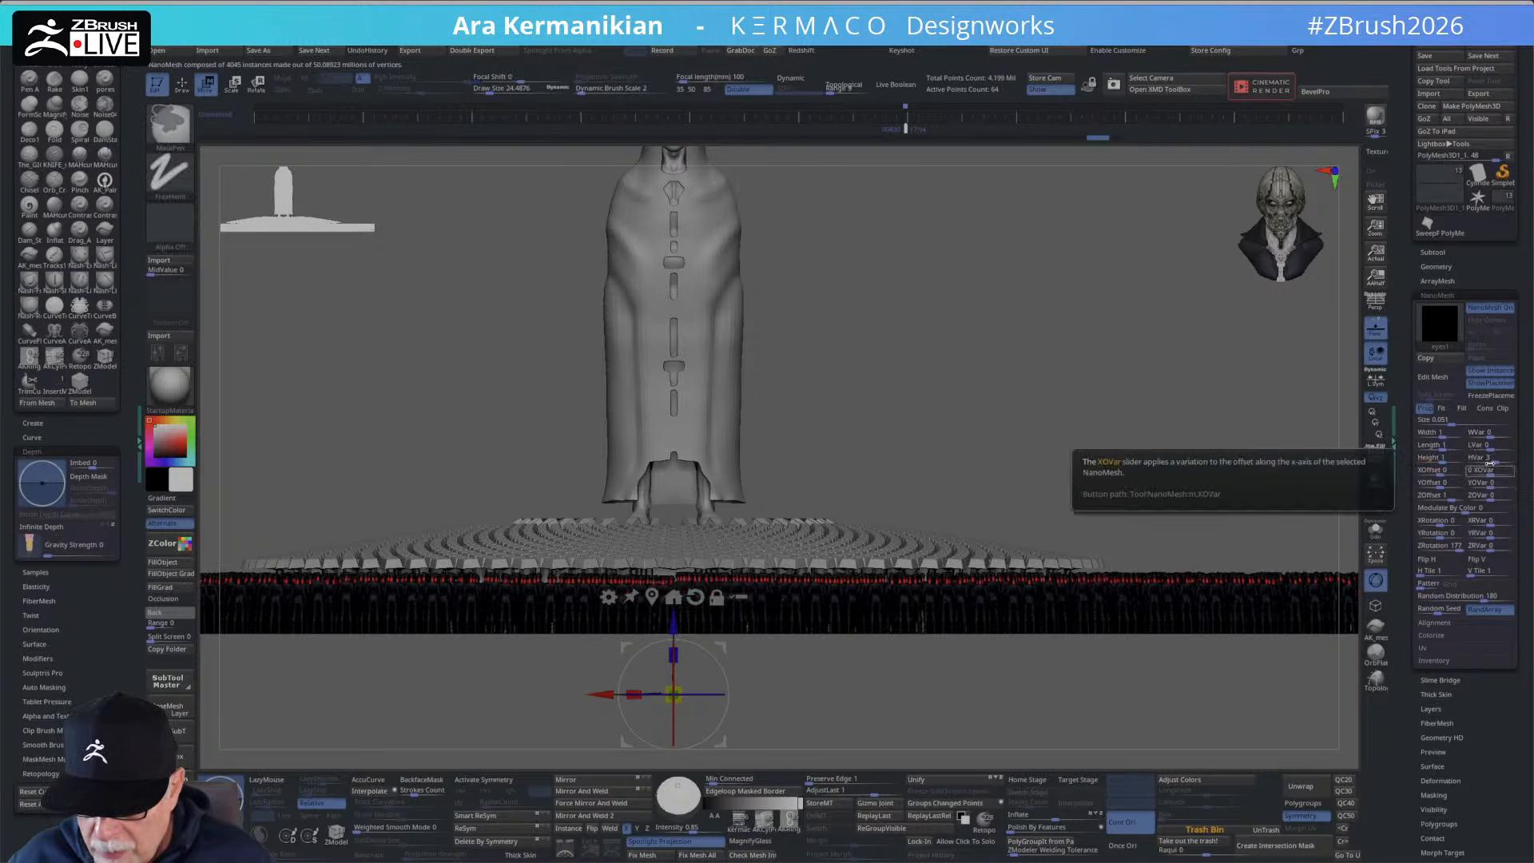
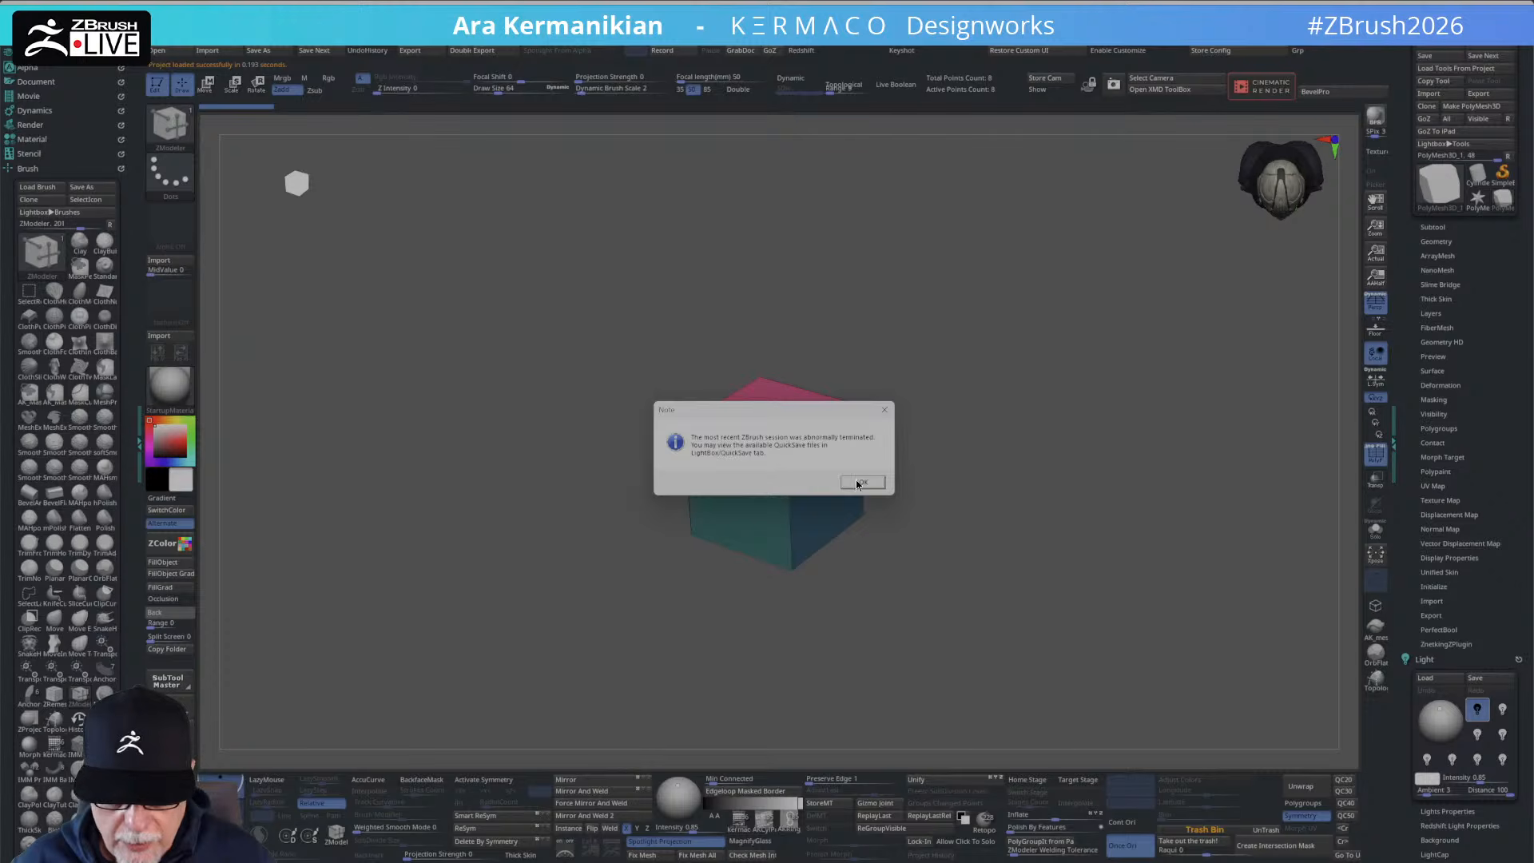
# Dismiss the crash notice and restore the most recent QuickSave of the statue and ground disc project.
pyautogui.click(860, 482)
pyautogui.press(',')
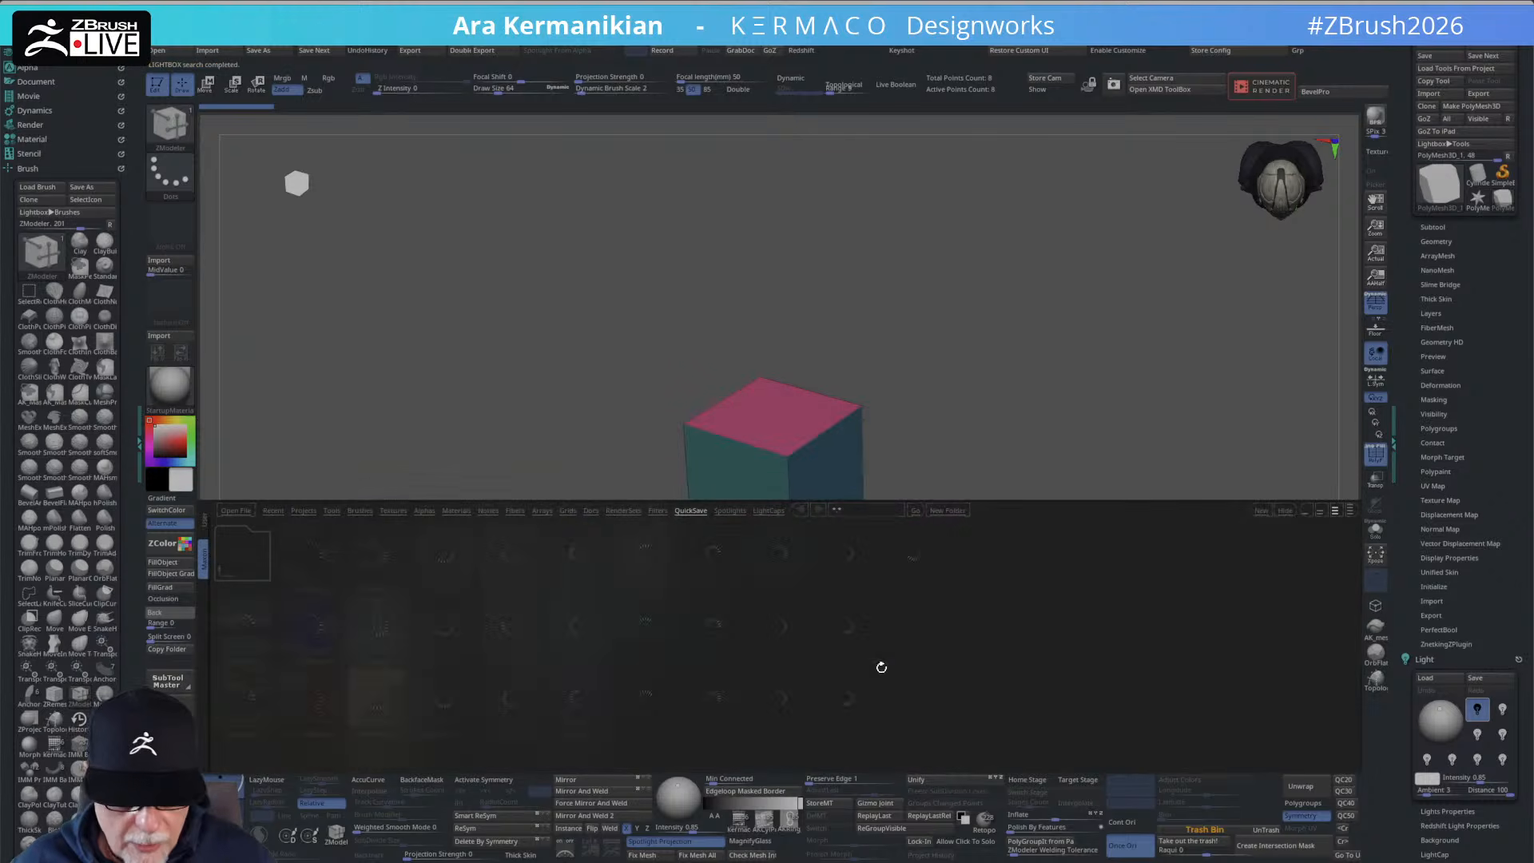
pyautogui.doubleClick(922, 562)
pyautogui.click(813, 480)
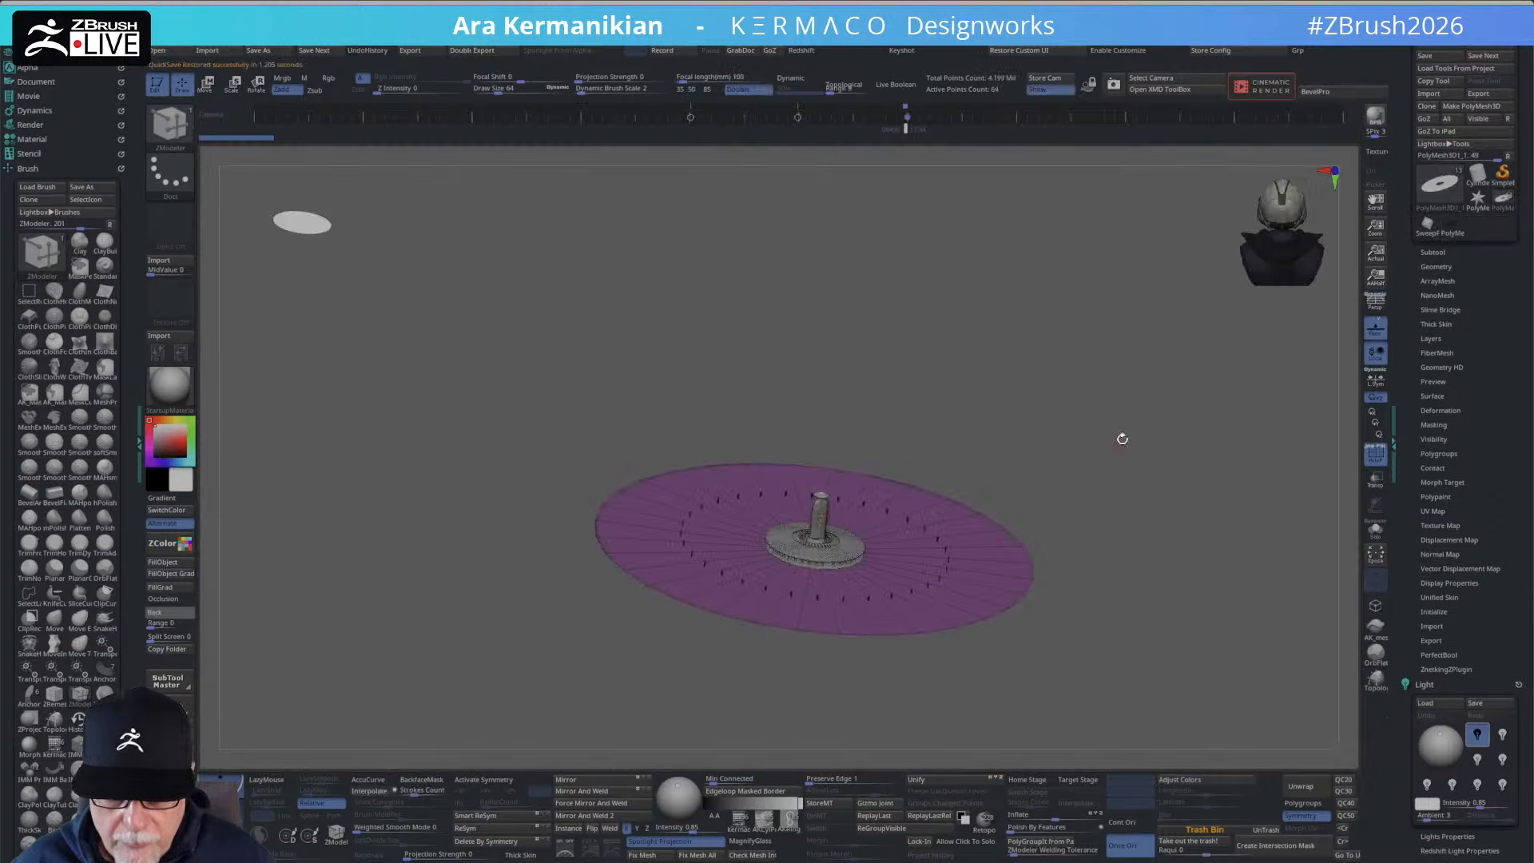
# Set the NanoMesh height variation (HVar) of the ring of figures to 14, viewing them from the front.
pyautogui.moveTo(1117, 431); pyautogui.dragTo(1274, 400)
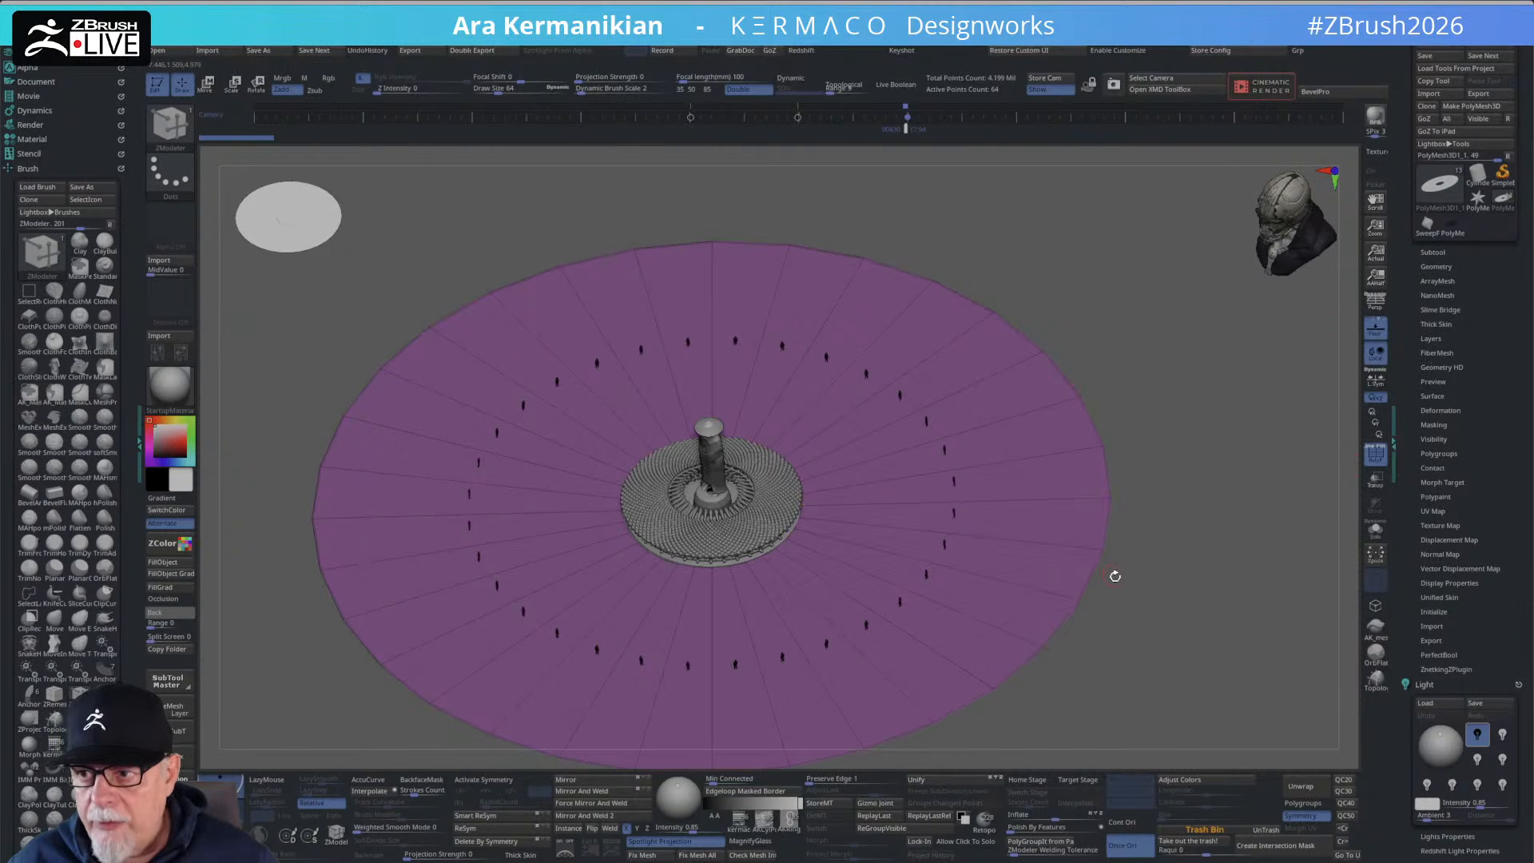
pyautogui.moveTo(1113, 572); pyautogui.dragTo(1291, 445)
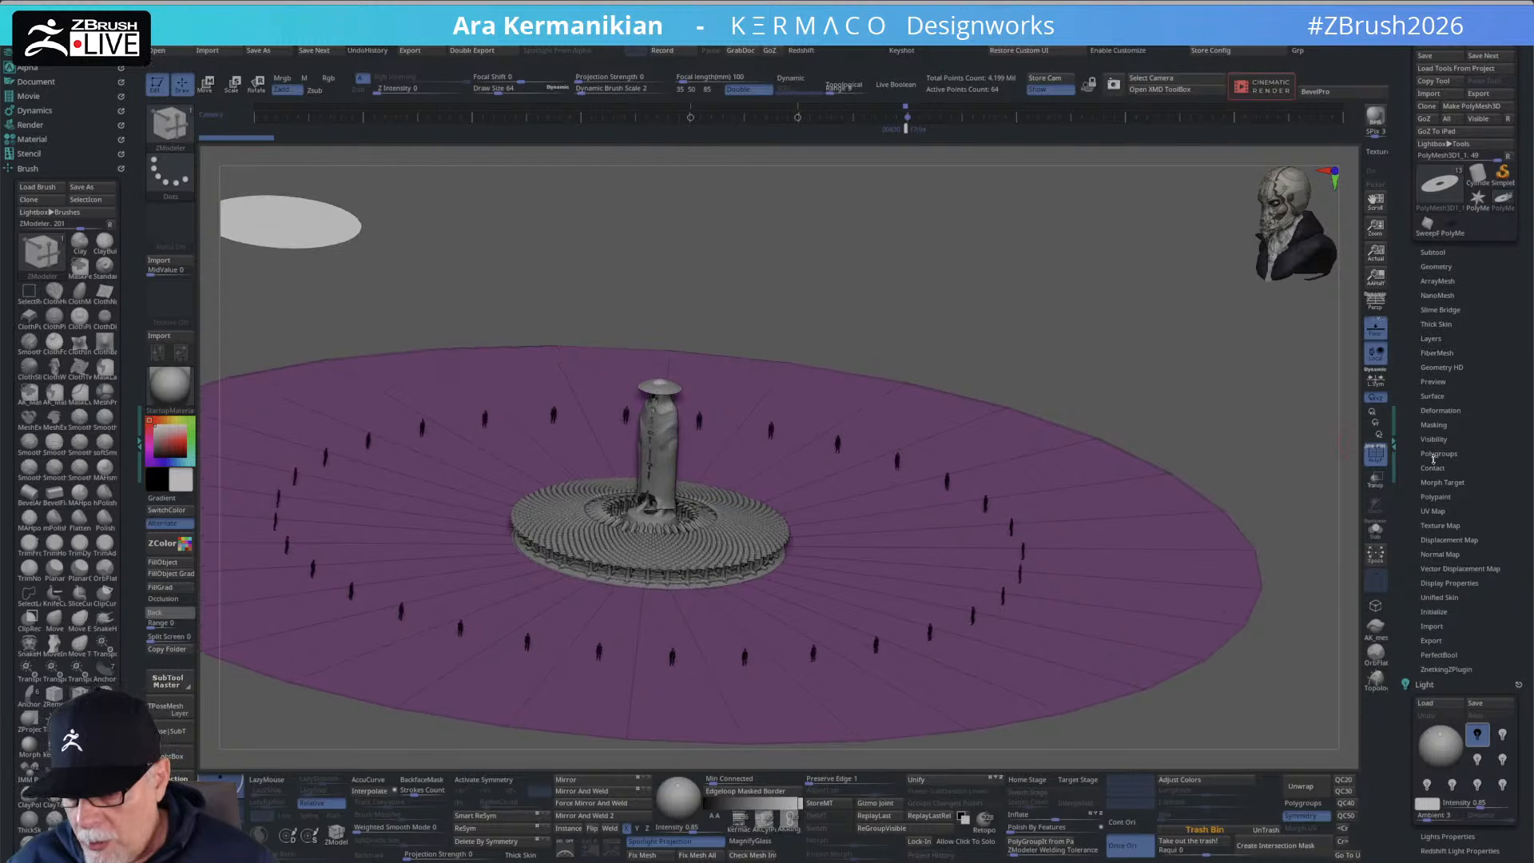
pyautogui.click(1432, 295)
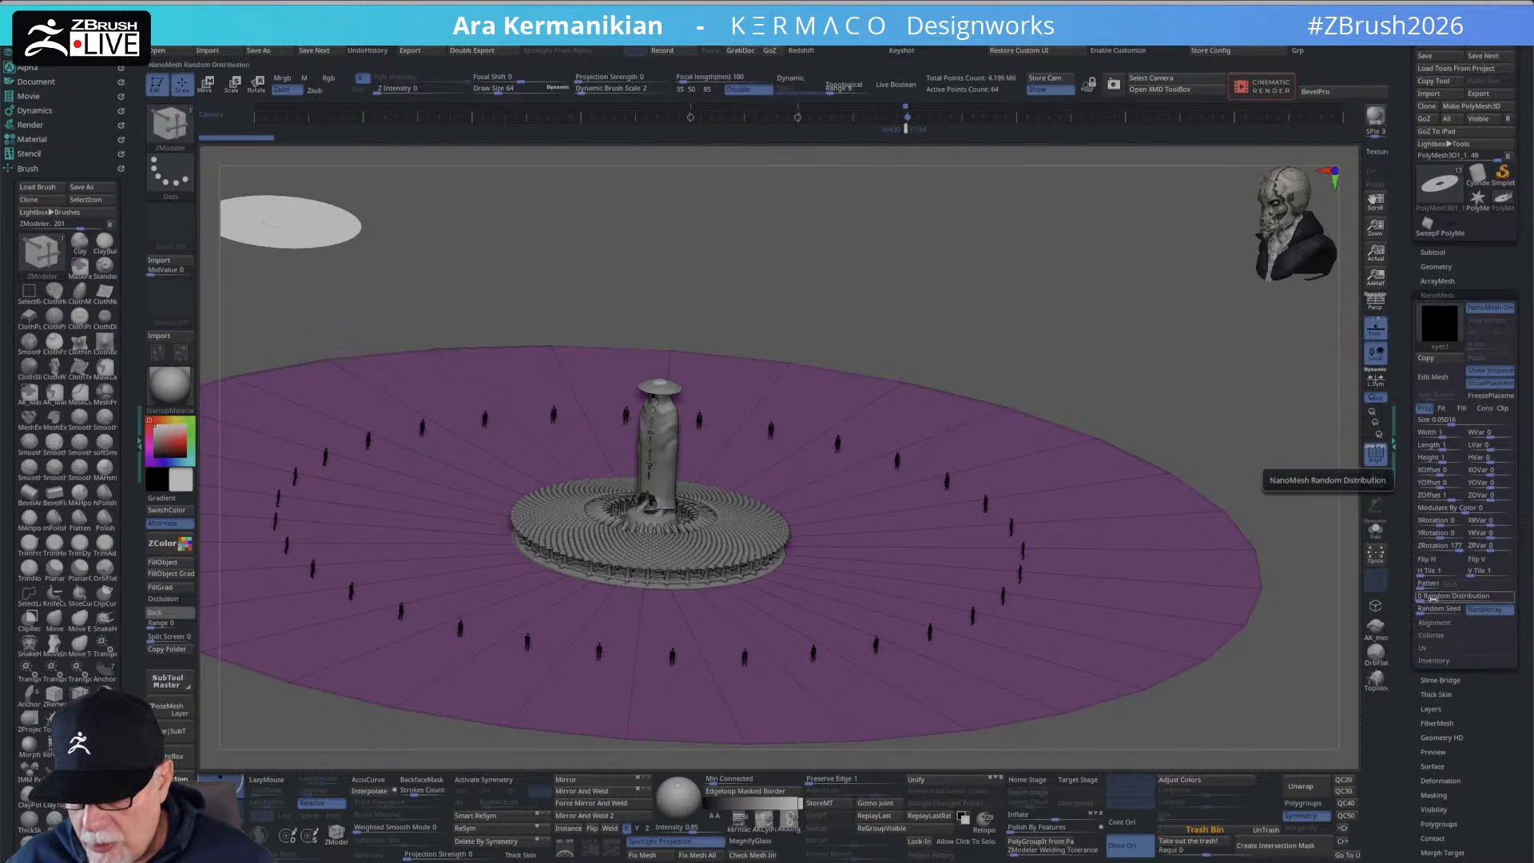
pyautogui.keyDown('shift'); pyautogui.moveTo(964, 306); pyautogui.dragTo(886, 260); pyautogui.keyUp('shift')
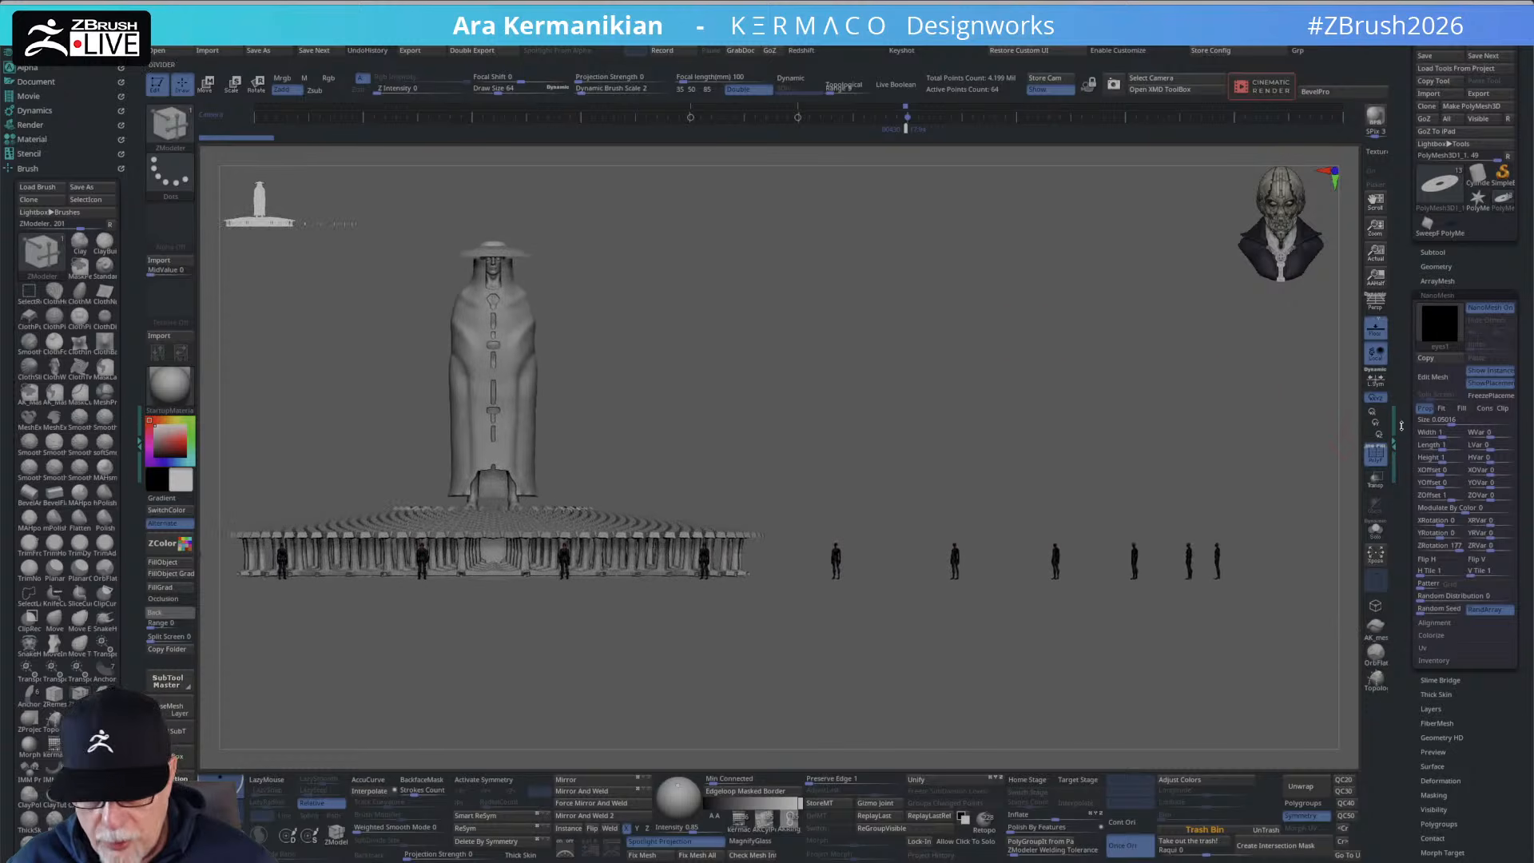
pyautogui.click(1487, 459)
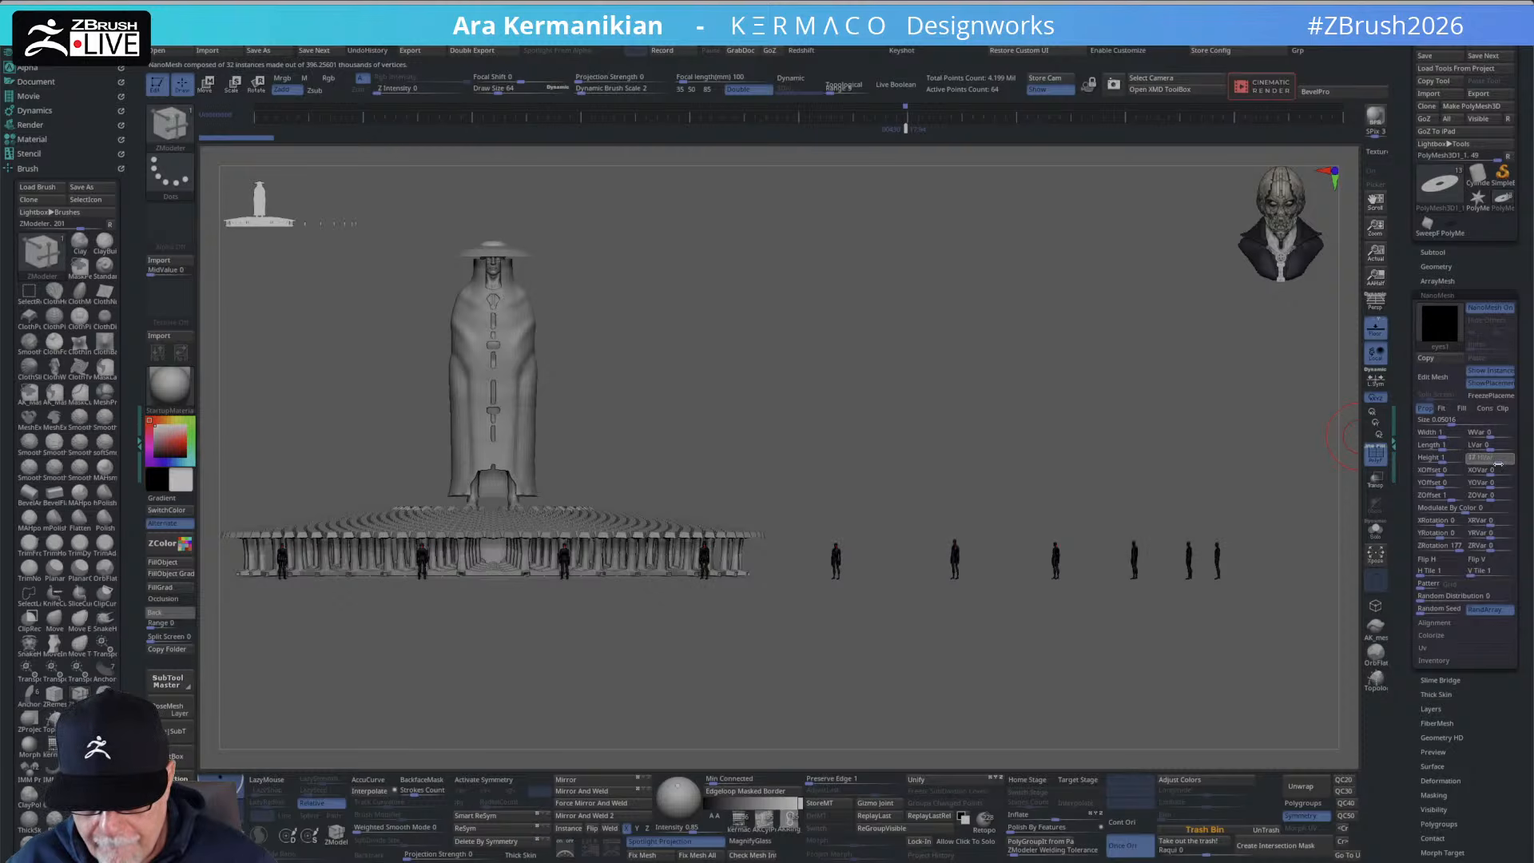
pyautogui.press('Return')
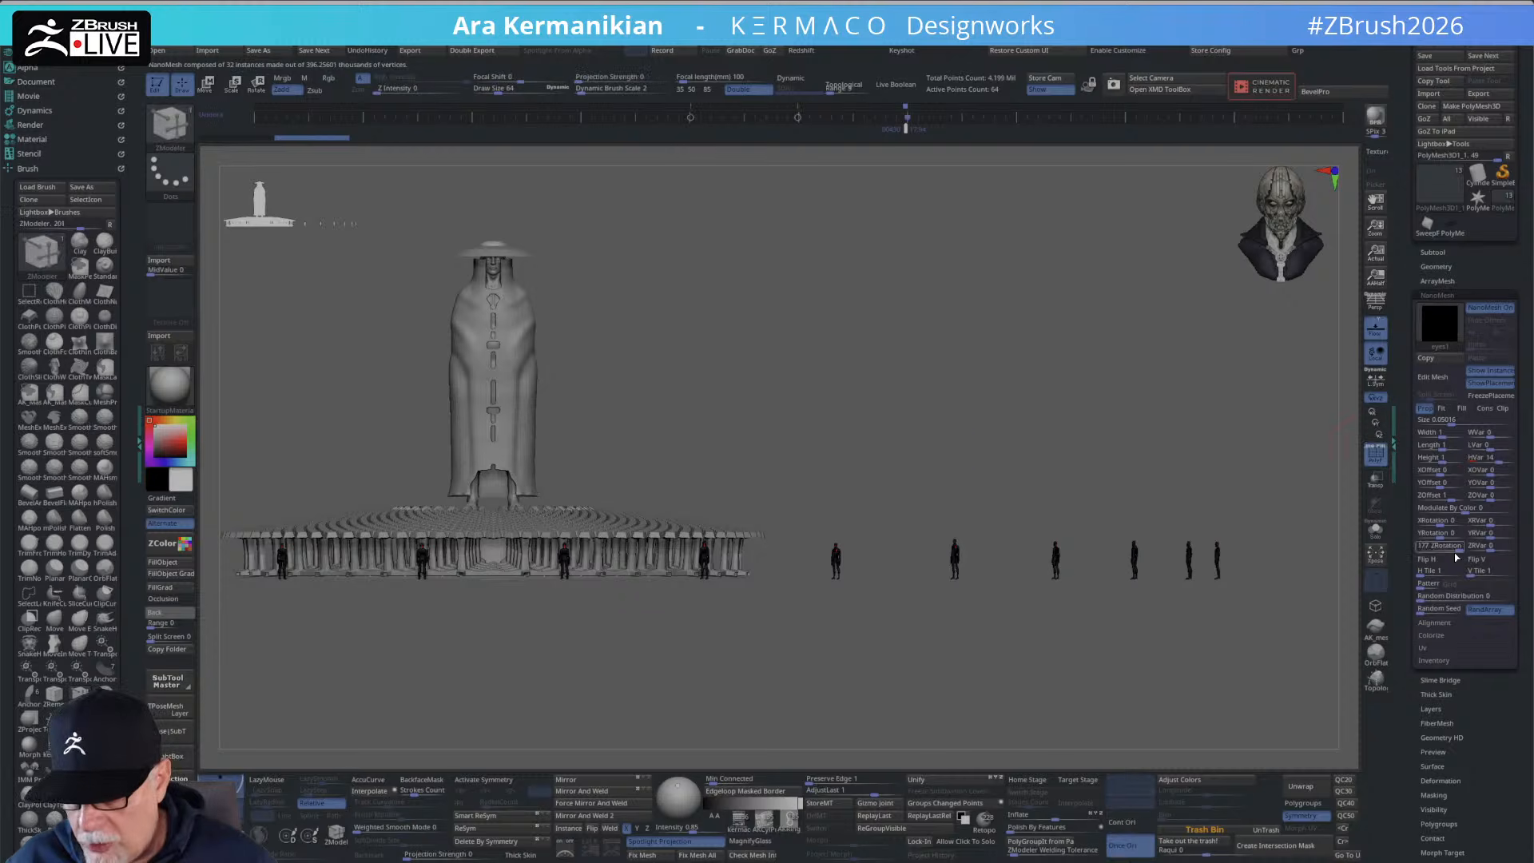
# Raise the NanoMesh Random Distribution to about 58.4 and inspect the crowd up close beside the statue's base.
pyautogui.click(1429, 597)
pyautogui.moveTo(1429, 596); pyautogui.dragTo(1459, 595)
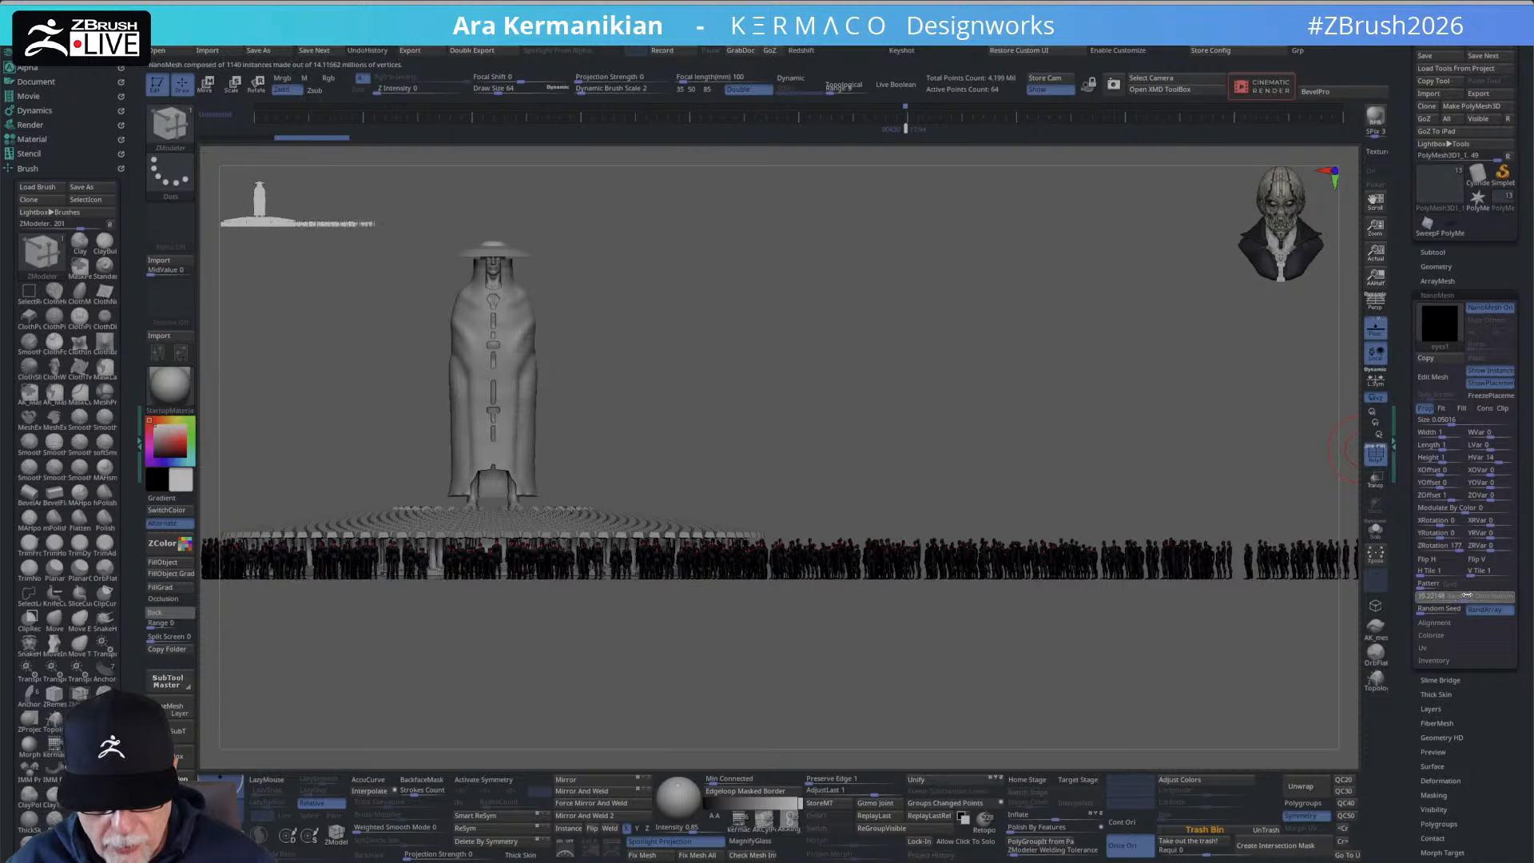
pyautogui.moveTo(881, 339); pyautogui.dragTo(921, 252)
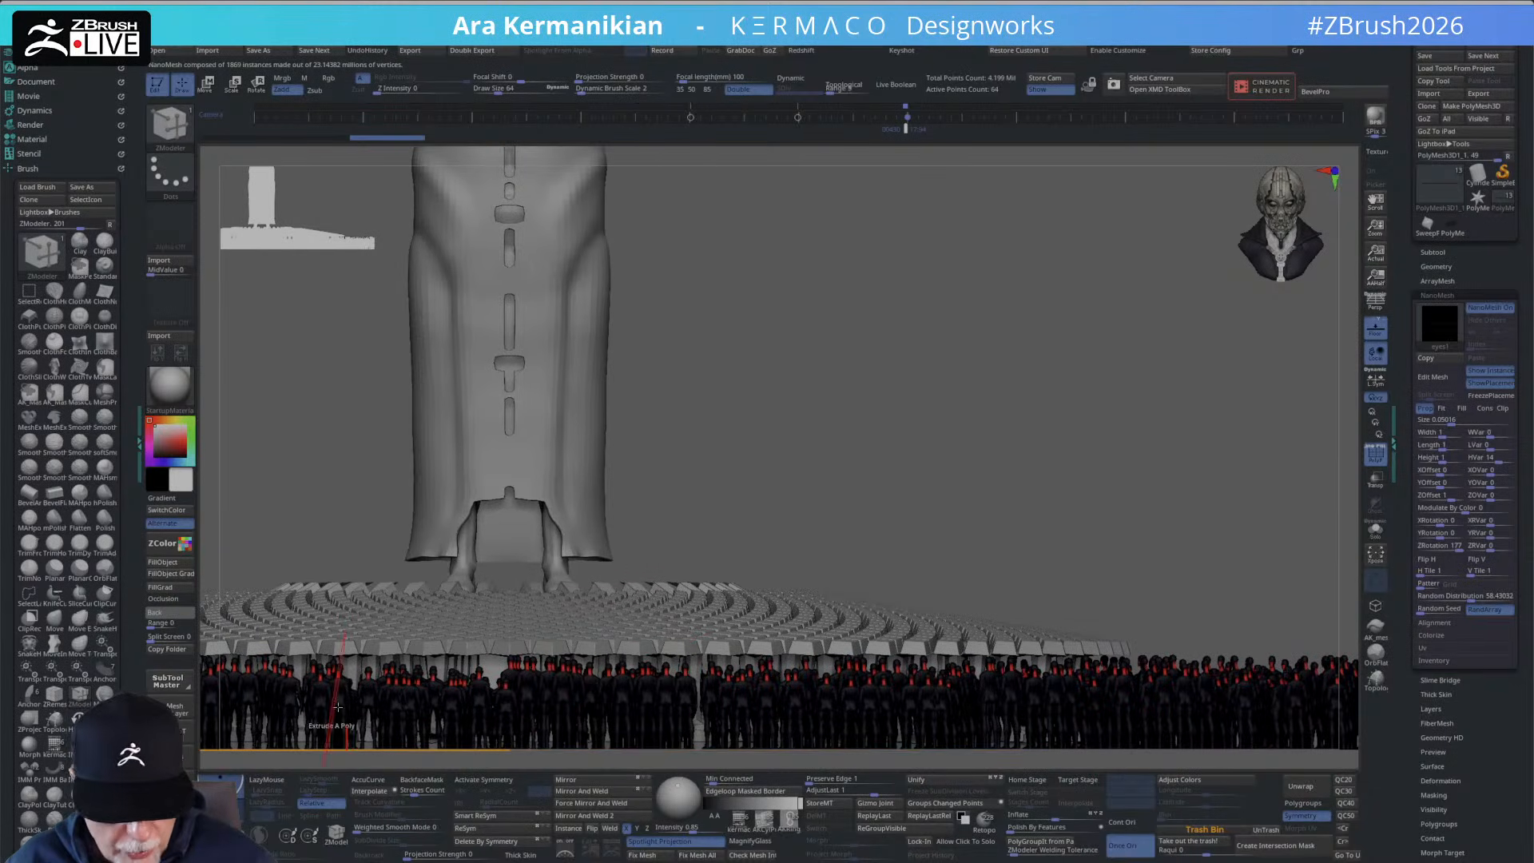
pyautogui.keyDown('alt'); pyautogui.moveTo(918, 458); pyautogui.dragTo(985, 434); pyautogui.keyUp('alt')
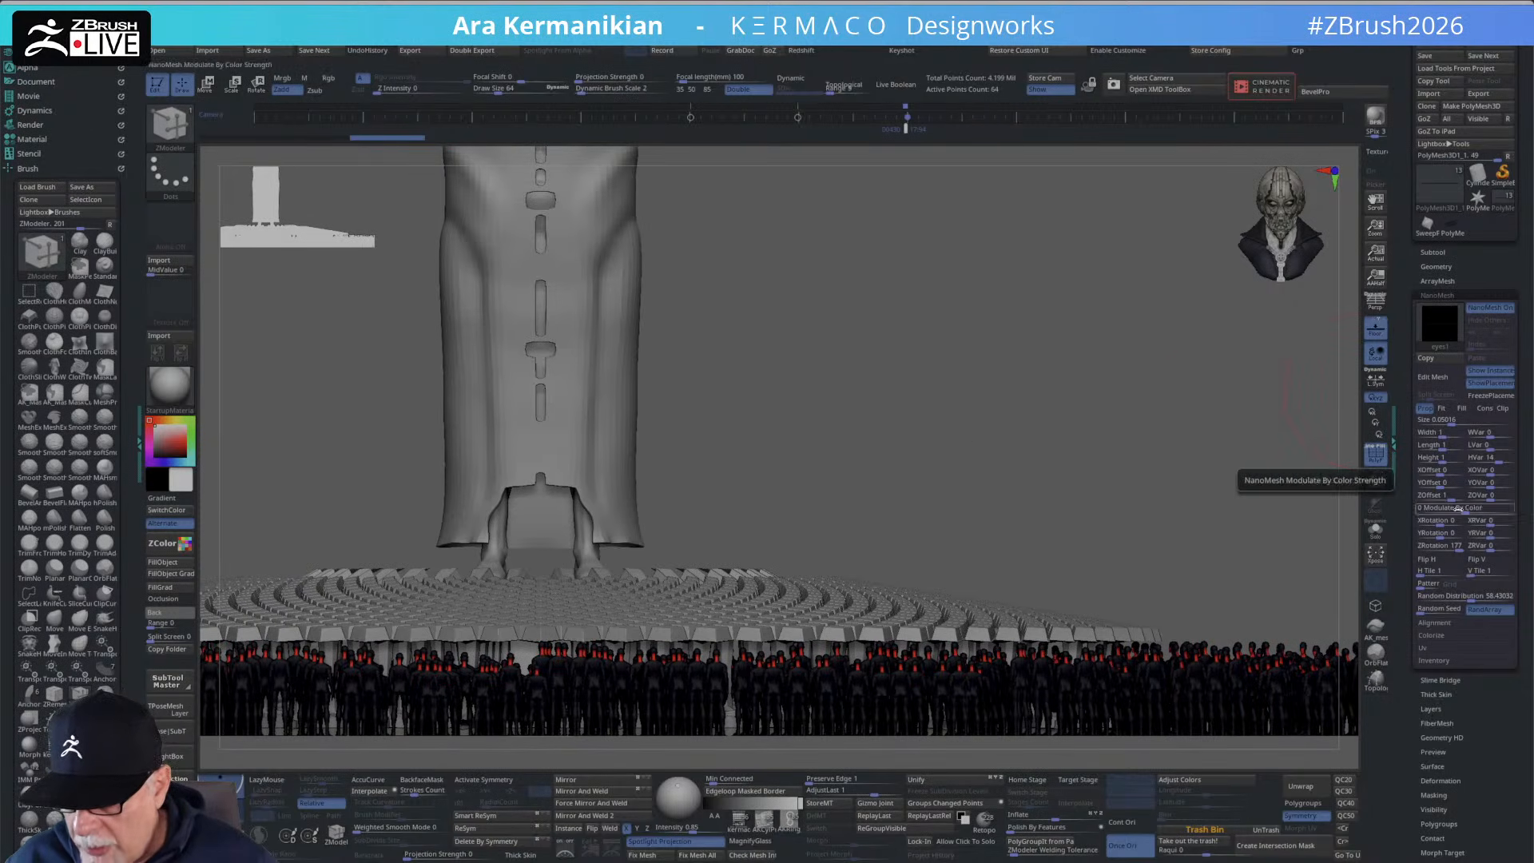
# Try adjusting the NanoMesh YRotation of the crowd figures, and undo the change.
pyautogui.moveTo(1207, 447); pyautogui.dragTo(1140, 452)
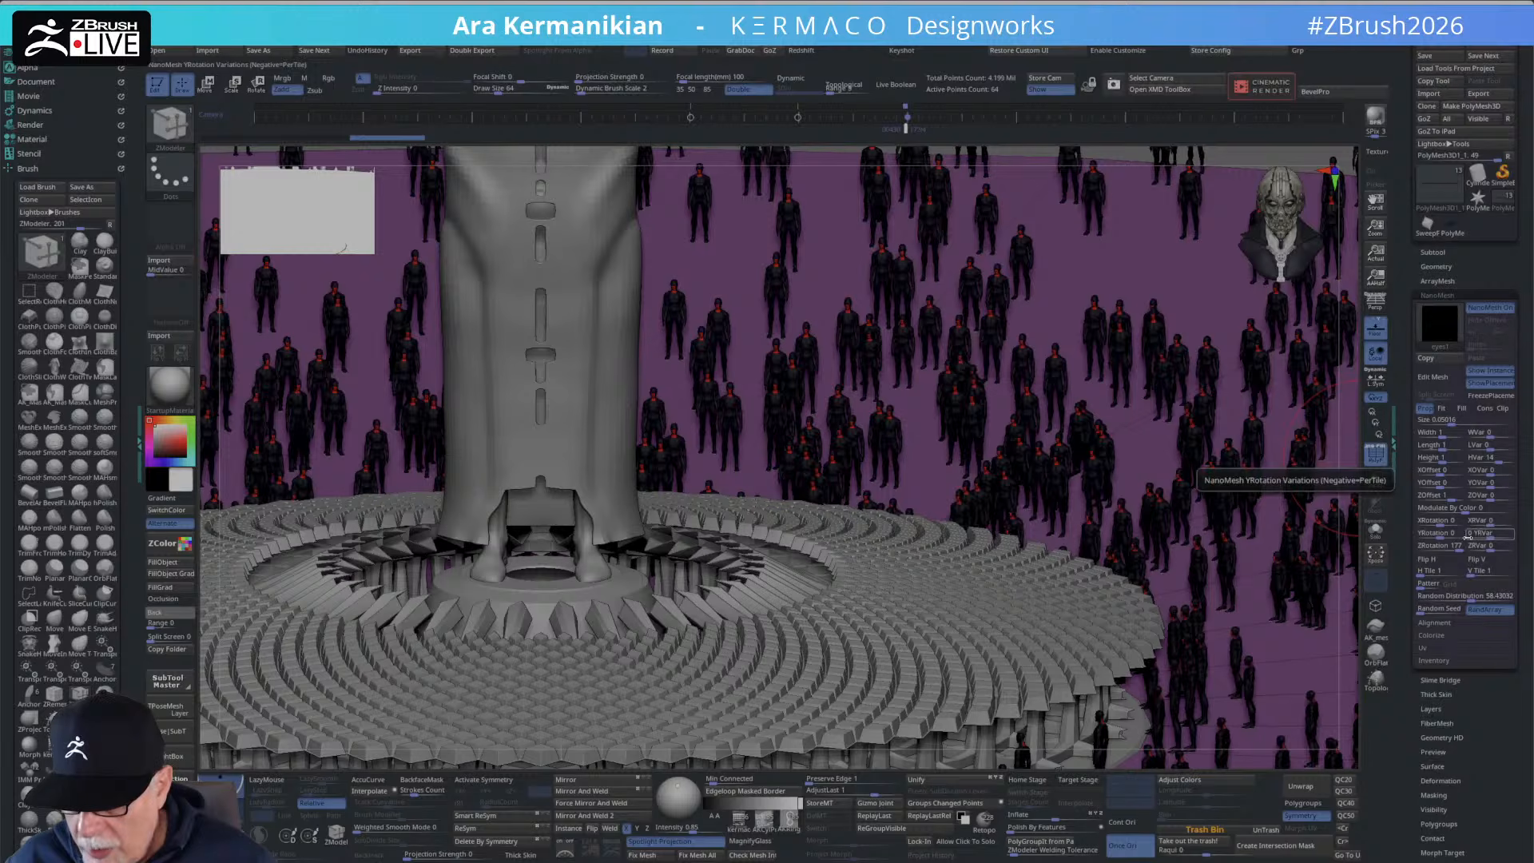
pyautogui.moveTo(1438, 534); pyautogui.dragTo(1443, 534)
pyautogui.hotkey('ctrl', 'z')
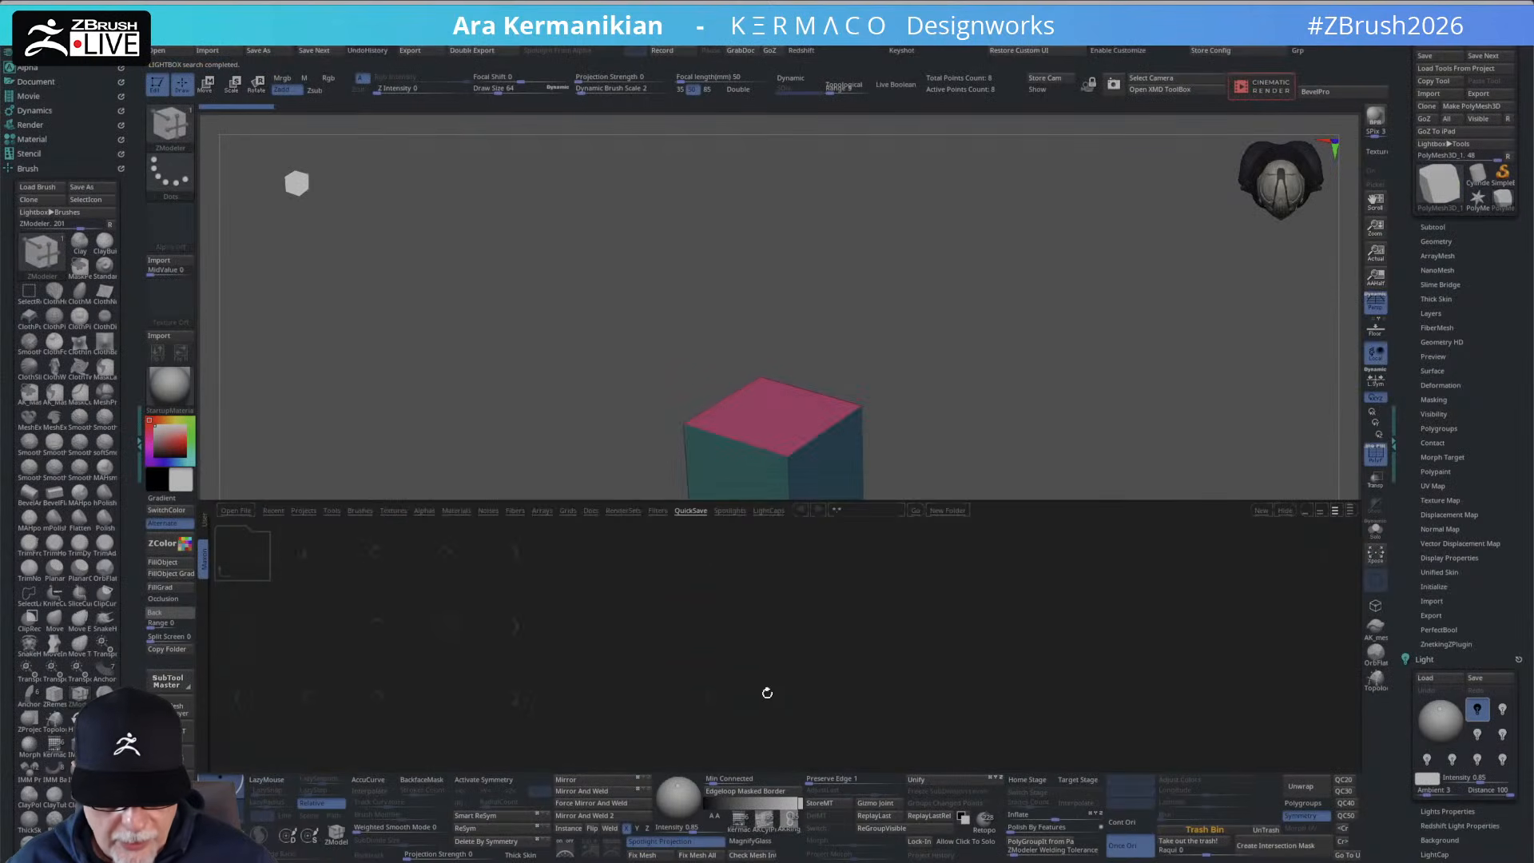
# Reopen the latest QuickSave to recover the ground disc with its ring of NanoMesh figures.
pyautogui.doubleClick(921, 557)
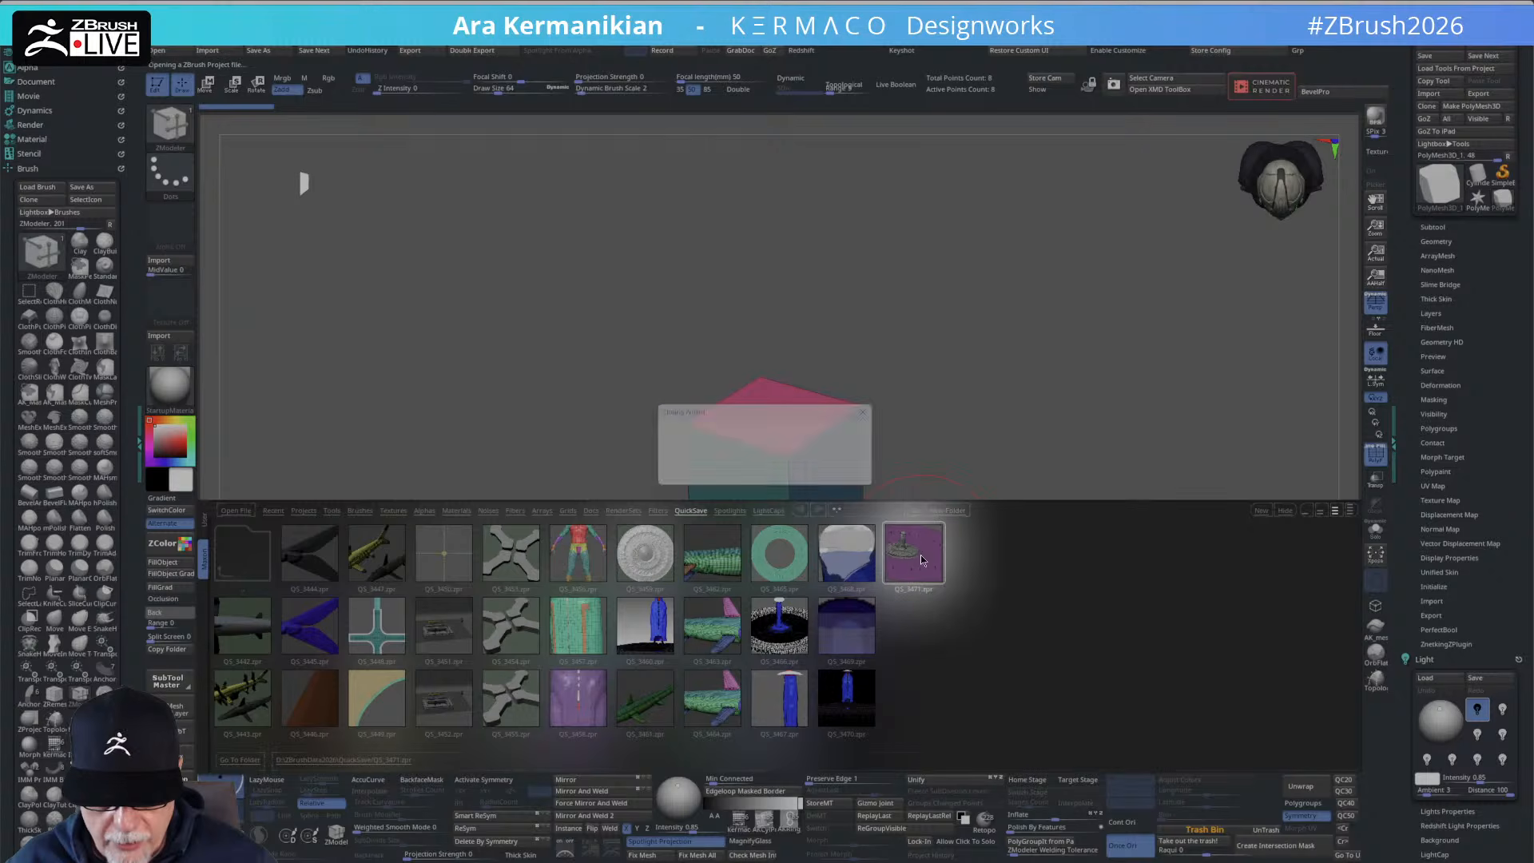
pyautogui.click(812, 481)
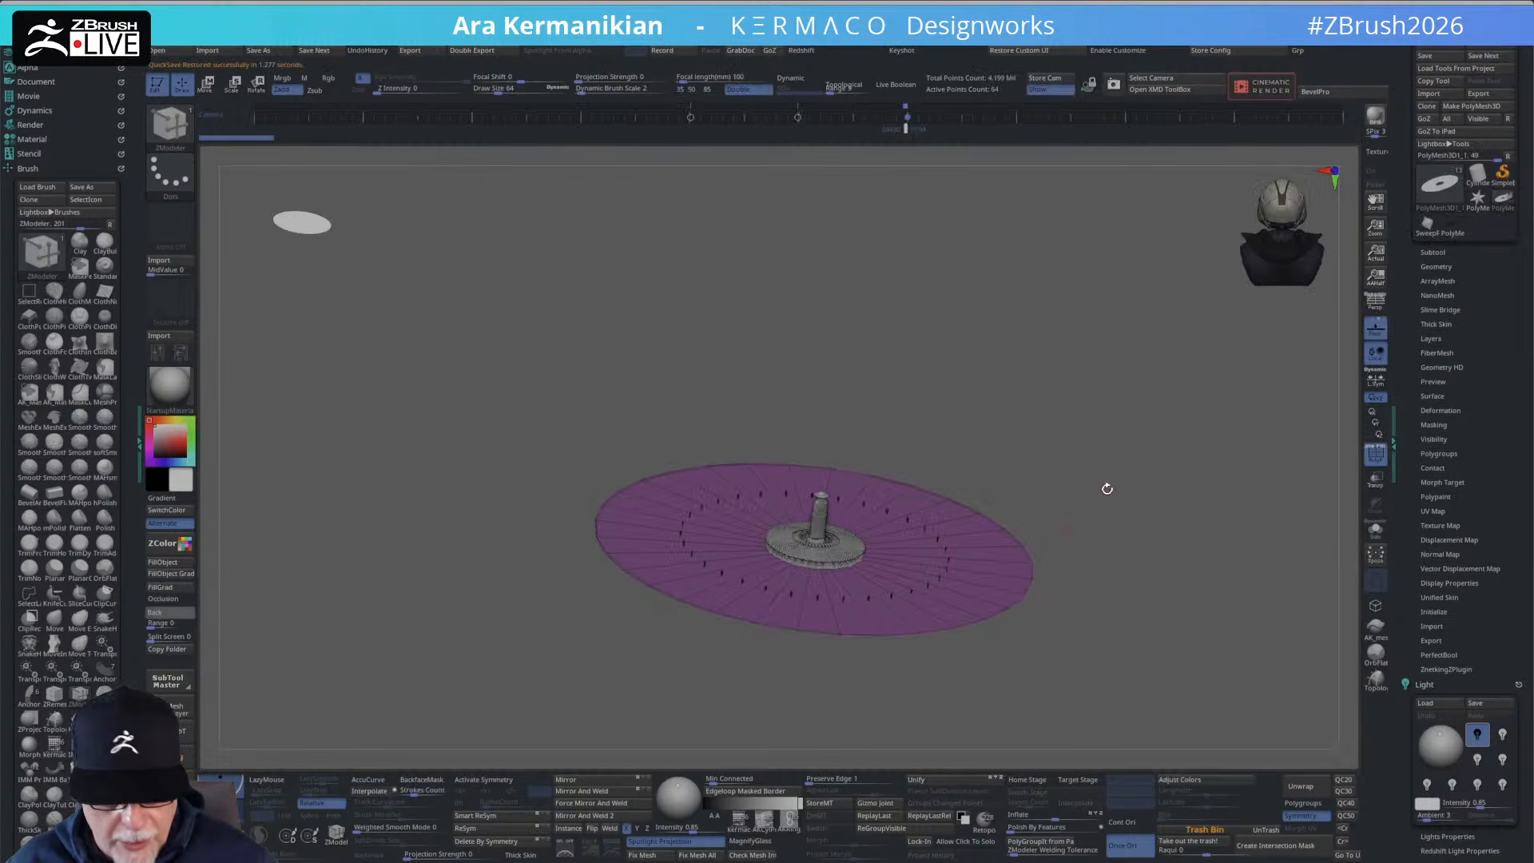
# Lower the ground disc slightly towards the bottom of the statue's base with the transform gizmo.
pyautogui.keyDown('shift'); pyautogui.moveTo(1196, 448); pyautogui.dragTo(888, 599); pyautogui.keyUp('shift')
pyautogui.press('e')
pyautogui.moveTo(1205, 580); pyautogui.dragTo(1213, 461)
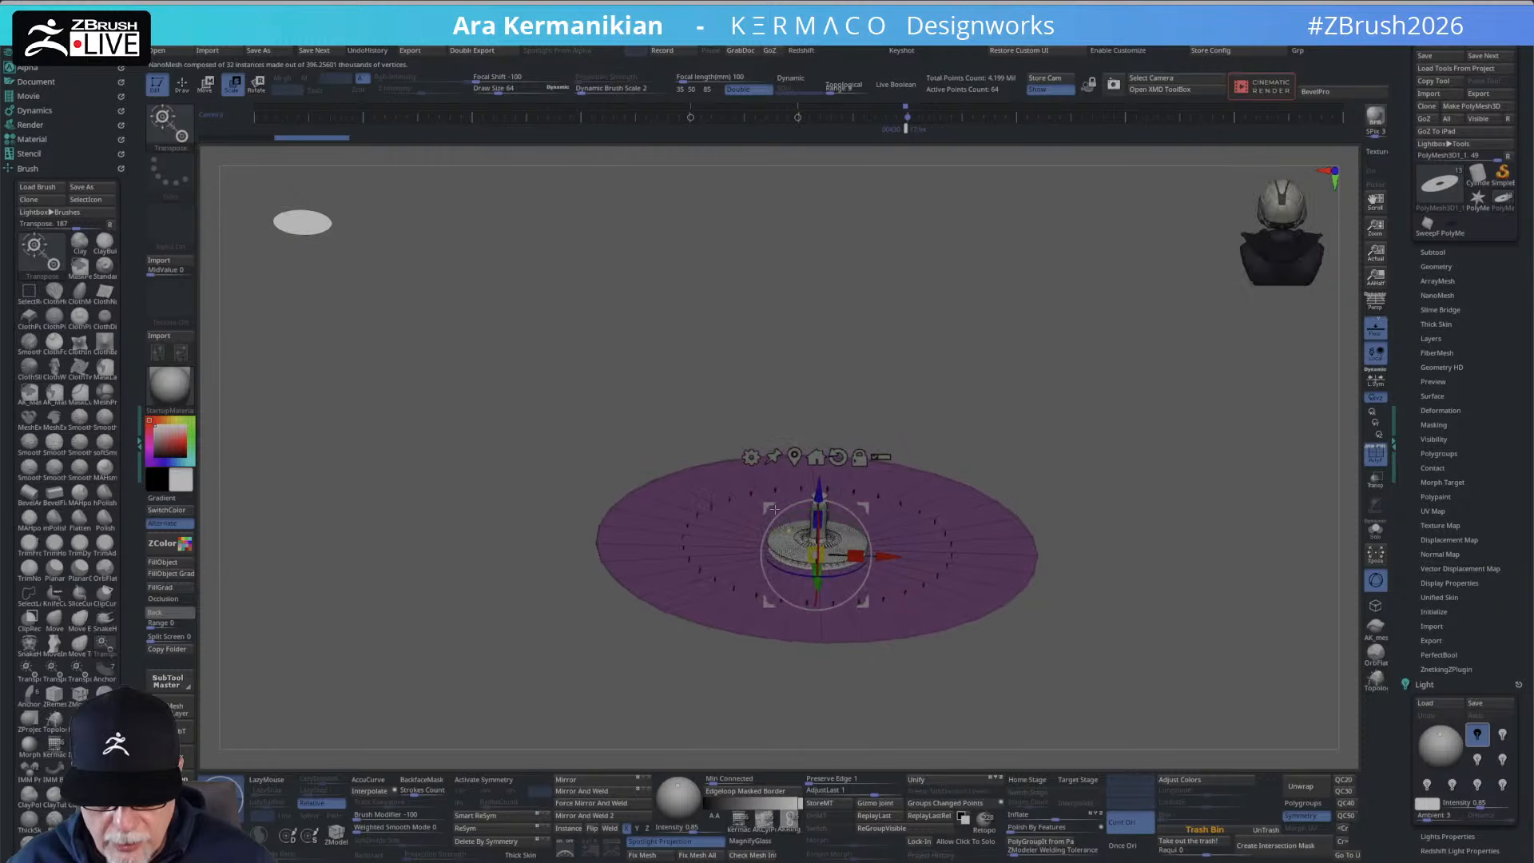
pyautogui.moveTo(808, 524); pyautogui.dragTo(807, 551)
pyautogui.press('q')
pyautogui.moveTo(1086, 441)
pyautogui.mouseDown()
pyautogui.moveTo(1099, 397)
pyautogui.moveTo(919, 379)
pyautogui.moveTo(997, 319)
pyautogui.moveTo(1105, 441)
pyautogui.moveTo(1177, 442)
pyautogui.moveTo(1106, 425)
pyautogui.mouseUp()
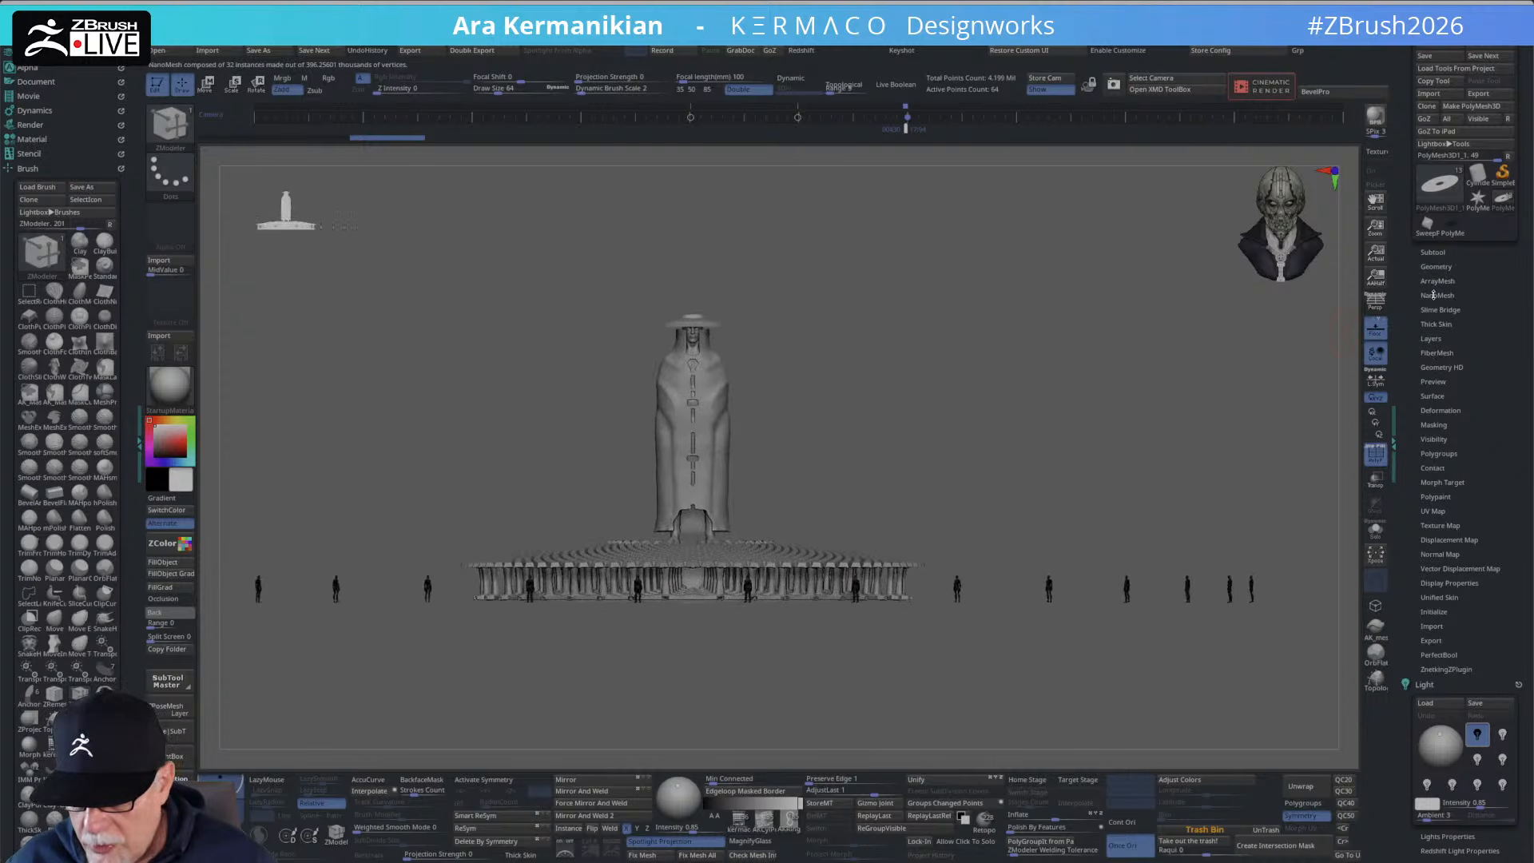
# Set the NanoMesh height variation (HVar) of the ring of figures to 8 and inspect them beside the statue's base.
pyautogui.click(1433, 295)
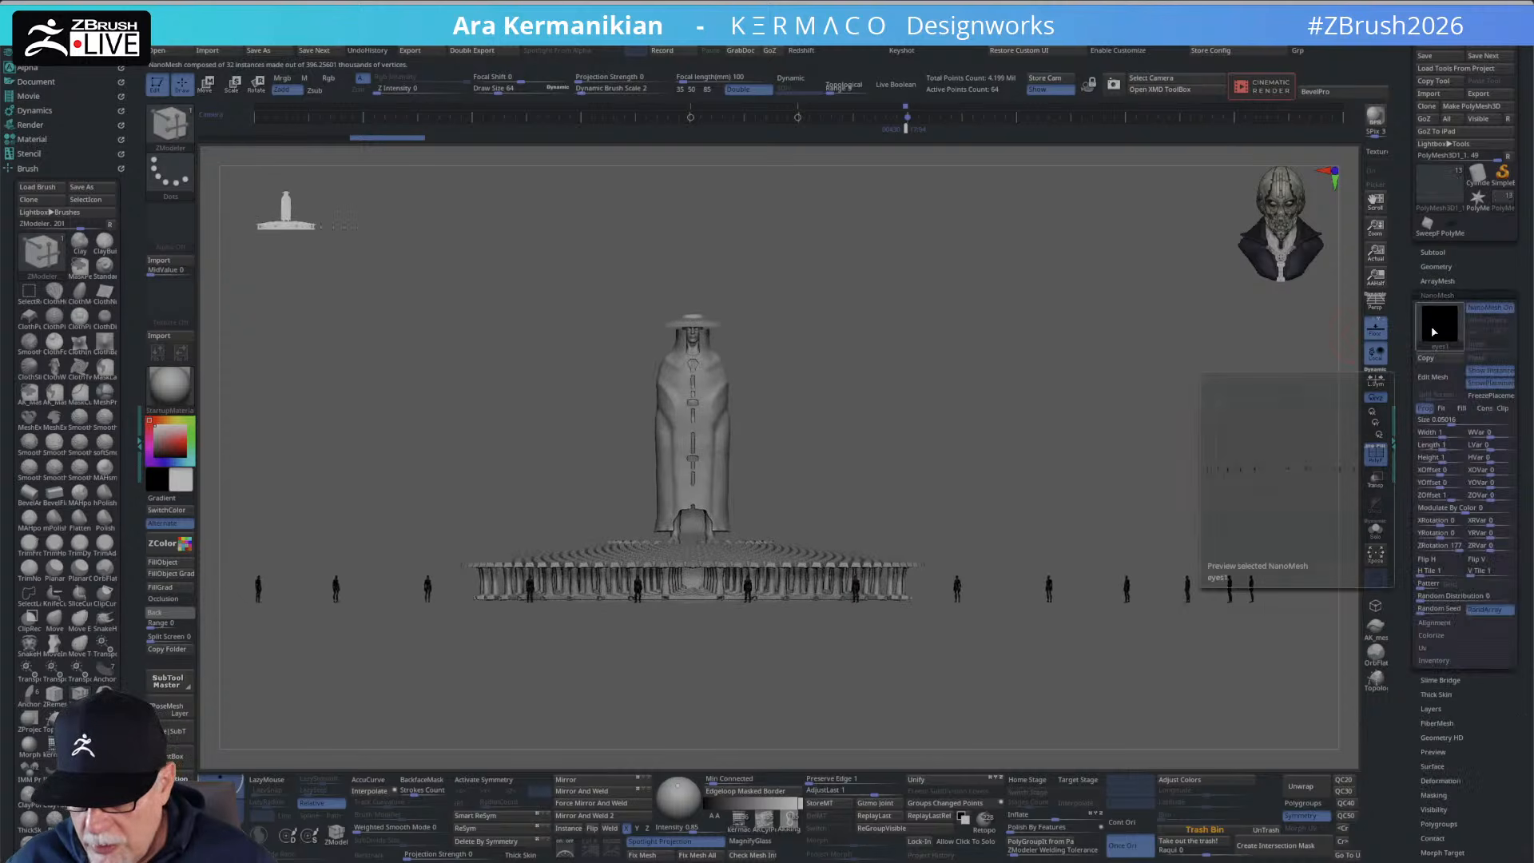
pyautogui.click(1489, 458)
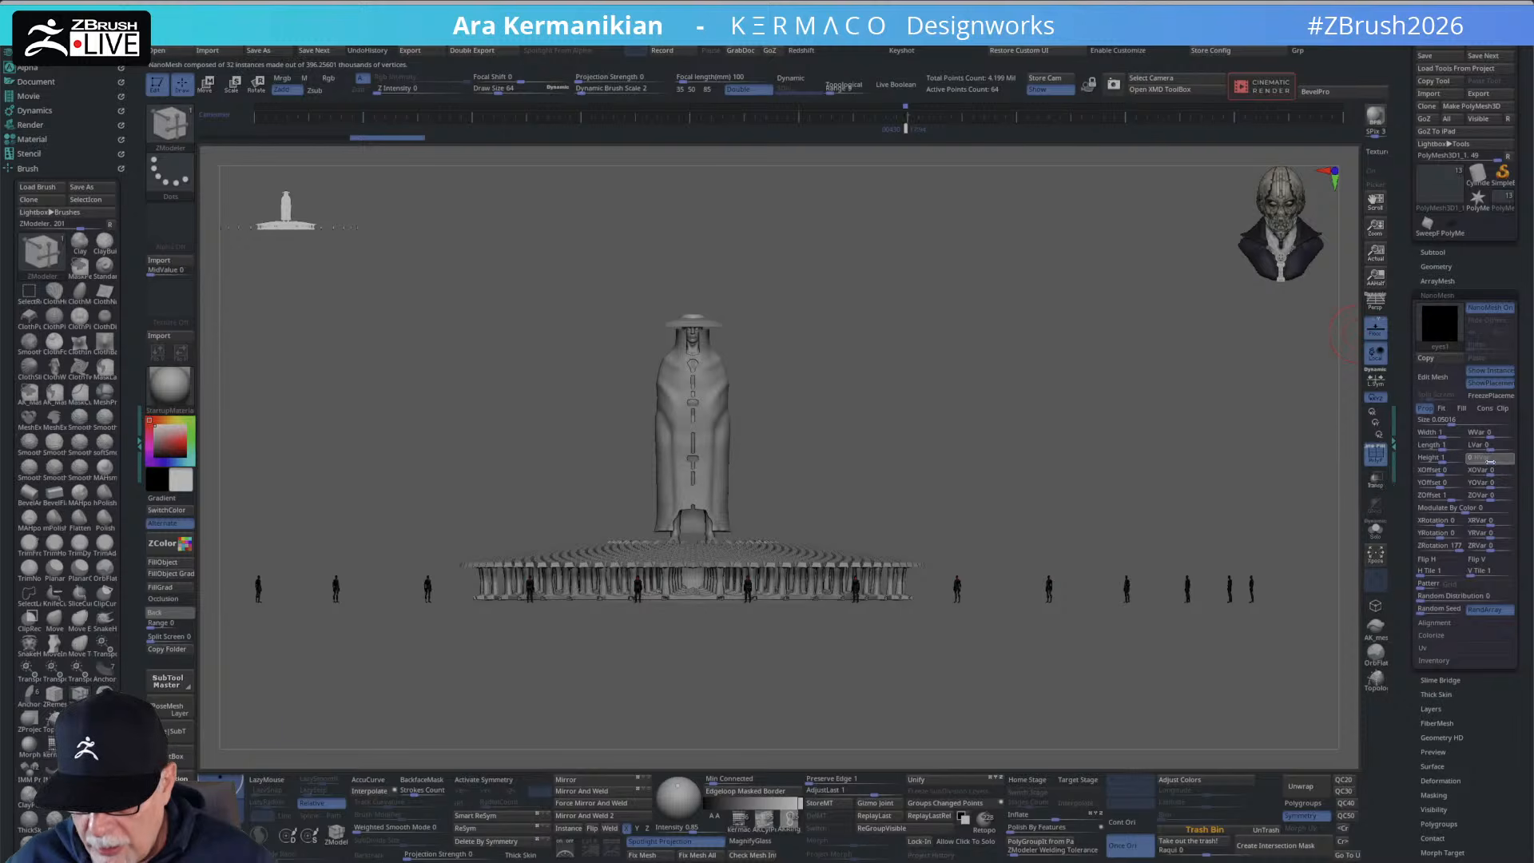
pyautogui.press('Return')
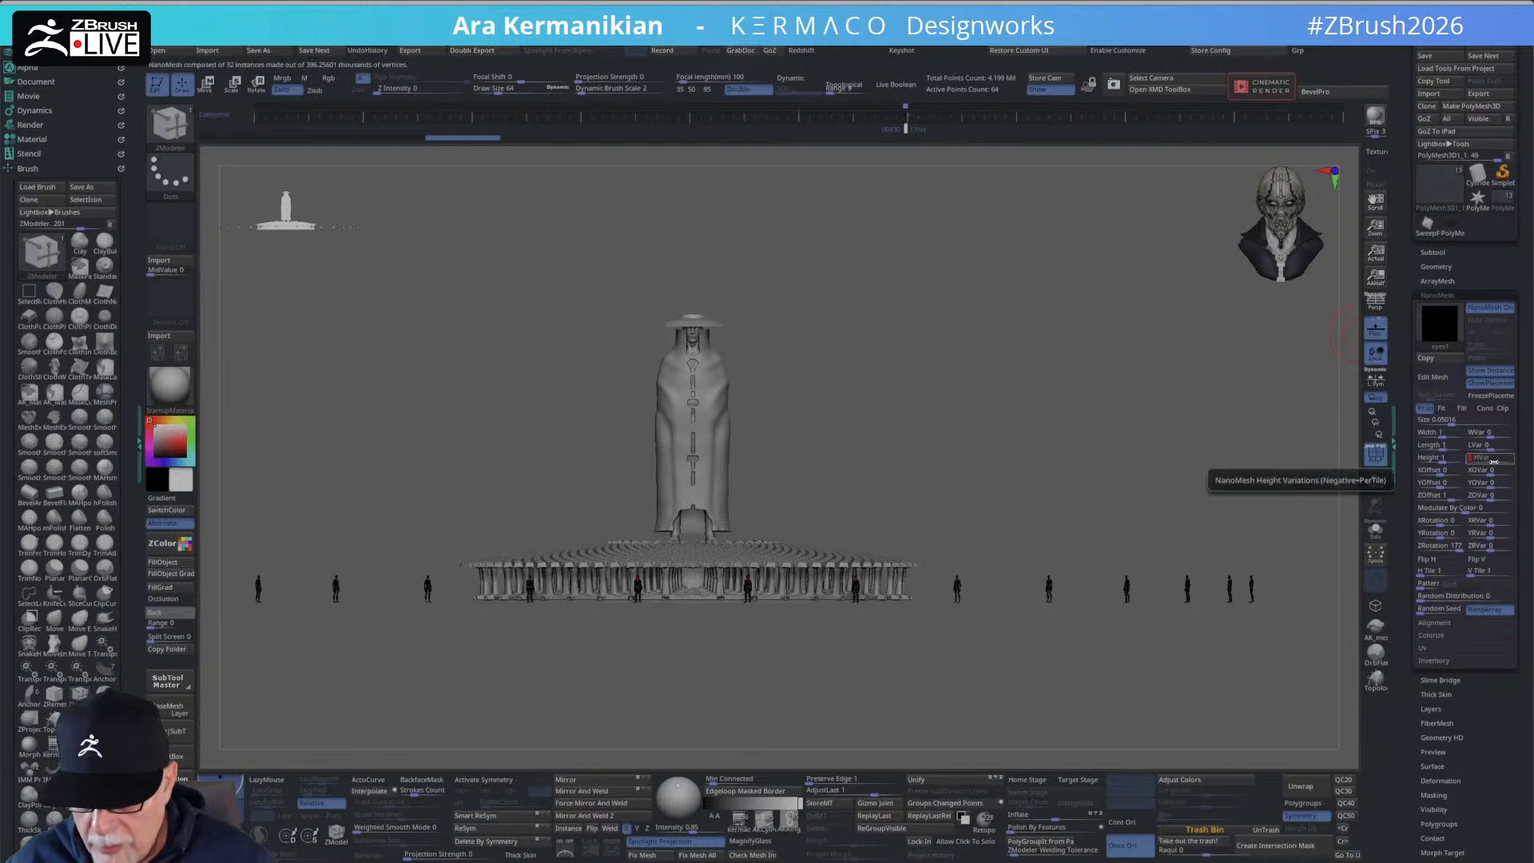
pyautogui.write('6')
pyautogui.press('Return')
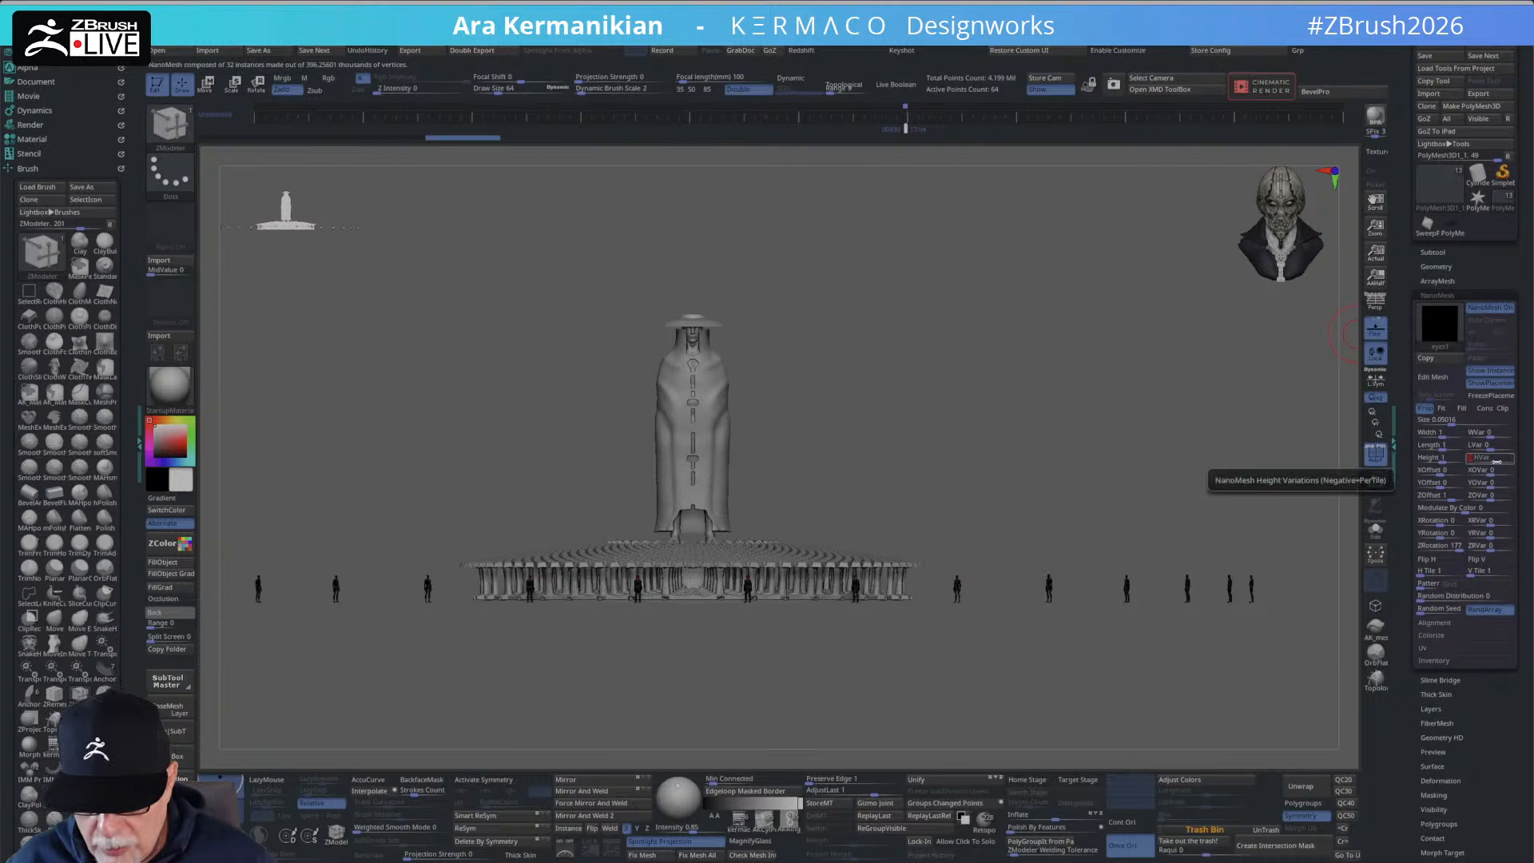
pyautogui.keyDown('alt'); pyautogui.moveTo(783, 394); pyautogui.dragTo(969, 233); pyautogui.keyUp('alt')
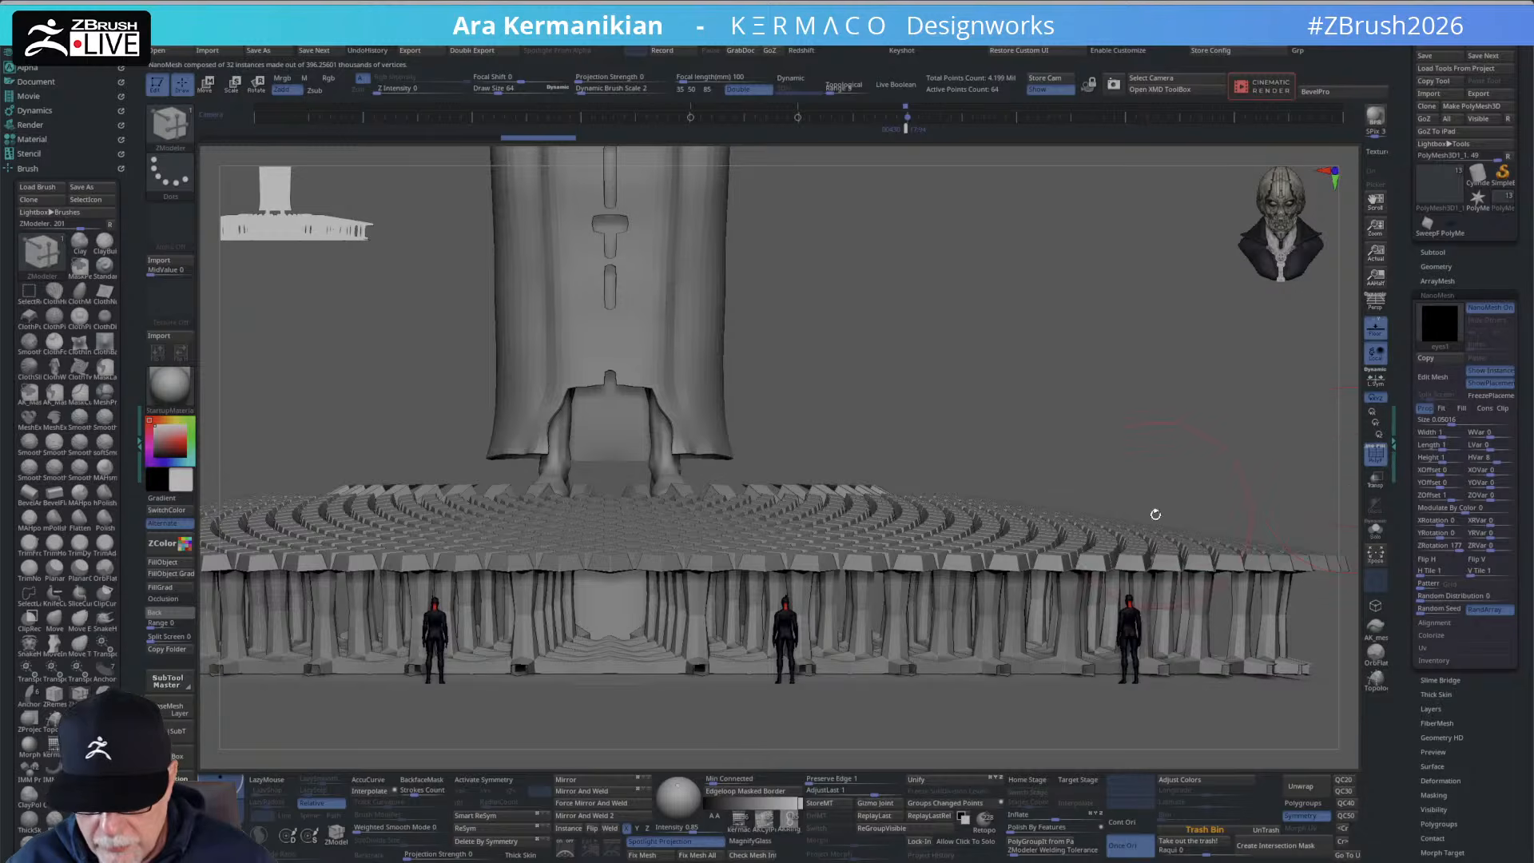
pyautogui.moveTo(1120, 453); pyautogui.dragTo(1130, 453)
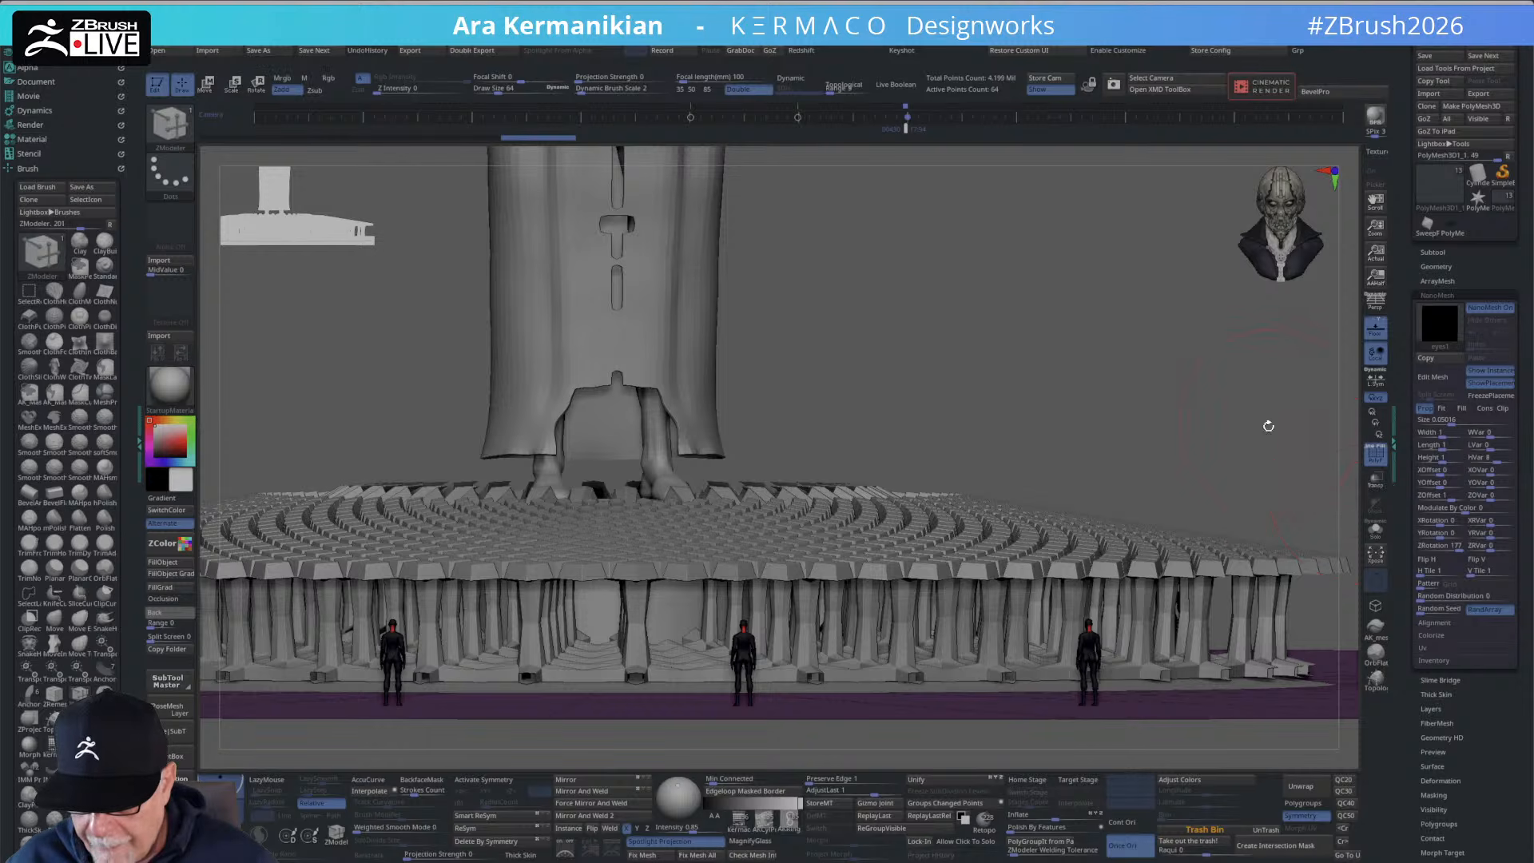
# Raise the NanoMesh Random Distribution to about 73.5 and inspect the crowd around the statue from above.
pyautogui.press('Return')
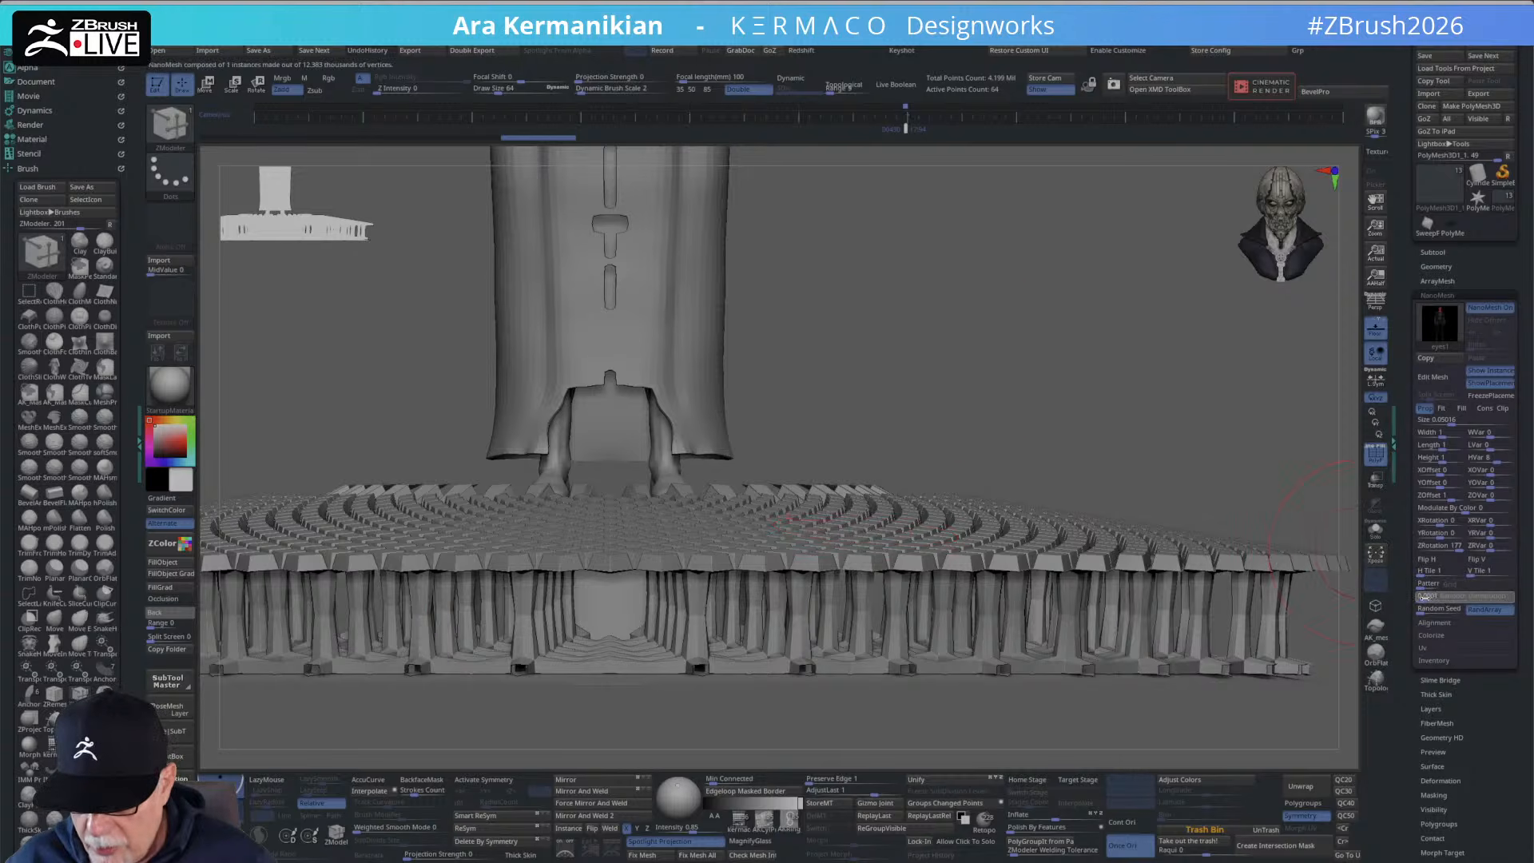
pyautogui.moveTo(1430, 596); pyautogui.dragTo(1474, 596)
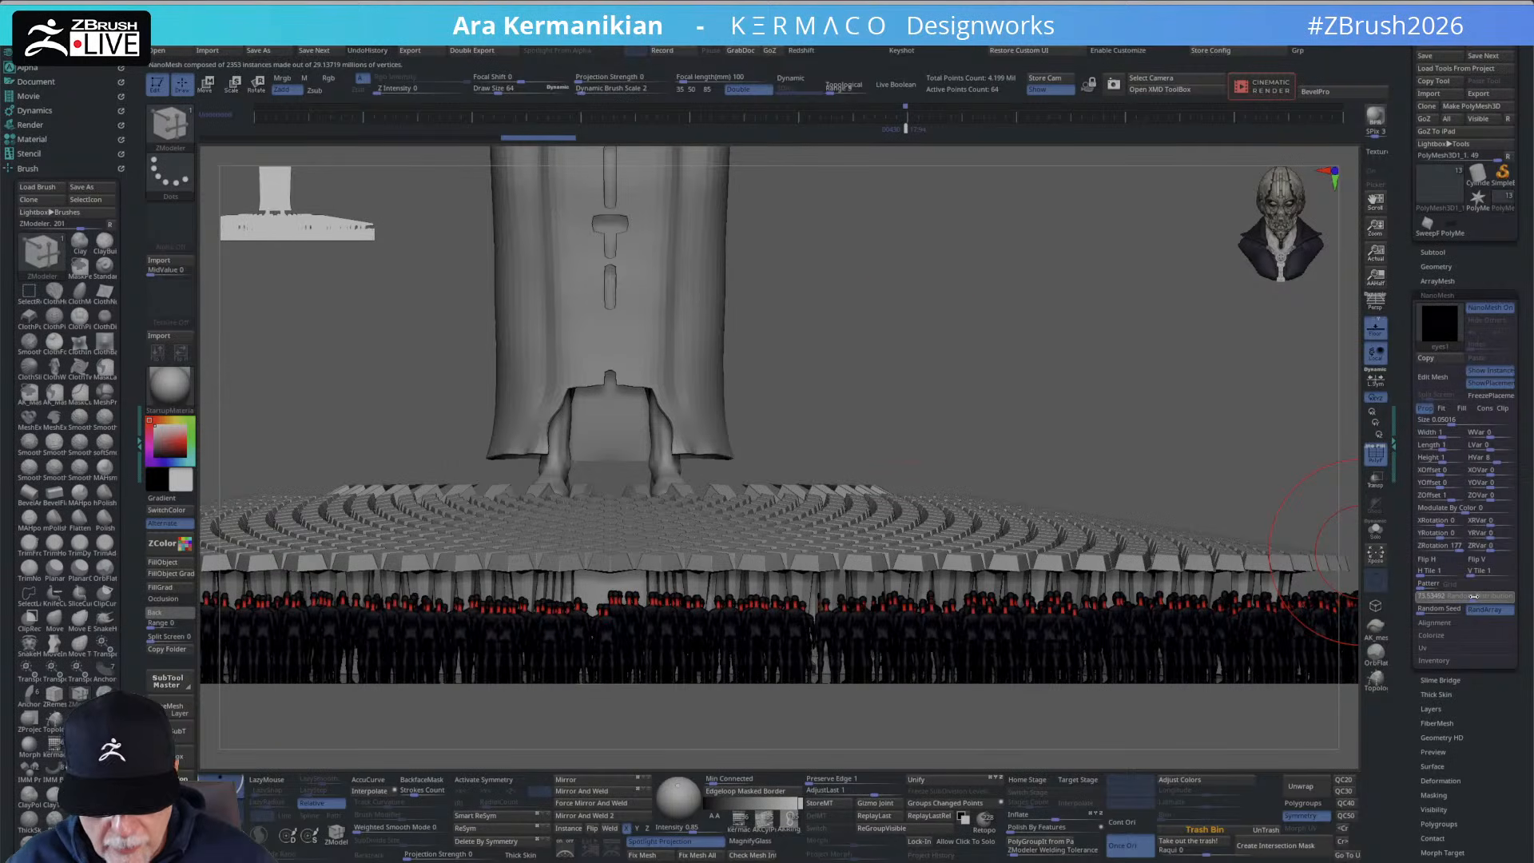
pyautogui.moveTo(911, 363); pyautogui.dragTo(1218, 700)
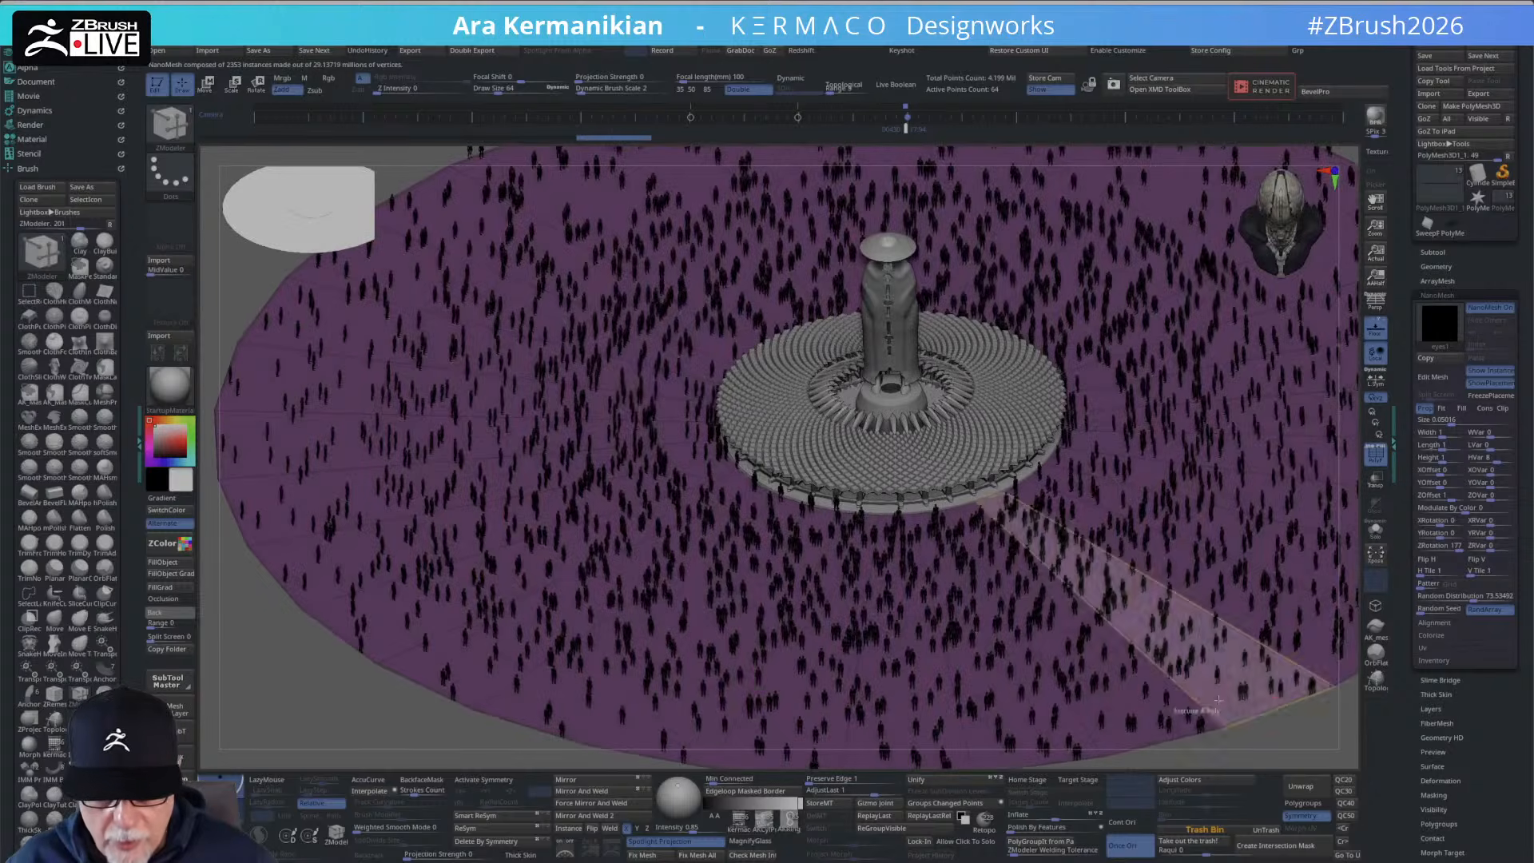
pyautogui.keyDown('alt'); pyautogui.moveTo(1303, 727); pyautogui.dragTo(1149, 709); pyautogui.keyUp('alt')
pyautogui.moveTo(1240, 653); pyautogui.dragTo(1347, 673)
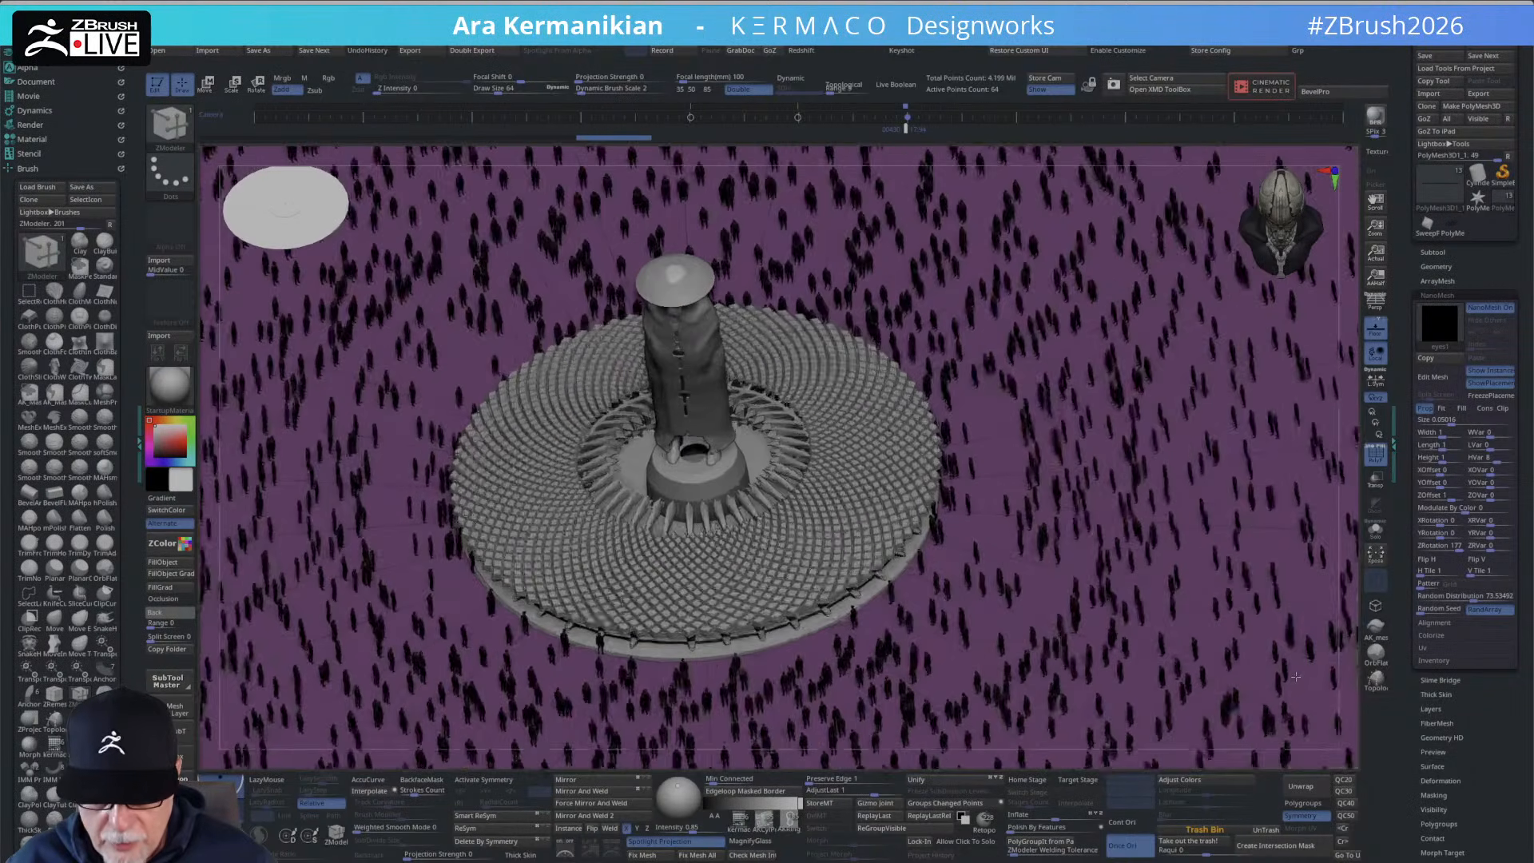
# Reduce the NanoMesh Random Distribution to about 0.8 to thin the crowd to a few figures.
pyautogui.click(1465, 599)
pyautogui.moveTo(1450, 600); pyautogui.dragTo(1441, 600)
pyautogui.click(1441, 598)
# Add Z rotation variation (ZRVar) to the NanoMesh figures so they face different directions.
pyautogui.click(1482, 546)
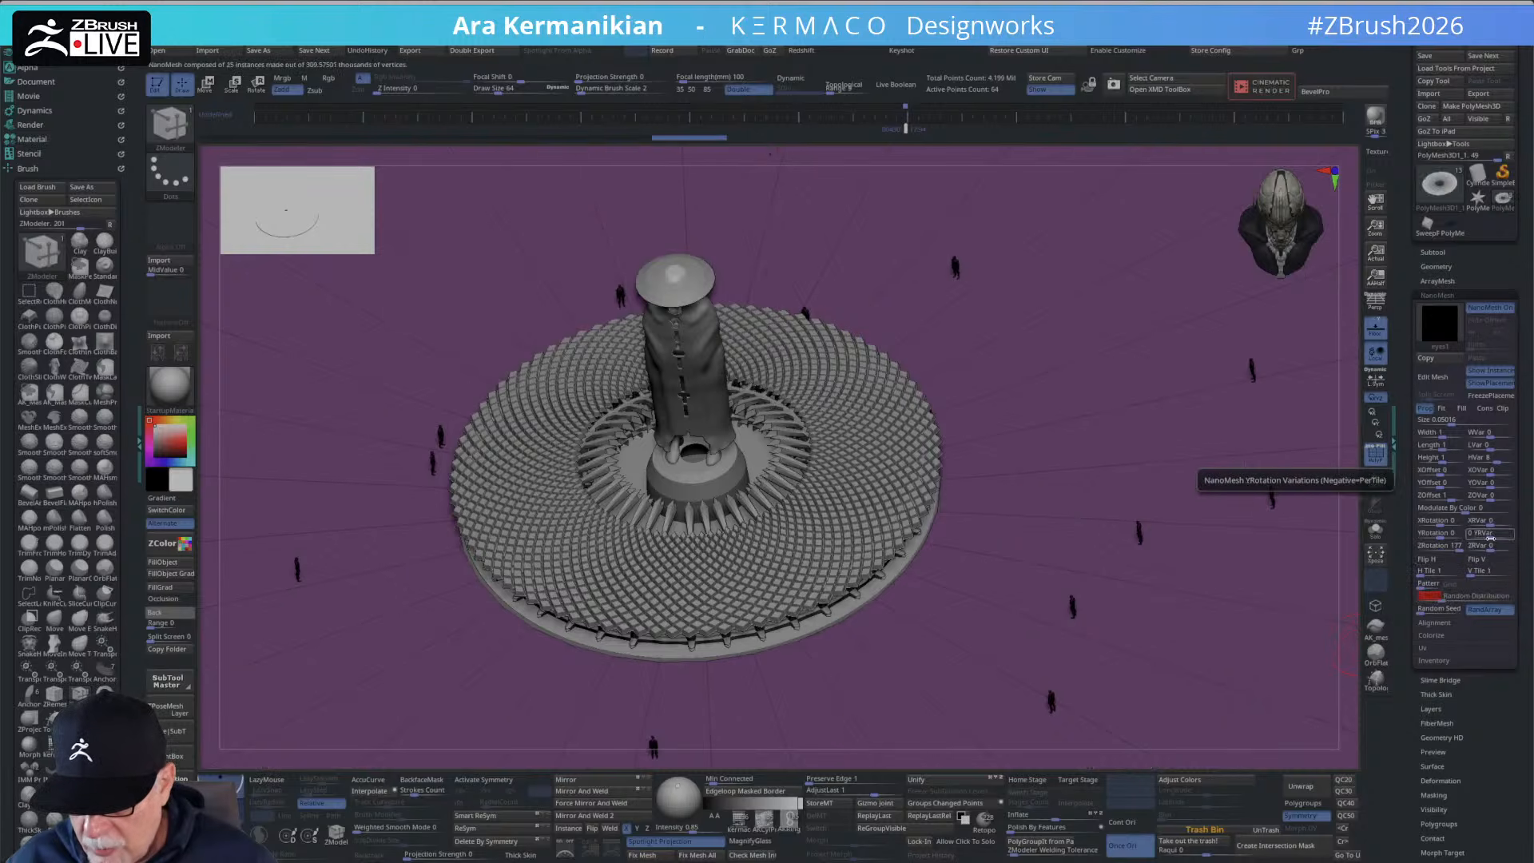
pyautogui.click(1442, 547)
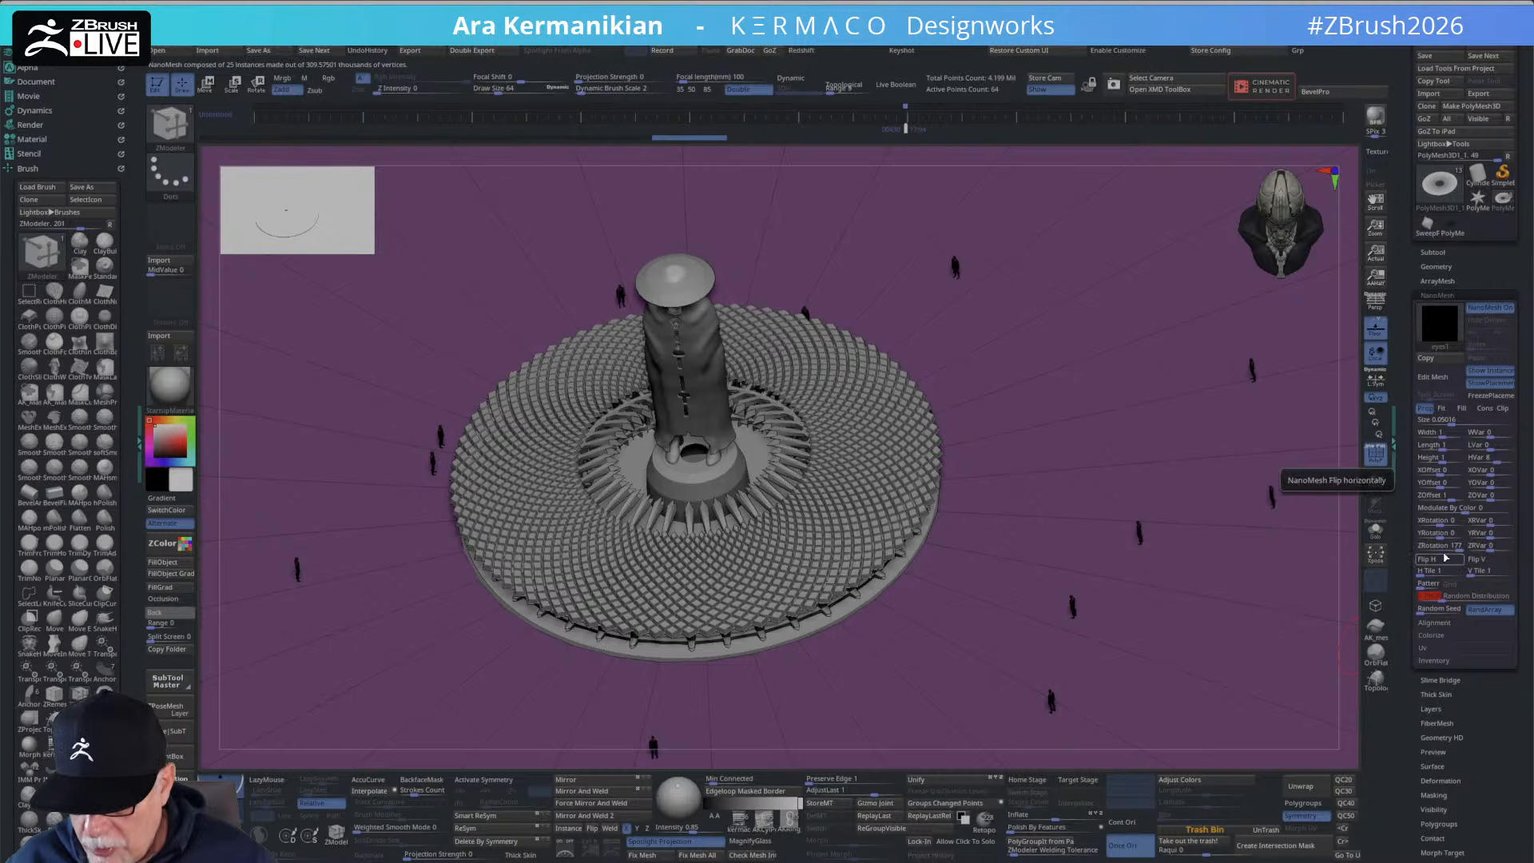
pyautogui.click(1488, 546)
pyautogui.click(1491, 550)
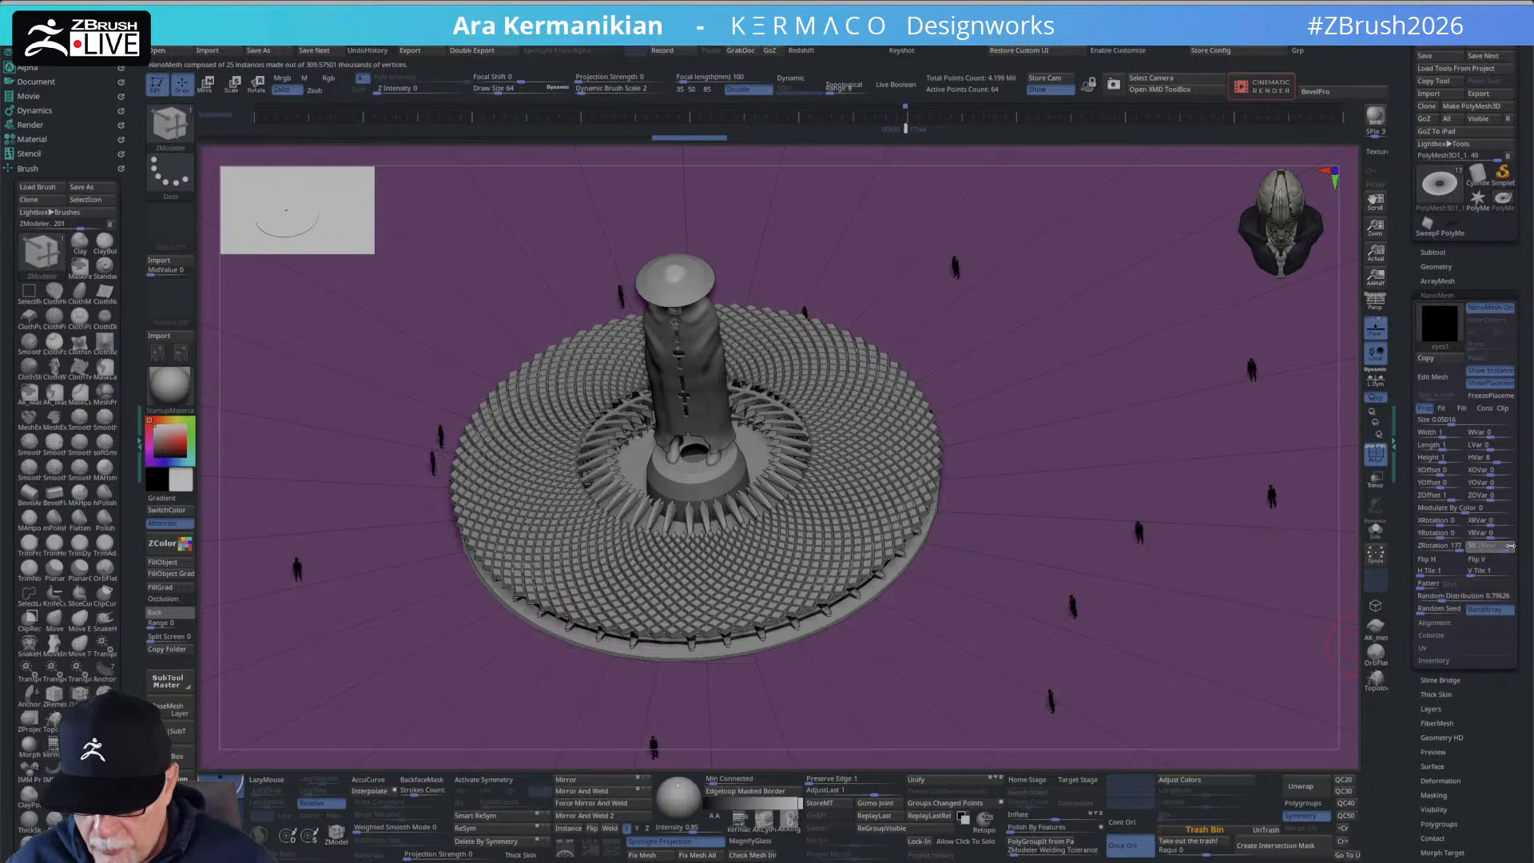
pyautogui.moveTo(1479, 557); pyautogui.dragTo(1487, 554)
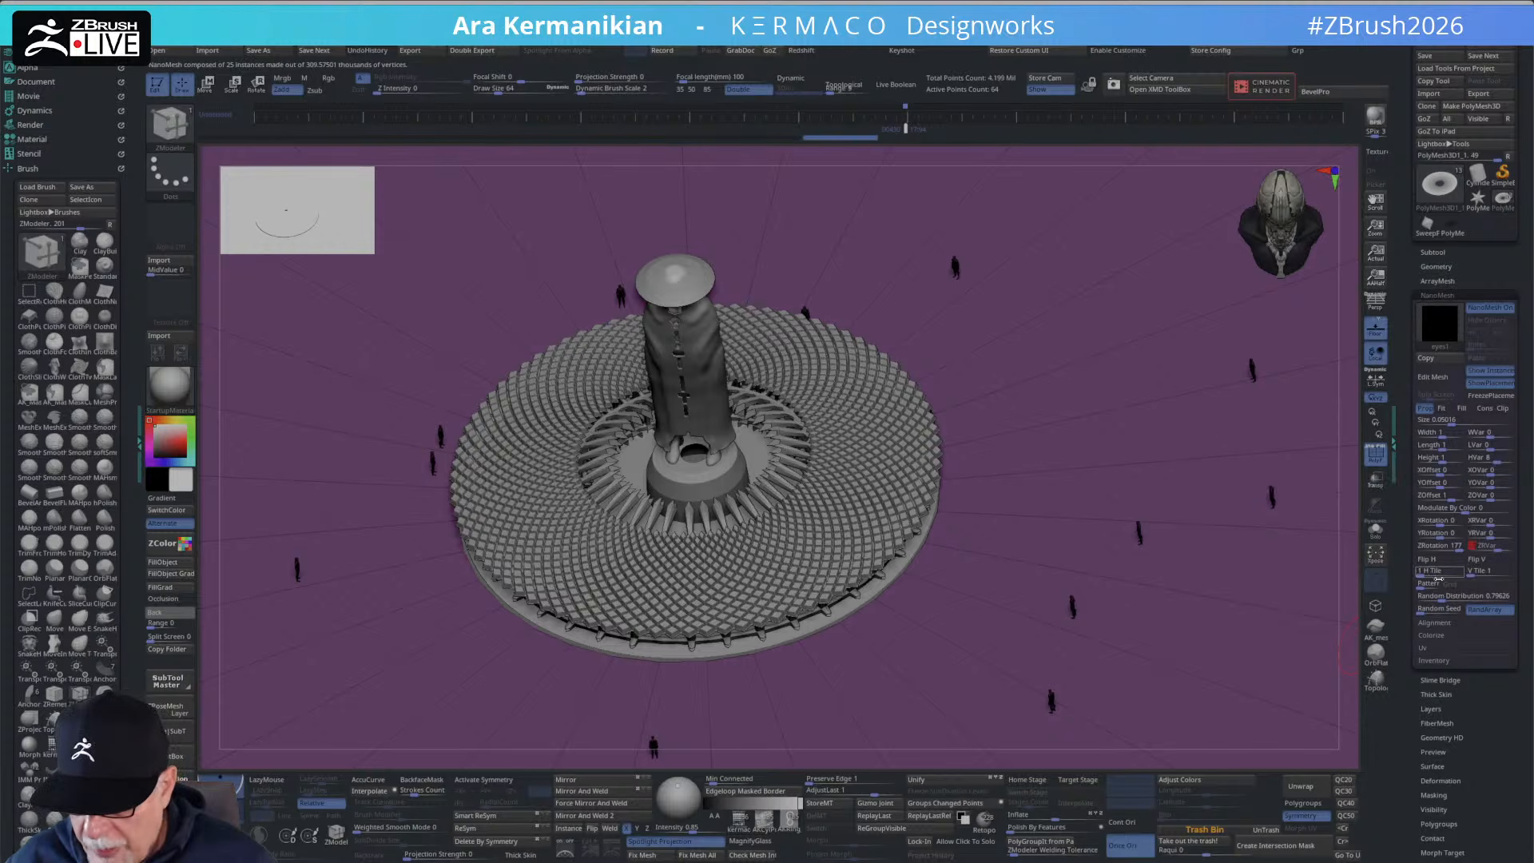
# Raise the NanoMesh Random Distribution to about 101.9, view the crowd from the front and turn off the polyframe display.
pyautogui.moveTo(1442, 600); pyautogui.dragTo(1477, 599)
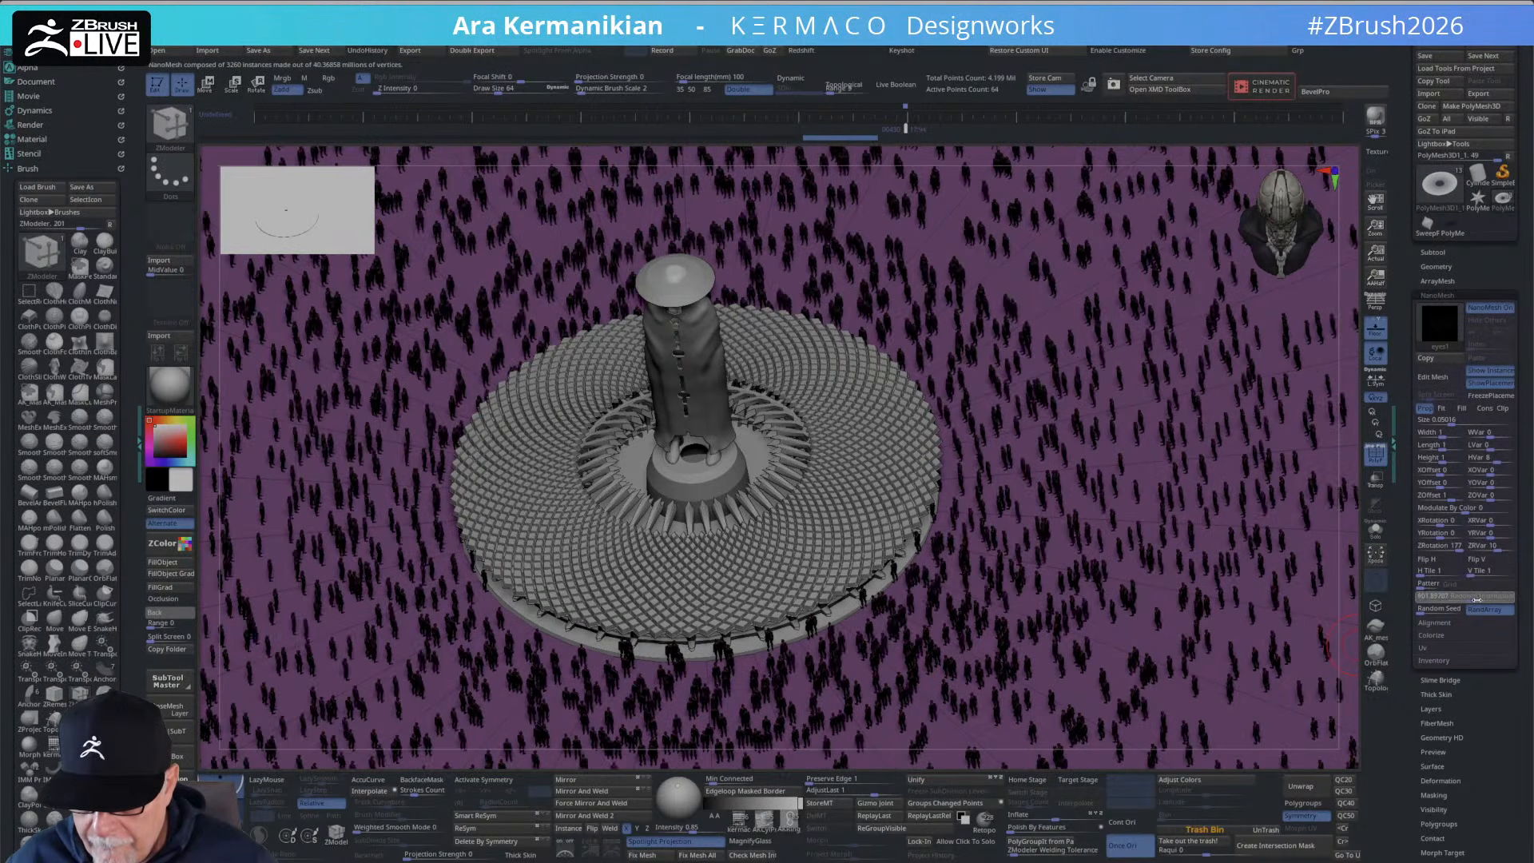
pyautogui.moveTo(1356, 665); pyautogui.dragTo(1127, 416)
pyautogui.moveTo(958, 255); pyautogui.dragTo(1118, 280)
pyautogui.click(1386, 455)
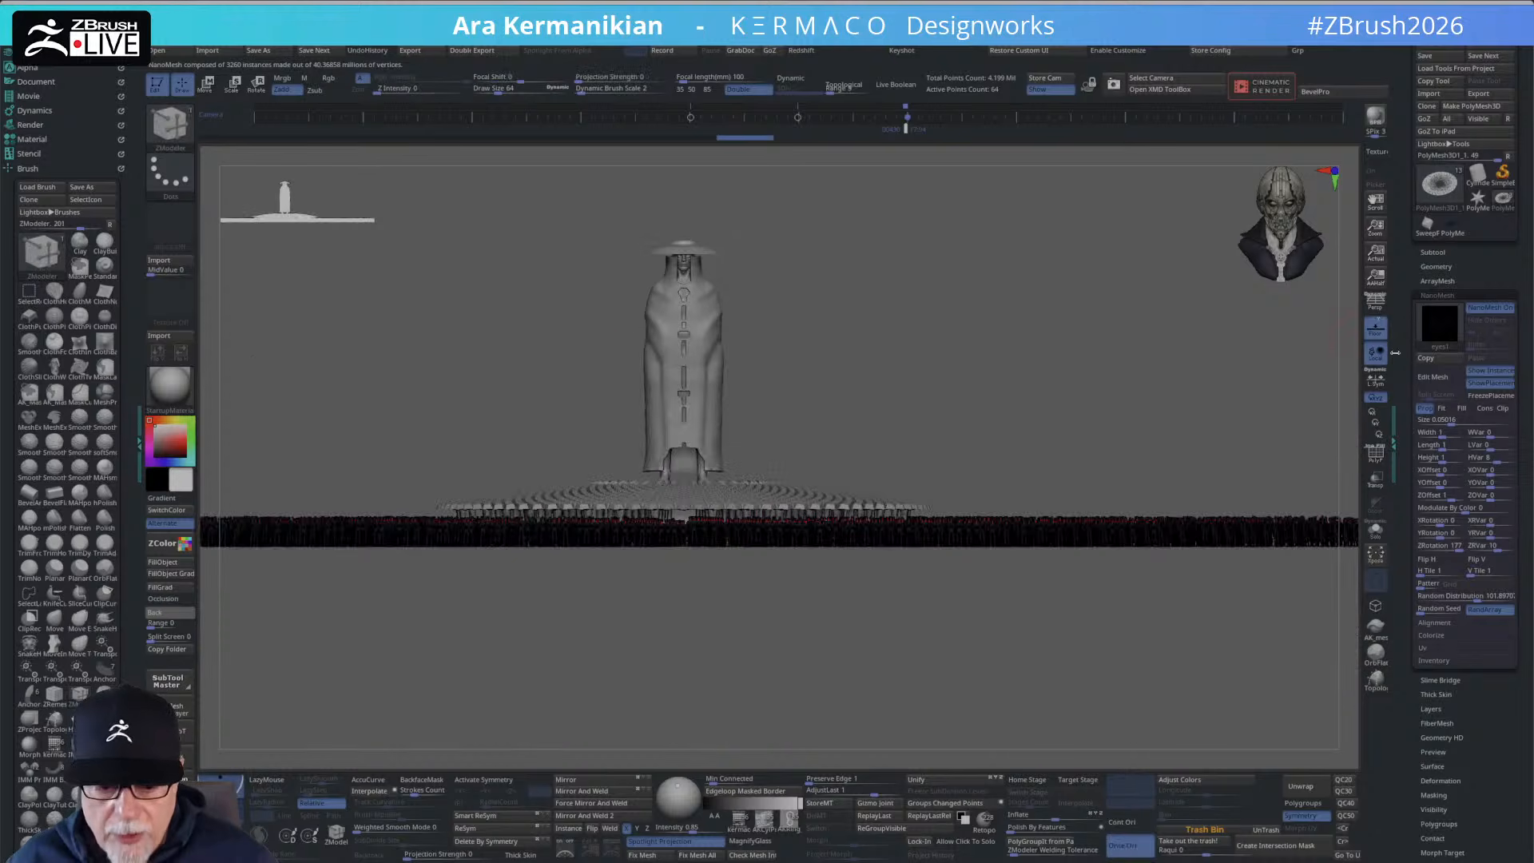
# Turn on the painted colour display for the statue's full male body subtool.
pyautogui.click(1430, 252)
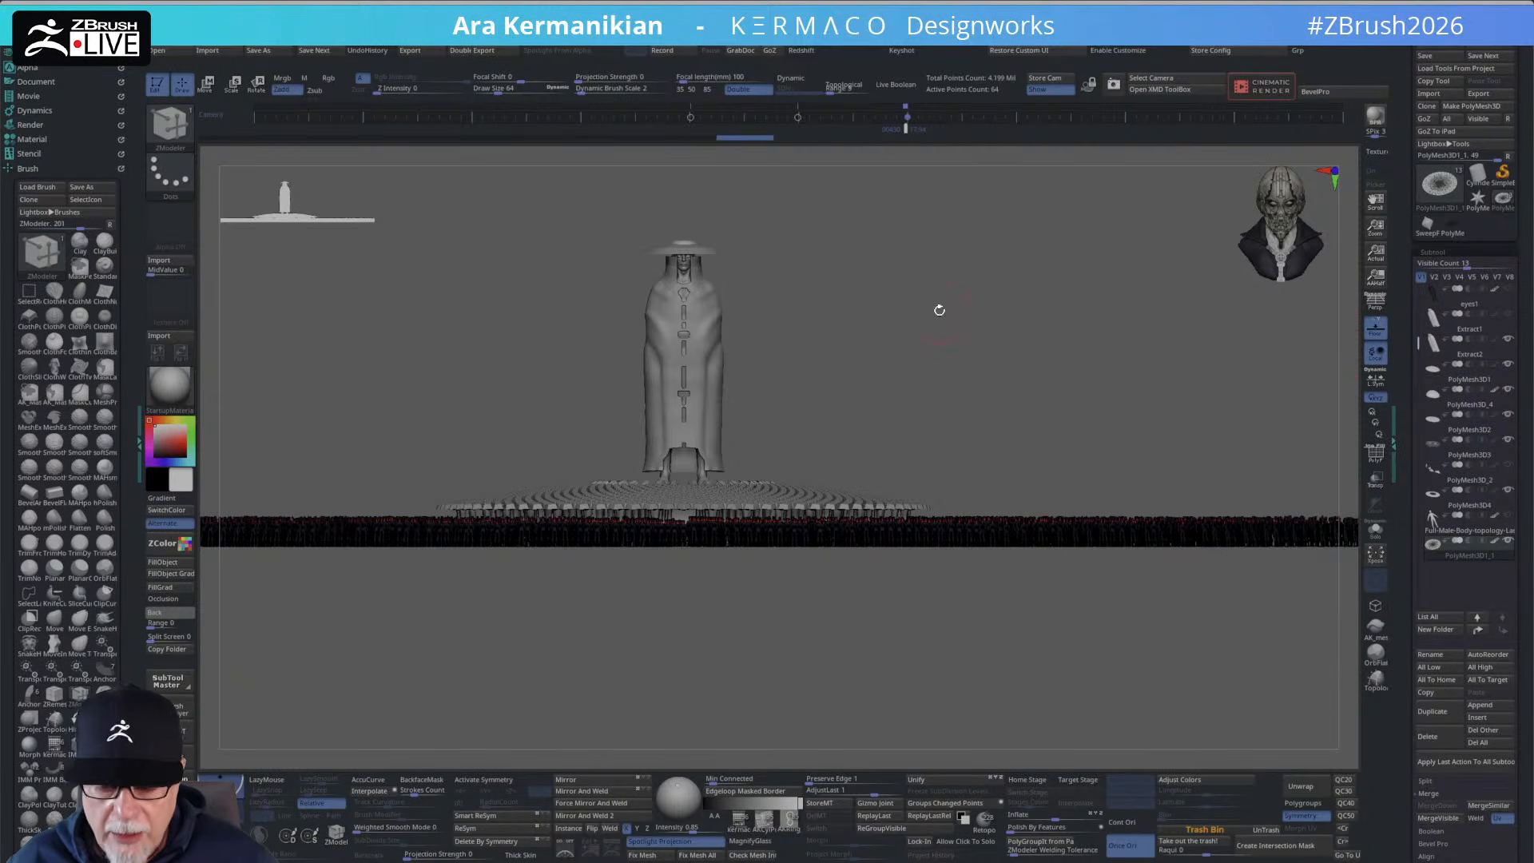
pyautogui.keyDown('alt'); pyautogui.moveTo(940, 308); pyautogui.dragTo(1038, 493); pyautogui.keyUp('alt')
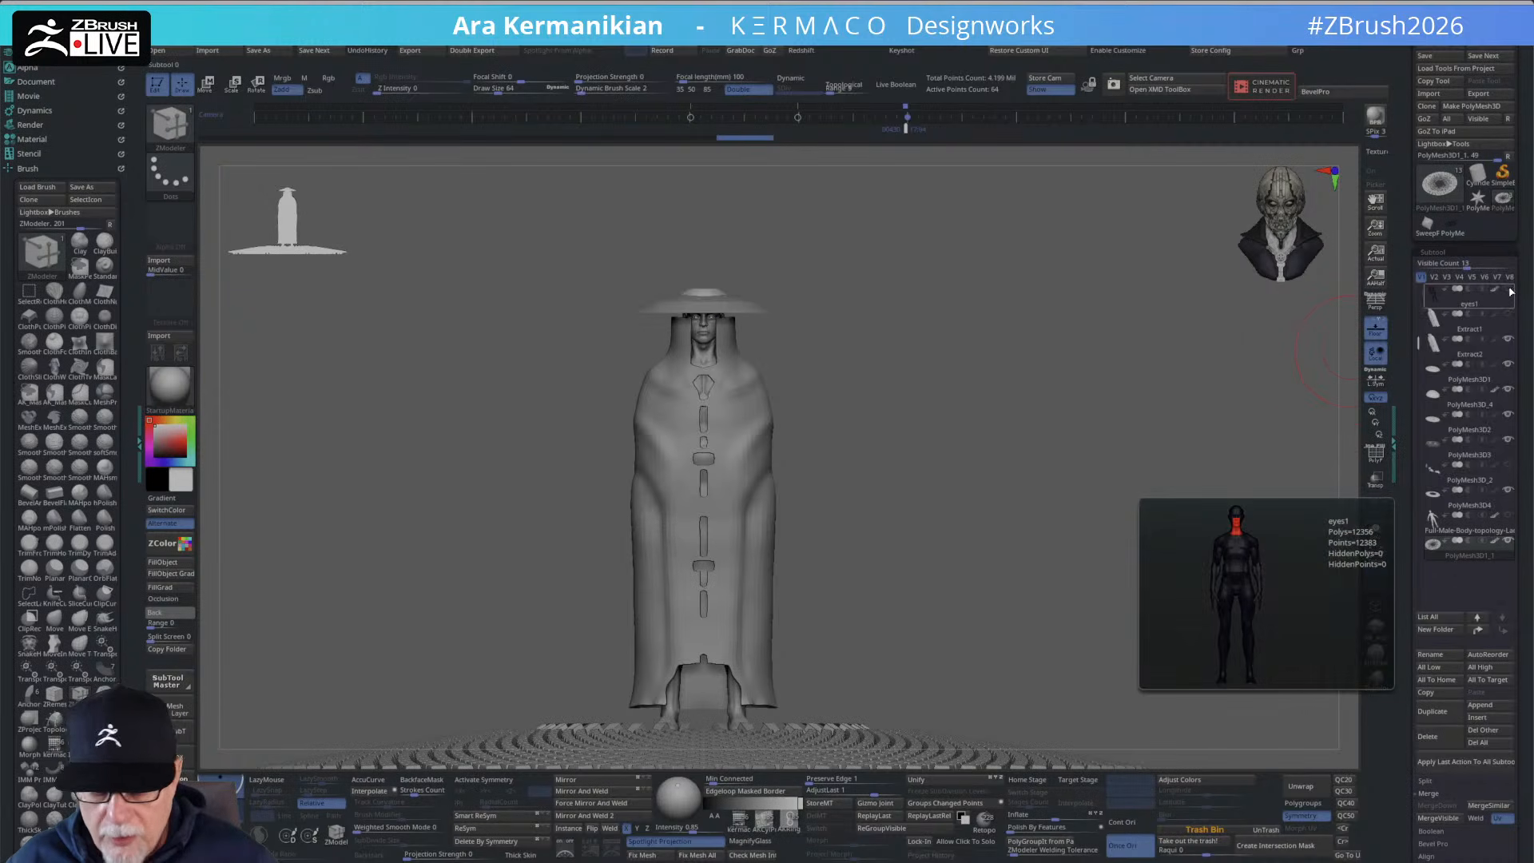
pyautogui.moveTo(1508, 318)
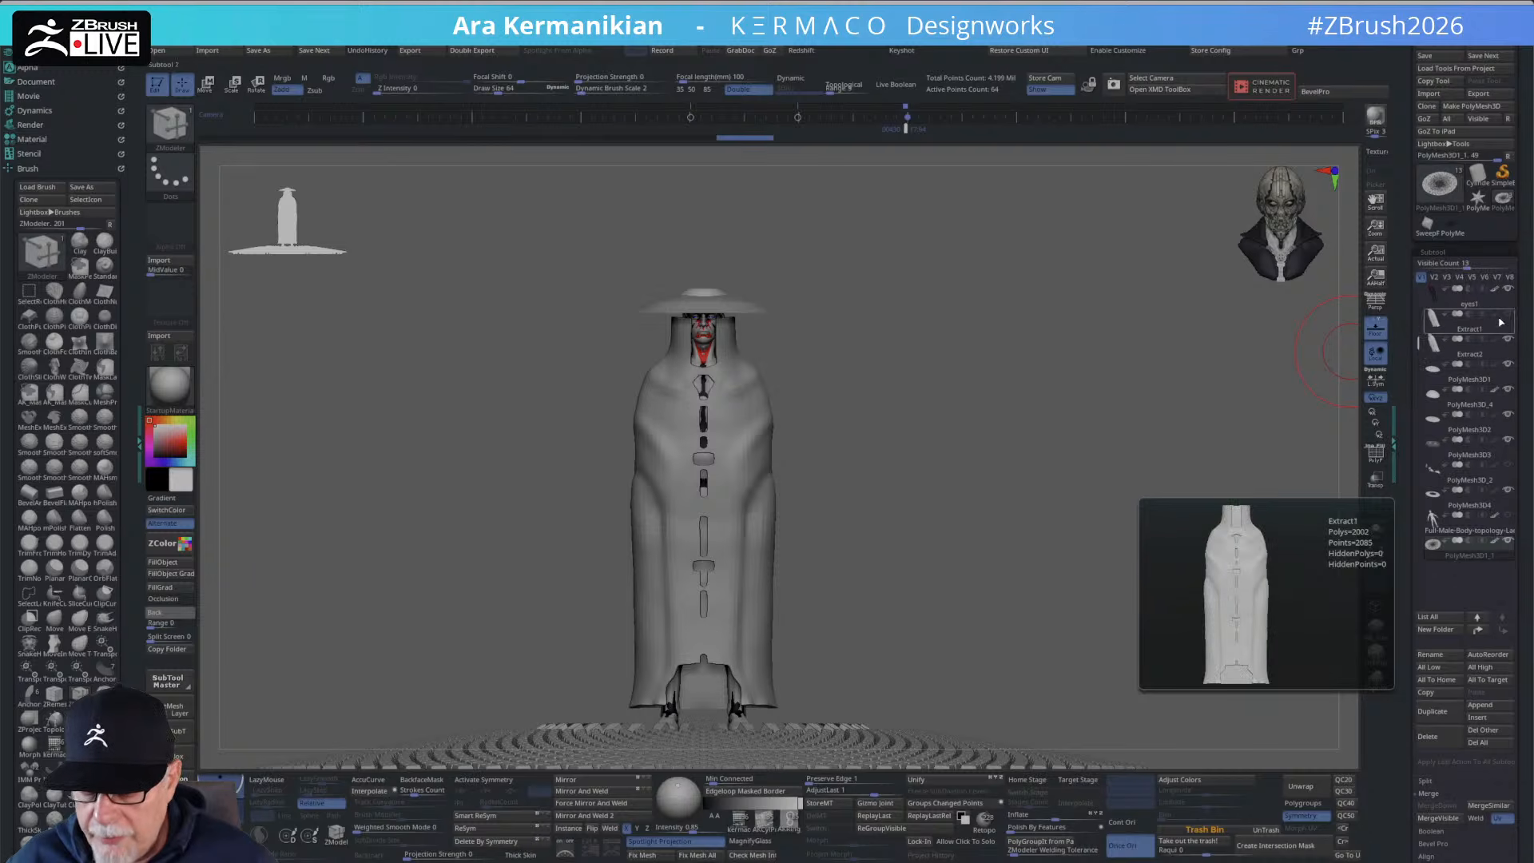
pyautogui.scroll(2, 1486, 335)
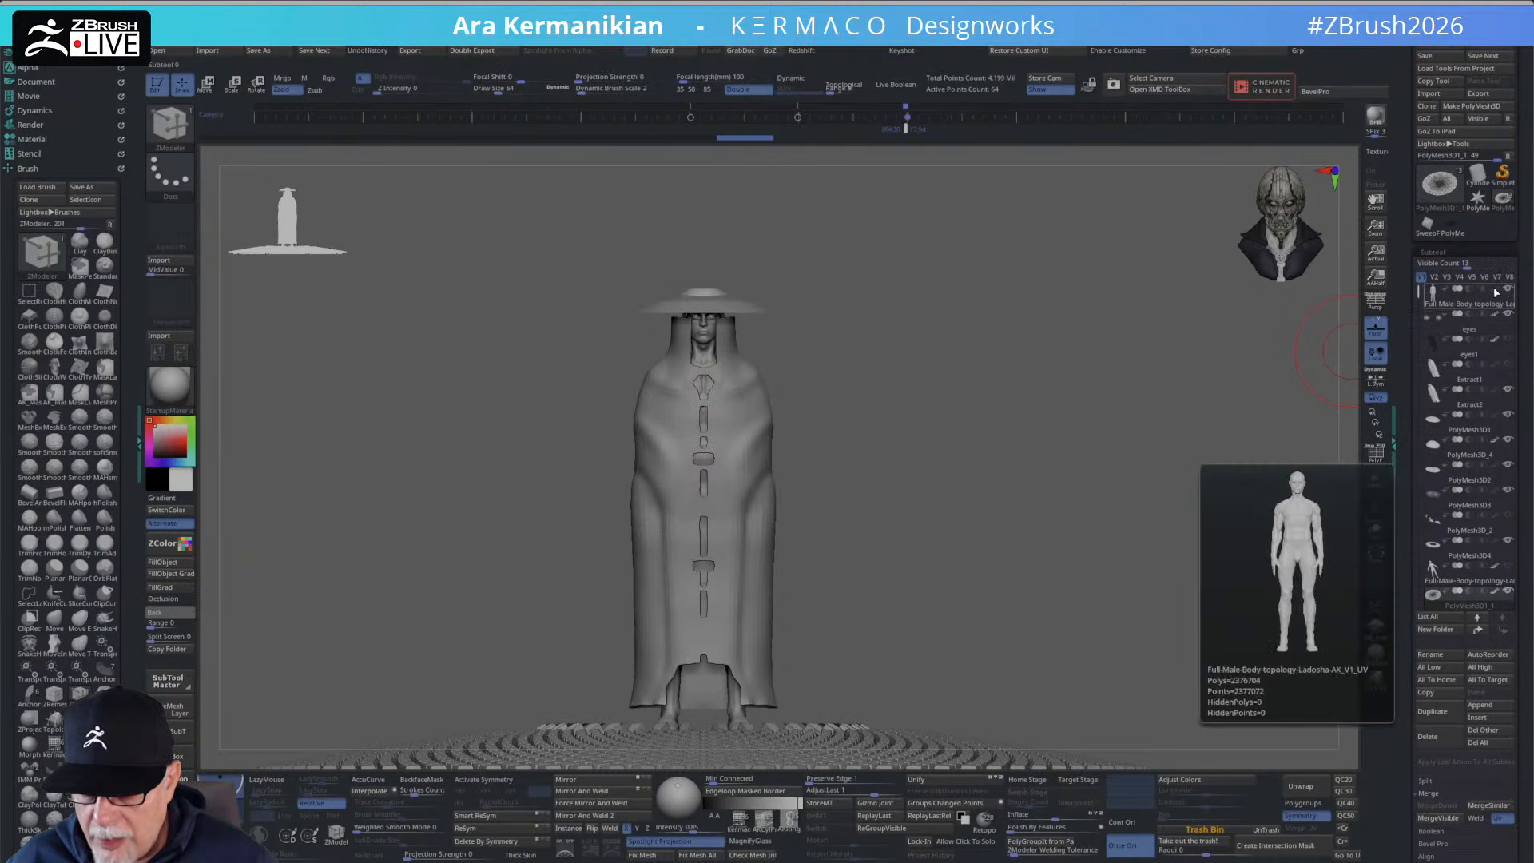
pyautogui.click(1494, 289)
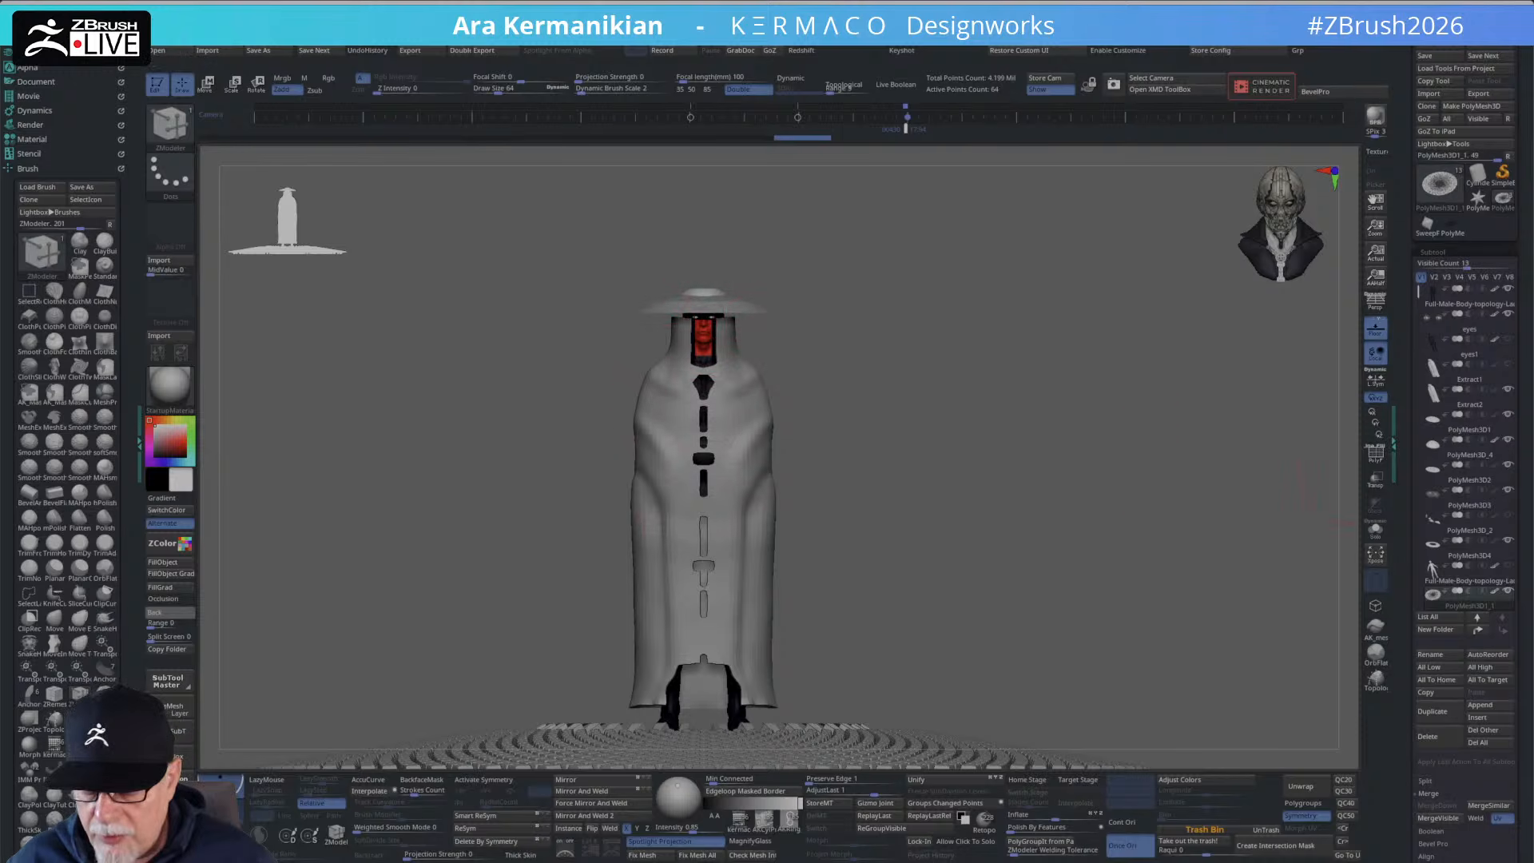
# Select the eyes subtool and fill it with light grey using Rgb mode.
pyautogui.click(1468, 331)
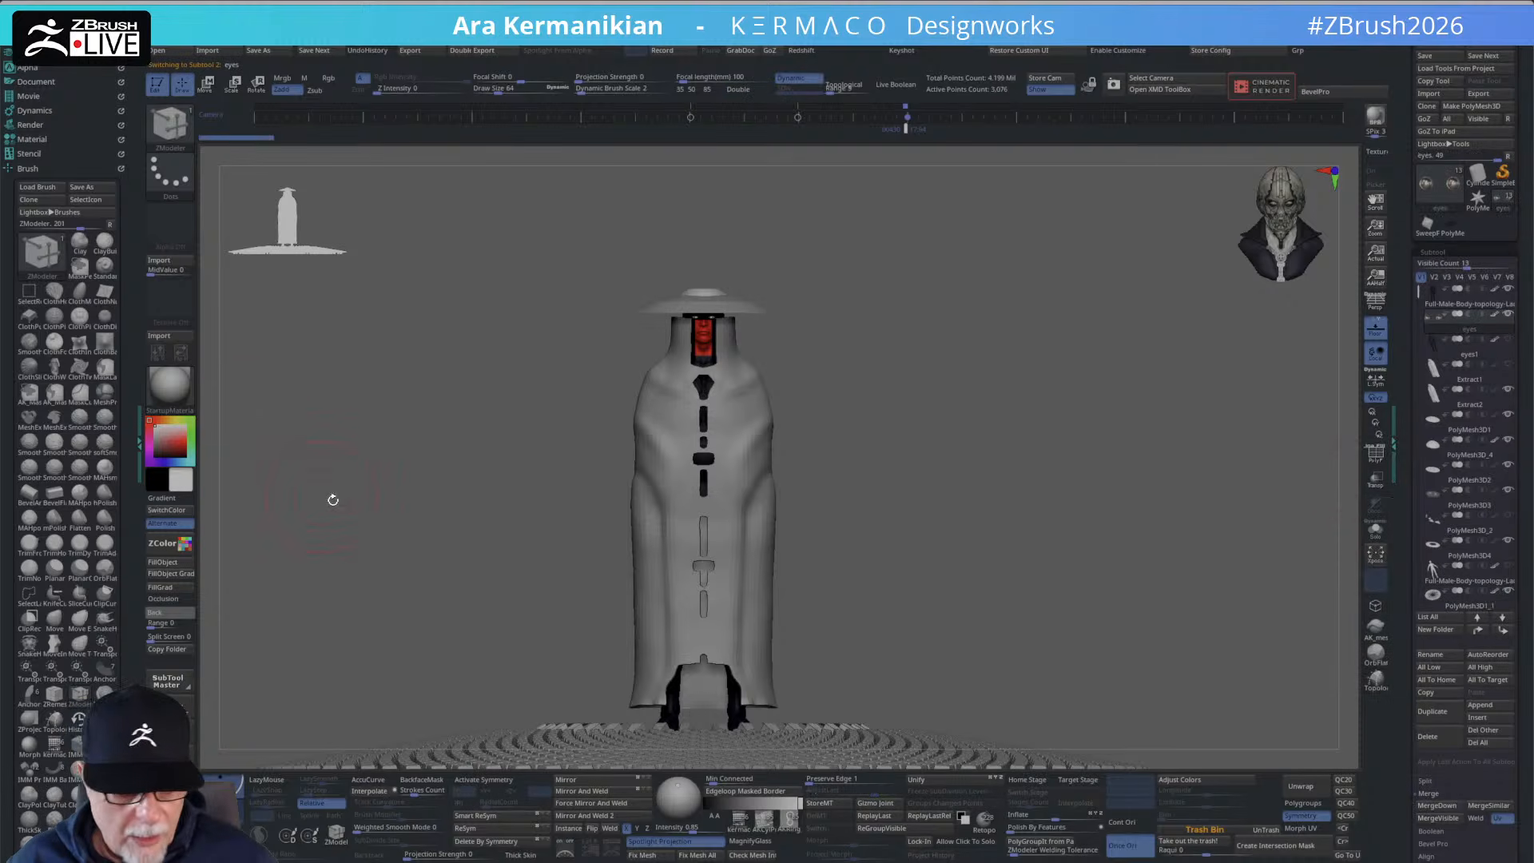
pyautogui.click(157, 461)
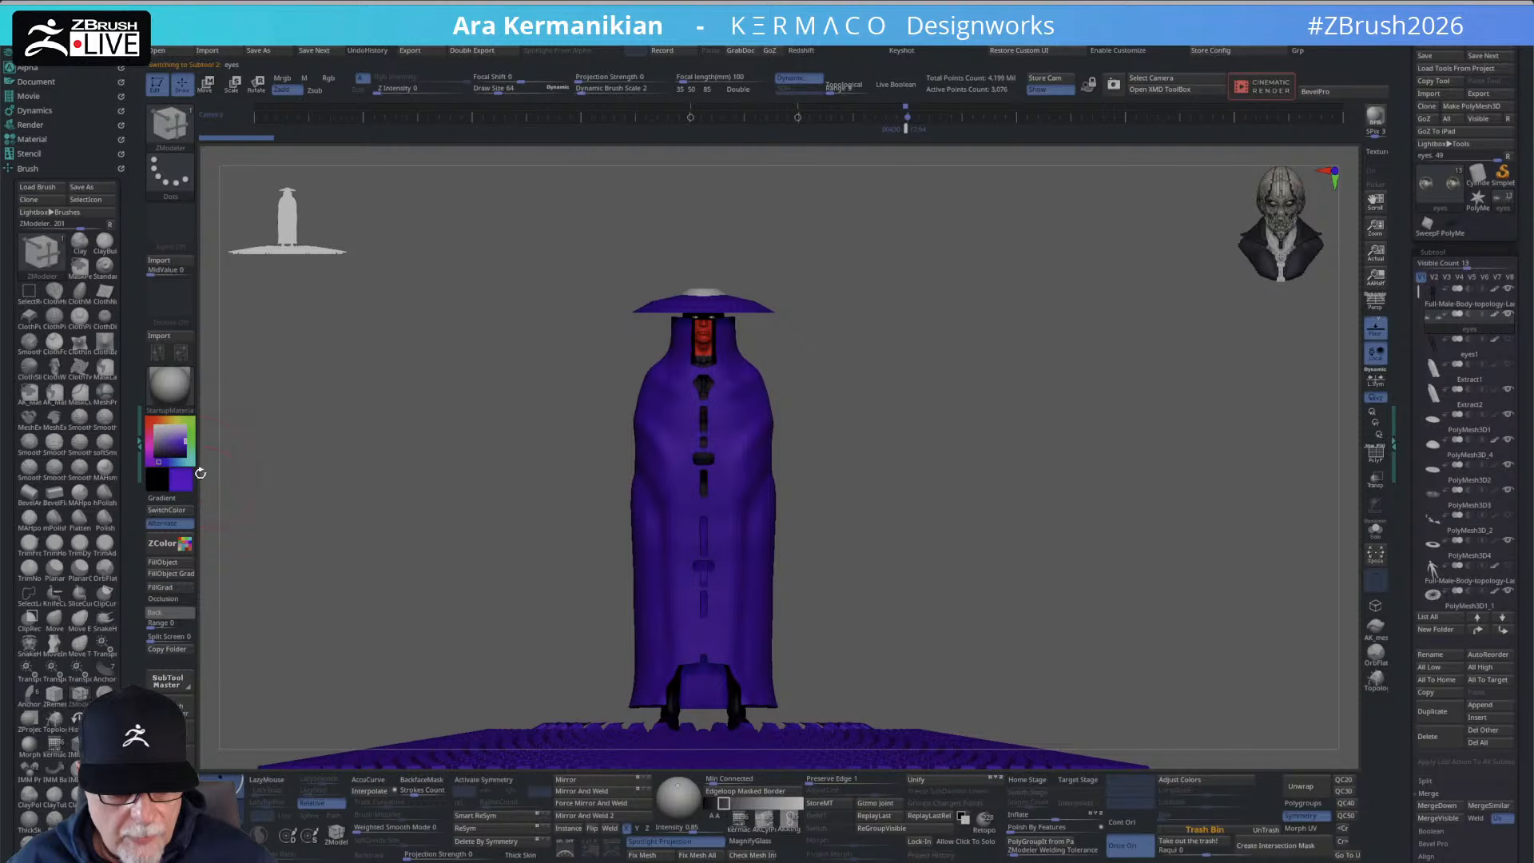
pyautogui.moveTo(170, 433); pyautogui.dragTo(155, 427)
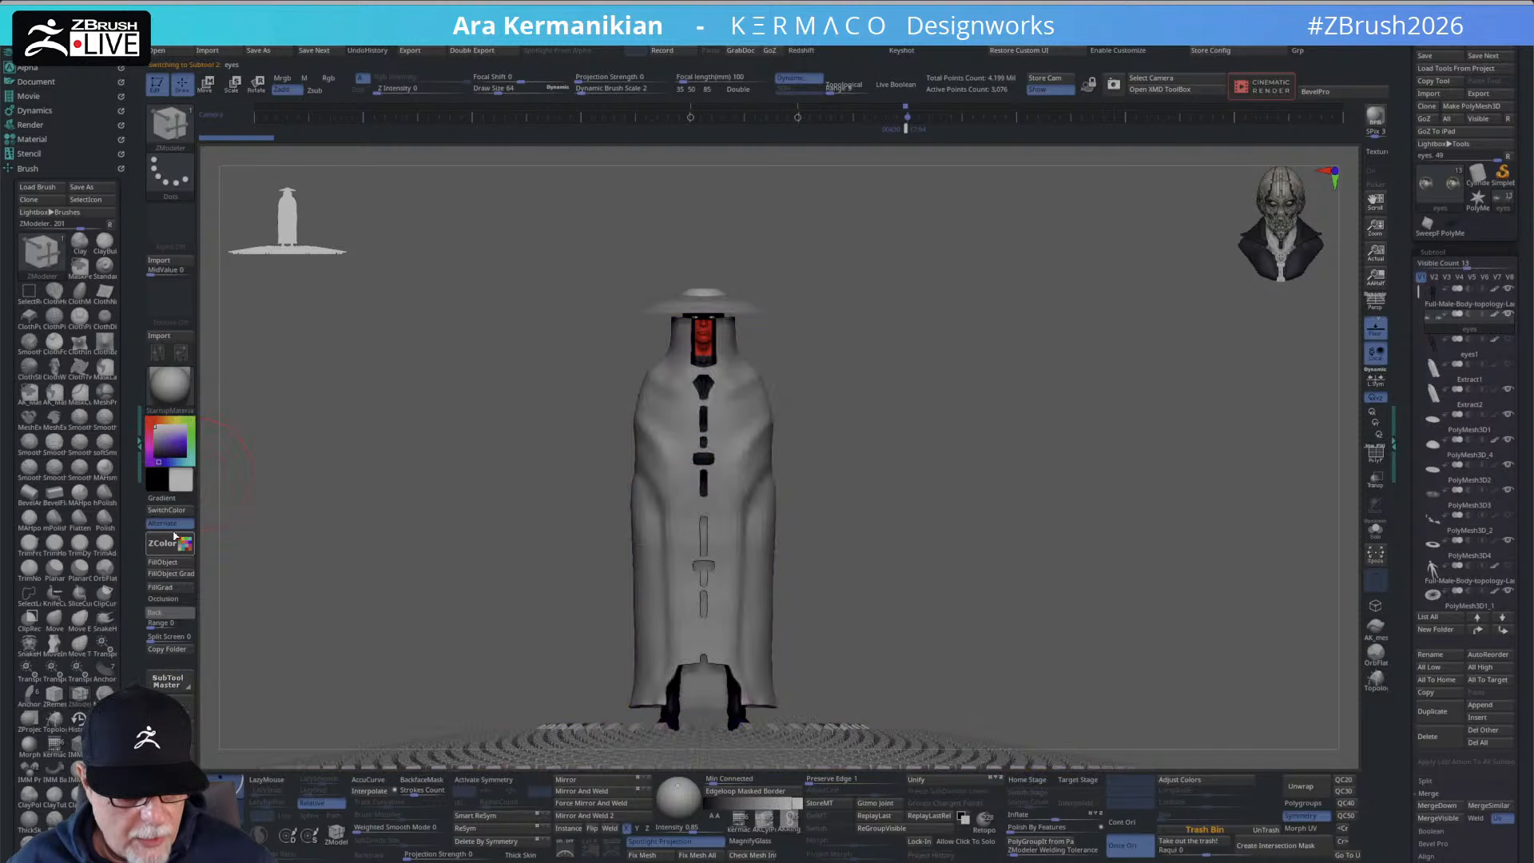
pyautogui.click(328, 78)
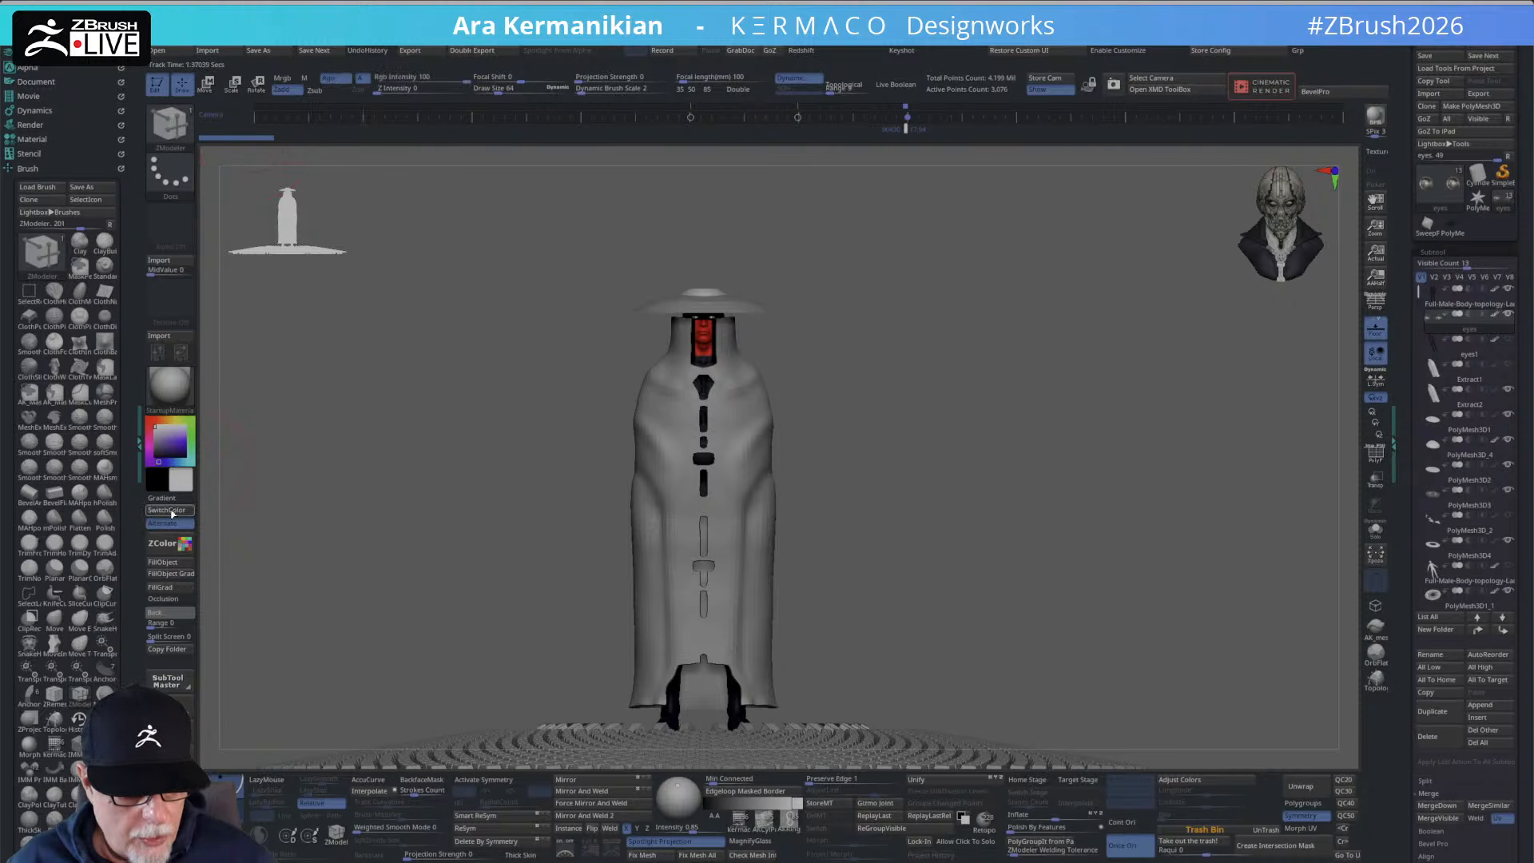
pyautogui.click(173, 563)
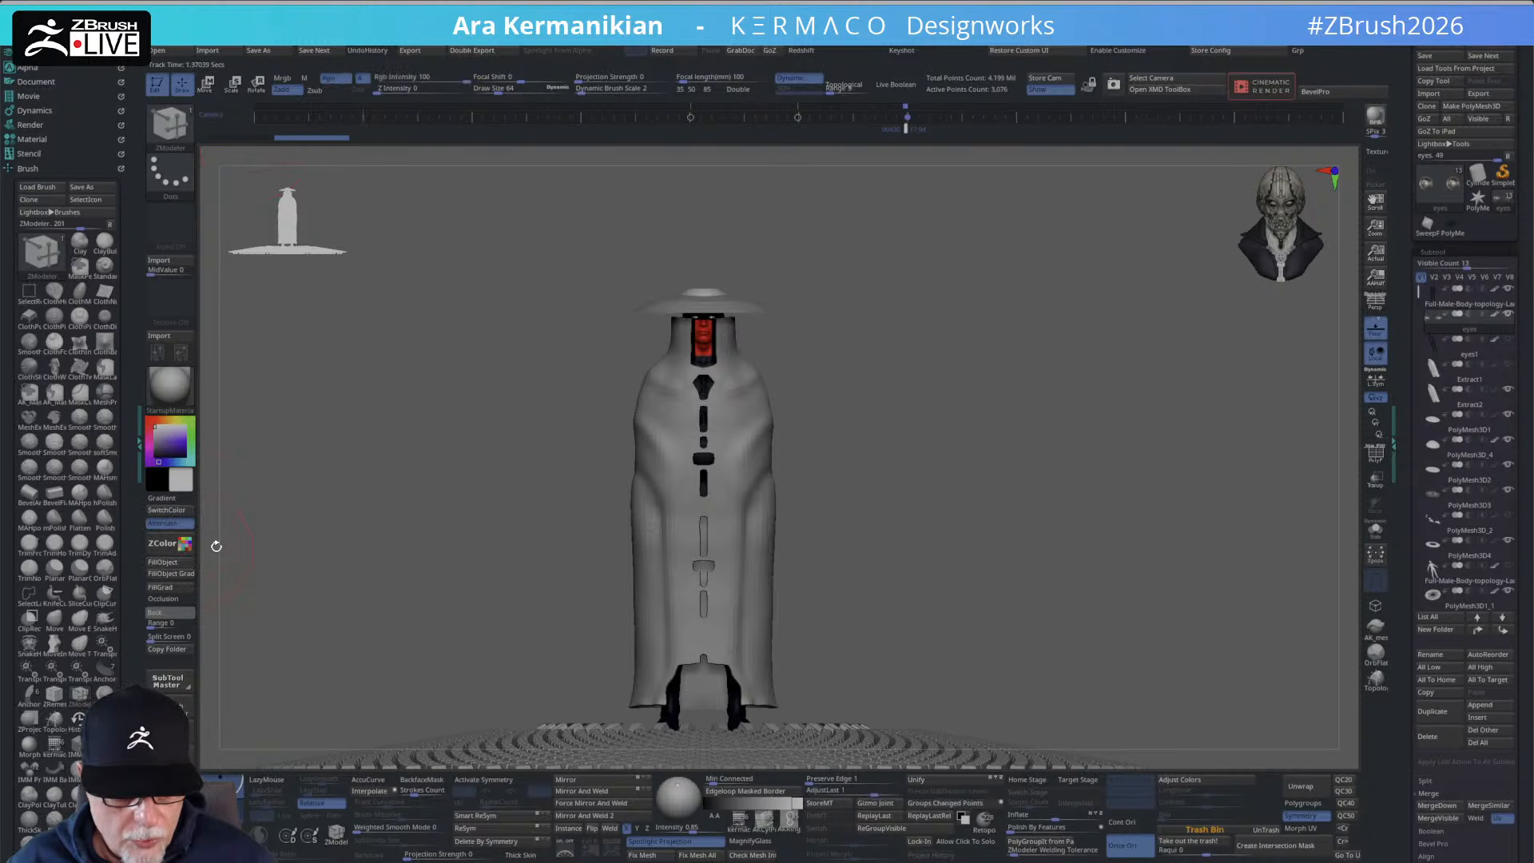
# Isolate the statue's eyes with Solo mode, frame them closely and reduce the draw size to about 18.8.
pyautogui.keyDown('alt'); pyautogui.moveTo(1004, 432); pyautogui.dragTo(1044, 668); pyautogui.keyUp('alt')
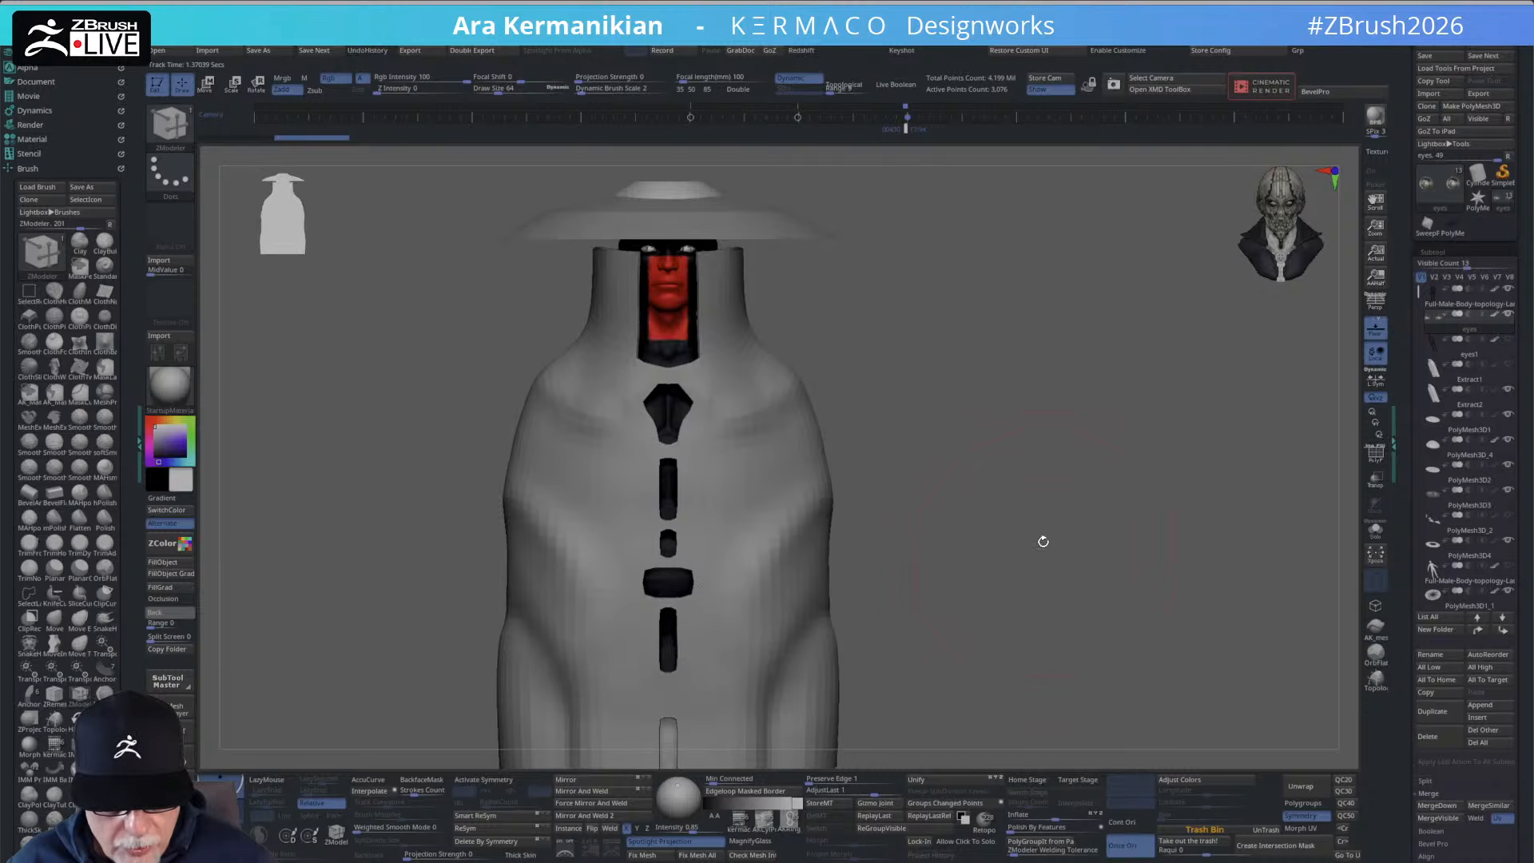
pyautogui.moveTo(1044, 541)
pyautogui.mouseDown()
pyautogui.moveTo(1031, 524)
pyautogui.moveTo(1046, 518)
pyautogui.mouseUp()
pyautogui.click(1375, 531)
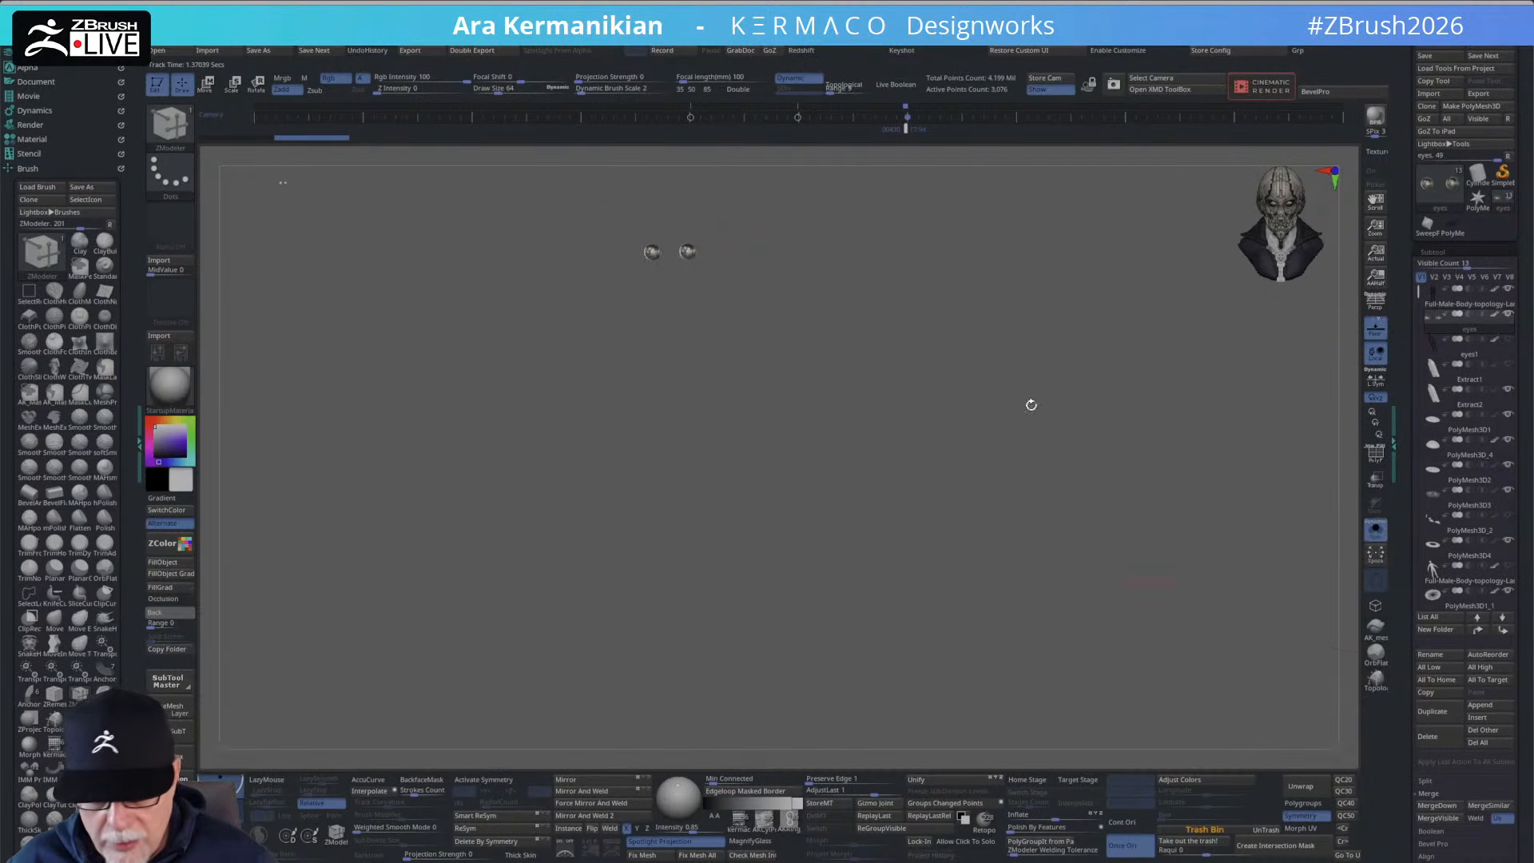
pyautogui.keyDown('alt'); pyautogui.moveTo(820, 327); pyautogui.dragTo(879, 554); pyautogui.keyUp('alt')
pyautogui.keyDown('alt'); pyautogui.moveTo(749, 317); pyautogui.dragTo(781, 527); pyautogui.keyUp('alt')
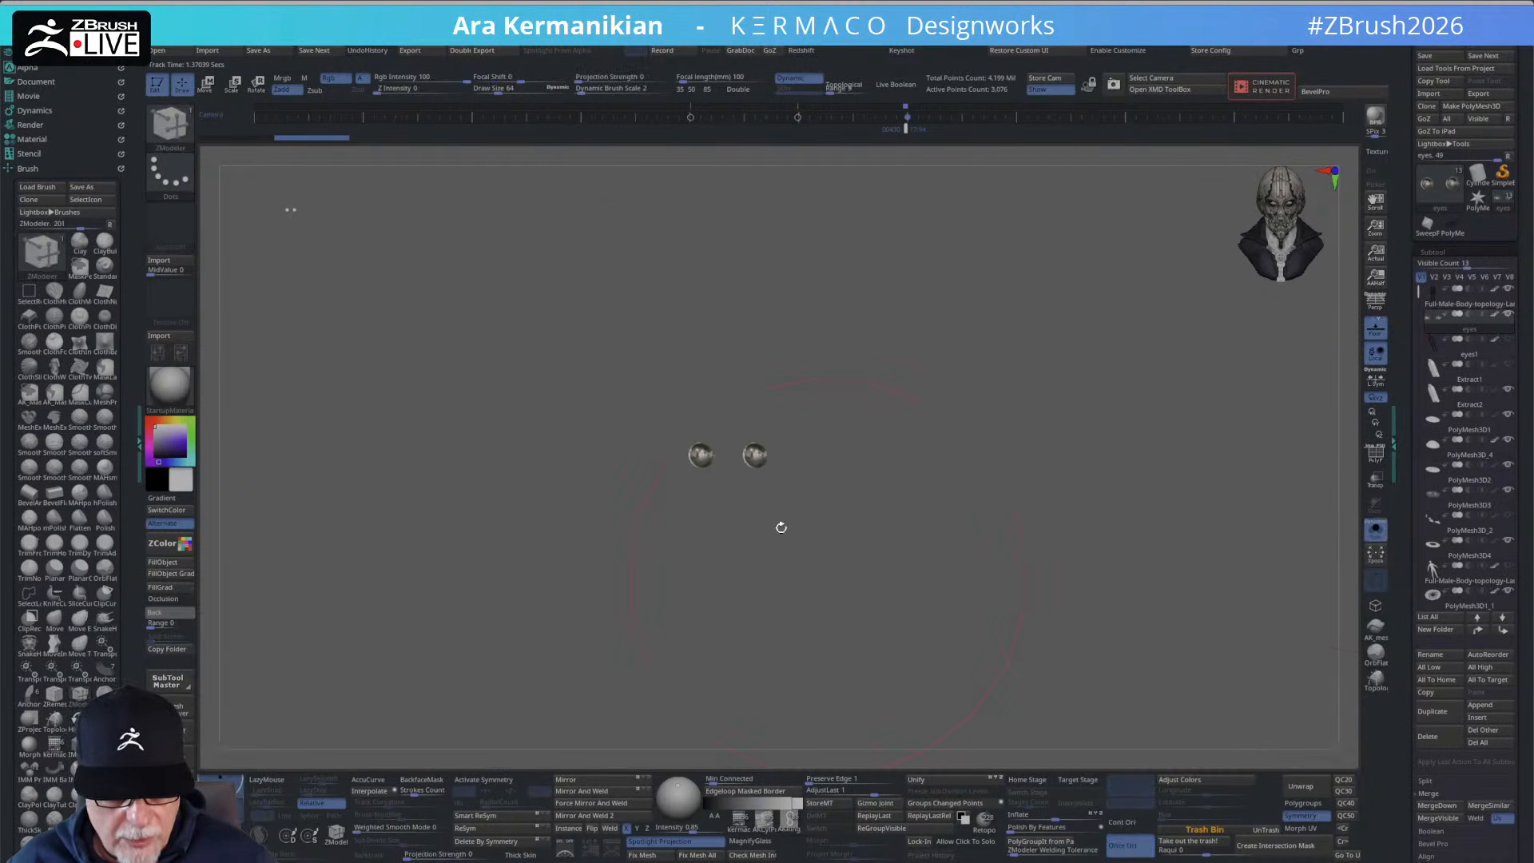
pyautogui.press('s')
pyautogui.moveTo(928, 484); pyautogui.dragTo(910, 489)
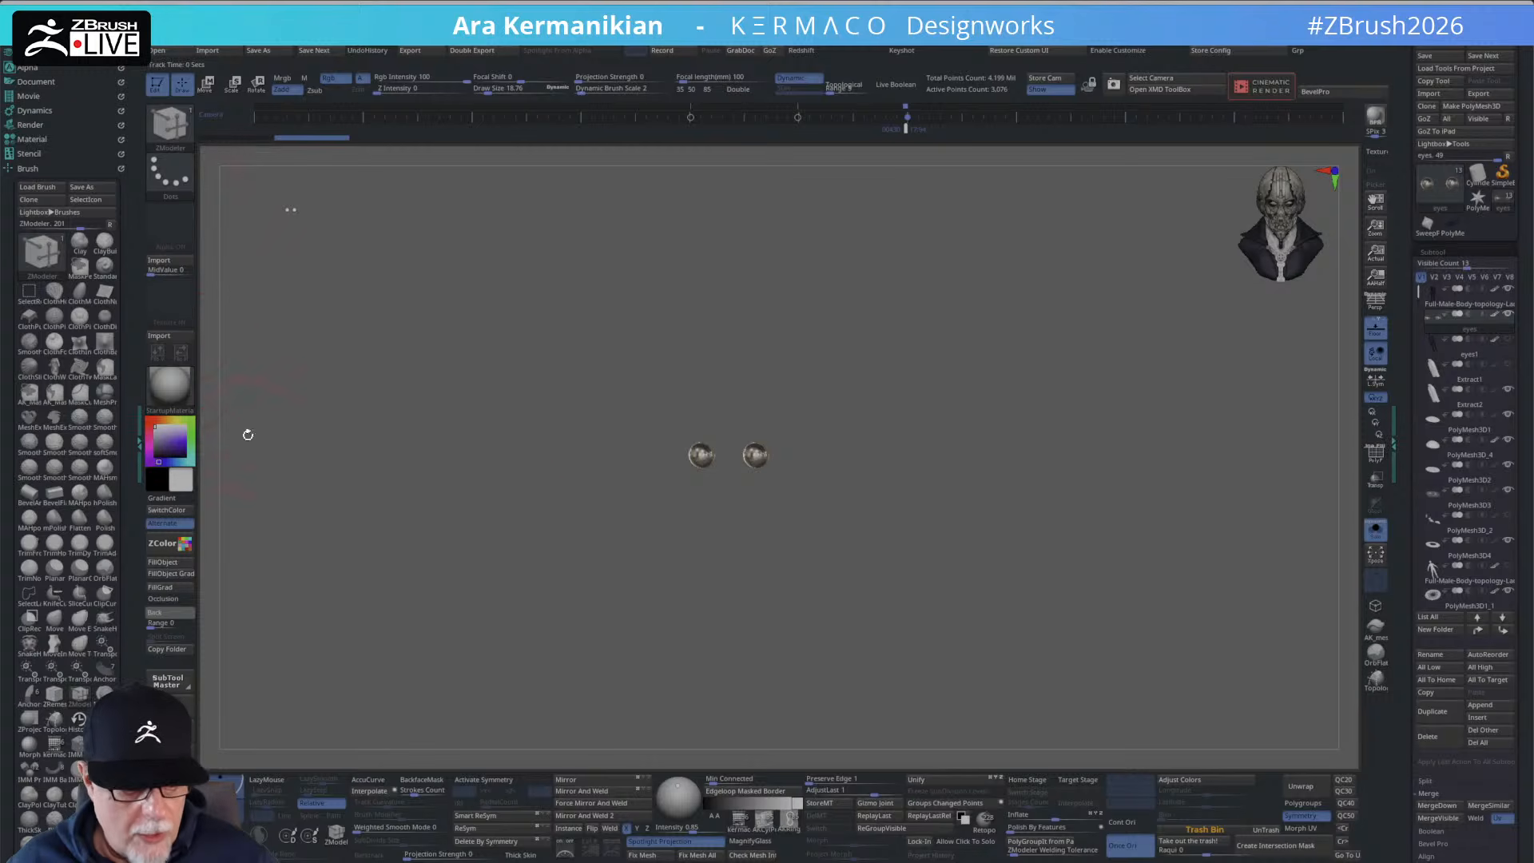
pyautogui.click(169, 386)
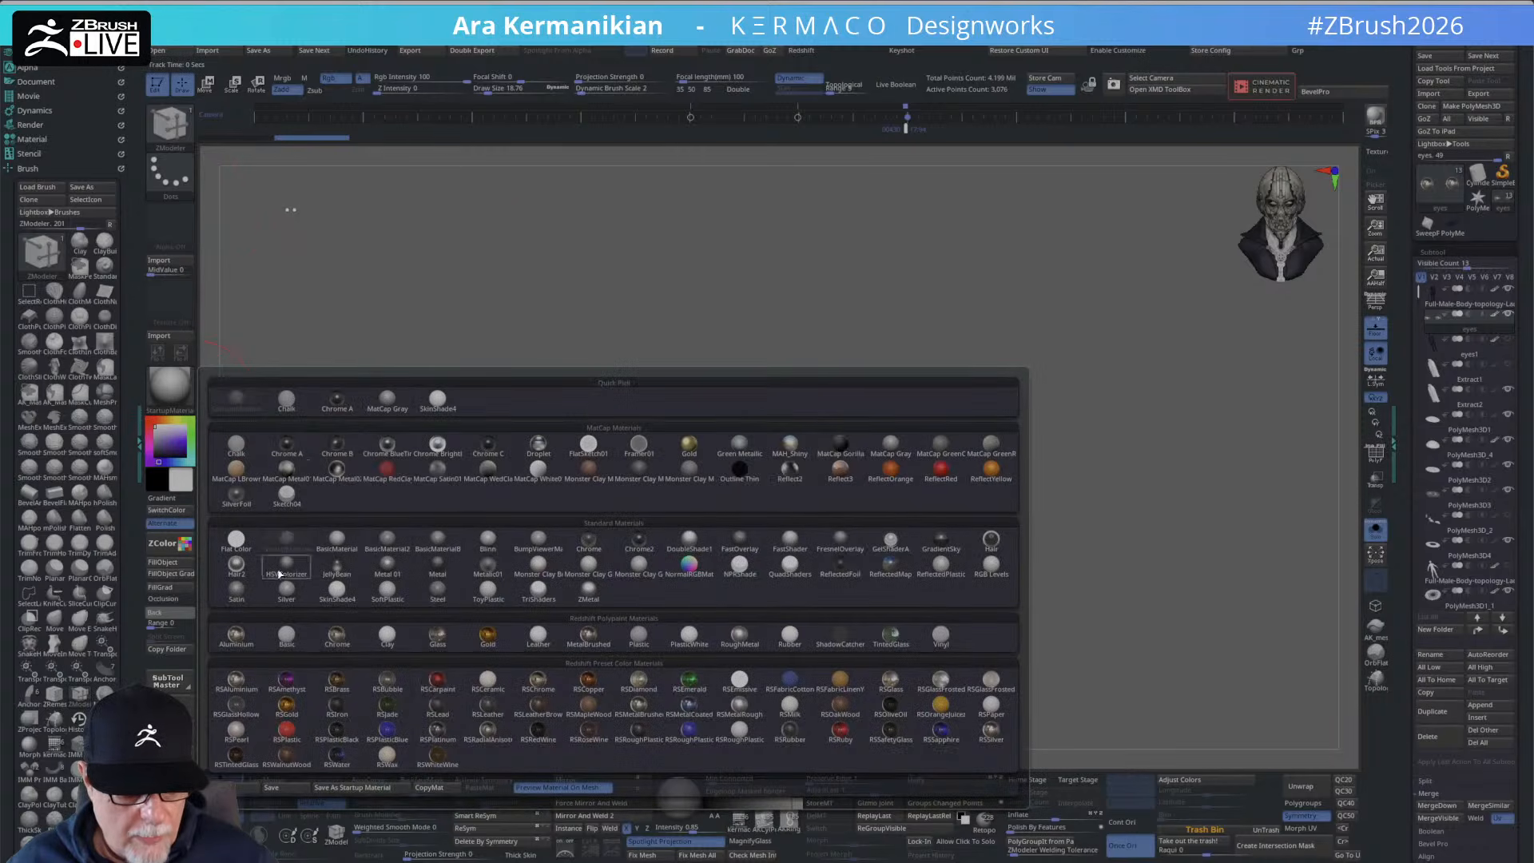
pyautogui.click(236, 540)
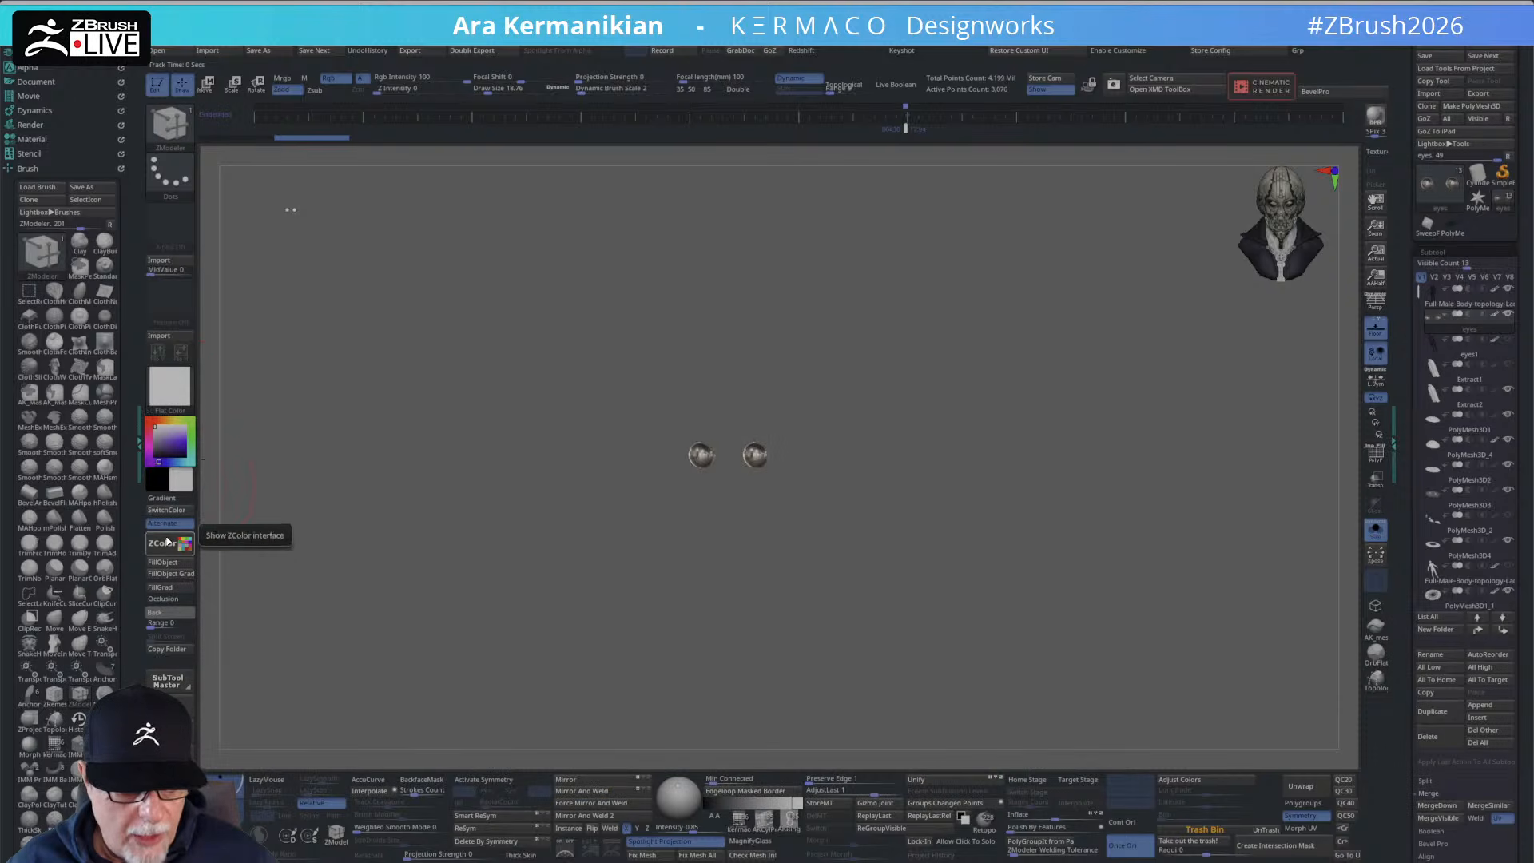
pyautogui.click(182, 391)
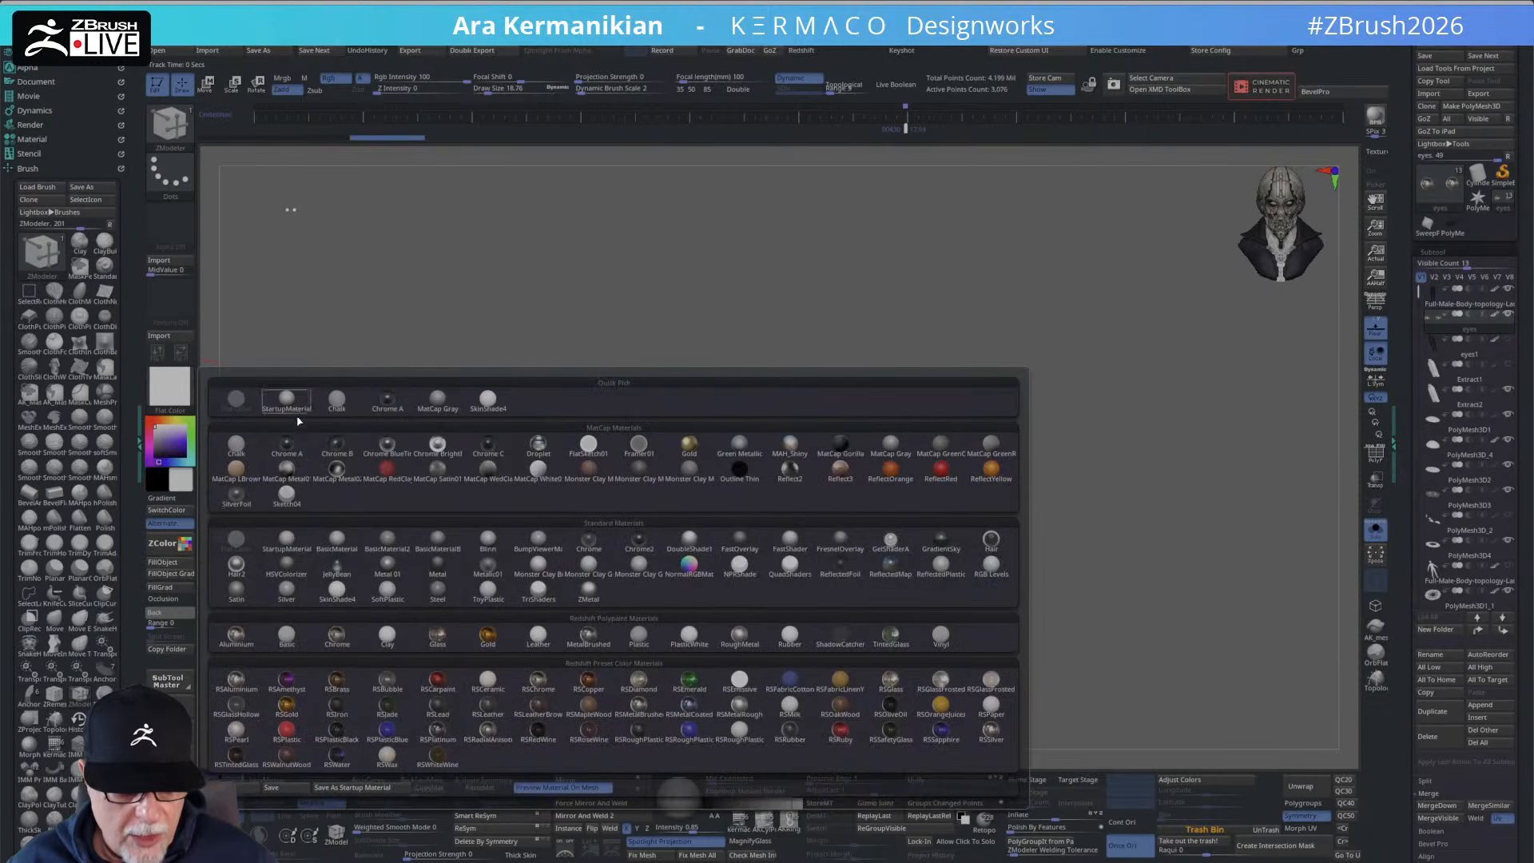
pyautogui.click(288, 547)
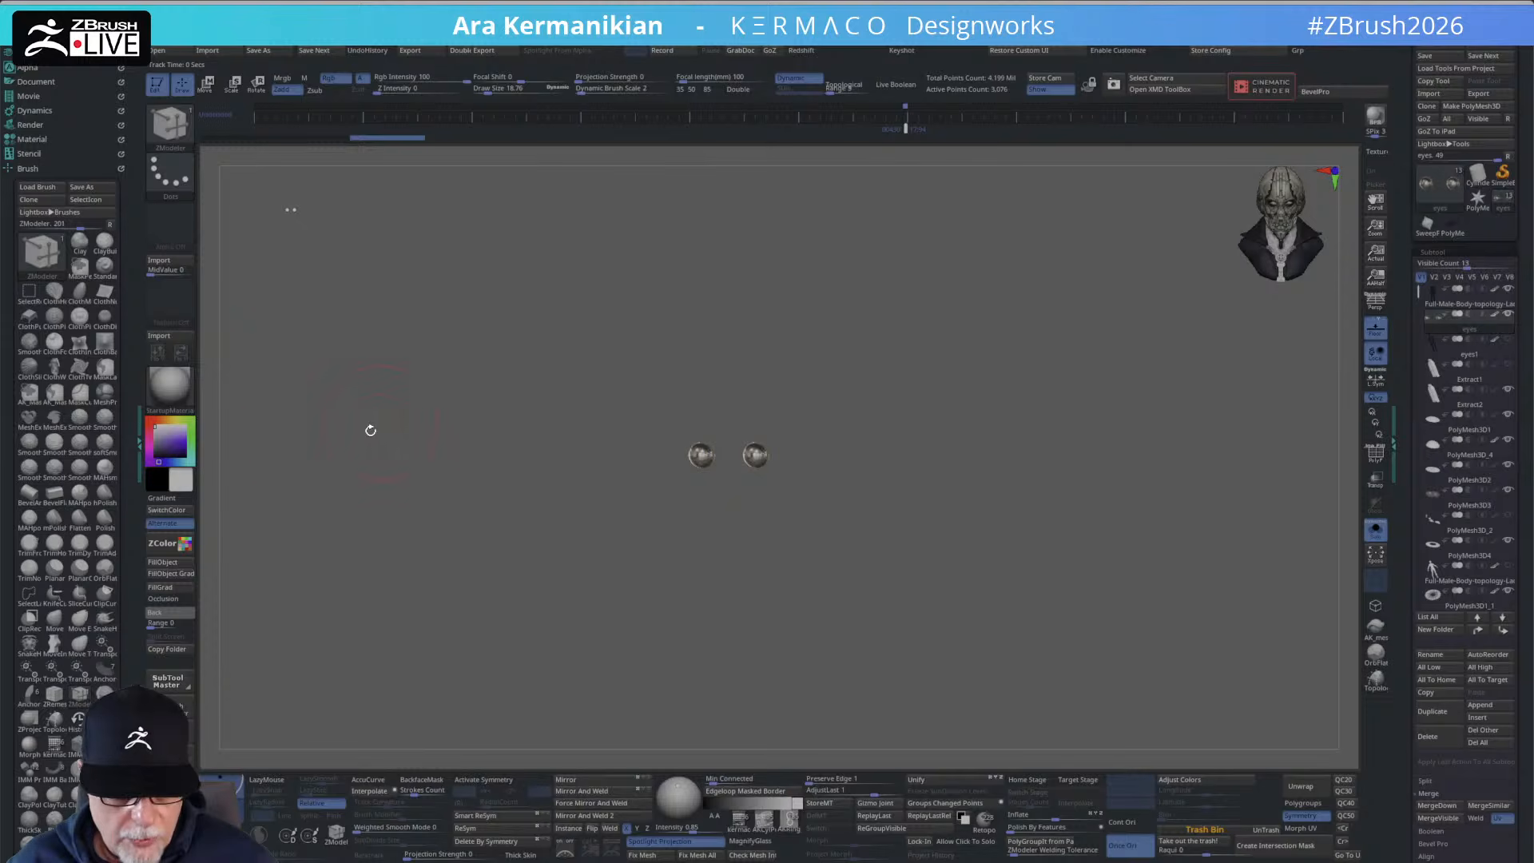
# Fill the eyes with the Flat Color material and make StartupMaterial the current material again.
pyautogui.moveTo(186, 397)
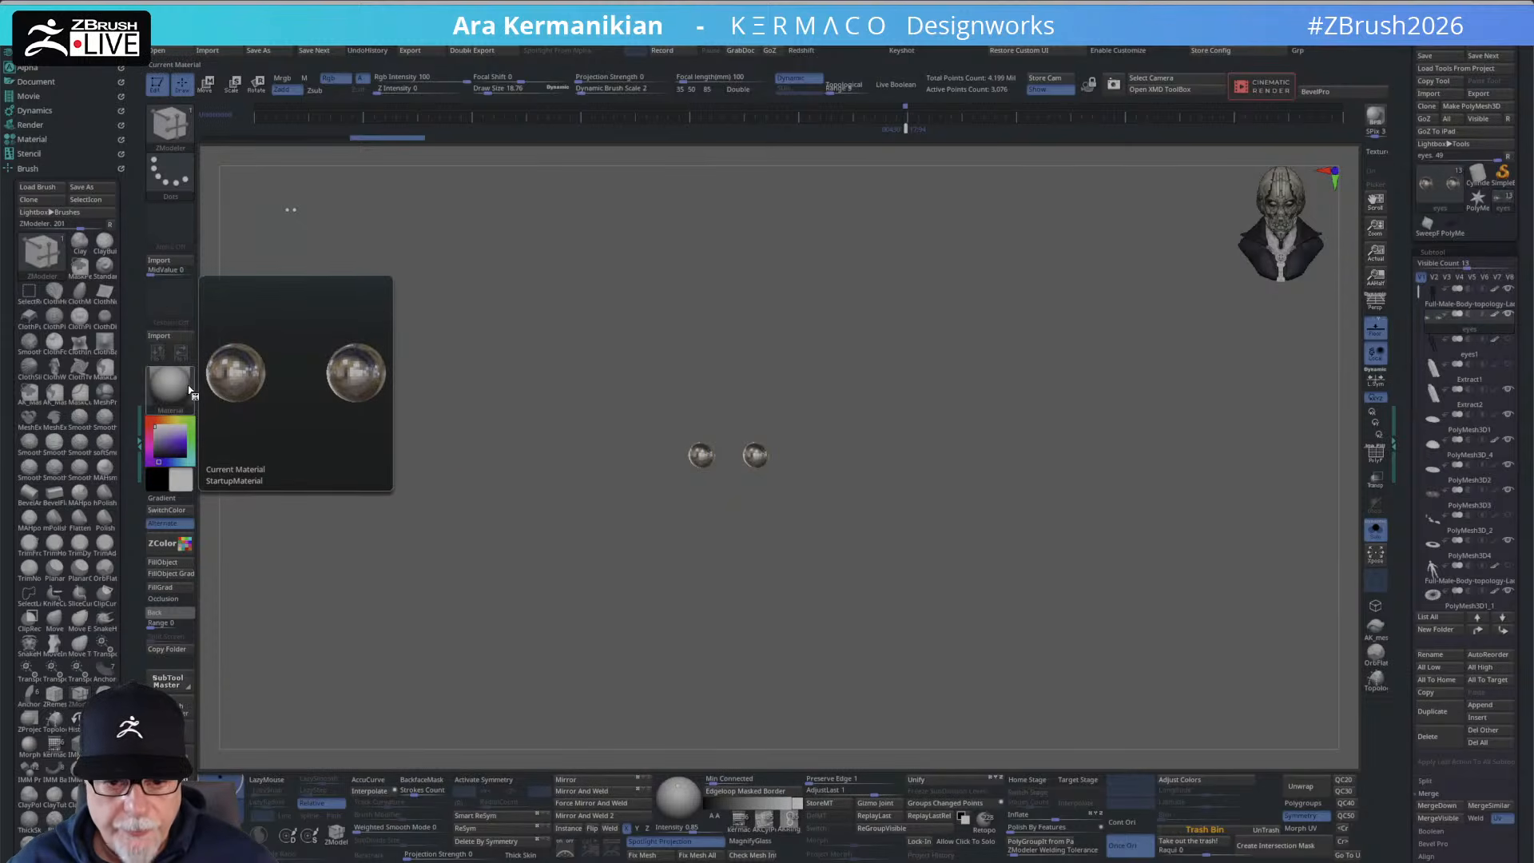
pyautogui.click(186, 397)
pyautogui.click(236, 539)
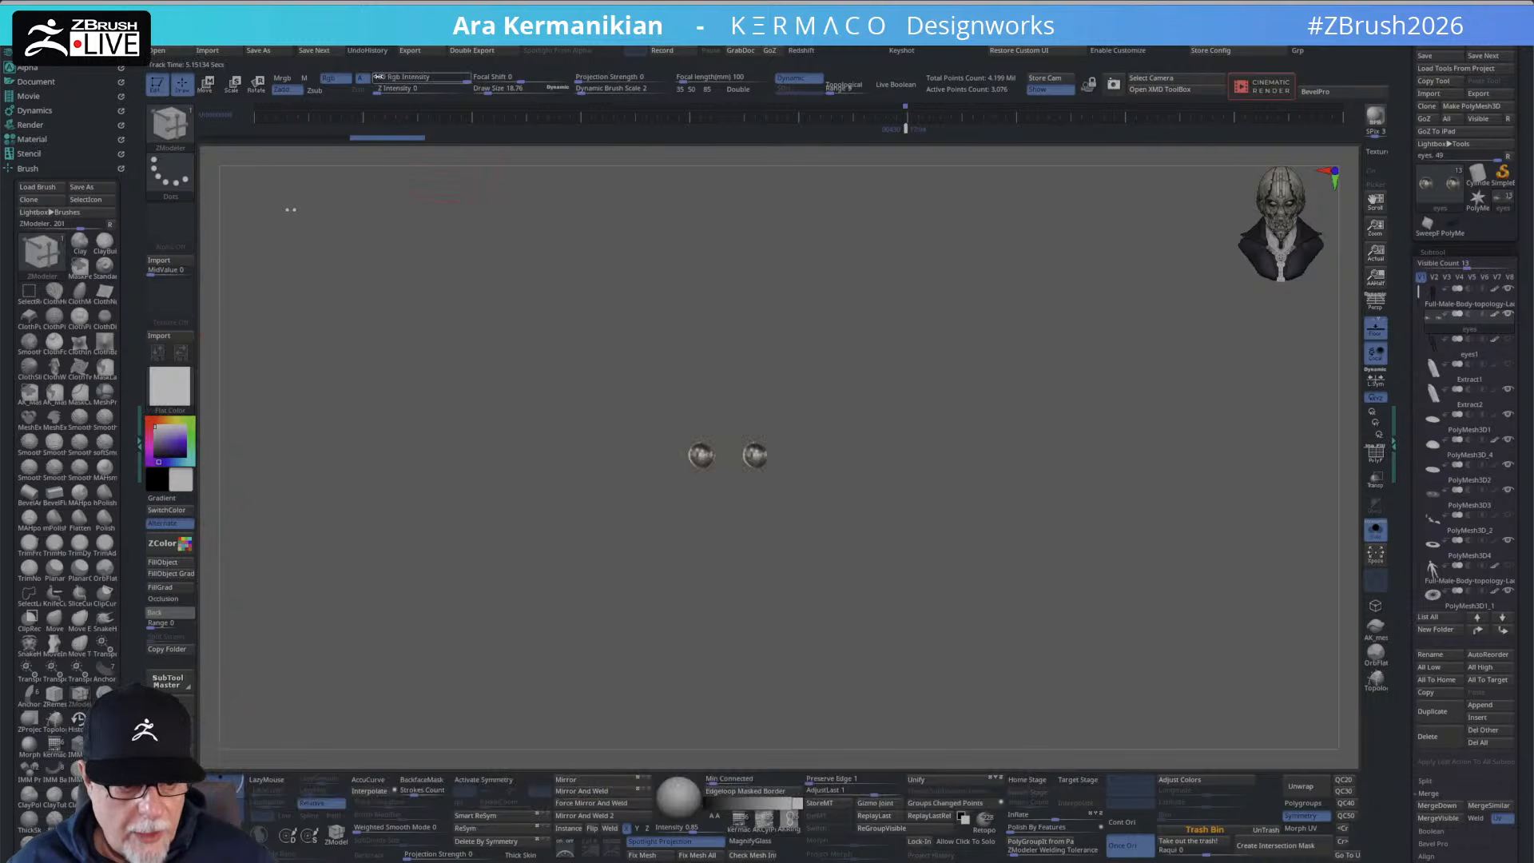
pyautogui.click(185, 563)
pyautogui.click(182, 390)
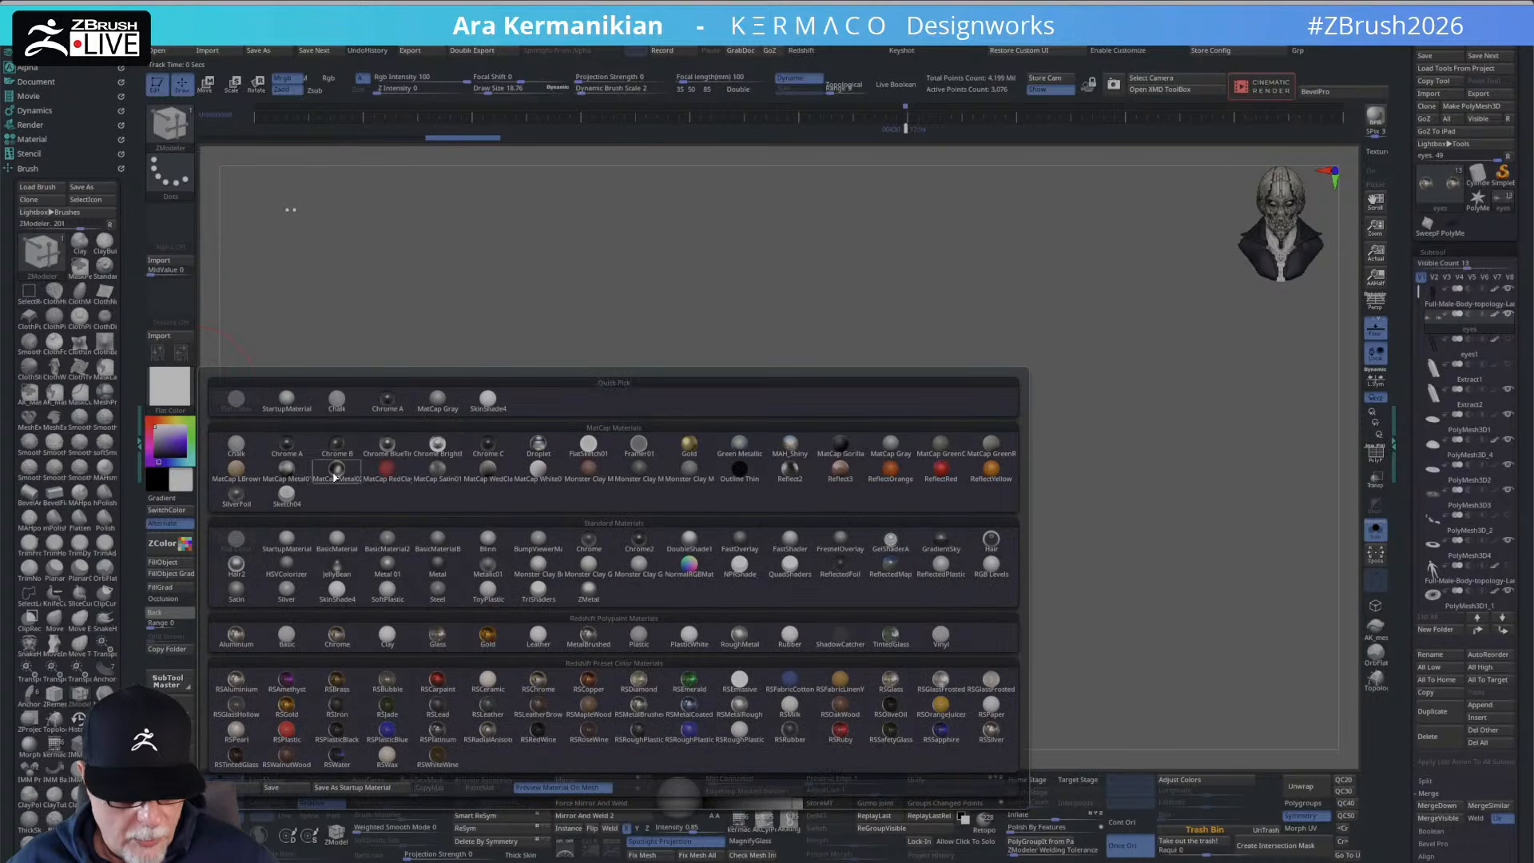
pyautogui.click(335, 521)
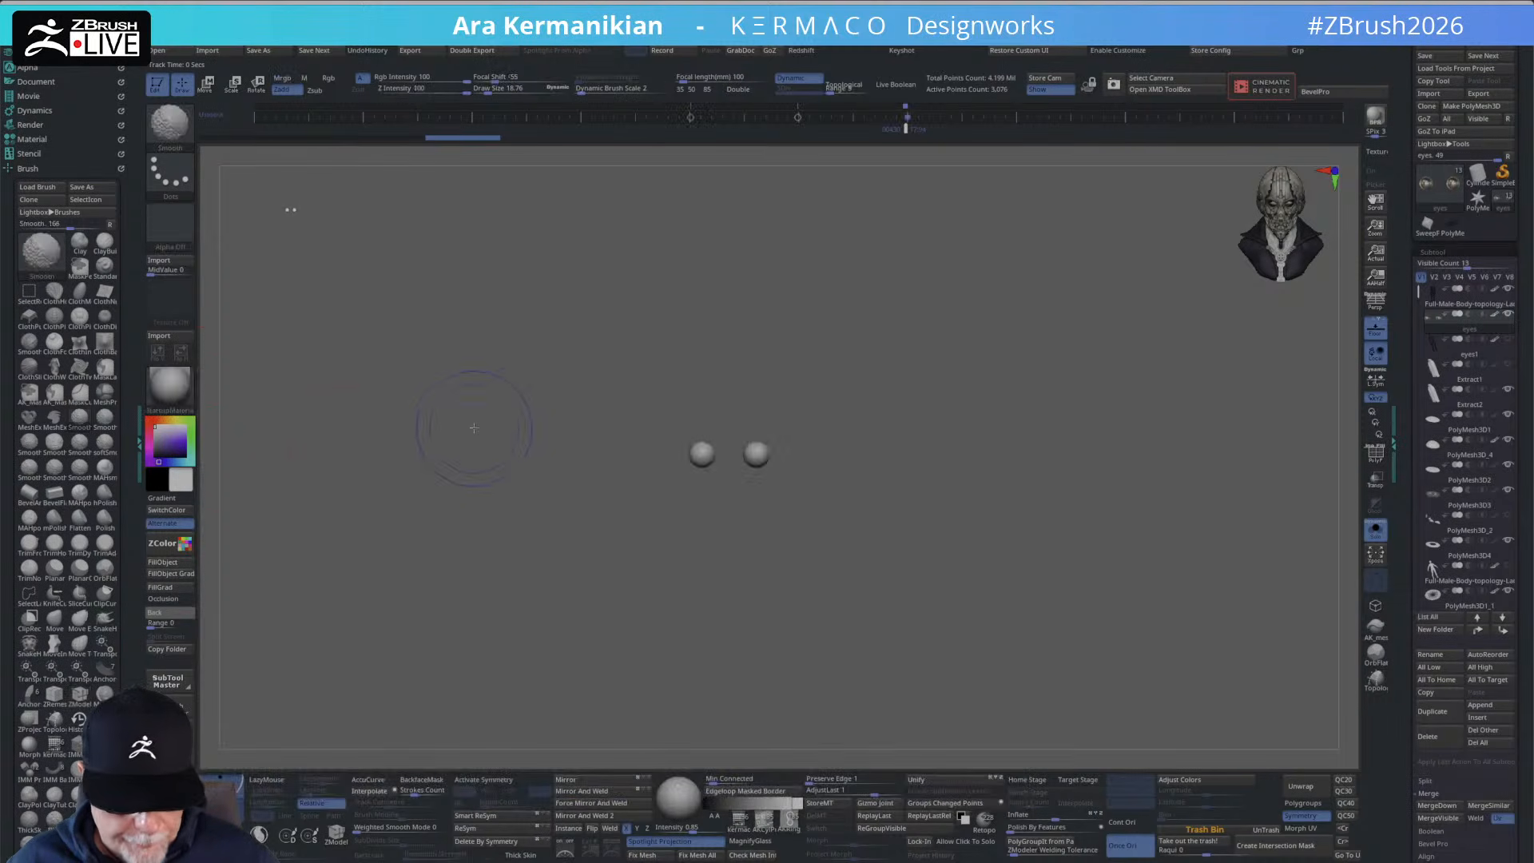
# Leave Solo mode, sample the red from the statue's face and fill the eyes with it in Rgb mode.
pyautogui.click(1376, 533)
pyautogui.keyDown('alt'); pyautogui.moveTo(1116, 503); pyautogui.dragTo(926, 92); pyautogui.keyUp('alt')
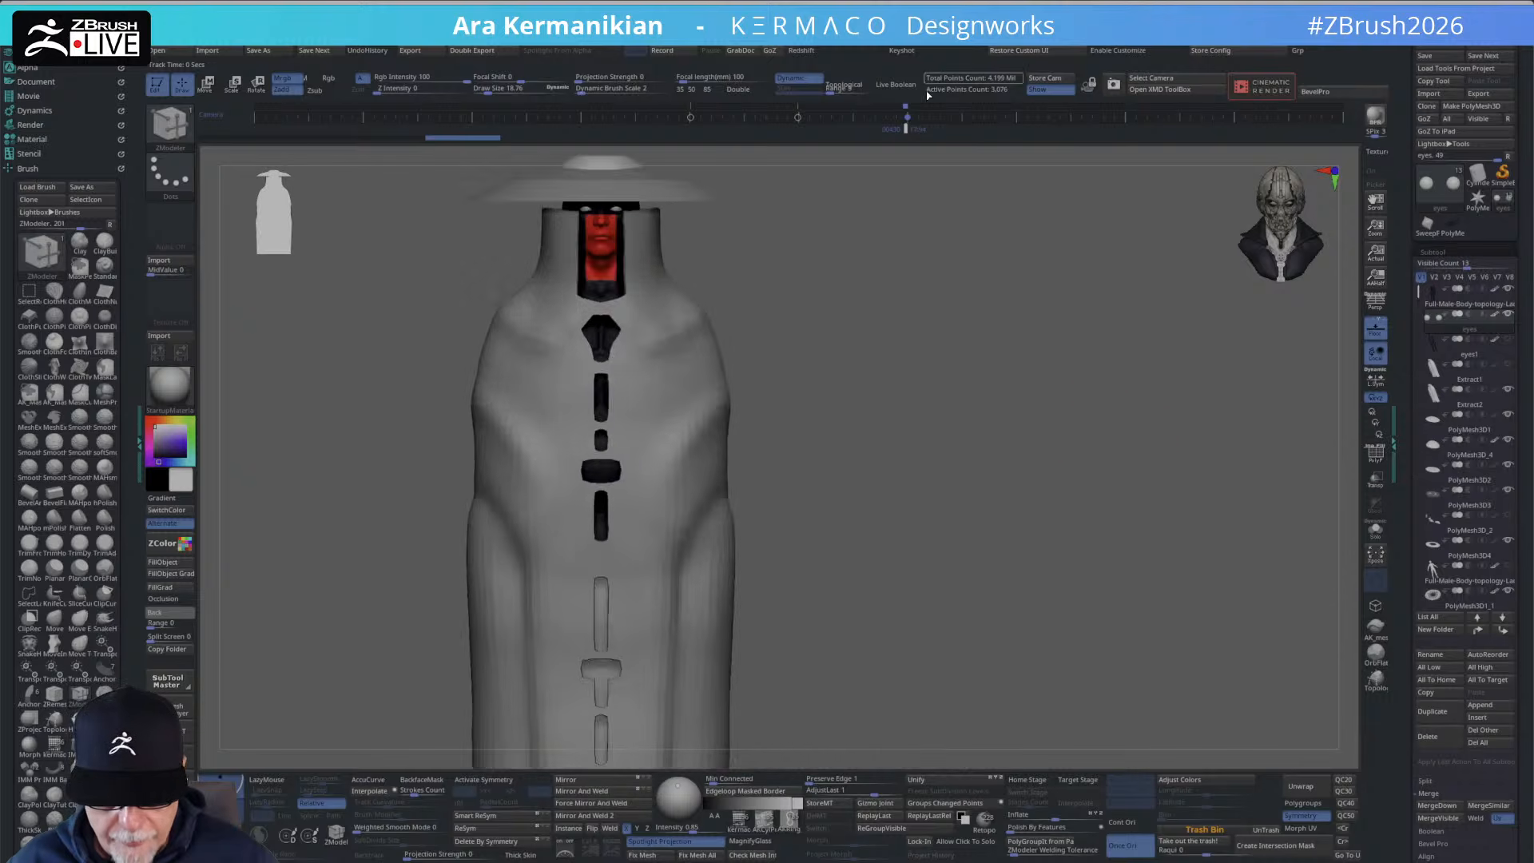
pyautogui.moveTo(936, 186)
pyautogui.keyDown('alt'); pyautogui.mouseDown()
pyautogui.moveTo(966, 333)
pyautogui.moveTo(1013, 335)
pyautogui.moveTo(1054, 415)
pyautogui.moveTo(1029, 586)
pyautogui.moveTo(1088, 588)
pyautogui.mouseUp(); pyautogui.keyUp('alt')
pyautogui.keyDown('alt'); pyautogui.moveTo(1078, 438); pyautogui.dragTo(1115, 519); pyautogui.keyUp('alt')
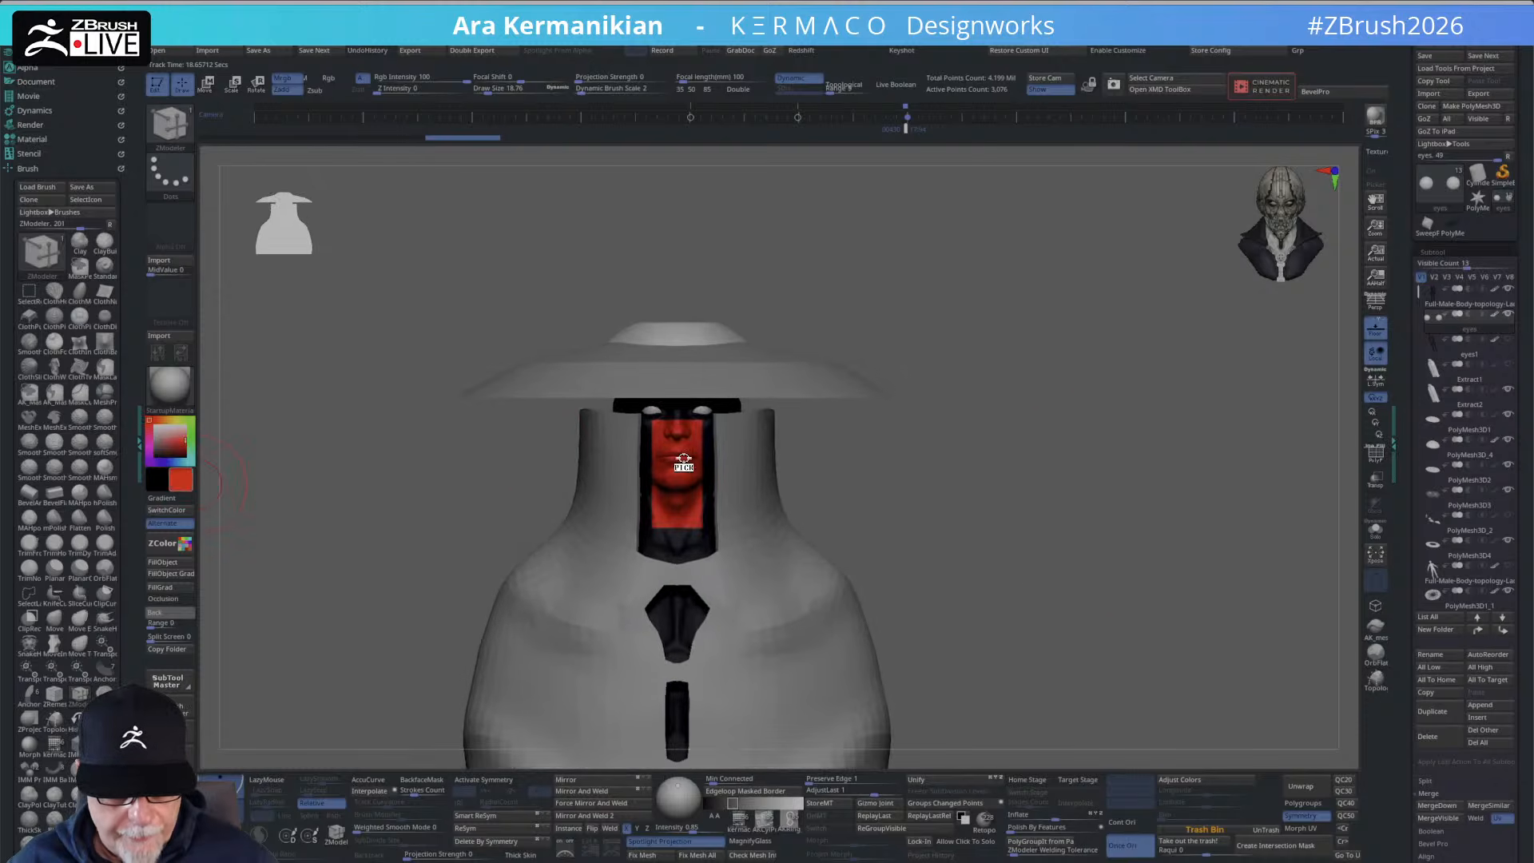
pyautogui.click(175, 511)
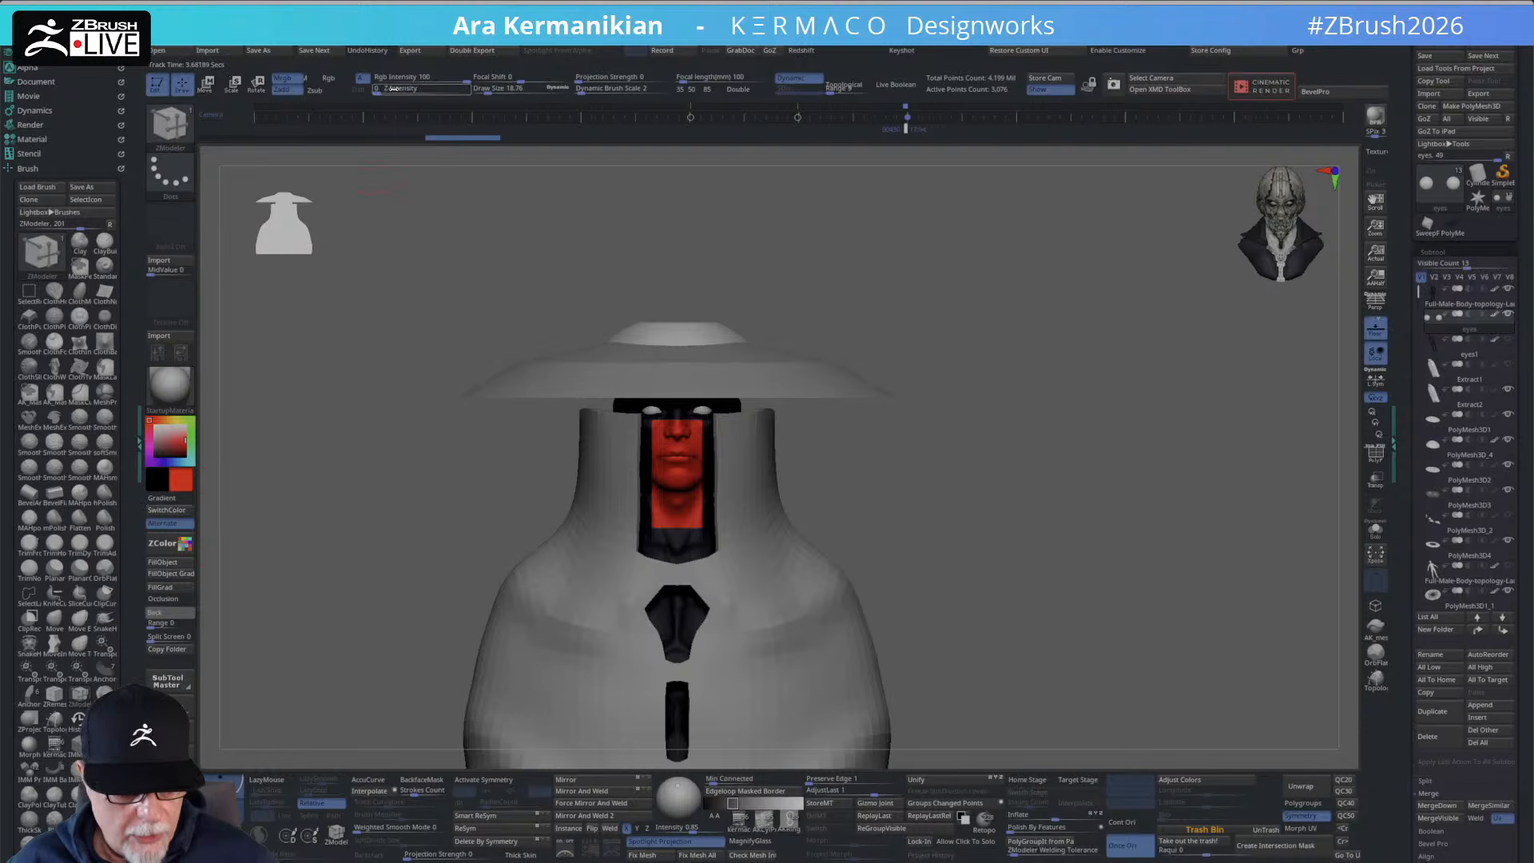
pyautogui.click(330, 78)
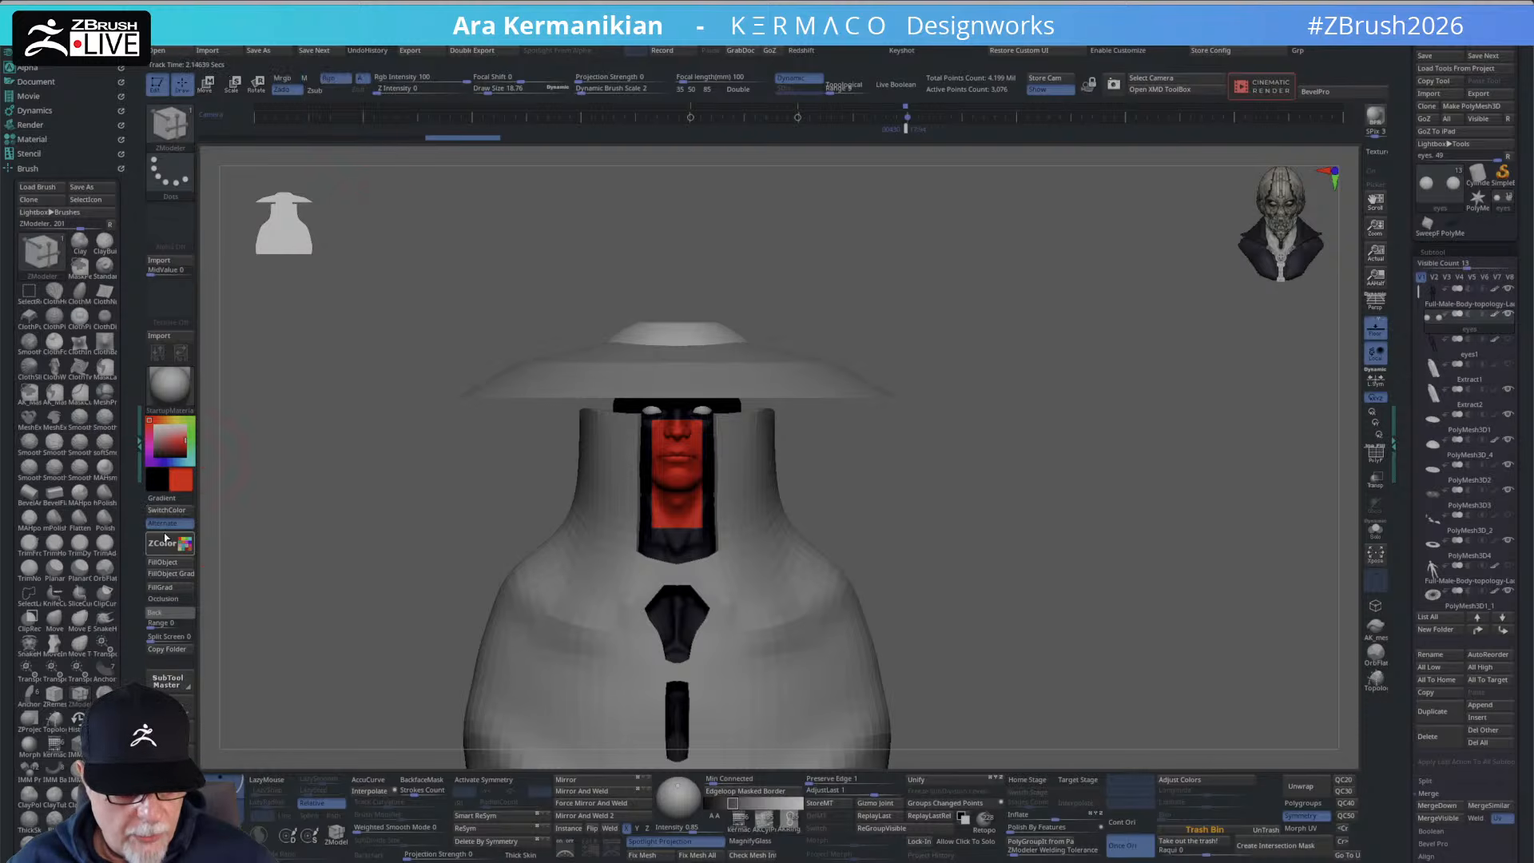
pyautogui.click(164, 562)
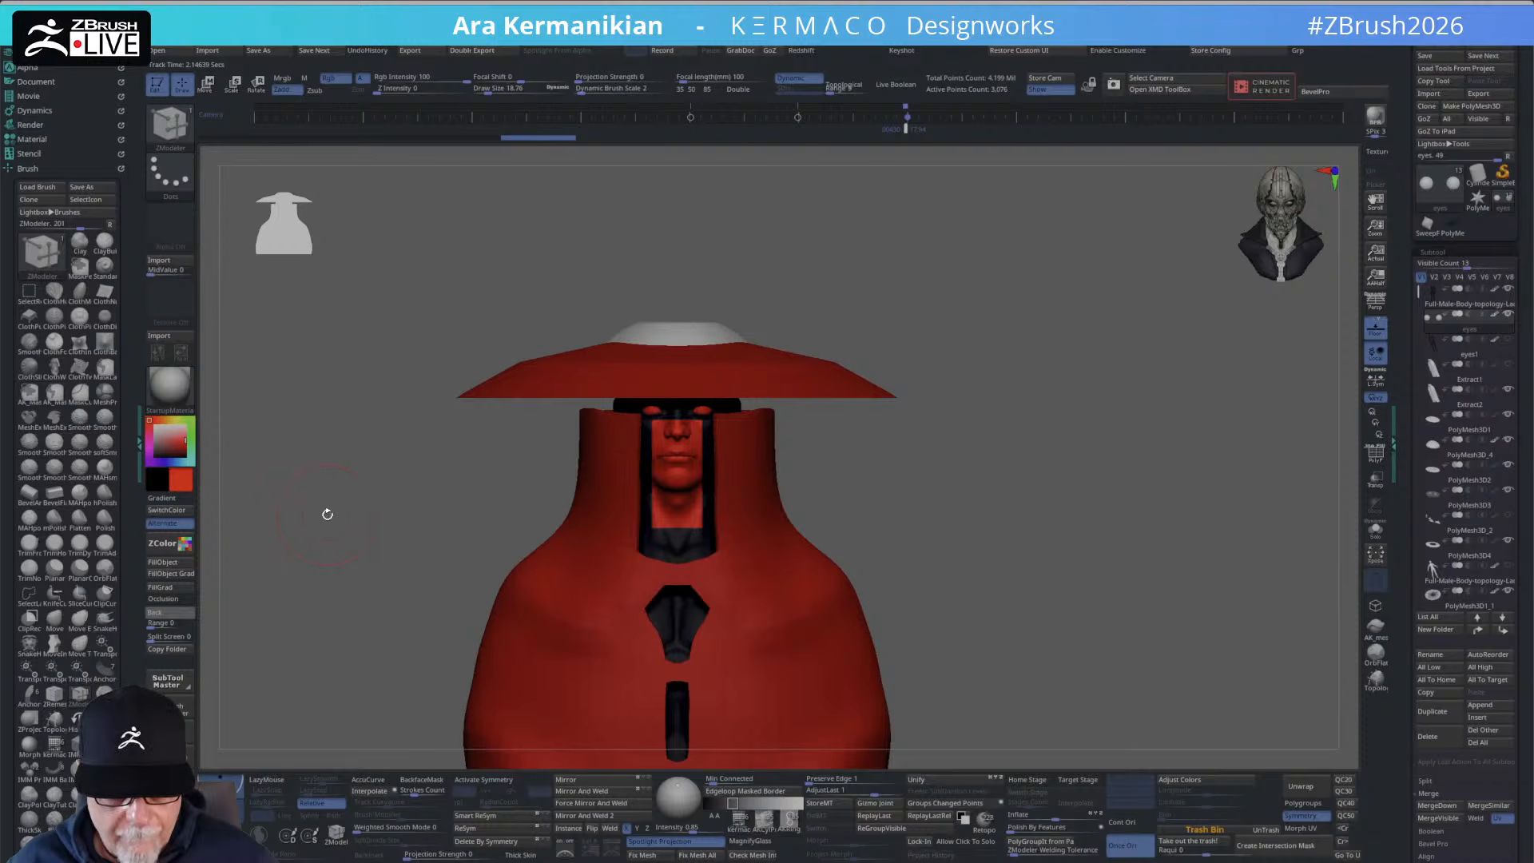
# Set the current colour to light grey and turn on the painted colour display for the robe subtool Extract2.
pyautogui.moveTo(169, 443); pyautogui.dragTo(155, 425)
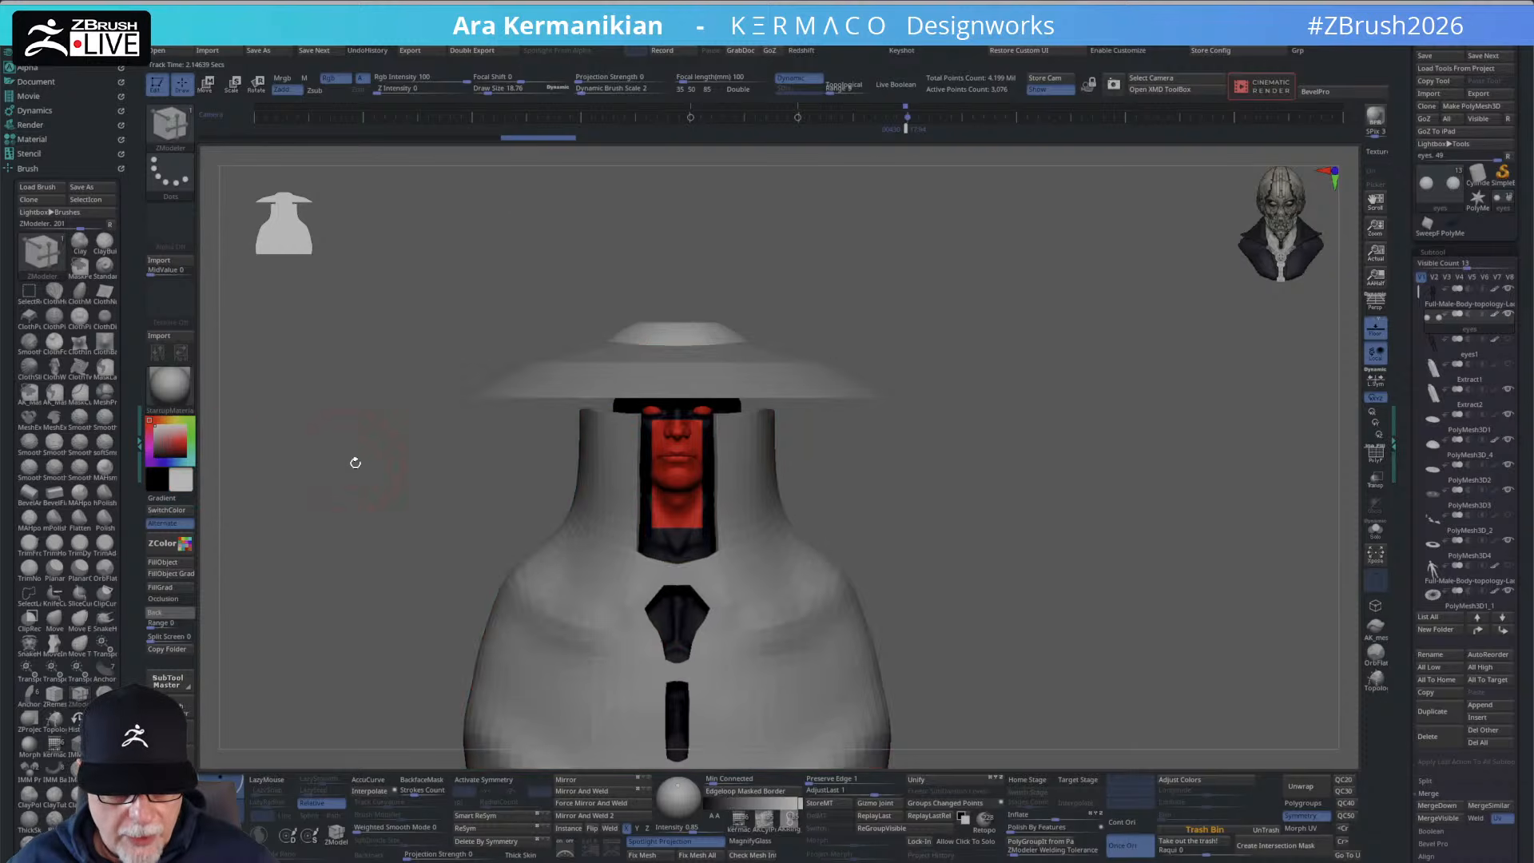
pyautogui.keyDown('alt'); pyautogui.moveTo(353, 463); pyautogui.dragTo(499, 365); pyautogui.keyUp('alt')
pyautogui.moveTo(1117, 564); pyautogui.dragTo(1109, 428)
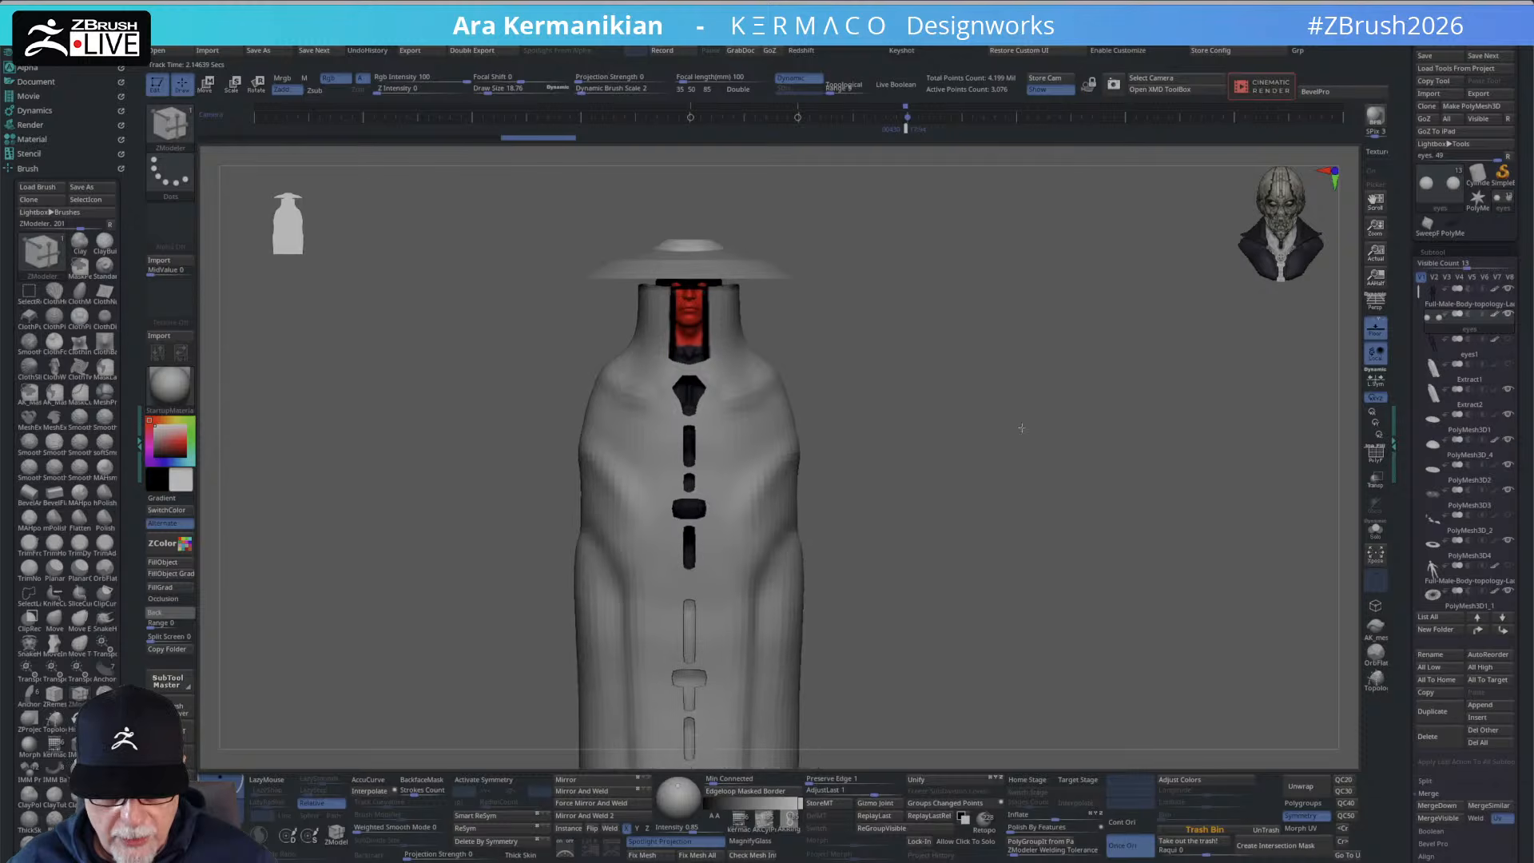
pyautogui.click(1494, 391)
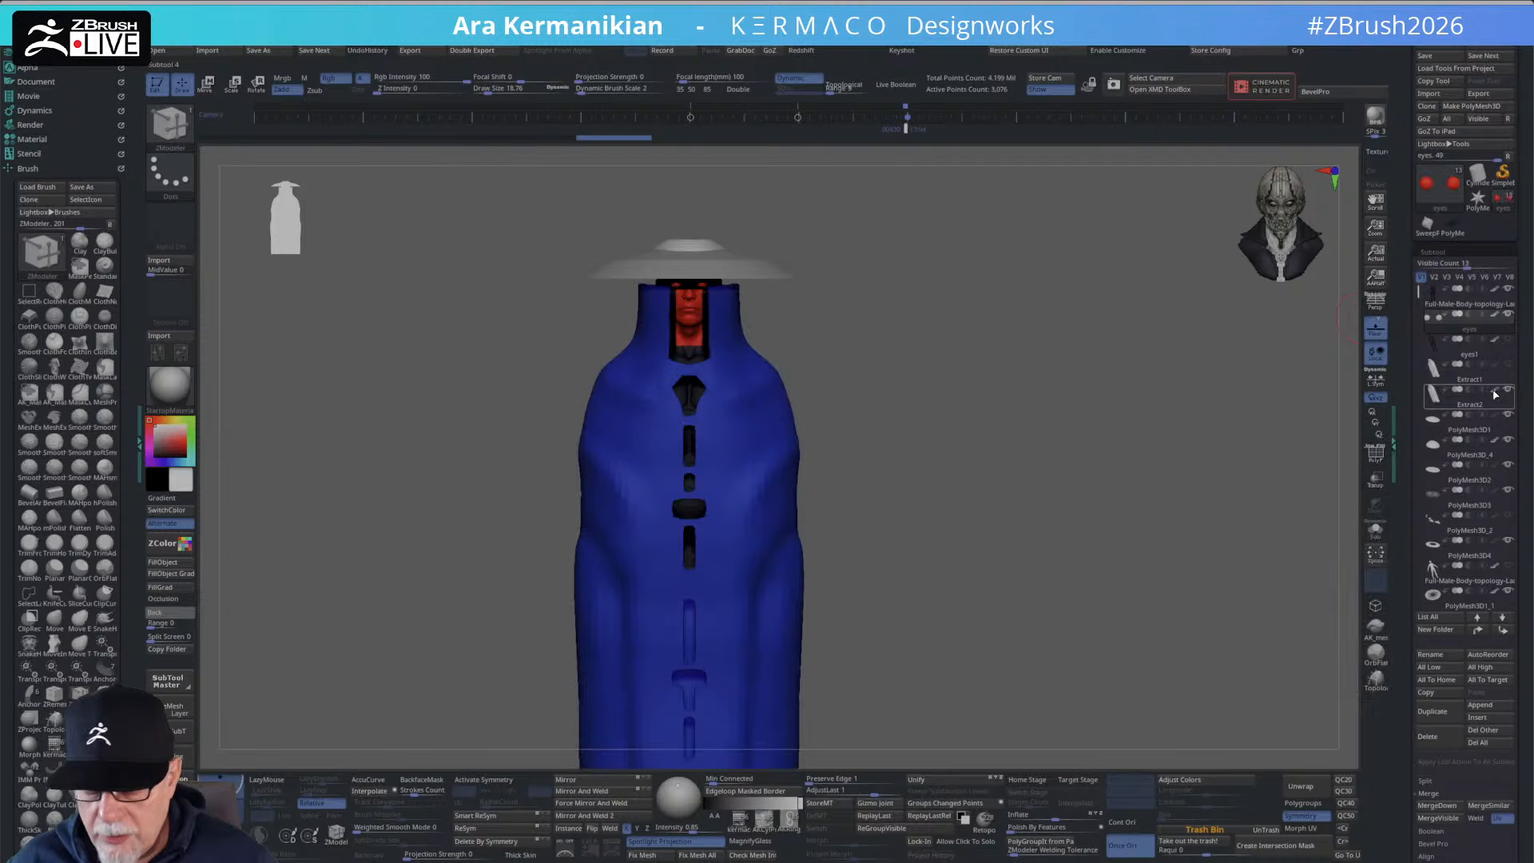
# Set the current colour to a near-black tone and fill the active subtool with it.
pyautogui.keyDown('alt'); pyautogui.moveTo(915, 581); pyautogui.dragTo(910, 455); pyautogui.keyUp('alt')
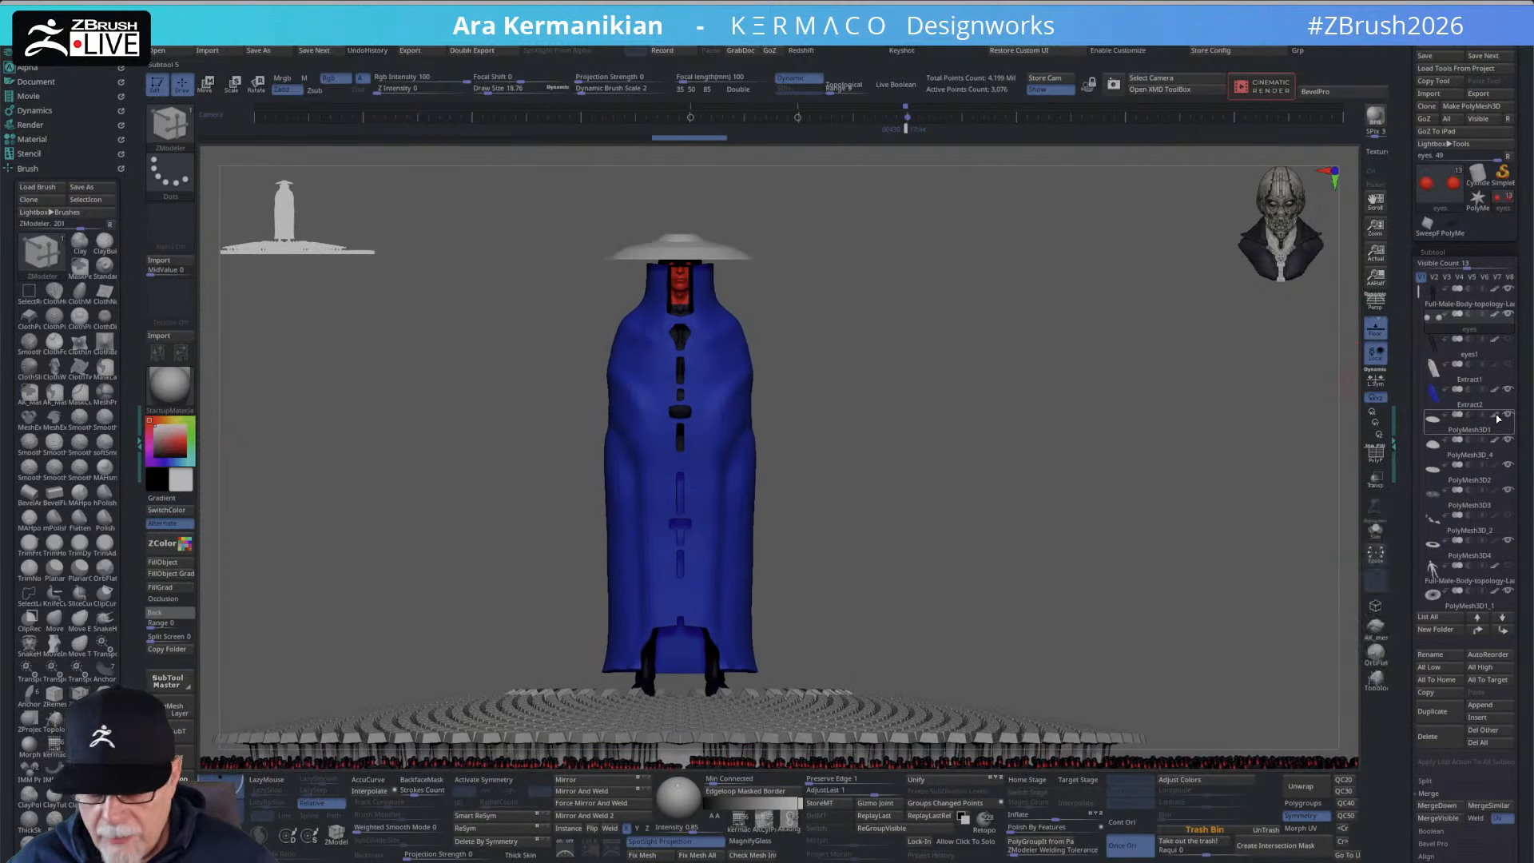
pyautogui.moveTo(1499, 471)
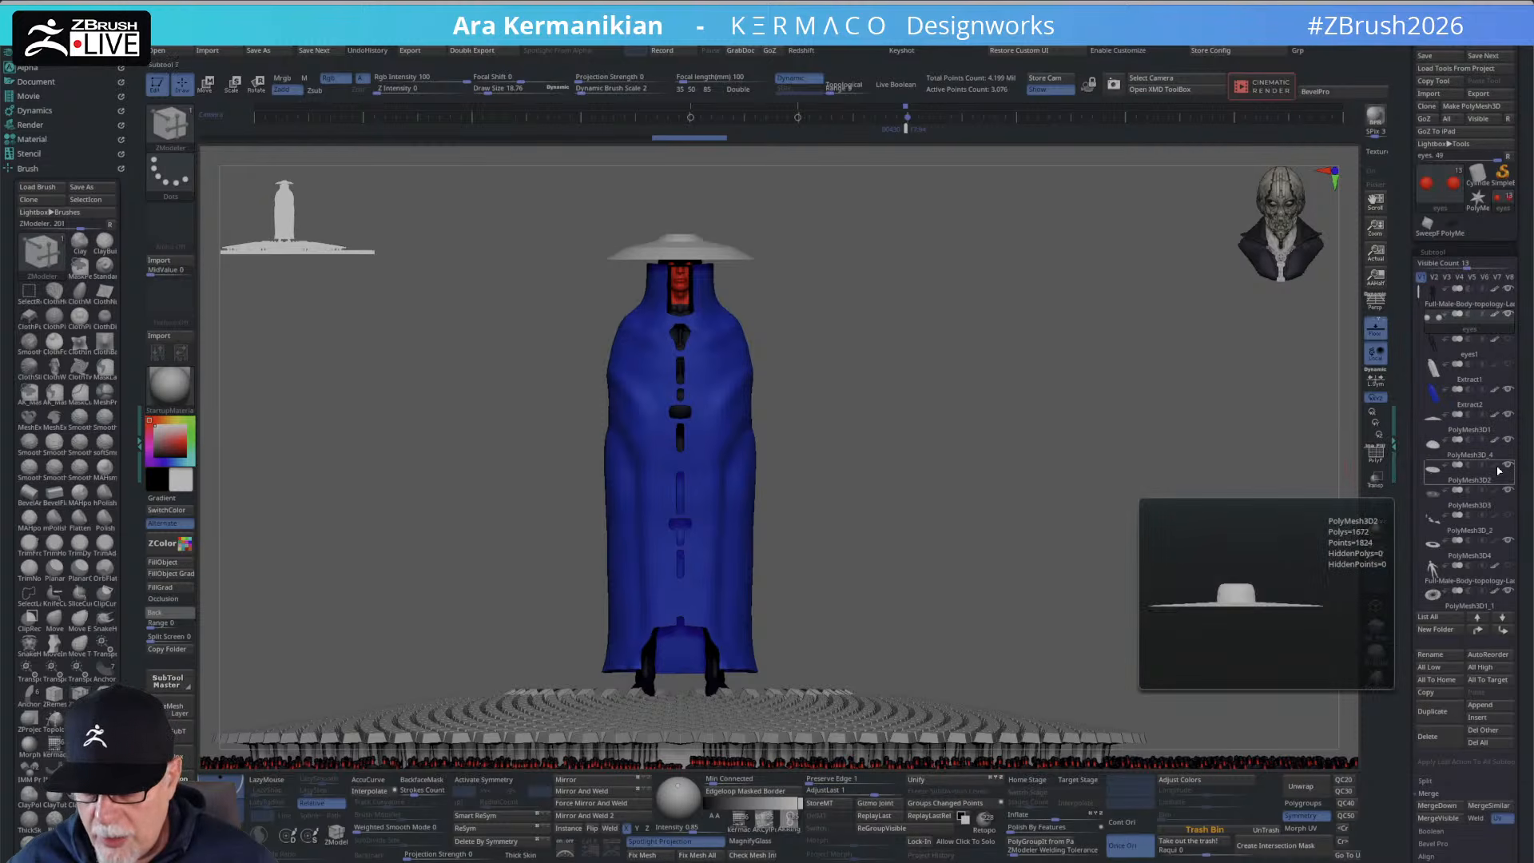
pyautogui.moveTo(1047, 558)
pyautogui.keyDown('alt'); pyautogui.mouseDown()
pyautogui.moveTo(1058, 418)
pyautogui.moveTo(1053, 535)
pyautogui.mouseUp(); pyautogui.keyUp('alt')
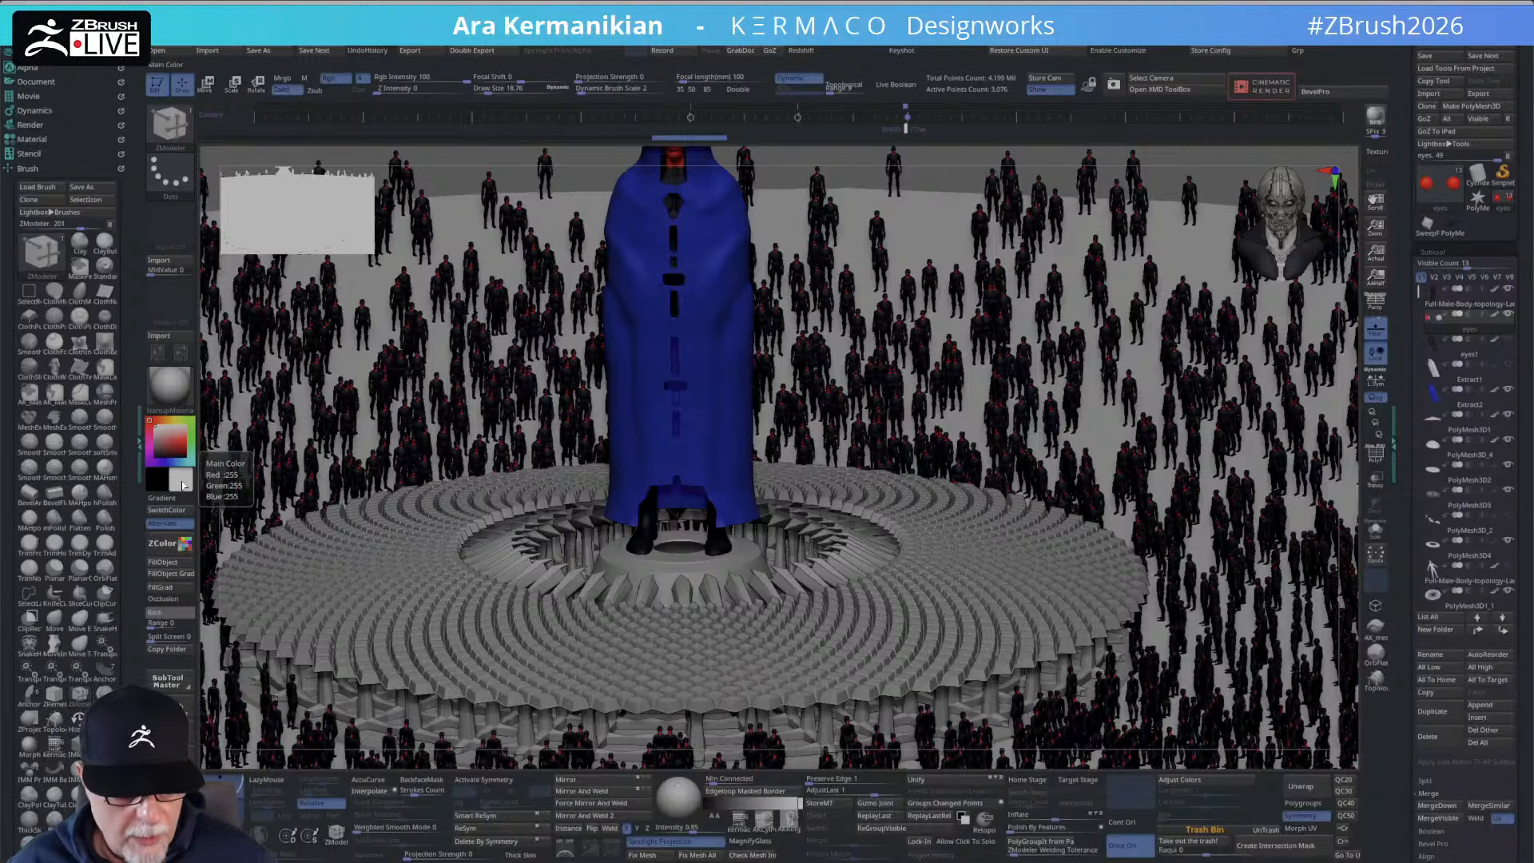
pyautogui.moveTo(453, 495); pyautogui.dragTo(476, 468)
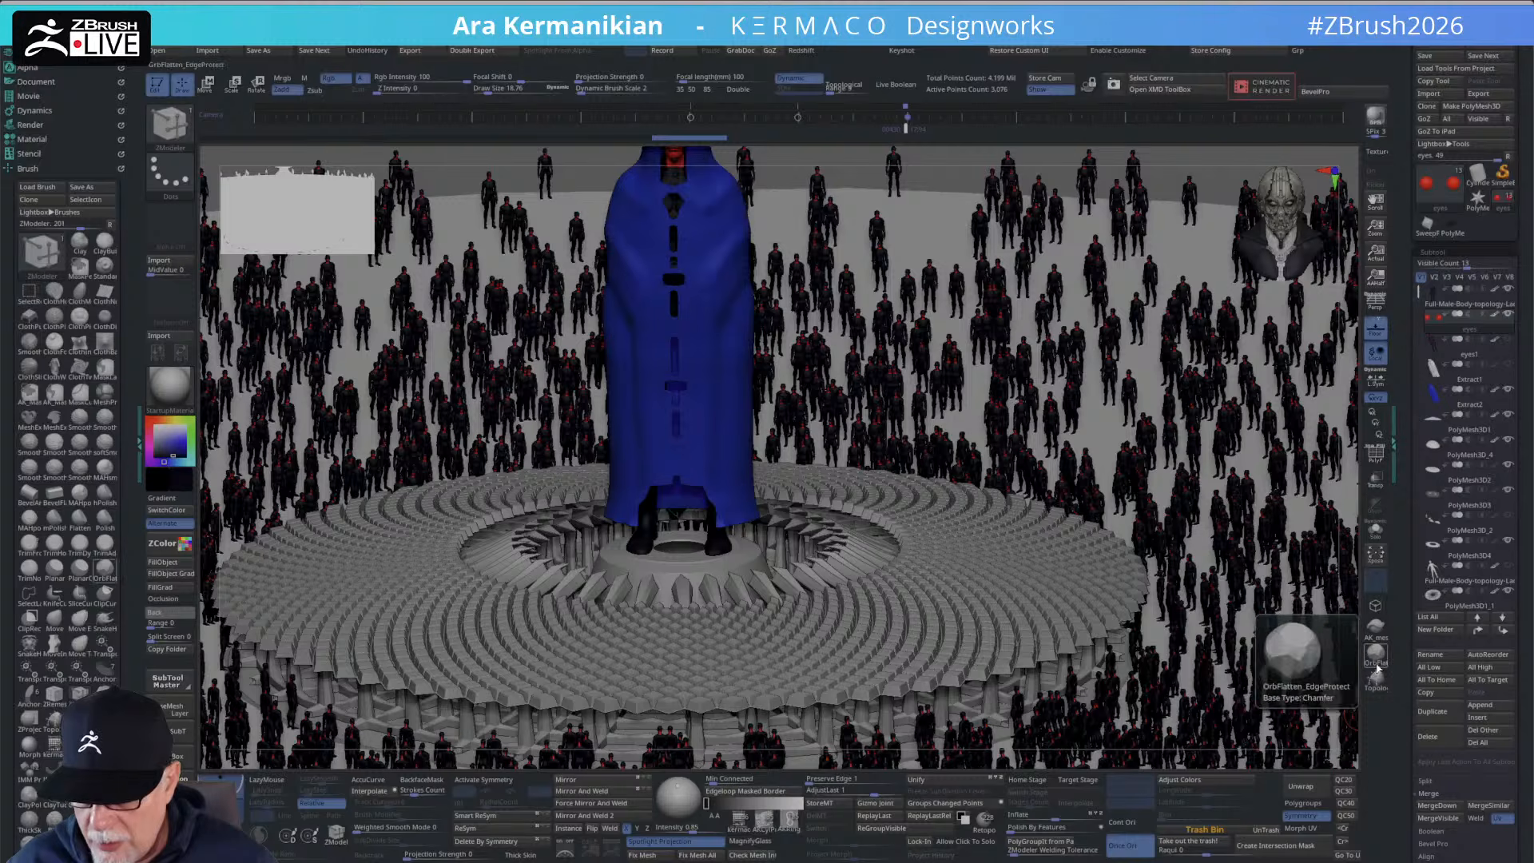
pyautogui.click(175, 562)
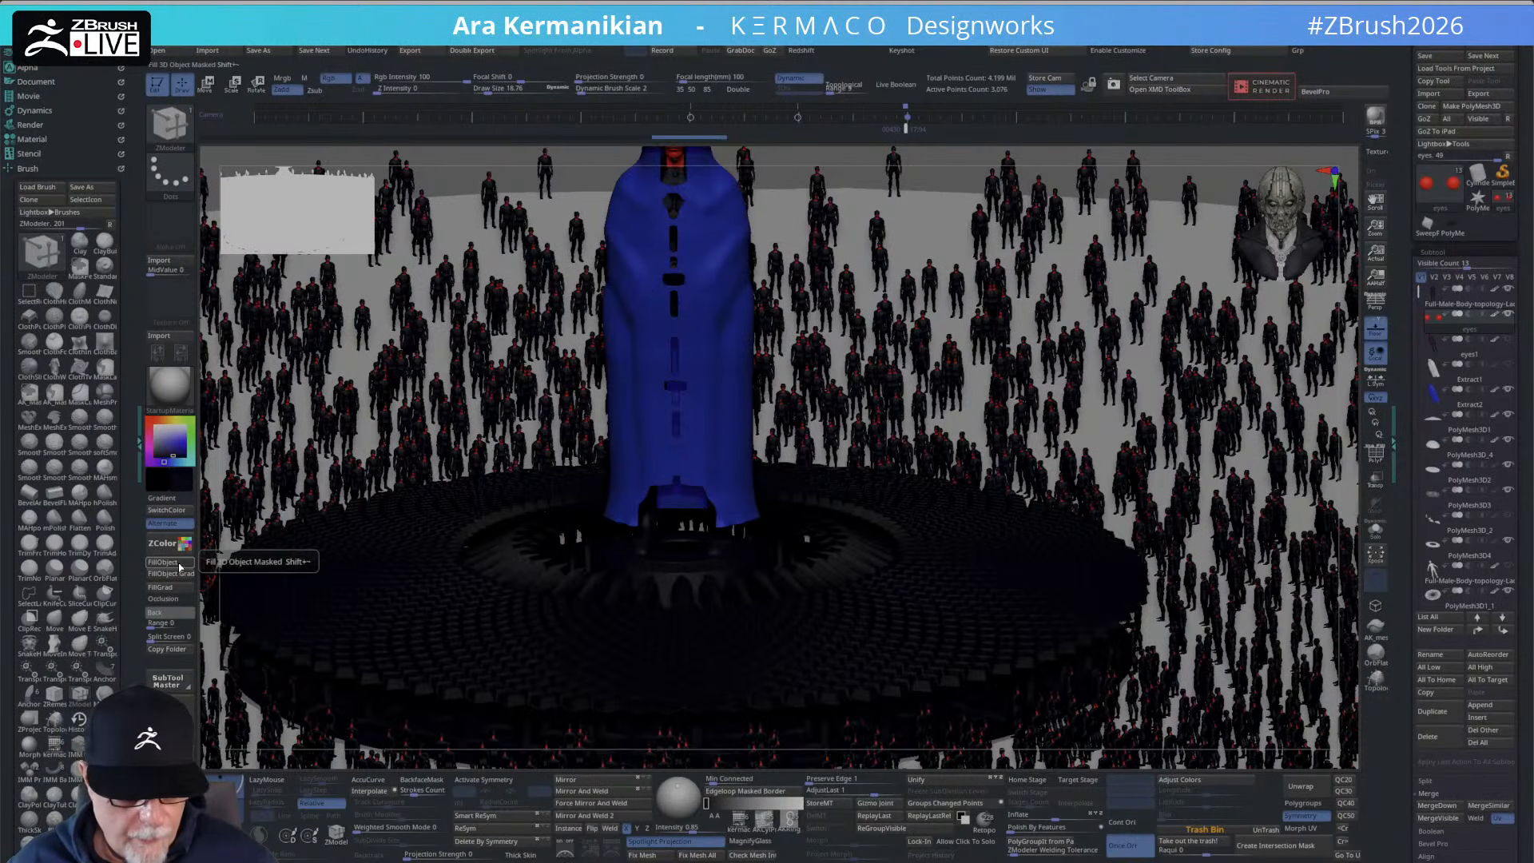
# Select the platform base subtool PolyMesh3D2 beneath the statue and turn on its painted colour display.
pyautogui.click(1496, 417)
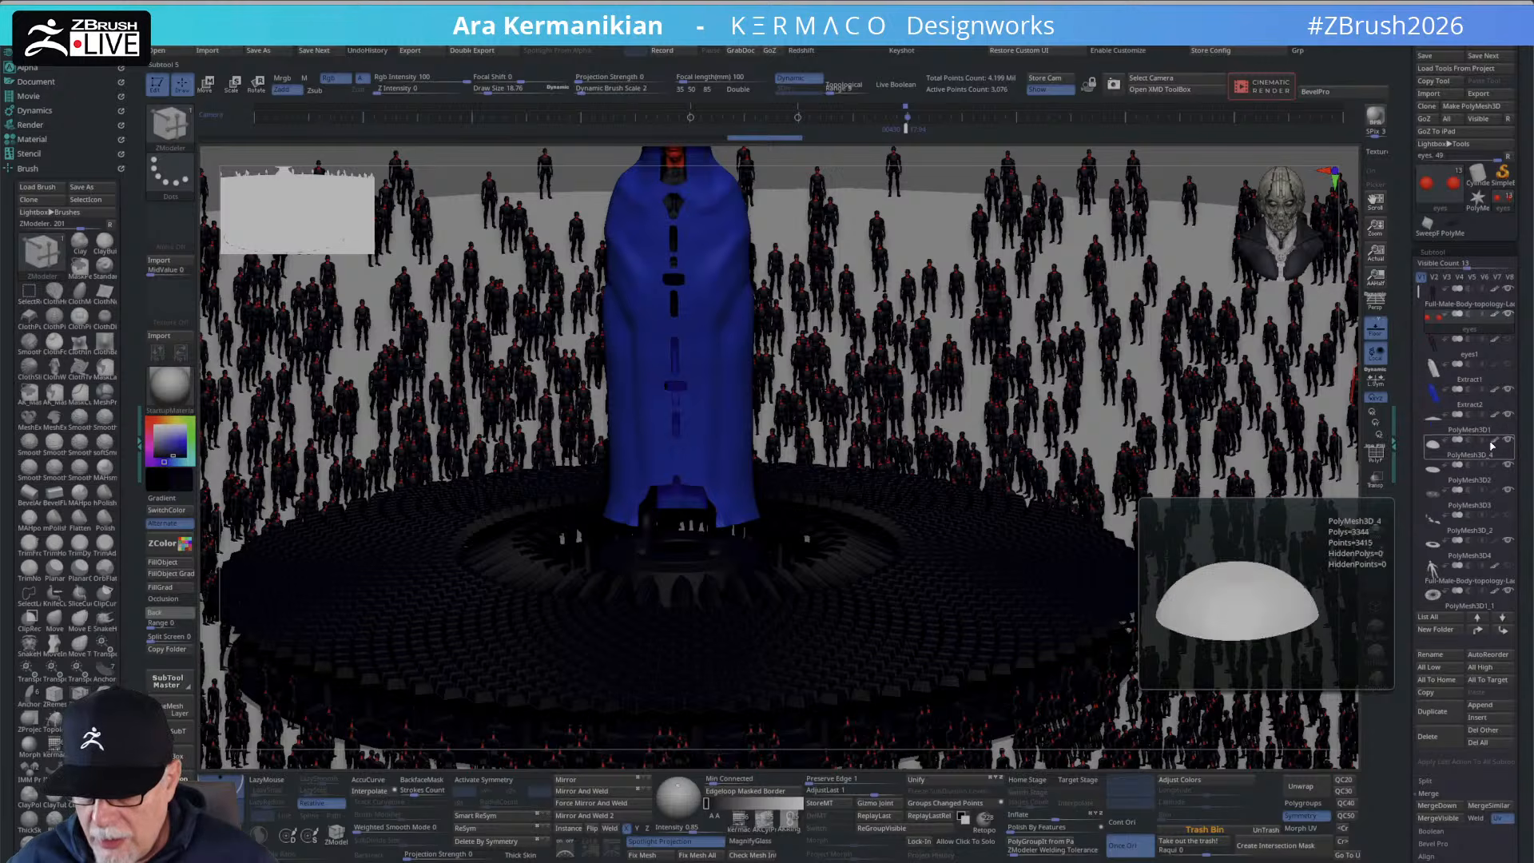
pyautogui.click(1476, 470)
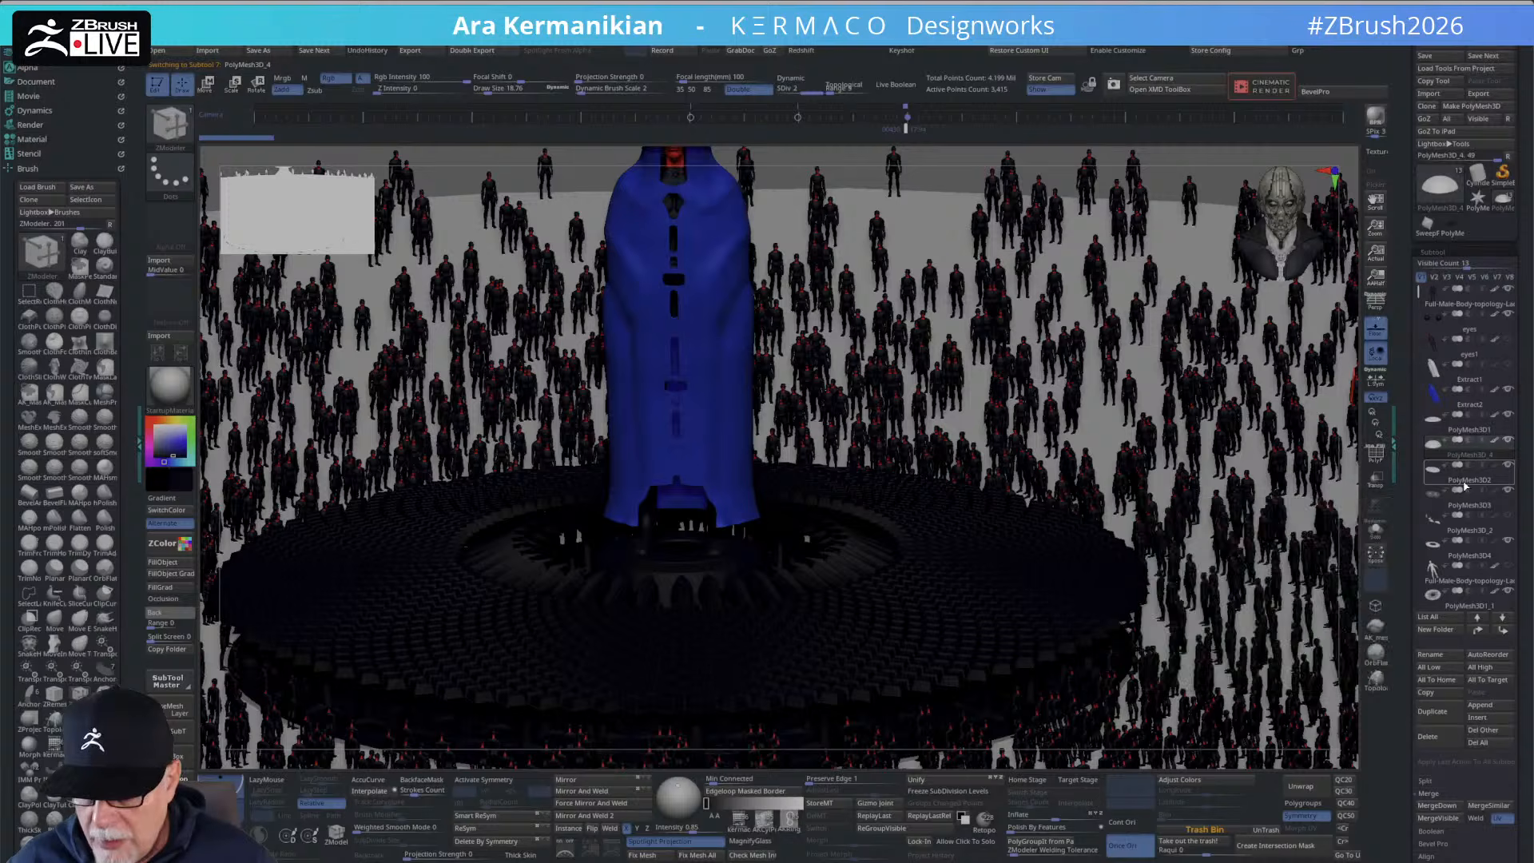
pyautogui.click(1466, 483)
pyautogui.click(1468, 501)
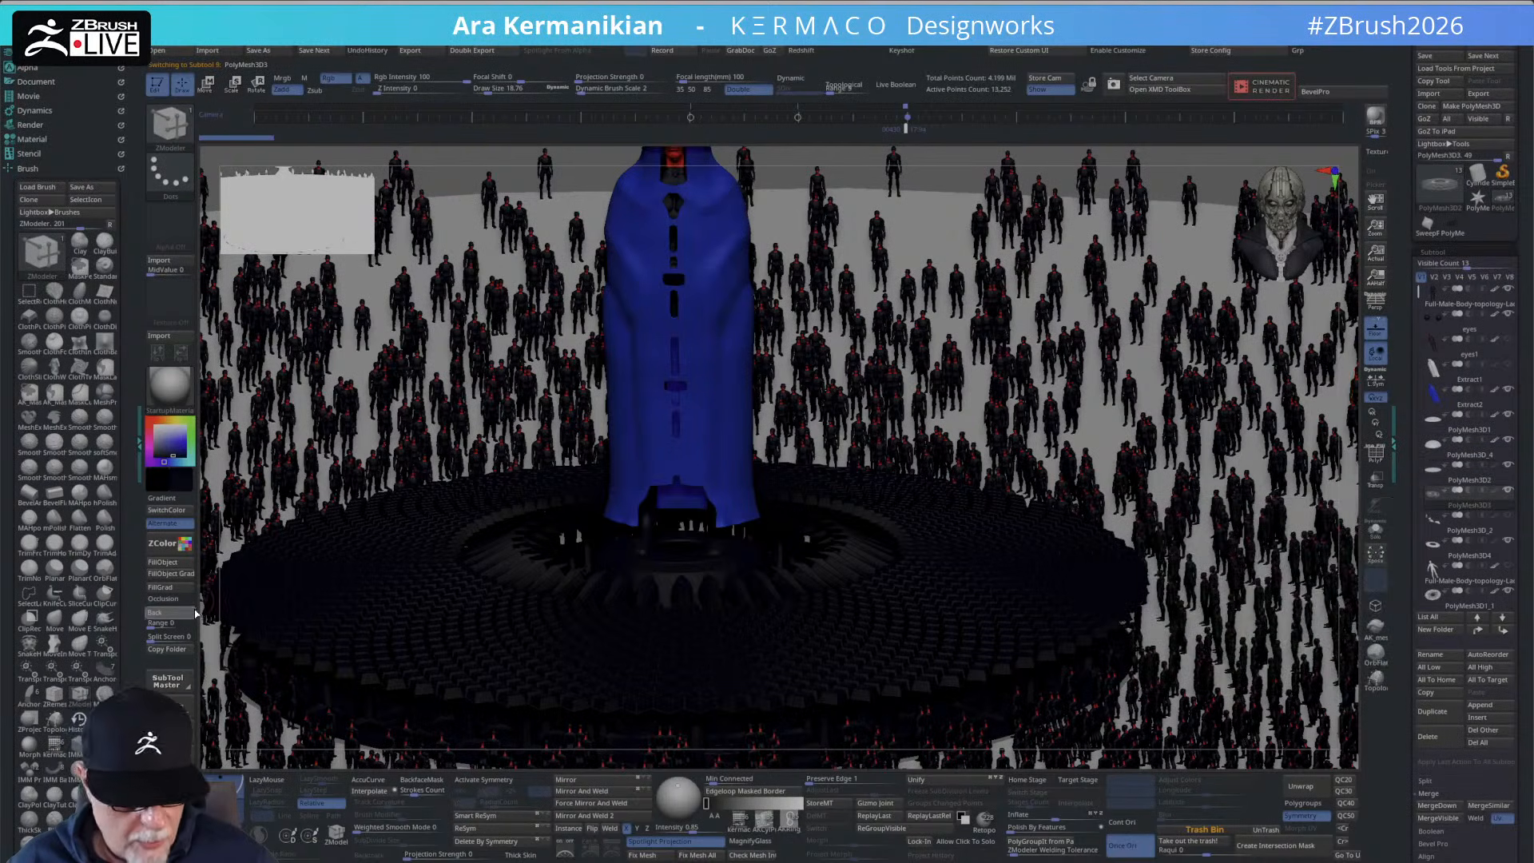
pyautogui.moveTo(1469, 473)
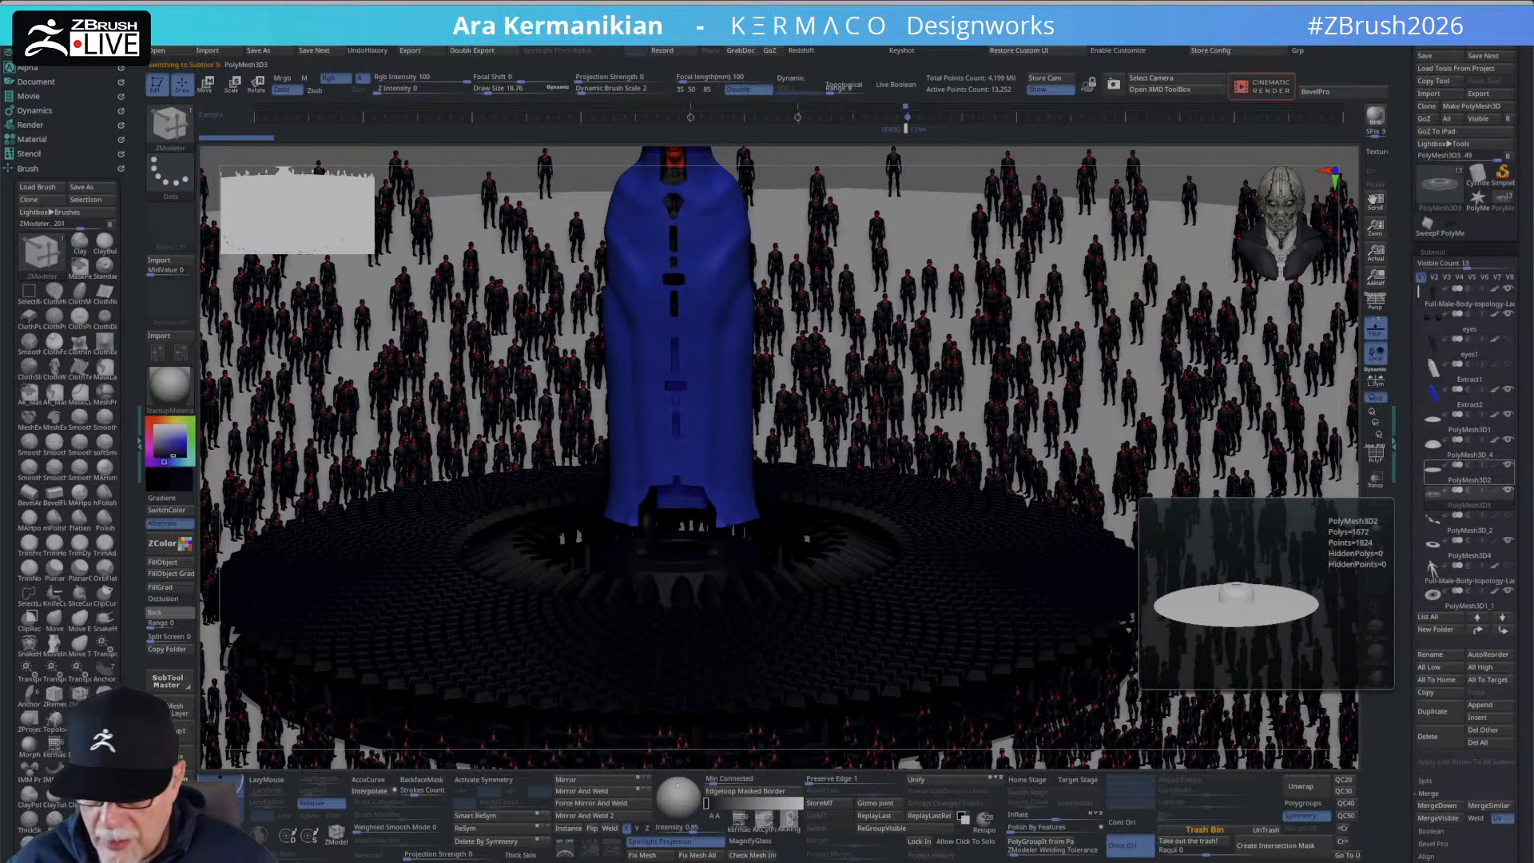
pyautogui.click(1494, 471)
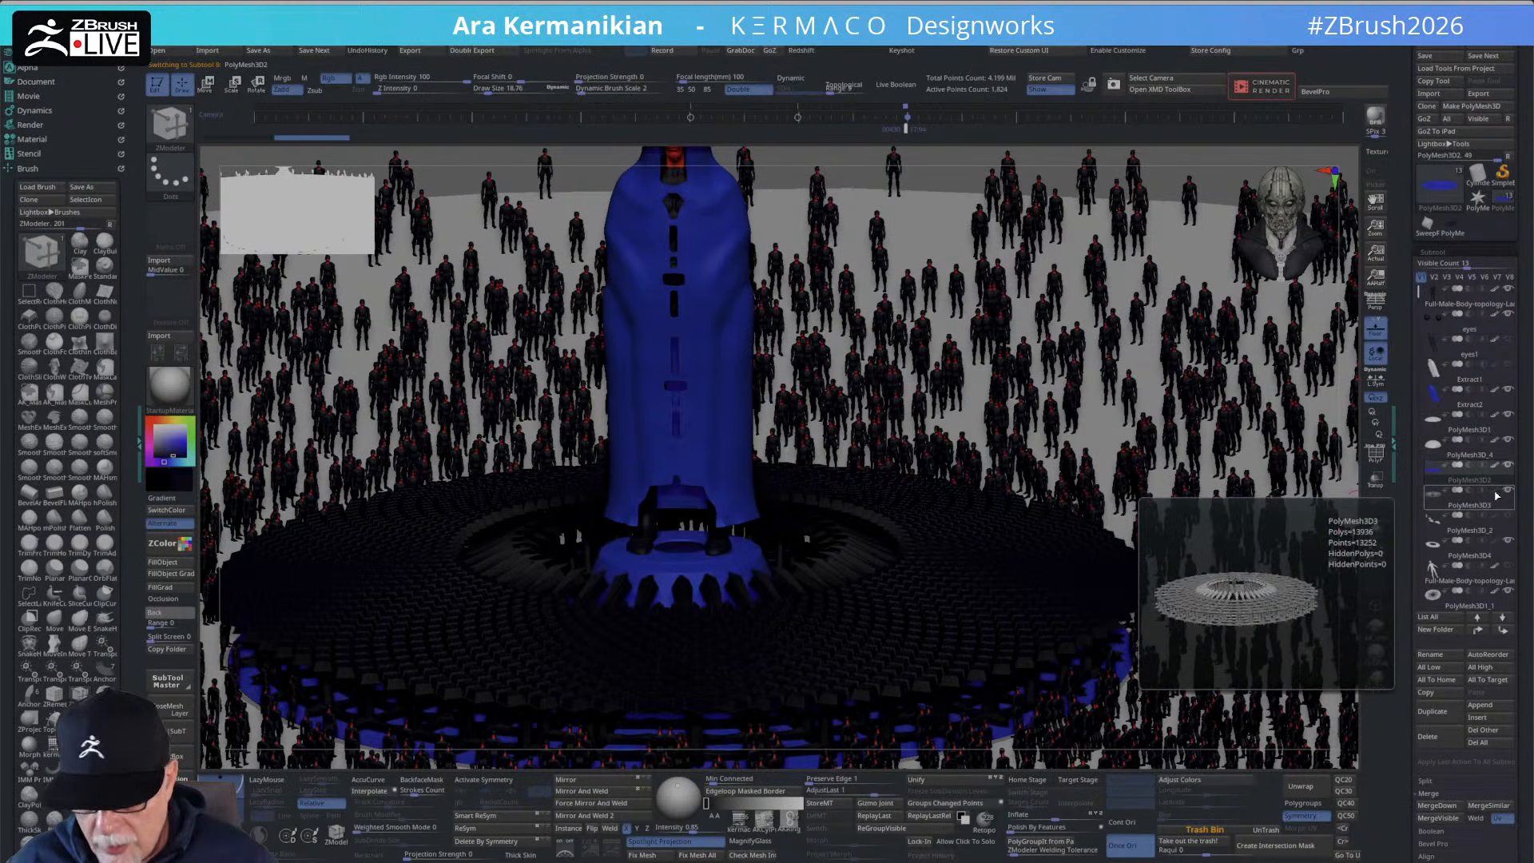
# Turn on the painted colour display for the ground disc subtool PolyMesh3D1_1 that carries the crowd.
pyautogui.moveTo(1473, 520)
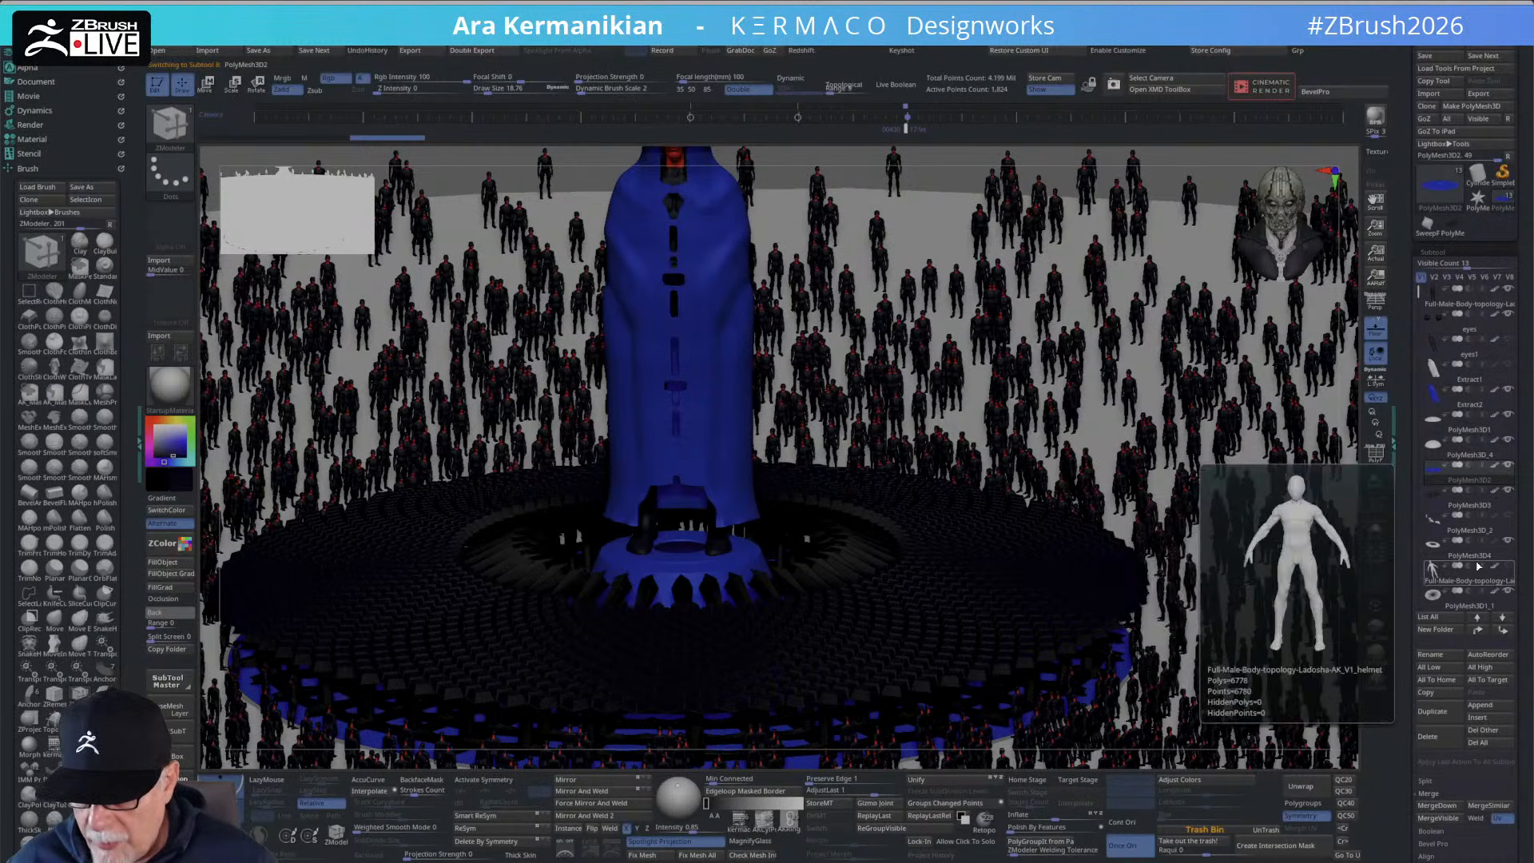
pyautogui.moveTo(1470, 557)
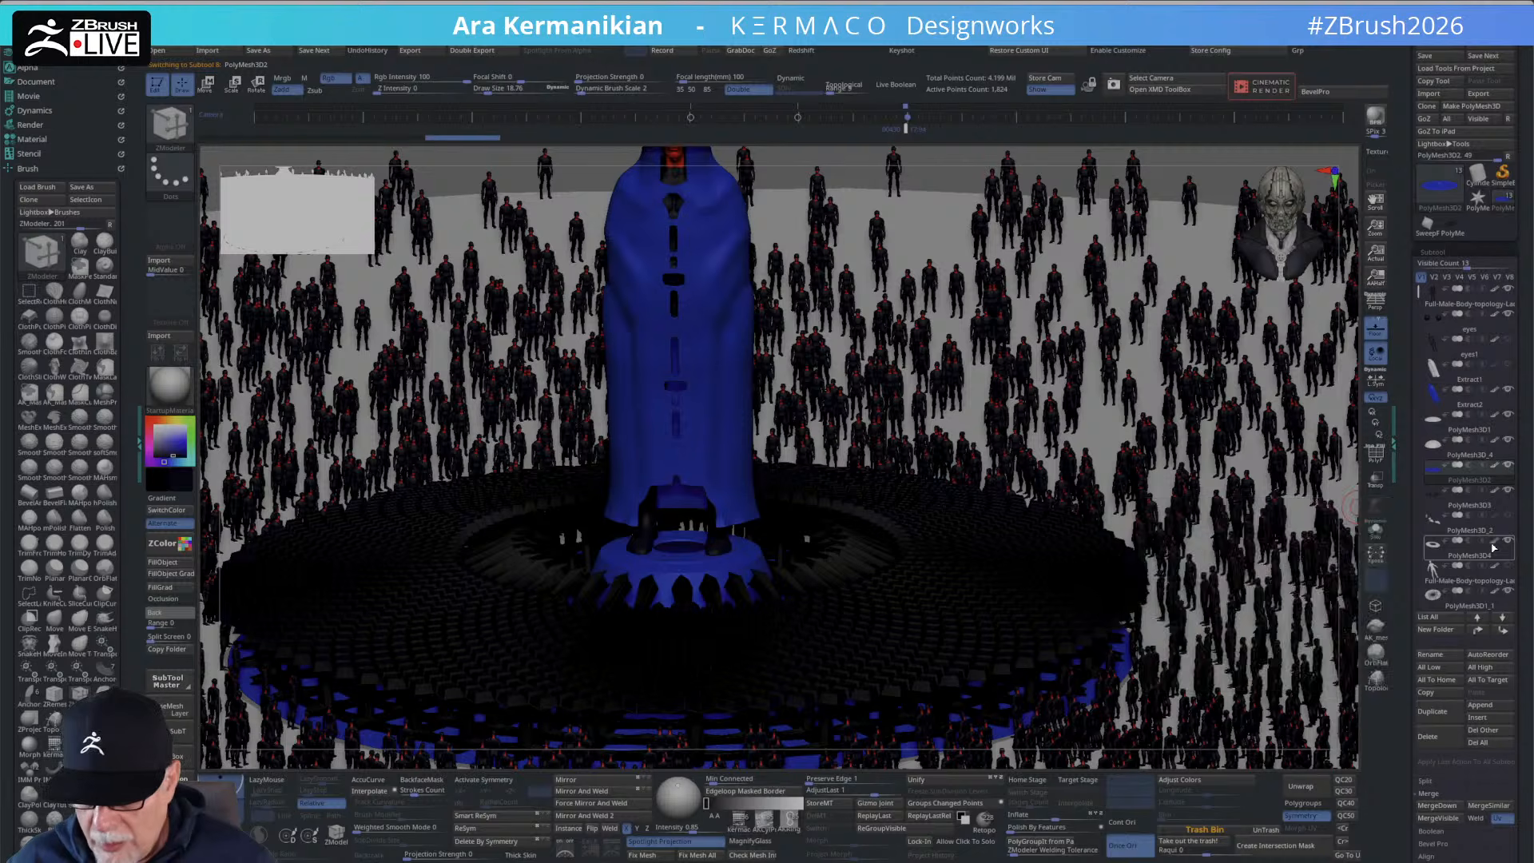
pyautogui.moveTo(1411, 295); pyautogui.dragTo(1411, 376)
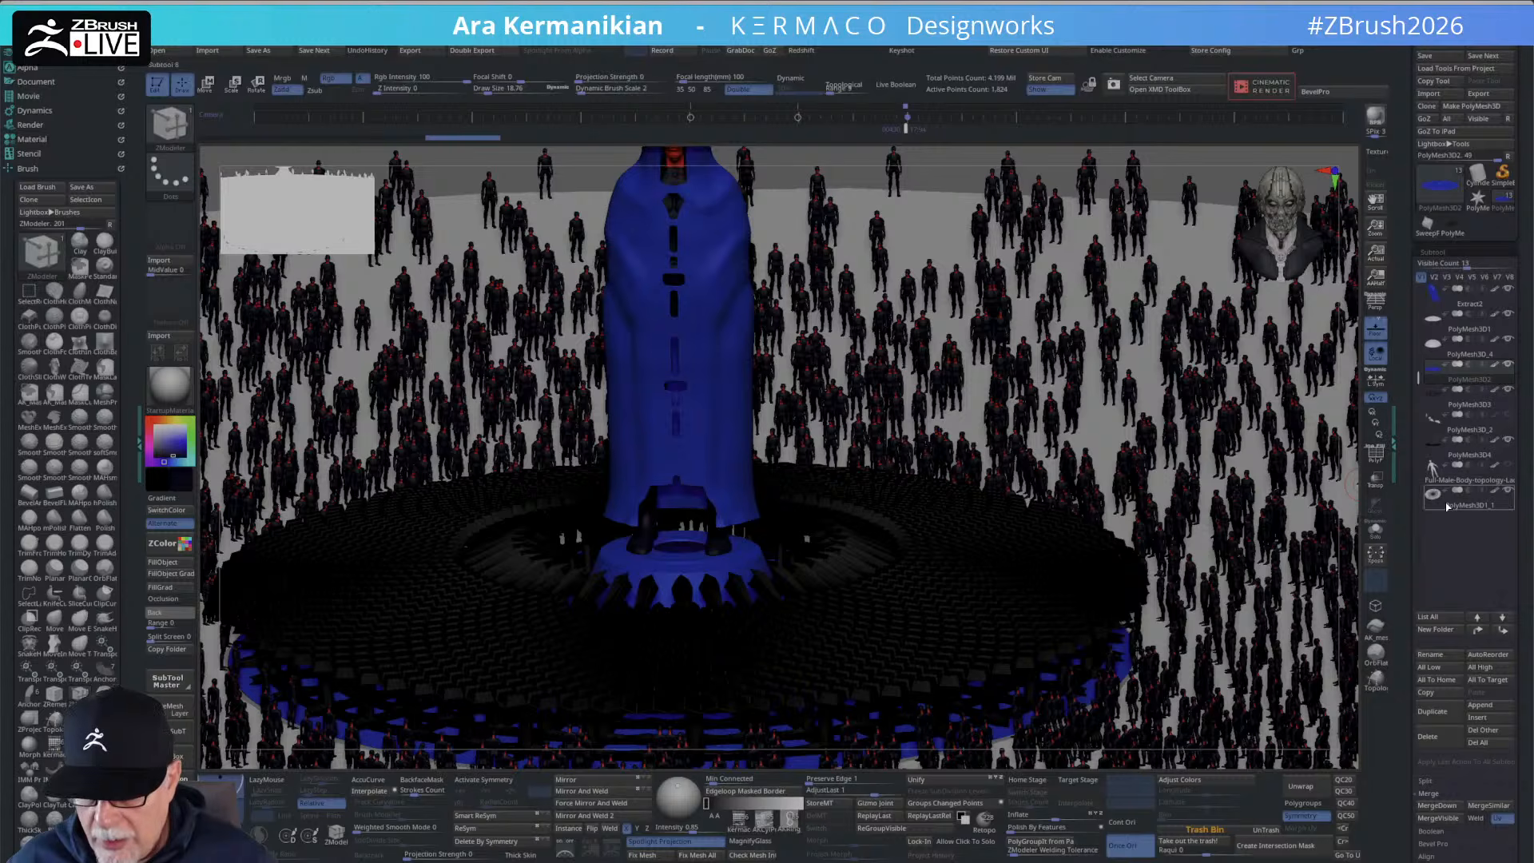
pyautogui.keyDown('ctrl'); pyautogui.moveTo(1264, 480); pyautogui.dragTo(1126, 467, button='right'); pyautogui.keyUp('ctrl')
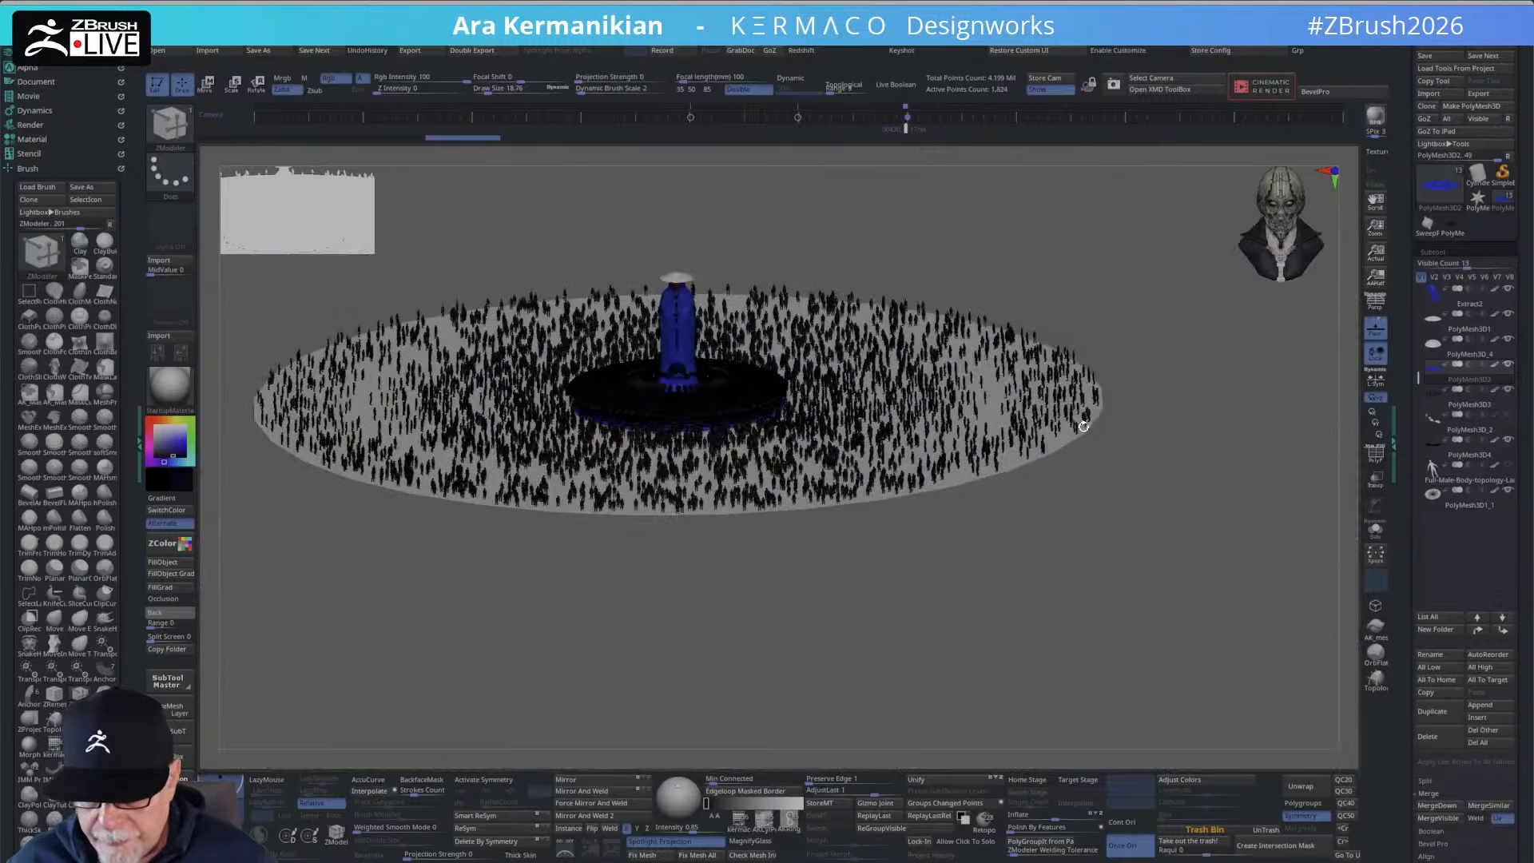
pyautogui.moveTo(1144, 530); pyautogui.dragTo(1188, 591)
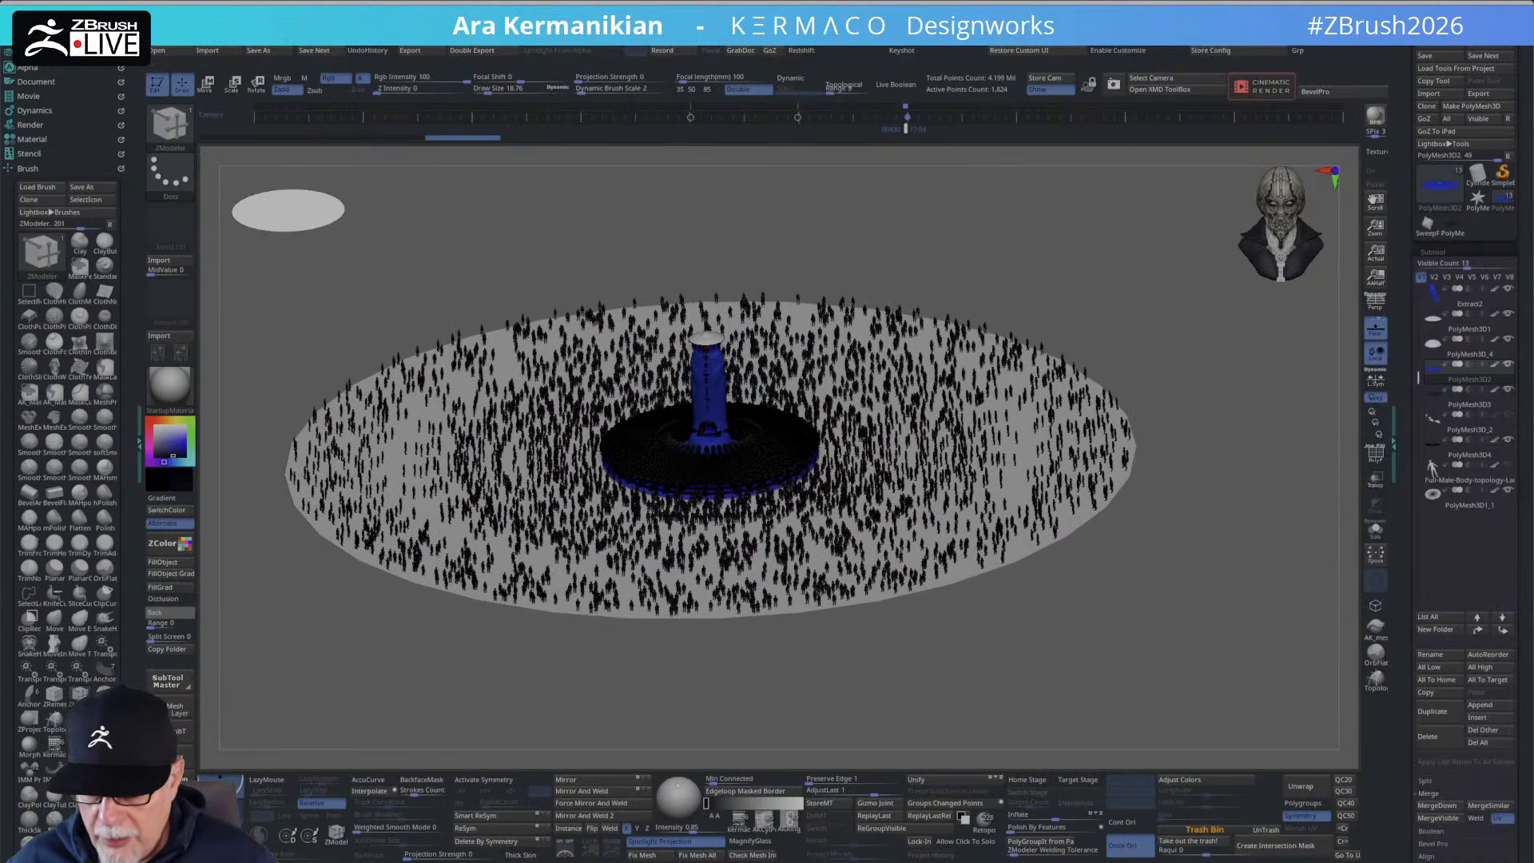
pyautogui.click(1497, 490)
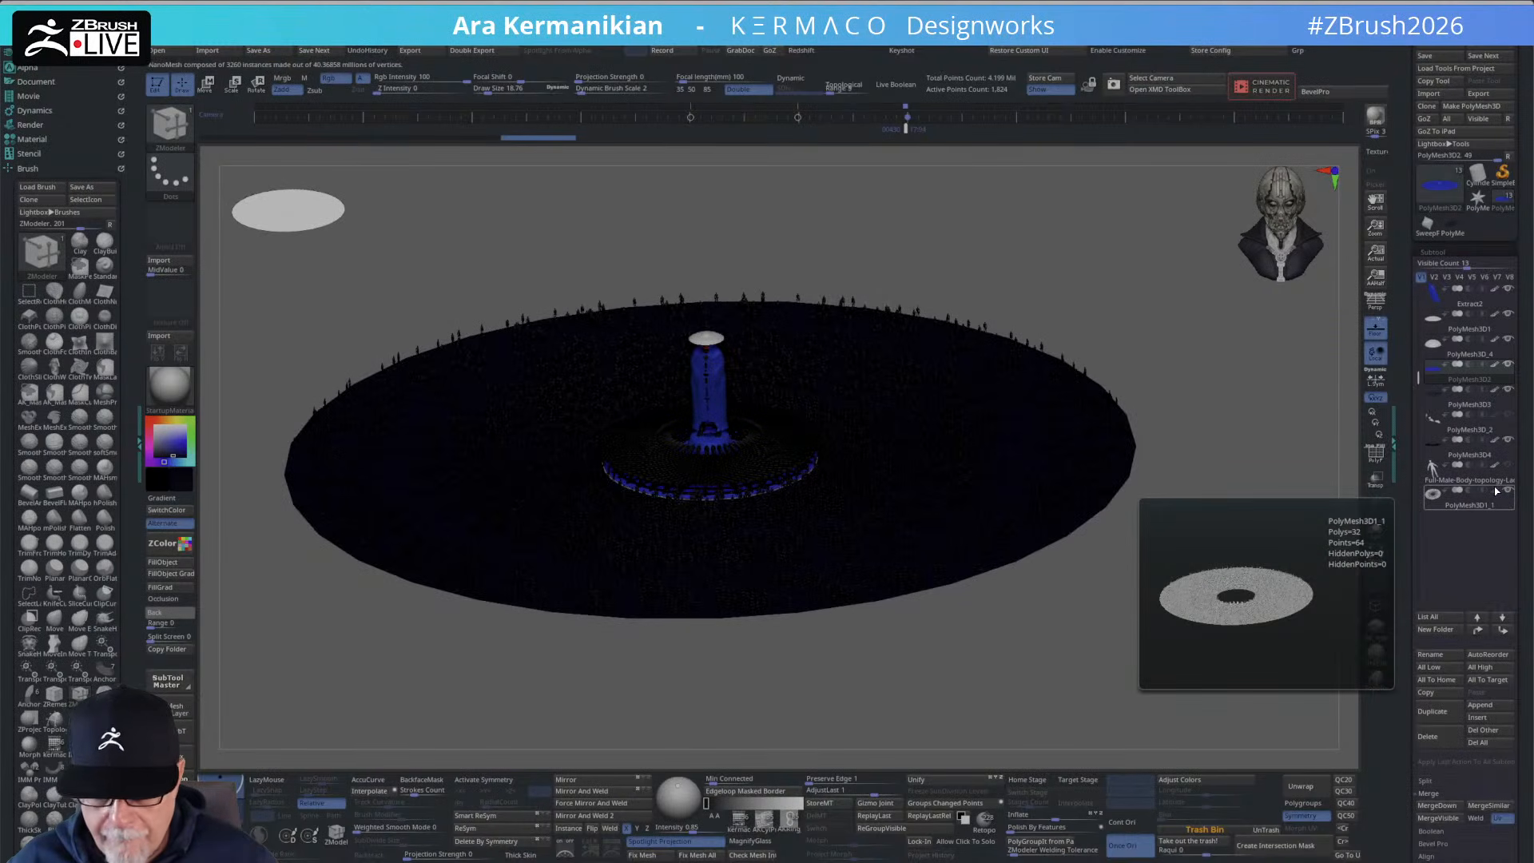
# Change the current colour to a neutral dark grey and inspect the platform and ground disc up close.
pyautogui.keyDown('alt'); pyautogui.moveTo(1181, 644); pyautogui.dragTo(1171, 620); pyautogui.keyUp('alt')
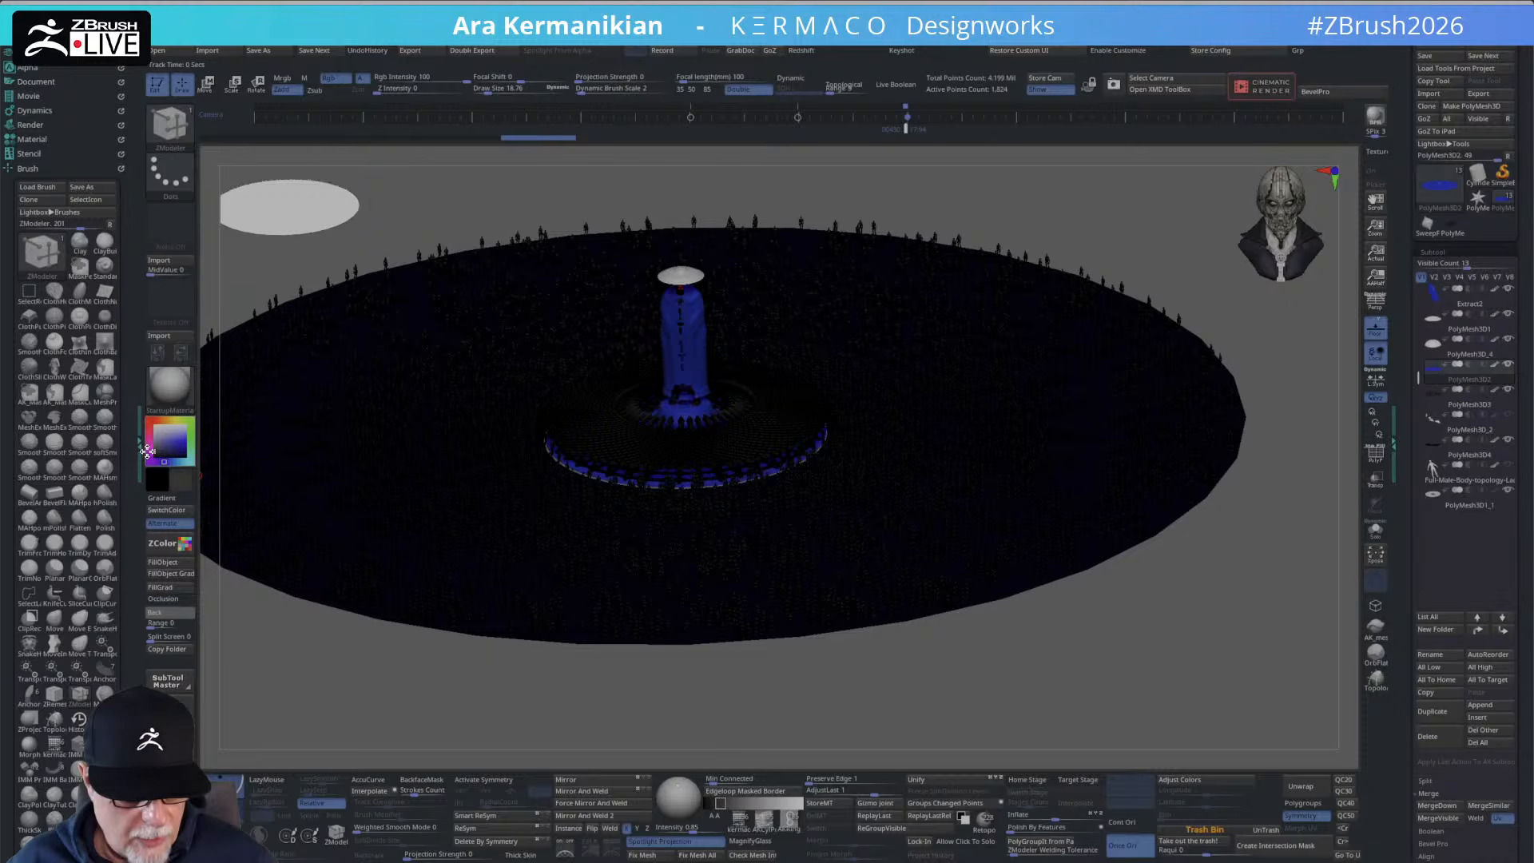
pyautogui.click(147, 451)
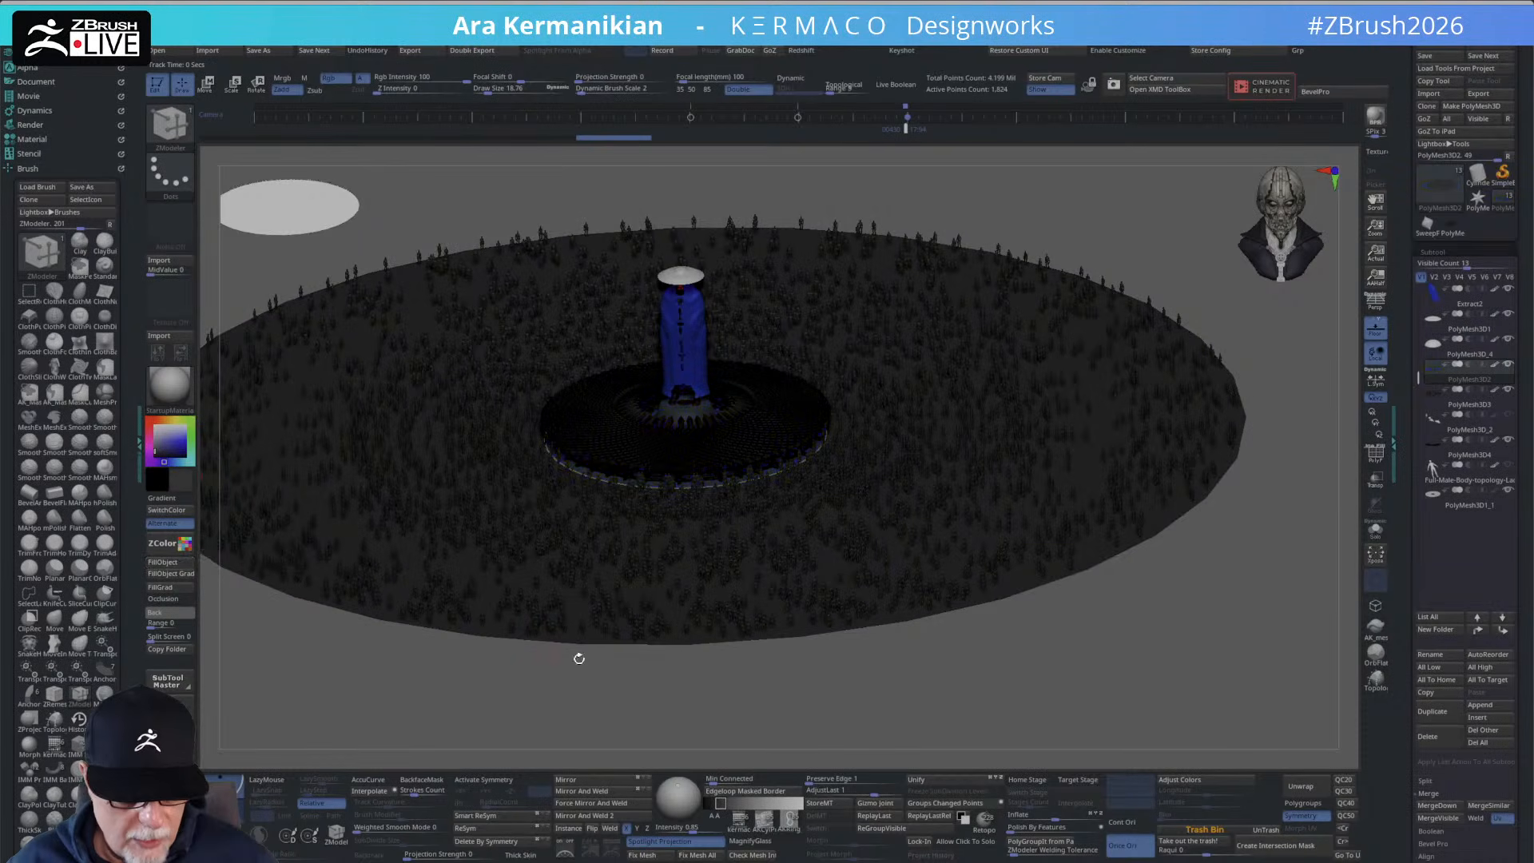
pyautogui.keyDown('alt'); pyautogui.moveTo(896, 747); pyautogui.dragTo(953, 730); pyautogui.keyUp('alt')
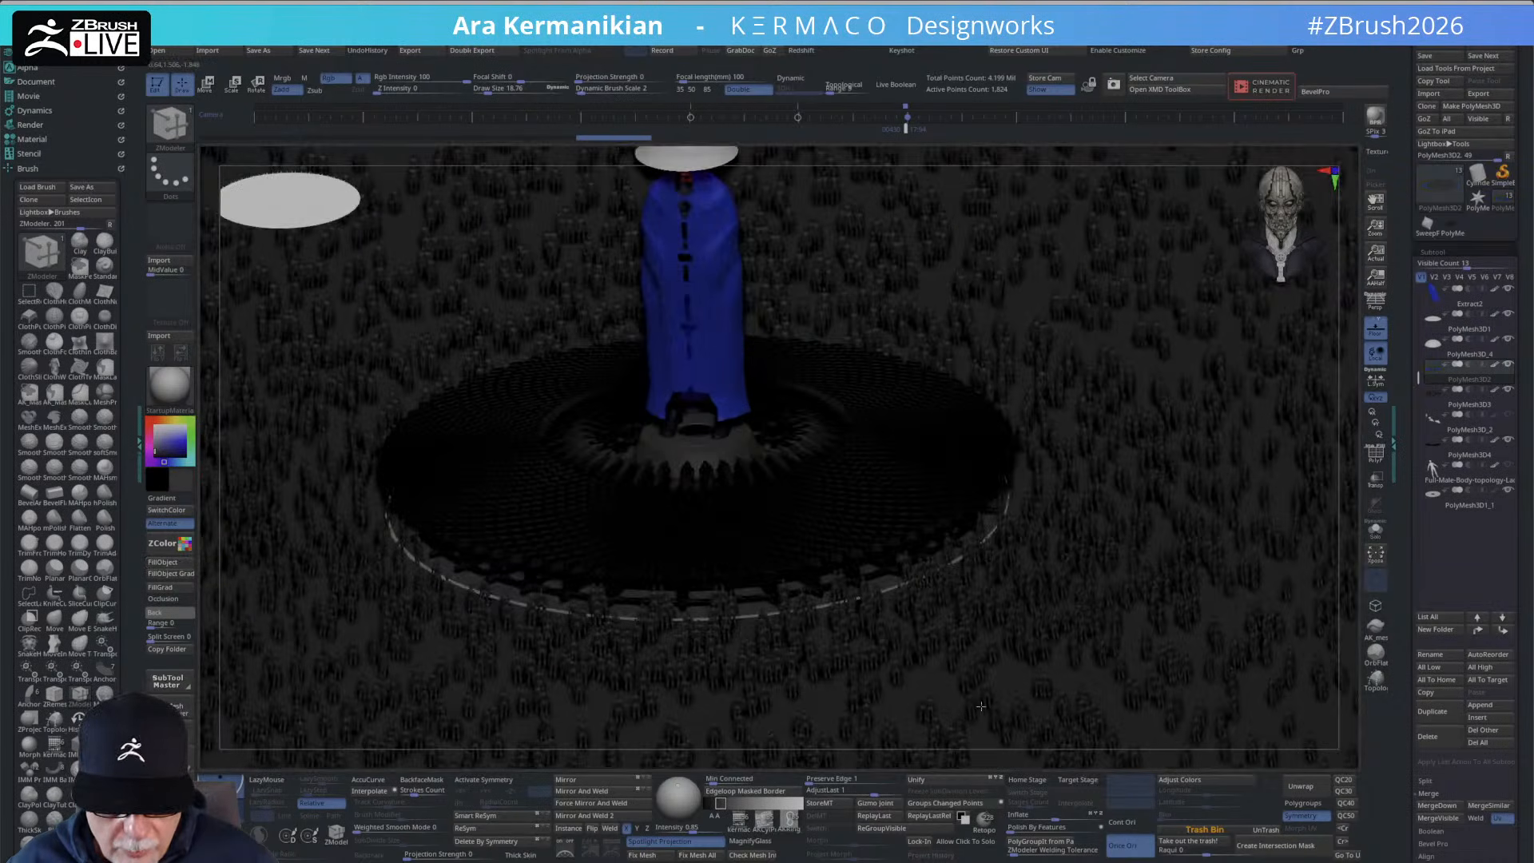
# Toggle the painted colour display of ground disc subtool PolyMesh3D1_1 and check the crowd from the front and from above.
pyautogui.click(1490, 496)
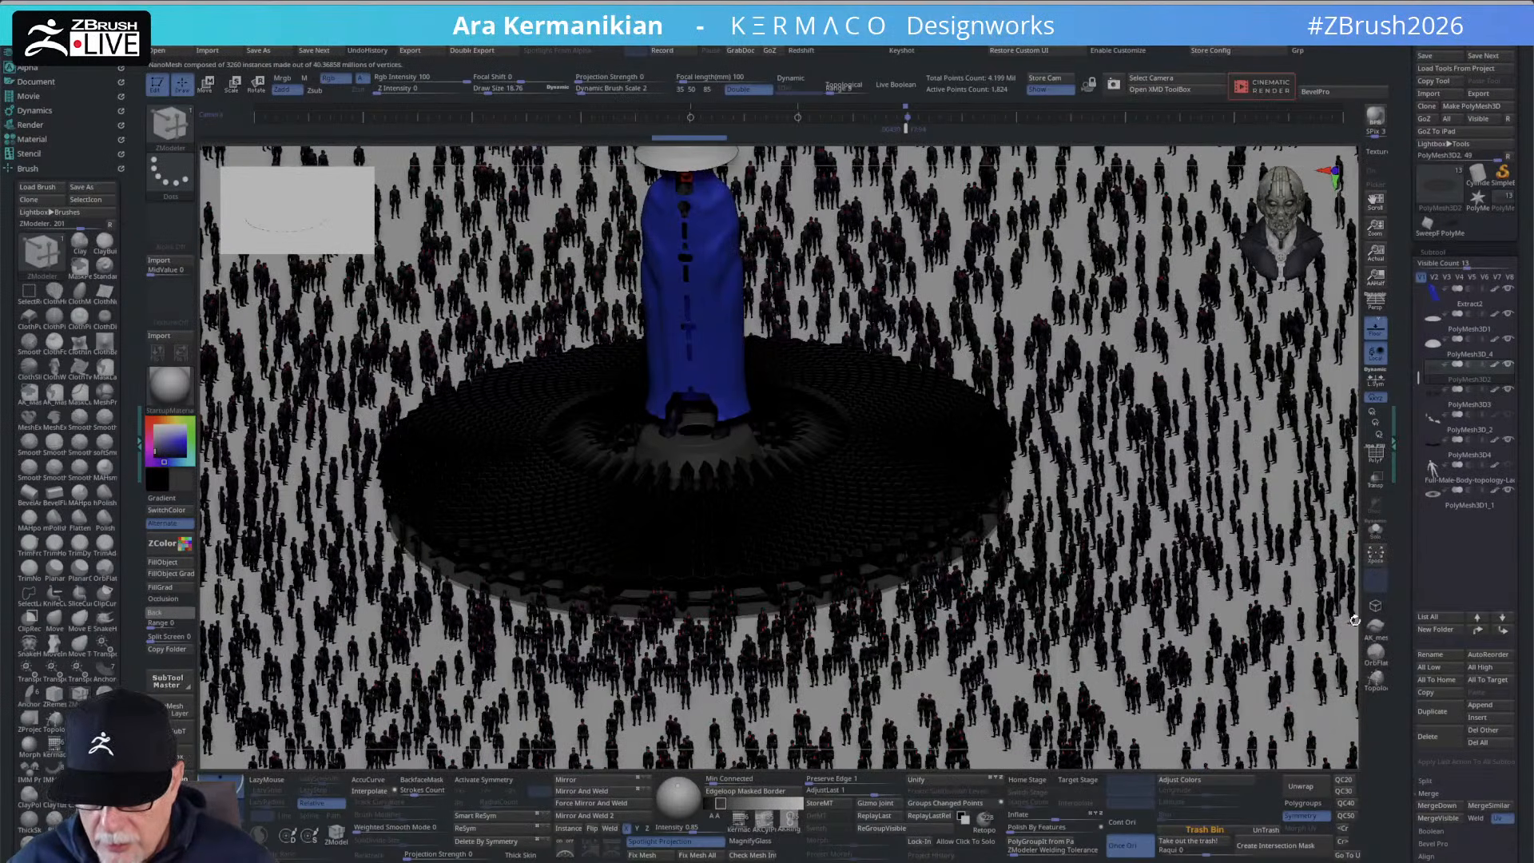
pyautogui.moveTo(1355, 620); pyautogui.dragTo(1358, 604)
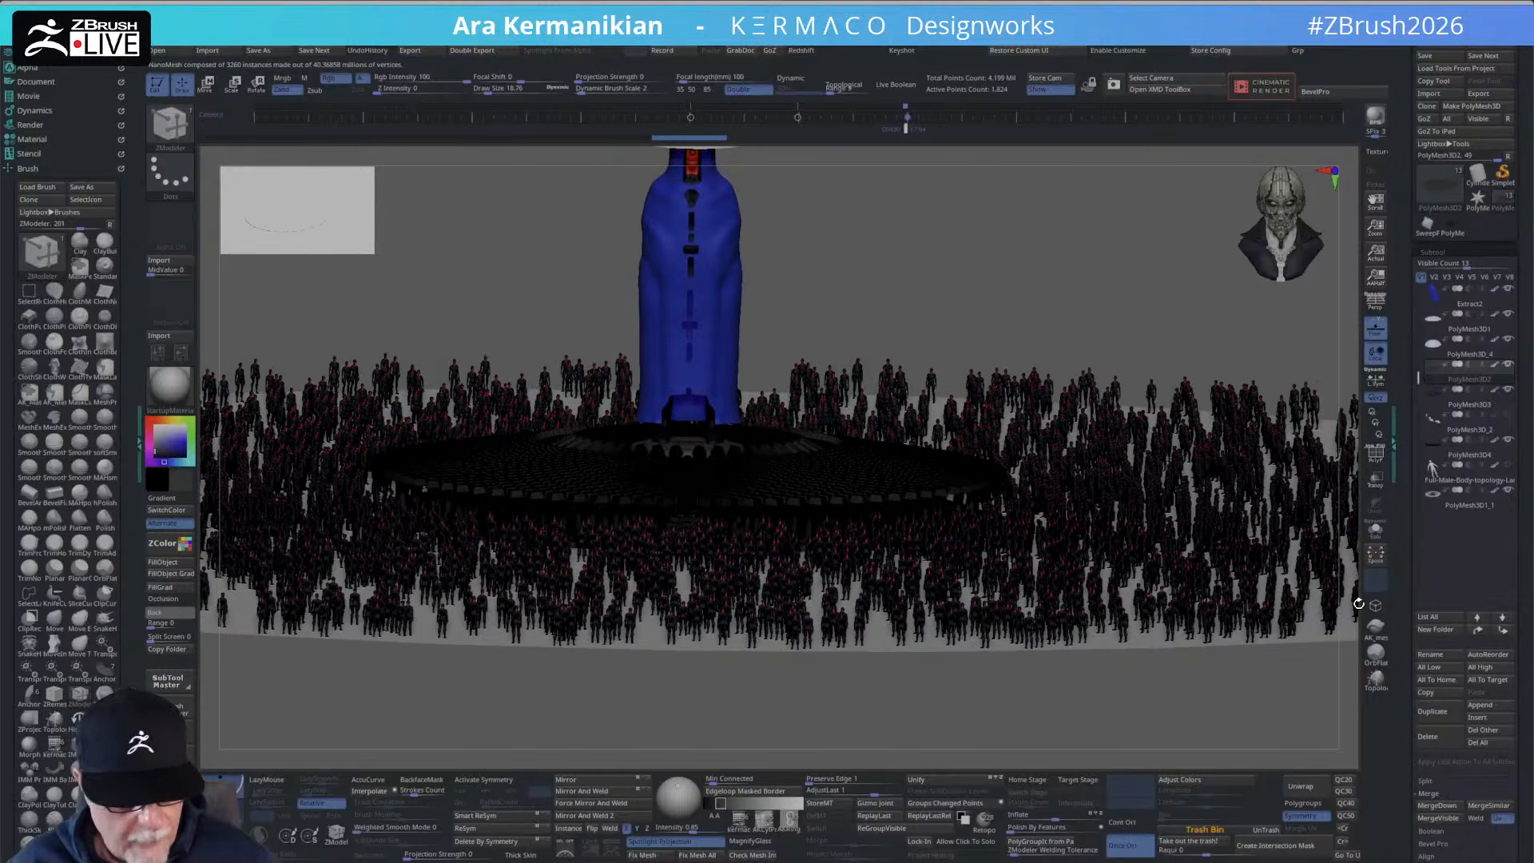
pyautogui.keyDown('alt'); pyautogui.moveTo(1243, 692); pyautogui.dragTo(1147, 668); pyautogui.keyUp('alt')
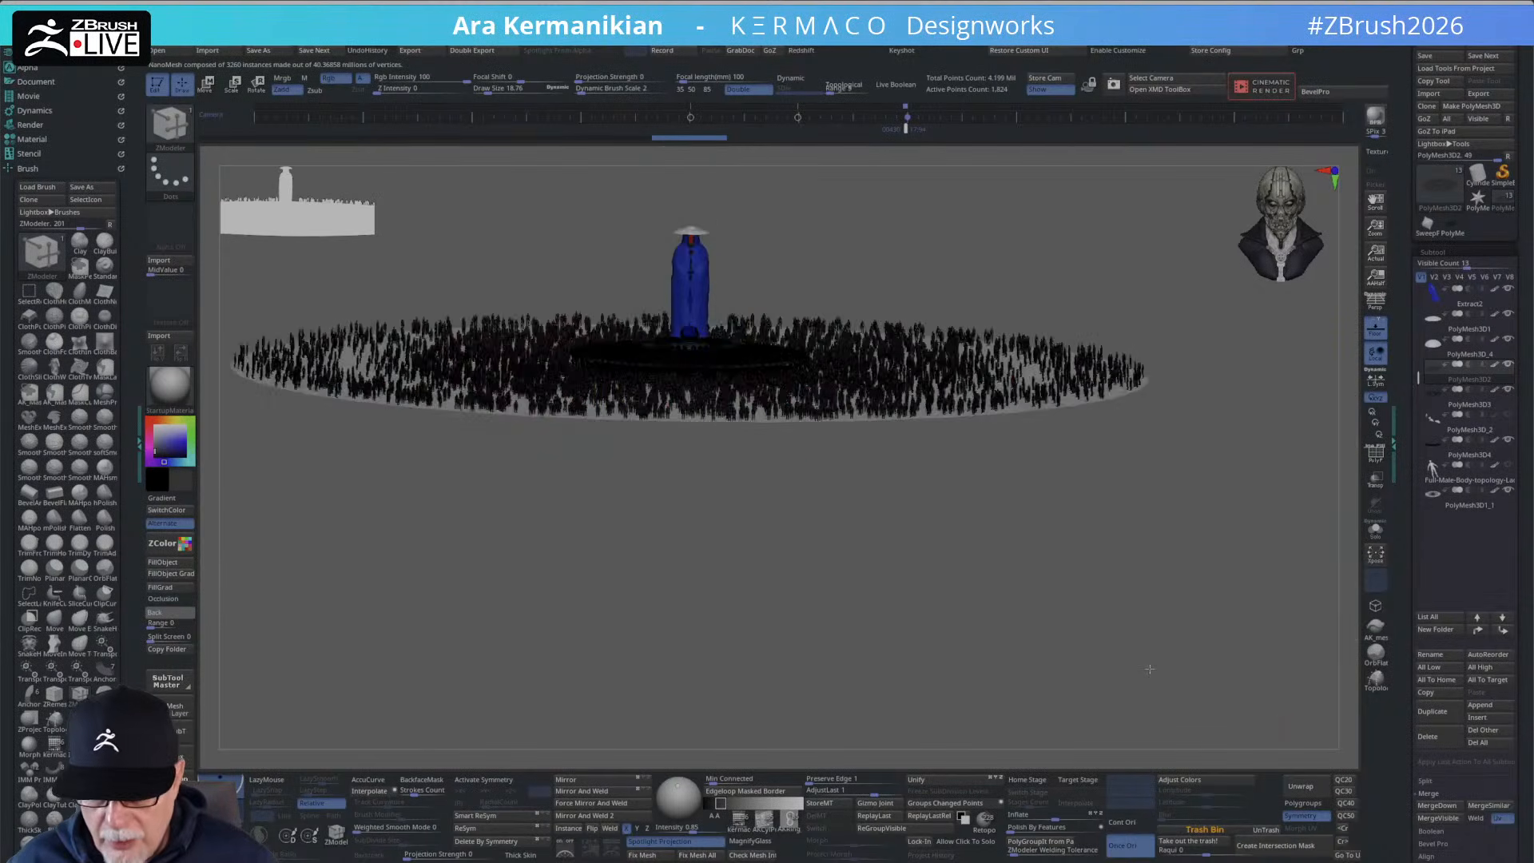
pyautogui.keyDown('shift'); pyautogui.moveTo(1106, 589); pyautogui.dragTo(1095, 644); pyautogui.keyUp('shift')
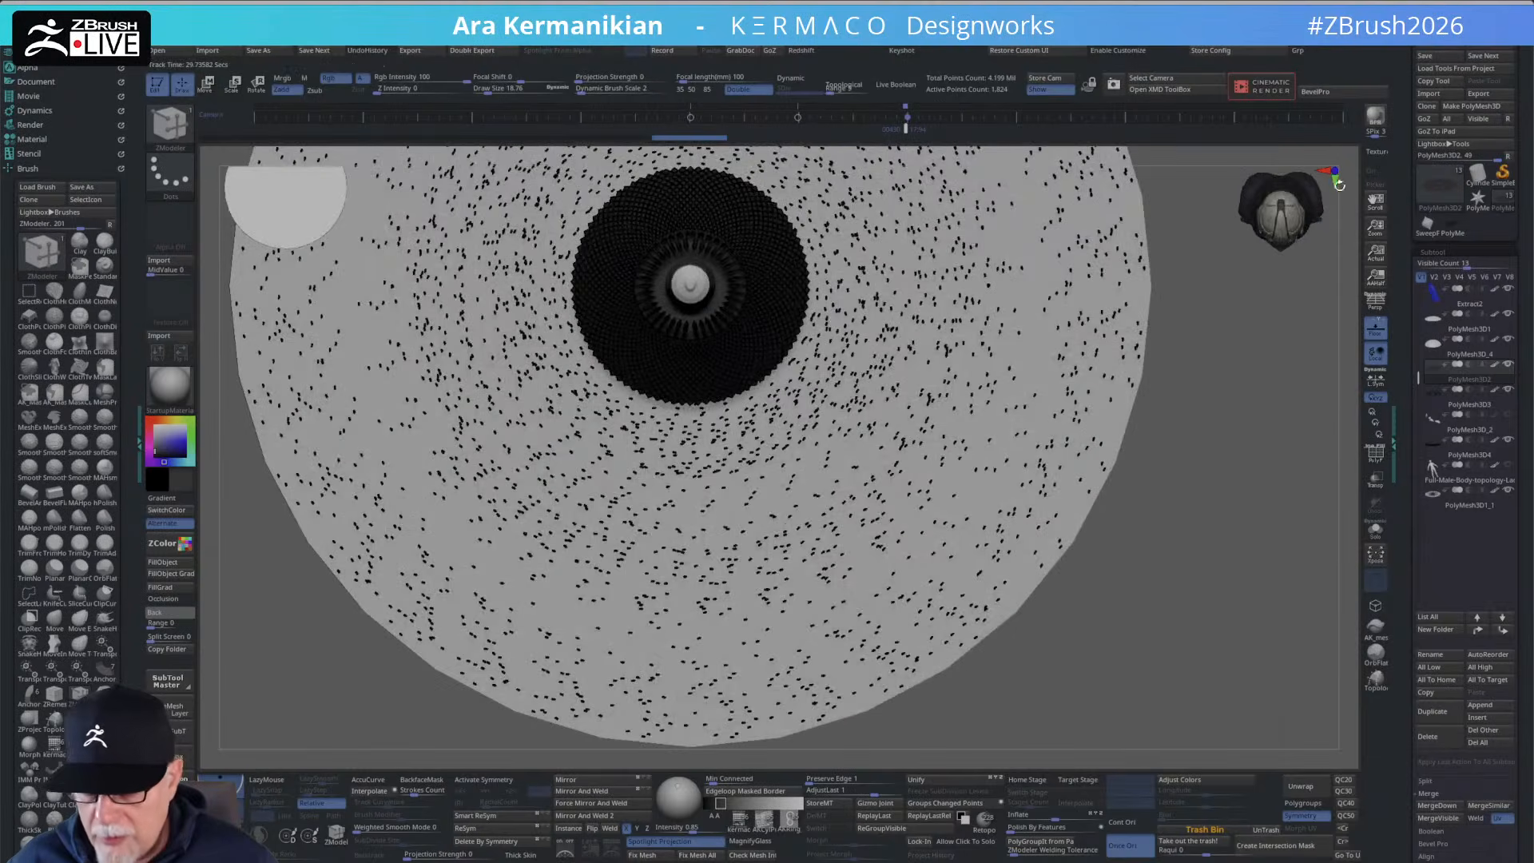
pyautogui.scroll(-10, 1401, 659)
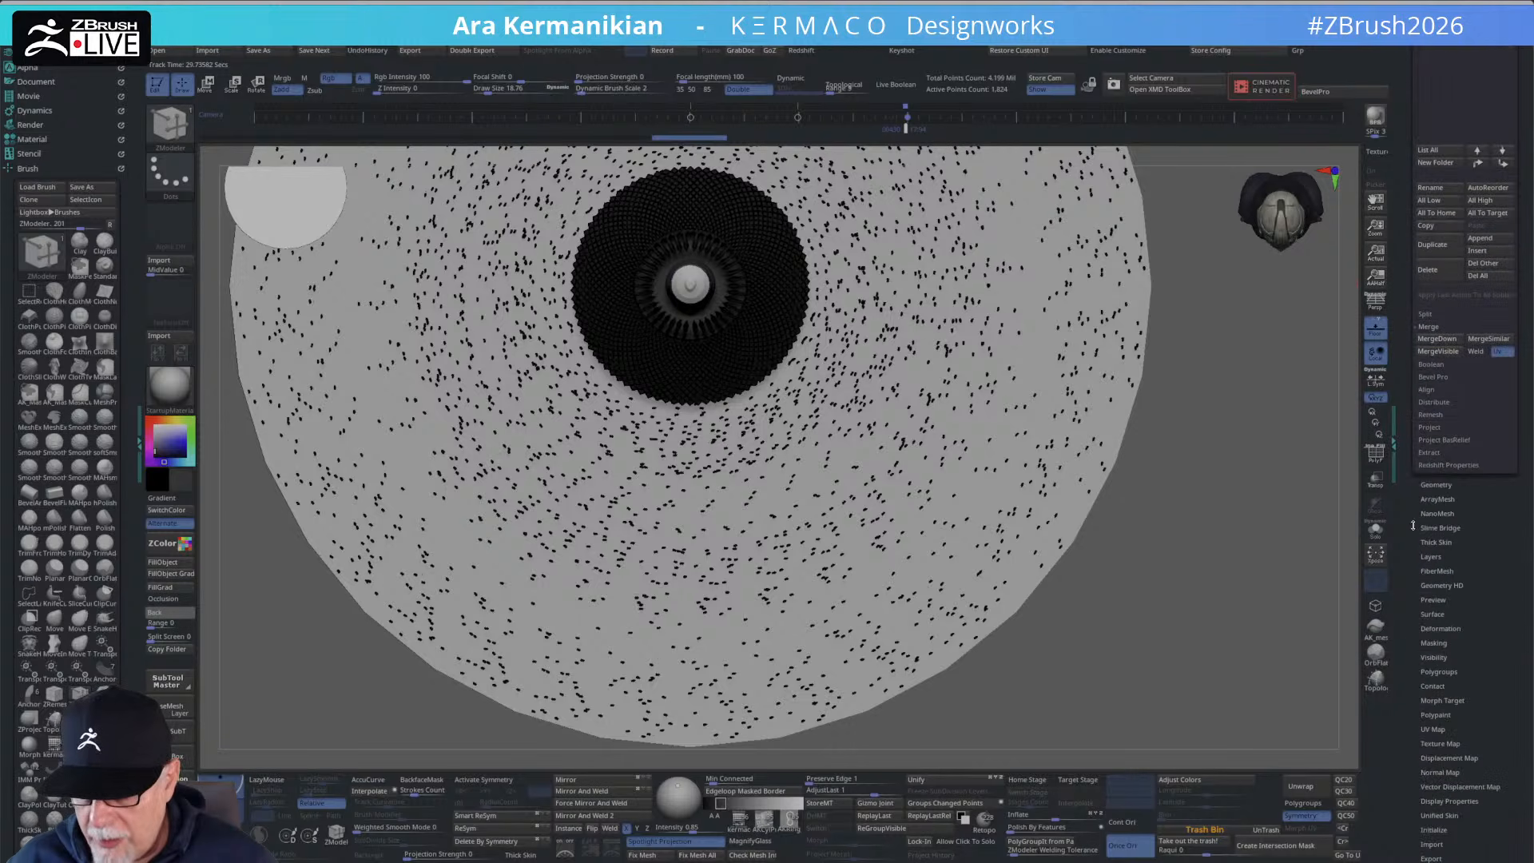
pyautogui.click(1435, 514)
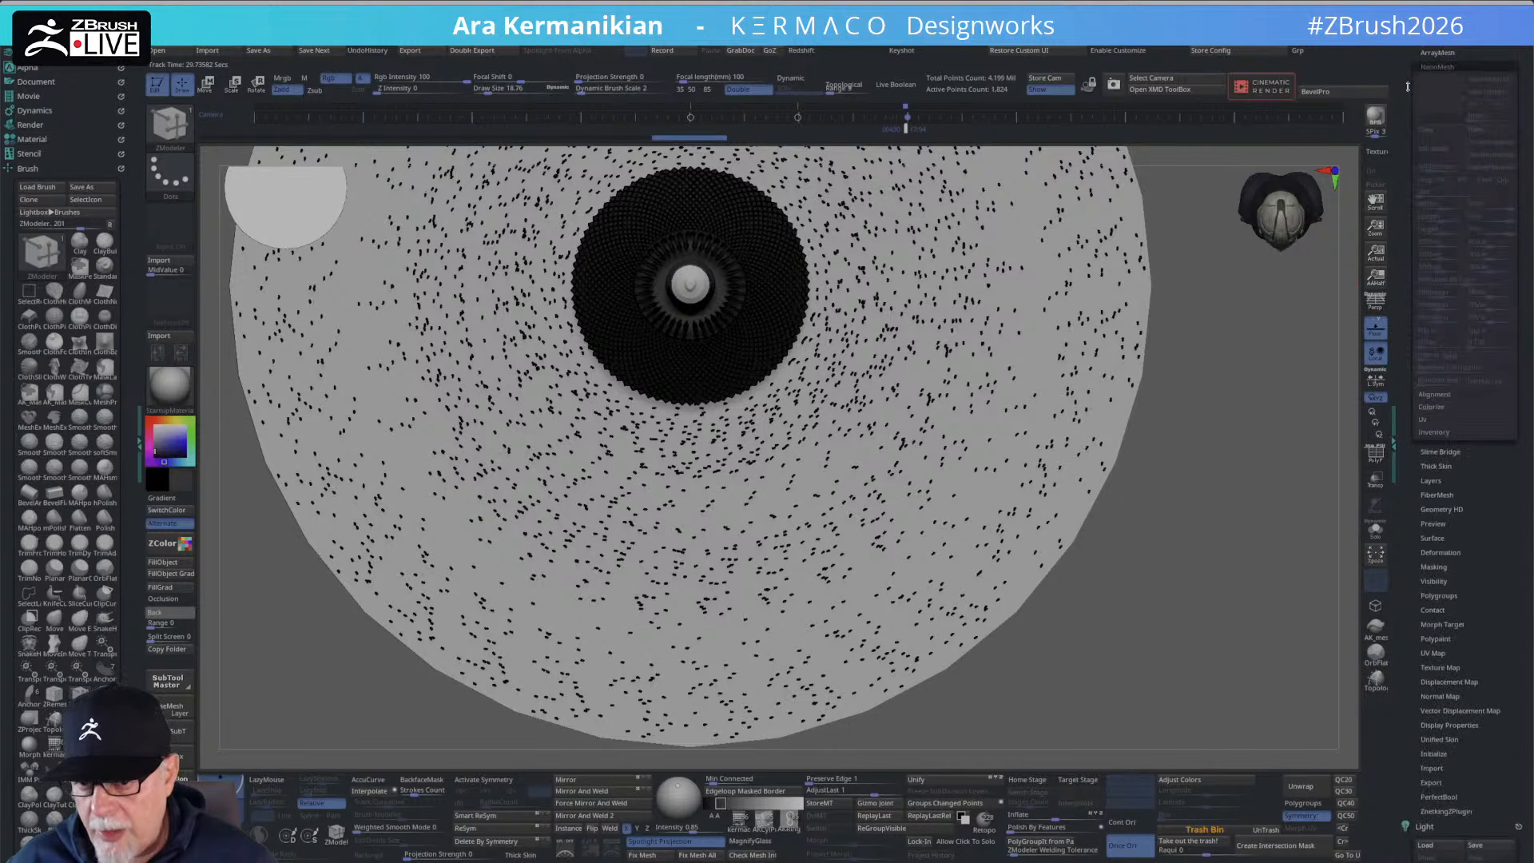
pyautogui.scroll(5, 1414, 136)
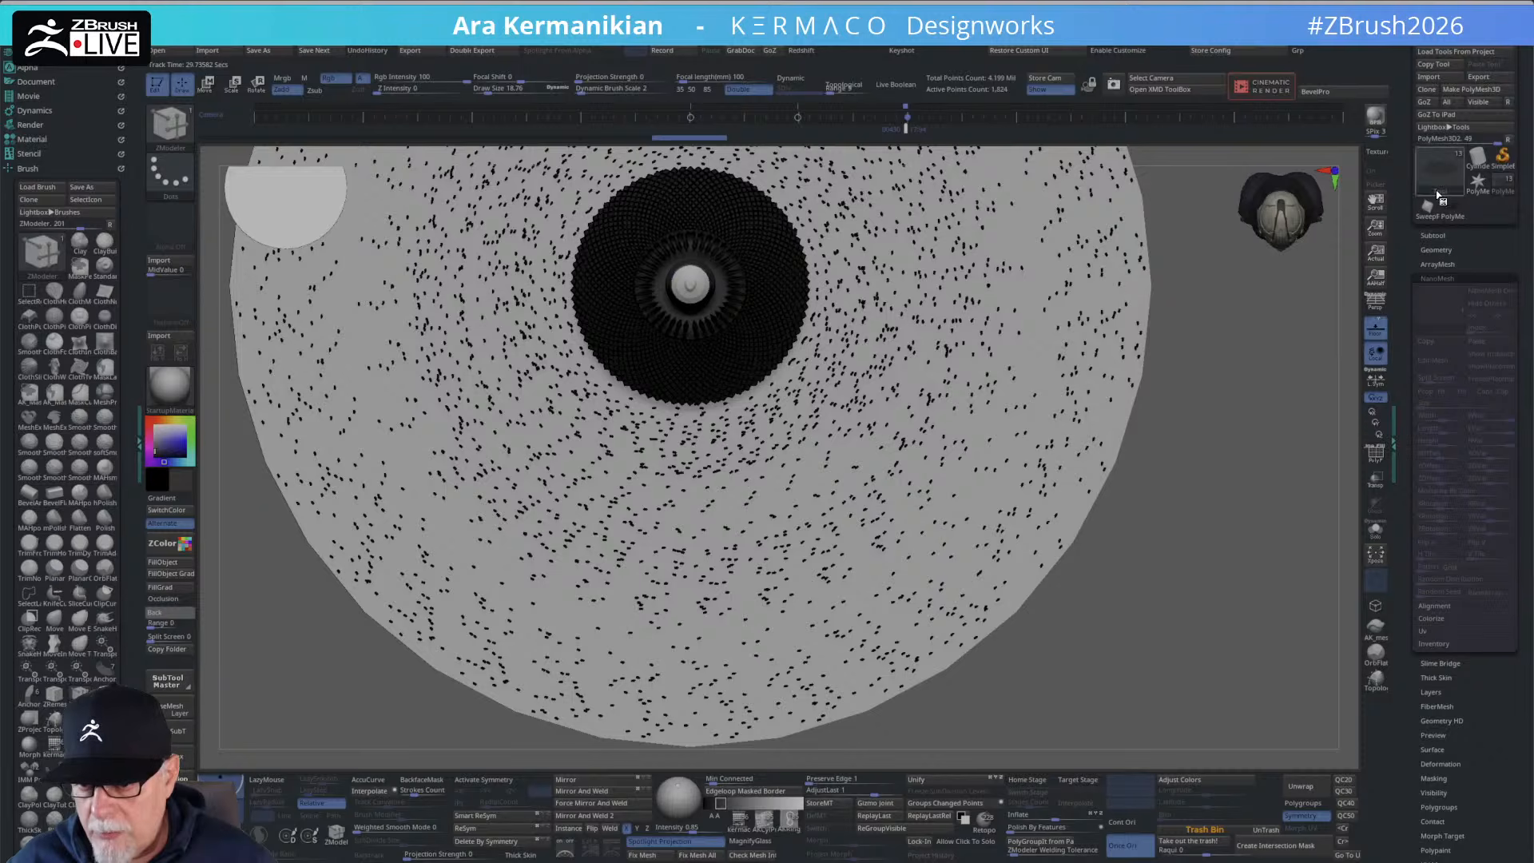
pyautogui.scroll(1, 1397, 232)
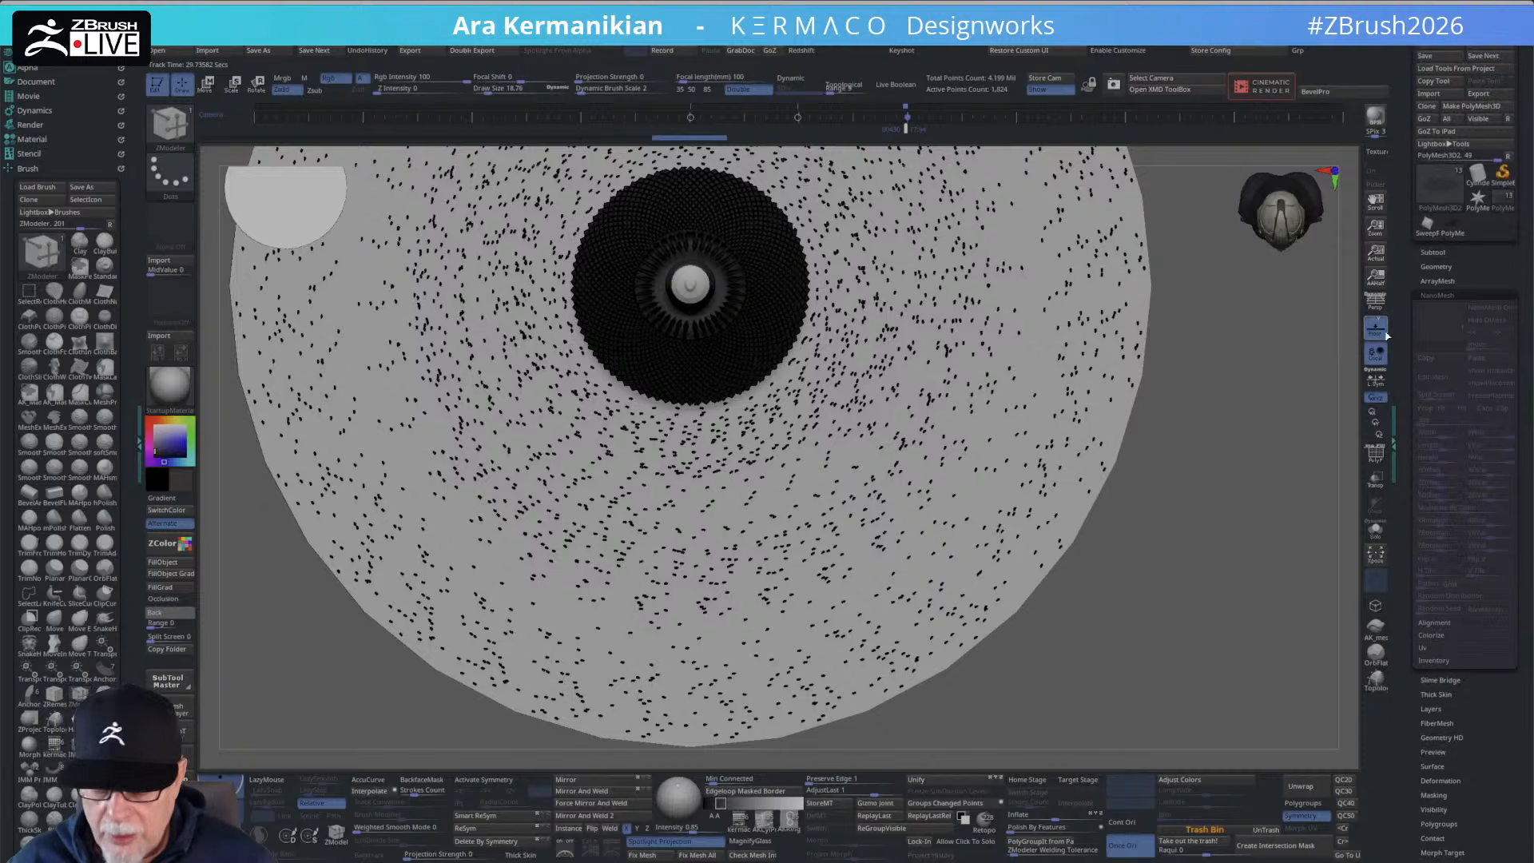
# Select ground disc subtool PolyMesh3D1_1, fill it with the current near-black colour and check it from the side and front.
pyautogui.click(1431, 252)
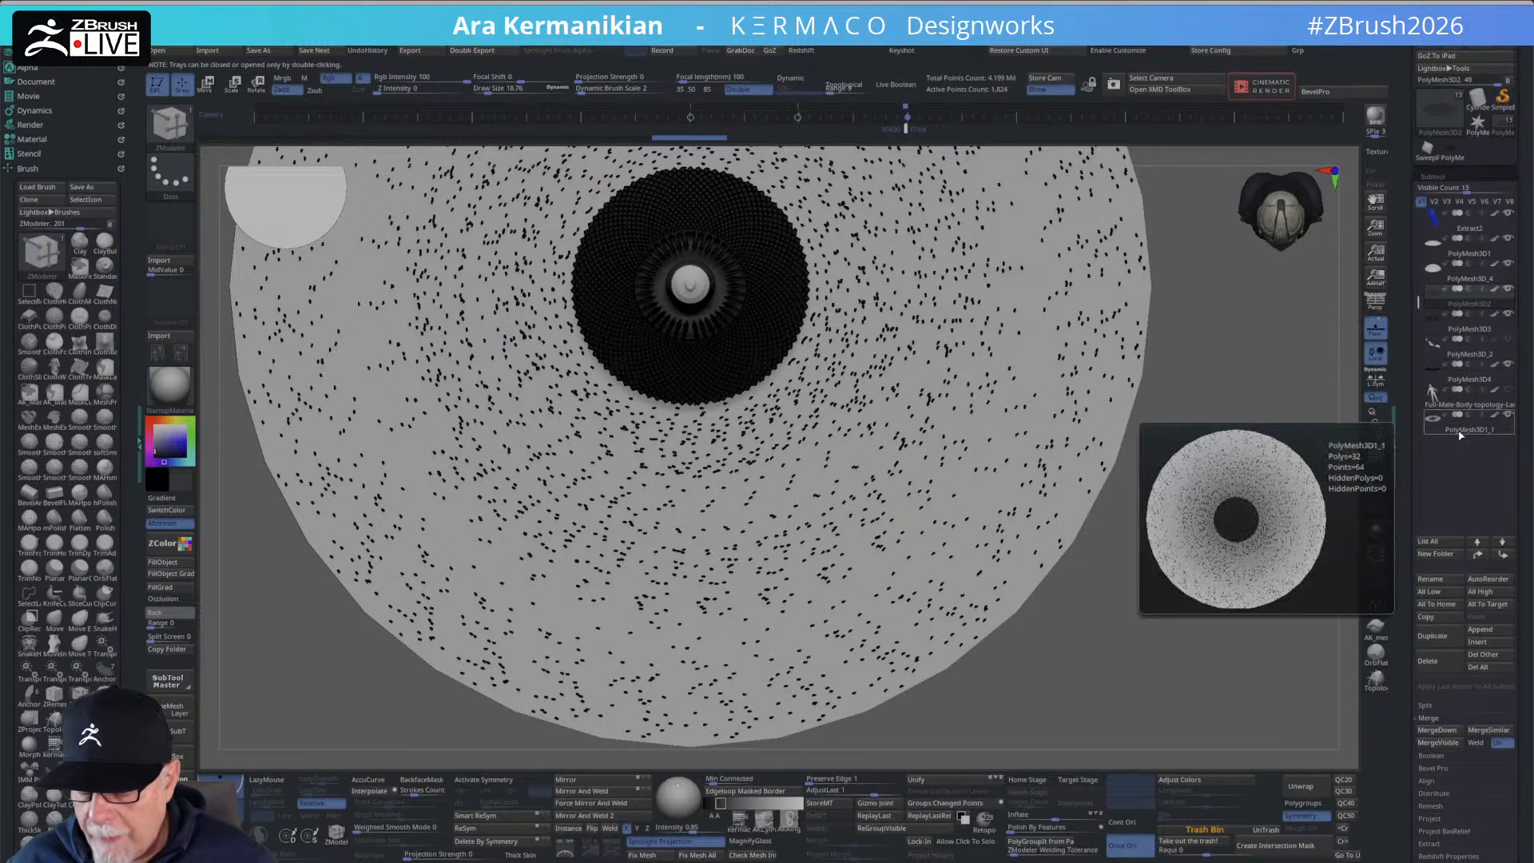
pyautogui.click(1460, 432)
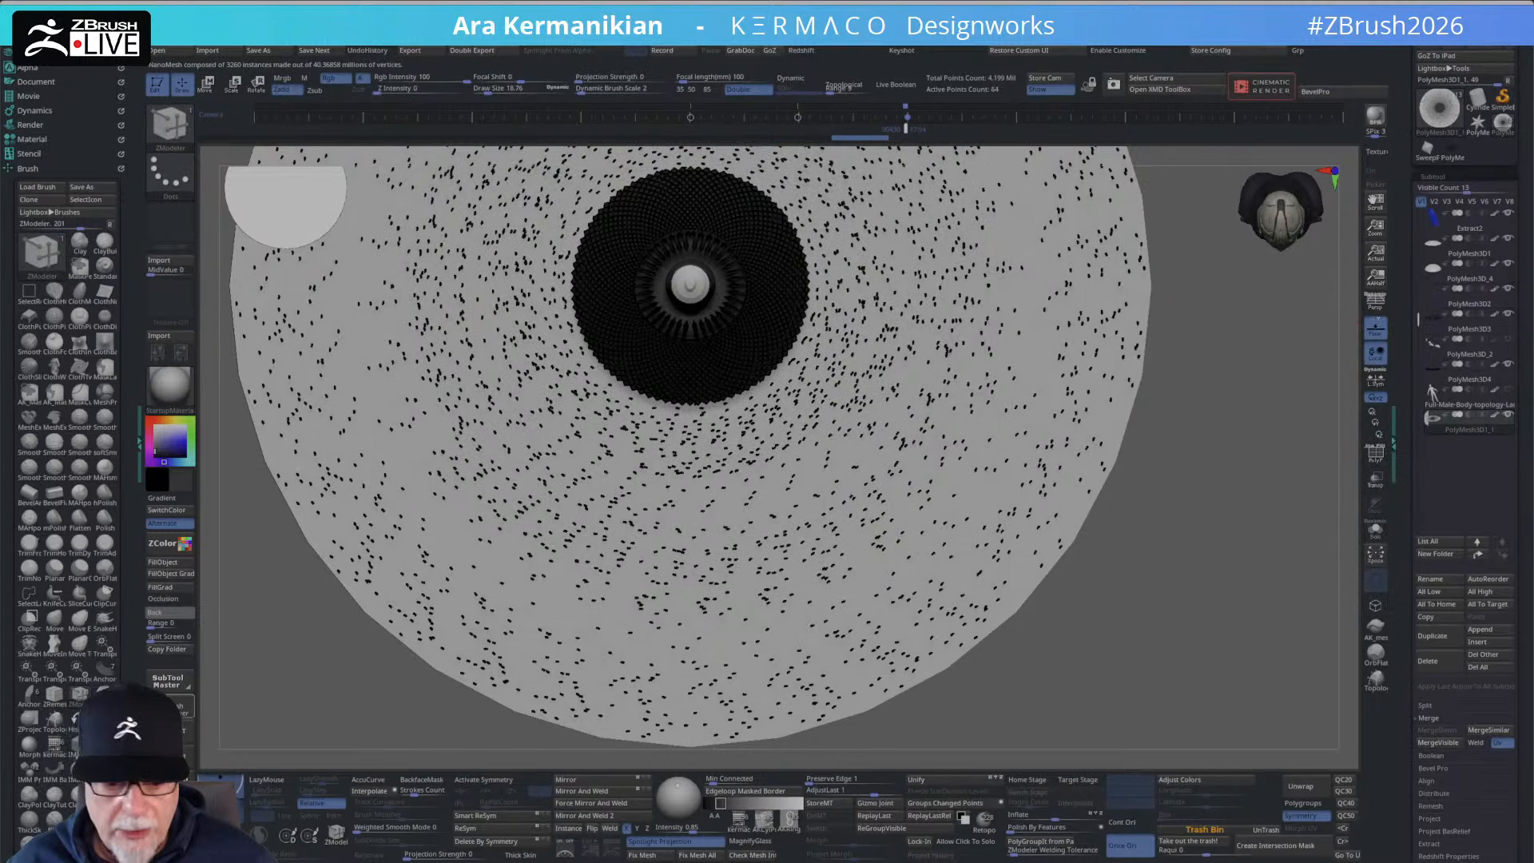
pyautogui.click(162, 562)
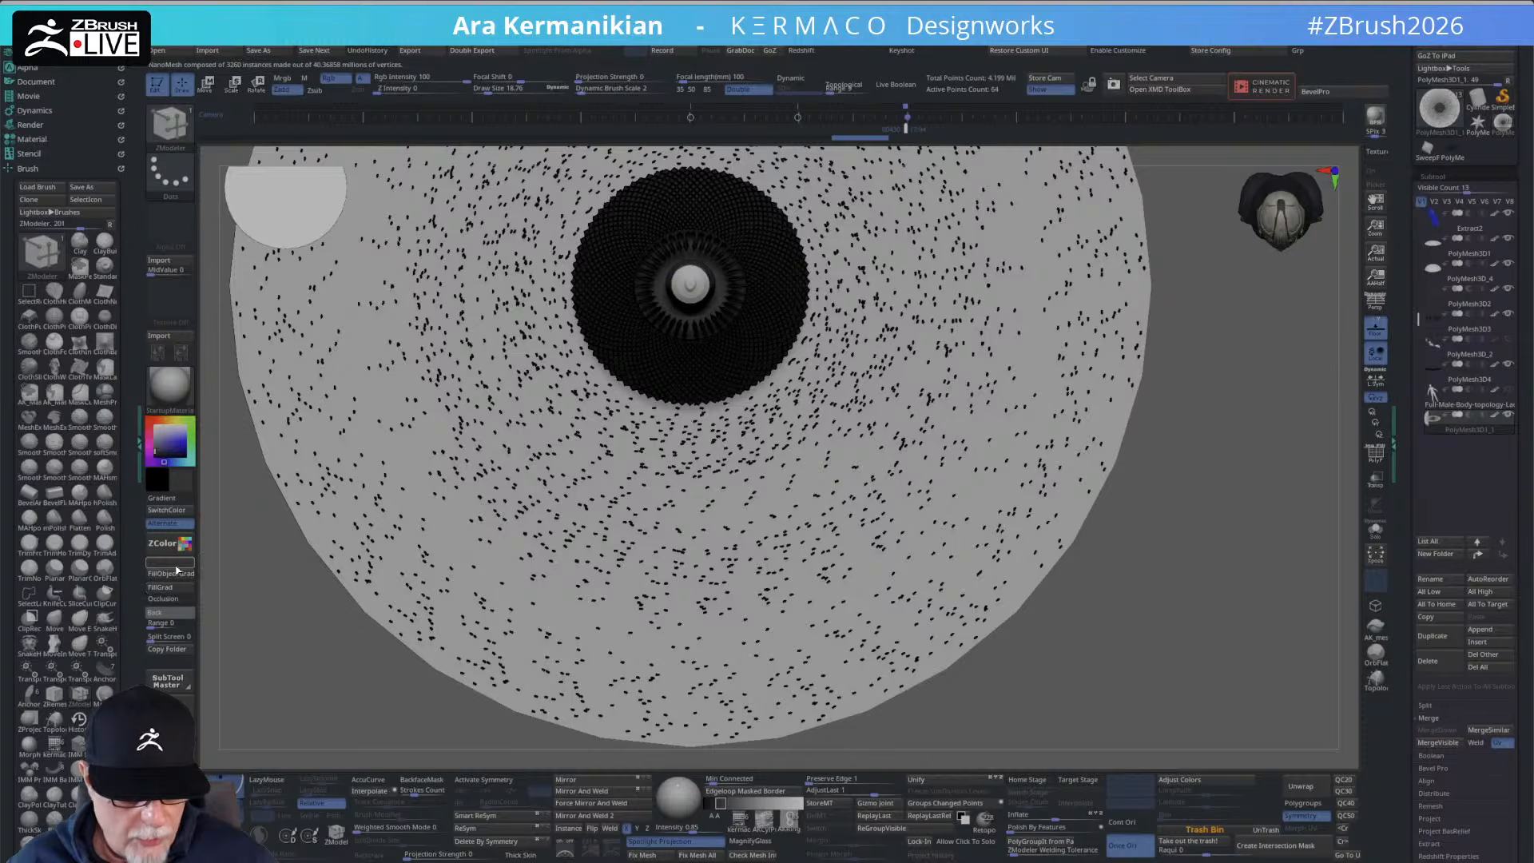
pyautogui.moveTo(1081, 631); pyautogui.dragTo(1147, 449)
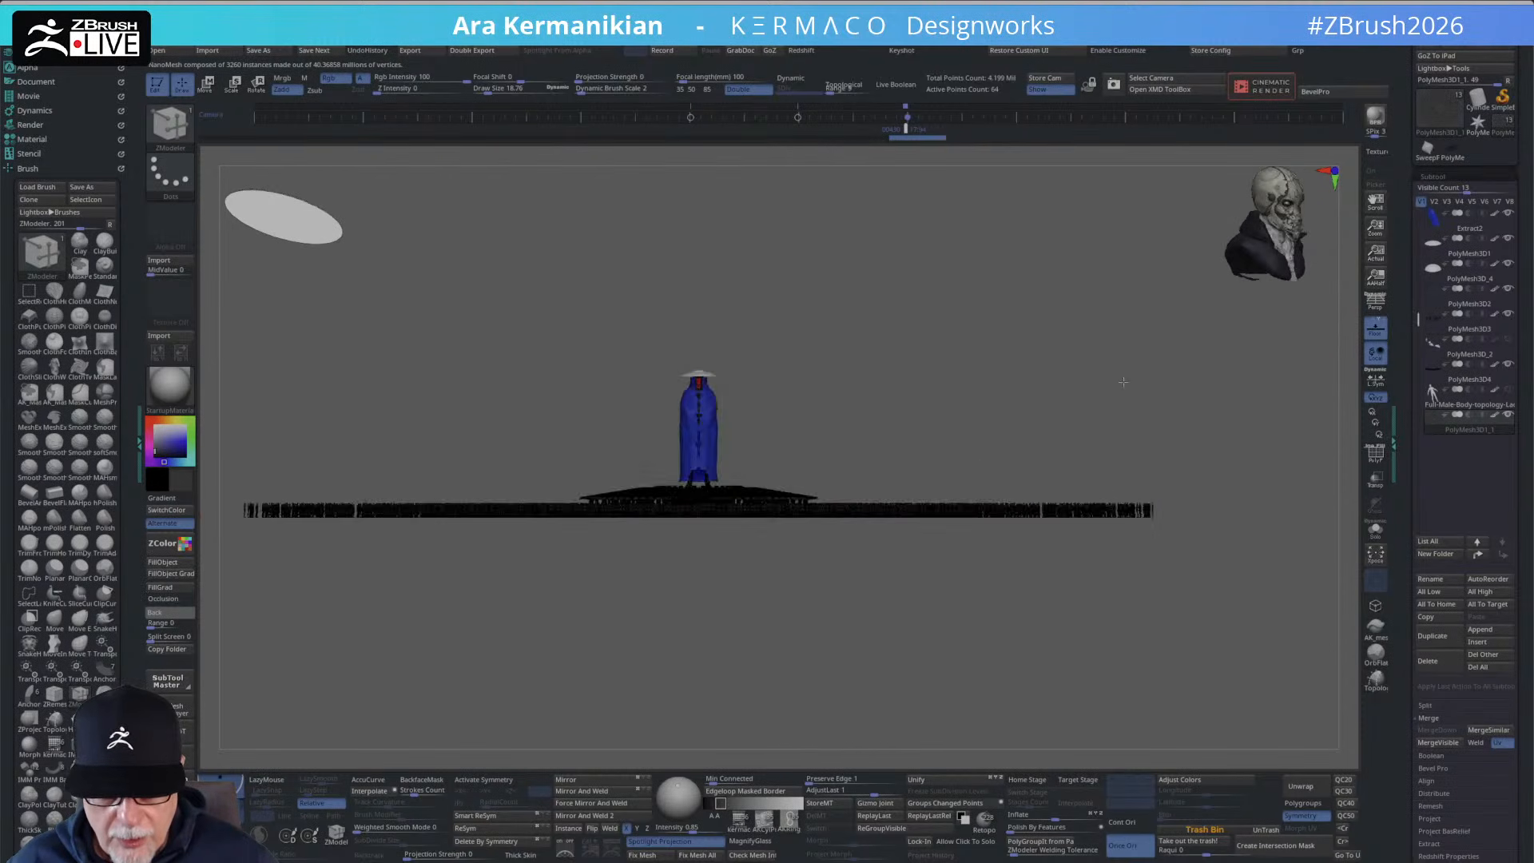
pyautogui.moveTo(945, 323); pyautogui.dragTo(962, 563)
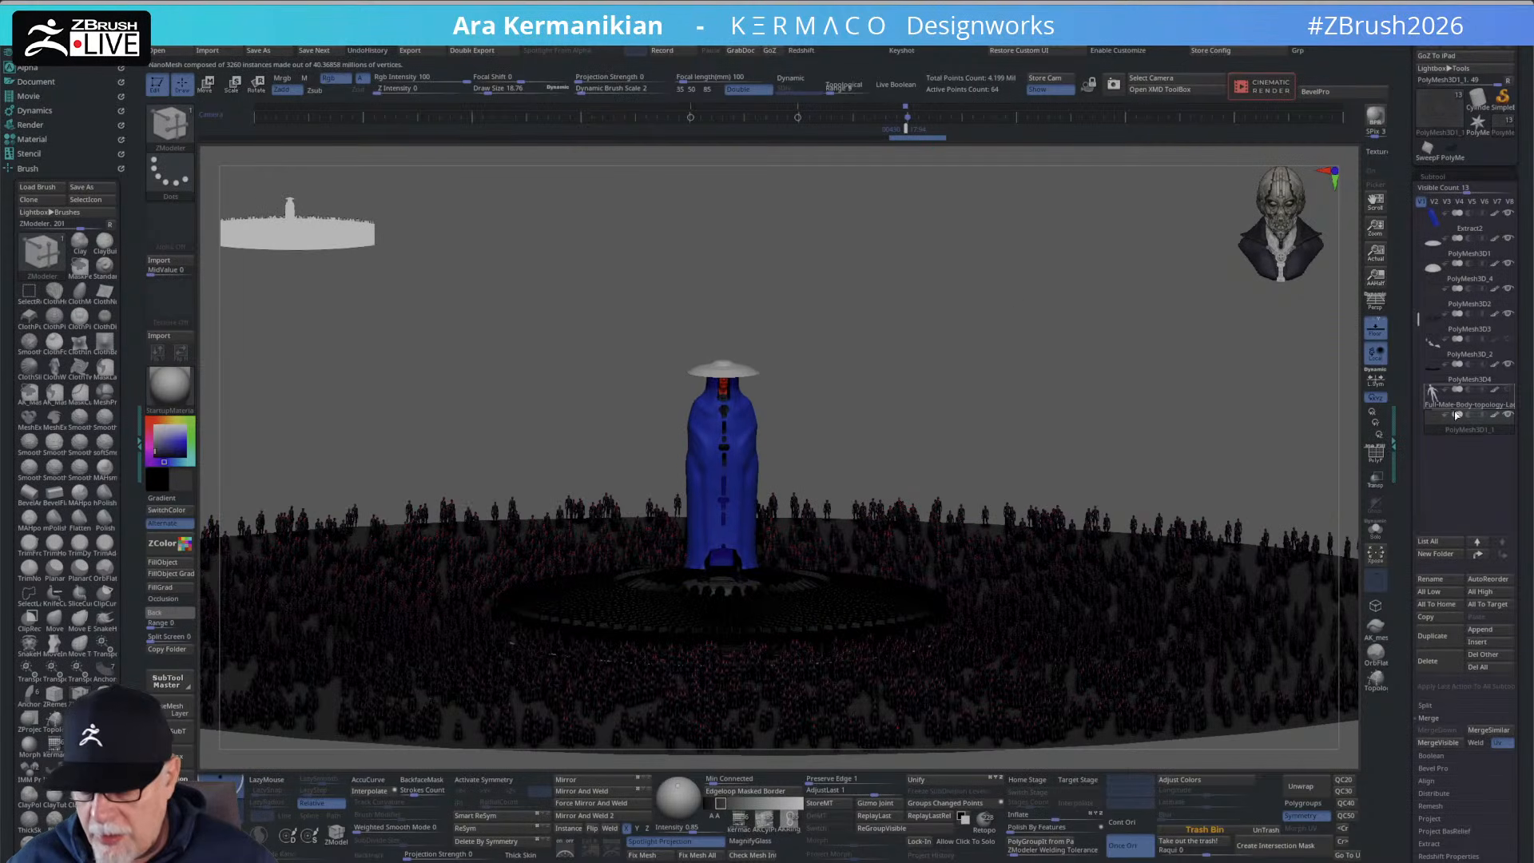
pyautogui.moveTo(867, 310); pyautogui.dragTo(915, 312)
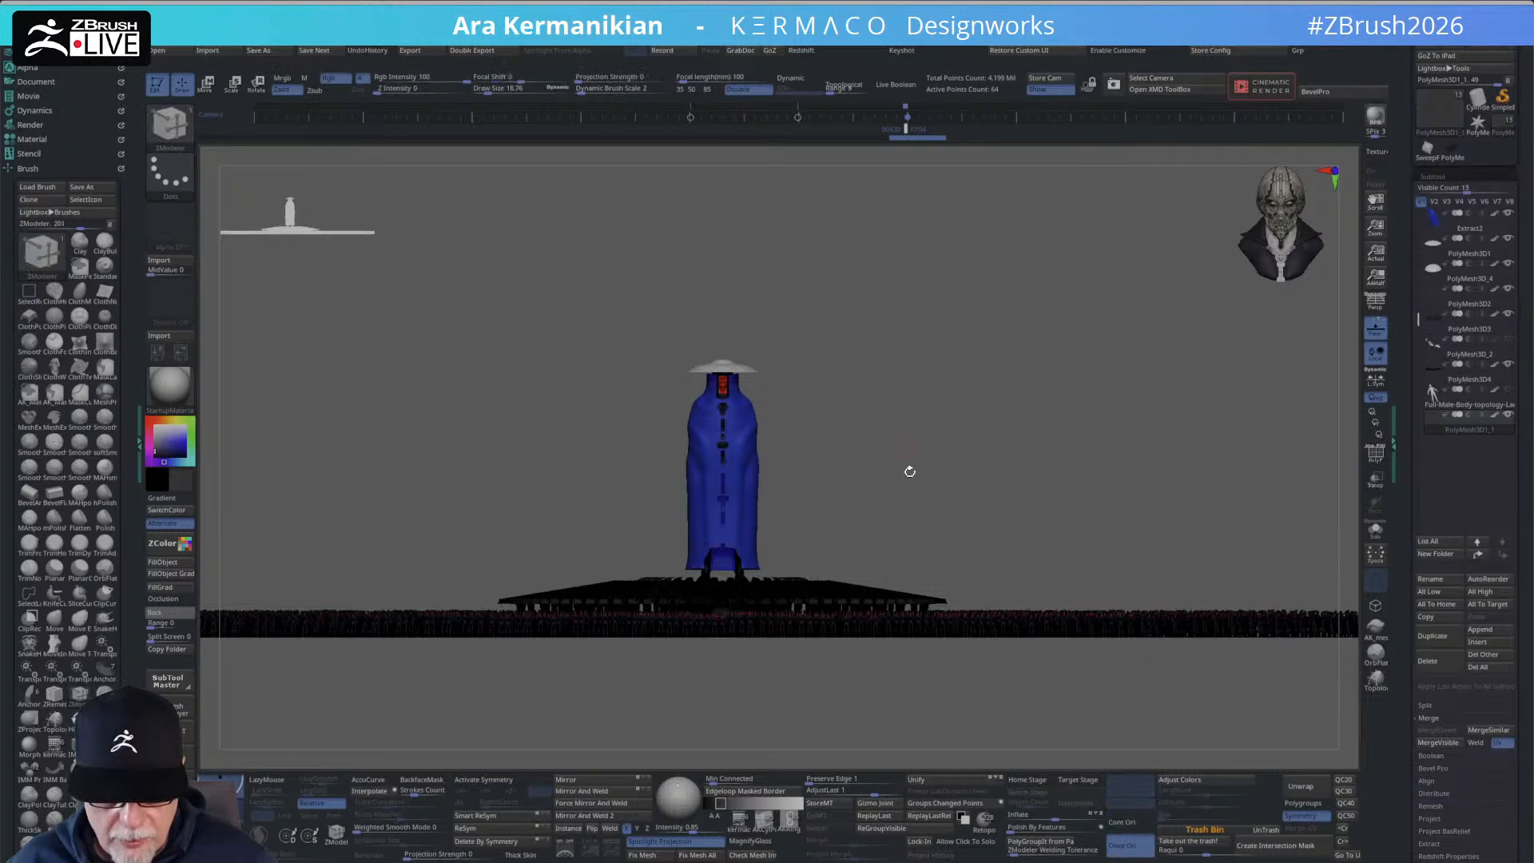
# Open the ground disc's NanoMesh settings, toggle its NanoMesh display and check the crowd around the statue.
pyautogui.moveTo(1401, 724); pyautogui.dragTo(1409, 578)
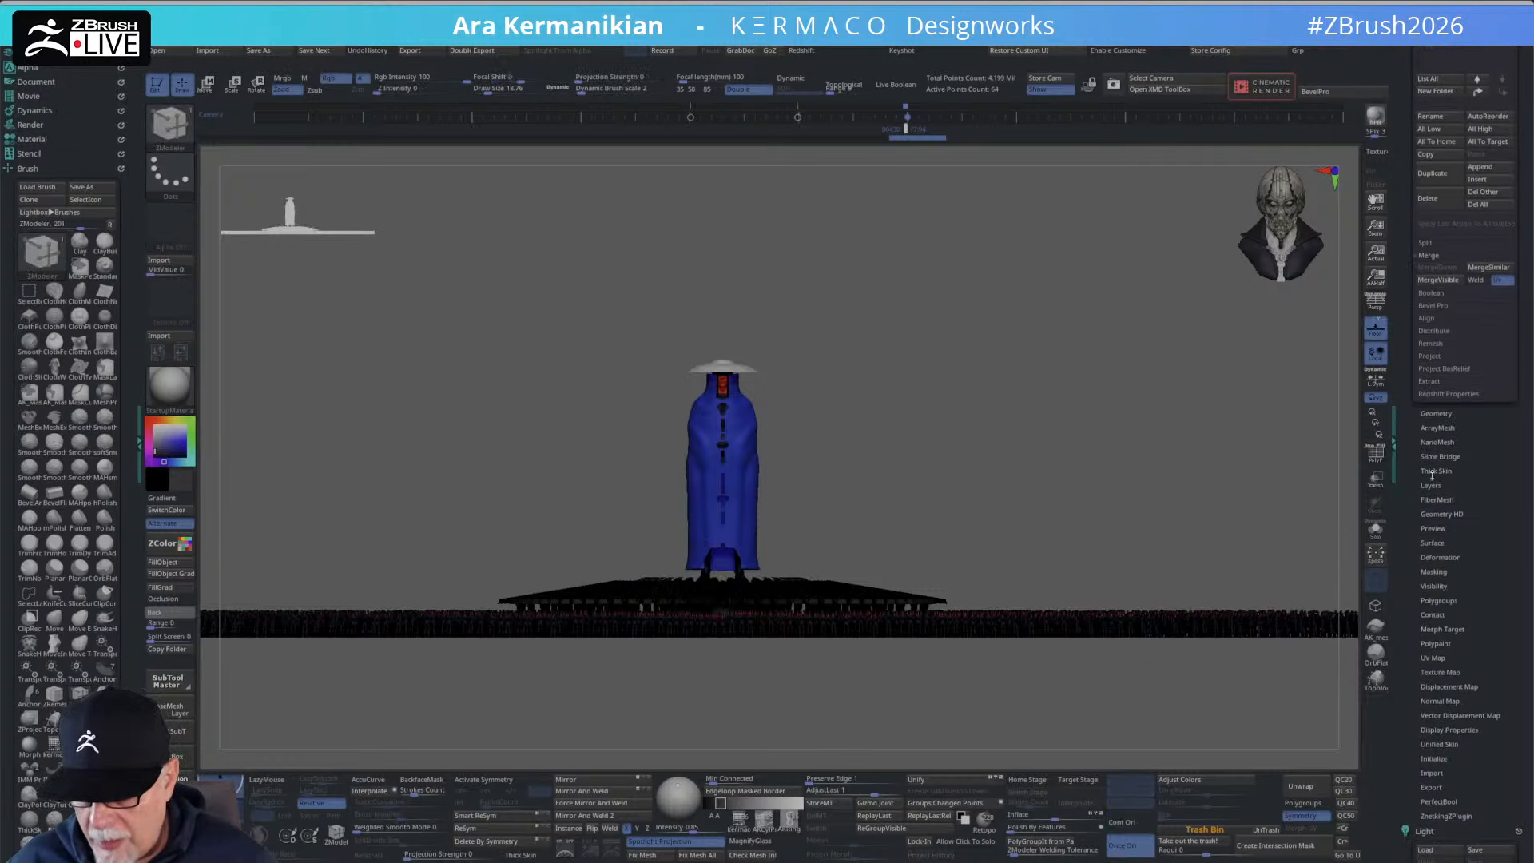
pyautogui.click(1435, 442)
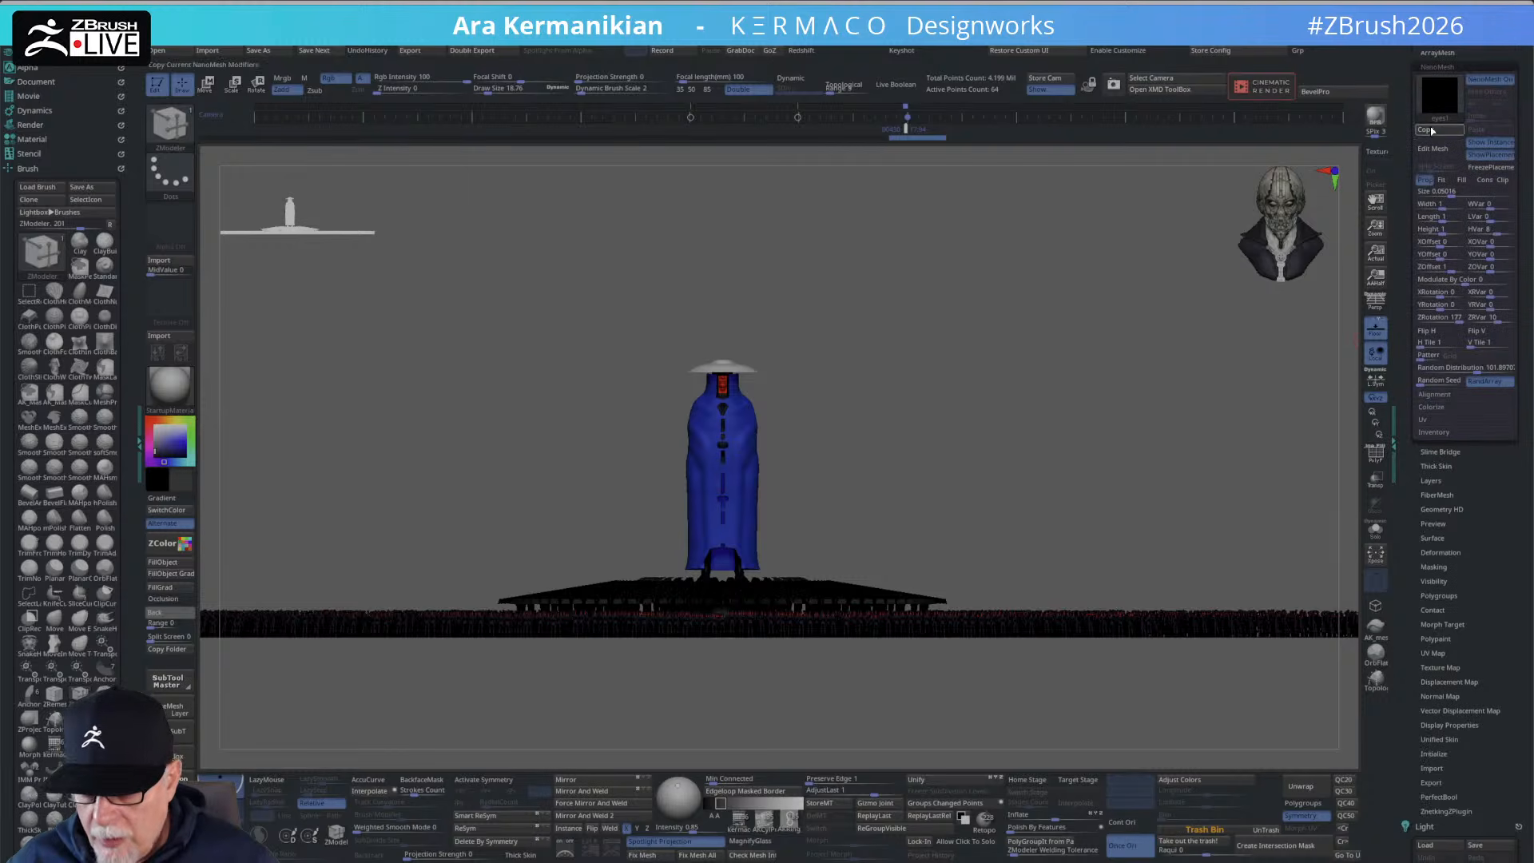
pyautogui.click(1476, 80)
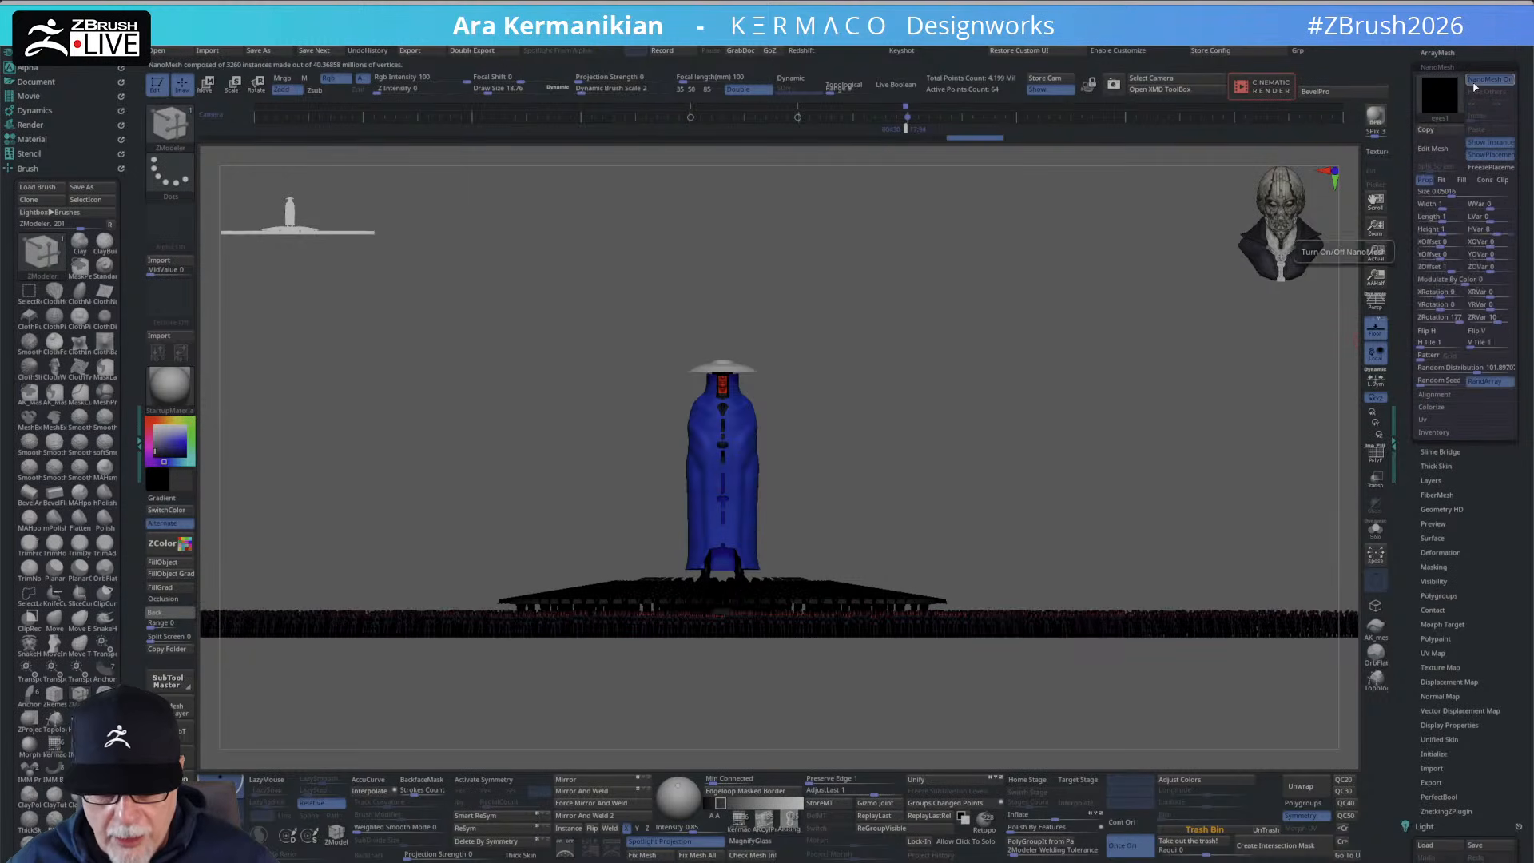
pyautogui.moveTo(923, 277); pyautogui.dragTo(1001, 338)
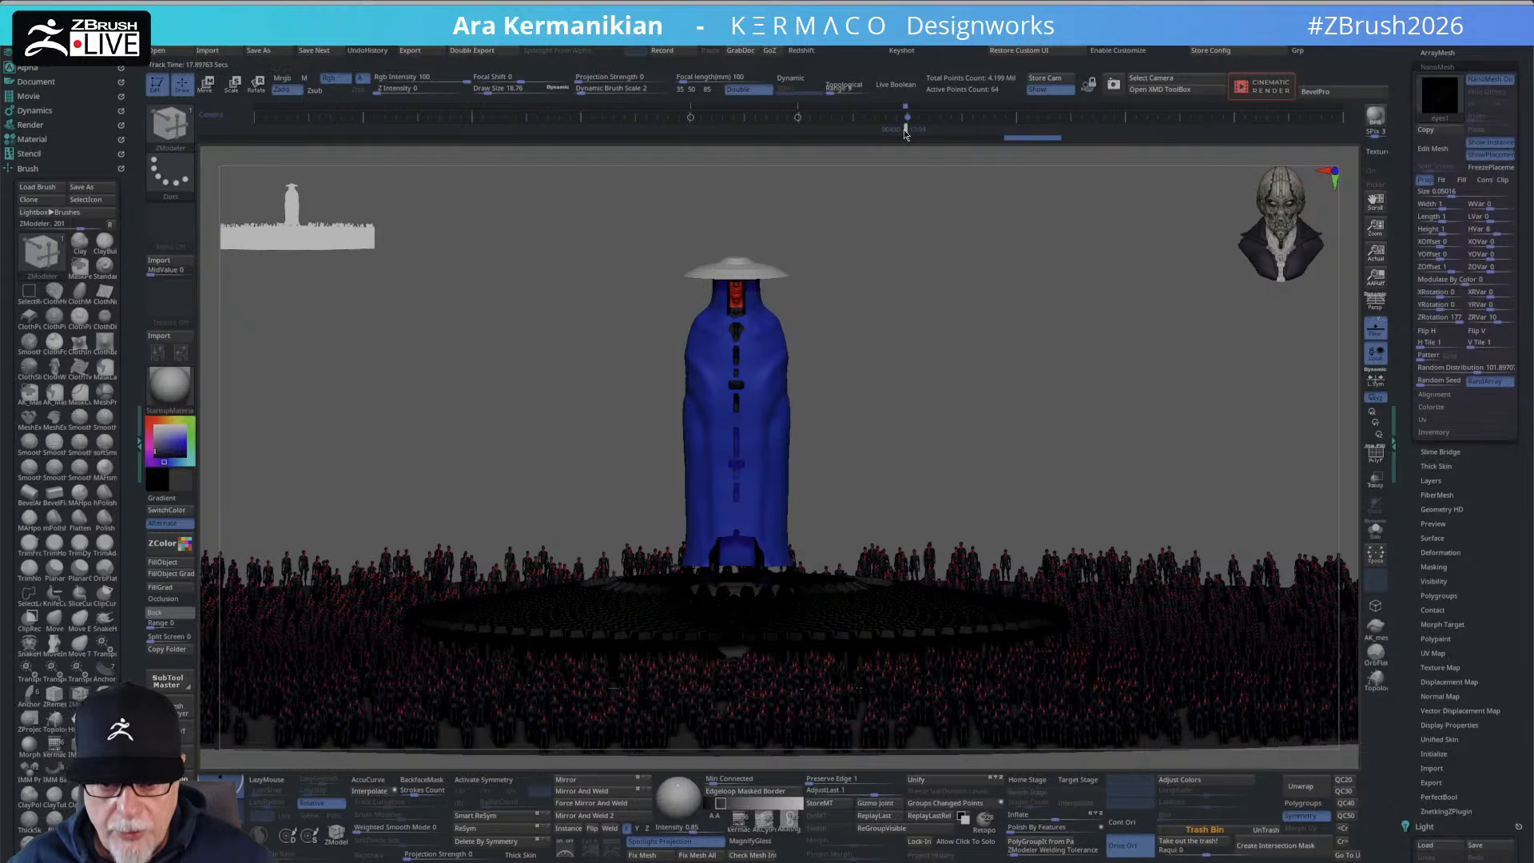
# Go through the camera keyframes on the timeline and, at the earliest one, reframe the statue to the right of centre.
pyautogui.moveTo(905, 133)
pyautogui.mouseDown()
pyautogui.moveTo(698, 136)
pyautogui.moveTo(899, 140)
pyautogui.moveTo(881, 146)
pyautogui.mouseUp()
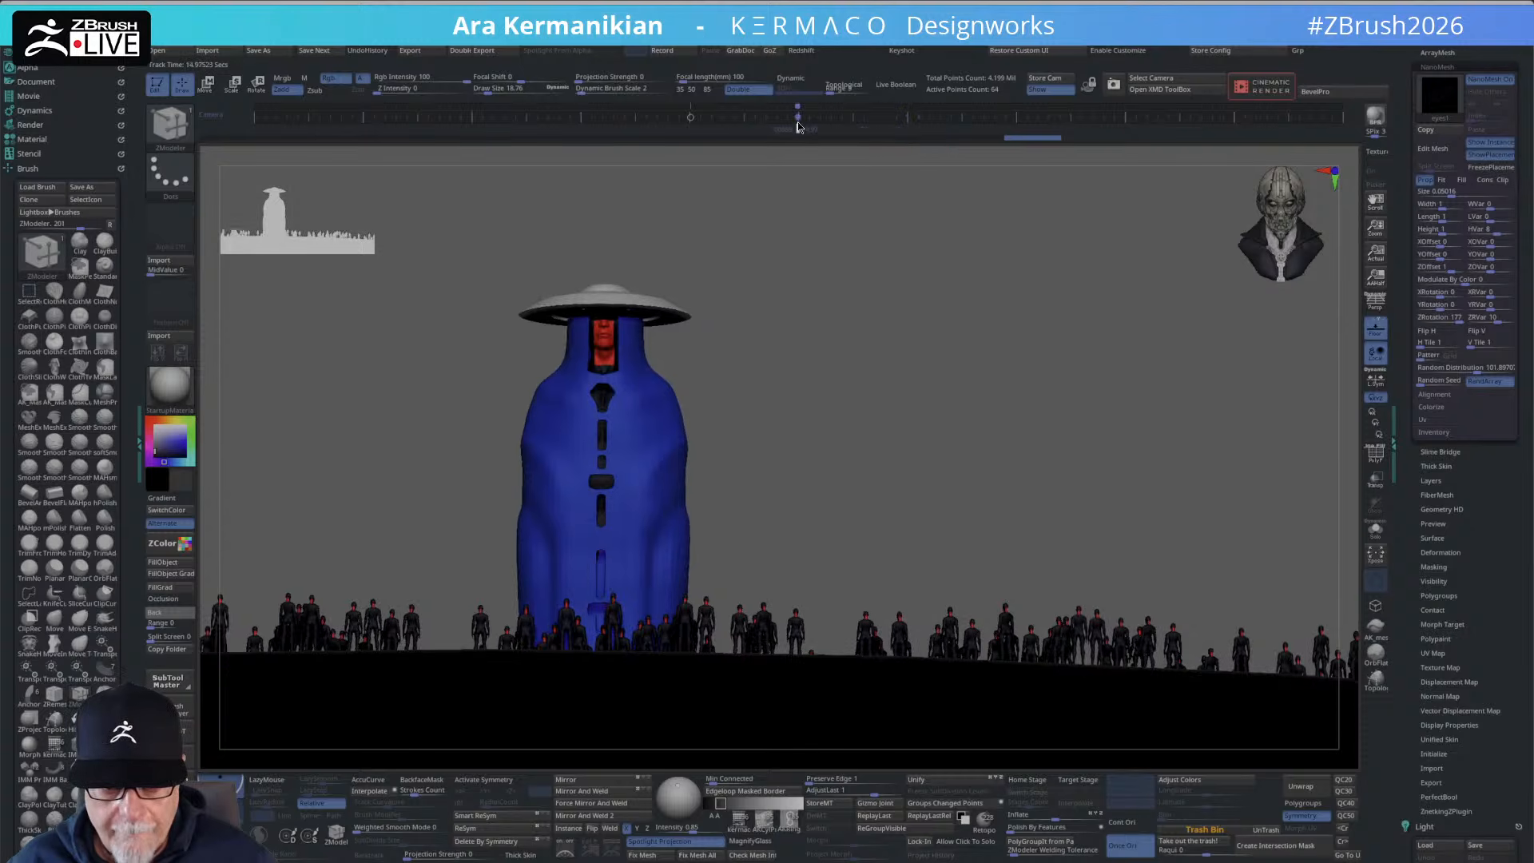
pyautogui.click(690, 119)
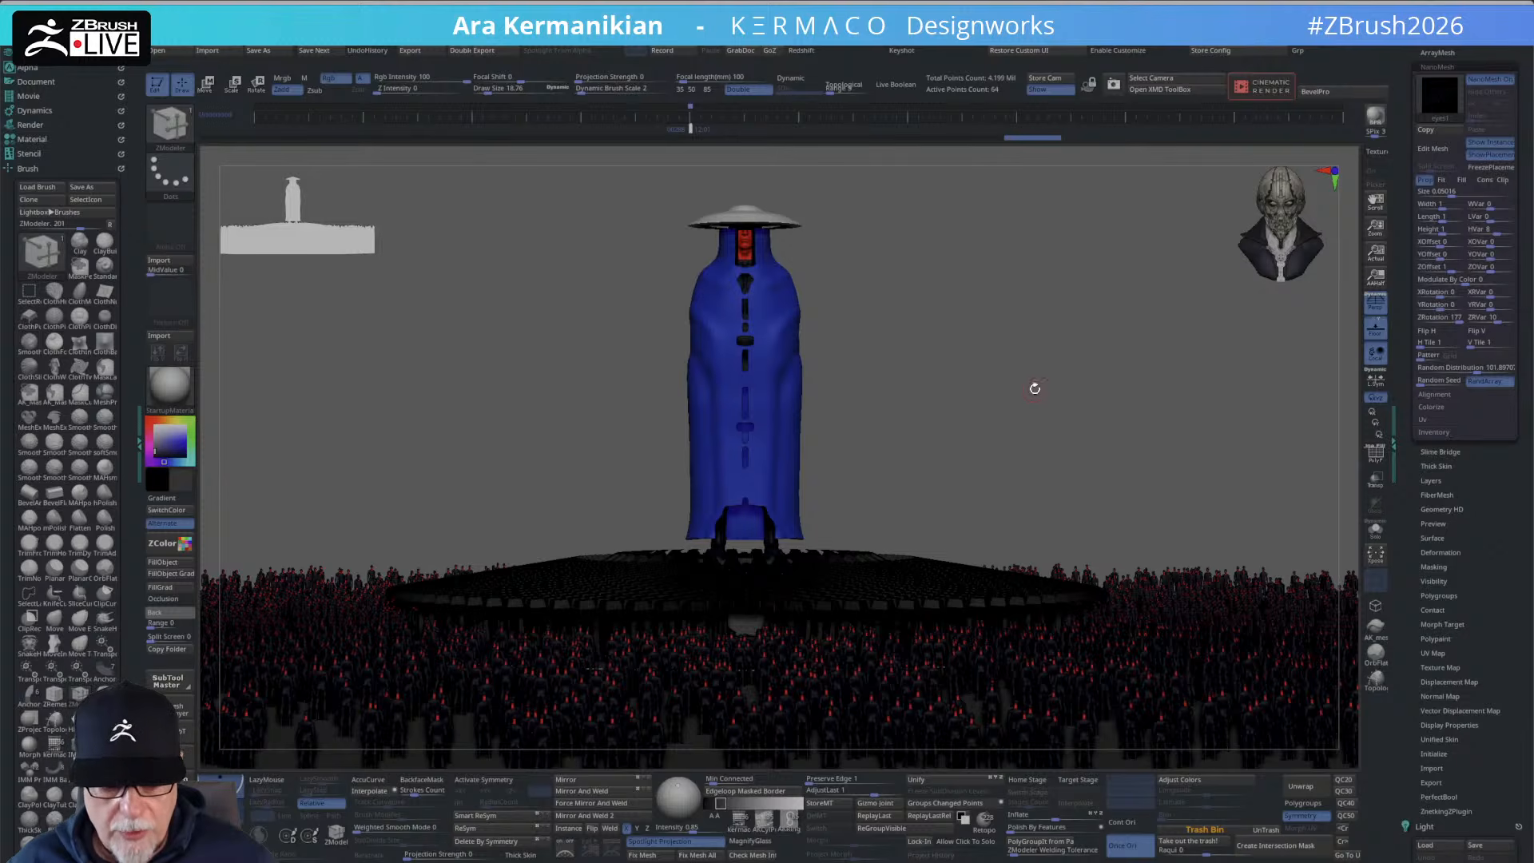
pyautogui.keyDown('alt'); pyautogui.moveTo(1010, 388); pyautogui.dragTo(1233, 386); pyautogui.keyUp('alt')
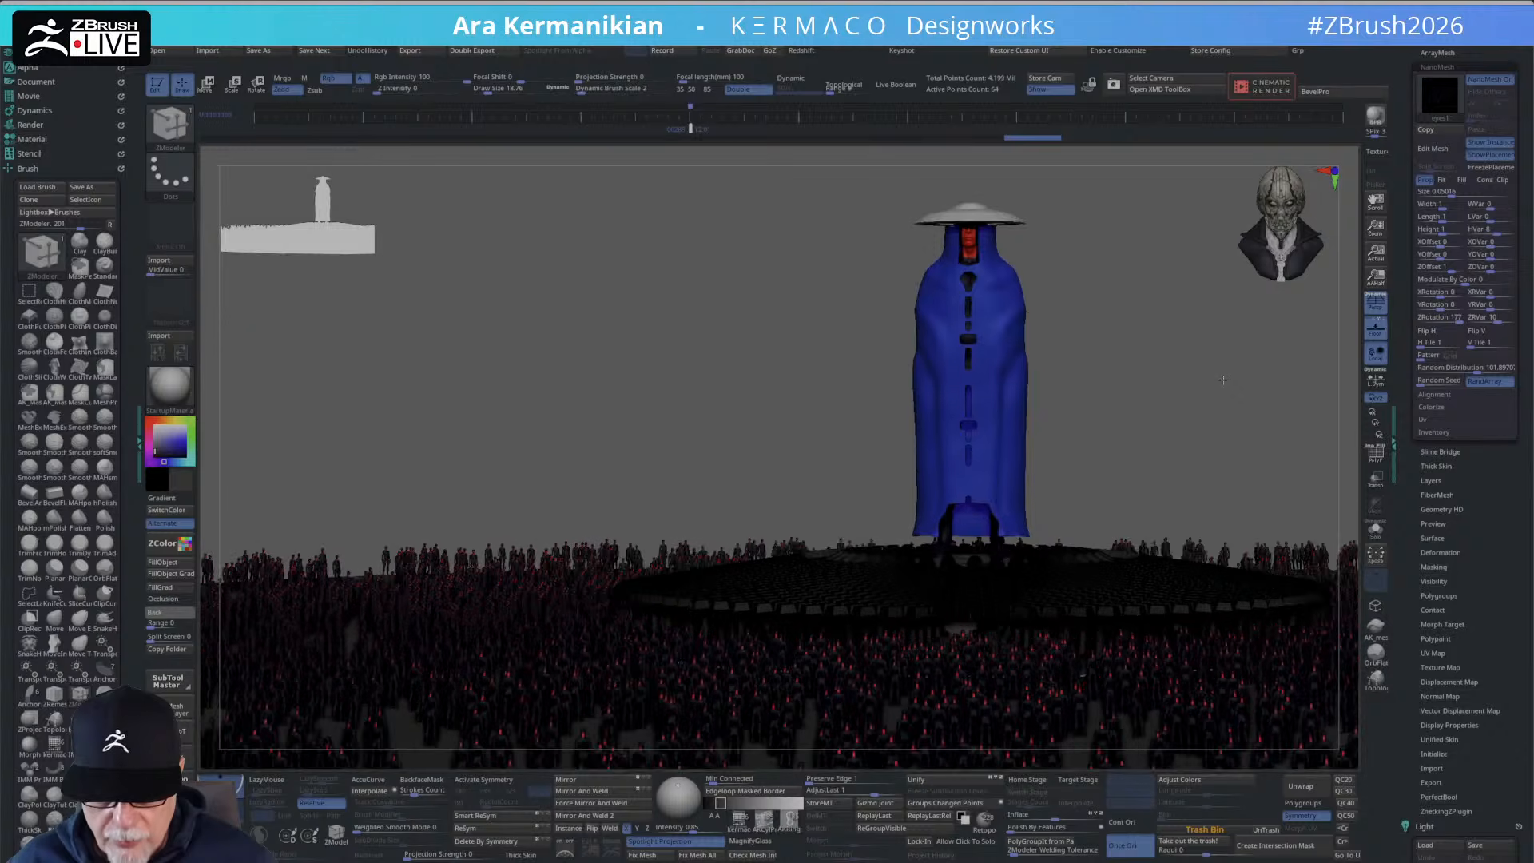
pyautogui.moveTo(1223, 377)
pyautogui.keyDown('alt'); pyautogui.mouseDown()
pyautogui.moveTo(1215, 419)
pyautogui.moveTo(1214, 389)
pyautogui.moveTo(1233, 401)
pyautogui.mouseUp(); pyautogui.keyUp('alt')
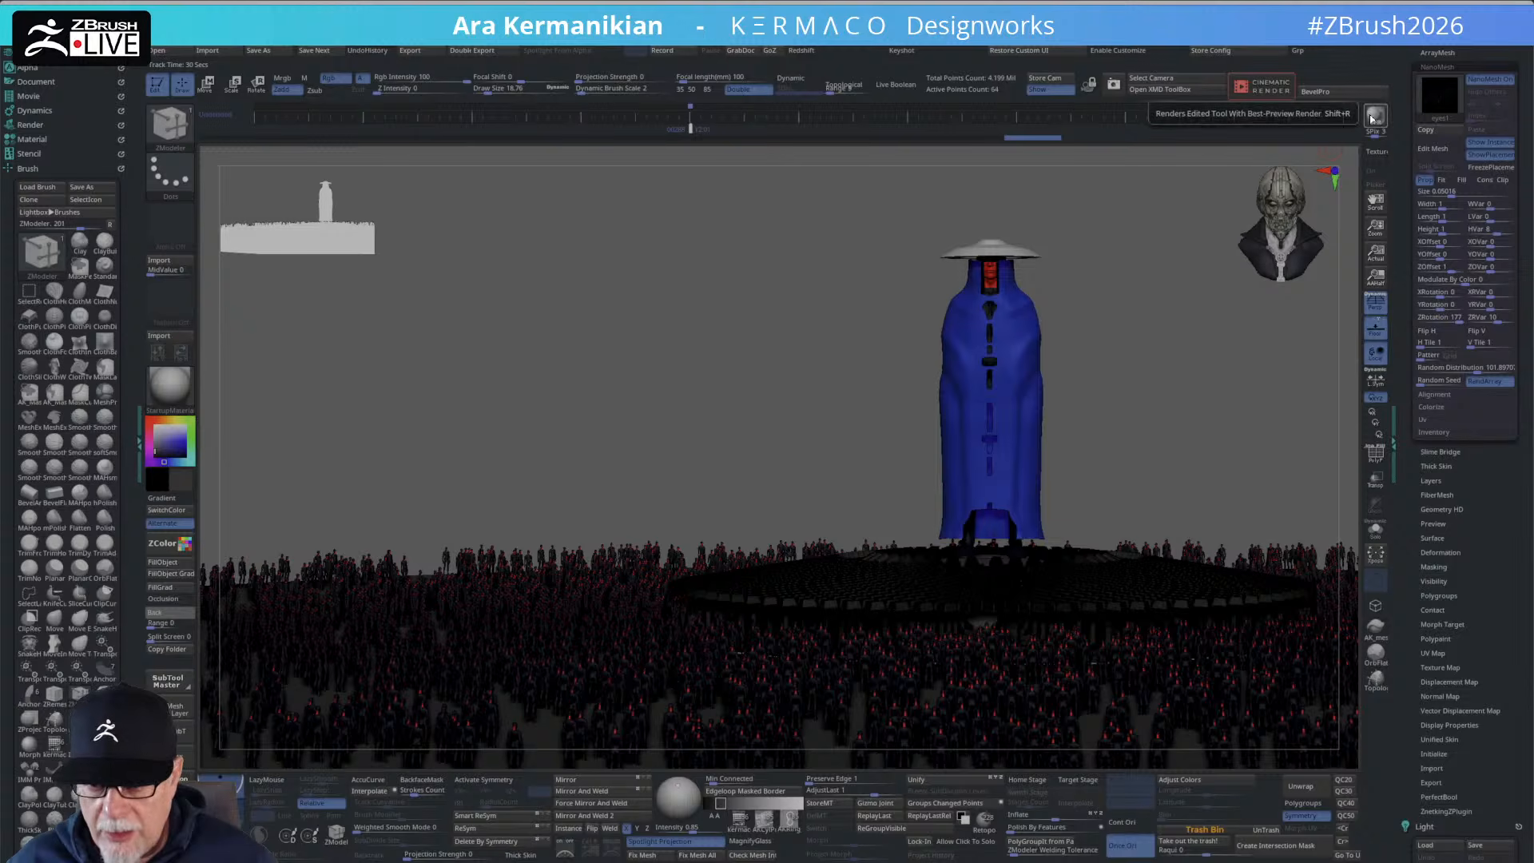
# Open the BPR filter settings and load a filter preset from the LightBox filter library.
pyautogui.click(27, 168)
pyautogui.click(29, 125)
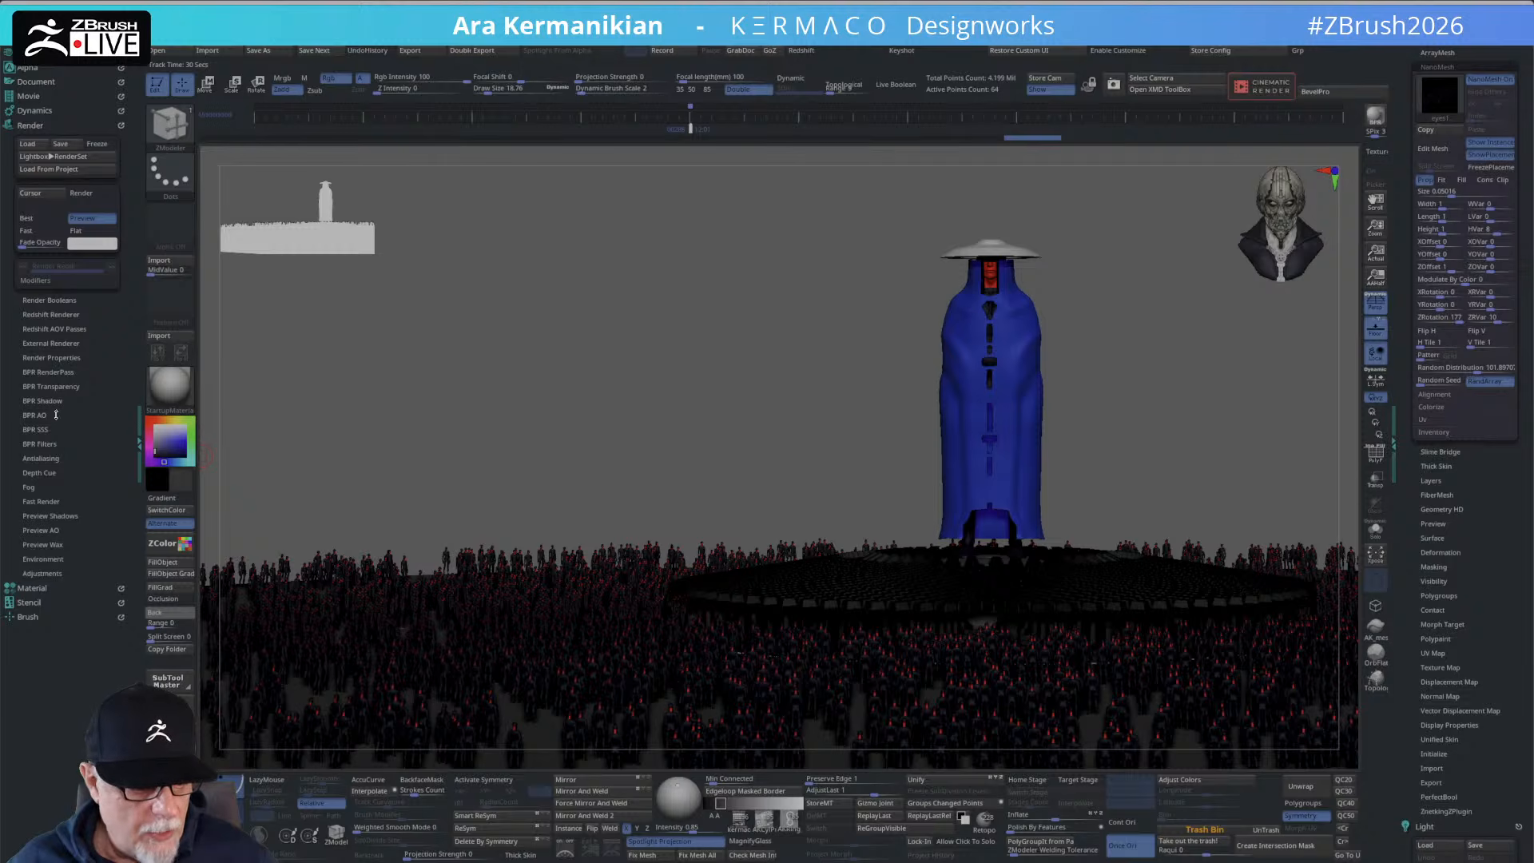
pyautogui.click(40, 444)
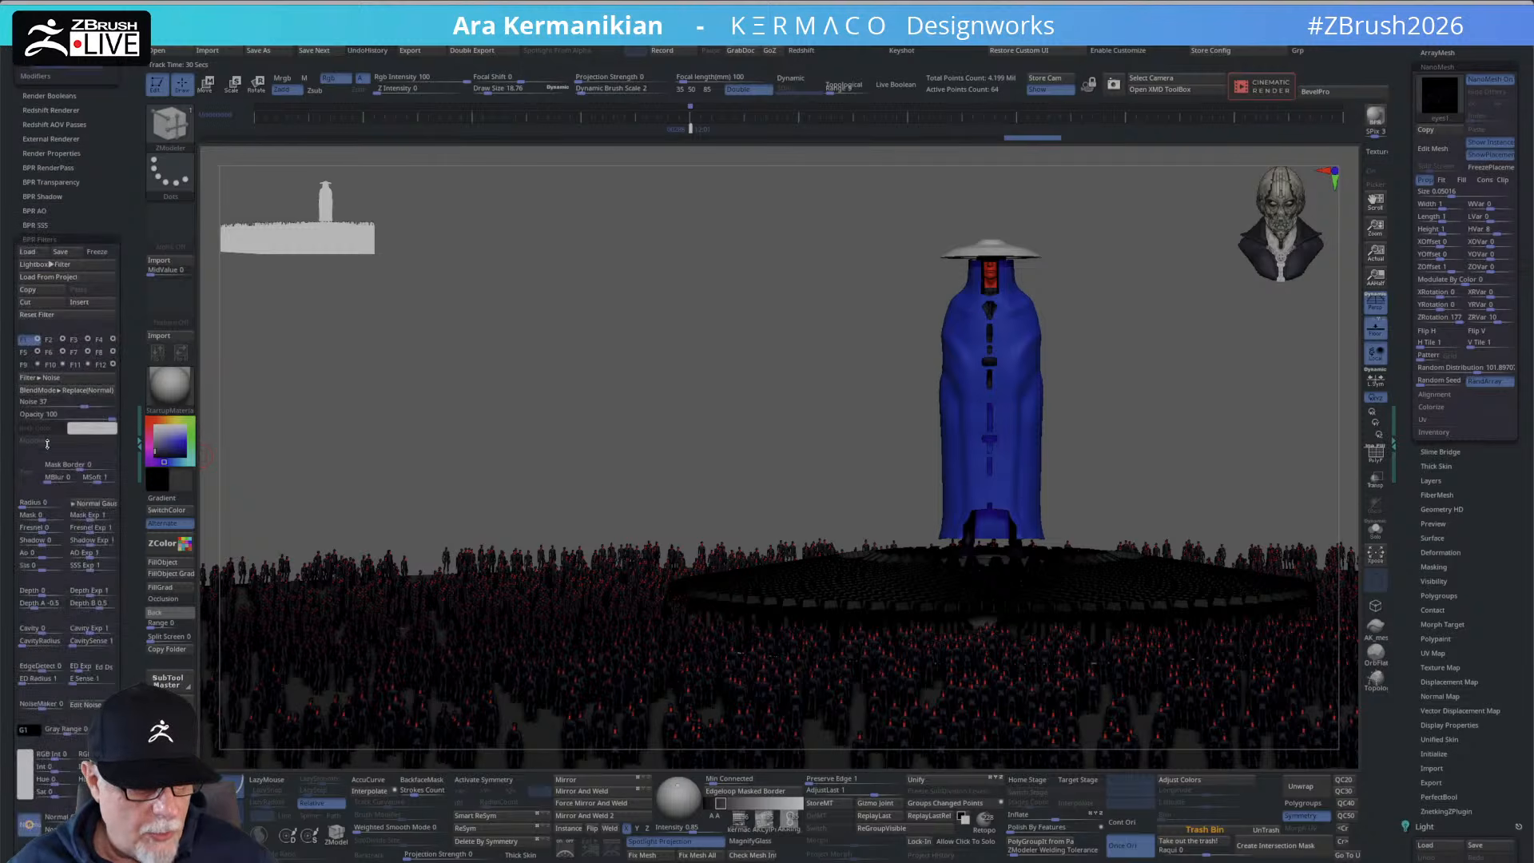
pyautogui.click(71, 270)
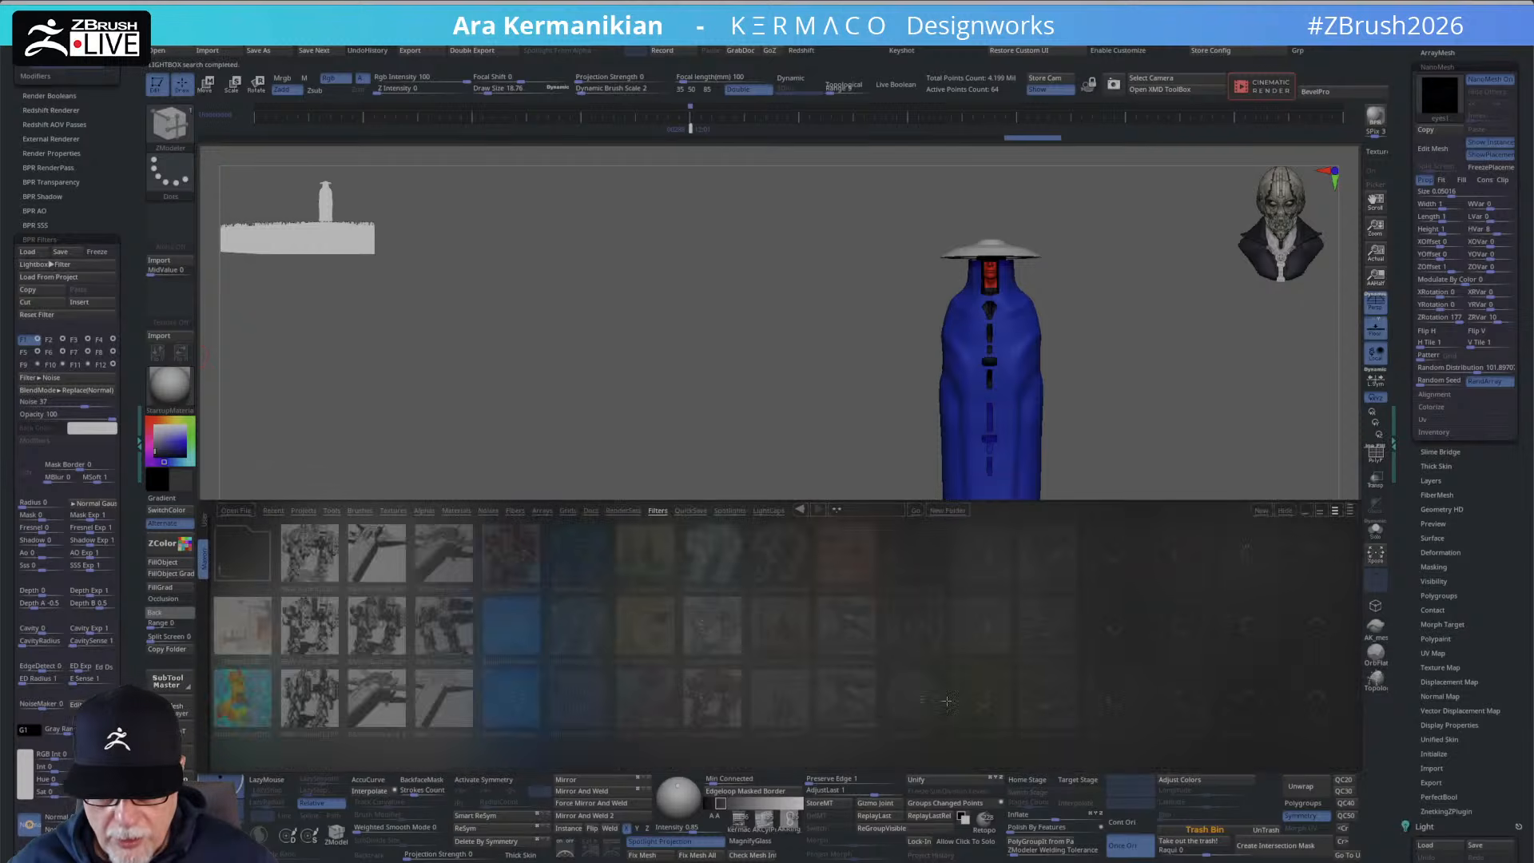
pyautogui.doubleClick(911, 697)
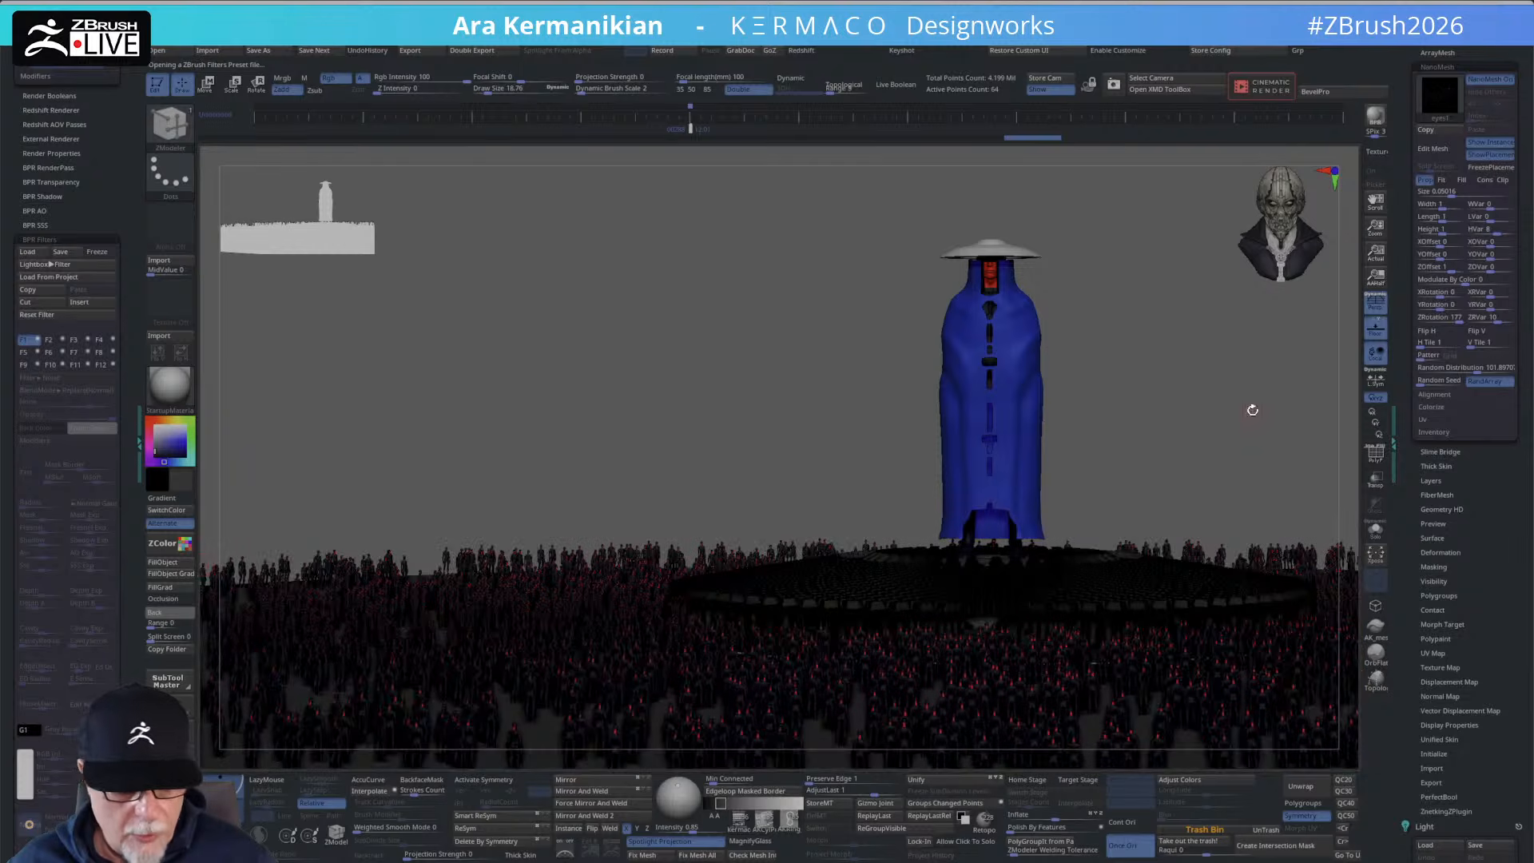
# Render the wide view with BPR, reframe closer to the statue from a lower angle, and render that view as well.
pyautogui.click(1375, 117)
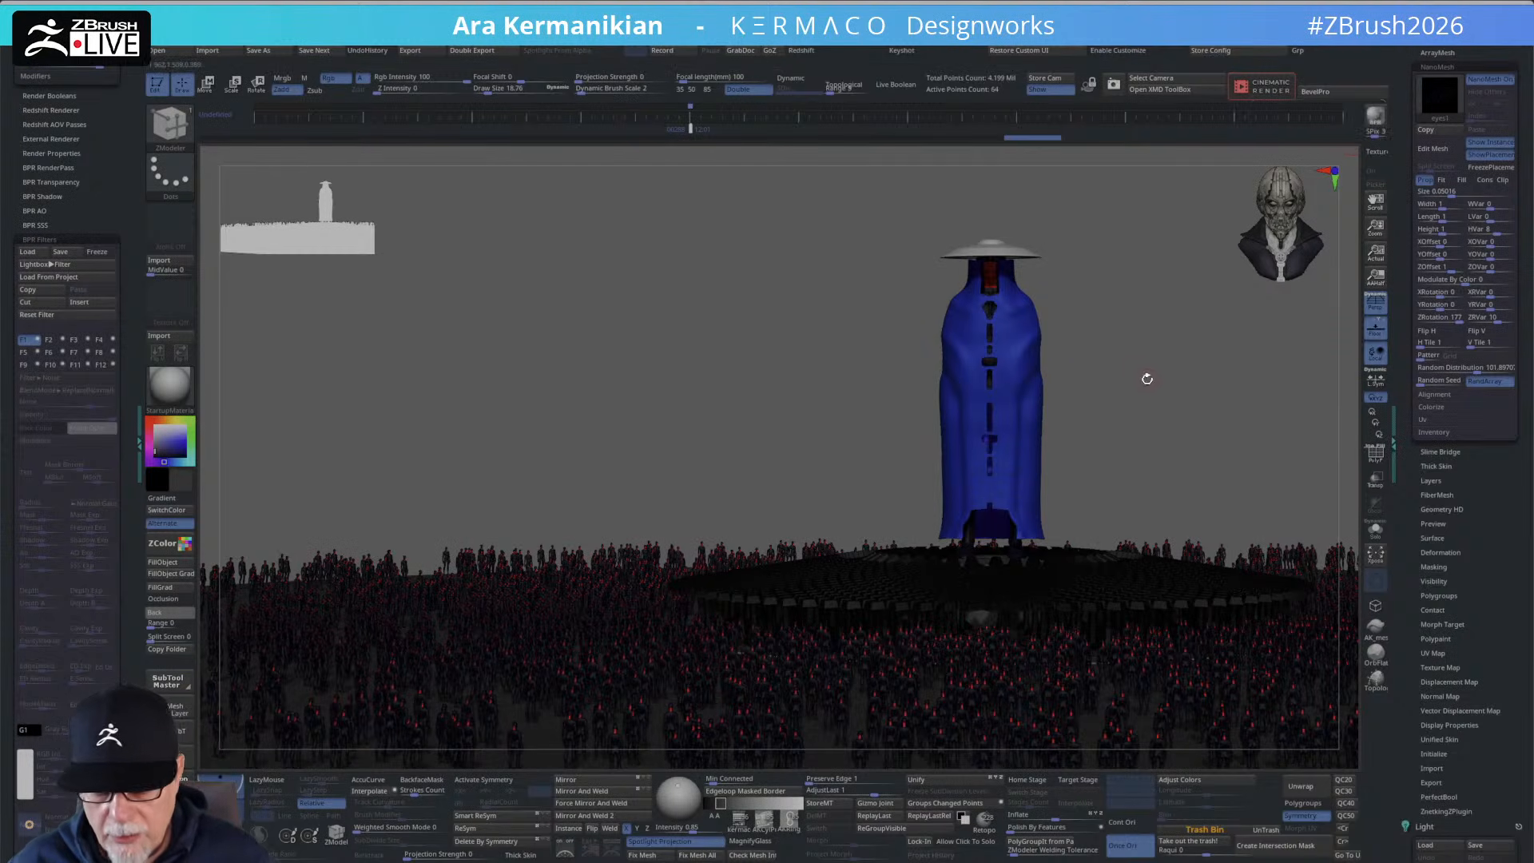
pyautogui.click(671, 789)
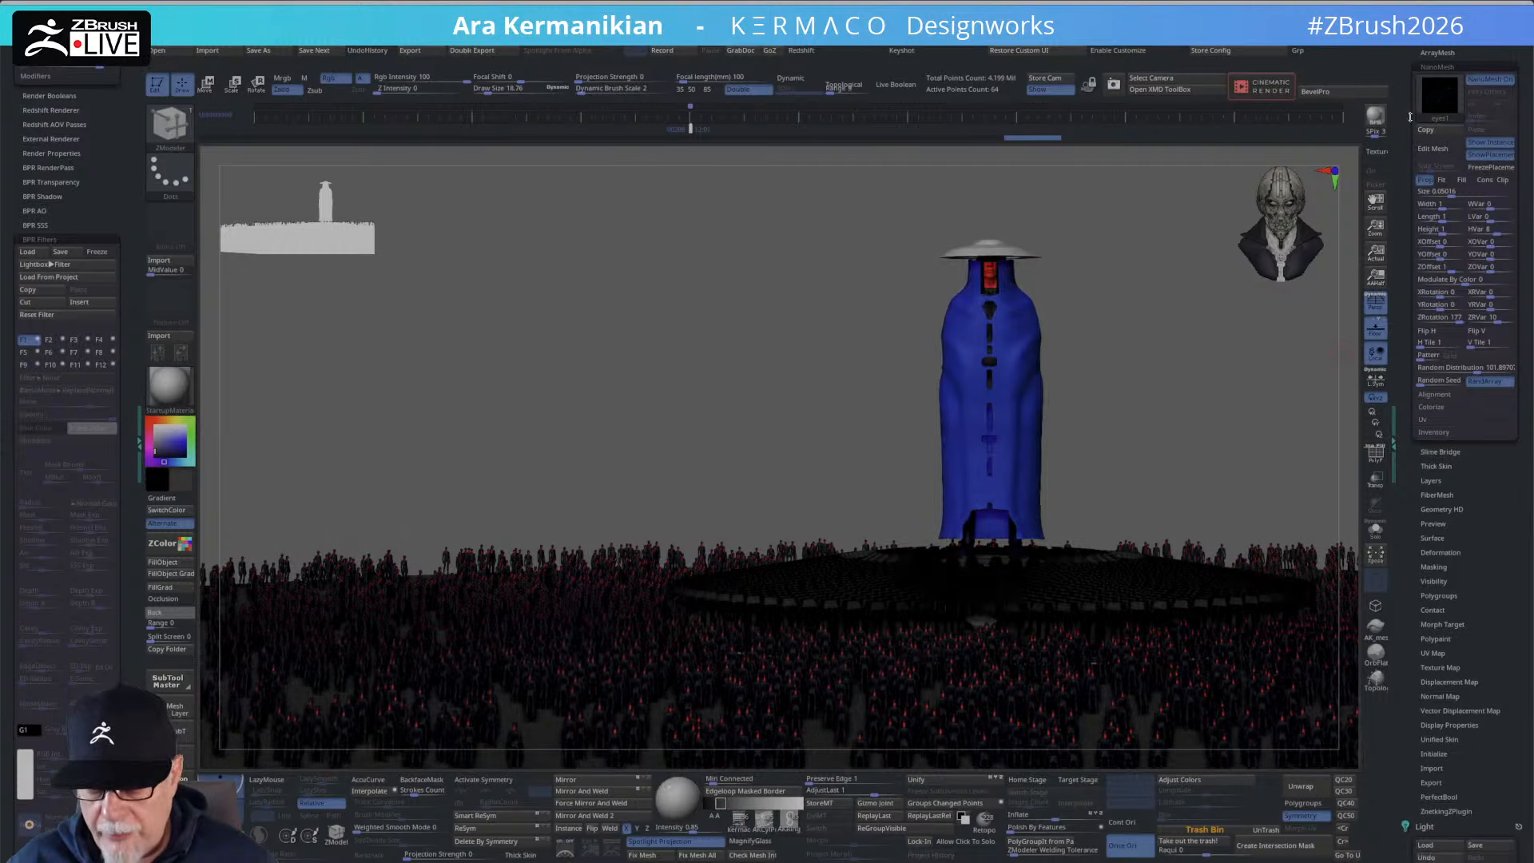
pyautogui.click(1375, 116)
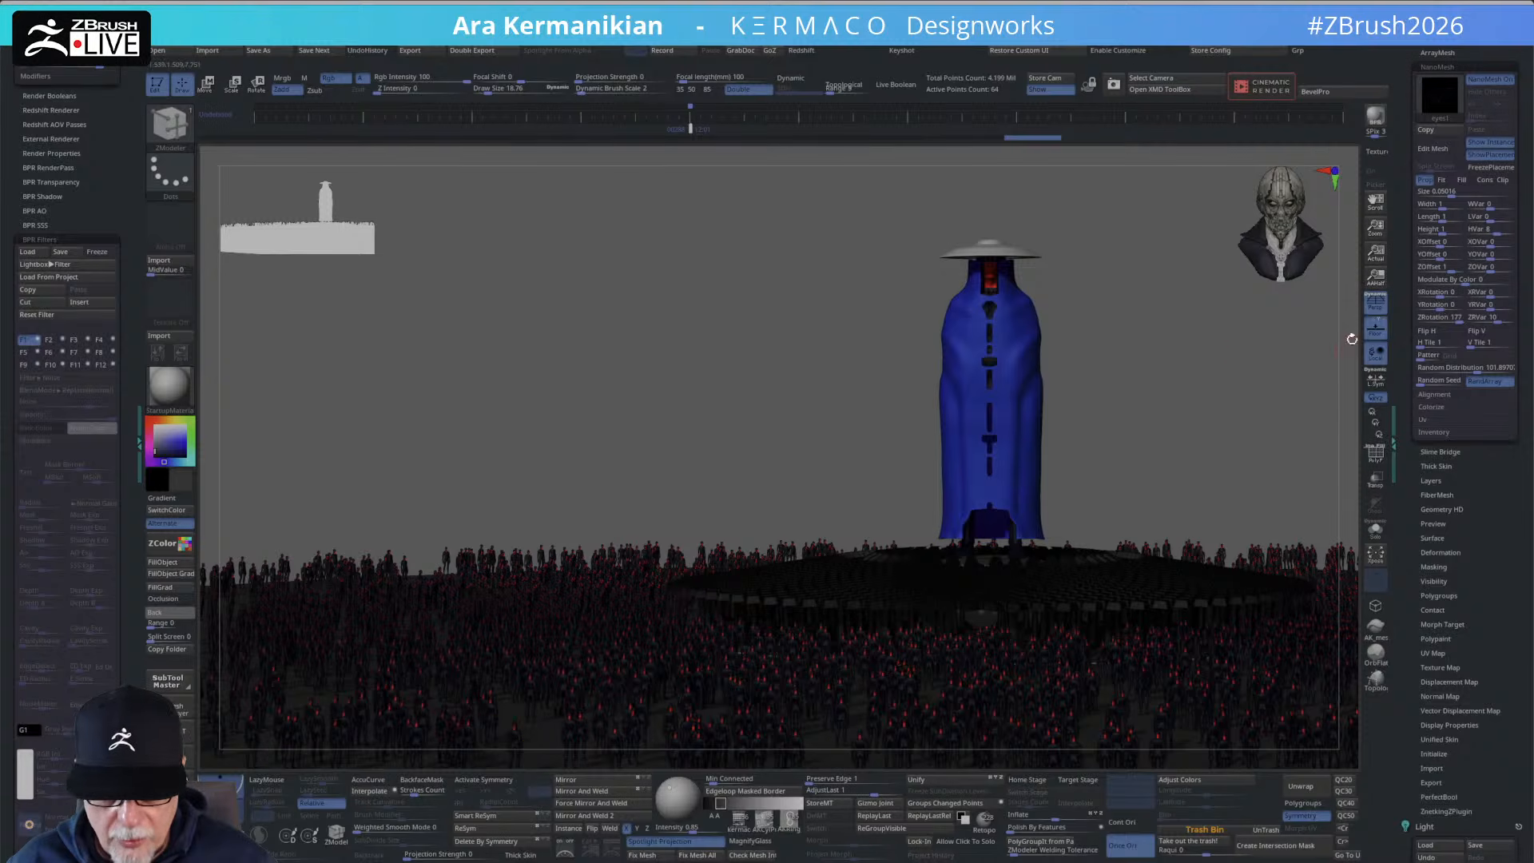
pyautogui.keyDown('alt'); pyautogui.moveTo(1236, 364); pyautogui.dragTo(1185, 351); pyautogui.keyUp('alt')
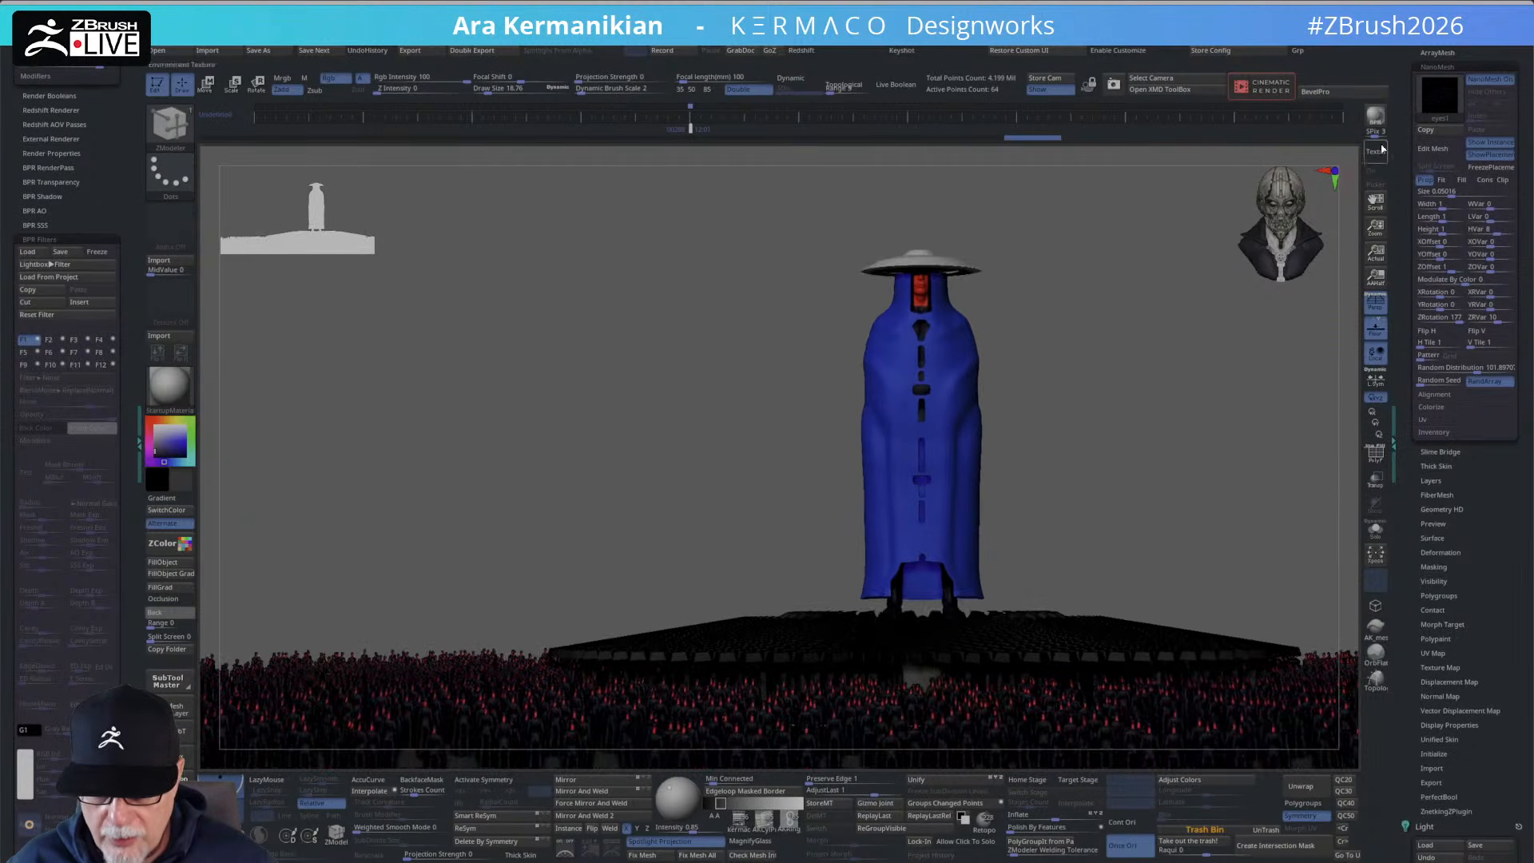
pyautogui.click(1372, 118)
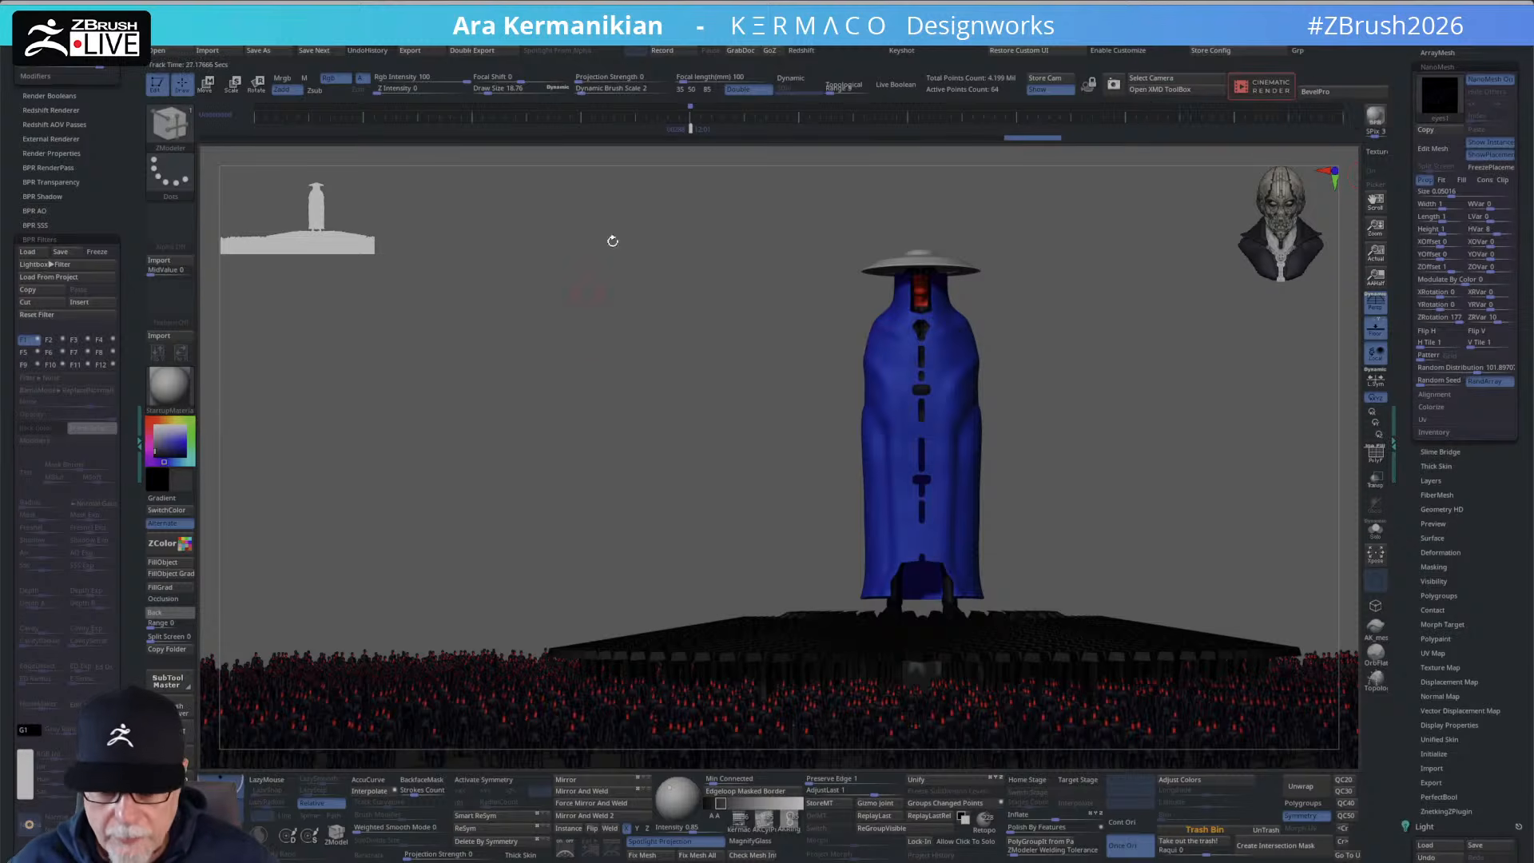
# Store the reframed statue view as a camera named shot01.
pyautogui.click(690, 118)
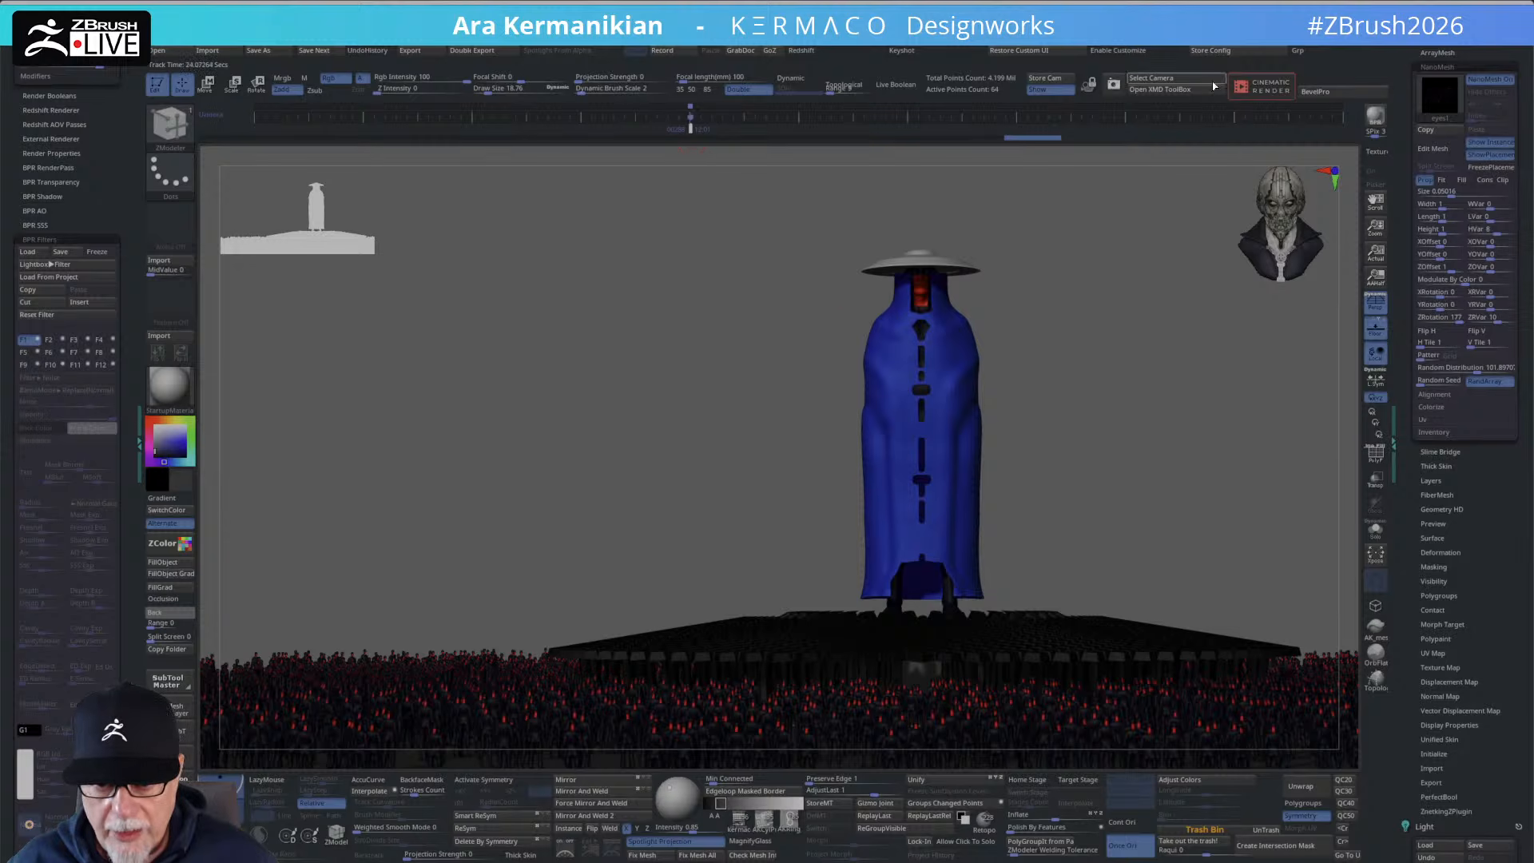
pyautogui.click(1049, 78)
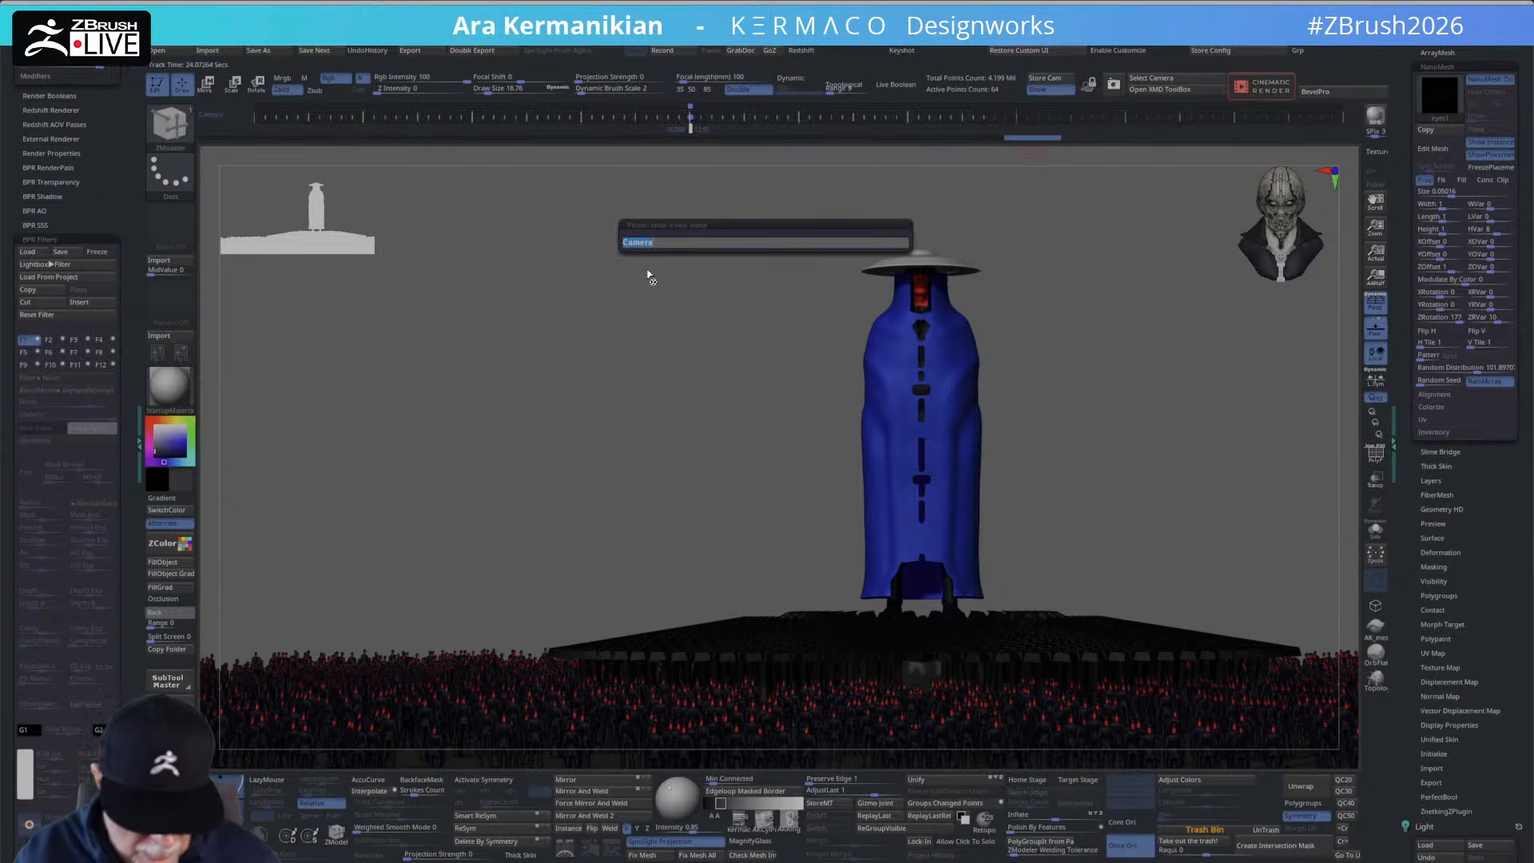
pyautogui.write('sha')
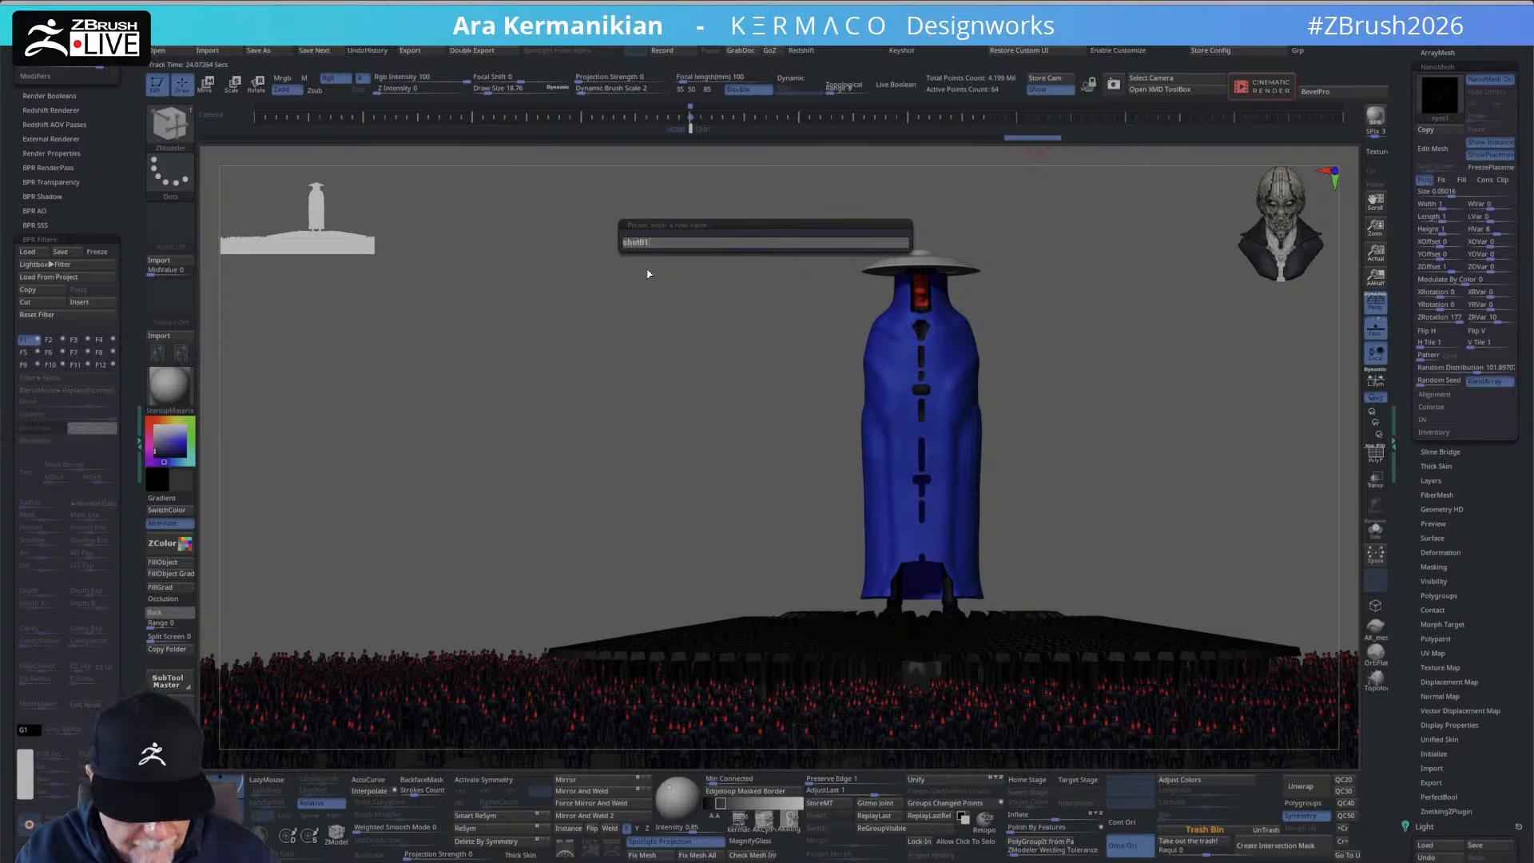
pyautogui.press('Return')
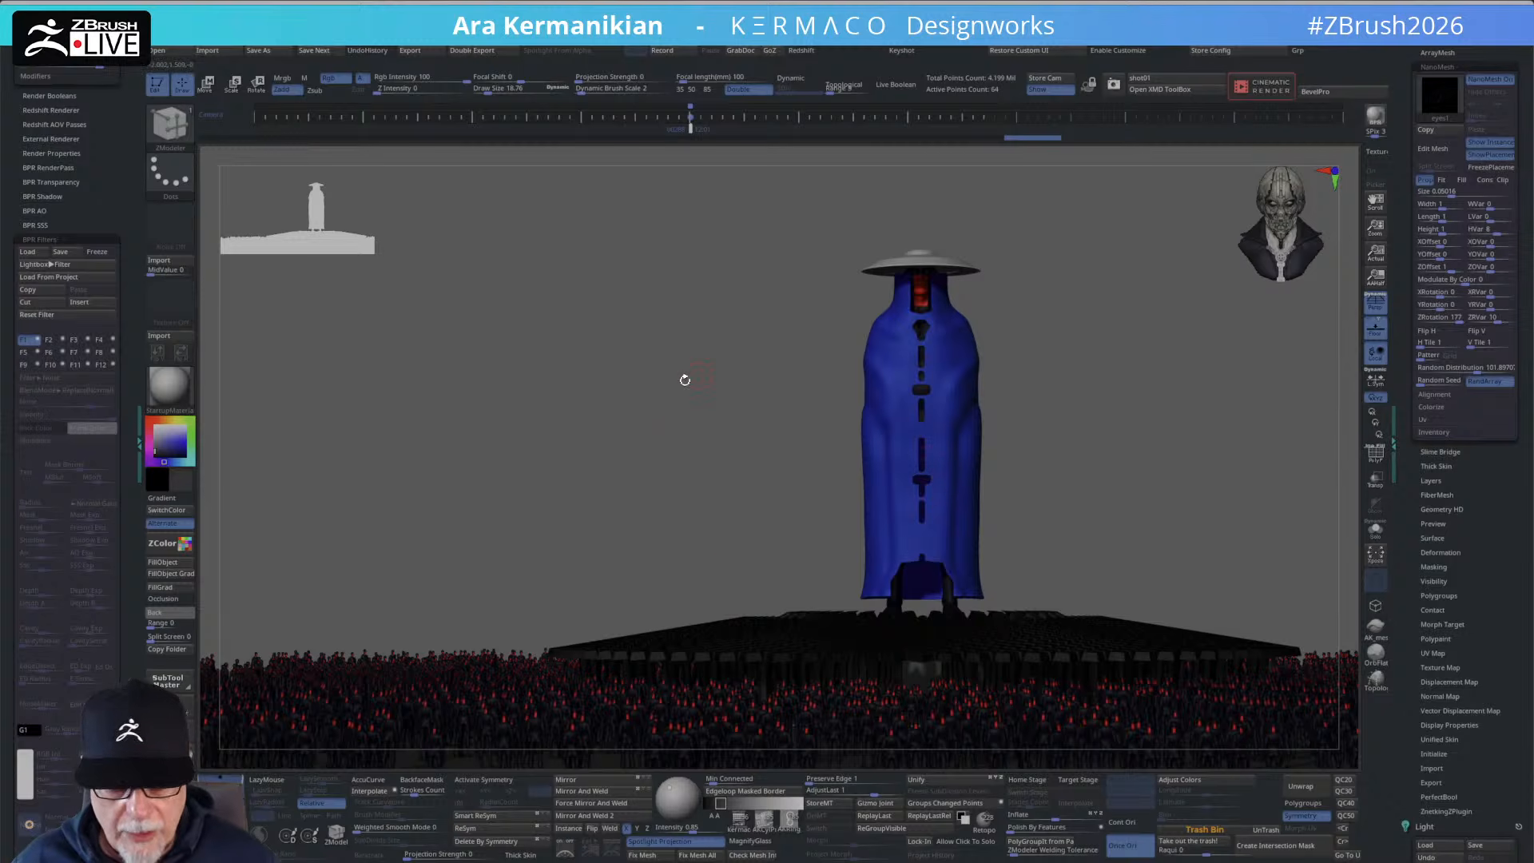
# Apply the SkinShade4 material to the scene and open the material's modifiers in place of the BPR filter settings.
pyautogui.click(169, 386)
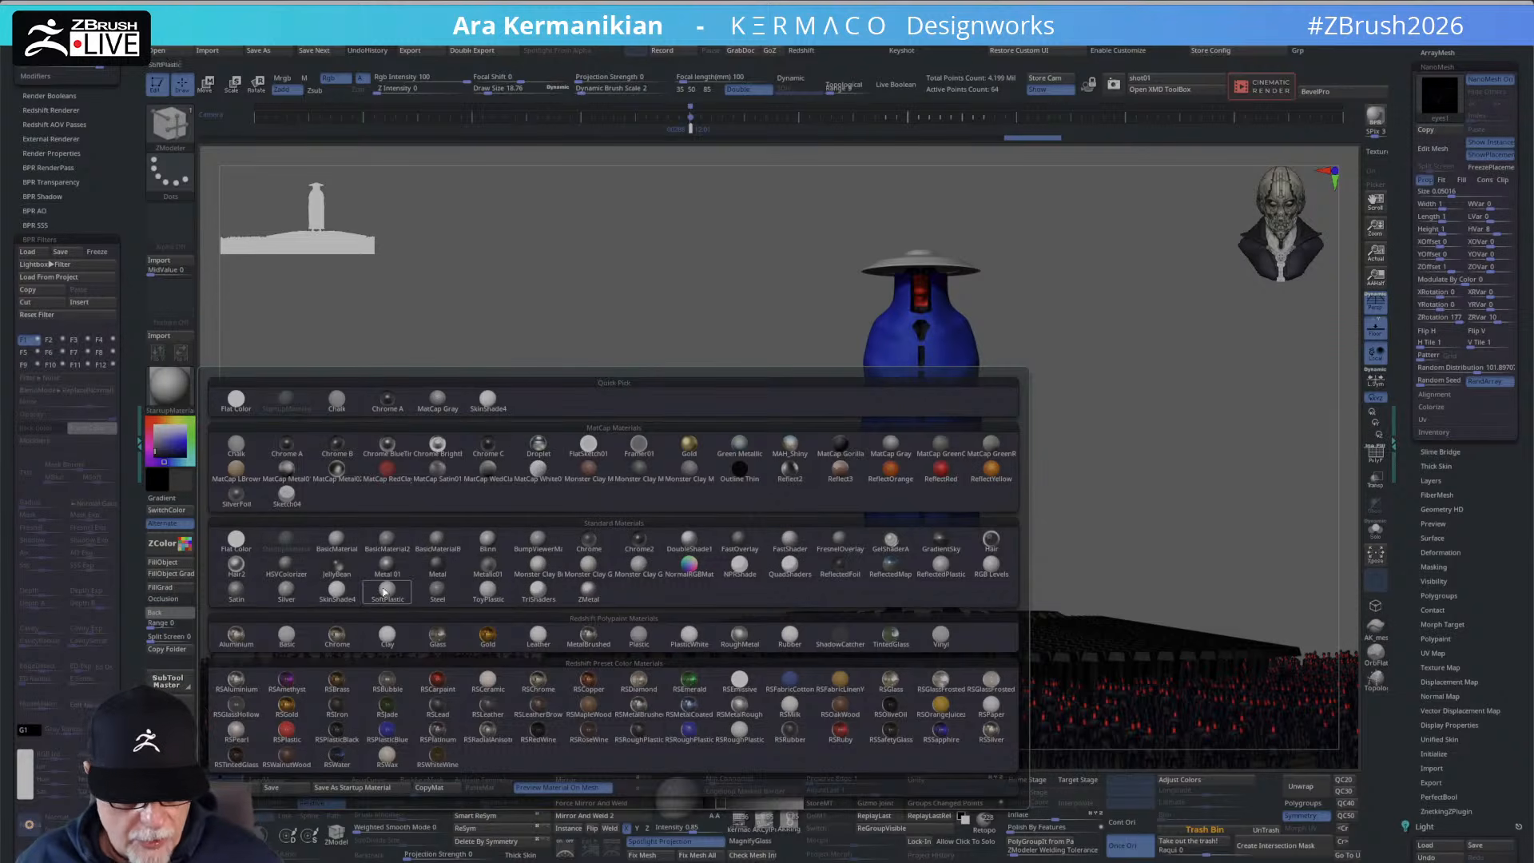
pyautogui.click(342, 591)
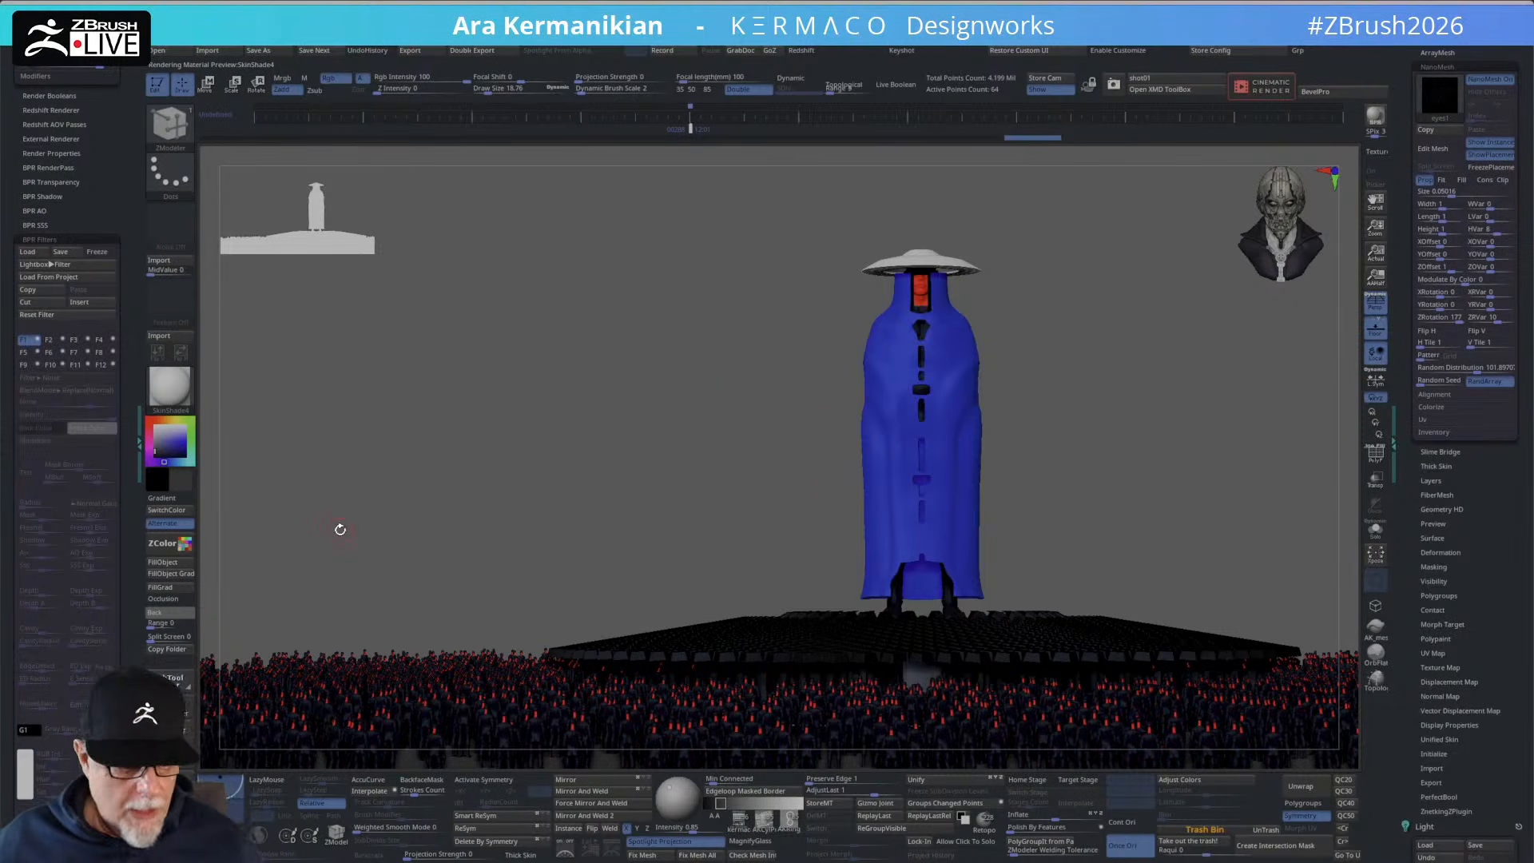
pyautogui.click(50, 241)
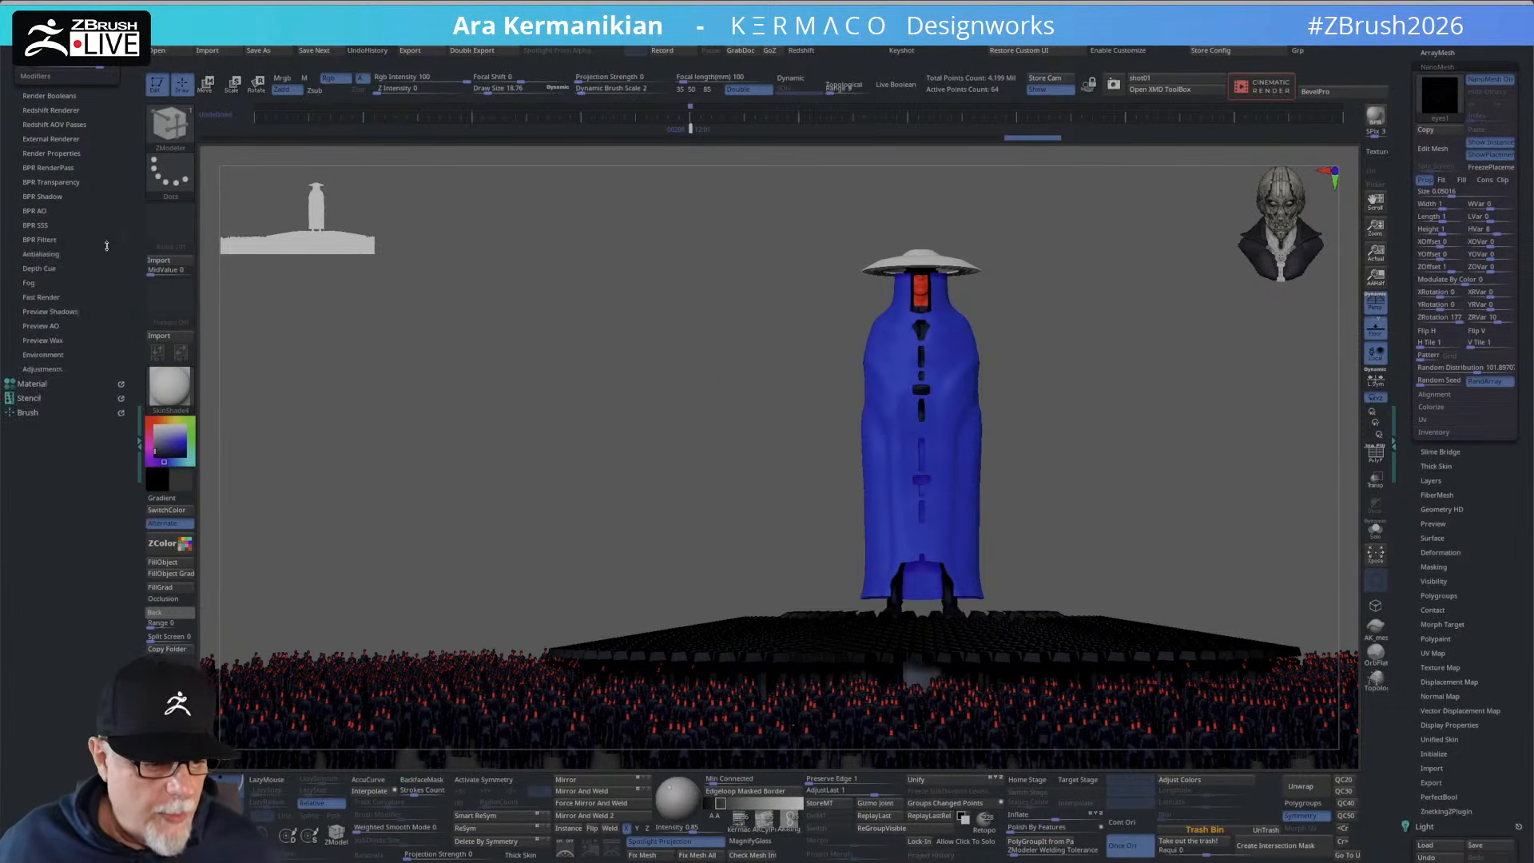
pyautogui.scroll(3, 103, 312)
pyautogui.click(30, 125)
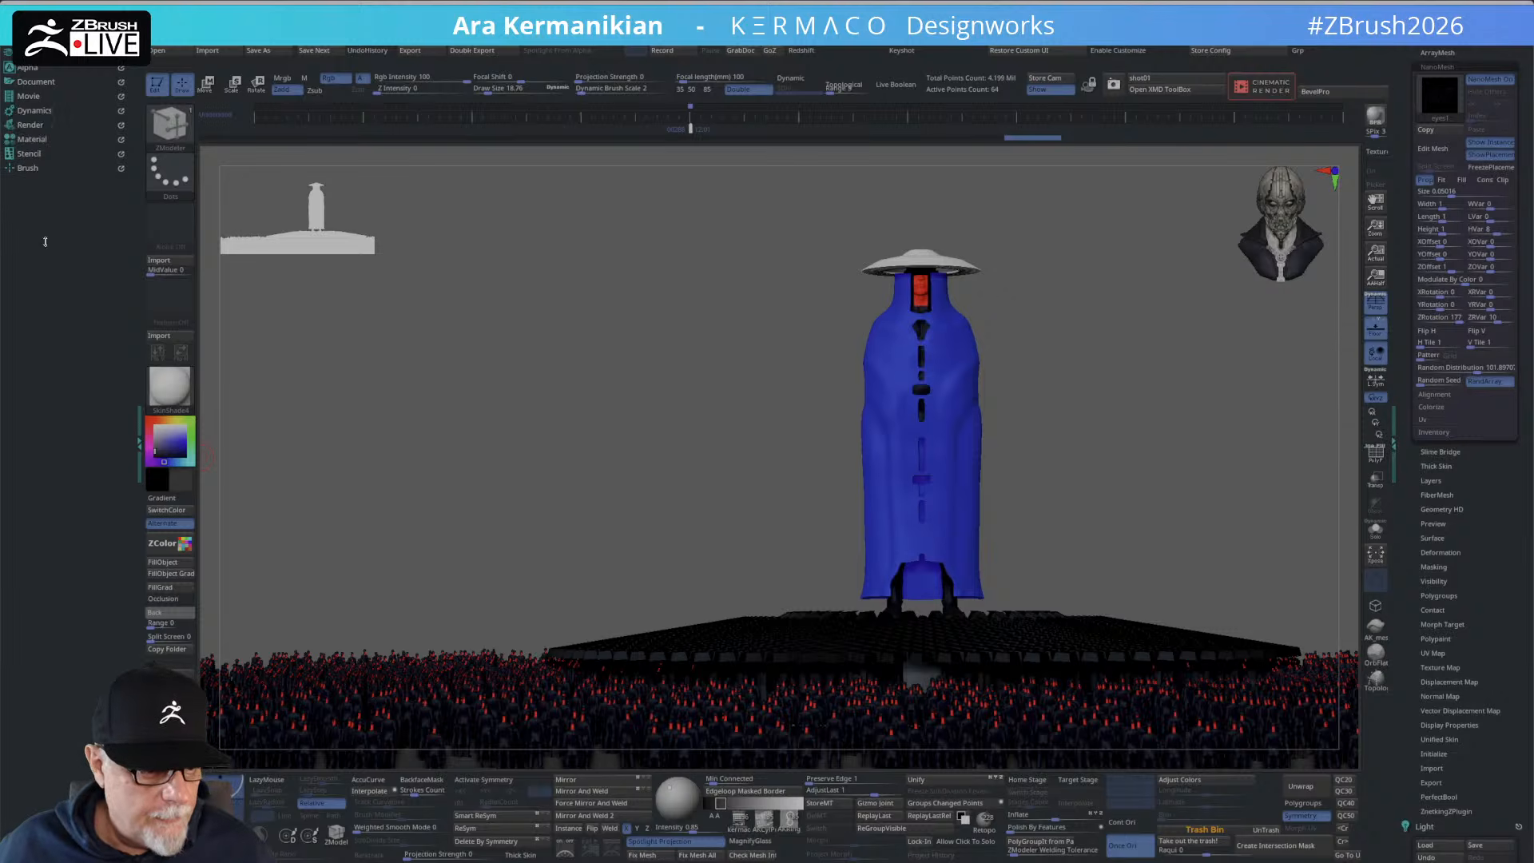
pyautogui.click(32, 140)
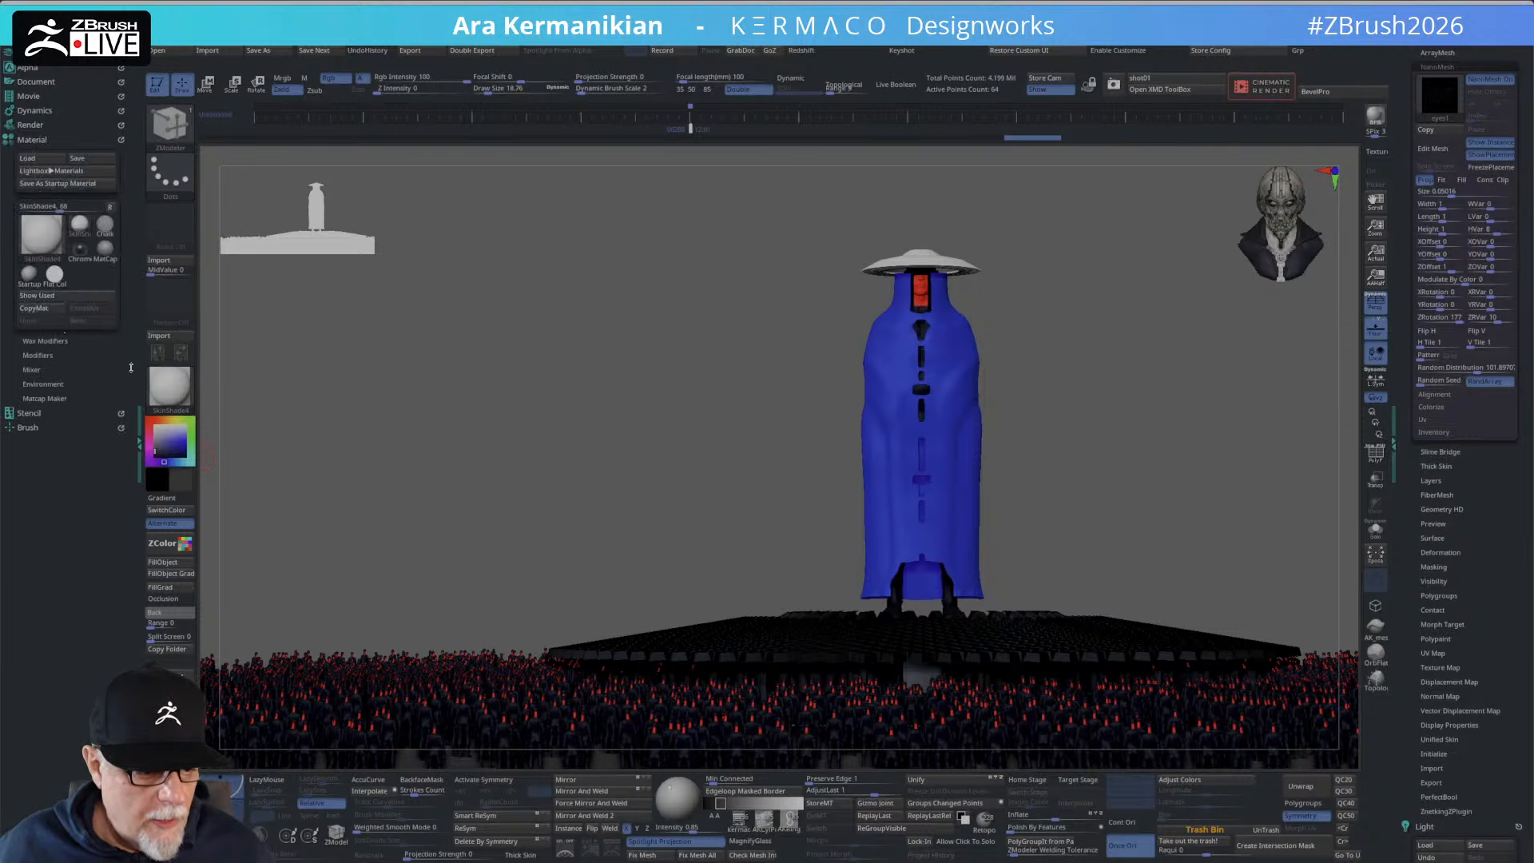
pyautogui.click(37, 355)
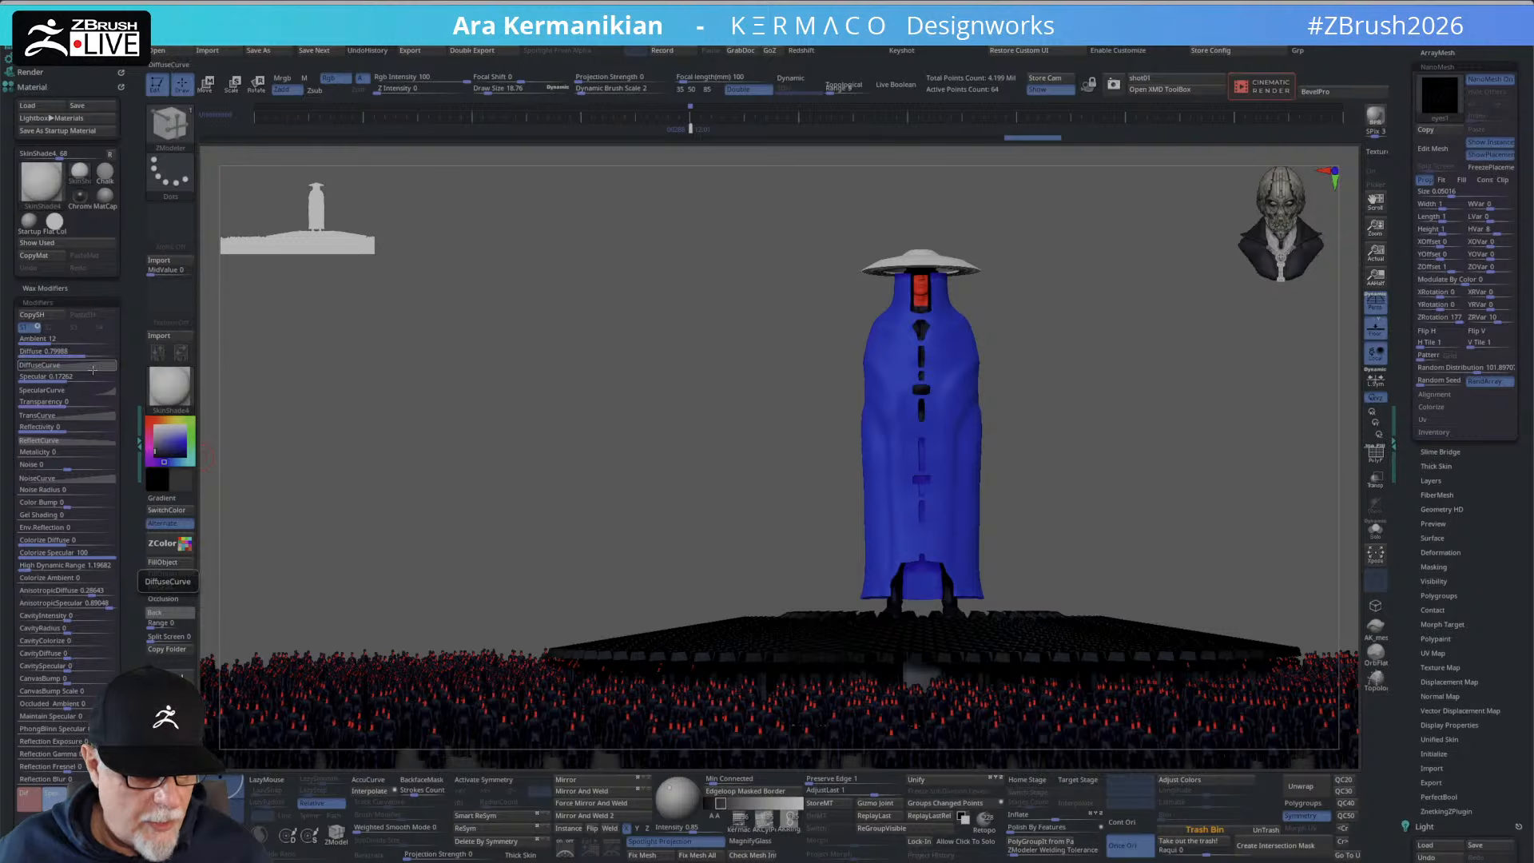
# Turn the SkinShade4 diffuse curve into a hard-edged step with Steps at 1 and Steps Strength at 1.
pyautogui.click(40, 365)
pyautogui.moveTo(56, 406)
pyautogui.mouseDown()
pyautogui.moveTo(83, 431)
pyautogui.moveTo(64, 418)
pyautogui.mouseUp()
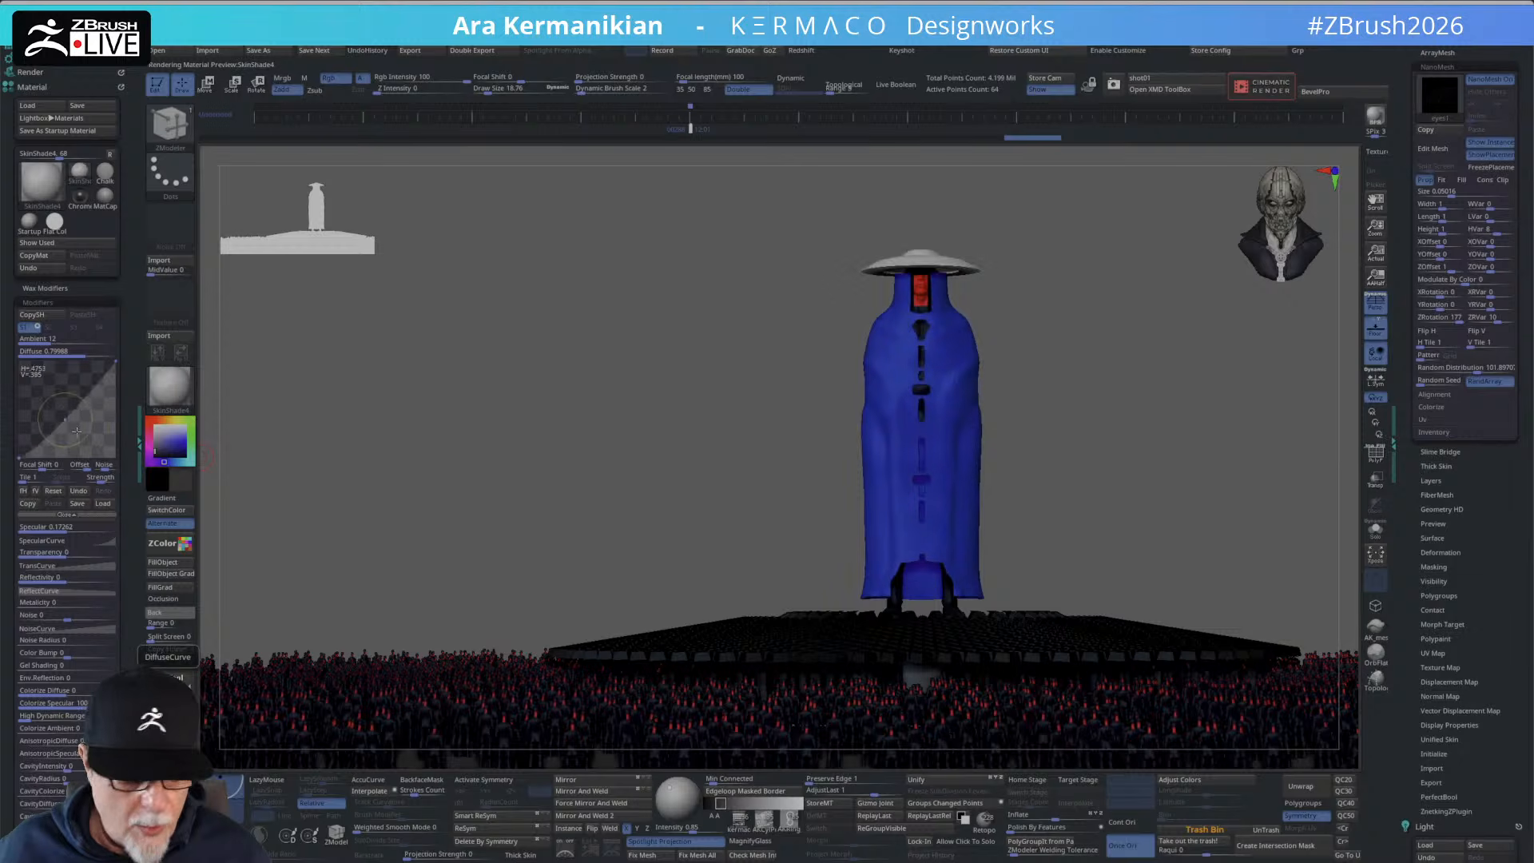
pyautogui.click(78, 491)
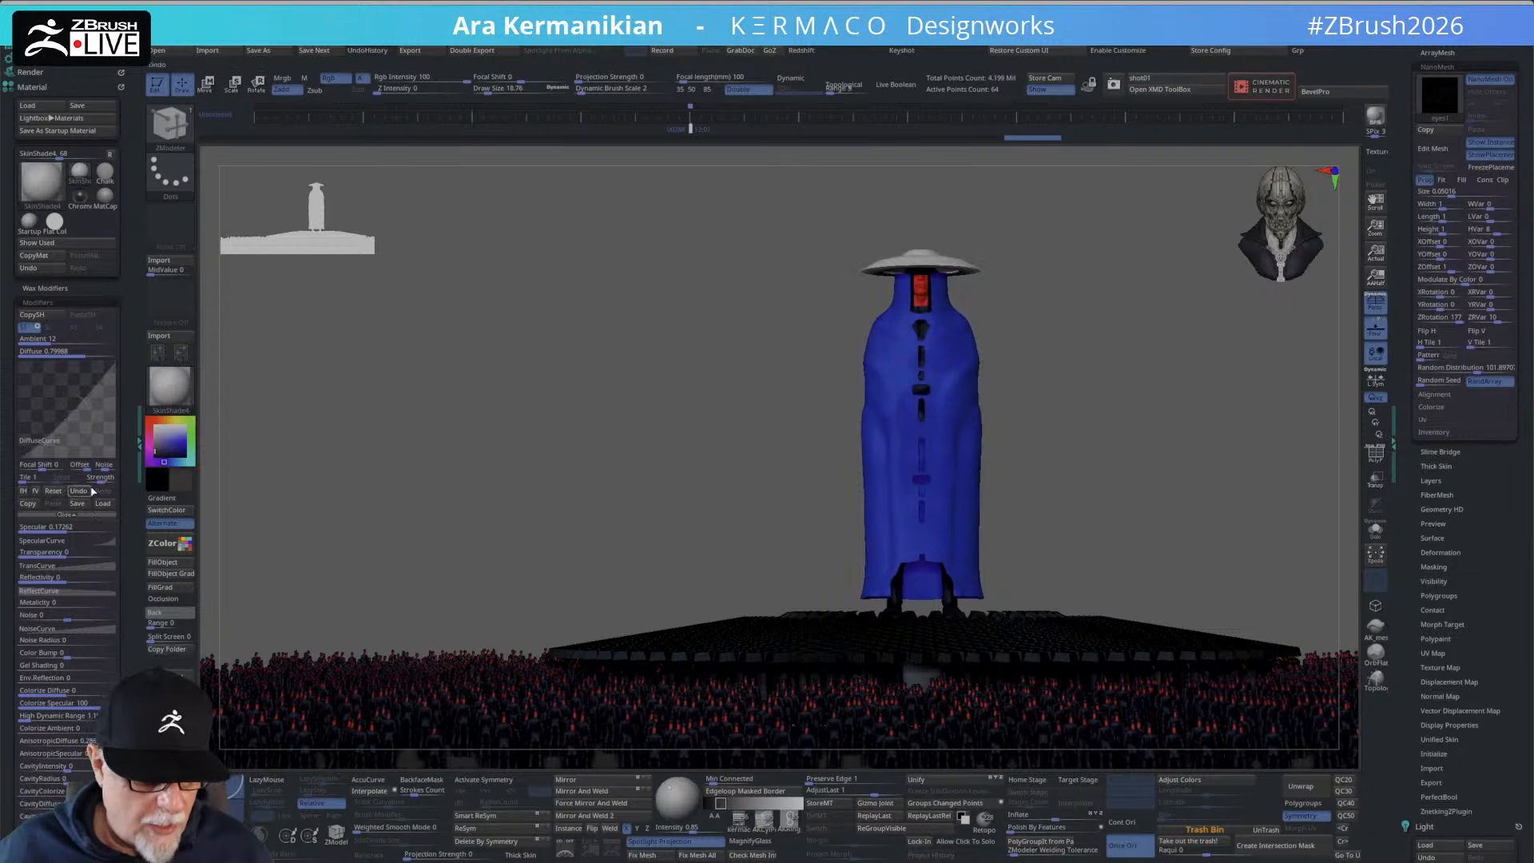
pyautogui.moveTo(101, 480); pyautogui.dragTo(106, 489)
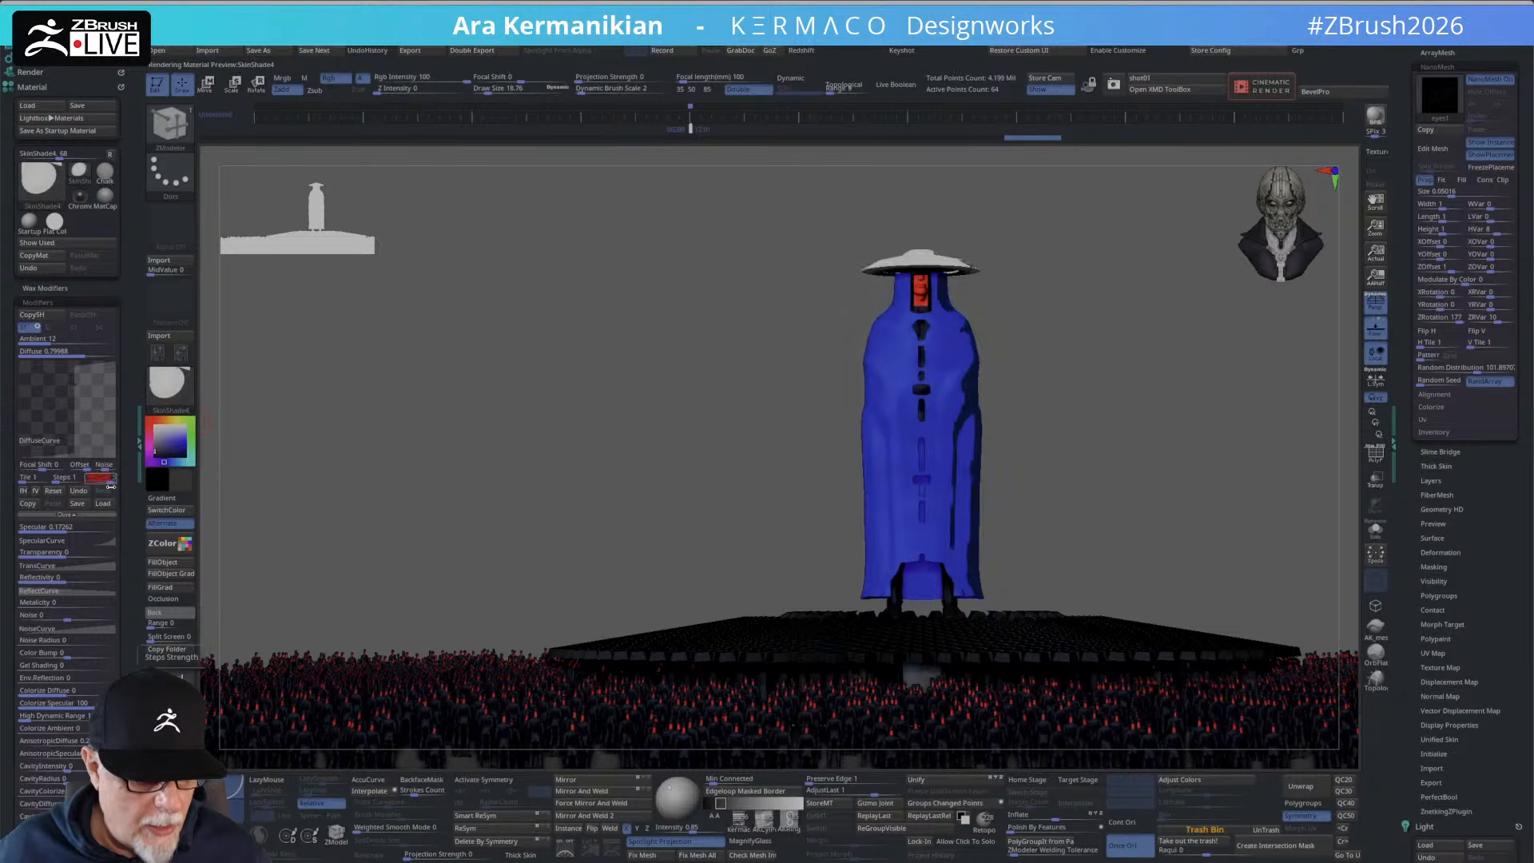
pyautogui.write('1')
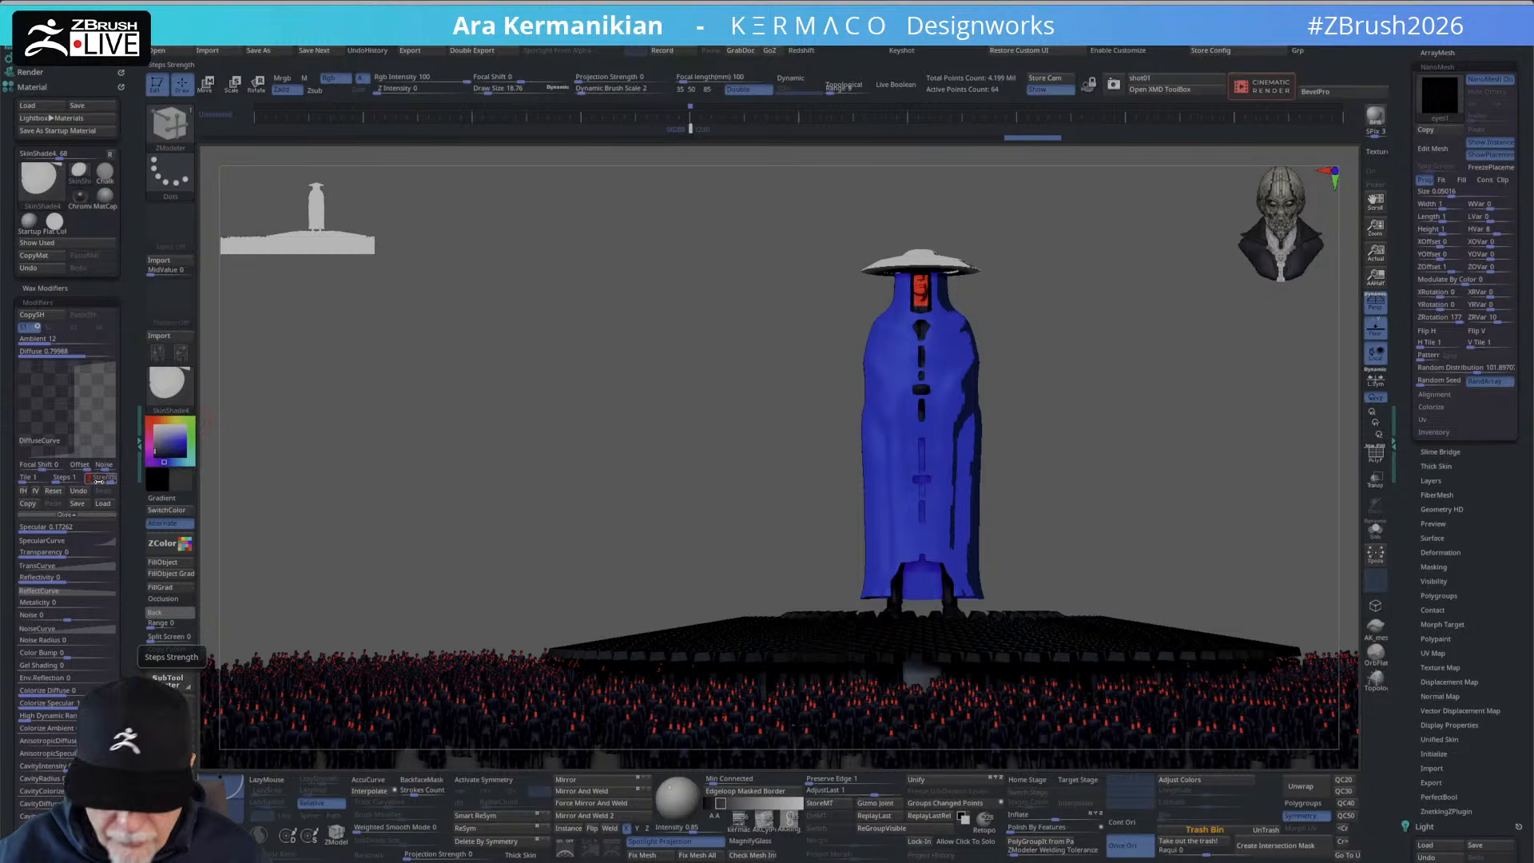
pyautogui.press('Return')
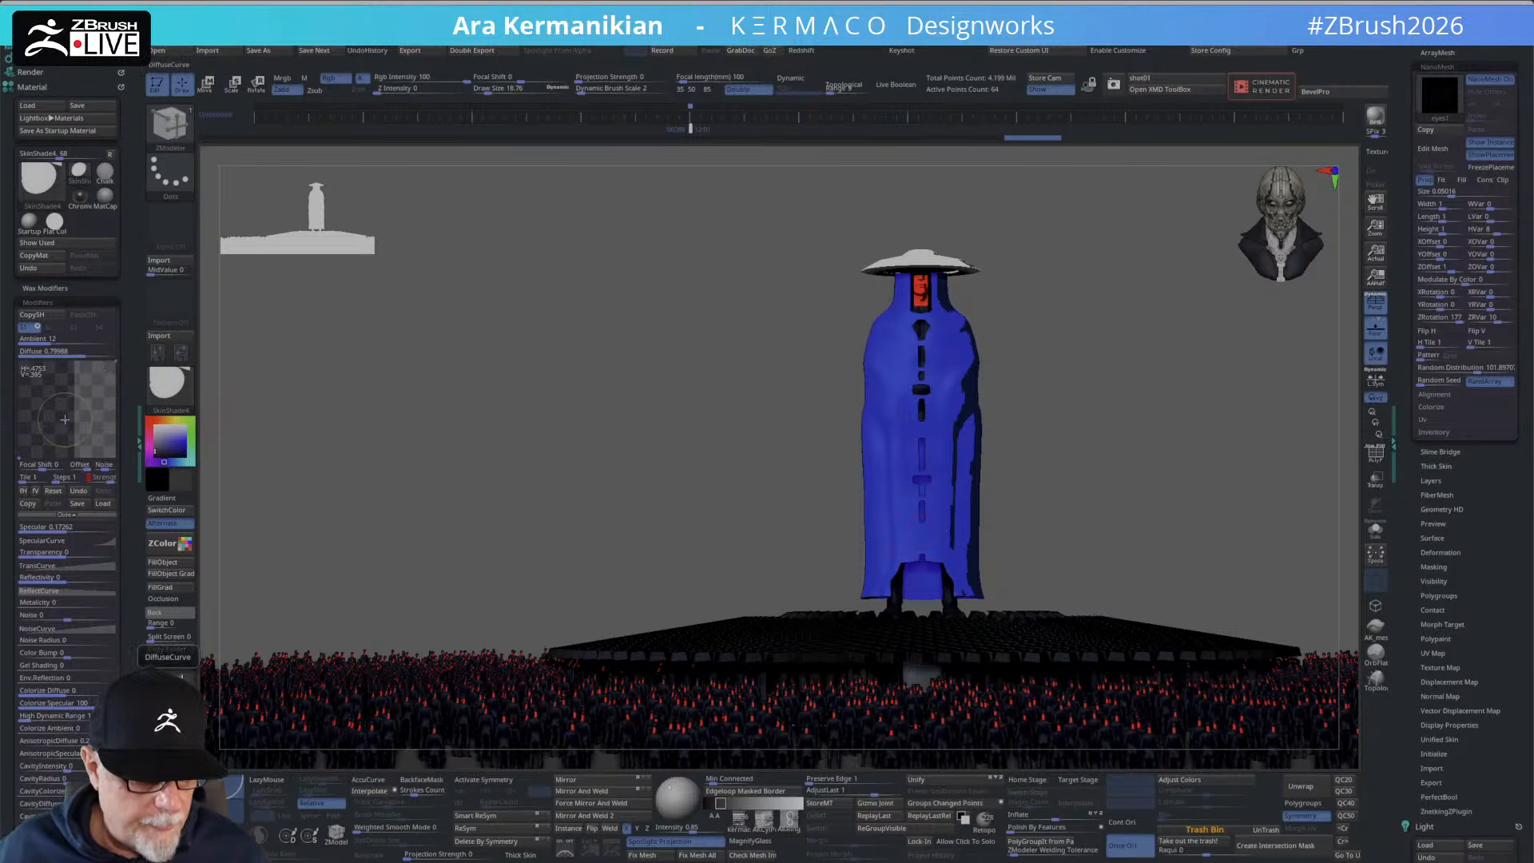
# Move the diffuse curve's point slightly and set its focal shift to about -38 to shift the shadow edge on the statue.
pyautogui.moveTo(64, 419); pyautogui.dragTo(70, 422)
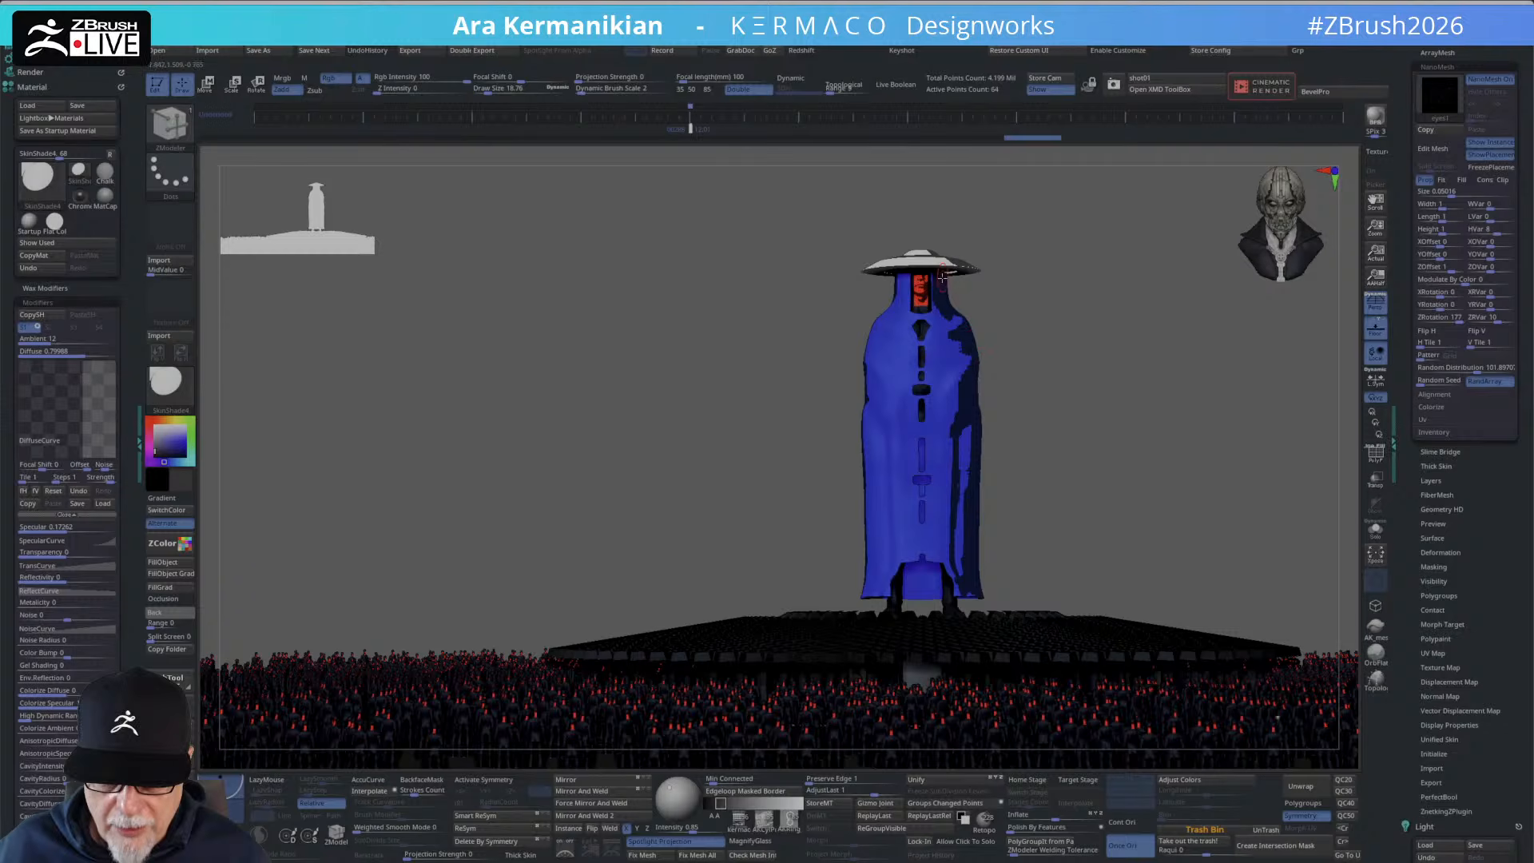
pyautogui.click(56, 477)
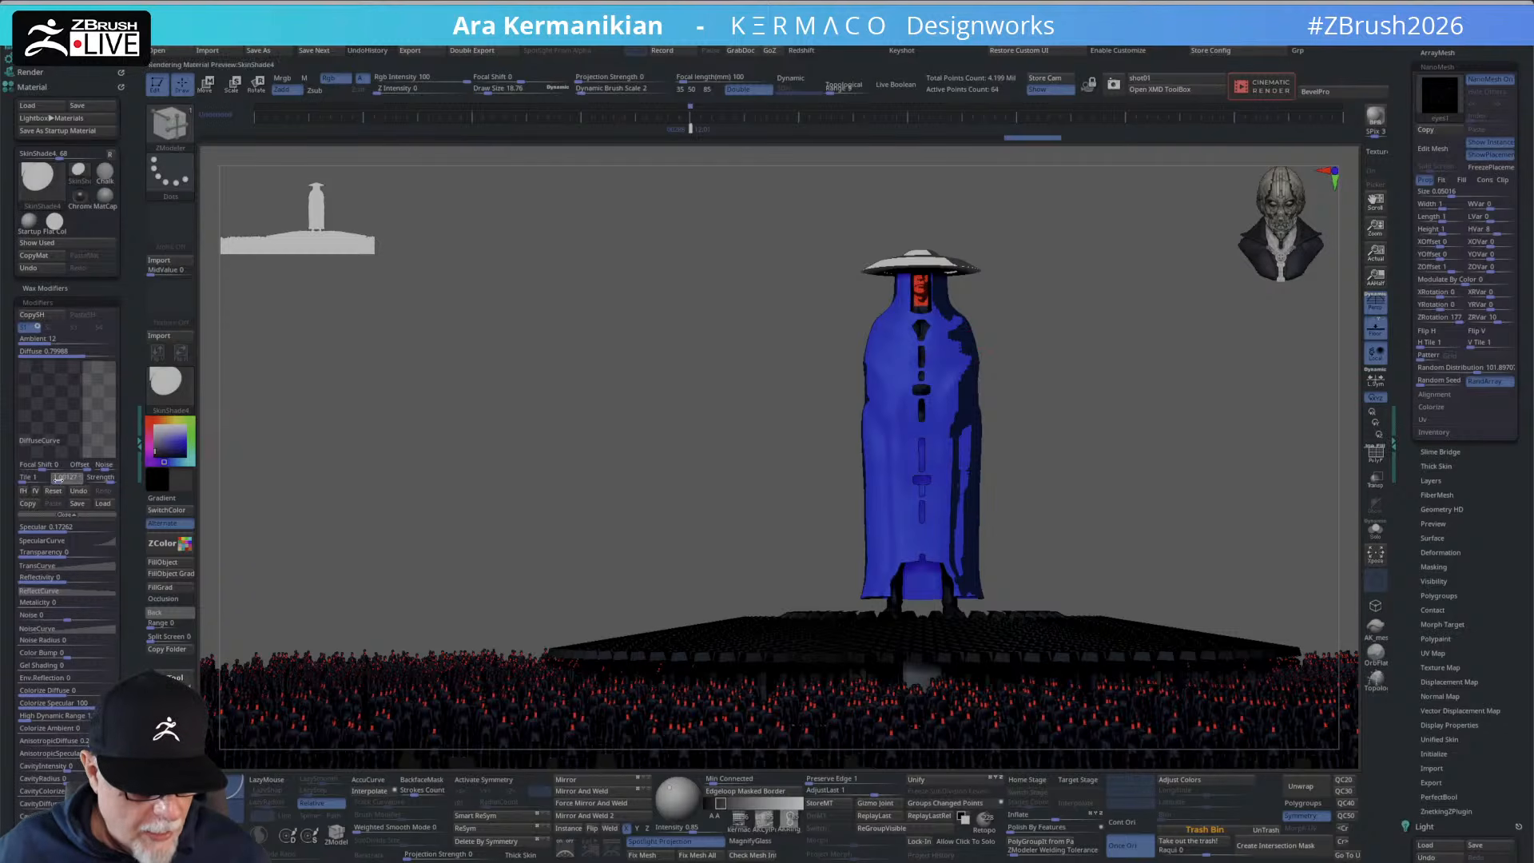
pyautogui.moveTo(58, 478); pyautogui.dragTo(19, 481)
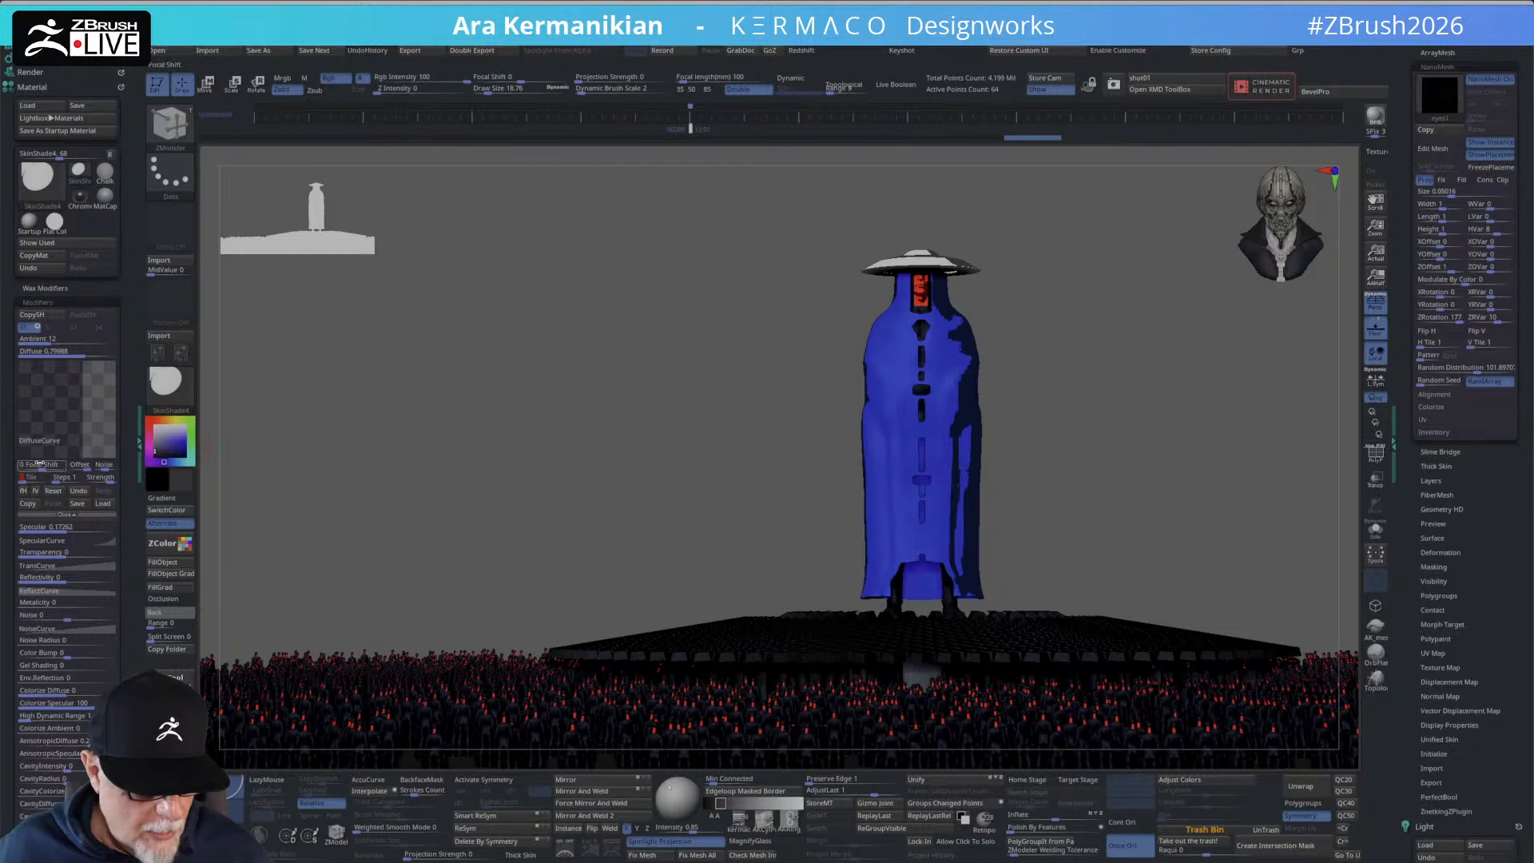
pyautogui.moveTo(42, 471); pyautogui.dragTo(30, 476)
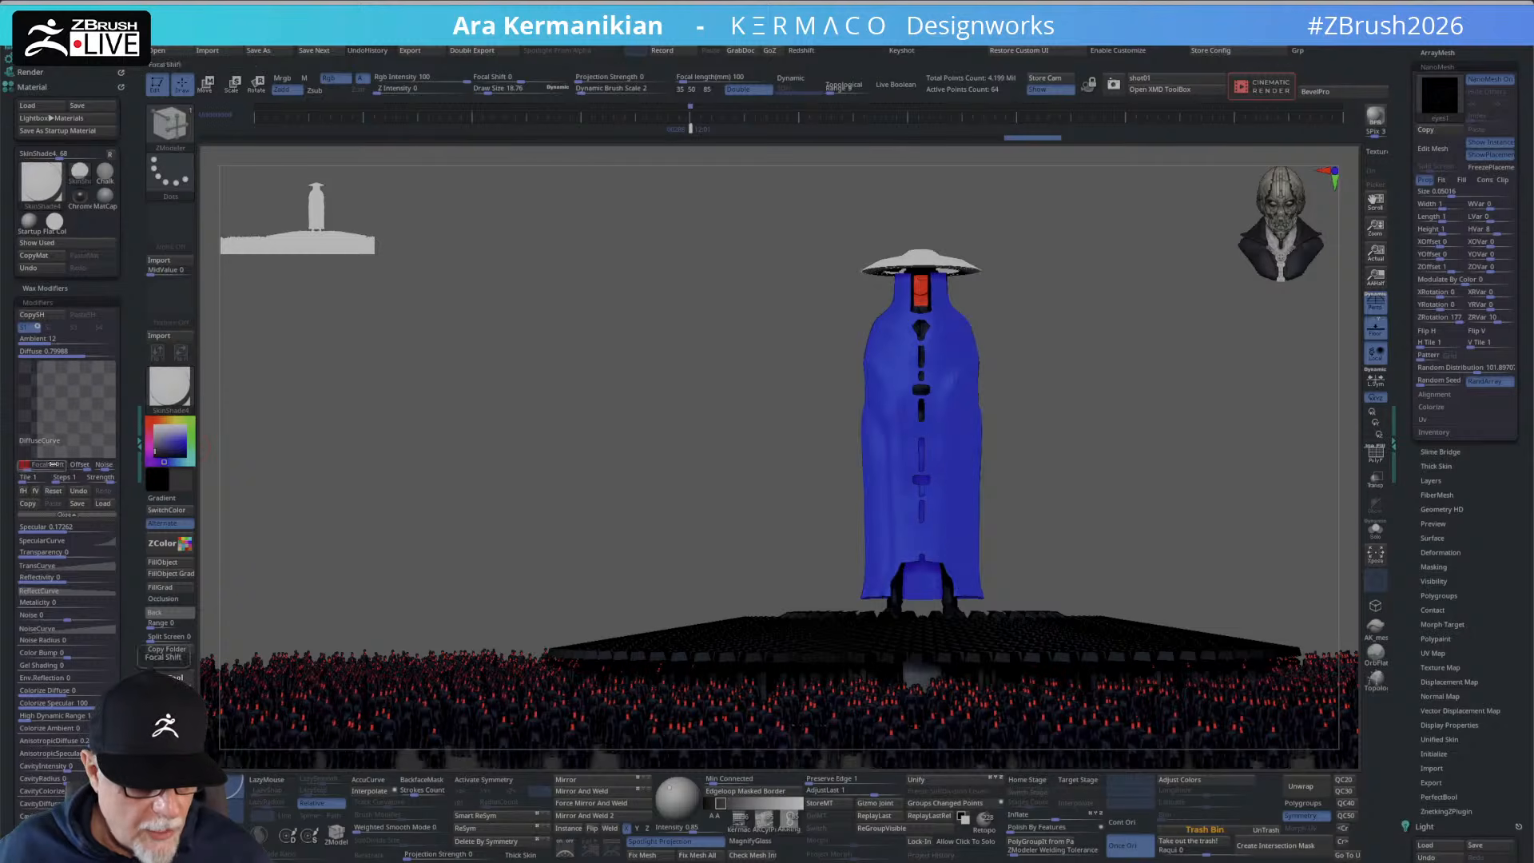
pyautogui.moveTo(185, 374)
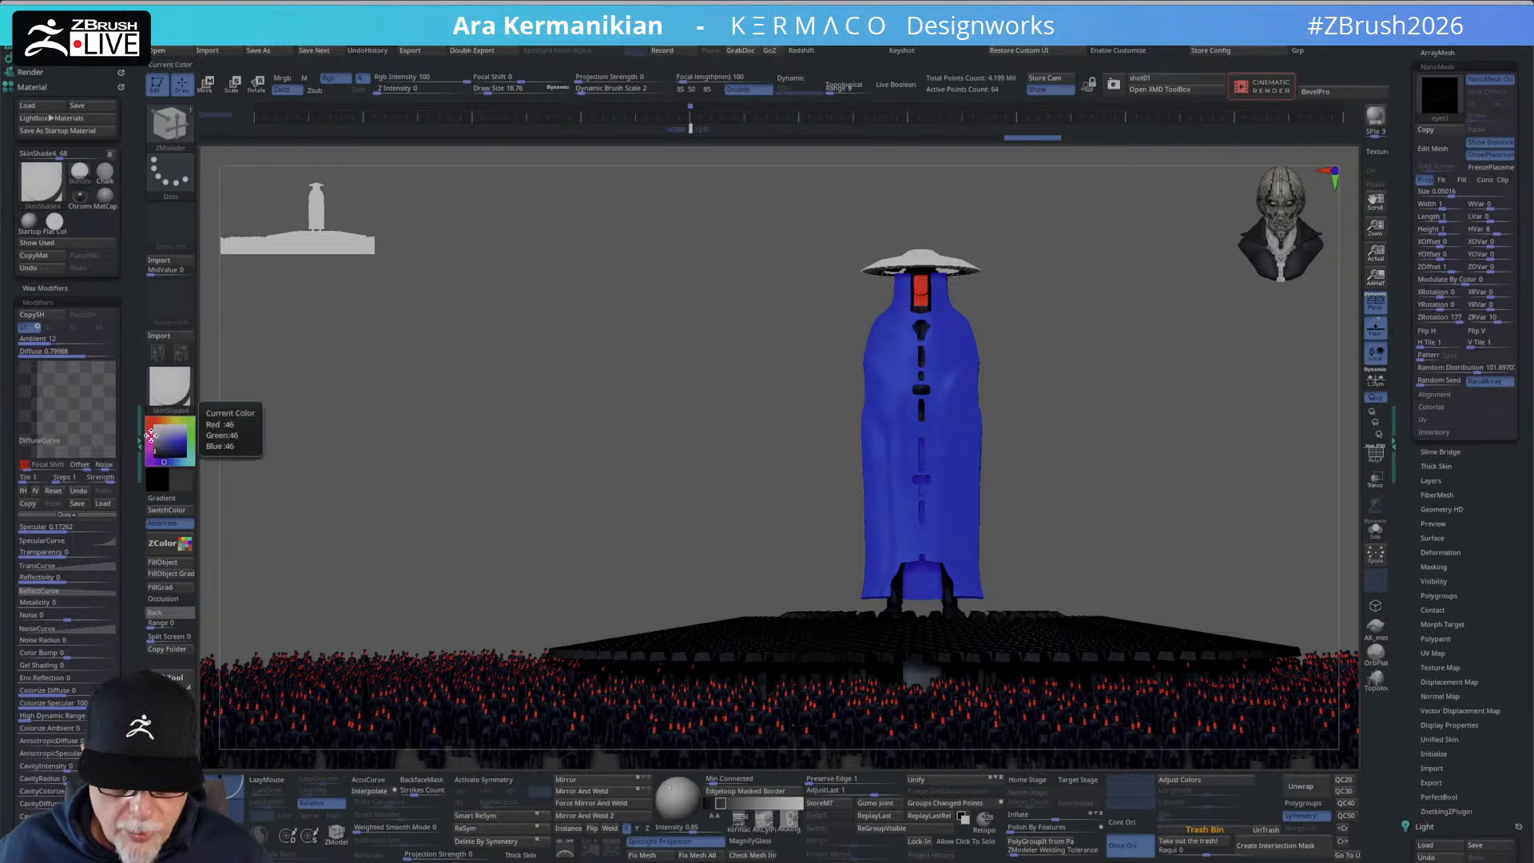
pyautogui.moveTo(32, 468); pyautogui.dragTo(26, 468)
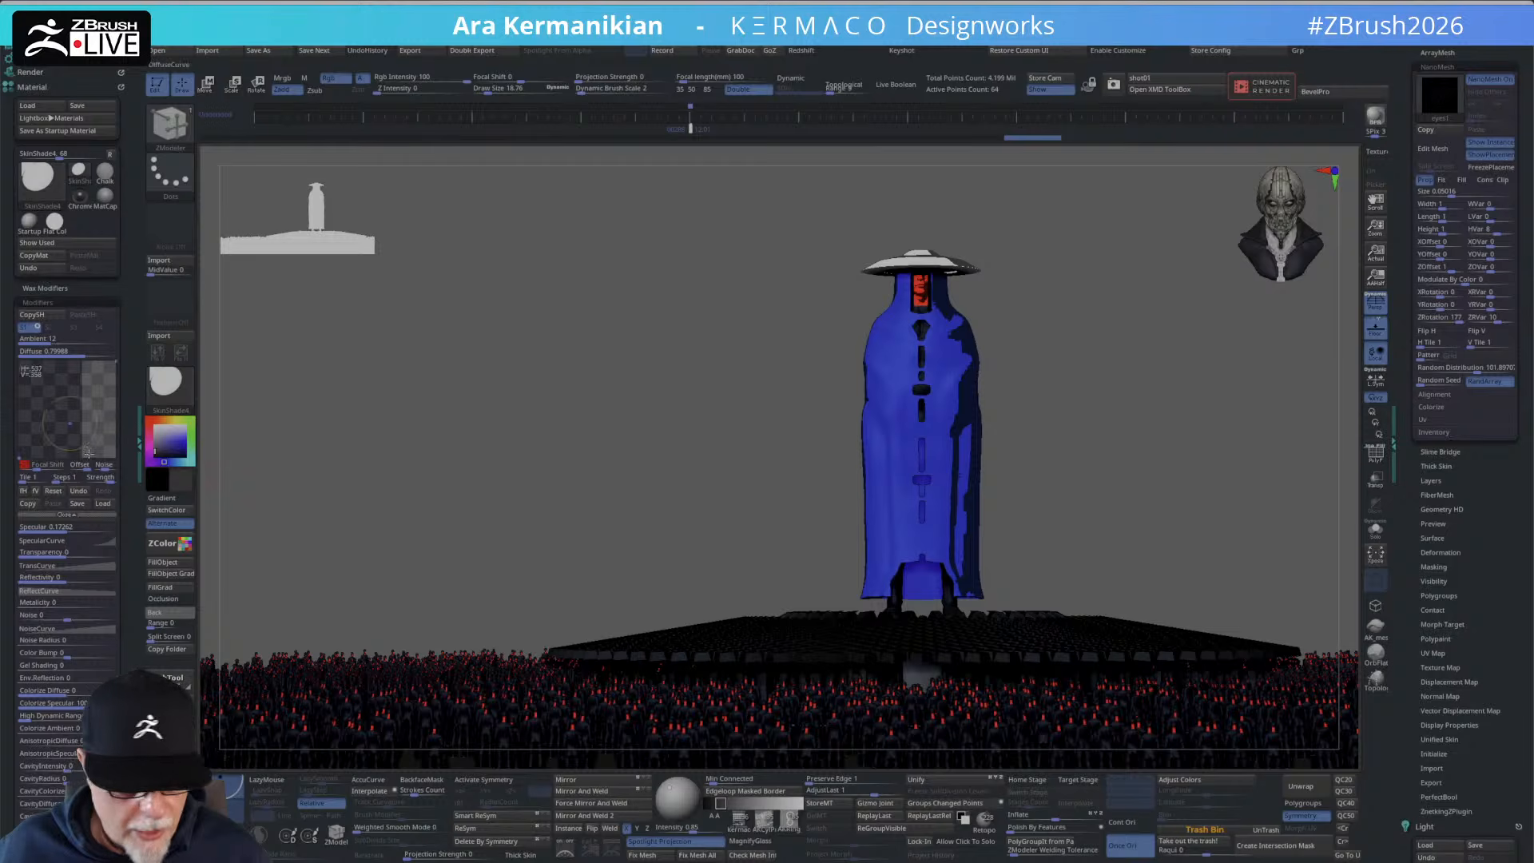
pyautogui.click(35, 467)
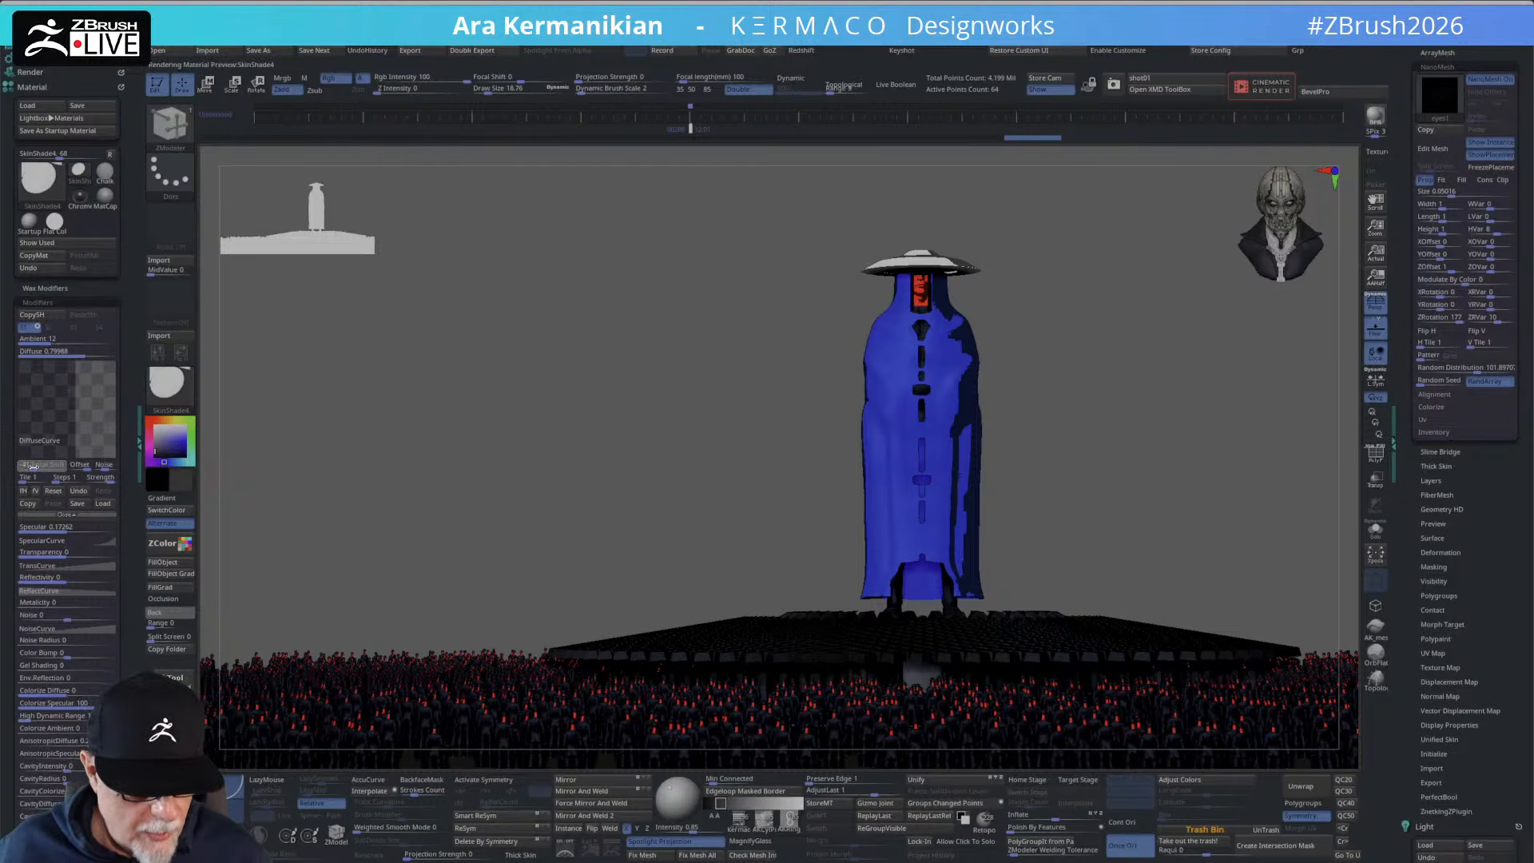
pyautogui.moveTo(32, 467); pyautogui.dragTo(34, 467)
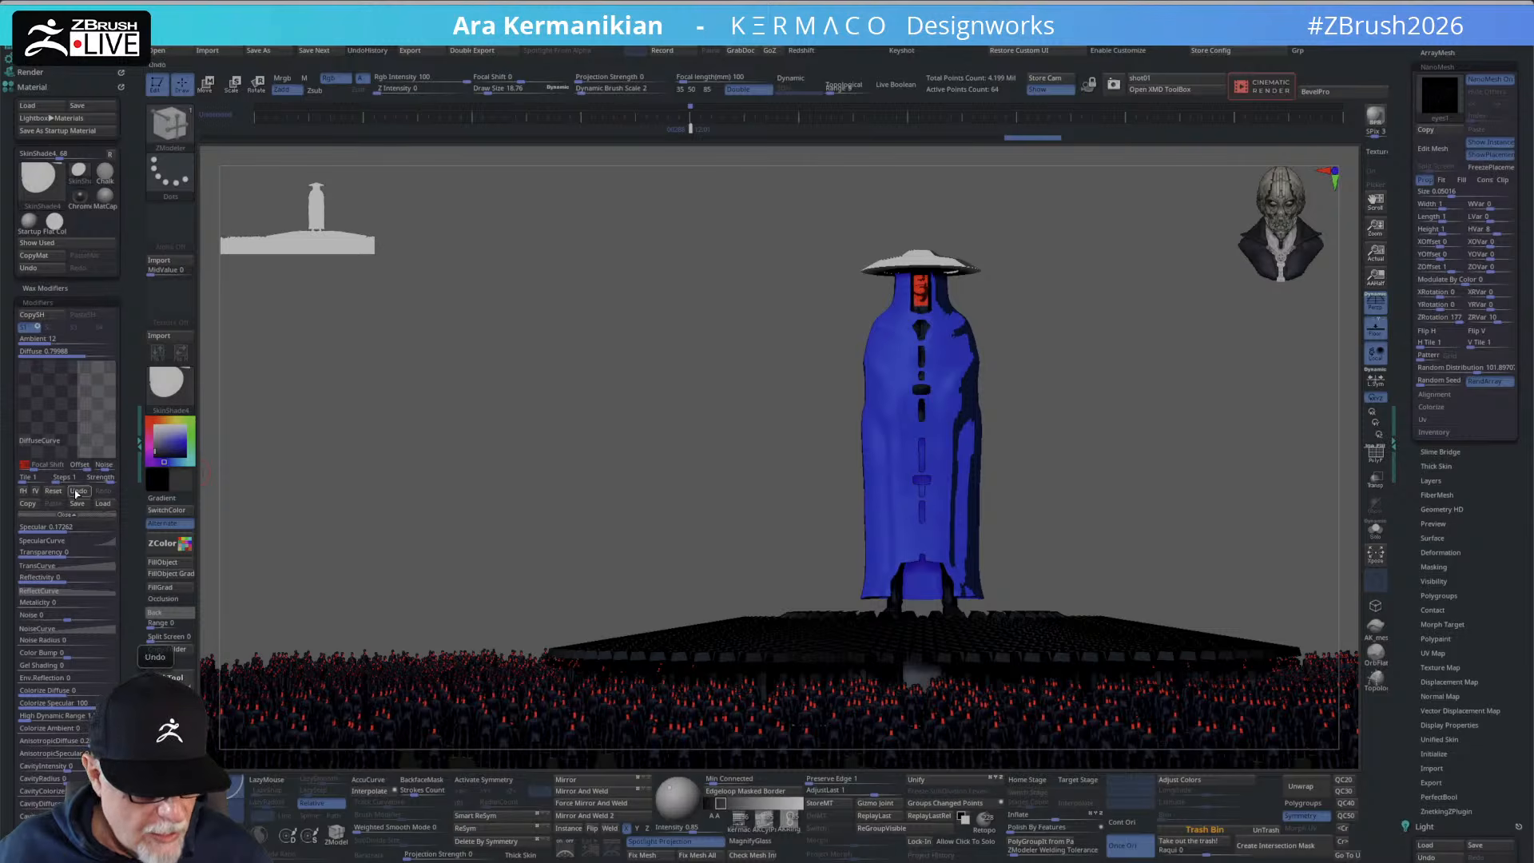
# Set the diffuse curve to 2 steps and raise its focal shift to 28.
pyautogui.moveTo(61, 480); pyautogui.dragTo(69, 479)
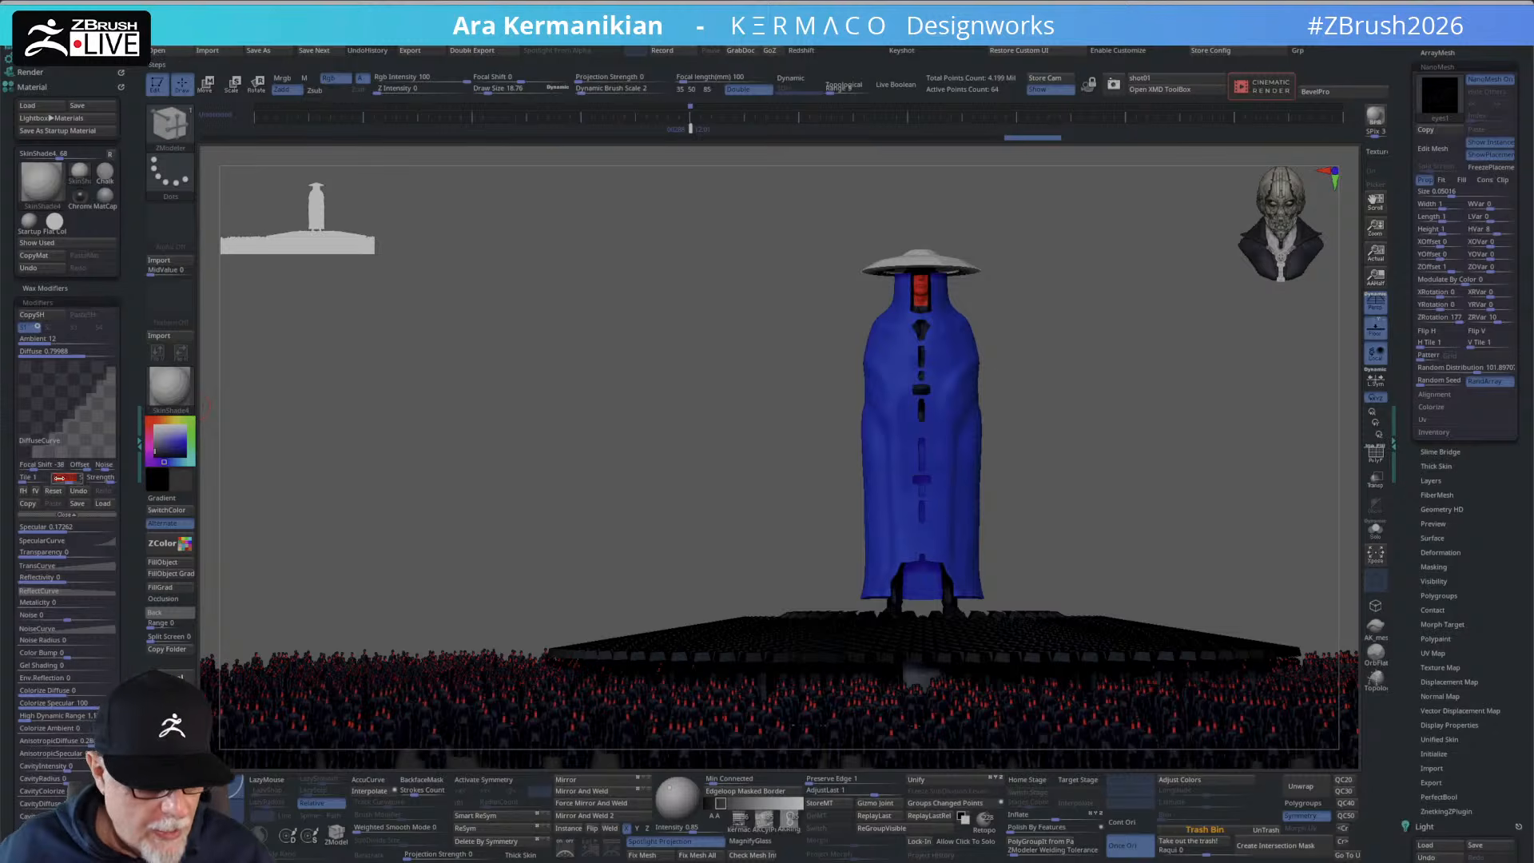
pyautogui.moveTo(68, 478); pyautogui.dragTo(65, 477)
pyautogui.write('2')
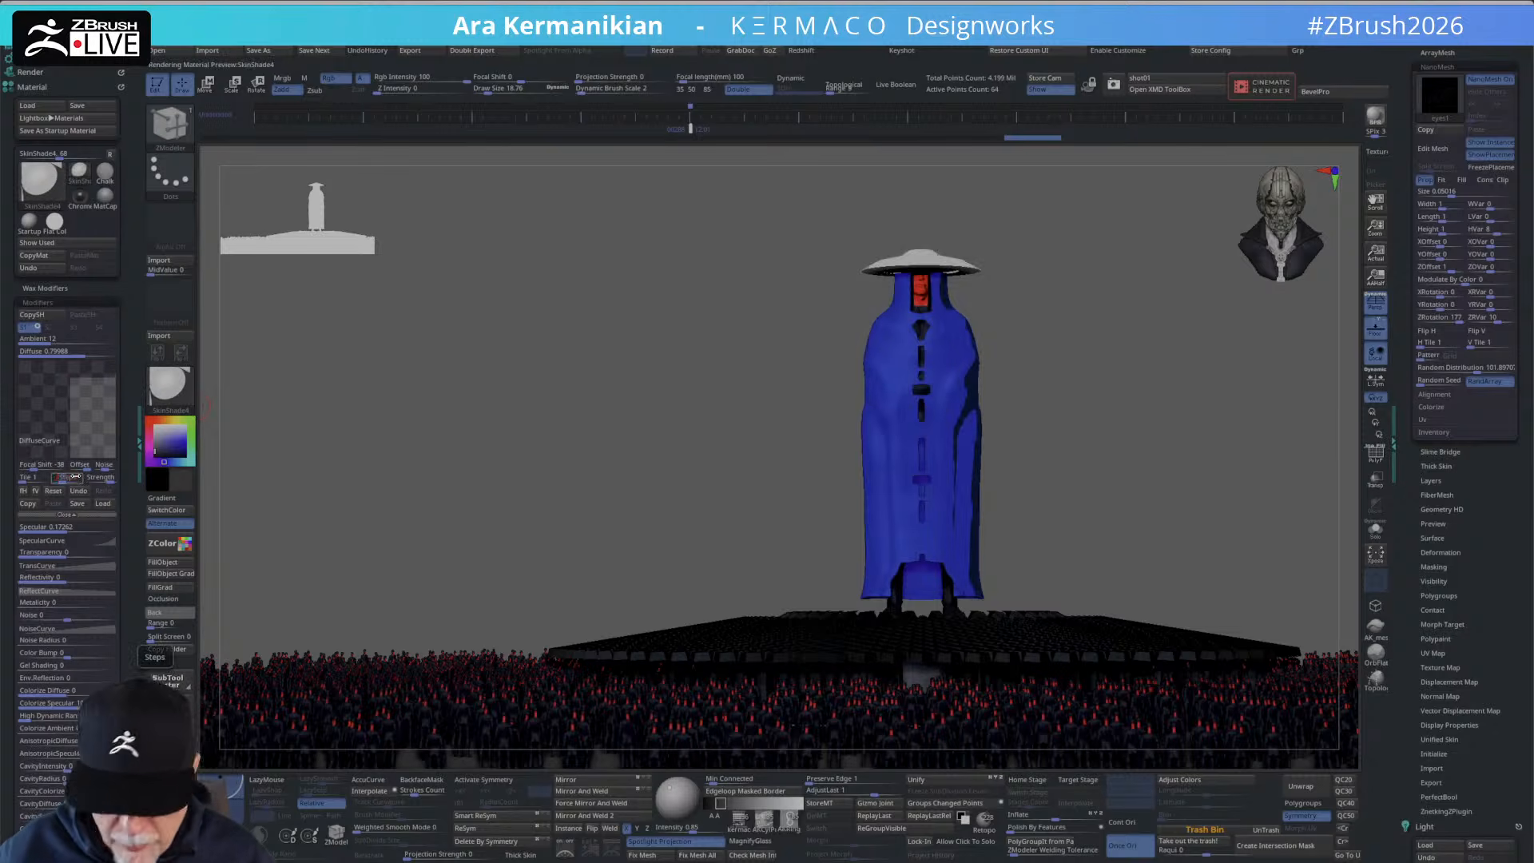
pyautogui.press('Return')
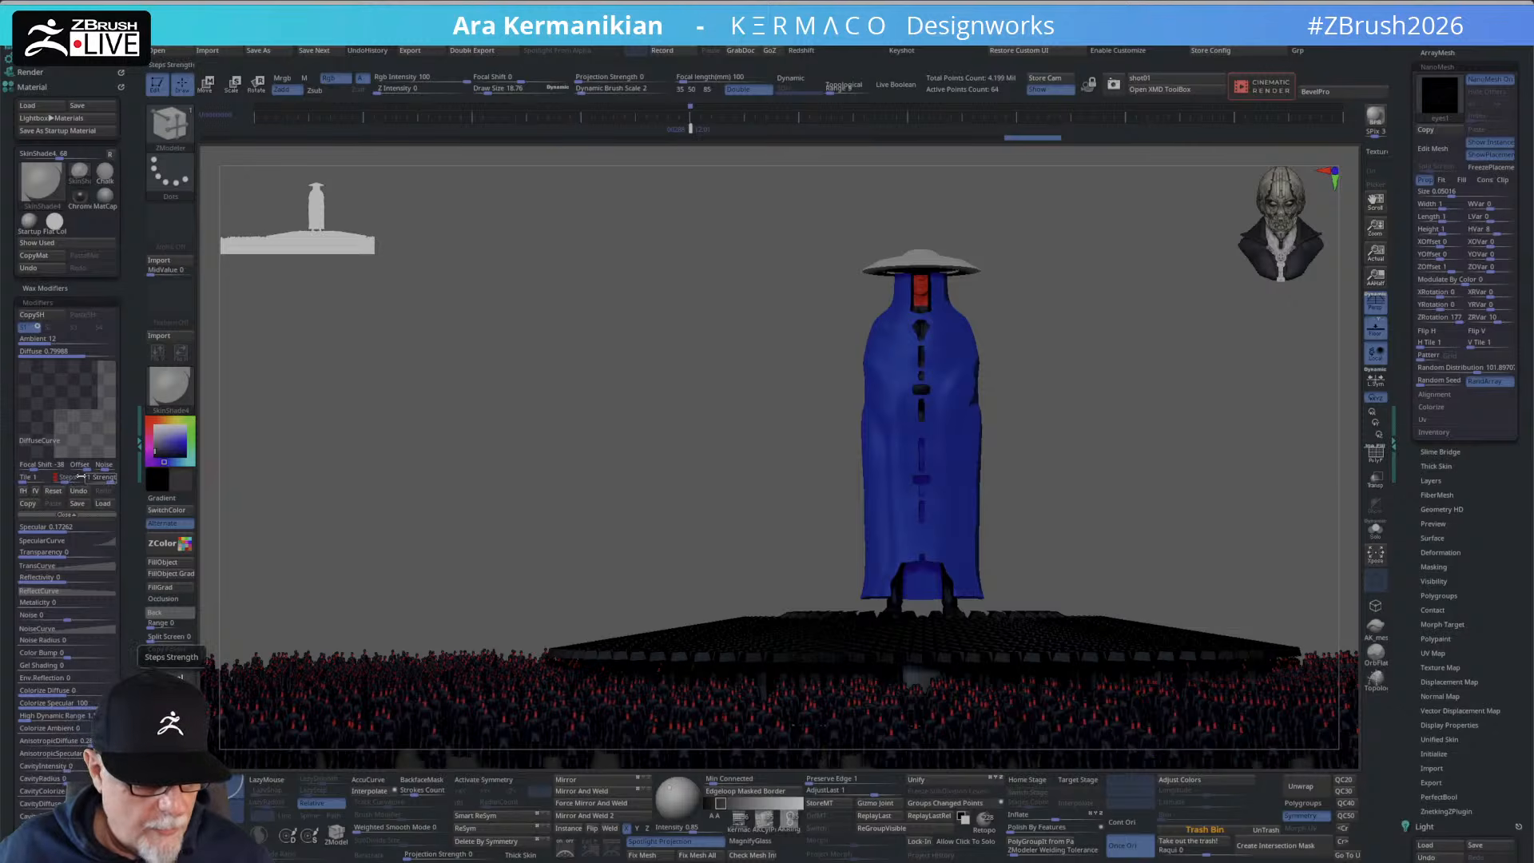
pyautogui.moveTo(36, 467); pyautogui.dragTo(44, 473)
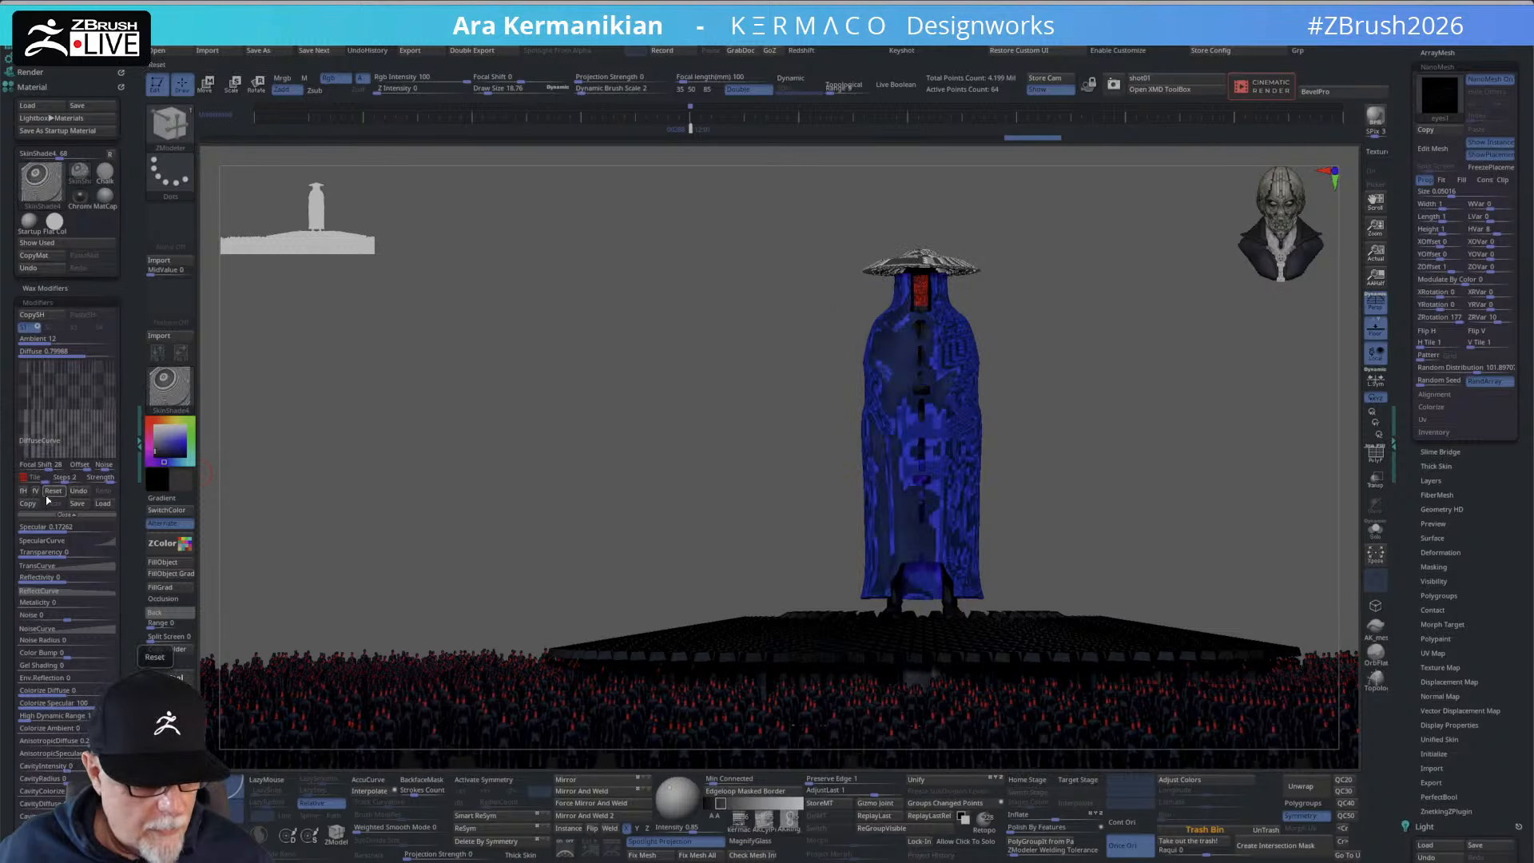
# Set the diffuse curve's steps to about 1.5 and its focal shift to -54.
pyautogui.moveTo(61, 479)
pyautogui.mouseDown()
pyautogui.moveTo(19, 484)
pyautogui.moveTo(68, 478)
pyautogui.mouseUp()
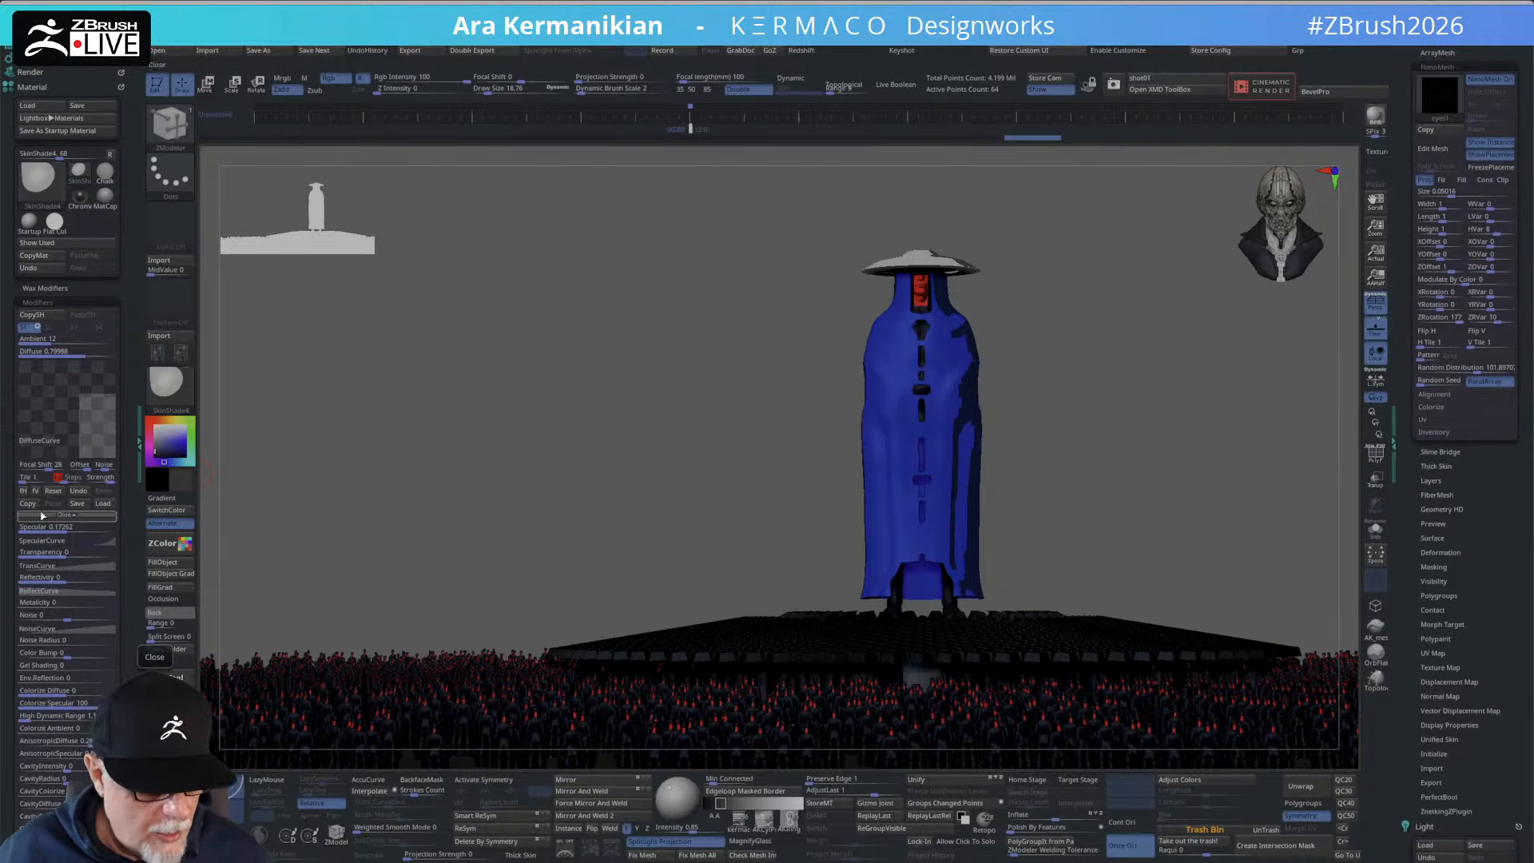
pyautogui.moveTo(46, 467); pyautogui.dragTo(44, 470)
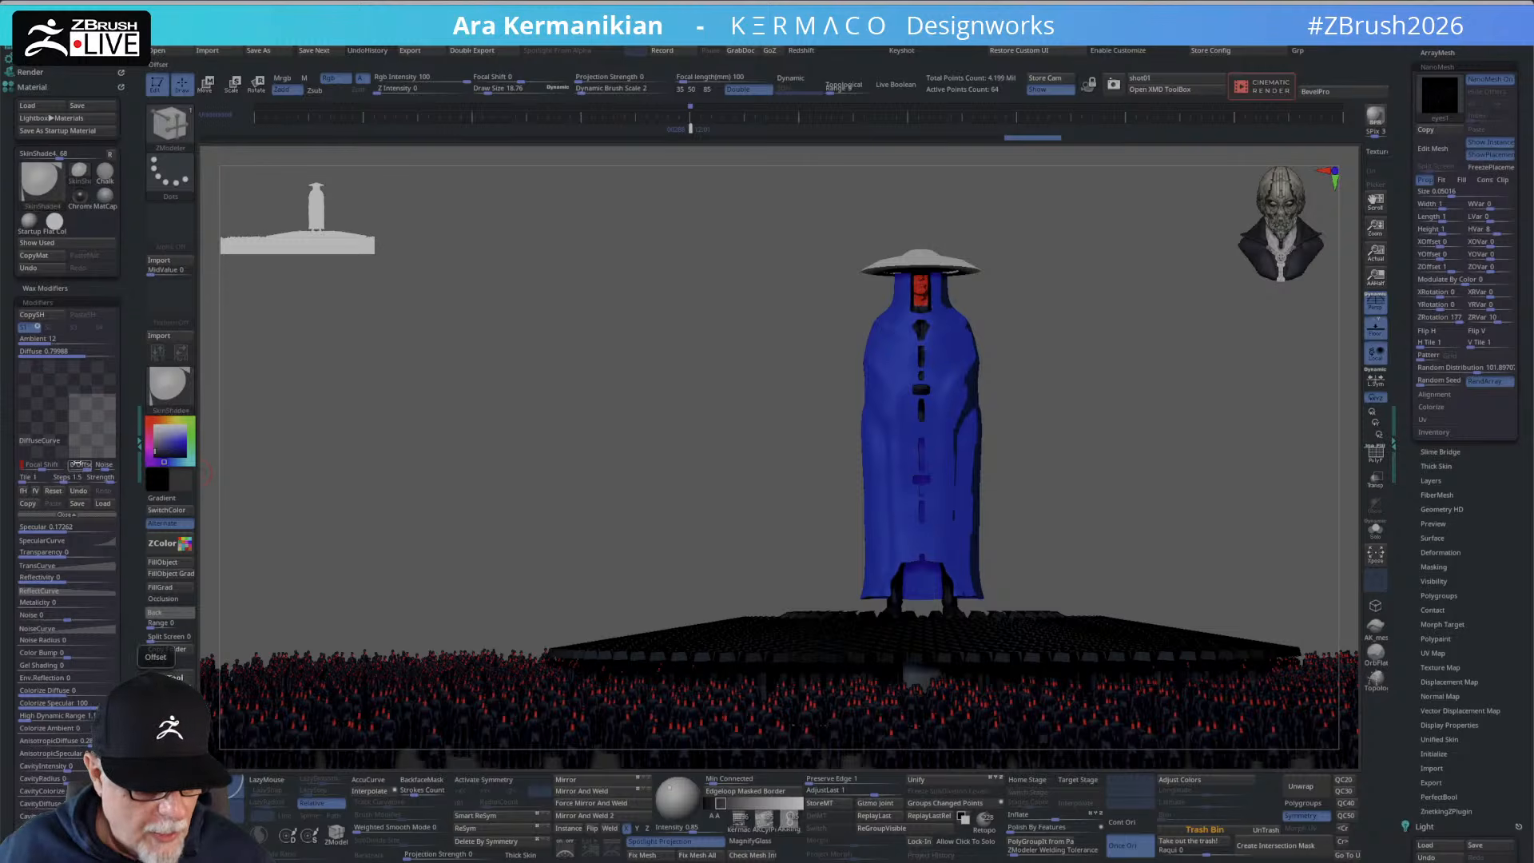
pyautogui.click(40, 467)
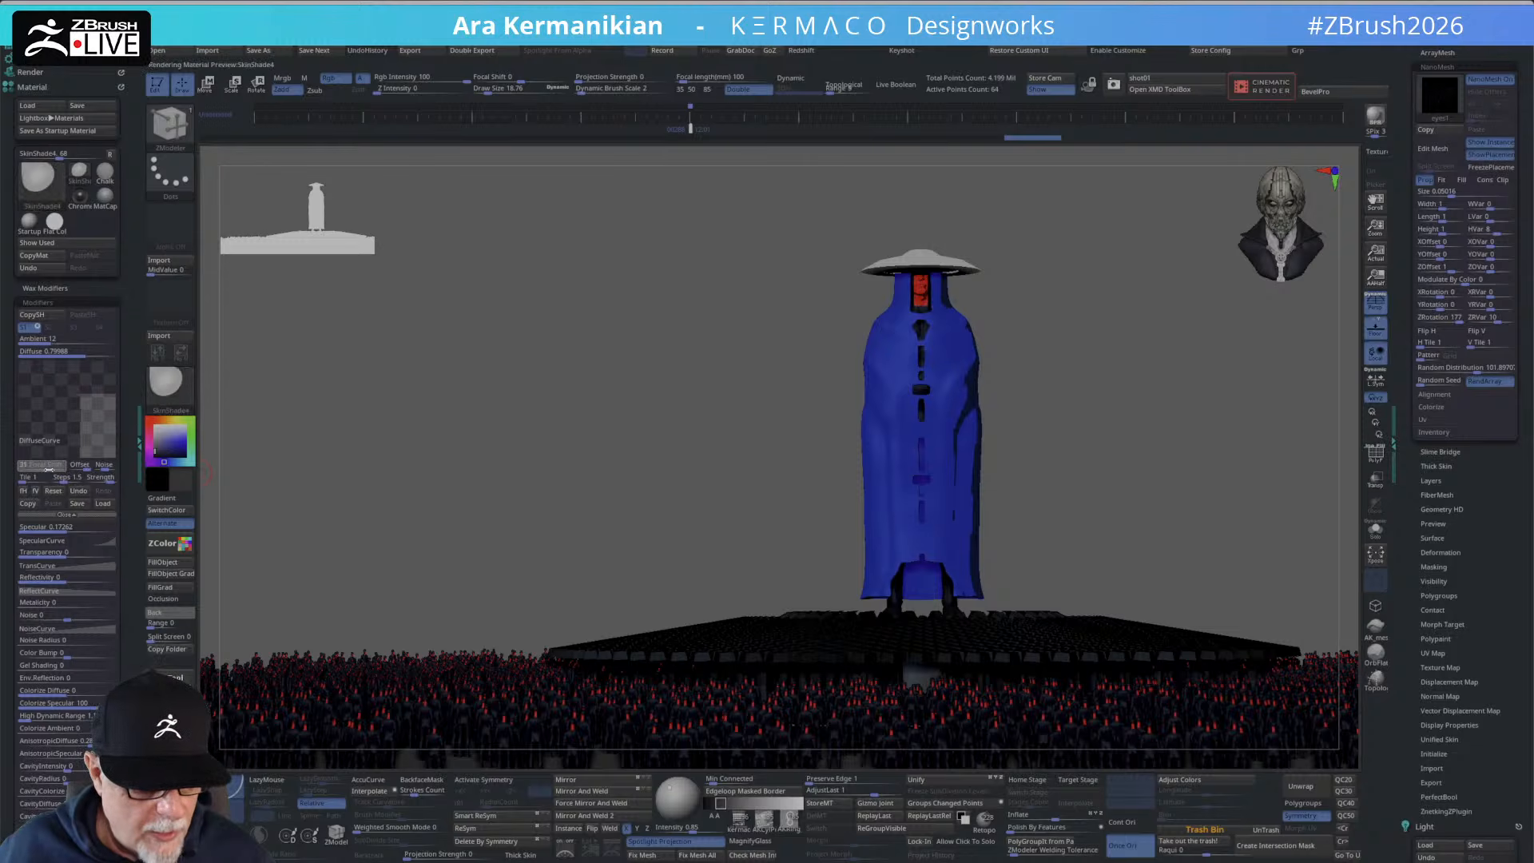
pyautogui.moveTo(42, 468); pyautogui.dragTo(30, 470)
pyautogui.click(30, 471)
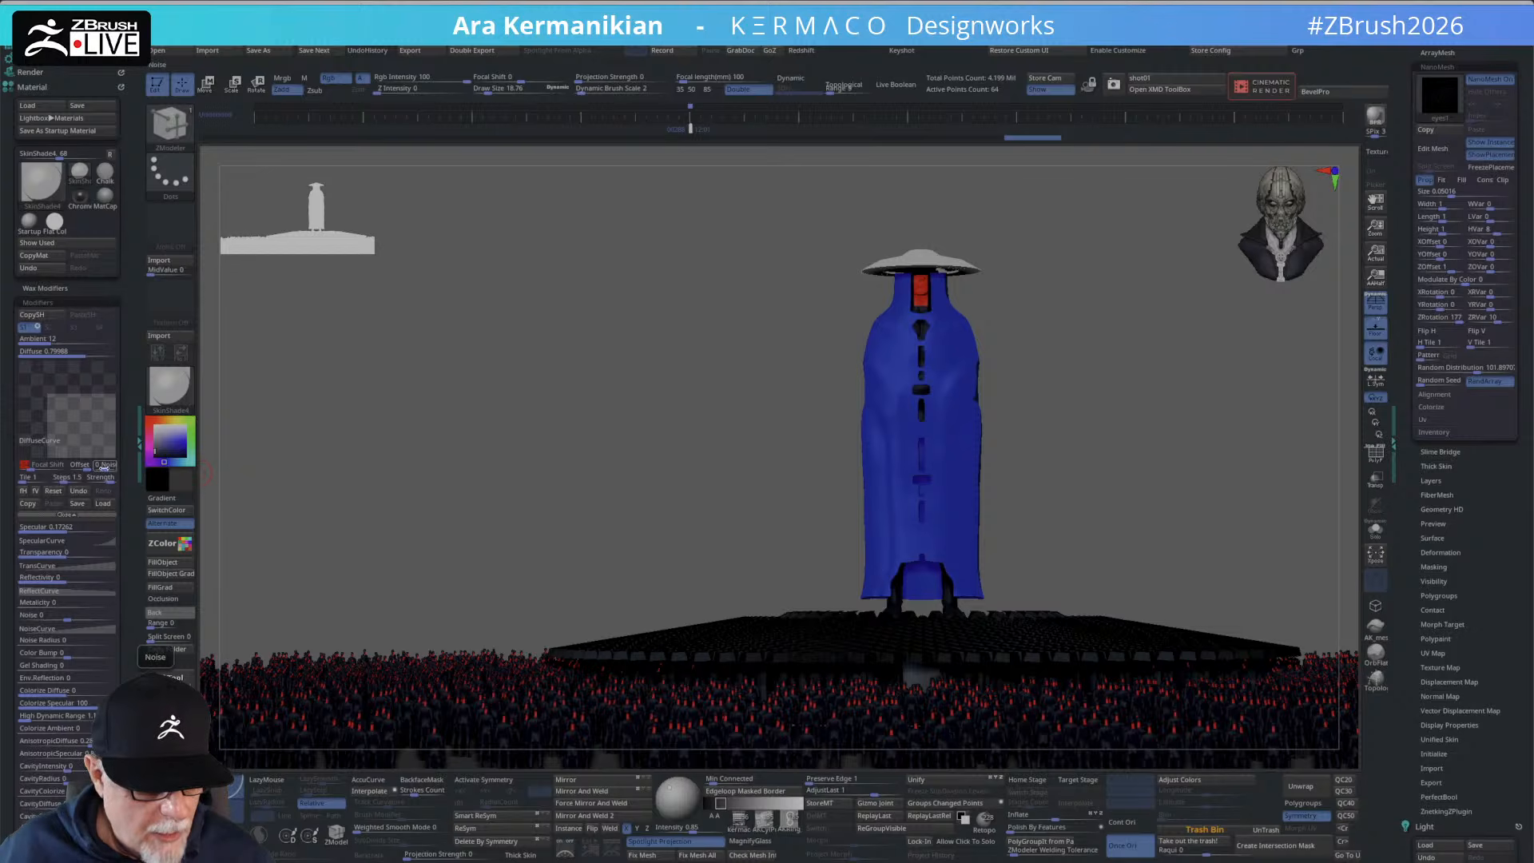
# Try adding noise to the diffuse curve.
pyautogui.click(104, 466)
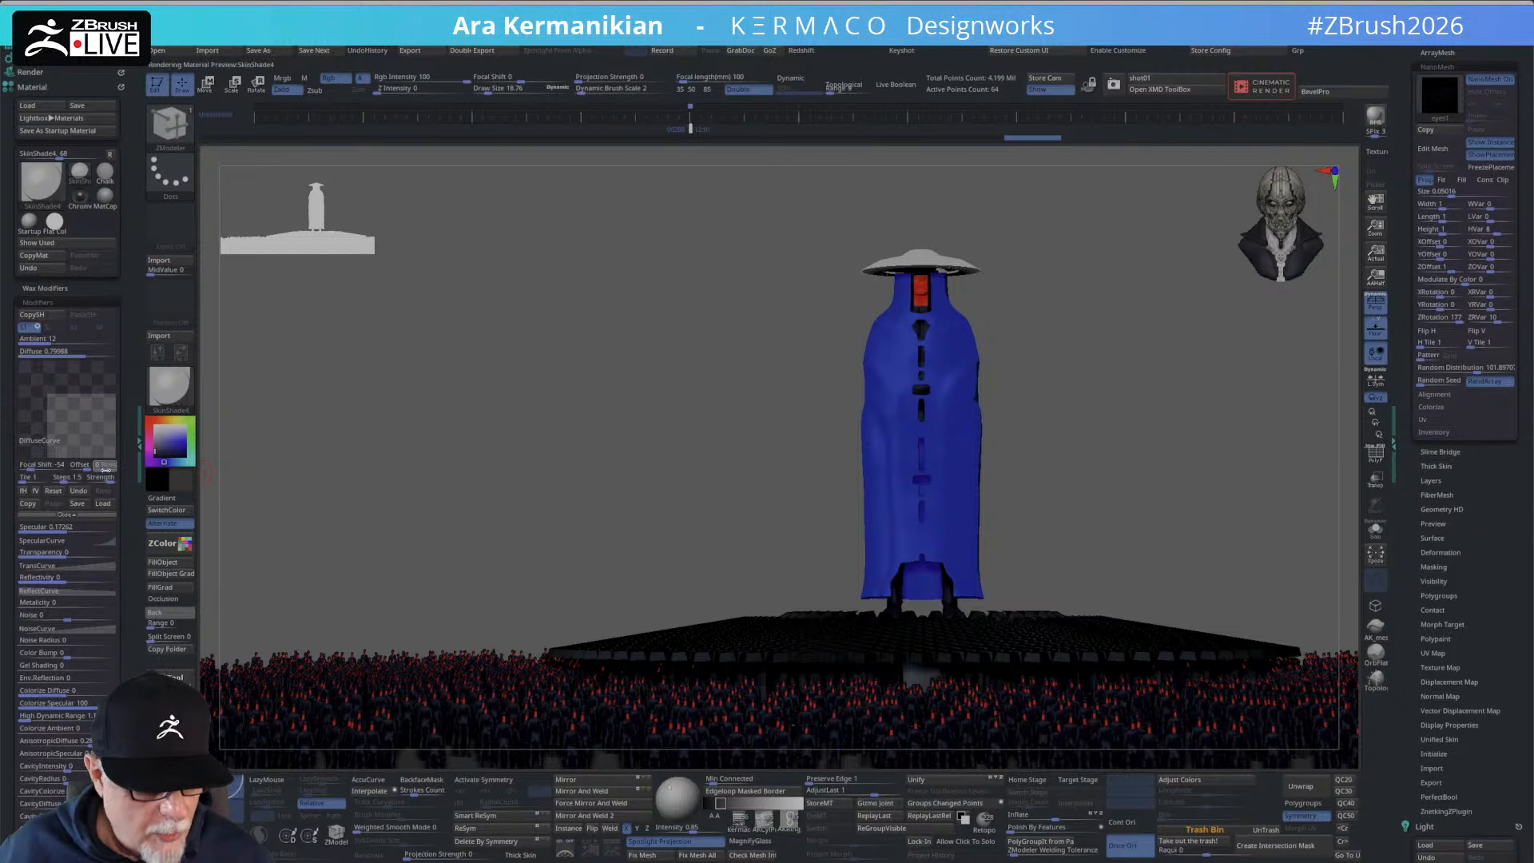
pyautogui.moveTo(105, 469); pyautogui.dragTo(107, 470)
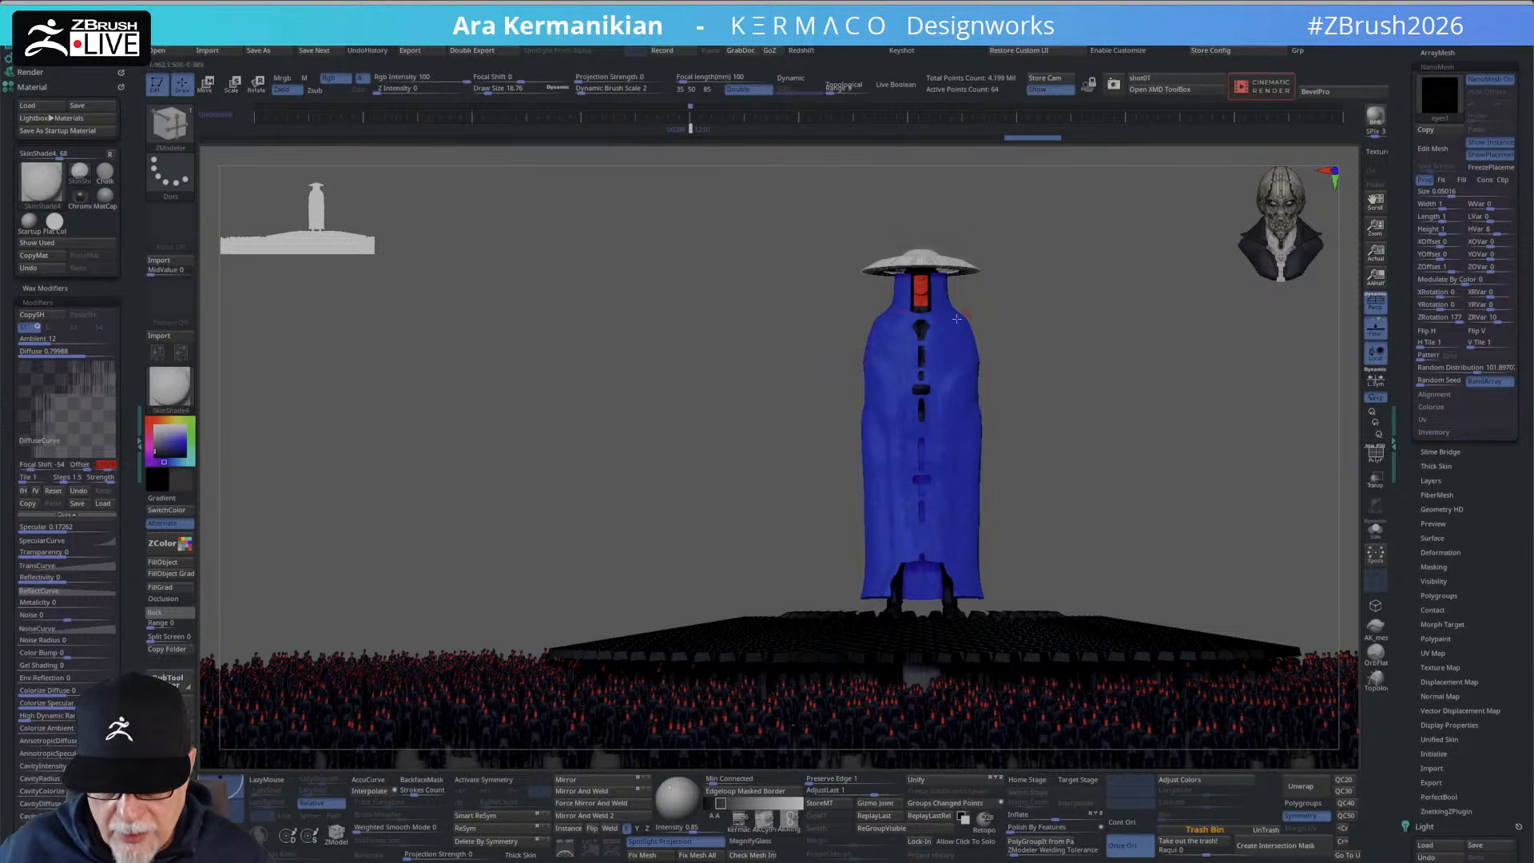
pyautogui.moveTo(107, 469); pyautogui.dragTo(104, 469)
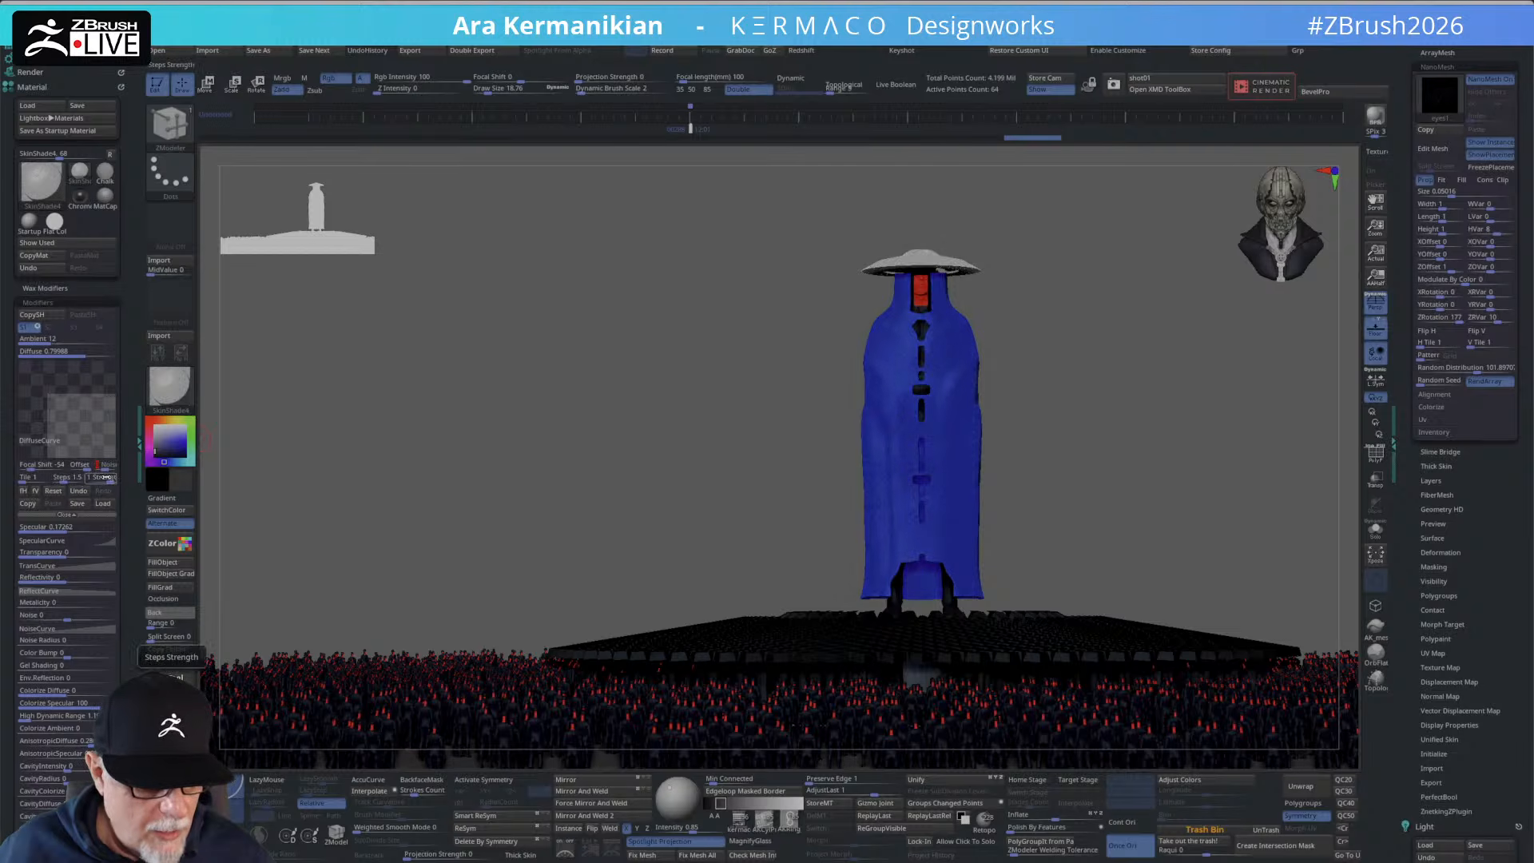
# Set the diffuse curve's Steps Strength to 1 and lower its step count, checking the two-tone shading from a raised angle.
pyautogui.moveTo(108, 481); pyautogui.dragTo(111, 483)
pyautogui.click(109, 482)
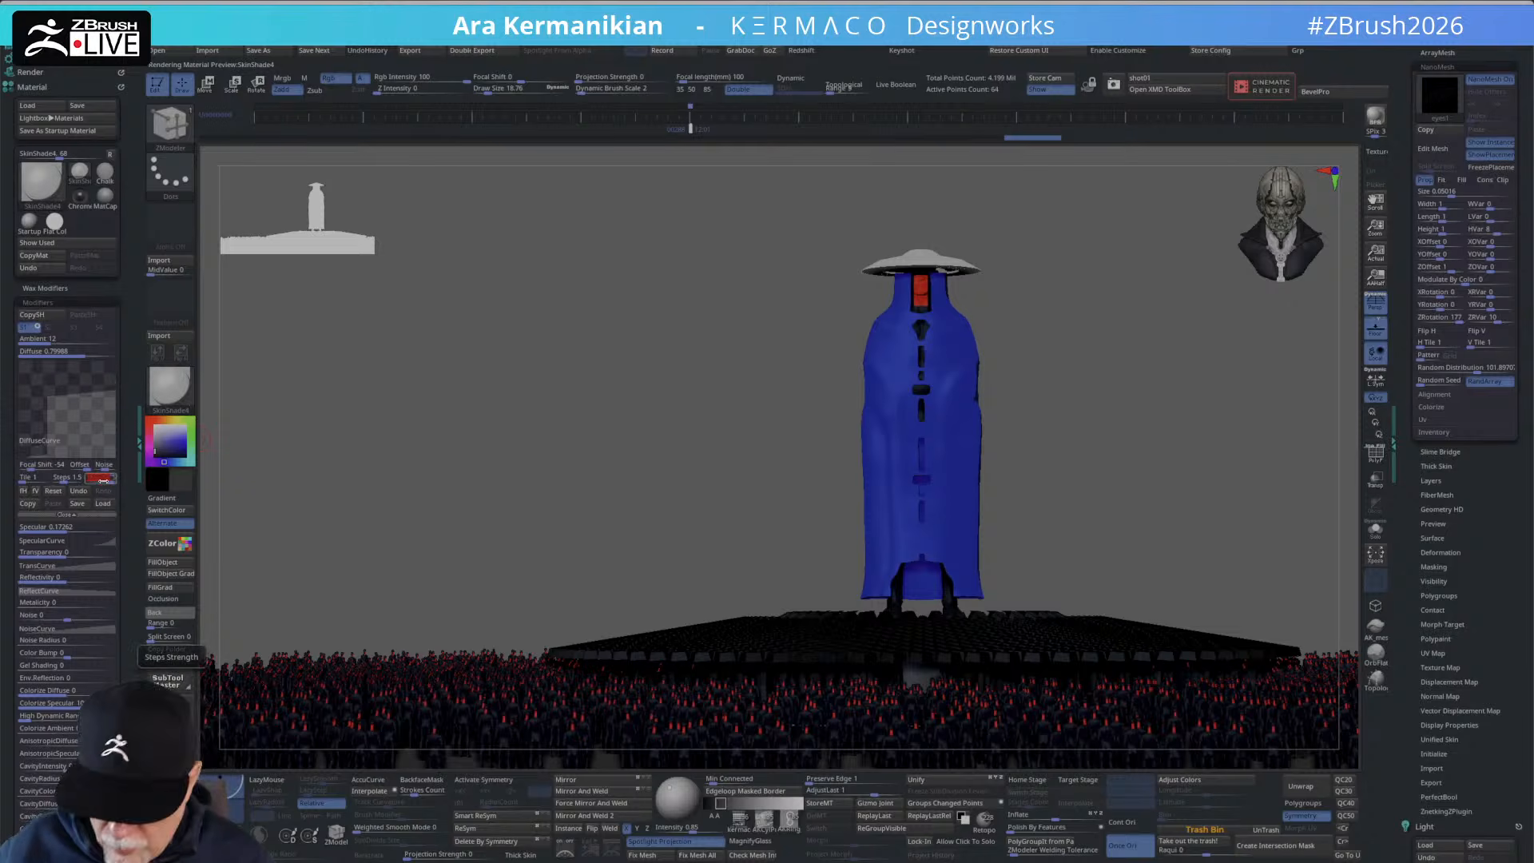
pyautogui.write('1')
pyautogui.press('Return')
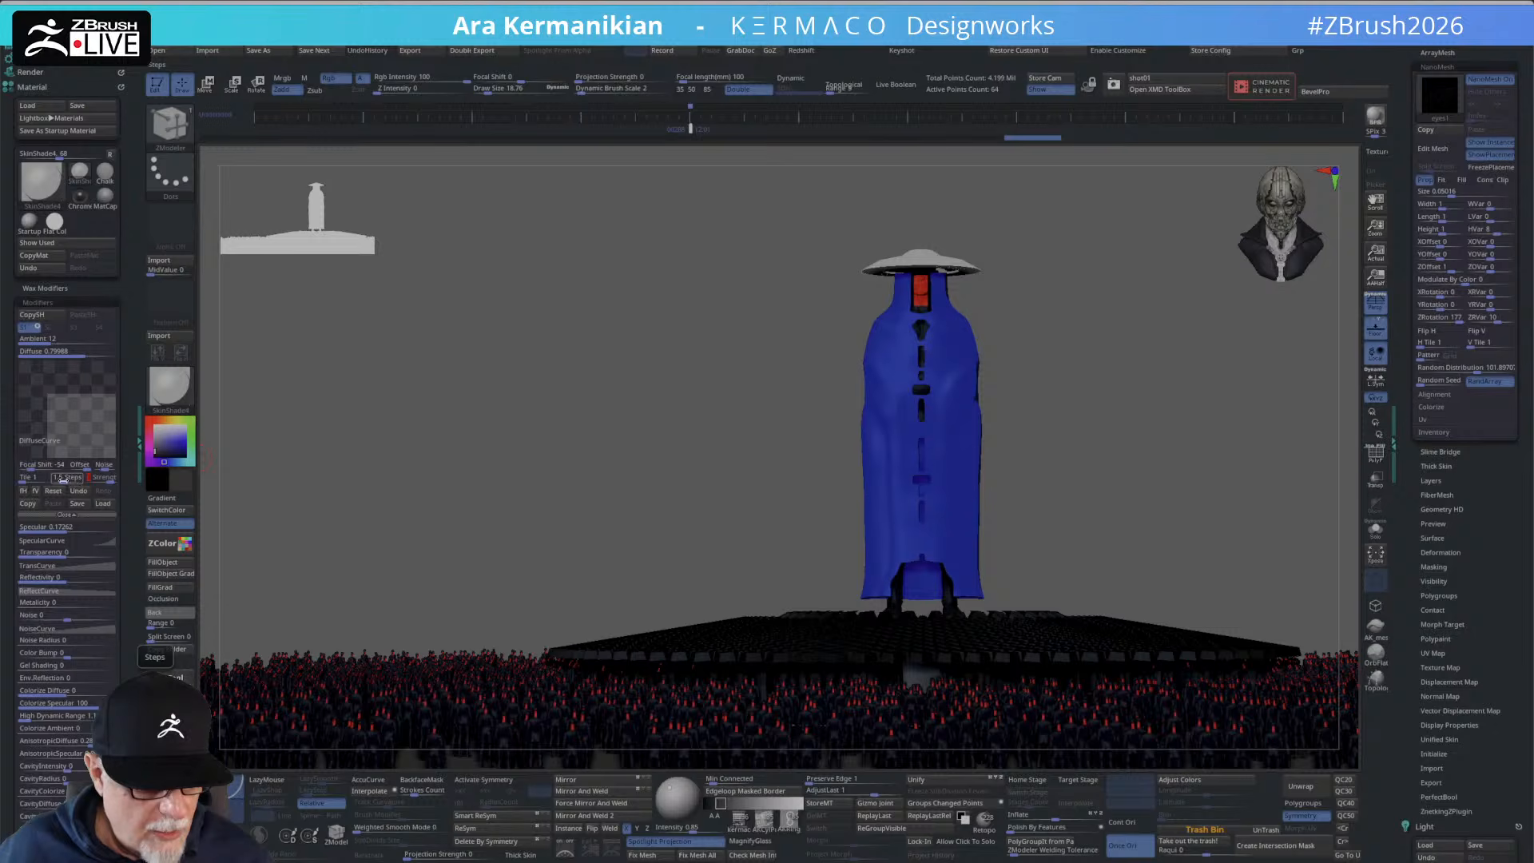
pyautogui.click(62, 480)
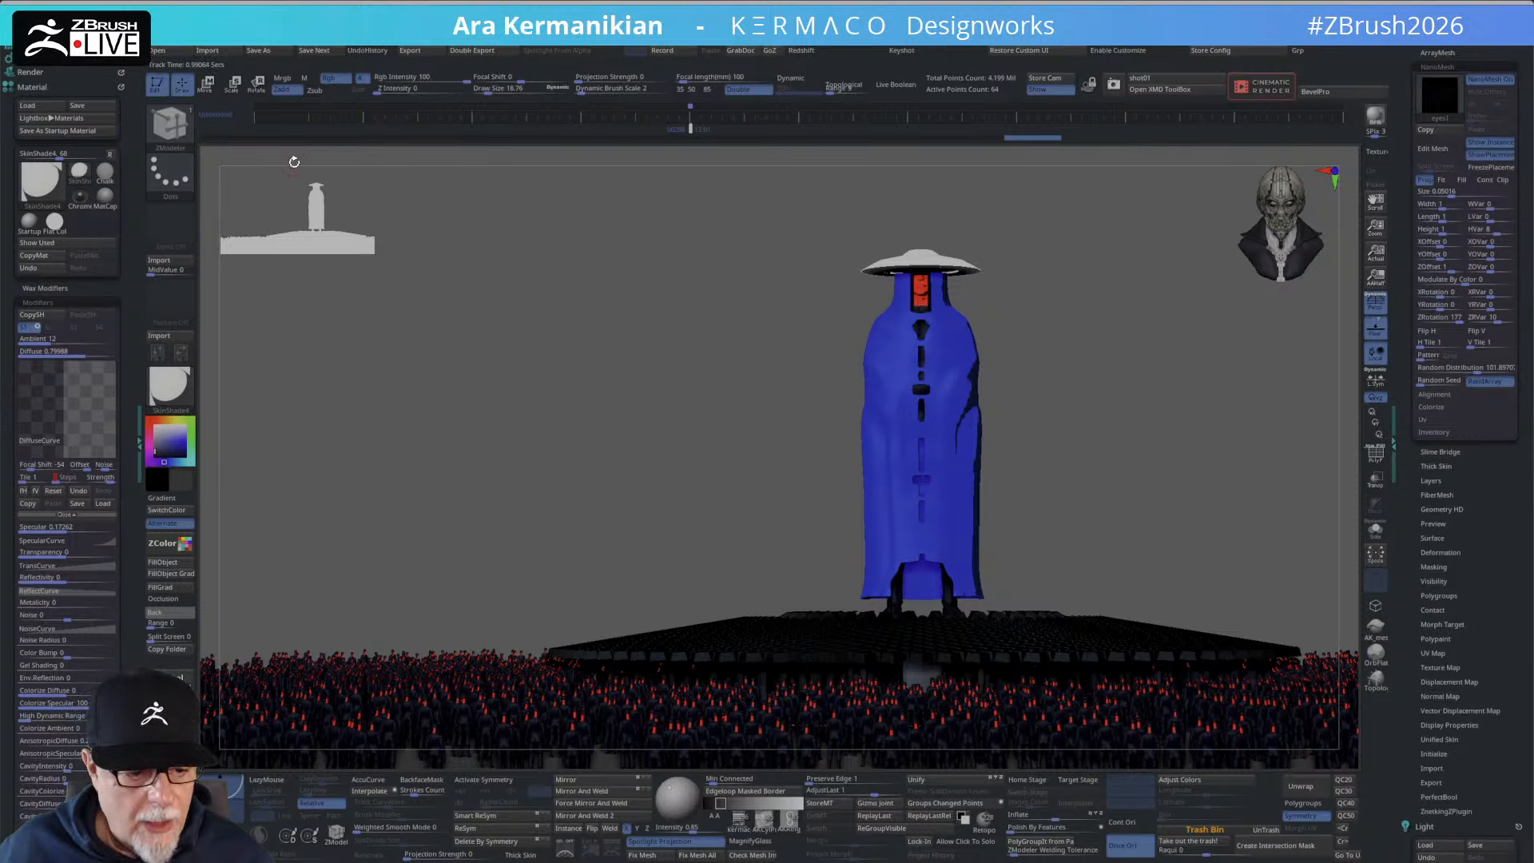
pyautogui.moveTo(1188, 482); pyautogui.dragTo(1142, 493)
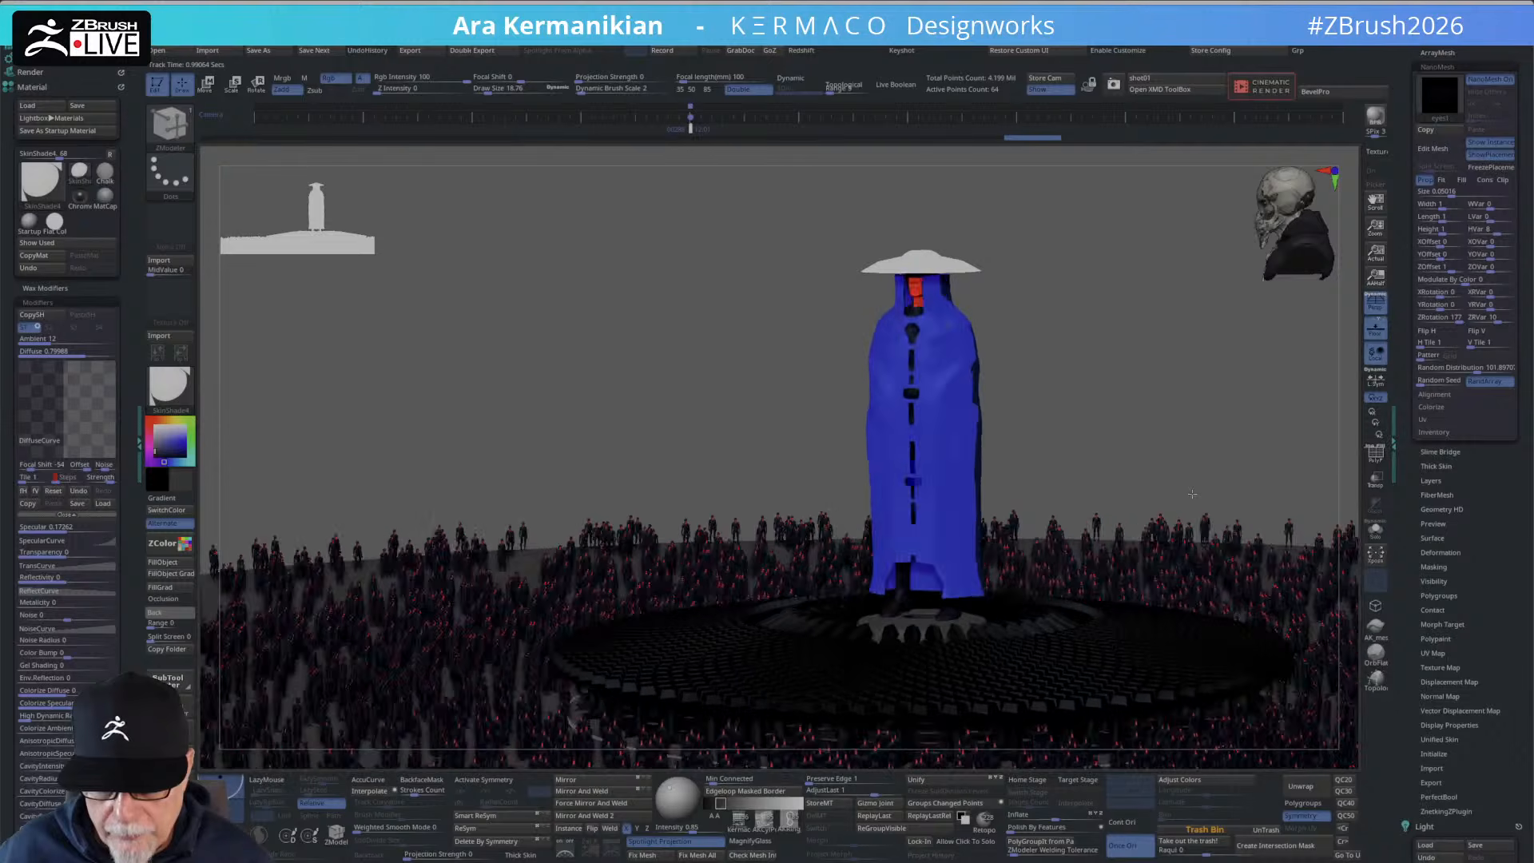
# Open the SkinShade4 material's specular curve and set Specular to 0.
pyautogui.moveTo(1141, 496); pyautogui.dragTo(1123, 496)
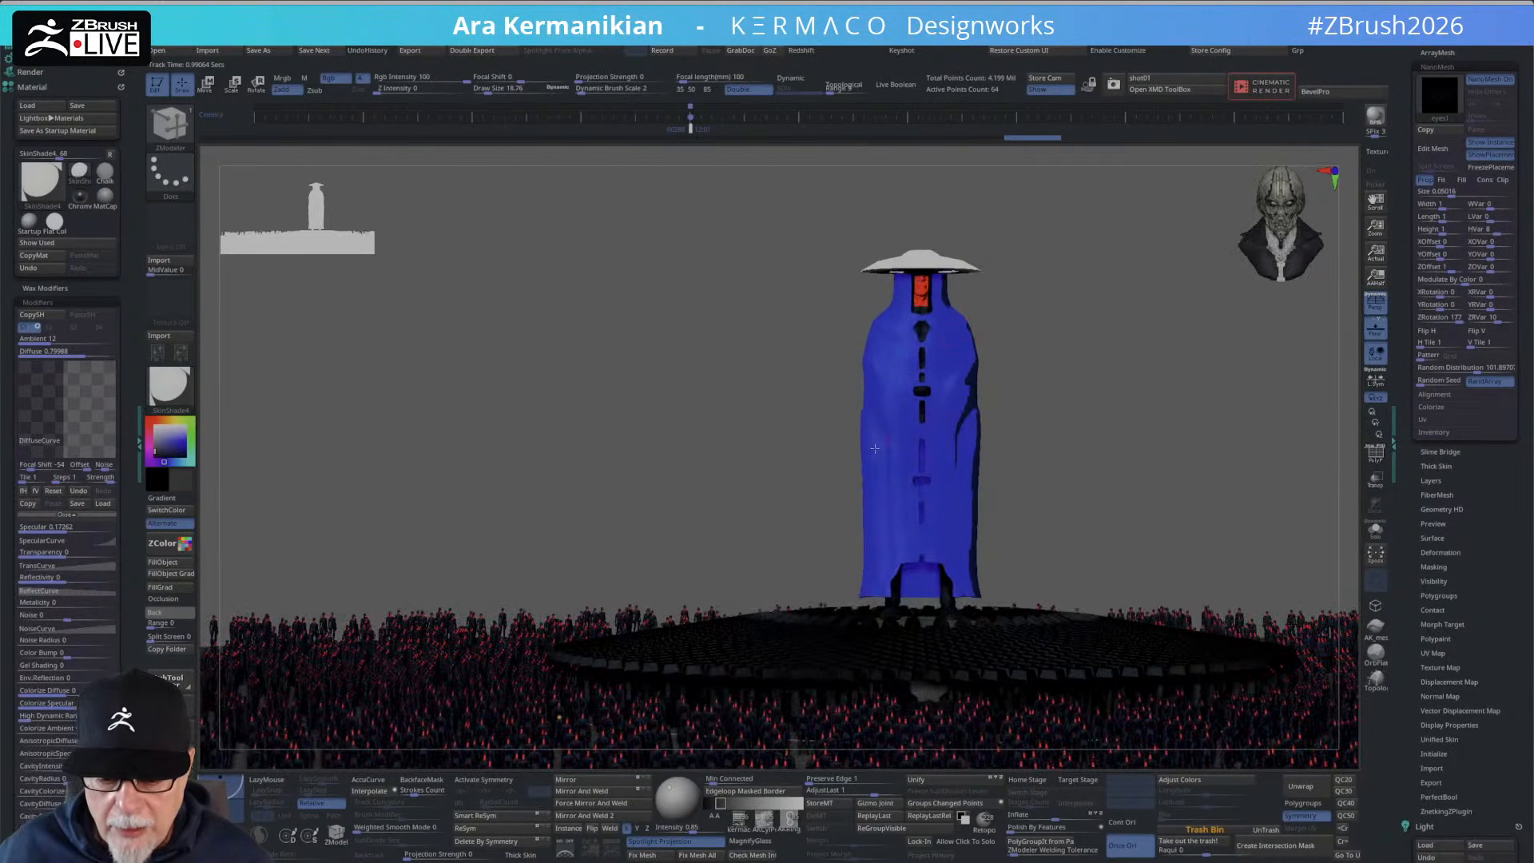
pyautogui.click(84, 541)
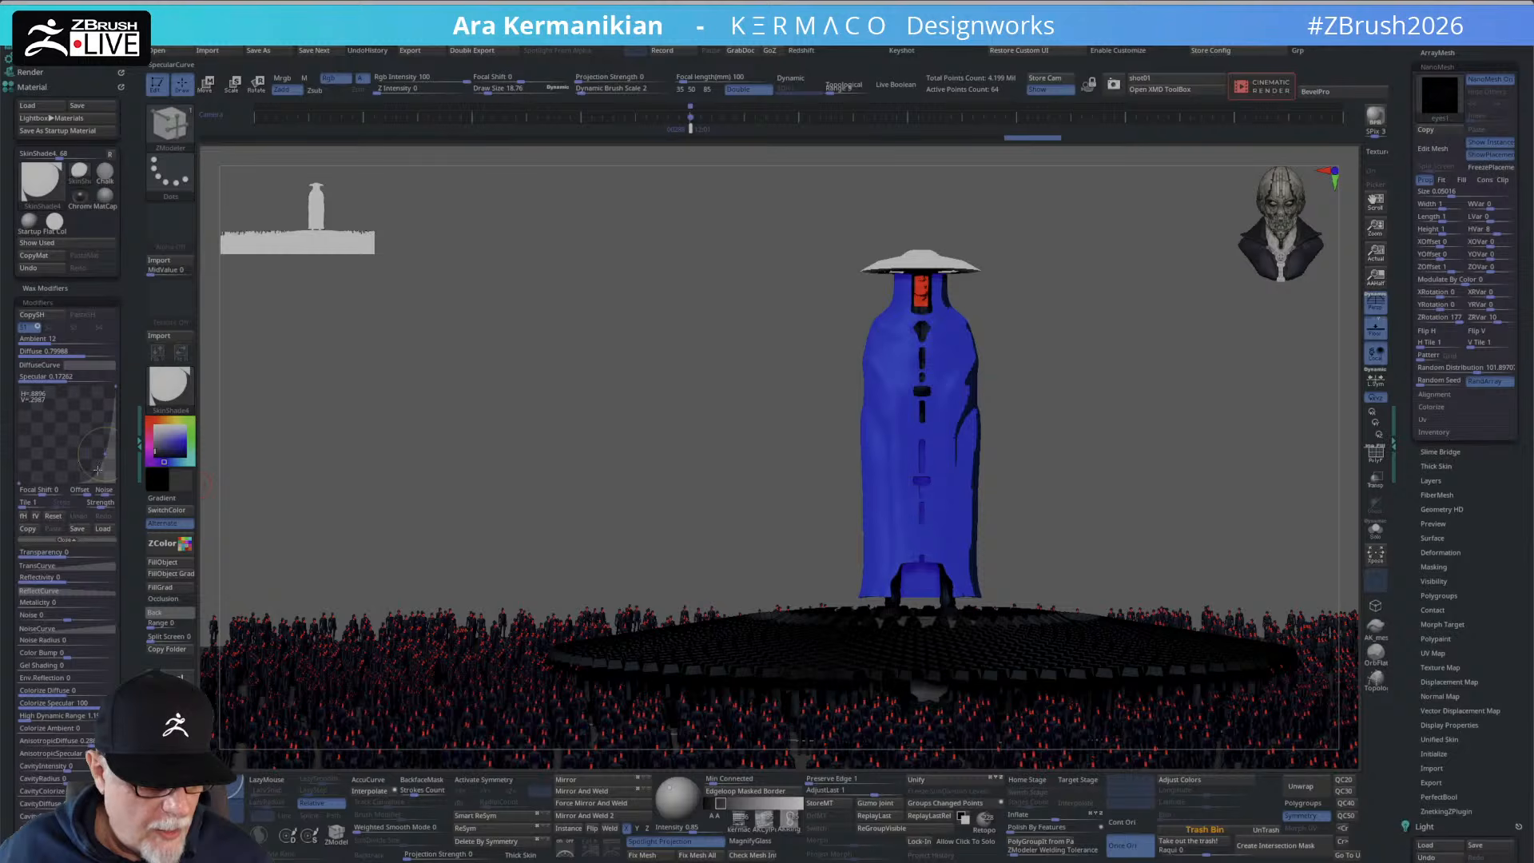
pyautogui.moveTo(46, 377); pyautogui.dragTo(6, 381)
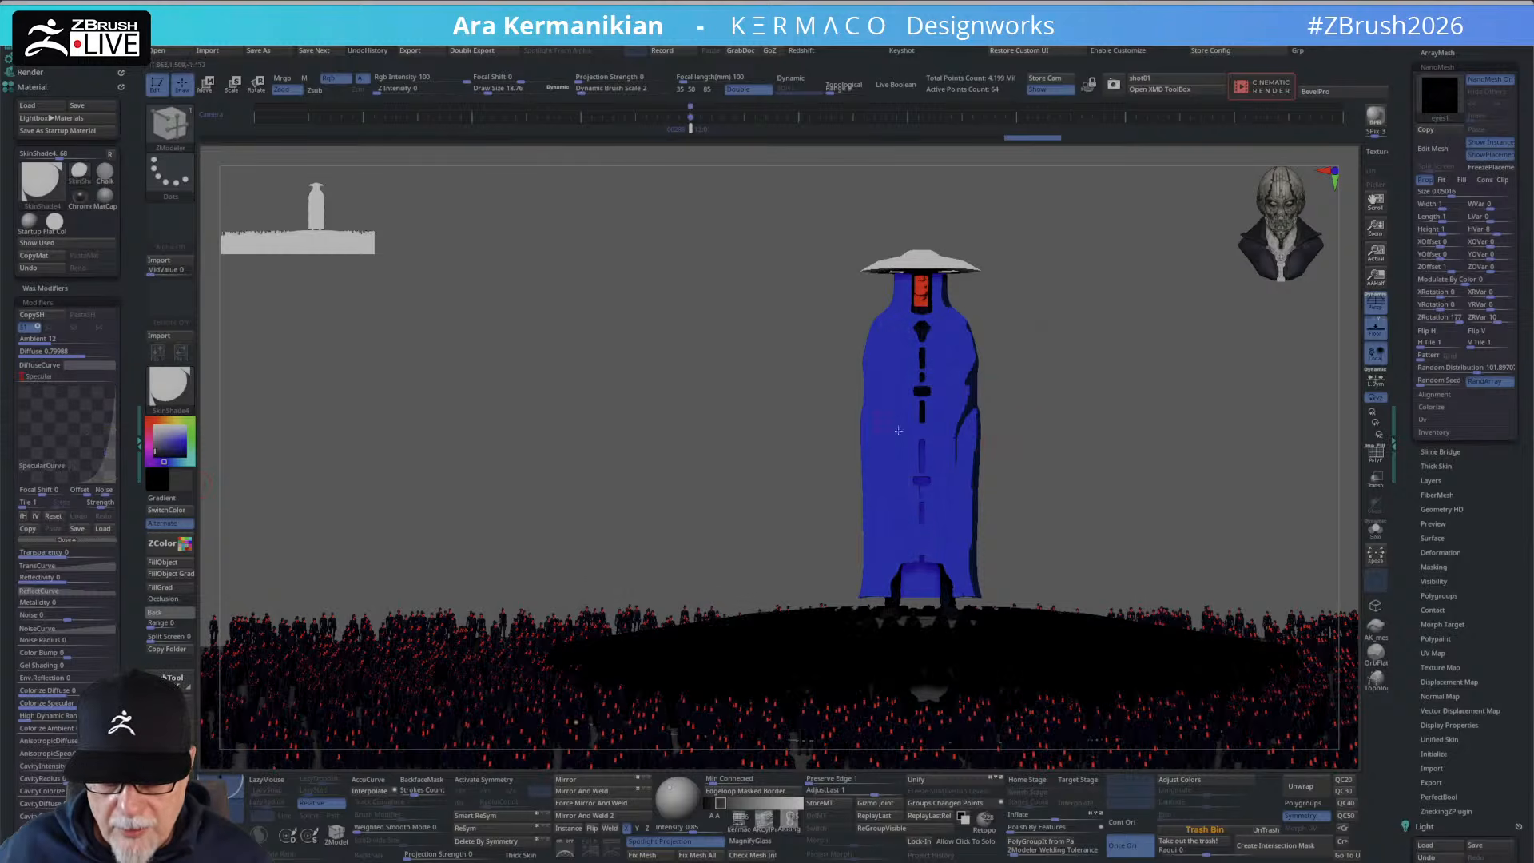
# Enable Flat Shadow in the render properties after opening the BPR Shadow settings.
pyautogui.click(30, 73)
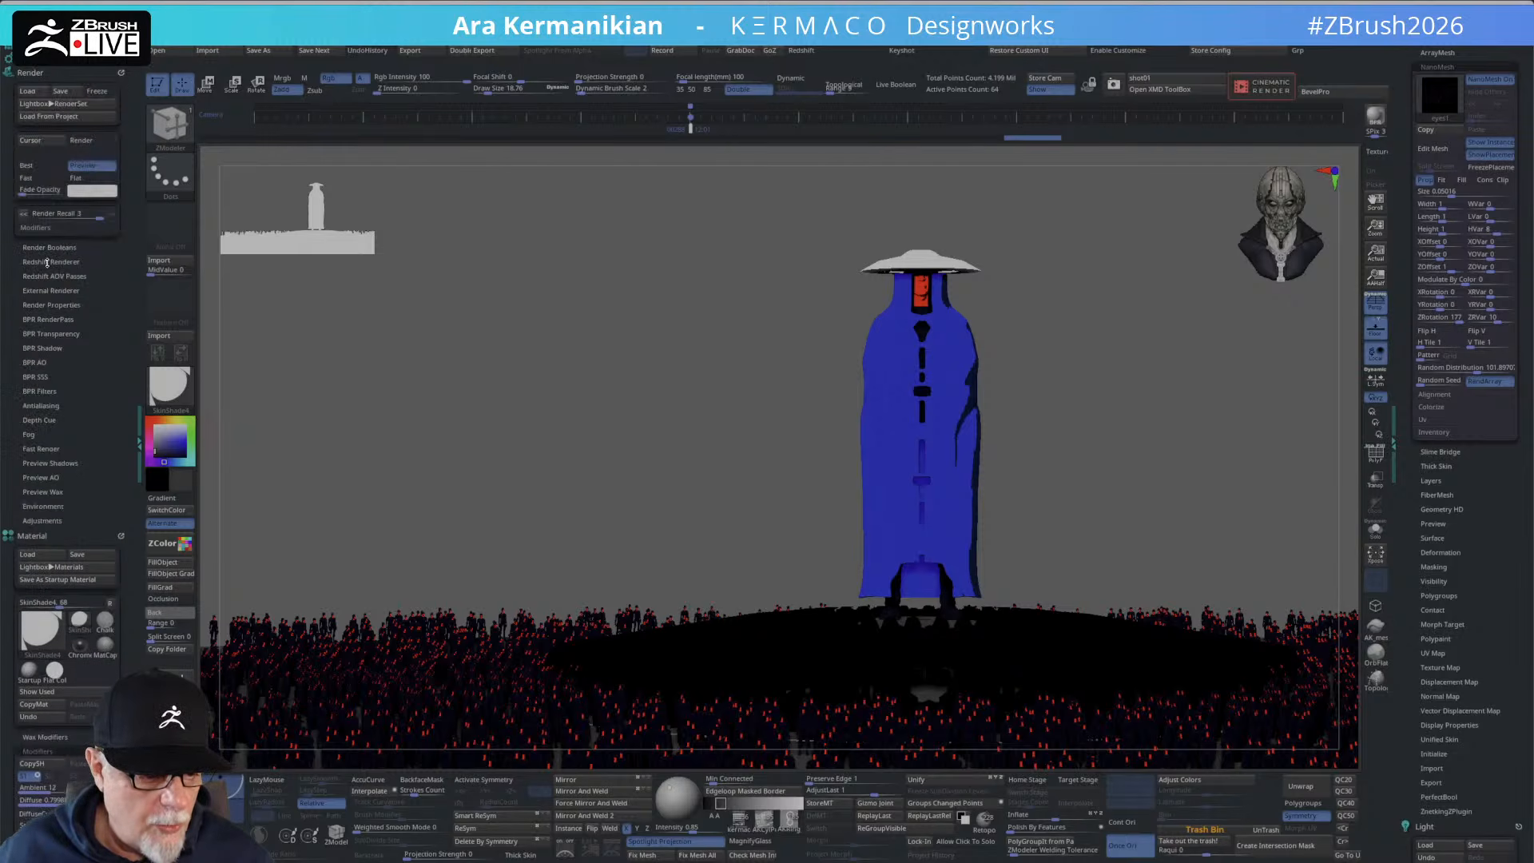
pyautogui.click(44, 349)
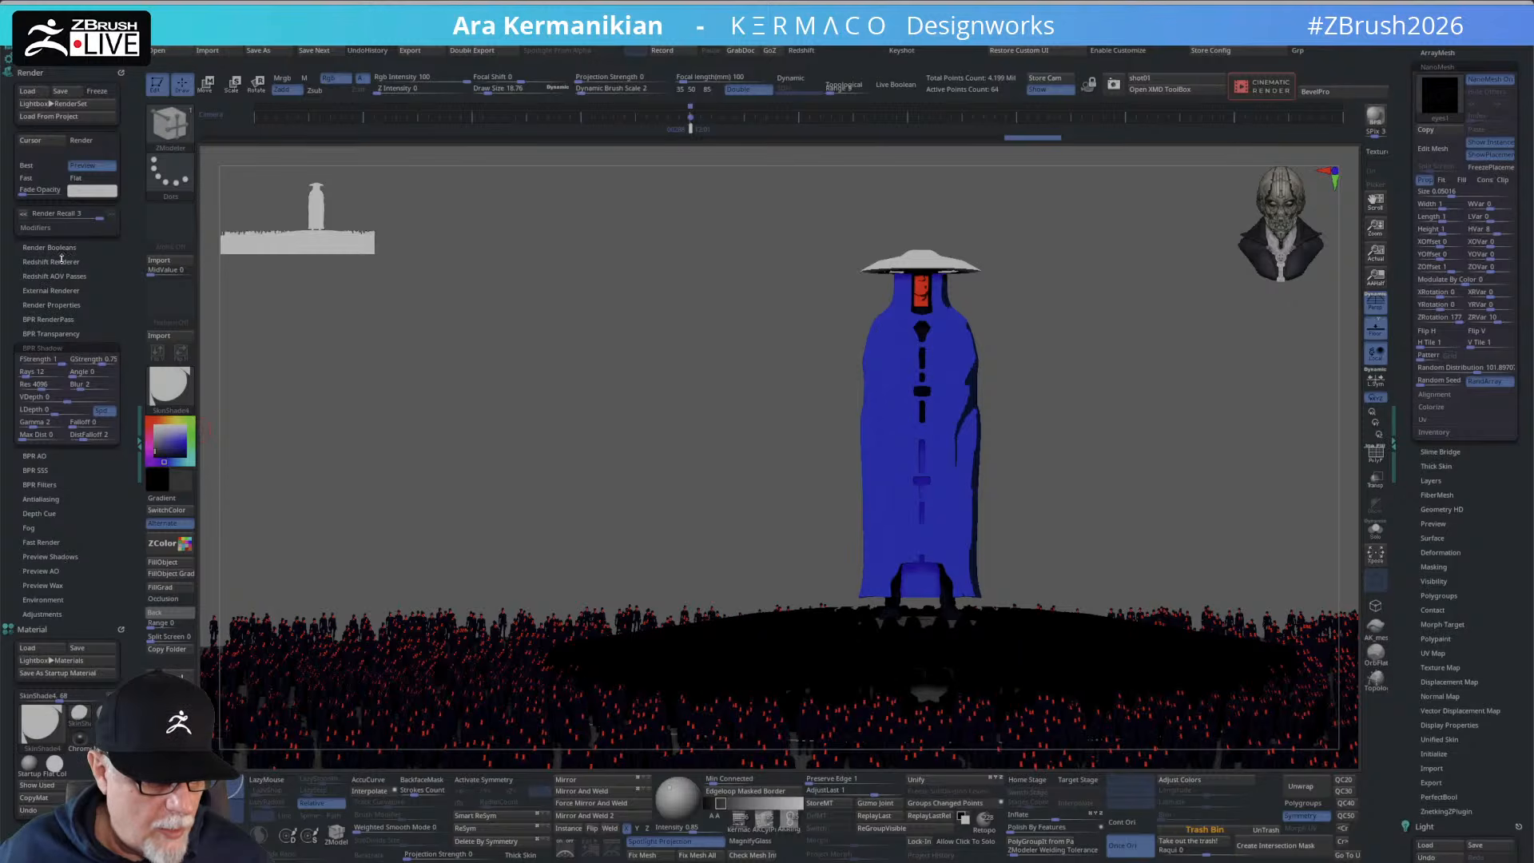
pyautogui.moveTo(104, 257); pyautogui.dragTo(104, 297)
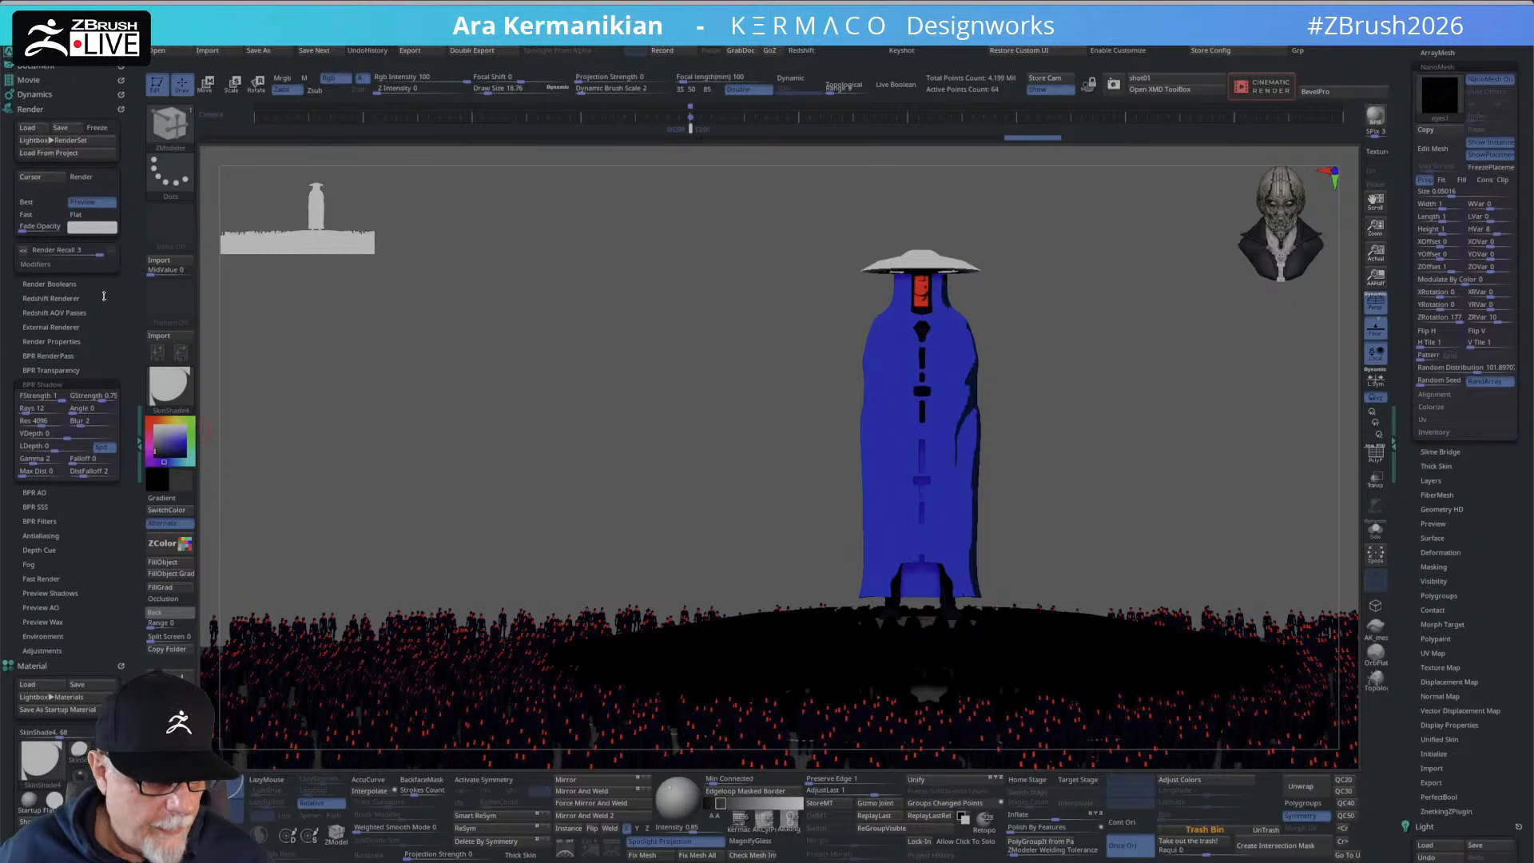
pyautogui.click(49, 340)
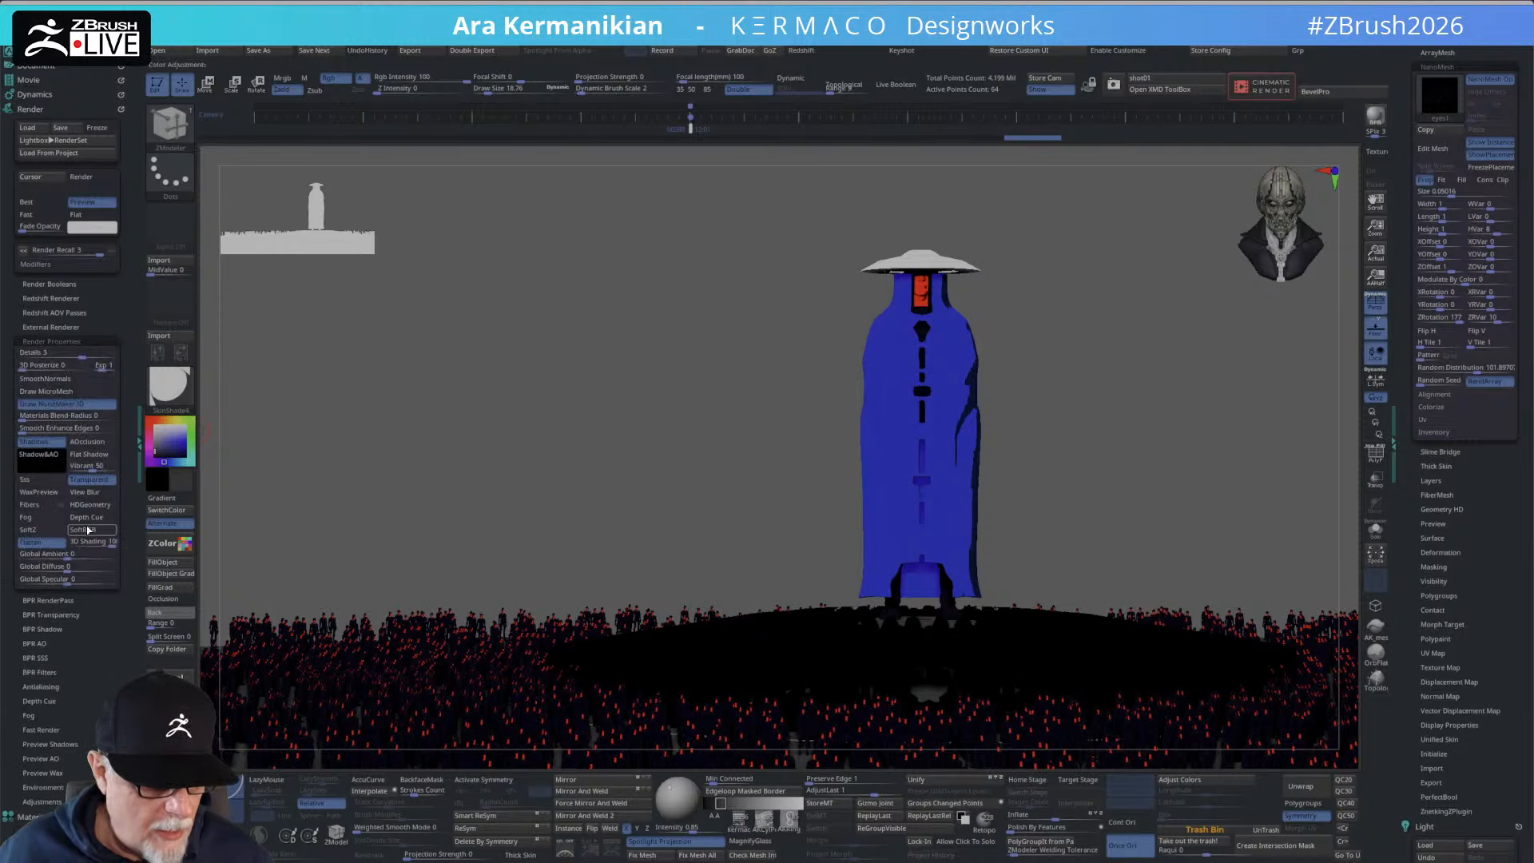
pyautogui.click(98, 458)
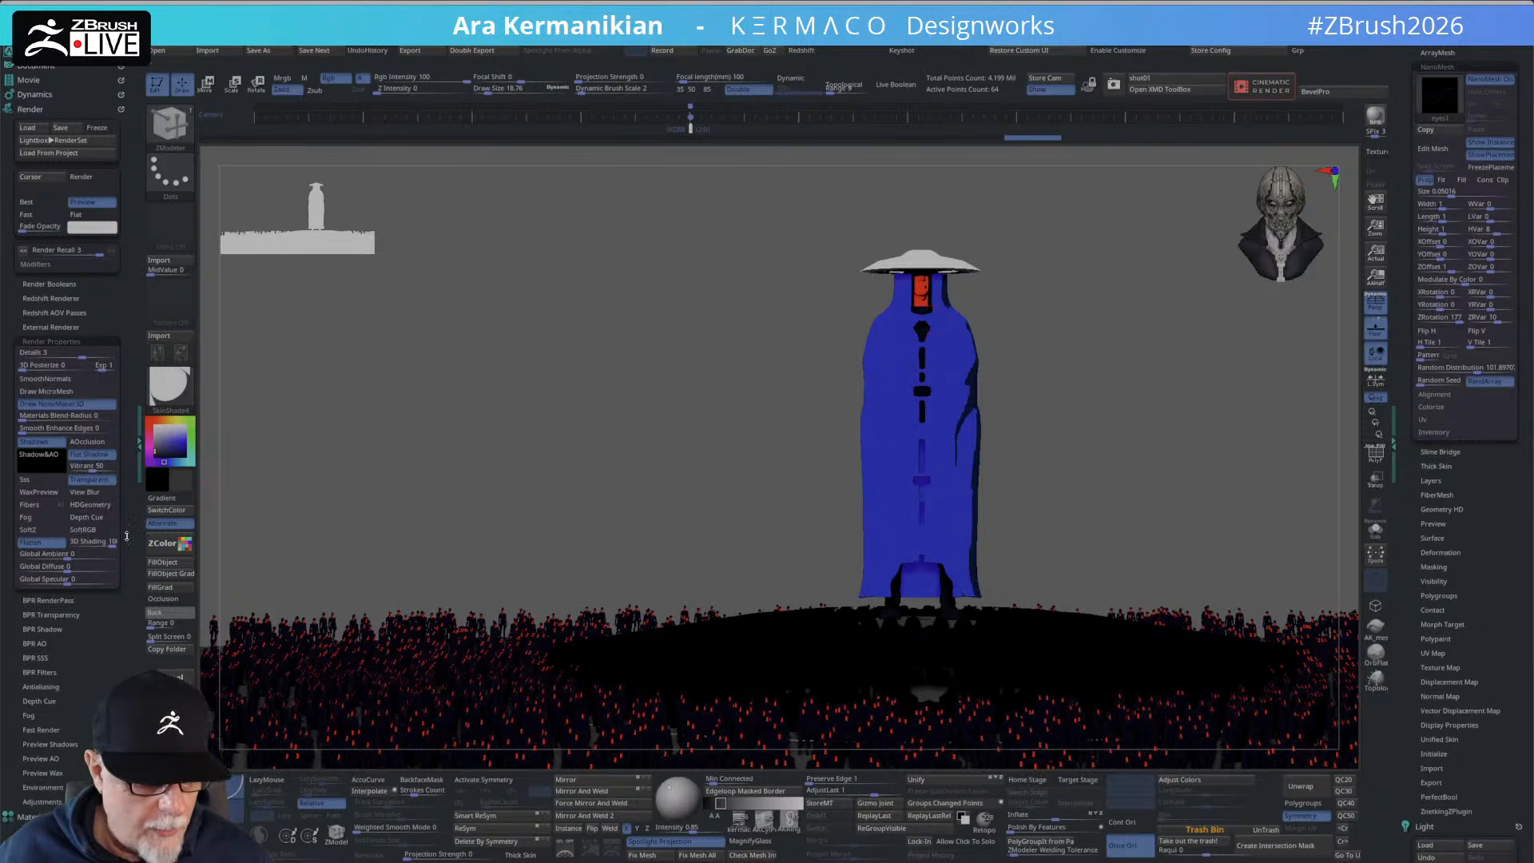
# Set the material's Specular to about 0.17 and the specular curve's Focal Shift to -45.
pyautogui.scroll(-10, 70, 473)
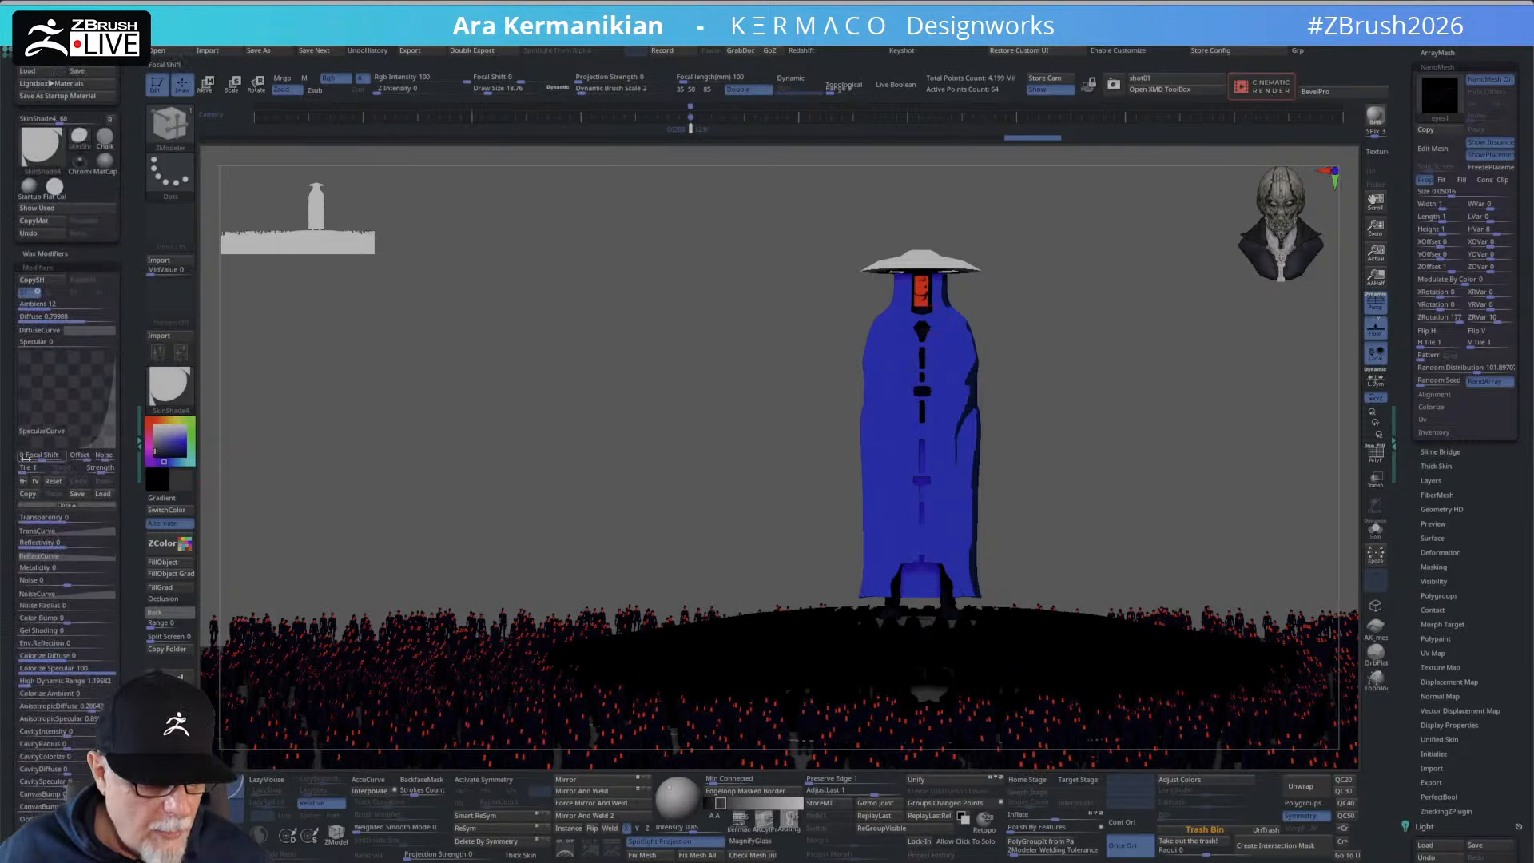
pyautogui.click(22, 344)
pyautogui.moveTo(22, 343); pyautogui.dragTo(35, 350)
pyautogui.click(35, 350)
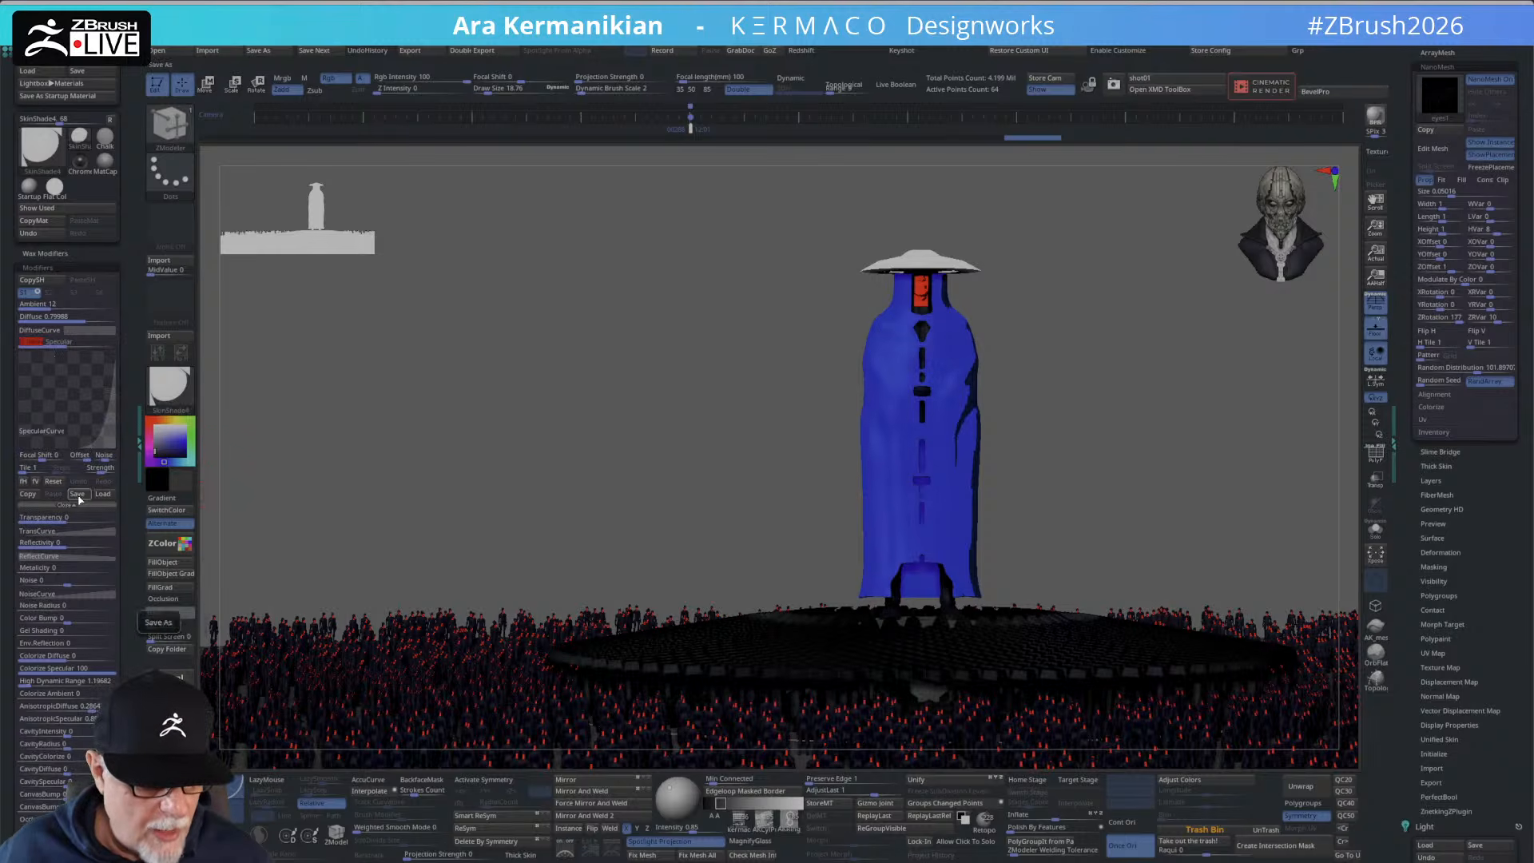
pyautogui.moveTo(101, 470); pyautogui.dragTo(111, 470)
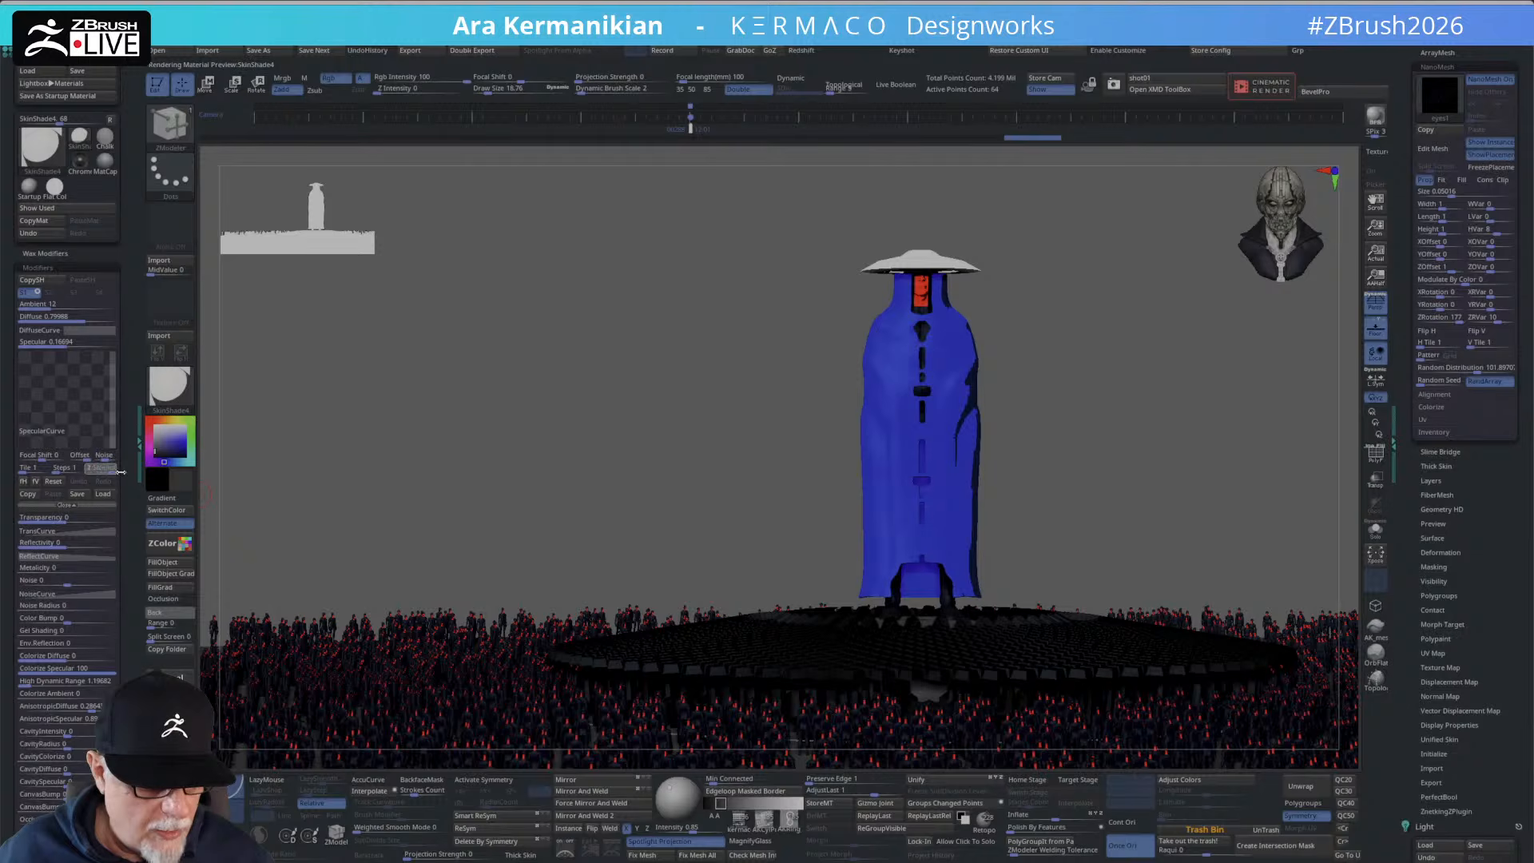
pyautogui.click(55, 456)
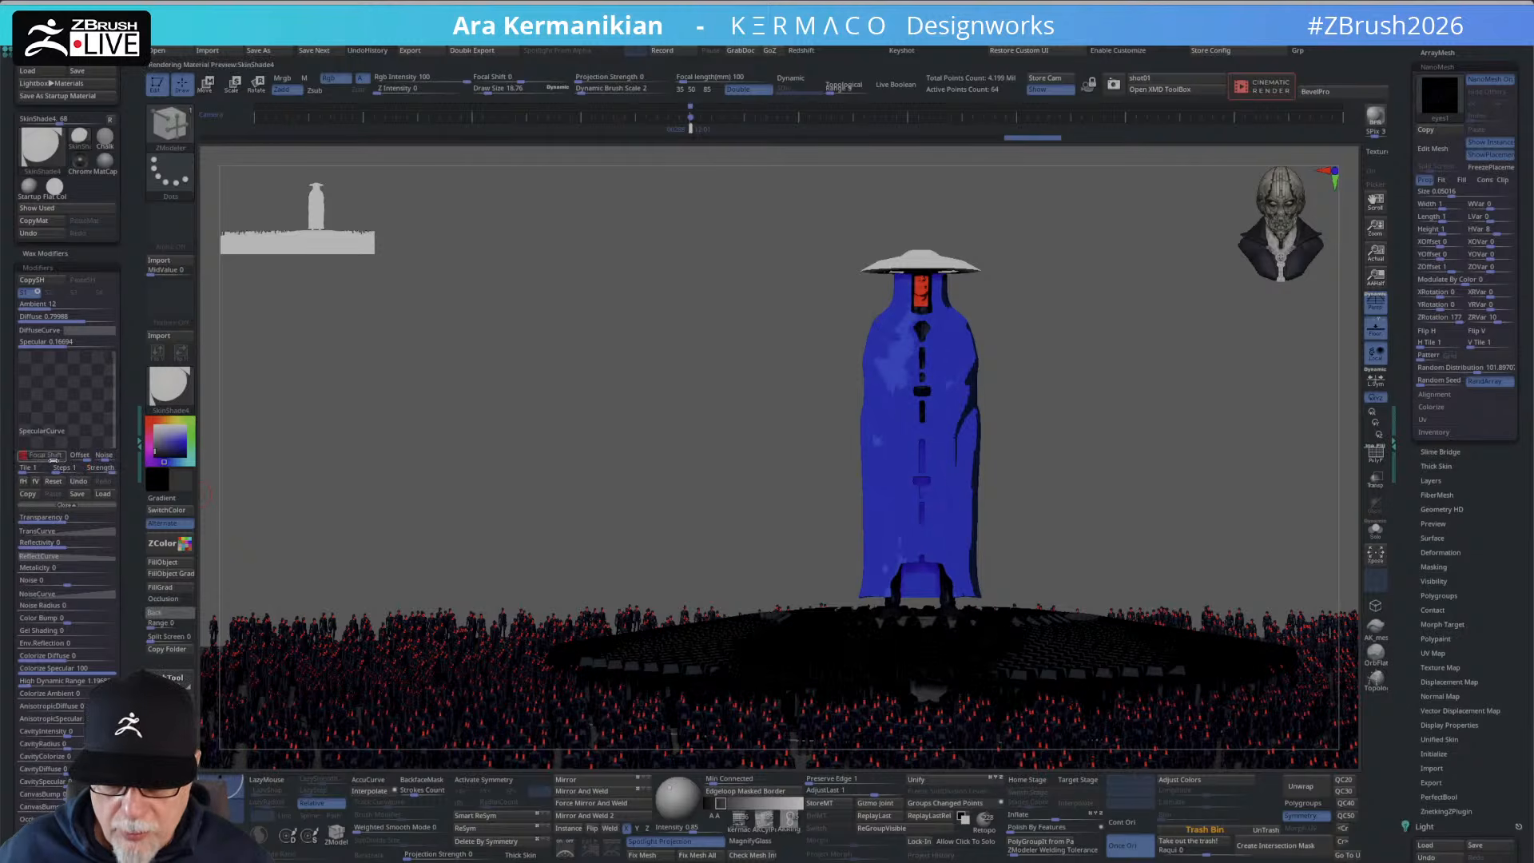
pyautogui.moveTo(53, 460); pyautogui.dragTo(35, 459)
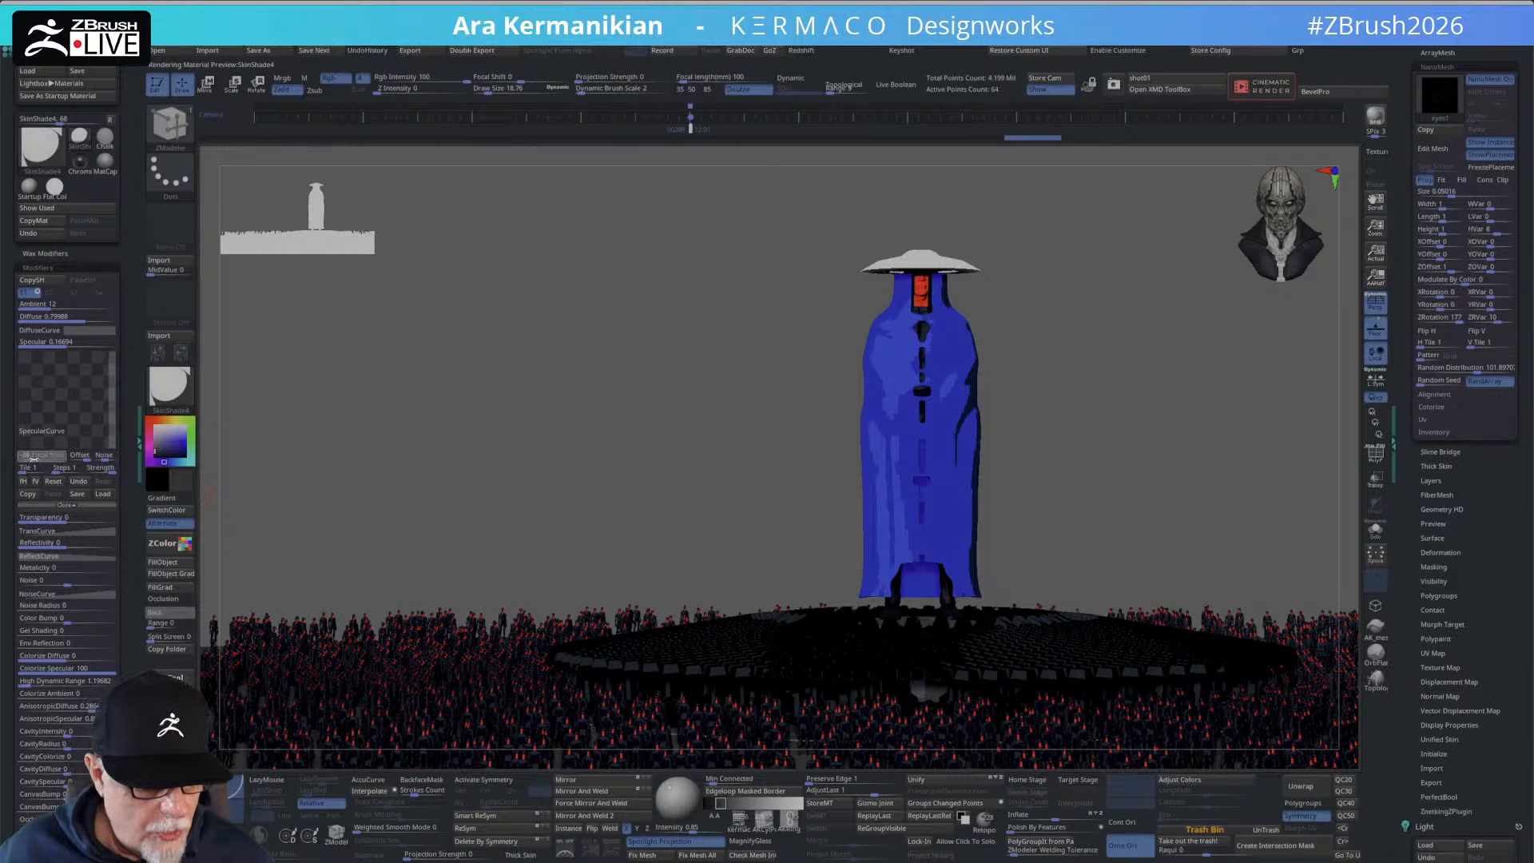
# Check the focal shift of the material's diffuse curve, returning to the specular curve.
pyautogui.click(69, 330)
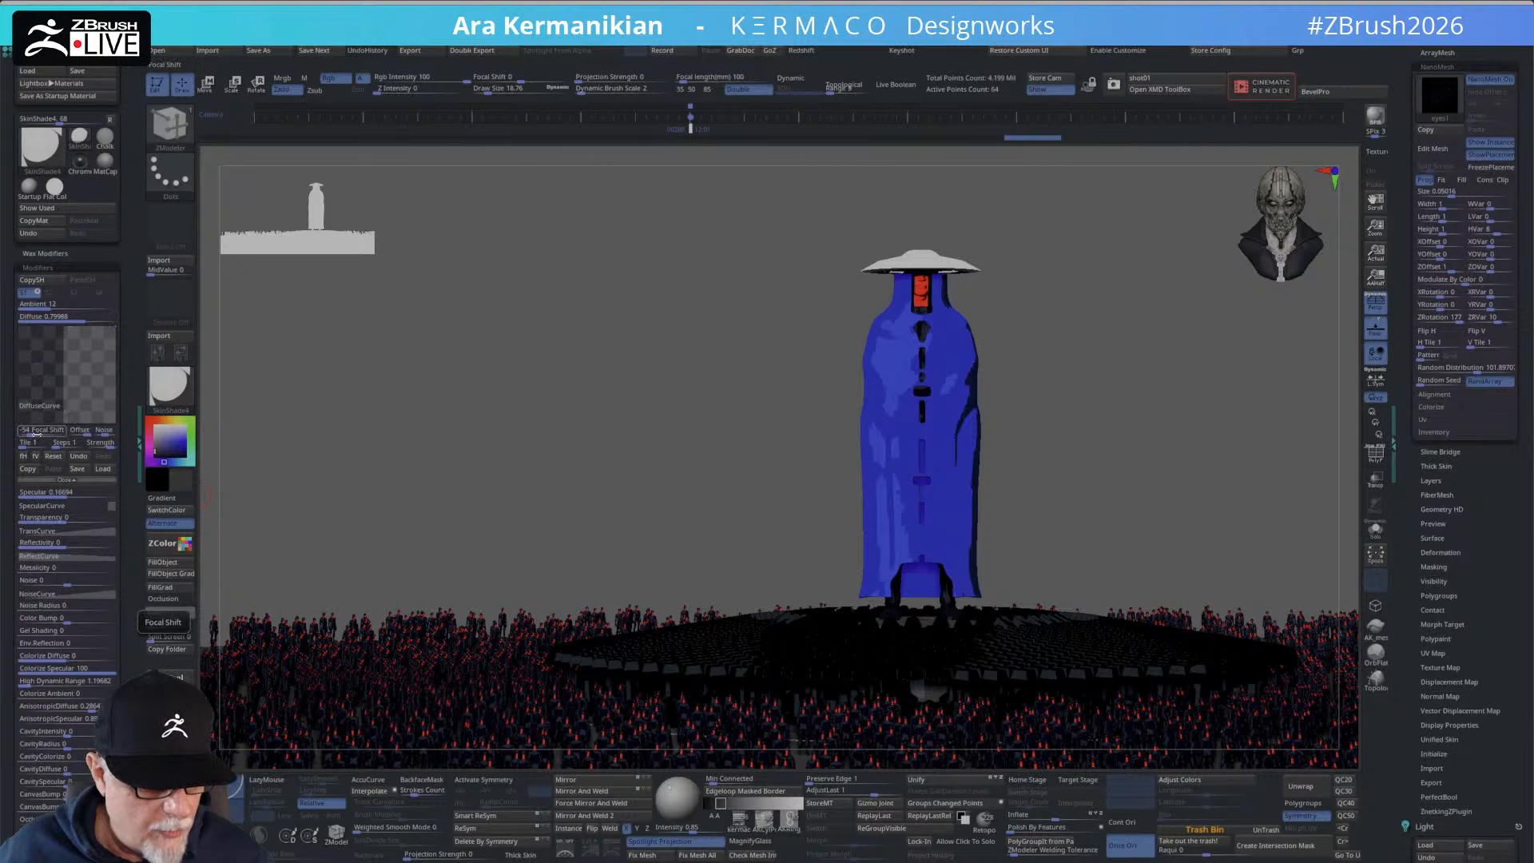
pyautogui.click(34, 434)
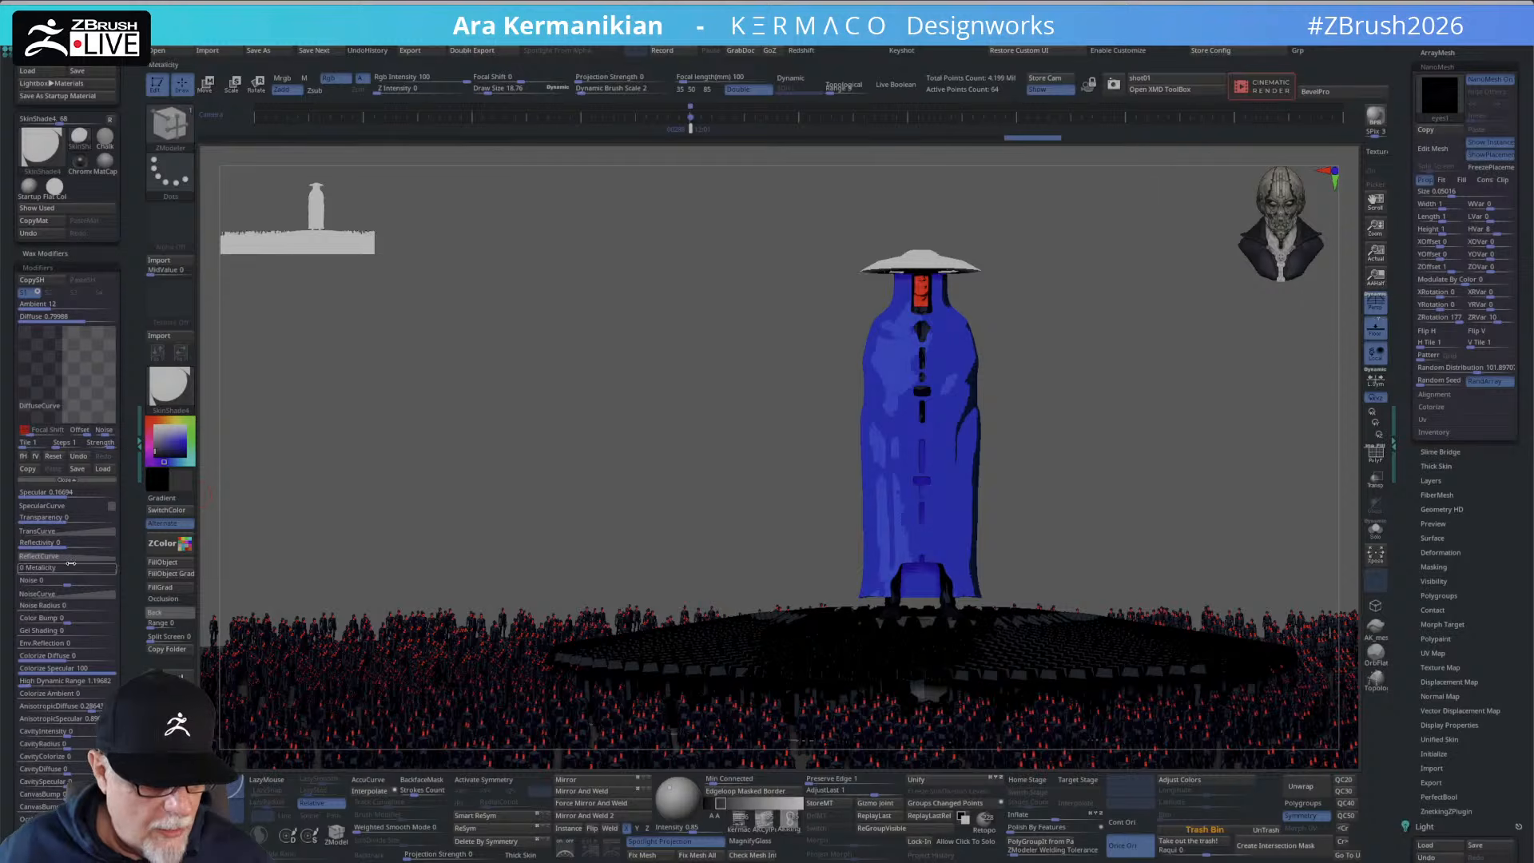
pyautogui.click(62, 493)
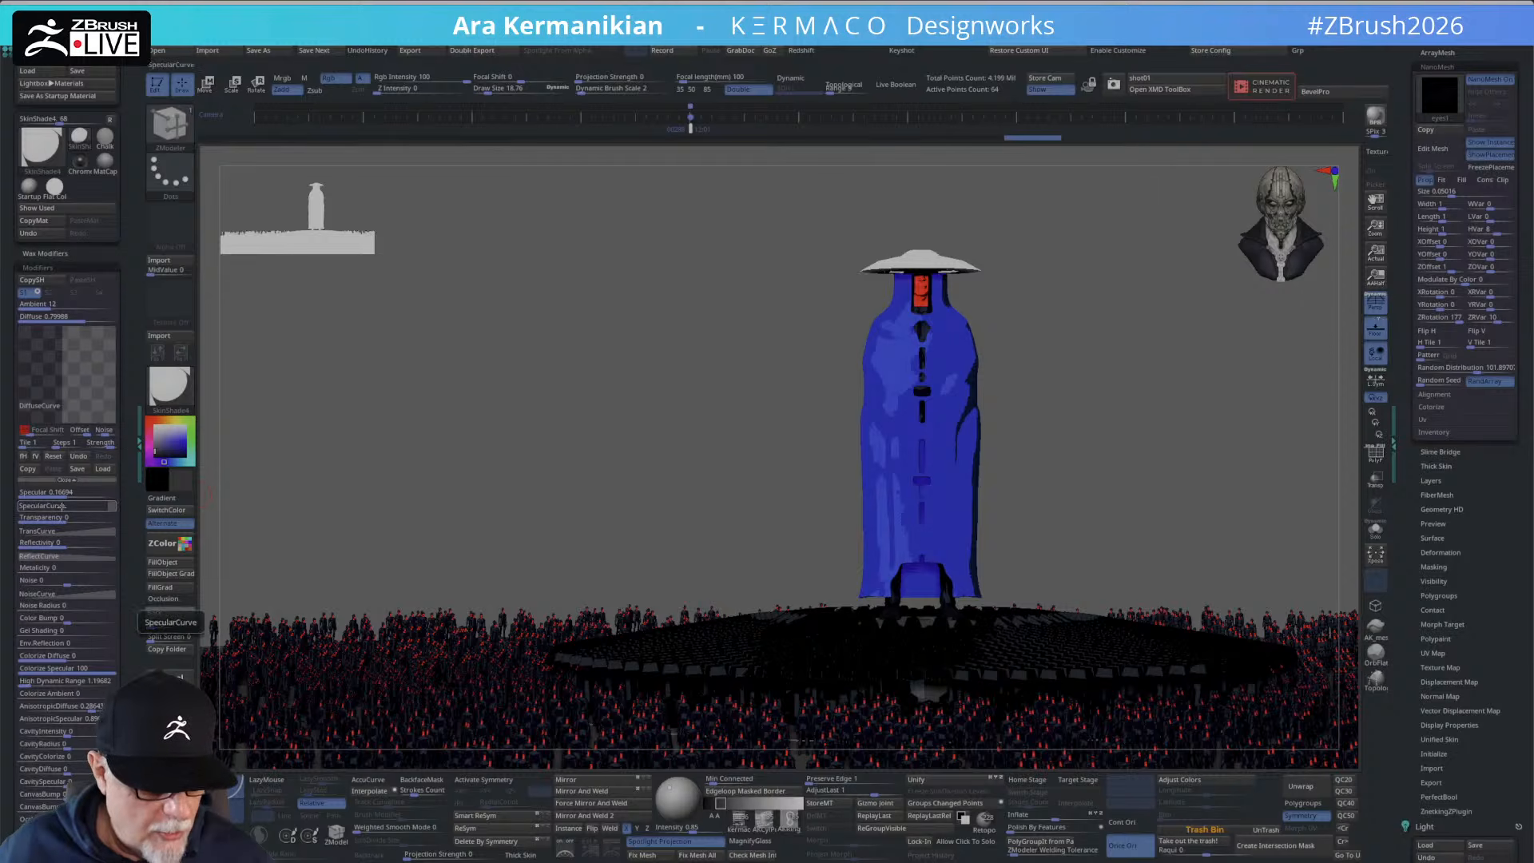
pyautogui.click(64, 506)
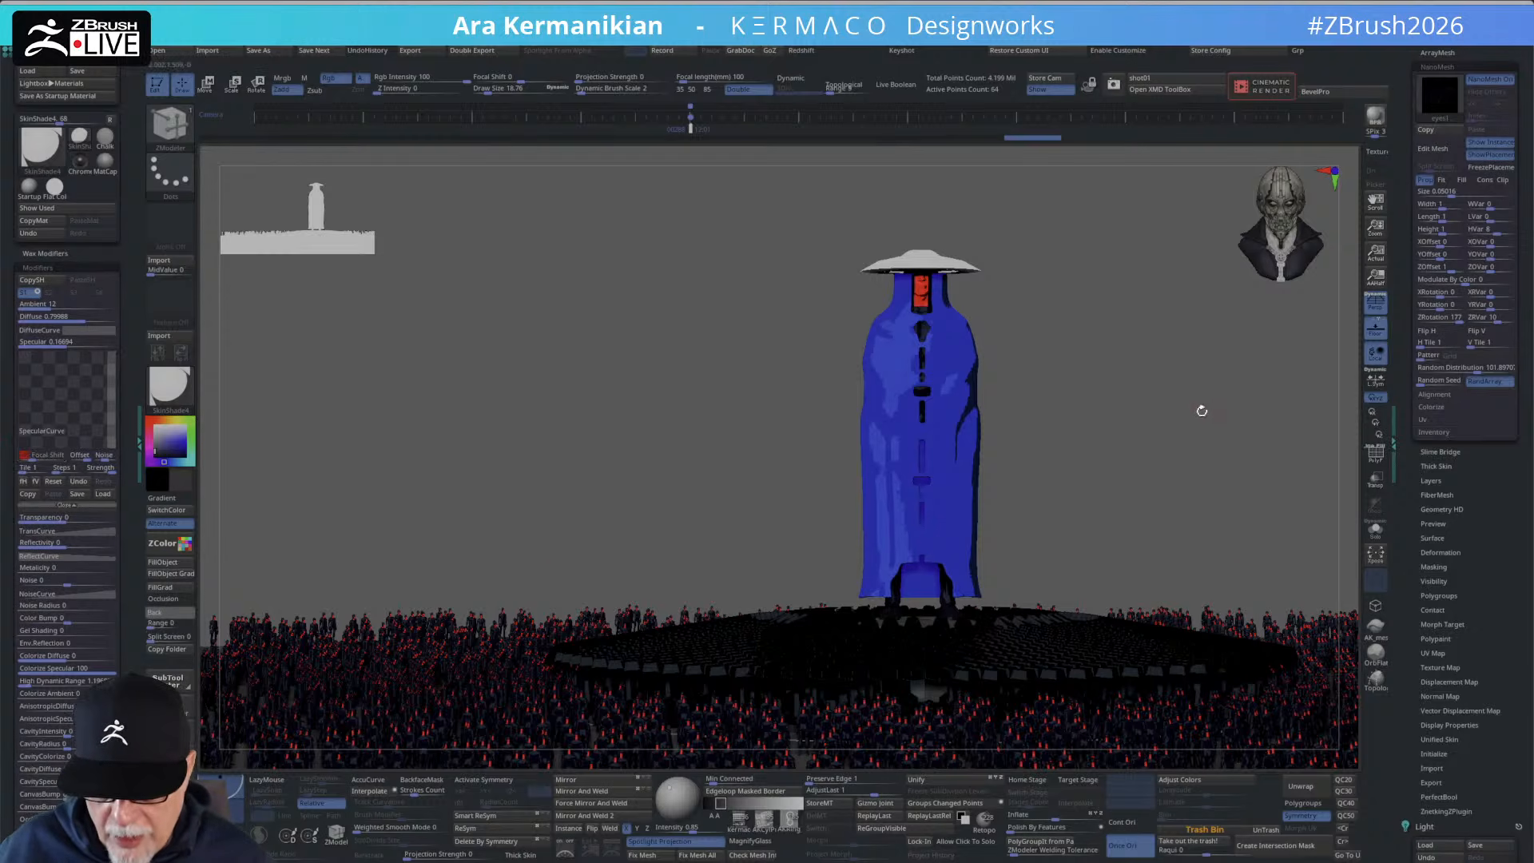
# Check the caped figure's highlights from a higher angle and make a BPR render from the low view.
pyautogui.moveTo(1201, 411)
pyautogui.mouseDown()
pyautogui.moveTo(1173, 427)
pyautogui.moveTo(1194, 432)
pyautogui.mouseUp()
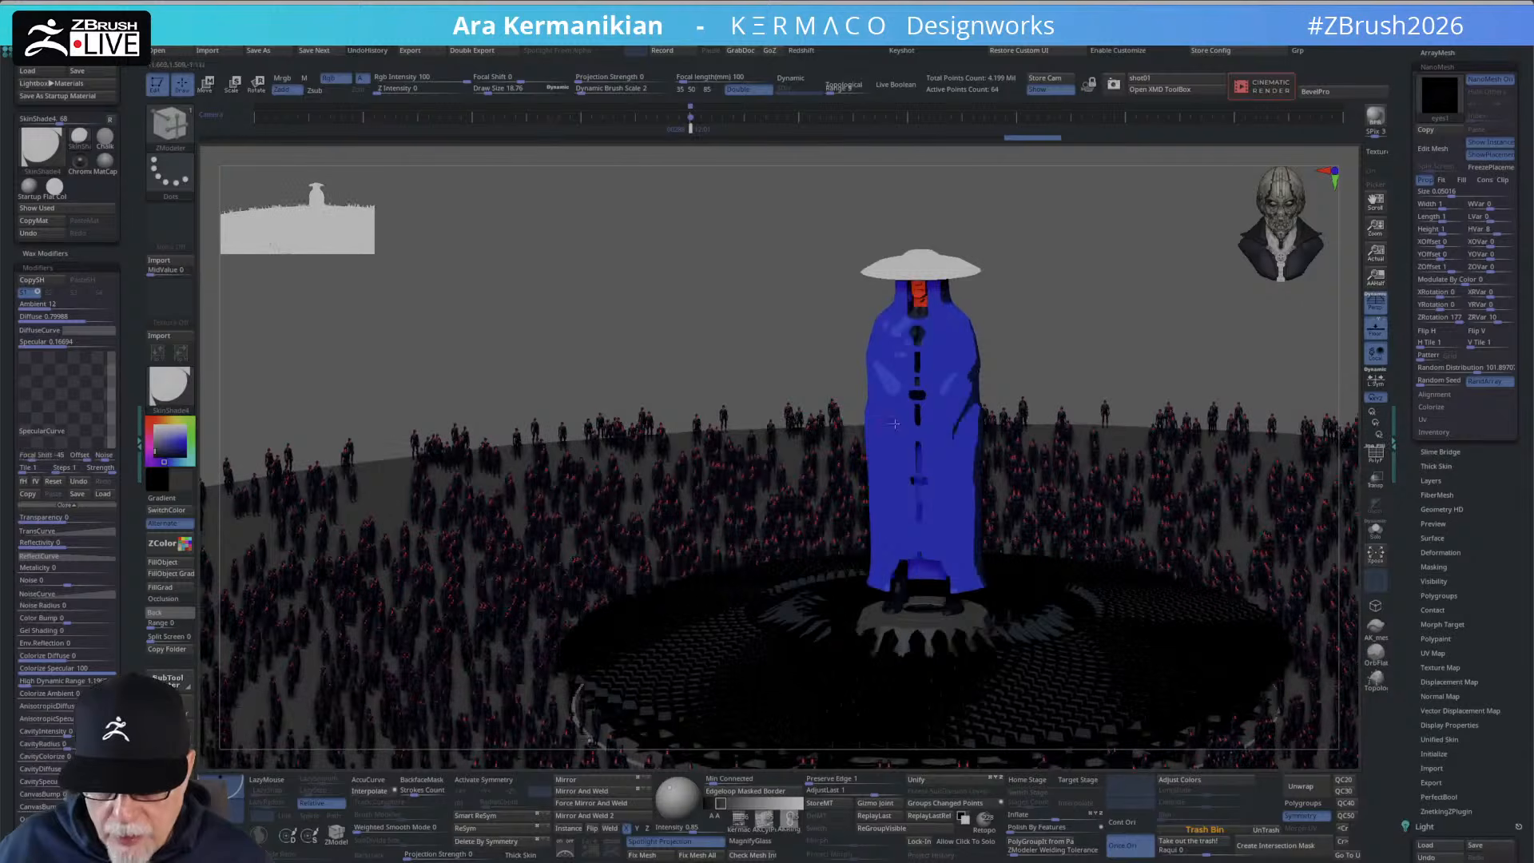
pyautogui.moveTo(1190, 332); pyautogui.dragTo(907, 381)
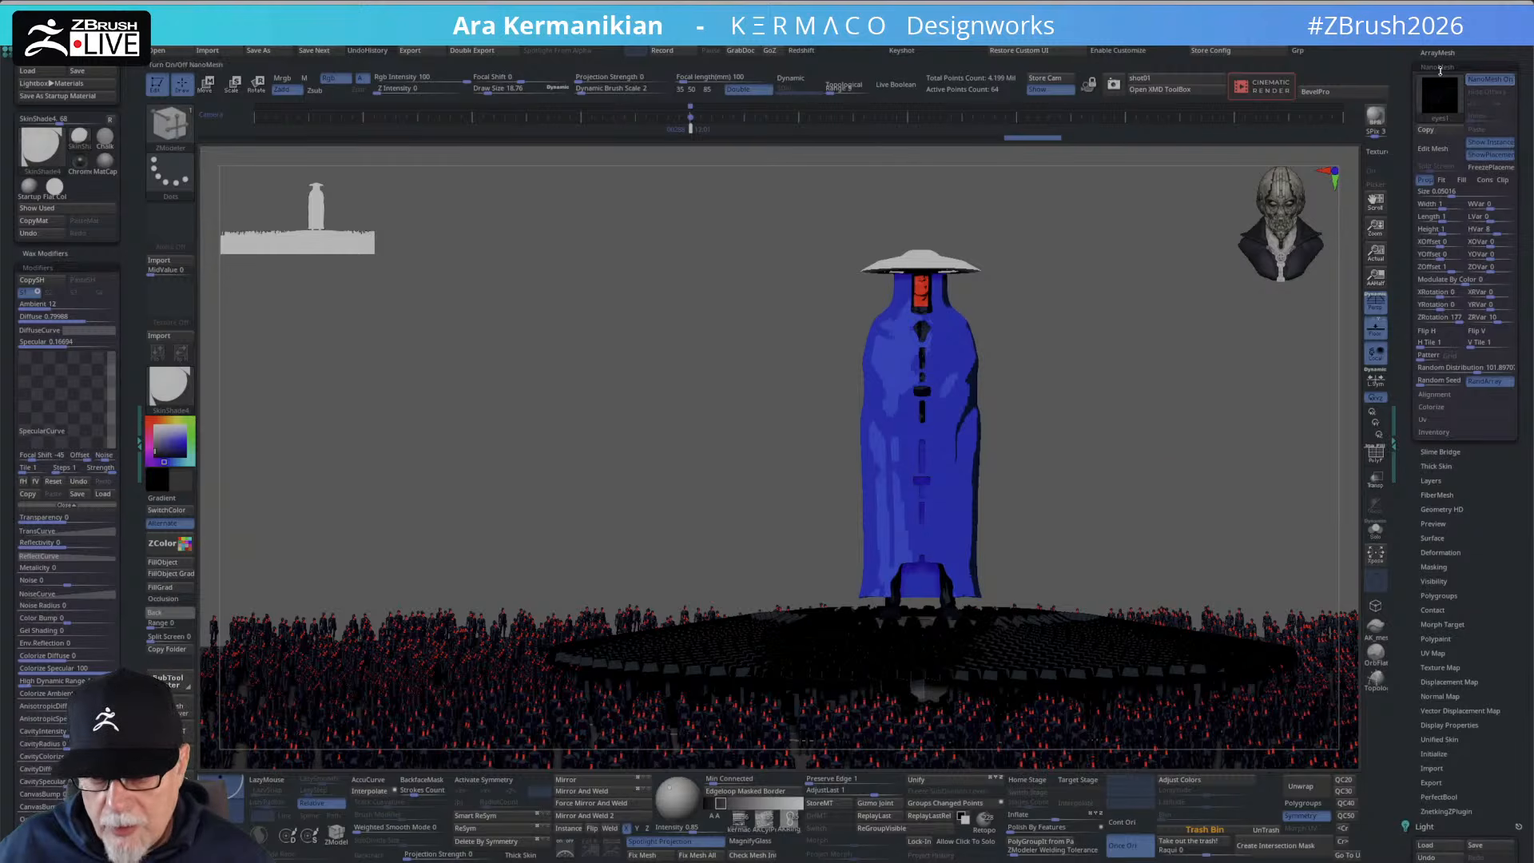
pyautogui.click(1375, 118)
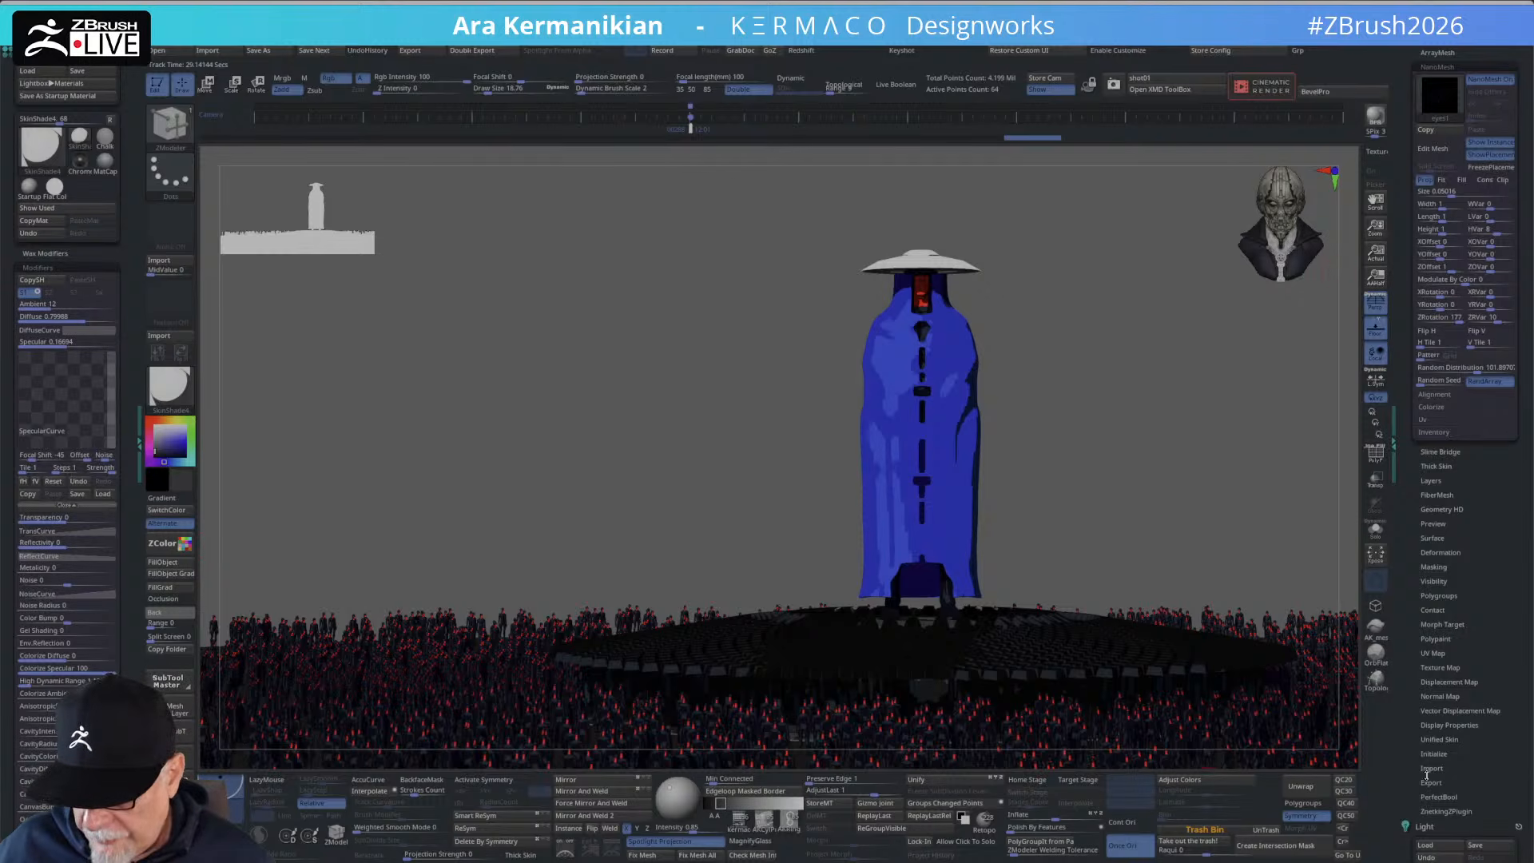
# Turn on a second light, set its intensity to 0.85 and make a BPR render of the scene.
pyautogui.moveTo(1484, 805); pyautogui.dragTo(1462, 383)
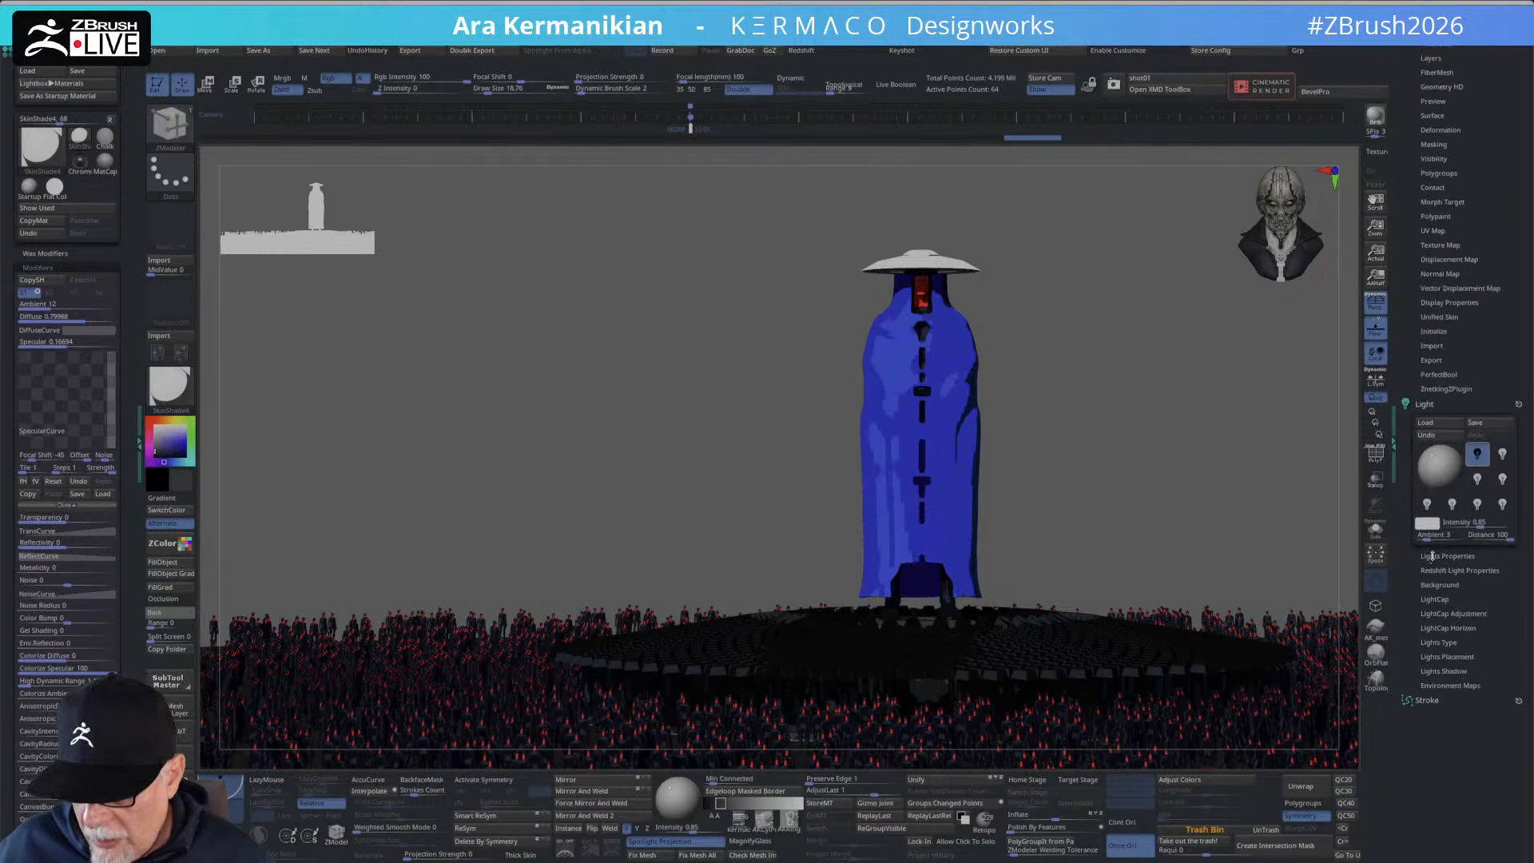
pyautogui.click(1503, 454)
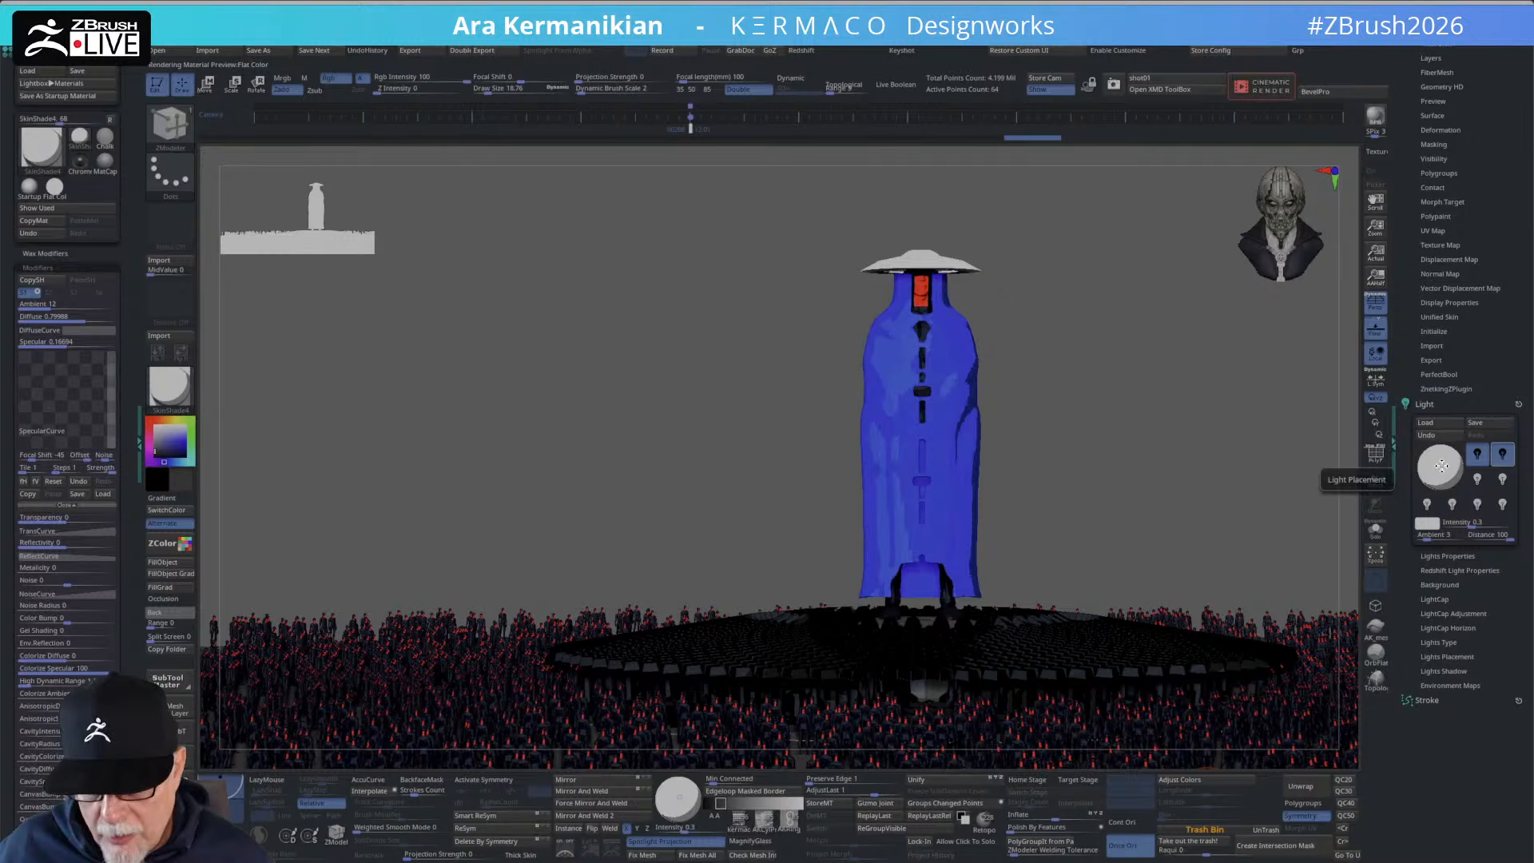
pyautogui.click(1377, 118)
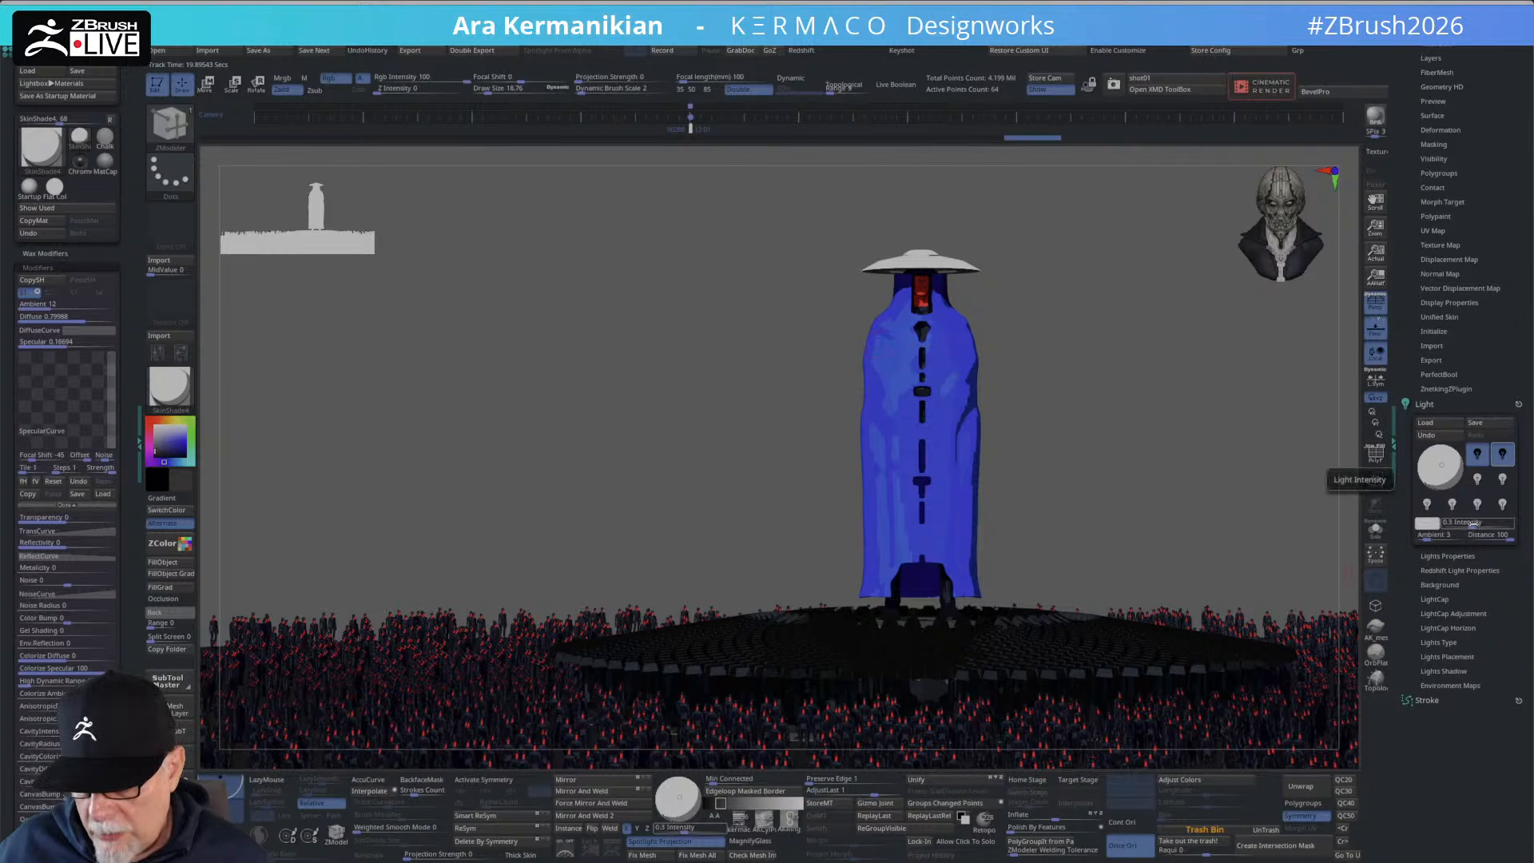
pyautogui.moveTo(1471, 522); pyautogui.dragTo(1482, 522)
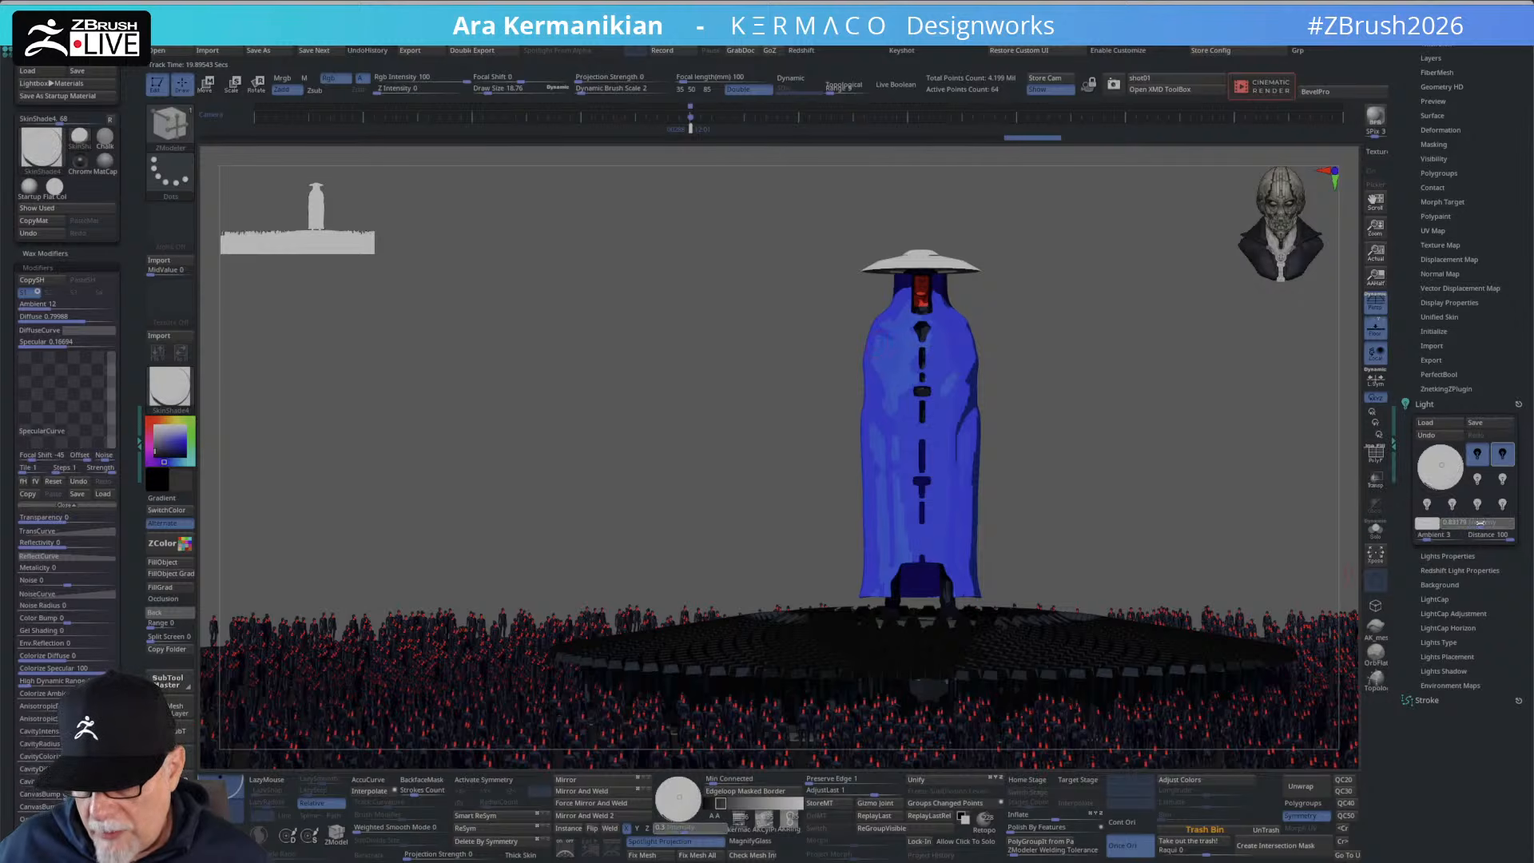
pyautogui.click(1373, 116)
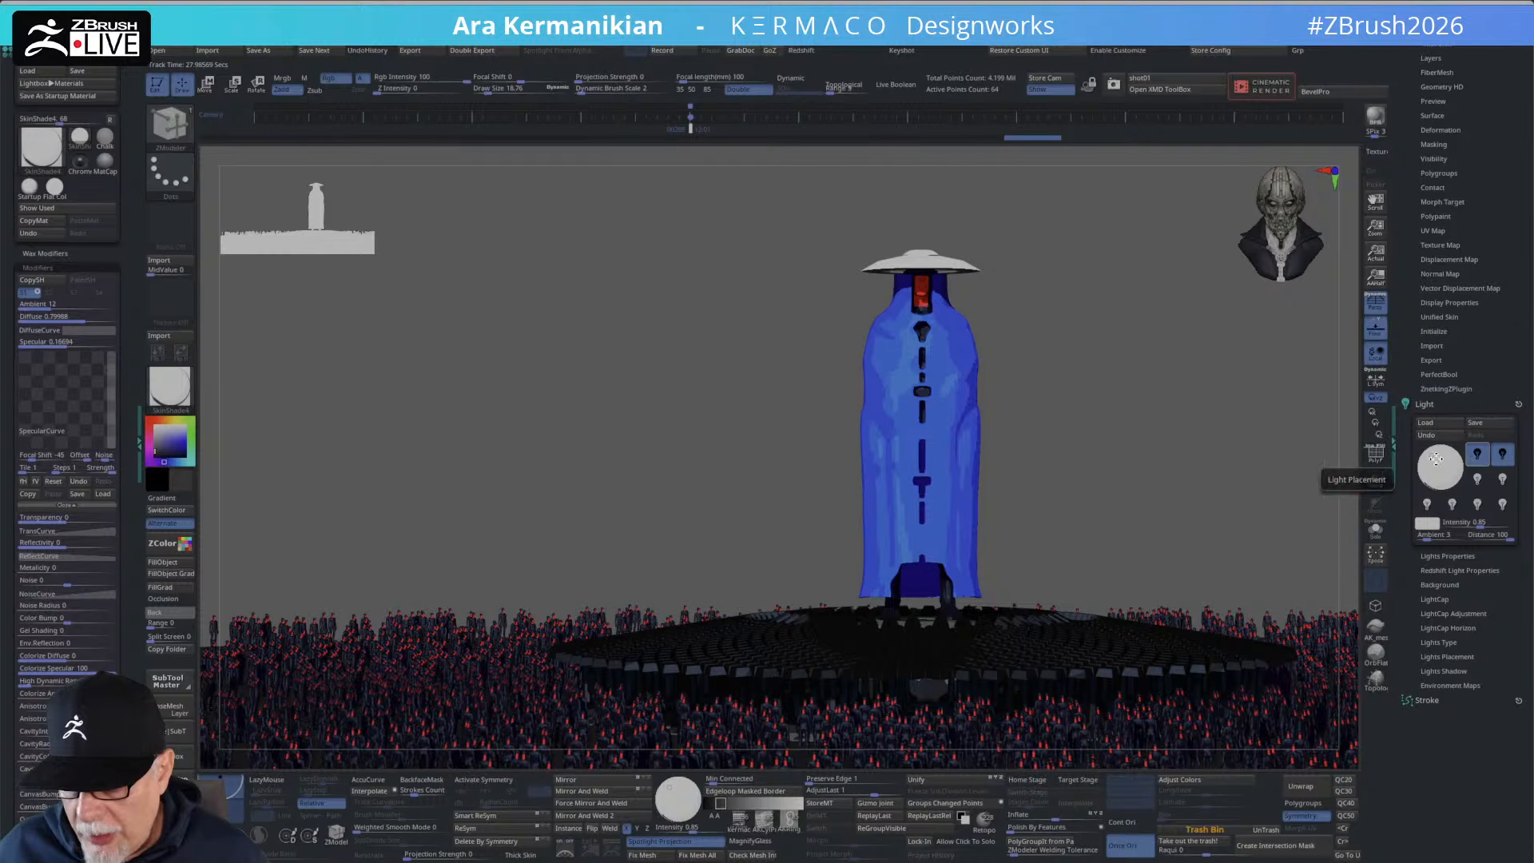
# Reposition the second light to shine on the figure from the front and make a BPR render.
pyautogui.click(1432, 456)
pyautogui.click(1440, 462)
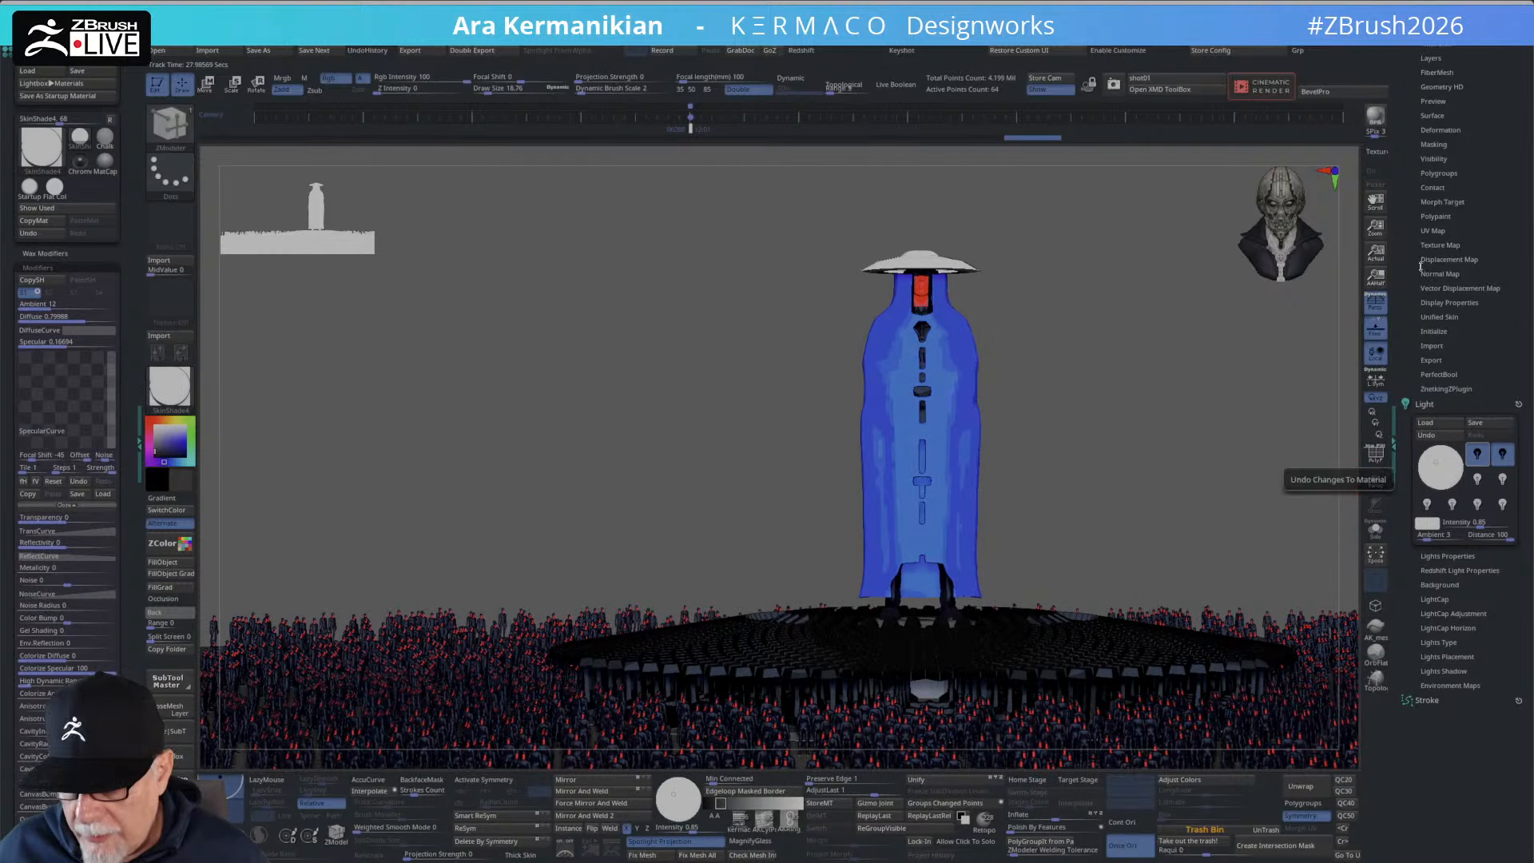
pyautogui.click(1373, 114)
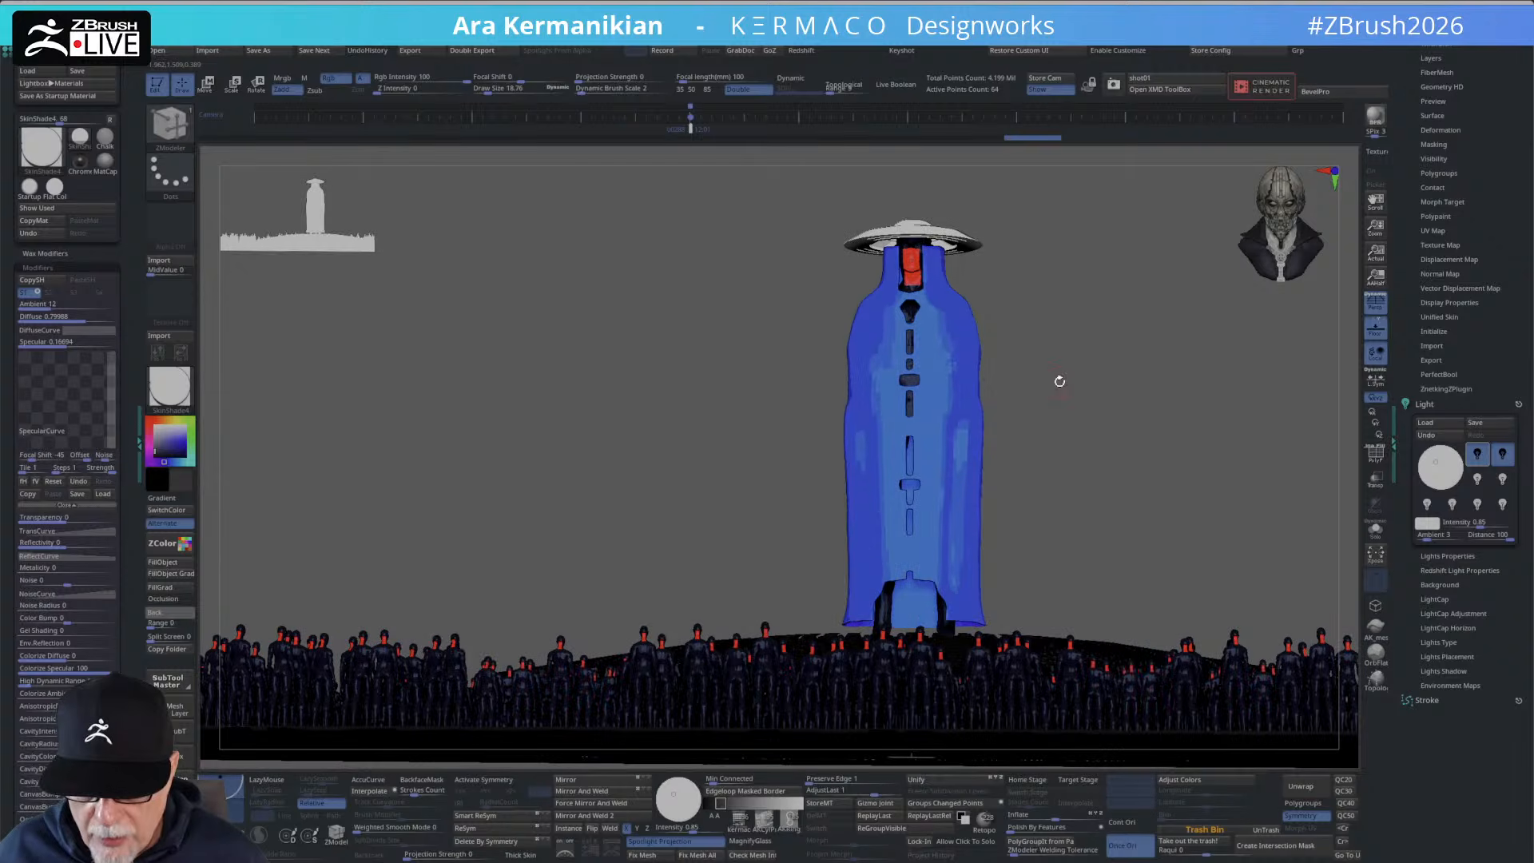
# Make BPR renders of the towering figure from the low viewpoint at different camera distances.
pyautogui.click(1373, 116)
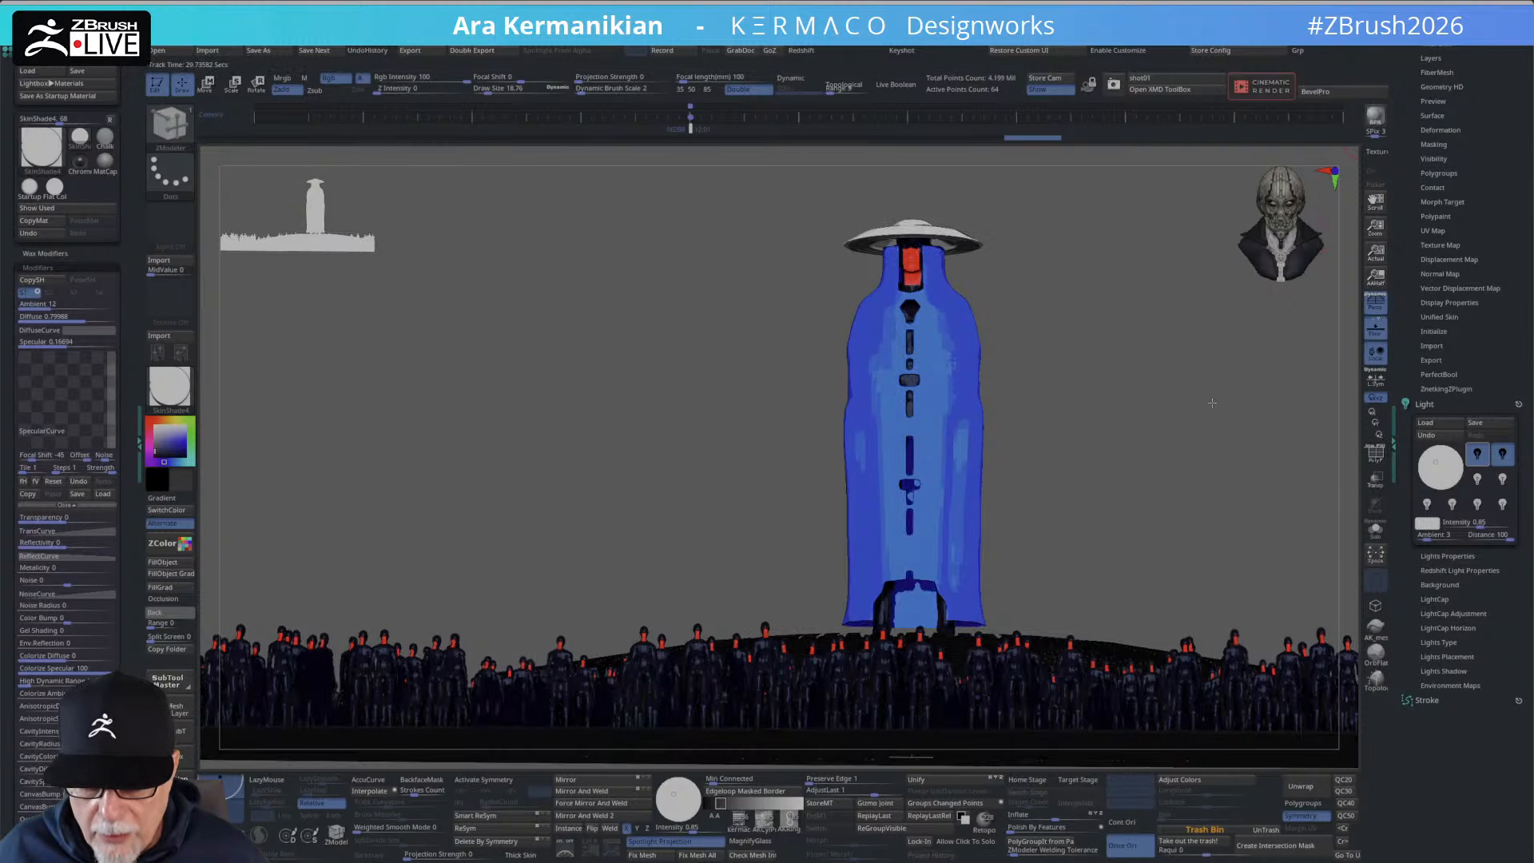
pyautogui.keyDown('ctrl'); pyautogui.moveTo(1212, 402); pyautogui.dragTo(1224, 407, button='right'); pyautogui.keyUp('ctrl')
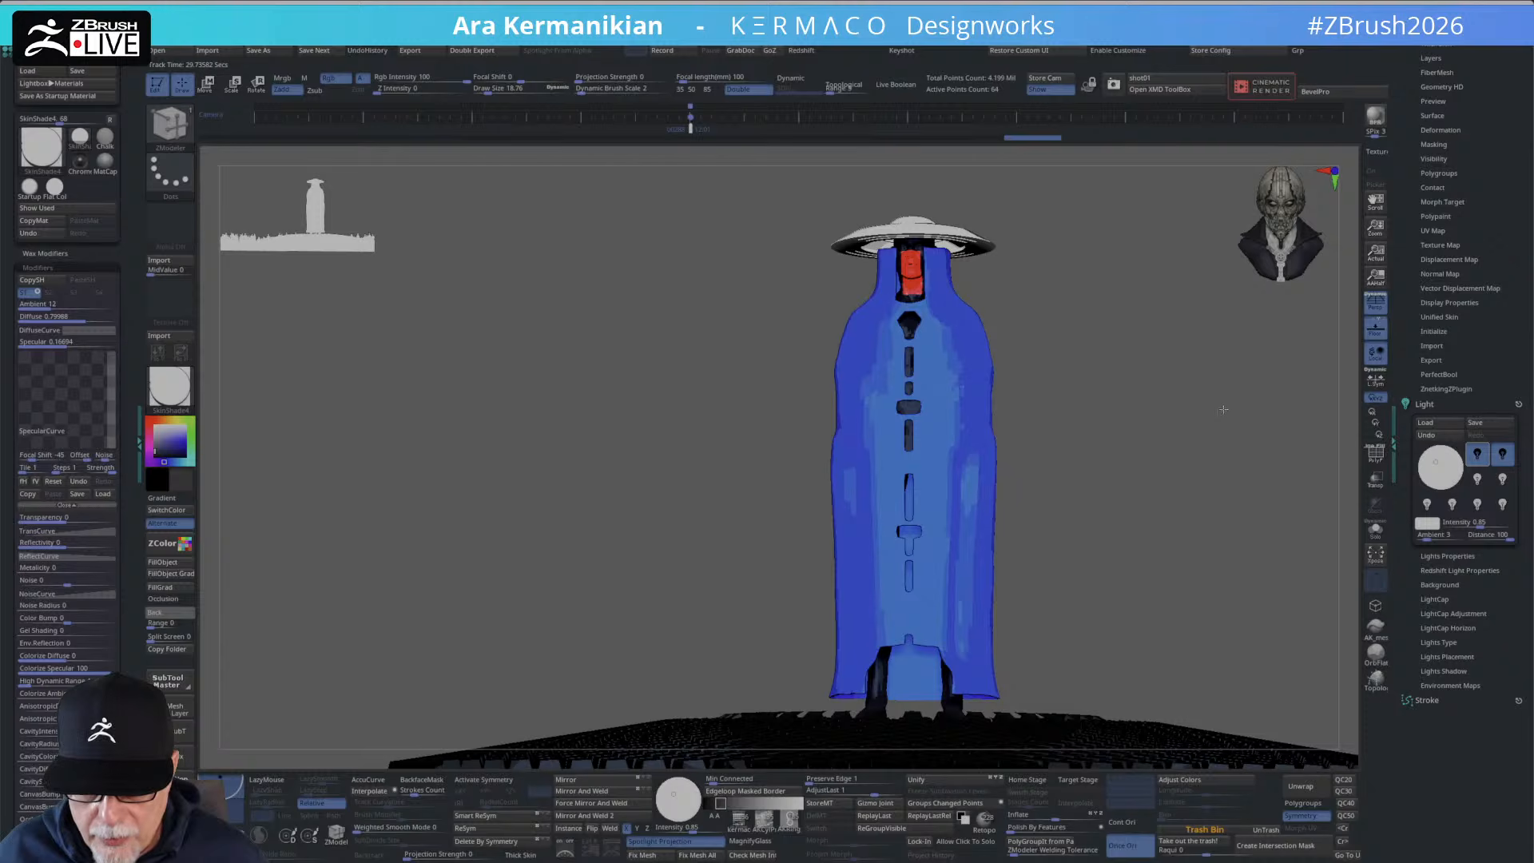
pyautogui.keyDown('ctrl'); pyautogui.moveTo(1223, 409); pyautogui.dragTo(1201, 422, button='right'); pyautogui.keyUp('ctrl')
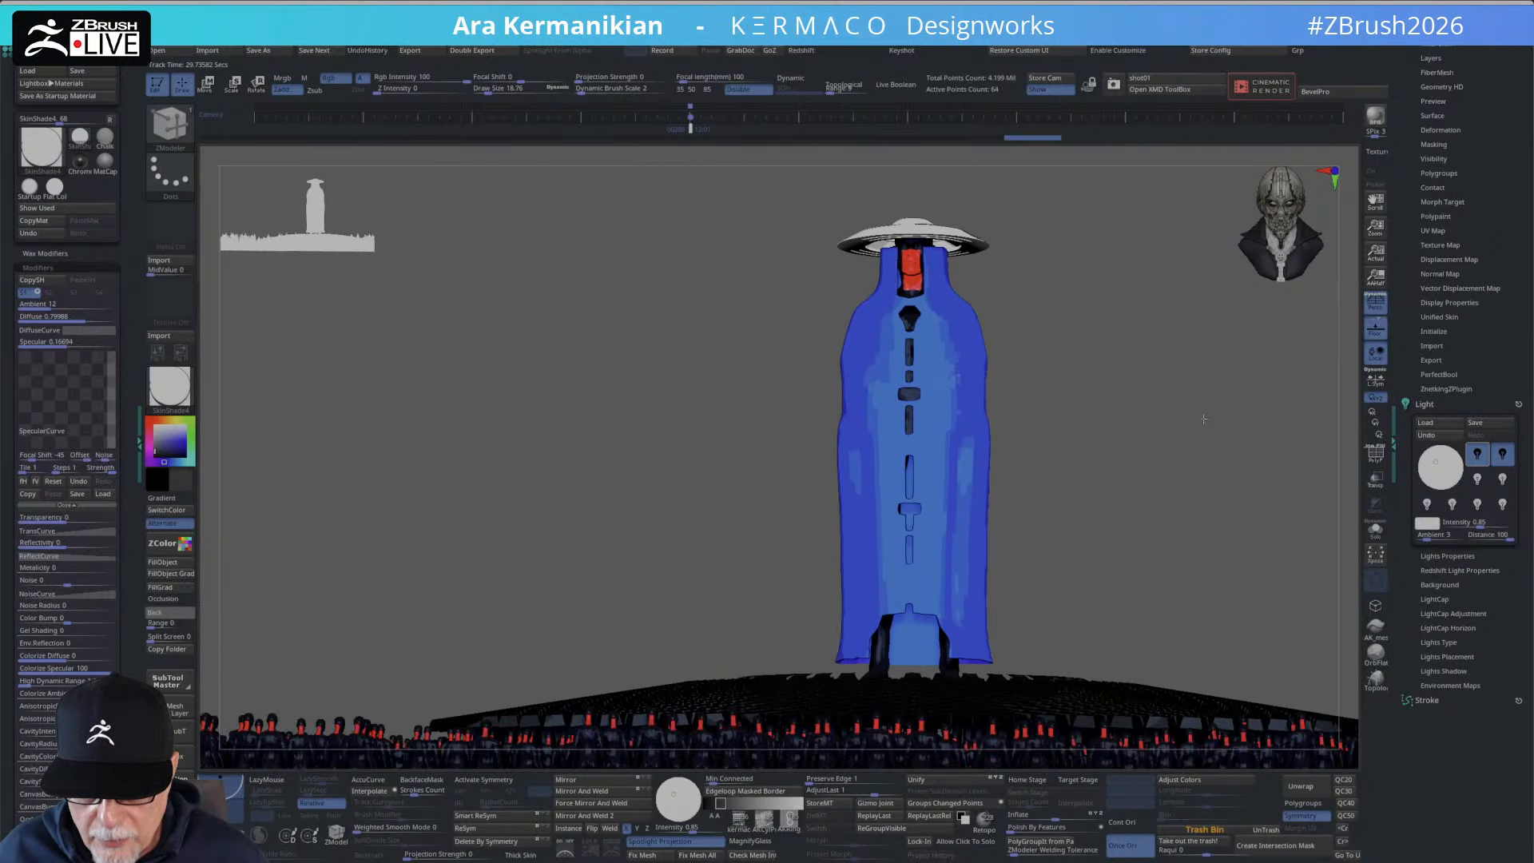
pyautogui.click(1373, 118)
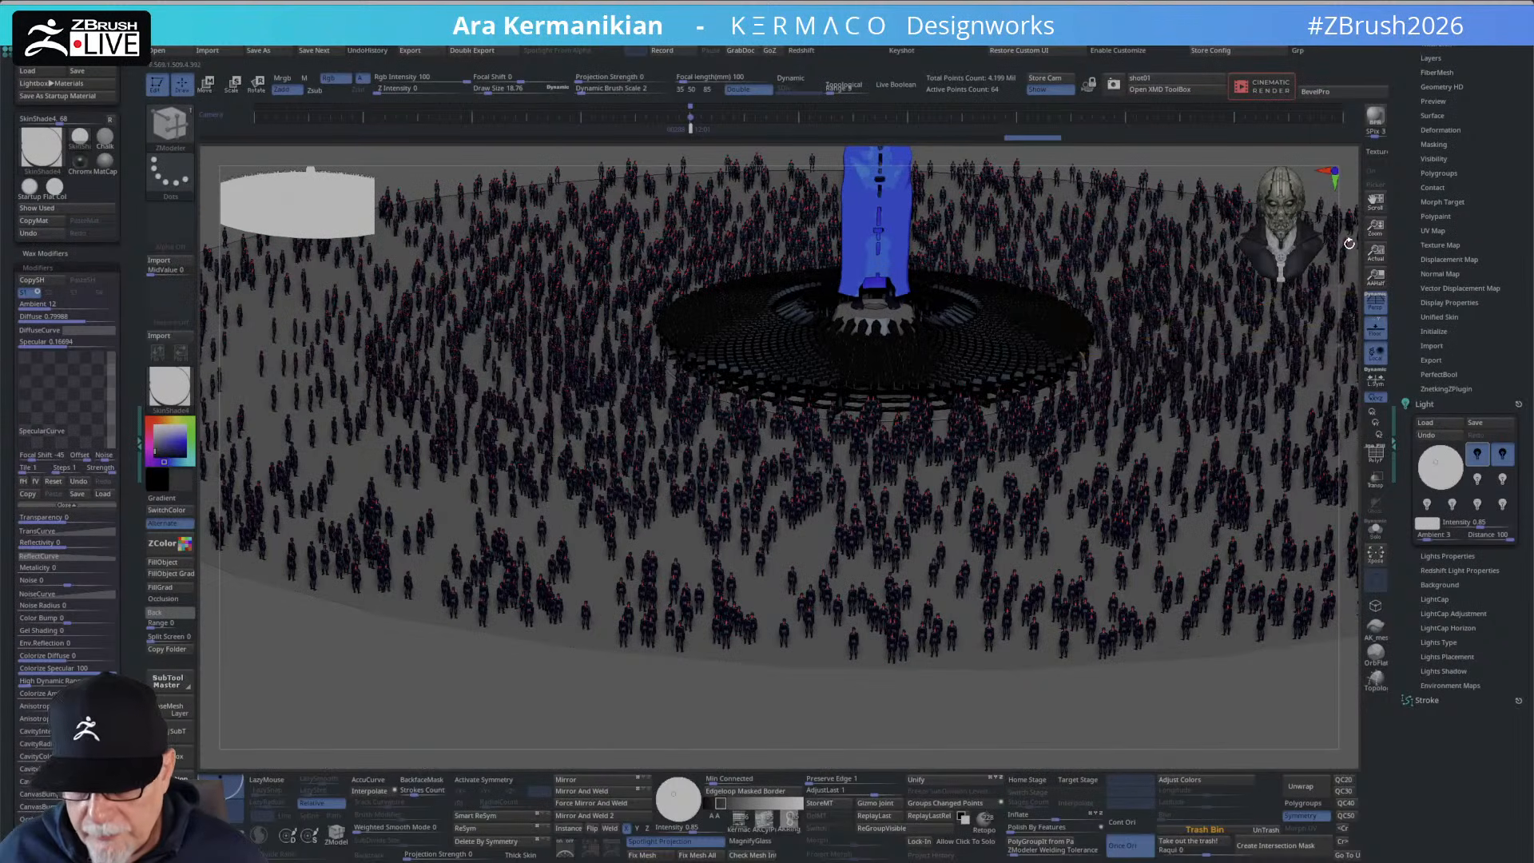
# Set the camera's focal length to 50 mm and frame the figure from a low frontal angle.
pyautogui.keyDown('alt'); pyautogui.moveTo(1345, 266); pyautogui.dragTo(1343, 367); pyautogui.keyUp('alt')
pyautogui.keyDown('alt'); pyautogui.moveTo(1348, 267); pyautogui.dragTo(1353, 286); pyautogui.keyUp('alt')
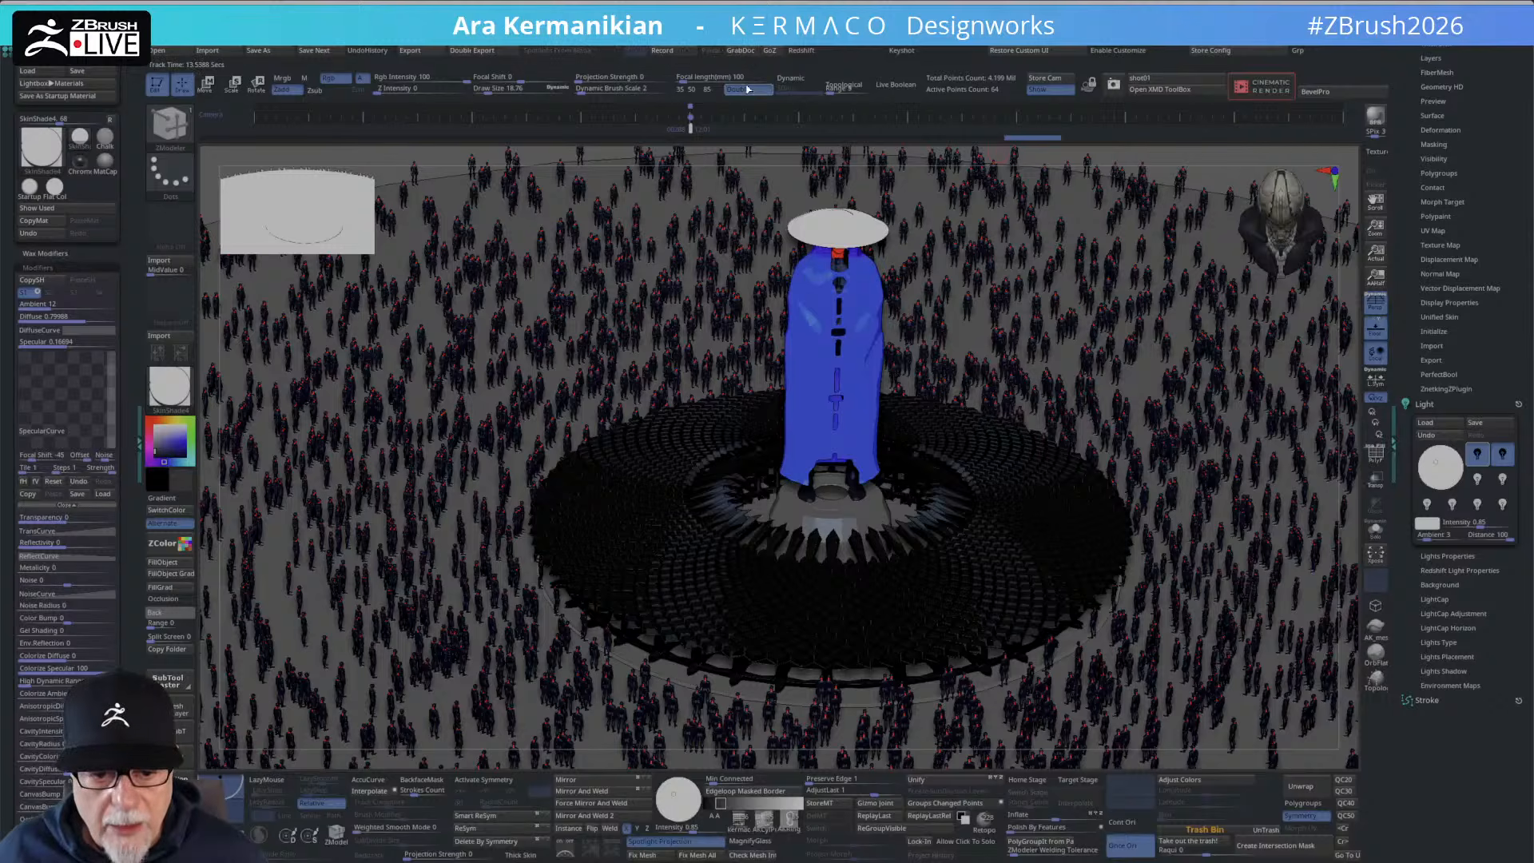
pyautogui.click(708, 90)
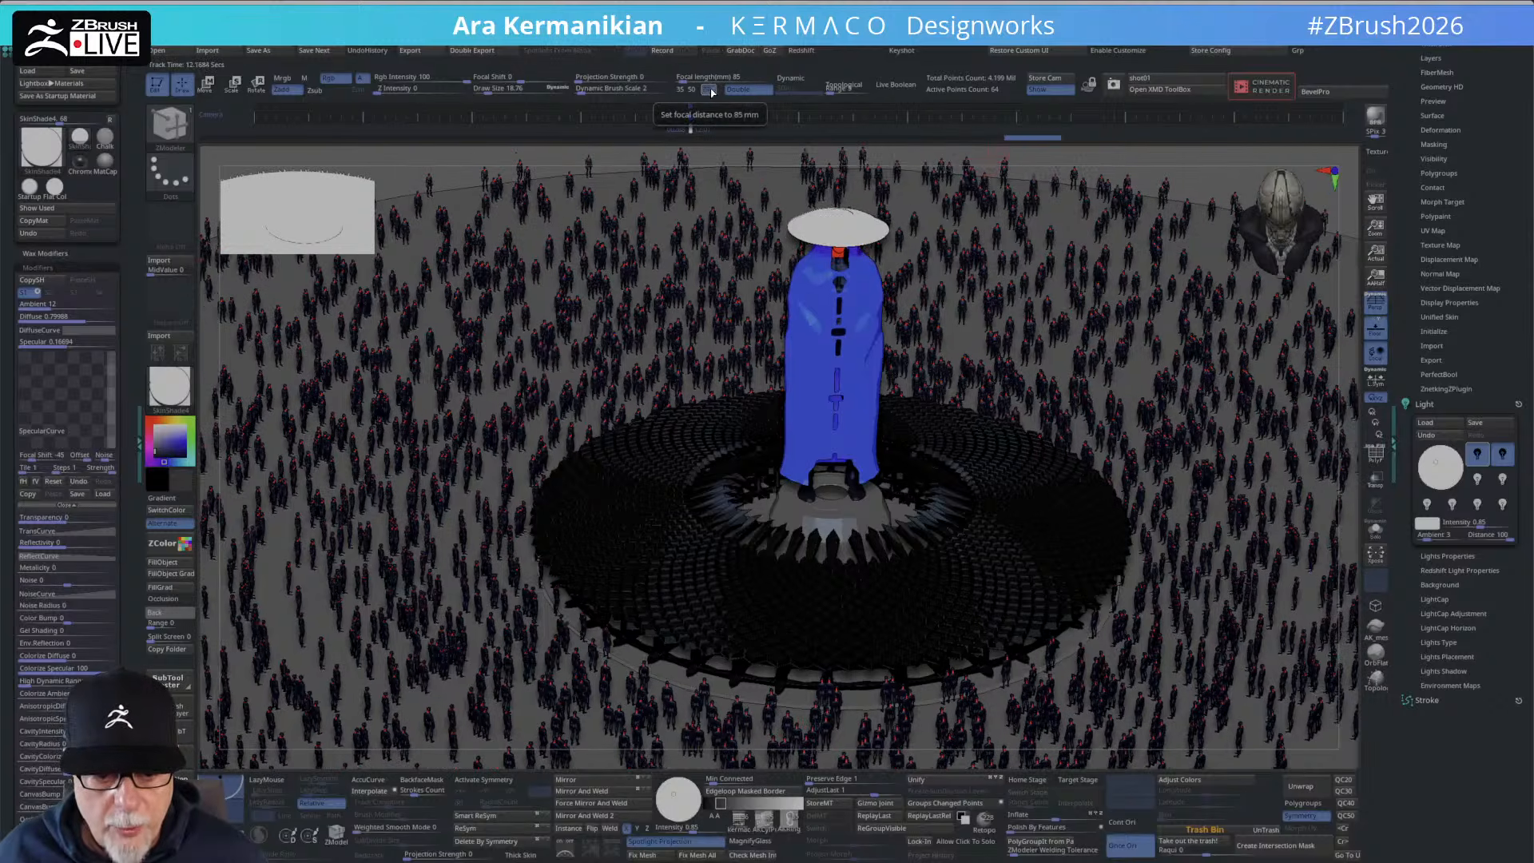
pyautogui.click(691, 89)
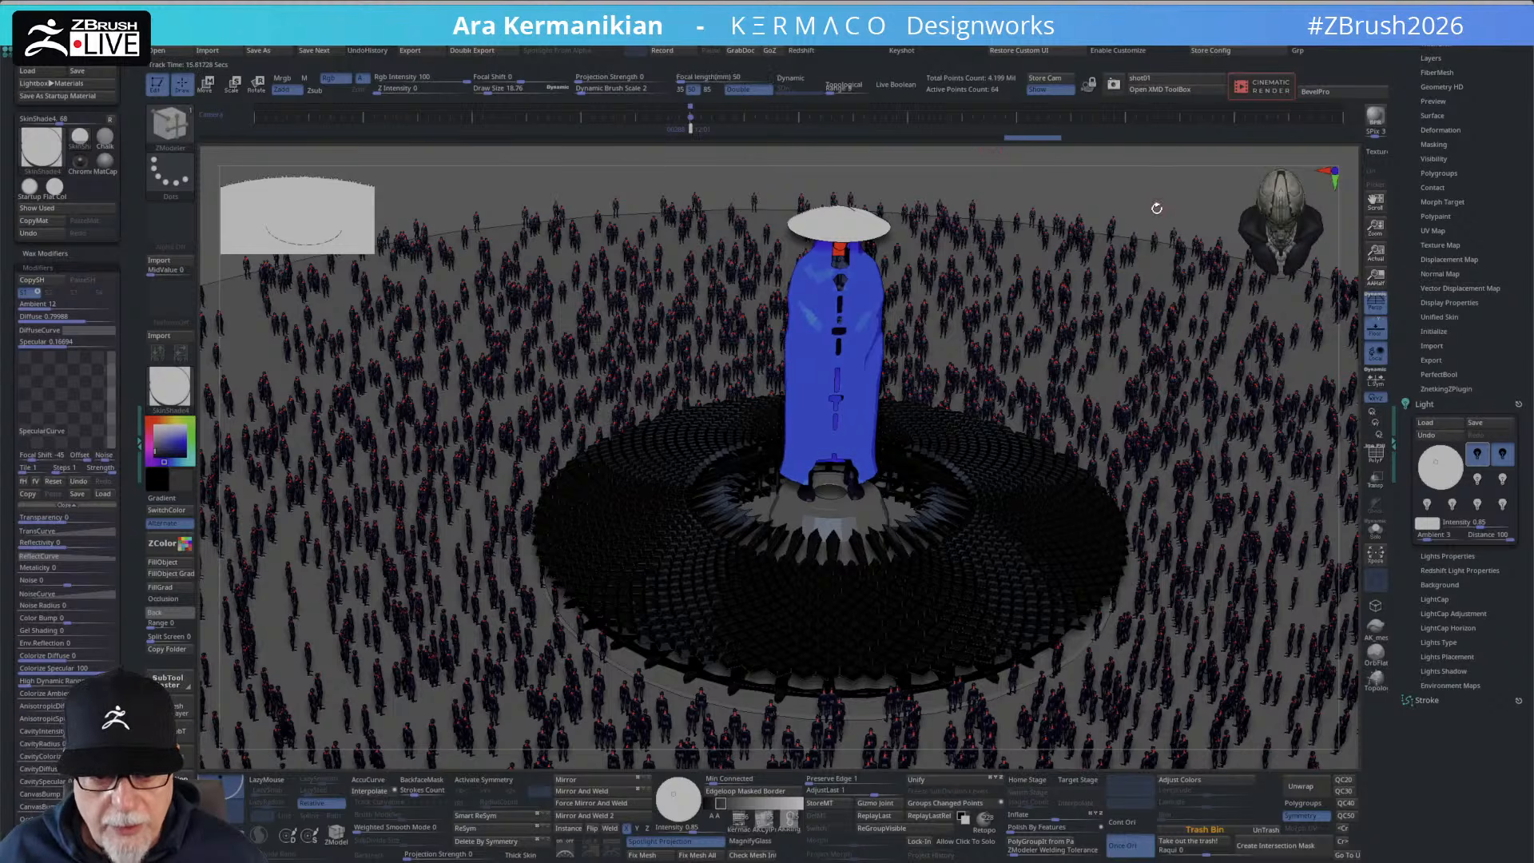
pyautogui.moveTo(1158, 203); pyautogui.dragTo(1108, 326)
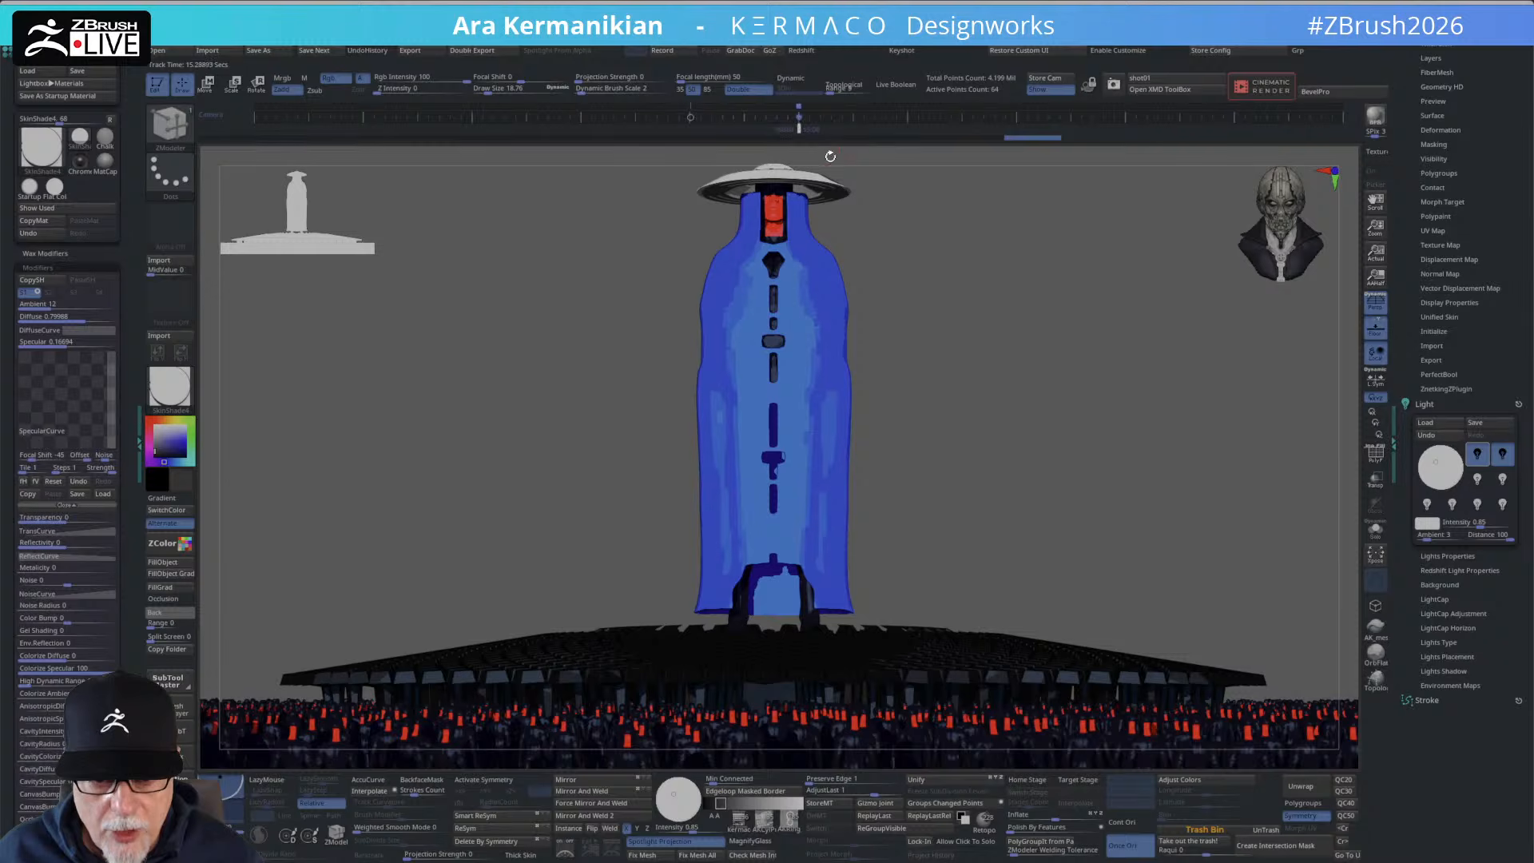
# Store the current low frontal camera view under the name shot02.
pyautogui.click(1039, 78)
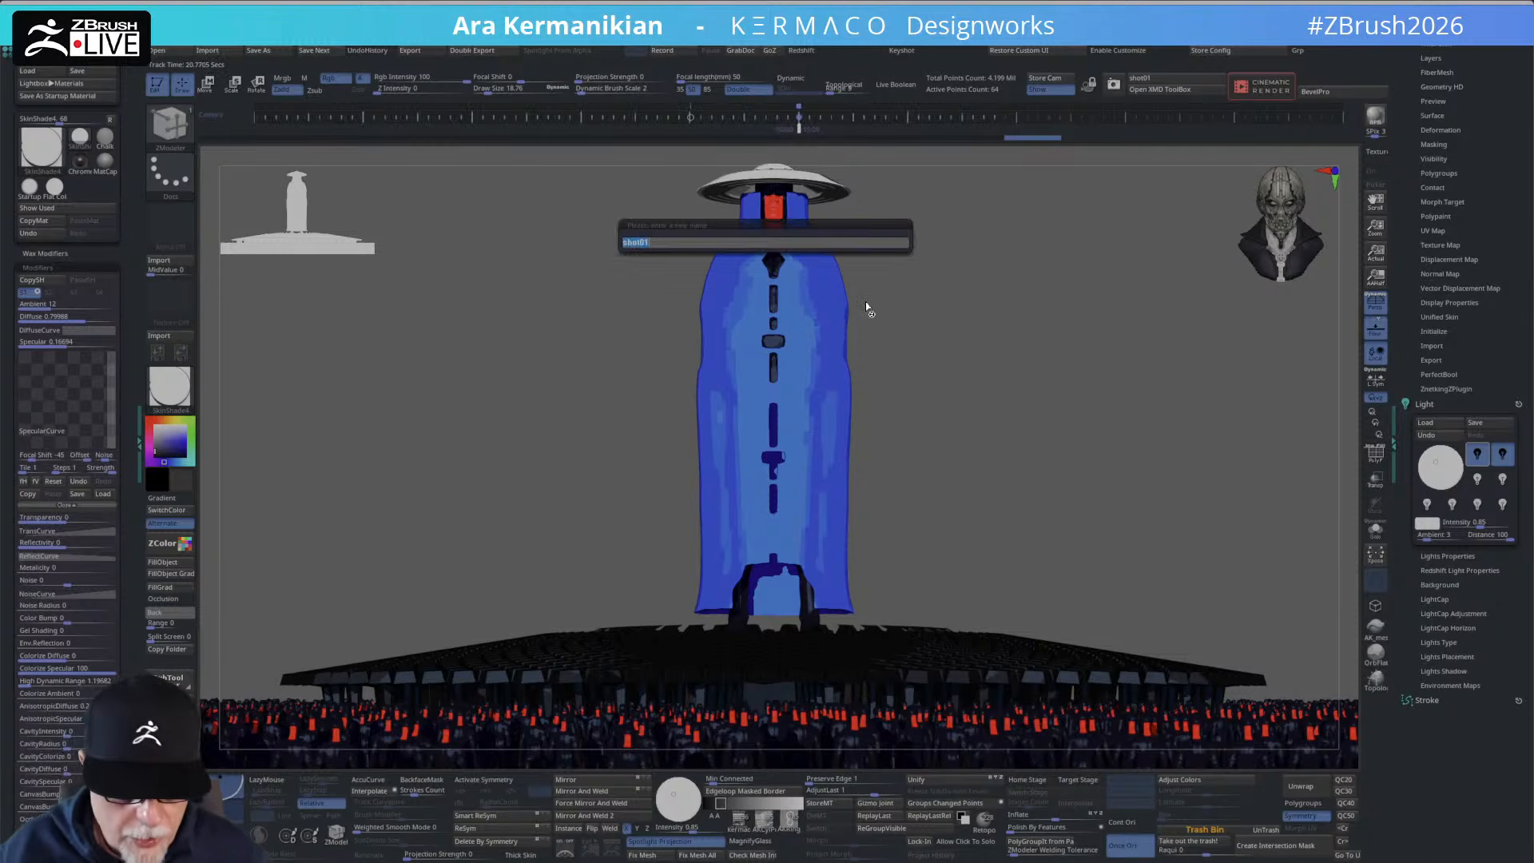
pyautogui.write('shot02')
pyautogui.press('Return')
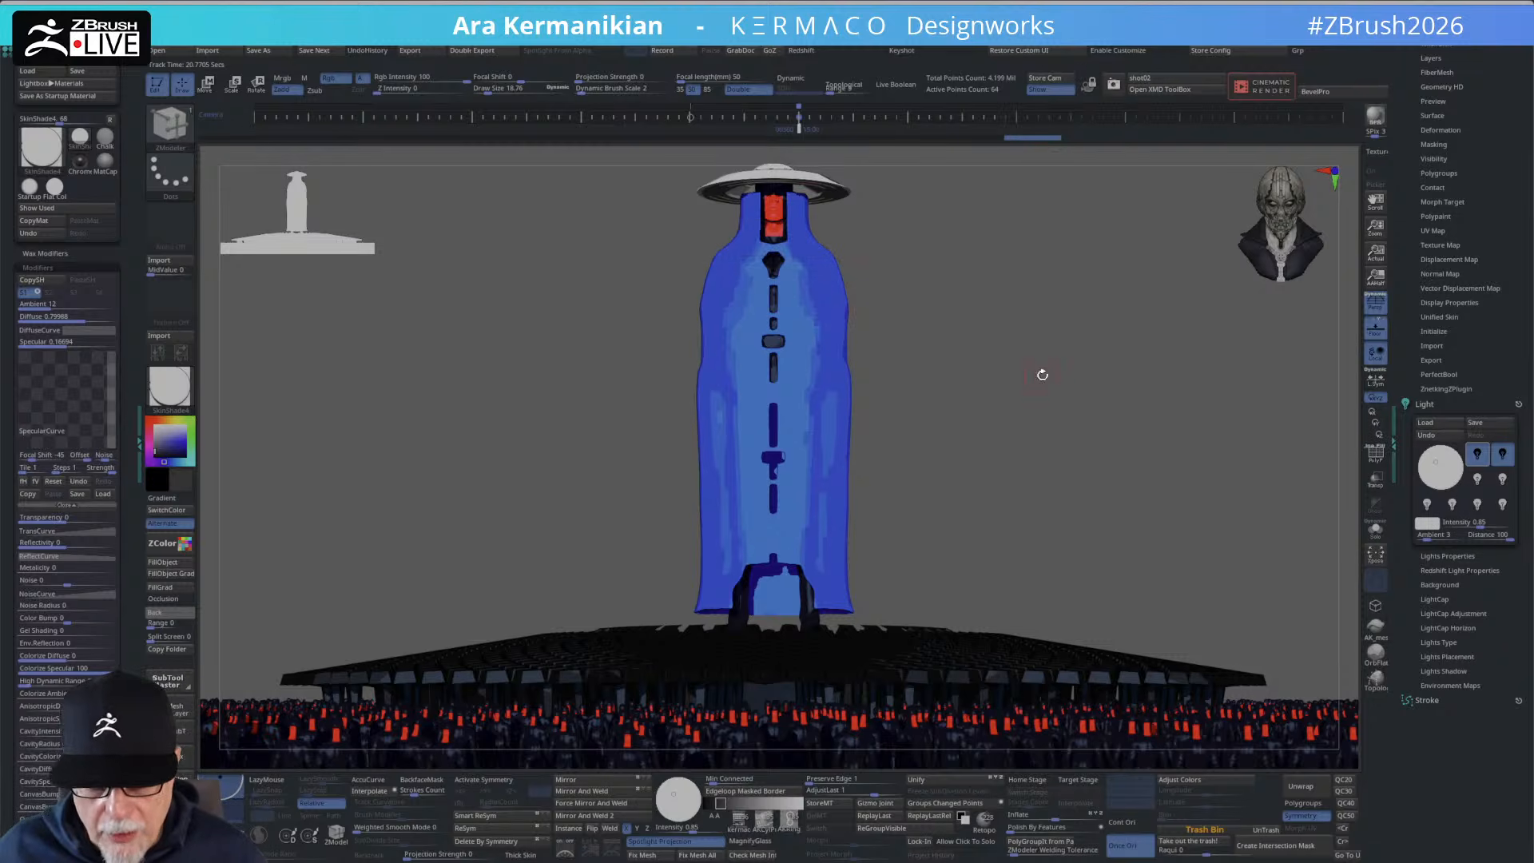
# Make BPR renders of the figure and crowd from a high viewpoint at two camera distances.
pyautogui.moveTo(1070, 388); pyautogui.dragTo(1085, 465)
pyautogui.moveTo(1351, 529); pyautogui.dragTo(1339, 324)
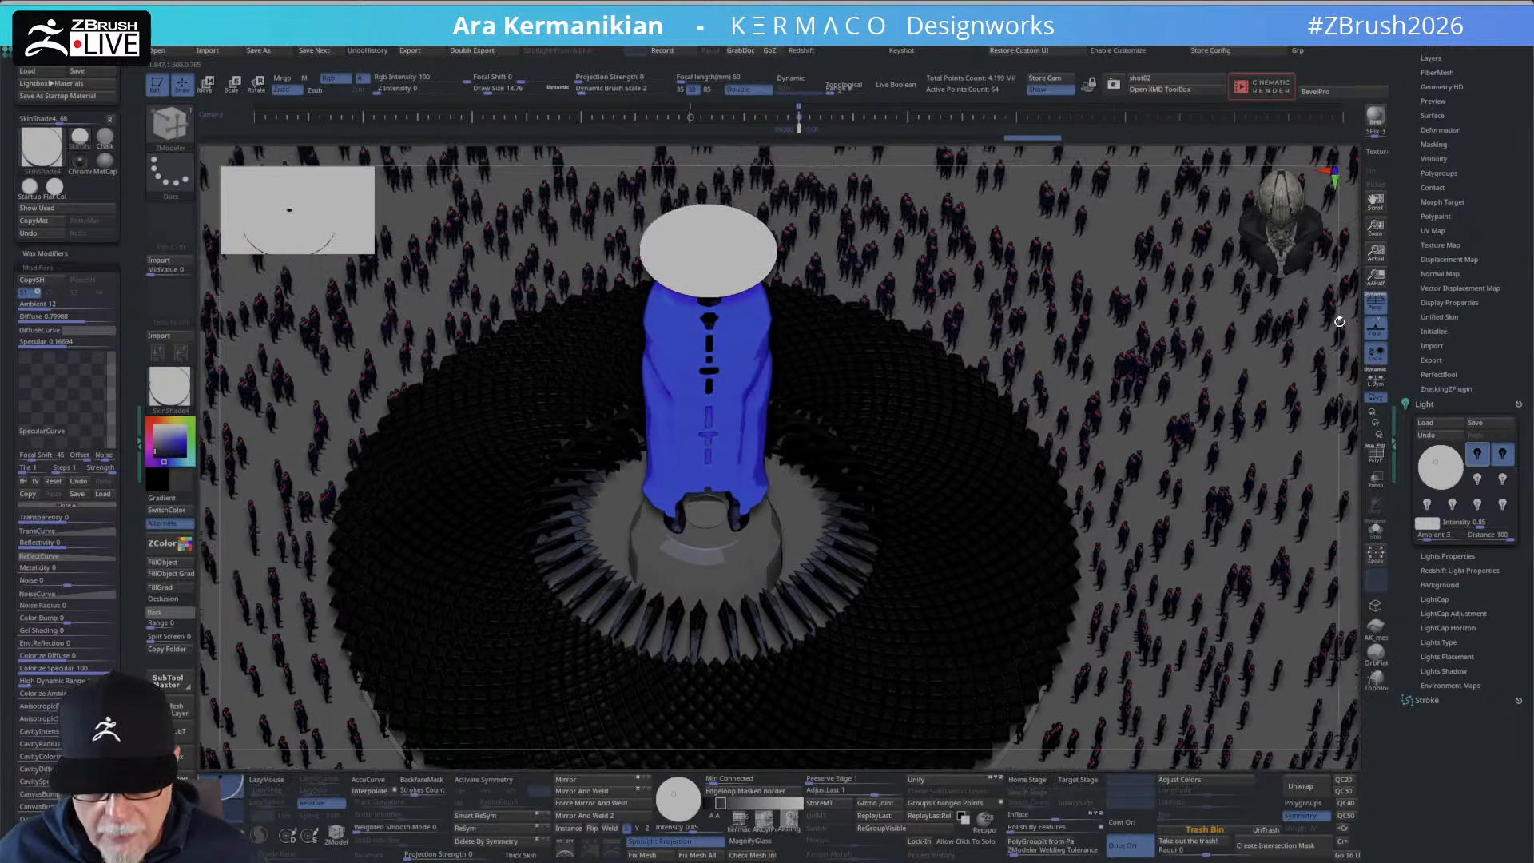
pyautogui.click(1373, 118)
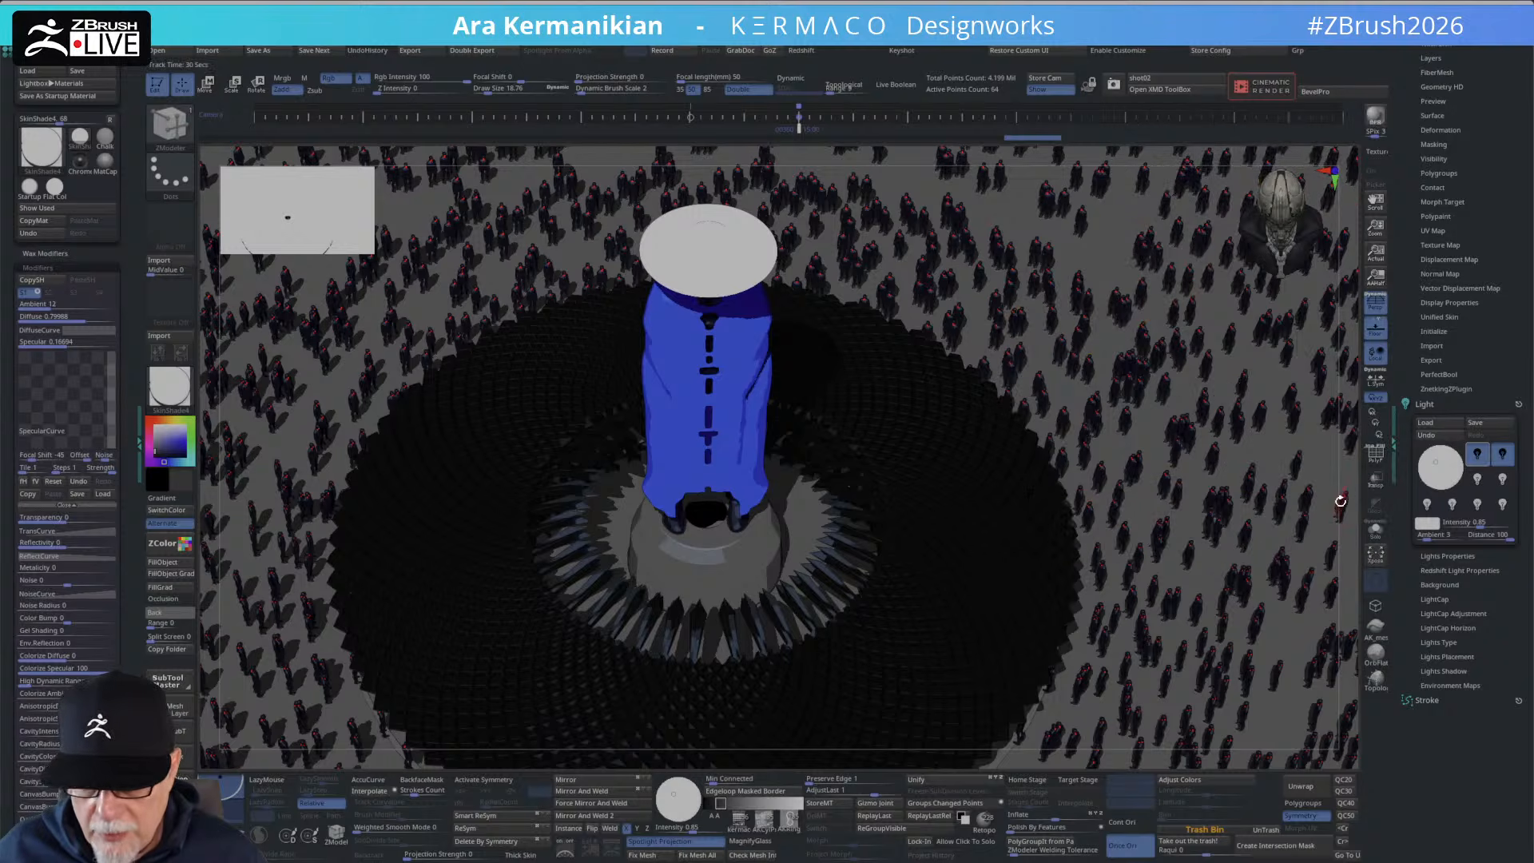
pyautogui.moveTo(1348, 511); pyautogui.dragTo(1321, 510)
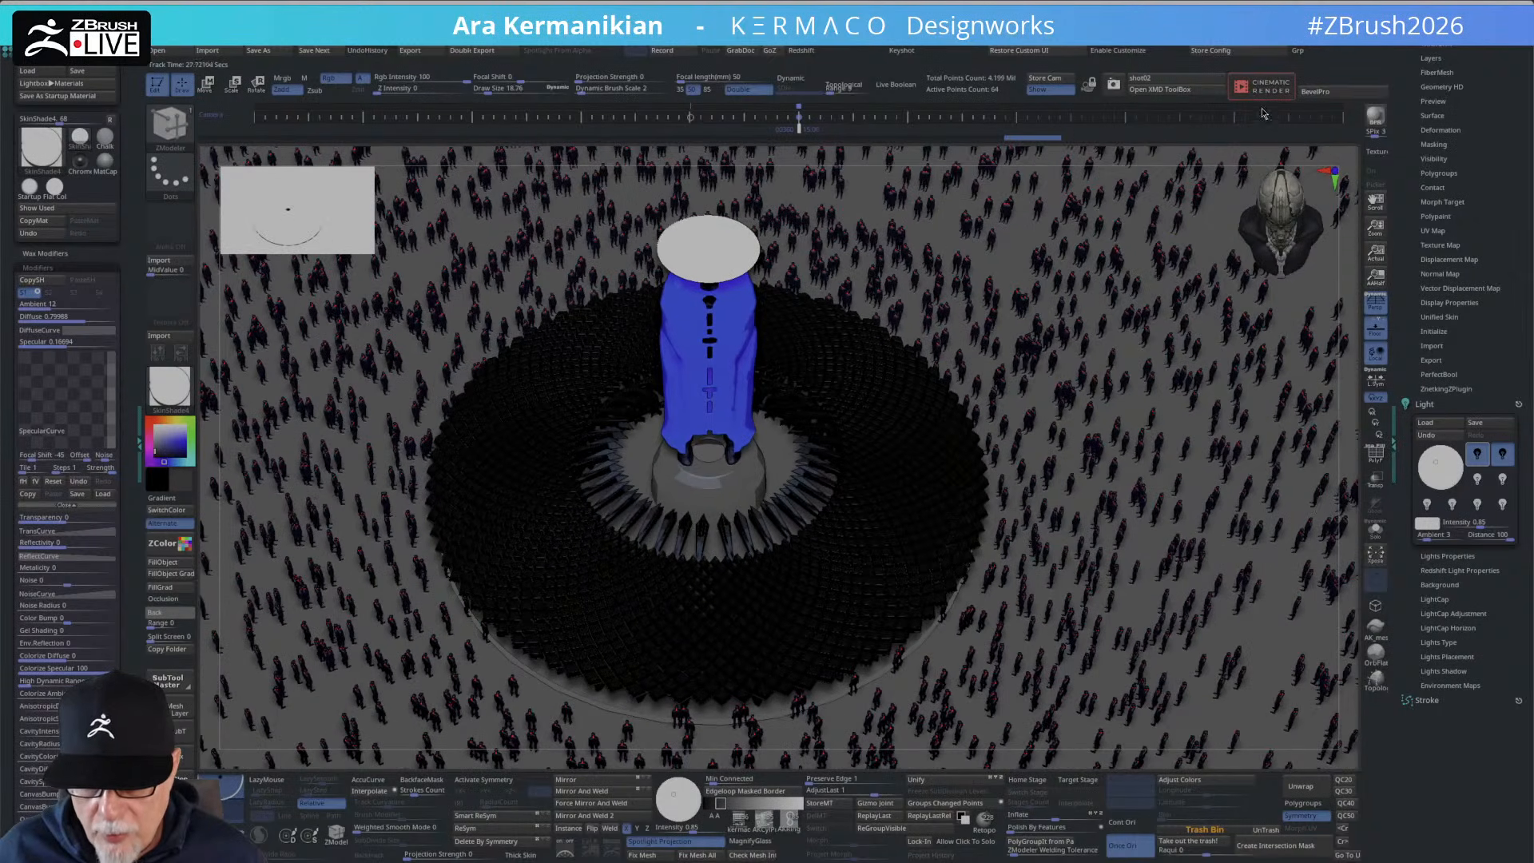
pyautogui.click(1379, 121)
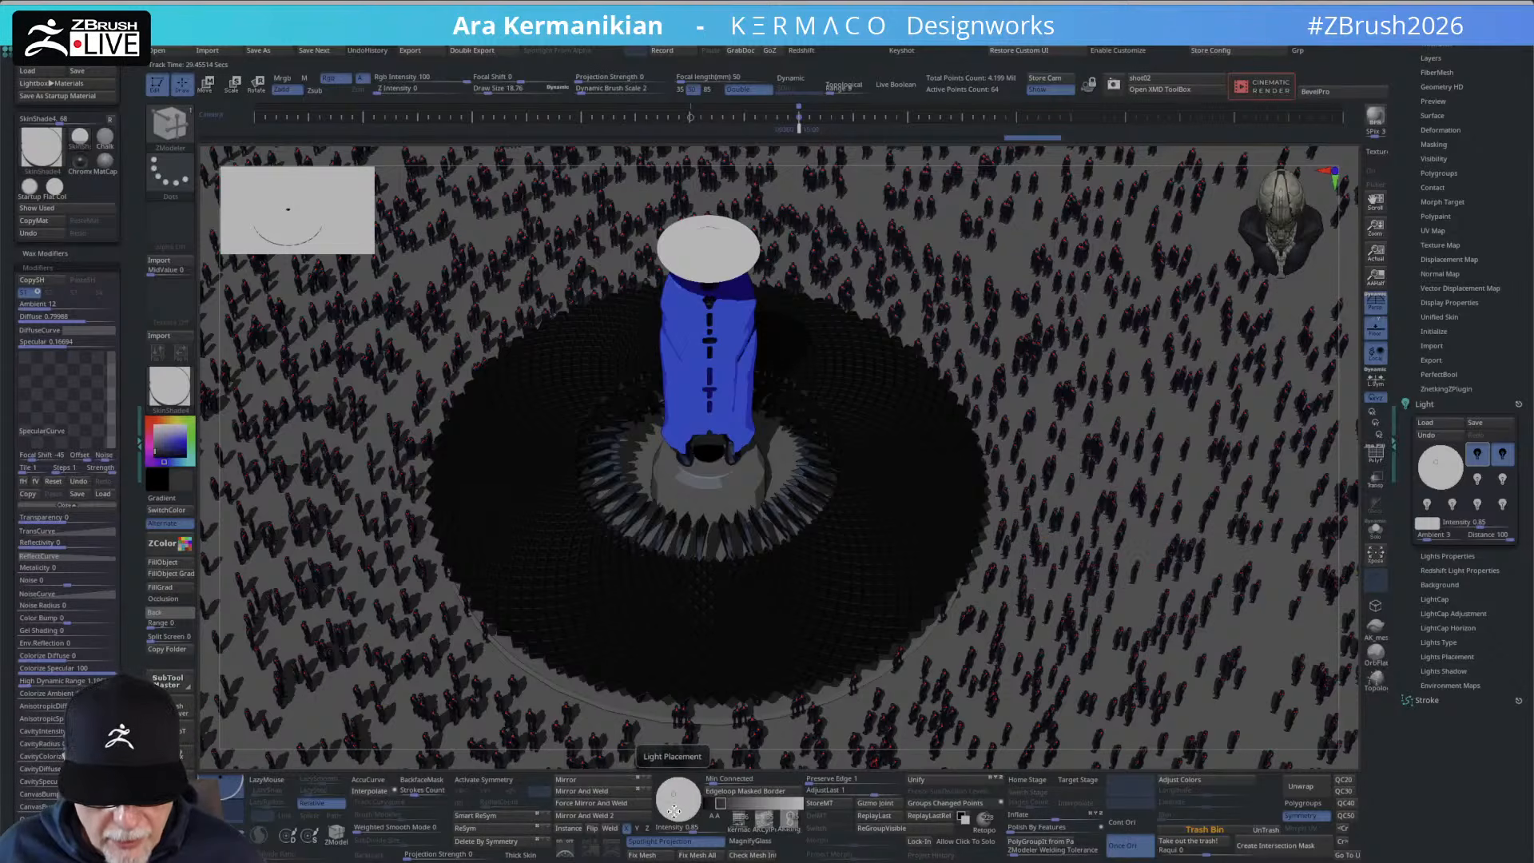
# Reposition the selected light to brighten the ground and crowd, and make a BPR render.
pyautogui.click(674, 795)
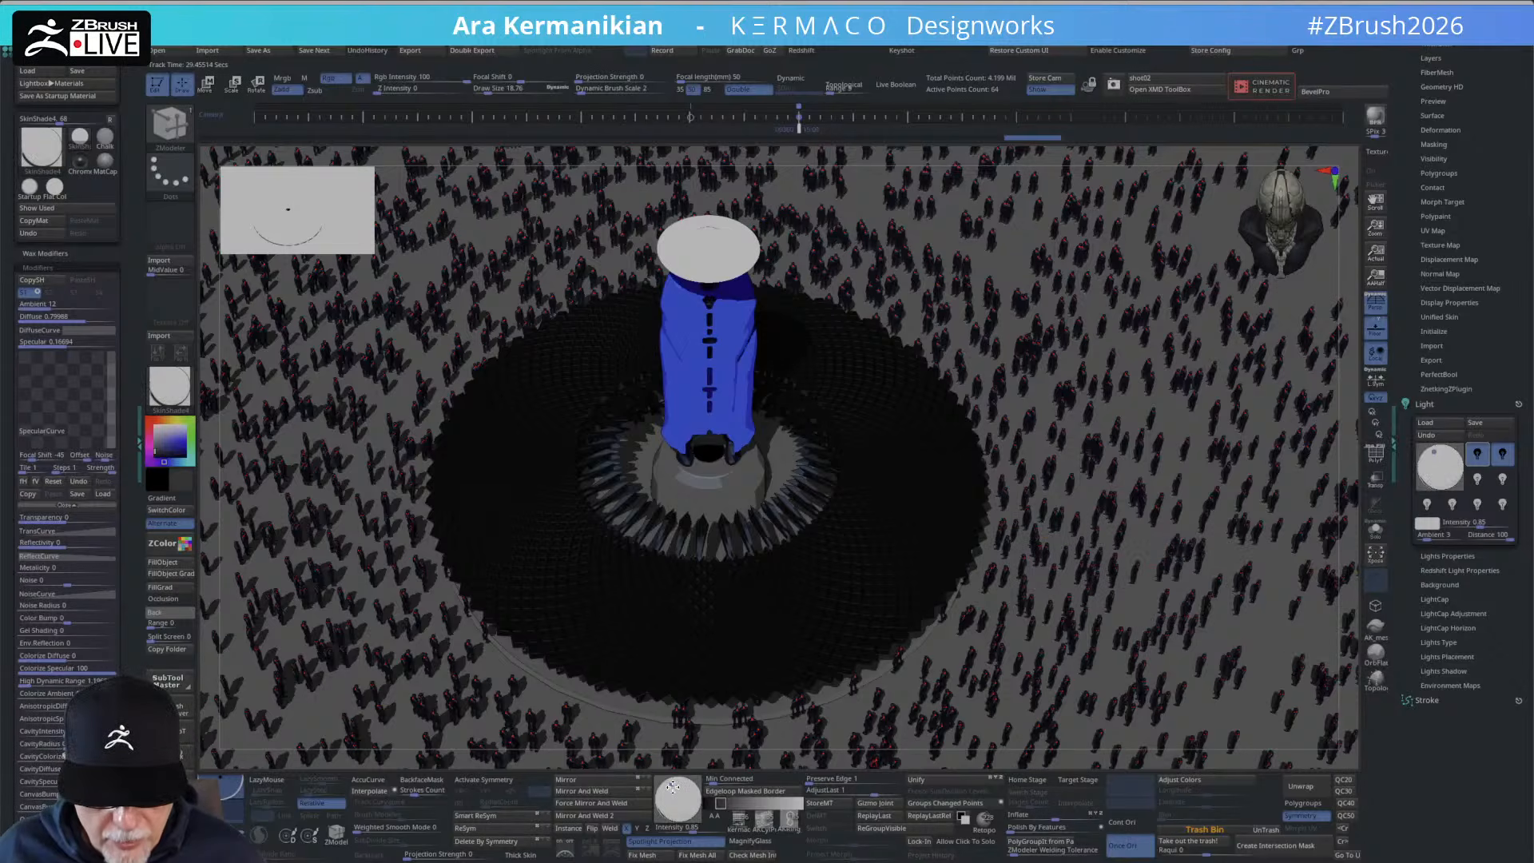
pyautogui.click(672, 787)
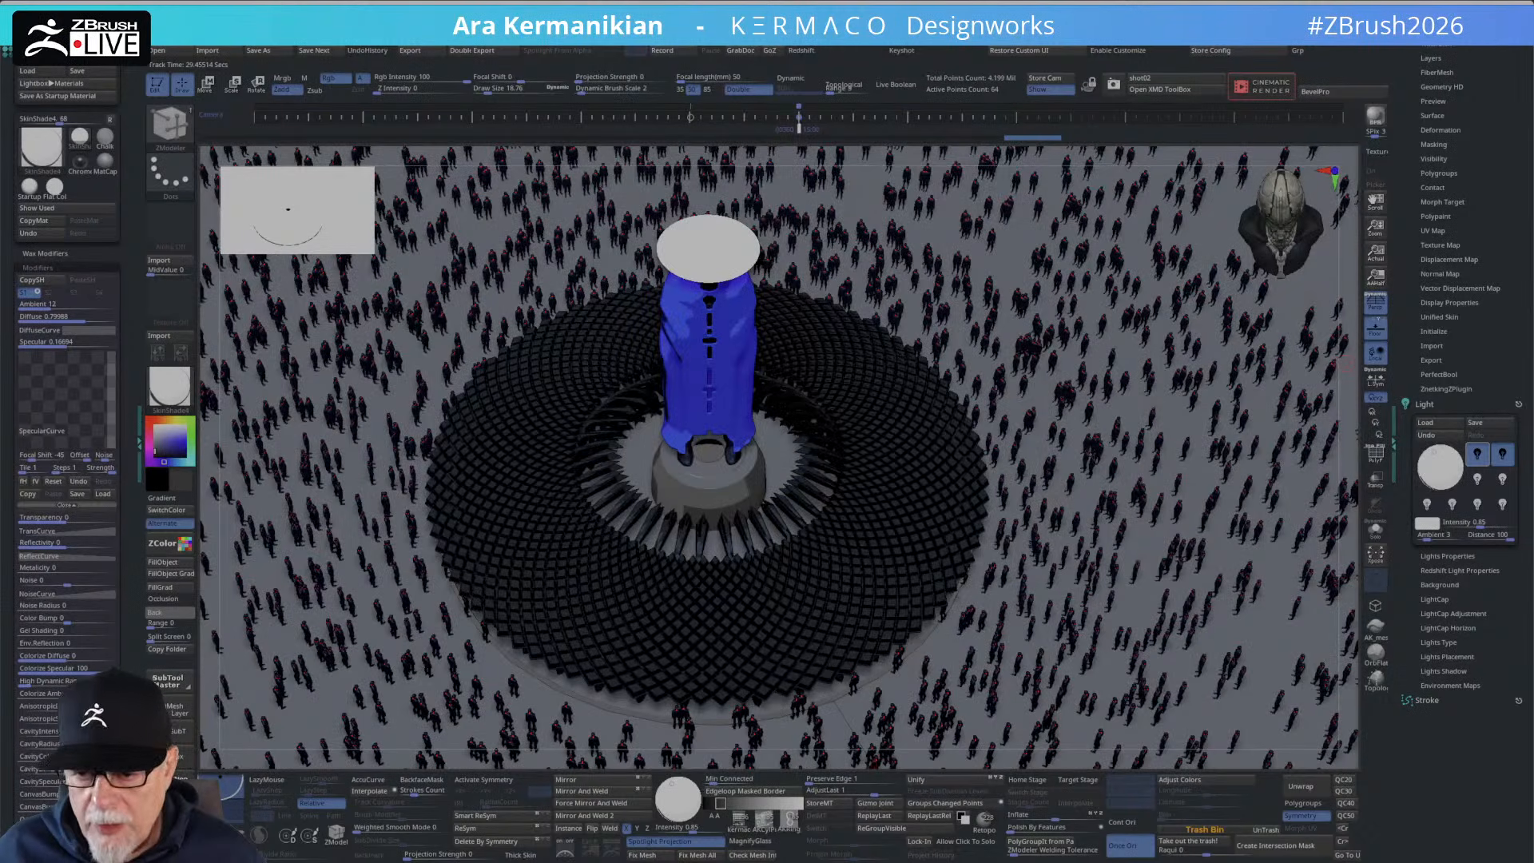
pyautogui.click(1375, 114)
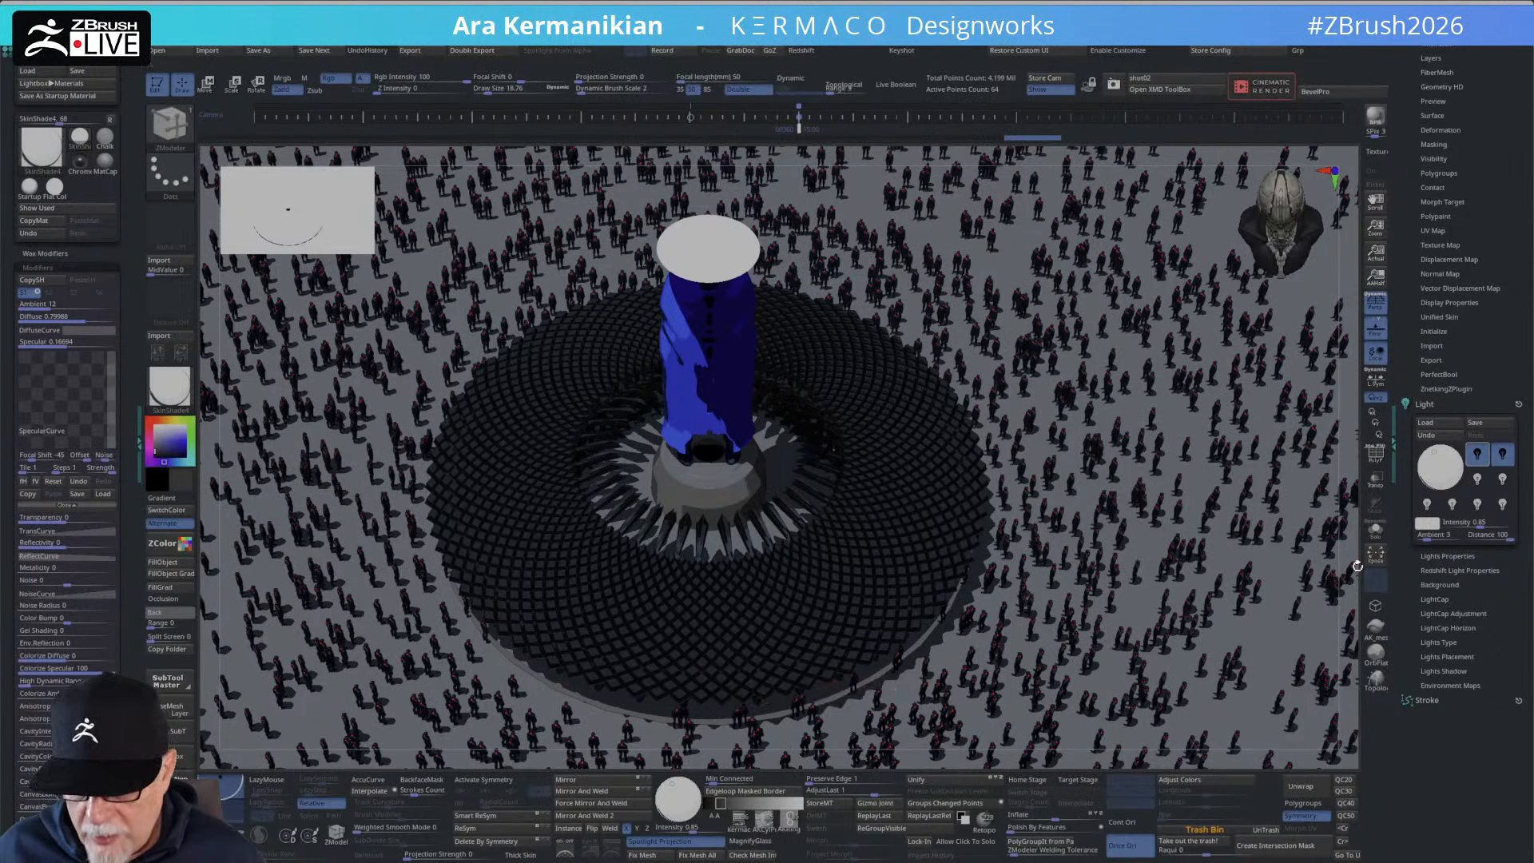
# View the scene from directly above, open the subtool list and isolate the ground disc that carries the crowd.
pyautogui.moveTo(1352, 571); pyautogui.dragTo(1312, 589)
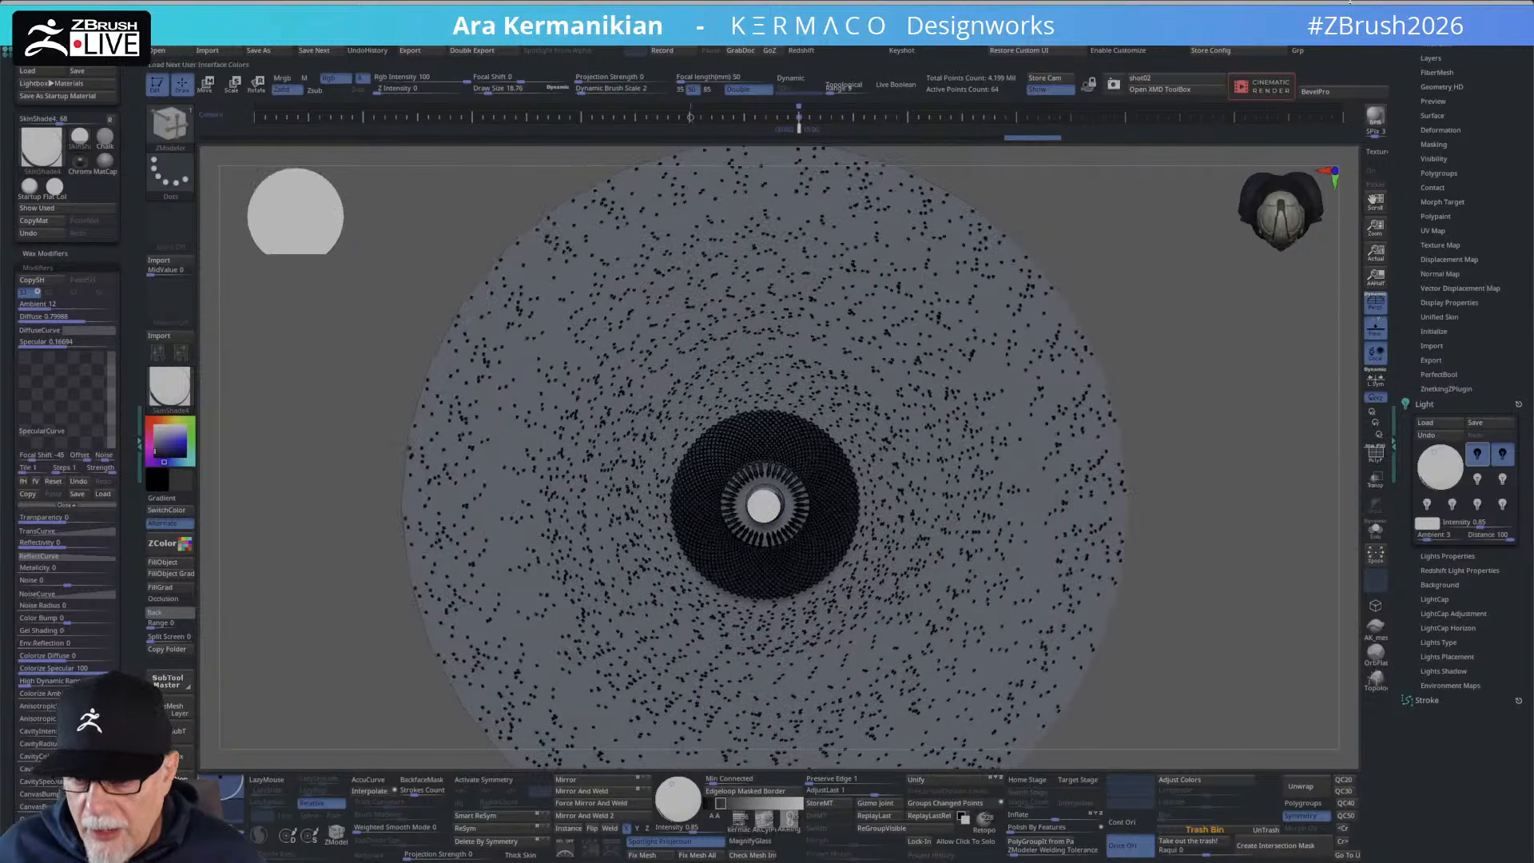
pyautogui.moveTo(1403, 50); pyautogui.dragTo(1458, 432)
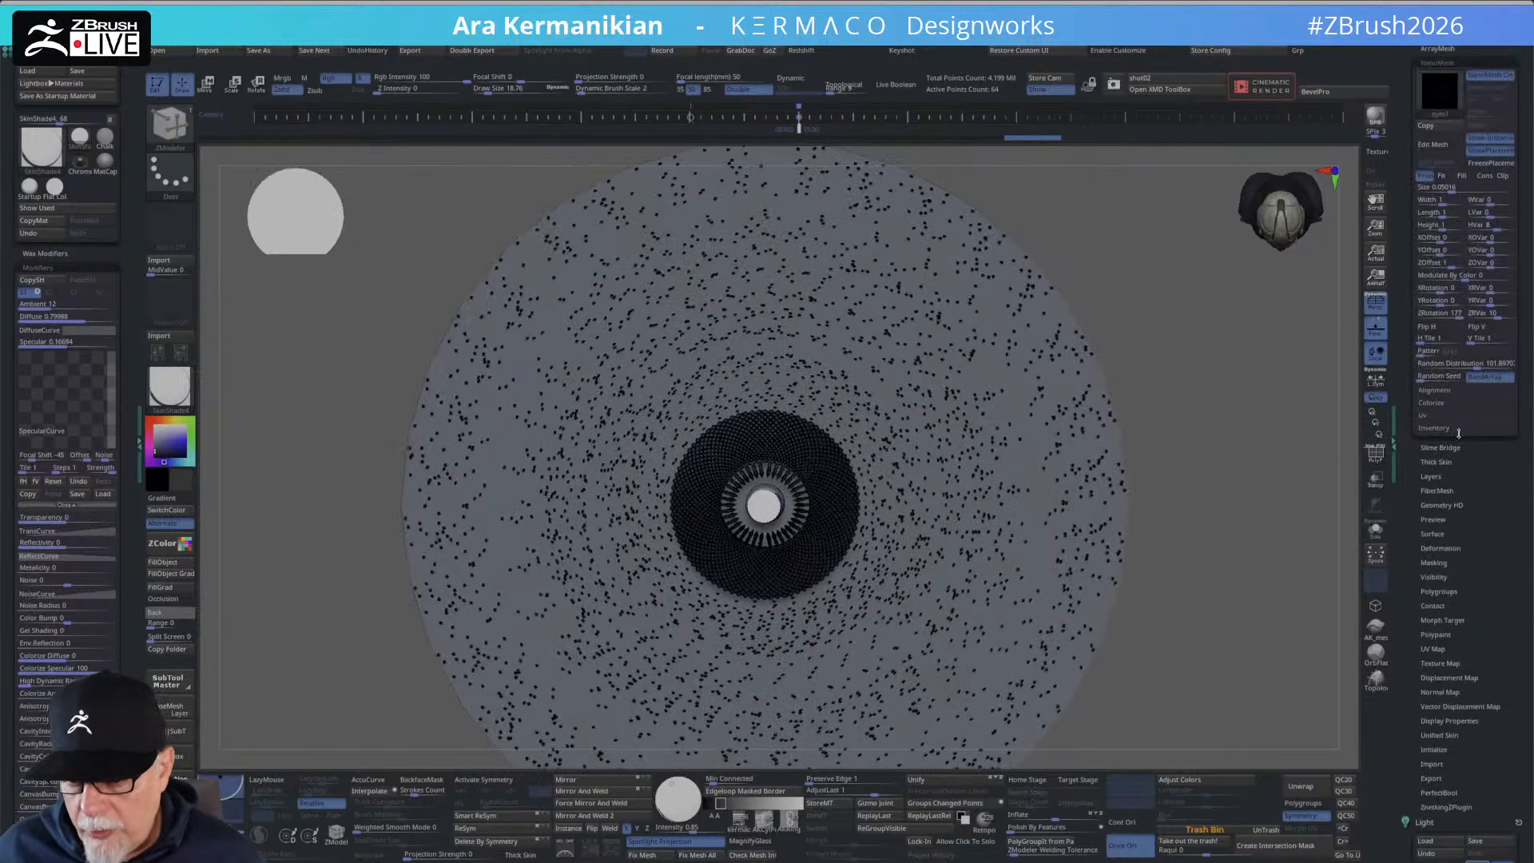
pyautogui.moveTo(1412, 60); pyautogui.dragTo(1400, 181)
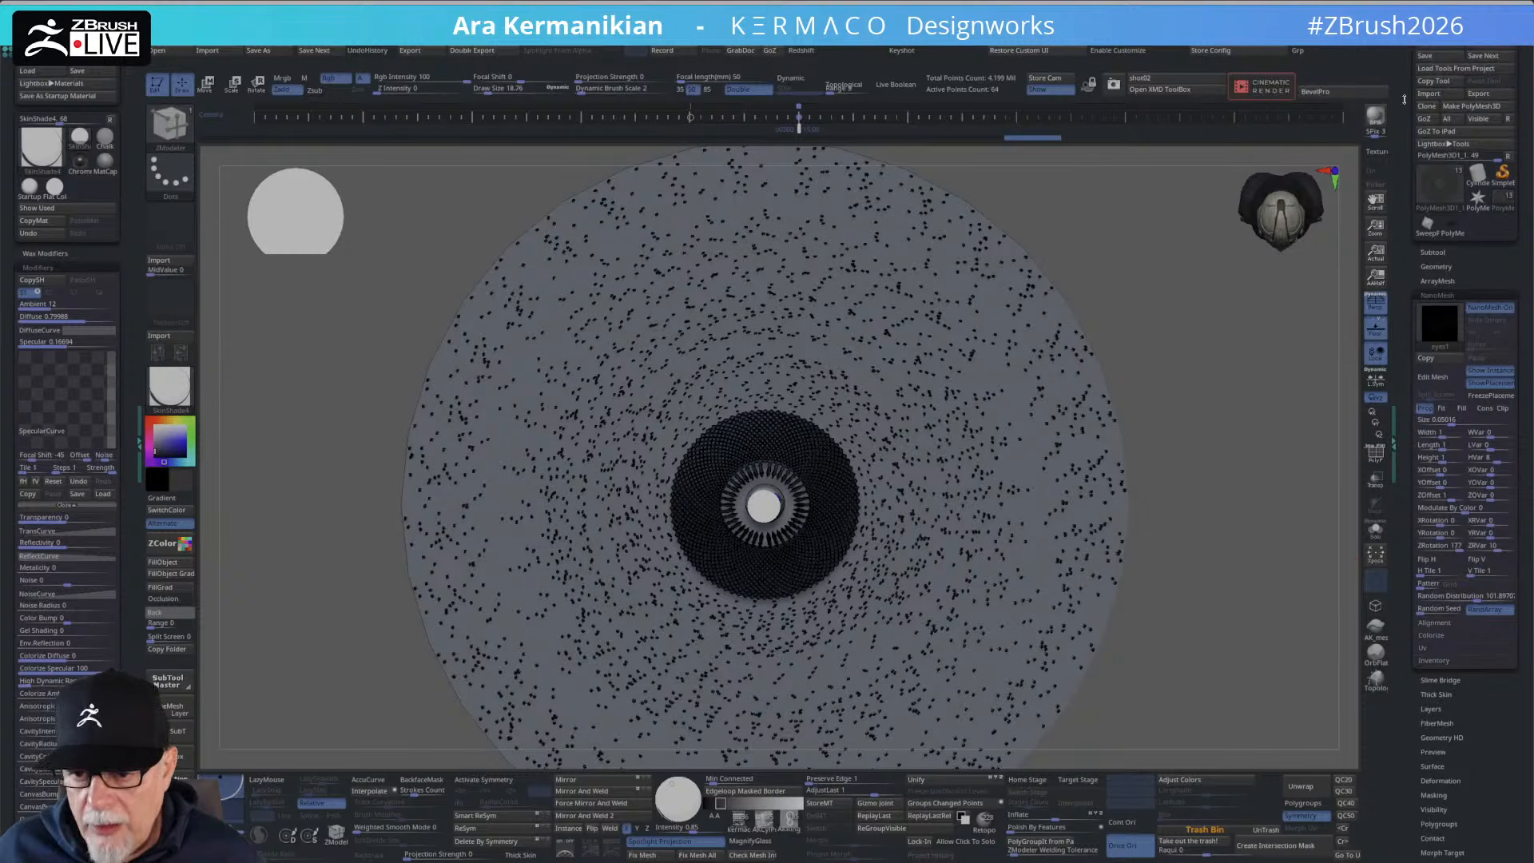
pyautogui.click(1343, 99)
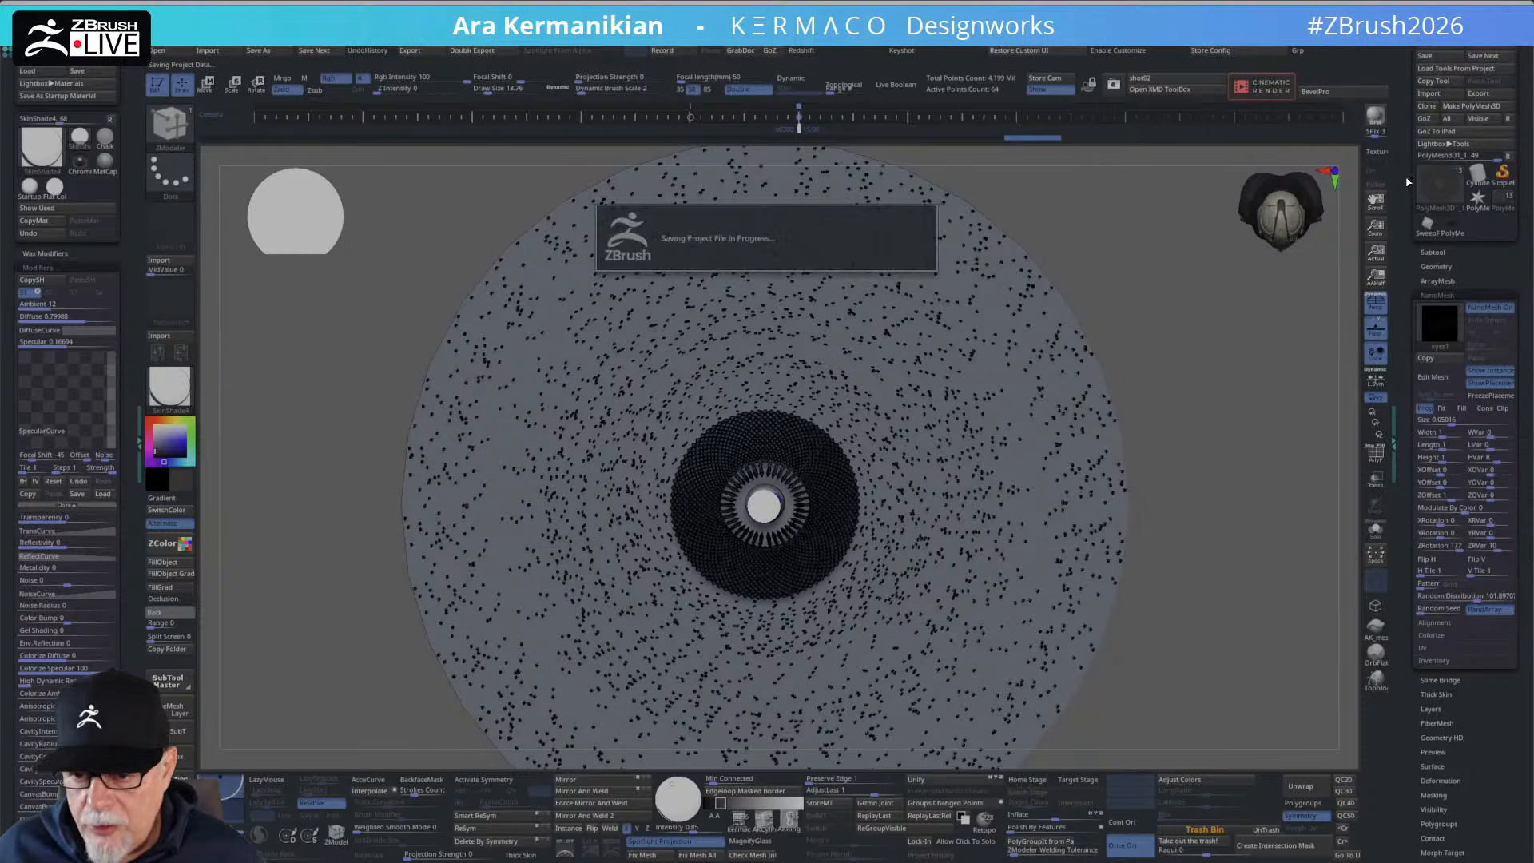
pyautogui.click(1431, 252)
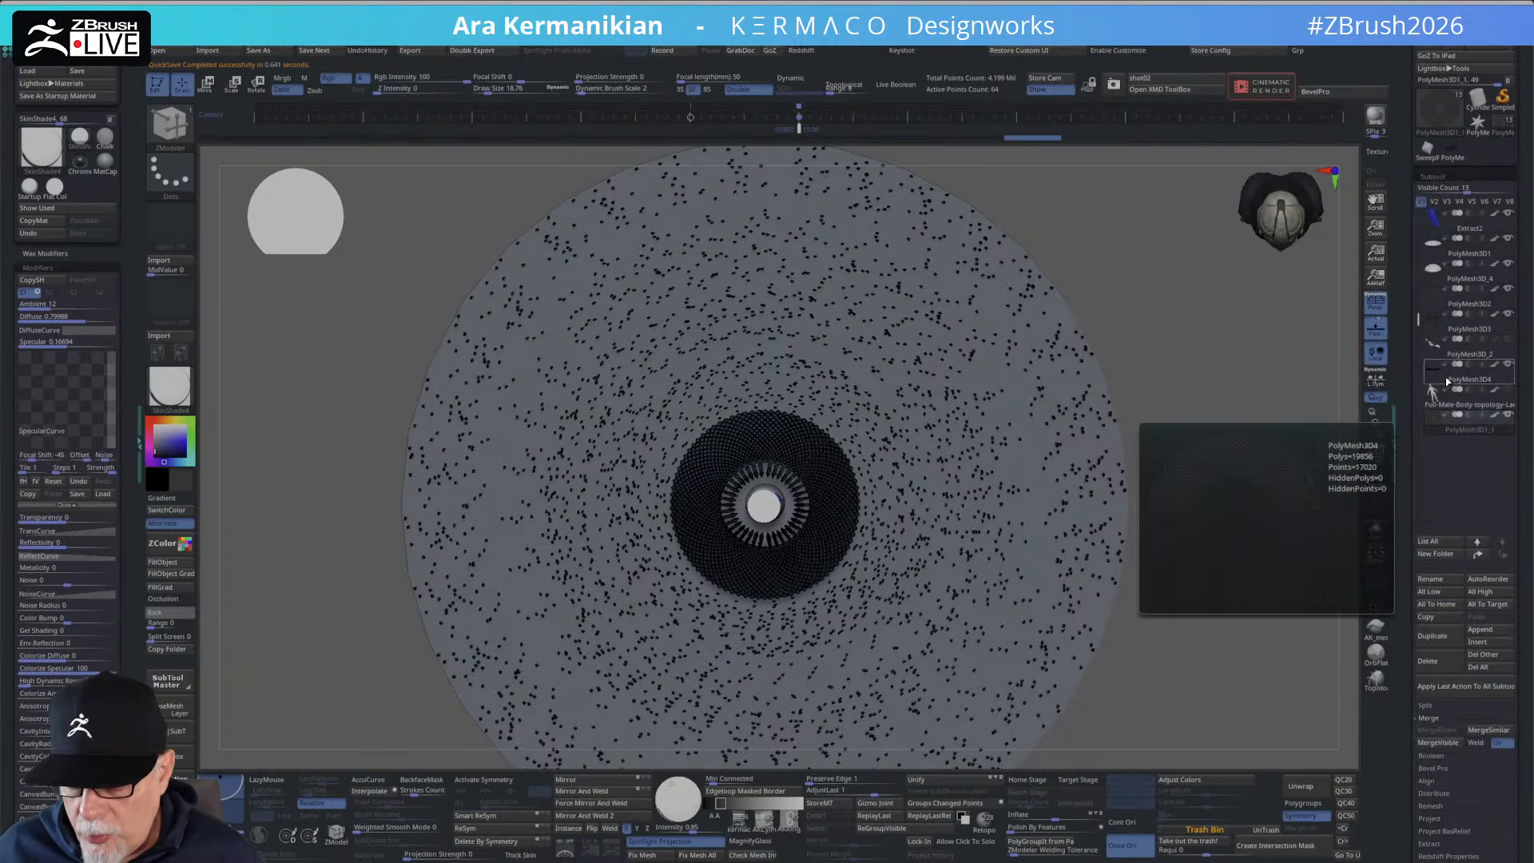
pyautogui.moveTo(1453, 432)
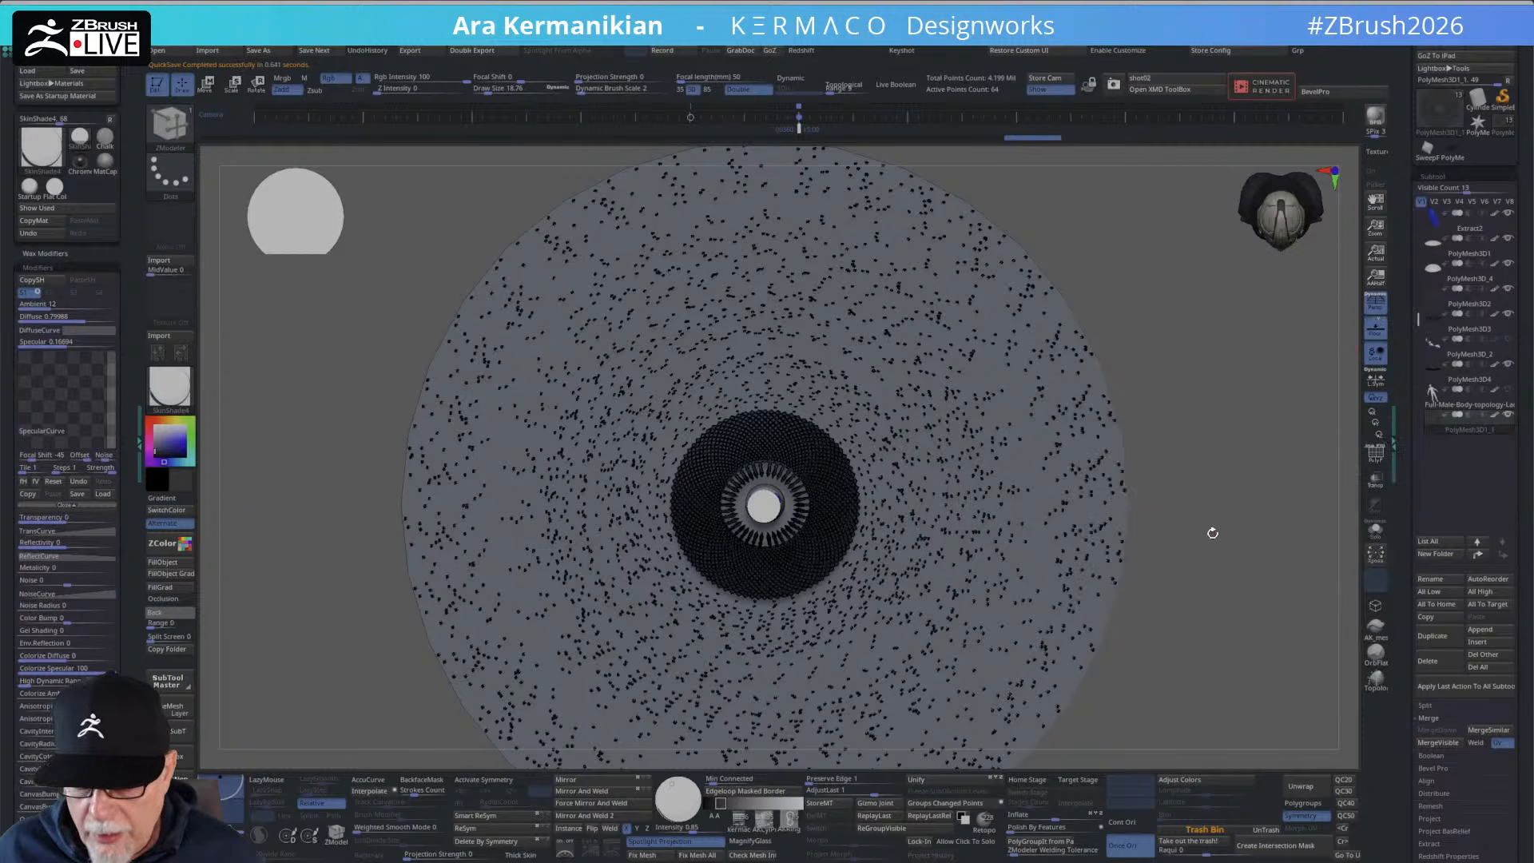
pyautogui.click(1374, 533)
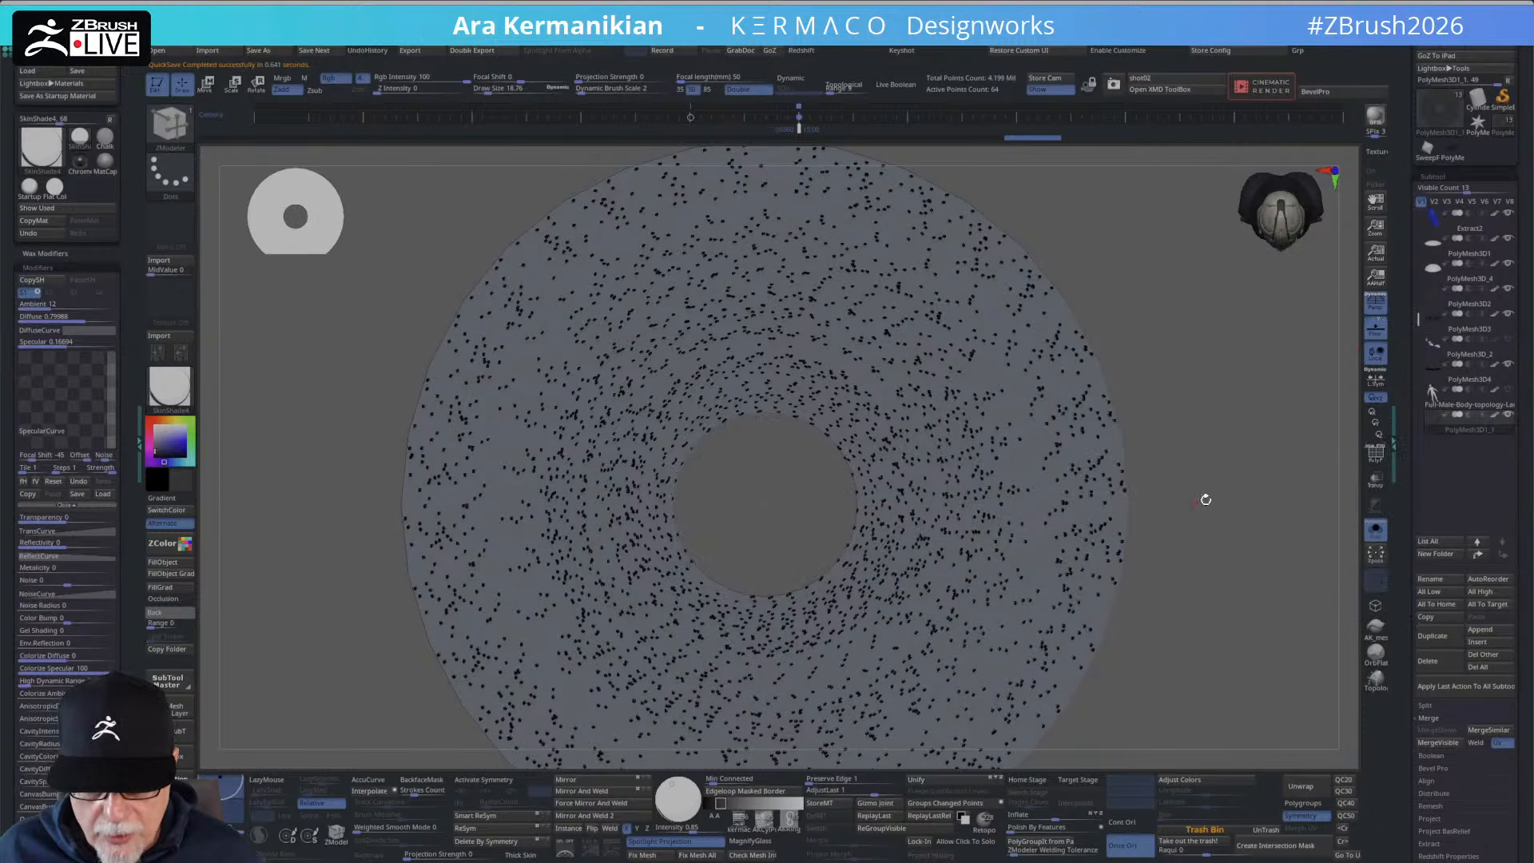
# Mask part of the isolated ground disc, nudge it slightly with the move gizmo, and show the other subtools again.
pyautogui.keyDown('ctrl'); pyautogui.moveTo(1202, 334); pyautogui.dragTo(889, 639); pyautogui.keyUp('ctrl')
pyautogui.press('b')
pyautogui.press('z')
pyautogui.press('m')
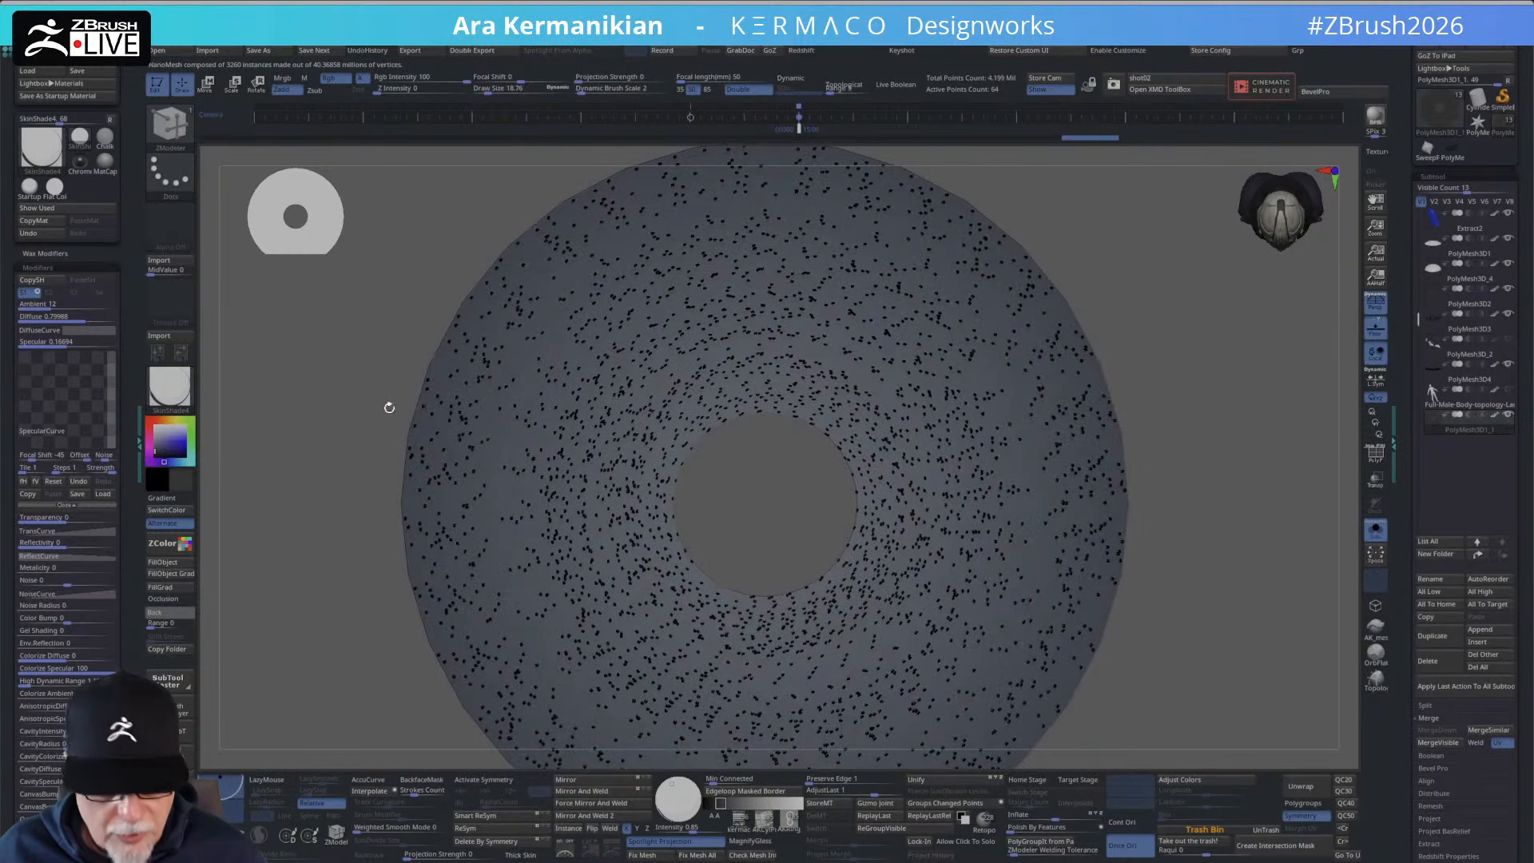
pyautogui.press('w')
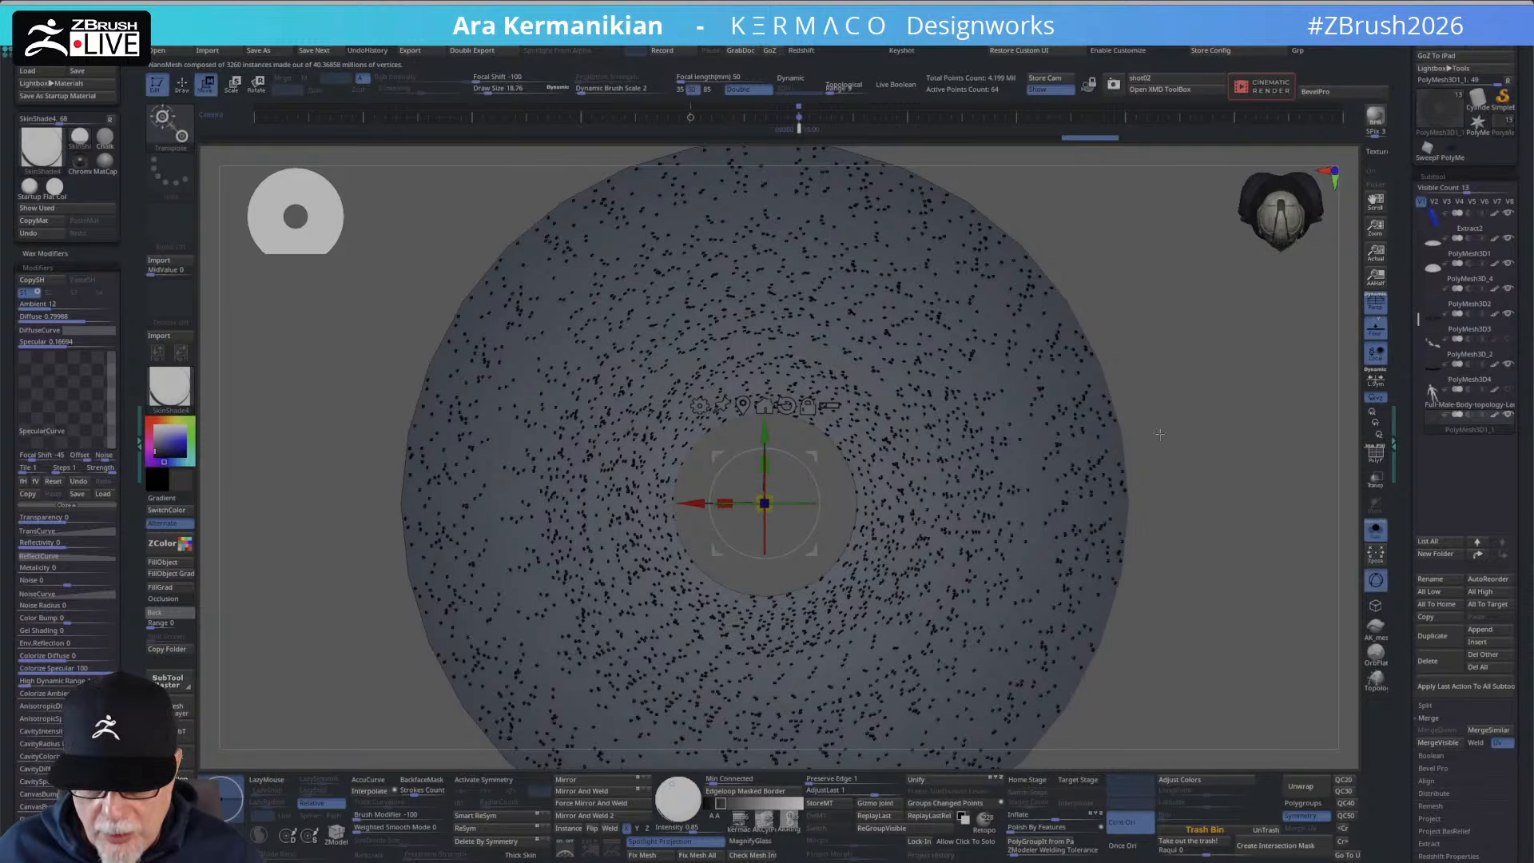
pyautogui.moveTo(1194, 389); pyautogui.dragTo(1182, 358)
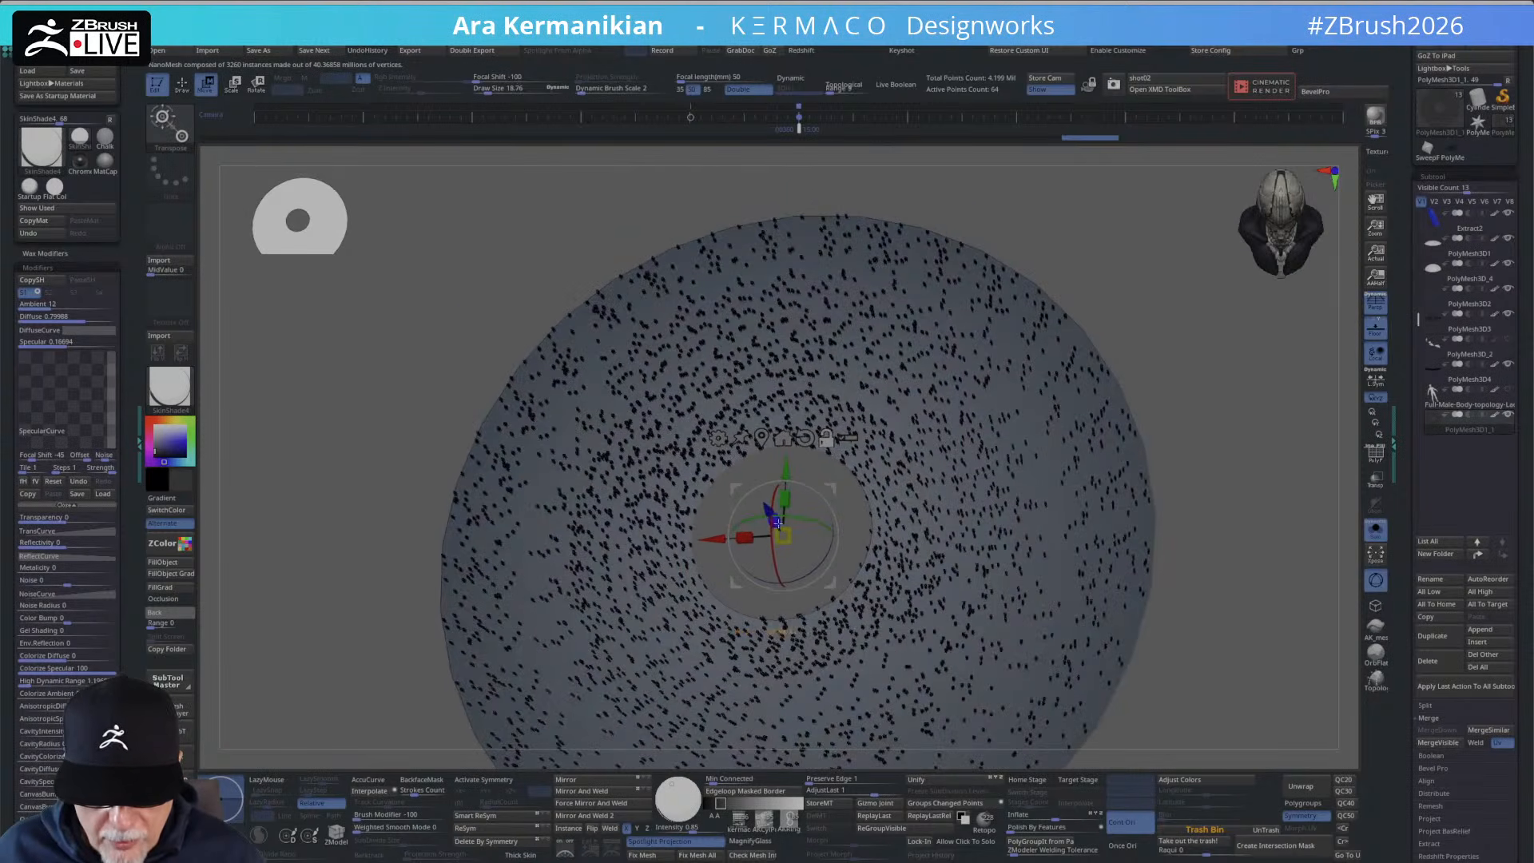
pyautogui.moveTo(774, 523); pyautogui.dragTo(780, 528)
pyautogui.moveTo(1281, 468); pyautogui.dragTo(1236, 442)
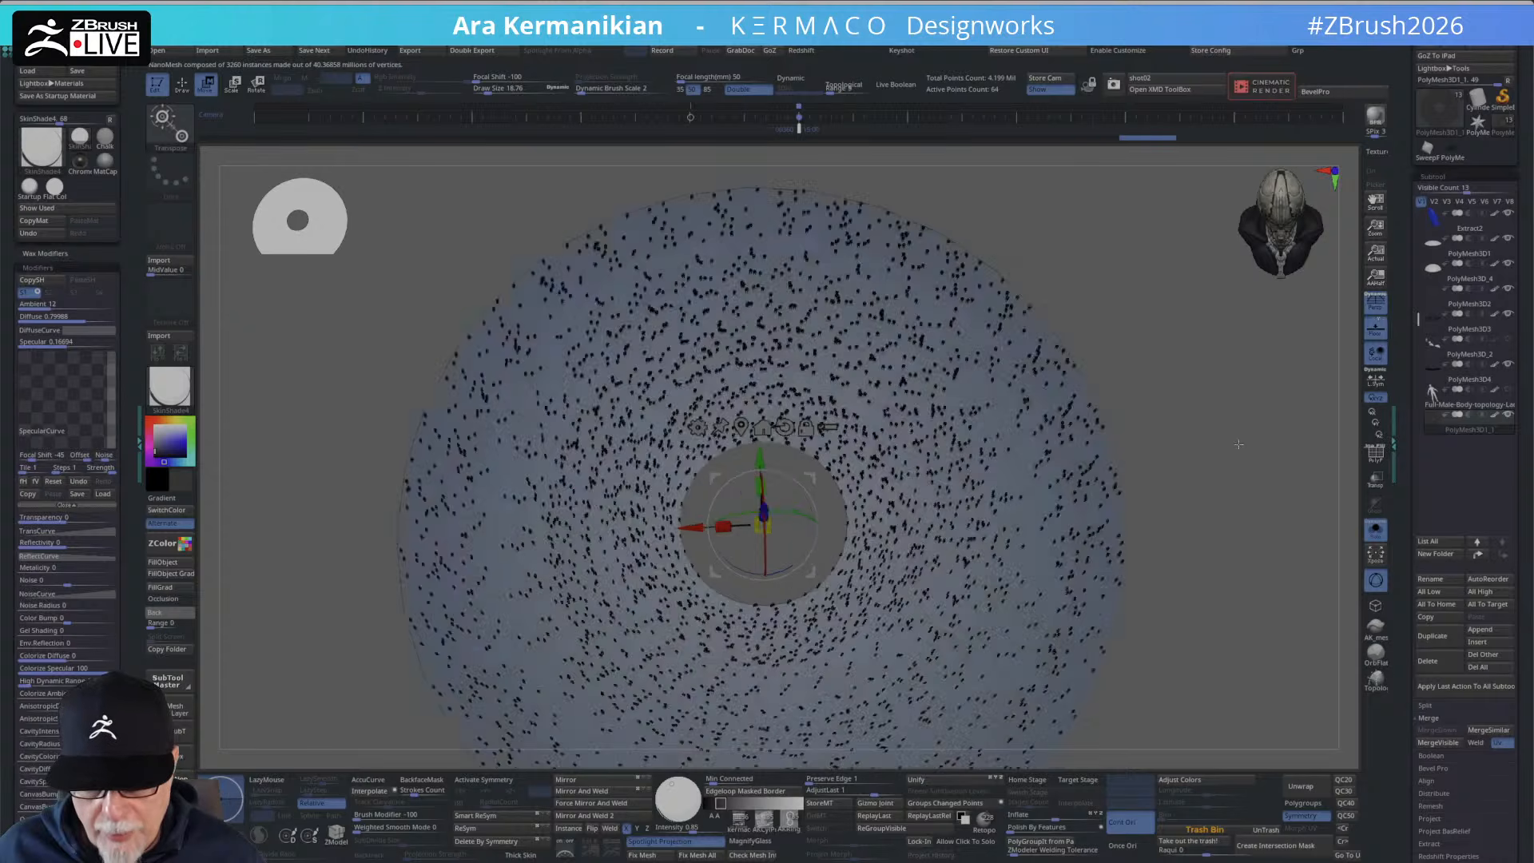
pyautogui.click(1375, 532)
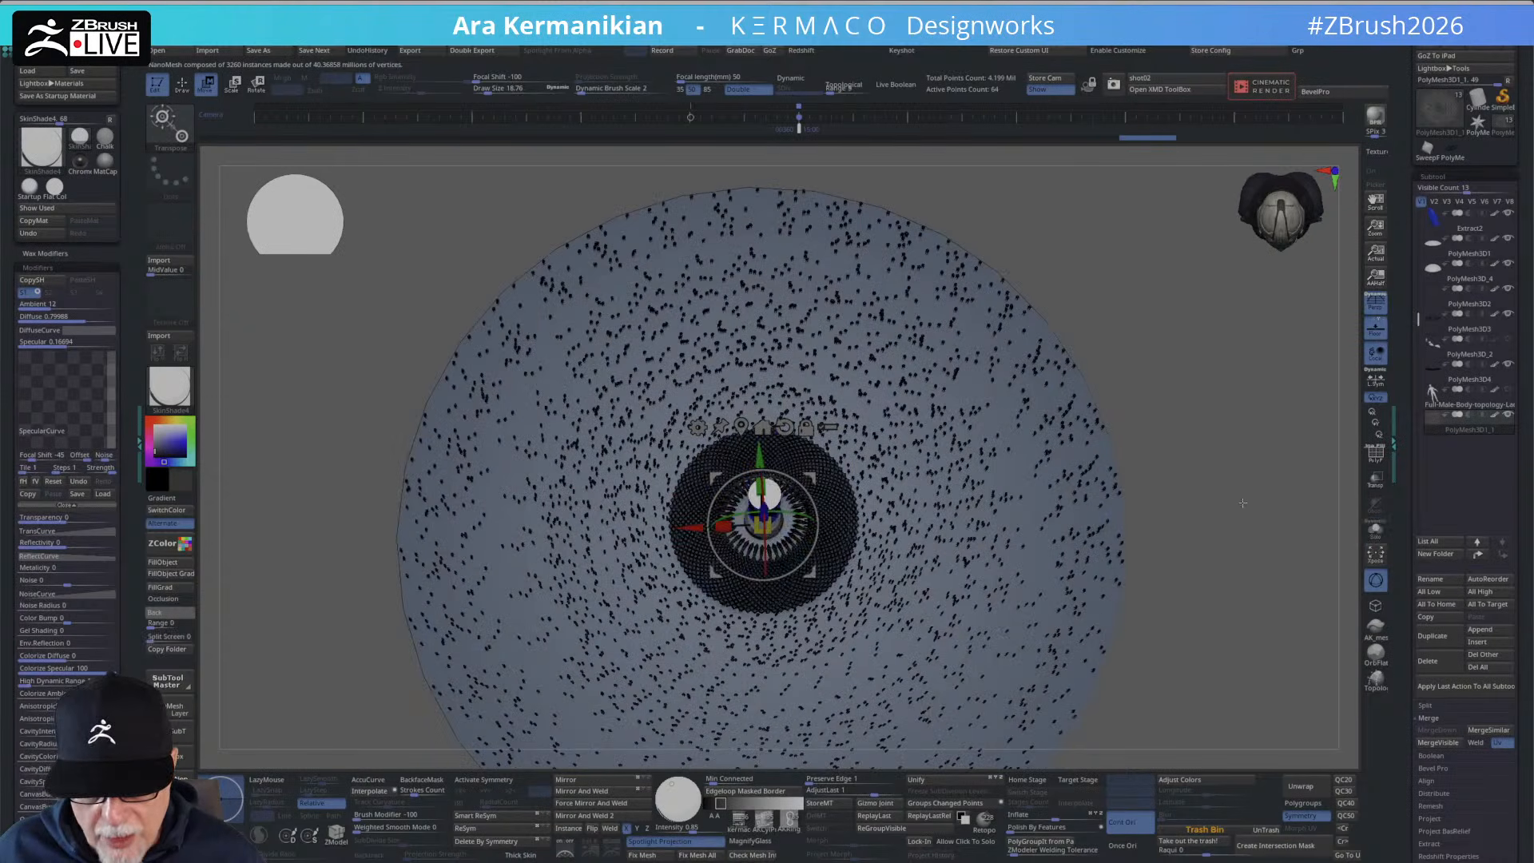
# Make a BPR render of the scene from a high angle, reposition the light and render again.
pyautogui.moveTo(1242, 502); pyautogui.dragTo(1078, 502)
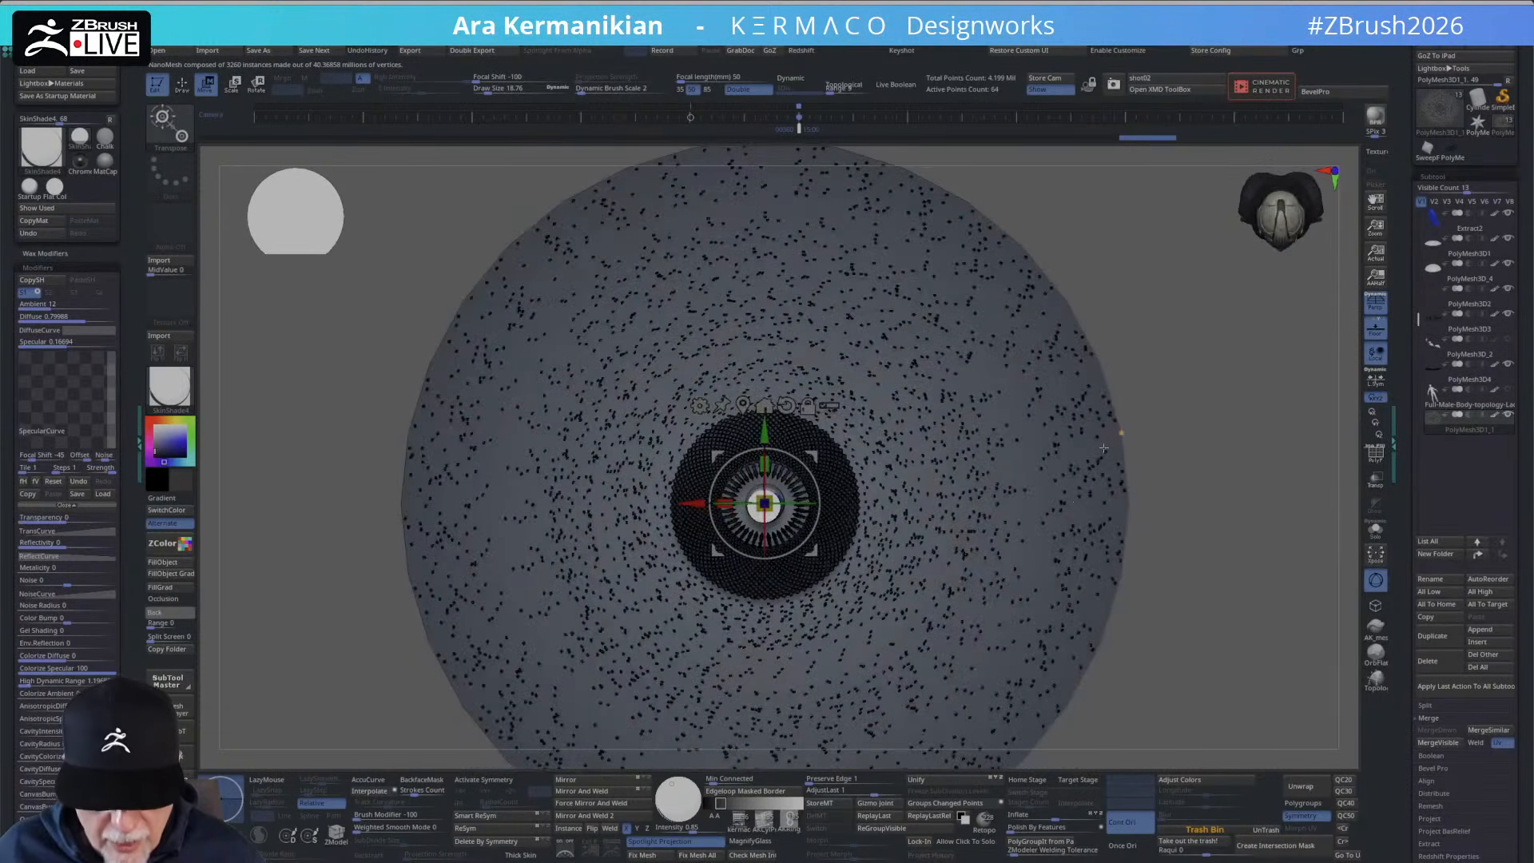
pyautogui.moveTo(1329, 518); pyautogui.dragTo(1324, 449)
pyautogui.moveTo(1332, 502); pyautogui.dragTo(1200, 225)
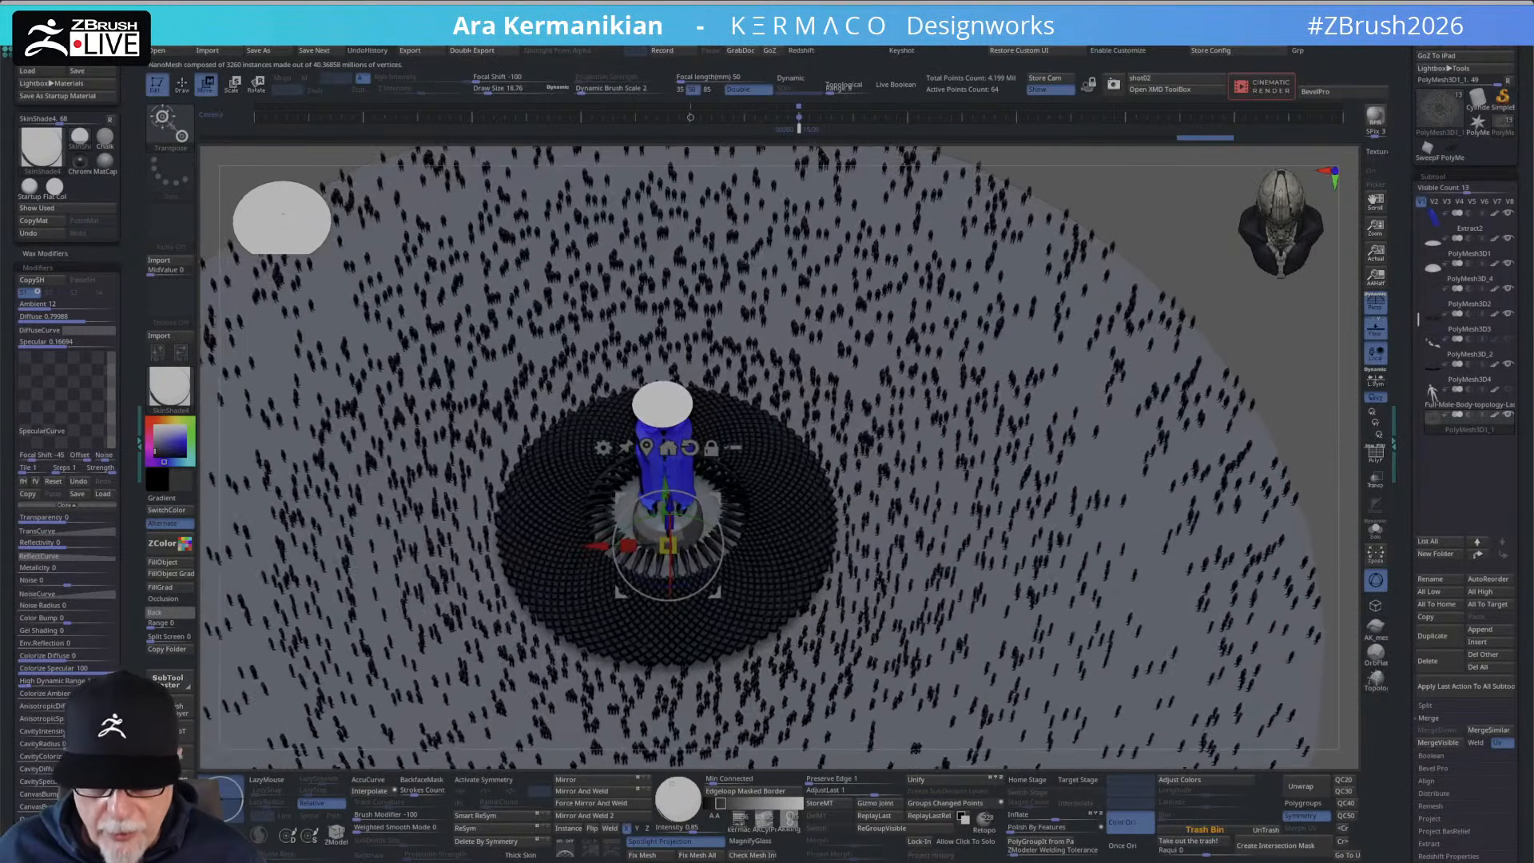
pyautogui.moveTo(1291, 236); pyautogui.dragTo(1350, 399)
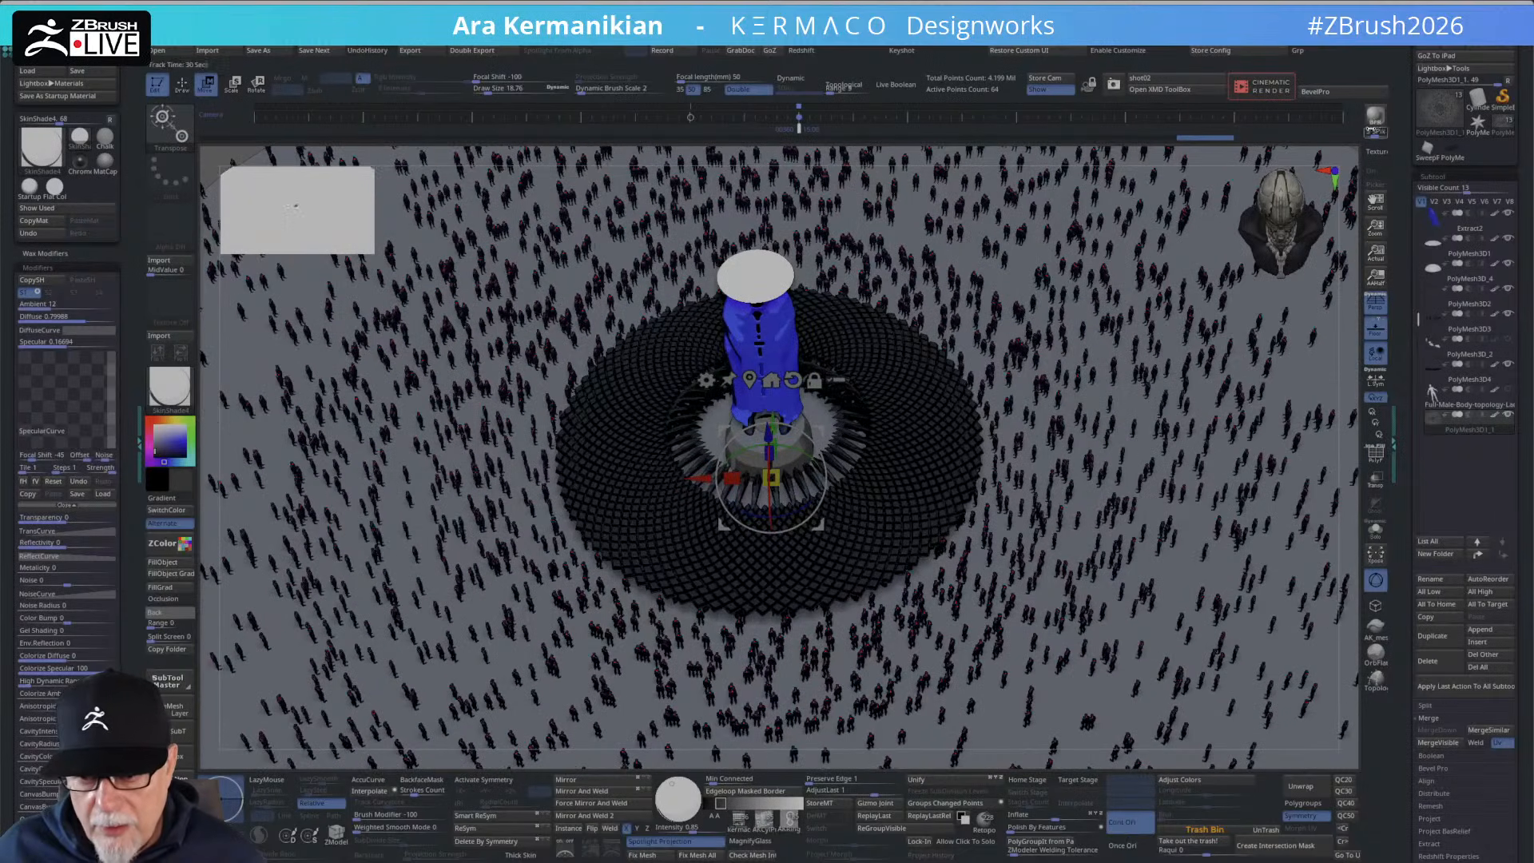
pyautogui.click(1369, 113)
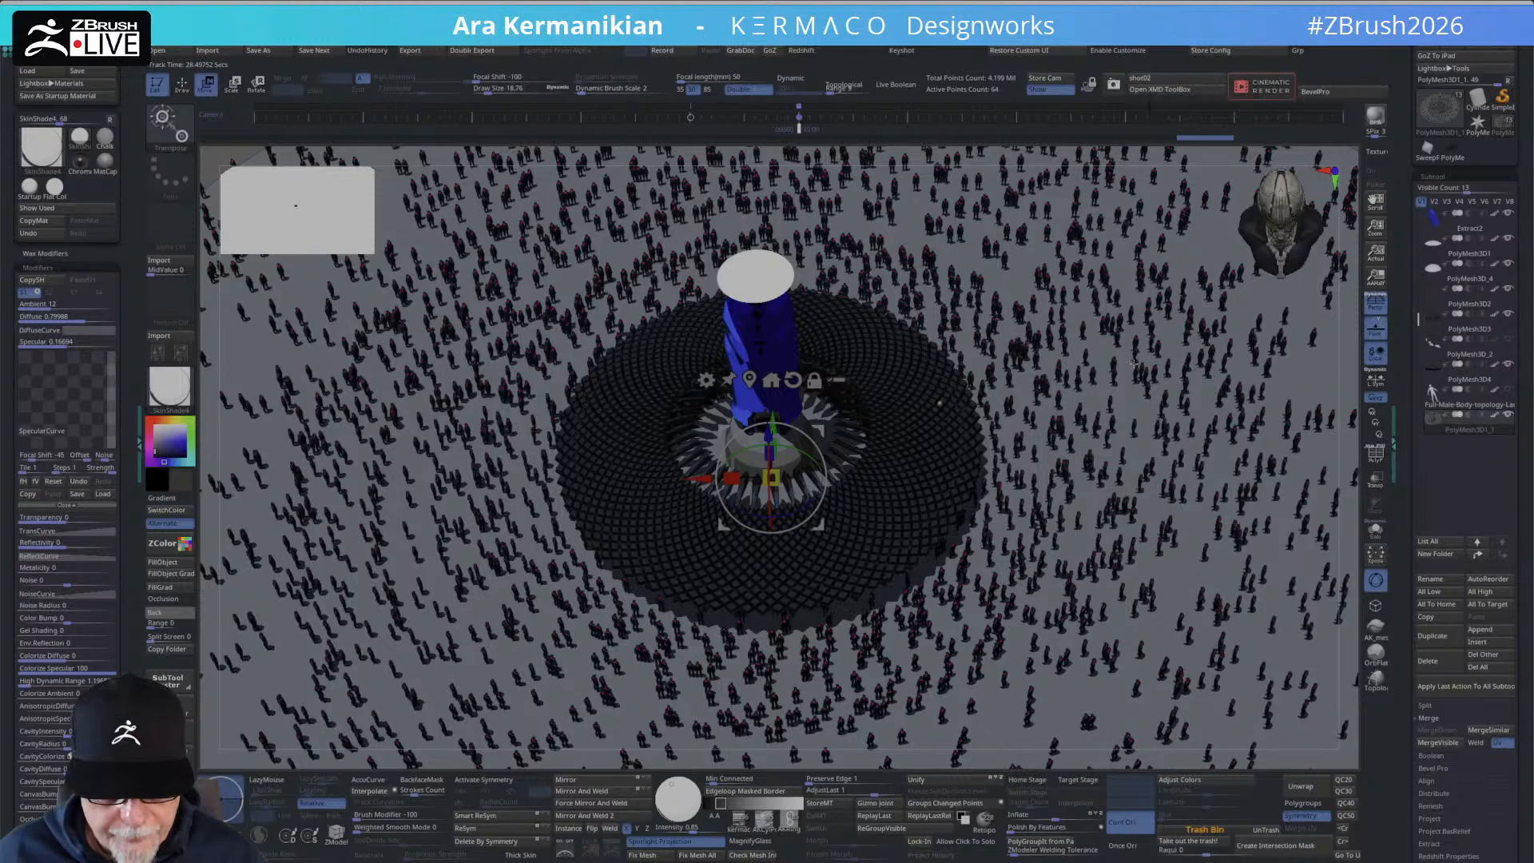
pyautogui.click(669, 790)
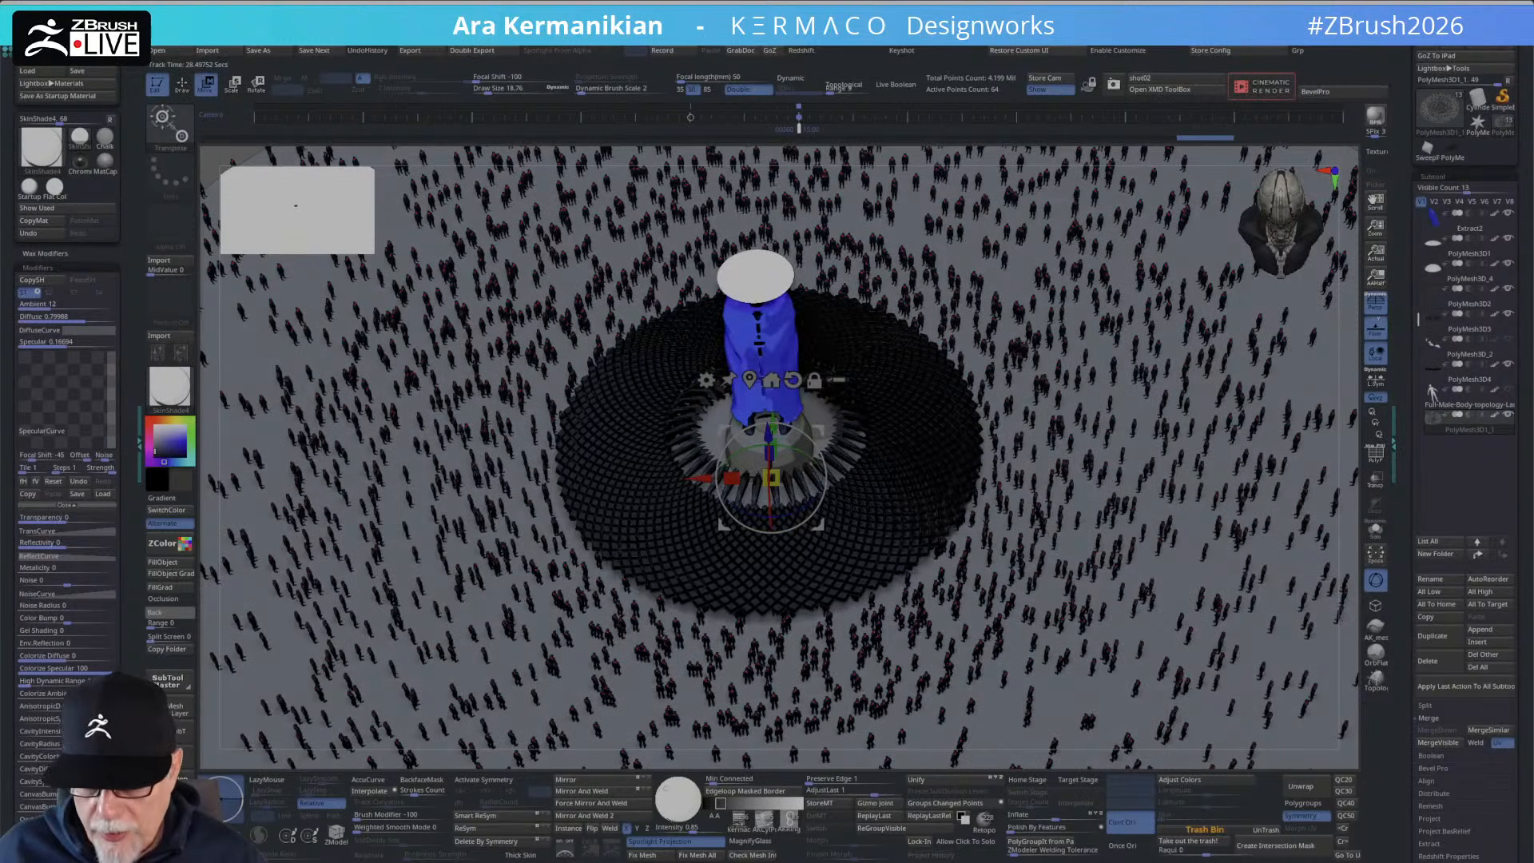
pyautogui.click(1388, 117)
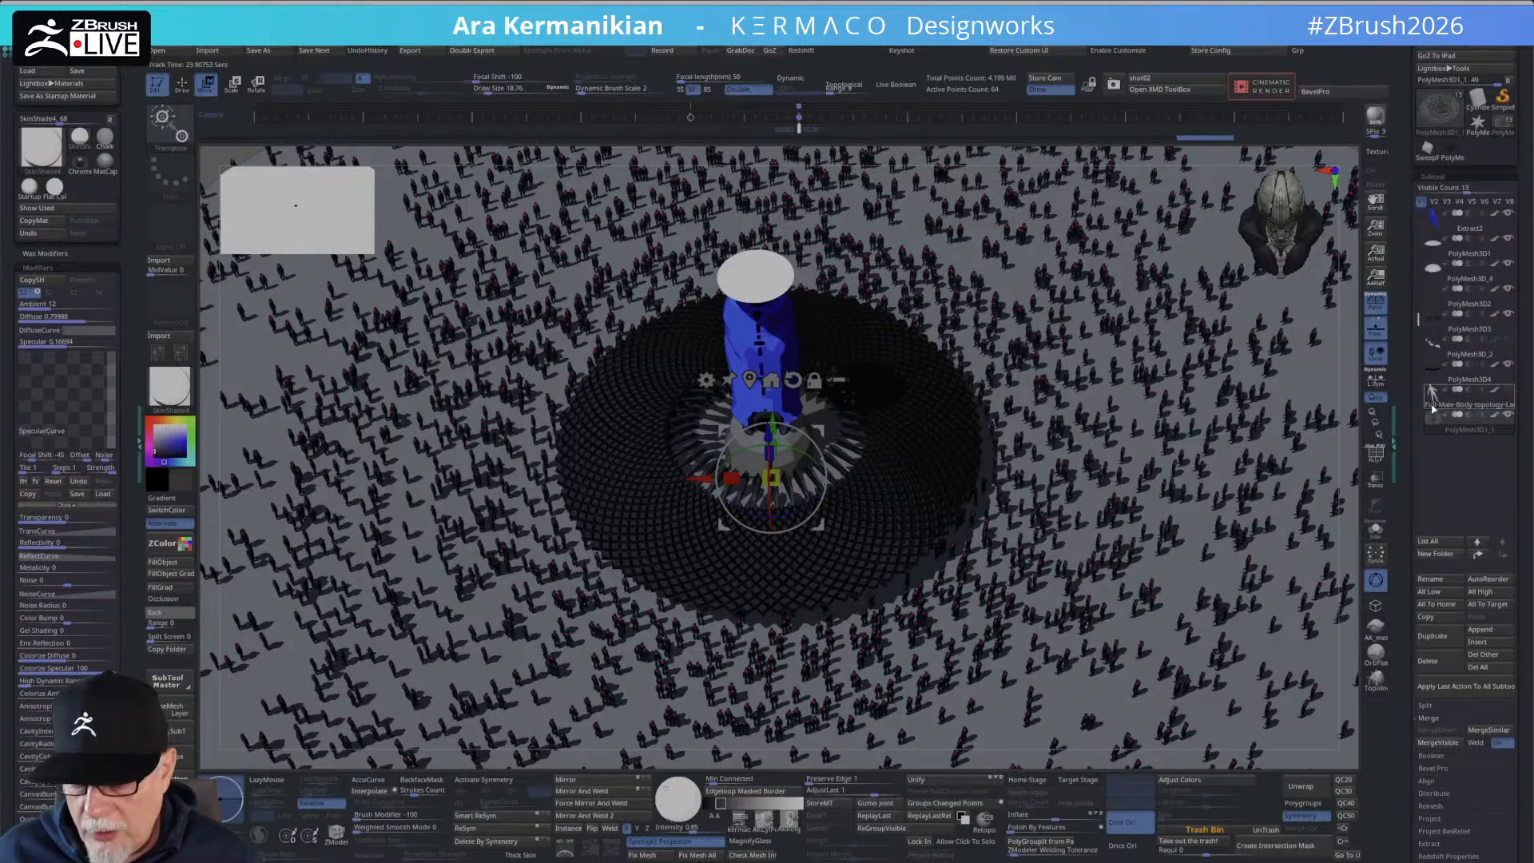
# Turn off RandArray in the crowd's NanoMesh settings.
pyautogui.moveTo(1395, 695); pyautogui.dragTo(1394, 202)
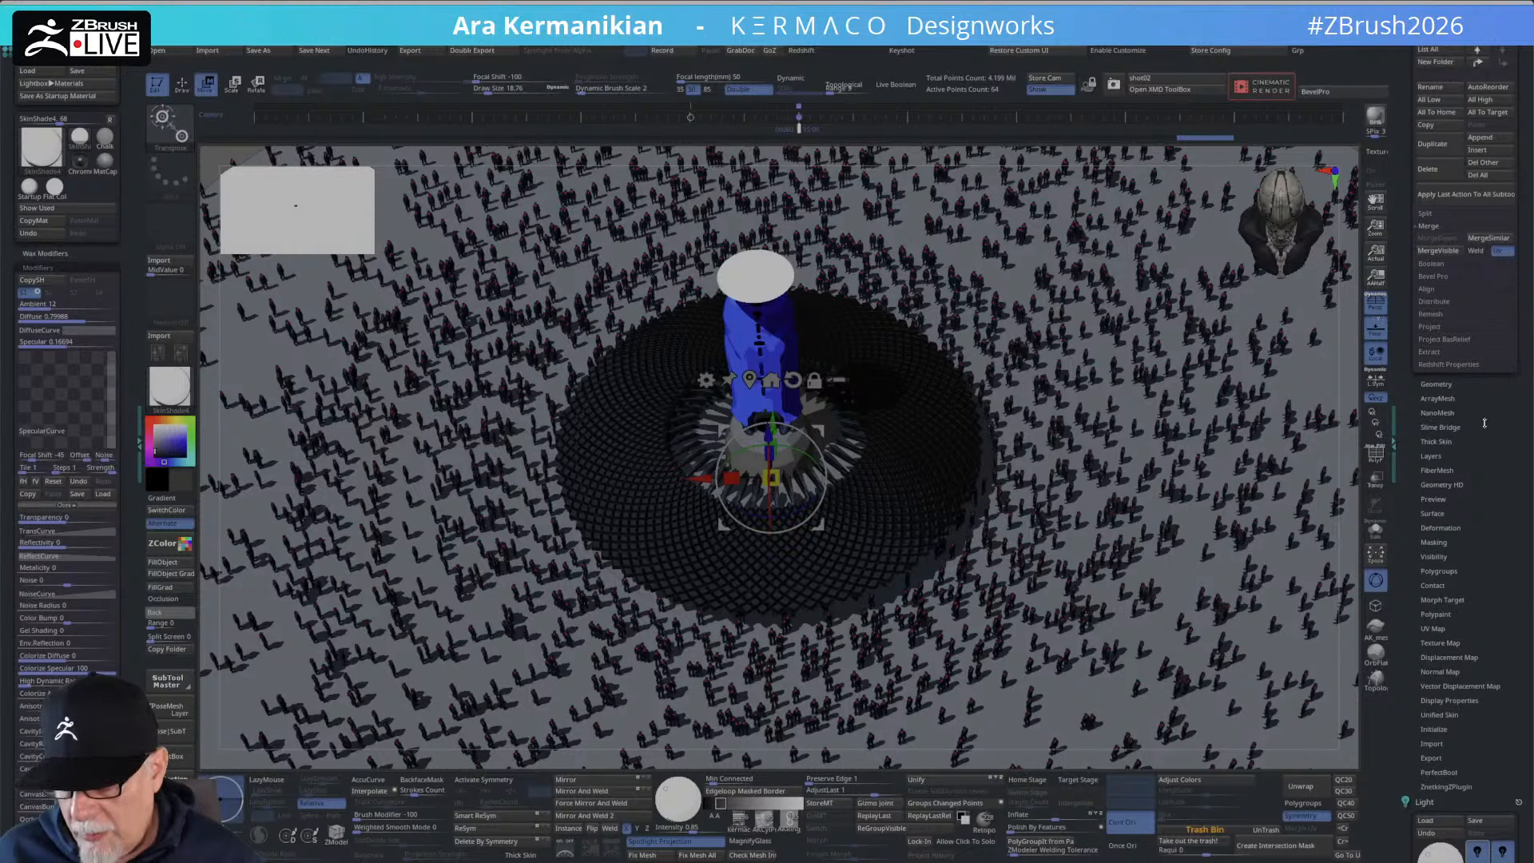
pyautogui.click(1438, 413)
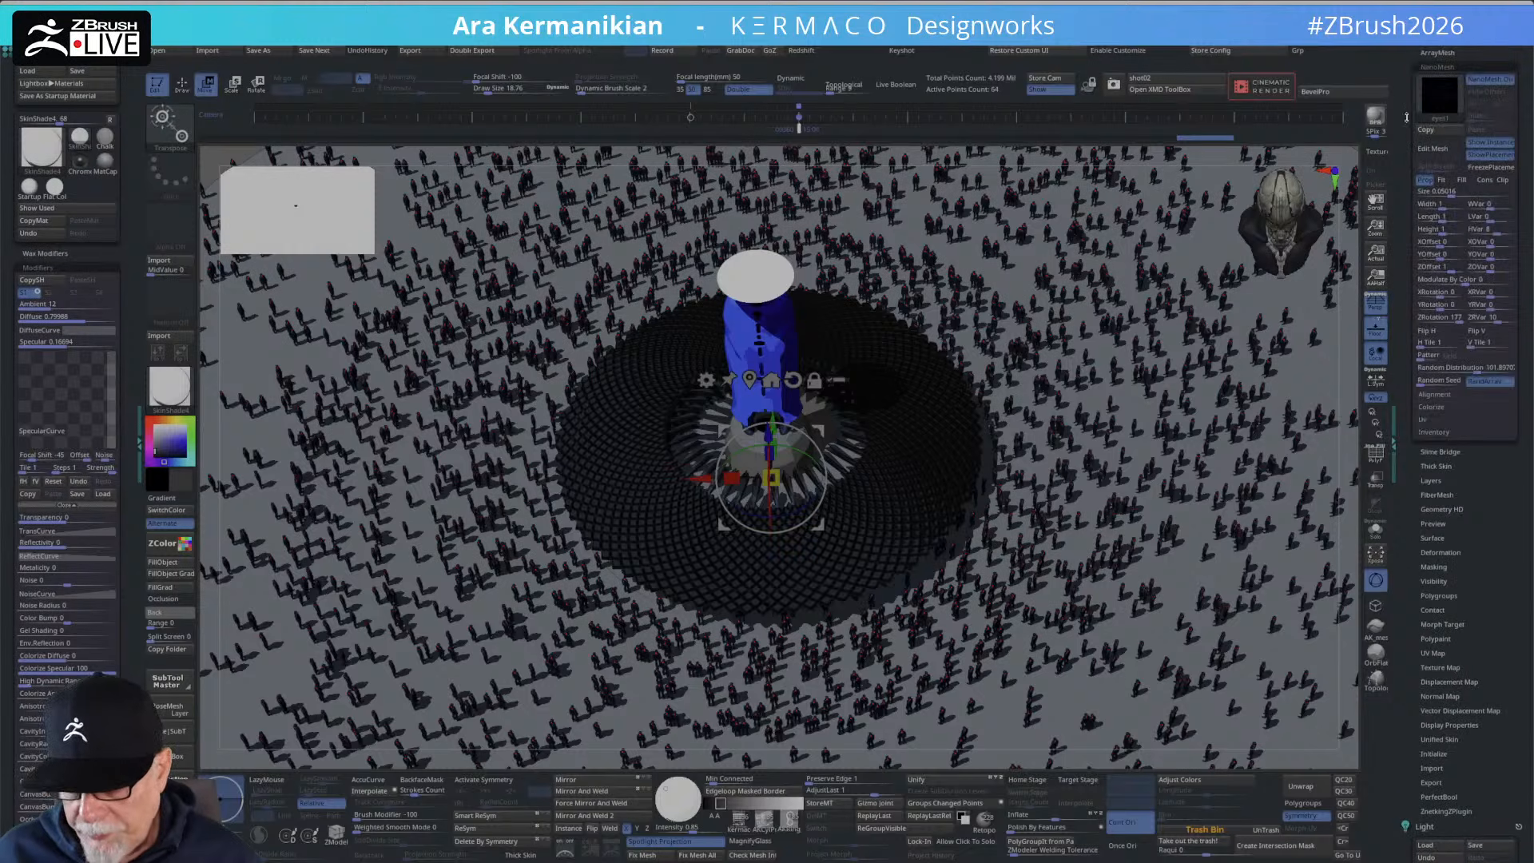
pyautogui.moveTo(1406, 118); pyautogui.dragTo(1406, 346)
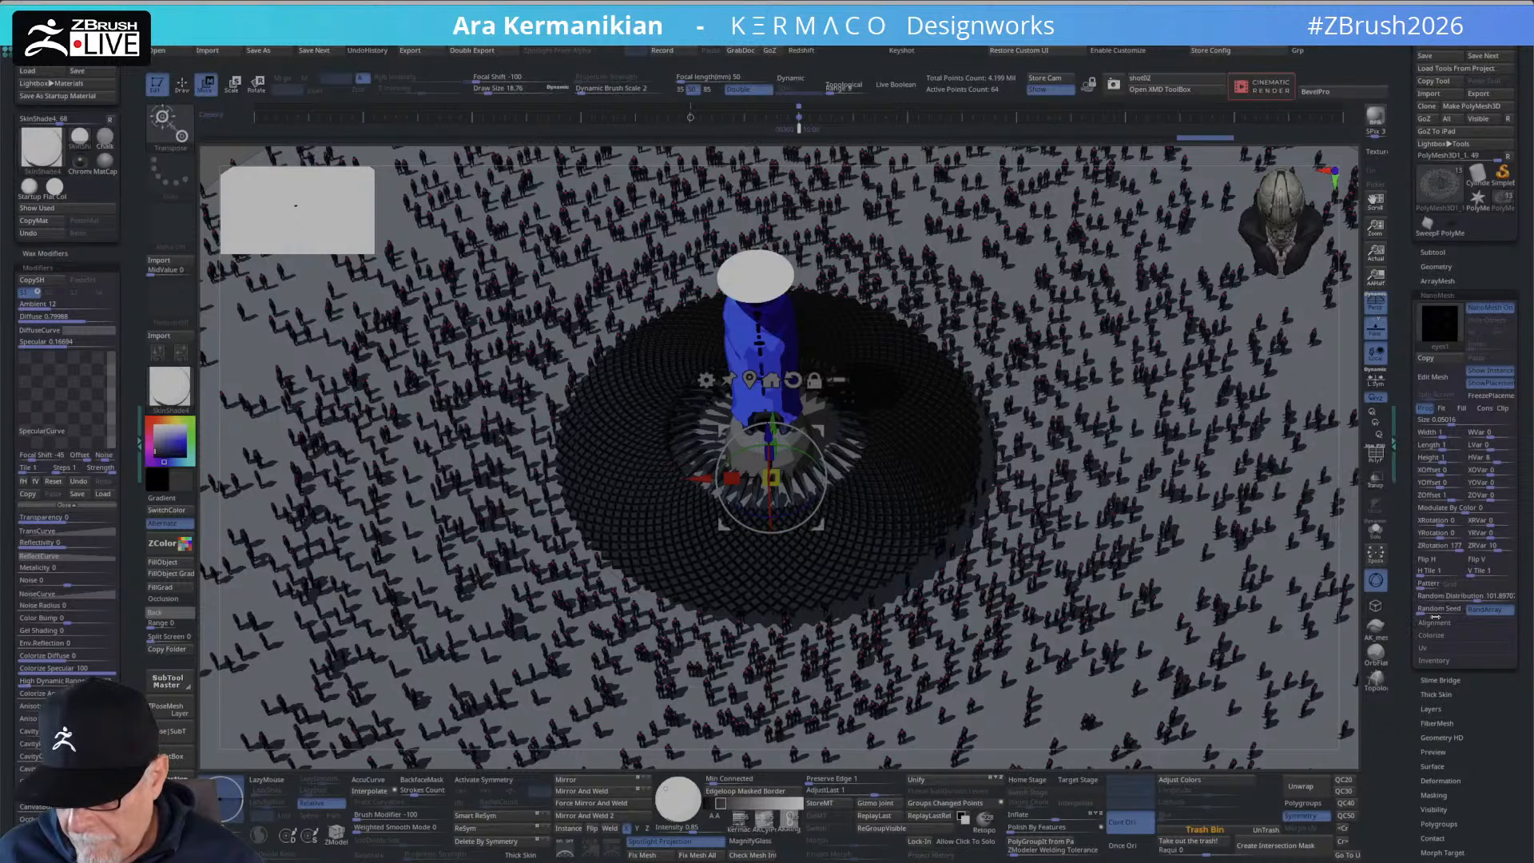
pyautogui.click(1484, 610)
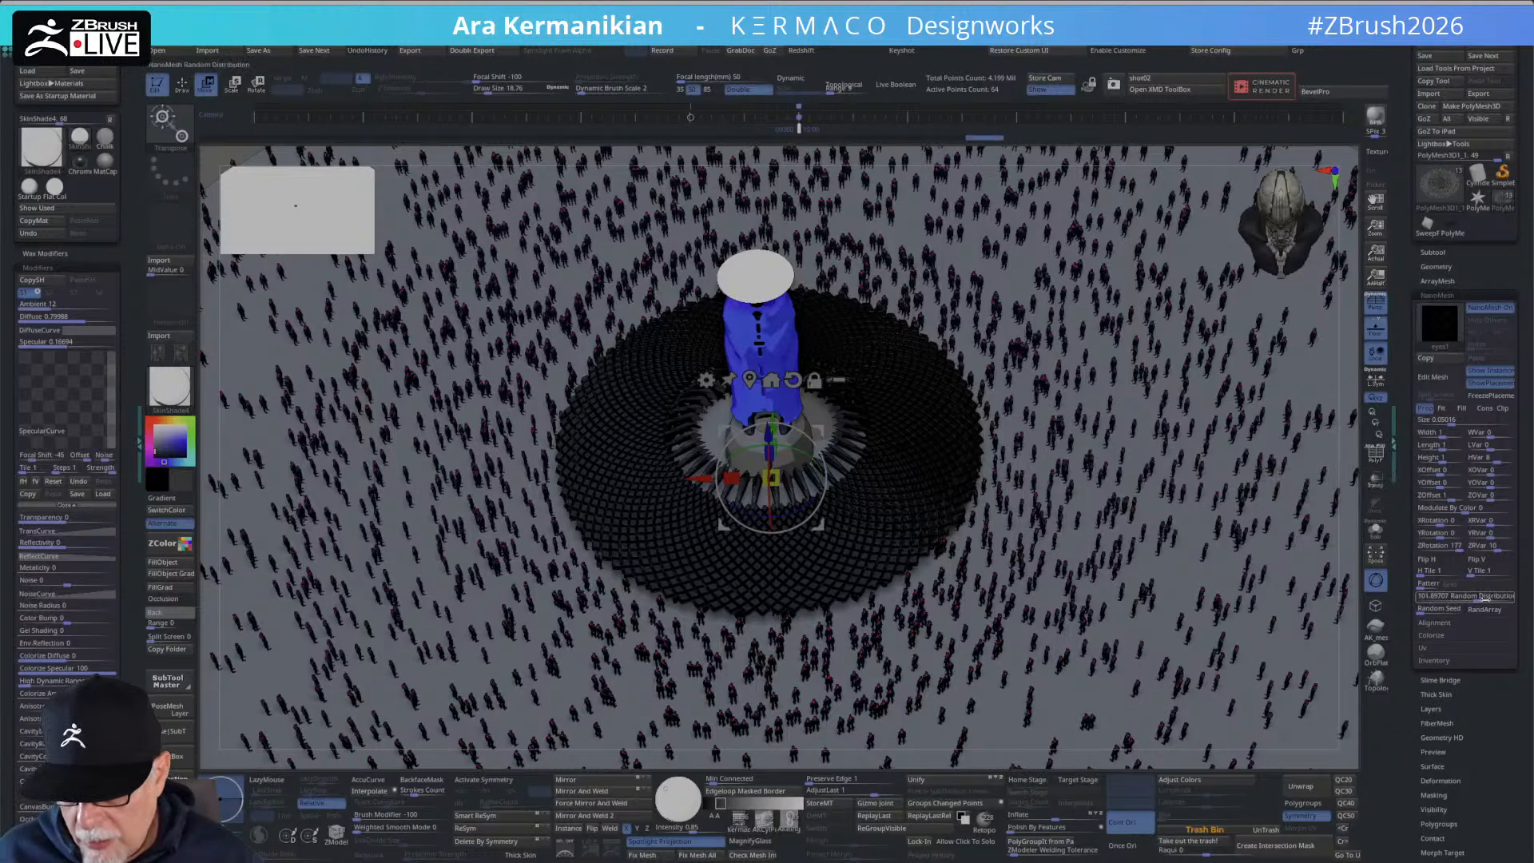
# Set the crowd NanoMesh's Random Distribution to 140 and view the whole ground disc.
pyautogui.press('BackSpace')
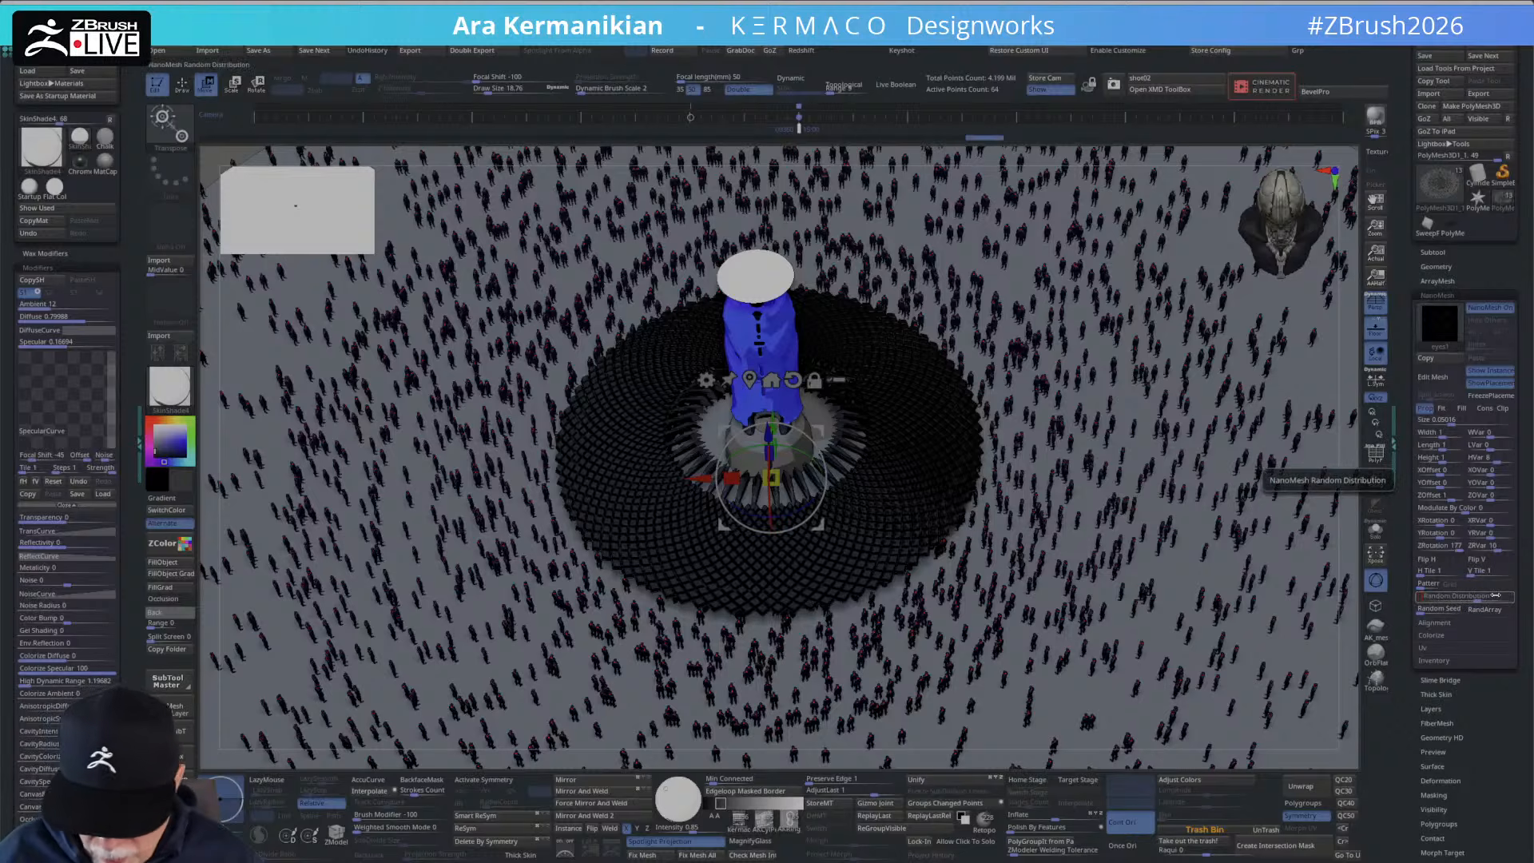
pyautogui.write('1')
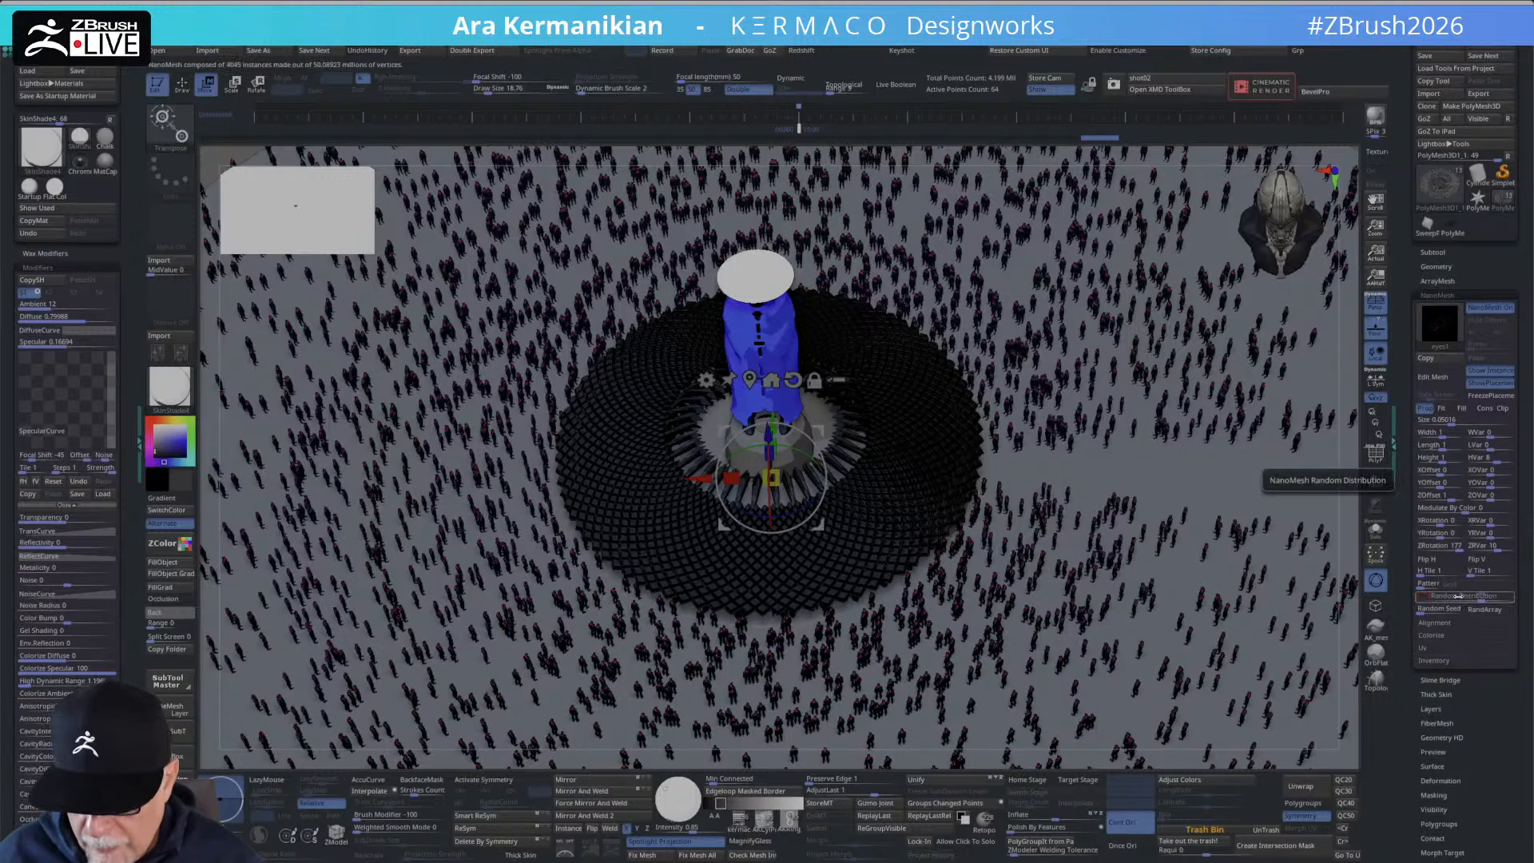
pyautogui.click(1458, 596)
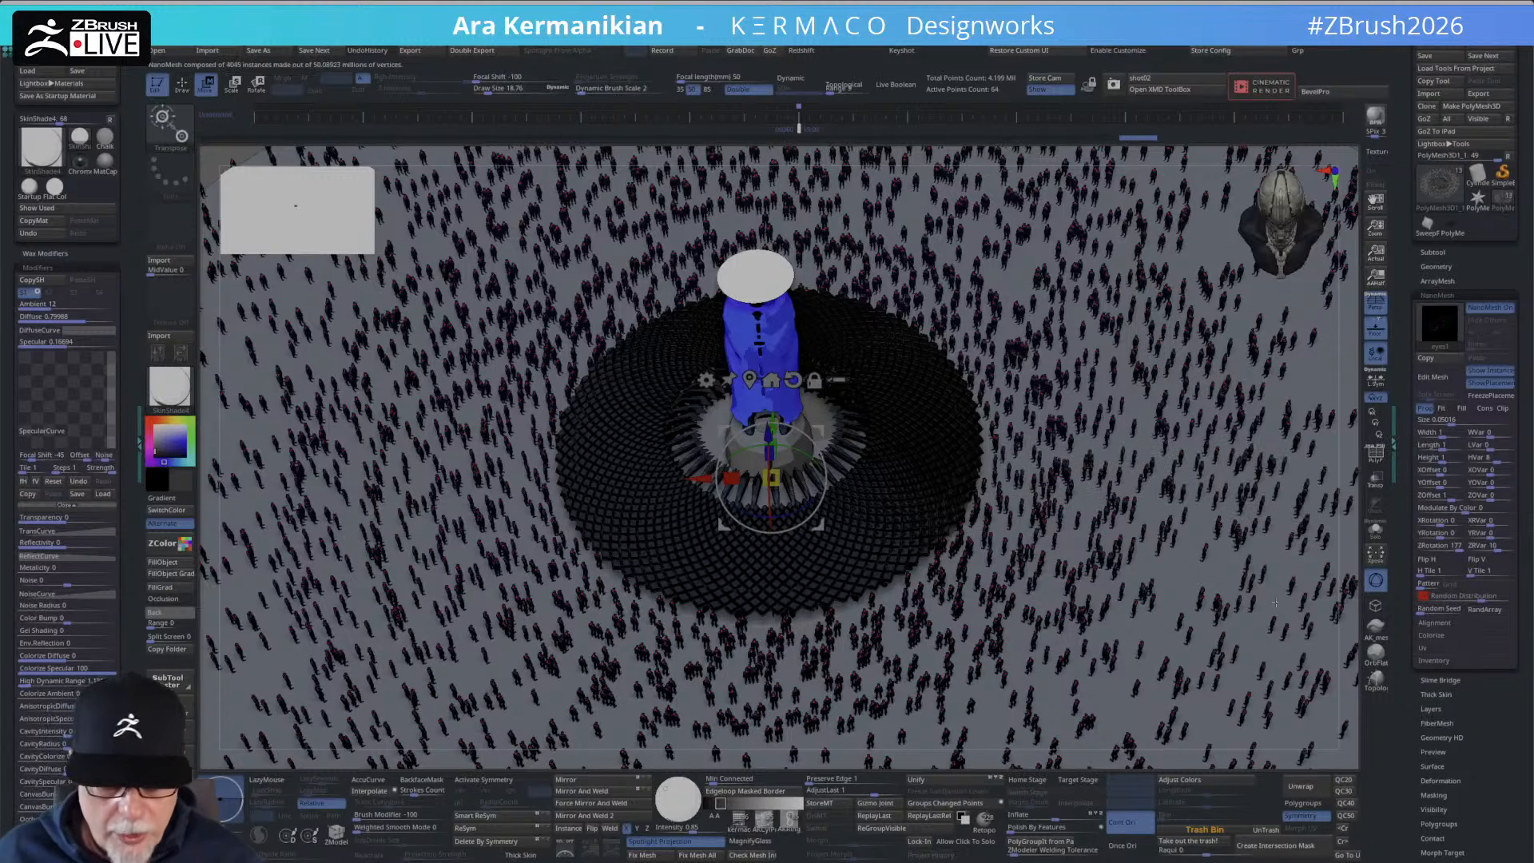
pyautogui.keyDown('alt'); pyautogui.moveTo(1351, 549); pyautogui.dragTo(1239, 538); pyautogui.keyUp('alt')
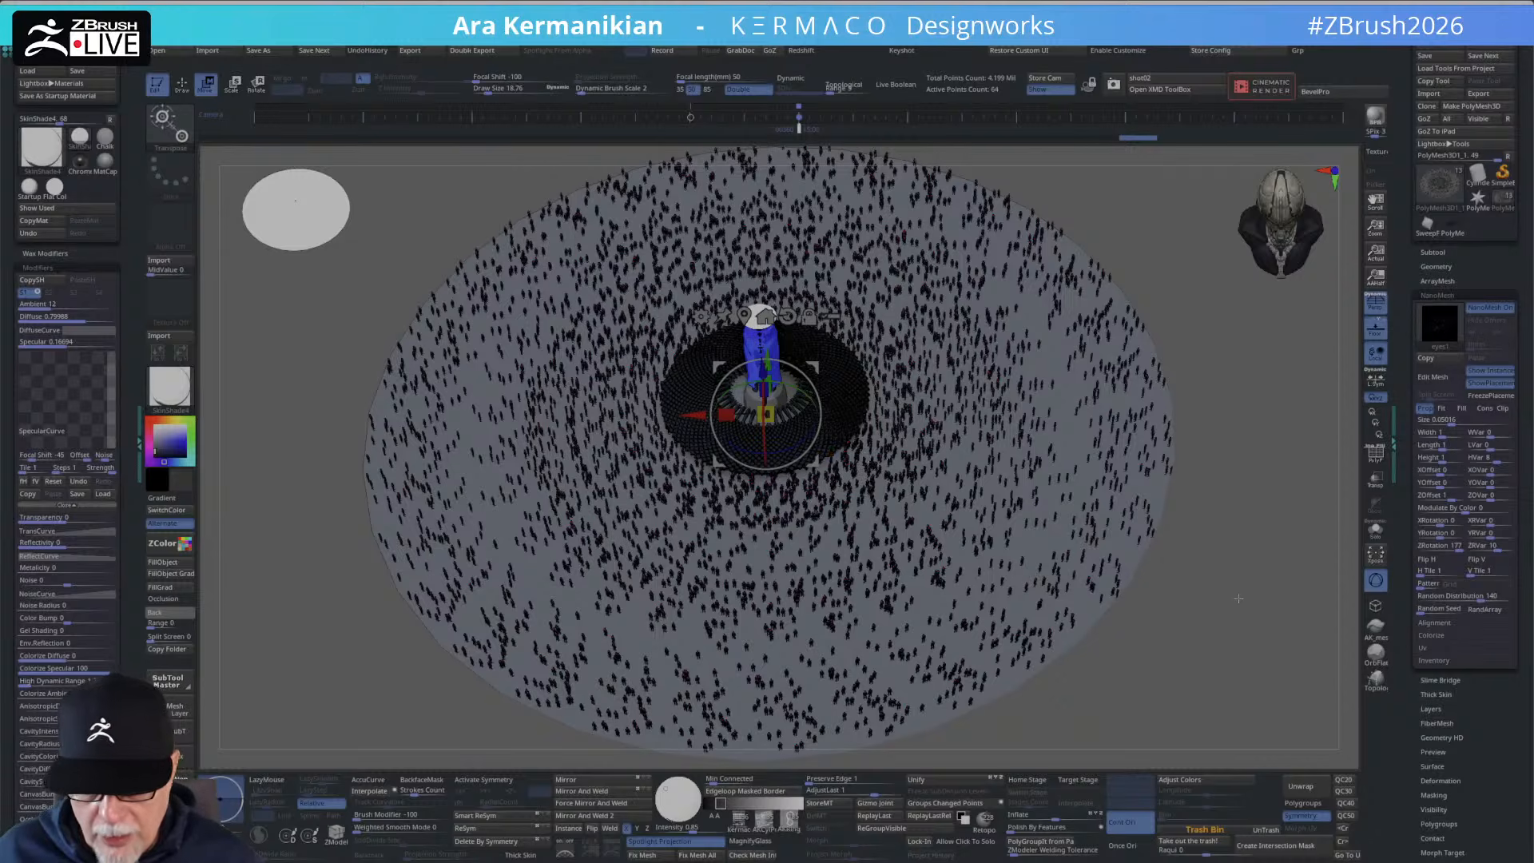
# From a straight top view, mask the middle of the ground disc and scale its outer area inward to tighten the crowd.
pyautogui.moveTo(1237, 595)
pyautogui.keyDown('shift'); pyautogui.mouseDown()
pyautogui.moveTo(1284, 631)
pyautogui.moveTo(1134, 552)
pyautogui.mouseUp(); pyautogui.keyUp('shift')
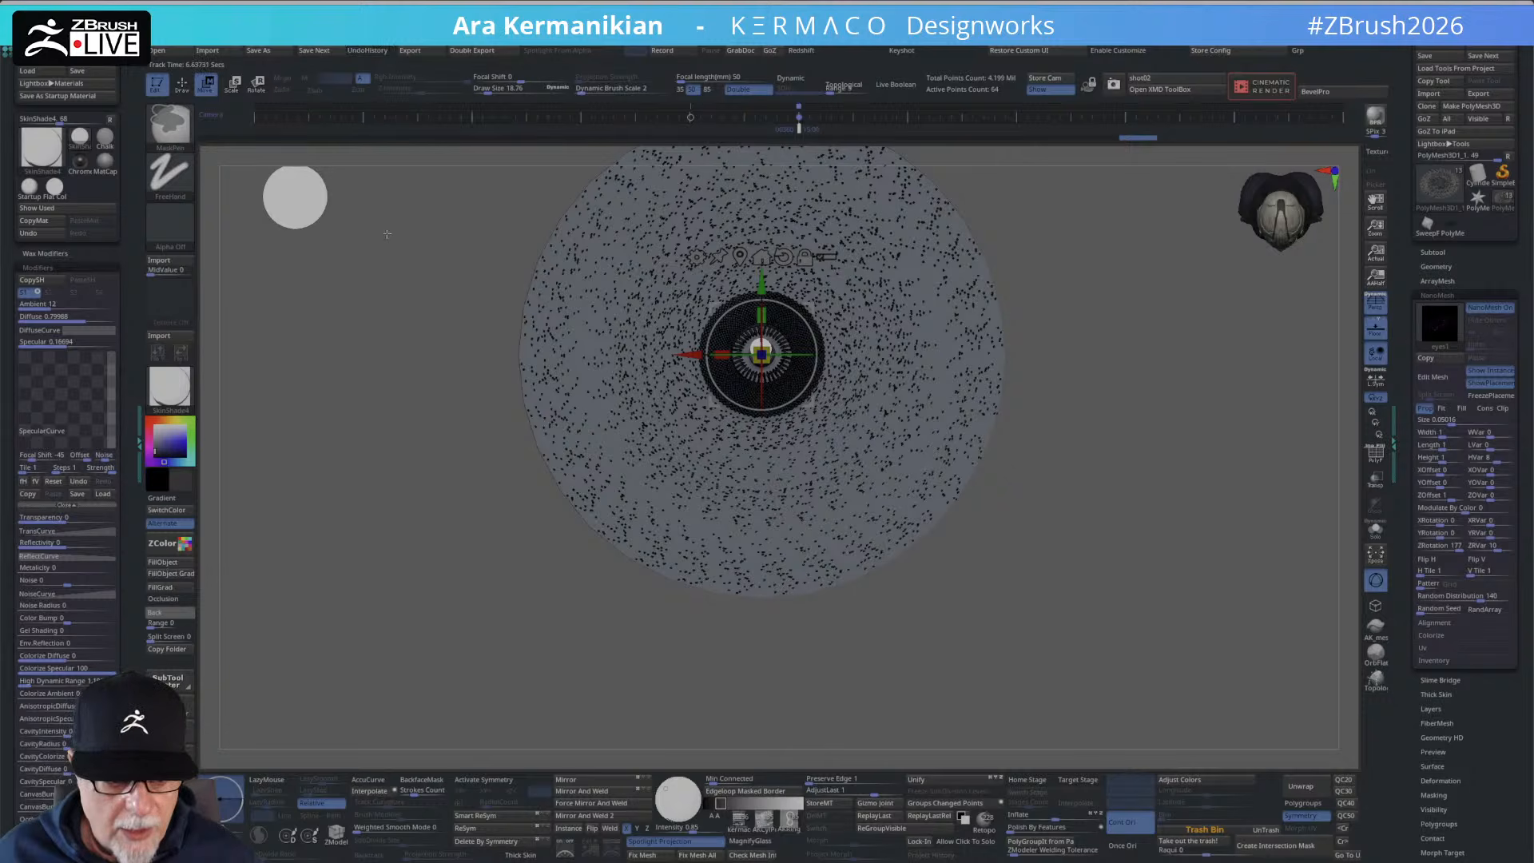
pyautogui.moveTo(387, 233)
pyautogui.keyDown('ctrl'); pyautogui.mouseDown()
pyautogui.moveTo(532, 405)
pyautogui.moveTo(871, 463)
pyautogui.moveTo(809, 412)
pyautogui.moveTo(874, 470)
pyautogui.mouseUp(); pyautogui.keyUp('ctrl')
pyautogui.moveTo(1217, 555); pyautogui.dragTo(1225, 423)
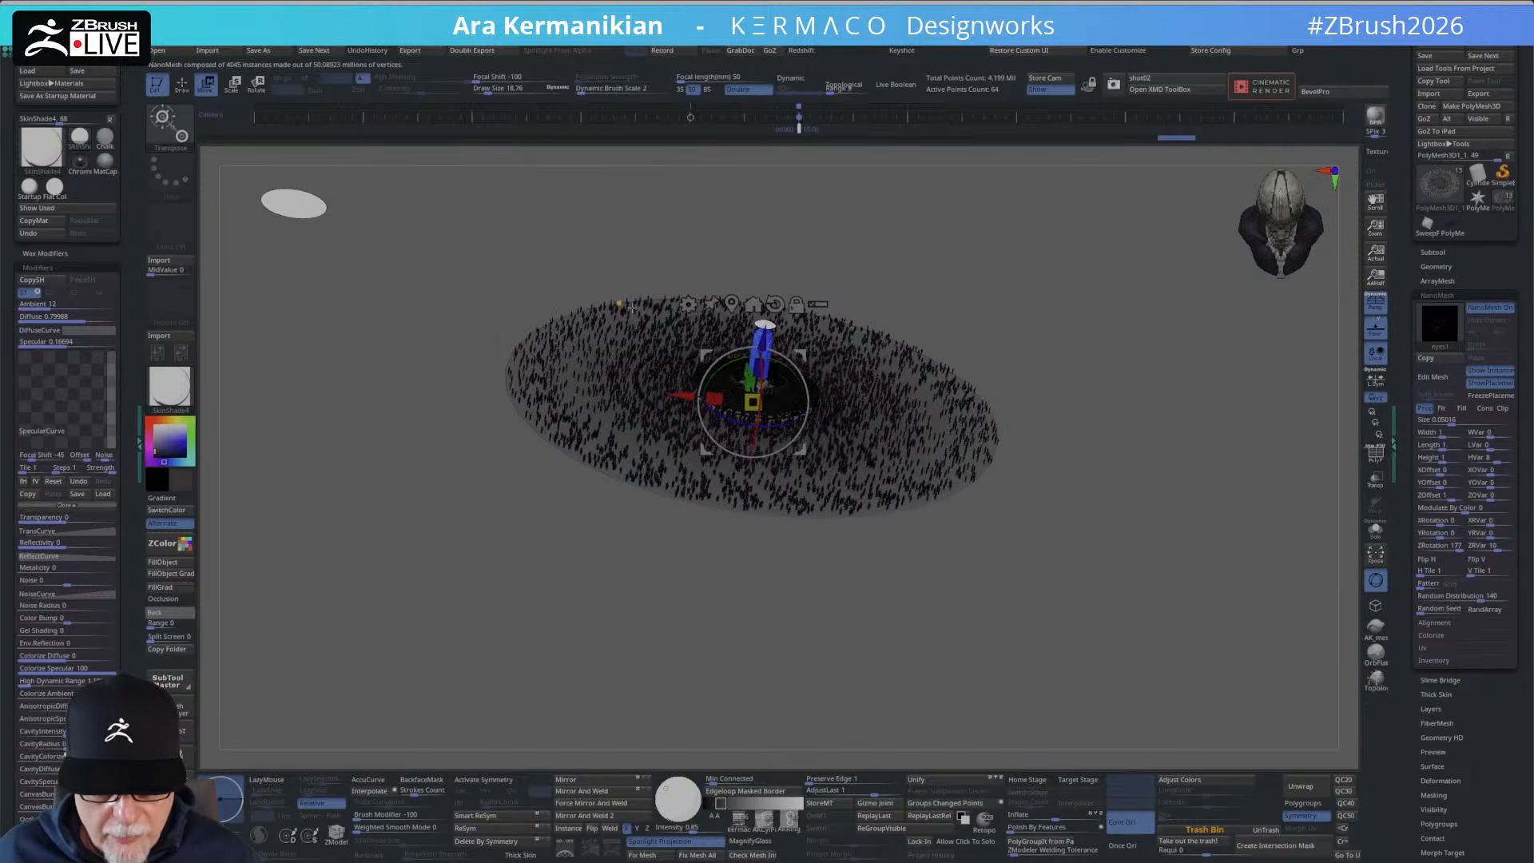
pyautogui.moveTo(751, 371); pyautogui.dragTo(726, 431)
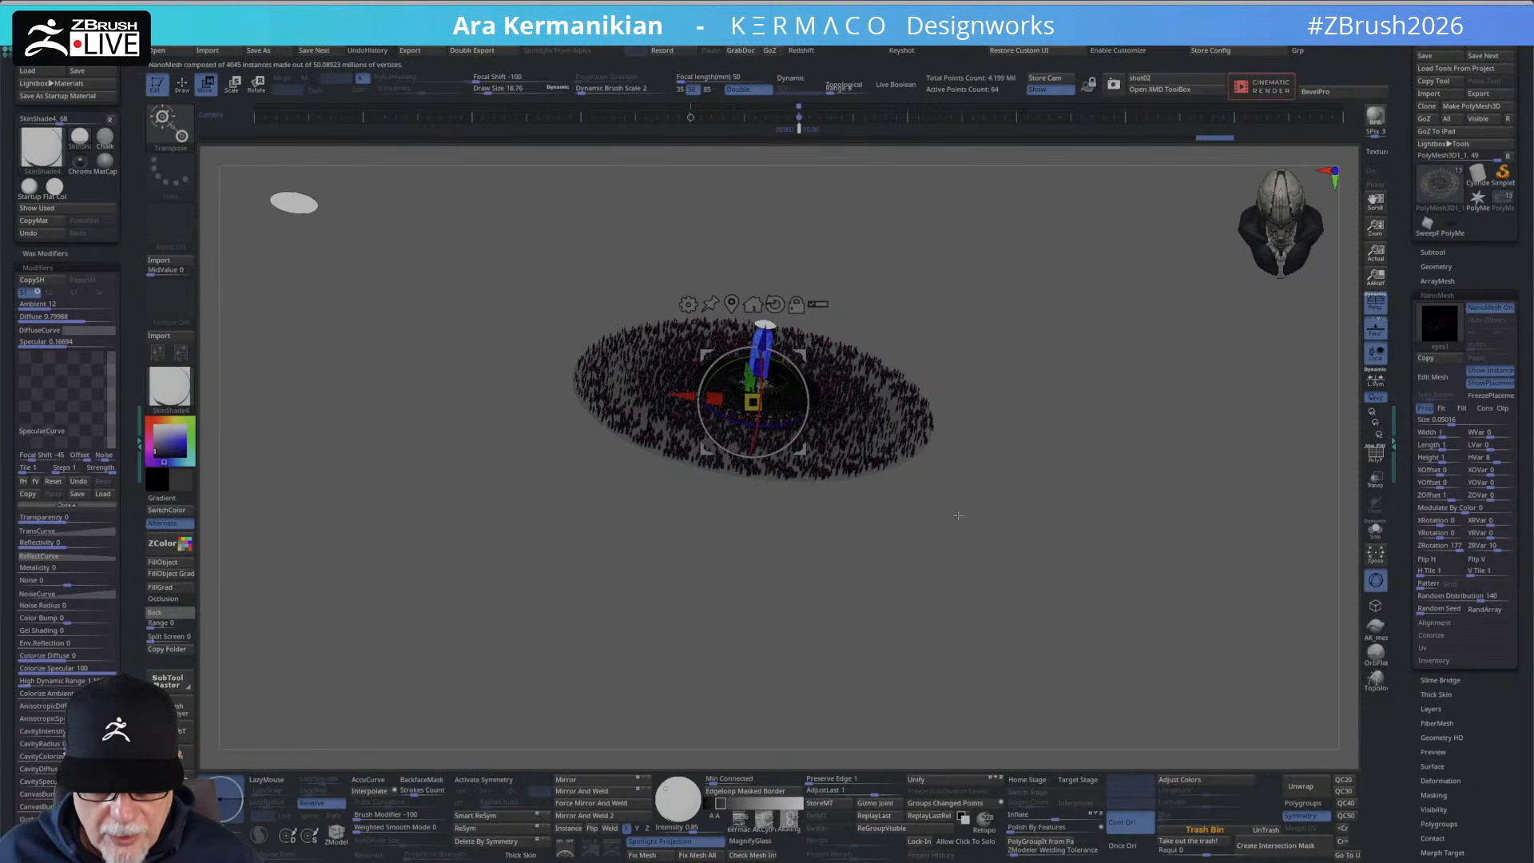
# Frame the caped figure frontally from just above the crowd, leave transform mode and make a BPR render.
pyautogui.moveTo(958, 514)
pyautogui.mouseDown()
pyautogui.moveTo(945, 479)
pyautogui.moveTo(1069, 481)
pyautogui.moveTo(999, 568)
pyautogui.moveTo(1181, 627)
pyautogui.moveTo(1122, 520)
pyautogui.mouseUp()
pyautogui.press('q')
pyautogui.keyDown('alt'); pyautogui.moveTo(964, 327); pyautogui.dragTo(1076, 369); pyautogui.keyUp('alt')
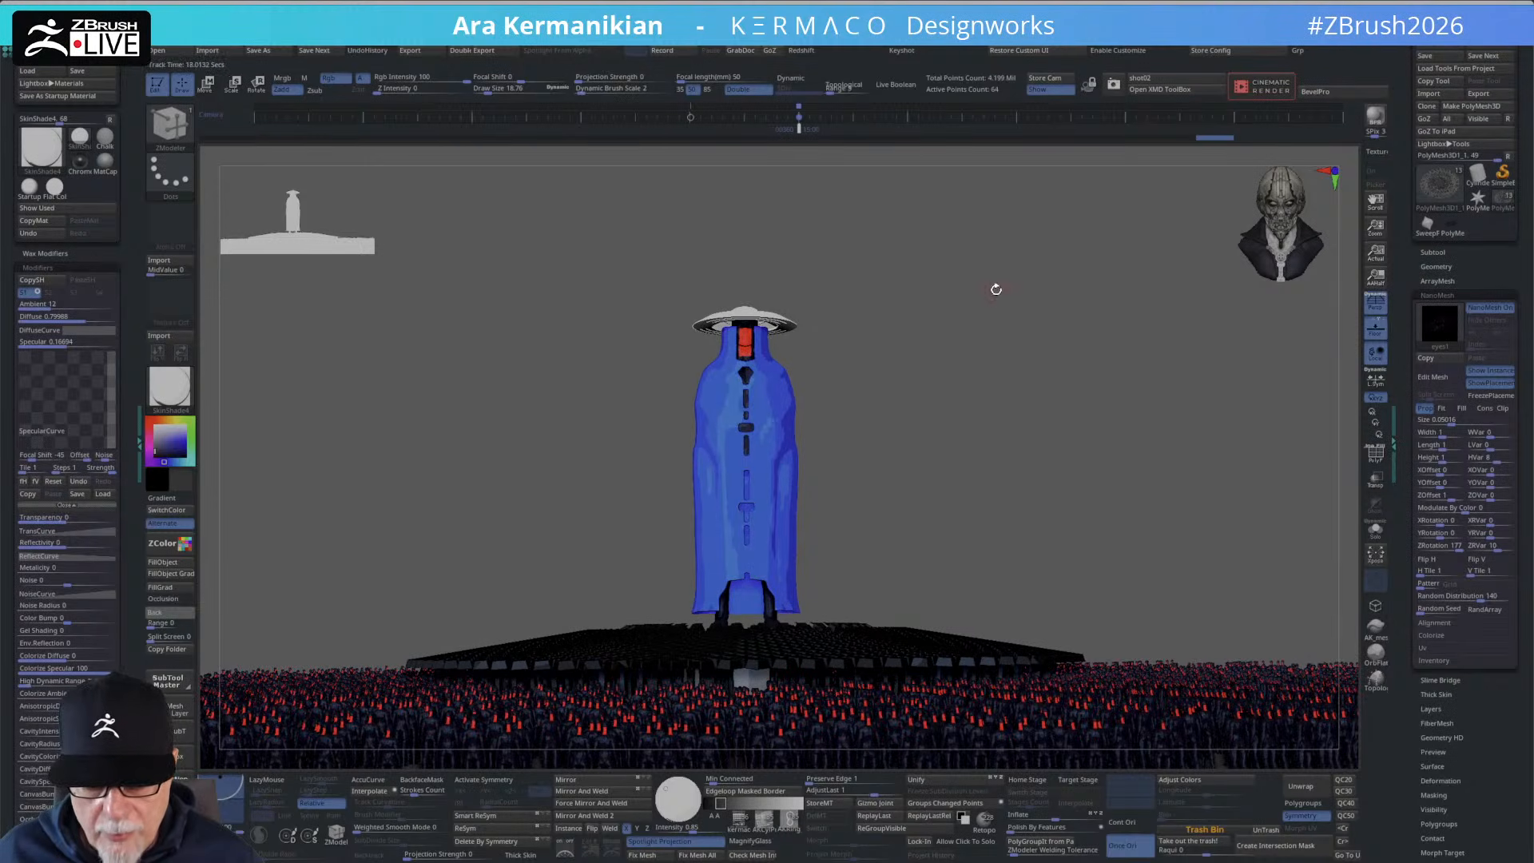
pyautogui.keyDown('alt'); pyautogui.moveTo(1020, 326); pyautogui.dragTo(1074, 298); pyautogui.keyUp('alt')
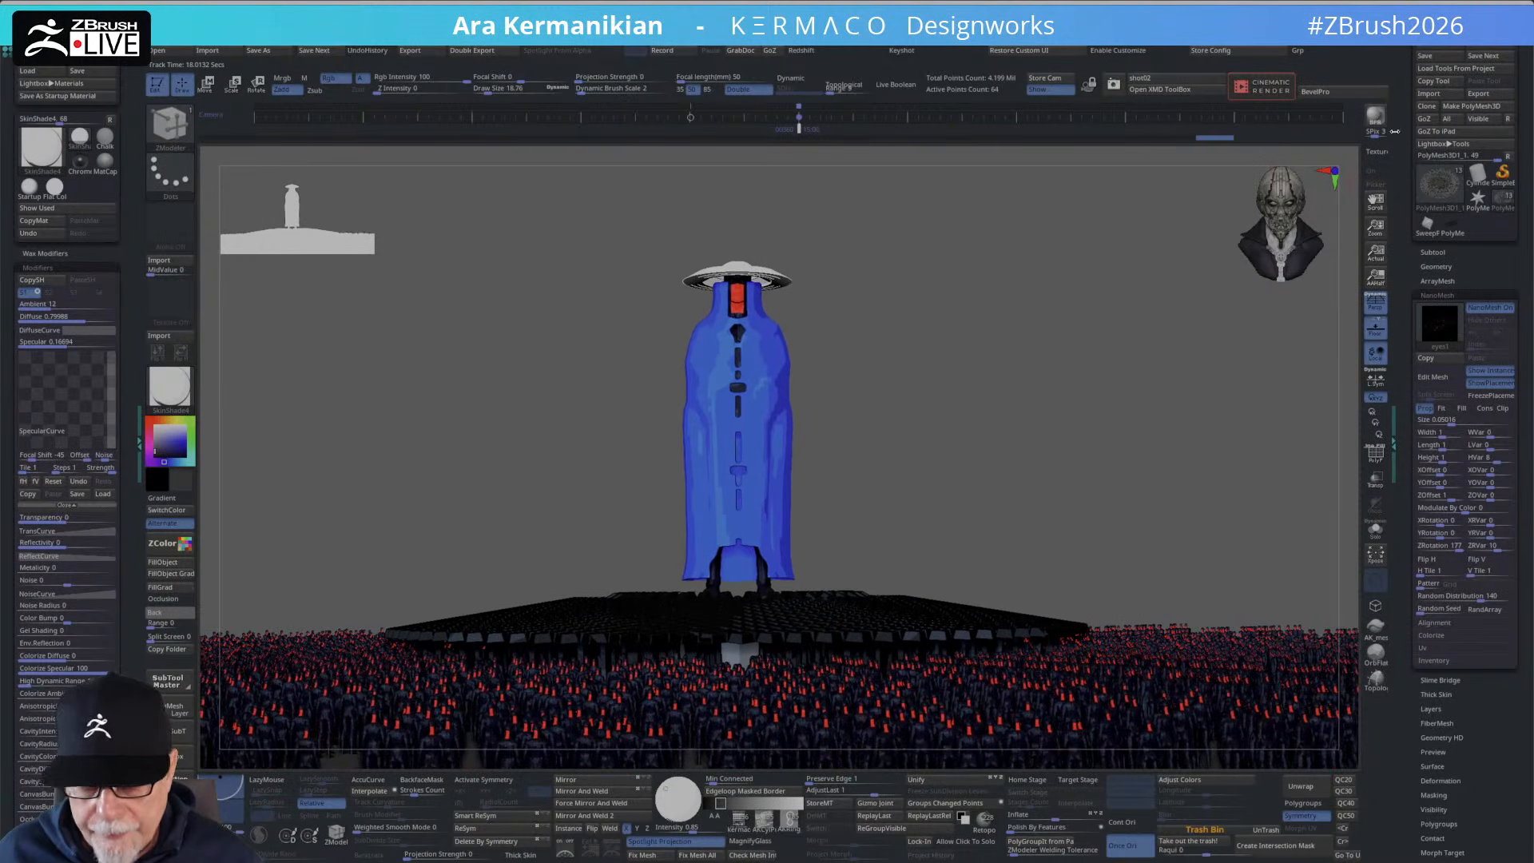
pyautogui.click(1375, 117)
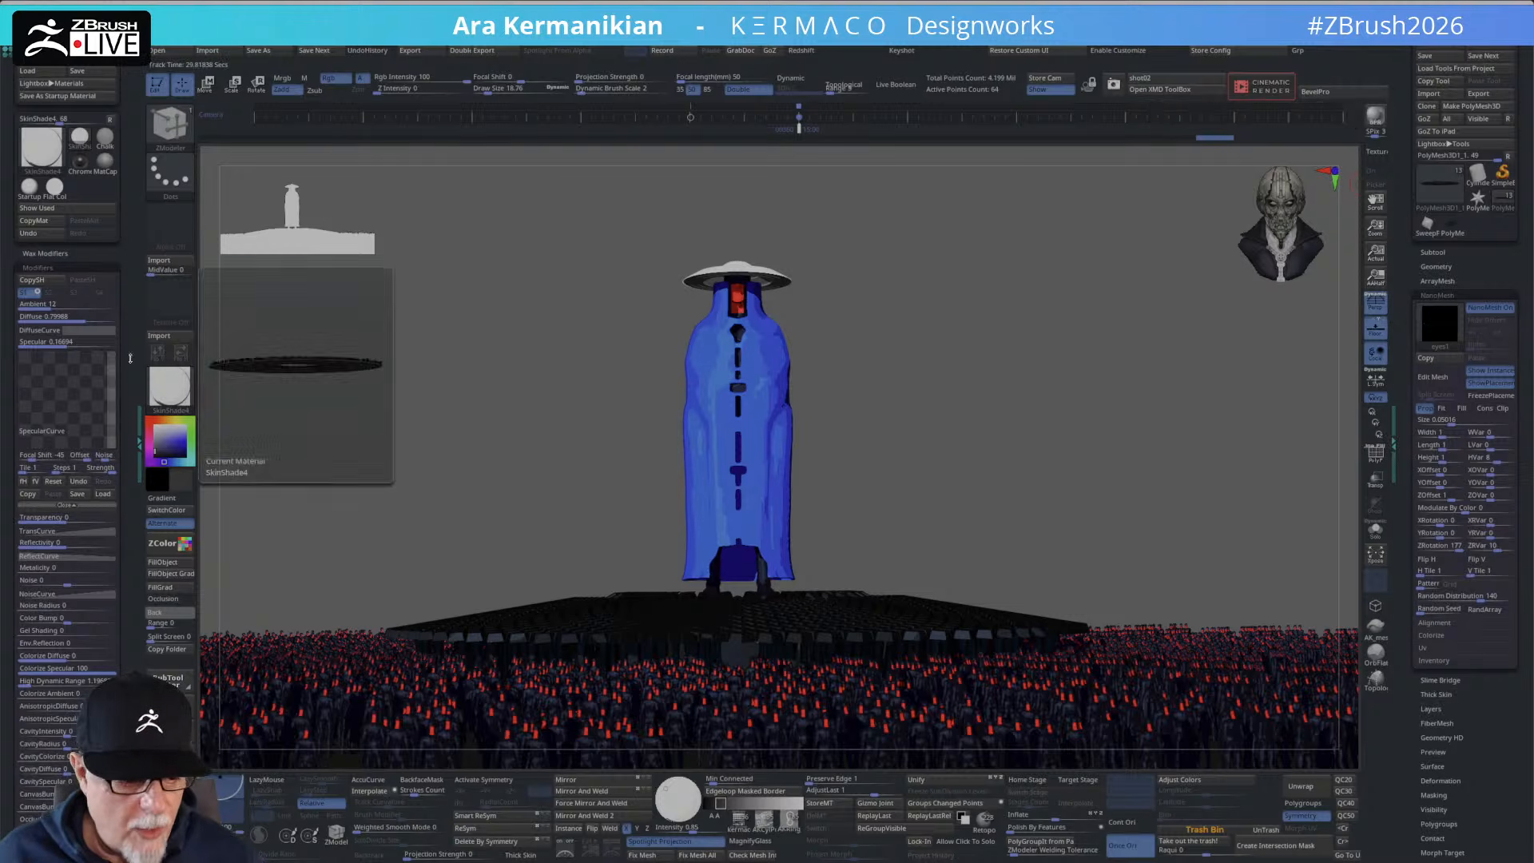
# Bring up the BPR Filters among the render settings and enable filter F1 as Noise.
pyautogui.click(36, 264)
pyautogui.click(32, 231)
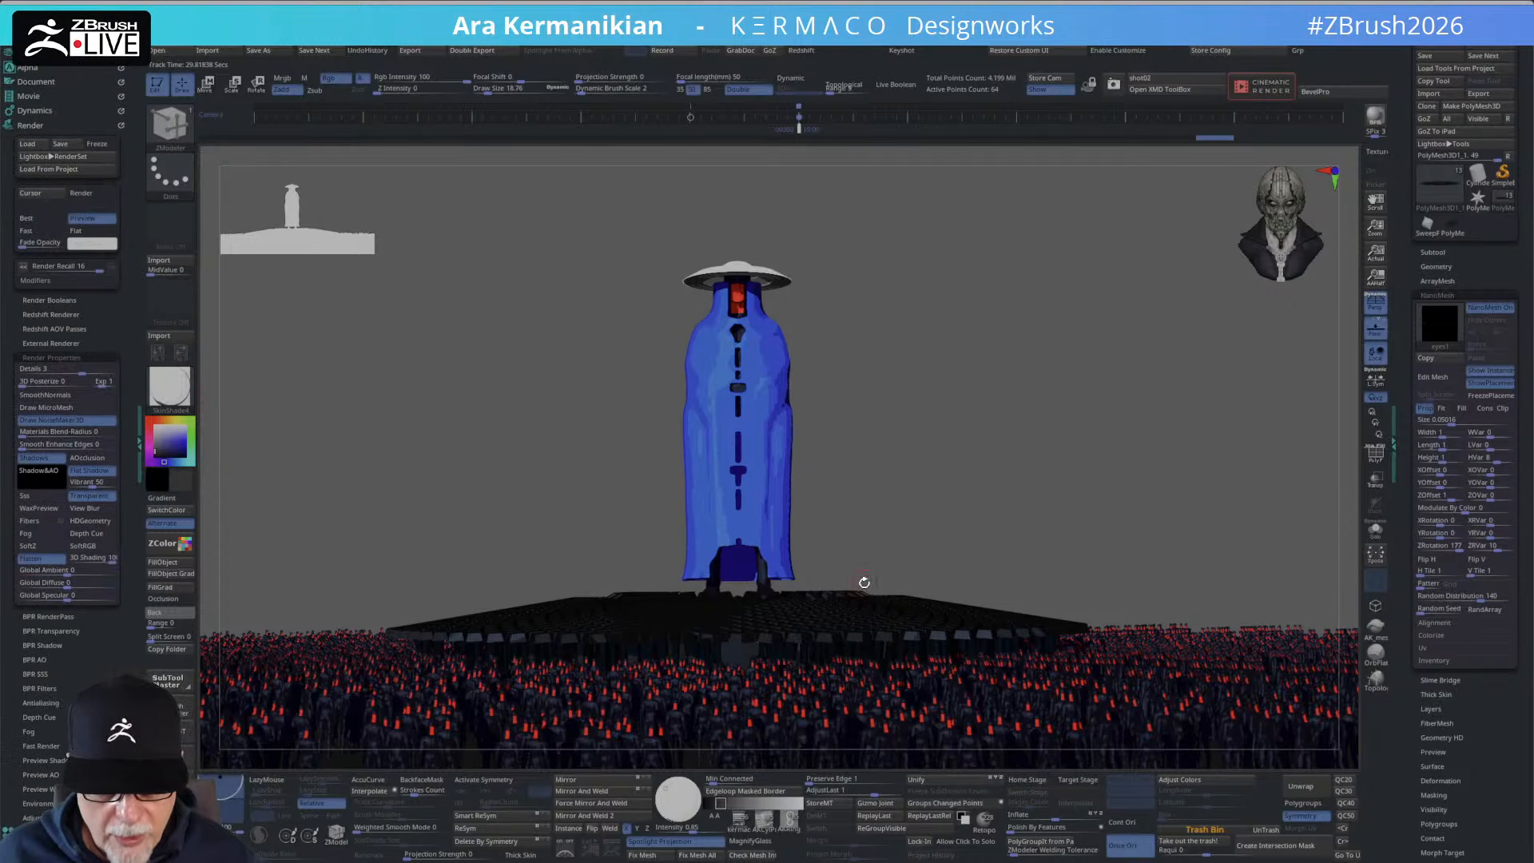
pyautogui.click(75, 356)
pyautogui.moveTo(127, 512); pyautogui.dragTo(127, 311)
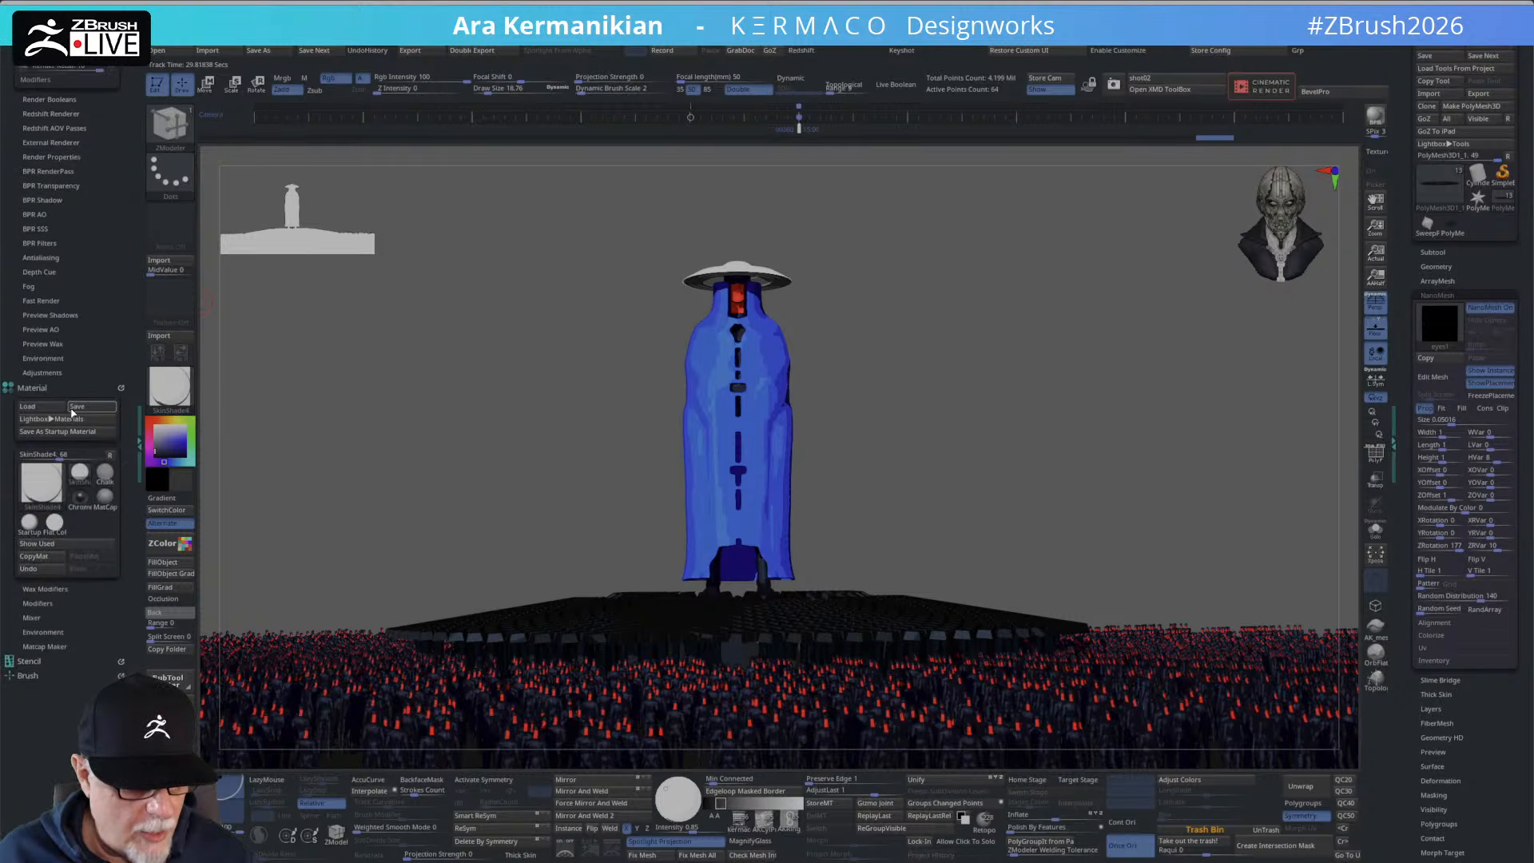
pyautogui.click(48, 388)
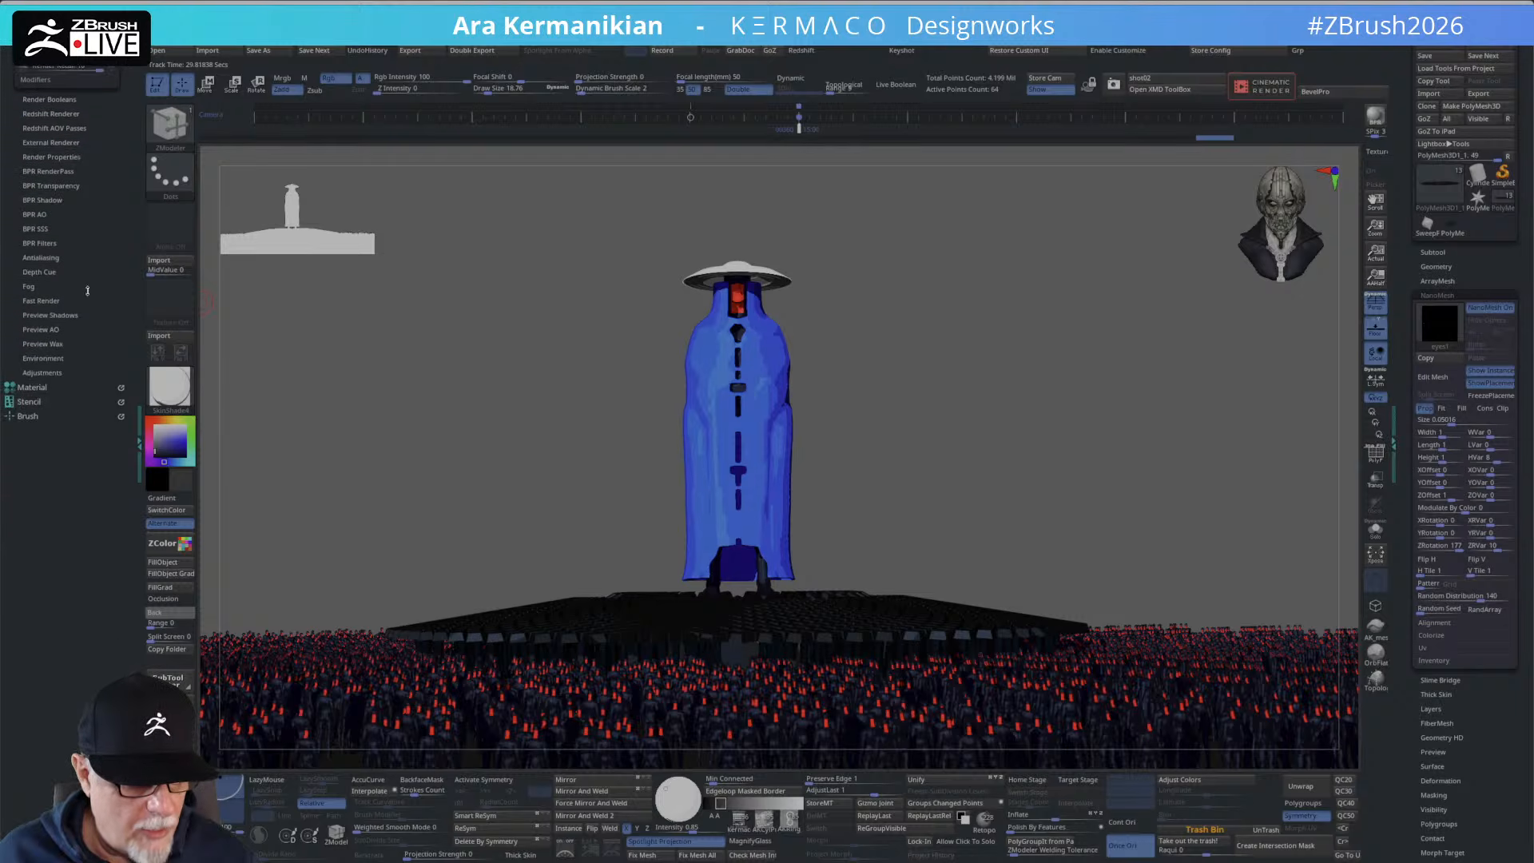
pyautogui.click(39, 243)
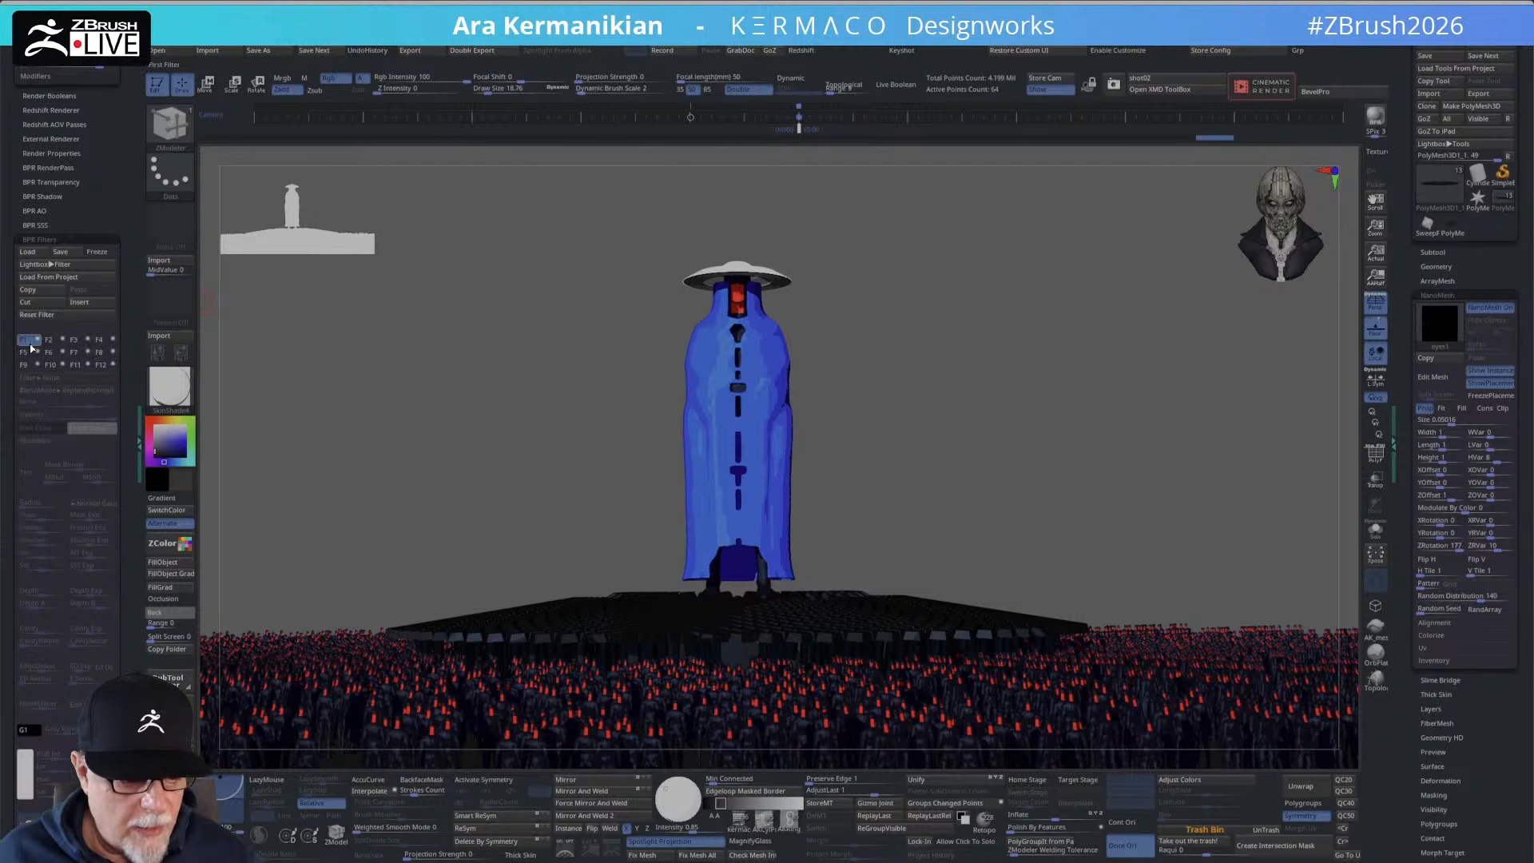
pyautogui.click(37, 341)
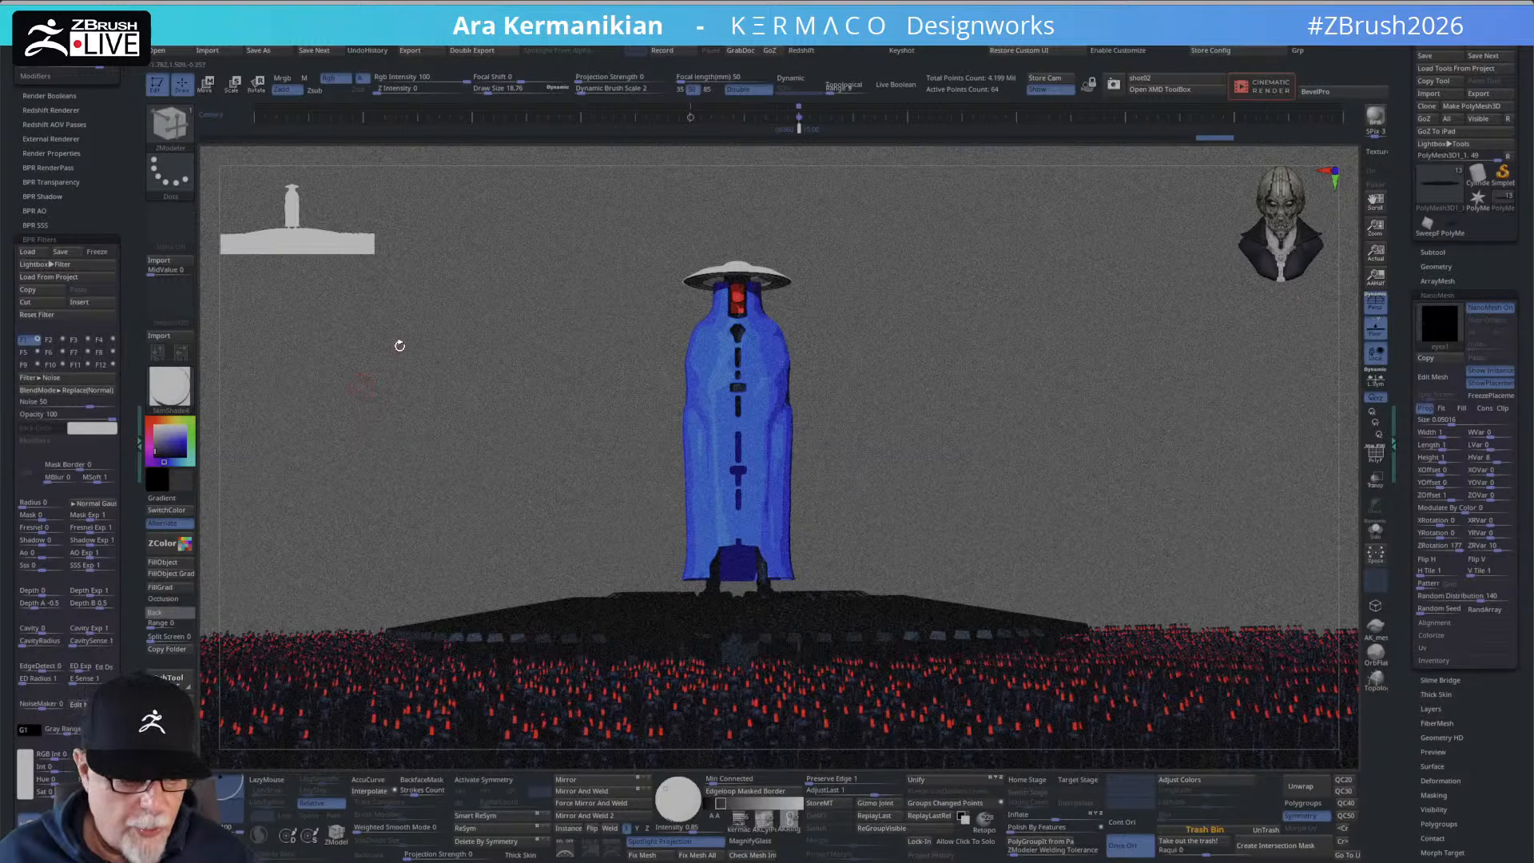
# Set the Noise filter's strength to 34 and its opacity to 81.
pyautogui.moveTo(90, 407); pyautogui.dragTo(112, 409)
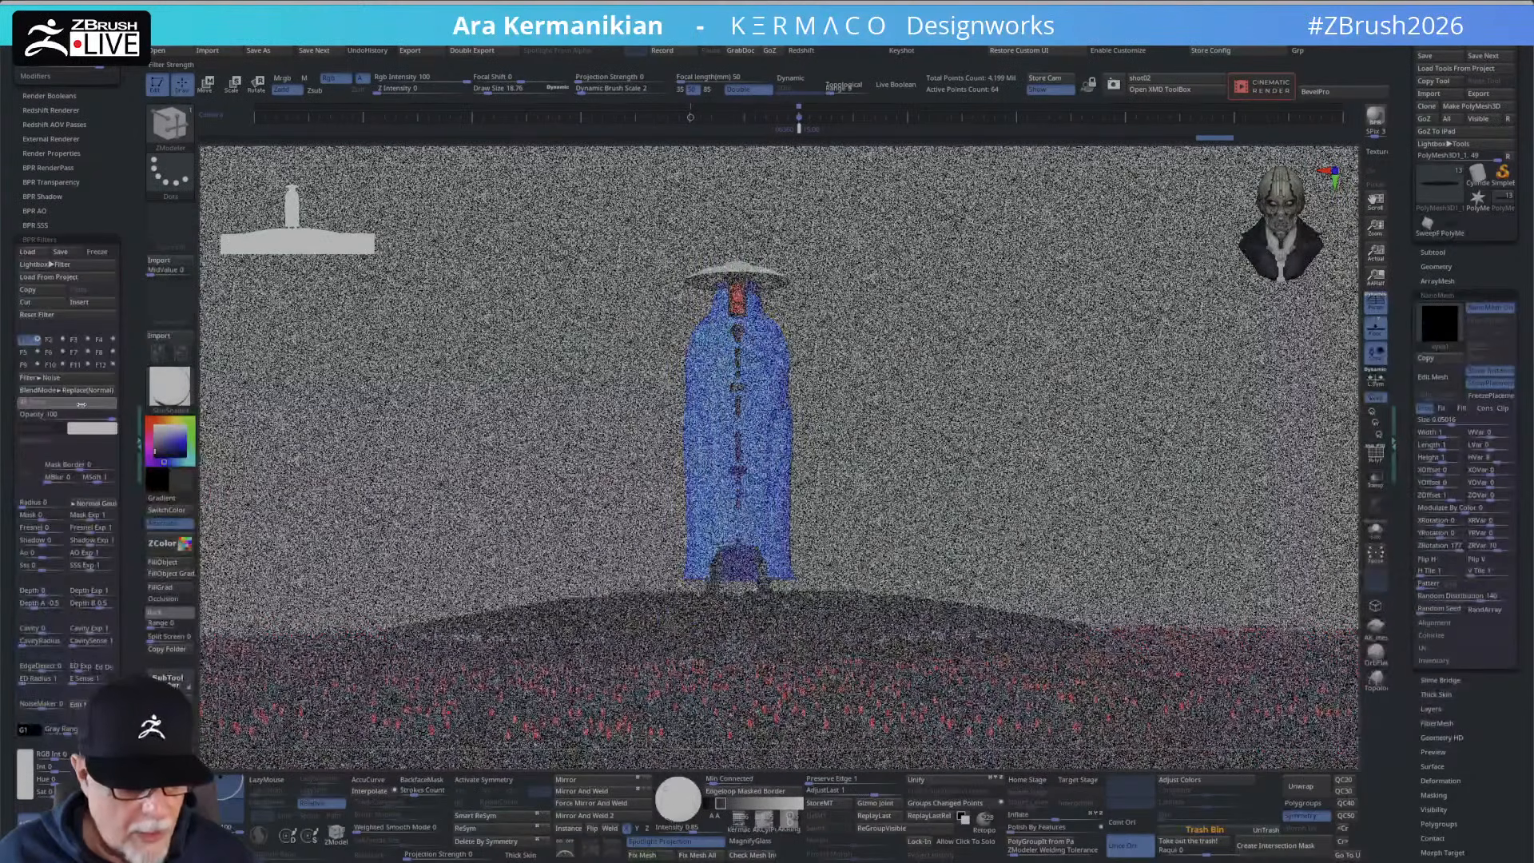
pyautogui.click(80, 404)
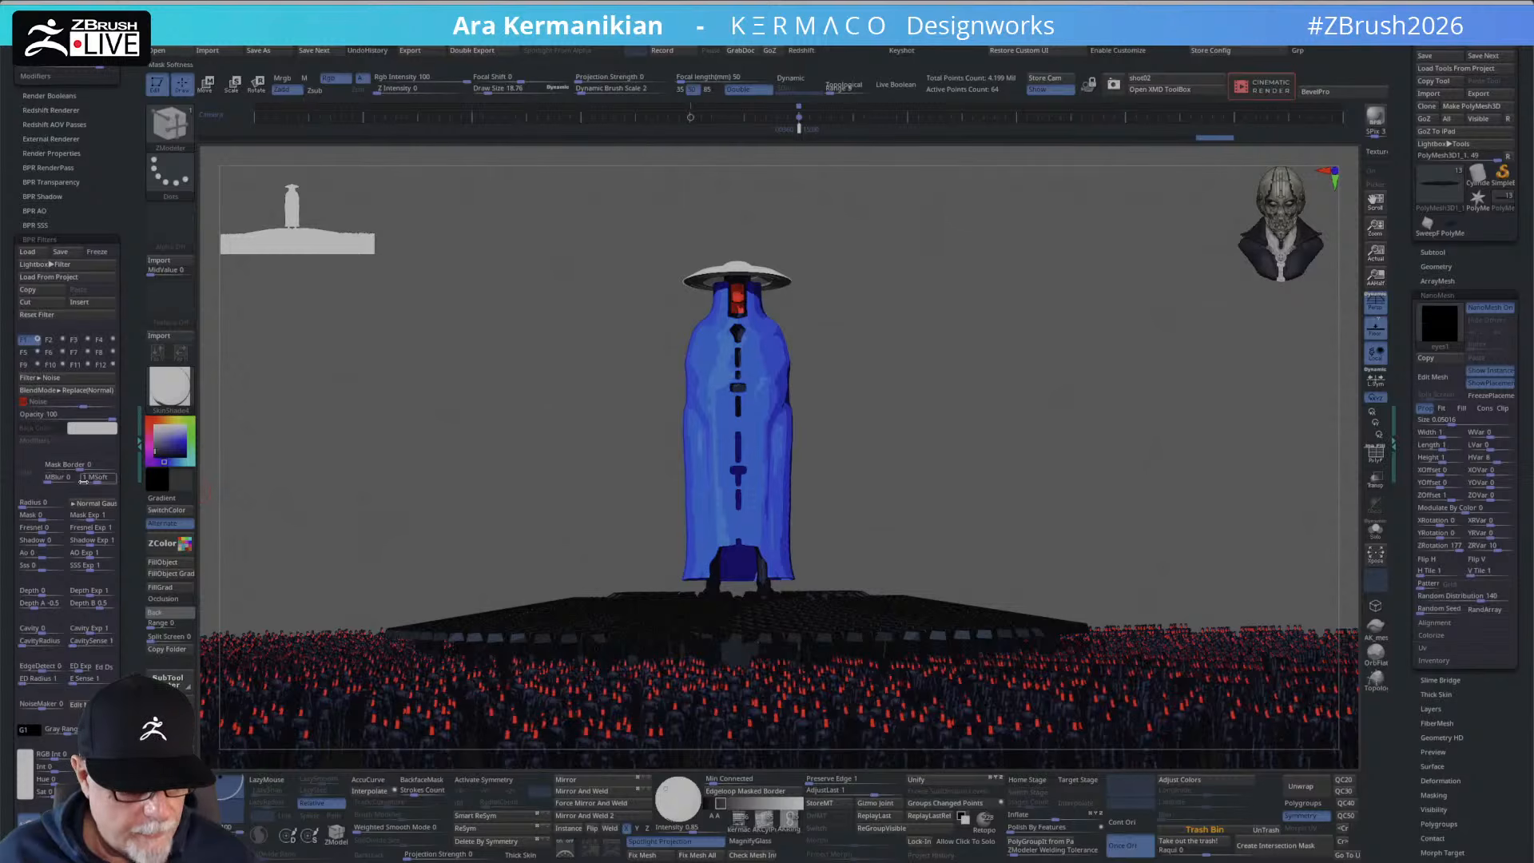
pyautogui.click(95, 416)
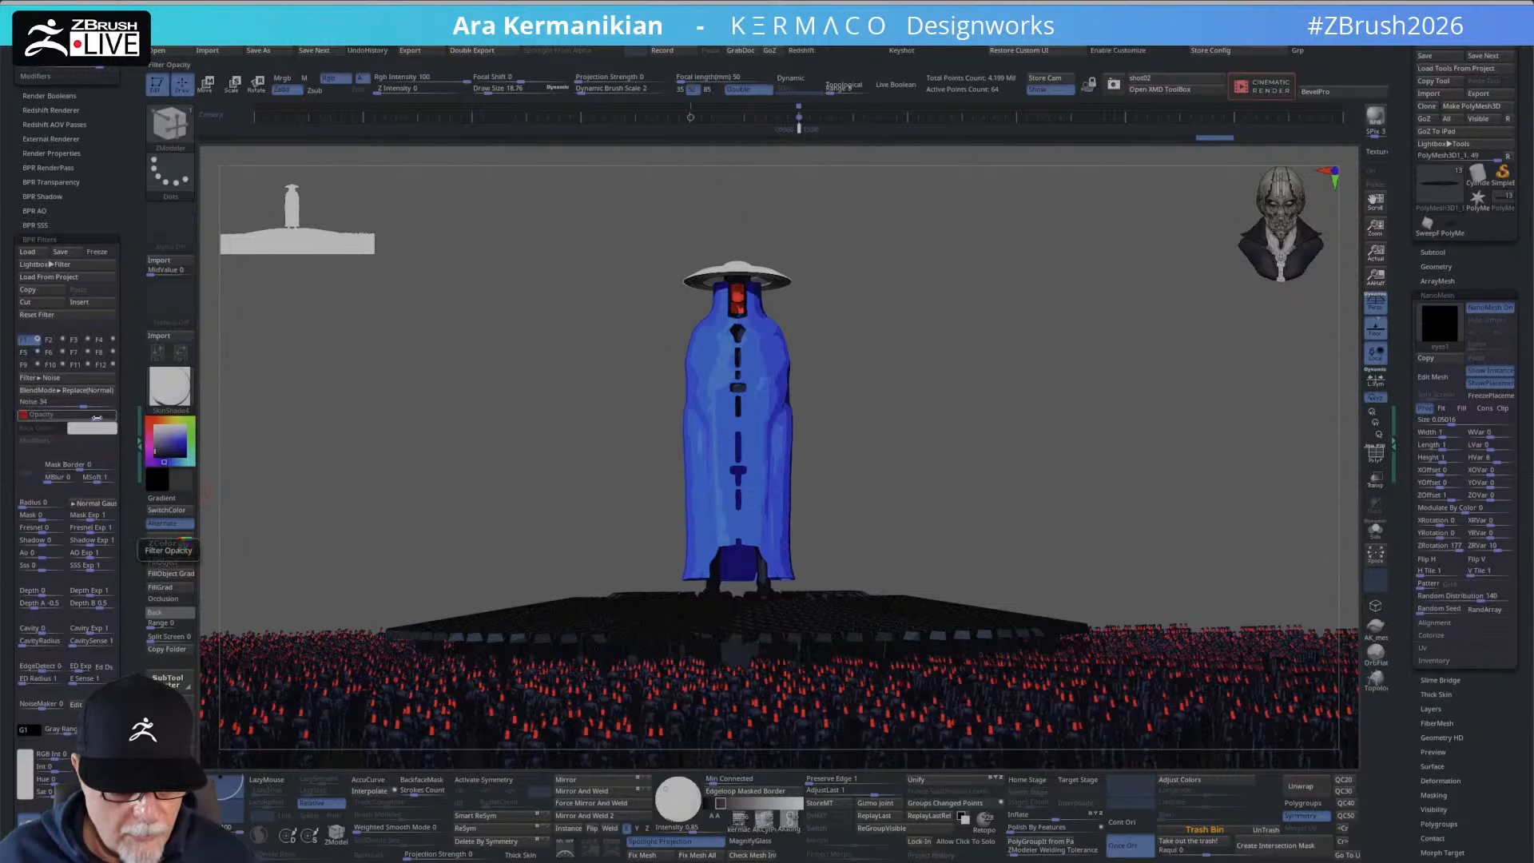
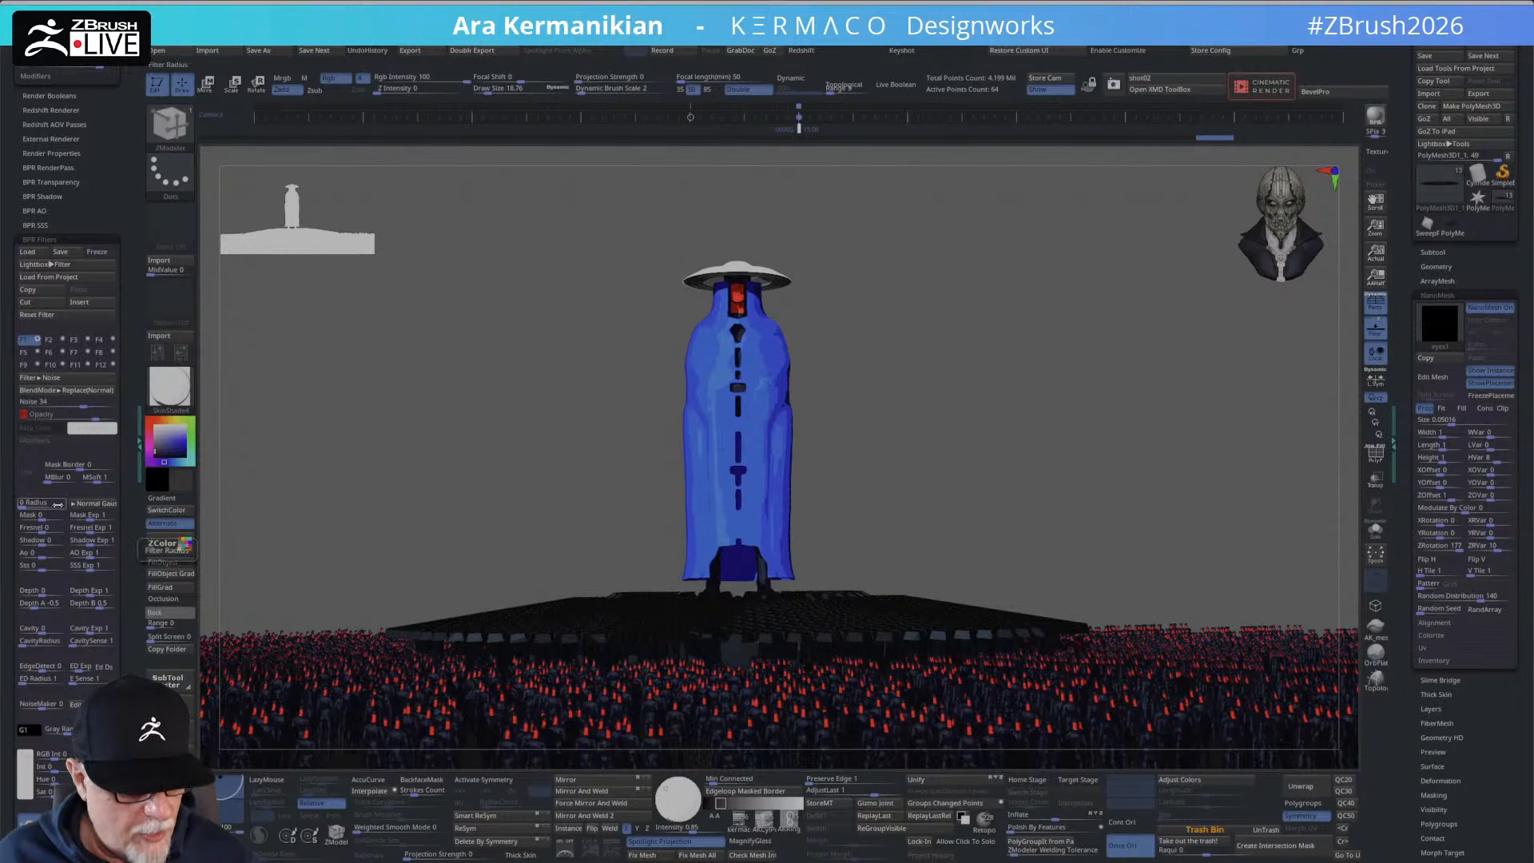
pyautogui.scroll(-1, 129, 509)
pyautogui.scroll(-2, 129, 509)
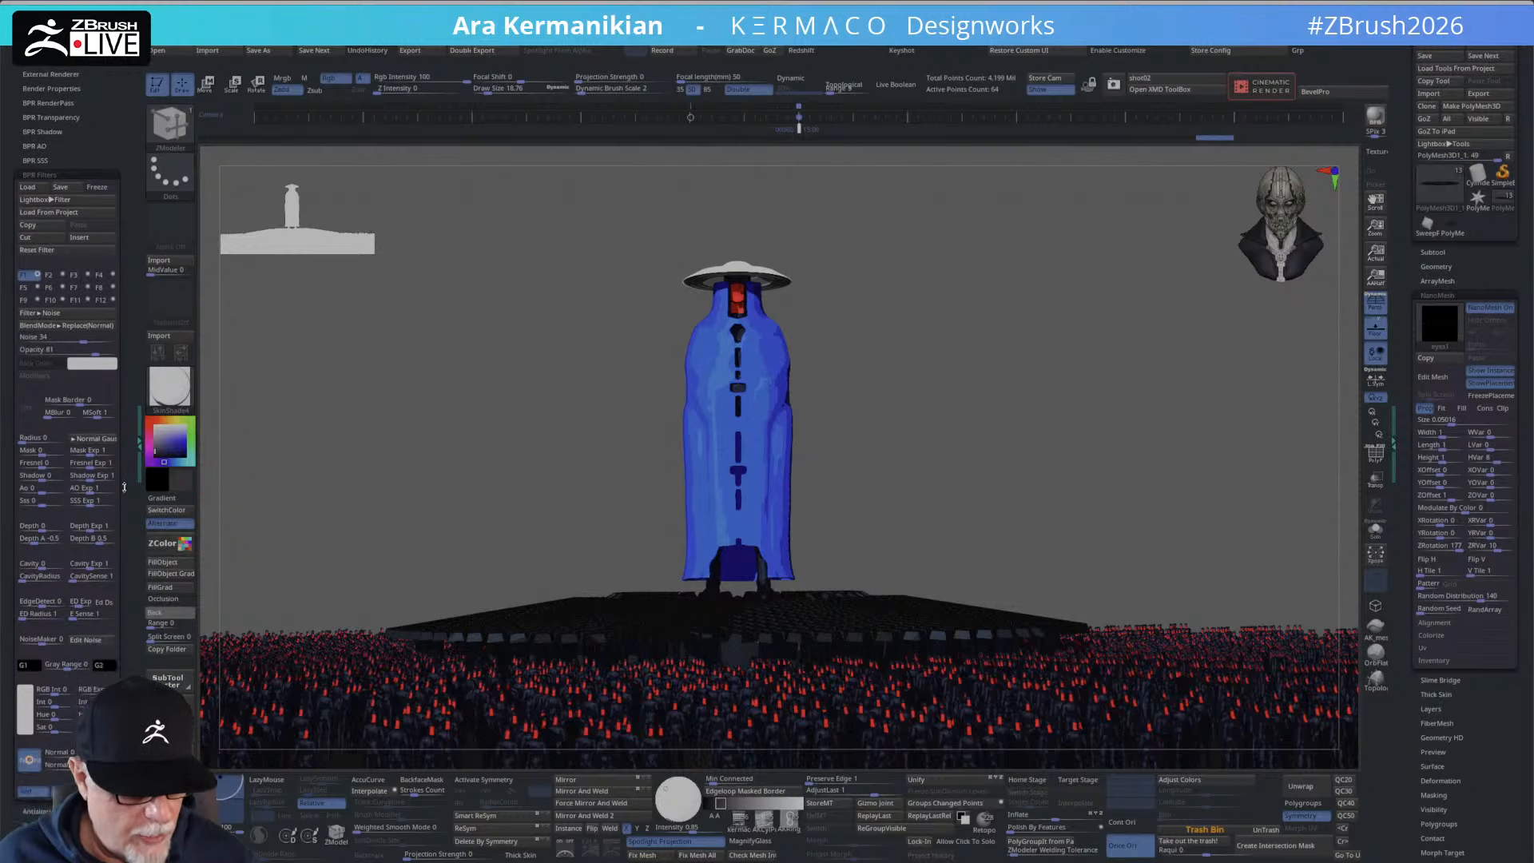
# Enable filter F2, try Sharpen, settle on Outline Edge, and lower the outline's strength and opacity.
pyautogui.click(50, 300)
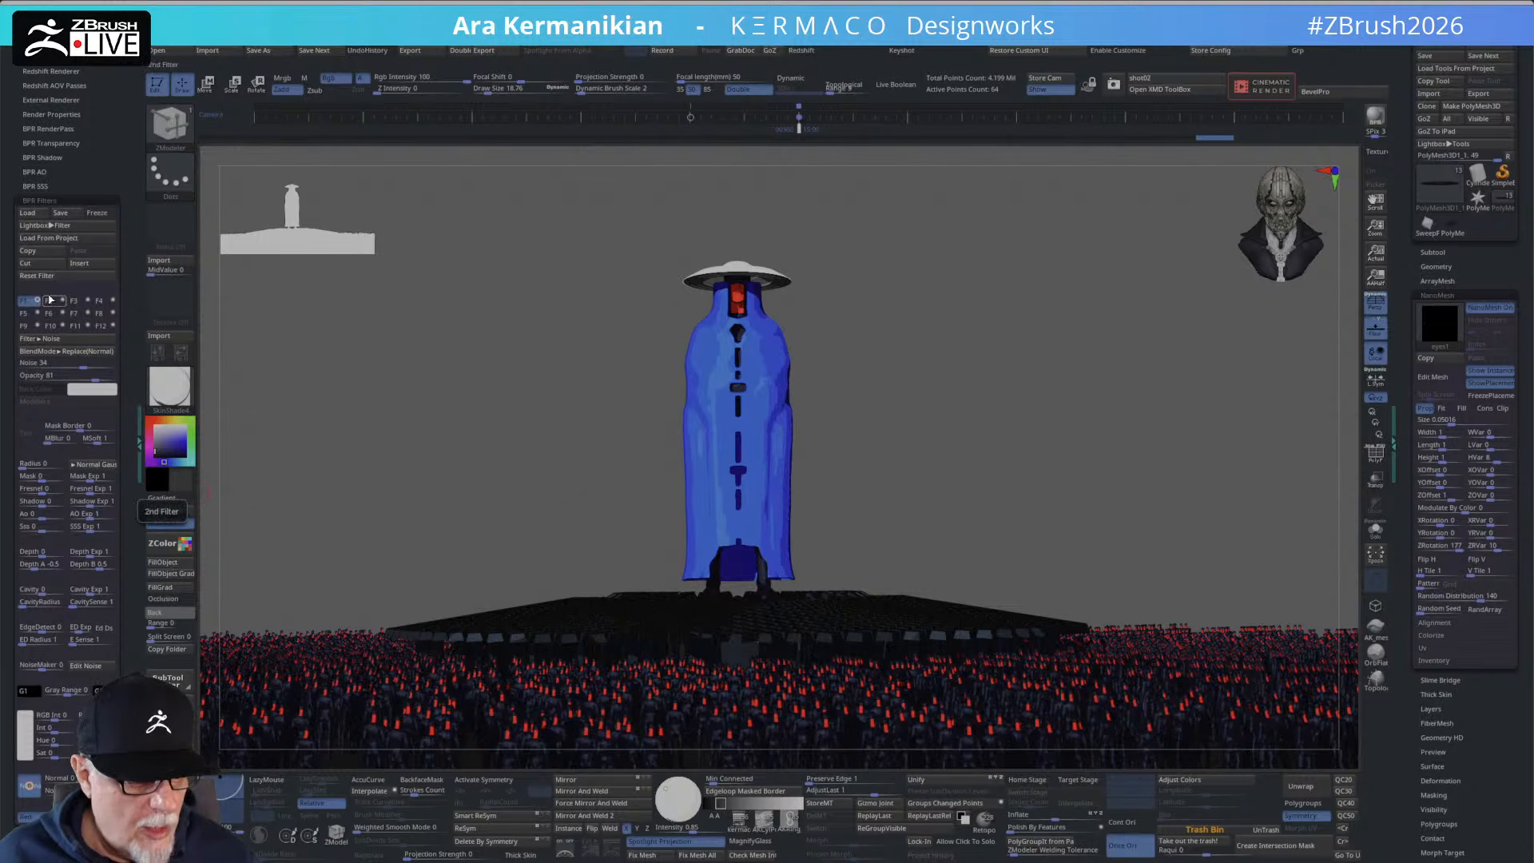
pyautogui.click(57, 301)
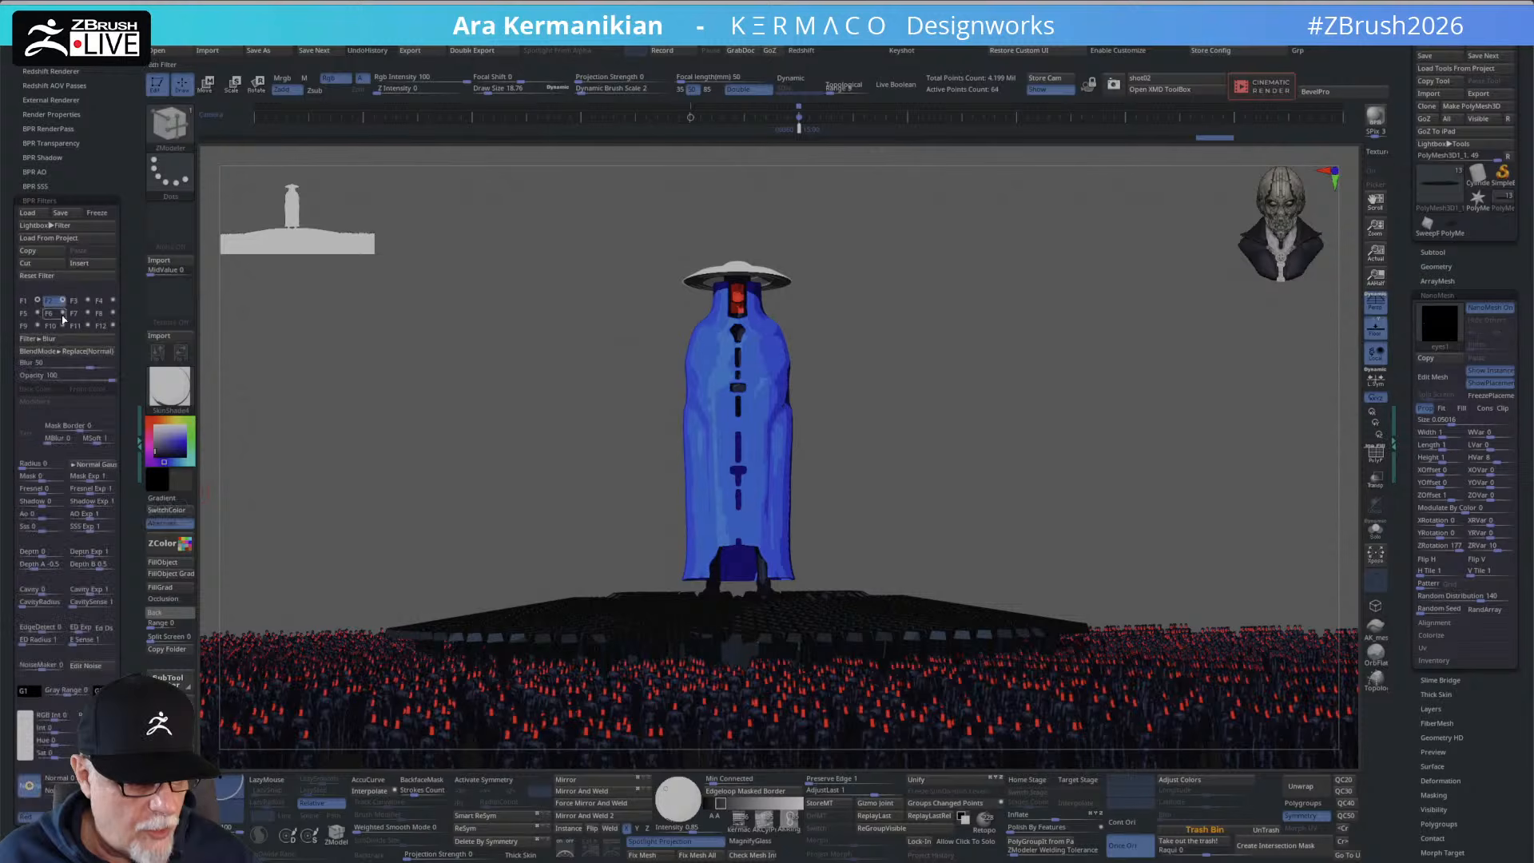
pyautogui.click(48, 338)
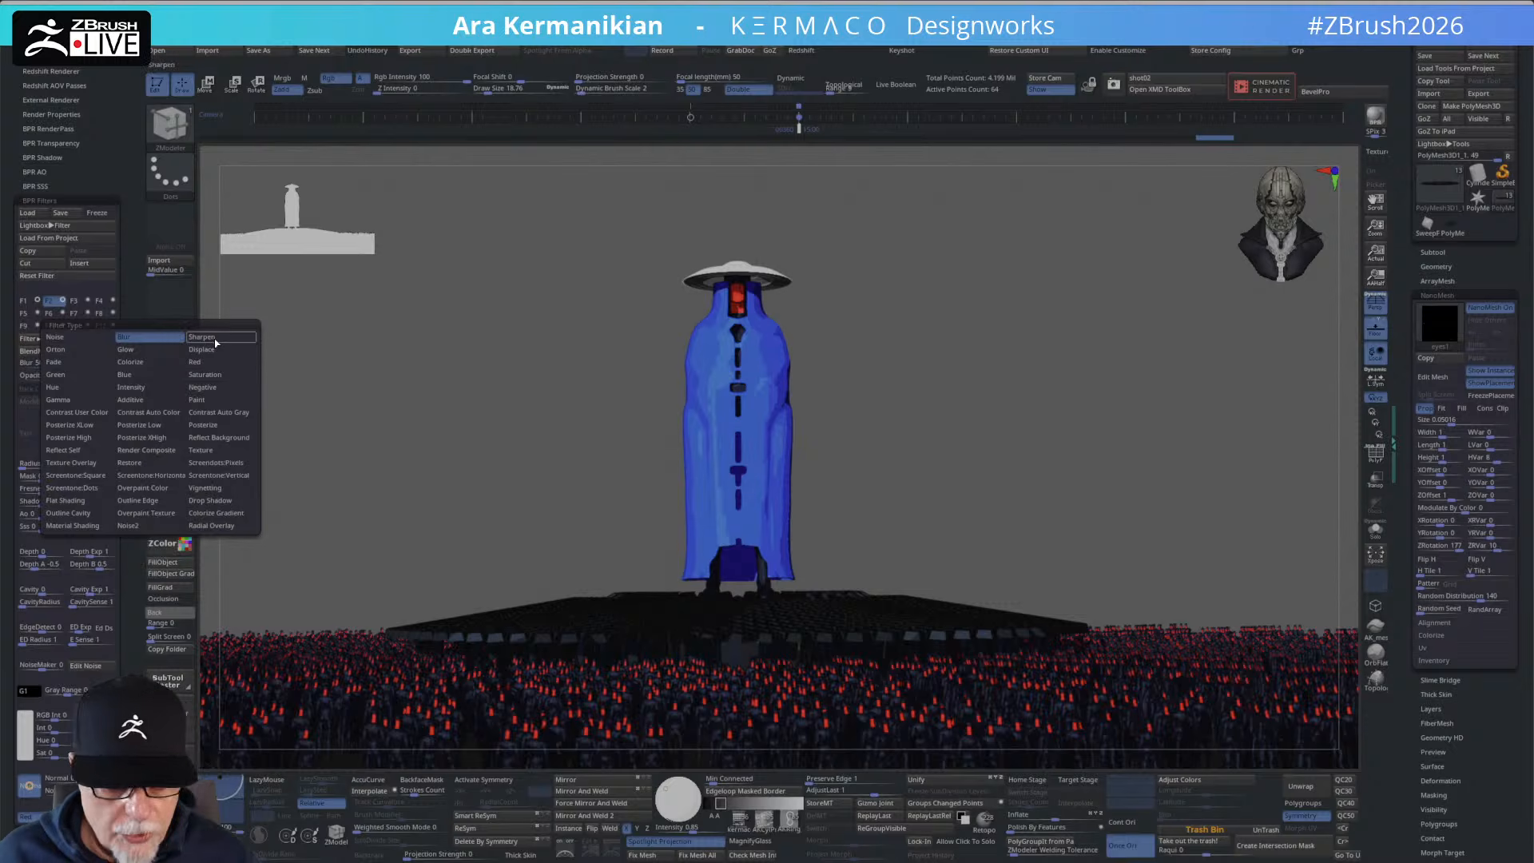
pyautogui.click(201, 336)
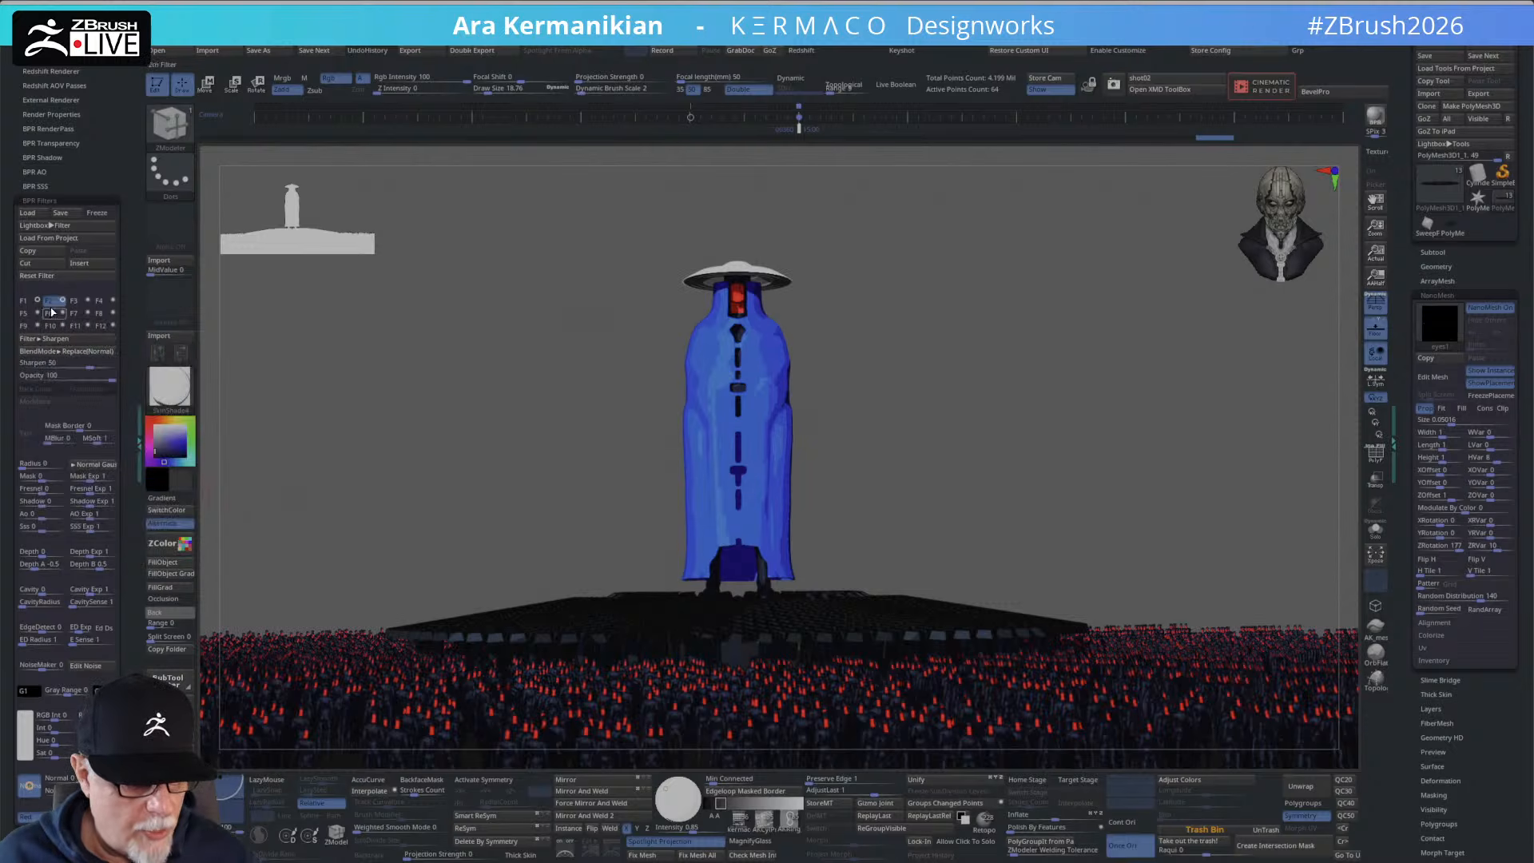
pyautogui.click(80, 338)
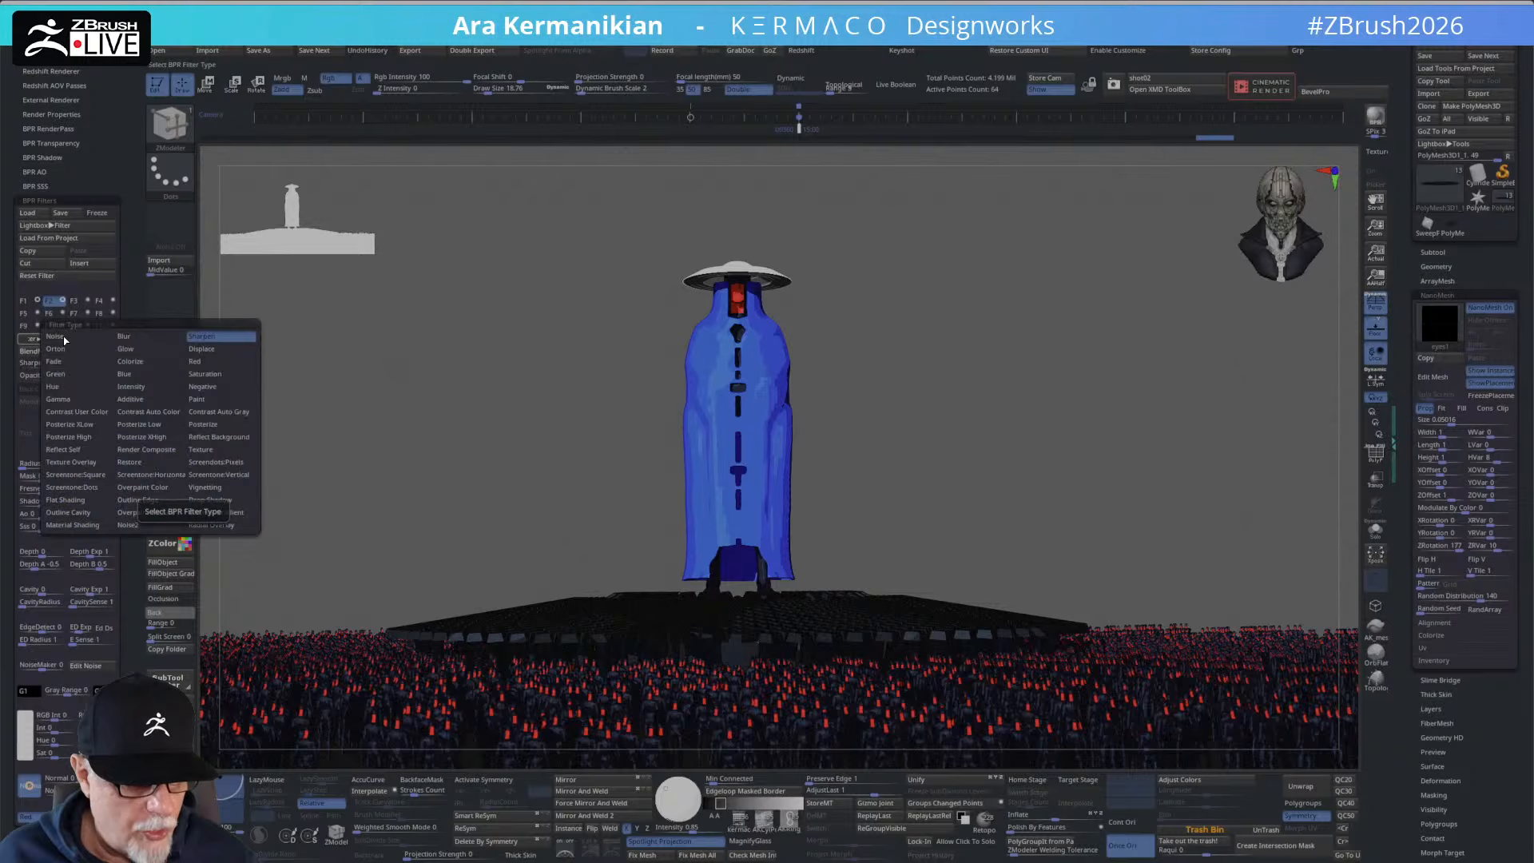
pyautogui.click(151, 502)
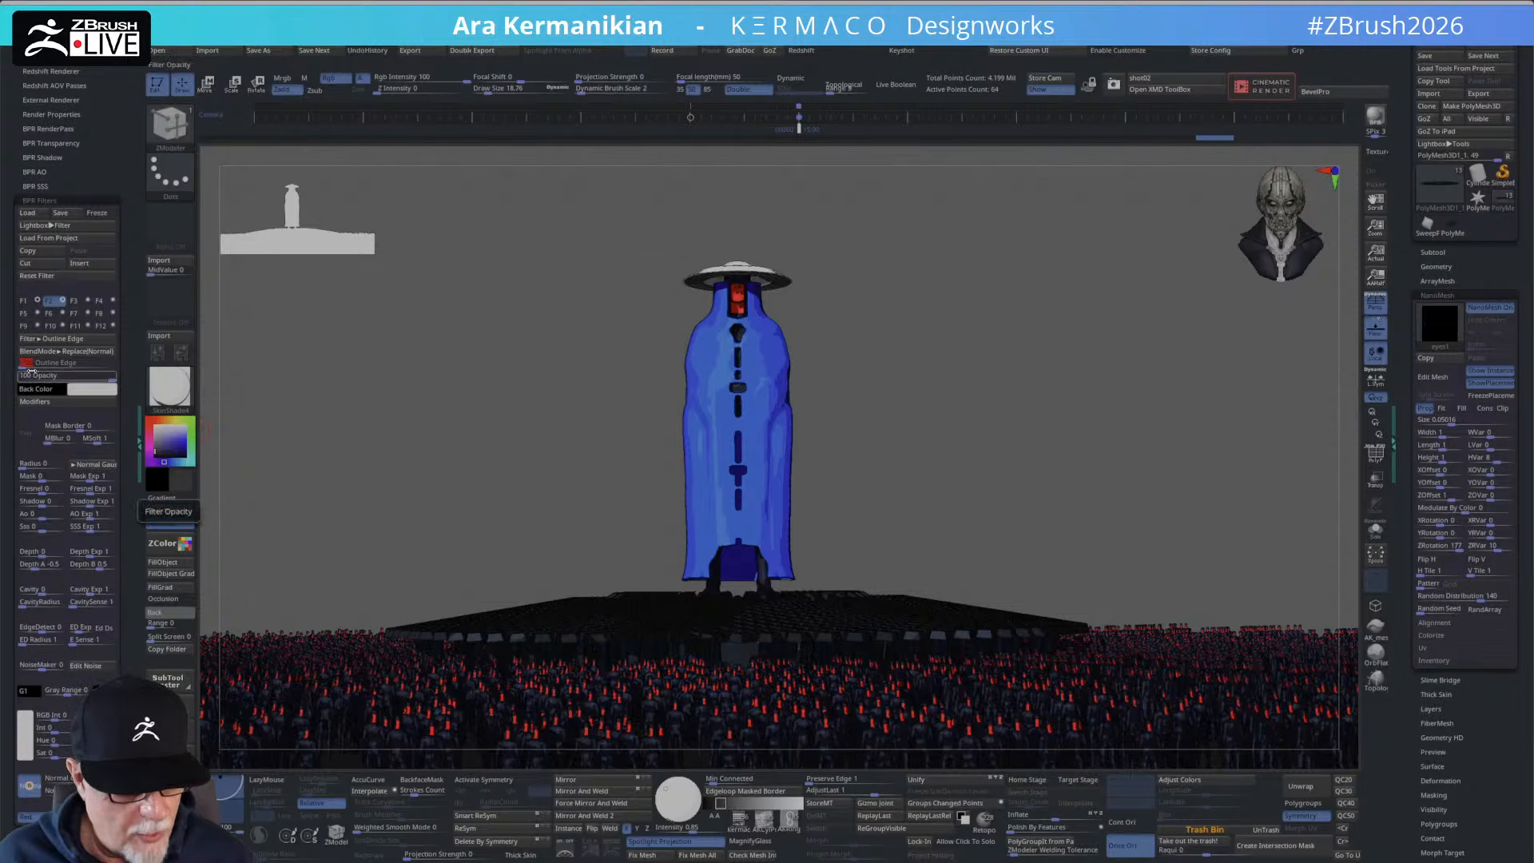
pyautogui.click(29, 363)
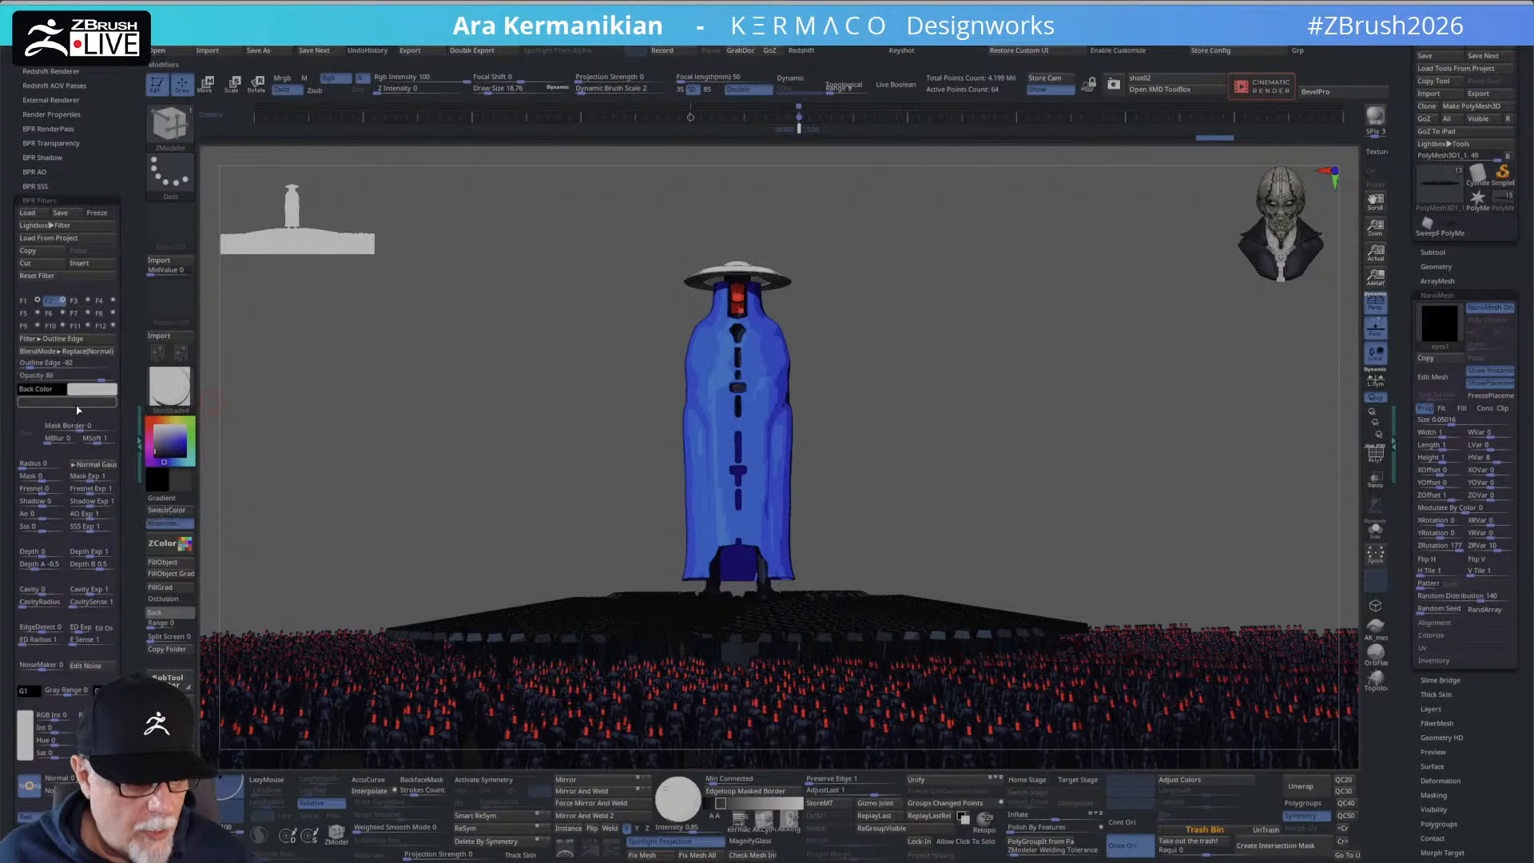
pyautogui.click(34, 401)
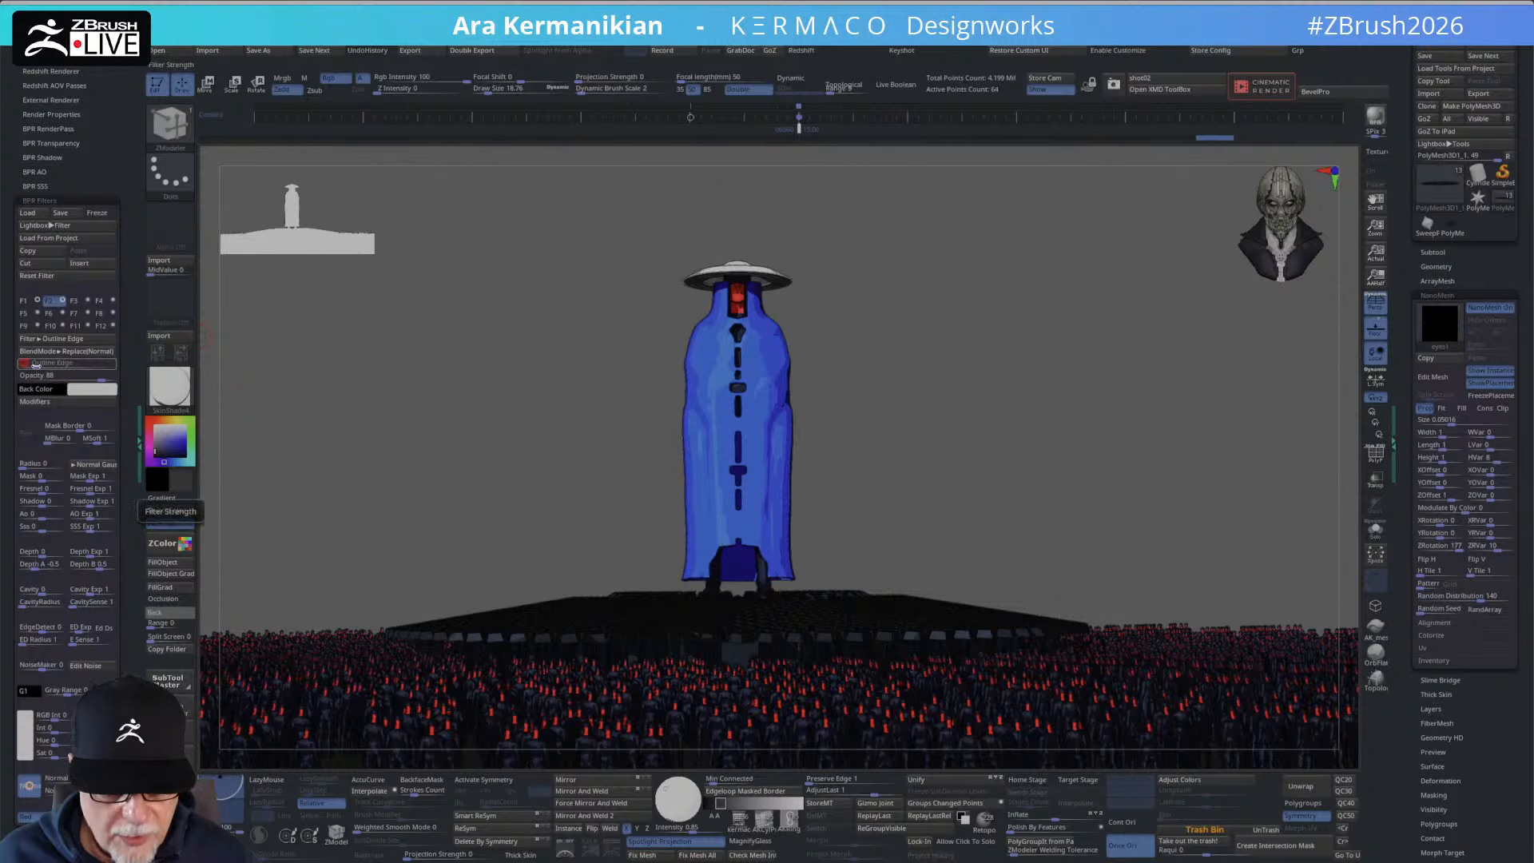
# Enable filter F3 as Outline Cavity, set its strength to -42 and lower its opacity.
pyautogui.click(79, 301)
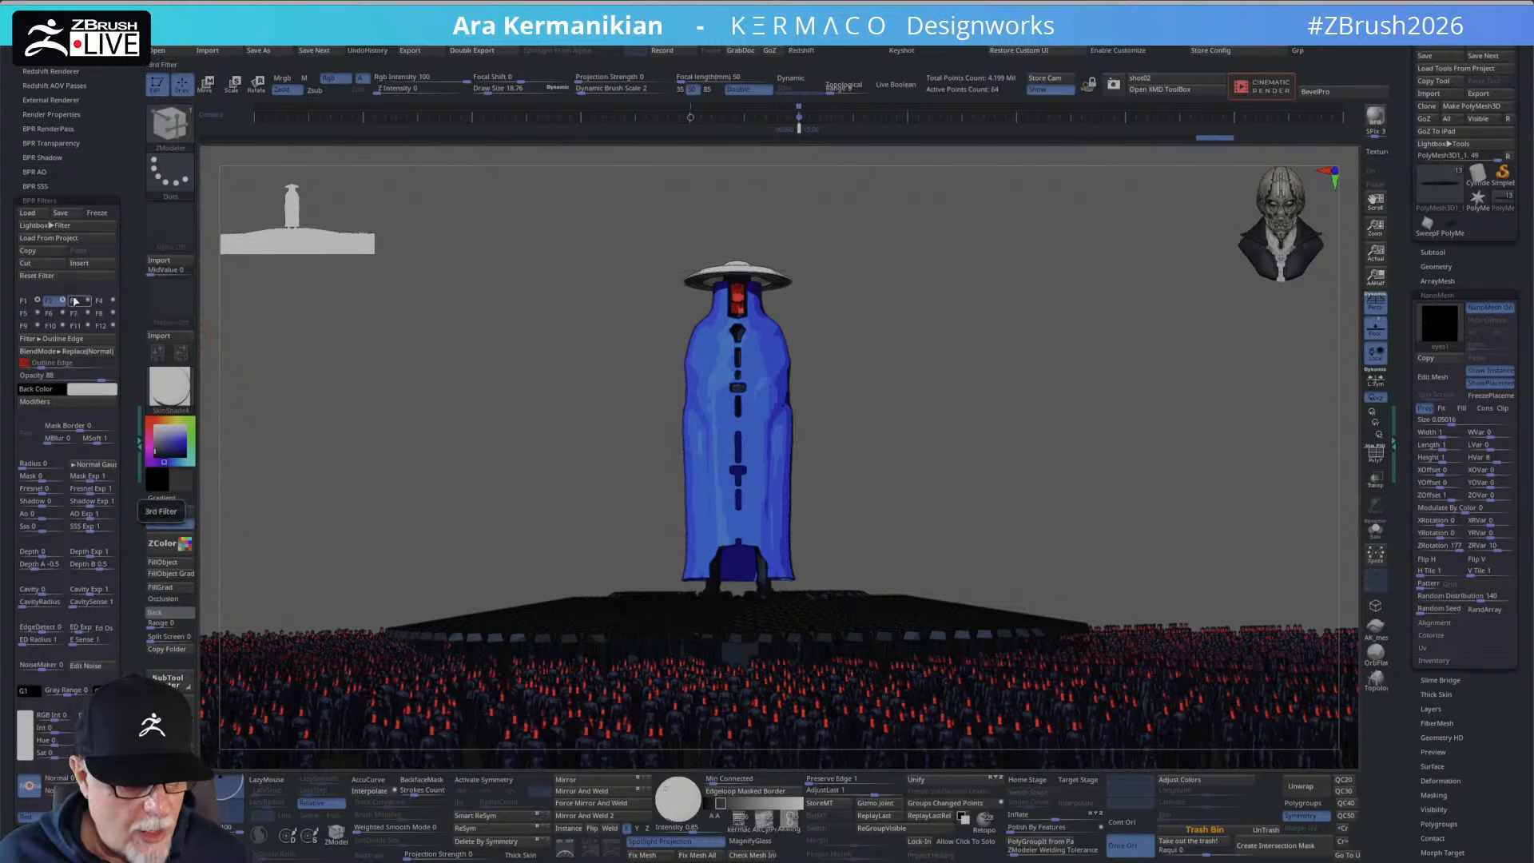
pyautogui.click(76, 339)
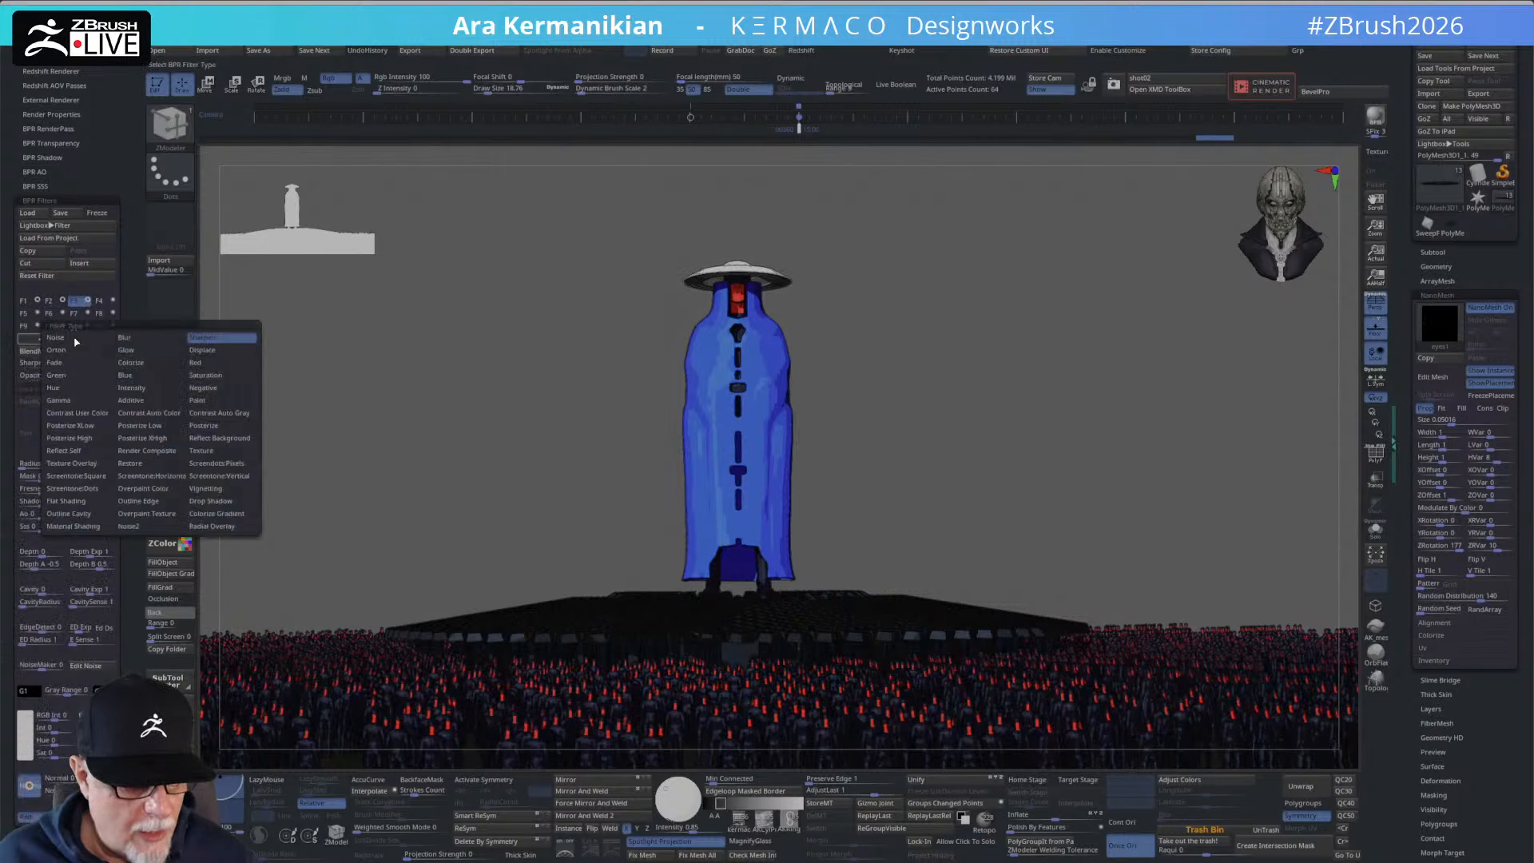
pyautogui.click(68, 514)
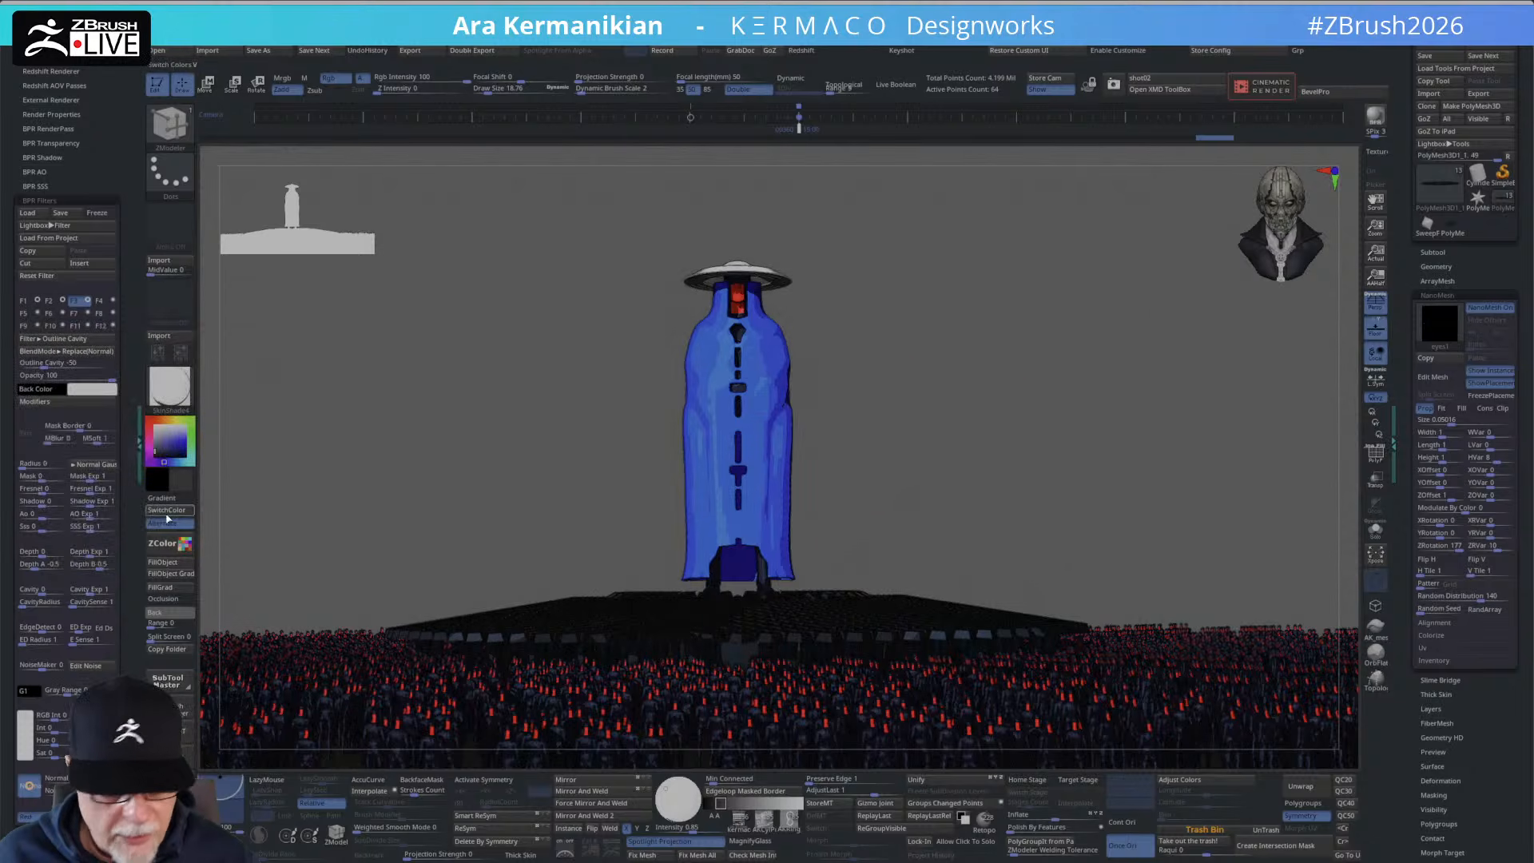
pyautogui.moveTo(44, 365); pyautogui.dragTo(37, 366)
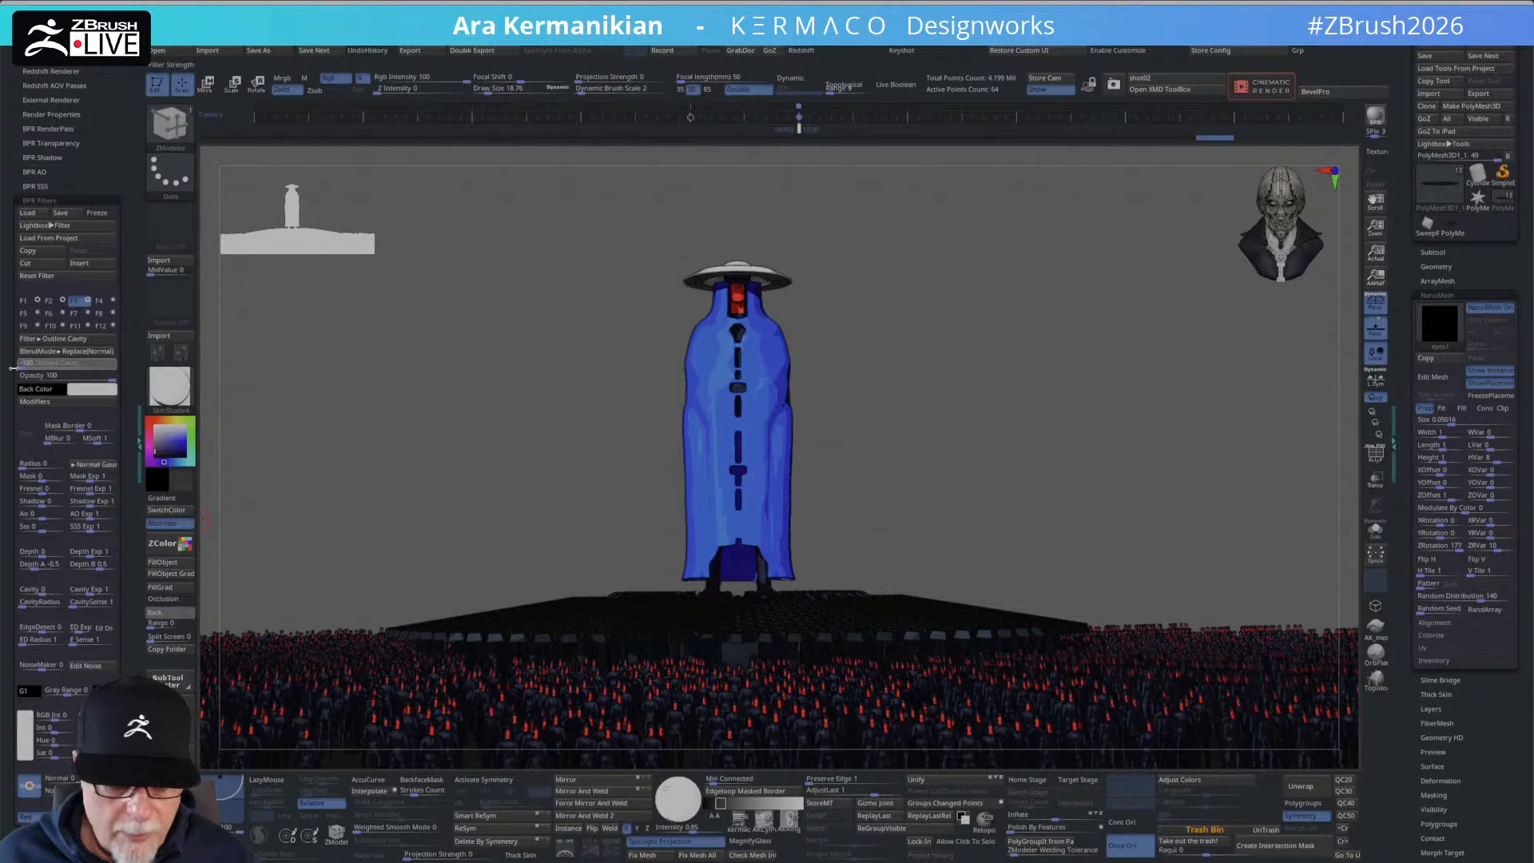
pyautogui.click(34, 401)
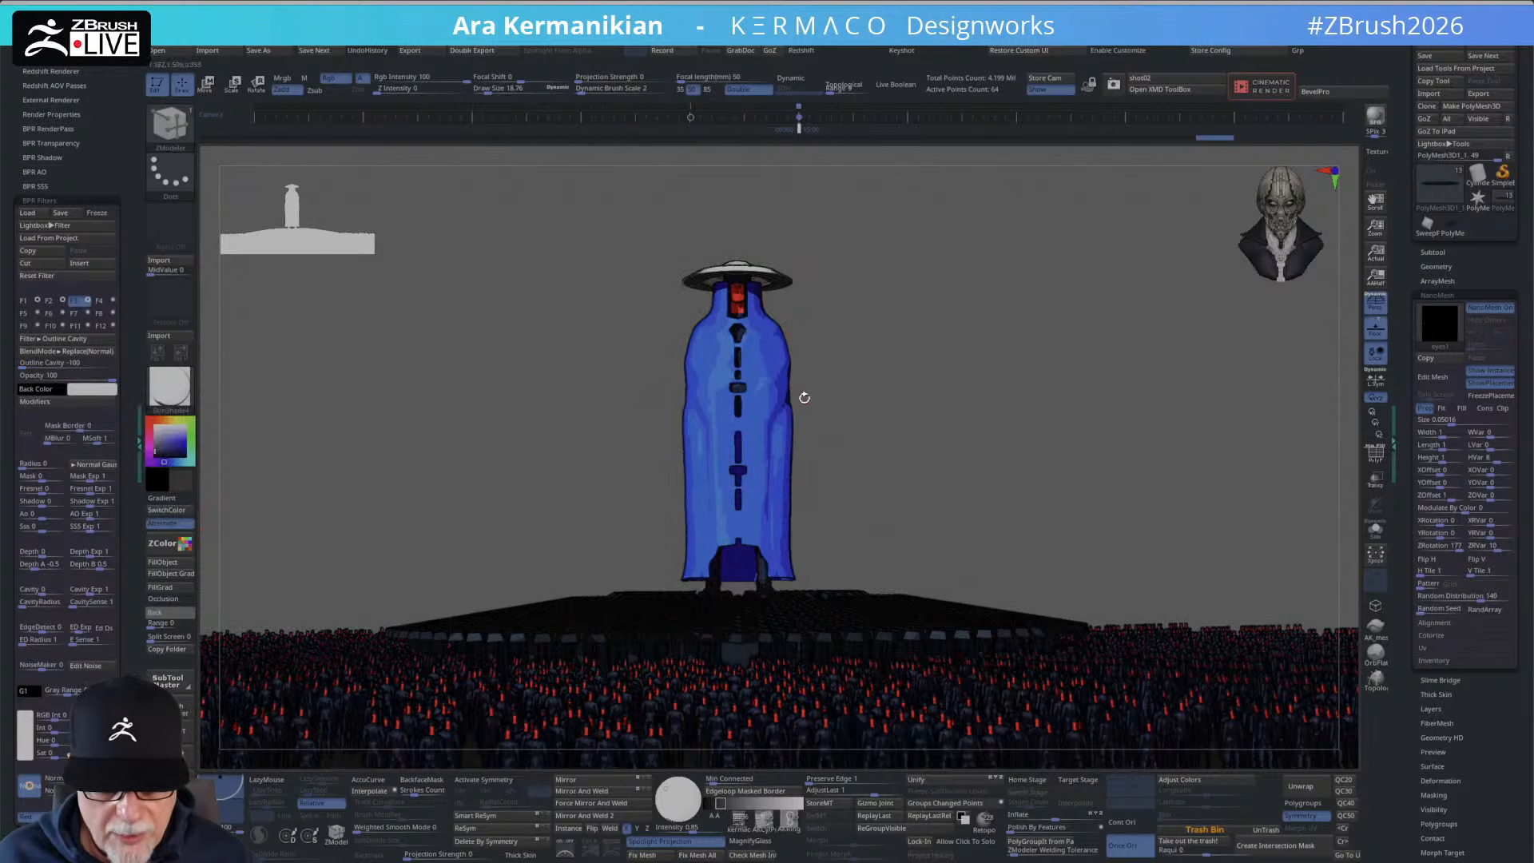
pyautogui.moveTo(32, 366); pyautogui.dragTo(27, 366)
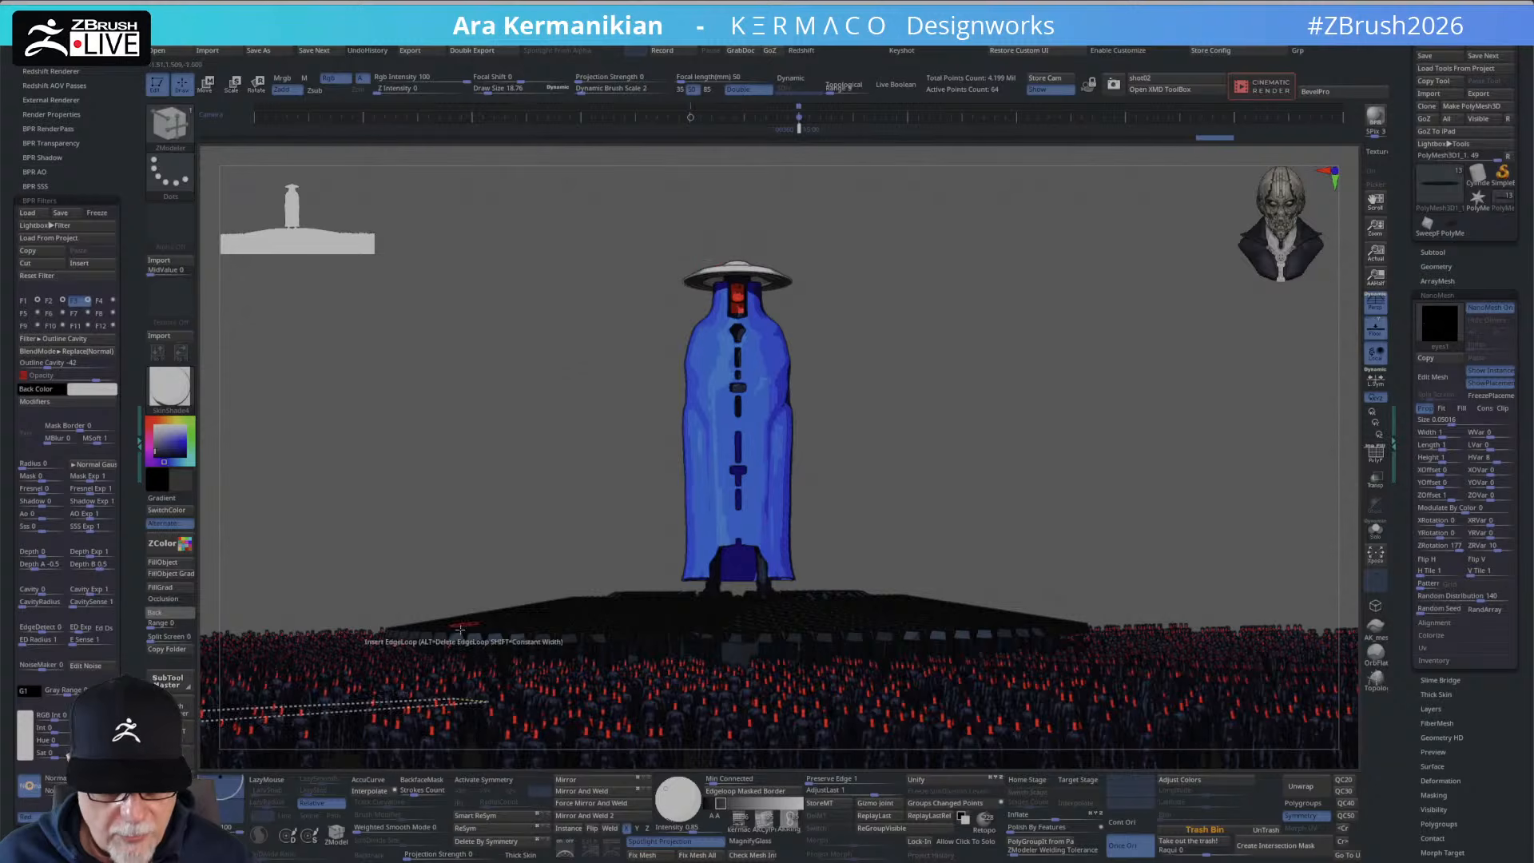
# Enable filter F4 as Orton with Screen blending and tune its strength to brighten the render.
pyautogui.click(112, 301)
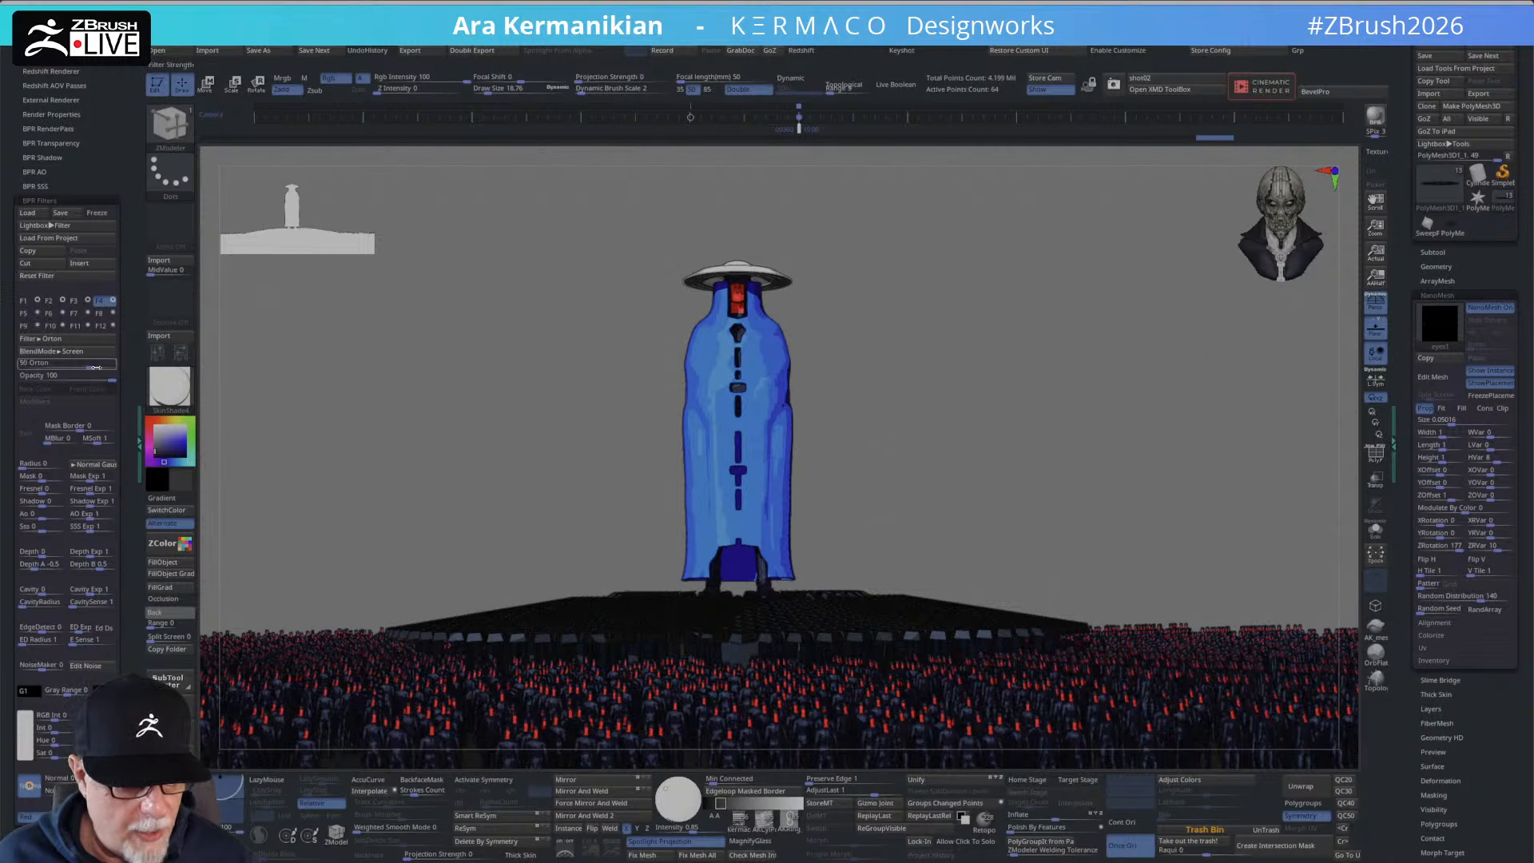
pyautogui.moveTo(87, 367); pyautogui.dragTo(111, 367)
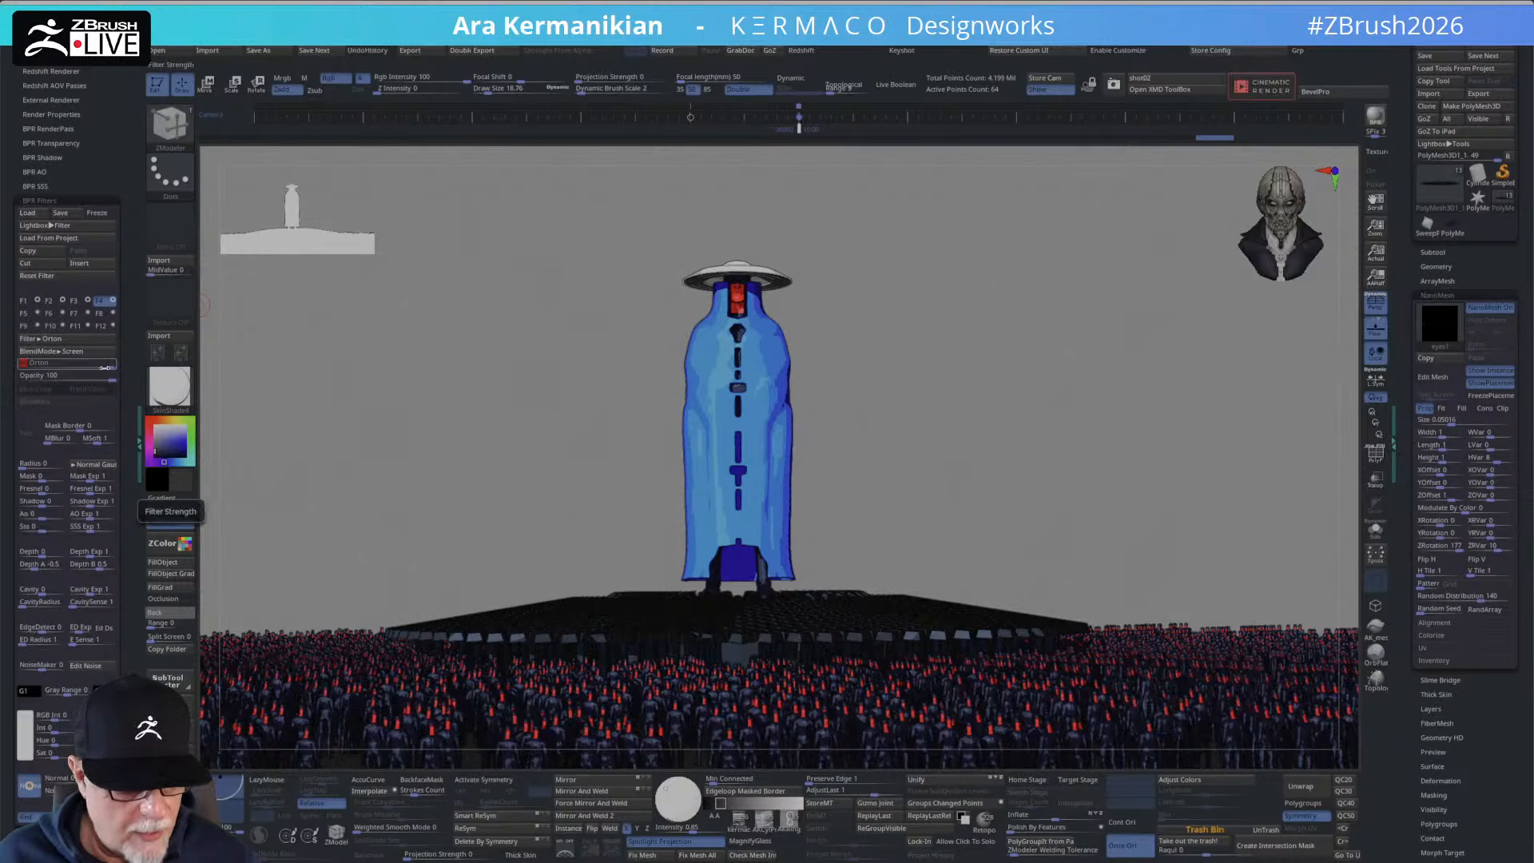
pyautogui.click(20, 362)
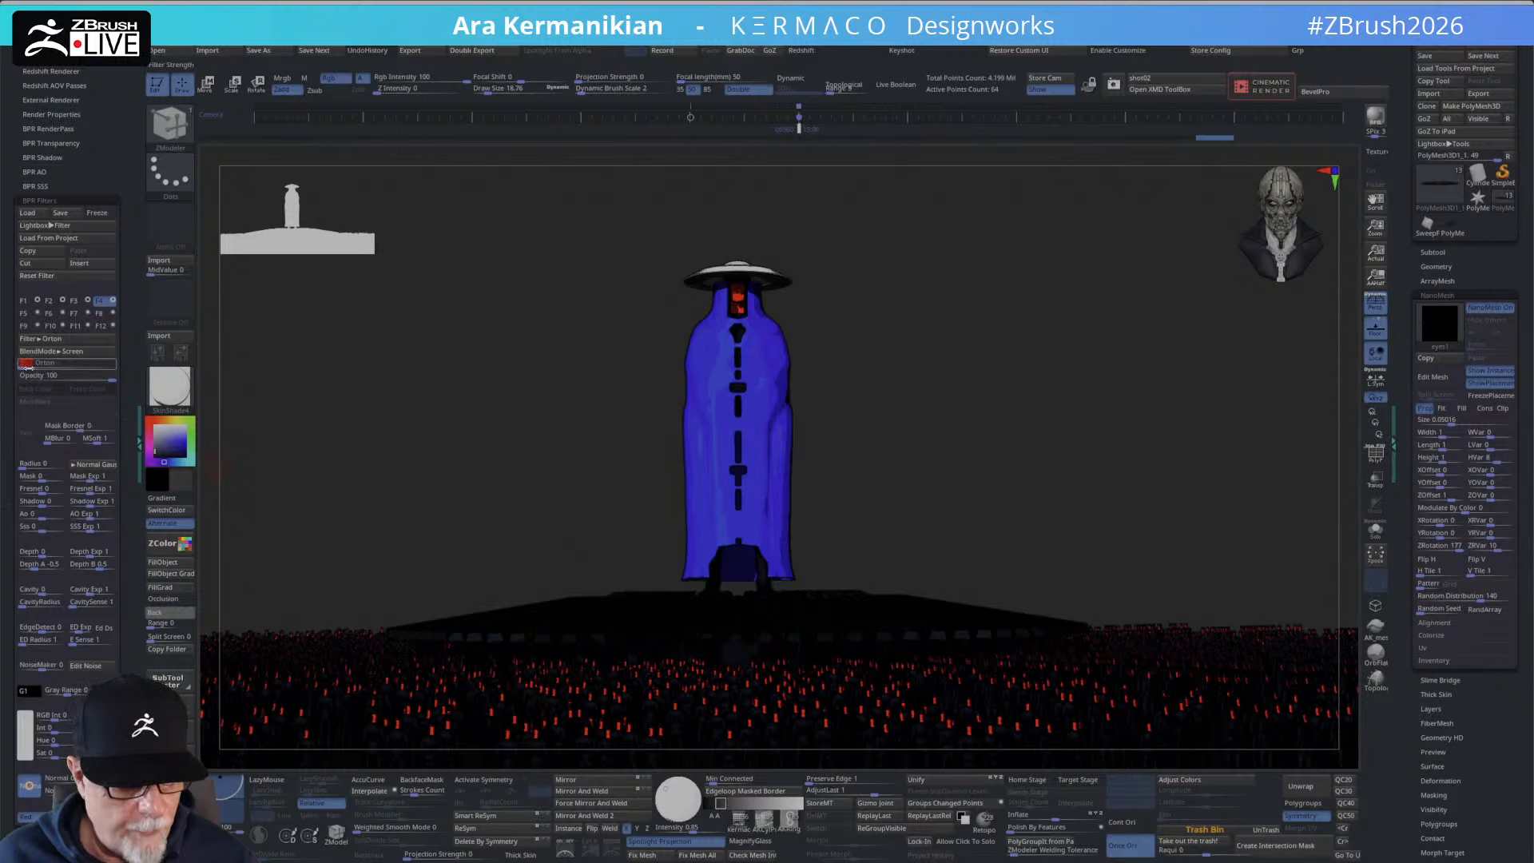
pyautogui.click(77, 368)
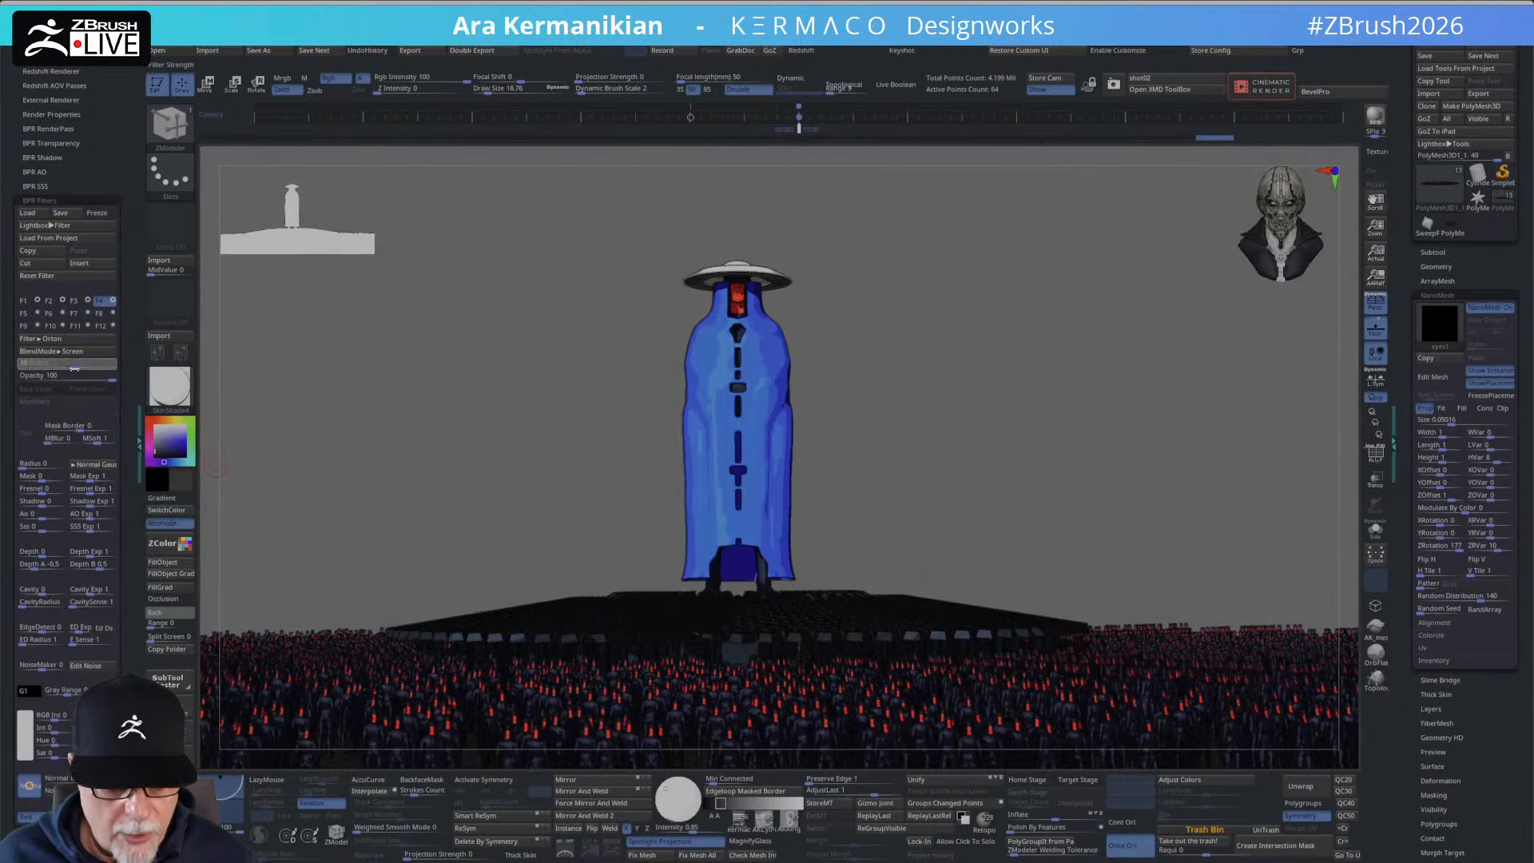
pyautogui.moveTo(78, 368); pyautogui.dragTo(112, 366)
pyautogui.click(97, 365)
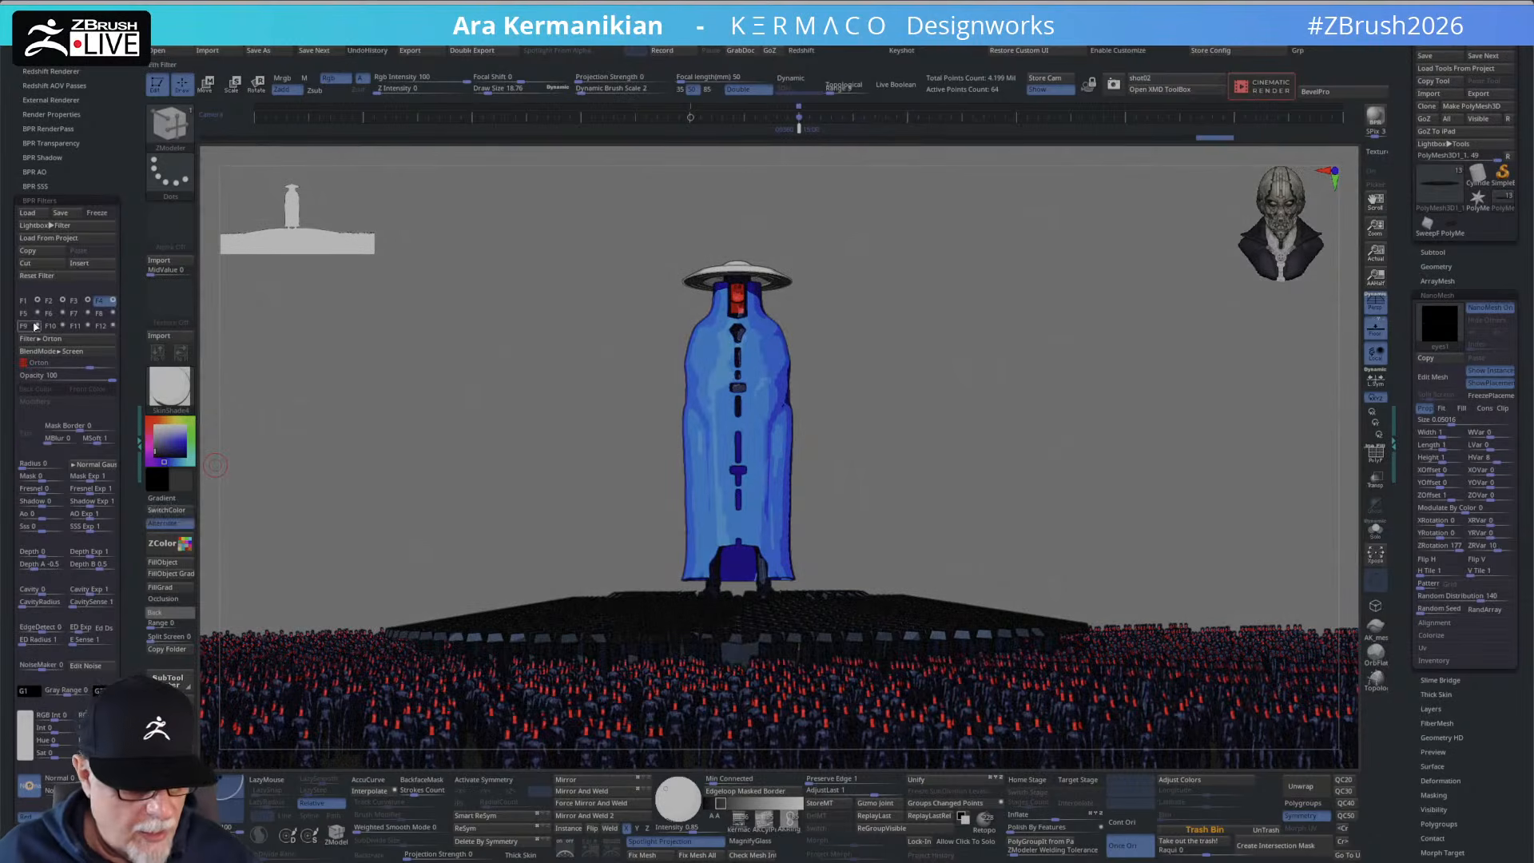
# Enable filter F5 as Blur with a radius of 200 and a strength of 100.
pyautogui.click(23, 313)
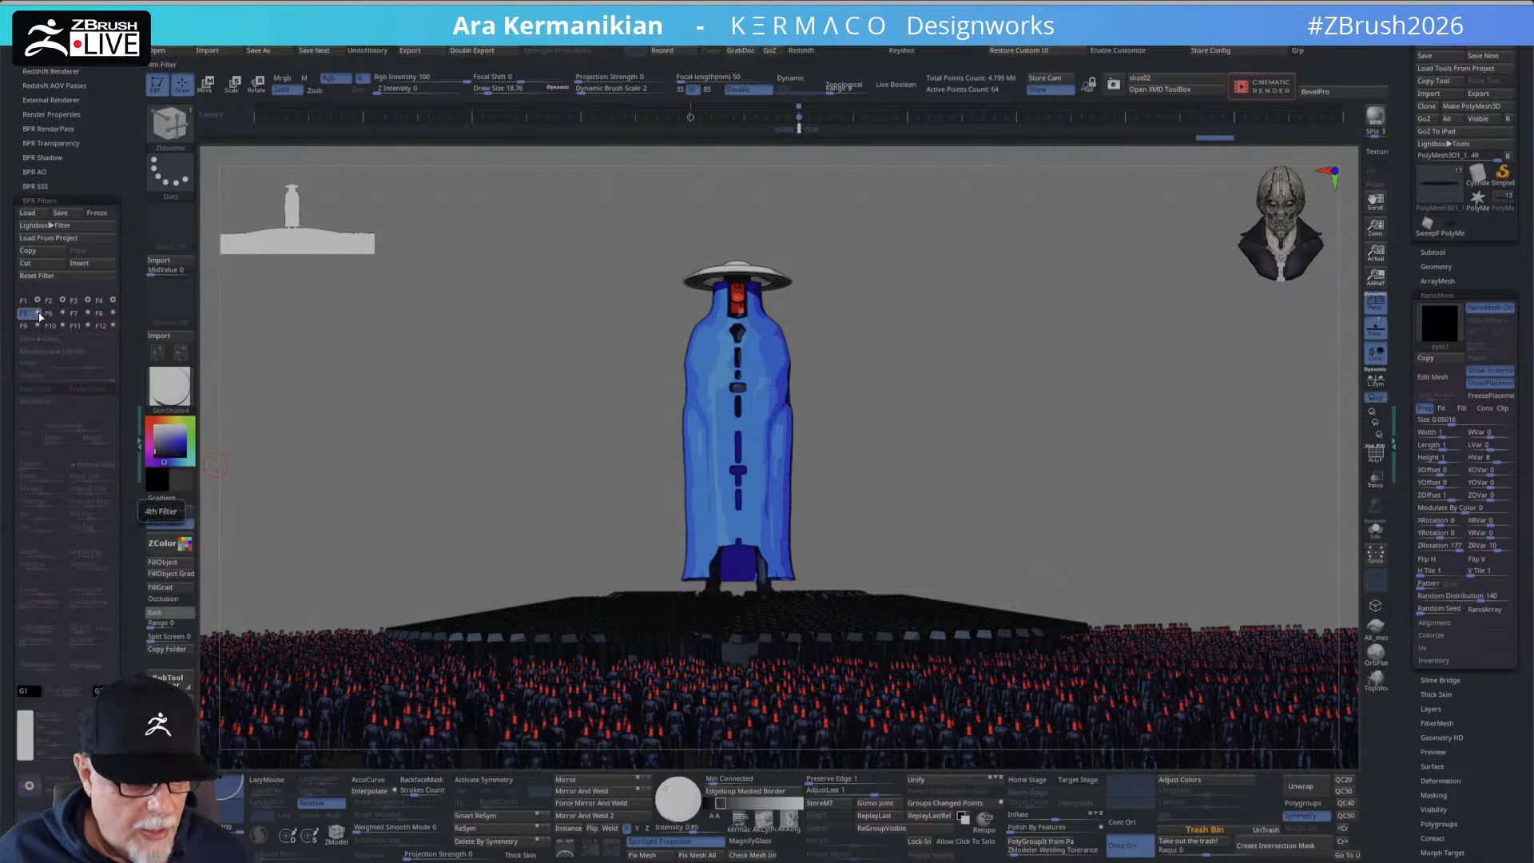
pyautogui.click(38, 314)
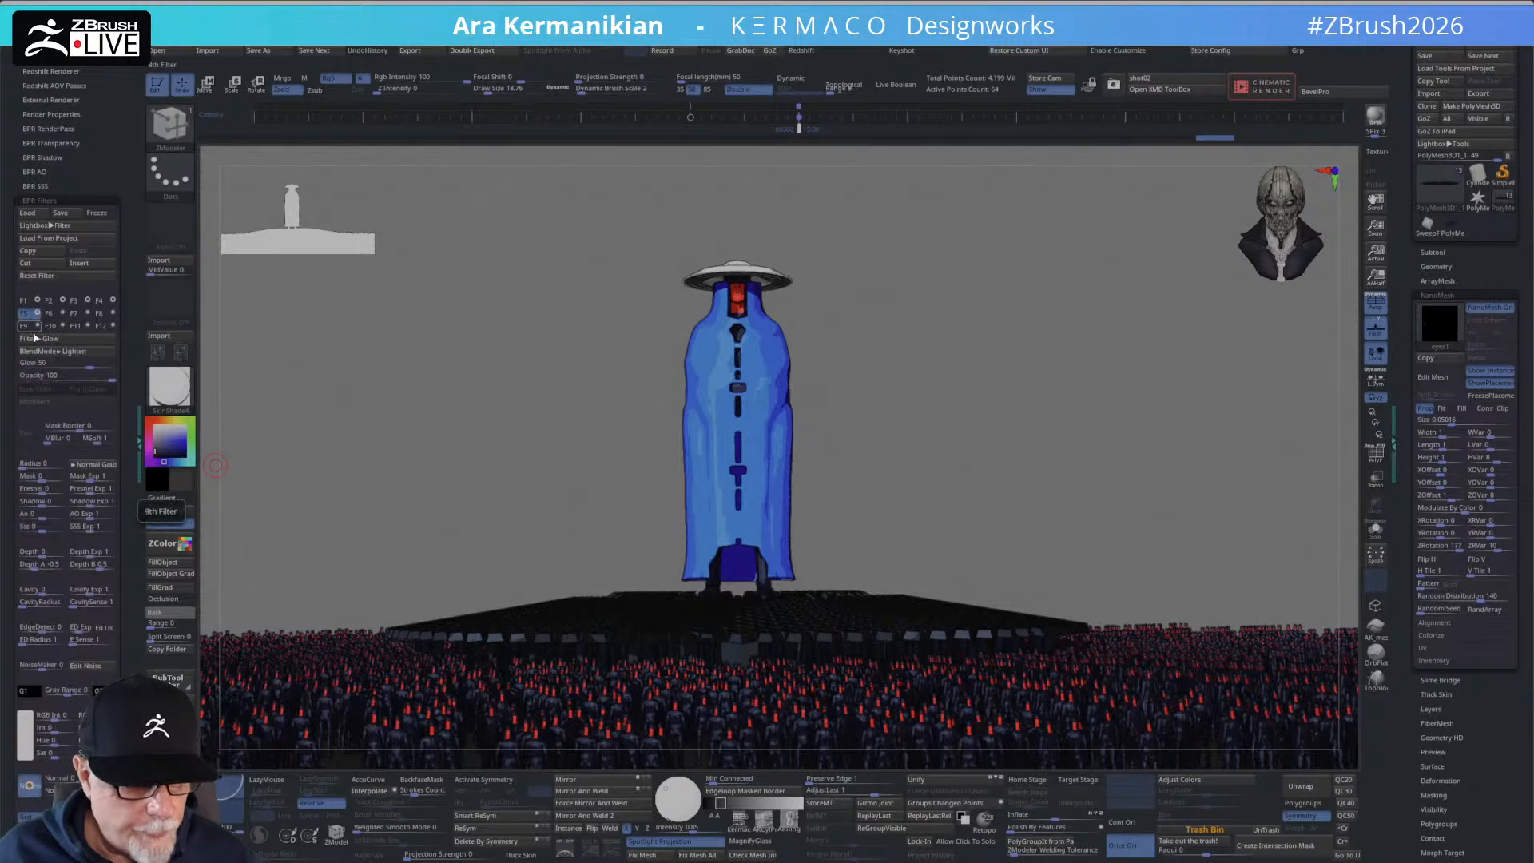
pyautogui.click(53, 340)
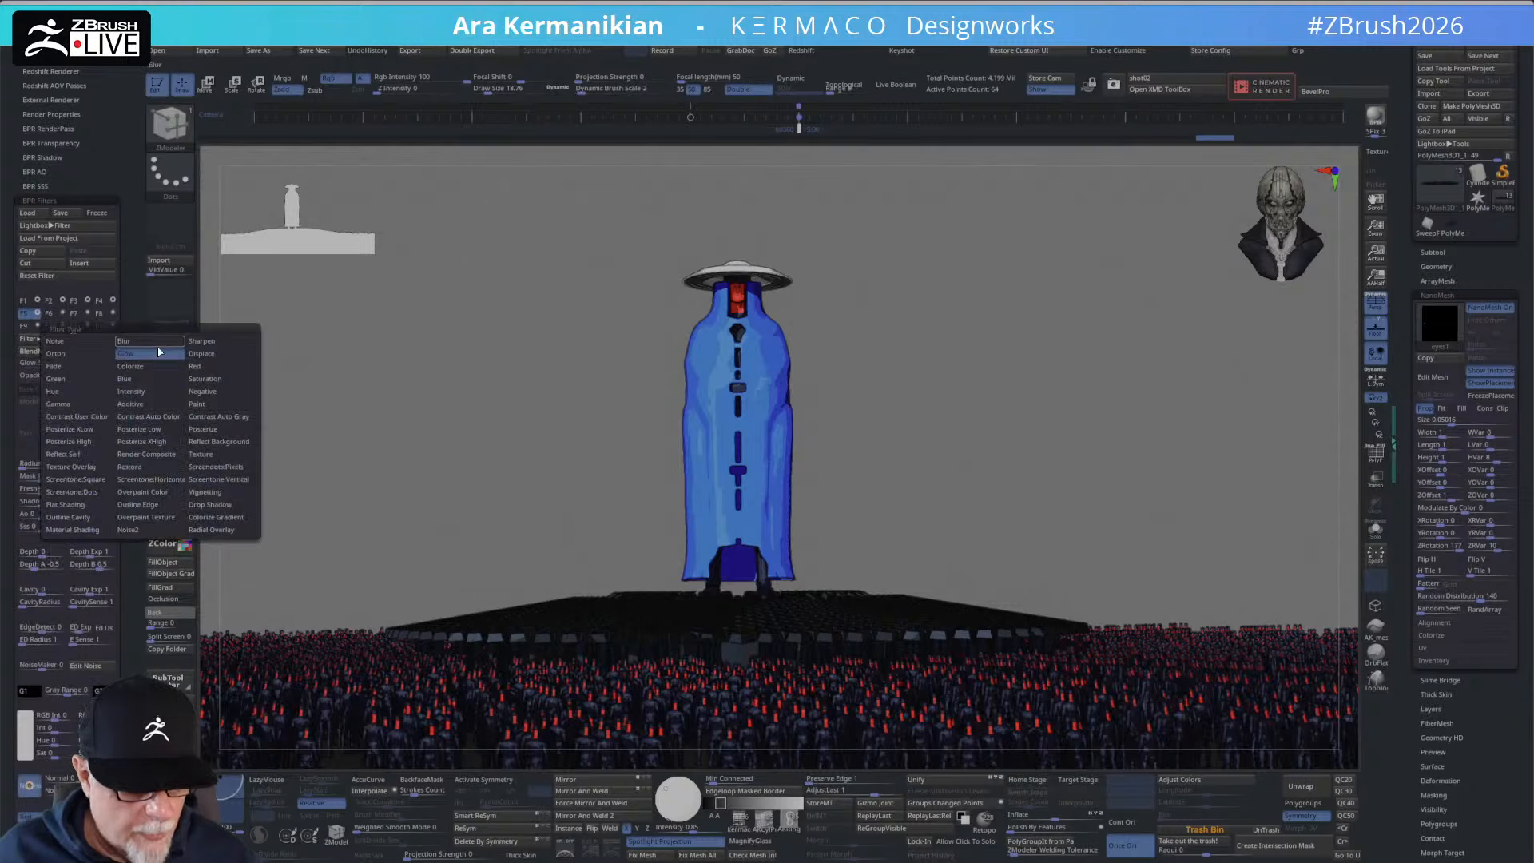
pyautogui.click(124, 341)
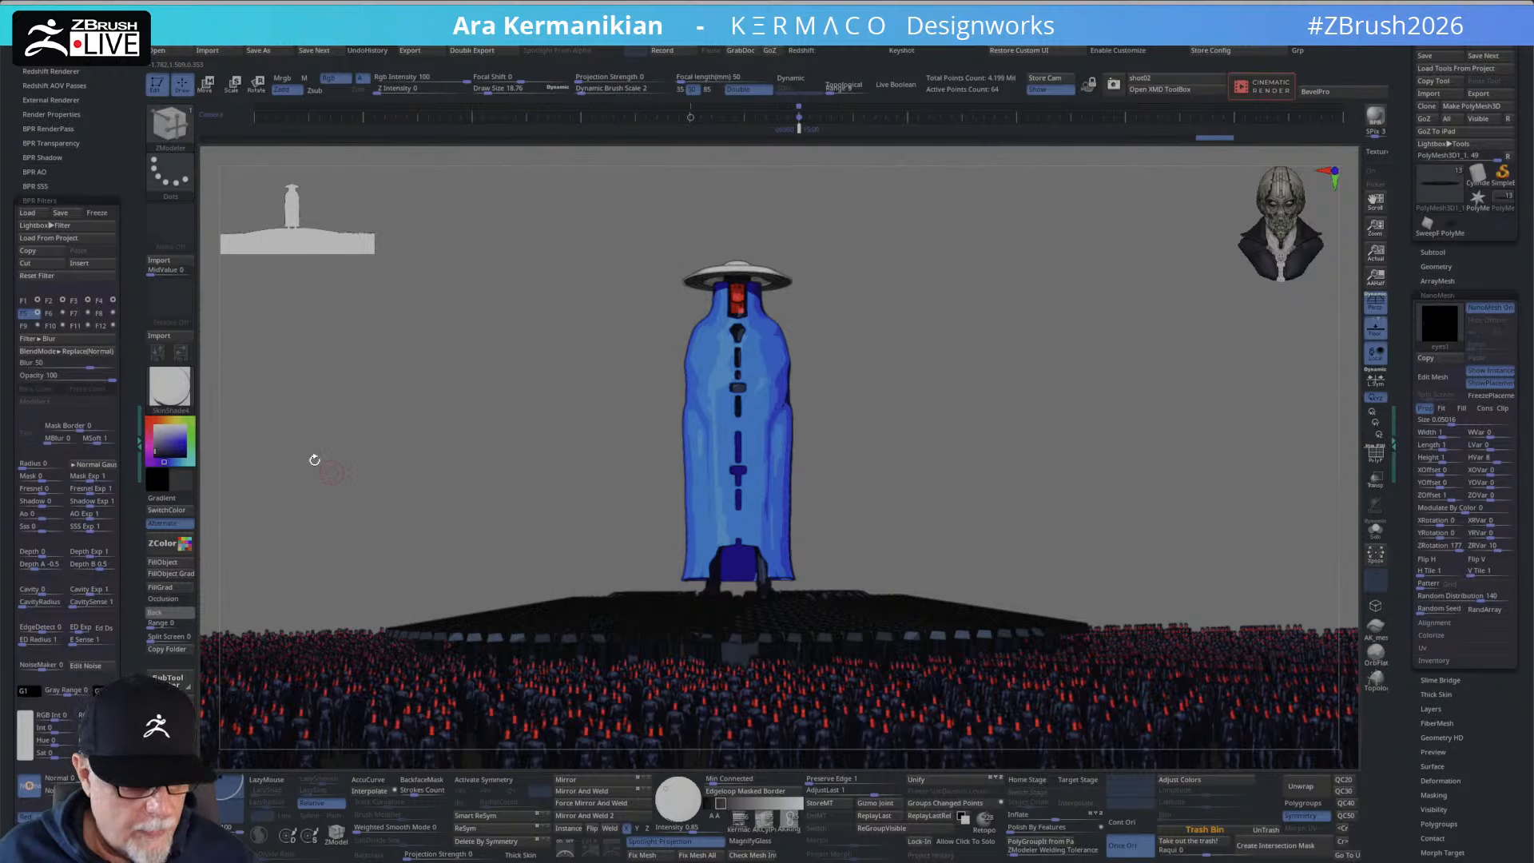
pyautogui.click(27, 464)
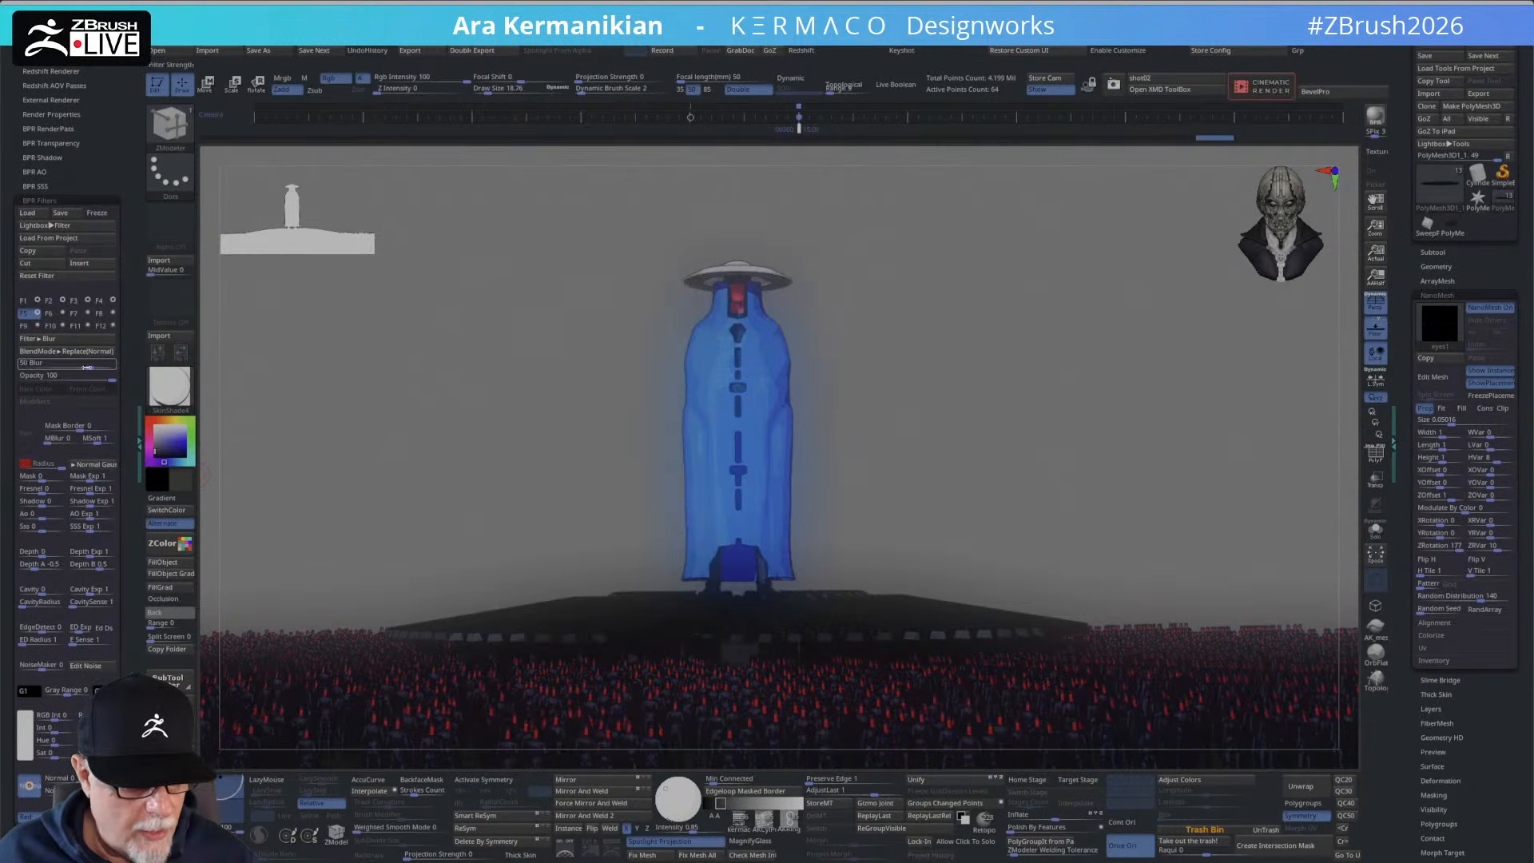
pyautogui.moveTo(90, 364); pyautogui.dragTo(130, 367)
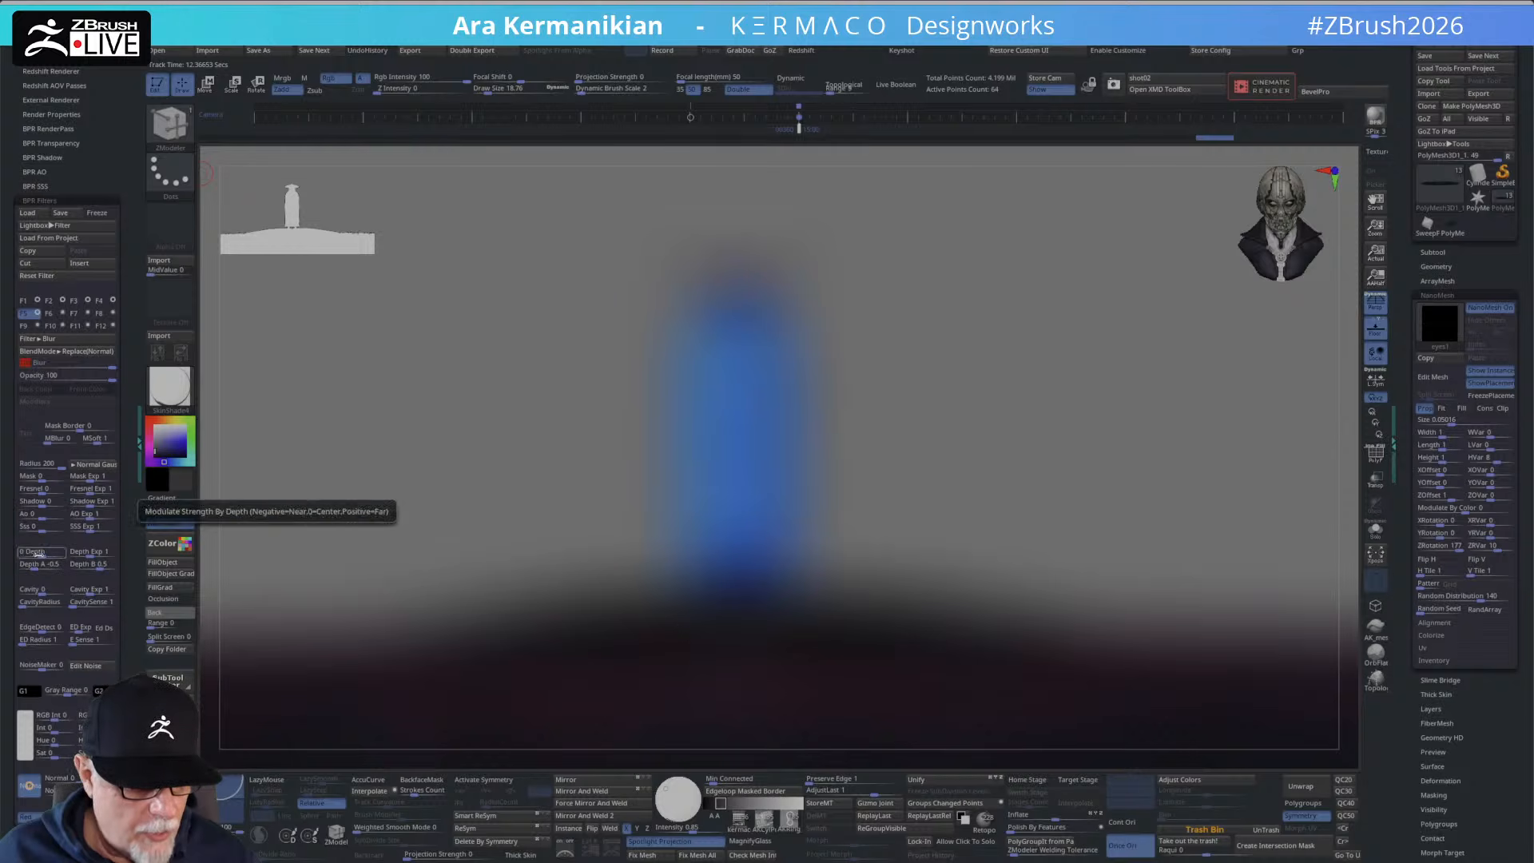
# Try modulating the blur strength by depth, then reset the Depth modulation to 0.
pyautogui.click(64, 552)
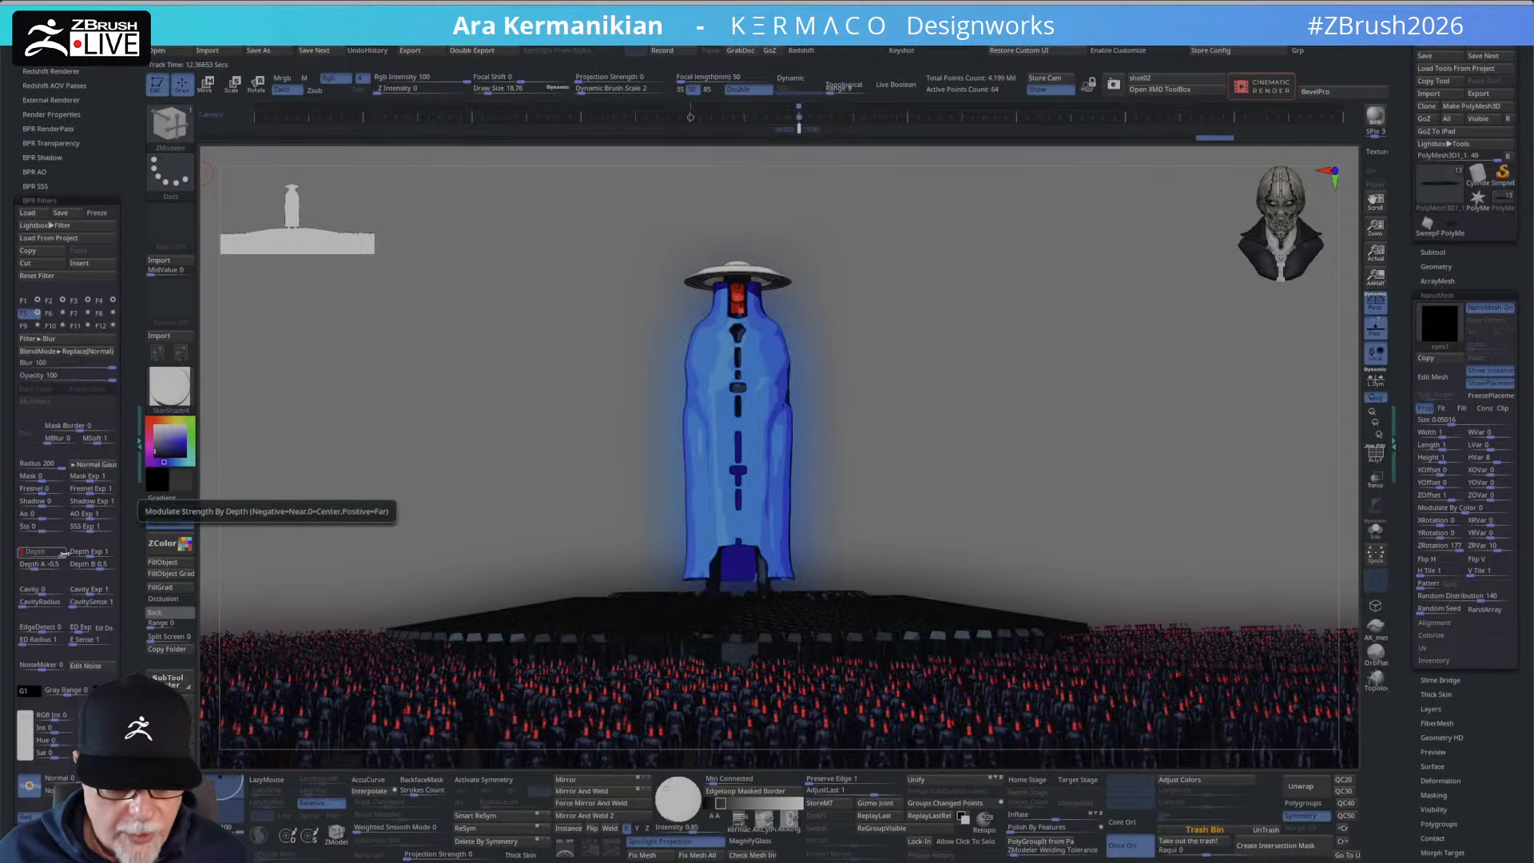
pyautogui.click(53, 555)
pyautogui.moveTo(46, 554); pyautogui.dragTo(40, 556)
pyautogui.click(44, 553)
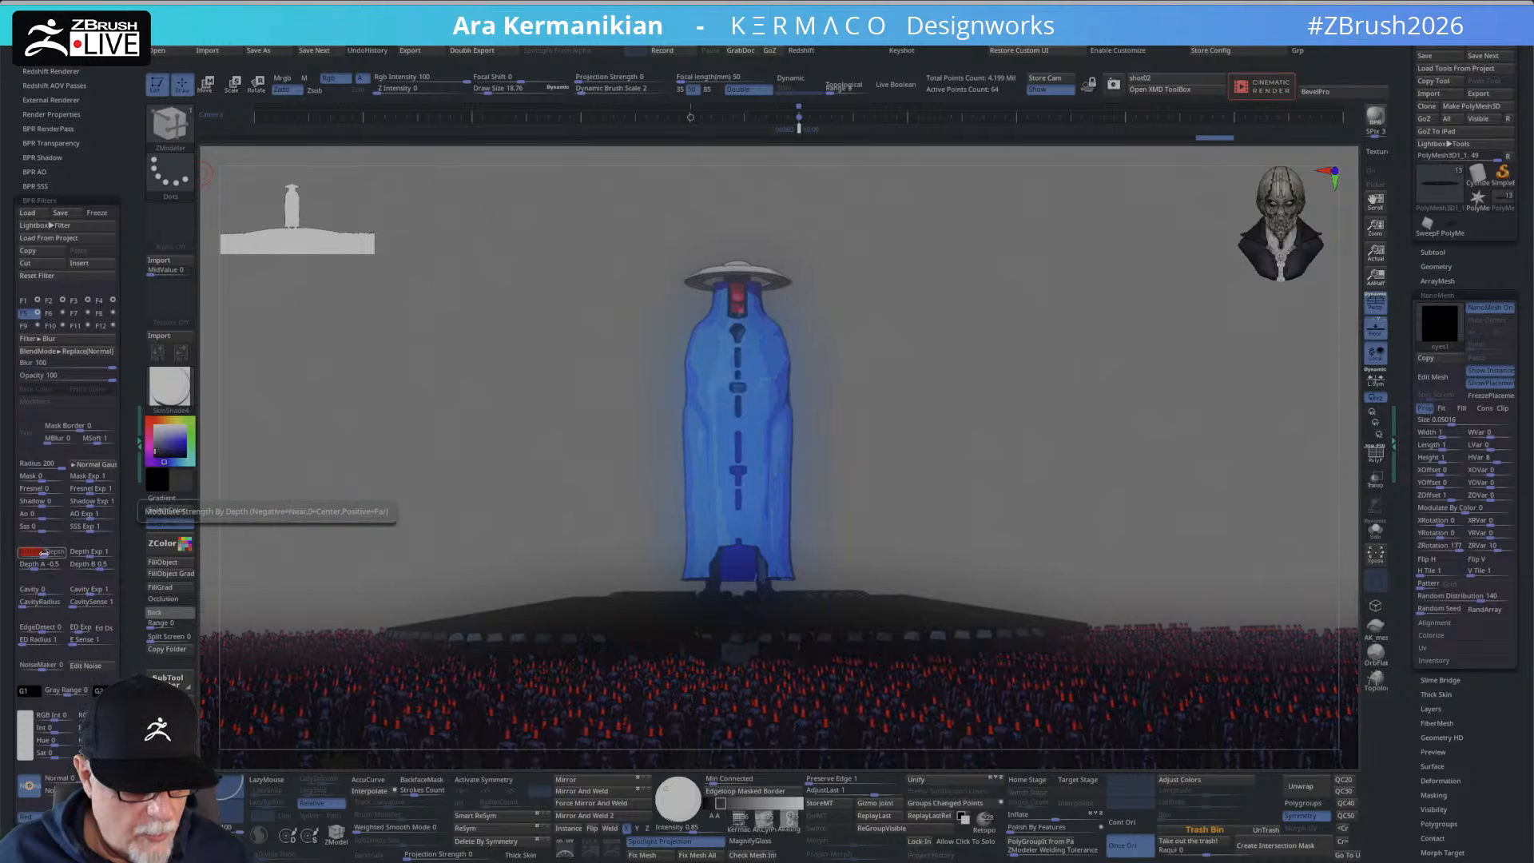
pyautogui.write('0')
pyautogui.press('Return')
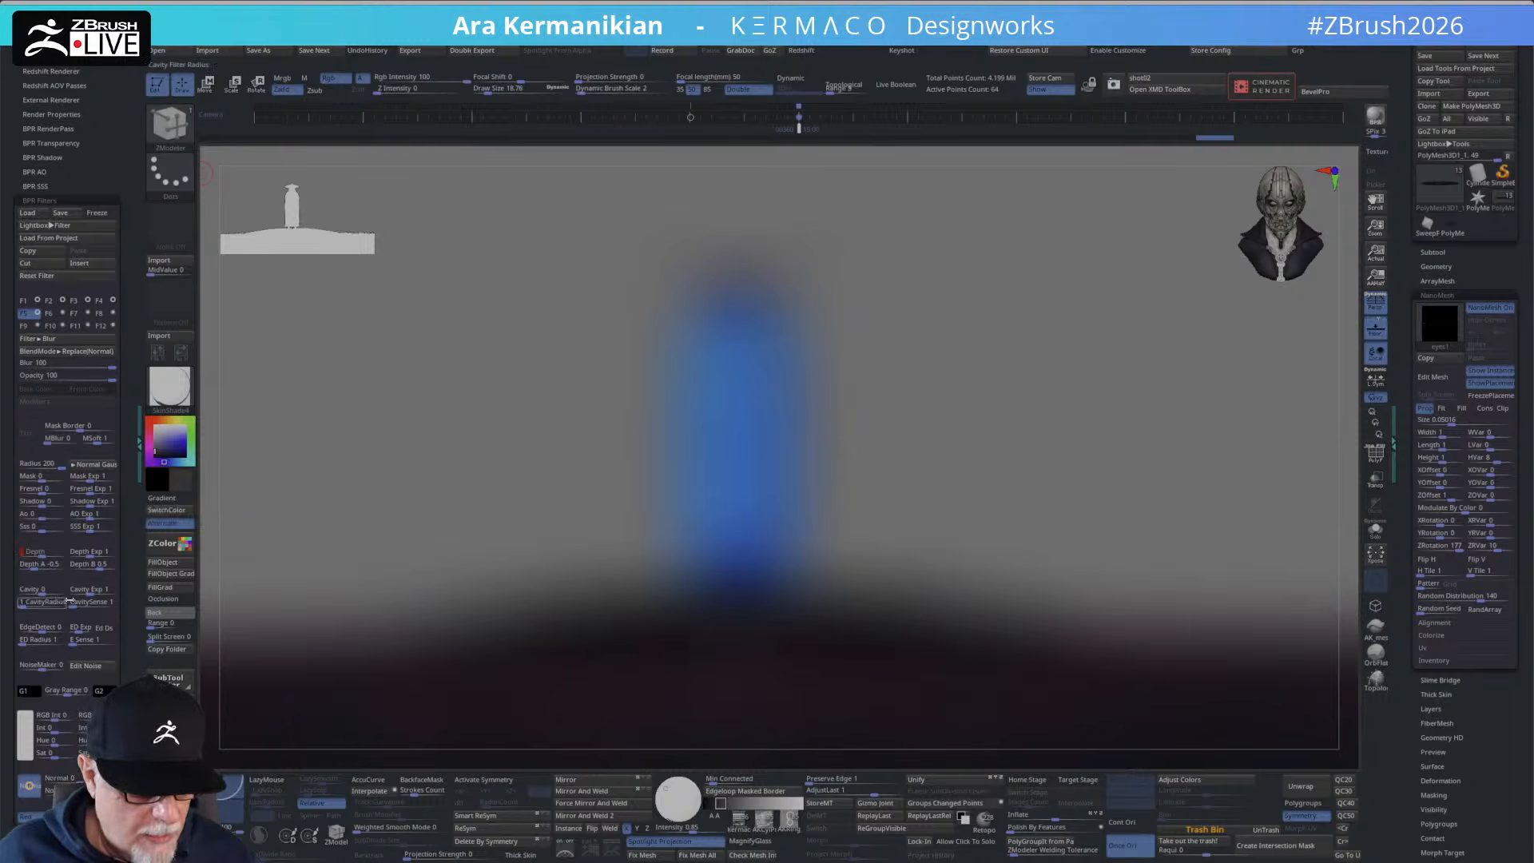
# Sample the blur's Depth A and Depth B from points in the scene and set the Depth modulation to about 0.77.
pyautogui.click(50, 565)
pyautogui.moveTo(50, 565); pyautogui.dragTo(812, 644)
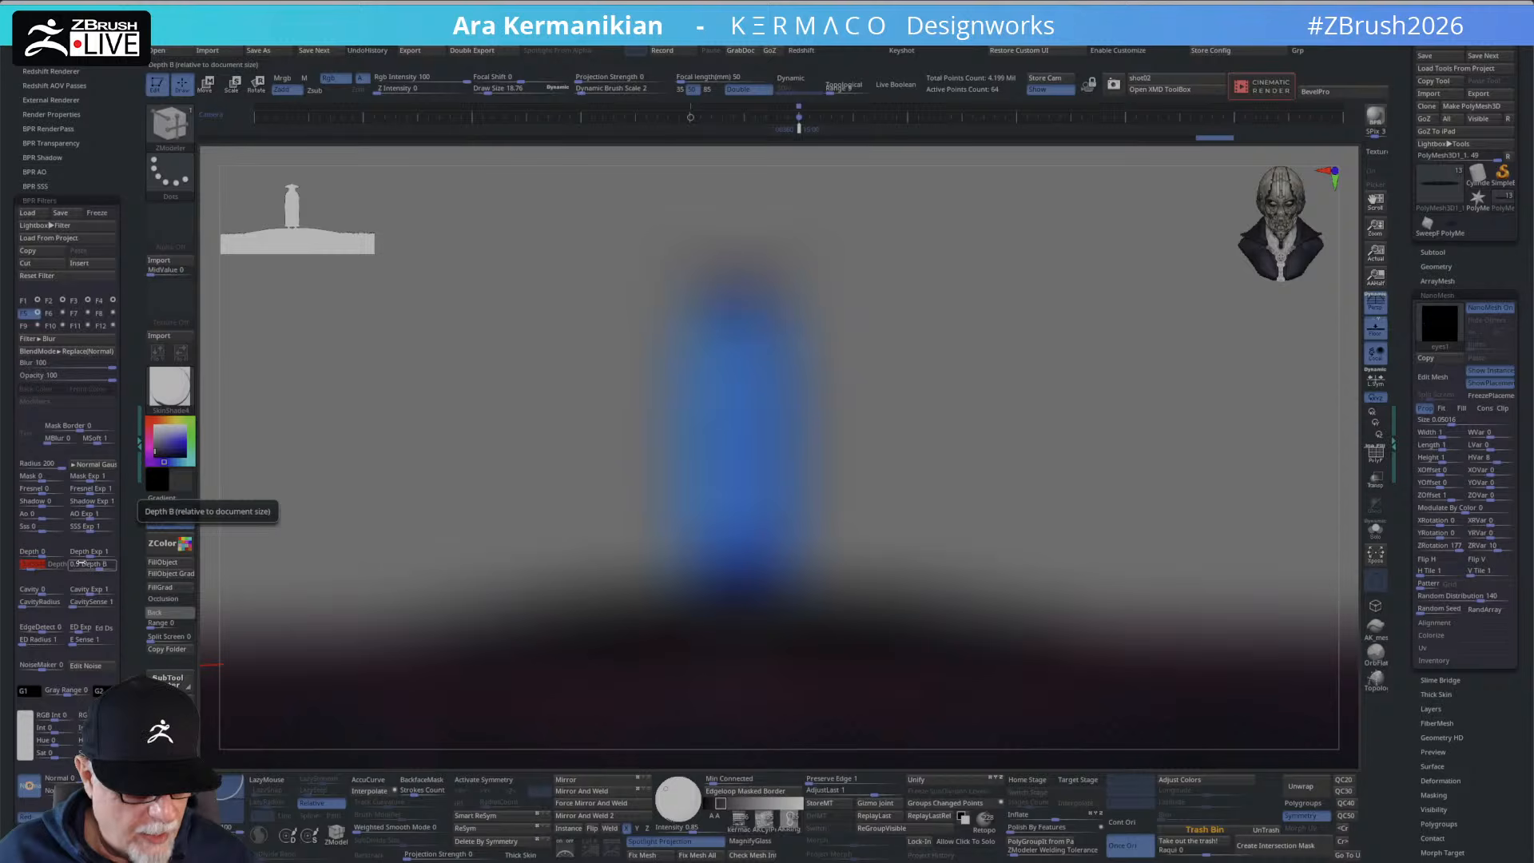
pyautogui.moveTo(81, 563); pyautogui.dragTo(291, 665)
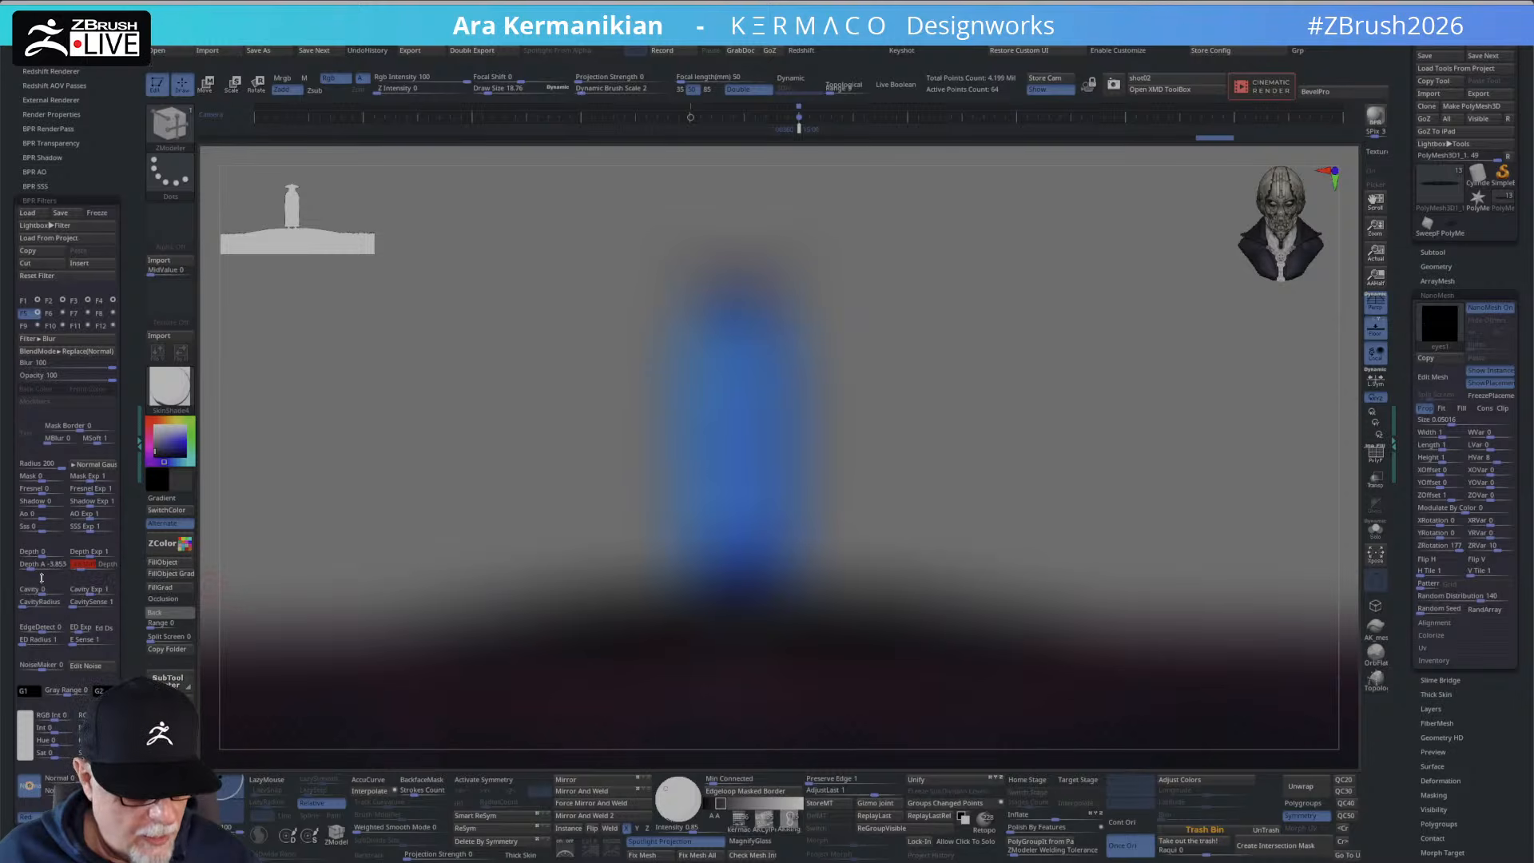
pyautogui.click(51, 553)
pyautogui.moveTo(51, 554); pyautogui.dragTo(52, 554)
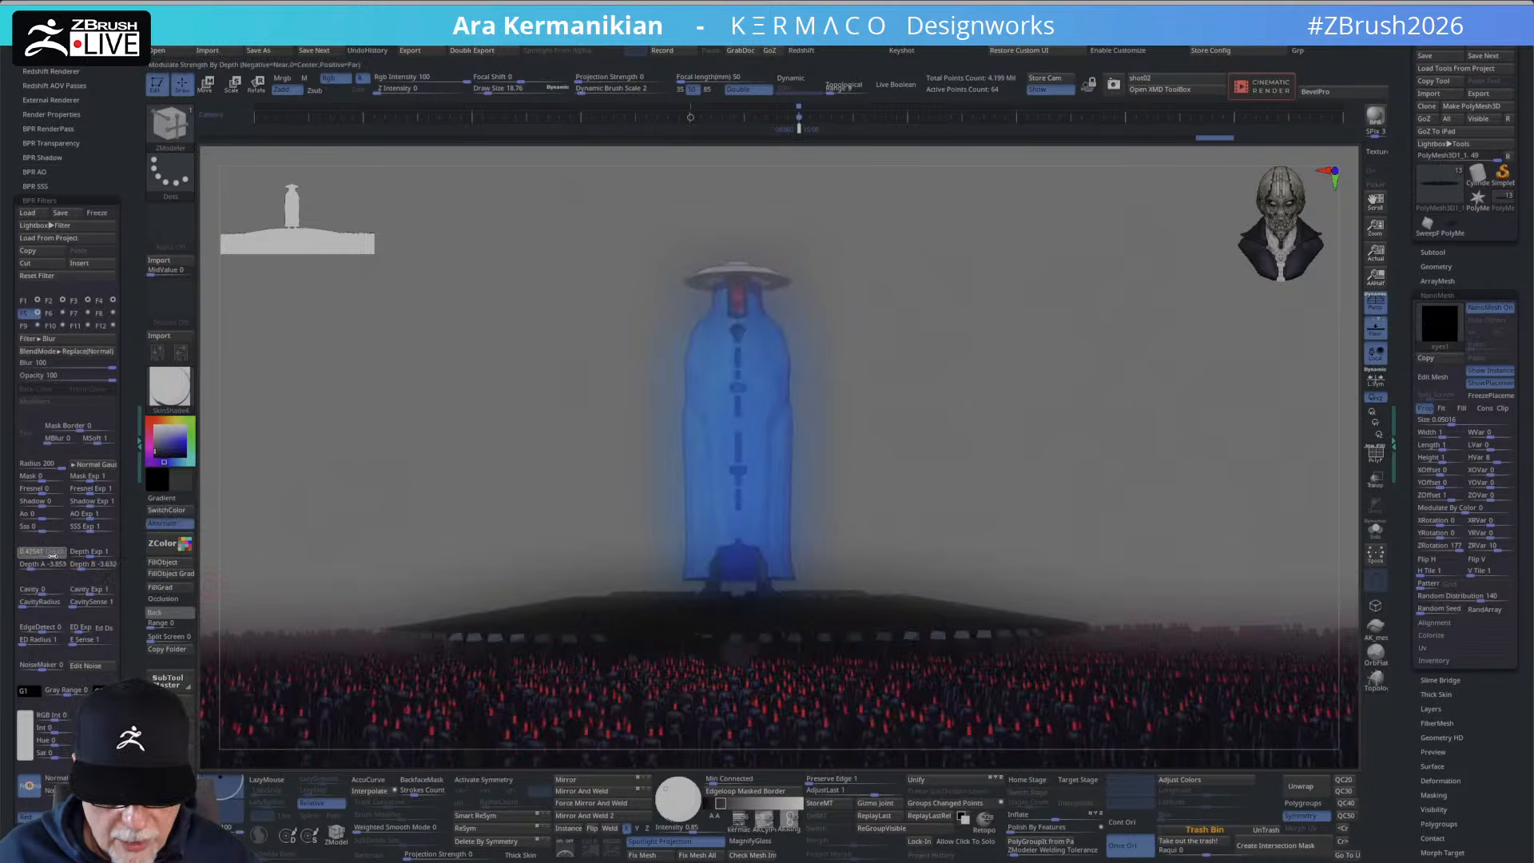
pyautogui.click(56, 554)
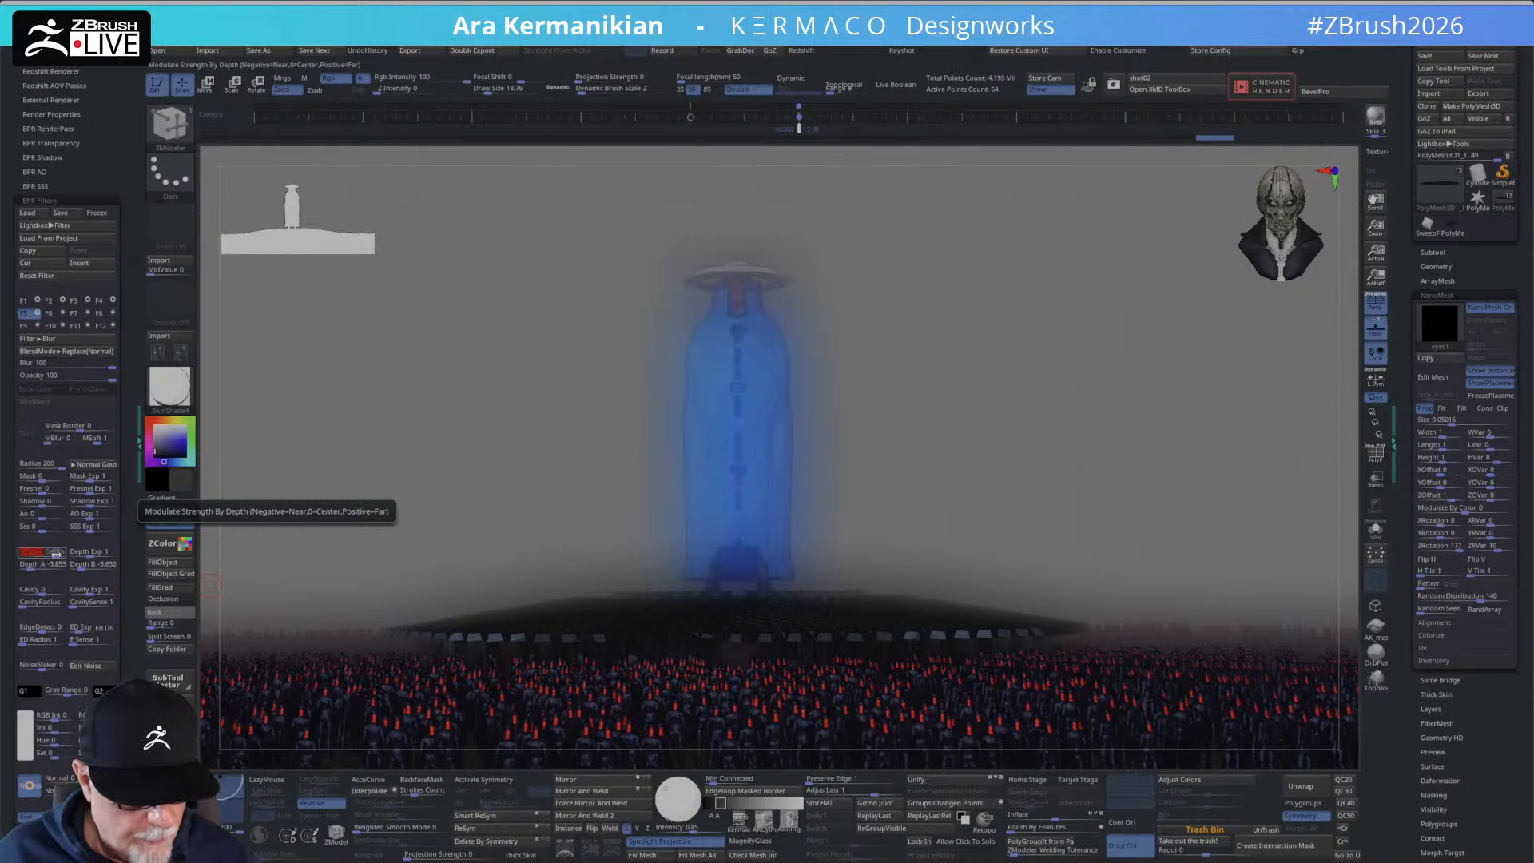
# Resample Depth A from the platform's front edge and Depth B from the distant crowd.
pyautogui.moveTo(40, 564); pyautogui.dragTo(655, 639)
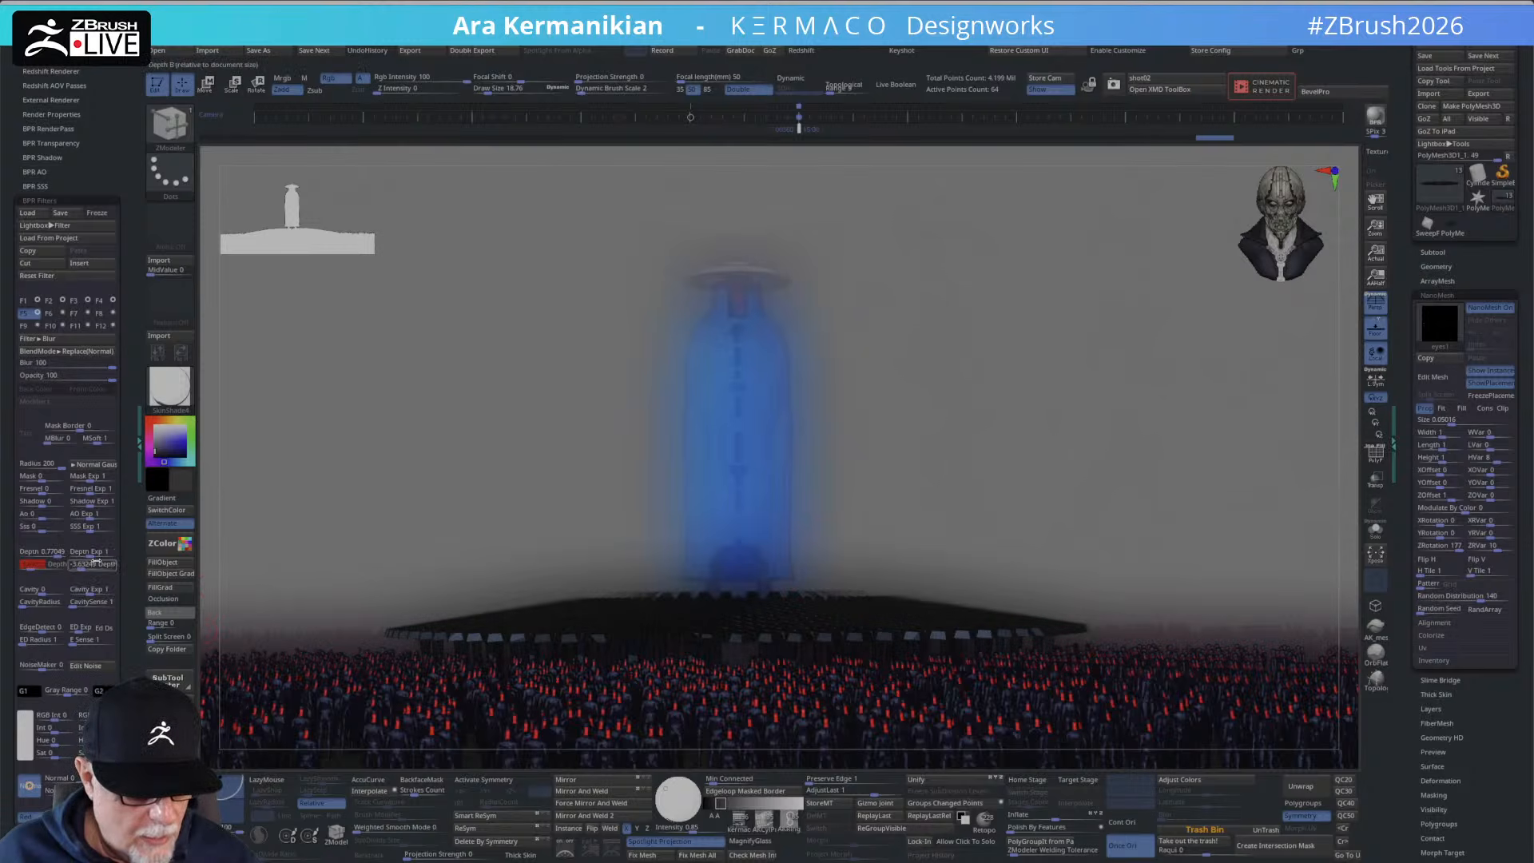
pyautogui.moveTo(95, 559); pyautogui.dragTo(352, 636)
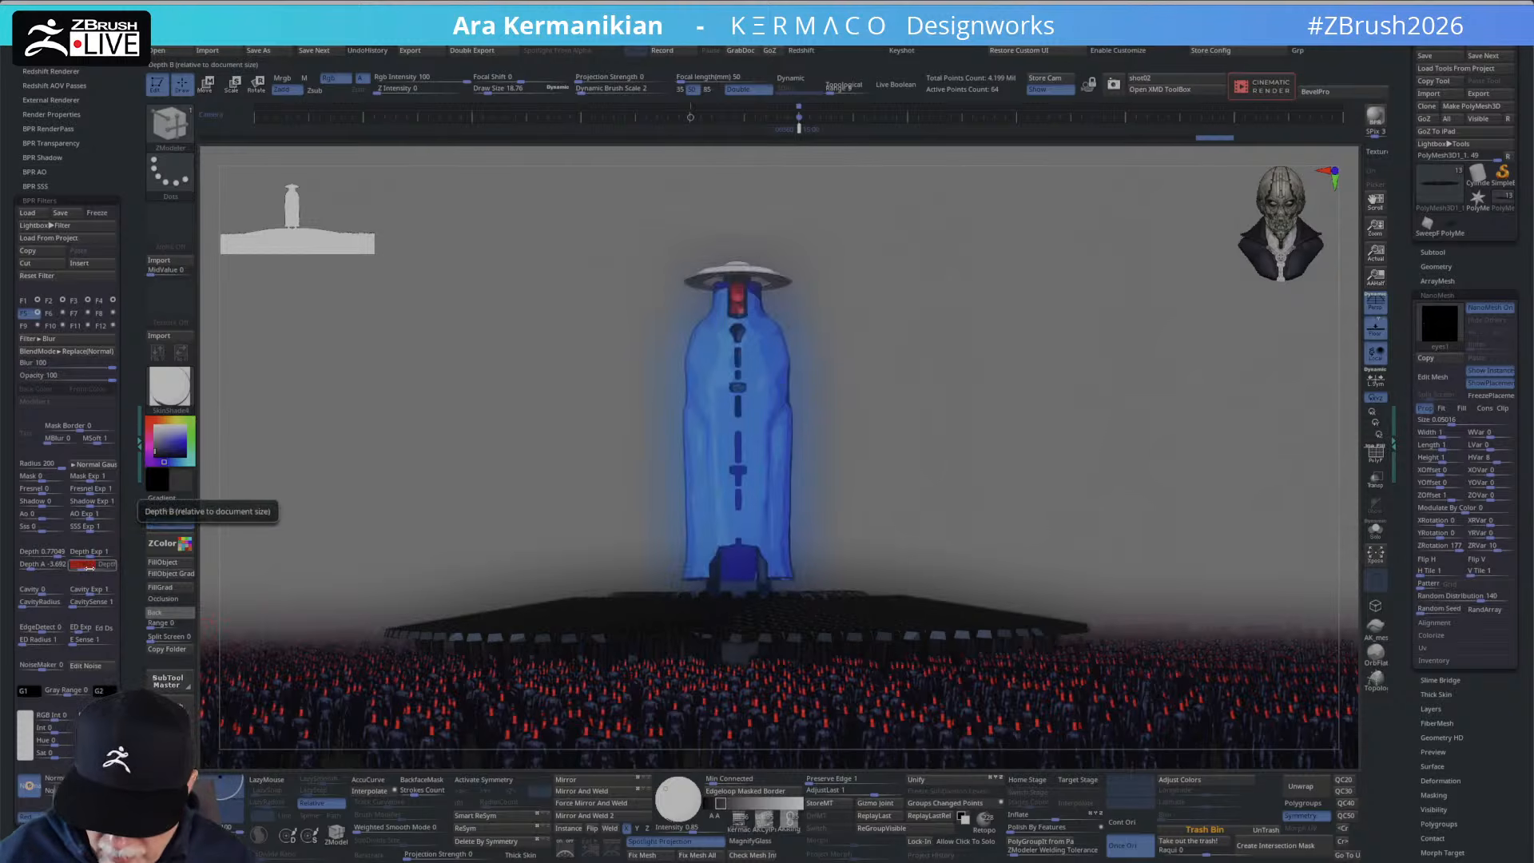
pyautogui.click(89, 567)
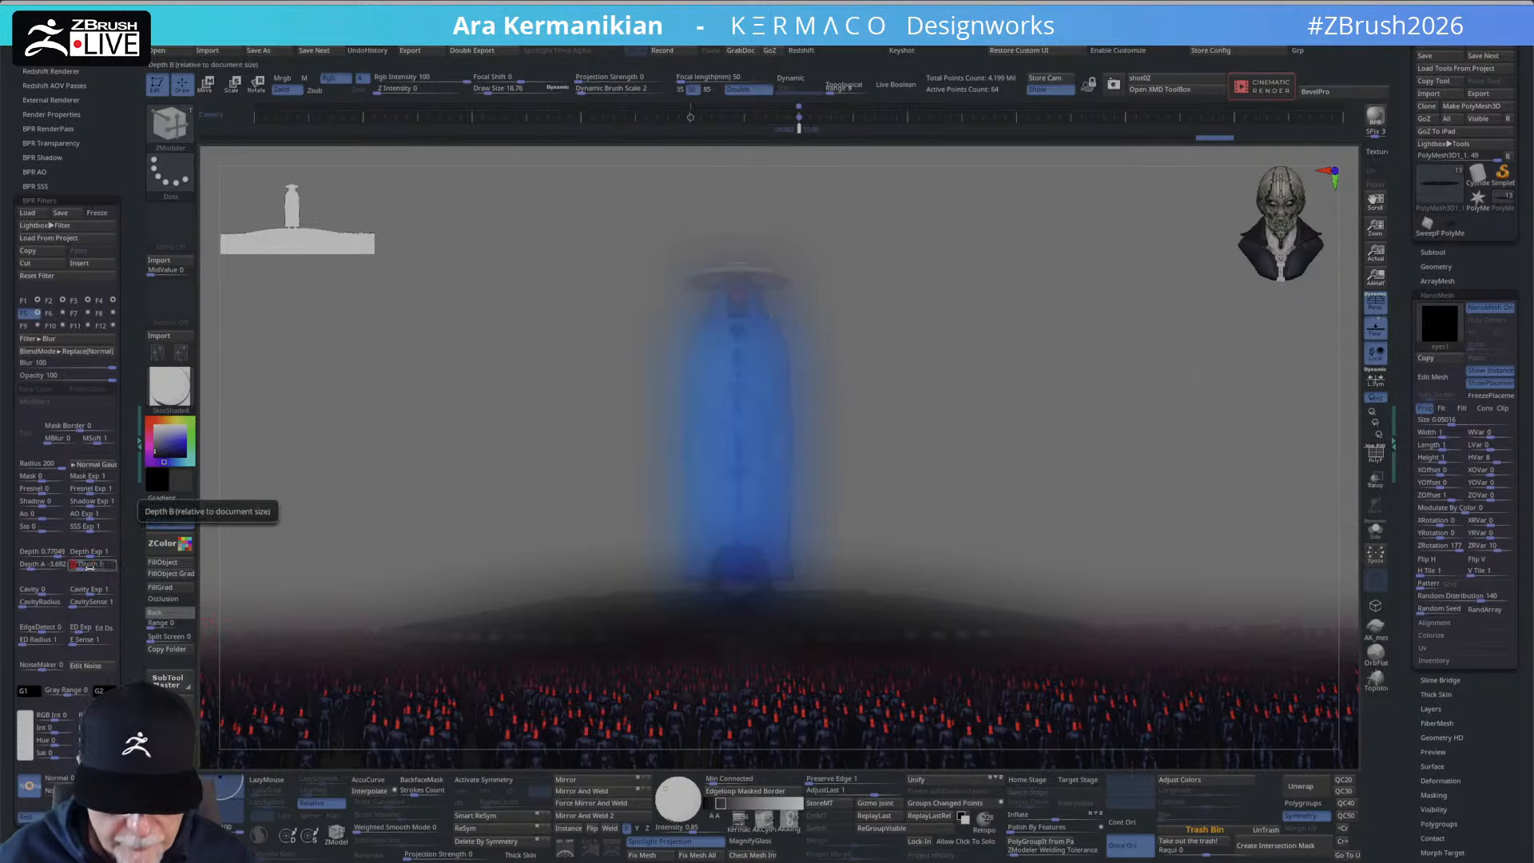
# Try different Depth A values for the blur, raising it to about 2.55.
pyautogui.click(37, 564)
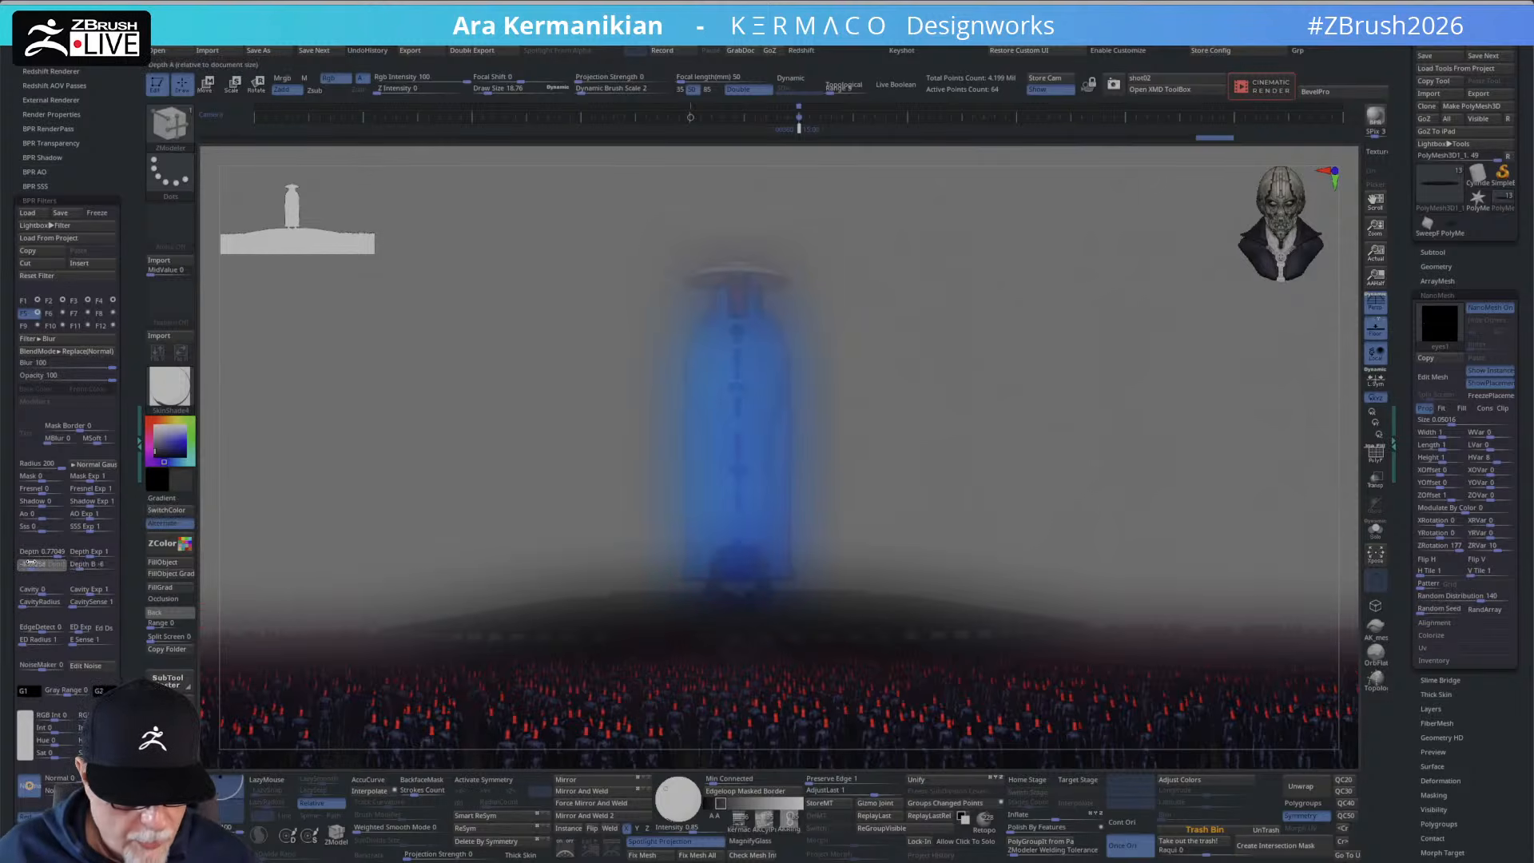
pyautogui.moveTo(30, 563); pyautogui.dragTo(27, 564)
pyautogui.click(33, 564)
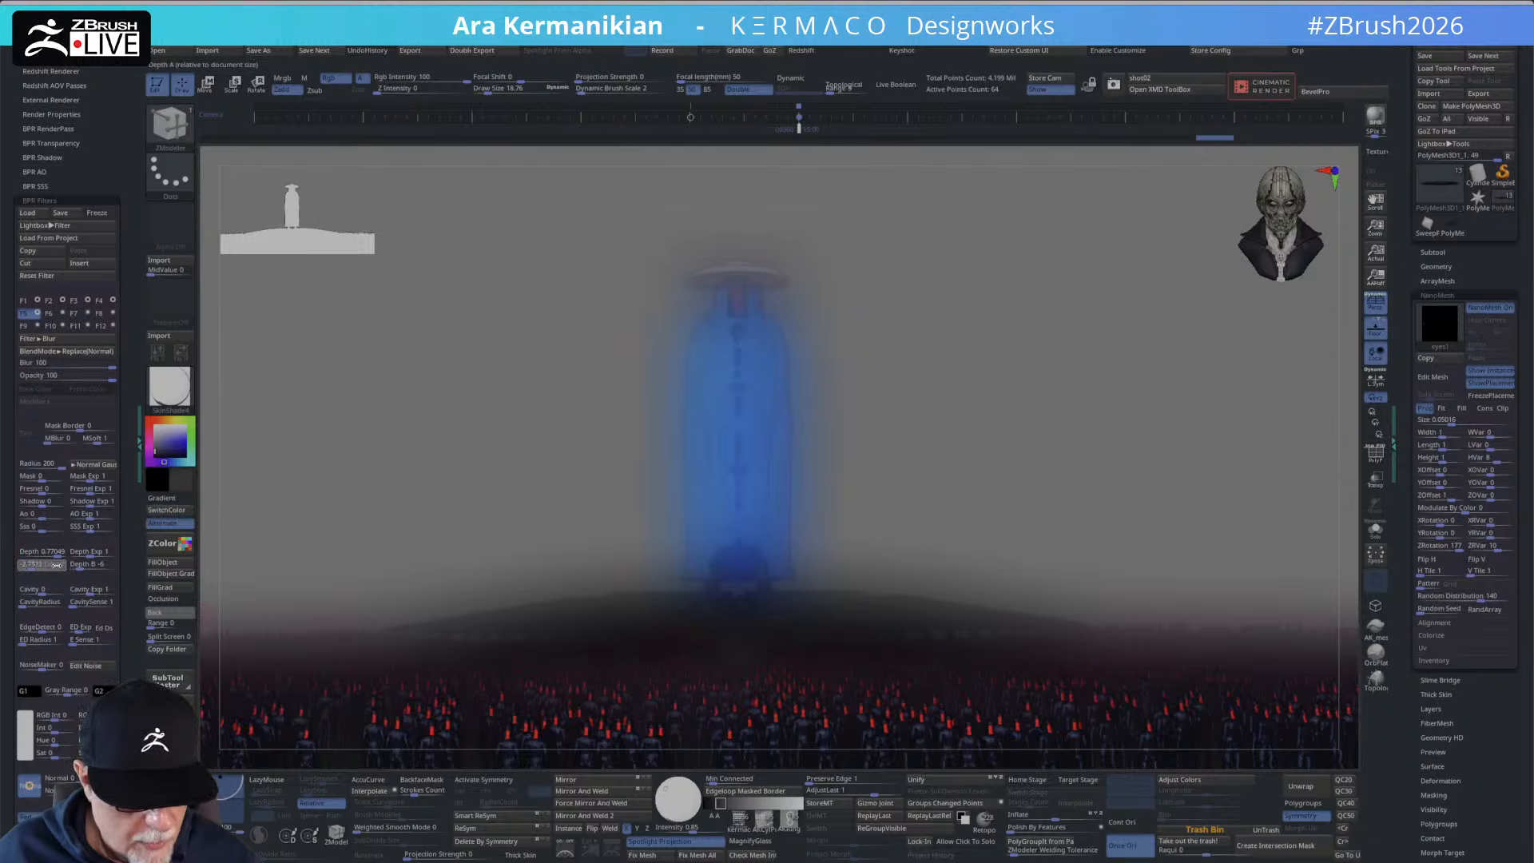
pyautogui.click(52, 563)
pyautogui.moveTo(52, 563)
pyautogui.mouseDown()
pyautogui.moveTo(37, 570)
pyautogui.moveTo(55, 573)
pyautogui.mouseUp()
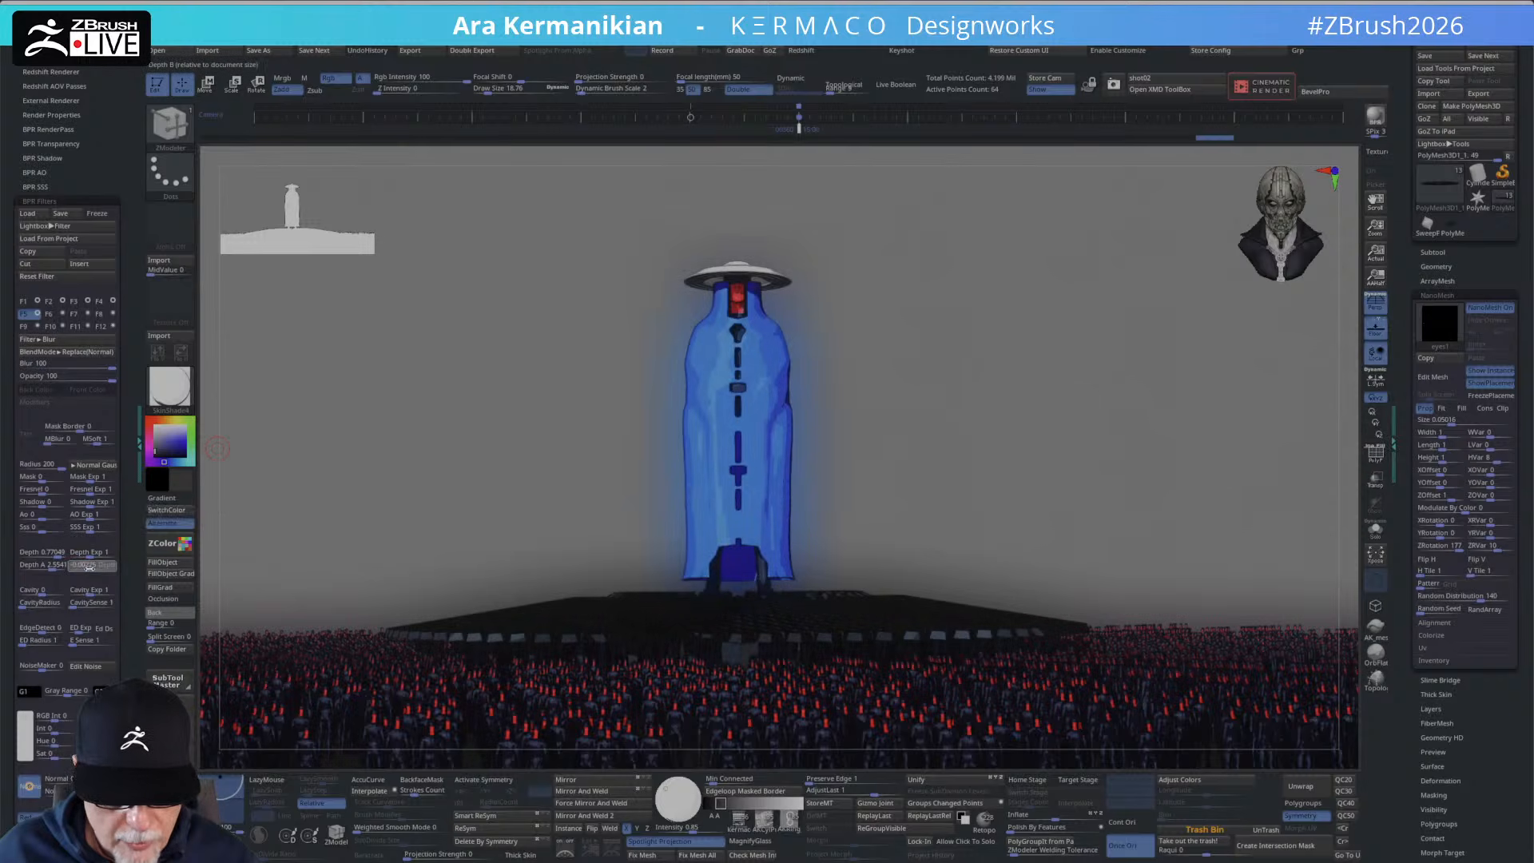
# Tune the blur's Depth A to about 0.002 and Depth B to 0, and compare the image with filter F5 off and on.
pyautogui.click(88, 566)
pyautogui.write('0.00867')
pyautogui.press('Return')
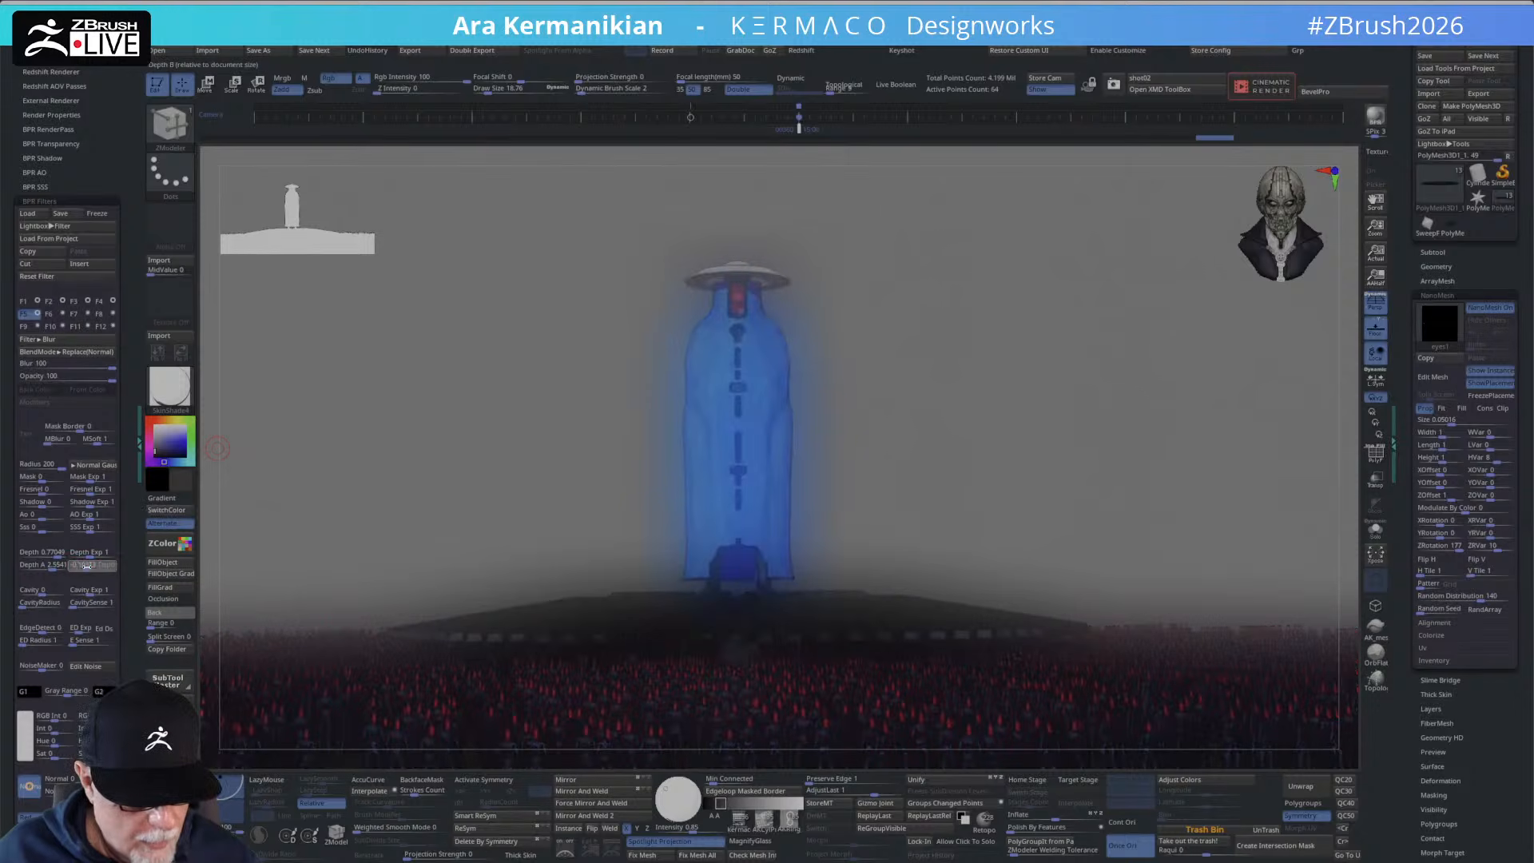
pyautogui.moveTo(87, 566); pyautogui.dragTo(99, 571)
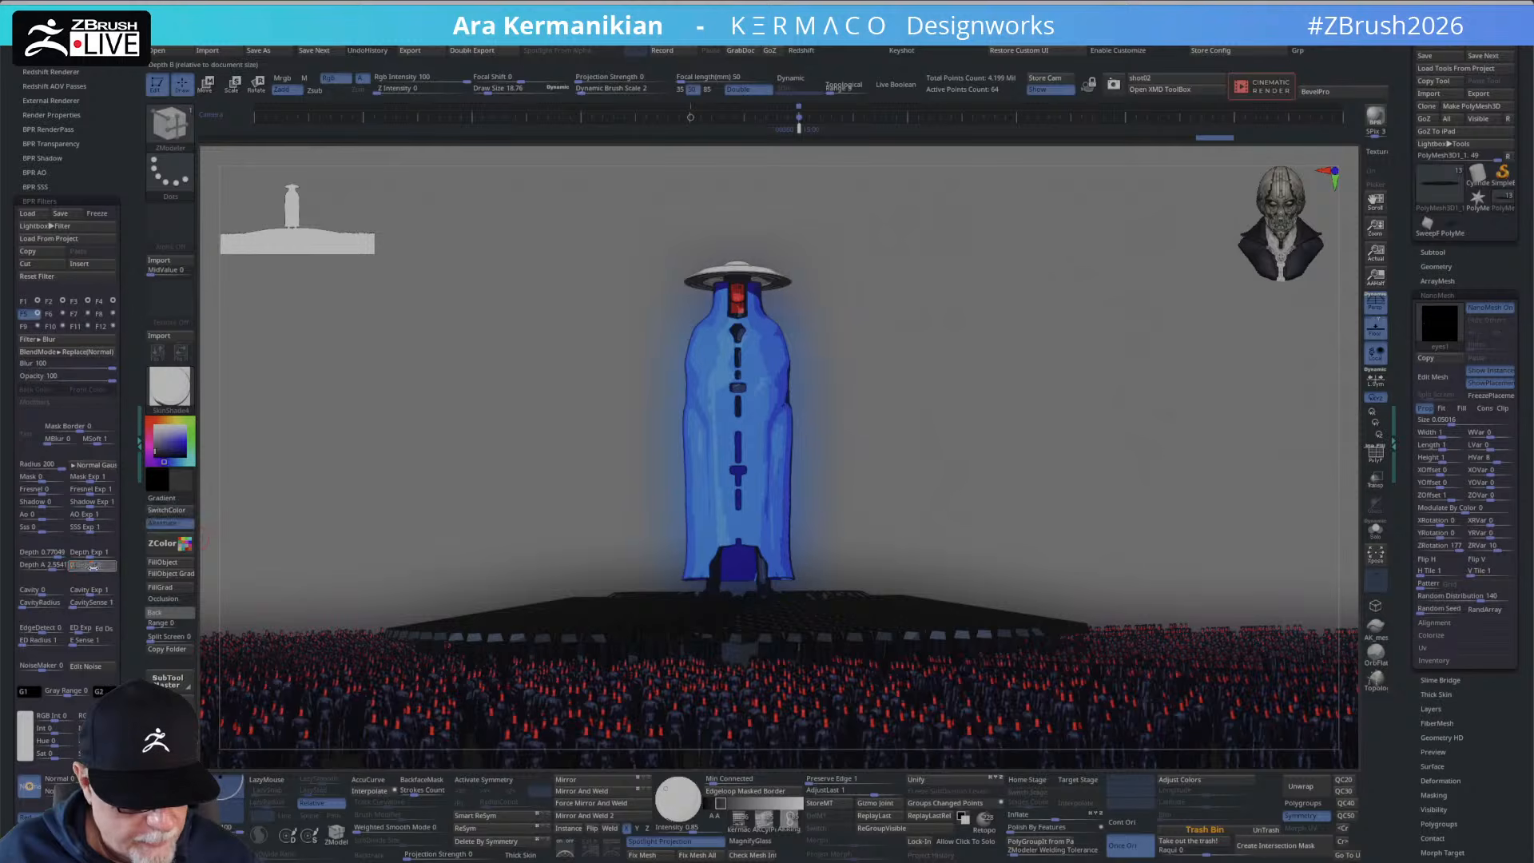
pyautogui.moveTo(93, 568); pyautogui.dragTo(88, 571)
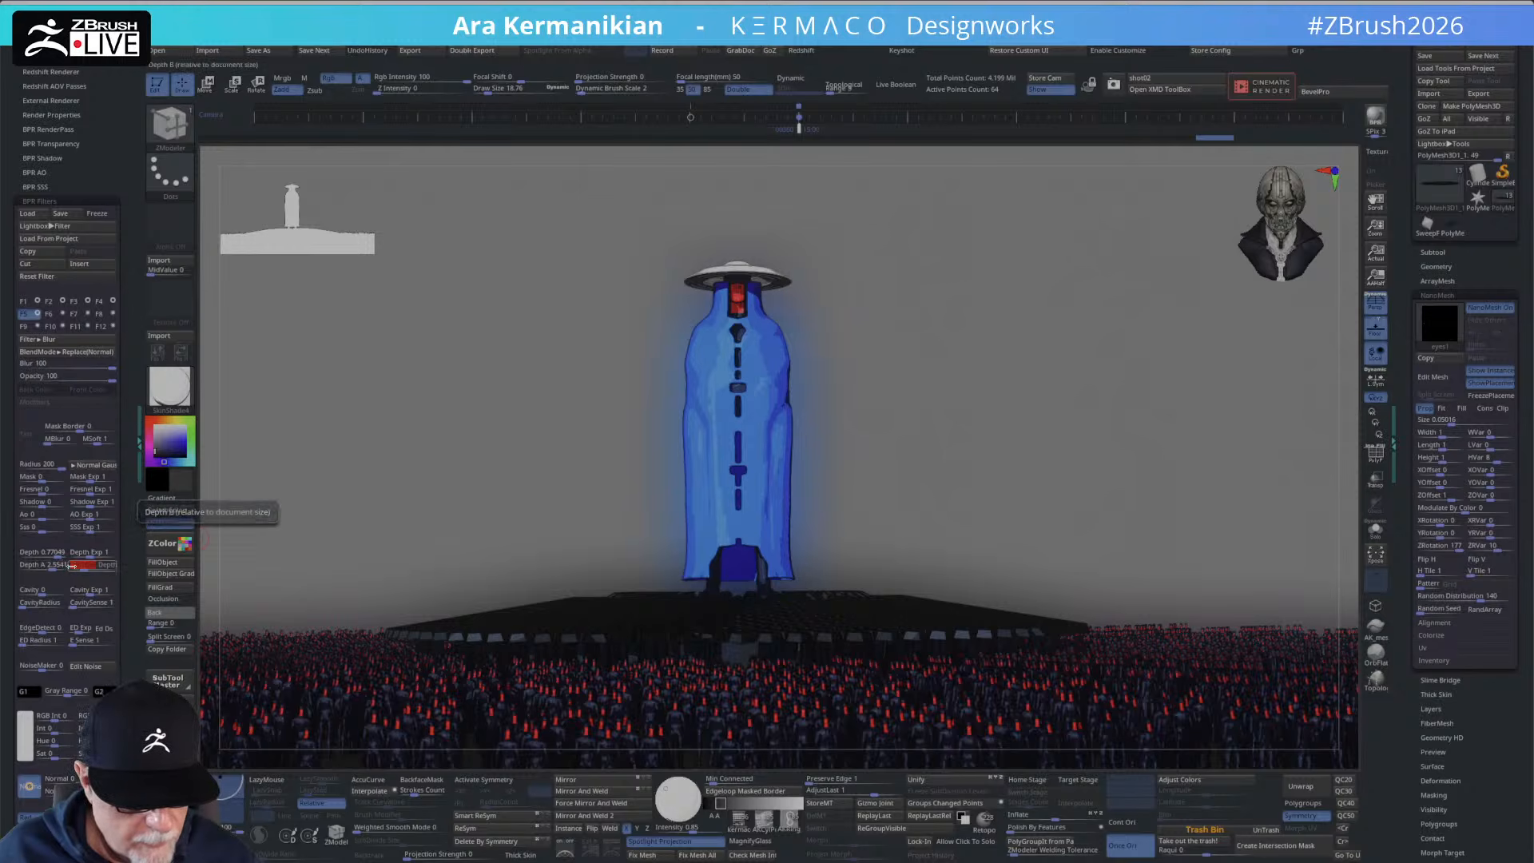
pyautogui.moveTo(50, 569); pyautogui.dragTo(53, 568)
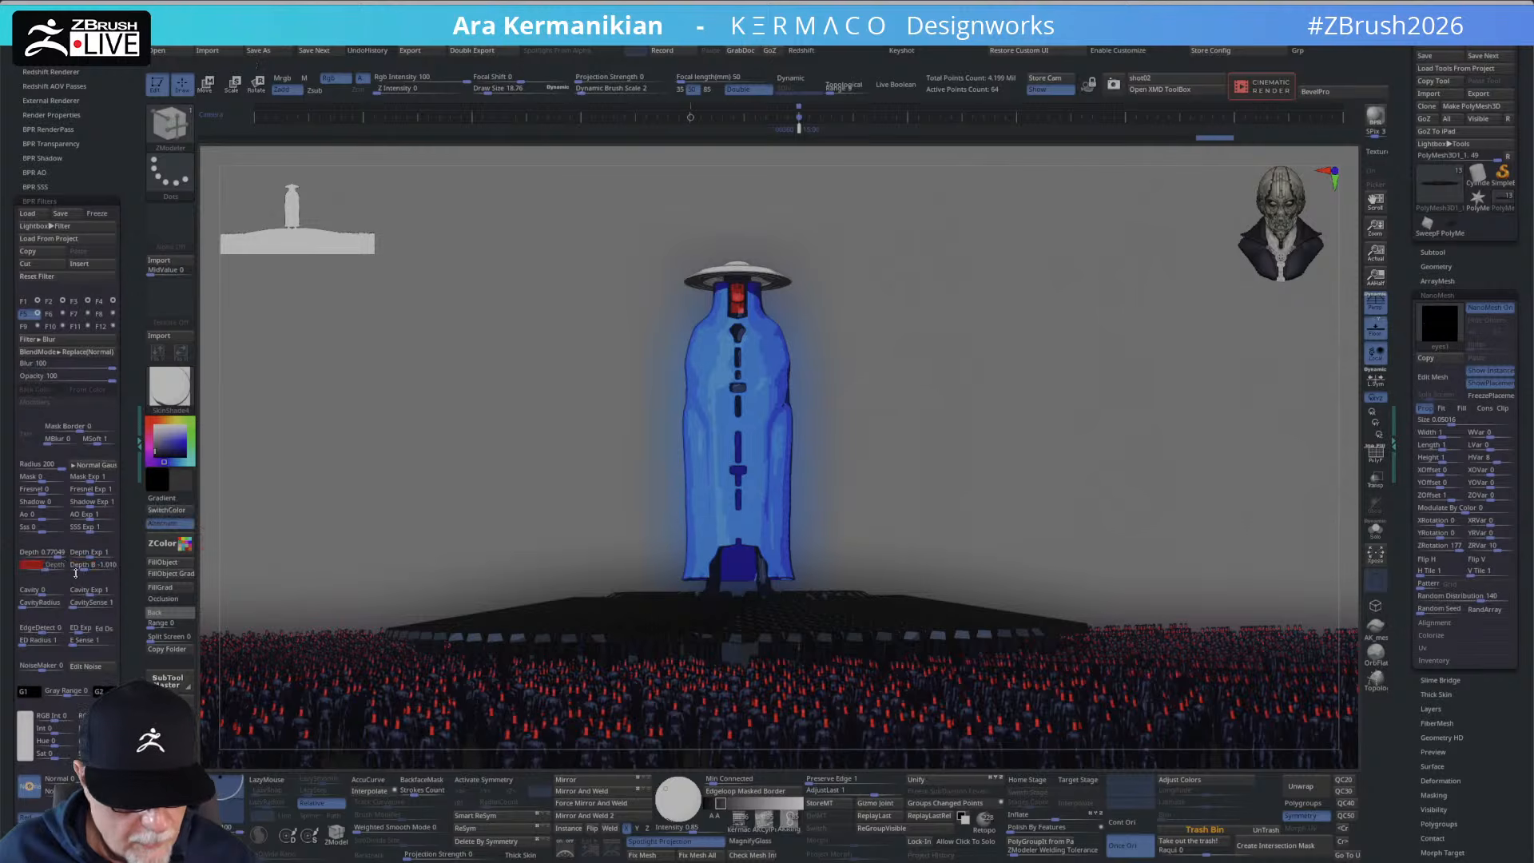
pyautogui.click(82, 566)
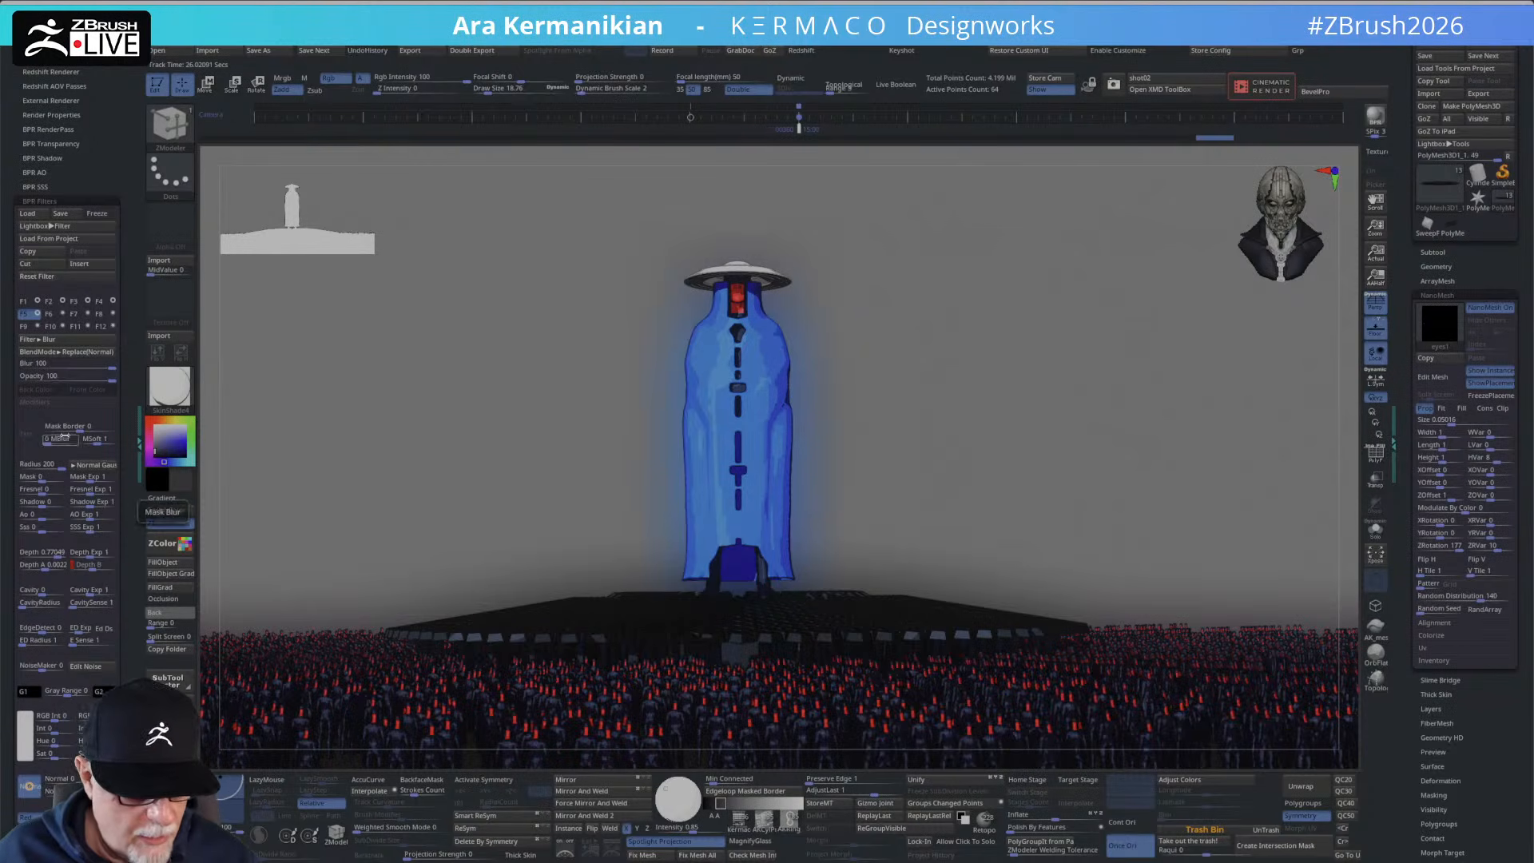
pyautogui.click(37, 313)
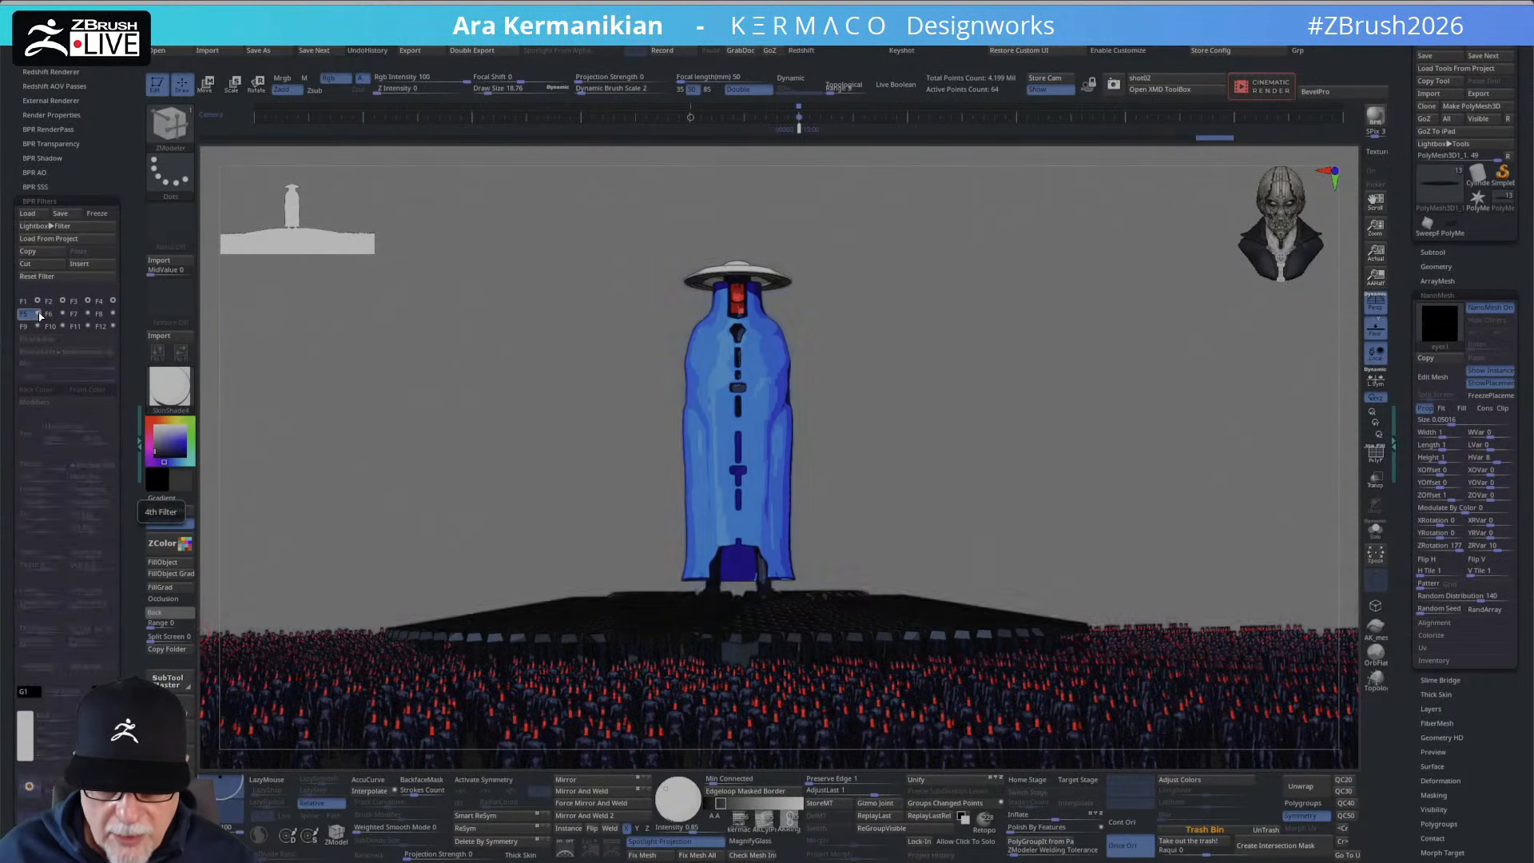
pyautogui.click(113, 326)
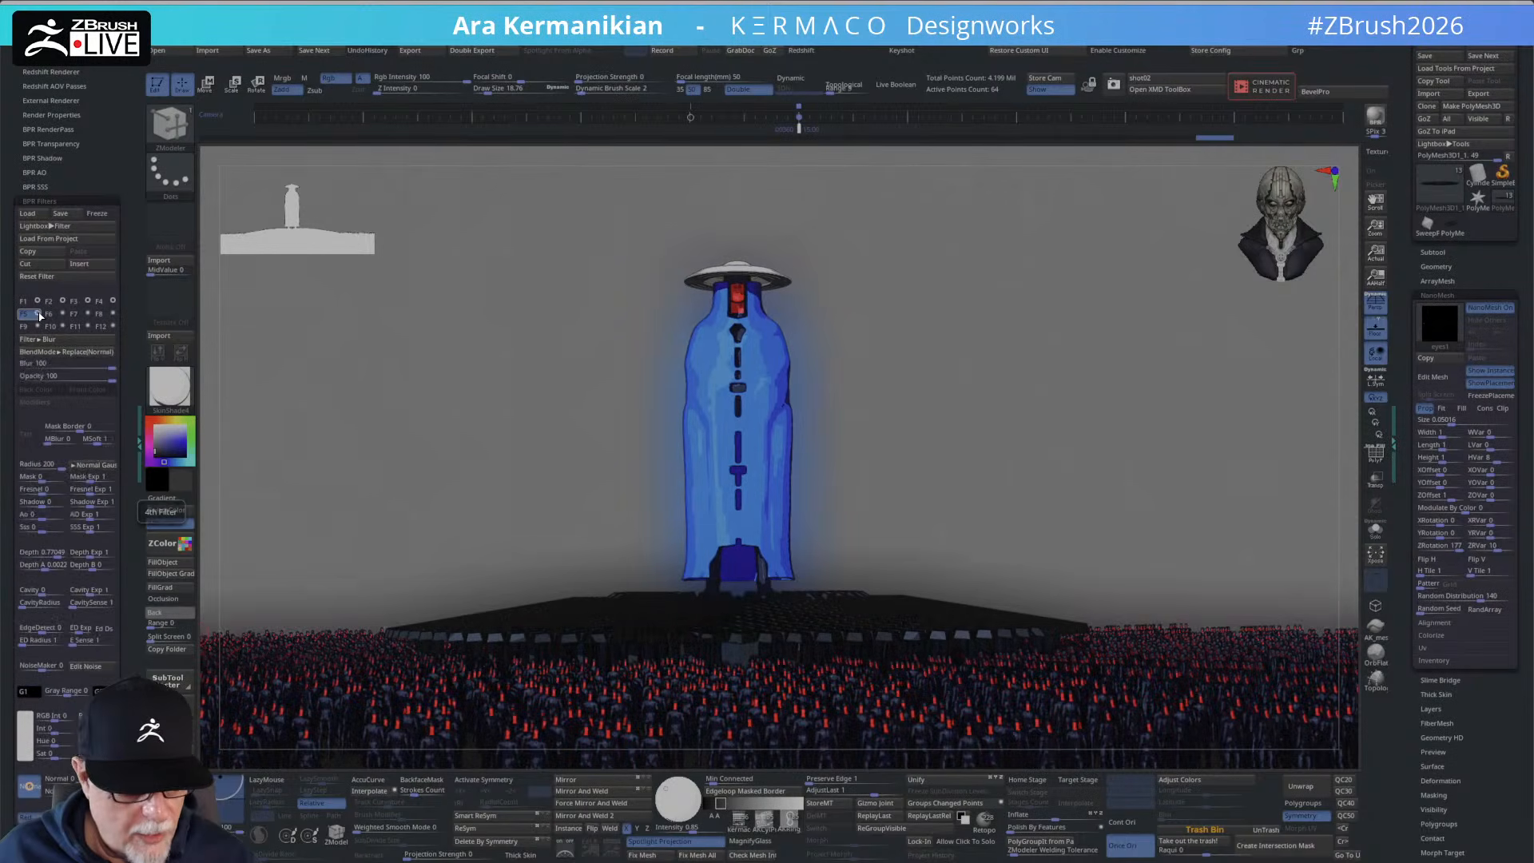
# Enable filter F12 and change its type to Radial Overlay.
pyautogui.click(113, 327)
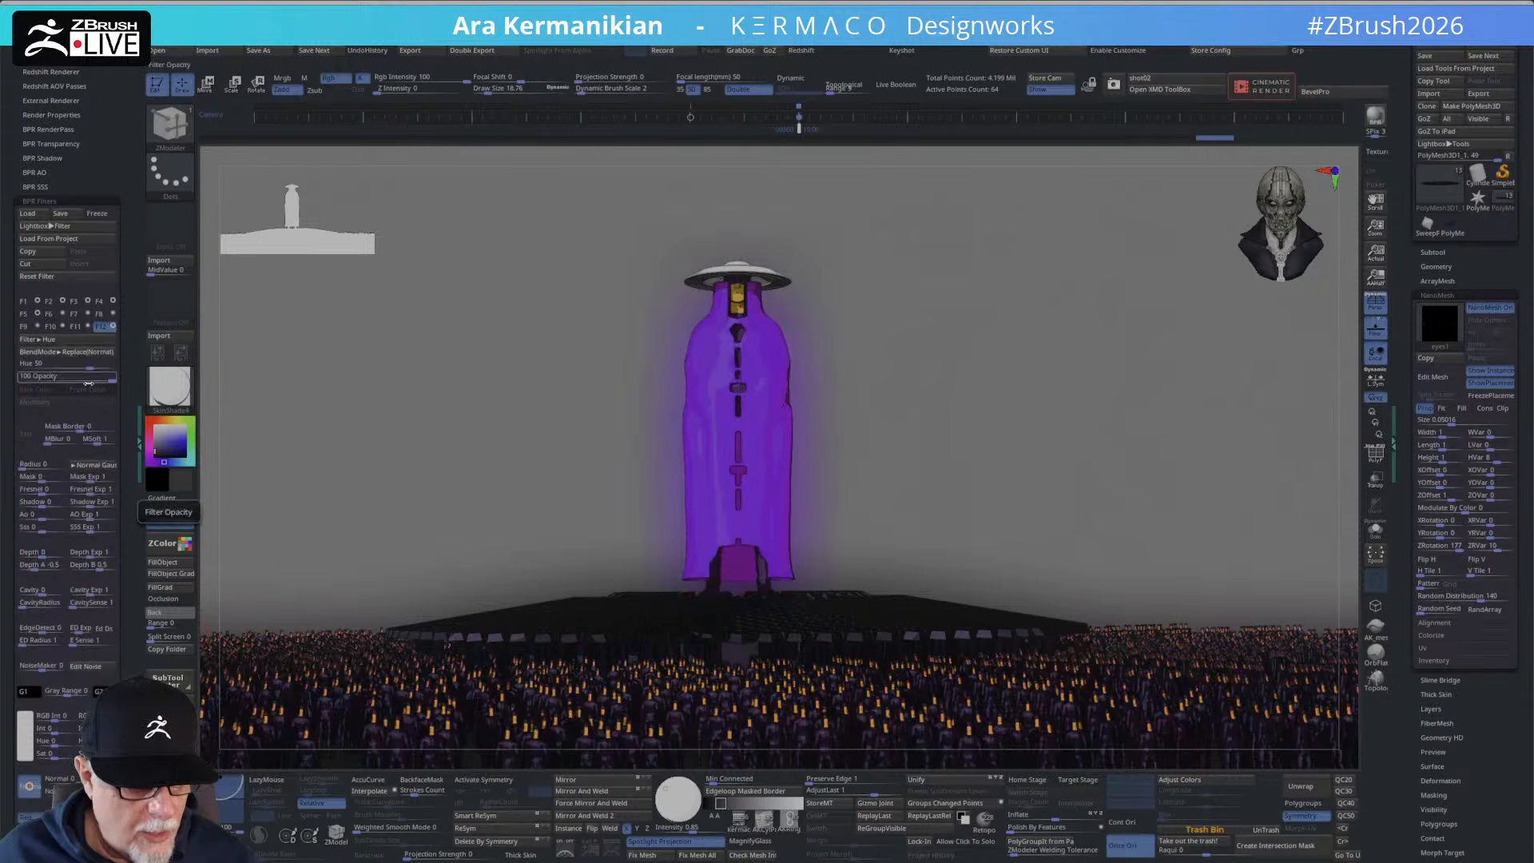
pyautogui.click(91, 339)
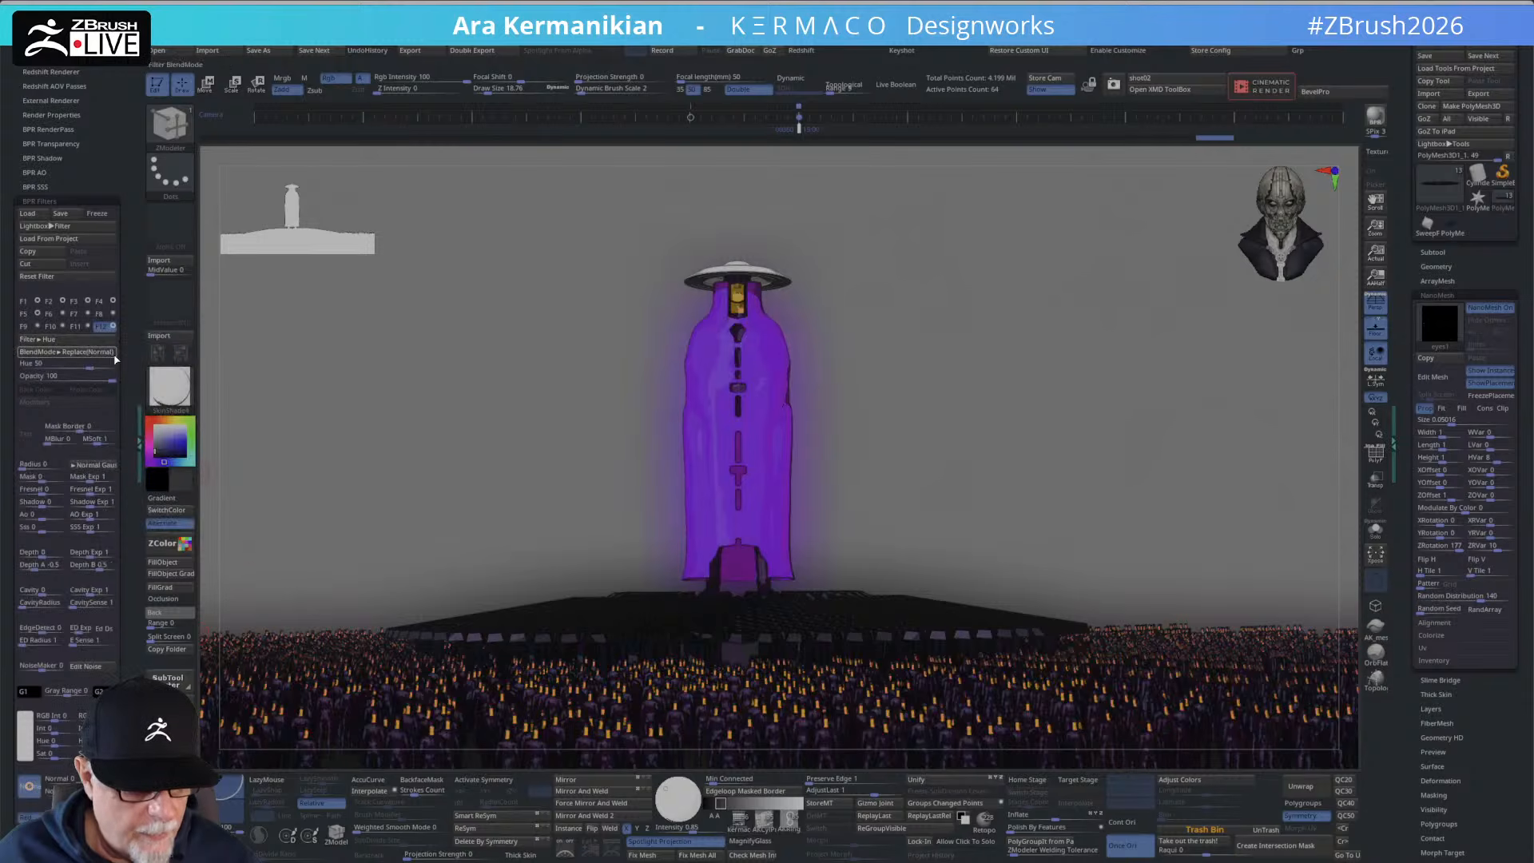
pyautogui.click(40, 339)
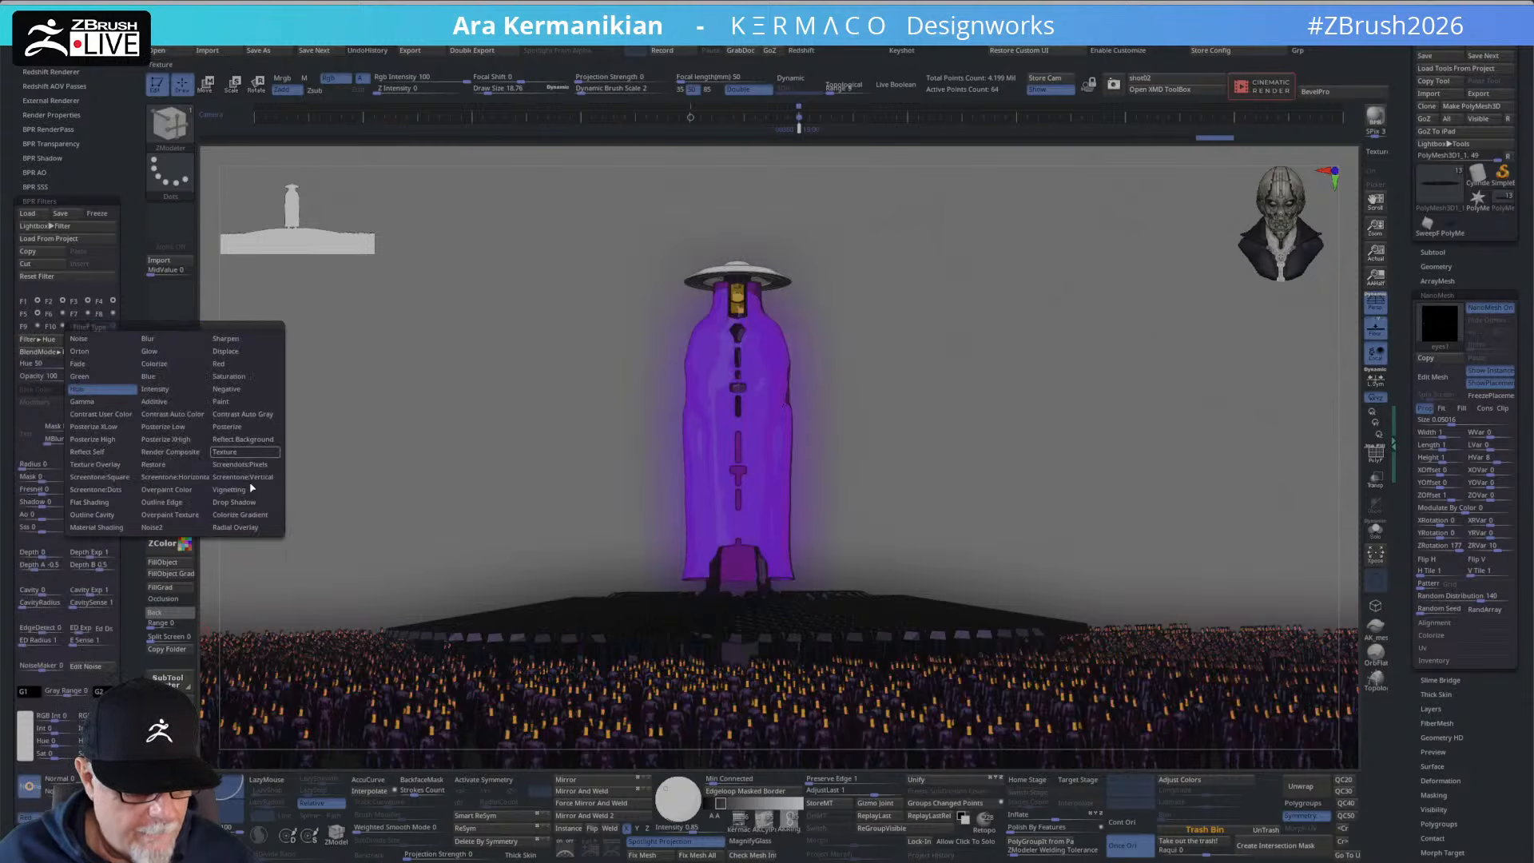
pyautogui.click(240, 528)
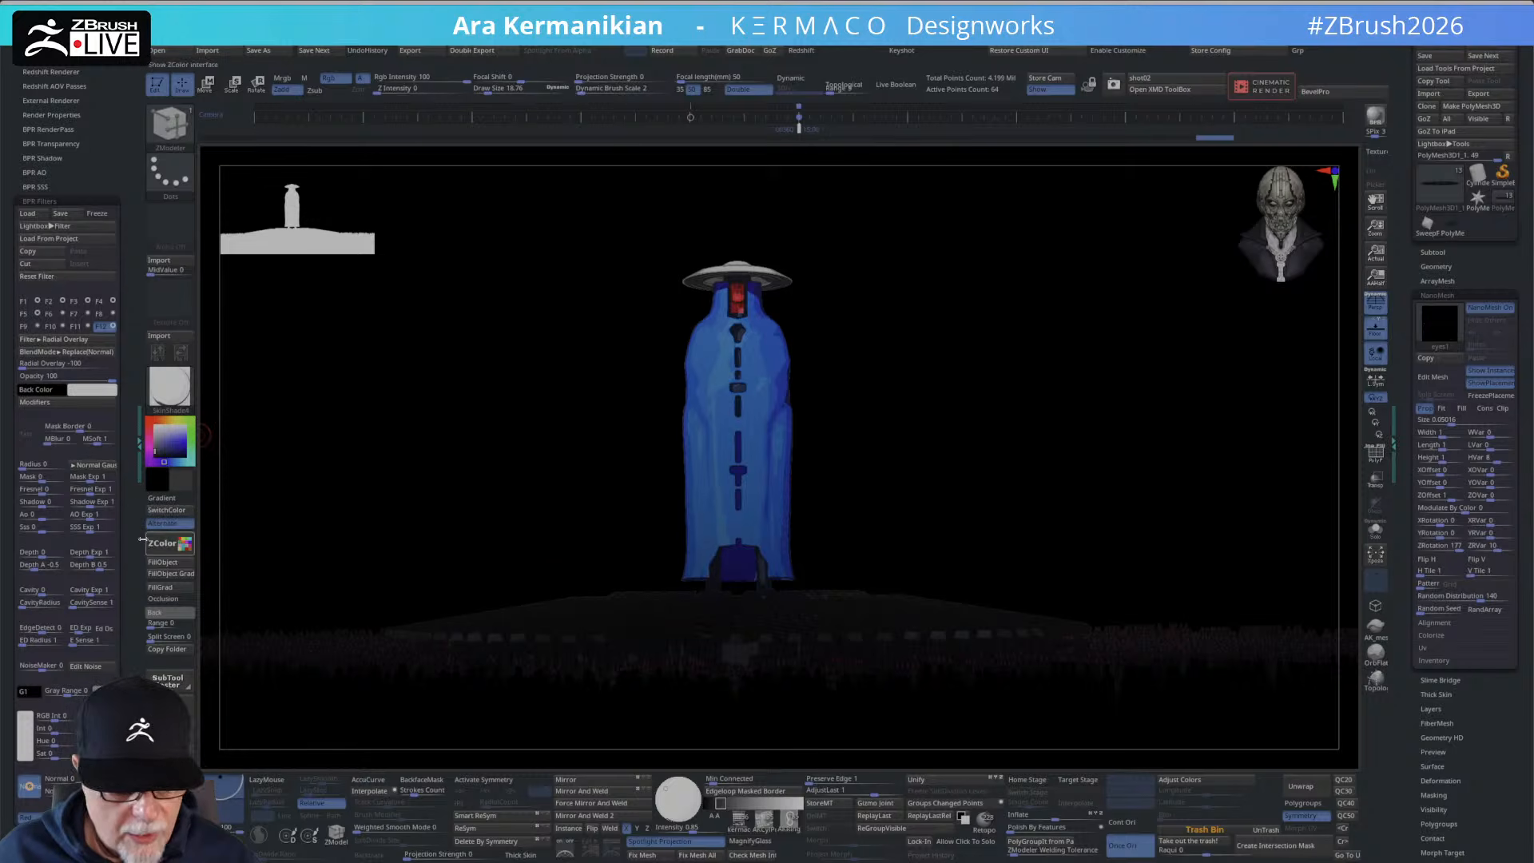
# Increase the Radial Overlay's radius to about 1.51 and raise its falloff in the filter modifiers.
pyautogui.click(85, 410)
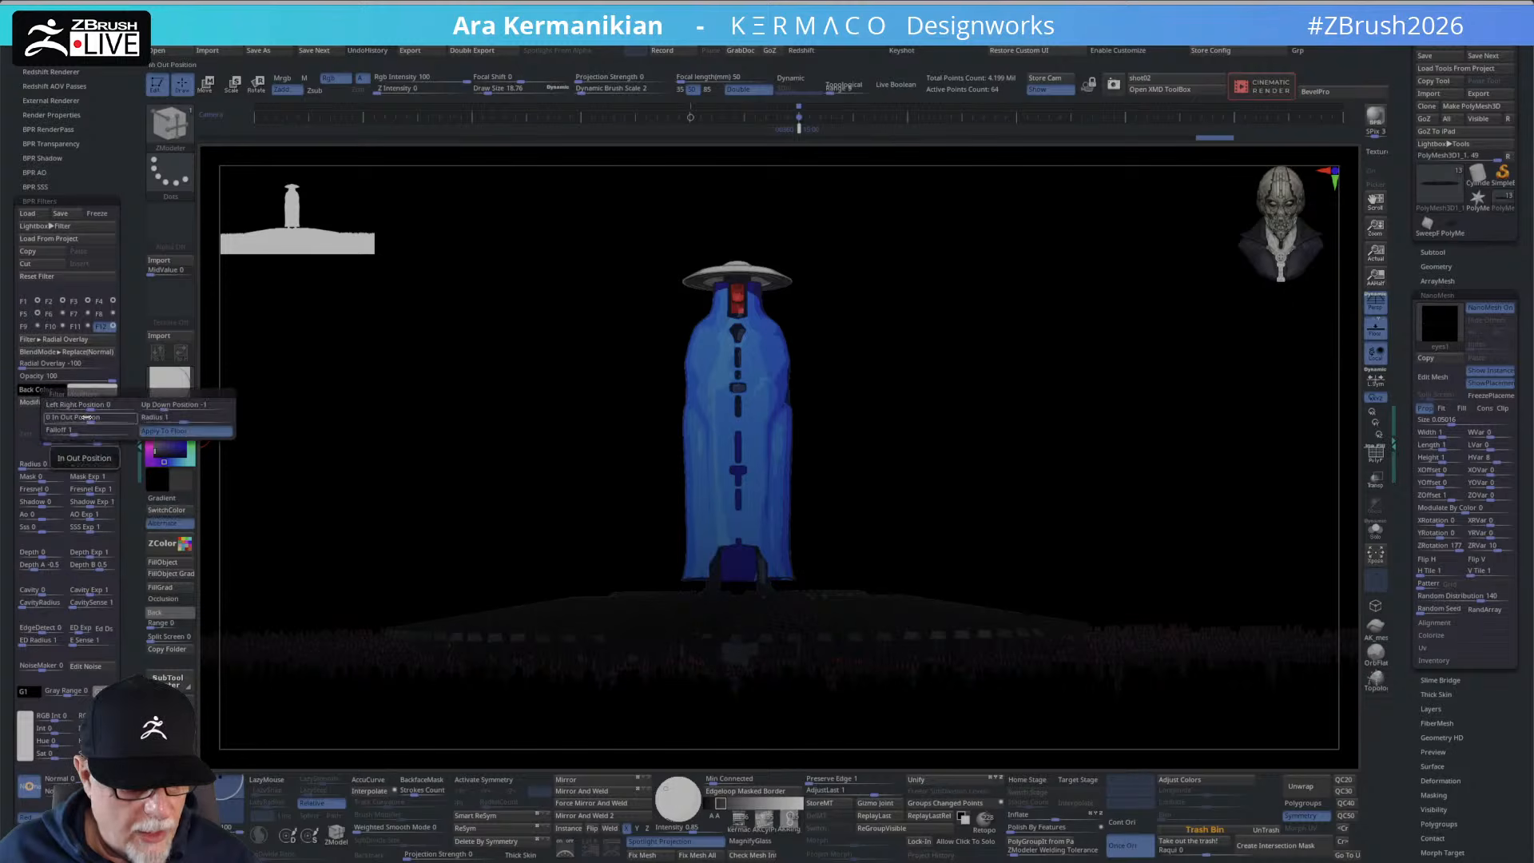
pyautogui.moveTo(181, 422); pyautogui.dragTo(207, 424)
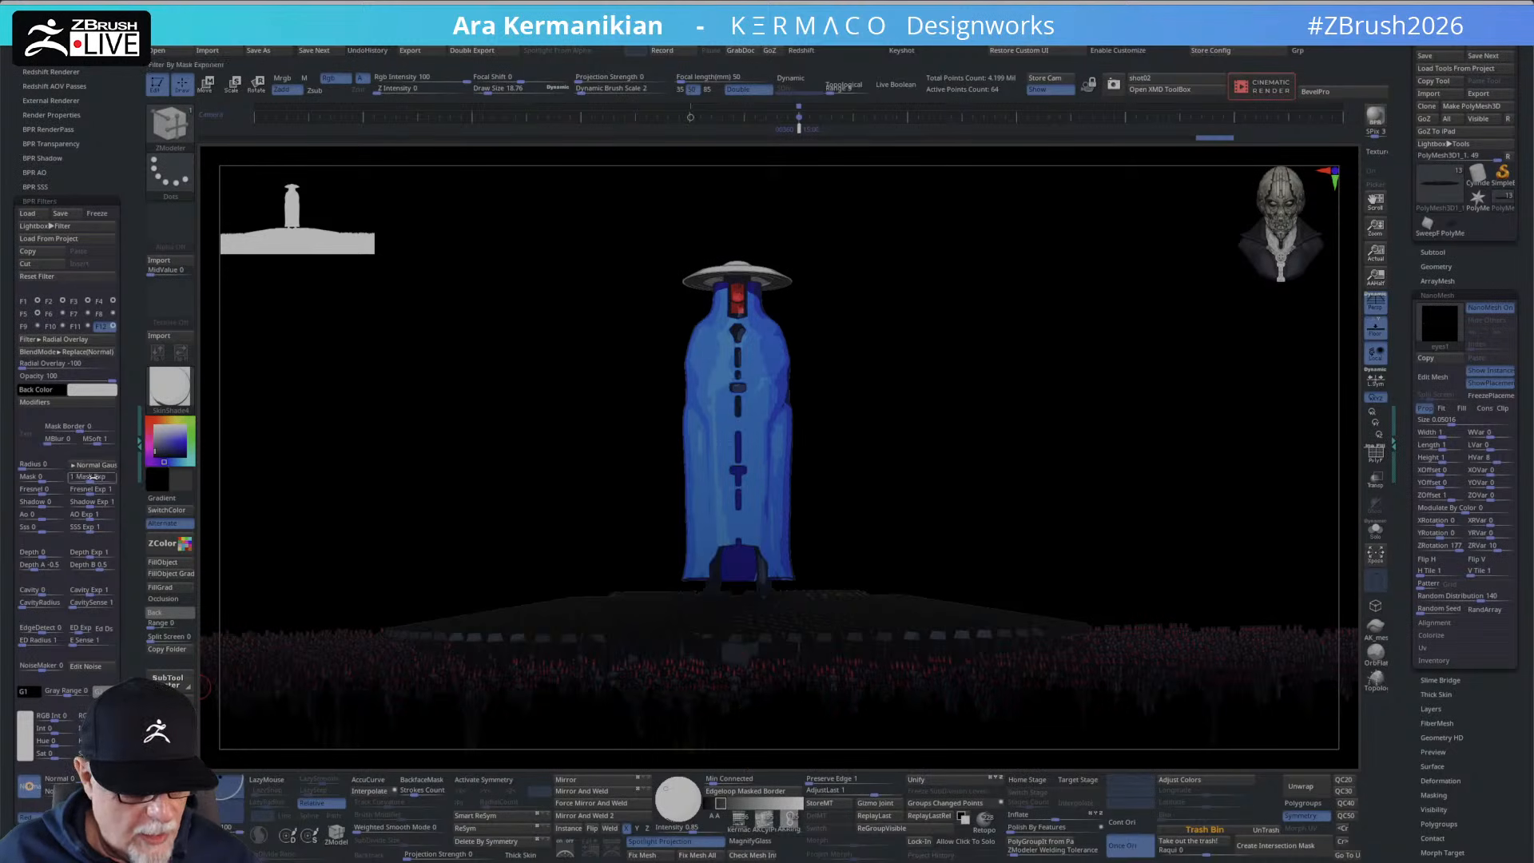
pyautogui.click(71, 402)
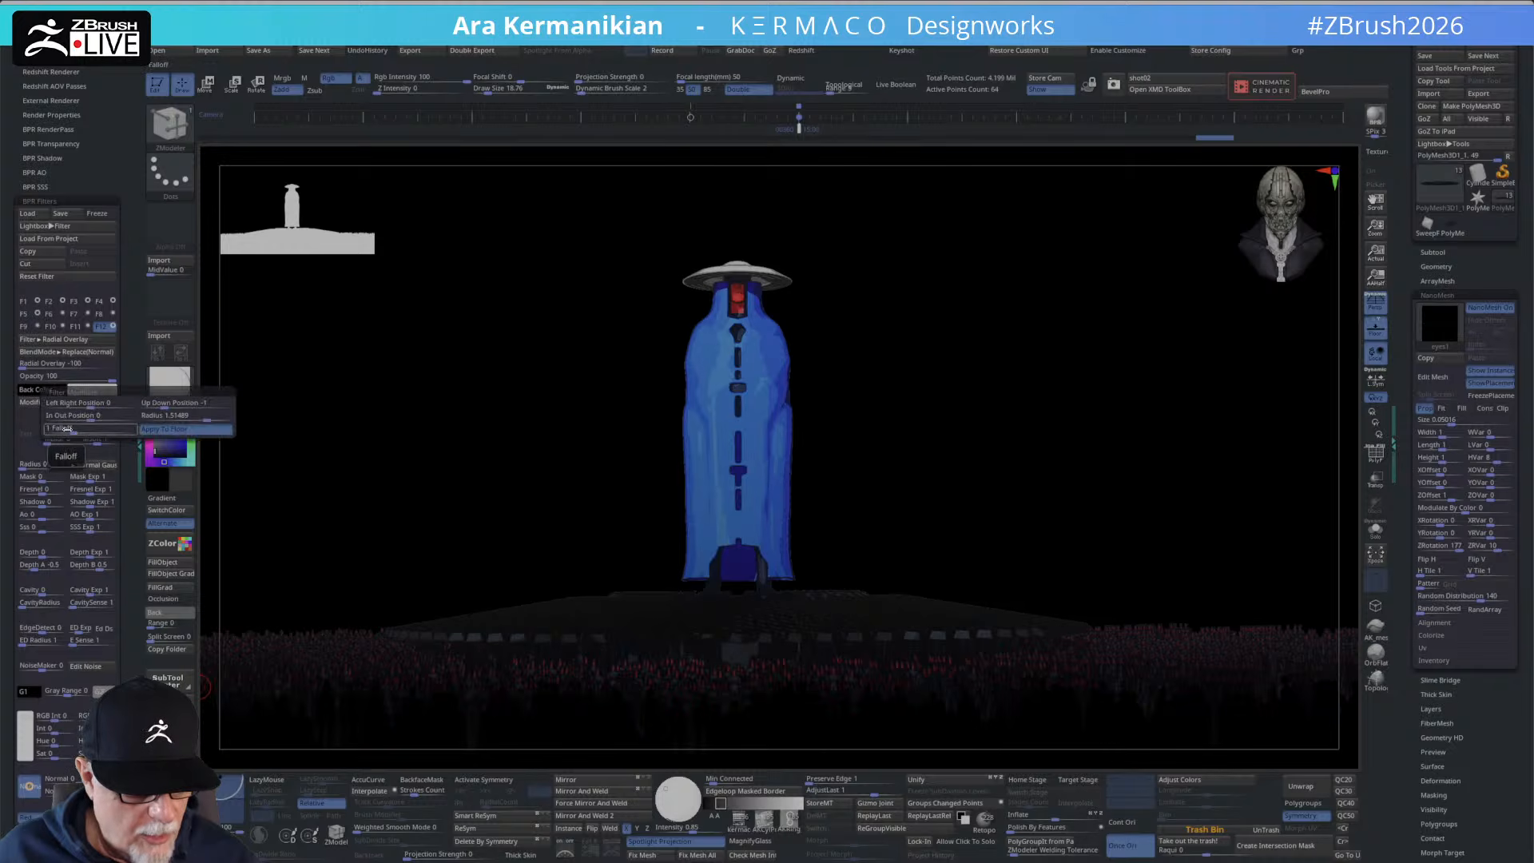
pyautogui.moveTo(70, 429); pyautogui.dragTo(92, 440)
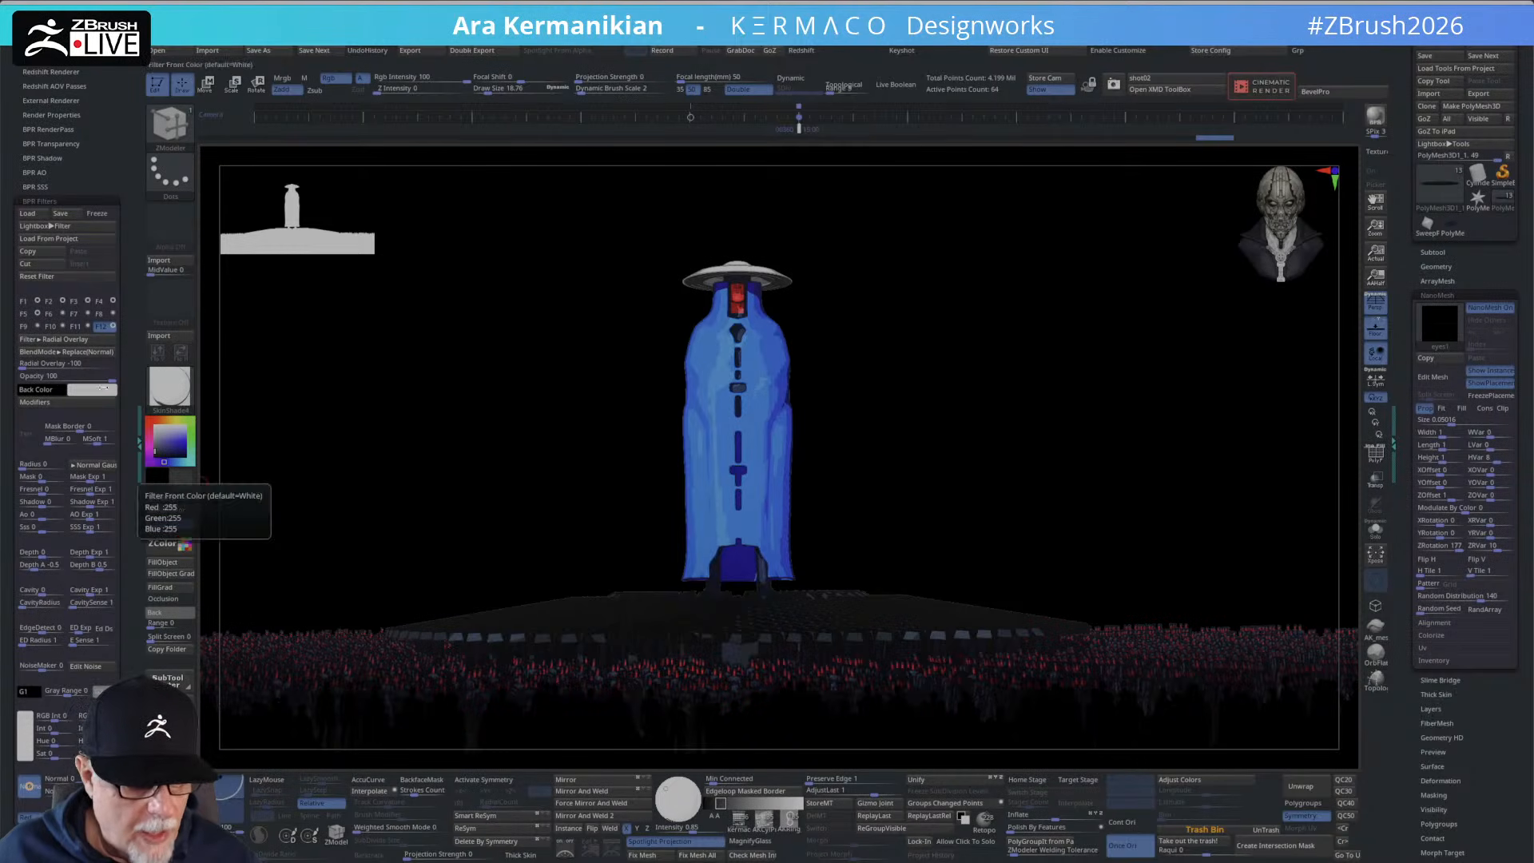
# Raise the strength of the Orton filter in slot F4.
pyautogui.click(99, 300)
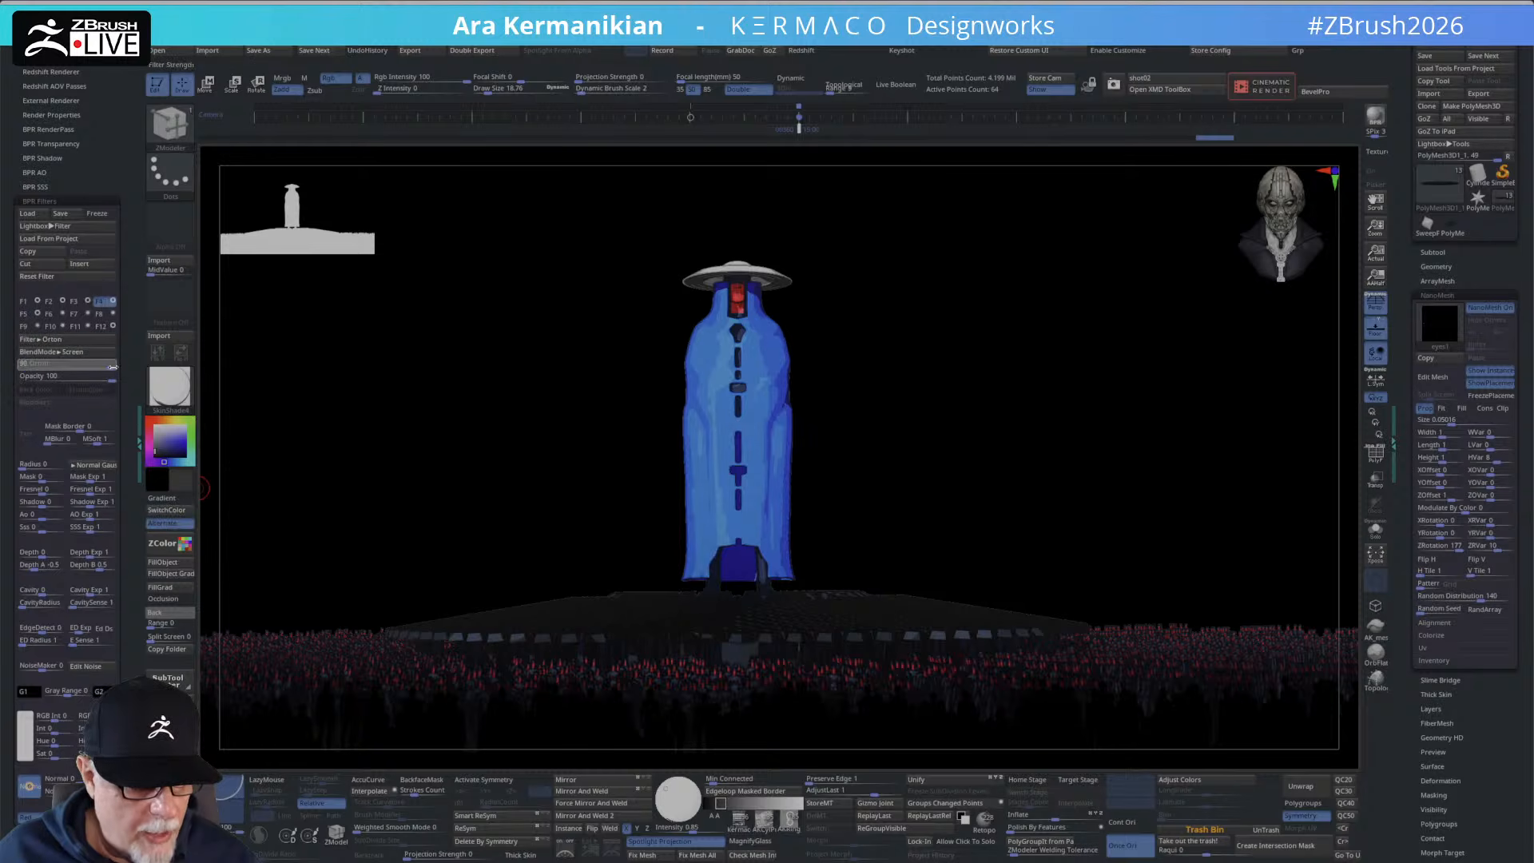
pyautogui.click(113, 367)
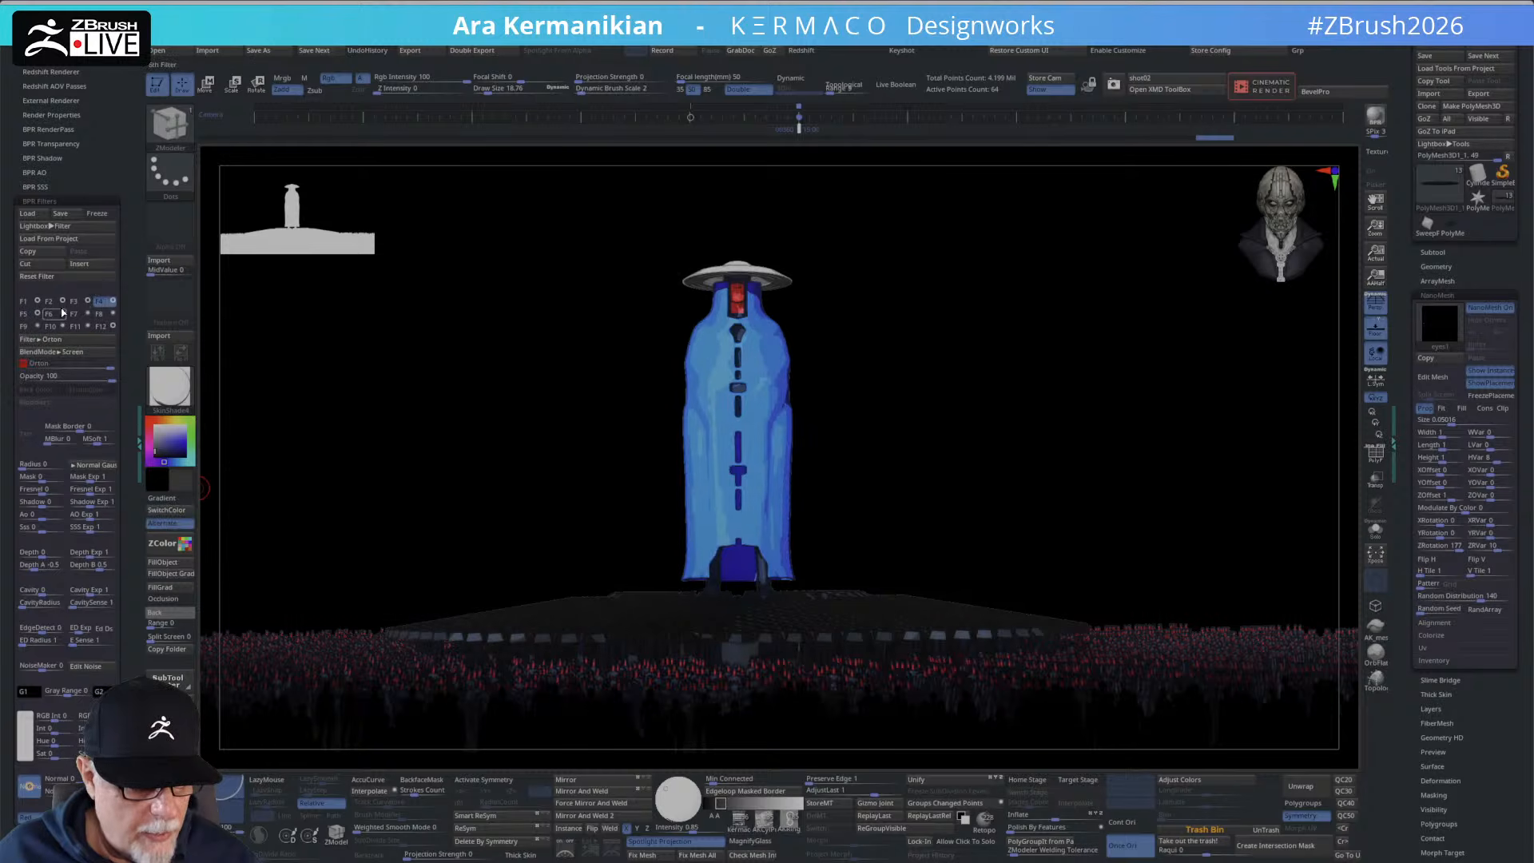
# In F12's Radial Overlay modifiers, set Up Down Position to about -1.03 and In Out Position to about -0.09, and toggle the apply-to option.
pyautogui.click(101, 327)
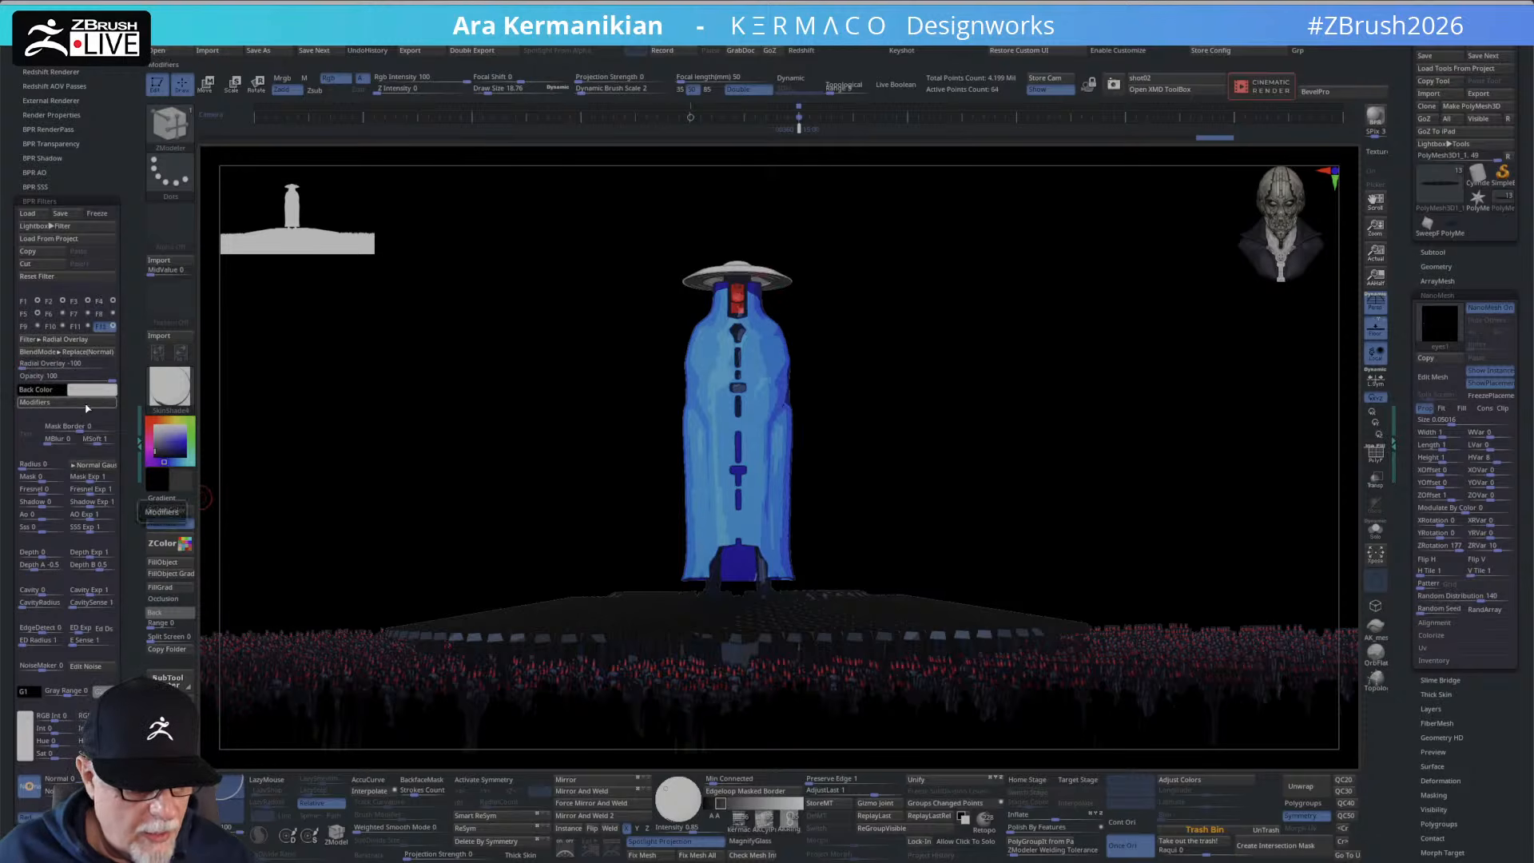
pyautogui.click(34, 402)
pyautogui.moveTo(160, 404)
pyautogui.mouseDown()
pyautogui.moveTo(187, 406)
pyautogui.moveTo(164, 407)
pyautogui.mouseUp()
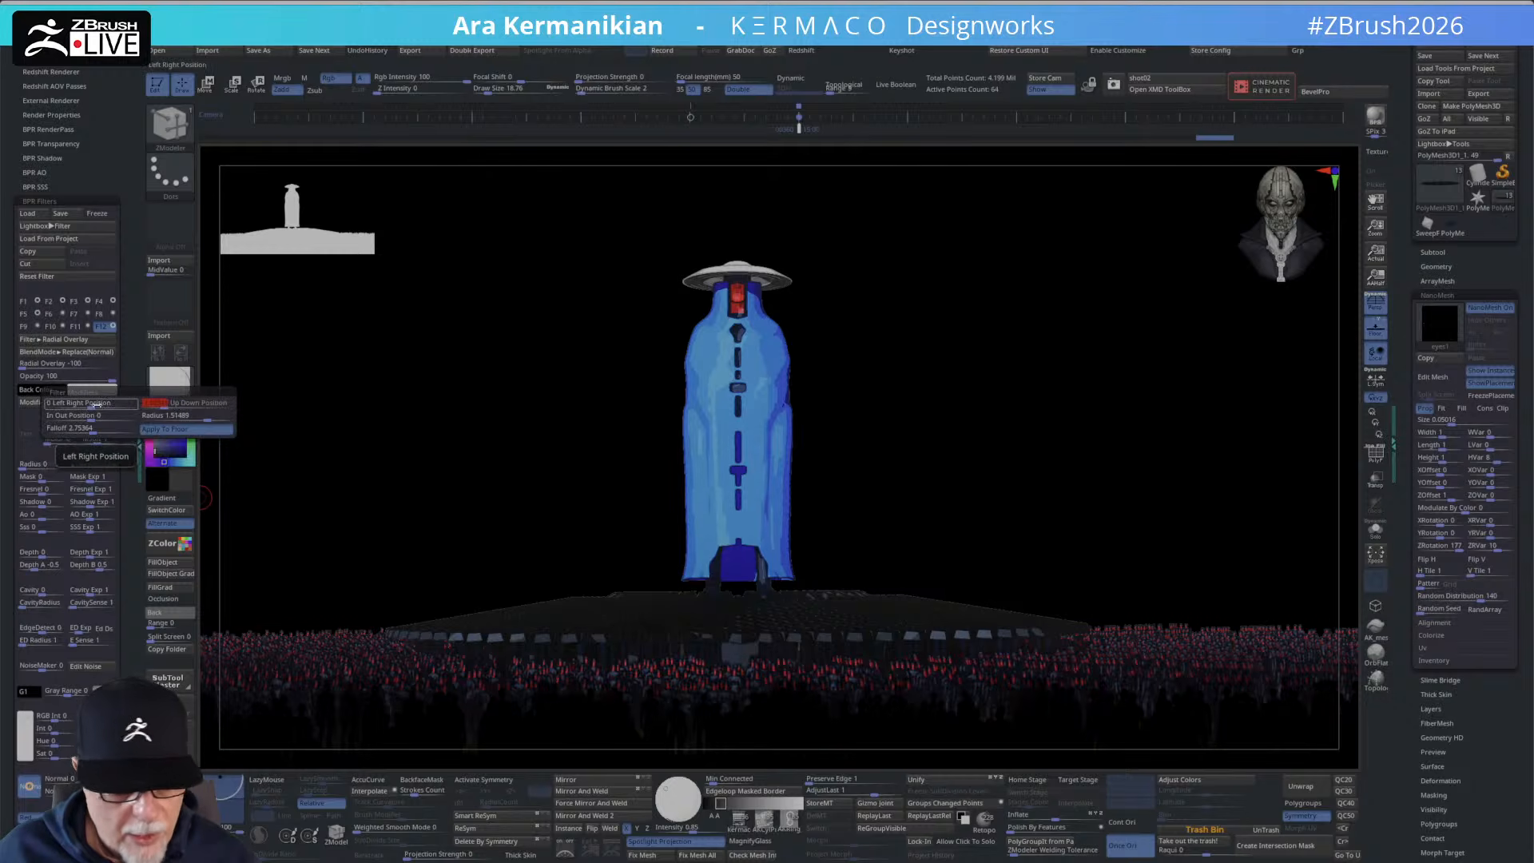
pyautogui.moveTo(97, 415); pyautogui.dragTo(102, 417)
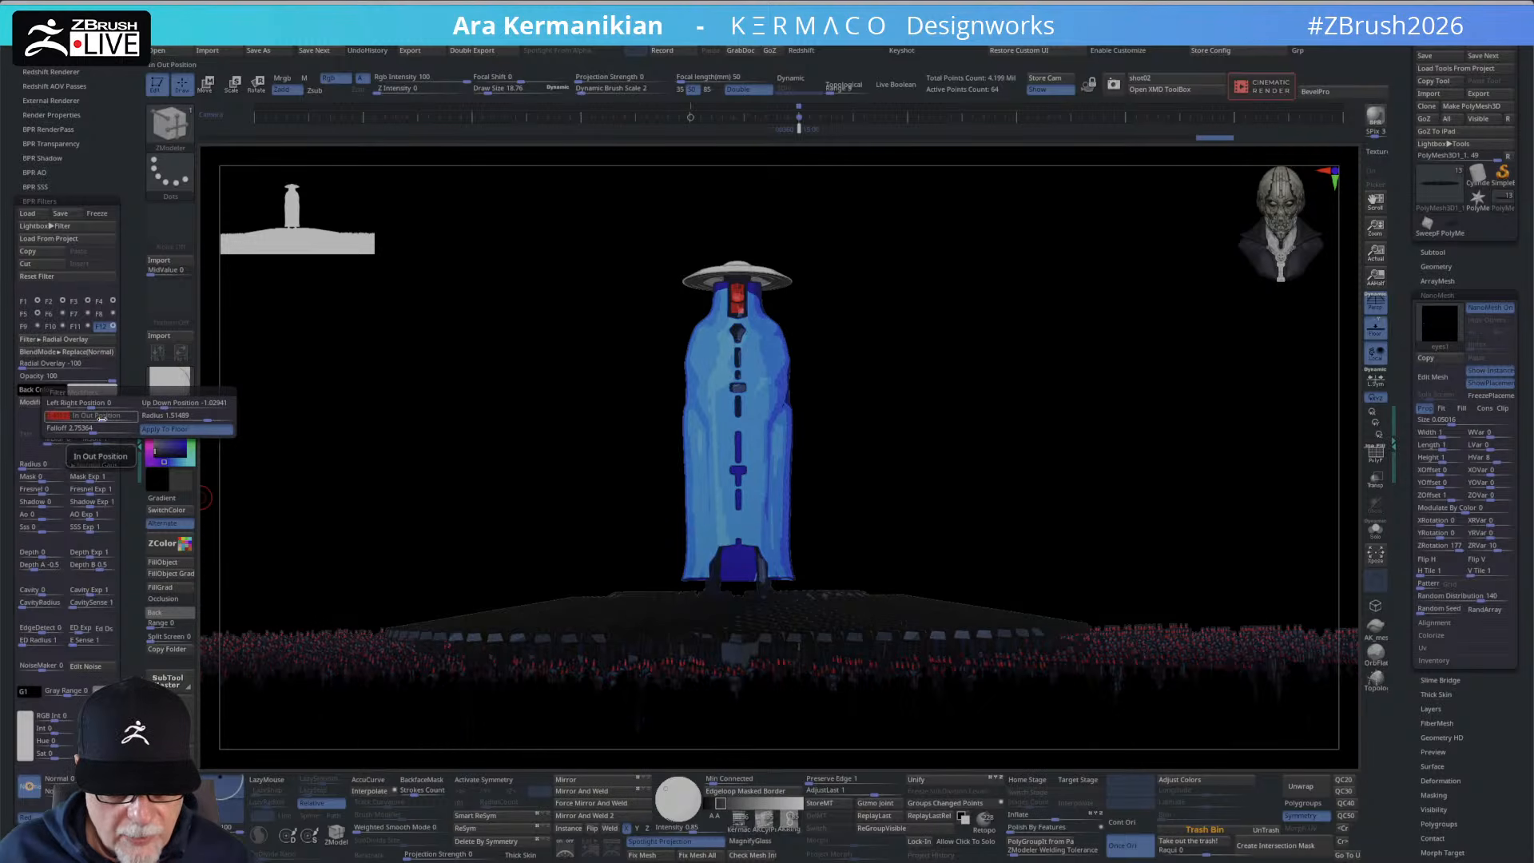
pyautogui.click(103, 418)
pyautogui.click(105, 418)
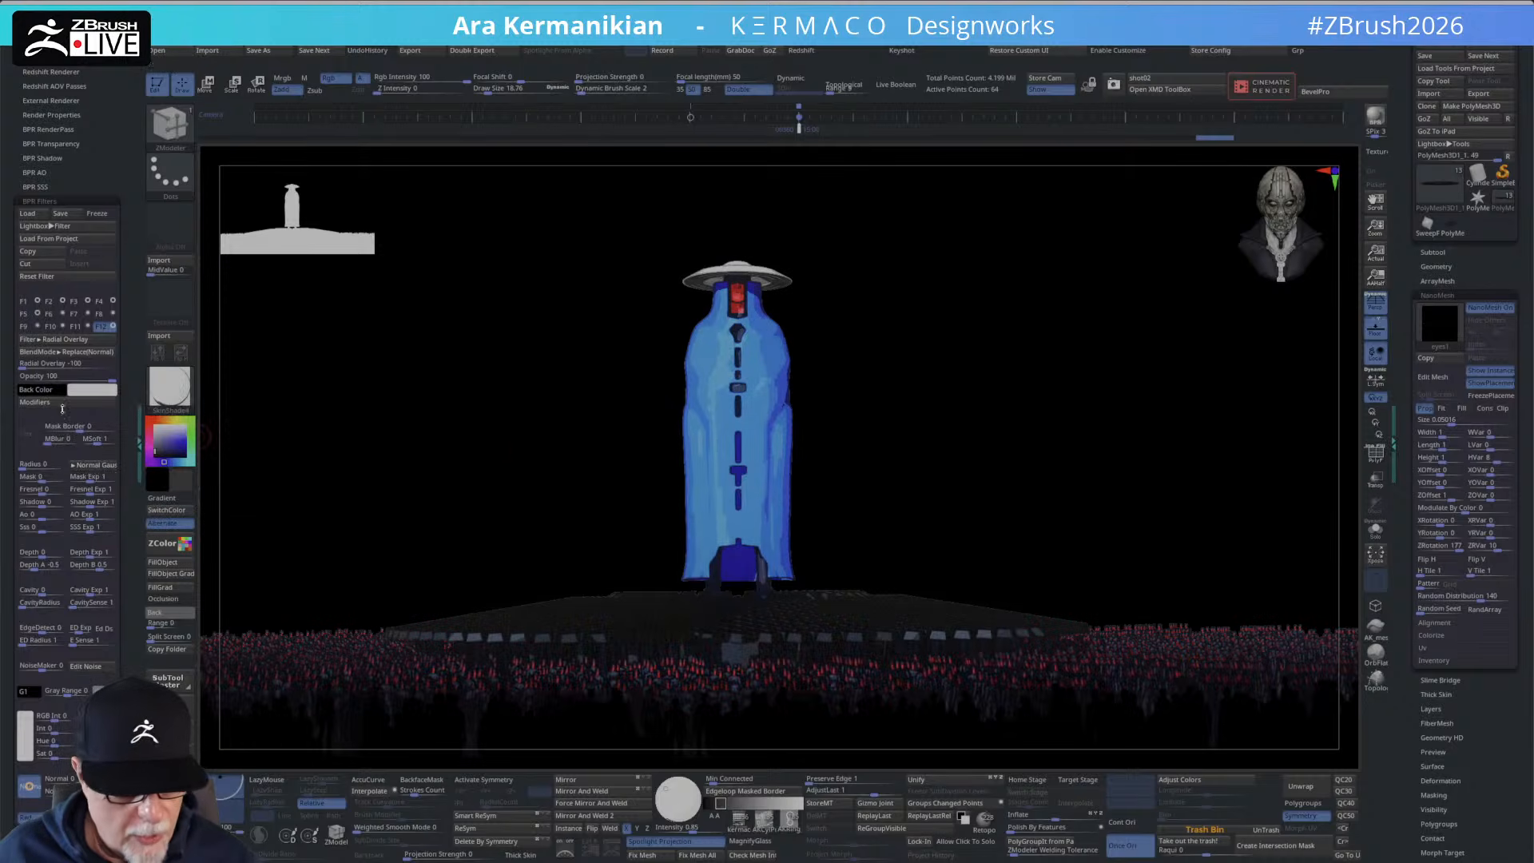
pyautogui.click(93, 404)
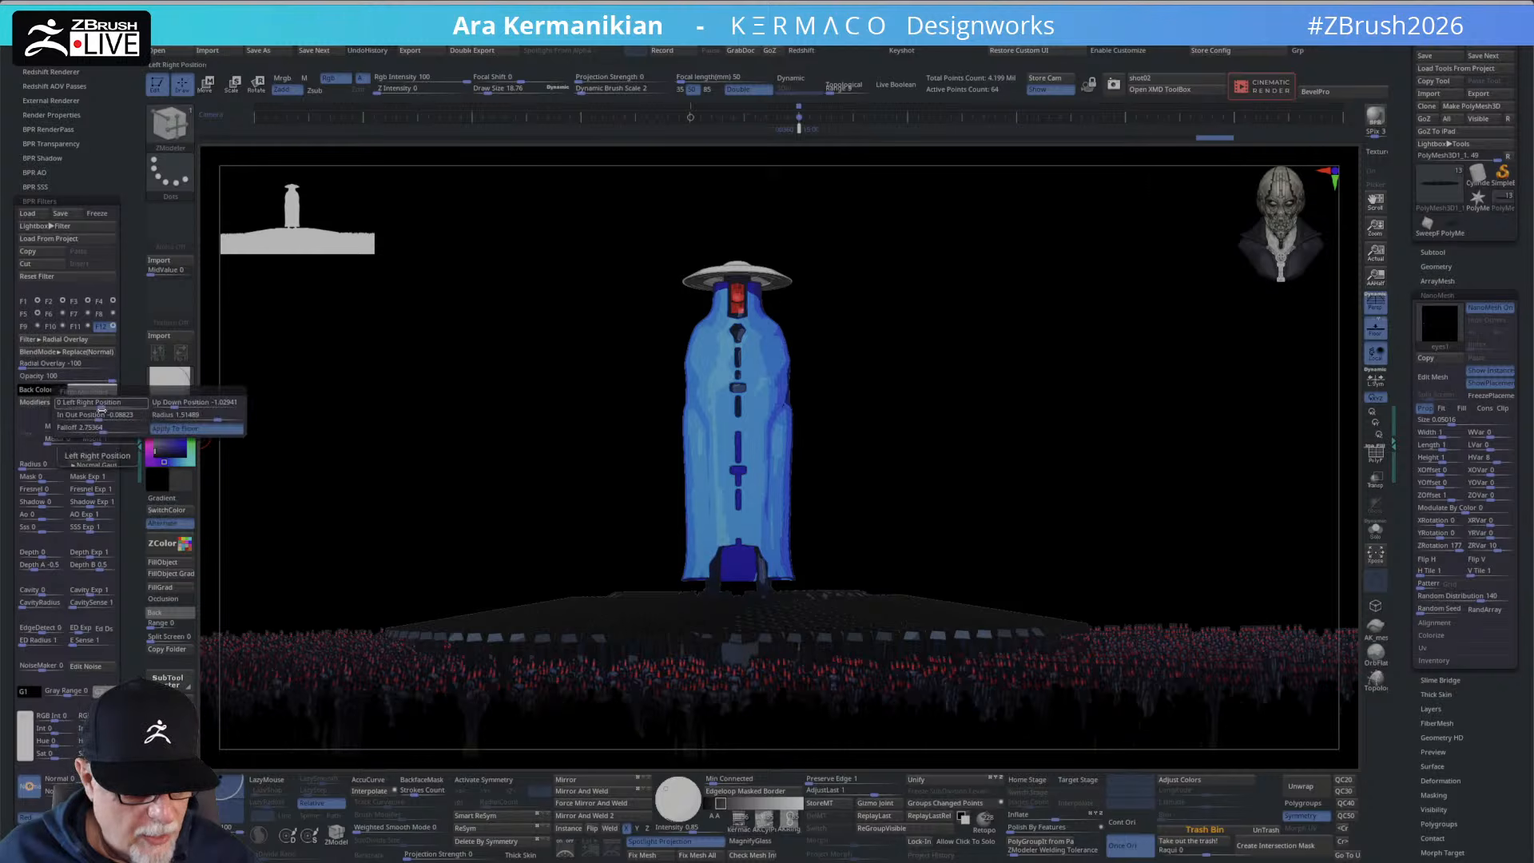
pyautogui.click(197, 430)
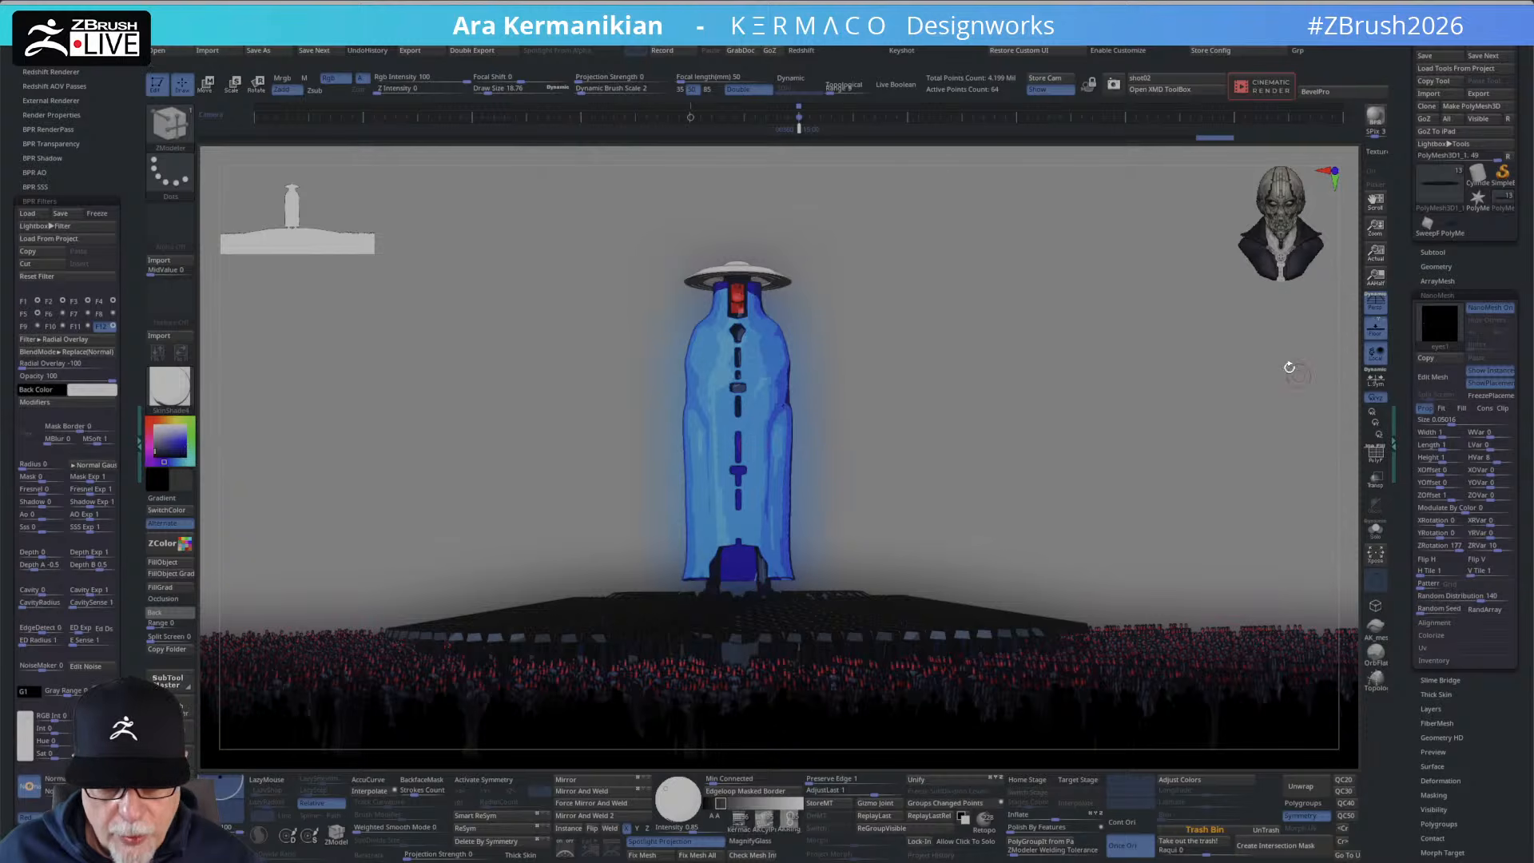
# Lower the F4 Orton filter's strength, trying values around 34 and settling on 32.
pyautogui.click(98, 301)
pyautogui.click(83, 367)
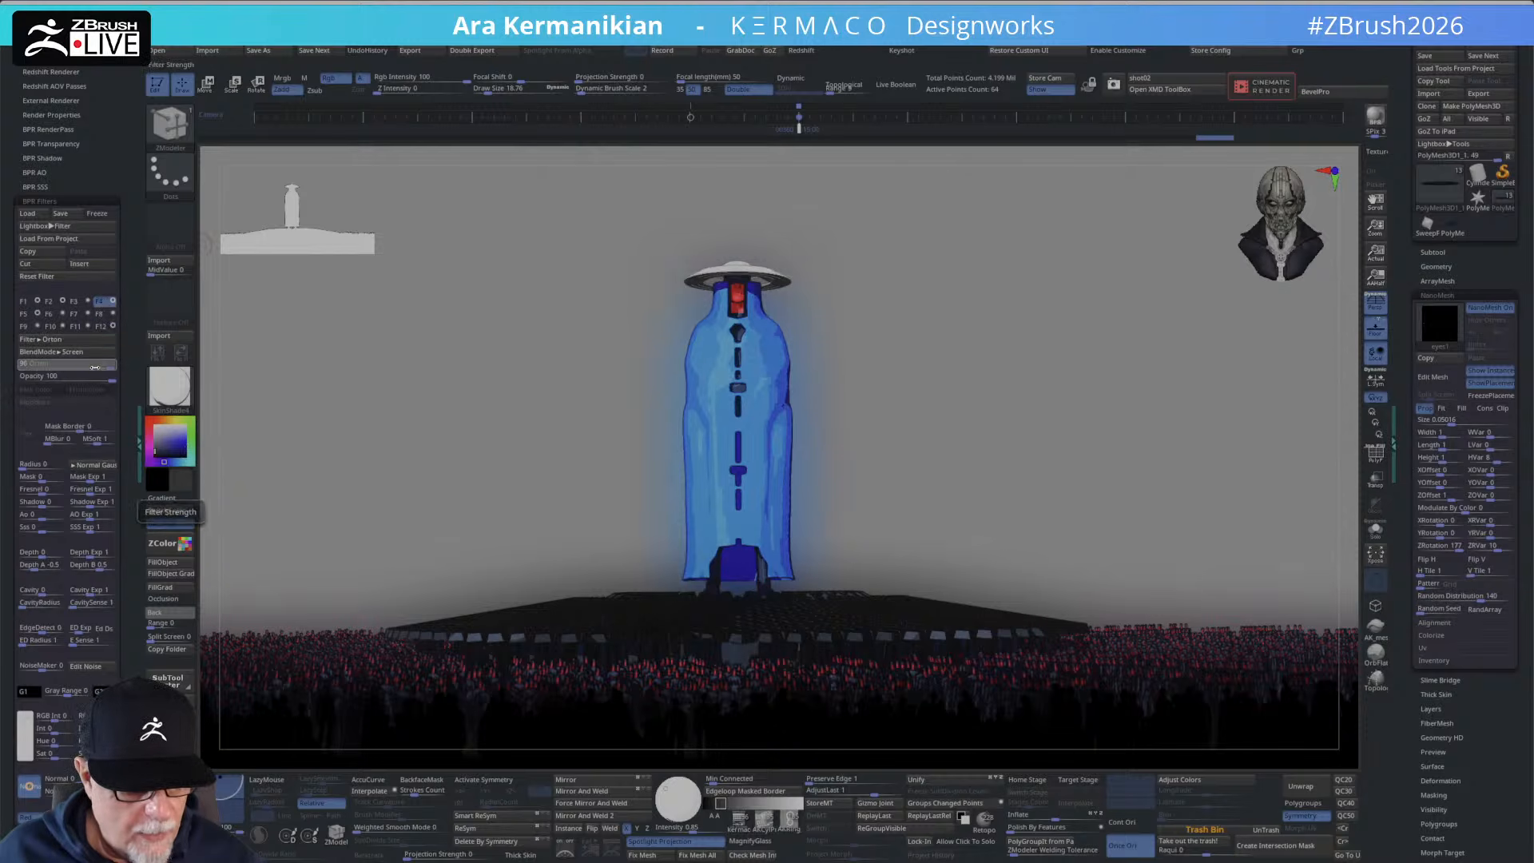
pyautogui.write('34')
pyautogui.press('Return')
pyautogui.click(82, 369)
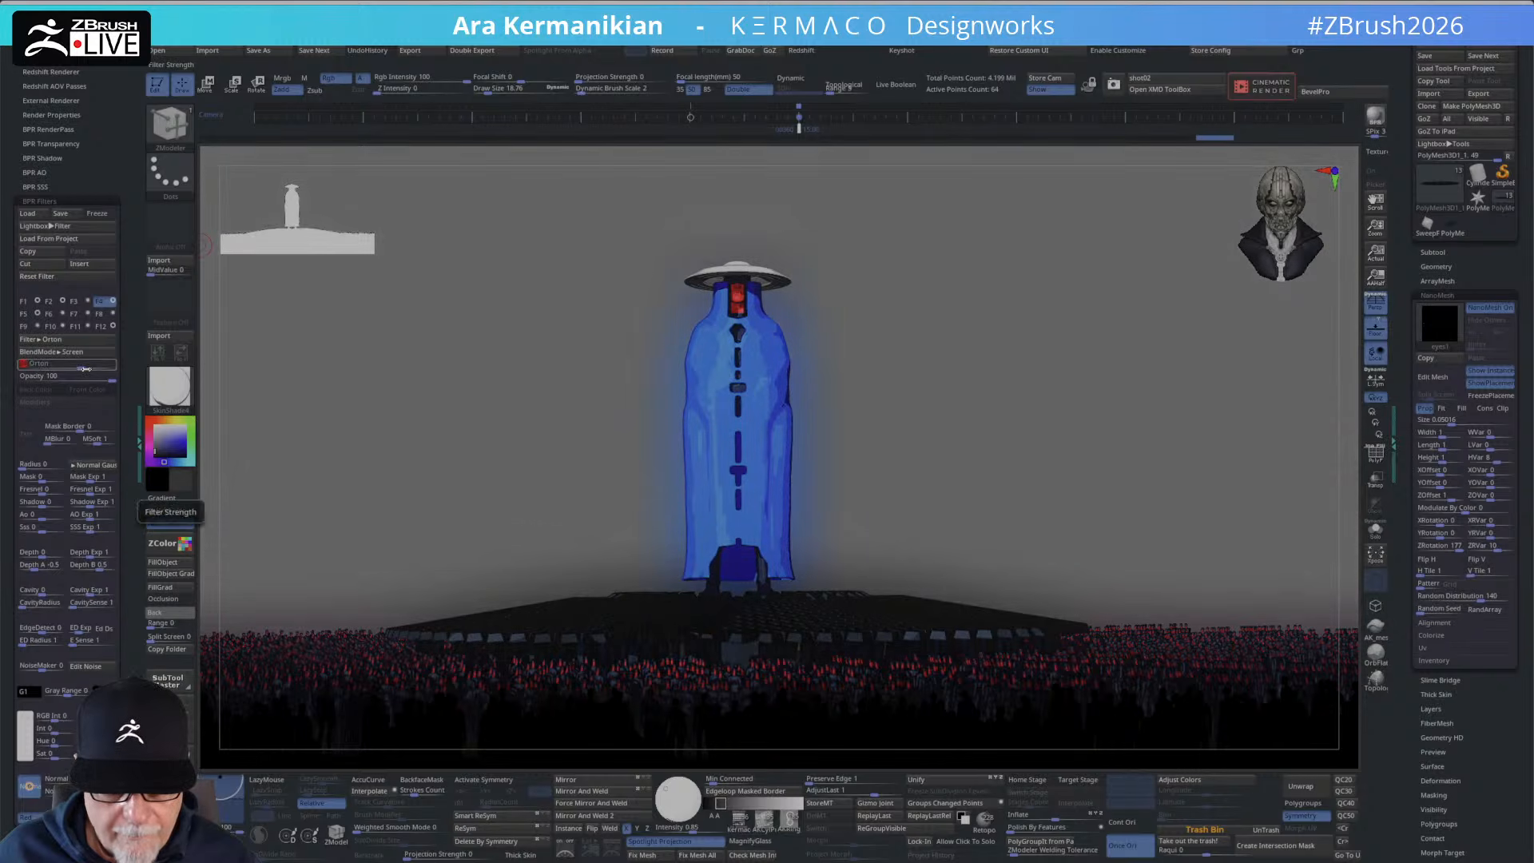
pyautogui.click(92, 369)
pyautogui.click(86, 365)
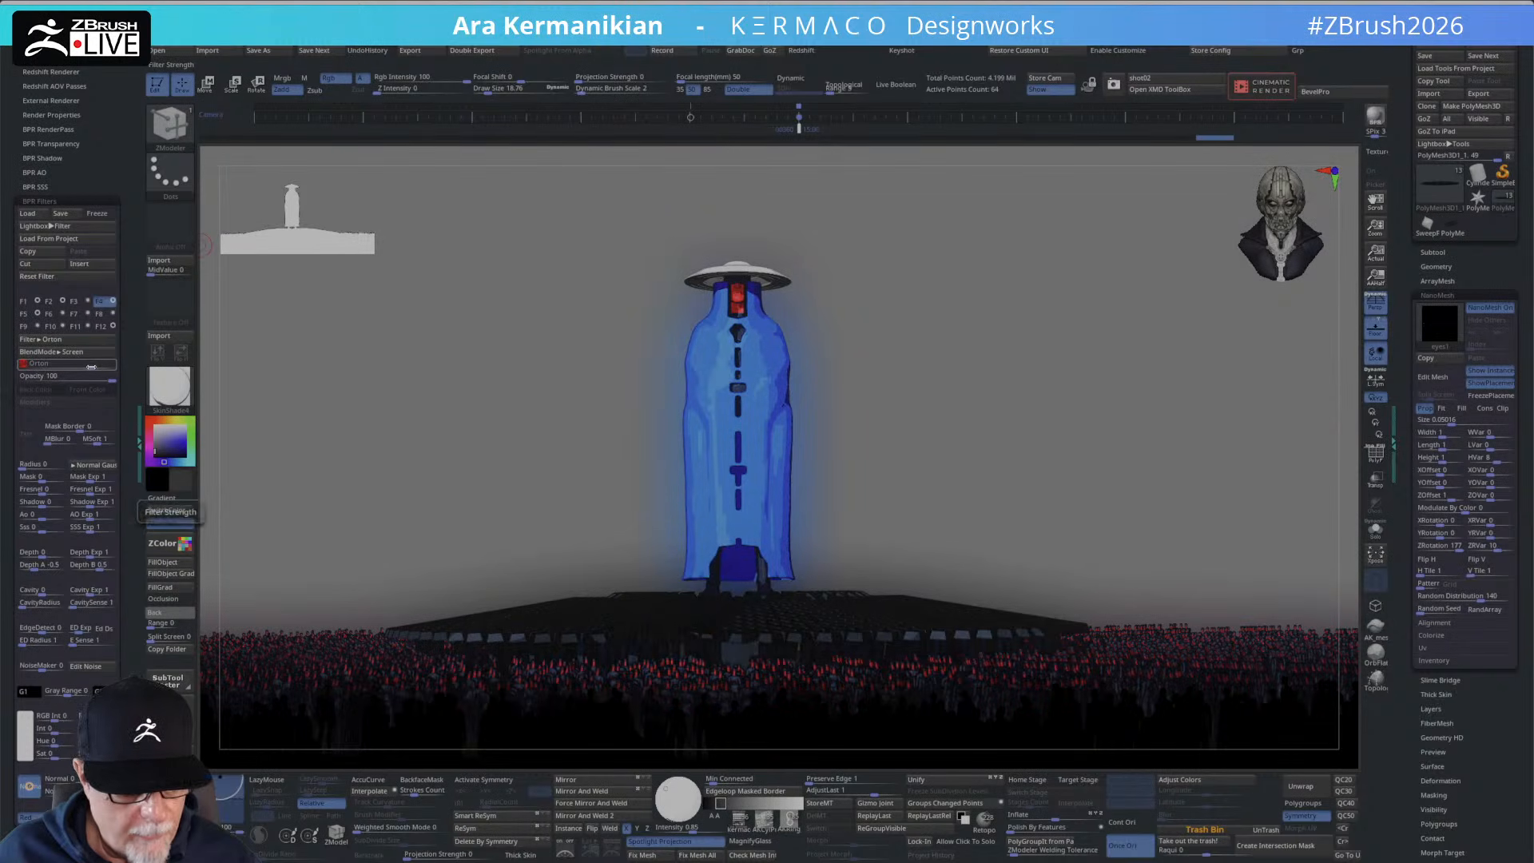
pyautogui.click(85, 367)
pyautogui.click(83, 368)
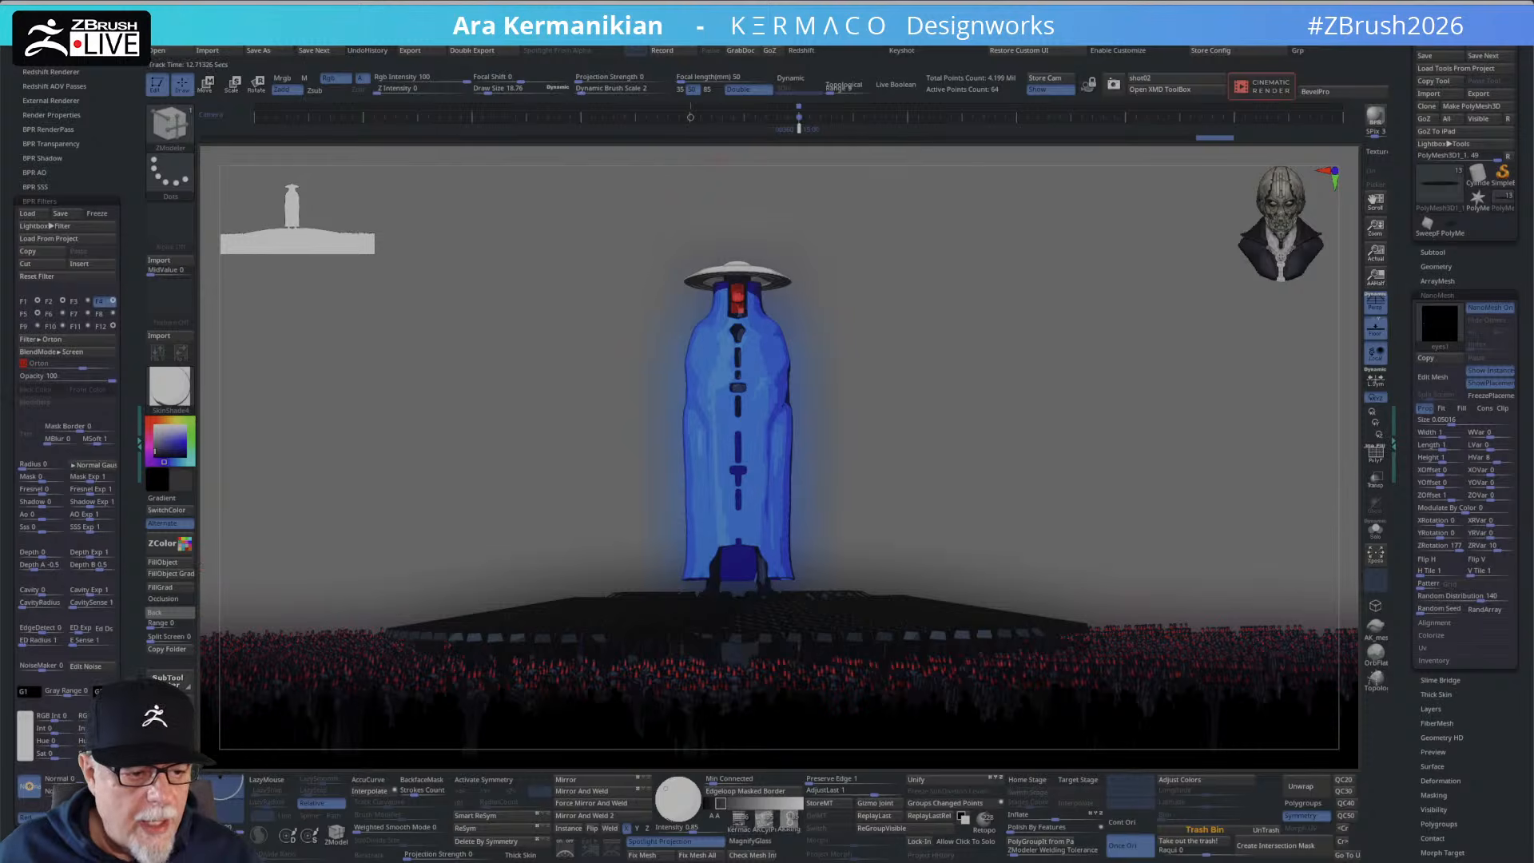
# Change the document's background colour to a muted blue-violet sampled from the current colour swatch.
pyautogui.scroll(3, 115, 81)
pyautogui.click(16, 124)
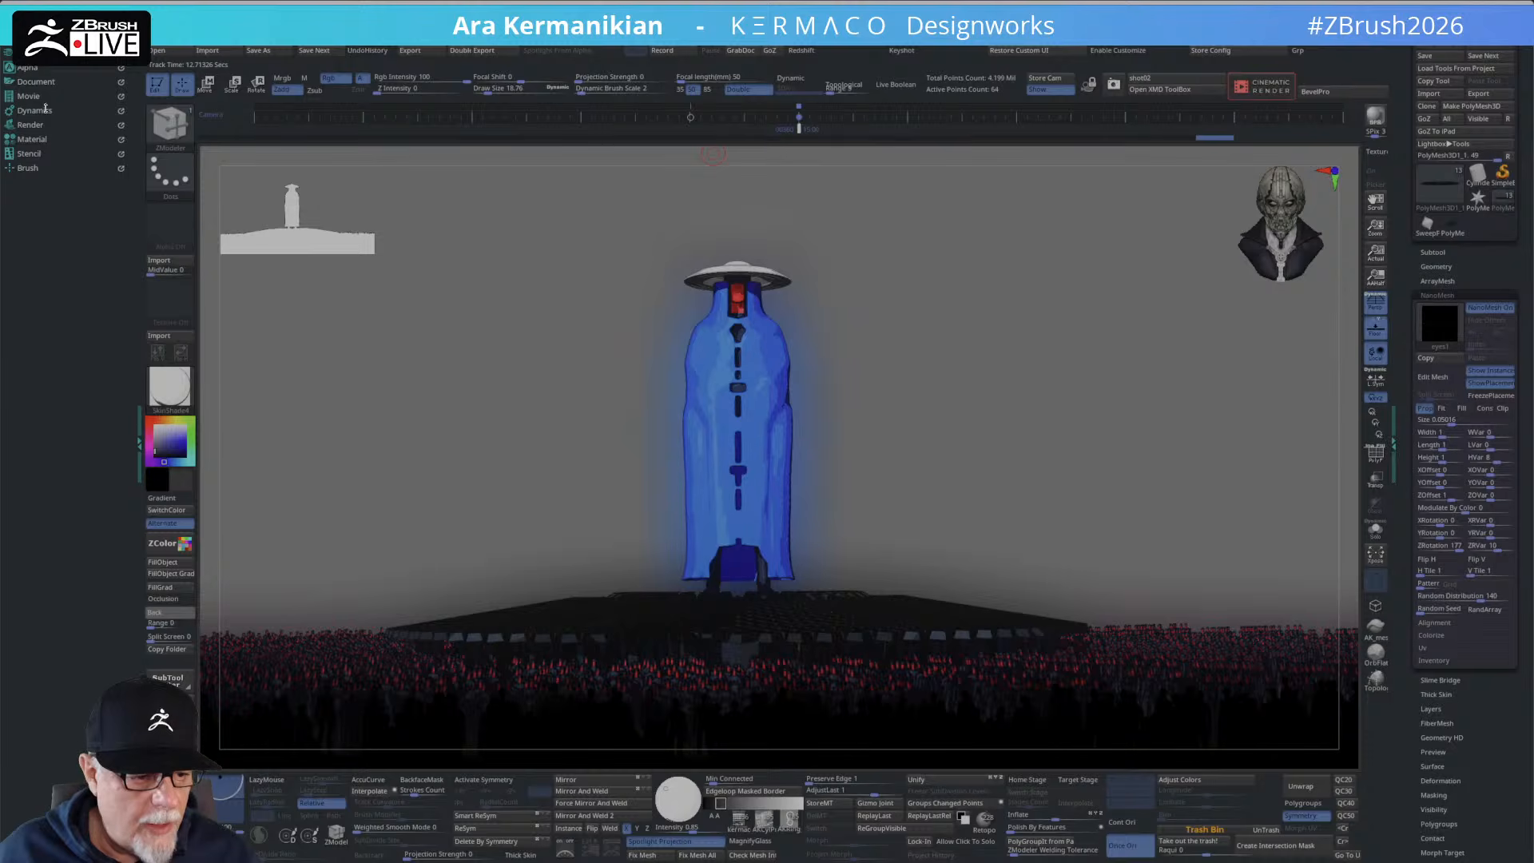
pyautogui.click(44, 83)
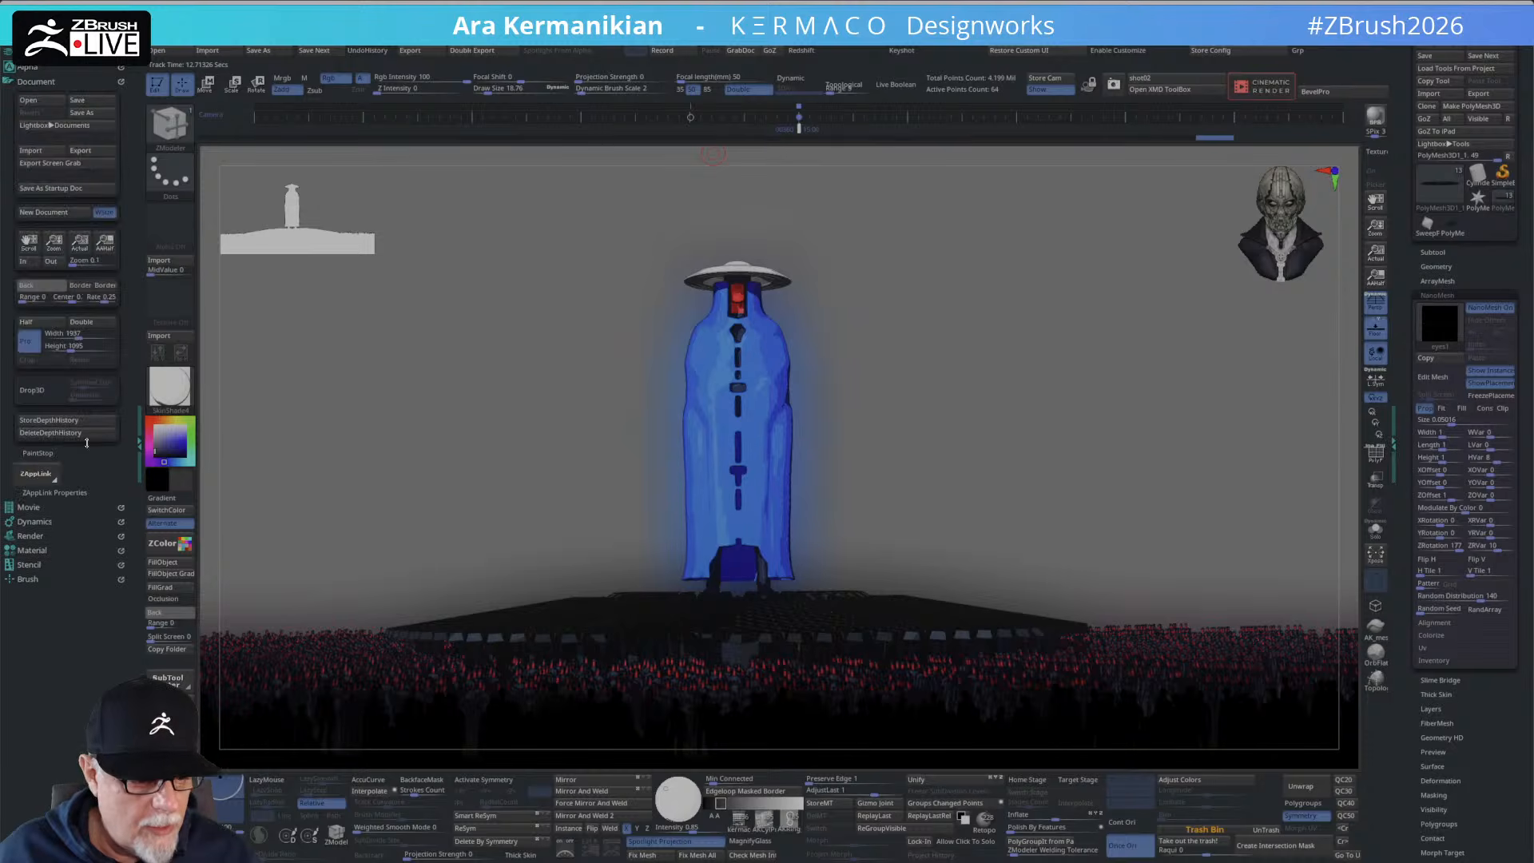
pyautogui.click(60, 333)
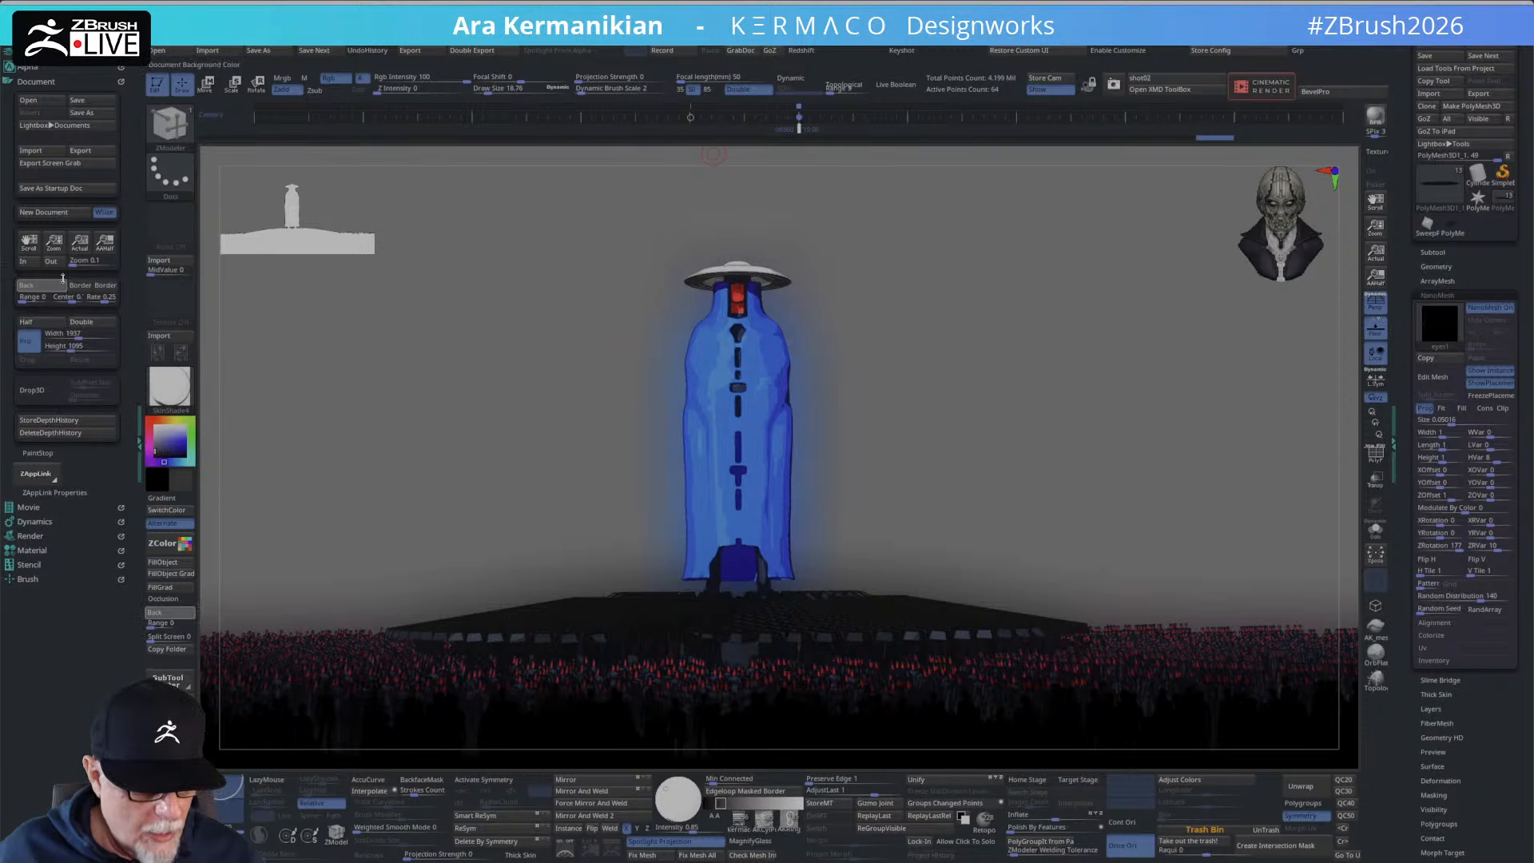
pyautogui.moveTo(54, 287); pyautogui.dragTo(159, 444)
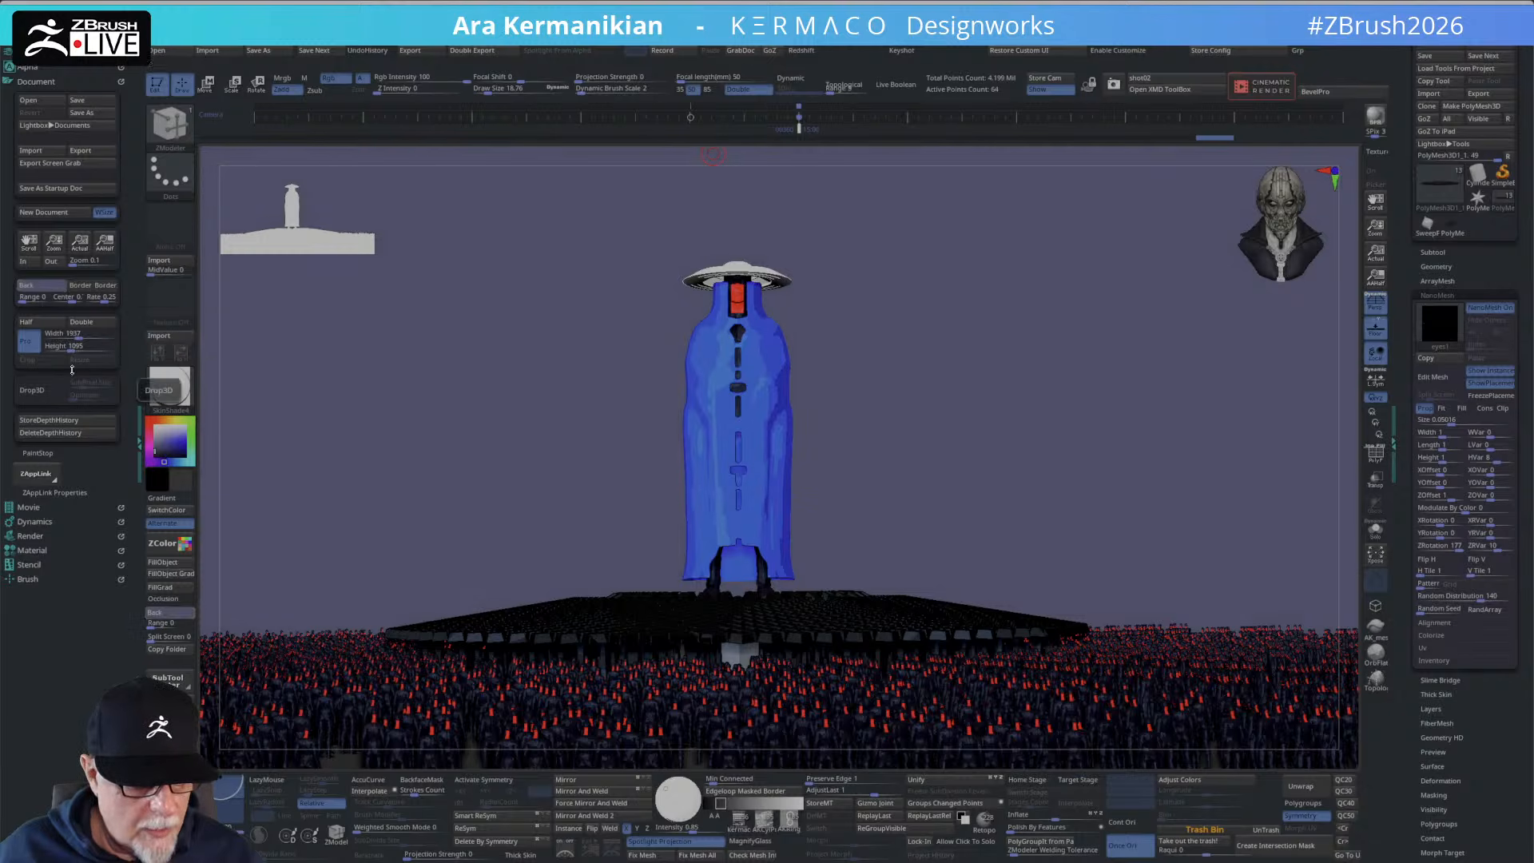
# Increase the document background's gradient range and run a BPR render.
pyautogui.moveTo(22, 298); pyautogui.dragTo(32, 303)
pyautogui.click(32, 302)
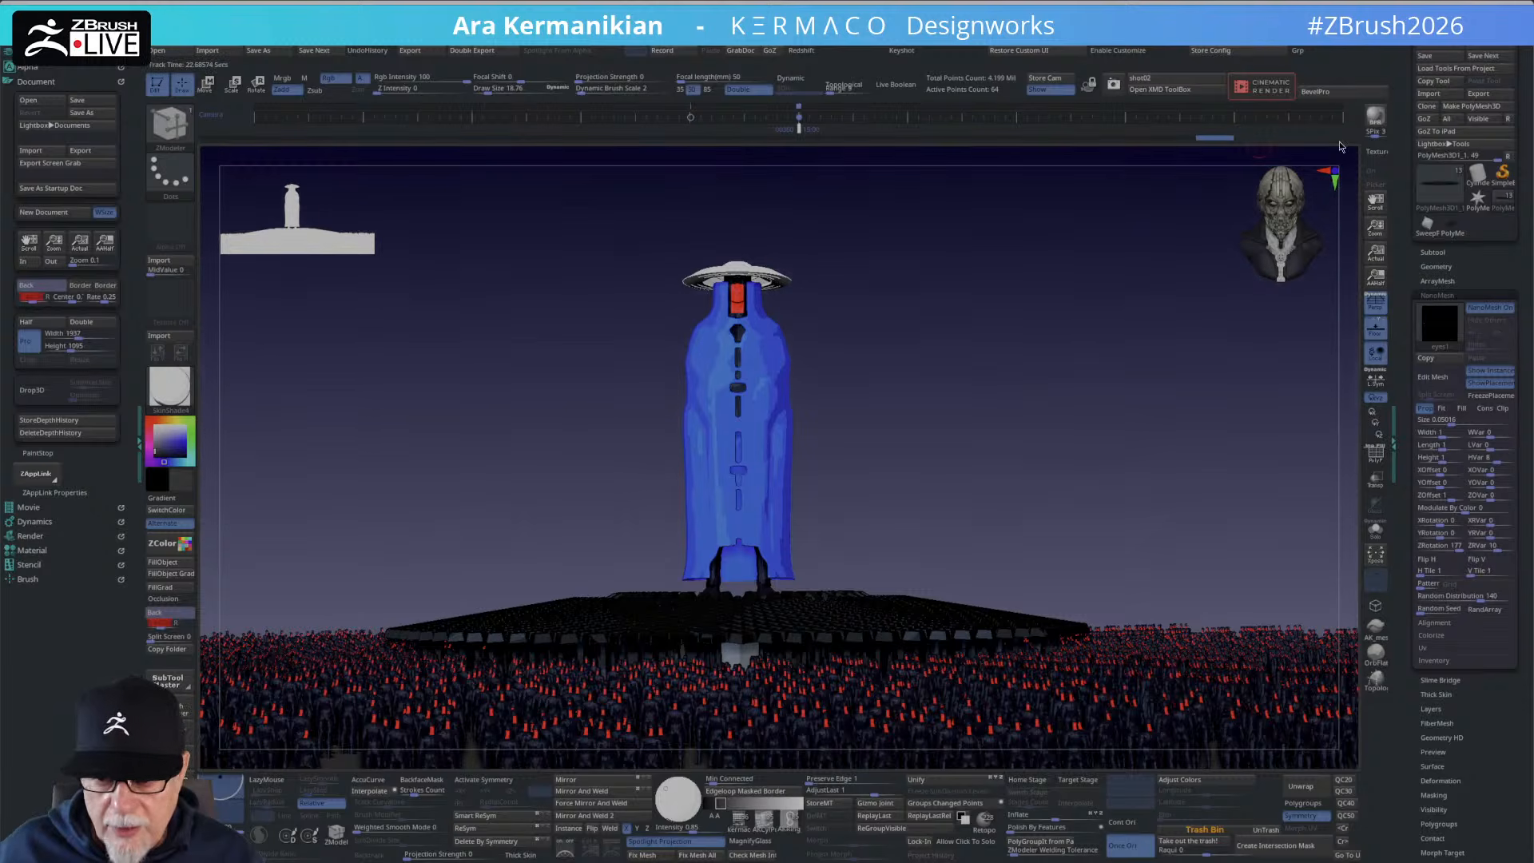
pyautogui.click(1377, 117)
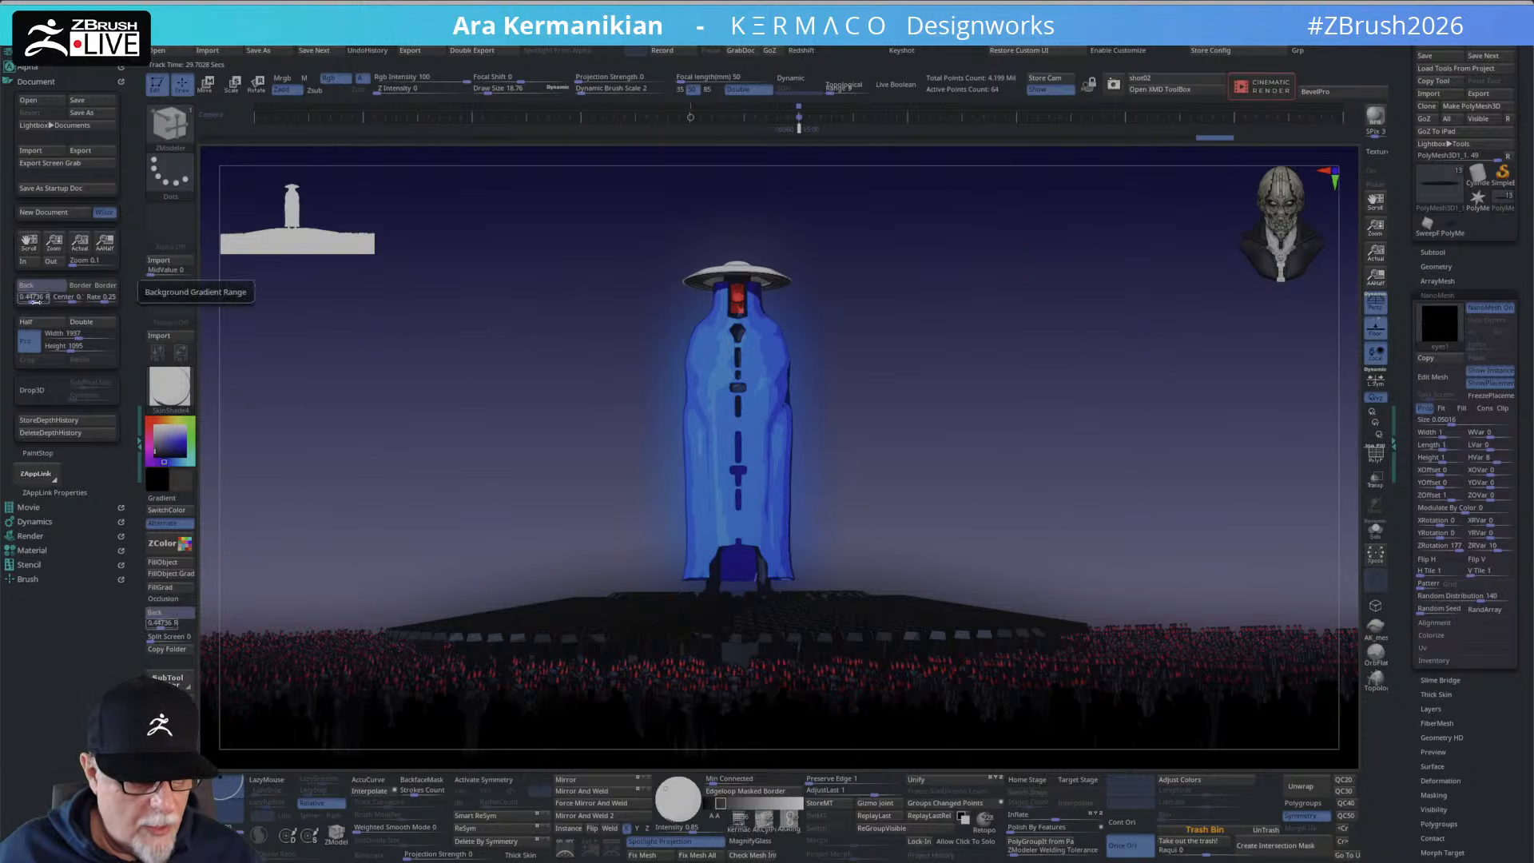
# Strengthen the background gradient's range, raise its center value, and render the scene again with BPR.
pyautogui.moveTo(33, 301); pyautogui.dragTo(40, 303)
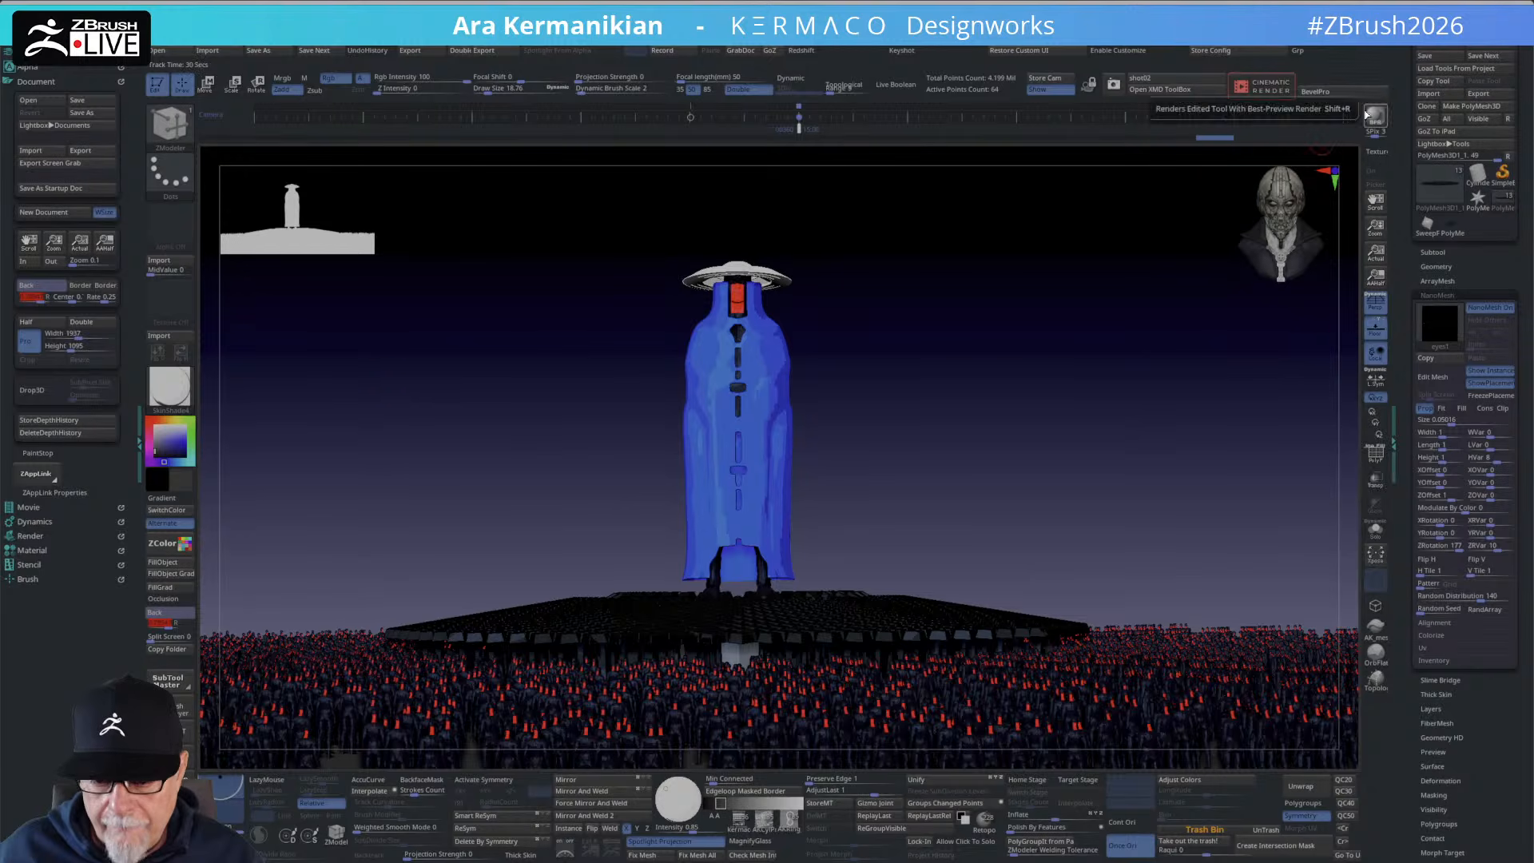
pyautogui.moveTo(33, 296); pyautogui.dragTo(76, 301)
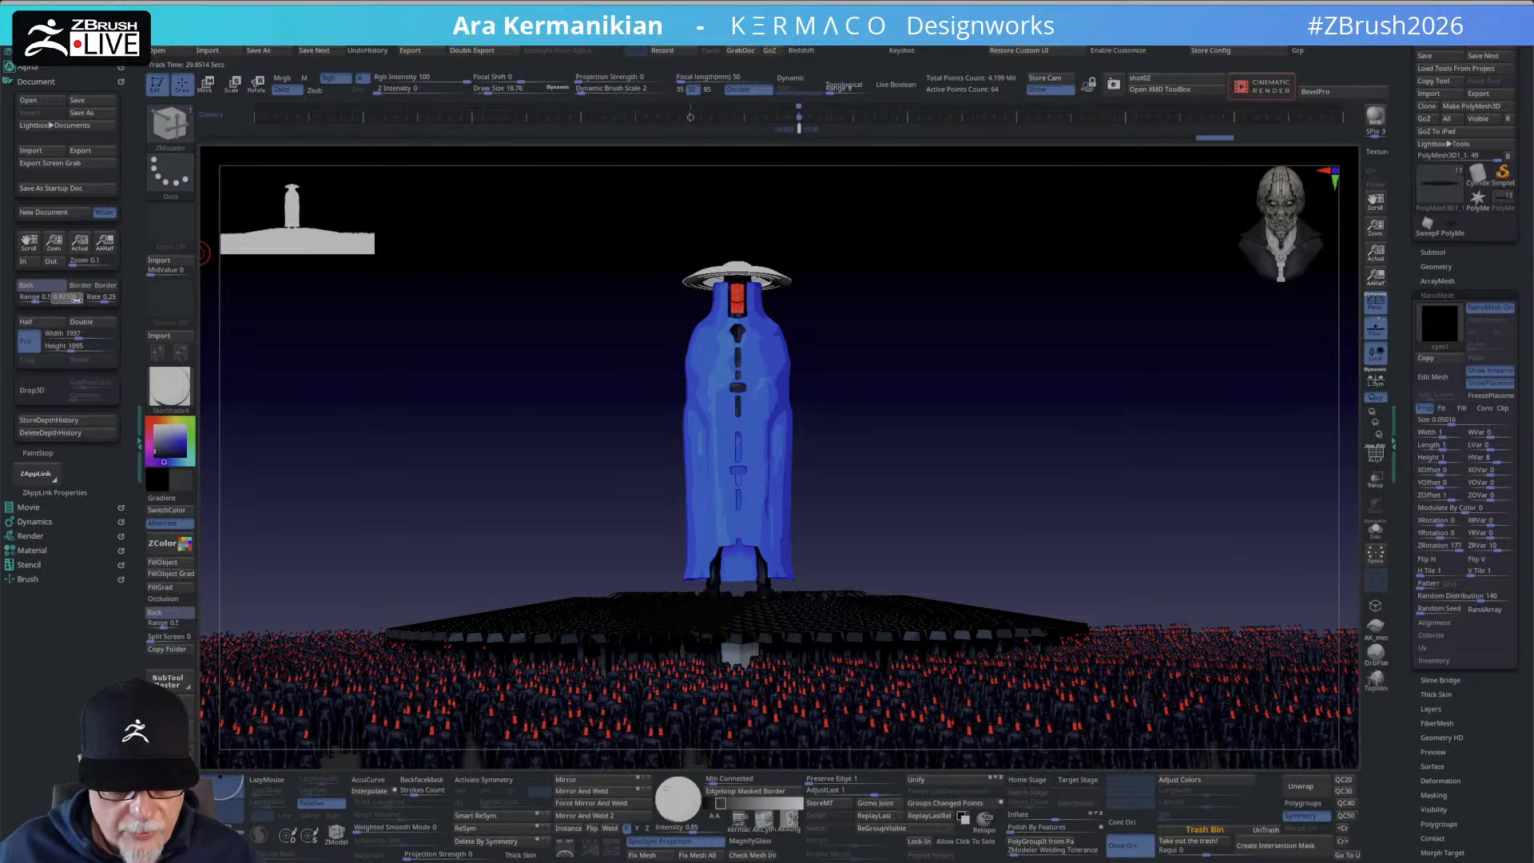
pyautogui.click(76, 301)
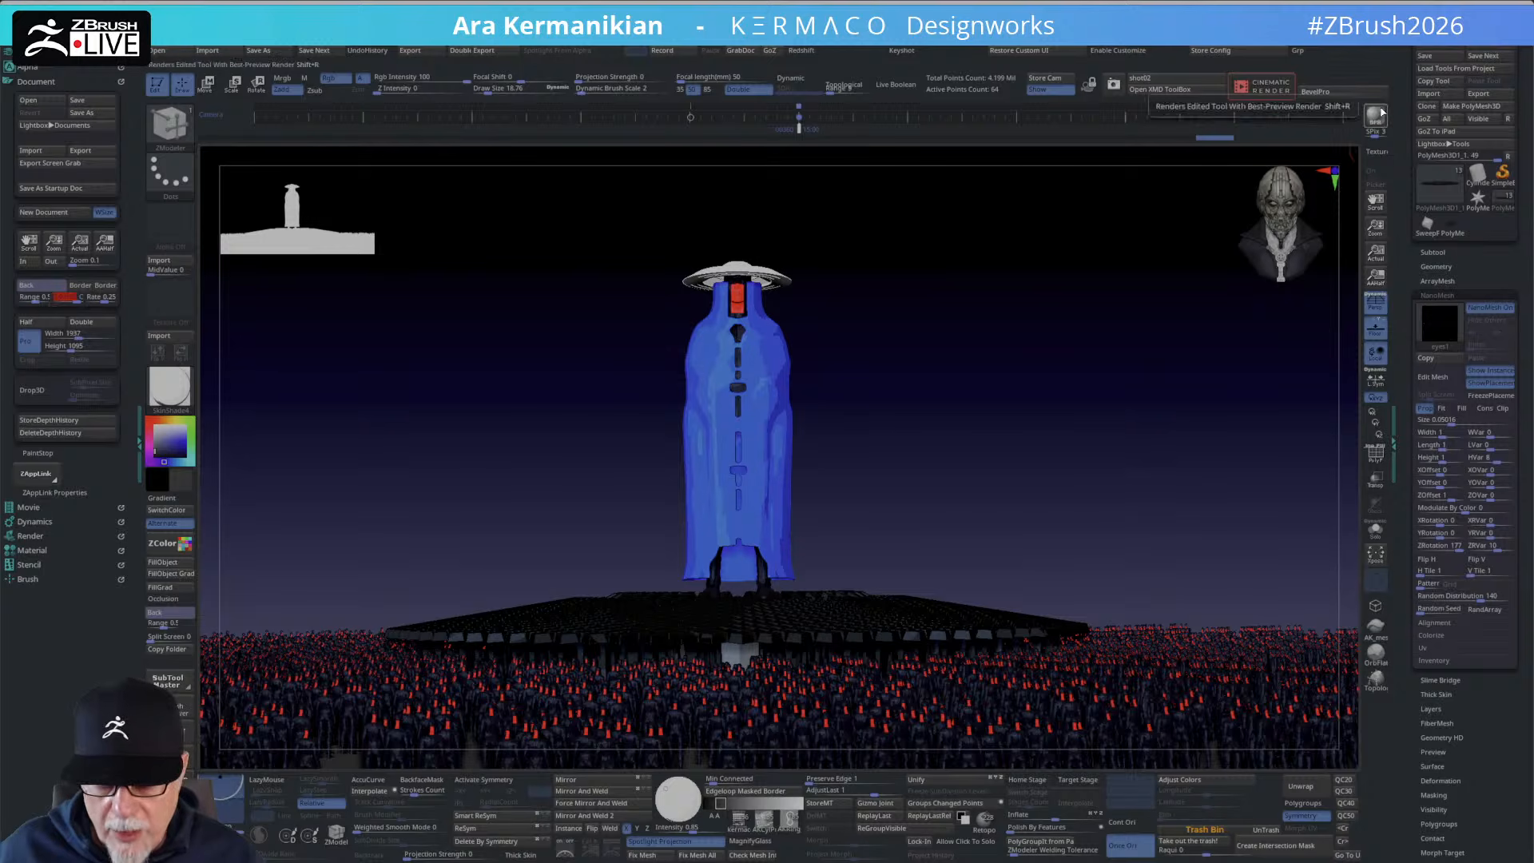
pyautogui.click(1382, 114)
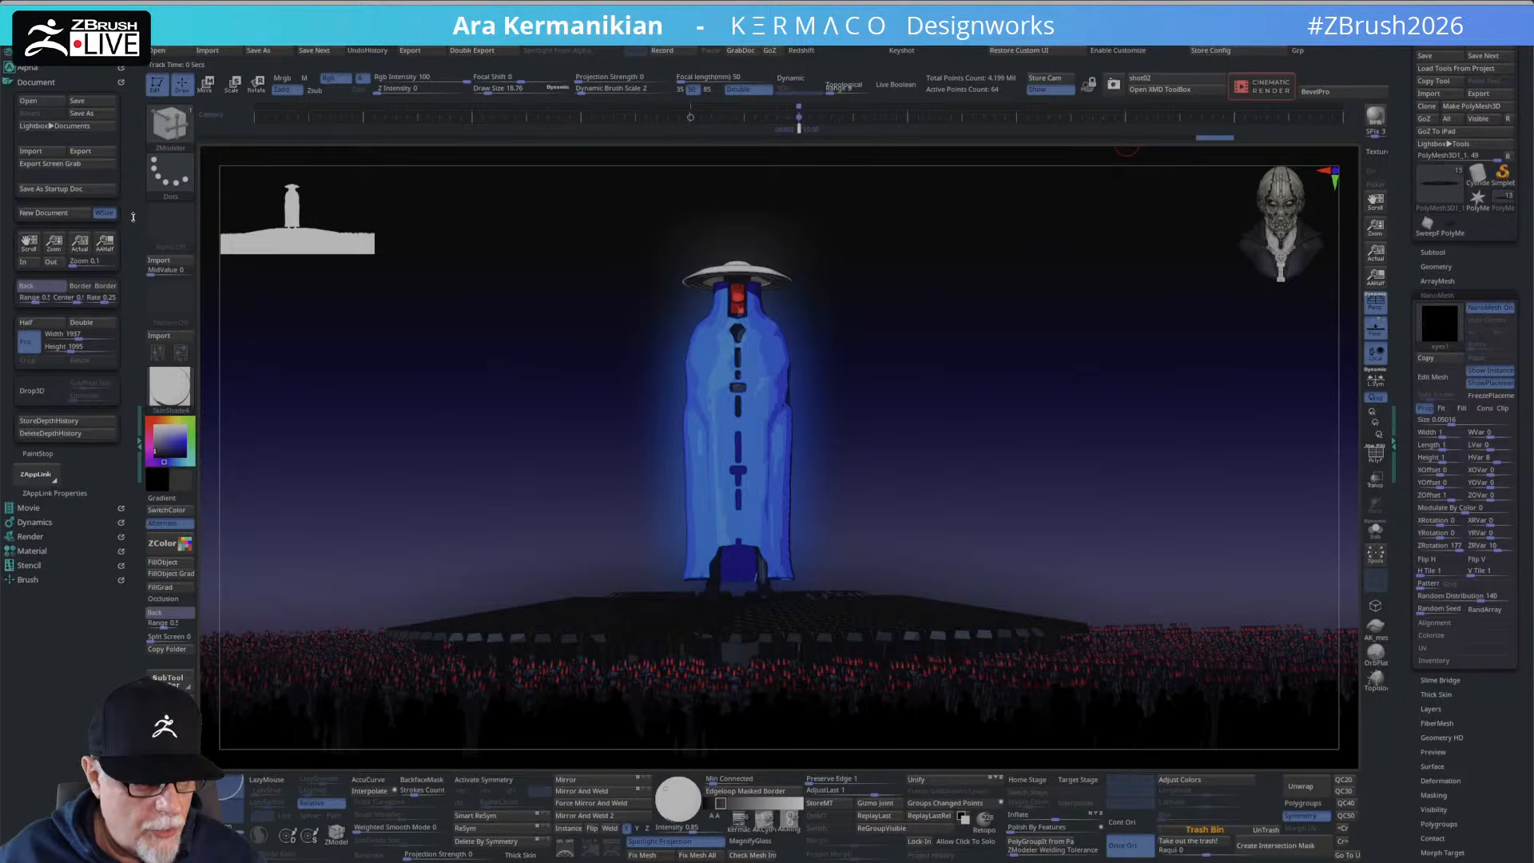
# Return to the BPR filters, compare the image with filter F5 off and on, and adjust F5's Blur strength.
pyautogui.click(30, 536)
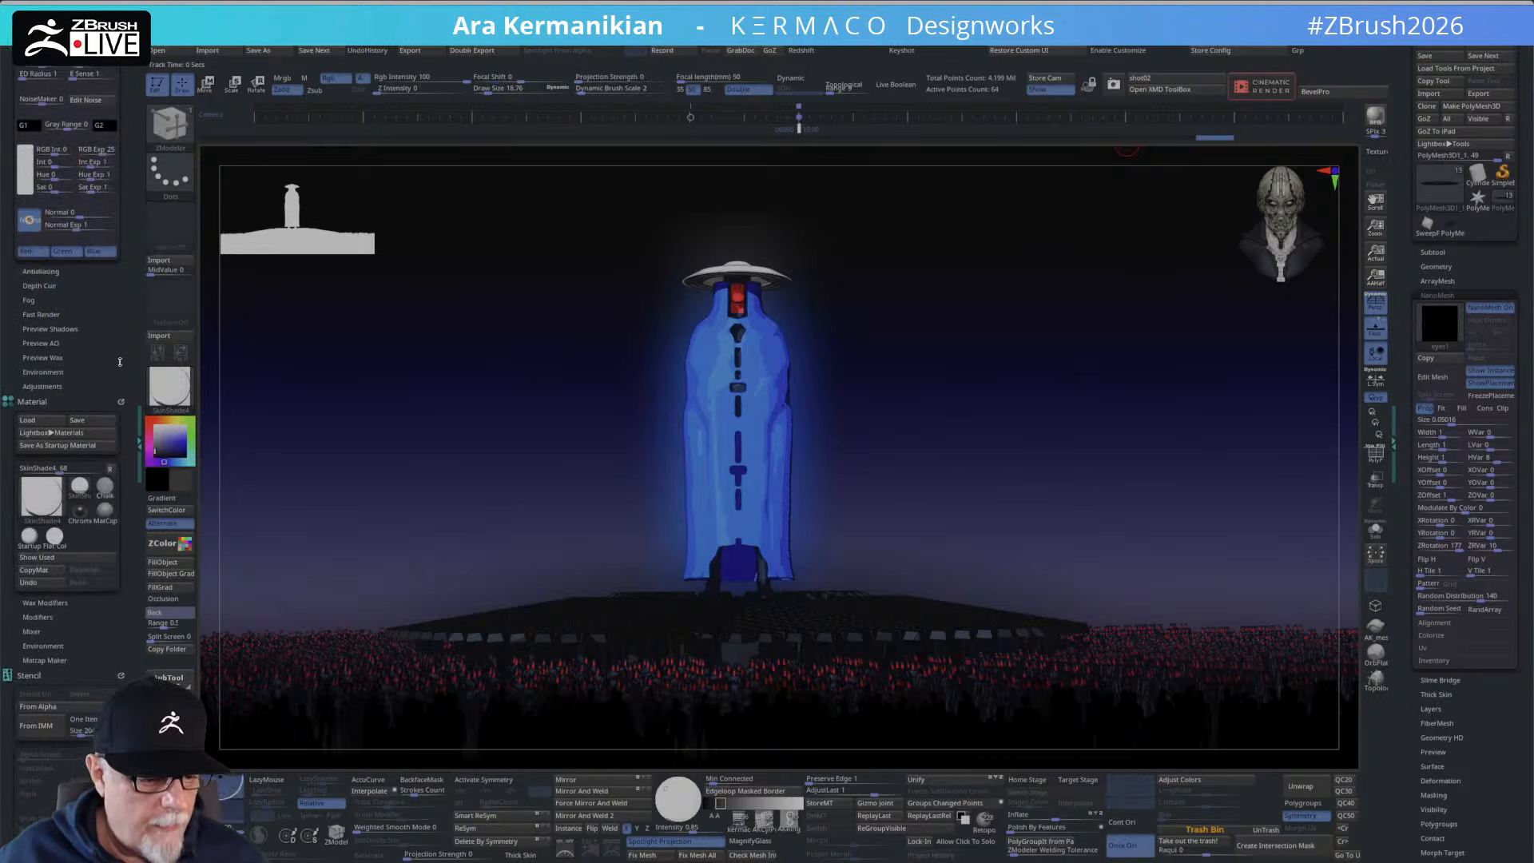
pyautogui.moveTo(112, 514); pyautogui.dragTo(69, 111)
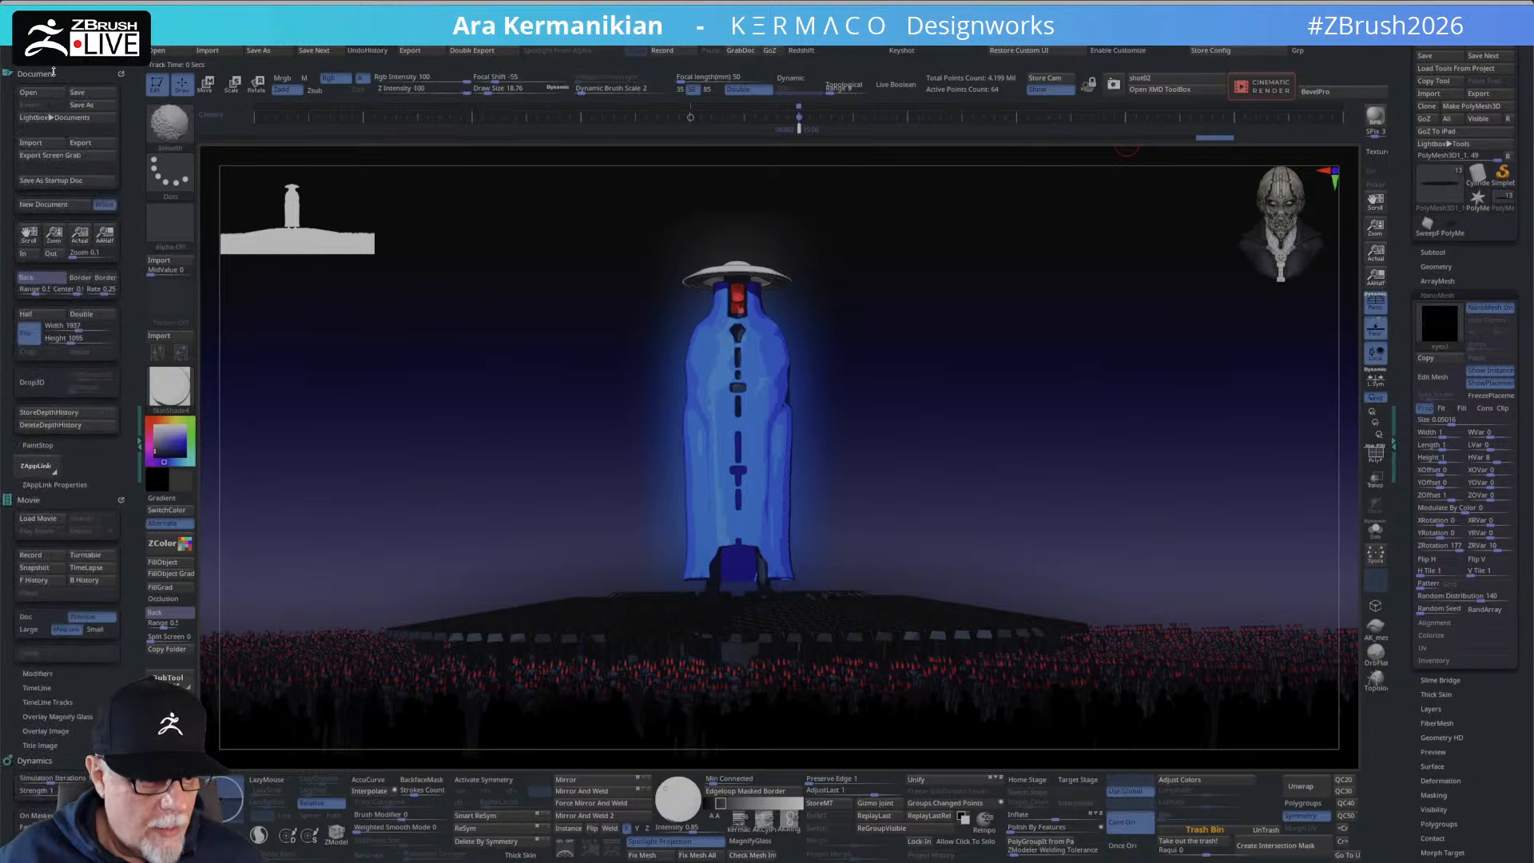
pyautogui.click(50, 75)
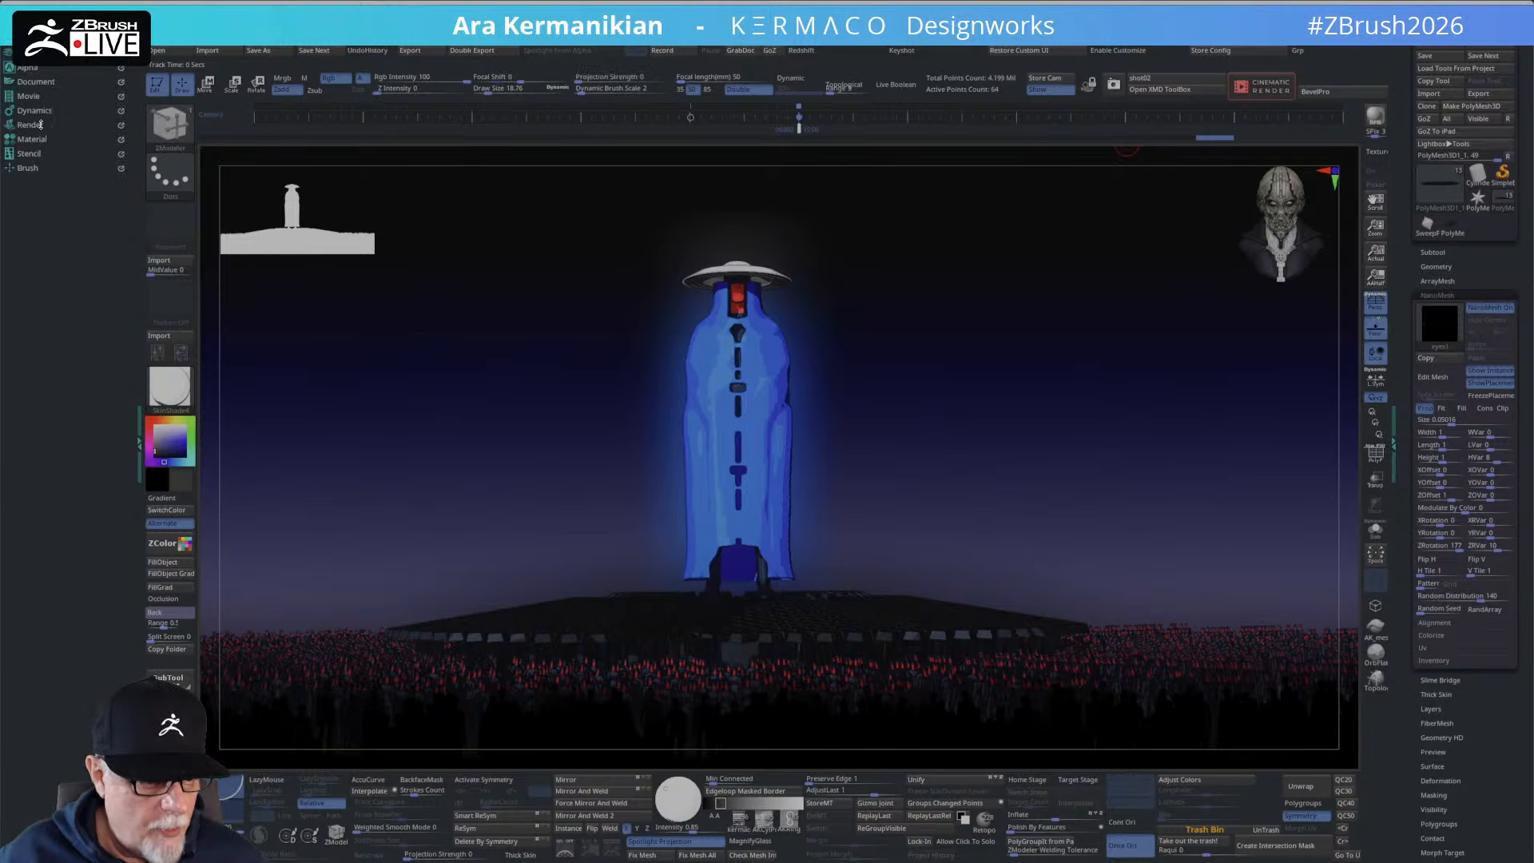
pyautogui.click(32, 125)
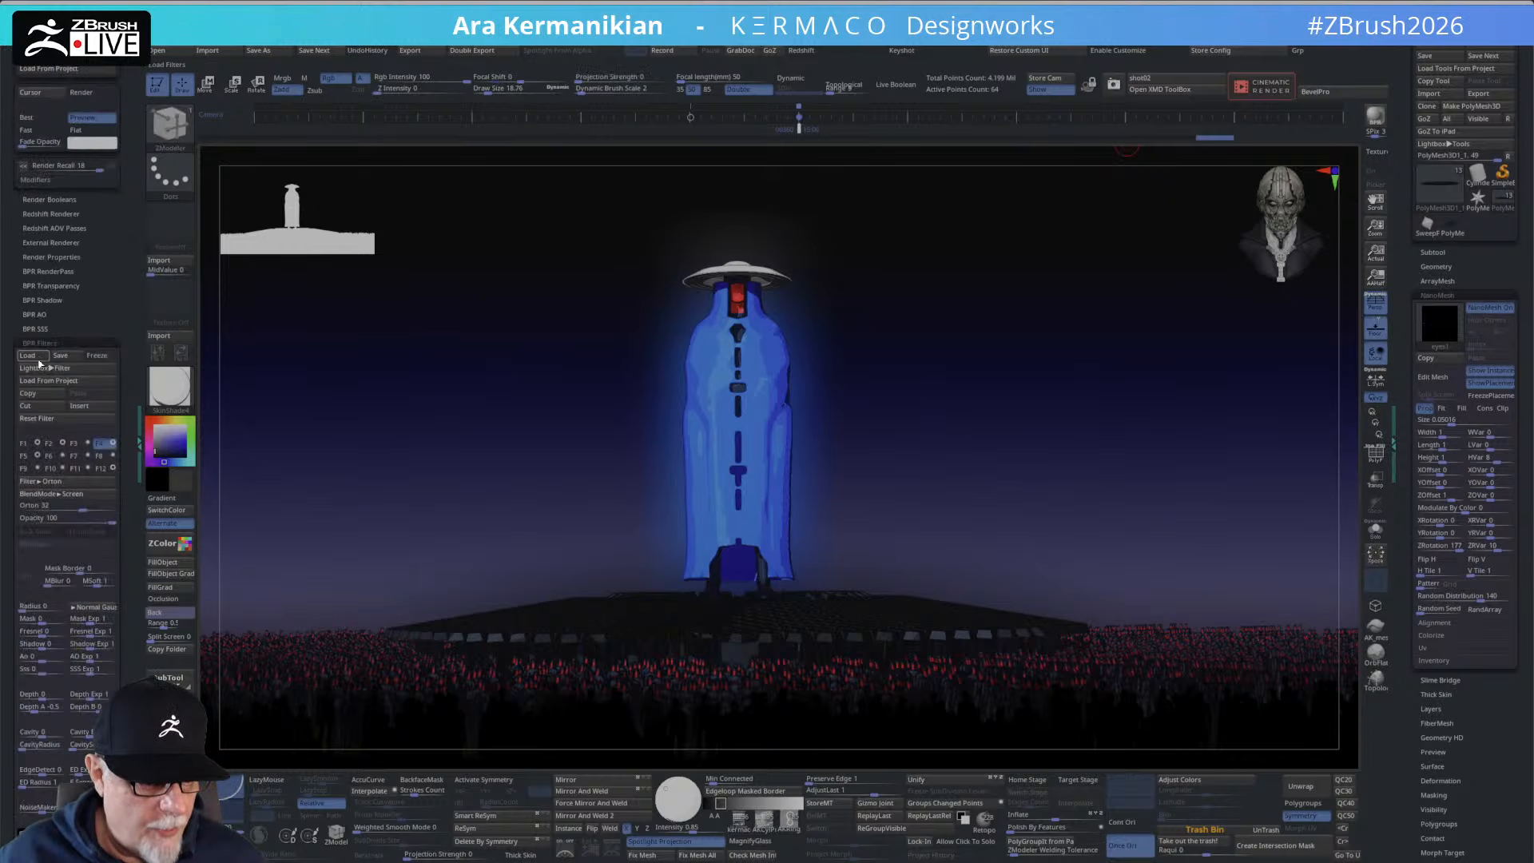
pyautogui.click(37, 456)
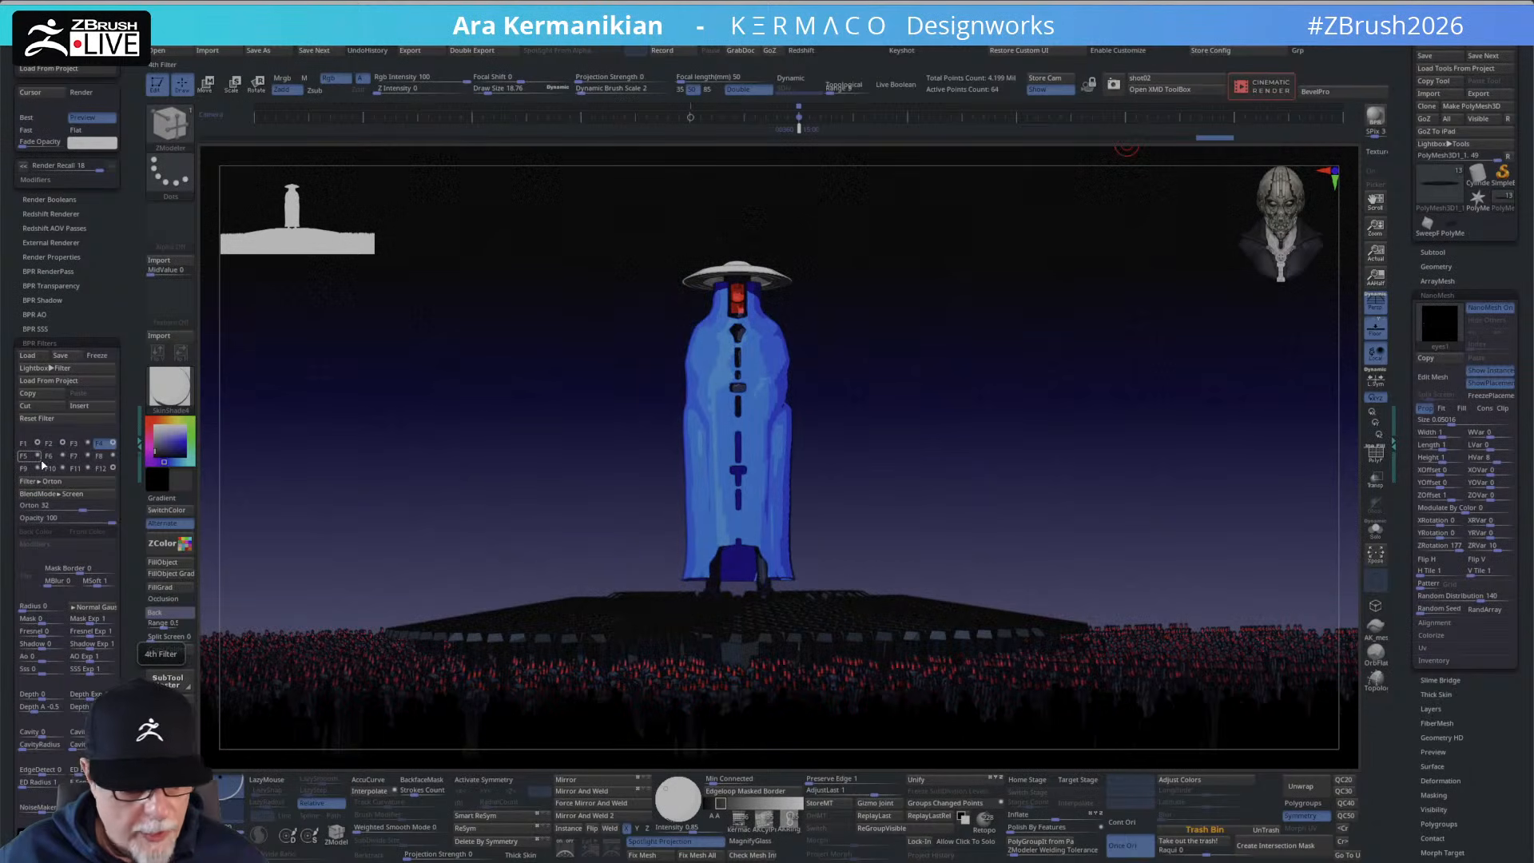
pyautogui.click(38, 457)
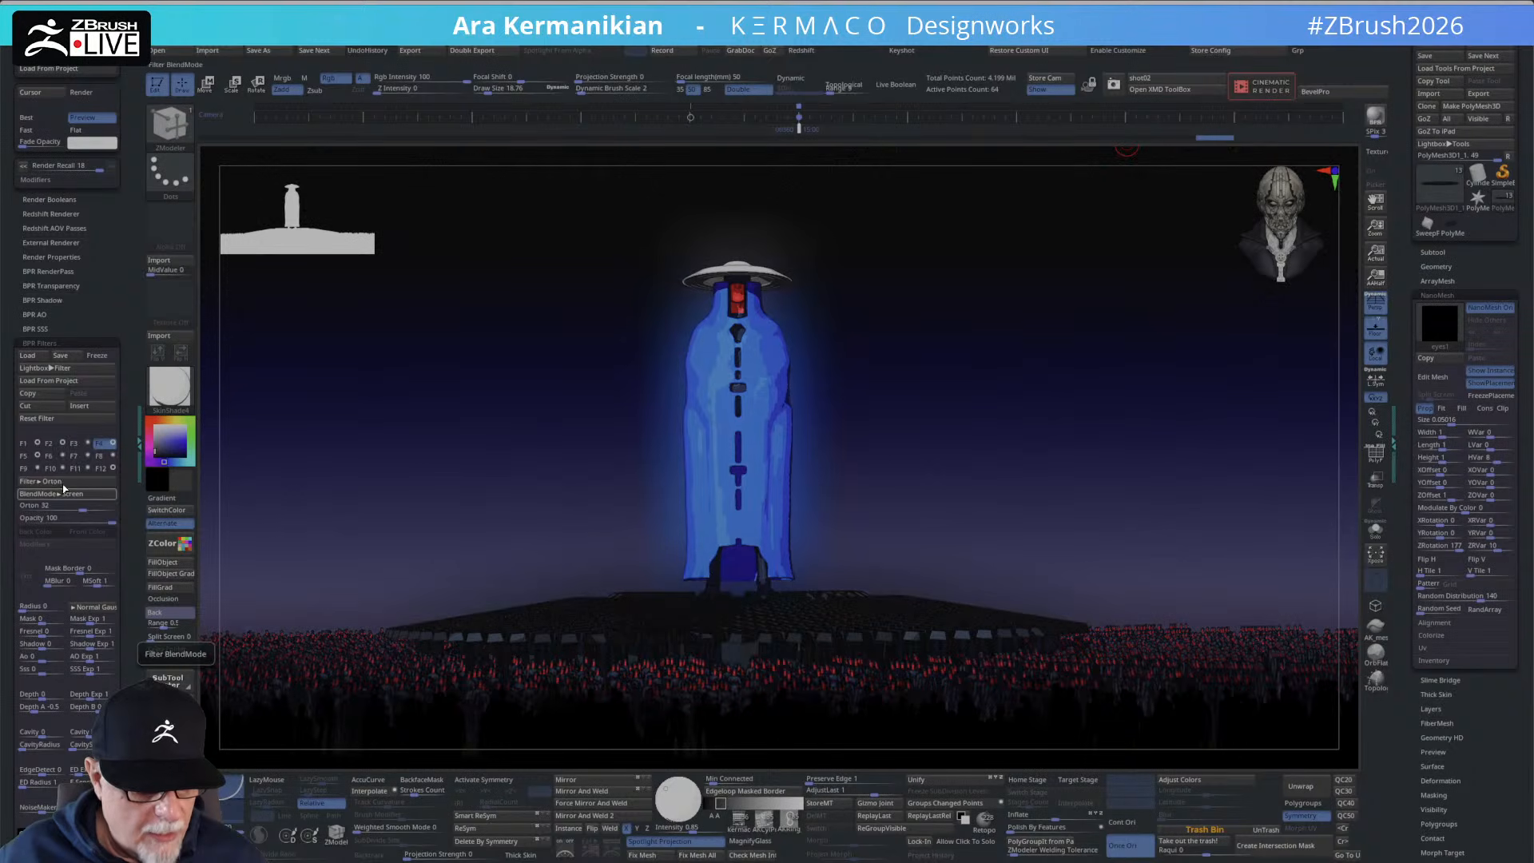
pyautogui.click(91, 508)
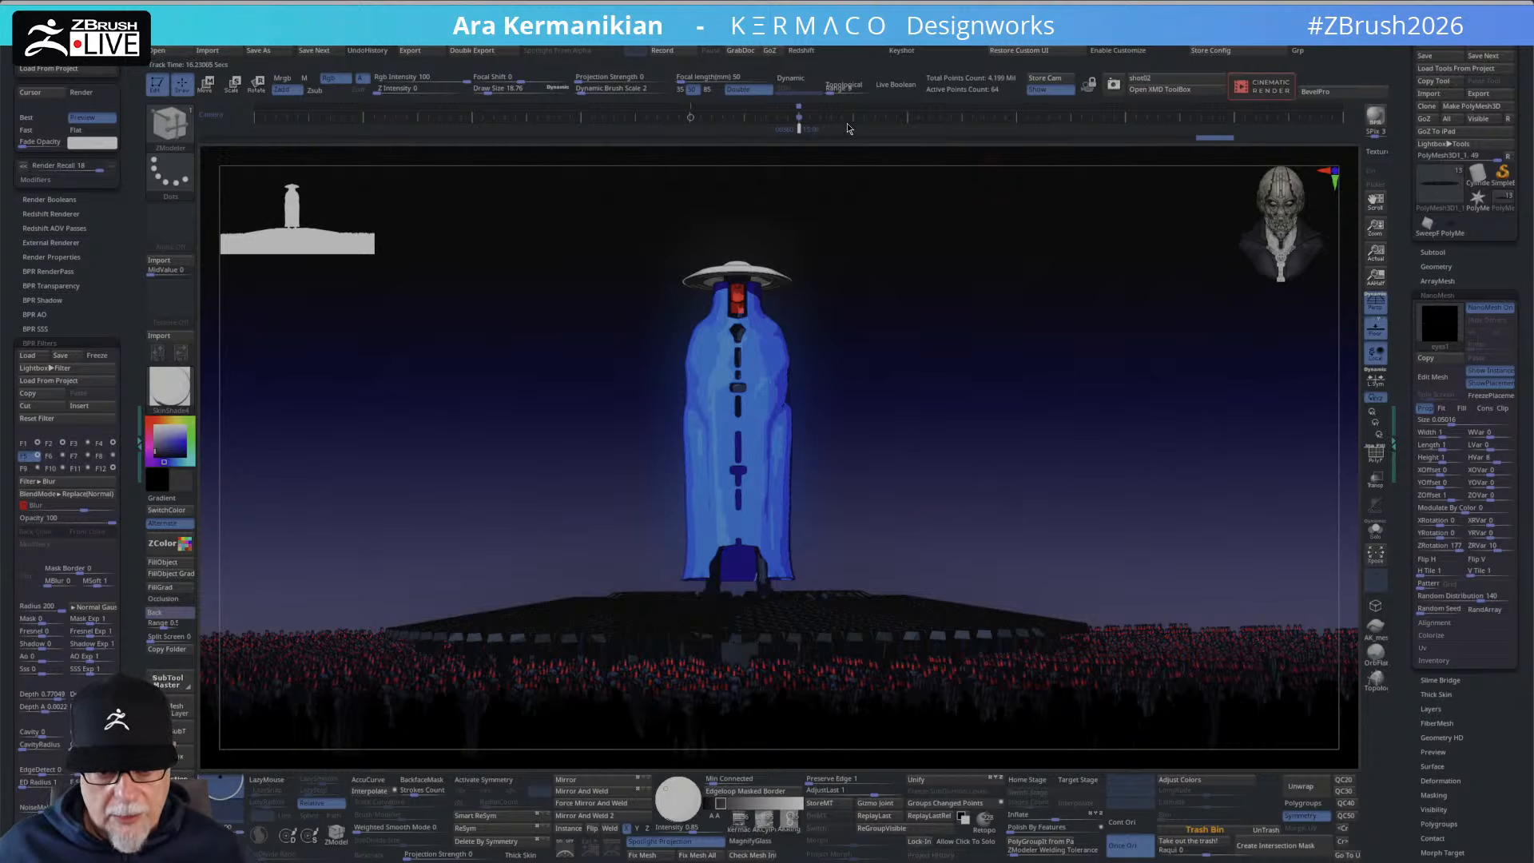
# Add another camera keyframe after the existing ones, move to an empty early point on the timeline, and store the camera as a new shot.
pyautogui.click(908, 118)
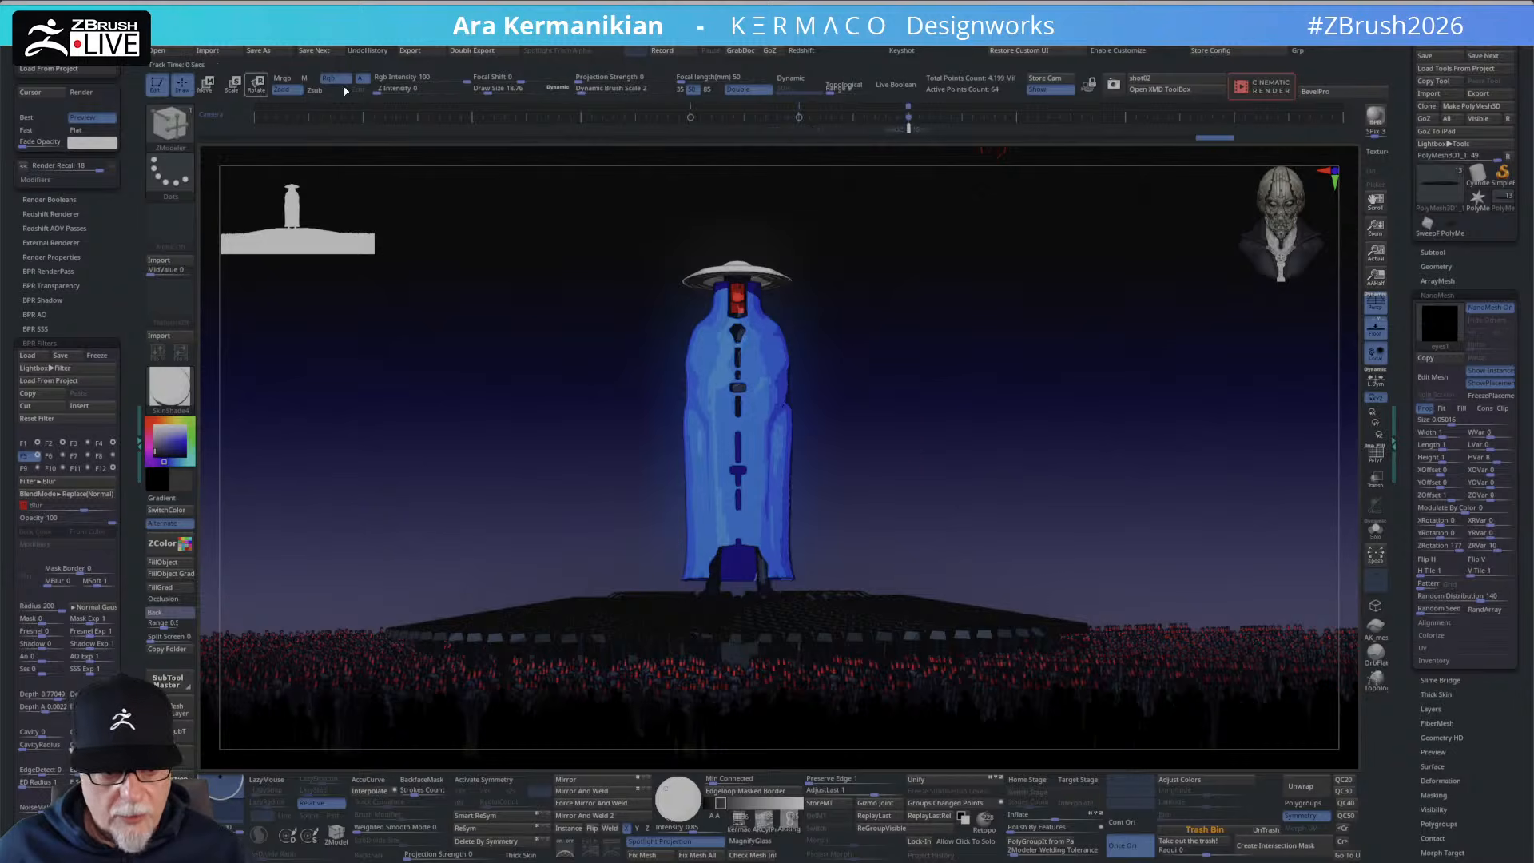
pyautogui.click(309, 120)
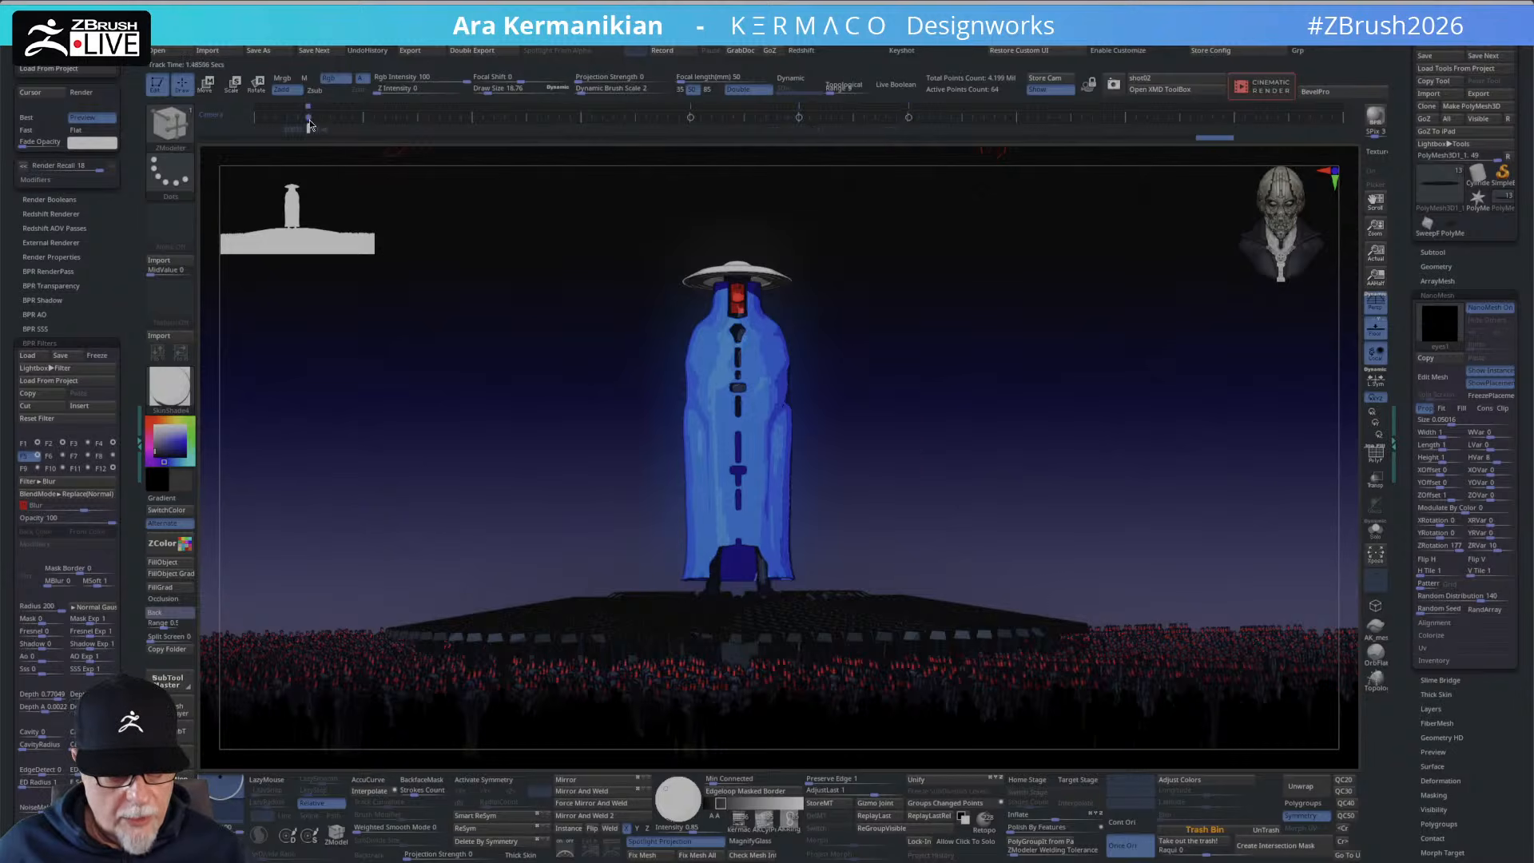
pyautogui.click(1038, 87)
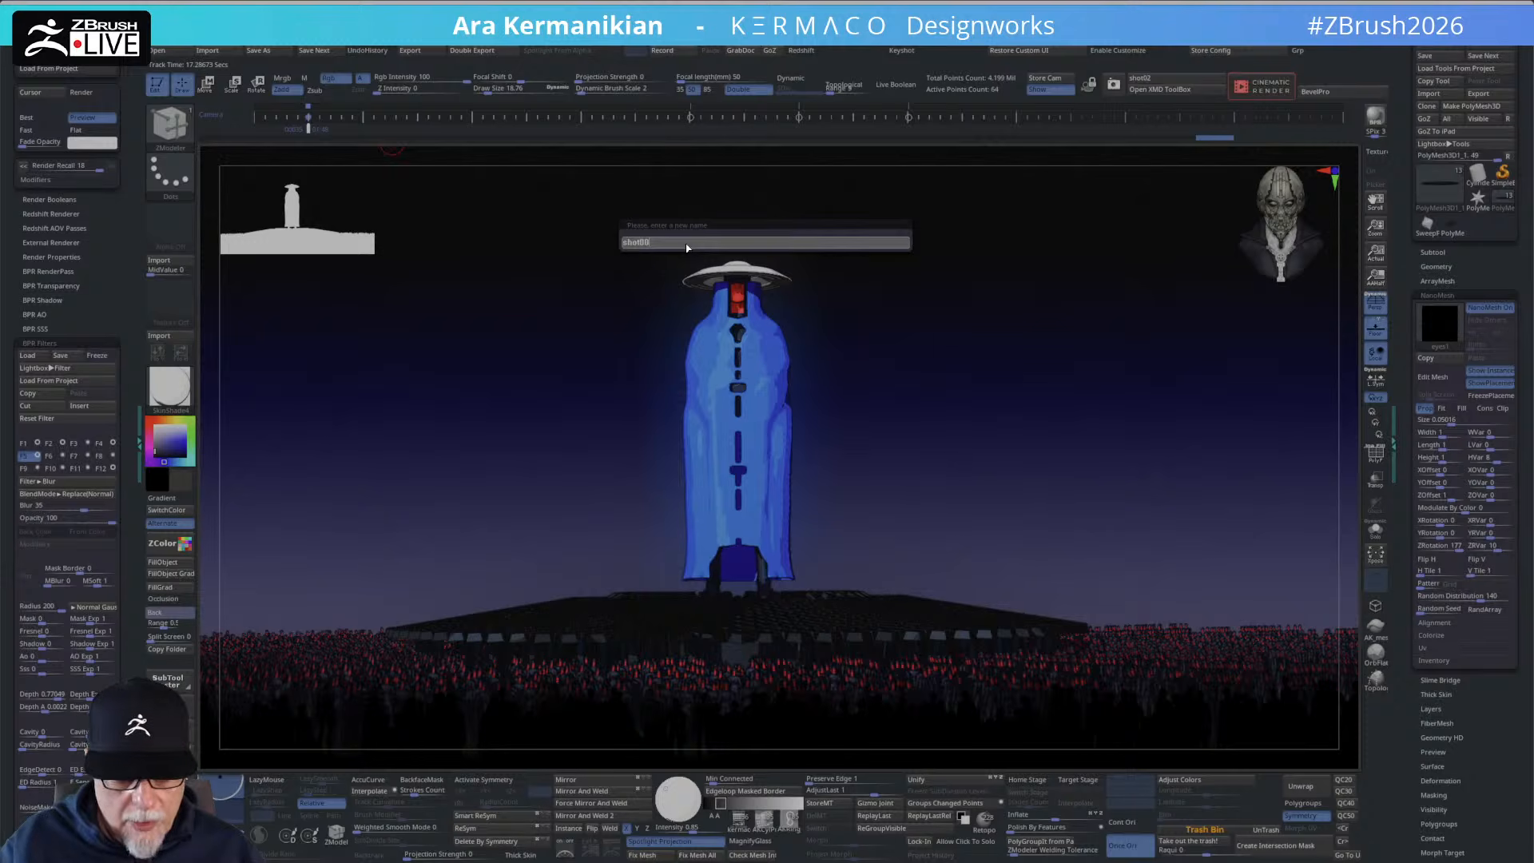
pyautogui.press('Return')
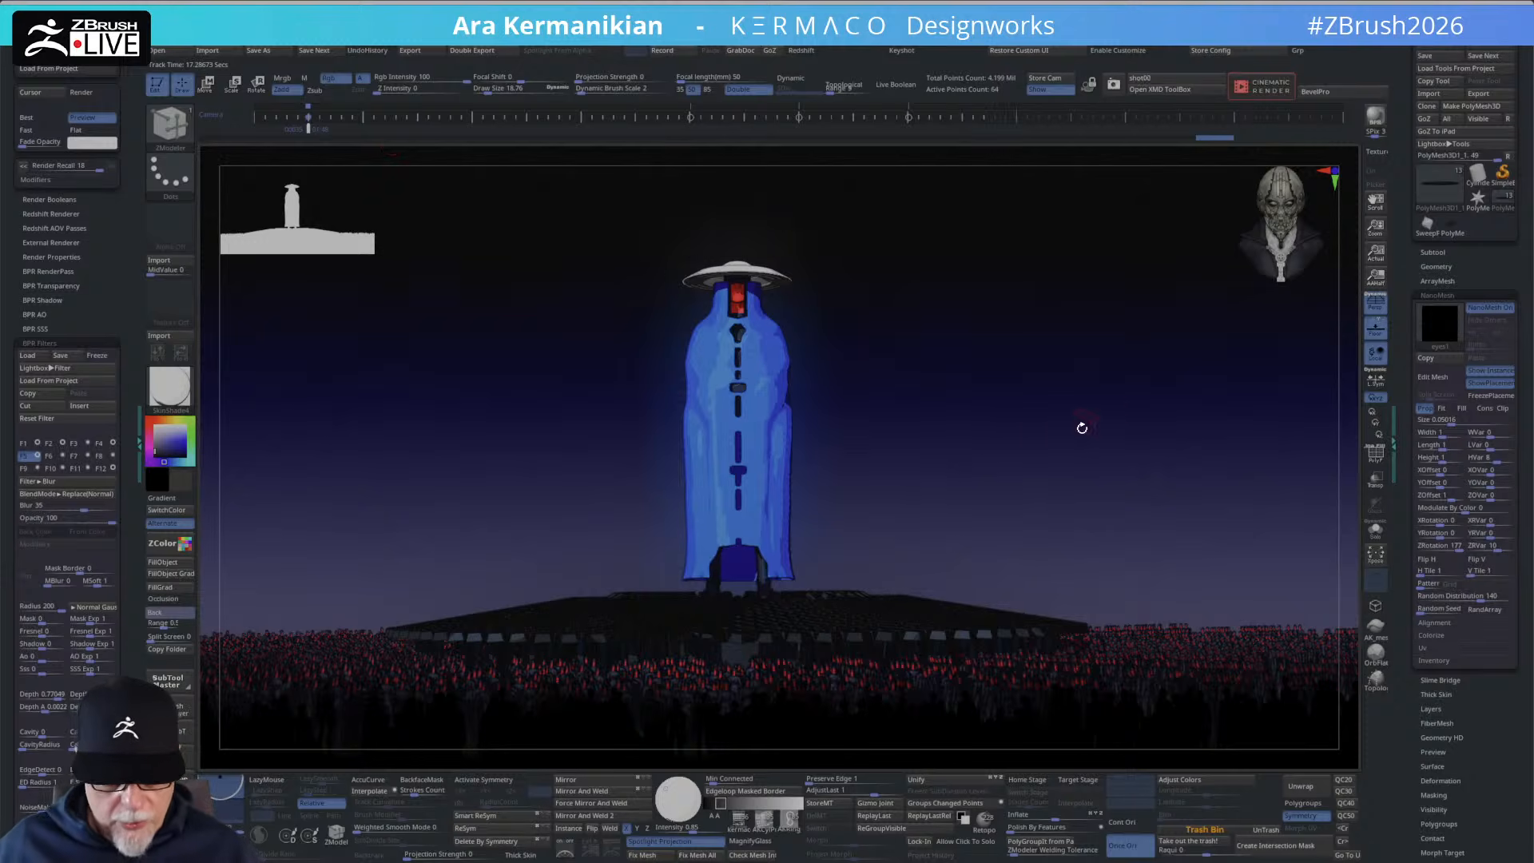
# Compose a high-angle view looking down on the caped figure and crowd, with the focal length set to 85 mm.
pyautogui.moveTo(1151, 430); pyautogui.dragTo(1149, 486)
pyautogui.keyDown('alt'); pyautogui.moveTo(1333, 395); pyautogui.dragTo(1255, 268); pyautogui.keyUp('alt')
pyautogui.moveTo(1253, 336); pyautogui.dragTo(1307, 363)
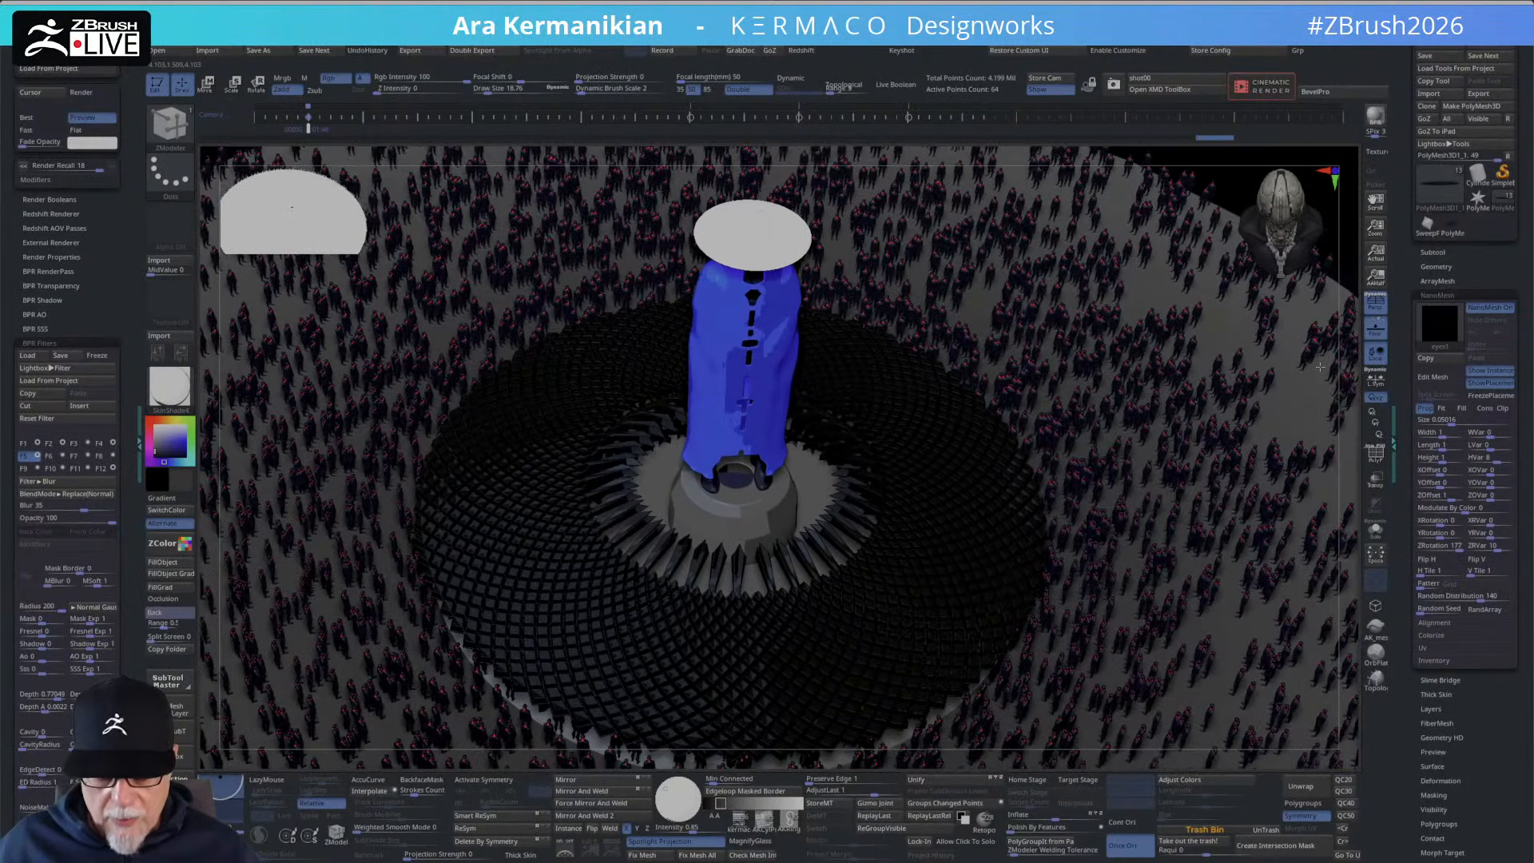
pyautogui.click(710, 90)
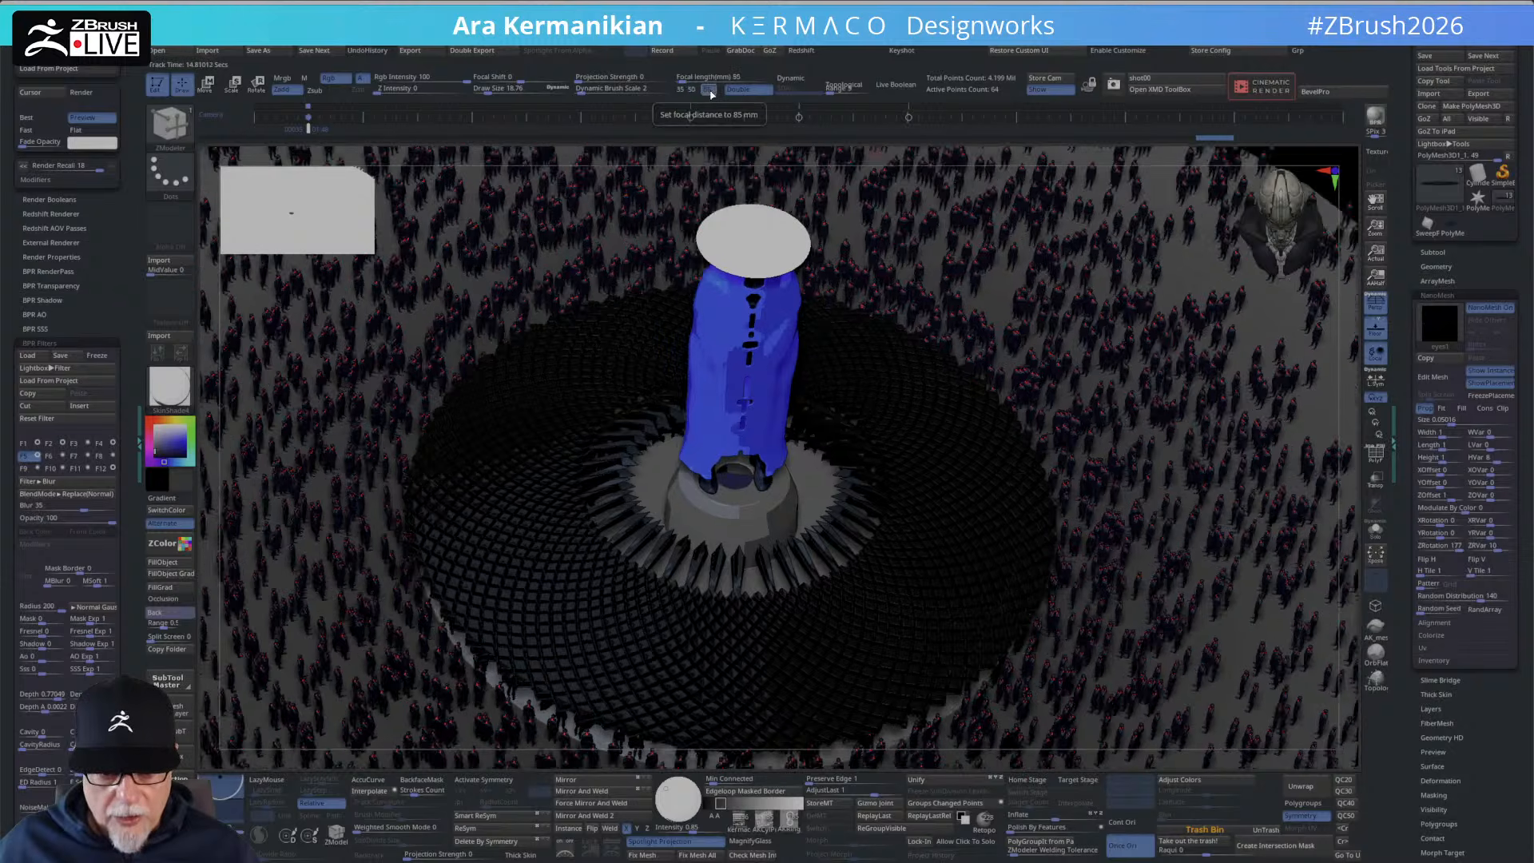
# Compare 35 mm and 85 mm focal lengths, keep 85 mm, steepen the high-angle view of the figure, and render it with BPR.
pyautogui.click(678, 90)
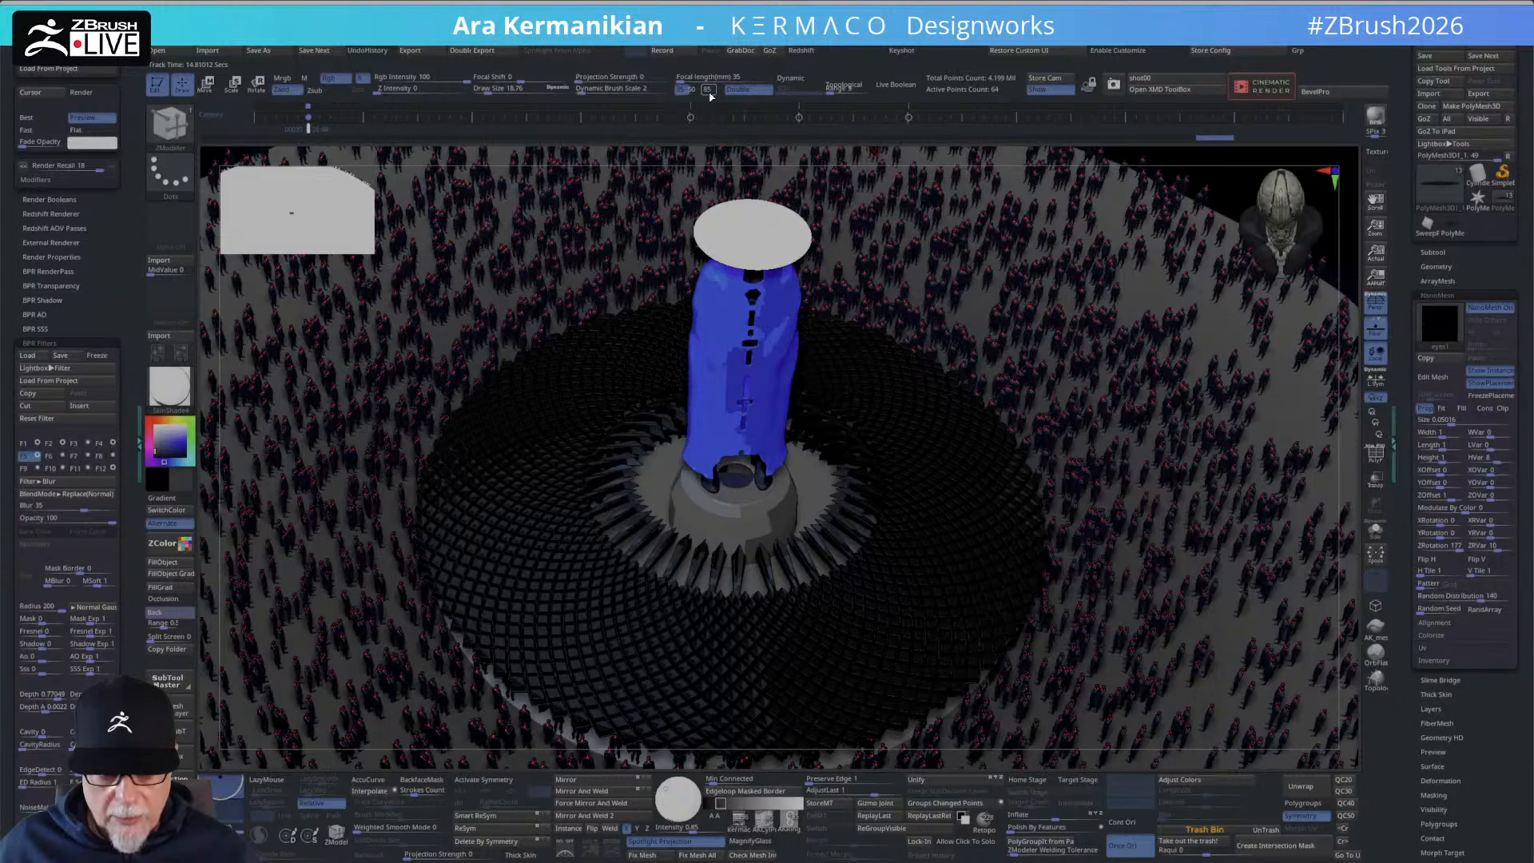
pyautogui.click(708, 89)
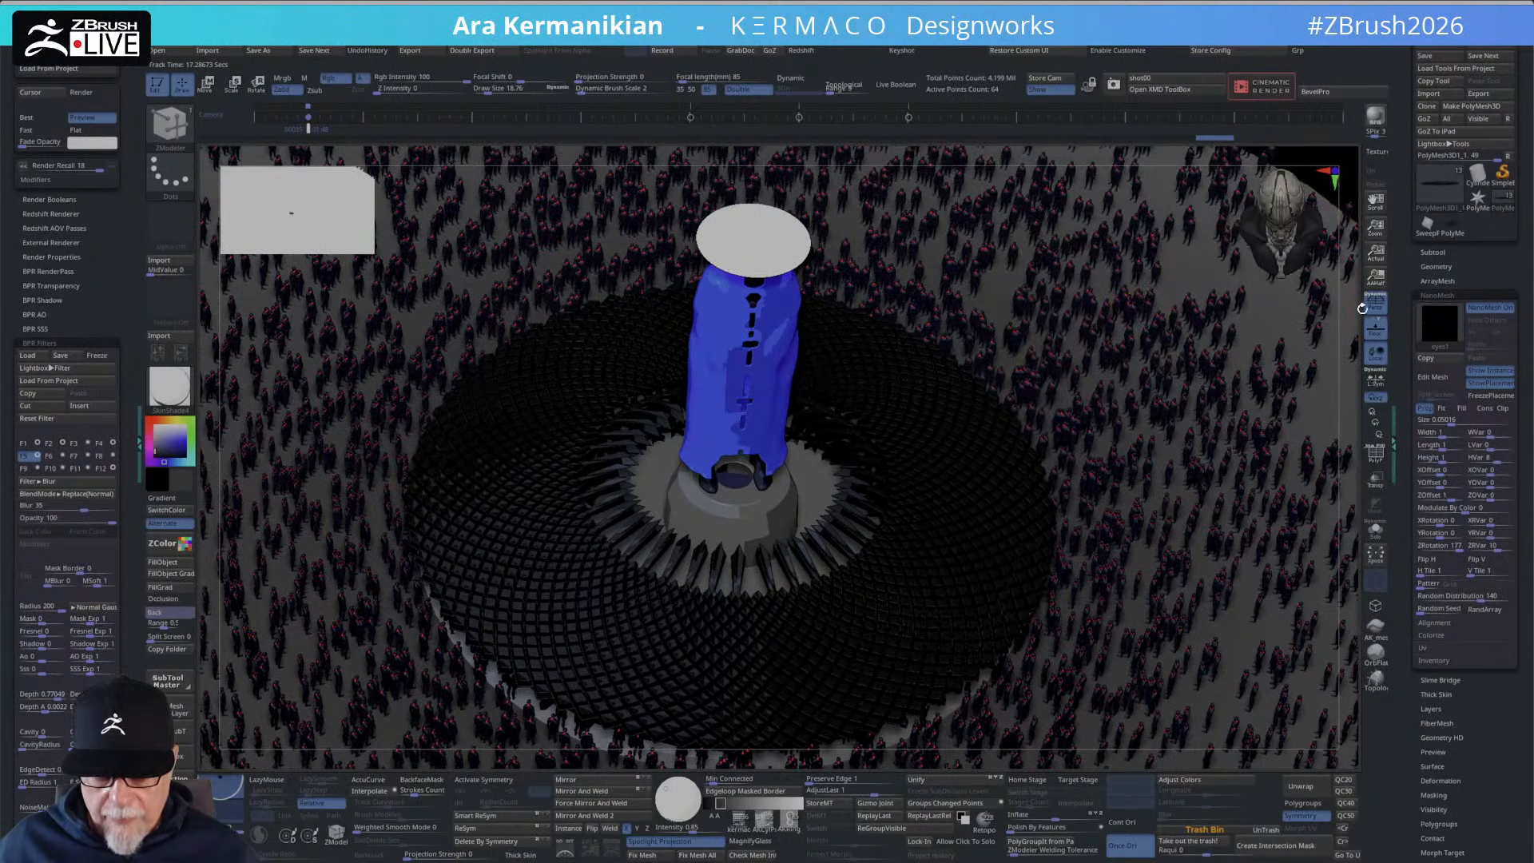
pyautogui.moveTo(1371, 310); pyautogui.dragTo(1377, 311, button='right')
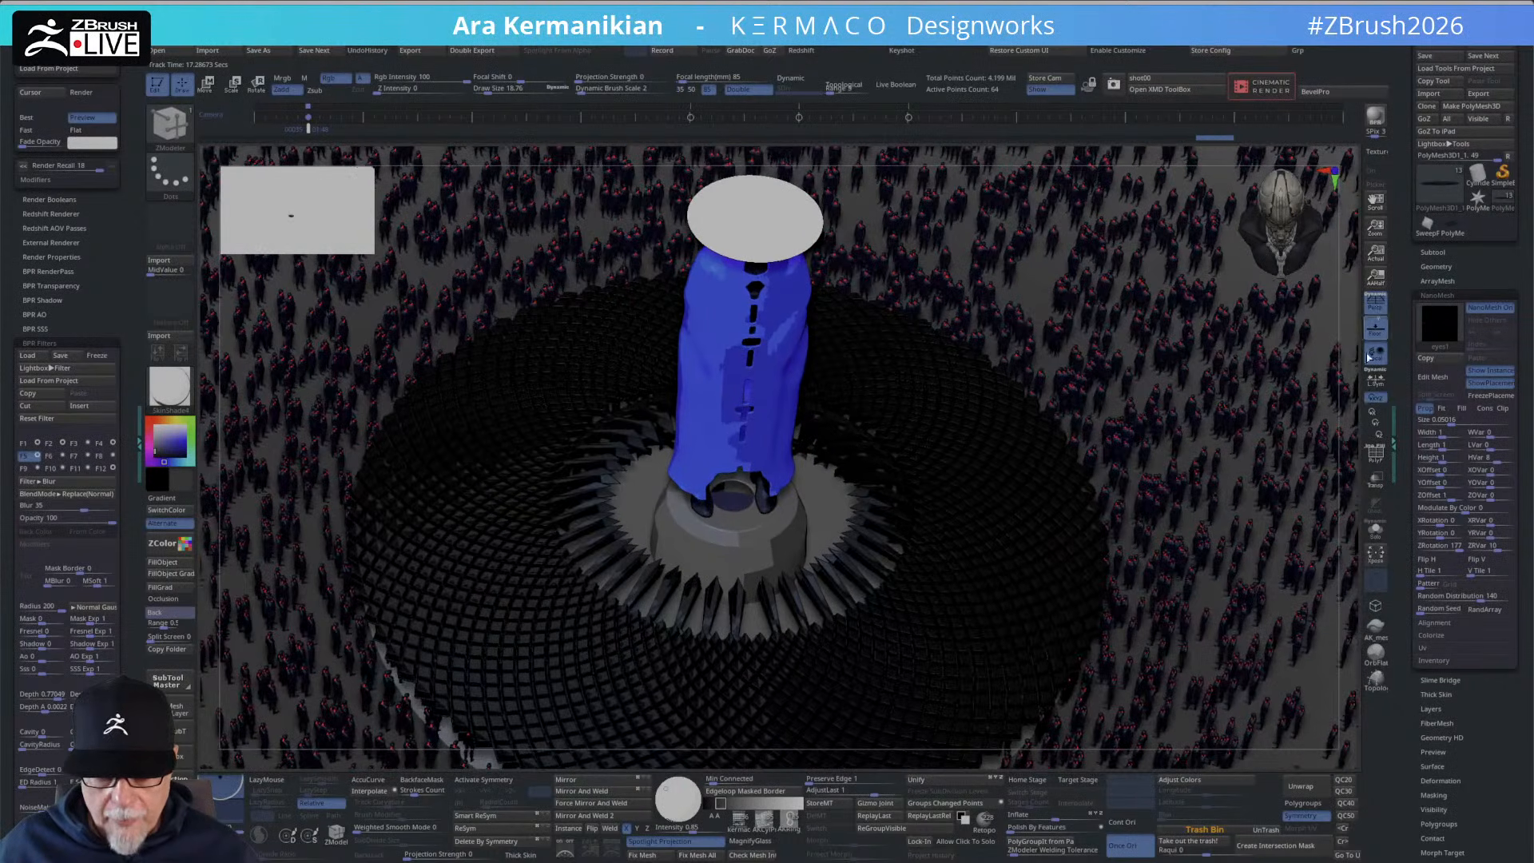
pyautogui.moveTo(1353, 413)
pyautogui.keyDown('alt'); pyautogui.mouseDown(button='right')
pyautogui.moveTo(1349, 387)
pyautogui.moveTo(1346, 443)
pyautogui.moveTo(1332, 438)
pyautogui.moveTo(1355, 439)
pyautogui.mouseUp(button='right'); pyautogui.keyUp('alt')
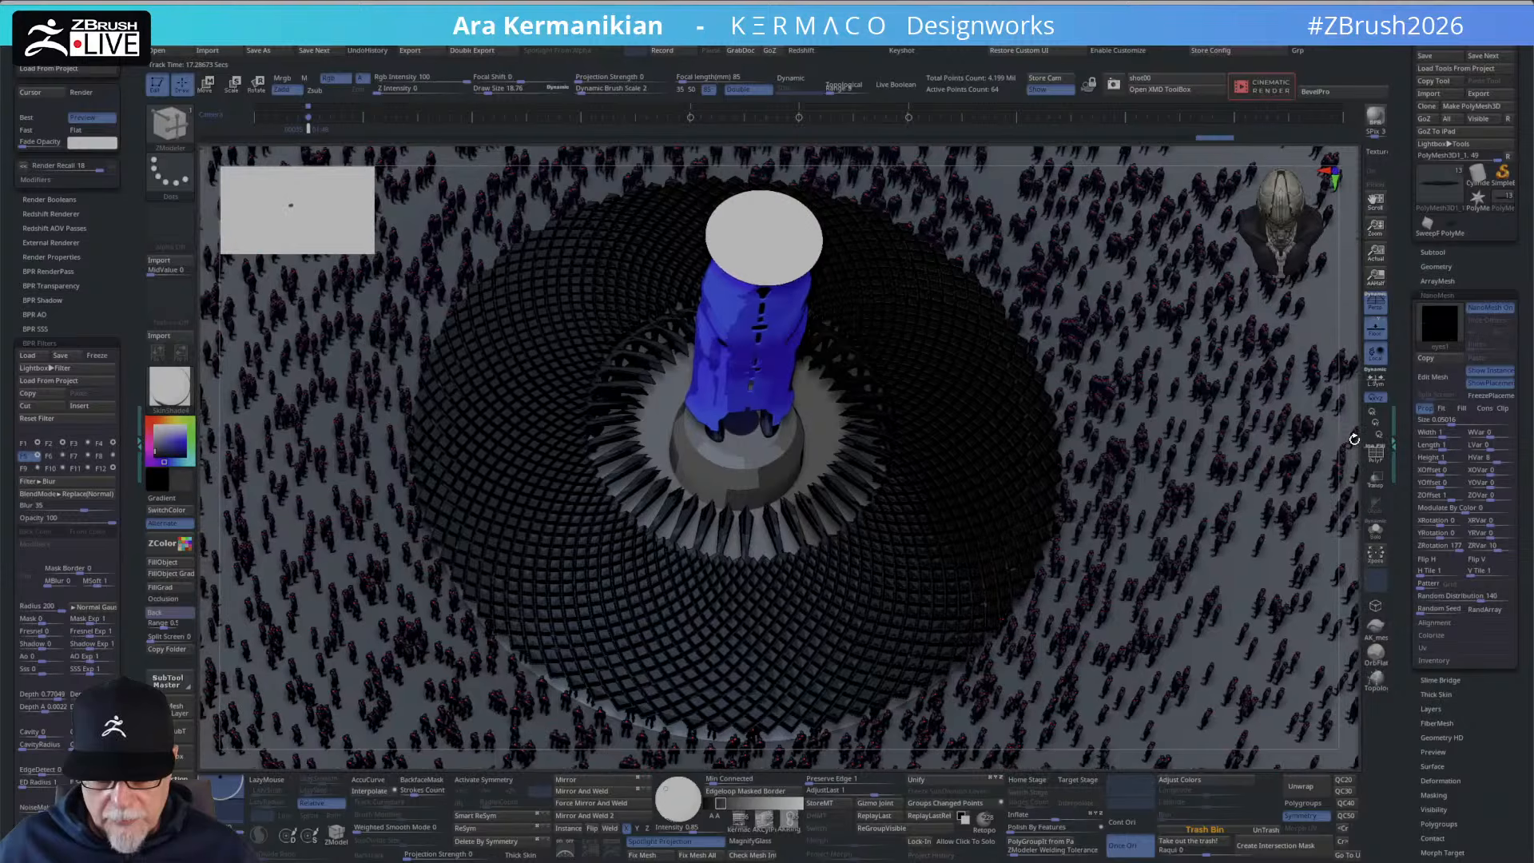
pyautogui.click(1375, 122)
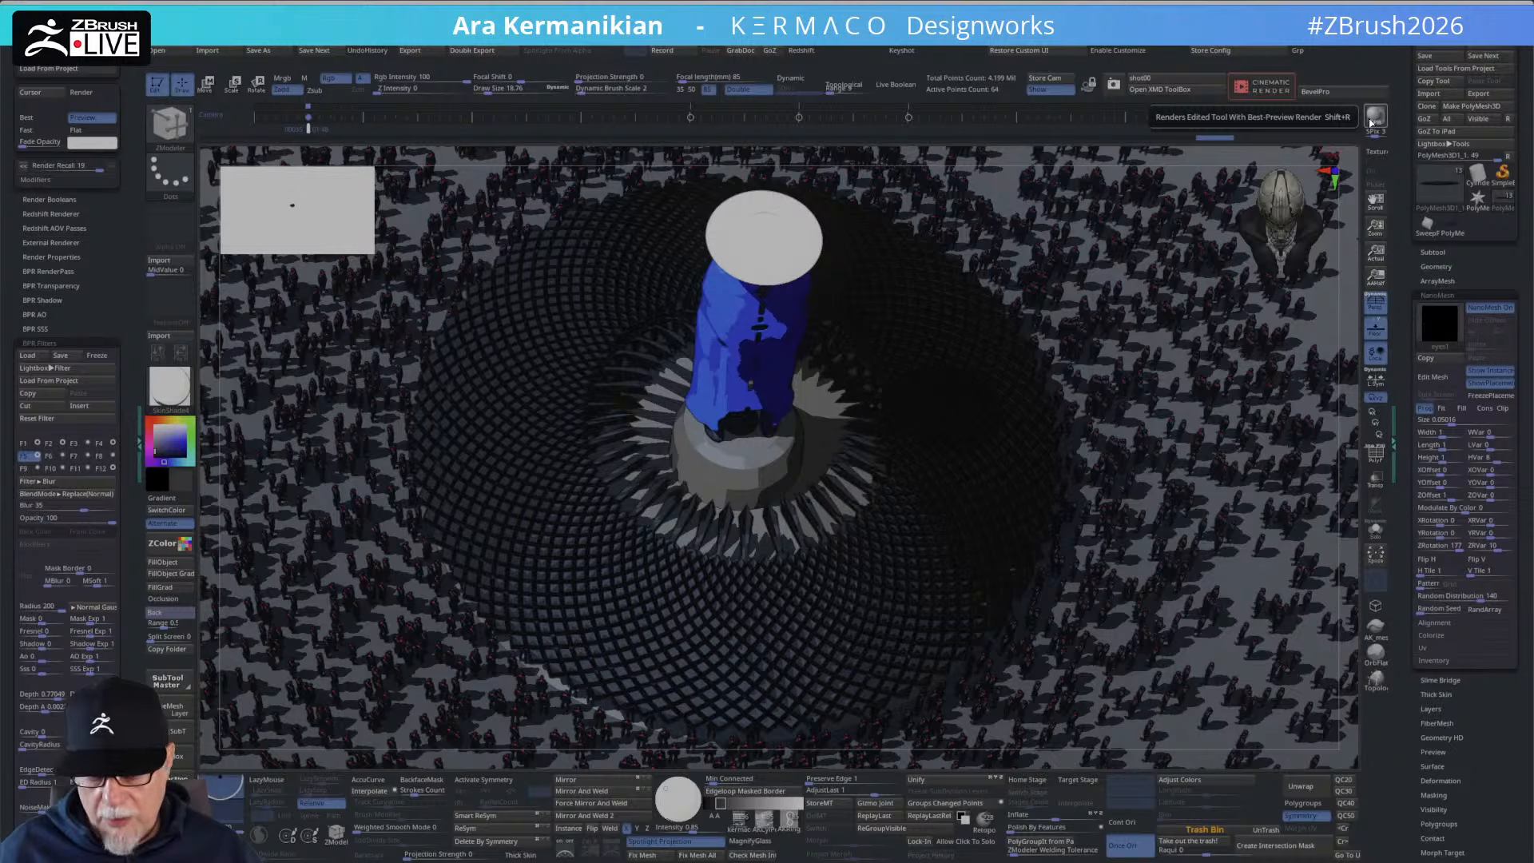
# Move to an empty timeline point just after the first keyframe and store the high-angle camera as shot001.
pyautogui.click(331, 118)
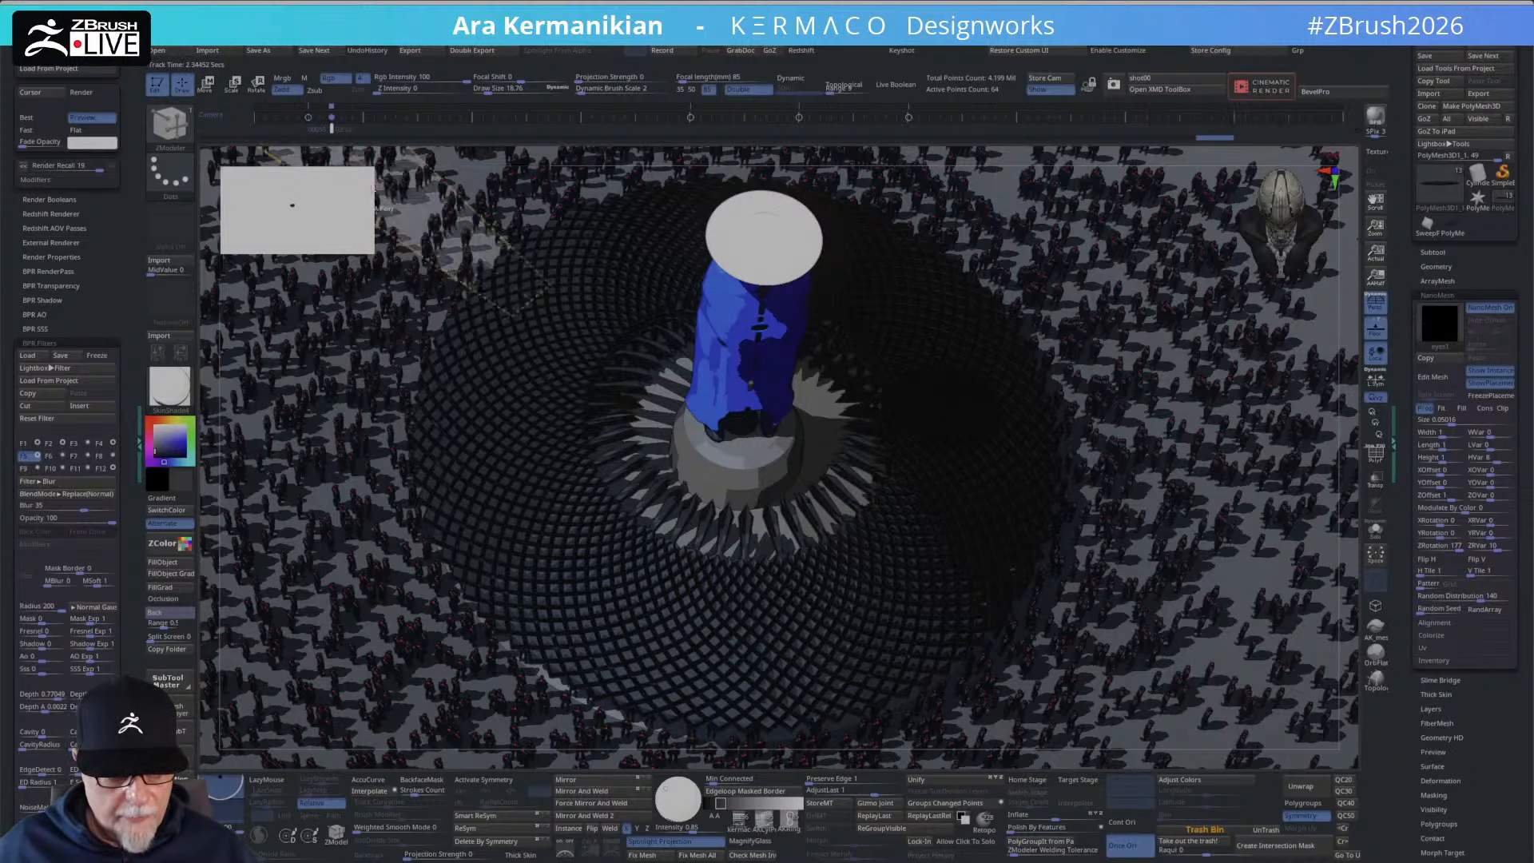
pyautogui.click(1045, 78)
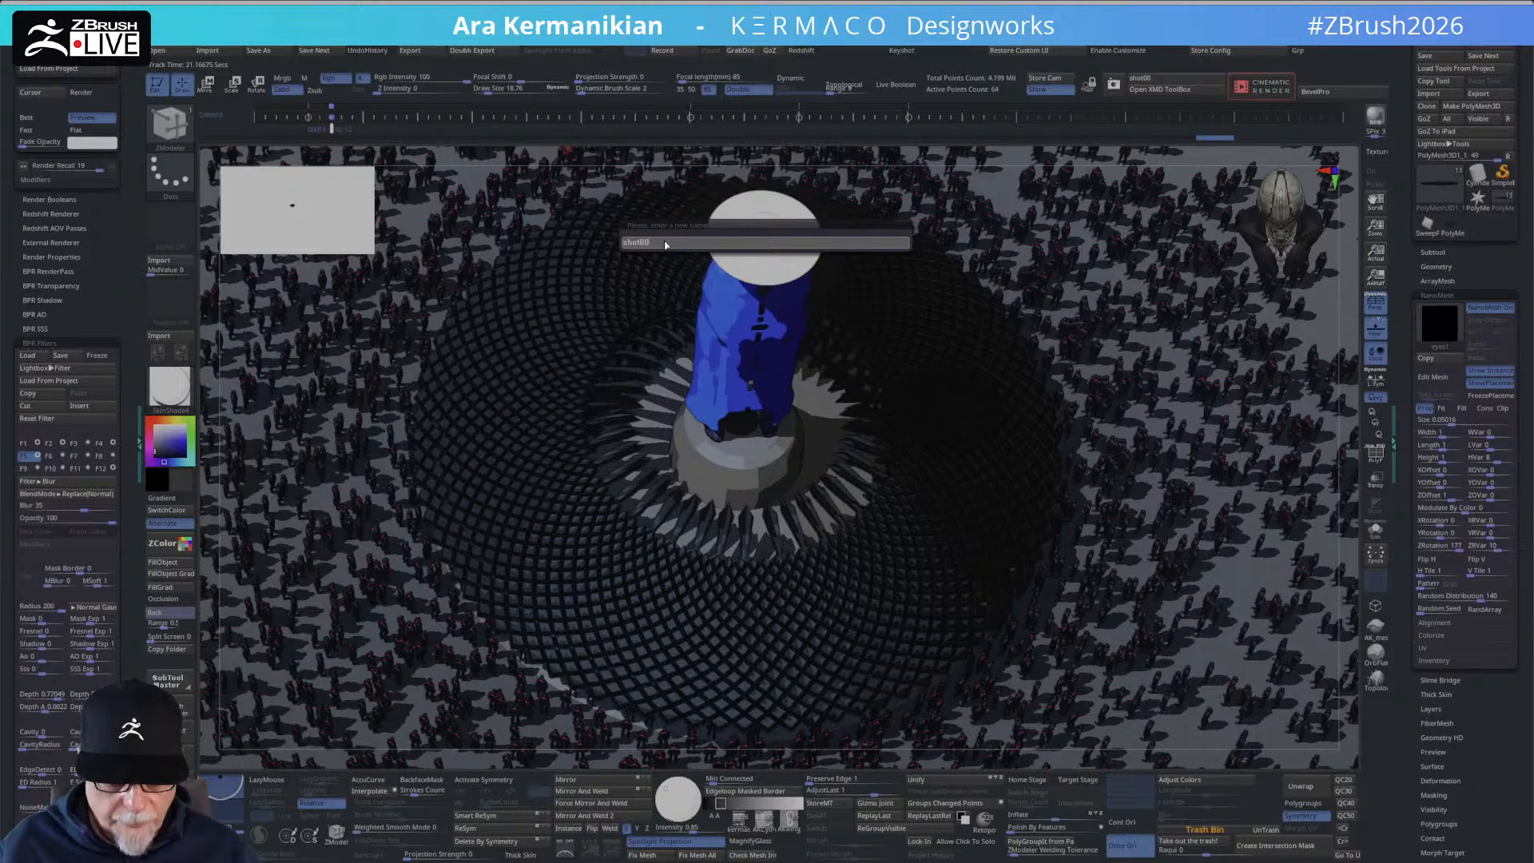
pyautogui.press('Return')
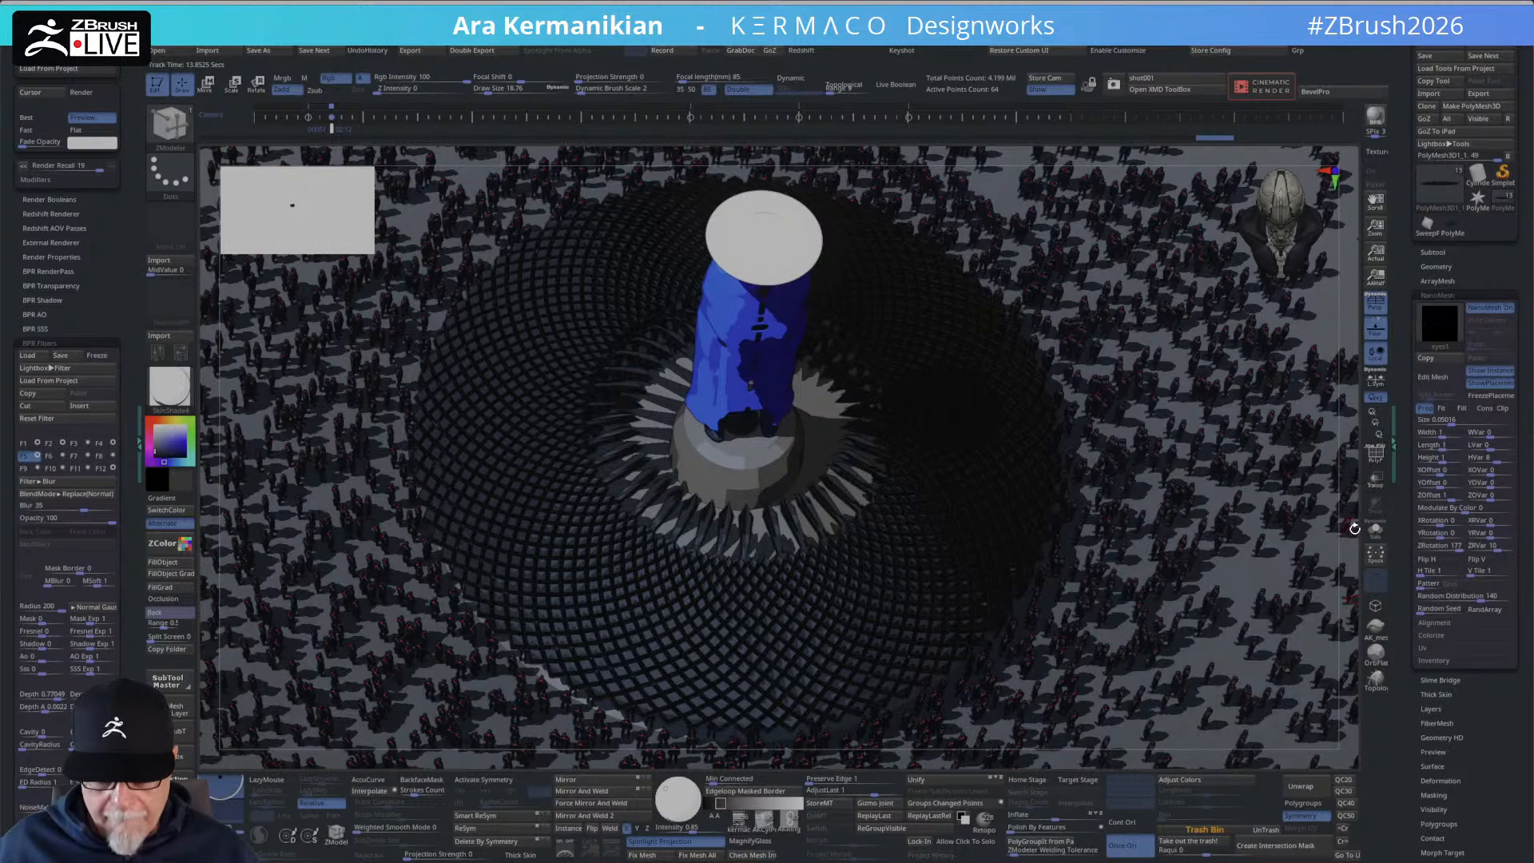
# Compose a low-angle view looking up at the caped figure from the crowd's level, and render it with BPR.
pyautogui.moveTo(1355, 528); pyautogui.dragTo(1339, 445)
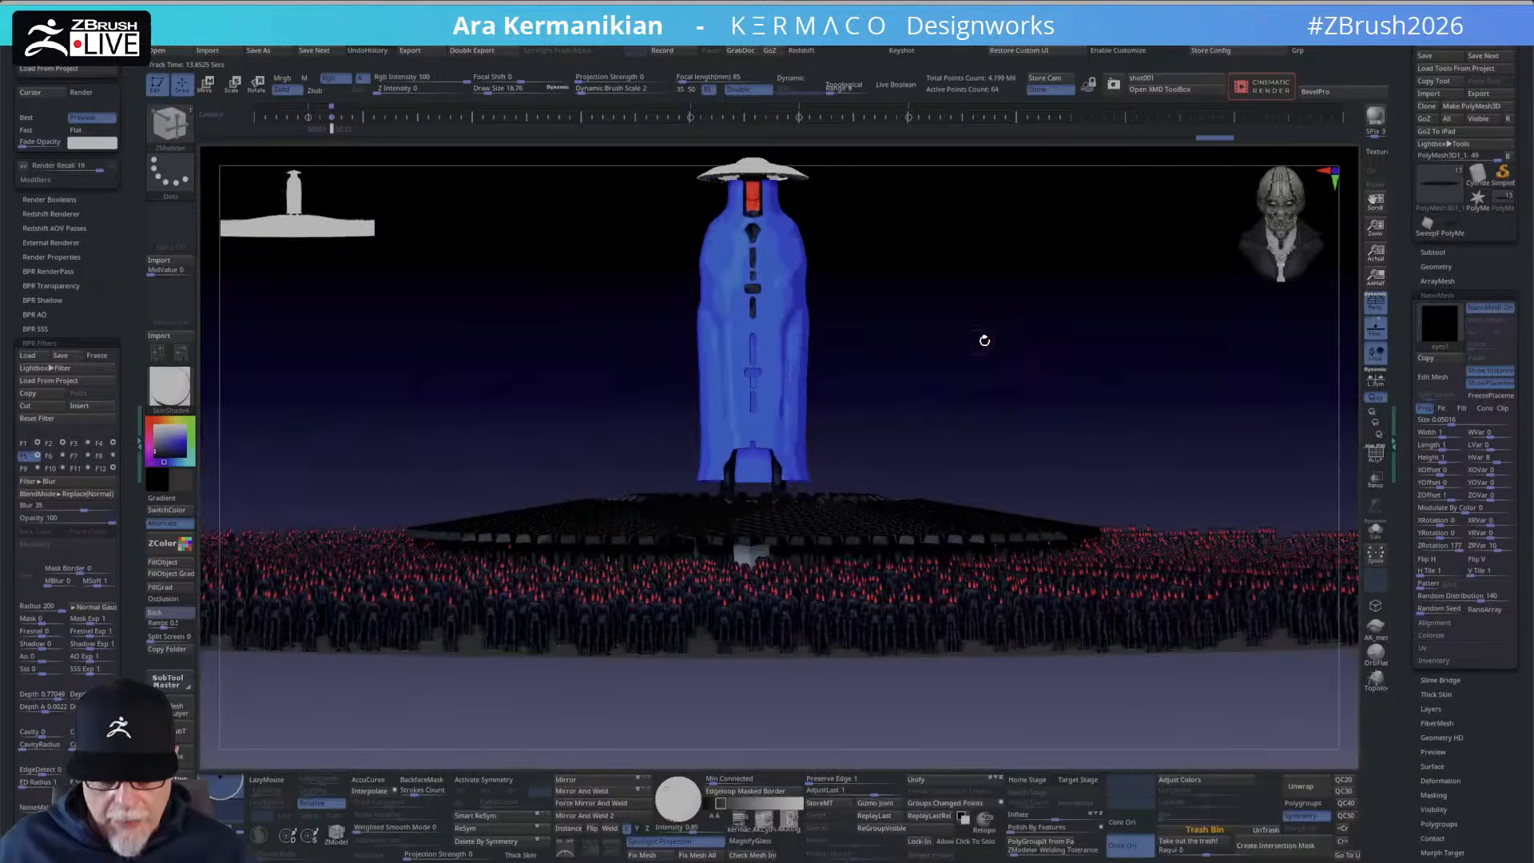
pyautogui.keyDown('alt'); pyautogui.moveTo(984, 340); pyautogui.dragTo(1062, 414); pyautogui.keyUp('alt')
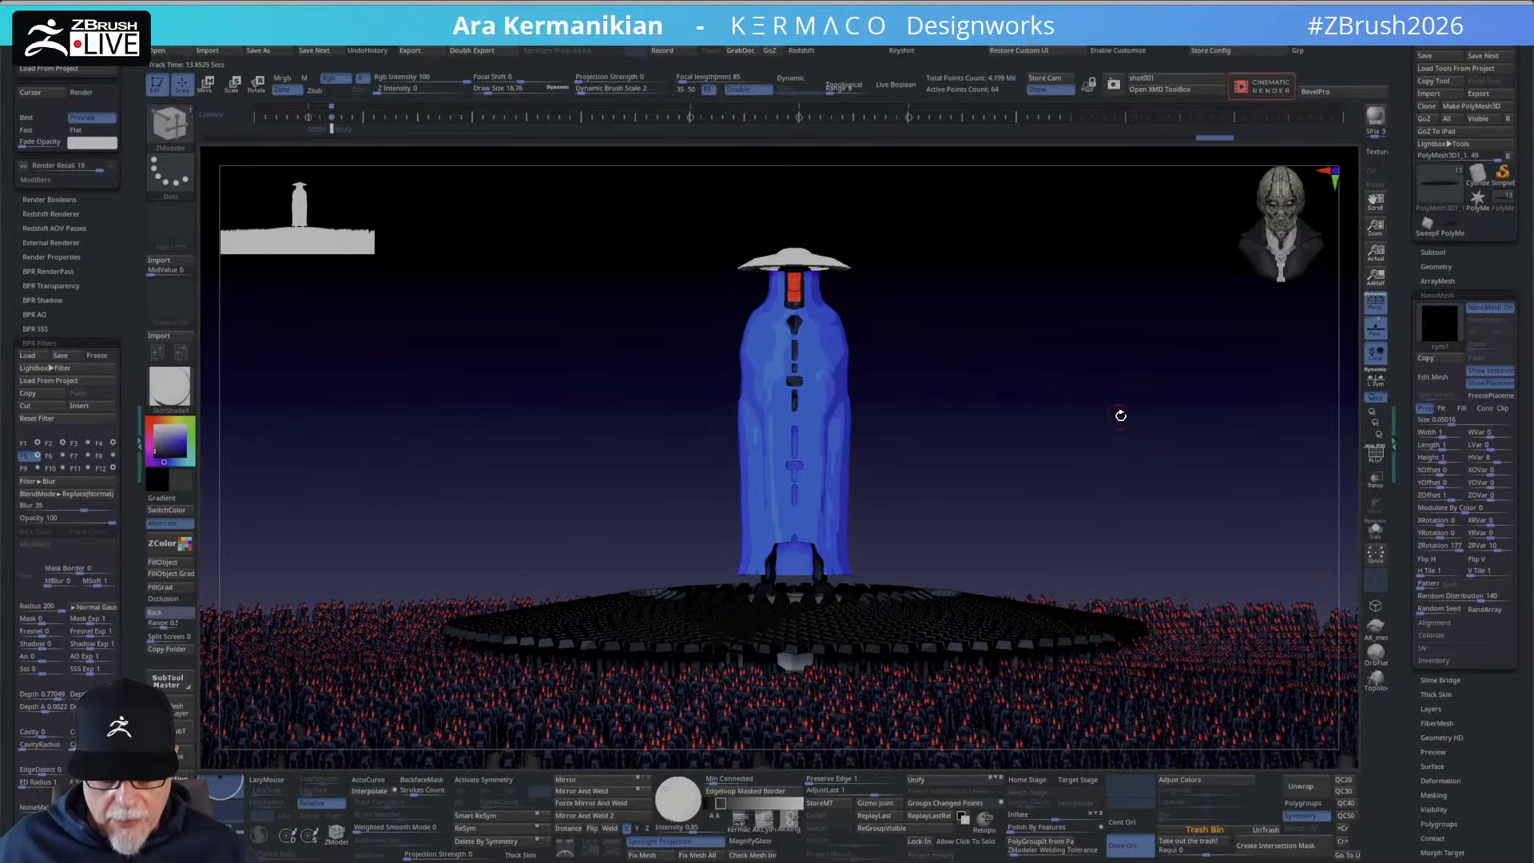
pyautogui.moveTo(1117, 413); pyautogui.dragTo(1117, 420)
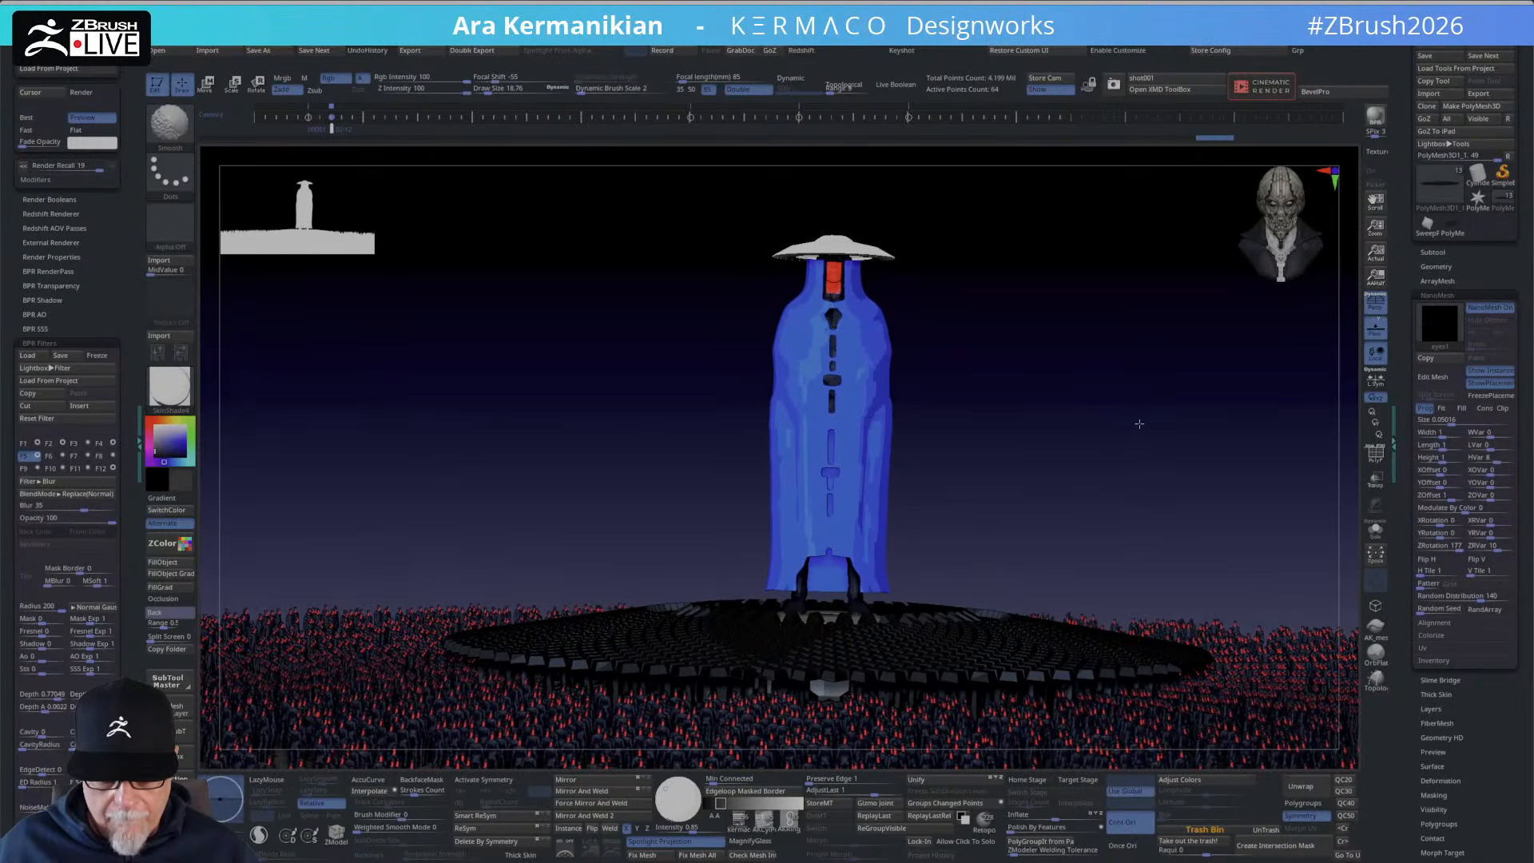
pyautogui.moveTo(1130, 388)
pyautogui.mouseDown()
pyautogui.moveTo(1118, 455)
pyautogui.moveTo(1149, 402)
pyautogui.moveTo(1166, 401)
pyautogui.mouseUp()
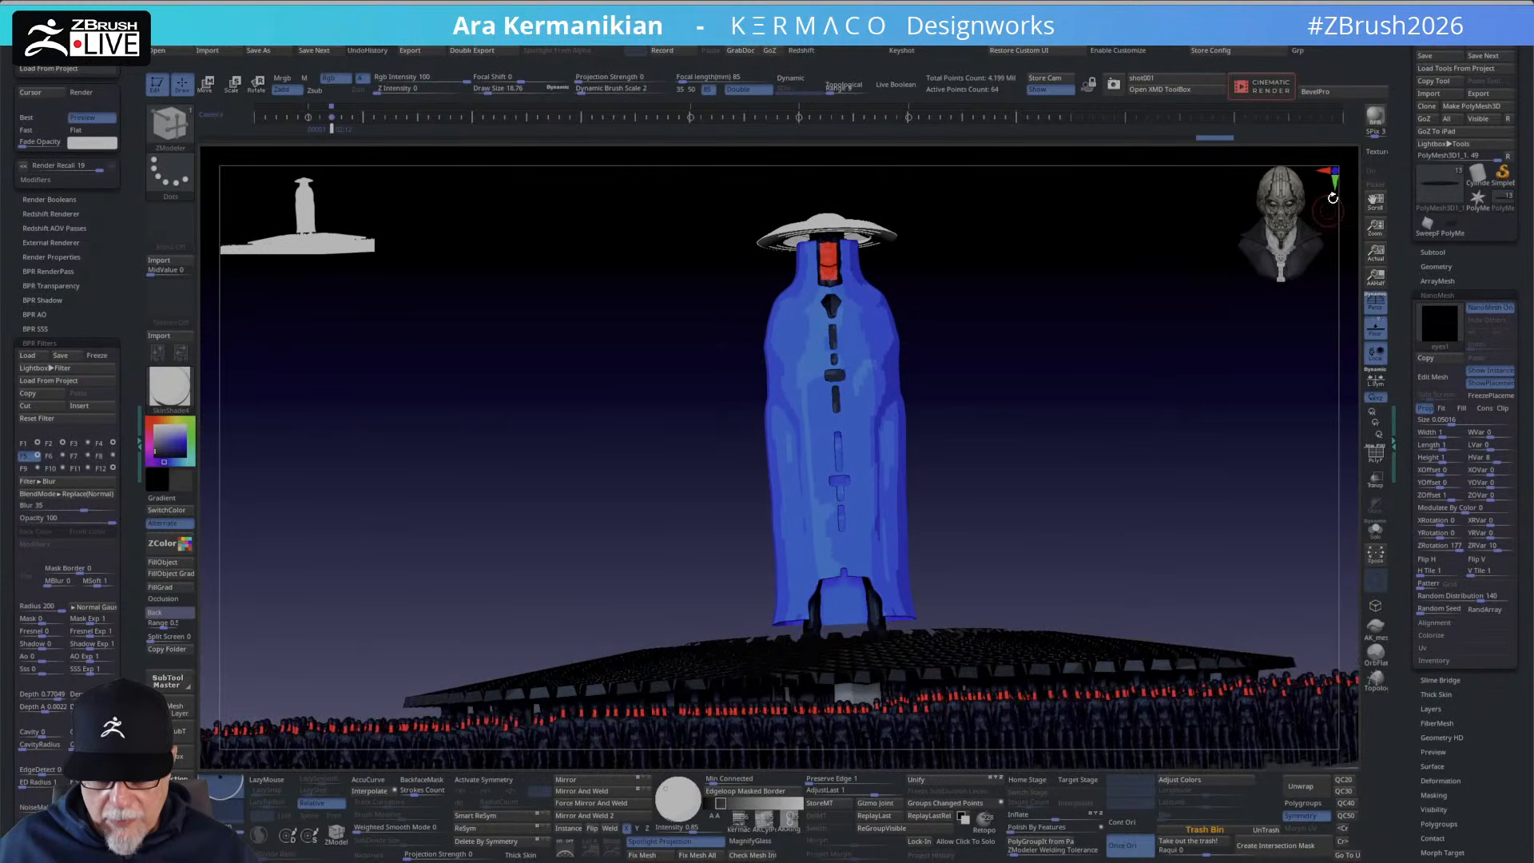
pyautogui.click(1372, 122)
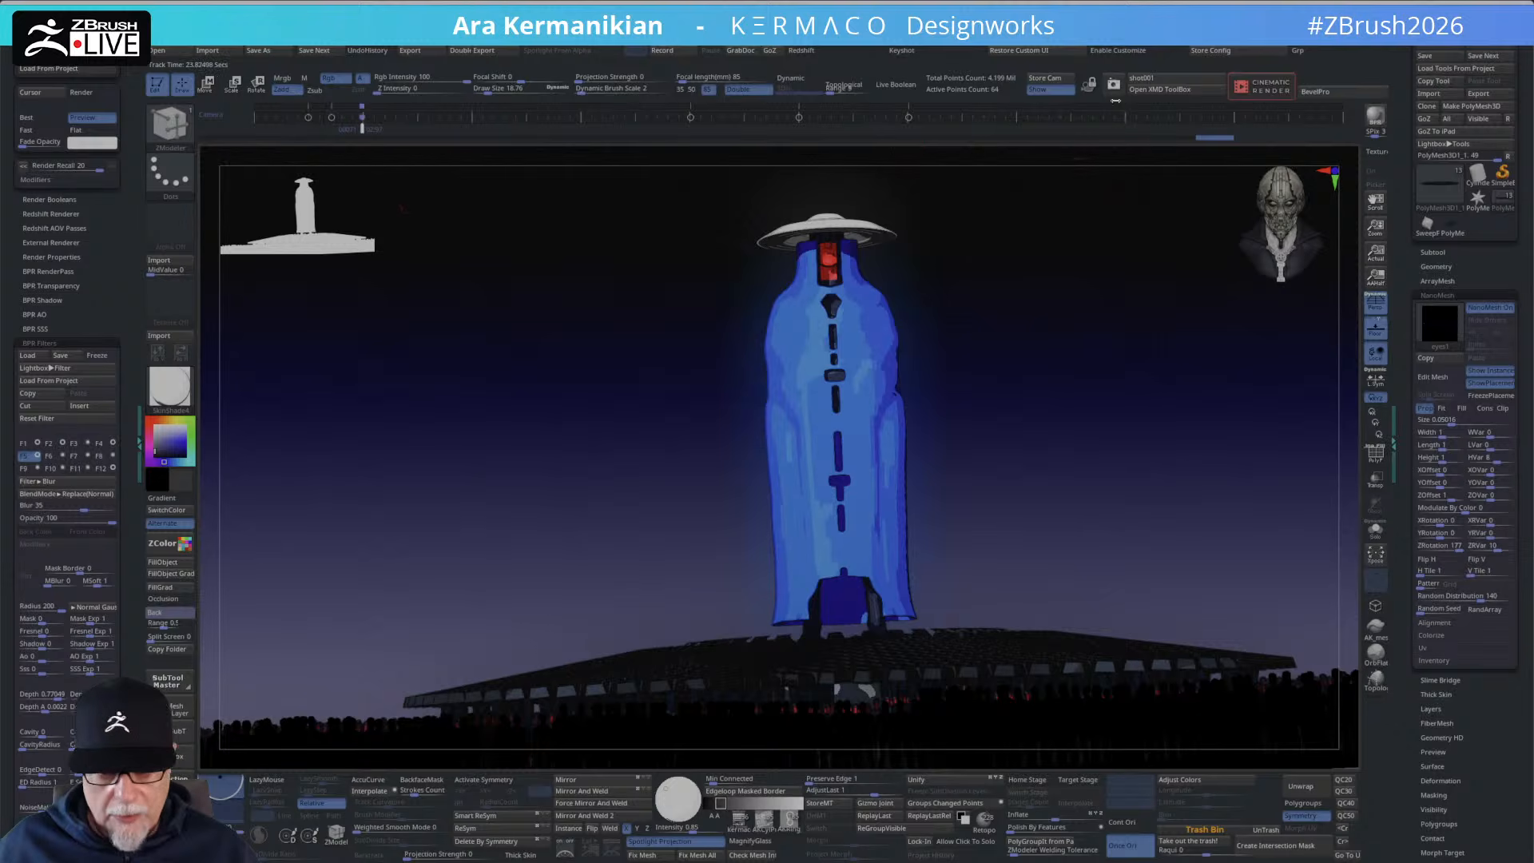
# Store the low-angle camera as shot002.
pyautogui.click(1050, 83)
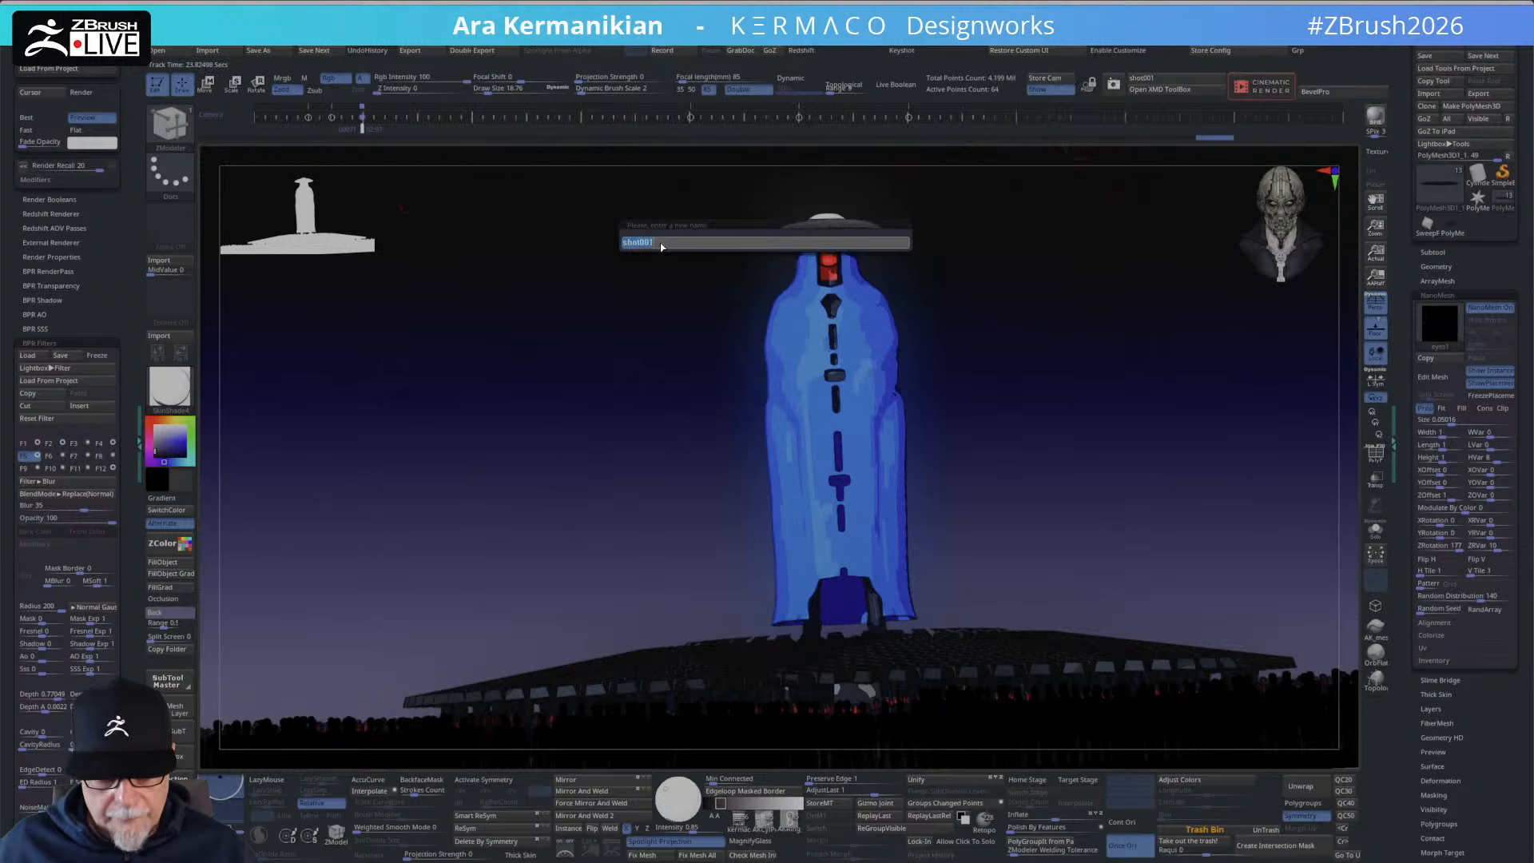
pyautogui.press('BackSpace')
pyautogui.press('Return')
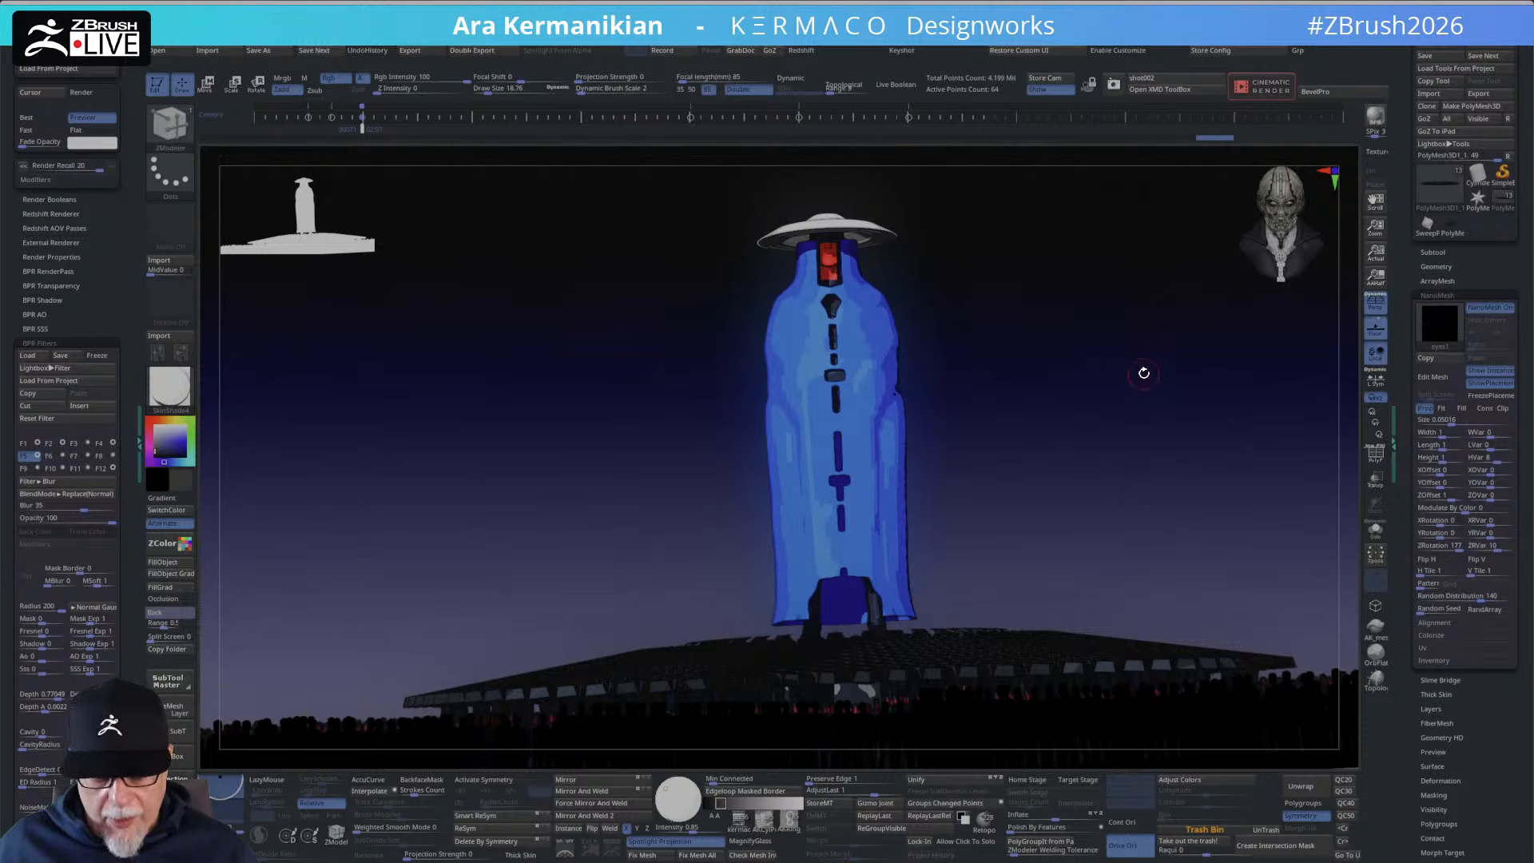
# Reframe the figure squarely from the front and set the background gradient's Range to 0.
pyautogui.keyDown('shift'); pyautogui.moveTo(1149, 366); pyautogui.dragTo(961, 494); pyautogui.keyUp('shift')
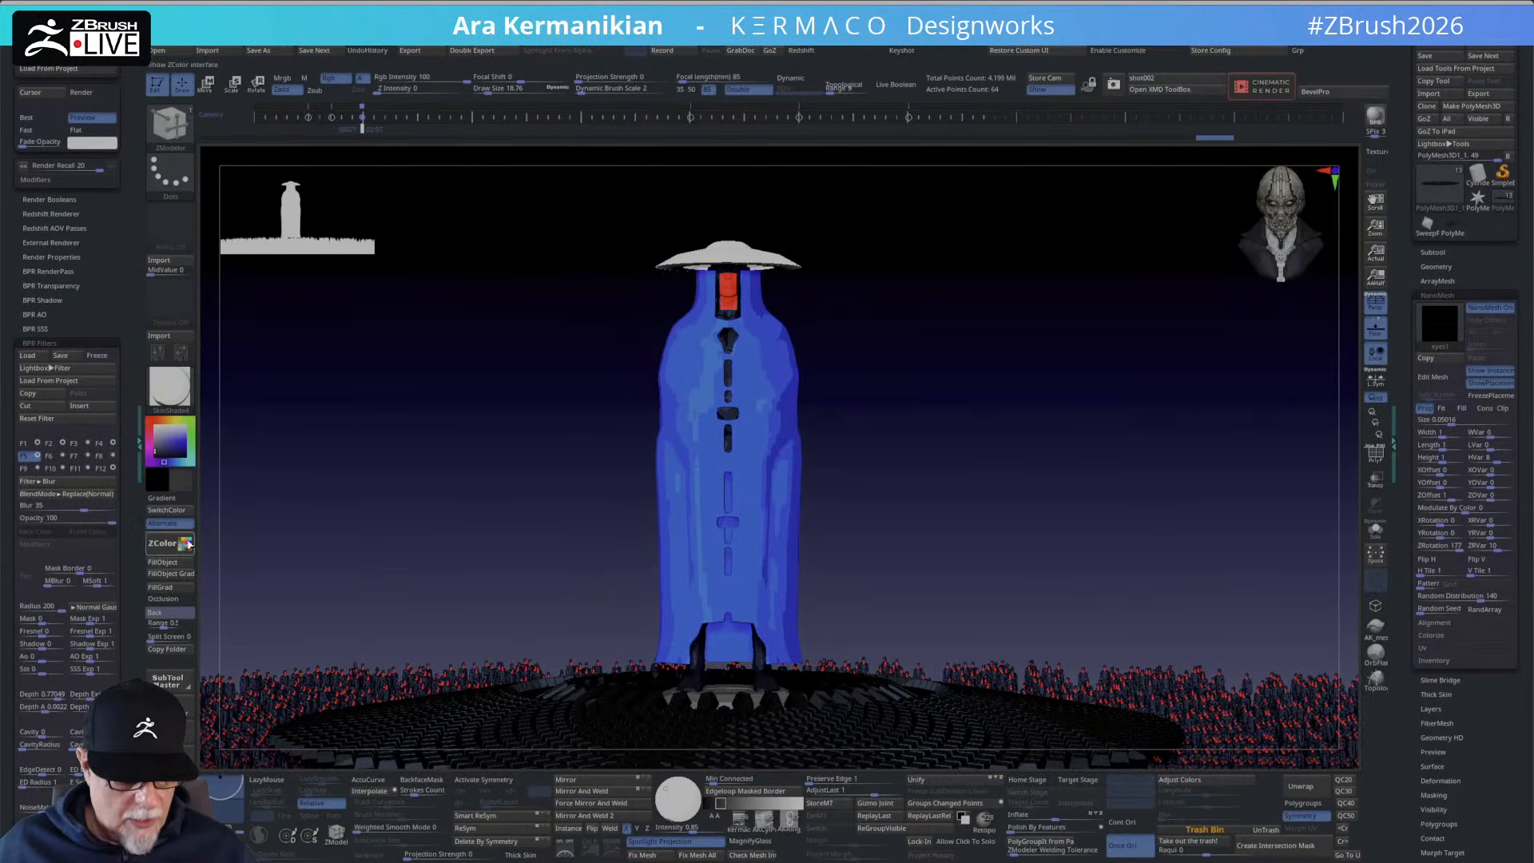
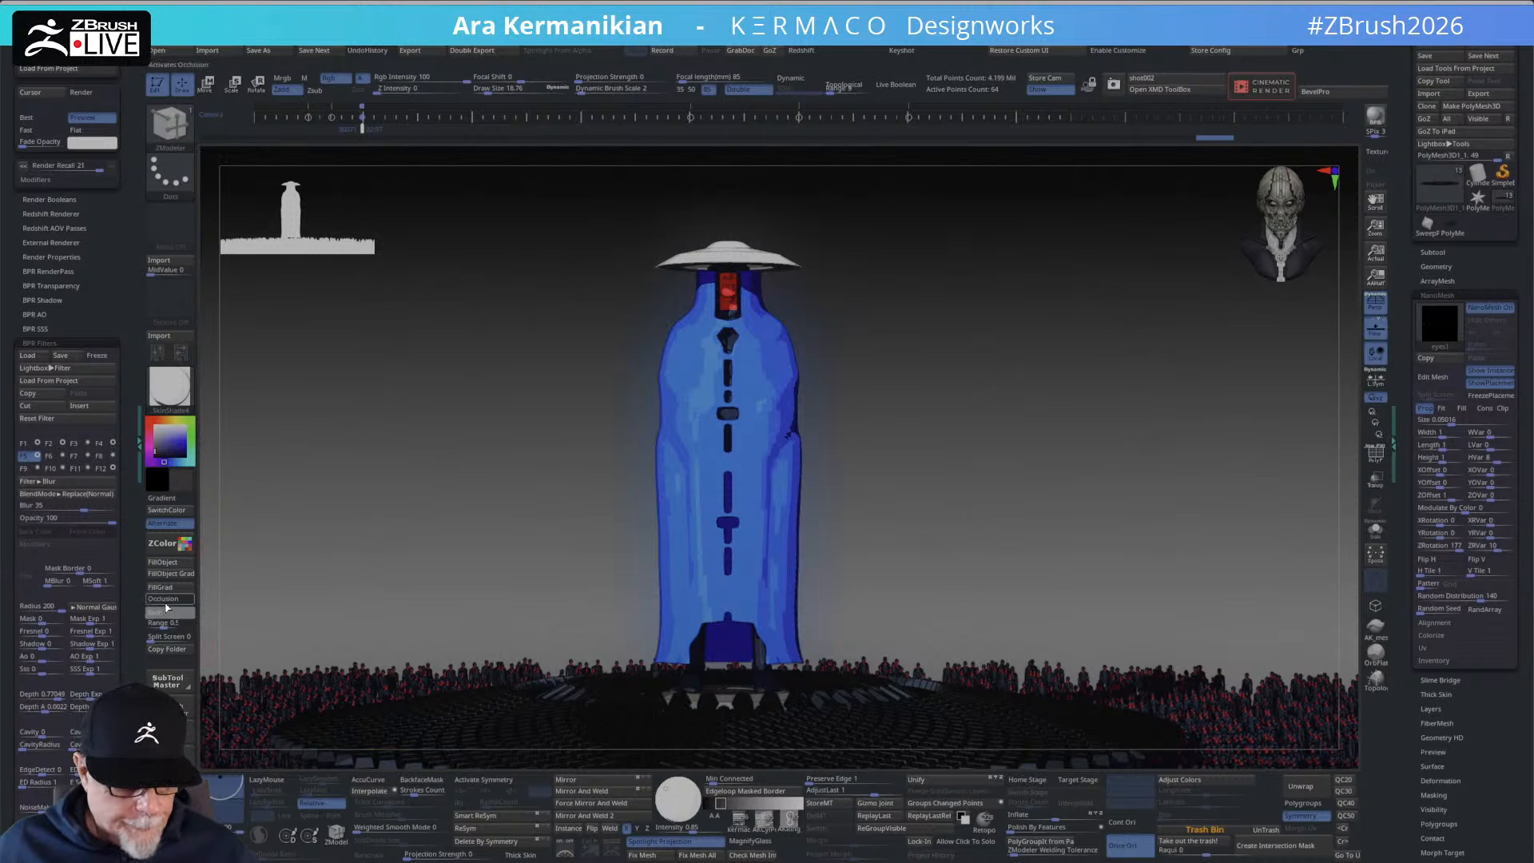
pyautogui.moveTo(163, 624); pyautogui.dragTo(147, 624)
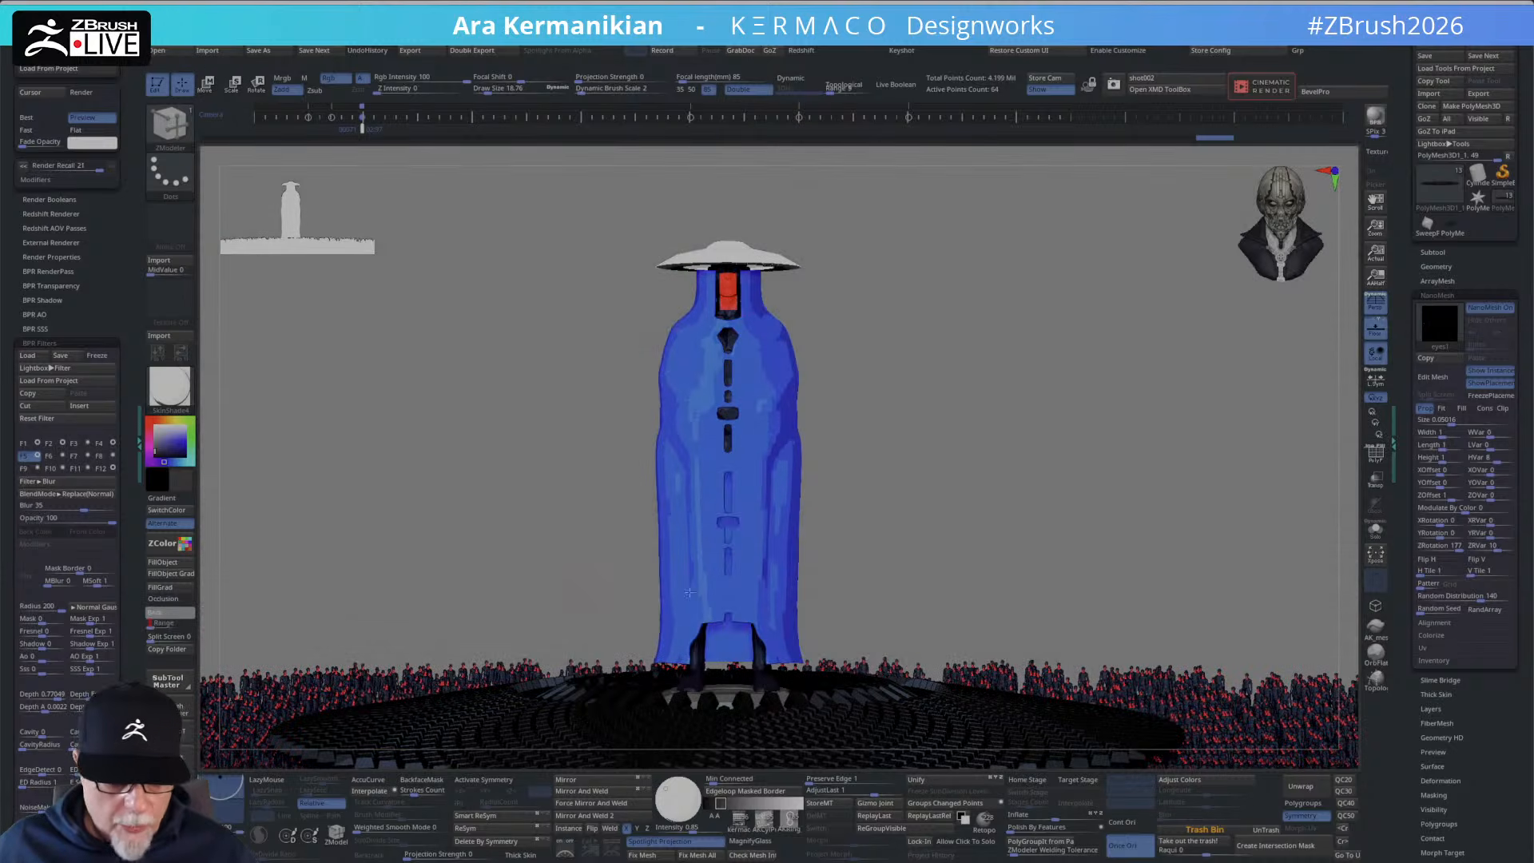
# Make the blue cape the active subtool and isolate it with Solo, framed in full.
pyautogui.keyDown('alt'); pyautogui.moveTo(1053, 398); pyautogui.dragTo(1095, 548); pyautogui.keyUp('alt')
pyautogui.keyDown('alt'); pyautogui.click(779, 549); pyautogui.keyUp('alt')
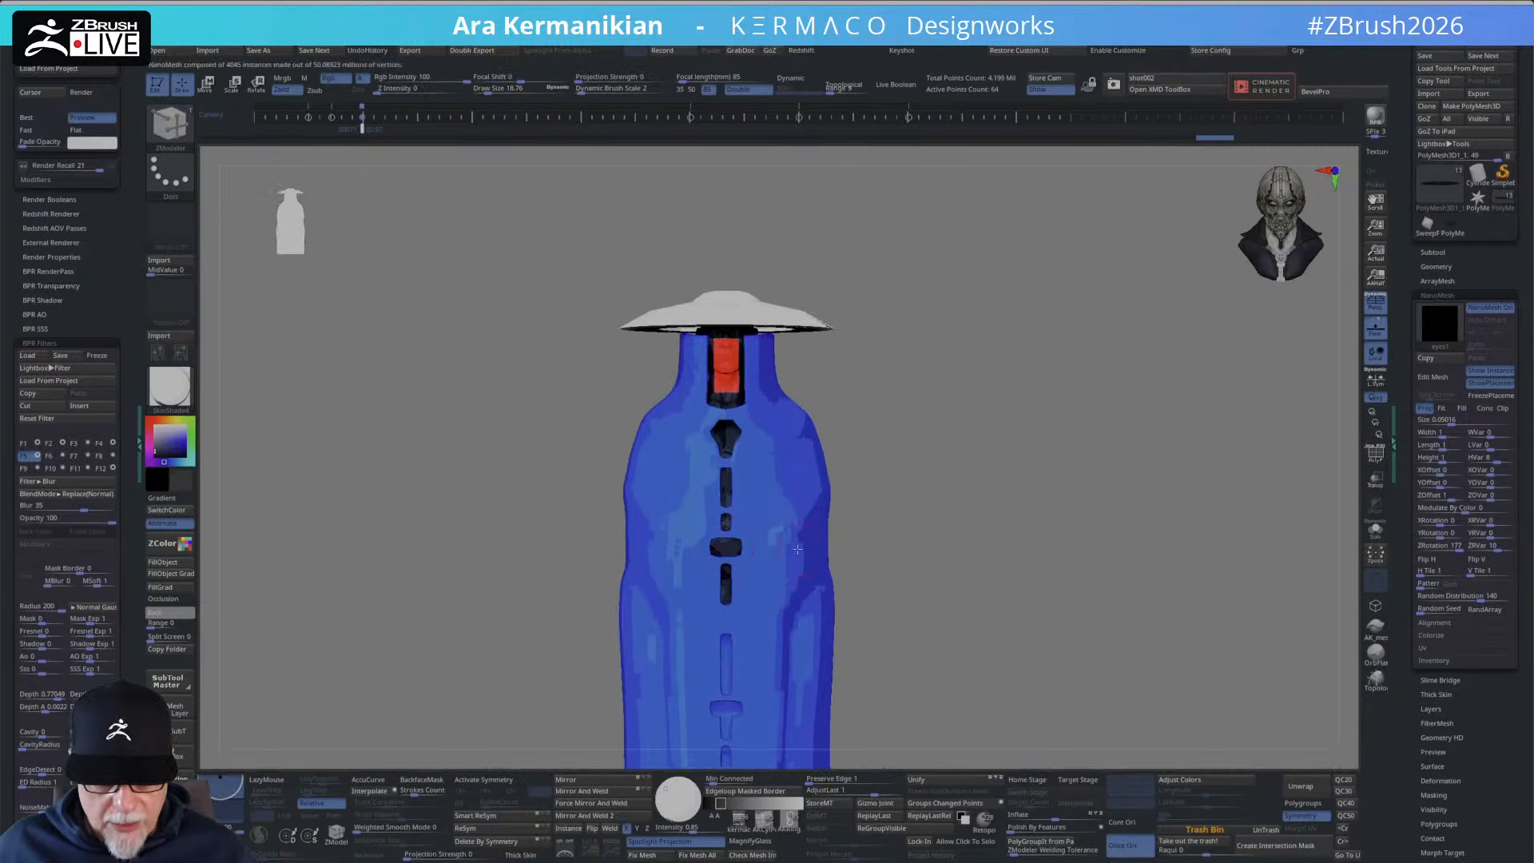
pyautogui.click(1375, 530)
pyautogui.moveTo(1104, 514)
pyautogui.mouseDown()
pyautogui.moveTo(1127, 527)
pyautogui.moveTo(1115, 537)
pyautogui.moveTo(1103, 452)
pyautogui.moveTo(1122, 486)
pyautogui.moveTo(965, 375)
pyautogui.mouseUp()
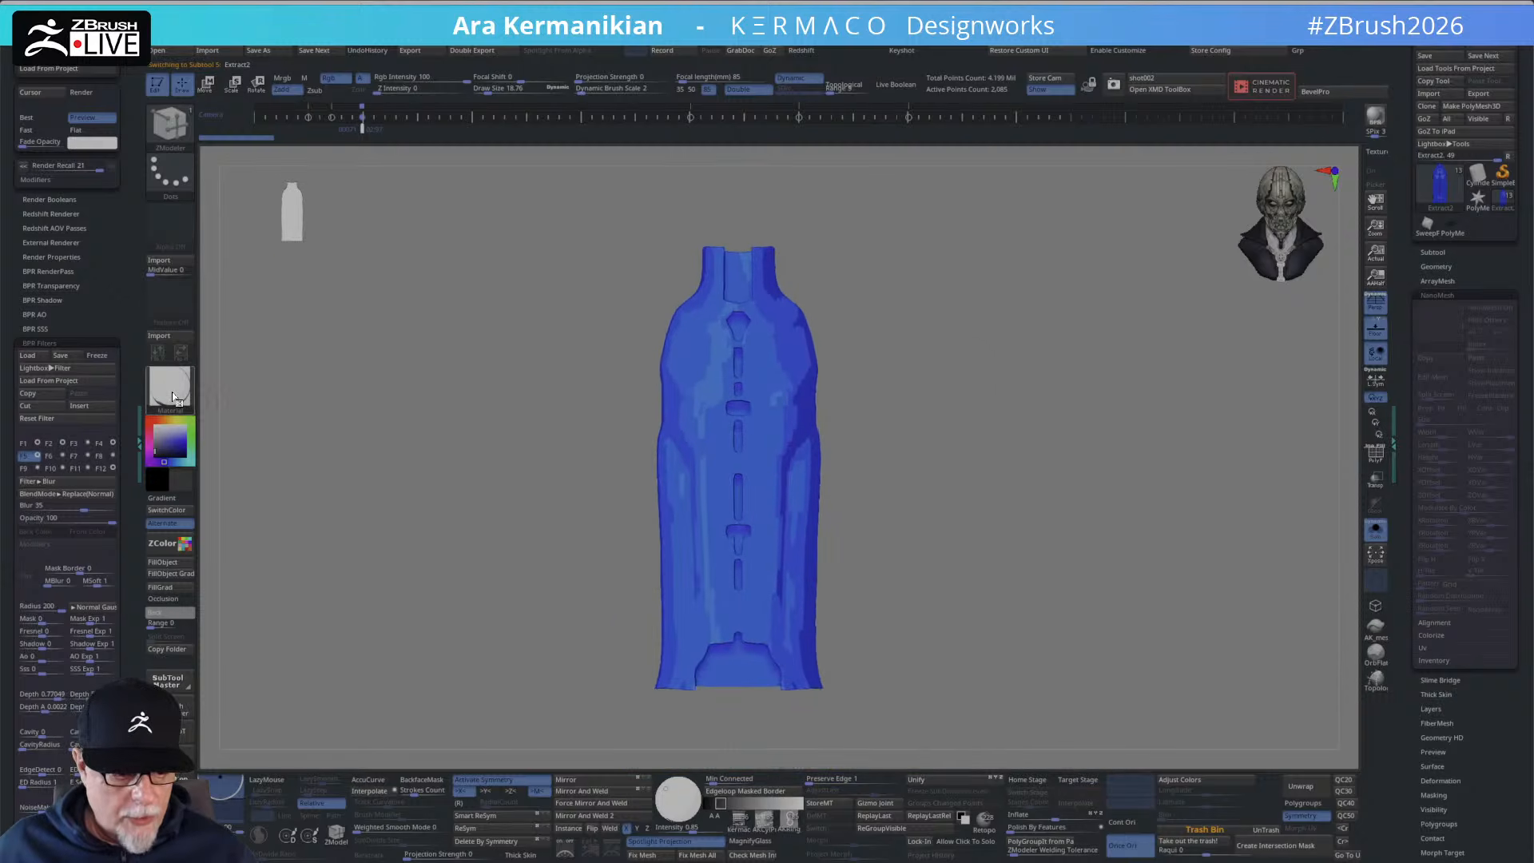
# Collapse the BPR filter and Render settings, open the Material settings, and save the current SkinShade material to a file.
pyautogui.moveTo(173, 394)
pyautogui.moveTo(73, 337); pyautogui.dragTo(68, 387)
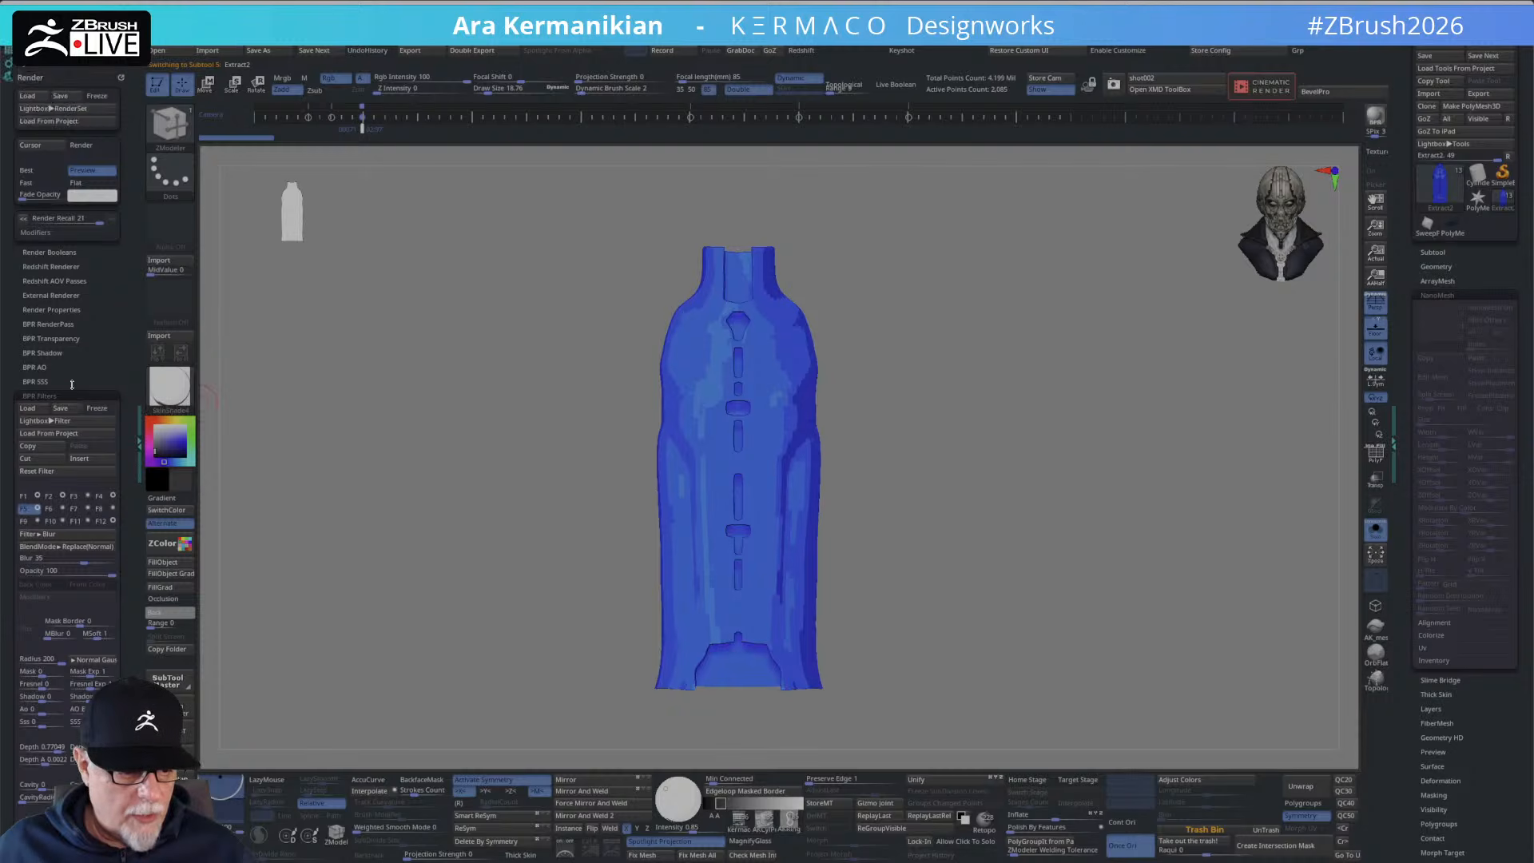
pyautogui.click(68, 386)
pyautogui.scroll(3, 80, 408)
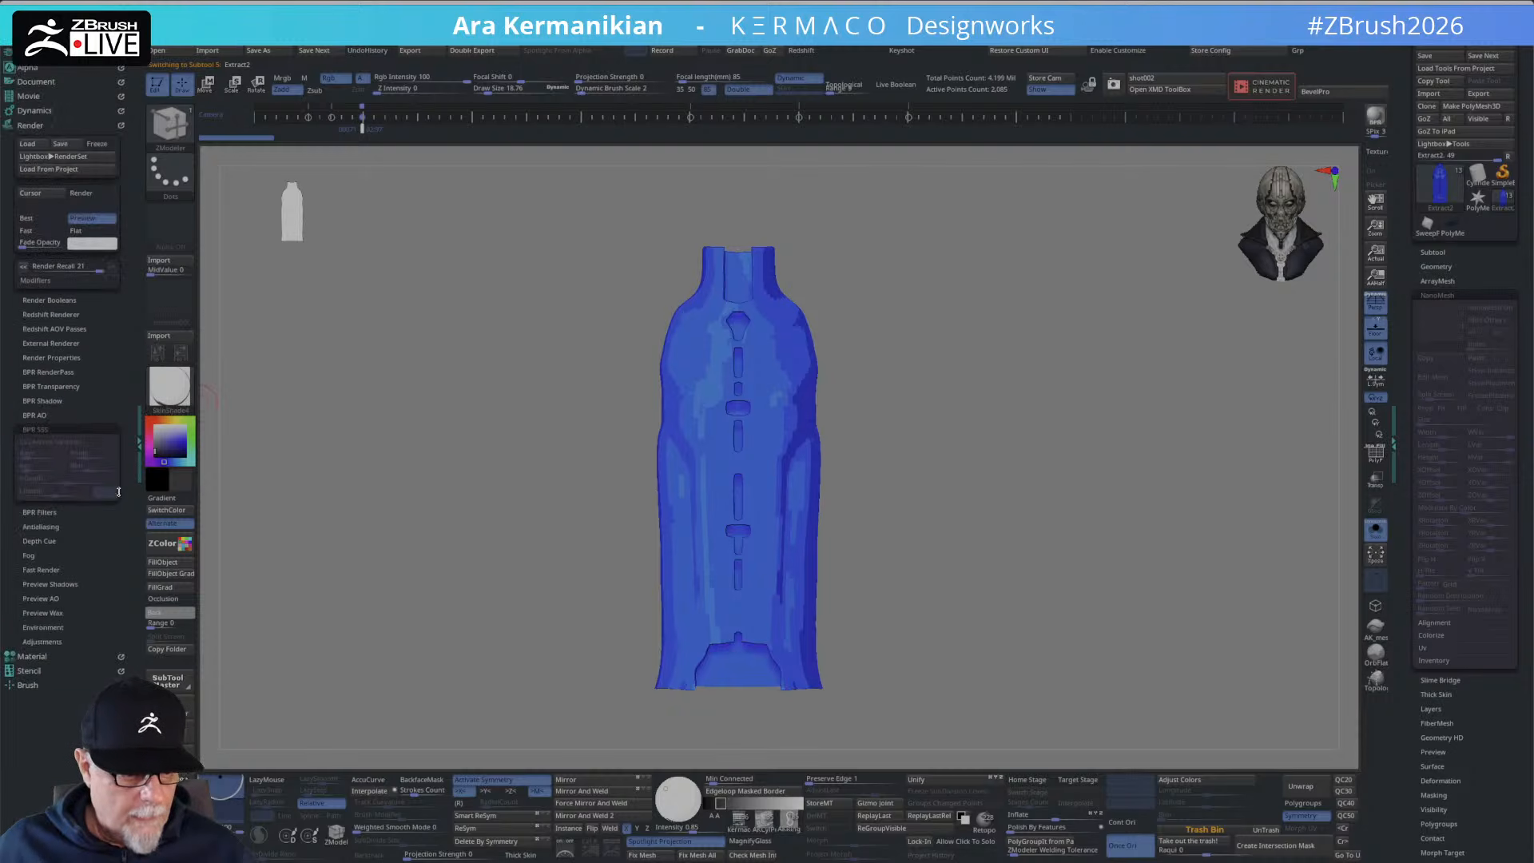
pyautogui.click(79, 426)
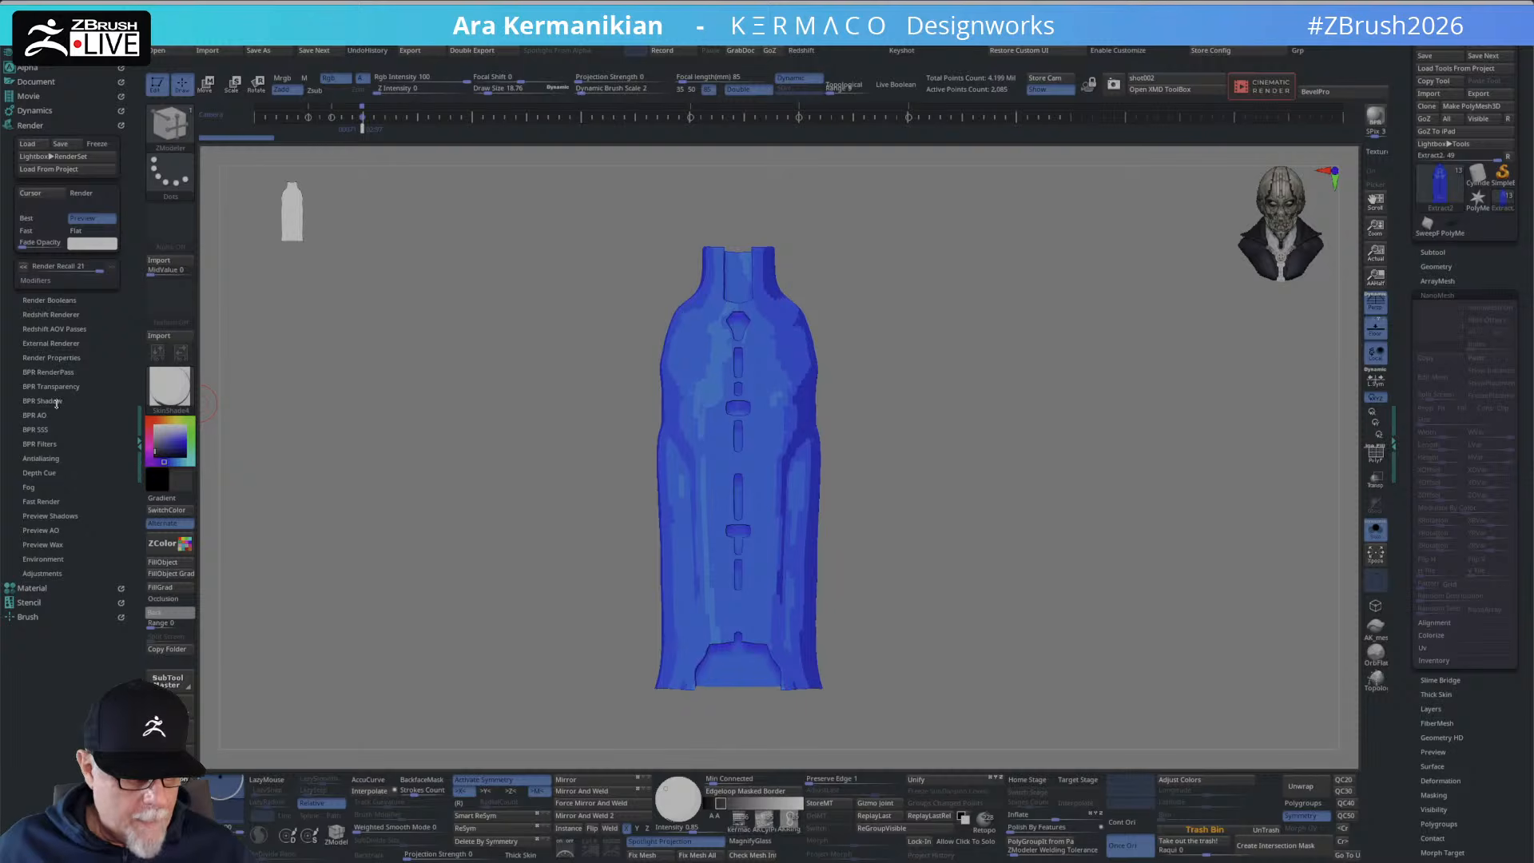
pyautogui.click(39, 124)
pyautogui.click(31, 138)
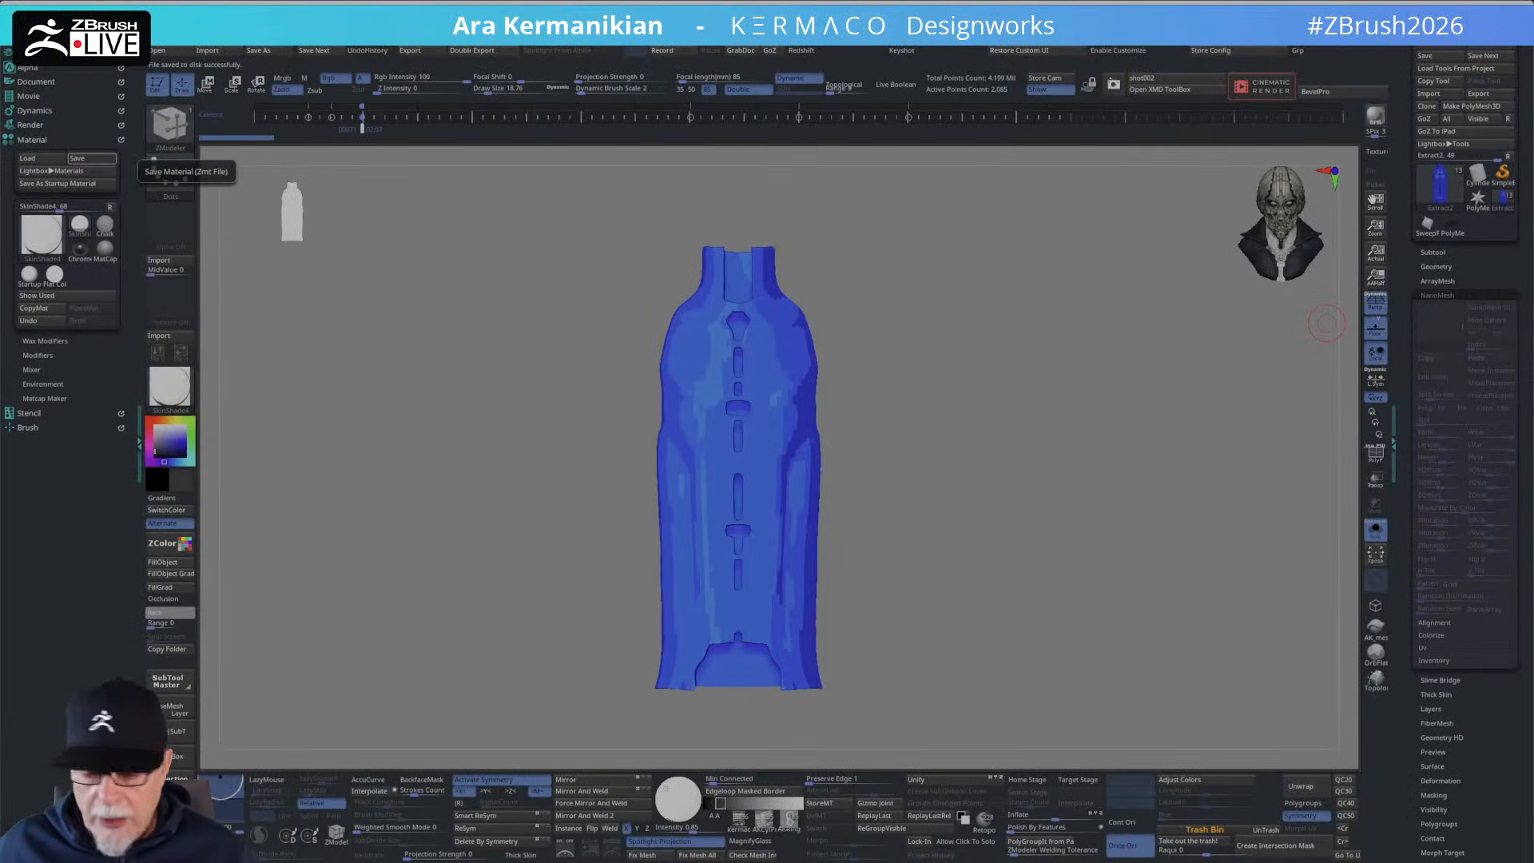
# Compare the cape with Dynamic Subdivision off and on, leaving it on.
pyautogui.moveTo(1076, 330); pyautogui.dragTo(1090, 610)
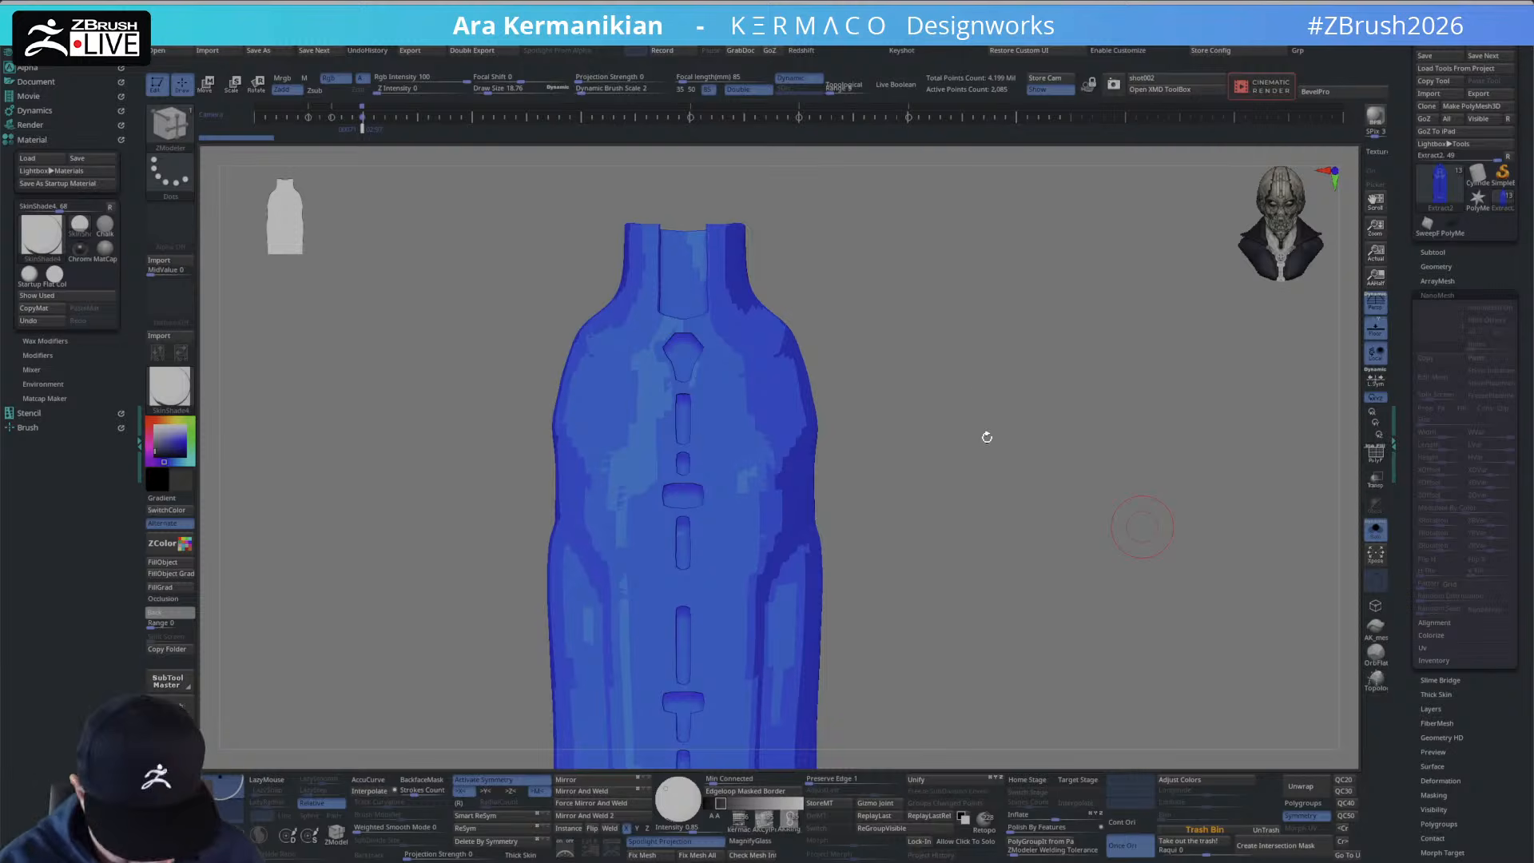
pyautogui.press('space')
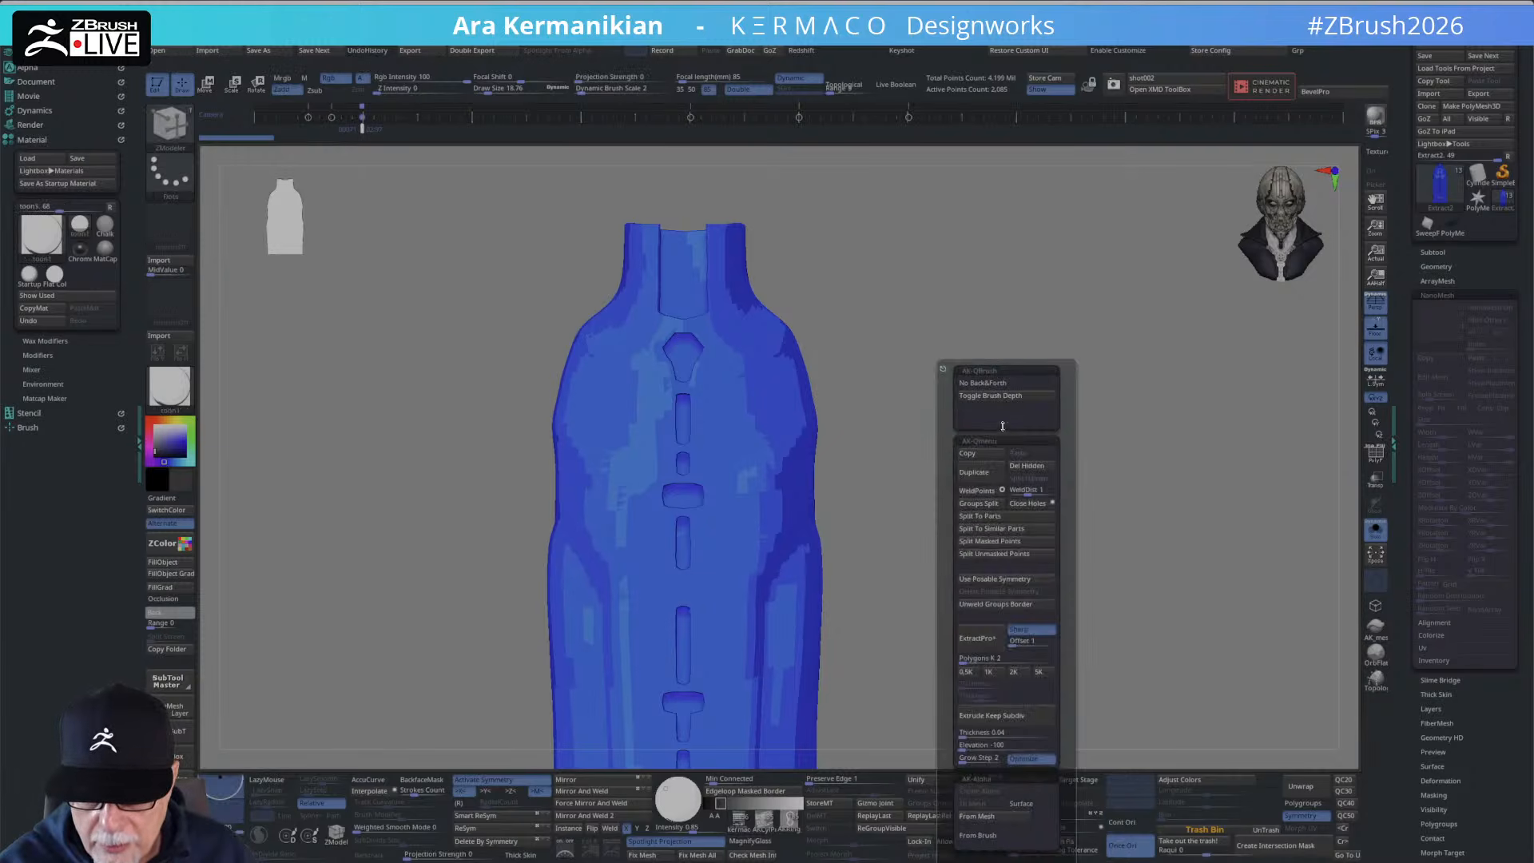
pyautogui.press('2')
pyautogui.click(989, 478)
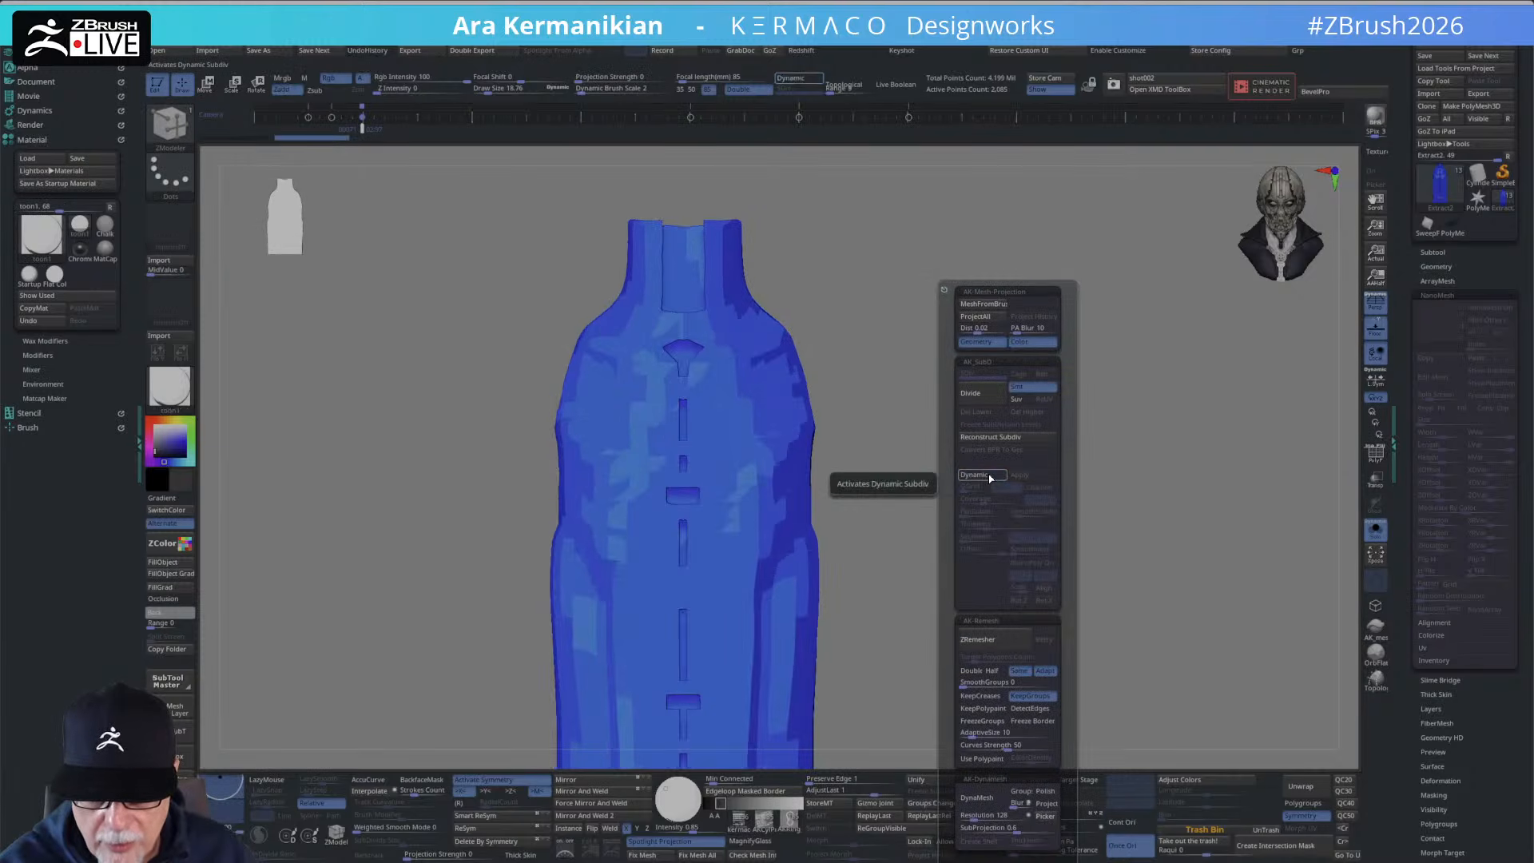
pyautogui.click(990, 477)
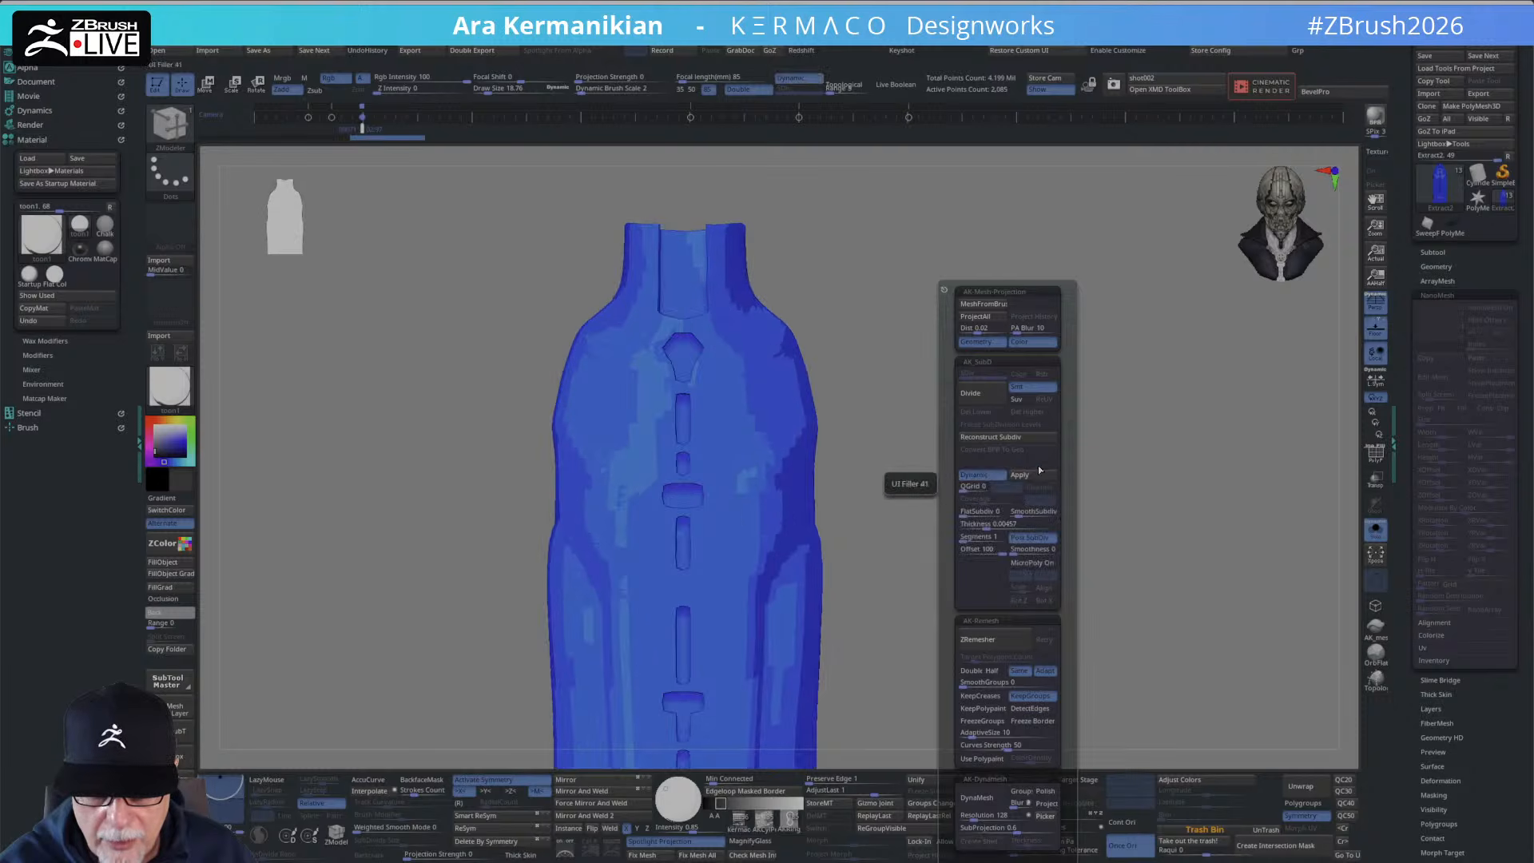
pyautogui.click(996, 480)
pyautogui.click(995, 479)
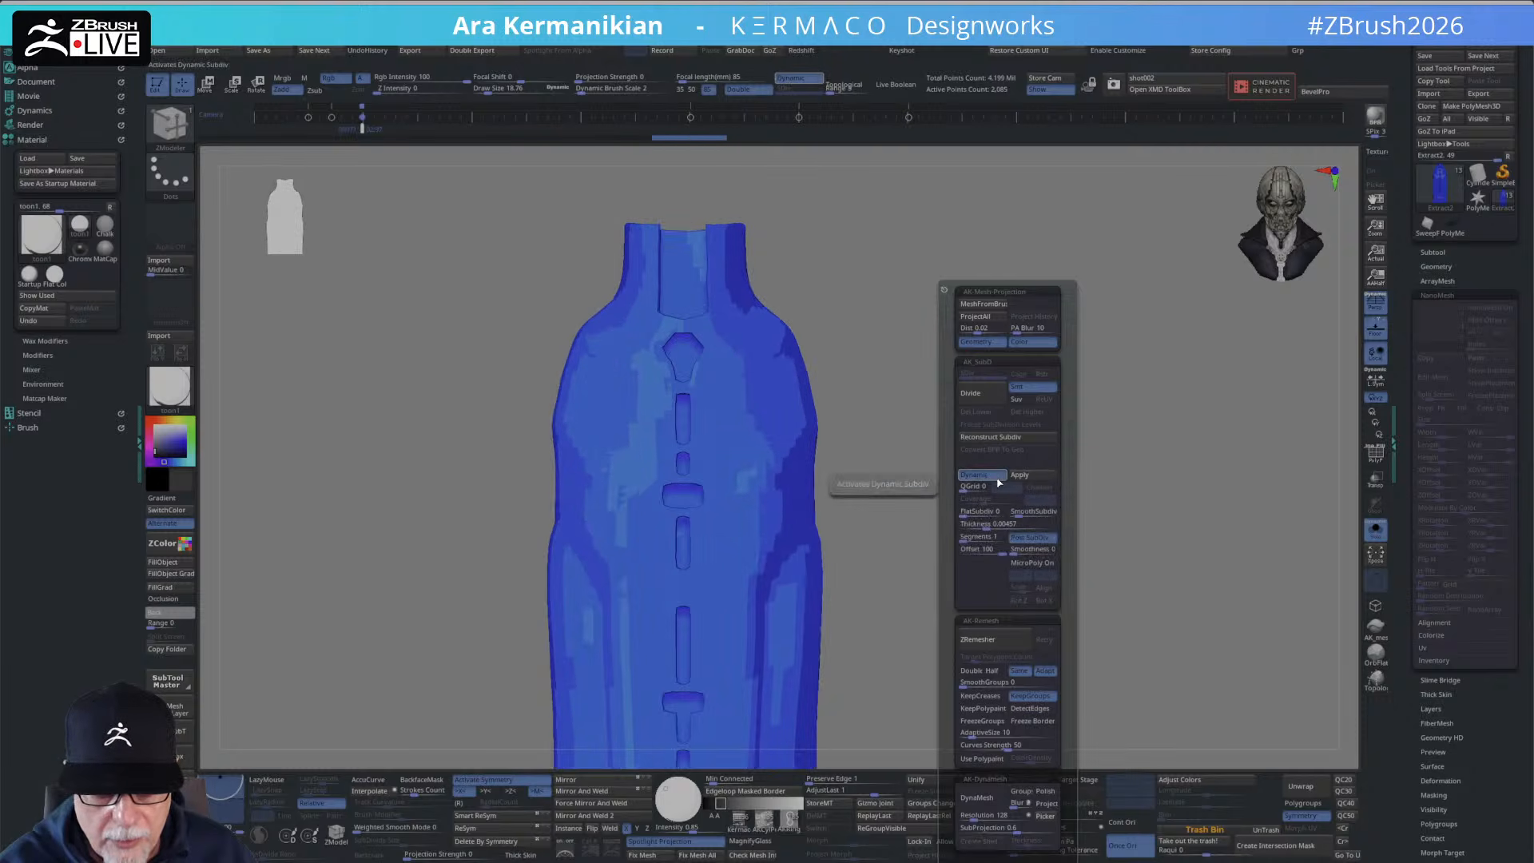
# Raise the SmoothSubdiv level of the cape's Dynamic Subdivision.
pyautogui.moveTo(919, 464); pyautogui.dragTo(982, 504)
pyautogui.press('space')
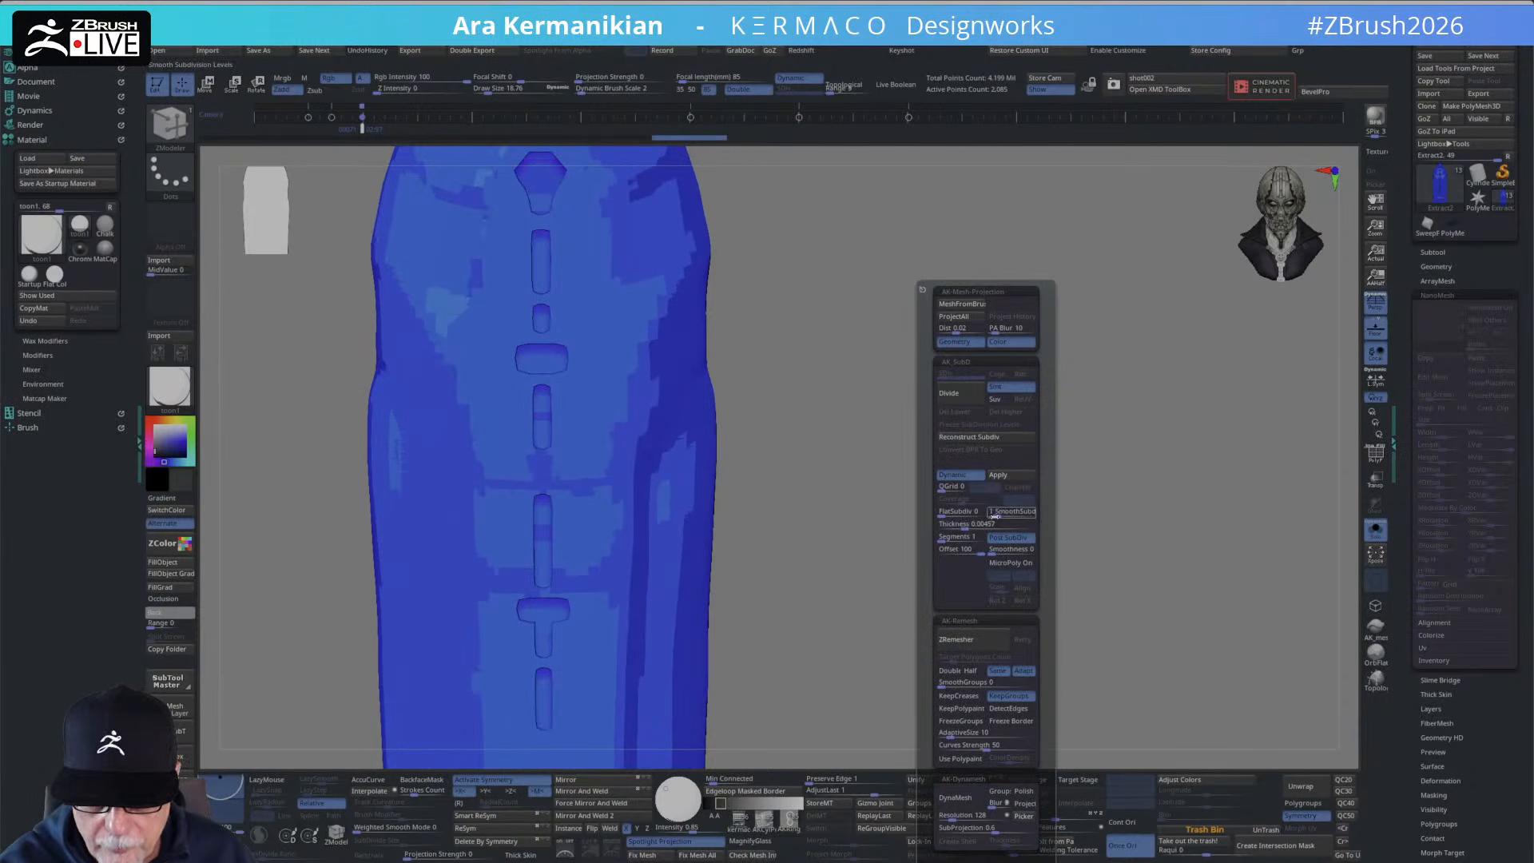
pyautogui.moveTo(1002, 518); pyautogui.dragTo(1250, 556)
pyautogui.keyDown('alt'); pyautogui.moveTo(959, 375); pyautogui.dragTo(1073, 468); pyautogui.keyUp('alt')
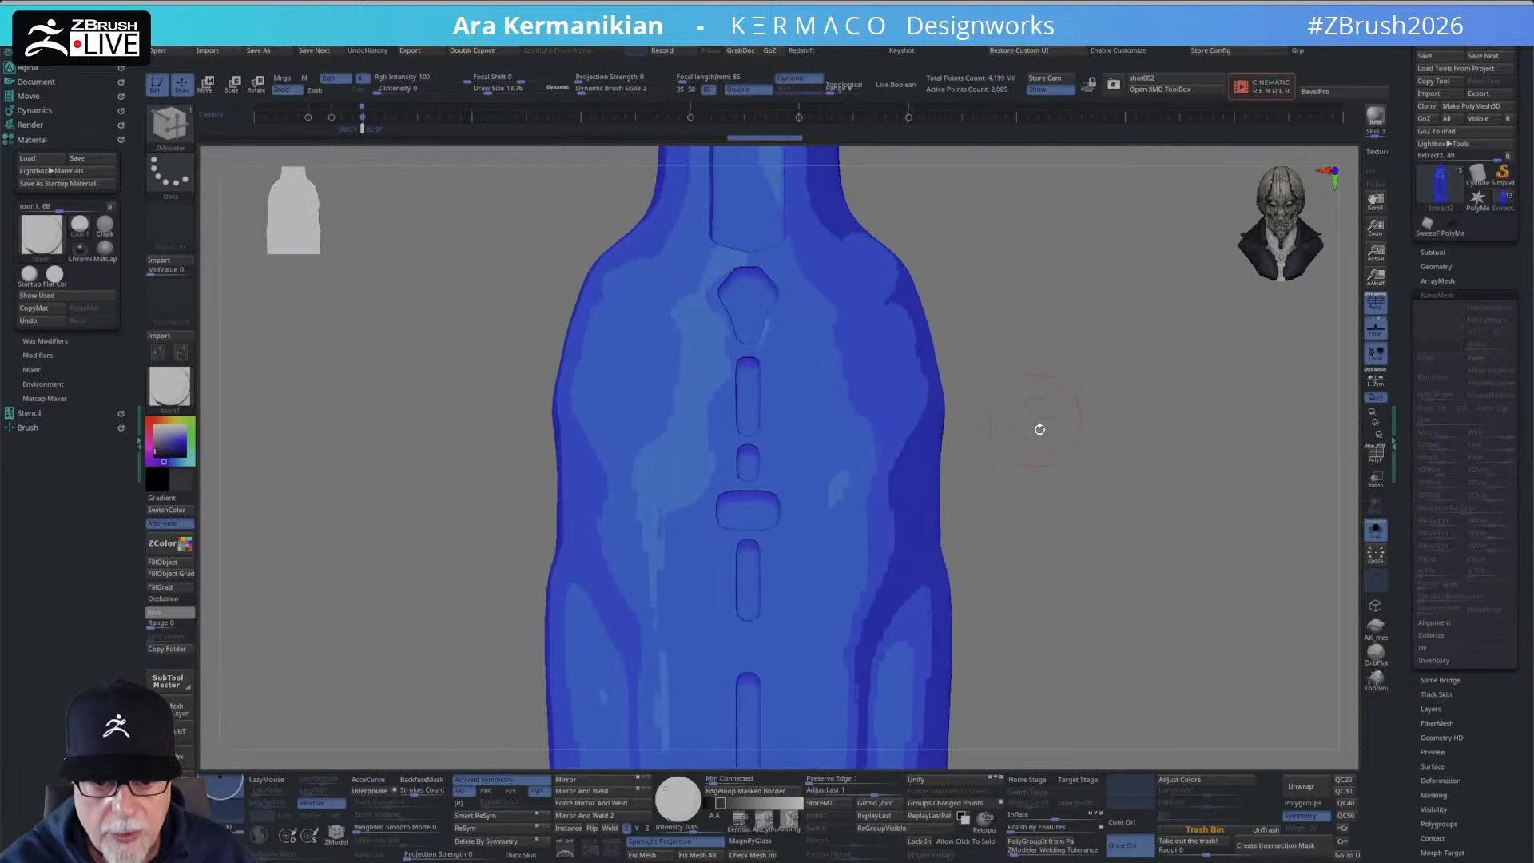
# Collapse the NanoMesh and Light settings and open the Curve Functions in the Stroke settings.
pyautogui.hotkey('ctrl', '2')
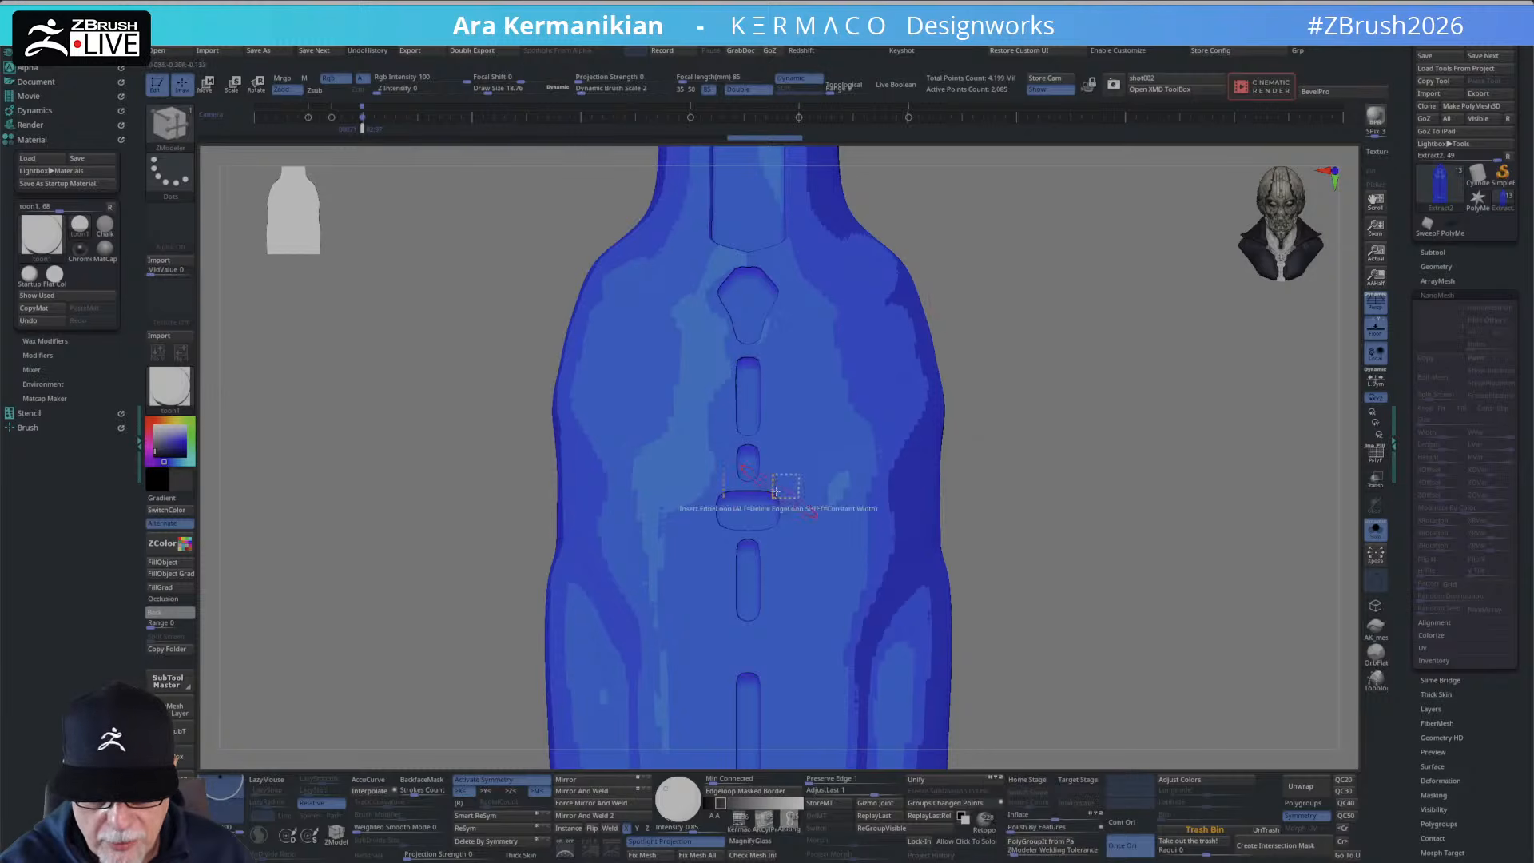
pyautogui.keyDown('alt'); pyautogui.moveTo(1096, 471); pyautogui.dragTo(431, 261); pyautogui.keyUp('alt')
pyautogui.keyDown('alt'); pyautogui.moveTo(822, 611); pyautogui.dragTo(764, 163); pyautogui.keyUp('alt')
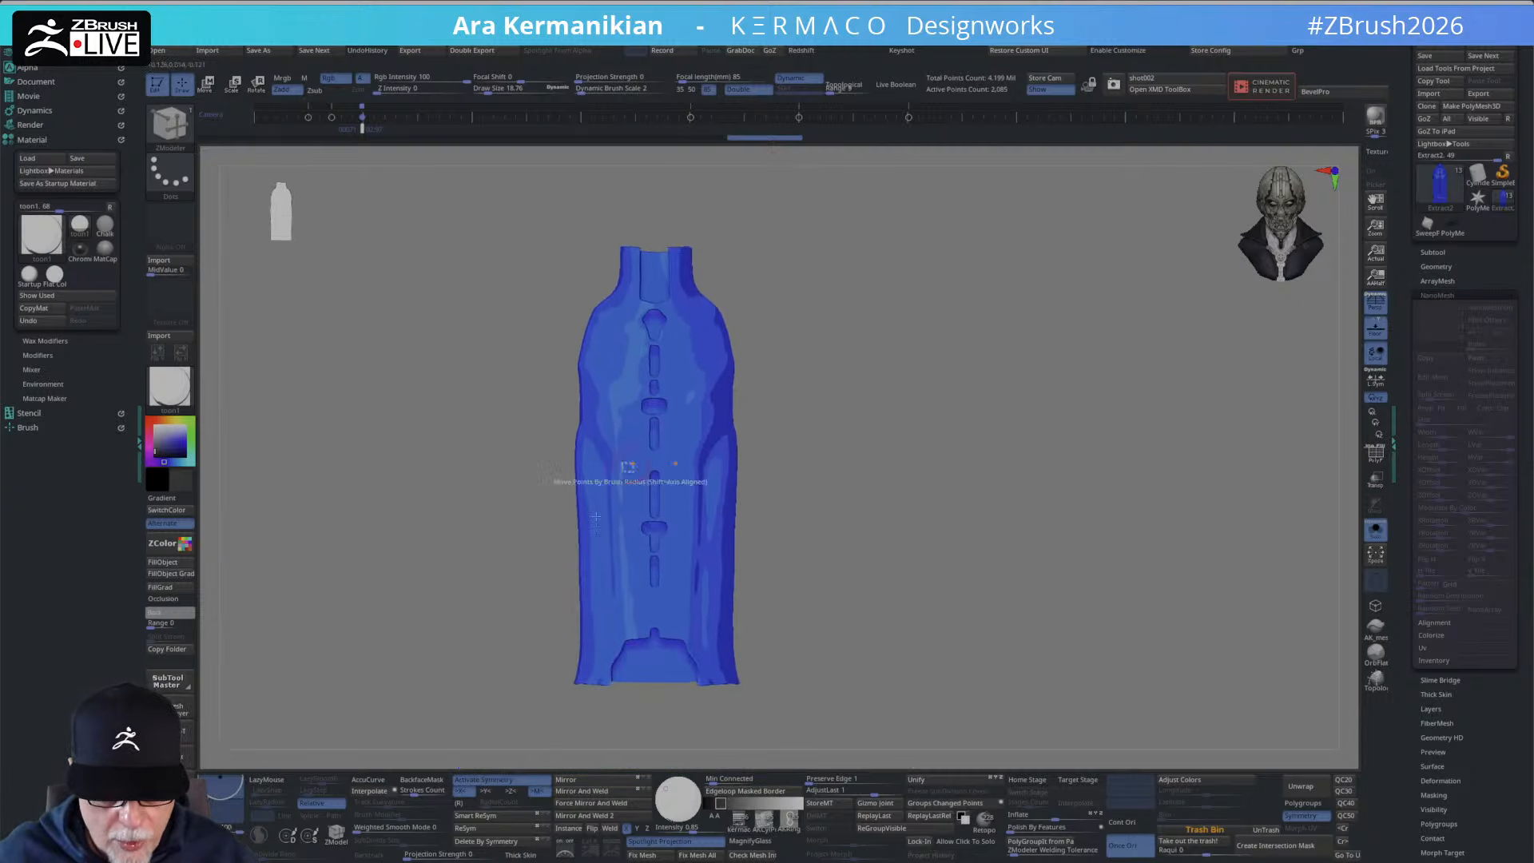
pyautogui.keyDown('alt'); pyautogui.moveTo(1169, 480); pyautogui.dragTo(1164, 517); pyautogui.keyUp('alt')
pyautogui.keyDown('alt'); pyautogui.moveTo(734, 369); pyautogui.dragTo(906, 412); pyautogui.keyUp('alt')
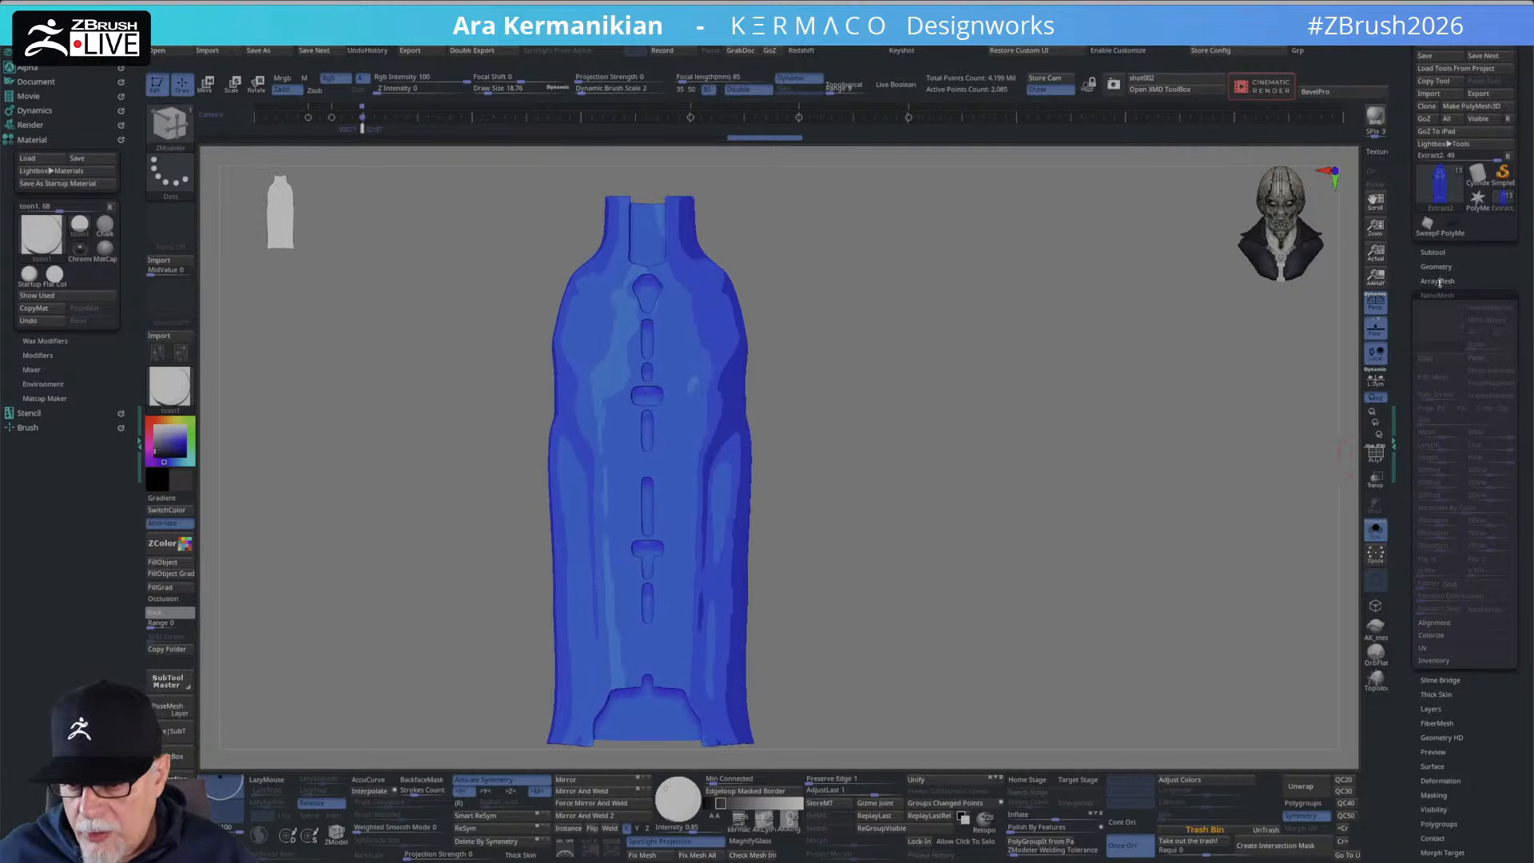
pyautogui.click(1412, 684)
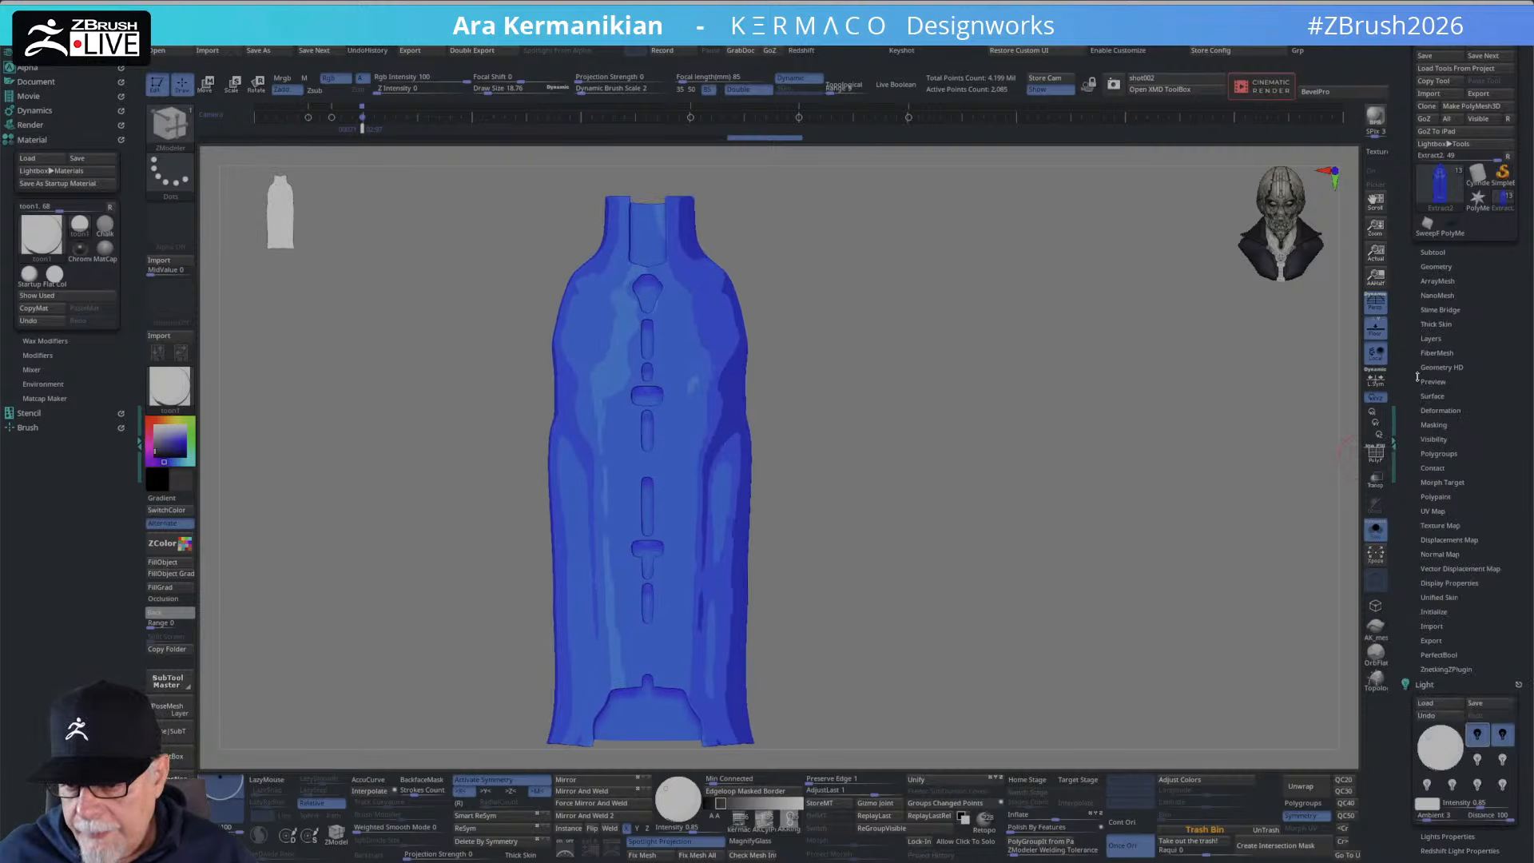
pyautogui.click(1426, 685)
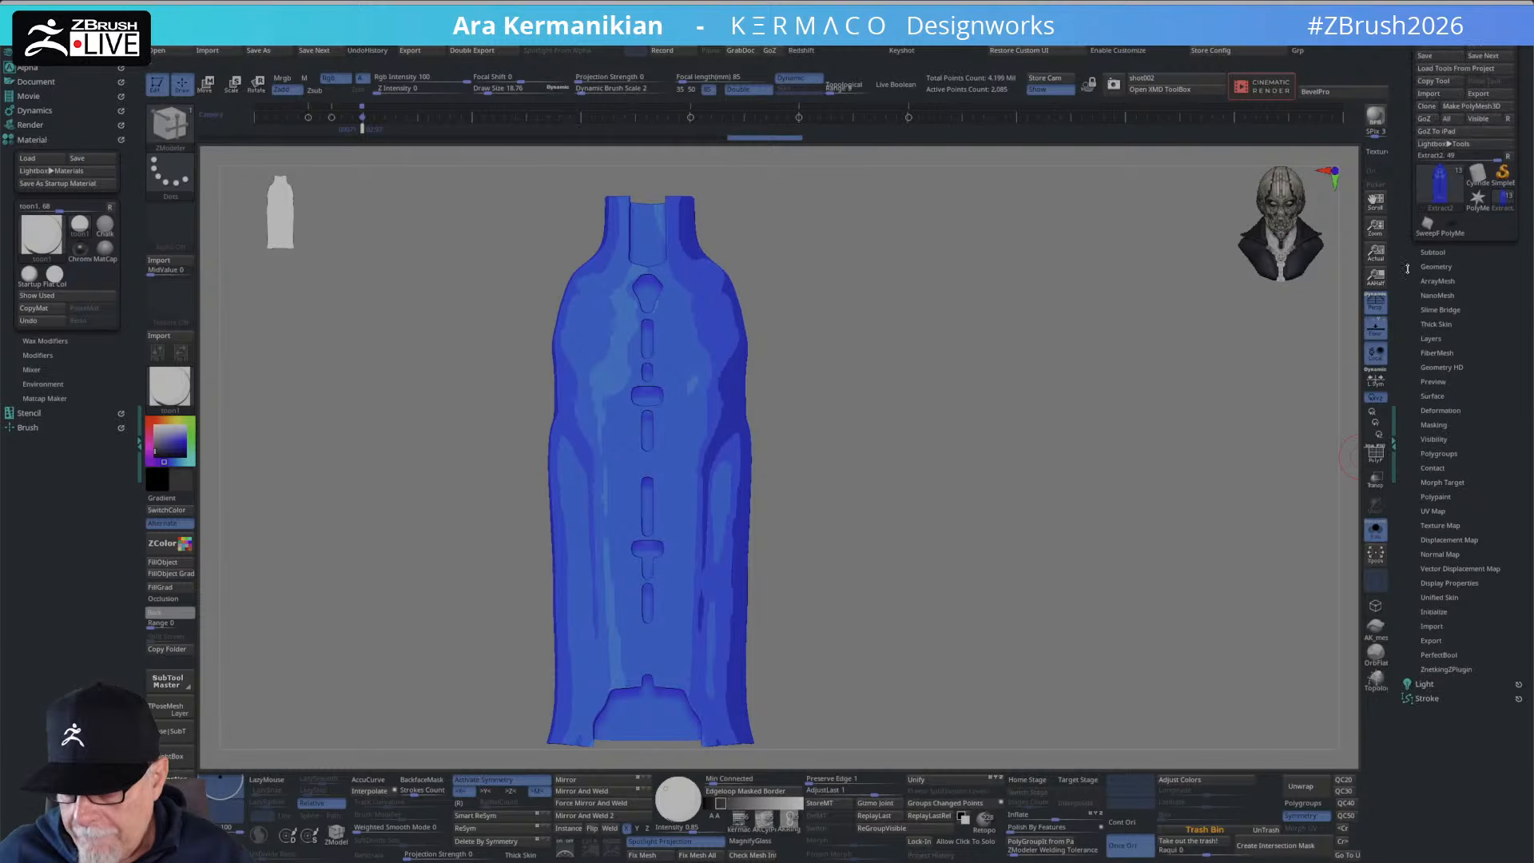
pyautogui.click(1426, 697)
pyautogui.scroll(-3, 1399, 743)
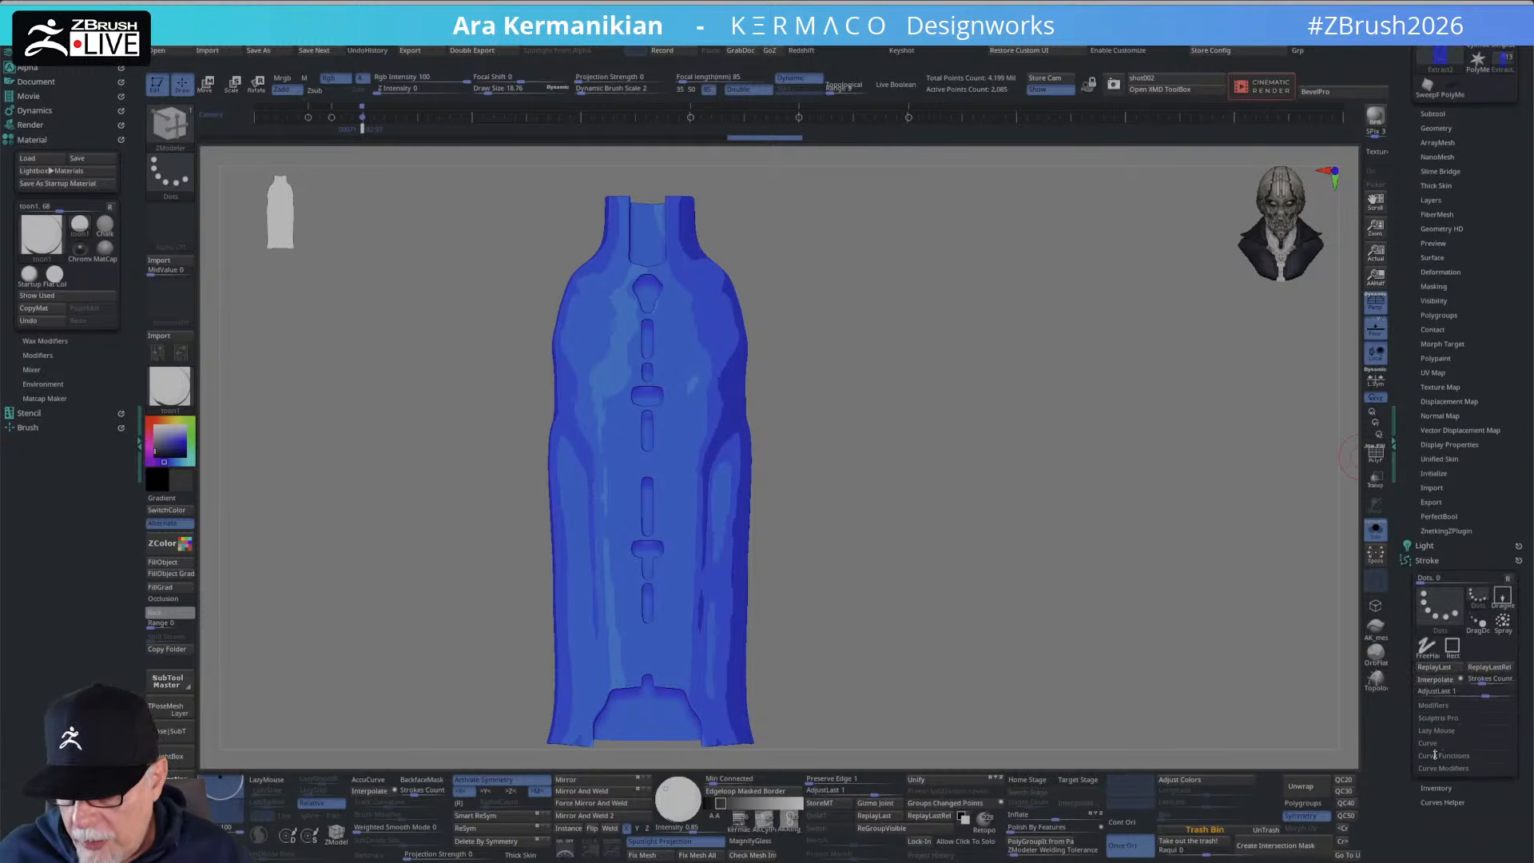
pyautogui.click(1435, 755)
pyautogui.scroll(-2, 1395, 759)
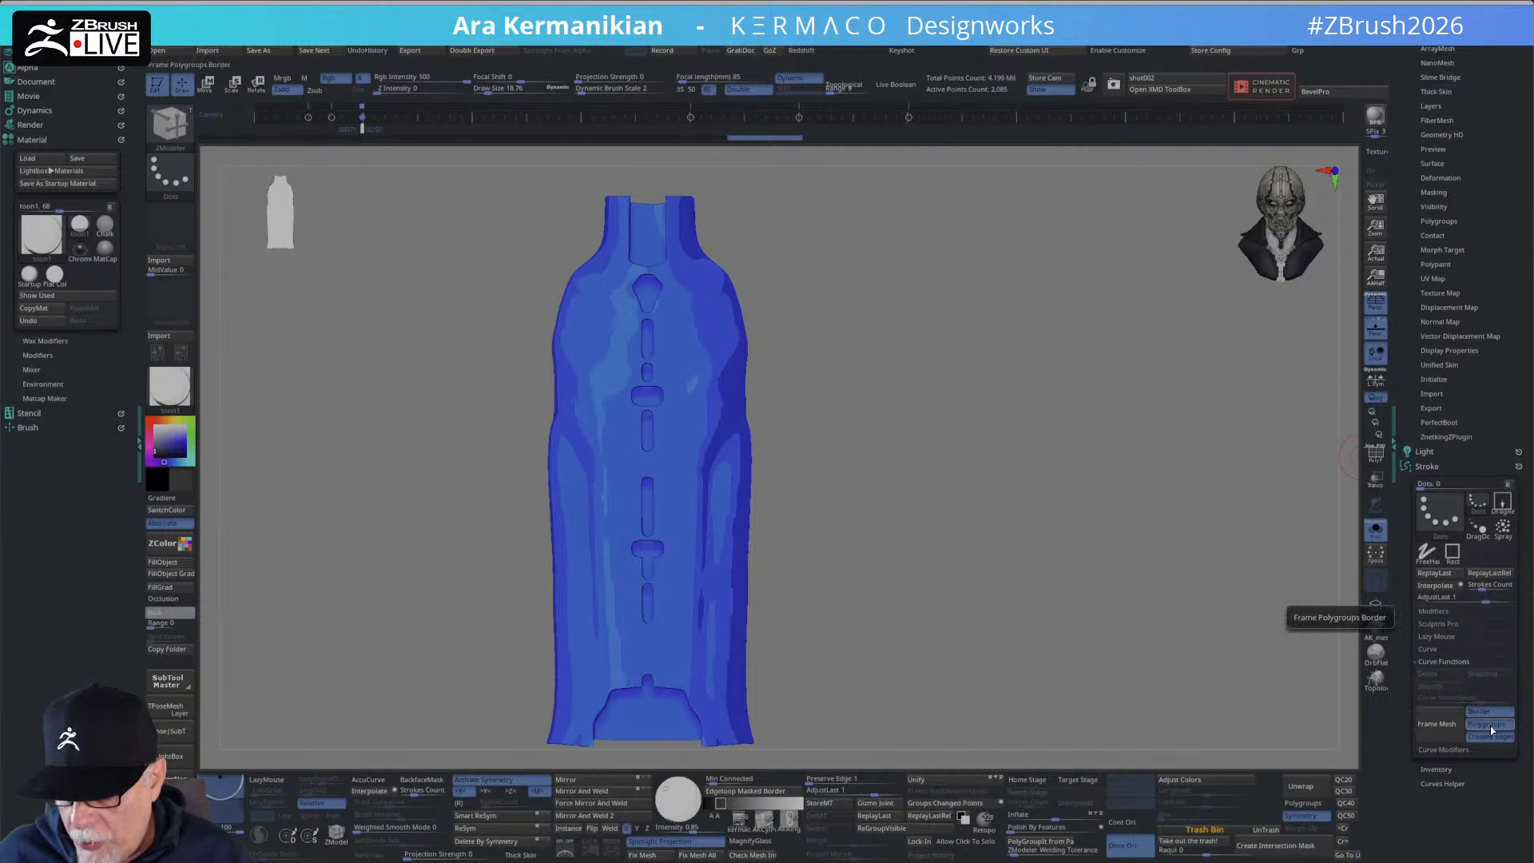
# Try Frame Mesh on the cape with only Border enabled, and undo the generated curves.
pyautogui.click(1436, 724)
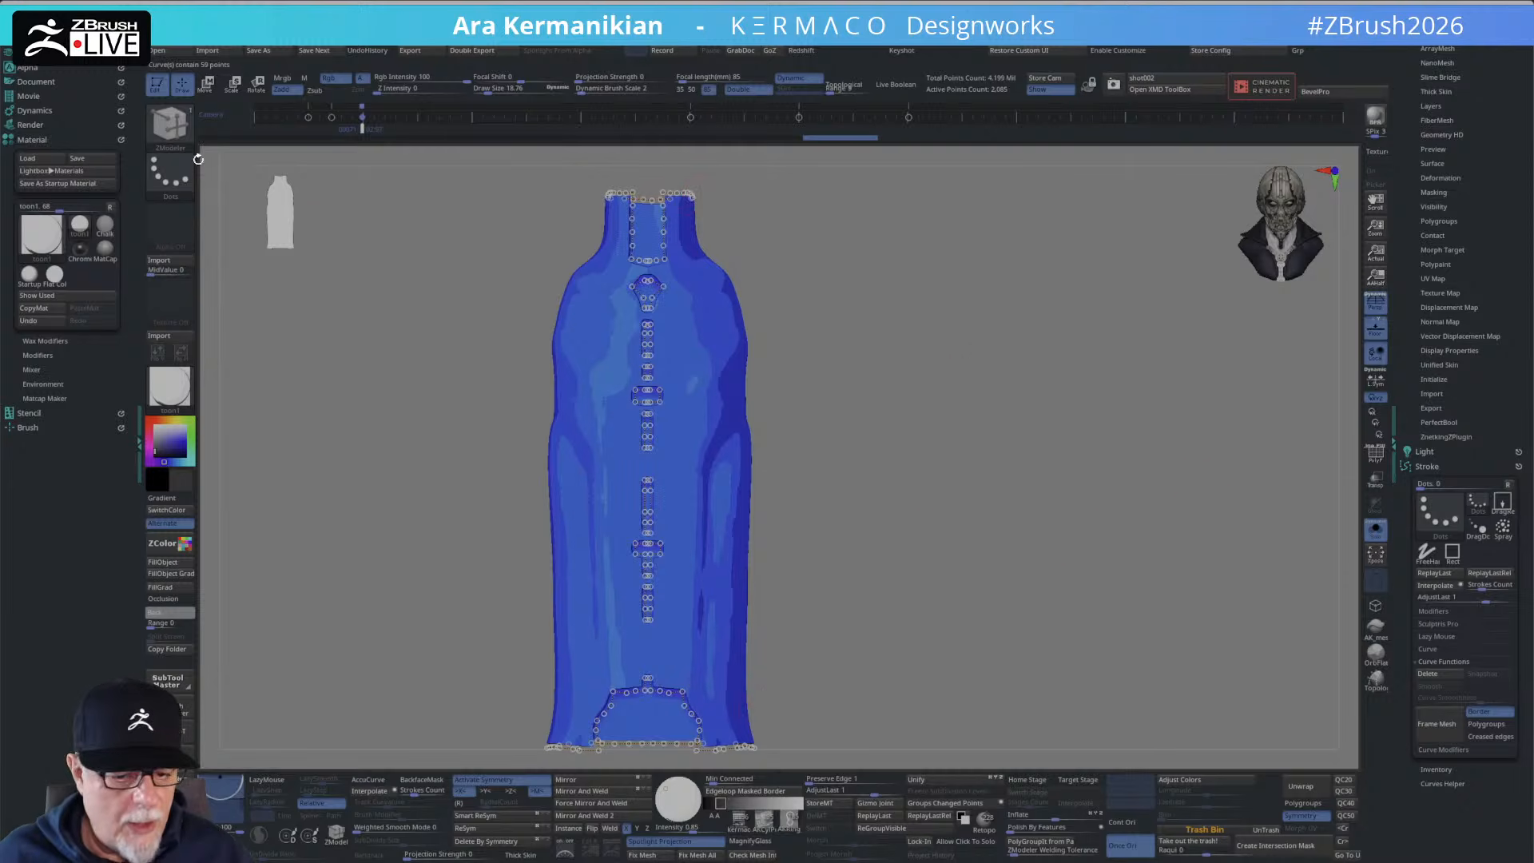
pyautogui.keyDown('alt'); pyautogui.moveTo(972, 363); pyautogui.dragTo(1036, 466); pyautogui.keyUp('alt')
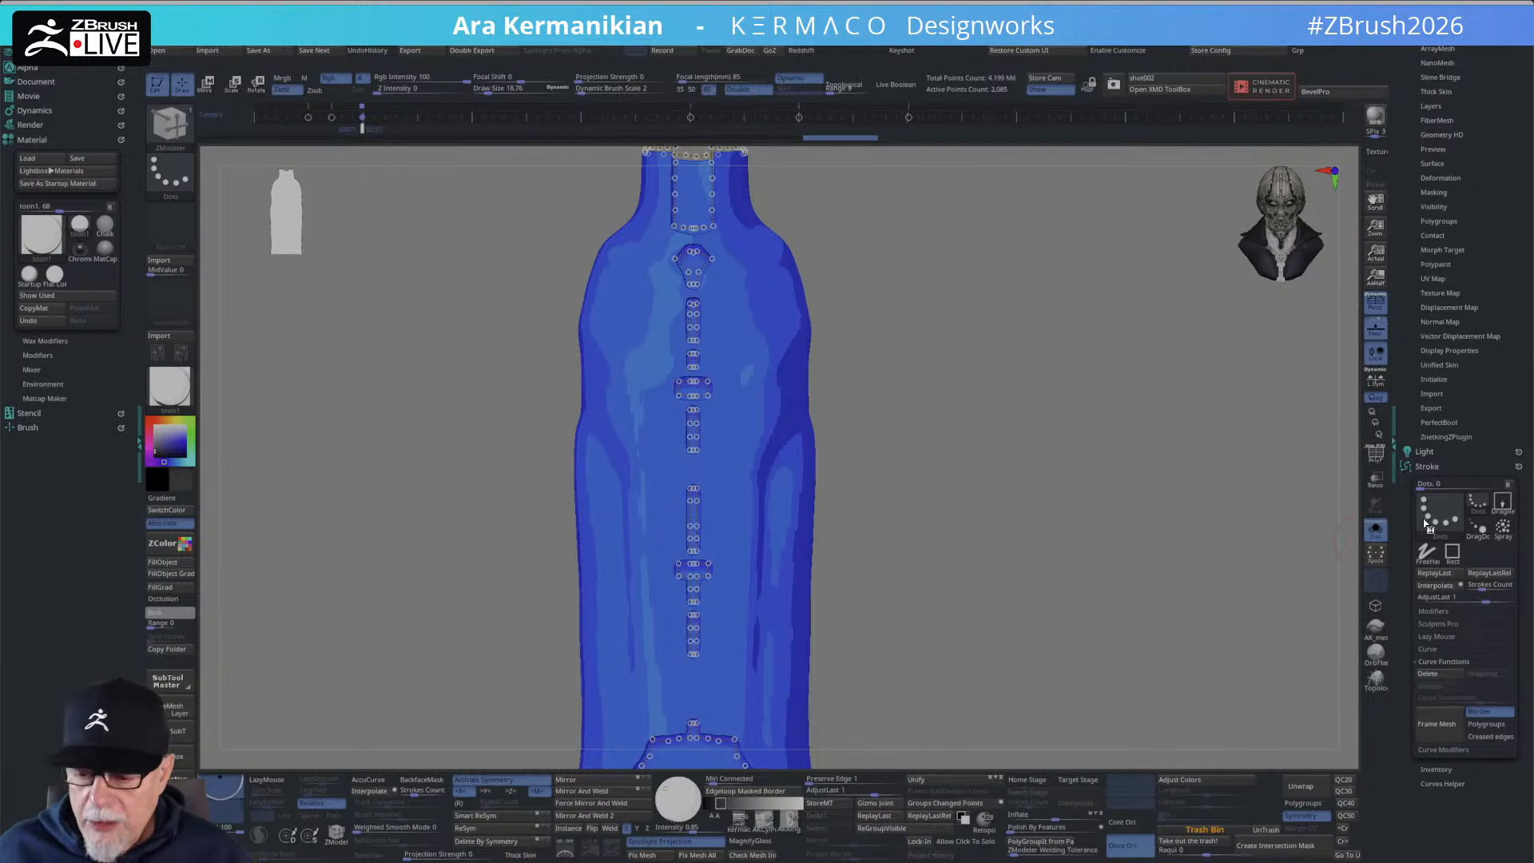
pyautogui.hotkey('ctrl', 'z')
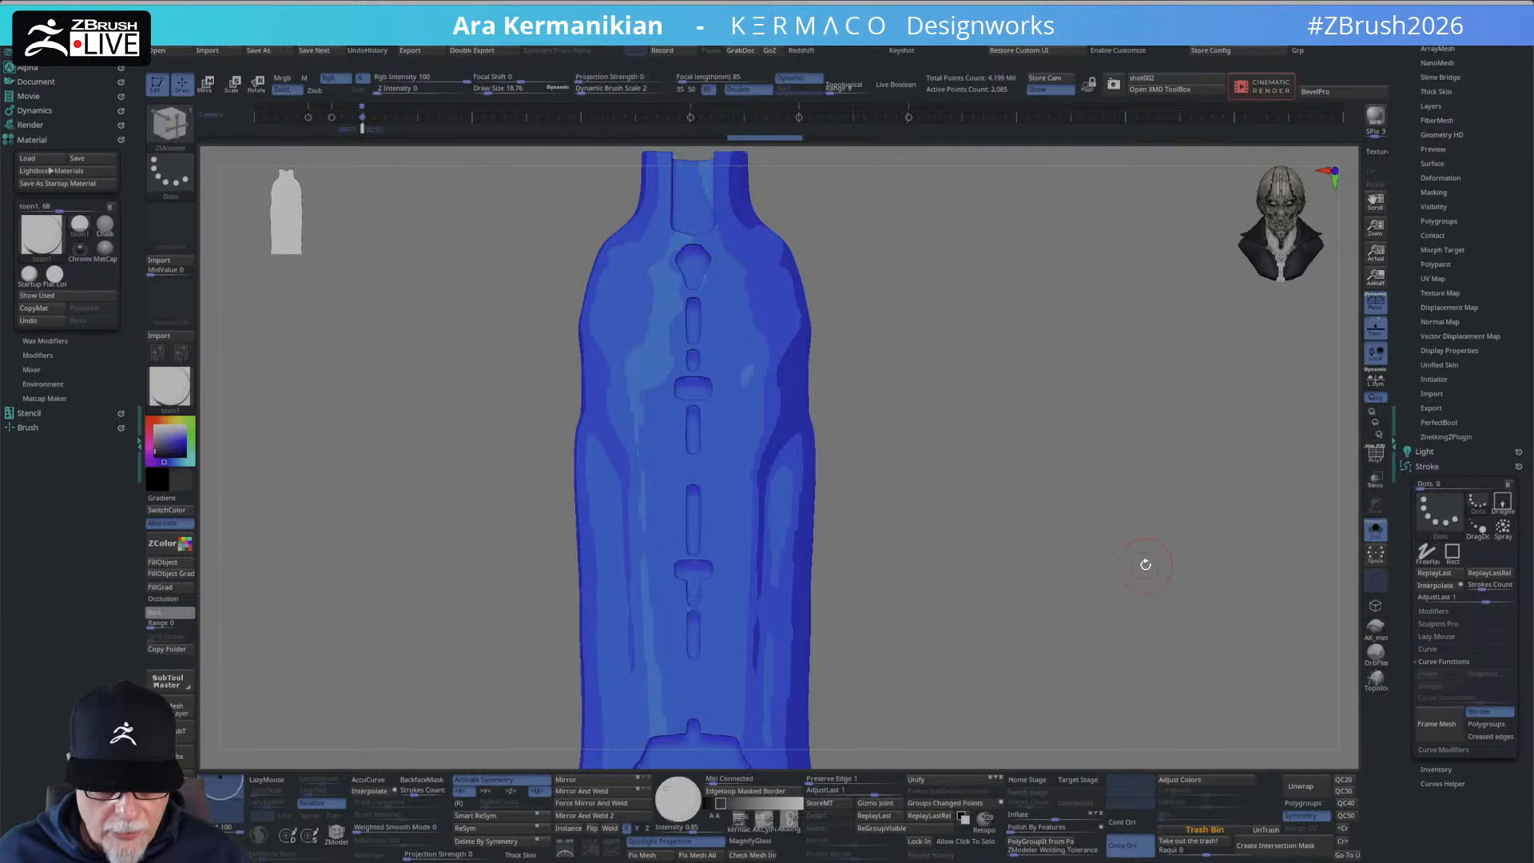
# Open the cape's Geometry settings and the subtool list, and duplicate the cape subtool.
pyautogui.hotkey('ctrl', '2')
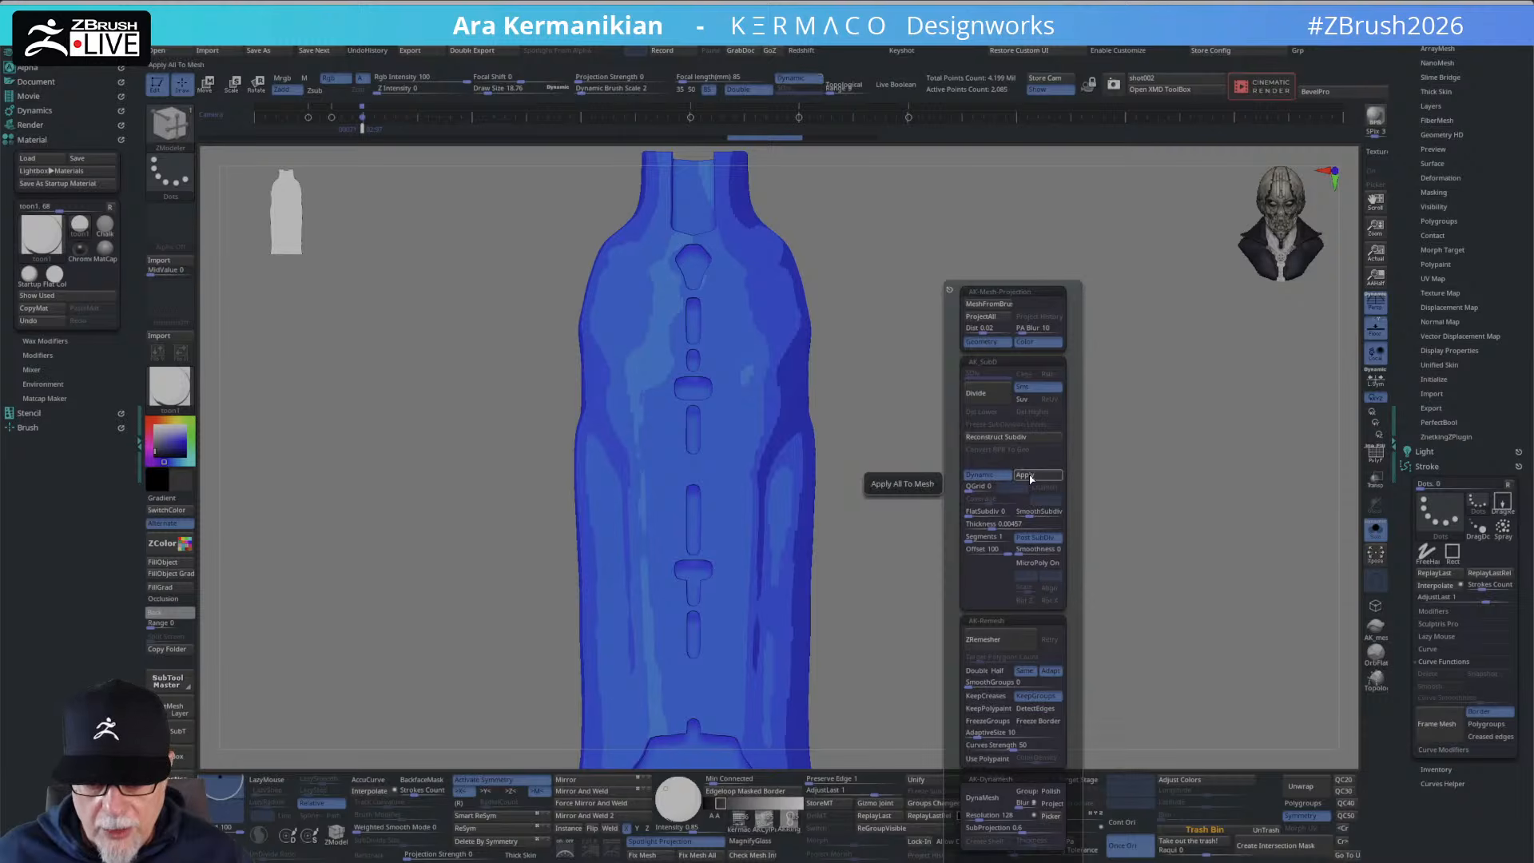
pyautogui.click(1033, 476)
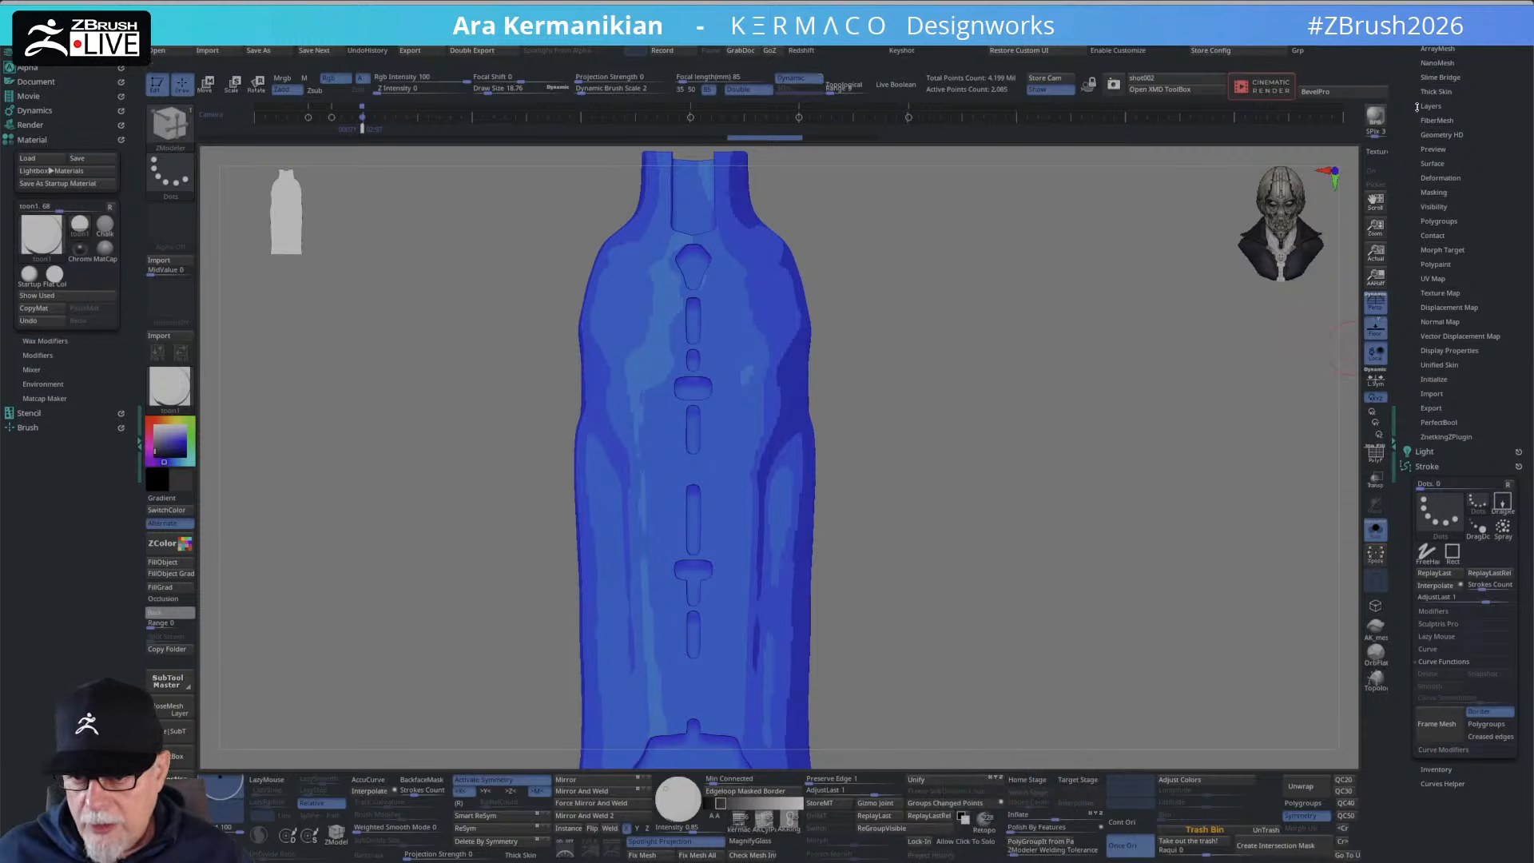
pyautogui.scroll(3, 1417, 106)
pyautogui.click(1440, 266)
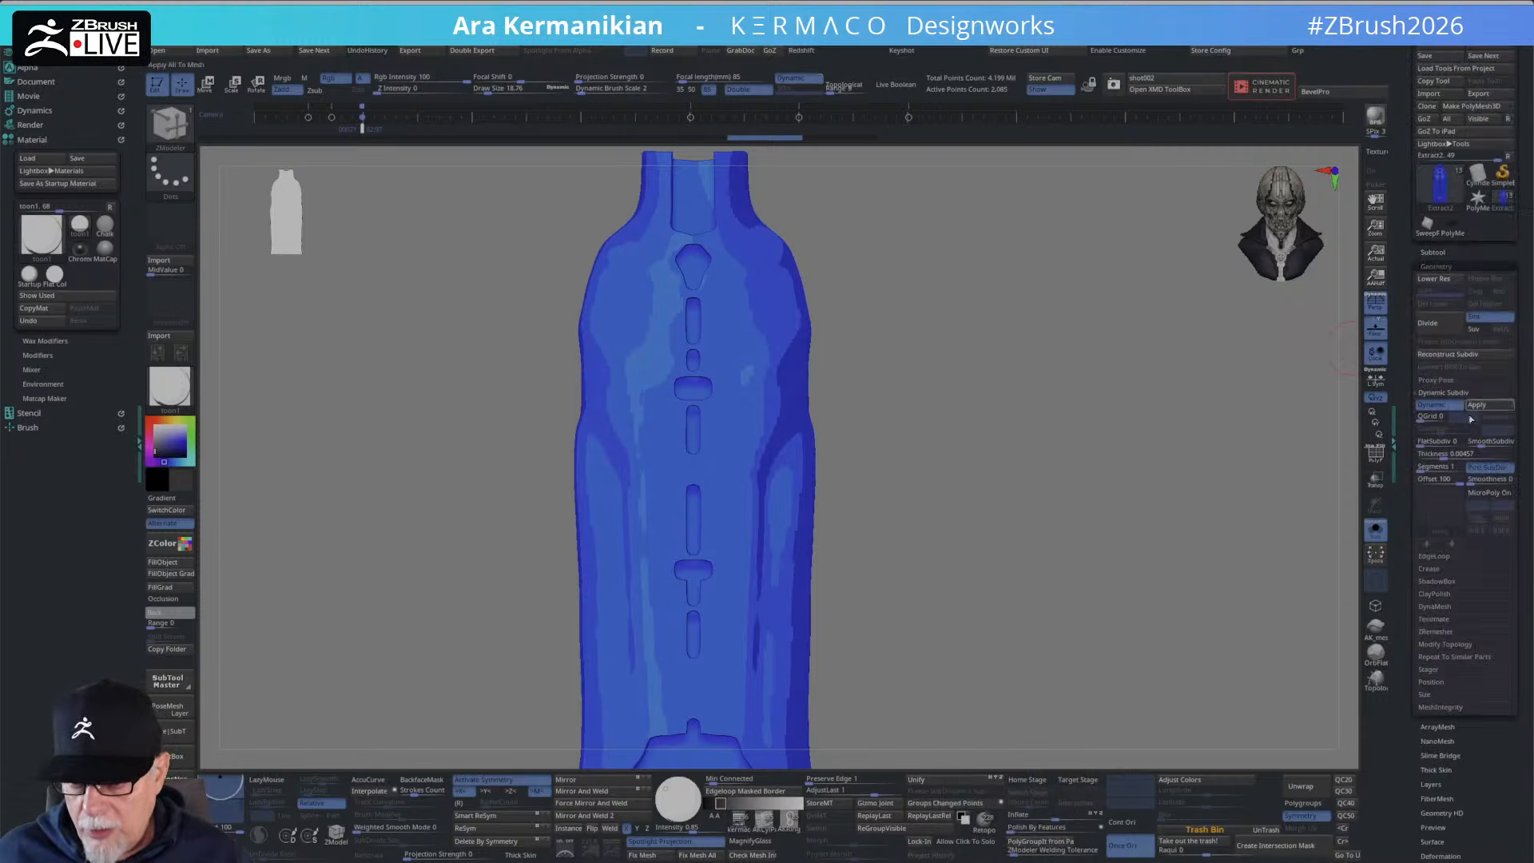
pyautogui.click(1430, 251)
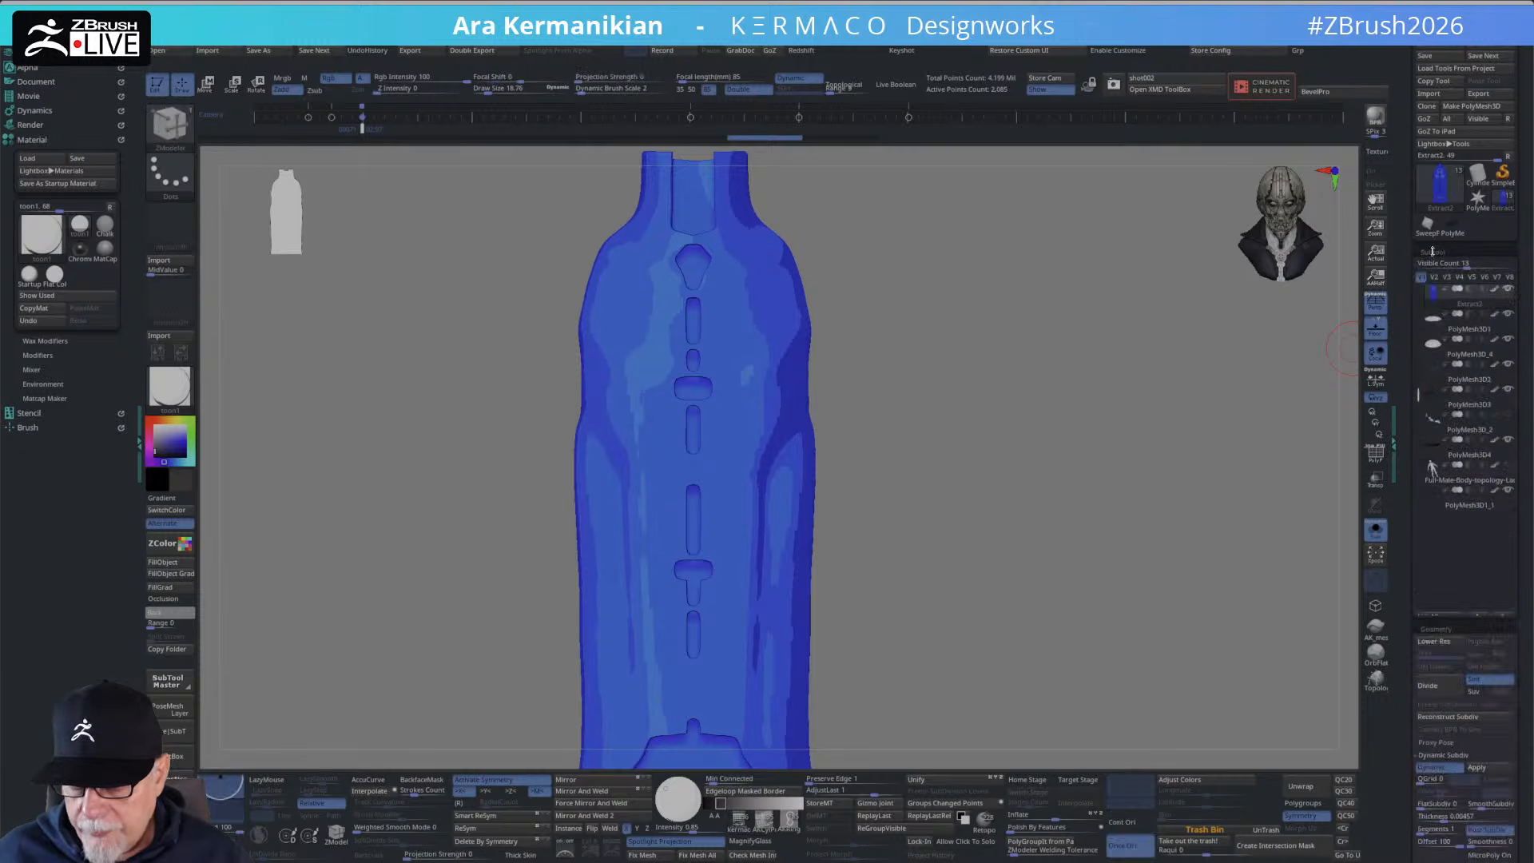
pyautogui.click(1441, 644)
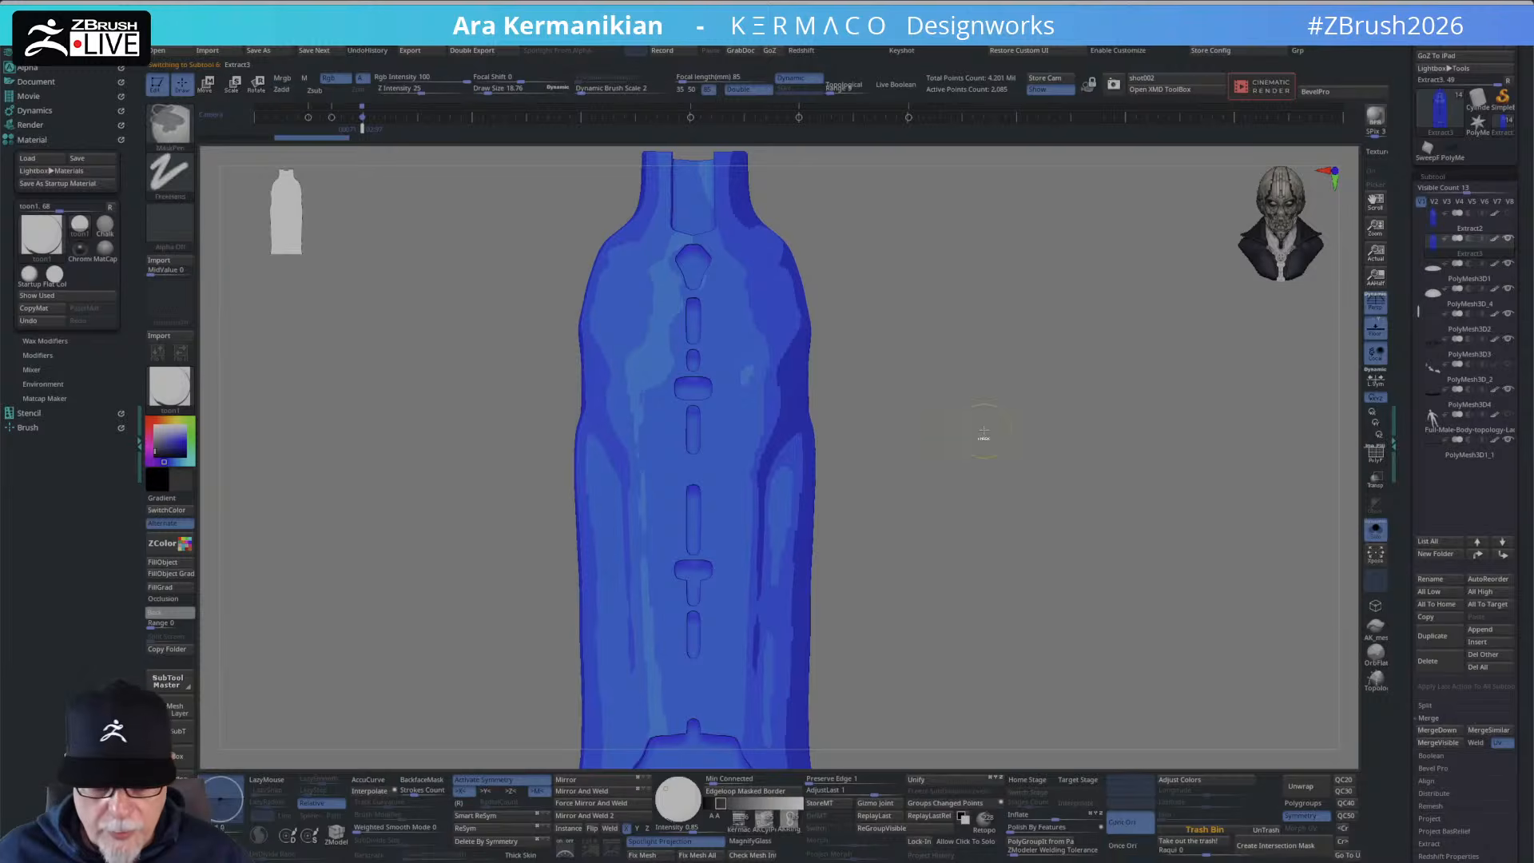
# Apply Dynamic Subdivision to the duplicated cape's mesh and try Frame Mesh on its borders.
pyautogui.hotkey('ctrl', 'g')
pyautogui.click(1007, 475)
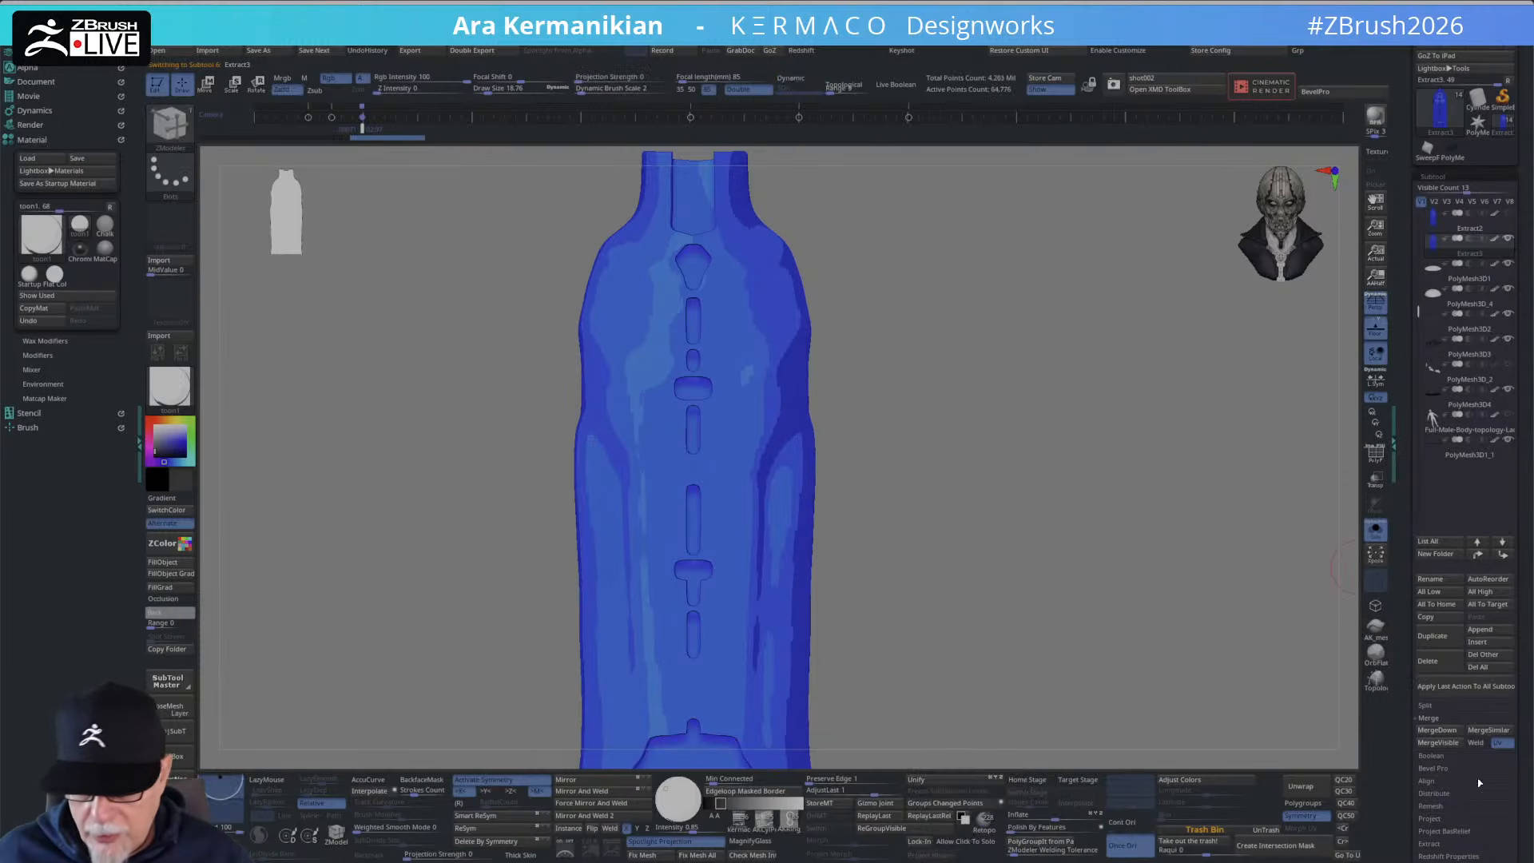
pyautogui.click(1394, 811)
pyautogui.moveTo(1402, 772); pyautogui.dragTo(1450, 614)
pyautogui.scroll(-5, 1493, 651)
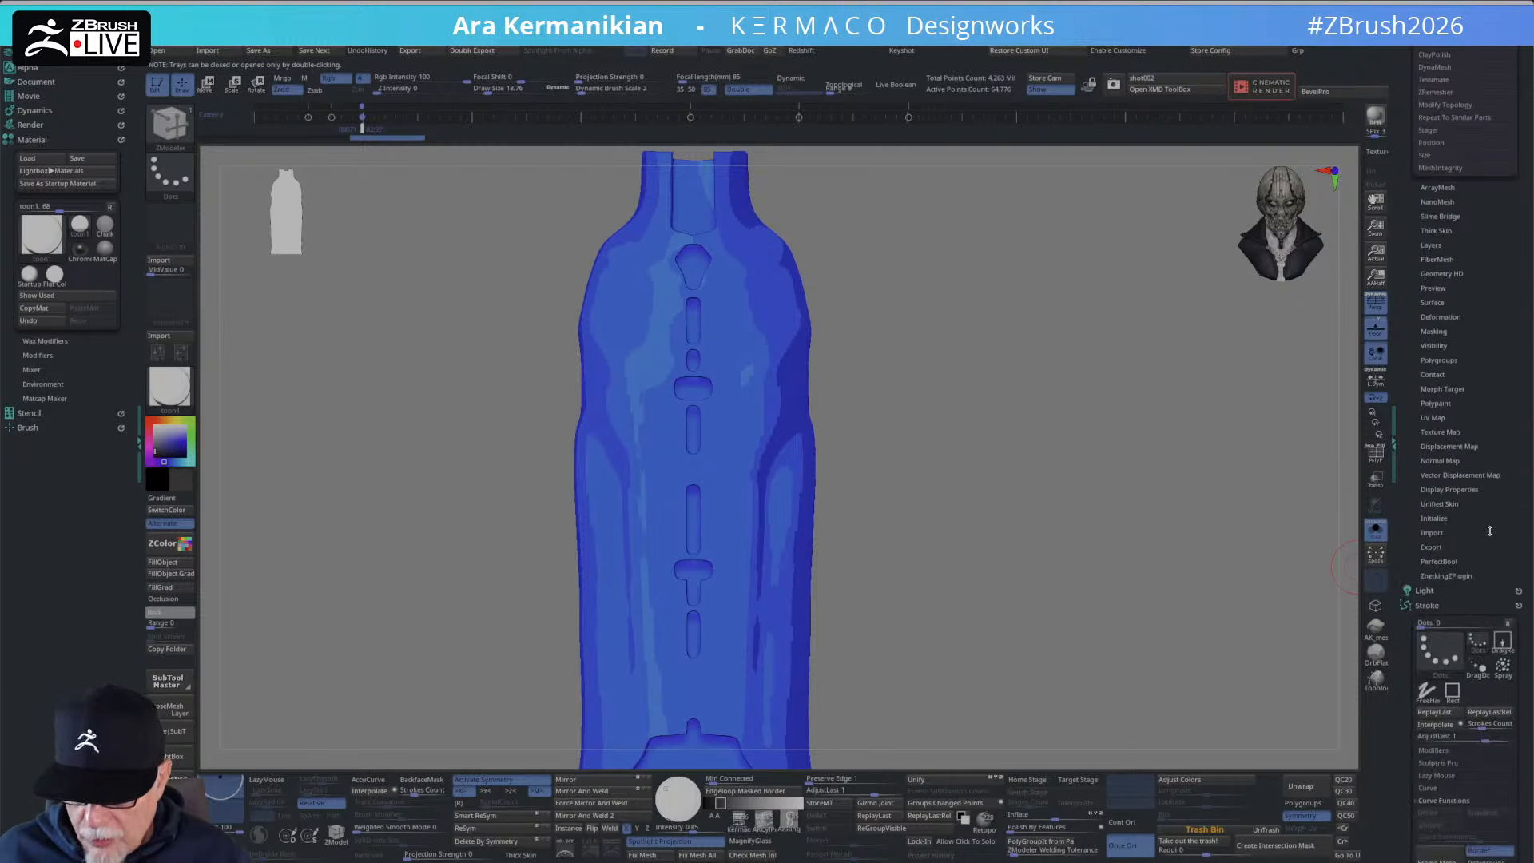
pyautogui.click(1427, 802)
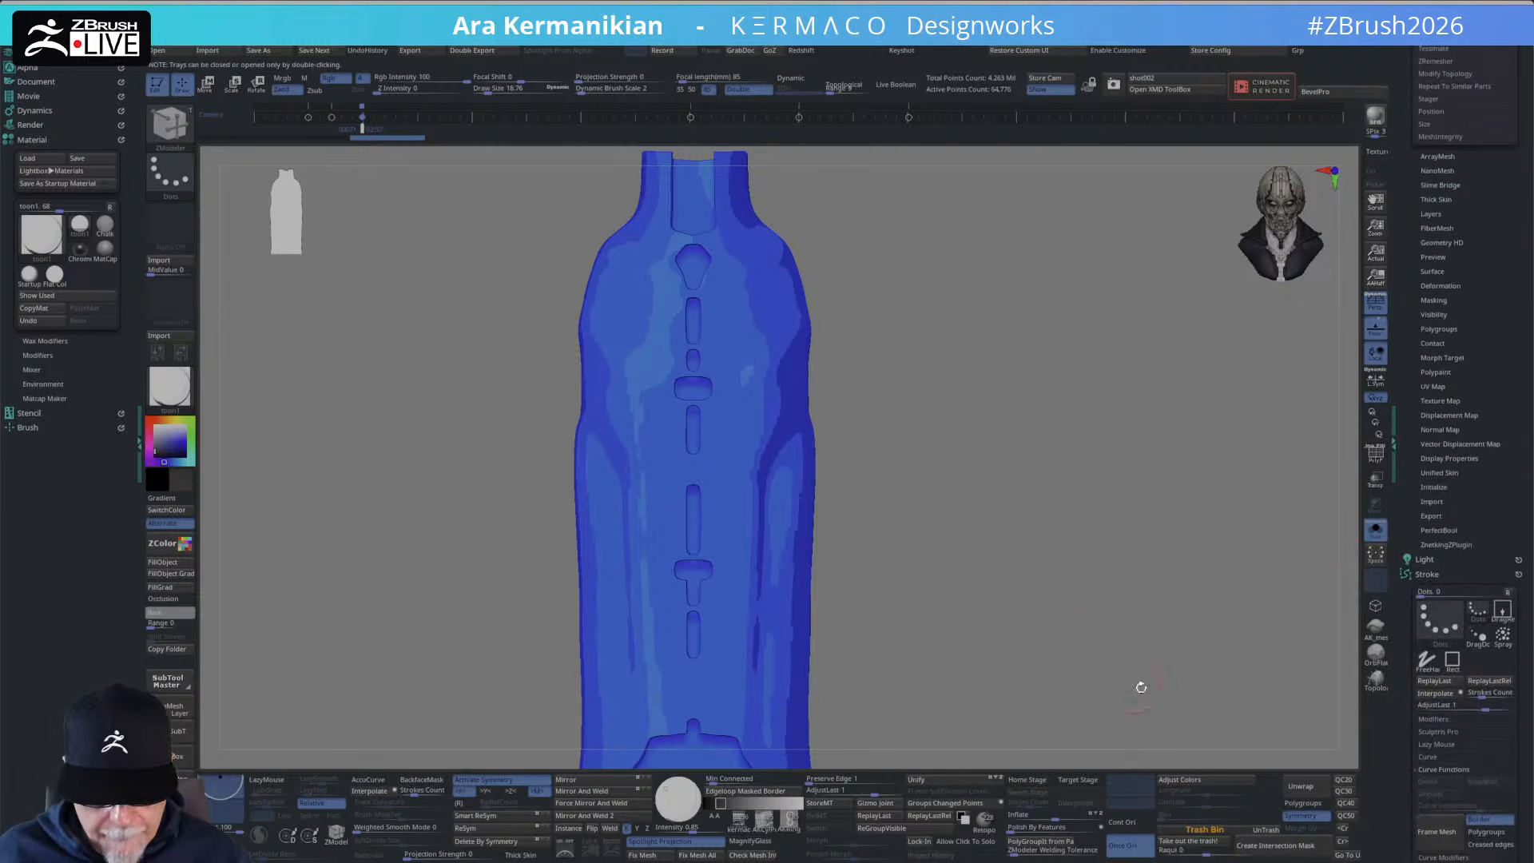
pyautogui.click(1441, 839)
pyautogui.hotkey('ctrl', '2')
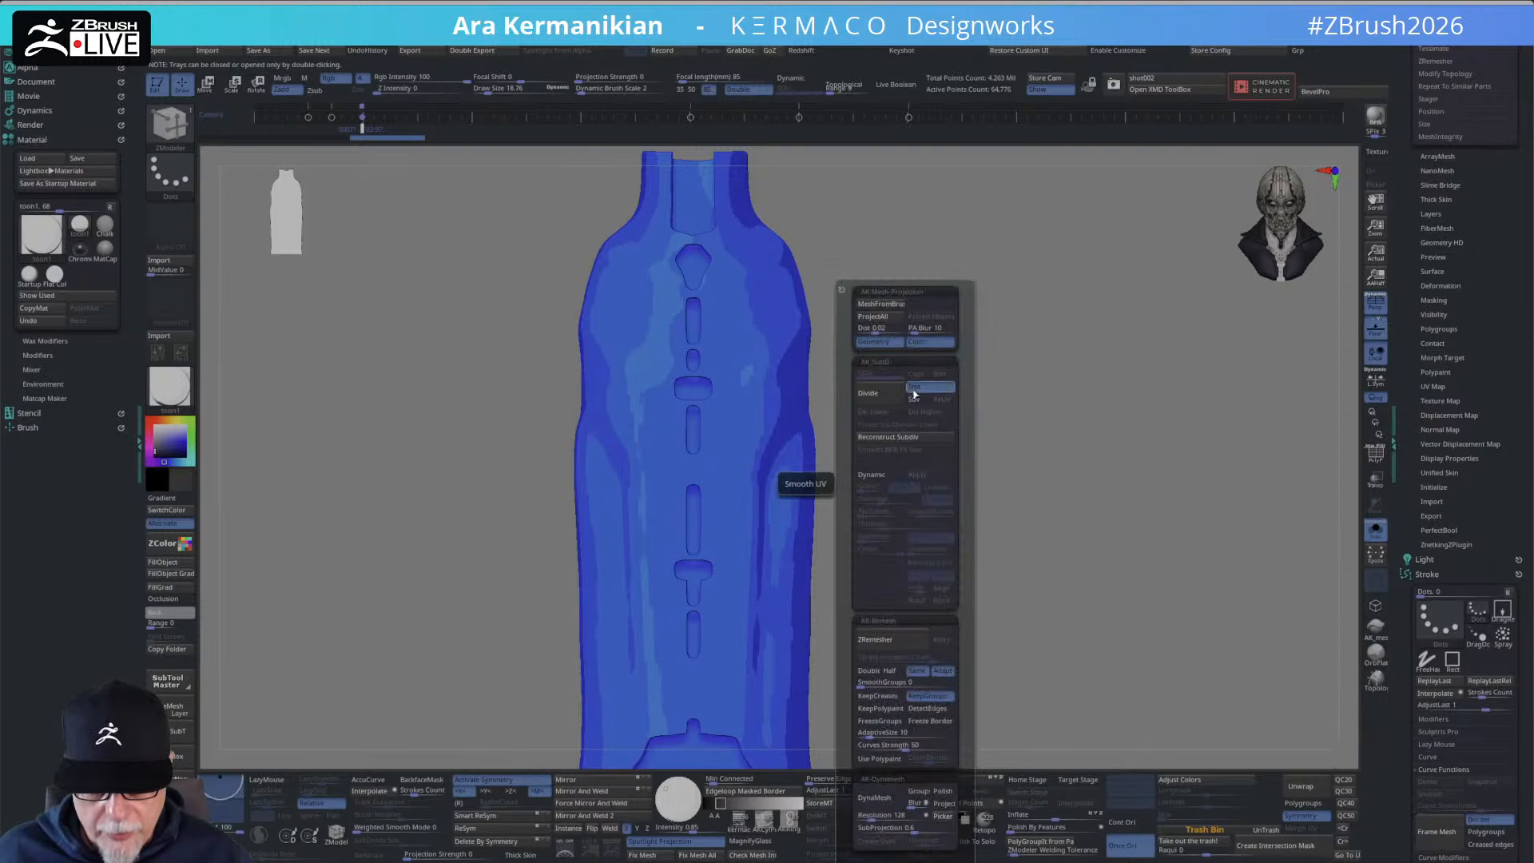
pyautogui.moveTo(908, 476)
pyautogui.hotkey('ctrl', '2')
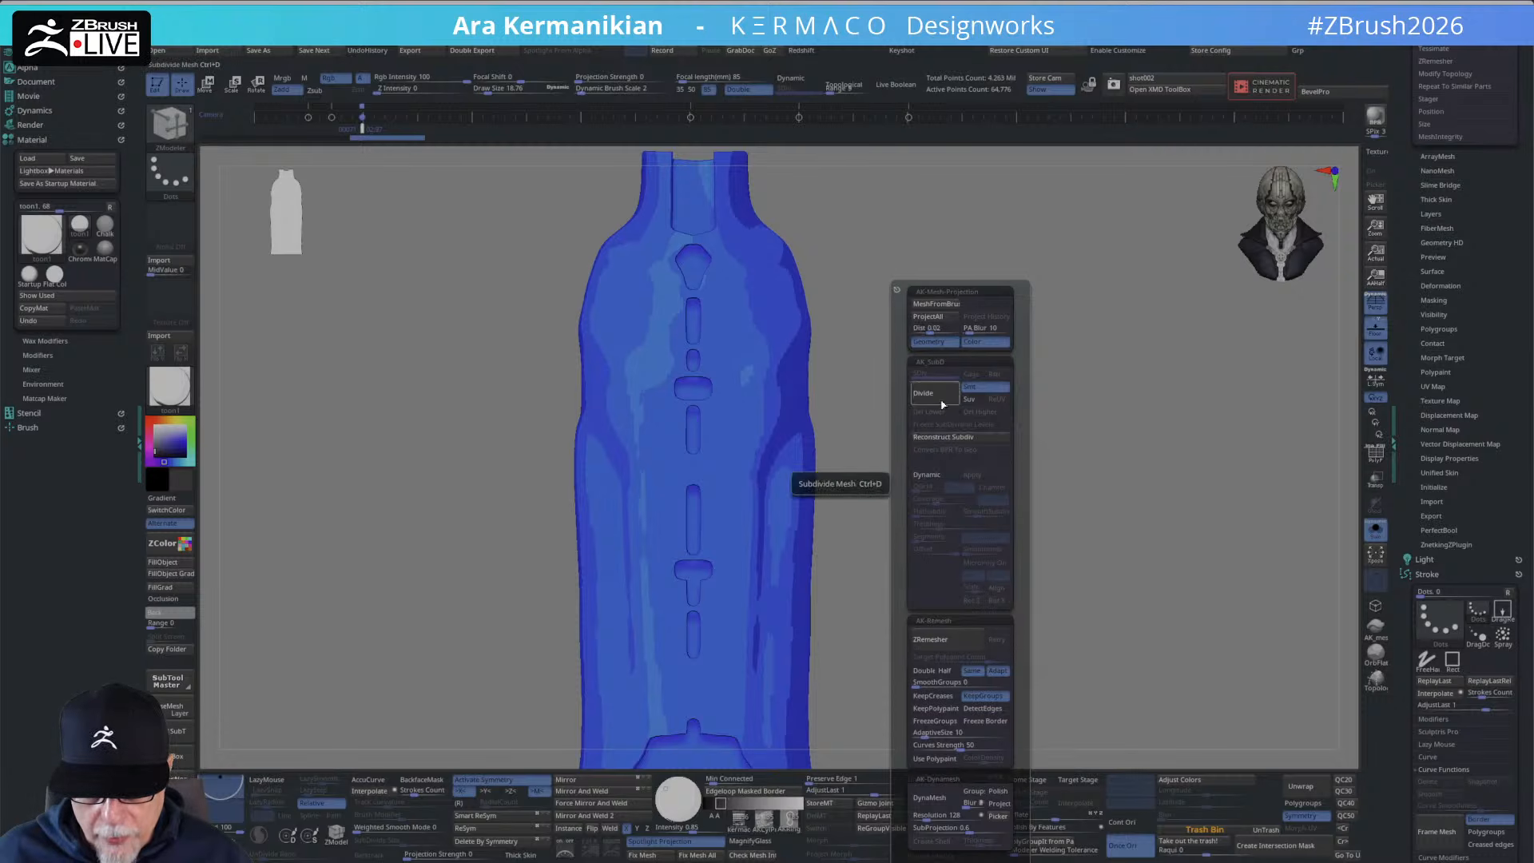
pyautogui.keyDown('alt'); pyautogui.moveTo(887, 315); pyautogui.dragTo(935, 440); pyautogui.keyUp('alt')
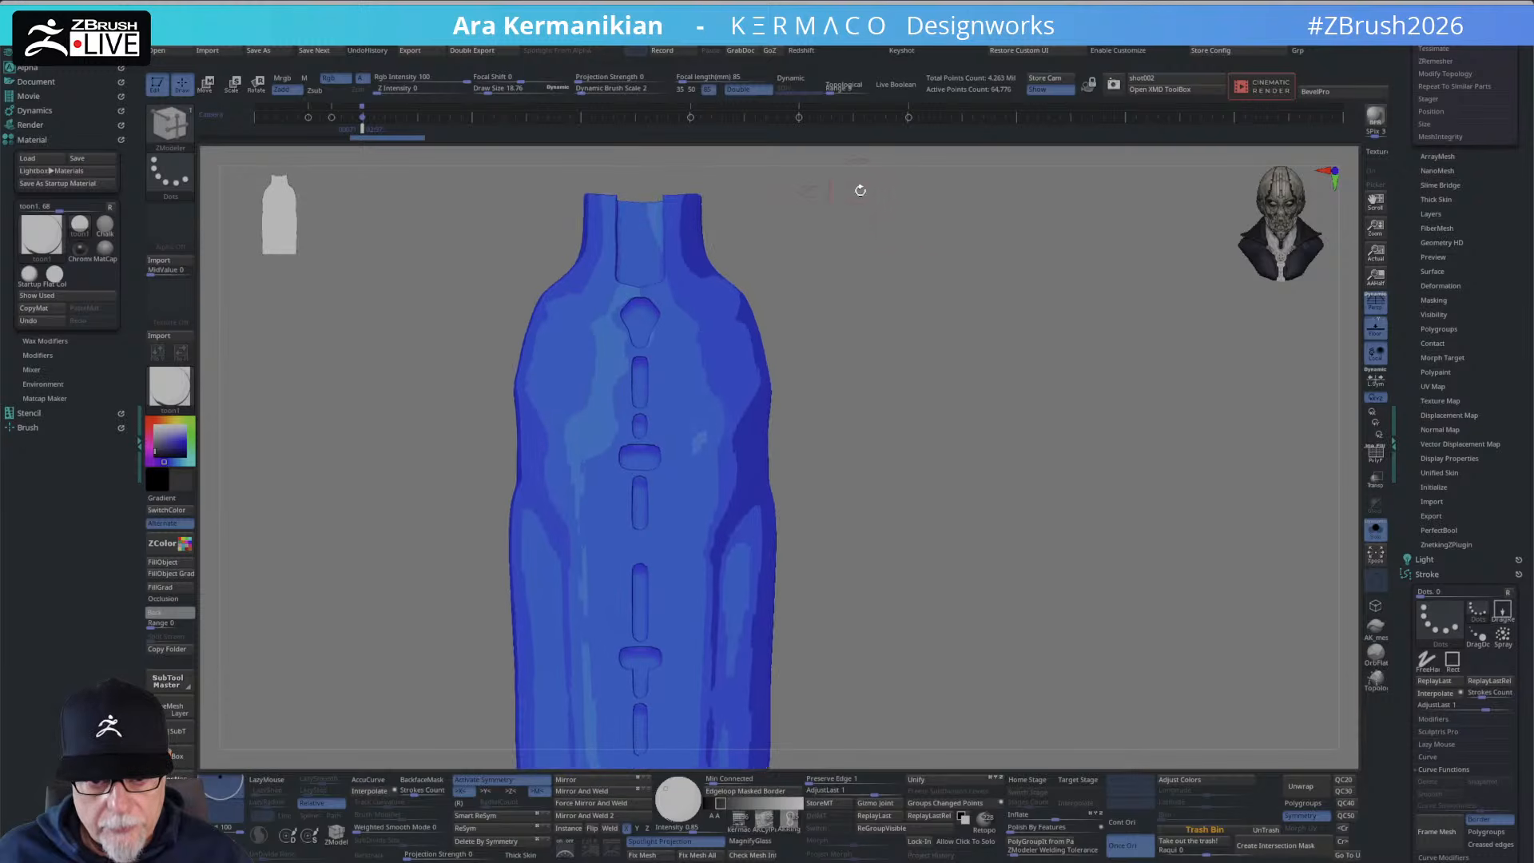
pyautogui.hotkey('shift', 'g')
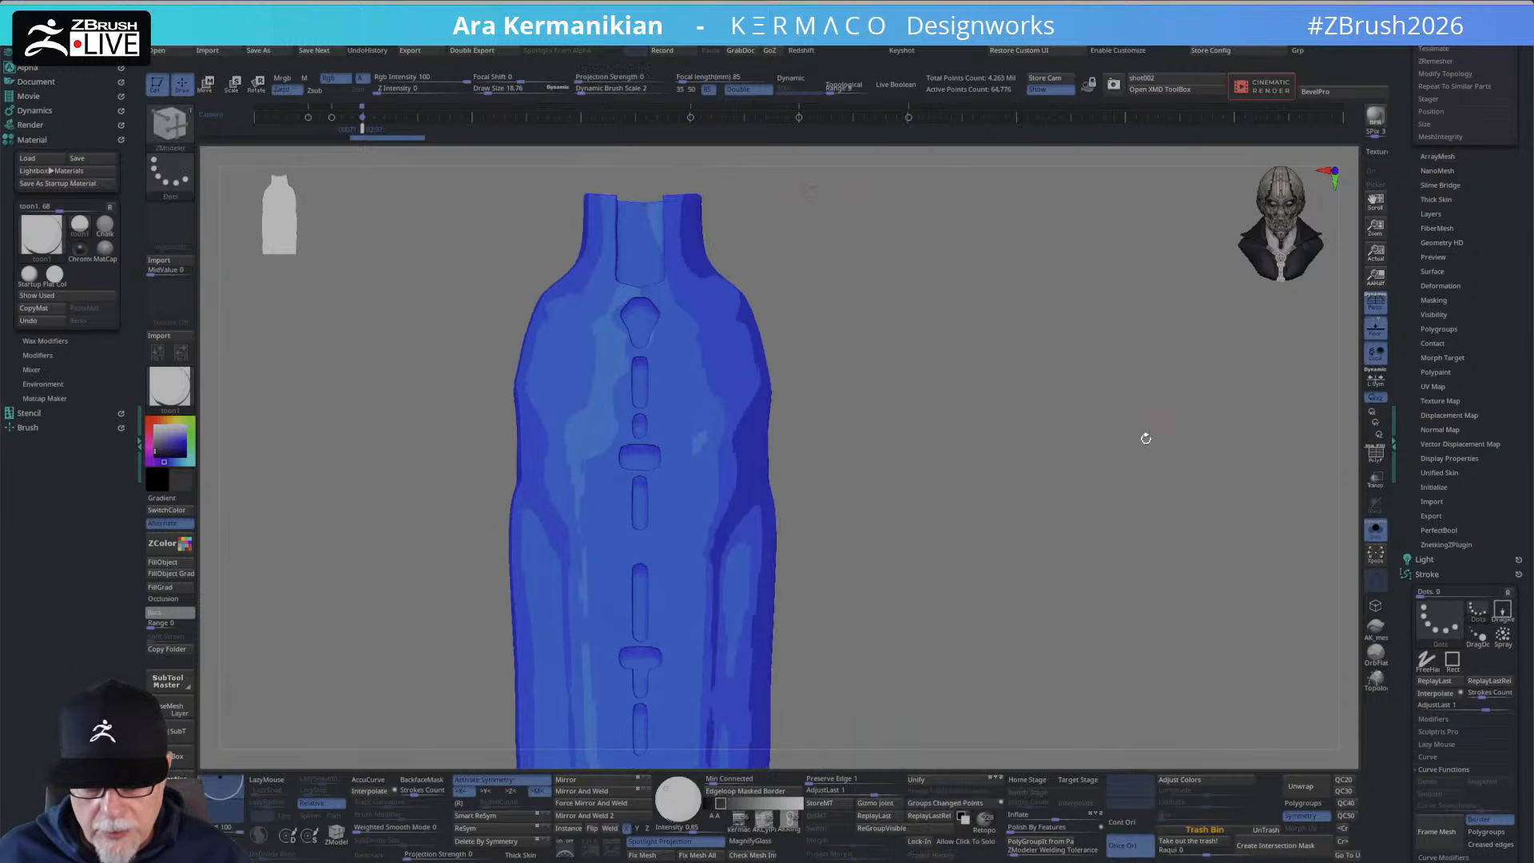
pyautogui.keyDown('alt'); pyautogui.moveTo(1146, 438); pyautogui.dragTo(1276, 476); pyautogui.keyUp('alt')
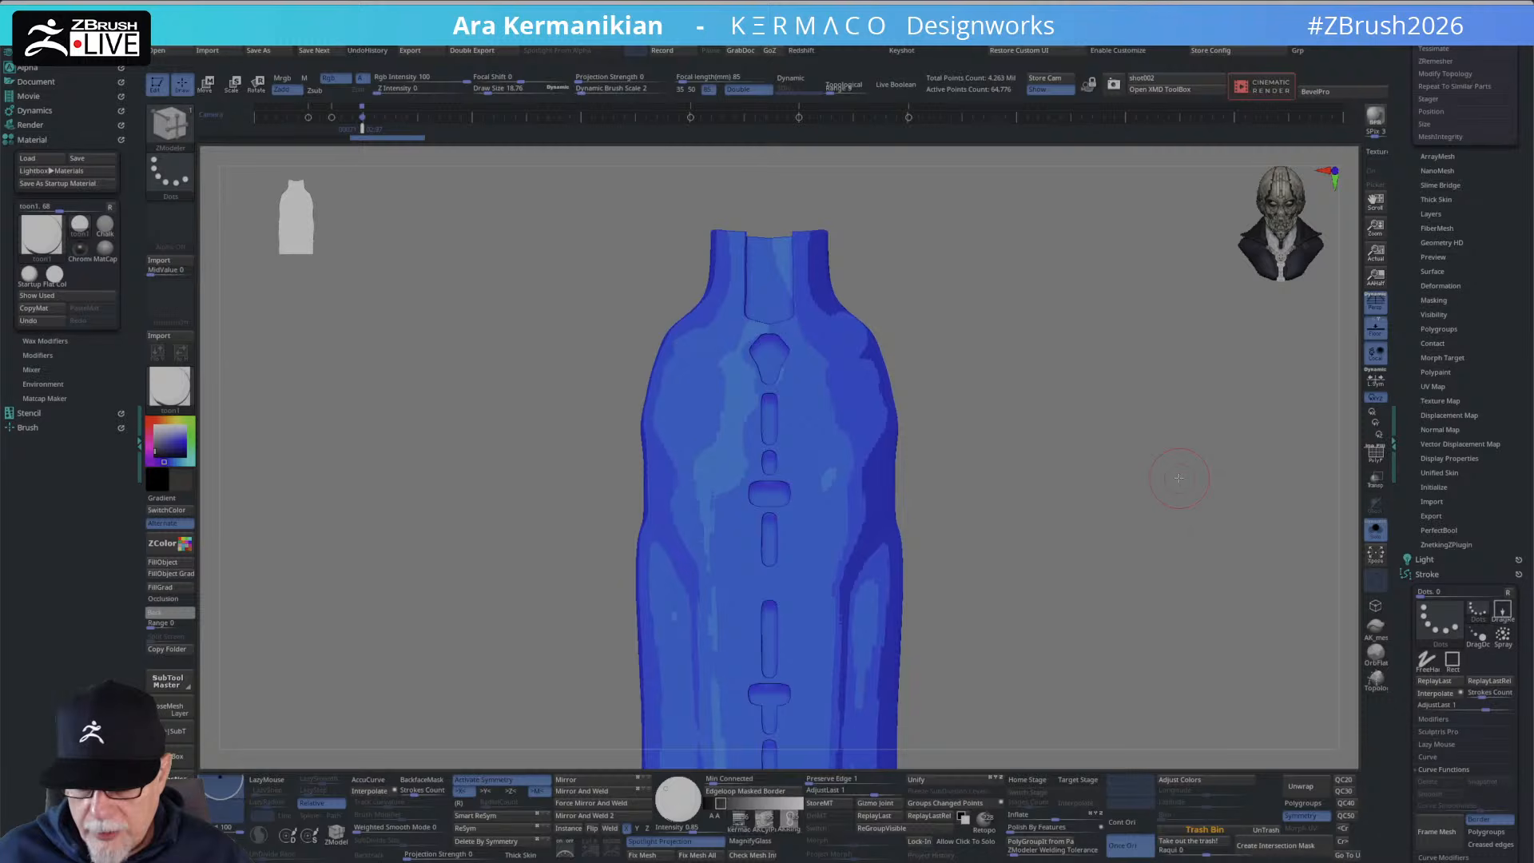
pyautogui.click(1436, 841)
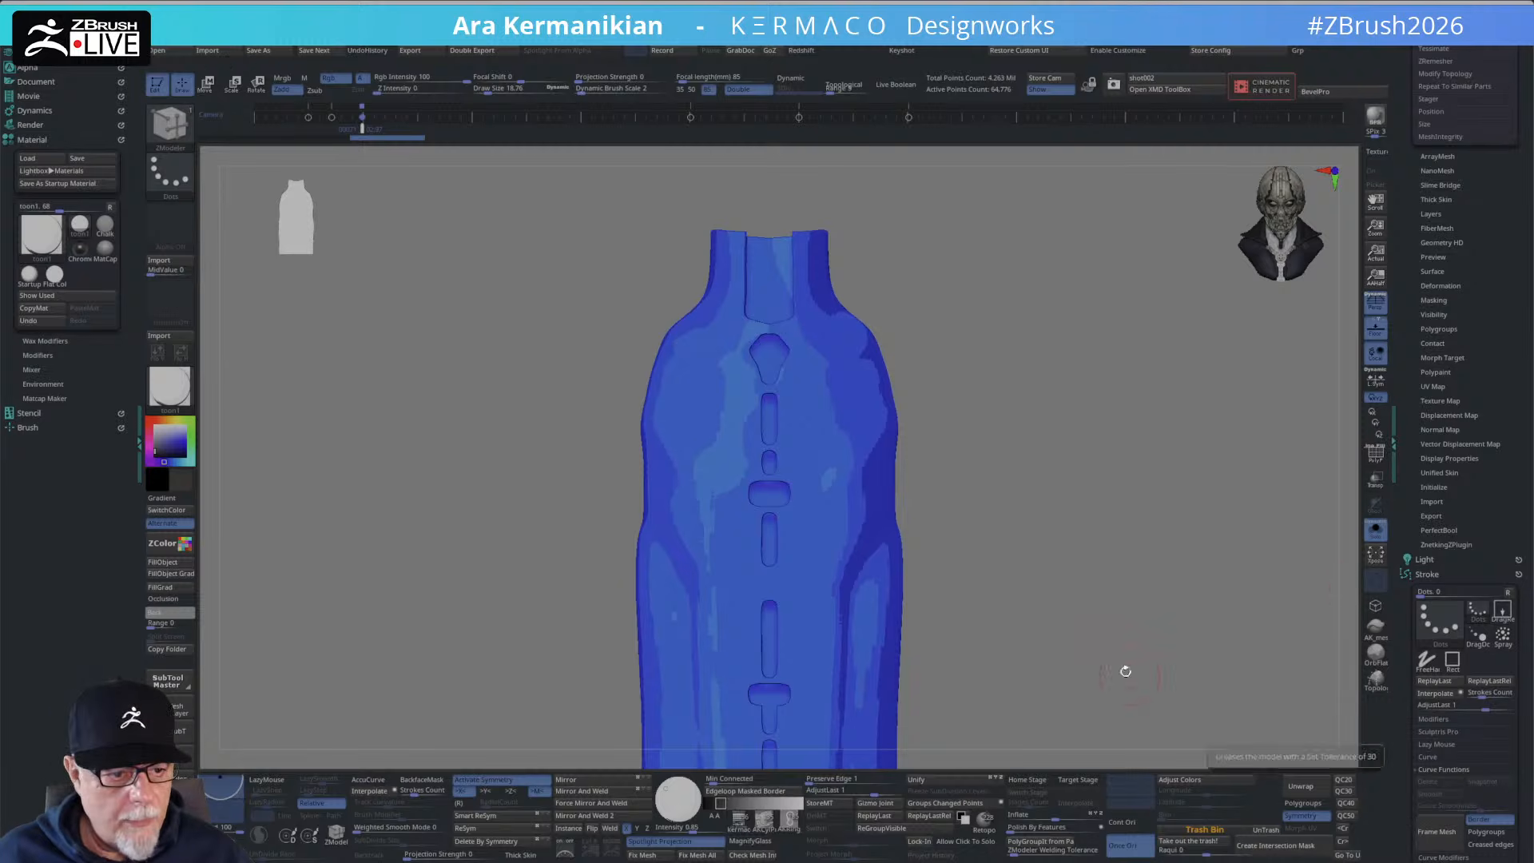
pyautogui.keyDown('alt'); pyautogui.moveTo(1124, 671); pyautogui.dragTo(978, 377); pyautogui.keyUp('alt')
pyautogui.press('space')
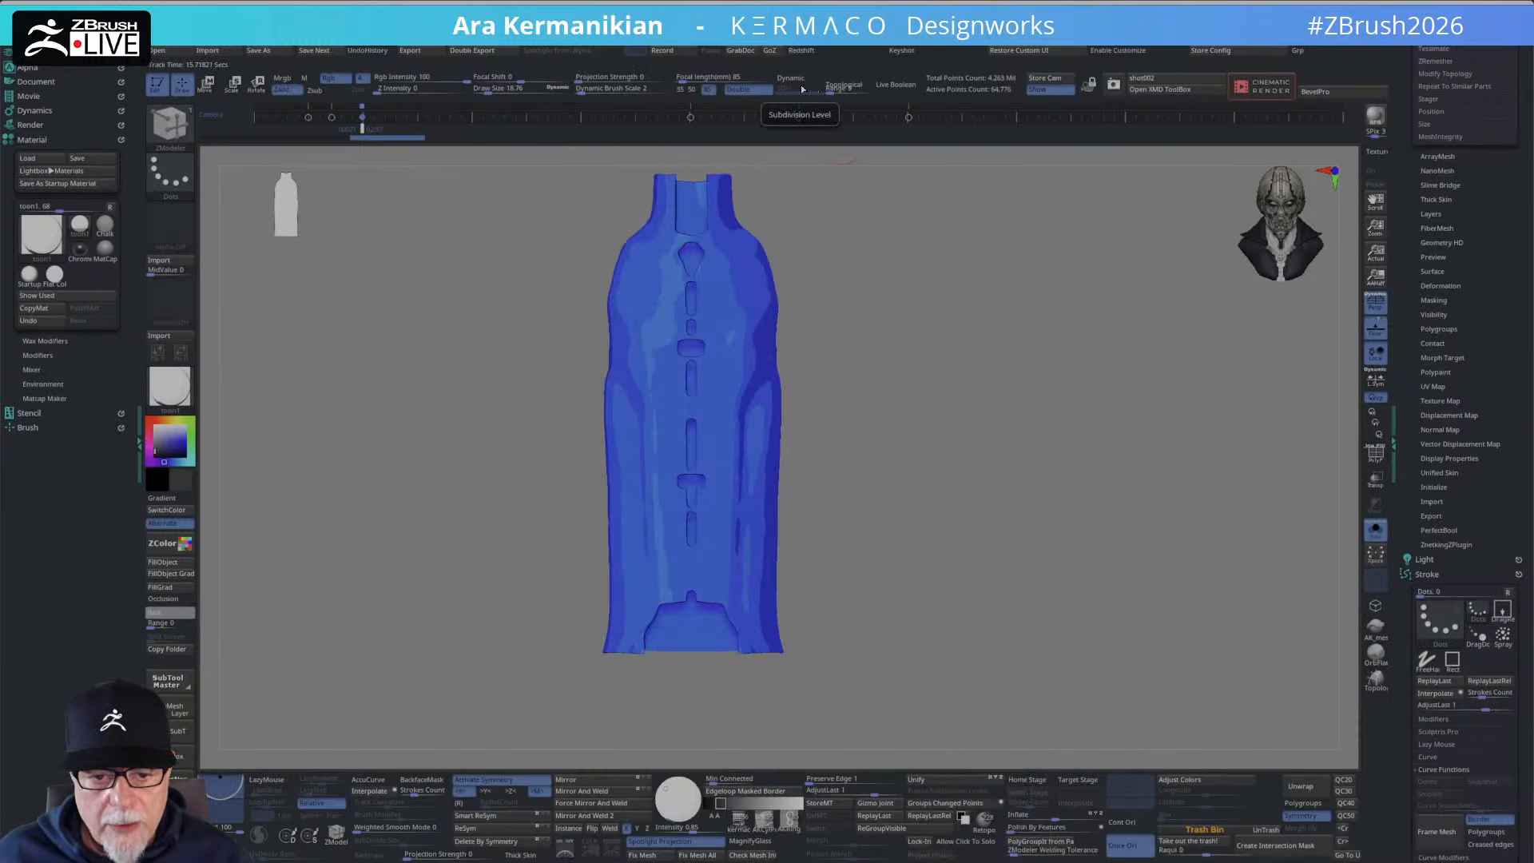
pyautogui.press('space')
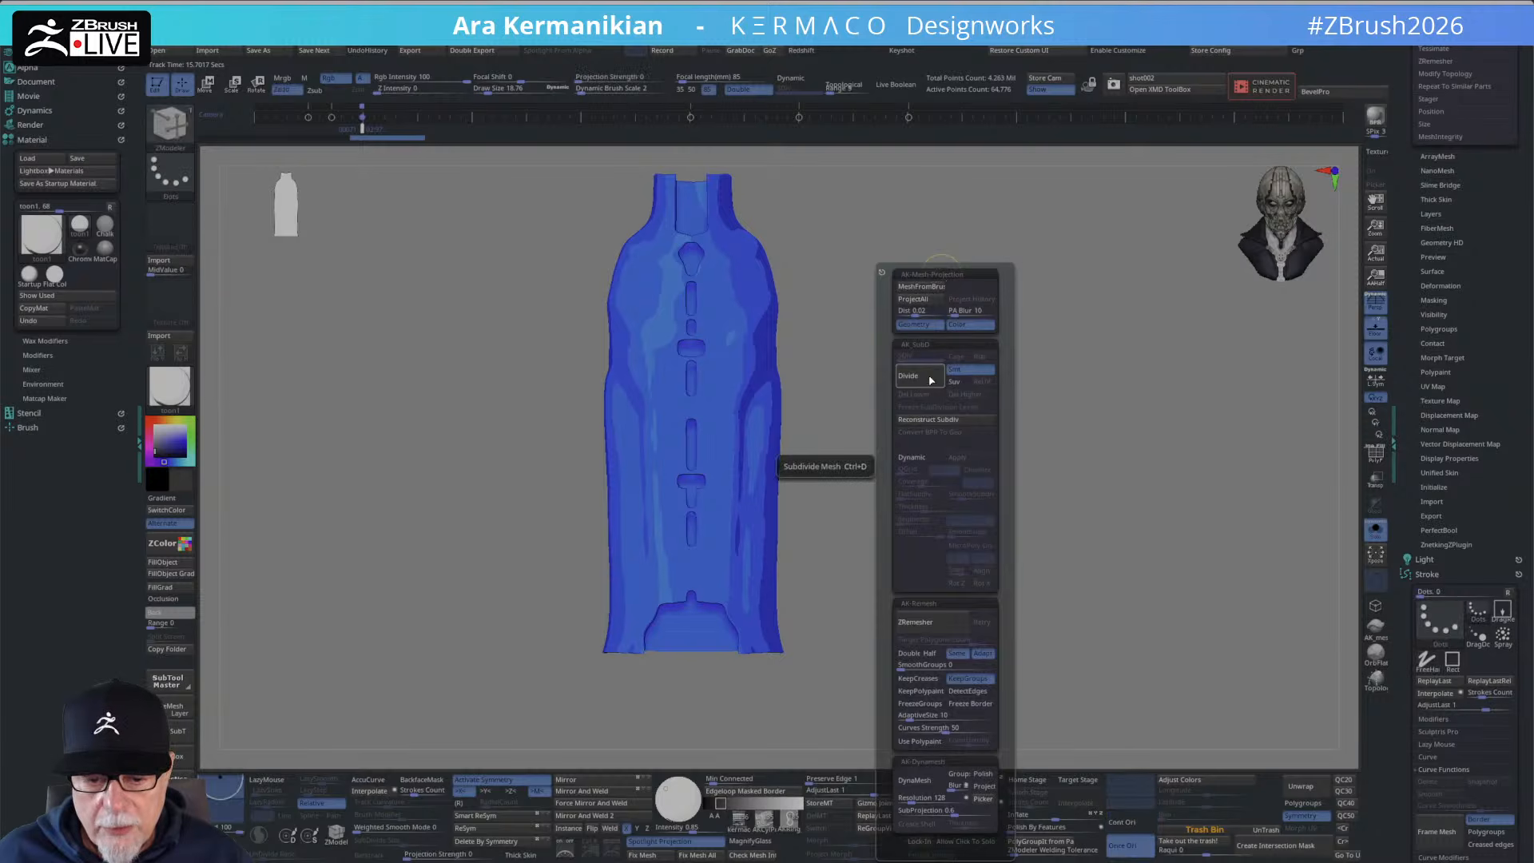
# Turn on the polyframe display and activate Dynamic Subdivision on the duplicated cape.
pyautogui.click(1376, 454)
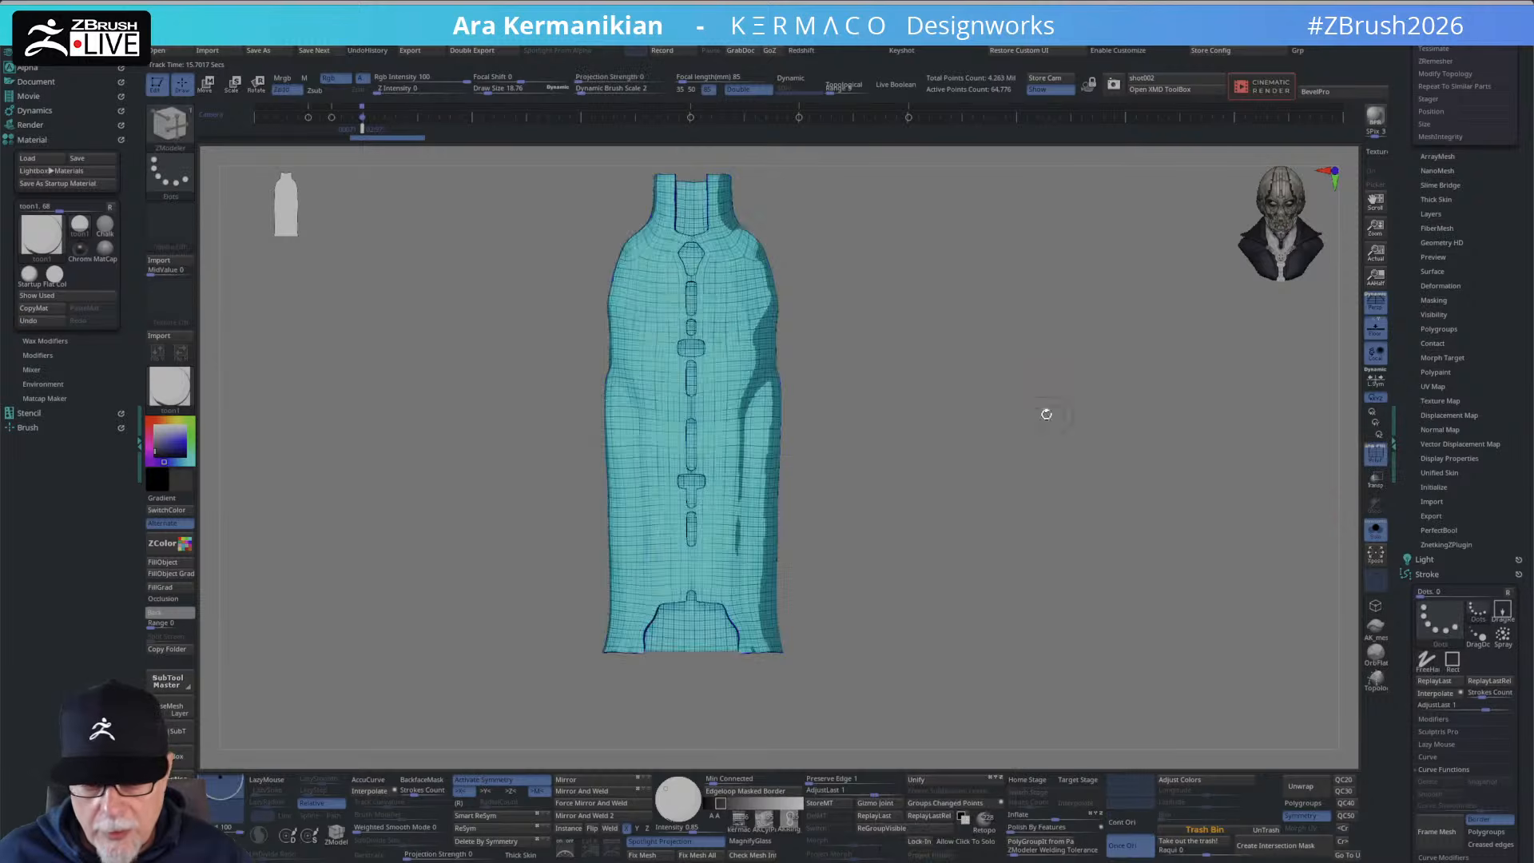
pyautogui.moveTo(1045, 415)
pyautogui.keyDown('alt'); pyautogui.mouseDown()
pyautogui.moveTo(1046, 543)
pyautogui.moveTo(876, 500)
pyautogui.moveTo(1154, 566)
pyautogui.moveTo(1063, 520)
pyautogui.mouseUp(); pyautogui.keyUp('alt')
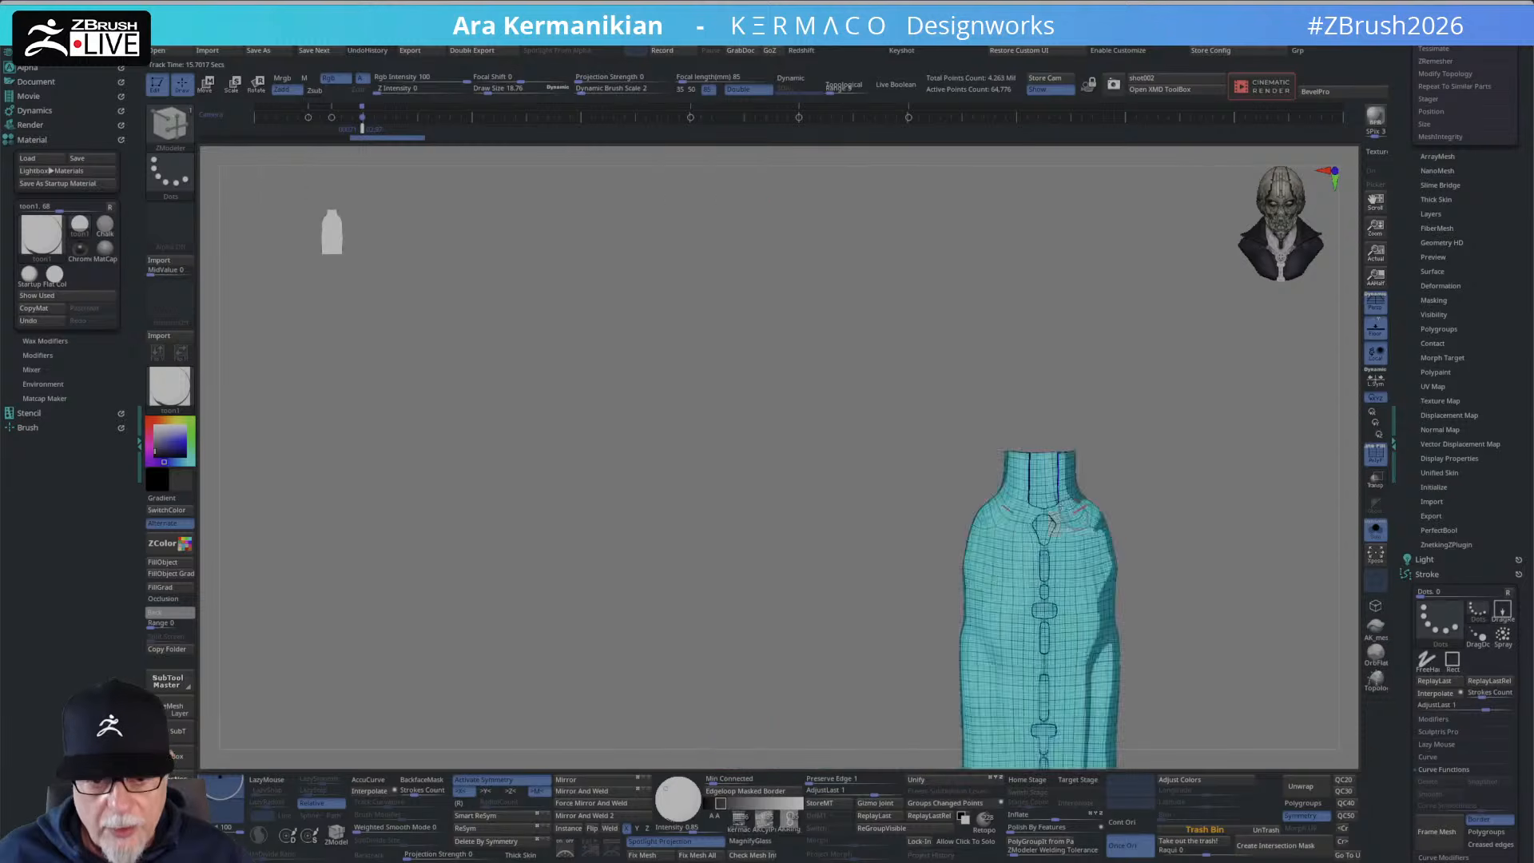
pyautogui.moveTo(787, 376)
pyautogui.keyDown('alt'); pyautogui.mouseDown()
pyautogui.moveTo(512, 249)
pyautogui.moveTo(476, 208)
pyautogui.mouseUp(); pyautogui.keyUp('alt')
pyautogui.hotkey('ctrl', '2')
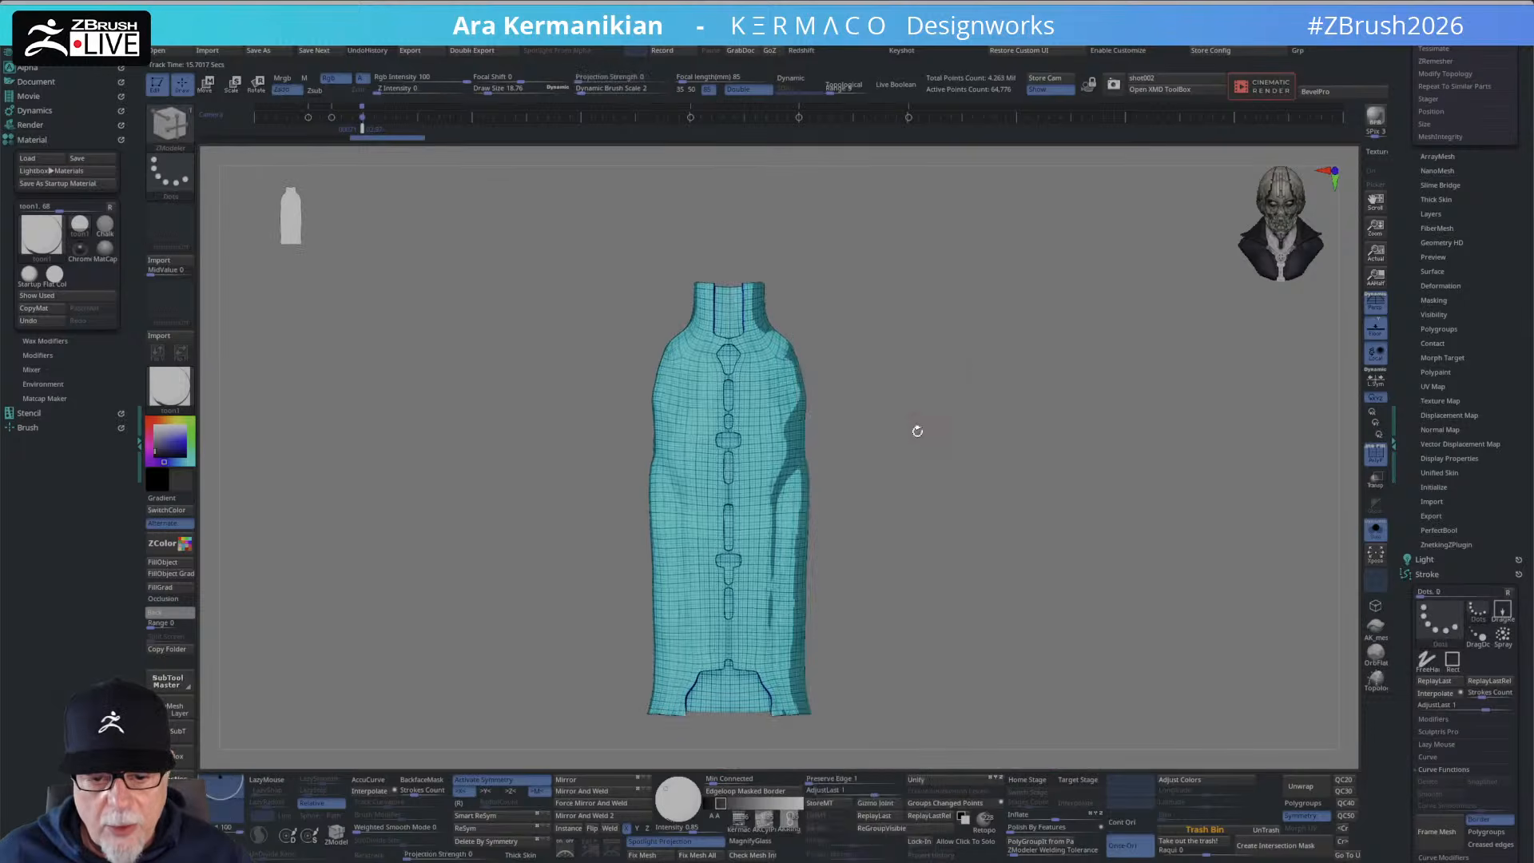
pyautogui.hotkey('ctrl', '2')
pyautogui.click(913, 477)
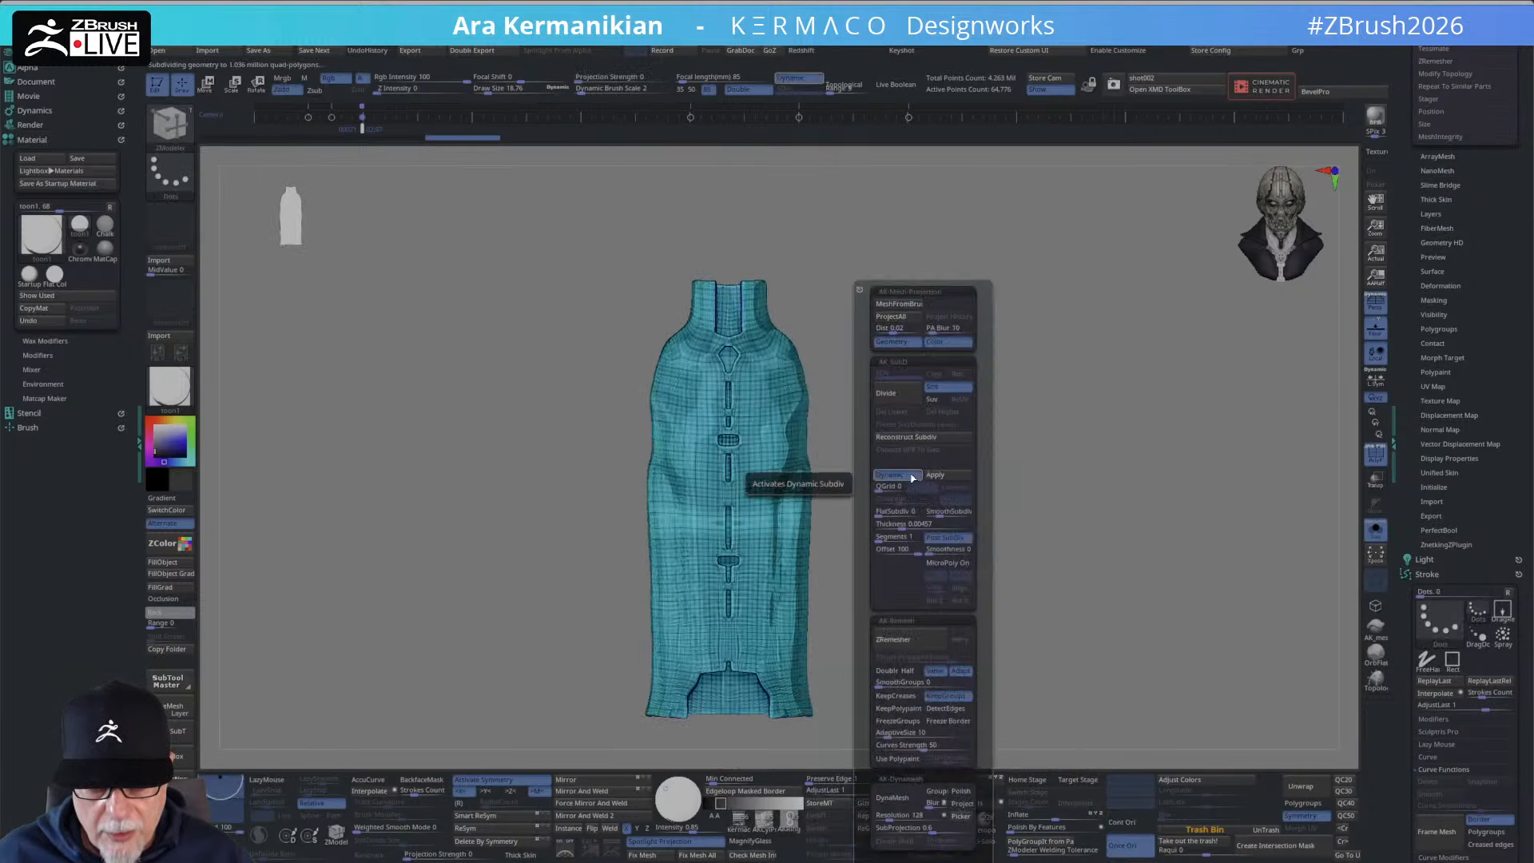
pyautogui.moveTo(983, 429); pyautogui.dragTo(989, 570)
# Undo the duplicated cape's subdivision changes back to its mesh before Dynamic Subdivision was applied.
pyautogui.hotkey('ctrl', 'z')
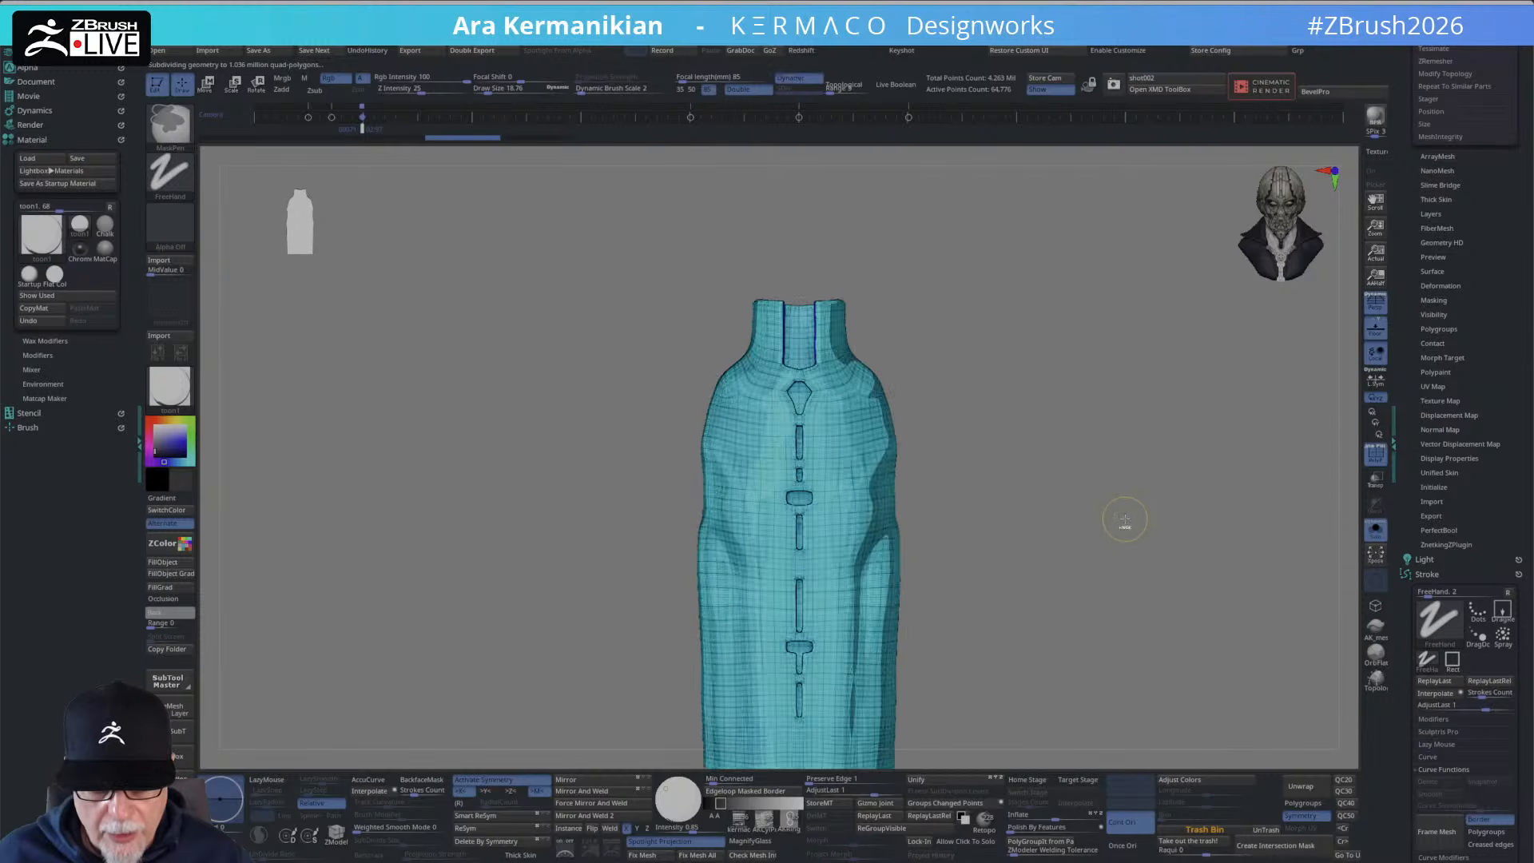
pyautogui.hotkey('ctrl', 'z')
pyautogui.hotkey('ctrl', 'z')
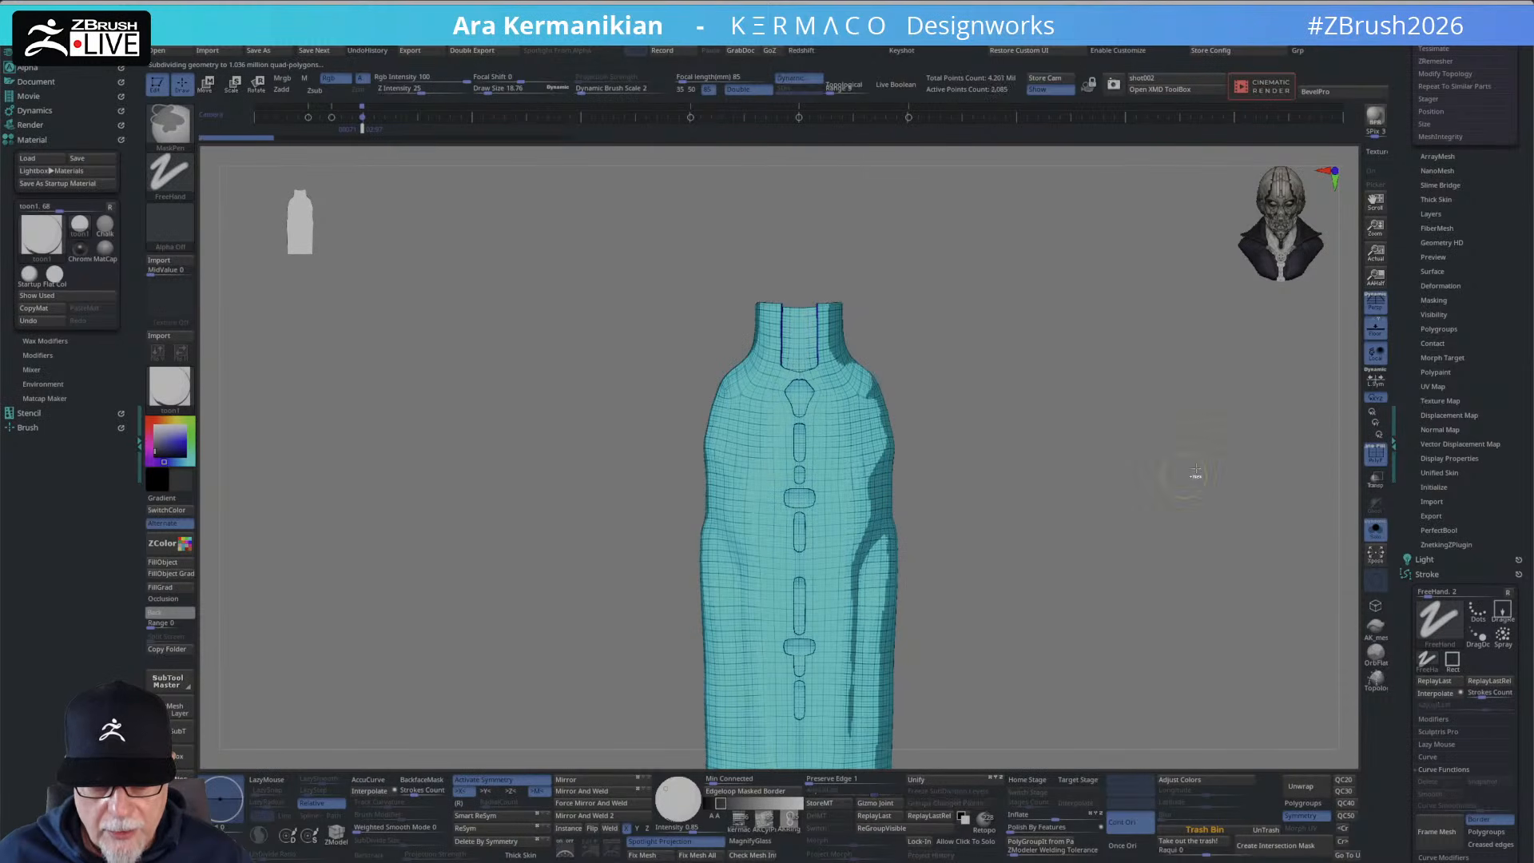
# Delete the duplicated cape subtool and confirm its permanent removal.
pyautogui.scroll(10, 1413, 193)
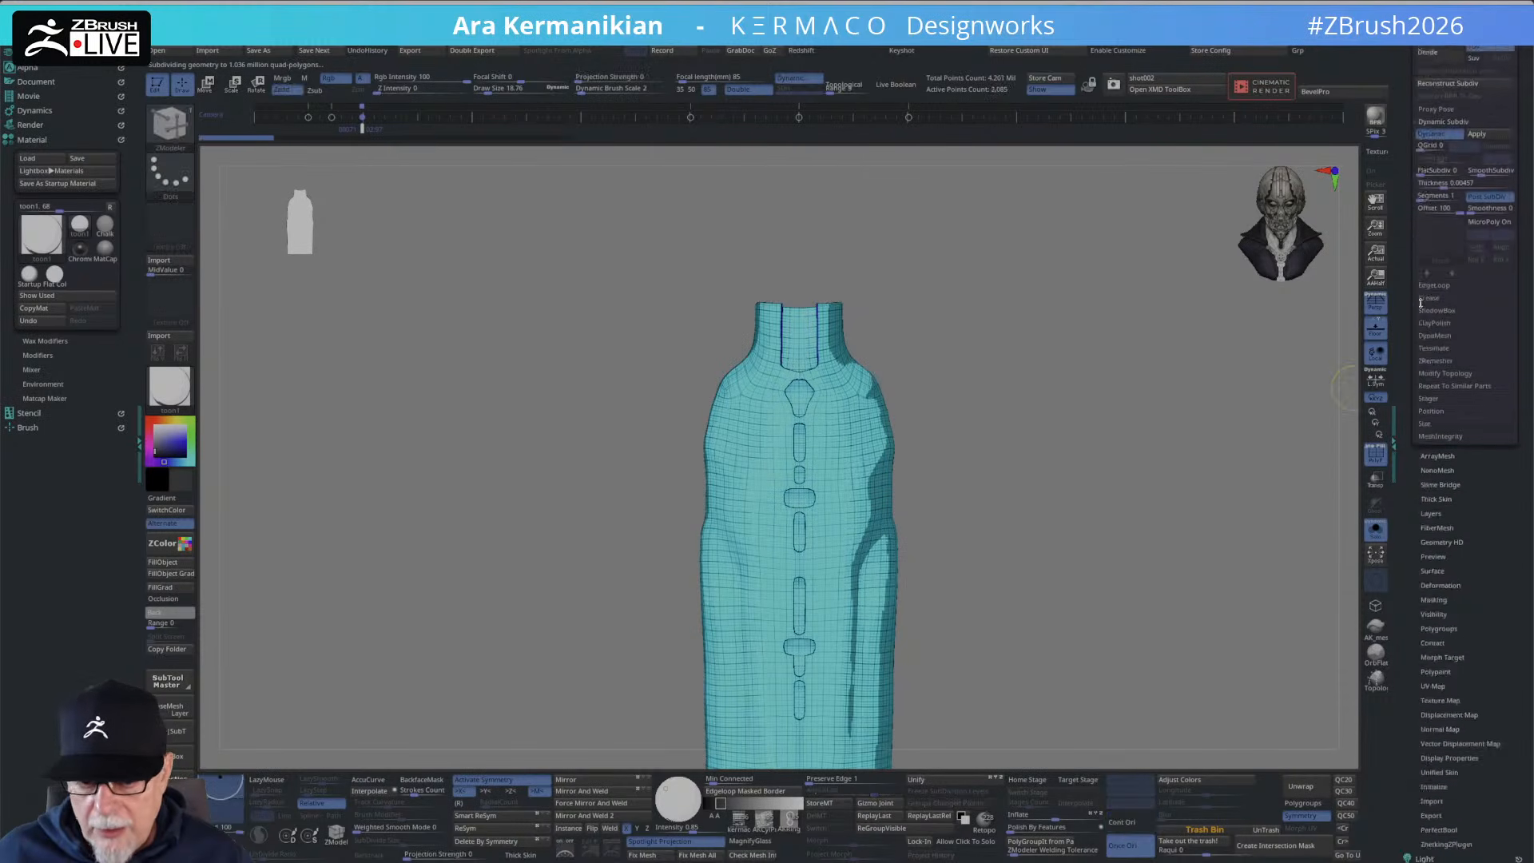
pyautogui.scroll(10, 1411, 168)
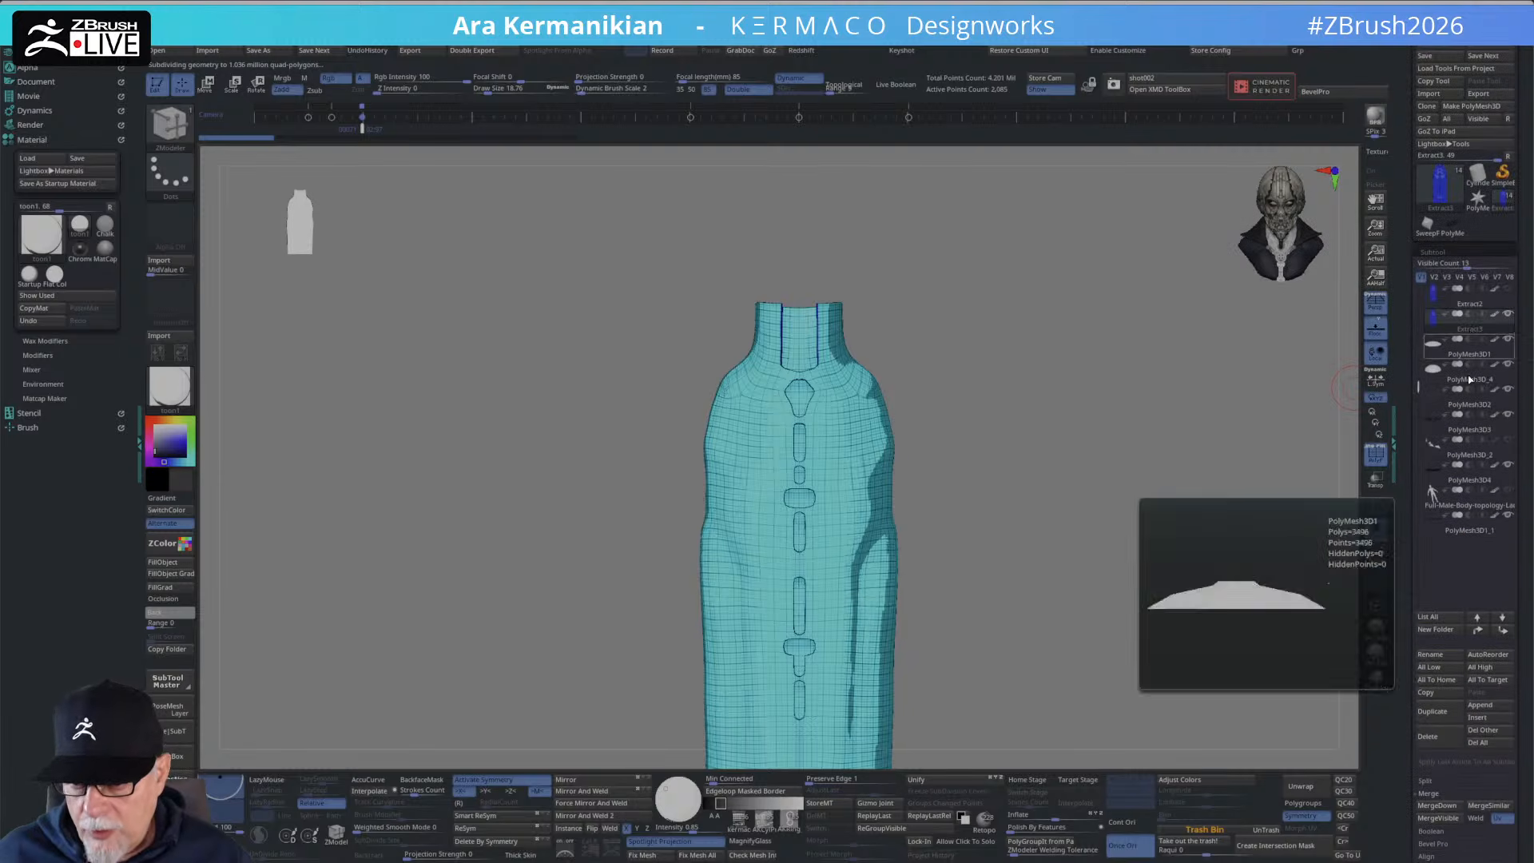
pyautogui.click(1443, 732)
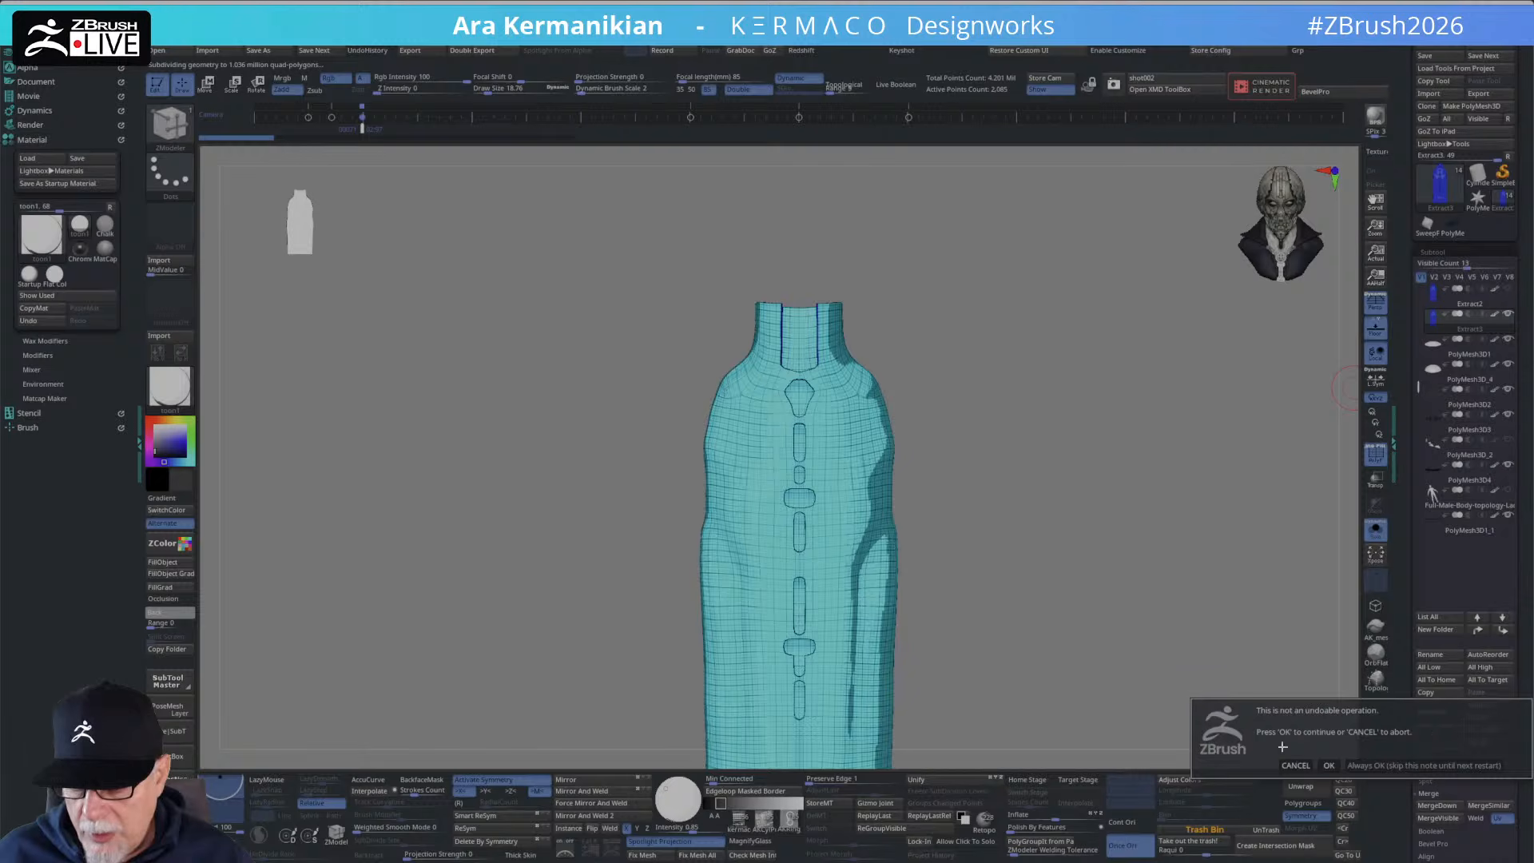
pyautogui.click(1331, 766)
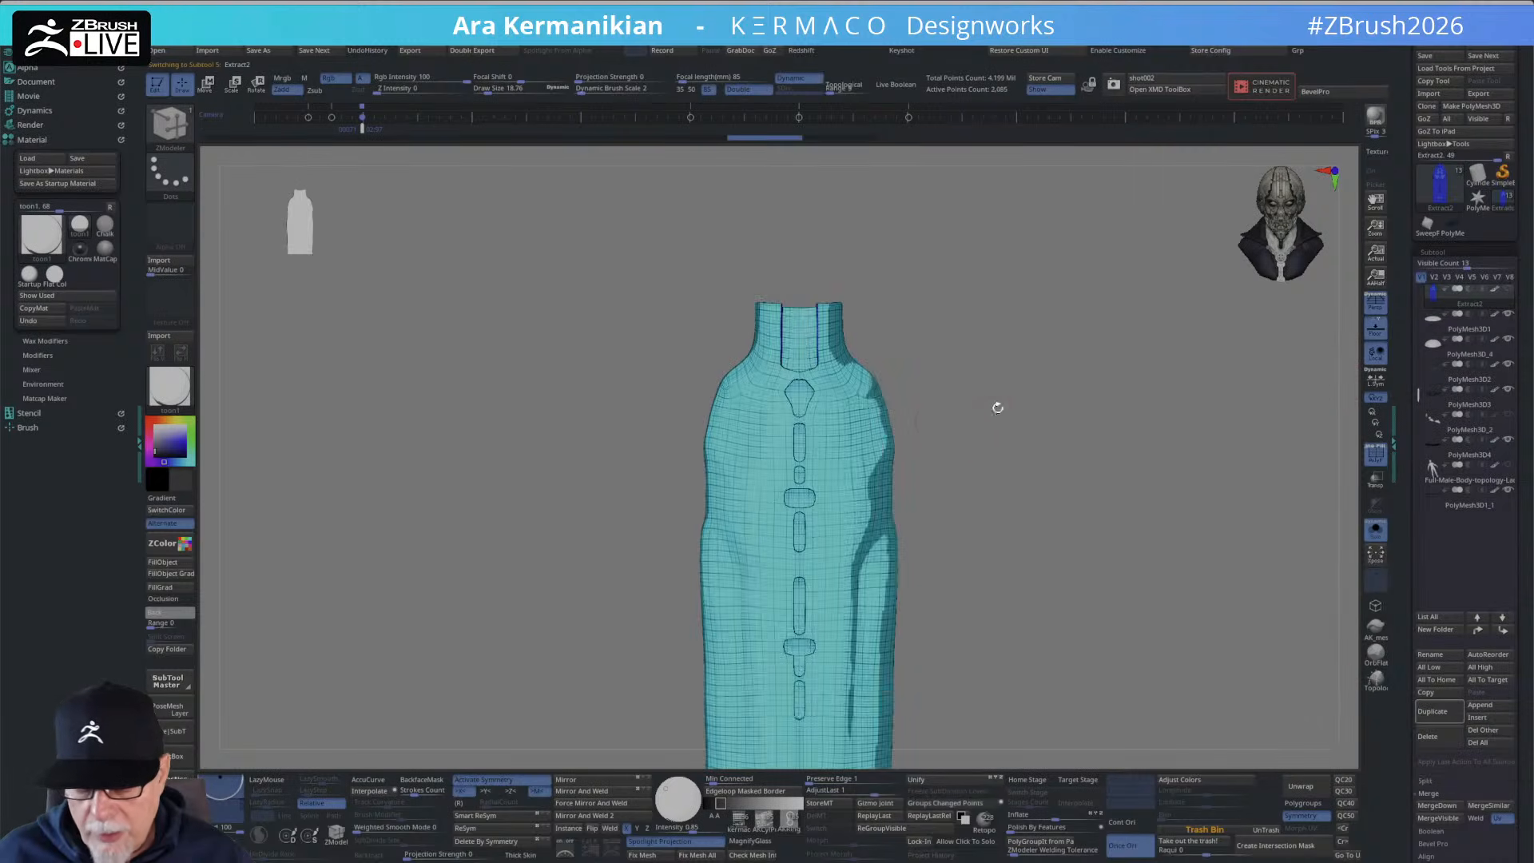
# Duplicate the original cape subtool again to get a fresh copy.
pyautogui.moveTo(1057, 444); pyautogui.dragTo(1058, 455)
pyautogui.press('space')
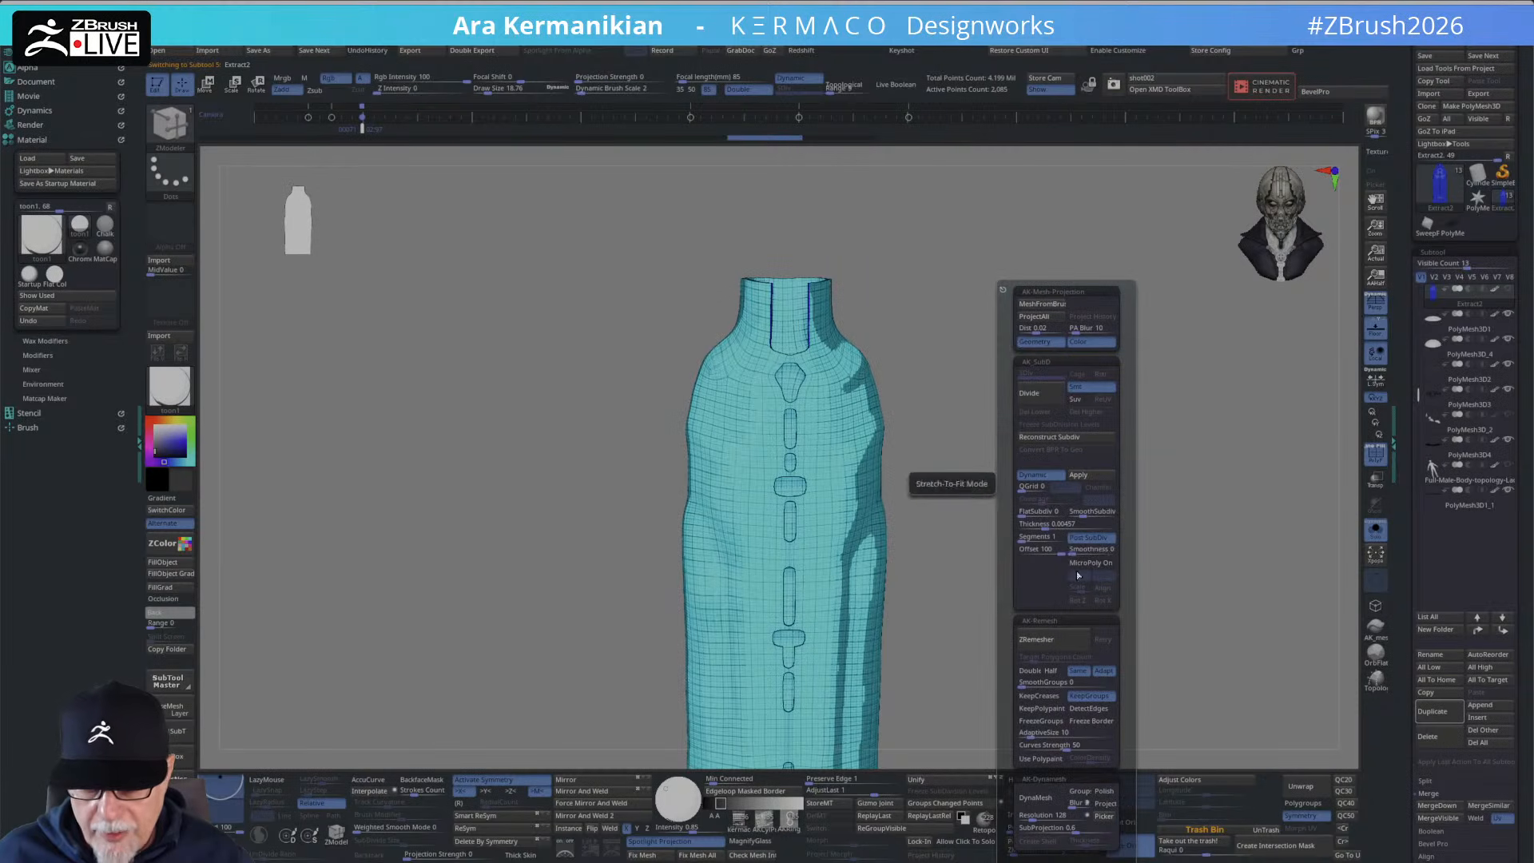
pyautogui.click(1452, 711)
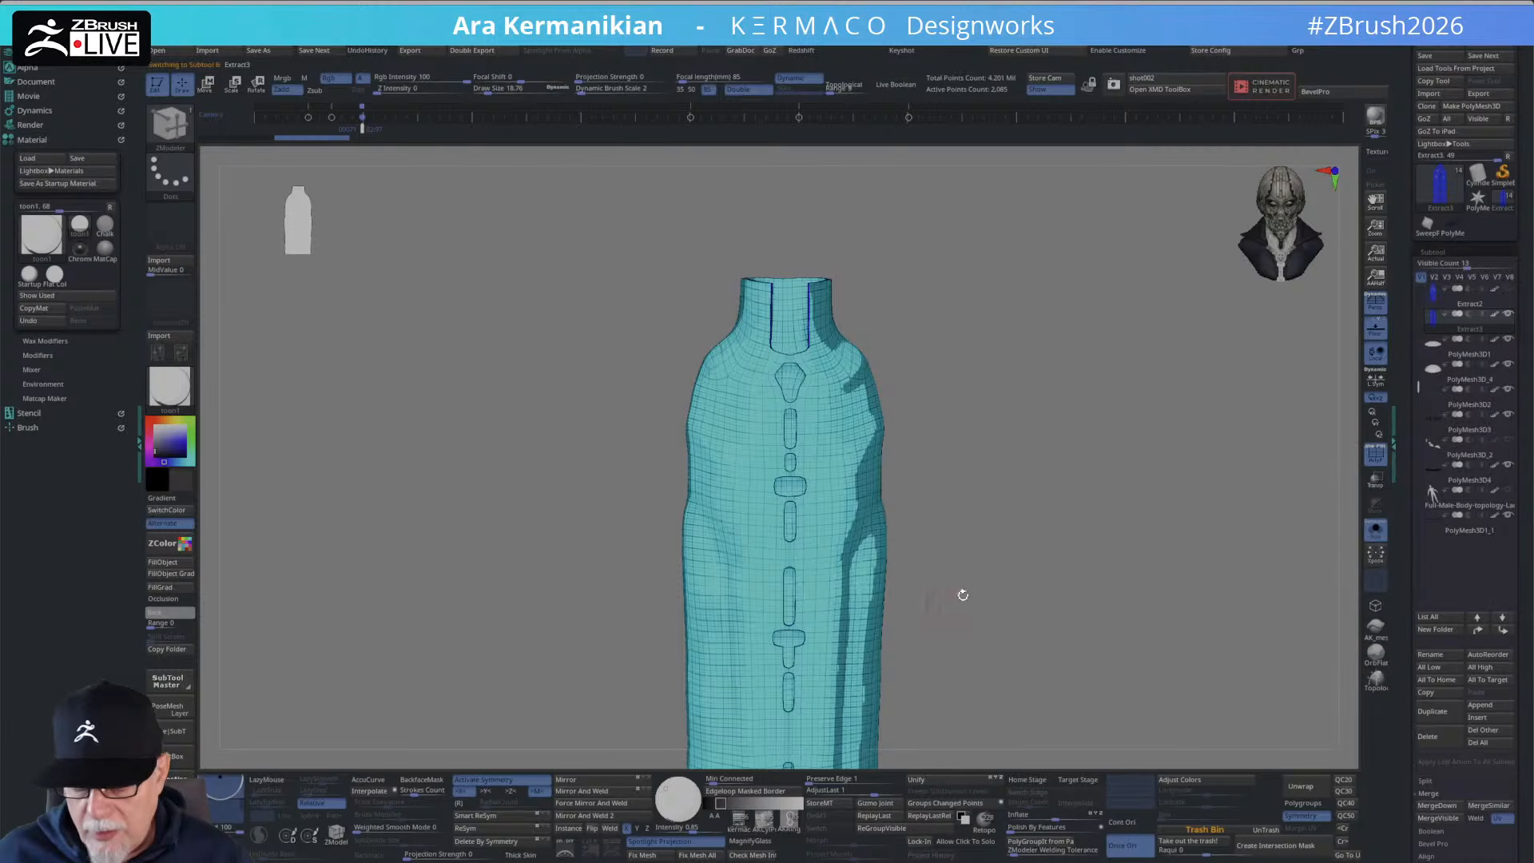
# Set the fresh cape copy's dynamic thickness to 0 and apply its Dynamic Subdivision to the mesh.
pyautogui.press('space')
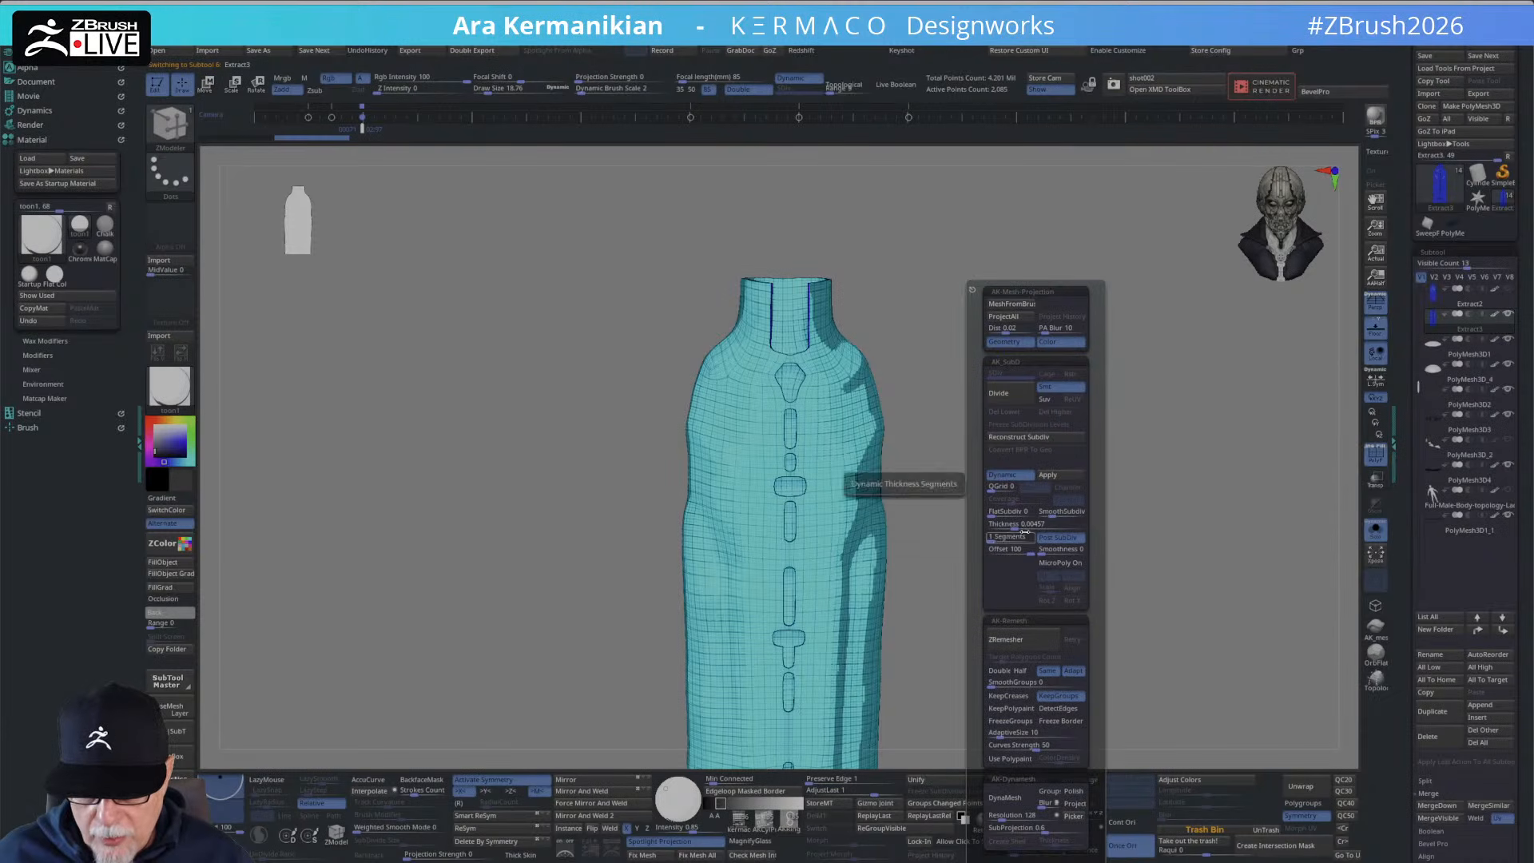
pyautogui.click(1016, 527)
pyautogui.write('0')
pyautogui.press('Return')
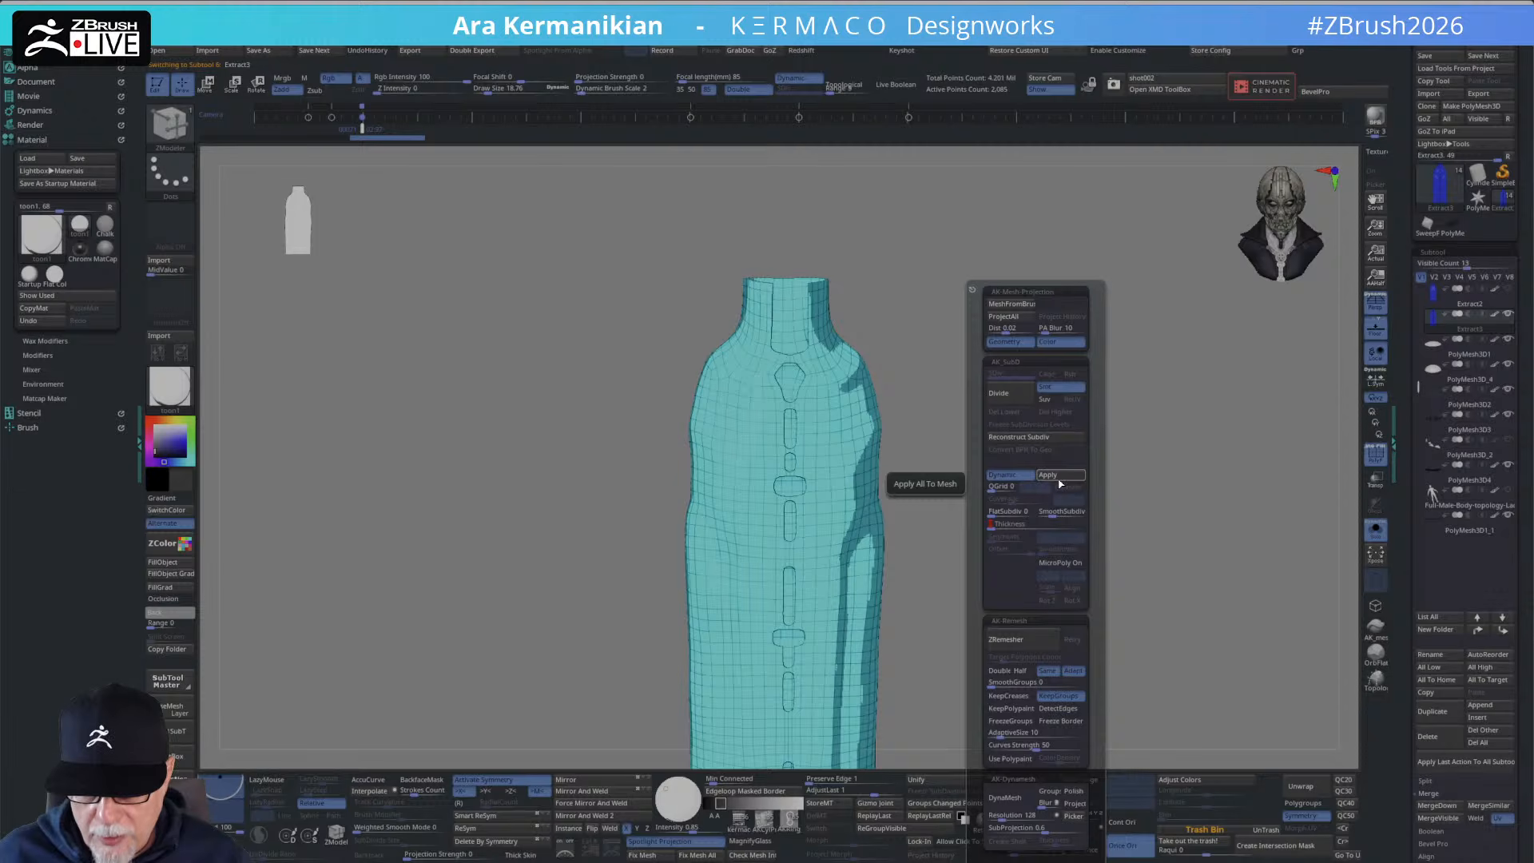
pyautogui.click(1061, 484)
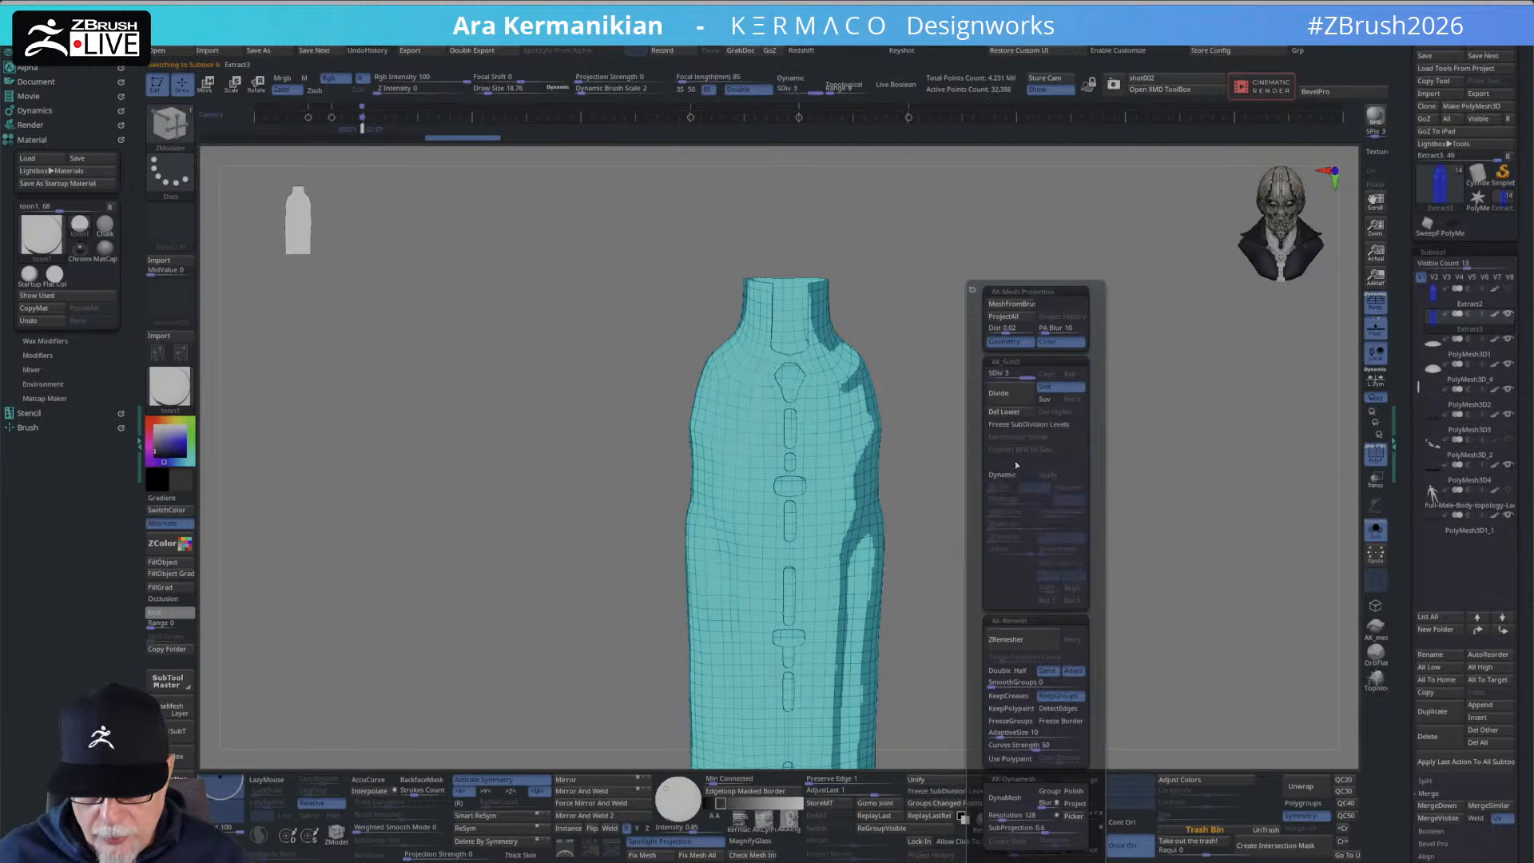
# Delete the cape copy's lower subdivision levels.
pyautogui.press('space')
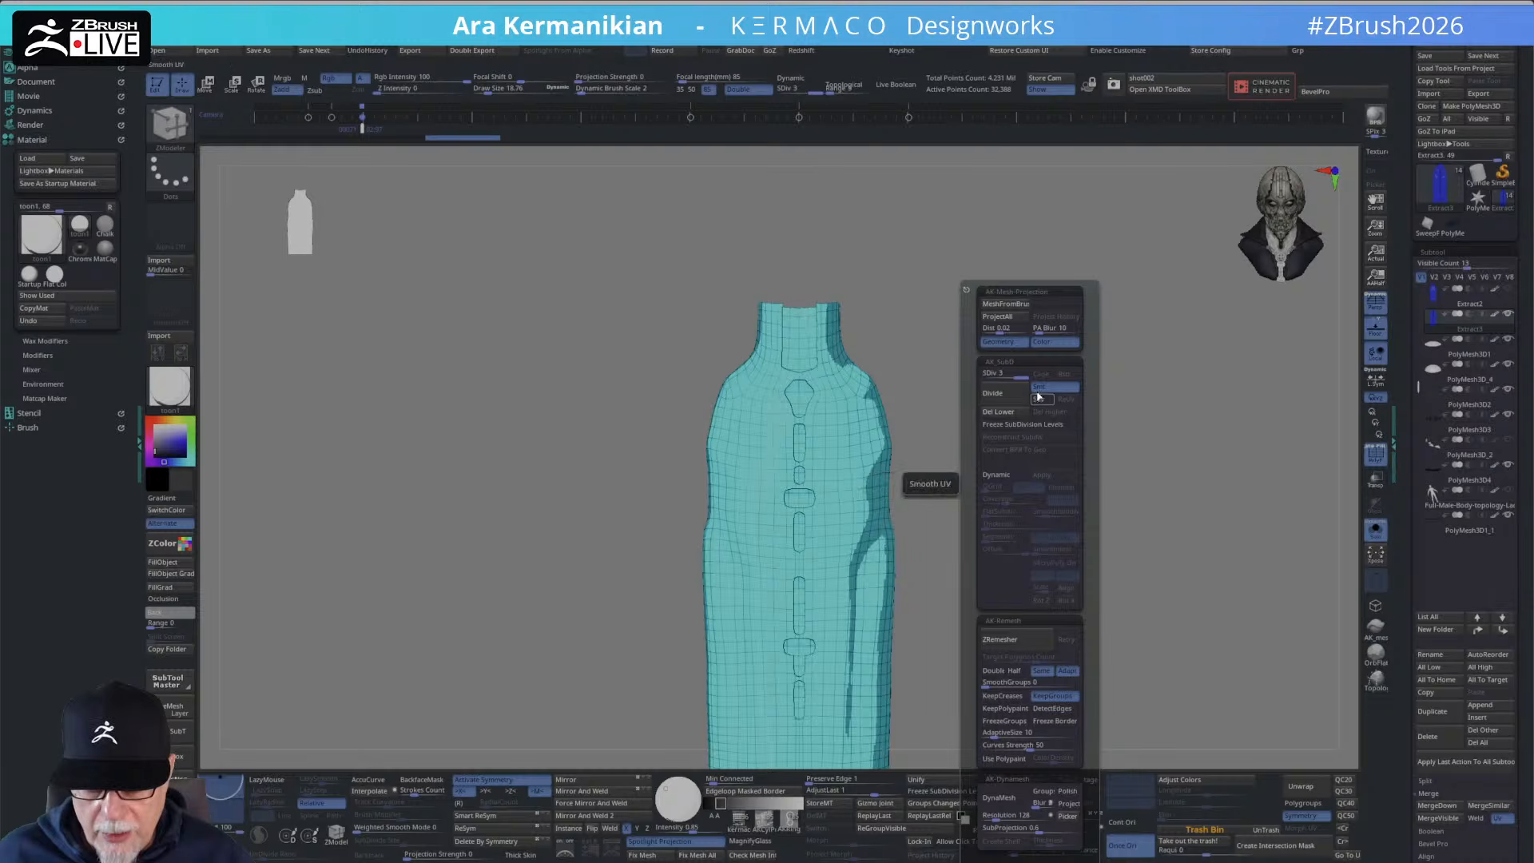
pyautogui.click(1028, 413)
pyautogui.keyDown('alt'); pyautogui.moveTo(1071, 486); pyautogui.dragTo(1087, 356); pyautogui.keyUp('alt')
pyautogui.moveTo(1233, 685); pyautogui.dragTo(1197, 672)
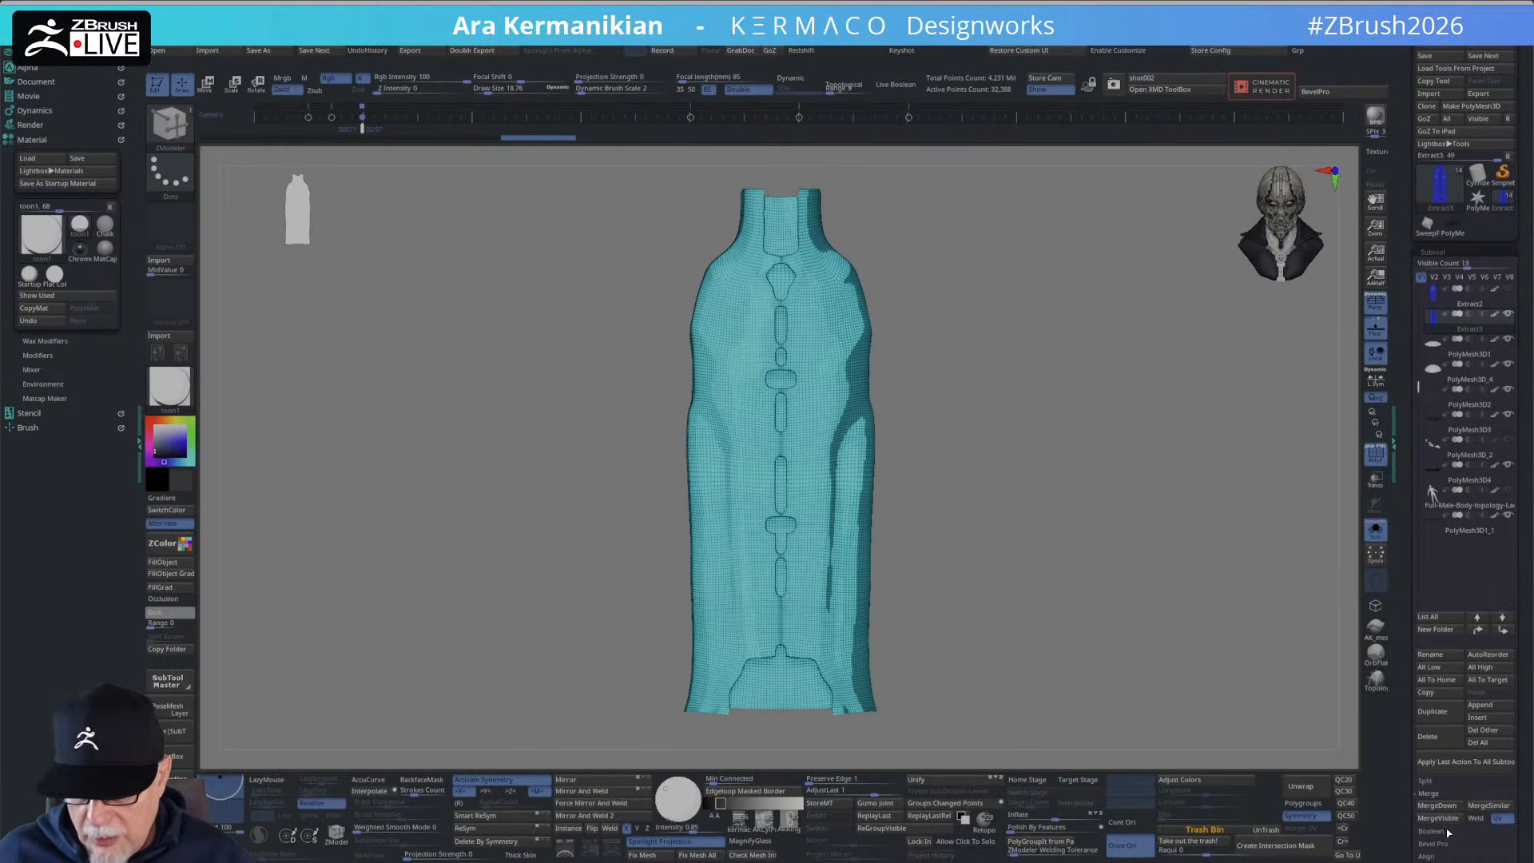
# Generate curves along the cape copy's border edges with Frame Mesh.
pyautogui.scroll(-10, 1418, 719)
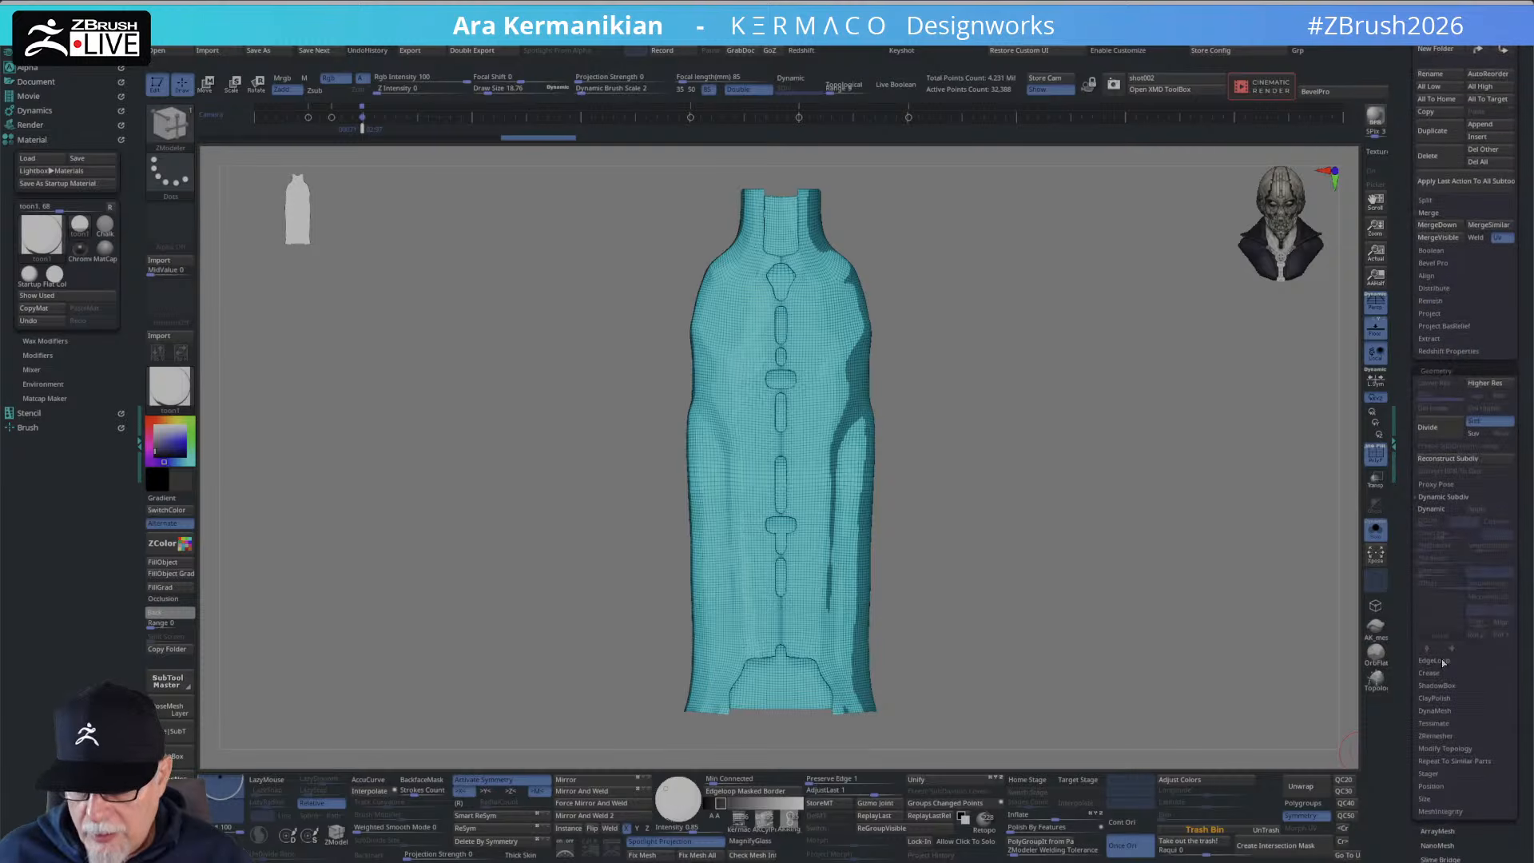
pyautogui.scroll(-12, 1455, 809)
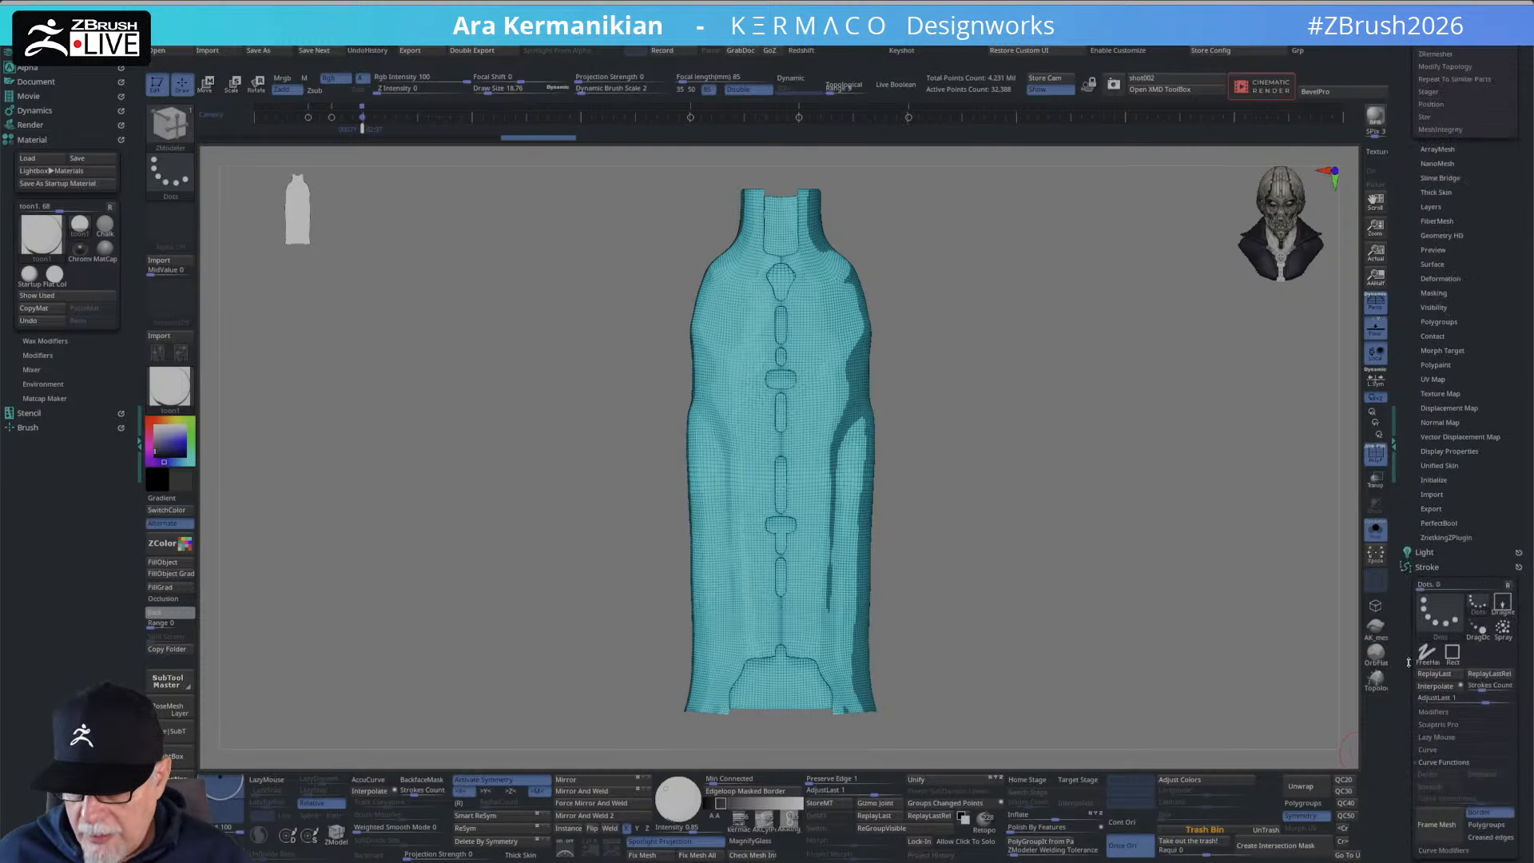
pyautogui.click(1437, 825)
pyautogui.keyDown('alt'); pyautogui.moveTo(1119, 510); pyautogui.dragTo(1181, 711); pyautogui.keyUp('alt')
pyautogui.keyDown('alt'); pyautogui.moveTo(831, 179); pyautogui.dragTo(937, 206); pyautogui.keyUp('alt')
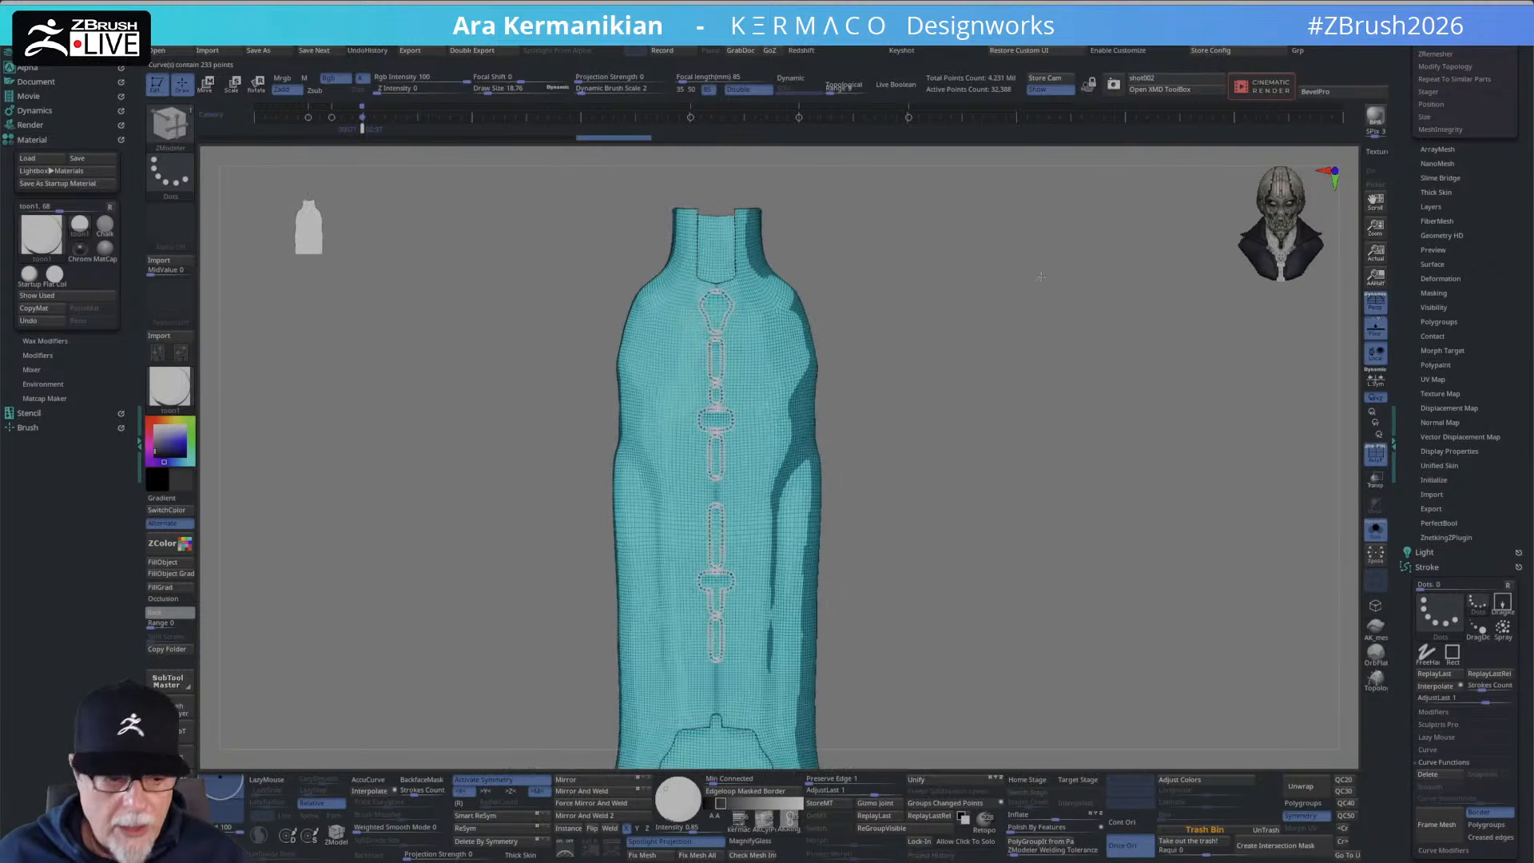
# Choose the CurveTube brush and adjust its draw size for the cape's border curves.
pyautogui.click(192, 131)
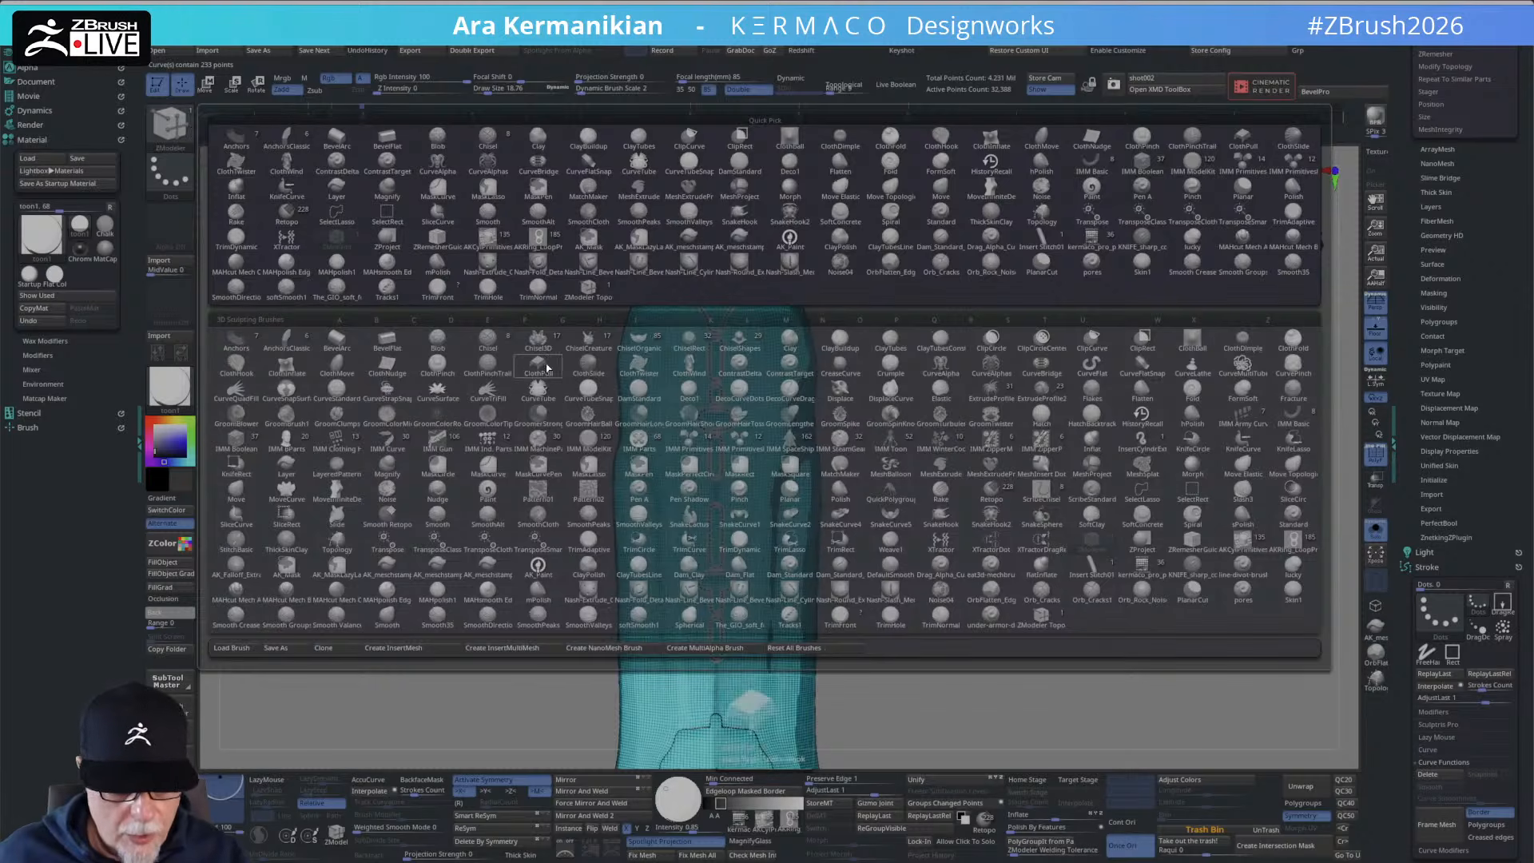
pyautogui.click(545, 396)
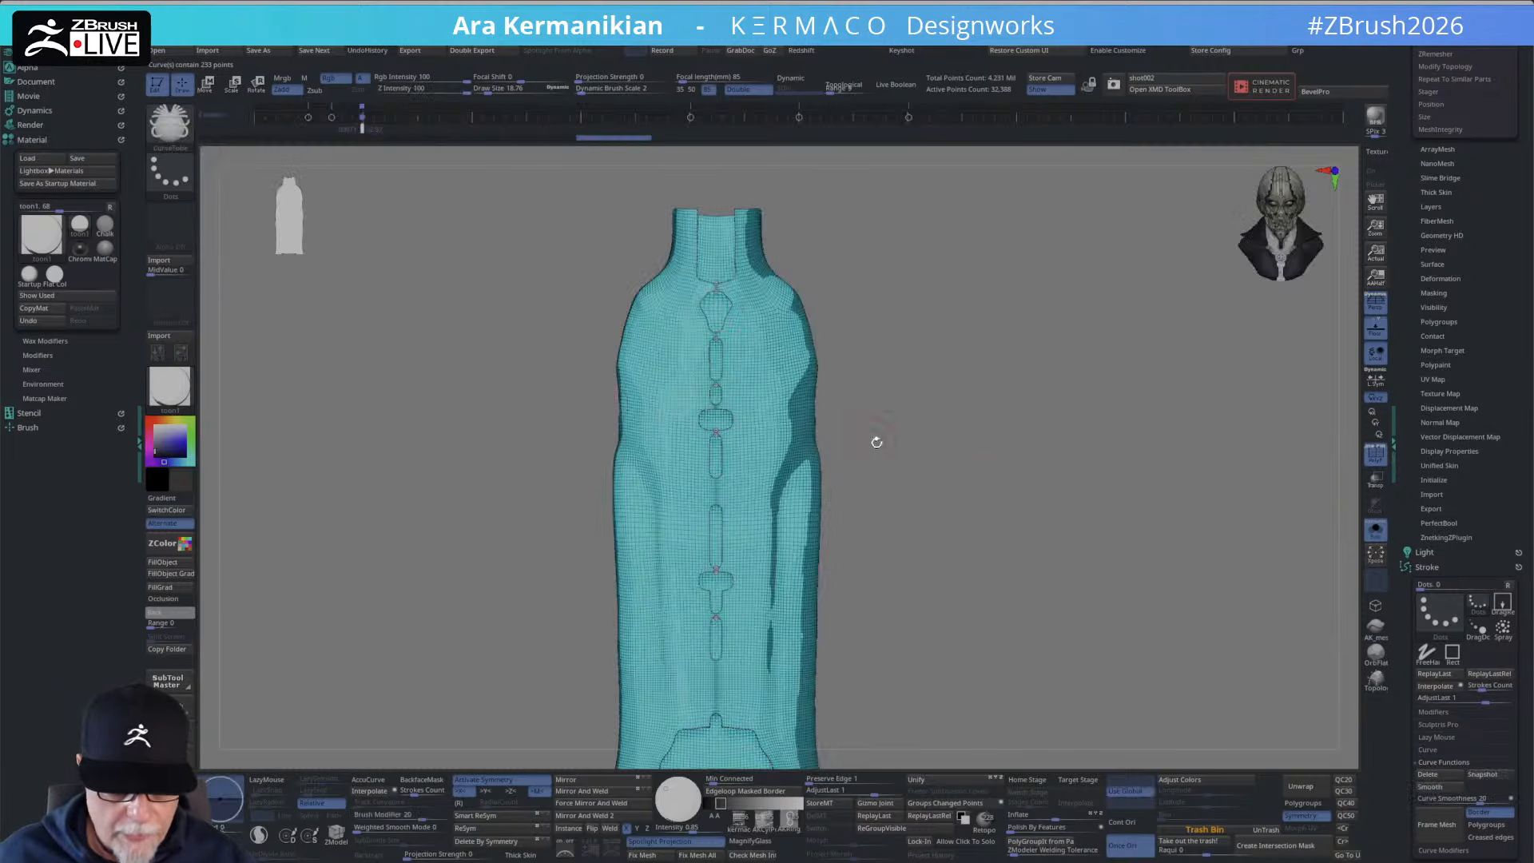
pyautogui.press('s')
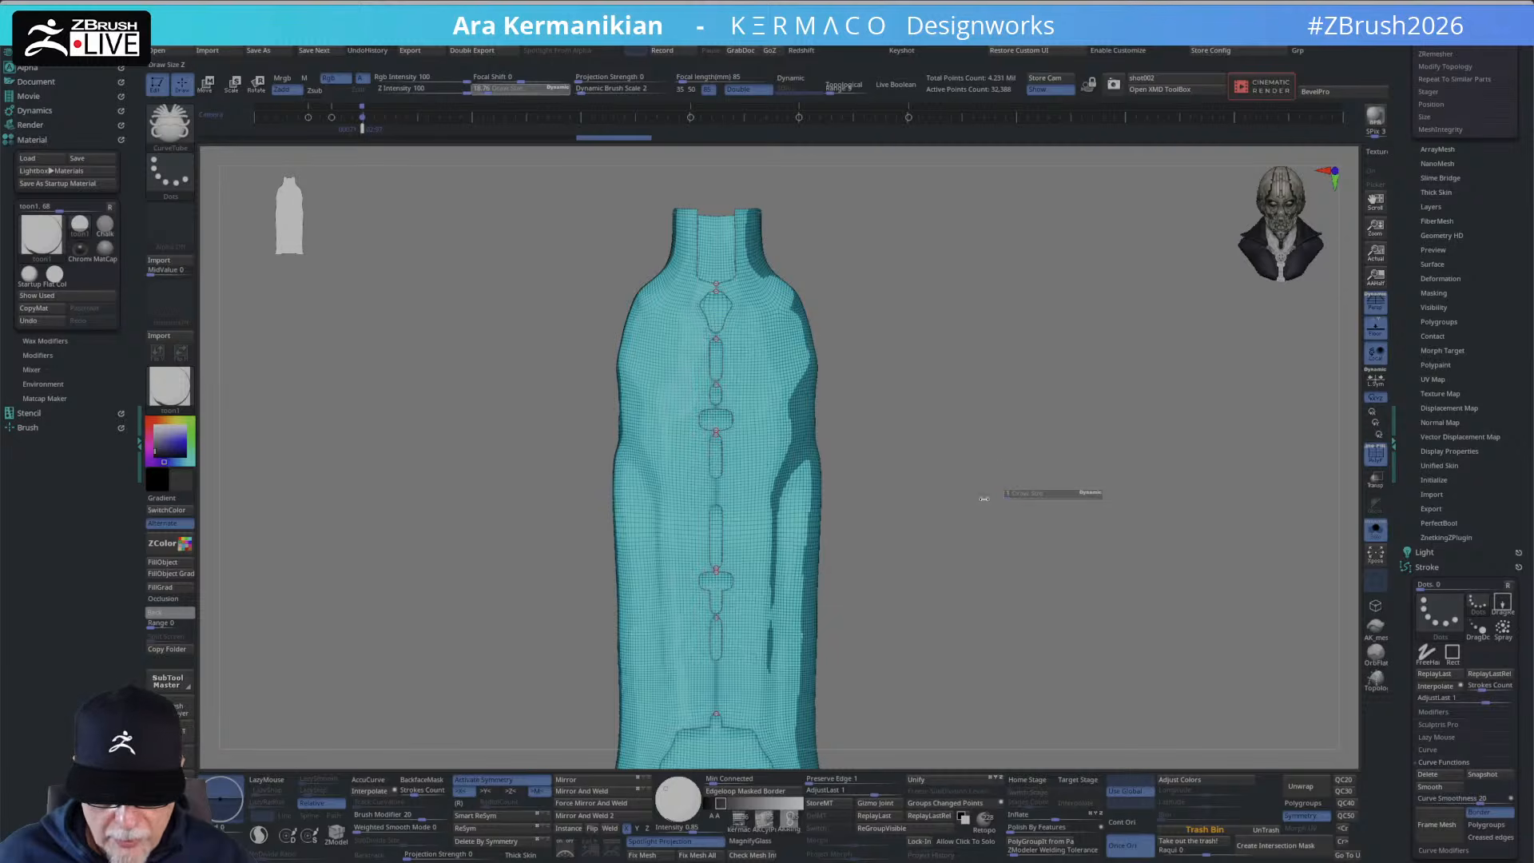
pyautogui.moveTo(984, 498); pyautogui.dragTo(856, 484)
pyautogui.keyDown('alt'); pyautogui.moveTo(999, 466); pyautogui.dragTo(1045, 805); pyautogui.keyUp('alt')
pyautogui.moveTo(999, 543)
pyautogui.keyDown('alt'); pyautogui.mouseDown()
pyautogui.moveTo(1011, 473)
pyautogui.moveTo(839, 319)
pyautogui.moveTo(1075, 410)
pyautogui.mouseUp(); pyautogui.keyUp('alt')
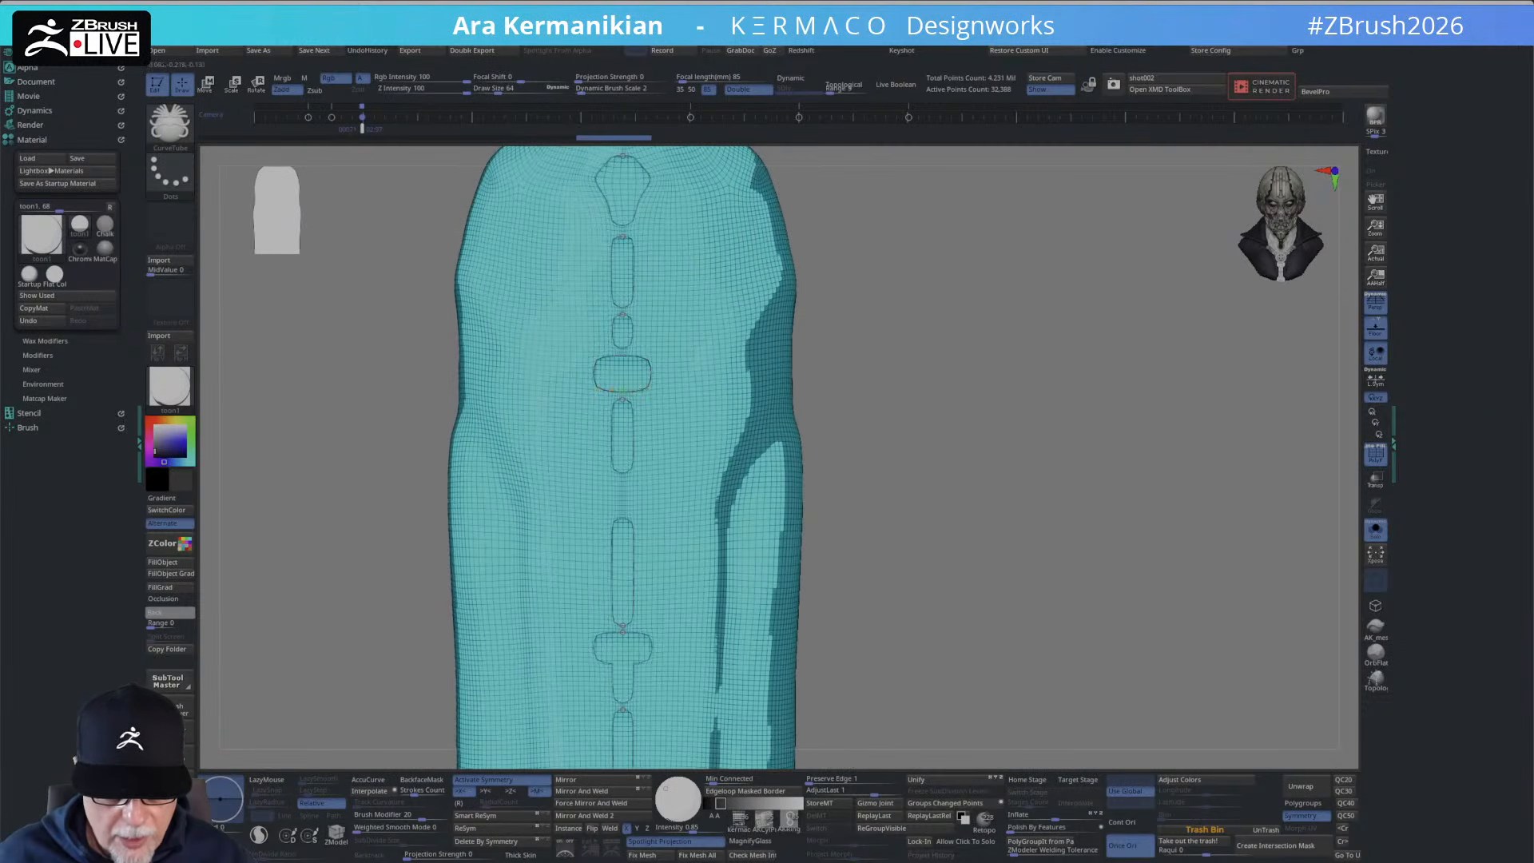
# Turn off symmetry and generate thin tubes along the cape's border curves at draw size 1.
pyautogui.click(485, 781)
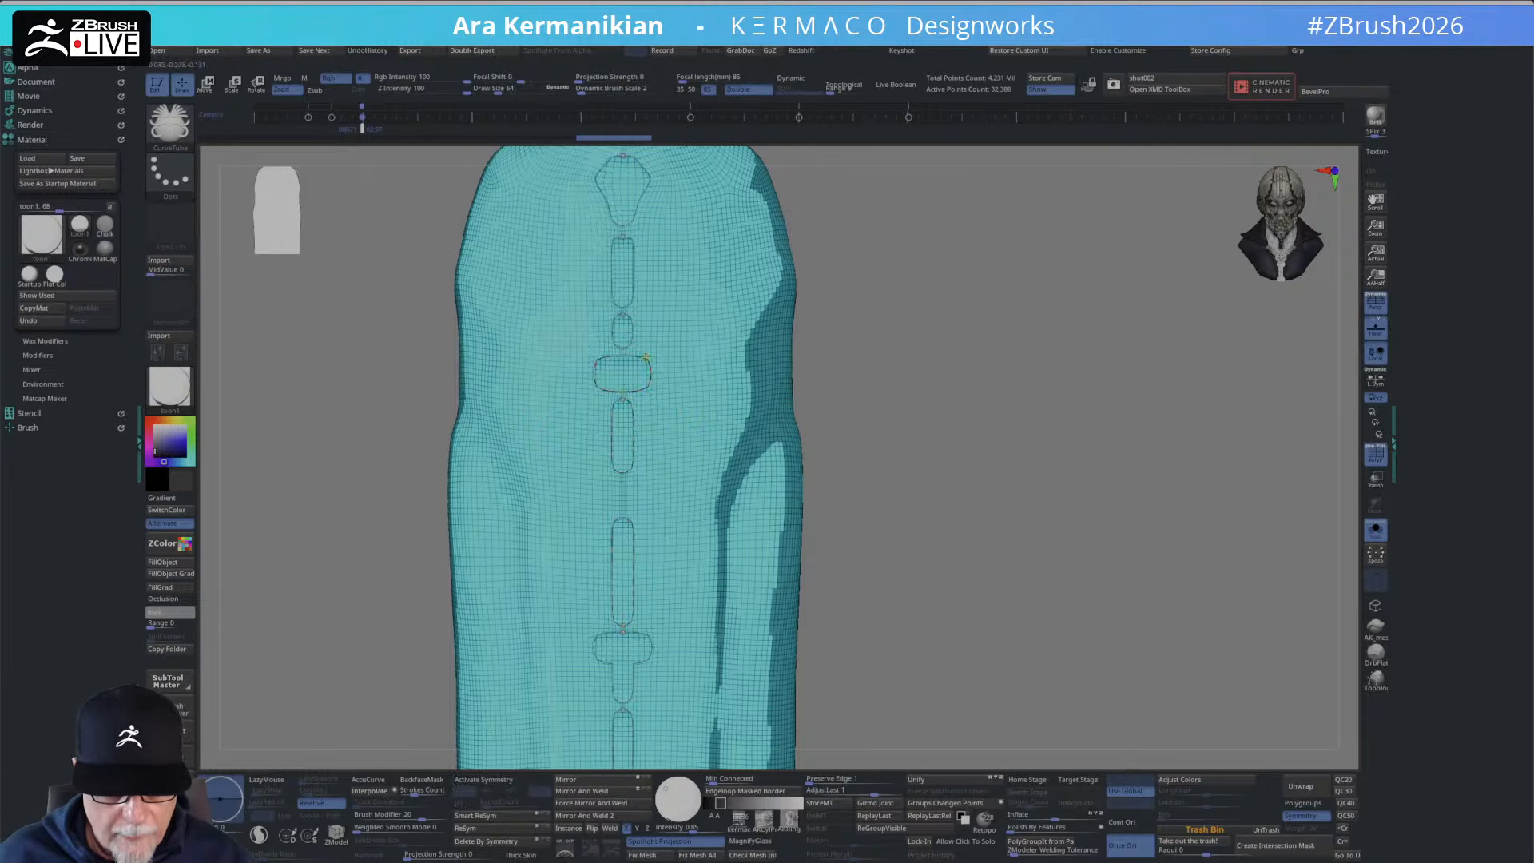
pyautogui.click(641, 356)
pyautogui.keyDown('alt'); pyautogui.moveTo(986, 487); pyautogui.dragTo(953, 609); pyautogui.keyUp('alt')
pyautogui.moveTo(1050, 439); pyautogui.dragTo(997, 518)
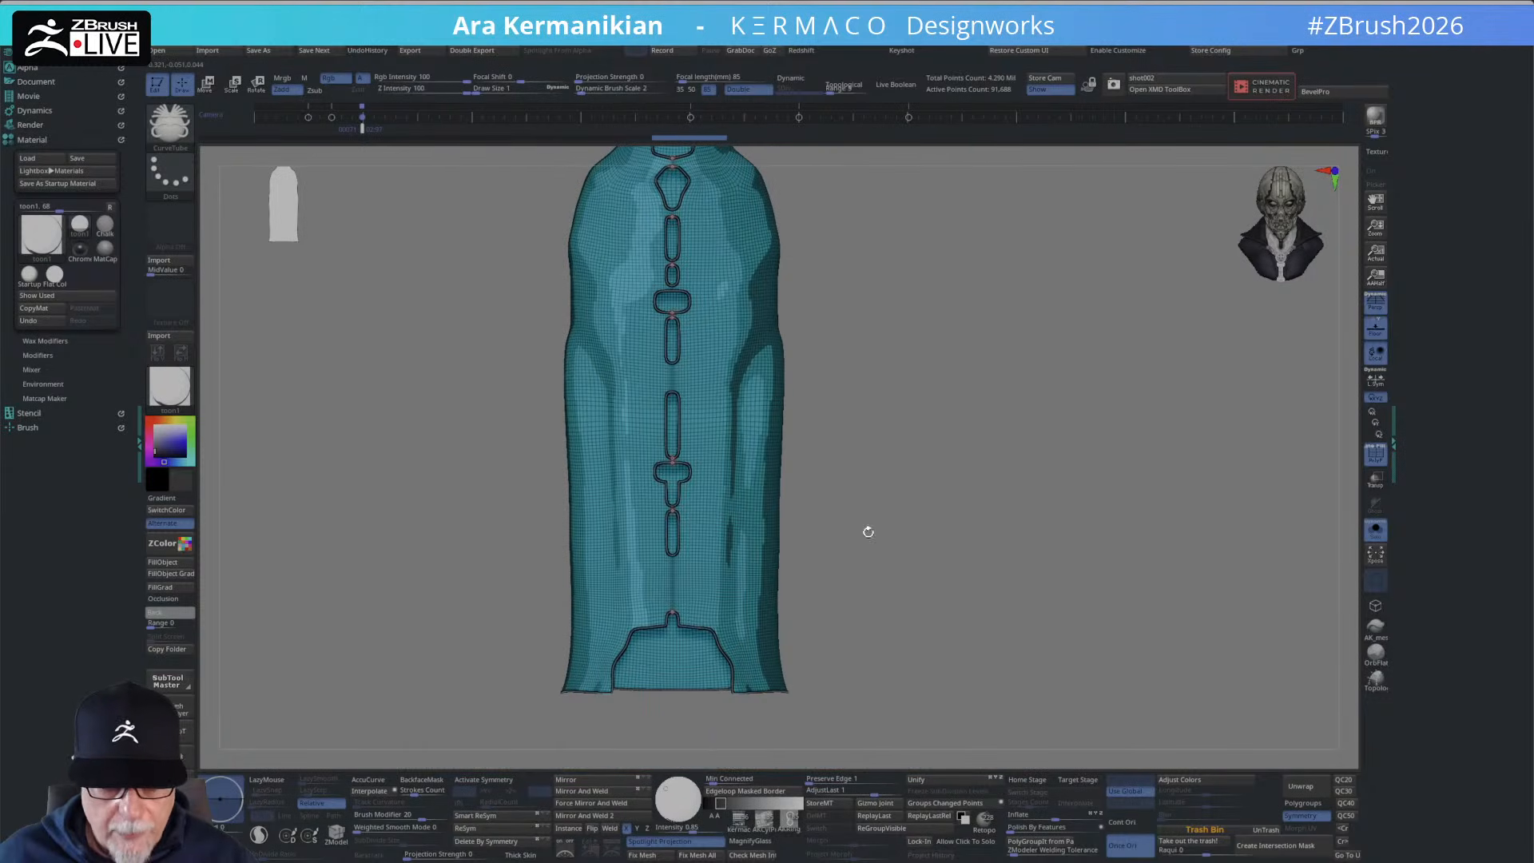
# Isolate the border tubes by hiding the cape surface, and split the hidden surface into its own subtool.
pyautogui.keyDown('ctrl'); pyautogui.keyDown('shift'); pyautogui.moveTo(875, 551); pyautogui.dragTo(750, 407); pyautogui.keyUp('shift'); pyautogui.keyUp('ctrl')
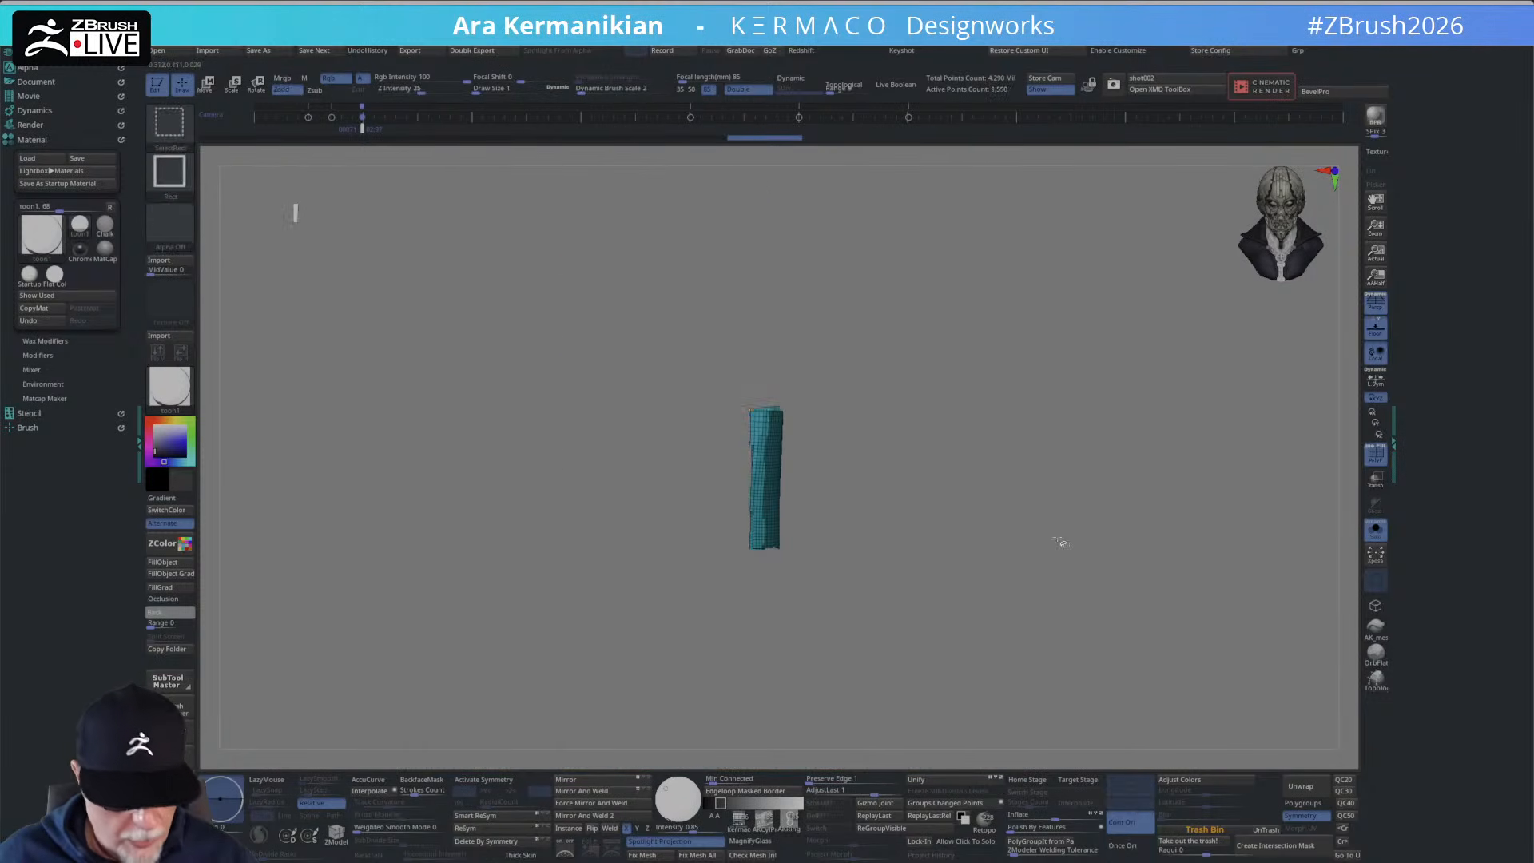
pyautogui.keyDown('ctrl'); pyautogui.keyDown('shift'); pyautogui.click(1061, 542); pyautogui.keyUp('shift'); pyautogui.keyUp('ctrl')
pyautogui.keyDown('ctrl'); pyautogui.keyDown('shift'); pyautogui.moveTo(1037, 457); pyautogui.dragTo(1166, 616); pyautogui.keyUp('shift'); pyautogui.keyUp('ctrl')
pyautogui.press('2')
pyautogui.click(1112, 625)
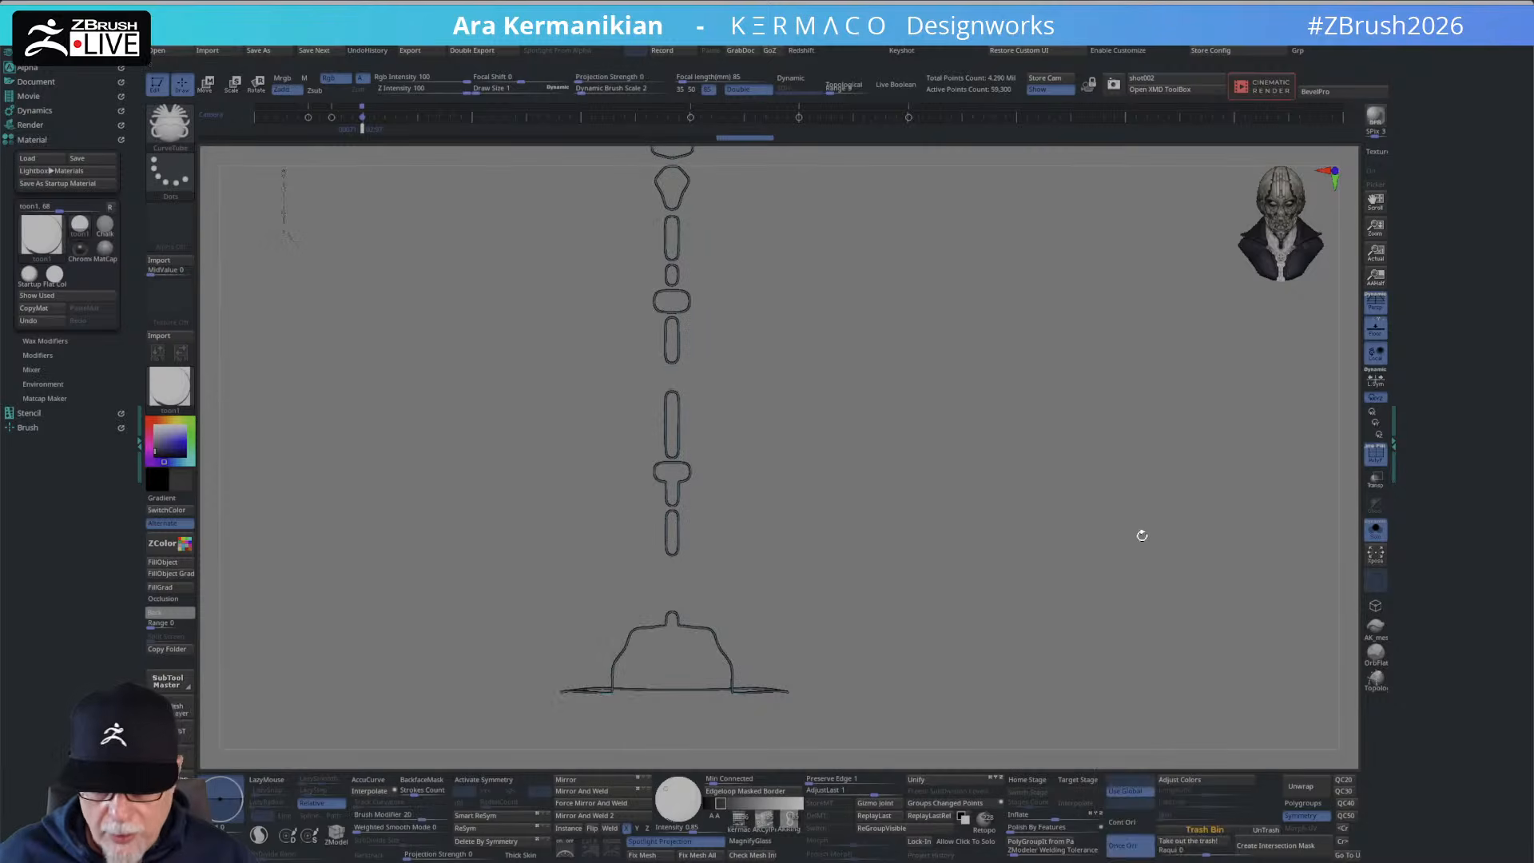
pyautogui.press('2')
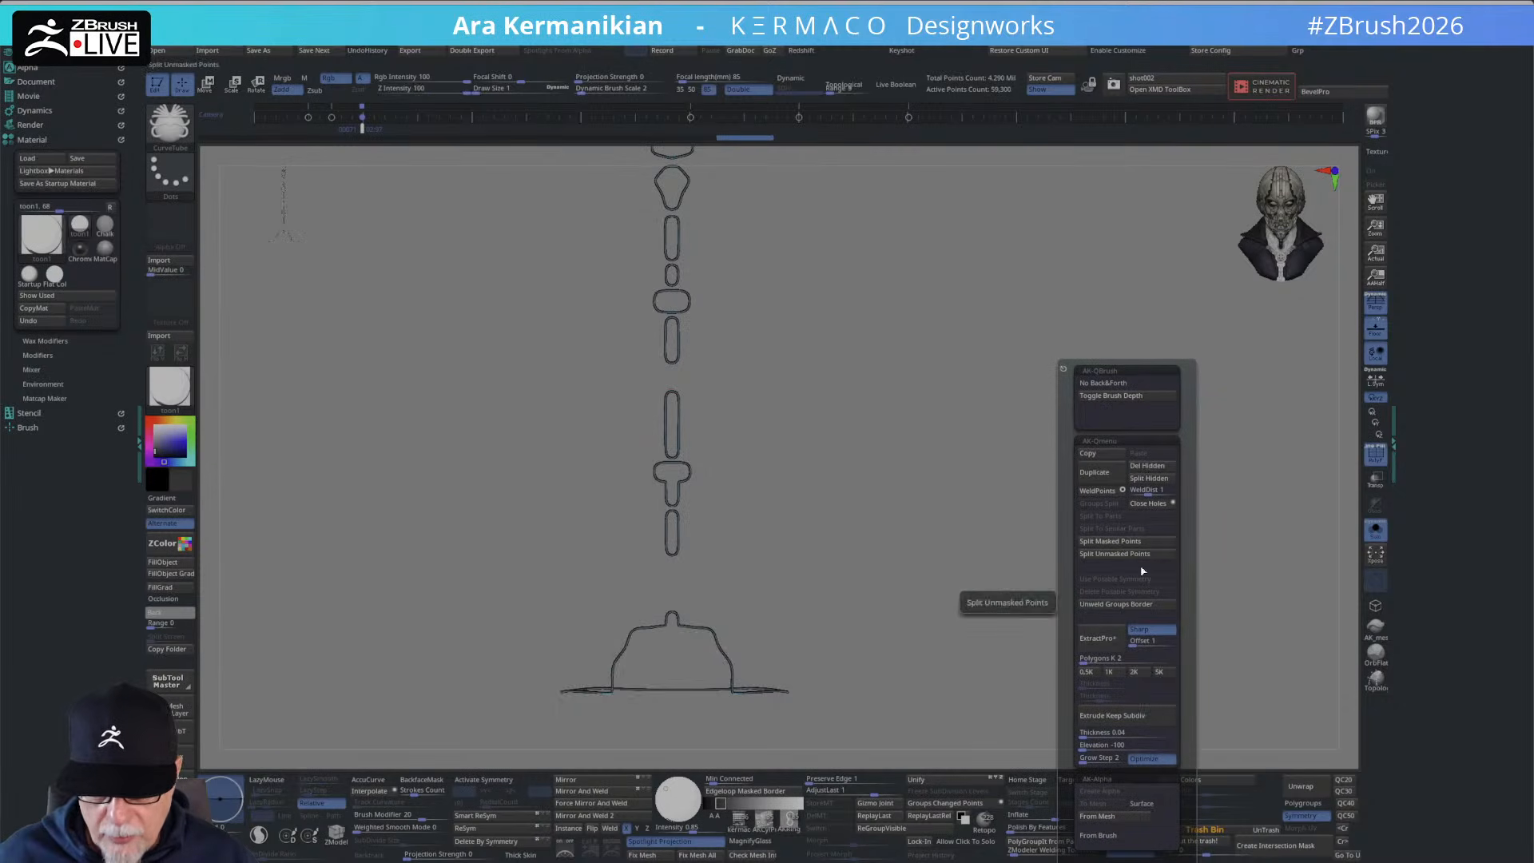
pyautogui.click(1144, 473)
pyautogui.moveTo(839, 476); pyautogui.dragTo(962, 439)
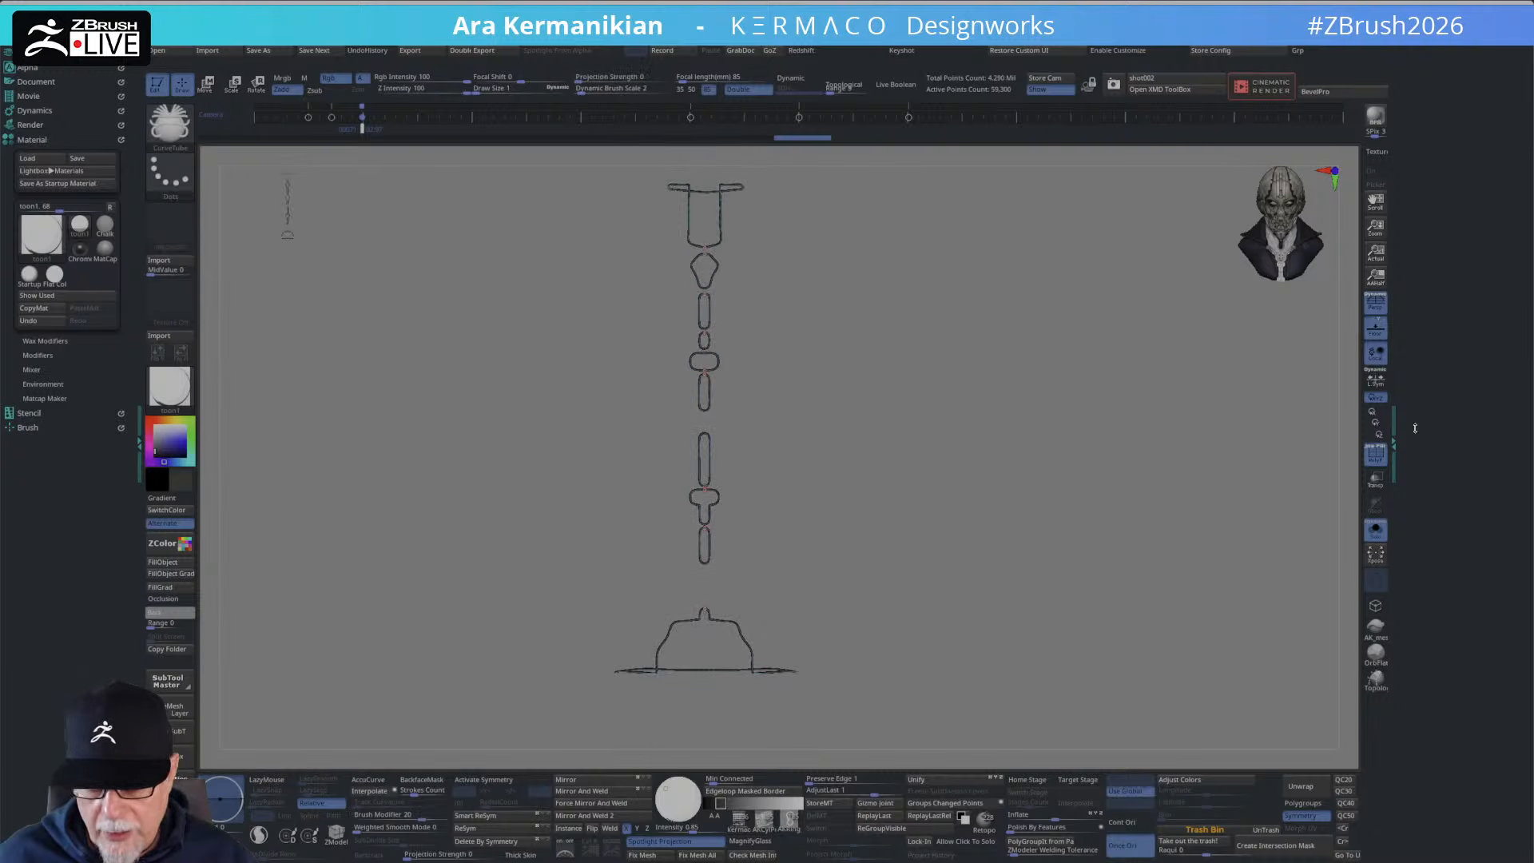
# Restore the custom user interface to bring back the subtool list.
pyautogui.moveTo(1428, 288); pyautogui.dragTo(1494, 510)
pyautogui.click(1436, 297)
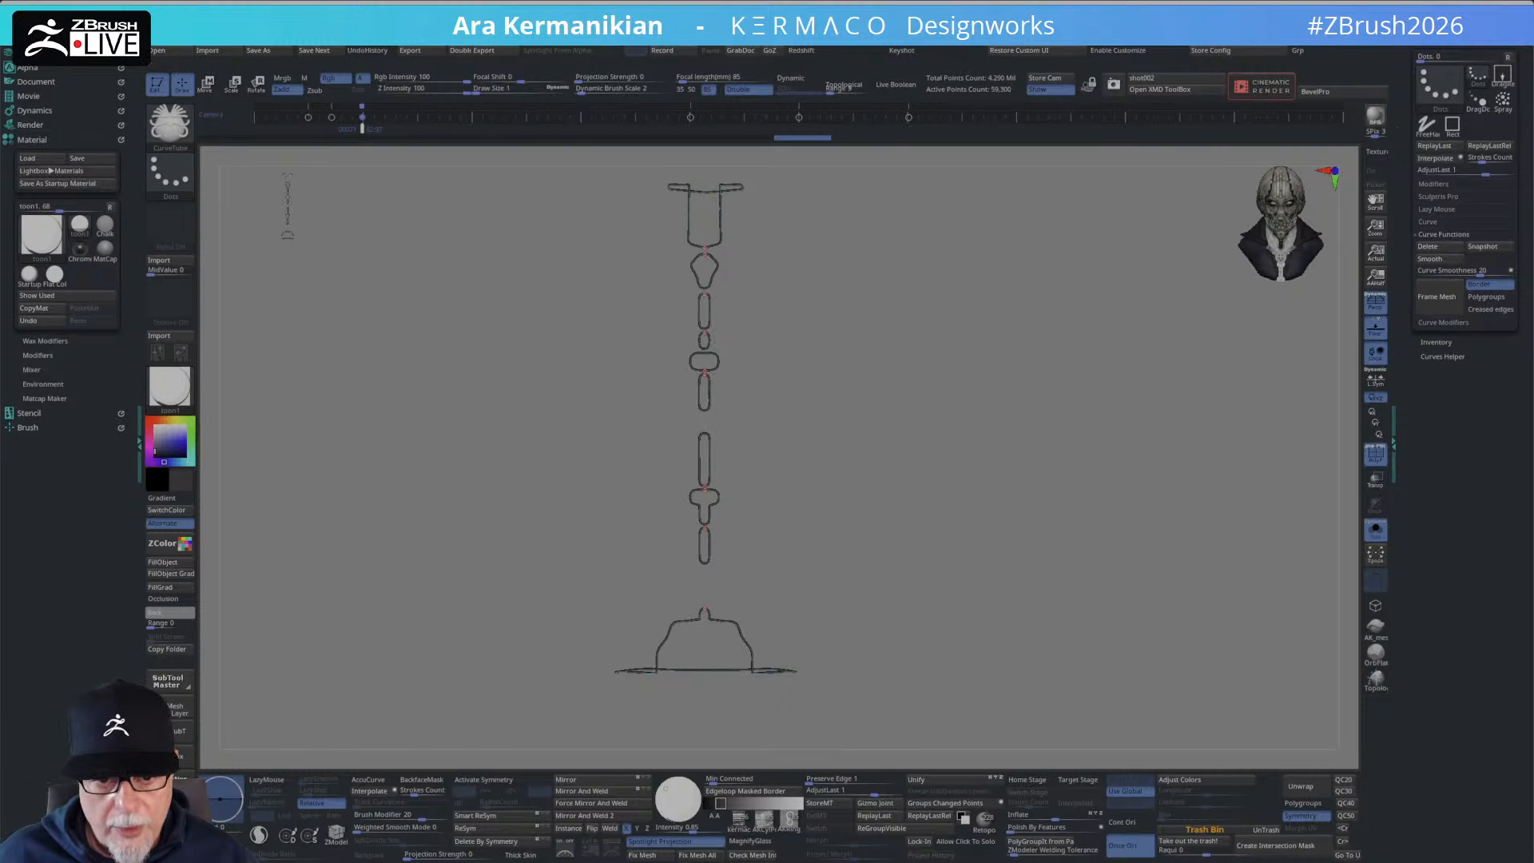
pyautogui.click(1019, 51)
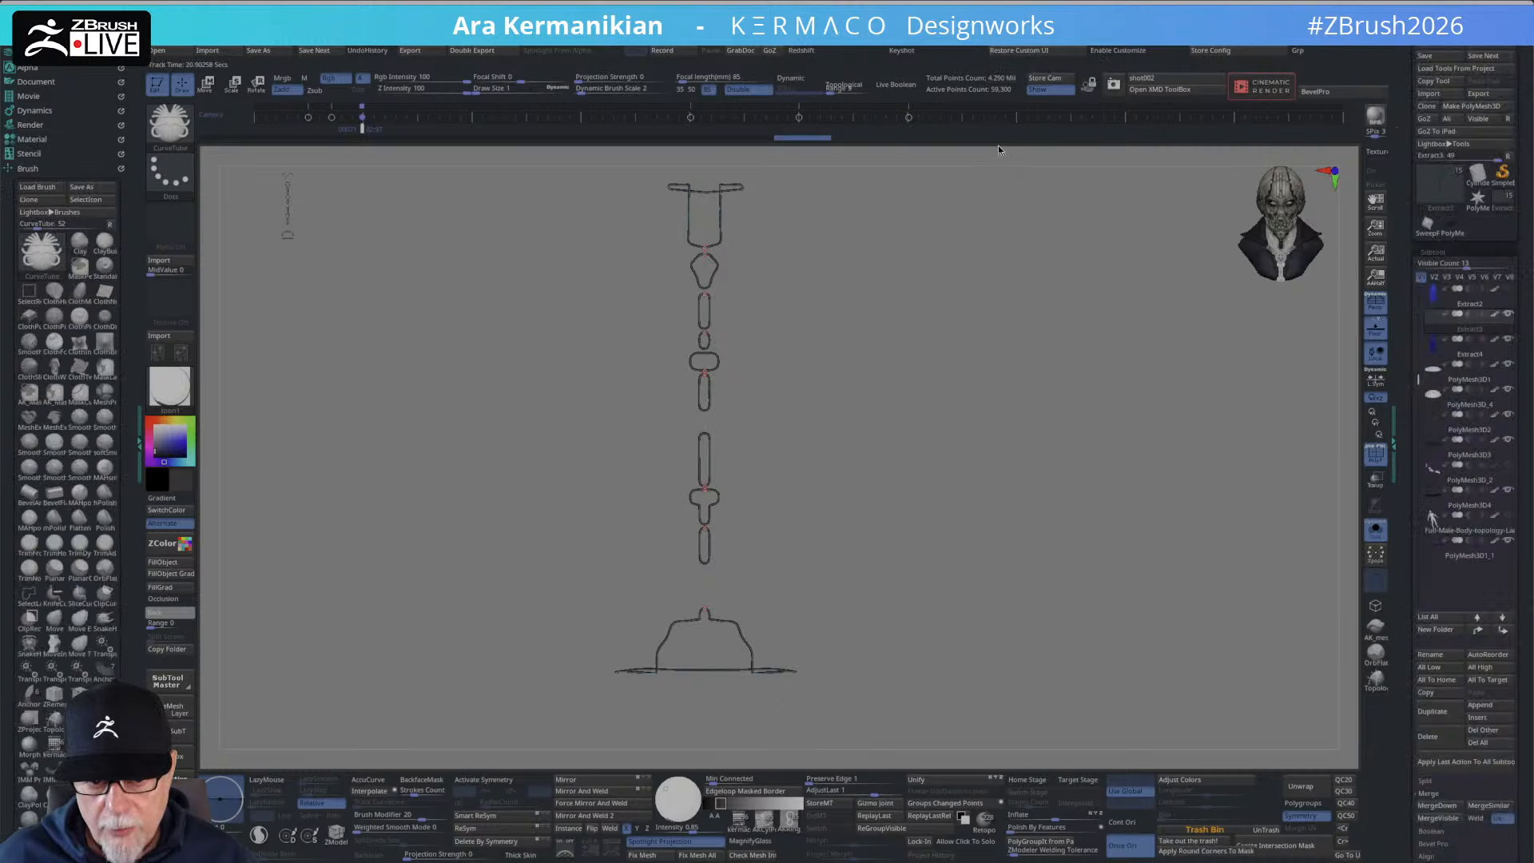
pyautogui.keyDown('alt'); pyautogui.moveTo(900, 367); pyautogui.dragTo(937, 392); pyautogui.keyUp('alt')
# Move the original cape subtool Extract2 to the end of the subtool list and put it in a new folder named builders.
pyautogui.moveTo(1506, 345)
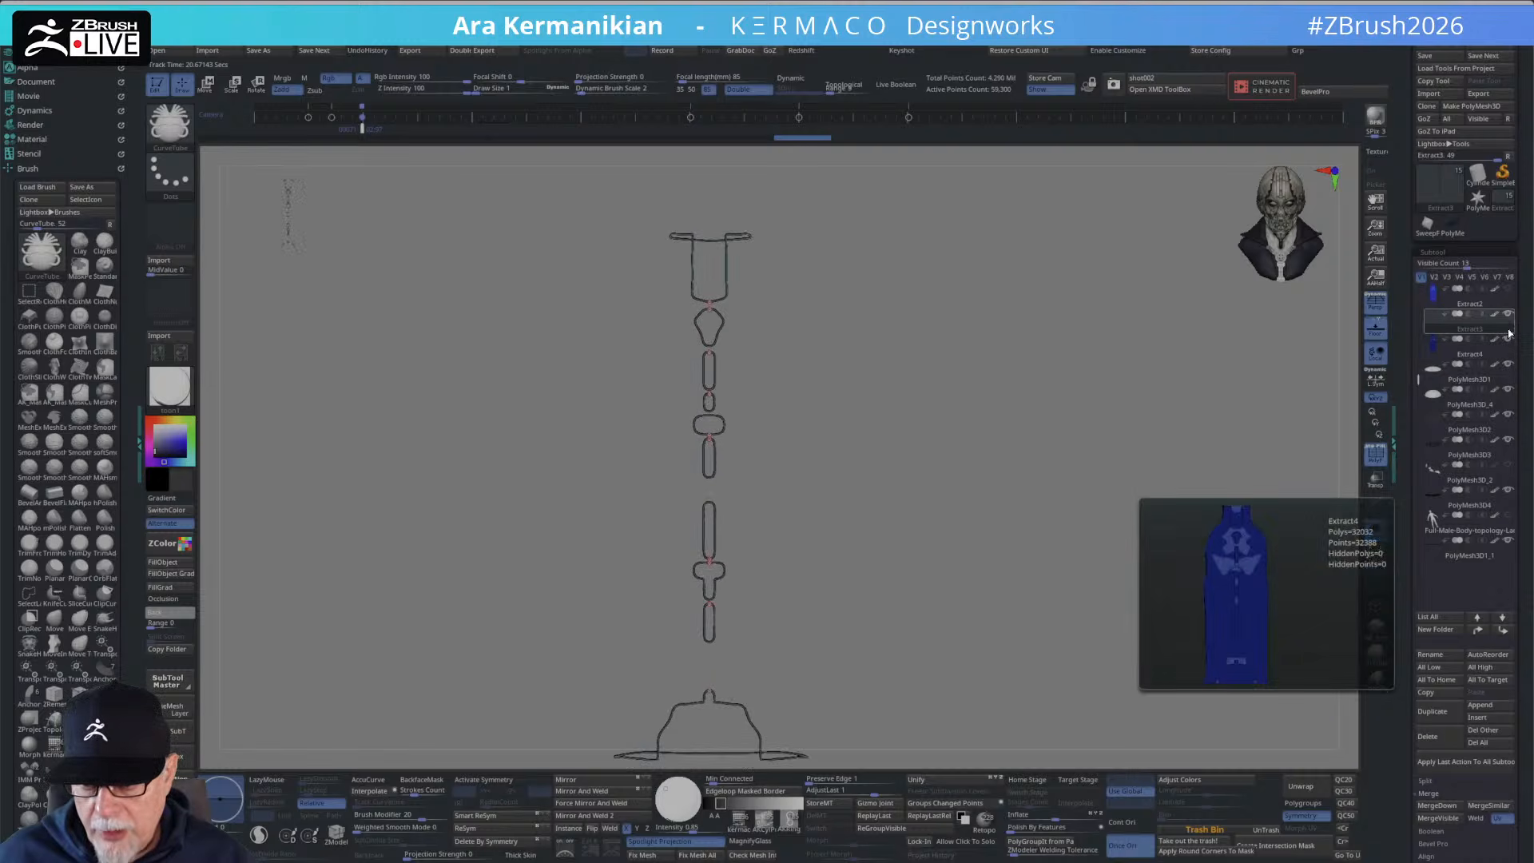
pyautogui.scroll(-2, 1468, 534)
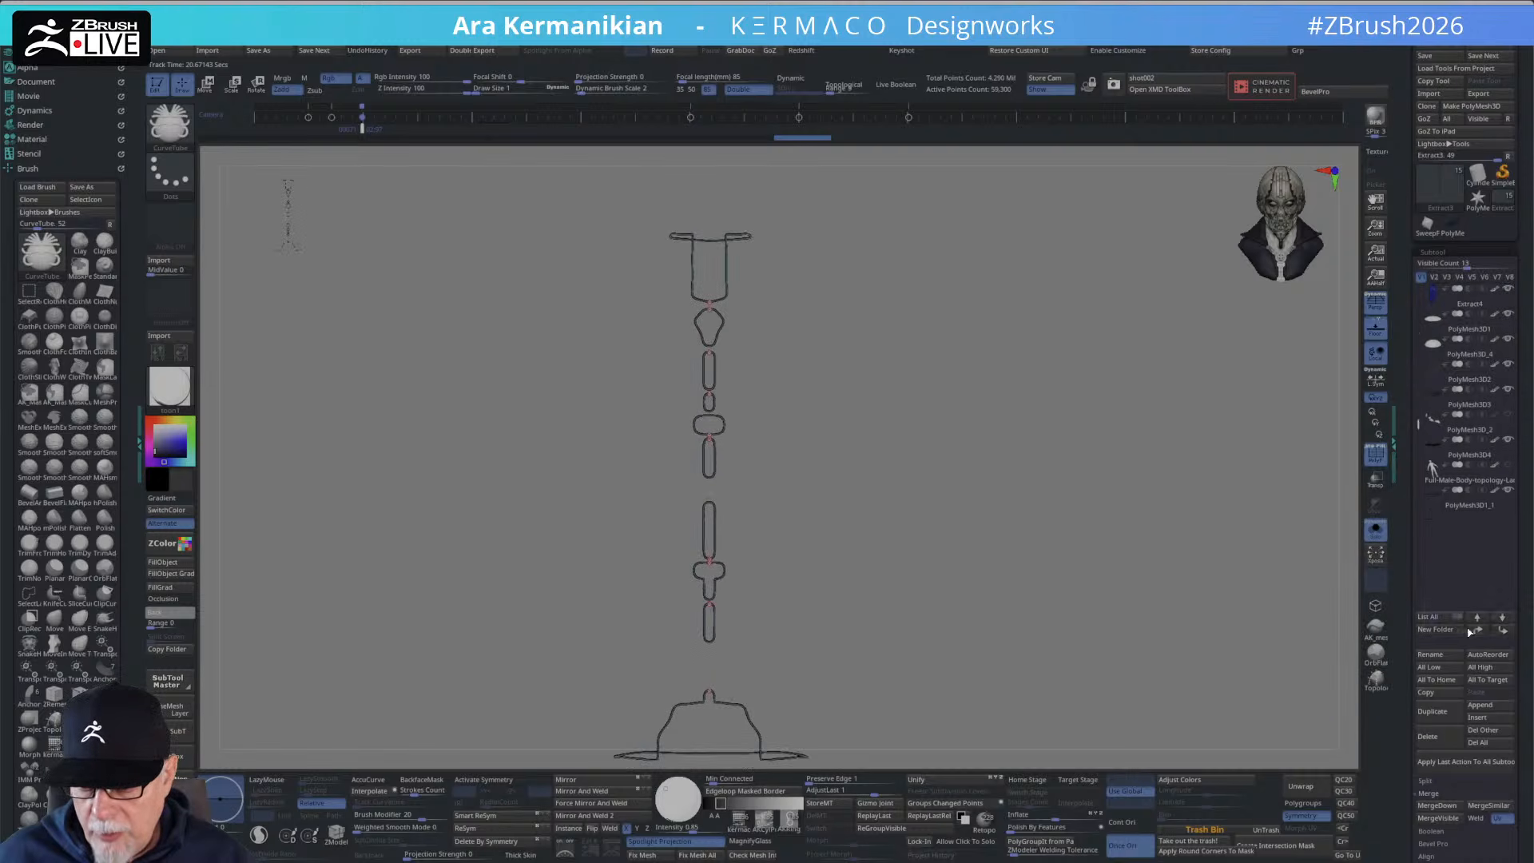
pyautogui.scroll(-2, 1468, 631)
pyautogui.click(1450, 481)
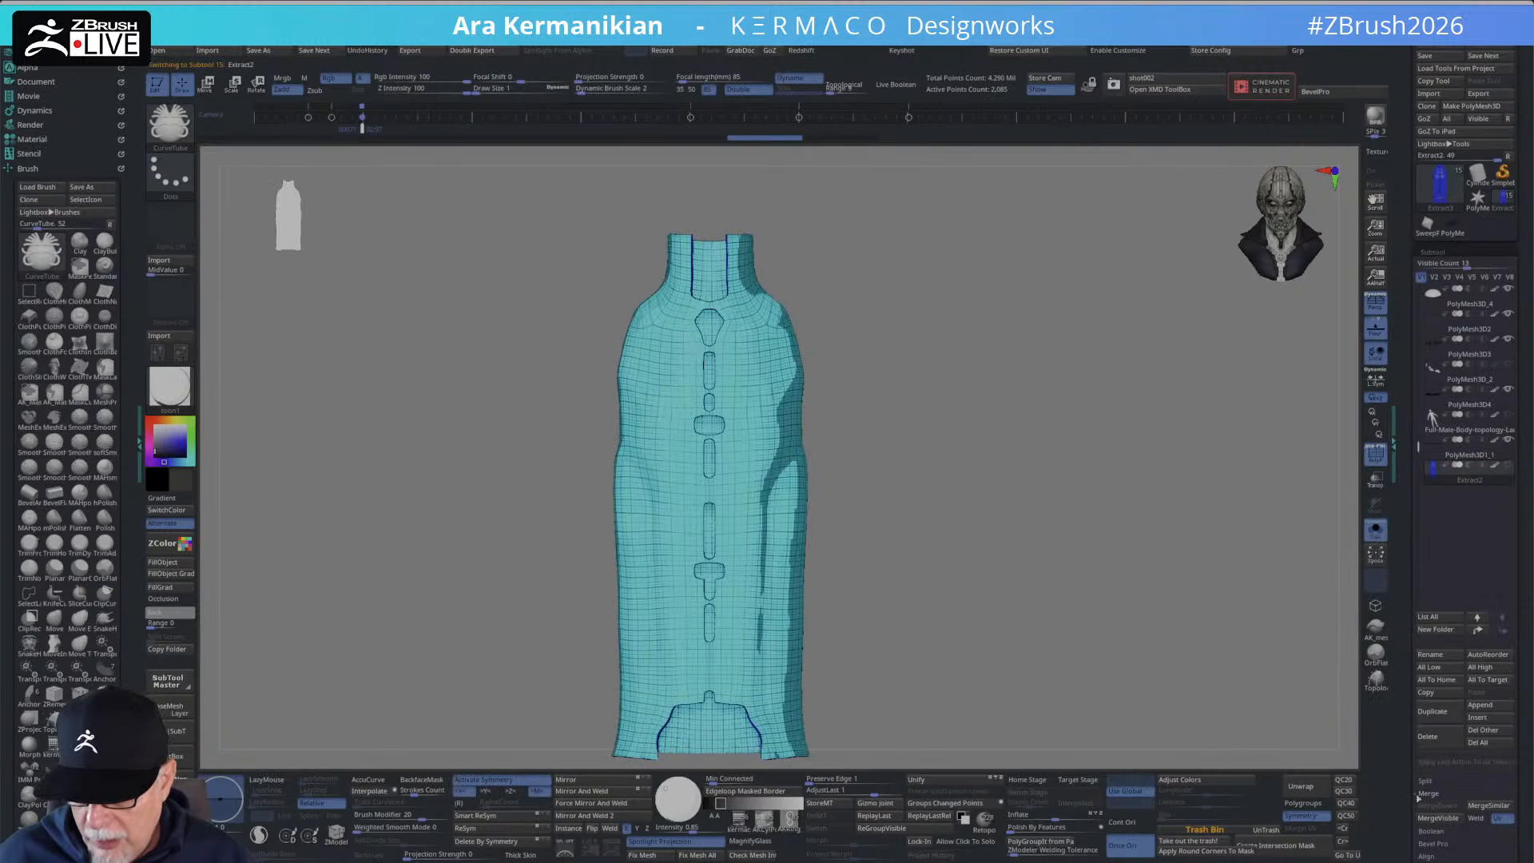
pyautogui.click(1439, 635)
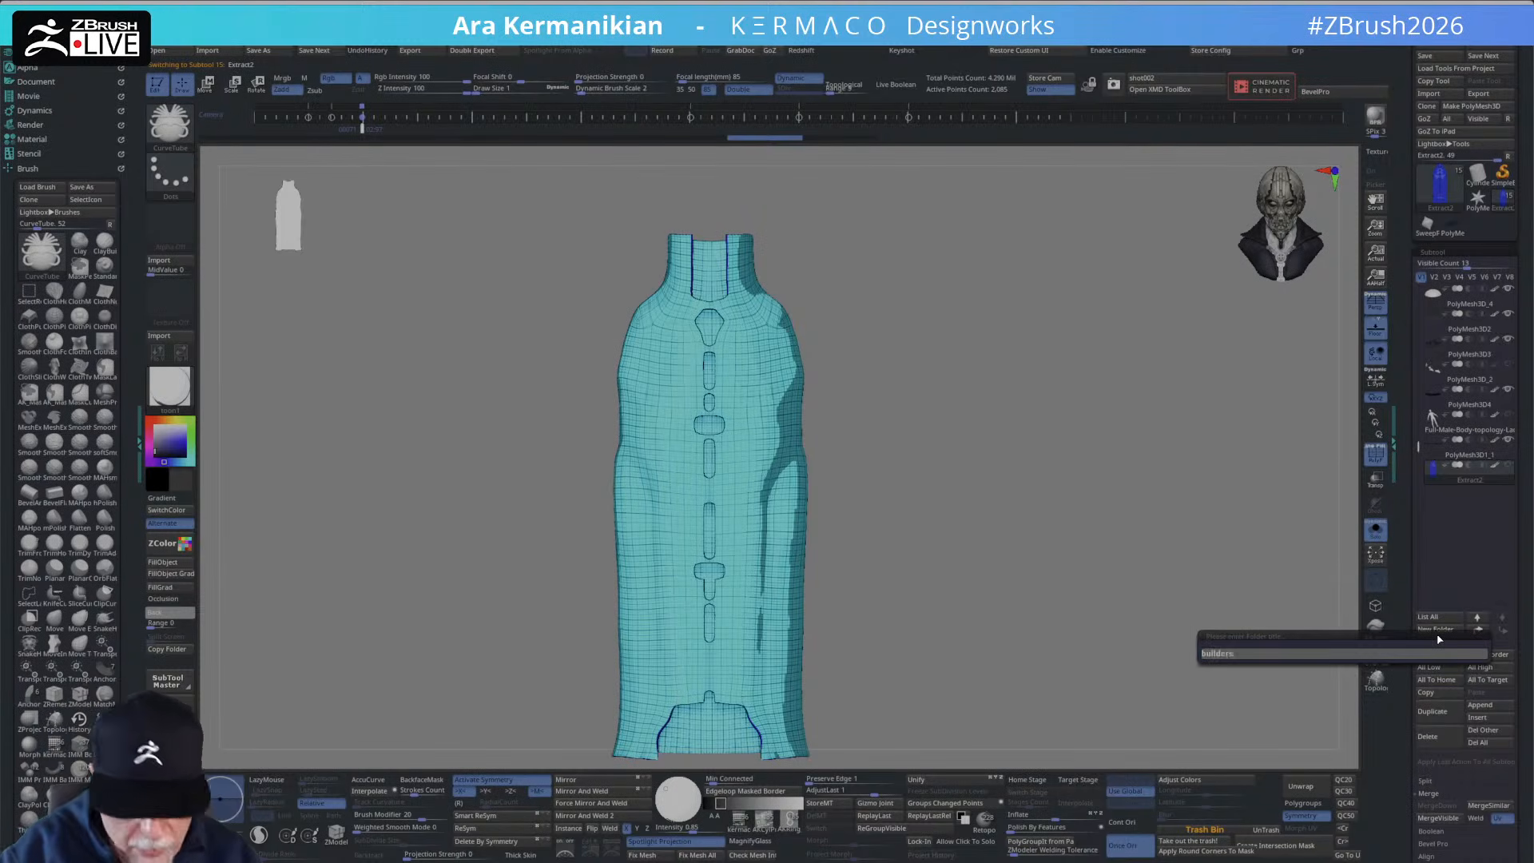
pyautogui.write('builders')
pyautogui.press('Return')
# Move the Extract1 cape subtool into the builders folder and check the order of the subtool list.
pyautogui.moveTo(1452, 295)
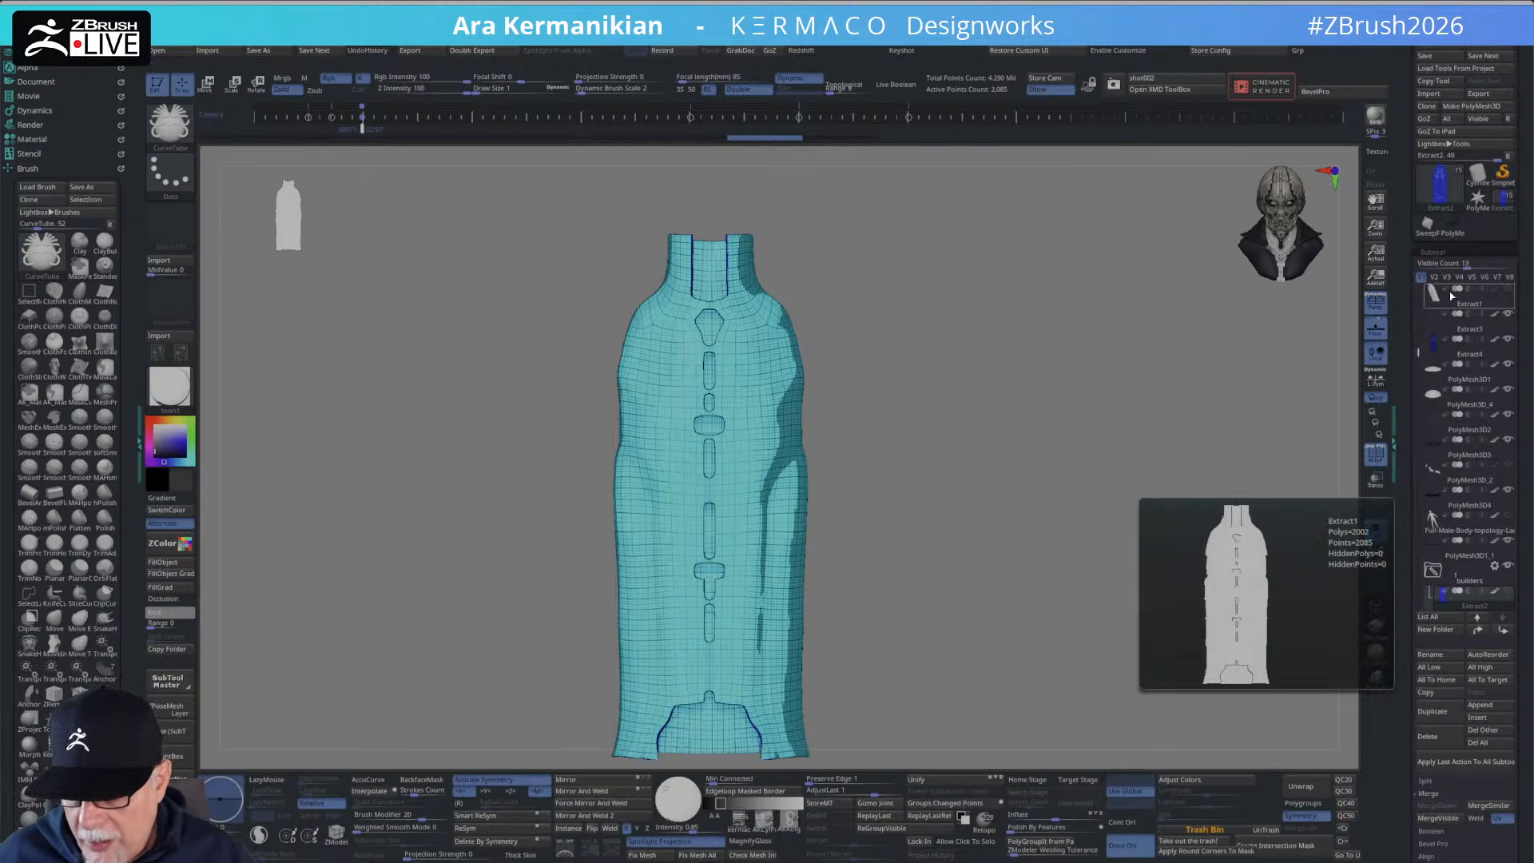
pyautogui.moveTo(1457, 306); pyautogui.dragTo(1499, 606)
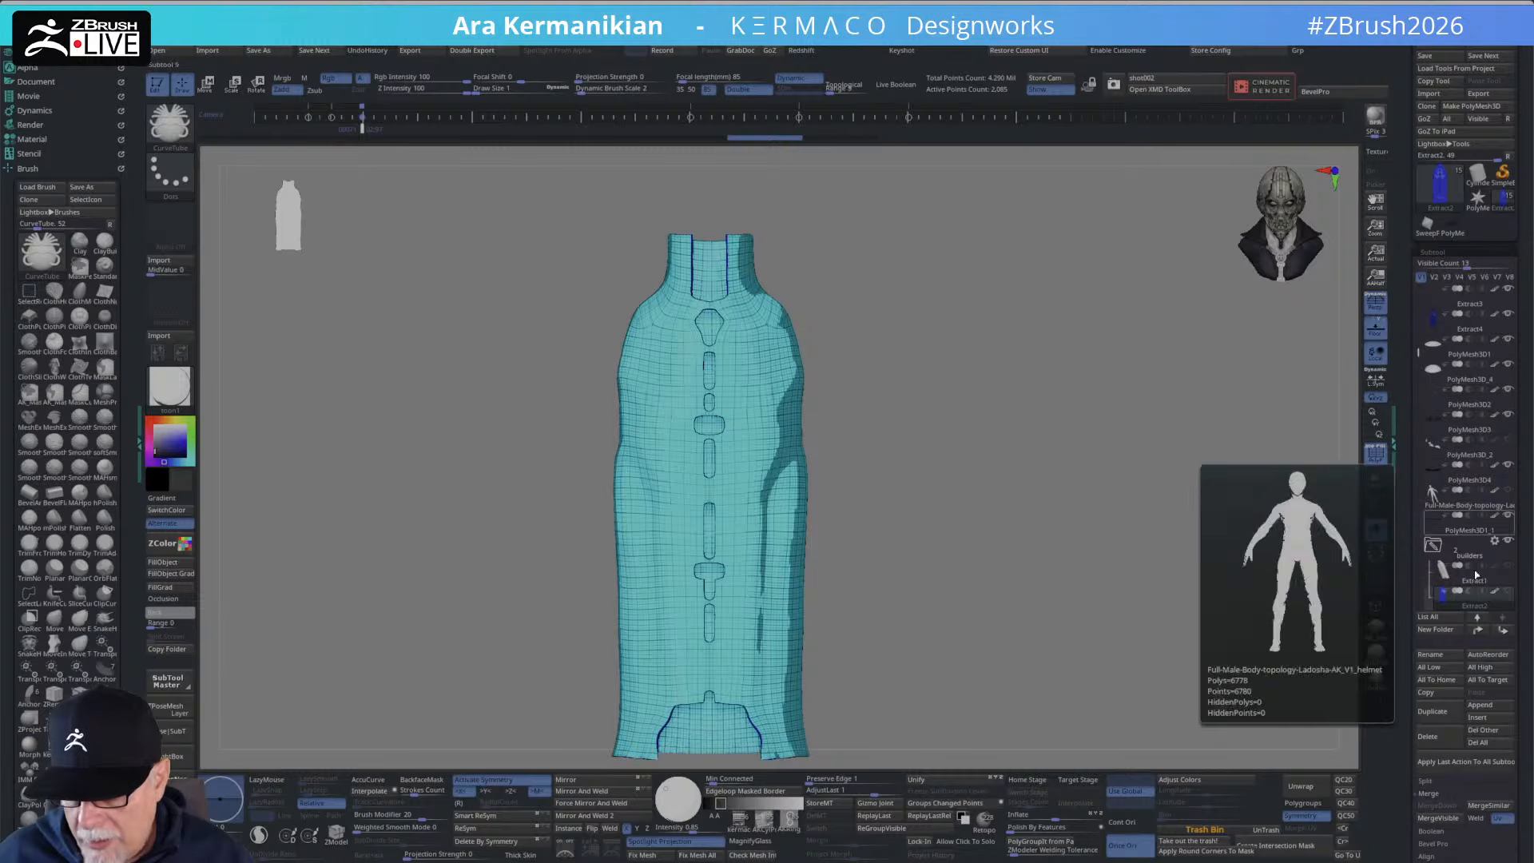
pyautogui.moveTo(1436, 549)
pyautogui.moveTo(1419, 352); pyautogui.dragTo(1419, 281)
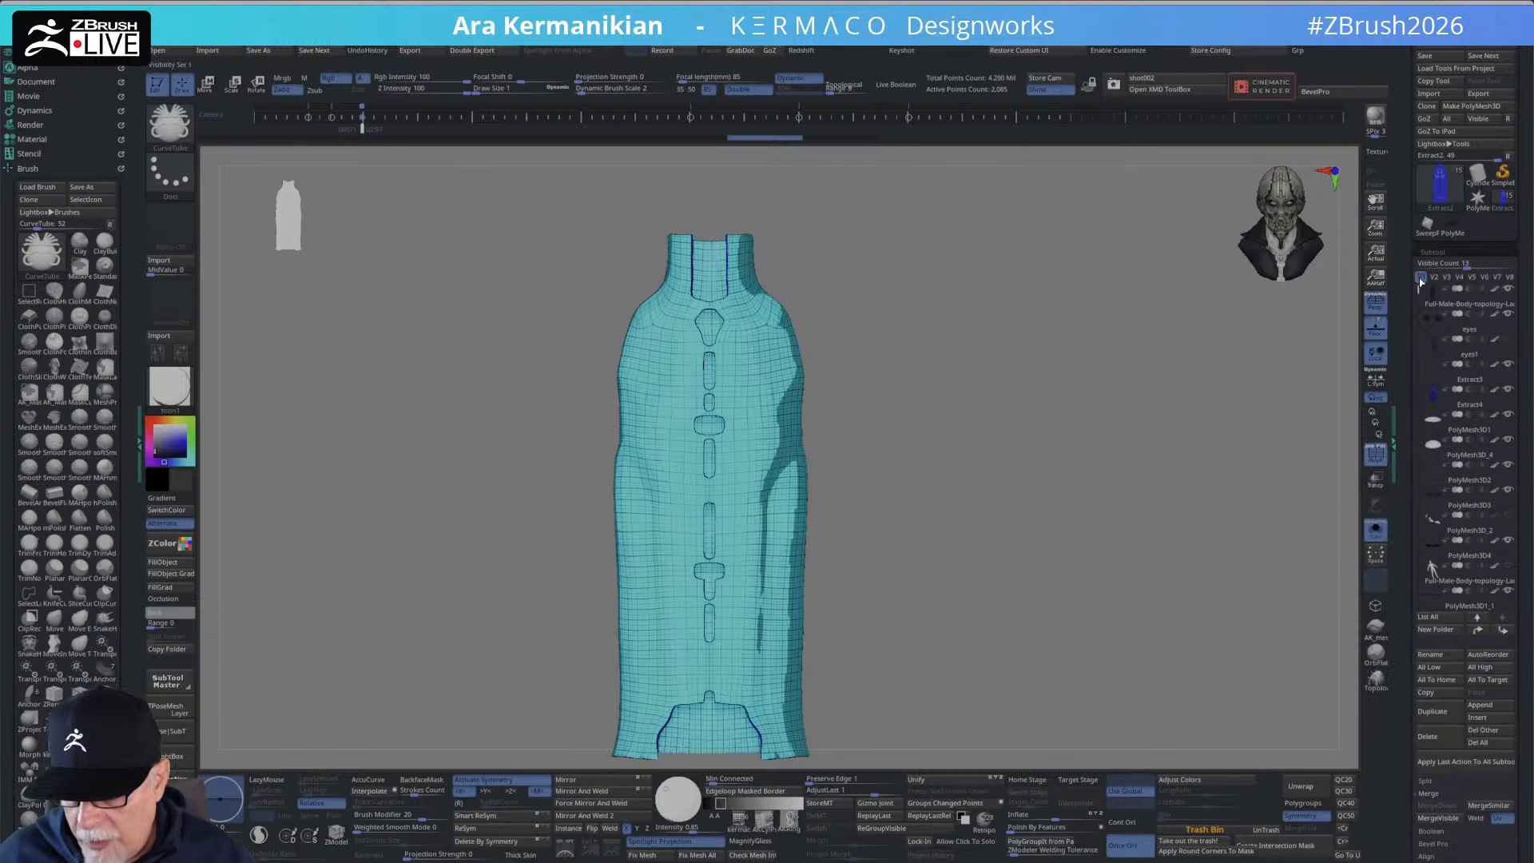
pyautogui.moveTo(1444, 361)
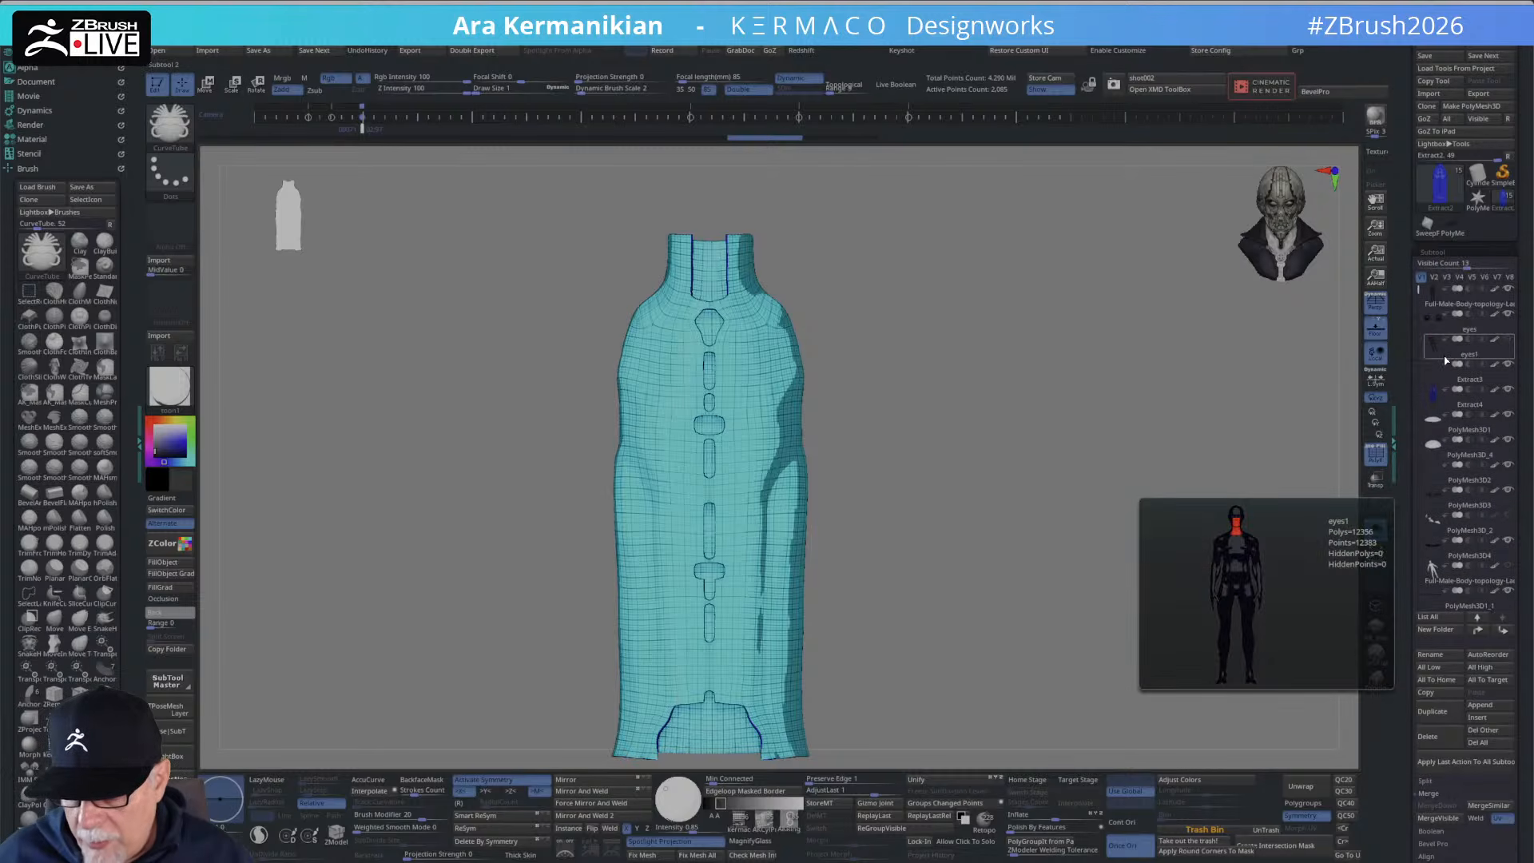
pyautogui.scroll(-5, 1458, 521)
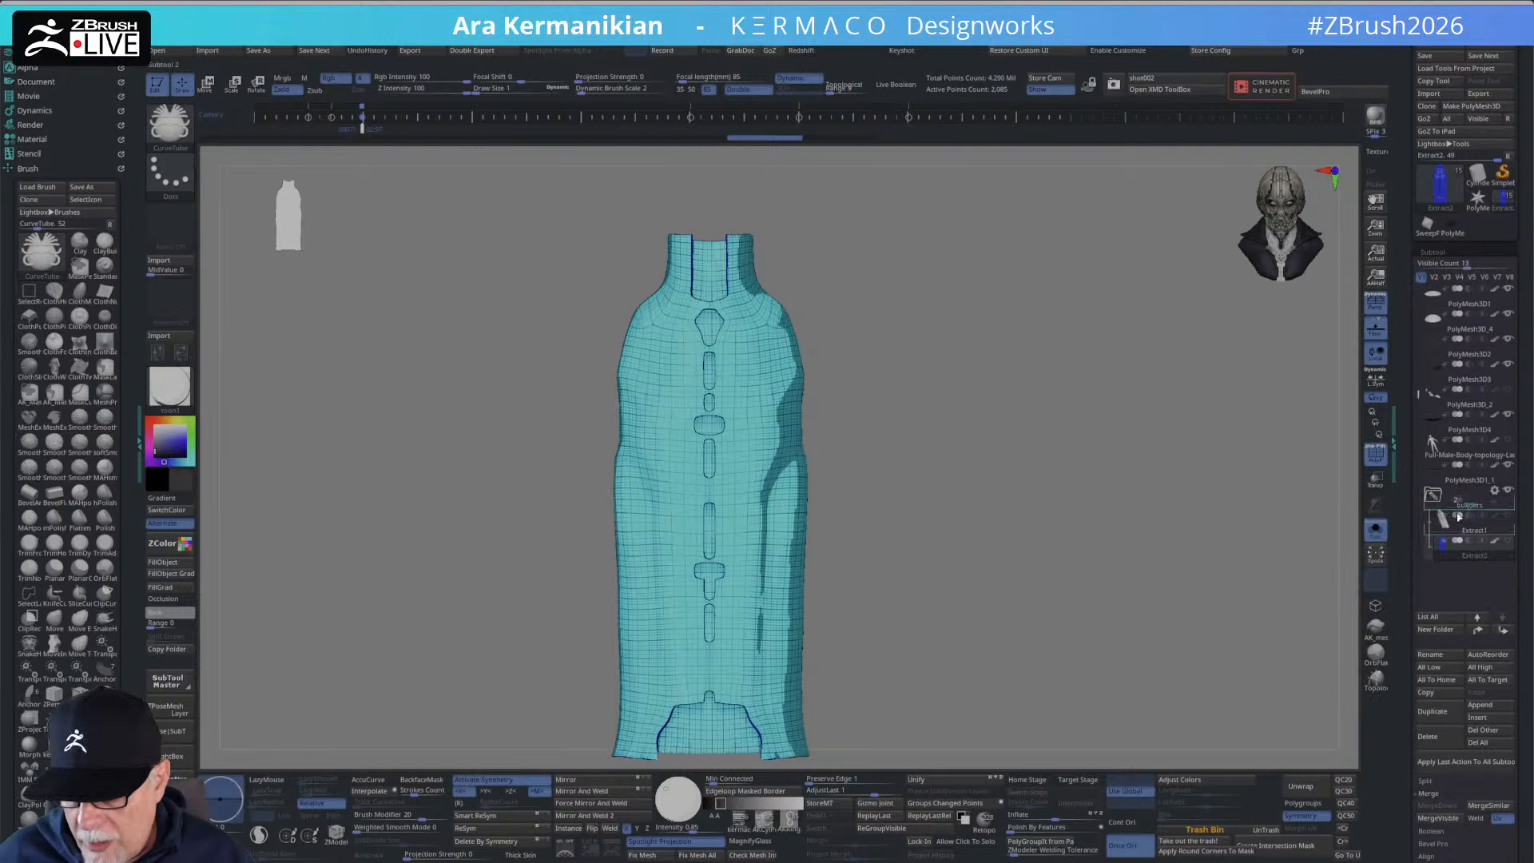
# Collapse and hide the builders folder, and show the whole scene again without the polygon wireframe.
pyautogui.moveTo(1457, 520); pyautogui.dragTo(1457, 515)
pyautogui.click(1438, 469)
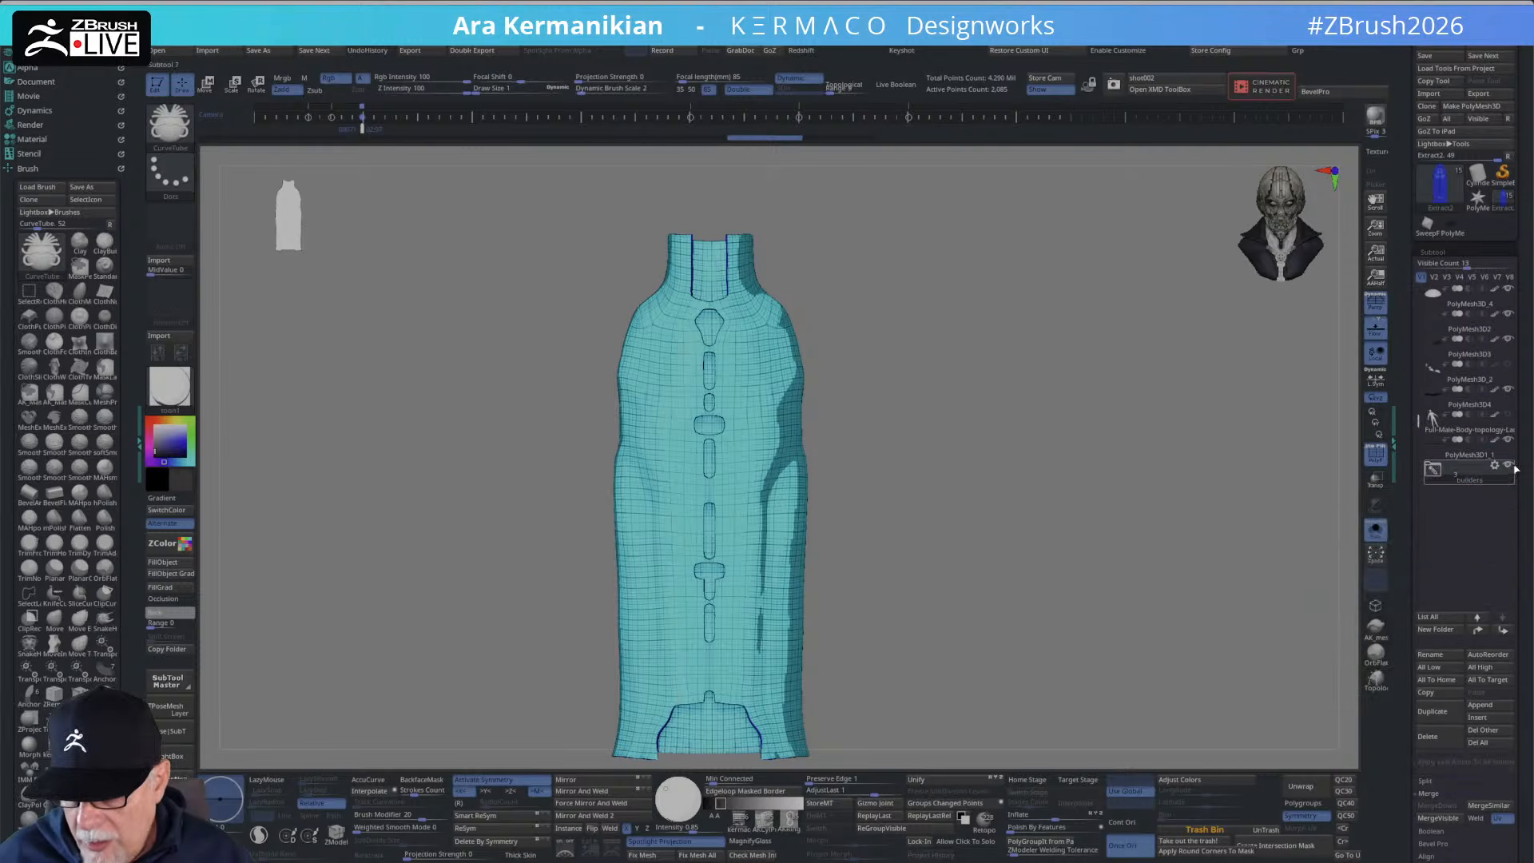
pyautogui.click(1508, 468)
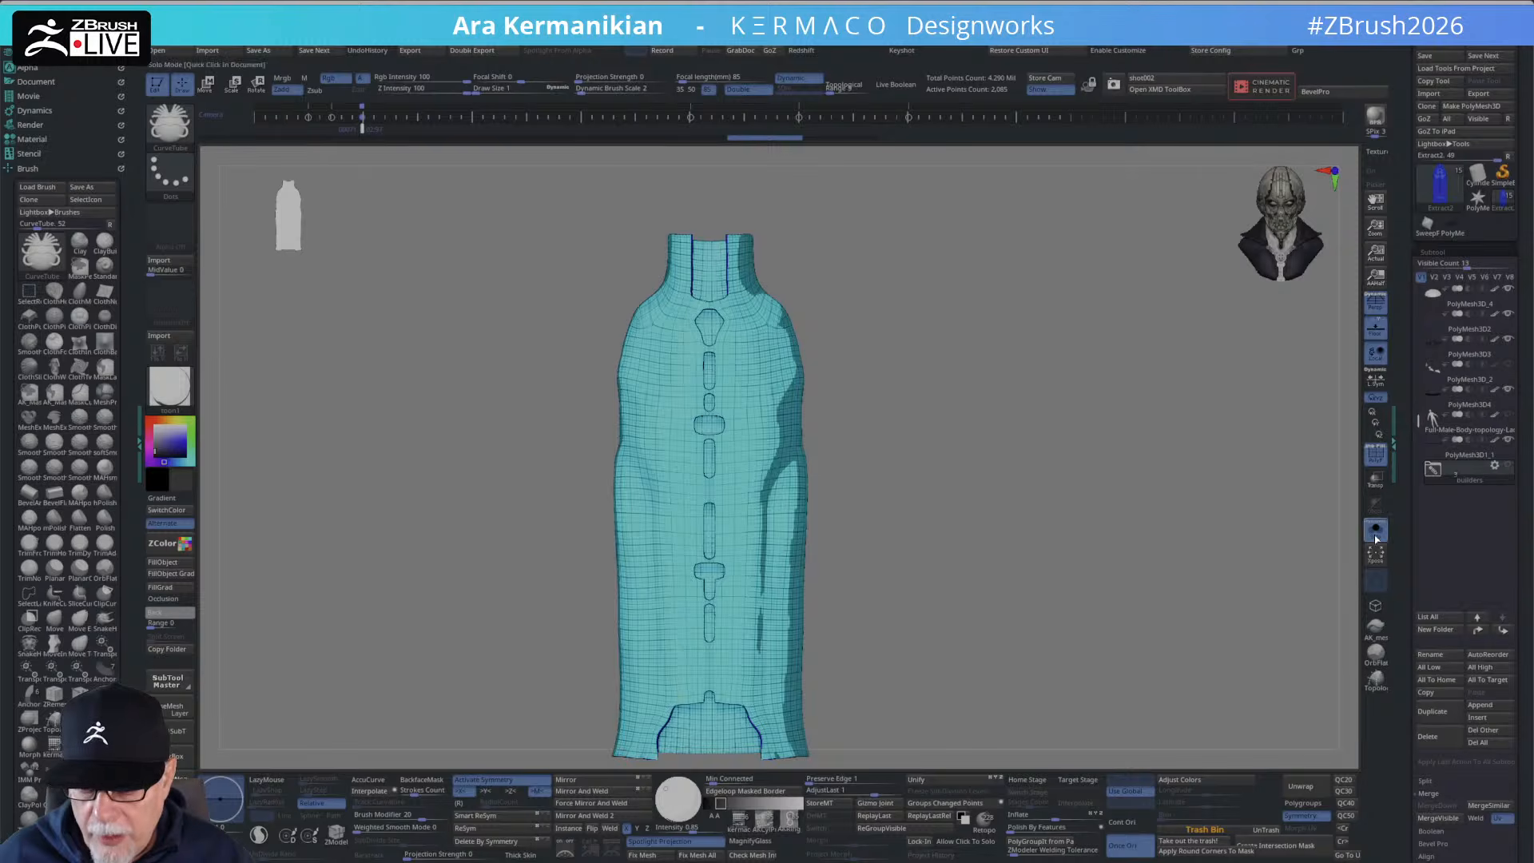
pyautogui.click(1376, 457)
pyautogui.click(1375, 530)
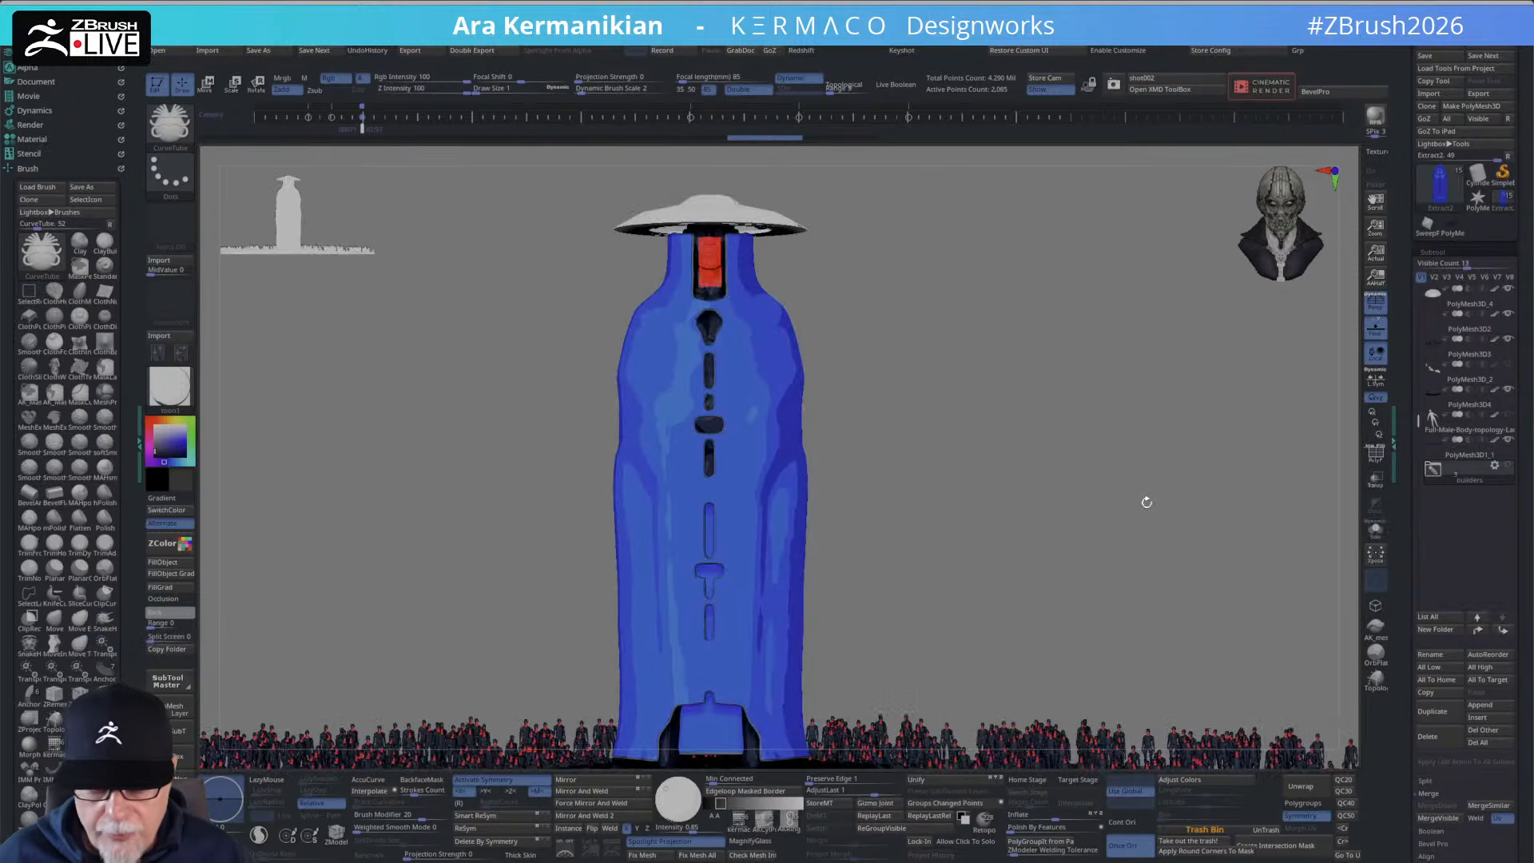
# Make the cape surface subtool Extract4 active and turn on Dynamic Subdivision for it.
pyautogui.moveTo(1158, 492); pyautogui.dragTo(1201, 593)
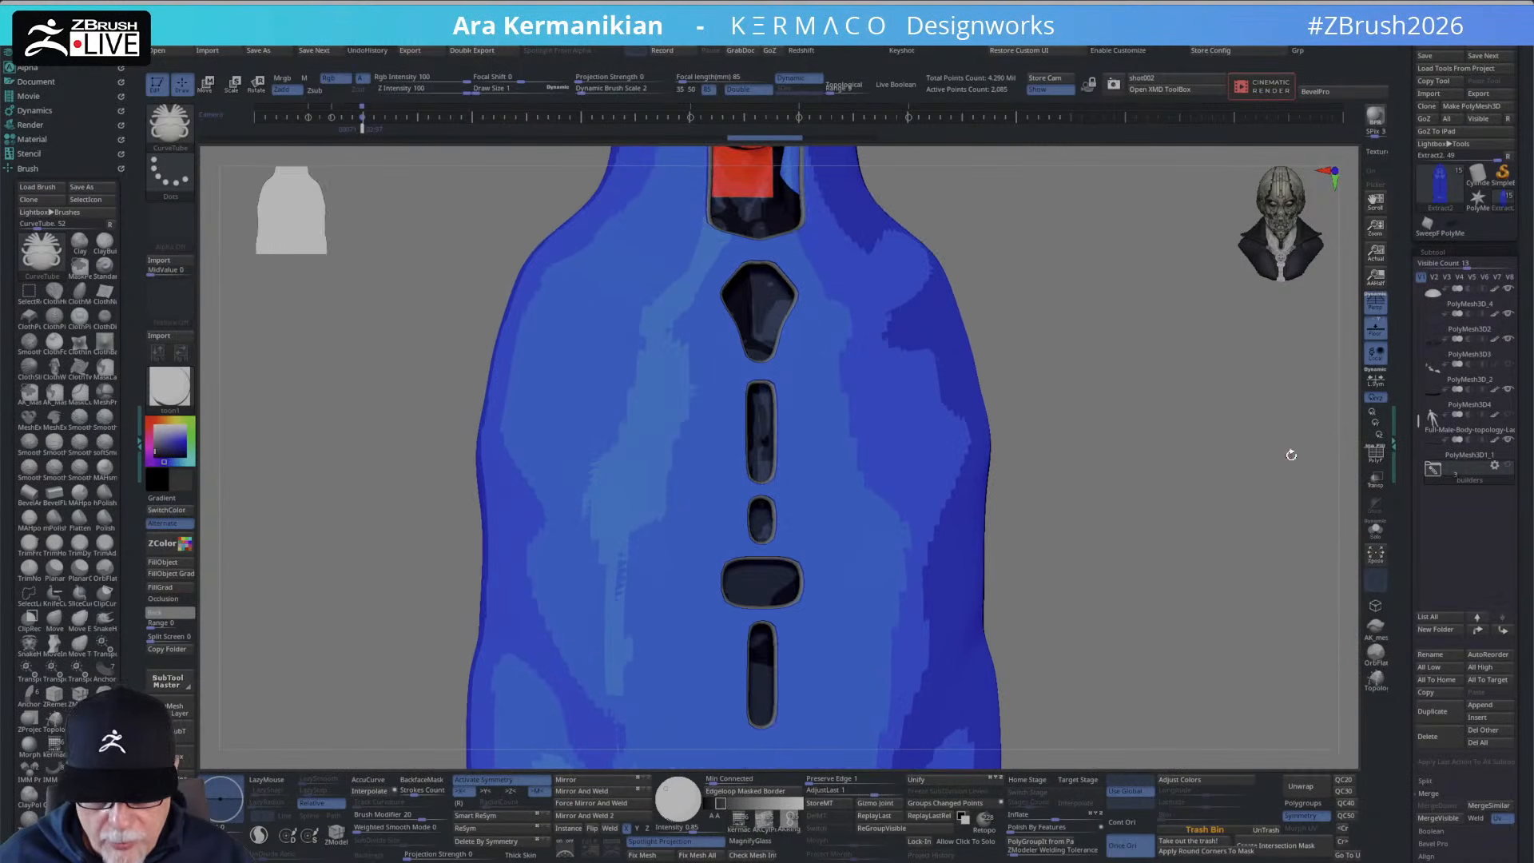
pyautogui.moveTo(1145, 481); pyautogui.dragTo(935, 364)
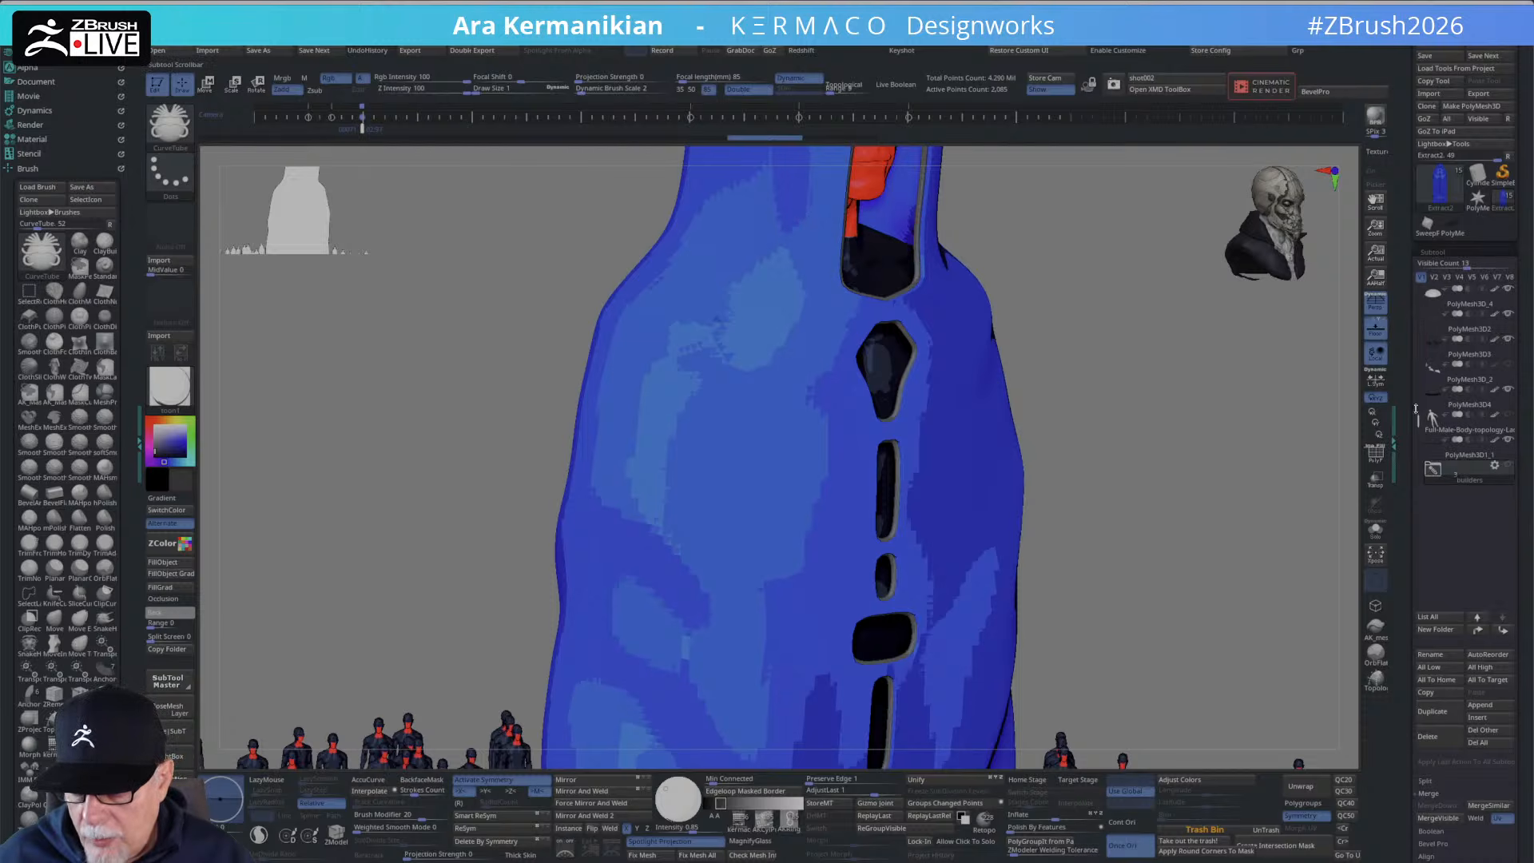
pyautogui.moveTo(1415, 409); pyautogui.dragTo(1411, 290)
pyautogui.click(1474, 377)
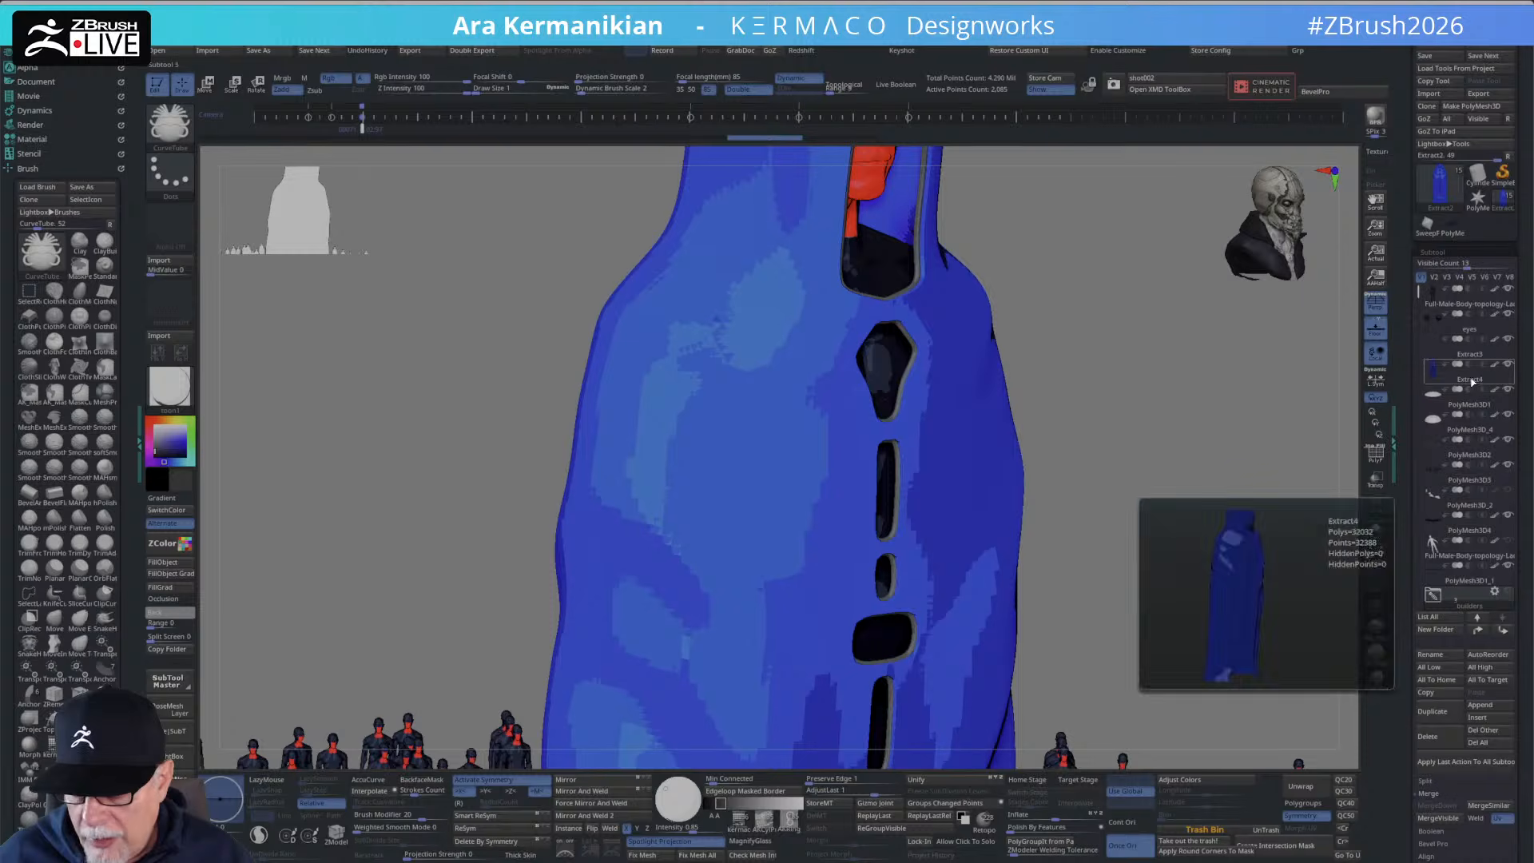
pyautogui.keyDown('shift'); pyautogui.moveTo(1223, 391); pyautogui.dragTo(1209, 454); pyautogui.keyUp('shift')
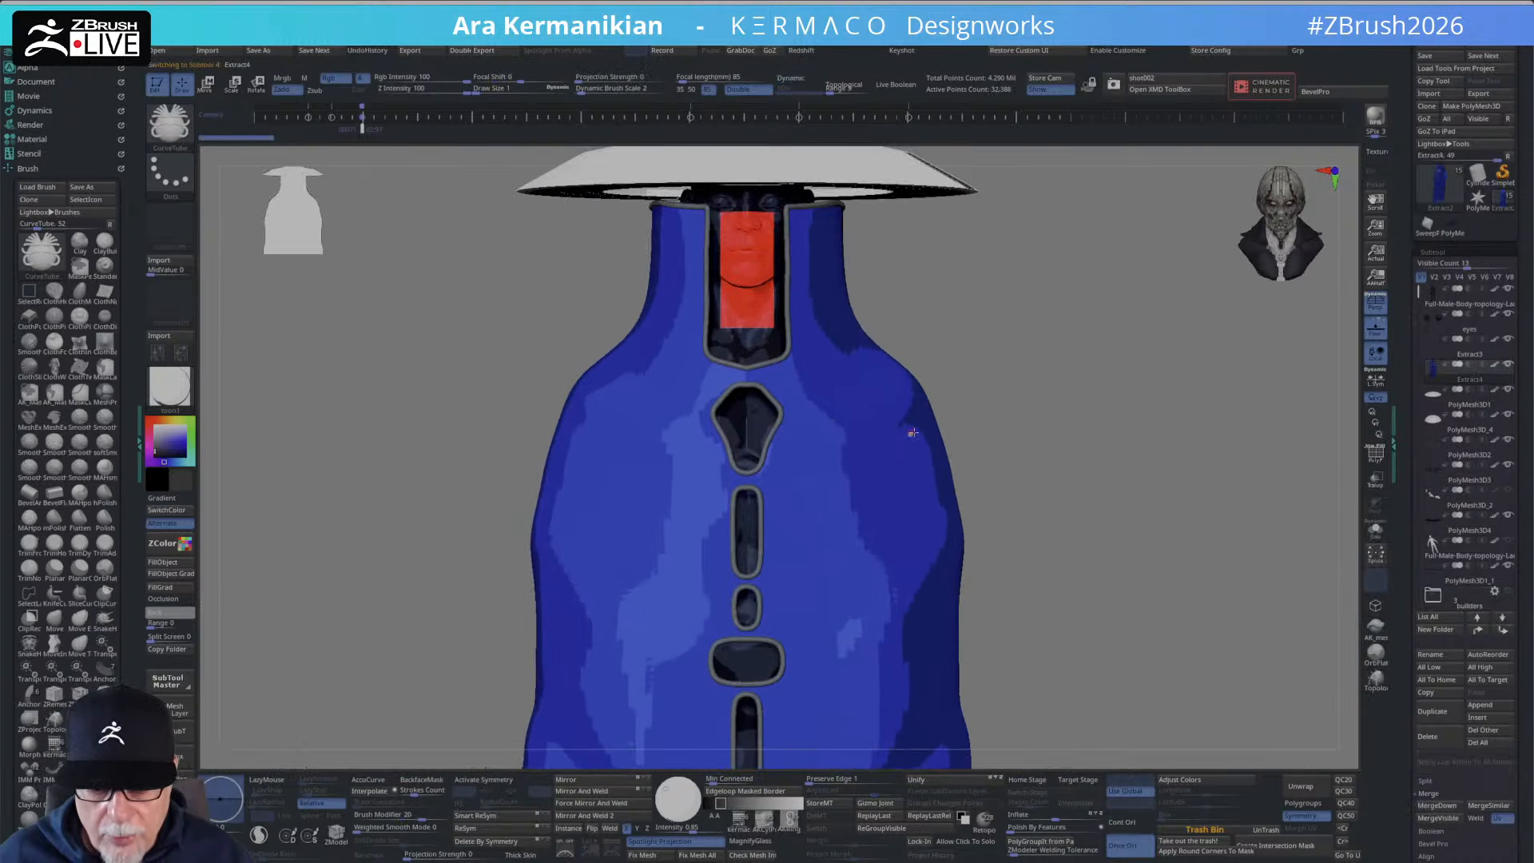
pyautogui.moveTo(1079, 405); pyautogui.dragTo(1214, 461)
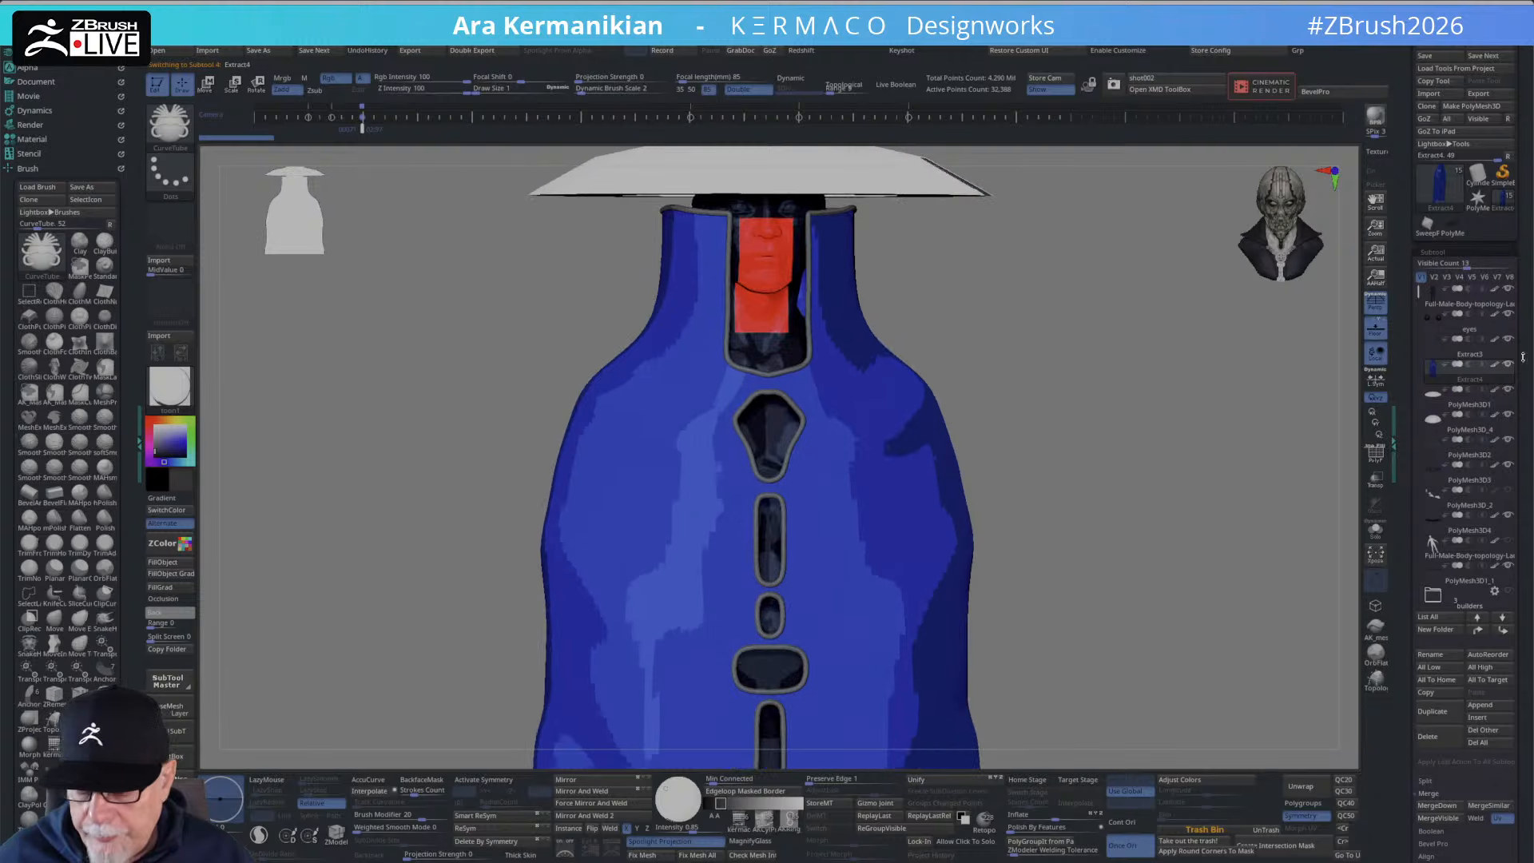
pyautogui.press('q')
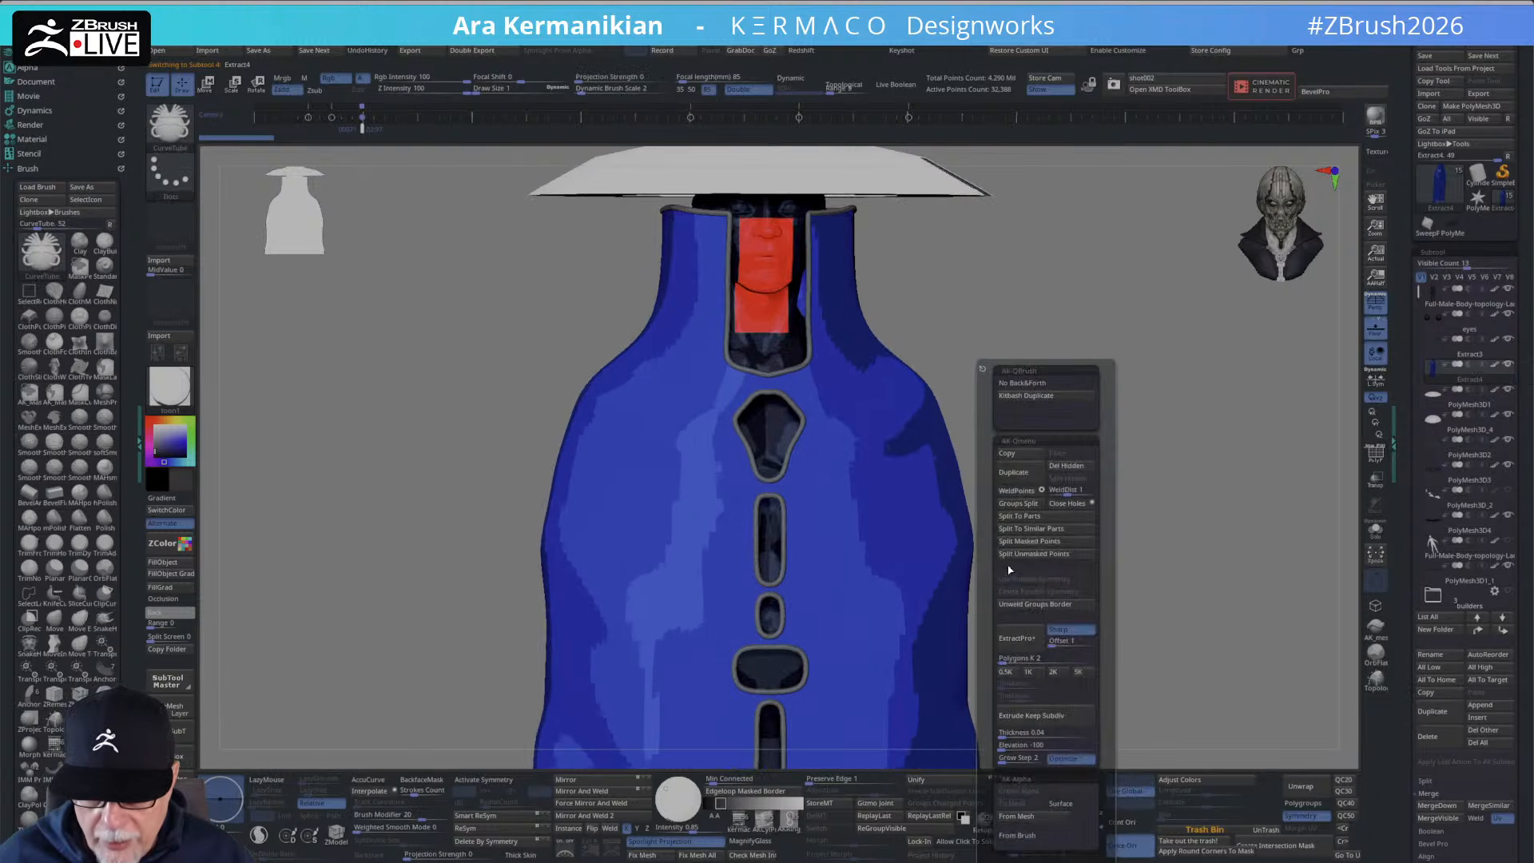
pyautogui.press('2')
pyautogui.click(1026, 477)
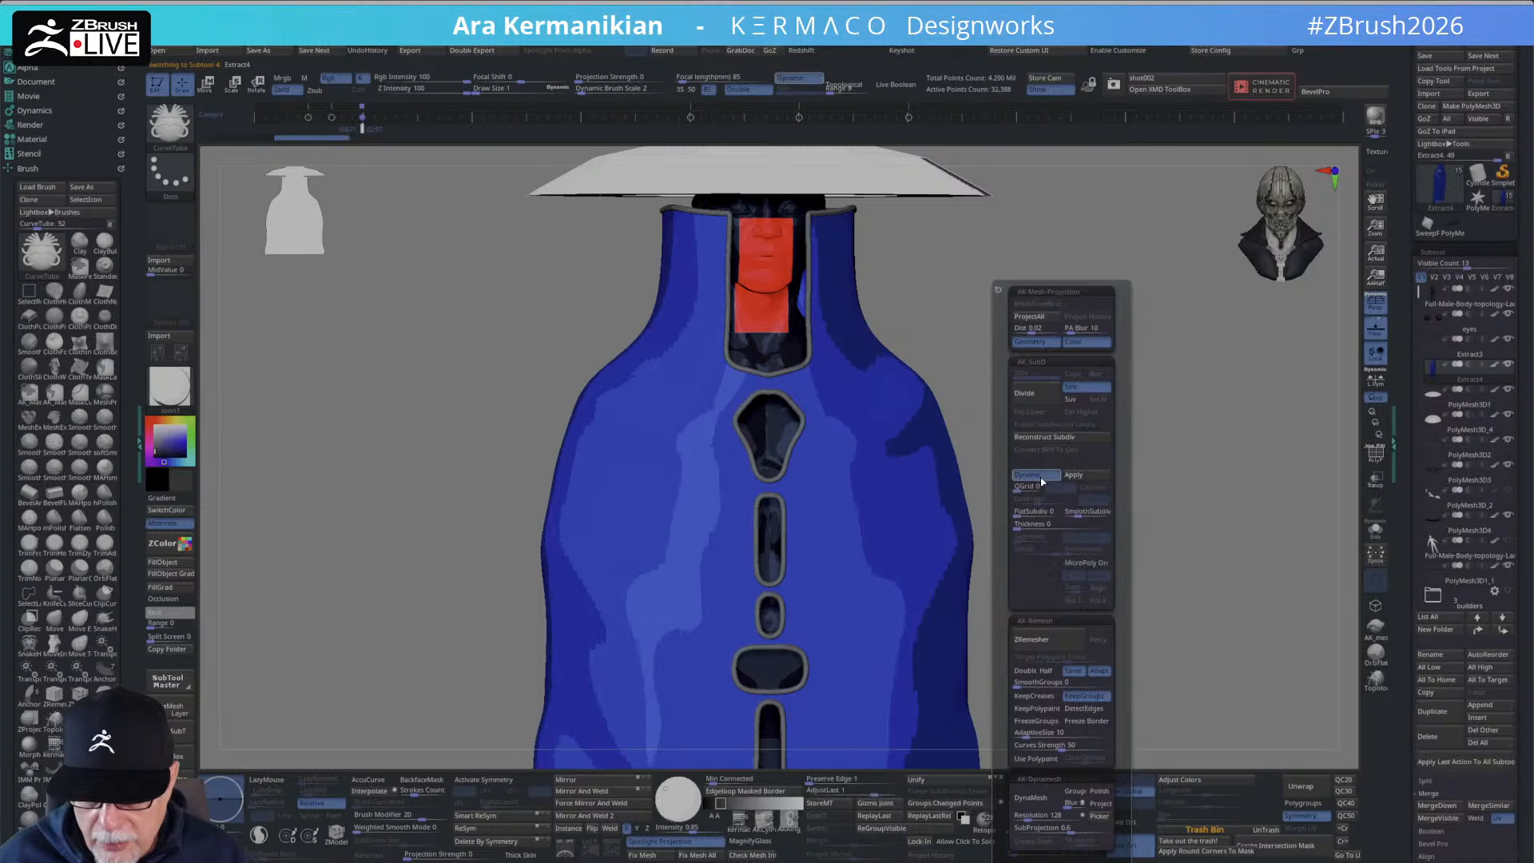
# Give the cape surface a very thin dynamic thickness and check its edges against the border tubes.
pyautogui.click(1016, 525)
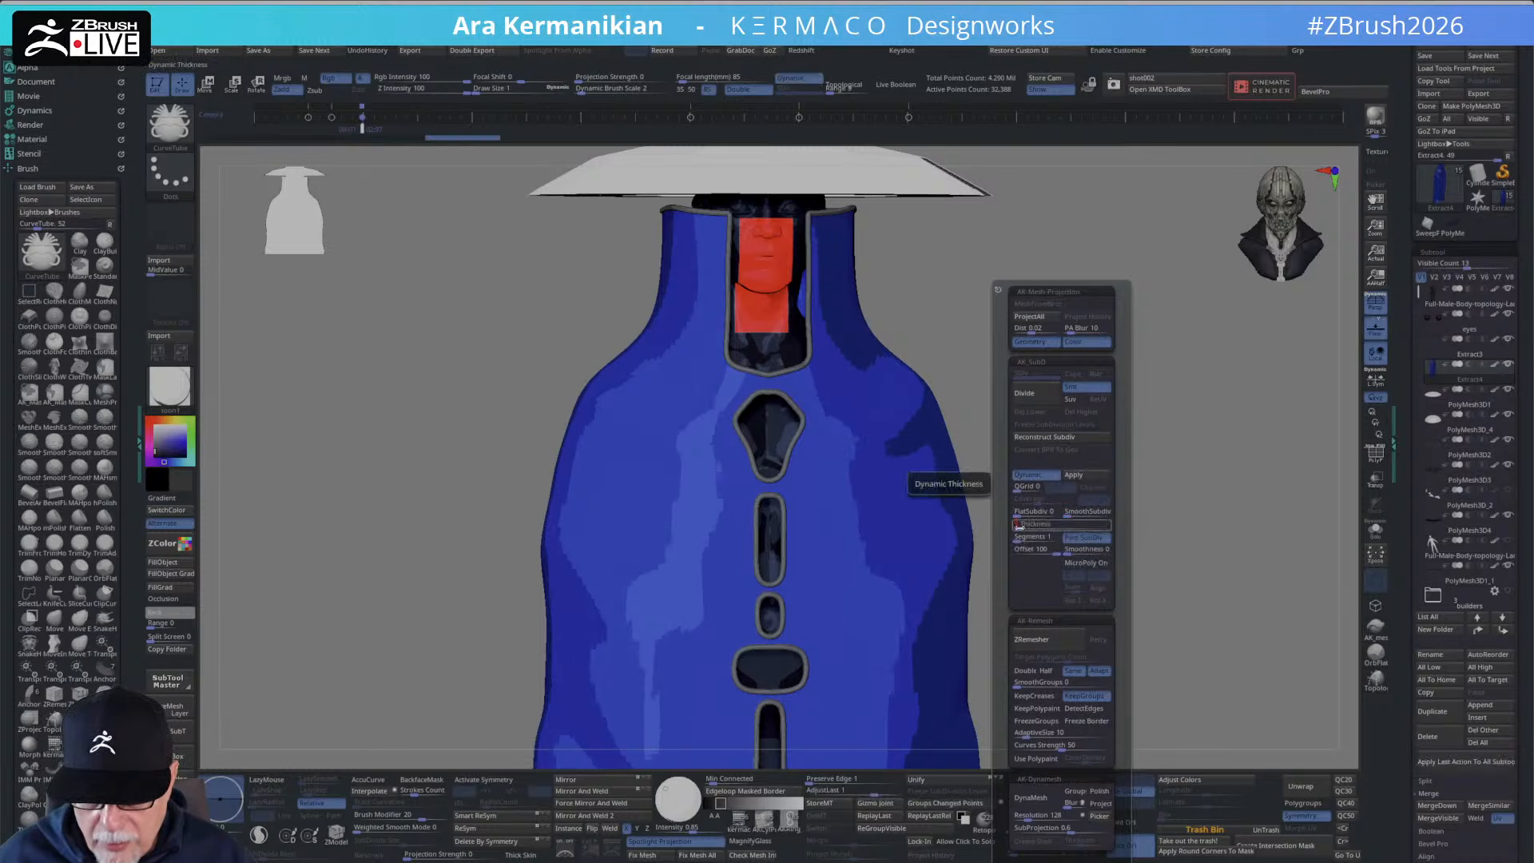
pyautogui.moveTo(1020, 526); pyautogui.dragTo(1039, 531)
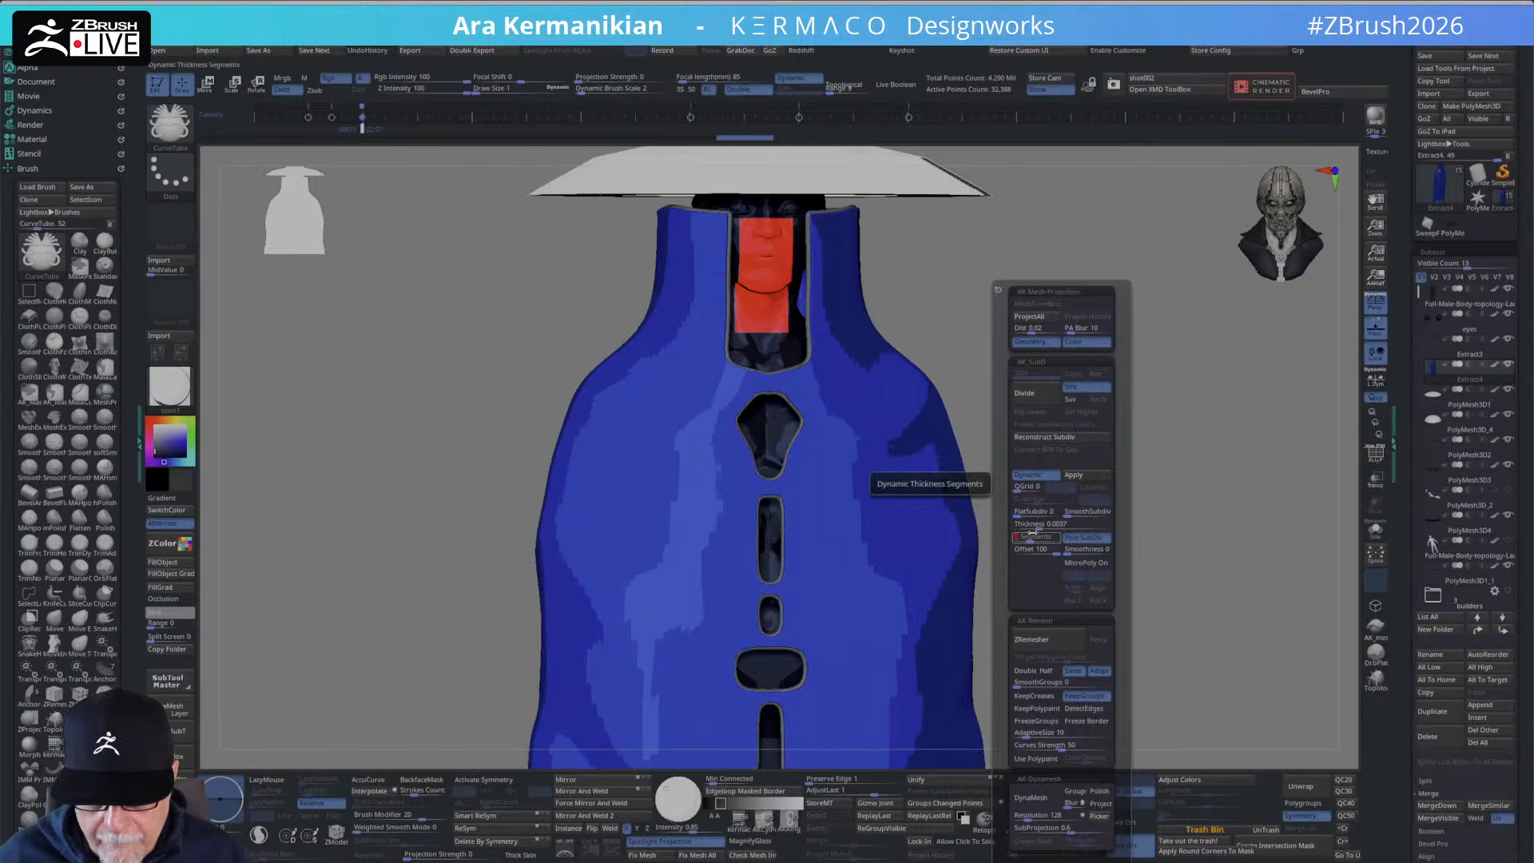
pyautogui.moveTo(1036, 528); pyautogui.dragTo(1035, 529)
pyautogui.moveTo(945, 254); pyautogui.dragTo(1007, 351)
pyautogui.keyDown('shift'); pyautogui.moveTo(1115, 478); pyautogui.dragTo(1072, 358); pyautogui.keyUp('shift')
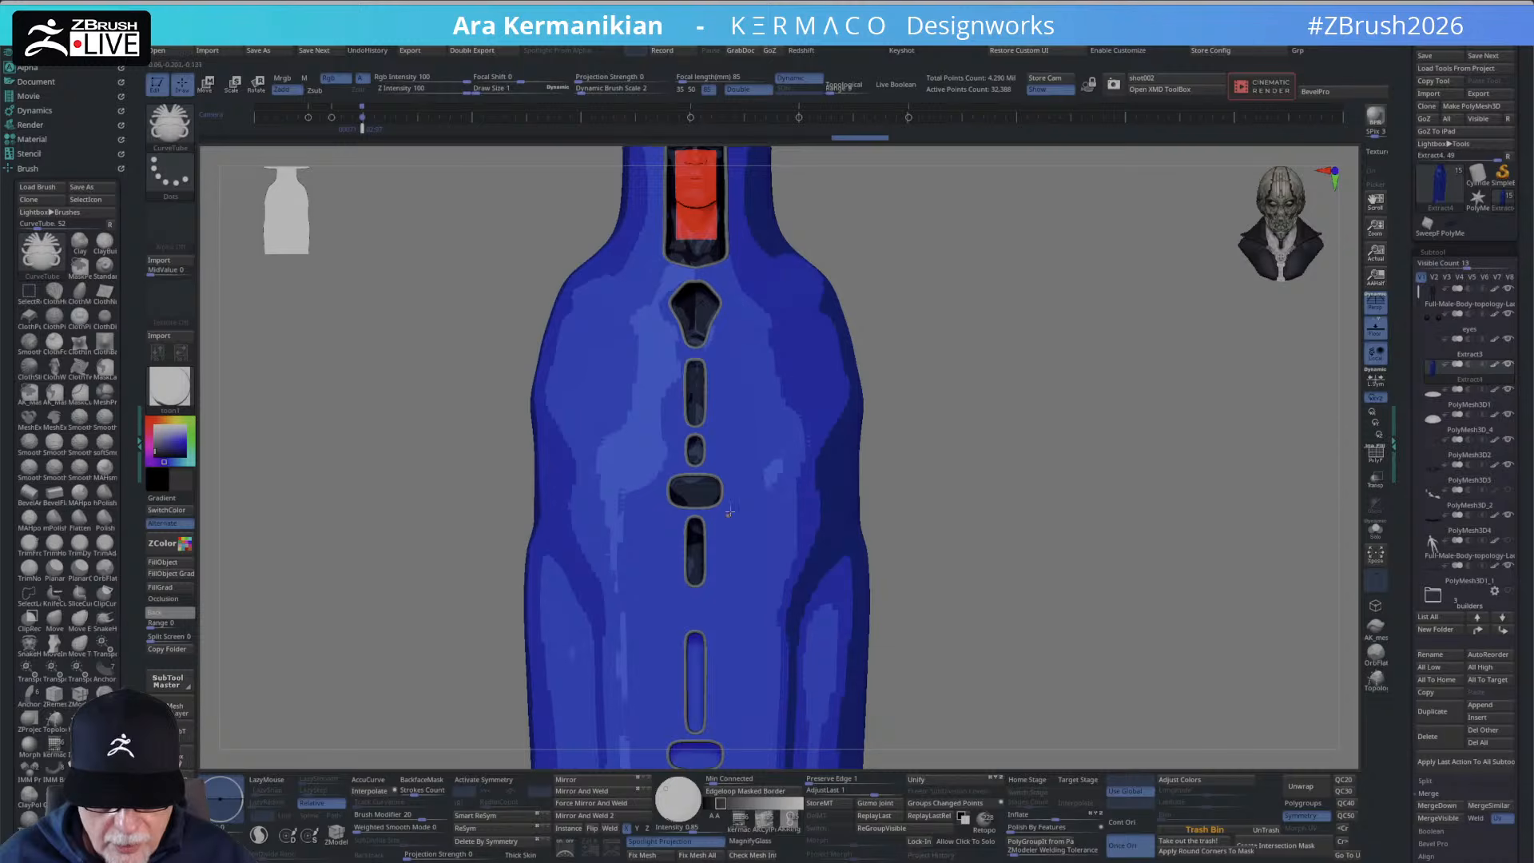
pyautogui.keyDown('alt'); pyautogui.moveTo(1019, 421); pyautogui.dragTo(1143, 503); pyautogui.keyUp('alt')
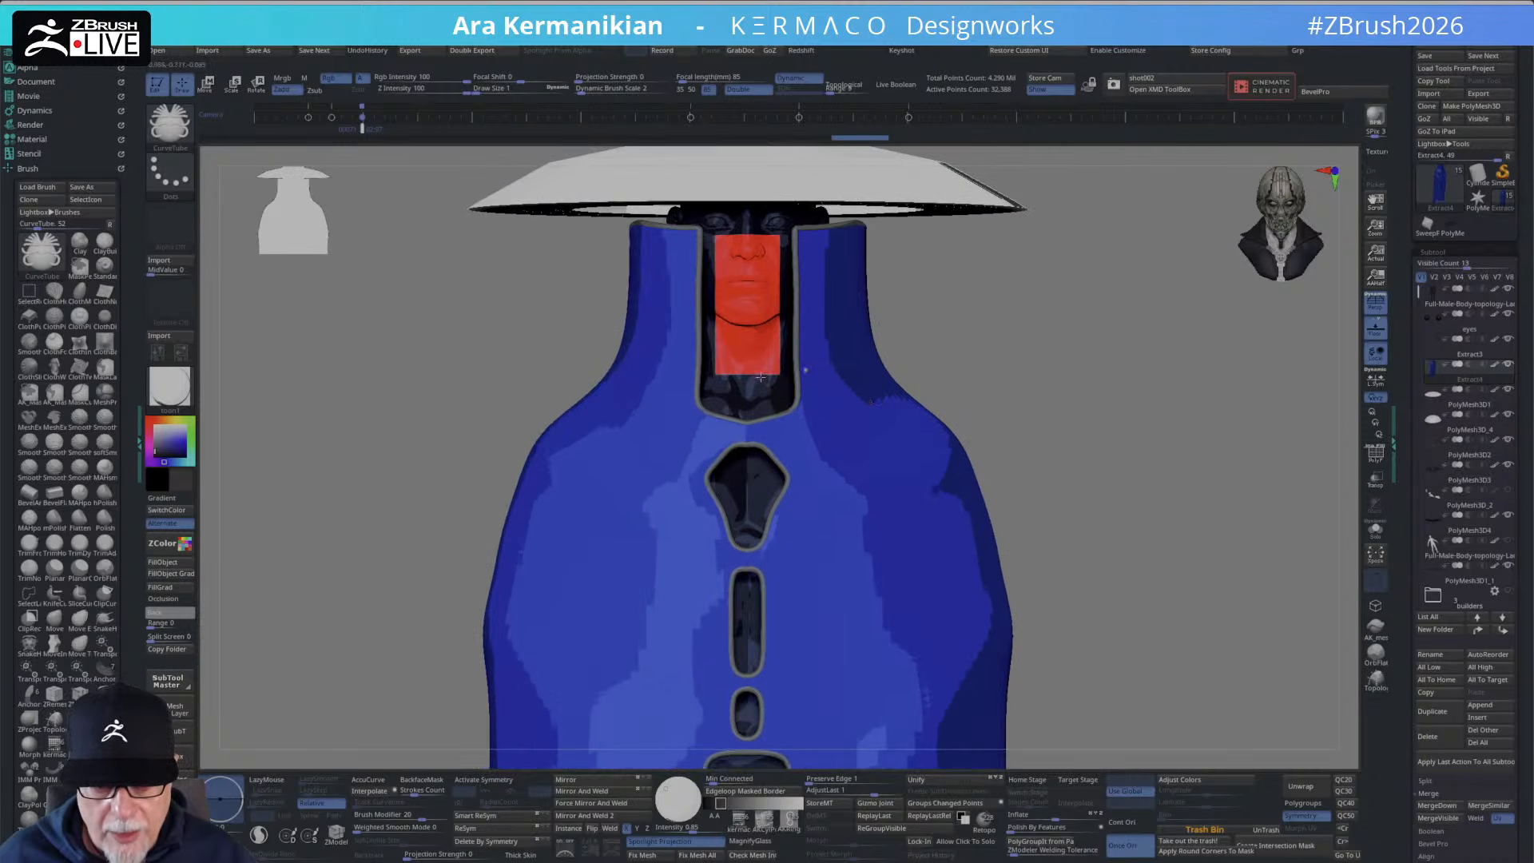
# Select the border tube subtool Extract3 and delete its leftover curves with the stroke curve functions.
pyautogui.click(1455, 361)
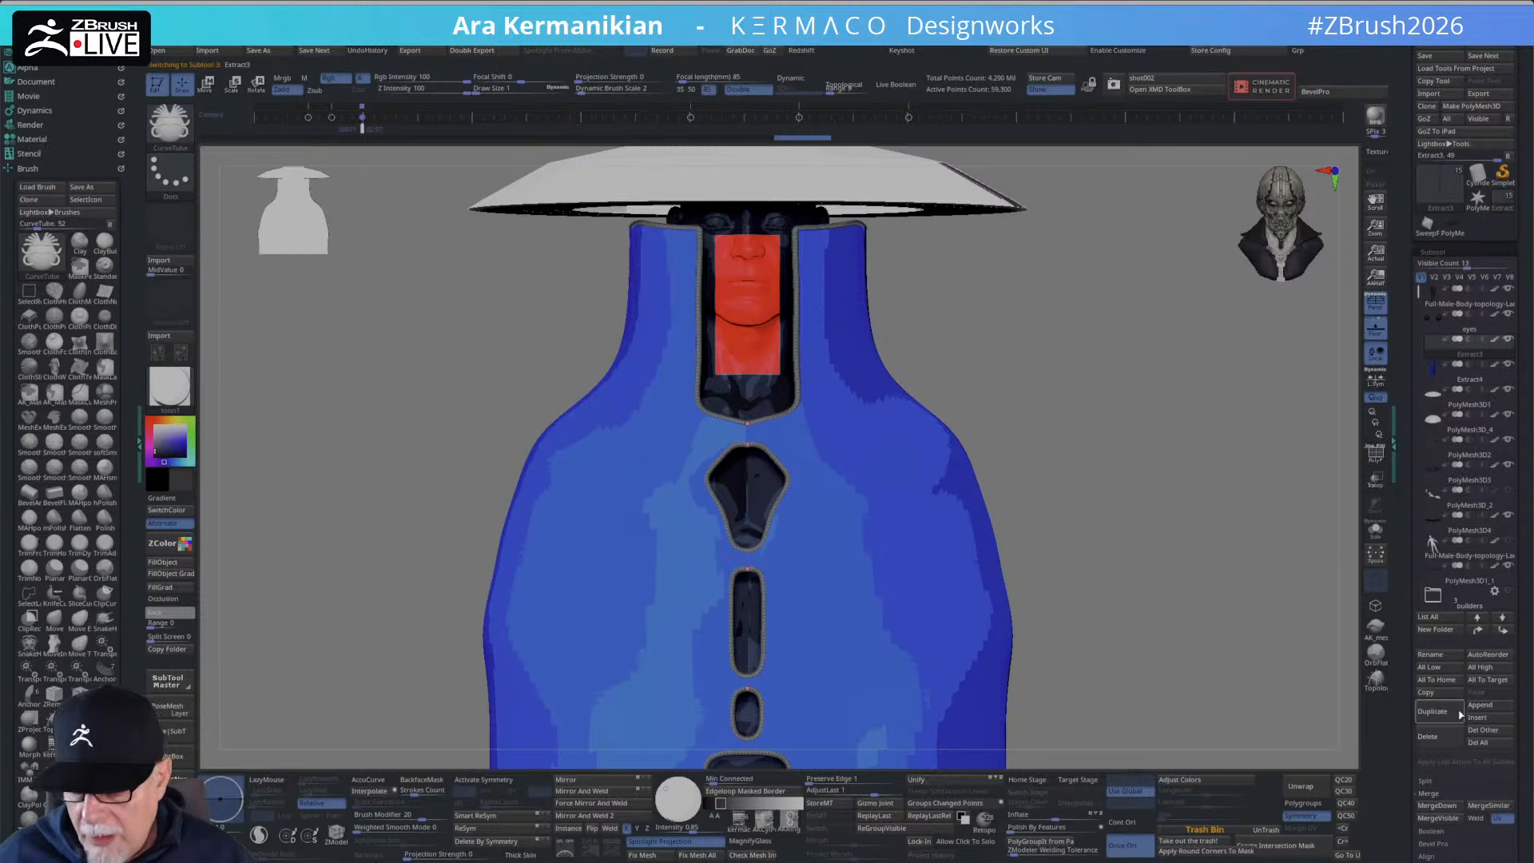
pyautogui.moveTo(1390, 834); pyautogui.dragTo(1381, 461)
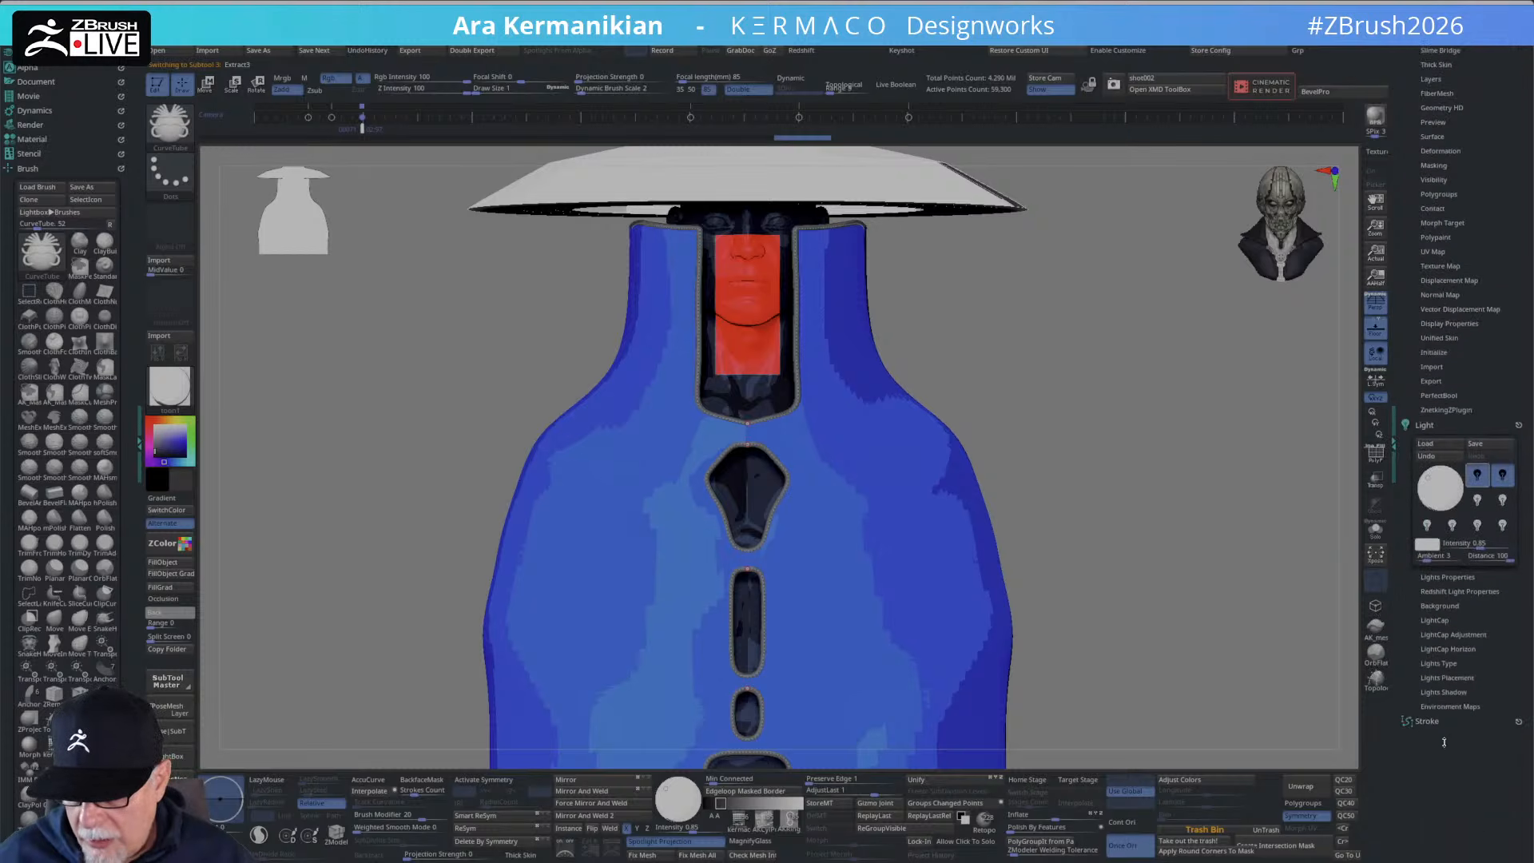
pyautogui.click(1427, 722)
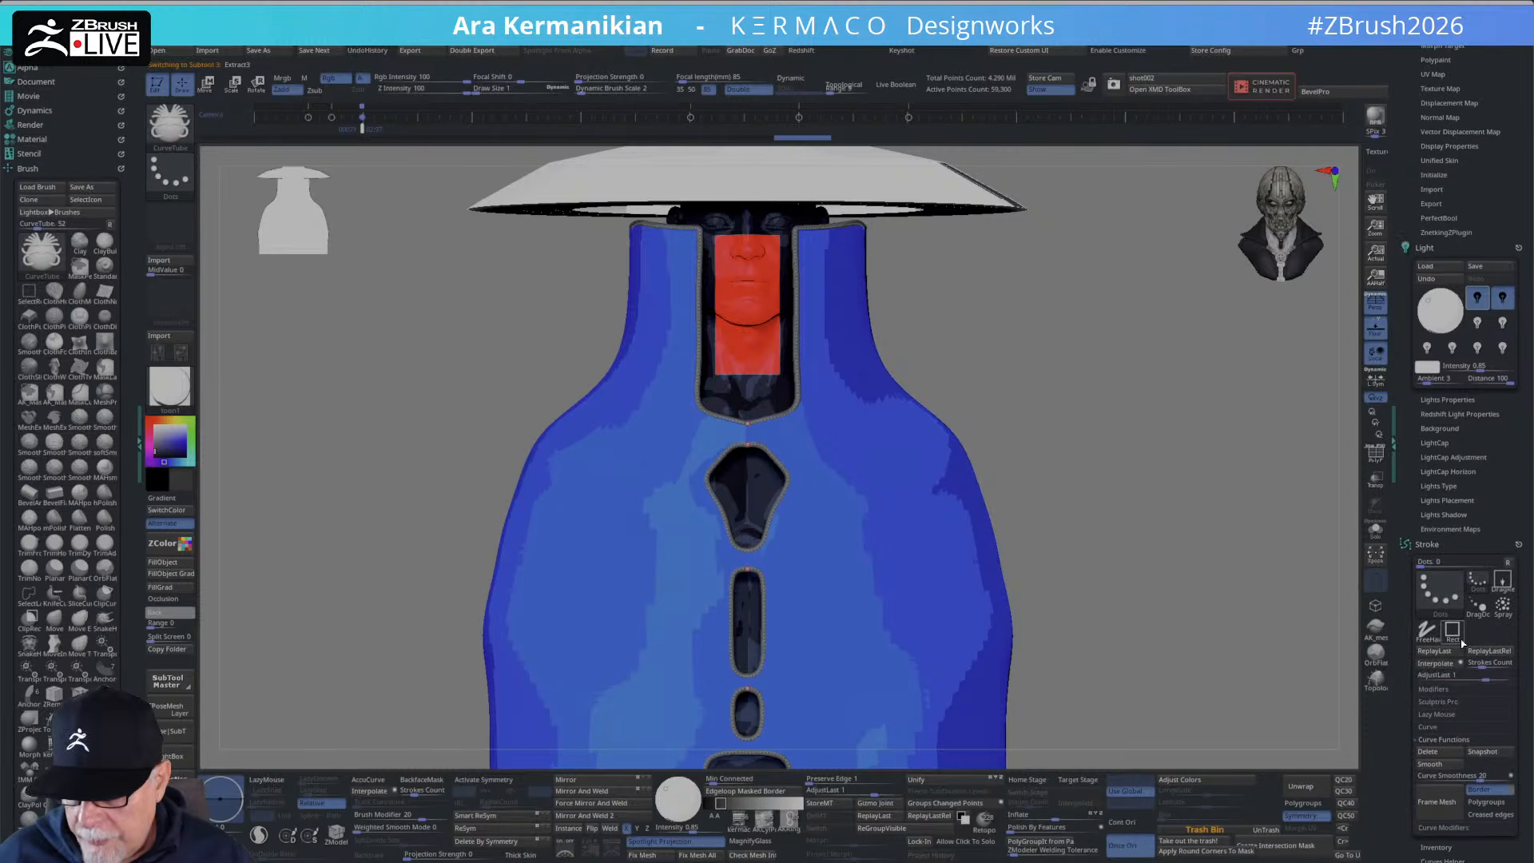
pyautogui.click(1430, 727)
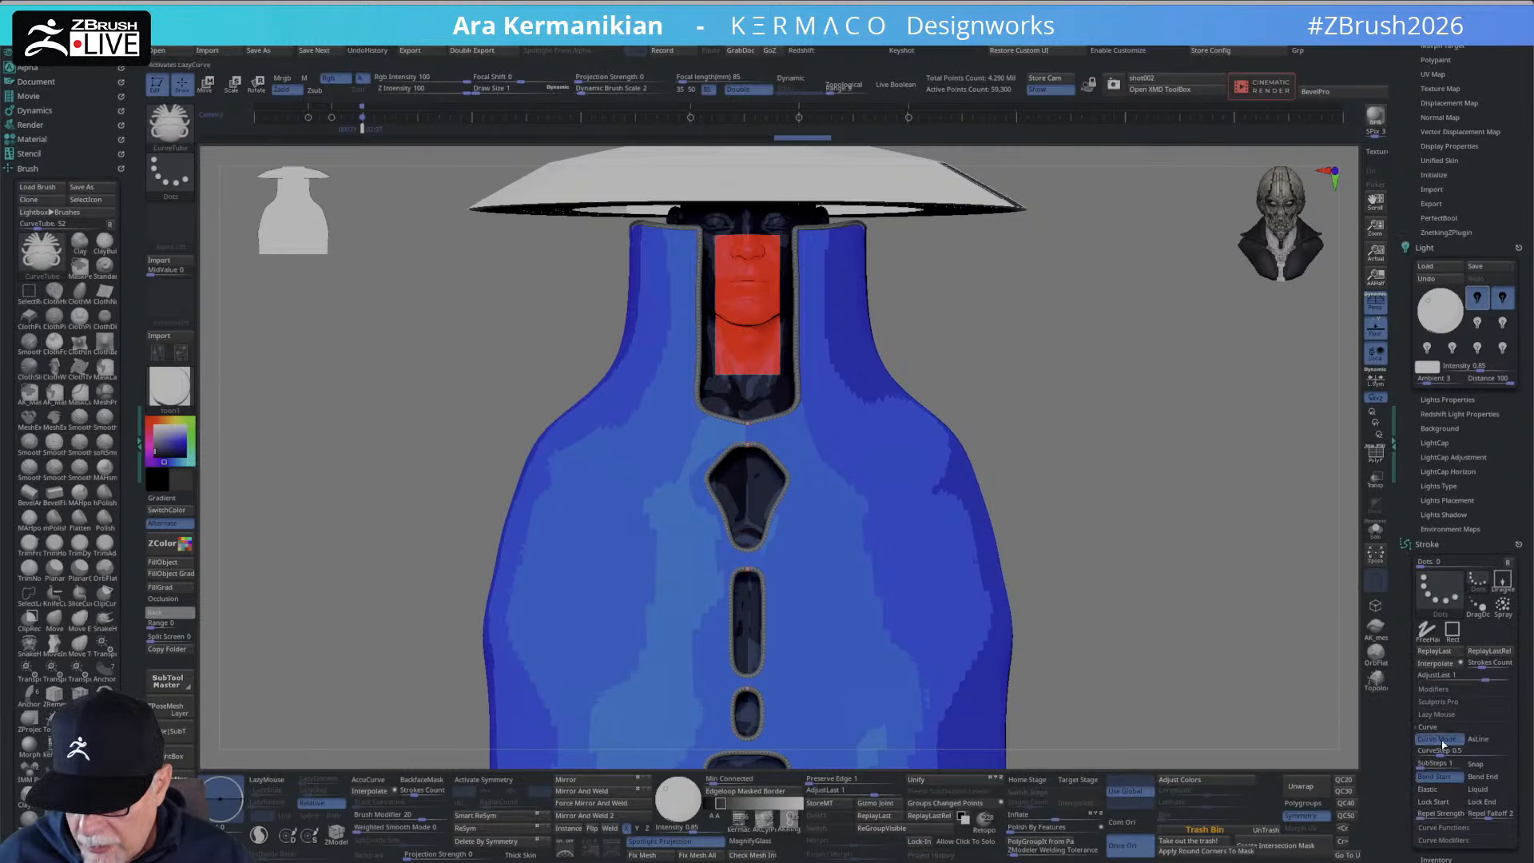
pyautogui.moveTo(1402, 816); pyautogui.dragTo(1402, 742)
pyautogui.click(1440, 754)
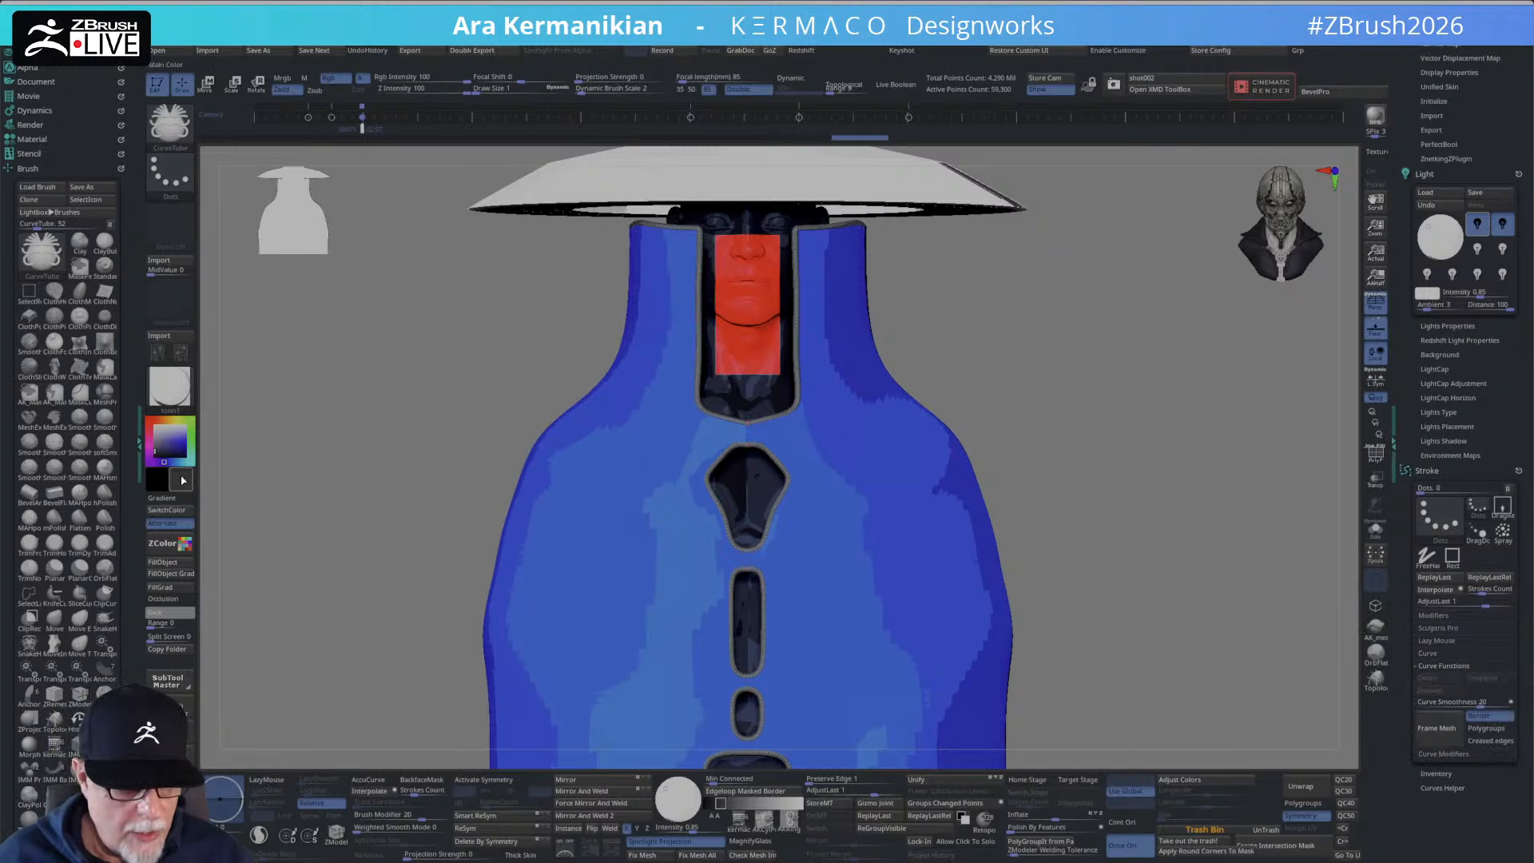
# Fill the border tubes with white and view the trim on the whole figure.
pyautogui.moveTo(176, 449); pyautogui.dragTo(150, 423)
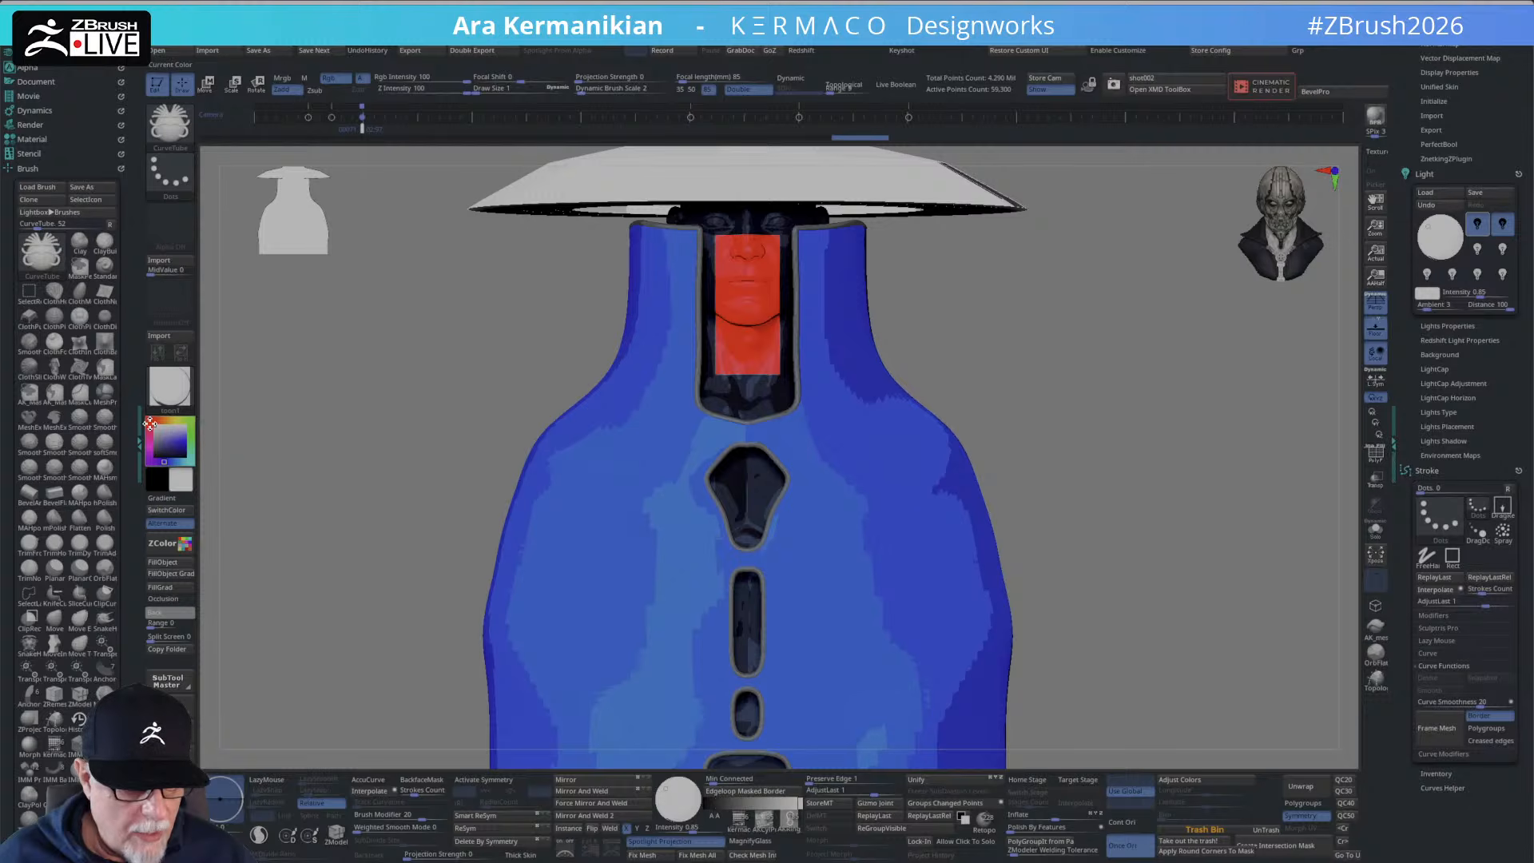
pyautogui.click(163, 562)
pyautogui.keyDown('ctrl'); pyautogui.moveTo(1277, 575); pyautogui.dragTo(1075, 315, button='right'); pyautogui.keyUp('ctrl')
pyautogui.press('f')
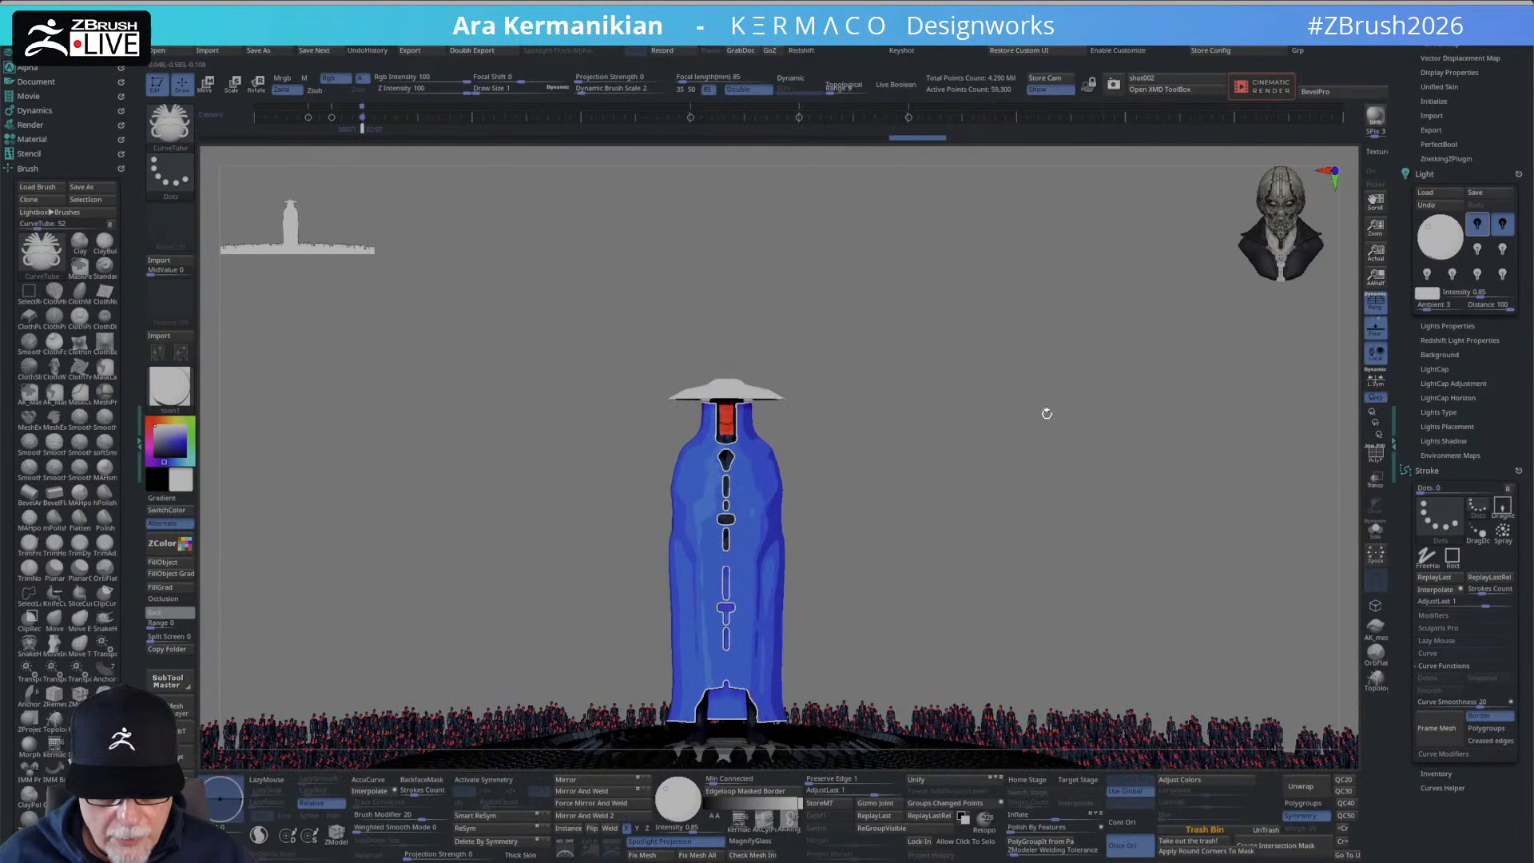
# Isolate the border tubes and mask the centre cutout outlines, leaving the collar and hem borders unmasked.
pyautogui.moveTo(551, 448)
pyautogui.keyDown('ctrl'); pyautogui.mouseDown()
pyautogui.moveTo(841, 610)
pyautogui.moveTo(853, 666)
pyautogui.mouseUp(); pyautogui.keyUp('ctrl')
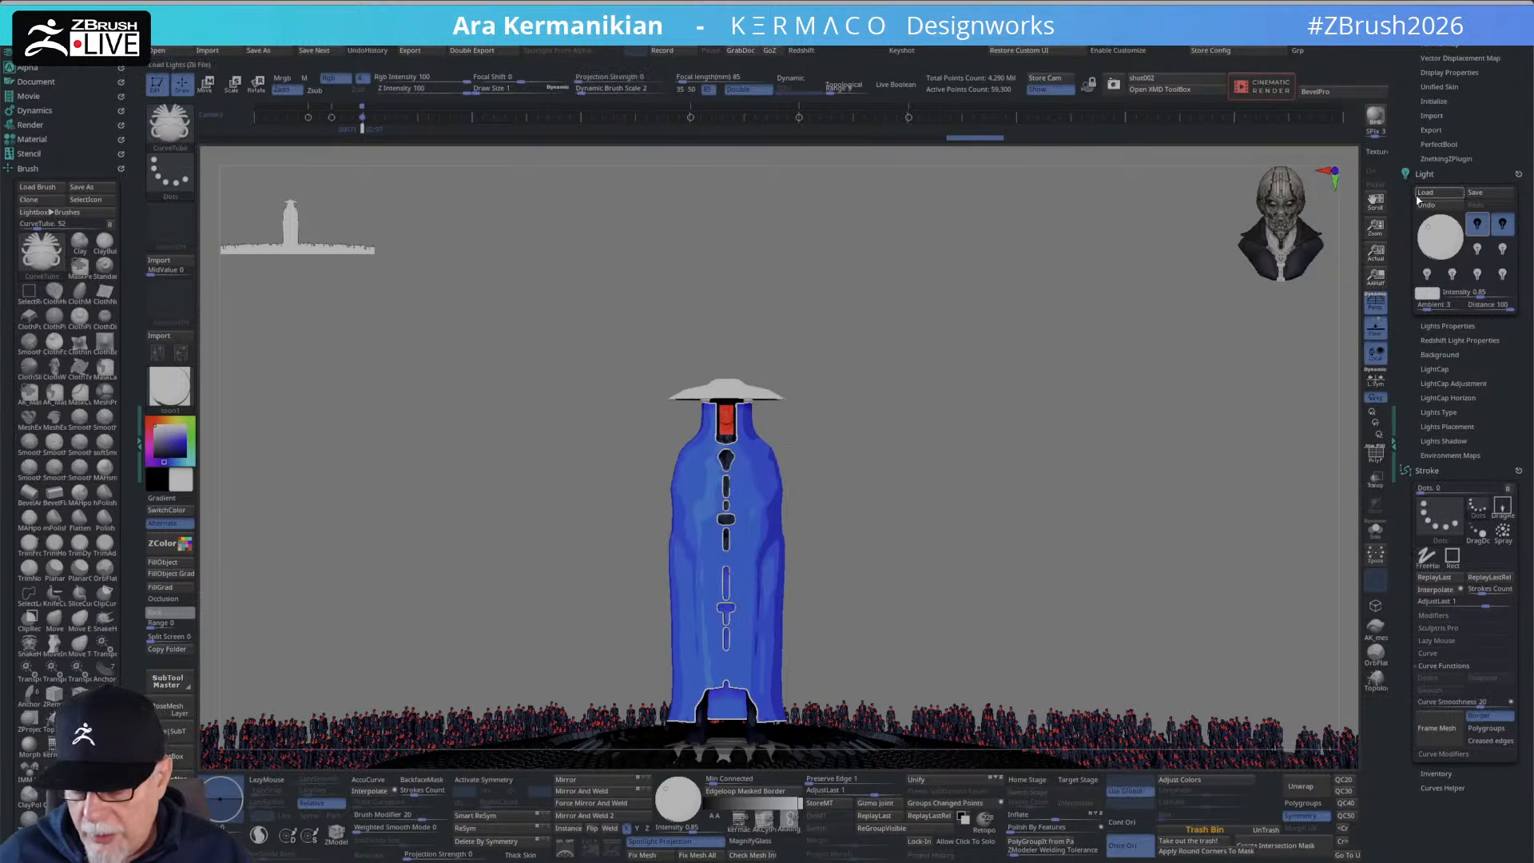
pyautogui.scroll(10, 1408, 214)
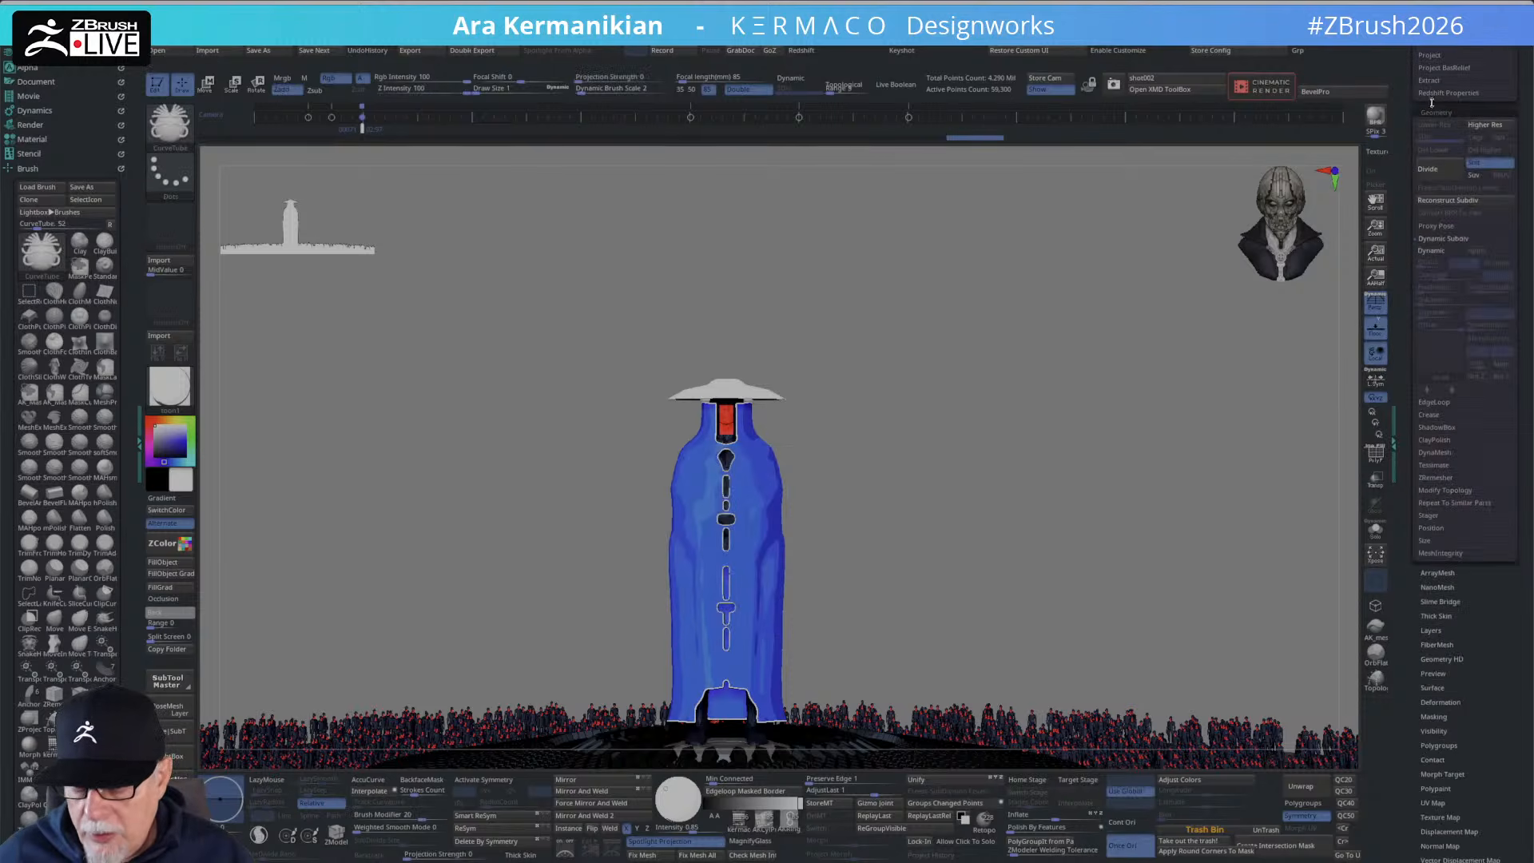
pyautogui.scroll(6, 1403, 212)
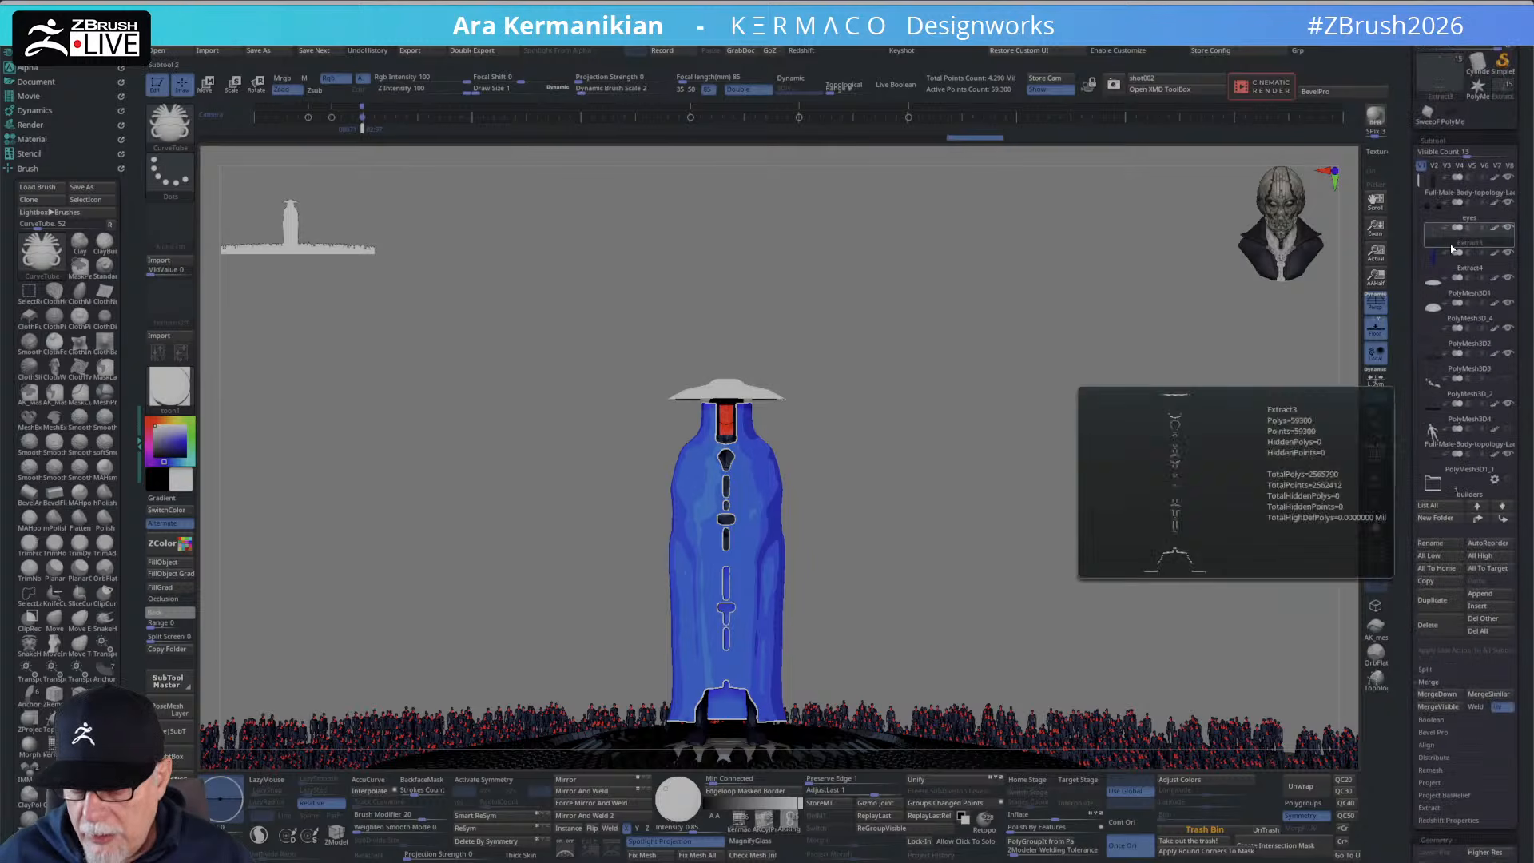
pyautogui.moveTo(459, 447)
pyautogui.keyDown('ctrl'); pyautogui.mouseDown()
pyautogui.moveTo(897, 712)
pyautogui.moveTo(919, 678)
pyautogui.mouseUp(); pyautogui.keyUp('ctrl')
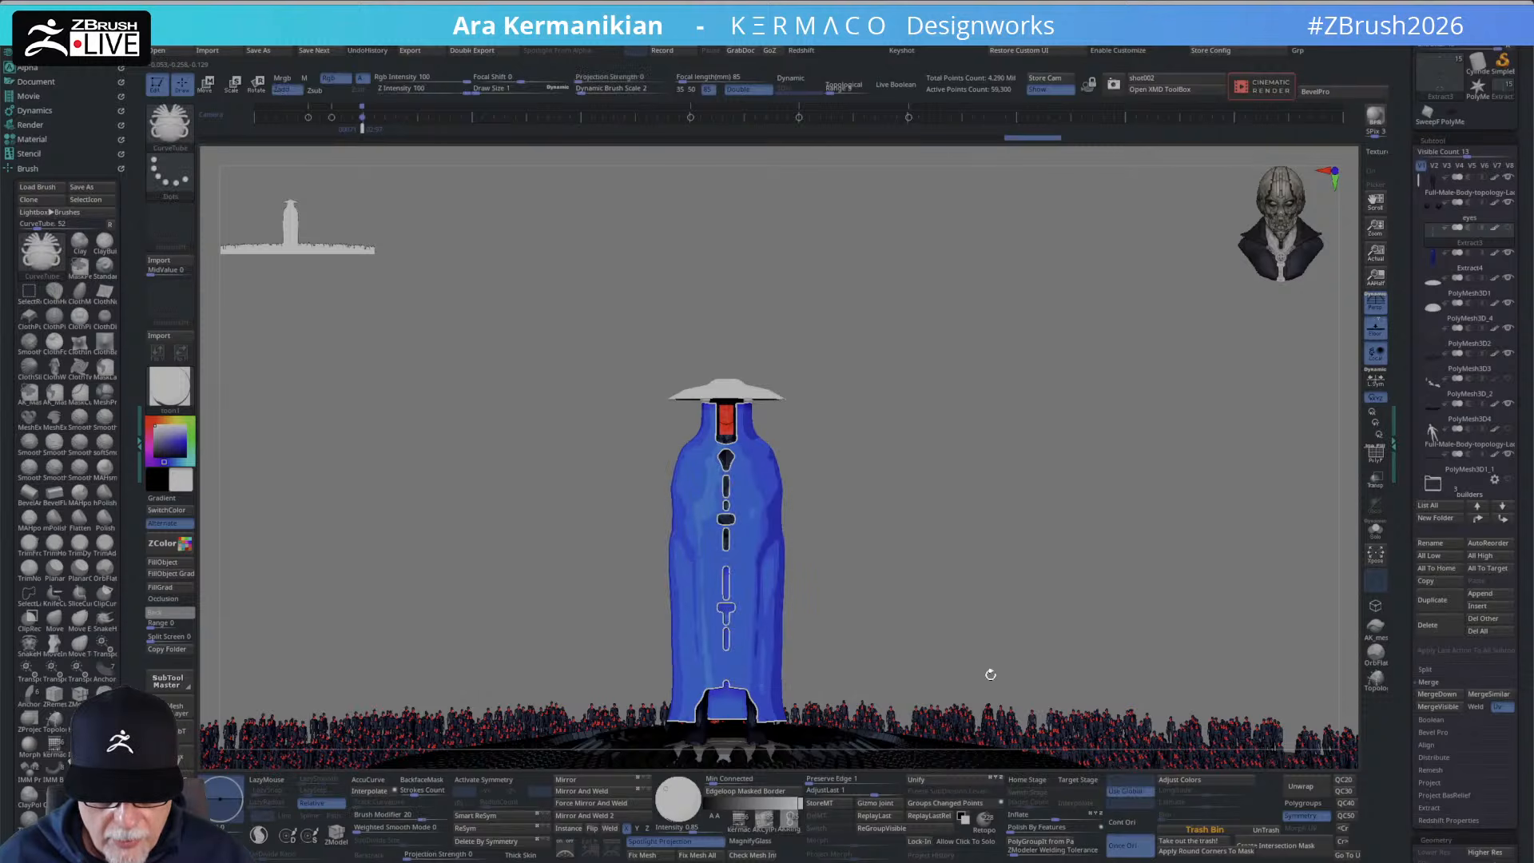
pyautogui.click(1375, 530)
pyautogui.moveTo(913, 504); pyautogui.dragTo(986, 559)
pyautogui.moveTo(996, 616)
pyautogui.keyDown('shift'); pyautogui.mouseDown()
pyautogui.moveTo(911, 581)
pyautogui.moveTo(719, 575)
pyautogui.moveTo(579, 544)
pyautogui.moveTo(714, 646)
pyautogui.mouseUp(); pyautogui.keyUp('shift')
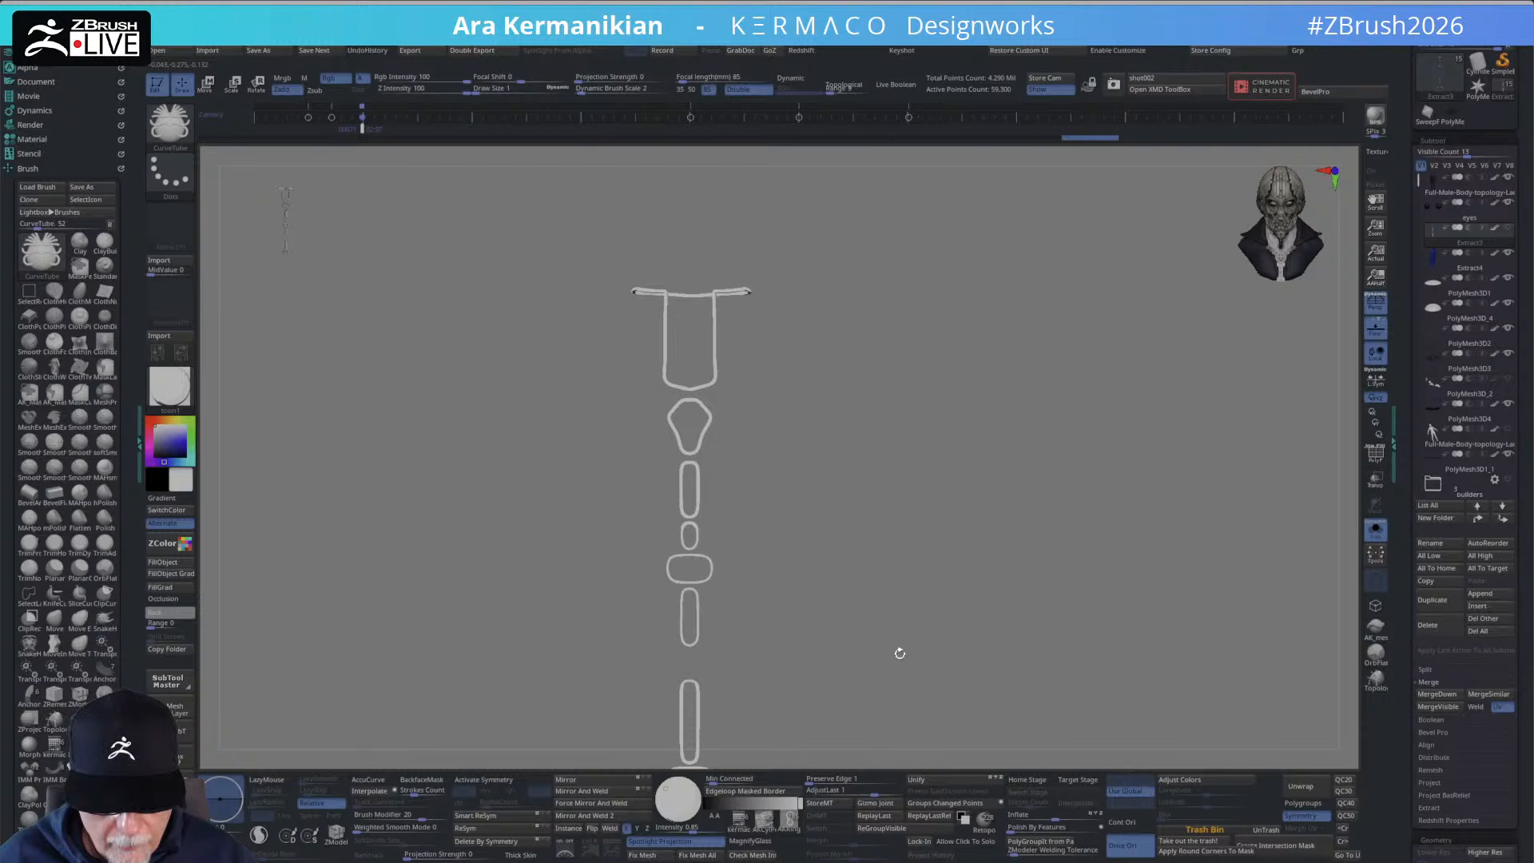
pyautogui.keyDown('alt'); pyautogui.moveTo(900, 654); pyautogui.dragTo(950, 560); pyautogui.keyUp('alt')
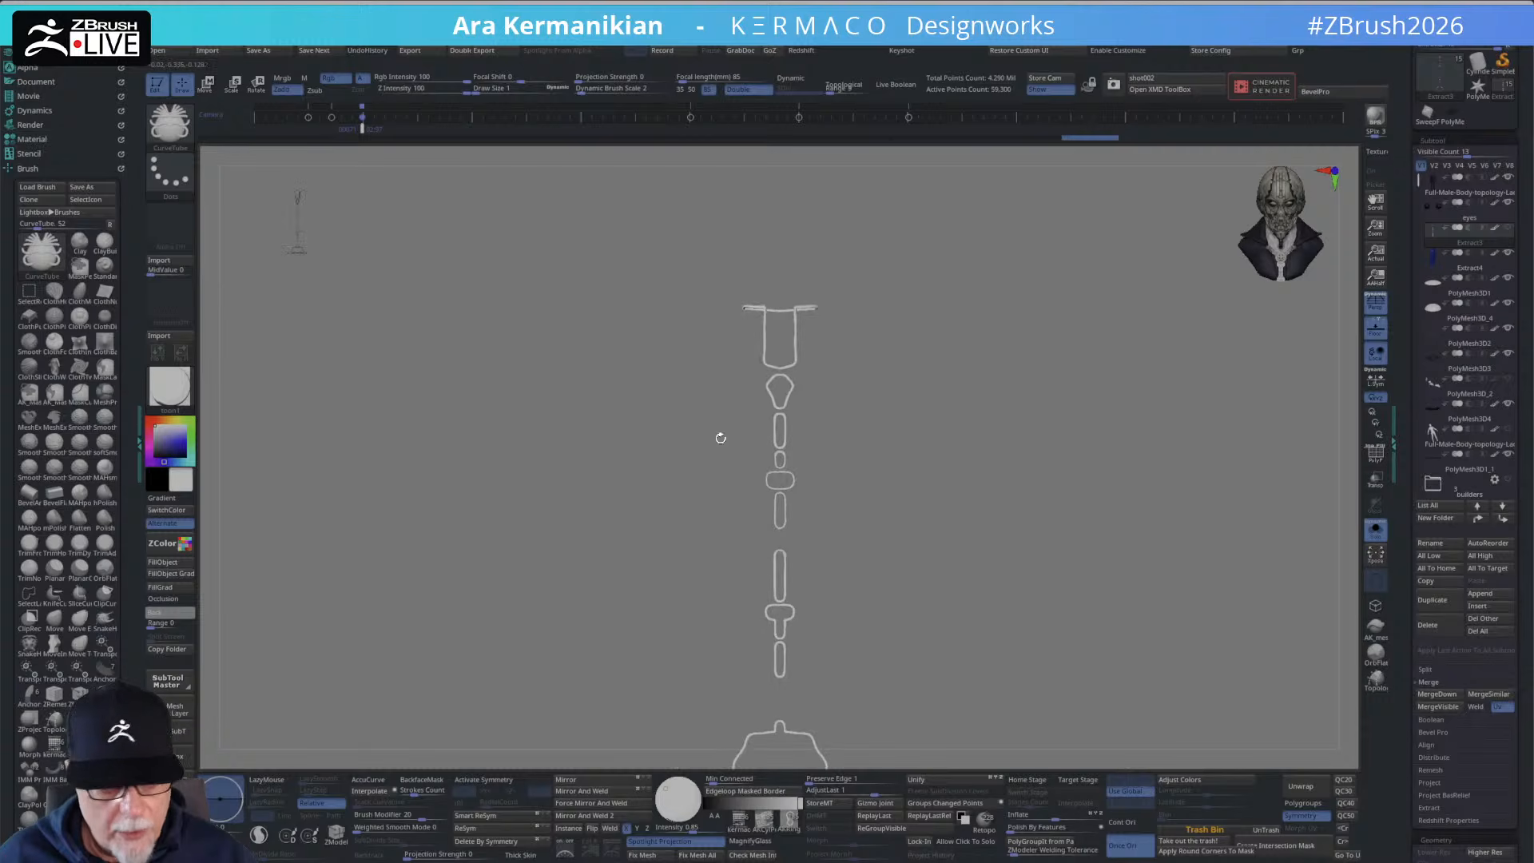
pyautogui.hotkey('ctrl', 'space')
pyautogui.click(1151, 446)
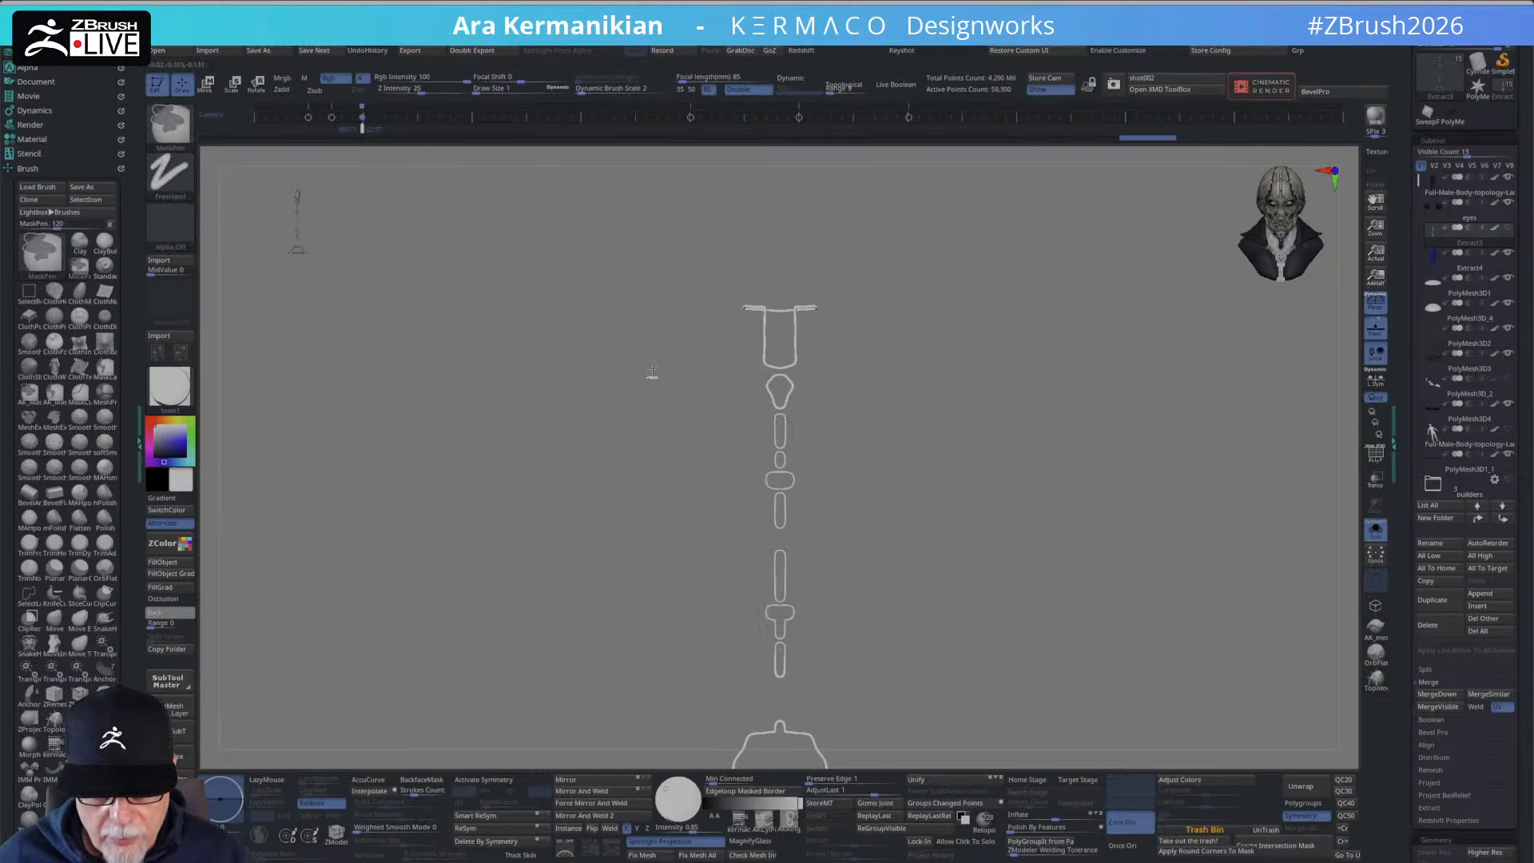
pyautogui.moveTo(651, 372)
pyautogui.keyDown('ctrl'); pyautogui.mouseDown()
pyautogui.moveTo(842, 500)
pyautogui.moveTo(906, 700)
pyautogui.mouseUp(); pyautogui.keyUp('ctrl')
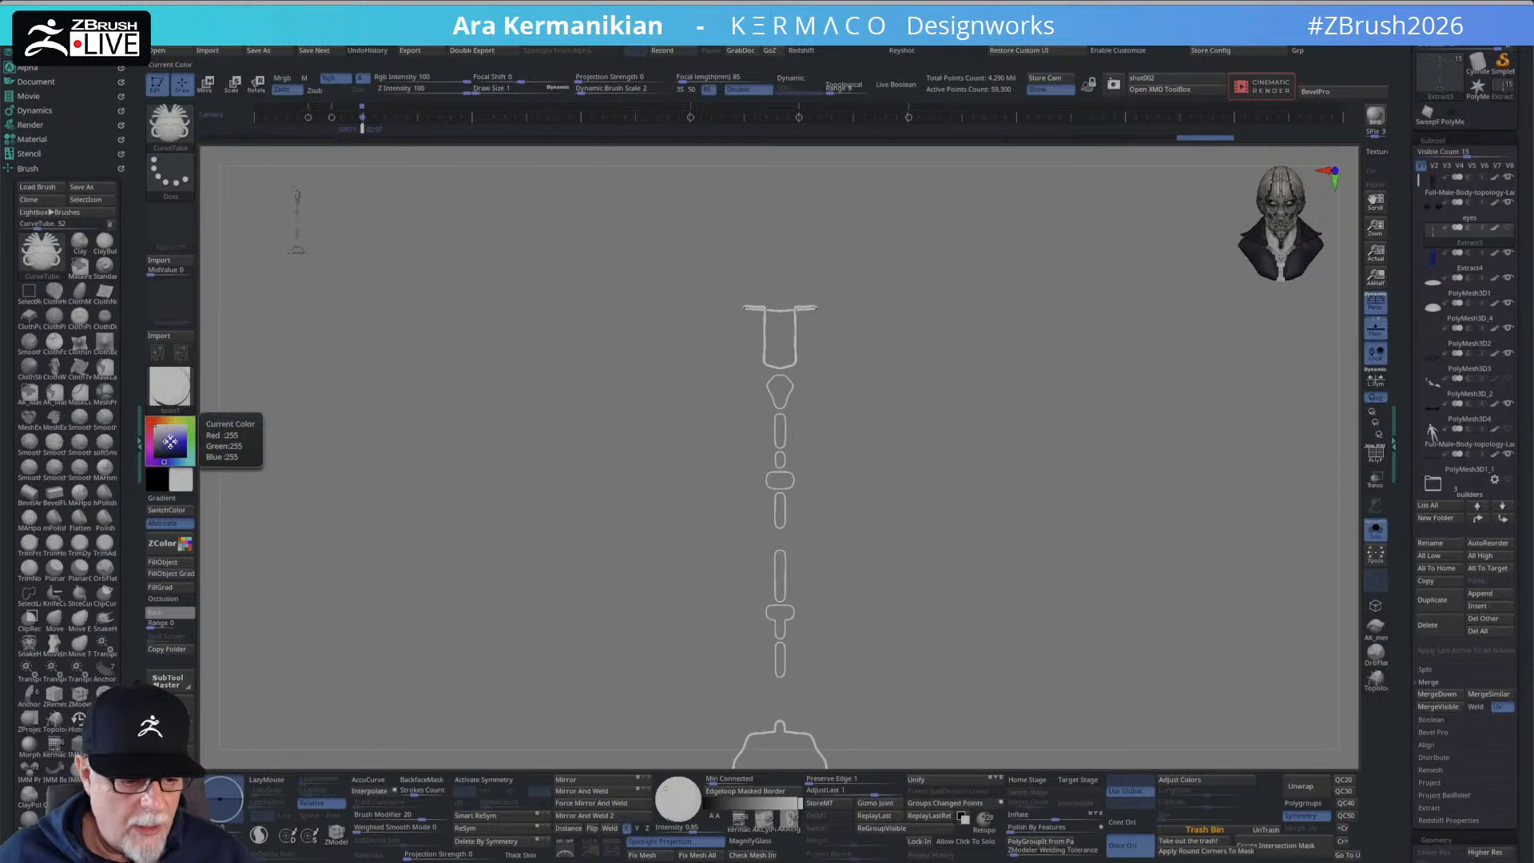
# Show the full scene again, sample the cape's dark blue and fill the unmasked collar and hem borders with it.
pyautogui.click(155, 448)
pyautogui.moveTo(155, 448); pyautogui.dragTo(185, 442)
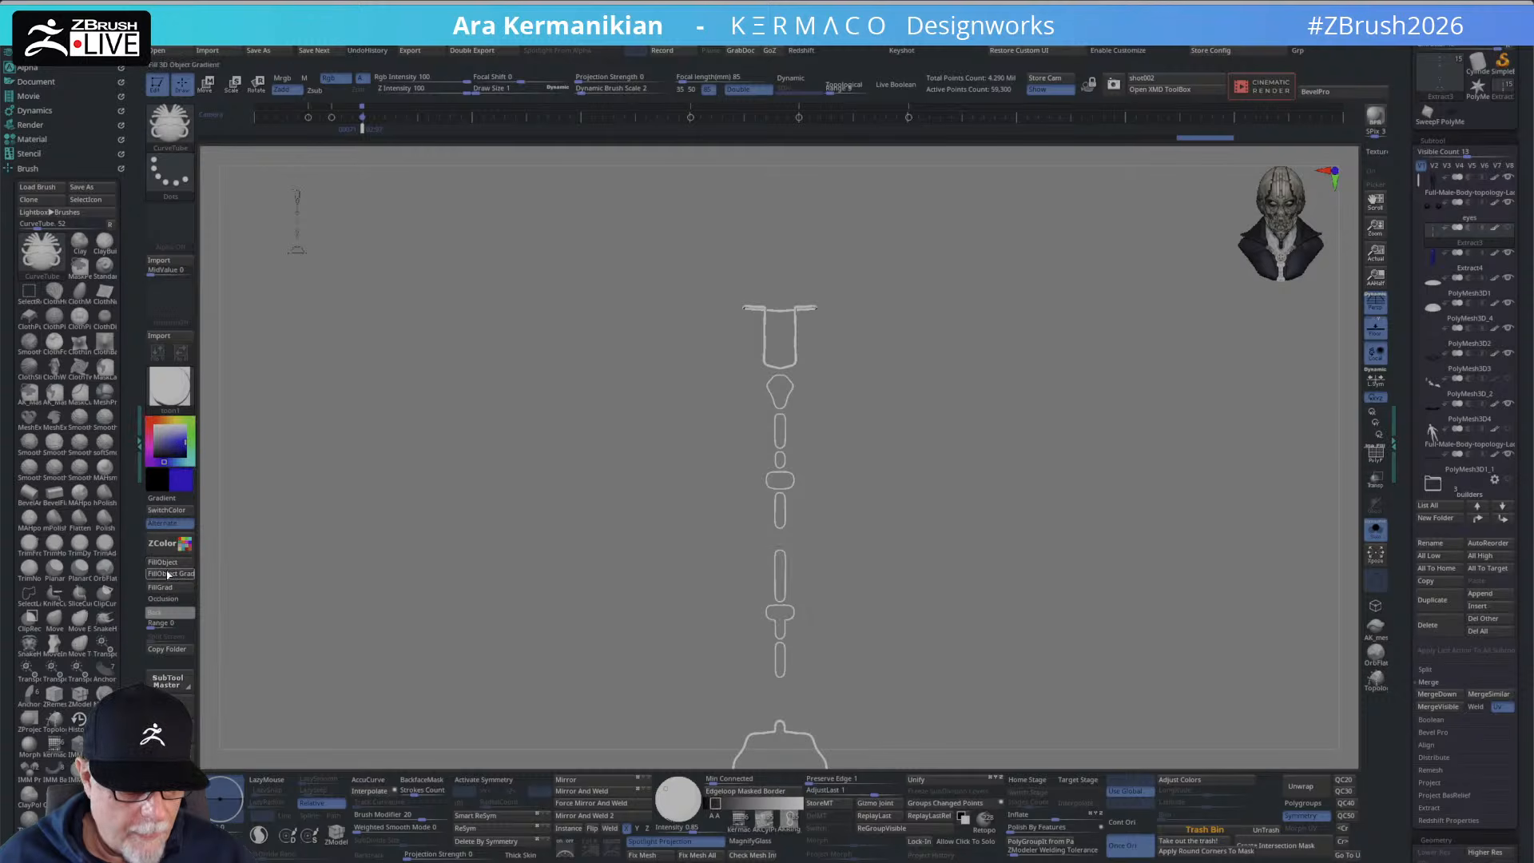
pyautogui.click(1375, 537)
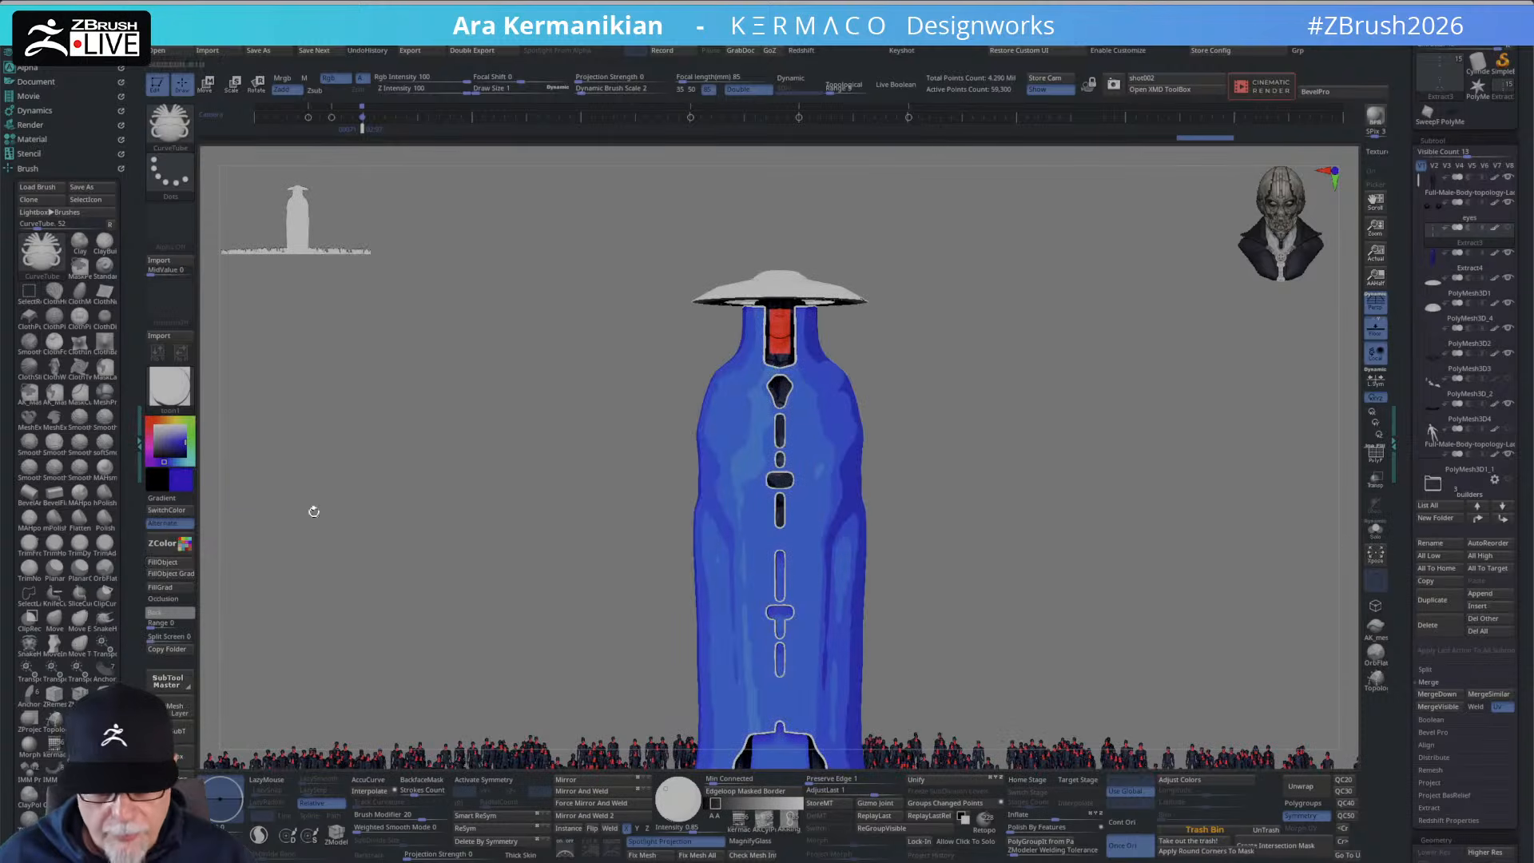
pyautogui.moveTo(181, 478); pyautogui.dragTo(720, 478)
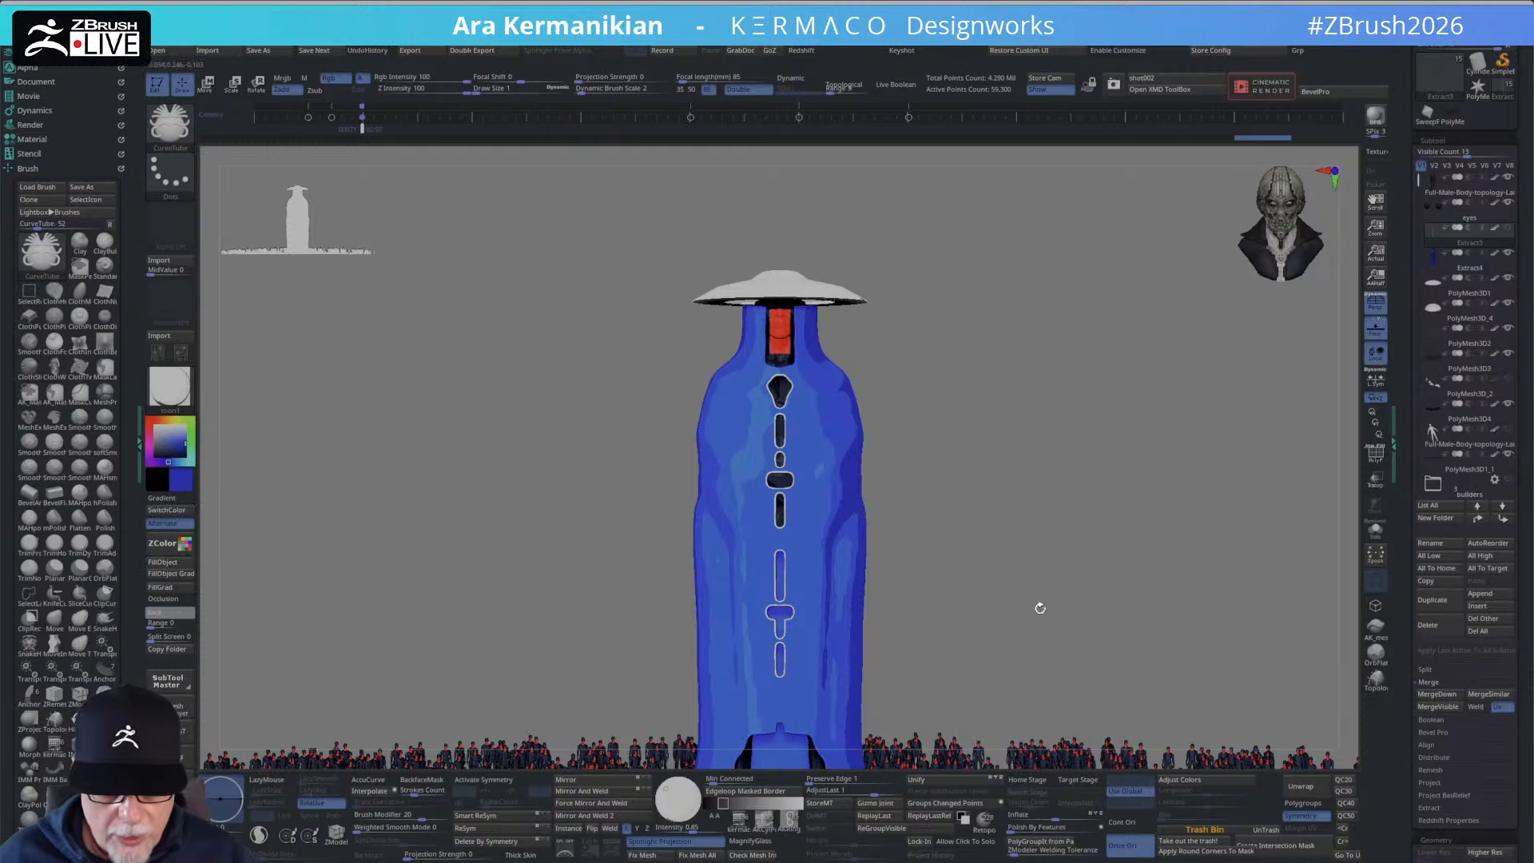
# Recolour the remaining centre cutout borders in the cape's dark blue and make the cape surface Extract4 active.
pyautogui.moveTo(1038, 604); pyautogui.dragTo(800, 397)
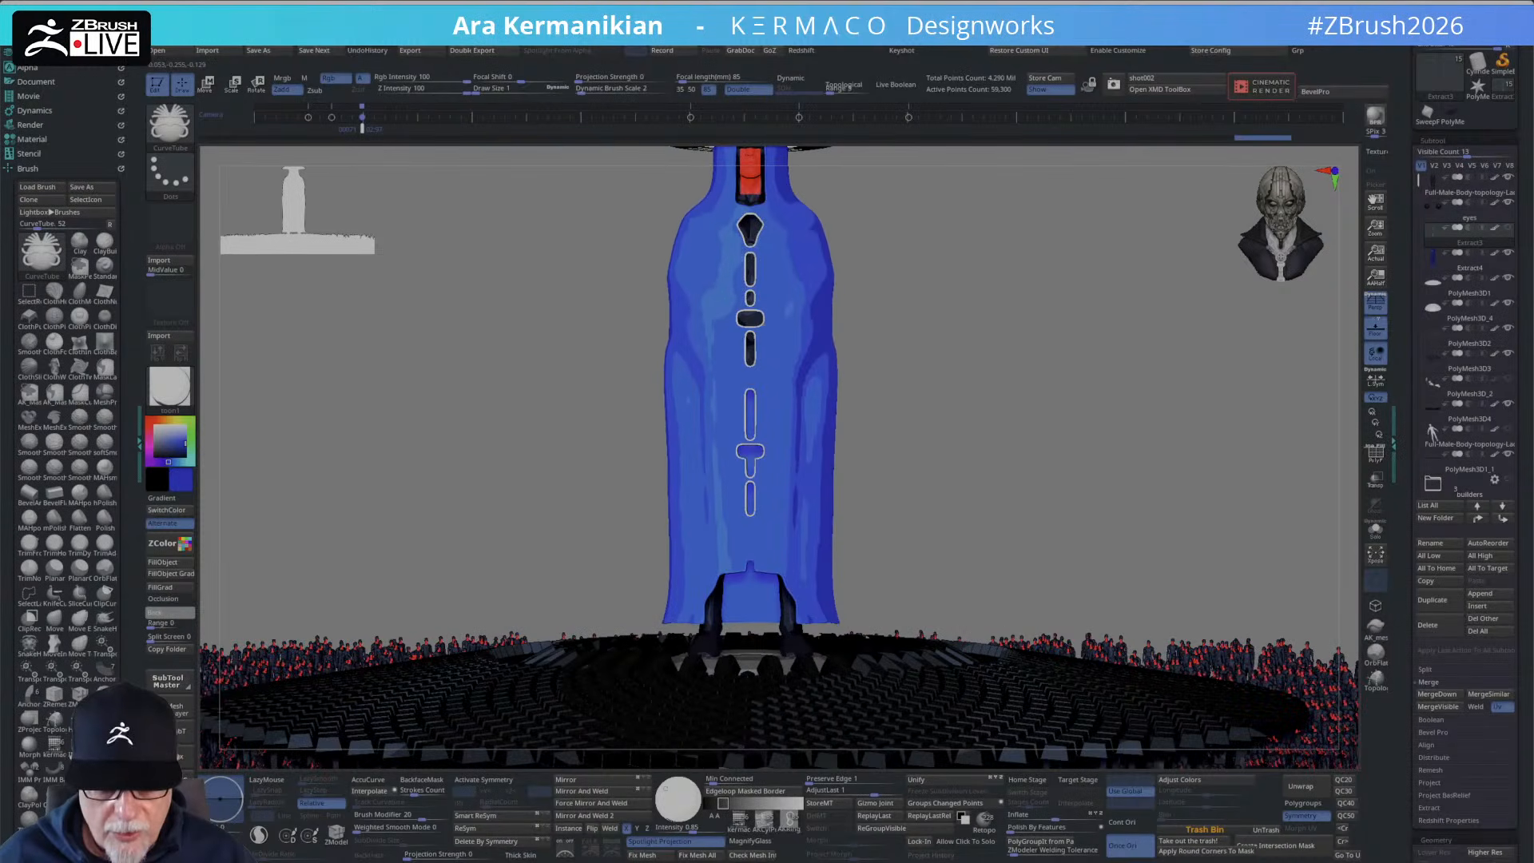
pyautogui.keyDown('alt'); pyautogui.moveTo(757, 309); pyautogui.dragTo(761, 188, button='right'); pyautogui.keyUp('alt')
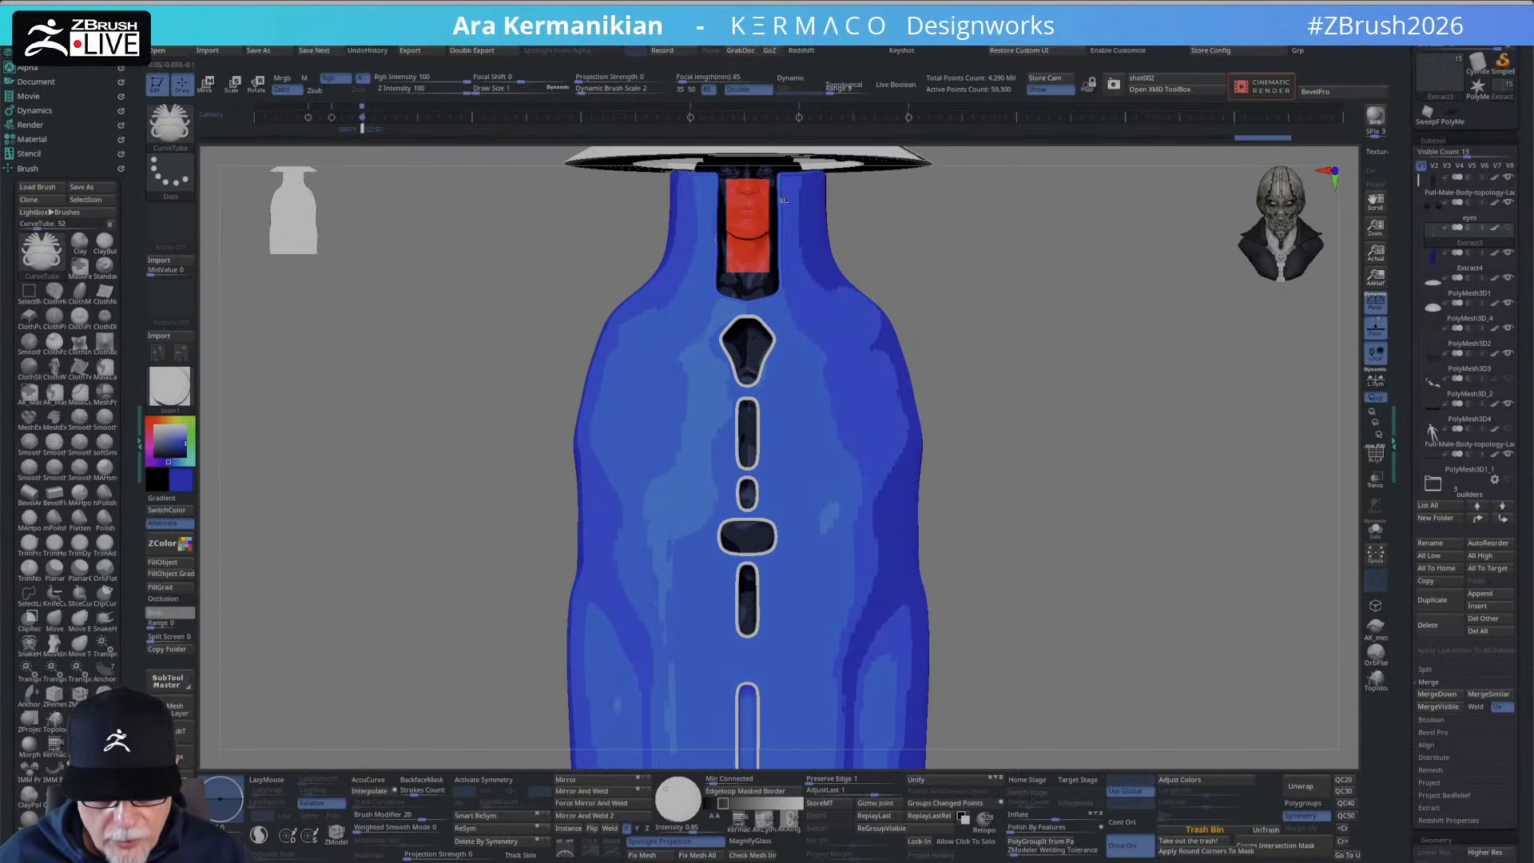
pyautogui.keyDown('alt'); pyautogui.moveTo(1061, 359); pyautogui.dragTo(746, 278, button='right'); pyautogui.keyUp('alt')
pyautogui.keyDown('alt'); pyautogui.moveTo(914, 544); pyautogui.dragTo(1025, 583, button='right'); pyautogui.keyUp('alt')
pyautogui.moveTo(1151, 583); pyautogui.dragTo(846, 535, button='right')
pyautogui.keyDown('alt'); pyautogui.click(855, 538); pyautogui.keyUp('alt')
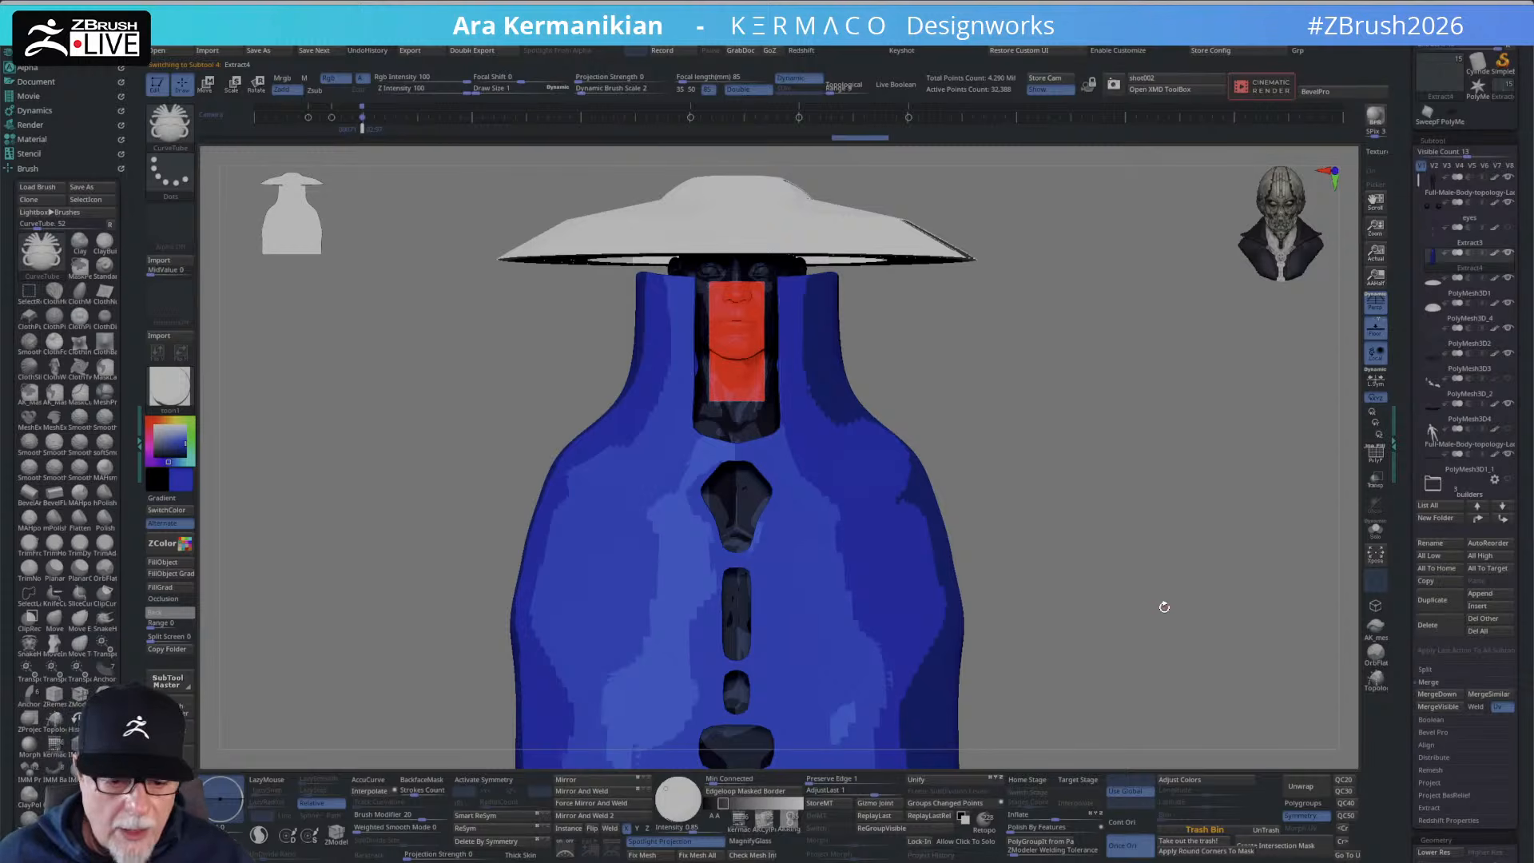
# Switch the display material to a smooth shaded grey one and inspect the cape's surface up close.
pyautogui.click(169, 387)
pyautogui.click(325, 545)
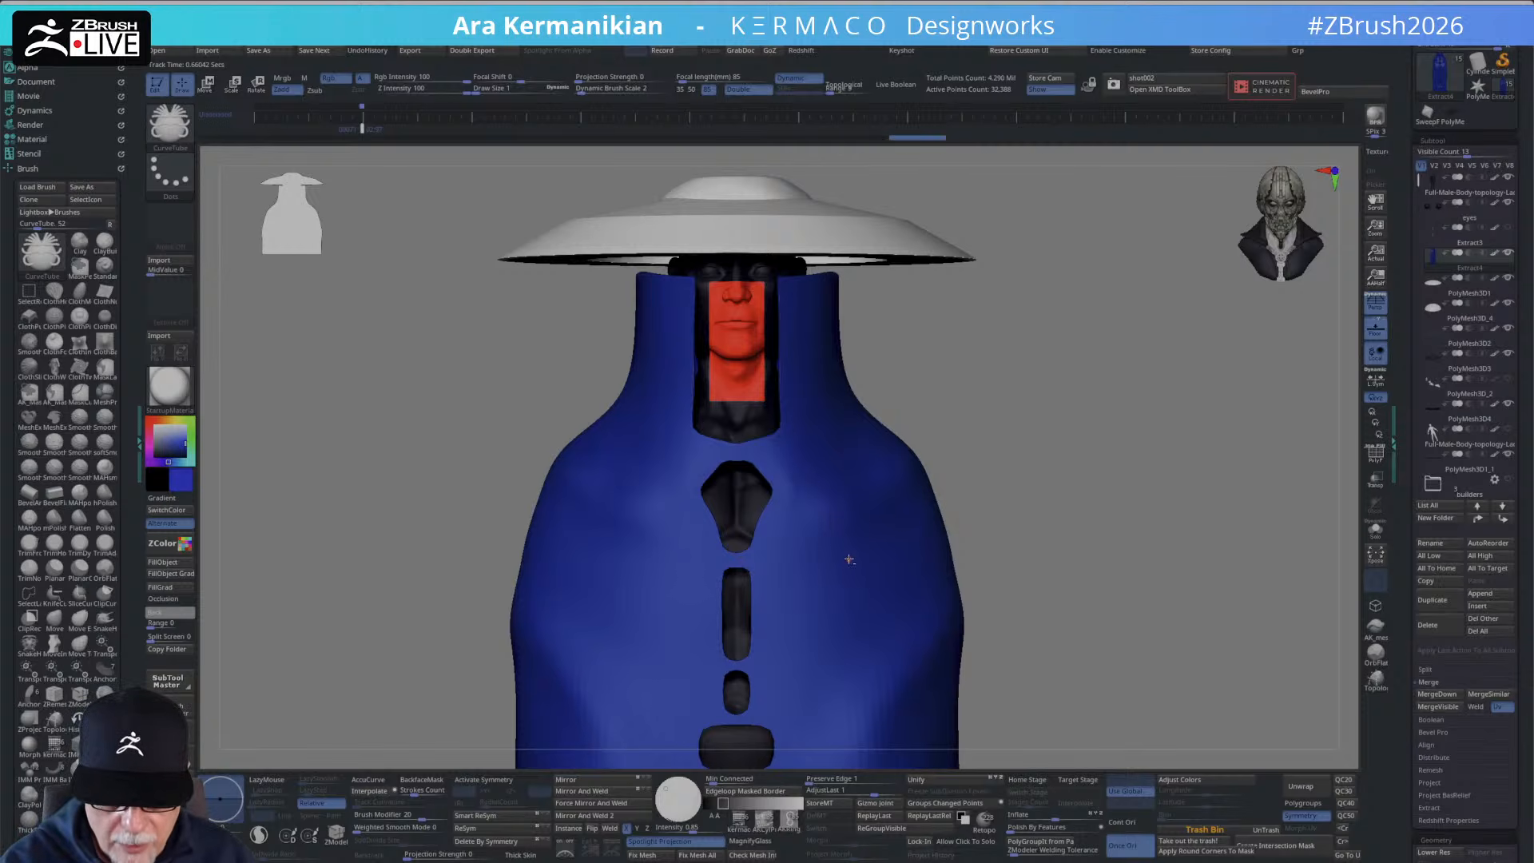
pyautogui.keyDown('alt'); pyautogui.moveTo(1075, 532); pyautogui.dragTo(1023, 486); pyautogui.keyUp('alt')
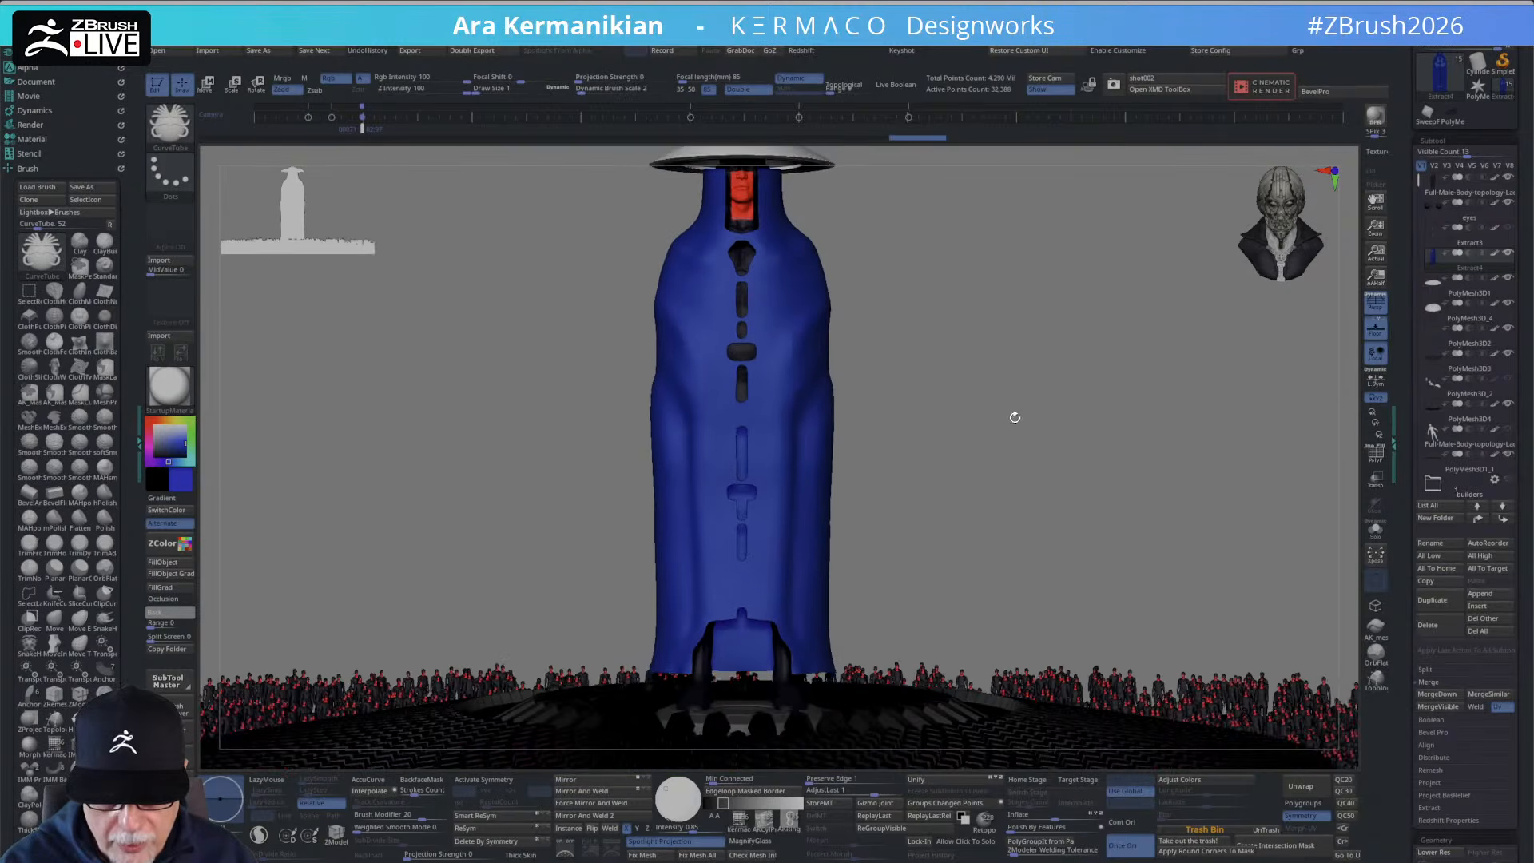
pyautogui.keyDown('alt'); pyautogui.moveTo(1015, 417); pyautogui.dragTo(1011, 487); pyautogui.keyUp('alt')
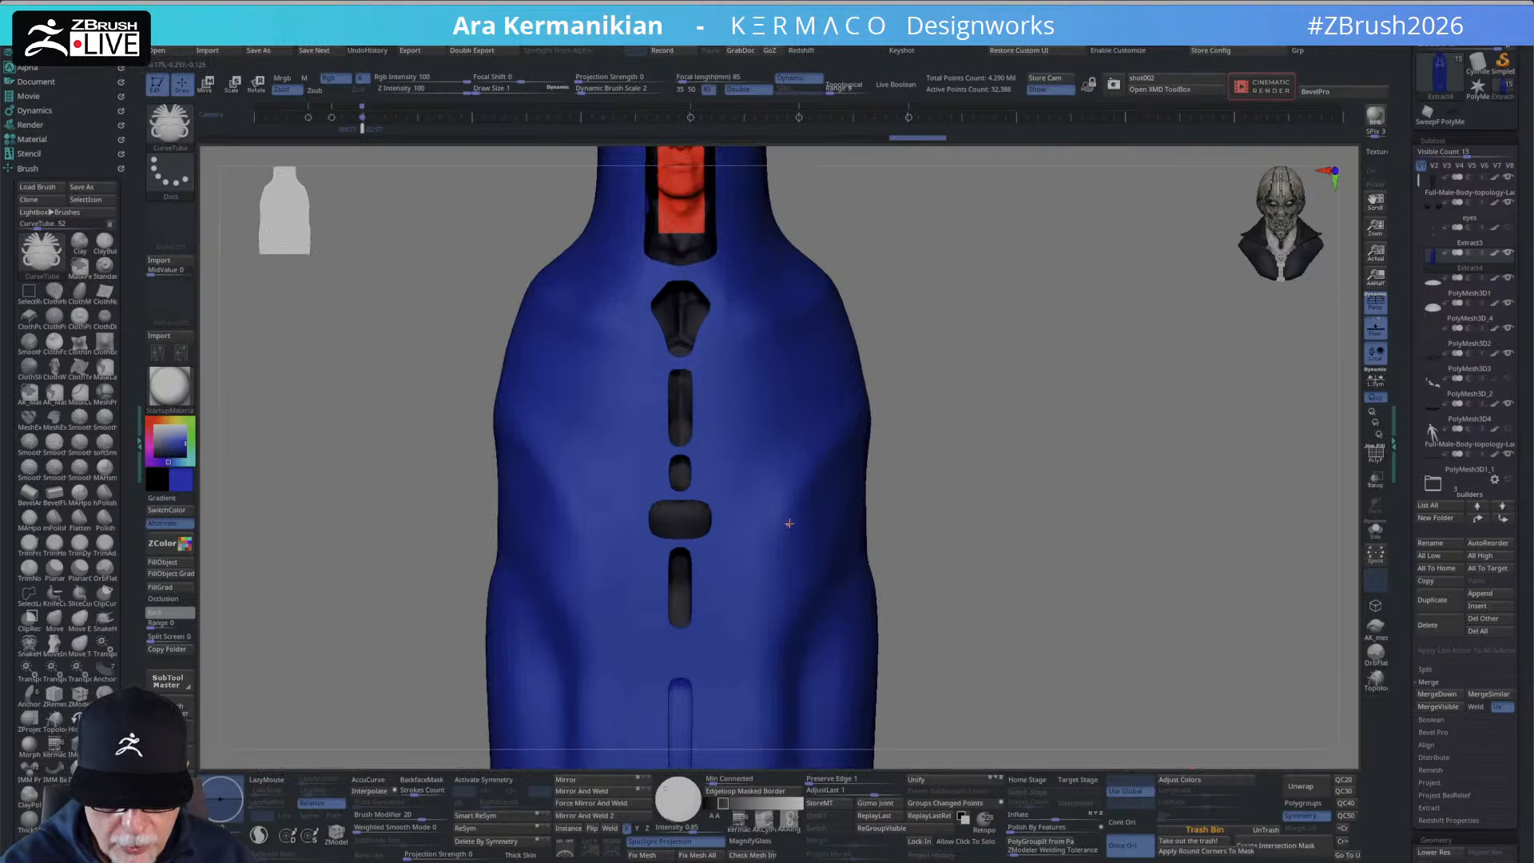
# Set up the DamStandard brush for the cape with symmetry on and a draw size of about 12.4.
pyautogui.press('s')
pyautogui.moveTo(789, 524); pyautogui.dragTo(795, 524)
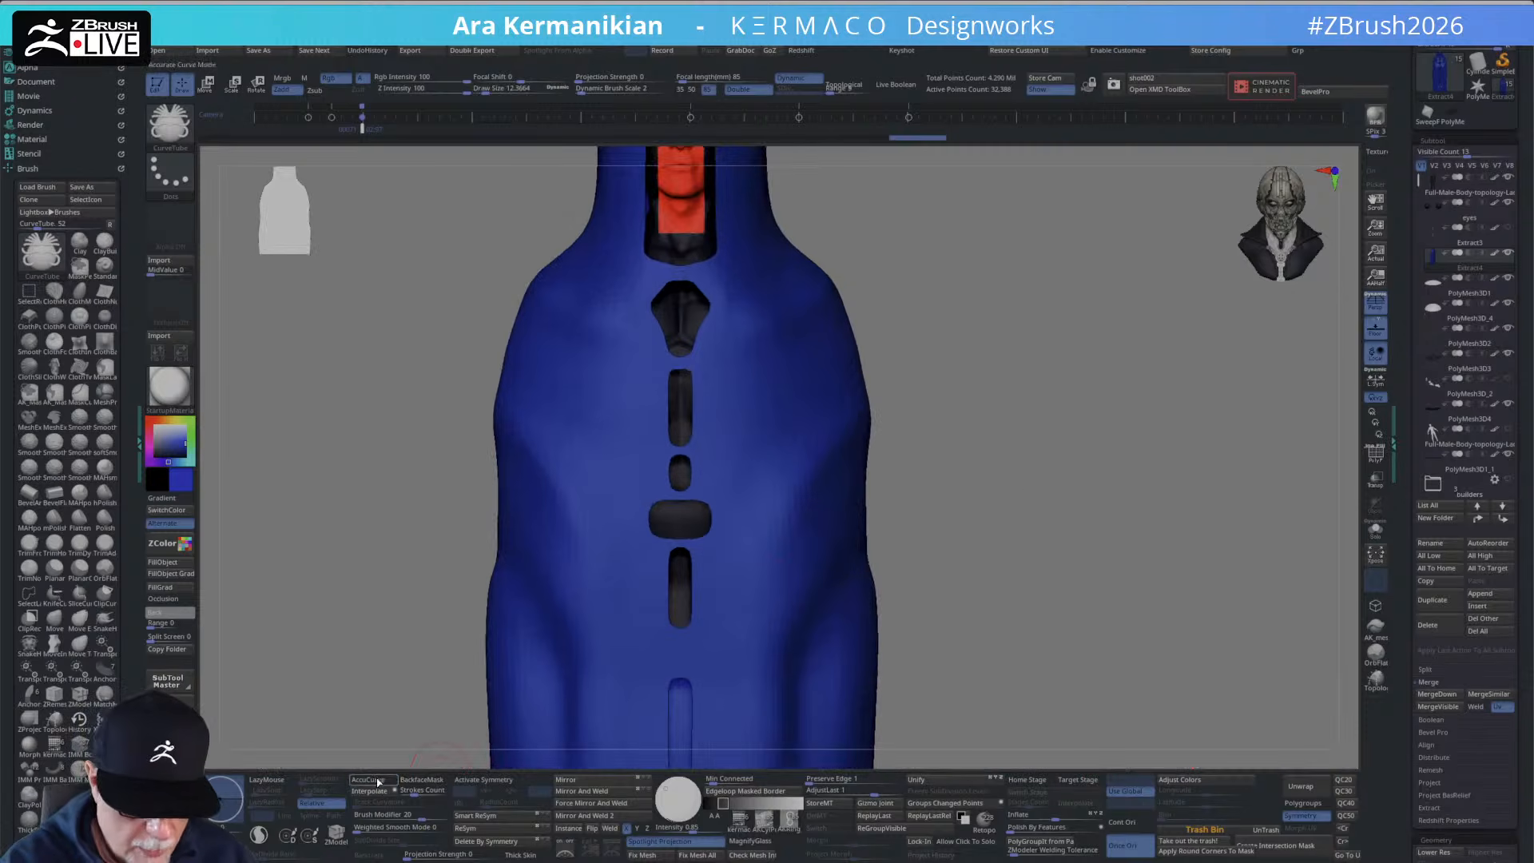
pyautogui.click(375, 780)
pyautogui.click(371, 779)
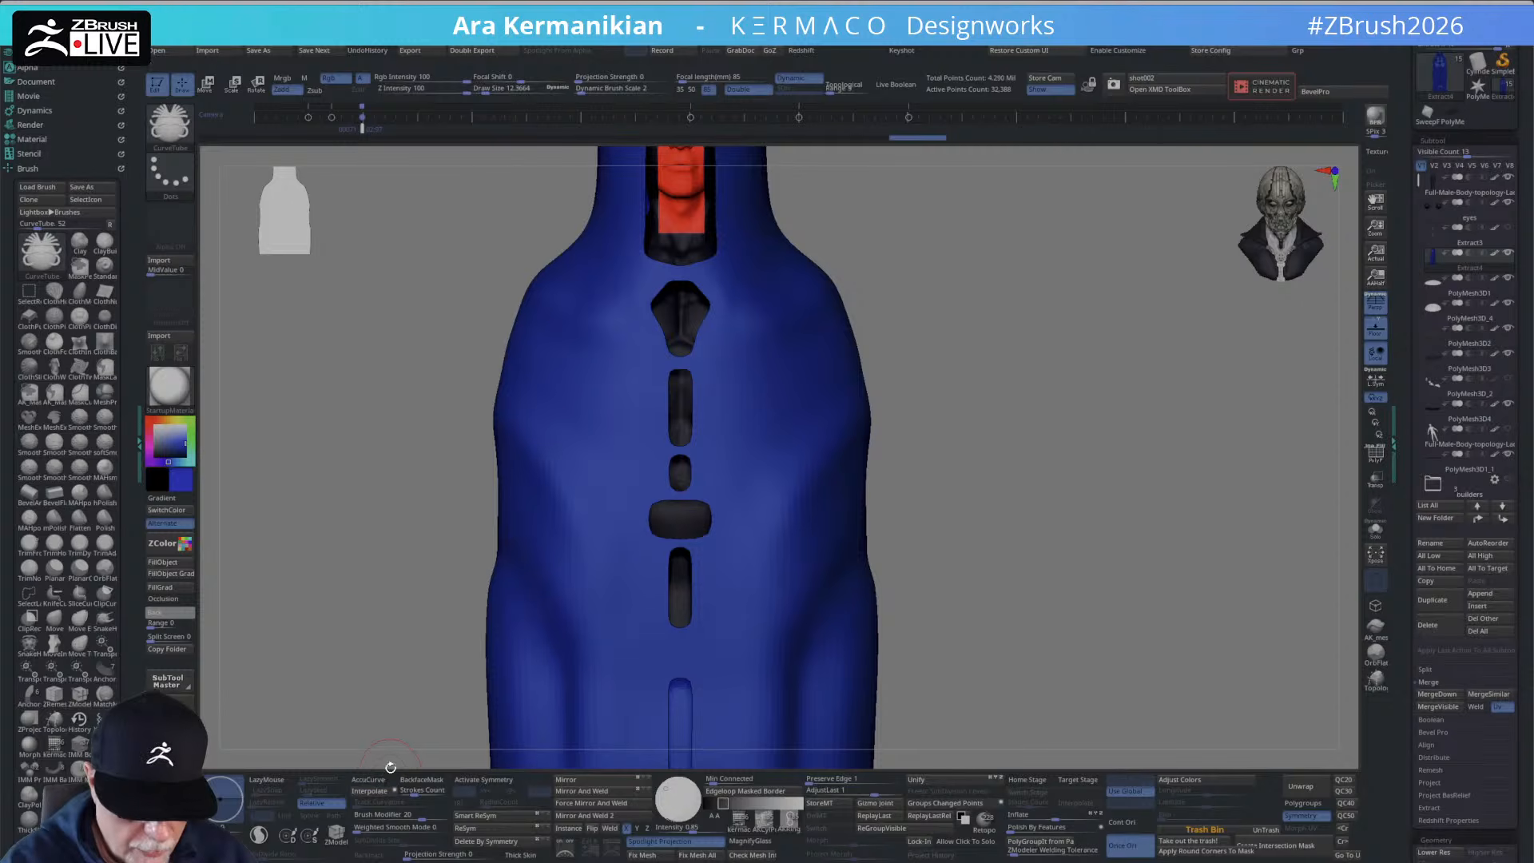
pyautogui.click(483, 779)
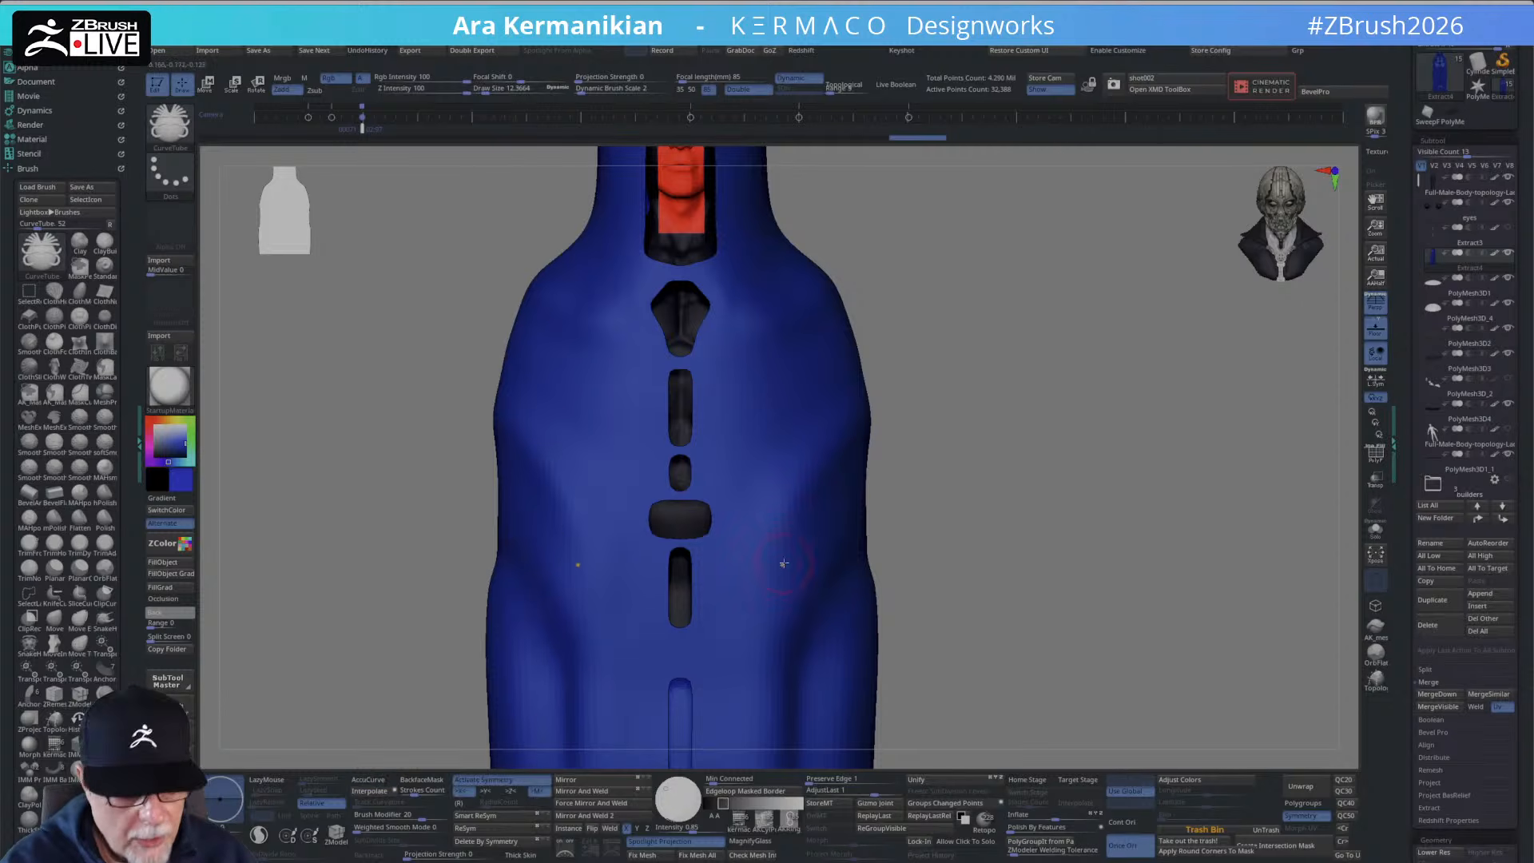
pyautogui.rightClick(806, 488)
pyautogui.click(806, 419)
pyautogui.click(799, 506)
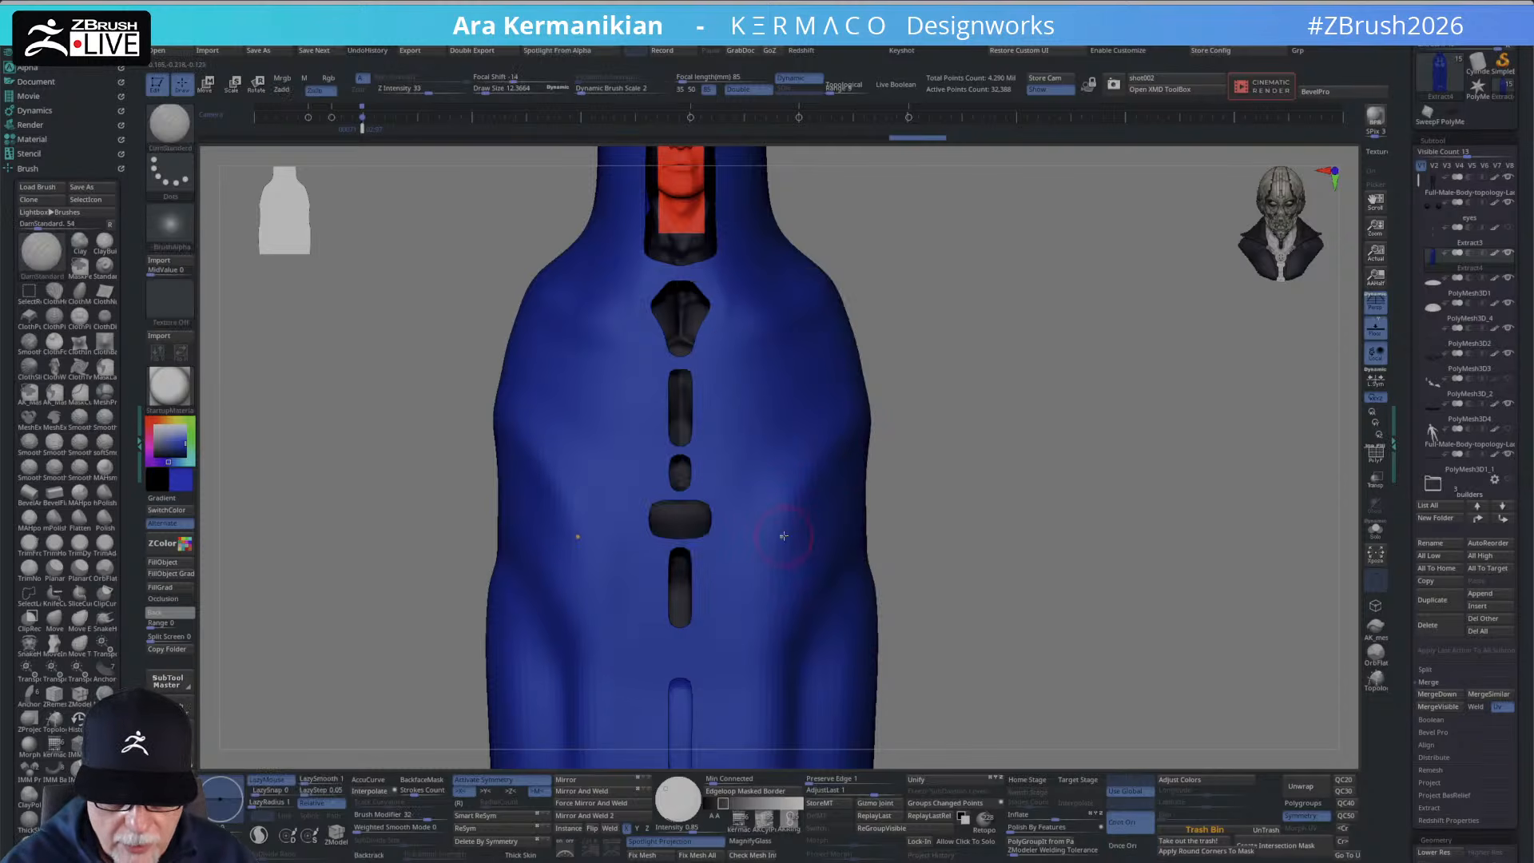
pyautogui.click(1374, 532)
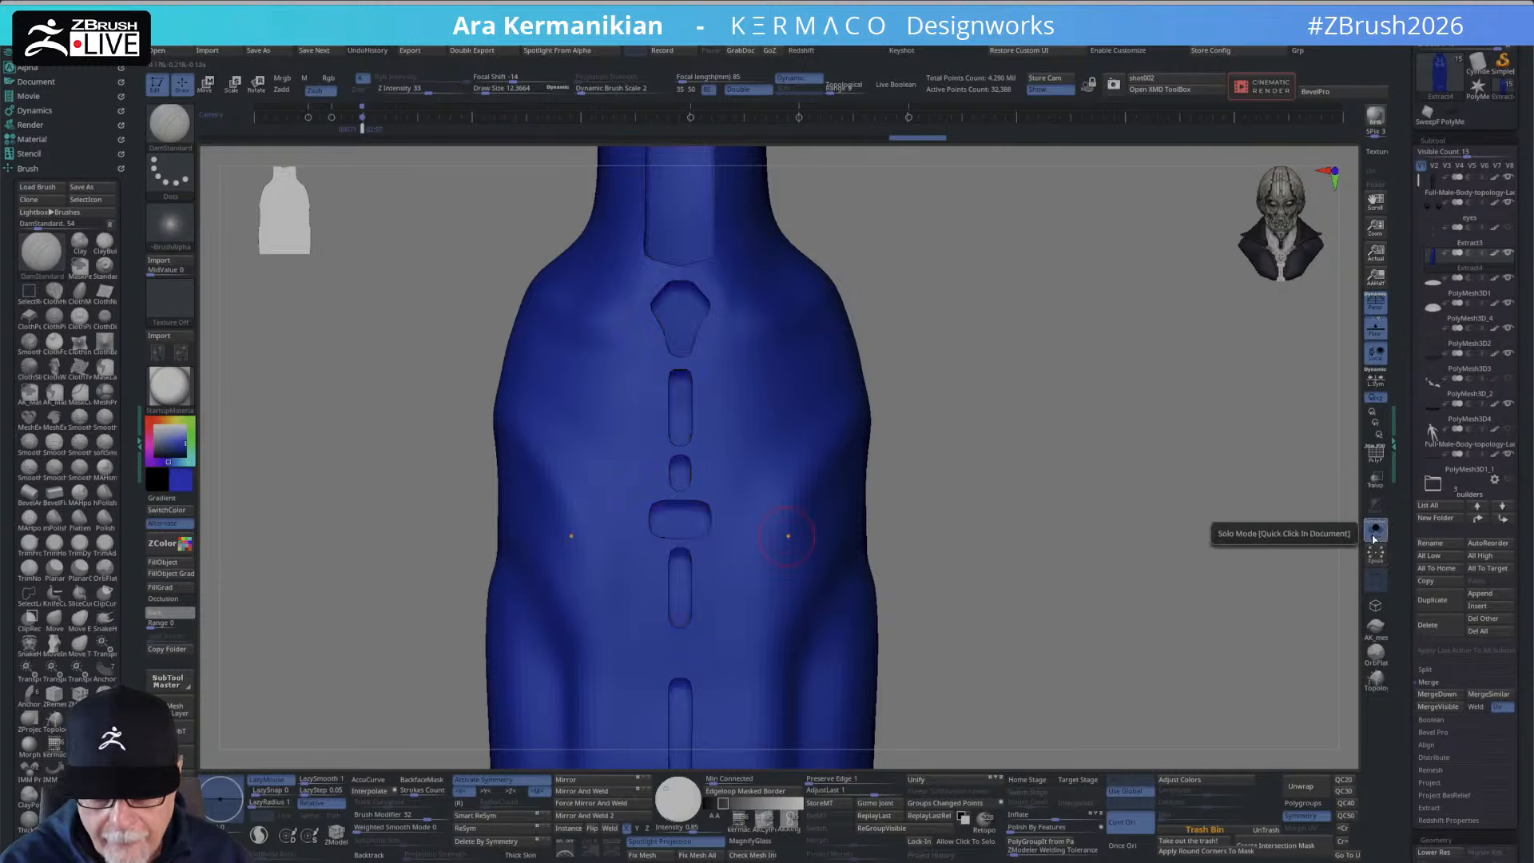
pyautogui.click(1374, 532)
# Clear the cape's mask and carve symmetric diagonal creases from the elbows inward across the torso.
pyautogui.keyDown('ctrl'); pyautogui.moveTo(903, 461); pyautogui.dragTo(1027, 493); pyautogui.keyUp('ctrl')
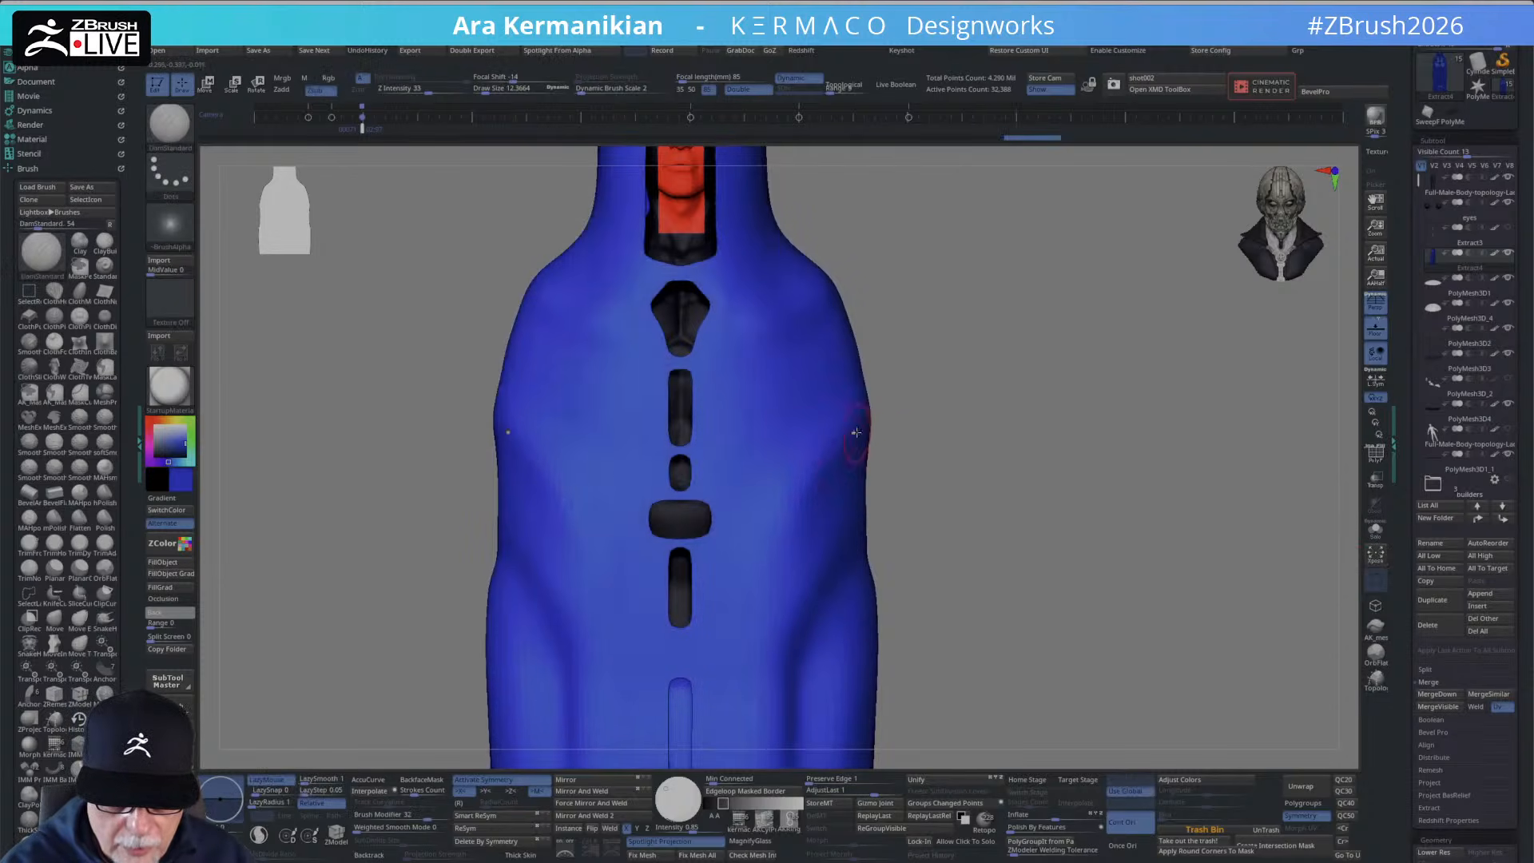
pyautogui.moveTo(825, 455); pyautogui.dragTo(778, 568)
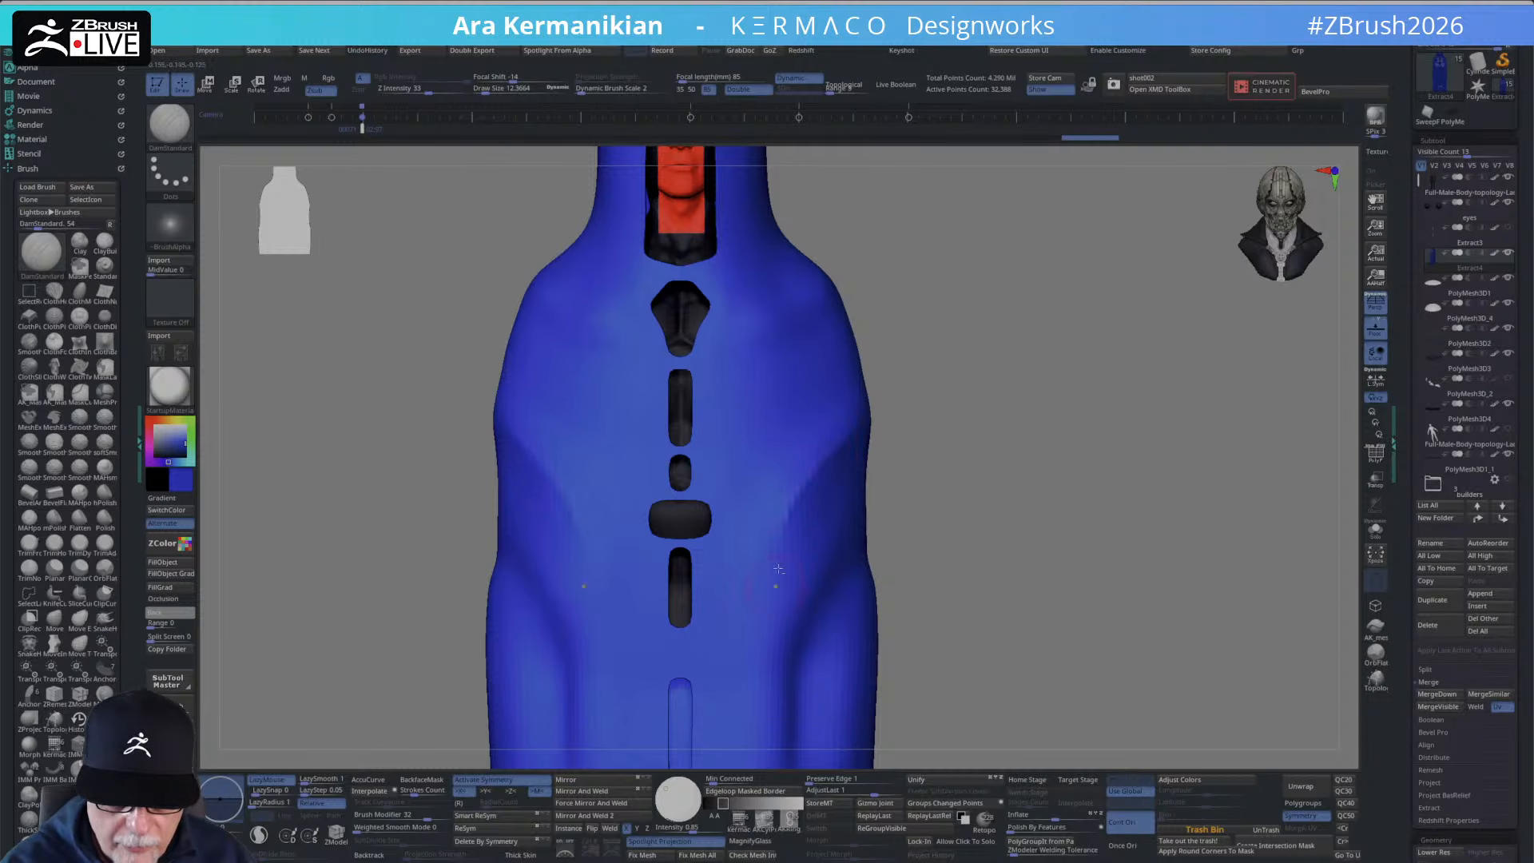
pyautogui.moveTo(965, 421)
pyautogui.mouseDown()
pyautogui.moveTo(919, 420)
pyautogui.moveTo(800, 656)
pyautogui.mouseUp()
# Carve symmetric creases running from the shoulders inward across the cape's upper chest.
pyautogui.moveTo(945, 571); pyautogui.dragTo(787, 533)
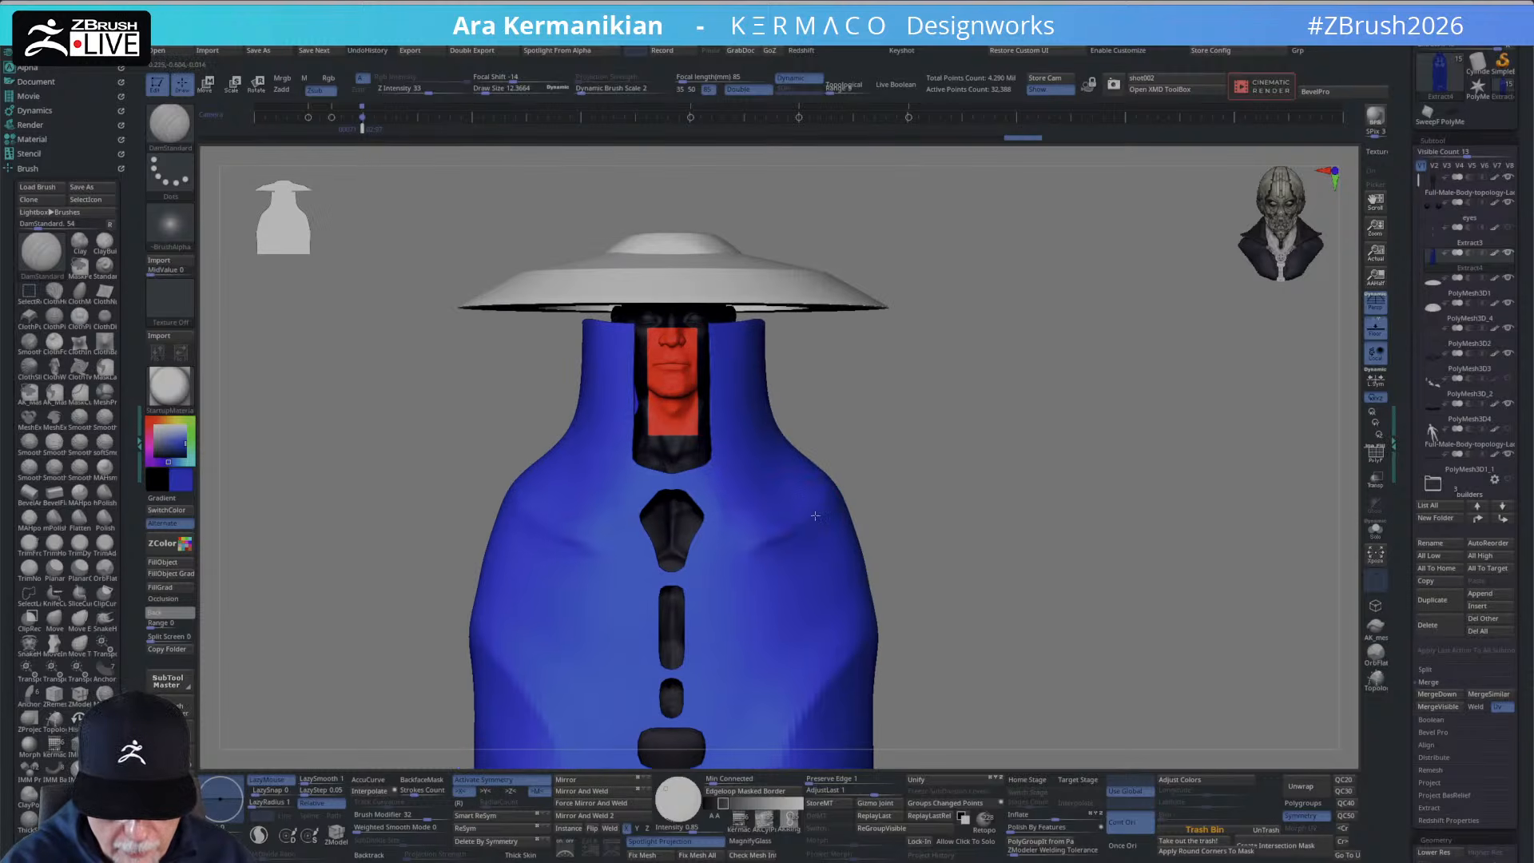
pyautogui.moveTo(815, 515); pyautogui.dragTo(757, 547)
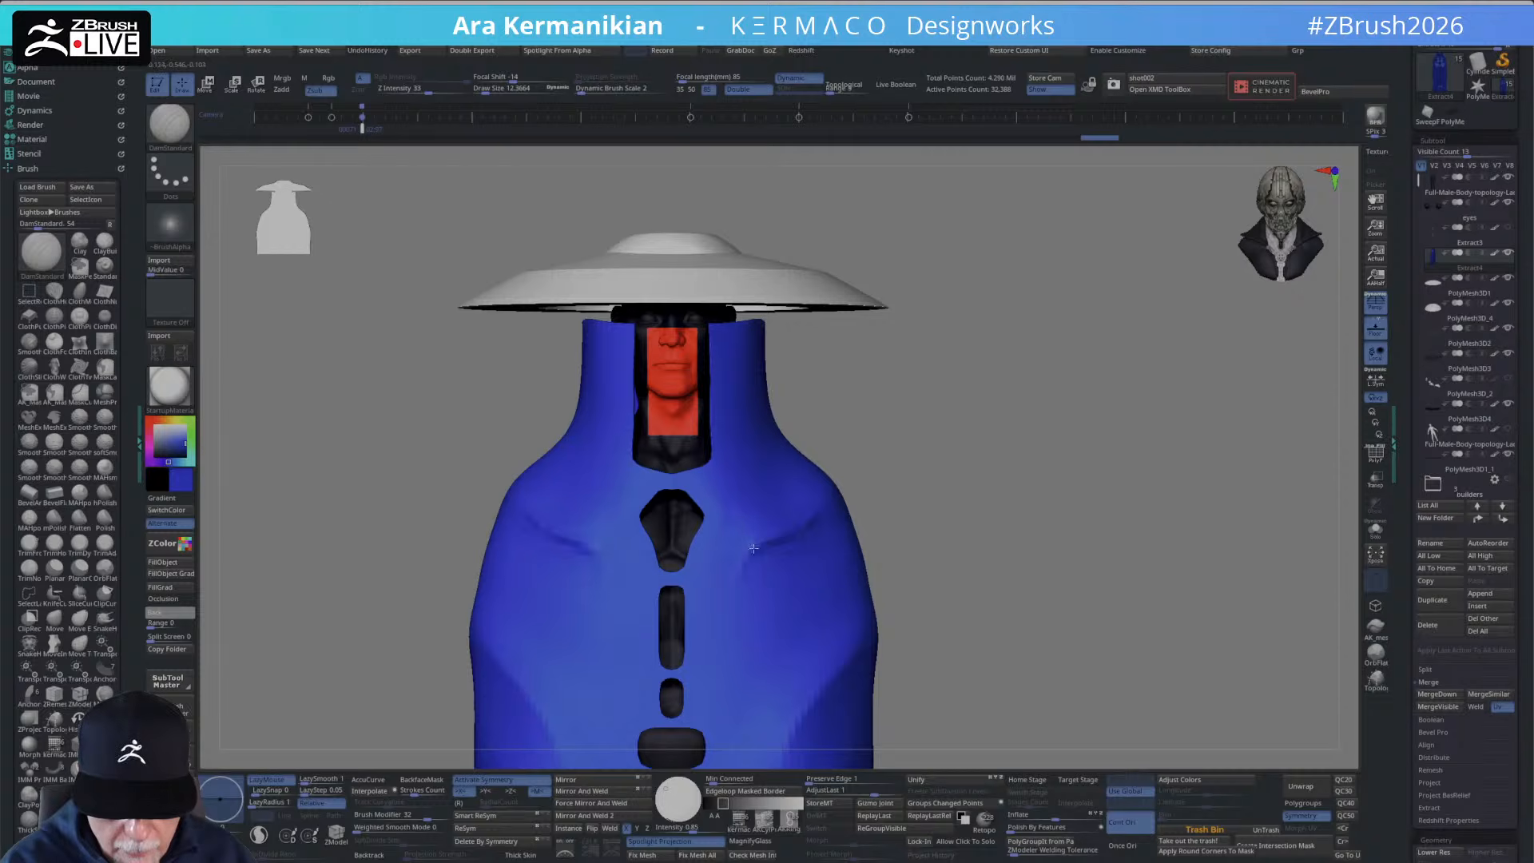
pyautogui.moveTo(883, 524)
pyautogui.mouseDown()
pyautogui.moveTo(1000, 448)
pyautogui.moveTo(779, 524)
pyautogui.mouseUp()
pyautogui.click(810, 505)
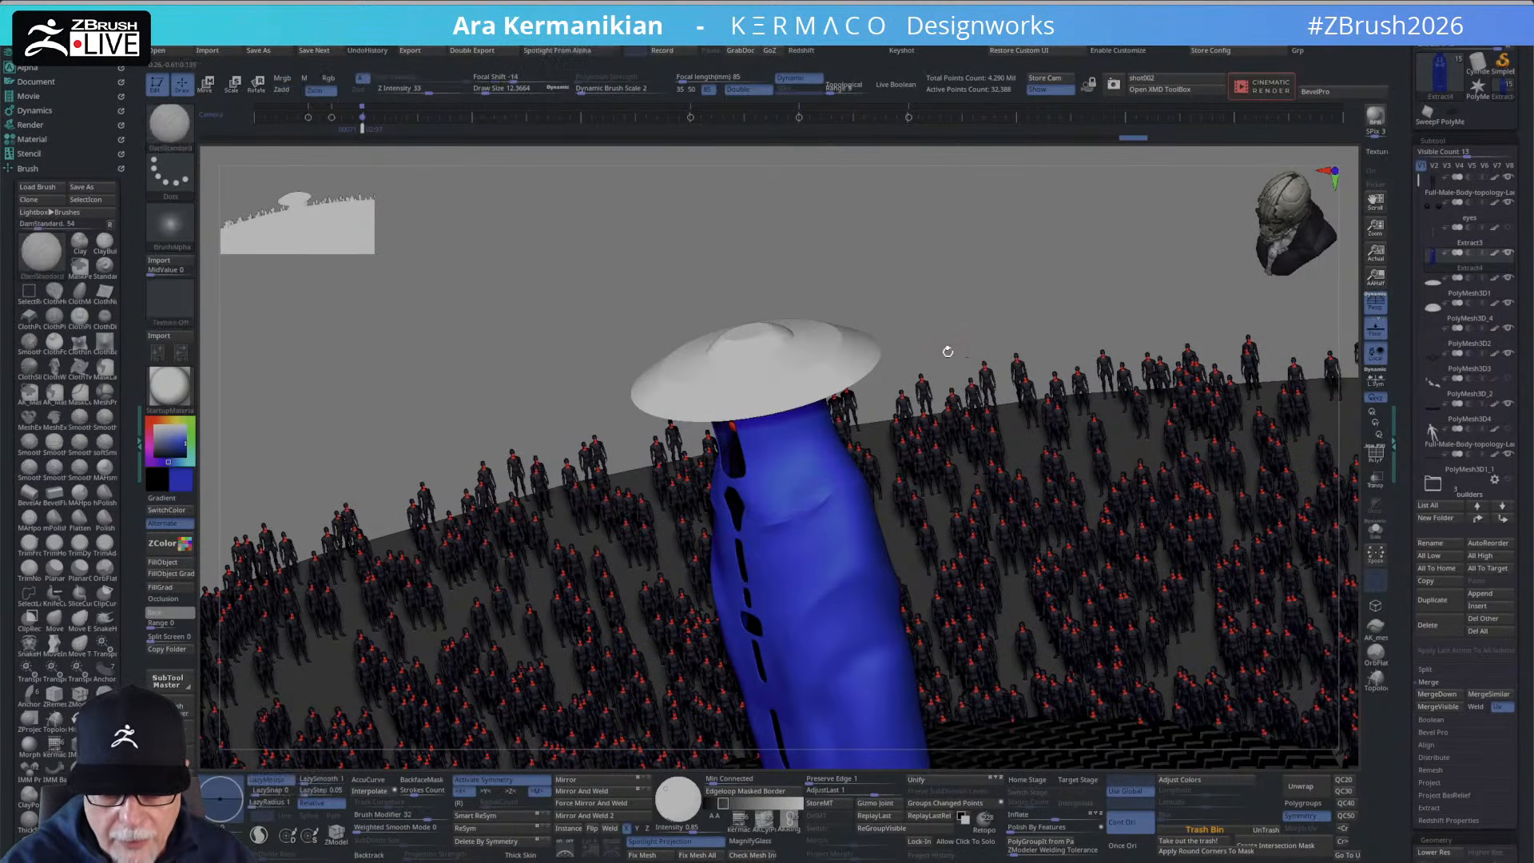
# Soften the chest creases and refine the symmetric folds around the cape's shoulders and sleeves from an angled view.
pyautogui.moveTo(947, 351); pyautogui.dragTo(1110, 371)
pyautogui.moveTo(803, 530)
pyautogui.keyDown('shift'); pyautogui.mouseDown()
pyautogui.moveTo(781, 535)
pyautogui.moveTo(890, 470)
pyautogui.mouseUp(); pyautogui.keyUp('shift')
pyautogui.moveTo(787, 559); pyautogui.dragTo(791, 534, button='right')
pyautogui.moveTo(791, 533)
pyautogui.mouseDown()
pyautogui.moveTo(785, 546)
pyautogui.moveTo(815, 518)
pyautogui.mouseUp()
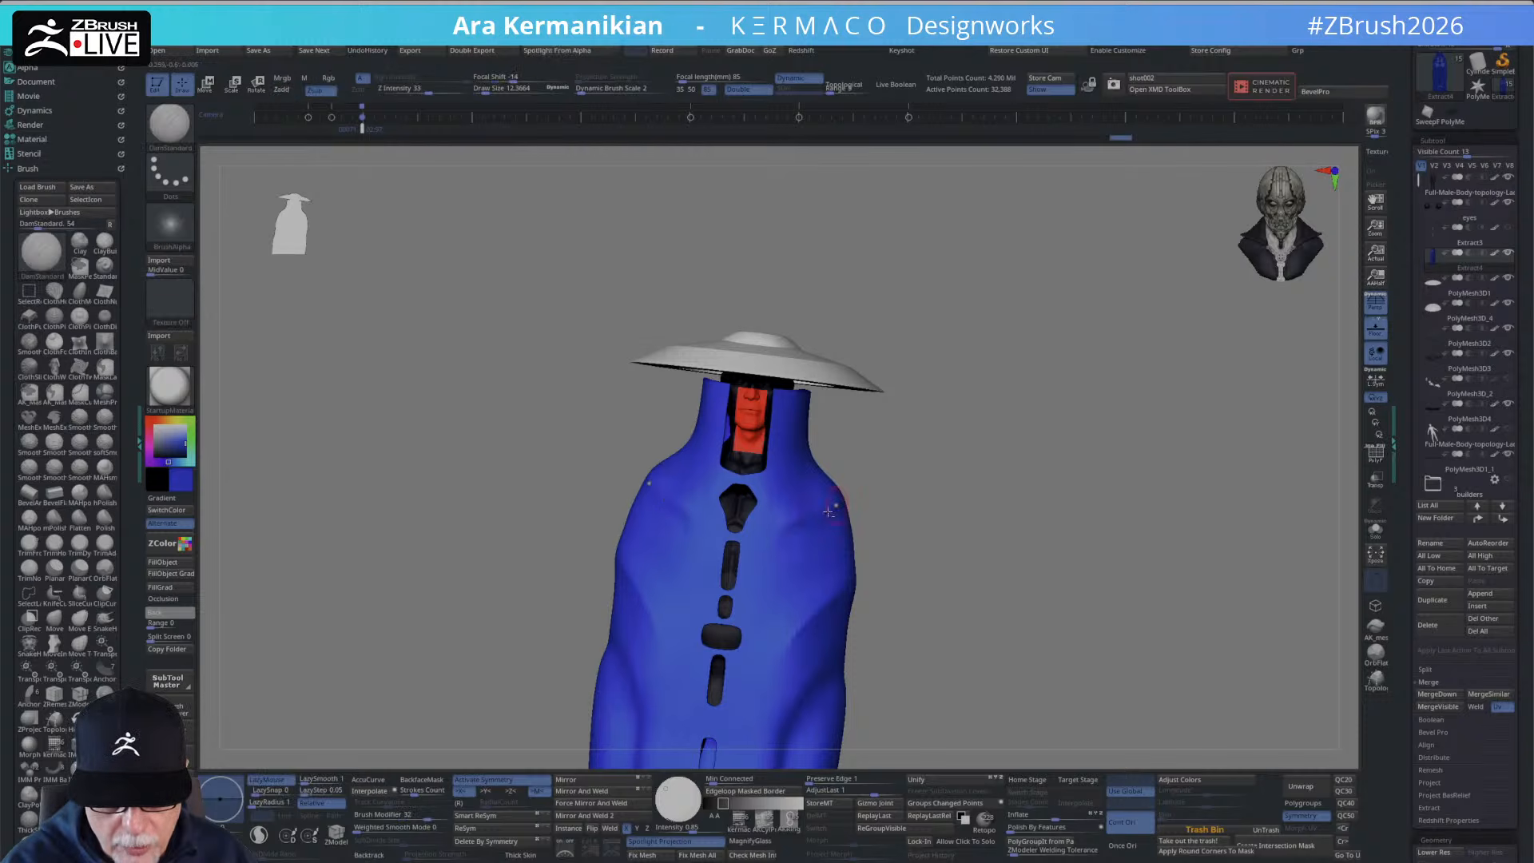
pyautogui.moveTo(956, 487)
pyautogui.mouseDown()
pyautogui.moveTo(955, 452)
pyautogui.moveTo(813, 605)
pyautogui.moveTo(781, 657)
pyautogui.moveTo(773, 721)
pyautogui.mouseUp()
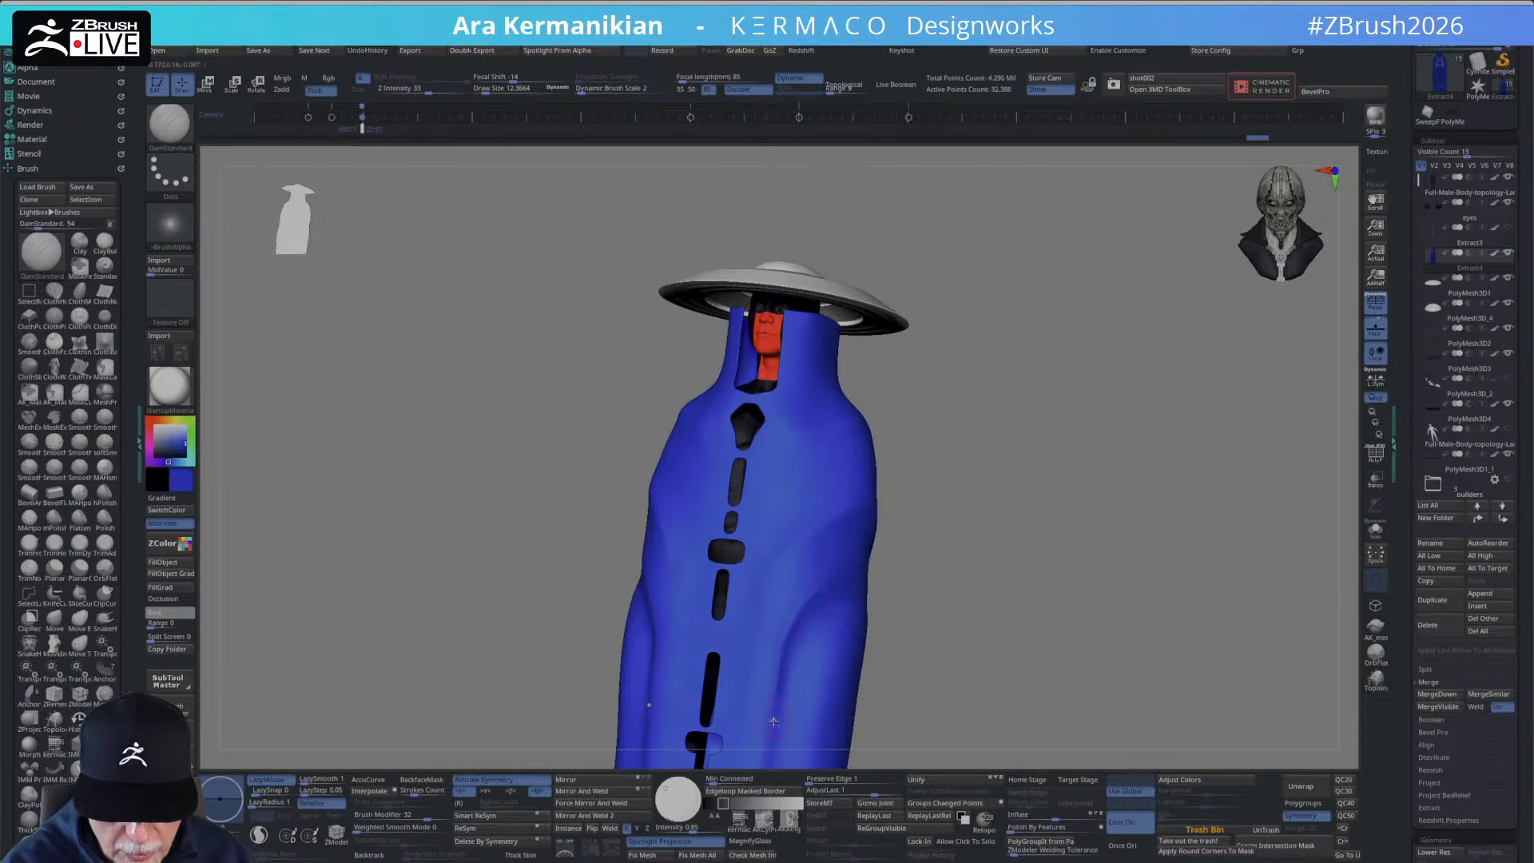
pyautogui.press('shift')
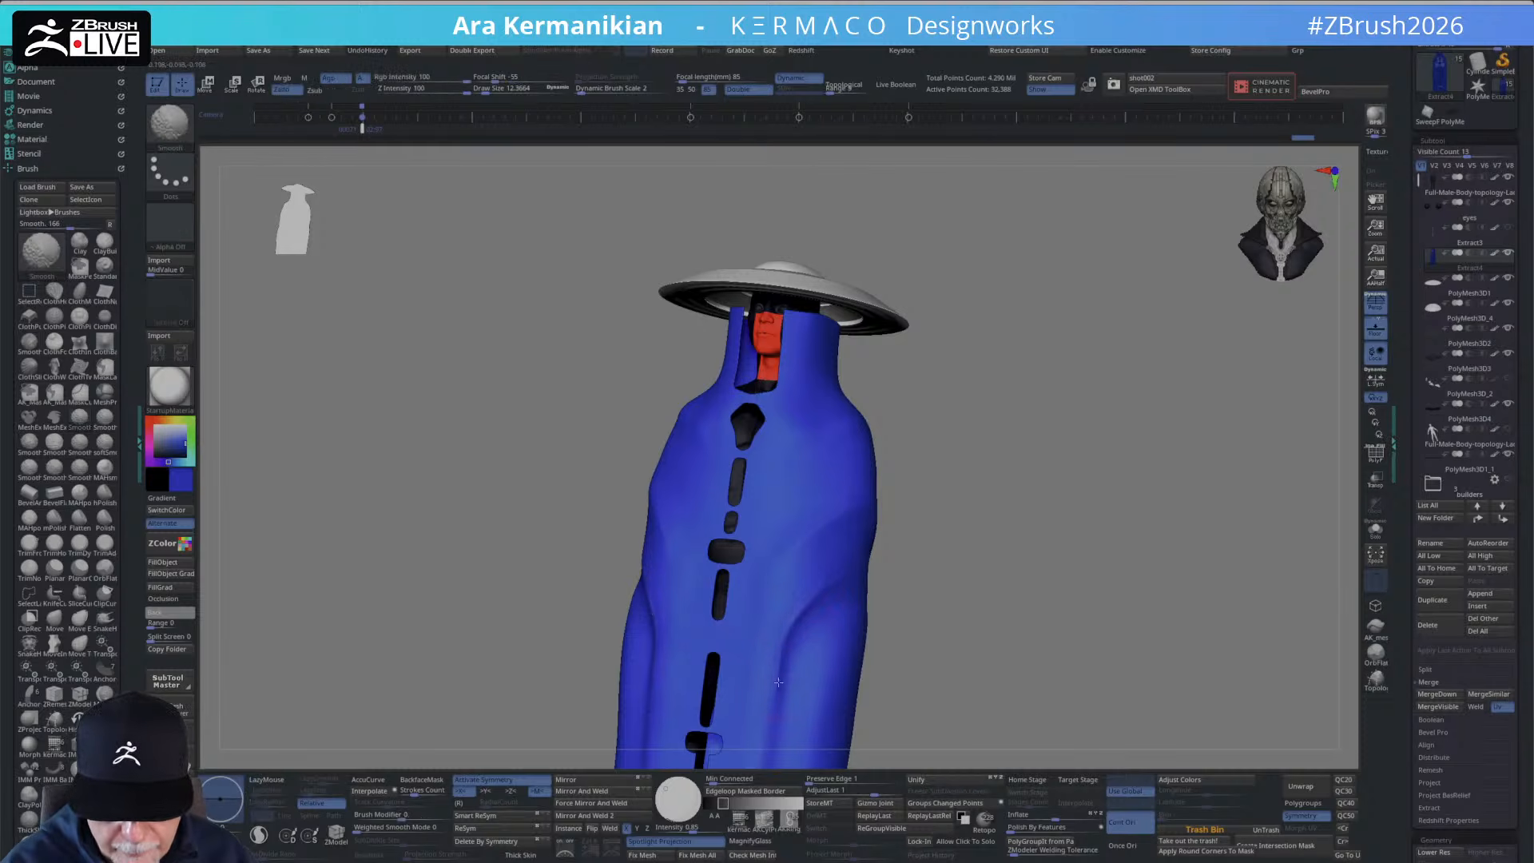
pyautogui.moveTo(1020, 434)
pyautogui.keyDown('alt'); pyautogui.mouseDown()
pyautogui.moveTo(1008, 342)
pyautogui.moveTo(981, 455)
pyautogui.moveTo(1018, 484)
pyautogui.moveTo(939, 472)
pyautogui.mouseUp(); pyautogui.keyUp('alt')
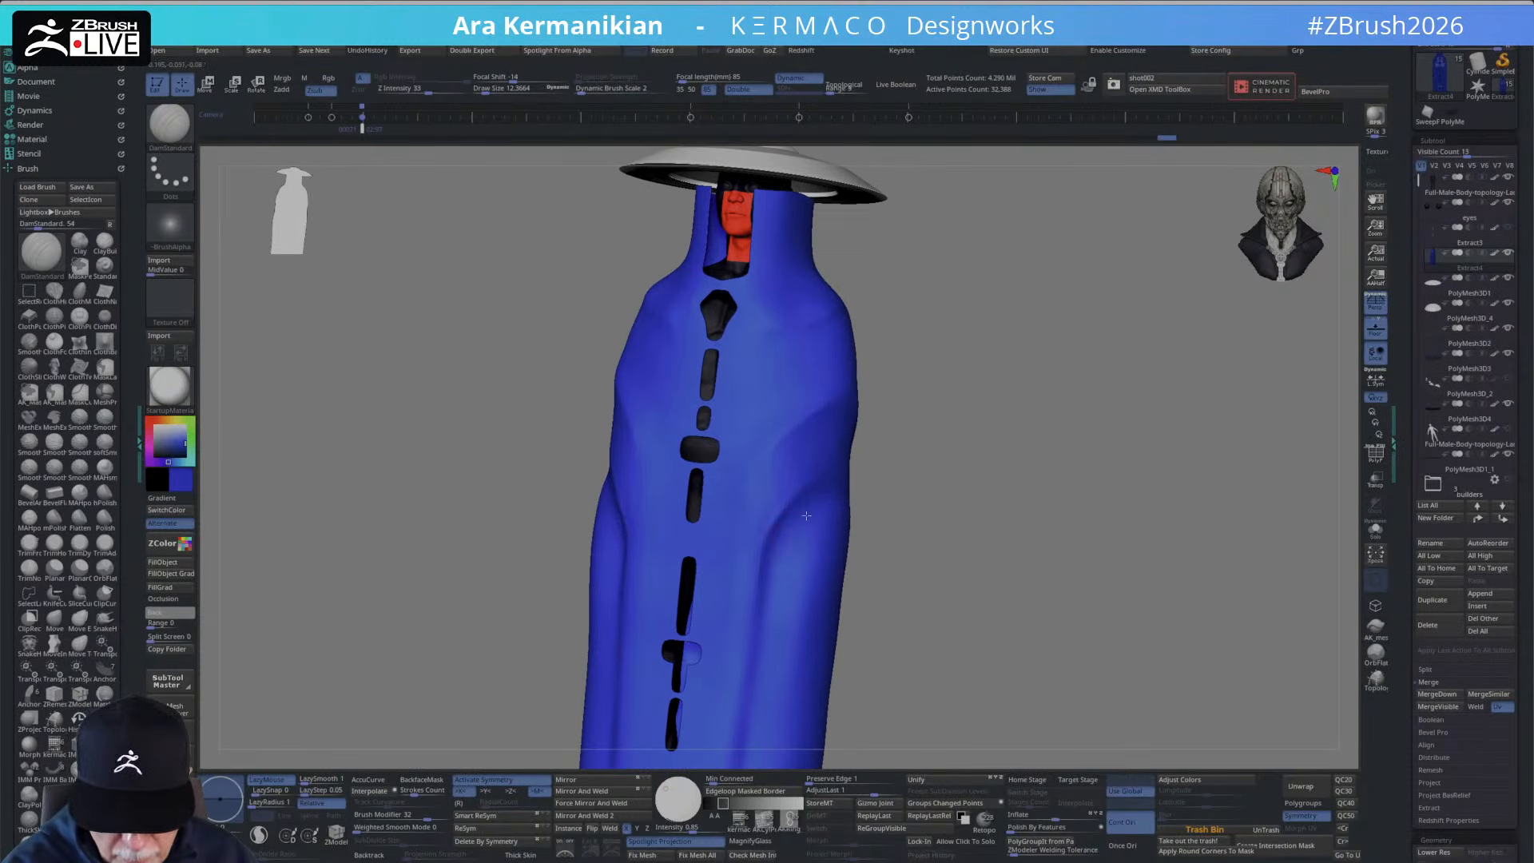
# Carve vertical creases down the cape just below the elbow folds.
pyautogui.hotkey('ctrl', 'shift', 'z')
pyautogui.hotkey('ctrl', 'shift', 'z')
pyautogui.rightClick(795, 591)
pyautogui.hotkey('ctrl', 'shift', 'z')
pyautogui.click(795, 591)
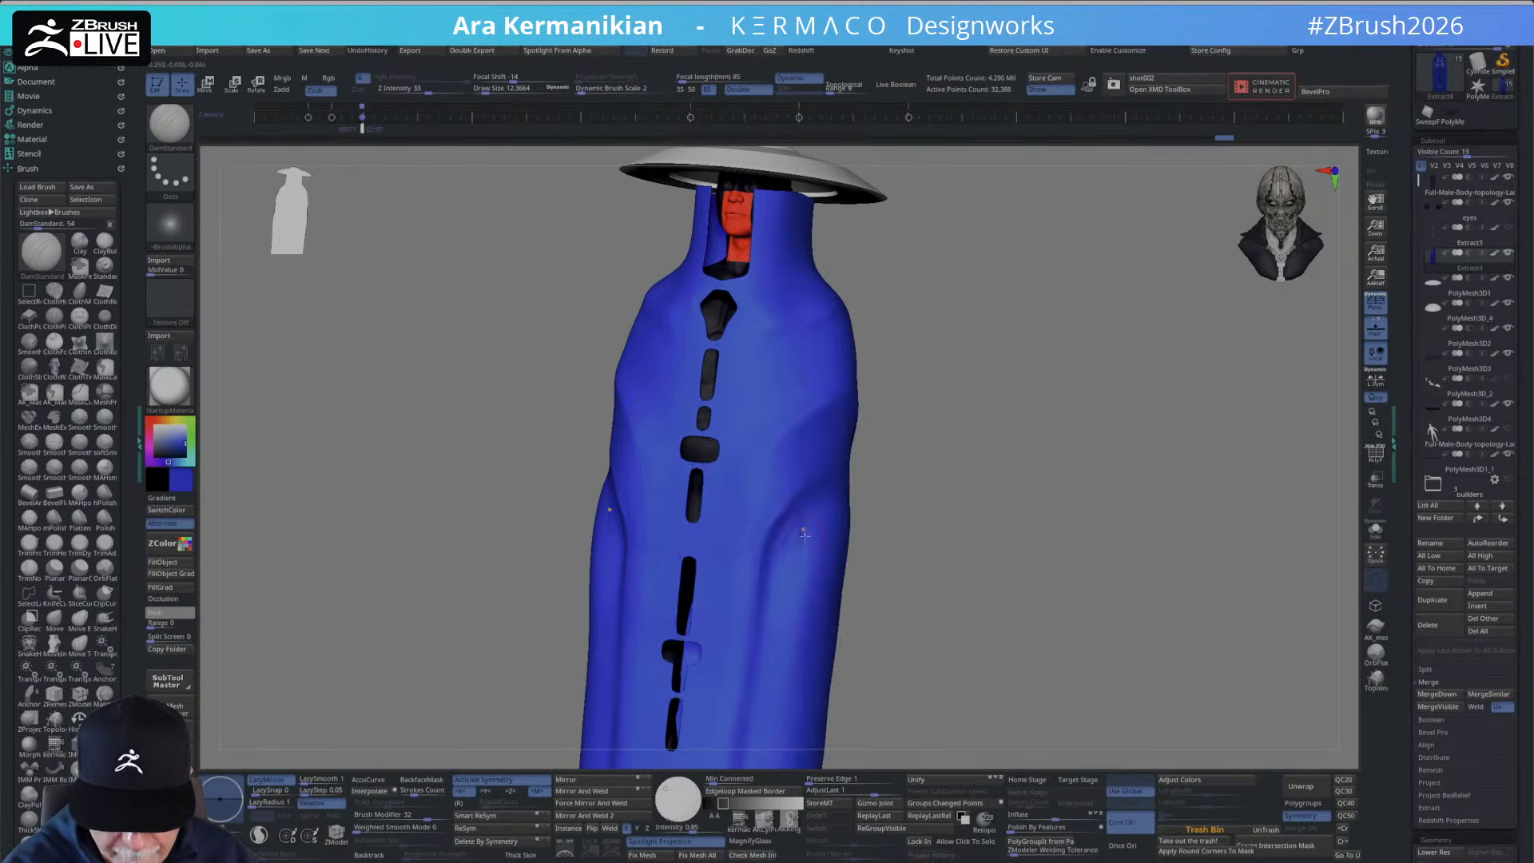
pyautogui.hotkey('ctrl', 'shift', 'z')
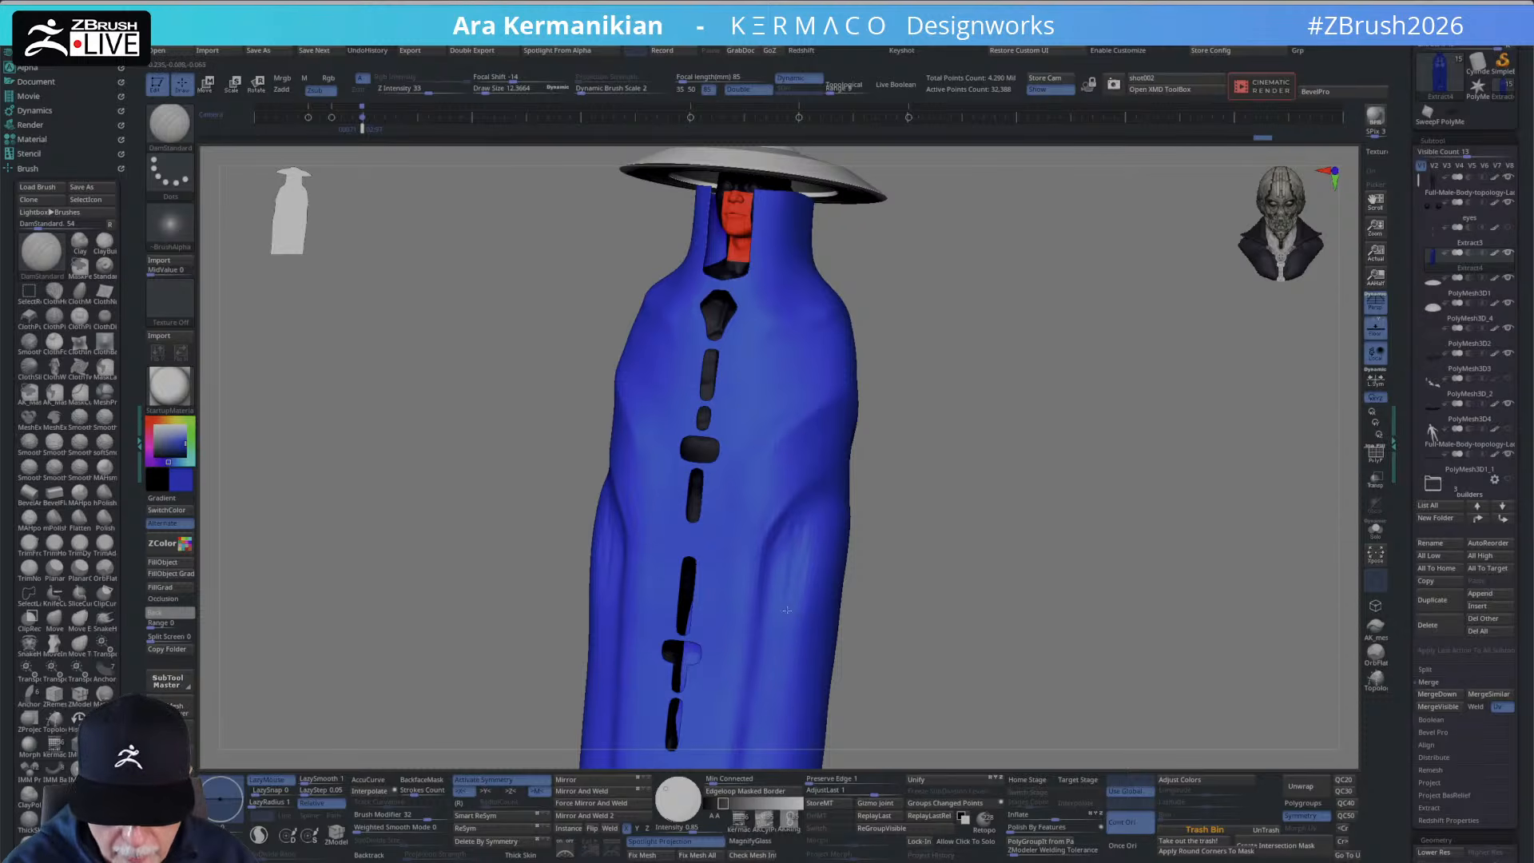
pyautogui.hotkey('ctrl', 'shift', 'z')
pyautogui.hotkey('ctrl', 'z')
pyautogui.hotkey('ctrl', 'z')
pyautogui.hotkey('ctrl', 'z')
pyautogui.hotkey('ctrl', 'z')
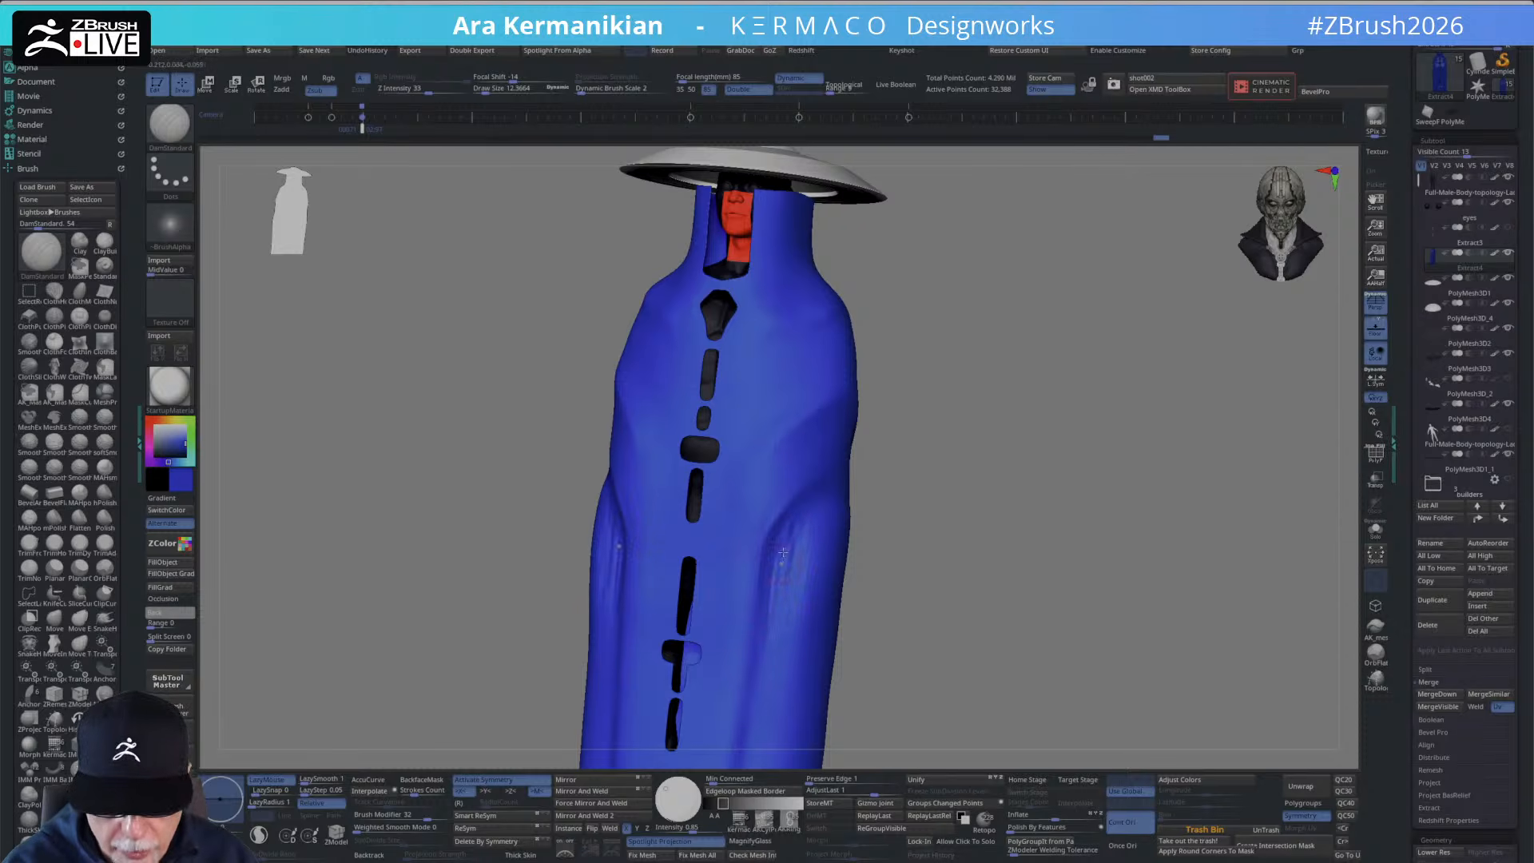
# Smooth the new vertical creases below the elbows so they blend into the cape.
pyautogui.hotkey('ctrl', 'shift', 'z')
pyautogui.hotkey('ctrl', 'shift', 'z')
pyautogui.hotkey('ctrl', 'shift', 'z')
pyautogui.hotkey('ctrl', 'shift', 'z')
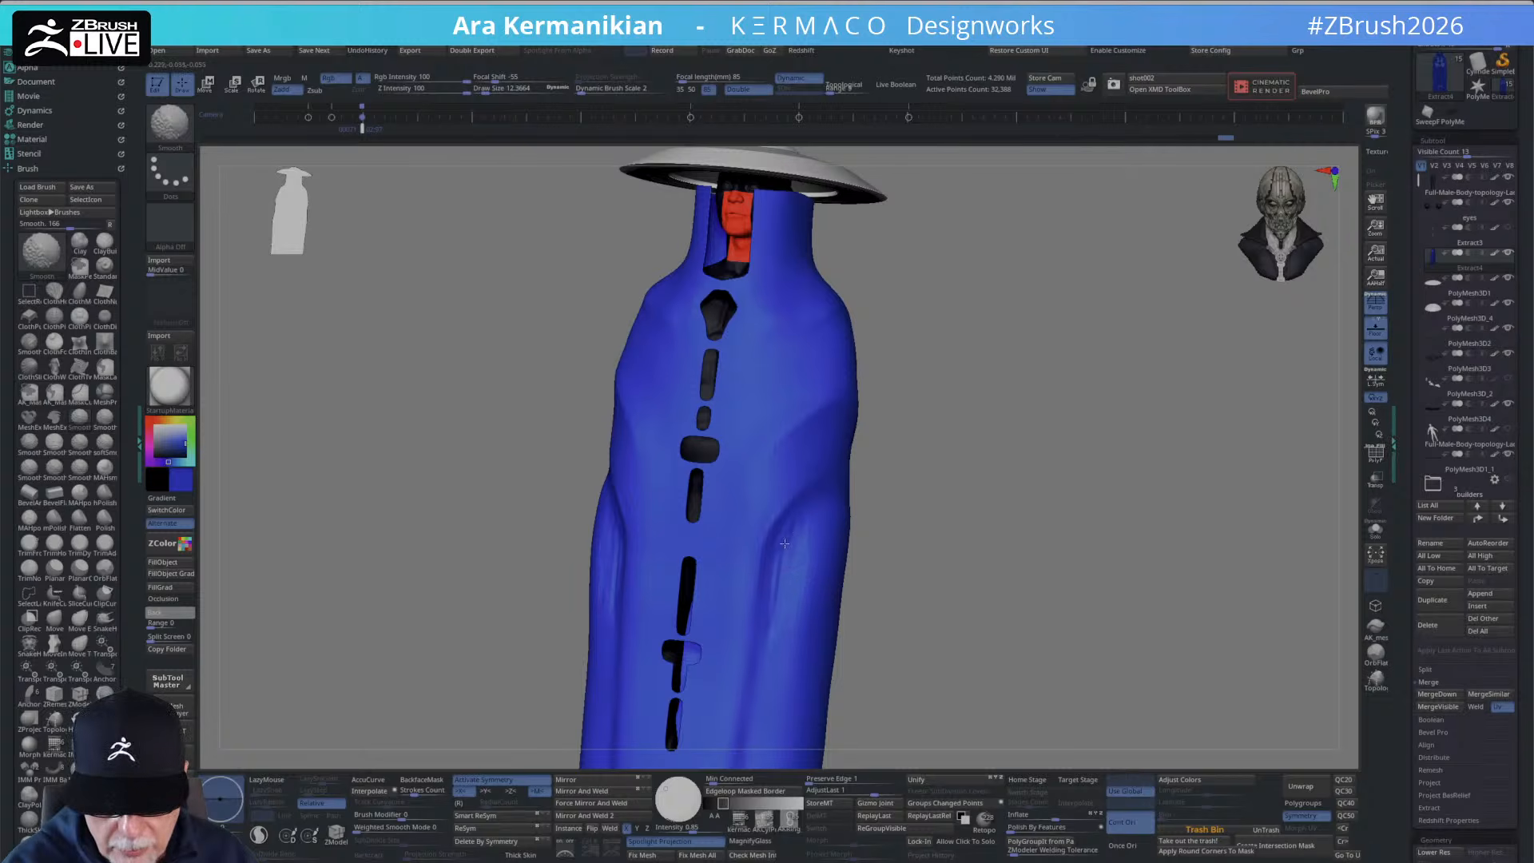
pyautogui.hotkey('ctrl', 'shift', 'z')
pyautogui.hotkey('ctrl', 'shift', 'z')
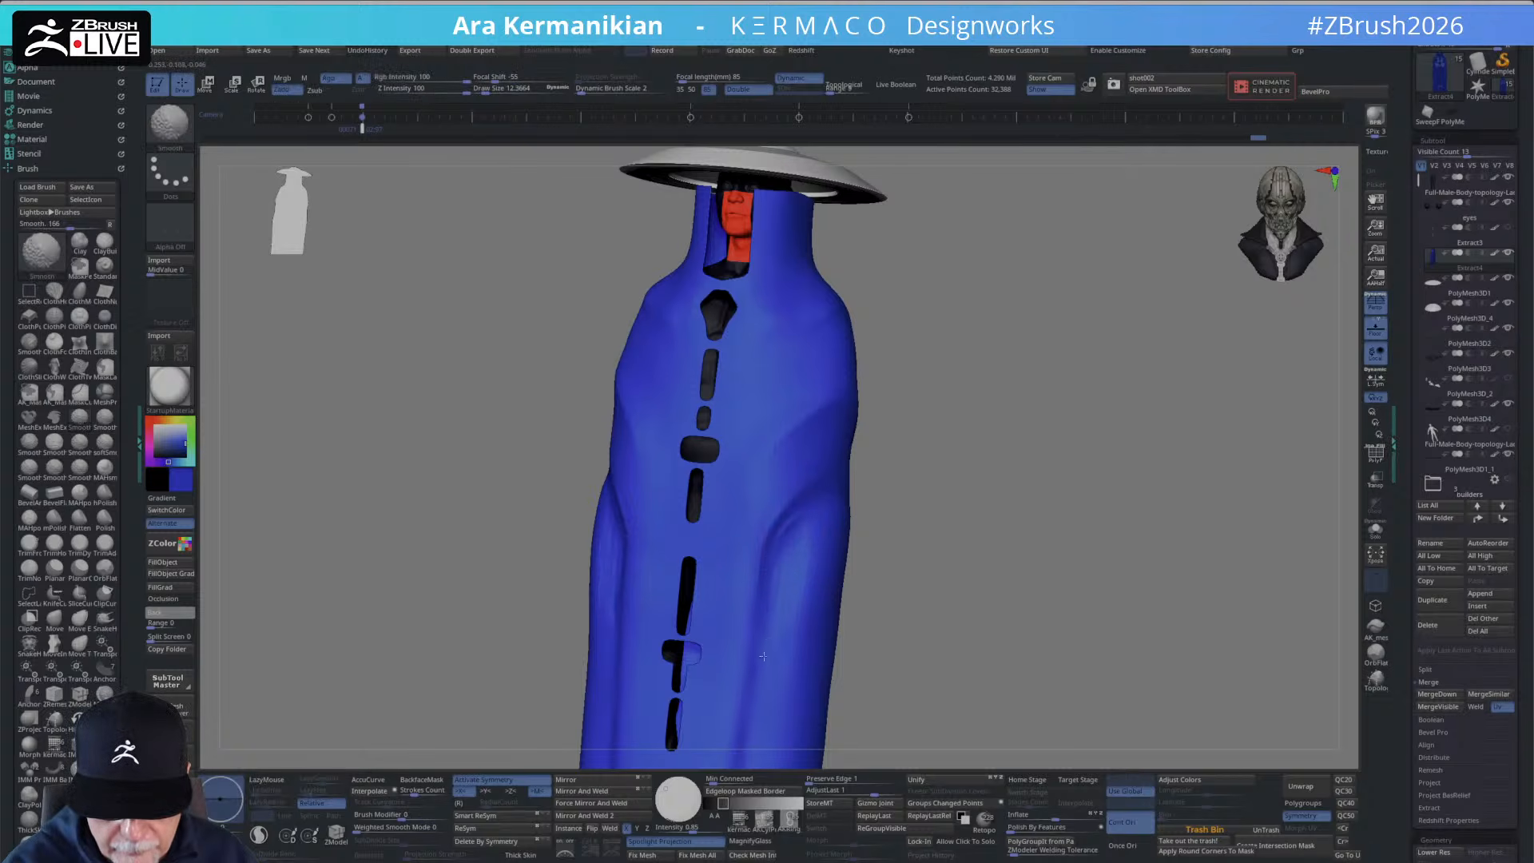
pyautogui.hotkey('ctrl', 'shift', 'z')
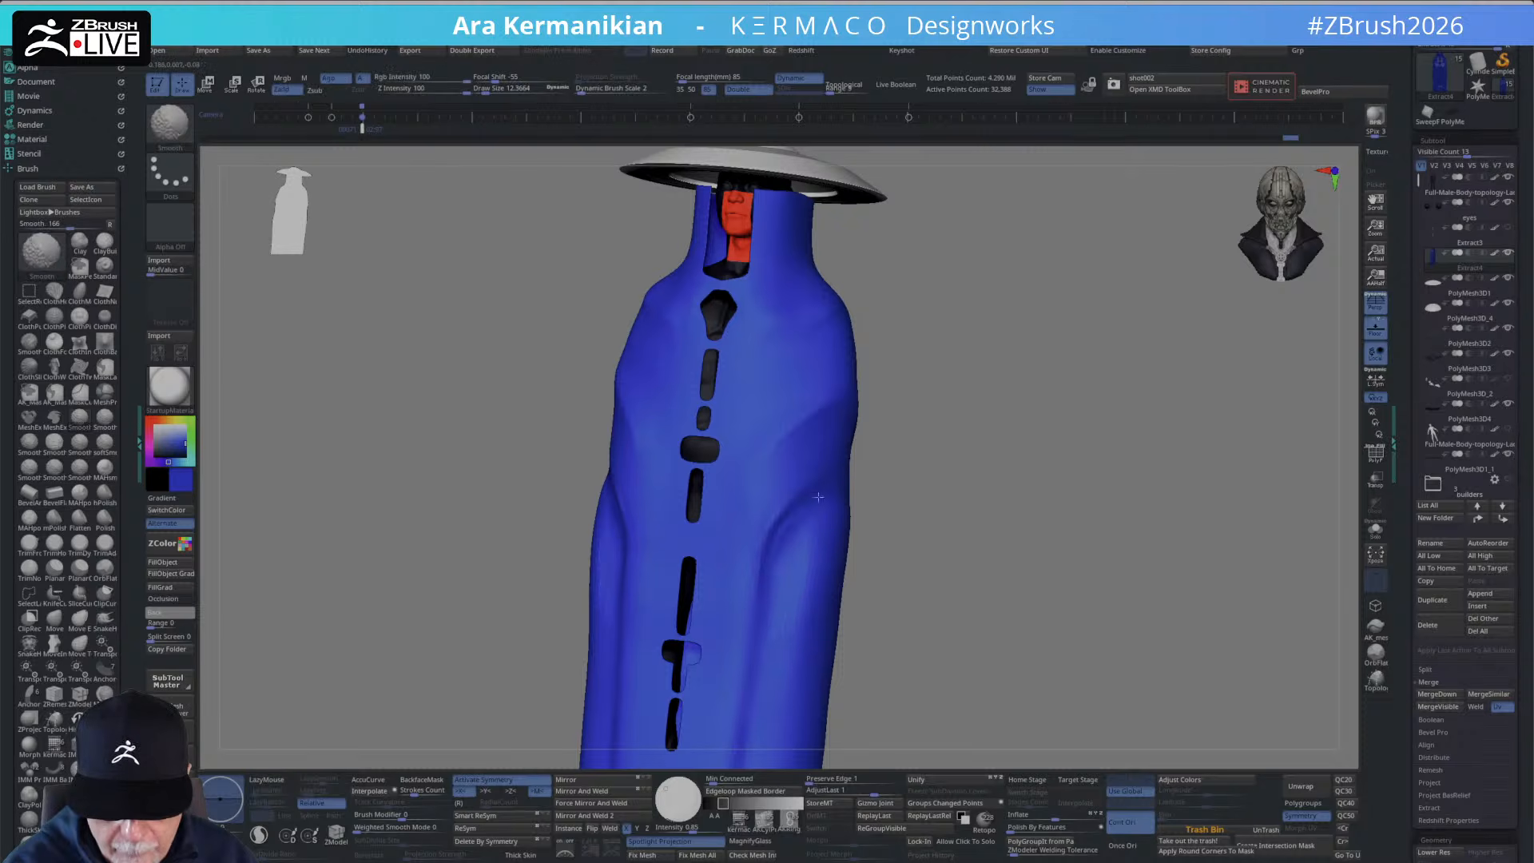
# Isolate the cape and carve long symmetric side folds down towards the hem, smoothing them as they form.
pyautogui.moveTo(902, 608)
pyautogui.keyDown('alt'); pyautogui.mouseDown()
pyautogui.moveTo(910, 520)
pyautogui.moveTo(943, 519)
pyautogui.mouseUp(); pyautogui.keyUp('alt')
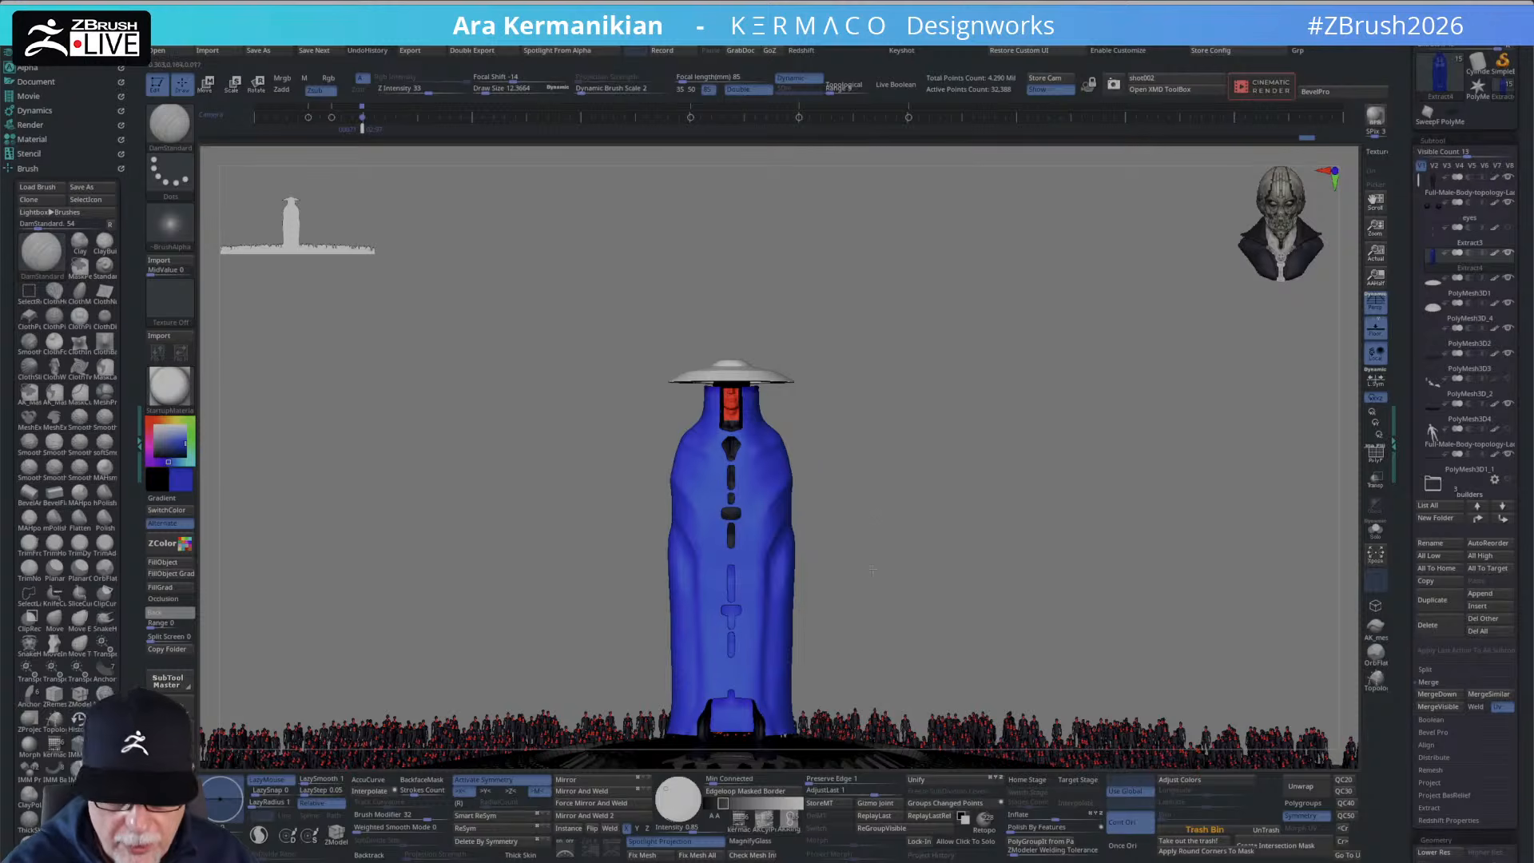
pyautogui.moveTo(873, 570); pyautogui.dragTo(1049, 350)
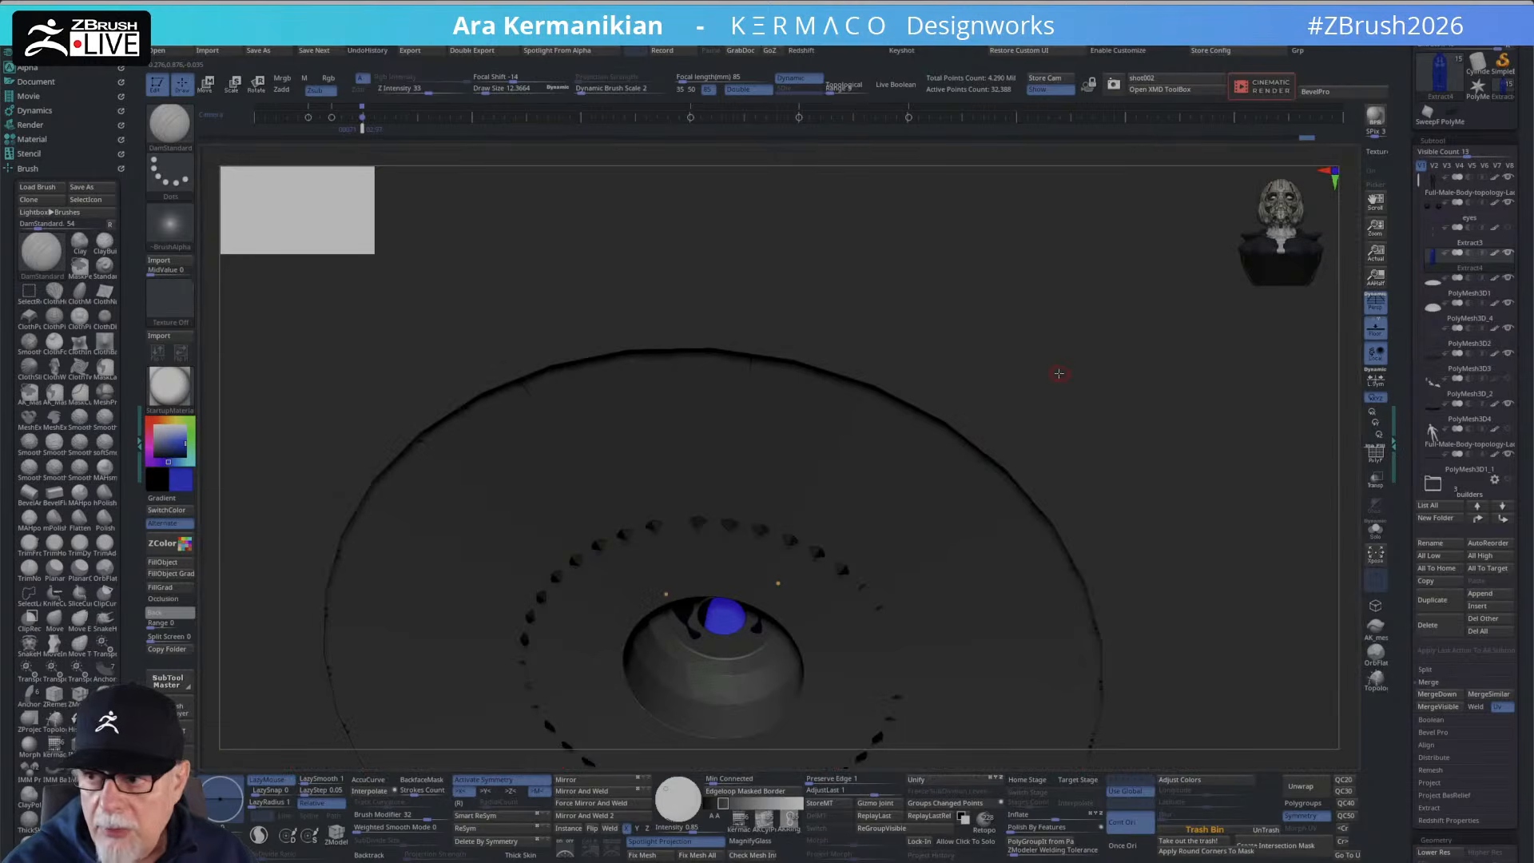
pyautogui.moveTo(1359, 375); pyautogui.dragTo(942, 636)
pyautogui.click(1375, 530)
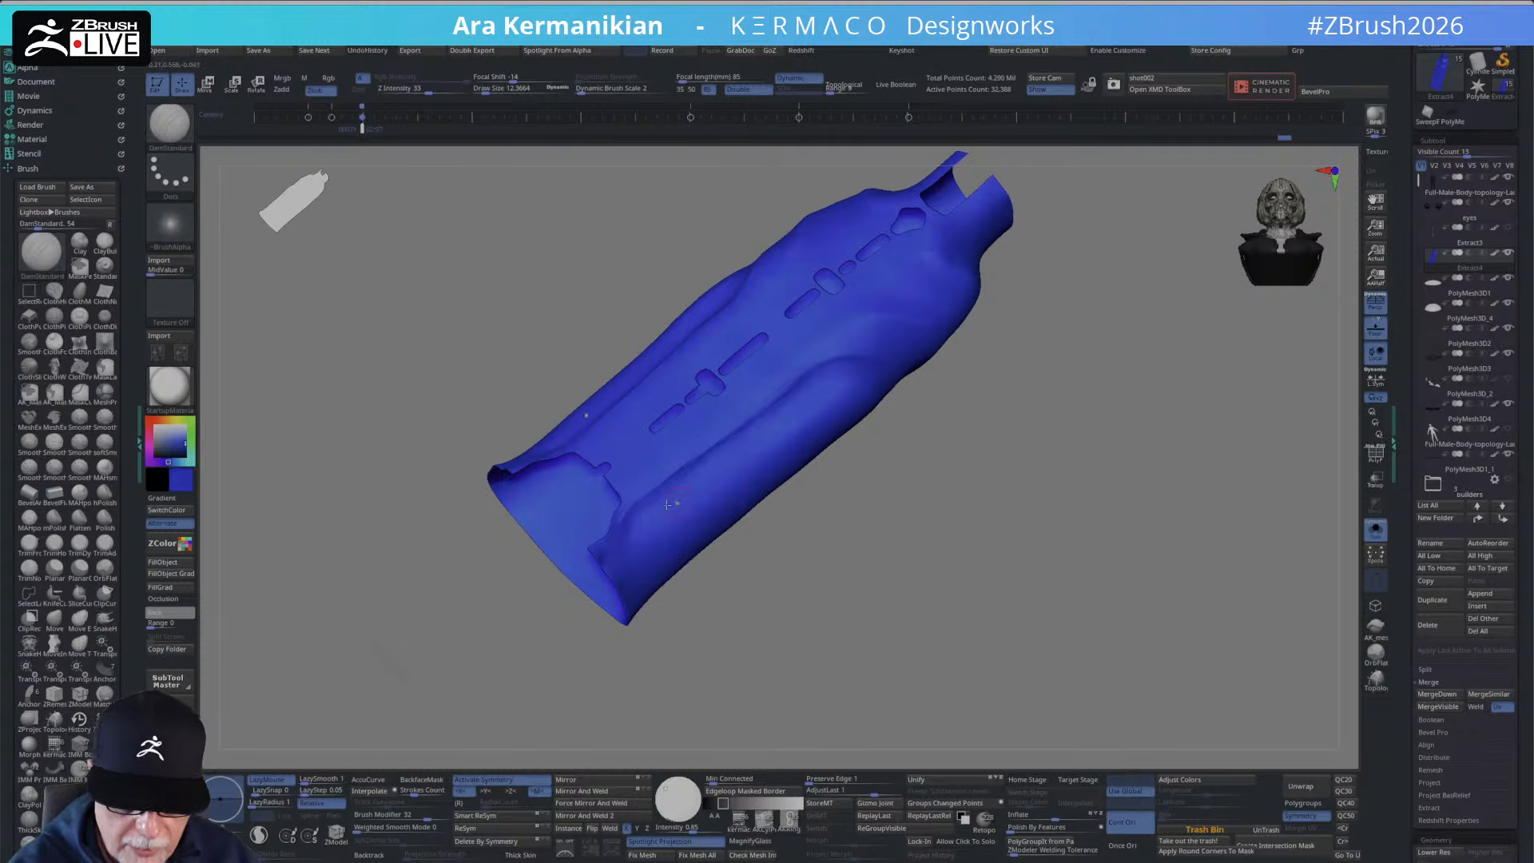
pyautogui.press('shift')
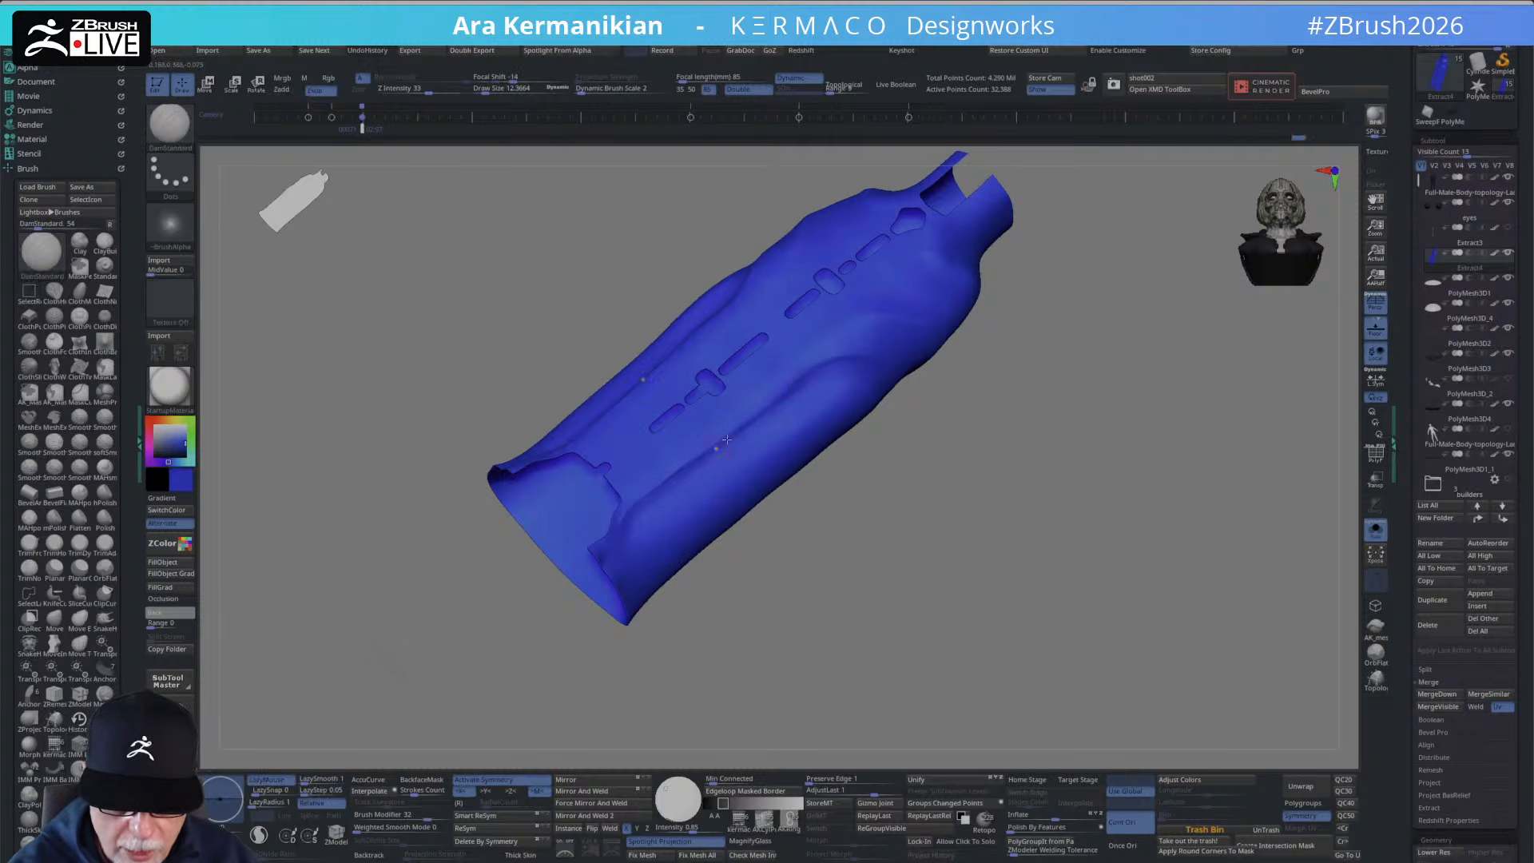
pyautogui.press('shift')
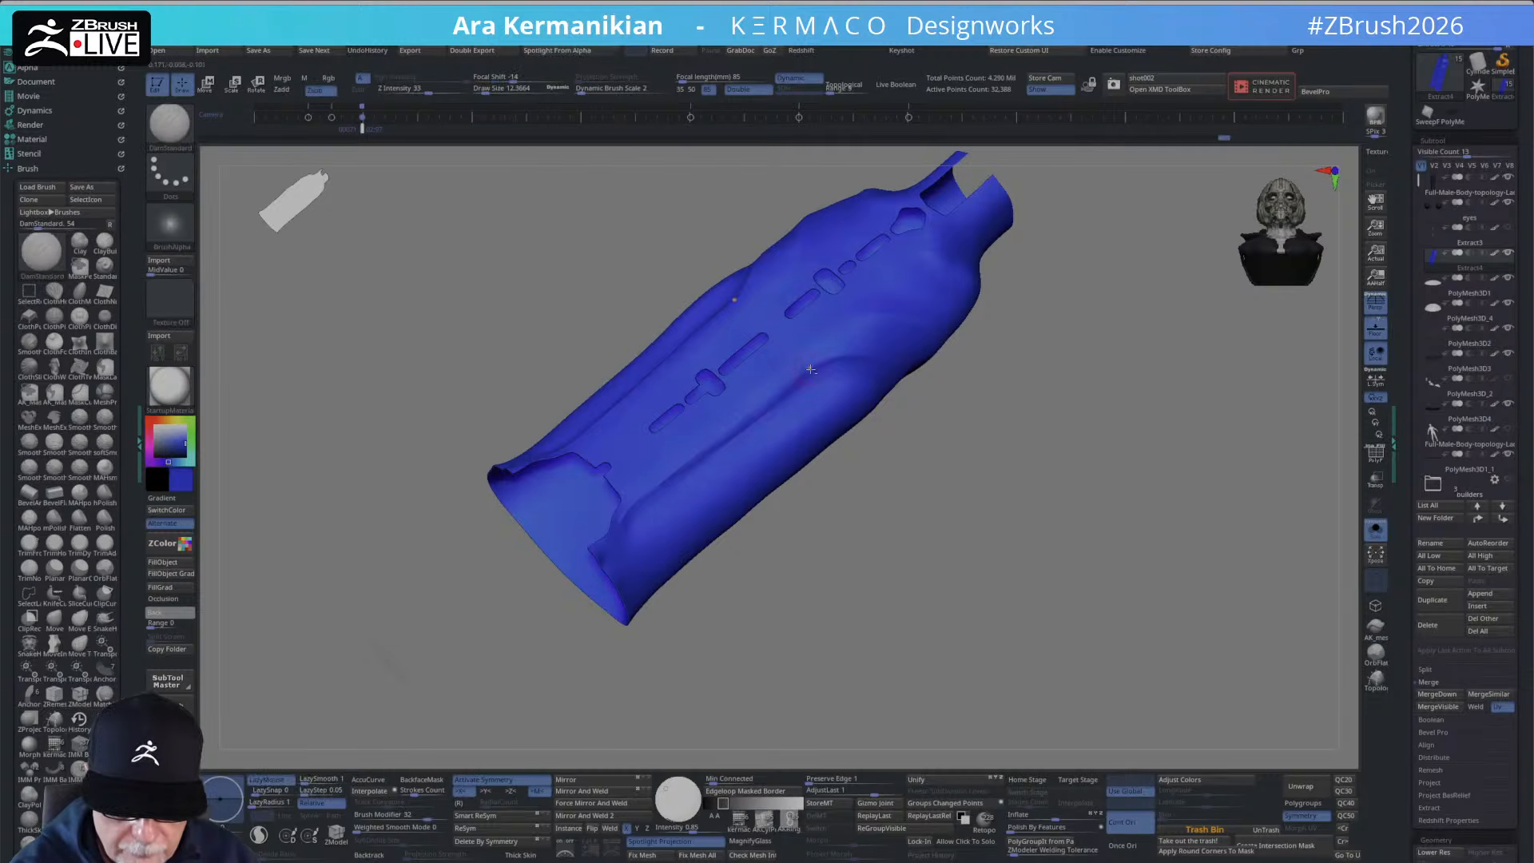
pyautogui.press('shift')
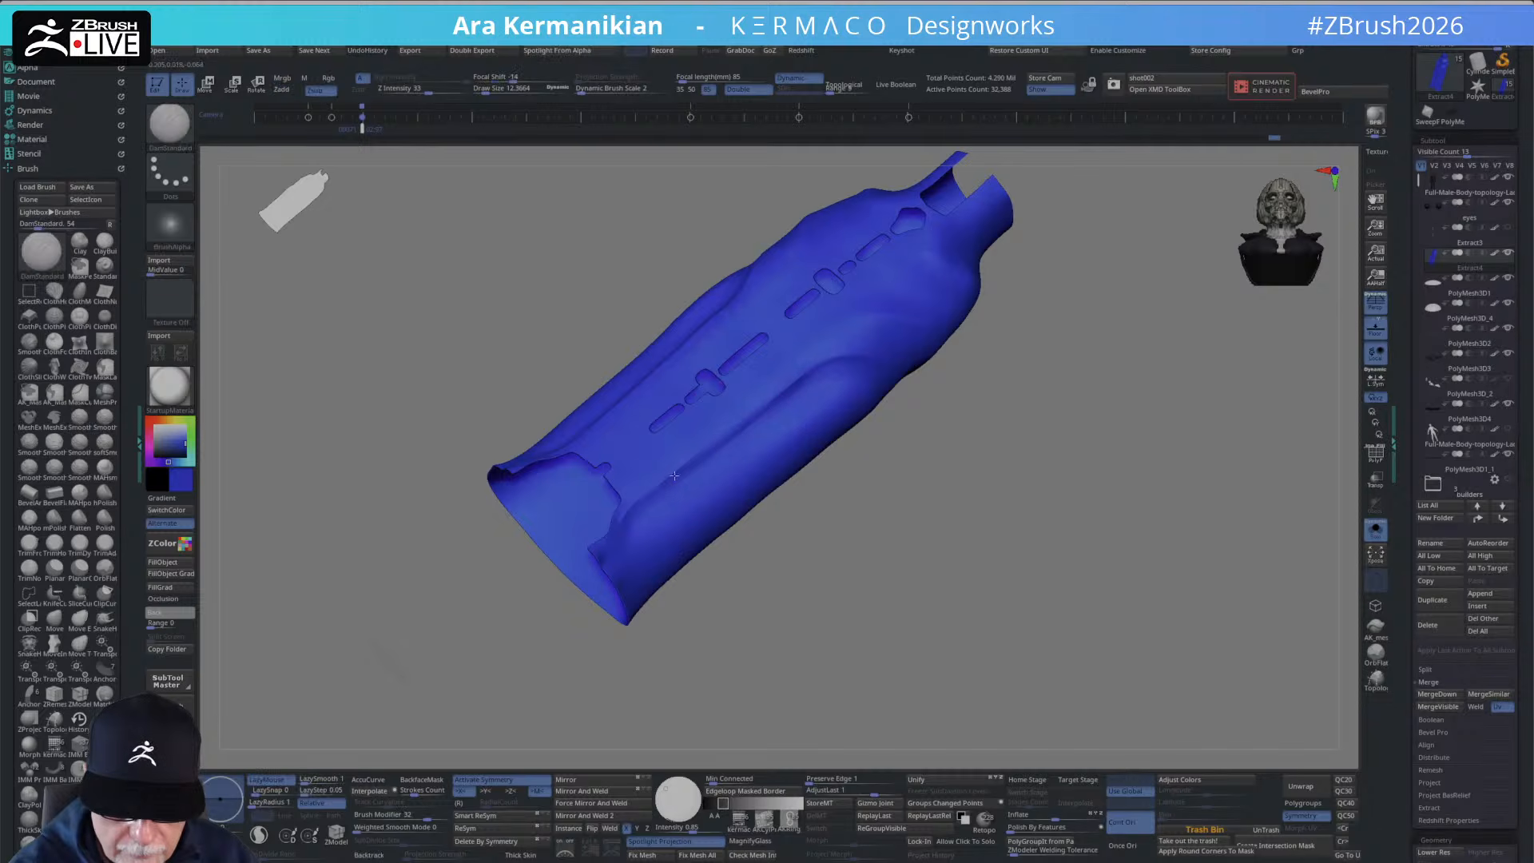
pyautogui.press('shift')
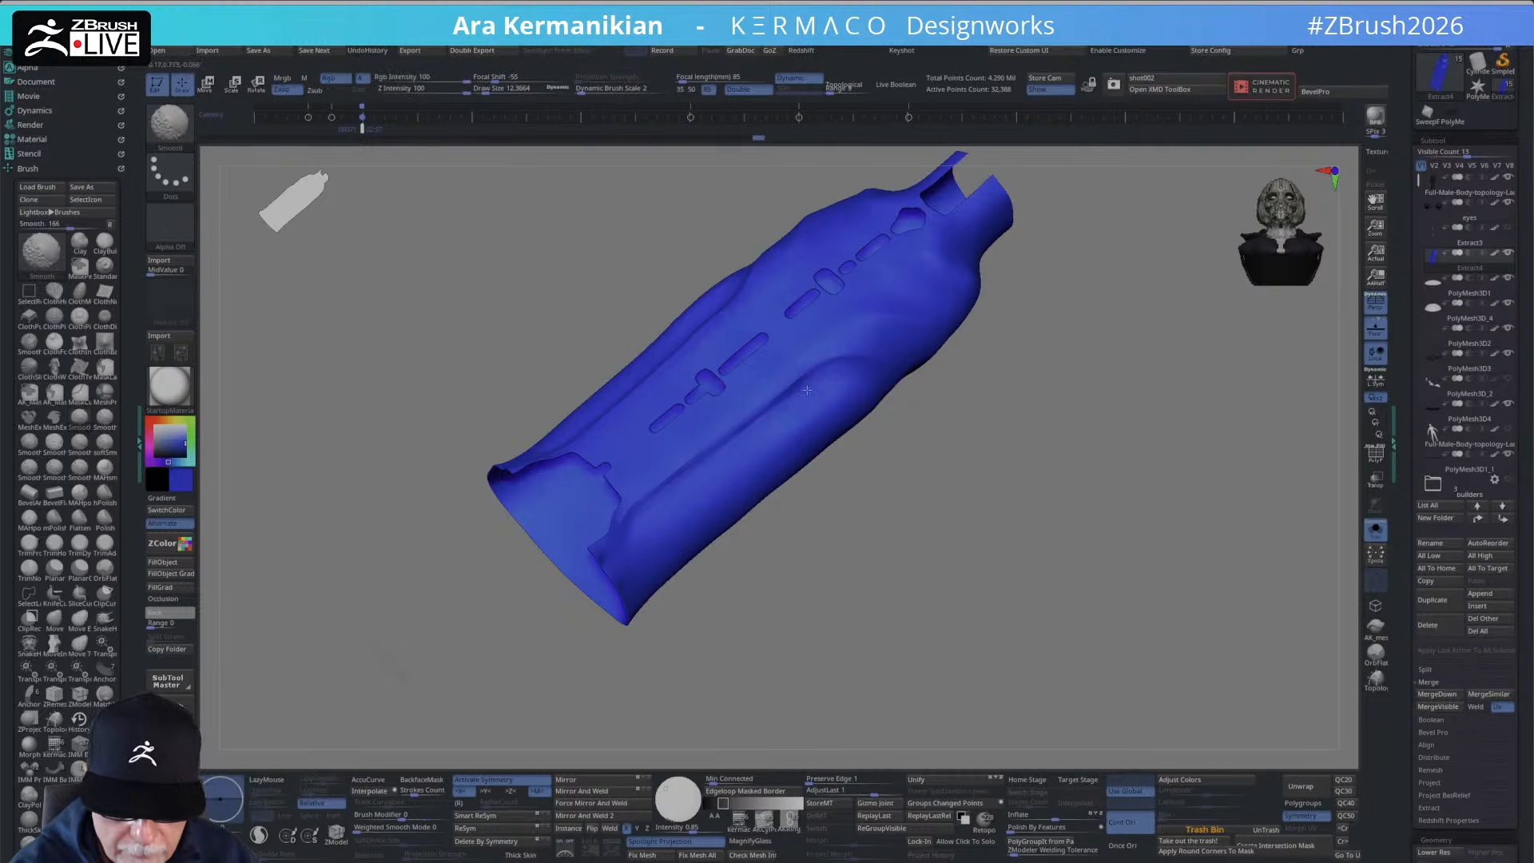
pyautogui.keyDown('shift'); pyautogui.moveTo(729, 434); pyautogui.dragTo(685, 554); pyautogui.keyUp('shift')
# Choose the ClothPinch brush, set its draw size to about 20.6 and pinch the cape's long side folds.
pyautogui.moveTo(934, 471); pyautogui.dragTo(691, 472)
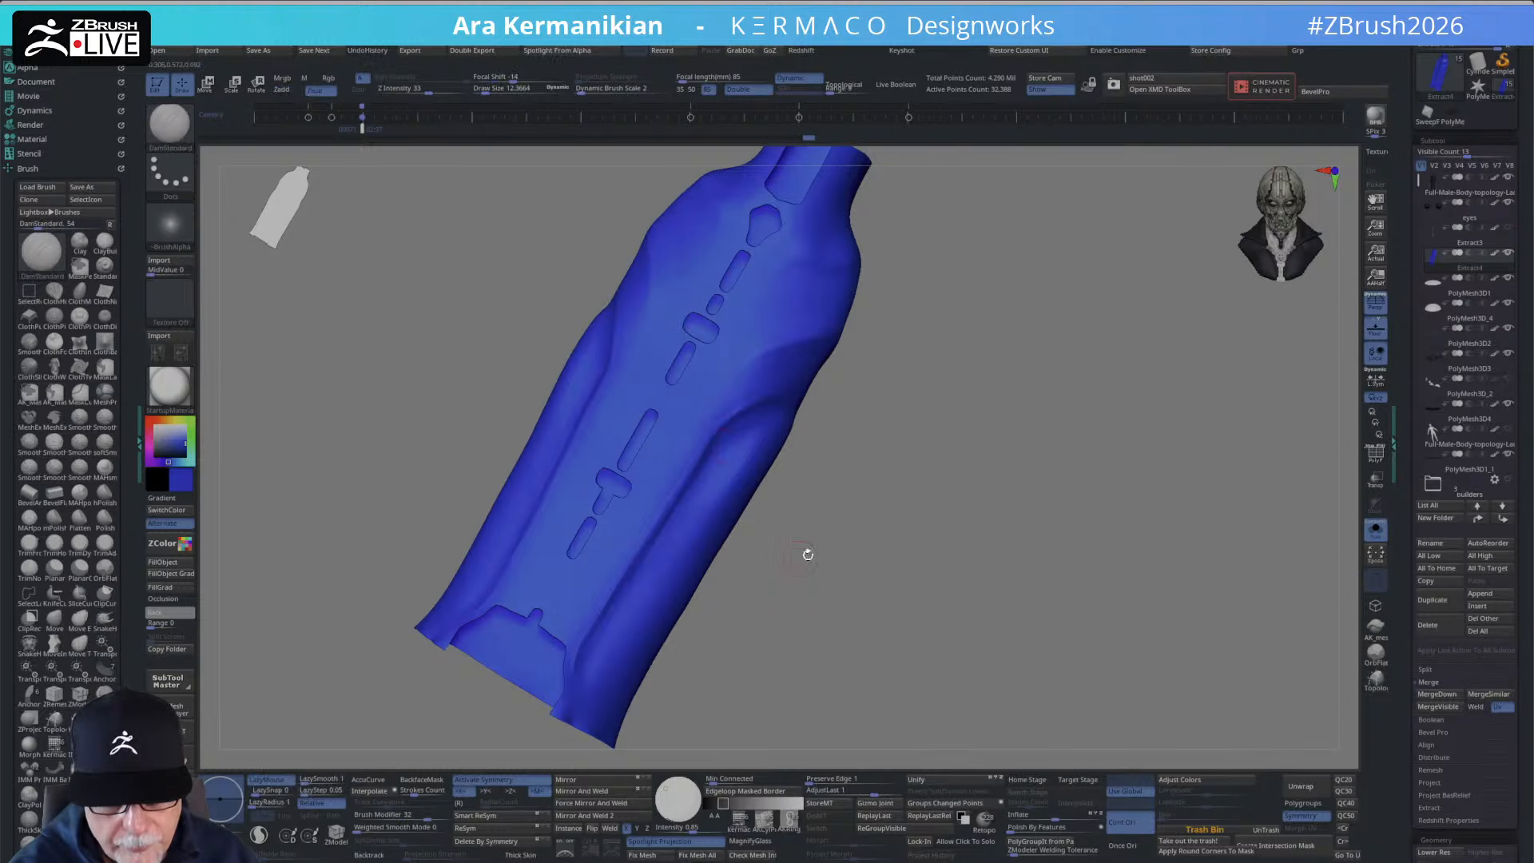
pyautogui.keyDown('alt'); pyautogui.moveTo(807, 555); pyautogui.dragTo(897, 480); pyautogui.keyUp('alt')
pyautogui.hotkey('ctrl', 'space')
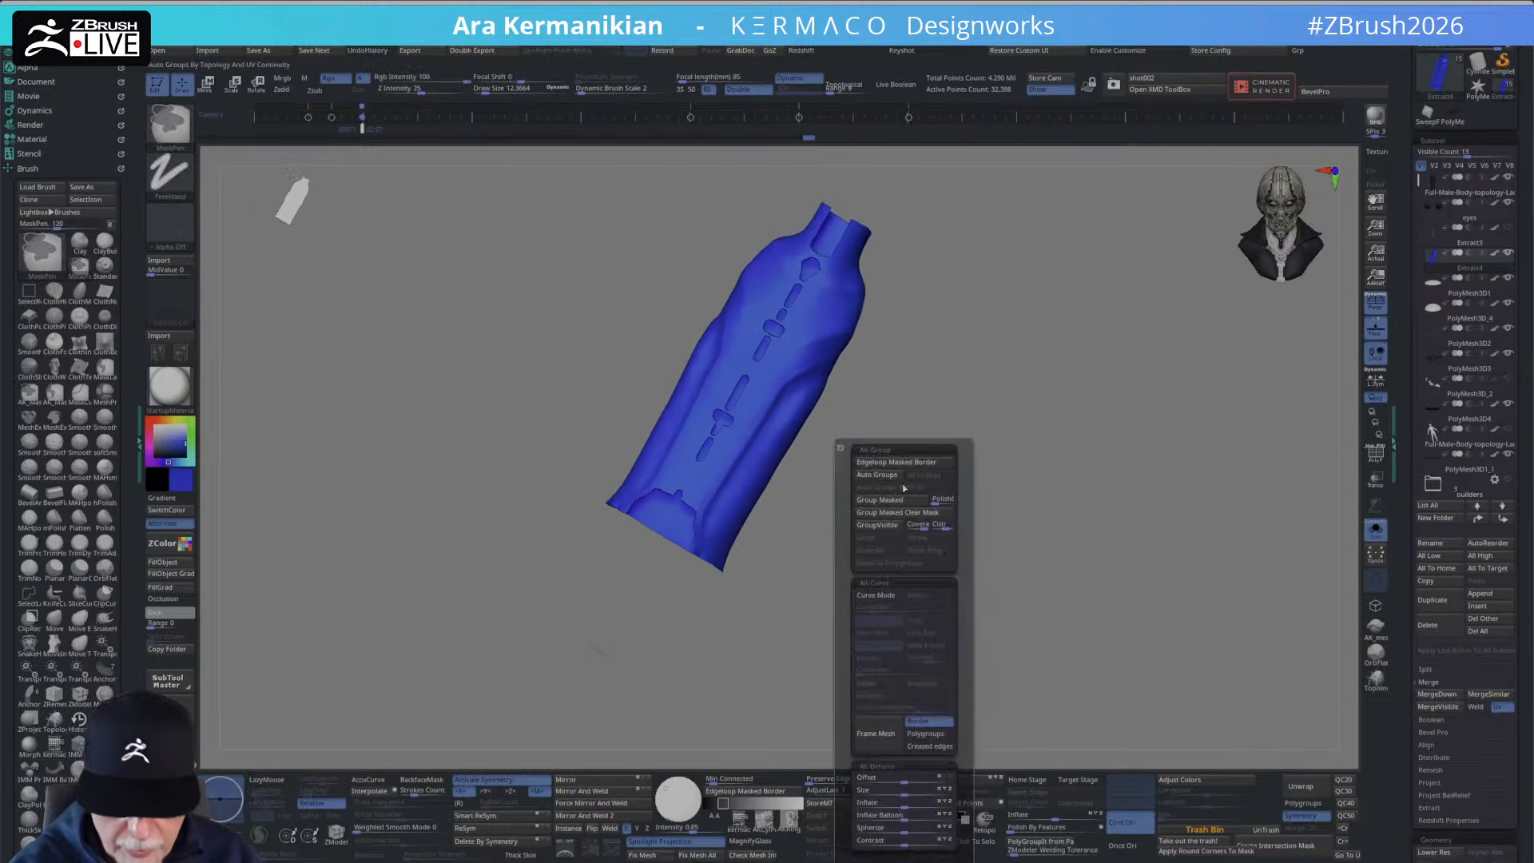
pyautogui.hotkey('ctrl', '2')
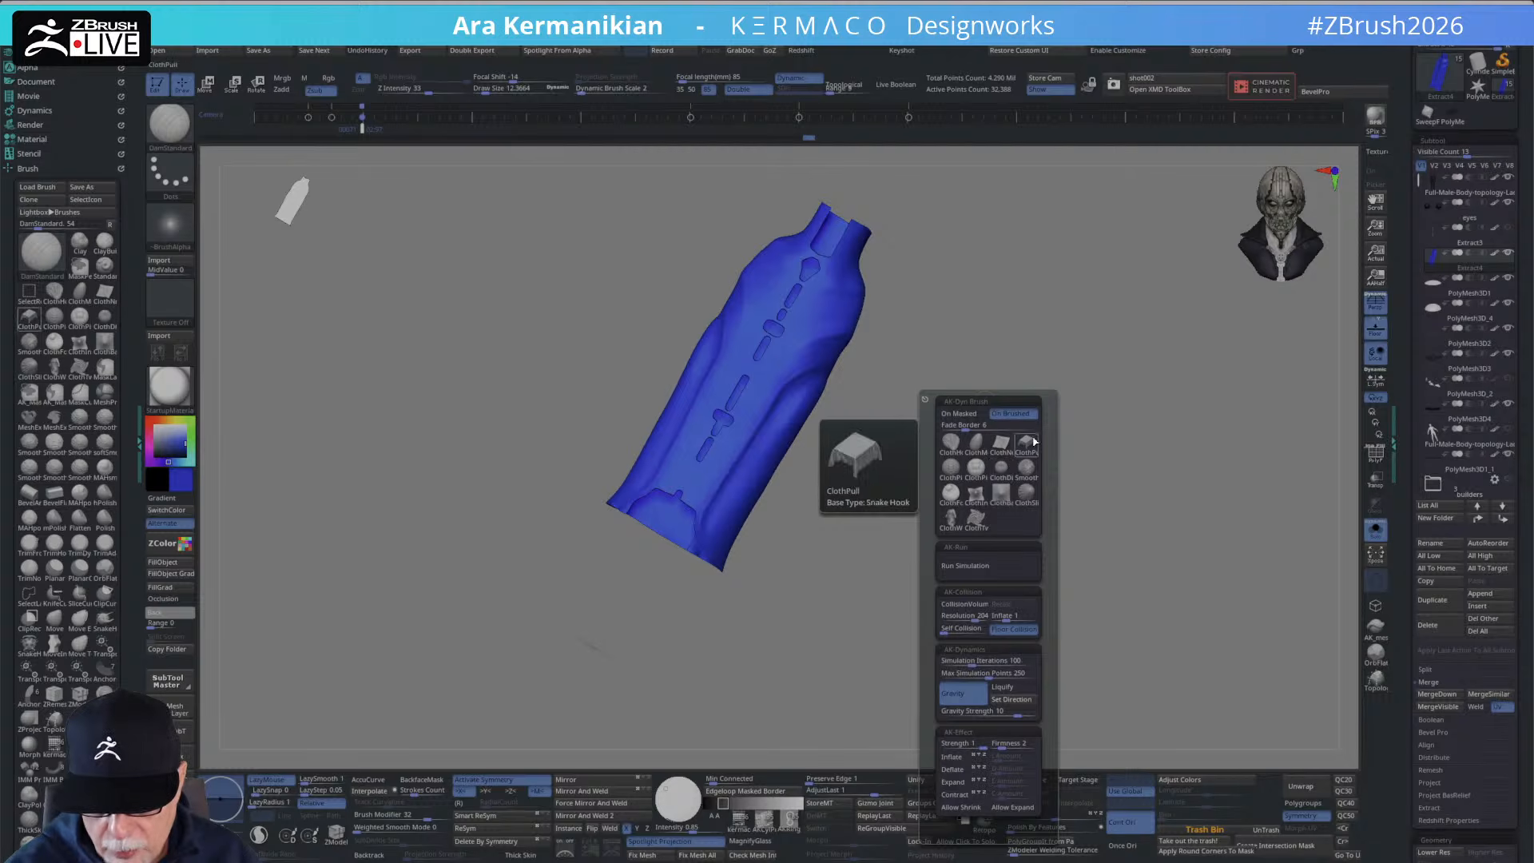
pyautogui.click(976, 476)
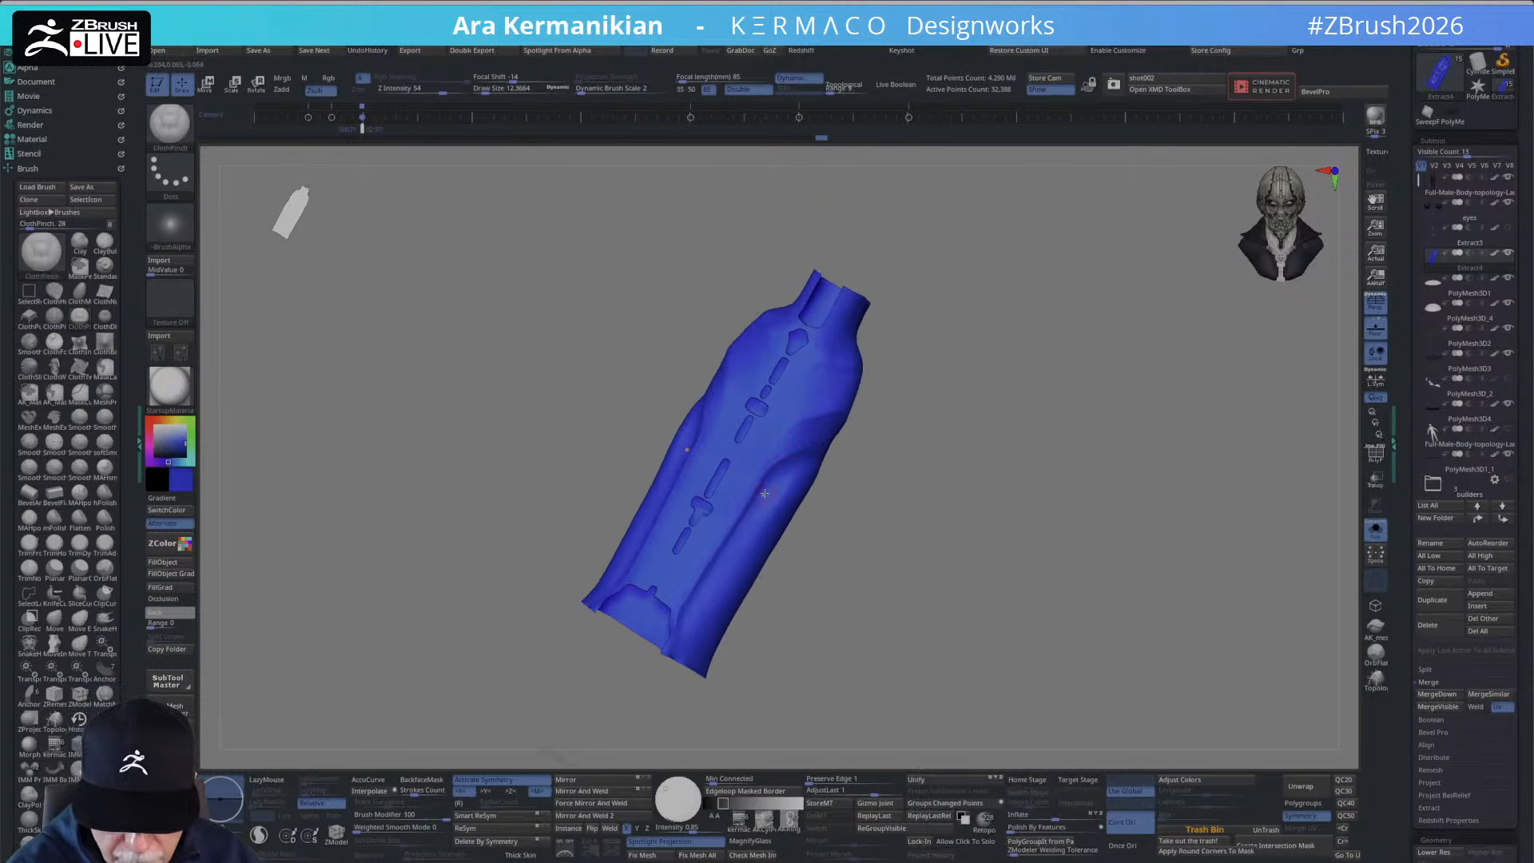
pyautogui.press('s')
pyautogui.moveTo(765, 496); pyautogui.dragTo(768, 497)
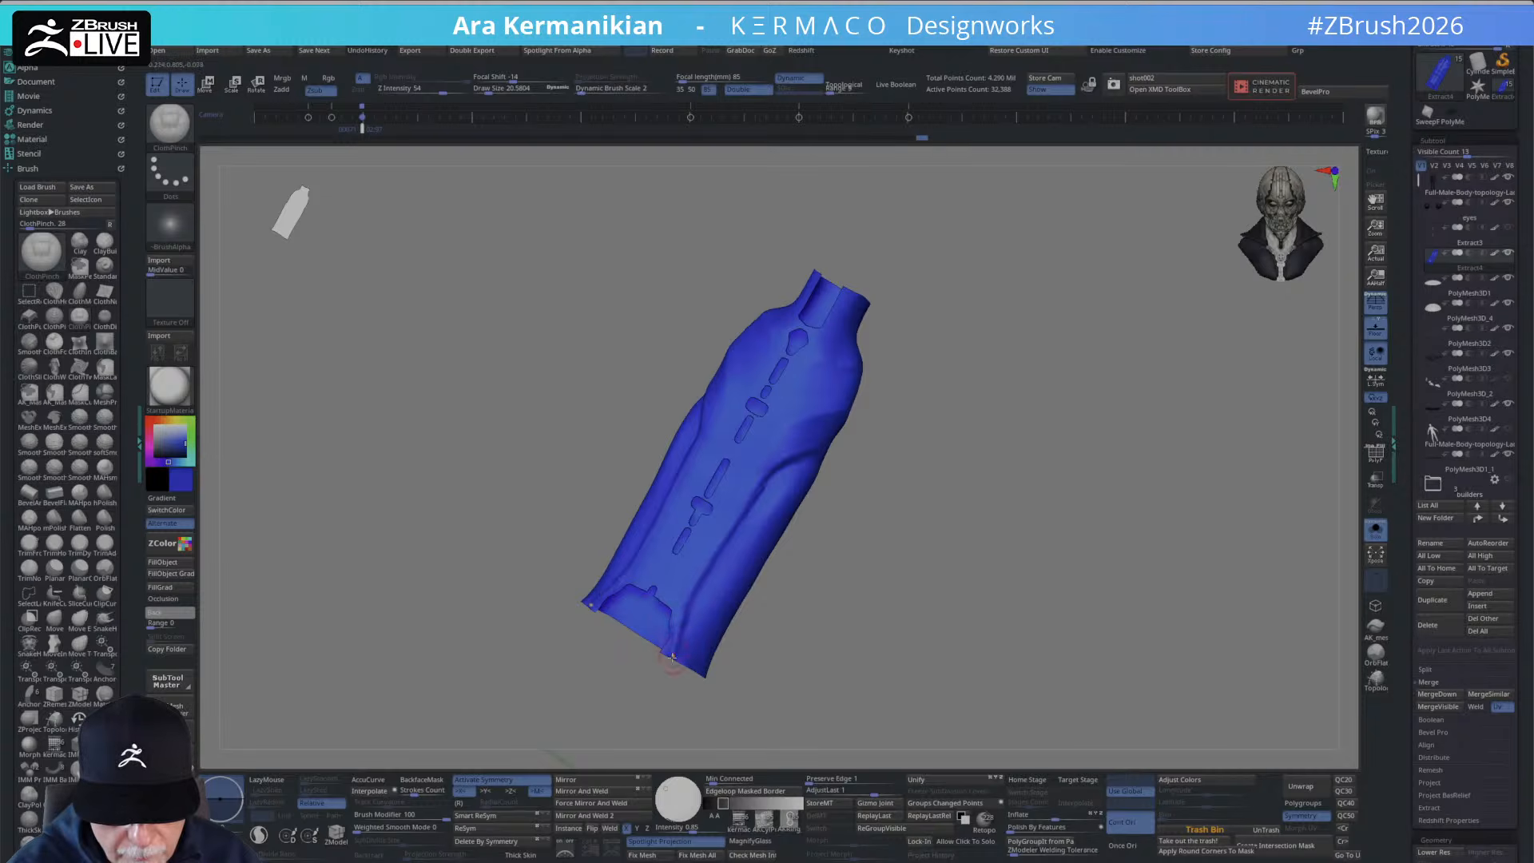
# Smooth the pinched long side folds along the lower half of the cape down to the hem.
pyautogui.press('shift')
pyautogui.press('shift')
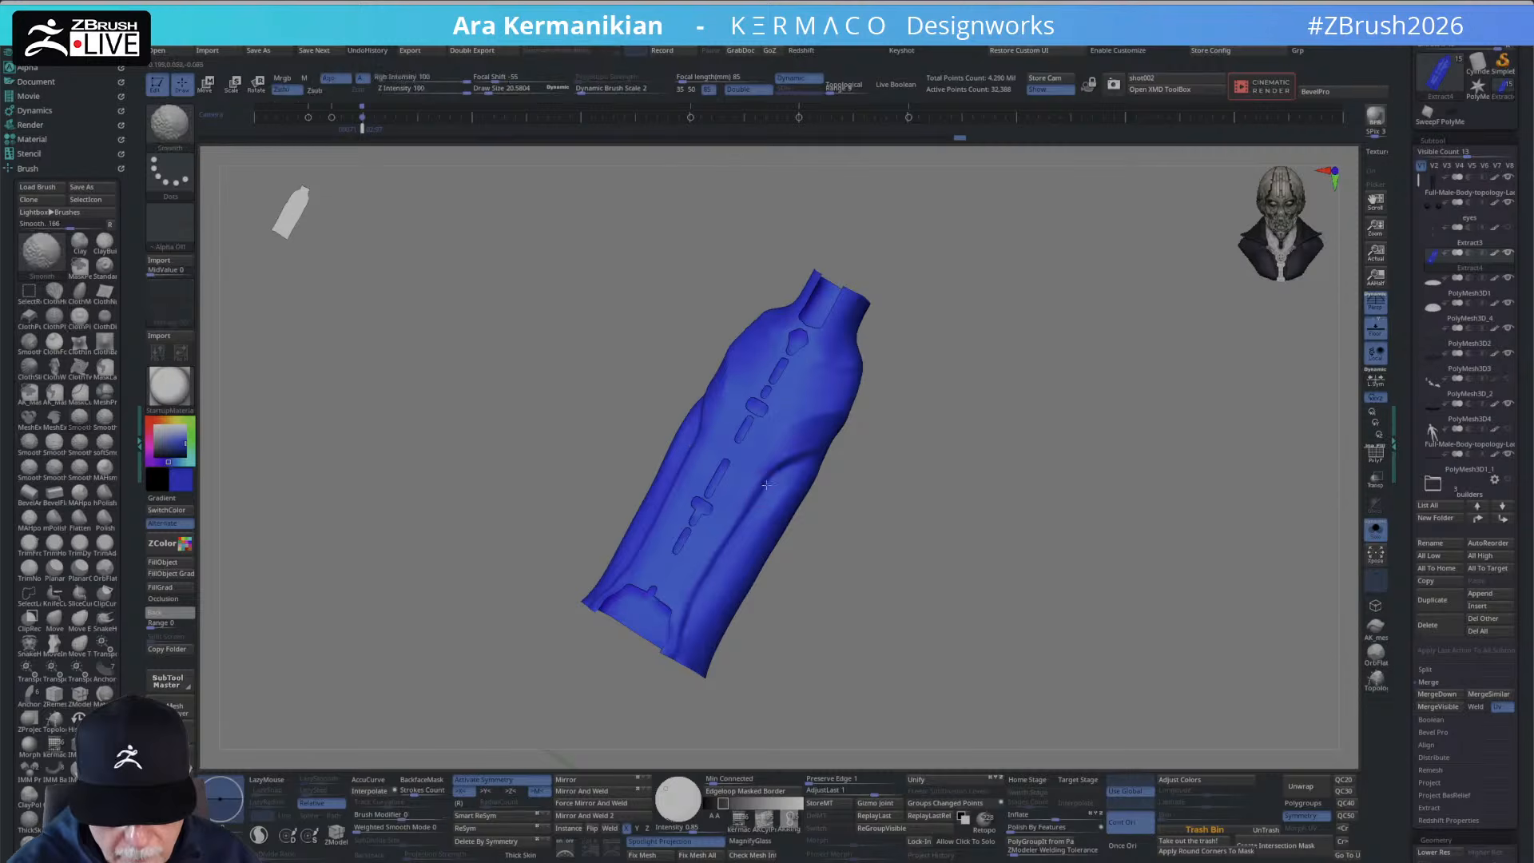
pyautogui.keyDown('alt'); pyautogui.moveTo(923, 551); pyautogui.dragTo(922, 488); pyautogui.keyUp('alt')
pyautogui.moveTo(918, 487)
pyautogui.keyDown('shift'); pyautogui.mouseDown()
pyautogui.moveTo(914, 429)
pyautogui.moveTo(880, 538)
pyautogui.mouseUp(); pyautogui.keyUp('shift')
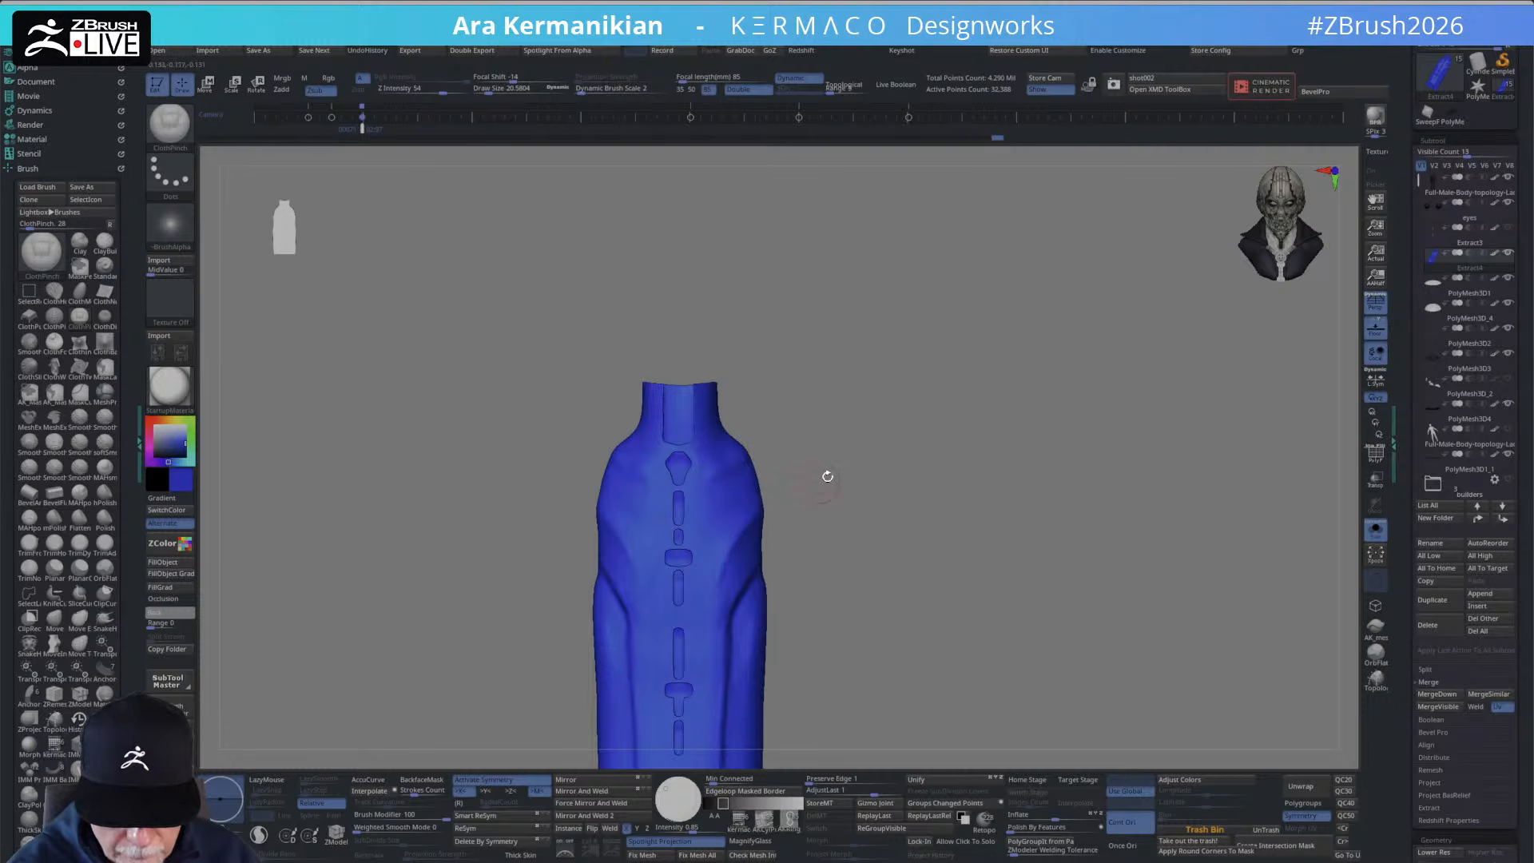
# Pinch the curved elbow folds with ClothPinch and smooth them where they wrap round the cape's side.
pyautogui.moveTo(828, 476); pyautogui.dragTo(761, 548)
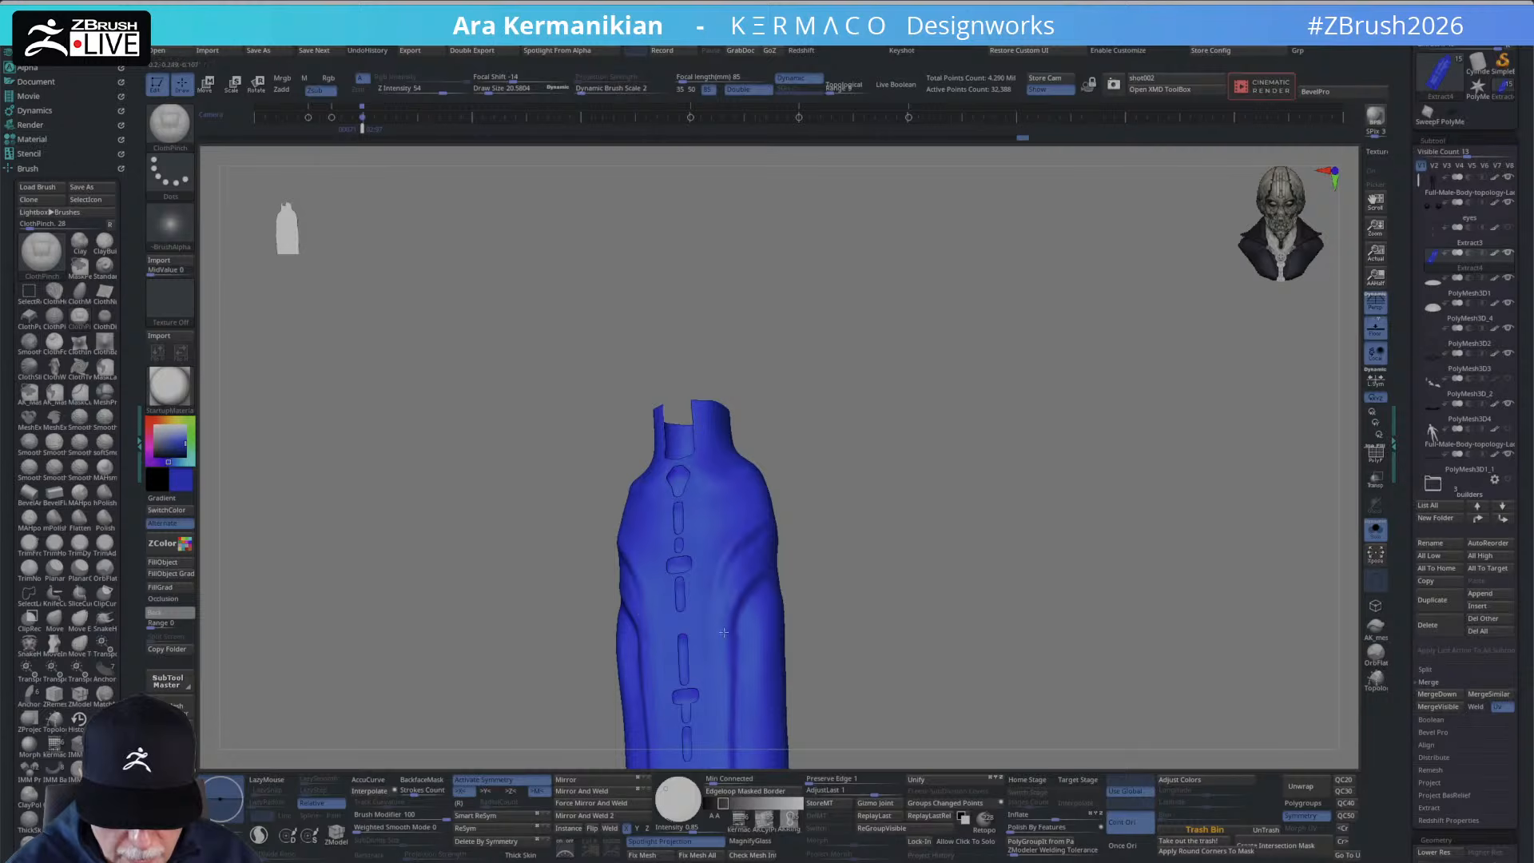
pyautogui.moveTo(835, 501)
pyautogui.mouseDown()
pyautogui.moveTo(846, 535)
pyautogui.moveTo(849, 513)
pyautogui.mouseUp()
pyautogui.press('shift')
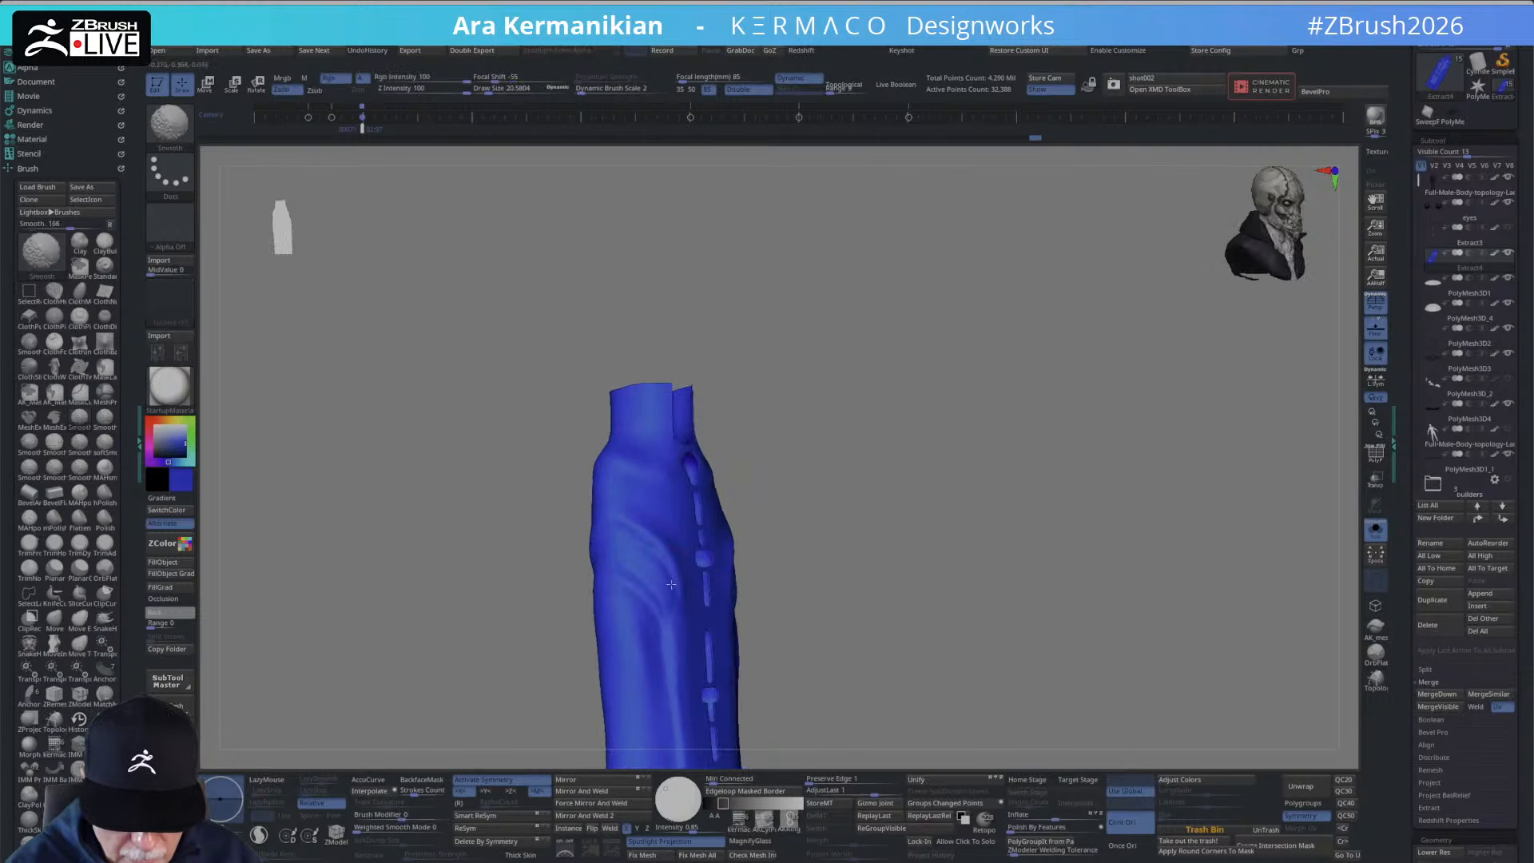
pyautogui.moveTo(736, 591)
pyautogui.mouseDown()
pyautogui.moveTo(845, 506)
pyautogui.moveTo(886, 536)
pyautogui.moveTo(866, 609)
pyautogui.moveTo(883, 547)
pyautogui.mouseUp()
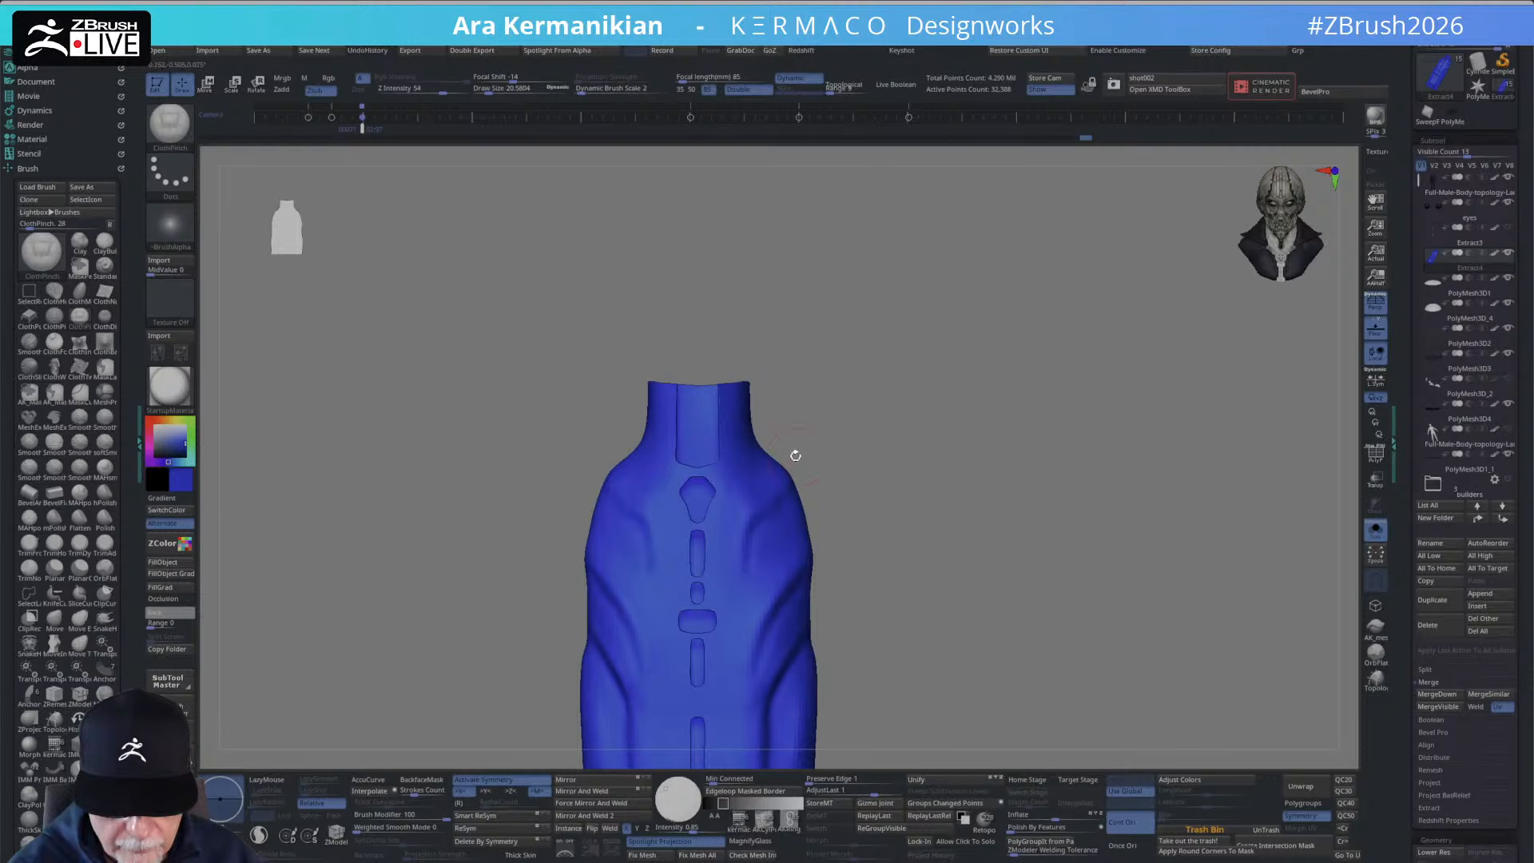
# Sharpen and smooth the symmetric diagonal folds running from the elbows down the cape's front.
pyautogui.press('shift')
pyautogui.moveTo(935, 504)
pyautogui.keyDown('alt'); pyautogui.mouseDown()
pyautogui.moveTo(914, 400)
pyautogui.moveTo(810, 453)
pyautogui.mouseUp(); pyautogui.keyUp('alt')
pyautogui.press('shift')
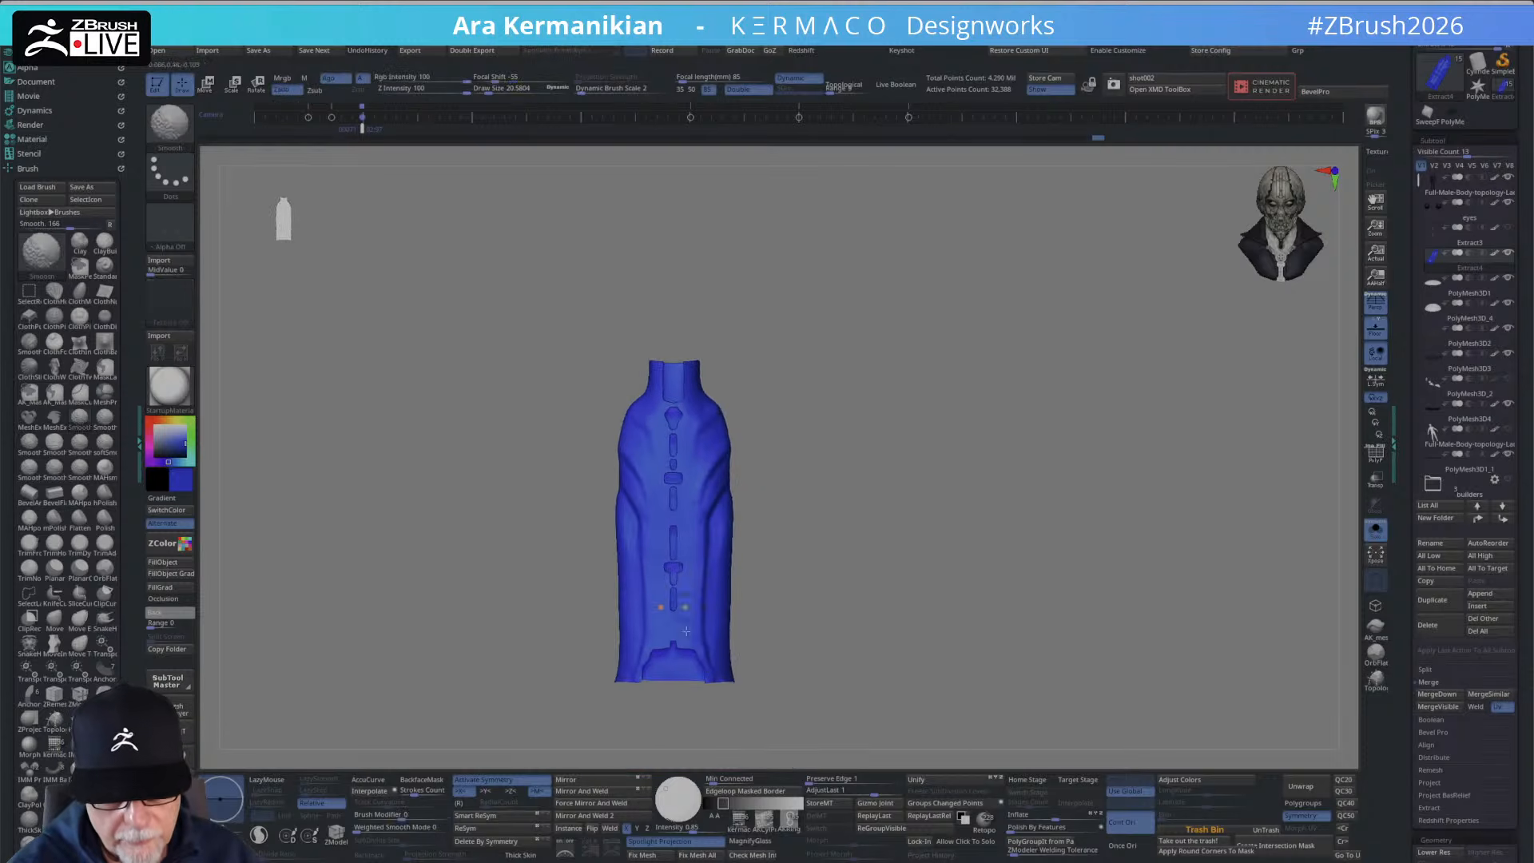
pyautogui.keyDown('ctrl'); pyautogui.moveTo(686, 631); pyautogui.dragTo(695, 547, button='right'); pyautogui.keyUp('ctrl')
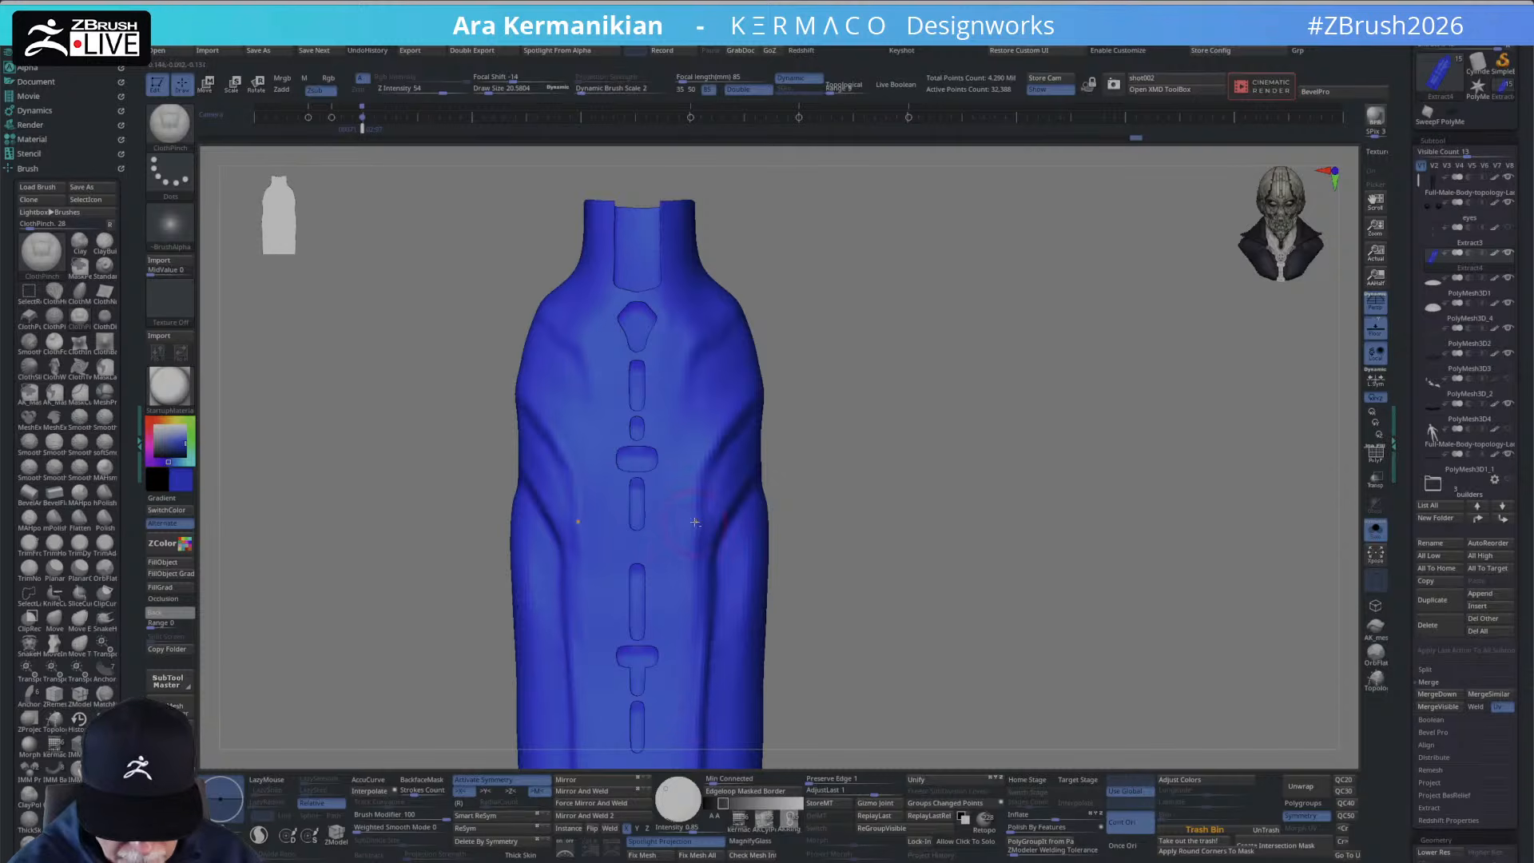
pyautogui.press('shift')
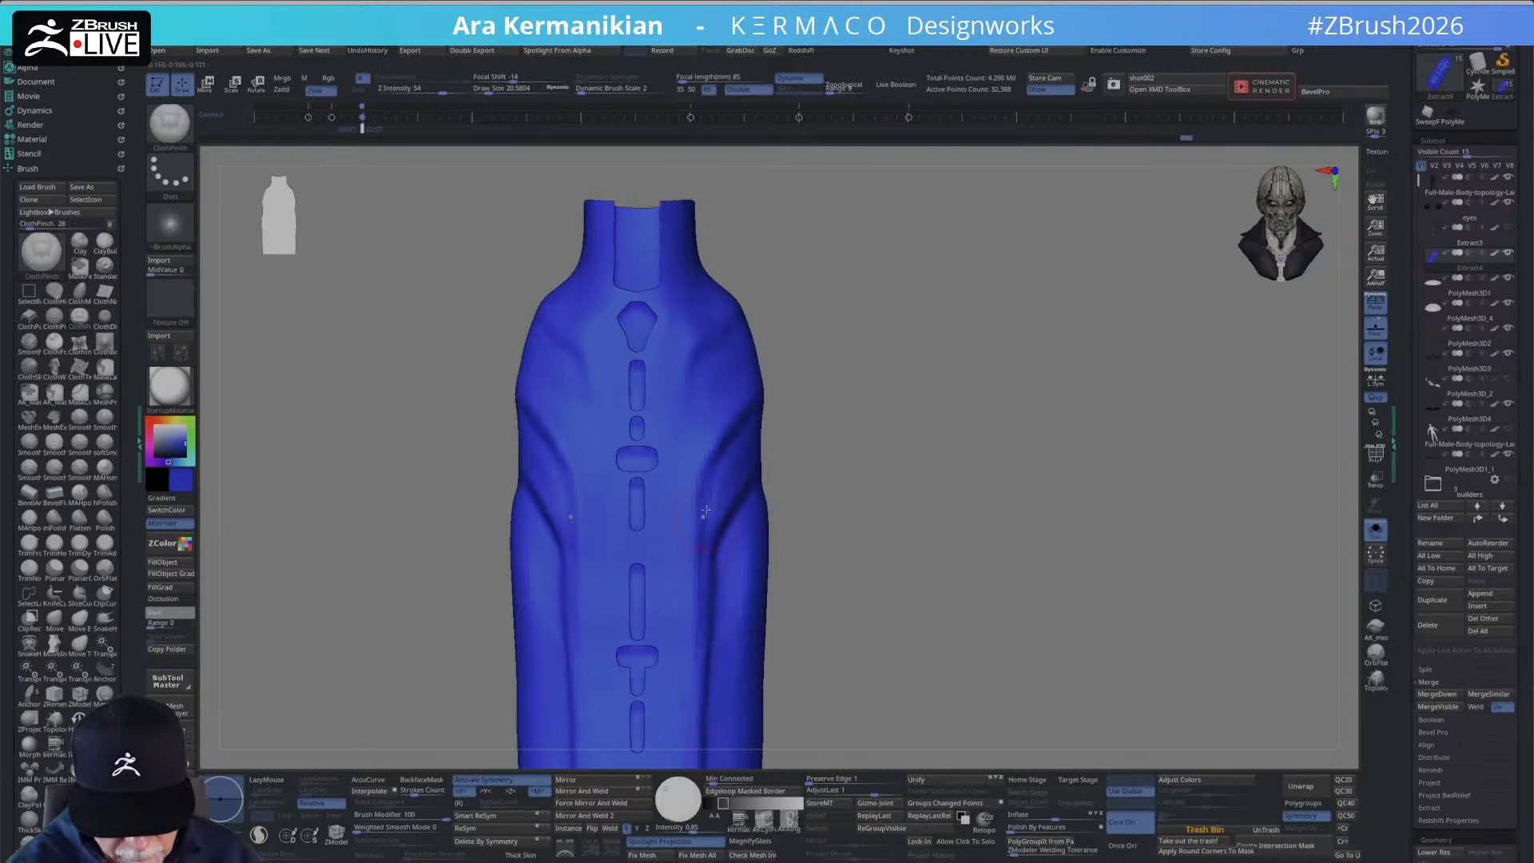
# Pinch the V-shaped fold joining the elbows across the cape's back and smooth its crease.
pyautogui.moveTo(769, 563)
pyautogui.keyDown('alt'); pyautogui.mouseDown()
pyautogui.moveTo(942, 391)
pyautogui.moveTo(907, 449)
pyautogui.moveTo(1006, 356)
pyautogui.moveTo(853, 460)
pyautogui.moveTo(928, 458)
pyautogui.mouseUp(); pyautogui.keyUp('alt')
pyautogui.moveTo(784, 440); pyautogui.dragTo(700, 508)
pyautogui.press('shift')
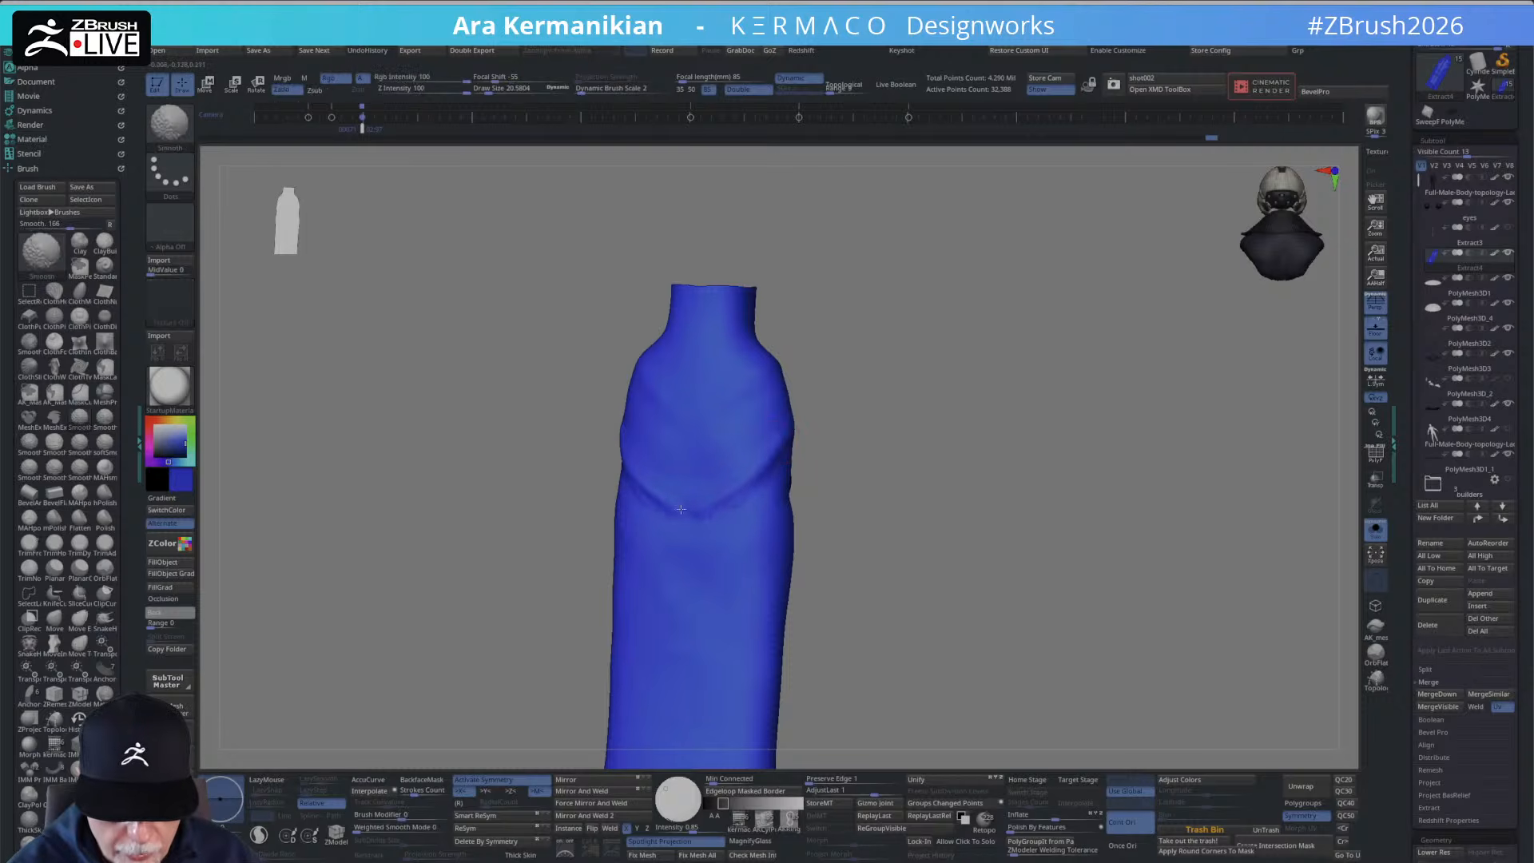
pyautogui.moveTo(751, 475); pyautogui.dragTo(717, 522, button='right')
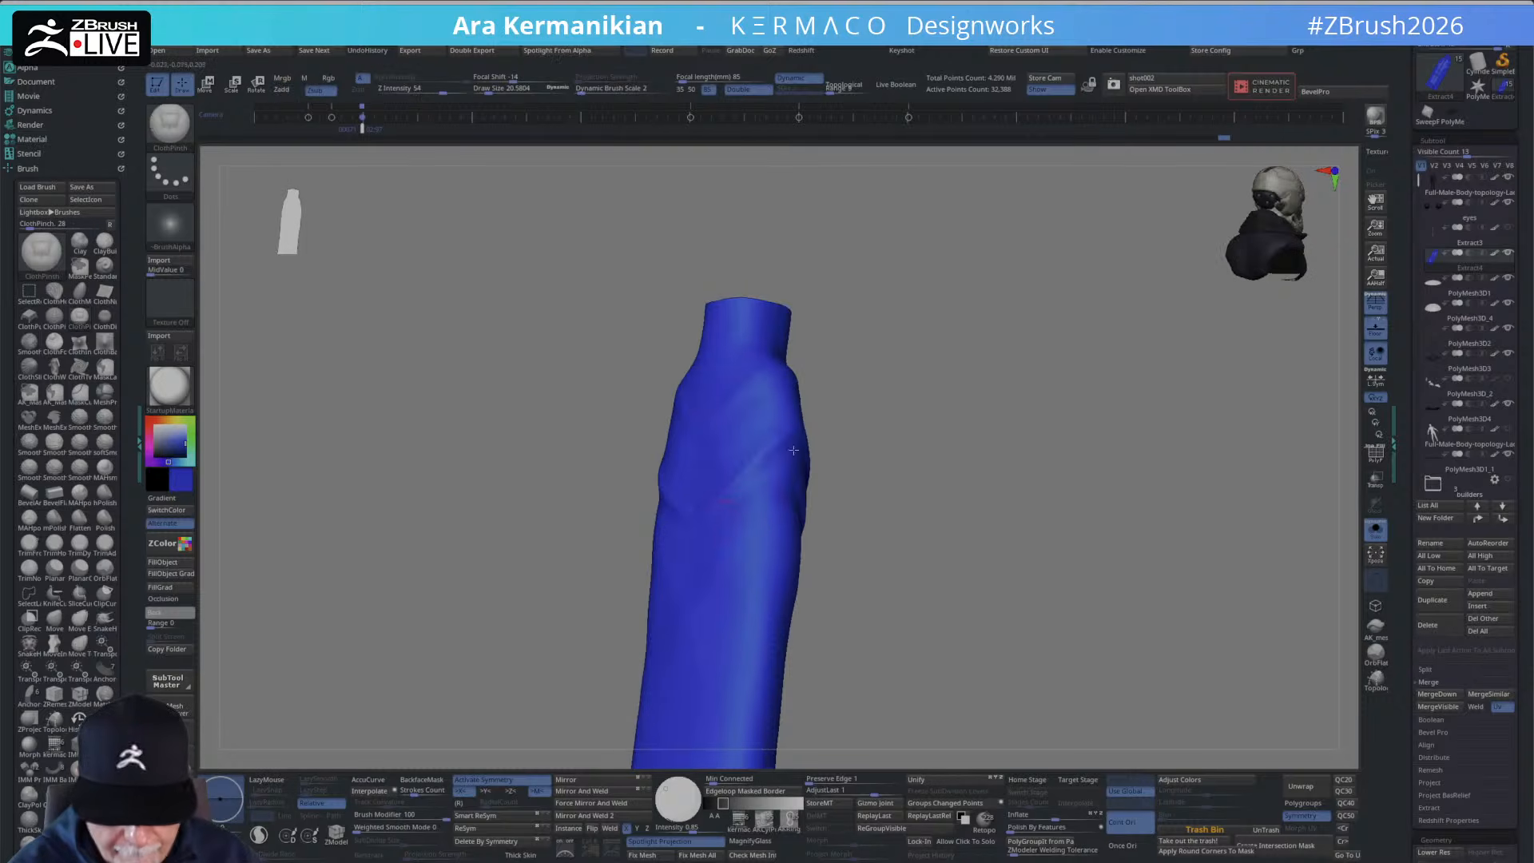
pyautogui.press('shift')
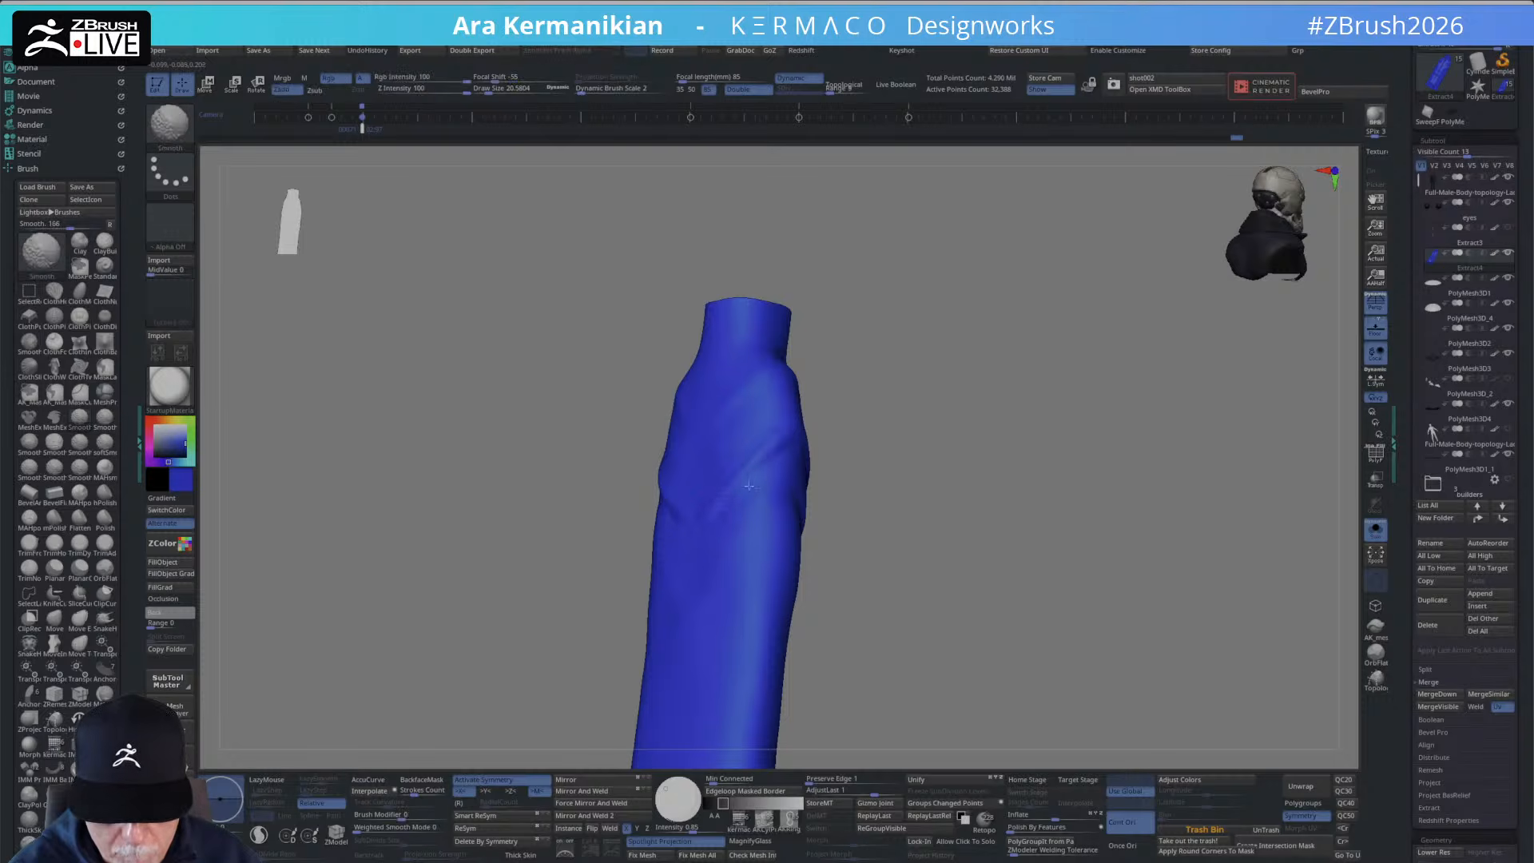
pyautogui.moveTo(883, 412); pyautogui.dragTo(879, 463)
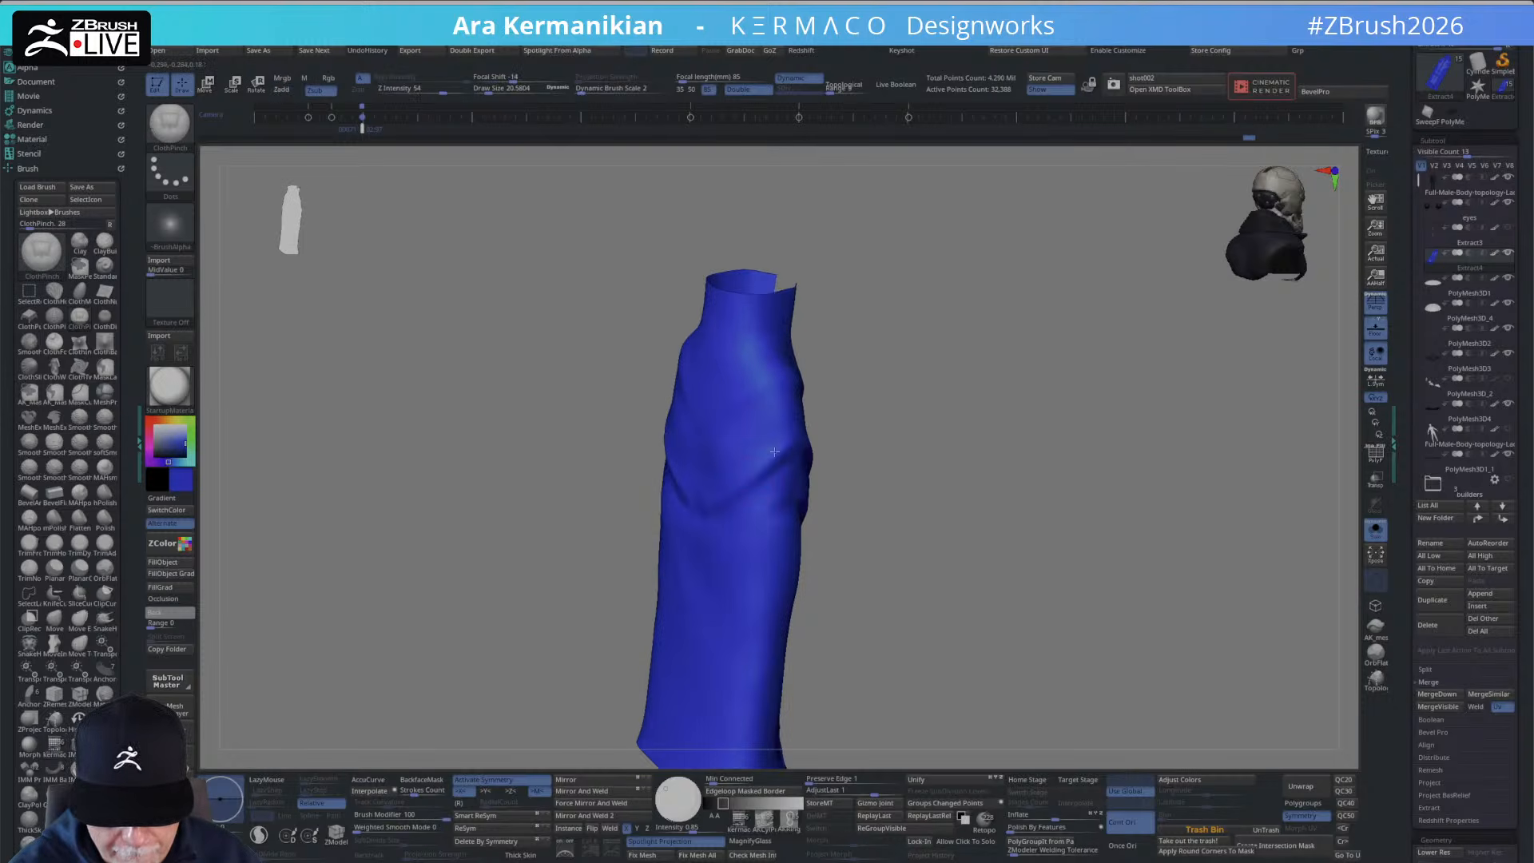
# Add a second set of creases across the upper back of the cape and smooth them.
pyautogui.moveTo(774, 451); pyautogui.dragTo(863, 418, button='right')
pyautogui.press('shift')
pyautogui.moveTo(790, 461)
pyautogui.mouseDown(button='right')
pyautogui.moveTo(954, 424)
pyautogui.moveTo(958, 467)
pyautogui.moveTo(963, 451)
pyautogui.mouseUp(button='right')
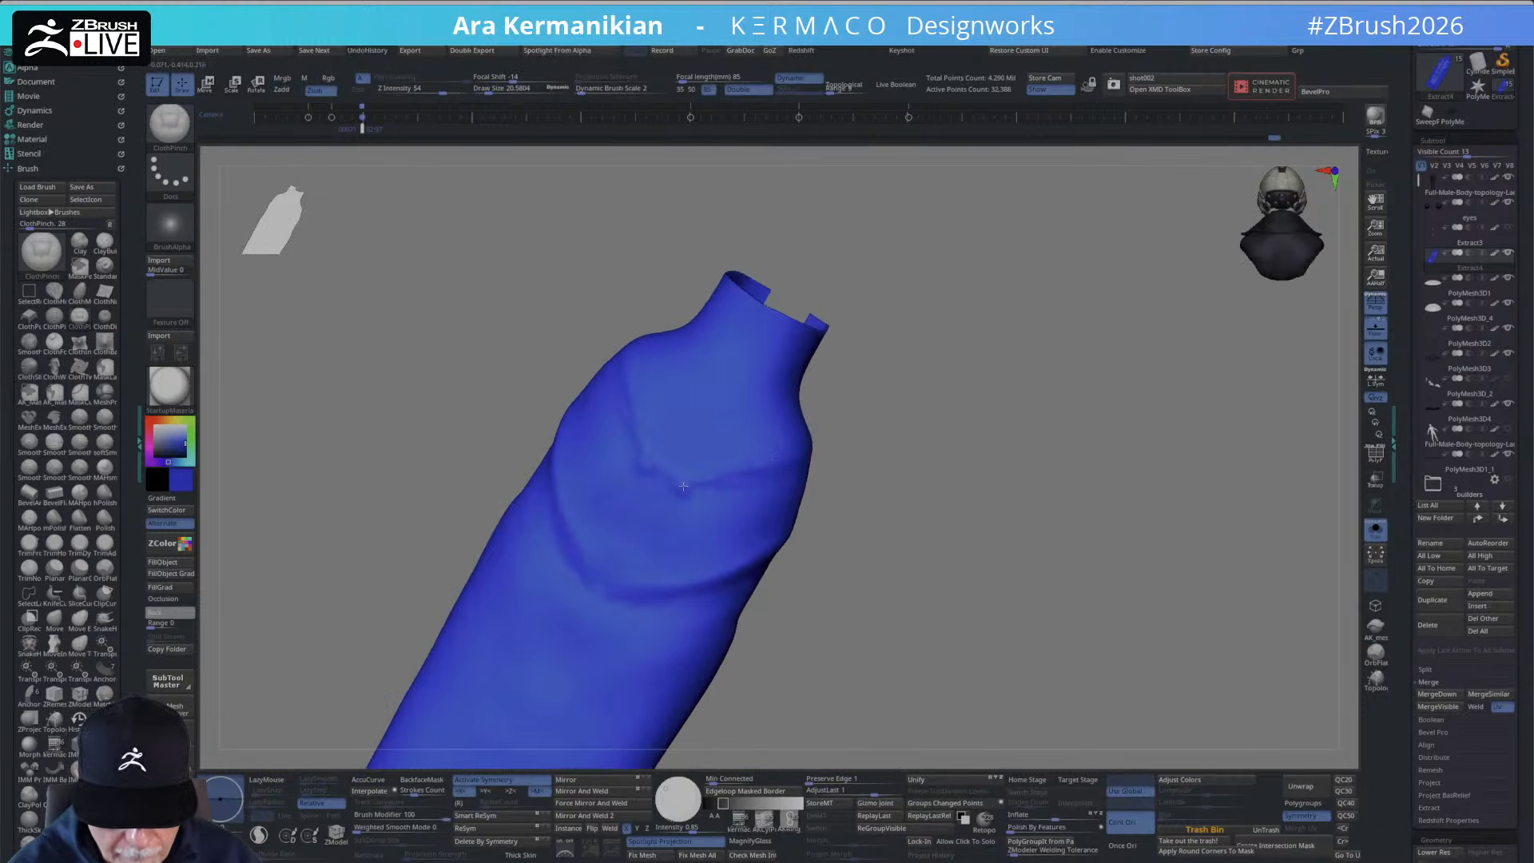
pyautogui.press('shift')
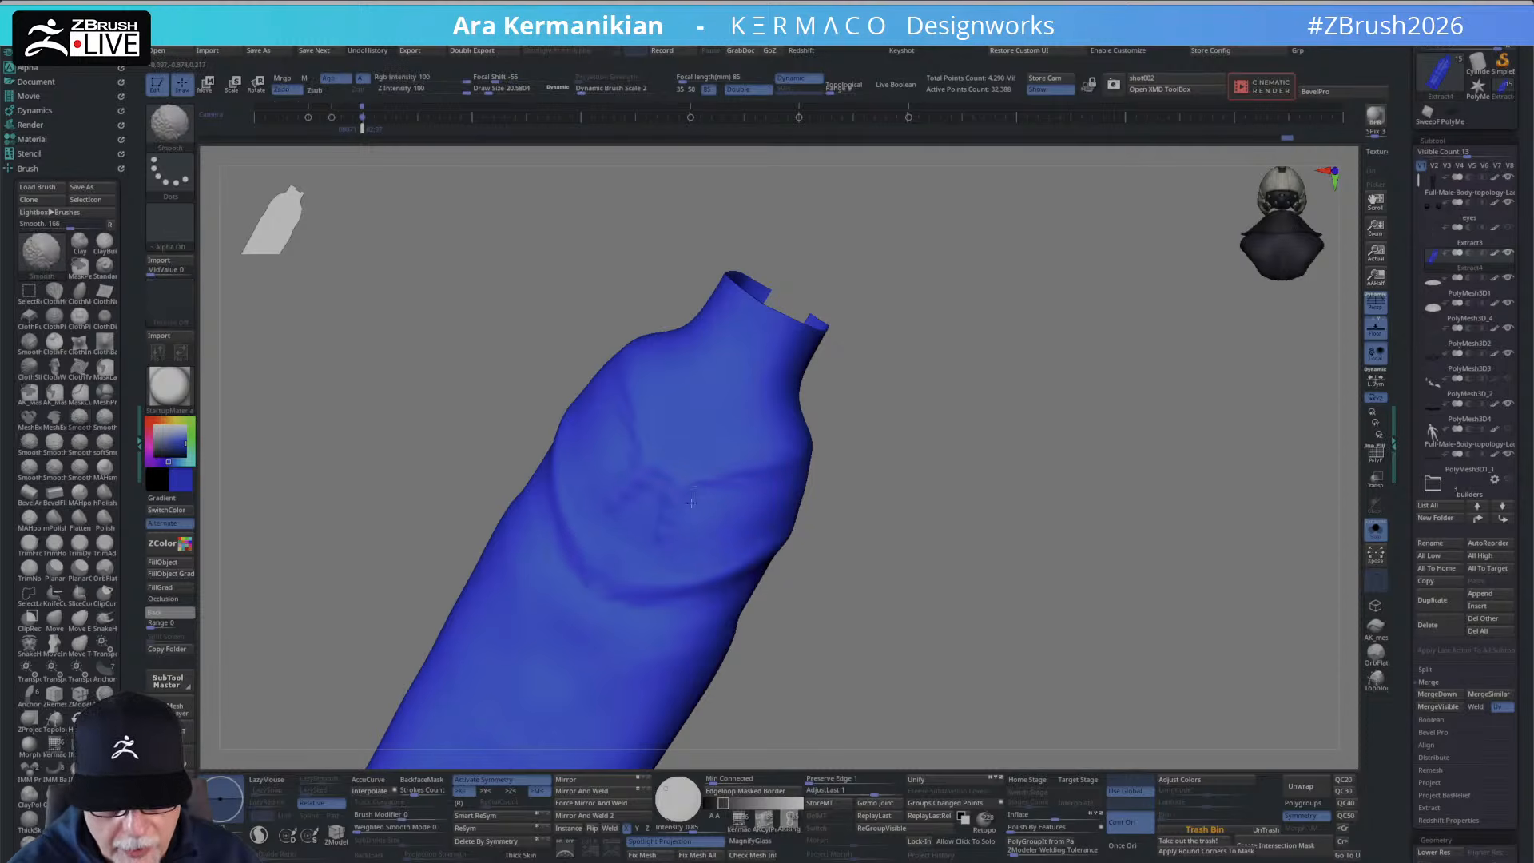
pyautogui.moveTo(943, 447); pyautogui.dragTo(863, 447)
pyautogui.press('shift')
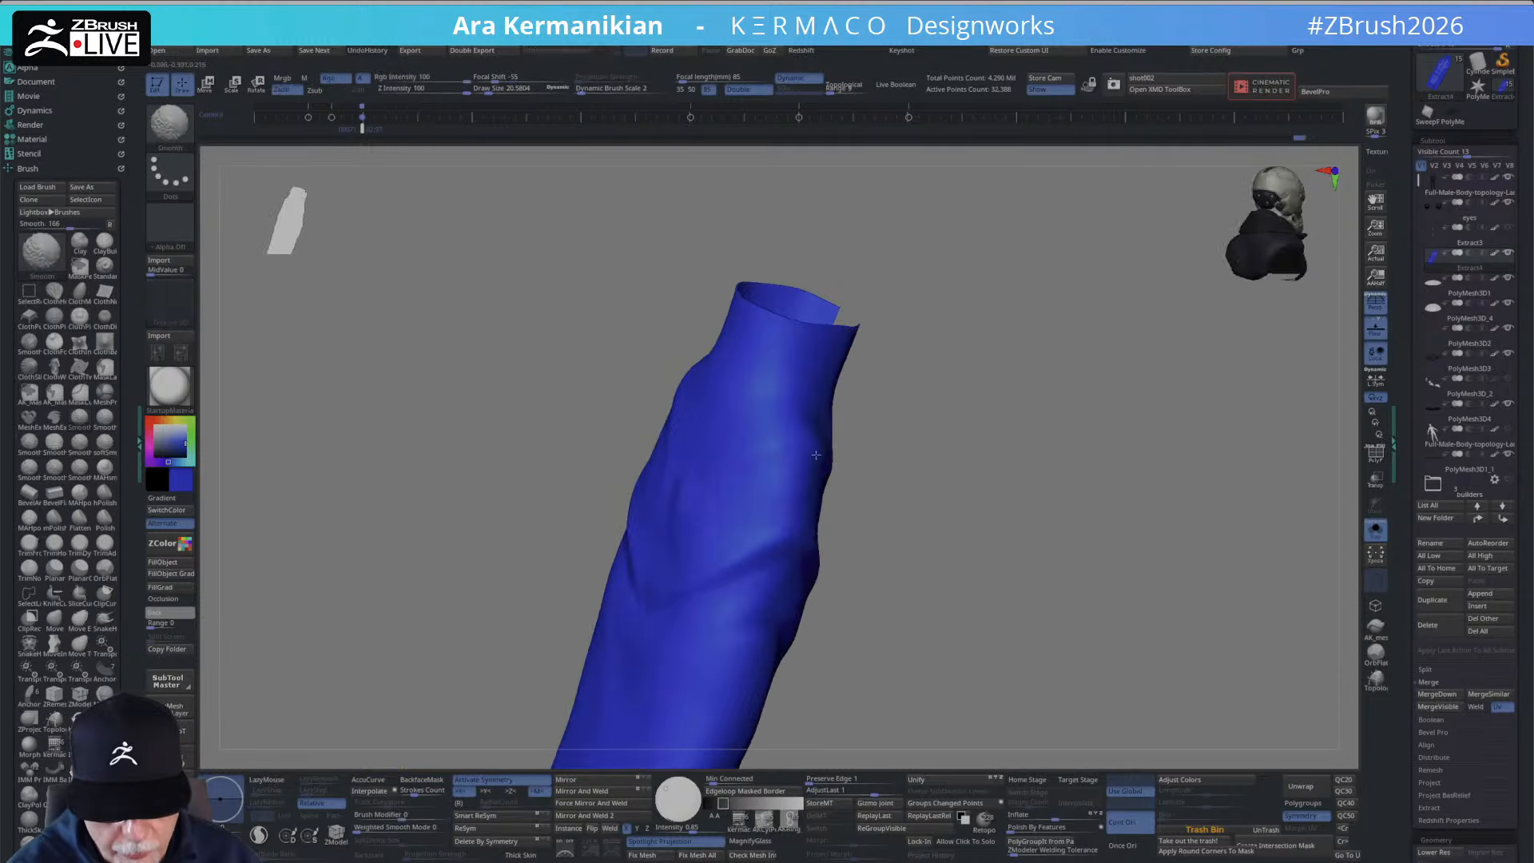
# Pinch and smooth folds over the shoulder and upper side of the cape below the collar.
pyautogui.moveTo(1007, 415)
pyautogui.mouseDown()
pyautogui.moveTo(959, 399)
pyautogui.moveTo(898, 418)
pyautogui.mouseUp()
pyautogui.moveTo(973, 345); pyautogui.dragTo(905, 470)
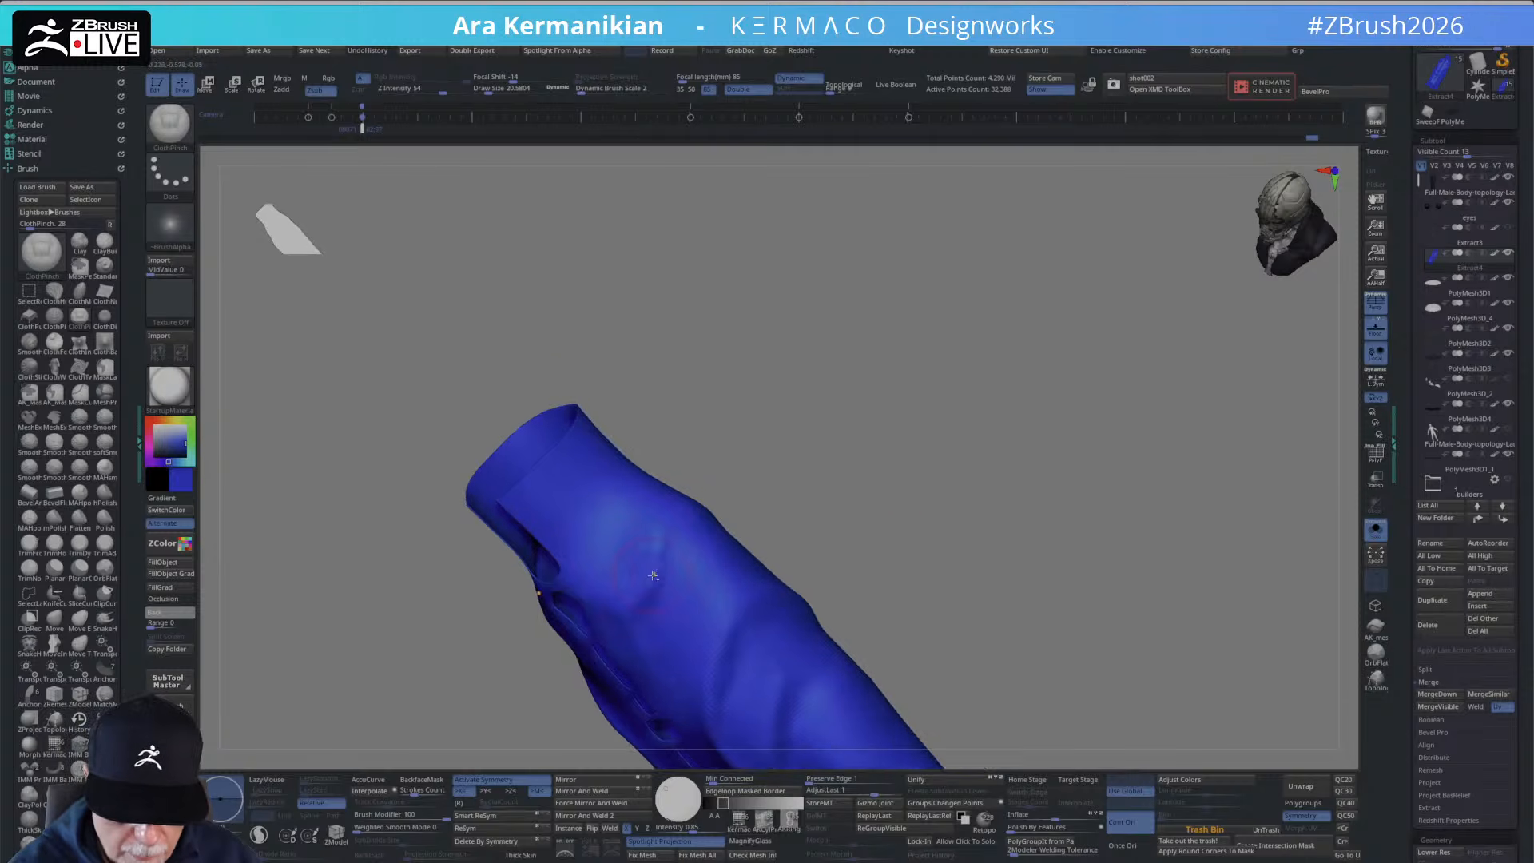
pyautogui.moveTo(714, 492); pyautogui.dragTo(846, 482)
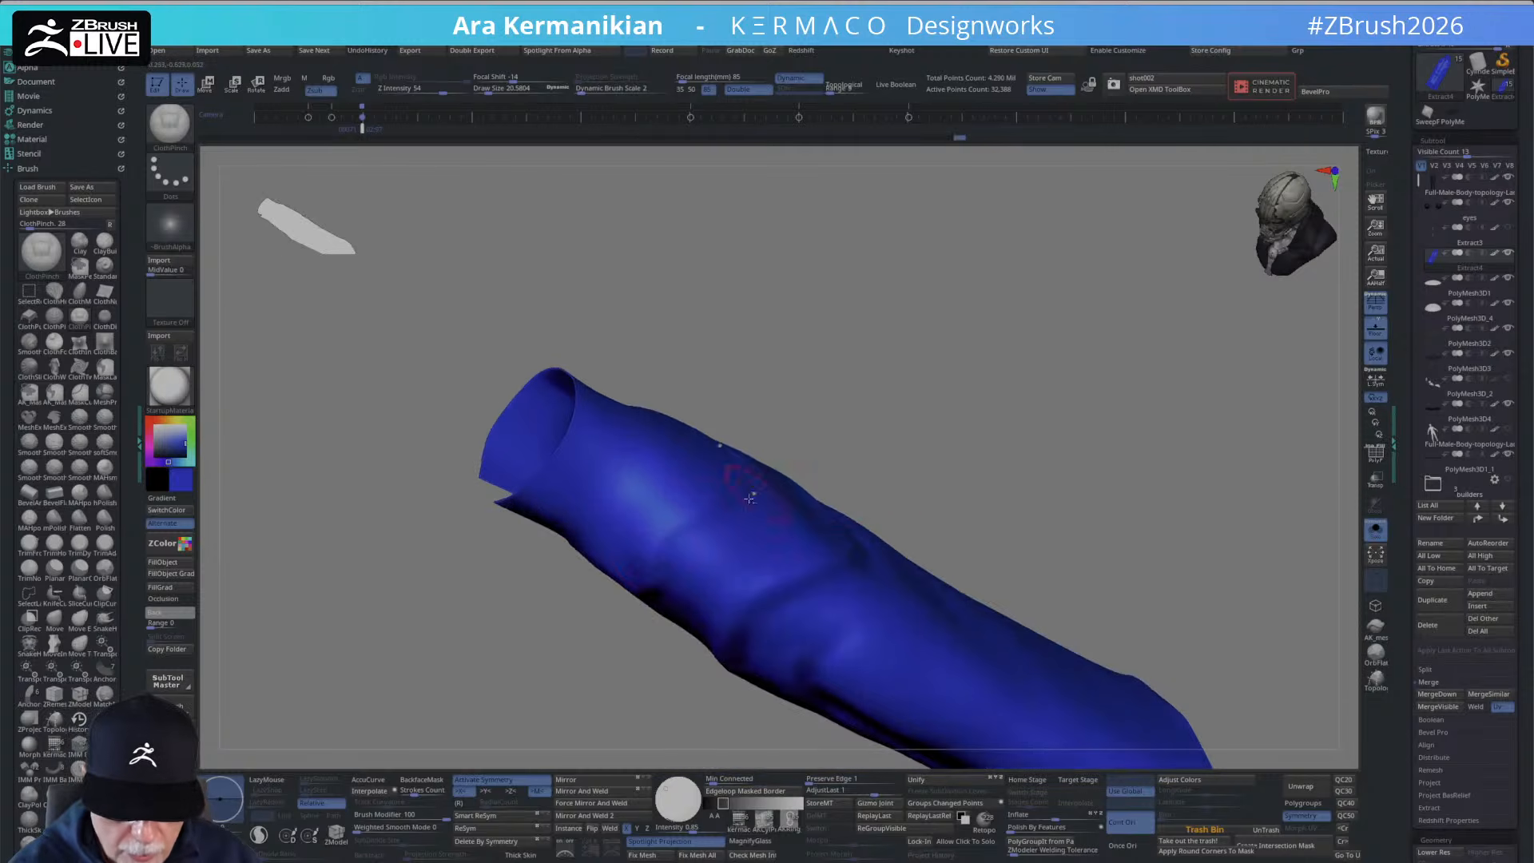
pyautogui.press('shift')
pyautogui.moveTo(807, 432)
pyautogui.mouseDown()
pyautogui.moveTo(925, 370)
pyautogui.moveTo(856, 394)
pyautogui.mouseUp()
# Pinch symmetric creases beside the collar opening, the diamond-shaped cut-out and the upper slots on the cape's front.
pyautogui.keyDown('alt'); pyautogui.moveTo(835, 503); pyautogui.dragTo(943, 476); pyautogui.keyUp('alt')
pyautogui.moveTo(692, 485)
pyautogui.mouseDown()
pyautogui.moveTo(711, 516)
pyautogui.moveTo(686, 576)
pyautogui.mouseUp()
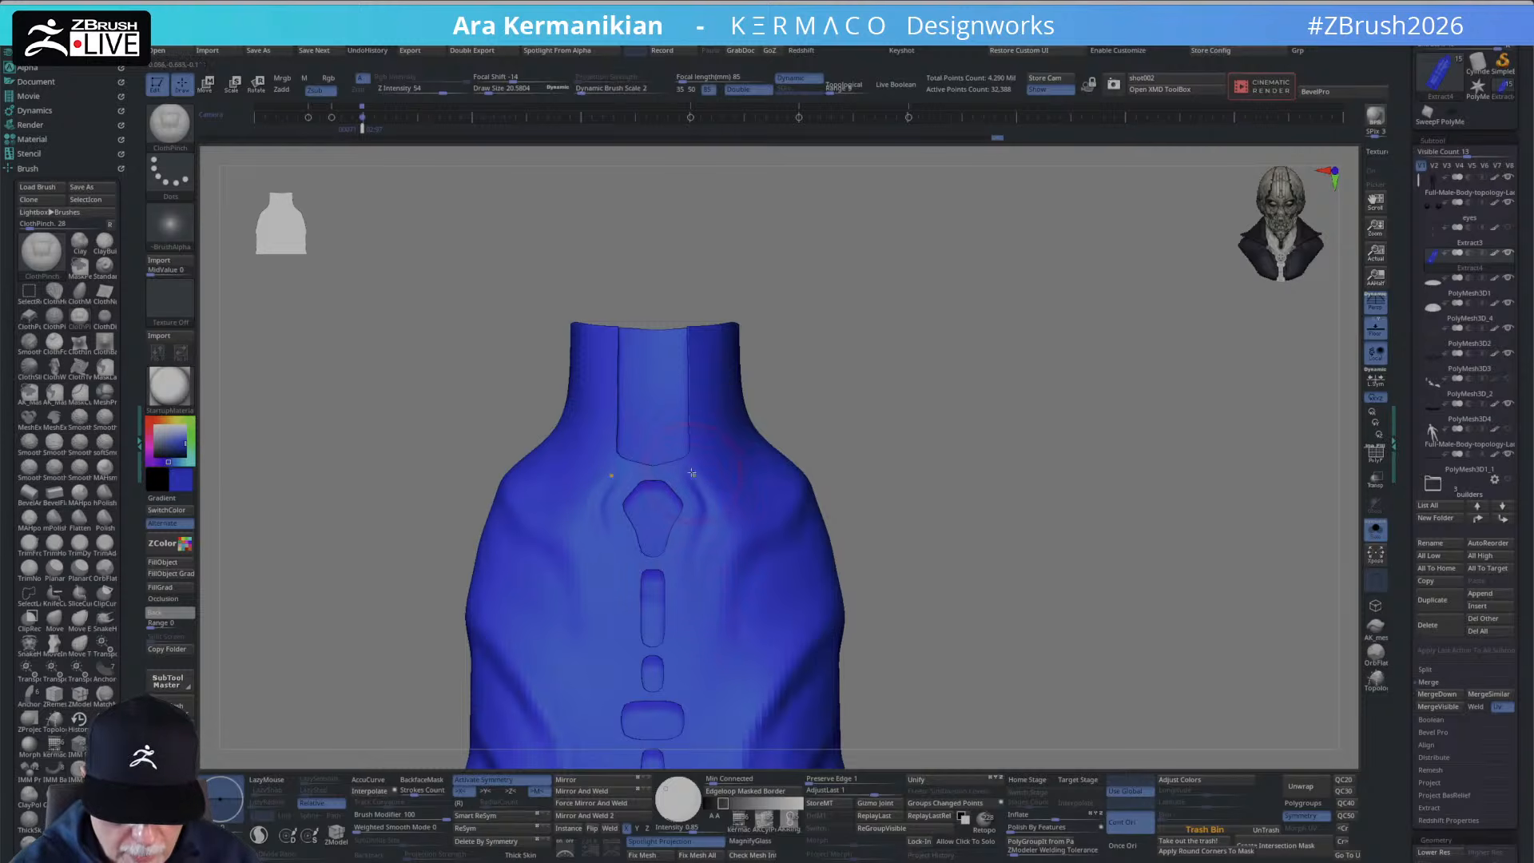
pyautogui.keyDown('alt'); pyautogui.moveTo(907, 445); pyautogui.dragTo(942, 354); pyautogui.keyUp('alt')
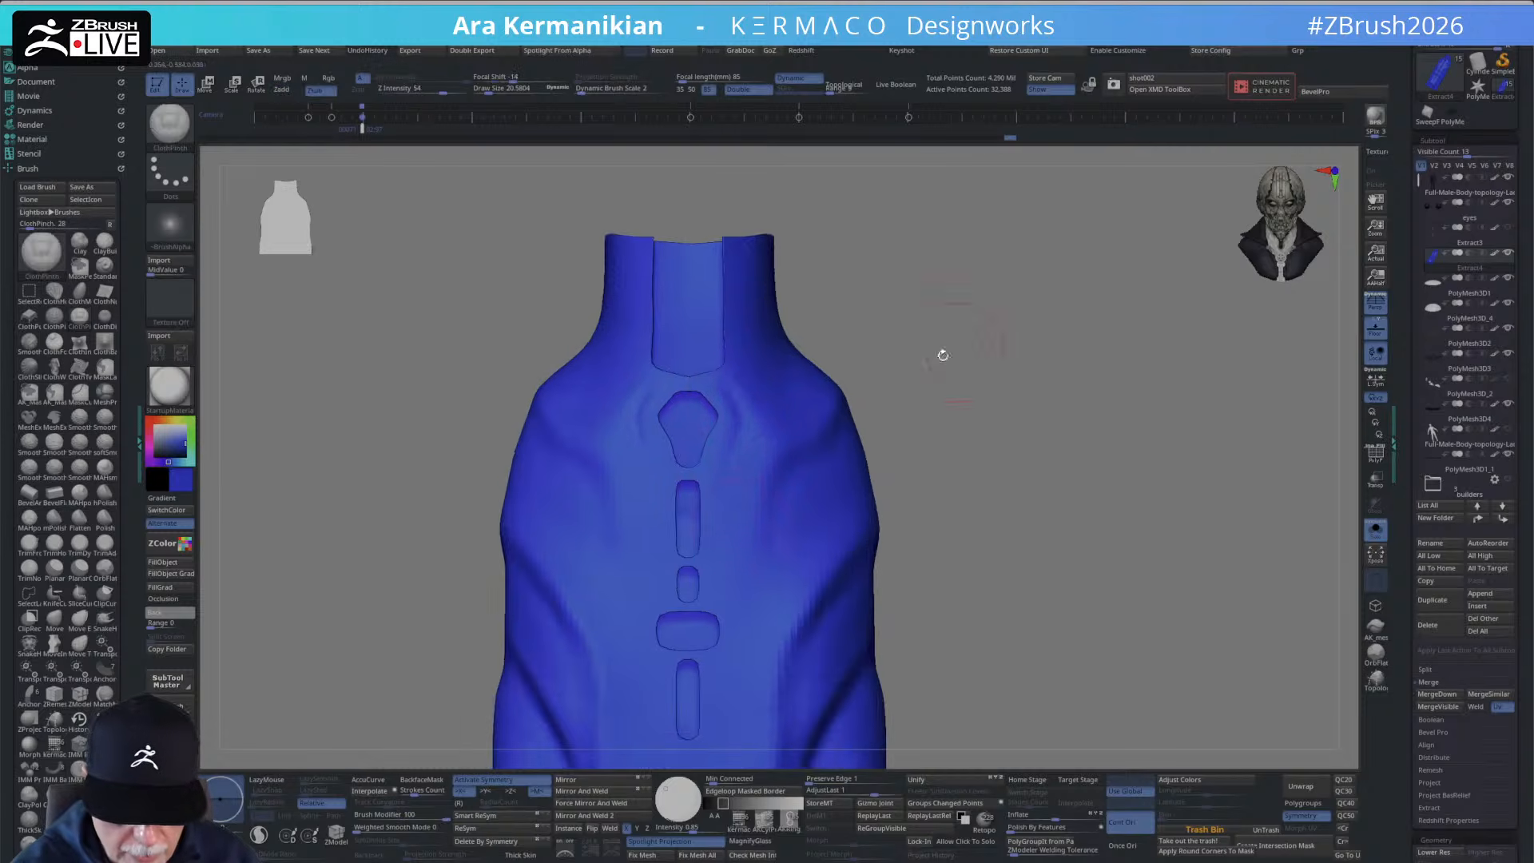
pyautogui.moveTo(720, 476); pyautogui.dragTo(726, 478)
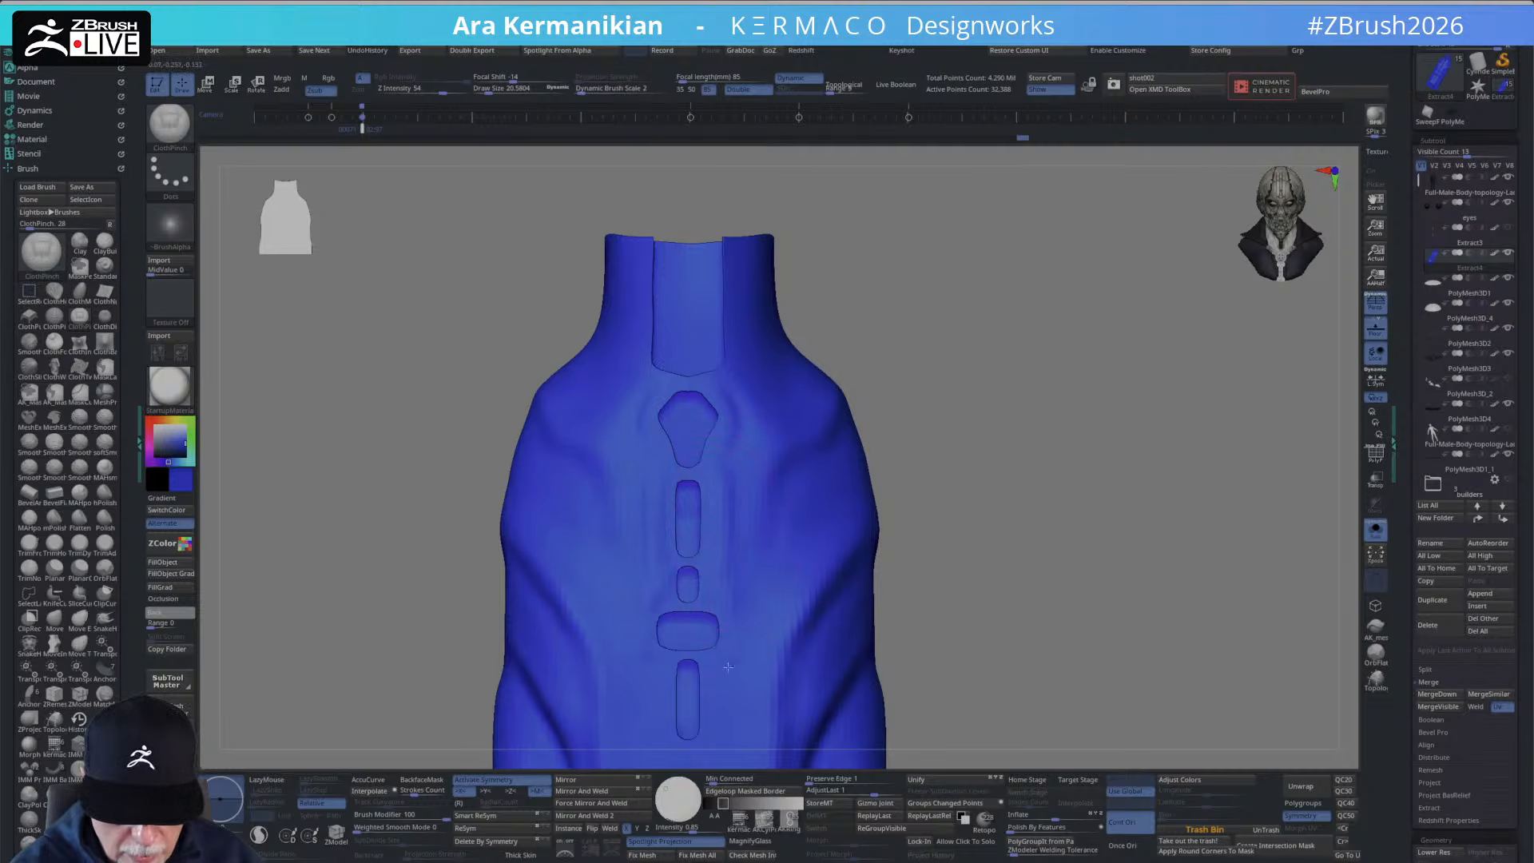
pyautogui.moveTo(728, 667); pyautogui.dragTo(722, 678)
# Pinch creases around the middle and lower front slots, then smooth the marks beside the long slot.
pyautogui.keyDown('alt'); pyautogui.moveTo(997, 595); pyautogui.dragTo(998, 468); pyautogui.keyUp('alt')
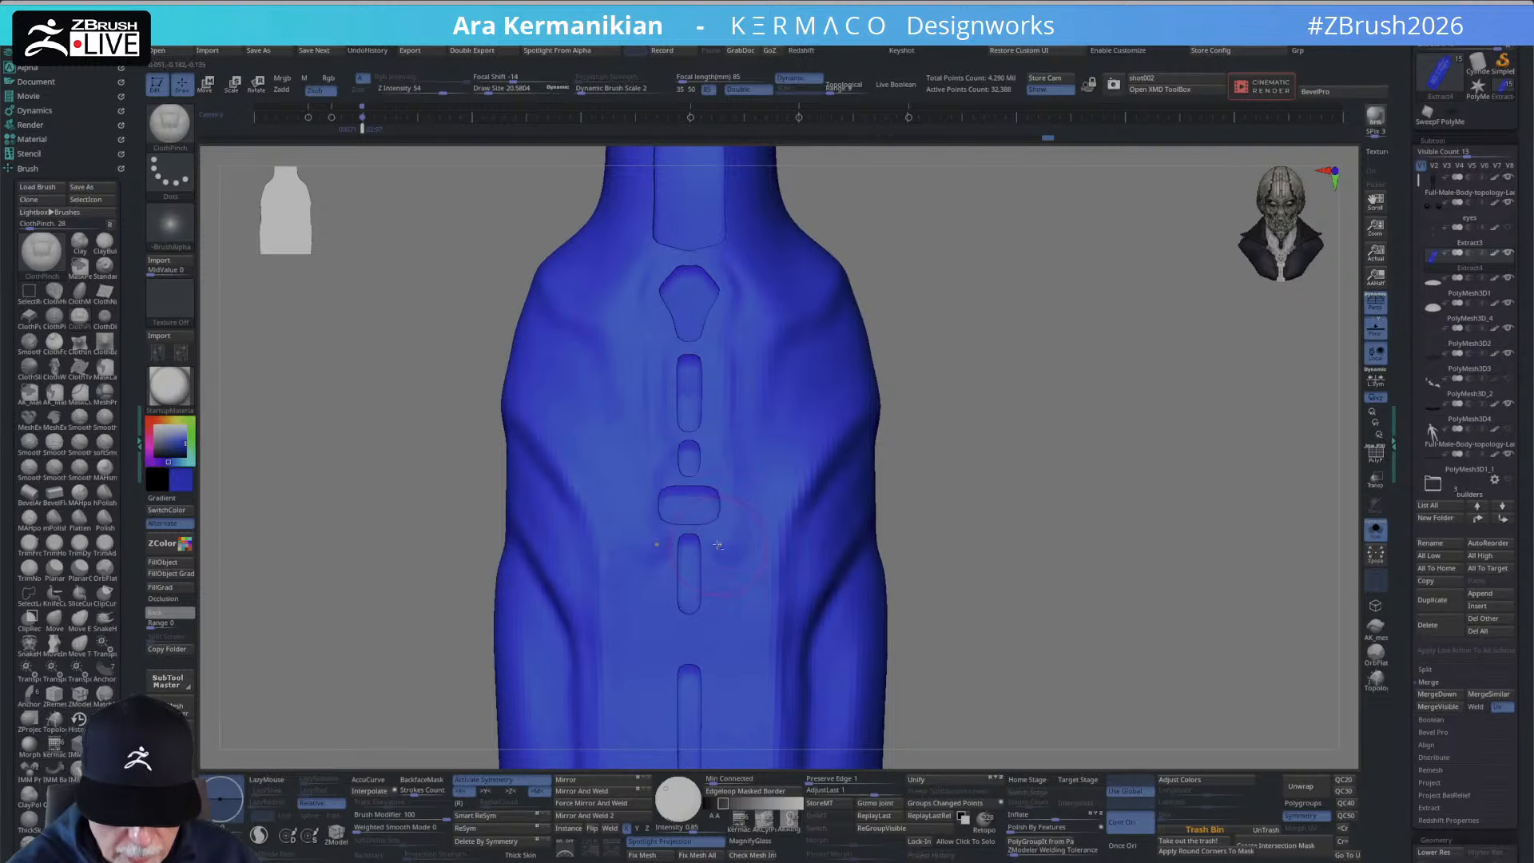
pyautogui.moveTo(696, 638); pyautogui.dragTo(719, 660)
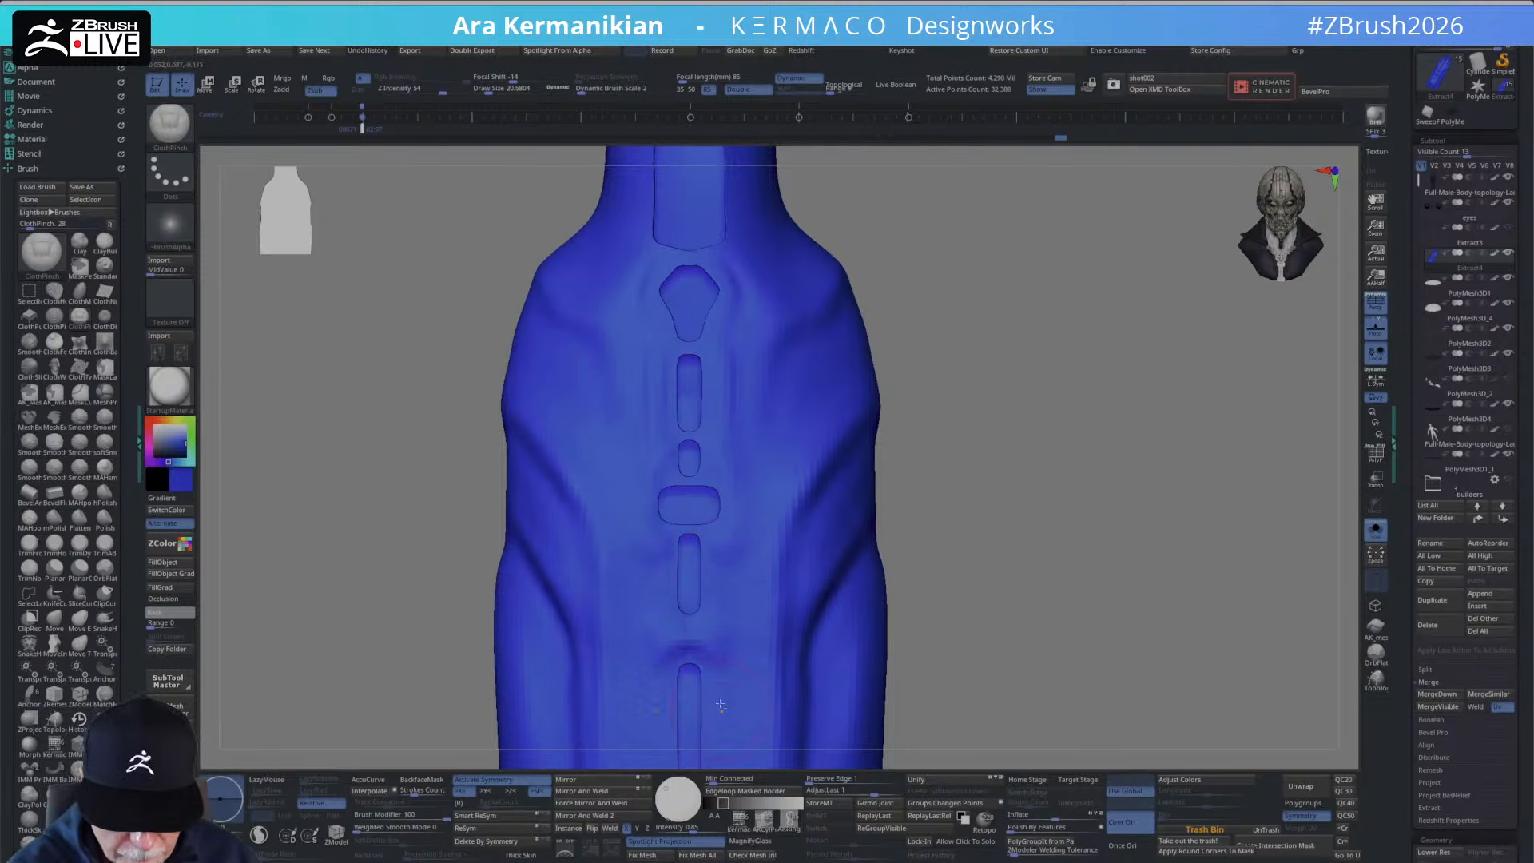
pyautogui.keyDown('alt'); pyautogui.moveTo(991, 560); pyautogui.dragTo(1047, 383); pyautogui.keyUp('alt')
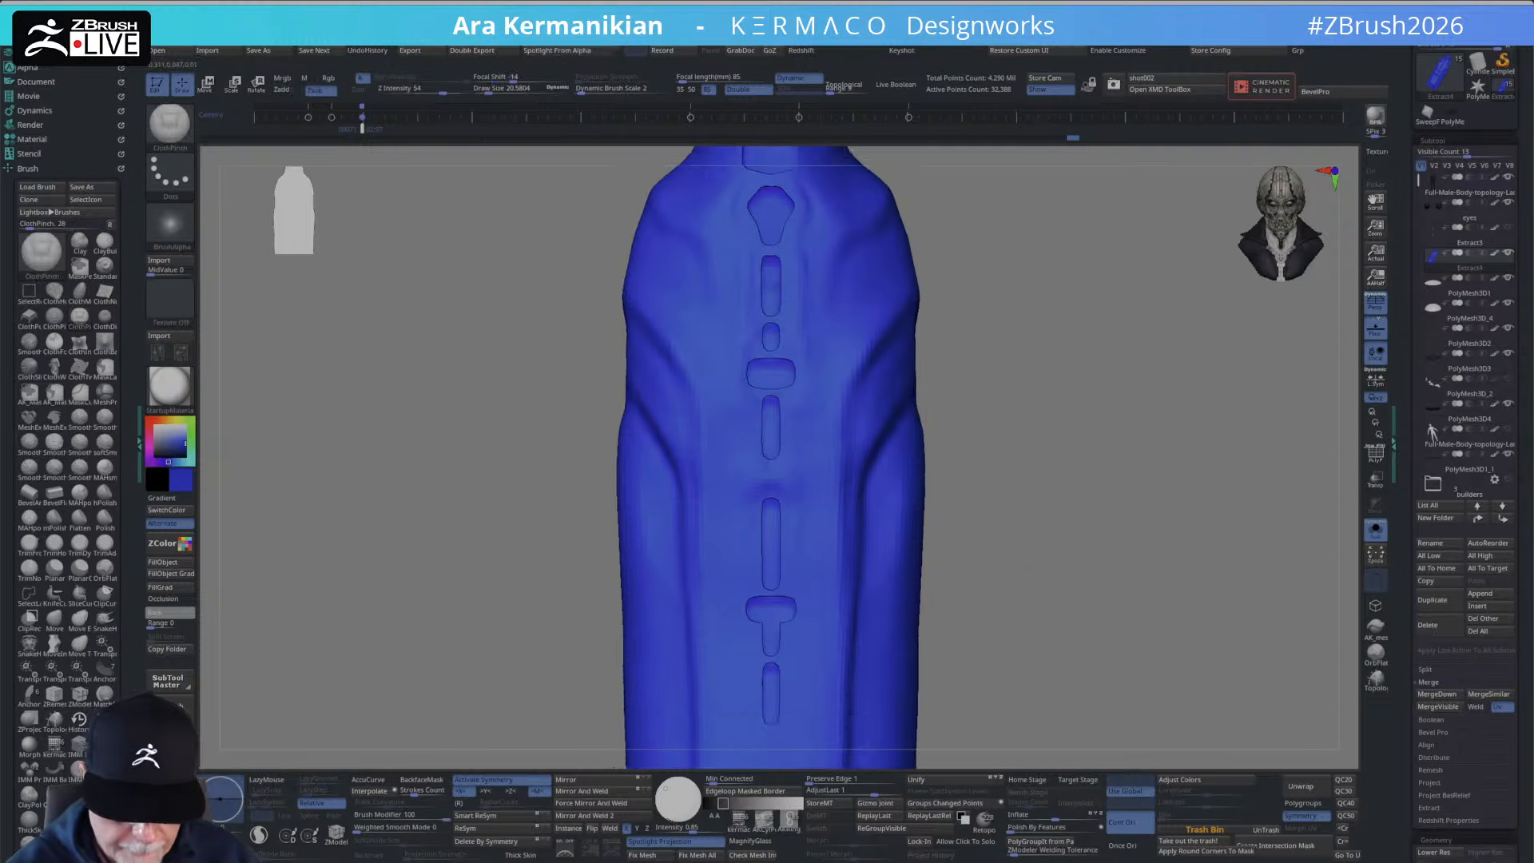
pyautogui.moveTo(1071, 360)
pyautogui.mouseDown()
pyautogui.moveTo(1109, 335)
pyautogui.moveTo(1147, 353)
pyautogui.moveTo(1111, 304)
pyautogui.moveTo(1057, 304)
pyautogui.mouseUp()
pyautogui.keyDown('shift'); pyautogui.moveTo(972, 524); pyautogui.dragTo(803, 703); pyautogui.keyUp('shift')
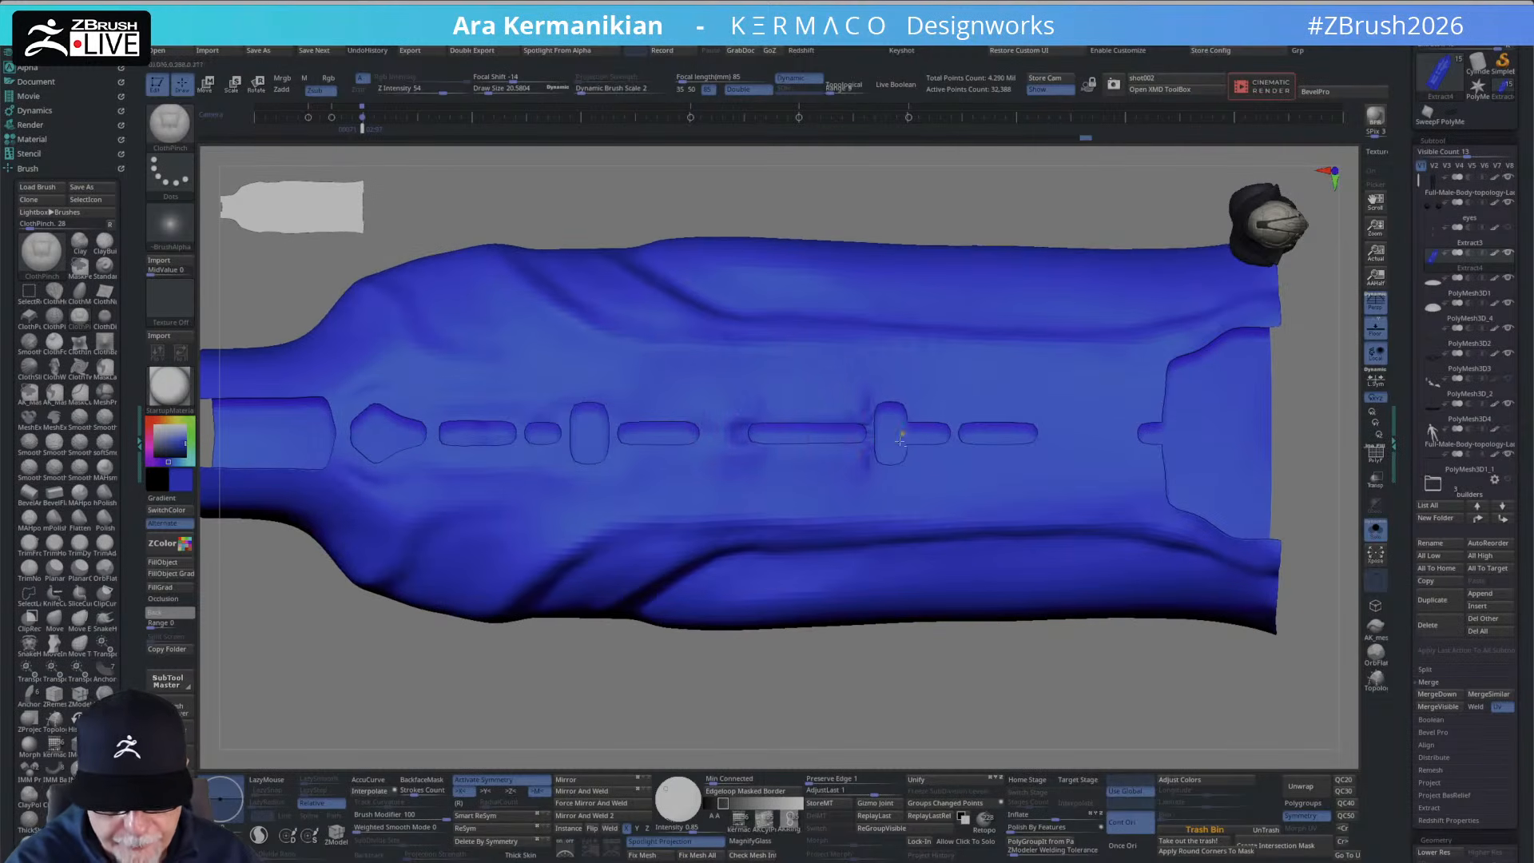
pyautogui.press('ctrl')
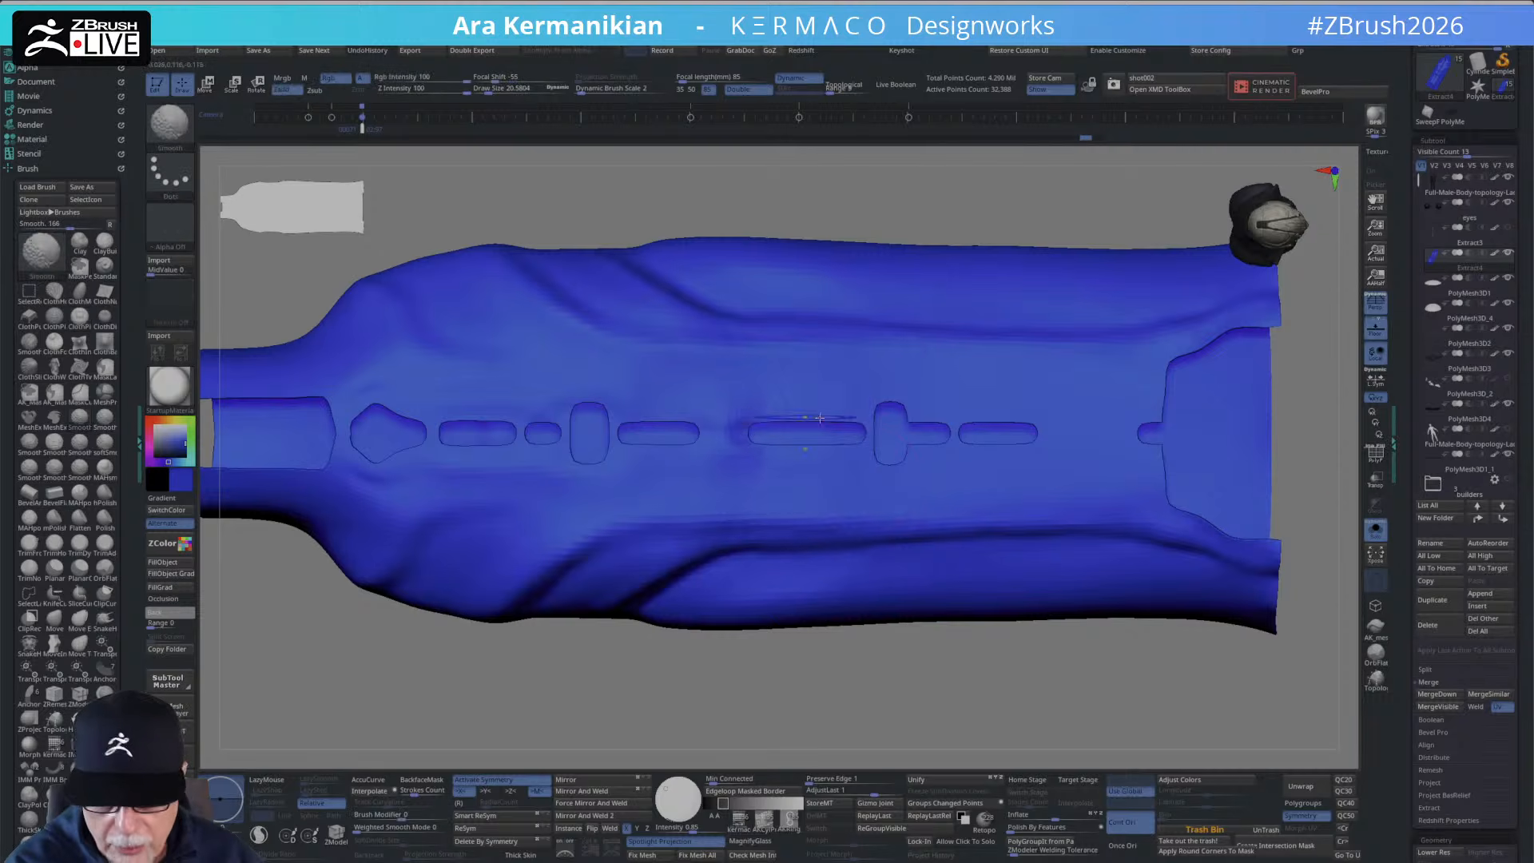
# Leave Solo mode and check the cape's front and back folds on the full figure above the crowd.
pyautogui.click(1369, 533)
pyautogui.moveTo(839, 669)
pyautogui.mouseDown()
pyautogui.moveTo(835, 630)
pyautogui.moveTo(814, 611)
pyautogui.mouseUp()
pyautogui.click(1508, 228)
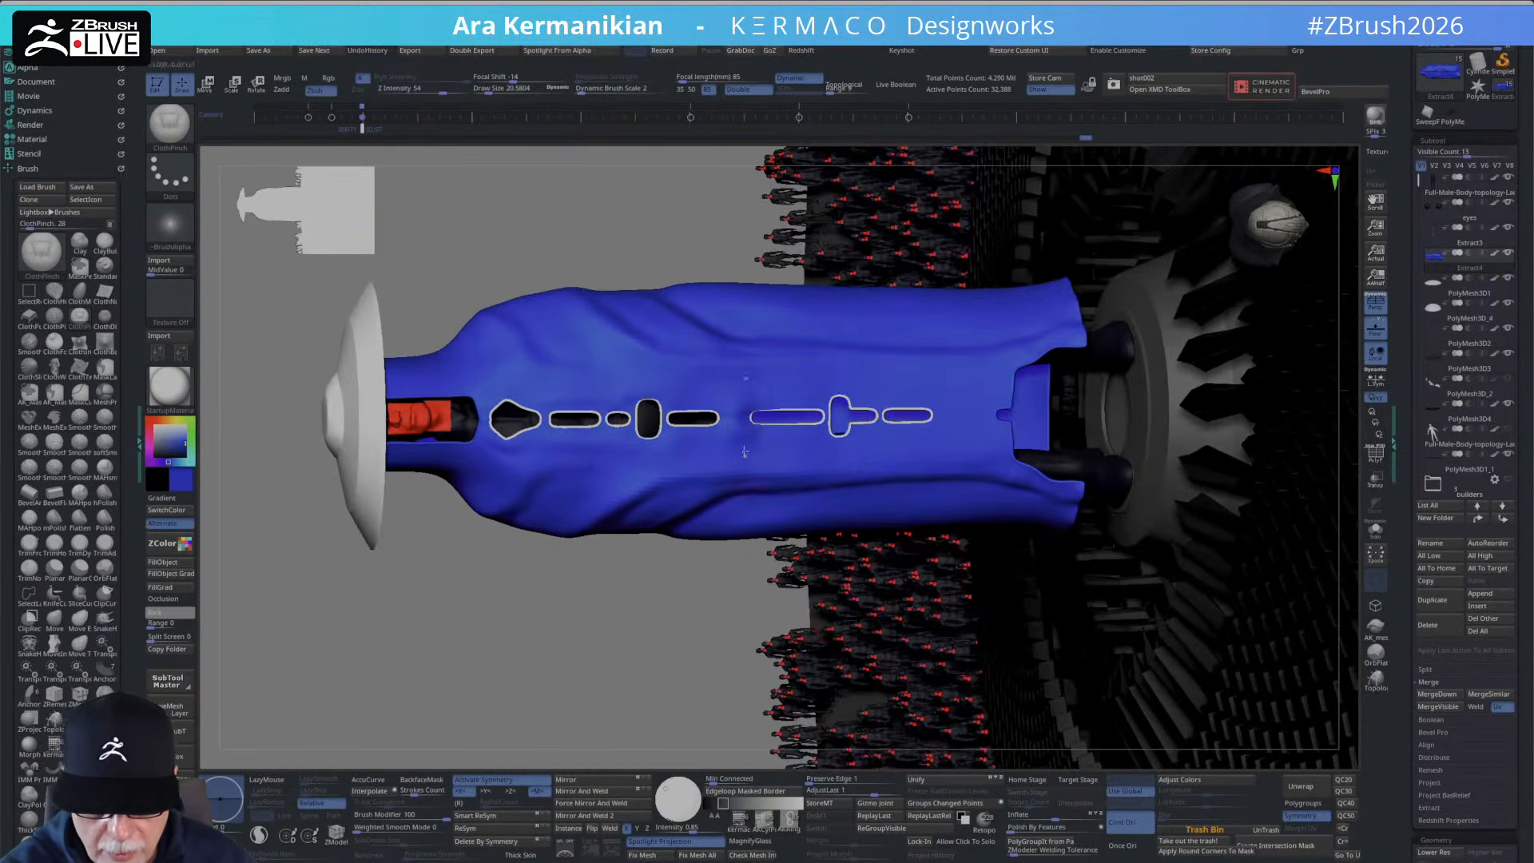
pyautogui.press('shift')
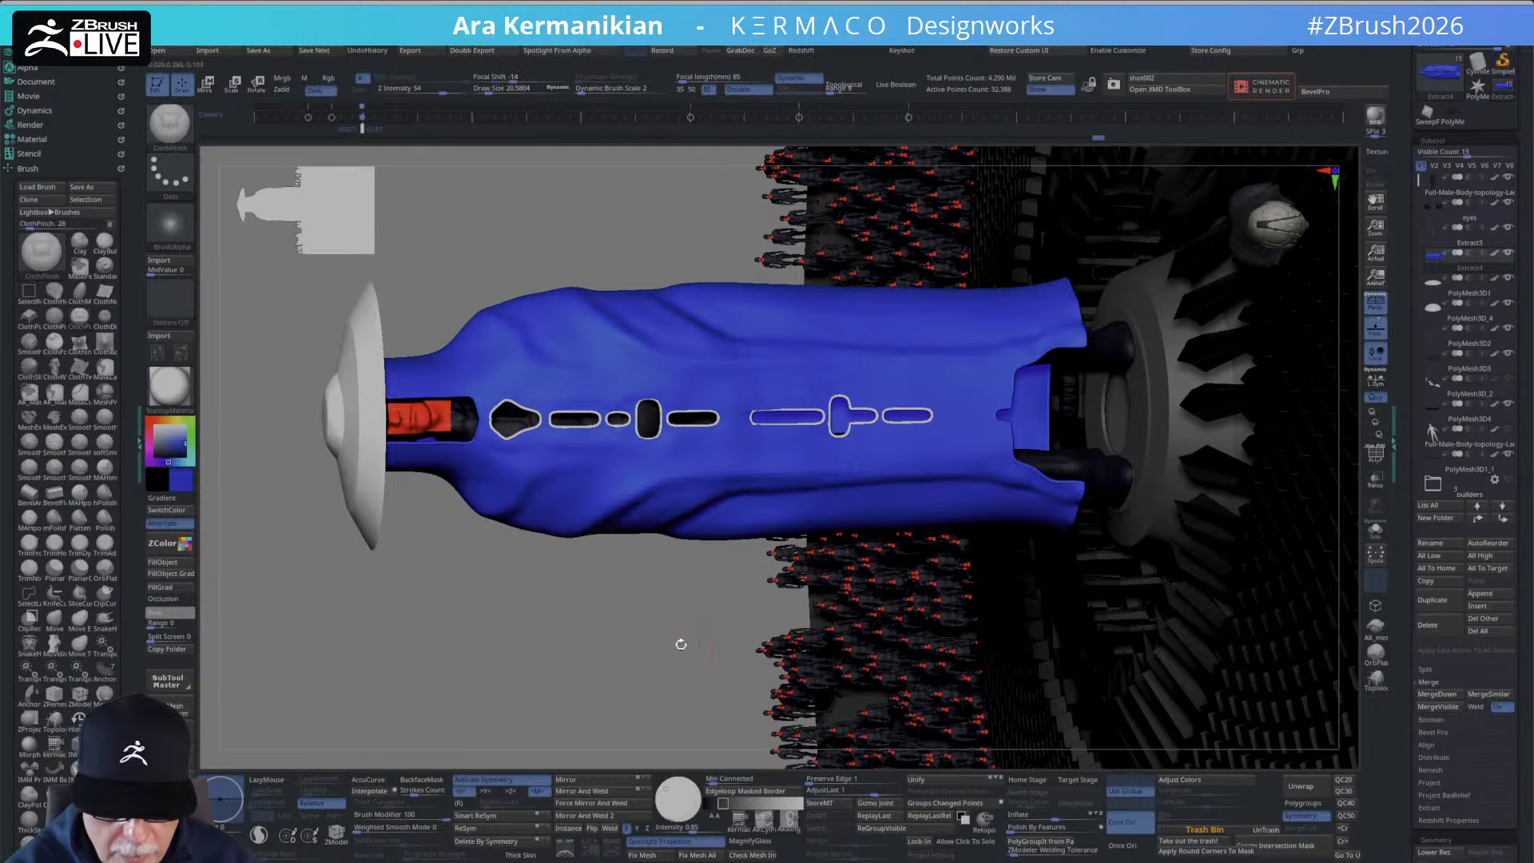
pyautogui.moveTo(681, 640)
pyautogui.mouseDown()
pyautogui.moveTo(670, 620)
pyautogui.moveTo(703, 559)
pyautogui.moveTo(672, 571)
pyautogui.mouseUp()
pyautogui.moveTo(775, 652); pyautogui.dragTo(1000, 424)
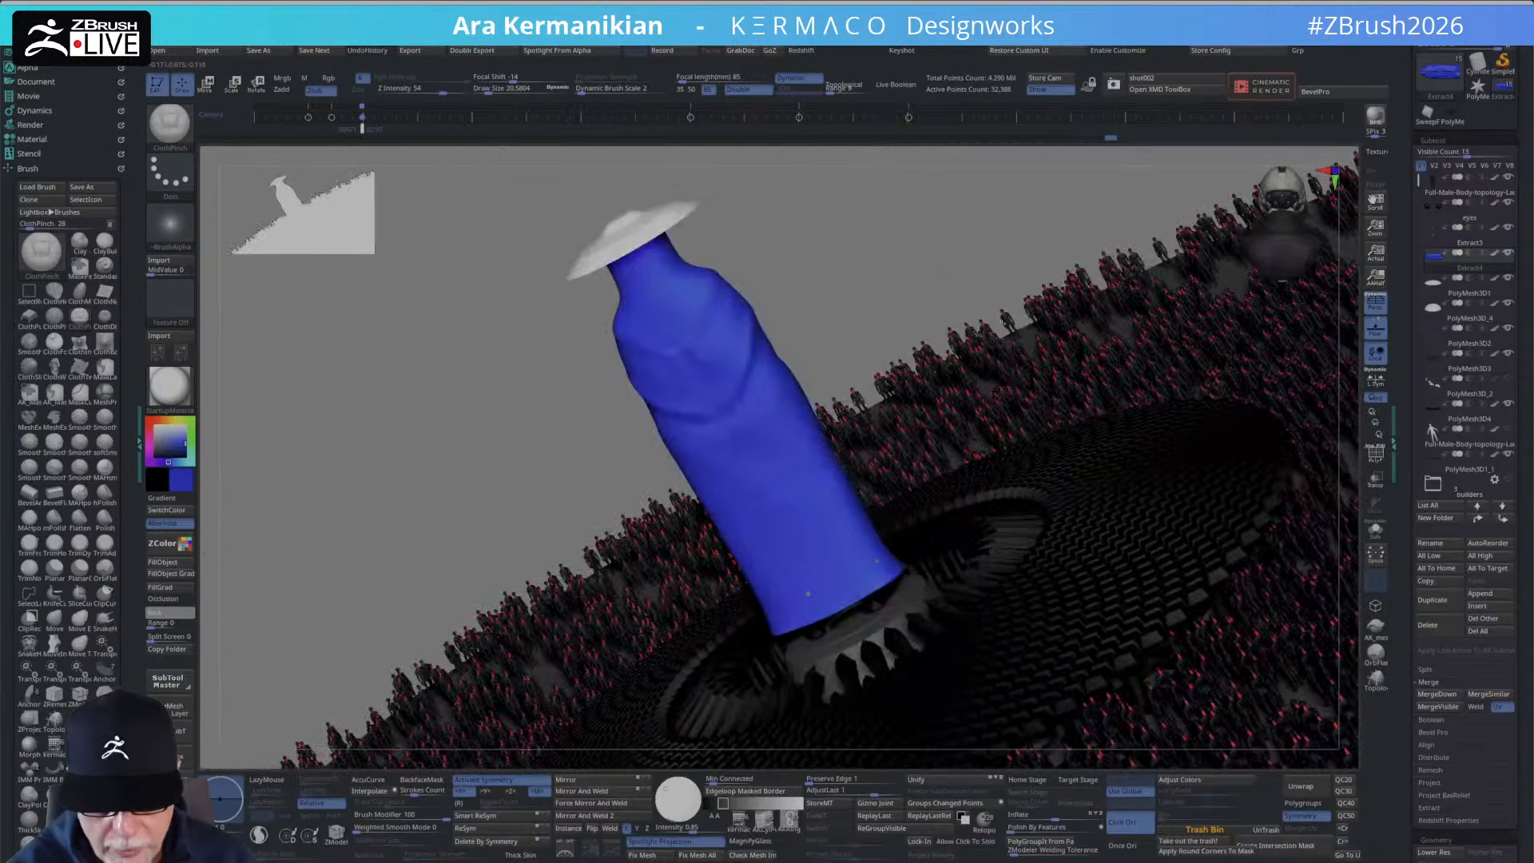
pyautogui.moveTo(949, 264); pyautogui.dragTo(865, 294)
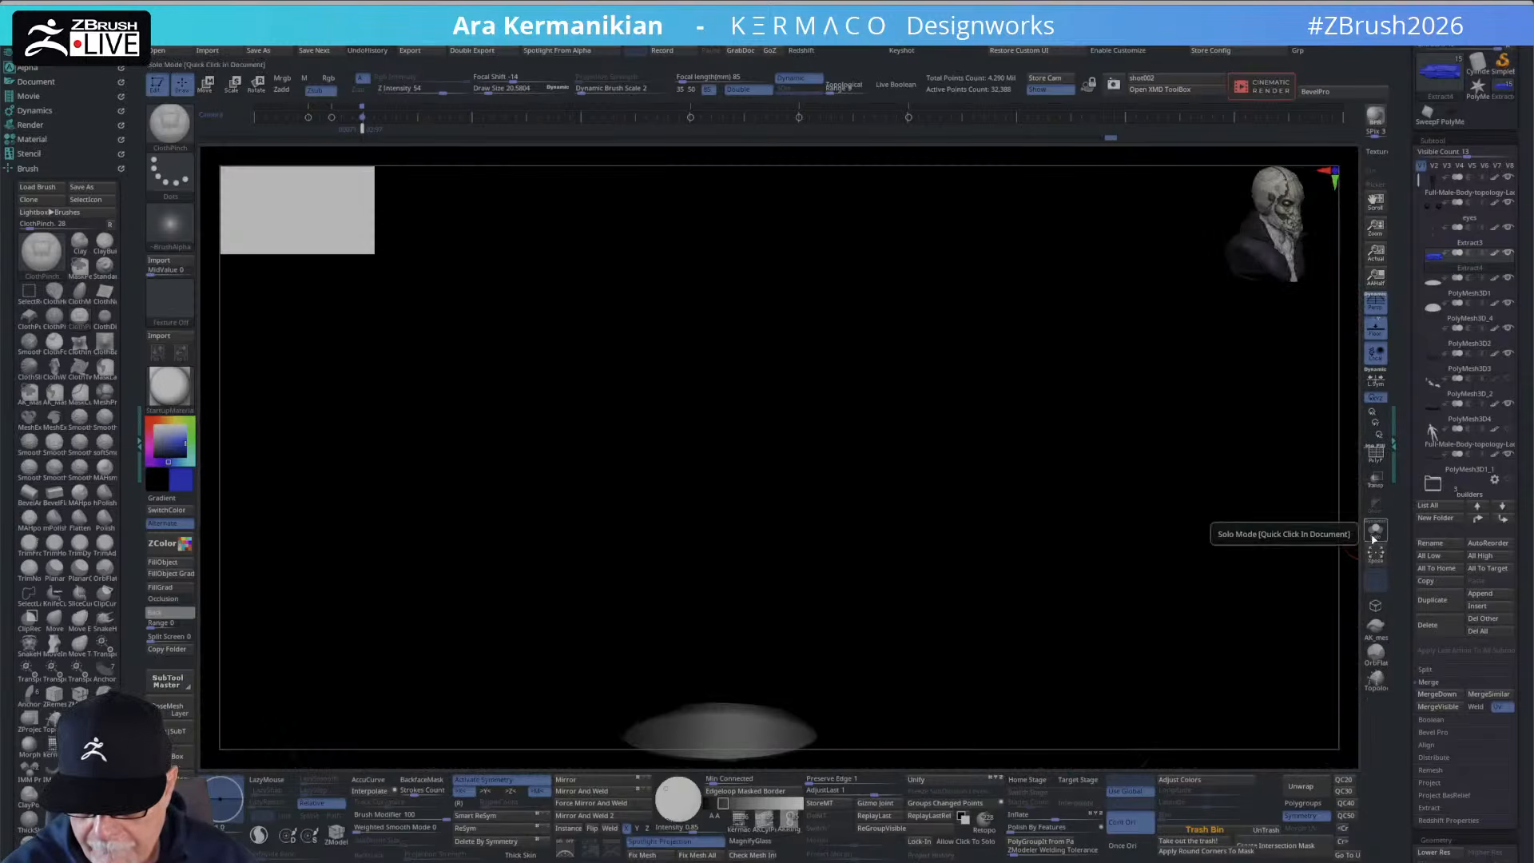
# Isolate the cape again and refine its chest and lower side folds with light pinching and smoothing.
pyautogui.click(1374, 534)
pyautogui.keyDown('shift'); pyautogui.moveTo(1017, 434); pyautogui.dragTo(956, 516); pyautogui.keyUp('shift')
pyautogui.keyDown('alt'); pyautogui.moveTo(817, 370); pyautogui.dragTo(759, 476); pyautogui.keyUp('alt')
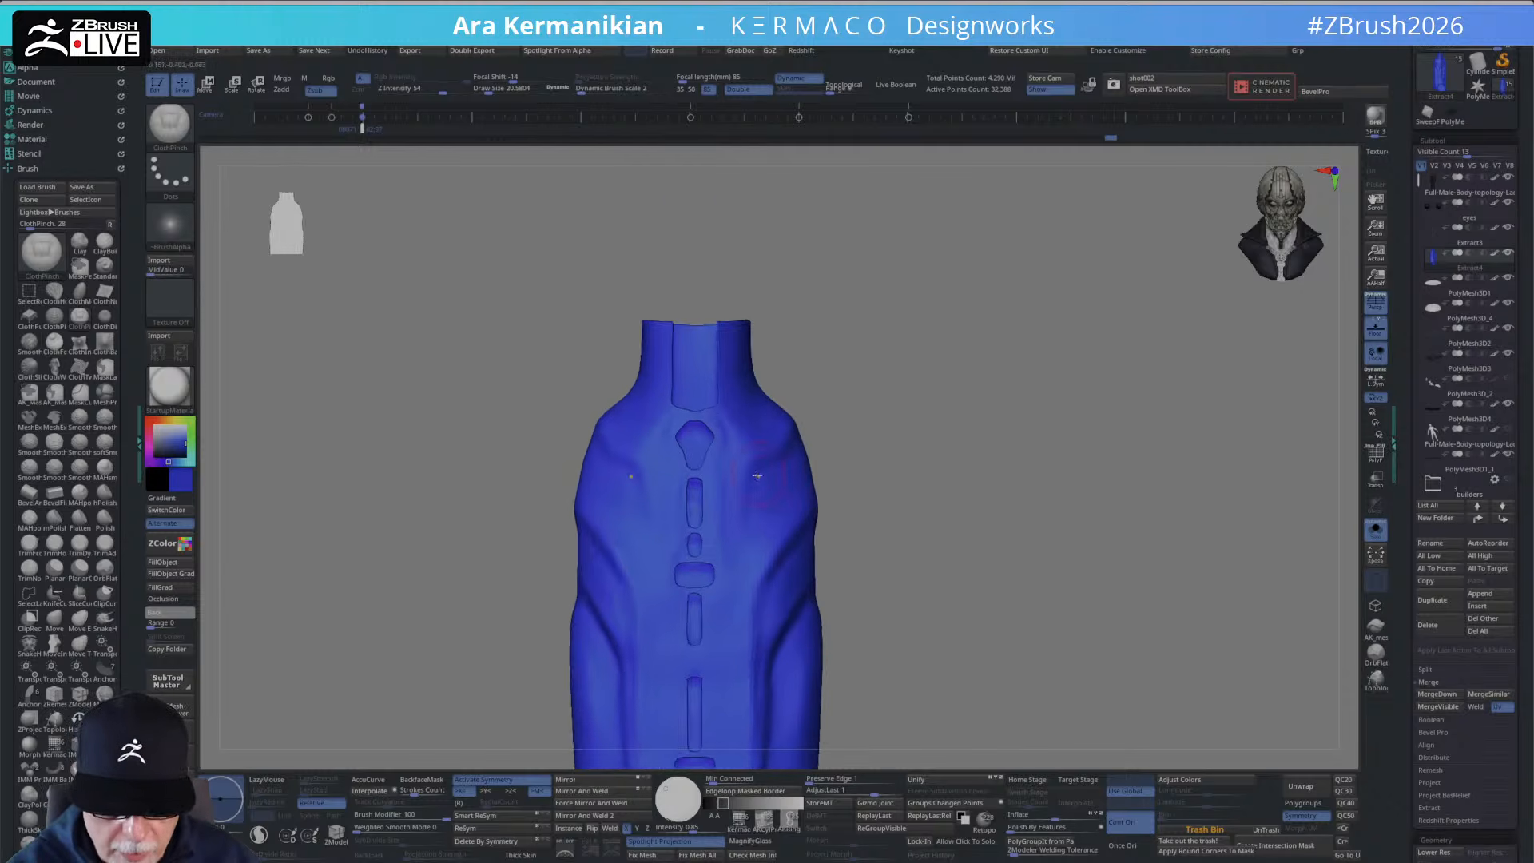
pyautogui.press('shift')
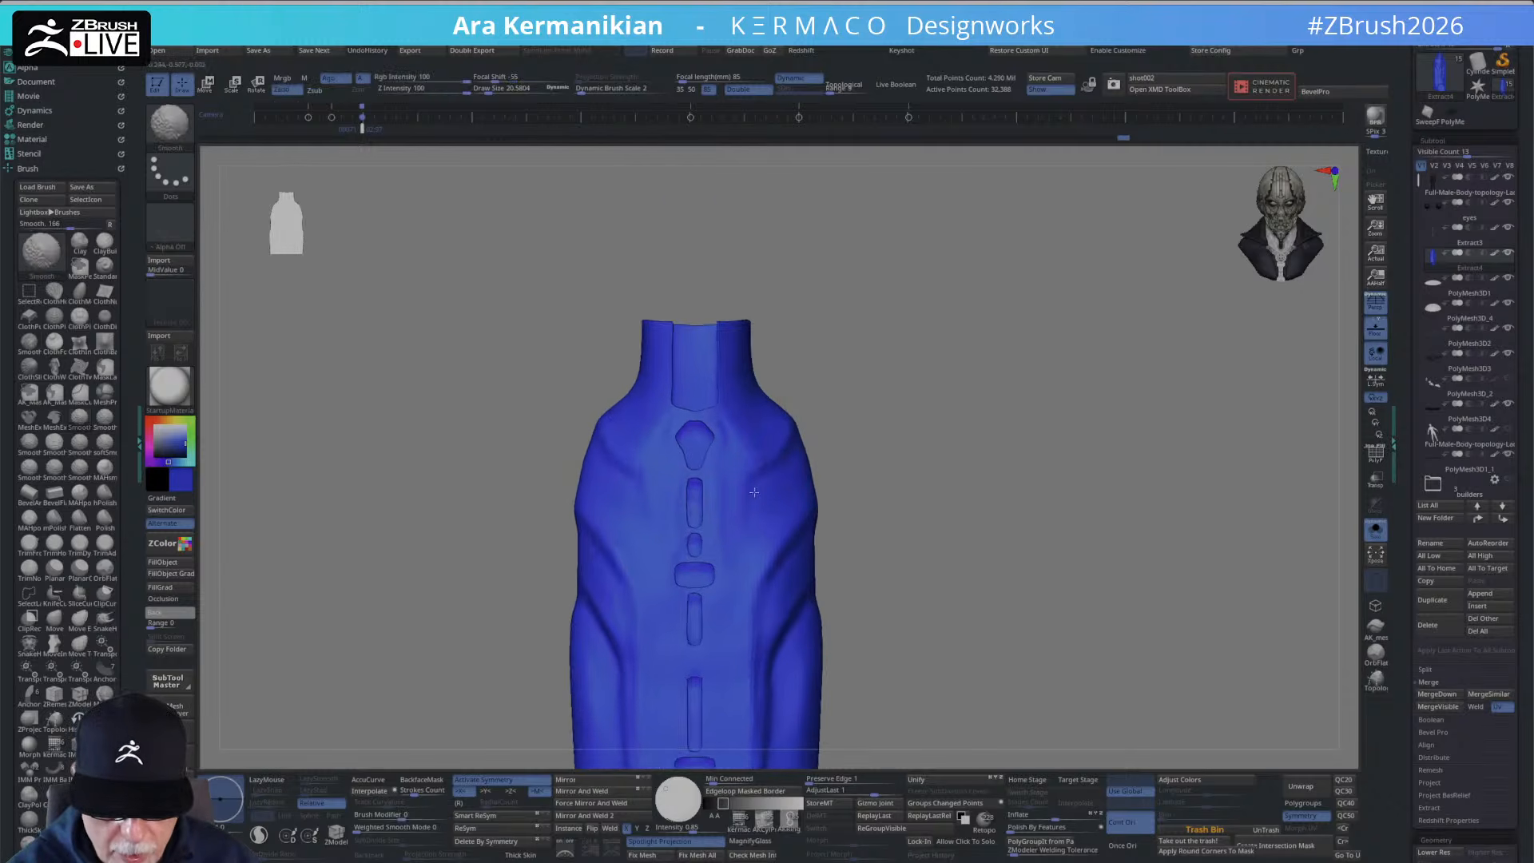
pyautogui.keyDown('alt'); pyautogui.moveTo(939, 505); pyautogui.dragTo(998, 342); pyautogui.keyUp('alt')
pyautogui.press('shift')
pyautogui.keyDown('alt'); pyautogui.moveTo(818, 615); pyautogui.dragTo(859, 479, button='right'); pyautogui.keyUp('alt')
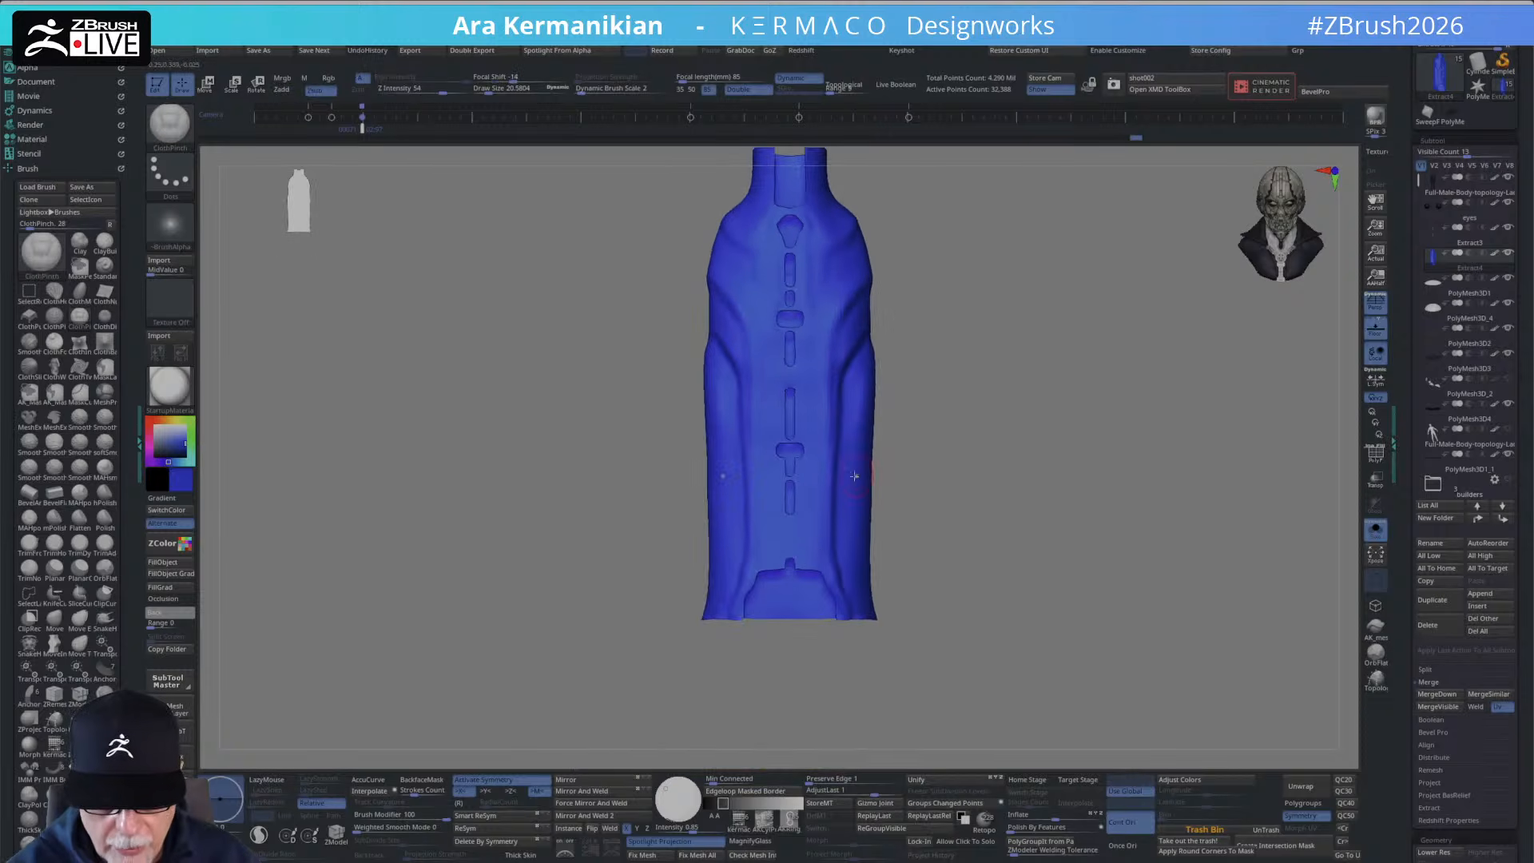
pyautogui.press('shift')
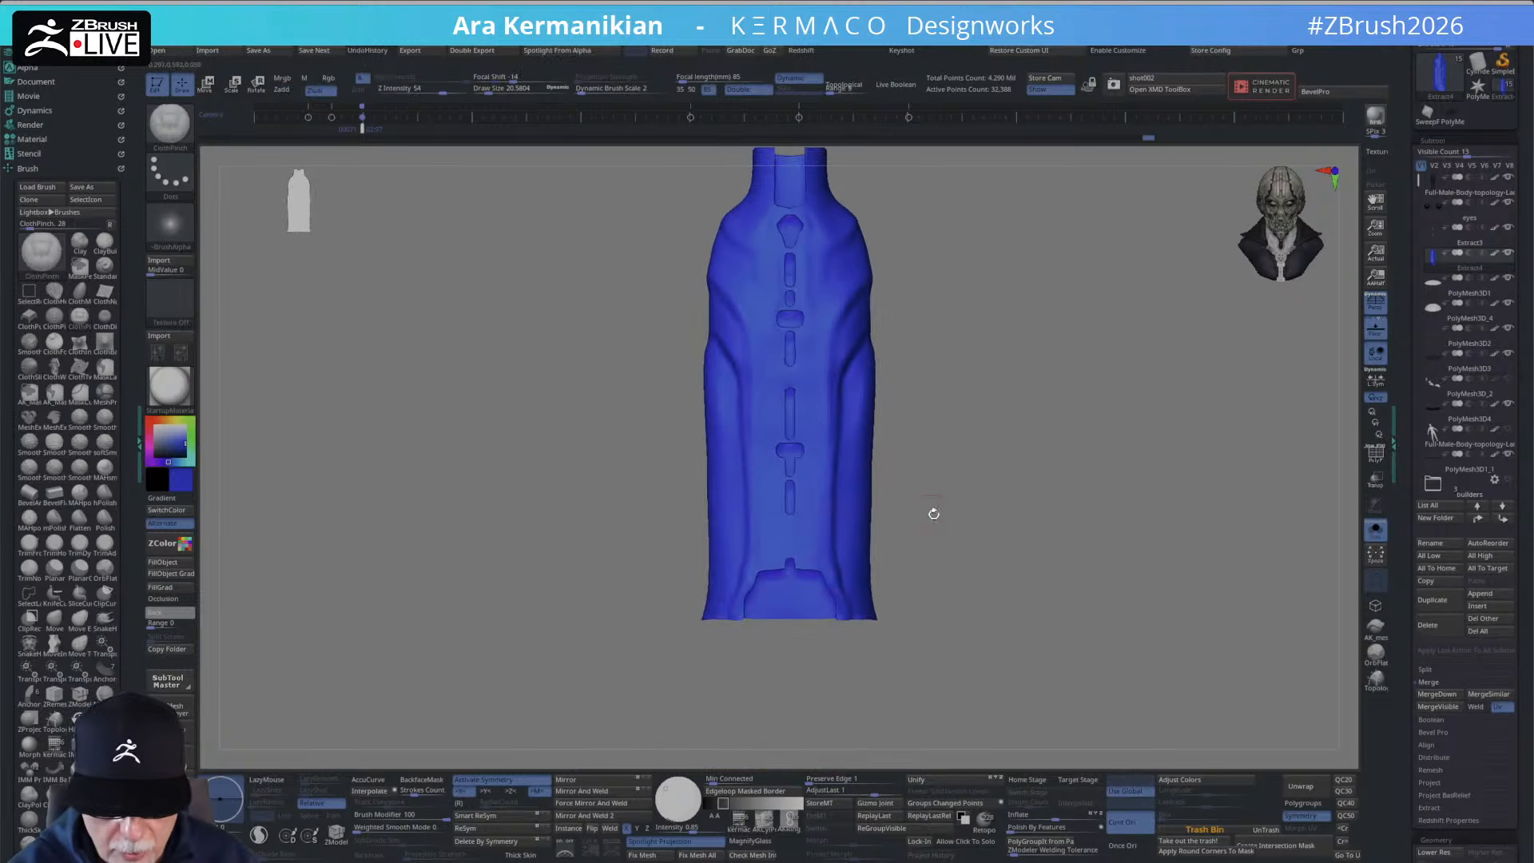
# Choose the Move brush, set its draw size to about 49.4 and adjust the cape's side edge near the hem.
pyautogui.press('b')
pyautogui.press('m')
pyautogui.press('v')
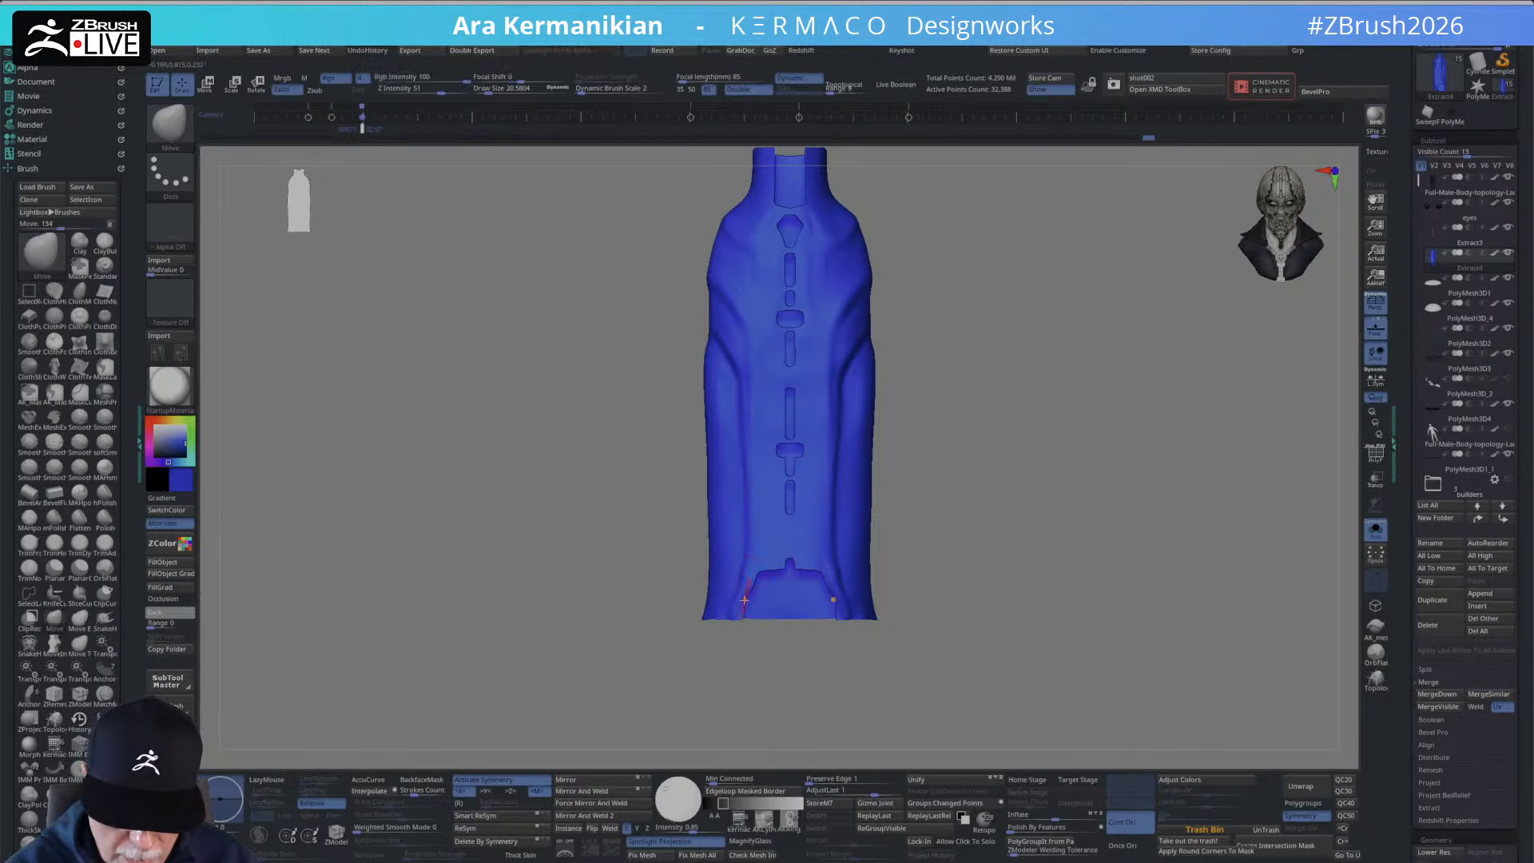
pyautogui.press('s')
pyautogui.moveTo(867, 572); pyautogui.dragTo(860, 575)
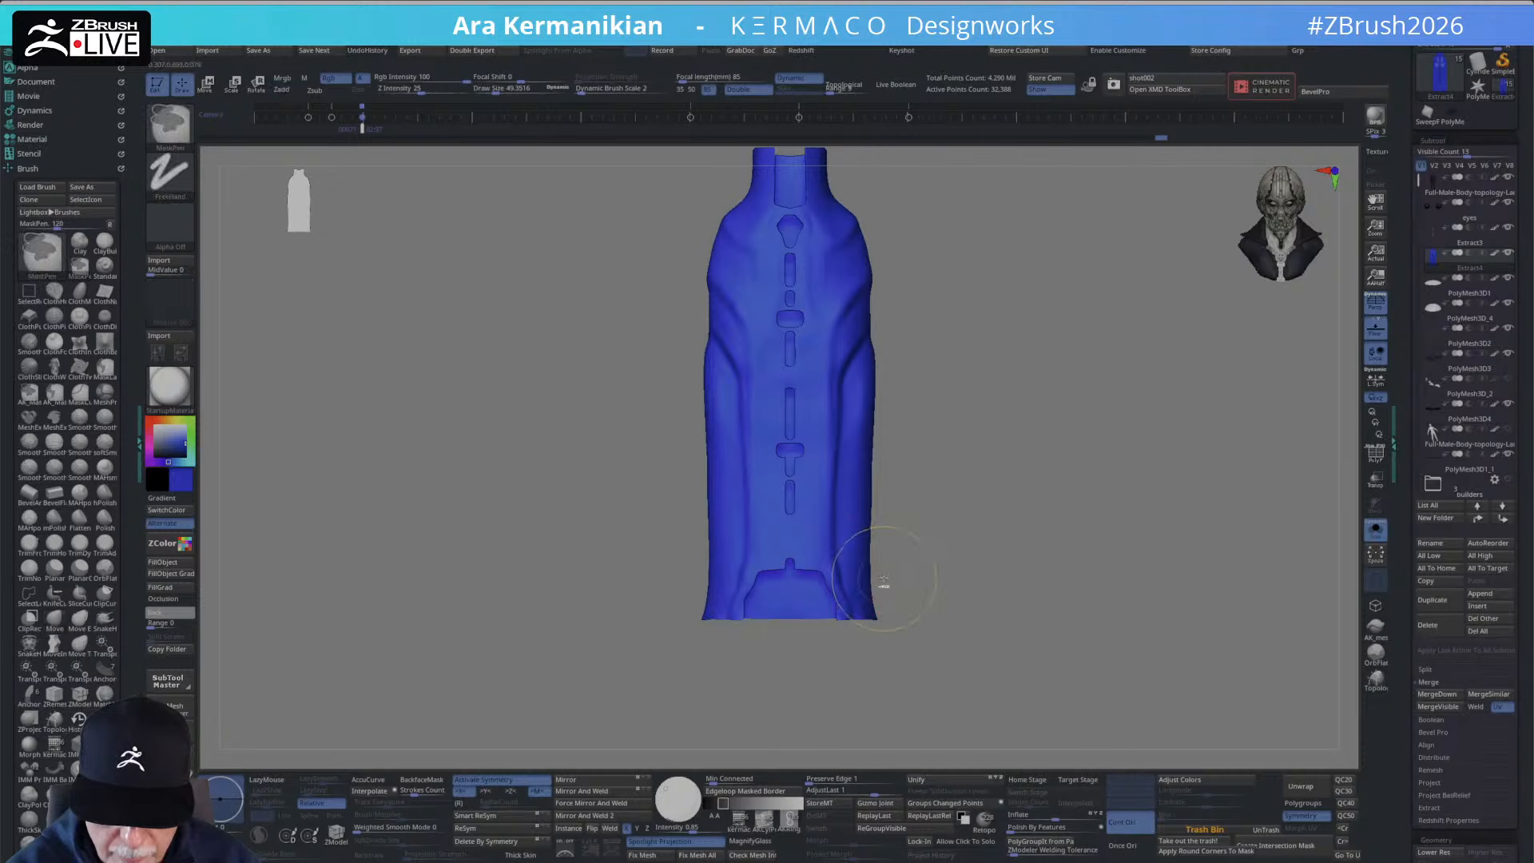
# Set the Move brush draw size to about 41, nudge the robe's lower edge and check the robe against the full scene.
pyautogui.press('s')
pyautogui.click(906, 564)
pyautogui.moveTo(851, 590); pyautogui.dragTo(848, 588)
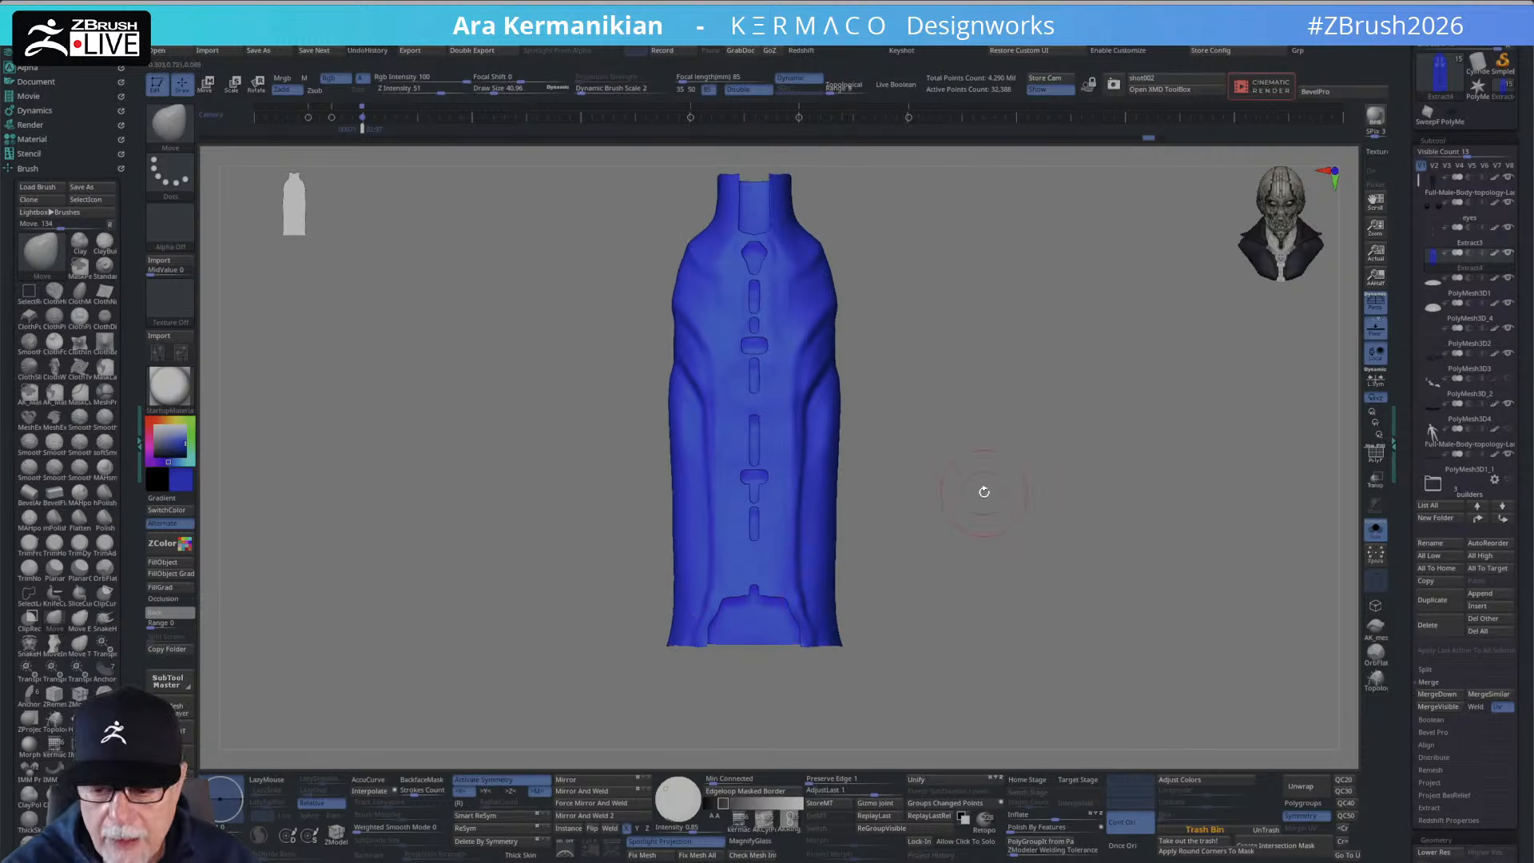
pyautogui.click(1375, 527)
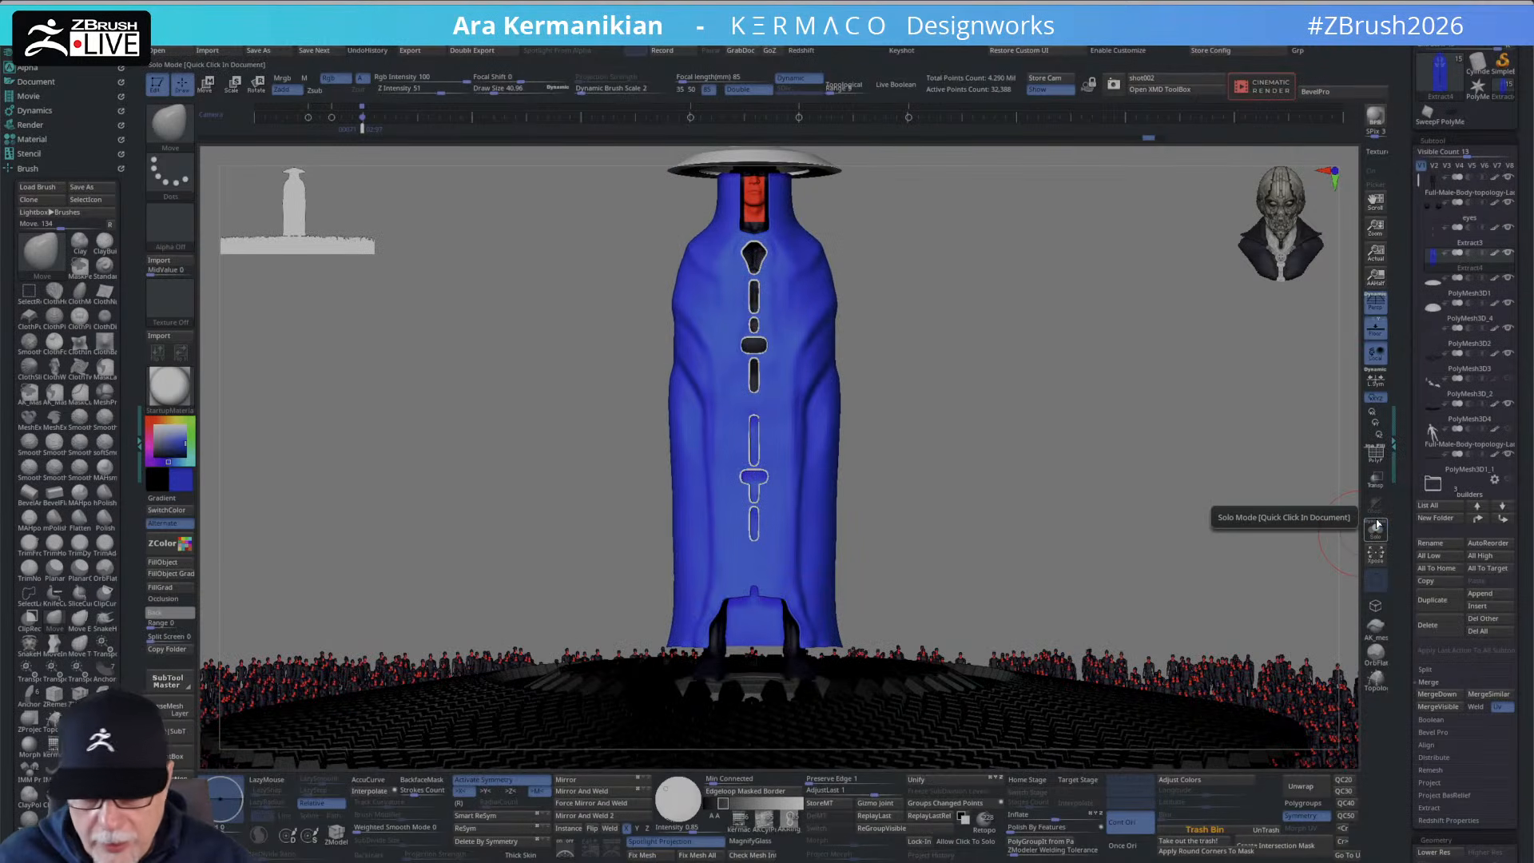
pyautogui.click(1376, 527)
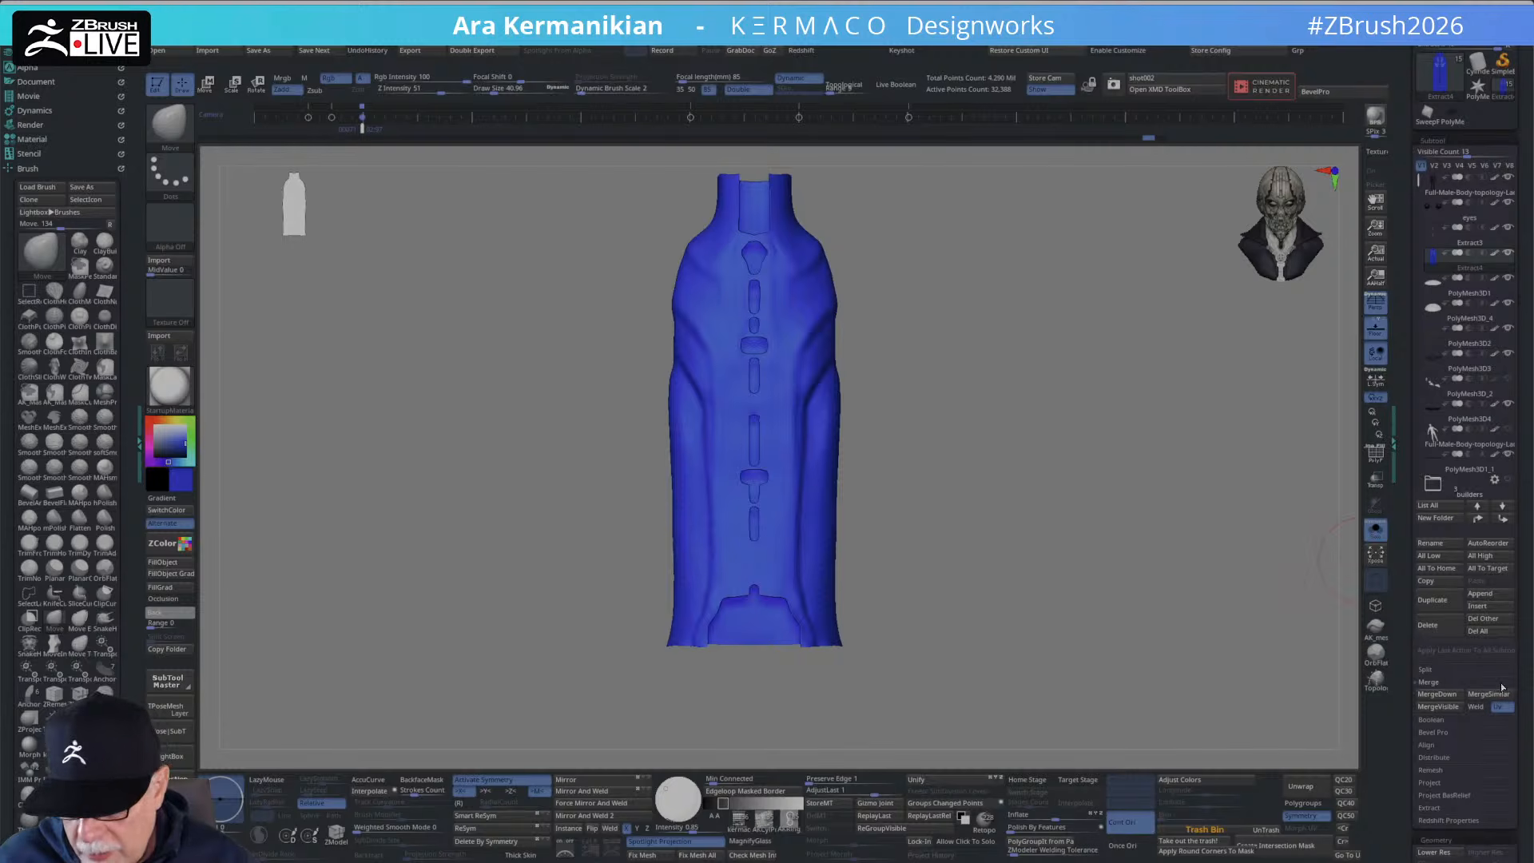
# Mask the robe's open edges by feature with only Border enabled, leaving Groups and Crease off.
pyautogui.scroll(-5, 1392, 655)
pyautogui.scroll(-10, 1392, 655)
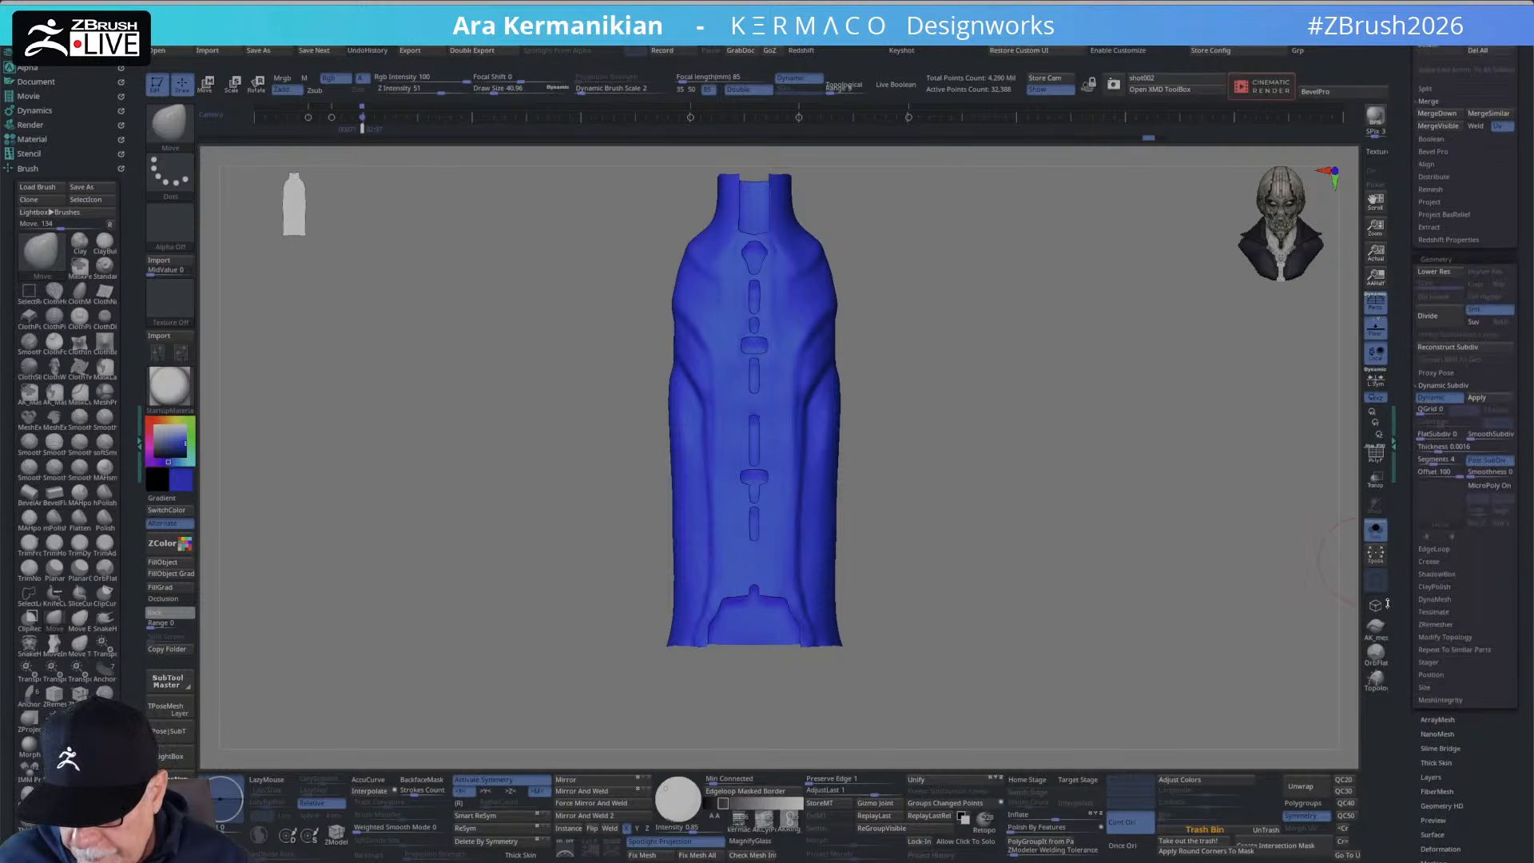
pyautogui.click(1435, 641)
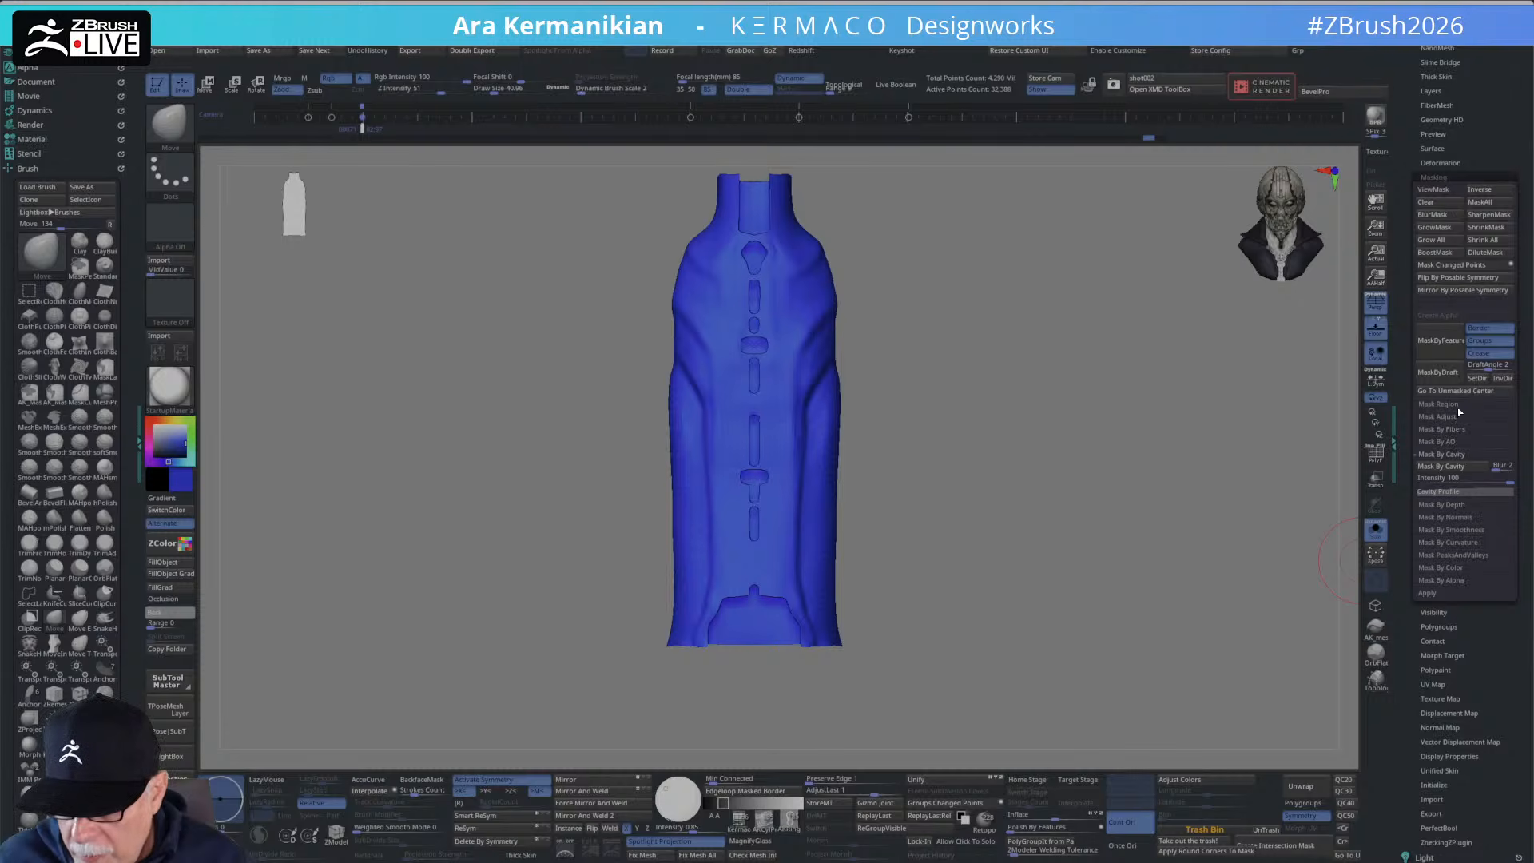
pyautogui.scroll(5, 1431, 395)
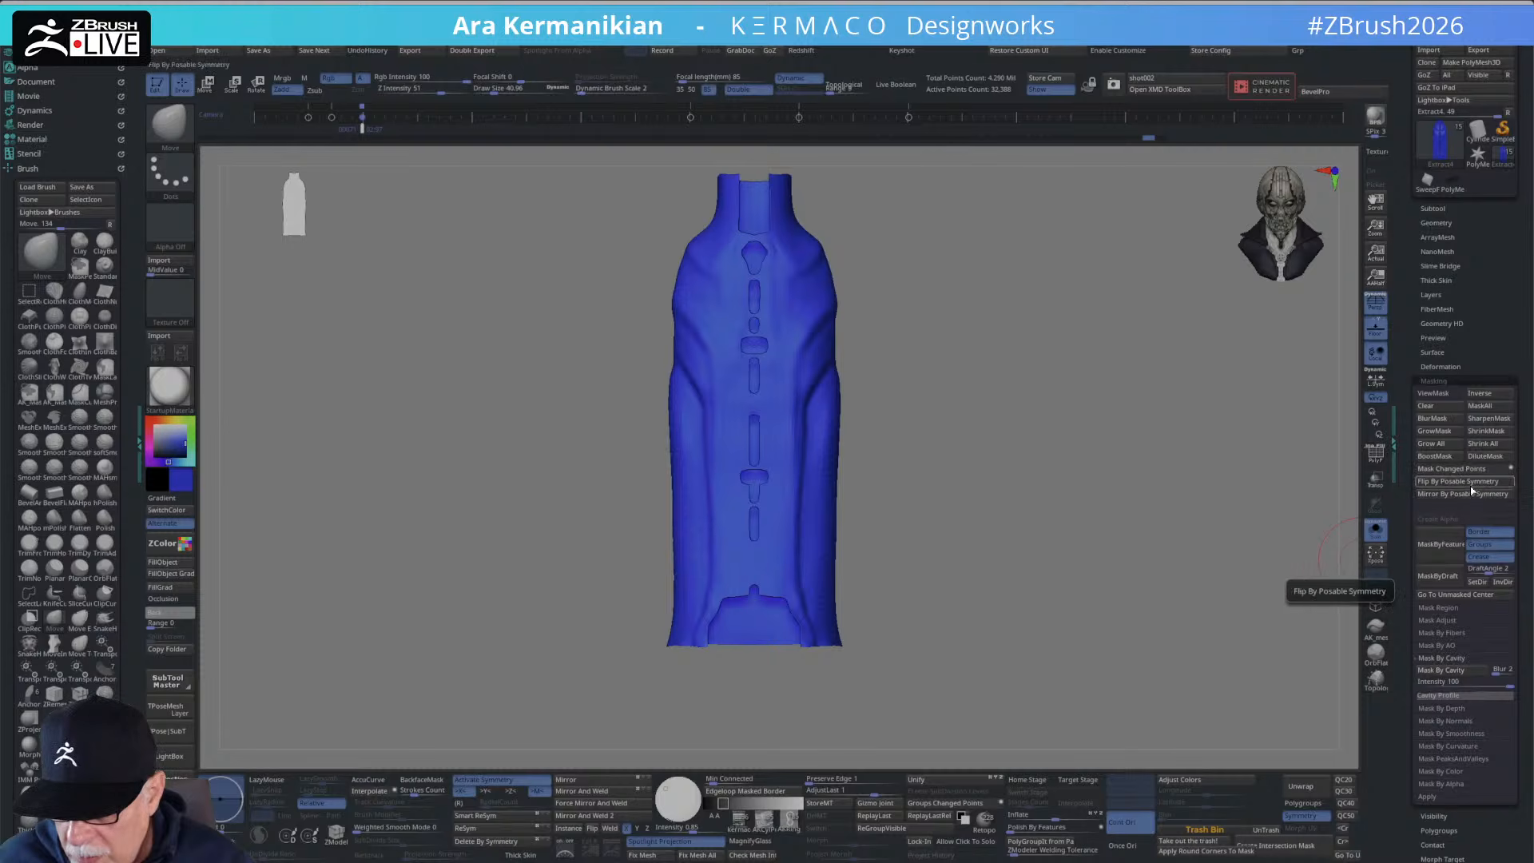
pyautogui.moveTo(1187, 611)
pyautogui.keyDown('alt'); pyautogui.mouseDown()
pyautogui.moveTo(1182, 624)
pyautogui.moveTo(1182, 608)
pyautogui.mouseUp(); pyautogui.keyUp('alt')
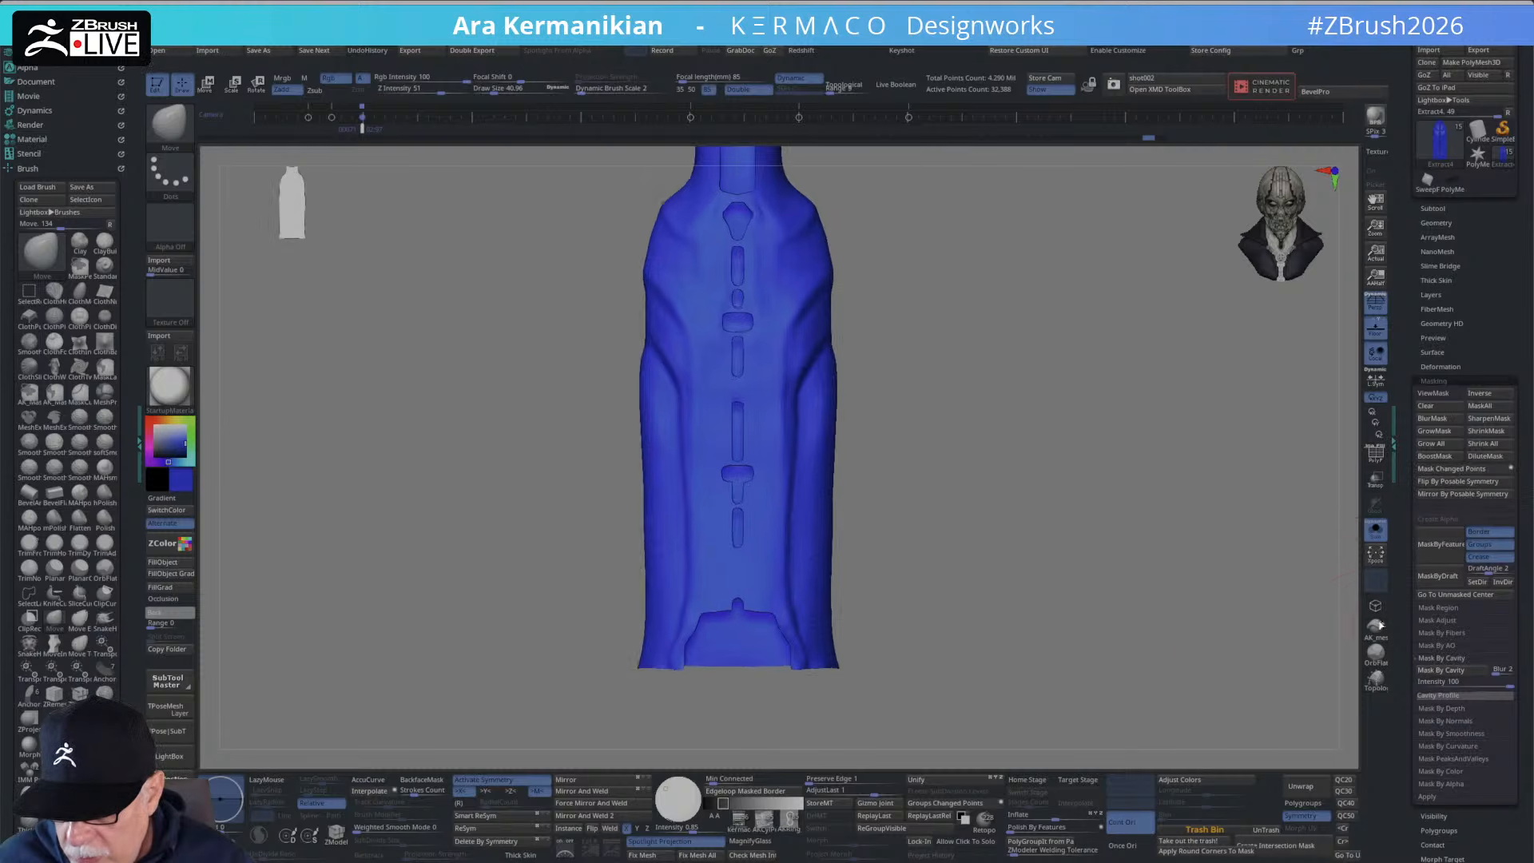
pyautogui.click(1439, 552)
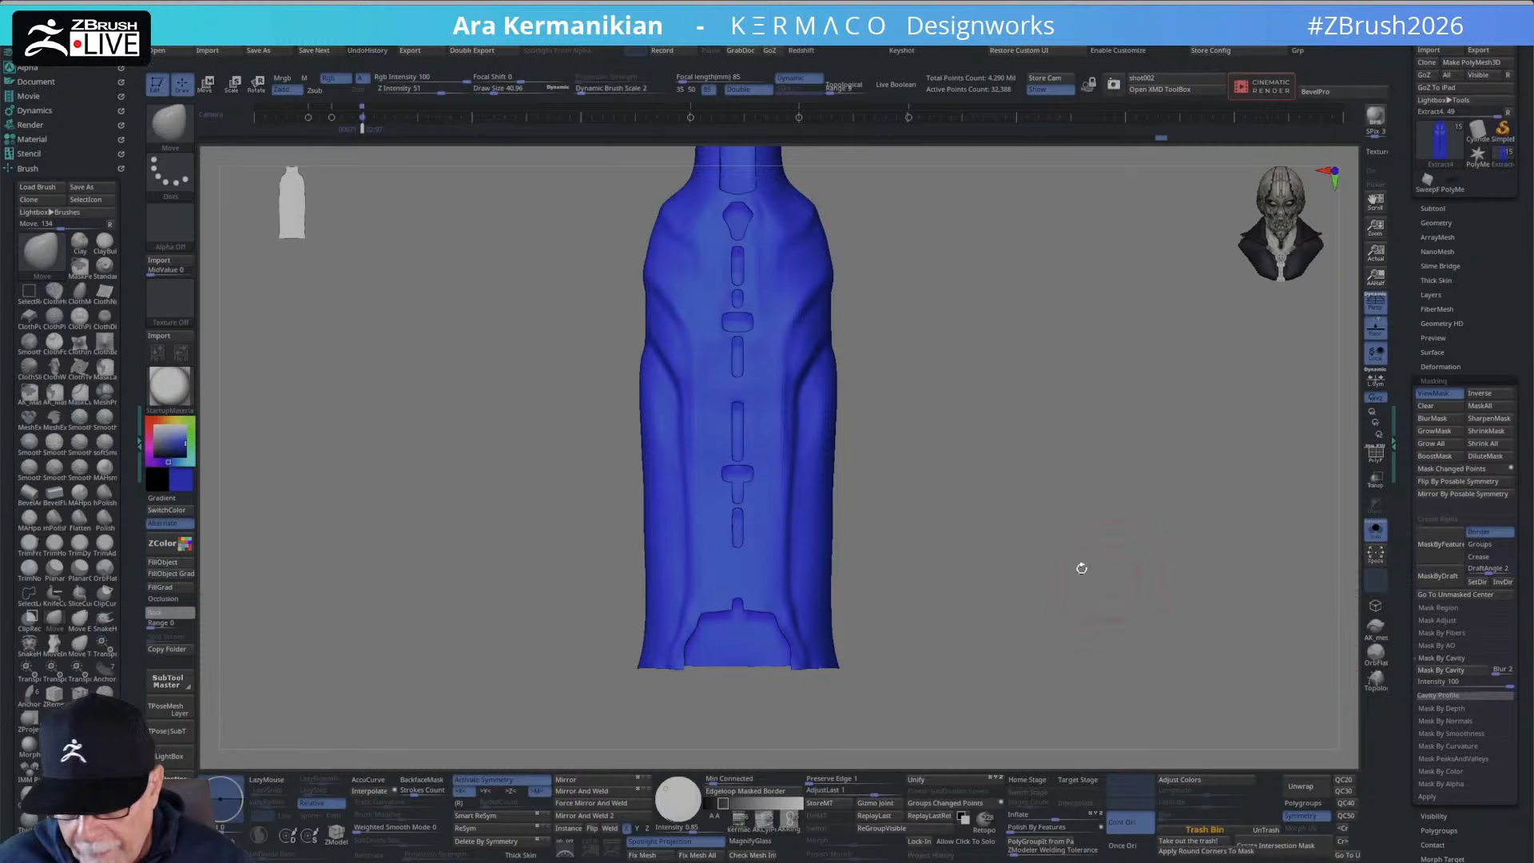
# Try a Move stroke on the robe's side with the border mask, undo it, and toggle the mask display off and on.
pyautogui.moveTo(815, 518); pyautogui.dragTo(859, 527)
pyautogui.hotkey('ctrl', 'z')
pyautogui.moveTo(1068, 505)
pyautogui.keyDown('alt'); pyautogui.mouseDown()
pyautogui.moveTo(1068, 589)
pyautogui.moveTo(1174, 586)
pyautogui.moveTo(1197, 552)
pyautogui.mouseUp(); pyautogui.keyUp('alt')
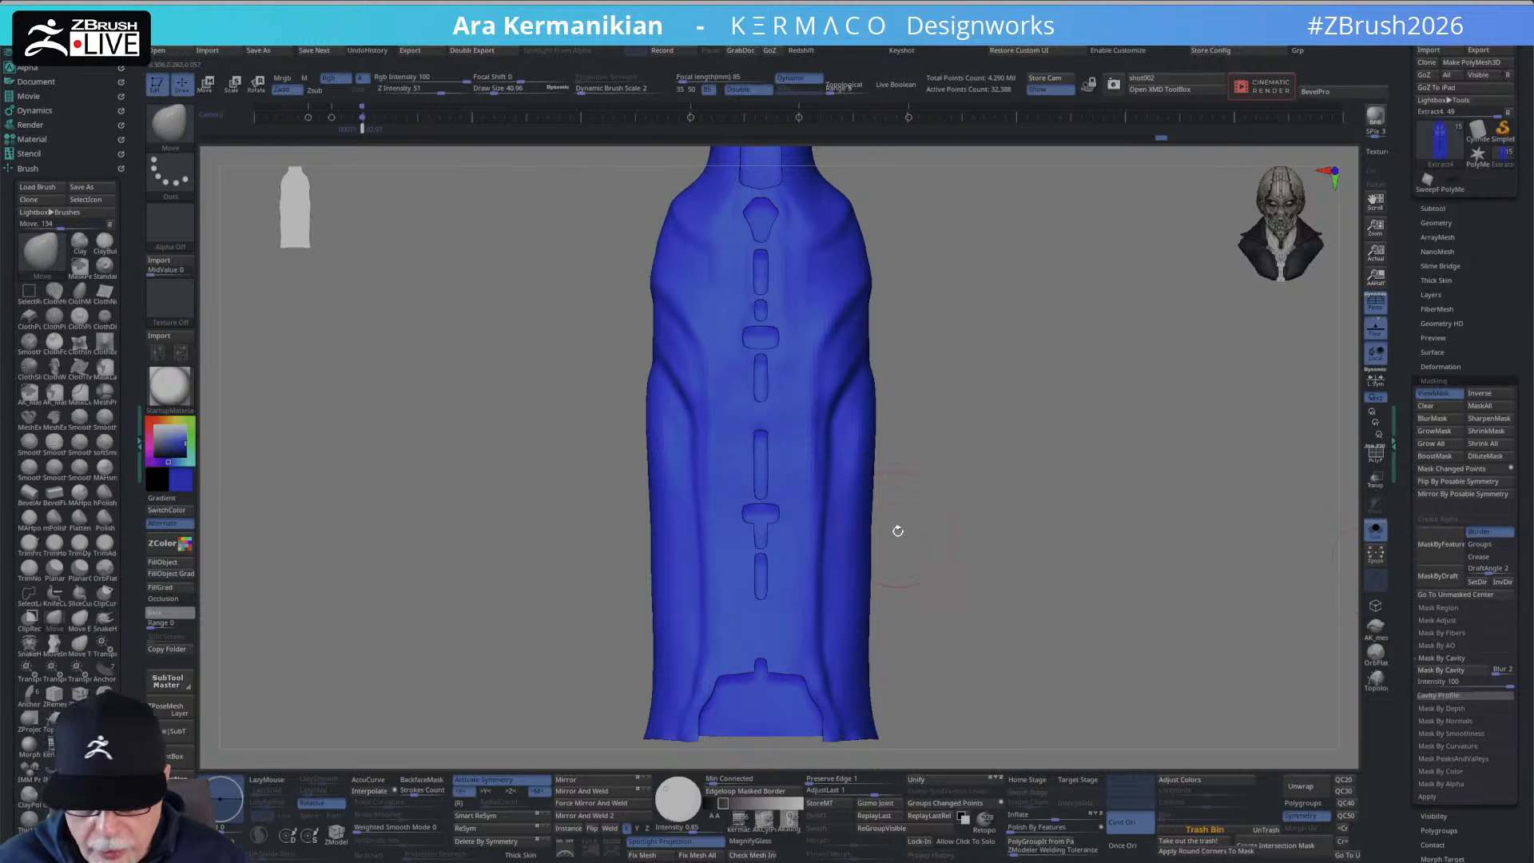
pyautogui.keyDown('alt'); pyautogui.moveTo(971, 541); pyautogui.dragTo(1008, 571); pyautogui.keyUp('alt')
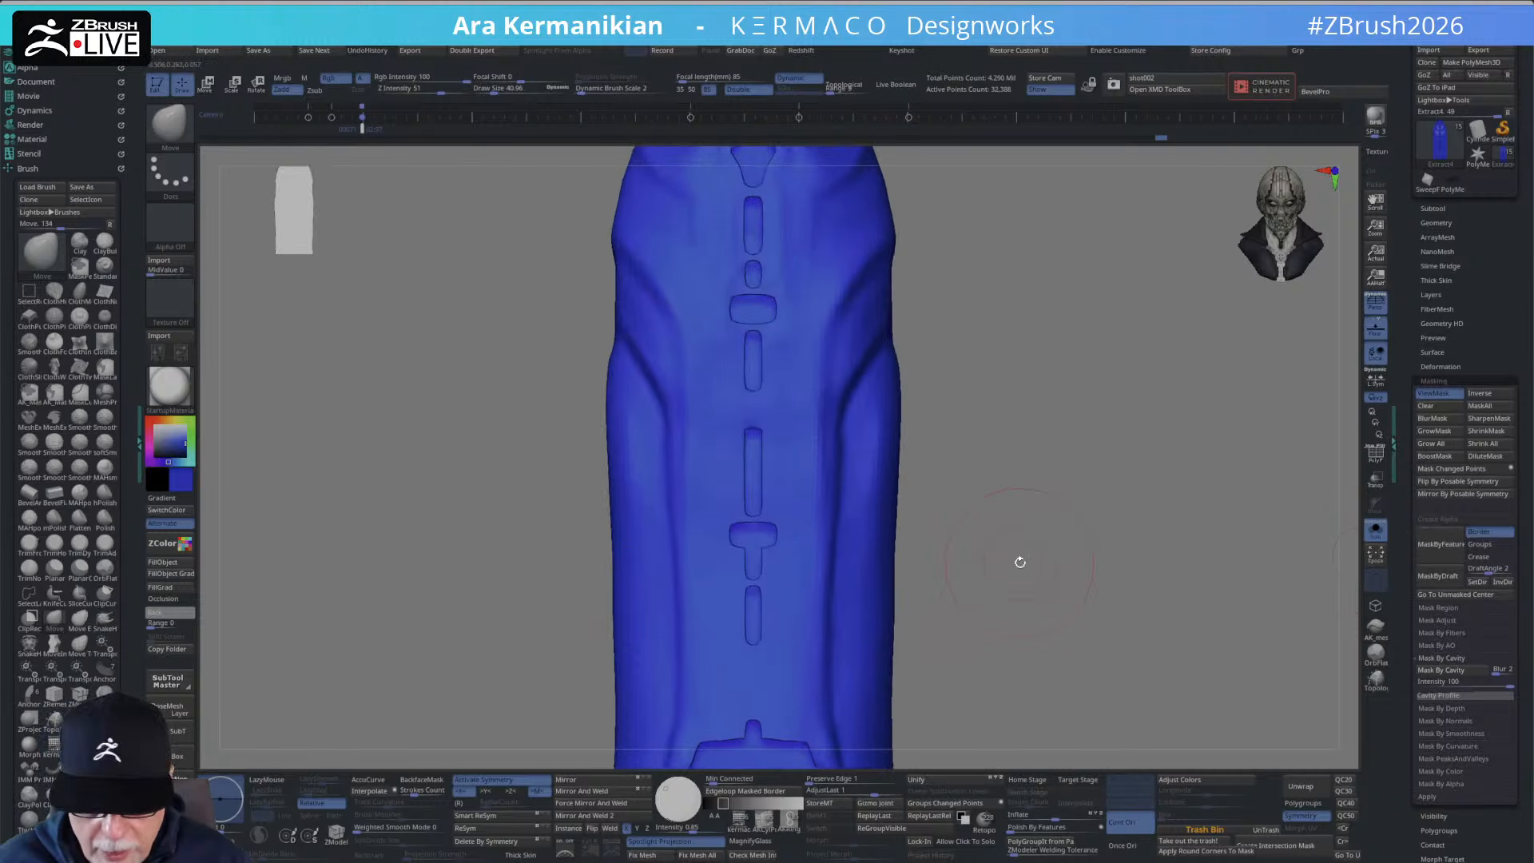
pyautogui.press('f')
pyautogui.hotkey('ctrl', 'h')
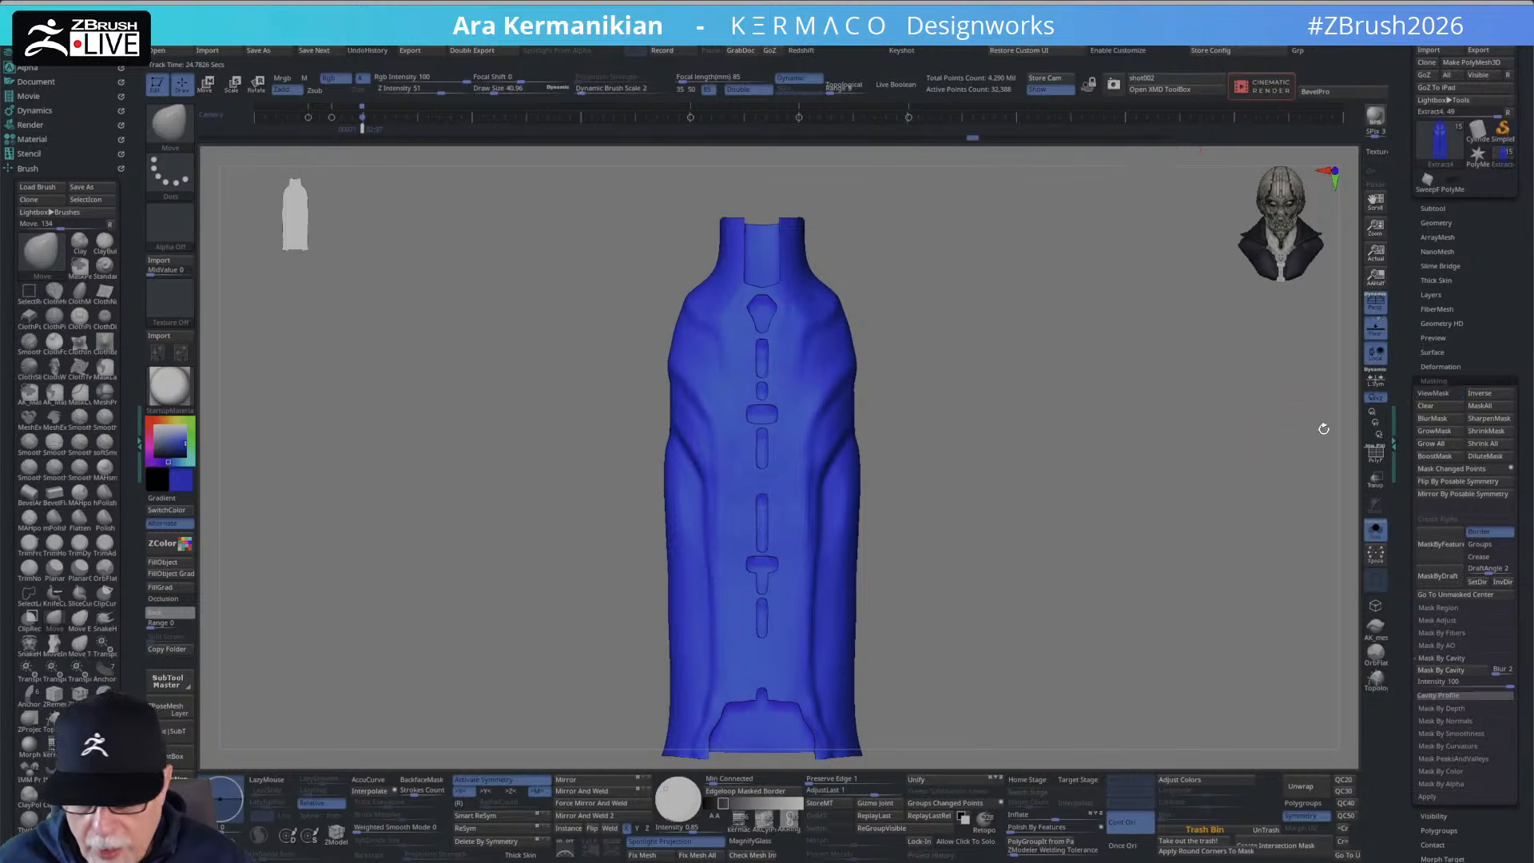
pyautogui.hotkey('ctrl', 'h')
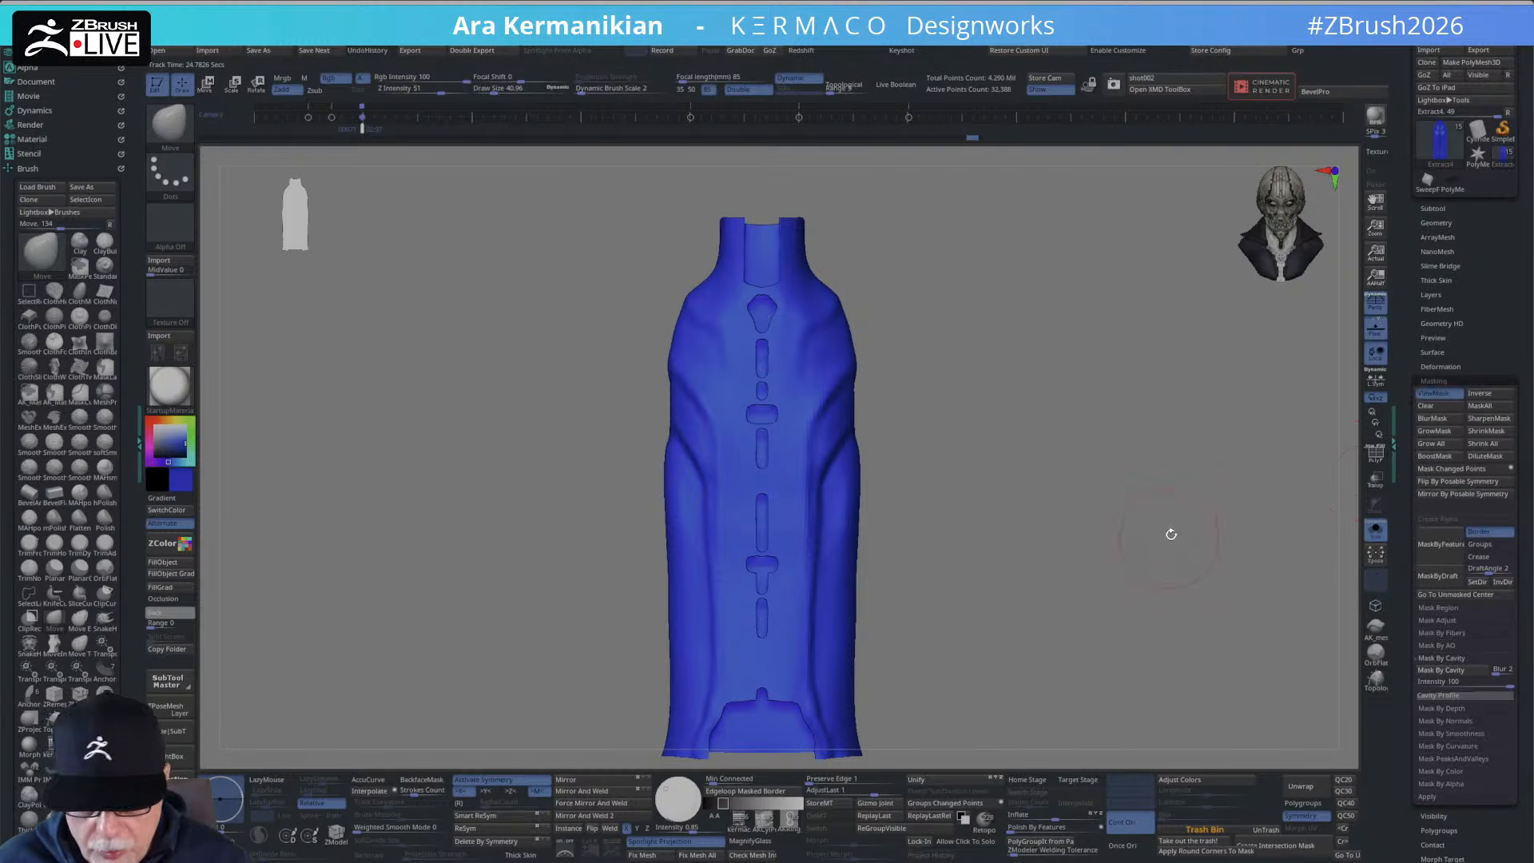
# Try to pull the area around the collar opening with the Move brush and undo the stroke.
pyautogui.keyDown('ctrl'); pyautogui.moveTo(1171, 534); pyautogui.dragTo(1126, 586, button='right'); pyautogui.keyUp('ctrl')
pyautogui.keyDown('alt'); pyautogui.moveTo(908, 424); pyautogui.dragTo(901, 583, button='right'); pyautogui.keyUp('alt')
pyautogui.moveTo(703, 408)
pyautogui.mouseDown()
pyautogui.moveTo(709, 393)
pyautogui.moveTo(723, 424)
pyautogui.moveTo(712, 372)
pyautogui.mouseUp()
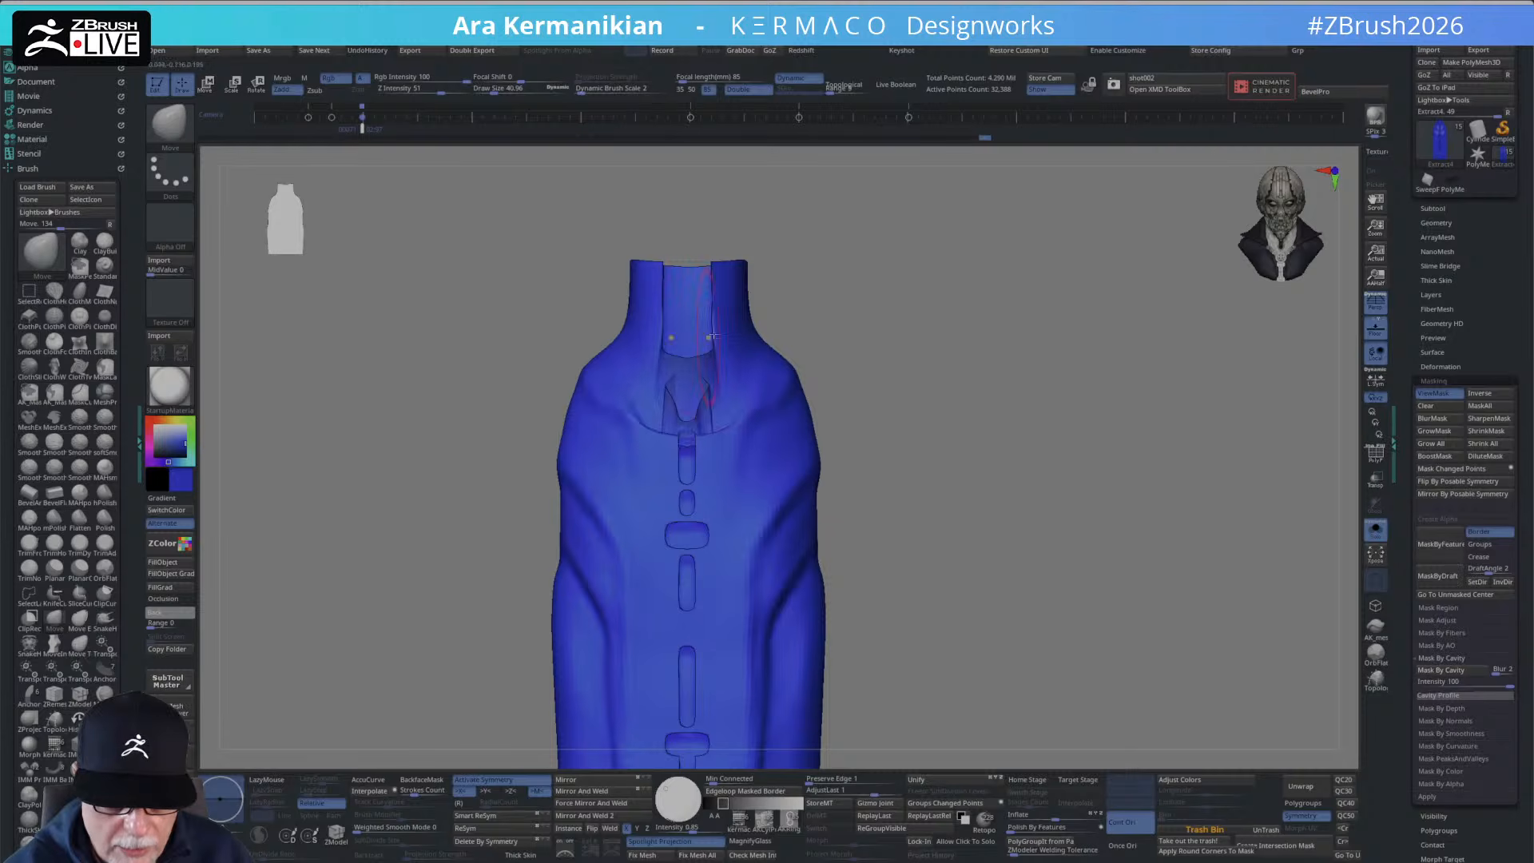
pyautogui.hotkey('ctrl', 'z')
# Reduce the brush draw size to about 12 for detail work around the chest cutouts.
pyautogui.moveTo(919, 379)
pyautogui.keyDown('alt'); pyautogui.mouseDown(button='right')
pyautogui.moveTo(932, 447)
pyautogui.moveTo(895, 453)
pyautogui.mouseUp(button='right'); pyautogui.keyUp('alt')
pyautogui.press('s')
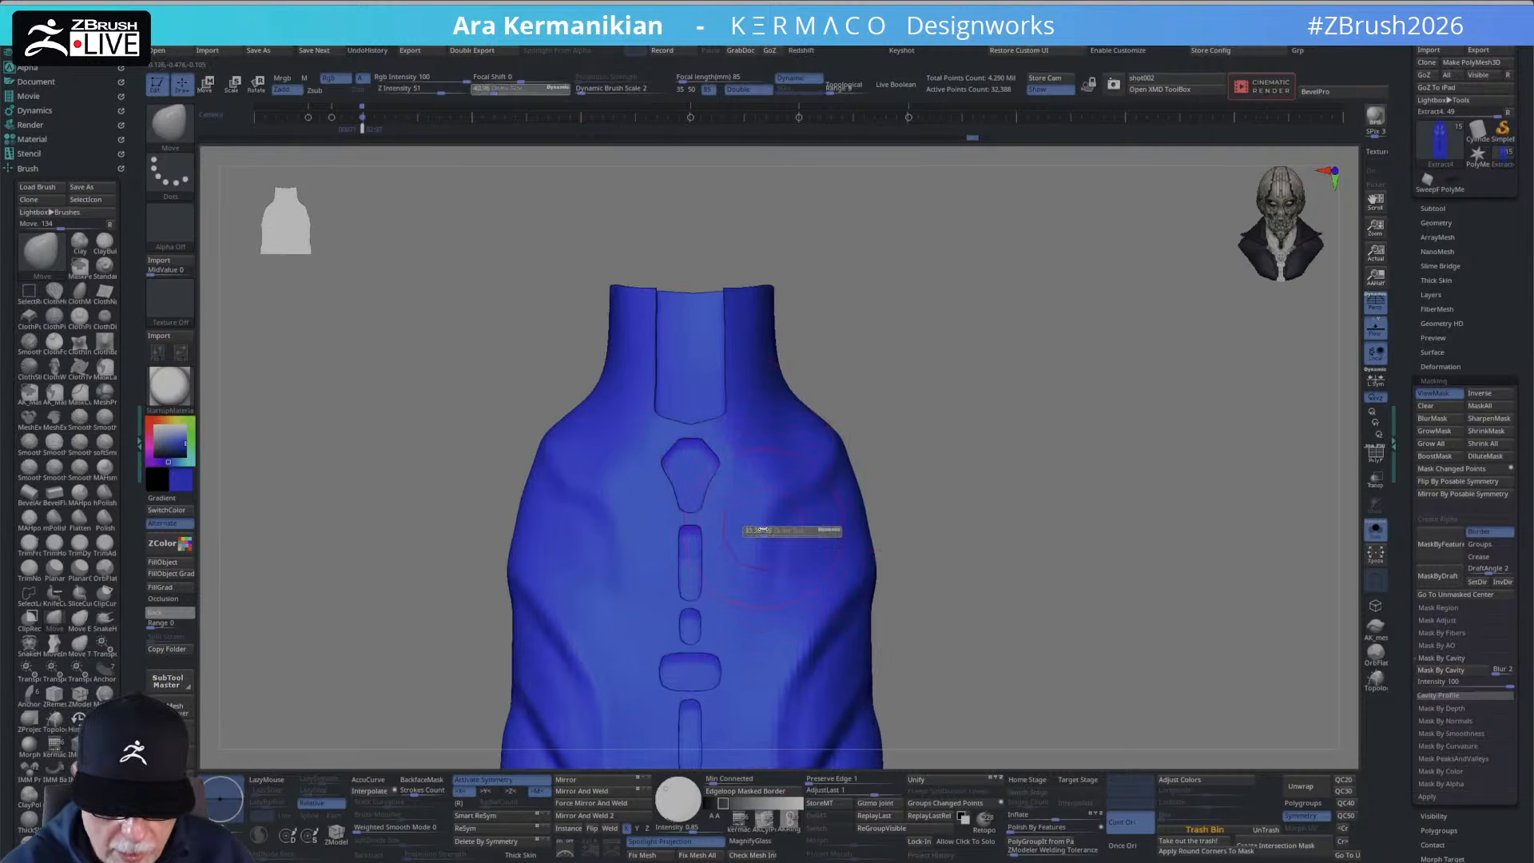
pyautogui.click(754, 533)
pyautogui.press('ctrl')
pyautogui.keyDown('ctrl'); pyautogui.moveTo(736, 444); pyautogui.dragTo(730, 581); pyautogui.keyUp('ctrl')
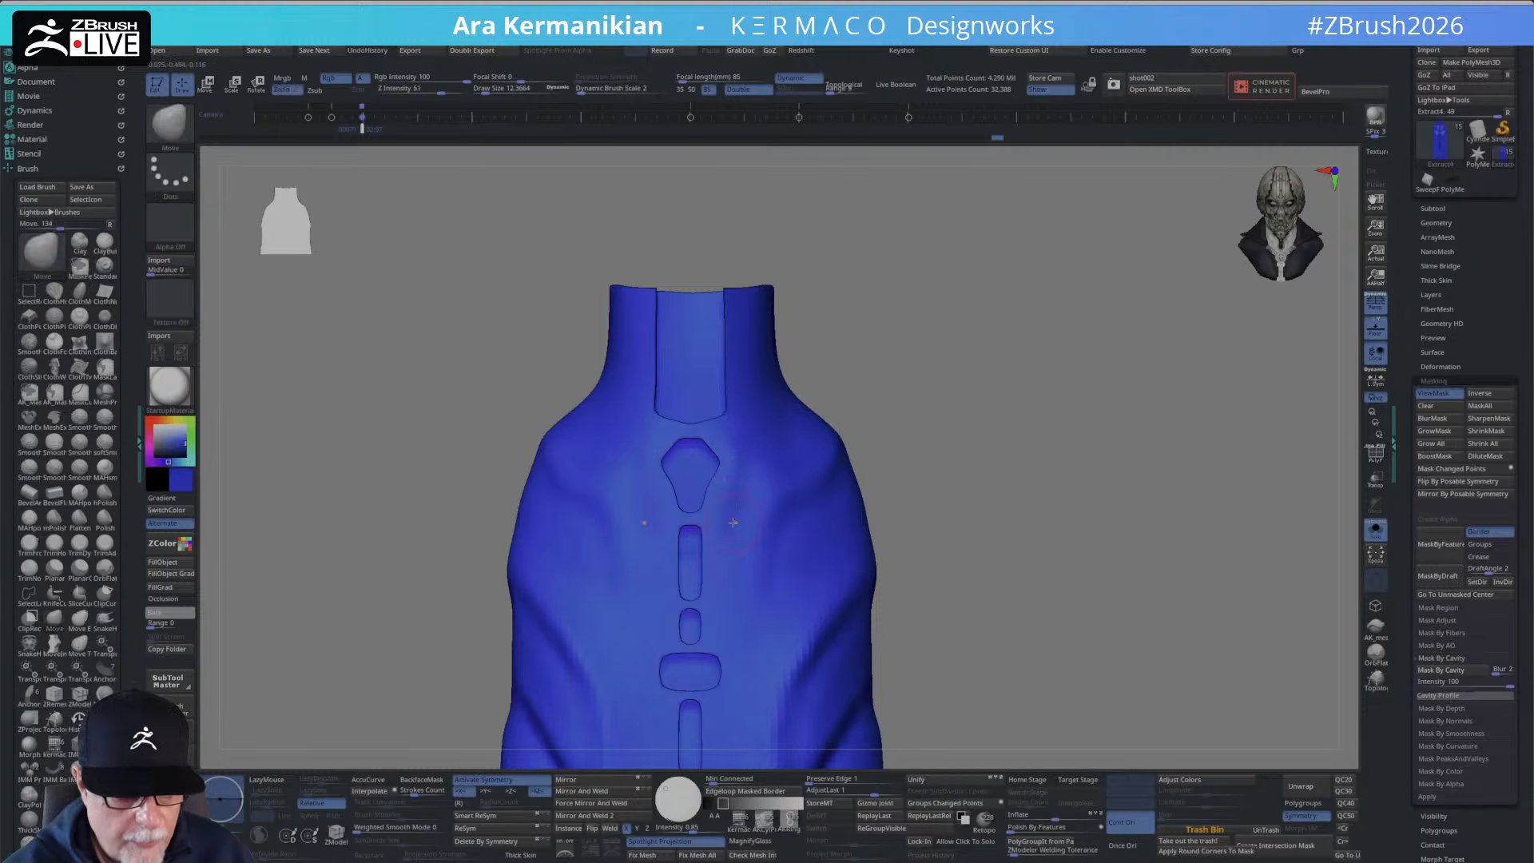
pyautogui.press('ctrl')
pyautogui.press('ctrl')
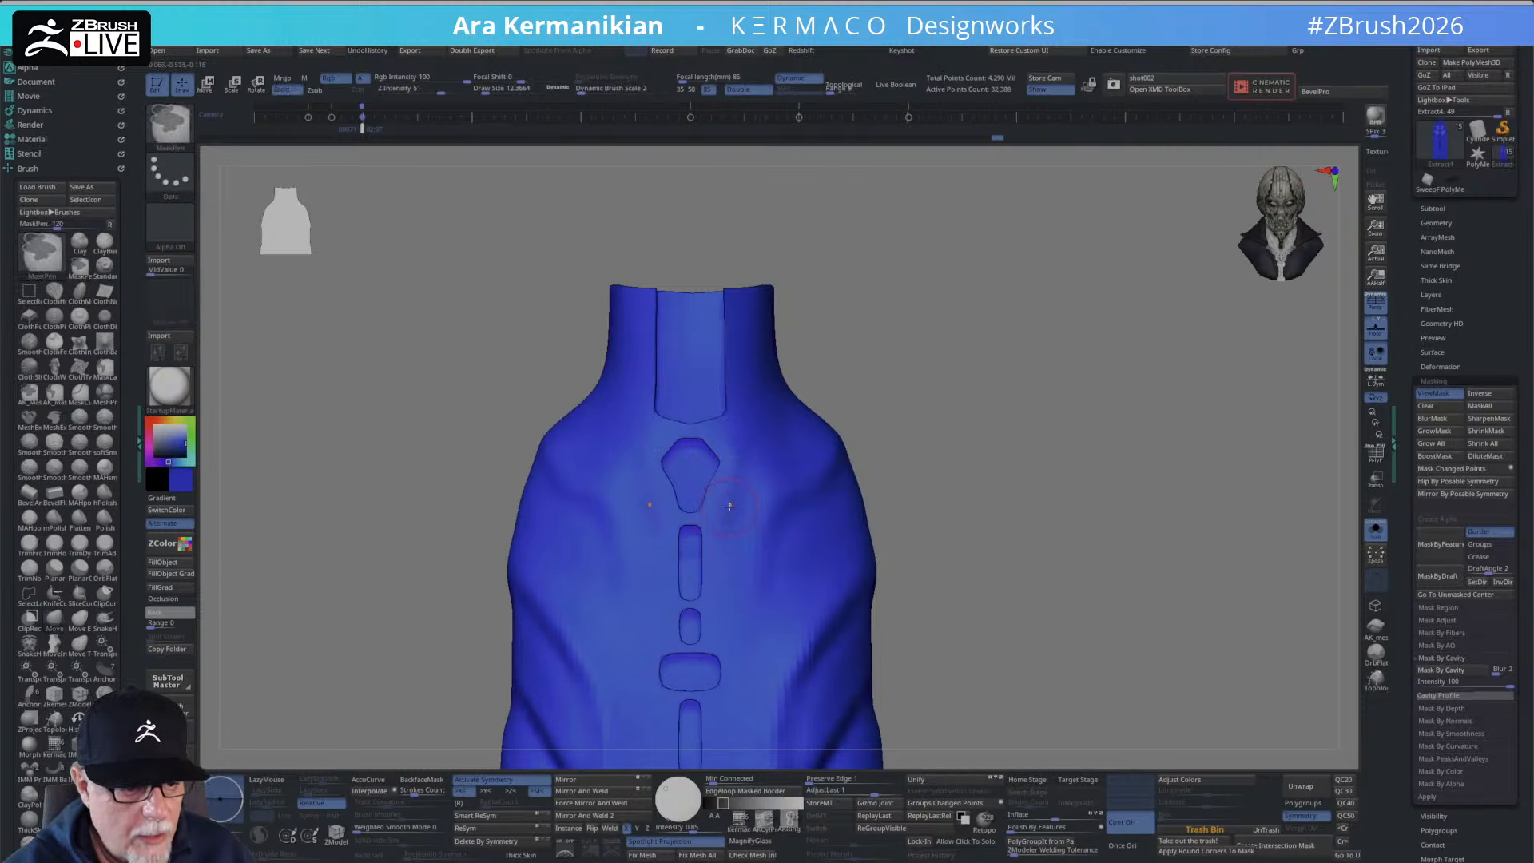
pyautogui.press('ctrl')
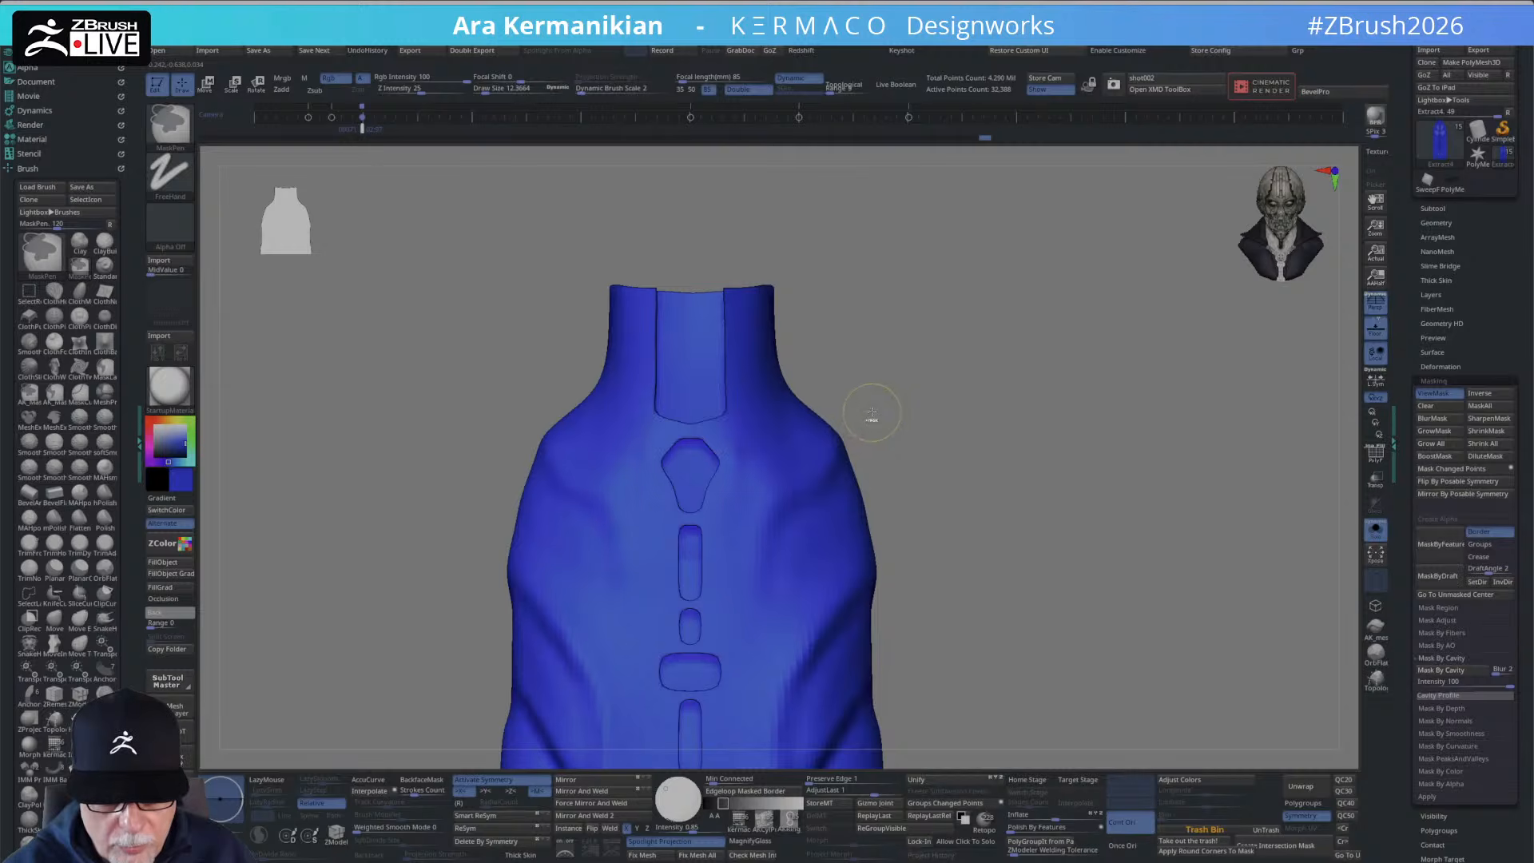
pyautogui.rightClick(881, 396)
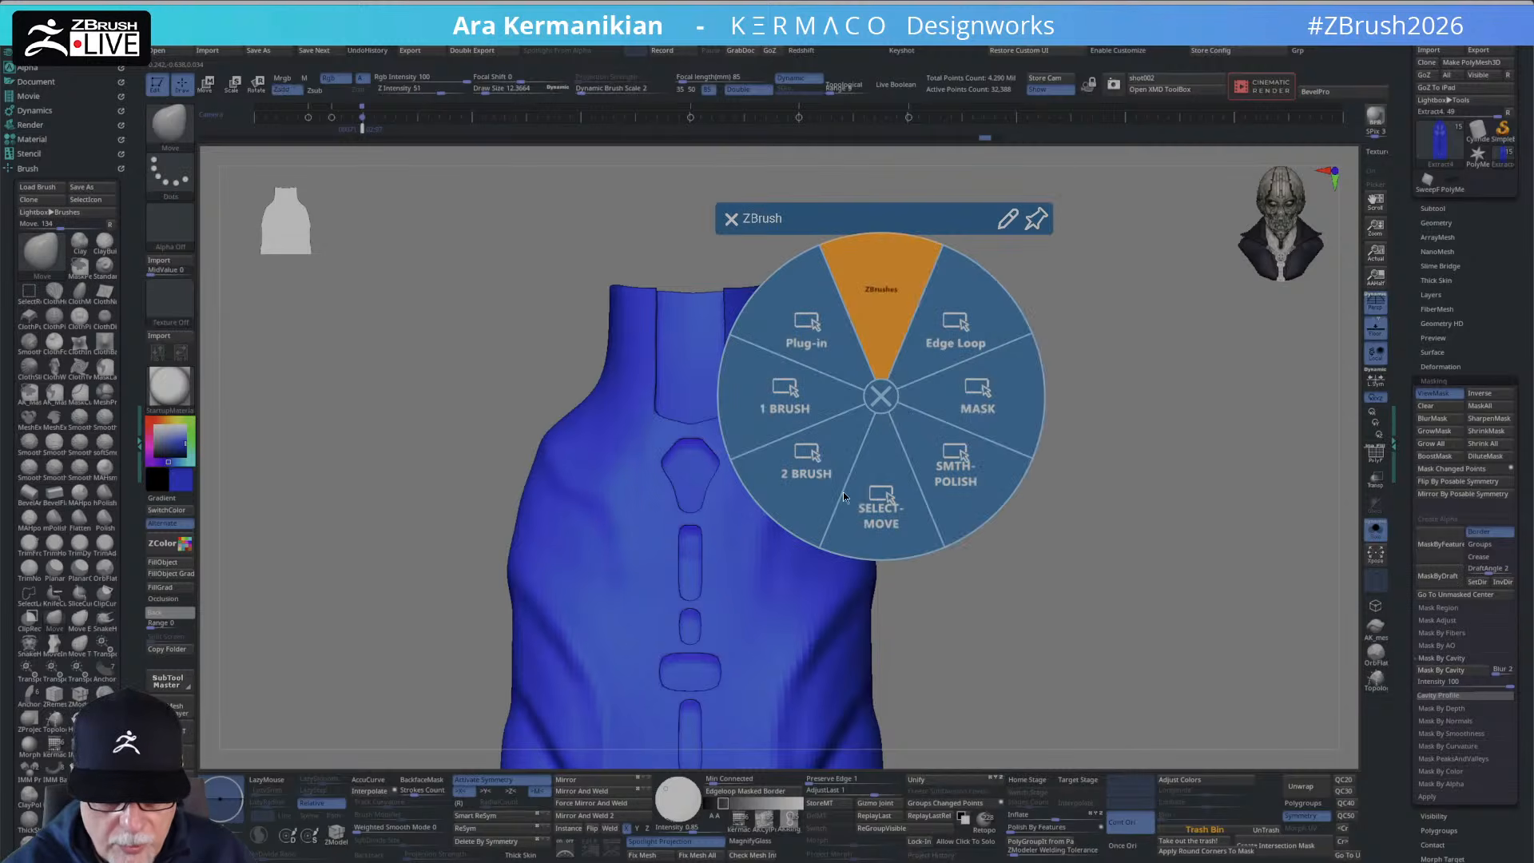
pyautogui.click(880, 397)
pyautogui.press('ctrl')
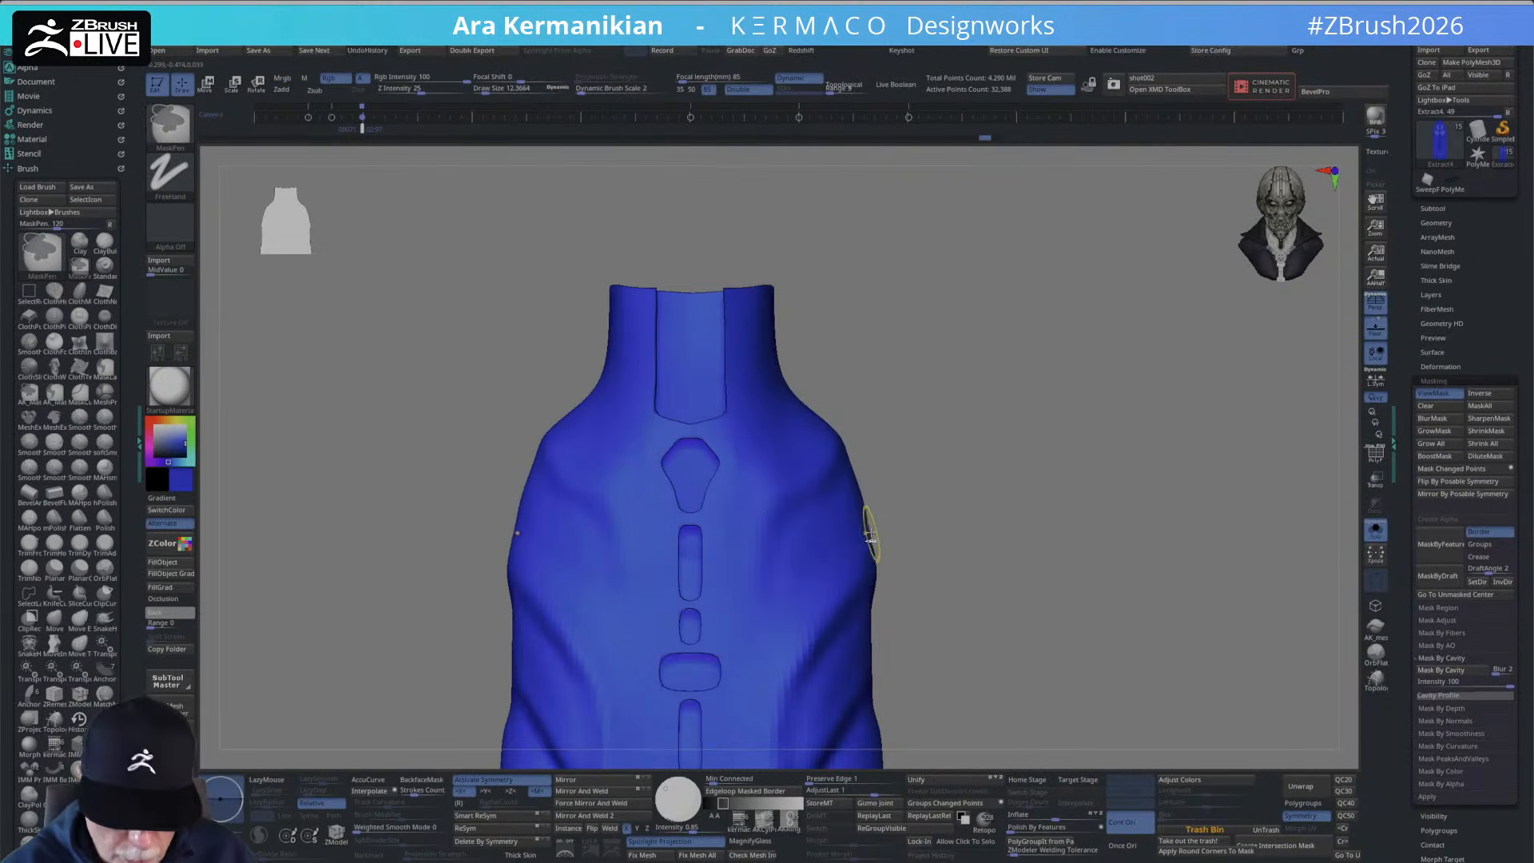
# Switch to the ClothPinch brush and pinch cloth folds beside the upper chest cutouts below the collar.
pyautogui.hotkey('ctrl', '2')
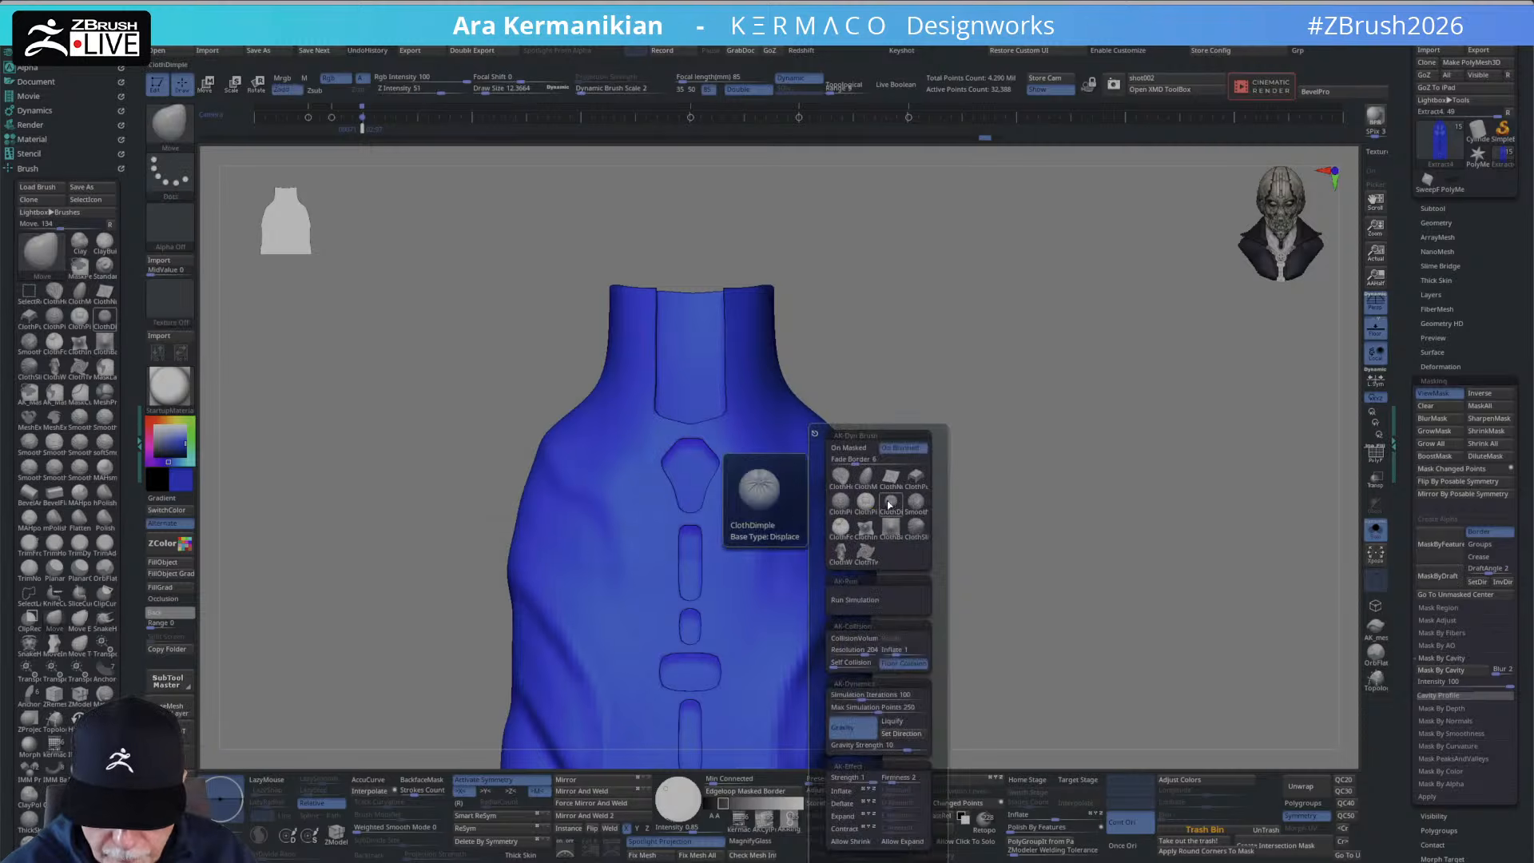
pyautogui.click(866, 505)
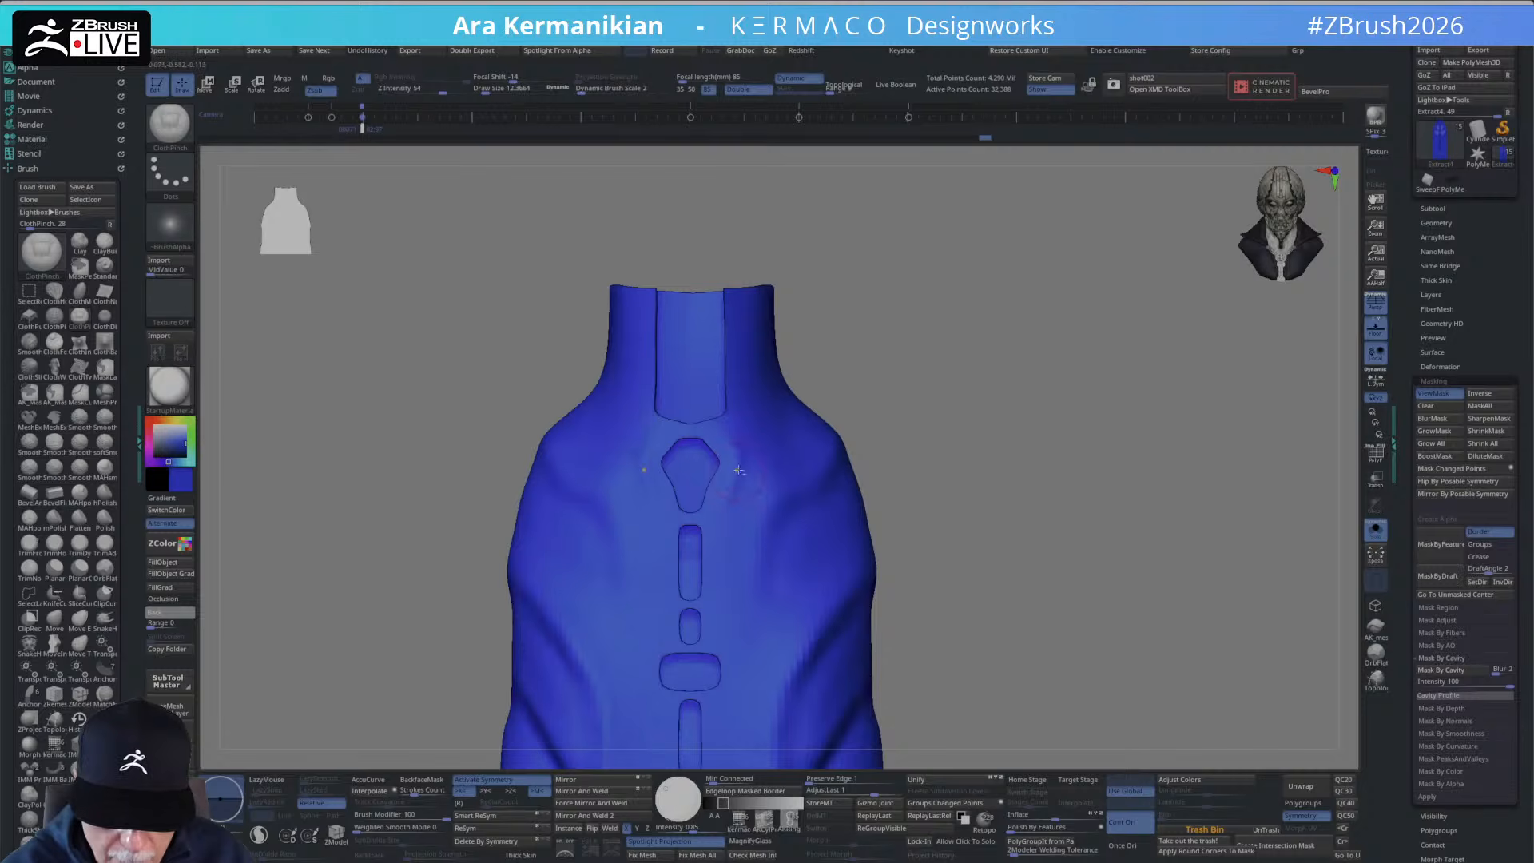
pyautogui.moveTo(739, 470); pyautogui.dragTo(728, 504)
pyautogui.moveTo(727, 636); pyautogui.dragTo(734, 707)
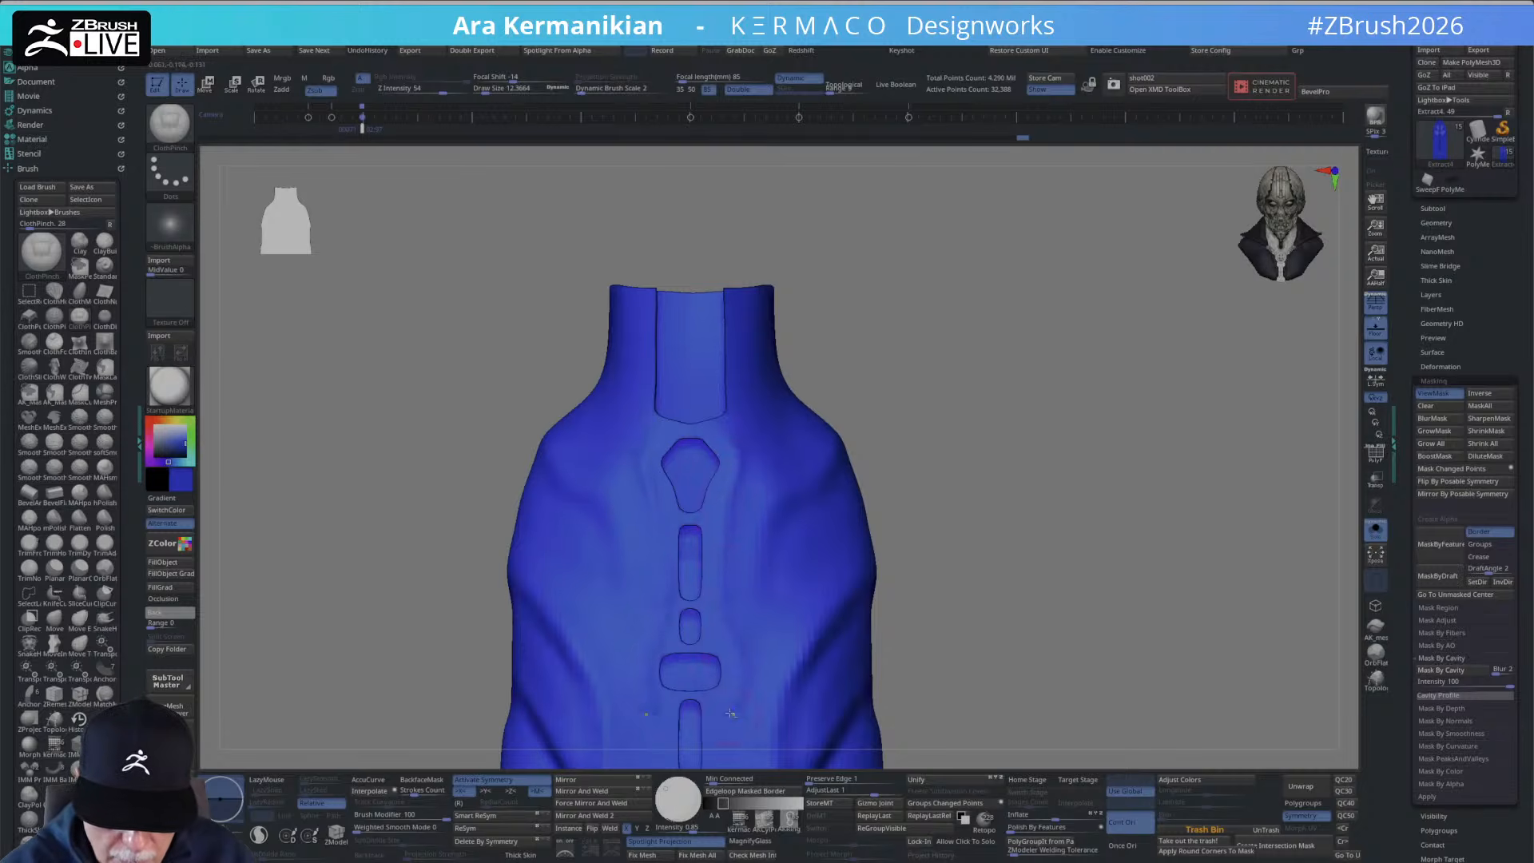
# Pinch folds alongside the robe's mid-chest cutouts and smooth the cloth beside the tall upper slot.
pyautogui.keyDown('alt'); pyautogui.moveTo(1054, 535); pyautogui.dragTo(1064, 343); pyautogui.keyUp('alt')
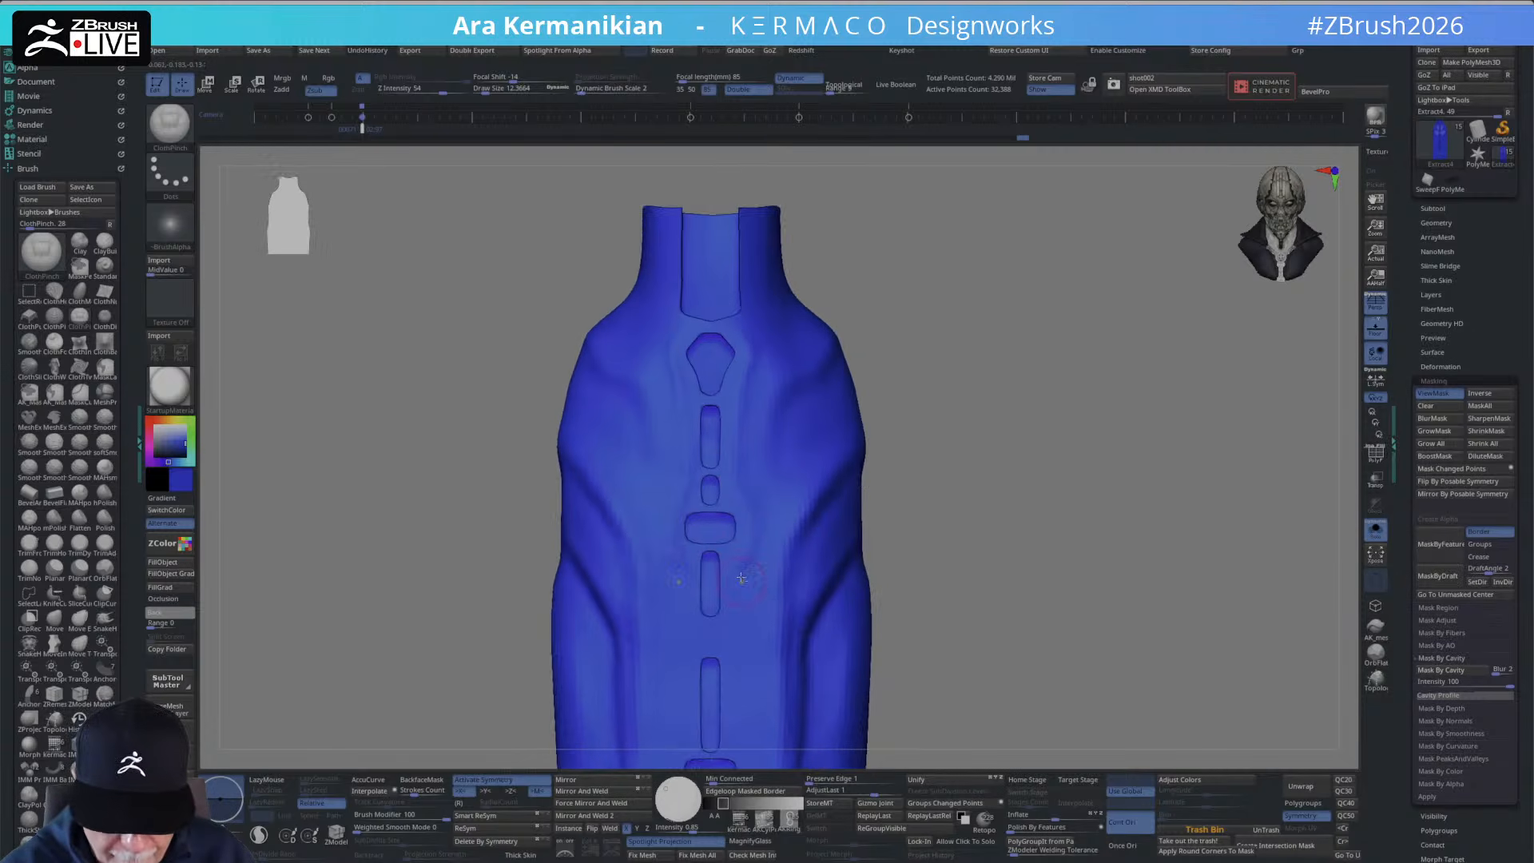
pyautogui.moveTo(734, 624); pyautogui.dragTo(745, 594)
pyautogui.moveTo(743, 485); pyautogui.dragTo(745, 473)
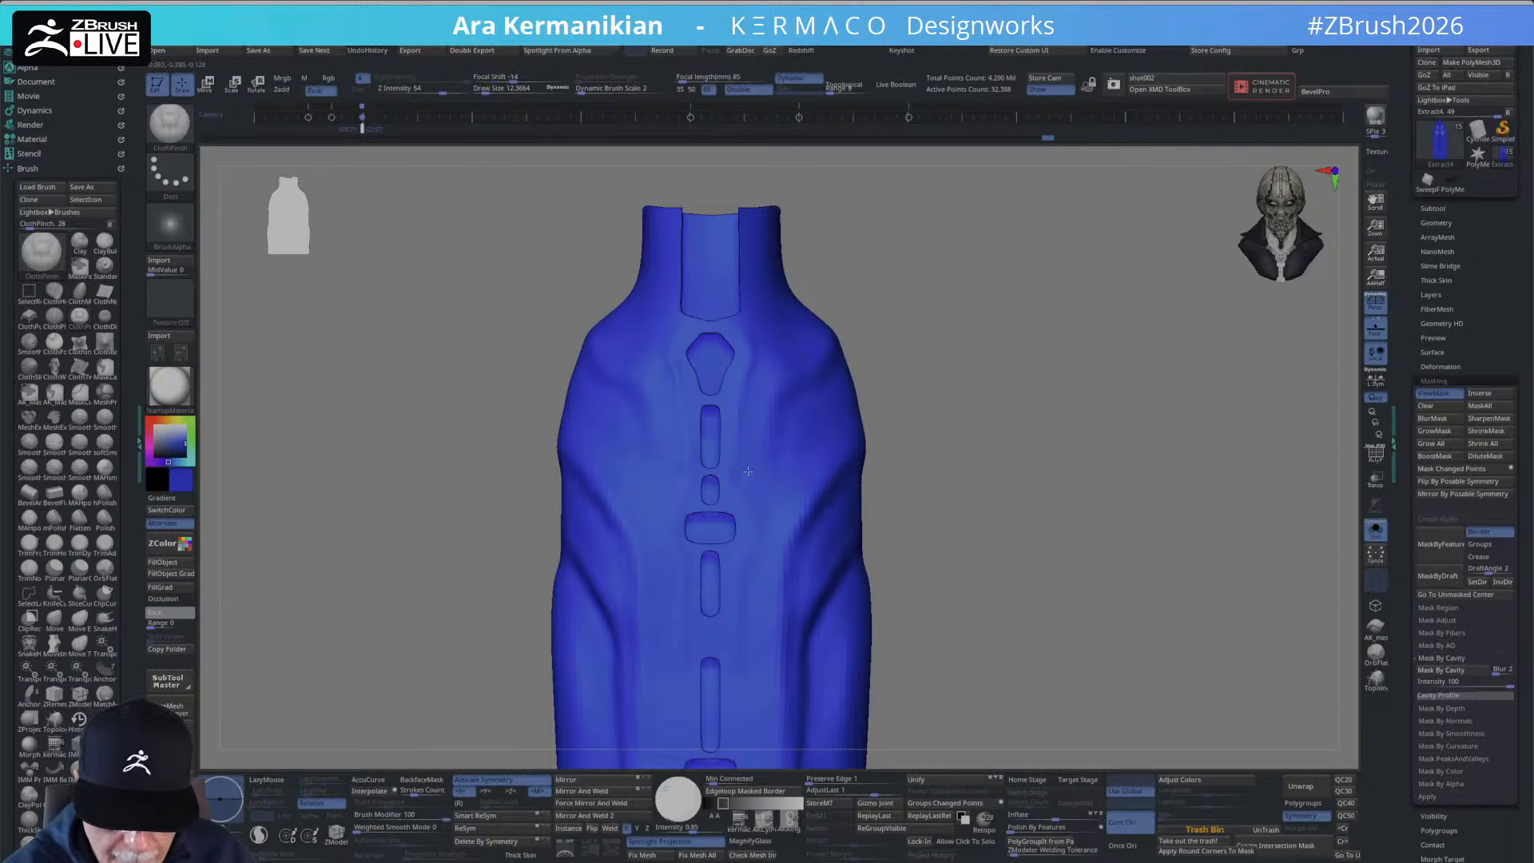
pyautogui.moveTo(924, 420); pyautogui.dragTo(879, 423)
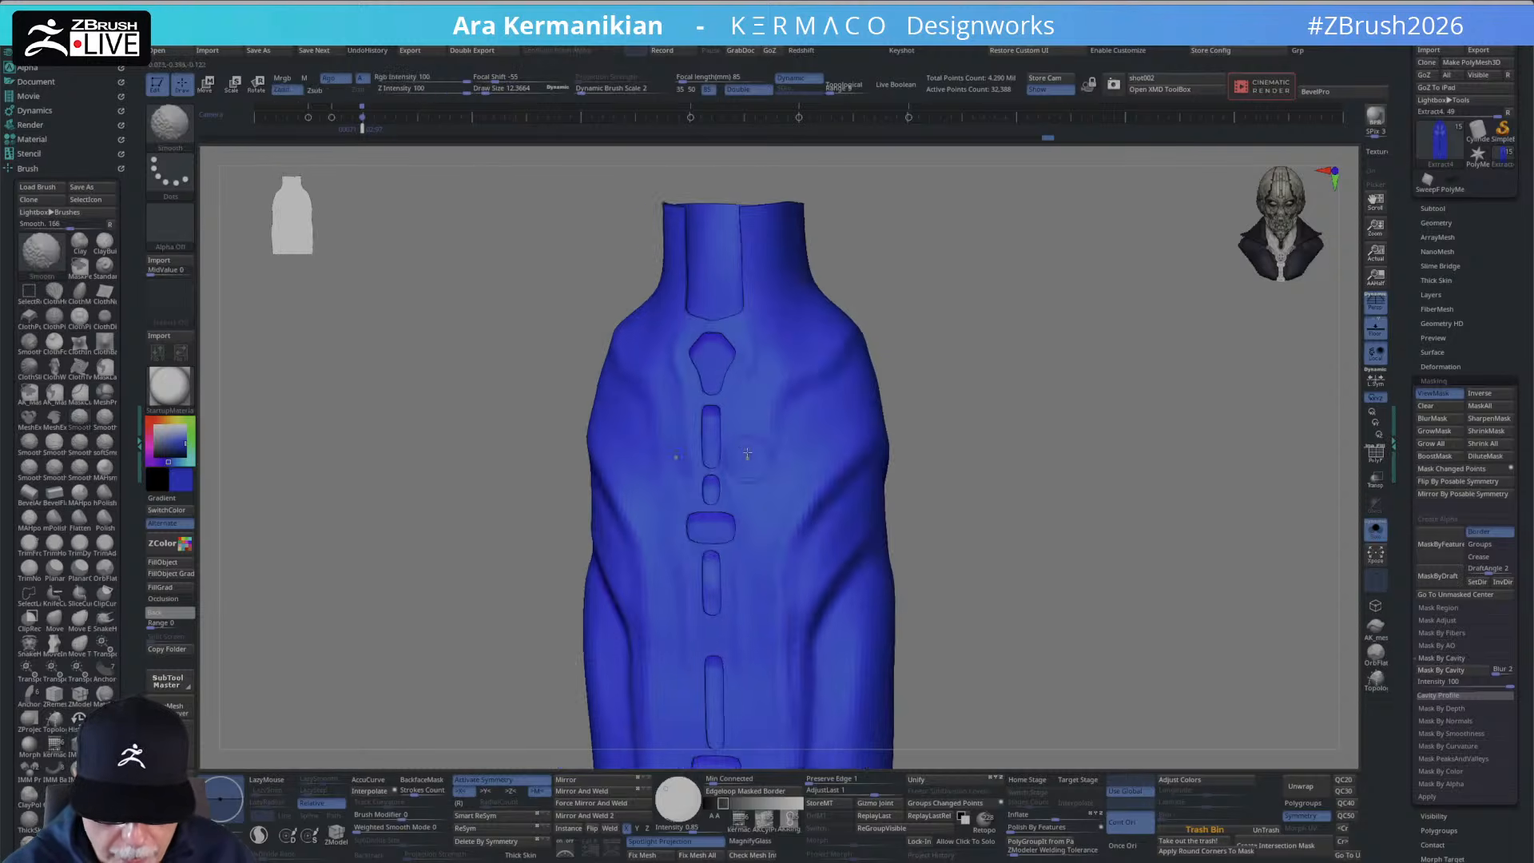
pyautogui.keyDown('shift'); pyautogui.moveTo(744, 454); pyautogui.dragTo(746, 480); pyautogui.keyUp('shift')
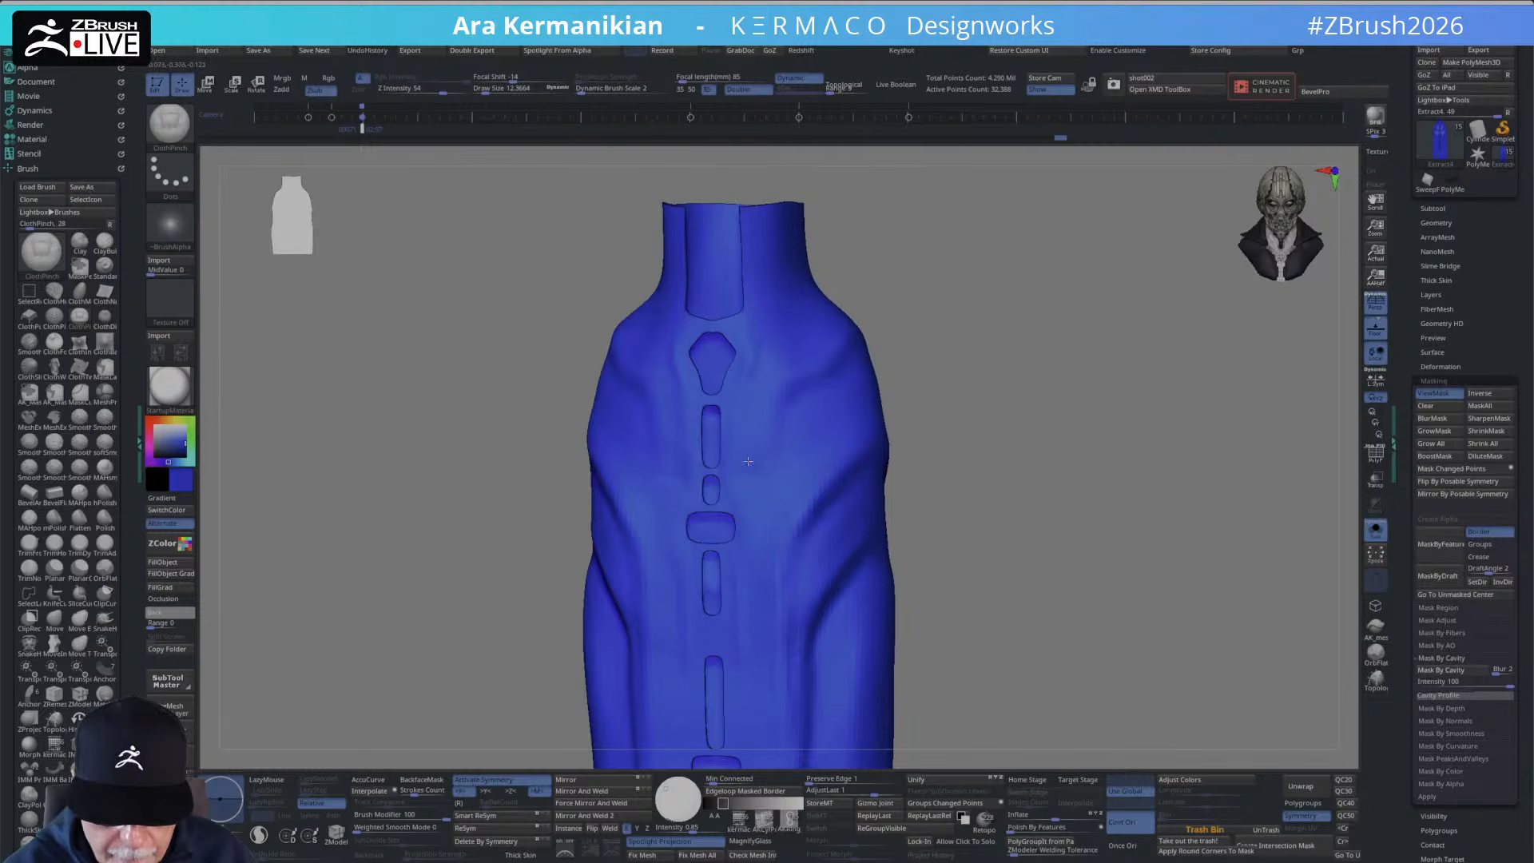
# Add a pinch near the wide rectangular chest cutout and smooth the cloth just above it.
pyautogui.moveTo(825, 432); pyautogui.dragTo(751, 494, button='right')
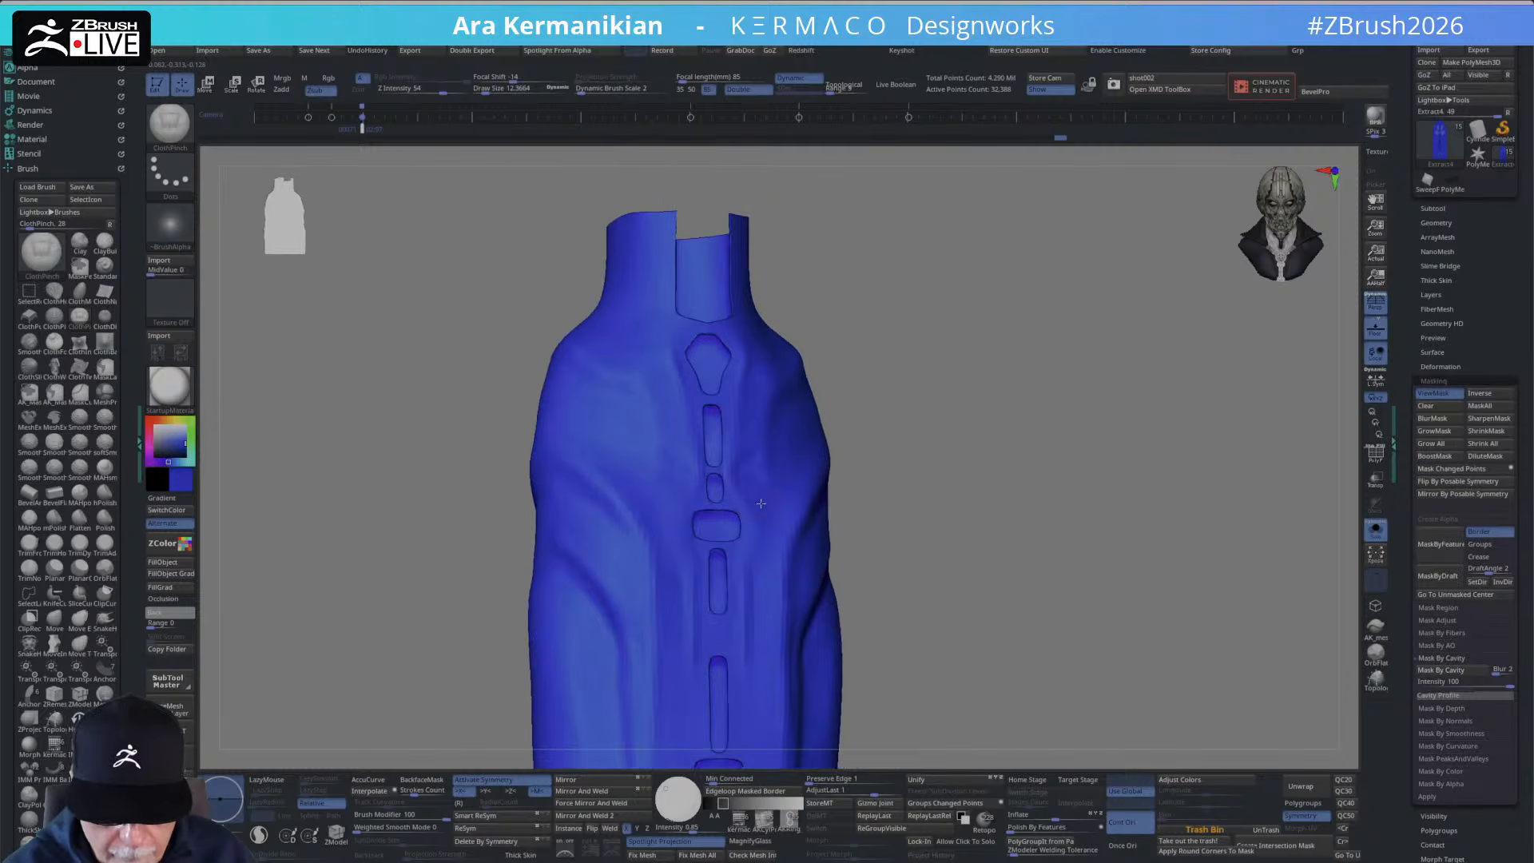
pyautogui.click(760, 503)
pyautogui.keyDown('shift'); pyautogui.moveTo(738, 469); pyautogui.dragTo(745, 478); pyautogui.keyUp('shift')
pyautogui.moveTo(745, 480)
pyautogui.keyDown('ctrl'); pyautogui.mouseDown(button='right')
pyautogui.moveTo(882, 428)
pyautogui.moveTo(917, 449)
pyautogui.moveTo(839, 469)
pyautogui.mouseUp(button='right'); pyautogui.keyUp('ctrl')
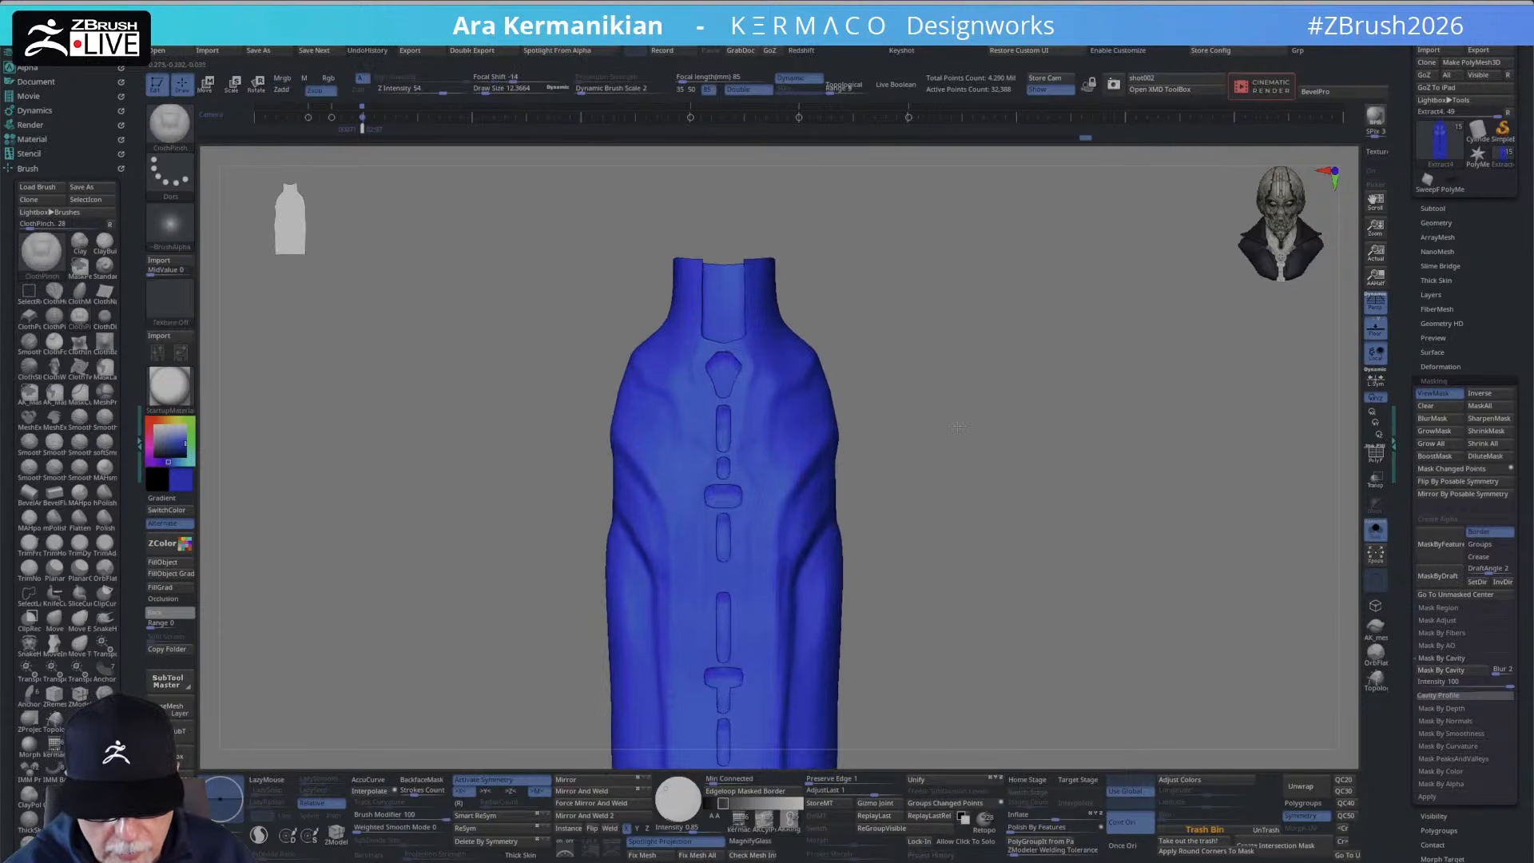
# Pinch creases running from the chest toward the small square cutout and smooth them down past the wide cutout.
pyautogui.keyDown('ctrl'); pyautogui.moveTo(958, 429); pyautogui.dragTo(783, 430, button='right'); pyautogui.keyUp('ctrl')
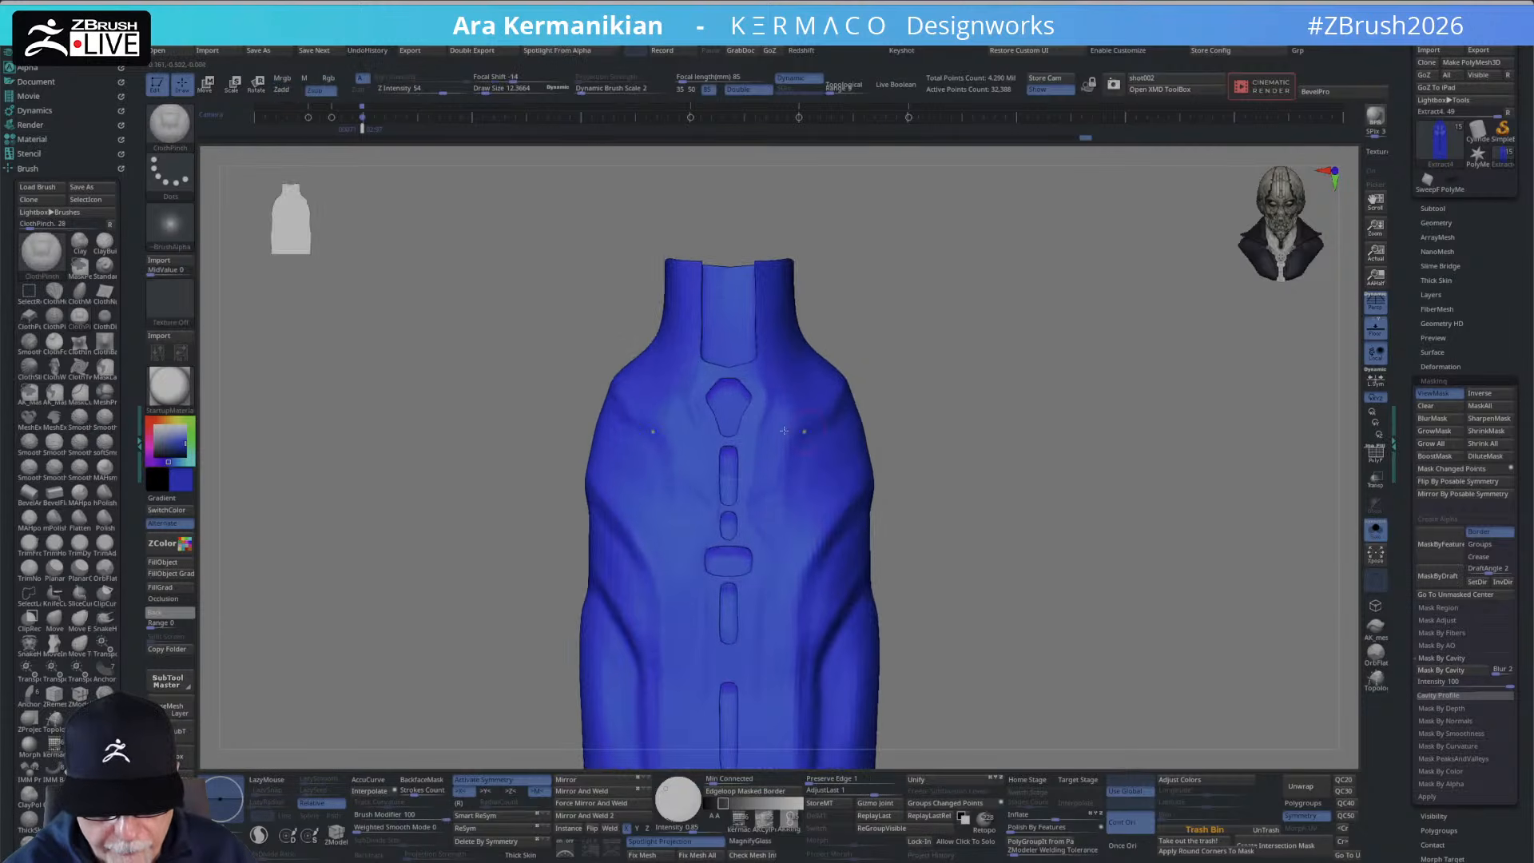
pyautogui.click(769, 477)
pyautogui.click(756, 513)
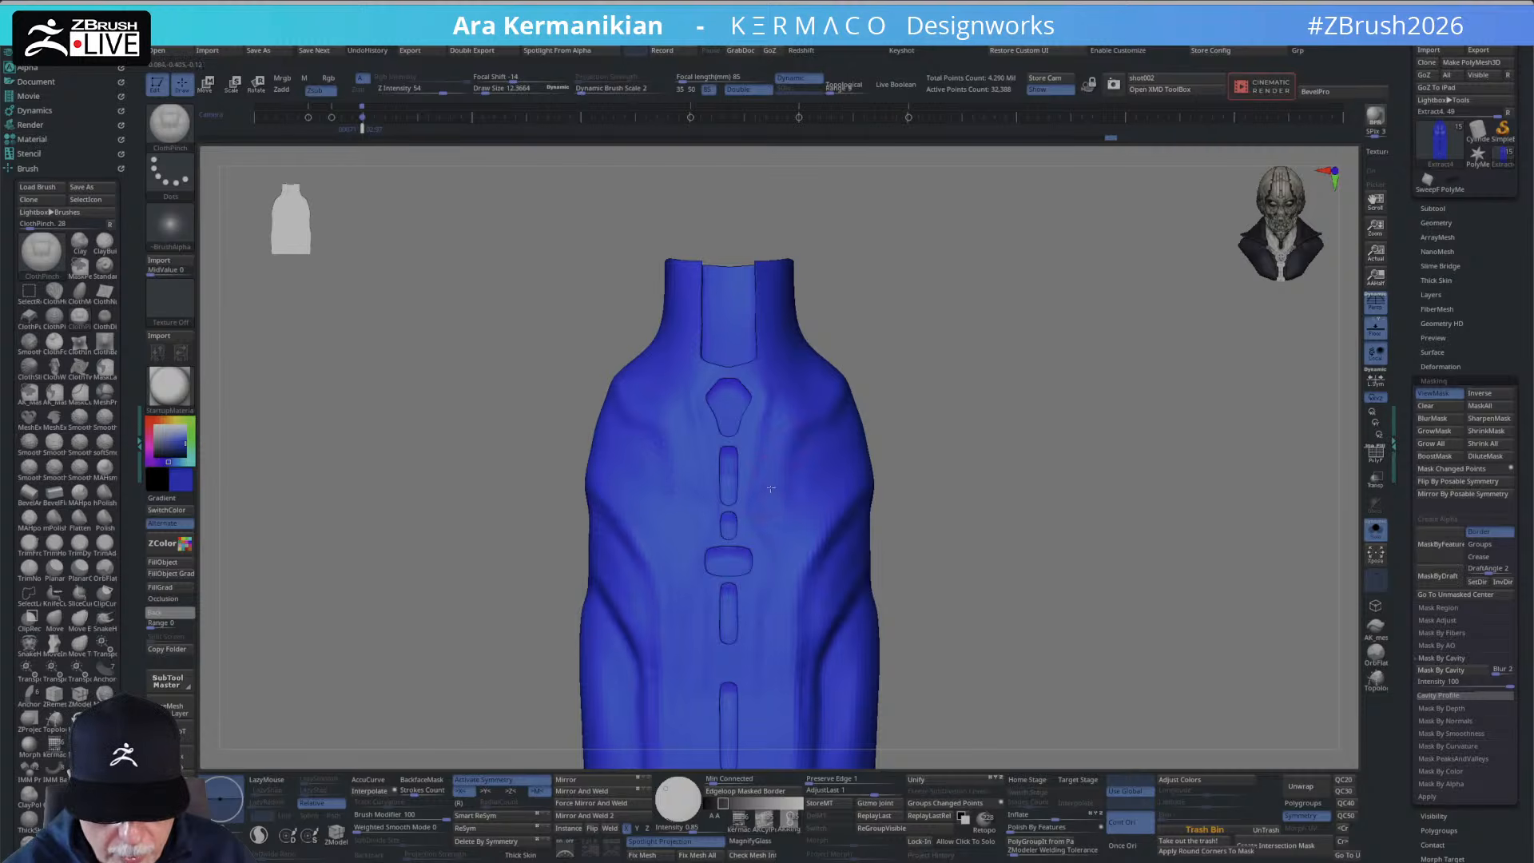
pyautogui.keyDown('shift'); pyautogui.moveTo(770, 481); pyautogui.dragTo(748, 575); pyautogui.keyUp('shift')
# Pinch the cloth beside the long central slot and smooth the folds down toward the T-shaped cutout.
pyautogui.moveTo(748, 575)
pyautogui.keyDown('alt'); pyautogui.mouseDown(button='right')
pyautogui.moveTo(777, 476)
pyautogui.moveTo(907, 345)
pyautogui.moveTo(927, 415)
pyautogui.moveTo(741, 511)
pyautogui.mouseUp(button='right'); pyautogui.keyUp('alt')
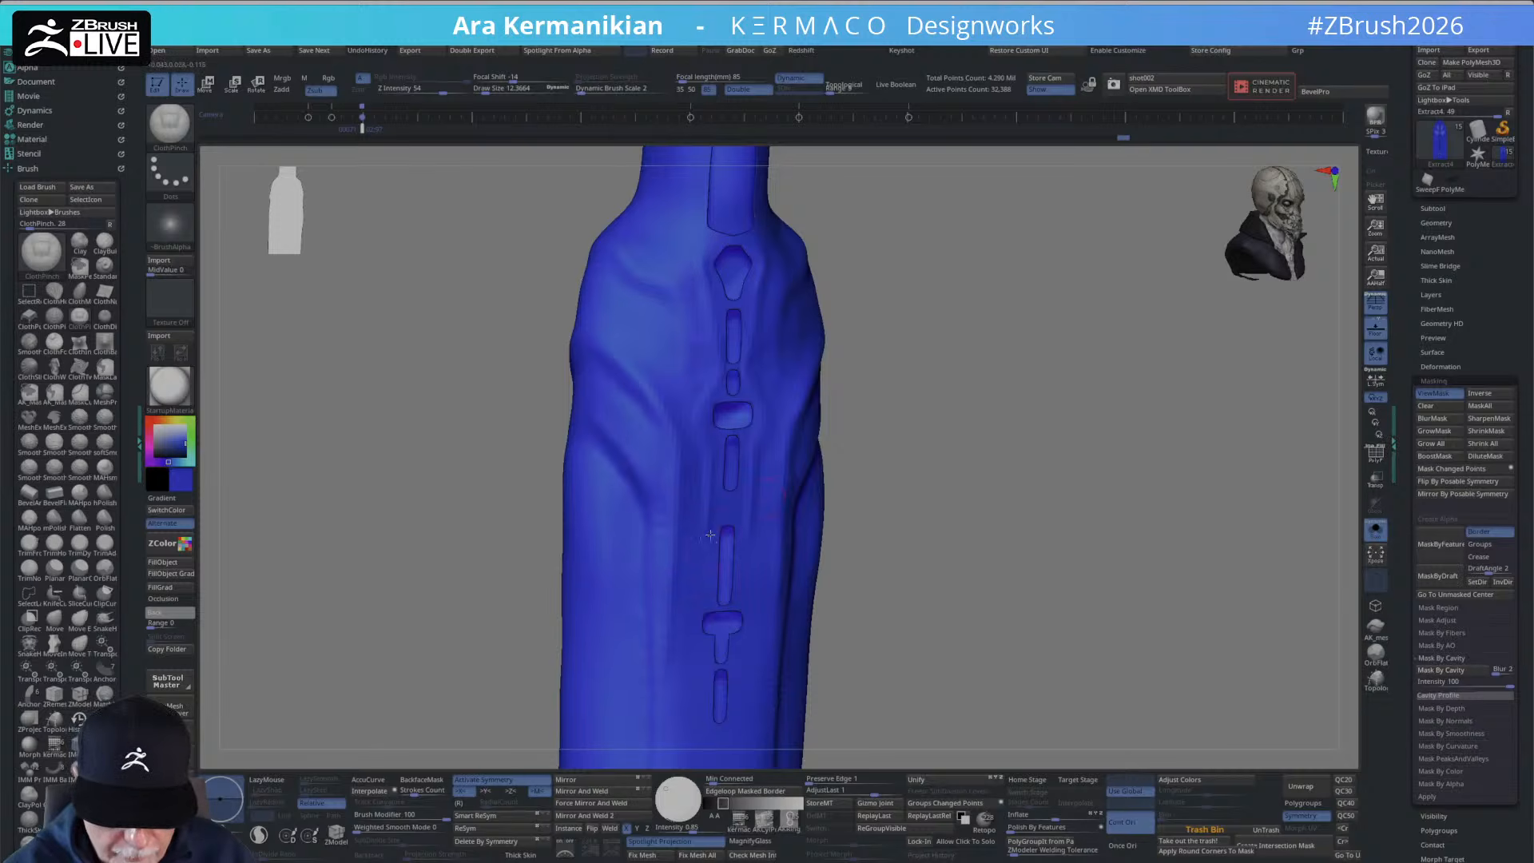
pyautogui.click(712, 535)
pyautogui.press('shift')
pyautogui.keyDown('shift'); pyautogui.moveTo(706, 521); pyautogui.dragTo(690, 616); pyautogui.keyUp('shift')
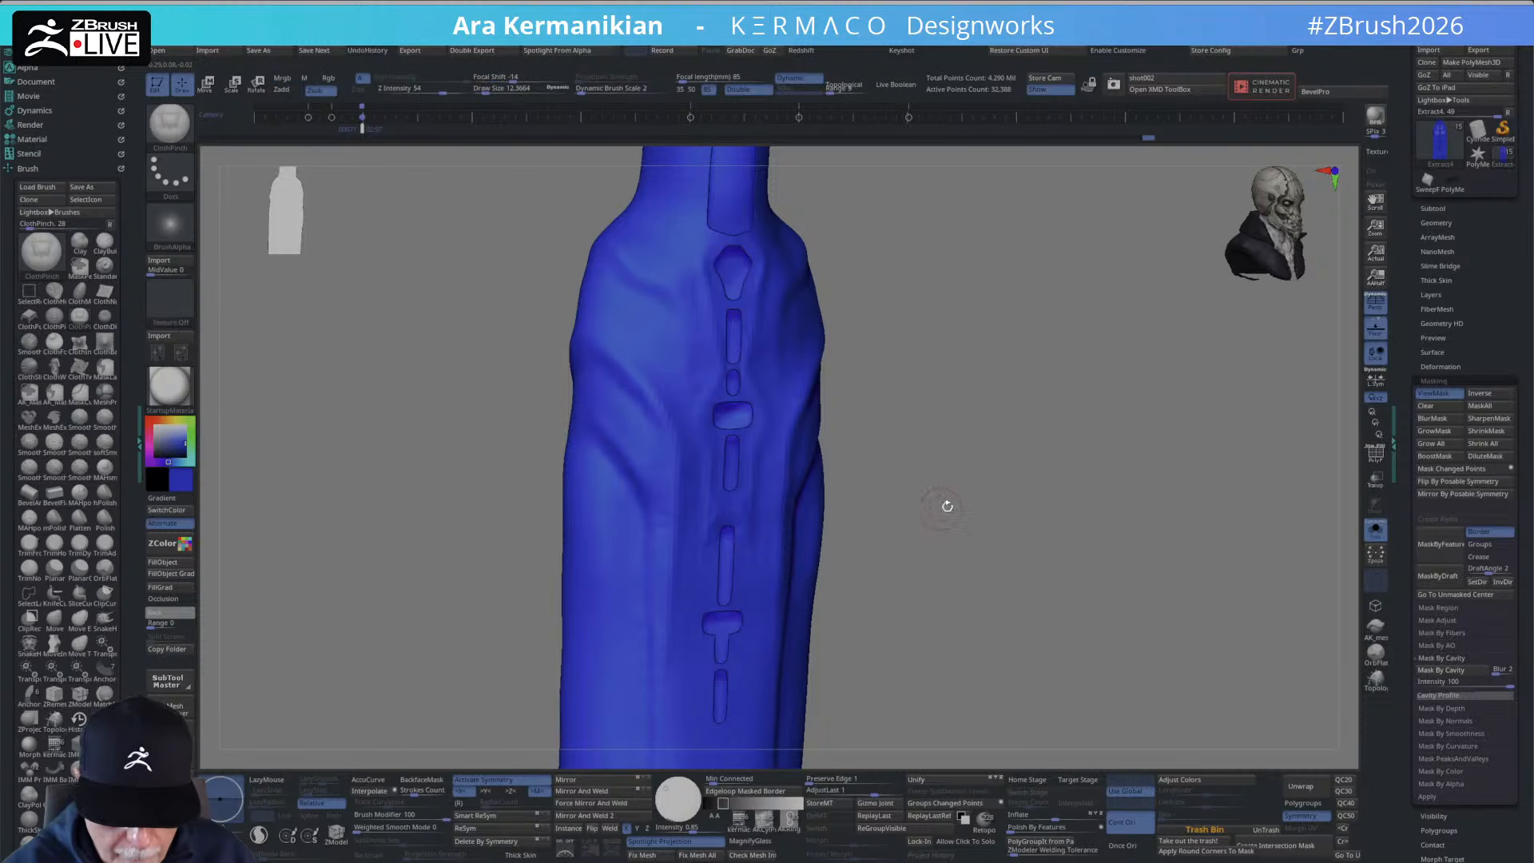
# Pinch folds beside the lower front slots down toward the hem notch and smooth the cloth beside the T-shaped cutout.
pyautogui.moveTo(945, 506); pyautogui.dragTo(980, 507)
pyautogui.keyDown('alt'); pyautogui.moveTo(980, 507); pyautogui.dragTo(996, 450); pyautogui.keyUp('alt')
pyautogui.moveTo(761, 472); pyautogui.dragTo(756, 549)
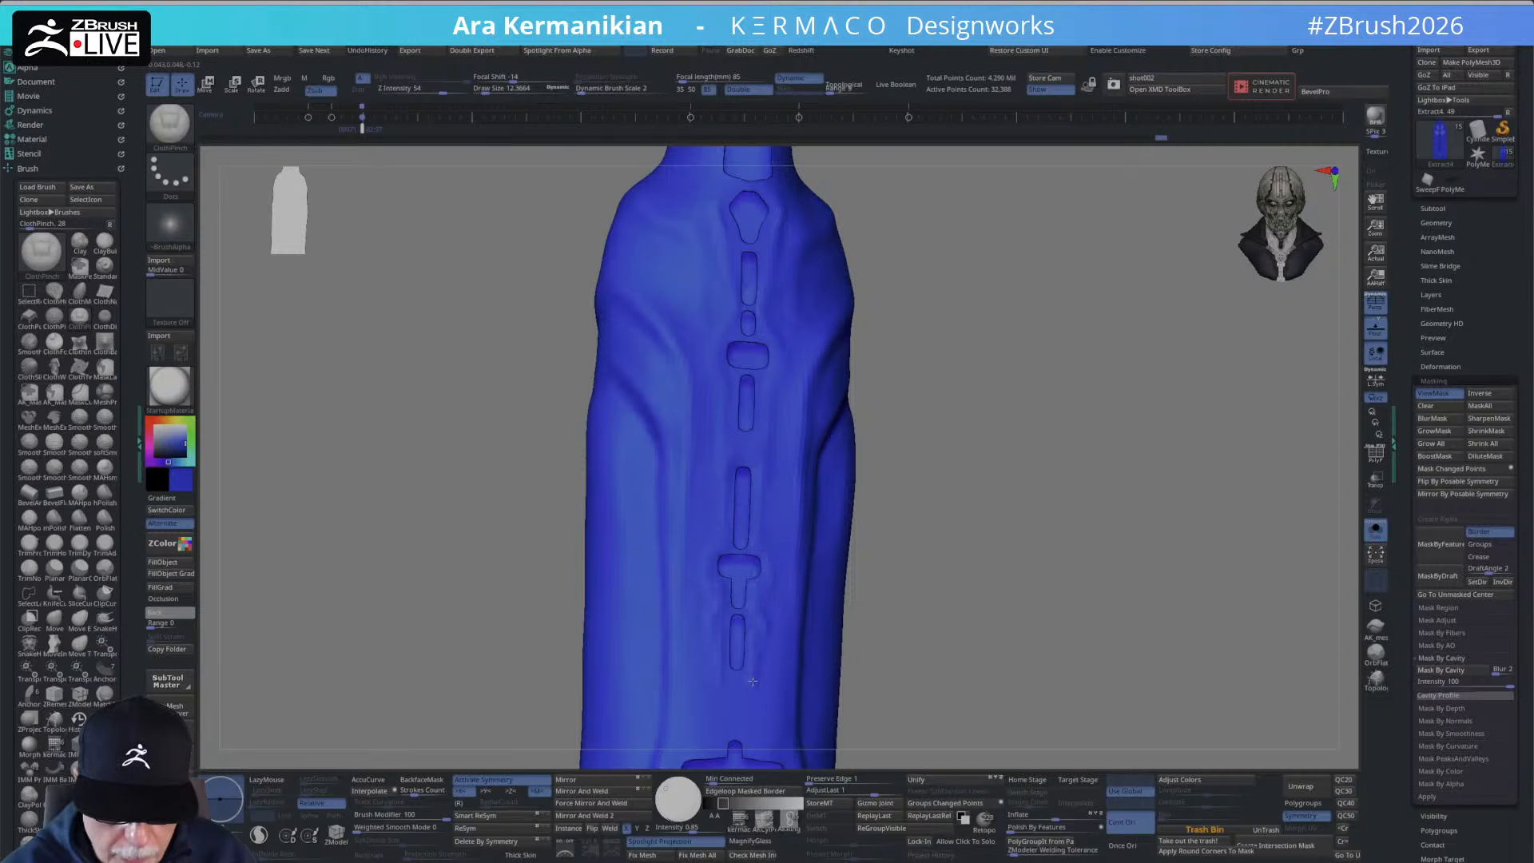
pyautogui.keyDown('alt'); pyautogui.moveTo(1006, 537); pyautogui.dragTo(997, 471); pyautogui.keyUp('alt')
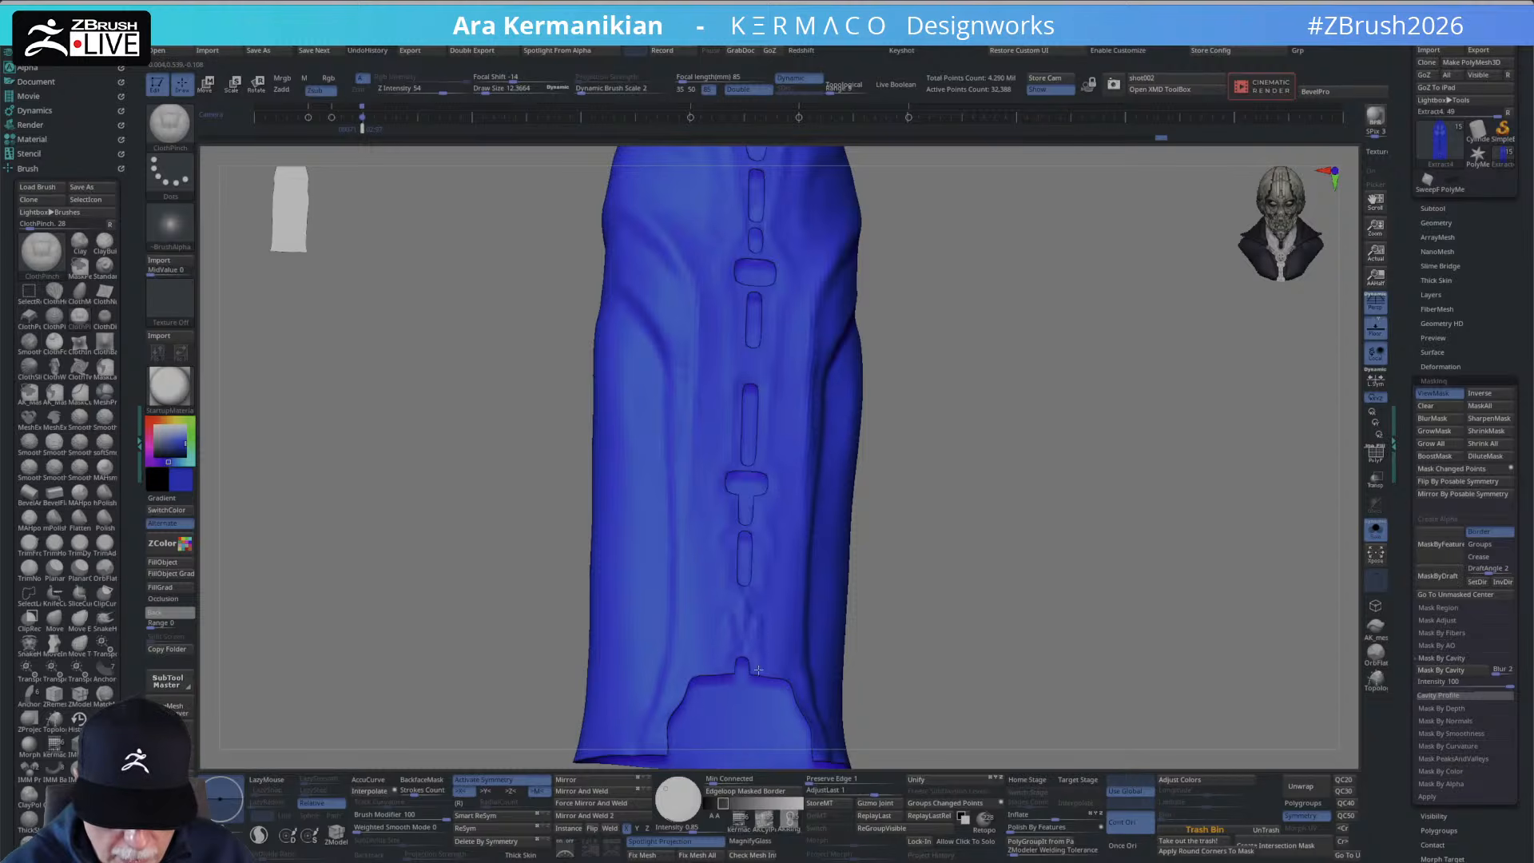
pyautogui.press('shift')
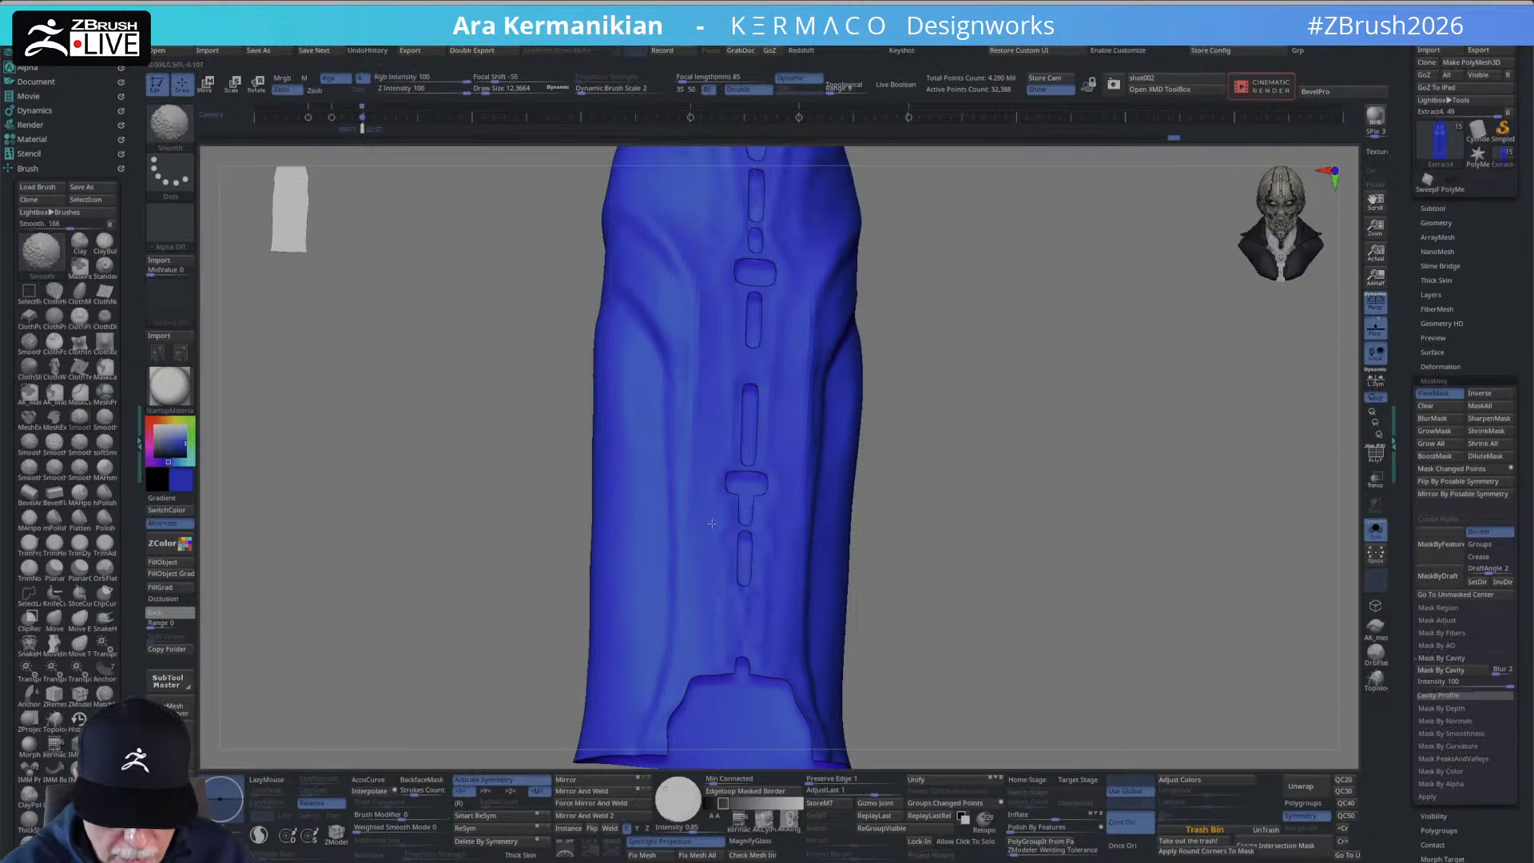
# Smooth the cloth around the T-shaped cutout and along the upper edge of the hem opening.
pyautogui.moveTo(979, 486)
pyautogui.keyDown('alt'); pyautogui.mouseDown()
pyautogui.moveTo(908, 425)
pyautogui.moveTo(951, 527)
pyautogui.moveTo(951, 462)
pyautogui.mouseUp(); pyautogui.keyUp('alt')
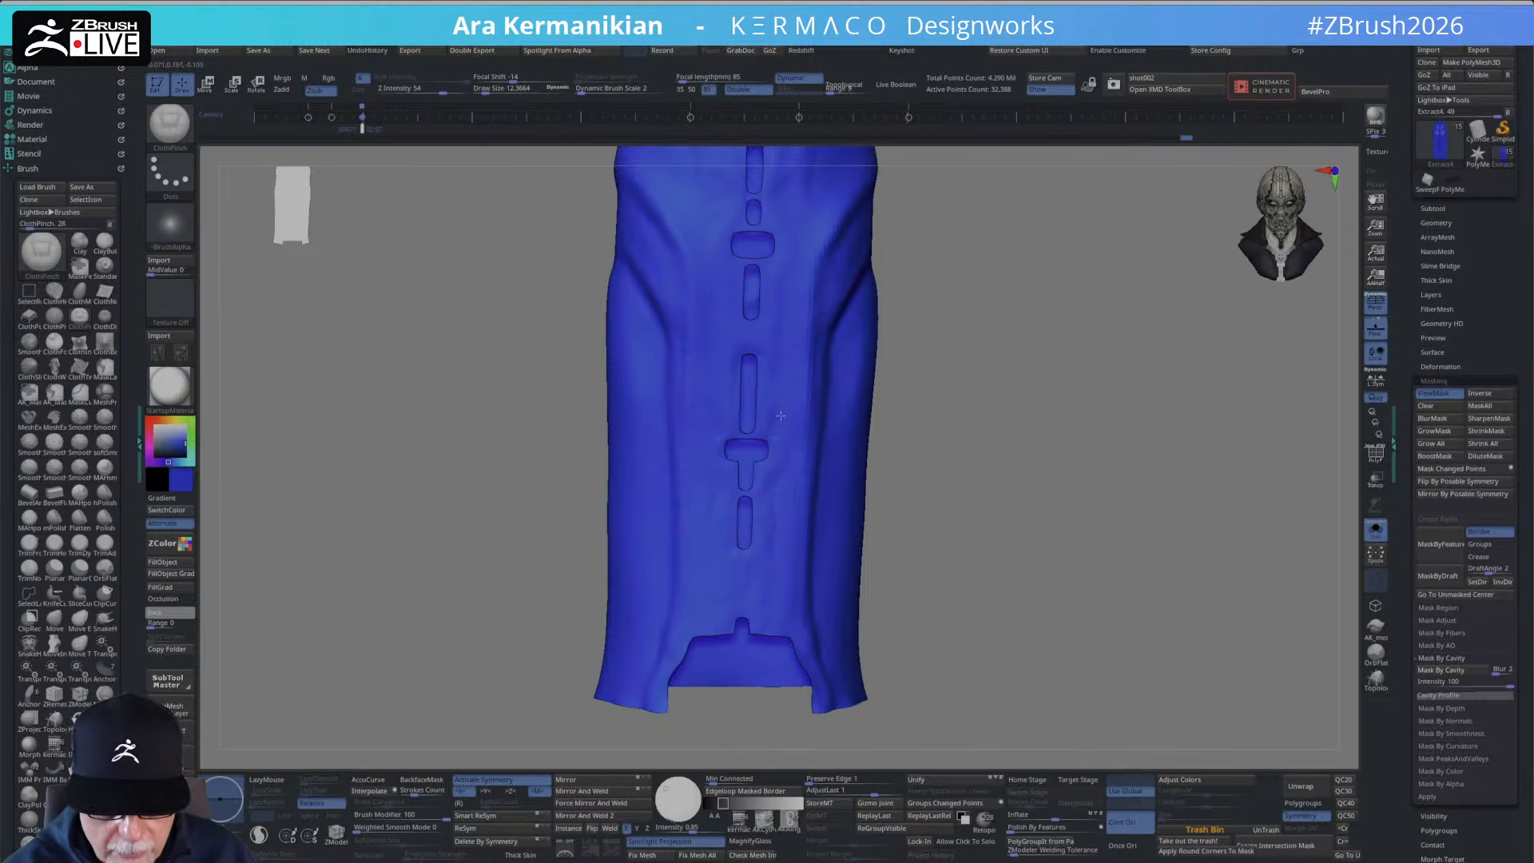
pyautogui.moveTo(907, 339)
pyautogui.mouseDown()
pyautogui.moveTo(923, 347)
pyautogui.moveTo(928, 415)
pyautogui.mouseUp()
pyautogui.keyDown('shift'); pyautogui.moveTo(773, 448); pyautogui.dragTo(775, 477); pyautogui.keyUp('shift')
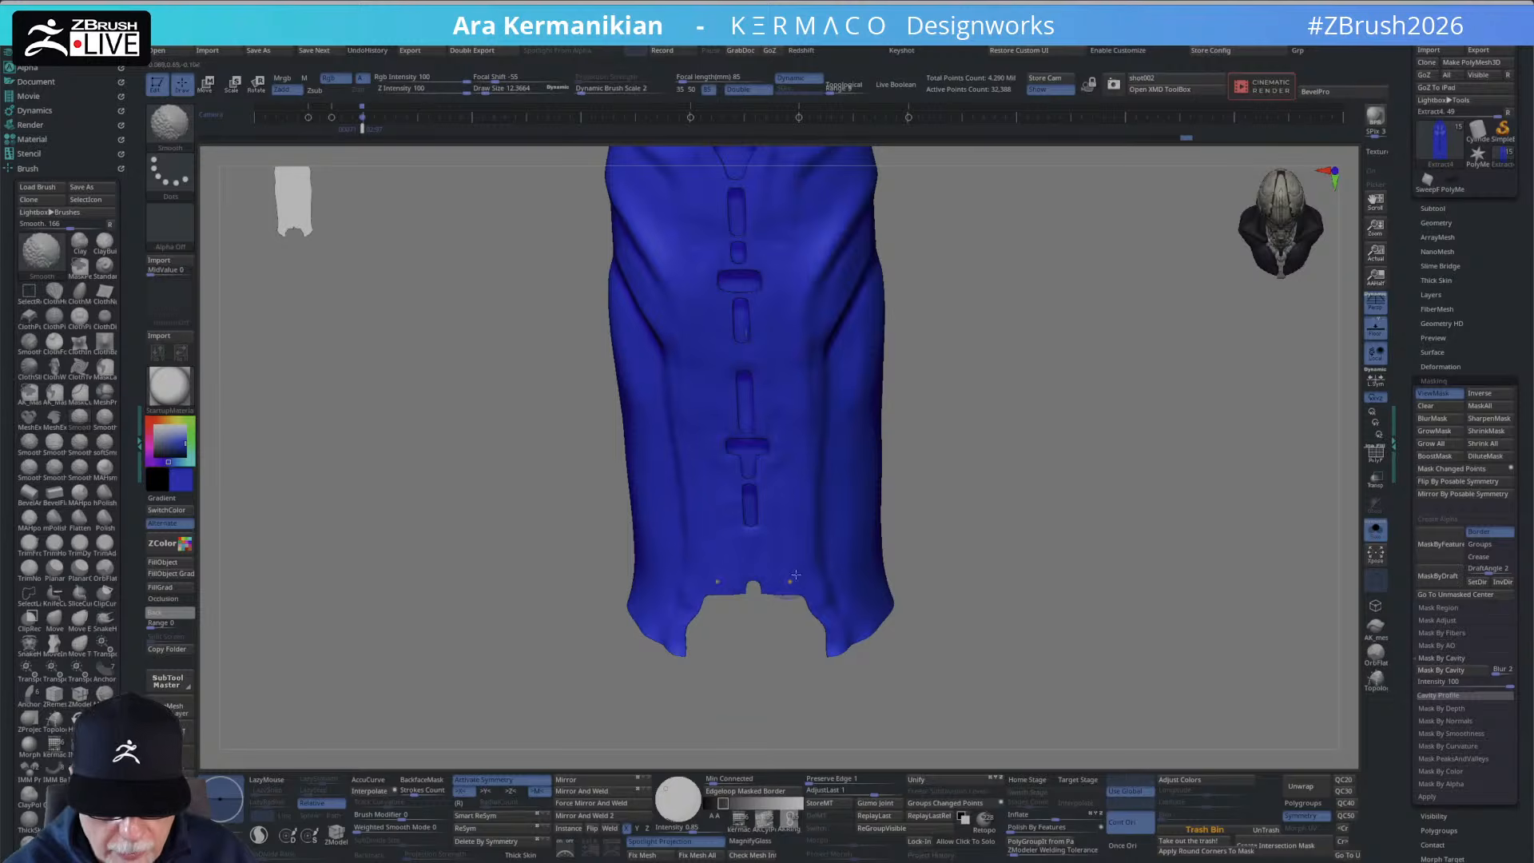
pyautogui.moveTo(927, 544); pyautogui.dragTo(1031, 479)
pyautogui.moveTo(987, 383)
pyautogui.keyDown('alt'); pyautogui.mouseDown()
pyautogui.moveTo(976, 455)
pyautogui.moveTo(963, 379)
pyautogui.moveTo(969, 438)
pyautogui.mouseUp(); pyautogui.keyUp('alt')
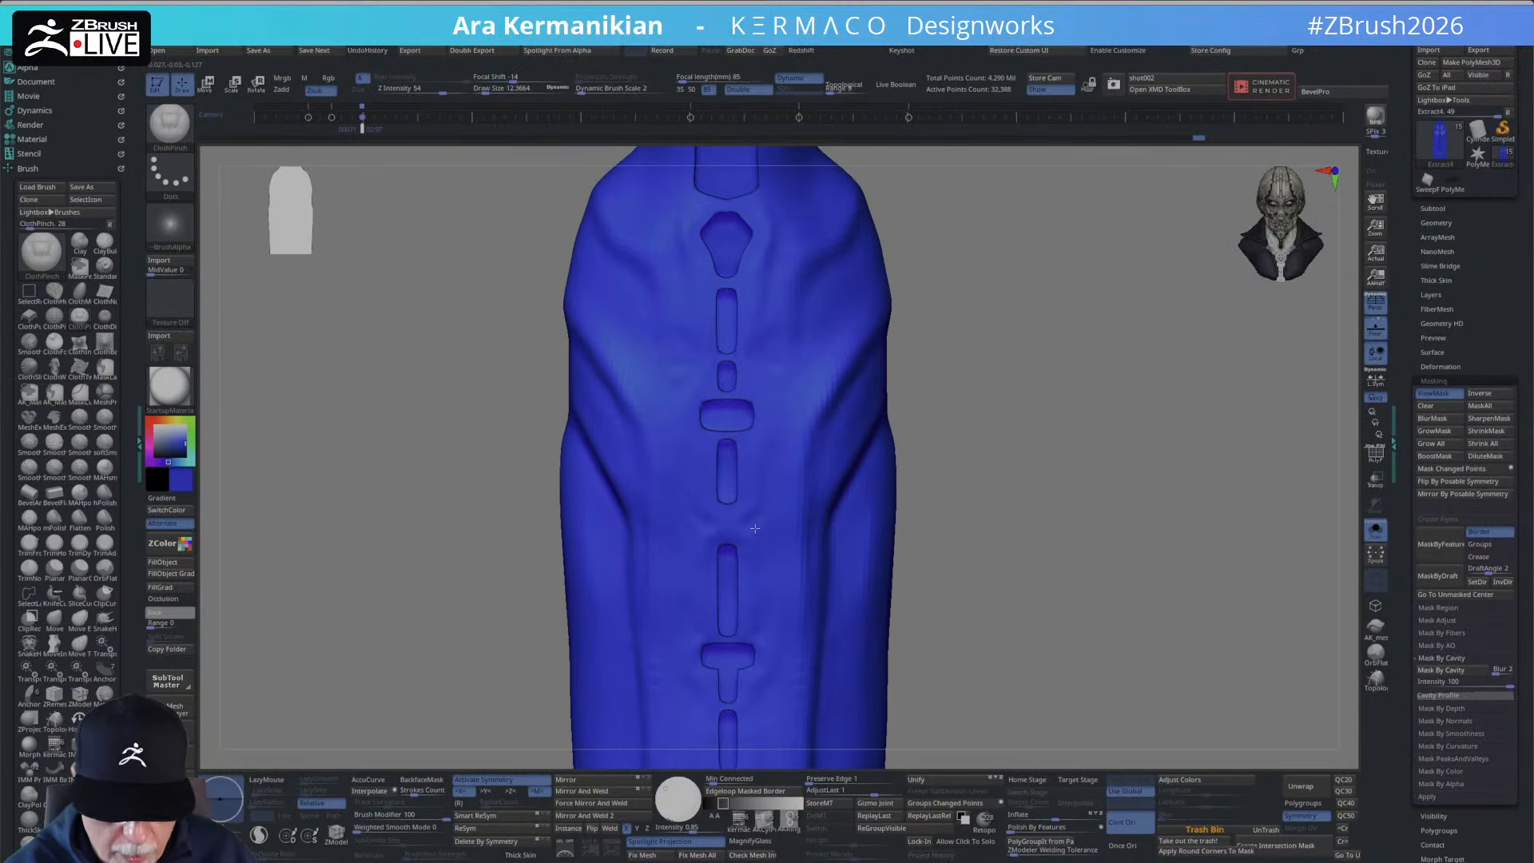
# Pinch small folds beside the chest cutouts and smooth them into the surrounding cloth.
pyautogui.press('shift')
pyautogui.keyDown('alt'); pyautogui.moveTo(875, 417); pyautogui.dragTo(860, 496, button='right'); pyautogui.keyUp('alt')
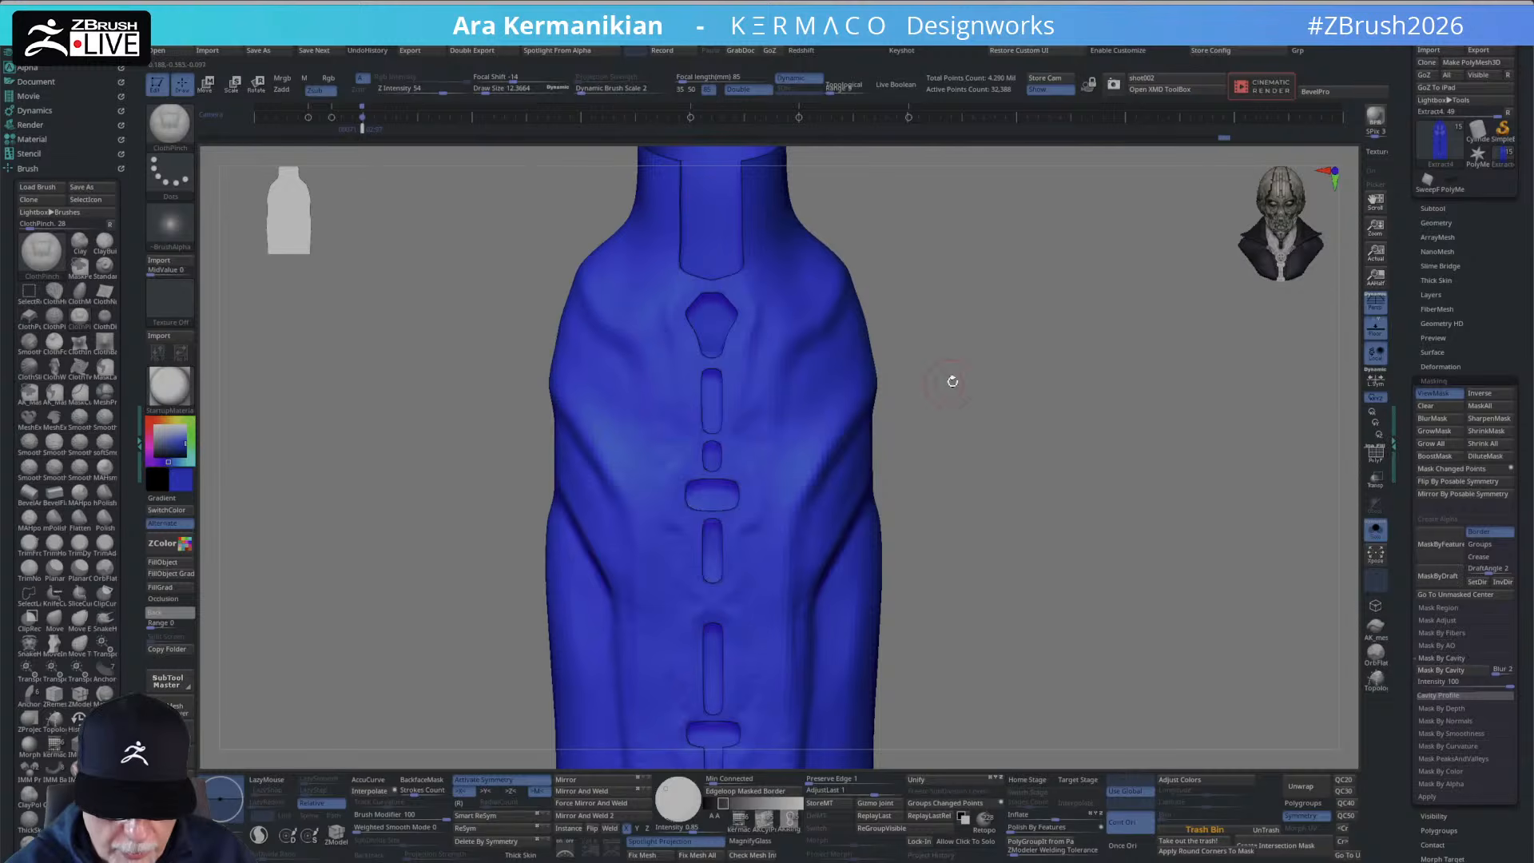
pyautogui.moveTo(952, 380); pyautogui.dragTo(957, 463)
pyautogui.press('shift')
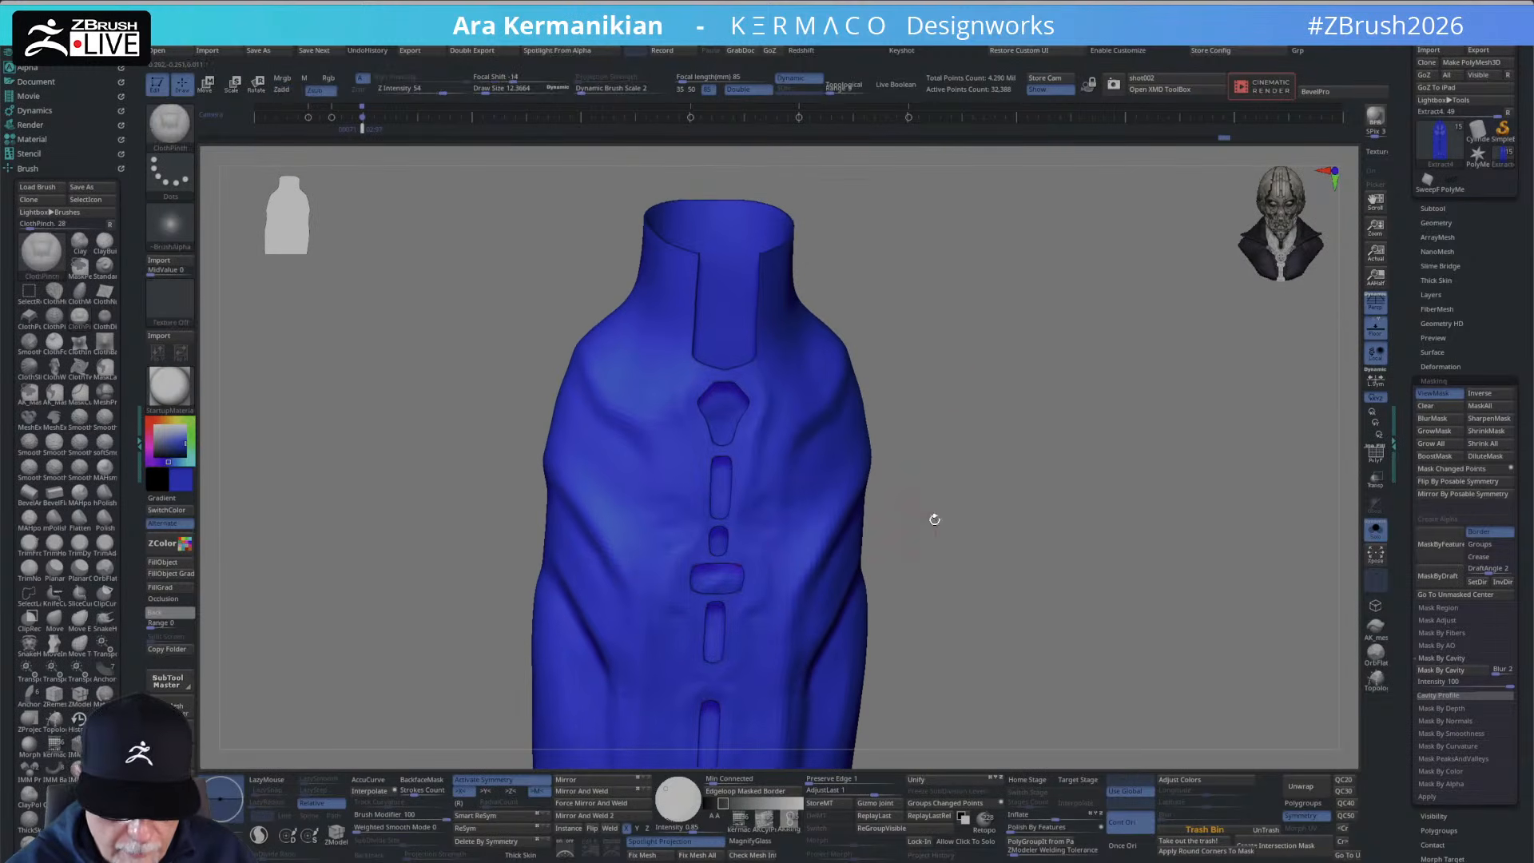
pyautogui.moveTo(931, 516)
pyautogui.keyDown('ctrl'); pyautogui.mouseDown(button='right')
pyautogui.moveTo(918, 340)
pyautogui.moveTo(879, 363)
pyautogui.mouseUp(button='right'); pyautogui.keyUp('ctrl')
pyautogui.press('shift')
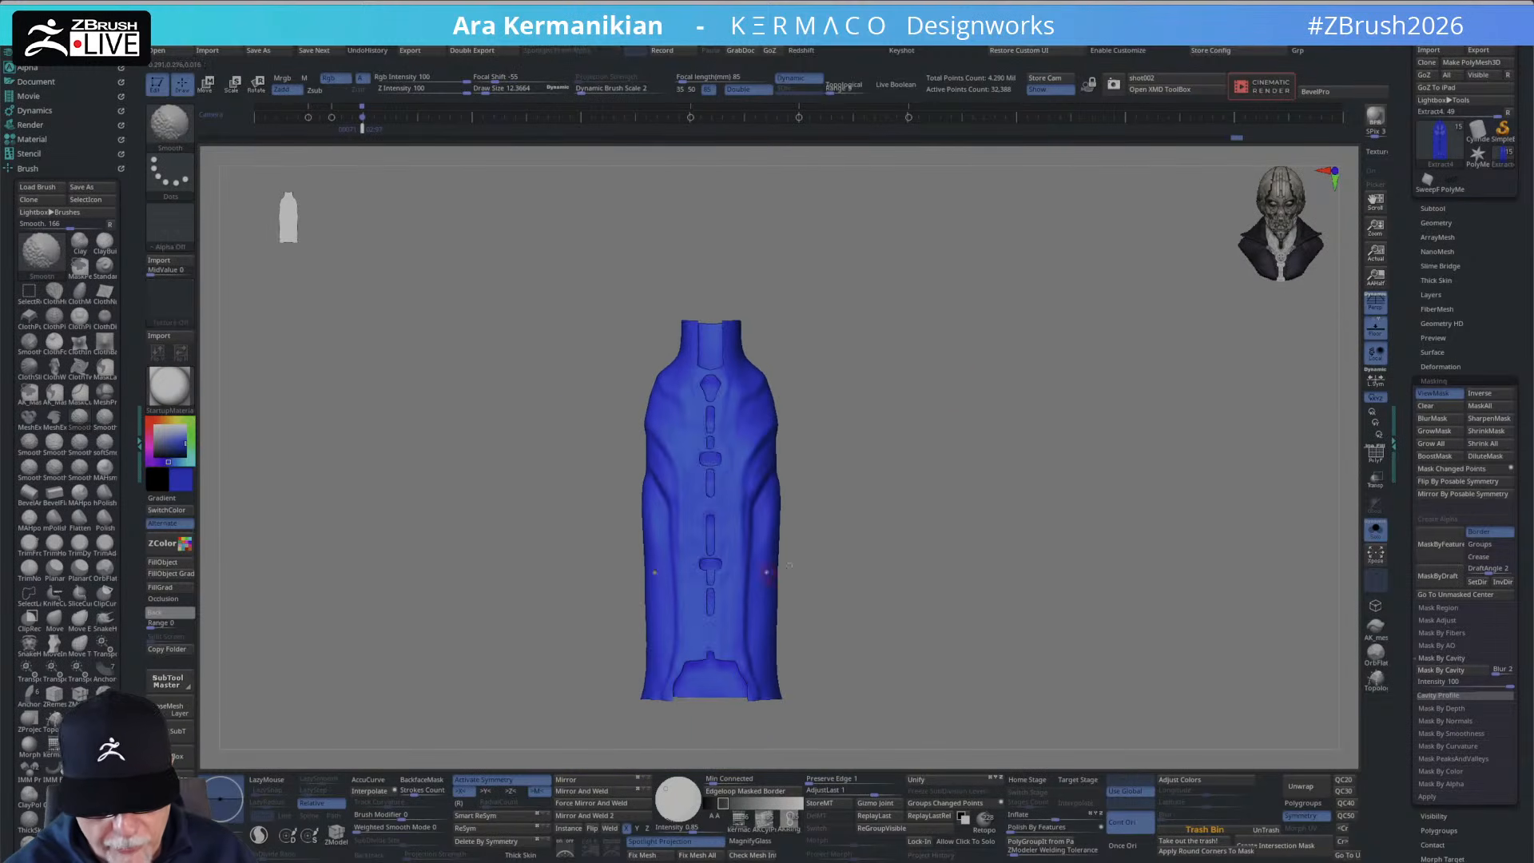
# Reshape the lower sides of the robe near the hem using the Move brush at a draw size of about 24.5.
pyautogui.keyDown('alt'); pyautogui.moveTo(764, 572); pyautogui.dragTo(883, 479, button='right'); pyautogui.keyUp('alt')
pyautogui.moveTo(884, 480); pyautogui.dragTo(898, 438)
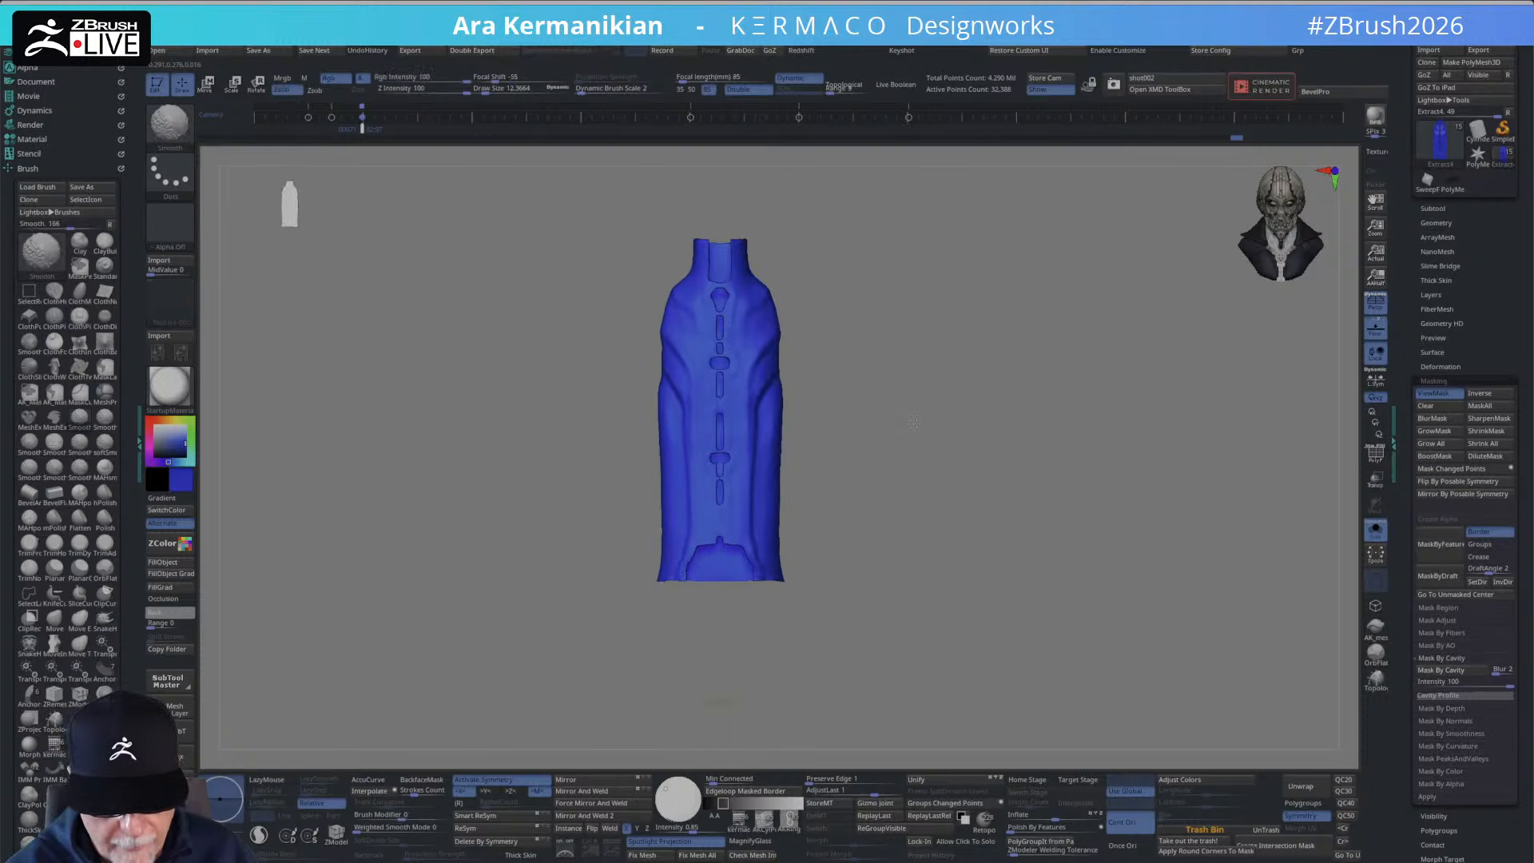
pyautogui.keyDown('ctrl'); pyautogui.moveTo(898, 438); pyautogui.dragTo(842, 575, button='right'); pyautogui.keyUp('ctrl')
pyautogui.press('b')
pyautogui.press('m')
pyautogui.press('v')
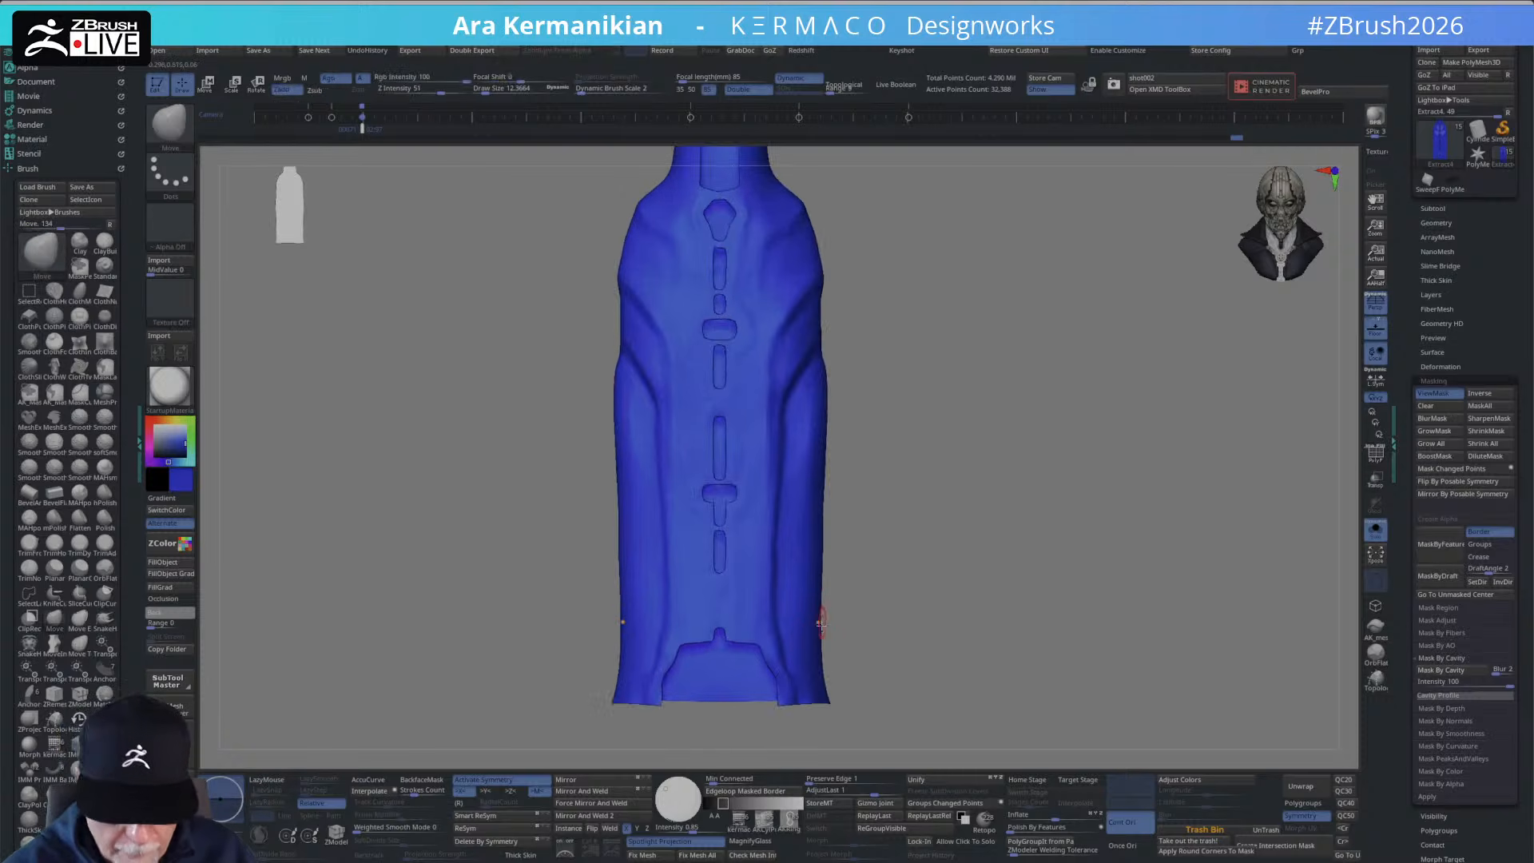
pyautogui.press('s')
pyautogui.moveTo(806, 644); pyautogui.dragTo(818, 644)
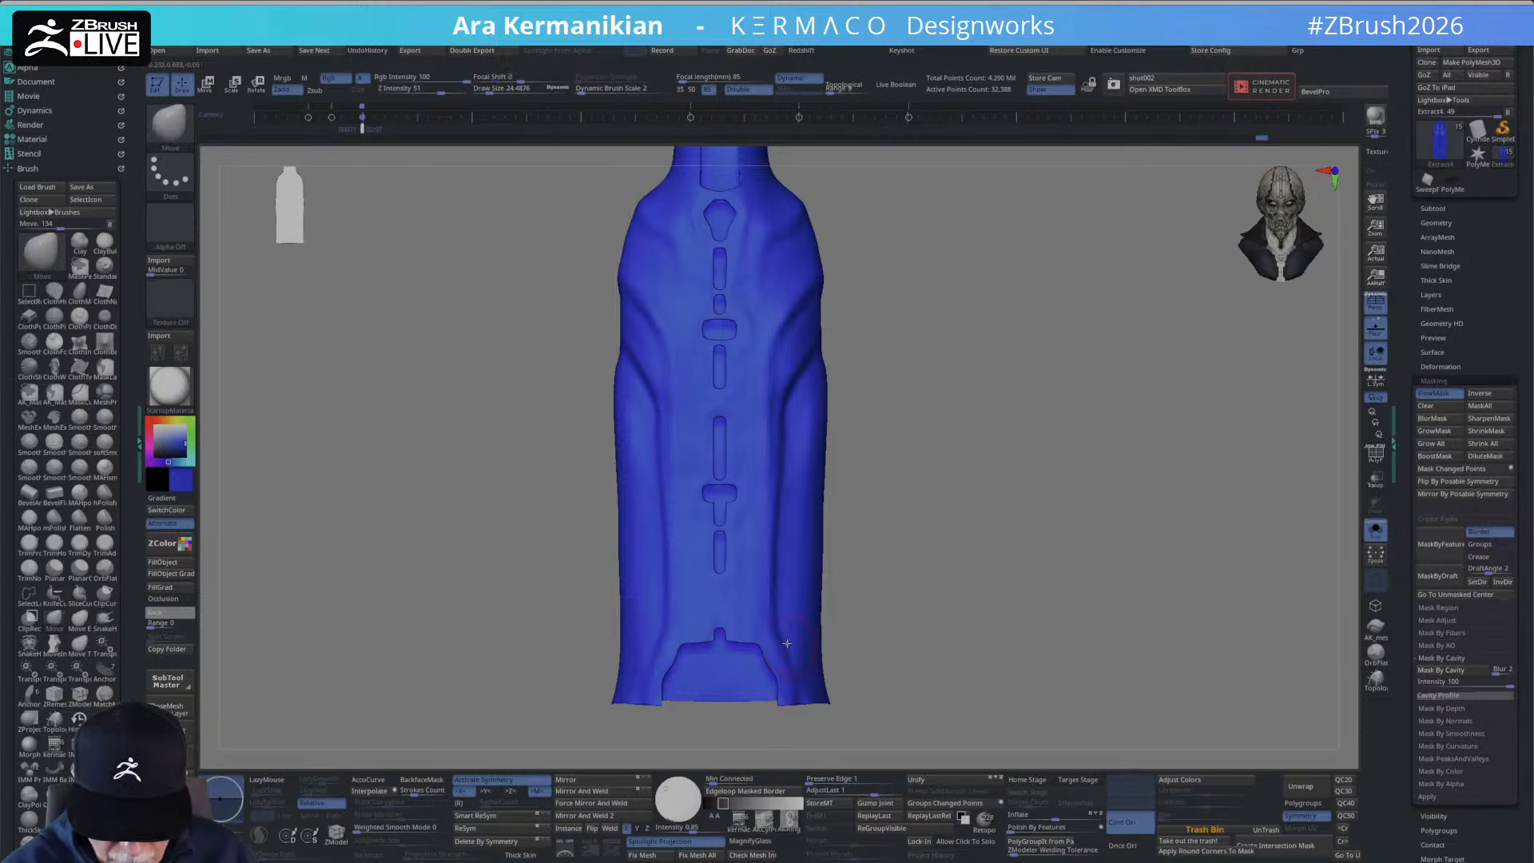
# Pinch folds beside the upper corners of the hem opening with the ClothPinch brush and smooth the nearby cloth.
pyautogui.rightClick(784, 616)
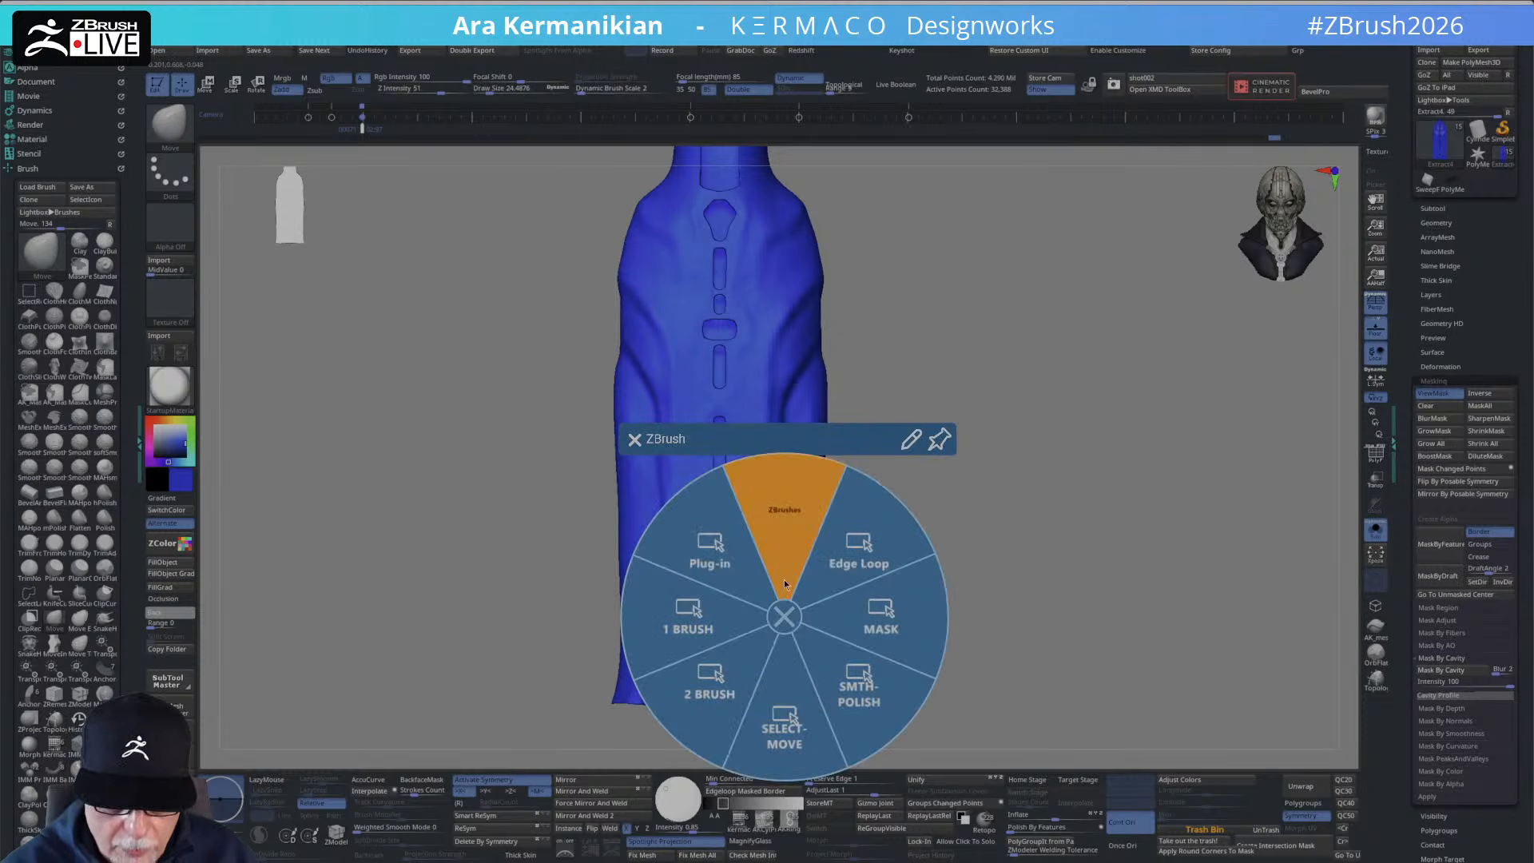
pyautogui.click(786, 619)
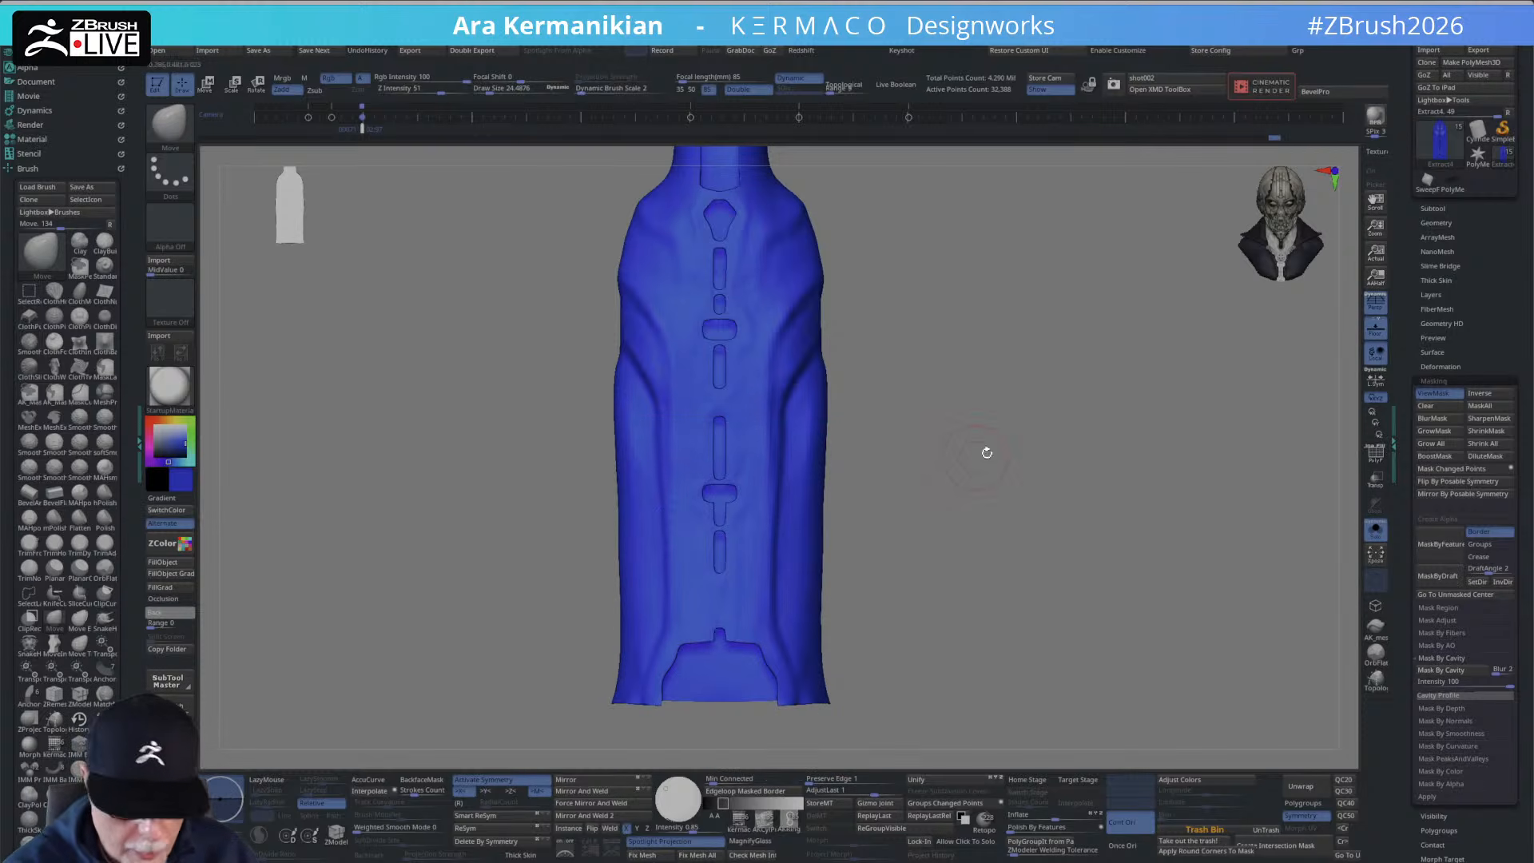
pyautogui.hotkey('ctrl', '1')
pyautogui.click(952, 503)
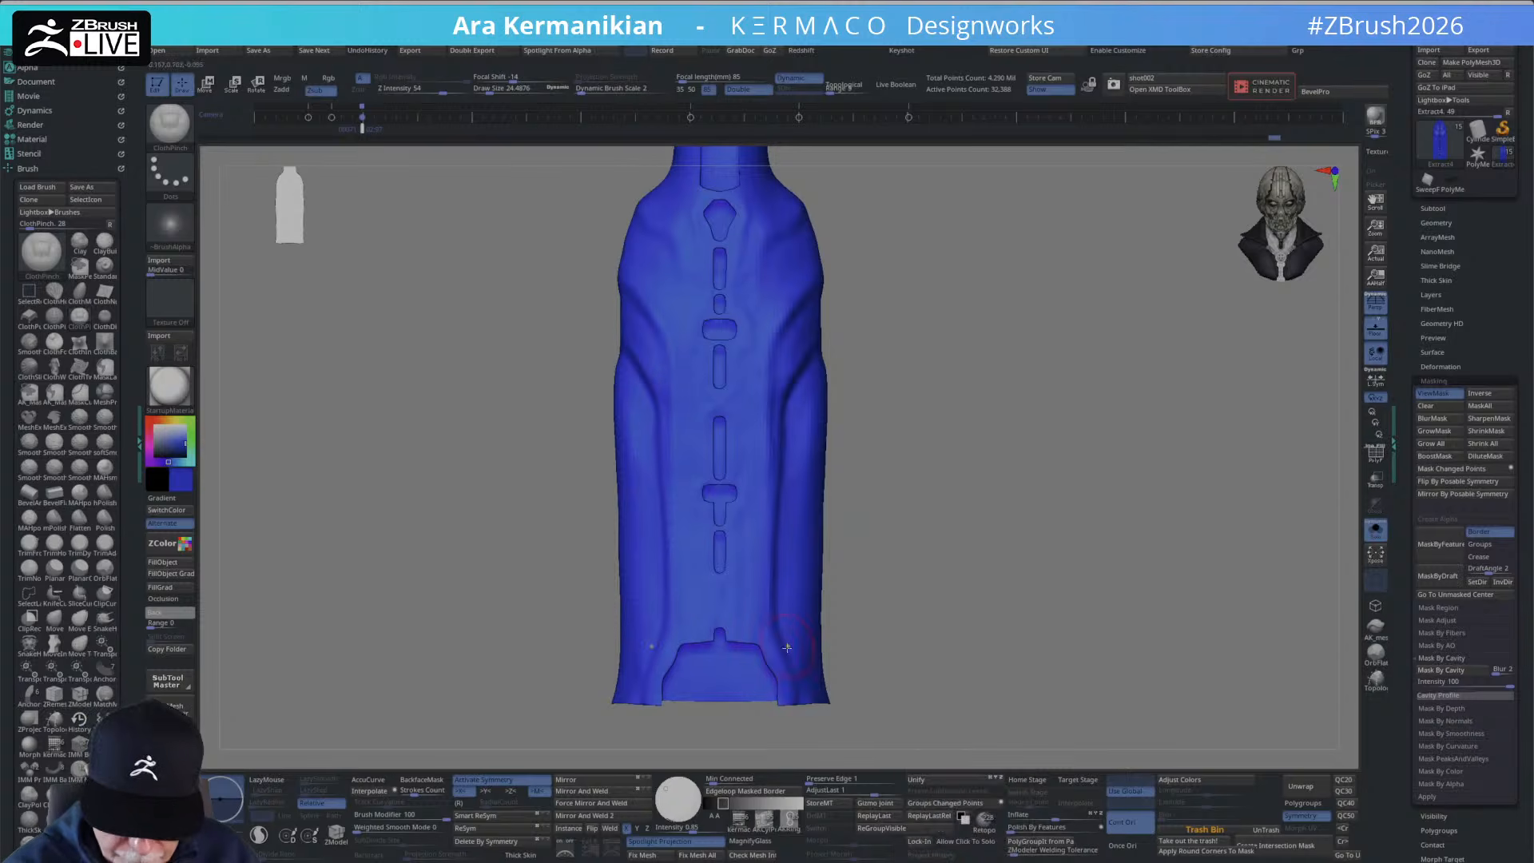
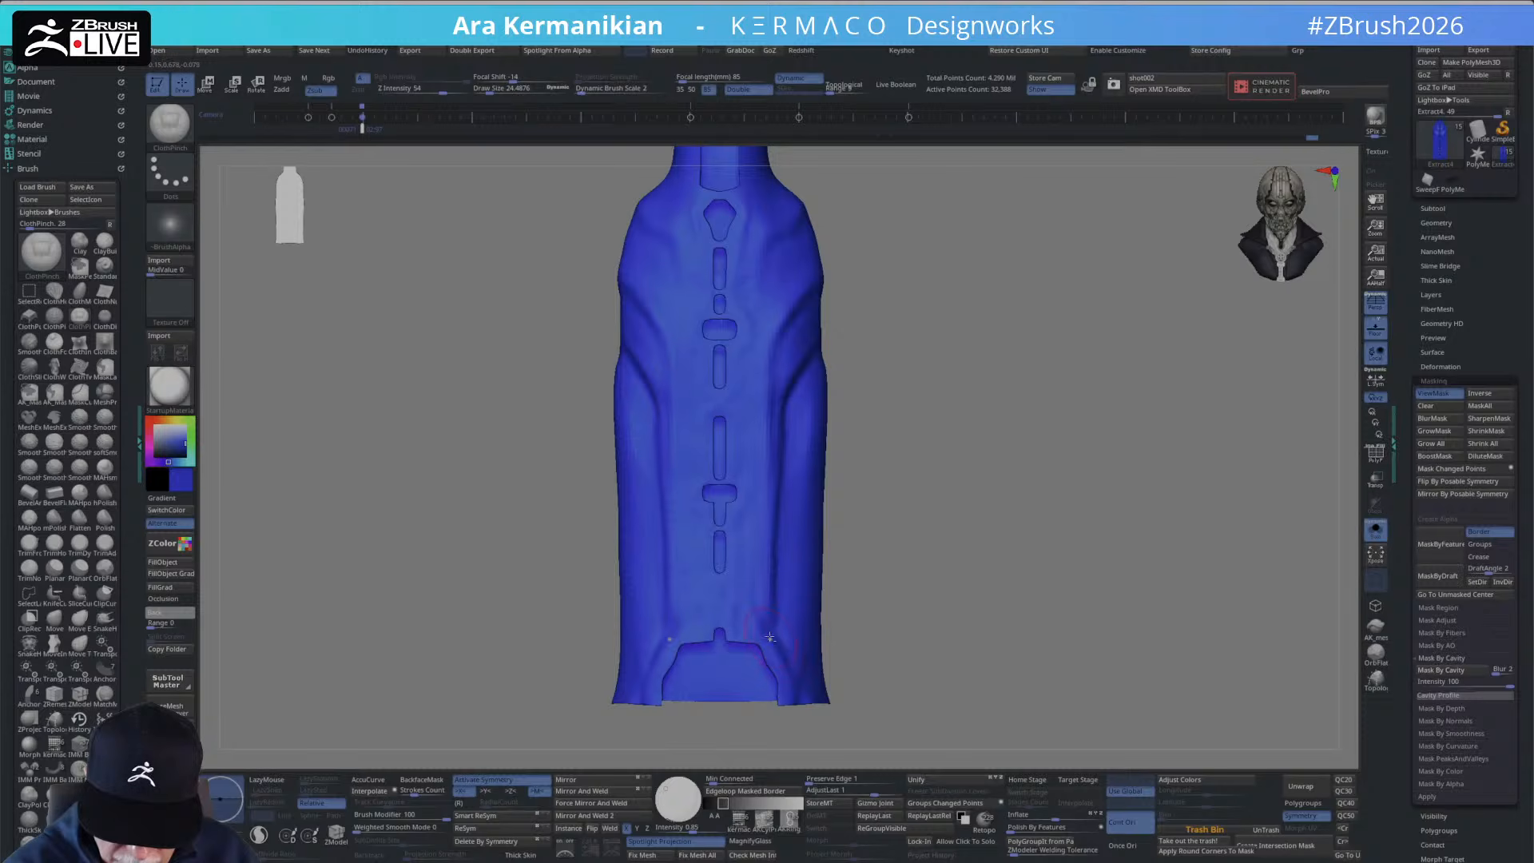
pyautogui.moveTo(956, 582)
pyautogui.mouseDown()
pyautogui.moveTo(859, 627)
pyautogui.moveTo(993, 558)
pyautogui.moveTo(948, 487)
pyautogui.moveTo(924, 576)
pyautogui.moveTo(810, 539)
pyautogui.mouseUp()
pyautogui.press('shift')
# Pinch and smooth the long folds running down the robe's front from the waist.
pyautogui.moveTo(888, 458); pyautogui.dragTo(774, 506)
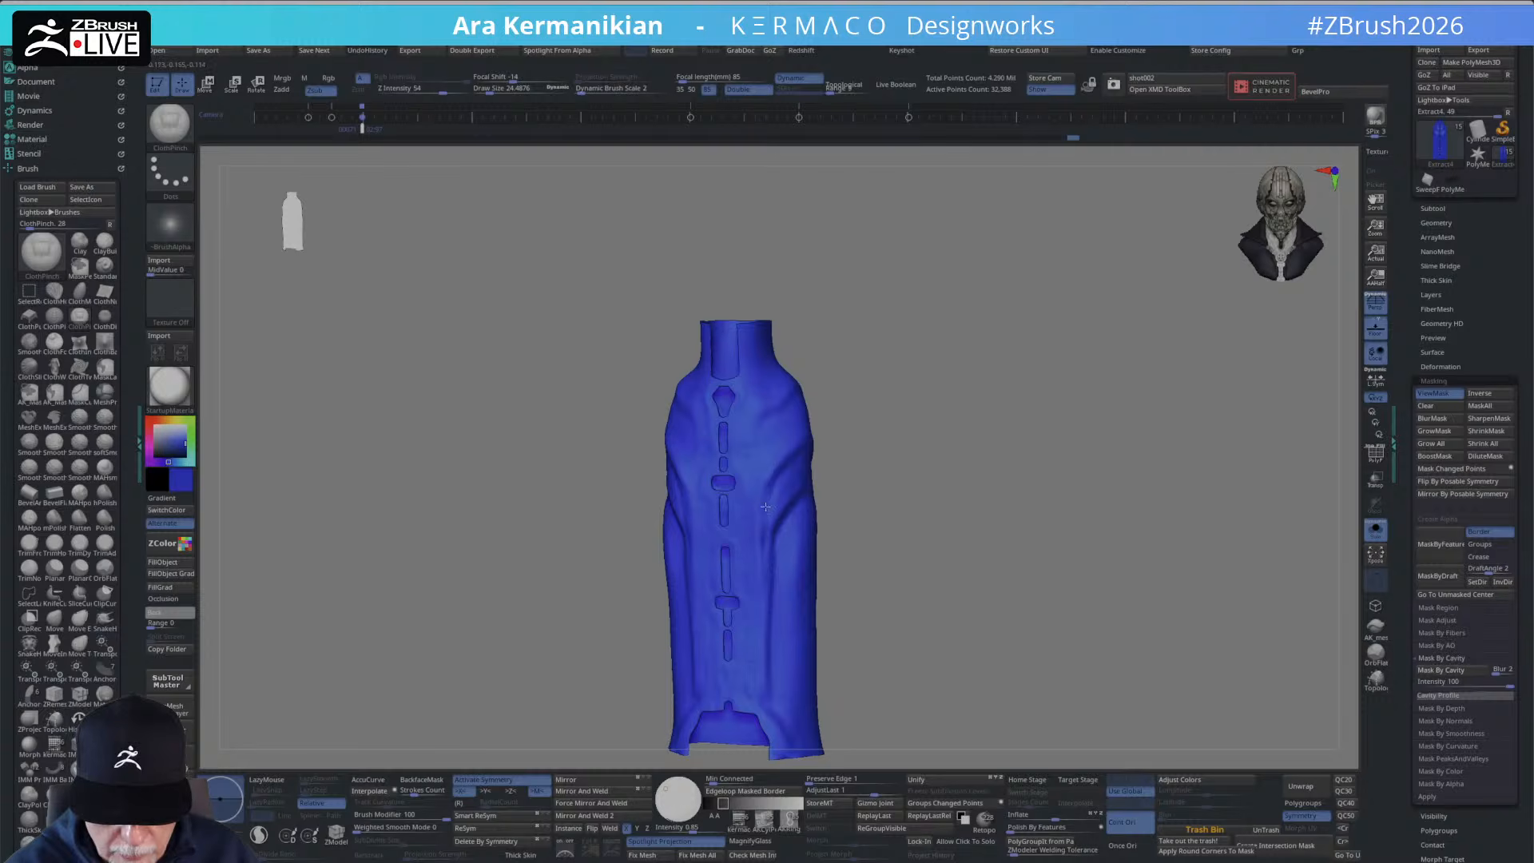
pyautogui.press('shift')
pyautogui.moveTo(859, 548); pyautogui.dragTo(909, 513)
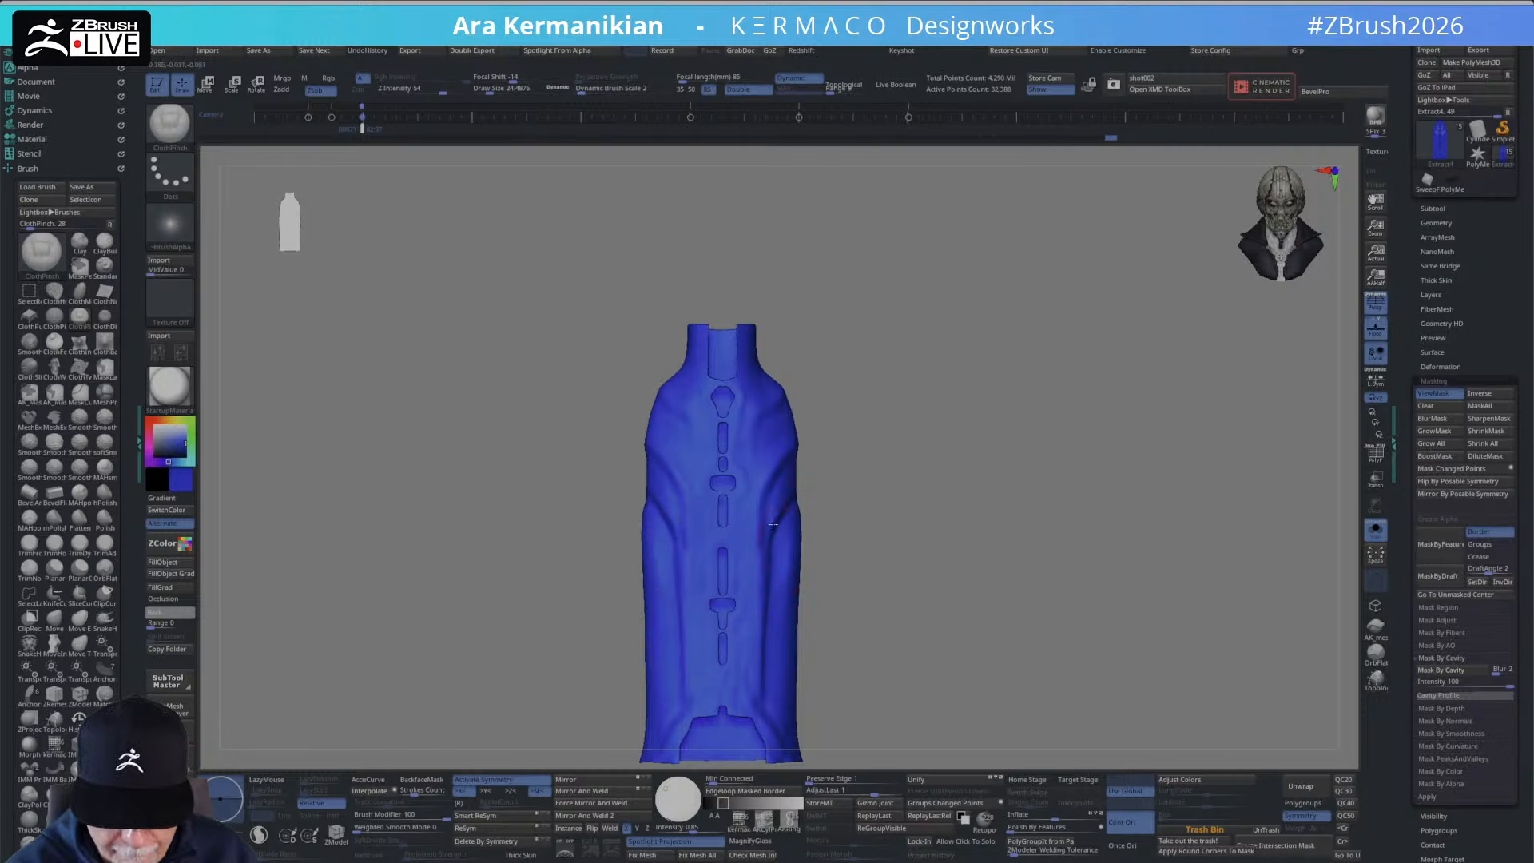
# Pinch a V-shaped fold across the robe's lower back with a centre crease running down to the hem, and smooth it.
pyautogui.keyDown('alt'); pyautogui.moveTo(1013, 505); pyautogui.dragTo(818, 483); pyautogui.keyUp('alt')
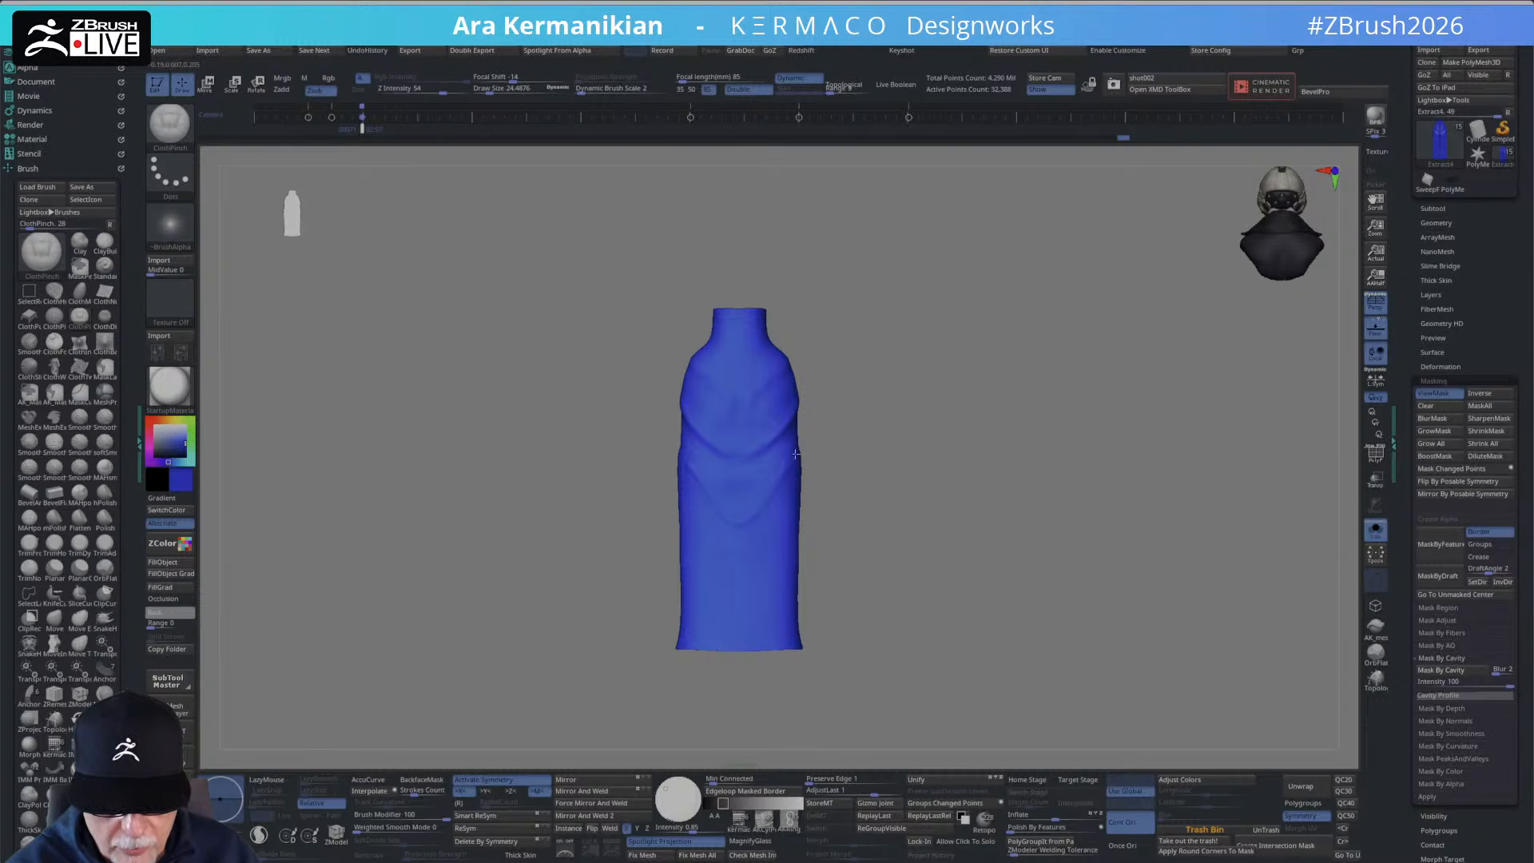
pyautogui.press('shift')
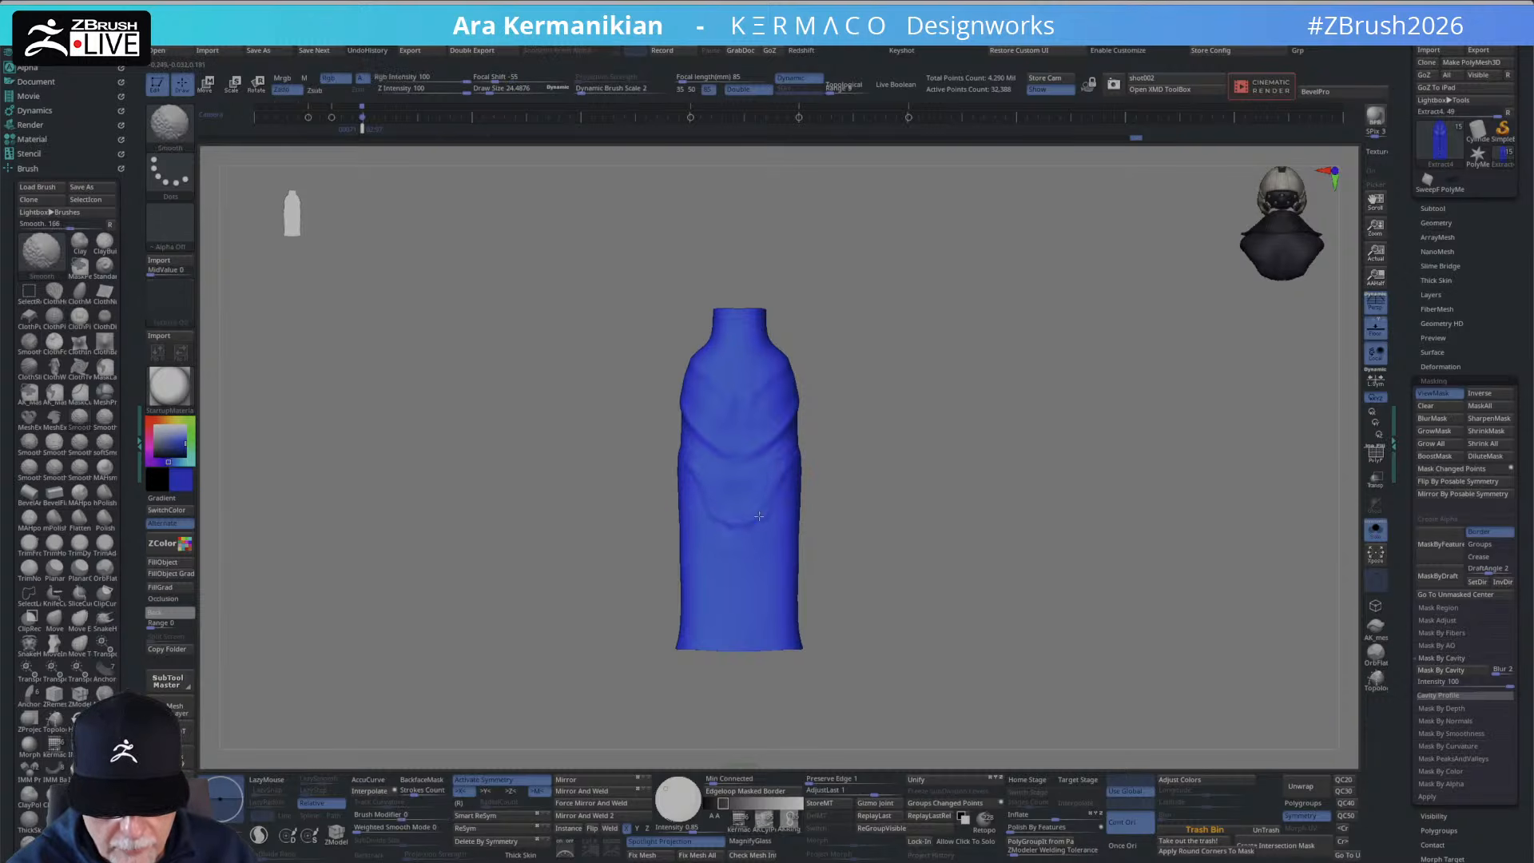
pyautogui.hotkey('ctrl', 'z')
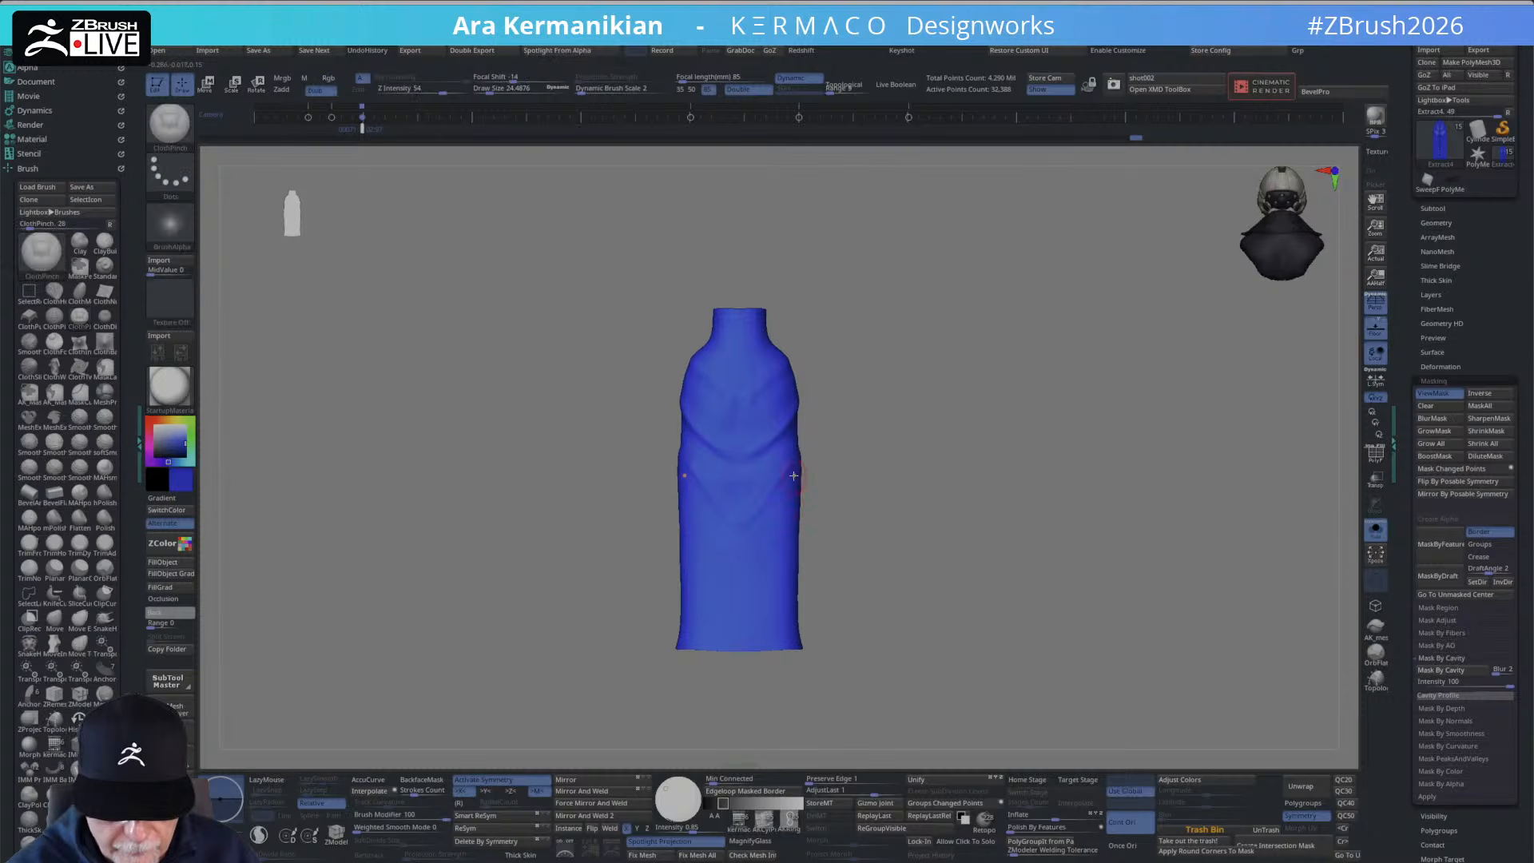
pyautogui.hotkey('ctrl', 'z')
pyautogui.hotkey('ctrl', 'shift', 'z')
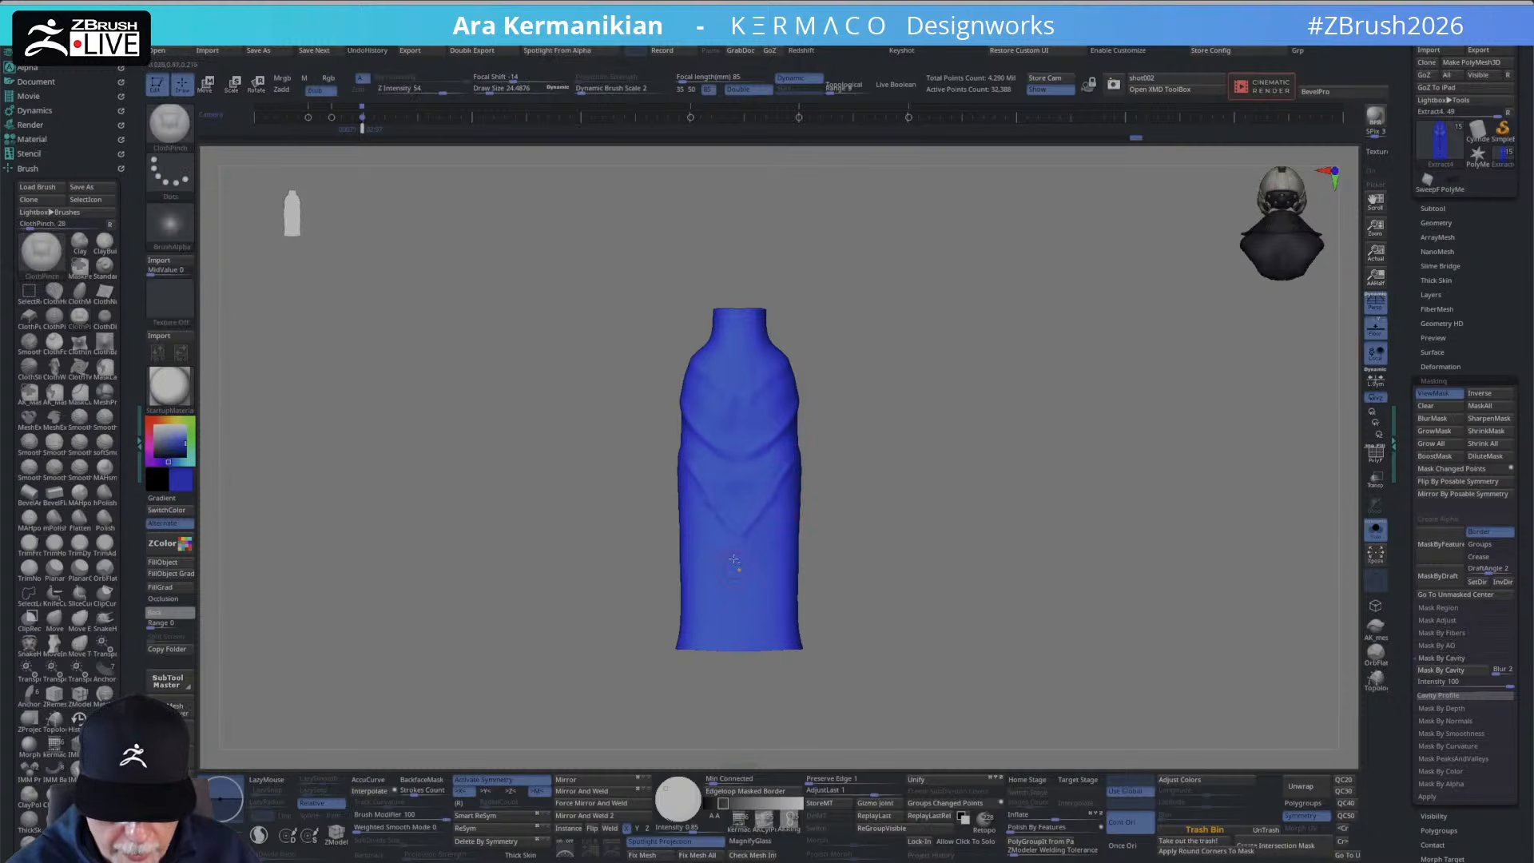
pyautogui.hotkey('ctrl', 'shift', 'z')
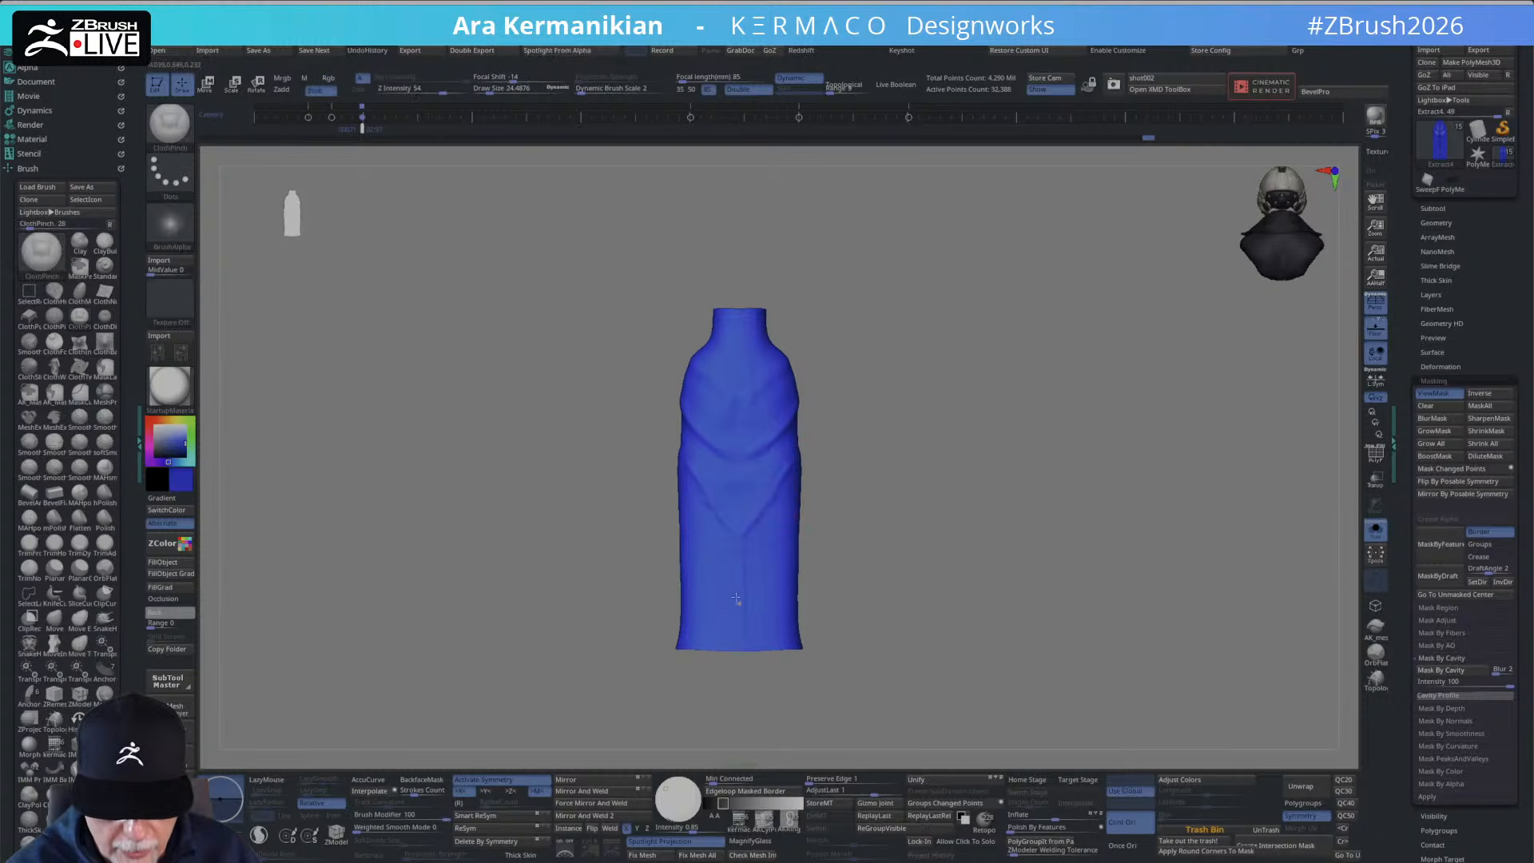
pyautogui.press('shift')
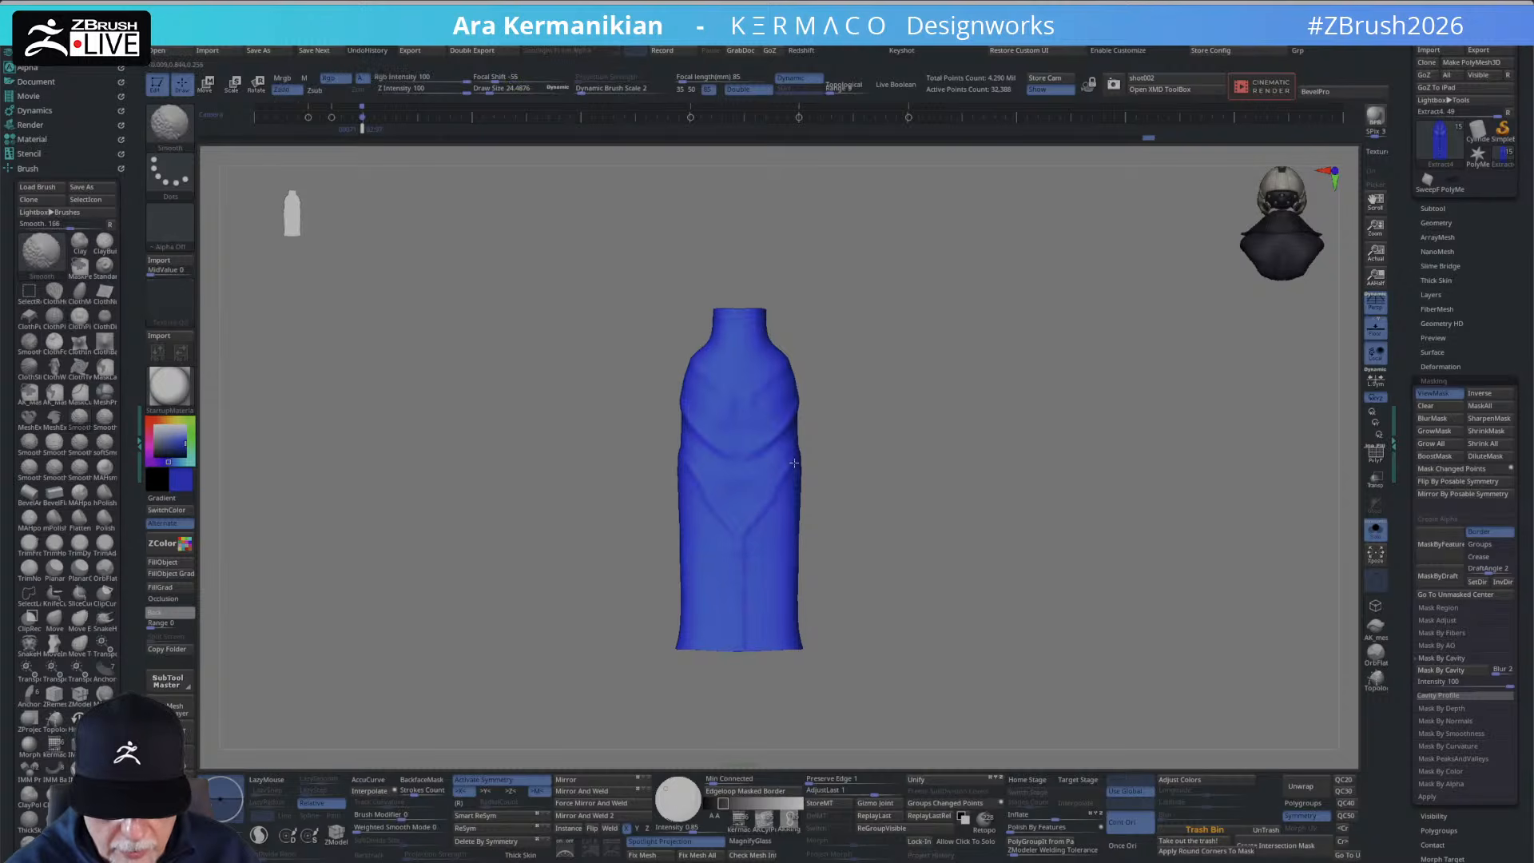
# Pinch diagonal folds wrapping from the robe's side to its back and undo the last two strokes.
pyautogui.moveTo(969, 452)
pyautogui.mouseDown()
pyautogui.moveTo(1004, 383)
pyautogui.moveTo(1044, 363)
pyautogui.mouseUp()
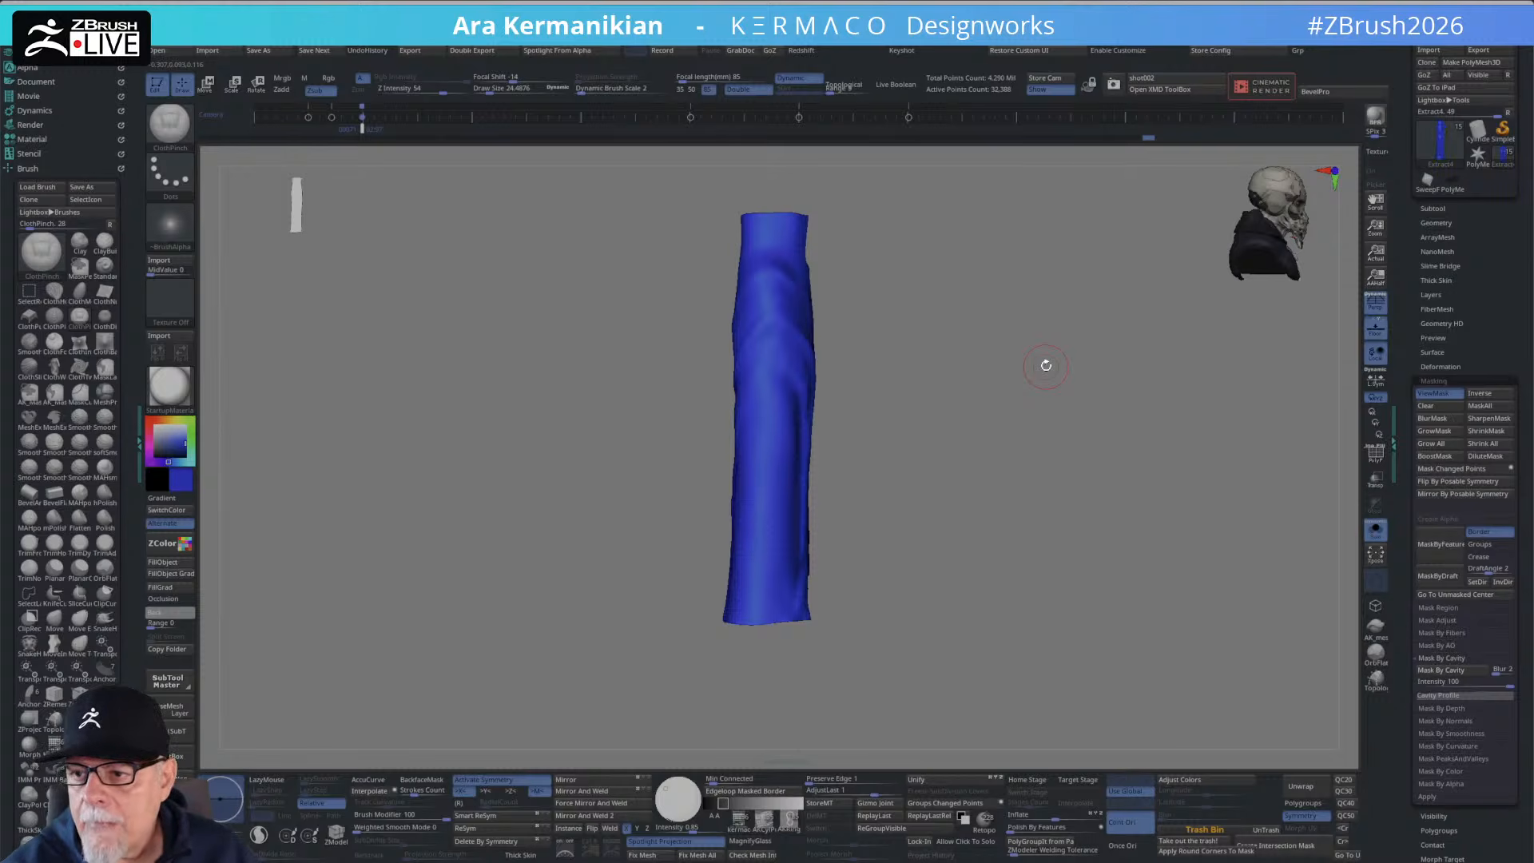
pyautogui.moveTo(1004, 366); pyautogui.dragTo(956, 442)
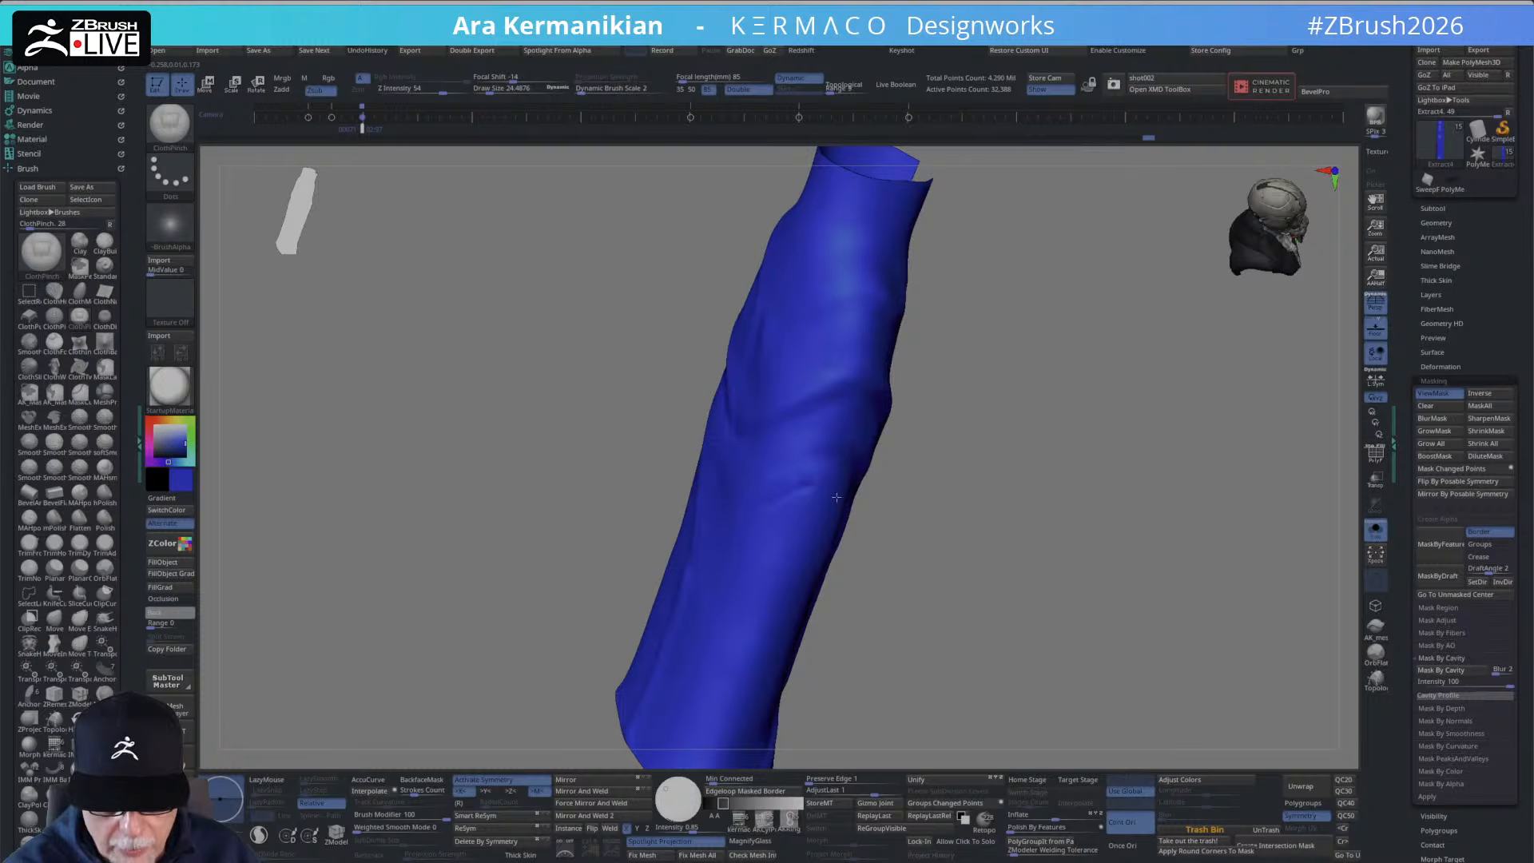
pyautogui.moveTo(882, 509); pyautogui.dragTo(919, 455)
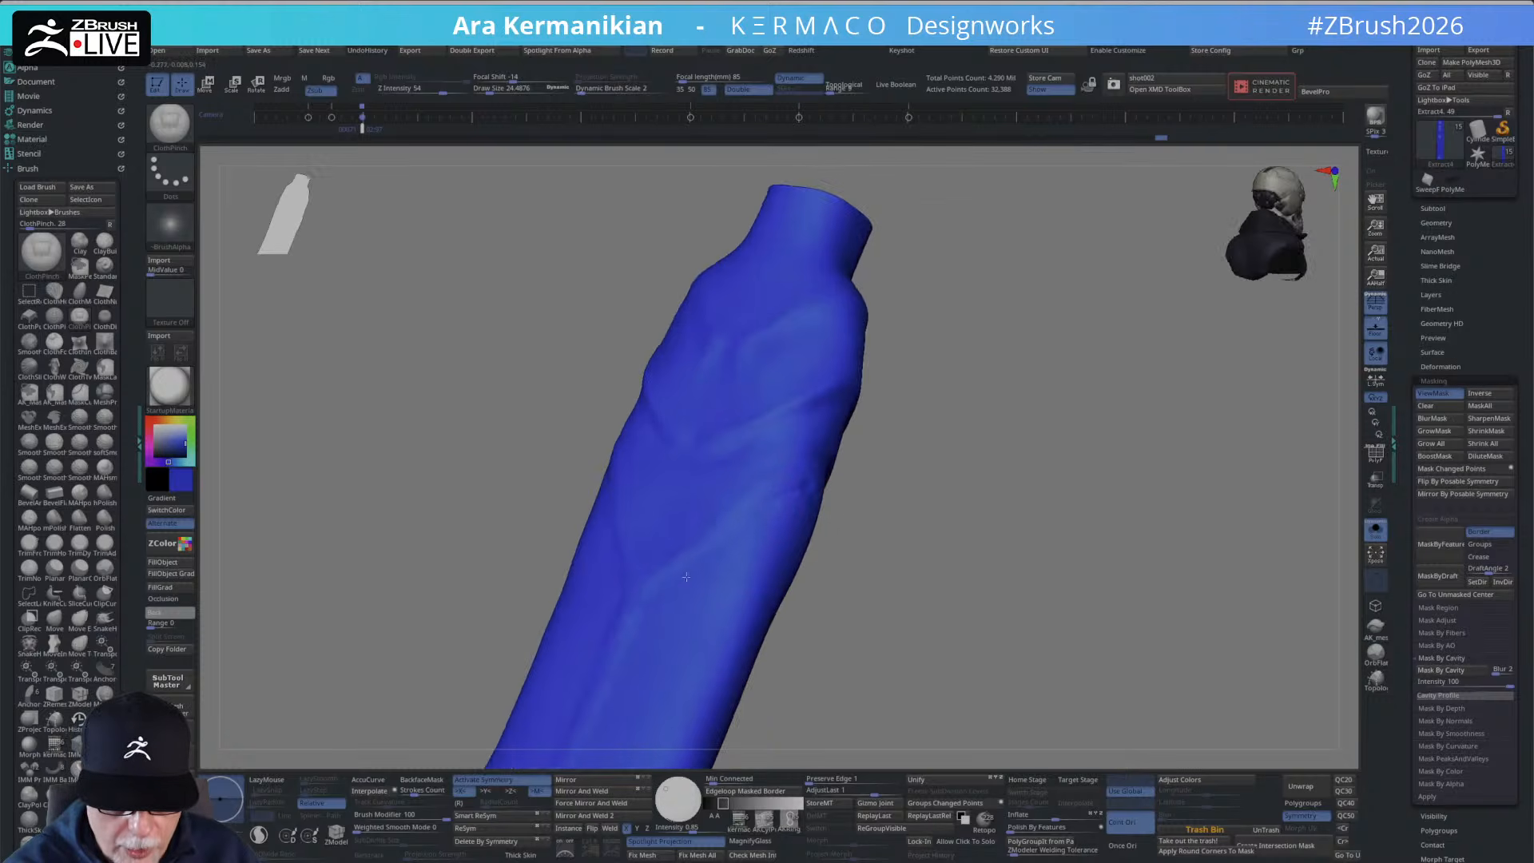
pyautogui.press('shift')
pyautogui.hotkey('ctrl', 'z')
pyautogui.hotkey('ctrl', 'z')
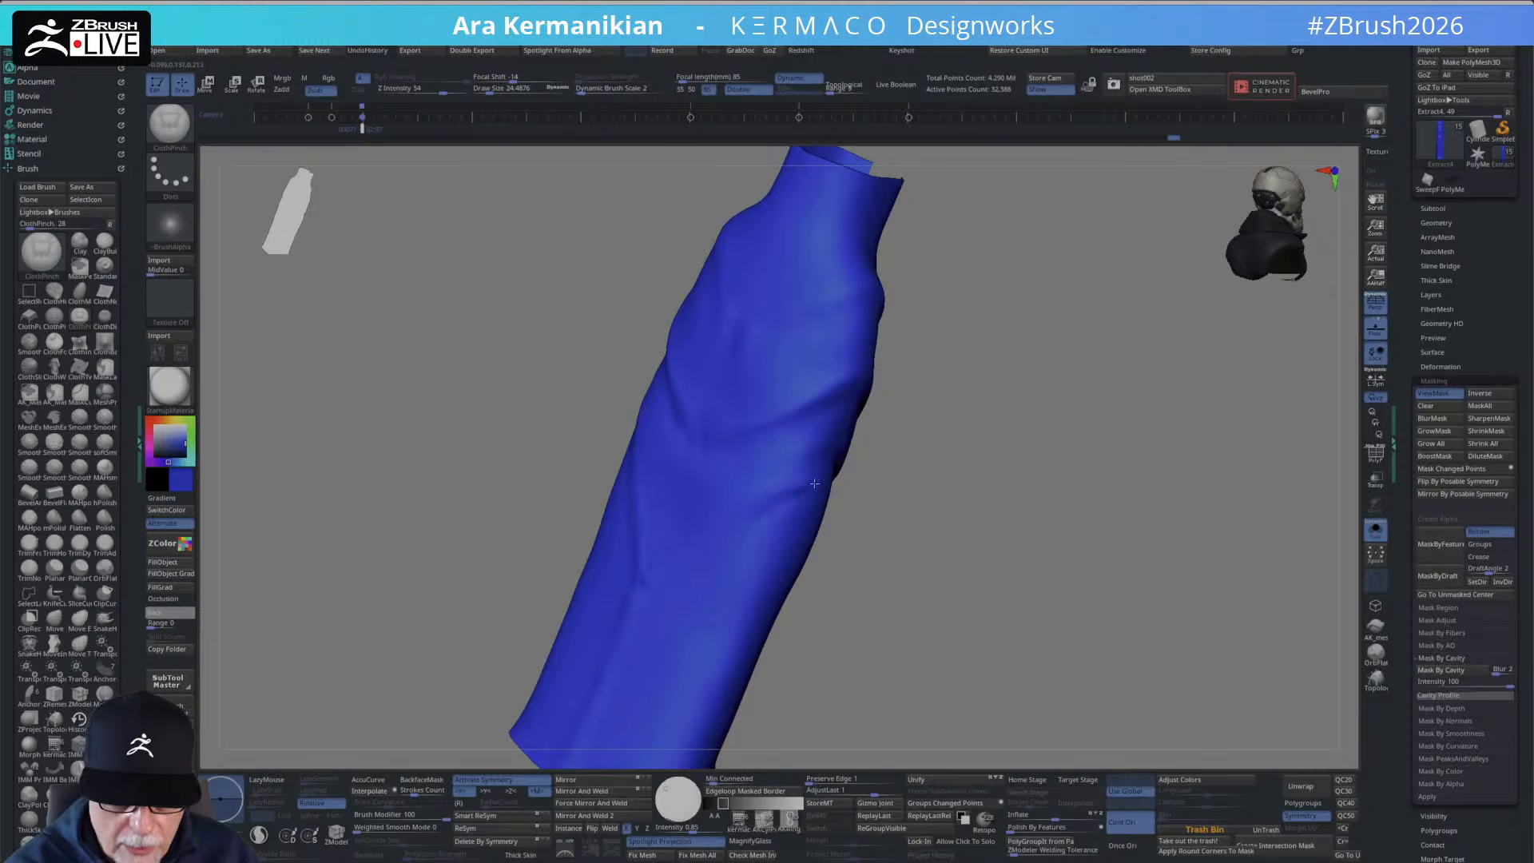
# Smooth the cloth below the curved fold on the robe's side.
pyautogui.moveTo(814, 483); pyautogui.dragTo(926, 457)
pyautogui.press('shift')
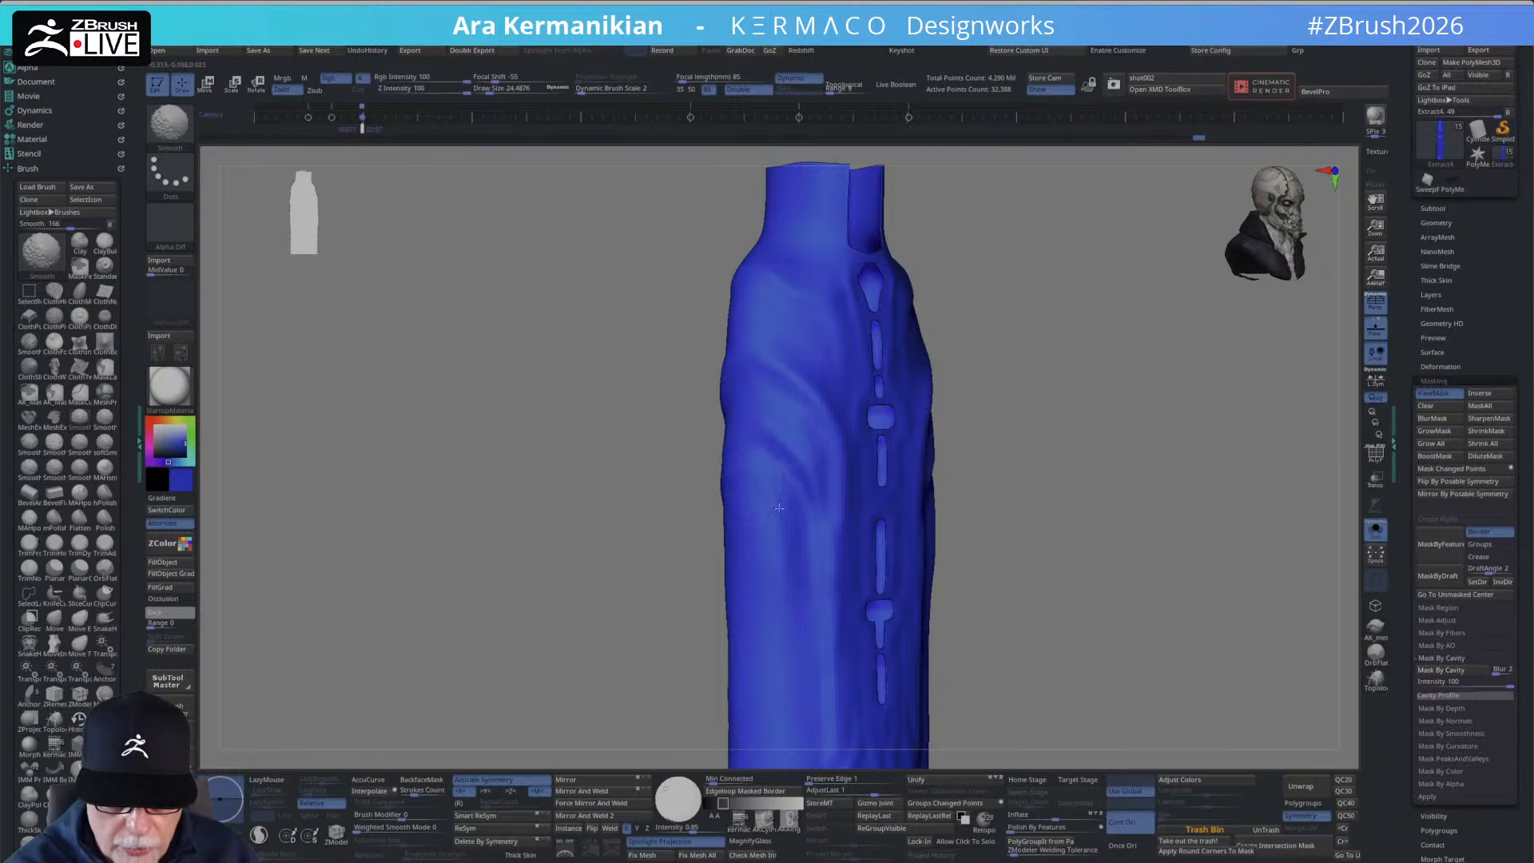
pyautogui.rightClick(787, 569)
pyautogui.scroll(-4, 787, 569)
pyautogui.moveTo(1063, 448)
pyautogui.keyDown('shift'); pyautogui.mouseDown()
pyautogui.moveTo(989, 434)
pyautogui.moveTo(1041, 439)
pyautogui.moveTo(956, 472)
pyautogui.mouseUp(); pyautogui.keyUp('shift')
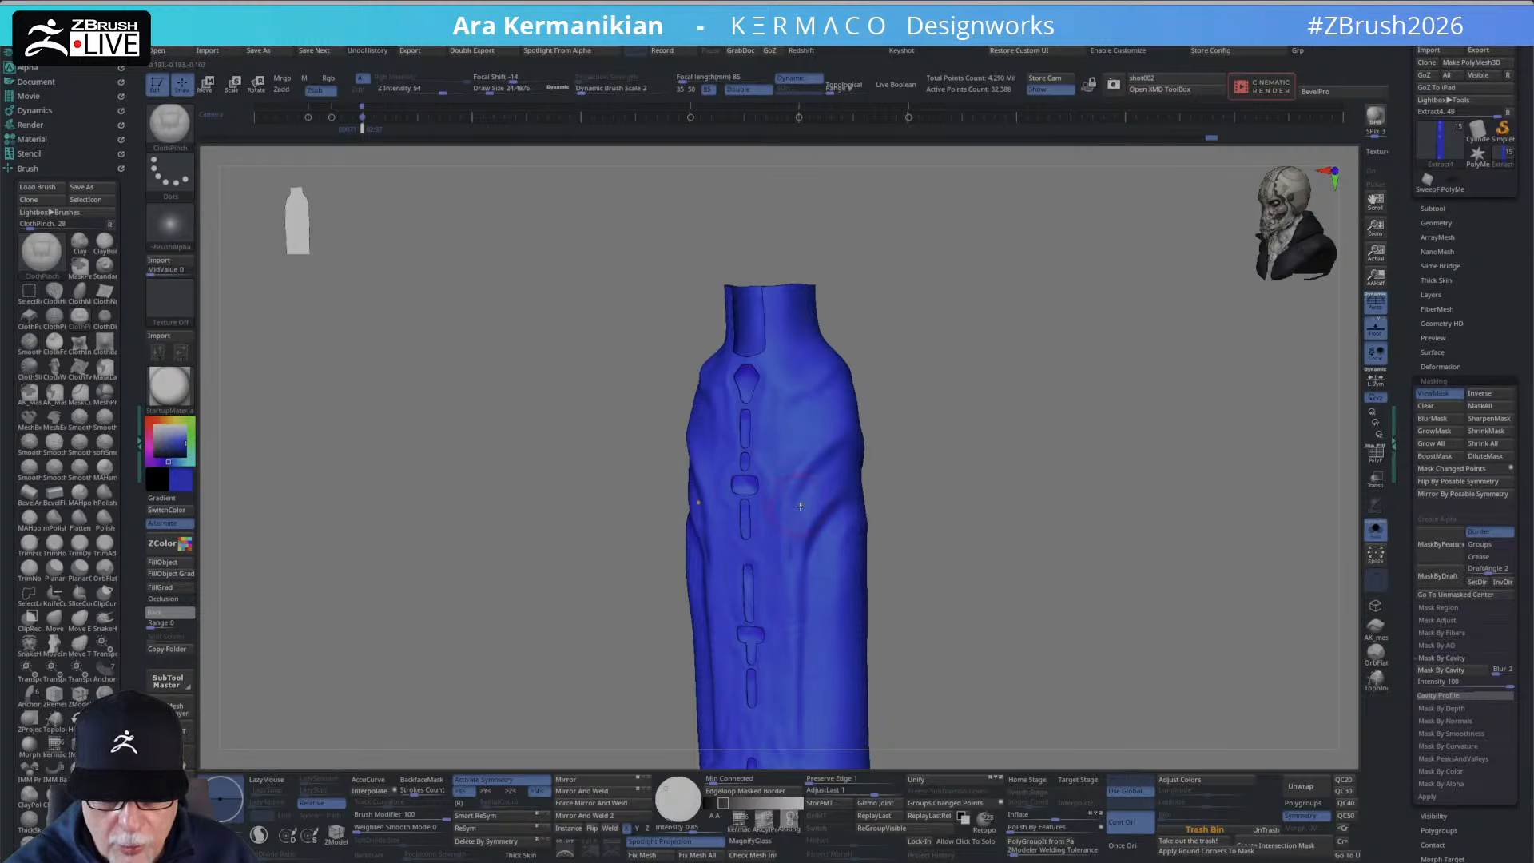
# Activate the Move brush and smooth the folds across the robe's shoulder and upper side.
pyautogui.press('shift')
pyautogui.moveTo(989, 455)
pyautogui.keyDown('alt'); pyautogui.mouseDown()
pyautogui.moveTo(938, 442)
pyautogui.moveTo(954, 500)
pyautogui.moveTo(957, 451)
pyautogui.mouseUp(); pyautogui.keyUp('alt')
pyautogui.press('b')
pyautogui.press('m')
pyautogui.press('v')
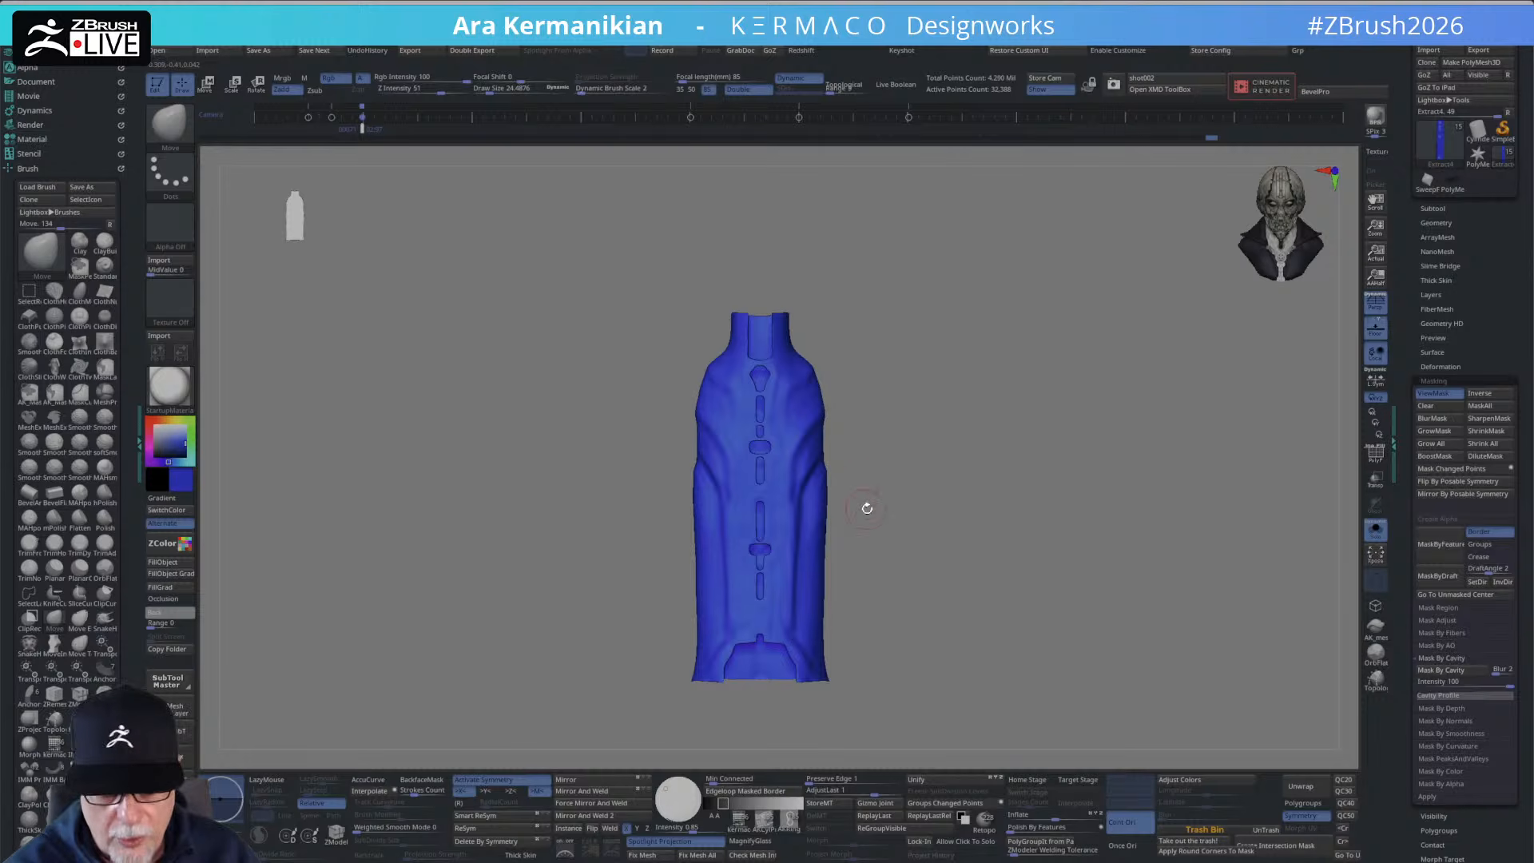
pyautogui.moveTo(907, 391); pyautogui.dragTo(785, 450)
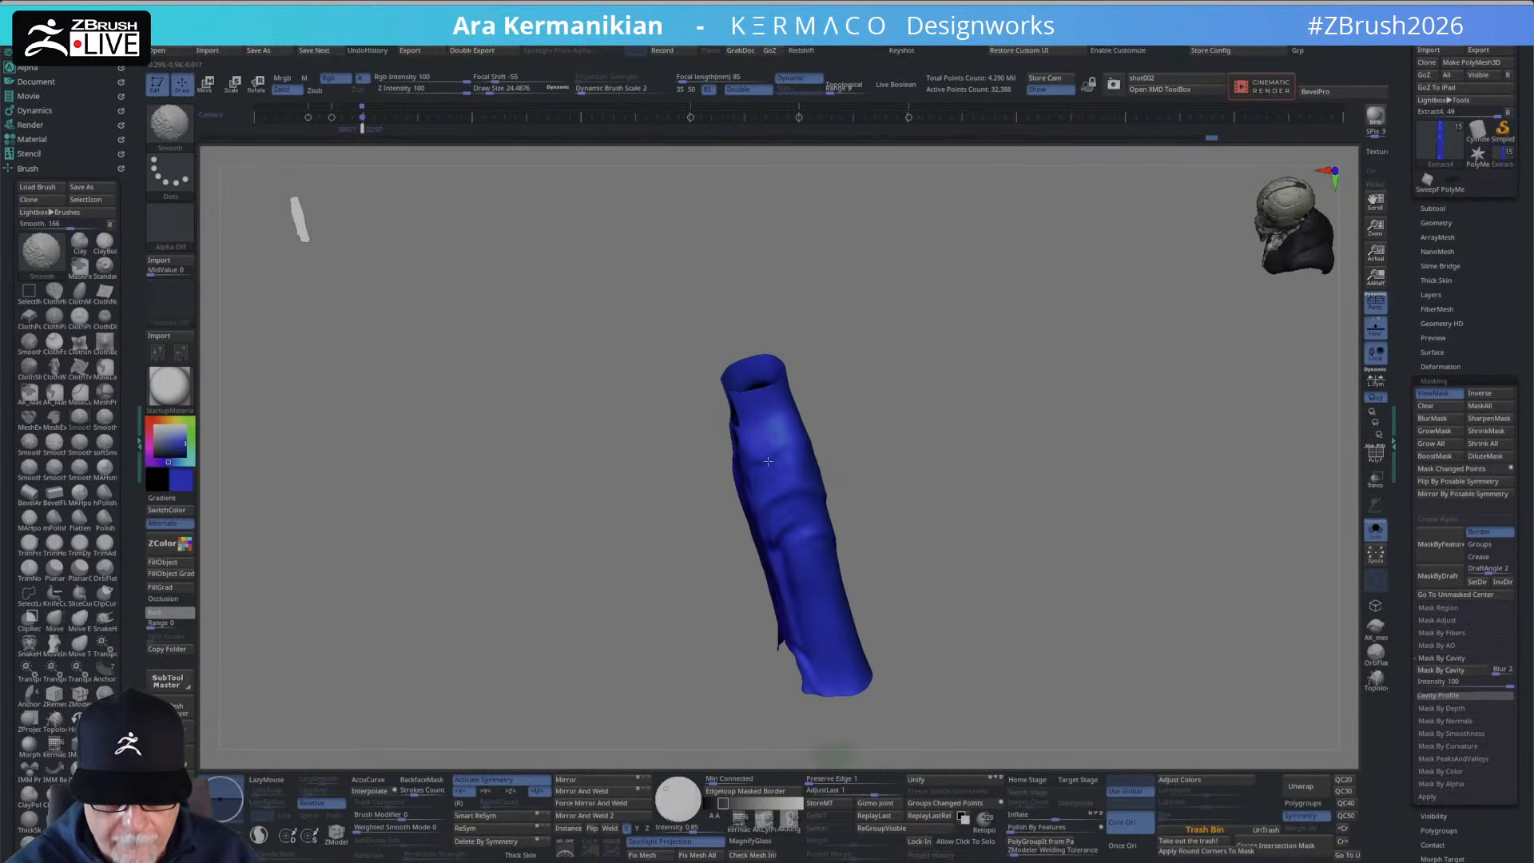
pyautogui.moveTo(956, 421)
pyautogui.keyDown('shift'); pyautogui.mouseDown()
pyautogui.moveTo(993, 400)
pyautogui.moveTo(999, 334)
pyautogui.moveTo(970, 425)
pyautogui.mouseUp(); pyautogui.keyUp('shift')
pyautogui.keyDown('shift'); pyautogui.moveTo(769, 421); pyautogui.dragTo(947, 387); pyautogui.keyUp('shift')
pyautogui.keyDown('alt'); pyautogui.moveTo(942, 479); pyautogui.dragTo(859, 380); pyautogui.keyUp('alt')
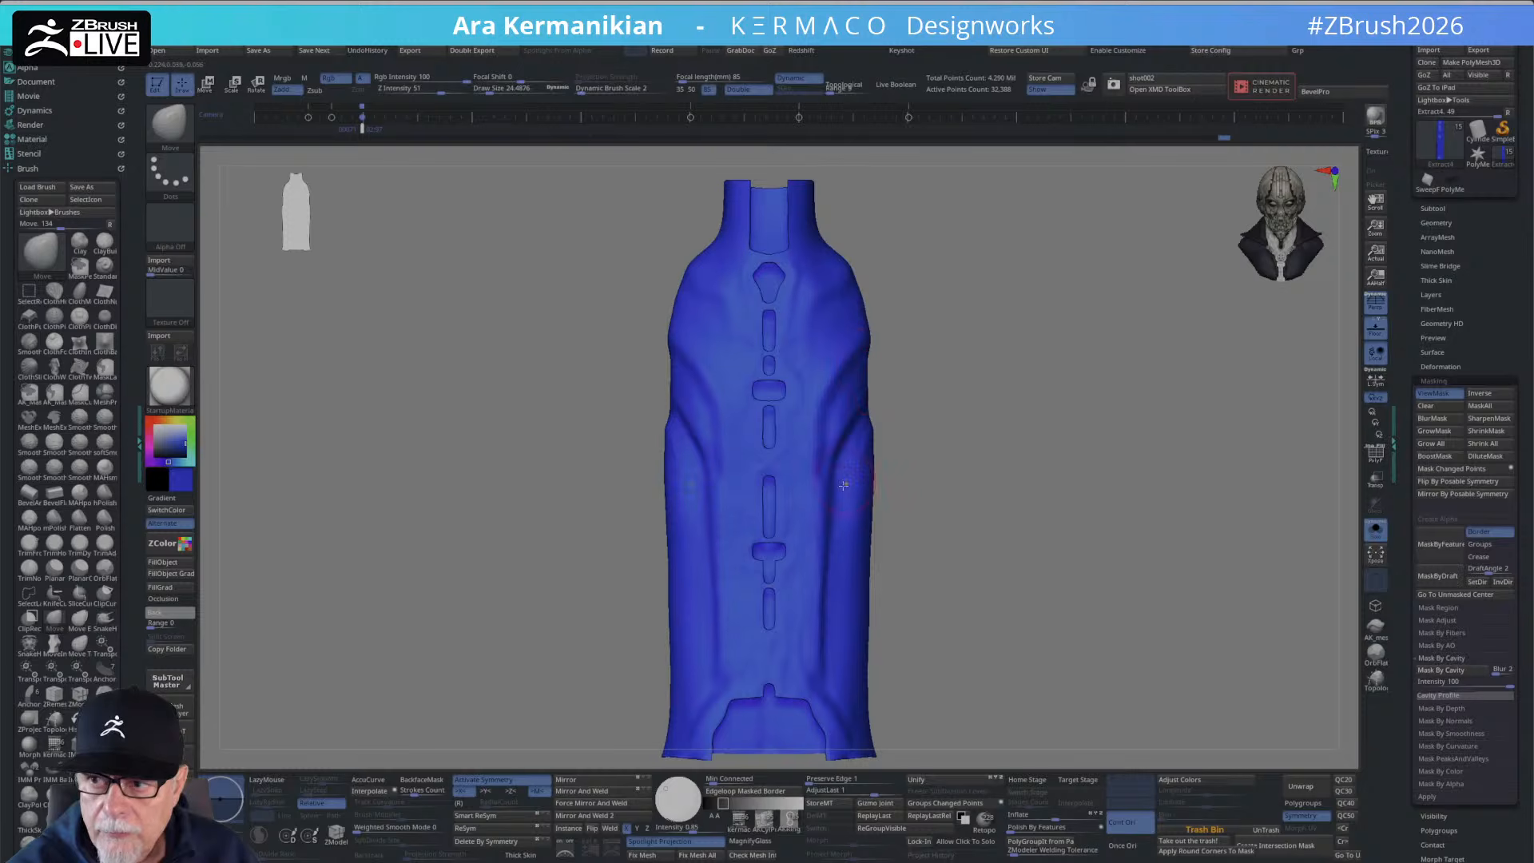
# Push a deep hollow into the cloth on each side of the wide rectangular chest cutout with the Move brush.
pyautogui.press('shift')
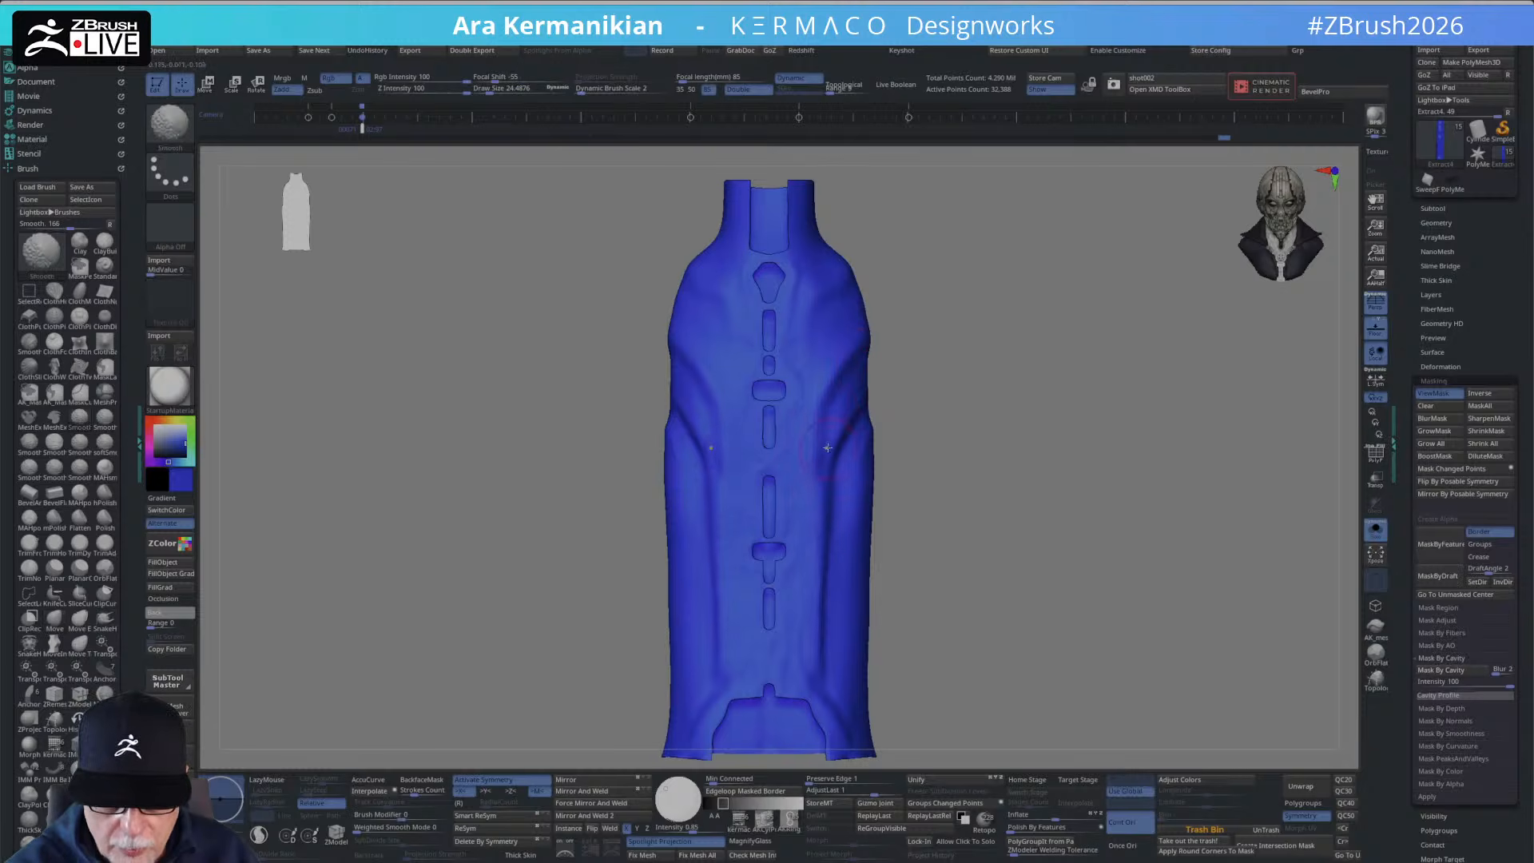
pyautogui.keyDown('alt'); pyautogui.moveTo(824, 414); pyautogui.dragTo(822, 423); pyautogui.keyUp('alt')
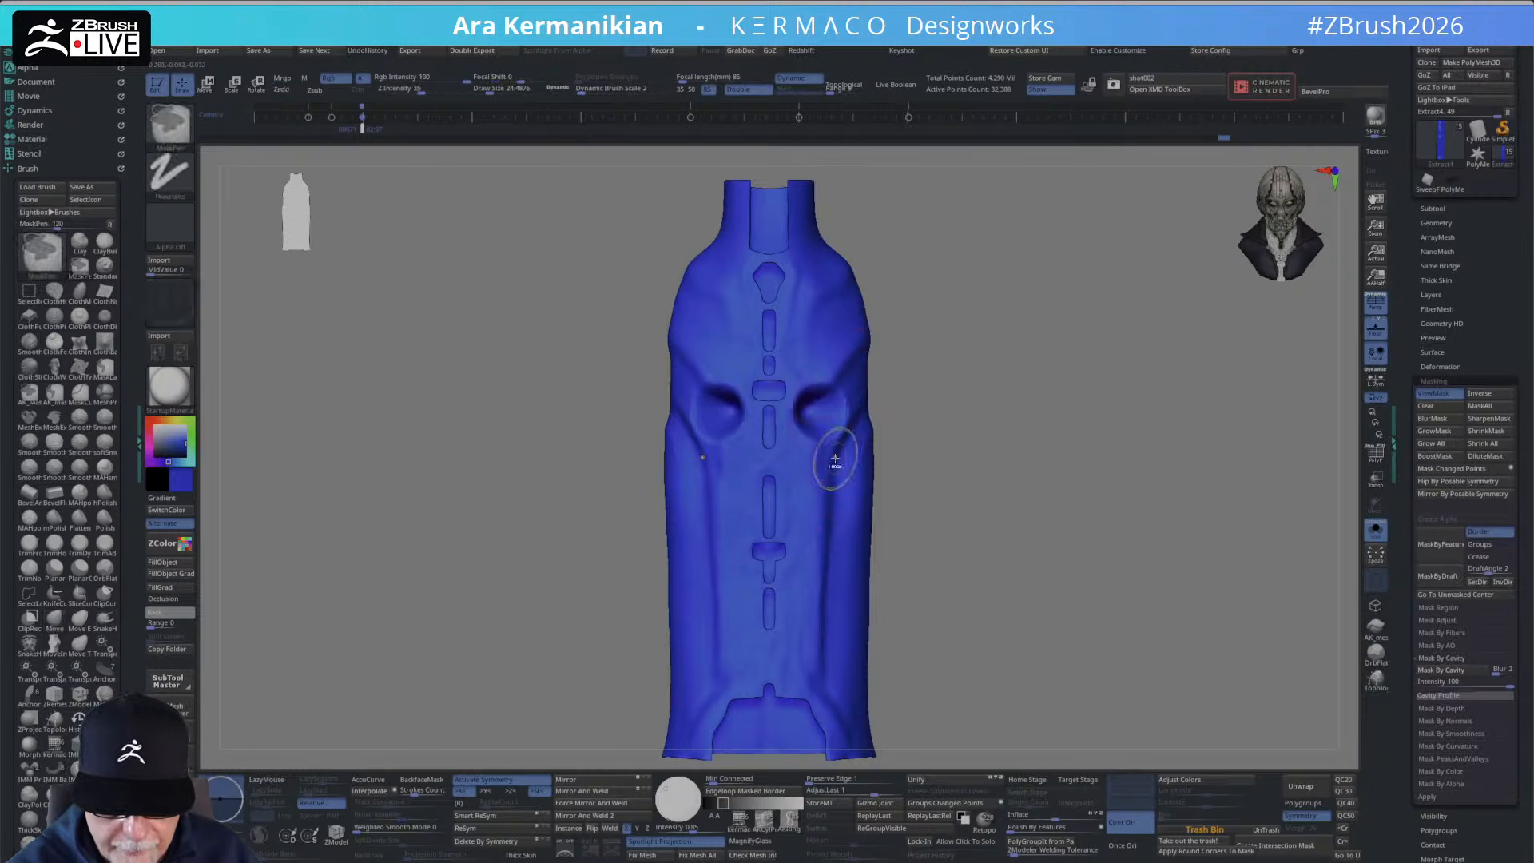
# Undo the hollows pushed in beside the wide chest cutout and switch to the DamStandard brush.
pyautogui.hotkey('ctrl', 'z')
pyautogui.rightClick(827, 452)
pyautogui.click(828, 453)
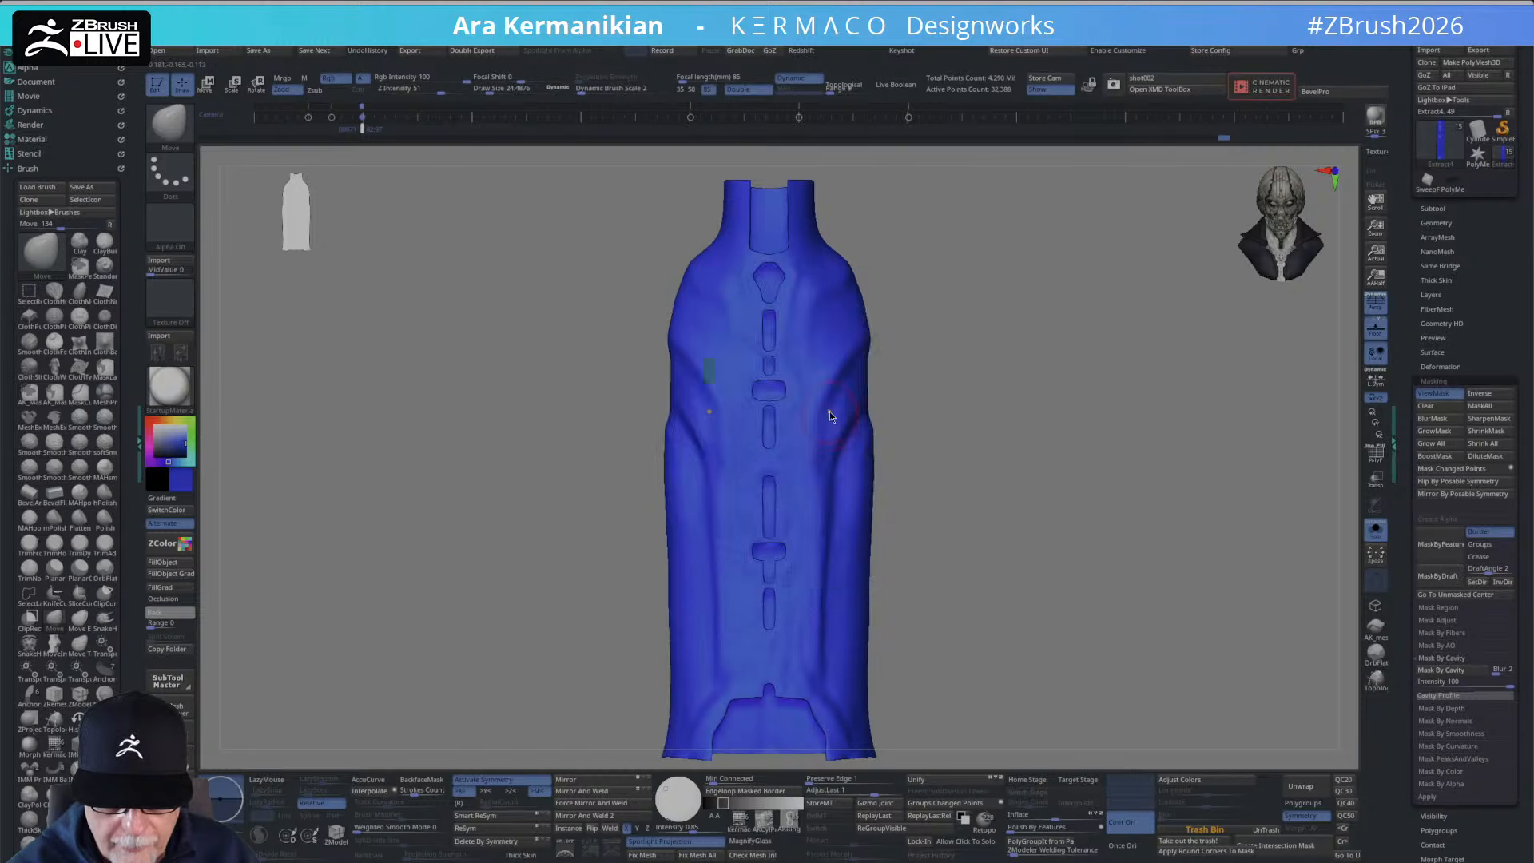
pyautogui.rightClick(832, 424)
pyautogui.click(831, 352)
pyautogui.click(827, 442)
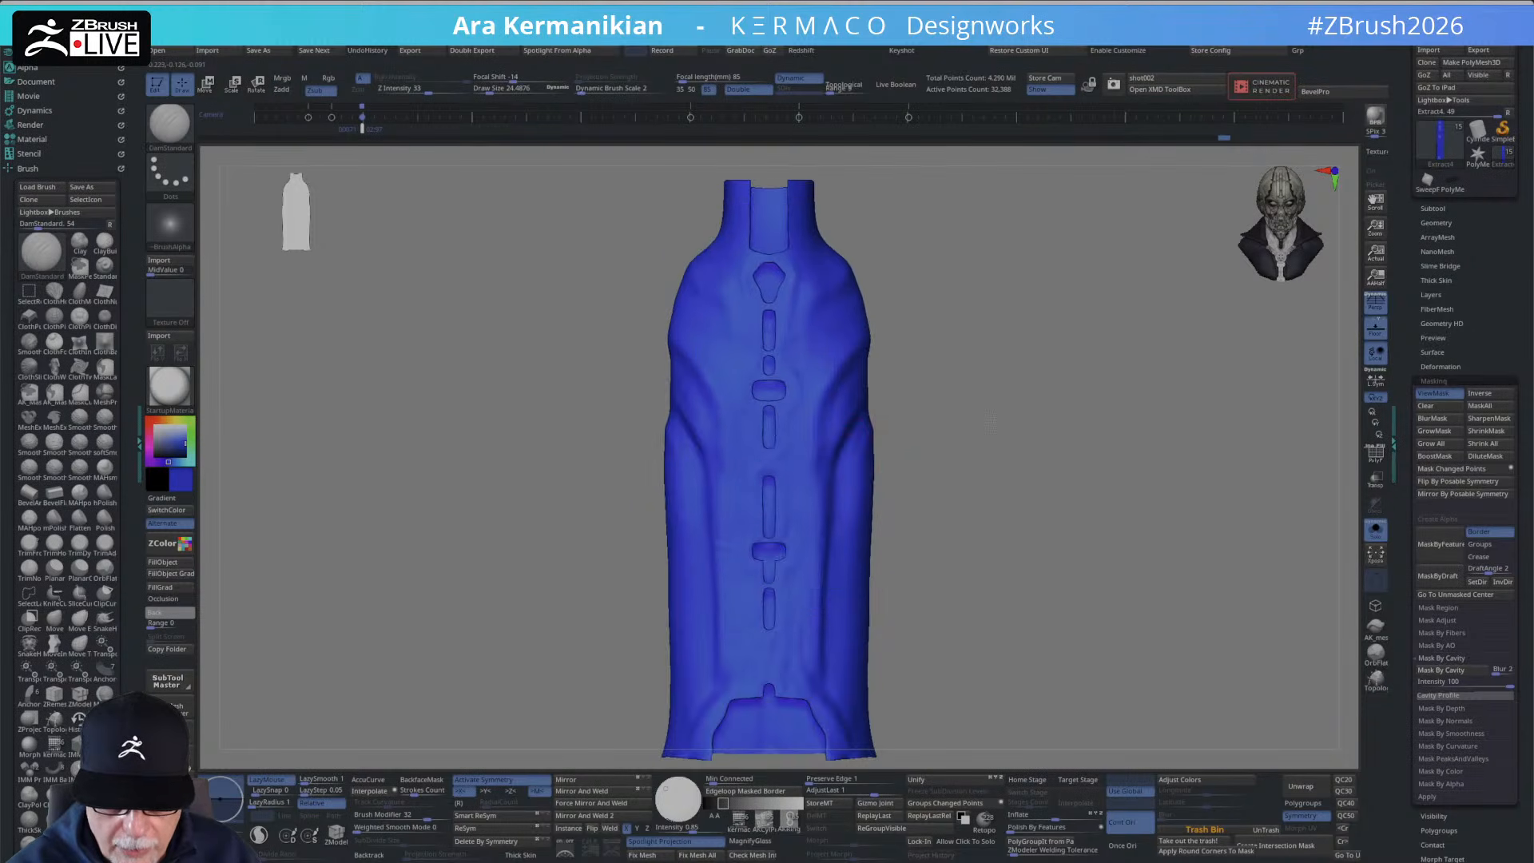
# Turn off Solo mode and check the robe's folds on the whole figure within its scene.
pyautogui.keyDown('alt'); pyautogui.moveTo(984, 422); pyautogui.dragTo(955, 471); pyautogui.keyUp('alt')
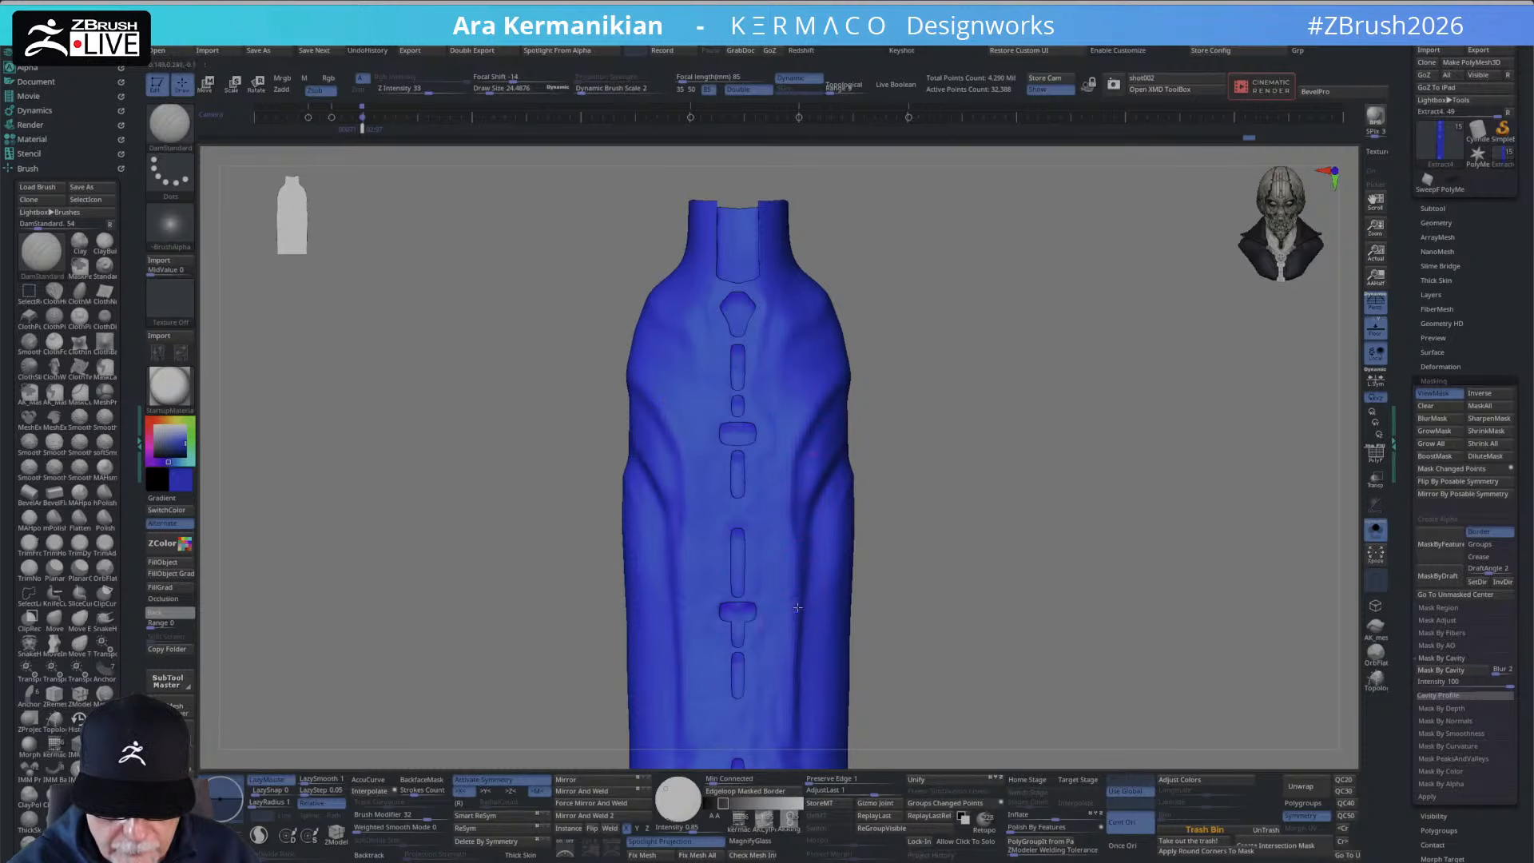
pyautogui.moveTo(959, 604)
pyautogui.keyDown('alt'); pyautogui.mouseDown()
pyautogui.moveTo(951, 531)
pyautogui.moveTo(937, 530)
pyautogui.mouseUp(); pyautogui.keyUp('alt')
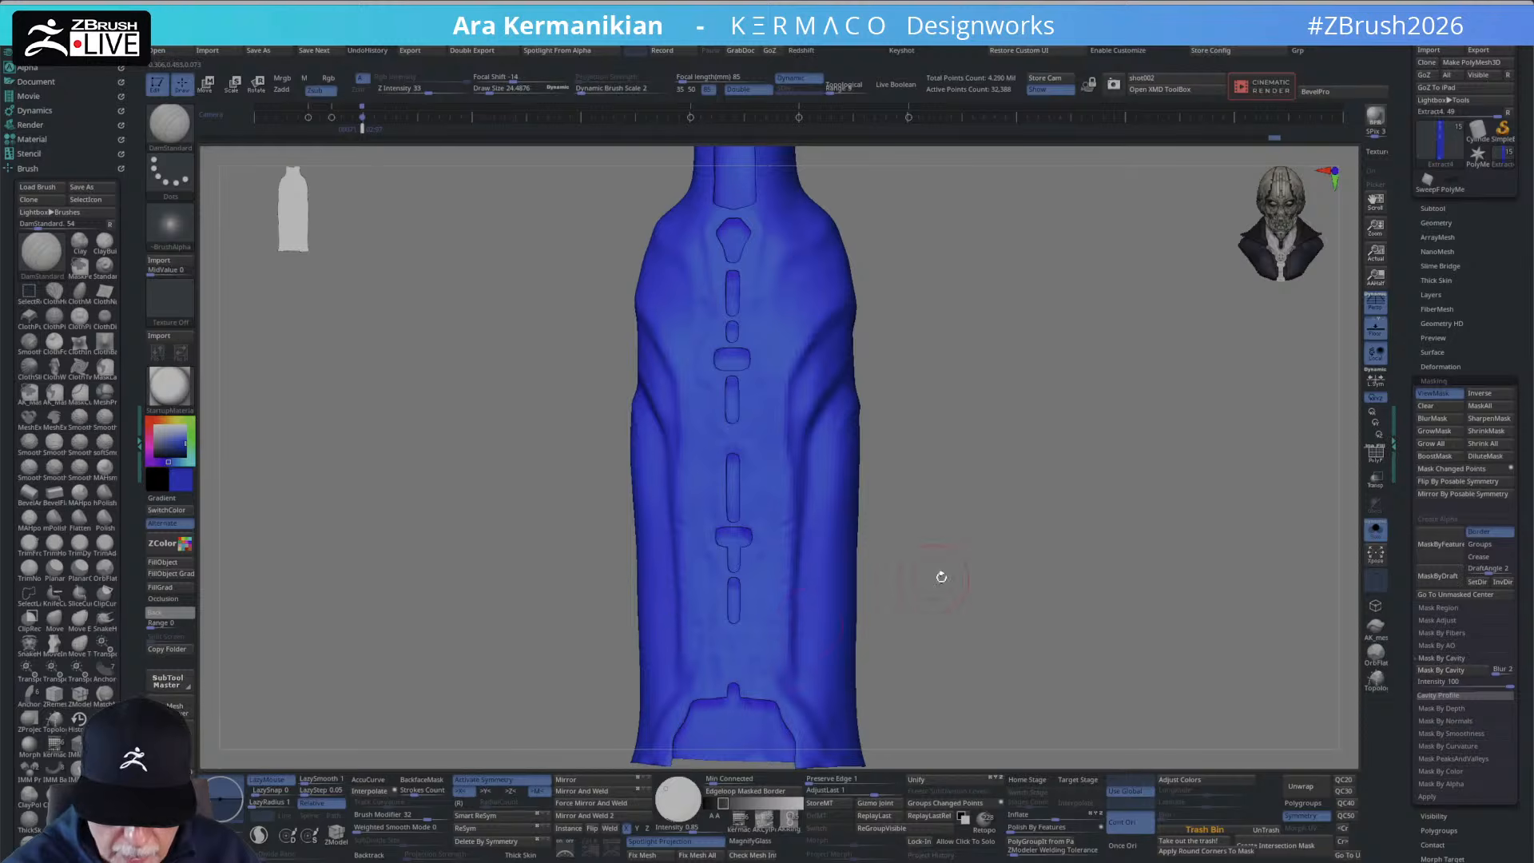
pyautogui.moveTo(941, 576)
pyautogui.keyDown('alt'); pyautogui.mouseDown()
pyautogui.moveTo(1034, 524)
pyautogui.moveTo(993, 507)
pyautogui.moveTo(1072, 459)
pyautogui.moveTo(1031, 418)
pyautogui.moveTo(1010, 459)
pyautogui.moveTo(1060, 505)
pyautogui.moveTo(1094, 571)
pyautogui.mouseUp(); pyautogui.keyUp('alt')
pyautogui.click(1372, 536)
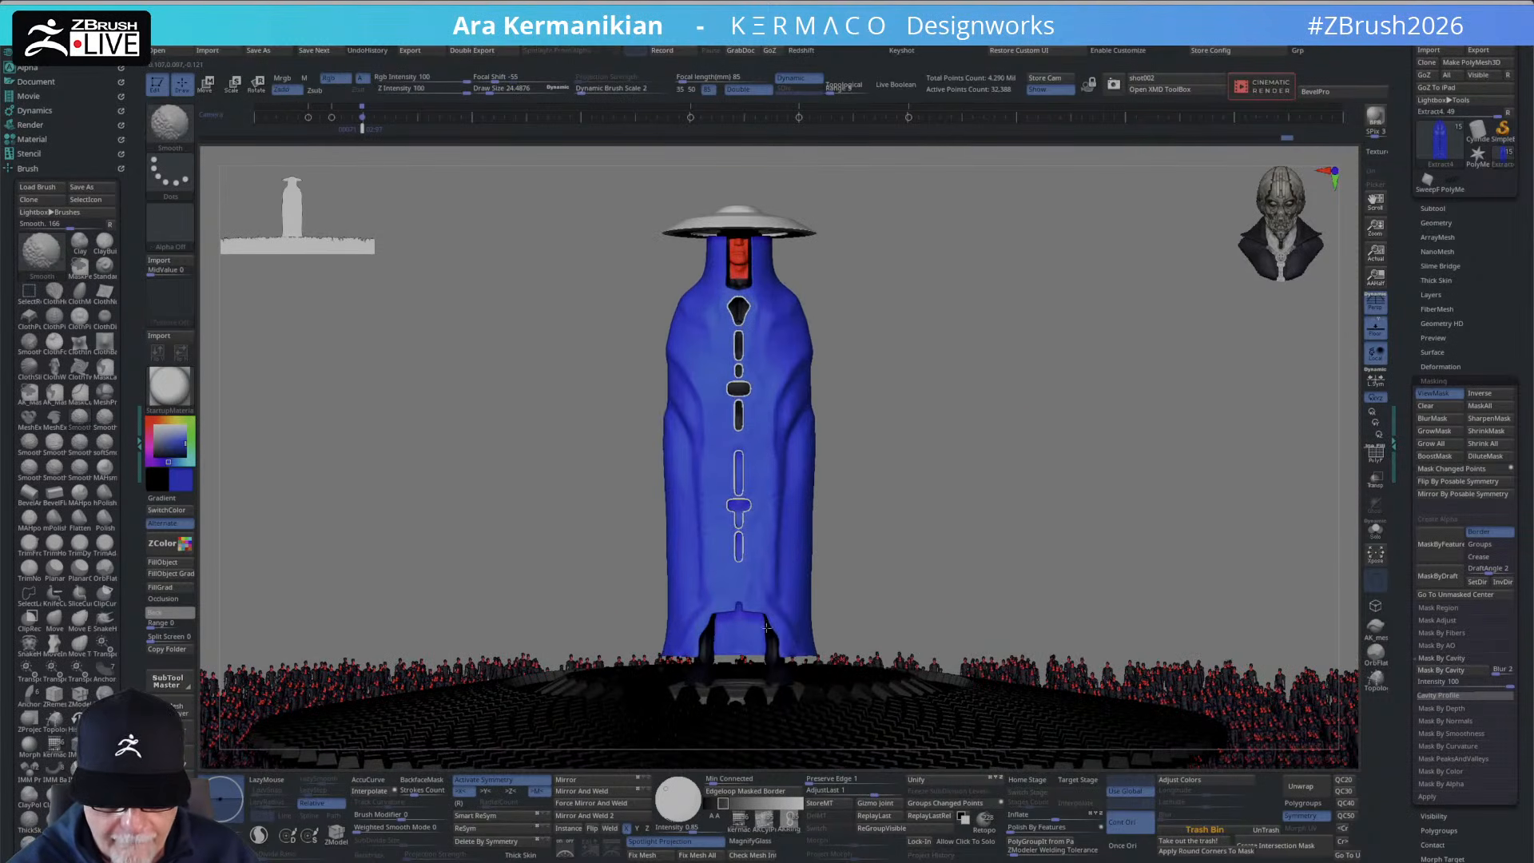
pyautogui.moveTo(910, 438)
pyautogui.keyDown('alt'); pyautogui.mouseDown()
pyautogui.moveTo(886, 619)
pyautogui.moveTo(879, 496)
pyautogui.moveTo(871, 531)
pyautogui.moveTo(719, 521)
pyautogui.moveTo(922, 439)
pyautogui.moveTo(857, 481)
pyautogui.moveTo(870, 440)
pyautogui.mouseUp(); pyautogui.keyUp('alt')
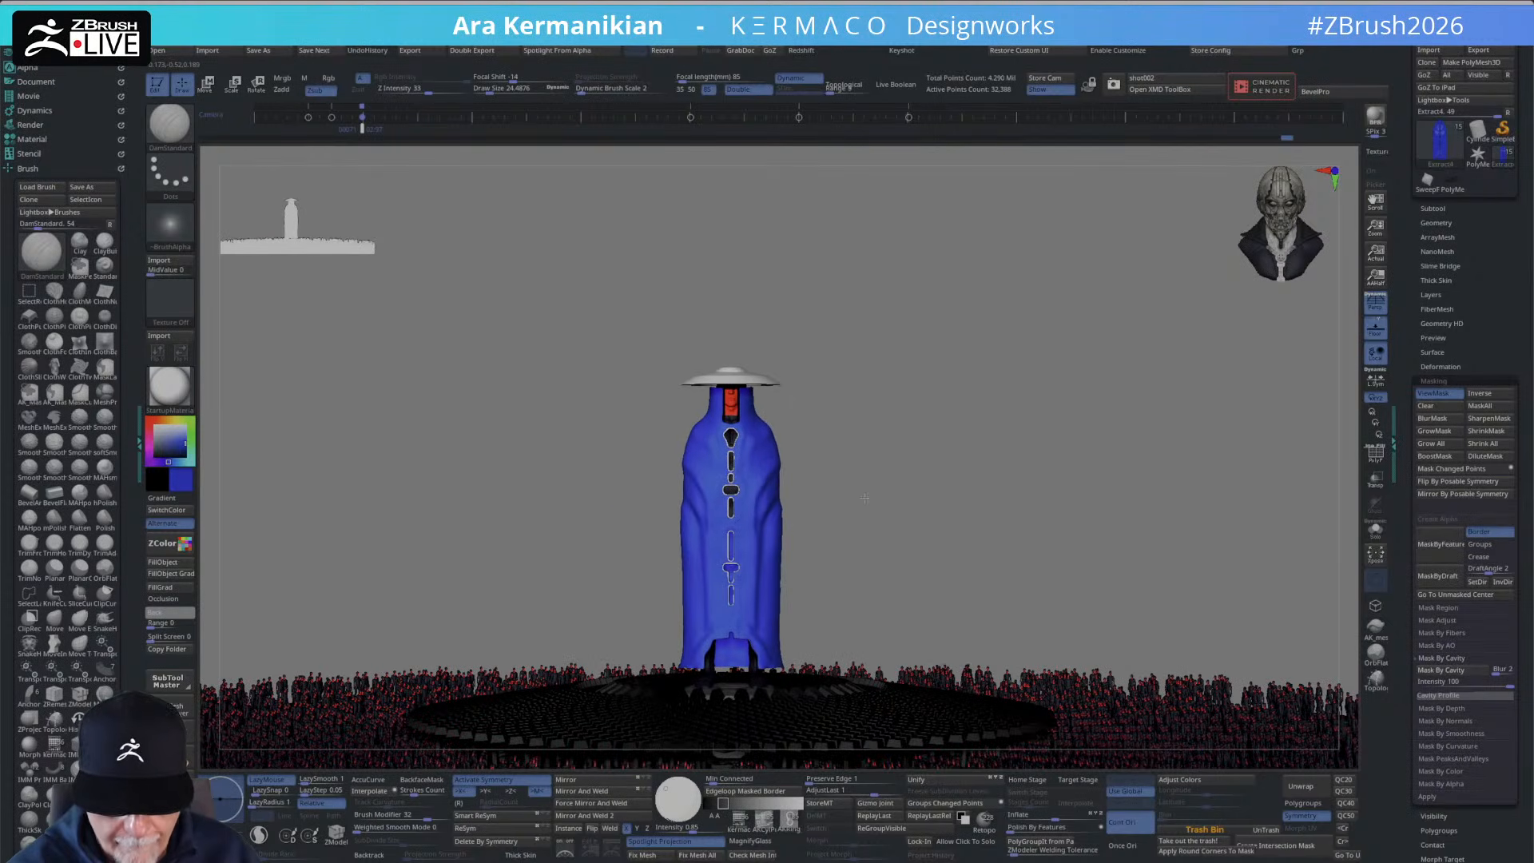
pyautogui.keyDown('alt'); pyautogui.moveTo(864, 498); pyautogui.dragTo(909, 489); pyautogui.keyUp('alt')
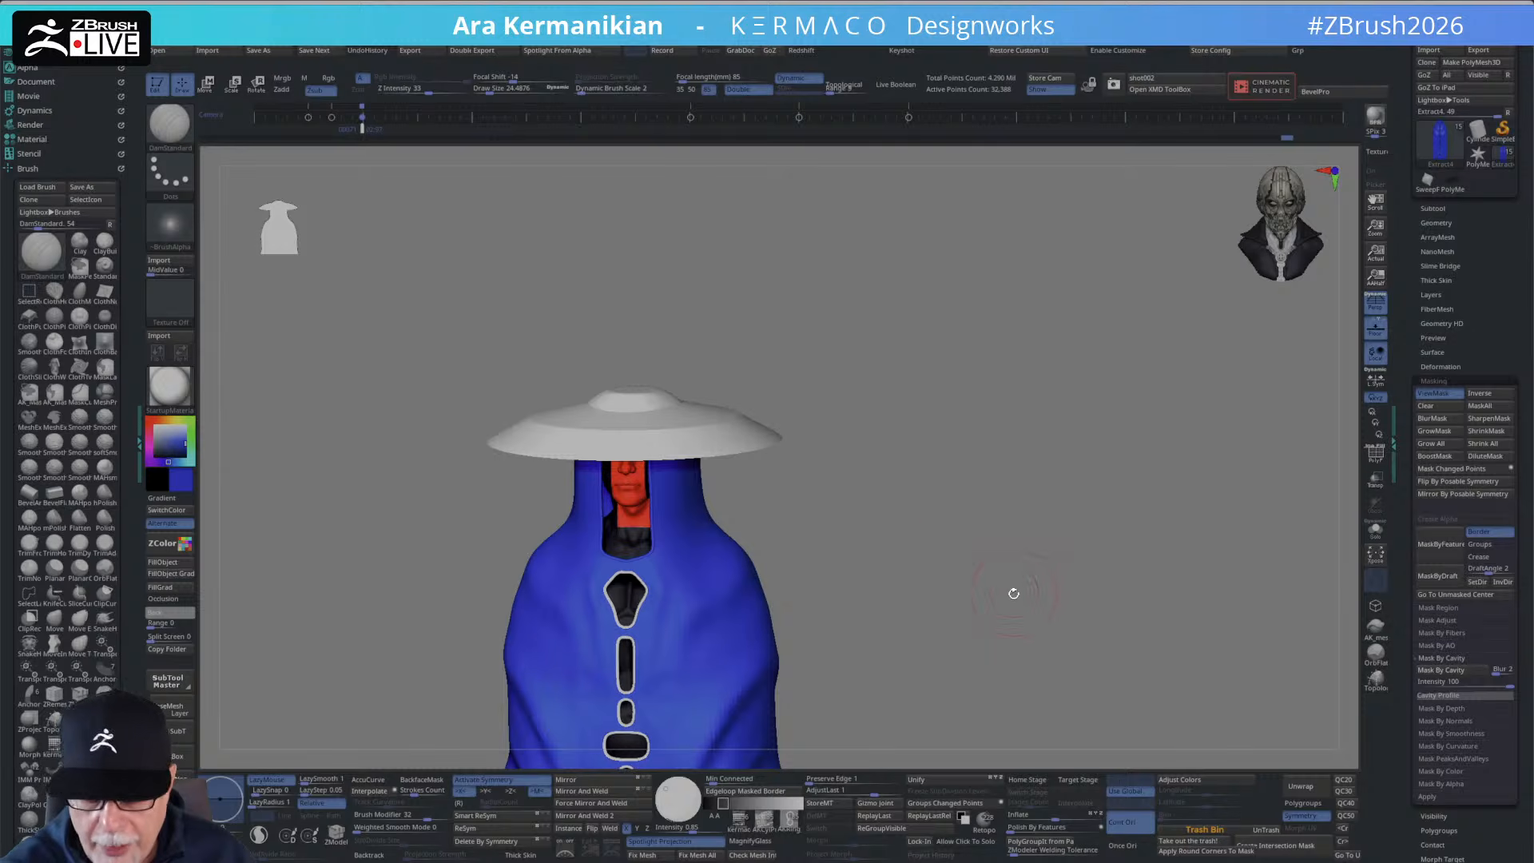
pyautogui.keyDown('alt'); pyautogui.moveTo(1055, 649); pyautogui.dragTo(1063, 603); pyautogui.keyUp('alt')
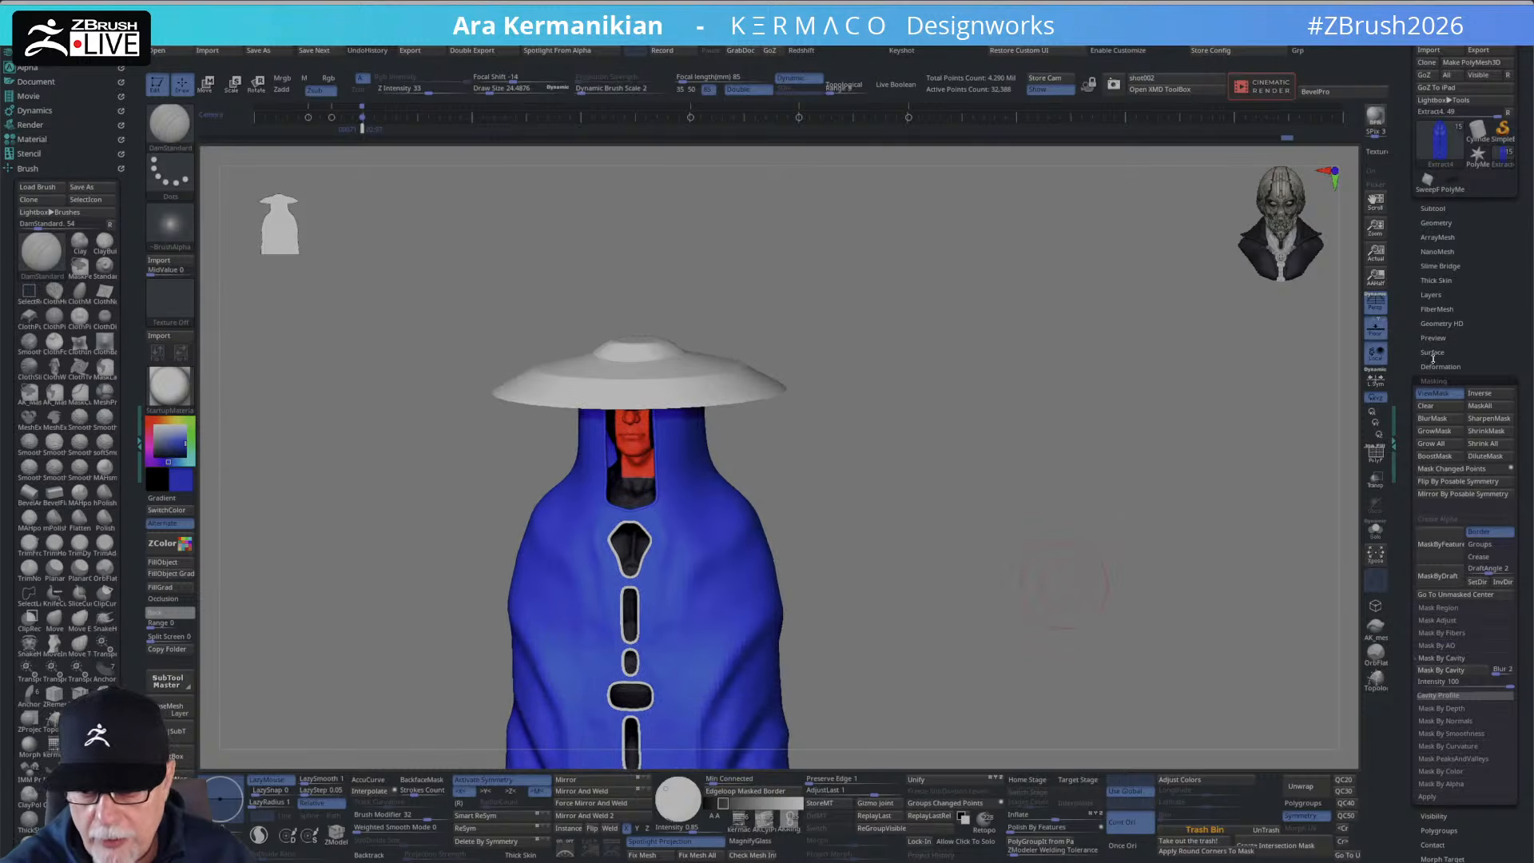
# Open the subtool list and hide the crowd surrounding the figure.
pyautogui.click(1432, 209)
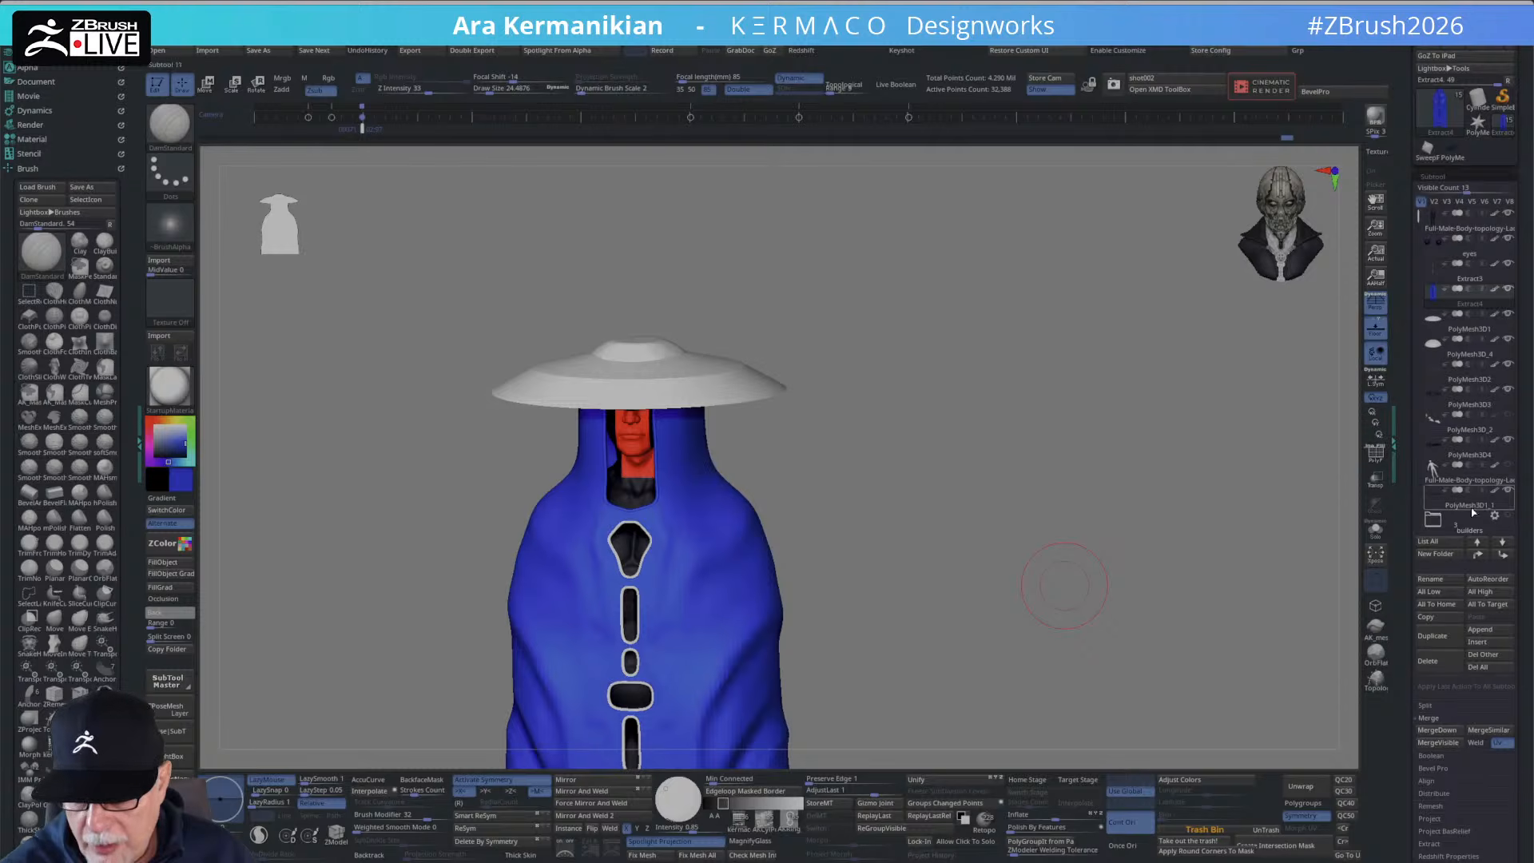
pyautogui.moveTo(1417, 214); pyautogui.dragTo(1418, 310)
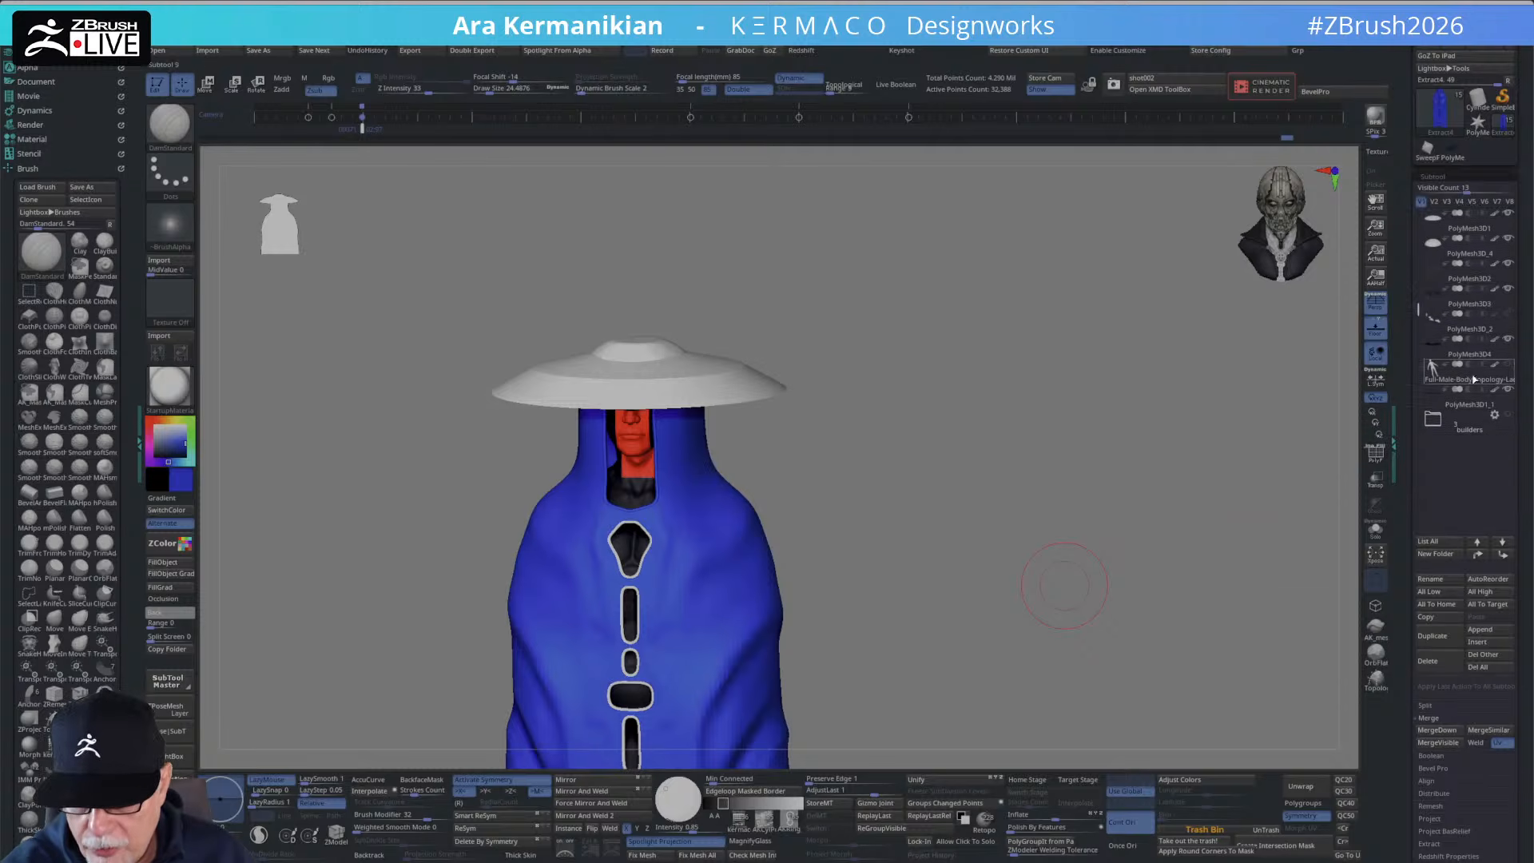
pyautogui.click(1503, 393)
pyautogui.moveTo(1117, 310); pyautogui.dragTo(1133, 424)
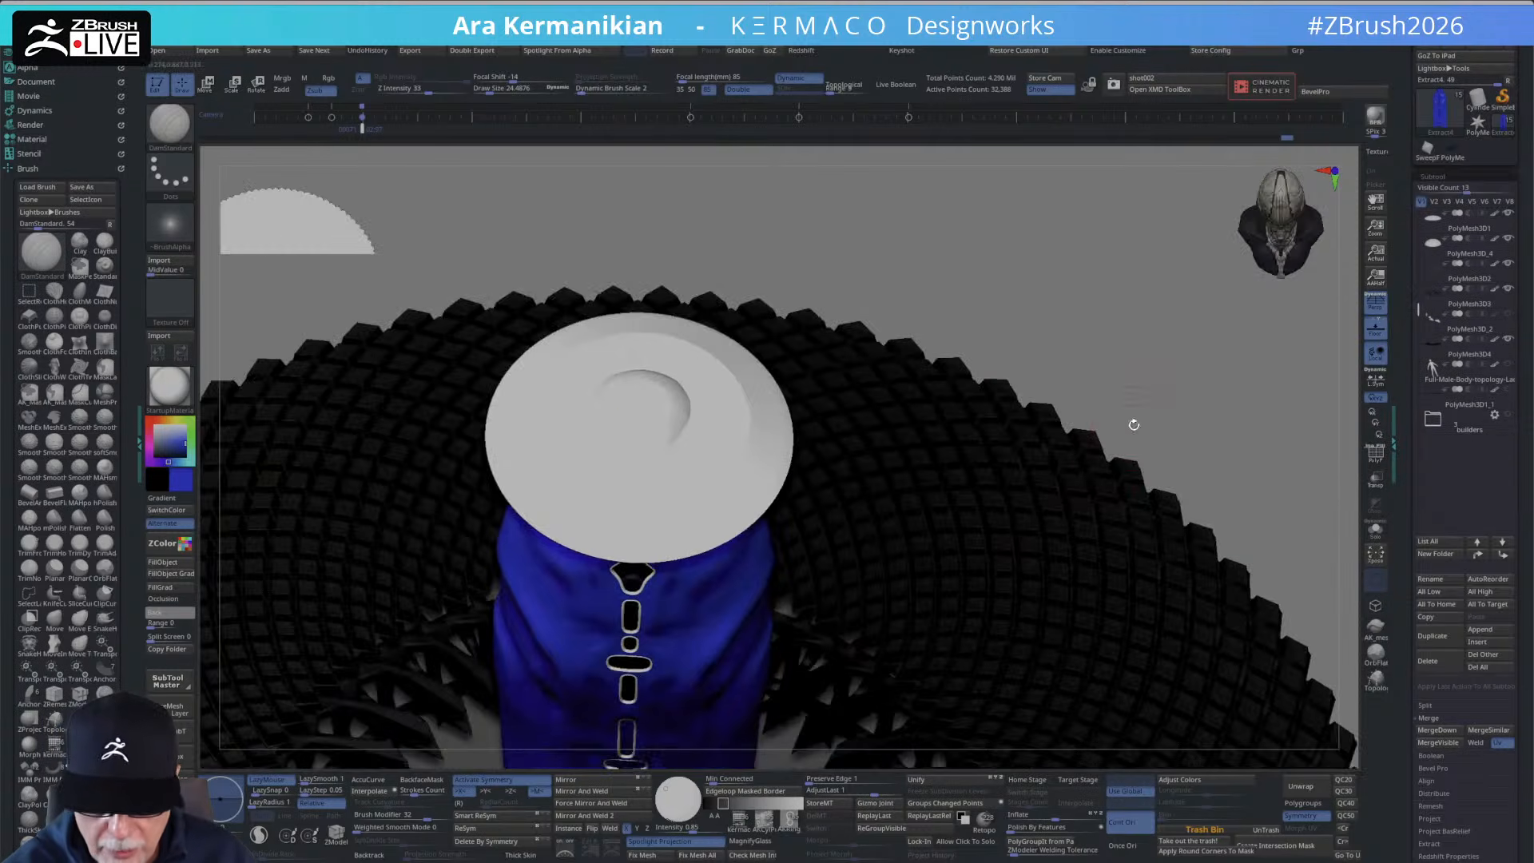
pyautogui.moveTo(1284, 405); pyautogui.dragTo(1071, 481)
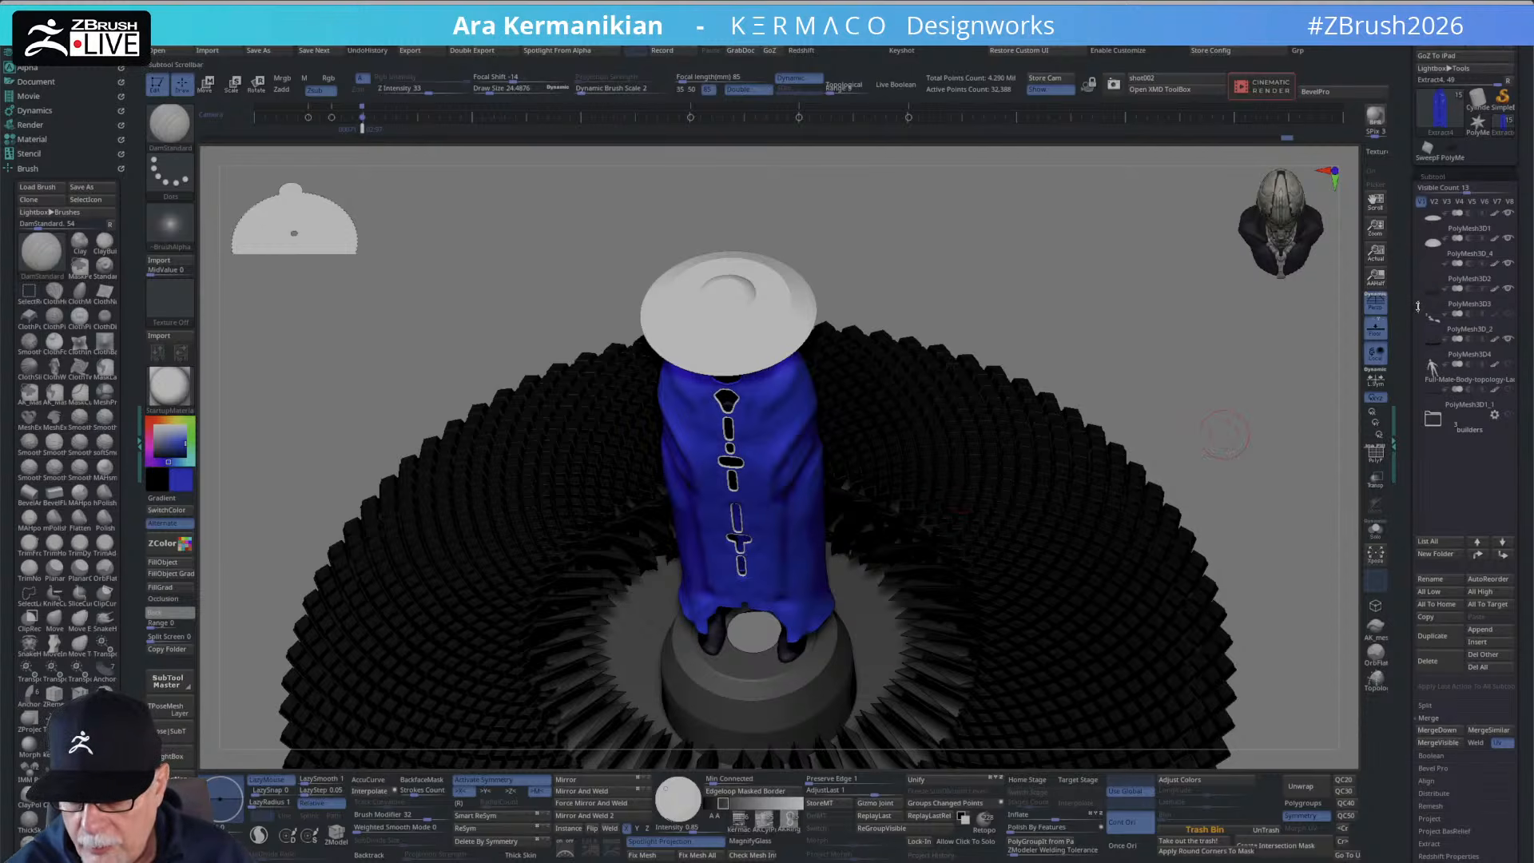
# Hide the pedestal and the rings of blocks around the robed figure.
pyautogui.moveTo(1418, 307); pyautogui.dragTo(1418, 227)
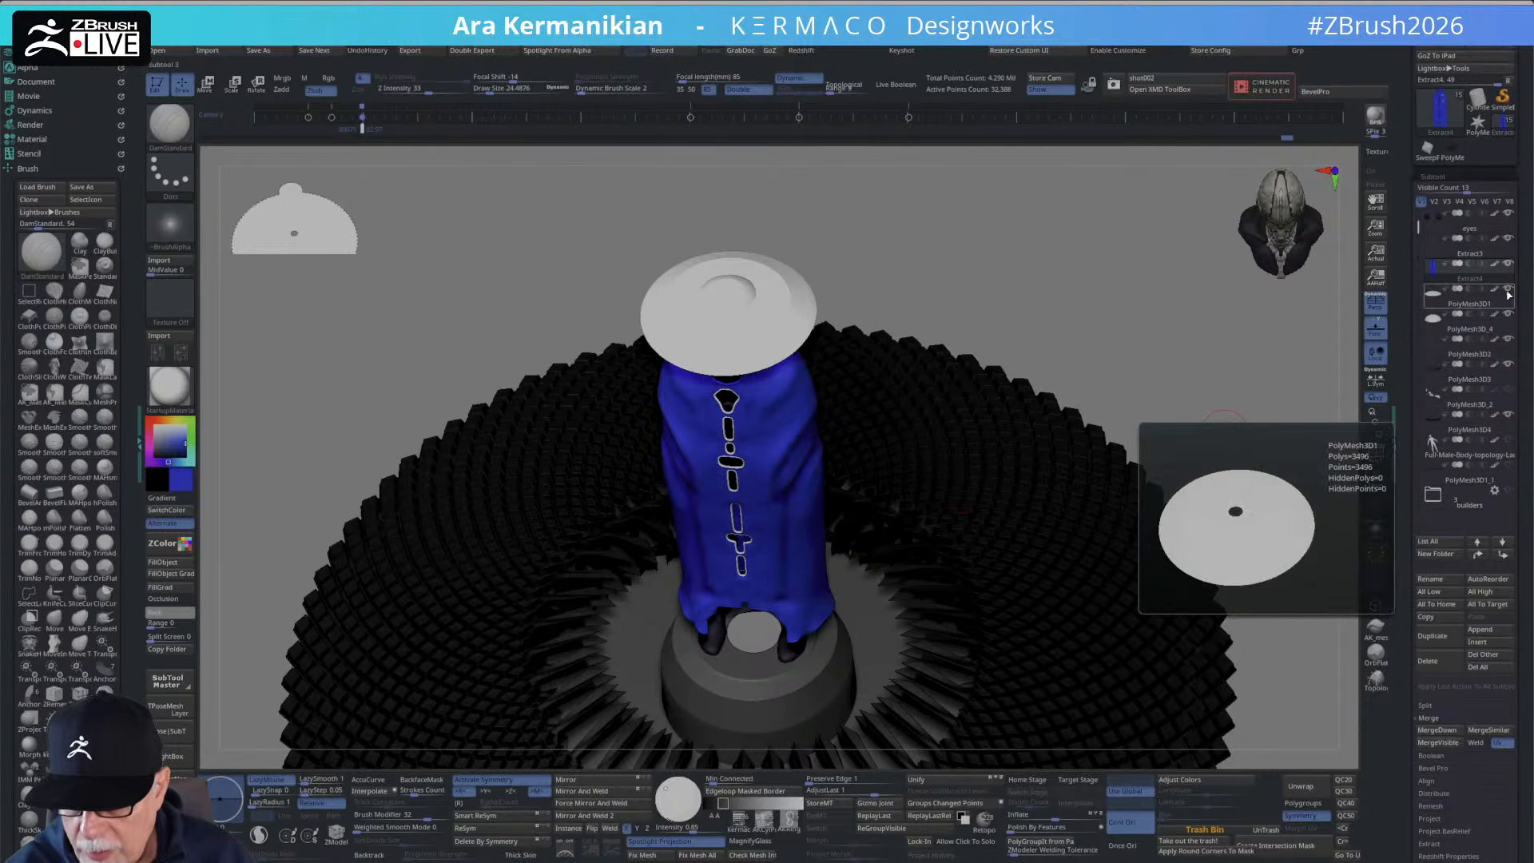
pyautogui.click(1509, 342)
pyautogui.click(1507, 365)
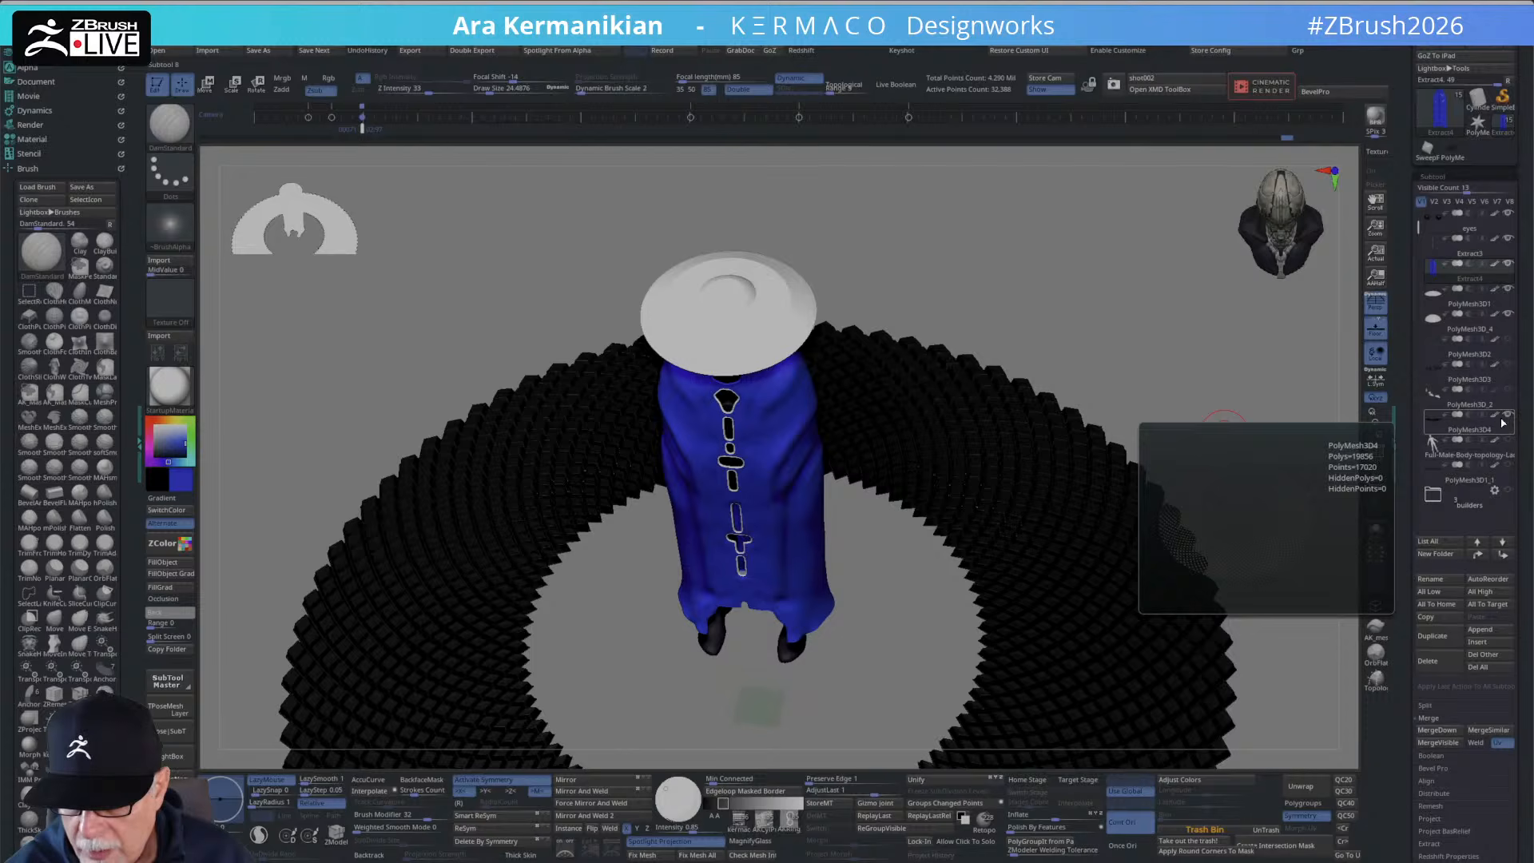
pyautogui.moveTo(1495, 405); pyautogui.dragTo(1452, 505)
pyautogui.click(1507, 392)
pyautogui.click(1475, 434)
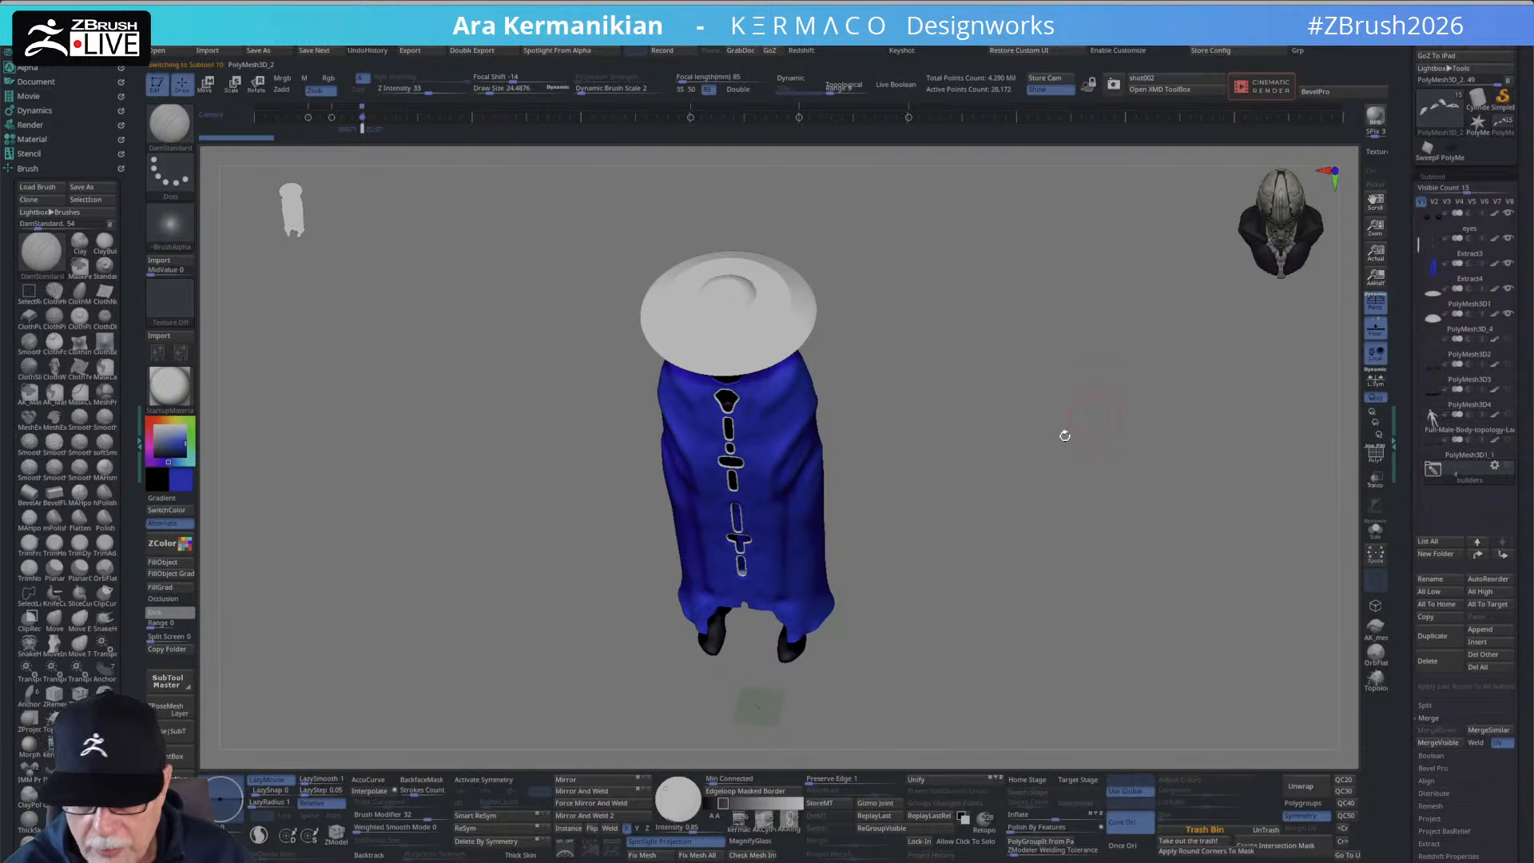
# Select the robe and carve creases beside the kite-shaped chest cutout with DamStandard, smoothing them.
pyautogui.keyDown('shift'); pyautogui.moveTo(1061, 434); pyautogui.dragTo(1061, 554); pyautogui.keyUp('shift')
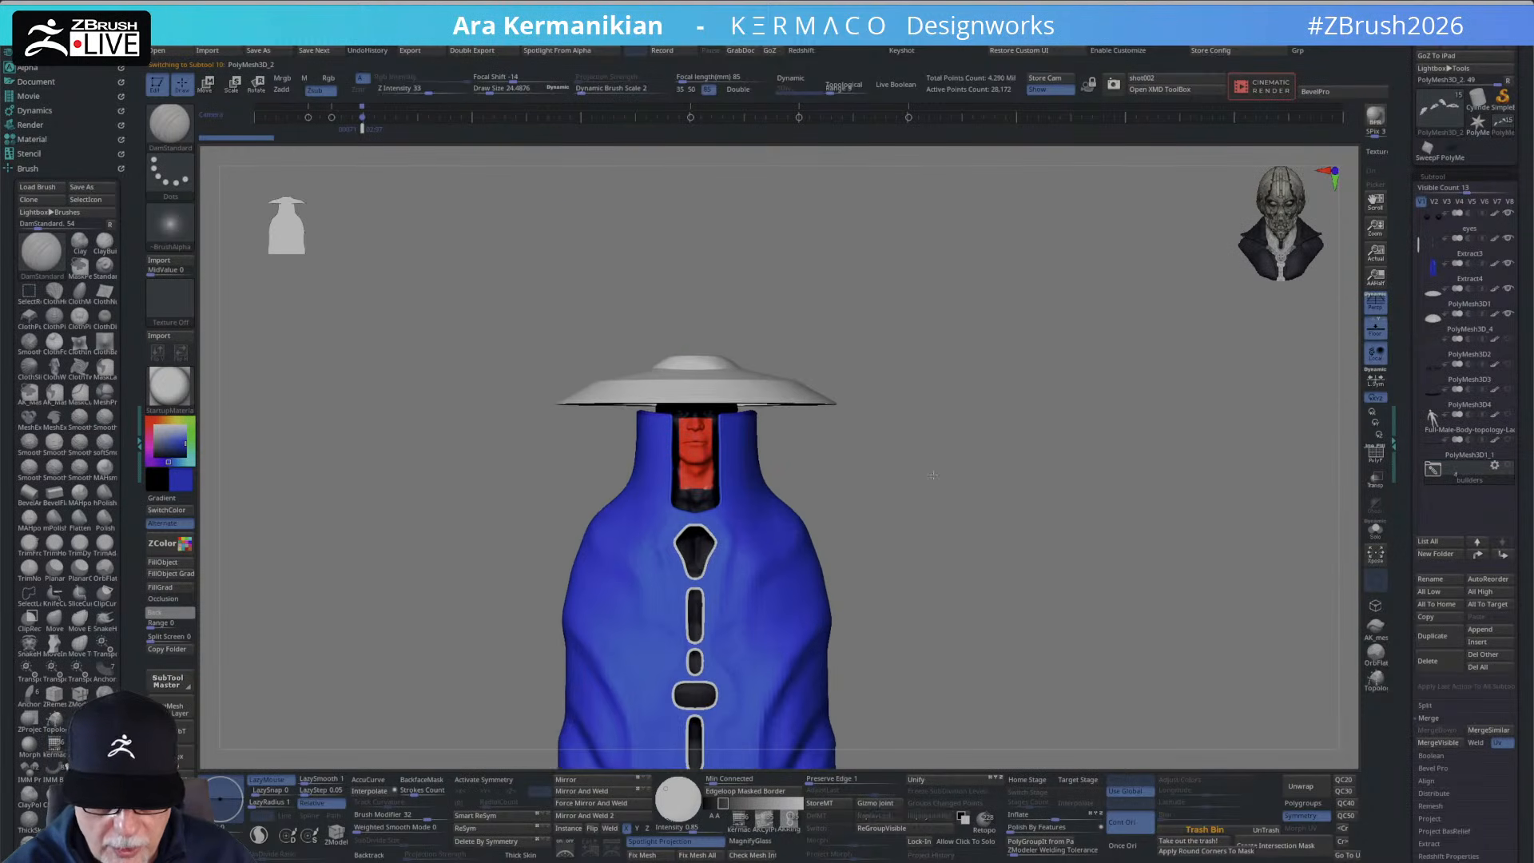
pyautogui.moveTo(904, 454); pyautogui.dragTo(1030, 511)
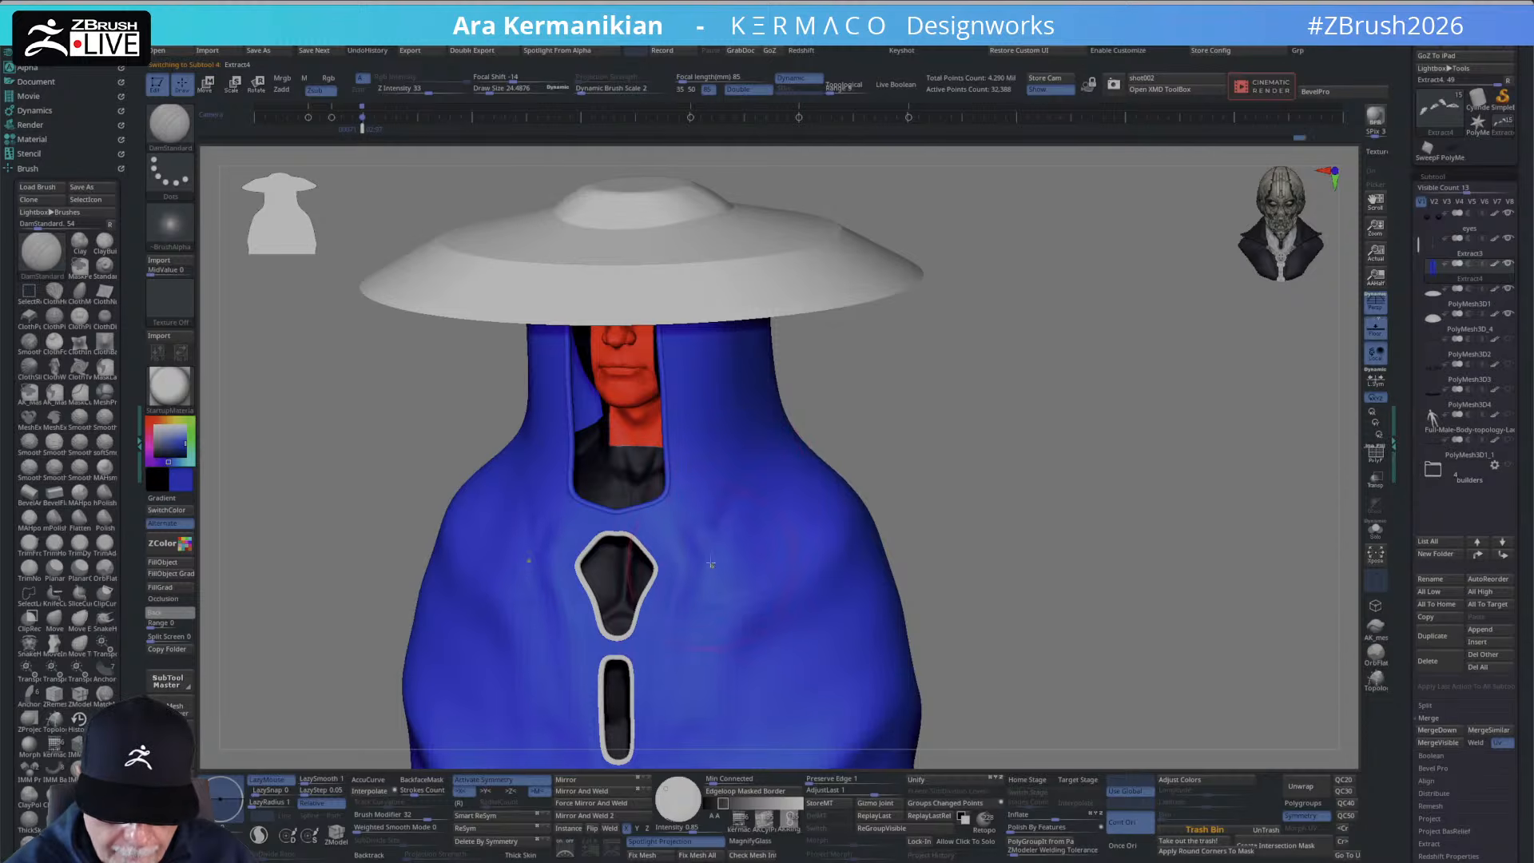
pyautogui.moveTo(887, 424); pyautogui.dragTo(751, 451)
pyautogui.moveTo(1071, 359); pyautogui.dragTo(903, 416)
pyautogui.press('shift')
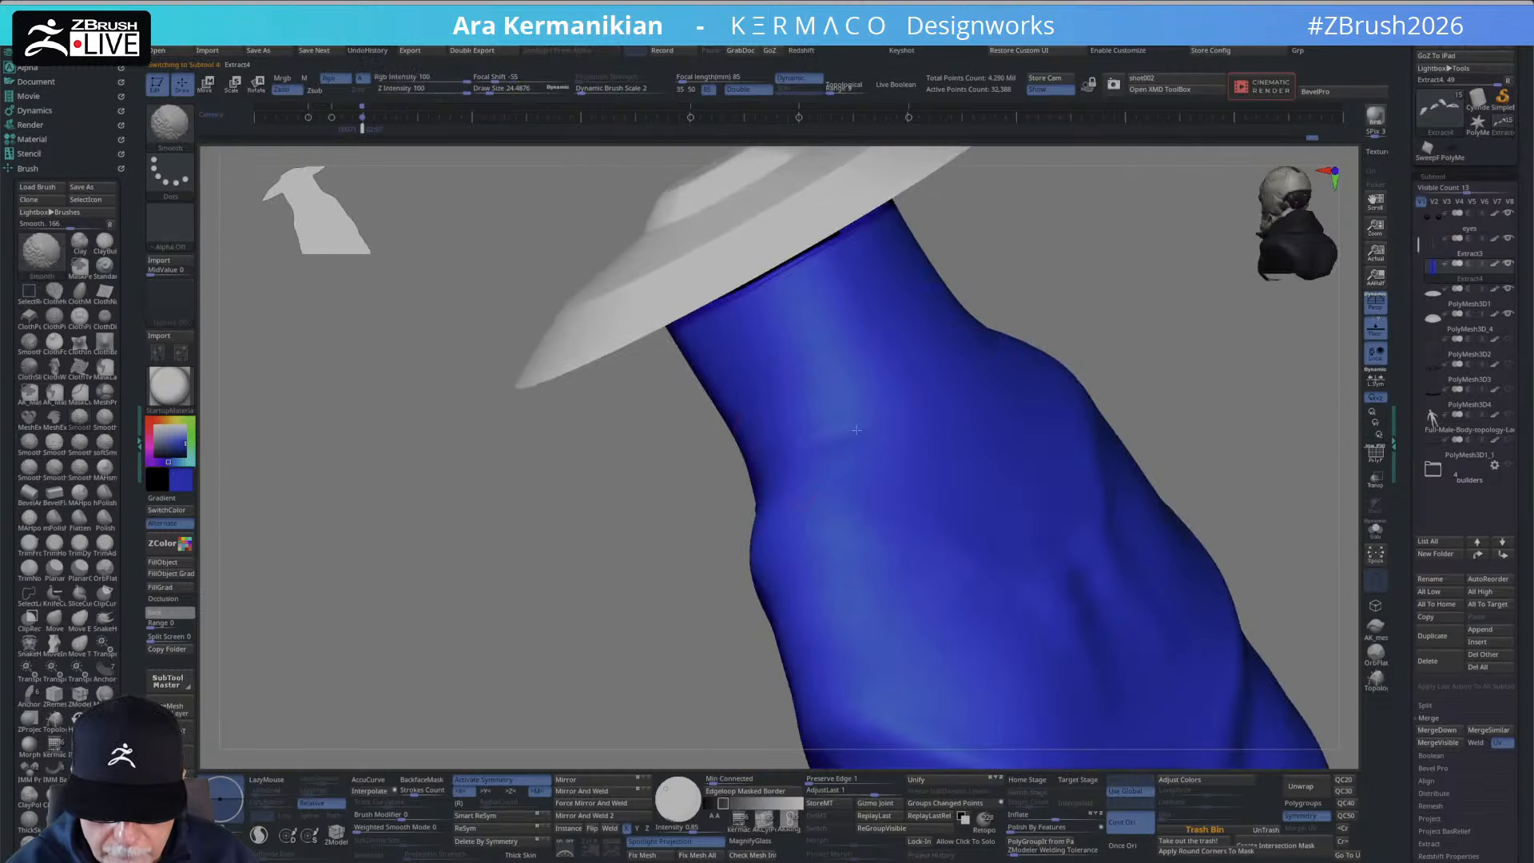
pyautogui.moveTo(630, 633); pyautogui.dragTo(808, 489)
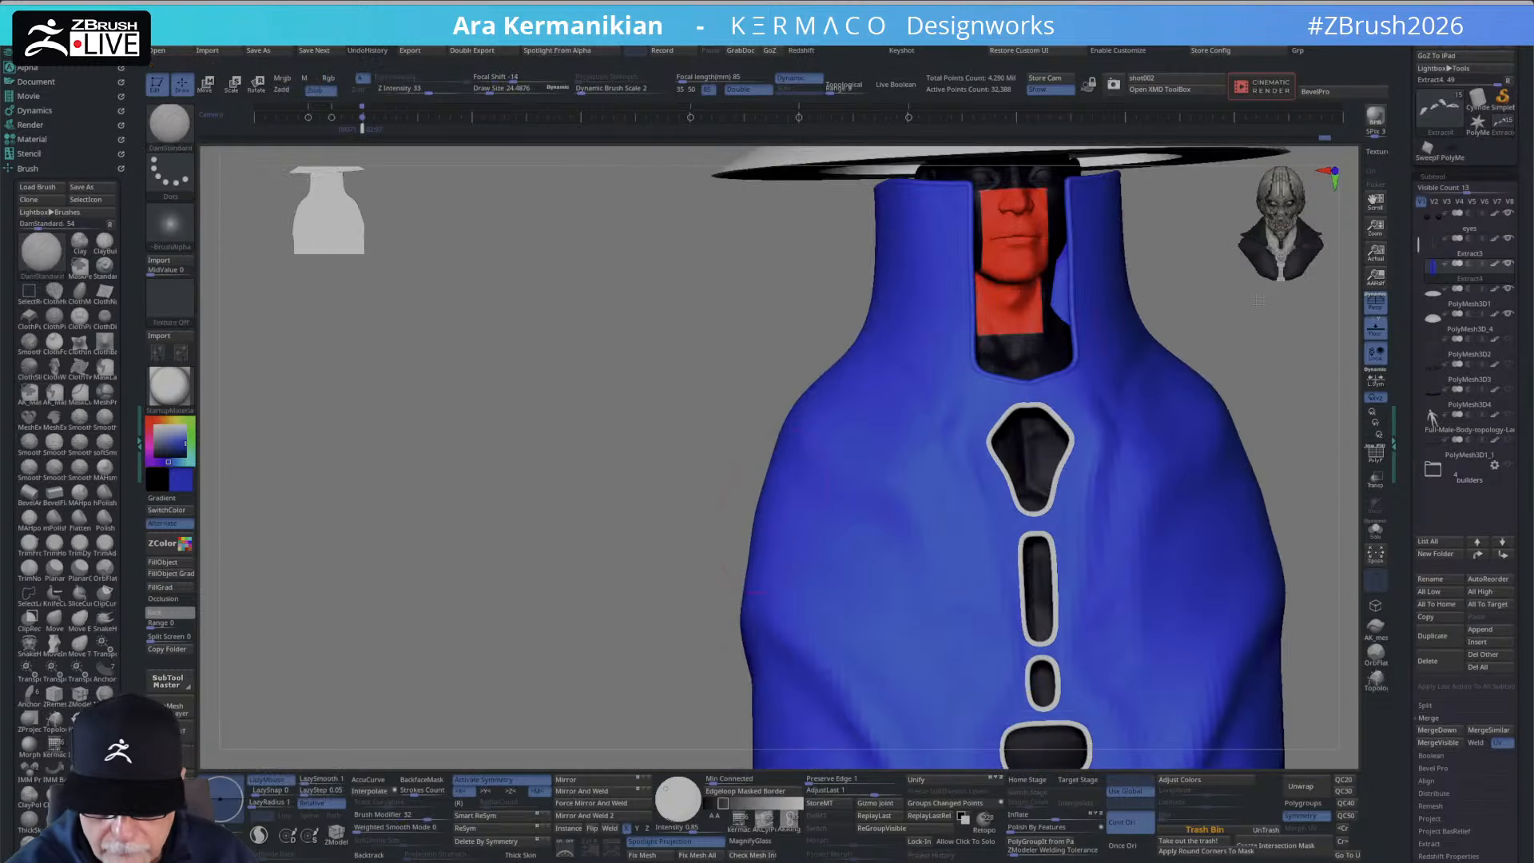
pyautogui.keyDown('alt'); pyautogui.moveTo(1150, 389); pyautogui.dragTo(884, 482, button='right'); pyautogui.keyUp('alt')
pyautogui.press('shift')
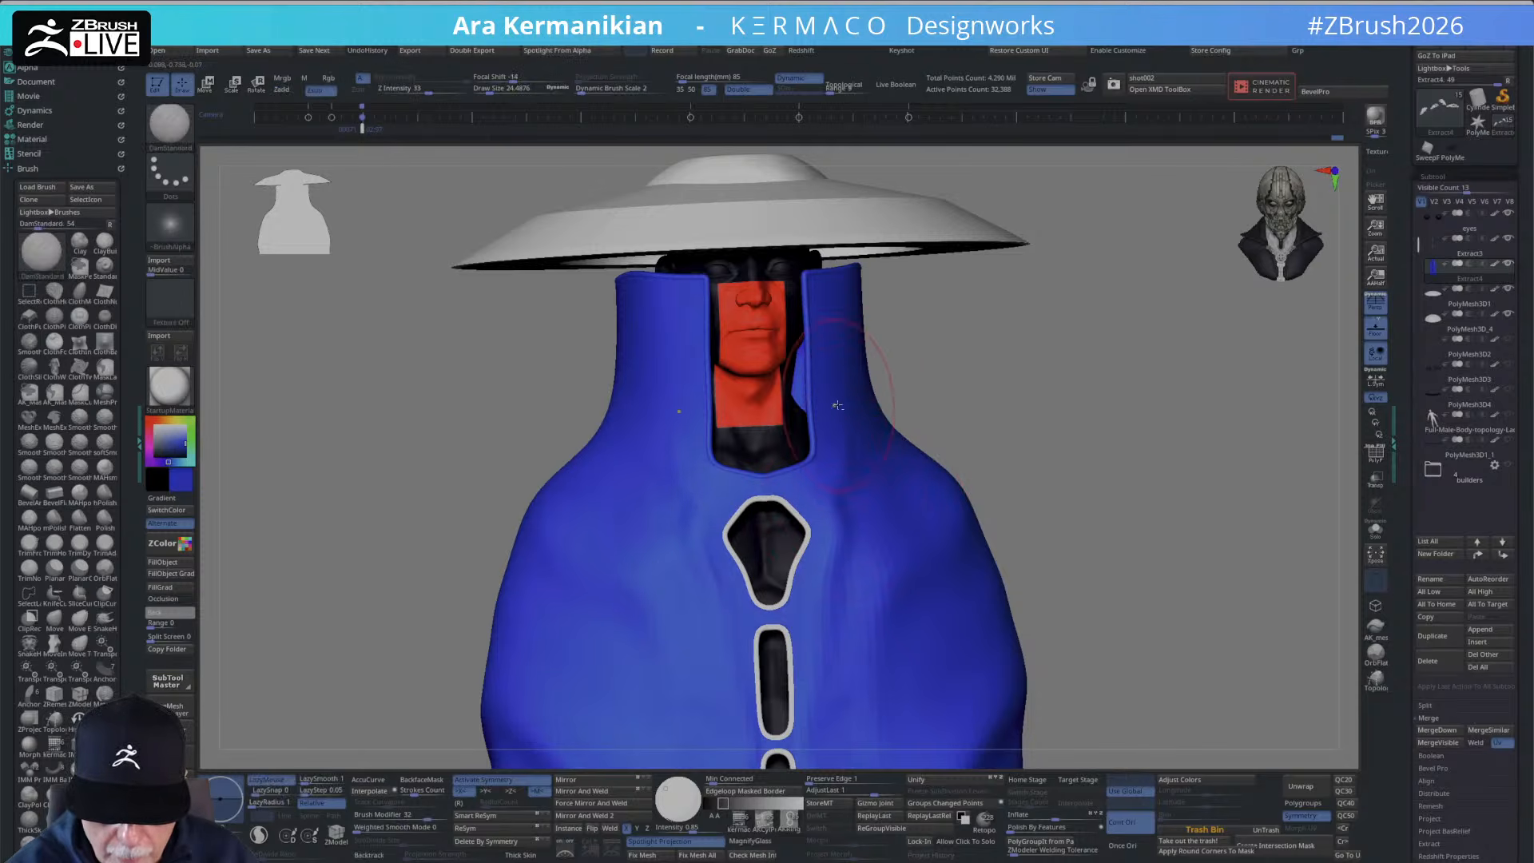
# Carve and smooth a vertical crease down the tall collar on each side of the face opening.
pyautogui.moveTo(1010, 378); pyautogui.dragTo(979, 504)
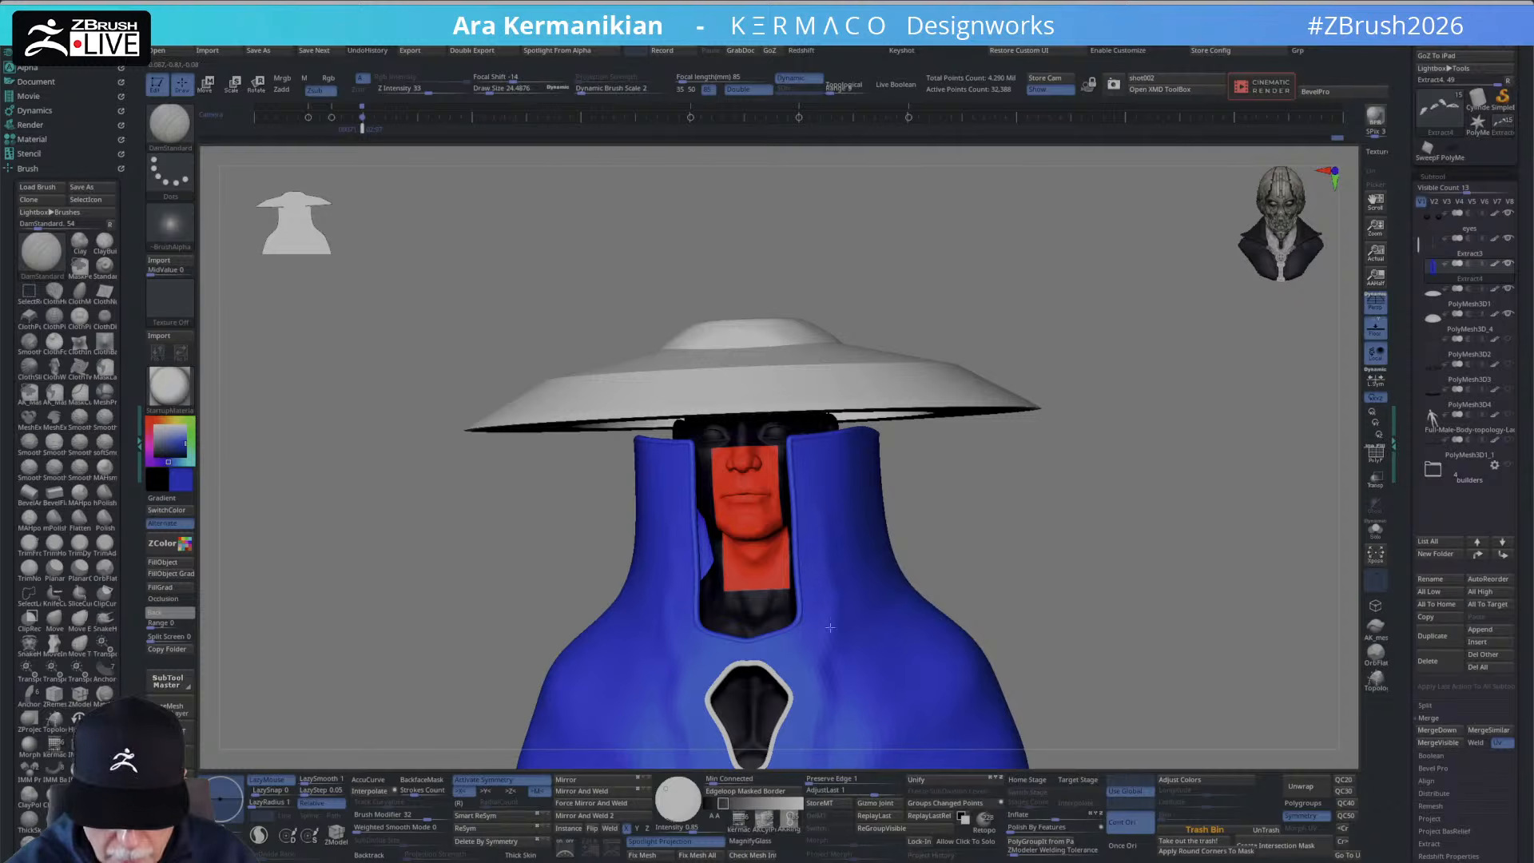
pyautogui.press('shift')
pyautogui.keyDown('alt'); pyautogui.moveTo(1037, 543); pyautogui.dragTo(1030, 384); pyautogui.keyUp('alt')
pyautogui.moveTo(999, 495)
pyautogui.mouseDown()
pyautogui.moveTo(1071, 501)
pyautogui.moveTo(975, 507)
pyautogui.moveTo(977, 487)
pyautogui.moveTo(976, 524)
pyautogui.moveTo(1021, 496)
pyautogui.moveTo(1008, 544)
pyautogui.mouseUp()
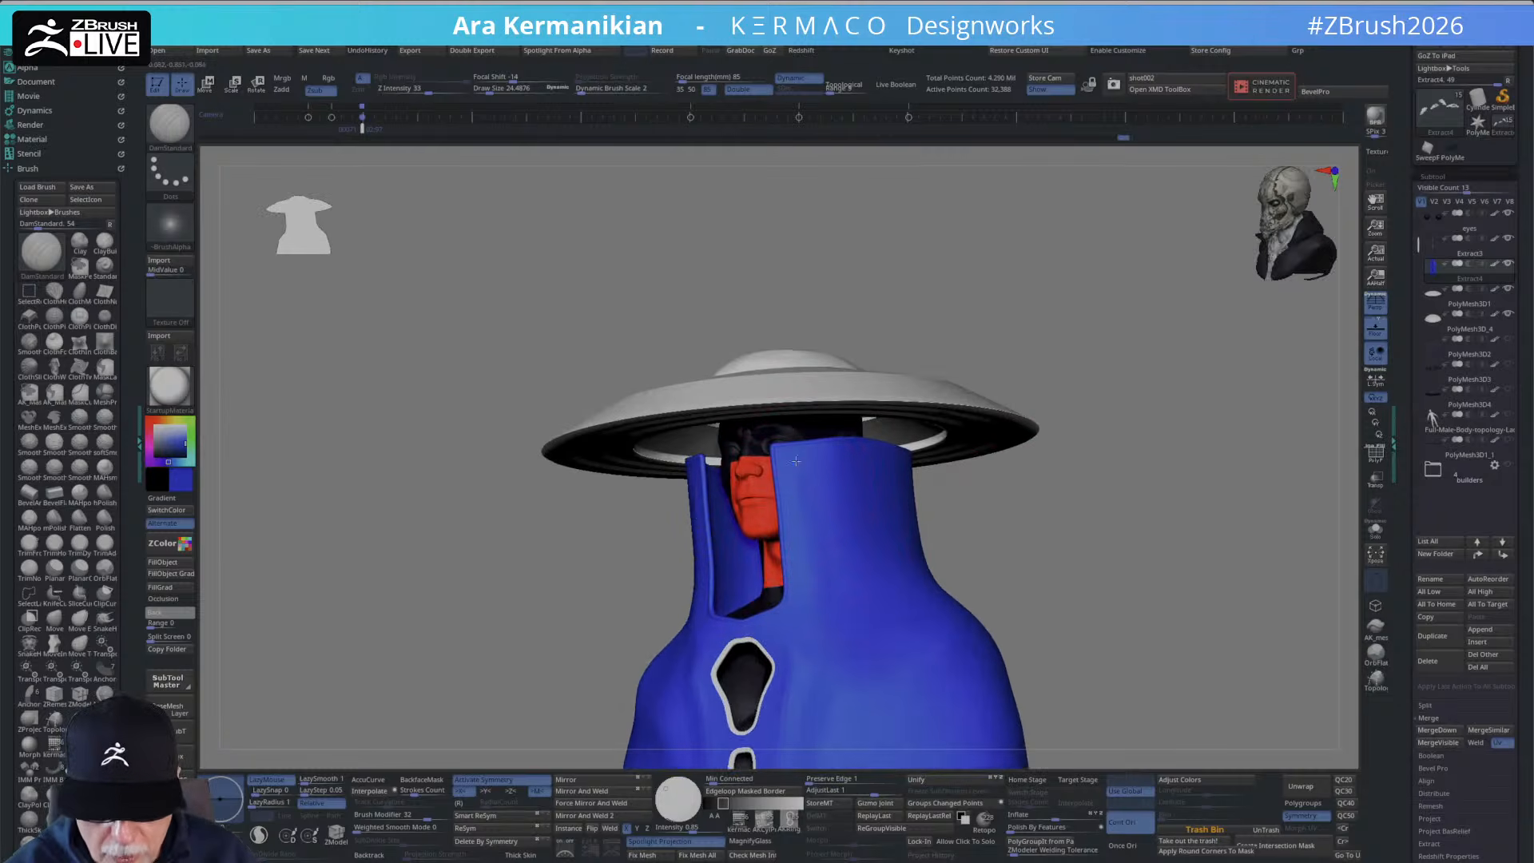
pyautogui.press('shift')
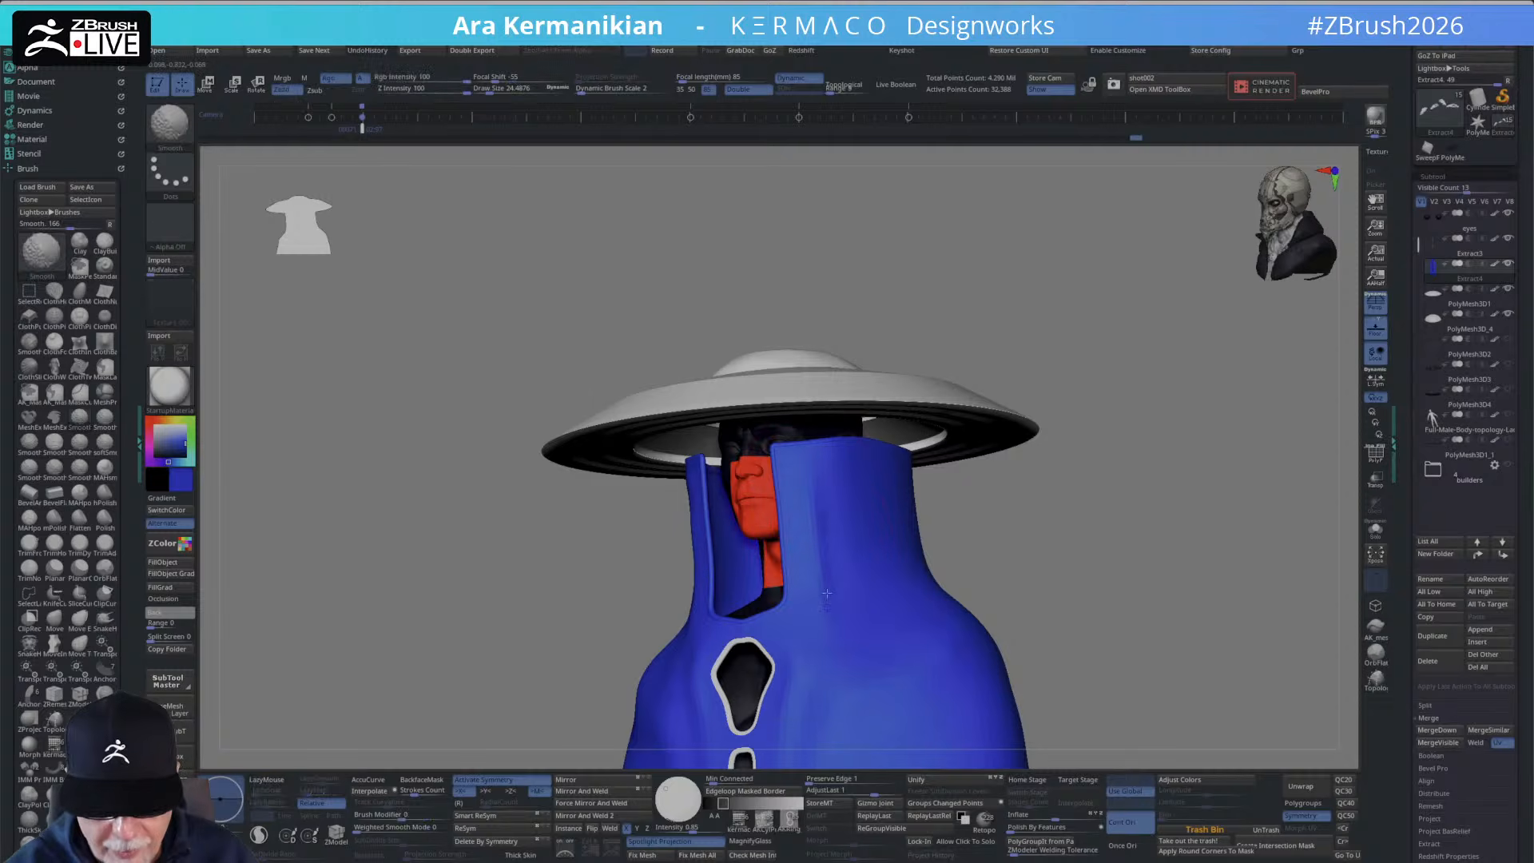
pyautogui.moveTo(1008, 544)
pyautogui.keyDown('alt'); pyautogui.mouseDown()
pyautogui.moveTo(998, 489)
pyautogui.moveTo(1032, 508)
pyautogui.moveTo(825, 554)
pyautogui.mouseUp(); pyautogui.keyUp('alt')
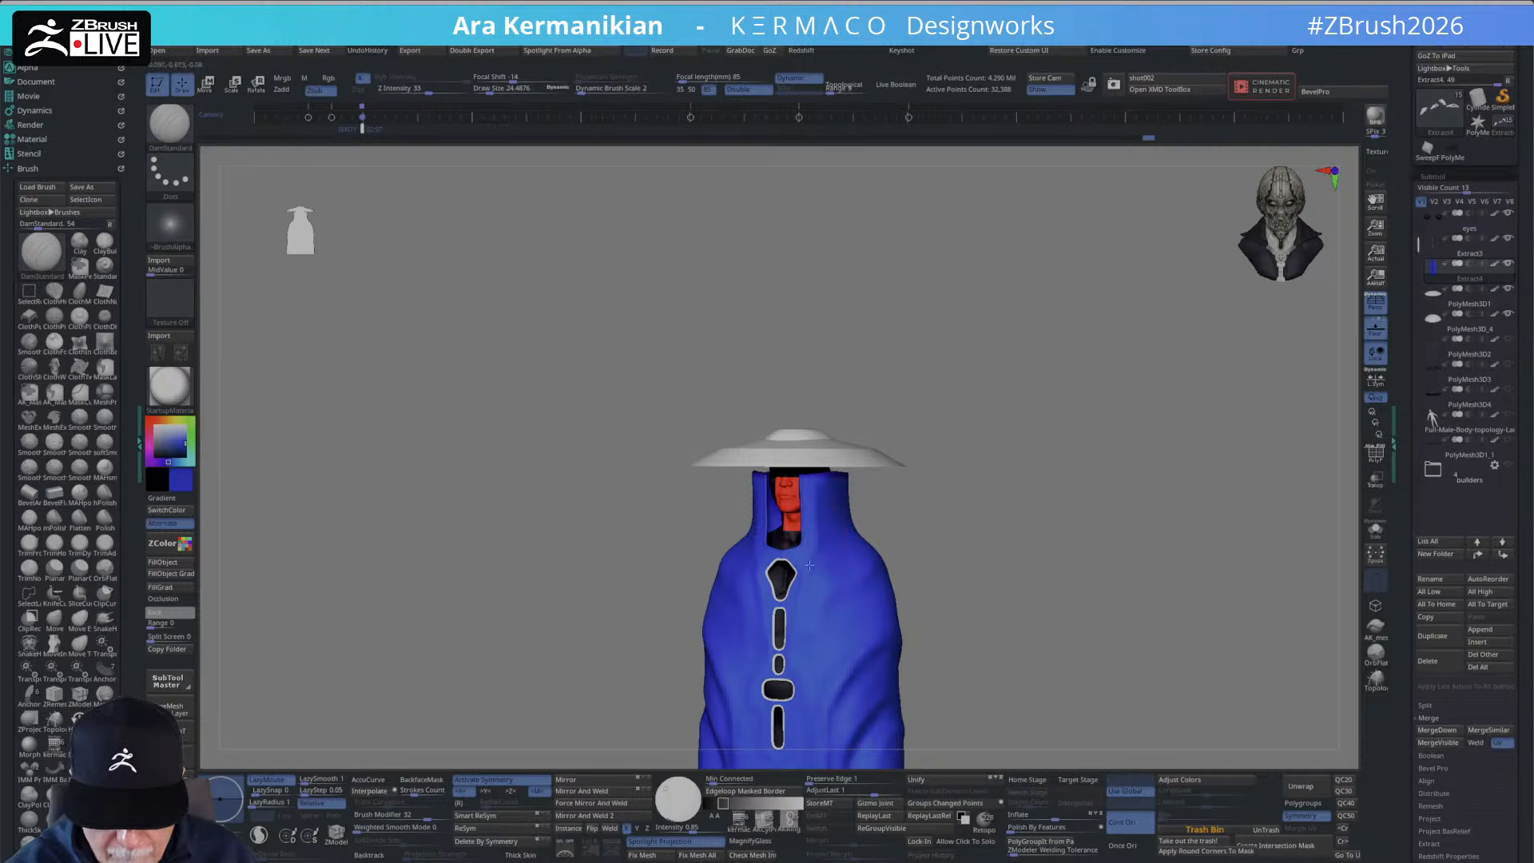
pyautogui.press('shift')
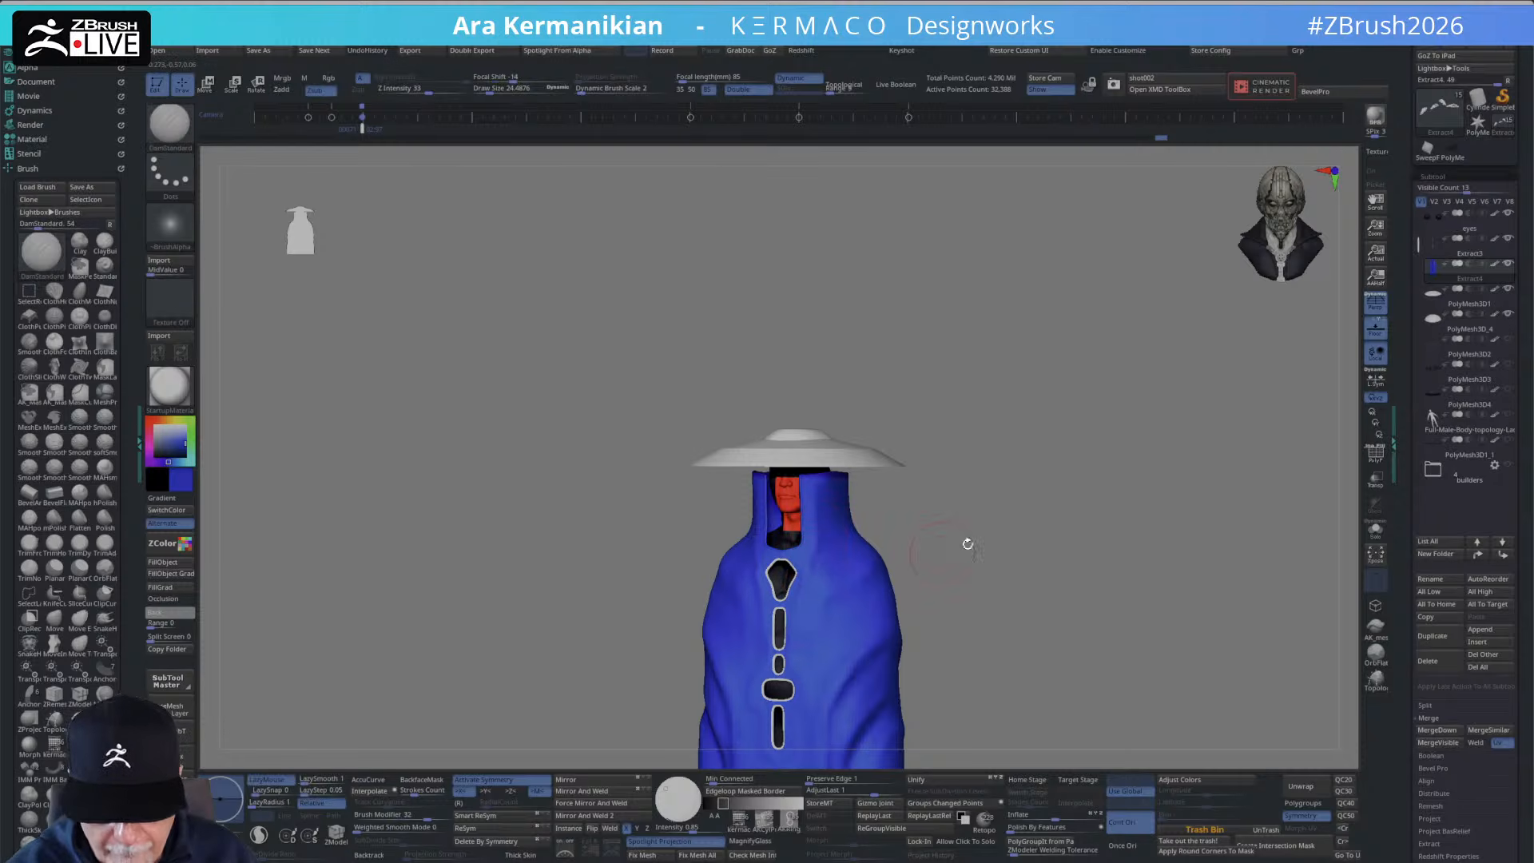
# Change the material to toon1 and frame the robe from the front.
pyautogui.moveTo(966, 544)
pyautogui.keyDown('alt'); pyautogui.mouseDown()
pyautogui.moveTo(898, 514)
pyautogui.moveTo(921, 404)
pyautogui.moveTo(937, 445)
pyautogui.moveTo(917, 435)
pyautogui.moveTo(991, 509)
pyautogui.moveTo(908, 503)
pyautogui.mouseUp(); pyautogui.keyUp('alt')
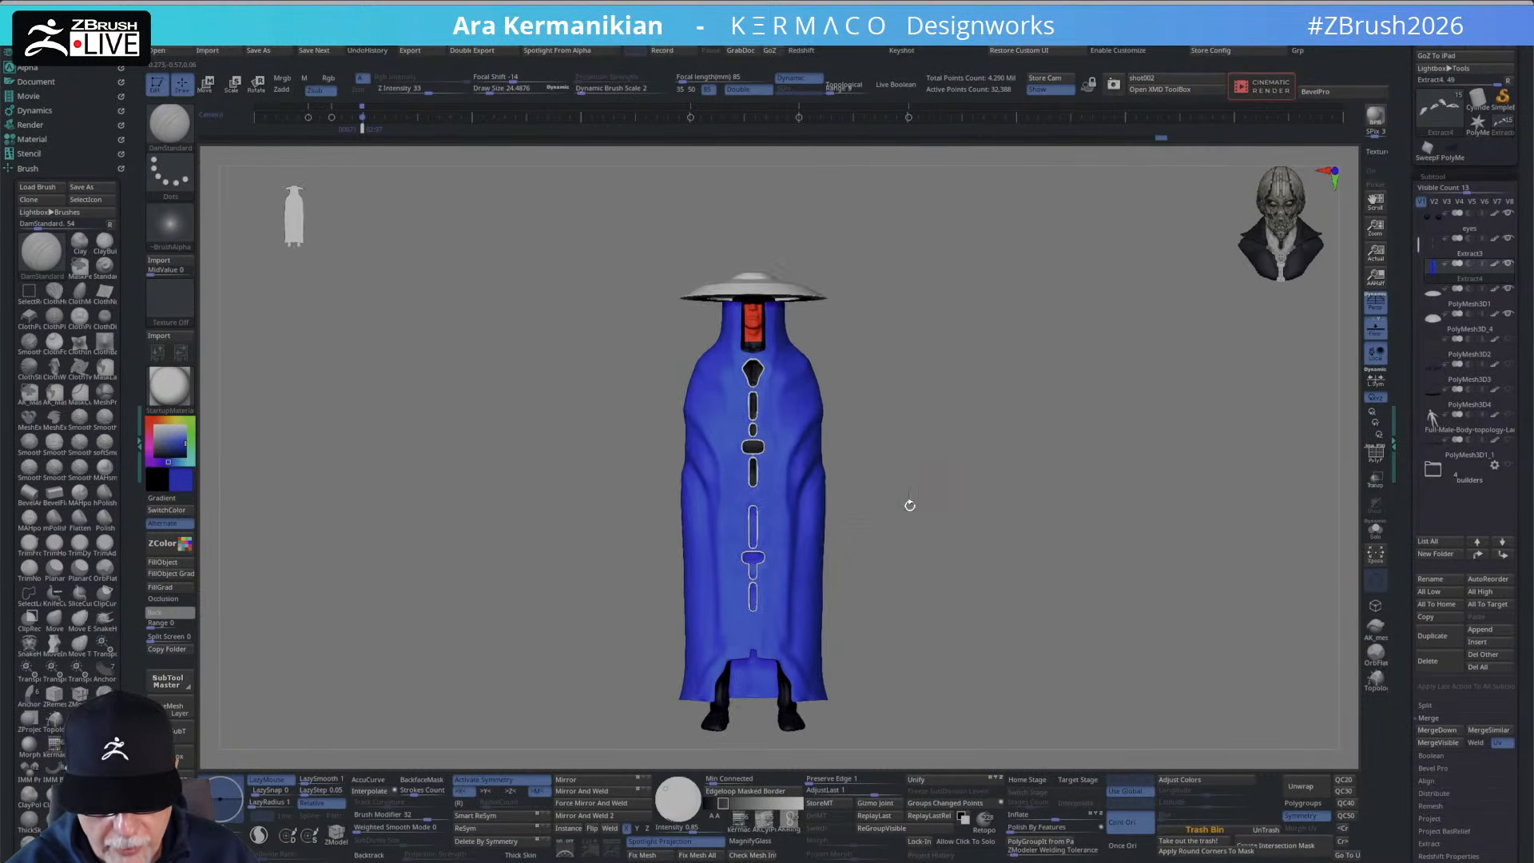
pyautogui.keyDown('alt'); pyautogui.moveTo(888, 579); pyautogui.dragTo(863, 492); pyautogui.keyUp('alt')
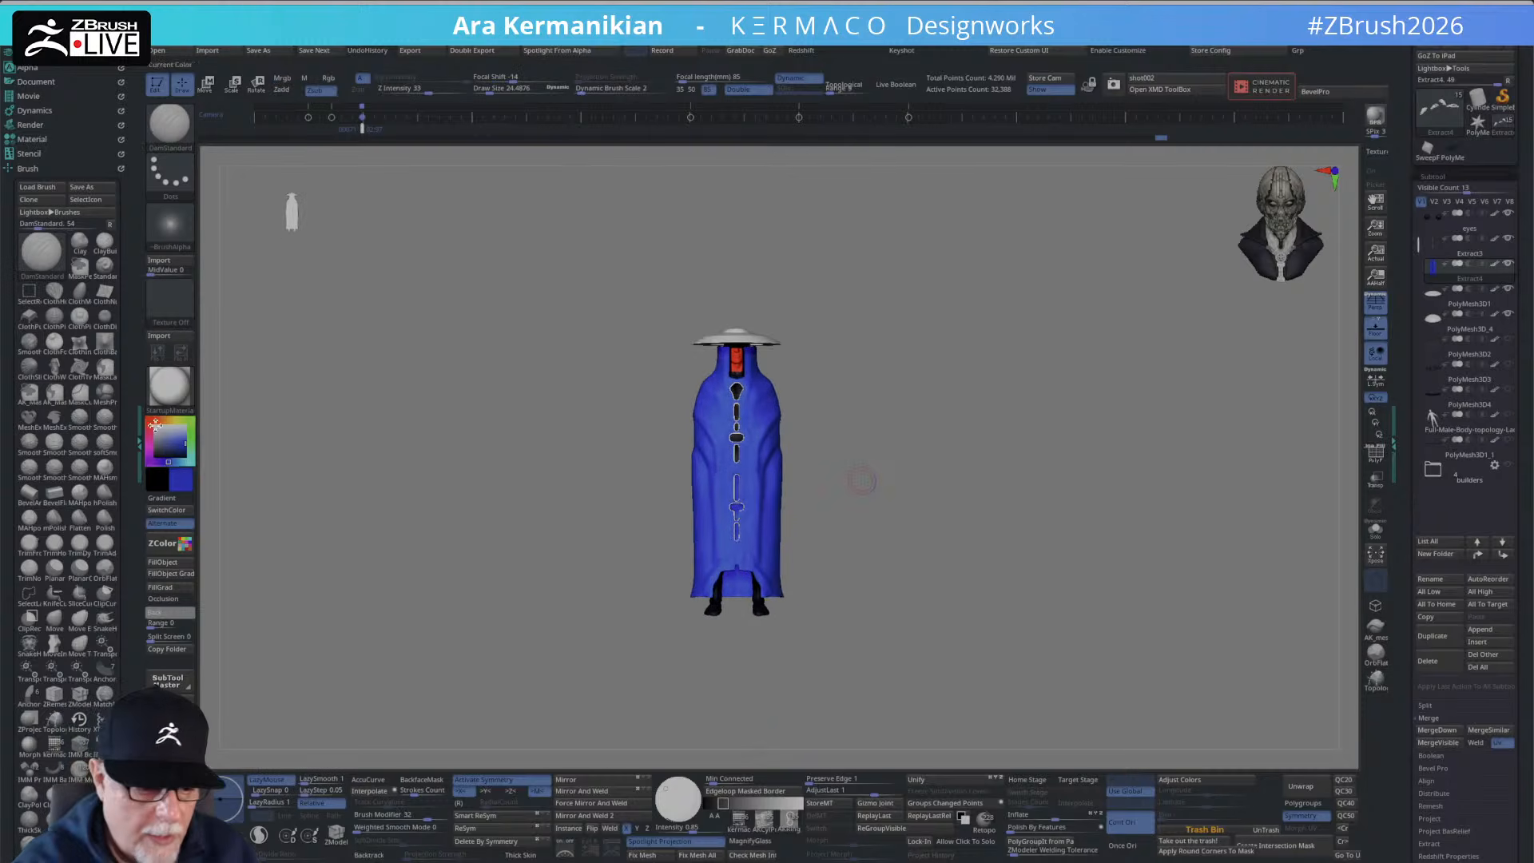
pyautogui.click(183, 390)
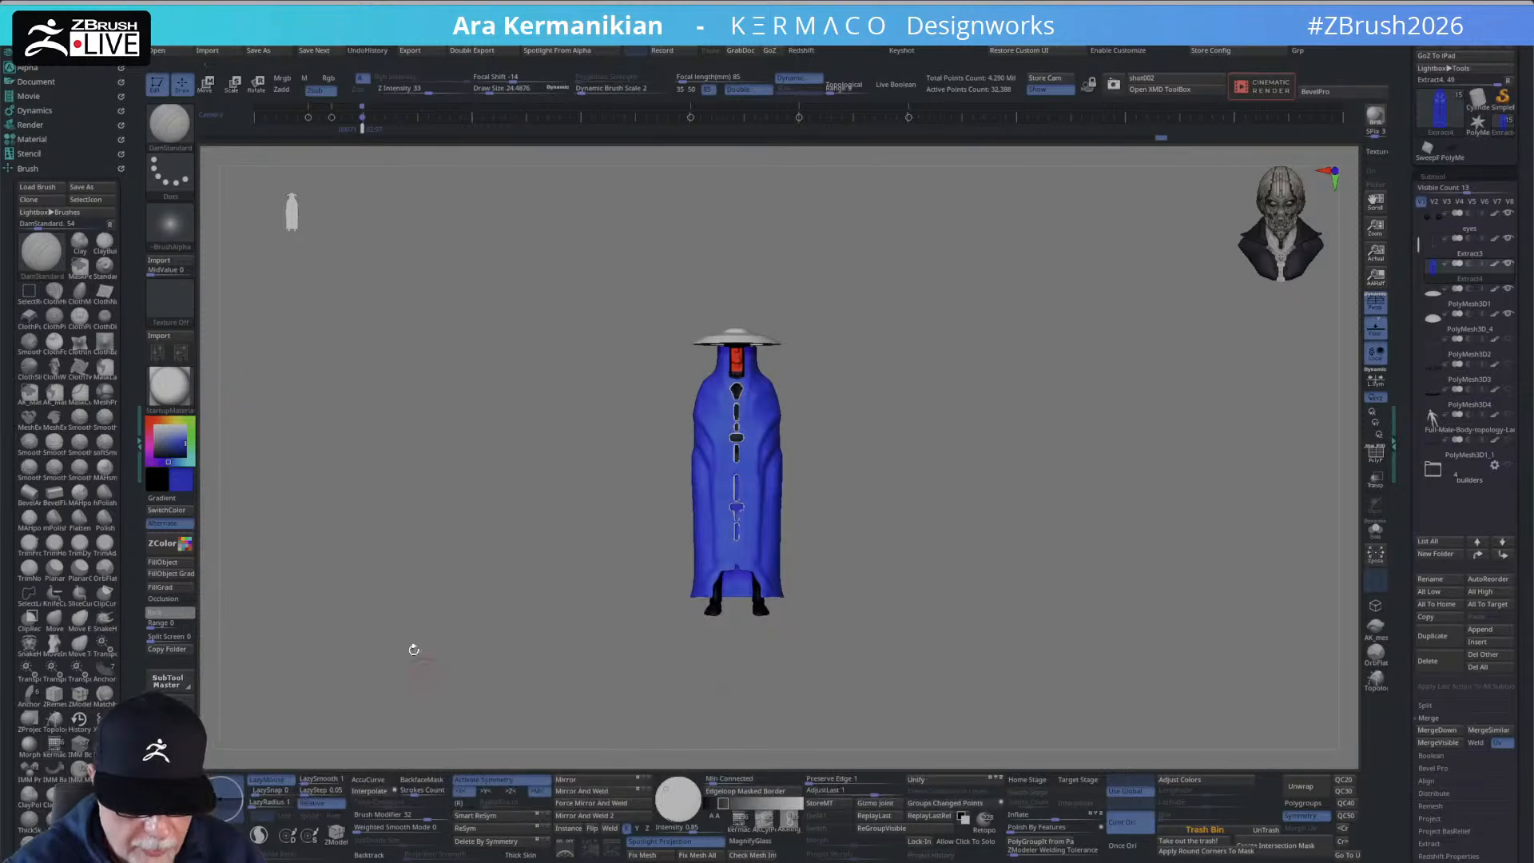
pyautogui.click(184, 393)
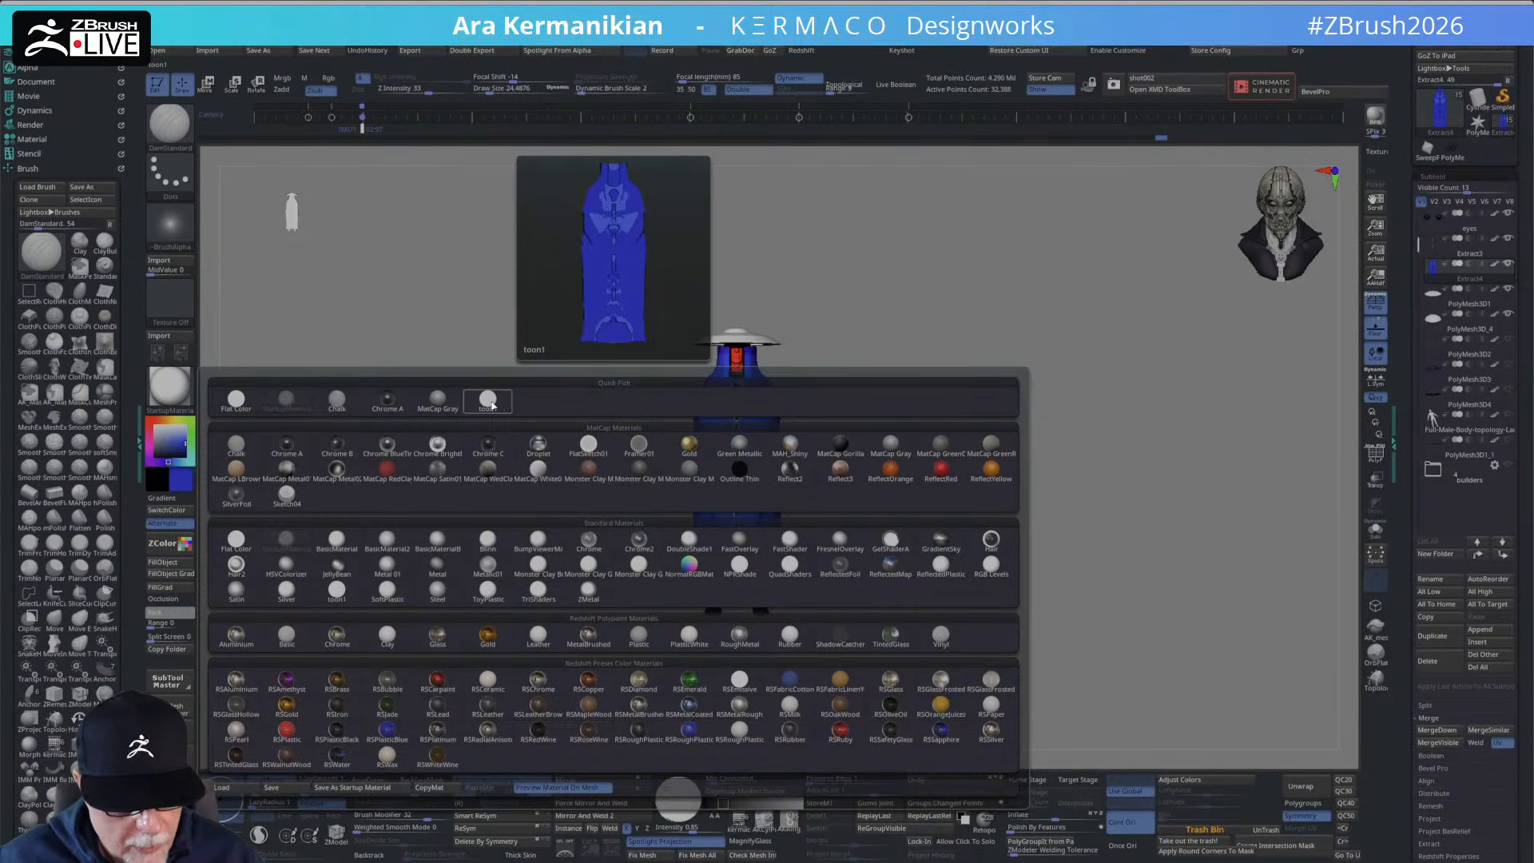
pyautogui.click(491, 404)
pyautogui.press('f')
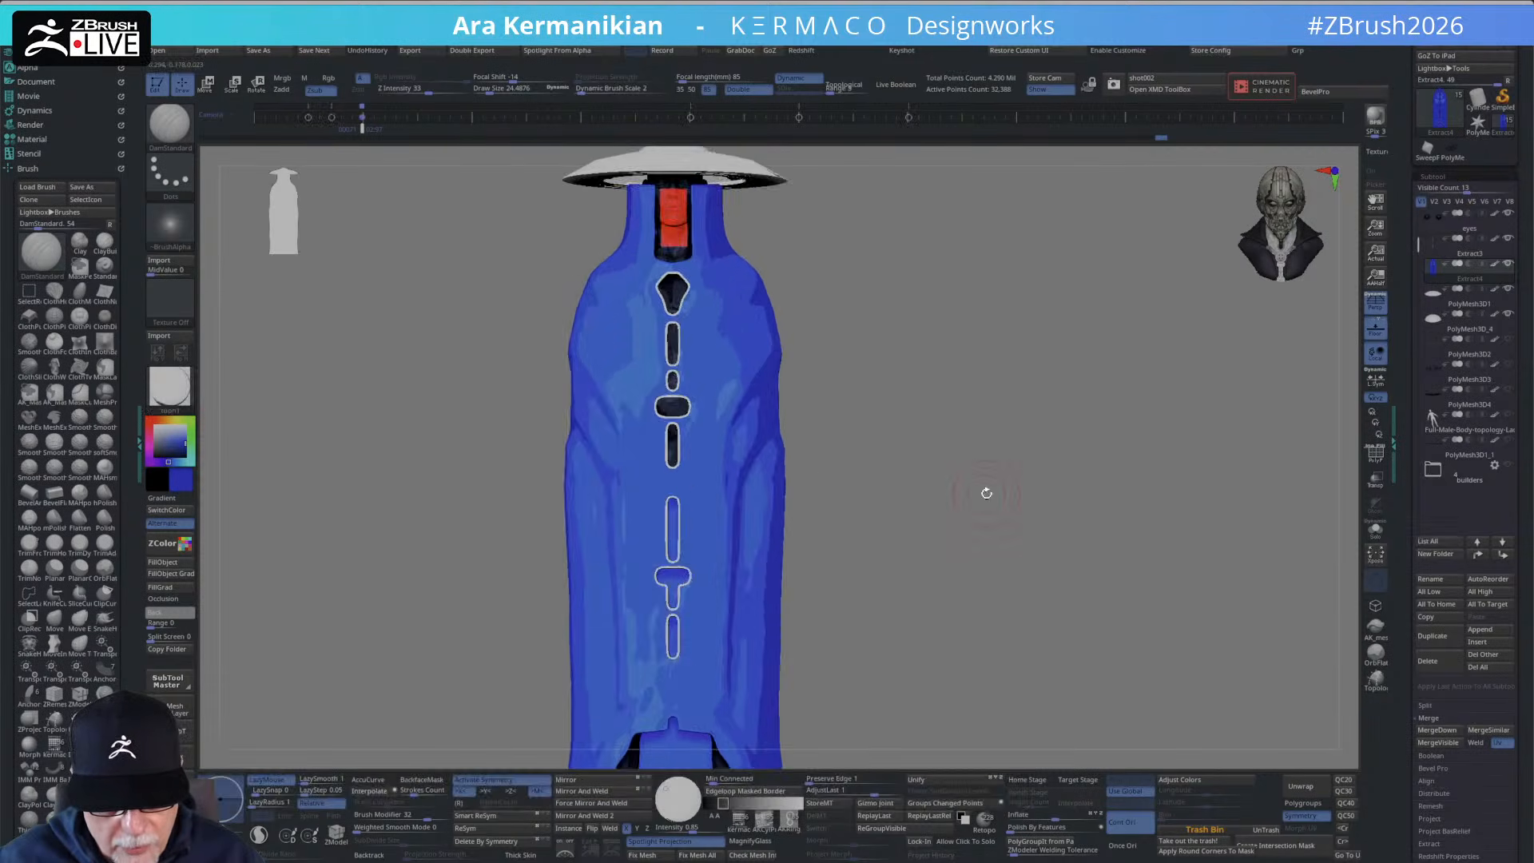
pyautogui.moveTo(987, 493); pyautogui.dragTo(994, 568)
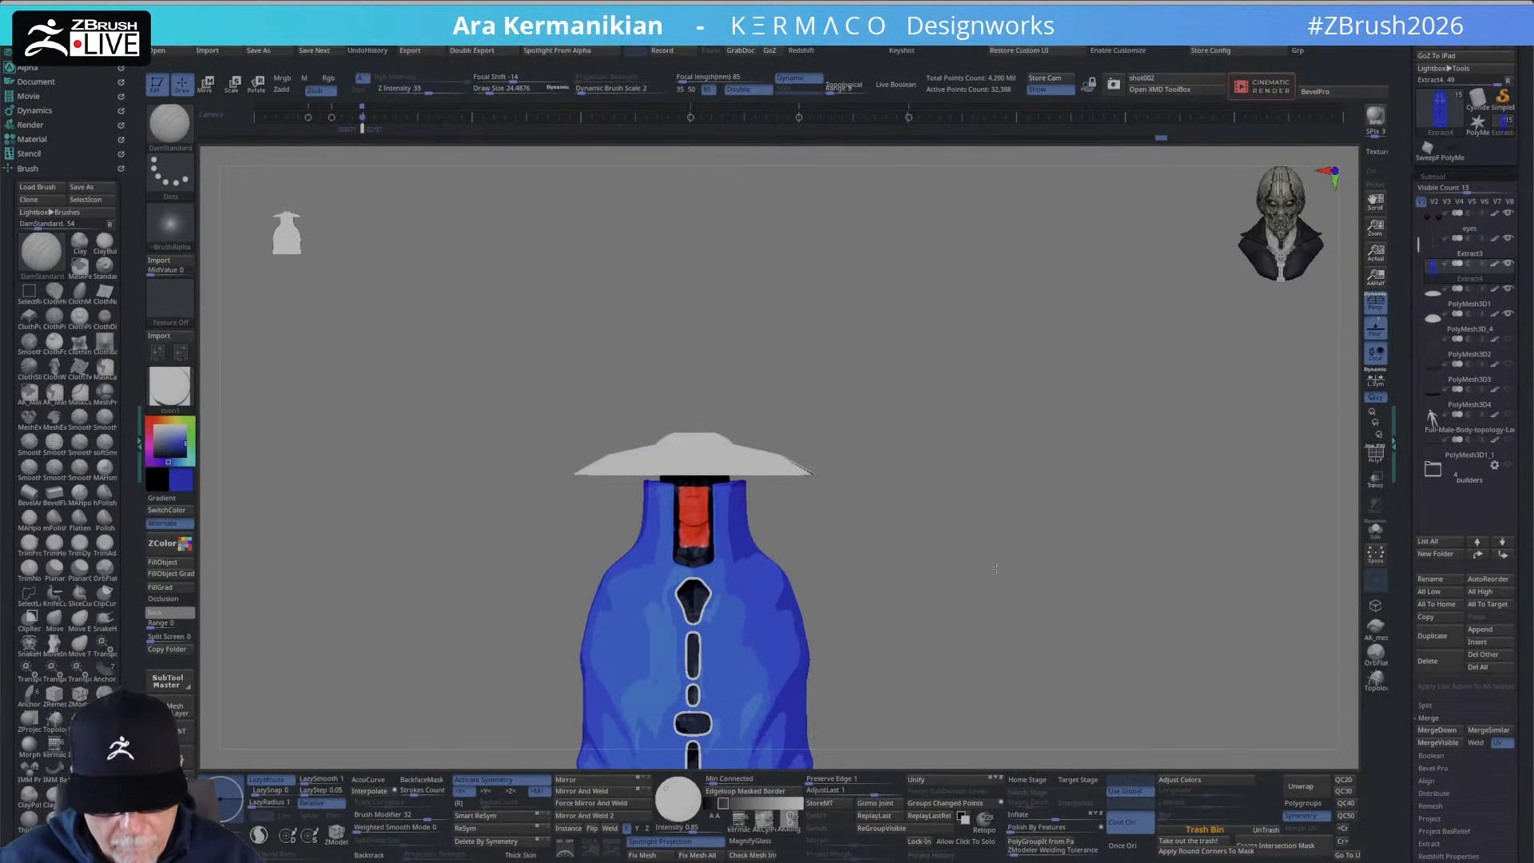
# Select the hat's brim and show its polyframe from below.
pyautogui.keyDown('alt'); pyautogui.click(768, 461); pyautogui.keyUp('alt')
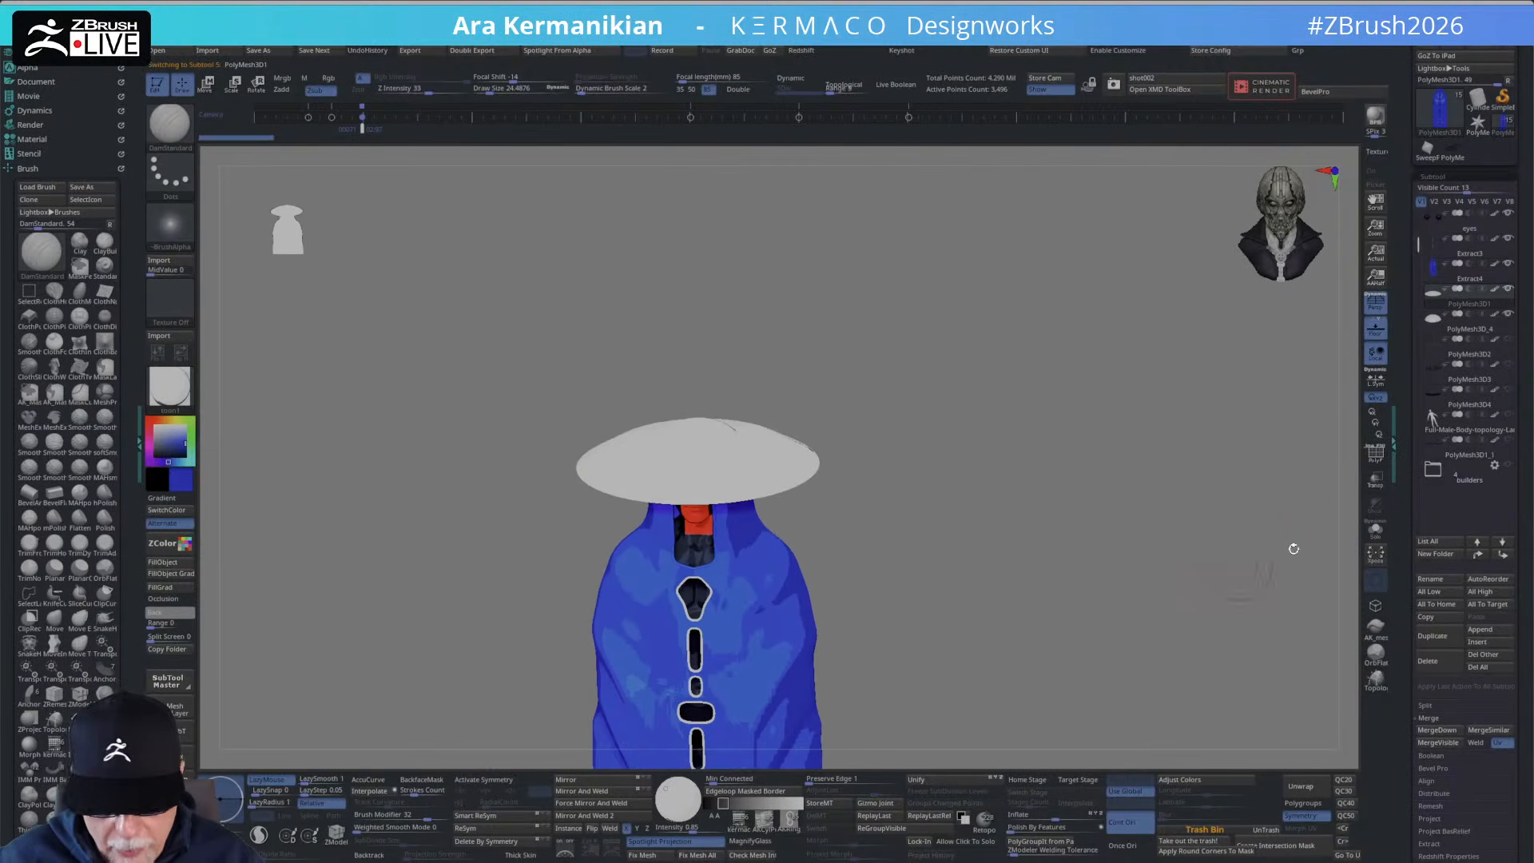
pyautogui.click(1375, 452)
pyautogui.moveTo(1082, 424); pyautogui.dragTo(1015, 415)
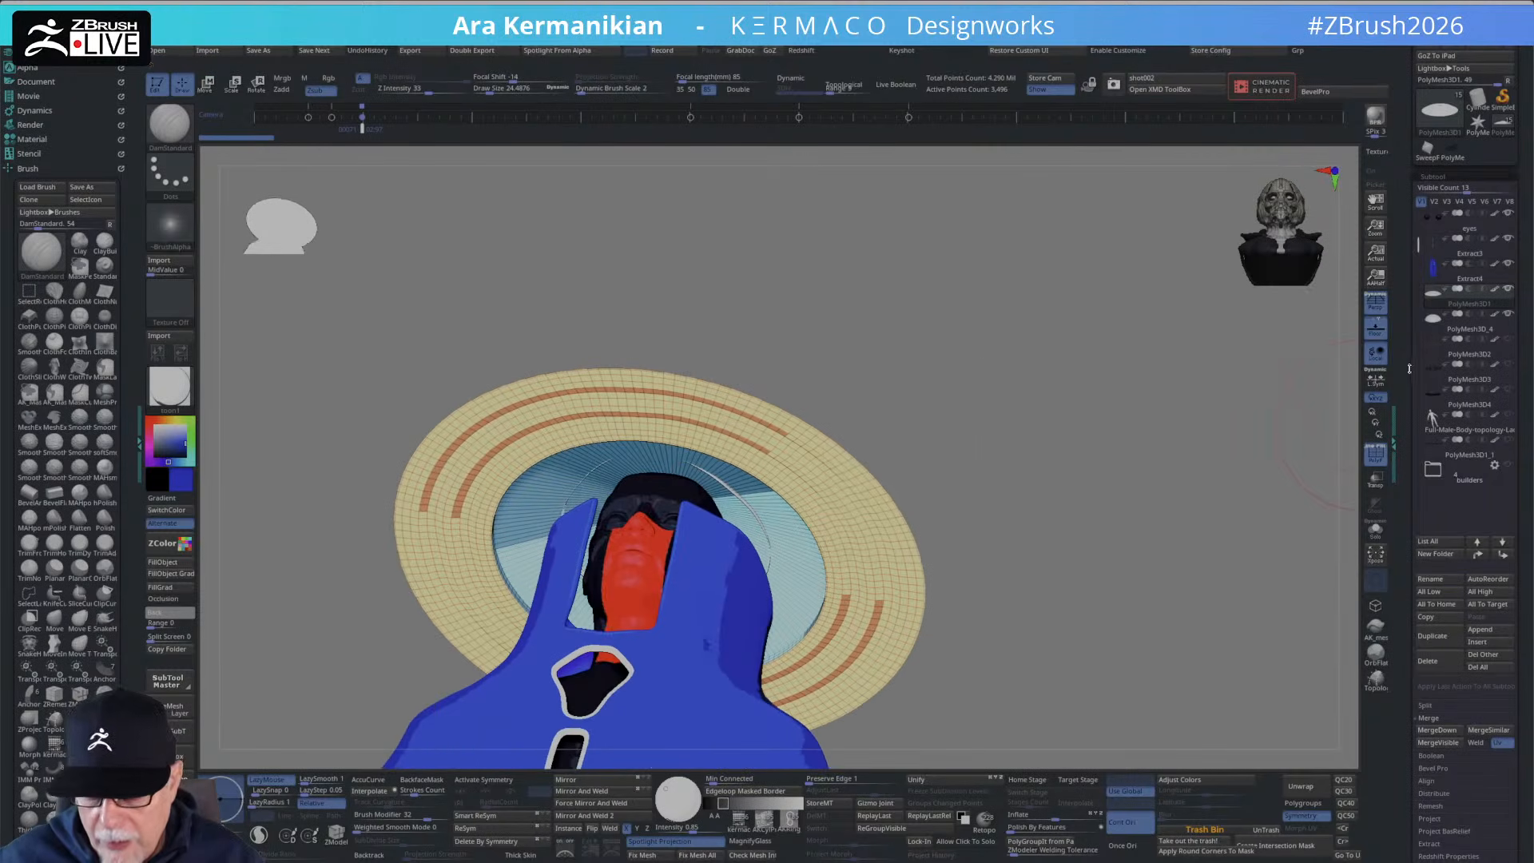
# Select the hat's dome and display it from the side without perspective and with transparency on.
pyautogui.click(1448, 324)
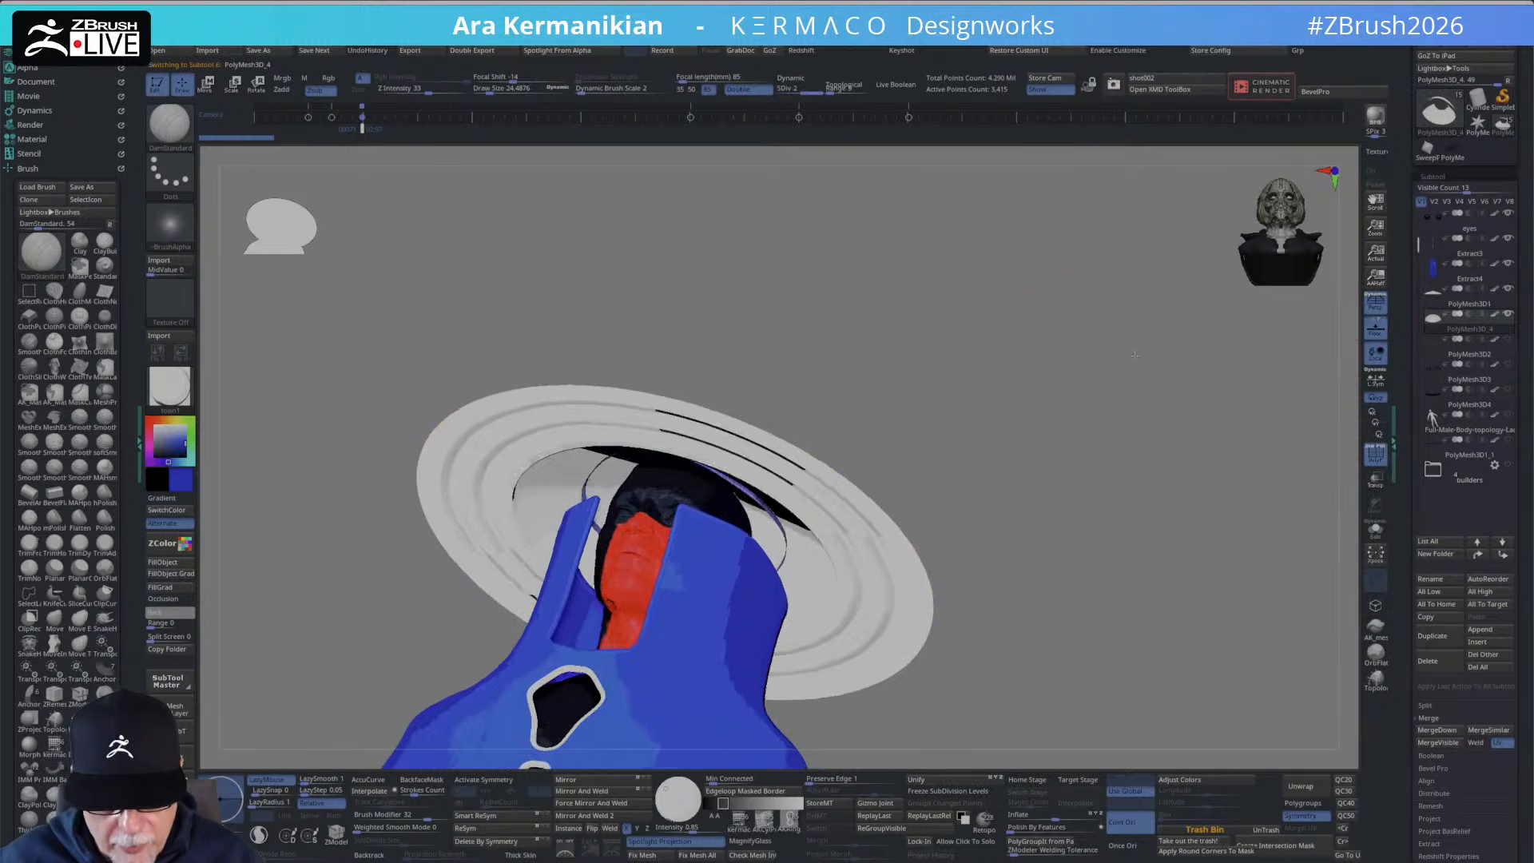
pyautogui.moveTo(1134, 355); pyautogui.dragTo(1059, 219)
pyautogui.keyDown('alt'); pyautogui.moveTo(1039, 462); pyautogui.dragTo(1021, 485); pyautogui.keyUp('alt')
pyautogui.click(1384, 307)
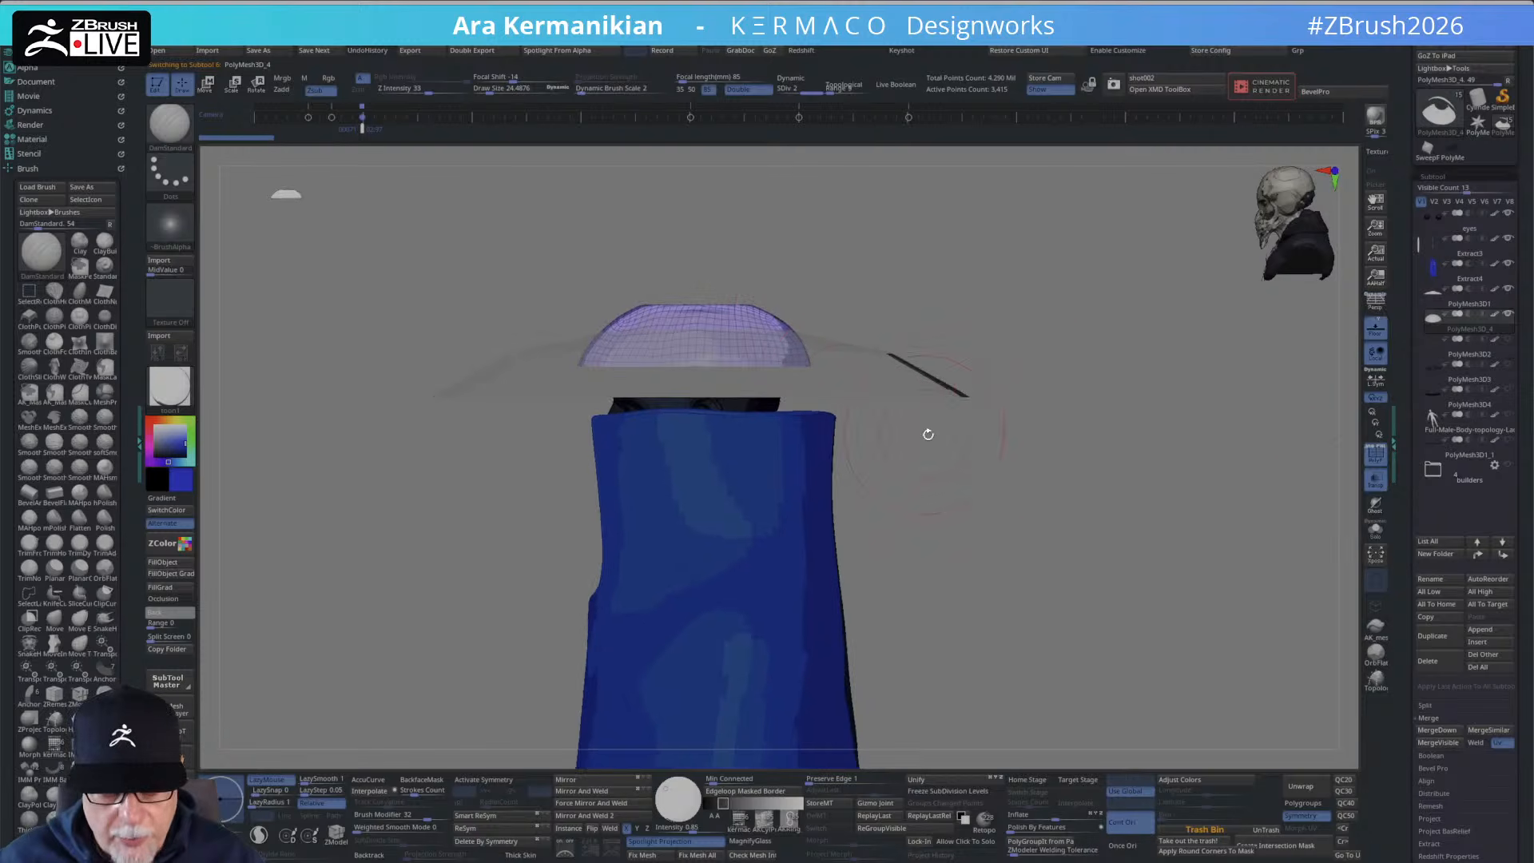
# Raise the hat's dome slightly above the brim with the gizmo and turn transparency off.
pyautogui.hotkey('ctrl', 'shift')
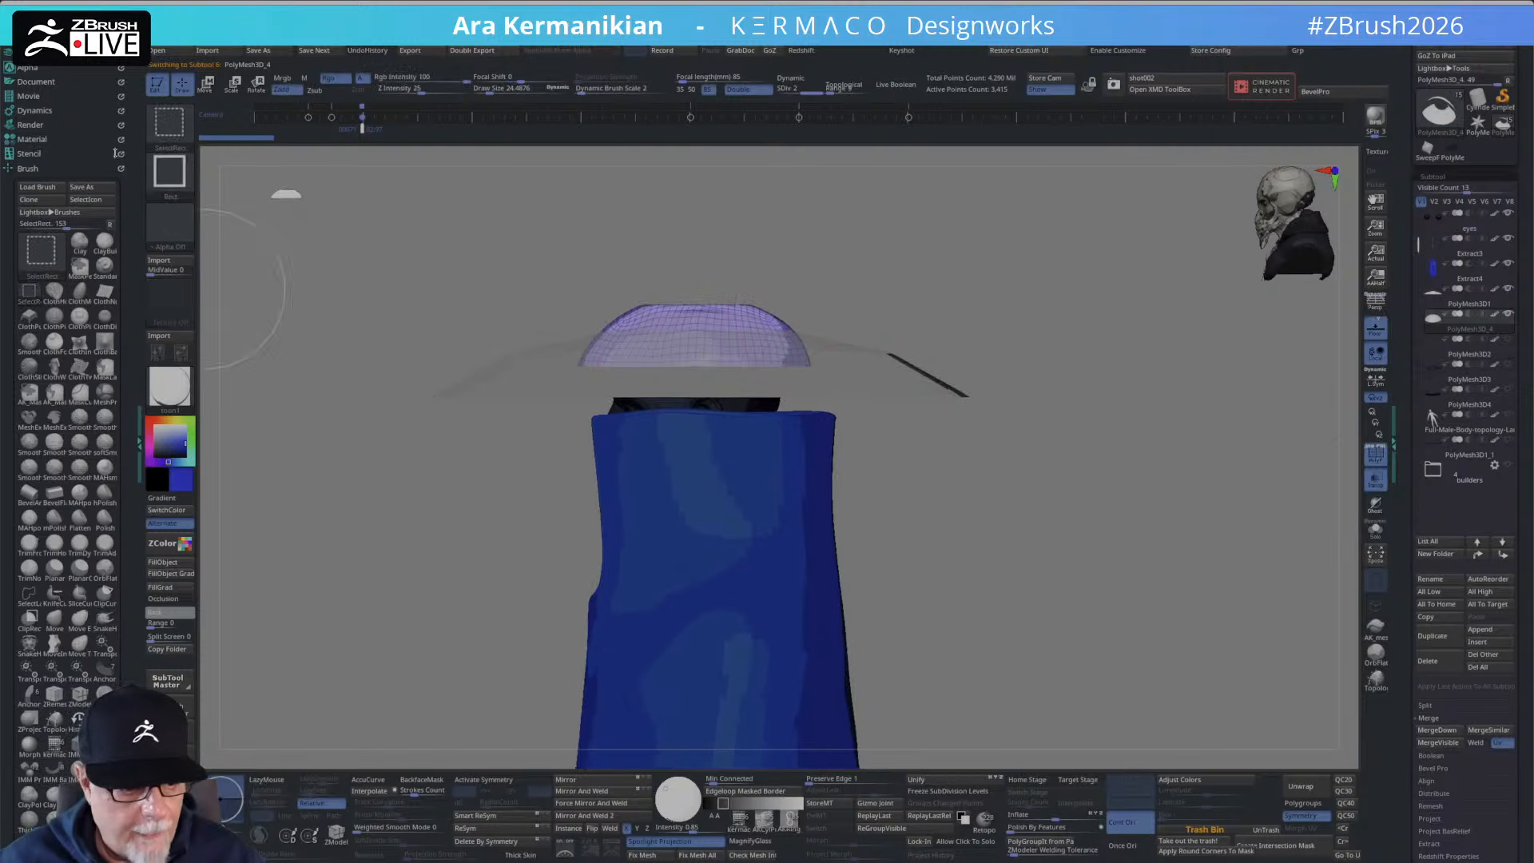
pyautogui.press('w')
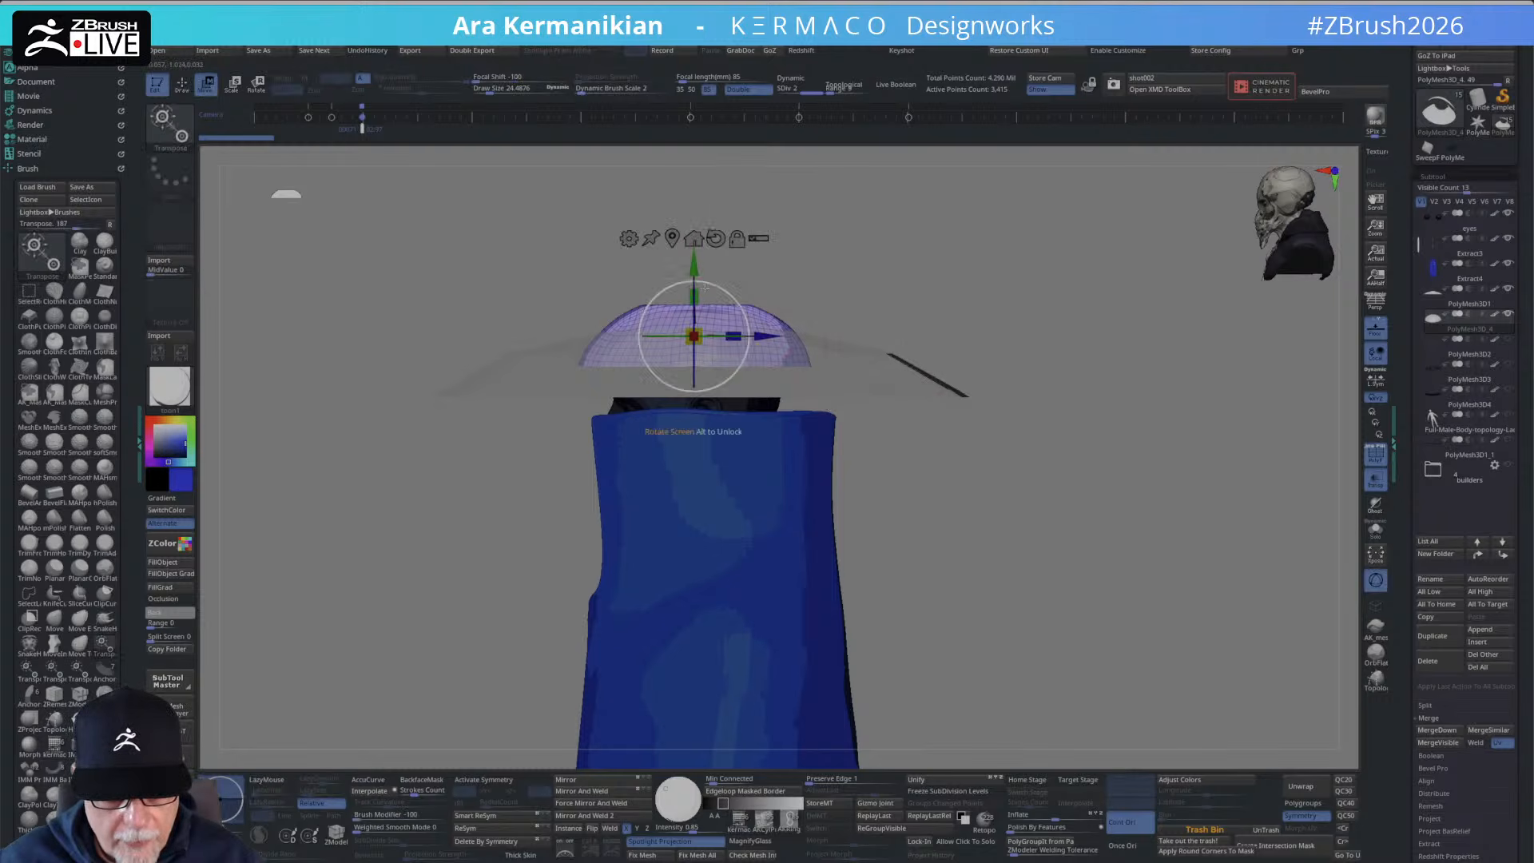
pyautogui.moveTo(694, 265); pyautogui.dragTo(694, 256)
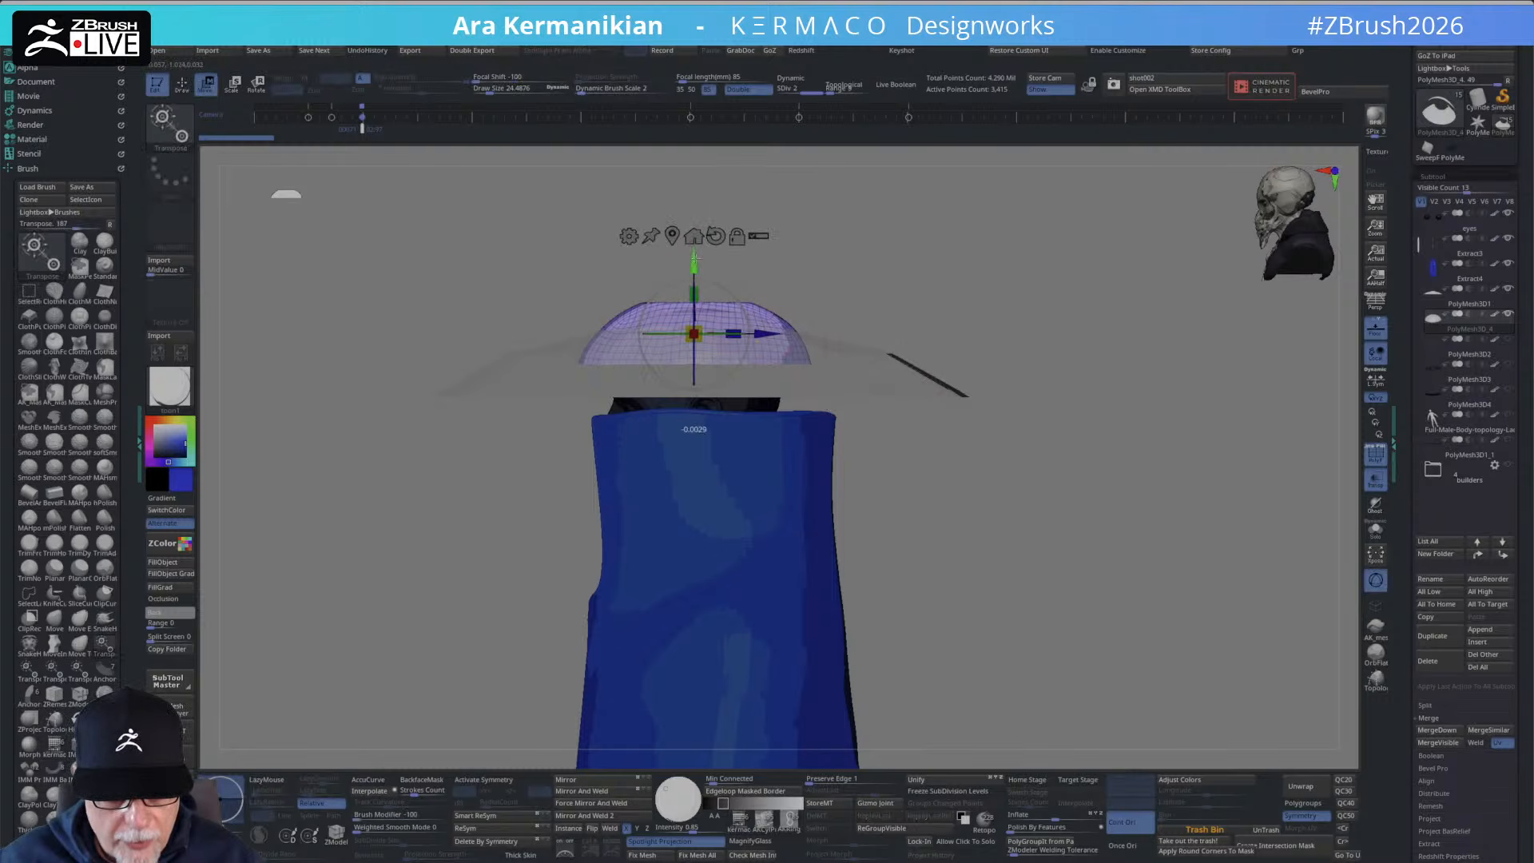
pyautogui.moveTo(999, 511); pyautogui.dragTo(1174, 431)
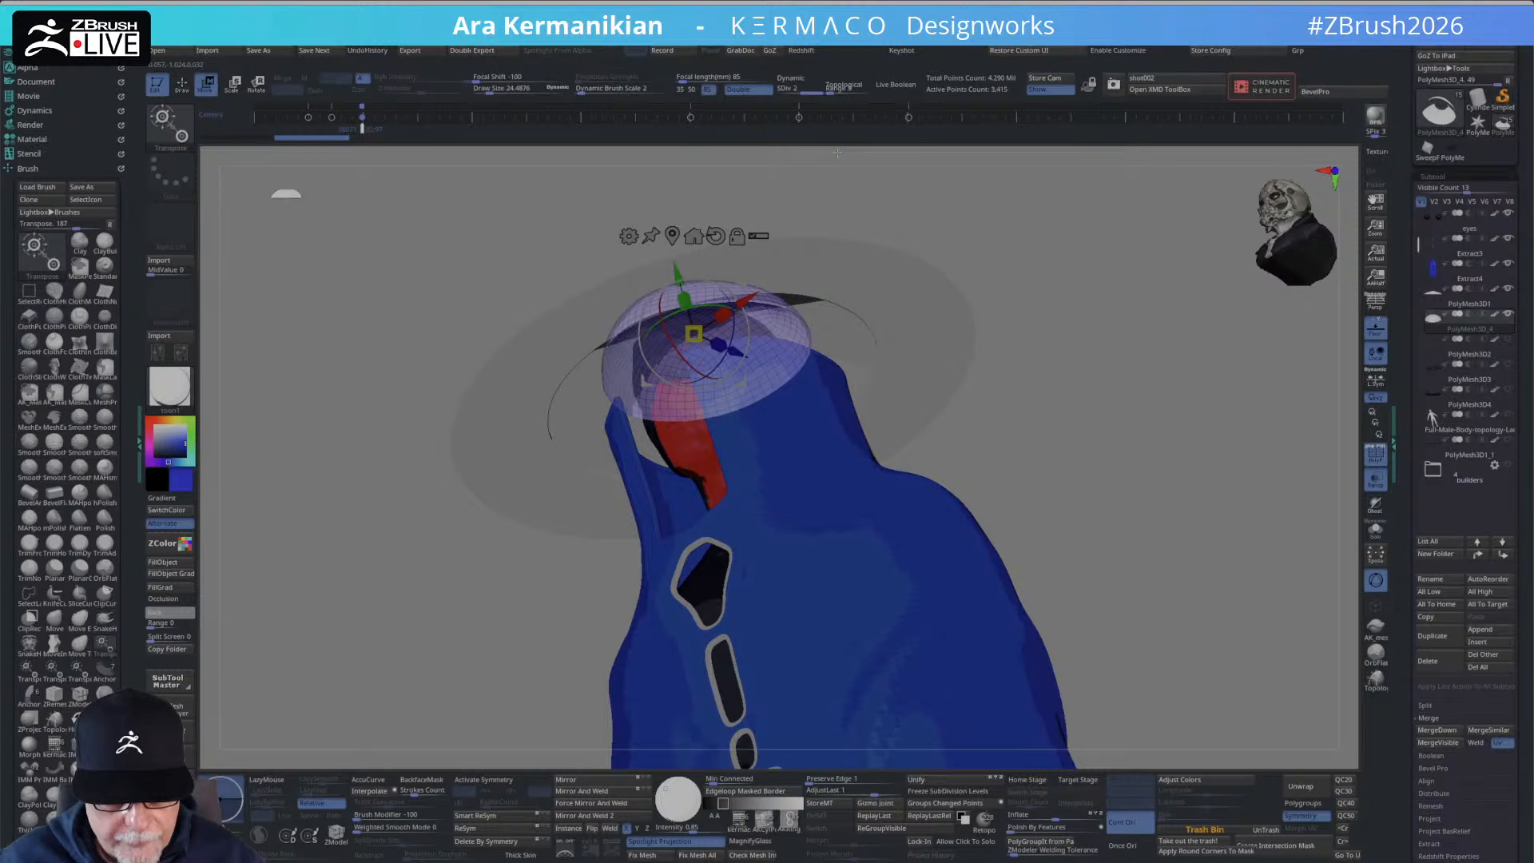
pyautogui.click(1376, 481)
pyautogui.moveTo(623, 209); pyautogui.dragTo(692, 218)
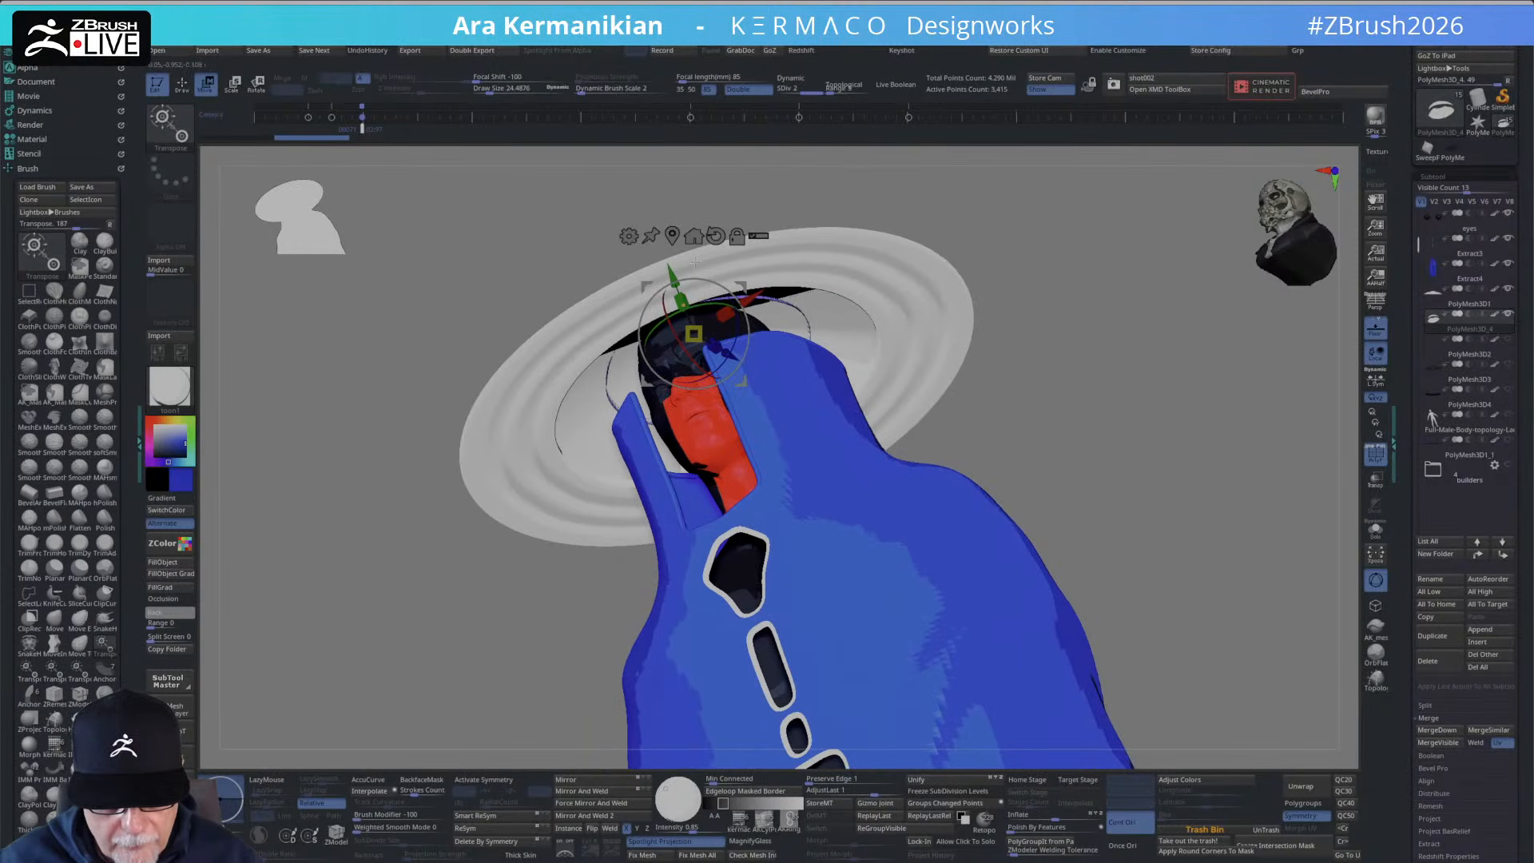
pyautogui.moveTo(672, 268); pyautogui.dragTo(669, 259)
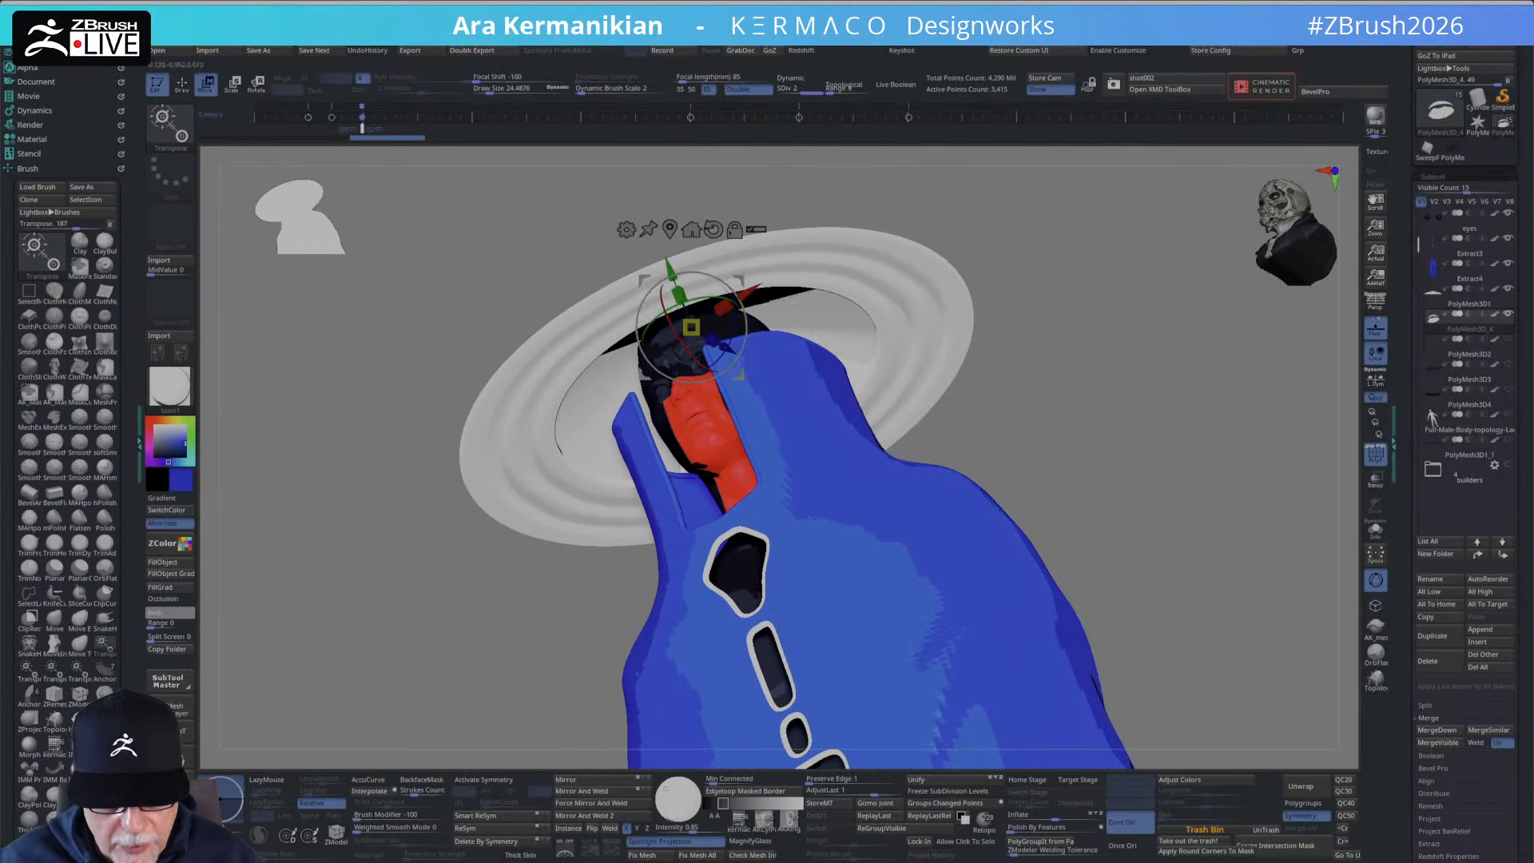
# Scale the hat's dome down slightly from front to back with the gizmo, using the side view.
pyautogui.moveTo(1003, 332); pyautogui.dragTo(980, 486)
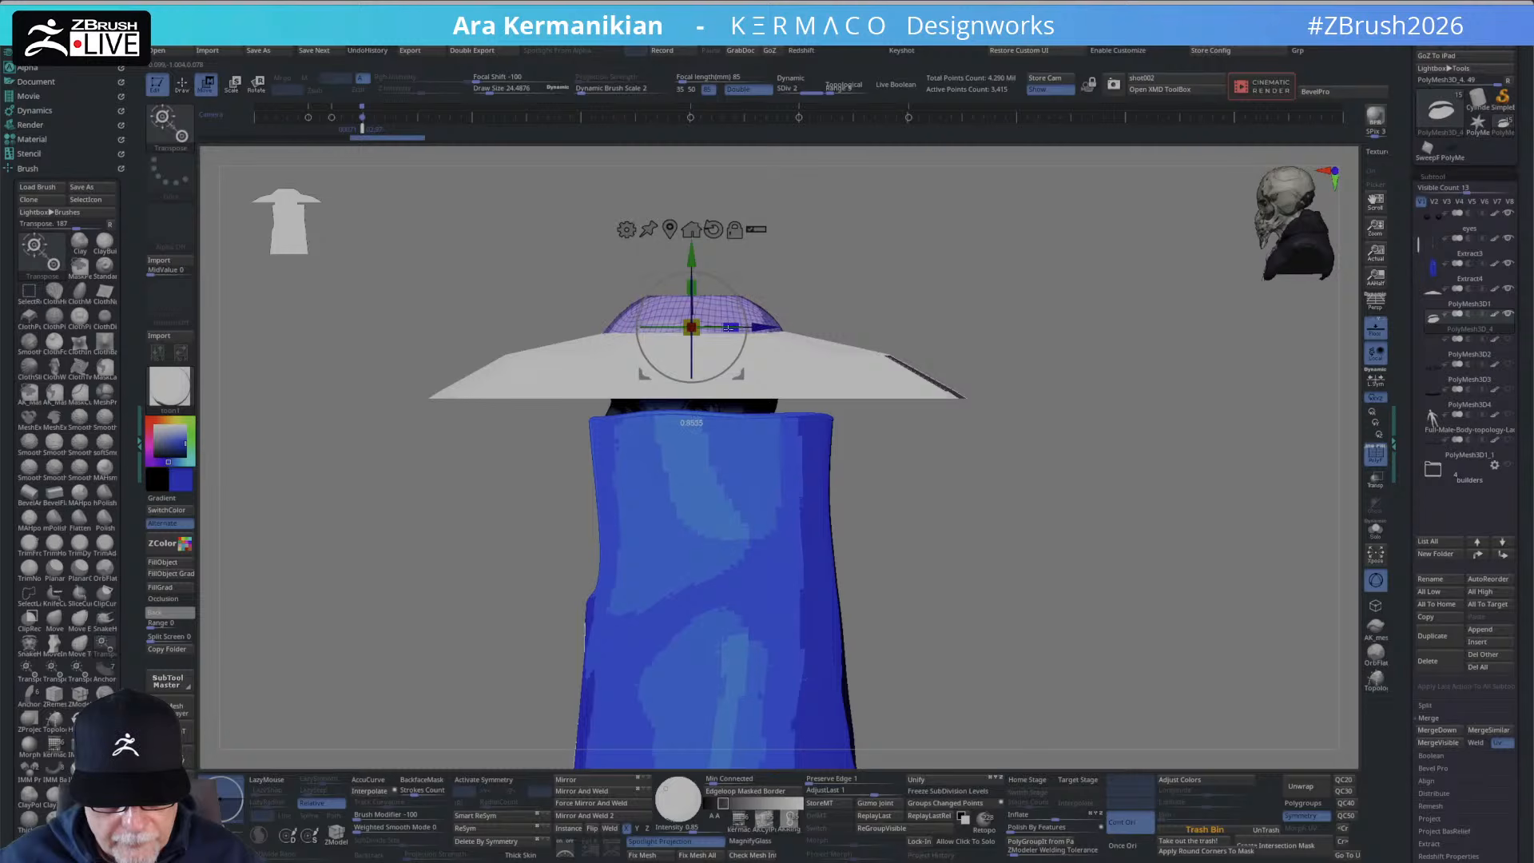
pyautogui.moveTo(728, 328); pyautogui.dragTo(724, 327)
pyautogui.moveTo(1002, 336)
pyautogui.mouseDown()
pyautogui.moveTo(1007, 456)
pyautogui.moveTo(950, 472)
pyautogui.moveTo(955, 292)
pyautogui.mouseUp()
pyautogui.press('q')
# Turn off the polyframe and review the whole figure from the front and the back.
pyautogui.keyDown('alt'); pyautogui.moveTo(1070, 378); pyautogui.dragTo(1393, 562); pyautogui.keyUp('alt')
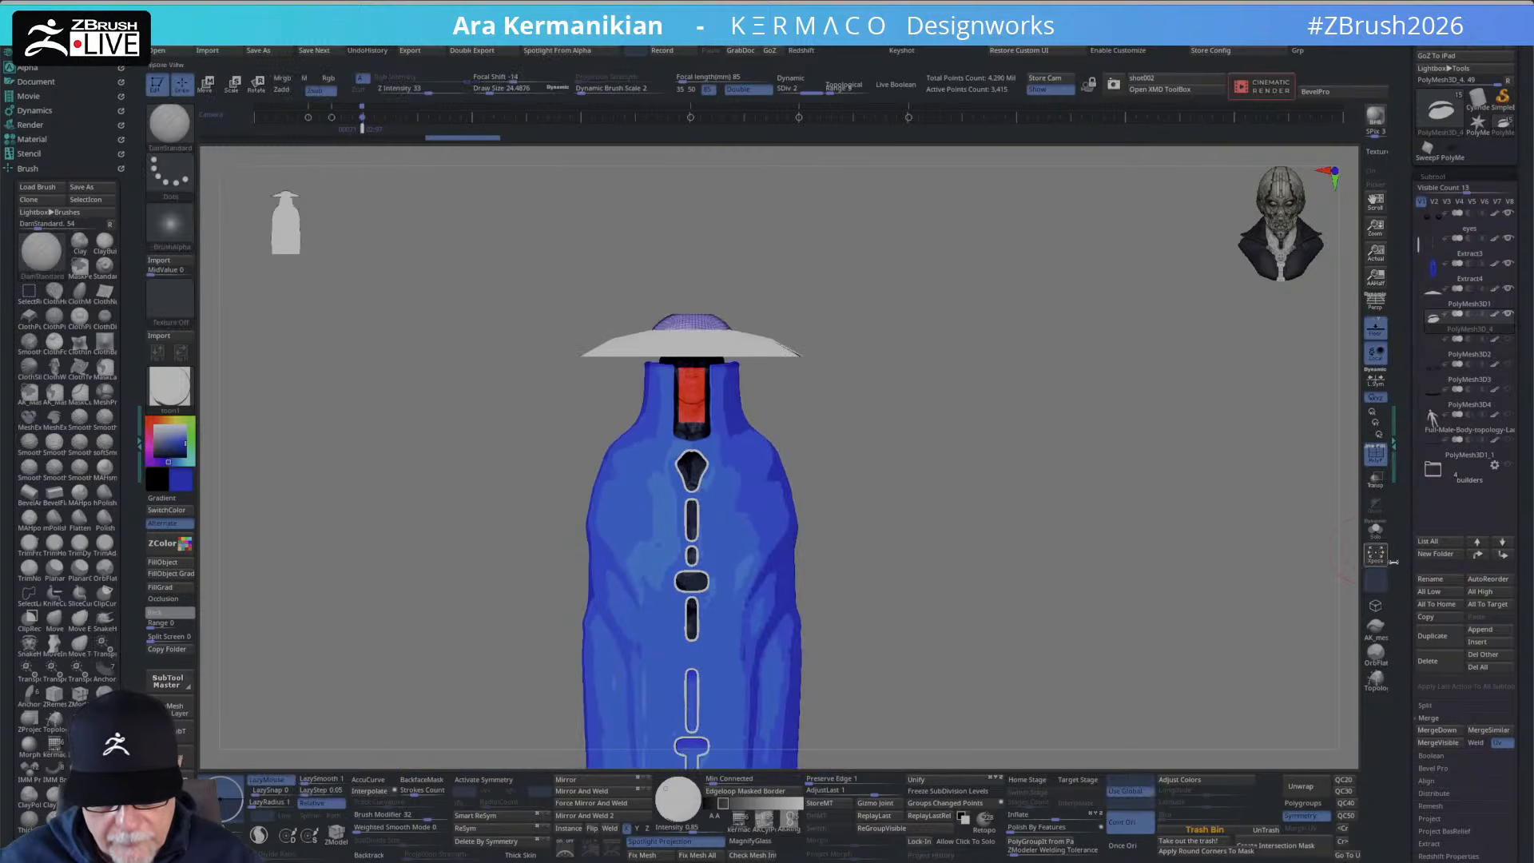
pyautogui.click(1370, 455)
pyautogui.keyDown('alt'); pyautogui.moveTo(1126, 512); pyautogui.dragTo(1151, 491); pyautogui.keyUp('alt')
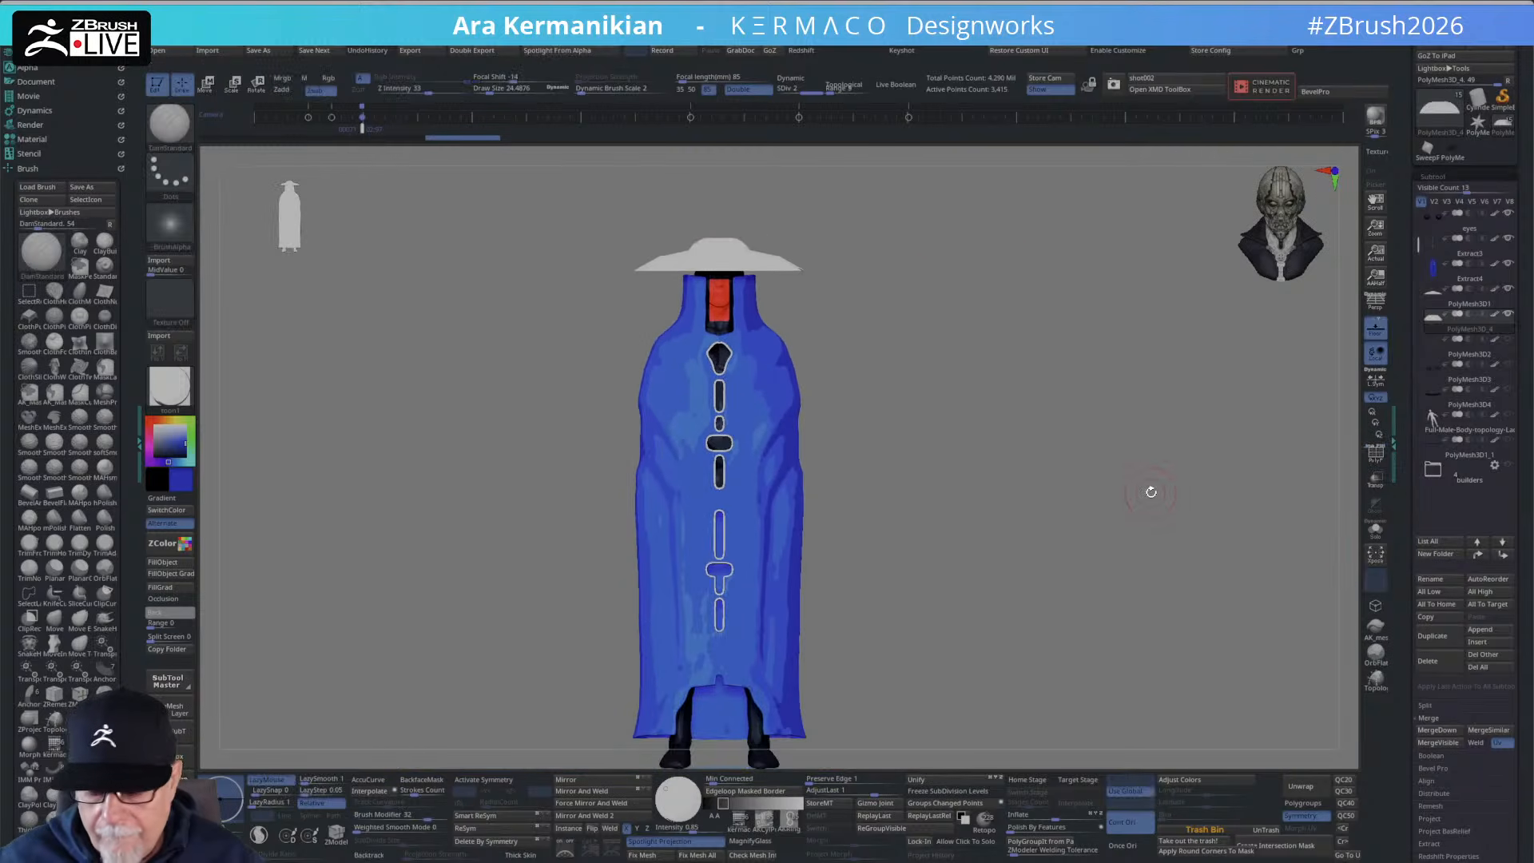
pyautogui.moveTo(911, 485)
pyautogui.mouseDown()
pyautogui.moveTo(925, 531)
pyautogui.moveTo(948, 482)
pyautogui.moveTo(940, 550)
pyautogui.mouseUp()
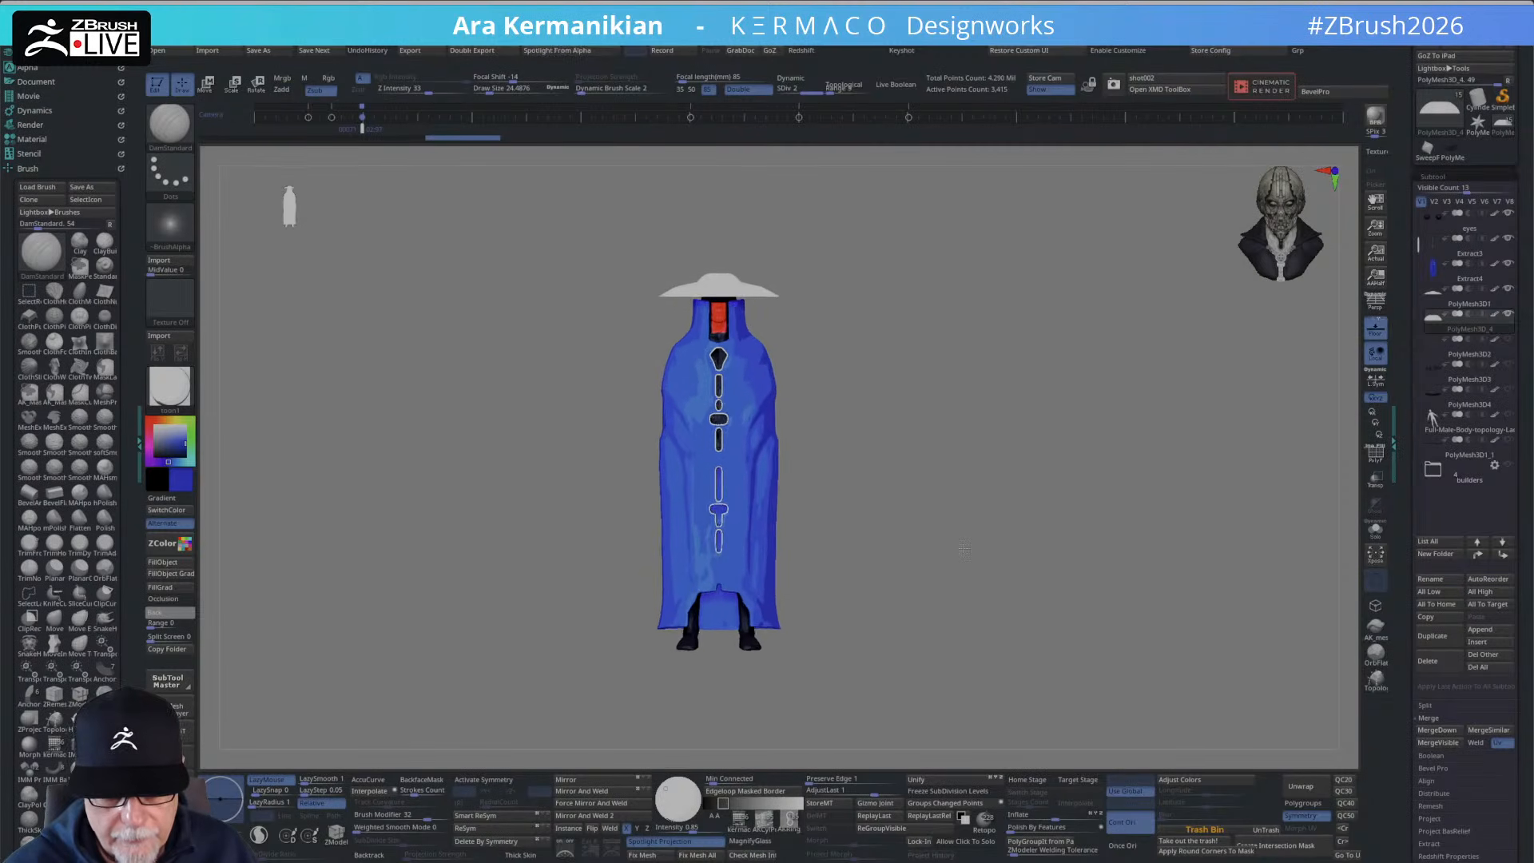
pyautogui.moveTo(984, 481); pyautogui.dragTo(1111, 530)
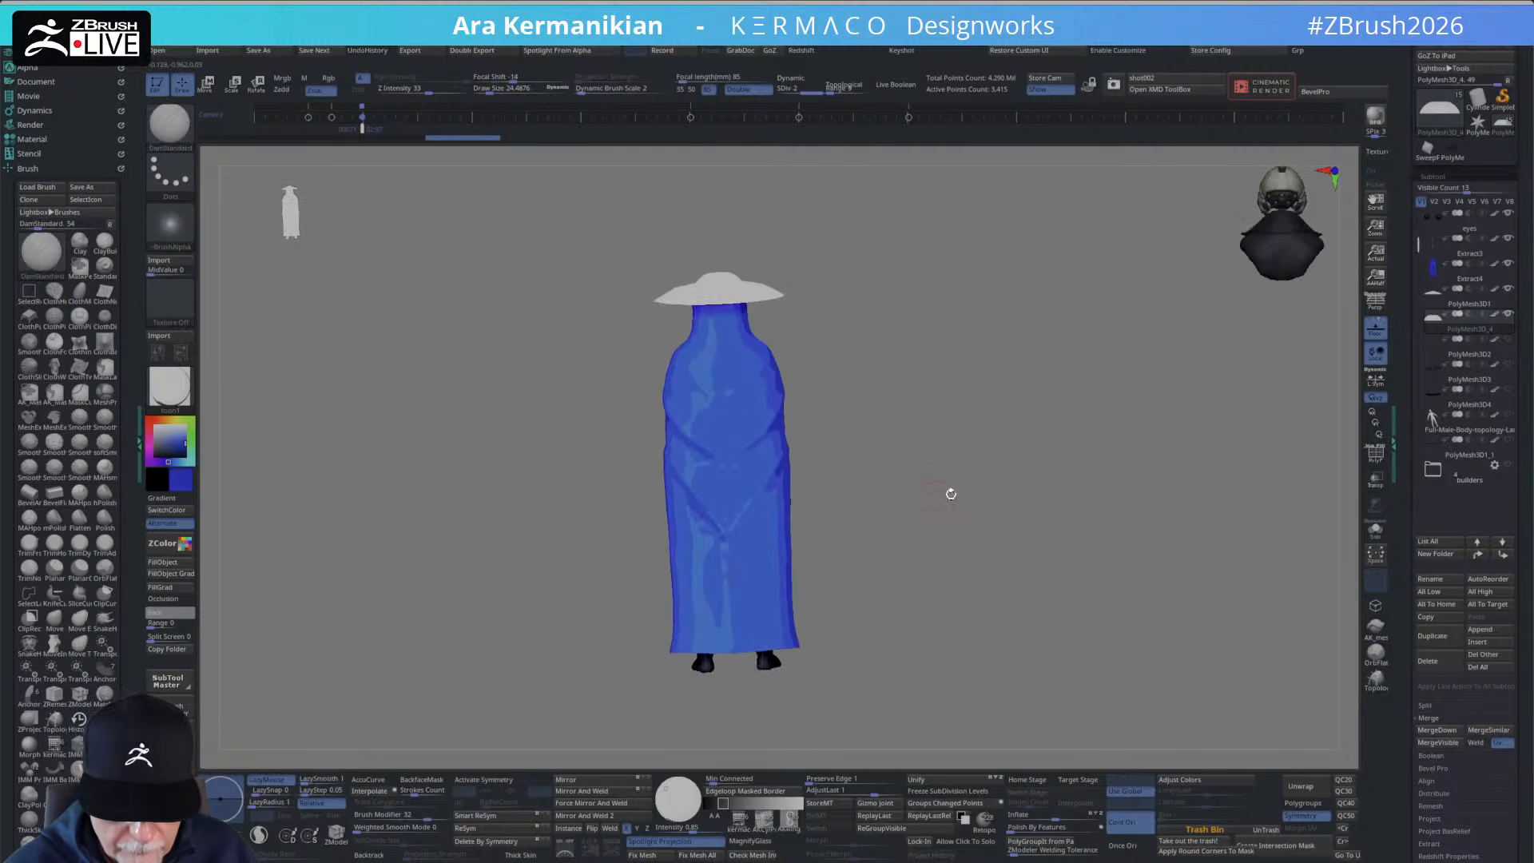
# Select the robe and review the figure from the front, ending close to the face and hat from below.
pyautogui.keyDown('alt'); pyautogui.click(749, 609); pyautogui.keyUp('alt')
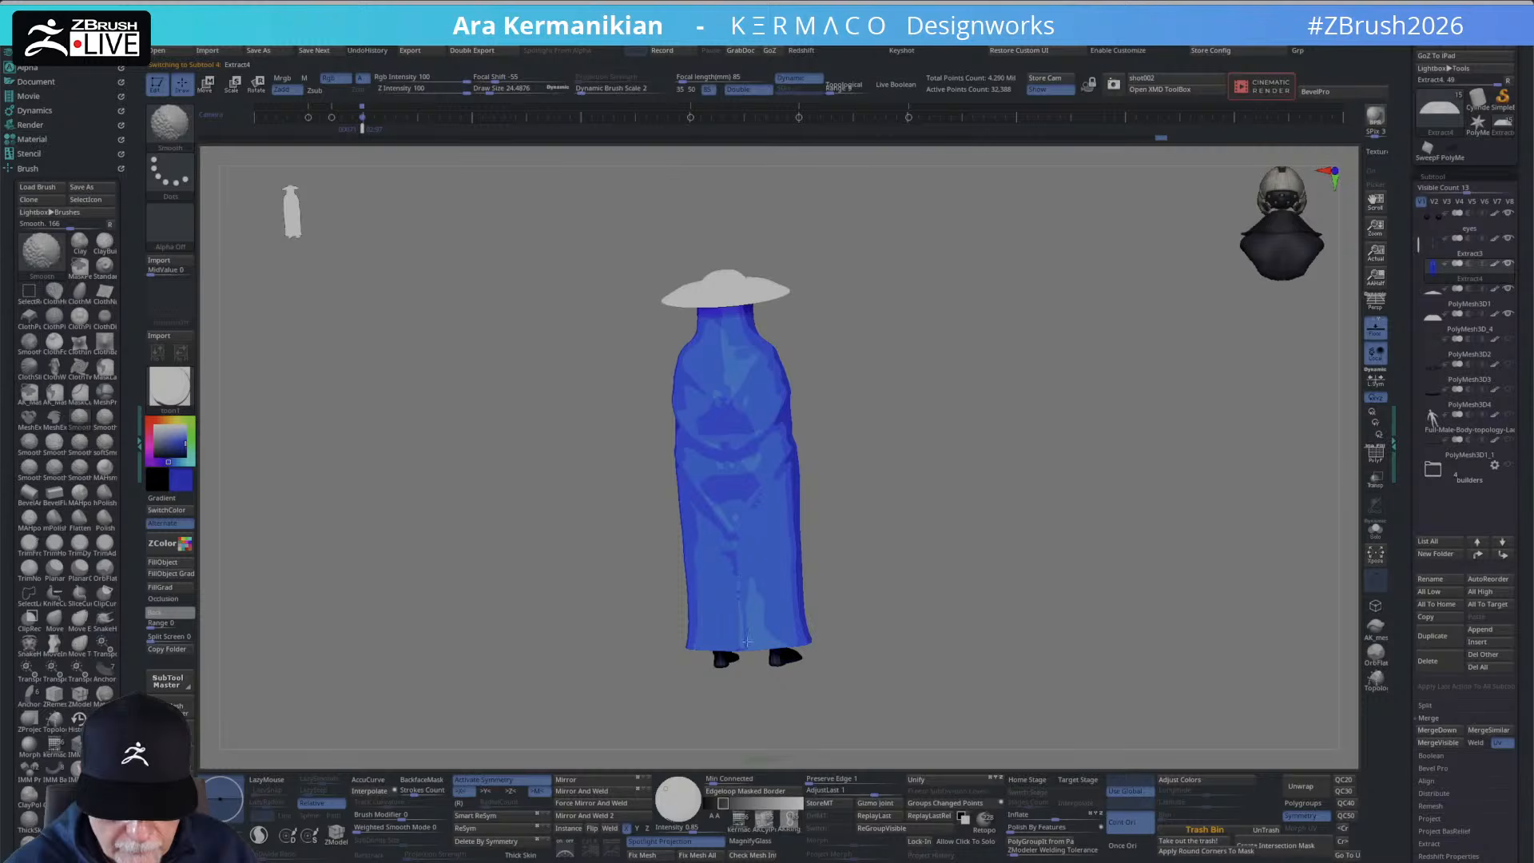
pyautogui.moveTo(984, 505); pyautogui.dragTo(847, 479)
pyautogui.moveTo(1017, 449)
pyautogui.keyDown('shift'); pyautogui.mouseDown()
pyautogui.moveTo(903, 447)
pyautogui.moveTo(1010, 445)
pyautogui.moveTo(931, 440)
pyautogui.mouseUp(); pyautogui.keyUp('shift')
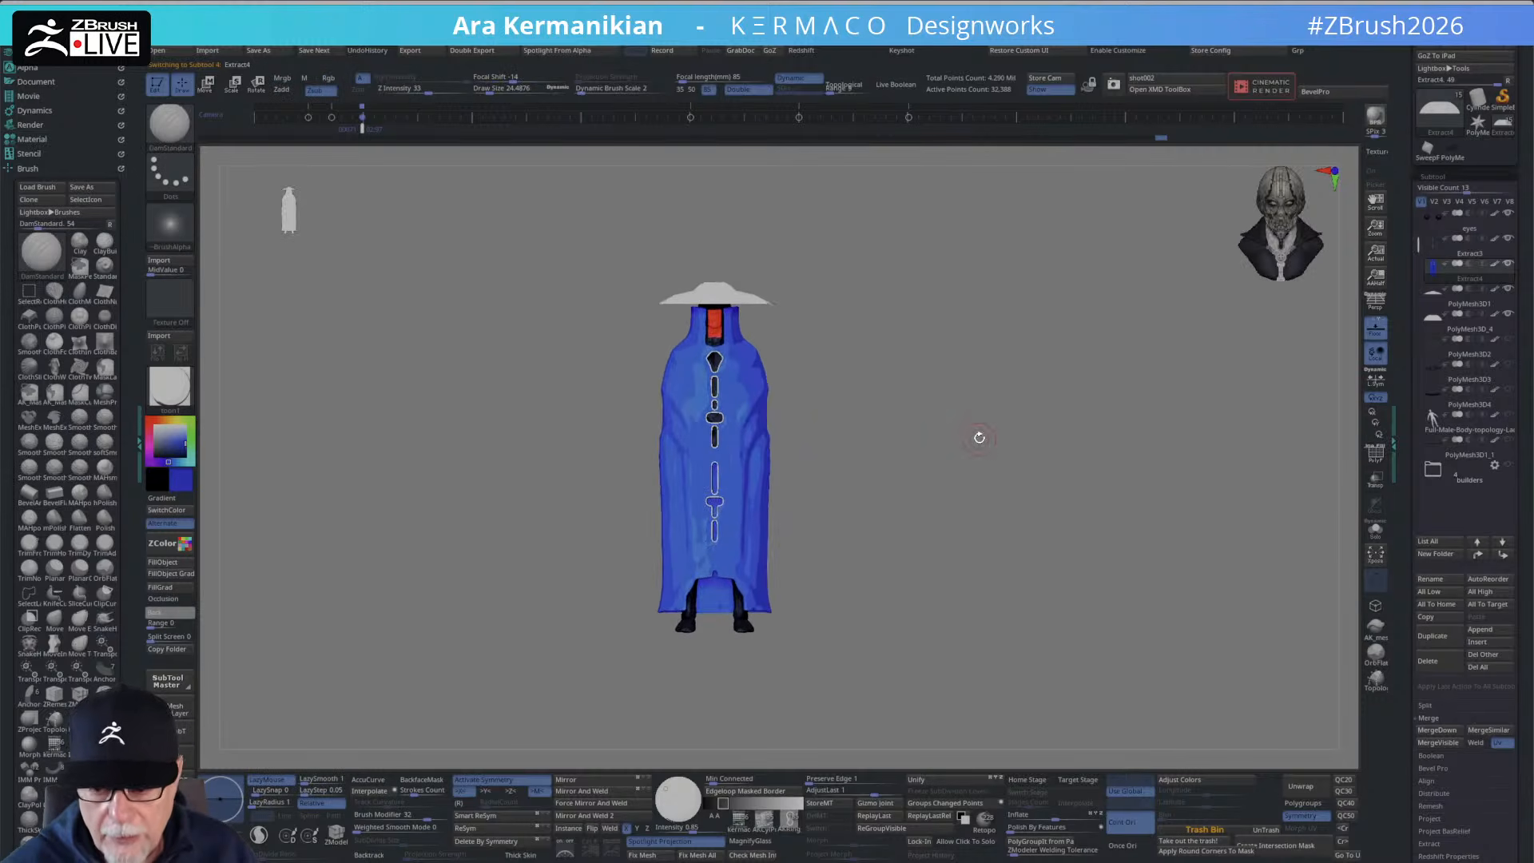
pyautogui.moveTo(1061, 574); pyautogui.dragTo(1095, 593)
pyautogui.moveTo(1059, 527)
pyautogui.keyDown('alt'); pyautogui.mouseDown()
pyautogui.moveTo(1082, 586)
pyautogui.moveTo(1126, 586)
pyautogui.moveTo(1059, 589)
pyautogui.moveTo(1072, 573)
pyautogui.moveTo(1062, 595)
pyautogui.moveTo(1042, 562)
pyautogui.moveTo(1035, 620)
pyautogui.moveTo(1044, 513)
pyautogui.moveTo(1047, 647)
pyautogui.mouseUp(); pyautogui.keyUp('alt')
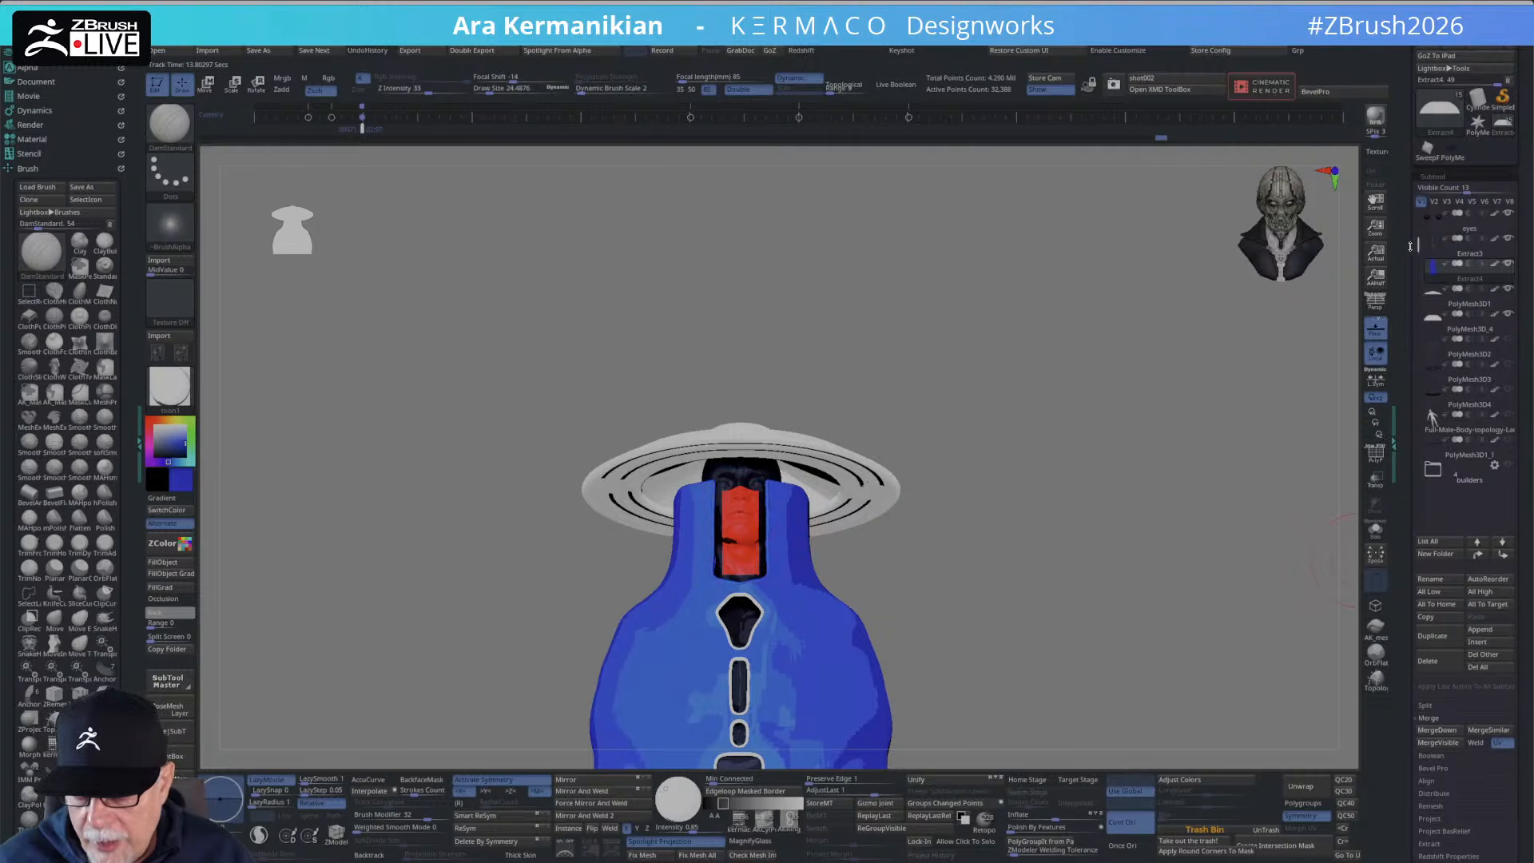
# Select the eyes subtool, enable RGB and fill the eyes with a light grey.
pyautogui.click(1423, 222)
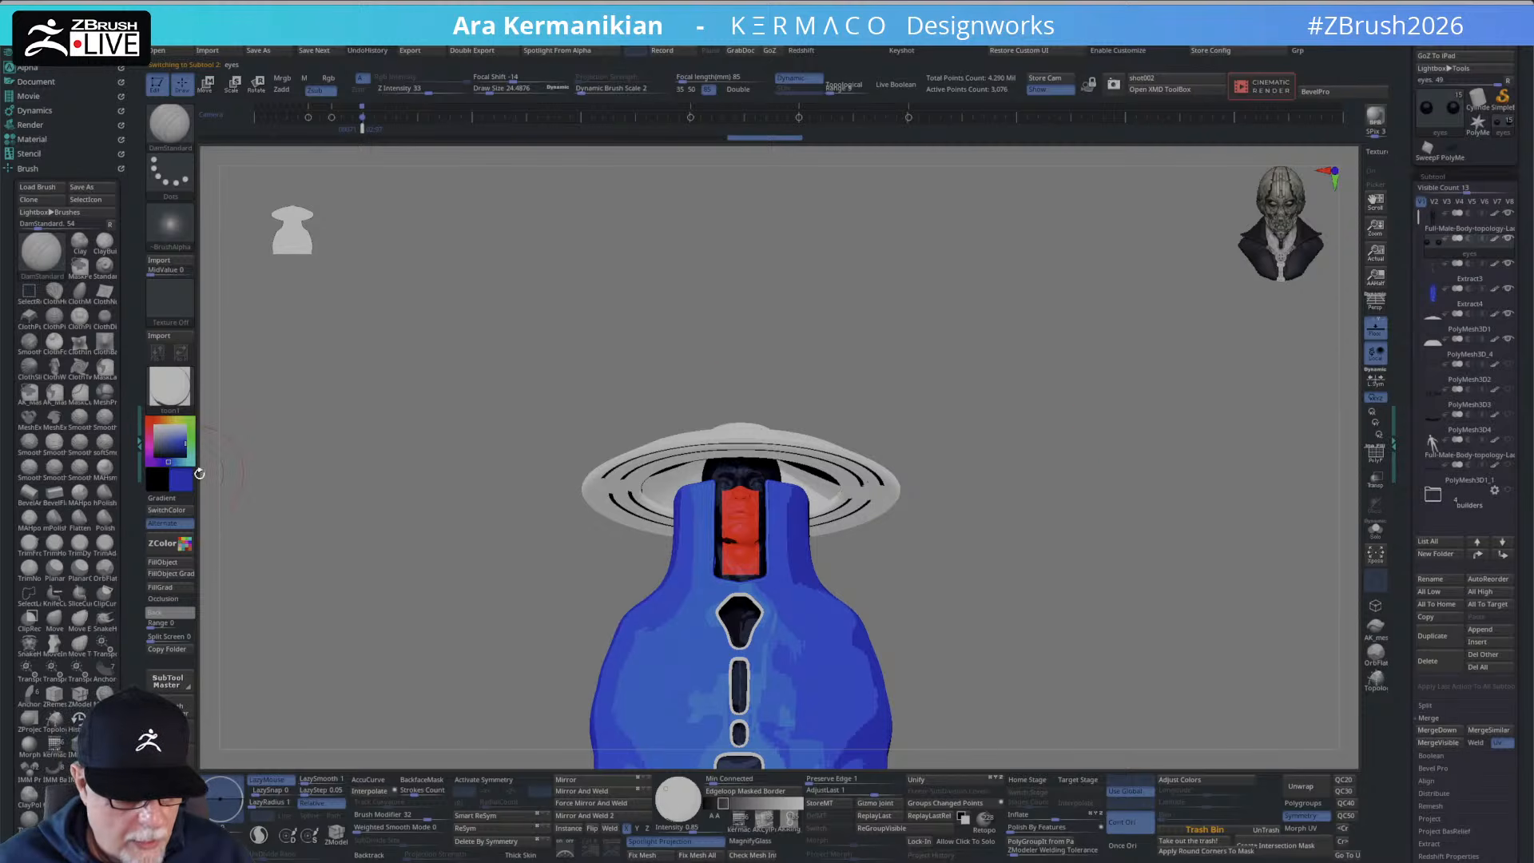
pyautogui.moveTo(171, 428)
pyautogui.mouseDown()
pyautogui.moveTo(157, 453)
pyautogui.moveTo(154, 419)
pyautogui.mouseUp()
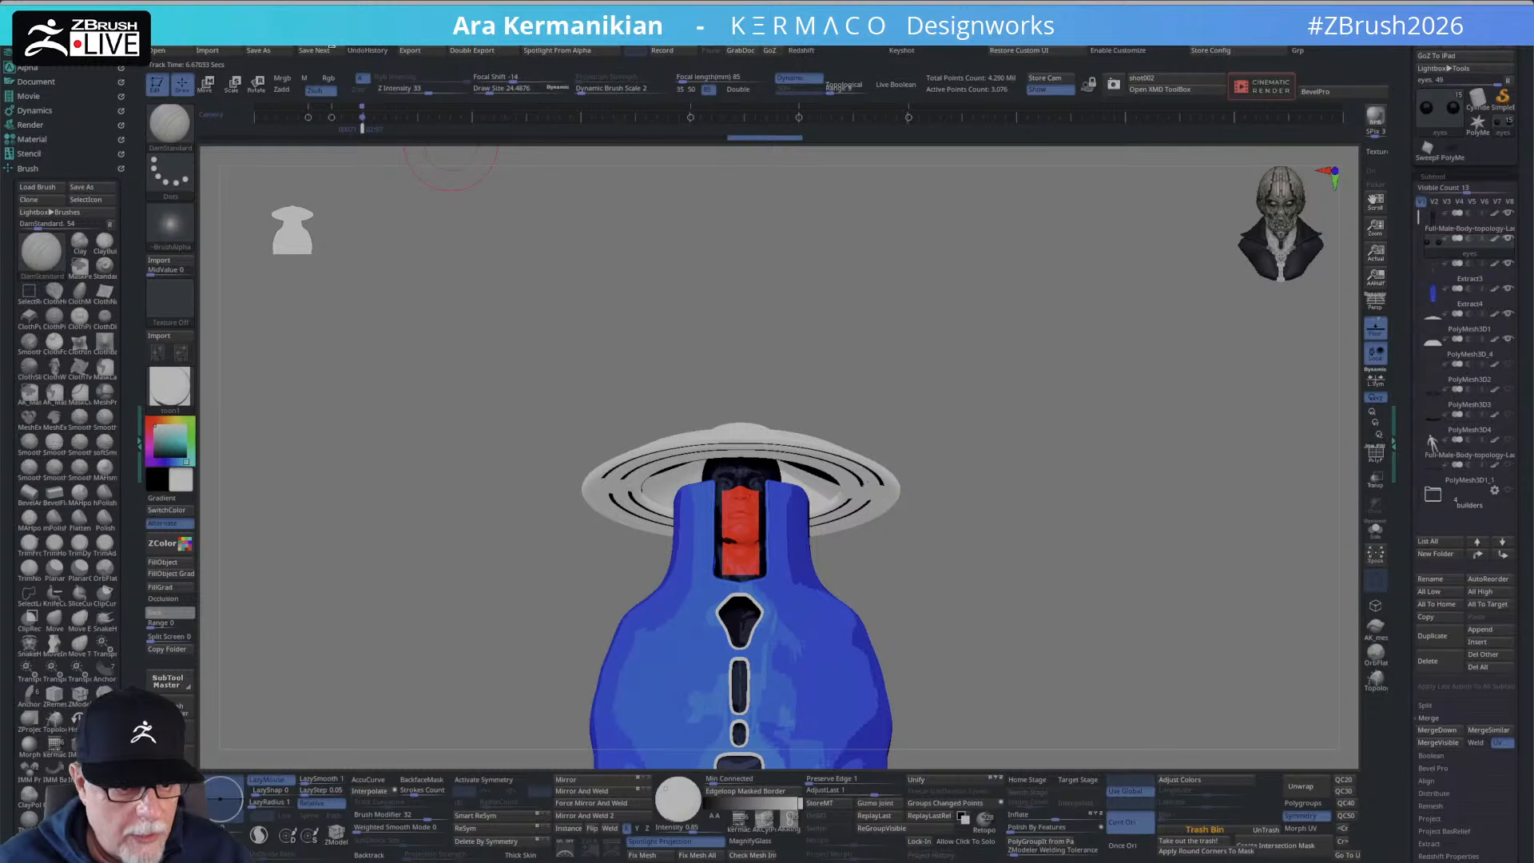
pyautogui.click(326, 77)
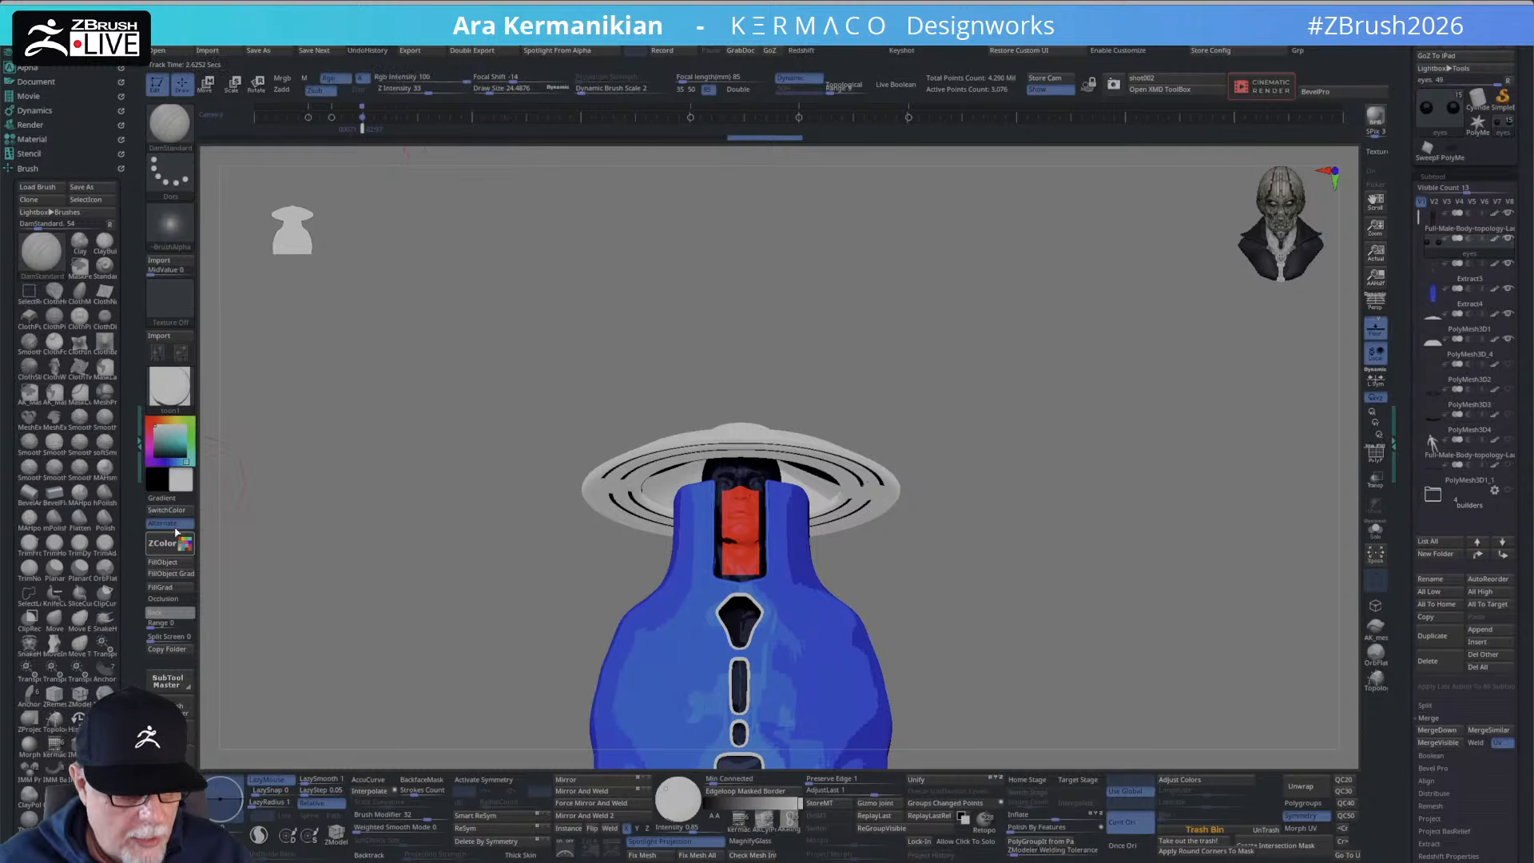
pyautogui.click(166, 562)
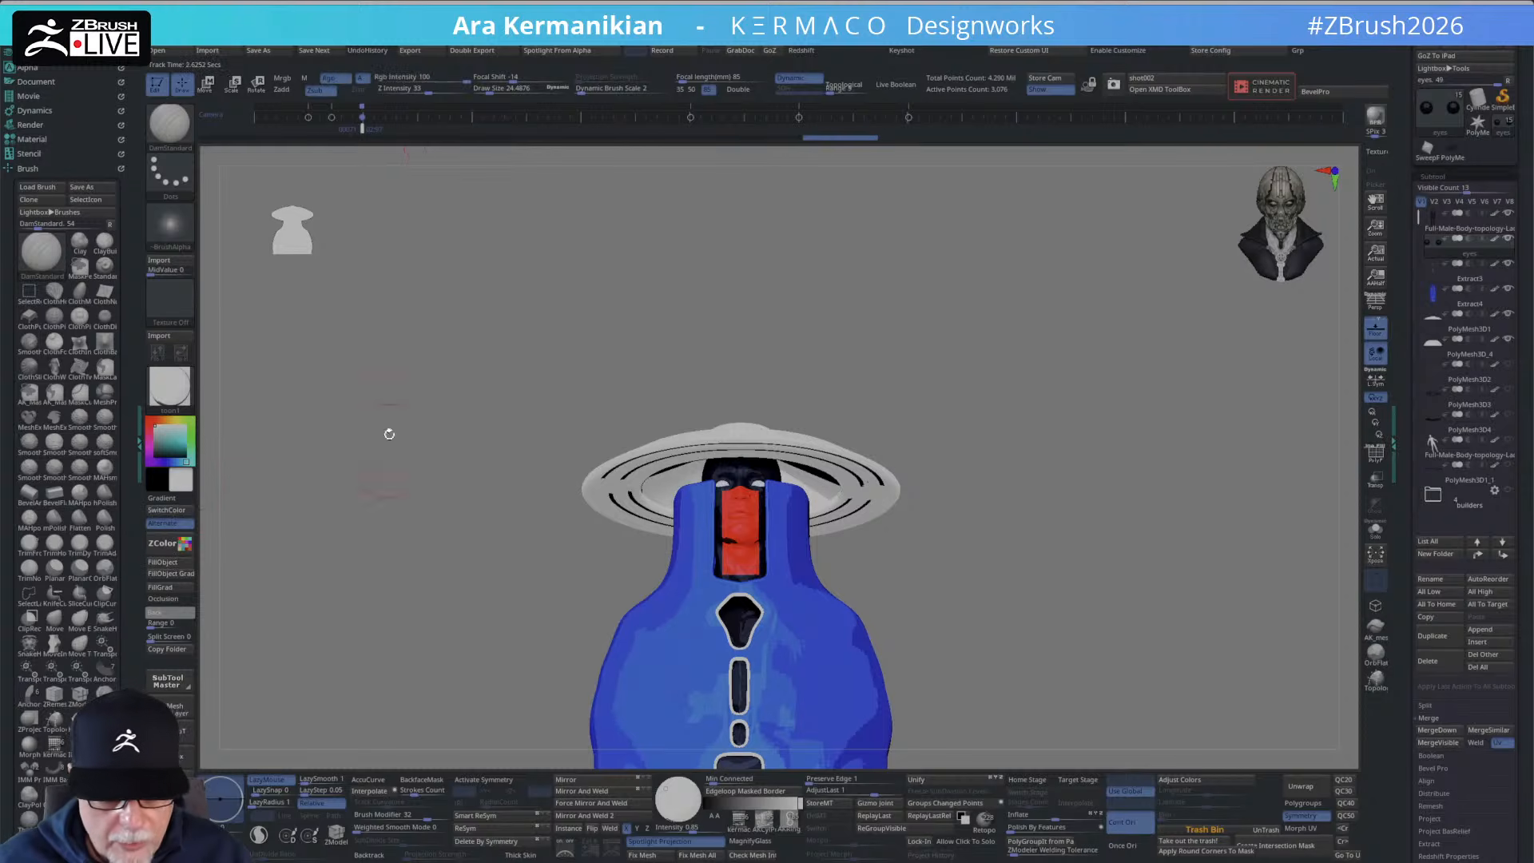
# Refill the eyes with a darker grey and check them on the full figure.
pyautogui.keyDown('shift'); pyautogui.moveTo(410, 337); pyautogui.dragTo(313, 362); pyautogui.keyUp('shift')
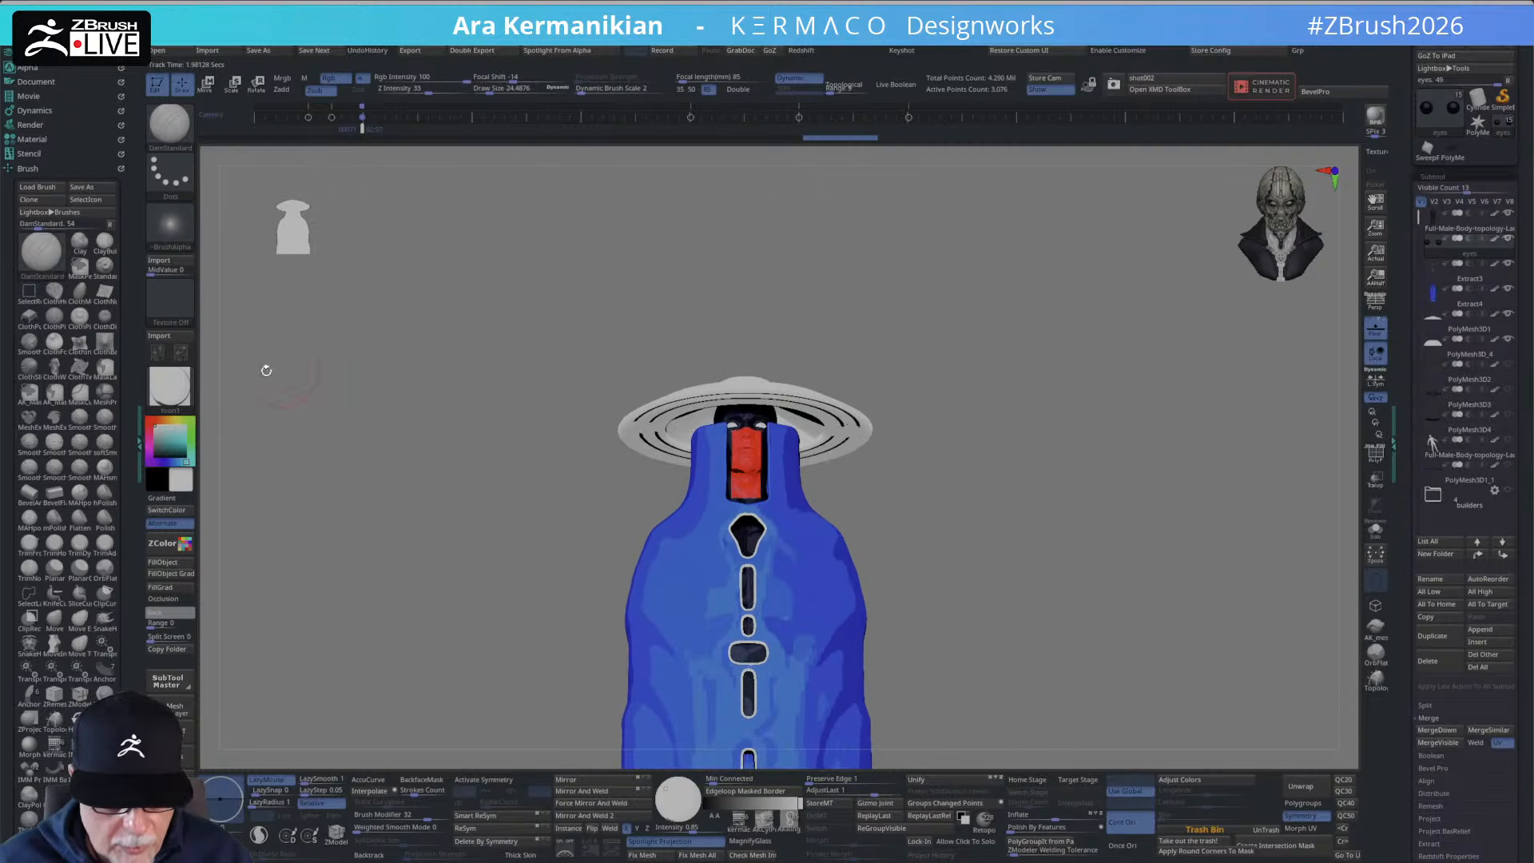
pyautogui.click(157, 439)
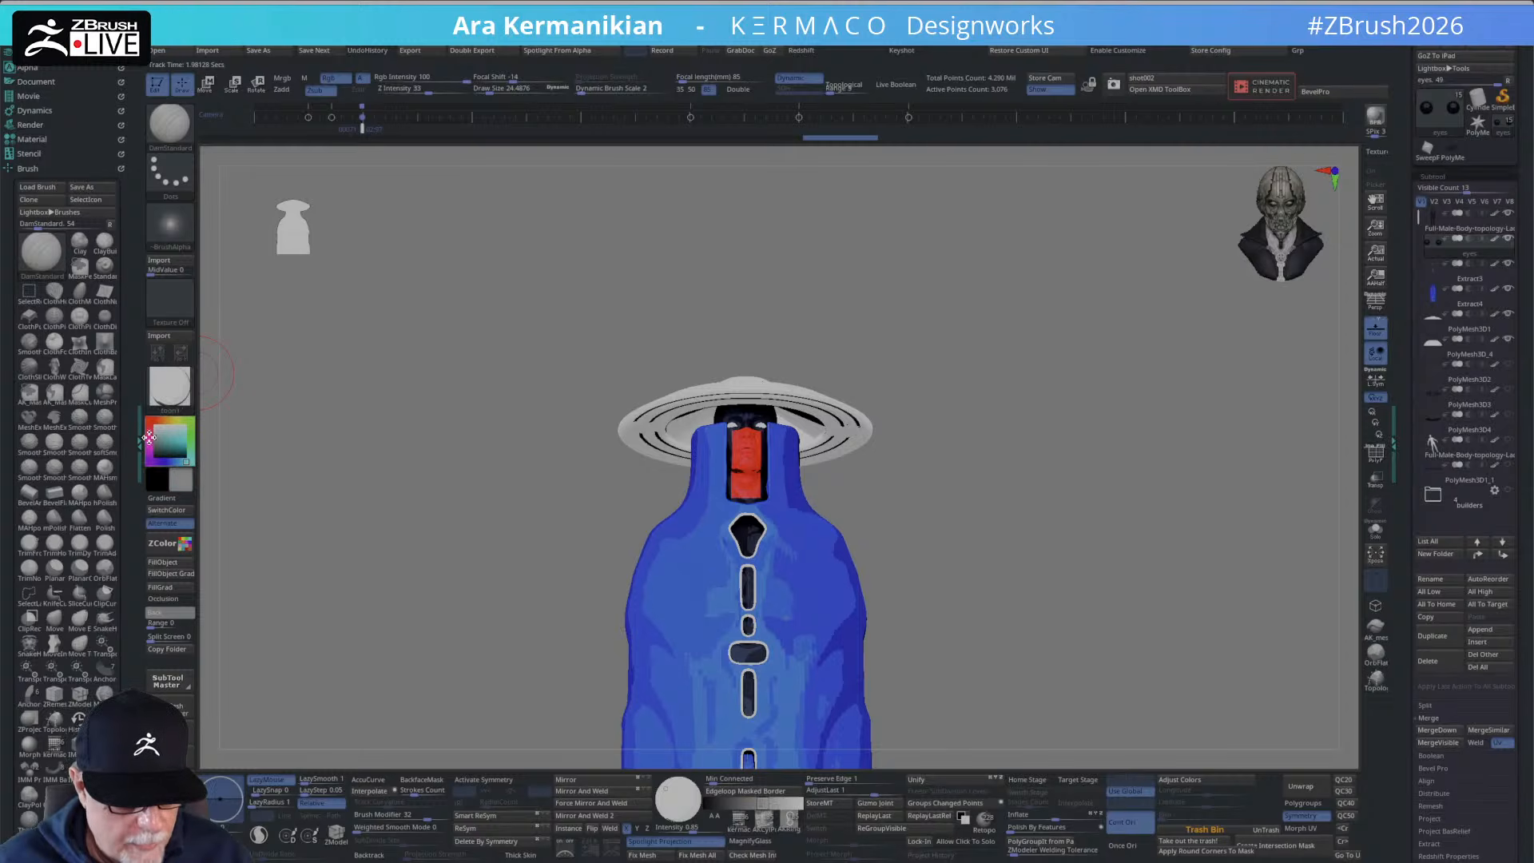
pyautogui.click(167, 562)
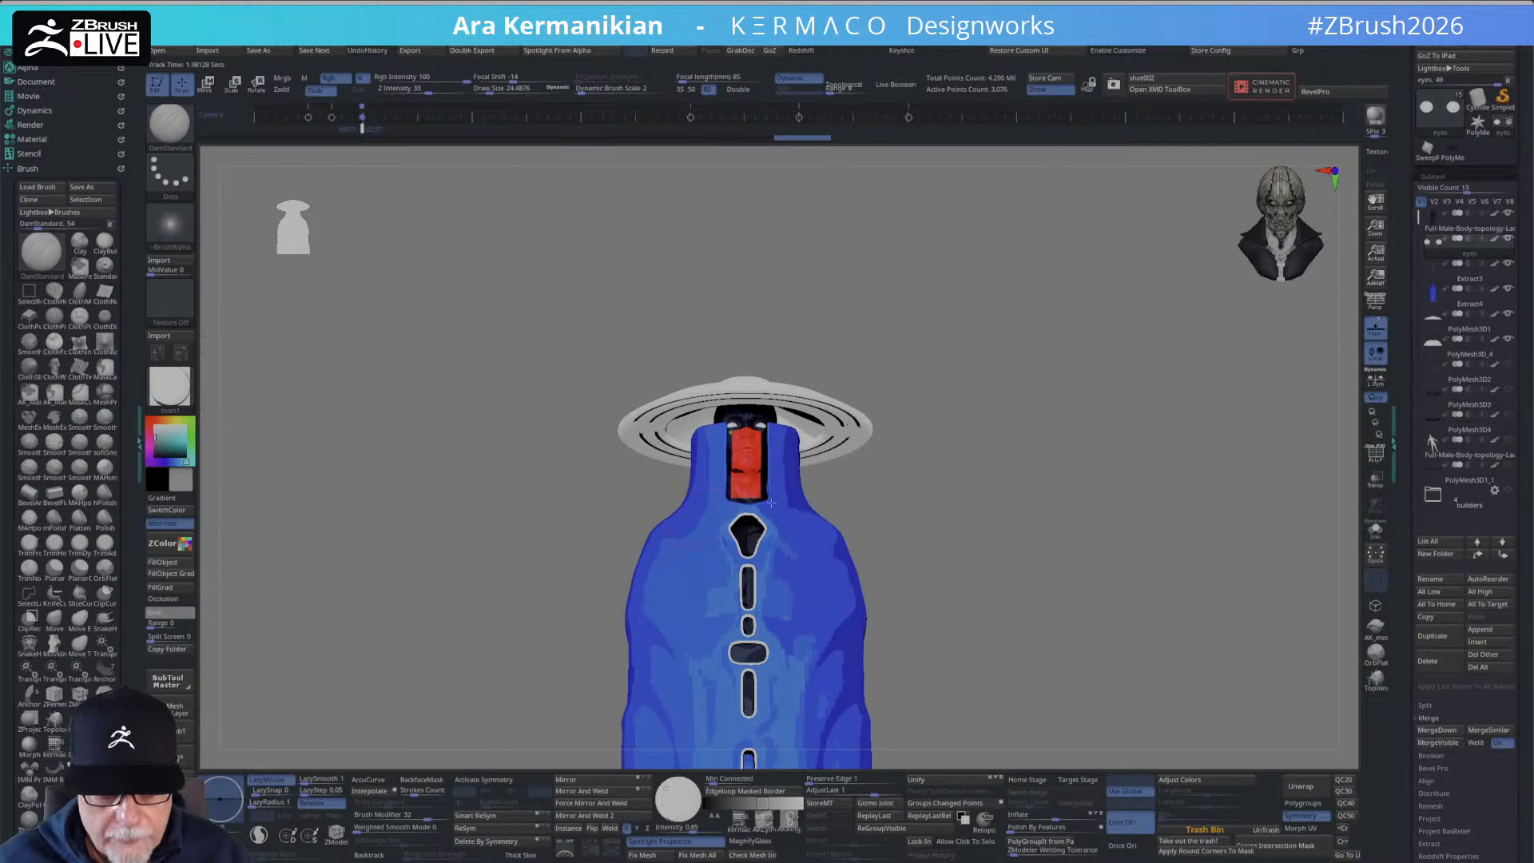
pyautogui.click(1374, 534)
pyautogui.click(1374, 533)
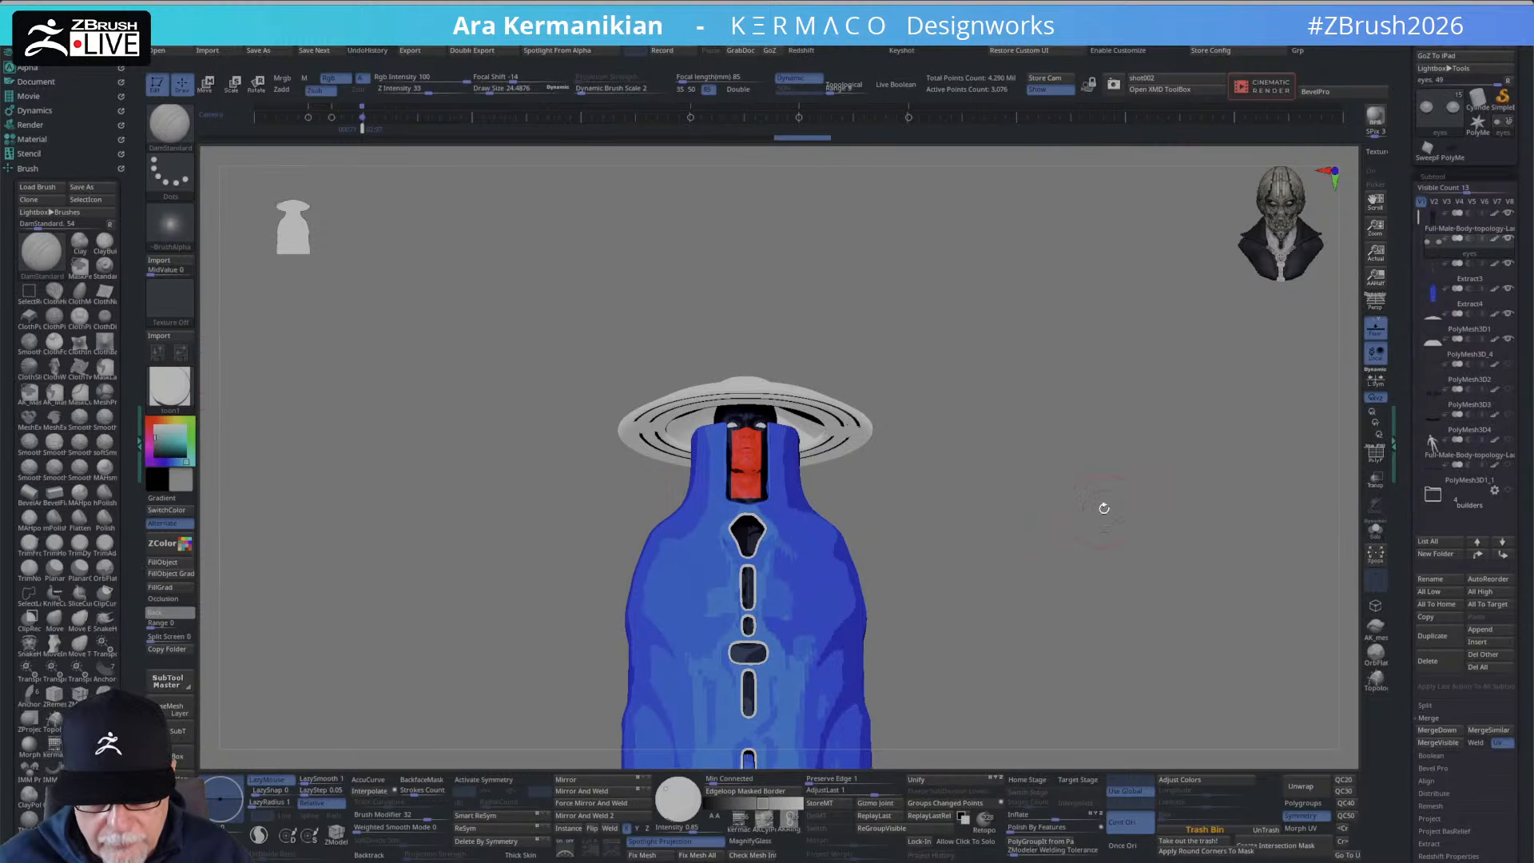
pyautogui.moveTo(1102, 507); pyautogui.dragTo(1342, 479)
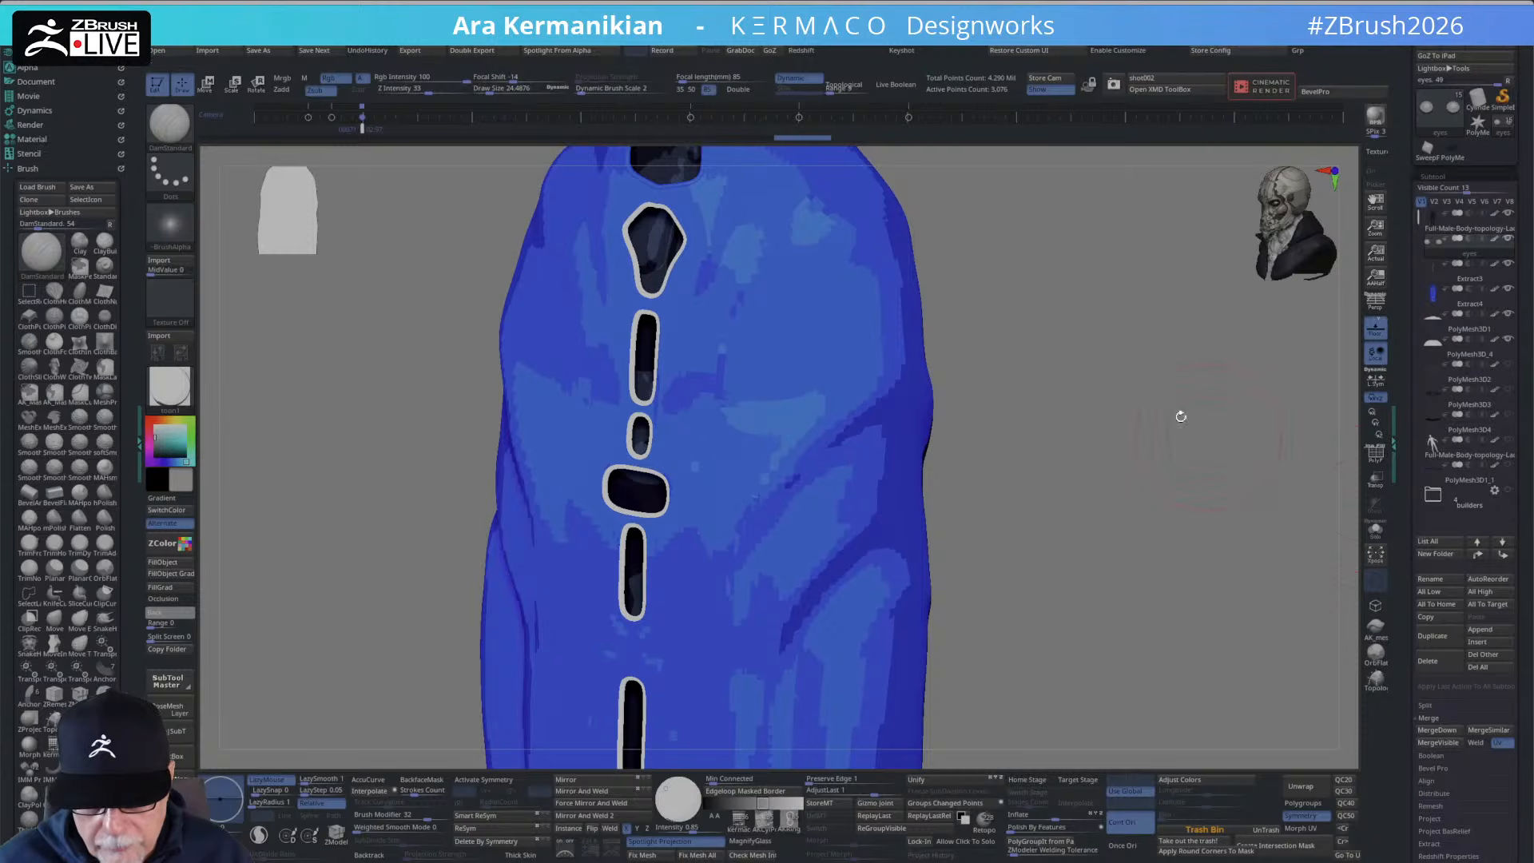
# Isolate the eyes, refill them with an adjusted grey, and show the whole figure again.
pyautogui.click(1375, 530)
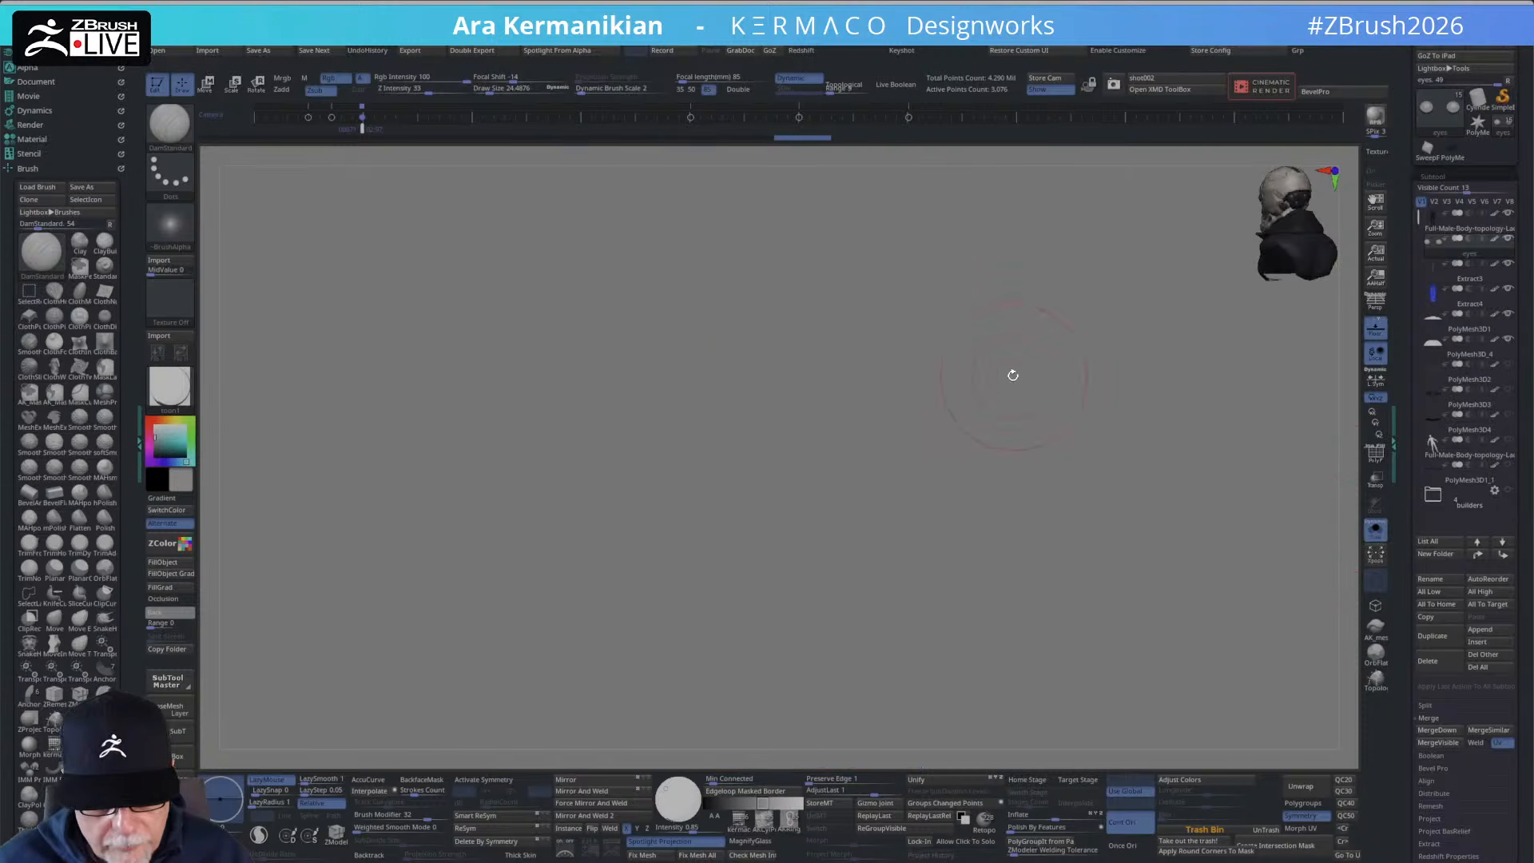
pyautogui.press('f')
pyautogui.moveTo(1200, 624)
pyautogui.keyDown('alt'); pyautogui.mouseDown()
pyautogui.moveTo(1151, 576)
pyautogui.moveTo(1000, 541)
pyautogui.moveTo(1062, 519)
pyautogui.moveTo(1101, 530)
pyautogui.mouseUp(); pyautogui.keyUp('alt')
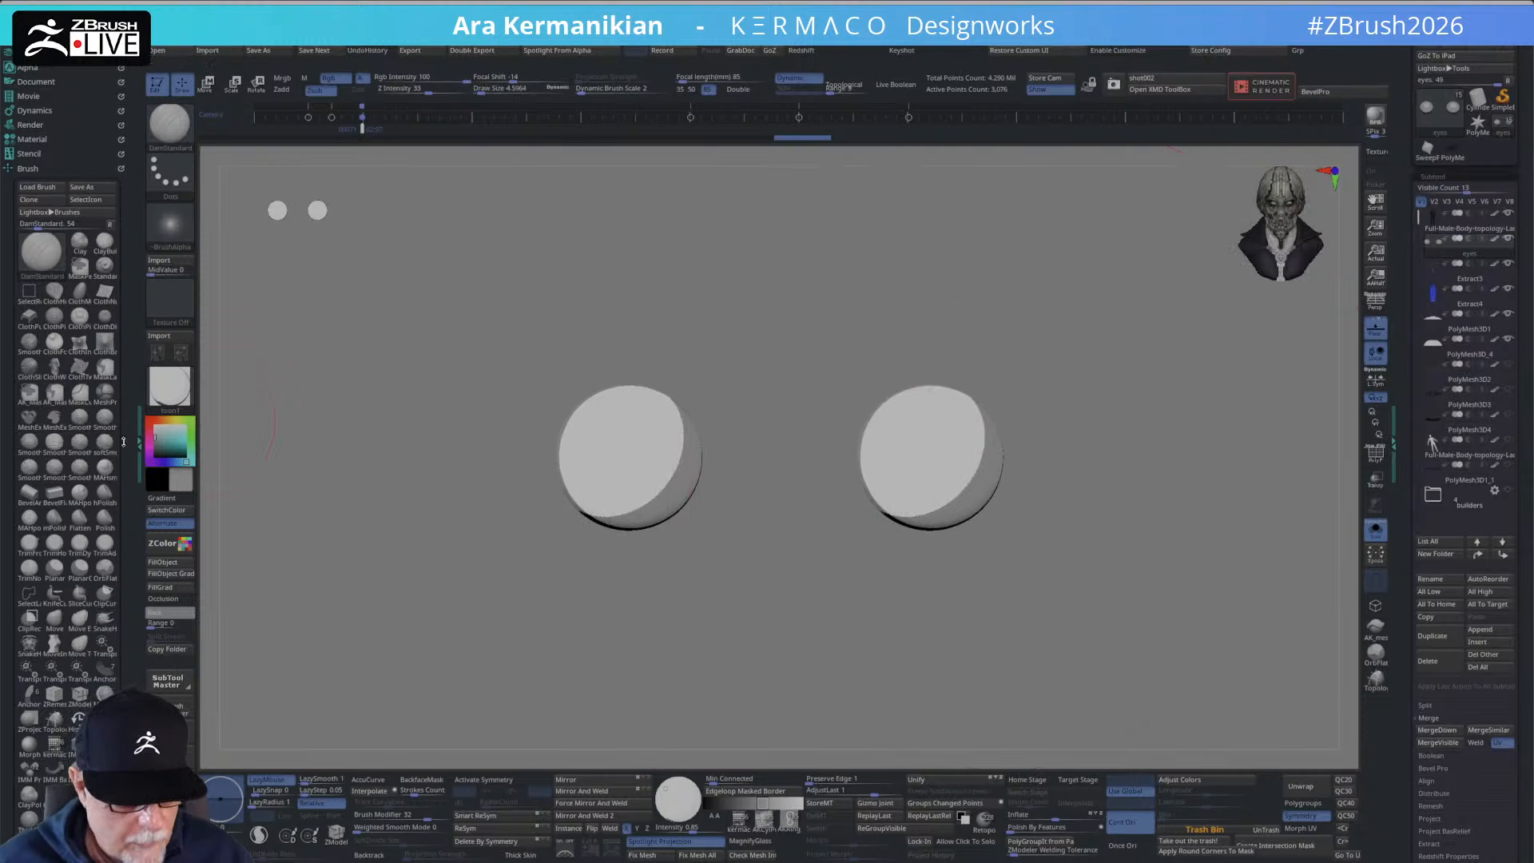
pyautogui.moveTo(160, 444); pyautogui.dragTo(154, 442)
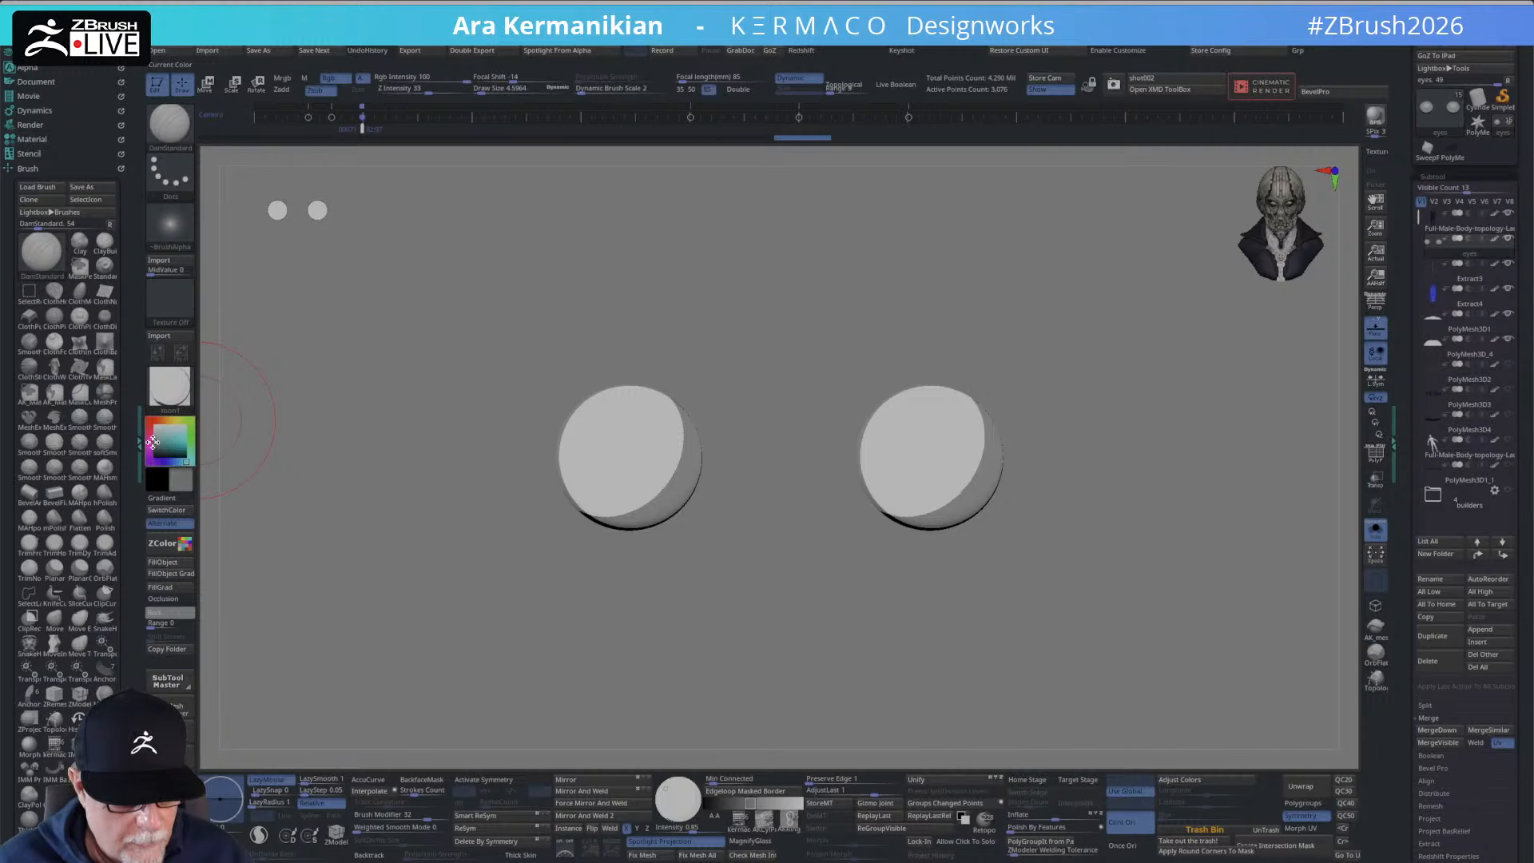
pyautogui.click(164, 562)
pyautogui.click(1376, 527)
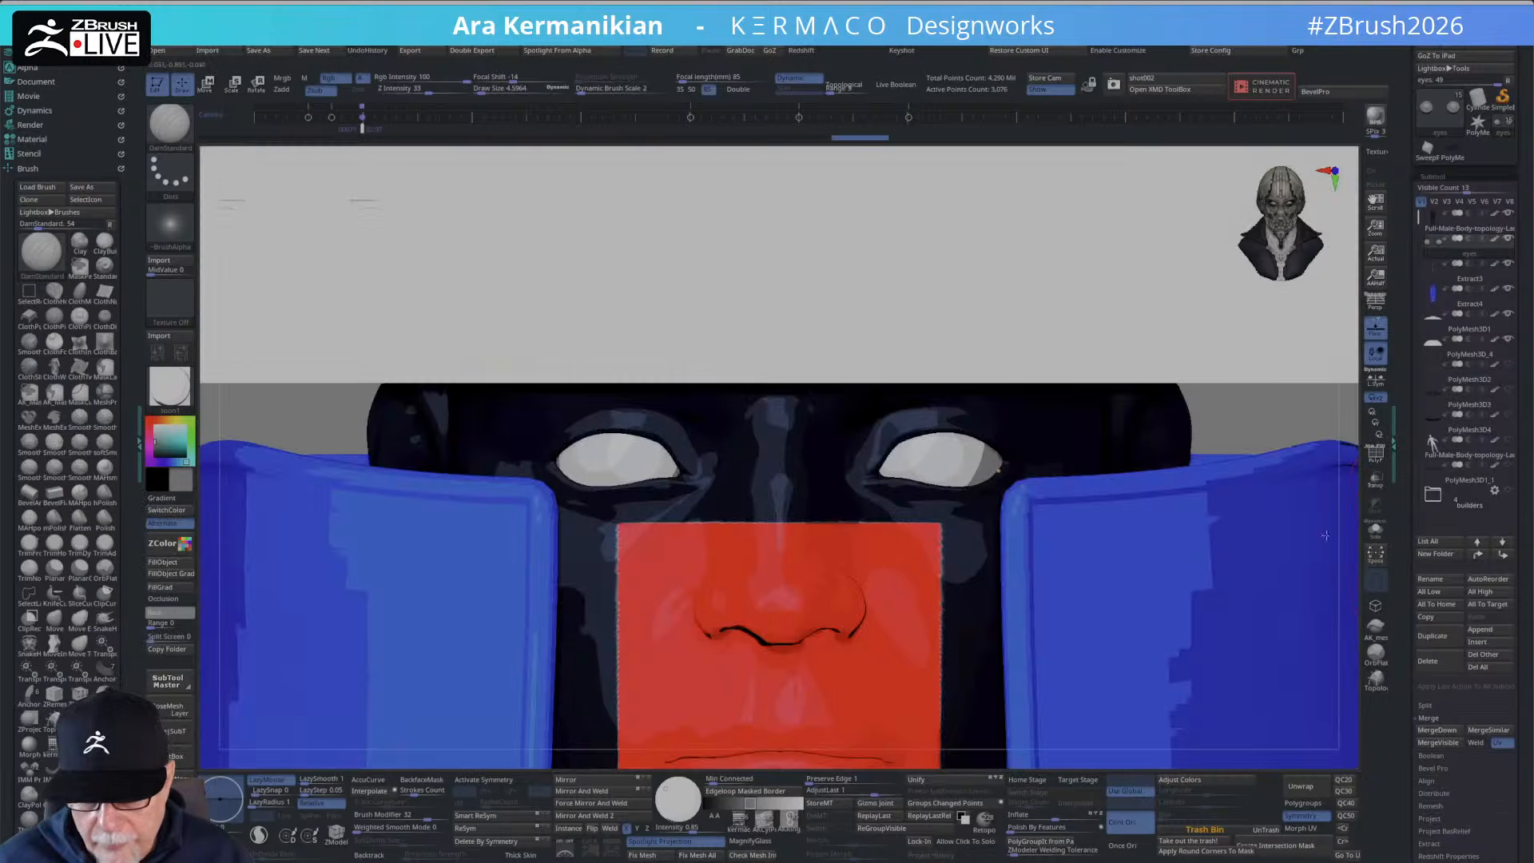
pyautogui.keyDown('alt'); pyautogui.moveTo(1340, 480); pyautogui.dragTo(720, 305); pyautogui.keyUp('alt')
pyautogui.keyDown('alt'); pyautogui.moveTo(990, 411); pyautogui.dragTo(1048, 543); pyautogui.keyUp('alt')
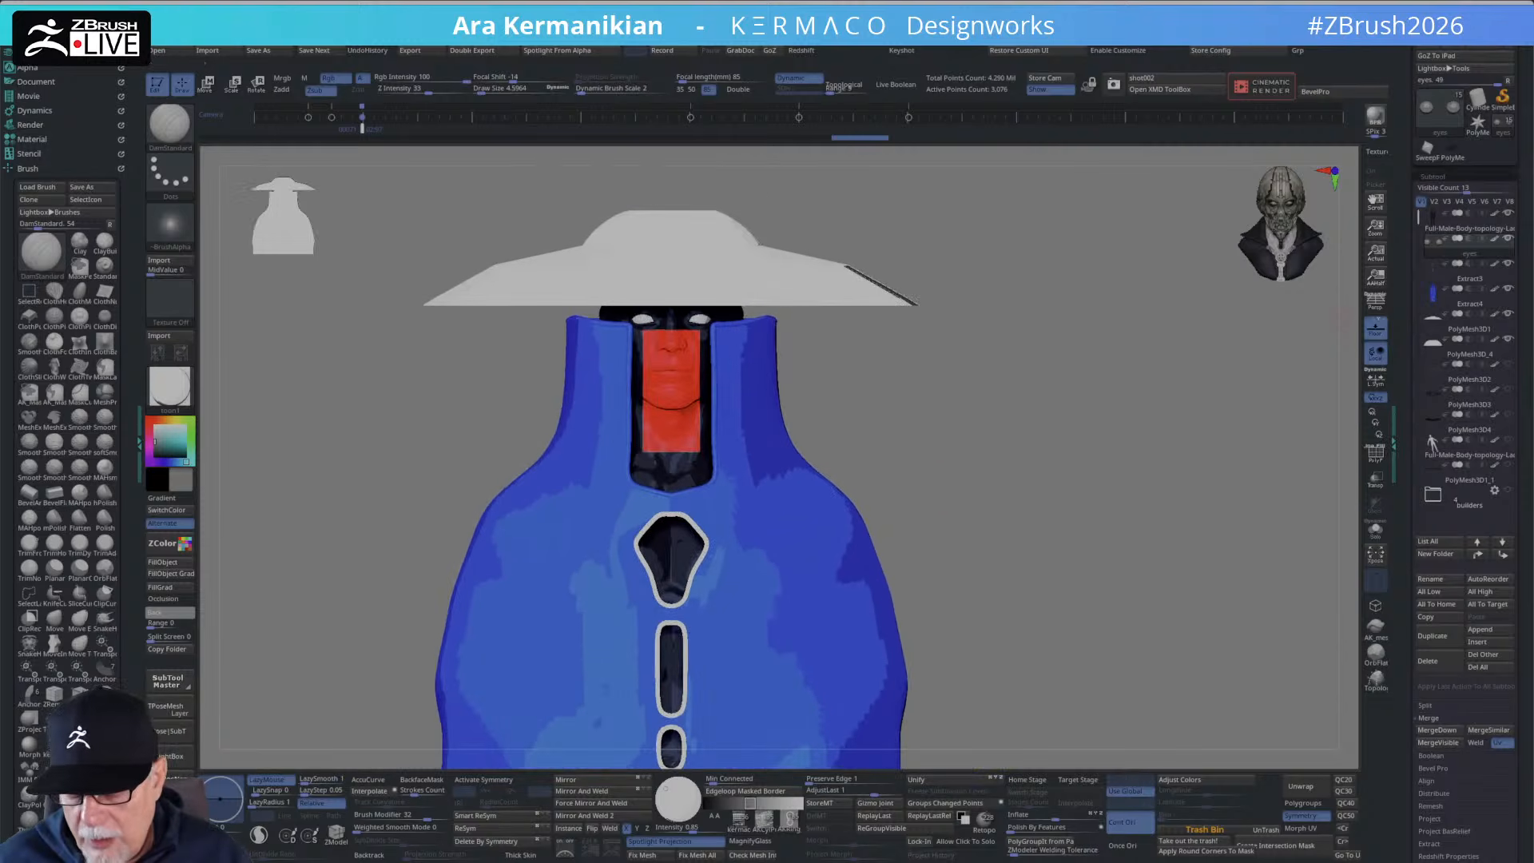
# Duplicate the full male body subtool and isolate the selected body with its head in view.
pyautogui.click(1459, 226)
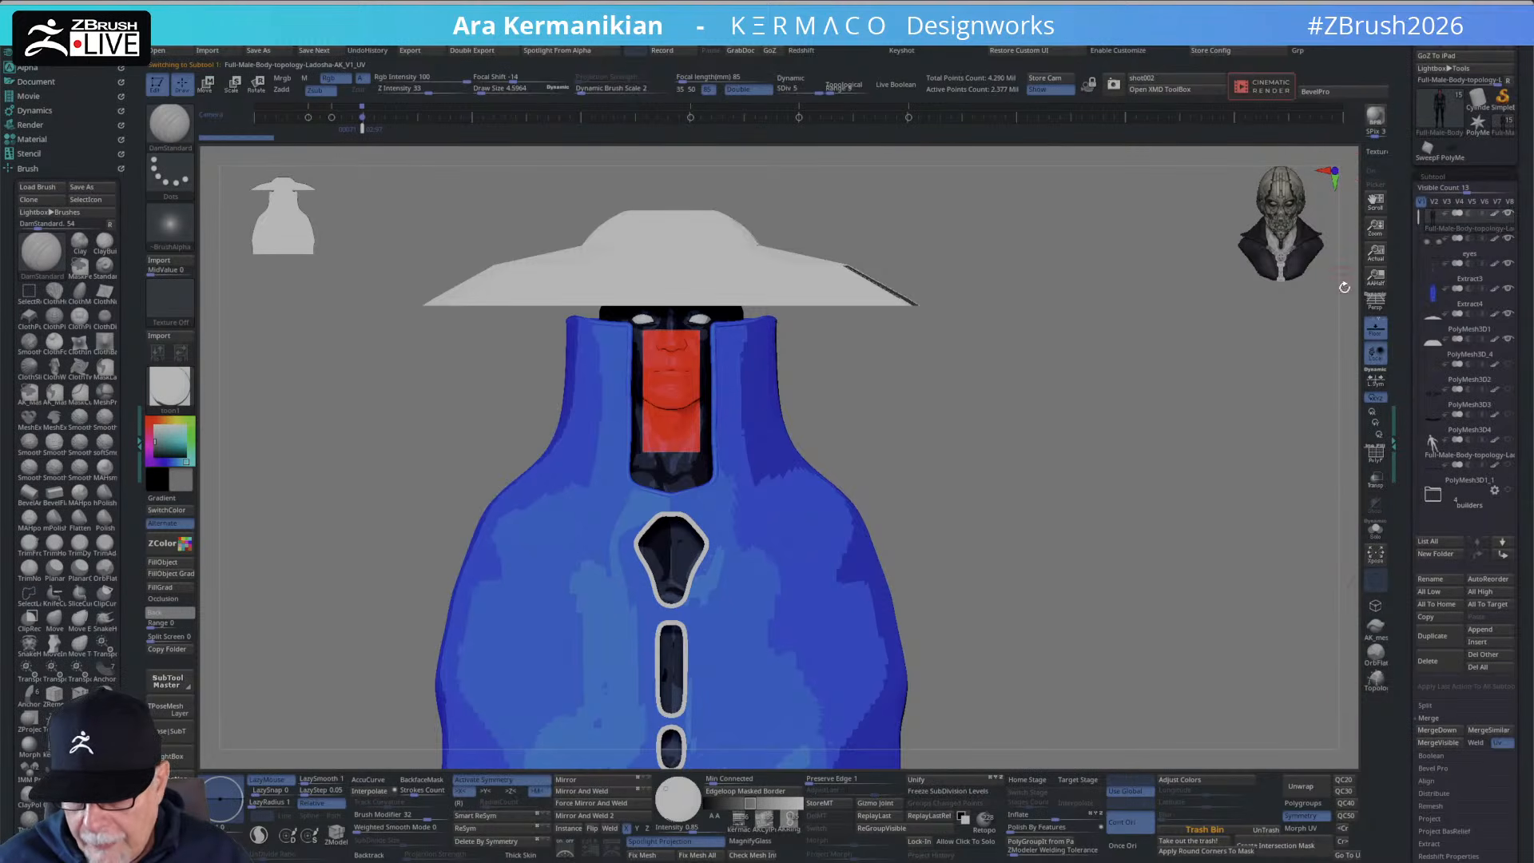
pyautogui.click(1442, 639)
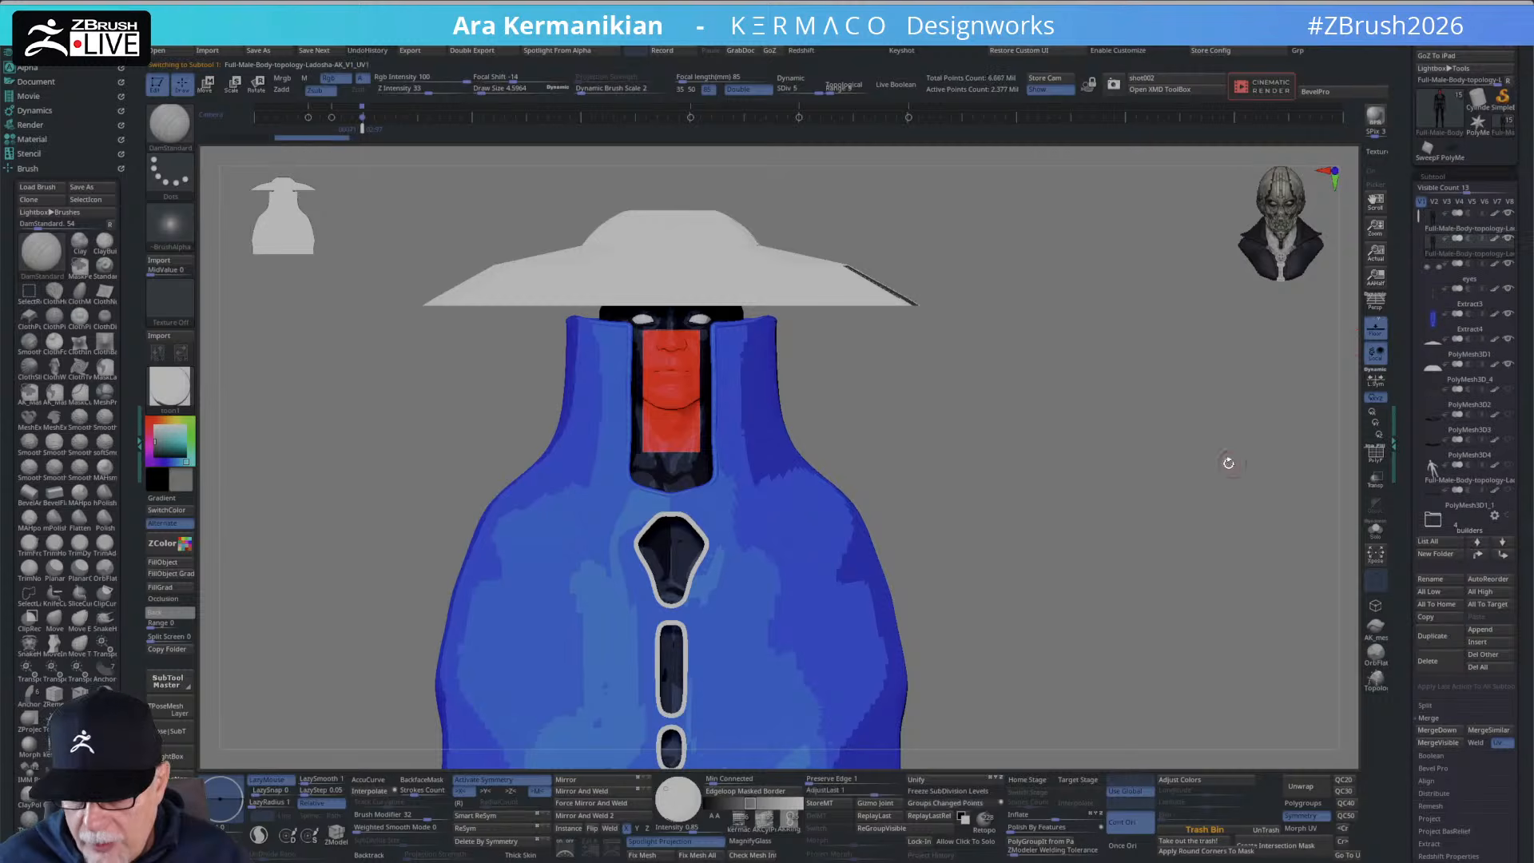
pyautogui.moveTo(1163, 549); pyautogui.dragTo(1151, 537)
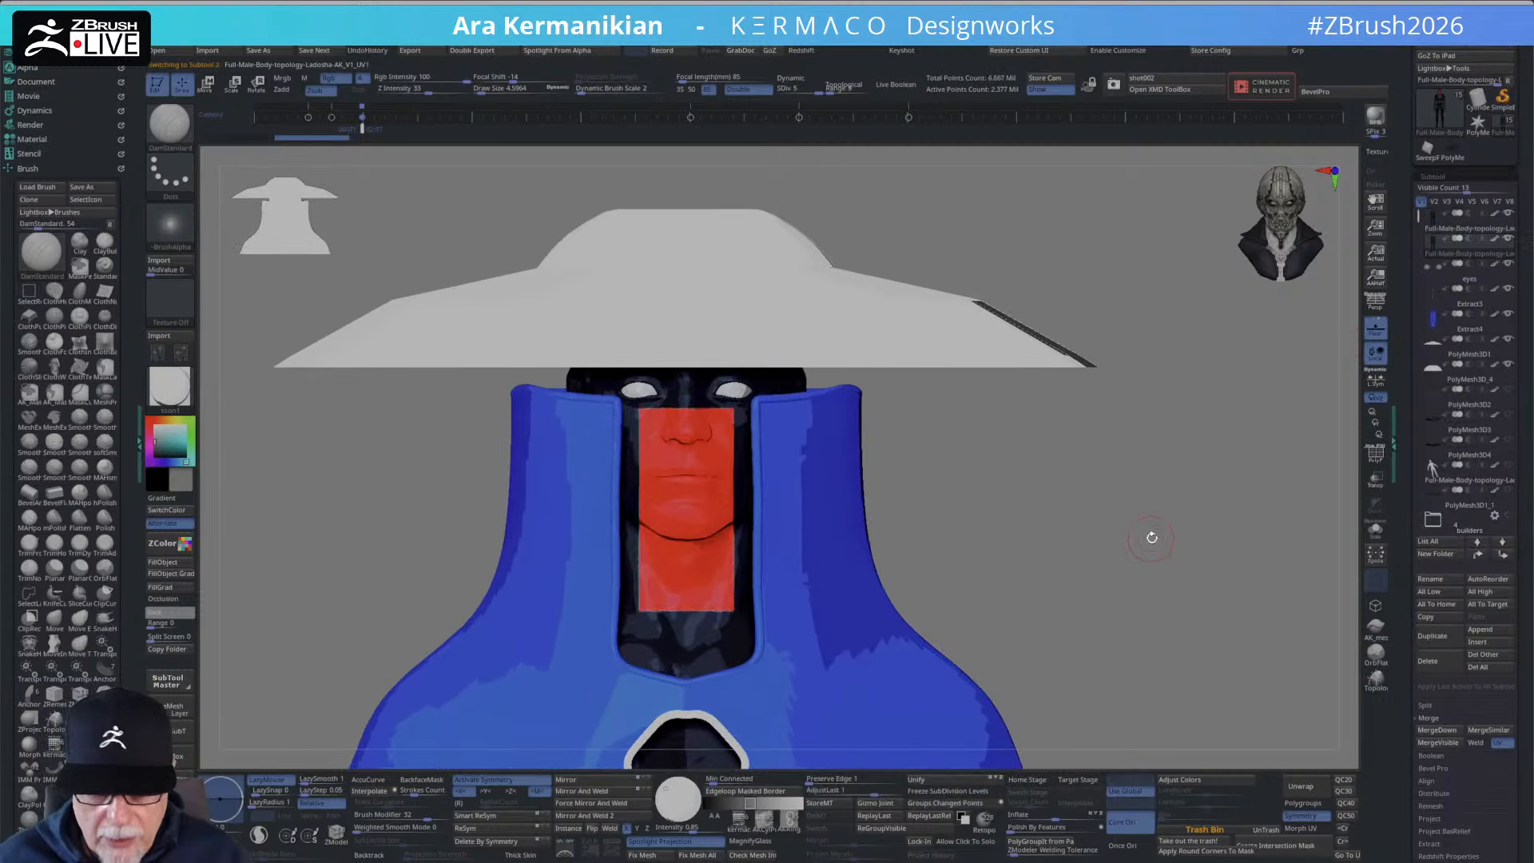
pyautogui.click(1375, 532)
pyautogui.keyDown('alt'); pyautogui.moveTo(1068, 532); pyautogui.dragTo(1007, 602); pyautogui.keyUp('alt')
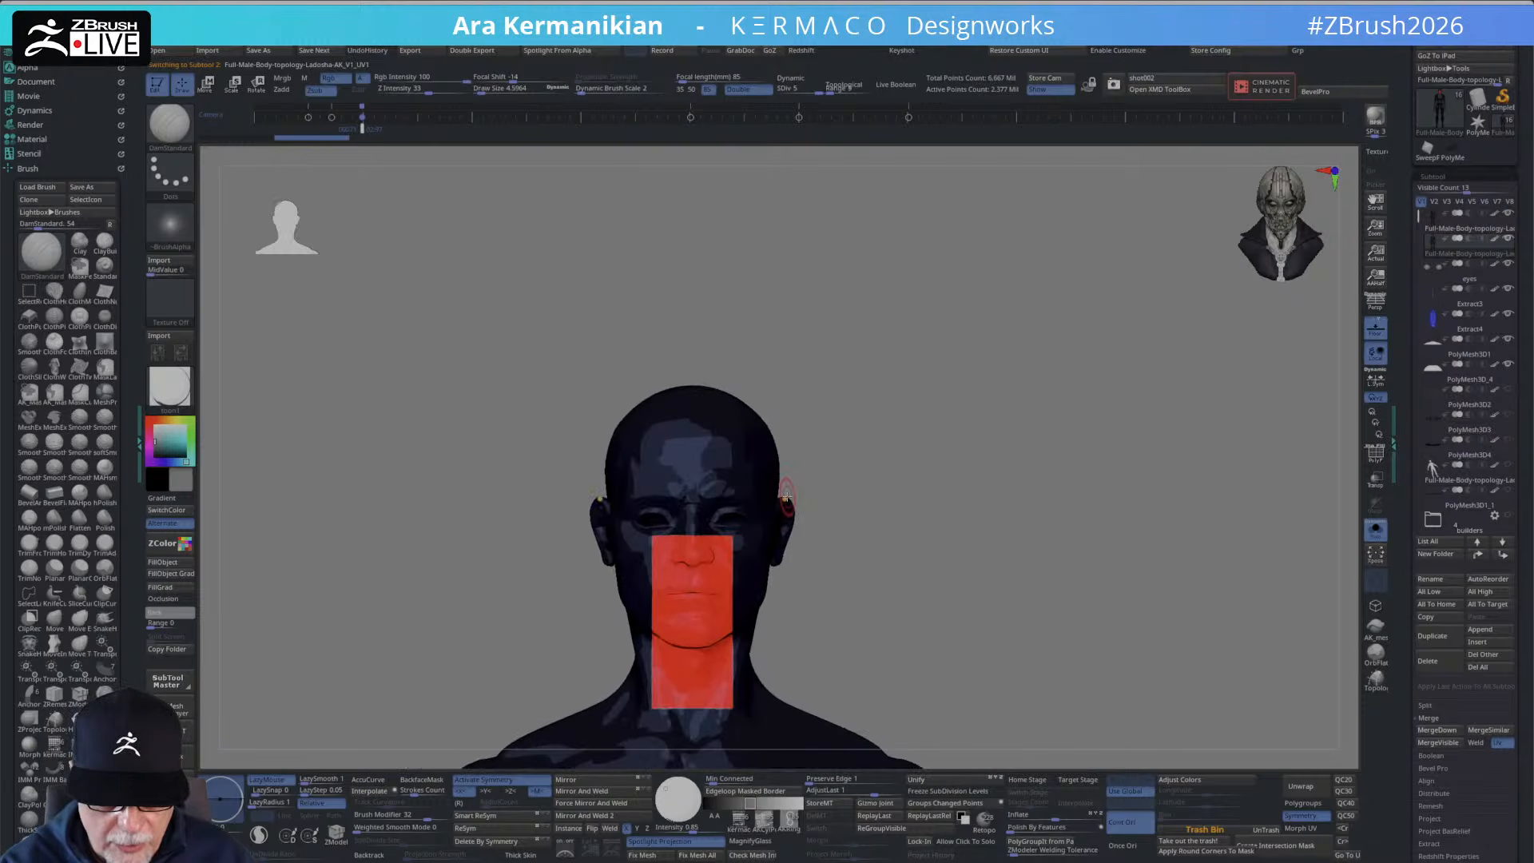
# Replace the toon material with a smooth-shaded one to show the forms of the isolated head.
pyautogui.click(170, 388)
pyautogui.click(286, 543)
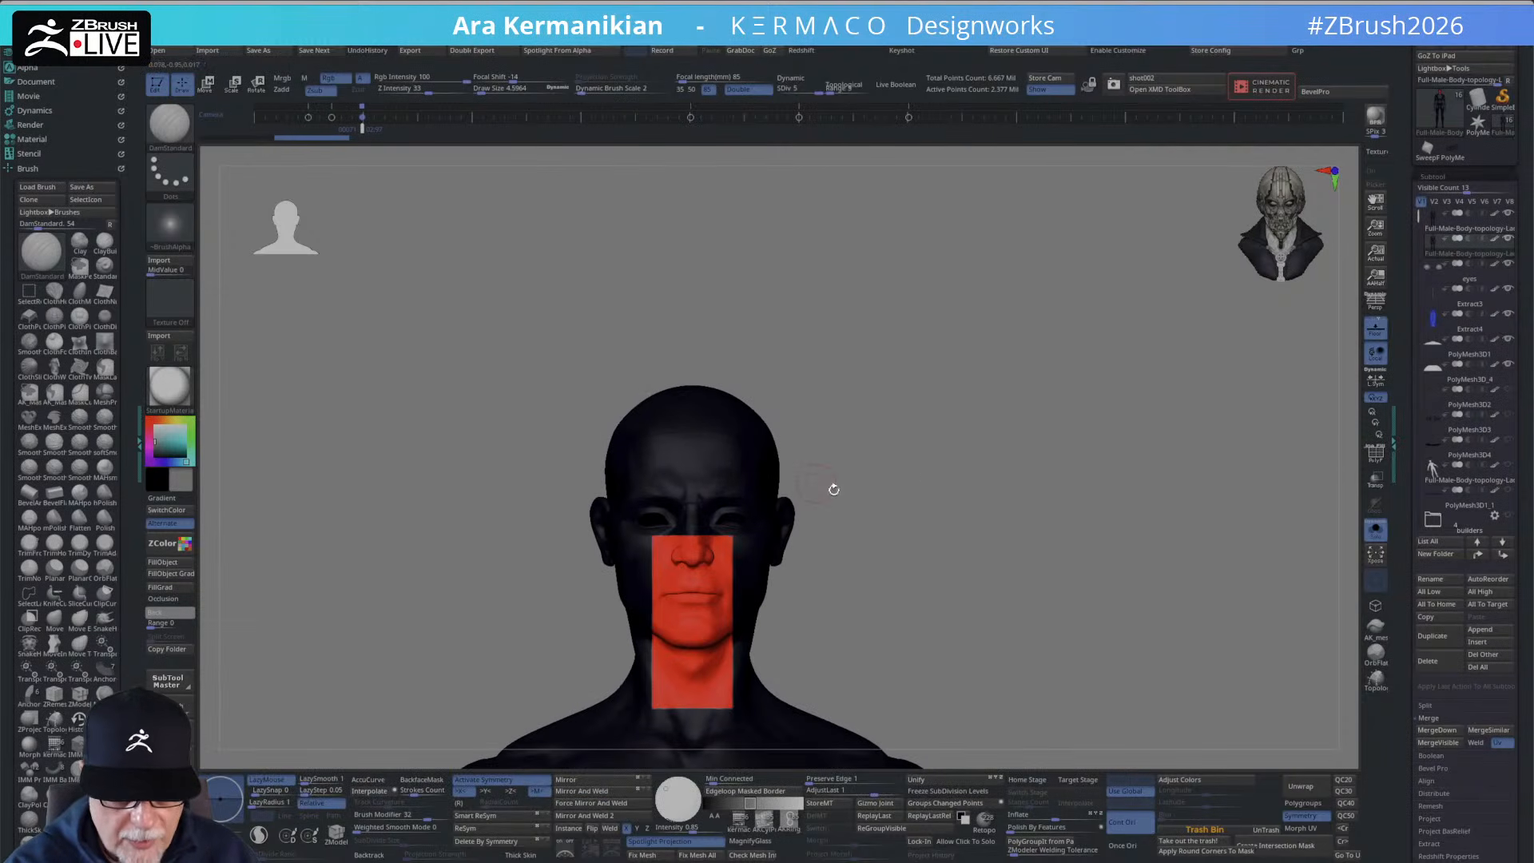
pyautogui.moveTo(943, 492)
pyautogui.mouseDown()
pyautogui.moveTo(956, 496)
pyautogui.moveTo(952, 472)
pyautogui.mouseUp()
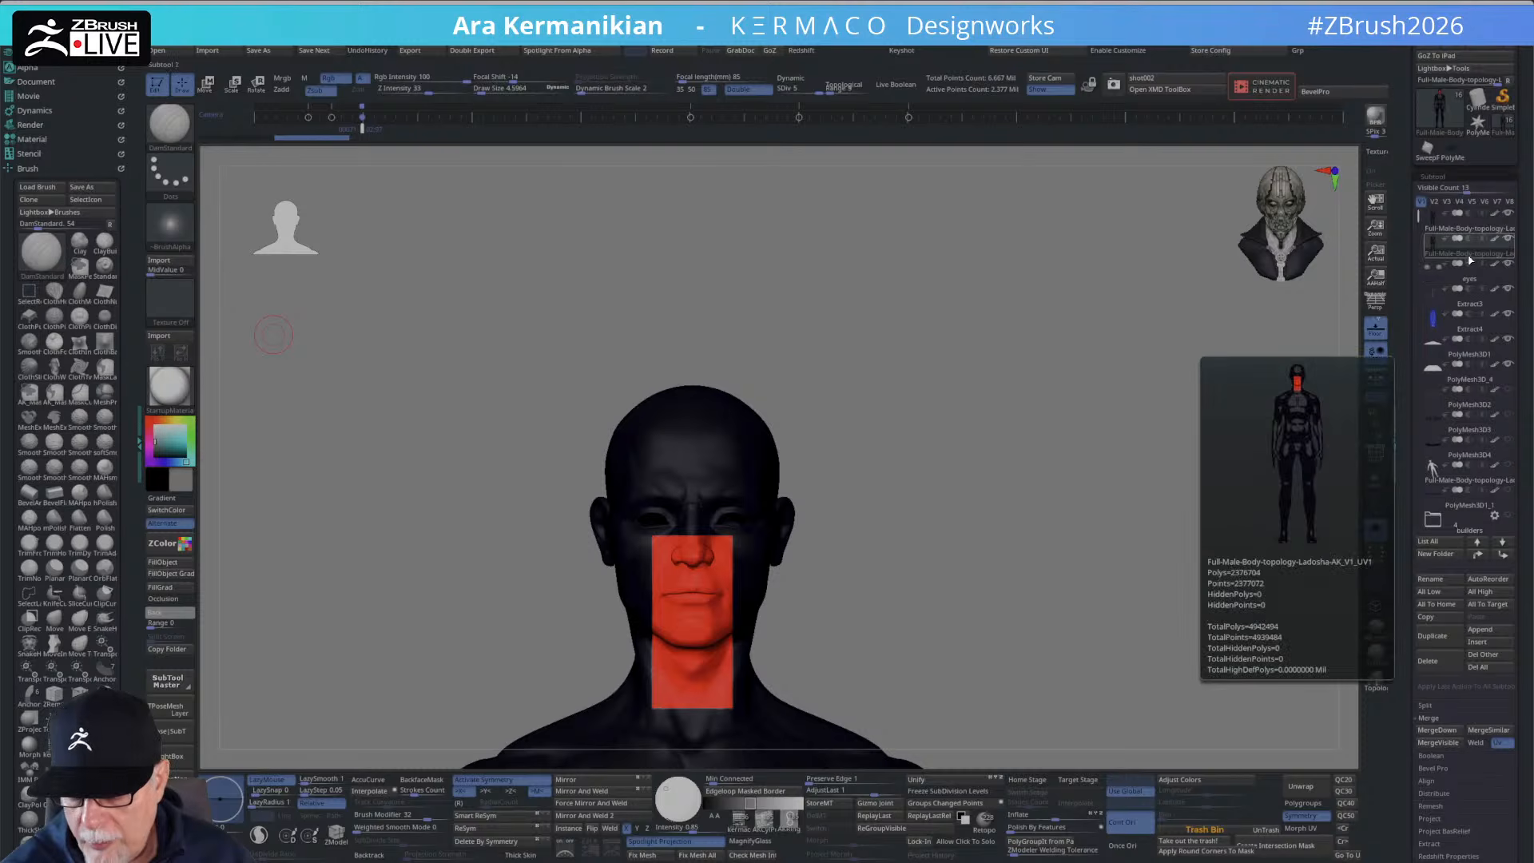
# Turn off the duplicated body's polypaint display and choose the Move brush for reshaping the face.
pyautogui.click(1494, 239)
pyautogui.keyDown('alt'); pyautogui.moveTo(979, 366); pyautogui.dragTo(942, 460); pyautogui.keyUp('alt')
pyautogui.press('b')
pyautogui.press('m')
pyautogui.press('v')
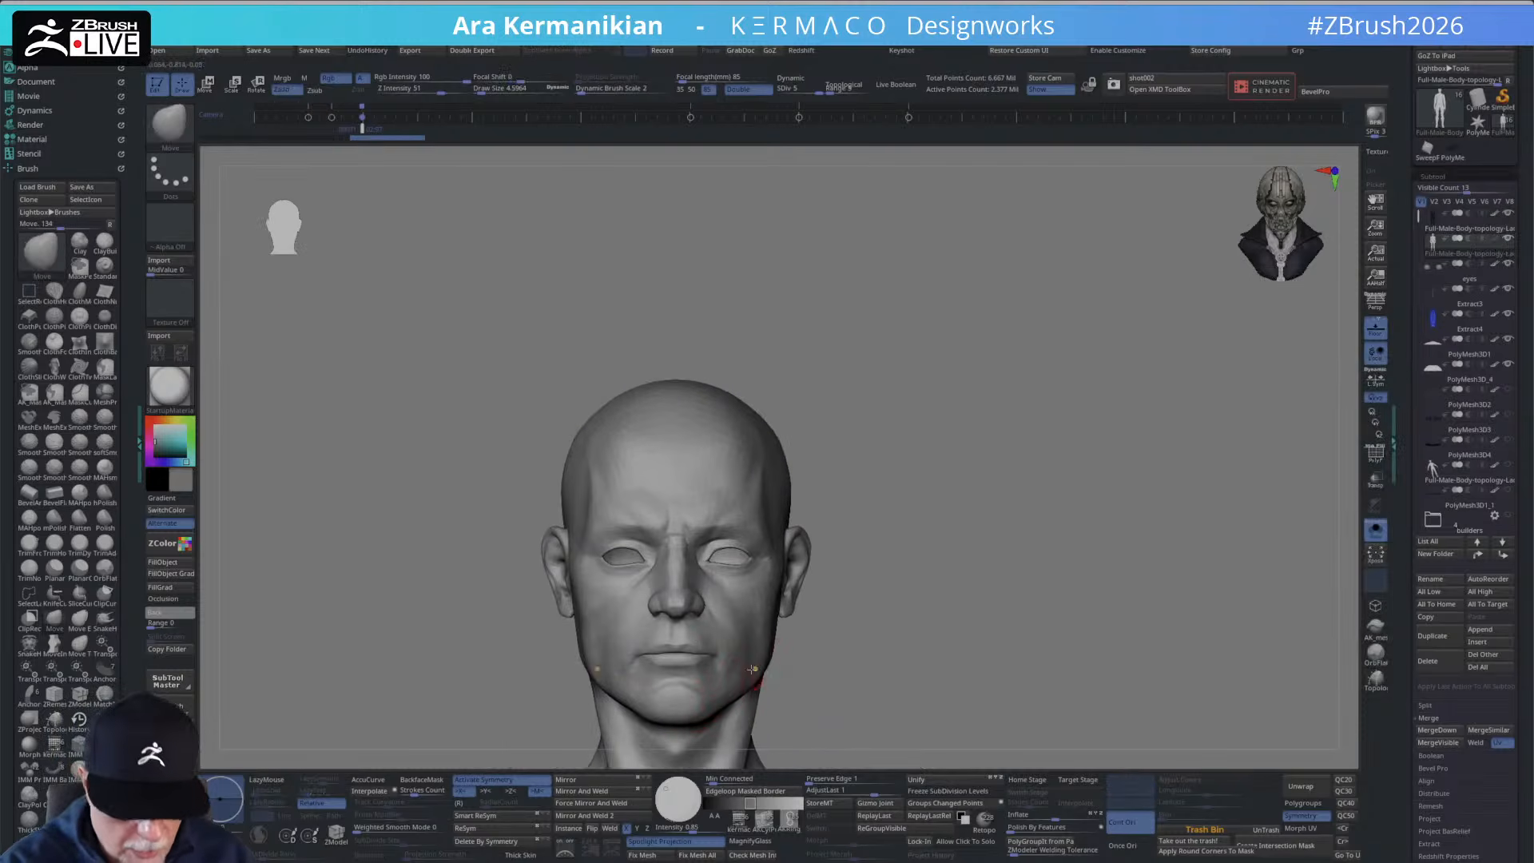
# Drop the duplicated body to its lowest subdivision level and lengthen the chin downward with the Move brush.
pyautogui.press('s')
pyautogui.keyDown('alt'); pyautogui.moveTo(874, 657); pyautogui.dragTo(897, 548); pyautogui.keyUp('alt')
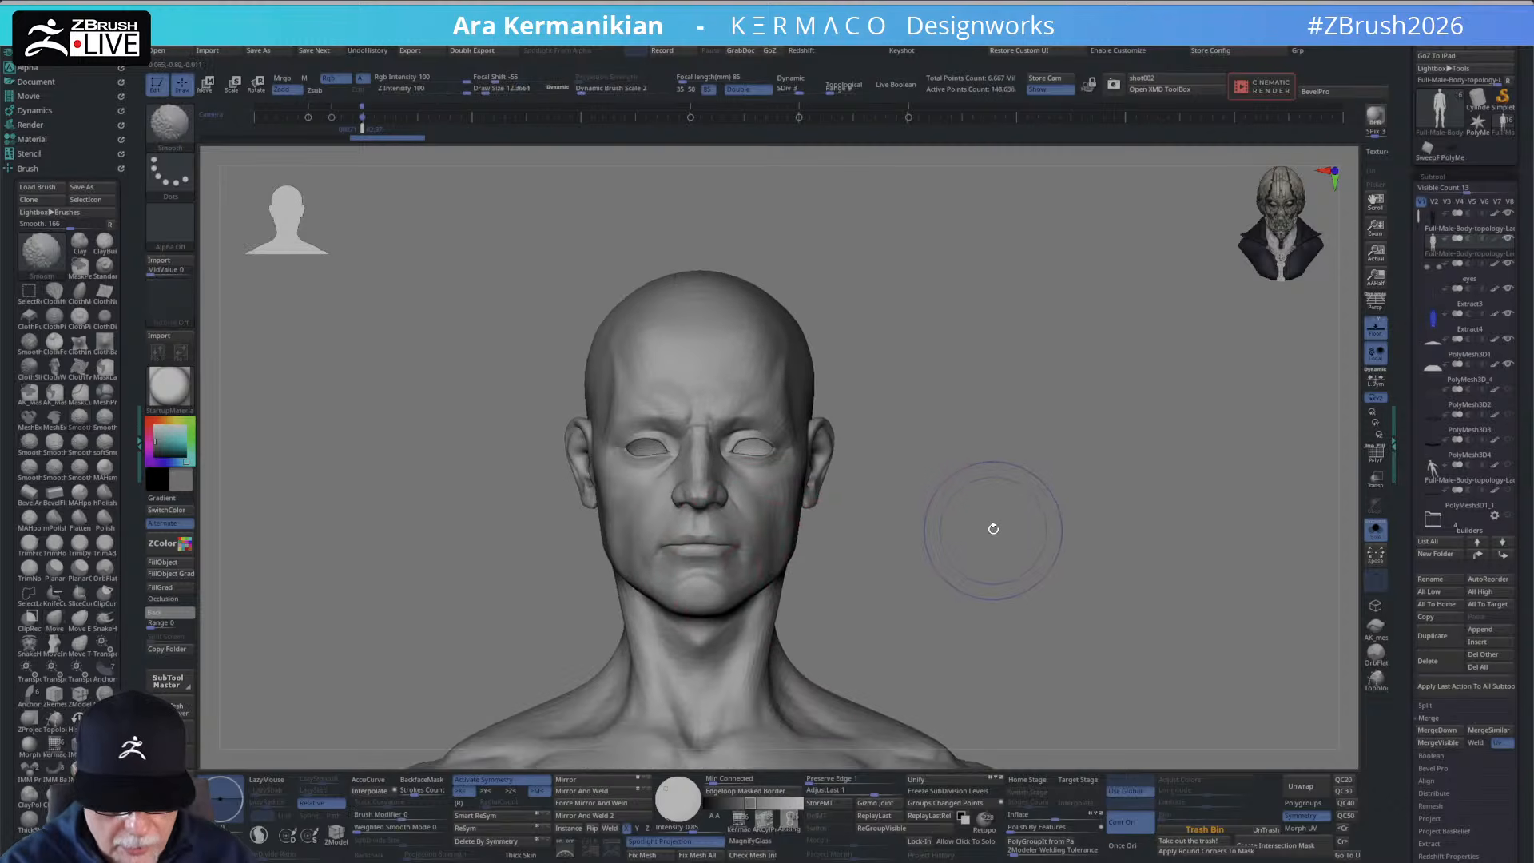
pyautogui.hotkey('shift', 'd')
pyautogui.hotkey('shift', 'd')
pyautogui.hotkey('shift', 'd')
pyautogui.hotkey('shift', 'd')
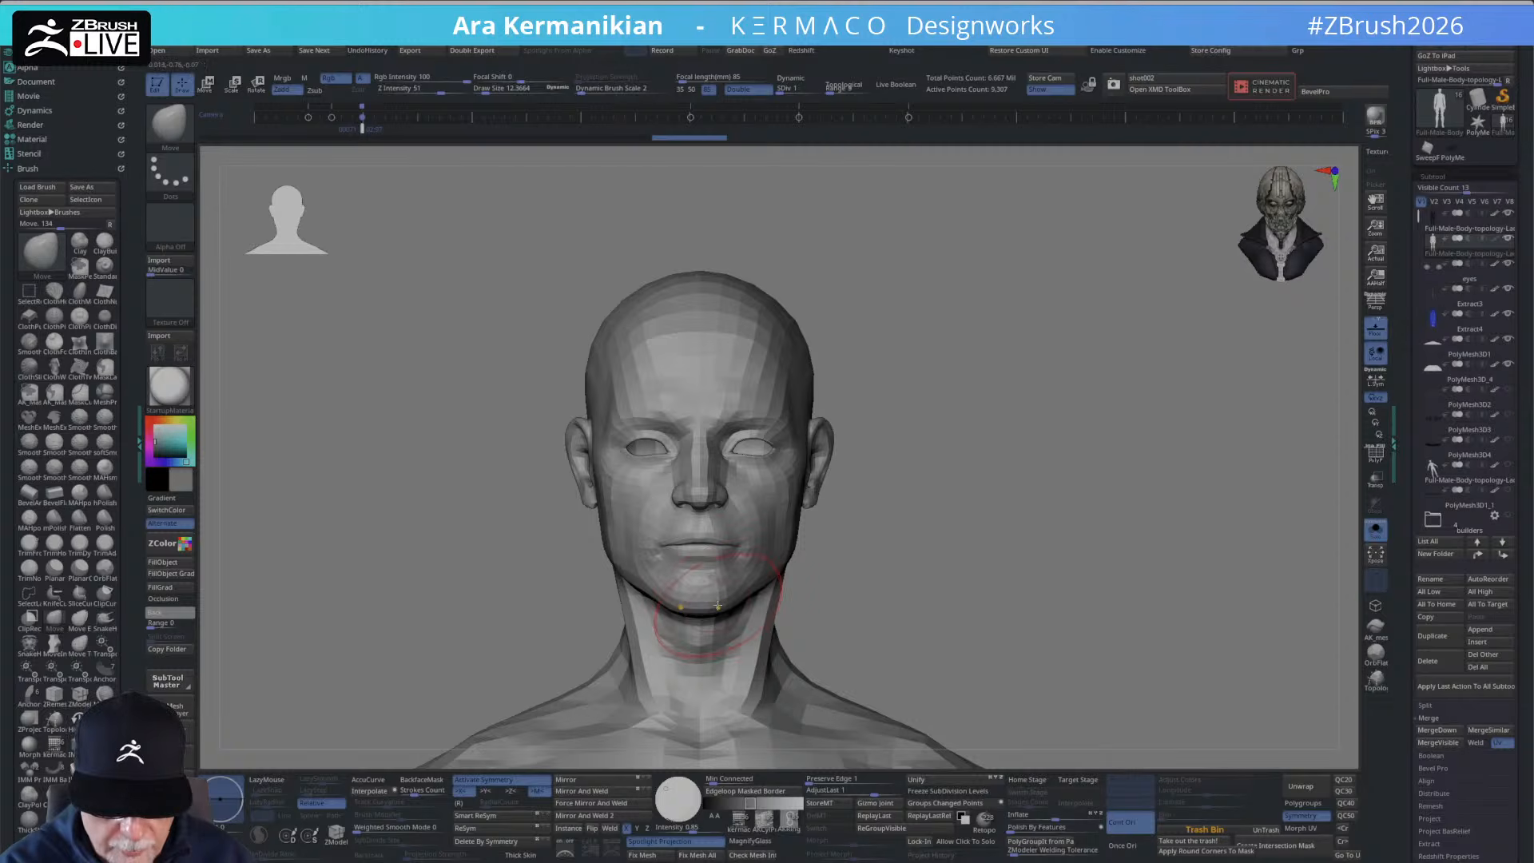
pyautogui.moveTo(719, 608); pyautogui.dragTo(719, 613)
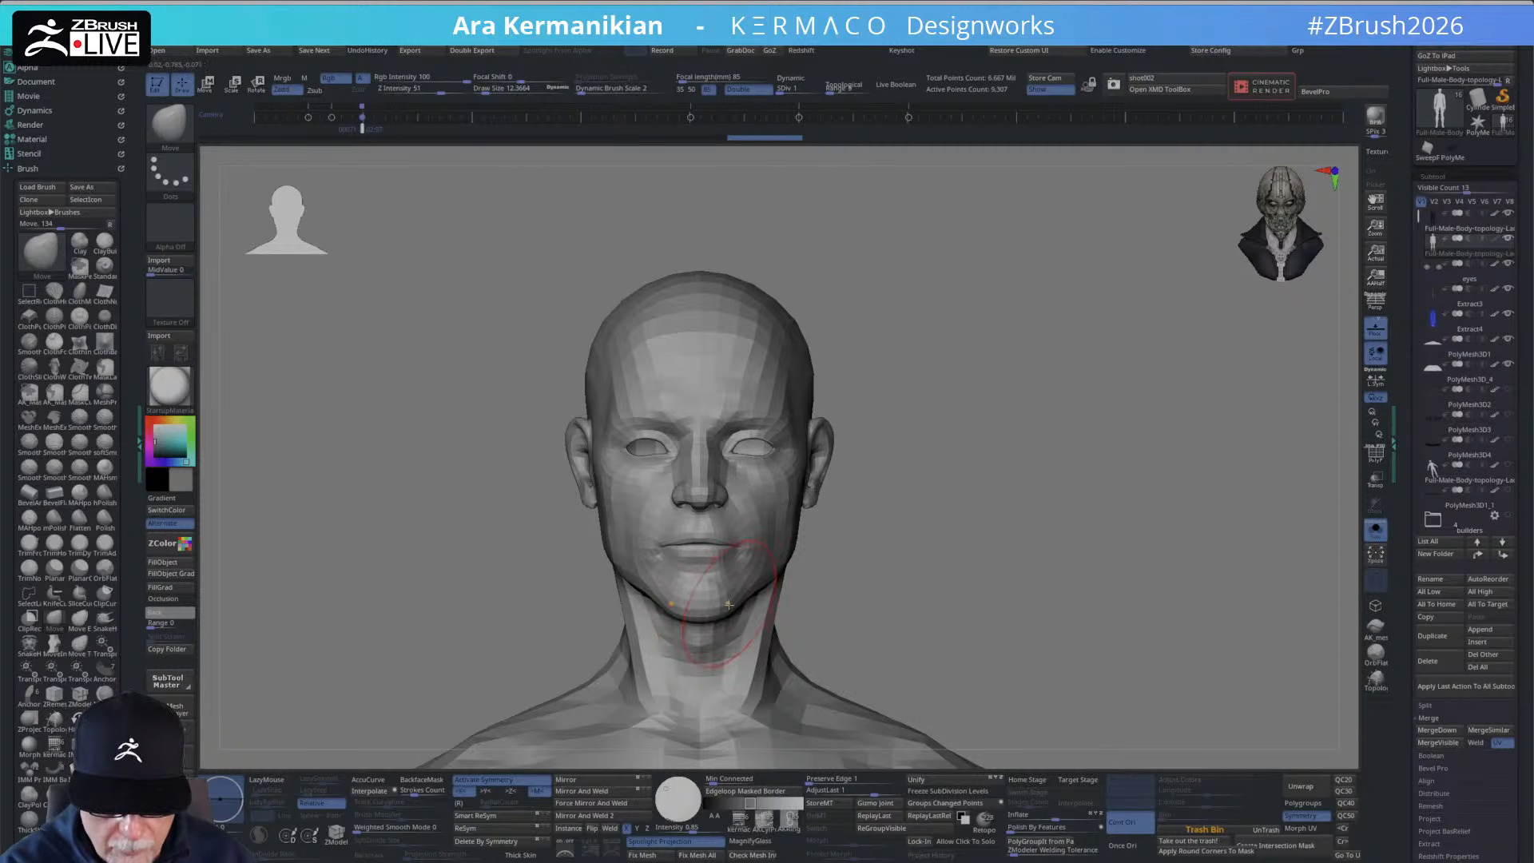
# Reduce the Move brush size to about 7.4 and pull the cheeks and jaw sides inward to slim the face.
pyautogui.press('s')
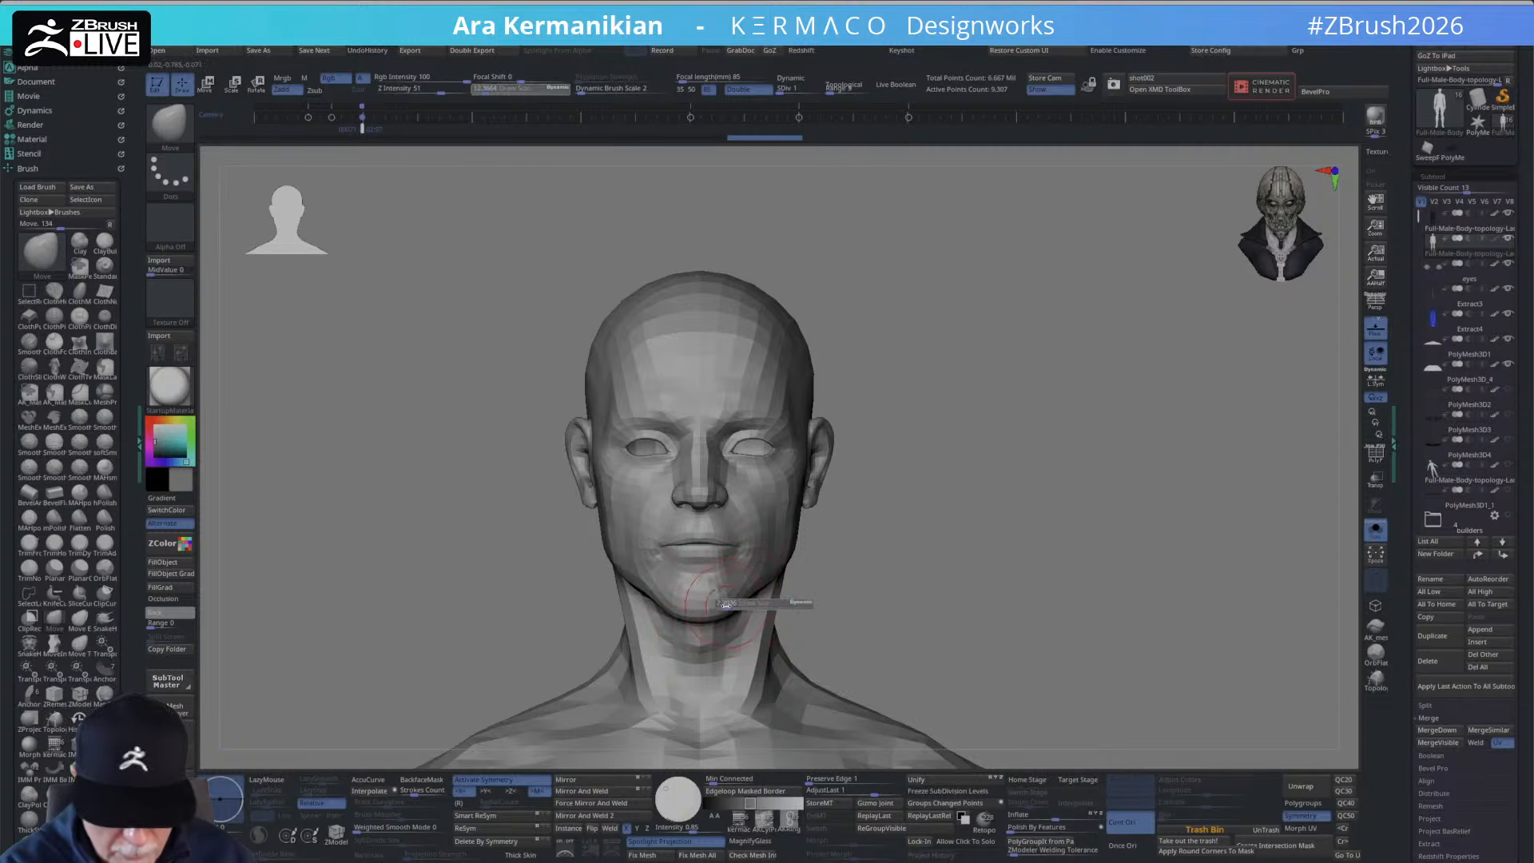
pyautogui.moveTo(824, 509); pyautogui.dragTo(793, 509)
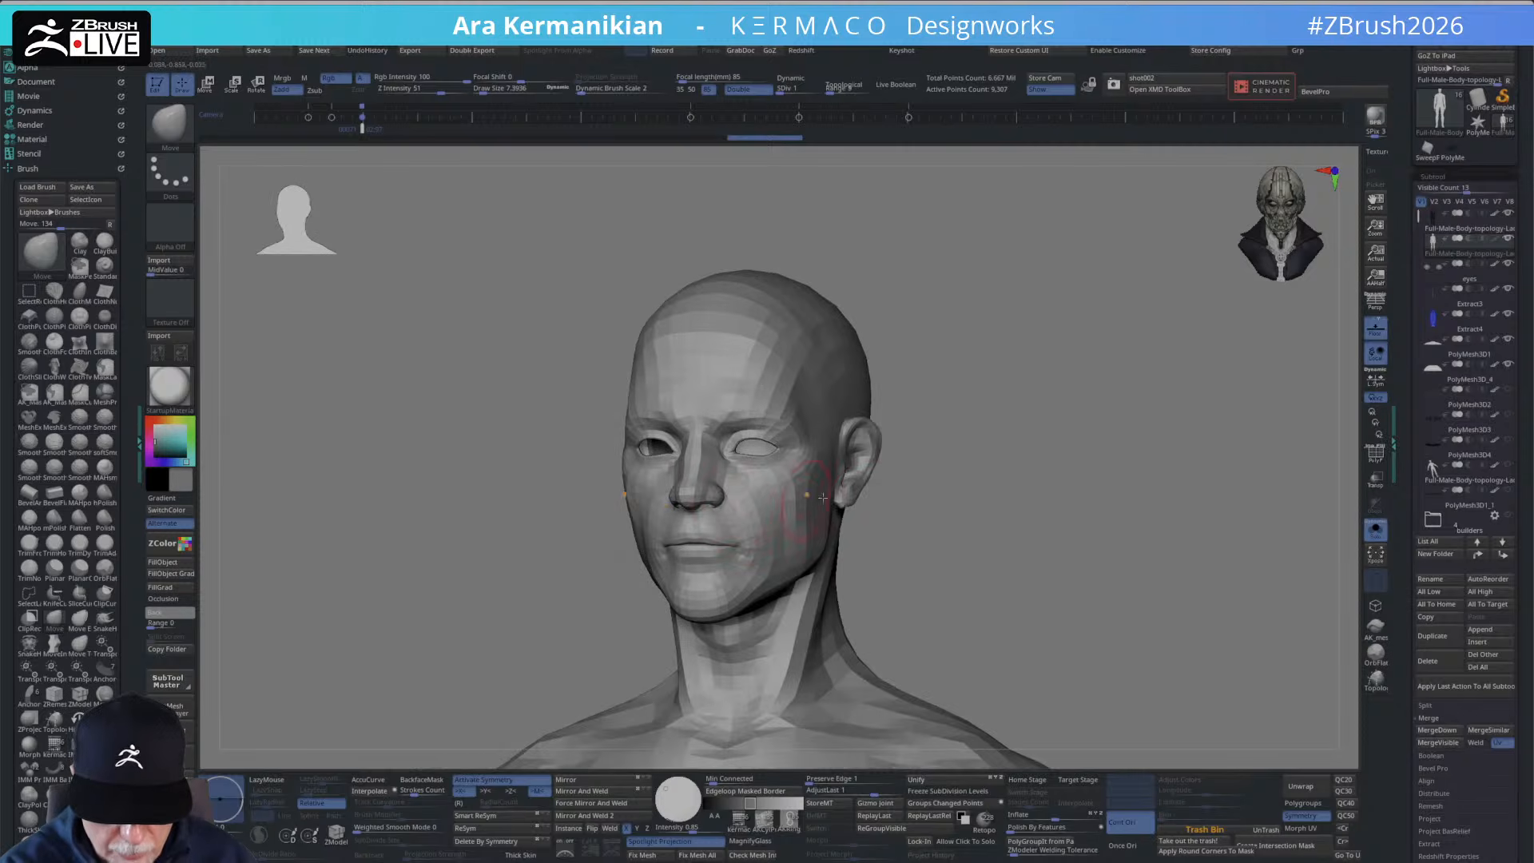
pyautogui.moveTo(986, 477); pyautogui.dragTo(1022, 479)
pyautogui.moveTo(818, 522); pyautogui.dragTo(779, 571)
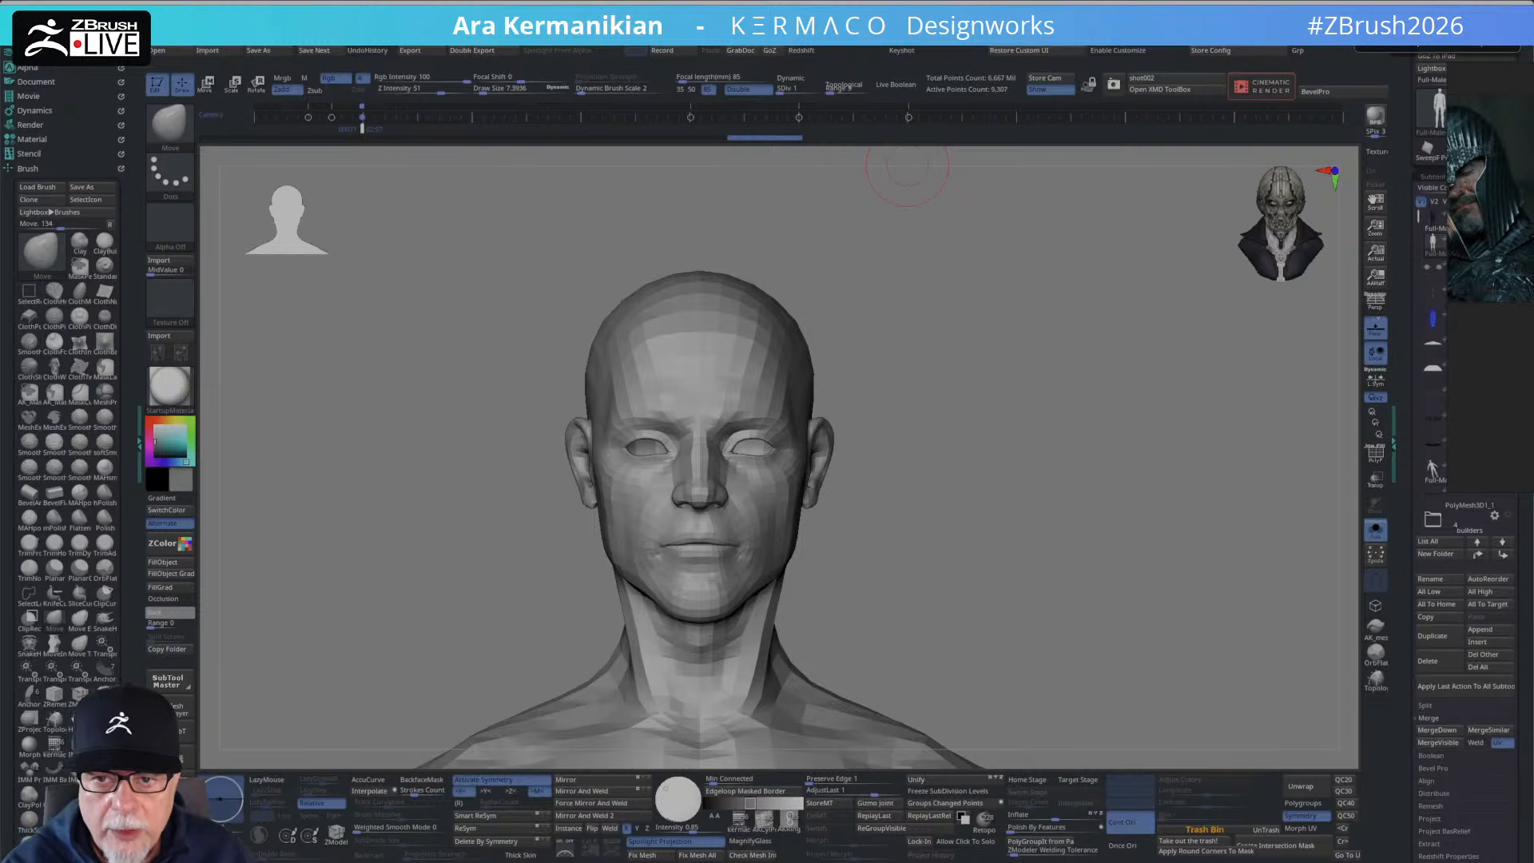
# Set the brush size to 2.11 for nose detail and raise the body to subdivision level 2.
pyautogui.moveTo(925, 454)
pyautogui.mouseDown()
pyautogui.moveTo(903, 455)
pyautogui.moveTo(952, 452)
pyautogui.mouseUp()
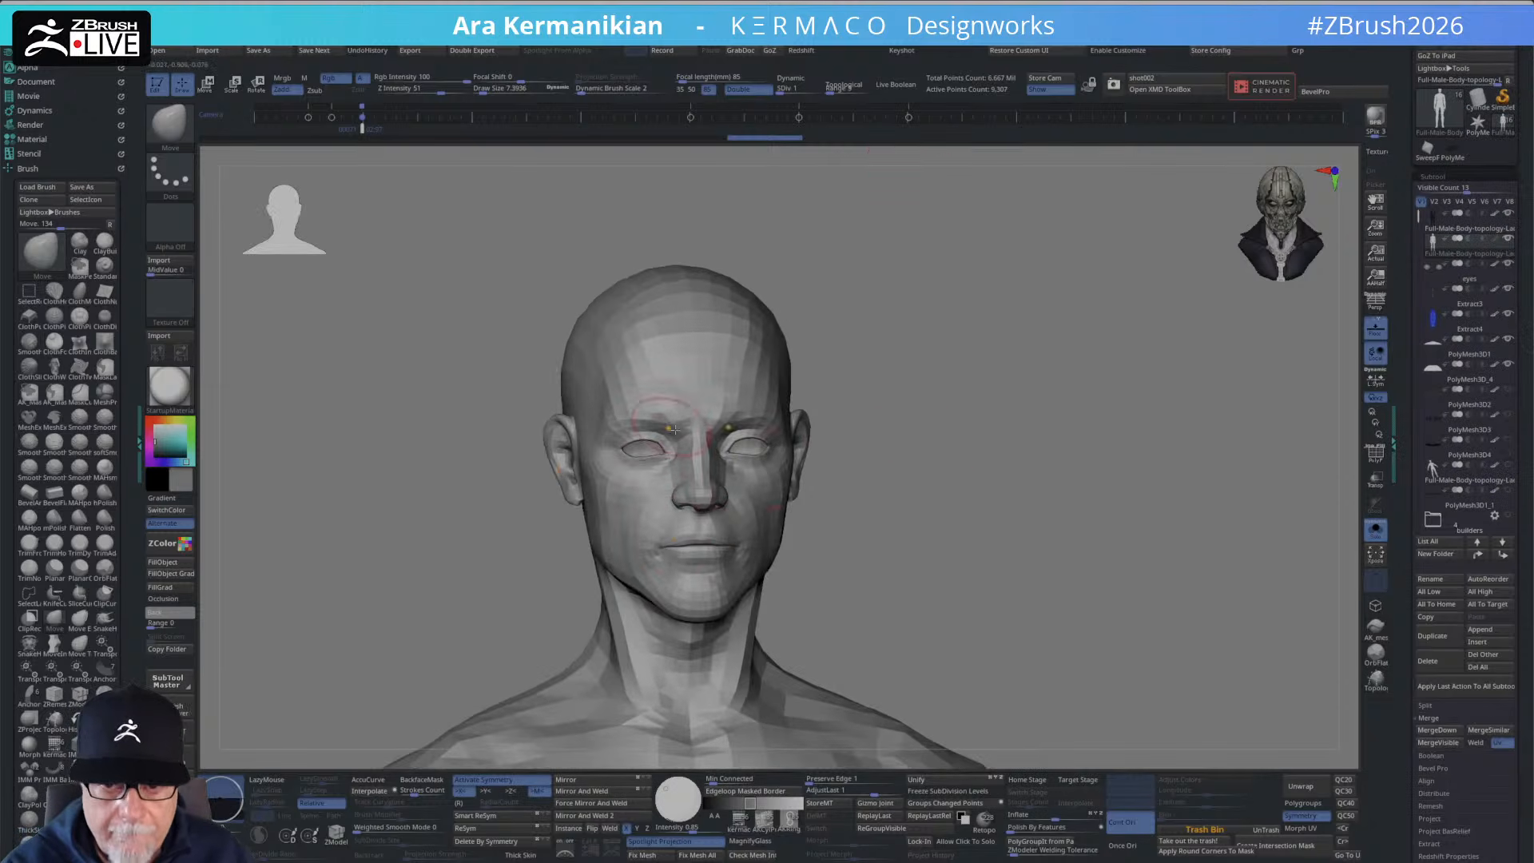
pyautogui.write('s')
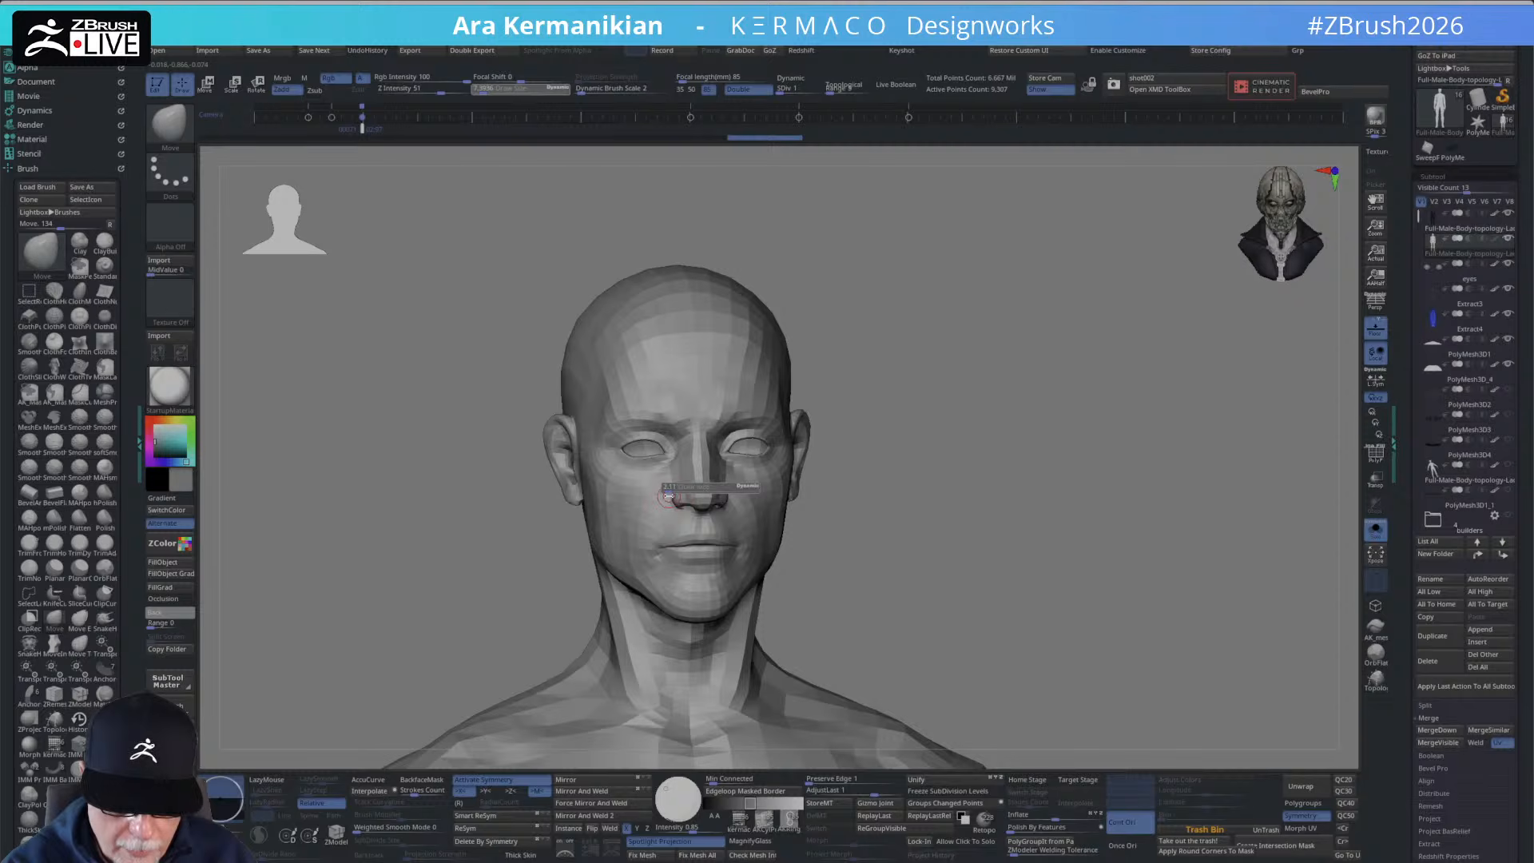
pyautogui.write('2.11')
pyautogui.press('Return')
pyautogui.hotkey('ctrl', 'd')
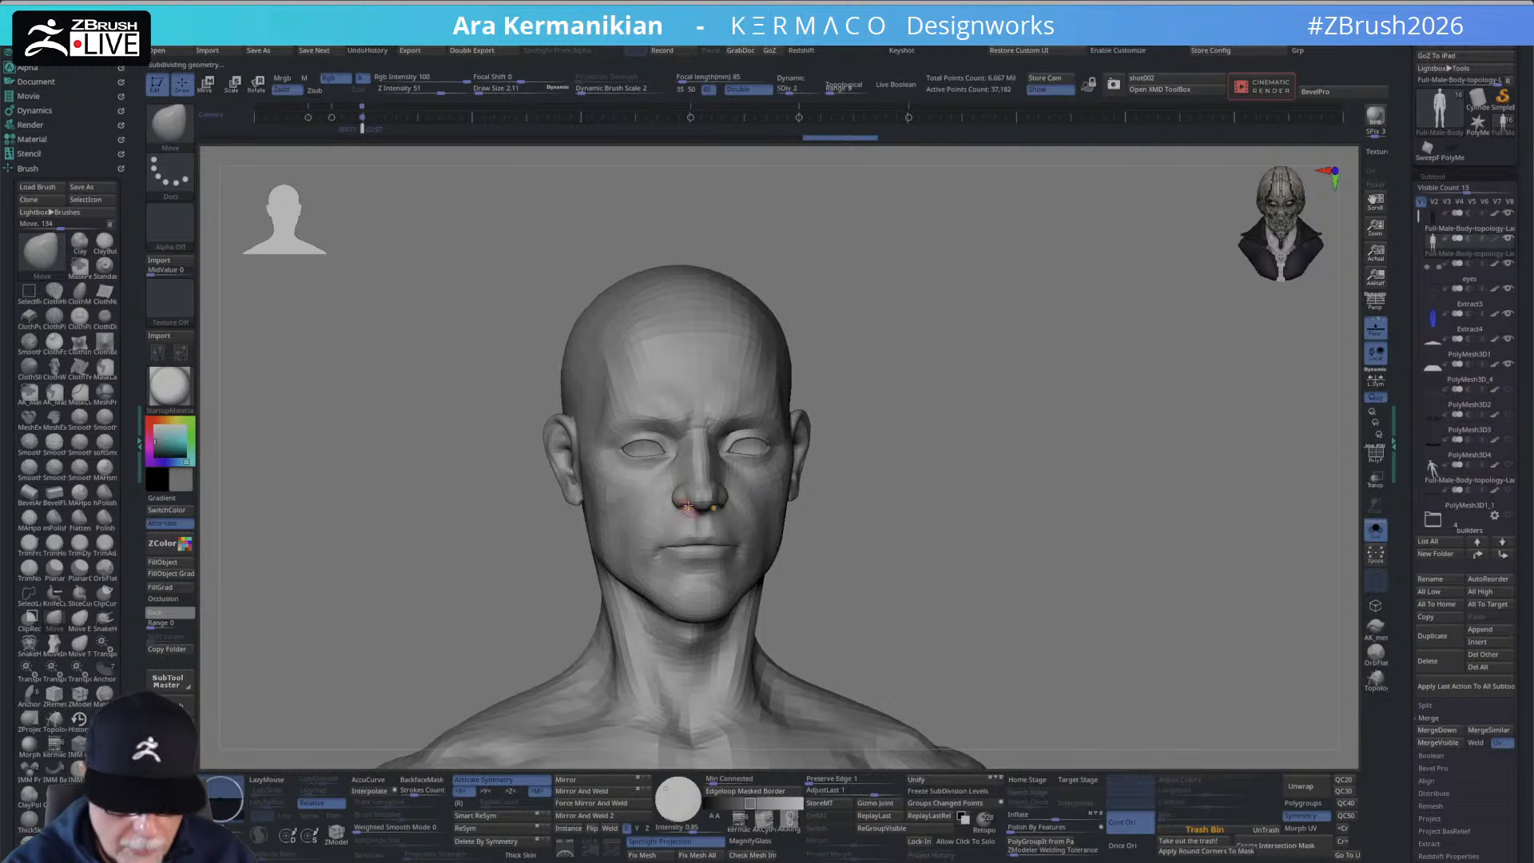
# Choose the ClayTubes brush for sculpting the face.
pyautogui.rightClick(671, 484)
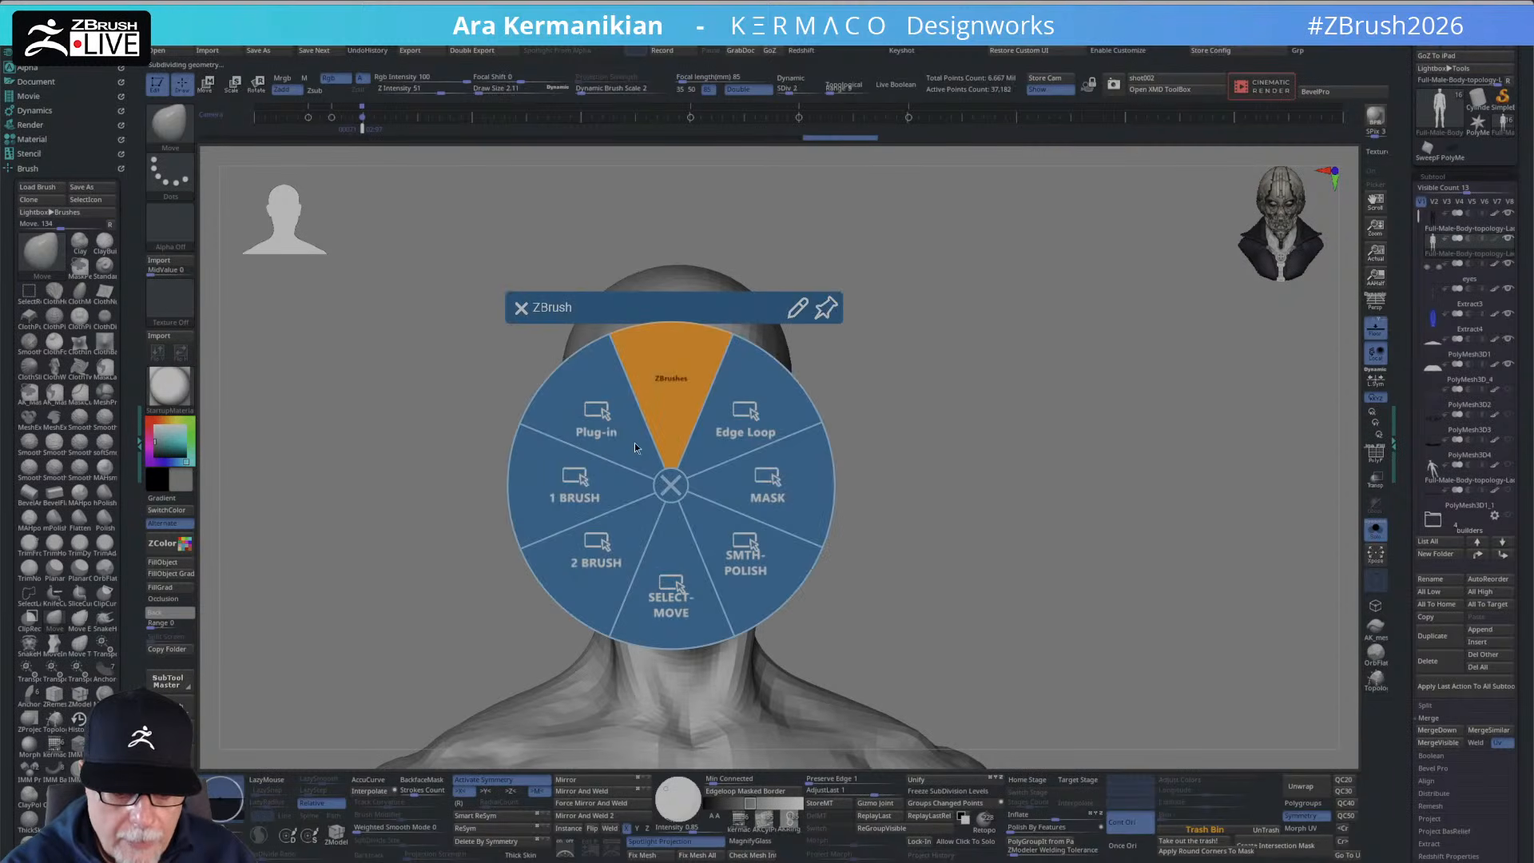
pyautogui.click(596, 485)
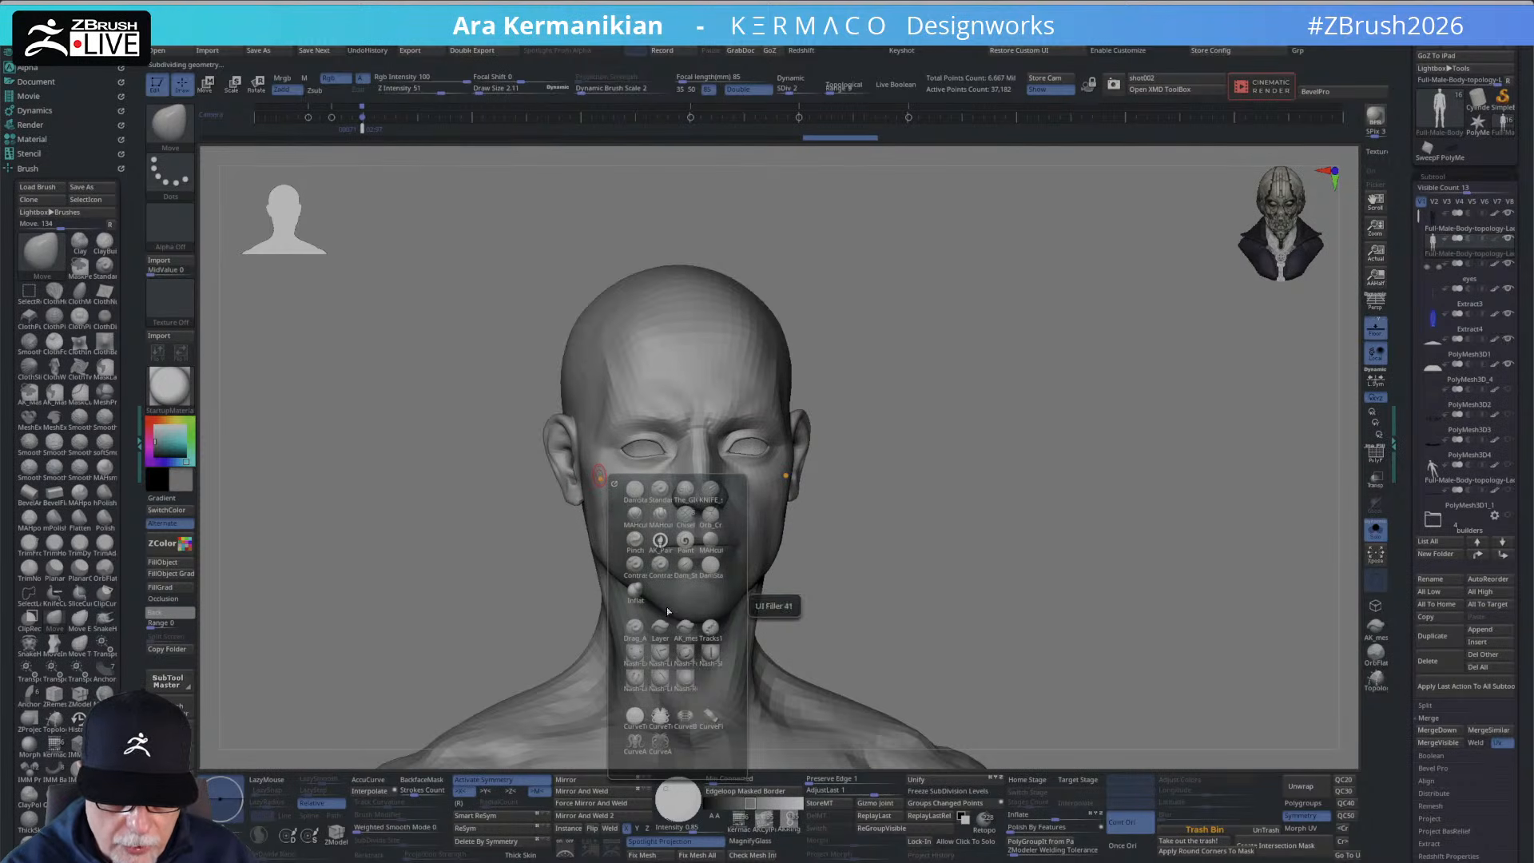
pyautogui.rightClick(548, 566)
pyautogui.click(491, 629)
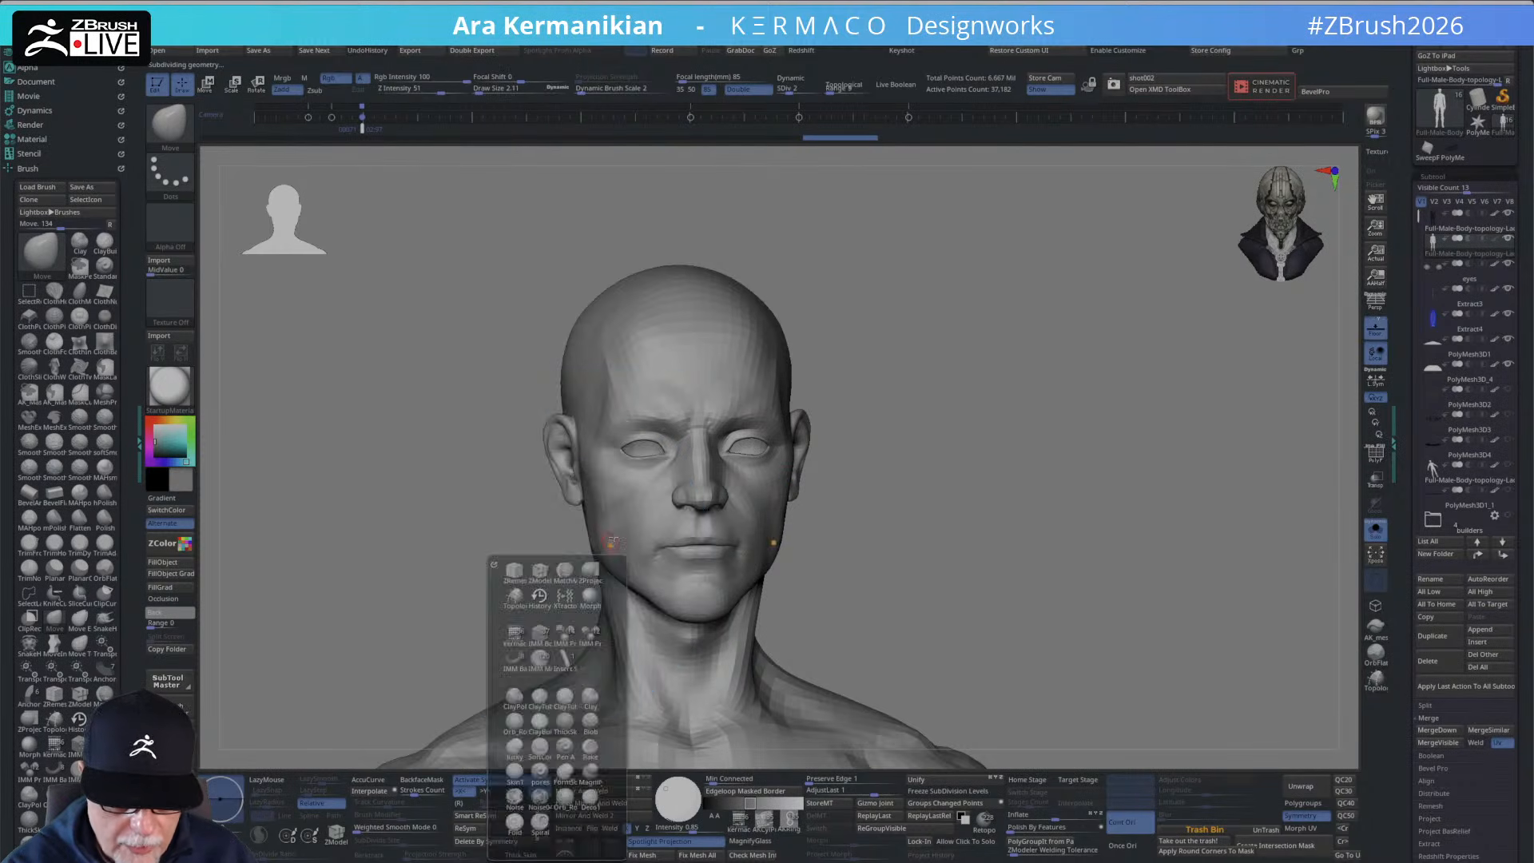
pyautogui.rightClick(562, 551)
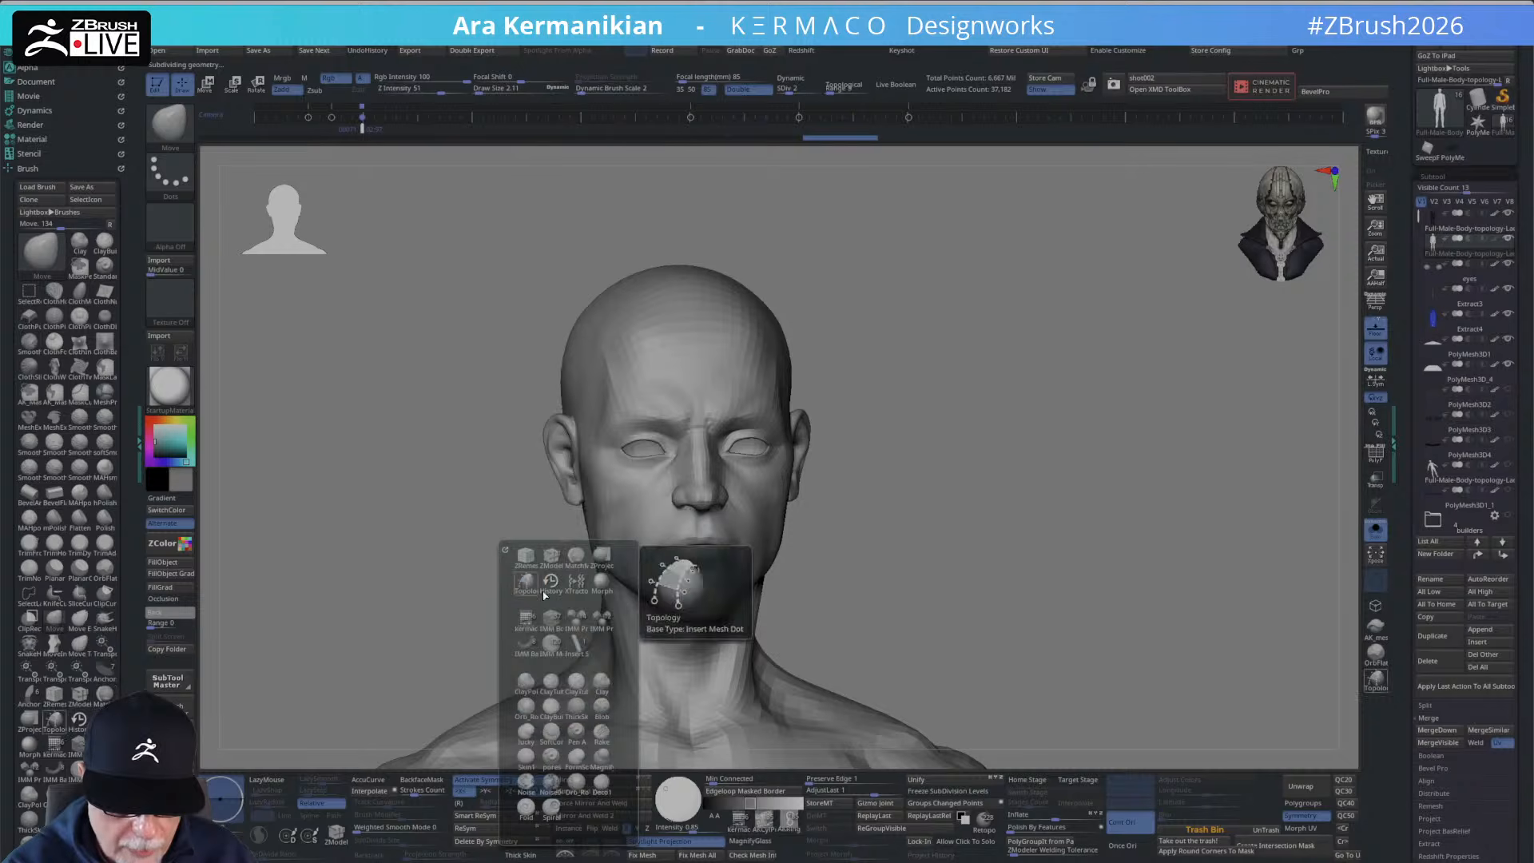
pyautogui.click(556, 683)
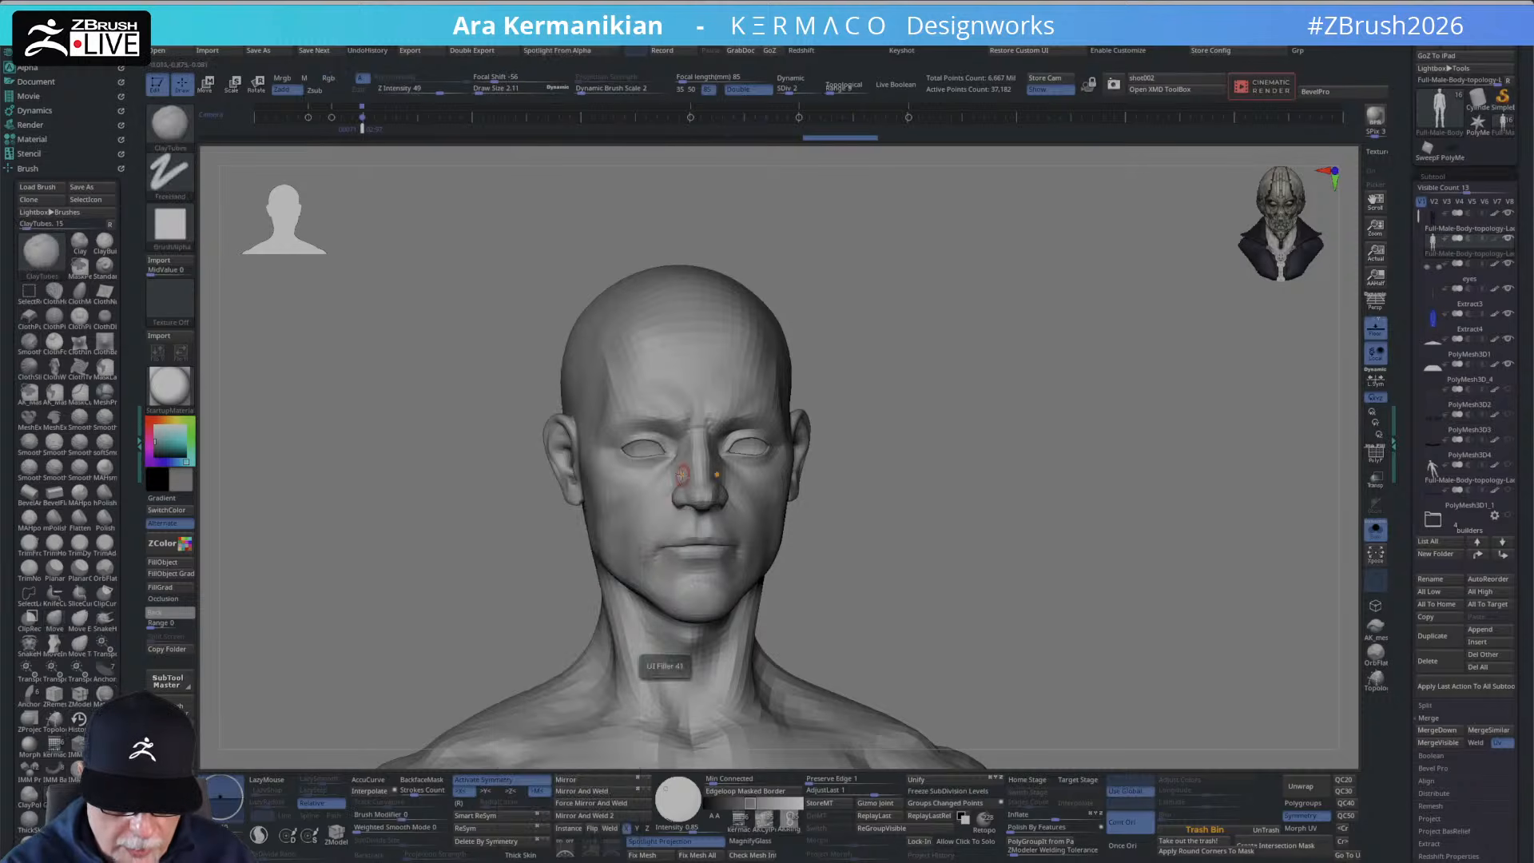
# Enlarge the brush to 5.44 and sculpt folds beside the nose and gaunt planes across the cheeks, smoothing between strokes.
pyautogui.press('s')
pyautogui.moveTo(672, 481); pyautogui.dragTo(685, 483)
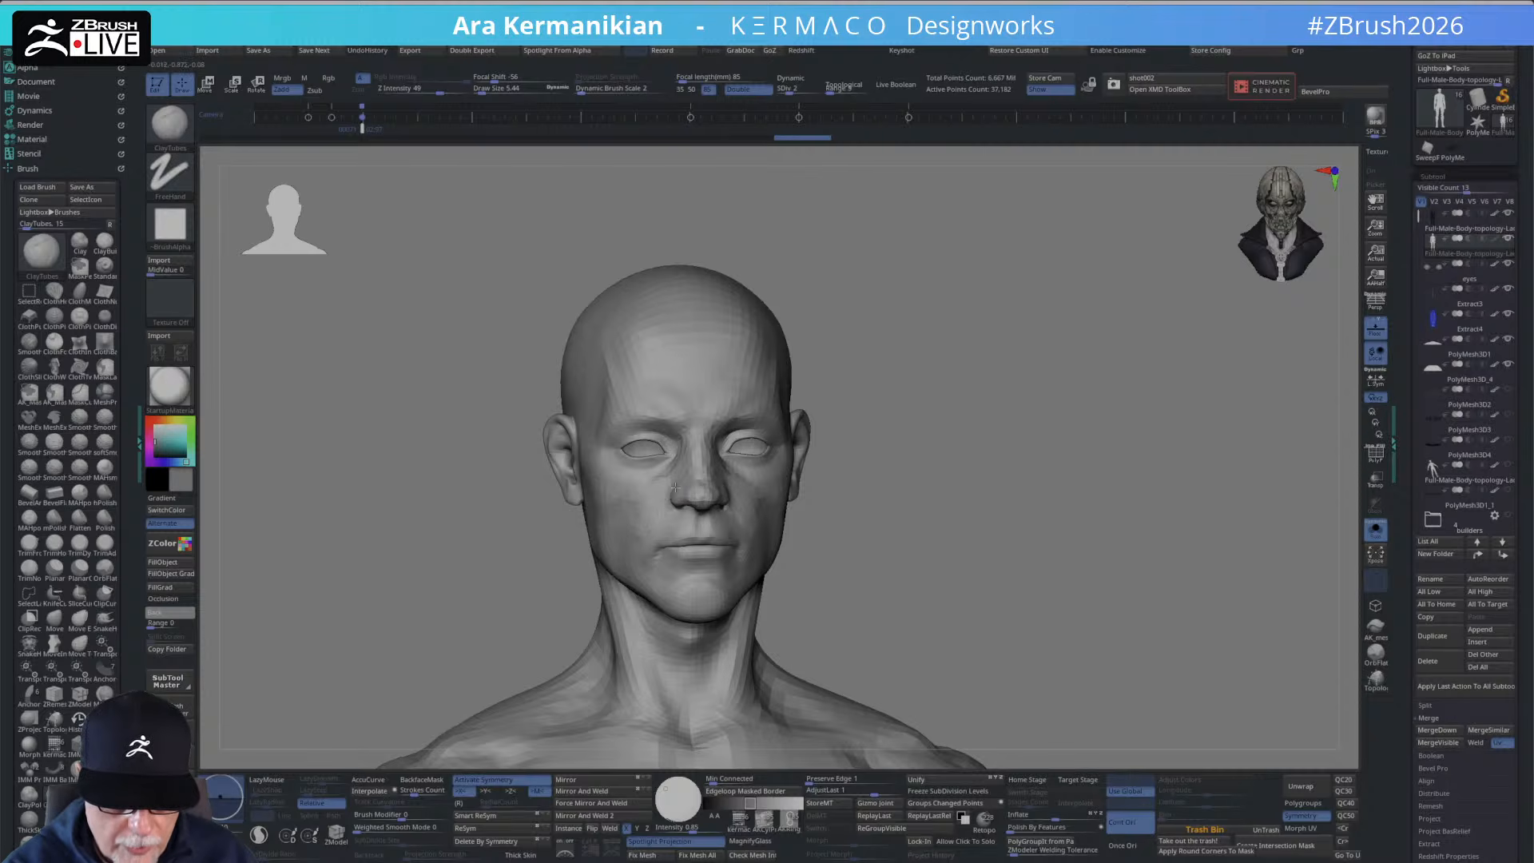
pyautogui.moveTo(647, 539); pyautogui.dragTo(715, 511, button='right')
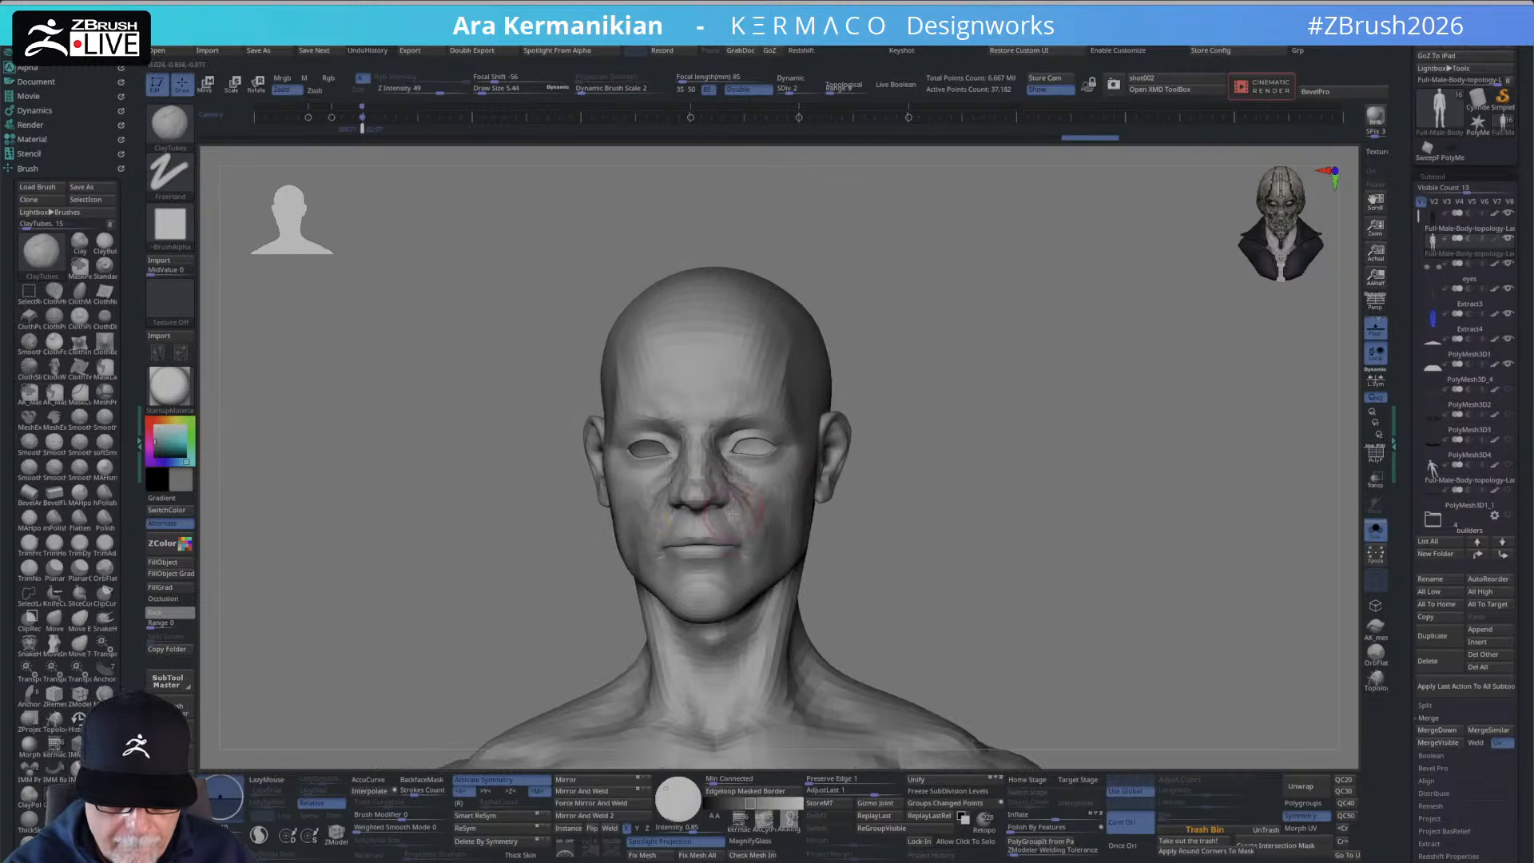
pyautogui.press('shift')
pyautogui.keyDown('shift'); pyautogui.moveTo(701, 459); pyautogui.dragTo(733, 503); pyautogui.keyUp('shift')
pyautogui.moveTo(768, 552); pyautogui.dragTo(756, 495)
pyautogui.moveTo(753, 568); pyautogui.dragTo(783, 518)
pyautogui.moveTo(735, 606)
pyautogui.mouseDown()
pyautogui.moveTo(795, 482)
pyautogui.moveTo(770, 479)
pyautogui.mouseUp()
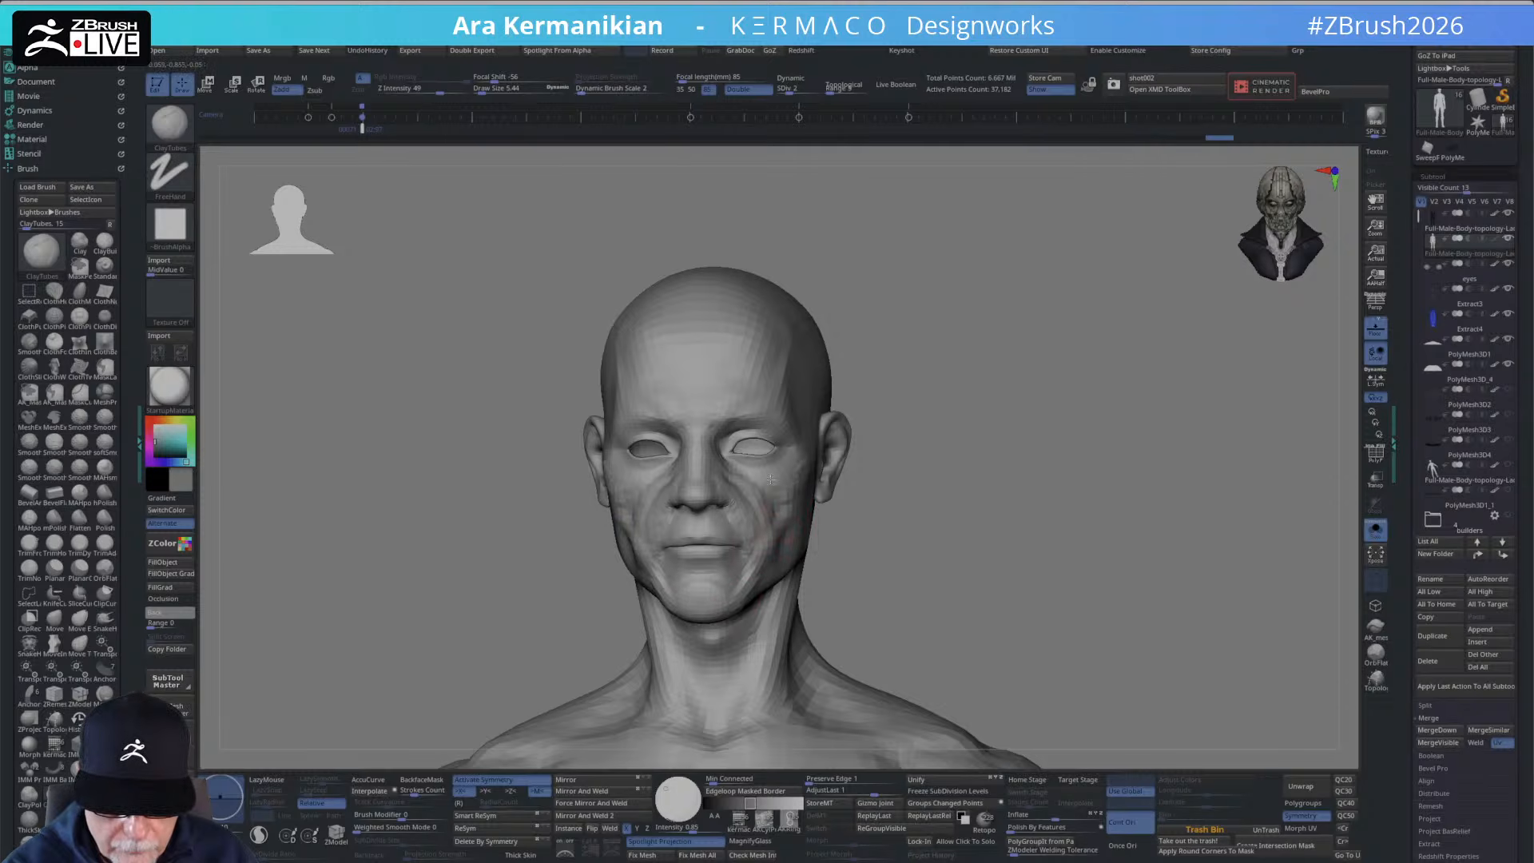
# Smooth the lower cheek, refine its hollow from a three-quarter view, and raise the mesh one subdivision level to continue sculpting.
pyautogui.press('shift')
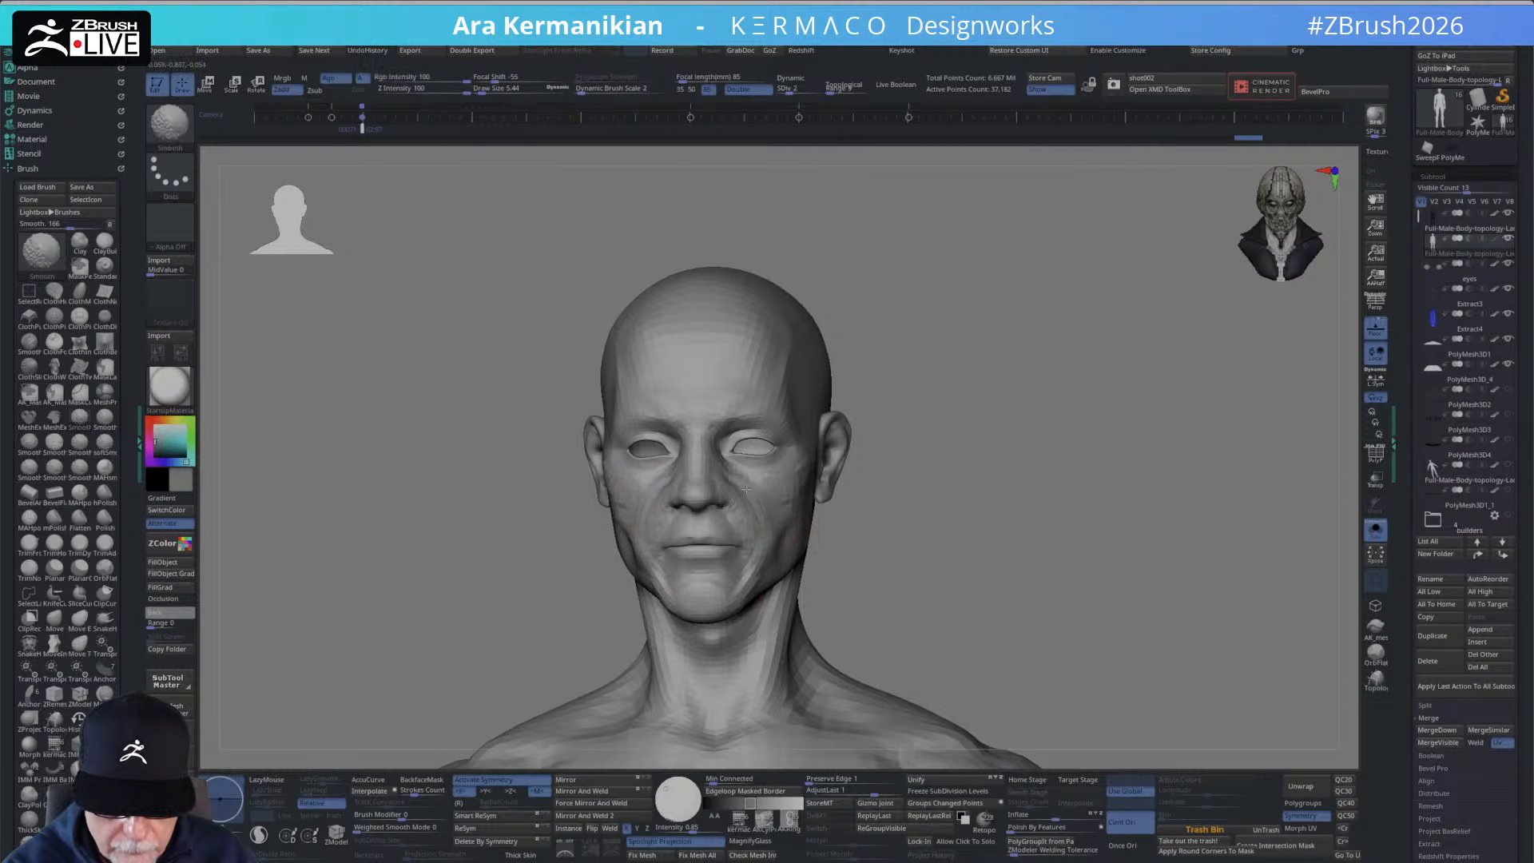
pyautogui.keyDown('shift'); pyautogui.moveTo(767, 572); pyautogui.dragTo(786, 575); pyautogui.keyUp('shift')
pyautogui.moveTo(991, 497); pyautogui.dragTo(887, 499)
pyautogui.press('shift')
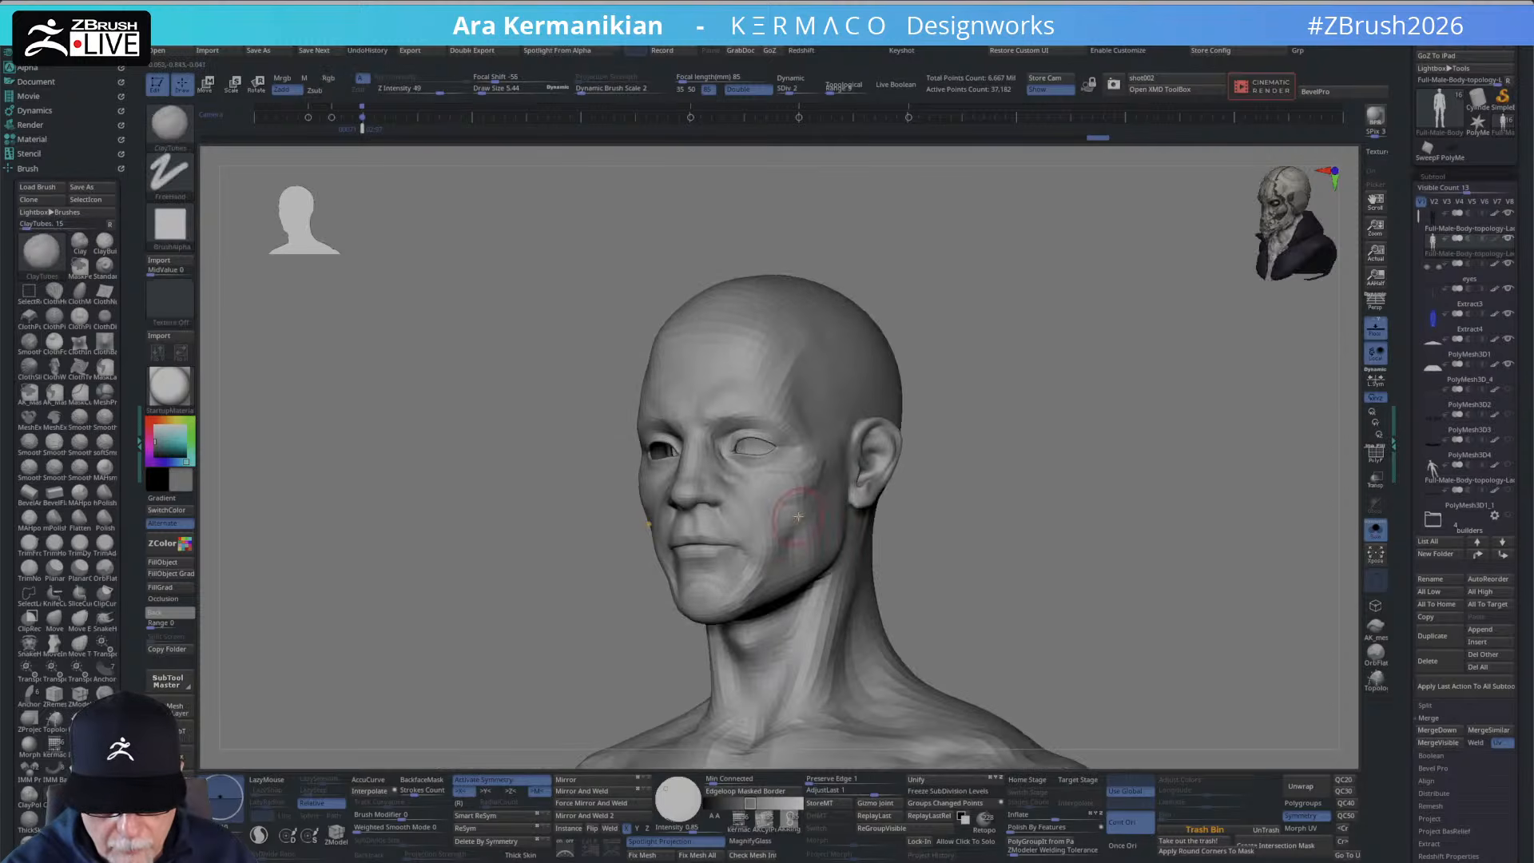
pyautogui.moveTo(790, 525); pyautogui.dragTo(779, 551)
pyautogui.hotkey('ctrl', 'd')
pyautogui.moveTo(899, 507); pyautogui.dragTo(978, 507)
pyautogui.moveTo(774, 496)
pyautogui.mouseDown()
pyautogui.moveTo(770, 557)
pyautogui.moveTo(771, 536)
pyautogui.mouseUp()
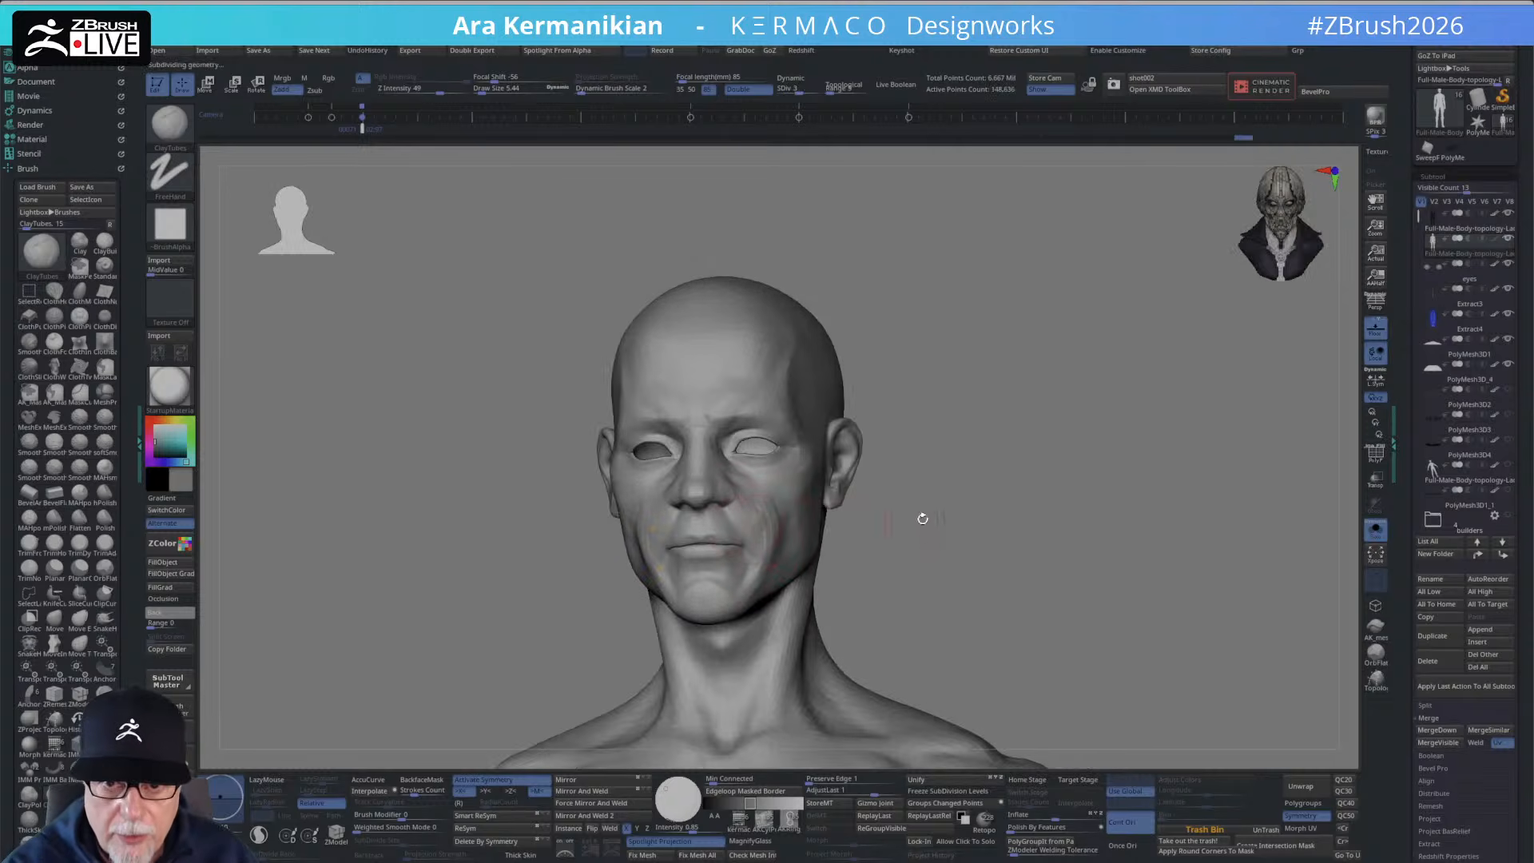
# Isolate the middle part of the face to examine its profile, and show the whole body again.
pyautogui.moveTo(921, 517); pyautogui.dragTo(908, 501)
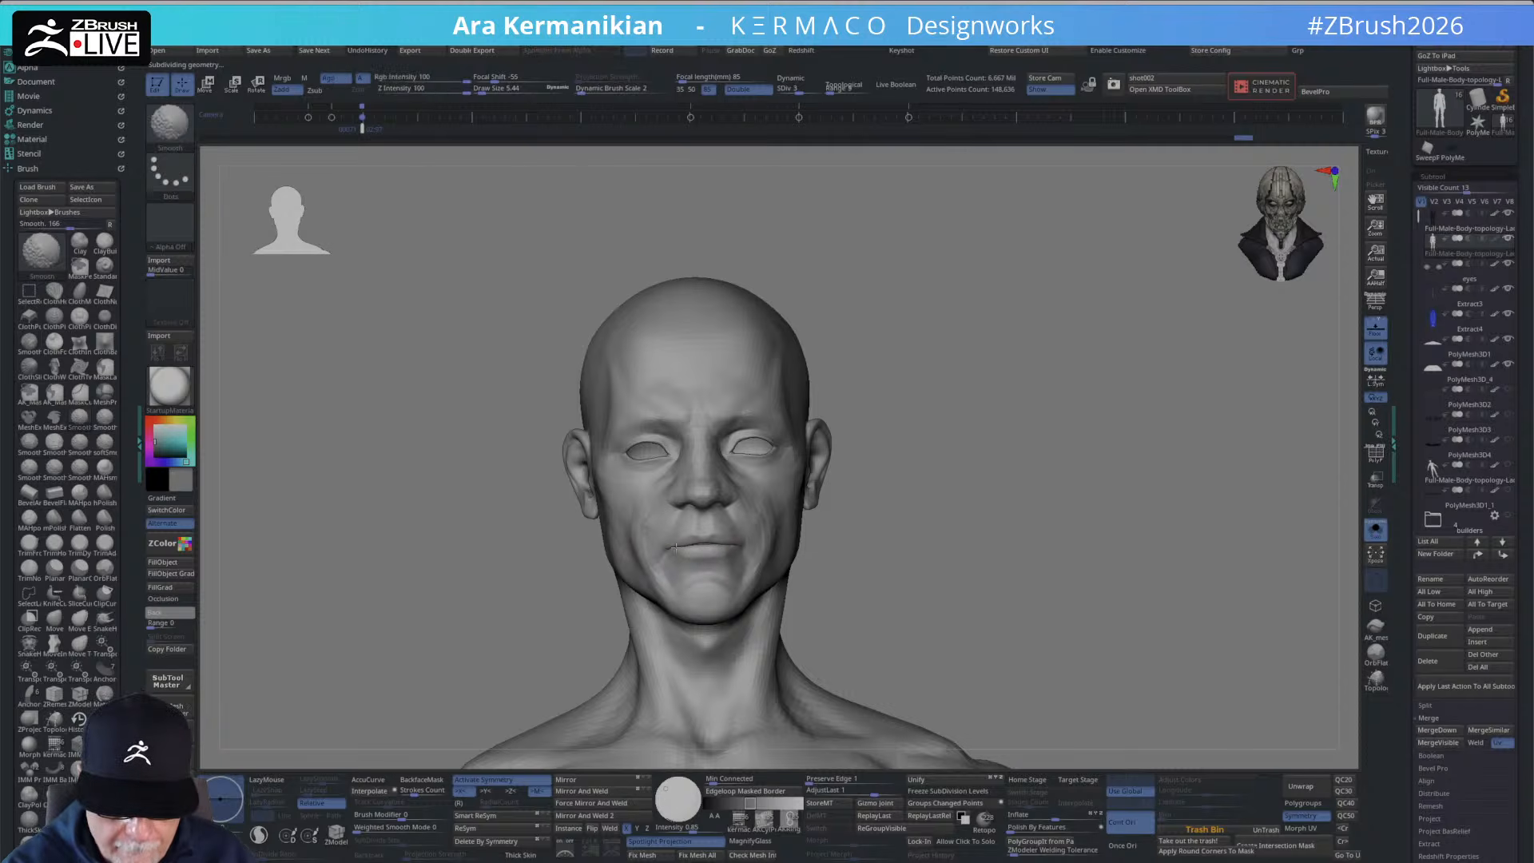
pyautogui.moveTo(908, 501); pyautogui.dragTo(965, 498)
pyautogui.keyDown('ctrl'); pyautogui.keyDown('shift'); pyautogui.moveTo(786, 598); pyautogui.dragTo(549, 412); pyautogui.keyUp('shift'); pyautogui.keyUp('ctrl')
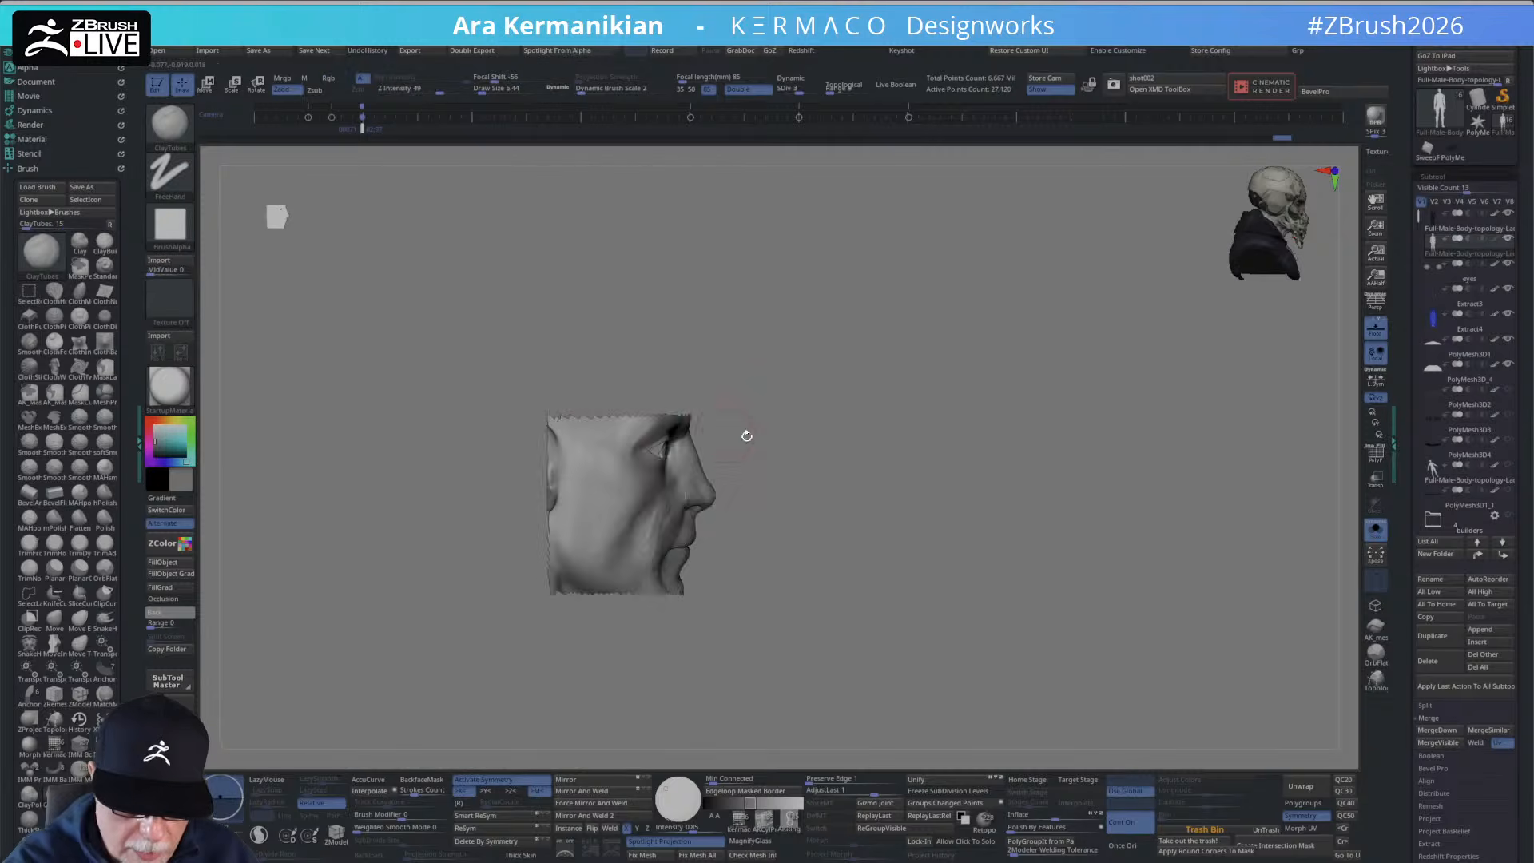
pyautogui.moveTo(746, 435); pyautogui.dragTo(733, 611)
pyautogui.keyDown('ctrl'); pyautogui.keyDown('shift'); pyautogui.click(956, 449); pyautogui.keyUp('shift'); pyautogui.keyUp('ctrl')
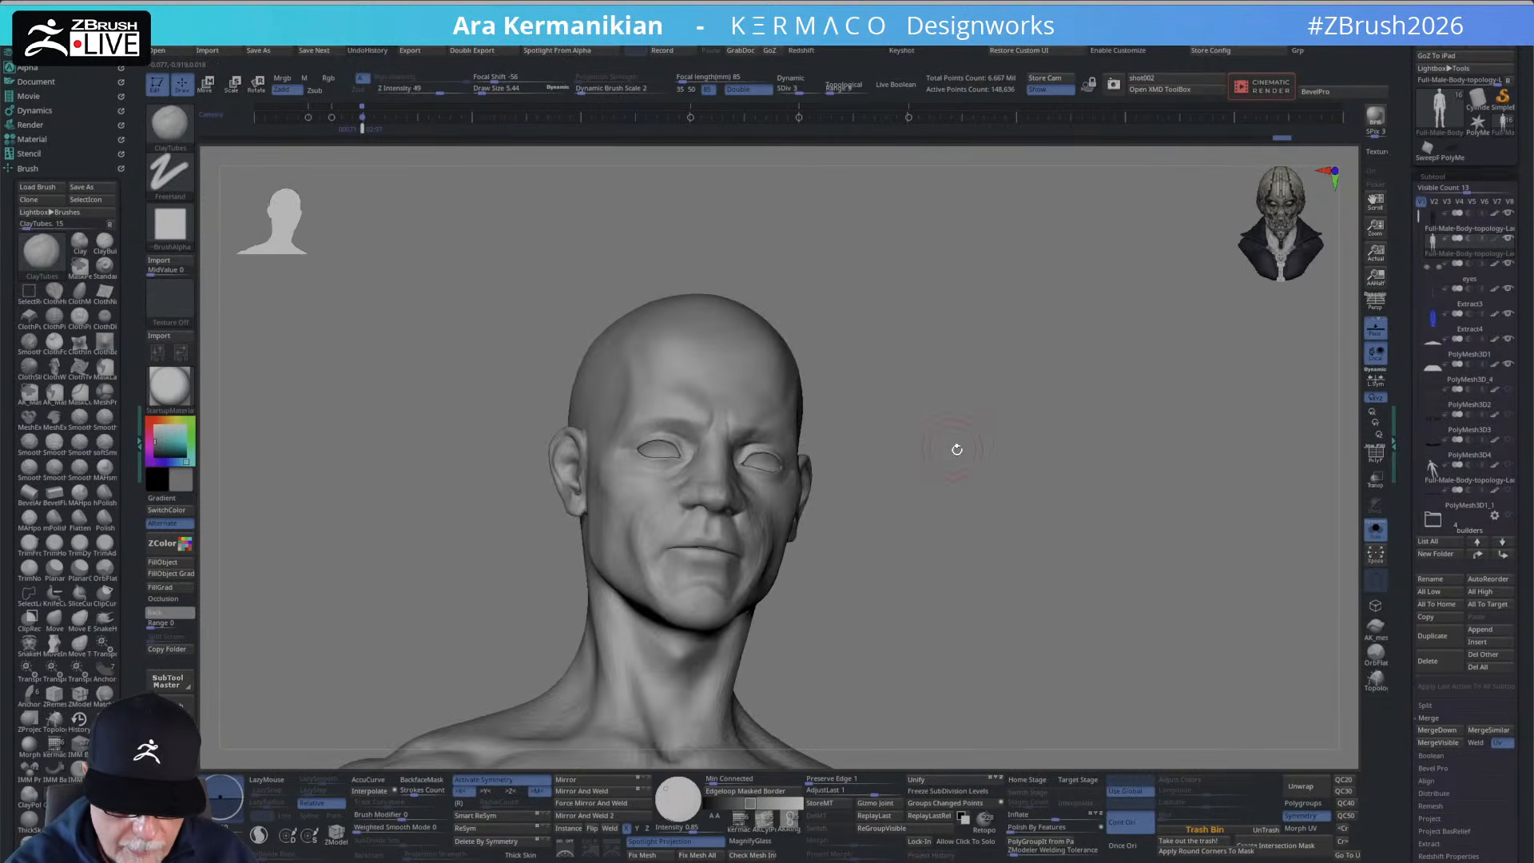
# Smooth the folds beside the mouth and choose the Inflat brush for working on the lips.
pyautogui.keyDown('shift'); pyautogui.moveTo(955, 449); pyautogui.dragTo(881, 486); pyautogui.keyUp('shift')
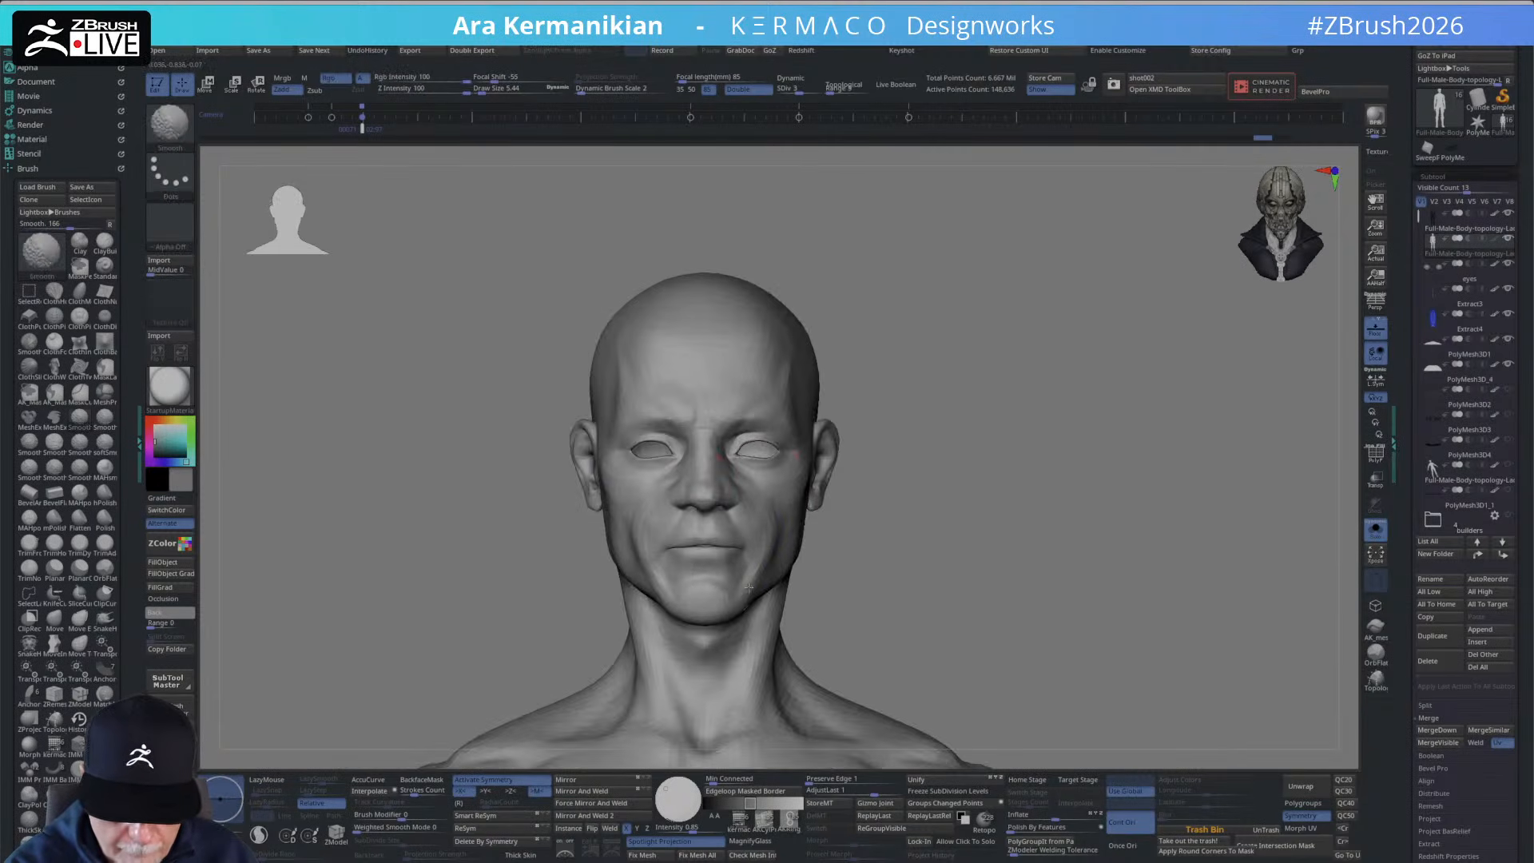
pyautogui.keyDown('shift'); pyautogui.moveTo(749, 587); pyautogui.dragTo(747, 543); pyautogui.keyUp('shift')
pyautogui.rightClick(692, 556)
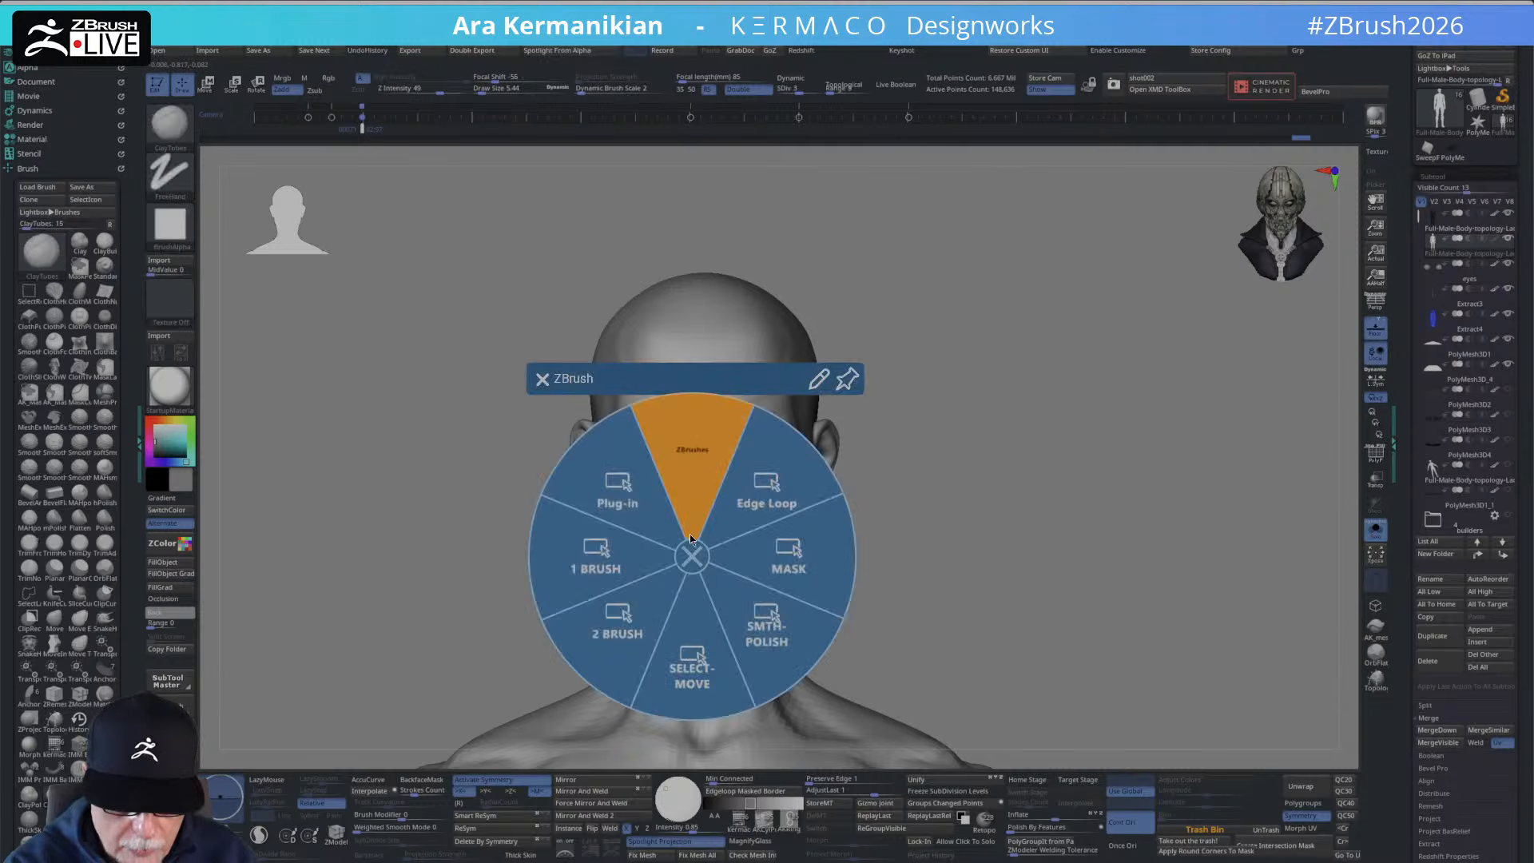
pyautogui.click(606, 559)
pyautogui.click(710, 639)
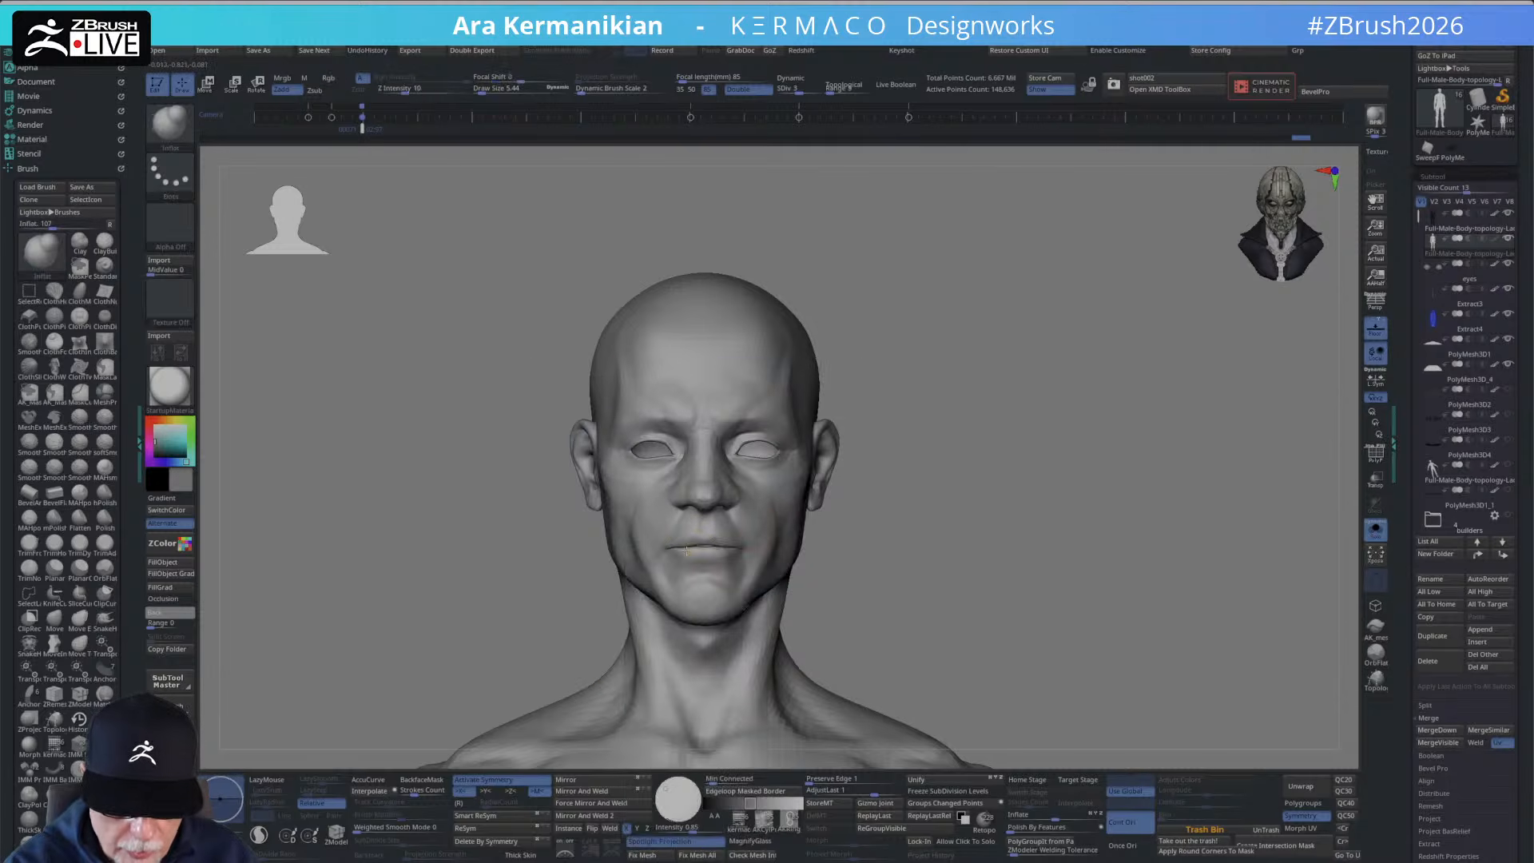
# Convert the whole body to a DynaMesh without freezing its subdivision levels.
pyautogui.keyDown('alt'); pyautogui.moveTo(994, 496); pyautogui.dragTo(915, 497); pyautogui.keyUp('alt')
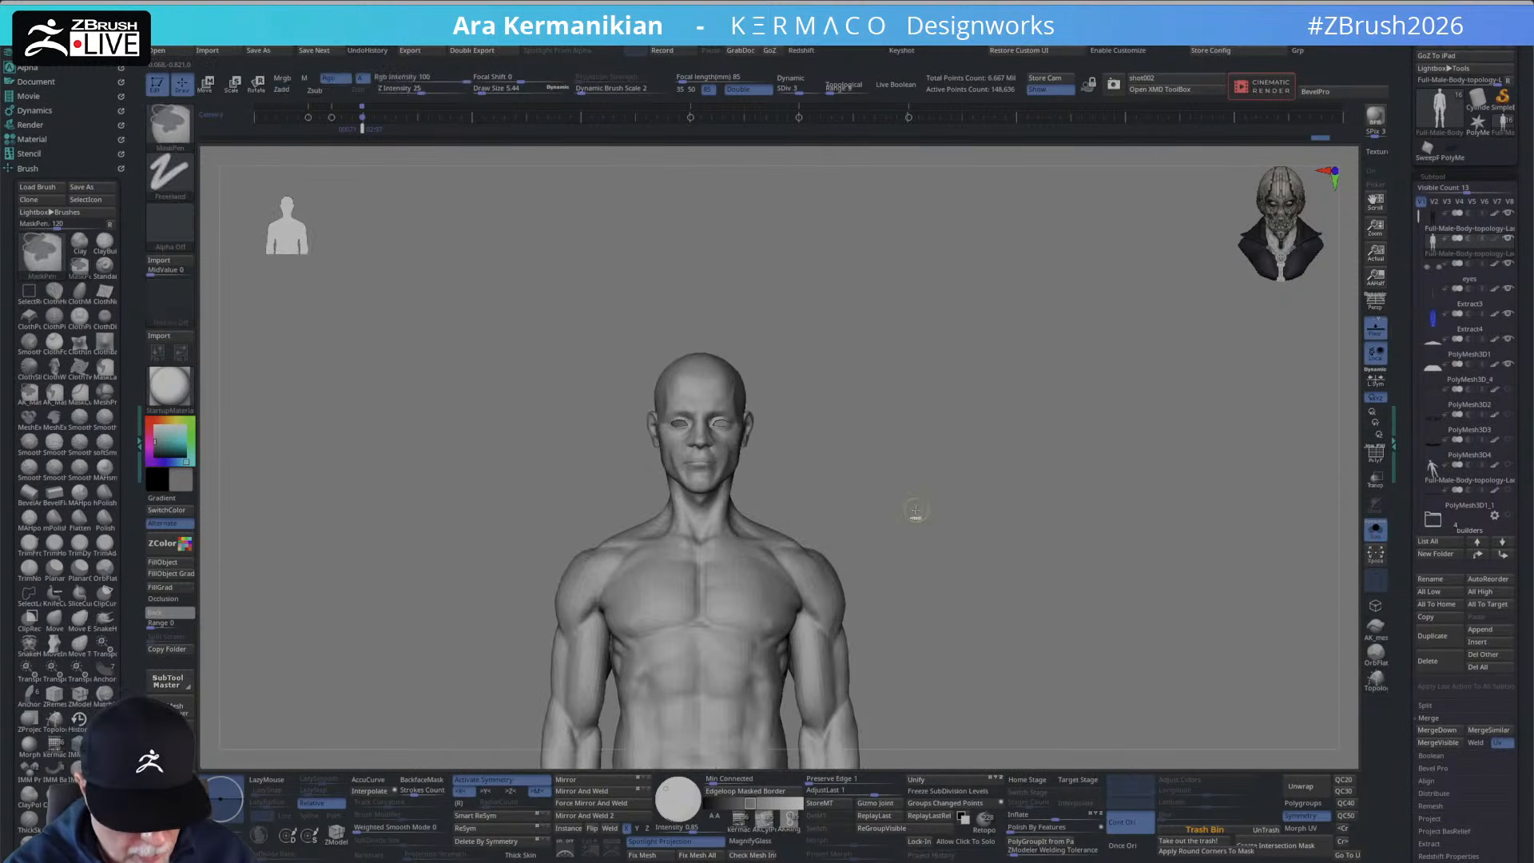
pyautogui.hotkey('ctrl', '2')
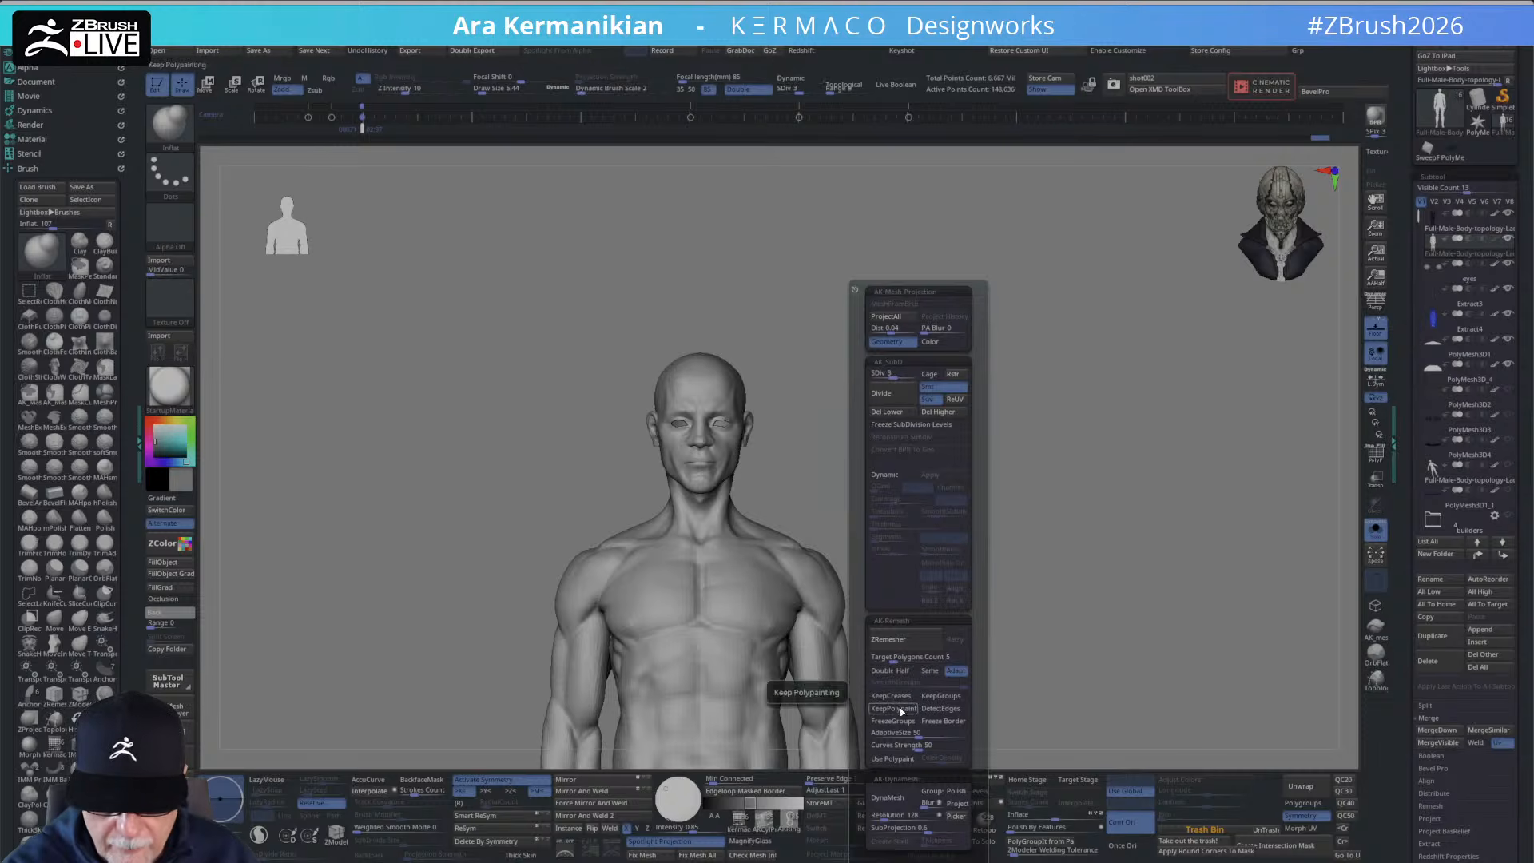
pyautogui.keyDown('alt'); pyautogui.moveTo(1034, 625); pyautogui.dragTo(988, 493); pyautogui.keyUp('alt')
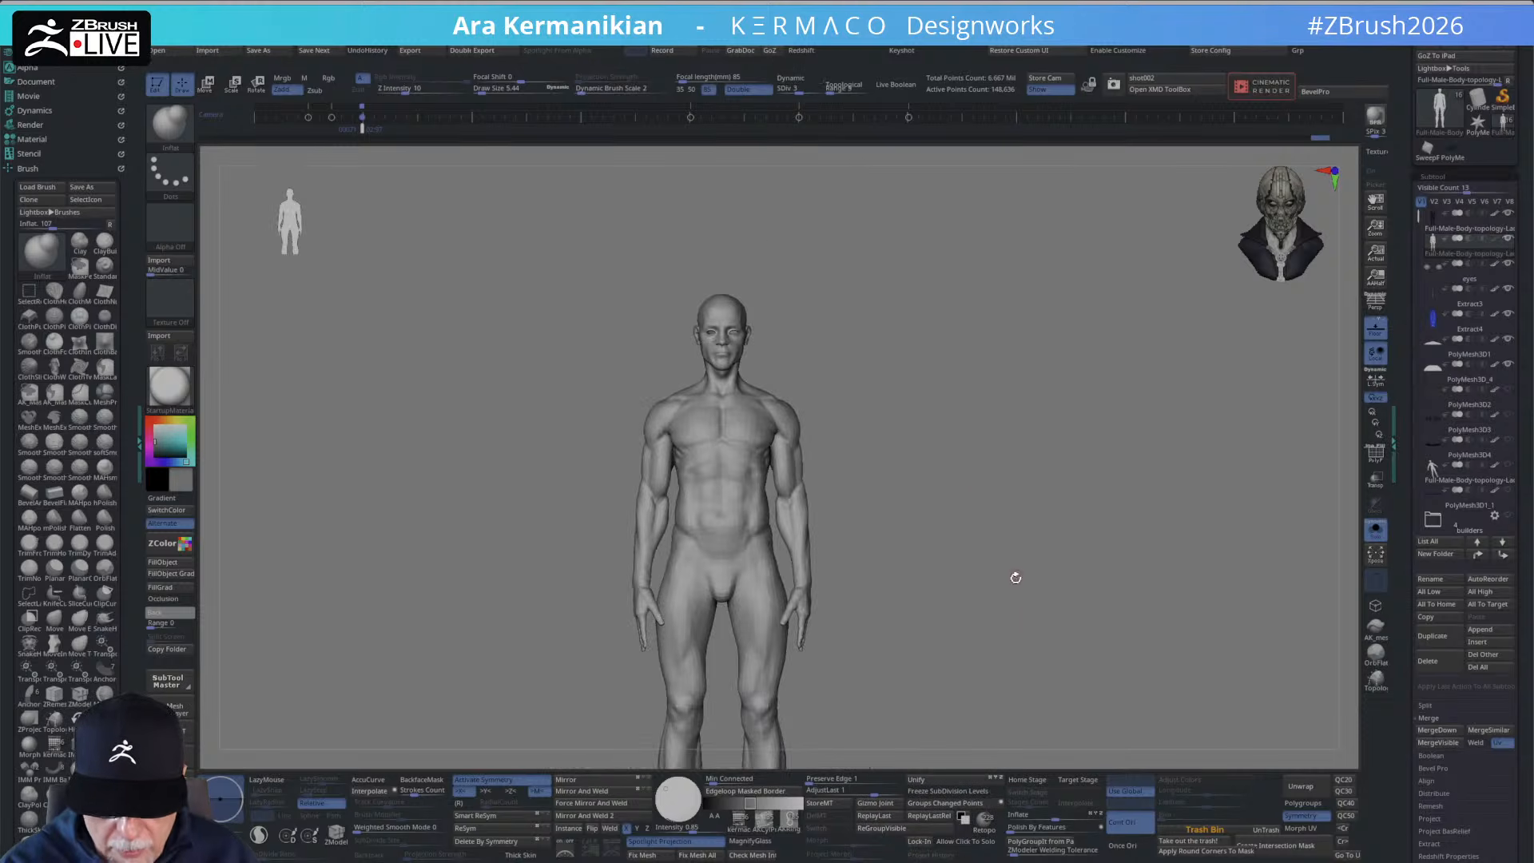
pyautogui.keyDown('alt'); pyautogui.moveTo(1013, 575); pyautogui.dragTo(1013, 527); pyautogui.keyUp('alt')
pyautogui.hotkey('ctrl', '2')
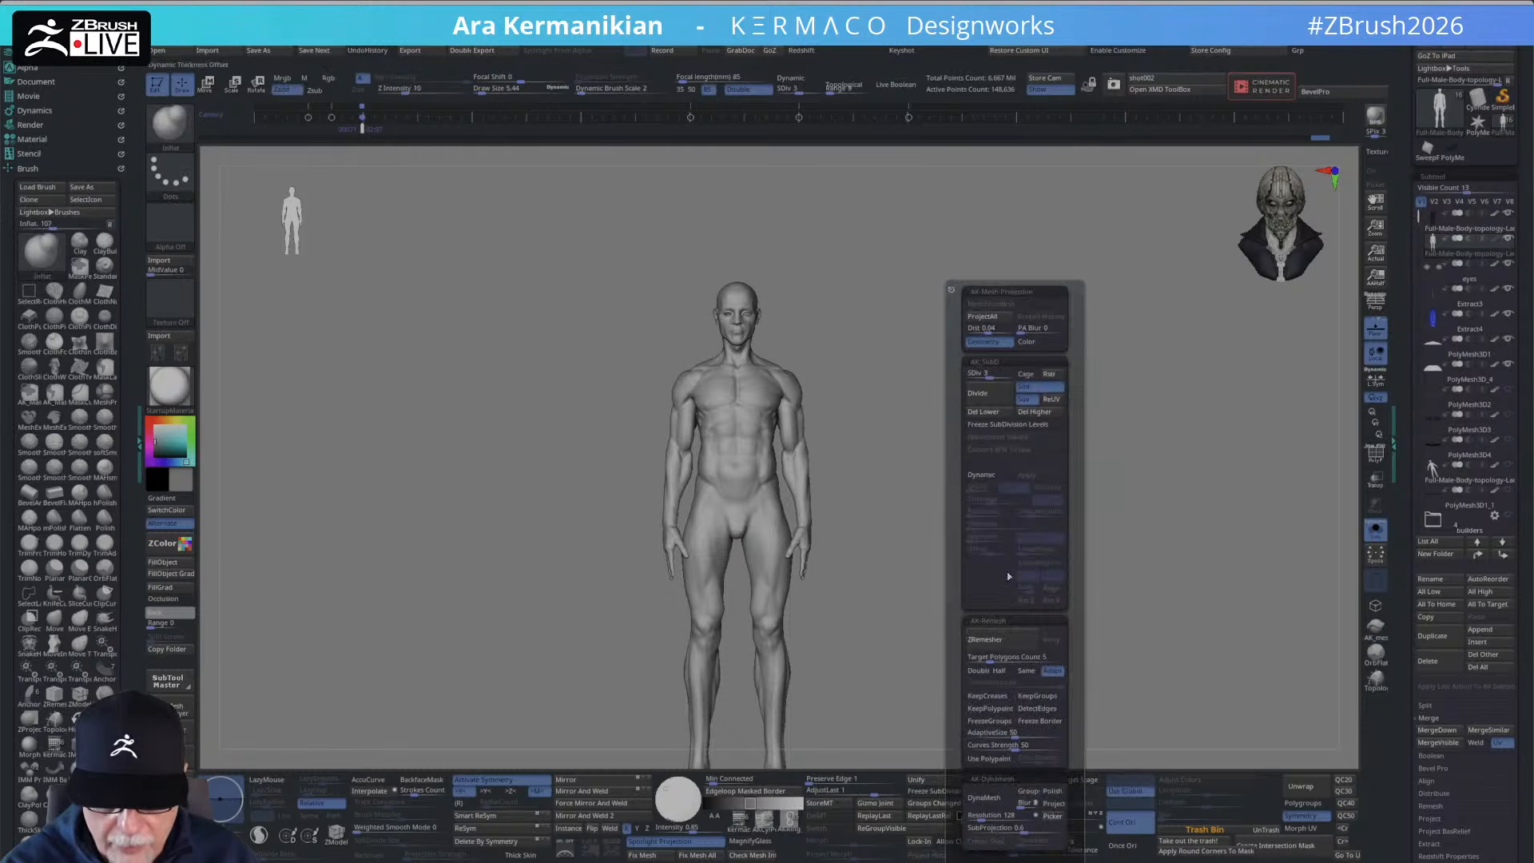
pyautogui.click(1004, 802)
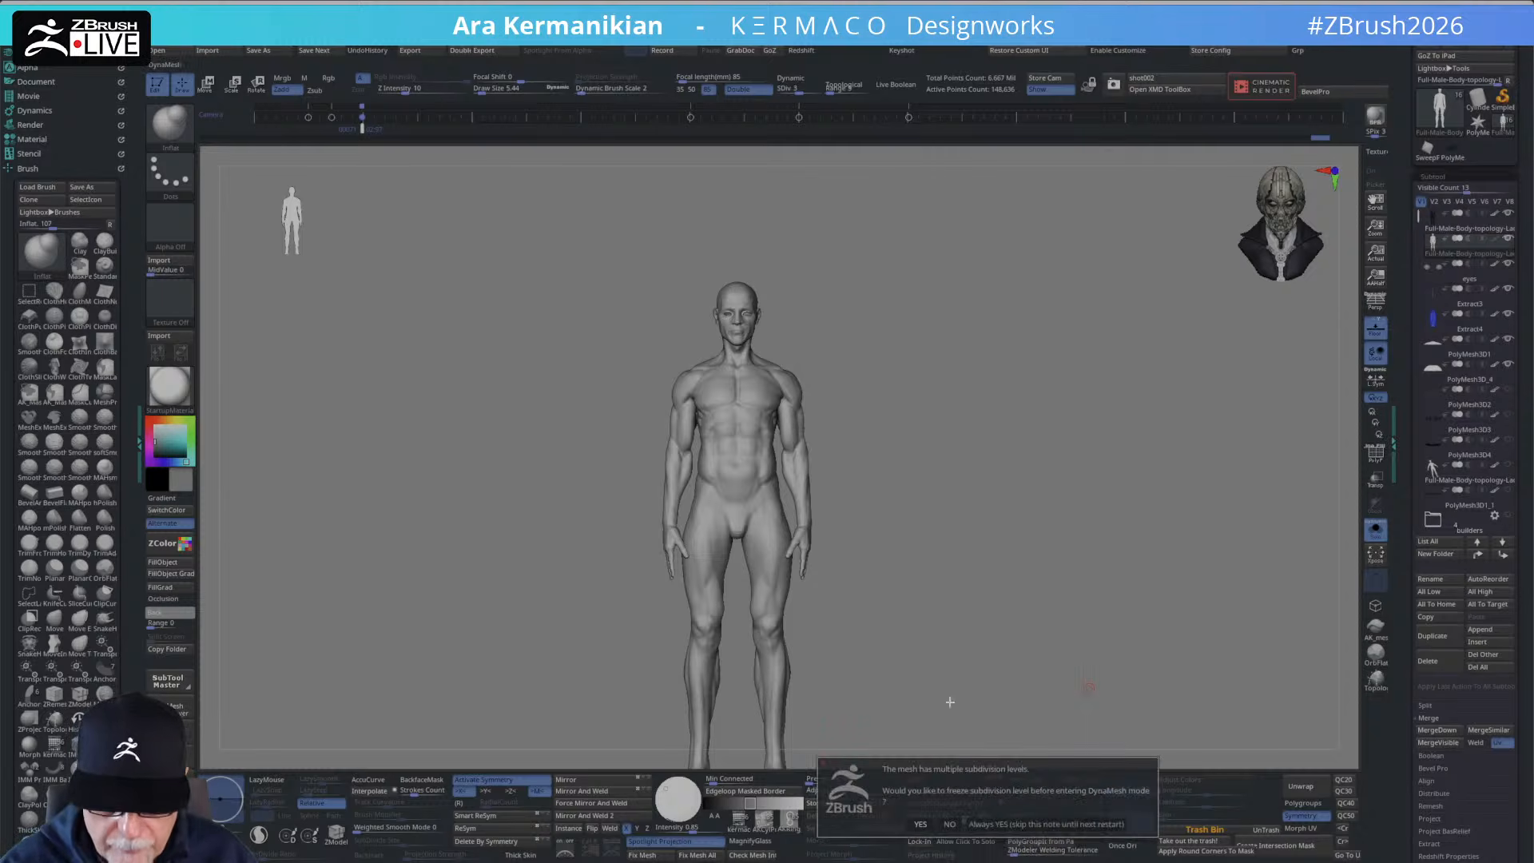
pyautogui.click(949, 823)
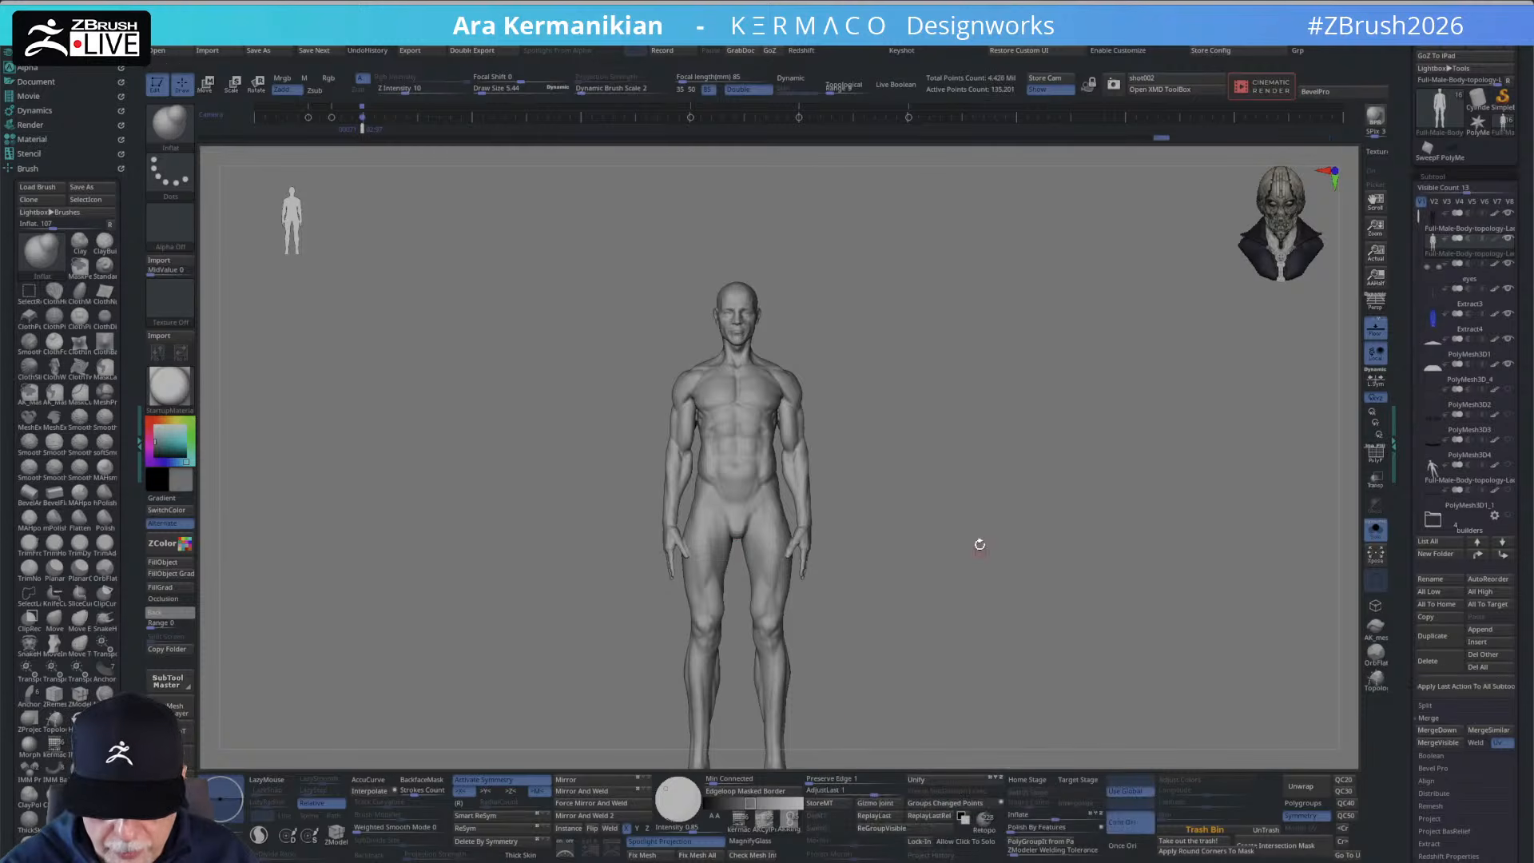
# Smooth the facial details of the remeshed head around the eyes and mouth, and divide the mesh once.
pyautogui.keyDown('alt'); pyautogui.moveTo(1041, 542); pyautogui.dragTo(1063, 663); pyautogui.keyUp('alt')
pyautogui.moveTo(951, 364)
pyautogui.mouseDown()
pyautogui.moveTo(983, 479)
pyautogui.moveTo(866, 417)
pyautogui.moveTo(747, 567)
pyautogui.mouseUp()
pyautogui.press('shift')
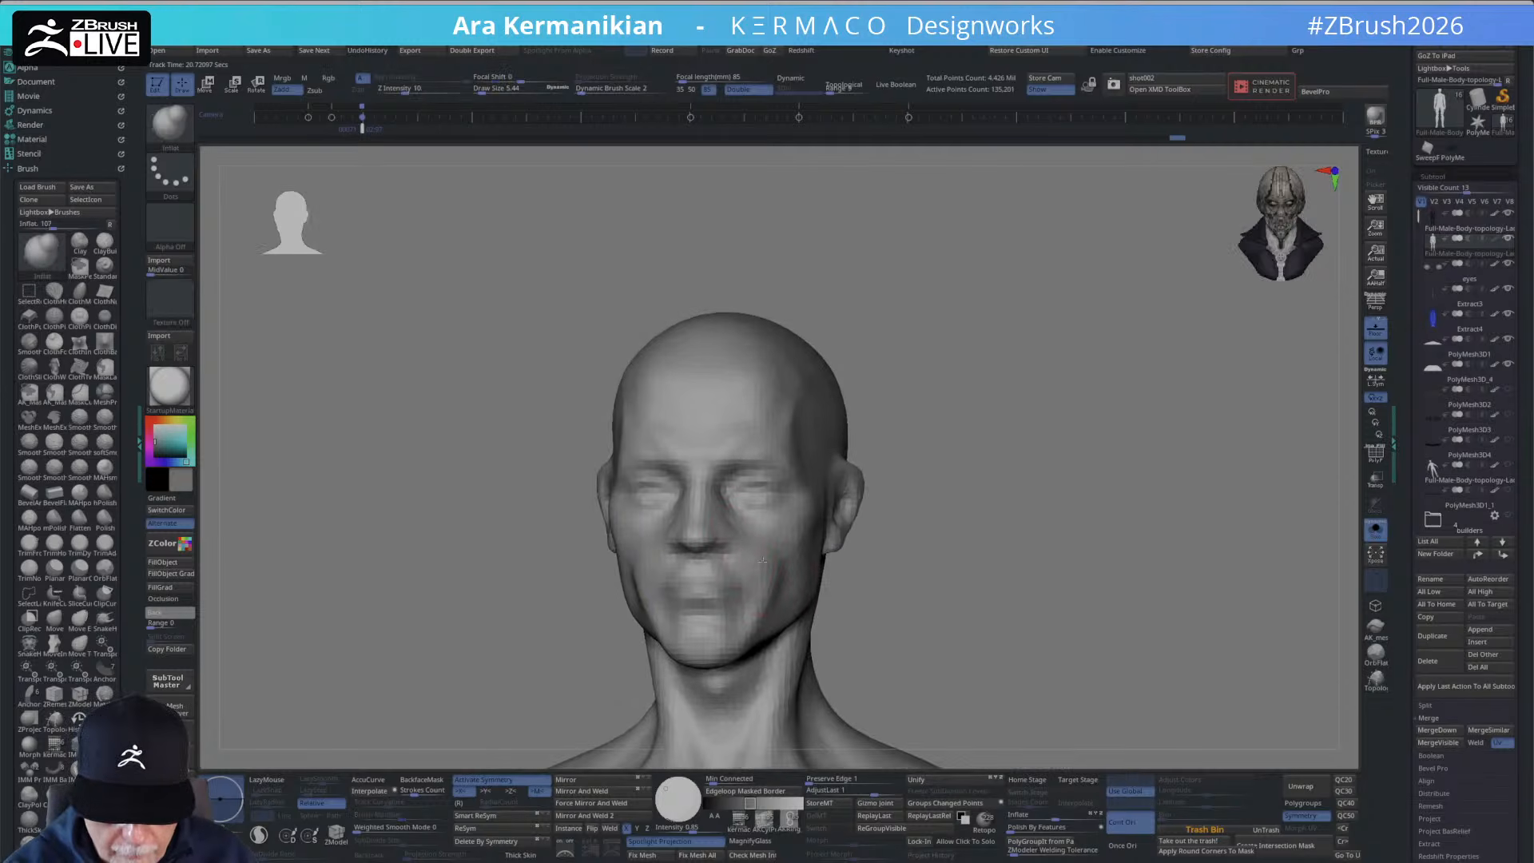
pyautogui.hotkey('ctrl', 'd')
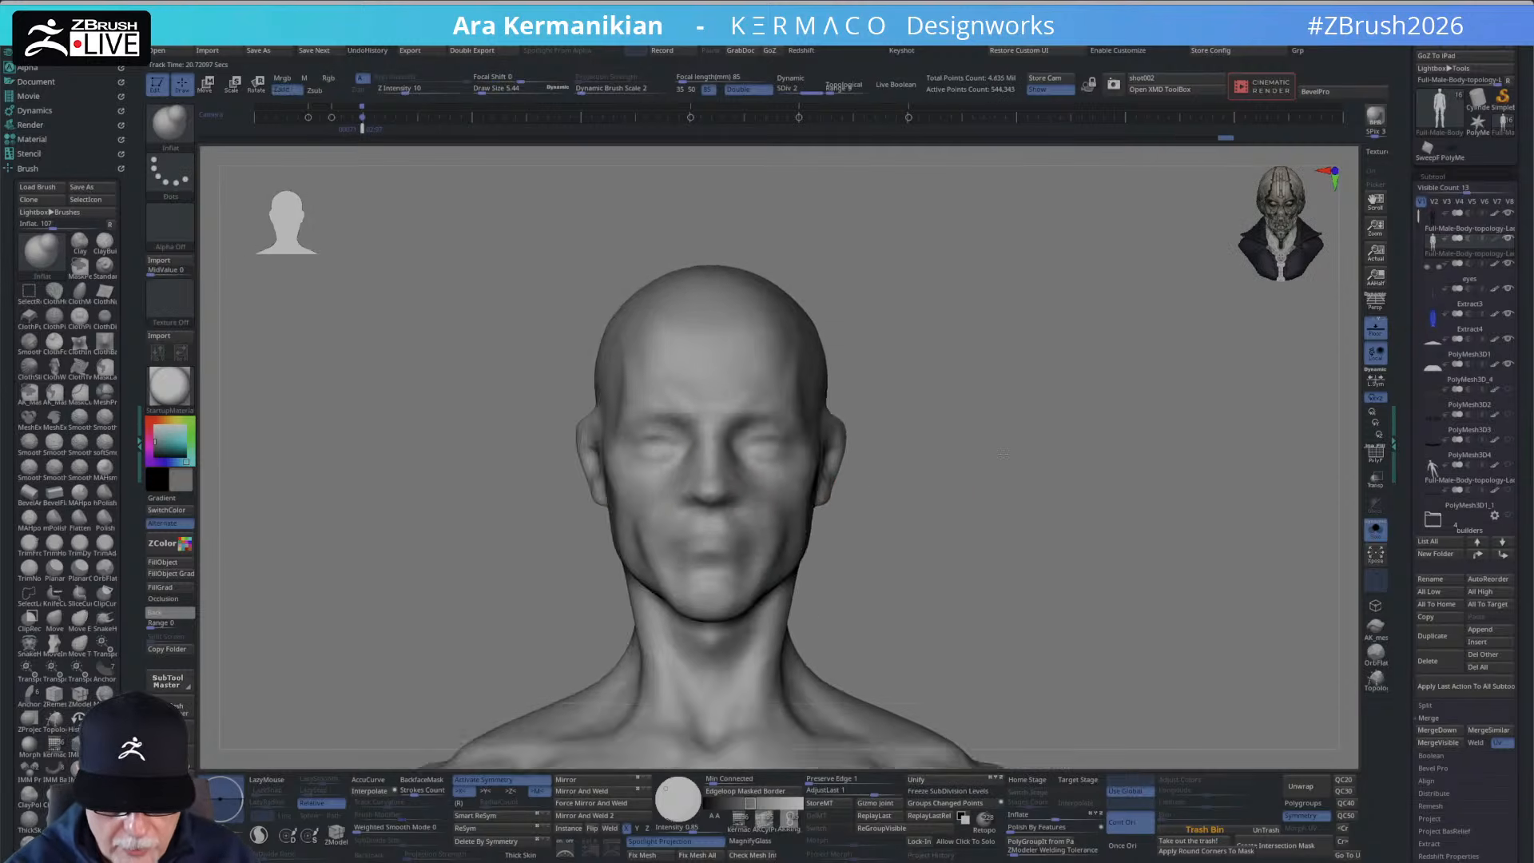
pyautogui.moveTo(1003, 454)
pyautogui.mouseDown()
pyautogui.moveTo(957, 449)
pyautogui.moveTo(1031, 454)
pyautogui.moveTo(1022, 437)
pyautogui.mouseUp()
pyautogui.moveTo(1022, 436); pyautogui.dragTo(959, 399)
pyautogui.moveTo(1015, 543)
pyautogui.keyDown('alt'); pyautogui.mouseDown()
pyautogui.moveTo(1017, 397)
pyautogui.moveTo(1036, 453)
pyautogui.moveTo(987, 467)
pyautogui.moveTo(993, 456)
pyautogui.moveTo(1062, 505)
pyautogui.moveTo(955, 499)
pyautogui.moveTo(1031, 399)
pyautogui.mouseUp(); pyautogui.keyUp('alt')
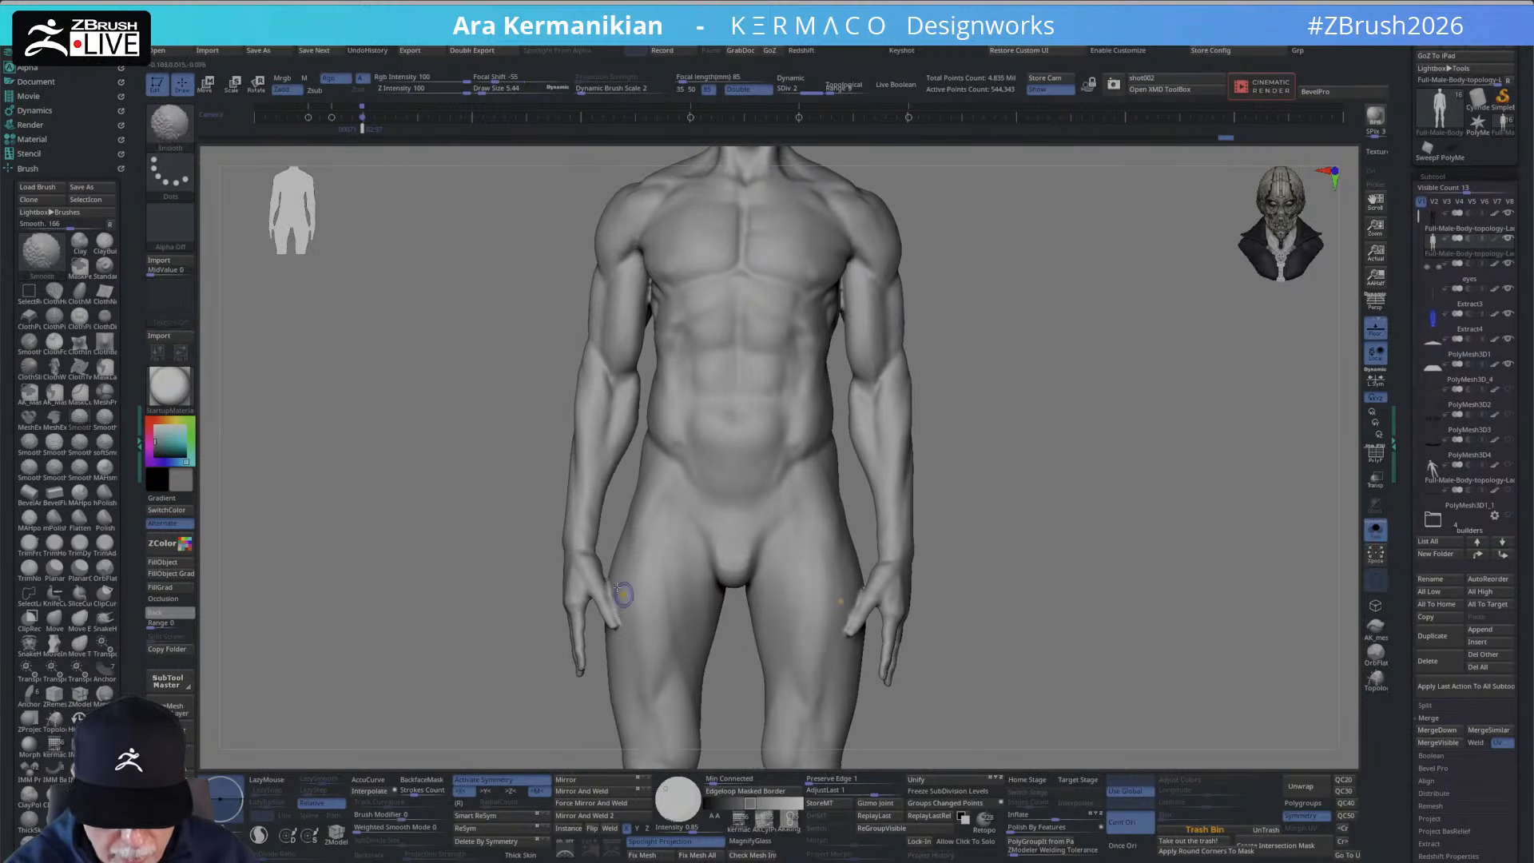
pyautogui.moveTo(987, 328)
pyautogui.keyDown('alt'); pyautogui.mouseDown()
pyautogui.moveTo(979, 480)
pyautogui.moveTo(1064, 403)
pyautogui.moveTo(1107, 391)
pyautogui.moveTo(1102, 471)
pyautogui.mouseUp(); pyautogui.keyUp('alt')
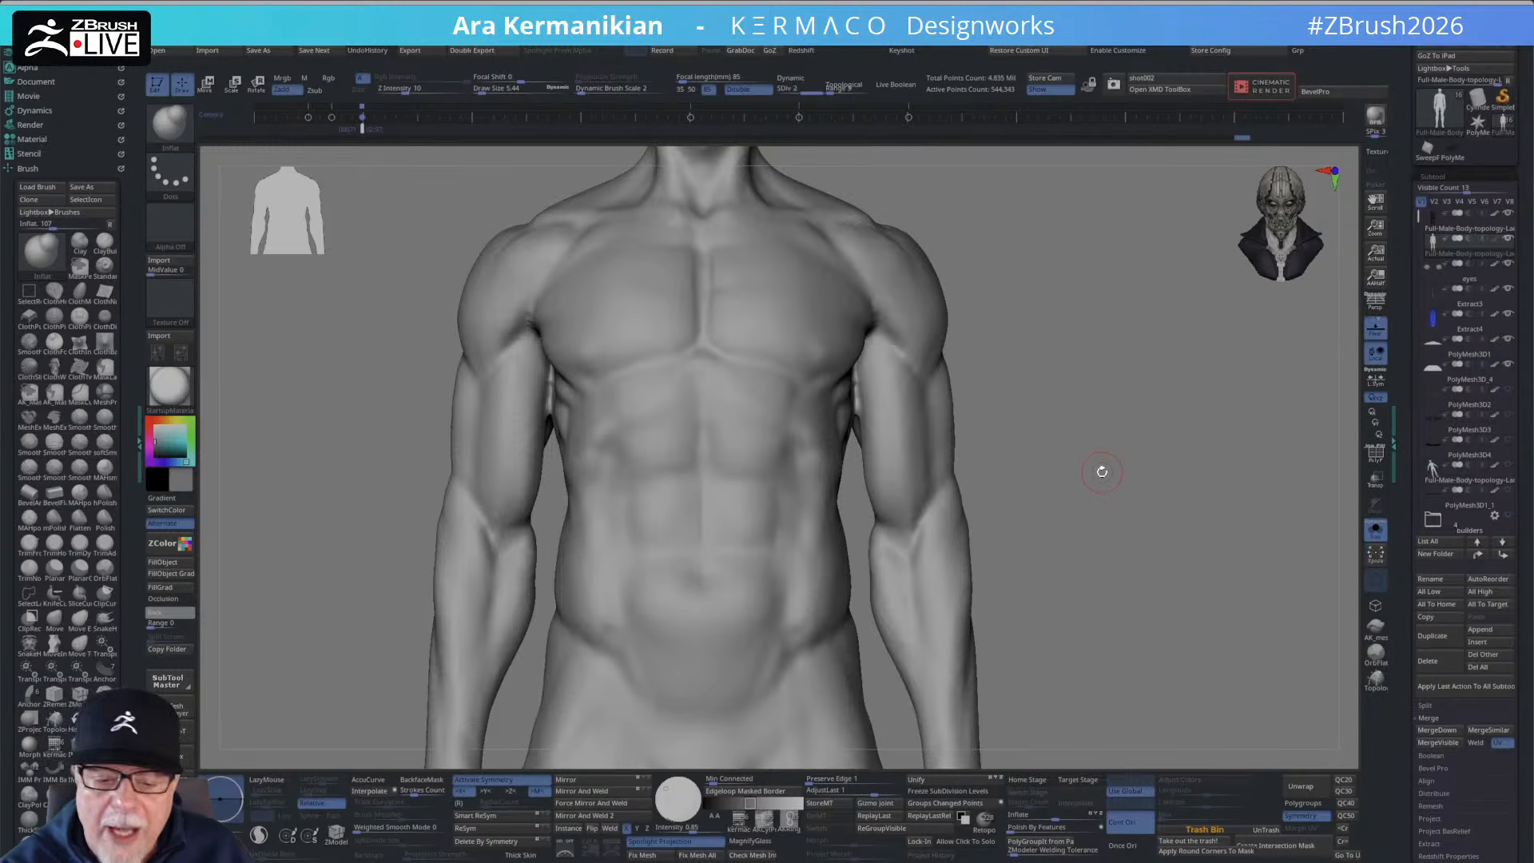
pyautogui.keyDown('alt'); pyautogui.moveTo(1027, 345); pyautogui.dragTo(972, 565); pyautogui.keyUp('alt')
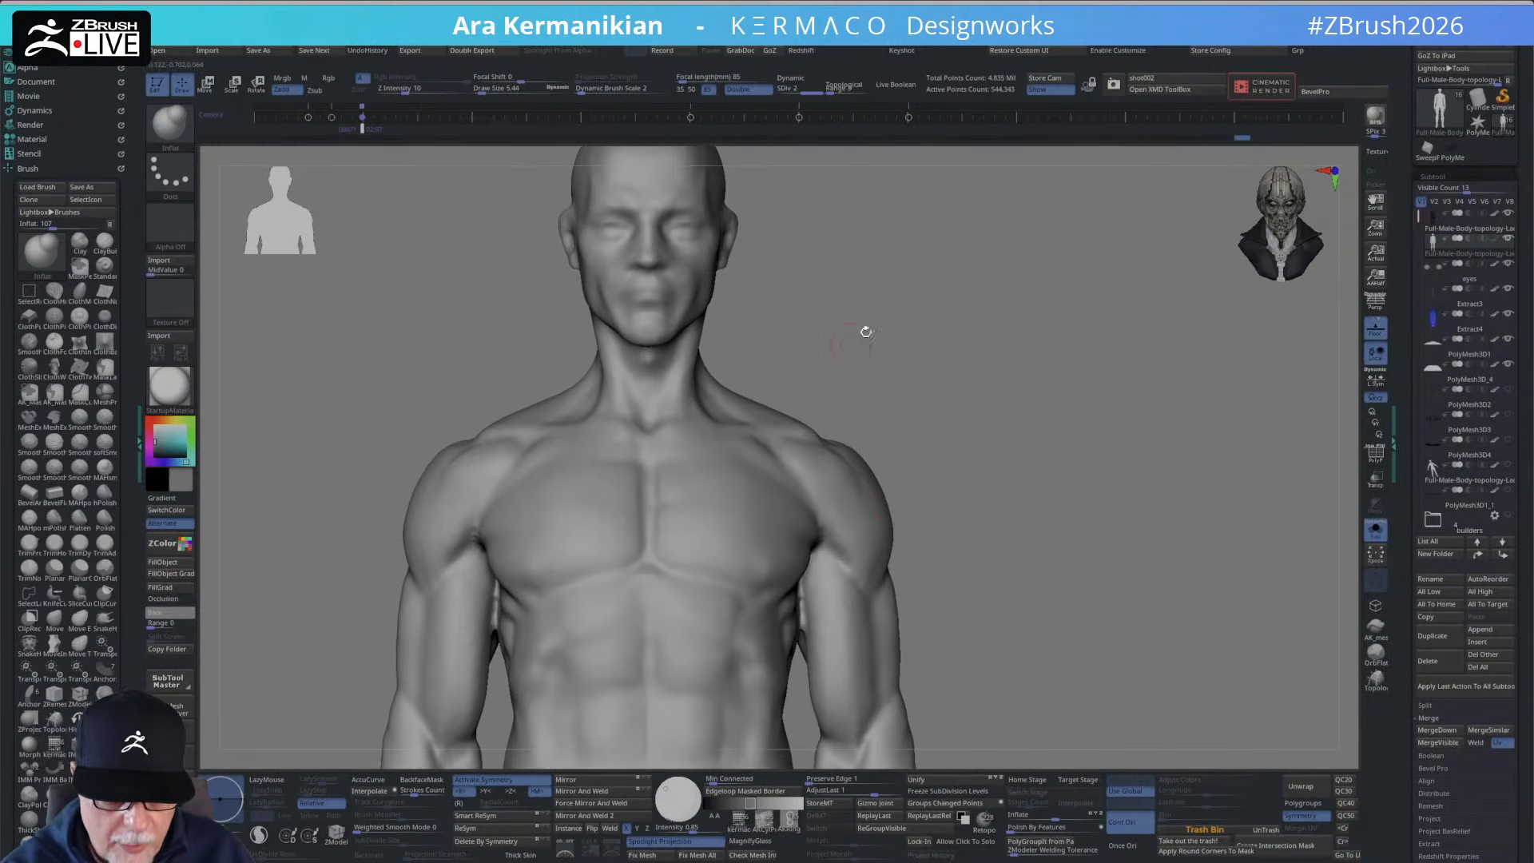
pyautogui.keyDown('alt'); pyautogui.moveTo(866, 330); pyautogui.dragTo(716, 589); pyautogui.keyUp('alt')
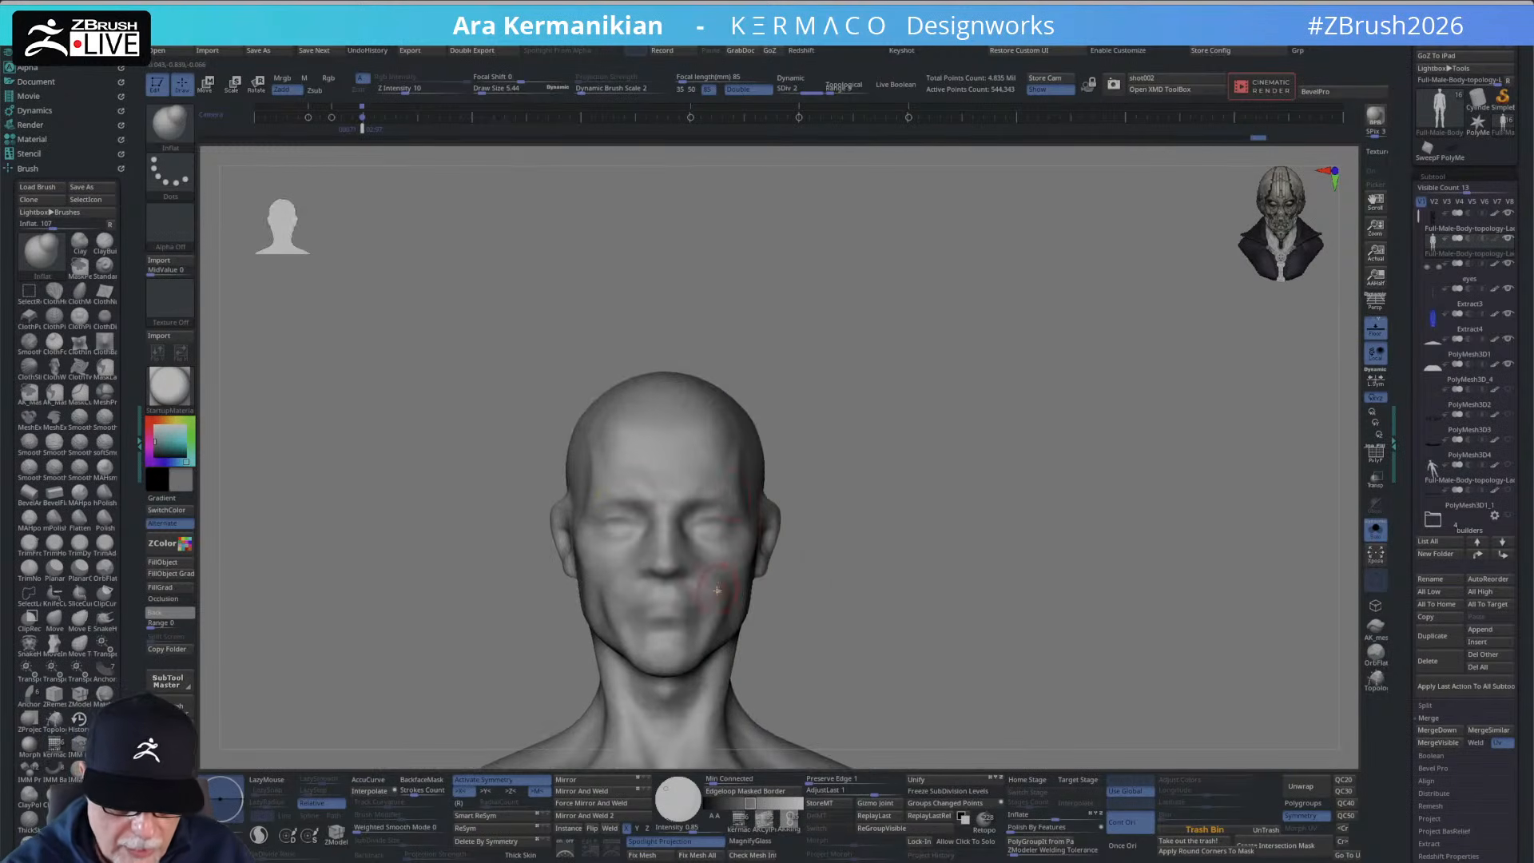
pyautogui.rightClick(715, 589)
pyautogui.click(711, 526)
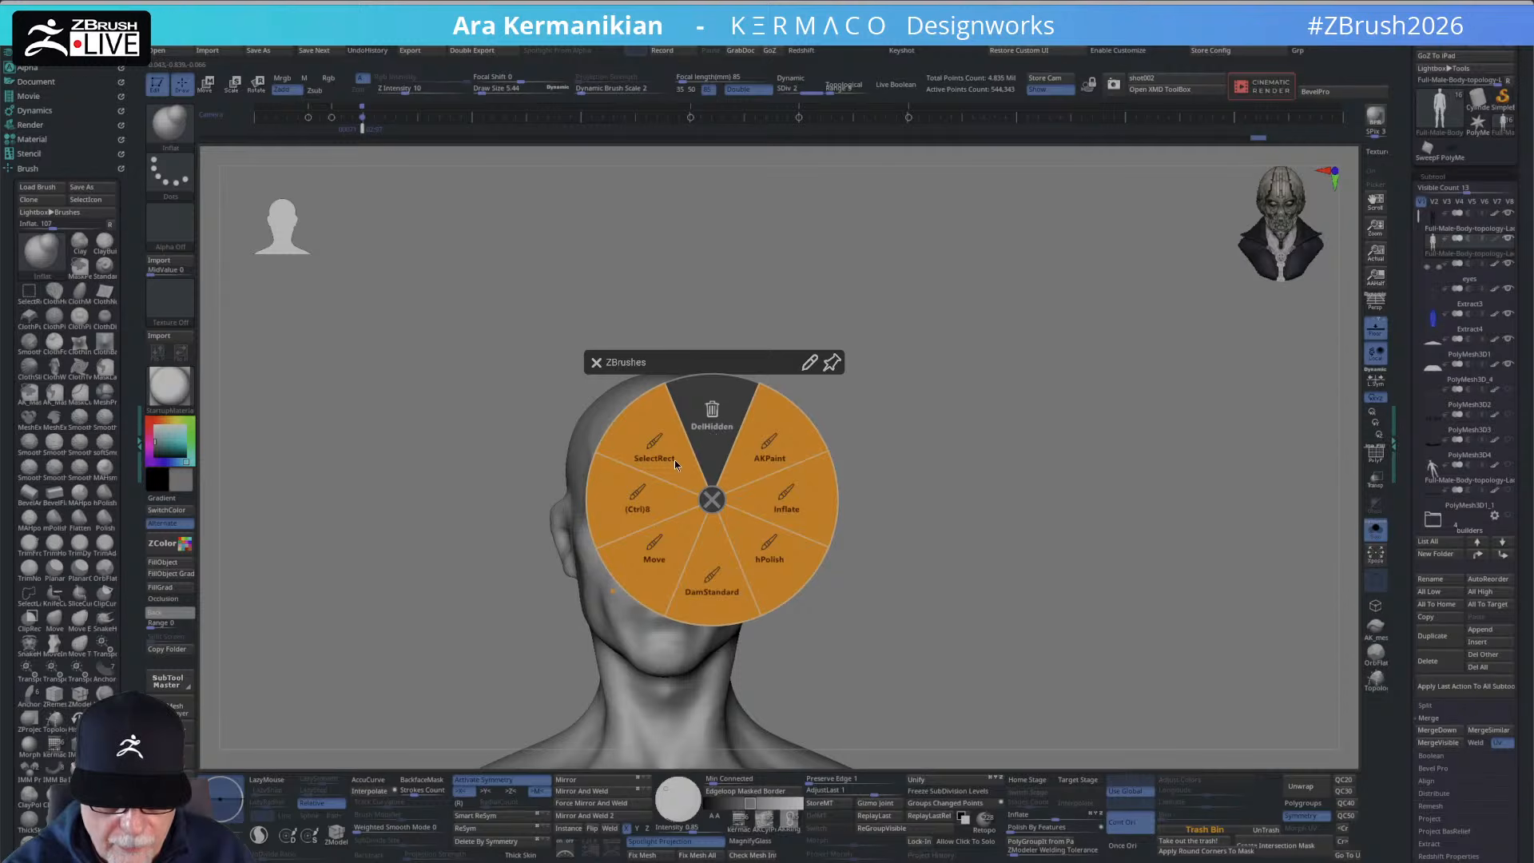
pyautogui.click(713, 503)
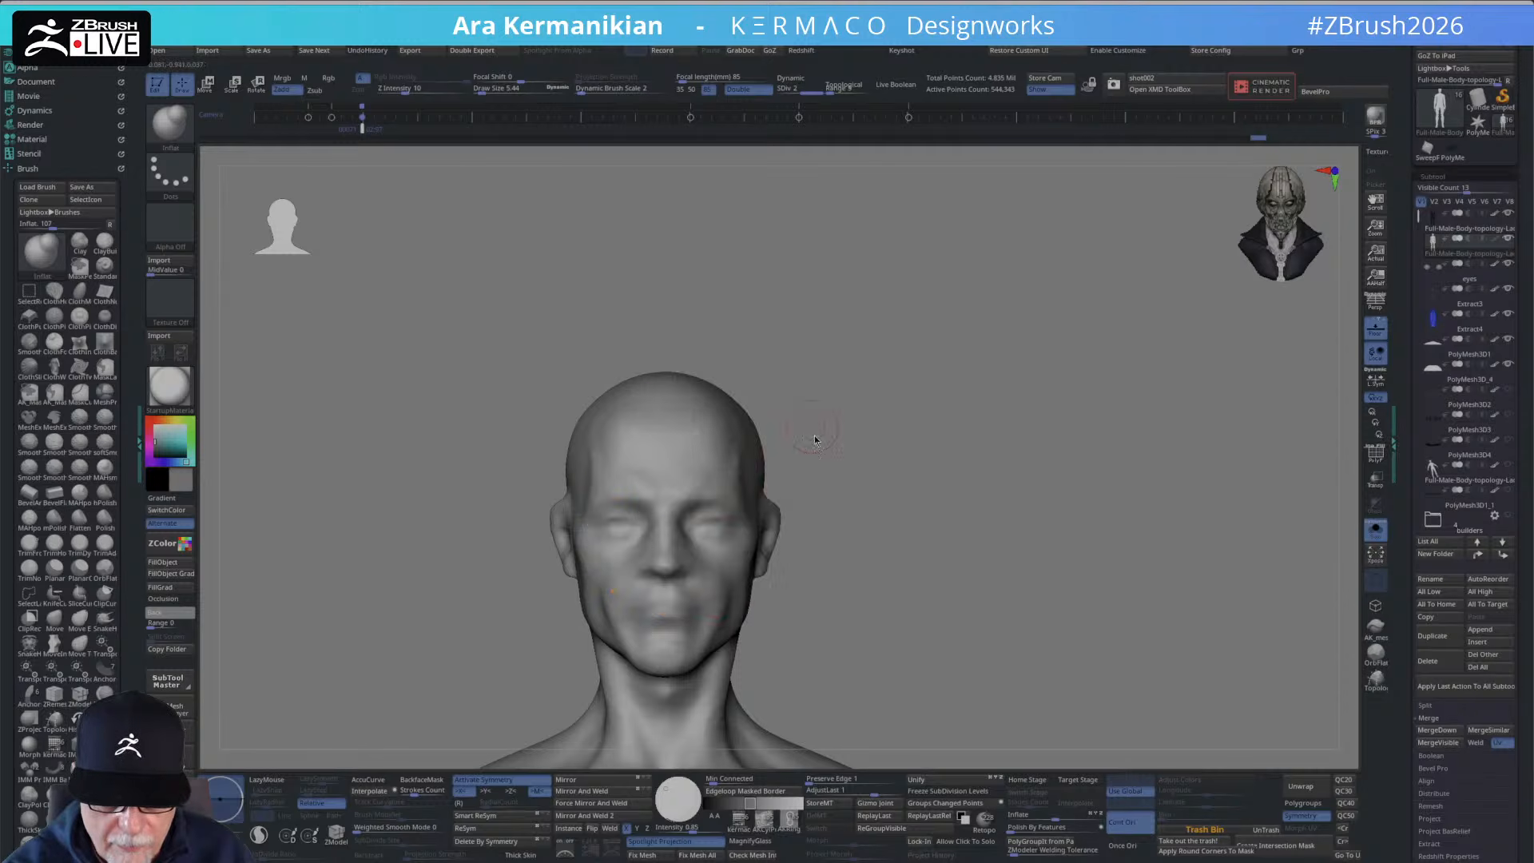
pyautogui.rightClick(809, 425)
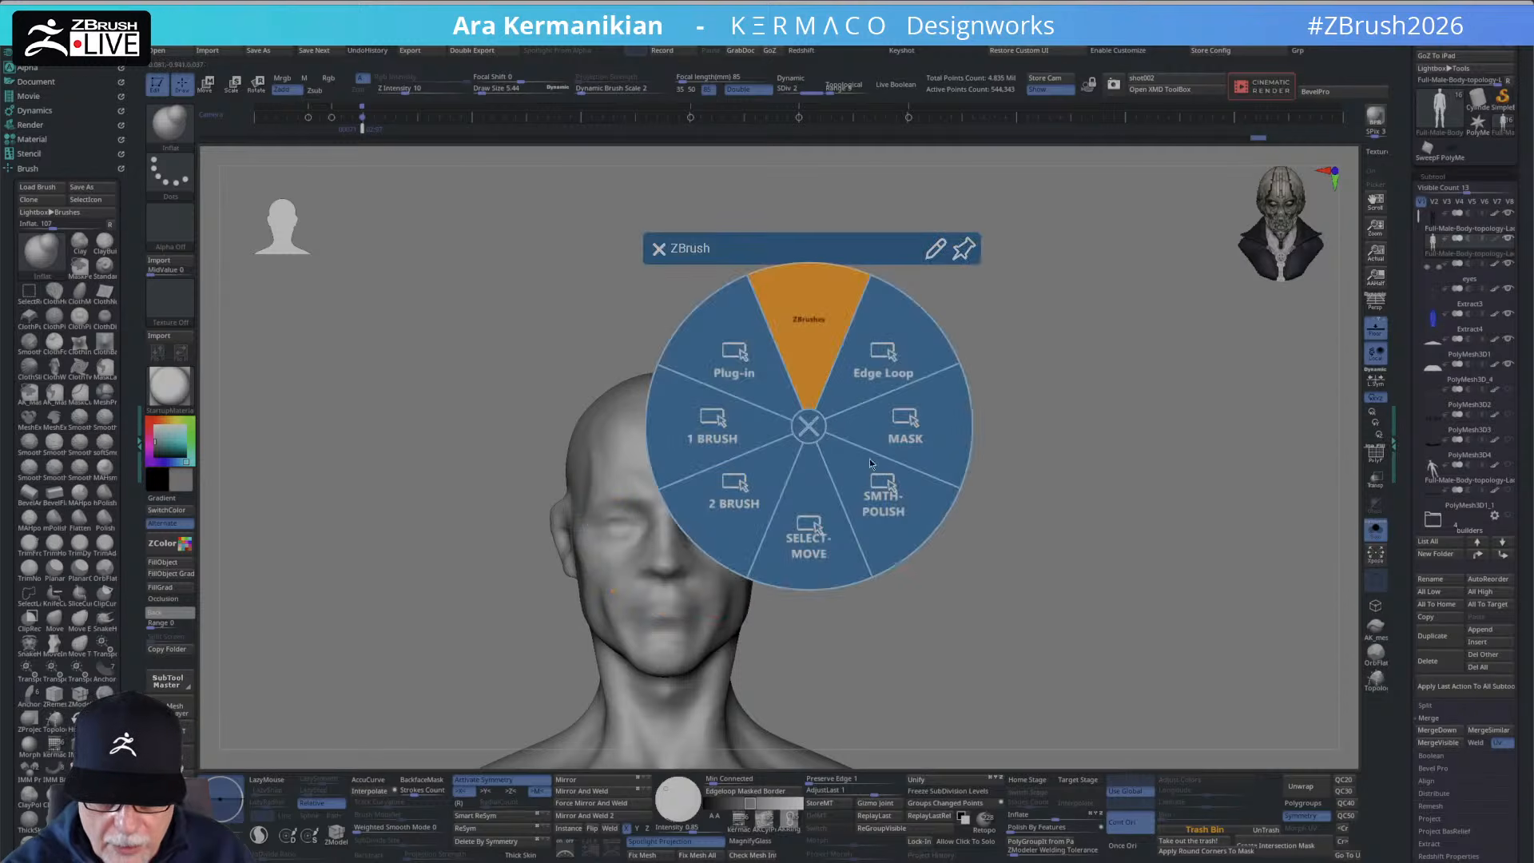
pyautogui.click(884, 496)
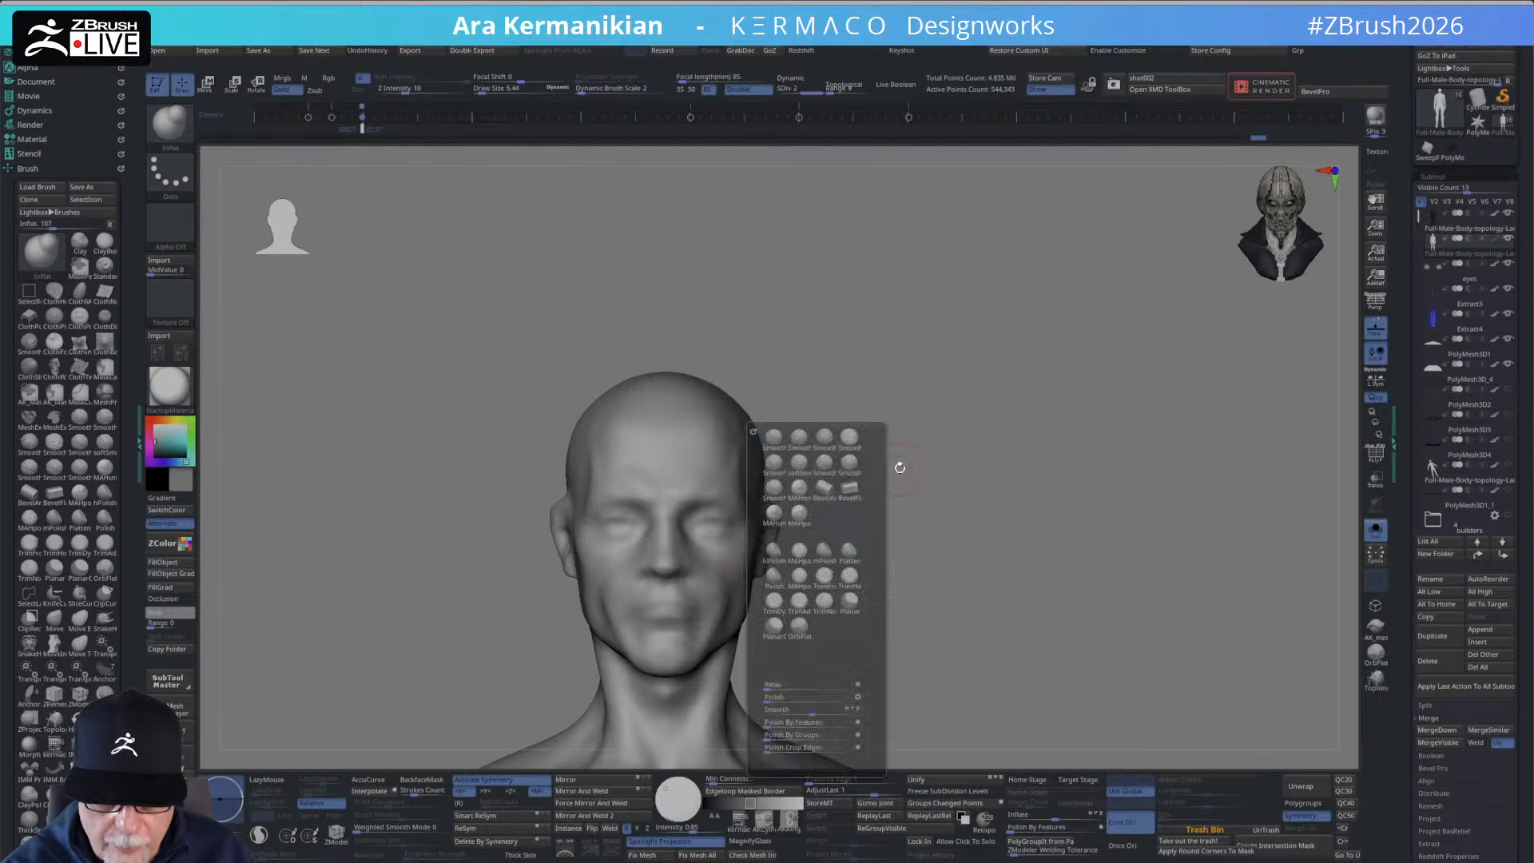
pyautogui.moveTo(863, 551); pyautogui.dragTo(804, 575)
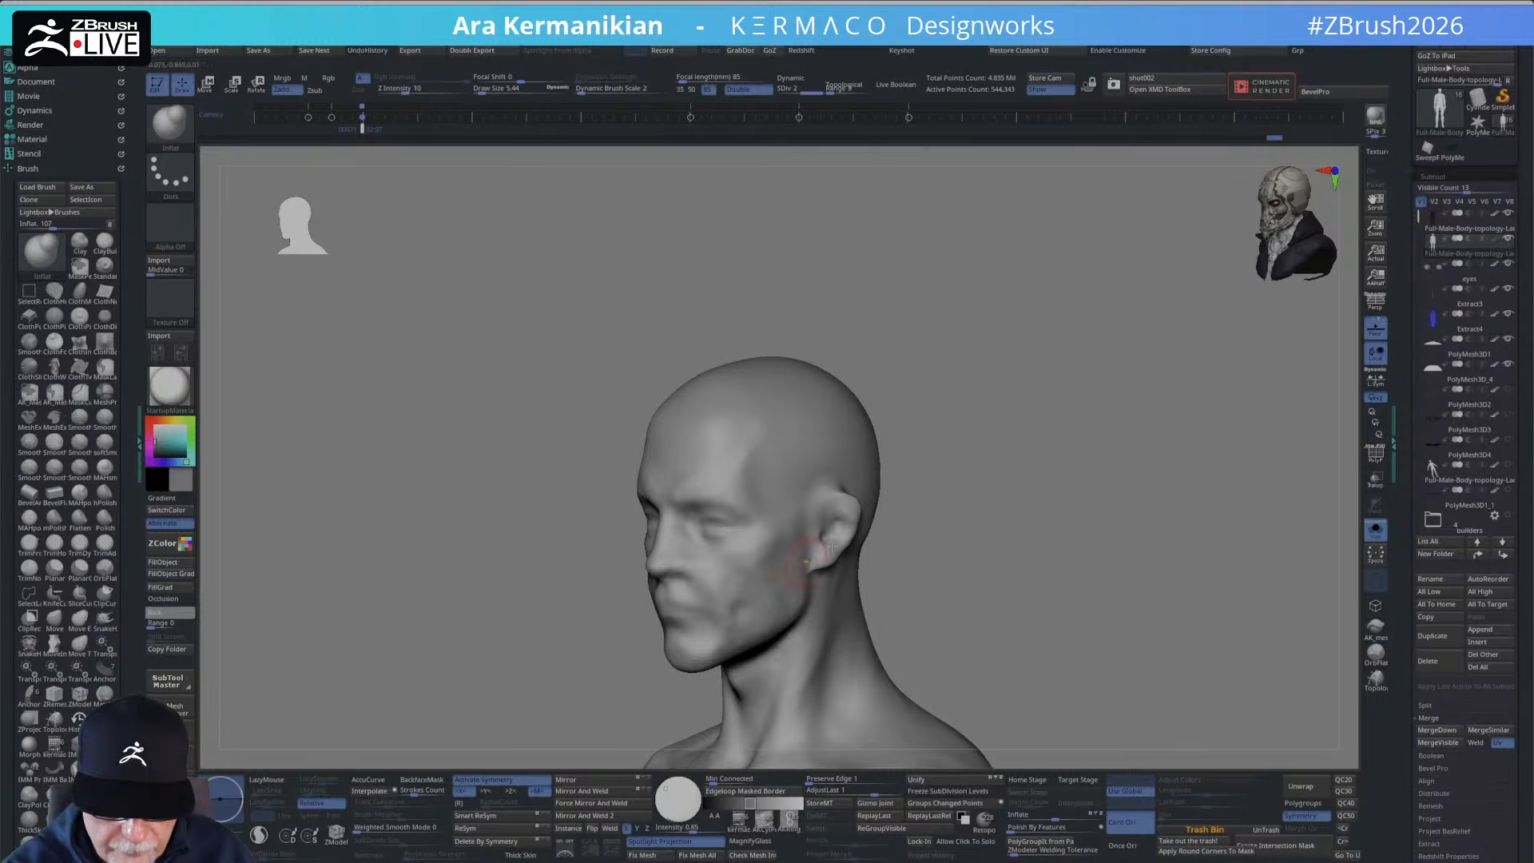
pyautogui.moveTo(951, 503); pyautogui.dragTo(794, 520)
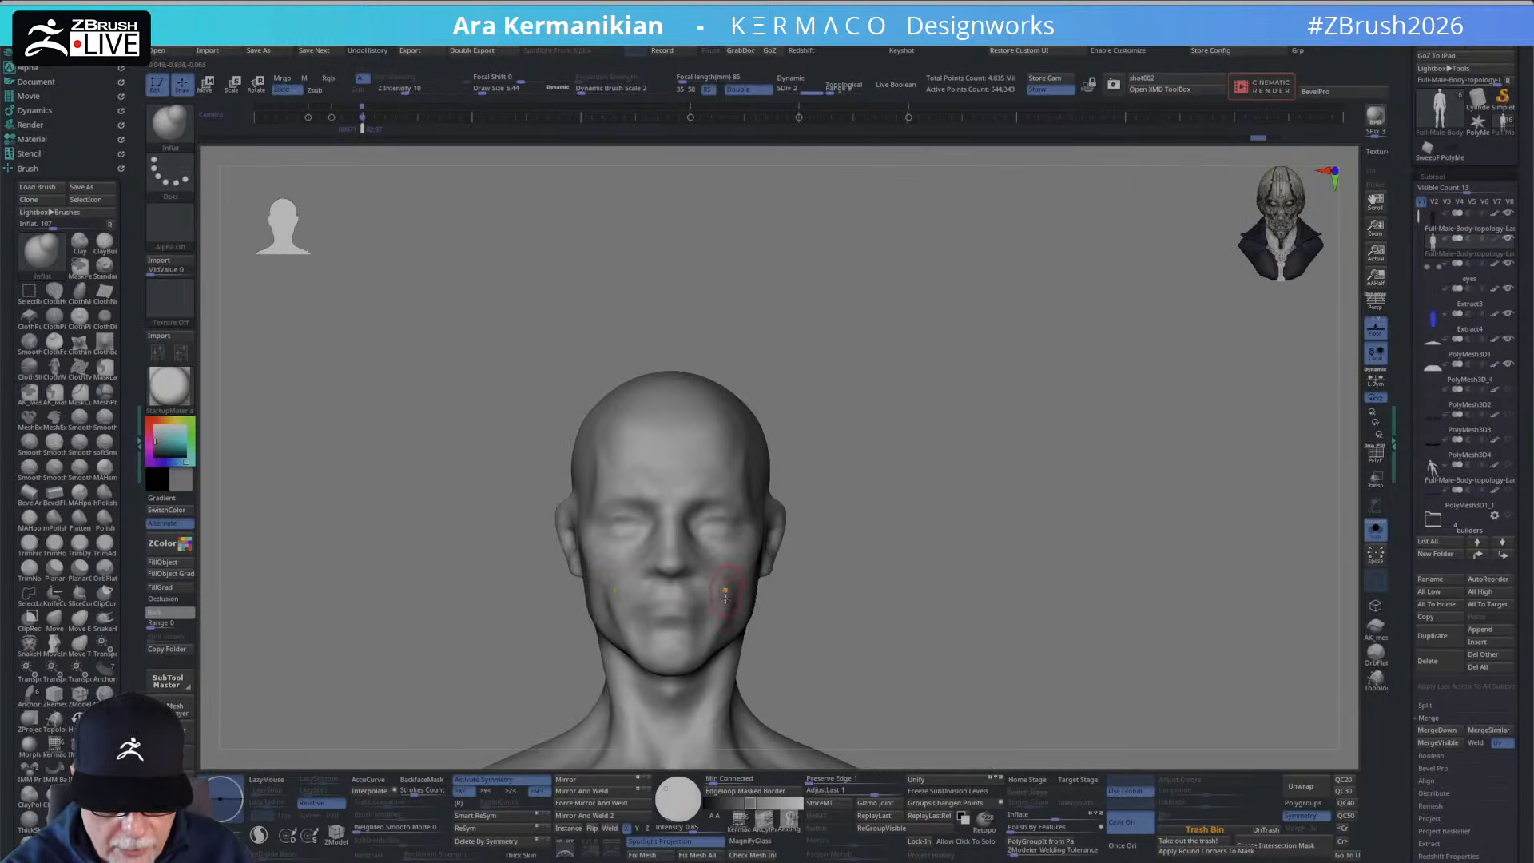
pyautogui.rightClick(724, 557)
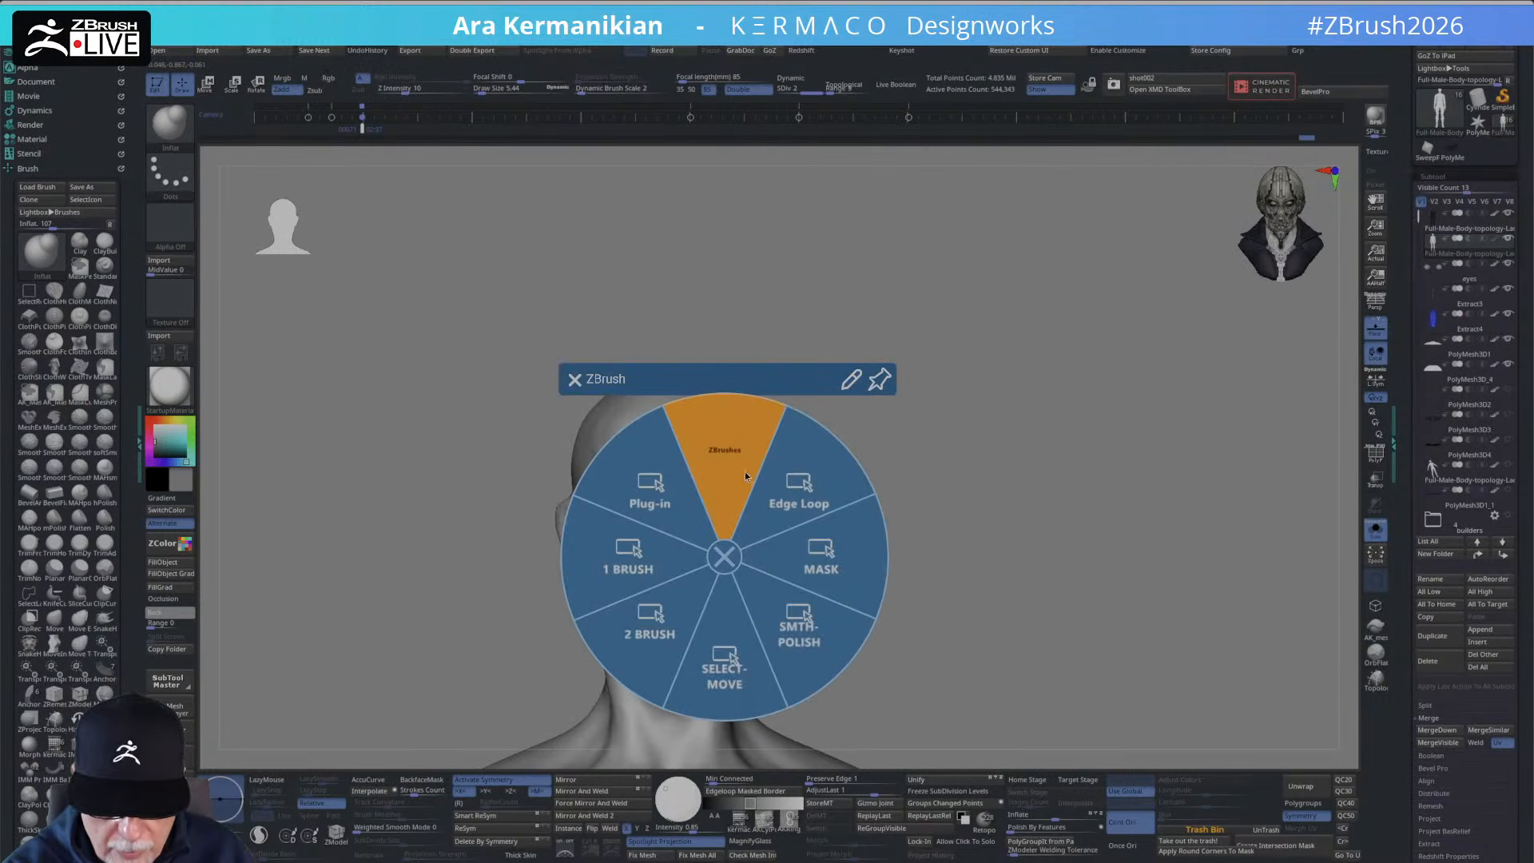
pyautogui.click(803, 627)
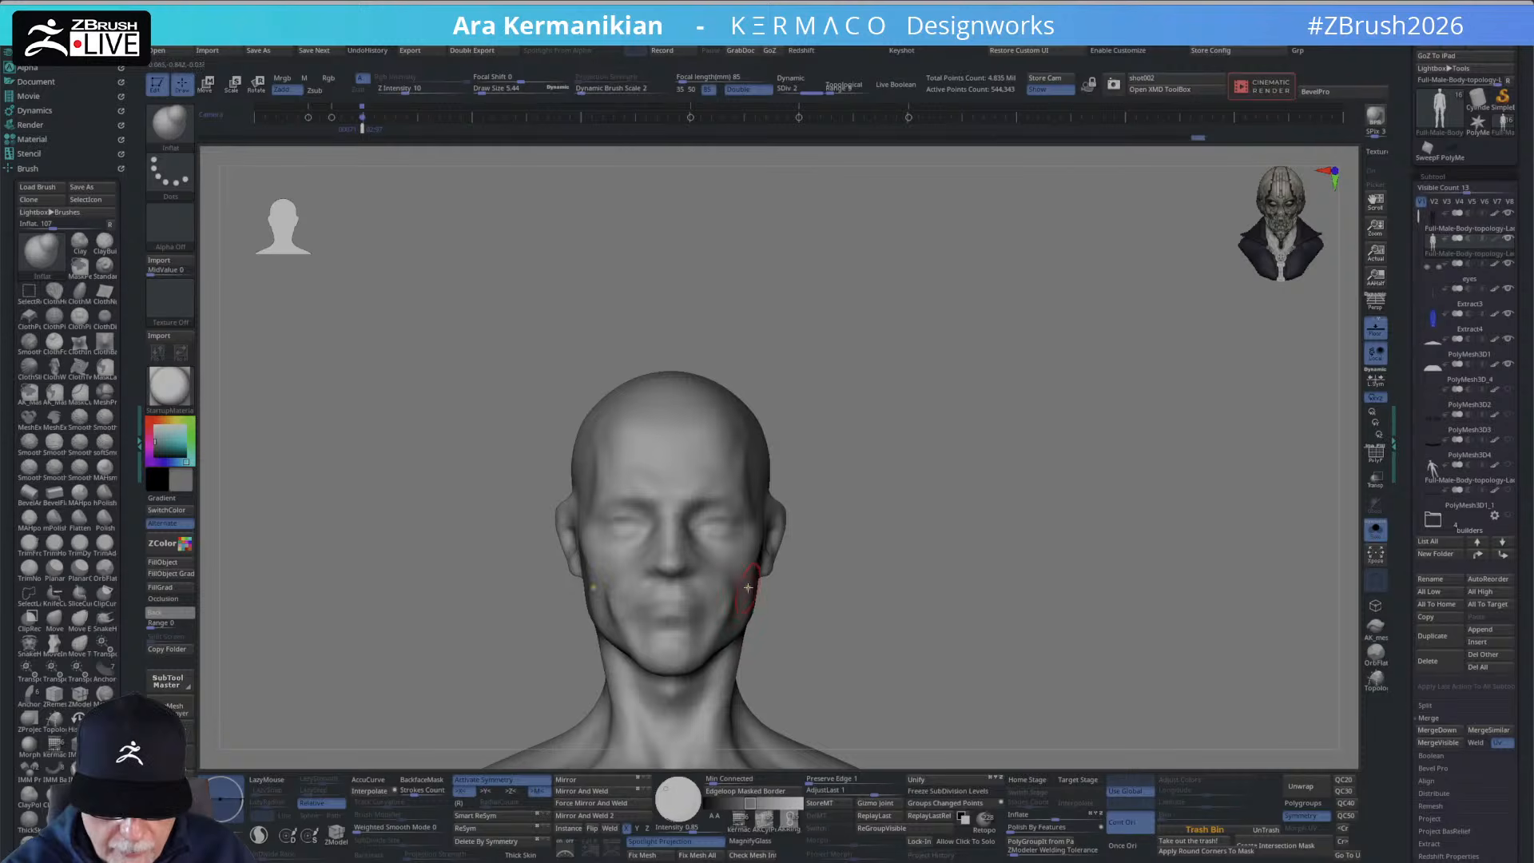
pyautogui.hotkey('ctrl', 'z')
# Flatten the lips and the area around the mouth with the hPolish brush at a draw size of about 7.4.
pyautogui.rightClick(737, 564)
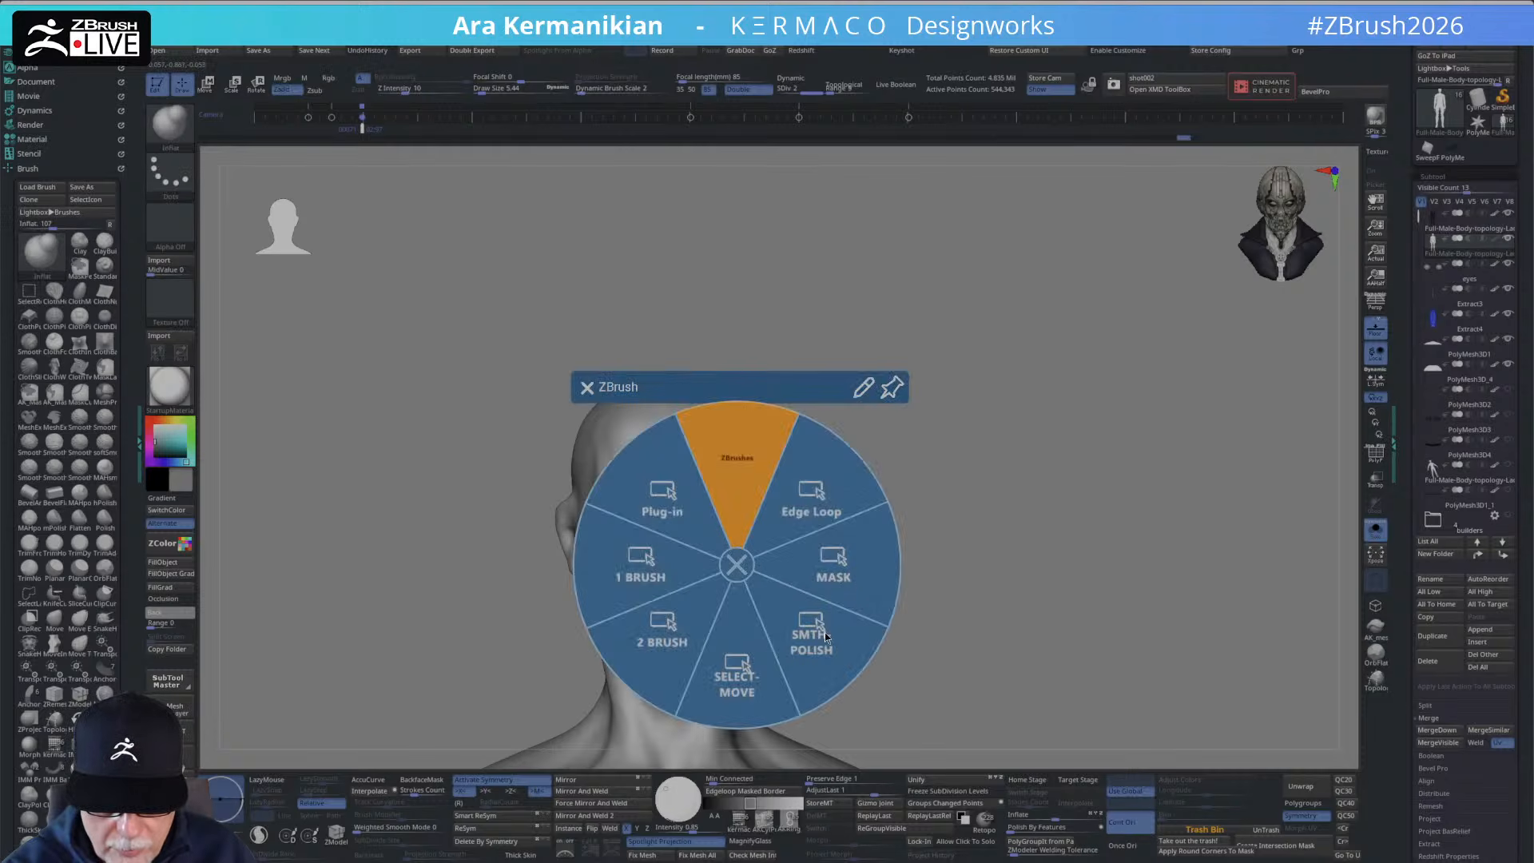
pyautogui.click(741, 476)
pyautogui.click(807, 524)
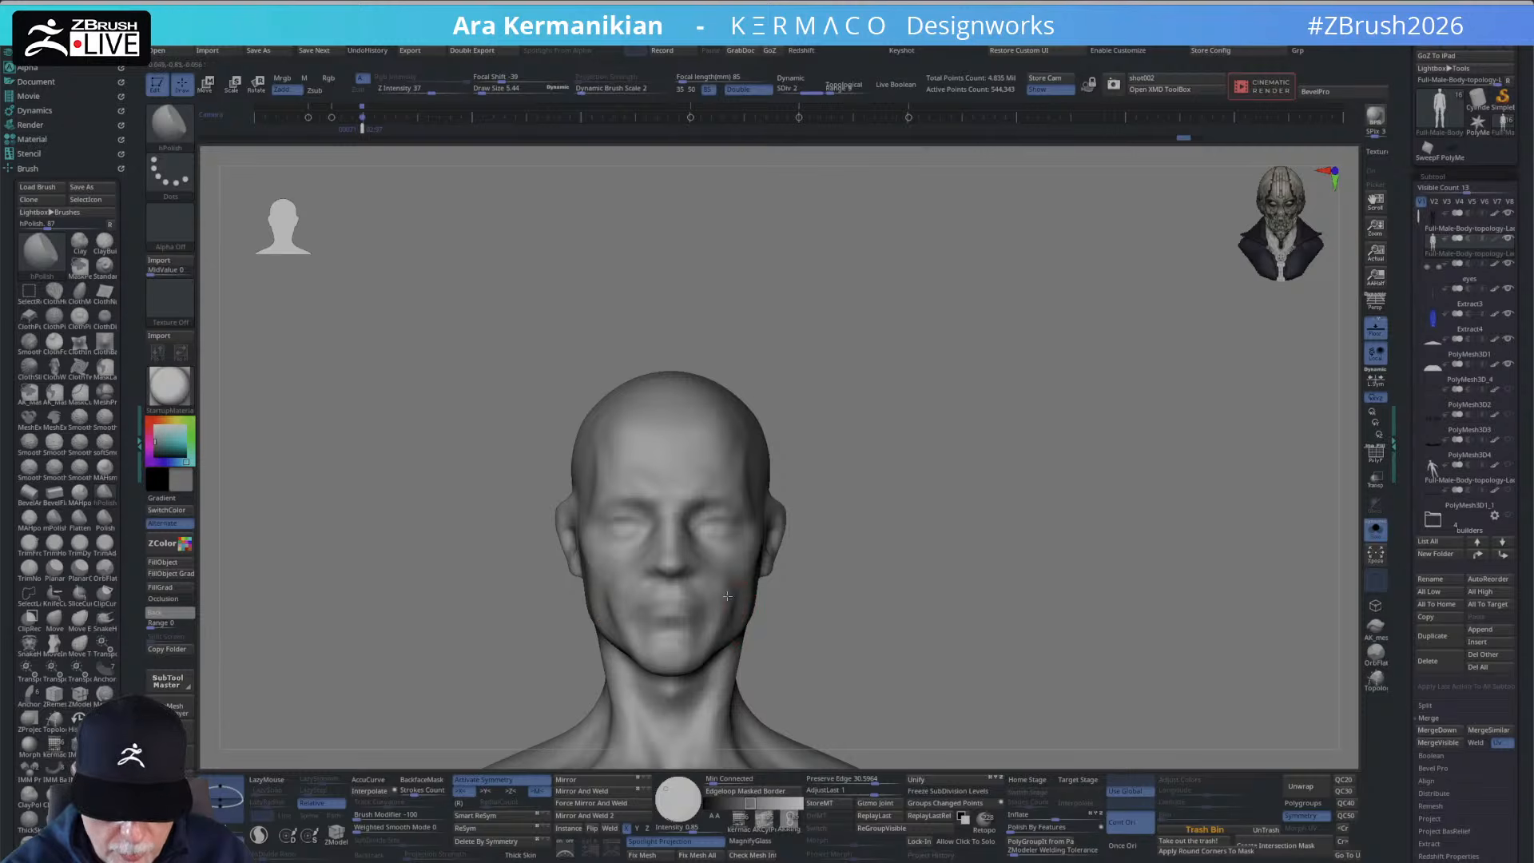
pyautogui.press('s')
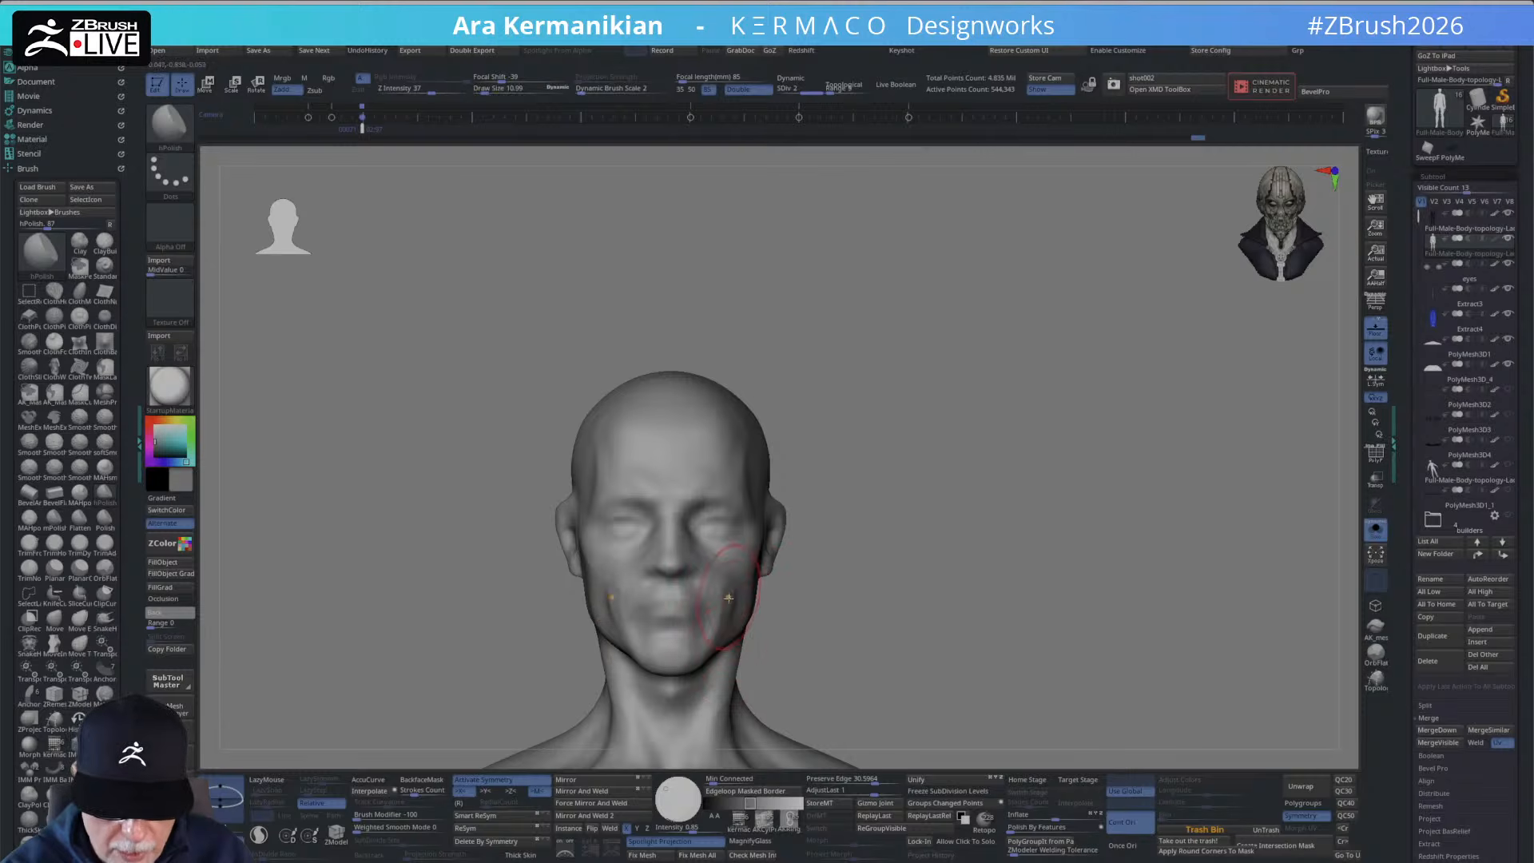
pyautogui.press('s')
pyautogui.moveTo(729, 603); pyautogui.dragTo(727, 603)
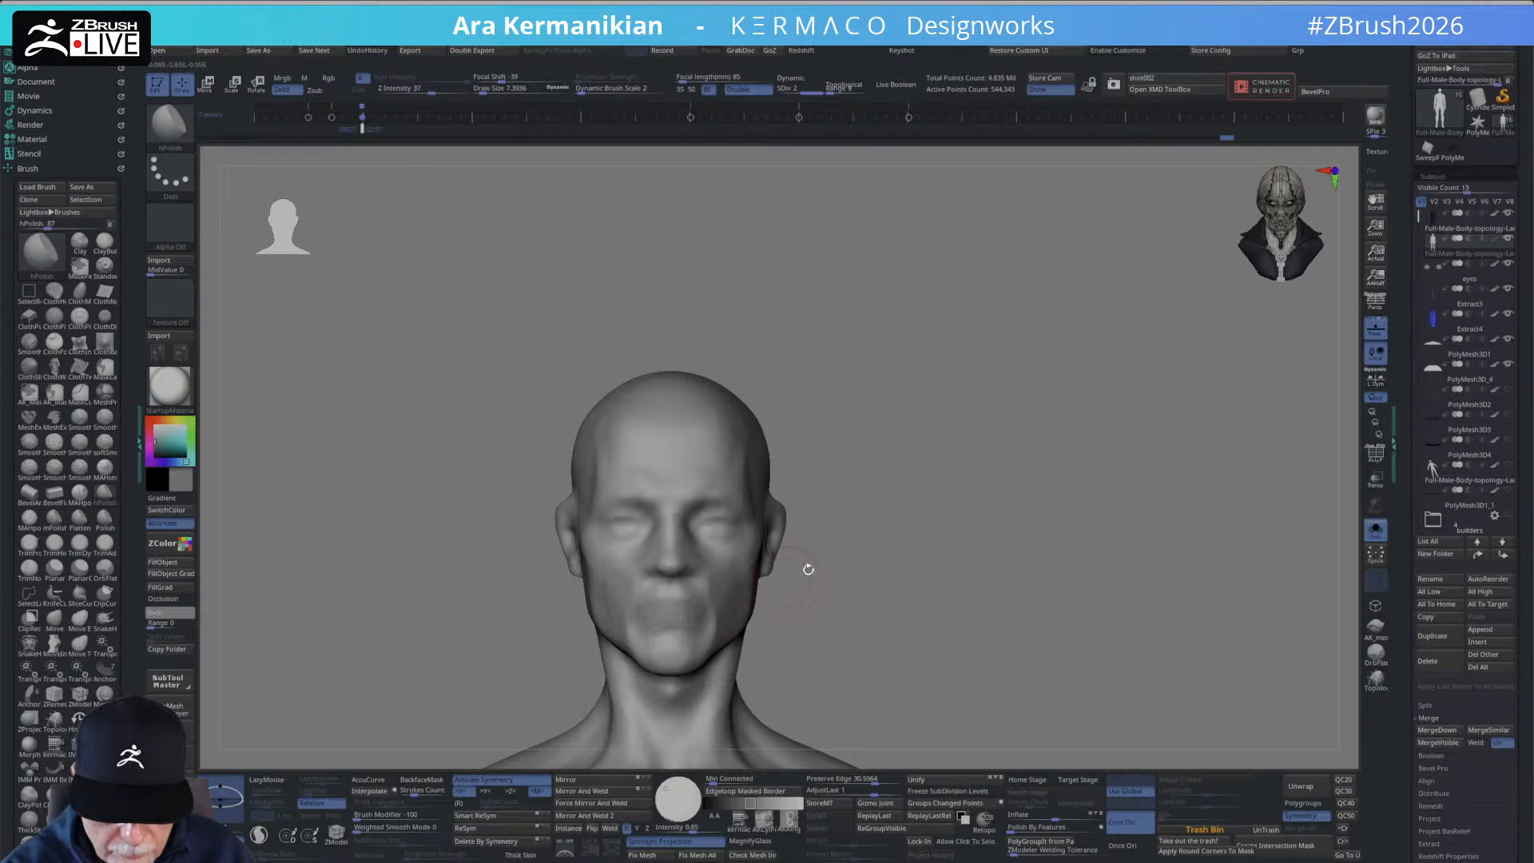
# Hide the front of the mouth region in side view to inspect the face, and show the whole body again.
pyautogui.moveTo(913, 522)
pyautogui.mouseDown()
pyautogui.moveTo(1071, 535)
pyautogui.moveTo(1055, 543)
pyautogui.mouseUp()
pyautogui.keyDown('ctrl'); pyautogui.keyDown('shift'); pyautogui.moveTo(806, 645); pyautogui.dragTo(603, 540); pyautogui.keyUp('shift'); pyautogui.keyUp('ctrl')
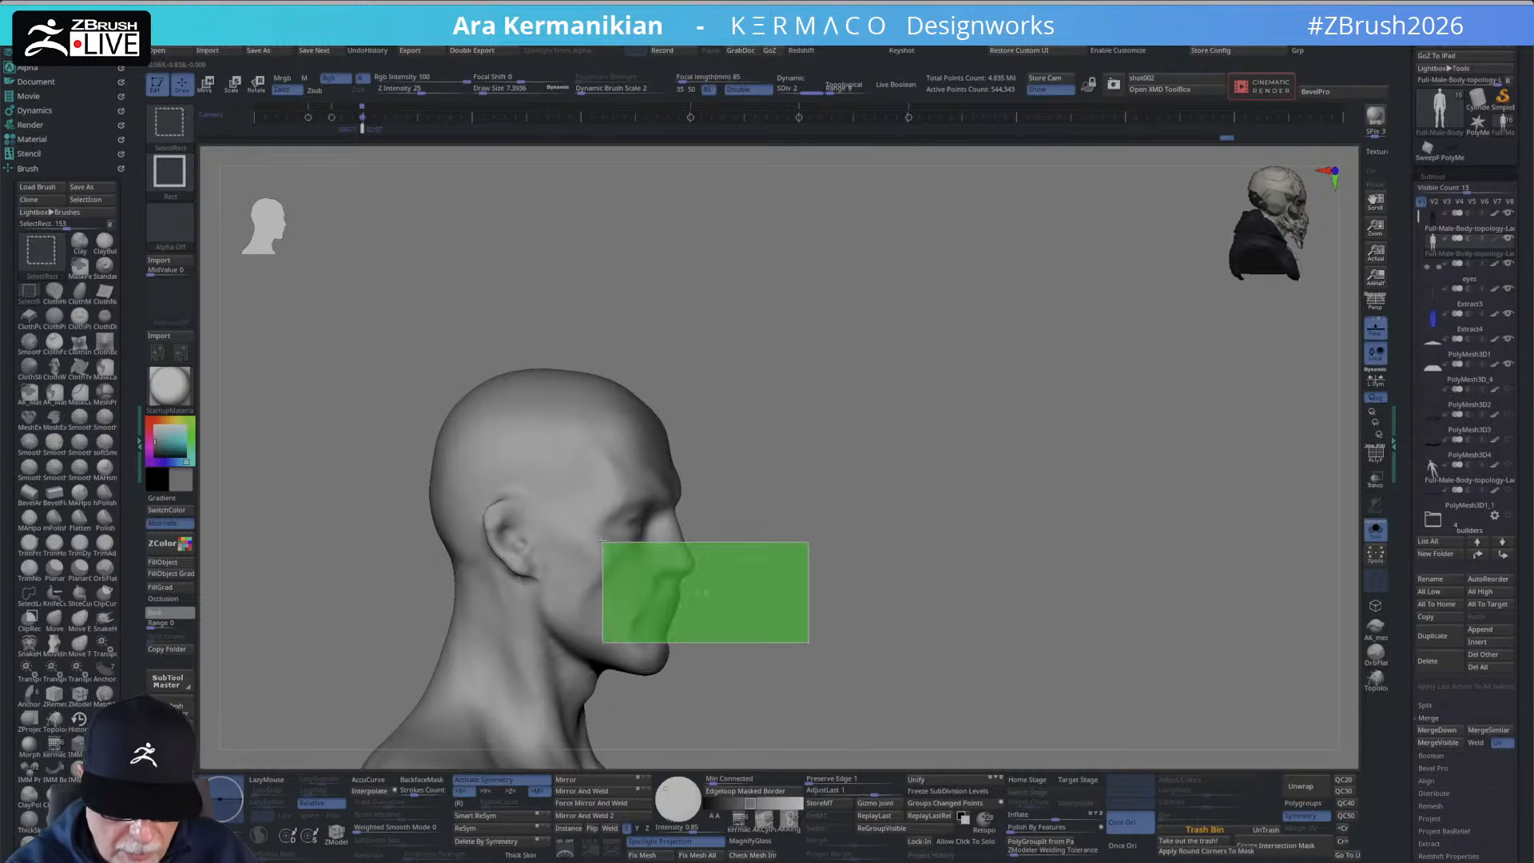
pyautogui.moveTo(847, 519); pyautogui.dragTo(919, 505)
pyautogui.moveTo(919, 487)
pyautogui.keyDown('ctrl'); pyautogui.keyDown('shift'); pyautogui.mouseDown()
pyautogui.moveTo(939, 505)
pyautogui.moveTo(942, 493)
pyautogui.mouseUp(); pyautogui.keyUp('shift'); pyautogui.keyUp('ctrl')
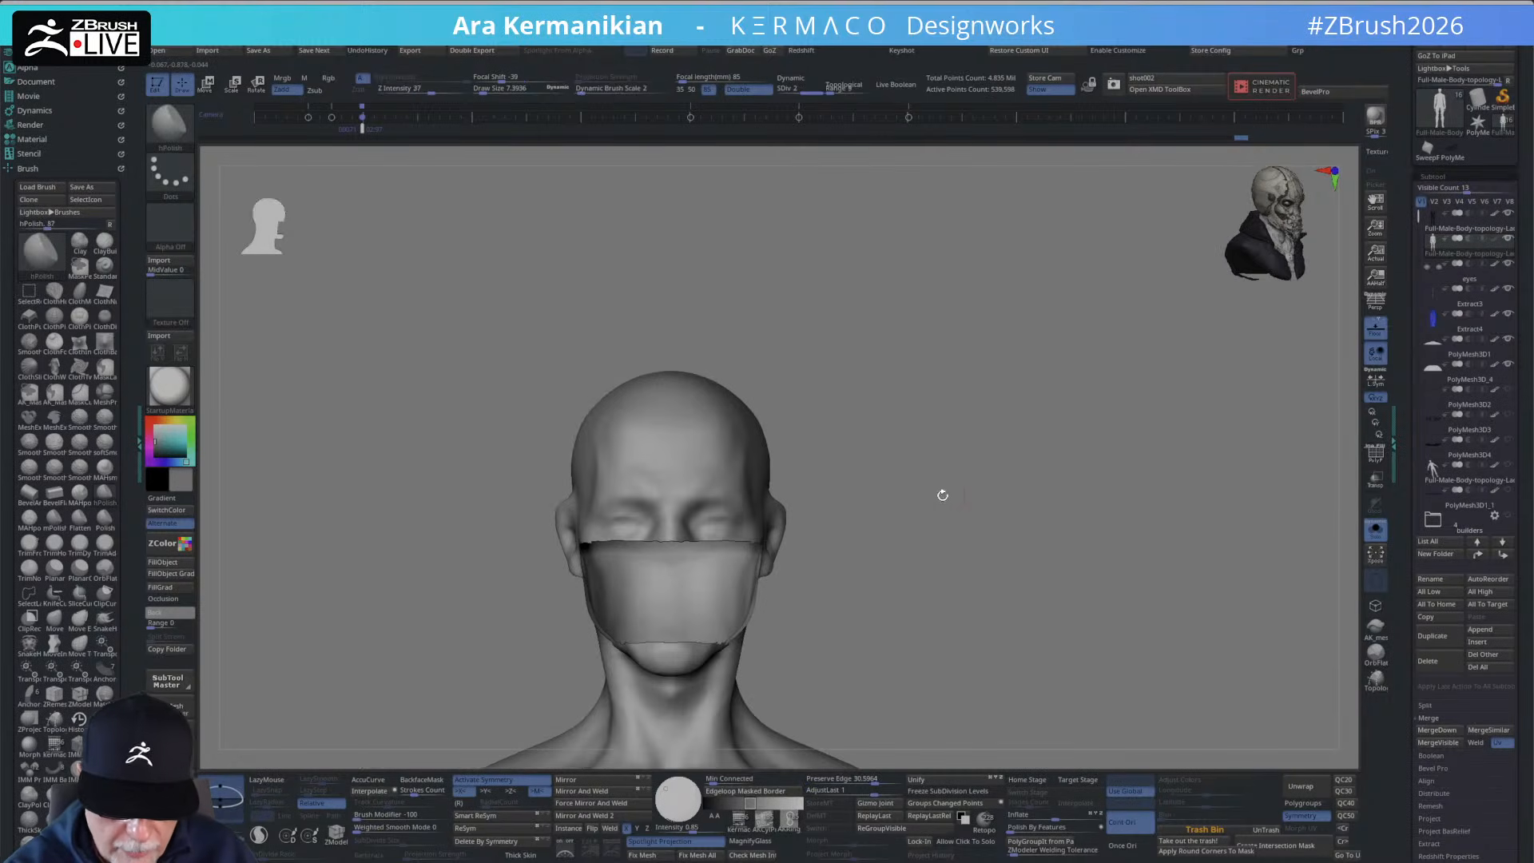
pyautogui.keyDown('ctrl'); pyautogui.keyDown('shift'); pyautogui.click(976, 476); pyautogui.keyUp('shift'); pyautogui.keyUp('ctrl')
# Flatten the area under the nose and the upper lip with hPolish, and smooth the resulting edges.
pyautogui.keyDown('alt'); pyautogui.moveTo(892, 557); pyautogui.dragTo(927, 511); pyautogui.keyUp('alt')
pyautogui.press('s')
pyautogui.press('s')
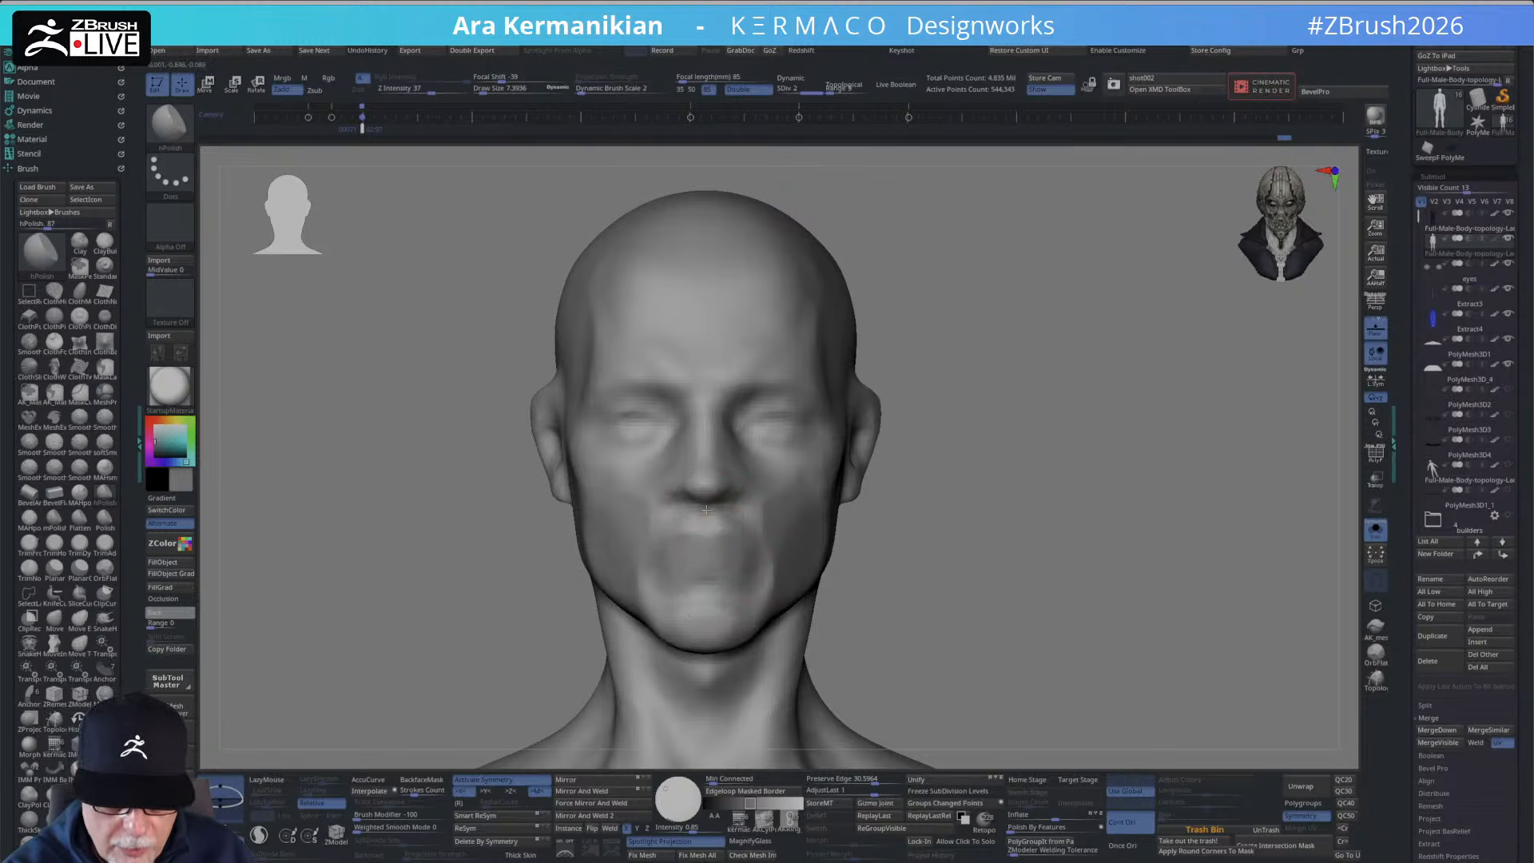
pyautogui.moveTo(724, 534)
pyautogui.mouseDown()
pyautogui.moveTo(711, 498)
pyautogui.moveTo(705, 528)
pyautogui.mouseUp()
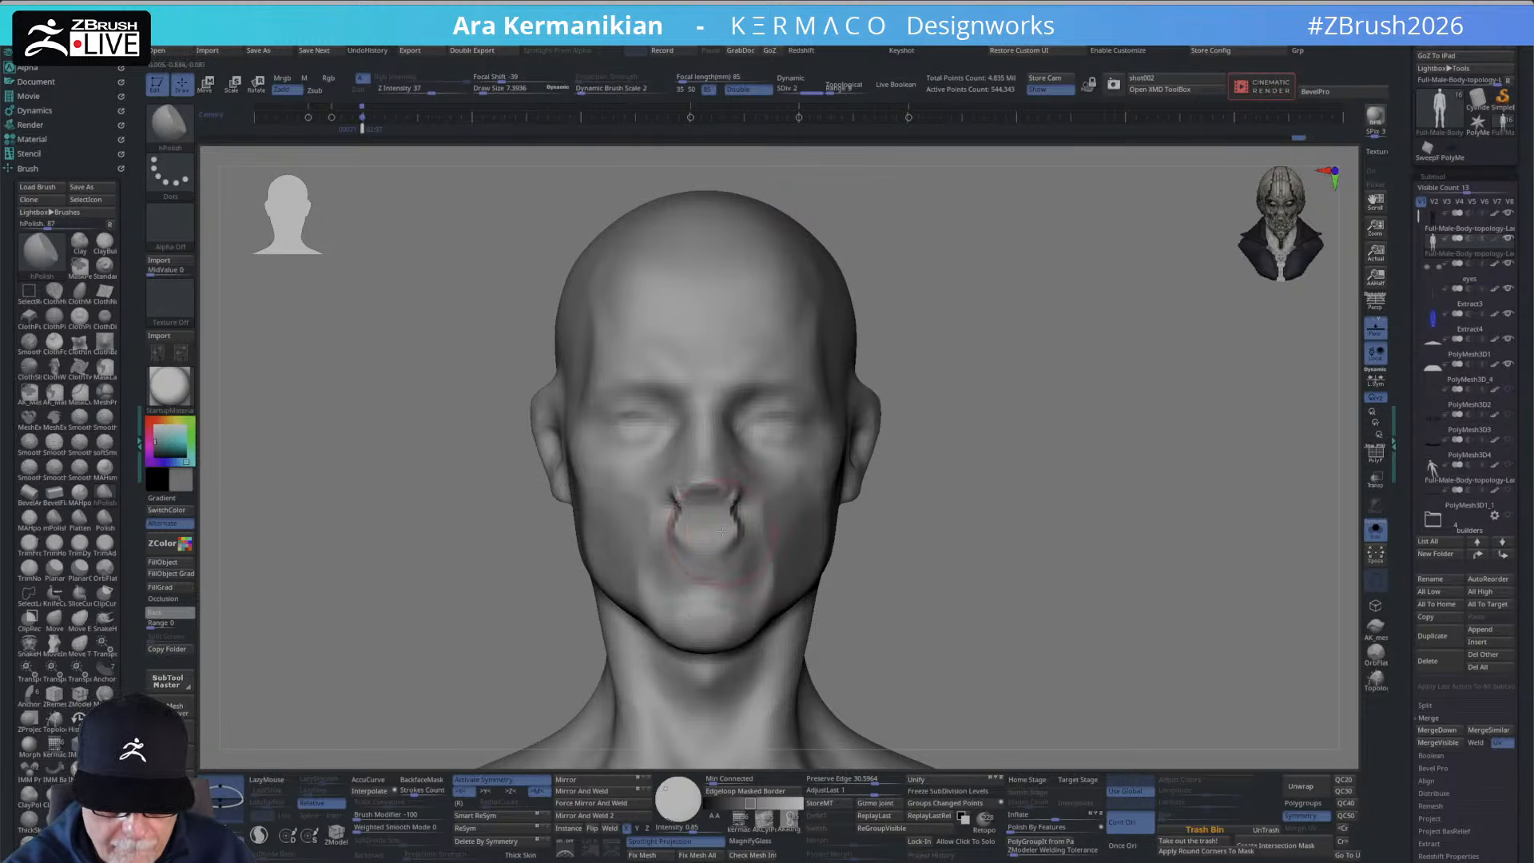
pyautogui.moveTo(879, 497); pyautogui.dragTo(945, 469)
pyautogui.keyDown('shift'); pyautogui.moveTo(801, 523); pyautogui.dragTo(790, 516); pyautogui.keyUp('shift')
pyautogui.moveTo(688, 529)
pyautogui.keyDown('shift'); pyautogui.mouseDown()
pyautogui.moveTo(692, 511)
pyautogui.moveTo(698, 543)
pyautogui.moveTo(723, 527)
pyautogui.mouseUp(); pyautogui.keyUp('shift')
# Carve skull-like creases beside the nose, along the upper jaw and below the cheekbones with the DamStandard brush.
pyautogui.rightClick(725, 516)
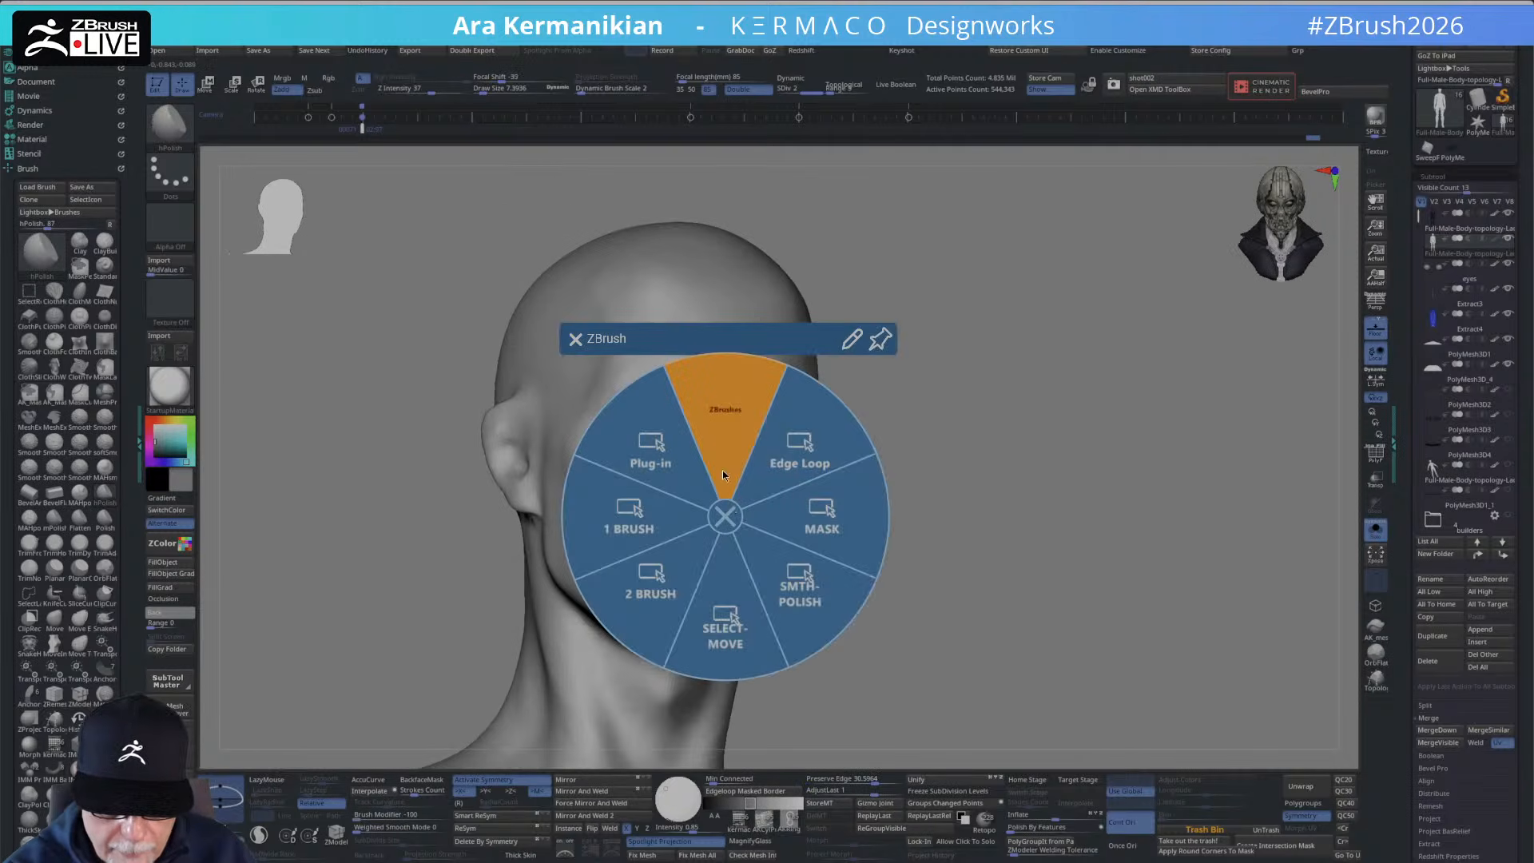
pyautogui.click(724, 438)
pyautogui.click(723, 502)
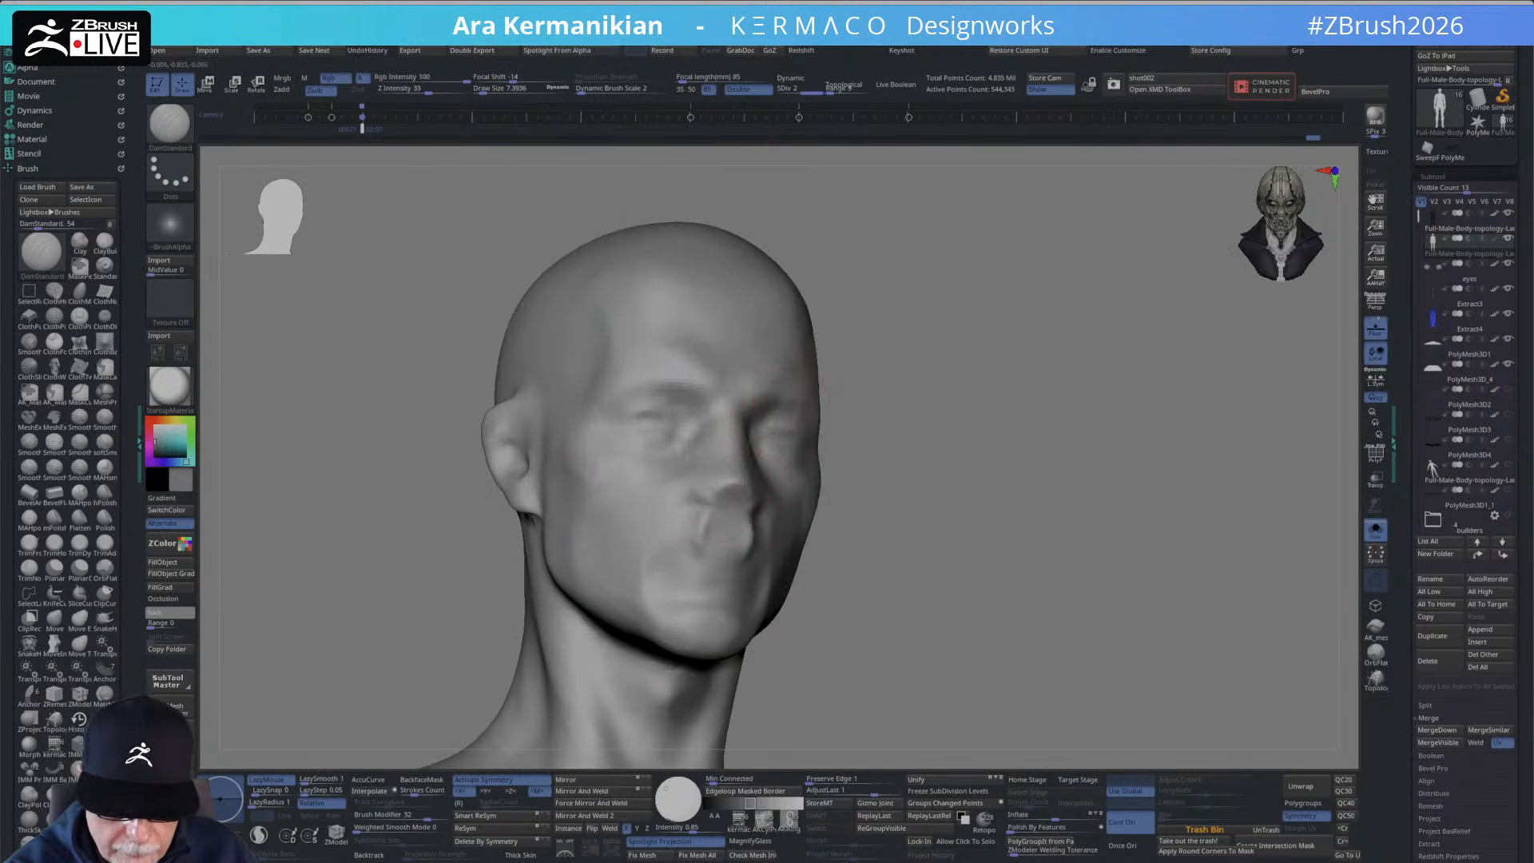
pyautogui.moveTo(749, 503)
pyautogui.mouseDown()
pyautogui.moveTo(718, 485)
pyautogui.moveTo(709, 542)
pyautogui.mouseUp()
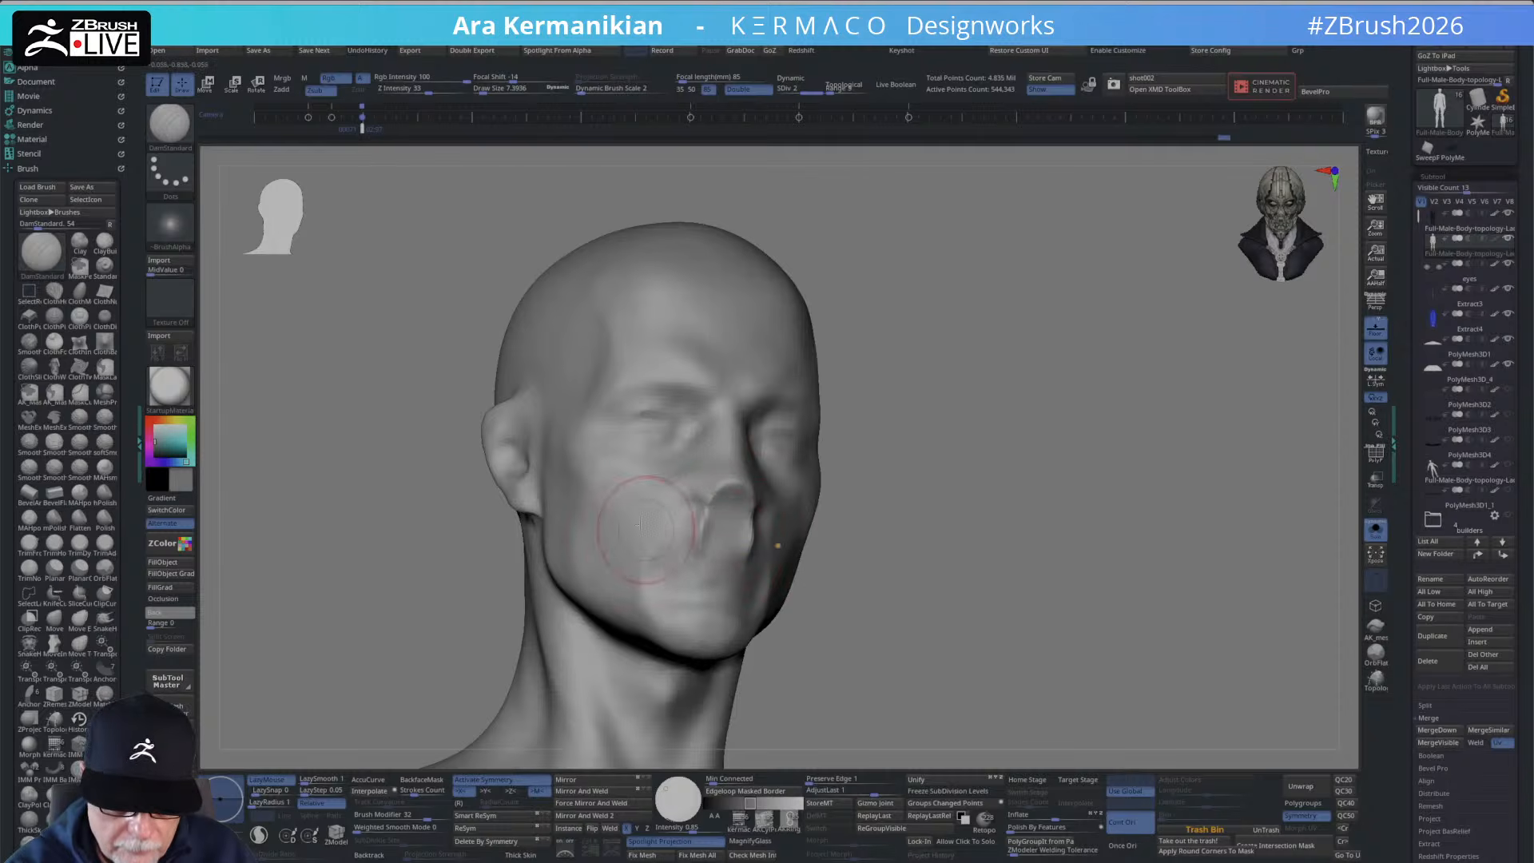
pyautogui.moveTo(596, 489)
pyautogui.mouseDown()
pyautogui.moveTo(645, 529)
pyautogui.moveTo(644, 553)
pyautogui.moveTo(689, 559)
pyautogui.mouseUp()
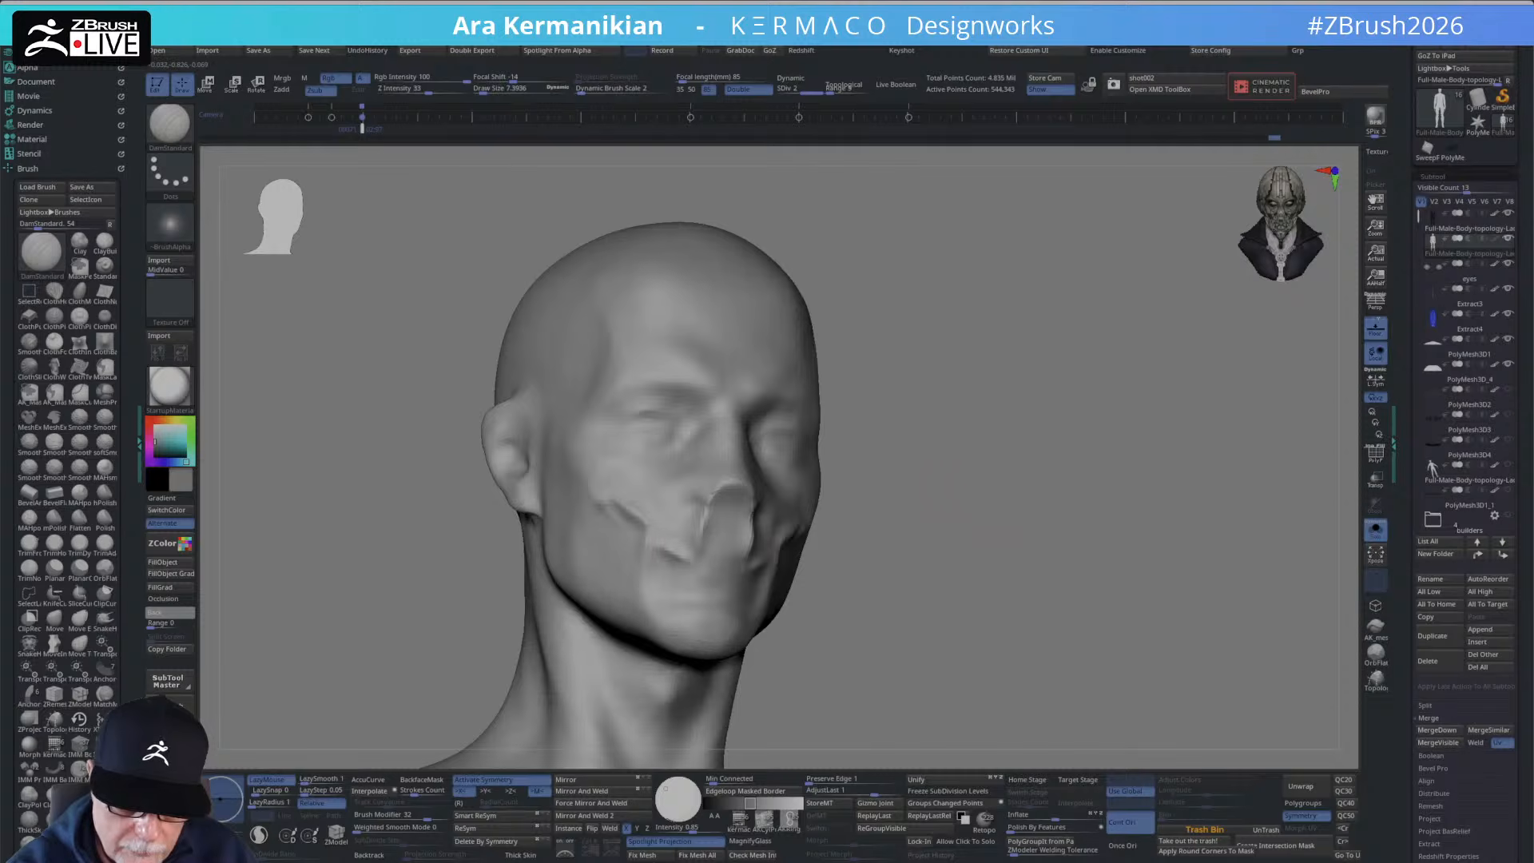
pyautogui.moveTo(959, 489)
pyautogui.mouseDown()
pyautogui.moveTo(807, 503)
pyautogui.moveTo(770, 558)
pyautogui.mouseUp()
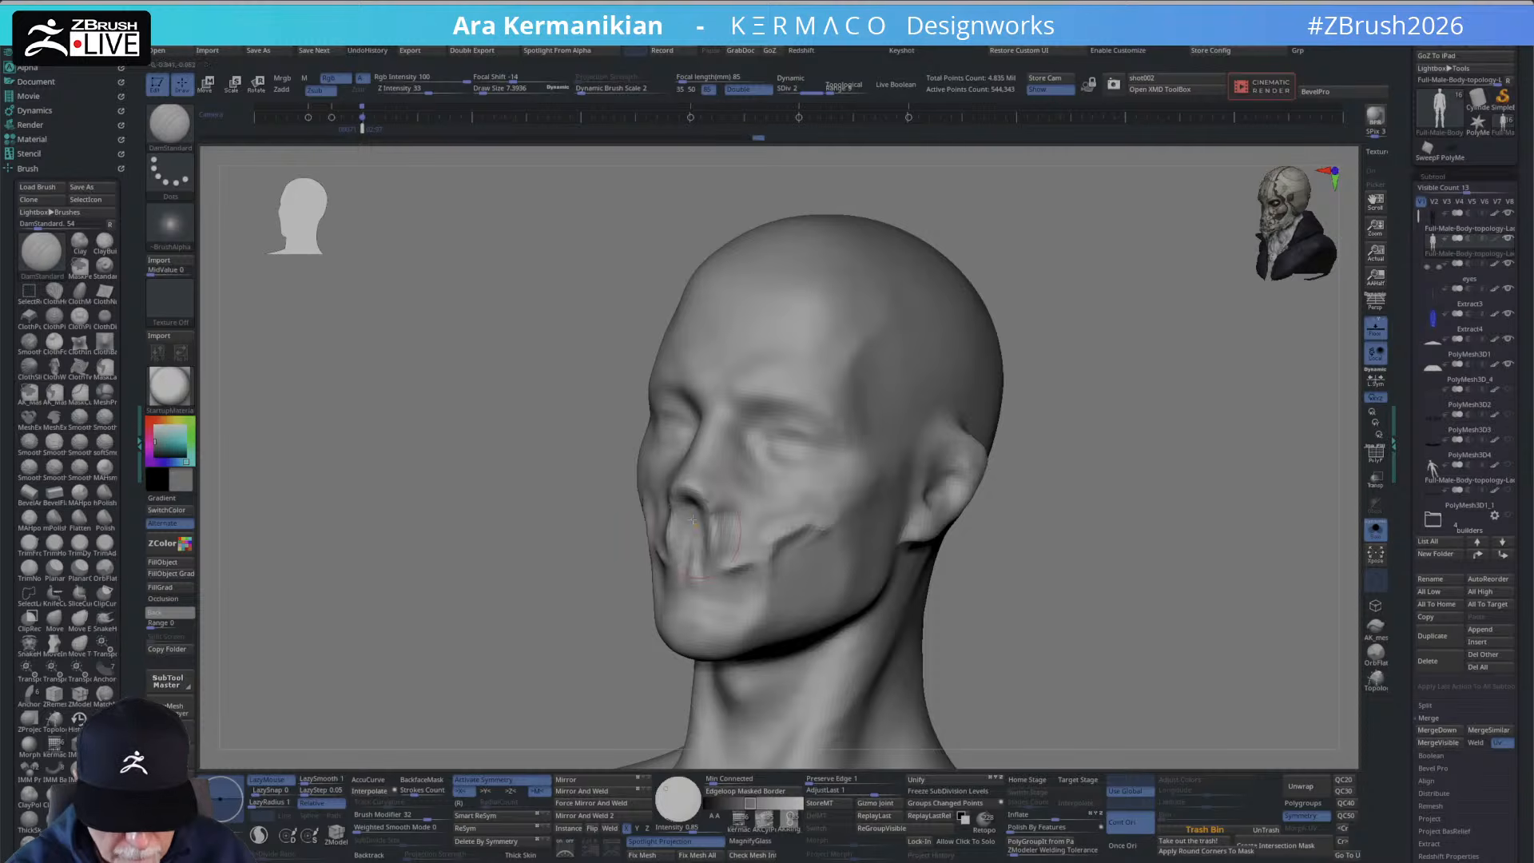
pyautogui.keyDown('alt'); pyautogui.moveTo(1061, 482); pyautogui.dragTo(899, 528); pyautogui.keyUp('alt')
pyautogui.moveTo(688, 508); pyautogui.dragTo(742, 555)
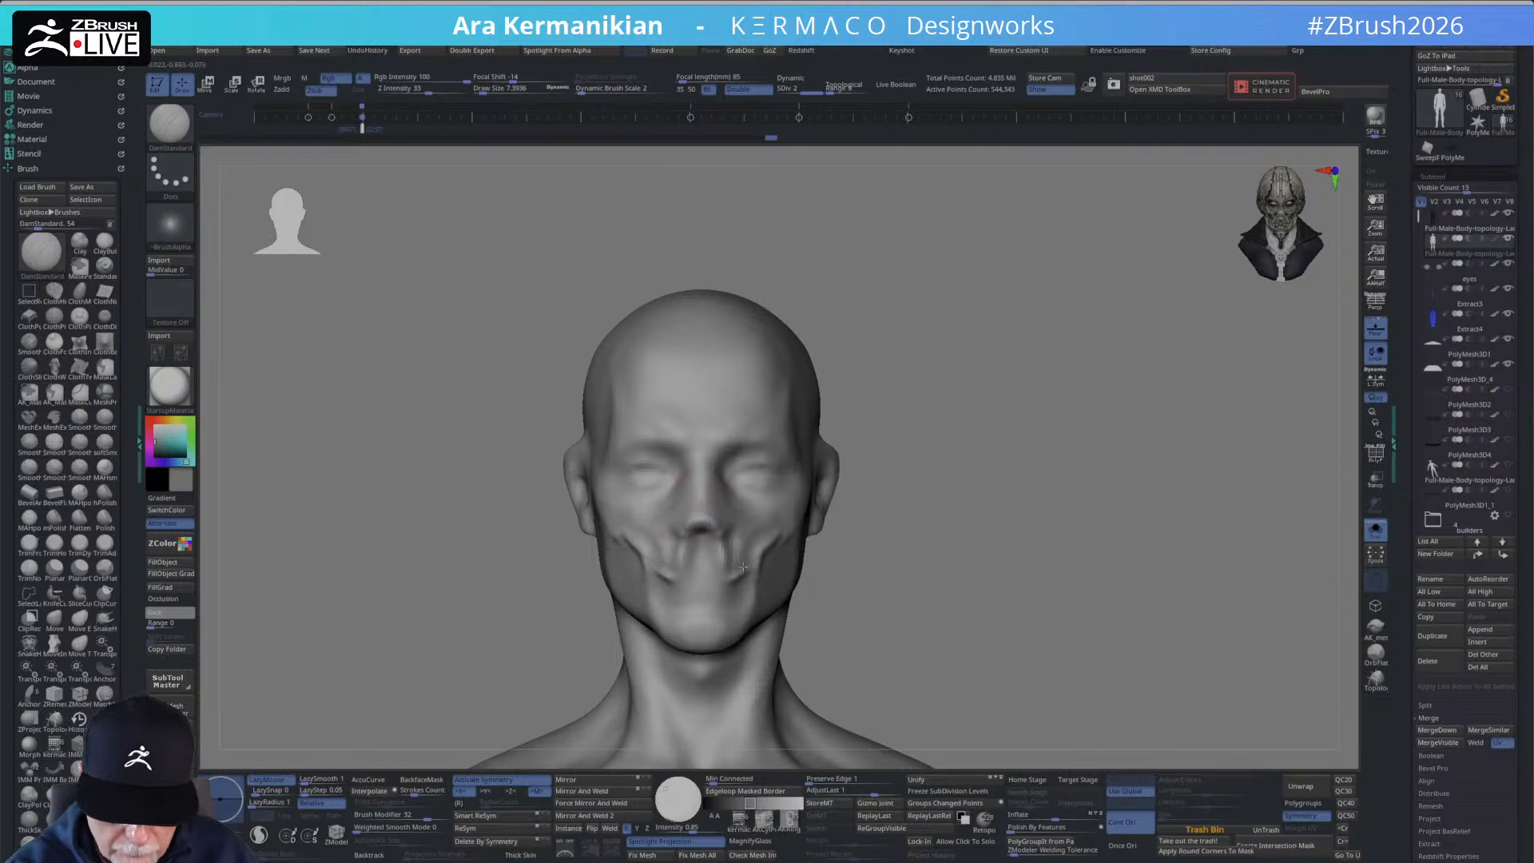
# Build up the cheekbones from beside the nose towards the ears with the ClayTubes brush.
pyautogui.rightClick(772, 516)
pyautogui.click(701, 516)
pyautogui.rightClick(712, 479)
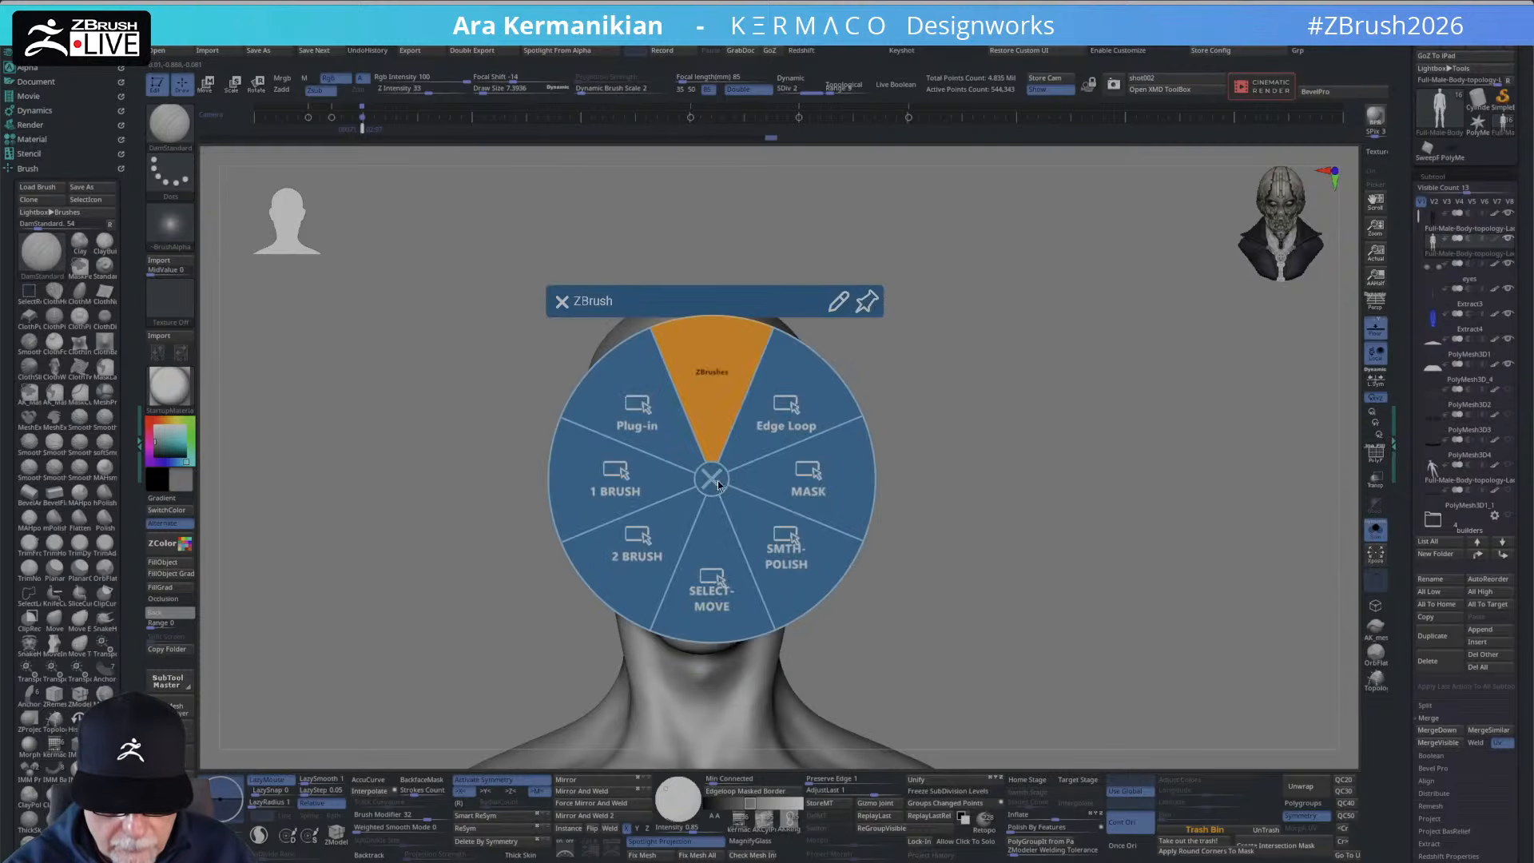
pyautogui.click(653, 540)
pyautogui.click(703, 615)
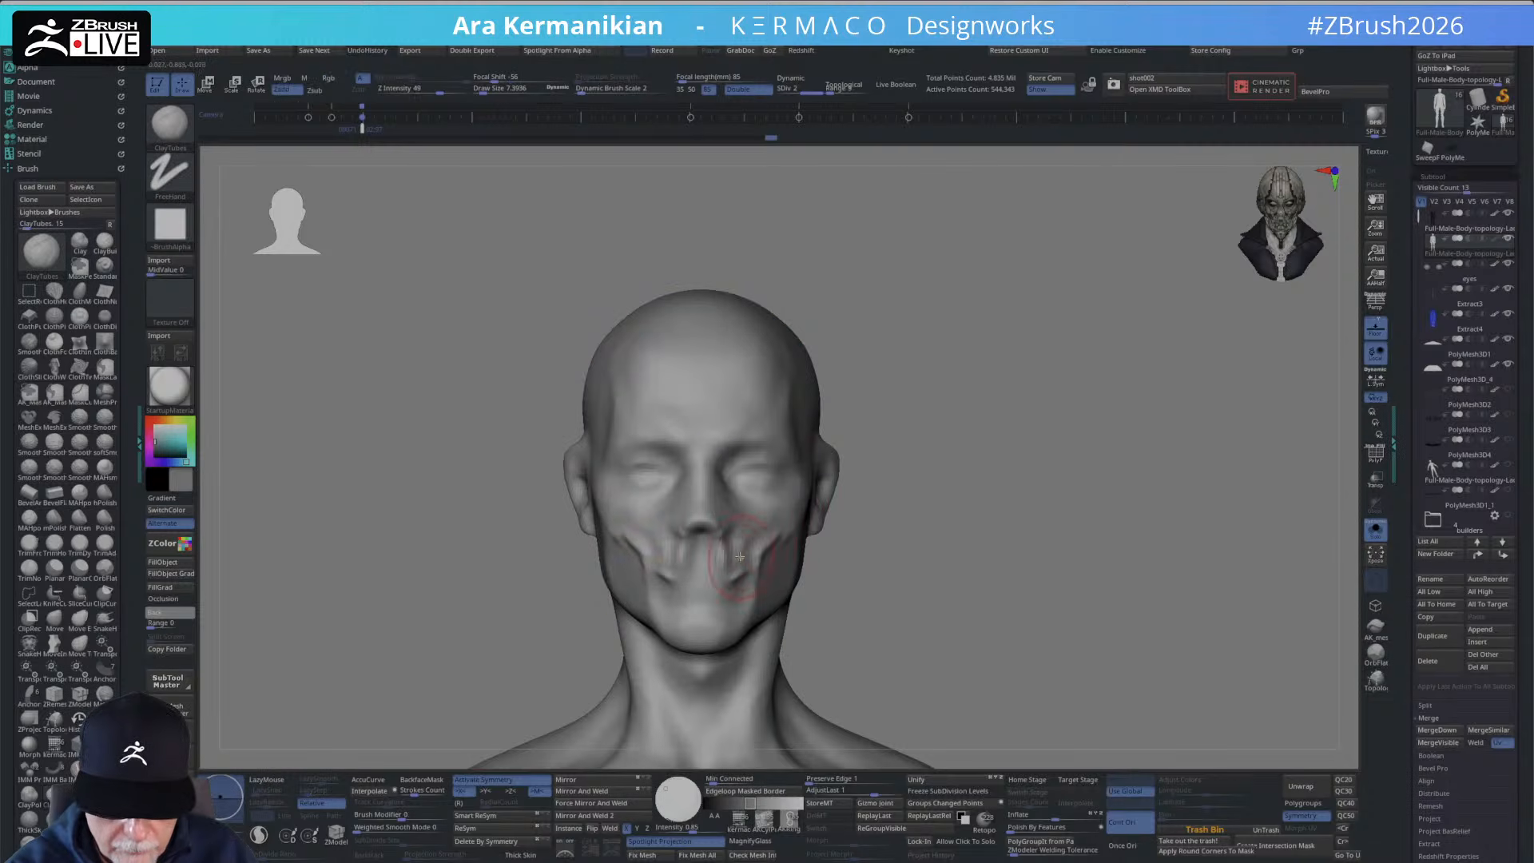
pyautogui.moveTo(732, 550)
pyautogui.mouseDown()
pyautogui.moveTo(713, 593)
pyautogui.moveTo(749, 529)
pyautogui.moveTo(781, 525)
pyautogui.mouseUp()
pyautogui.moveTo(921, 491)
pyautogui.mouseDown()
pyautogui.moveTo(841, 497)
pyautogui.moveTo(754, 551)
pyautogui.moveTo(763, 566)
pyautogui.mouseUp()
pyautogui.moveTo(925, 551); pyautogui.dragTo(1003, 507)
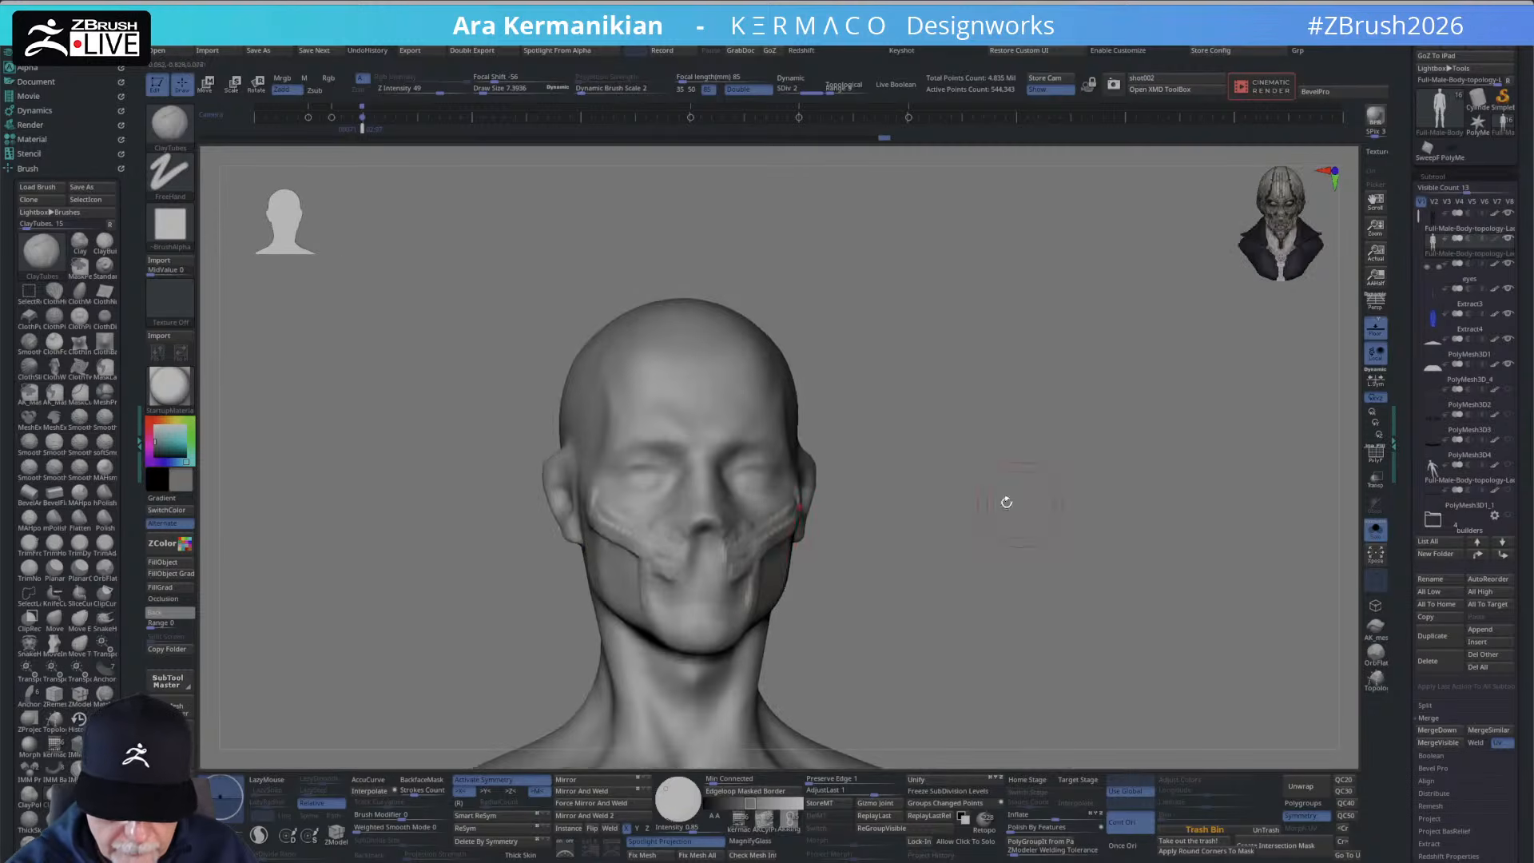
pyautogui.moveTo(671, 518); pyautogui.dragTo(669, 533)
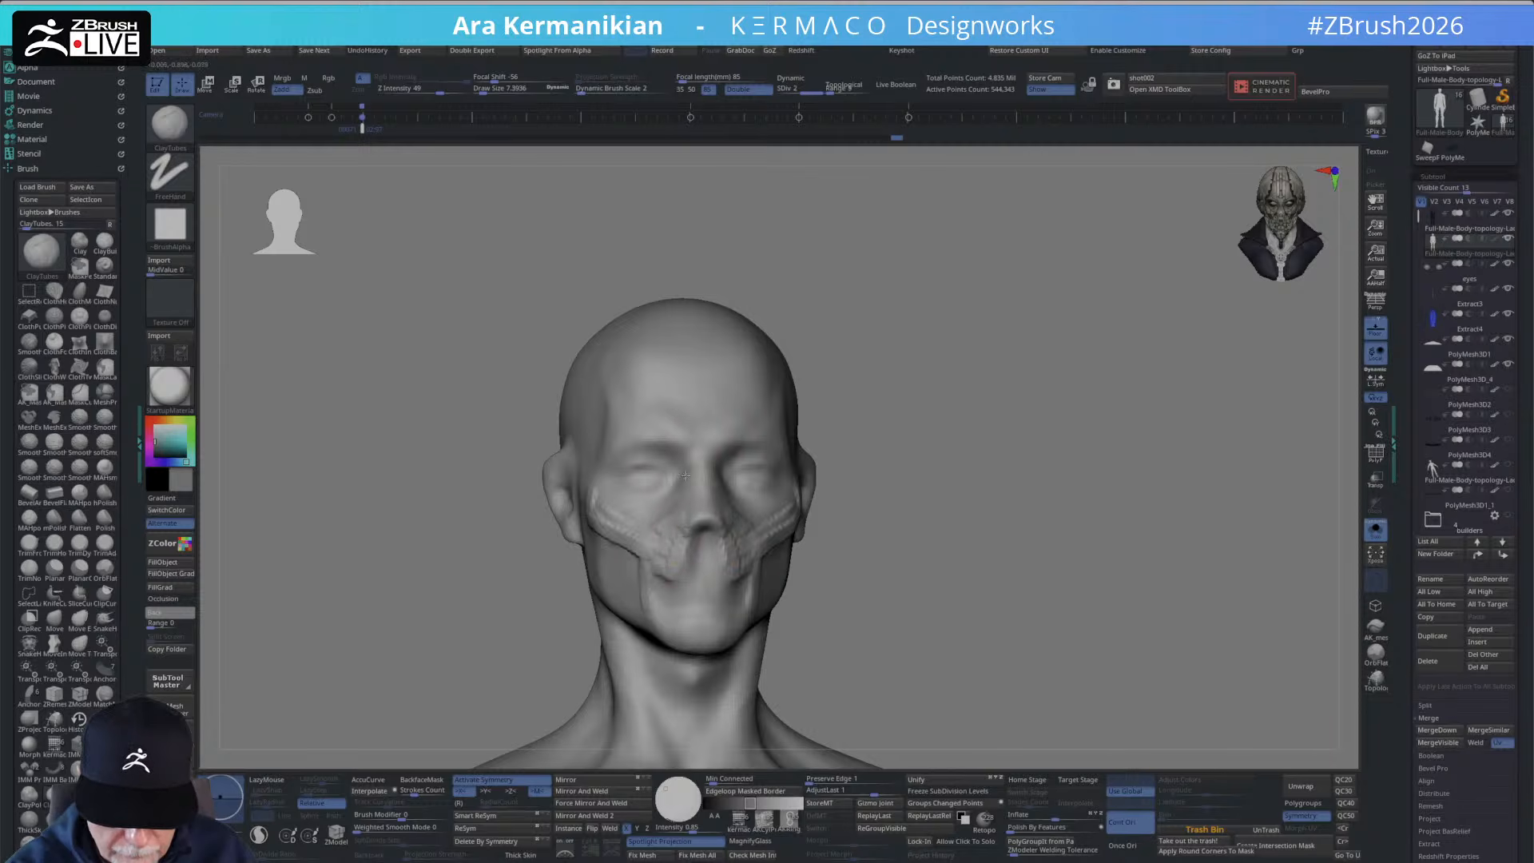
# Smooth the area under the eyes and carve the upper eye sockets deeper beneath the brows with ClayTubes.
pyautogui.moveTo(938, 387); pyautogui.dragTo(832, 421)
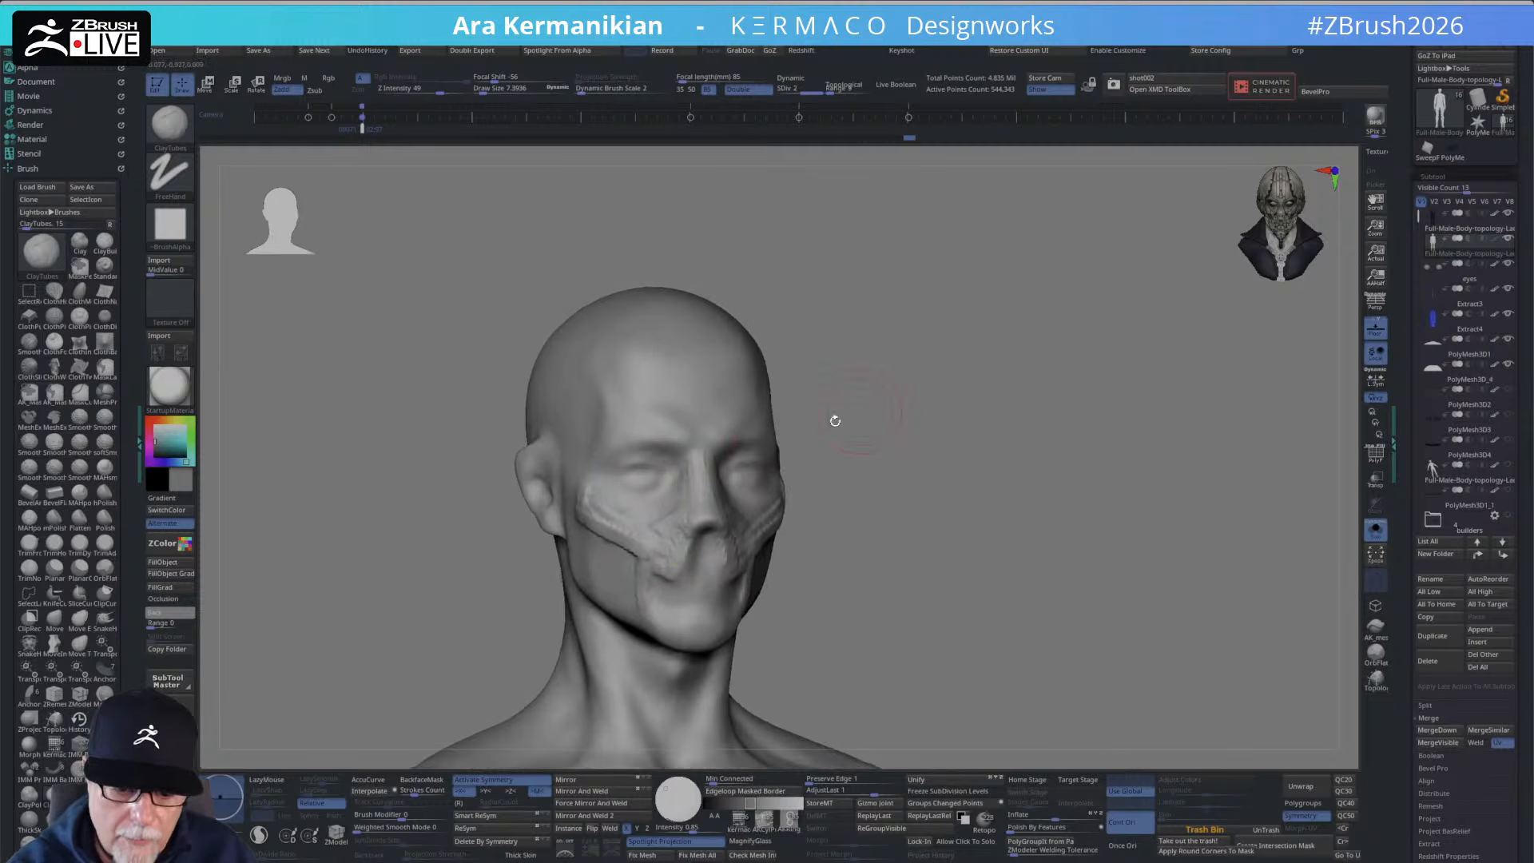
pyautogui.press('shift')
pyautogui.keyDown('shift'); pyautogui.moveTo(633, 476); pyautogui.dragTo(639, 481); pyautogui.keyUp('shift')
pyautogui.moveTo(953, 434)
pyautogui.keyDown('alt'); pyautogui.mouseDown()
pyautogui.moveTo(983, 428)
pyautogui.moveTo(984, 479)
pyautogui.mouseUp(); pyautogui.keyUp('alt')
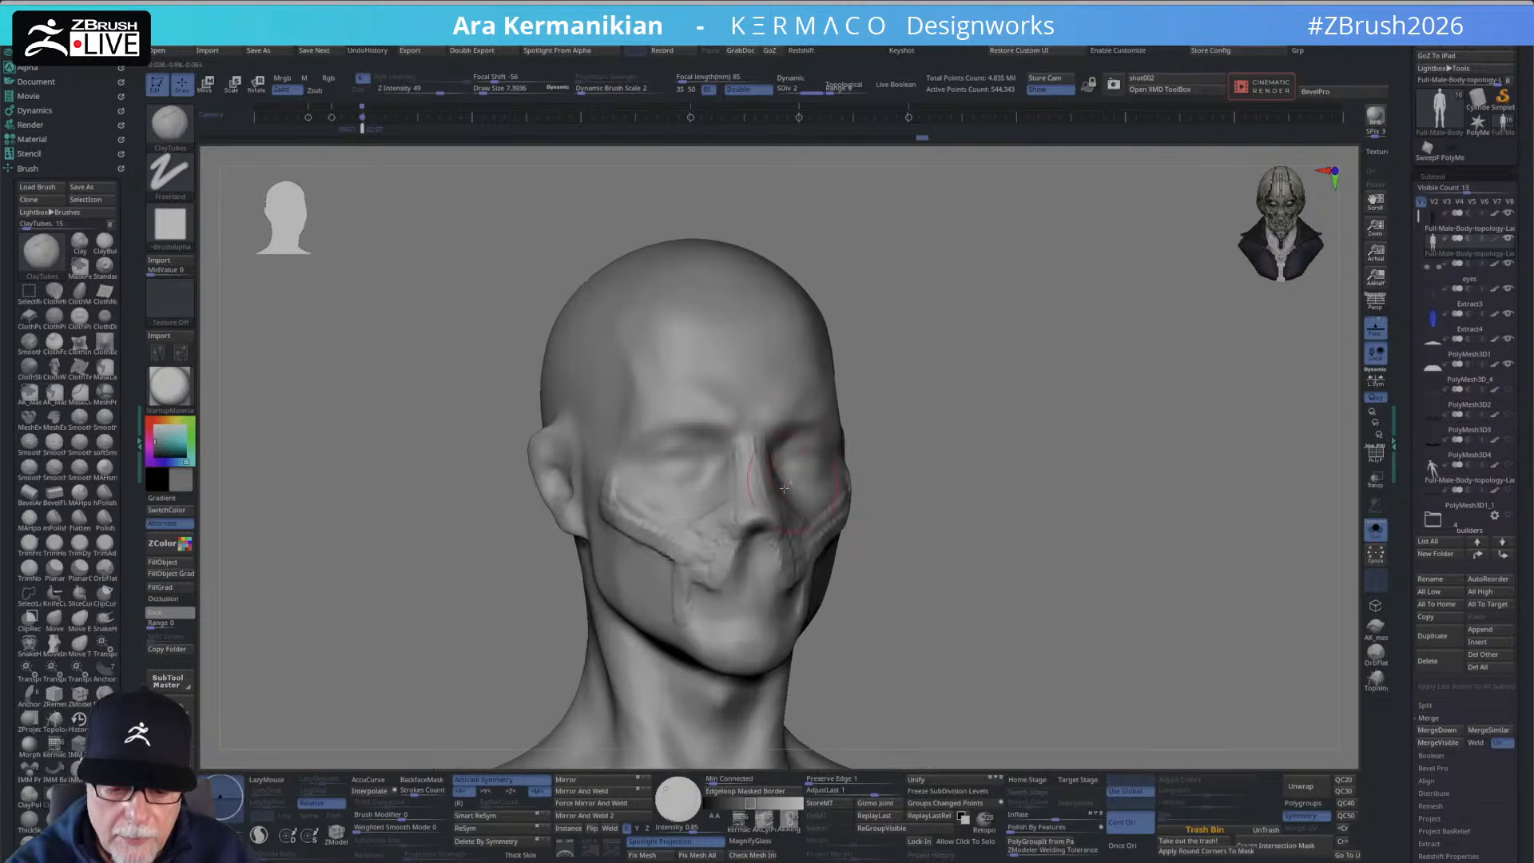
pyautogui.moveTo(676, 464); pyautogui.dragTo(701, 453)
pyautogui.press('shift')
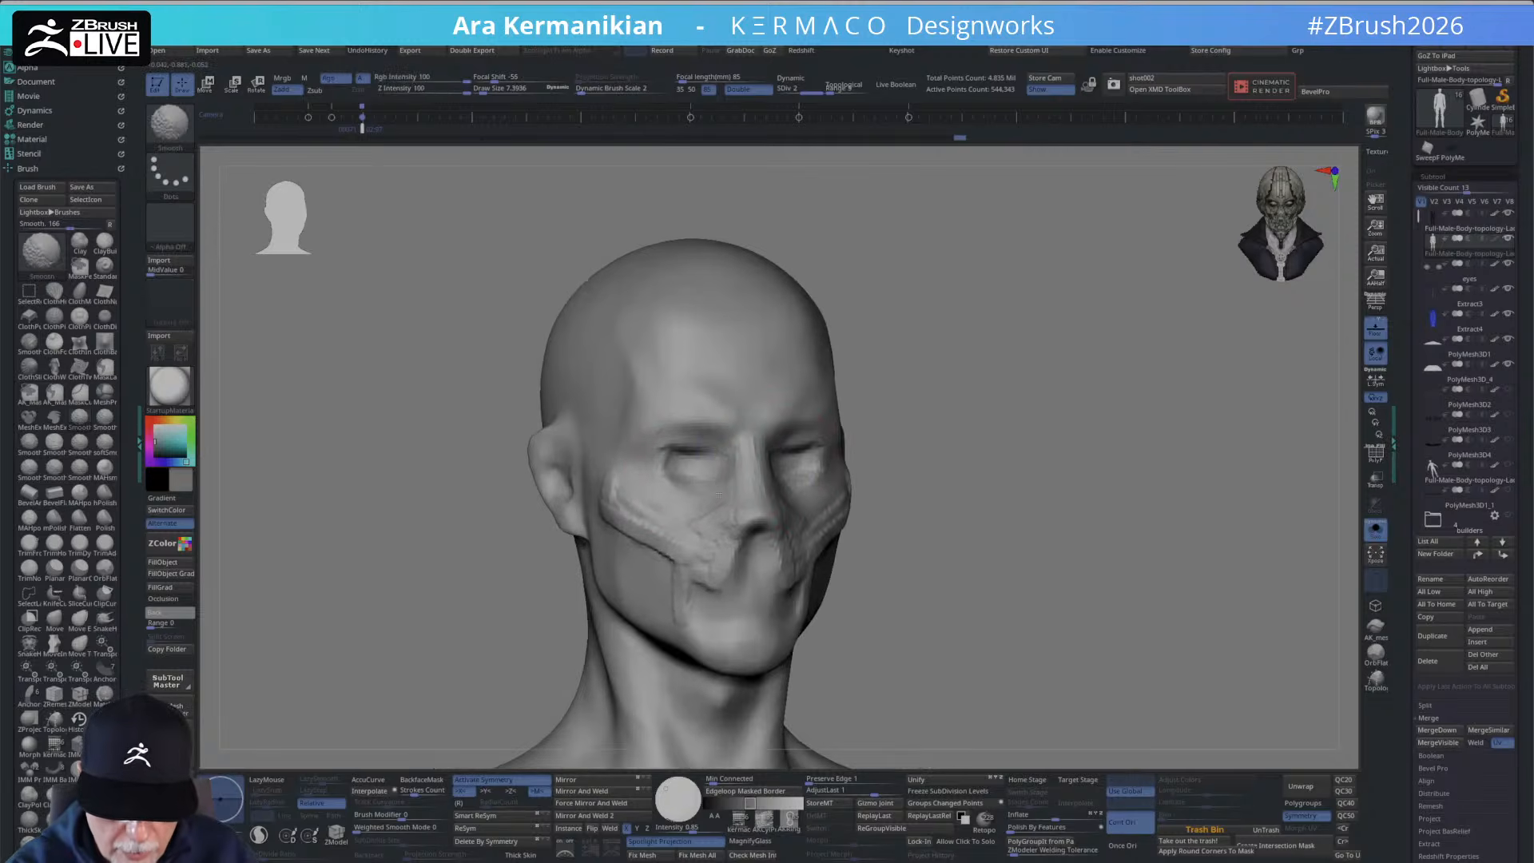
# Sculpt the rims of the eye sockets and smooth them into the cheekbones on both sides of the face.
pyautogui.moveTo(1039, 495)
pyautogui.mouseDown()
pyautogui.moveTo(871, 499)
pyautogui.moveTo(852, 468)
pyautogui.moveTo(814, 489)
pyautogui.moveTo(838, 480)
pyautogui.moveTo(823, 492)
pyautogui.moveTo(840, 465)
pyautogui.moveTo(823, 459)
pyautogui.mouseUp()
pyautogui.moveTo(1001, 418); pyautogui.dragTo(870, 432)
pyautogui.keyDown('shift'); pyautogui.moveTo(804, 485); pyautogui.dragTo(830, 516); pyautogui.keyUp('shift')
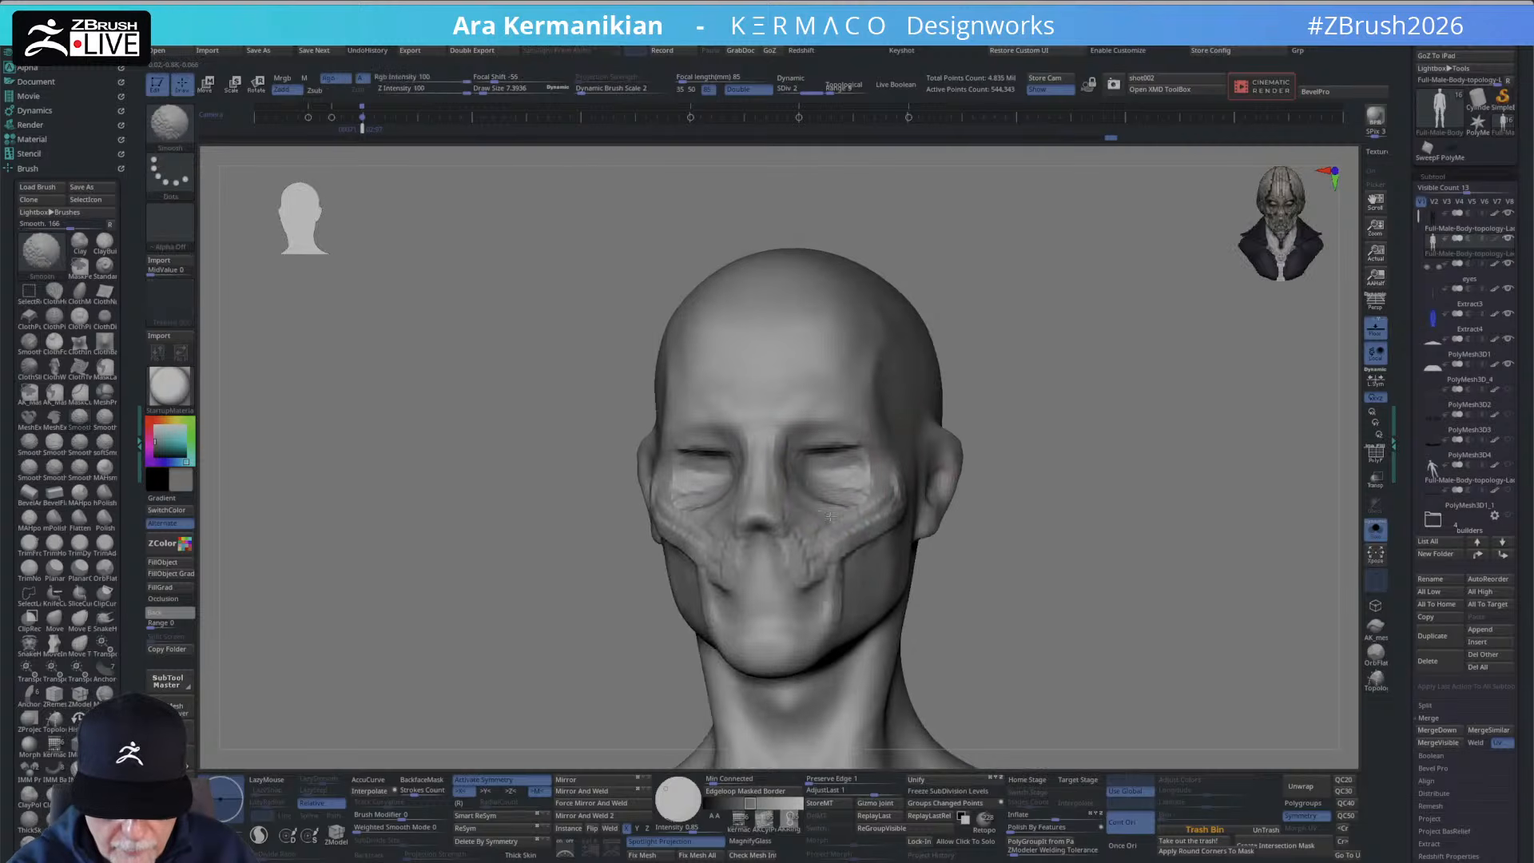
pyautogui.moveTo(860, 465); pyautogui.dragTo(735, 546, button='right')
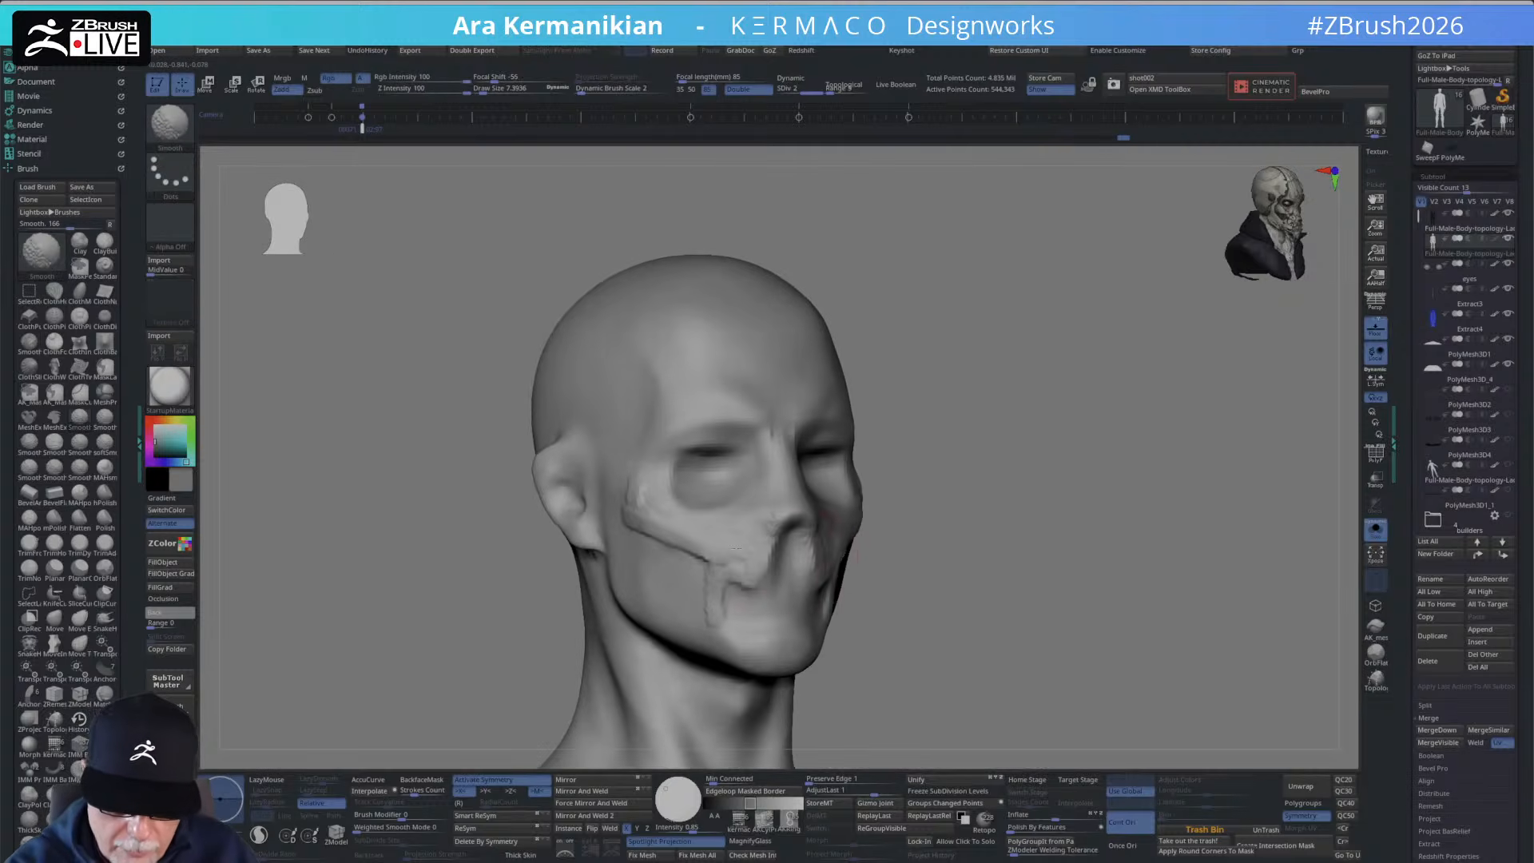
pyautogui.moveTo(1000, 506); pyautogui.dragTo(843, 534)
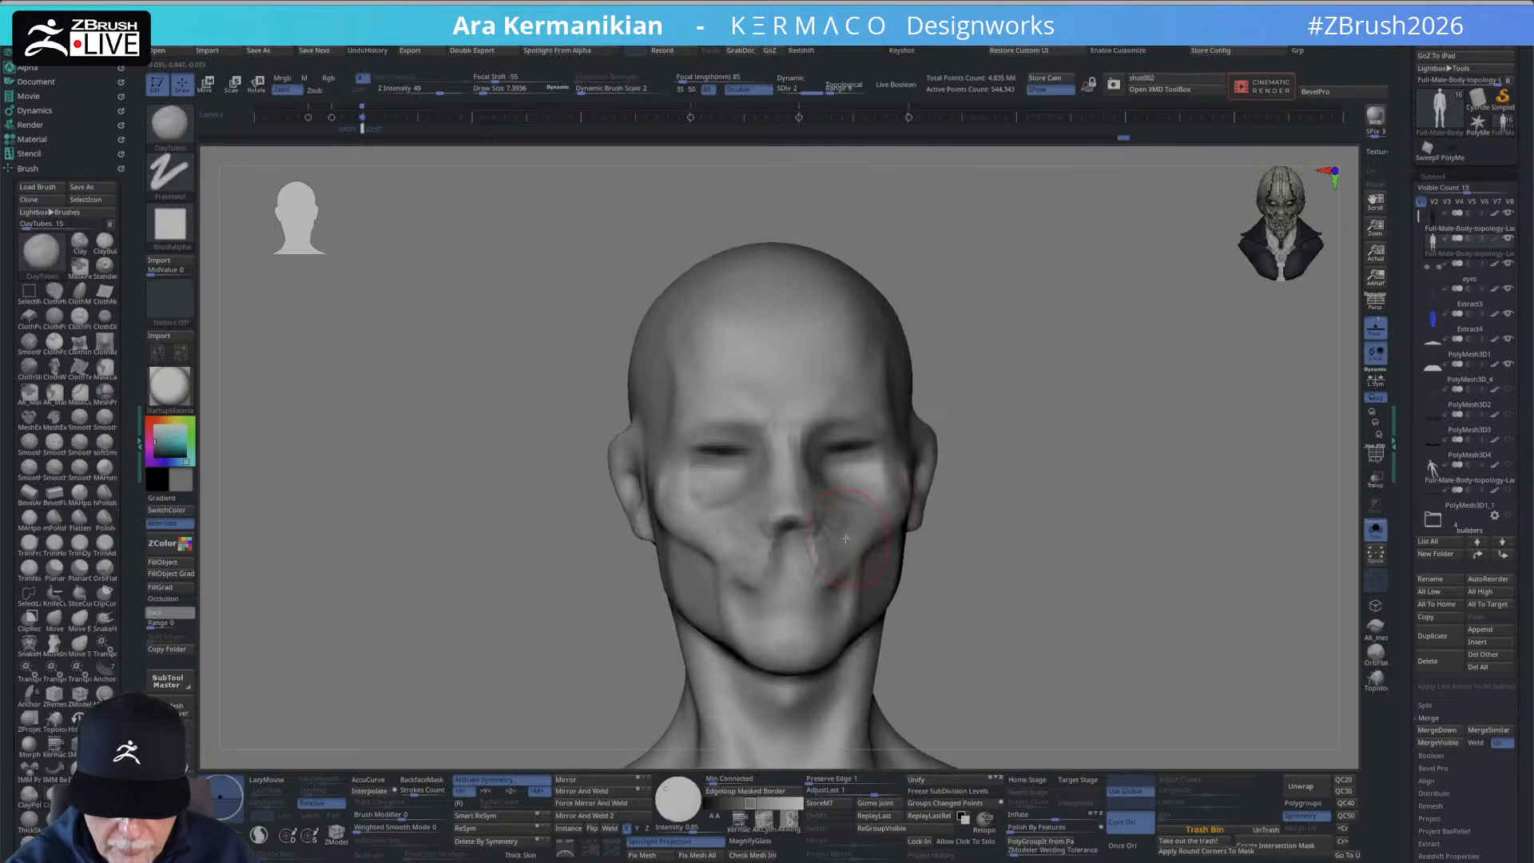
# Refine the lower face with the DamStandard brush and smooth the upper lip area beneath the nose.
pyautogui.rightClick(842, 539)
pyautogui.click(853, 466)
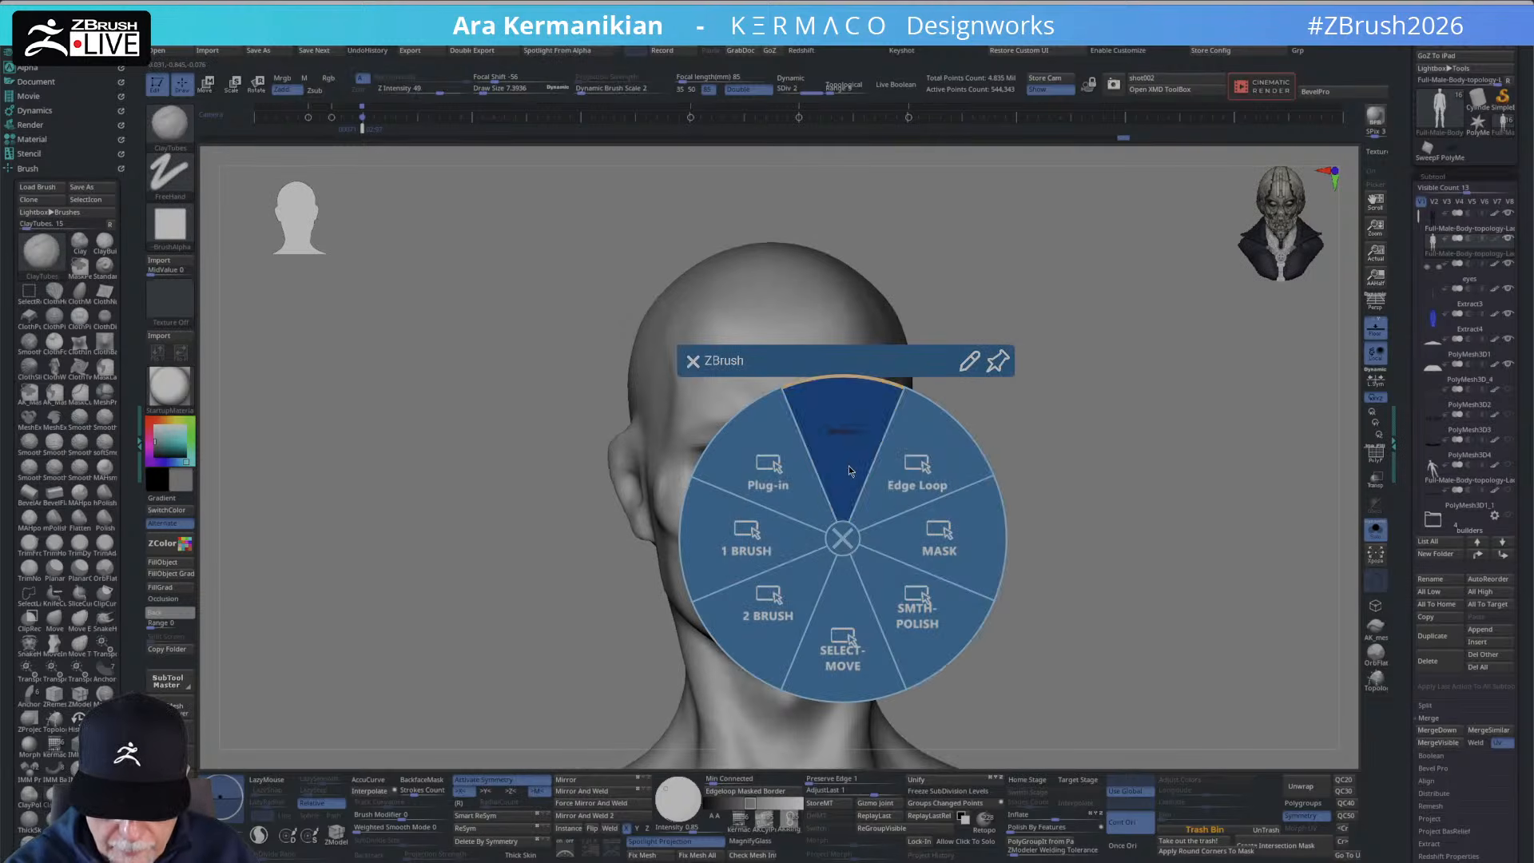
pyautogui.click(851, 569)
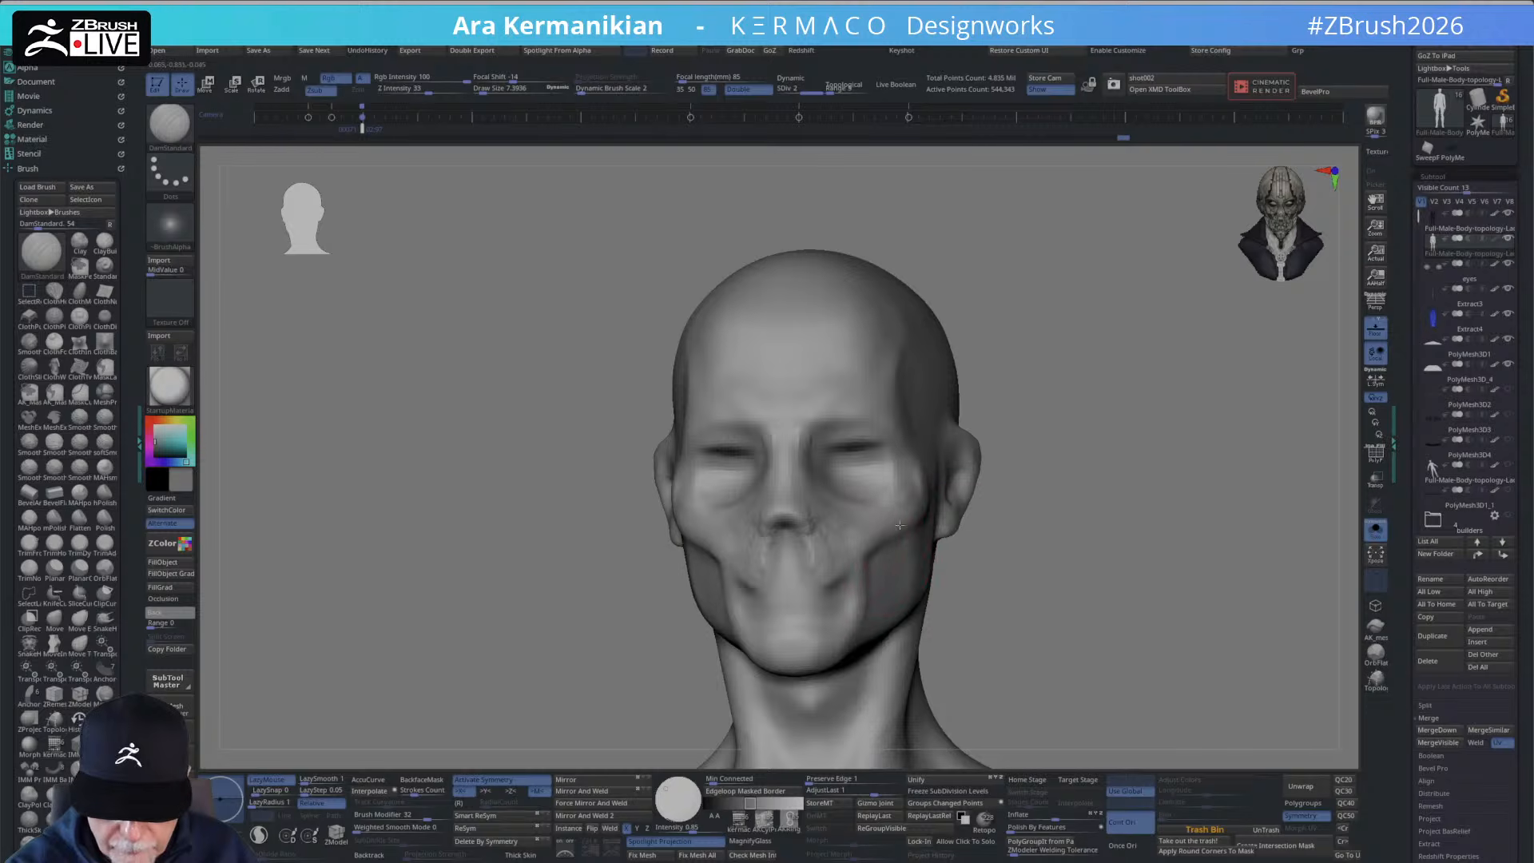
pyautogui.moveTo(899, 525)
pyautogui.mouseDown()
pyautogui.moveTo(866, 569)
pyautogui.moveTo(860, 627)
pyautogui.mouseUp()
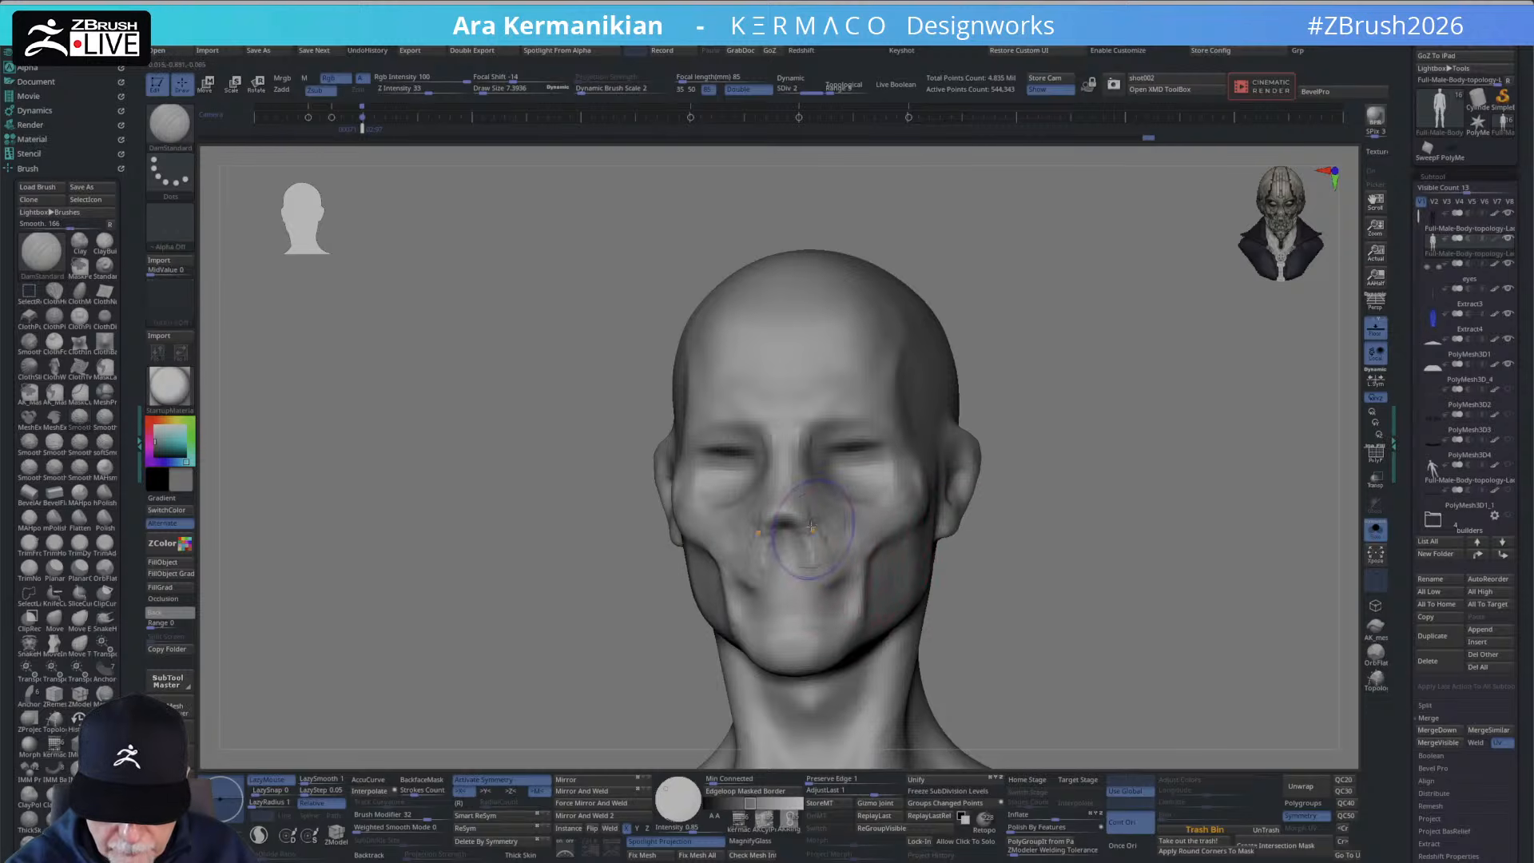
pyautogui.press('shift')
pyautogui.keyDown('shift'); pyautogui.moveTo(785, 539); pyautogui.dragTo(775, 574); pyautogui.keyUp('shift')
pyautogui.rightClick(774, 575)
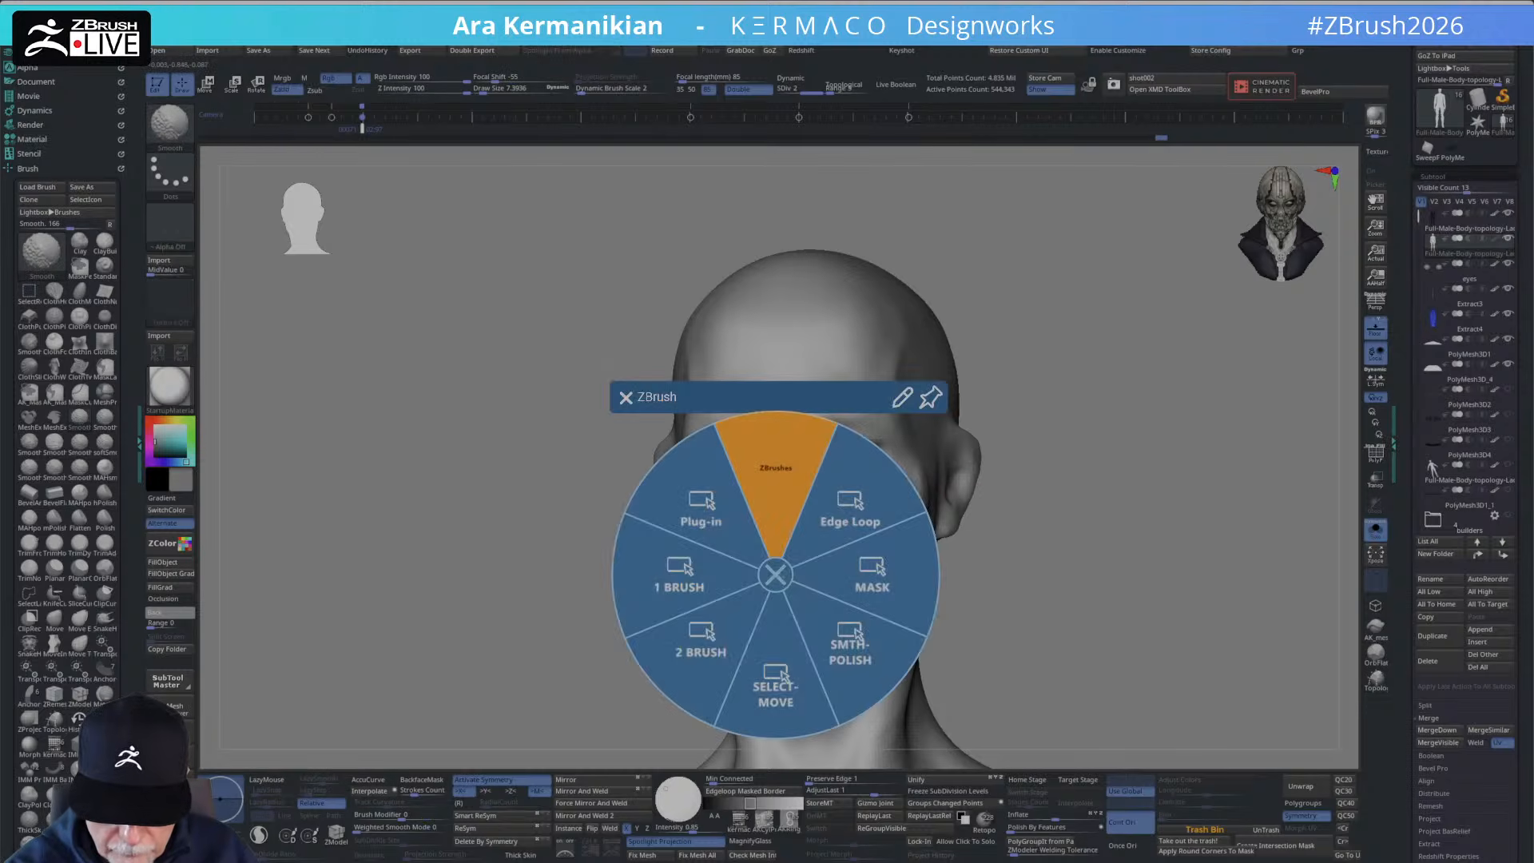
pyautogui.click(775, 576)
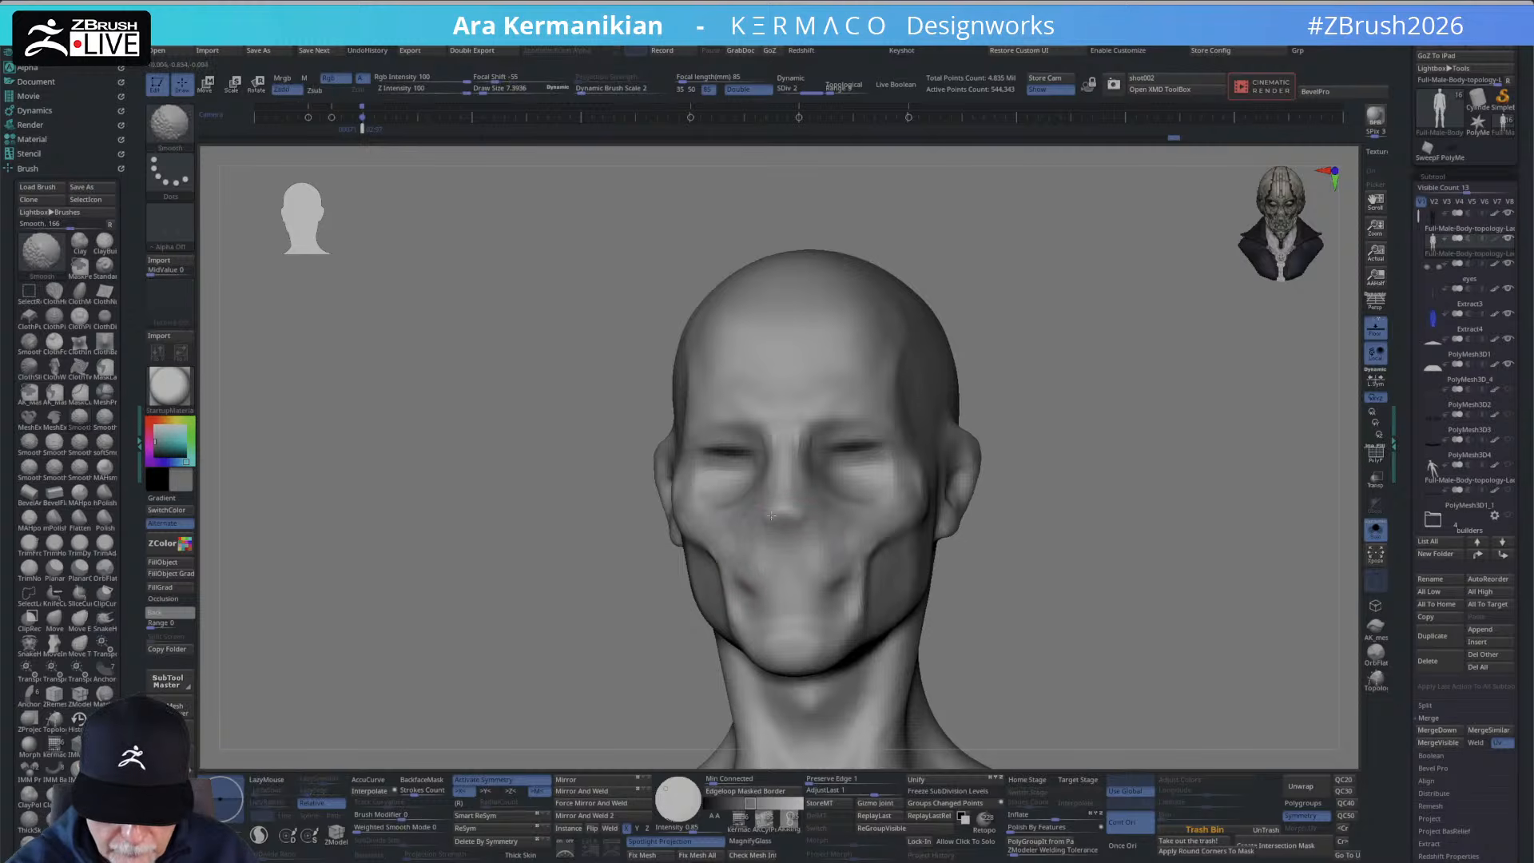
# Undo the last smoothing and carve creases from the mouth corners down to the chin with DamStandard.
pyautogui.press('shift')
pyautogui.hotkey('ctrl', 'z')
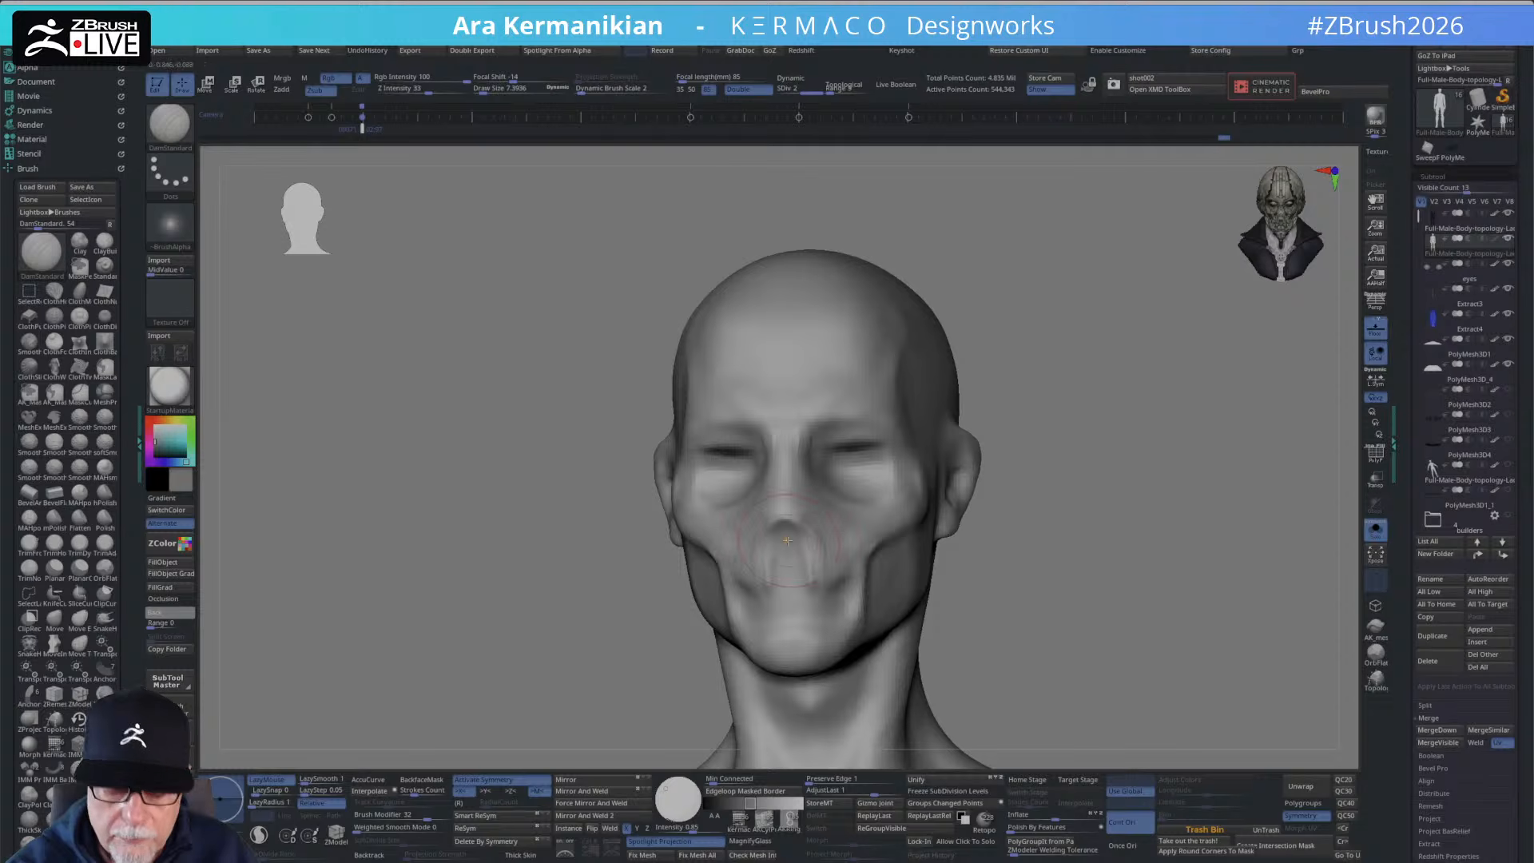
pyautogui.moveTo(819, 597); pyautogui.dragTo(843, 584)
pyautogui.moveTo(1104, 510)
pyautogui.mouseDown()
pyautogui.moveTo(758, 605)
pyautogui.moveTo(759, 628)
pyautogui.mouseUp()
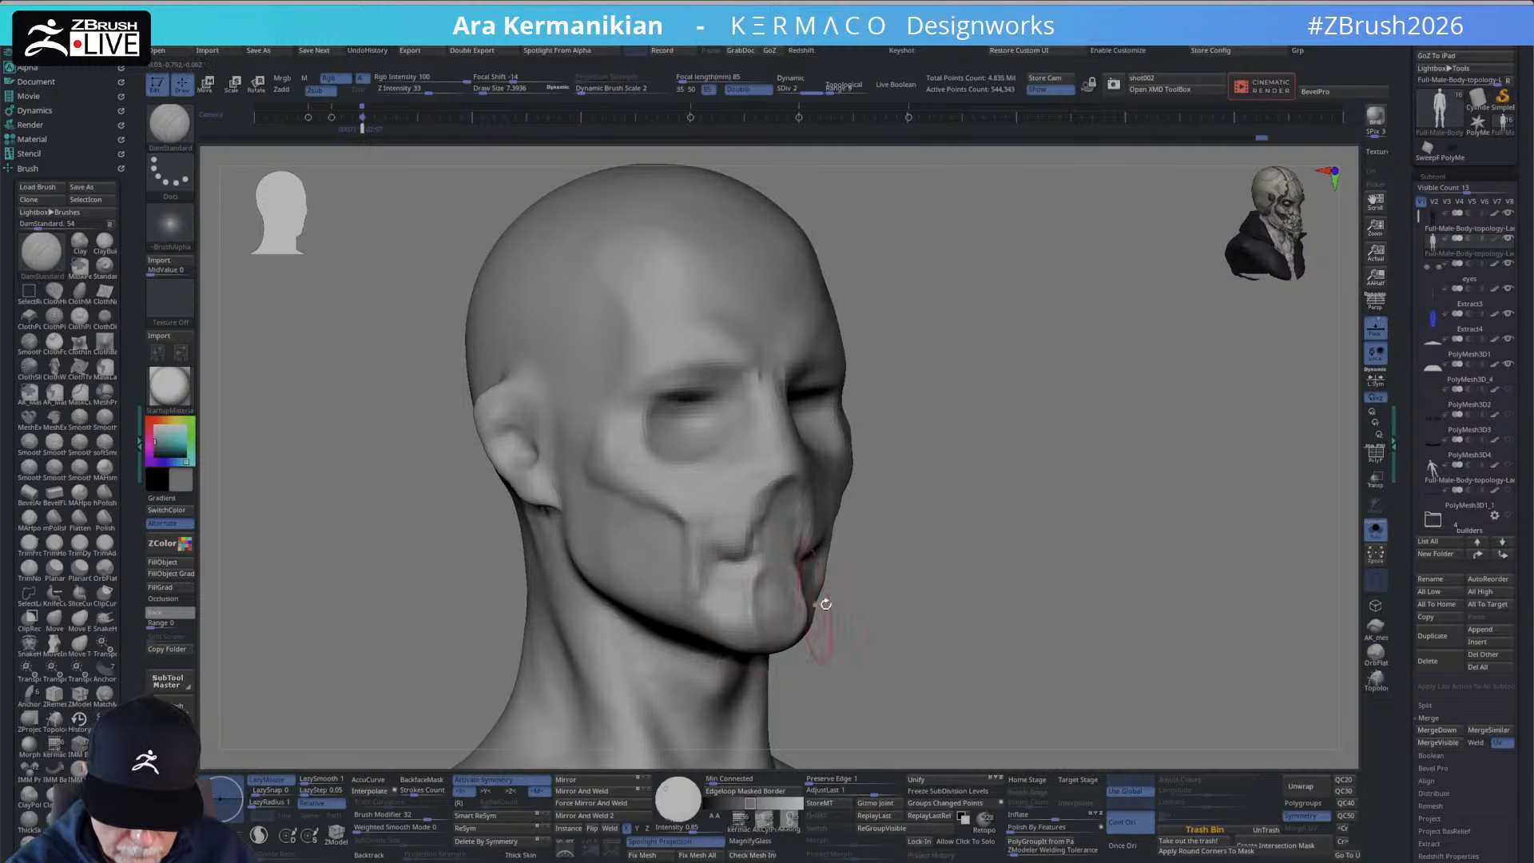
pyautogui.moveTo(1031, 599); pyautogui.dragTo(852, 624)
# Pull the chin downward with an enlarged Move brush to lengthen the jaw.
pyautogui.press('ctrl')
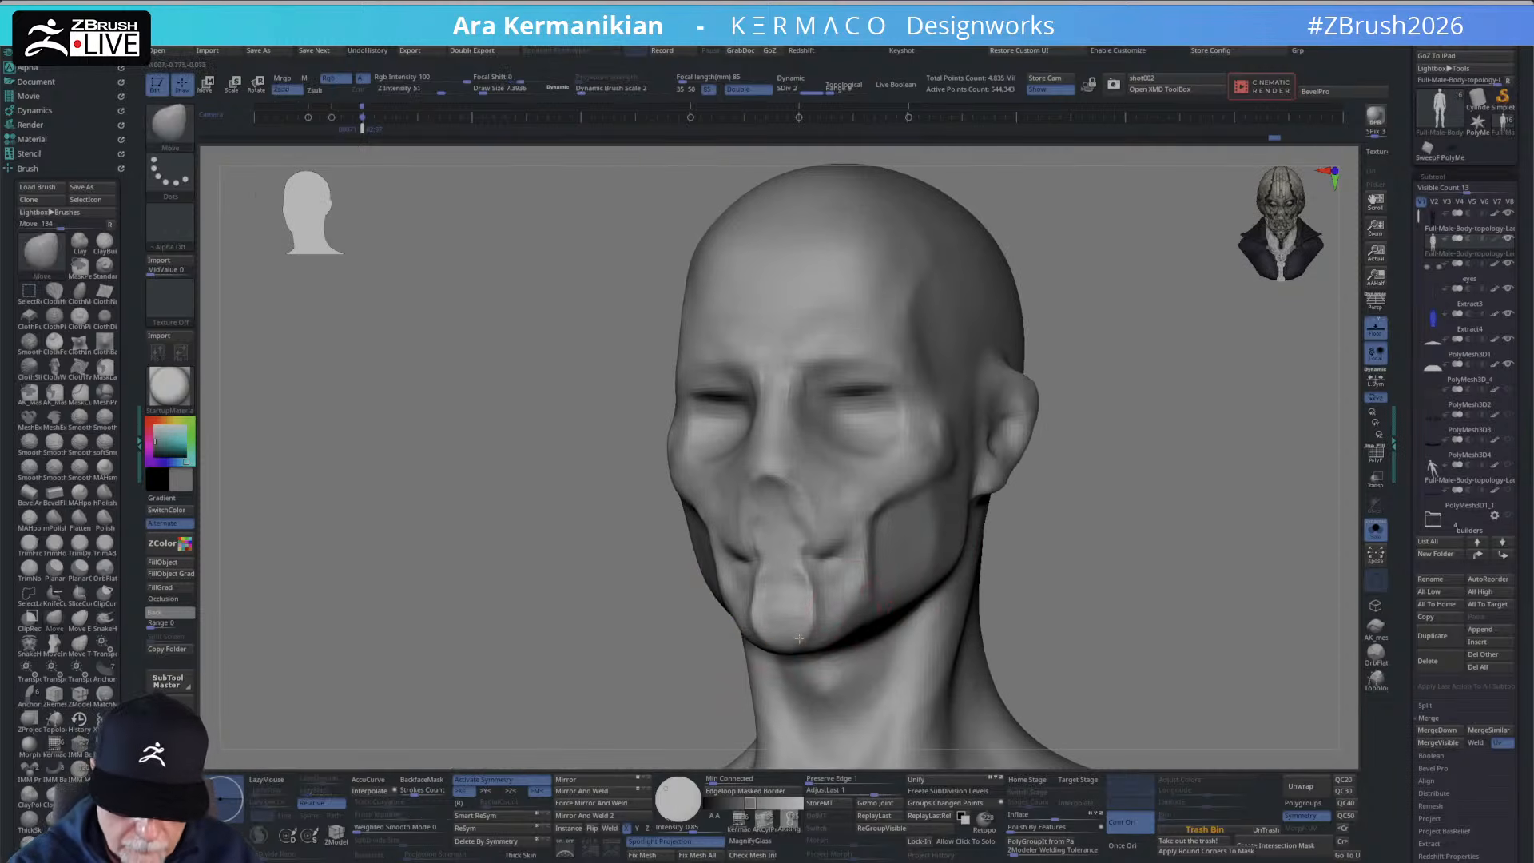
pyautogui.press('b')
pyautogui.press('m')
pyautogui.press('v')
pyautogui.press(']')
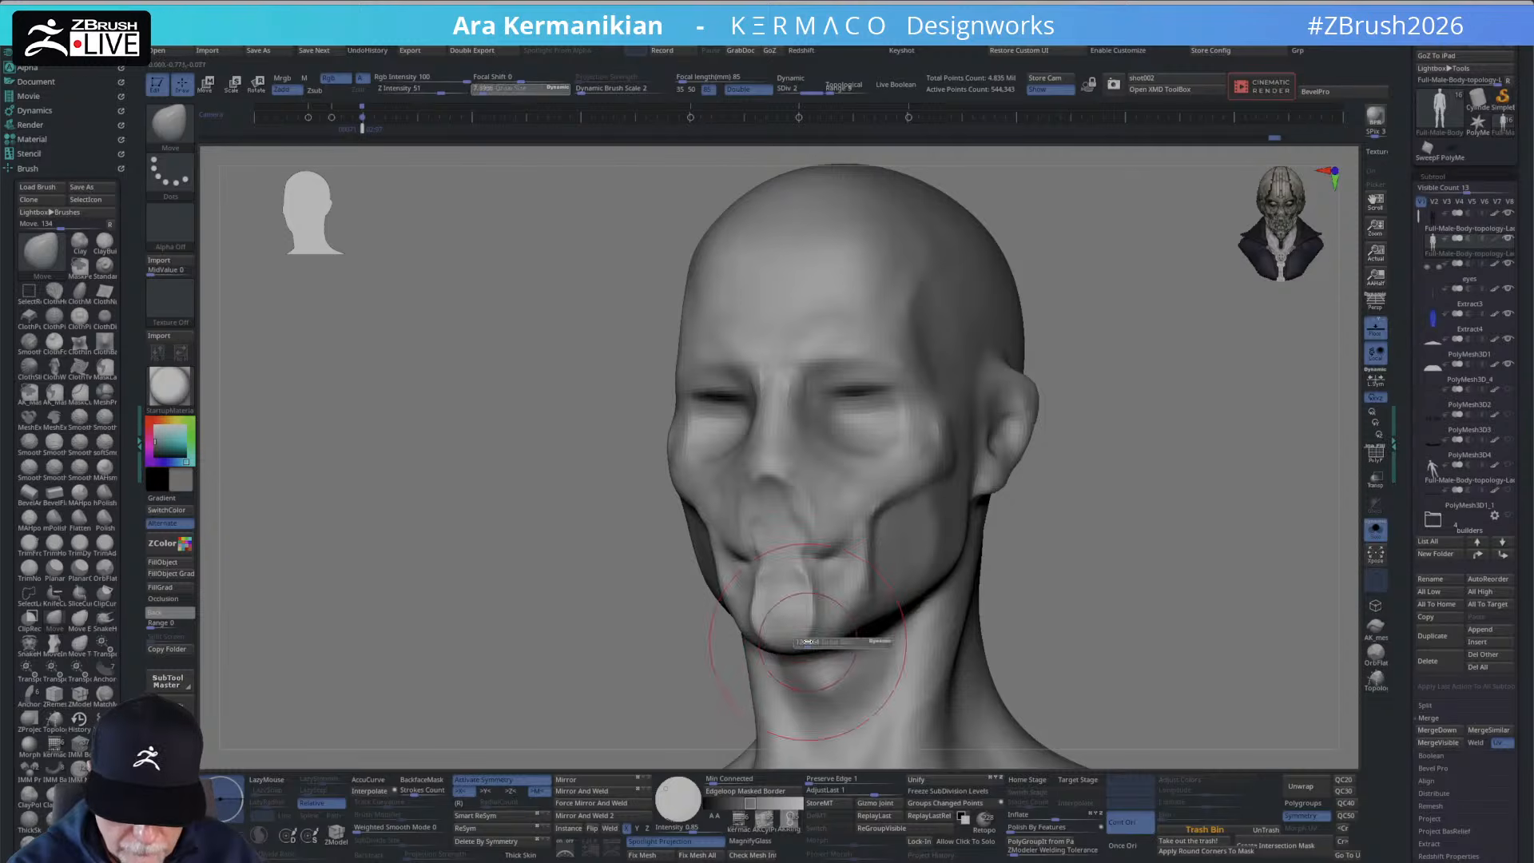
pyautogui.moveTo(807, 640); pyautogui.dragTo(802, 673)
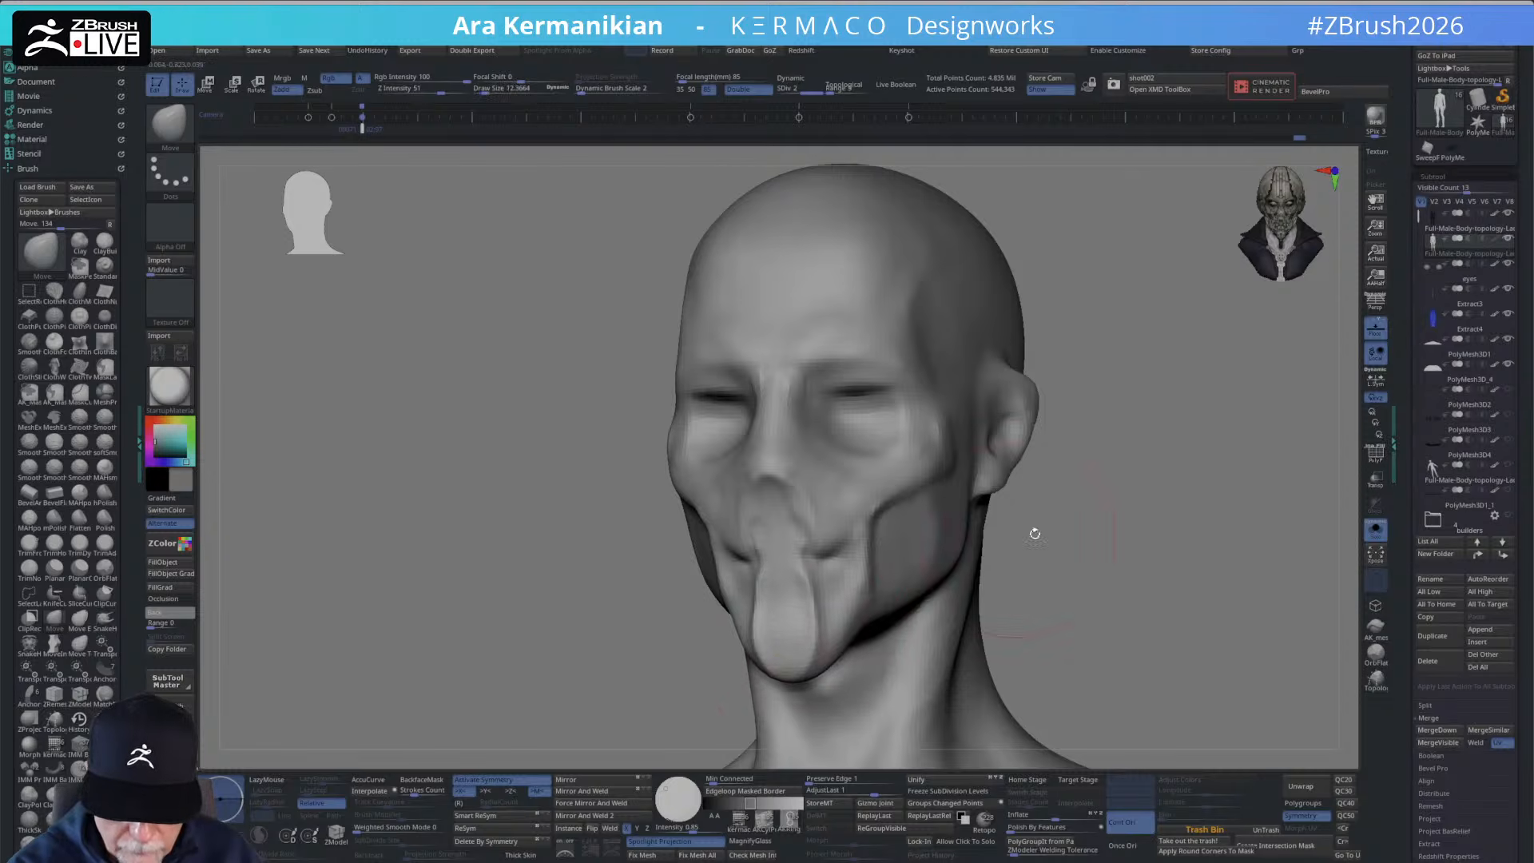
# Smooth the muzzle and reshape the nose tip and upper jaw in profile with the Move brush.
pyautogui.moveTo(1034, 532); pyautogui.dragTo(1183, 534)
pyautogui.keyDown('shift'); pyautogui.moveTo(779, 627); pyautogui.dragTo(778, 550); pyautogui.keyUp('shift')
pyautogui.moveTo(777, 550); pyautogui.dragTo(784, 521, button='right')
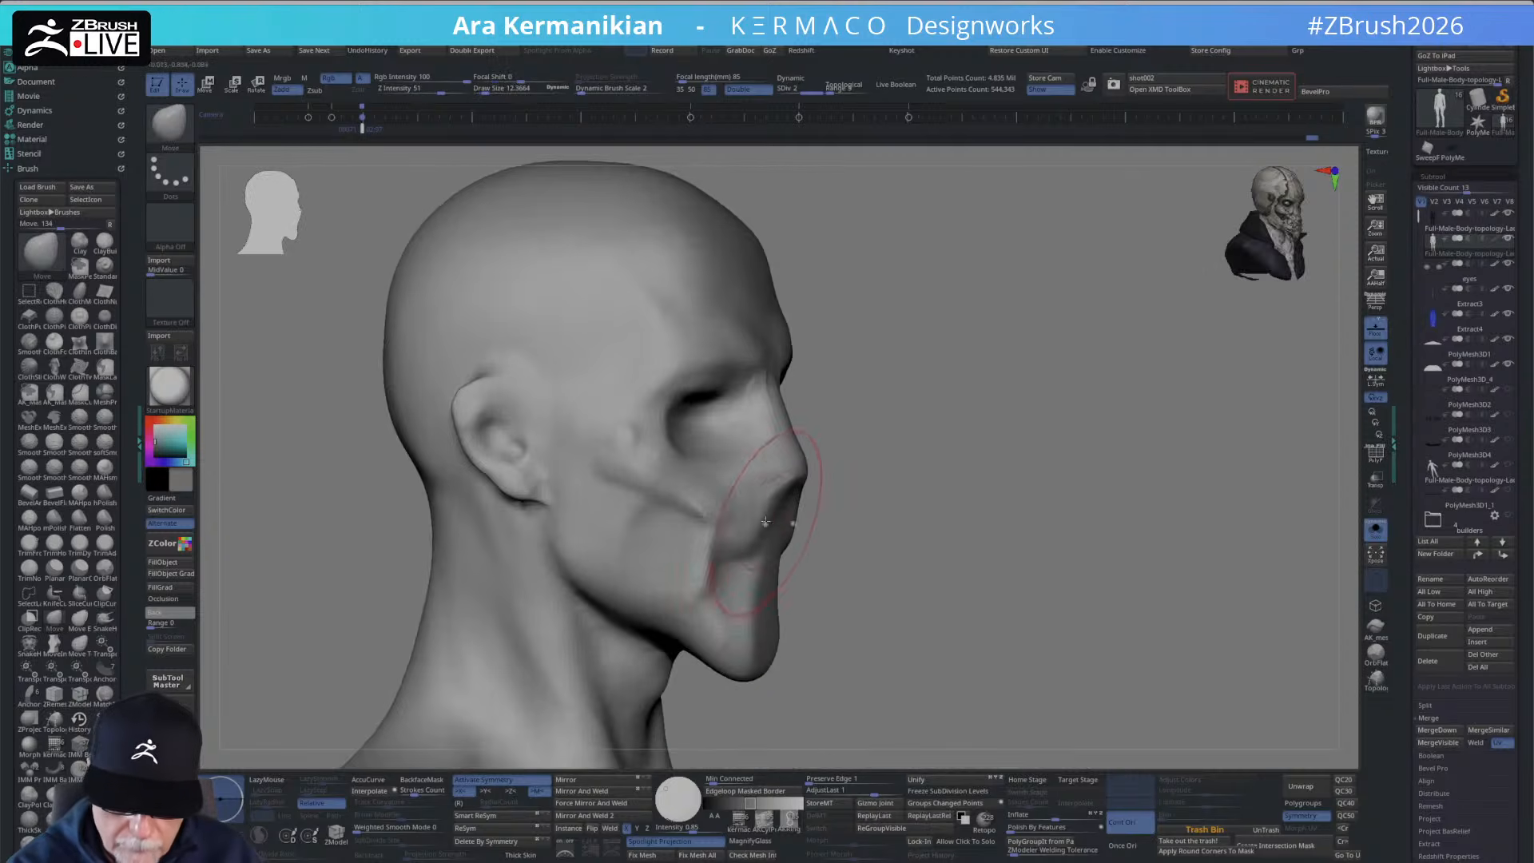
pyautogui.moveTo(784, 521); pyautogui.dragTo(804, 473)
# Adjust the inner brows and eye corners with a smaller Move brush and undo the last stroke.
pyautogui.press('s')
pyautogui.keyDown('ctrl'); pyautogui.moveTo(803, 479); pyautogui.dragTo(890, 461, button='right'); pyautogui.keyUp('ctrl')
pyautogui.moveTo(1039, 431); pyautogui.dragTo(1009, 496, button='right')
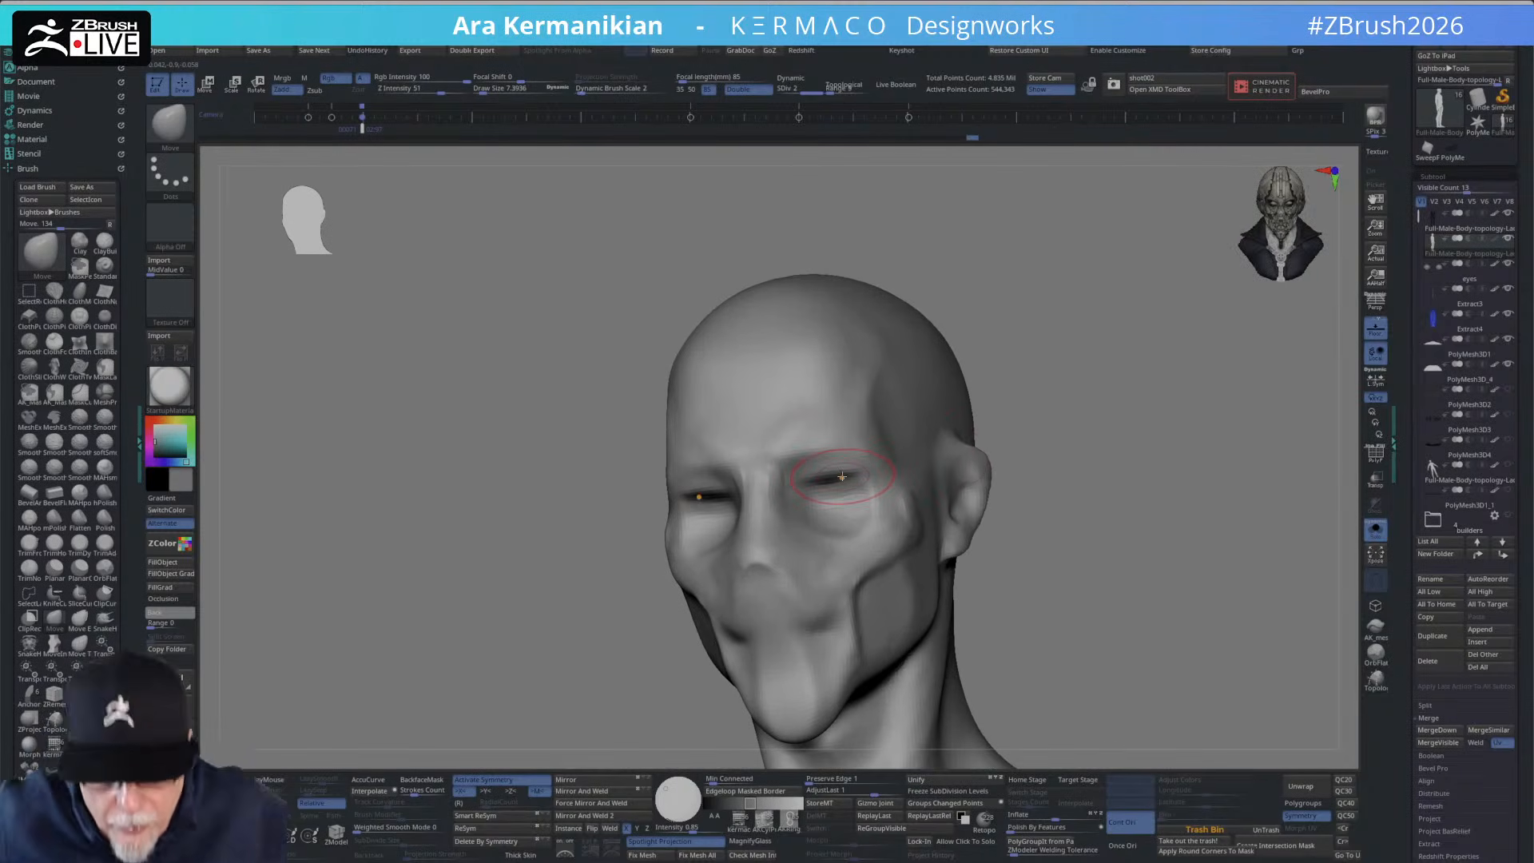
pyautogui.moveTo(1035, 435); pyautogui.dragTo(1057, 430, button='right')
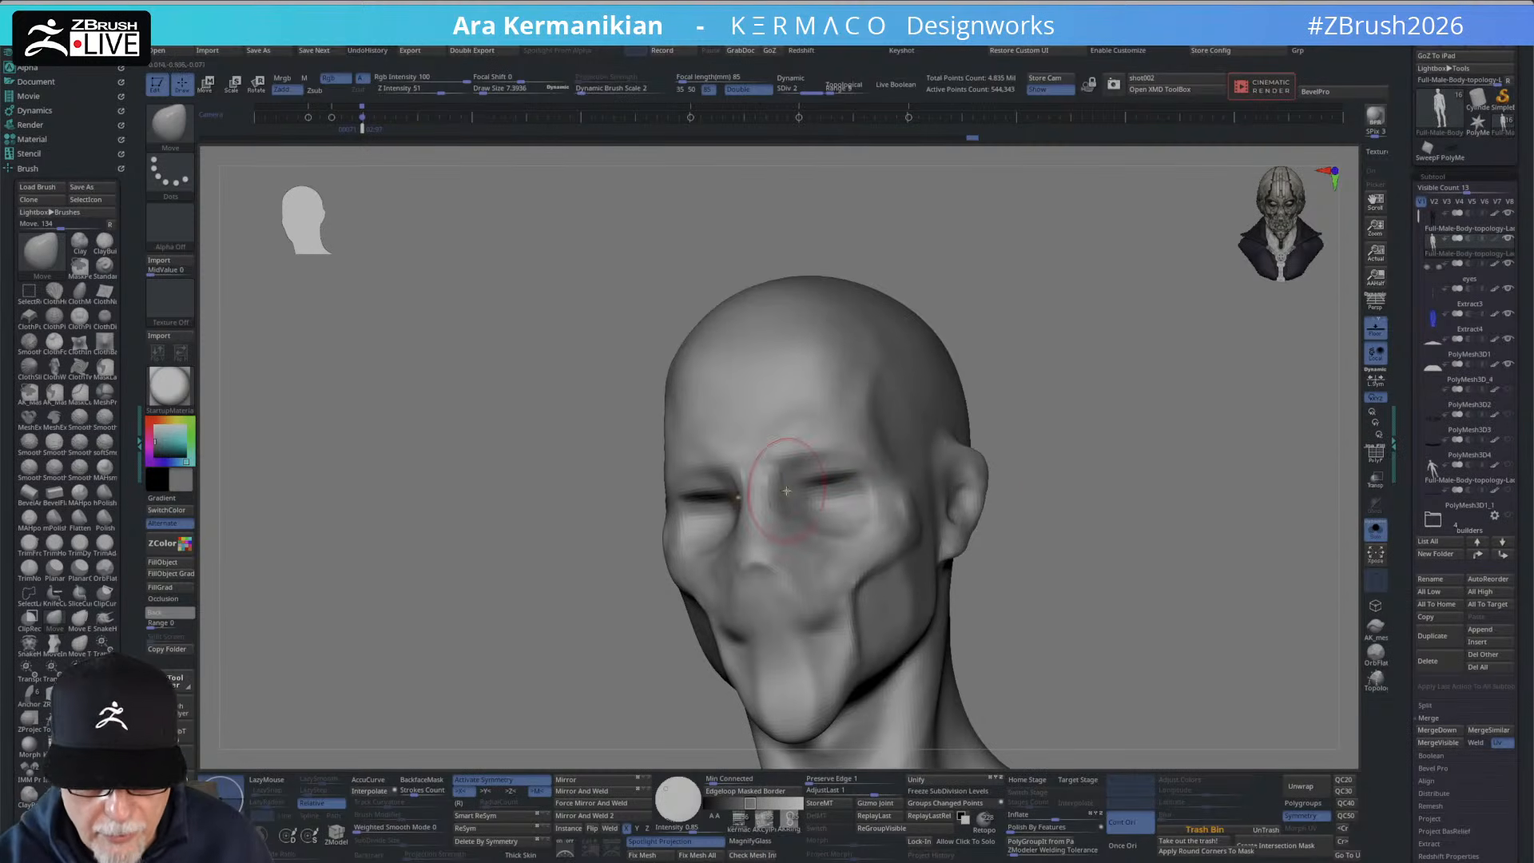
pyautogui.moveTo(791, 474); pyautogui.dragTo(813, 463)
pyautogui.hotkey('ctrl', 'z')
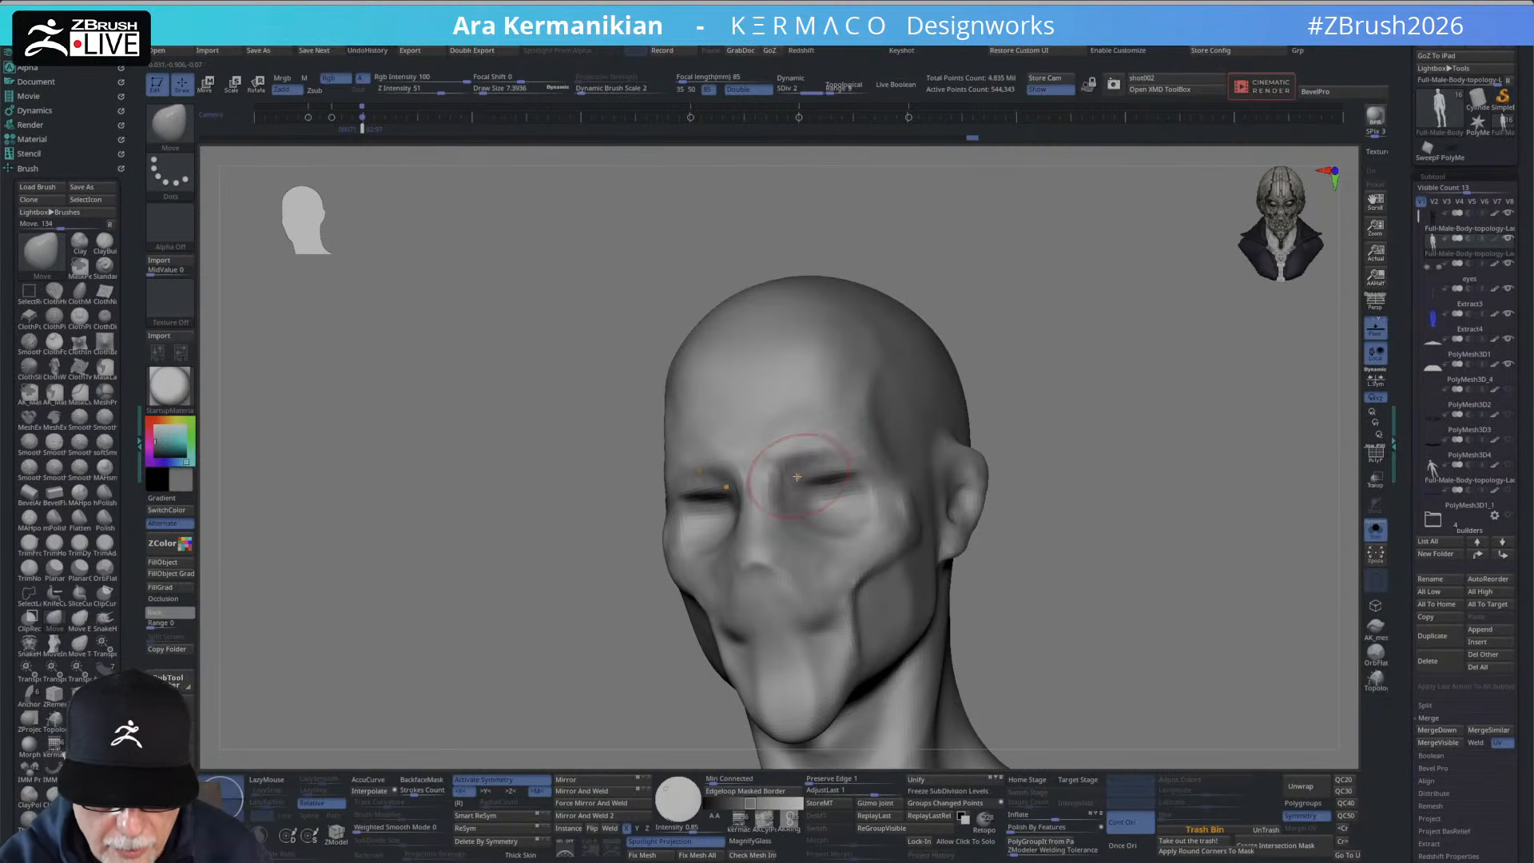
# Define the transition between the inner brows and the nose bridge with the DamStandard brush.
pyautogui.rightClick(784, 473)
pyautogui.click(822, 404)
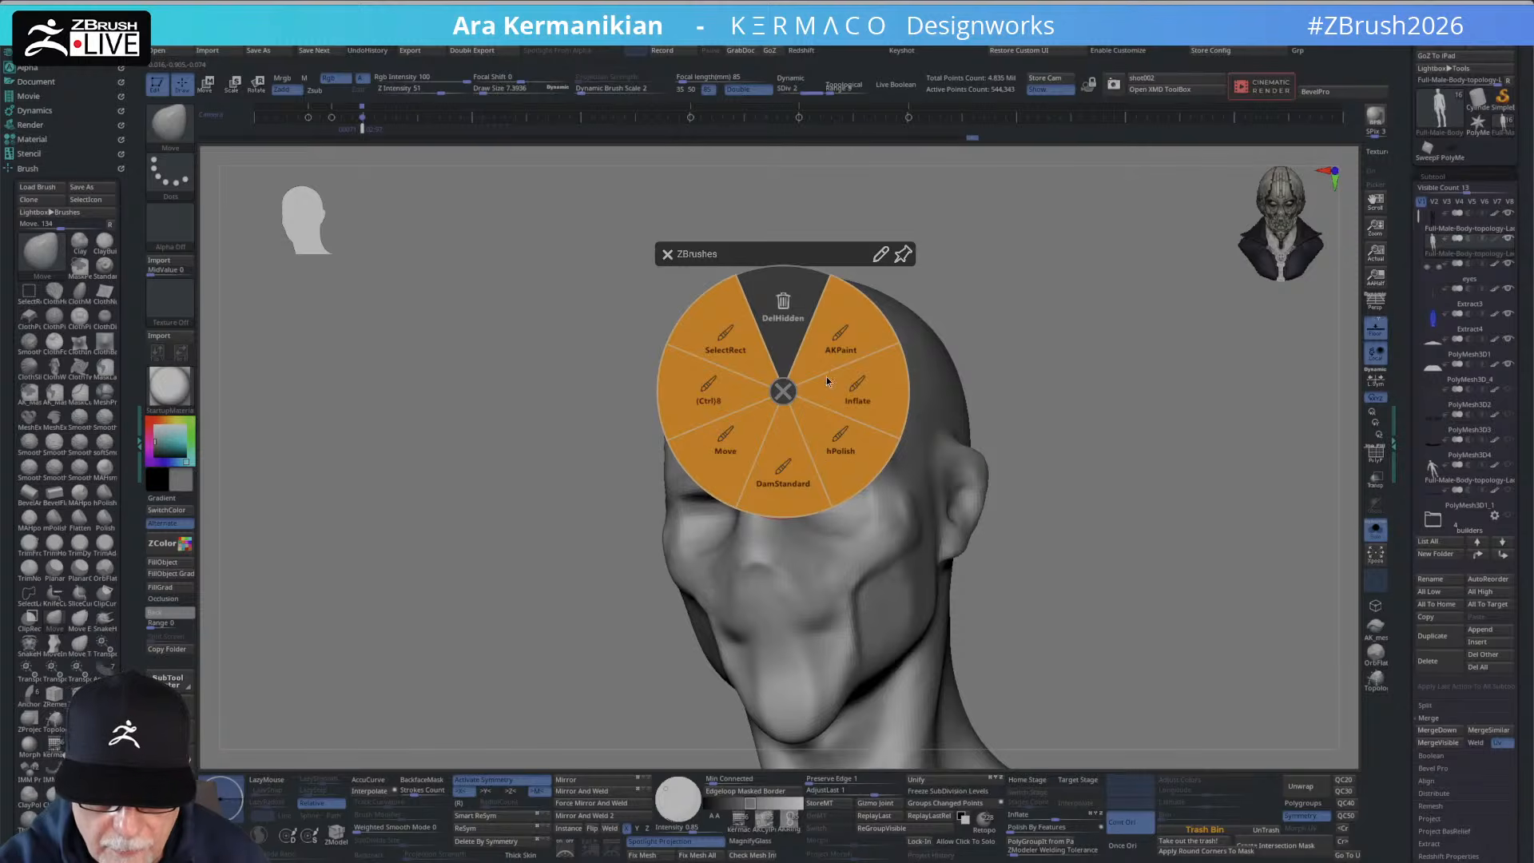
pyautogui.click(783, 473)
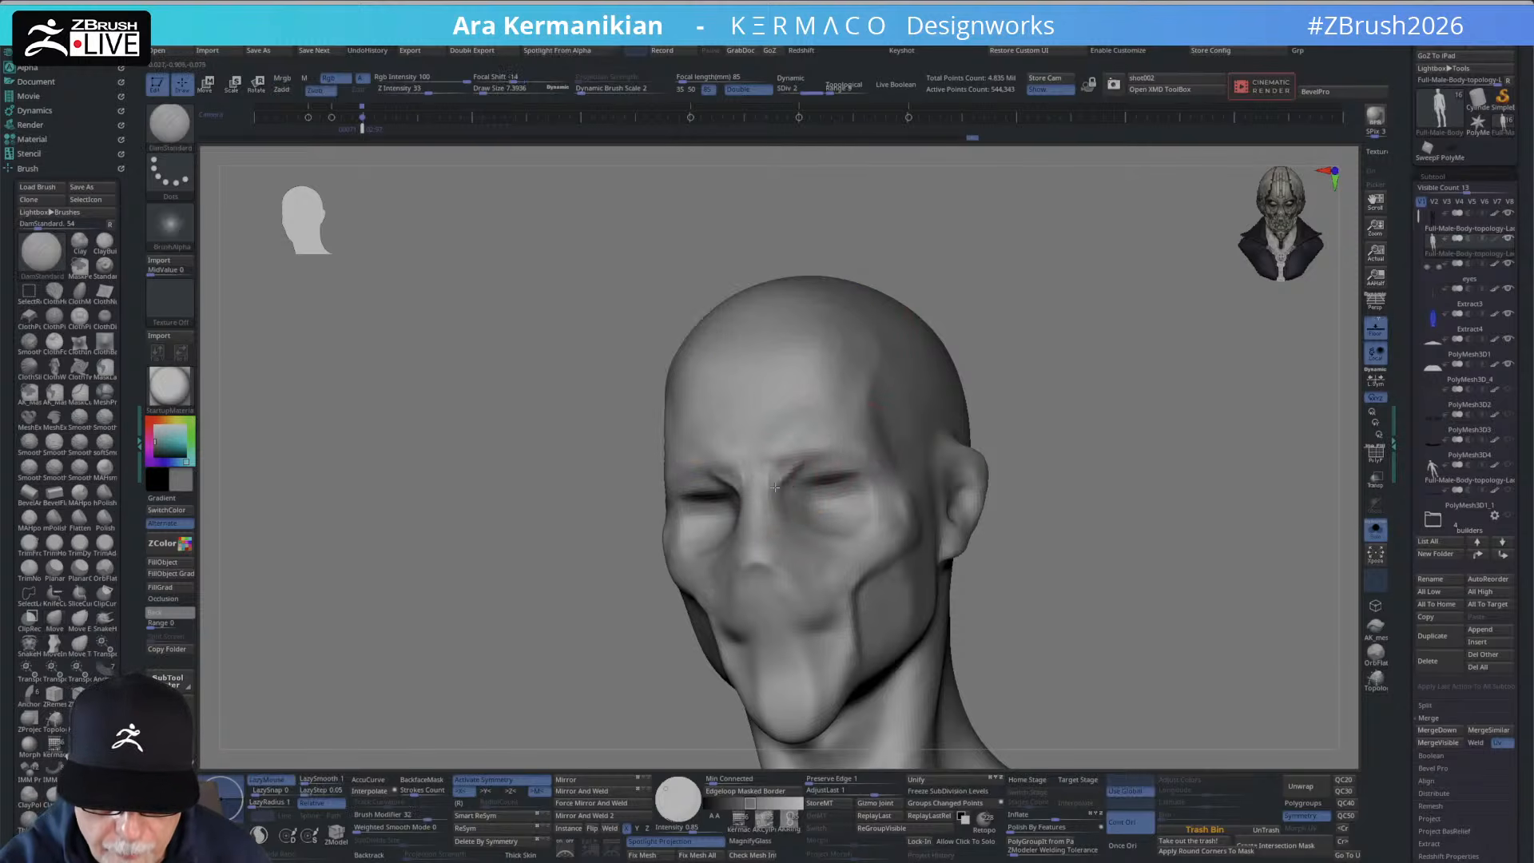
pyautogui.moveTo(802, 454); pyautogui.dragTo(791, 472)
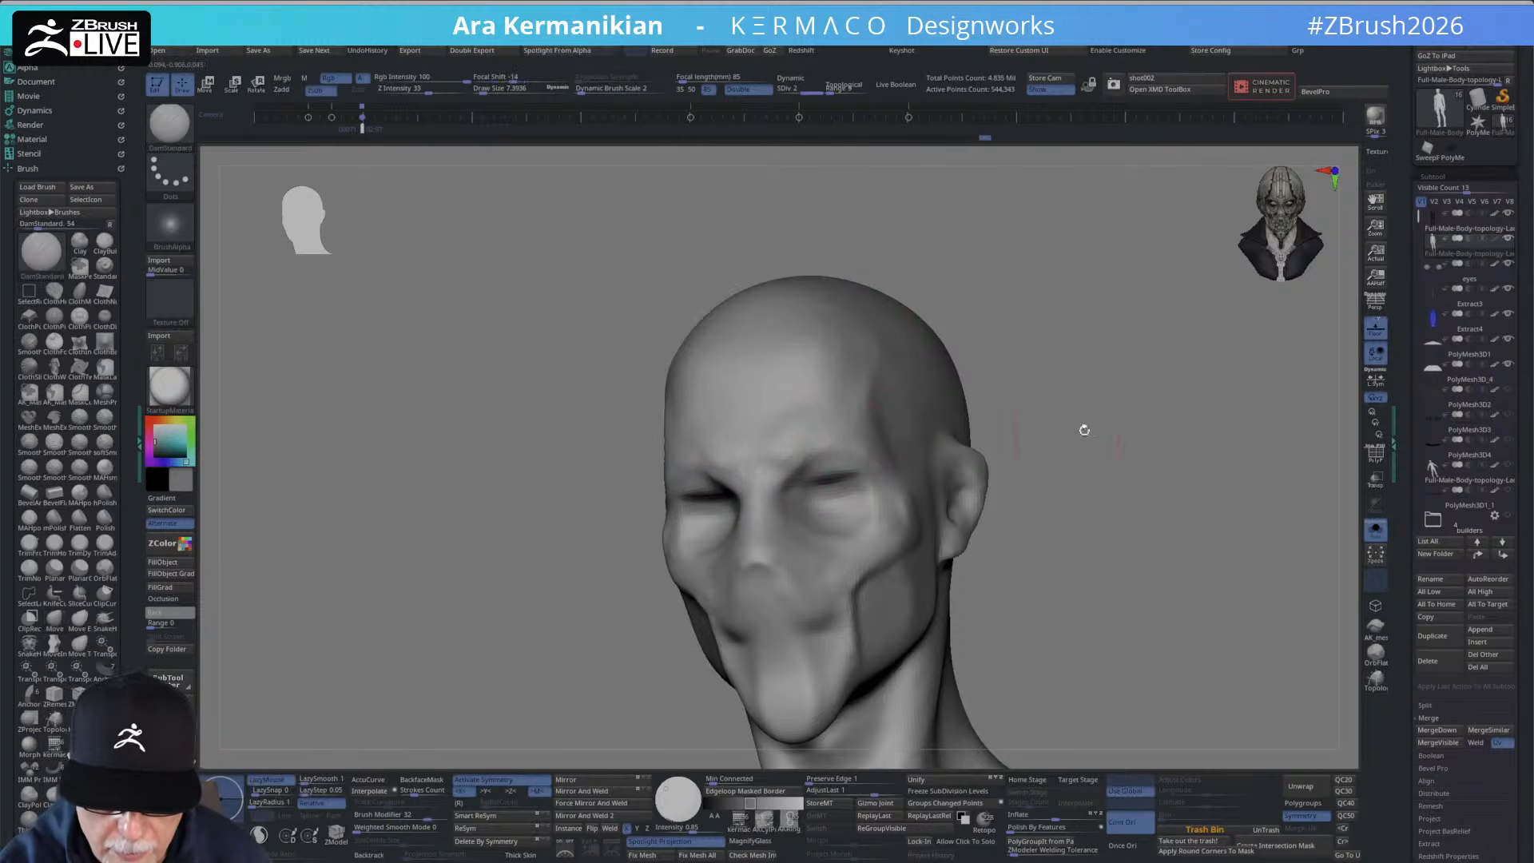
# Smooth the muzzle between the nose and the chin and check it in profile.
pyautogui.moveTo(1081, 428)
pyautogui.keyDown('ctrl'); pyautogui.mouseDown(button='right')
pyautogui.moveTo(933, 399)
pyautogui.moveTo(975, 394)
pyautogui.moveTo(887, 403)
pyautogui.moveTo(893, 487)
pyautogui.mouseUp(button='right'); pyautogui.keyUp('ctrl')
pyautogui.moveTo(748, 548)
pyautogui.mouseDown()
pyautogui.moveTo(791, 571)
pyautogui.moveTo(790, 555)
pyautogui.mouseUp()
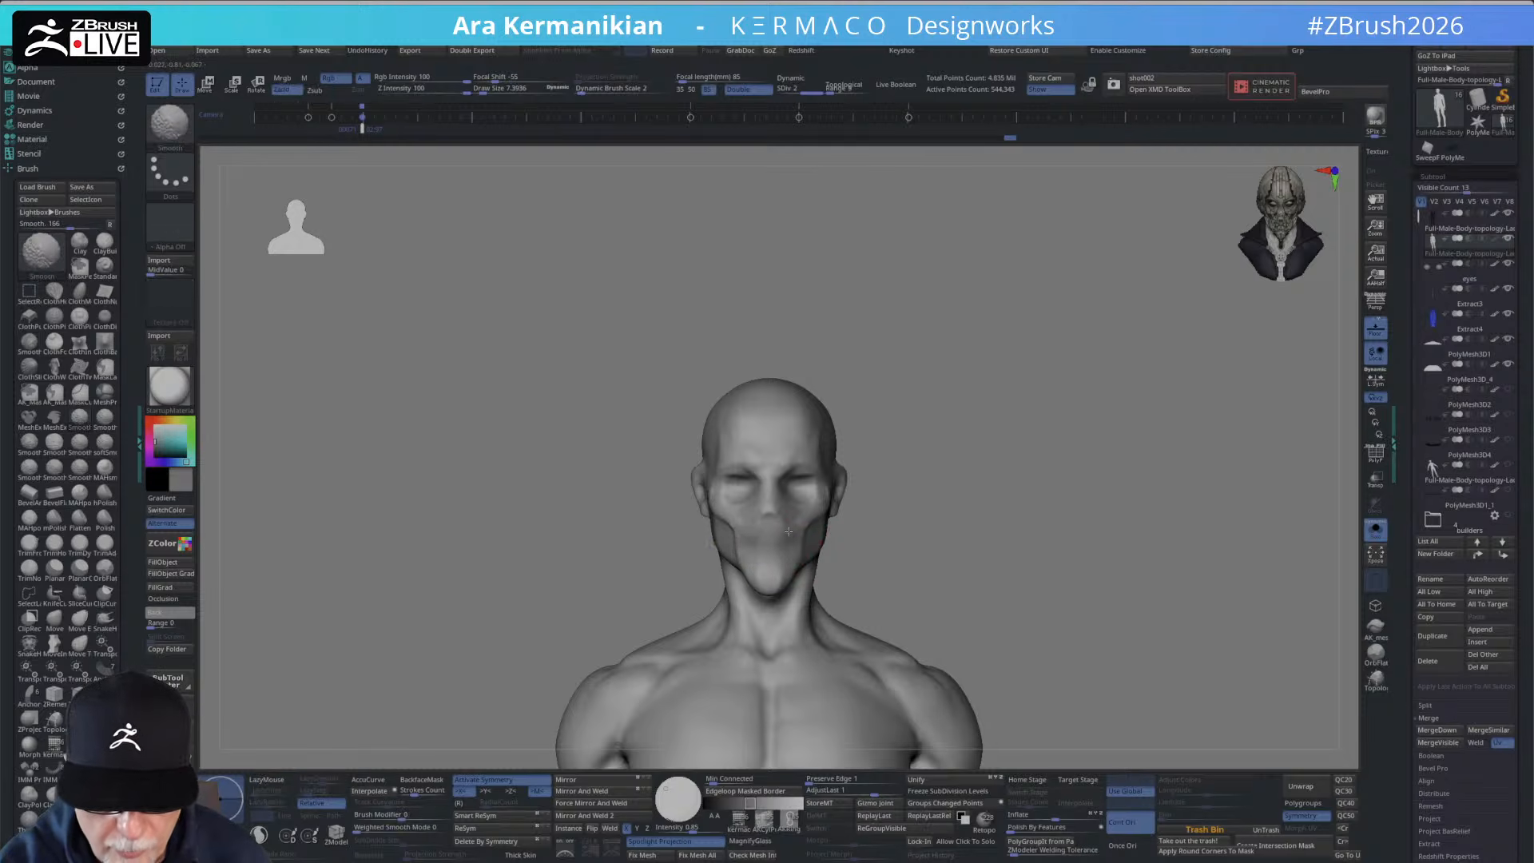
pyautogui.moveTo(959, 536)
pyautogui.mouseDown()
pyautogui.moveTo(886, 544)
pyautogui.moveTo(871, 562)
pyautogui.mouseUp()
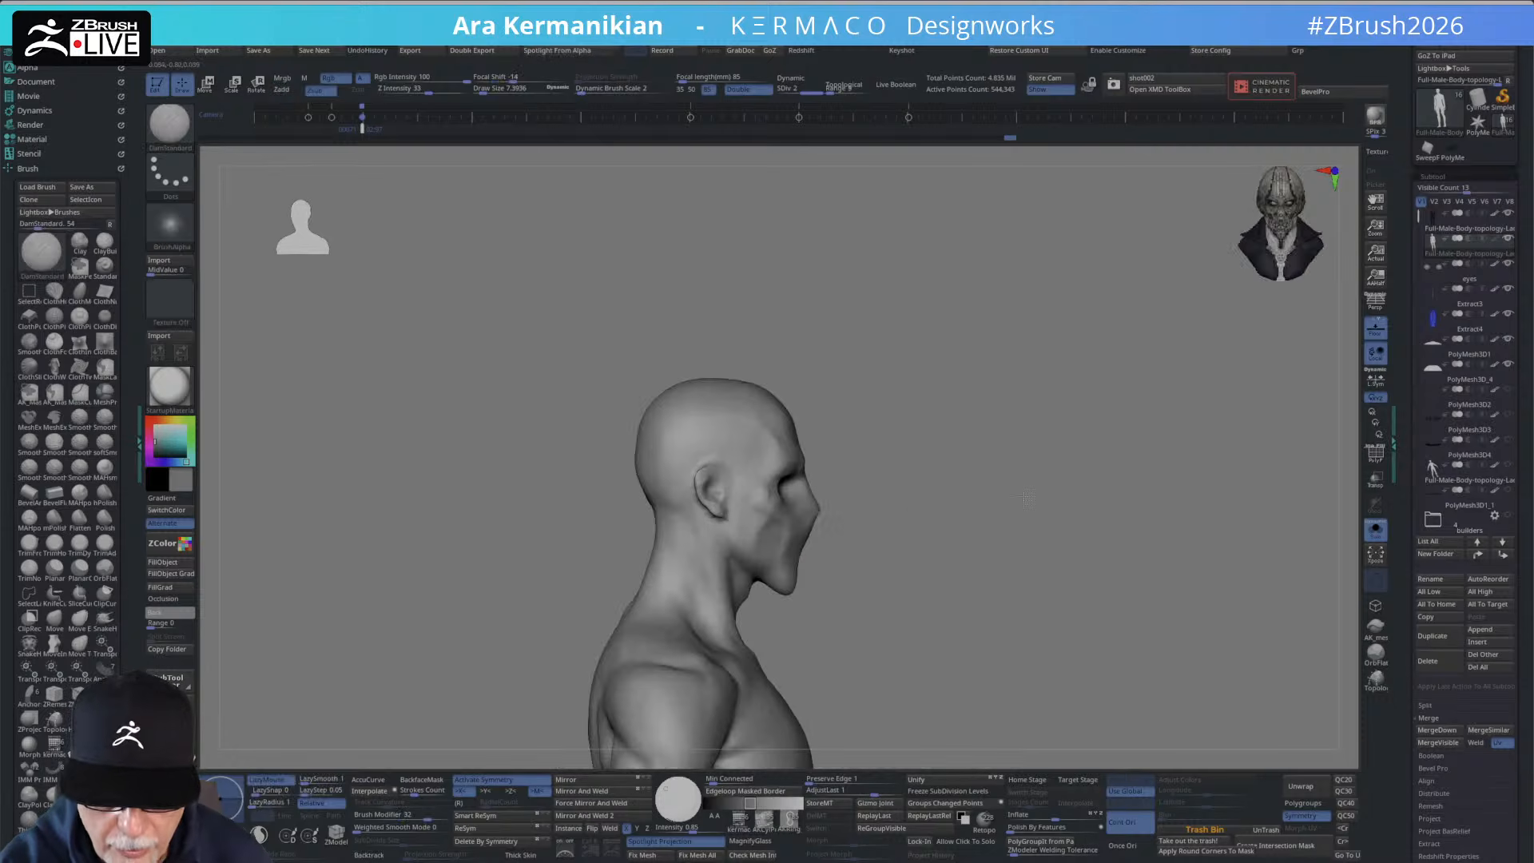
pyautogui.moveTo(839, 615)
pyautogui.keyDown('ctrl'); pyautogui.keyDown('shift'); pyautogui.mouseDown()
pyautogui.moveTo(778, 578)
pyautogui.moveTo(829, 616)
pyautogui.moveTo(758, 607)
pyautogui.moveTo(799, 572)
pyautogui.moveTo(755, 598)
pyautogui.mouseUp(); pyautogui.keyUp('shift'); pyautogui.keyUp('ctrl')
pyautogui.press('b')
pyautogui.click(236, 138)
pyautogui.moveTo(1103, 584); pyautogui.dragTo(1041, 586)
pyautogui.hotkey('ctrl', 'z')
pyautogui.moveTo(845, 581)
pyautogui.mouseDown()
pyautogui.moveTo(884, 576)
pyautogui.moveTo(779, 593)
pyautogui.moveTo(858, 632)
pyautogui.moveTo(995, 597)
pyautogui.moveTo(947, 624)
pyautogui.moveTo(957, 636)
pyautogui.moveTo(985, 620)
pyautogui.mouseUp()
pyautogui.hotkey('ctrl', 'z')
pyautogui.hotkey('ctrl', 'z')
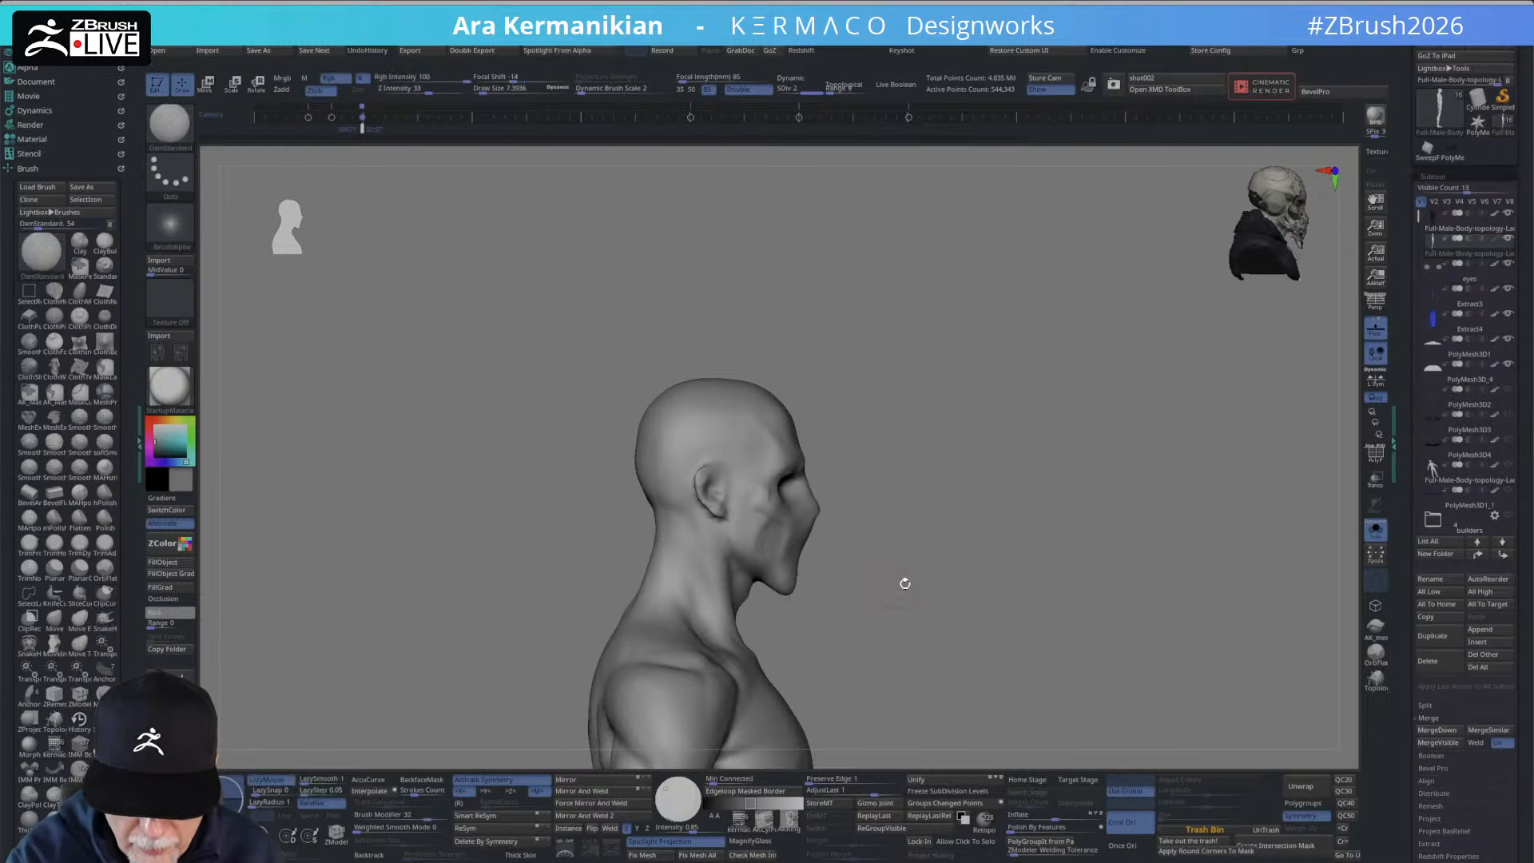
# Smooth the chin and the underside of the jaw.
pyautogui.moveTo(838, 566)
pyautogui.keyDown('ctrl'); pyautogui.keyDown('shift'); pyautogui.mouseDown()
pyautogui.moveTo(768, 593)
pyautogui.moveTo(803, 643)
pyautogui.moveTo(1044, 582)
pyautogui.moveTo(1000, 529)
pyautogui.mouseUp(); pyautogui.keyUp('shift'); pyautogui.keyUp('ctrl')
pyautogui.press('shift')
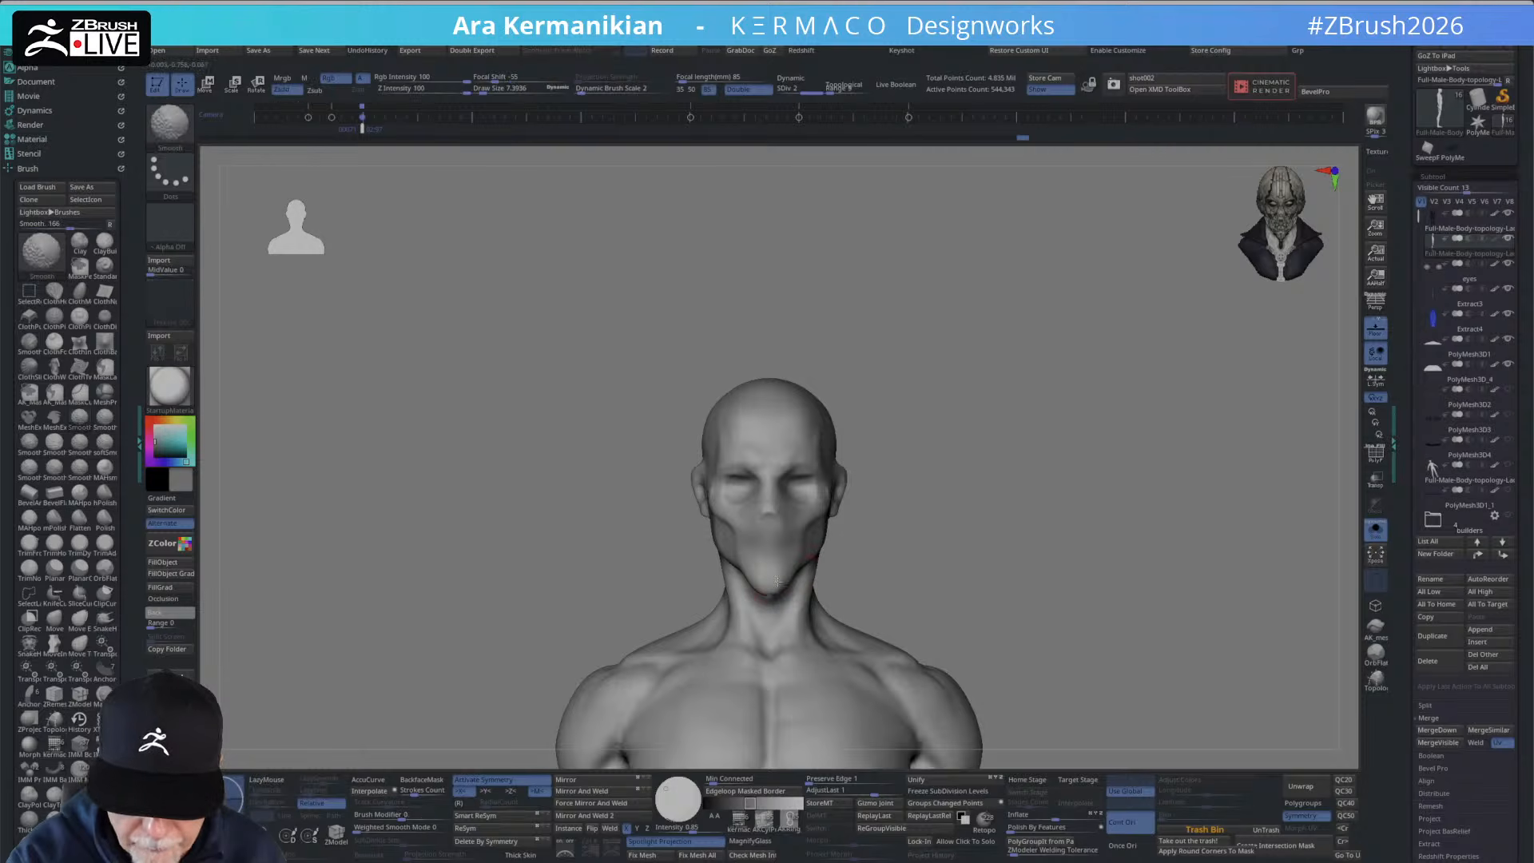
pyautogui.moveTo(835, 577)
pyautogui.keyDown('shift'); pyautogui.mouseDown()
pyautogui.moveTo(871, 554)
pyautogui.moveTo(751, 606)
pyautogui.mouseUp(); pyautogui.keyUp('shift')
pyautogui.moveTo(861, 601); pyautogui.dragTo(803, 590)
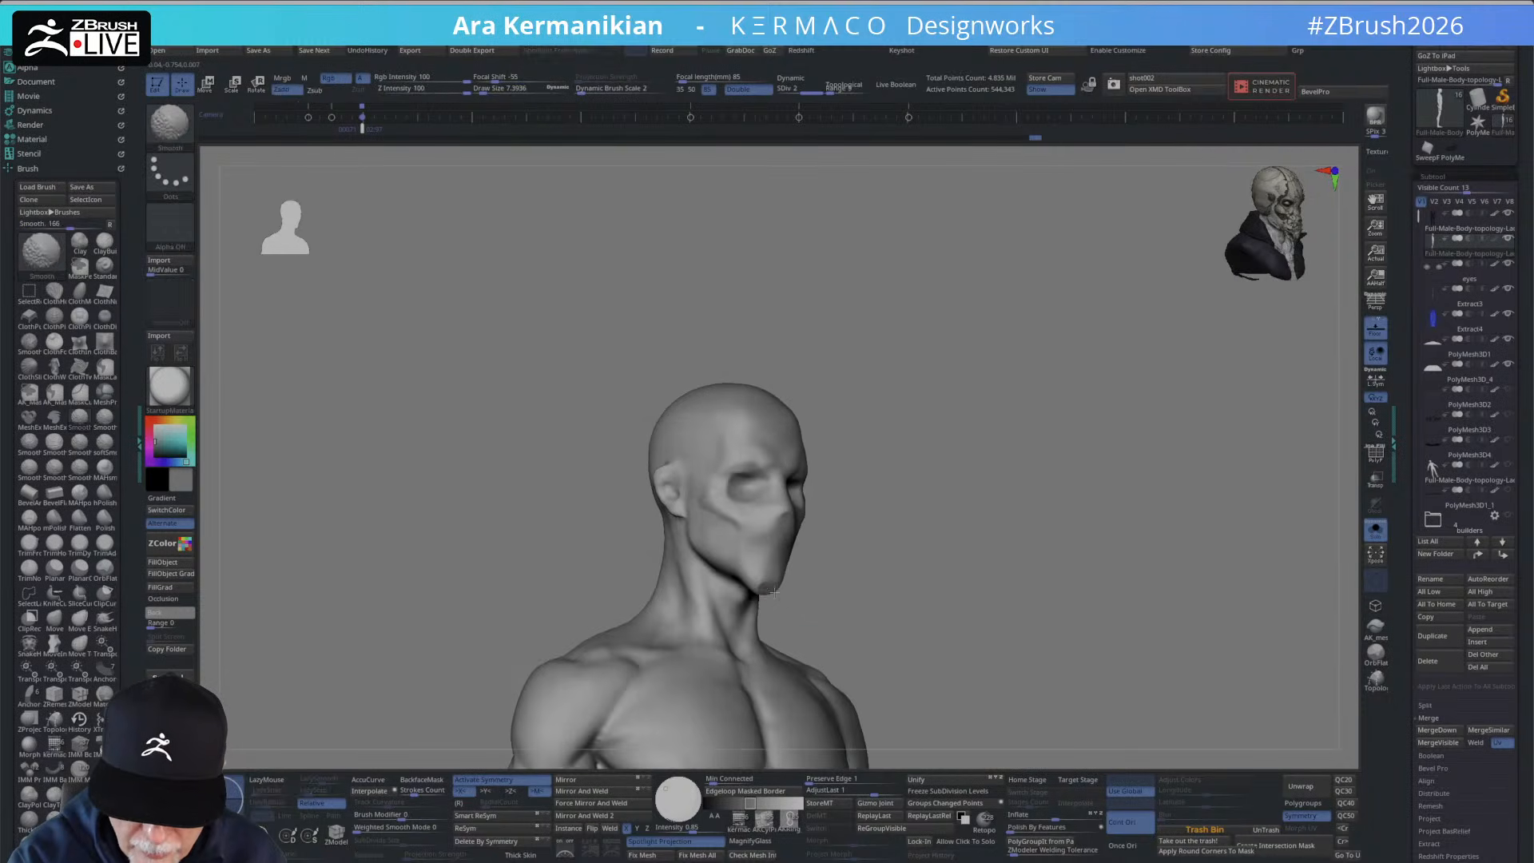
pyautogui.moveTo(895, 563)
pyautogui.mouseDown()
pyautogui.moveTo(912, 561)
pyautogui.moveTo(807, 558)
pyautogui.mouseUp()
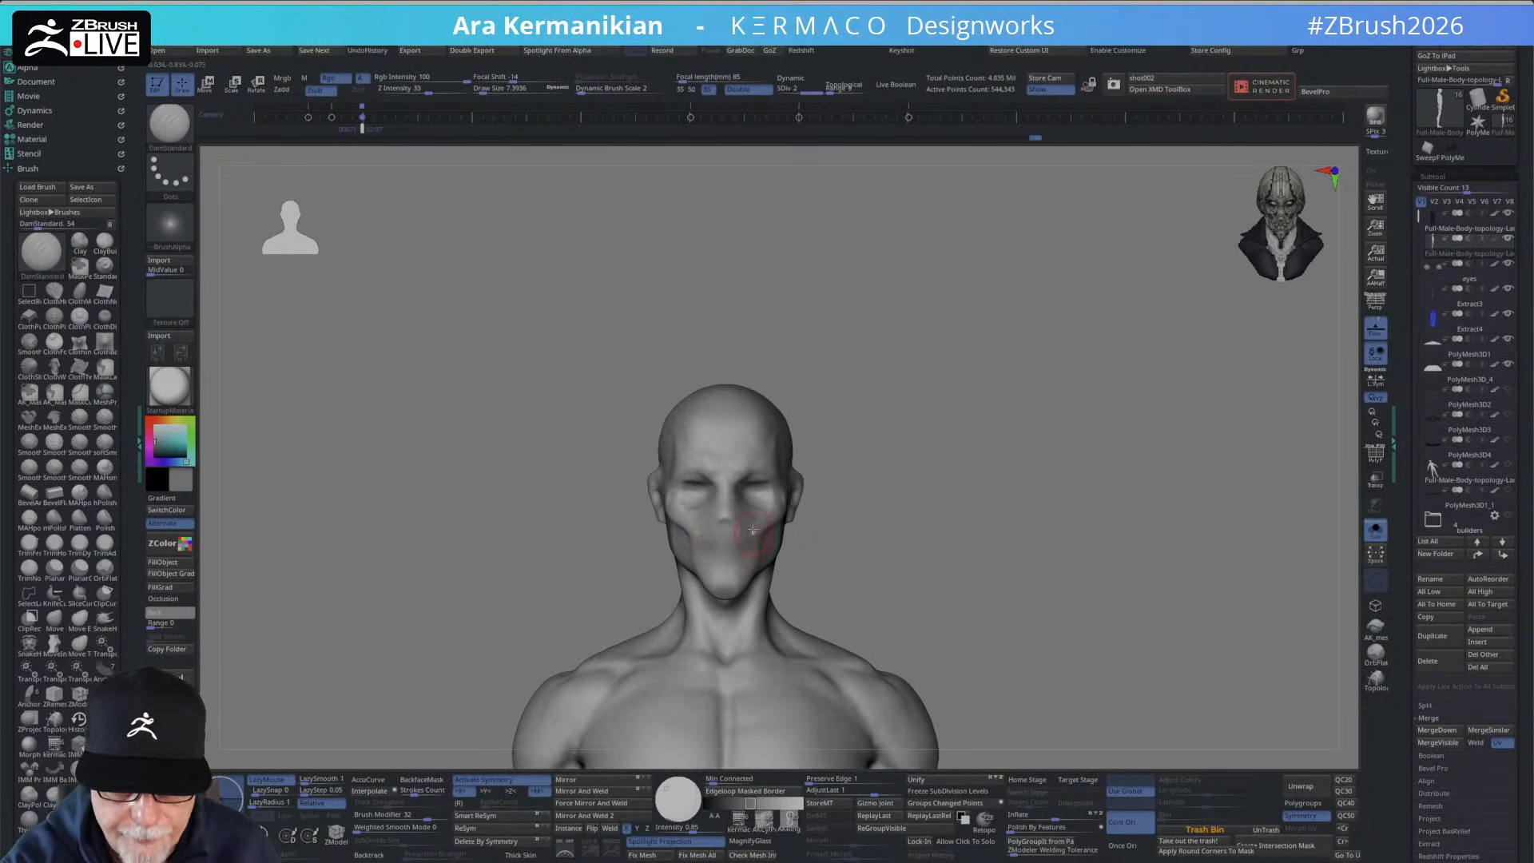
# Carve DamStandard creases down the lower cheeks and around the mouth to separate the chin.
pyautogui.rightClick(747, 512)
pyautogui.click(751, 435)
pyautogui.click(760, 529)
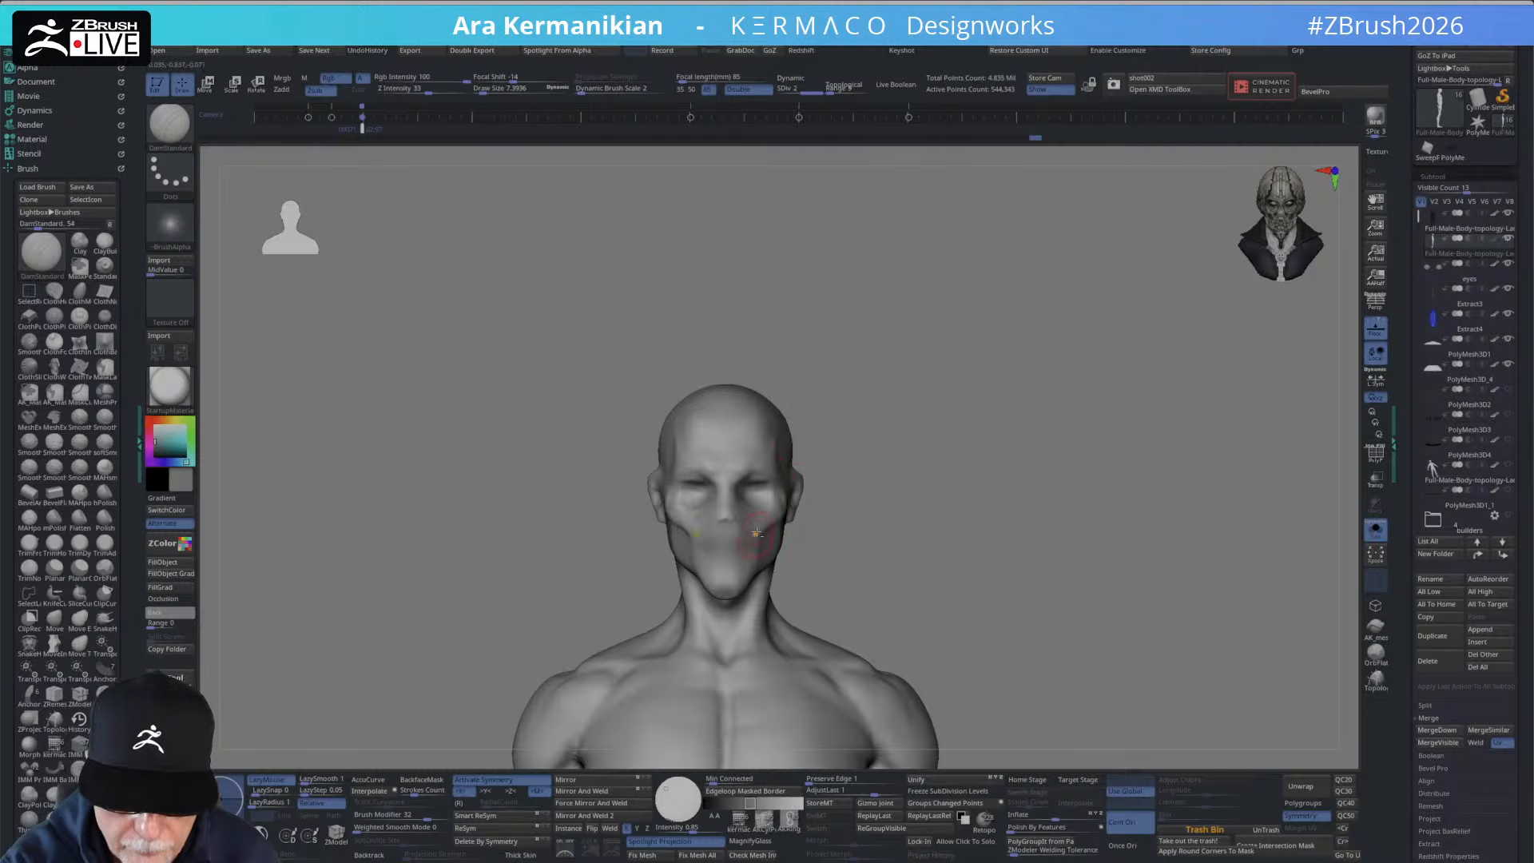
pyautogui.moveTo(795, 577); pyautogui.dragTo(769, 551)
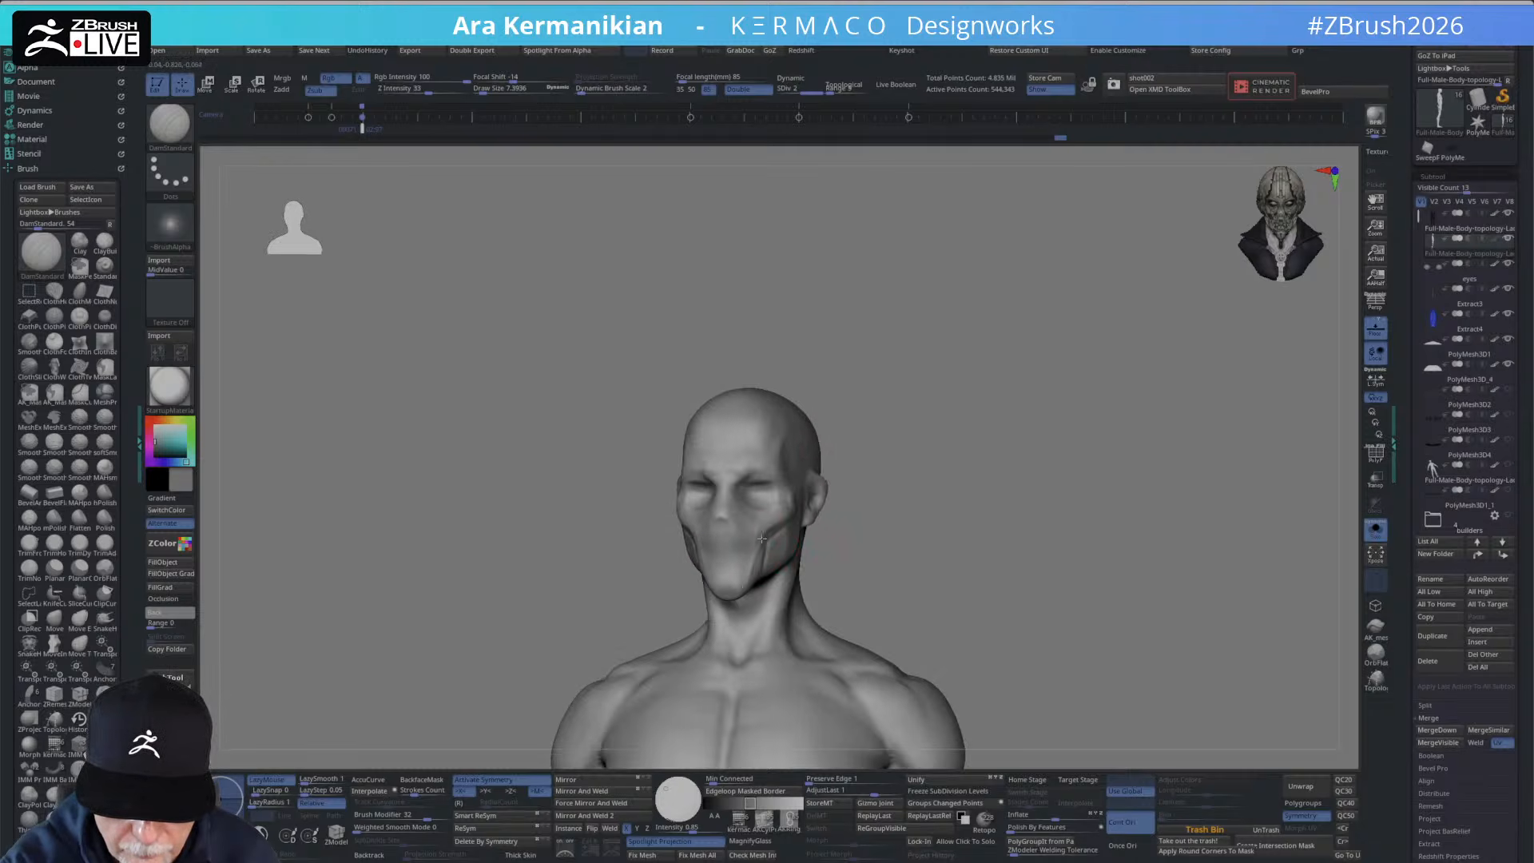
pyautogui.moveTo(747, 548); pyautogui.dragTo(655, 566, button='right')
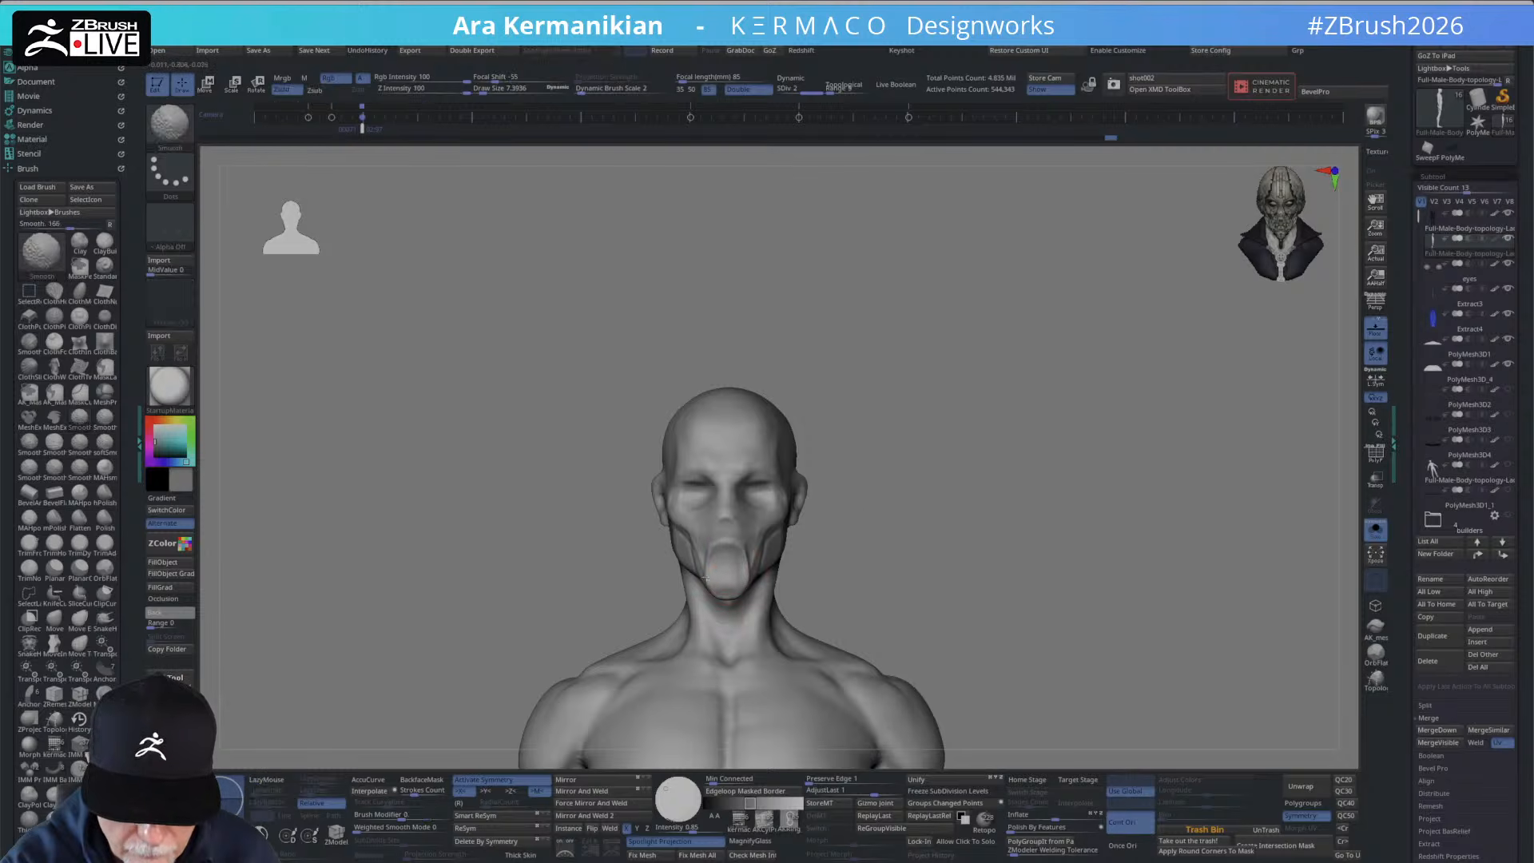
# Carve a hollow nasal cavity below the nose bridge with DamStandard and smooth its surroundings.
pyautogui.moveTo(724, 570)
pyautogui.mouseDown(button='right')
pyautogui.moveTo(890, 517)
pyautogui.moveTo(873, 509)
pyautogui.mouseUp(button='right')
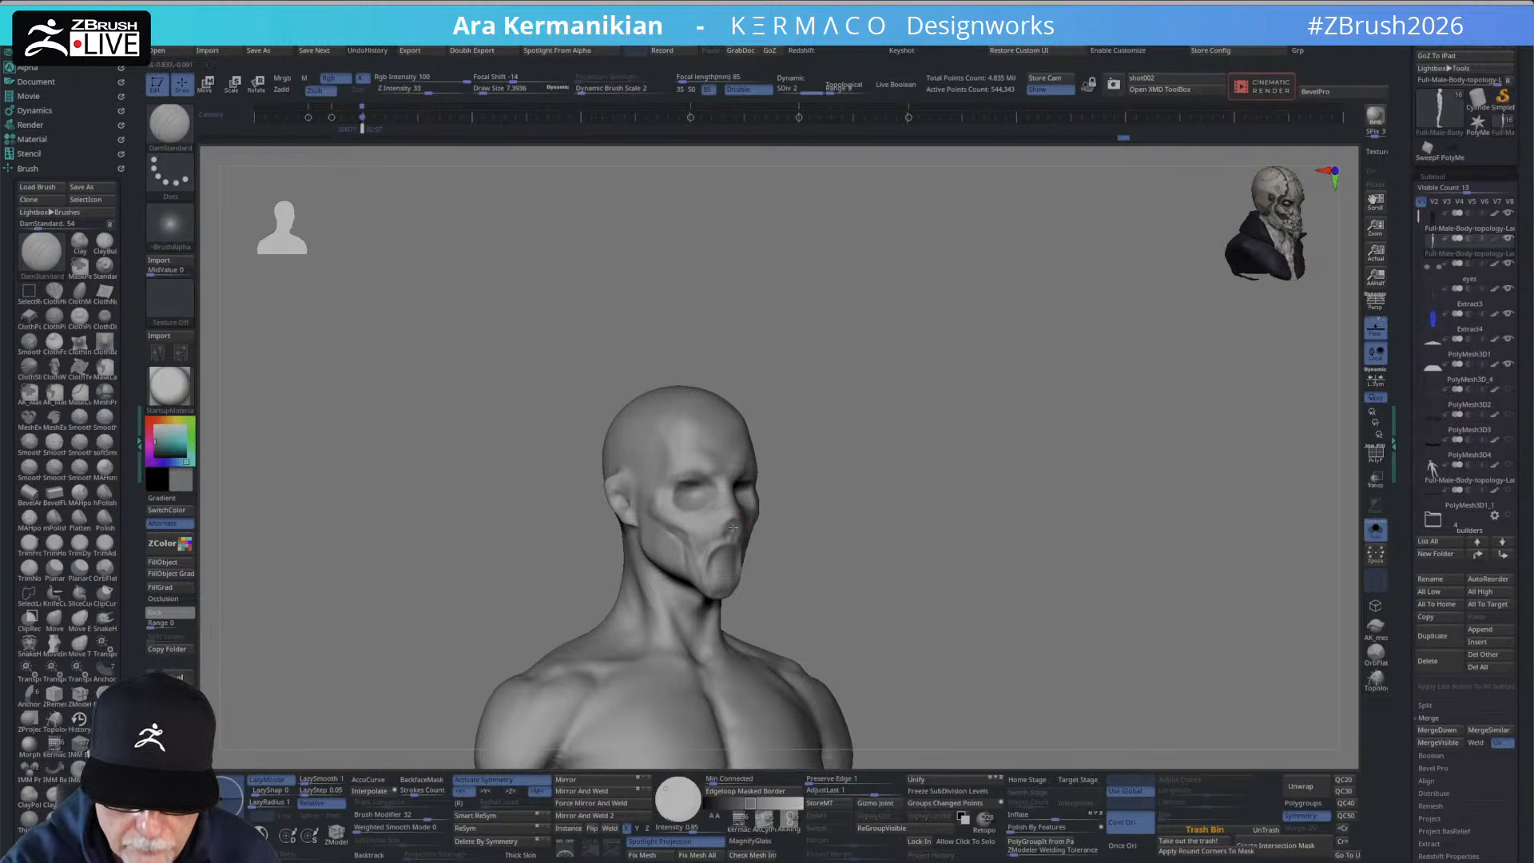
pyautogui.moveTo(733, 525); pyautogui.dragTo(728, 550)
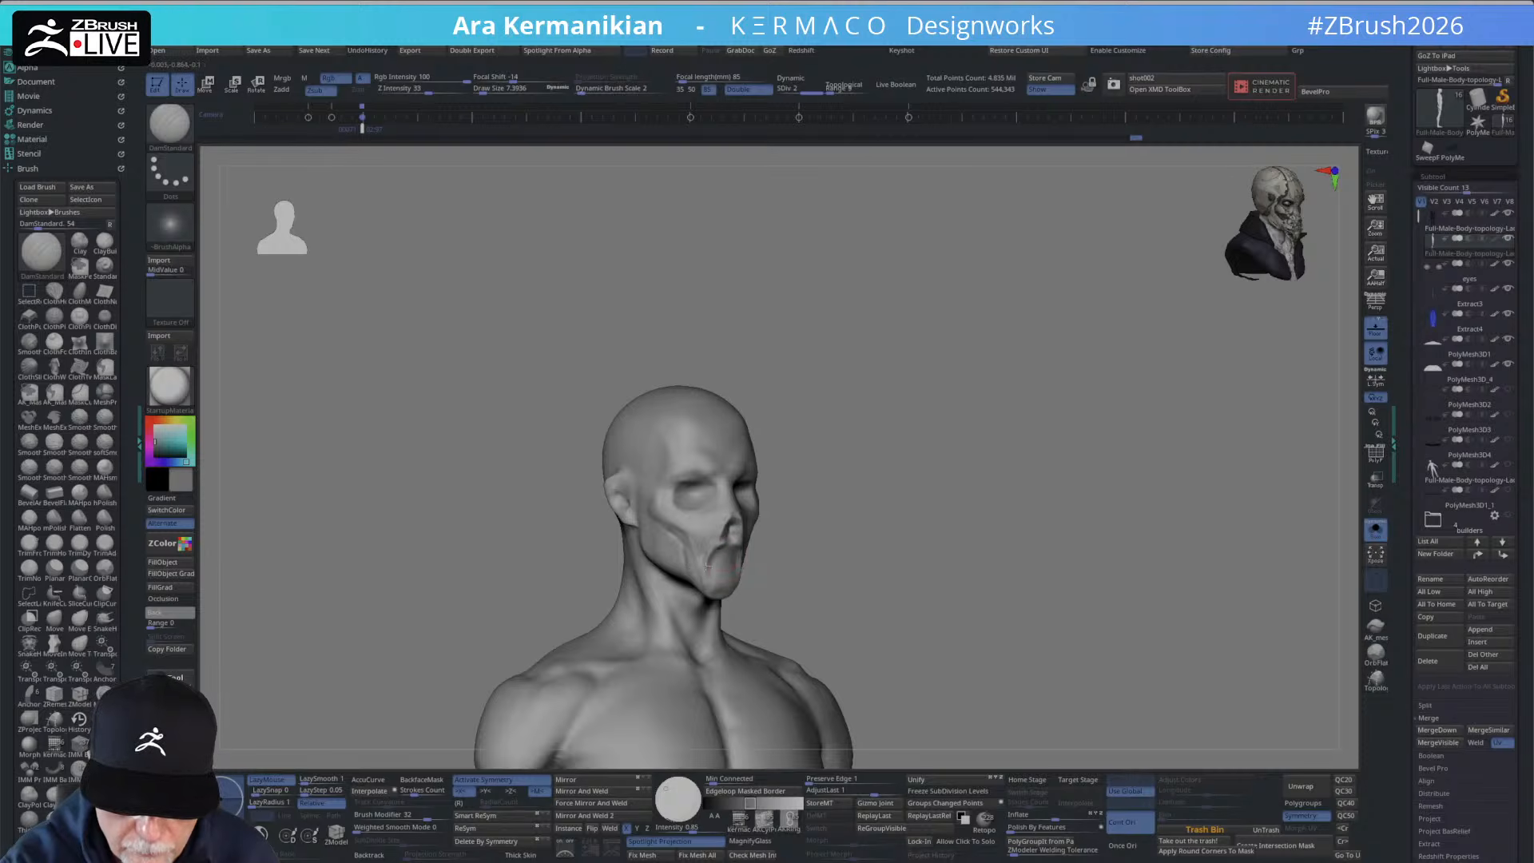
pyautogui.press('shift')
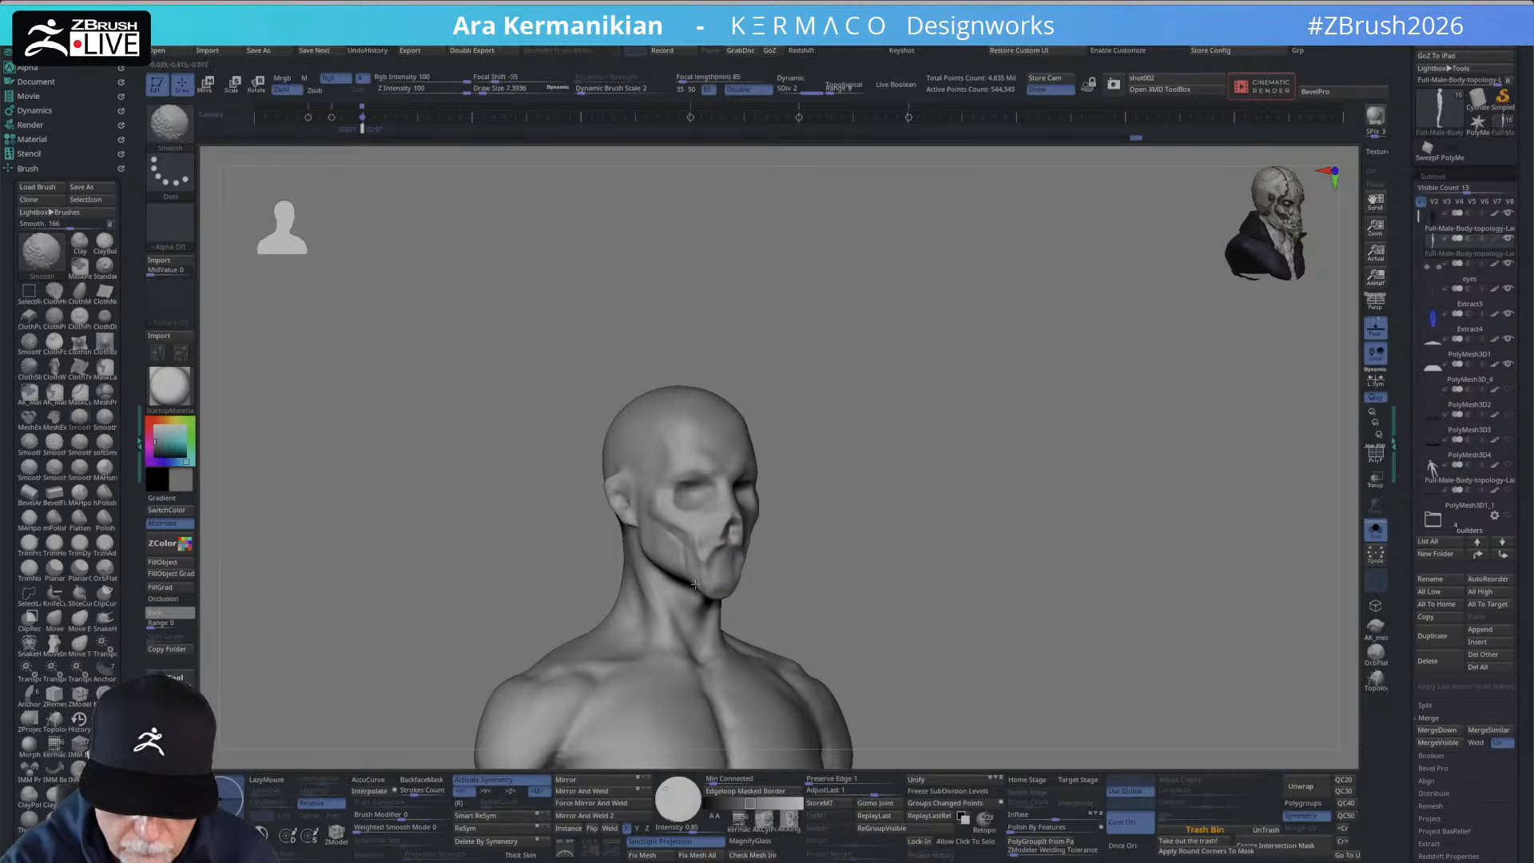
# Carve the temple line from beside the brow across the side of the skull with DamStandard.
pyautogui.moveTo(878, 519)
pyautogui.keyDown('alt'); pyautogui.mouseDown()
pyautogui.moveTo(812, 472)
pyautogui.moveTo(832, 425)
pyautogui.moveTo(917, 438)
pyautogui.moveTo(816, 444)
pyautogui.moveTo(864, 494)
pyautogui.mouseUp(); pyautogui.keyUp('alt')
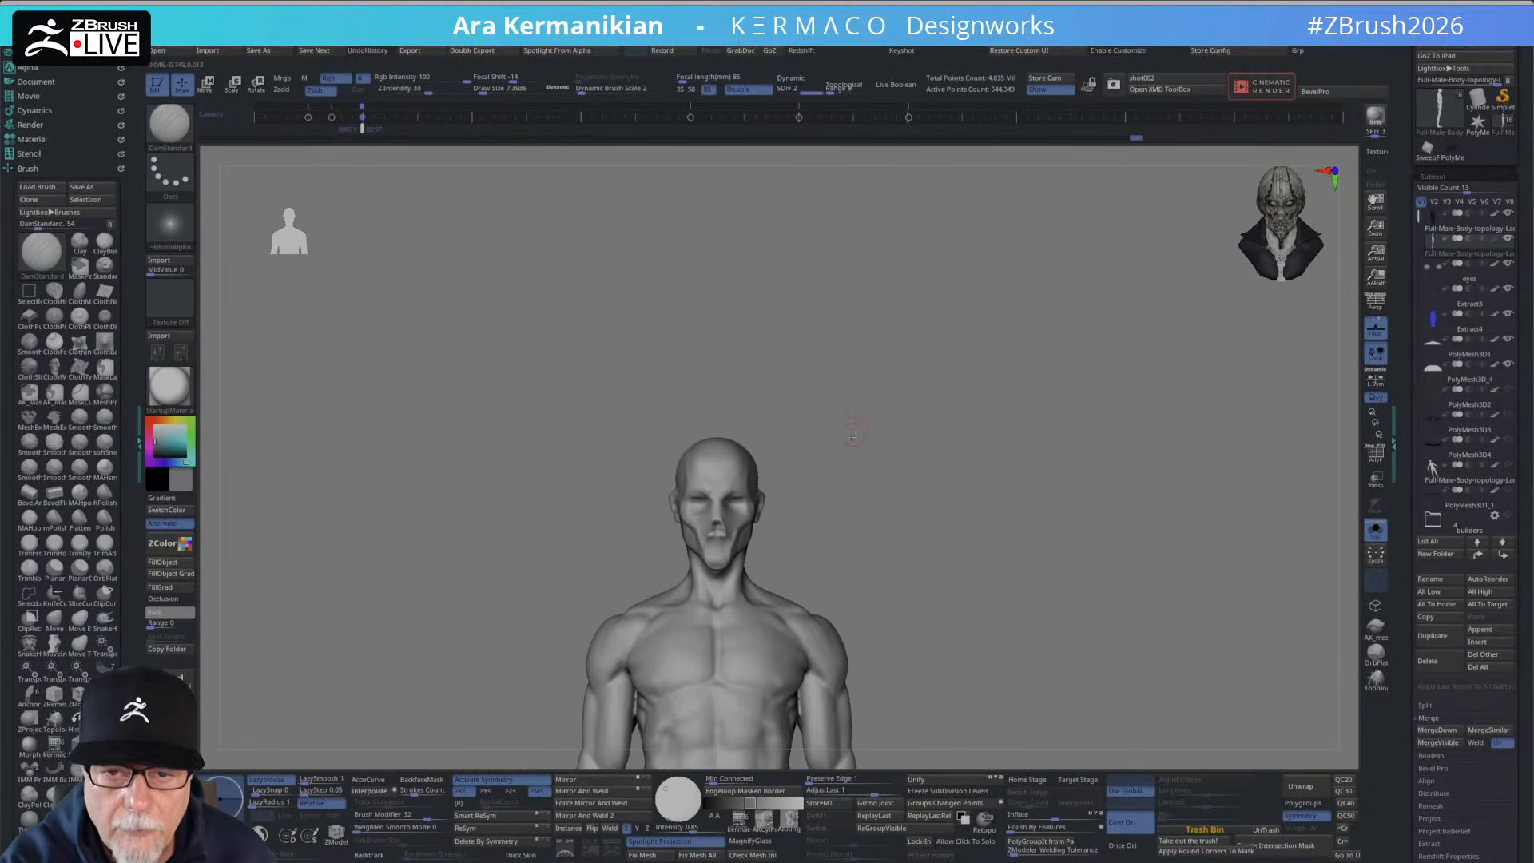
pyautogui.moveTo(852, 434); pyautogui.dragTo(832, 435)
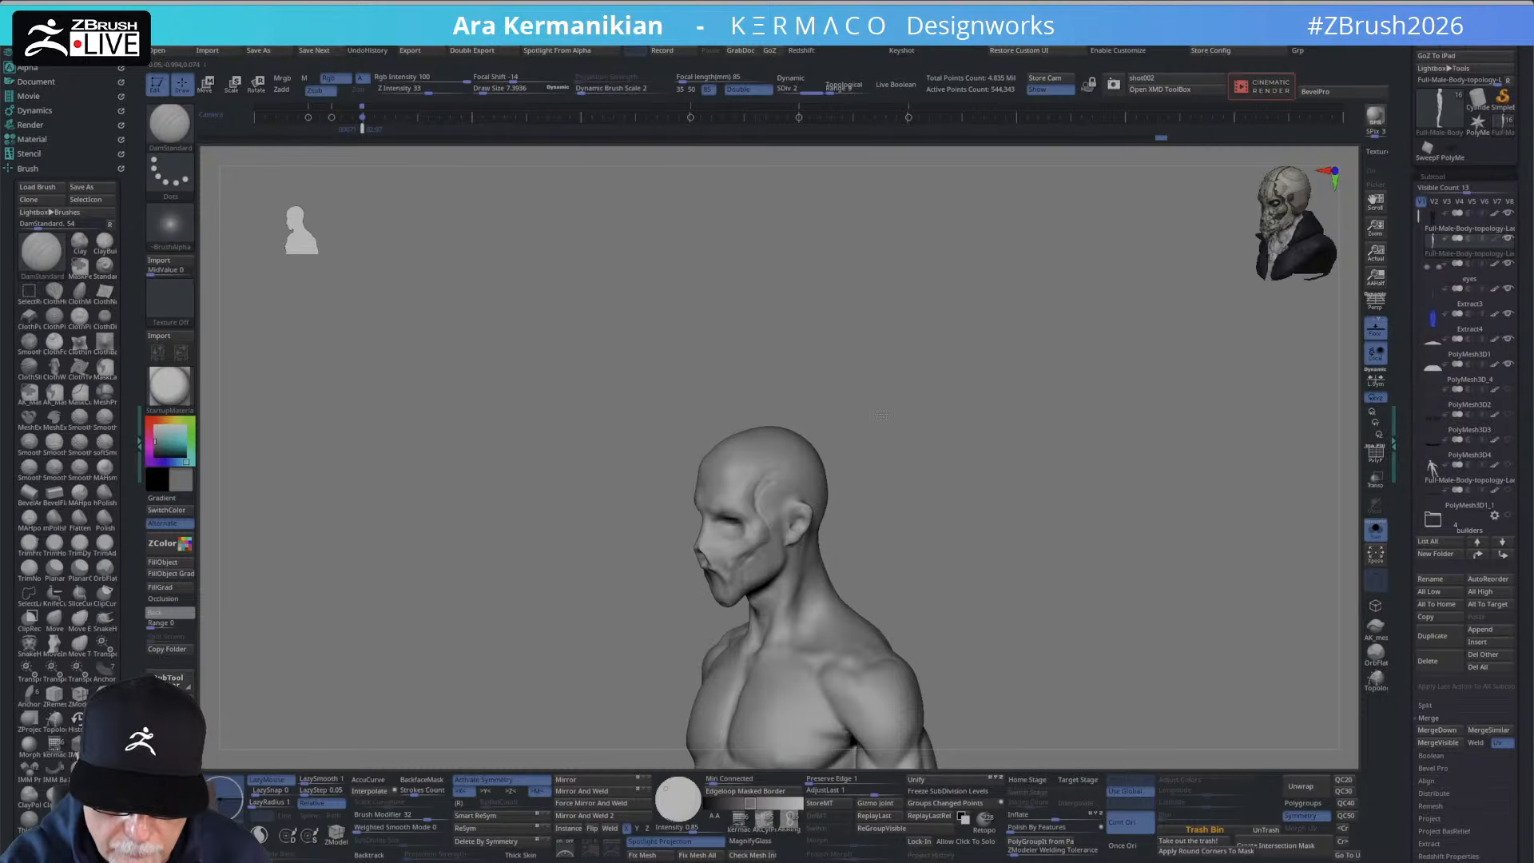
pyautogui.moveTo(881, 415); pyautogui.dragTo(765, 513)
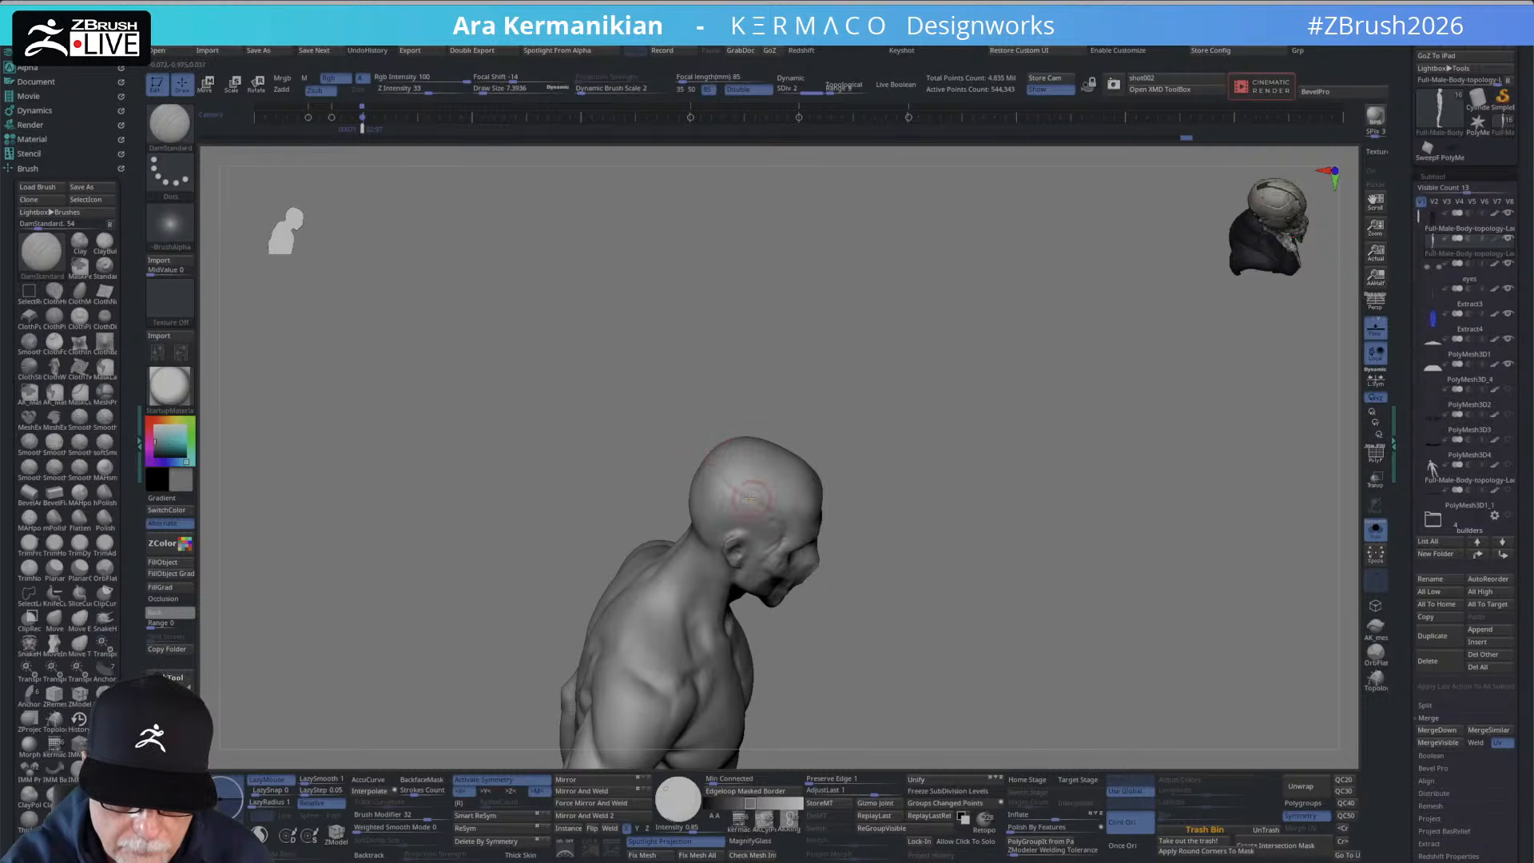
pyautogui.moveTo(872, 446); pyautogui.dragTo(711, 455)
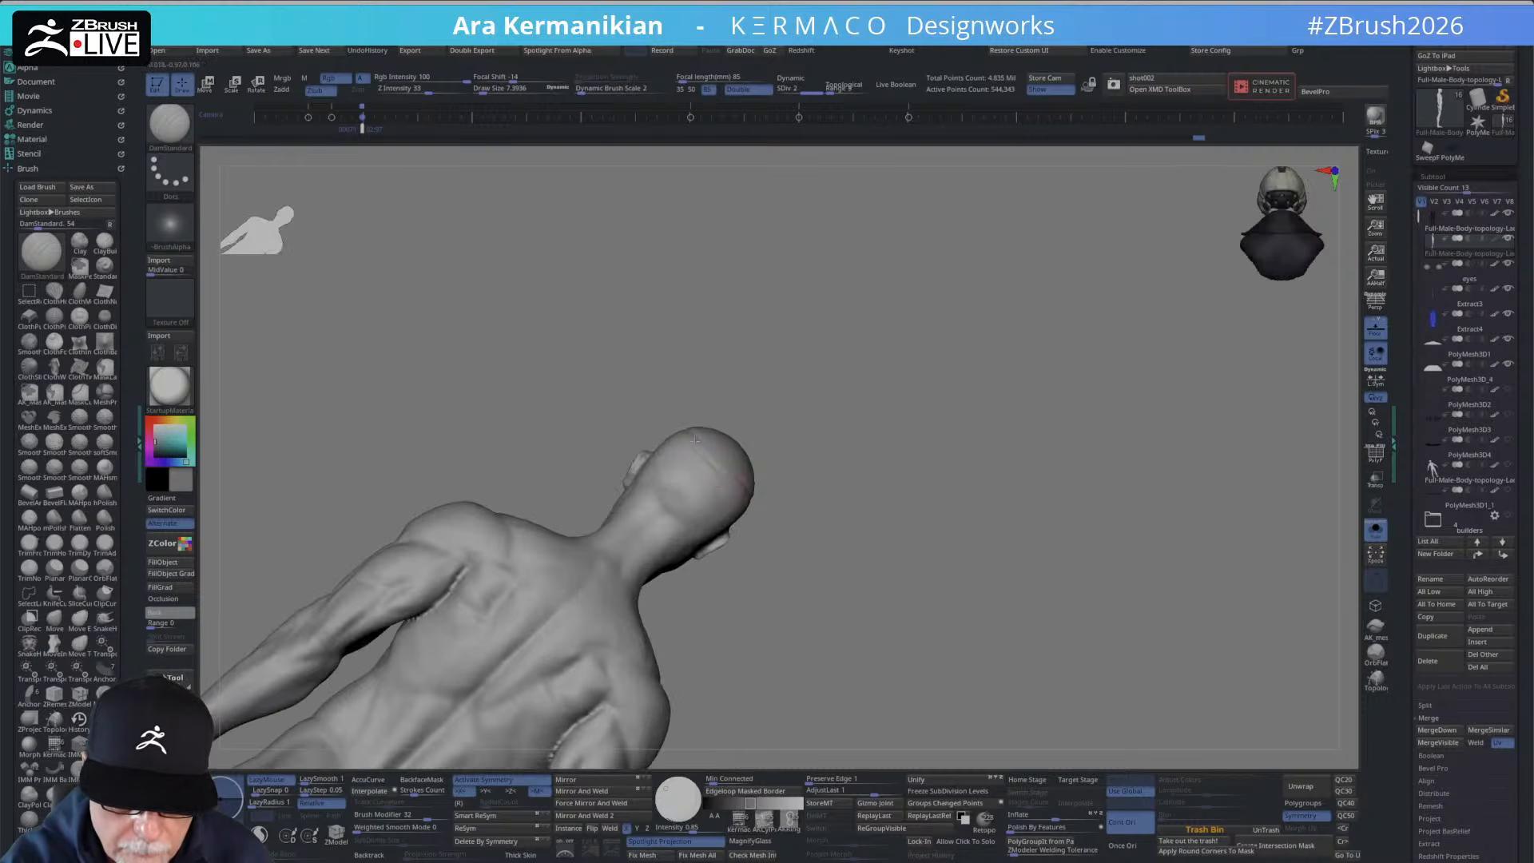
pyautogui.moveTo(862, 460); pyautogui.dragTo(803, 453)
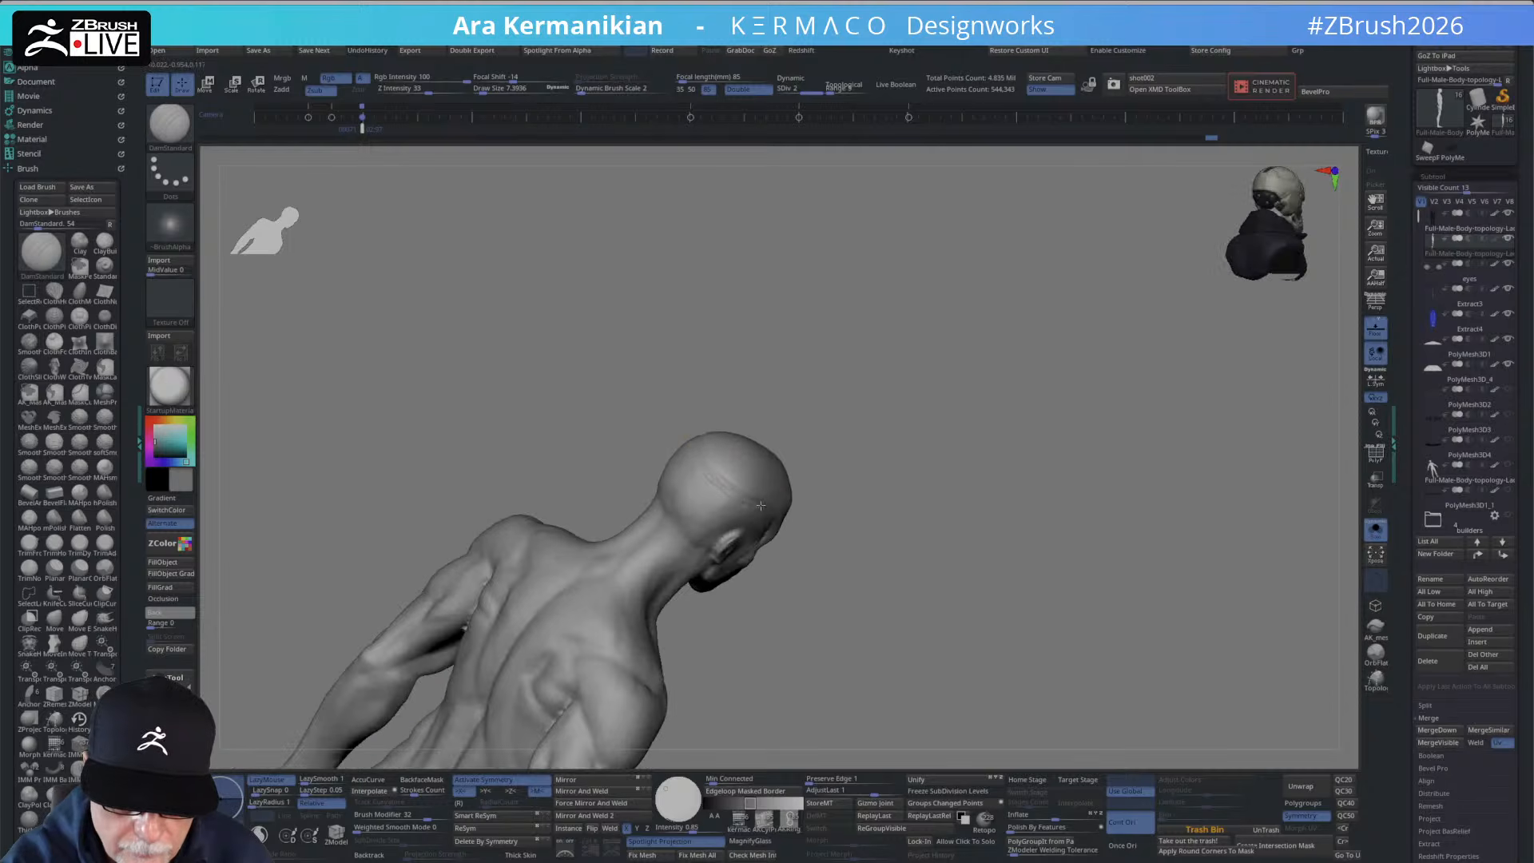
pyautogui.moveTo(906, 442)
pyautogui.keyDown('shift'); pyautogui.mouseDown()
pyautogui.moveTo(701, 488)
pyautogui.moveTo(956, 418)
pyautogui.moveTo(923, 438)
pyautogui.moveTo(895, 401)
pyautogui.moveTo(899, 413)
pyautogui.mouseUp(); pyautogui.keyUp('shift')
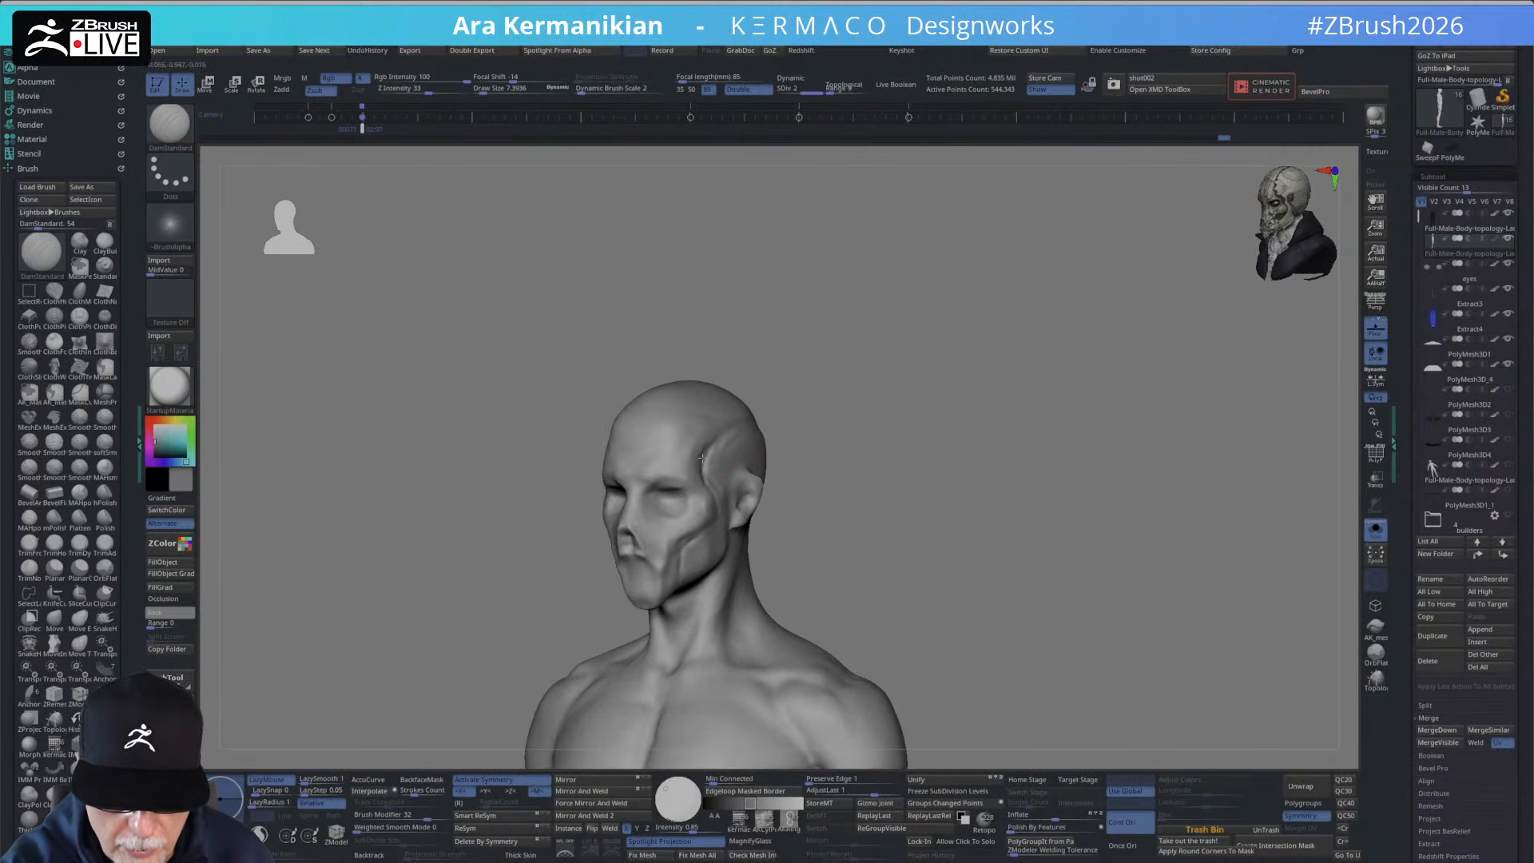
# Sharpen the temple line and crease the inner brows with DamStandard into an angry slant toward the nose.
pyautogui.moveTo(746, 419)
pyautogui.mouseDown()
pyautogui.moveTo(798, 438)
pyautogui.moveTo(733, 438)
pyautogui.mouseUp()
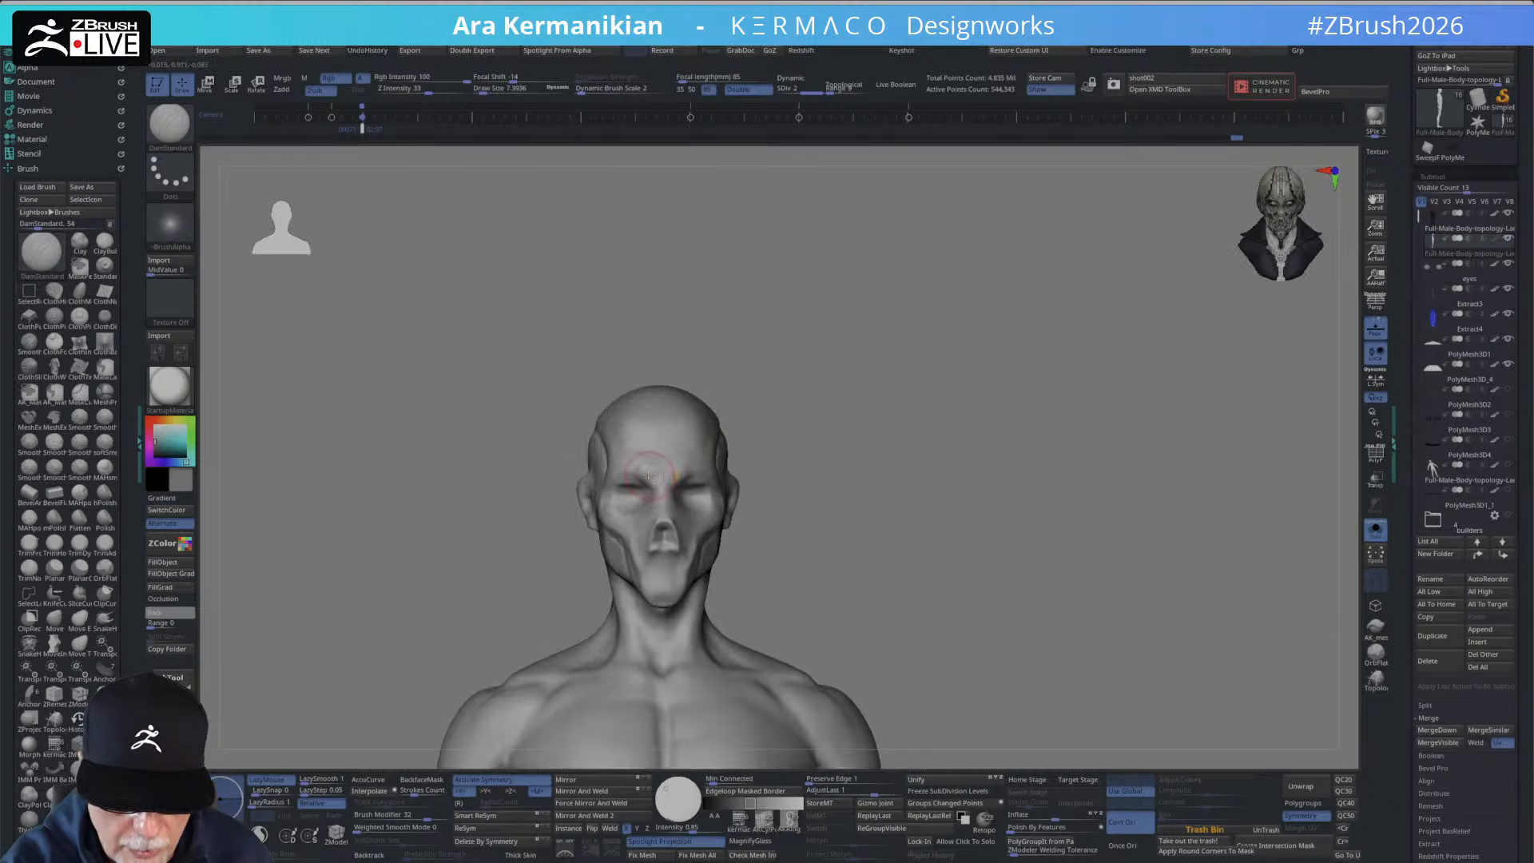
pyautogui.moveTo(680, 483); pyautogui.dragTo(692, 478)
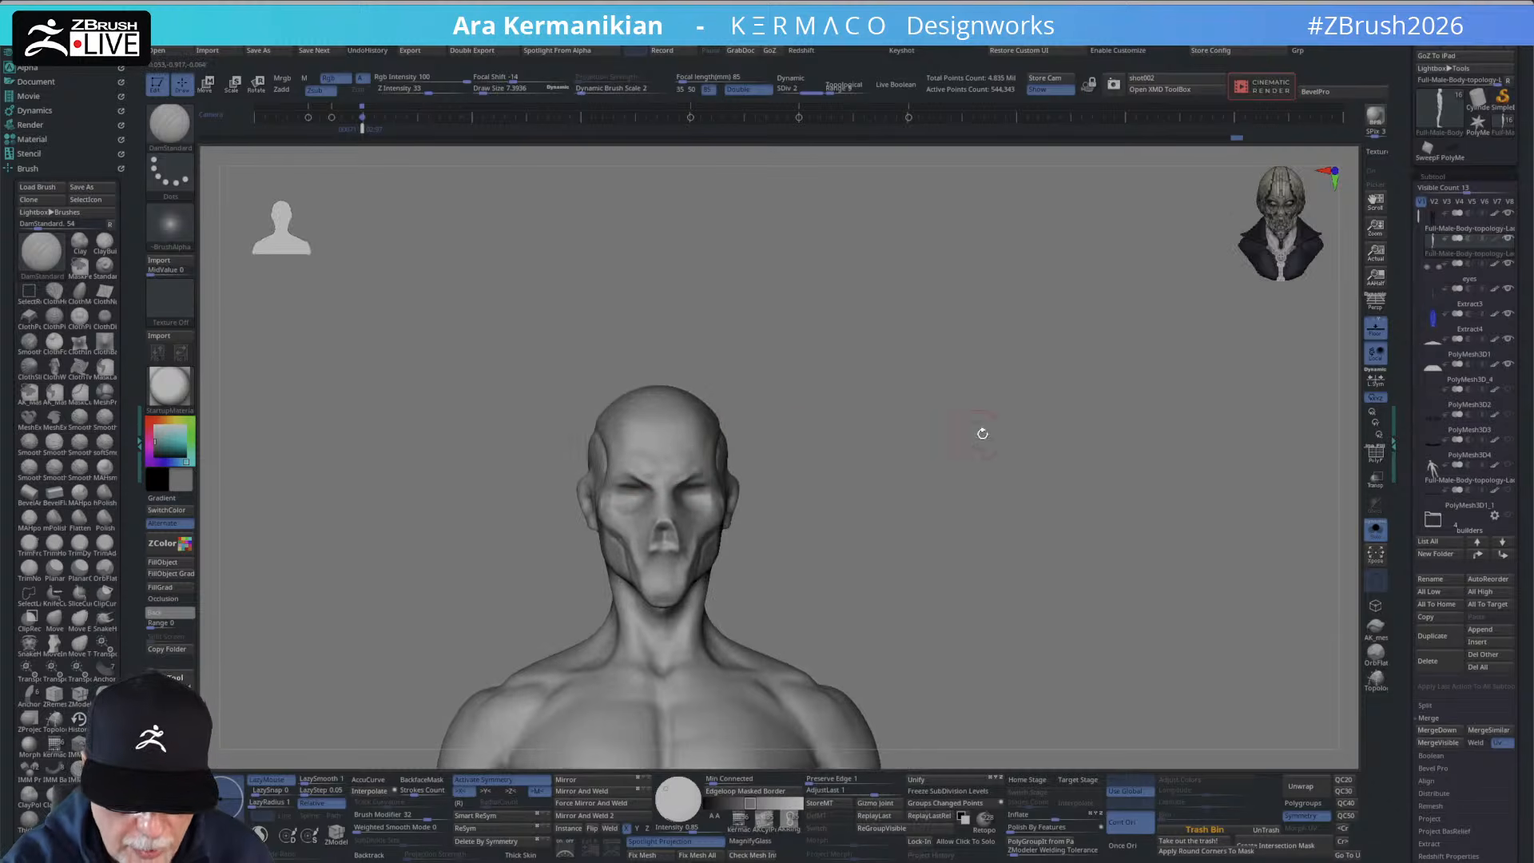
# Leave Solo mode and hide the dark mechanical body to check the new face beneath the hat and cloak.
pyautogui.moveTo(983, 434)
pyautogui.keyDown('alt'); pyautogui.mouseDown()
pyautogui.moveTo(888, 390)
pyautogui.moveTo(917, 311)
pyautogui.moveTo(959, 383)
pyautogui.moveTo(922, 309)
pyautogui.mouseUp(); pyautogui.keyUp('alt')
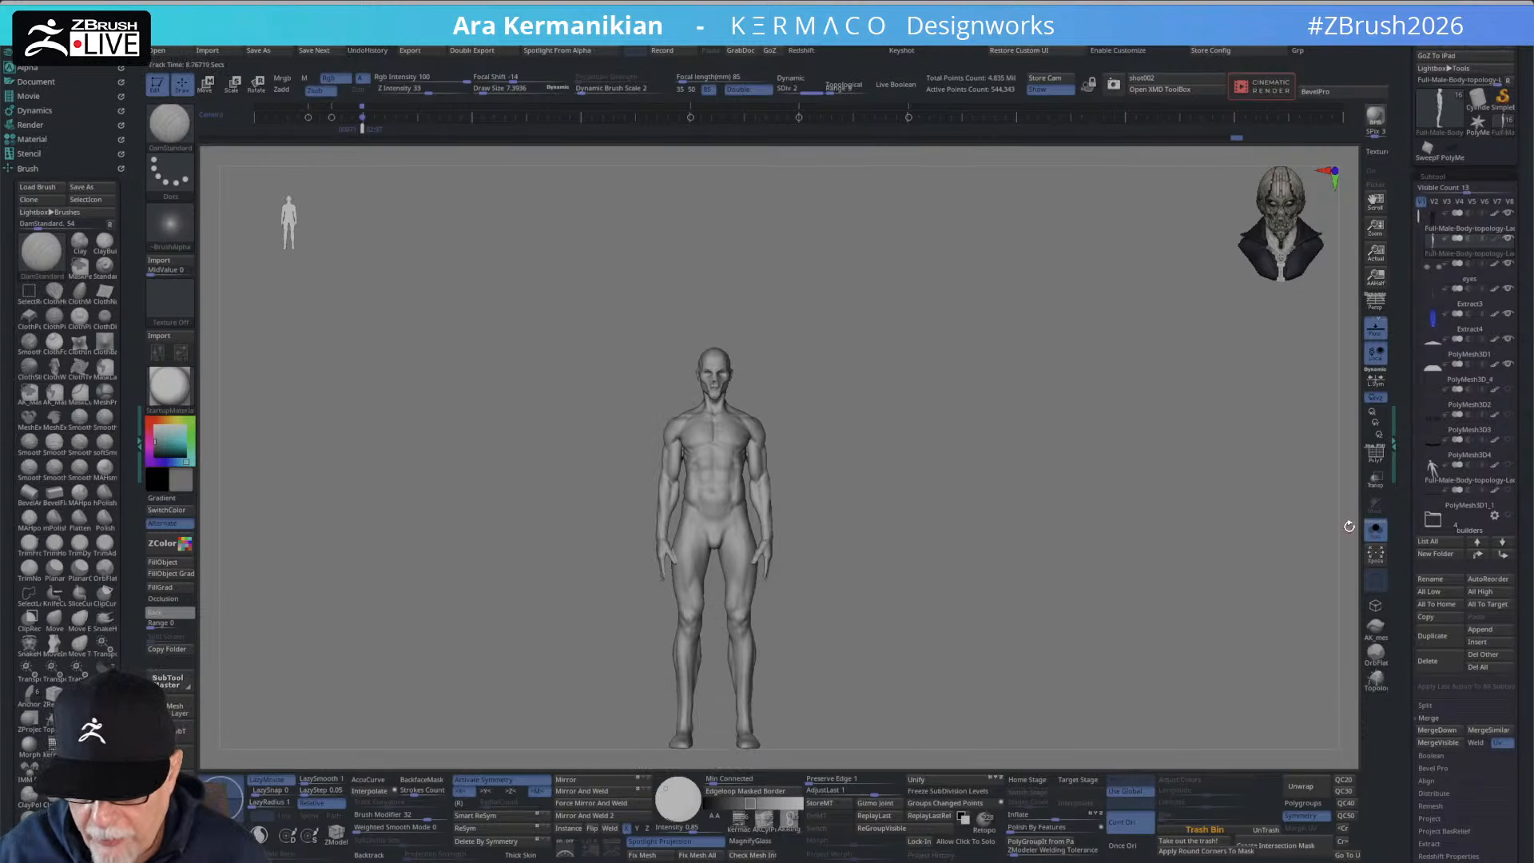
pyautogui.click(1374, 530)
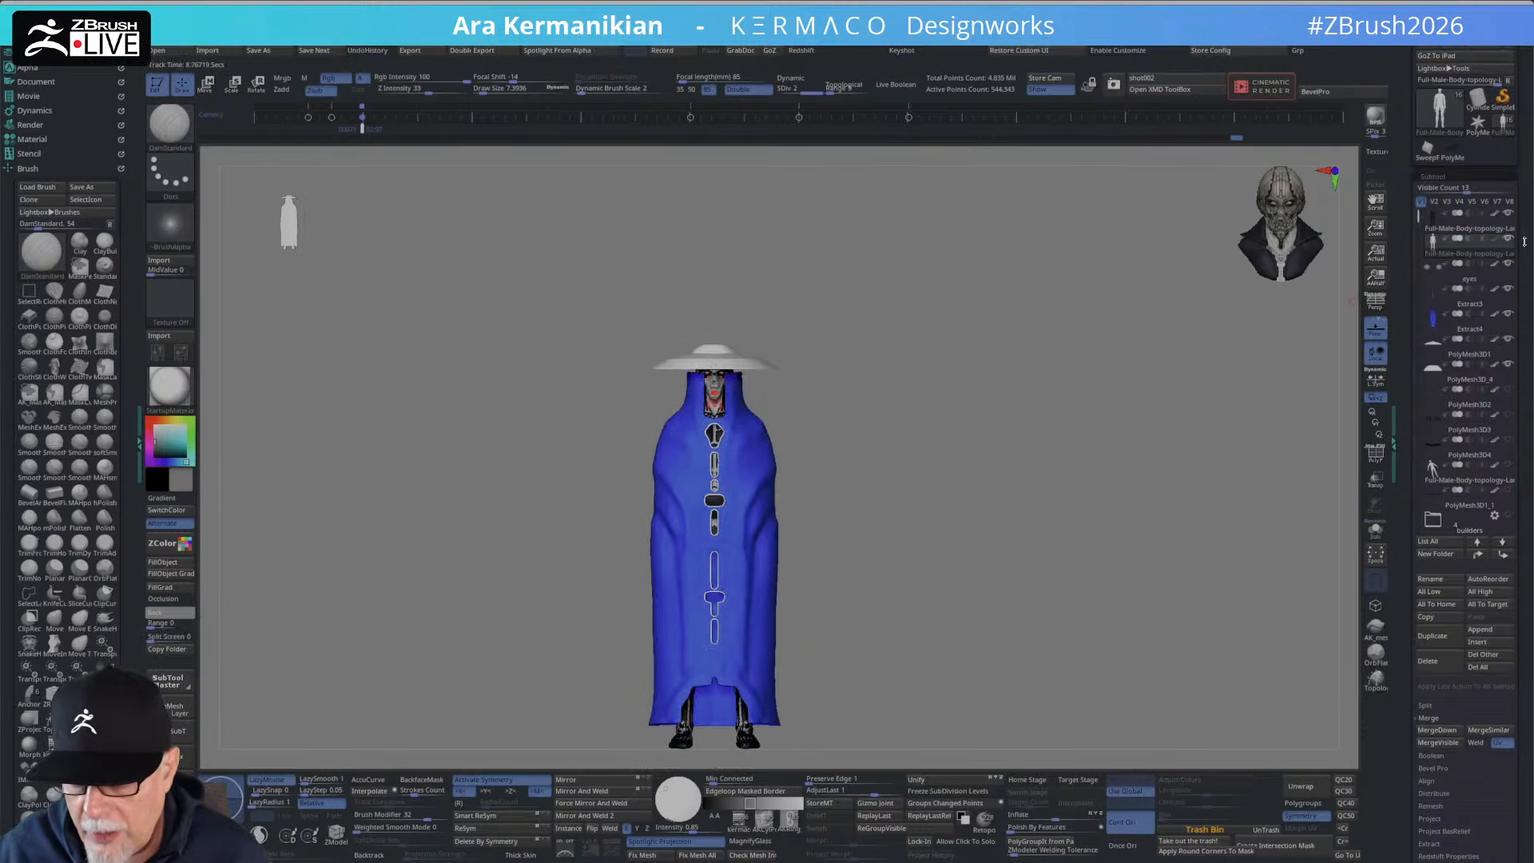
pyautogui.click(1506, 213)
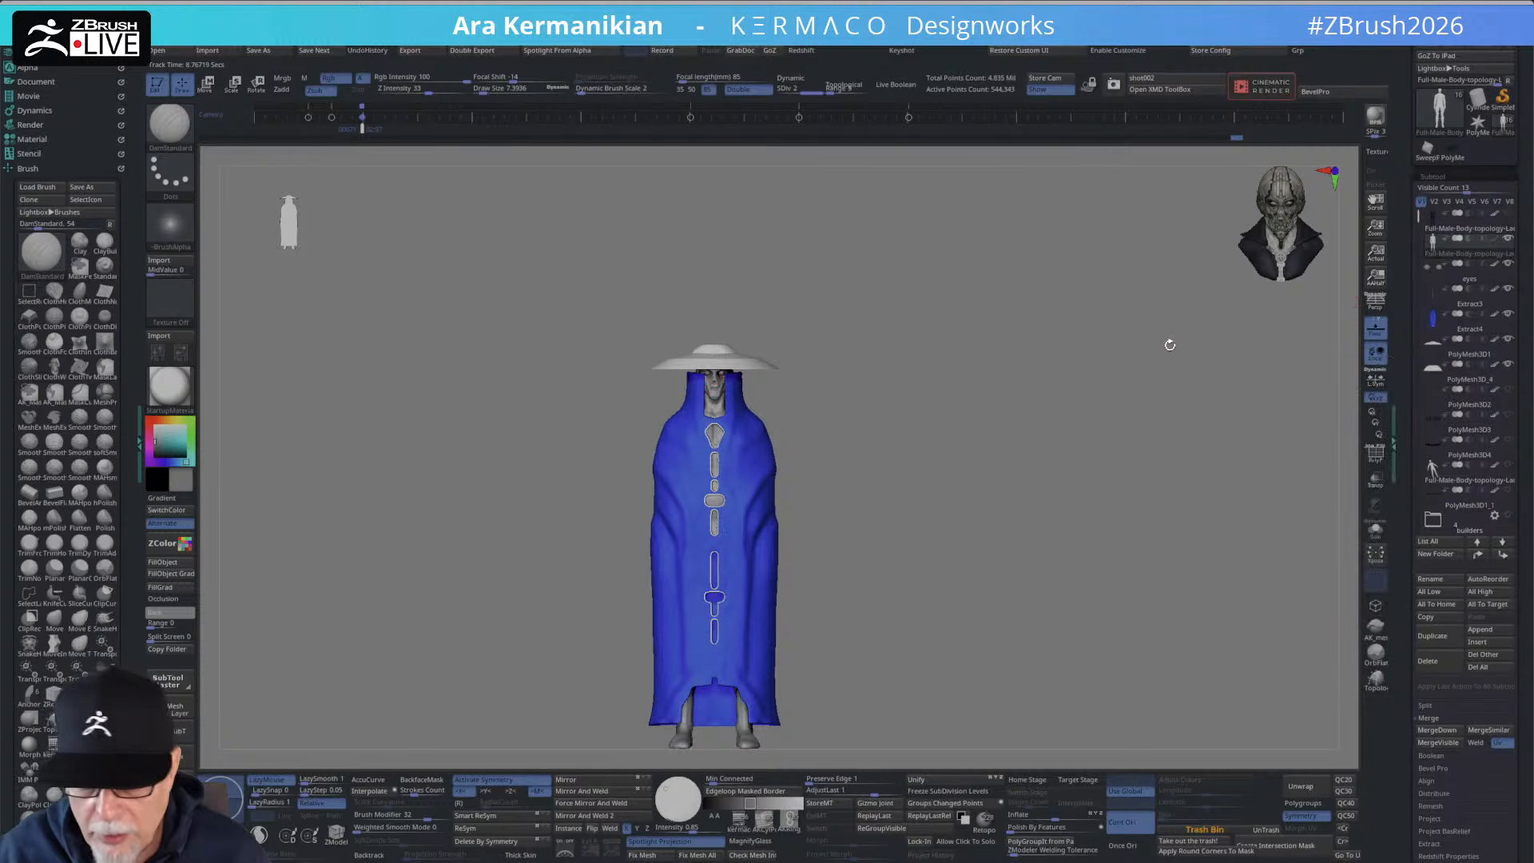
pyautogui.keyDown('alt'); pyautogui.moveTo(1081, 333); pyautogui.dragTo(1099, 500); pyautogui.keyUp('alt')
pyautogui.keyDown('alt'); pyautogui.moveTo(1124, 498); pyautogui.dragTo(1132, 423); pyautogui.keyUp('alt')
pyautogui.moveTo(955, 424)
pyautogui.mouseDown()
pyautogui.moveTo(993, 424)
pyautogui.moveTo(928, 424)
pyautogui.mouseUp()
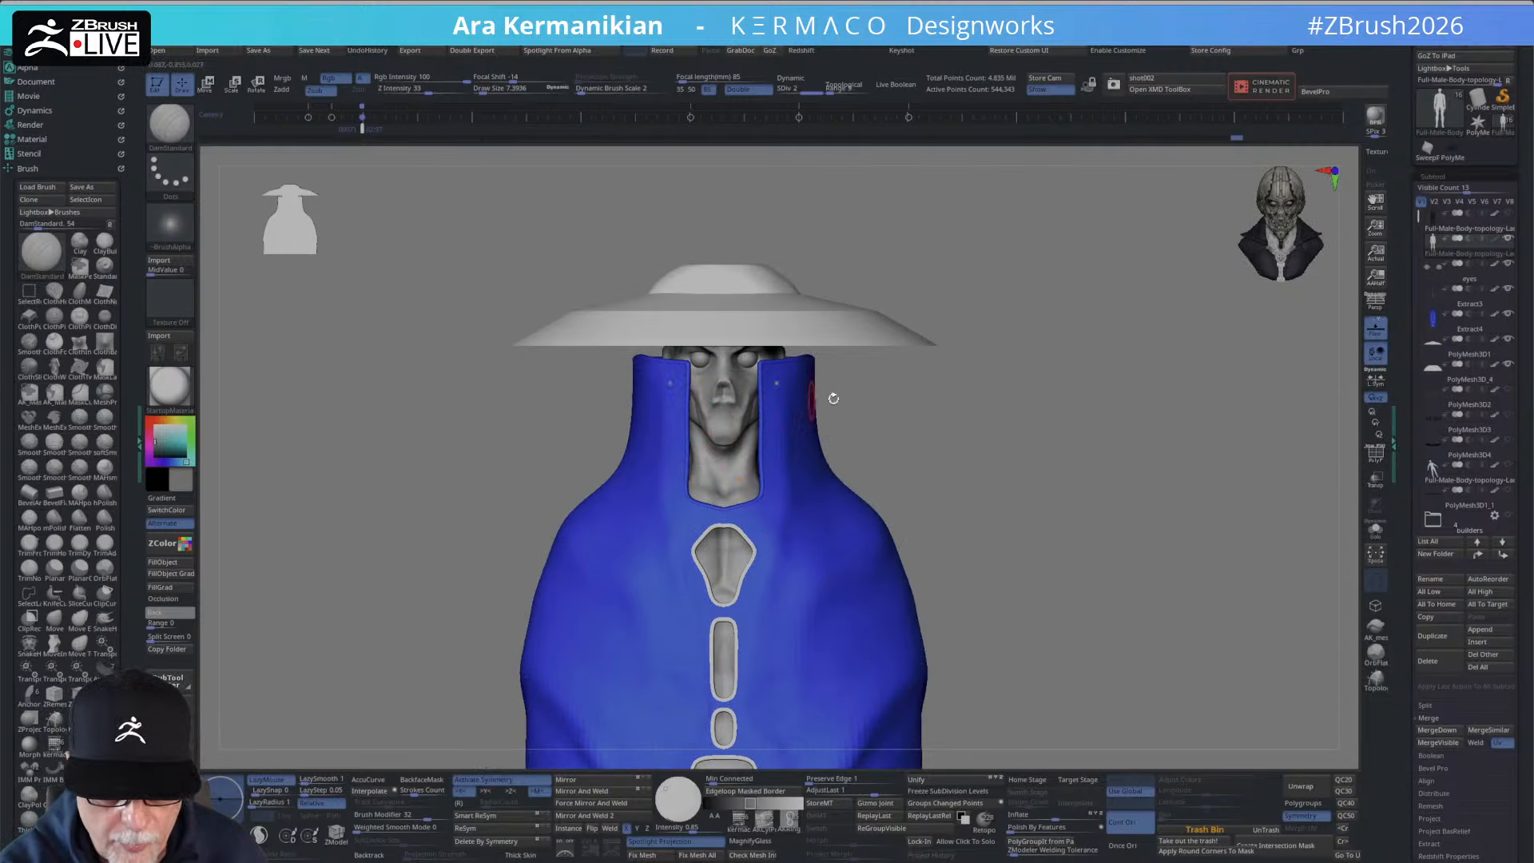
pyautogui.moveTo(946, 381)
pyautogui.mouseDown()
pyautogui.moveTo(944, 417)
pyautogui.moveTo(953, 385)
pyautogui.mouseUp()
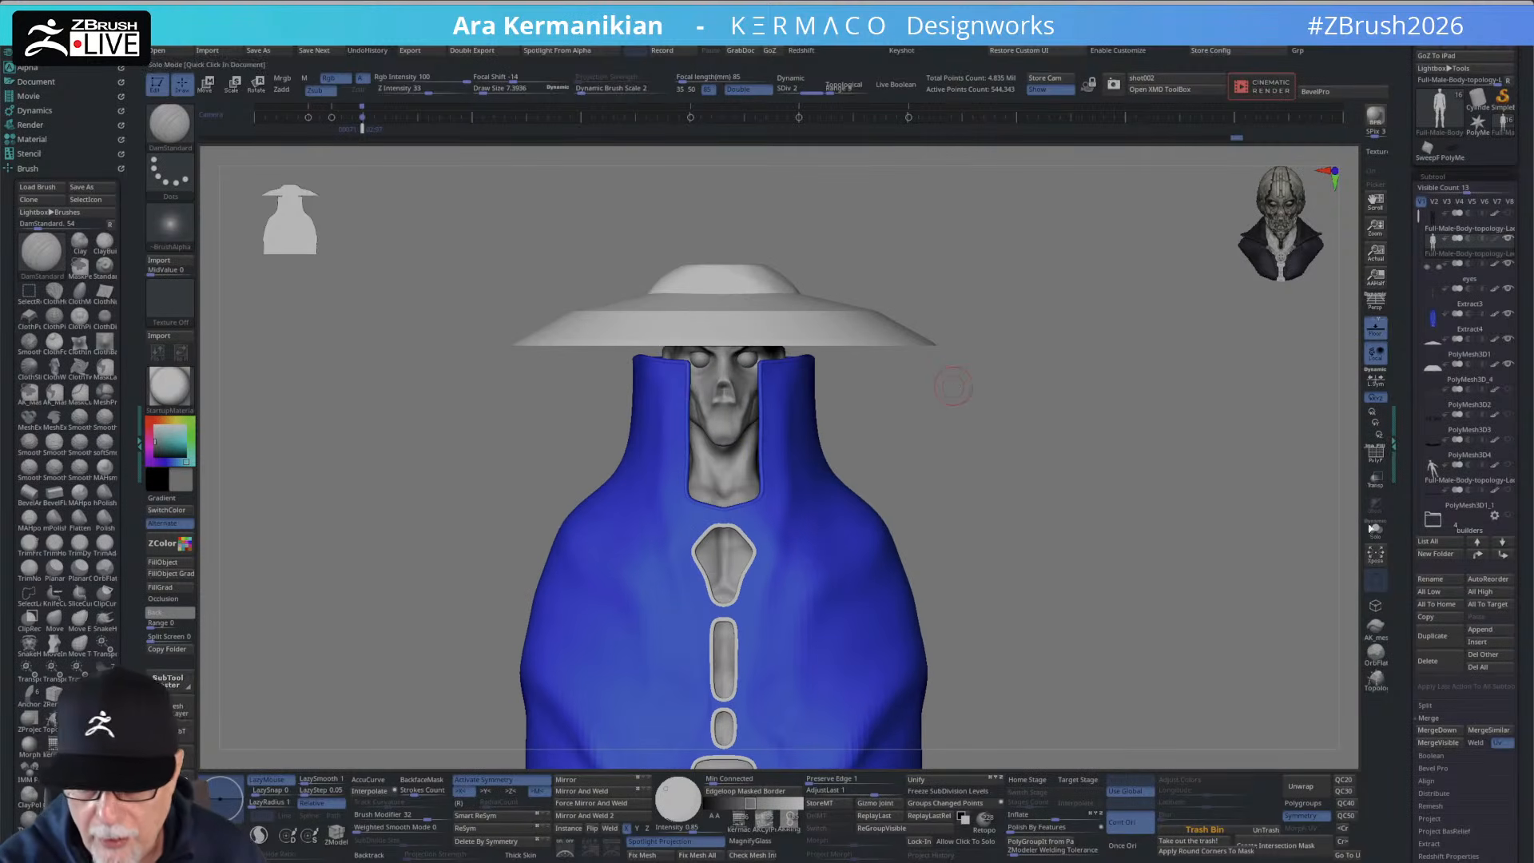
# Isolate the gaunt body again and deepen the outer parts of the eye sockets, smoothing around them.
pyautogui.hotkey('shift', 's')
pyautogui.keyDown('alt'); pyautogui.moveTo(1000, 461); pyautogui.dragTo(900, 464); pyautogui.keyUp('alt')
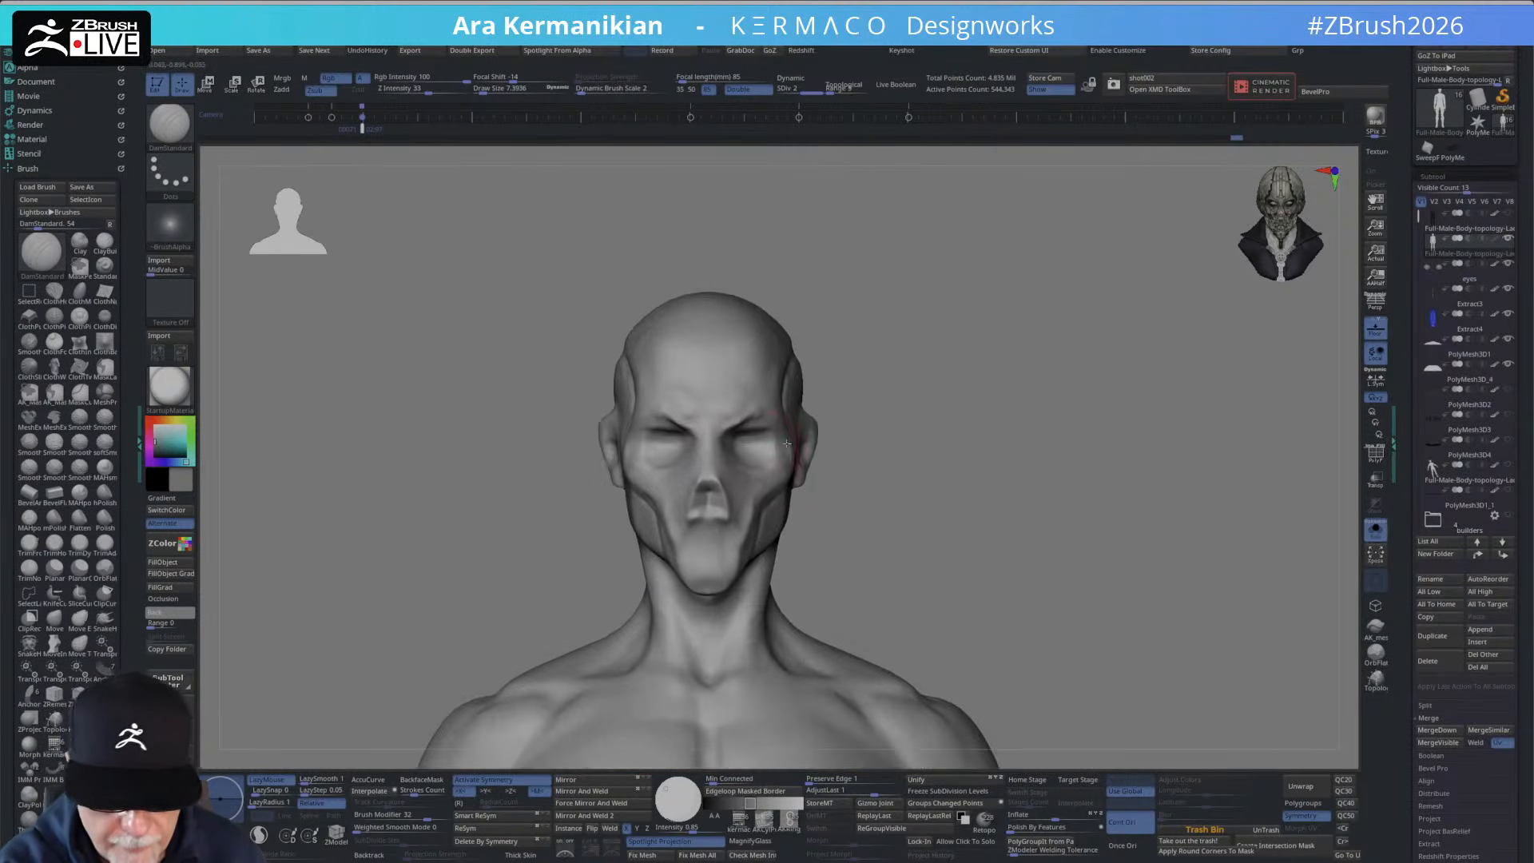
pyautogui.press('shift')
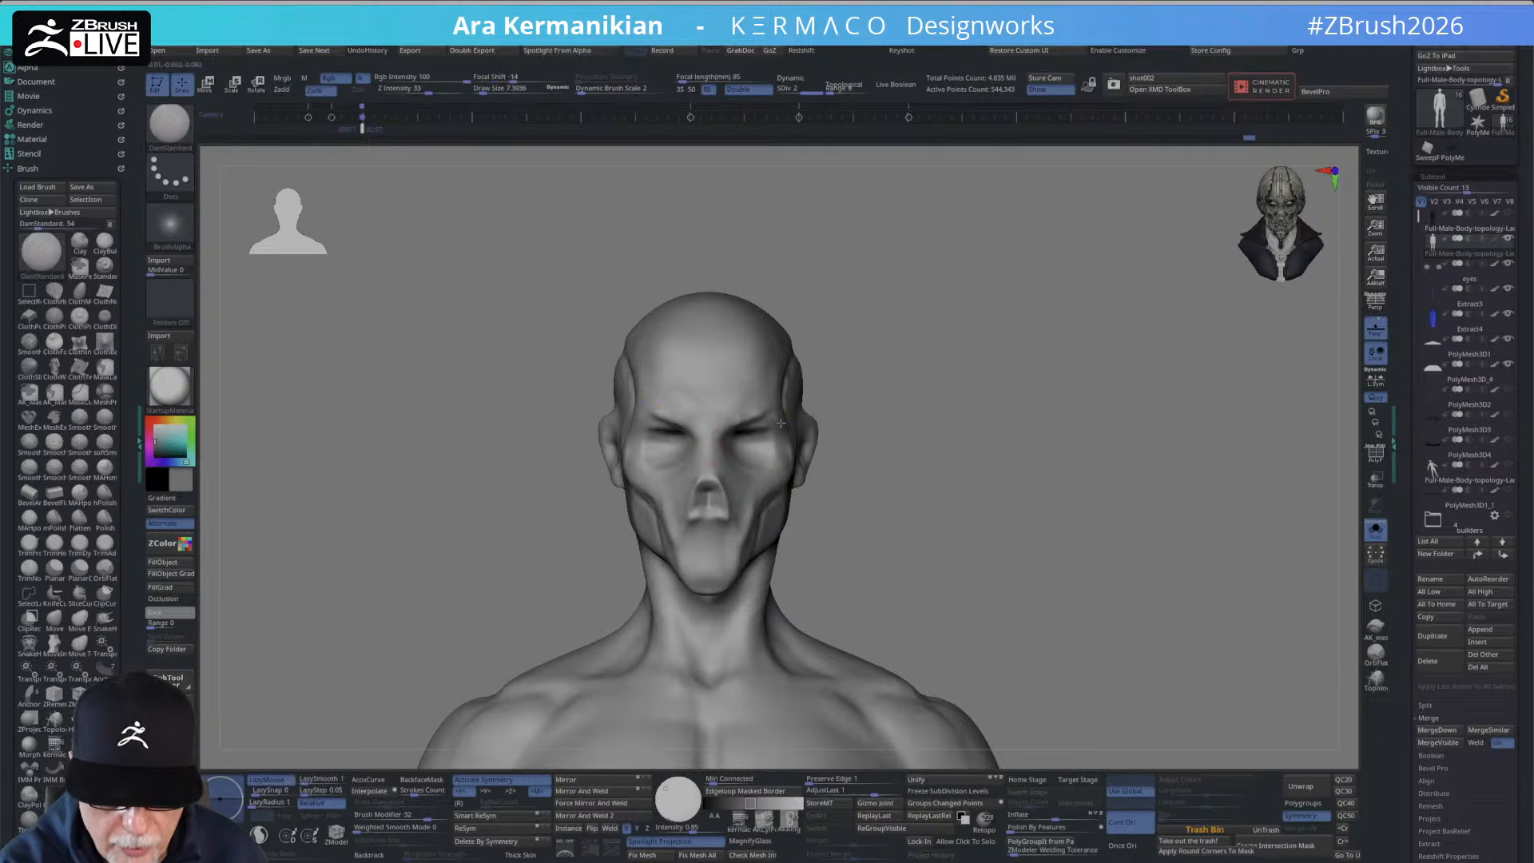
pyautogui.moveTo(818, 441); pyautogui.dragTo(676, 436, button='right')
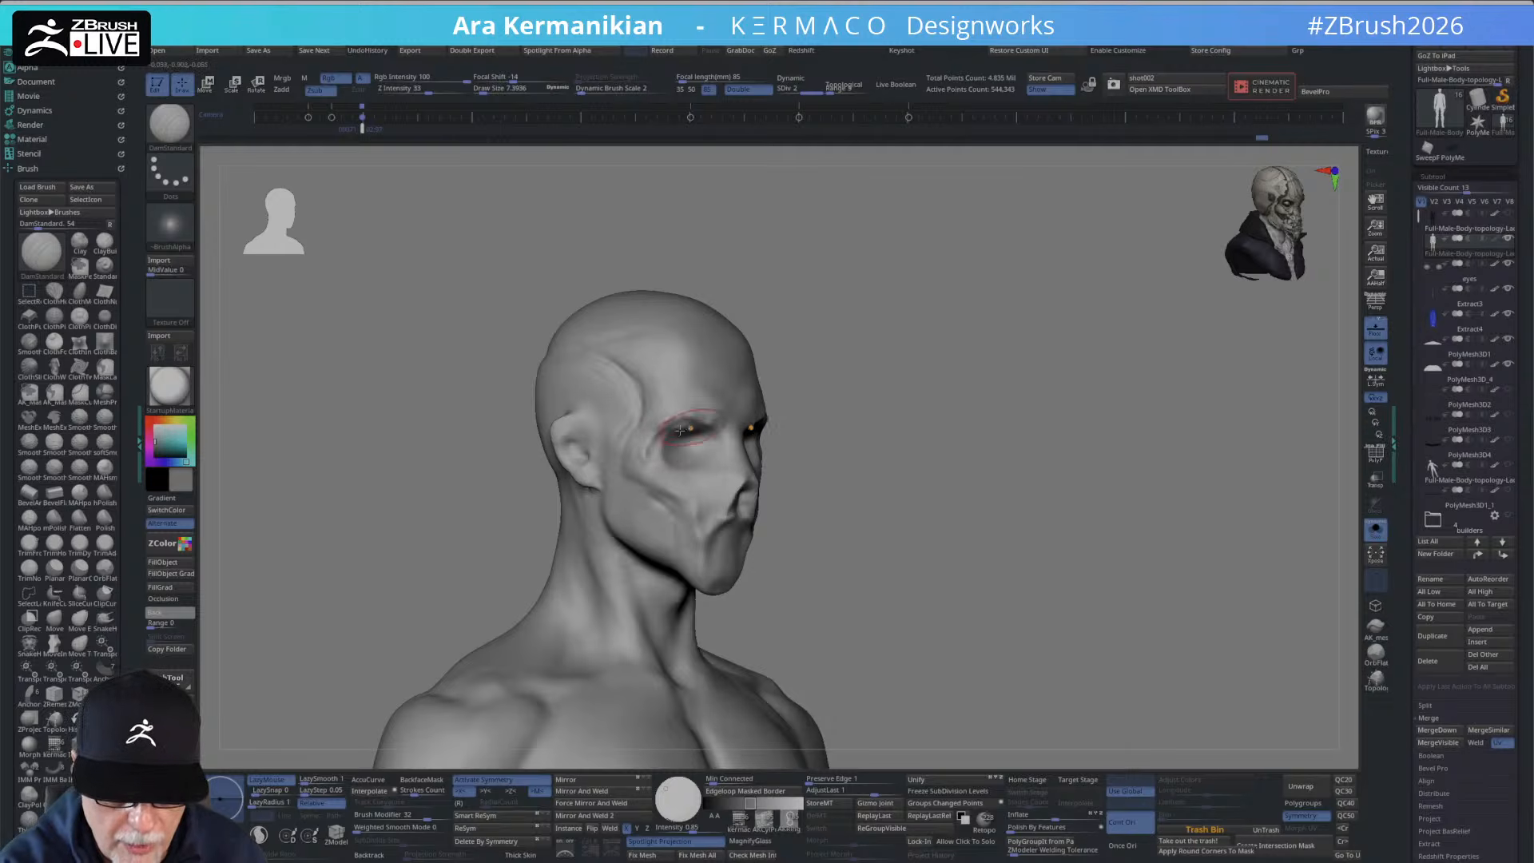
pyautogui.press('shift')
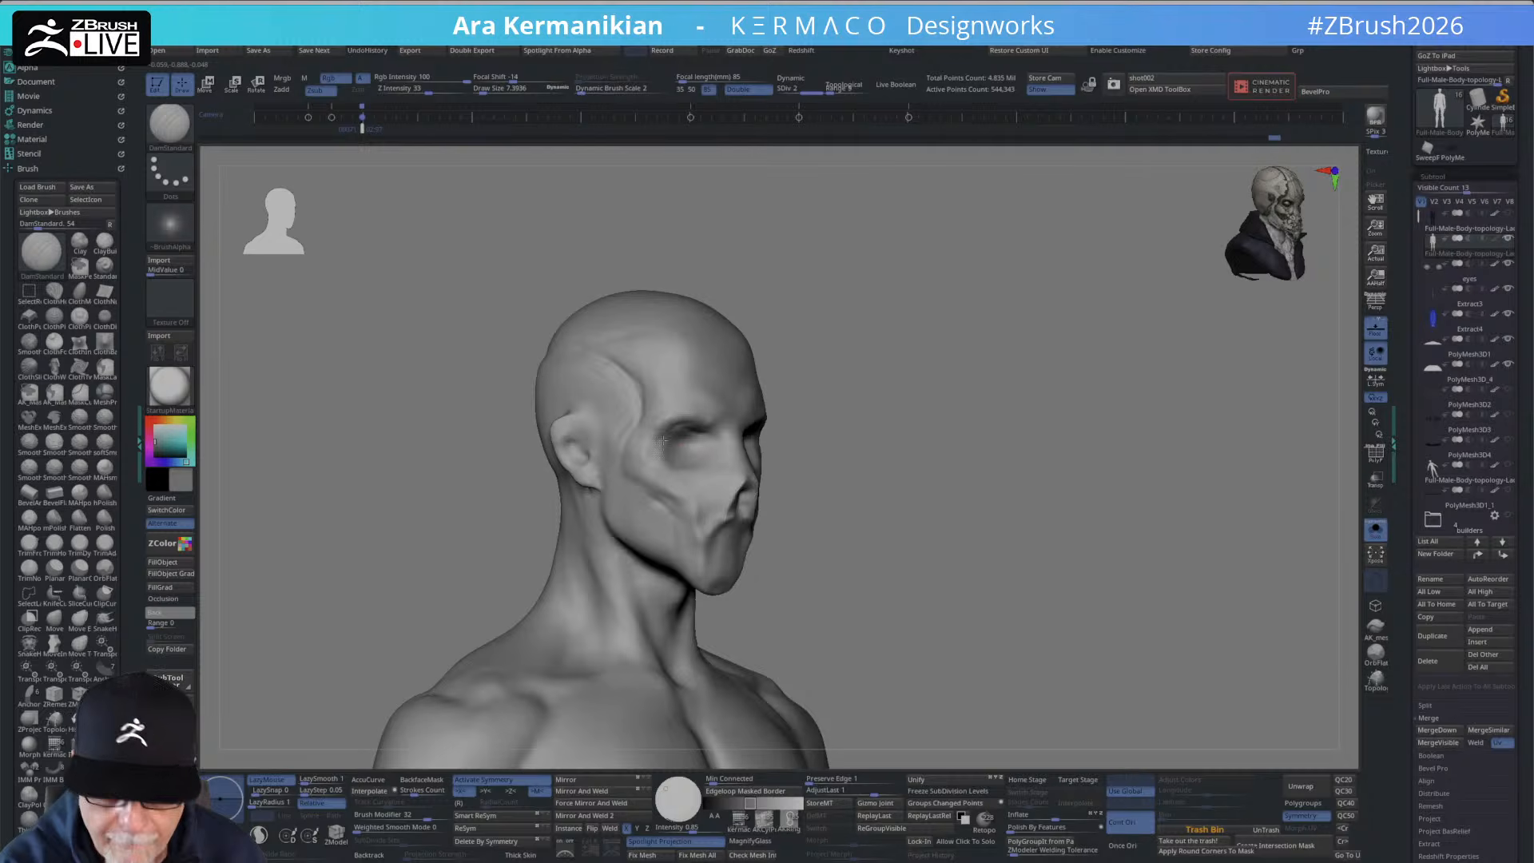
# Carve deeper eye hollows and curved creases beneath the eyes, undoing stray strokes and smoothing the lower socket rims.
pyautogui.moveTo(1029, 373)
pyautogui.mouseDown(button='right')
pyautogui.moveTo(1017, 298)
pyautogui.moveTo(1058, 322)
pyautogui.moveTo(892, 327)
pyautogui.moveTo(903, 512)
pyautogui.mouseUp(button='right')
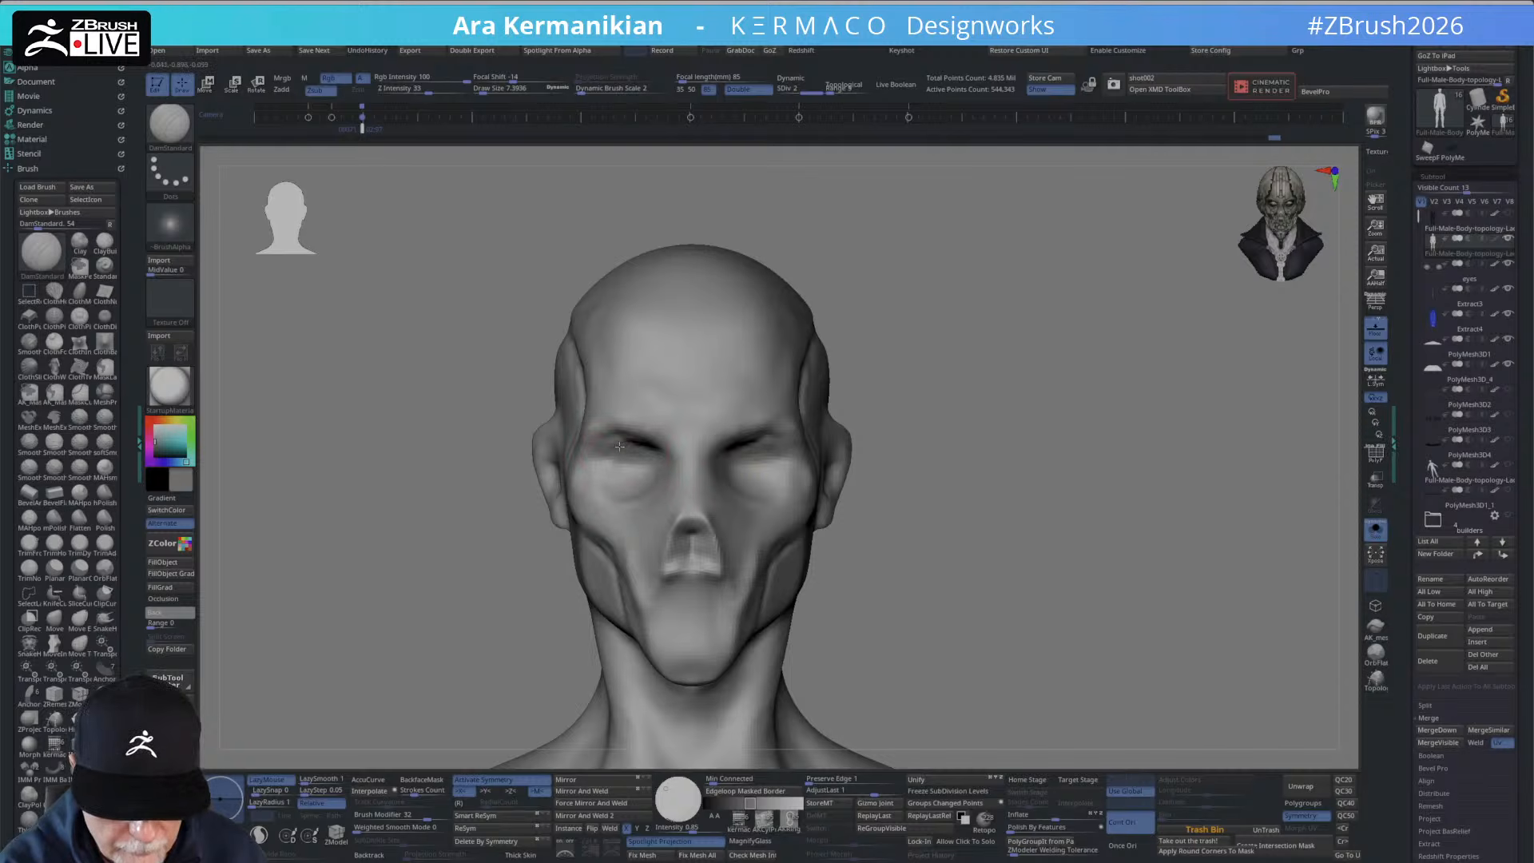
pyautogui.moveTo(649, 465)
pyautogui.mouseDown()
pyautogui.moveTo(657, 480)
pyautogui.moveTo(661, 455)
pyautogui.moveTo(717, 475)
pyautogui.moveTo(676, 461)
pyautogui.moveTo(645, 505)
pyautogui.moveTo(654, 487)
pyautogui.mouseUp()
pyautogui.hotkey('ctrl', 'z')
pyautogui.hotkey('ctrl', 'z')
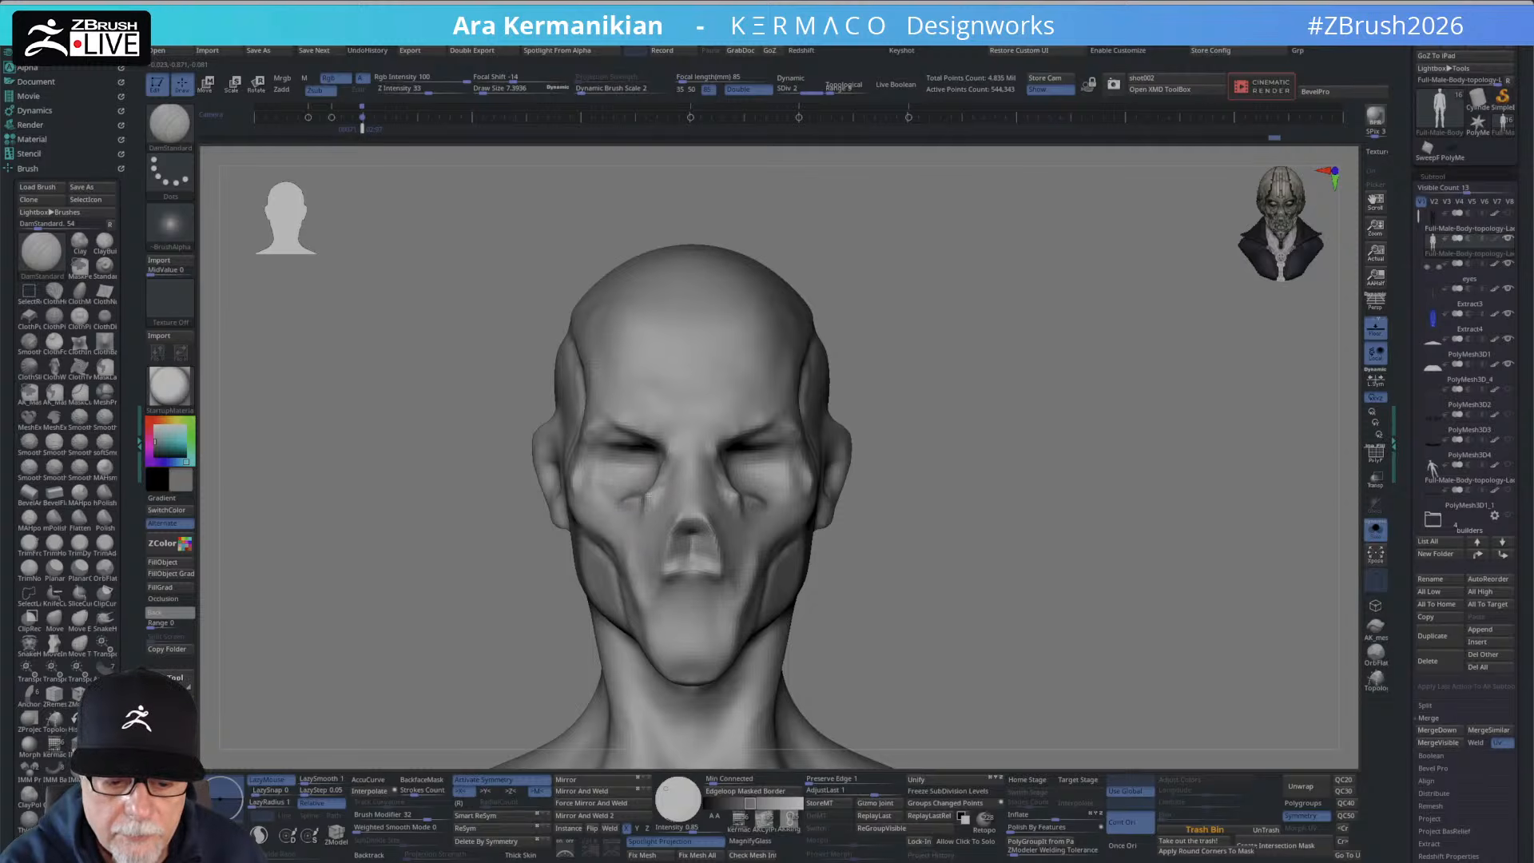
pyautogui.press('shift')
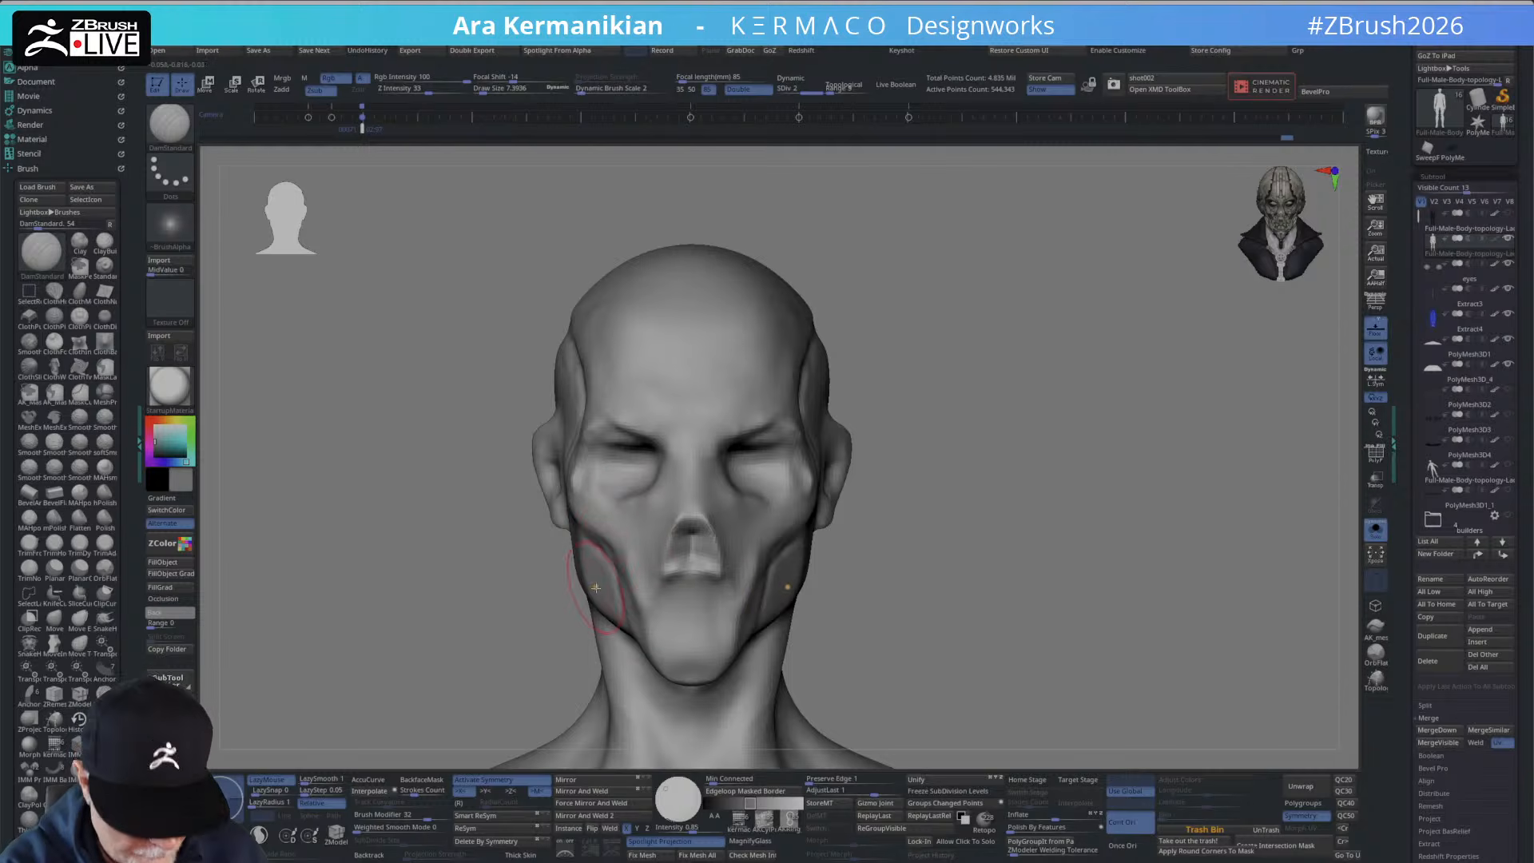
# Reshape the lower edges of the cheekbones with the Move brush using AccuCurve and smooth them beside the eyes.
pyautogui.press('b')
pyautogui.press('m')
pyautogui.press('v')
pyautogui.click(374, 779)
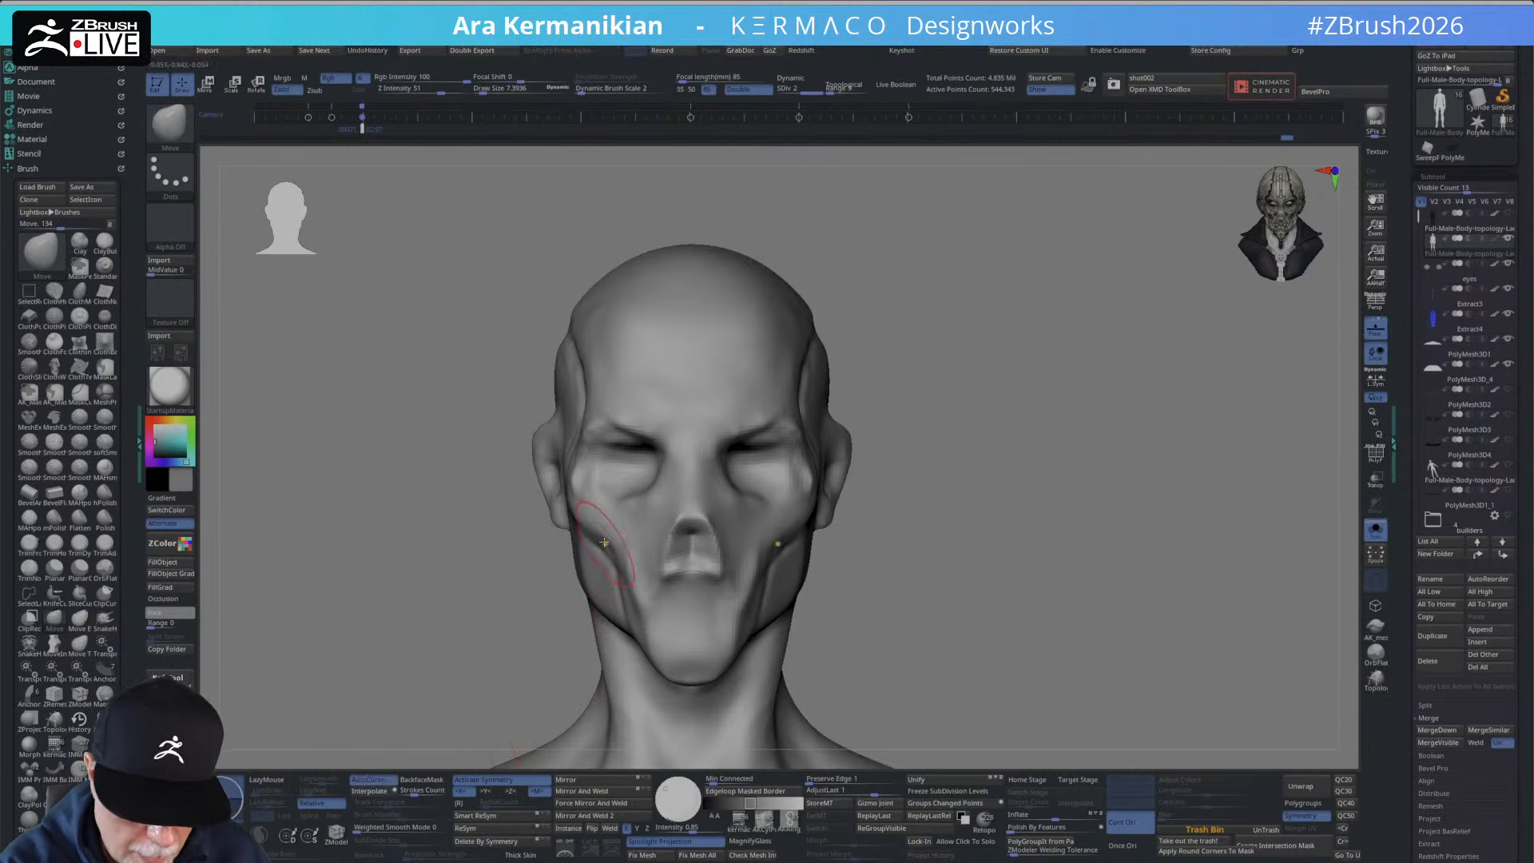
pyautogui.moveTo(623, 558); pyautogui.dragTo(606, 527)
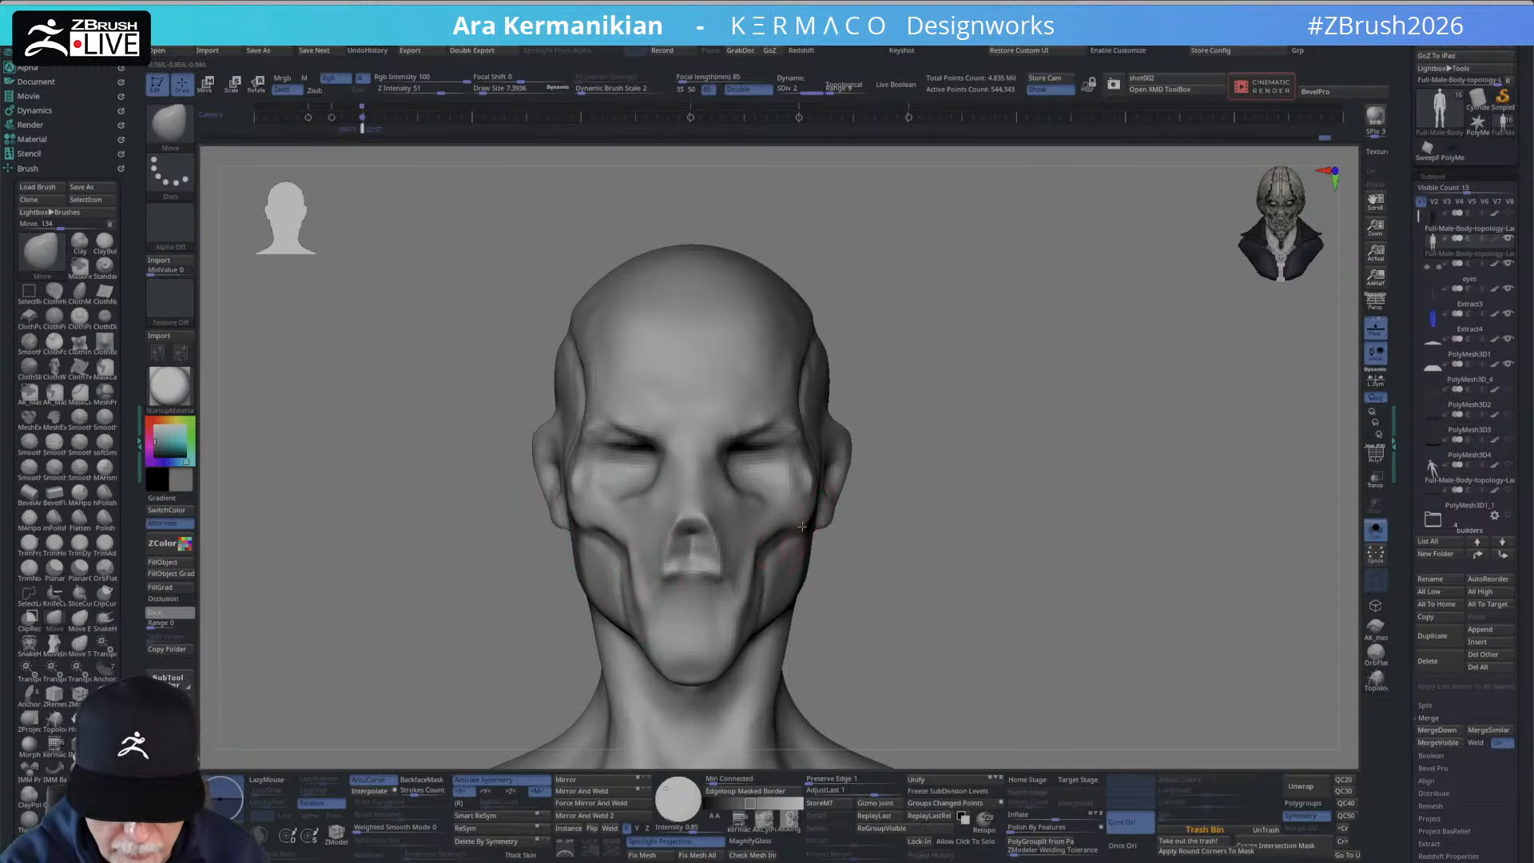
pyautogui.moveTo(793, 520); pyautogui.dragTo(836, 507, button='right')
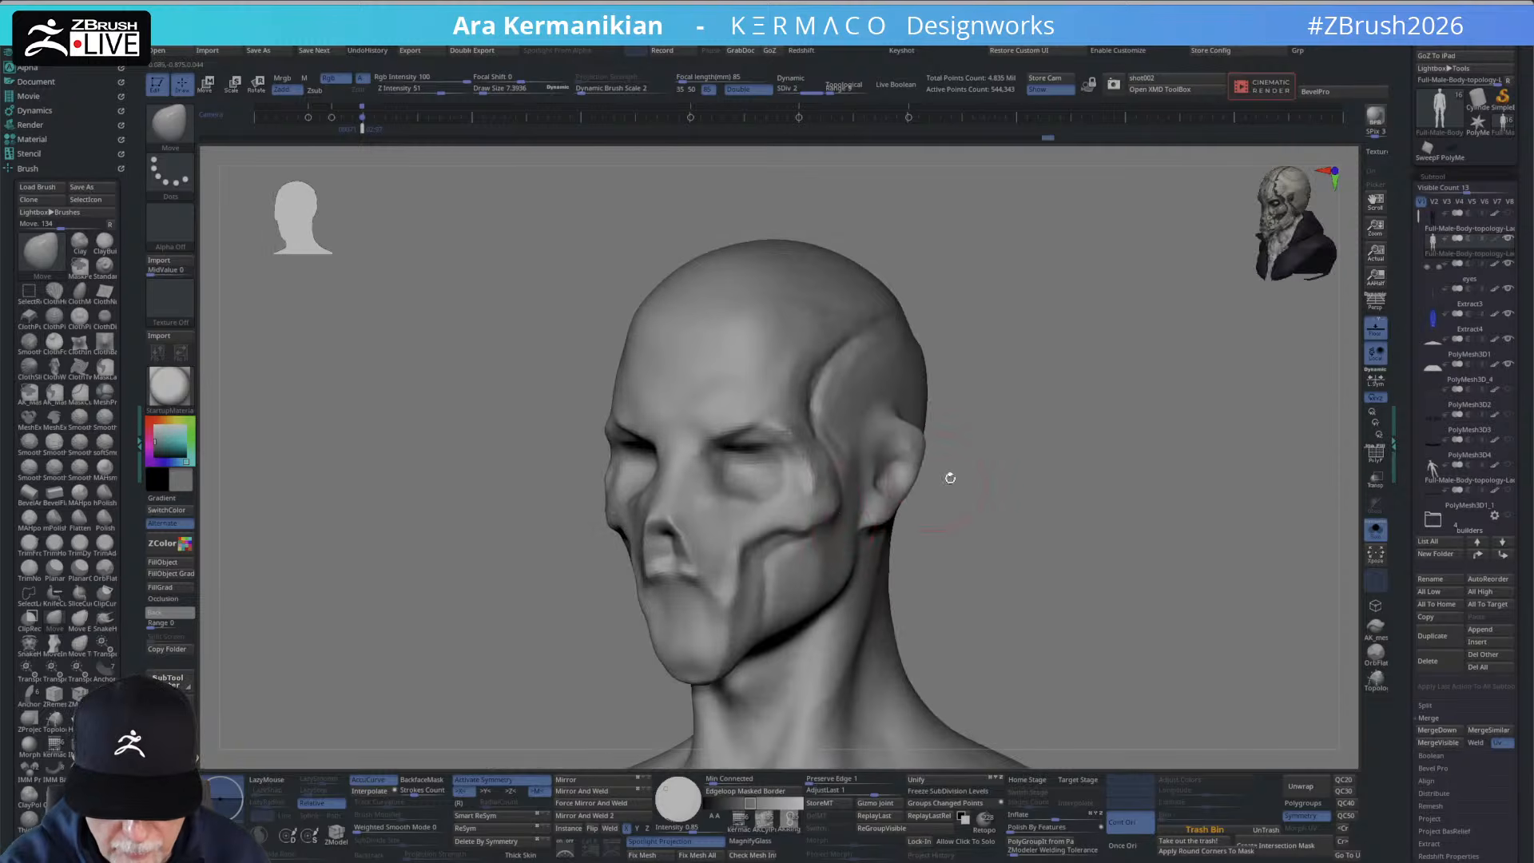
pyautogui.moveTo(949, 472); pyautogui.dragTo(843, 497, button='right')
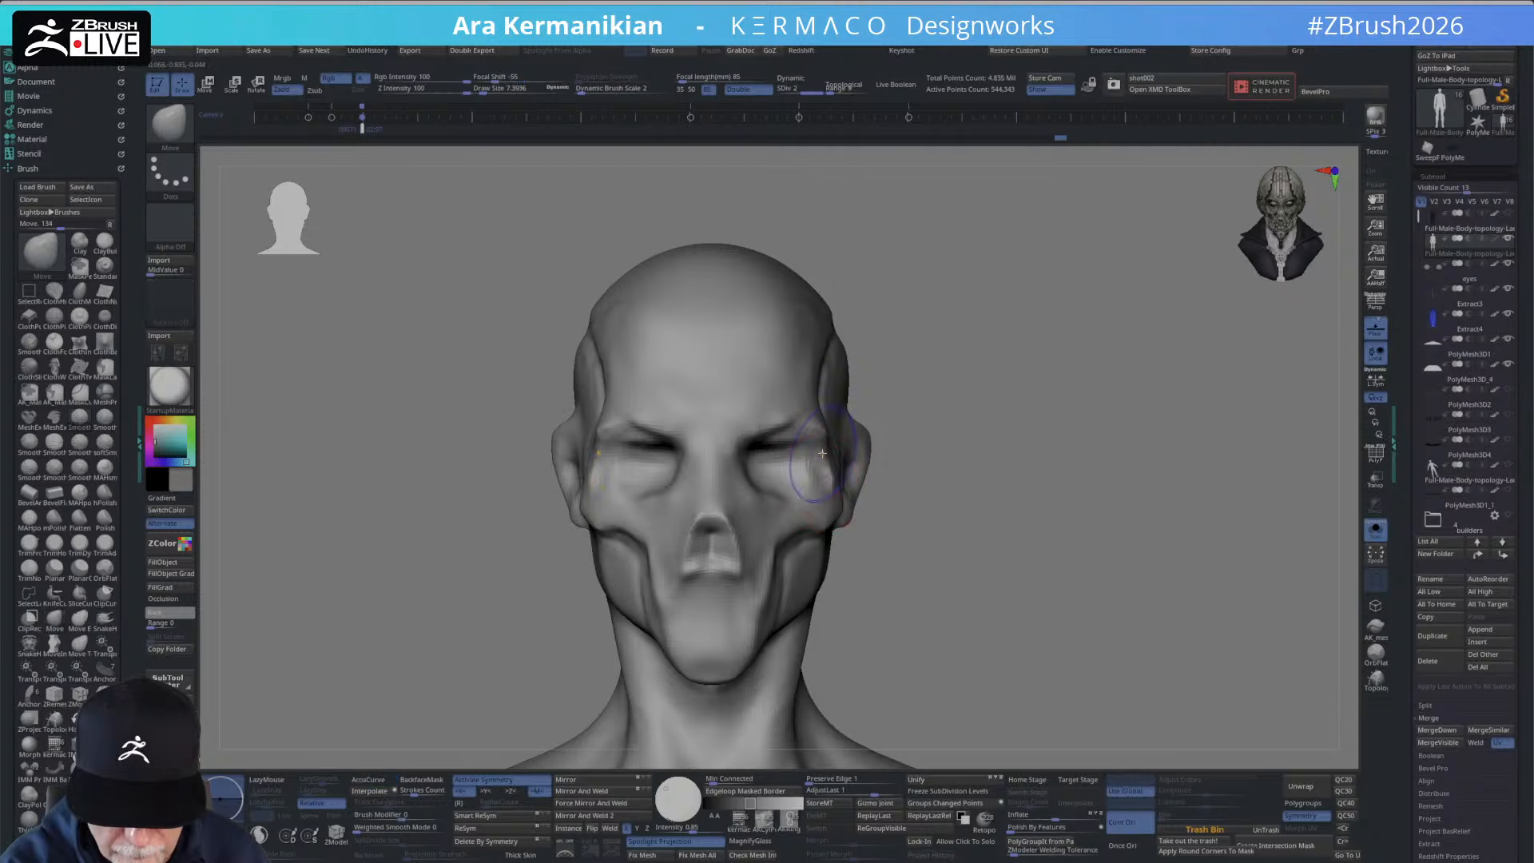
pyautogui.keyDown('shift'); pyautogui.moveTo(815, 480); pyautogui.dragTo(825, 484); pyautogui.keyUp('shift')
pyautogui.moveTo(1042, 423)
pyautogui.keyDown('alt'); pyautogui.mouseDown(button='right')
pyautogui.moveTo(1047, 363)
pyautogui.moveTo(937, 356)
pyautogui.moveTo(1070, 360)
pyautogui.moveTo(899, 361)
pyautogui.moveTo(936, 382)
pyautogui.mouseUp(button='right'); pyautogui.keyUp('alt')
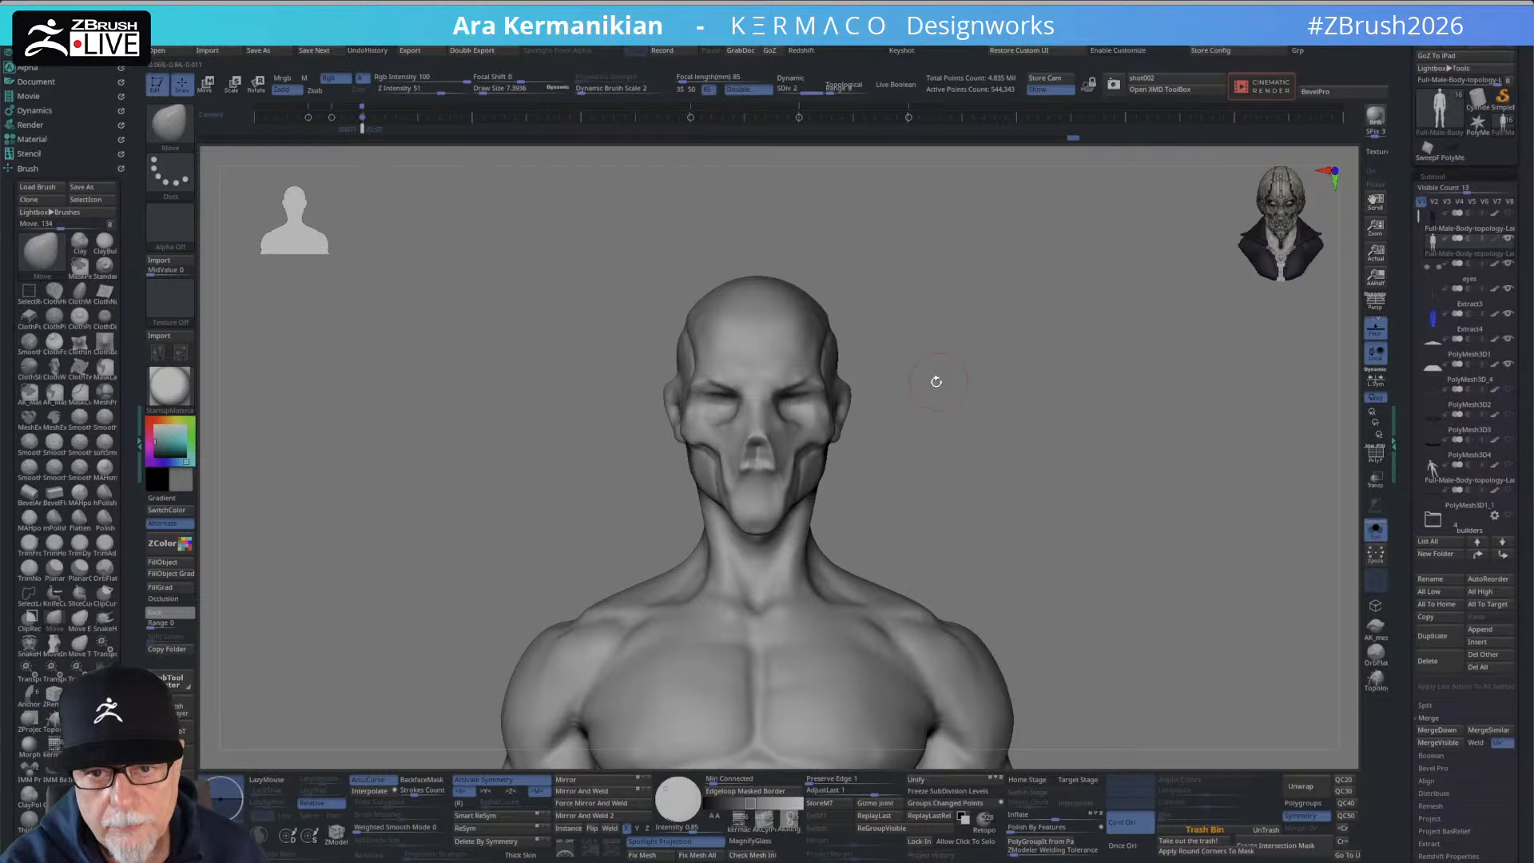
# Carve a DamStandard crease below the nasal cavity to separate the mouth area from the chin.
pyautogui.rightClick(748, 492)
pyautogui.click(739, 437)
pyautogui.click(738, 521)
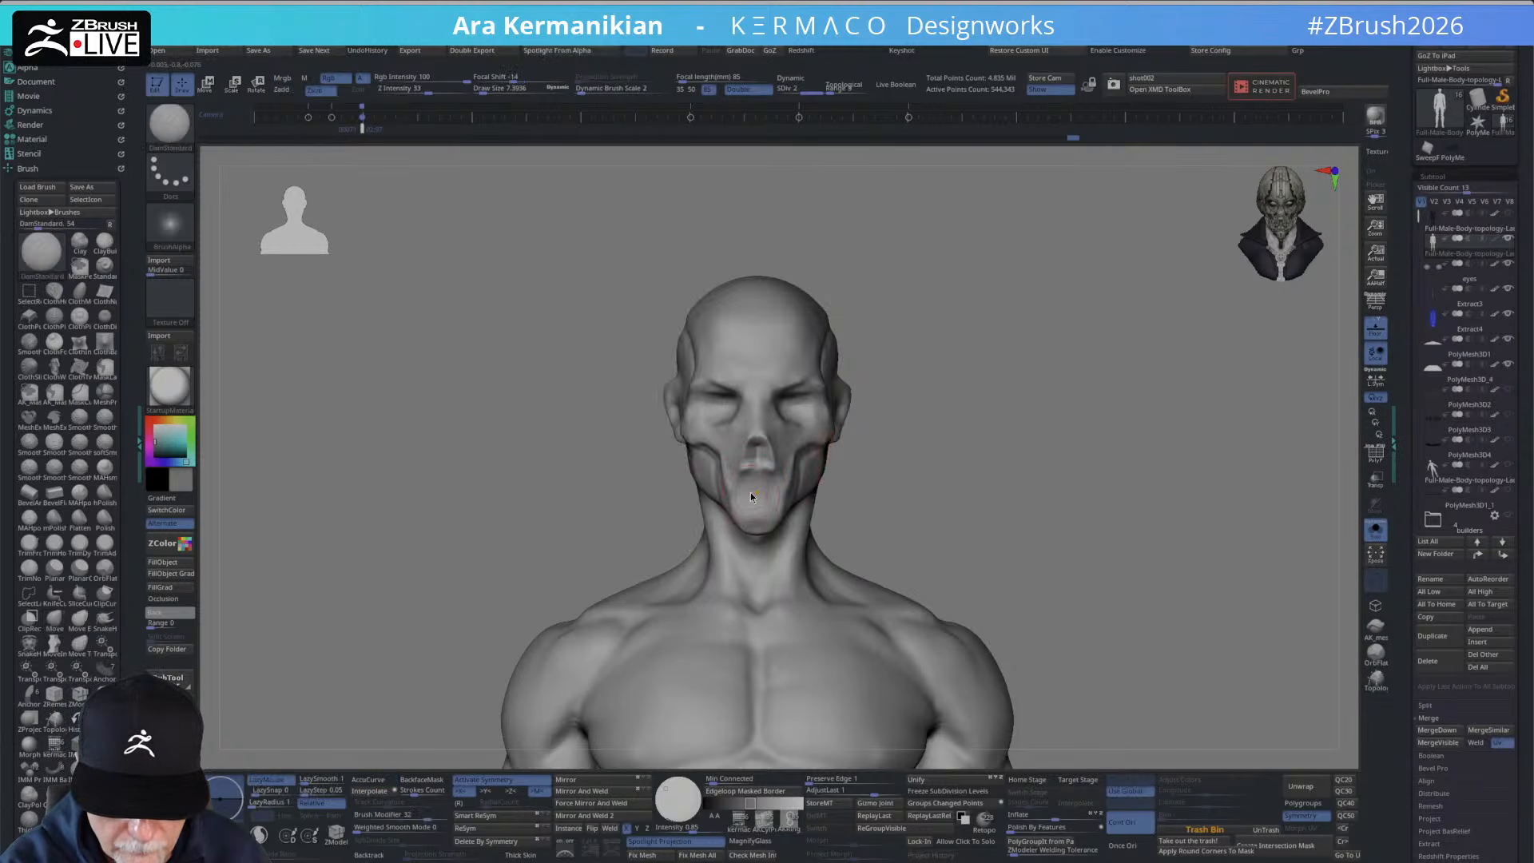
pyautogui.moveTo(754, 477); pyautogui.dragTo(763, 479)
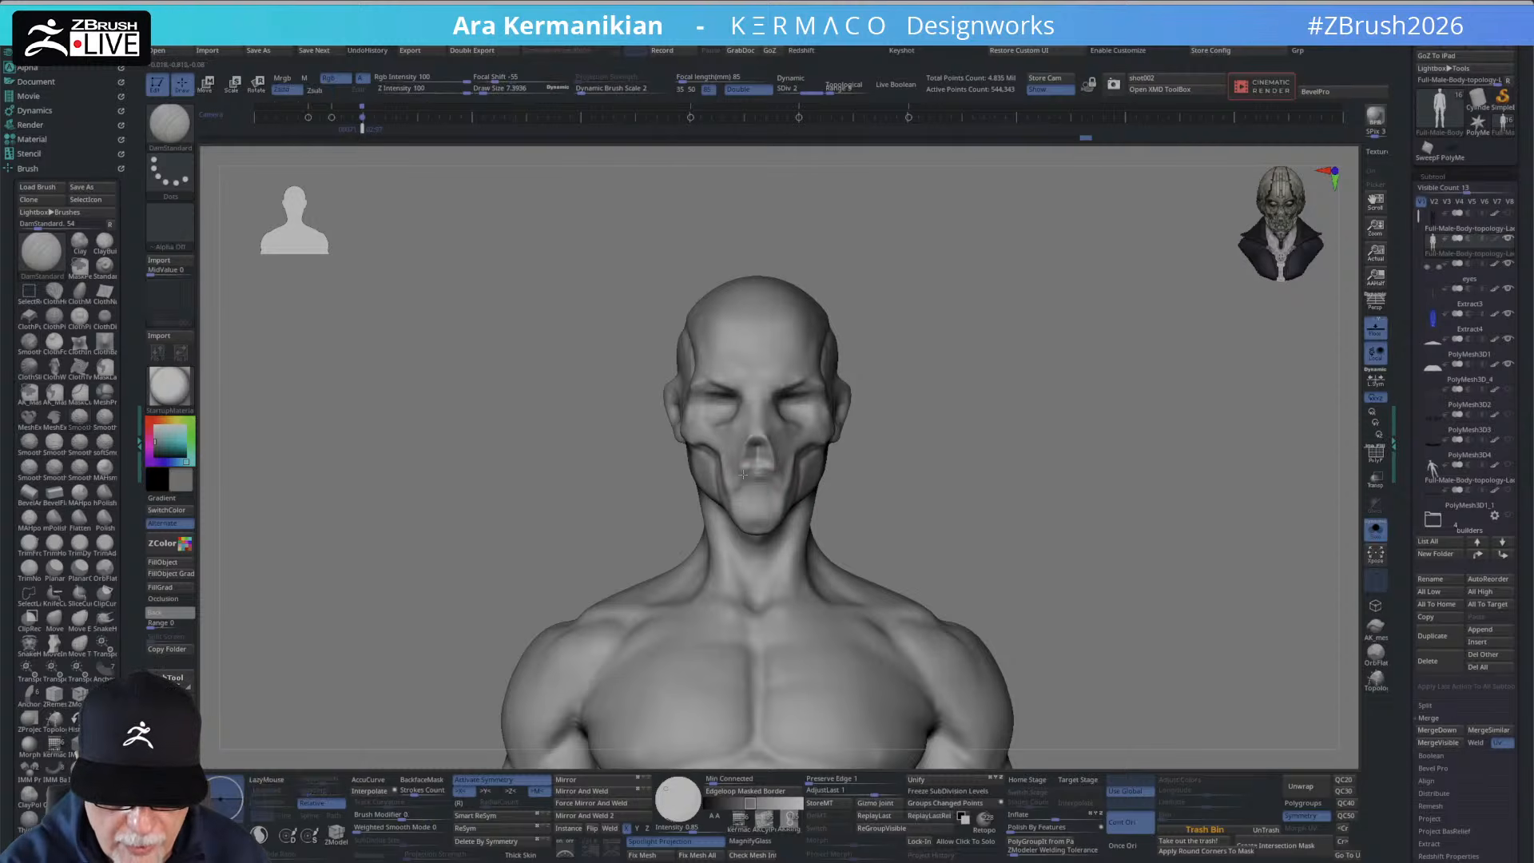
# Deepen the crease down the side of the mouth in profile and smooth the lower cheek.
pyautogui.moveTo(931, 442); pyautogui.dragTo(1008, 444)
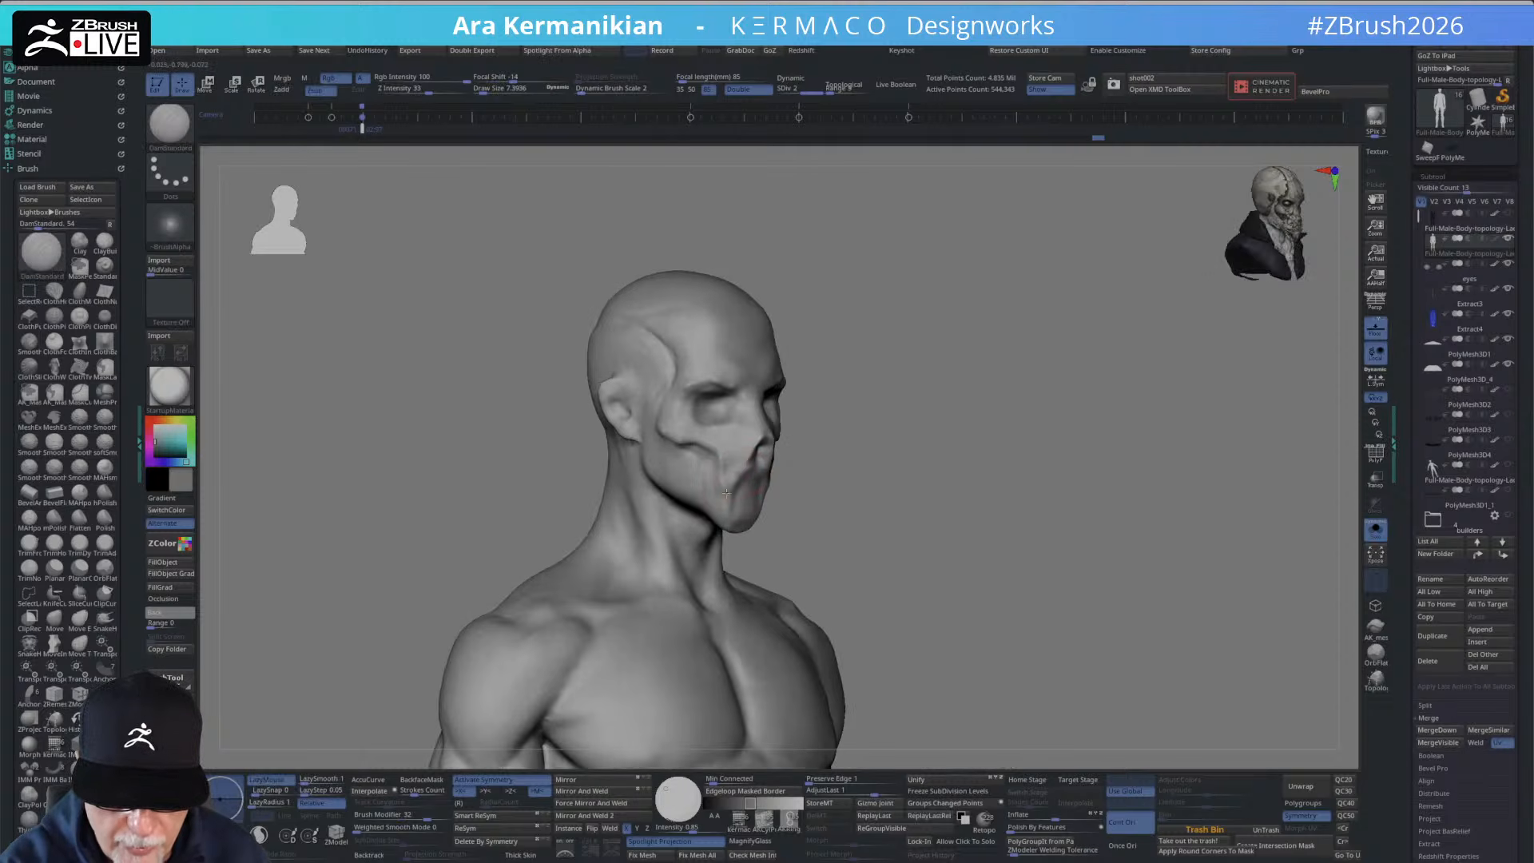
pyautogui.moveTo(832, 517); pyautogui.dragTo(749, 489)
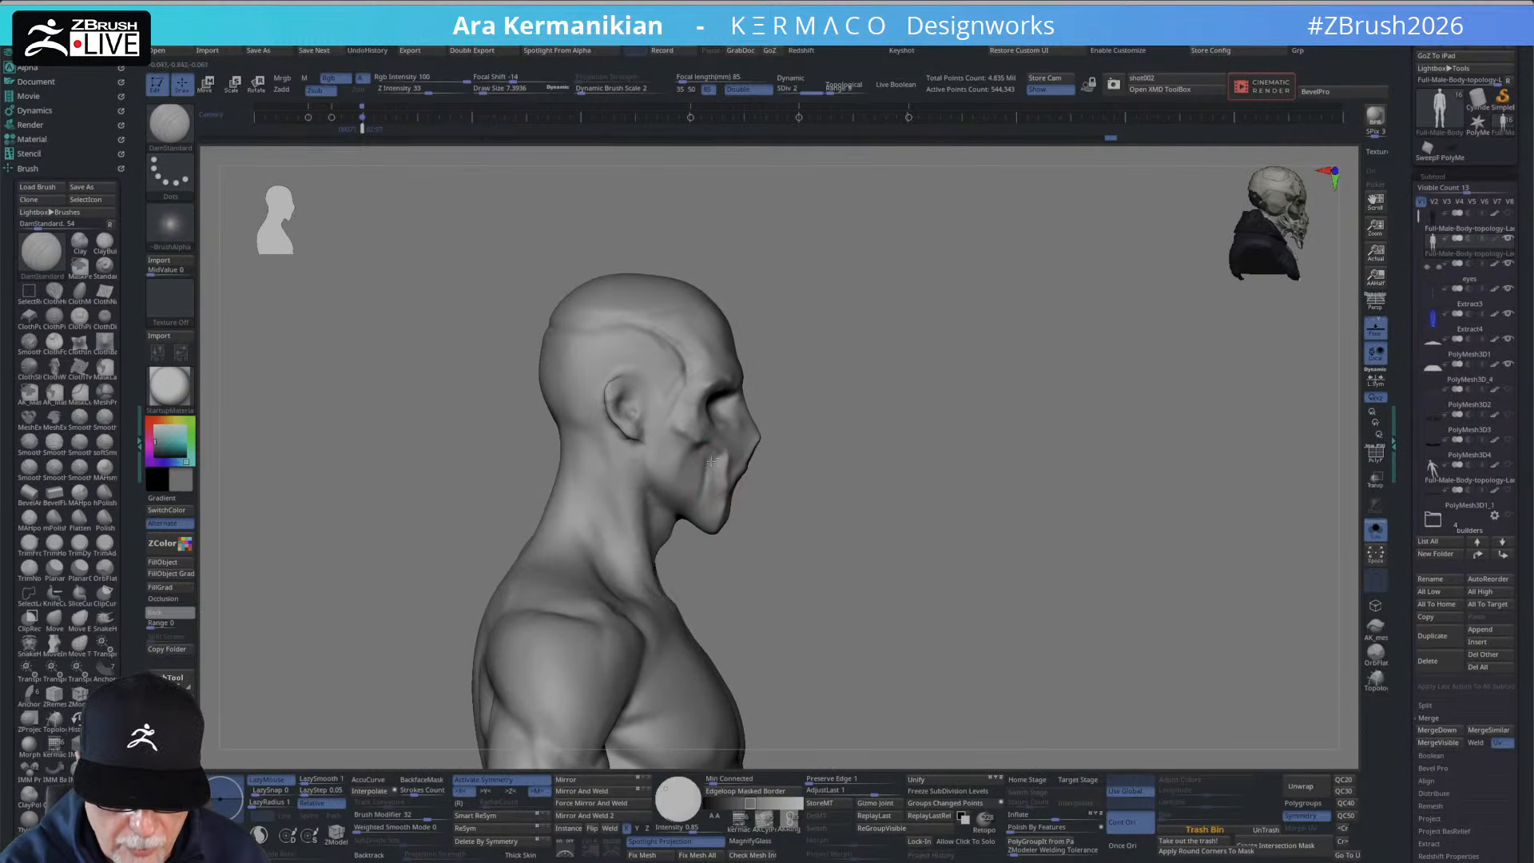
pyautogui.press('shift')
pyautogui.keyDown('shift'); pyautogui.moveTo(711, 476); pyautogui.dragTo(716, 462); pyautogui.keyUp('shift')
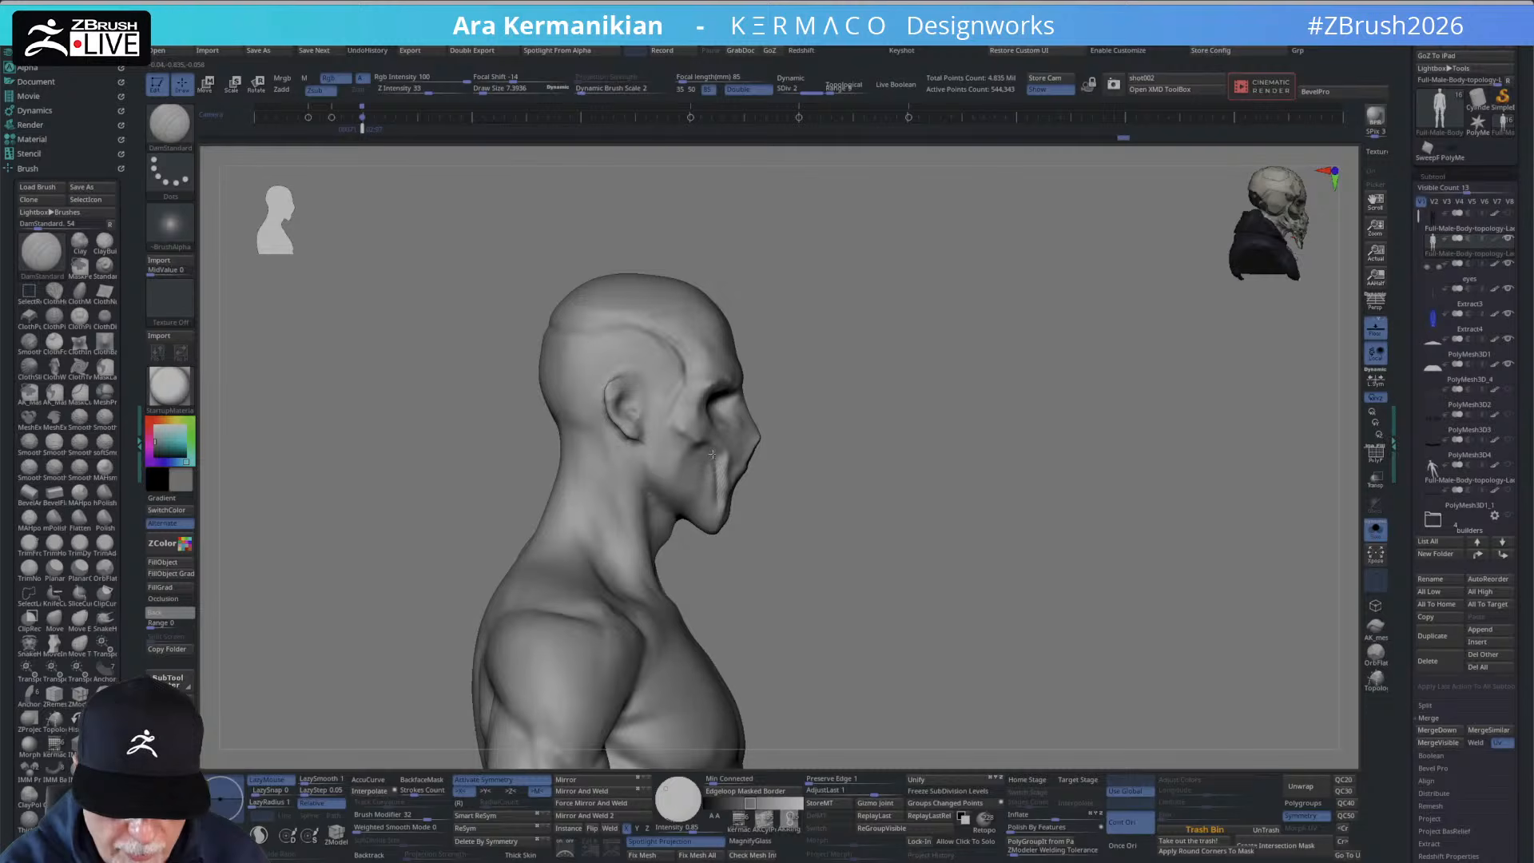
# Define the mouth plate beneath the nasal cavity with DamStandard from the front and smooth its surface.
pyautogui.moveTo(767, 448); pyautogui.dragTo(799, 454)
pyautogui.moveTo(902, 415)
pyautogui.keyDown('alt'); pyautogui.mouseDown()
pyautogui.moveTo(853, 363)
pyautogui.moveTo(918, 387)
pyautogui.moveTo(852, 382)
pyautogui.moveTo(853, 428)
pyautogui.moveTo(721, 477)
pyautogui.mouseUp(); pyautogui.keyUp('alt')
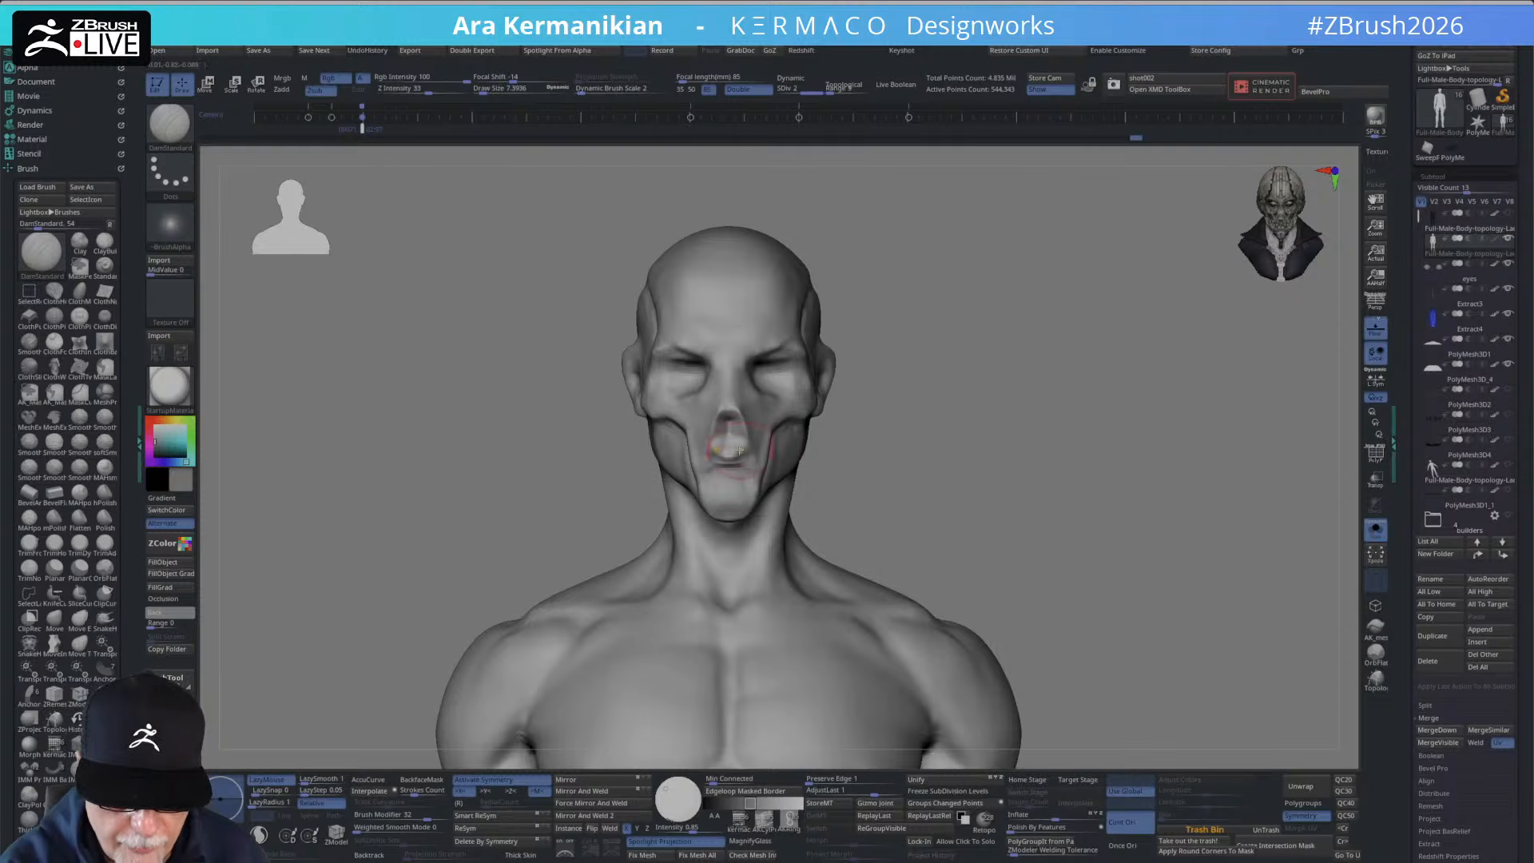
pyautogui.press('shift')
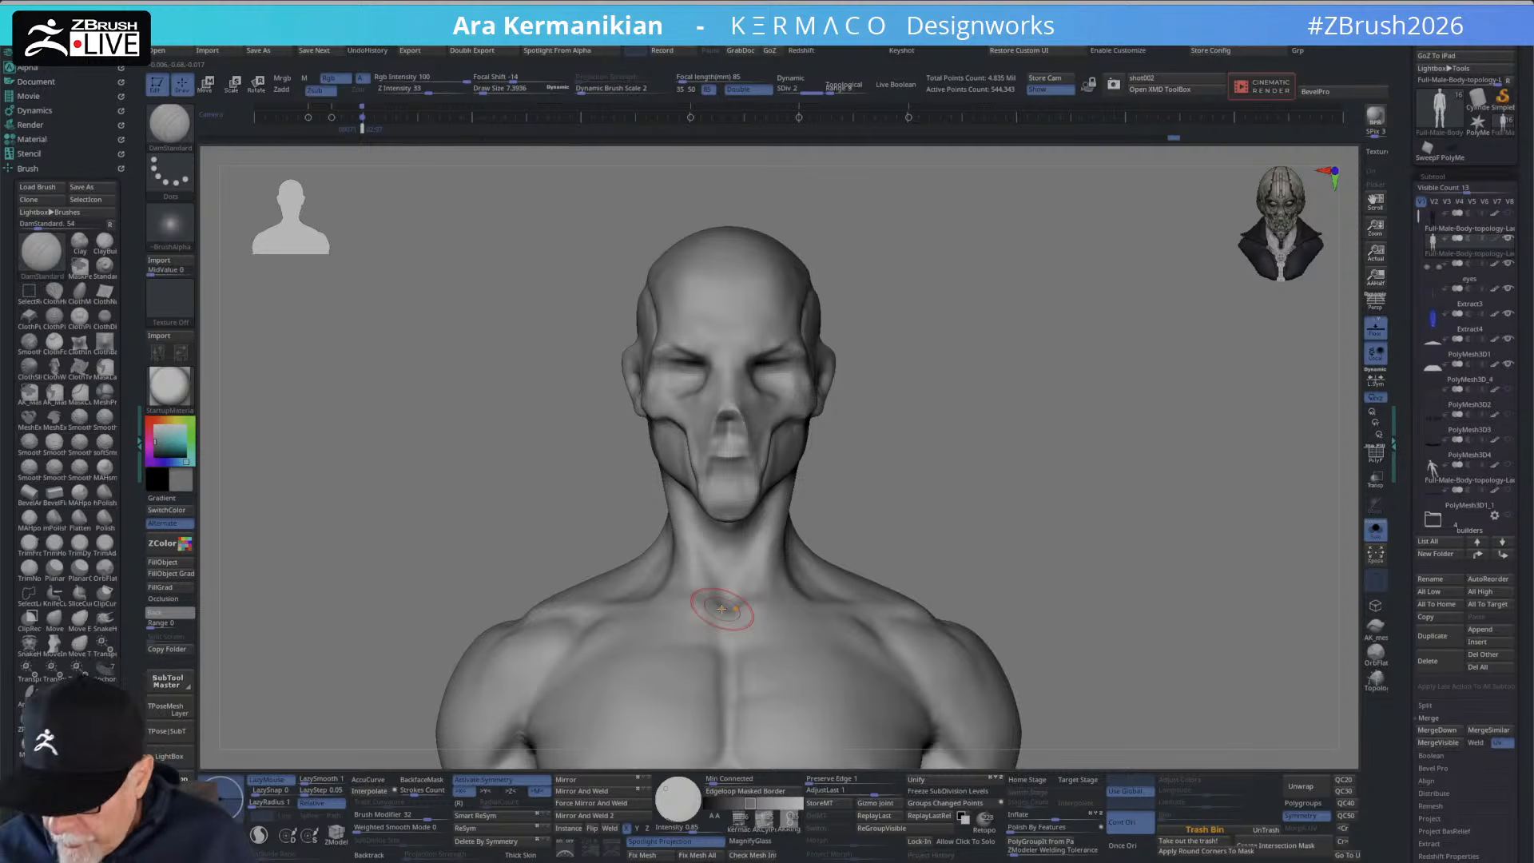
# Adjust the chin and the sides of the mouth with the Move brush and smooth the lower cheek.
pyautogui.moveTo(847, 431); pyautogui.dragTo(785, 486)
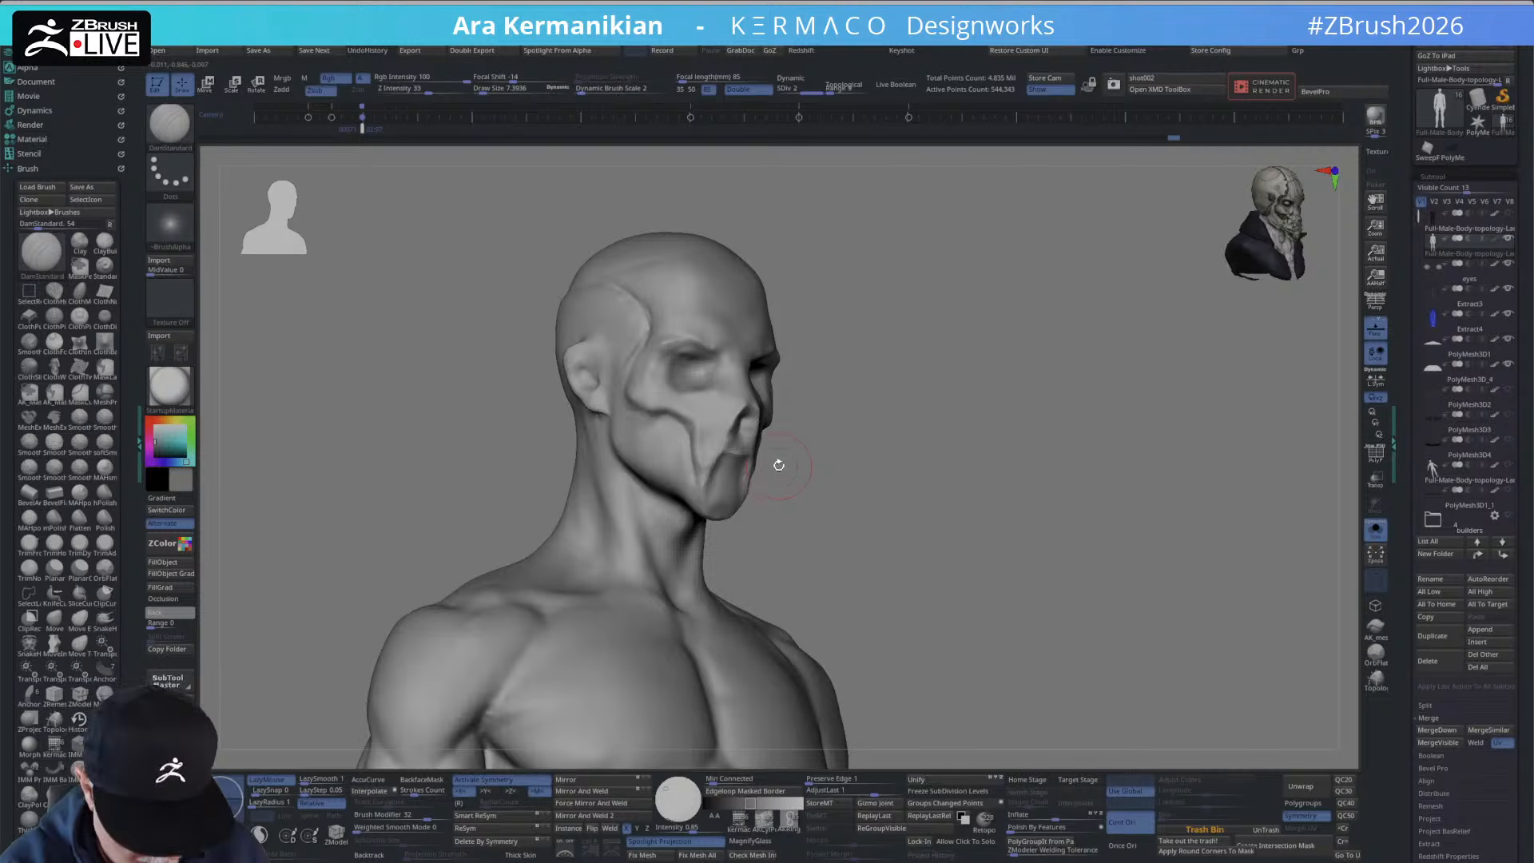
pyautogui.press('b')
pyautogui.press('m')
pyautogui.press('v')
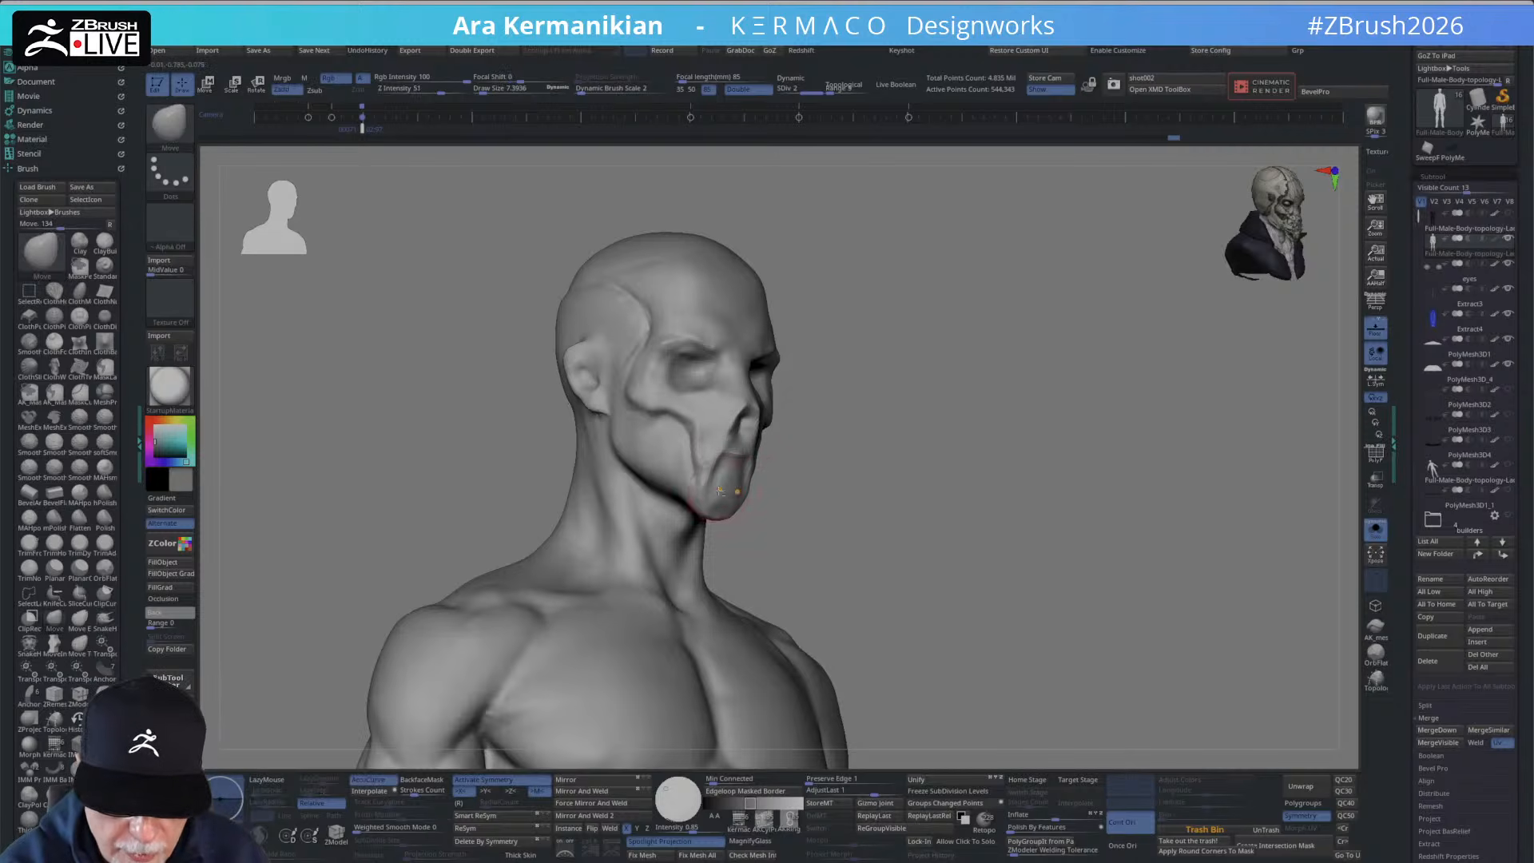
pyautogui.moveTo(799, 452)
pyautogui.mouseDown()
pyautogui.moveTo(746, 472)
pyautogui.moveTo(776, 473)
pyautogui.mouseUp()
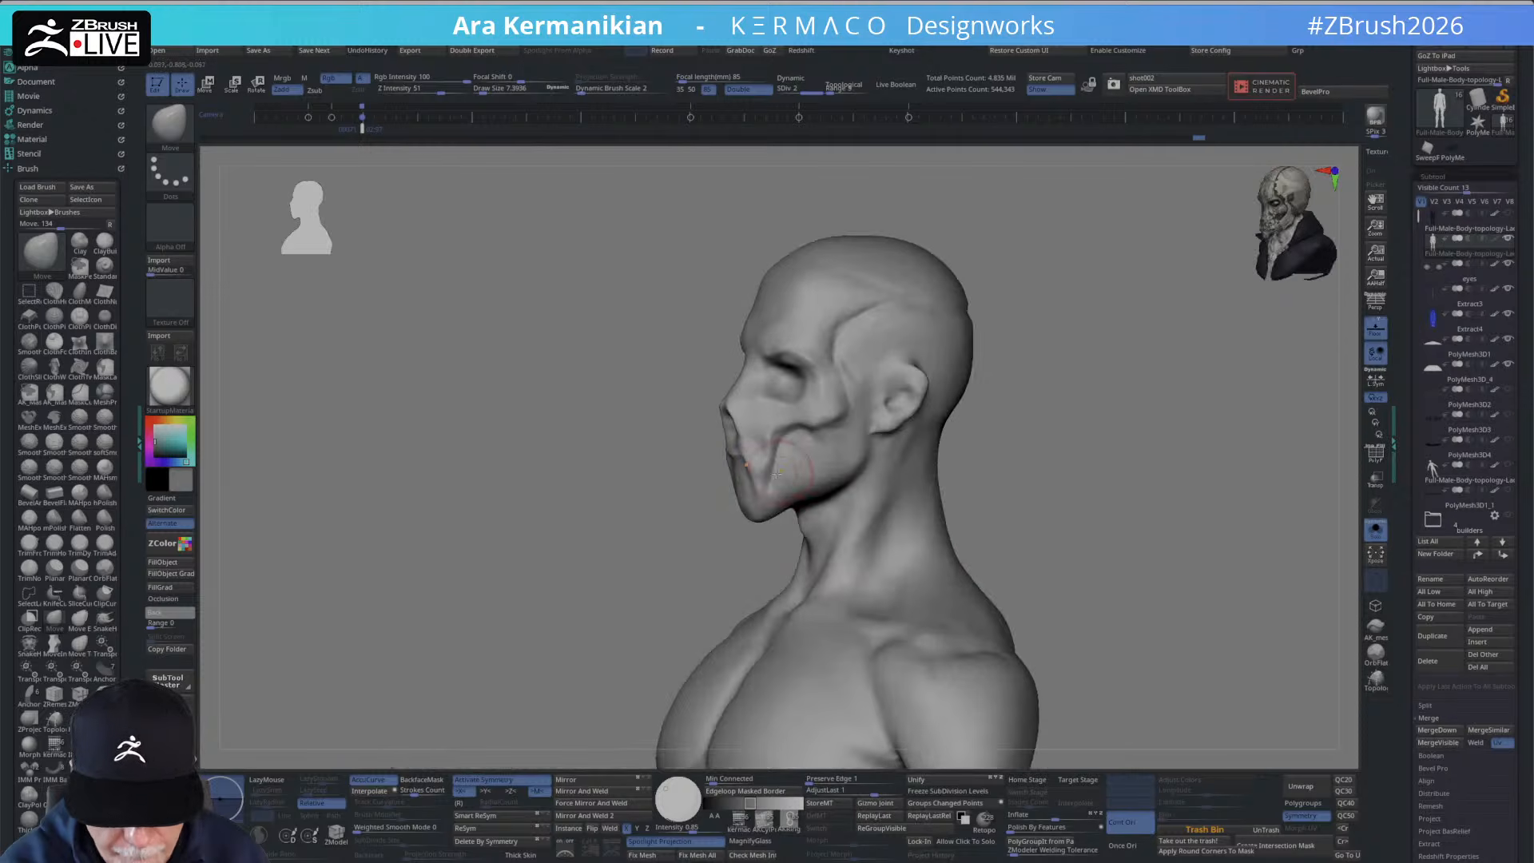
pyautogui.press('shift')
# Extend the DamStandard crease from the cheekbone down to the jaw edge beside the chin.
pyautogui.moveTo(751, 447)
pyautogui.mouseDown(button='right')
pyautogui.moveTo(932, 438)
pyautogui.moveTo(759, 463)
pyautogui.mouseUp(button='right')
pyautogui.rightClick(767, 471)
pyautogui.click(764, 380)
pyautogui.click(774, 471)
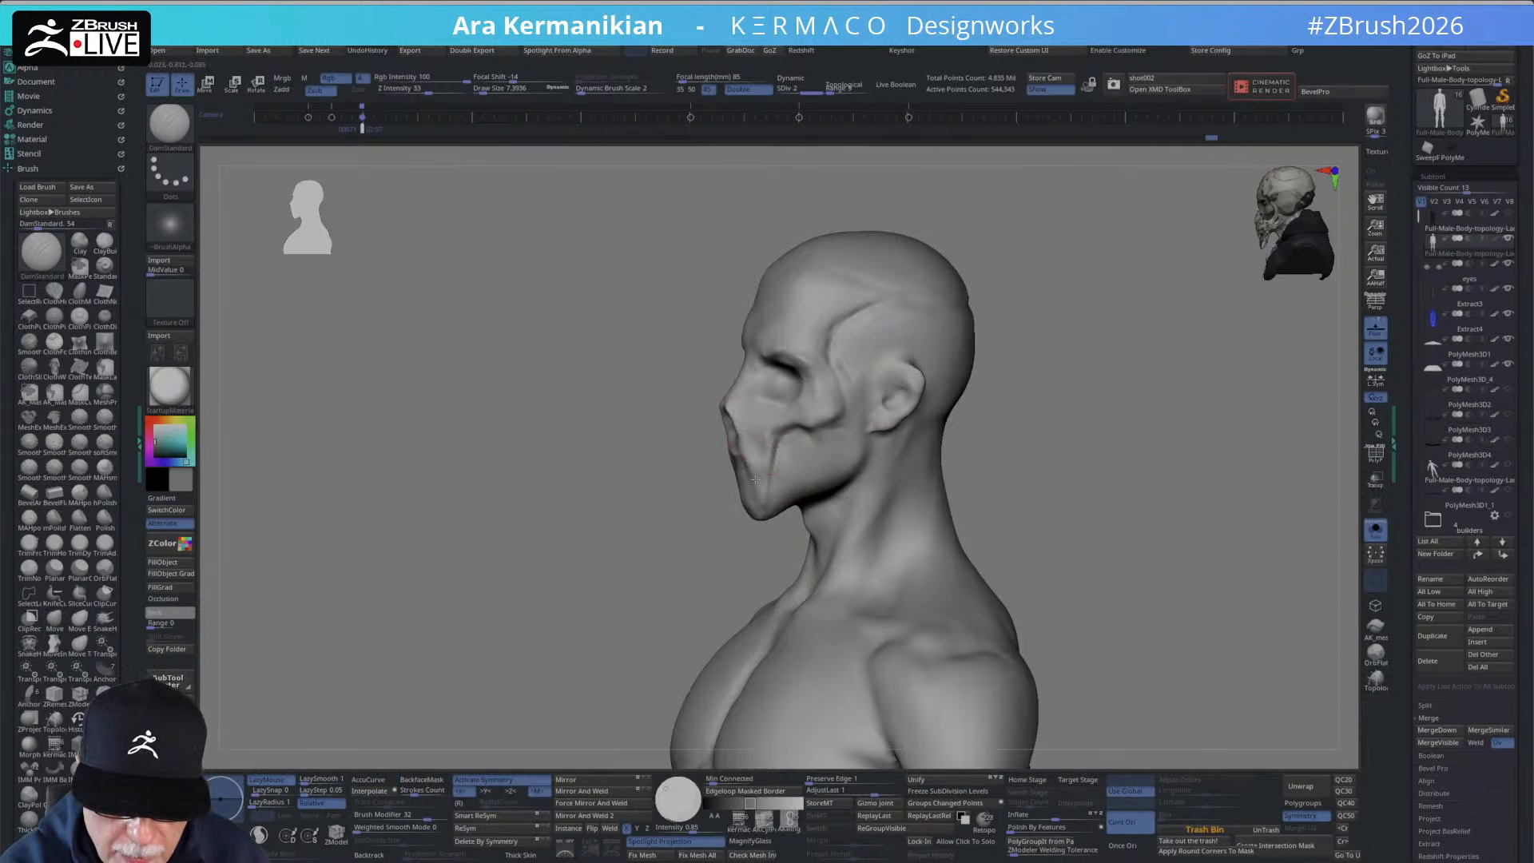
pyautogui.moveTo(779, 496)
pyautogui.mouseDown(button='right')
pyautogui.moveTo(715, 509)
pyautogui.moveTo(771, 495)
pyautogui.mouseUp(button='right')
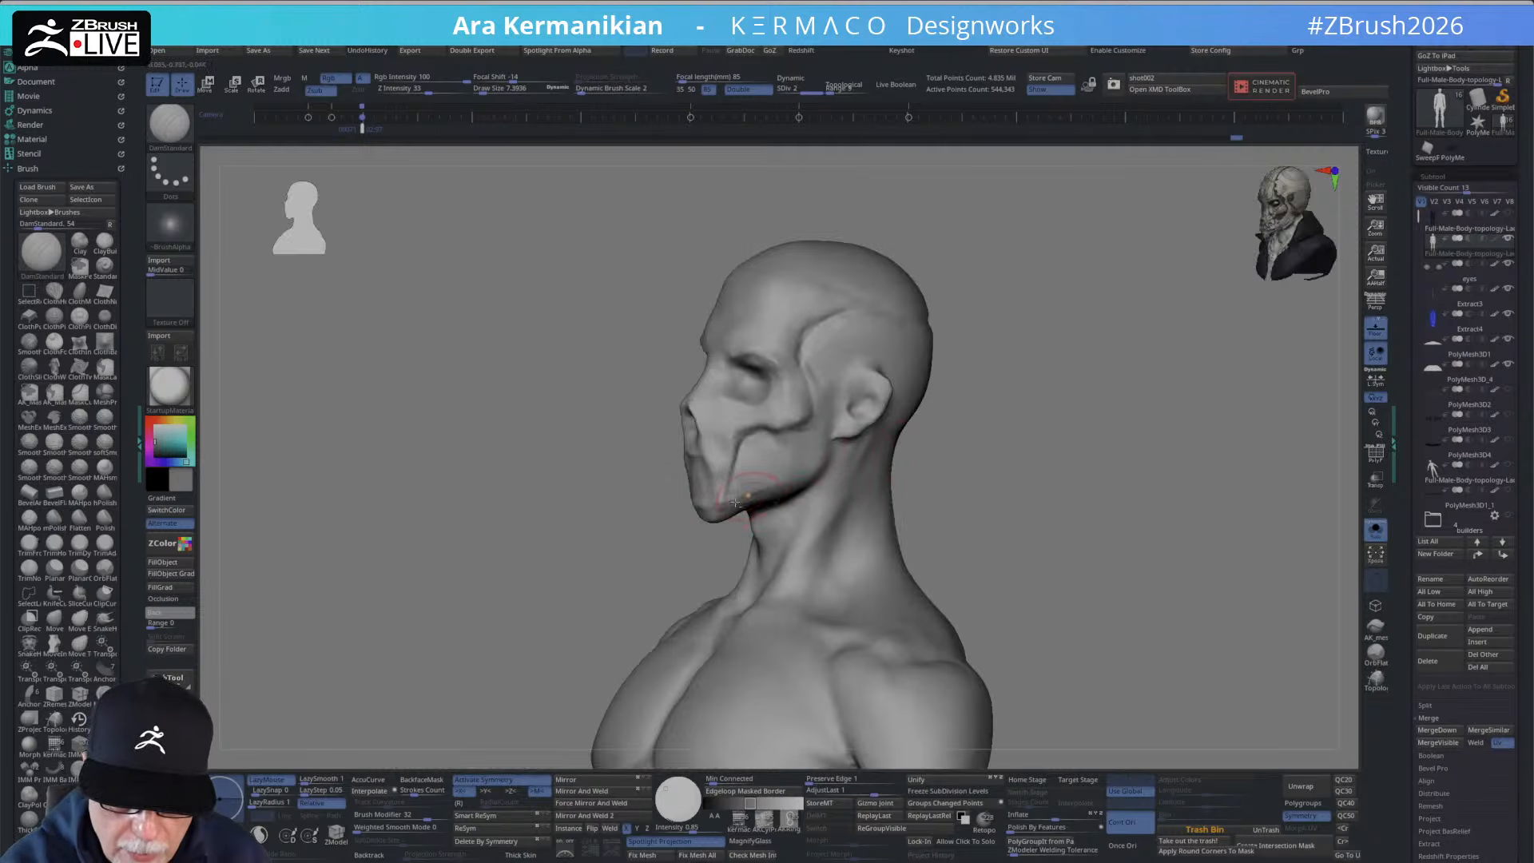
# Carve the lower jawline from the chin toward the ear with DamStandard and smooth the jaw and mouth areas.
pyautogui.moveTo(773, 488); pyautogui.dragTo(833, 458)
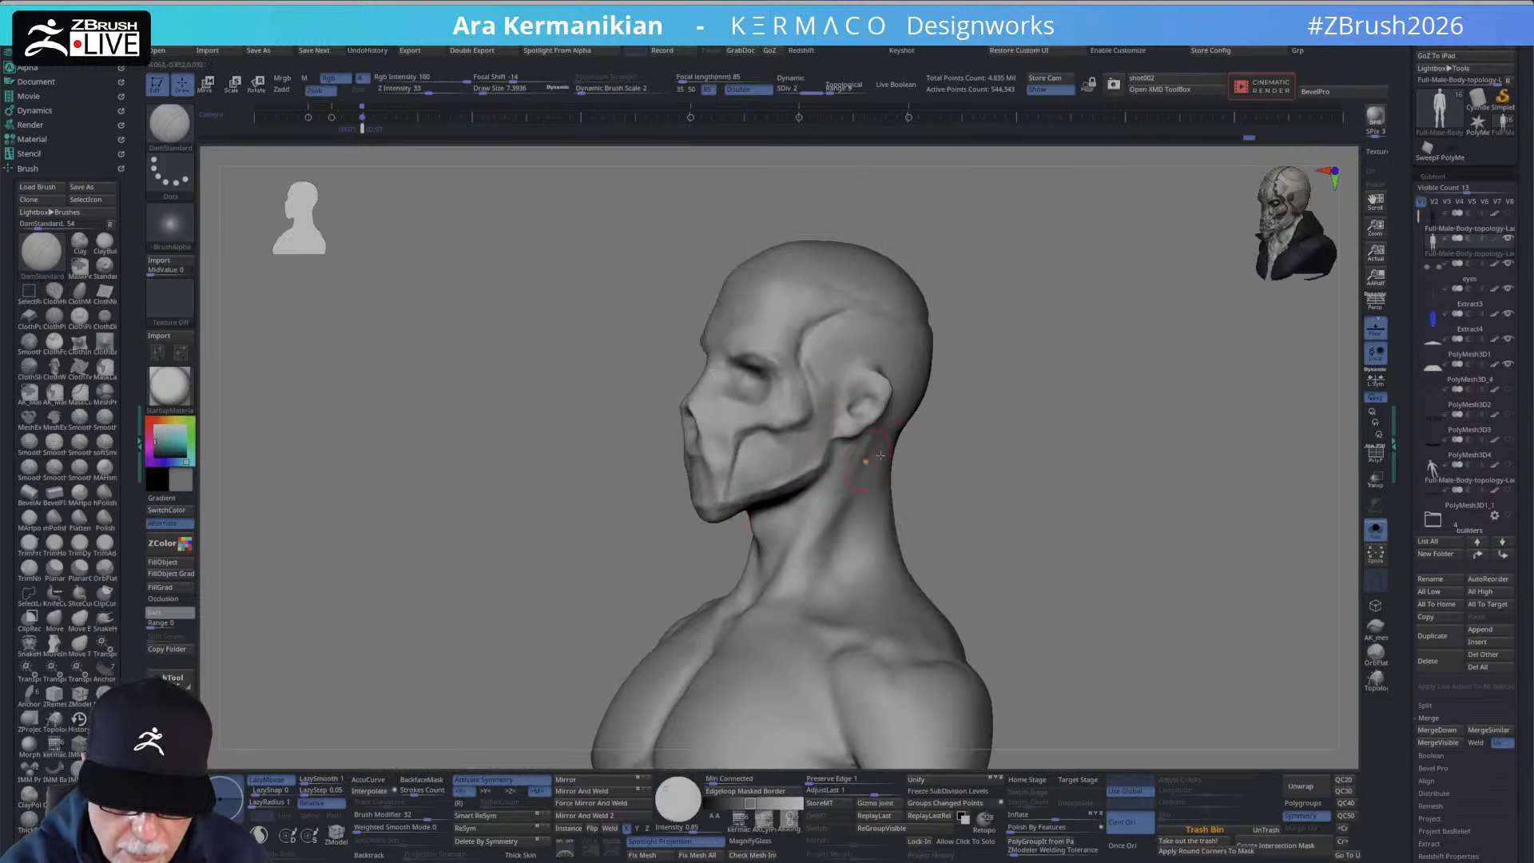
pyautogui.moveTo(879, 456); pyautogui.dragTo(942, 428, button='right')
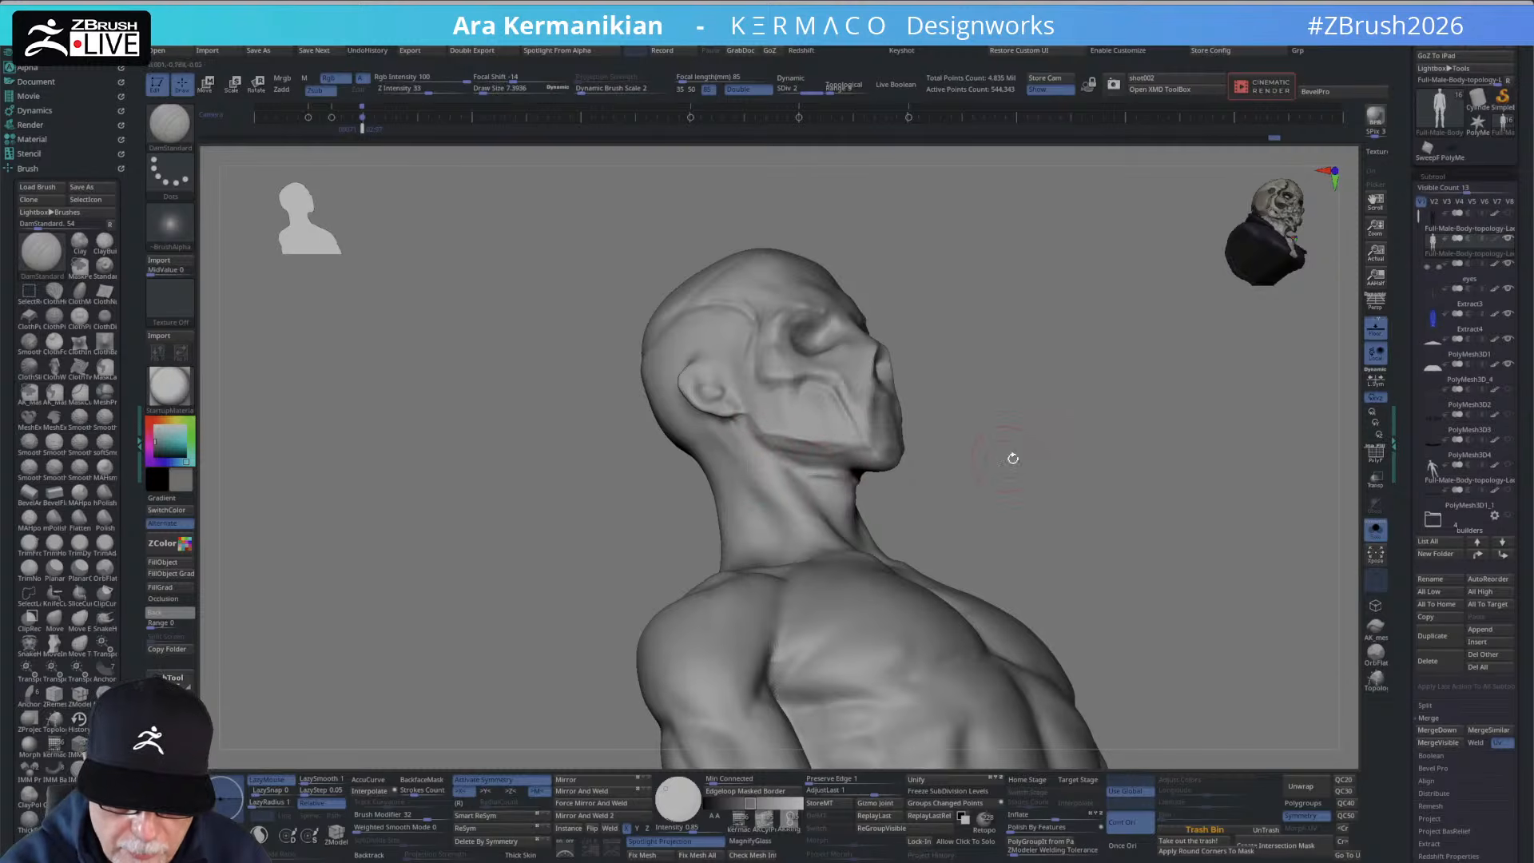
pyautogui.moveTo(1013, 458); pyautogui.dragTo(898, 486, button='right')
pyautogui.press('shift')
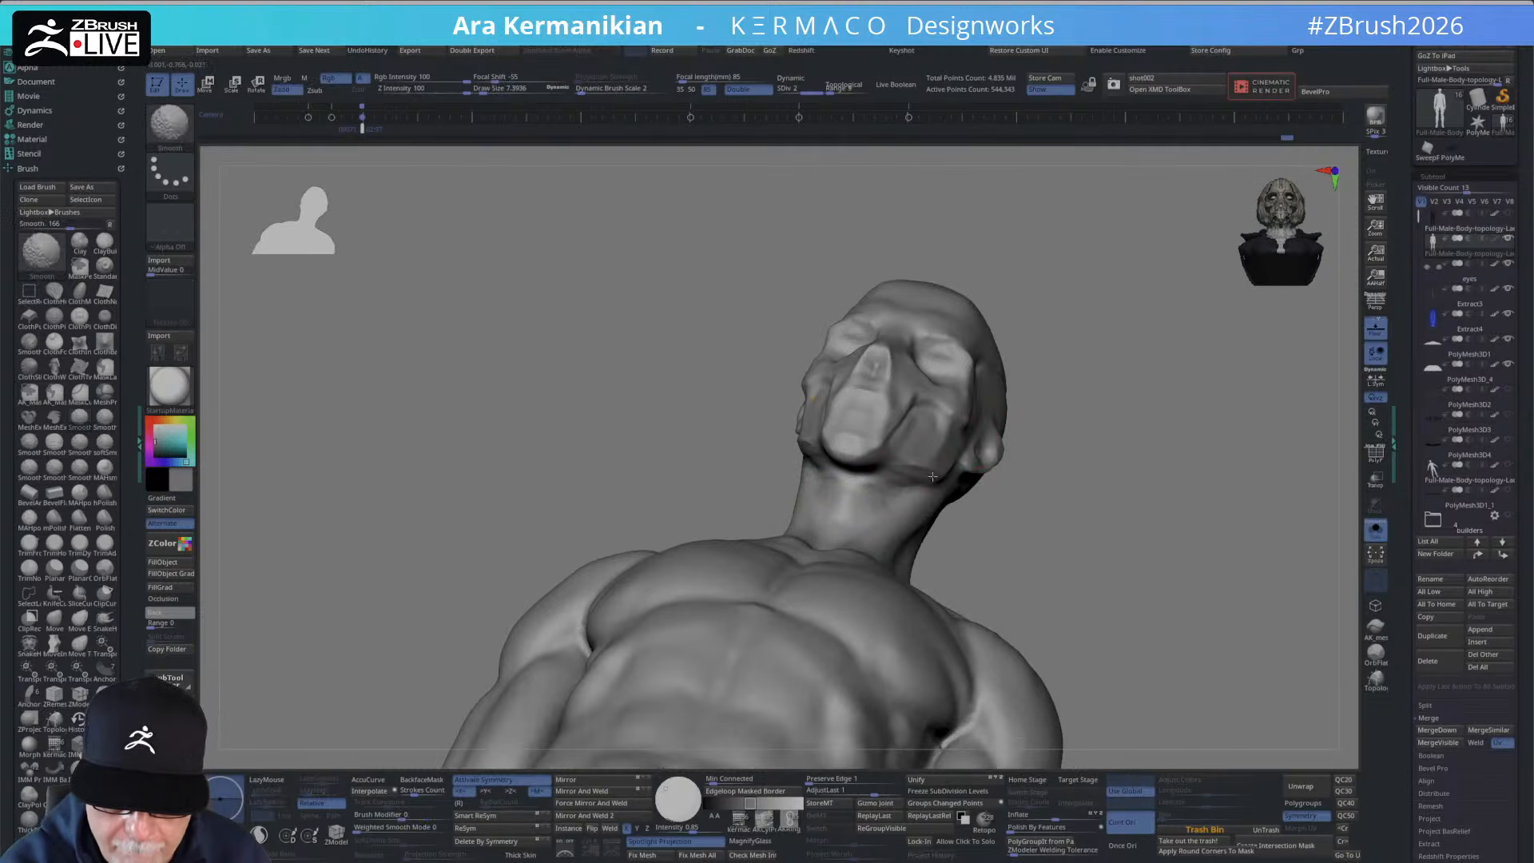
pyautogui.moveTo(1147, 428)
pyautogui.keyDown('ctrl'); pyautogui.mouseDown(button='right')
pyautogui.moveTo(1020, 386)
pyautogui.moveTo(1135, 404)
pyautogui.moveTo(1017, 418)
pyautogui.moveTo(1033, 411)
pyautogui.moveTo(985, 396)
pyautogui.moveTo(959, 471)
pyautogui.mouseUp(button='right'); pyautogui.keyUp('ctrl')
pyautogui.press('shift')
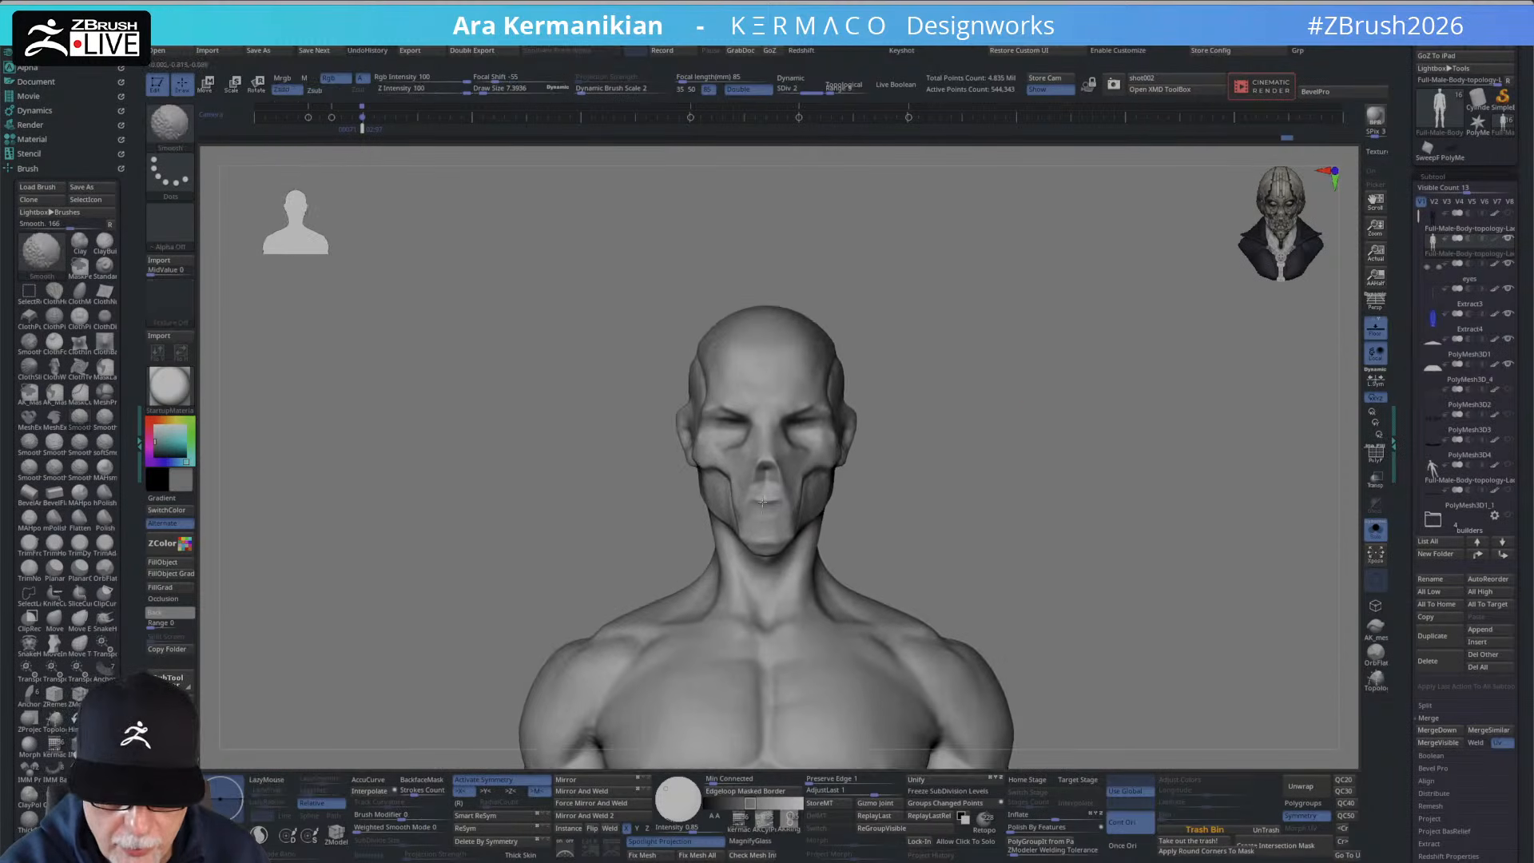
# Select the AK_Paint brush for colouring the lower face.
pyautogui.moveTo(761, 509)
pyautogui.keyDown('alt'); pyautogui.mouseDown(button='right')
pyautogui.moveTo(742, 497)
pyautogui.moveTo(743, 451)
pyautogui.mouseUp(button='right'); pyautogui.keyUp('alt')
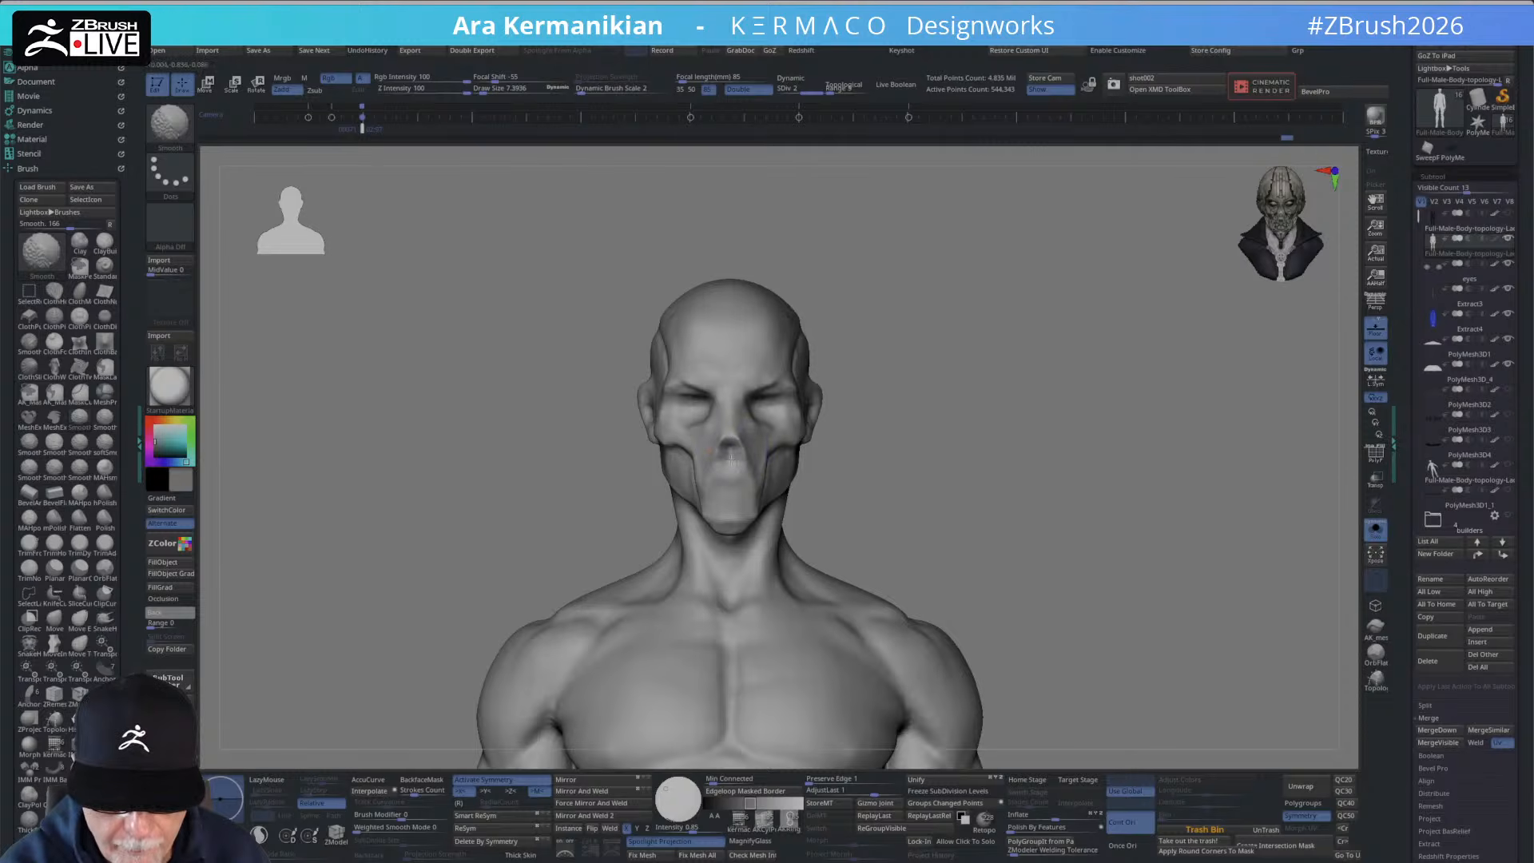
pyautogui.keyDown('ctrl'); pyautogui.moveTo(967, 428); pyautogui.dragTo(992, 422, button='right'); pyautogui.keyUp('ctrl')
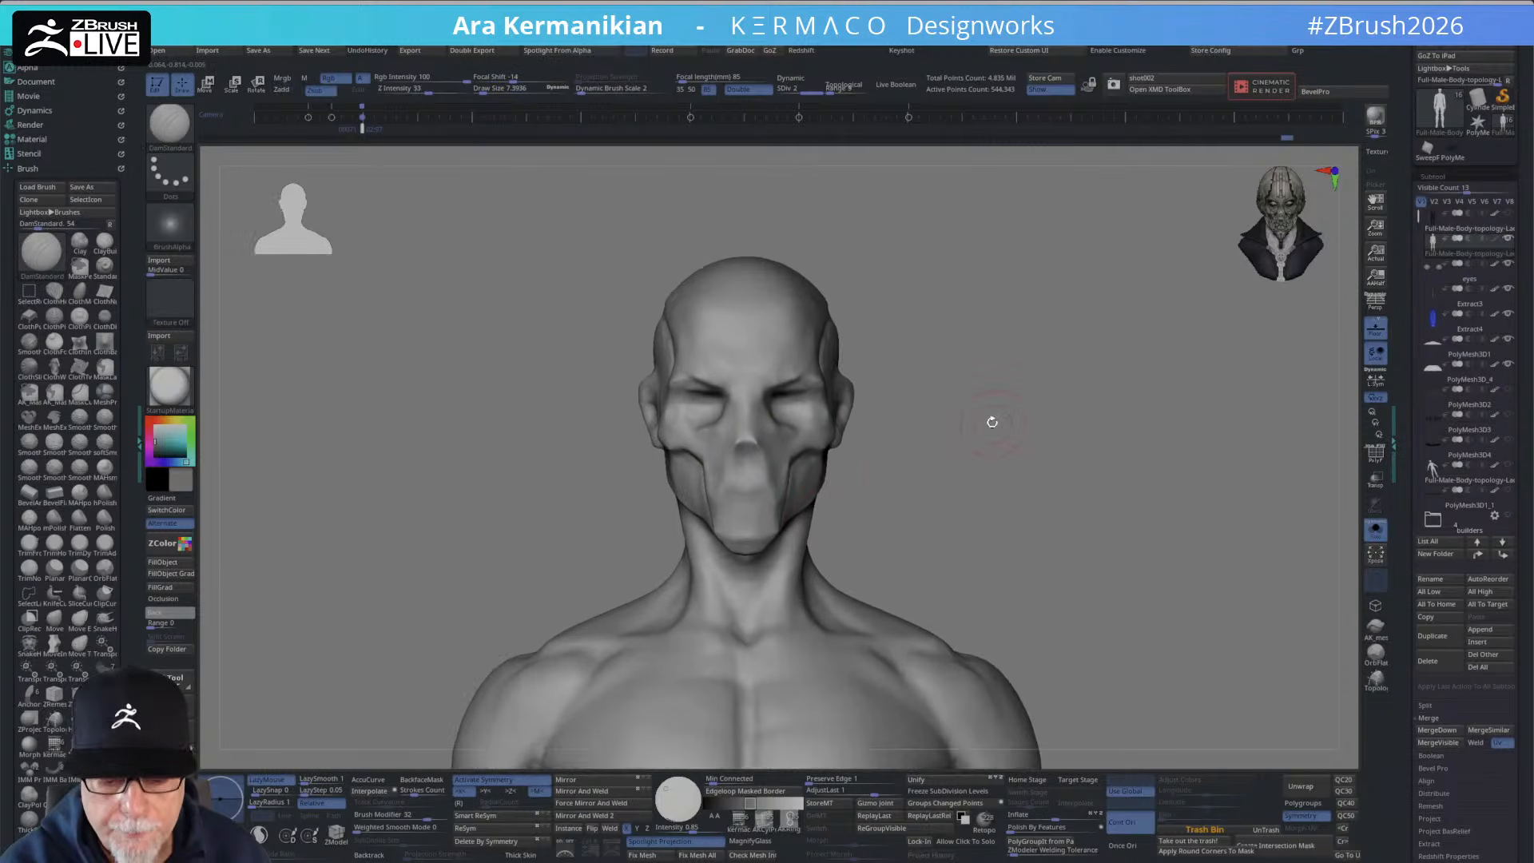
pyautogui.keyDown('alt'); pyautogui.moveTo(949, 492); pyautogui.dragTo(920, 527, button='right'); pyautogui.keyUp('alt')
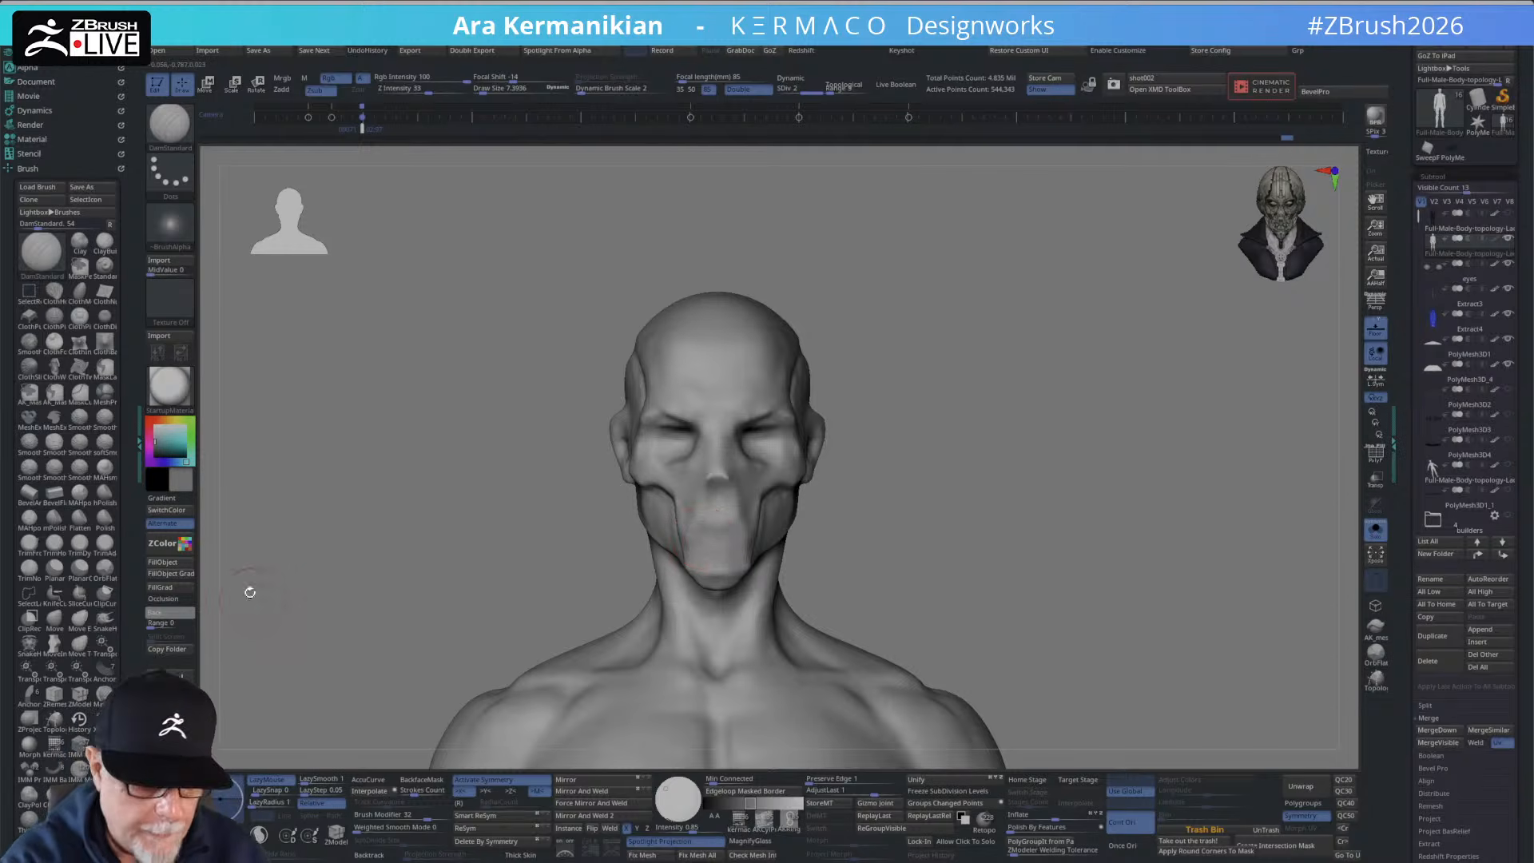
pyautogui.rightClick(813, 458)
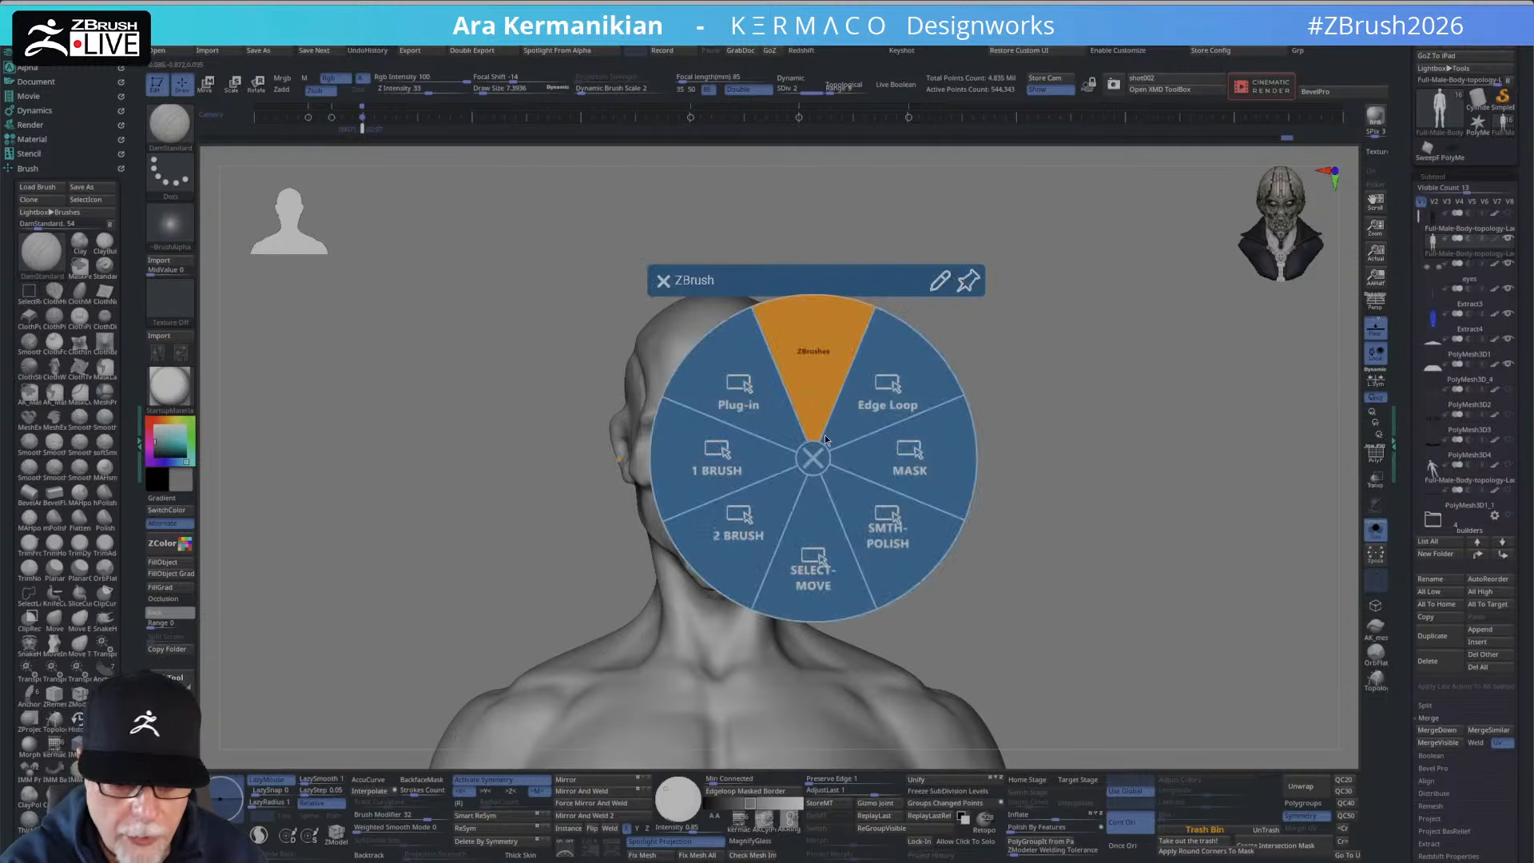
pyautogui.click(744, 452)
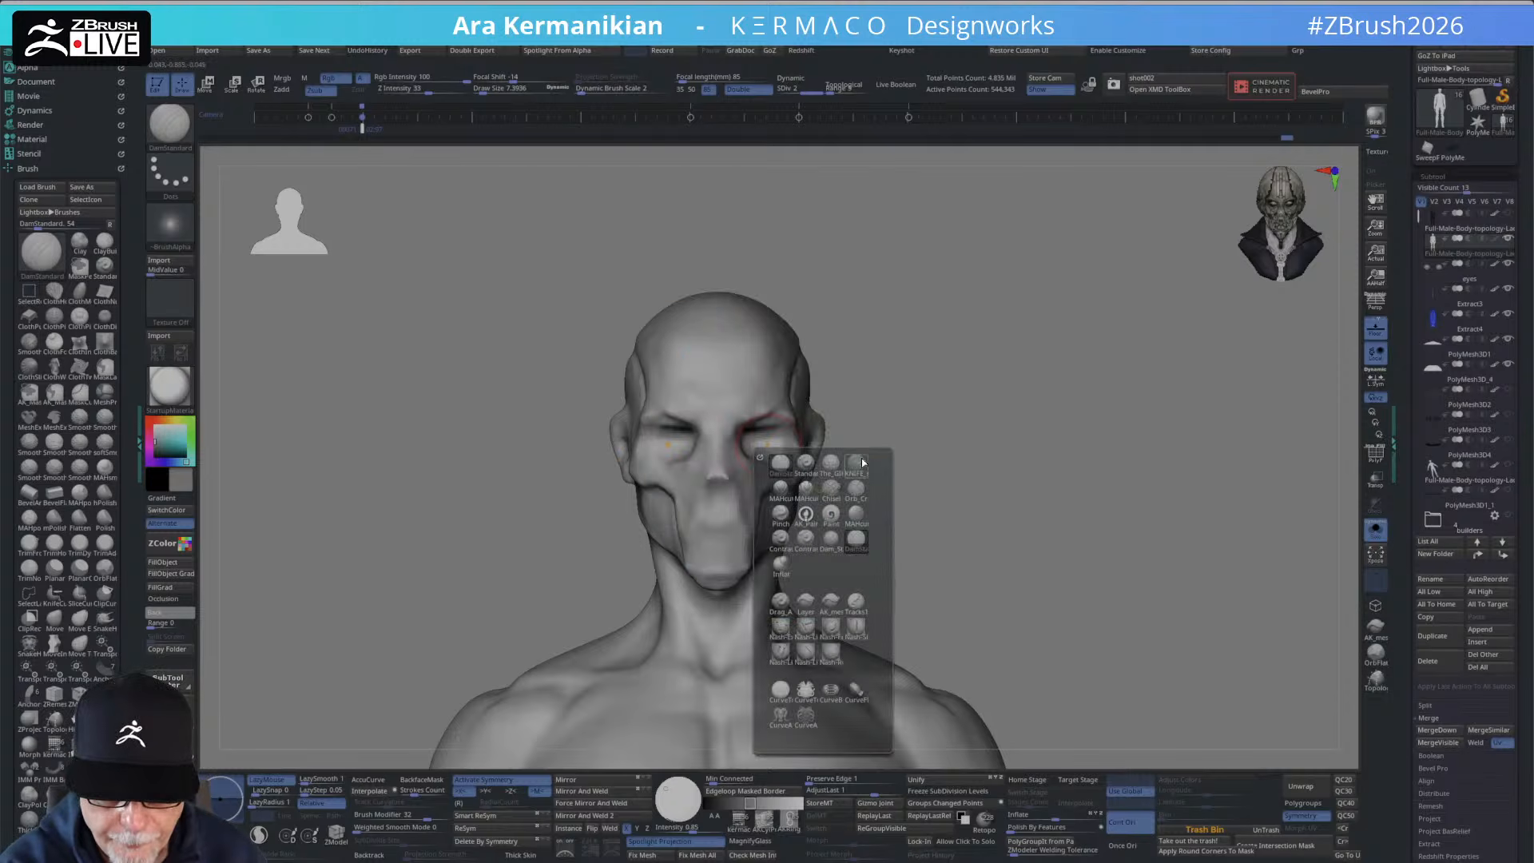
pyautogui.click(831, 516)
pyautogui.keyDown('ctrl'); pyautogui.moveTo(960, 452); pyautogui.dragTo(969, 448, button='right'); pyautogui.keyUp('ctrl')
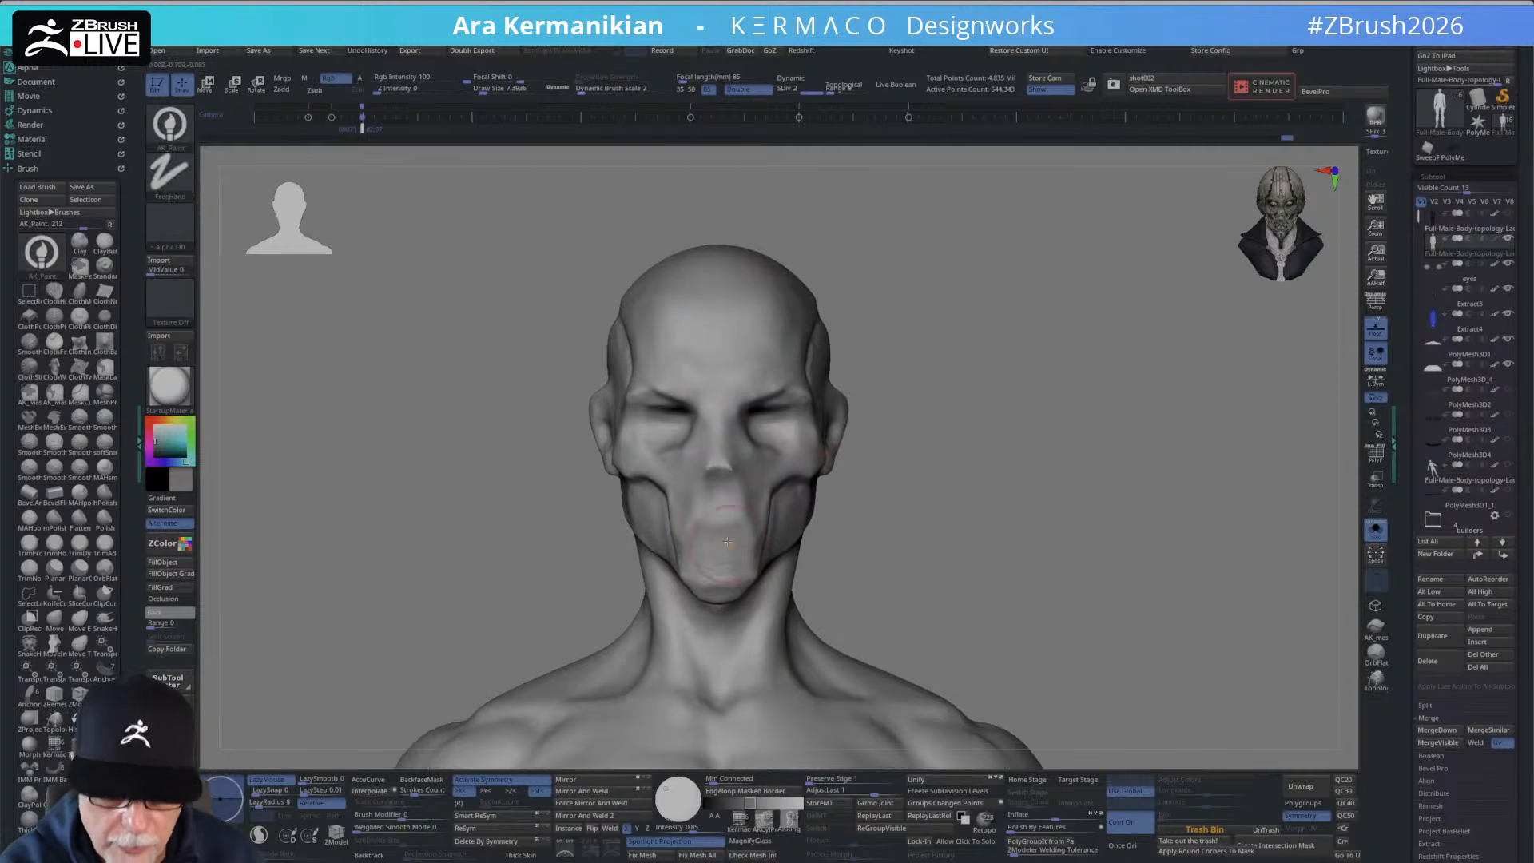
pyautogui.moveTo(723, 537); pyautogui.dragTo(718, 571)
pyautogui.hotkey('ctrl', 'z')
pyautogui.press('s')
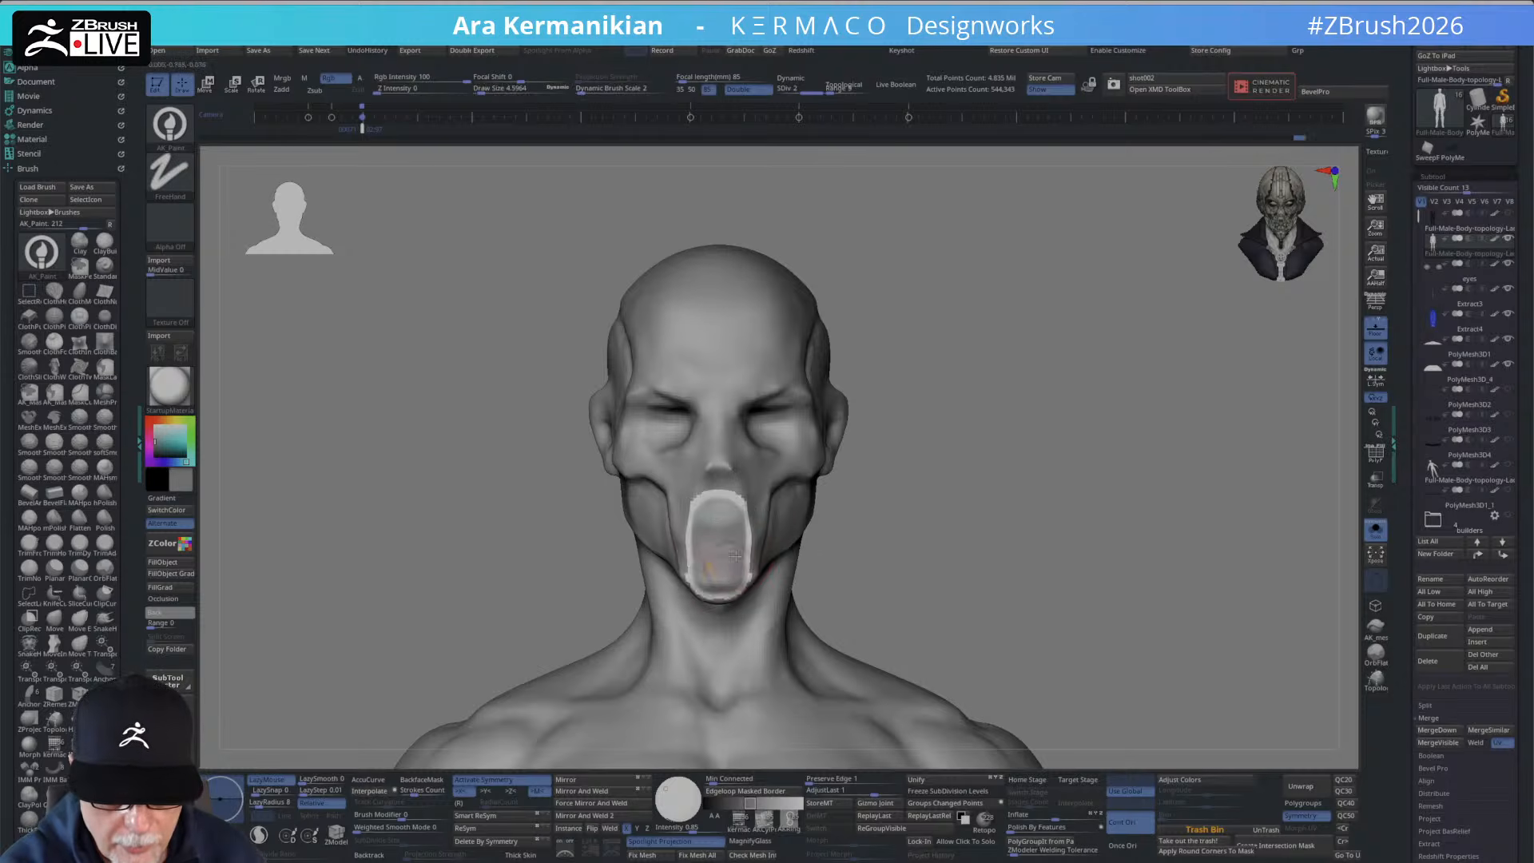
pyautogui.moveTo(959, 463)
pyautogui.mouseDown(button='right')
pyautogui.moveTo(795, 464)
pyautogui.moveTo(1062, 418)
pyautogui.moveTo(1037, 428)
pyautogui.mouseUp(button='right')
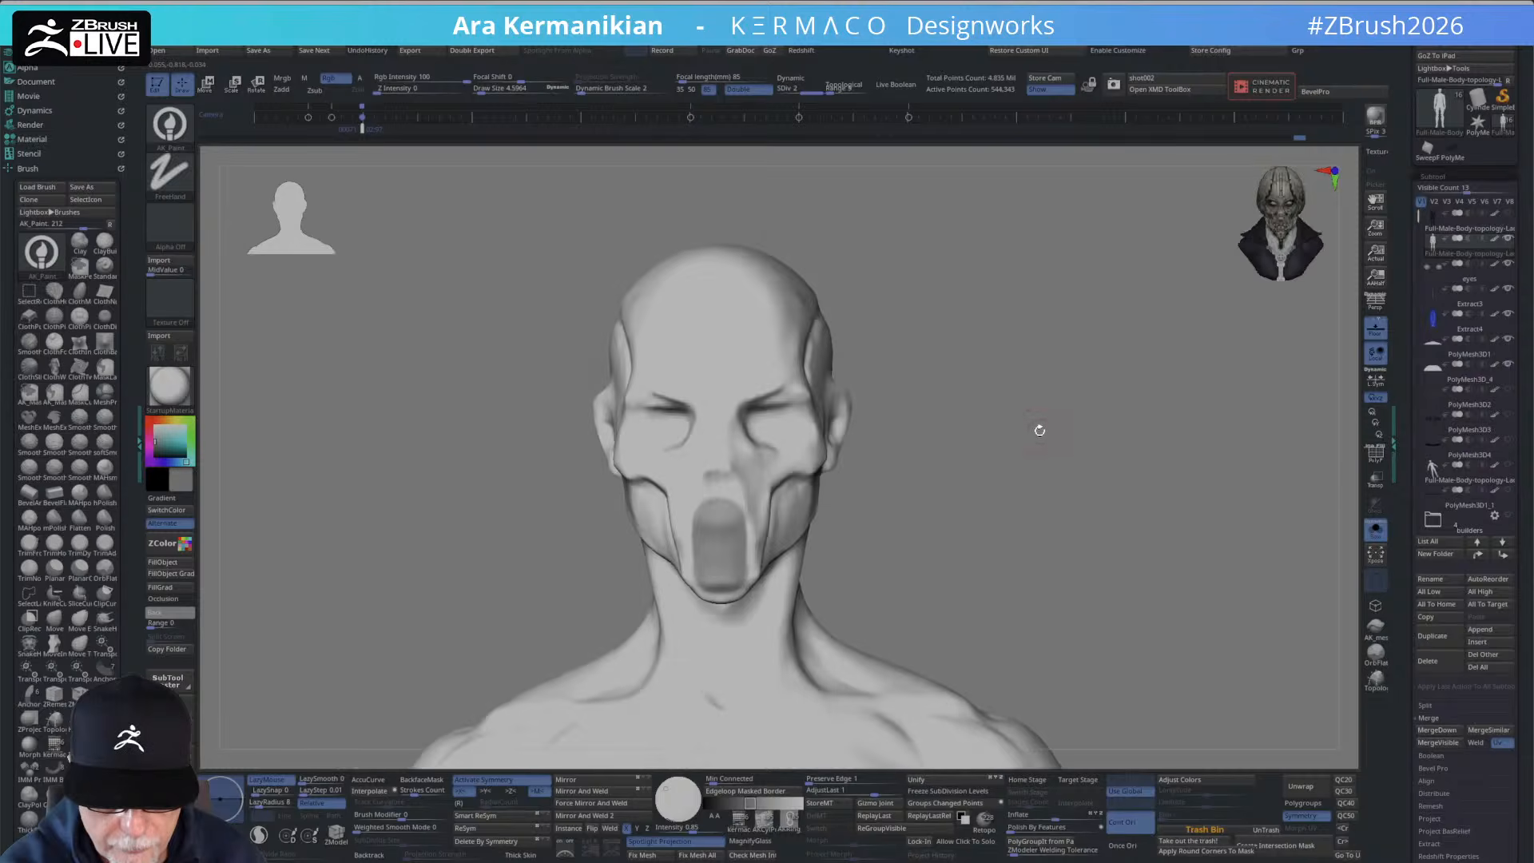
pyautogui.hotkey('ctrl', 'z')
pyautogui.hotkey('ctrl', 'z')
# Paint the mouth plate from the chin to the nasal cavity and the hollow cheek beside it grey with AK_Paint.
pyautogui.moveTo(739, 524); pyautogui.dragTo(723, 580)
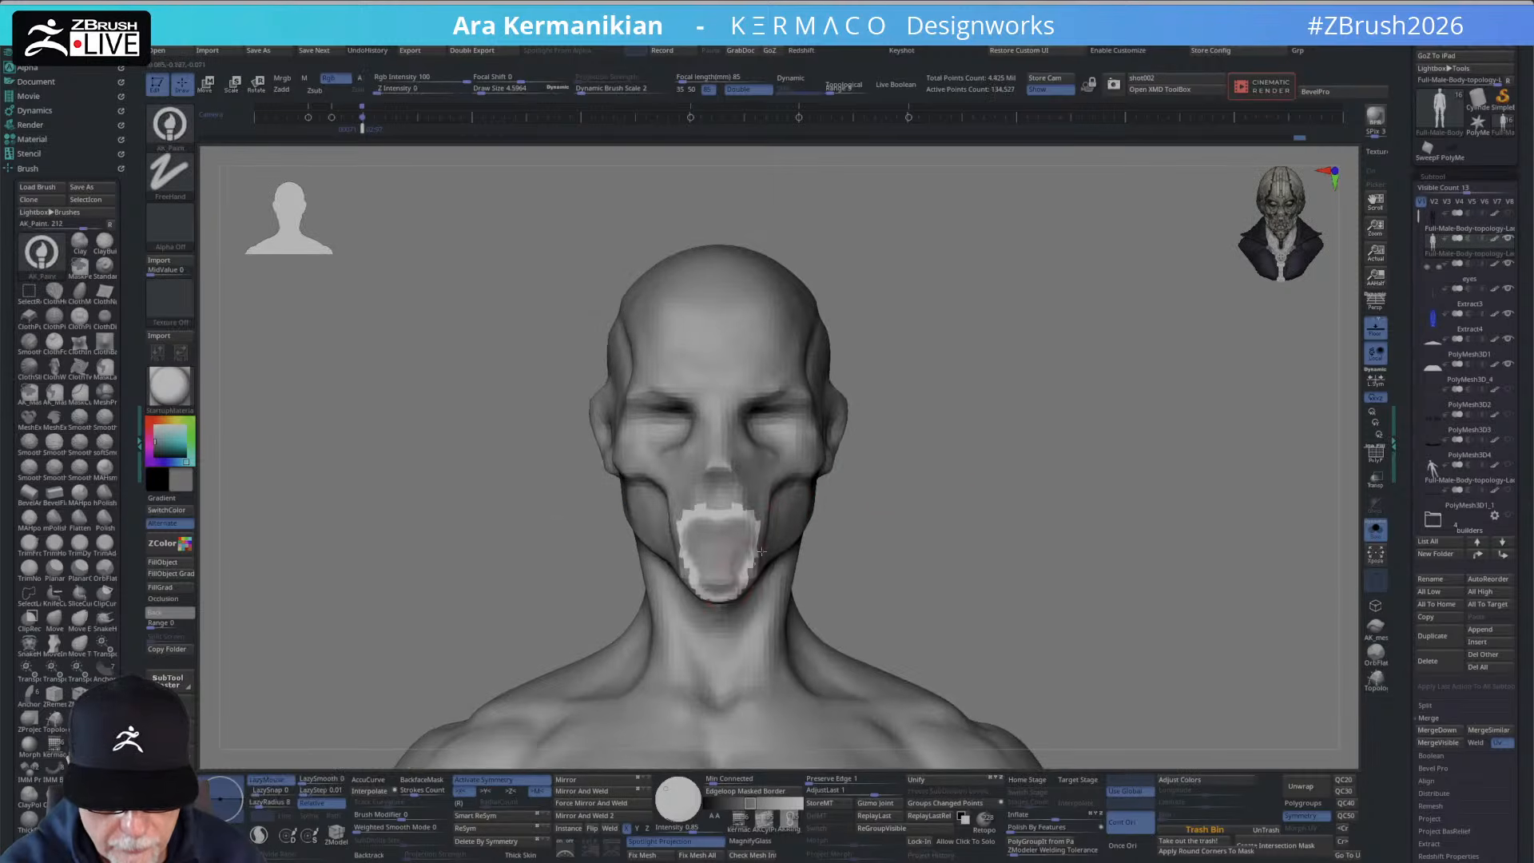
pyautogui.keyDown('alt'); pyautogui.moveTo(965, 459); pyautogui.dragTo(974, 442, button='right'); pyautogui.keyUp('alt')
pyautogui.moveTo(726, 559)
pyautogui.mouseDown()
pyautogui.moveTo(744, 511)
pyautogui.moveTo(704, 536)
pyautogui.moveTo(727, 455)
pyautogui.mouseUp()
pyautogui.moveTo(969, 446); pyautogui.dragTo(807, 463, button='right')
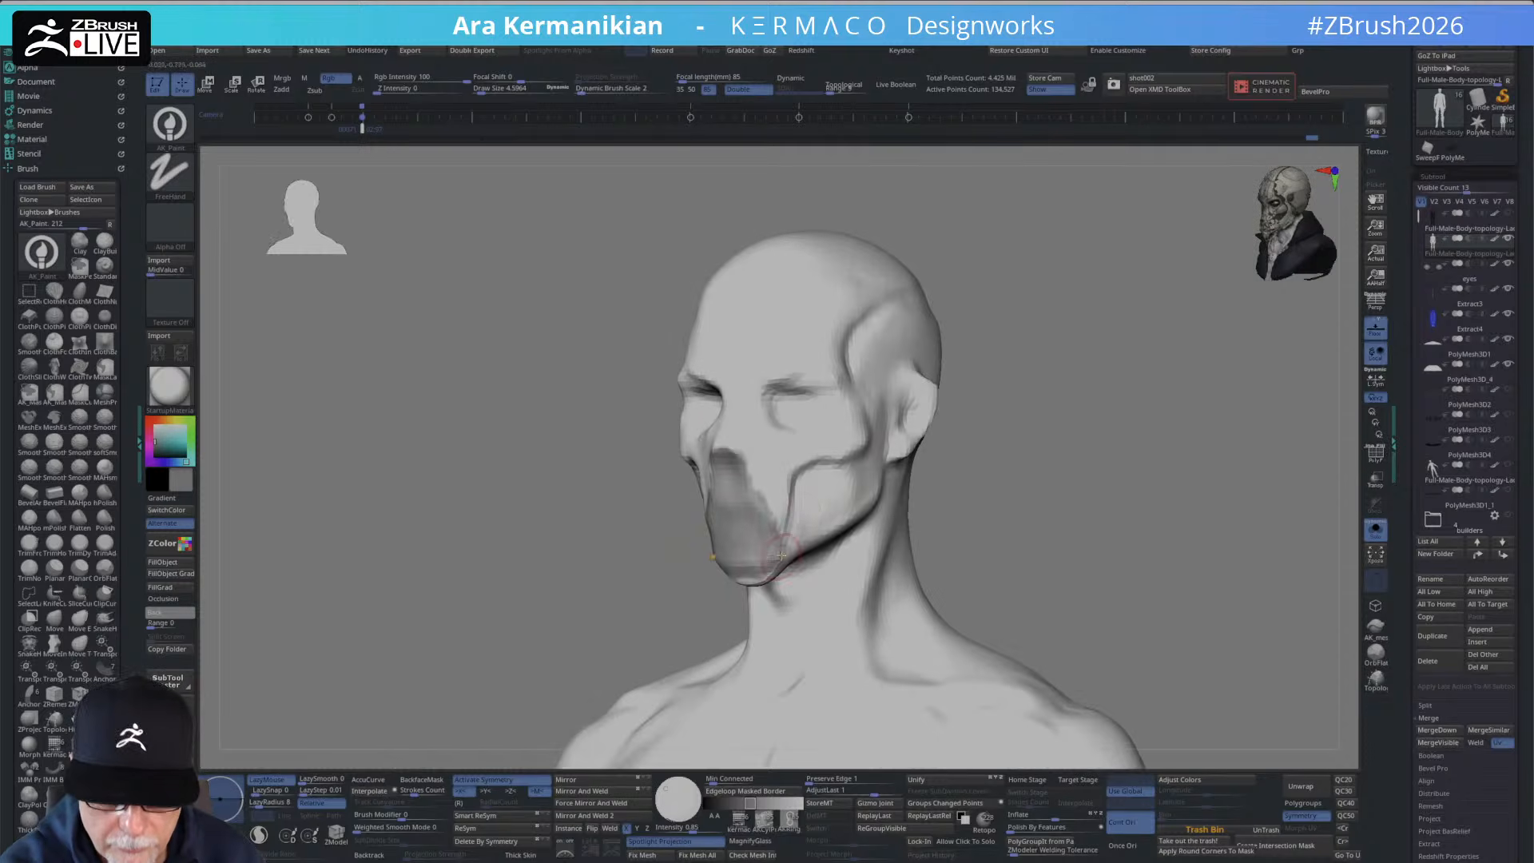
pyautogui.moveTo(780, 555)
pyautogui.mouseDown()
pyautogui.moveTo(831, 487)
pyautogui.moveTo(814, 479)
pyautogui.moveTo(759, 588)
pyautogui.moveTo(741, 581)
pyautogui.moveTo(845, 496)
pyautogui.moveTo(825, 478)
pyautogui.mouseUp()
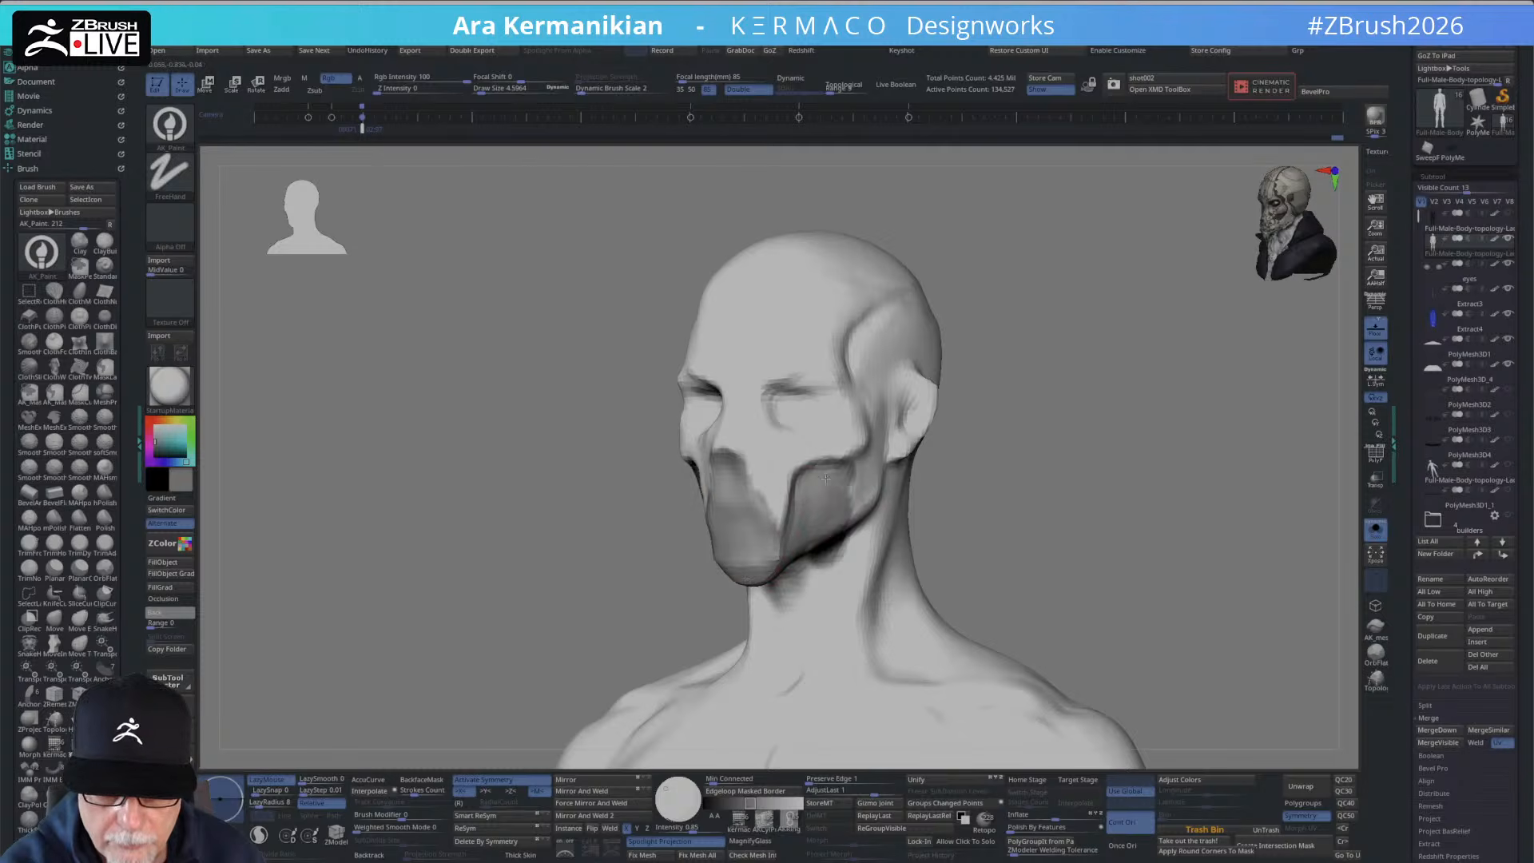
# Extend the grey paint under the jaw and down the front and side of the neck.
pyautogui.moveTo(906, 488)
pyautogui.mouseDown(button='right')
pyautogui.moveTo(1031, 479)
pyautogui.moveTo(1038, 455)
pyautogui.mouseUp(button='right')
pyautogui.moveTo(779, 636)
pyautogui.mouseDown()
pyautogui.moveTo(763, 607)
pyautogui.moveTo(815, 583)
pyautogui.moveTo(811, 563)
pyautogui.mouseUp()
pyautogui.moveTo(887, 551)
pyautogui.mouseDown(button='right')
pyautogui.moveTo(963, 471)
pyautogui.moveTo(965, 431)
pyautogui.mouseUp(button='right')
pyautogui.moveTo(1031, 471); pyautogui.dragTo(921, 583, button='right')
pyautogui.moveTo(840, 543)
pyautogui.mouseDown()
pyautogui.moveTo(856, 558)
pyautogui.moveTo(854, 635)
pyautogui.moveTo(755, 695)
pyautogui.moveTo(763, 708)
pyautogui.mouseUp()
pyautogui.moveTo(997, 553)
pyautogui.keyDown('alt'); pyautogui.mouseDown(button='right')
pyautogui.moveTo(1036, 483)
pyautogui.moveTo(927, 524)
pyautogui.moveTo(1079, 483)
pyautogui.mouseUp(button='right'); pyautogui.keyUp('alt')
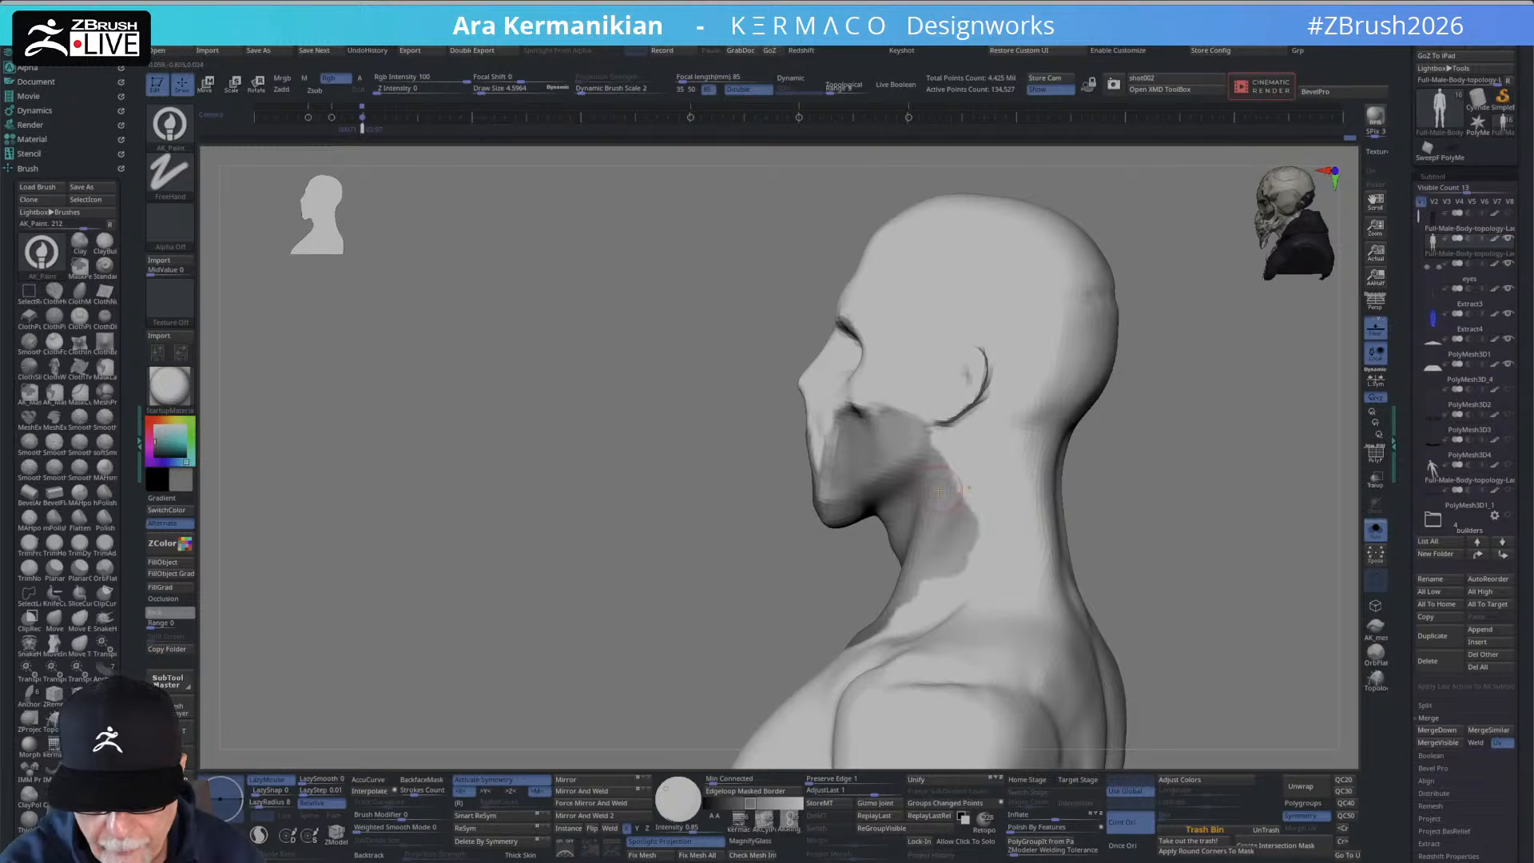
# Paint the rest of the neck grey around to the back and up to the jaw corner below the ear.
pyautogui.moveTo(939, 490)
pyautogui.mouseDown()
pyautogui.moveTo(1038, 471)
pyautogui.moveTo(1055, 560)
pyautogui.moveTo(903, 627)
pyautogui.moveTo(1067, 559)
pyautogui.mouseUp()
pyautogui.moveTo(1183, 552); pyautogui.dragTo(1106, 541, button='right')
pyautogui.moveTo(1038, 575)
pyautogui.mouseDown()
pyautogui.moveTo(1011, 551)
pyautogui.moveTo(1001, 445)
pyautogui.moveTo(1091, 425)
pyautogui.mouseUp()
pyautogui.moveTo(1188, 458); pyautogui.dragTo(935, 451)
pyautogui.moveTo(1295, 447); pyautogui.dragTo(1170, 447)
pyautogui.moveTo(893, 468); pyautogui.dragTo(977, 415)
pyautogui.moveTo(1100, 448)
pyautogui.mouseDown()
pyautogui.moveTo(1026, 442)
pyautogui.moveTo(1070, 431)
pyautogui.mouseUp()
pyautogui.moveTo(885, 456); pyautogui.dragTo(938, 421, button='right')
# Smooth the paint edge at the jaw corner below the ear.
pyautogui.press('shift')
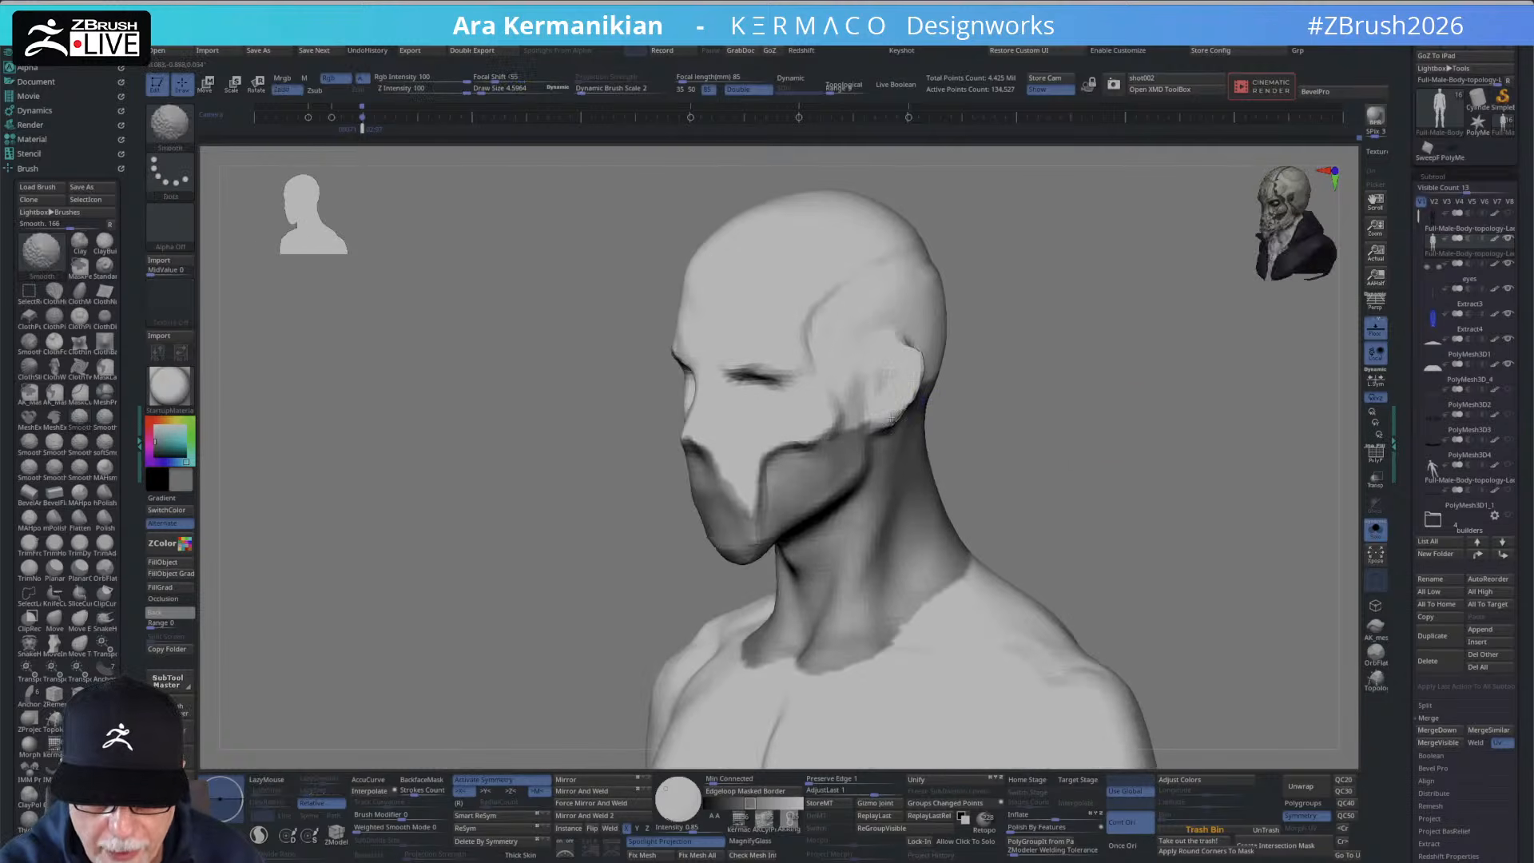
pyautogui.moveTo(891, 418)
pyautogui.keyDown('shift'); pyautogui.mouseDown()
pyautogui.moveTo(910, 379)
pyautogui.moveTo(906, 406)
pyautogui.mouseUp(); pyautogui.keyUp('shift')
pyautogui.moveTo(1030, 469)
pyautogui.keyDown('shift'); pyautogui.mouseDown(button='right')
pyautogui.moveTo(1034, 493)
pyautogui.moveTo(1039, 404)
pyautogui.moveTo(1053, 413)
pyautogui.mouseUp(button='right'); pyautogui.keyUp('shift')
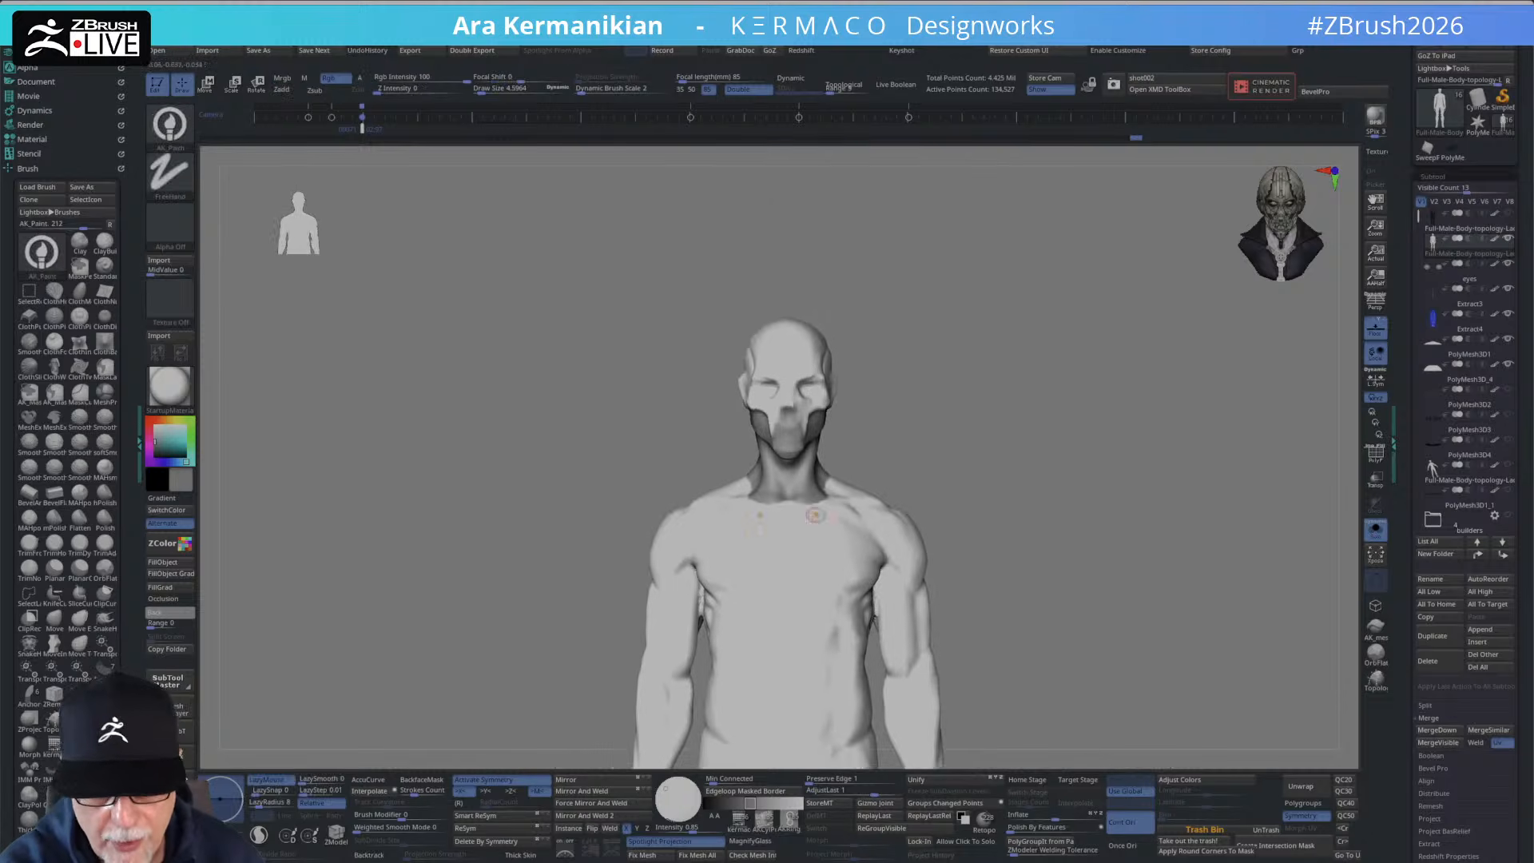
# Enlarge the paint brush and extend the grey over the base of the neck, collarbones and upper shoulders.
pyautogui.moveTo(919, 499); pyautogui.dragTo(837, 483, button='right')
pyautogui.press('s')
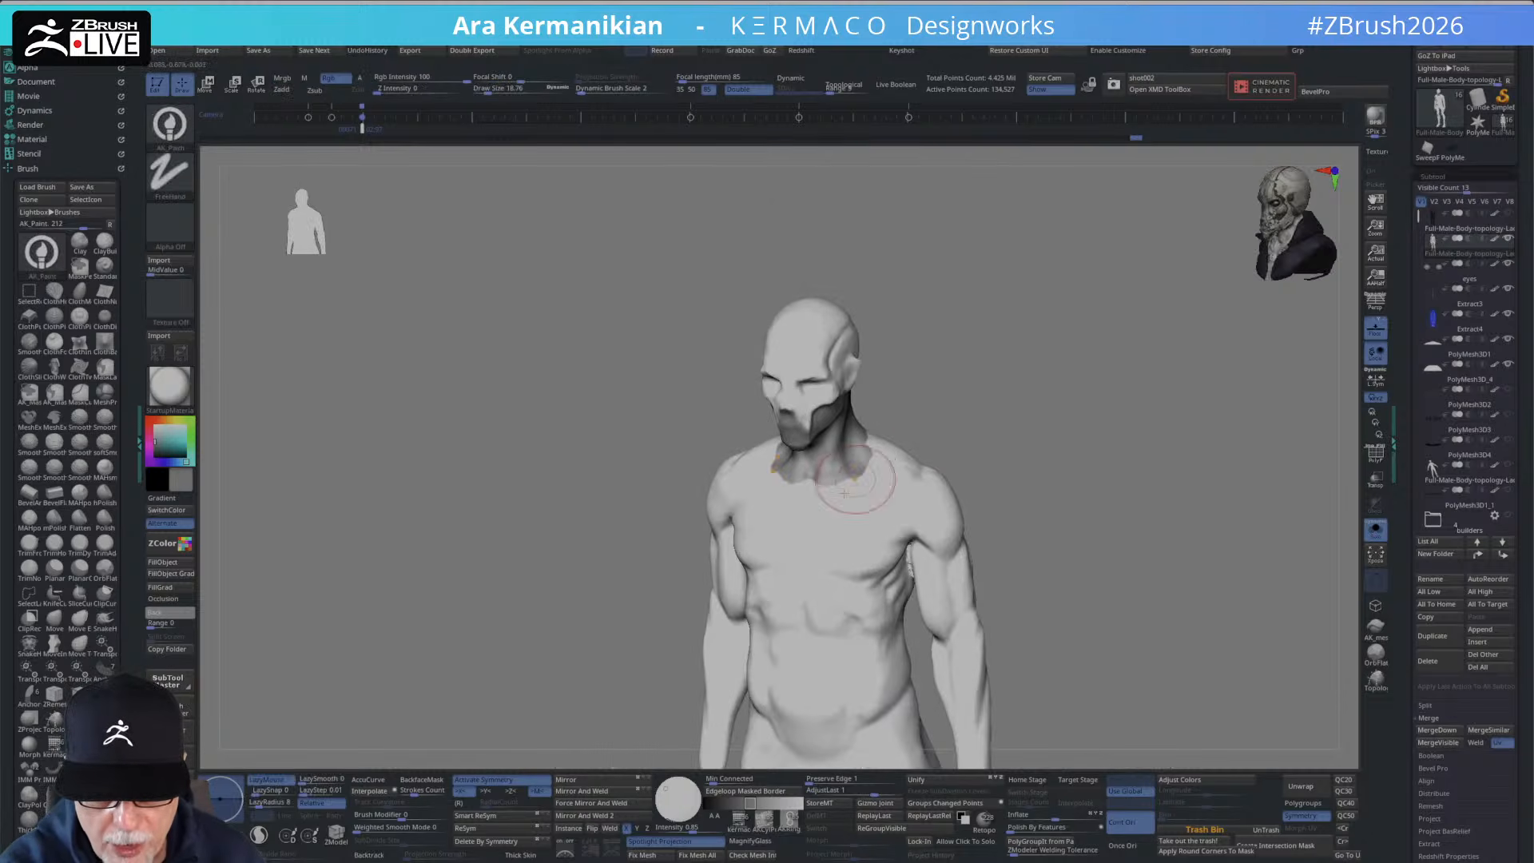
pyautogui.moveTo(844, 493)
pyautogui.mouseDown()
pyautogui.moveTo(873, 462)
pyautogui.moveTo(827, 489)
pyautogui.mouseUp()
pyautogui.moveTo(995, 459)
pyautogui.mouseDown()
pyautogui.moveTo(983, 436)
pyautogui.moveTo(1057, 308)
pyautogui.moveTo(1002, 430)
pyautogui.mouseUp()
pyautogui.moveTo(837, 469); pyautogui.dragTo(897, 432)
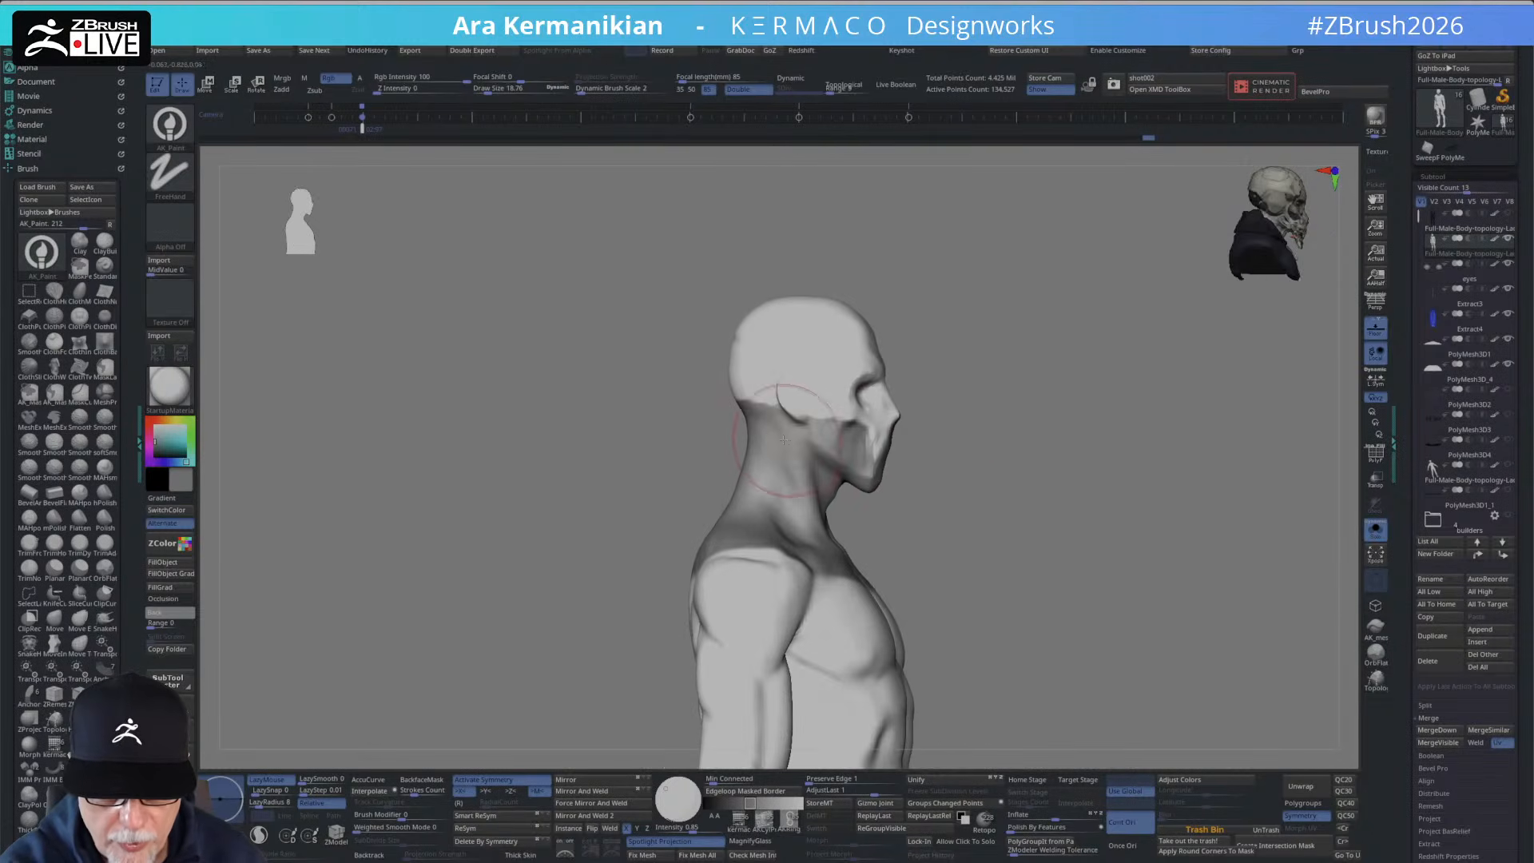
# Touch up the paint on the side of the neck with a smaller brush and undo the last stroke.
pyautogui.press('s')
pyautogui.moveTo(781, 449); pyautogui.dragTo(772, 450)
pyautogui.press('shift')
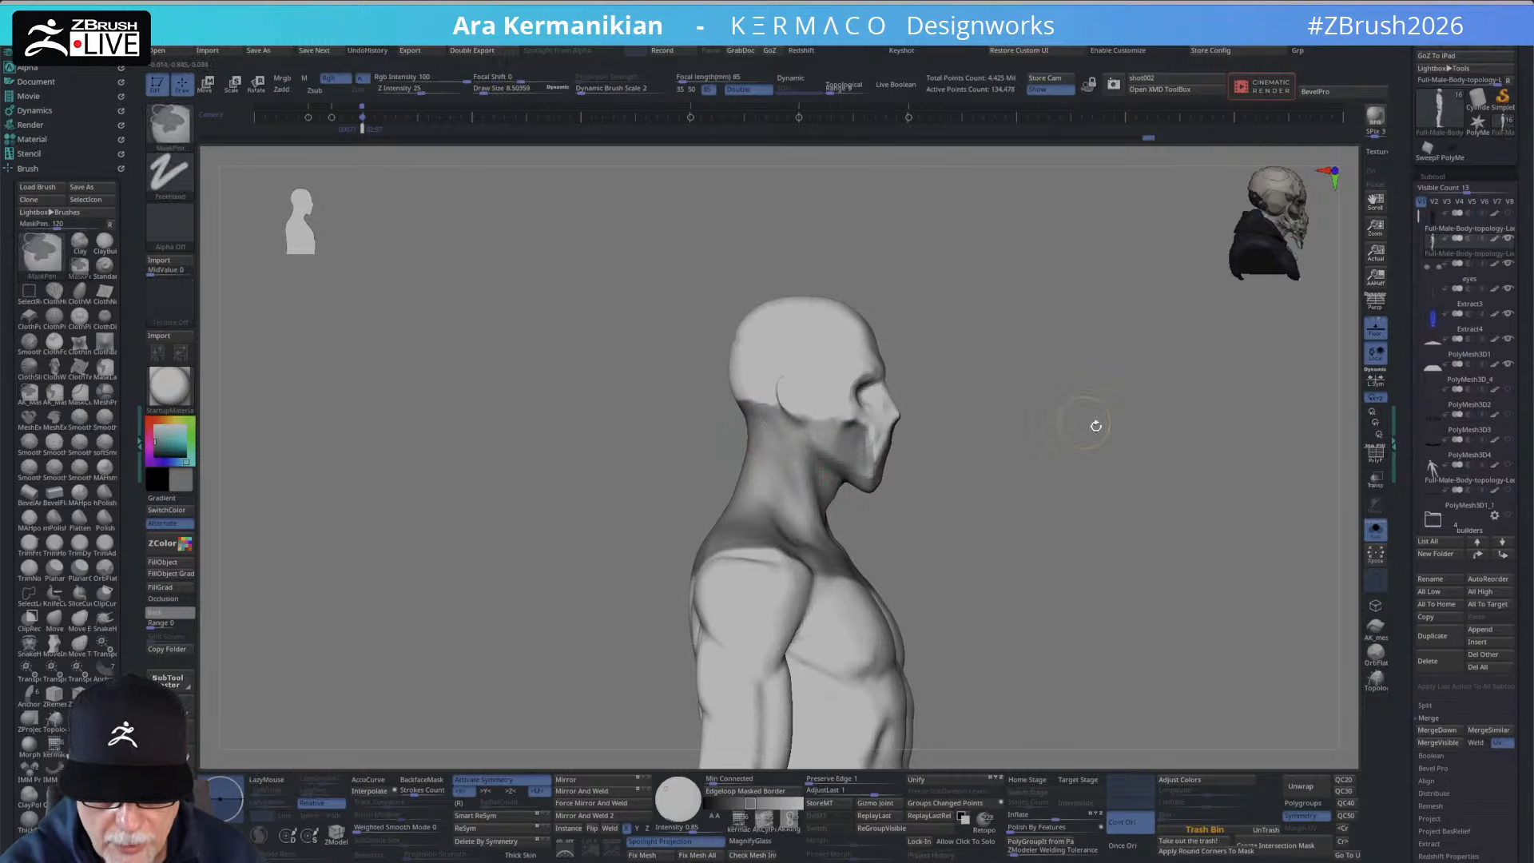
pyautogui.moveTo(1096, 424)
pyautogui.keyDown('shift'); pyautogui.mouseDown()
pyautogui.moveTo(927, 412)
pyautogui.moveTo(894, 465)
pyautogui.mouseUp(); pyautogui.keyUp('shift')
pyautogui.moveTo(893, 464); pyautogui.dragTo(927, 442)
pyautogui.moveTo(772, 548)
pyautogui.mouseDown()
pyautogui.moveTo(803, 524)
pyautogui.moveTo(856, 544)
pyautogui.moveTo(885, 479)
pyautogui.moveTo(932, 491)
pyautogui.mouseUp()
pyautogui.hotkey('ctrl', 'z')
pyautogui.press('s')
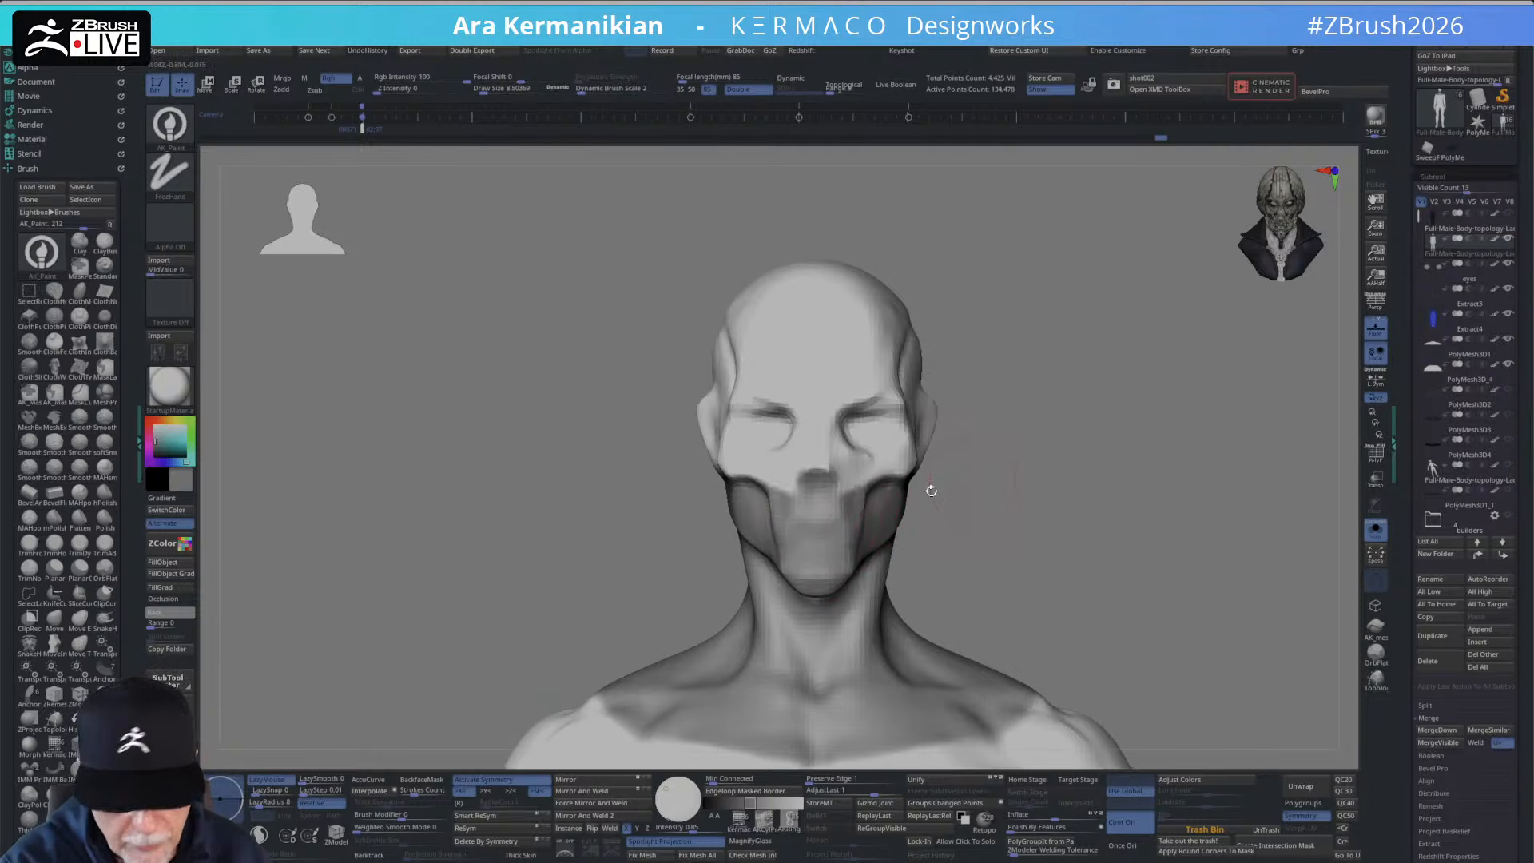
# Switch to DamStandard, turn off its Rgb colouring and deepen the crease between the mouth plate and the cheek.
pyautogui.rightClick(886, 455)
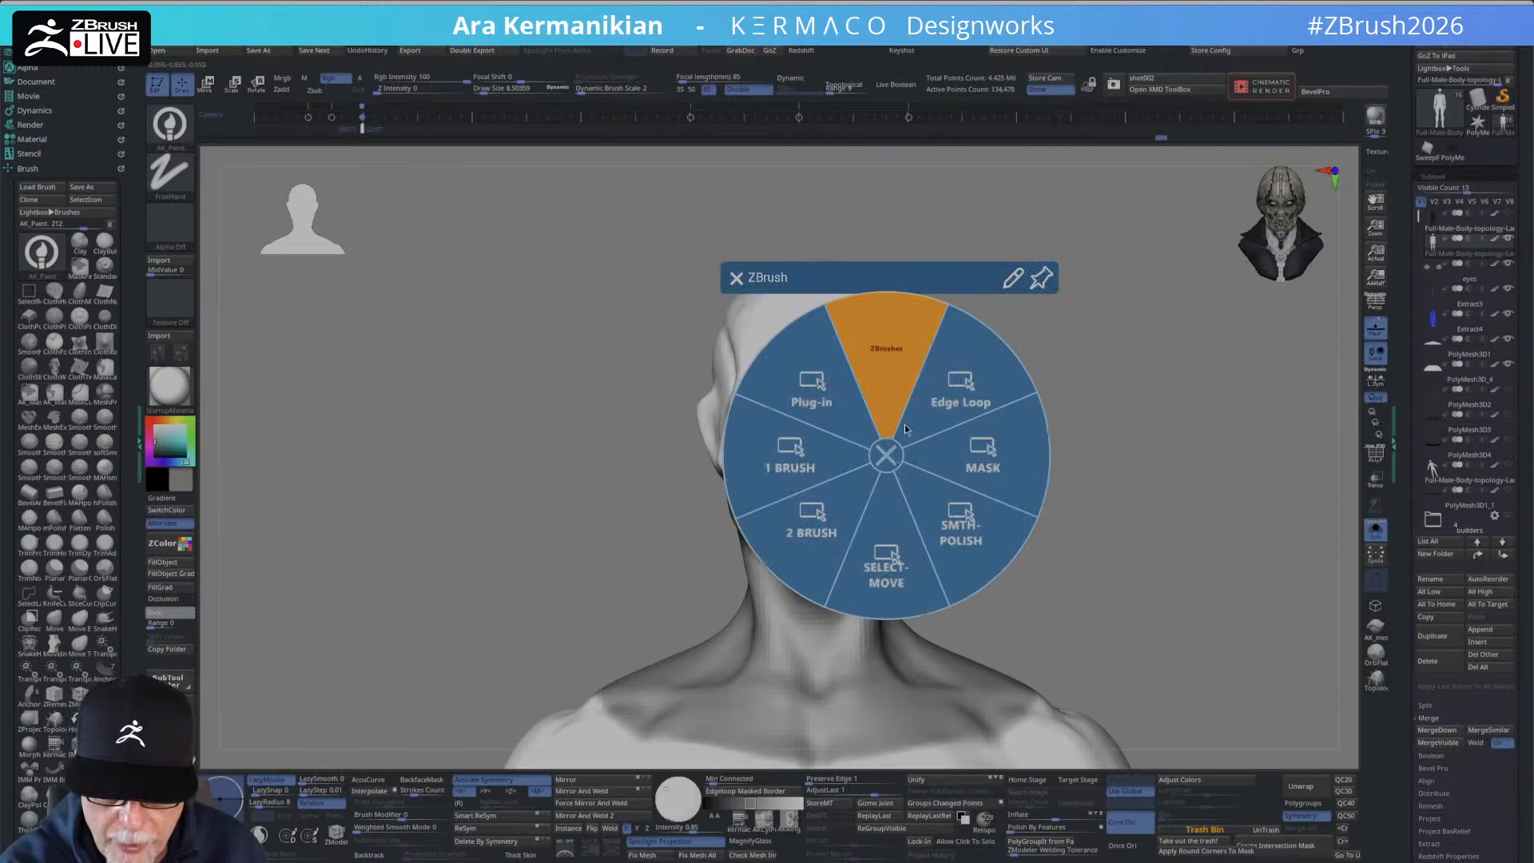
pyautogui.click(890, 372)
pyautogui.click(890, 480)
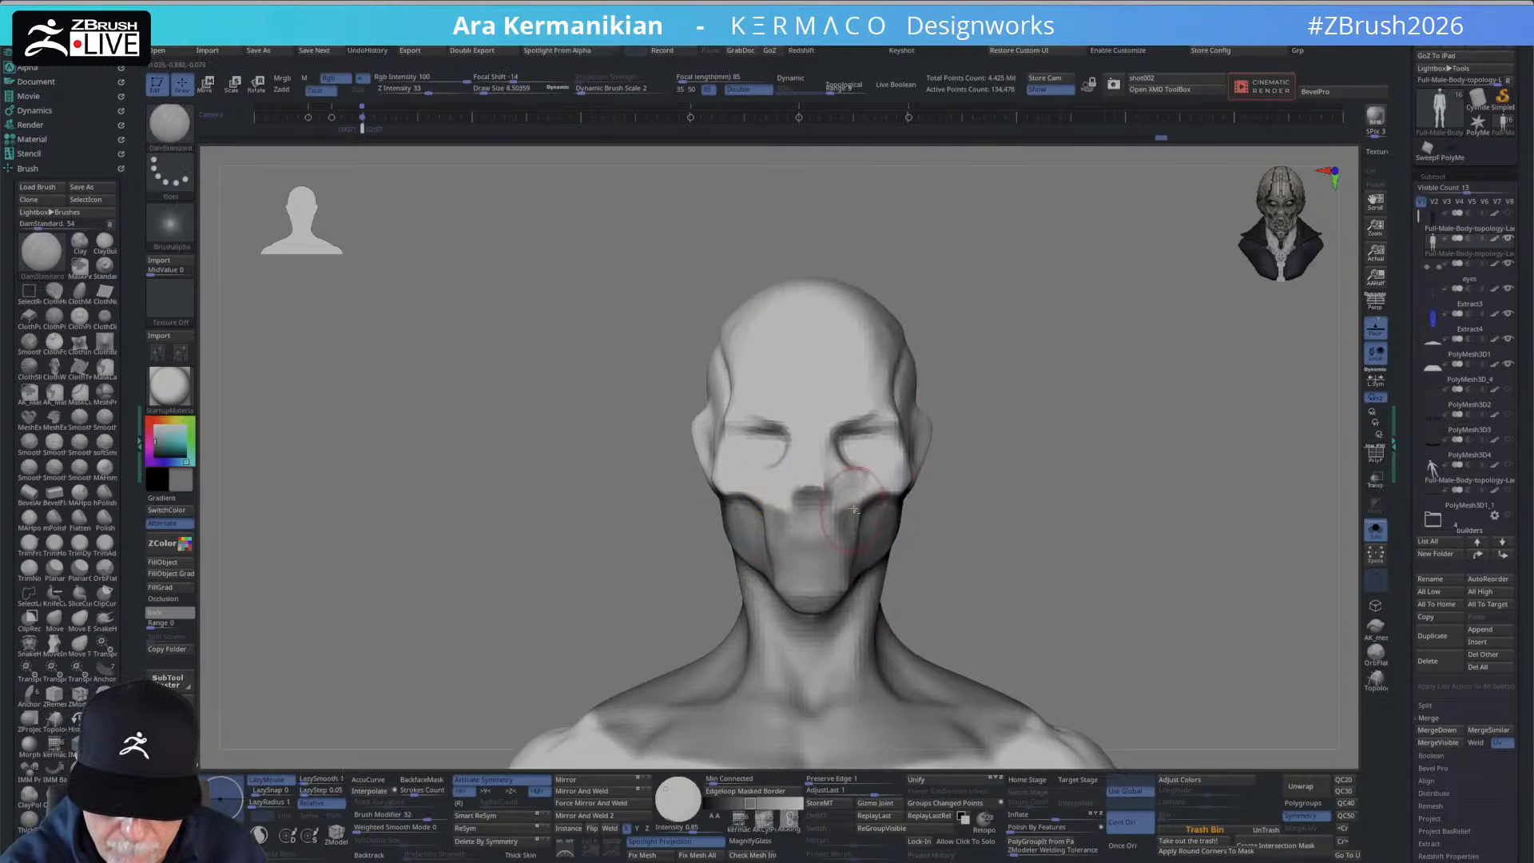
pyautogui.moveTo(850, 533)
pyautogui.mouseDown()
pyautogui.moveTo(857, 508)
pyautogui.moveTo(851, 580)
pyautogui.mouseUp()
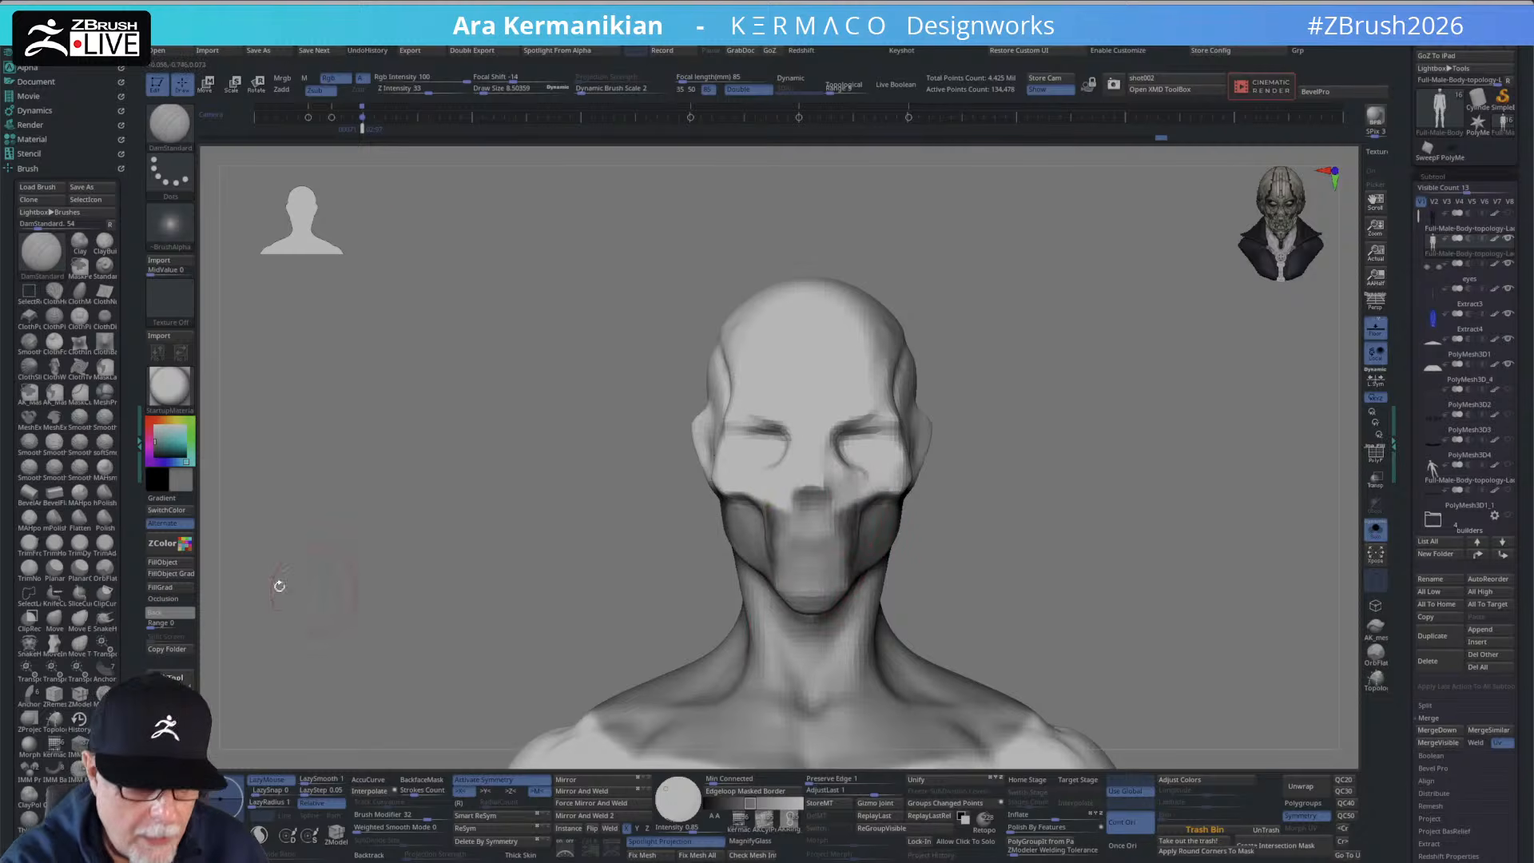
pyautogui.click(340, 80)
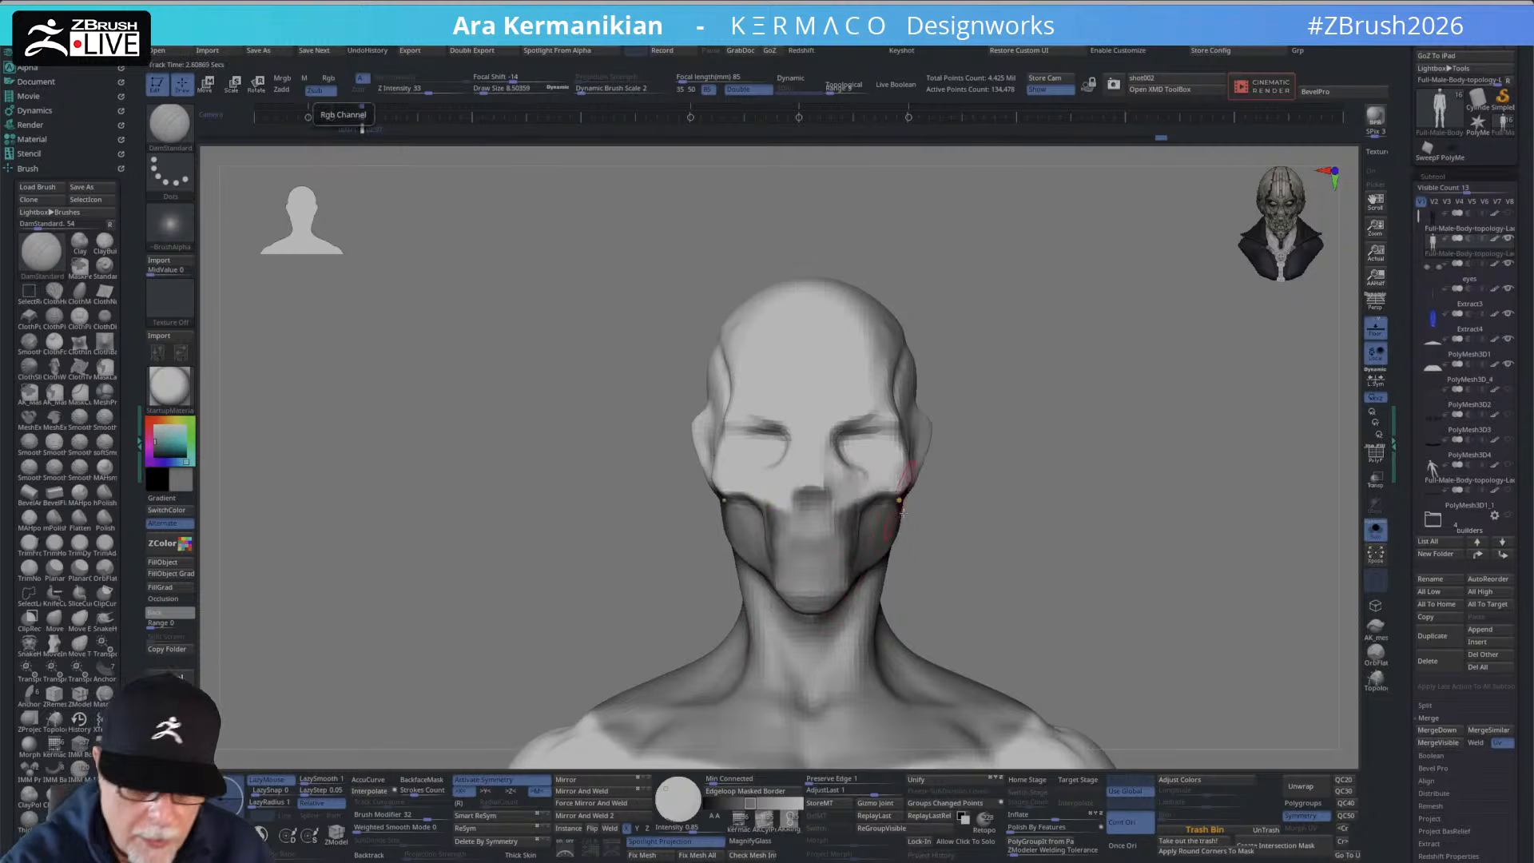
pyautogui.moveTo(943, 497); pyautogui.dragTo(871, 512)
pyautogui.moveTo(845, 564); pyautogui.dragTo(864, 502)
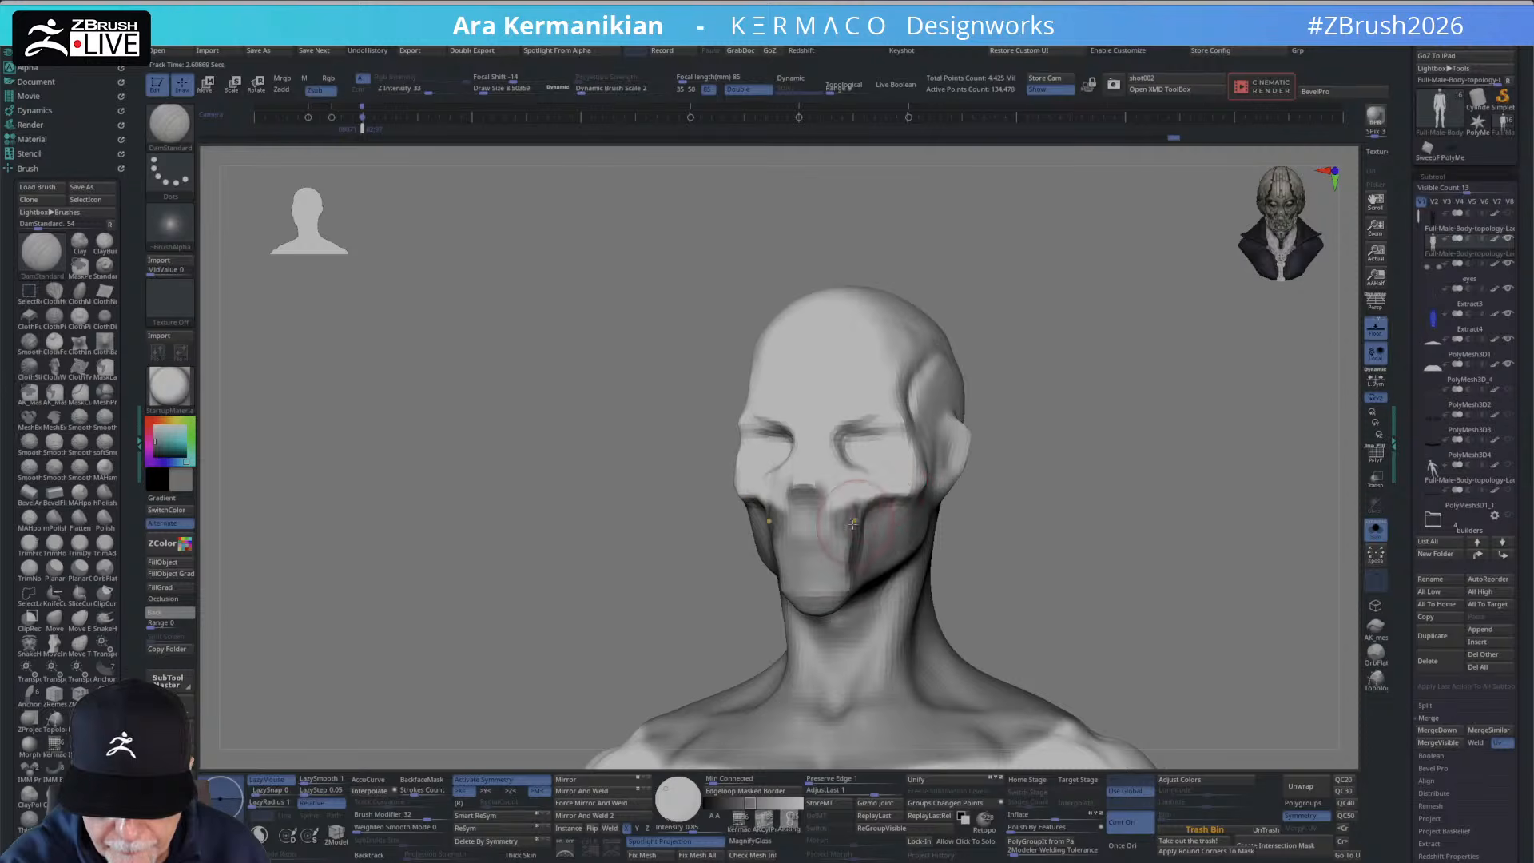
# Carve the side of the nasal cavity above the mouth plate from the opposite three-quarter view.
pyautogui.moveTo(991, 484); pyautogui.dragTo(1055, 462)
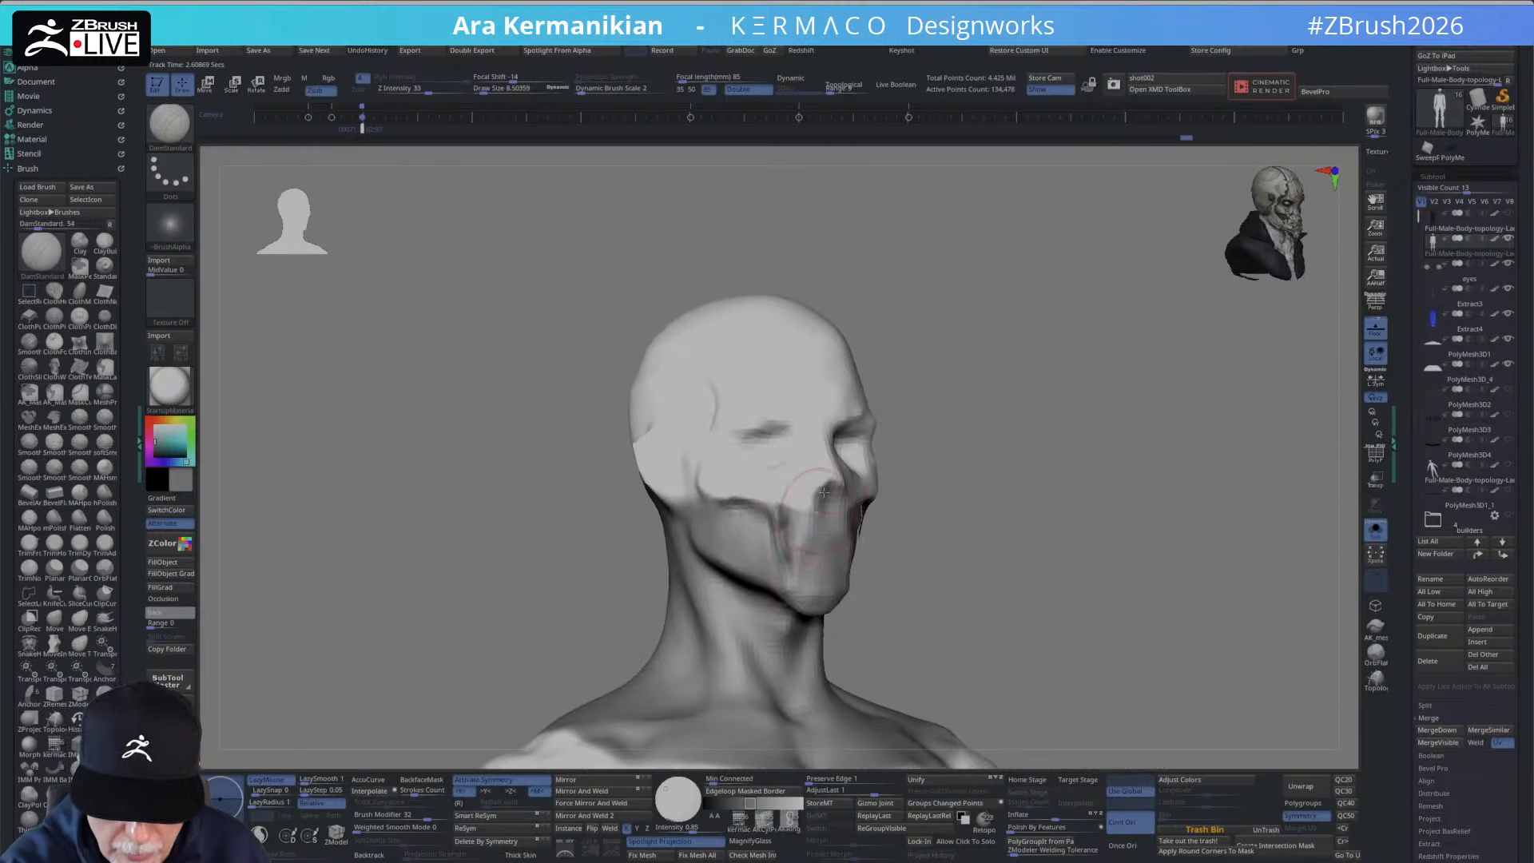
pyautogui.moveTo(823, 492); pyautogui.dragTo(808, 469)
pyautogui.moveTo(969, 480); pyautogui.dragTo(888, 518)
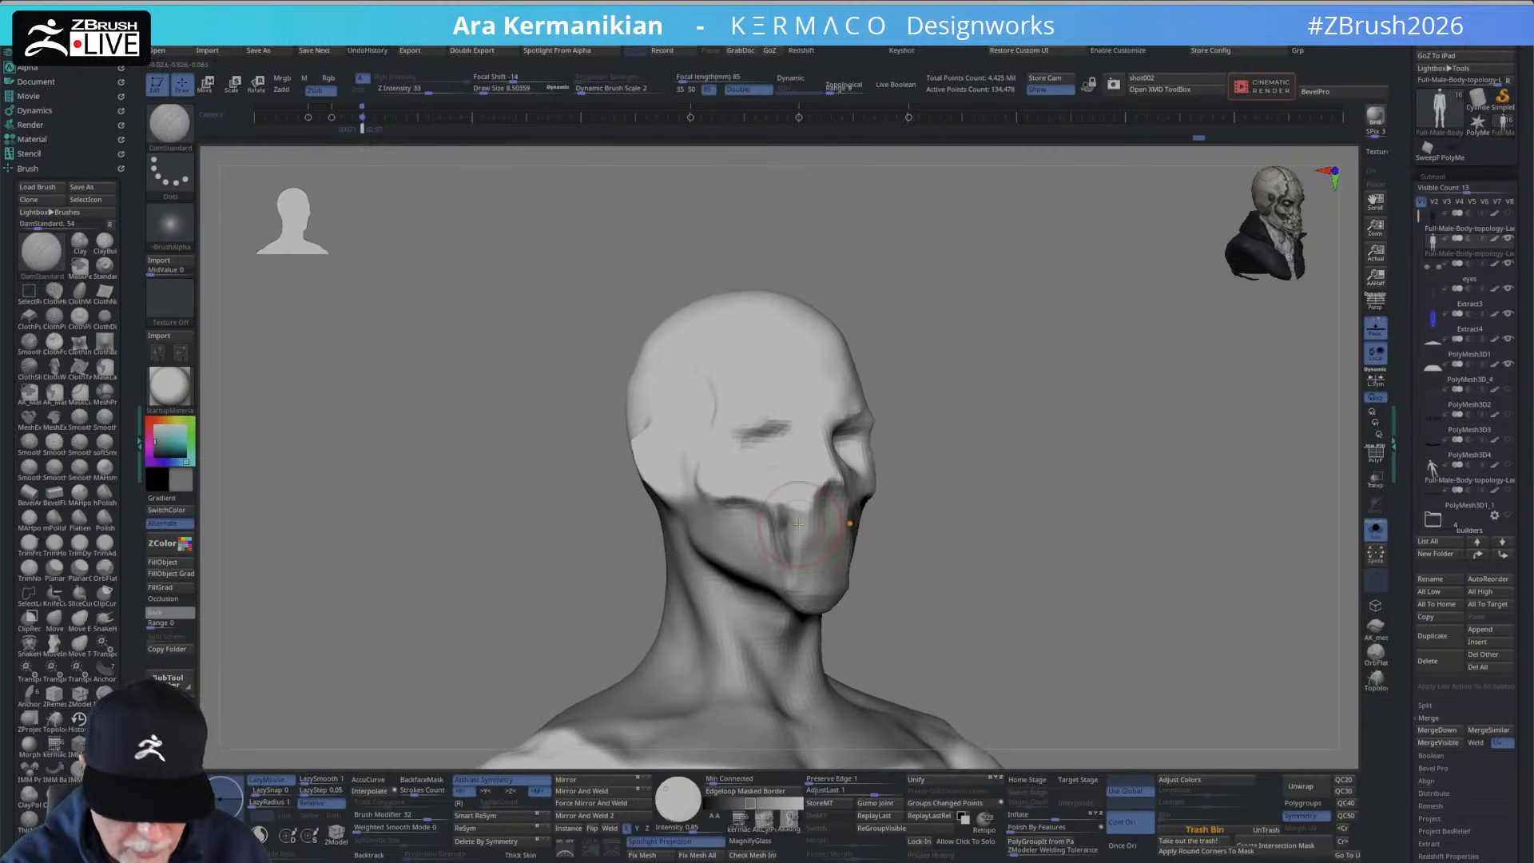
# Reshape the upper mouth corners and the sides of the mouth plate with the Move brush.
pyautogui.press('b')
pyautogui.press('m')
pyautogui.press('v')
pyautogui.moveTo(785, 518); pyautogui.dragTo(803, 534)
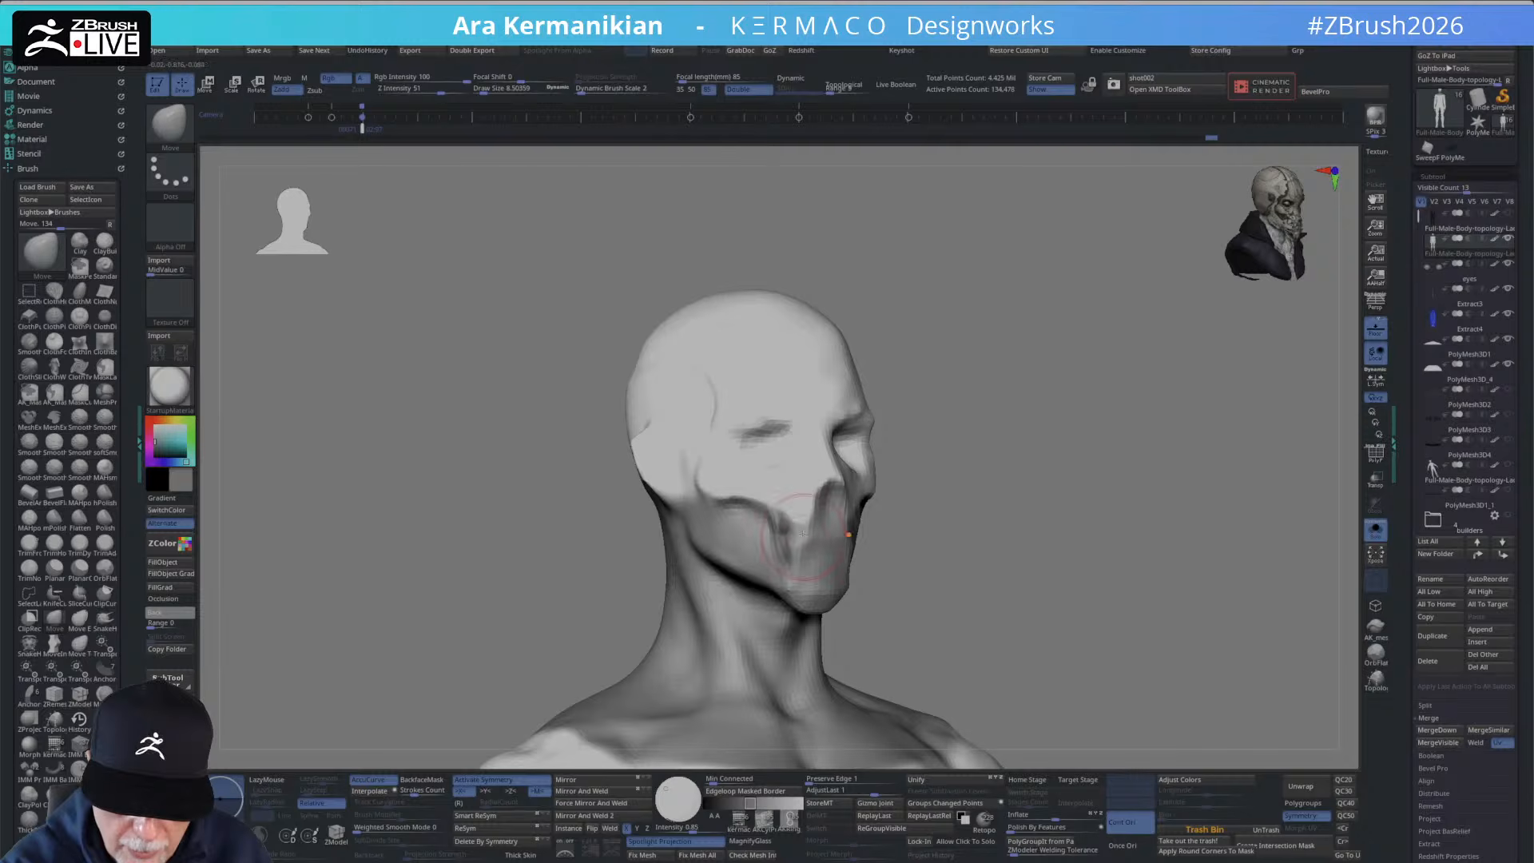
pyautogui.moveTo(987, 504); pyautogui.dragTo(879, 491)
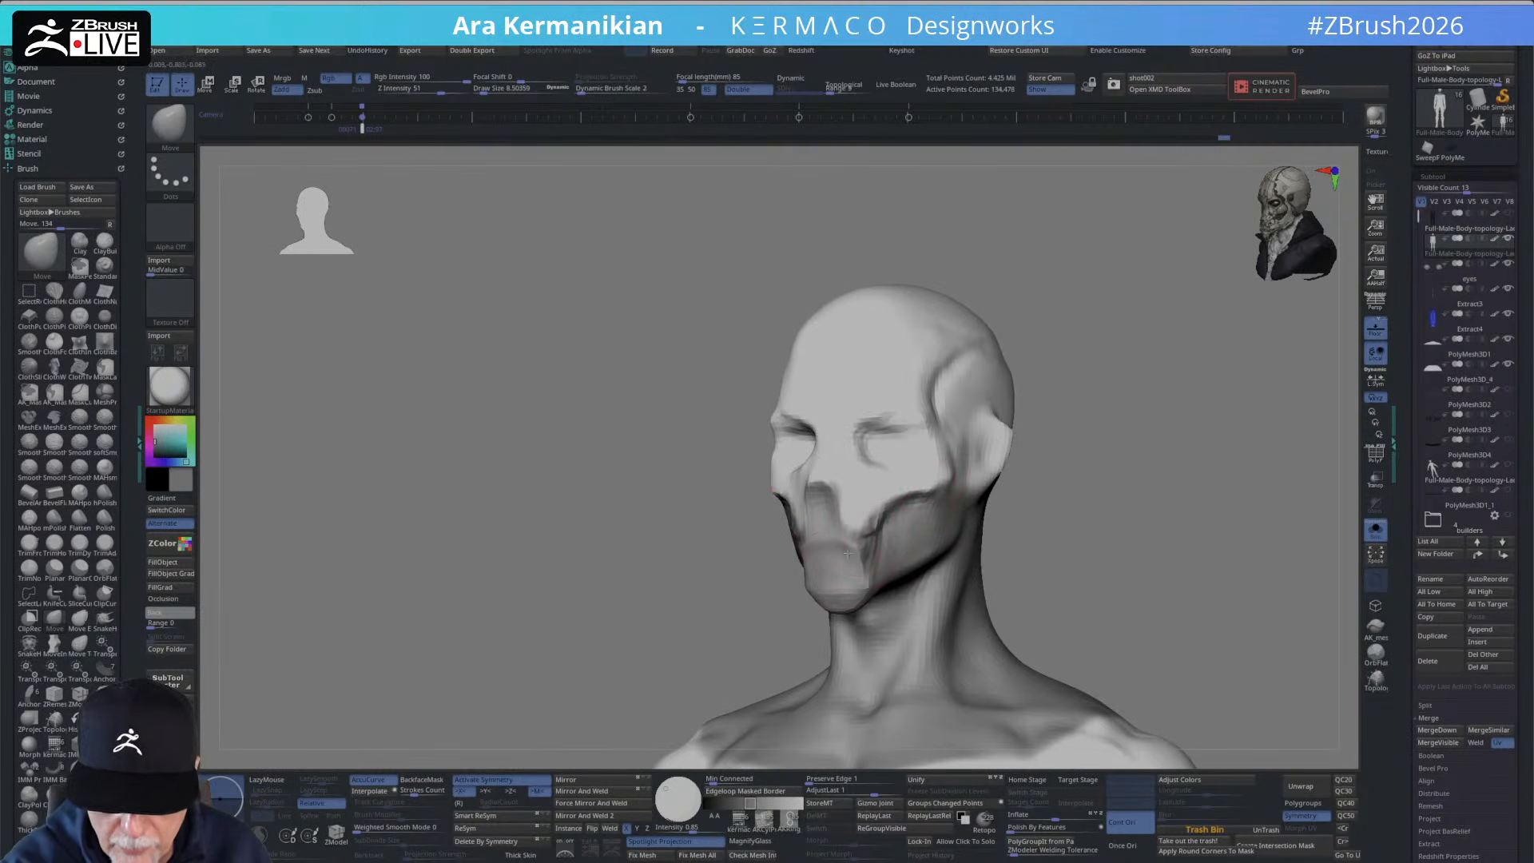
pyautogui.moveTo(848, 553); pyautogui.dragTo(850, 551)
pyautogui.moveTo(999, 488); pyautogui.dragTo(1089, 482)
pyautogui.moveTo(1012, 550)
pyautogui.keyDown('alt'); pyautogui.mouseDown()
pyautogui.moveTo(1025, 513)
pyautogui.moveTo(1015, 533)
pyautogui.moveTo(868, 527)
pyautogui.mouseUp(); pyautogui.keyUp('alt')
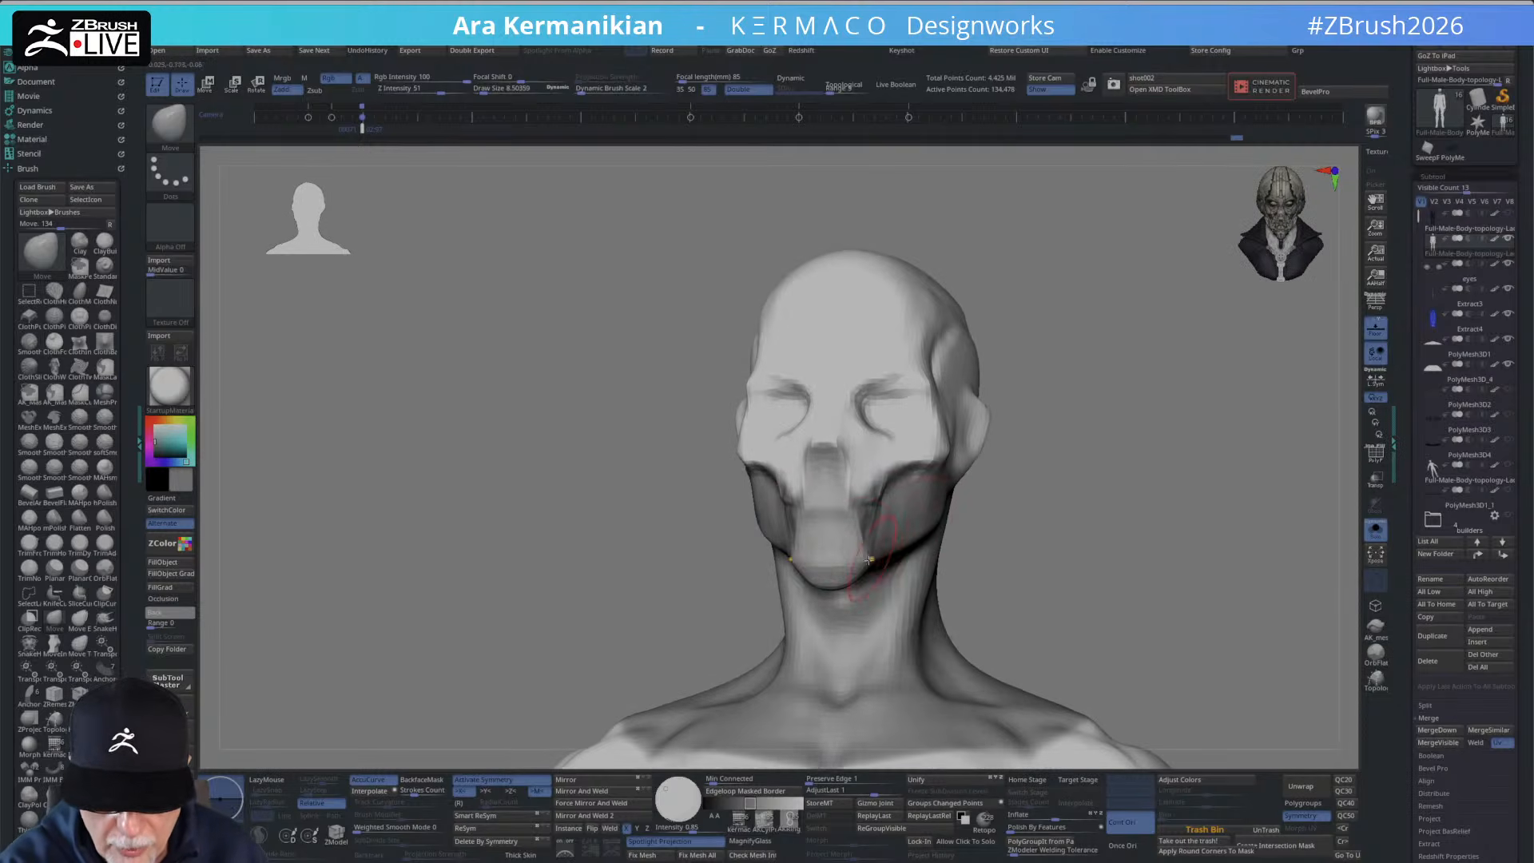
# Smooth the surface around the nasal cavity.
pyautogui.moveTo(865, 509); pyautogui.dragTo(858, 552, button='right')
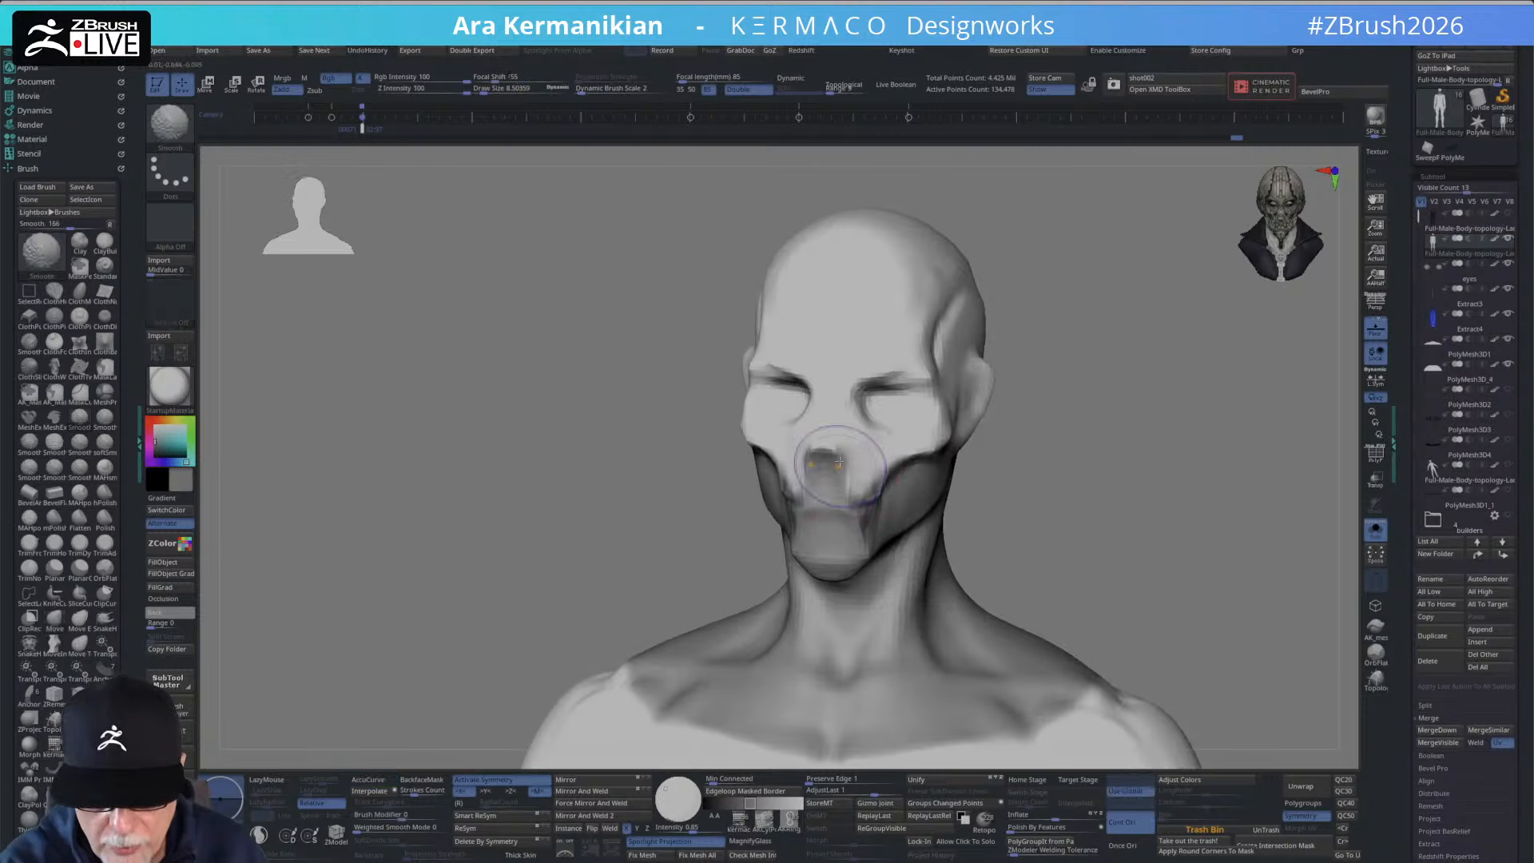
pyautogui.keyDown('shift'); pyautogui.moveTo(841, 469); pyautogui.dragTo(832, 447); pyautogui.keyUp('shift')
# Turn off the second scene light so that only the first one lights the model.
pyautogui.moveTo(1089, 448)
pyautogui.keyDown('alt'); pyautogui.mouseDown()
pyautogui.moveTo(1070, 384)
pyautogui.moveTo(1139, 399)
pyautogui.moveTo(962, 406)
pyautogui.moveTo(928, 360)
pyautogui.moveTo(972, 391)
pyautogui.mouseUp(); pyautogui.keyUp('alt')
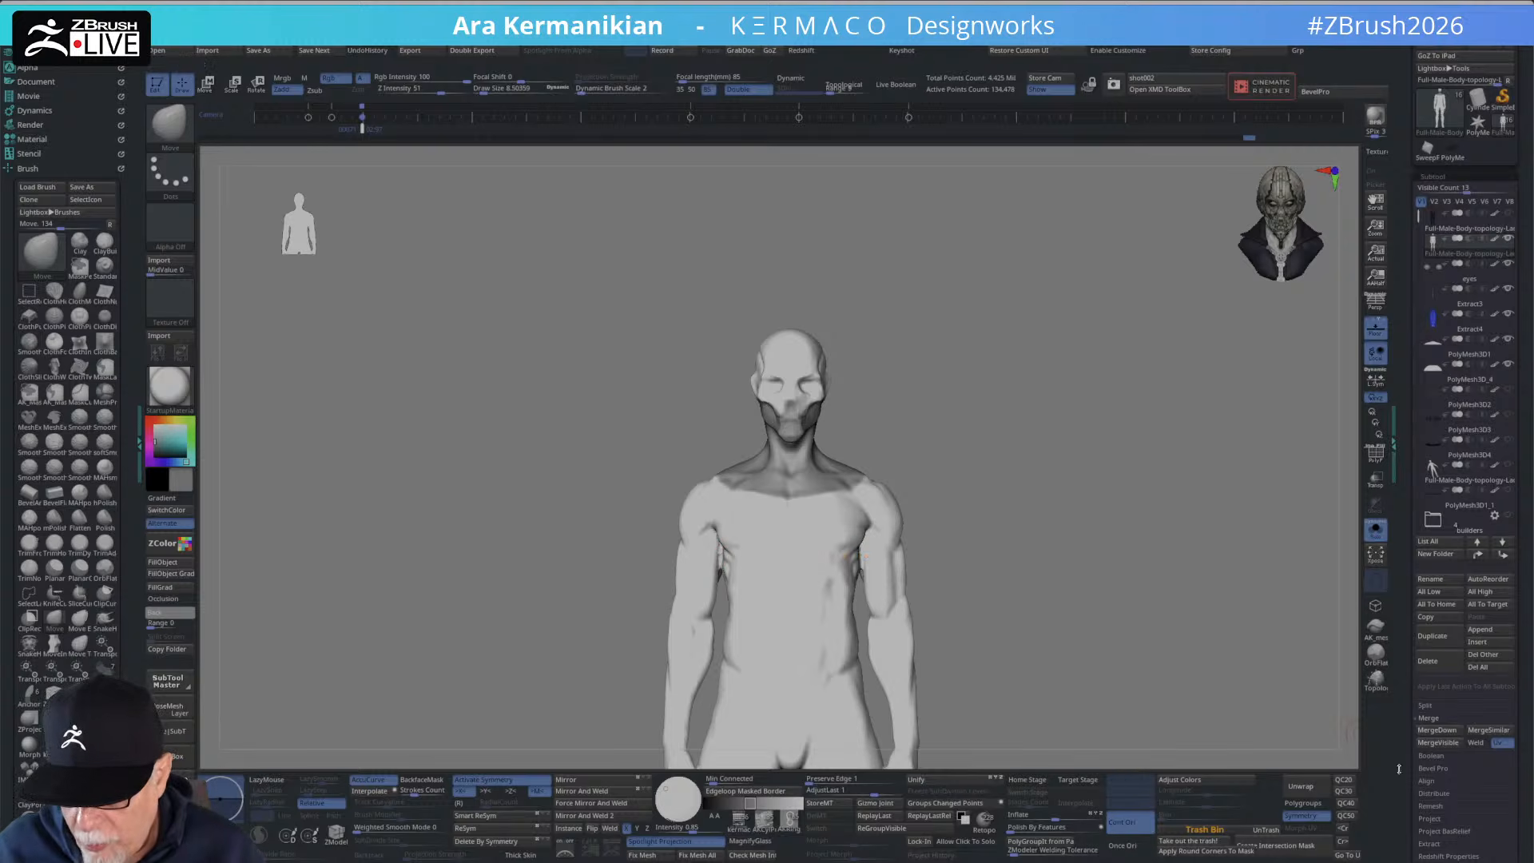
pyautogui.scroll(-15, 1462, 719)
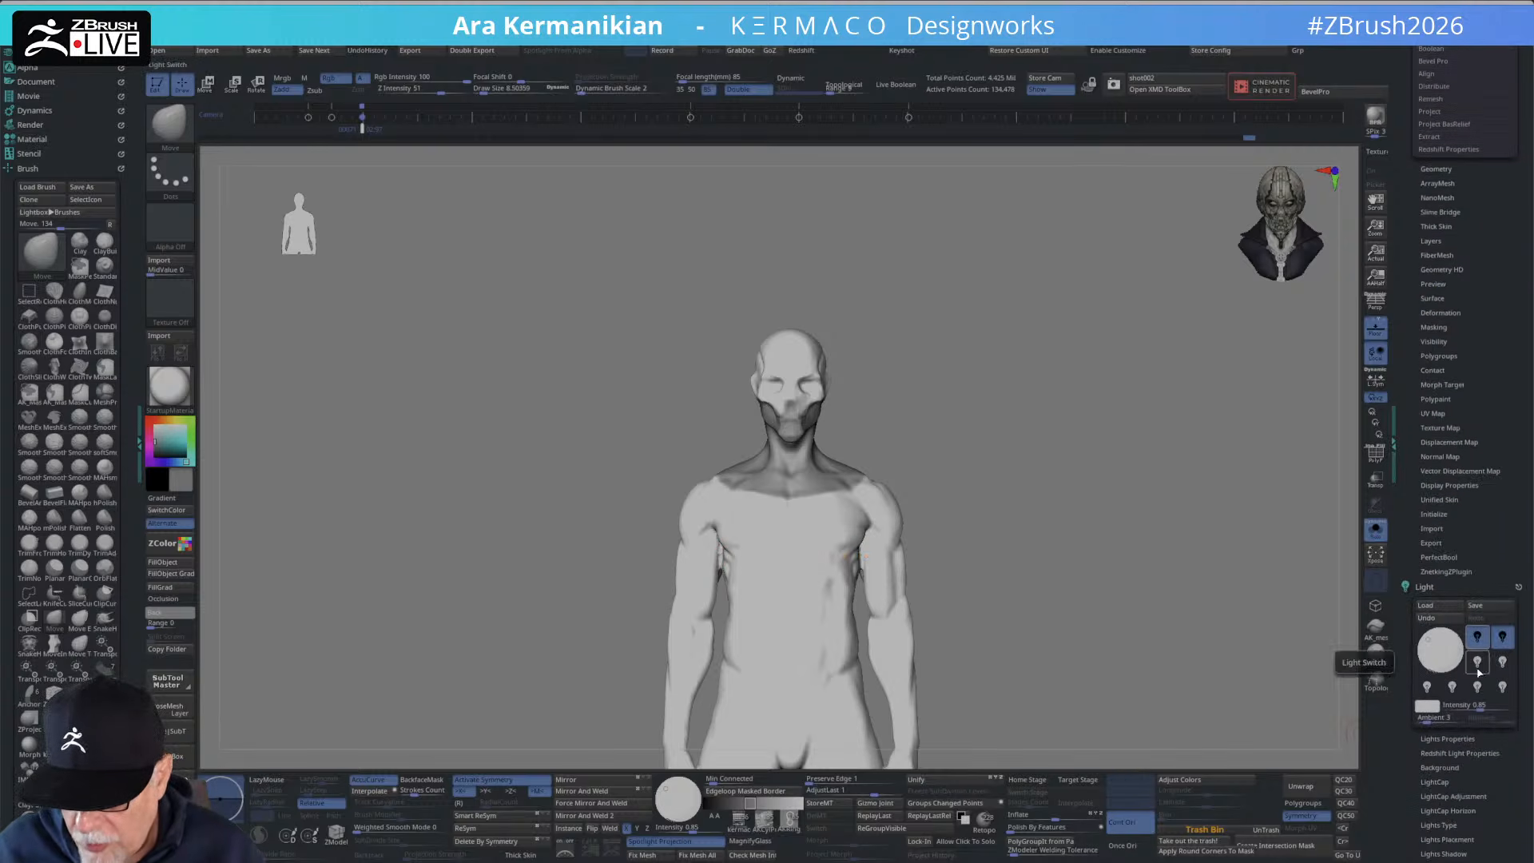
pyautogui.click(1504, 643)
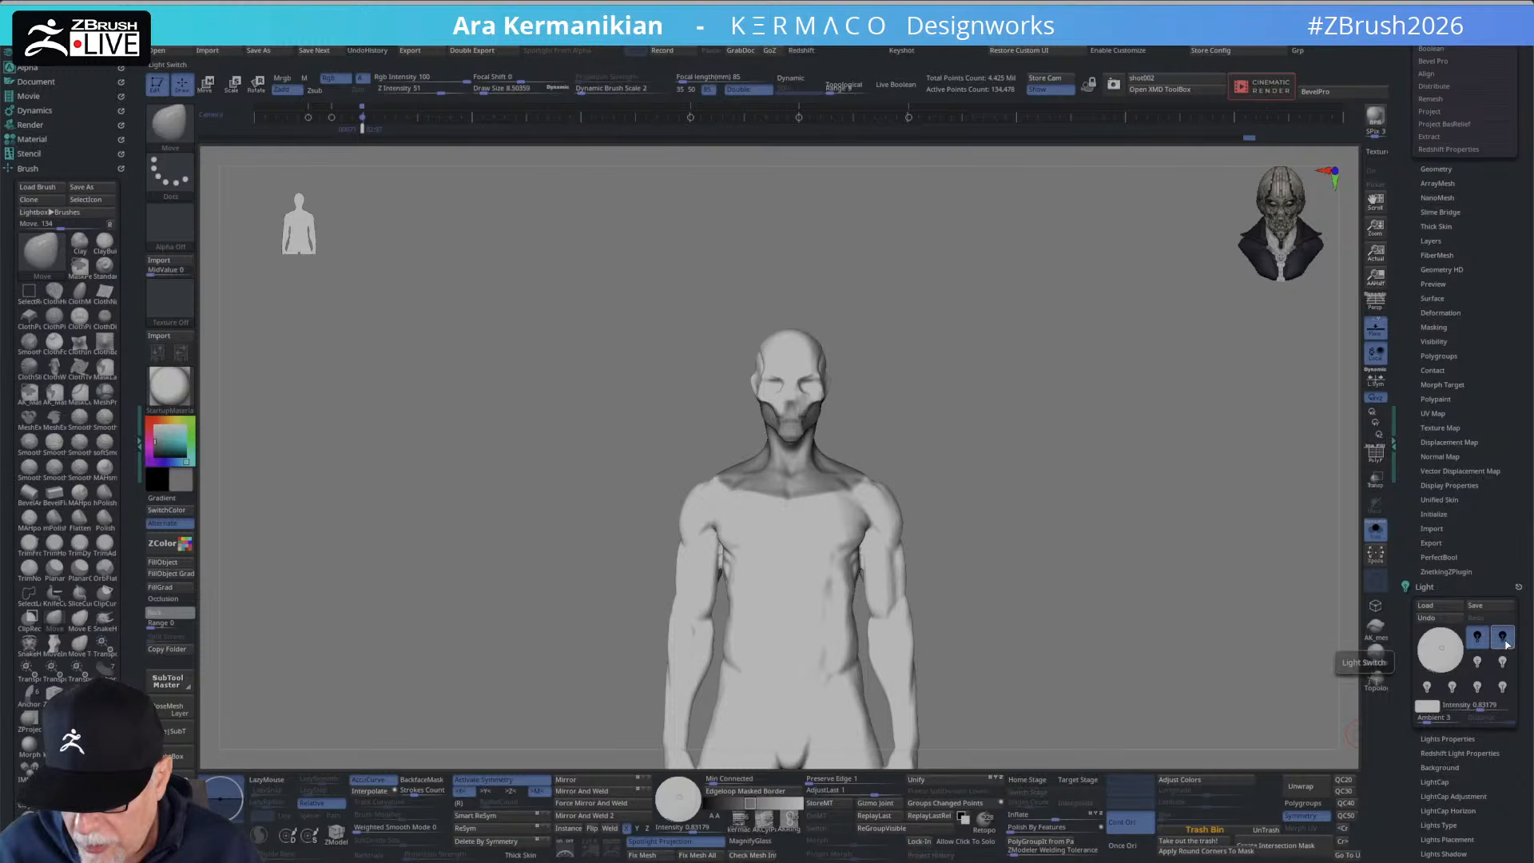
pyautogui.click(1504, 643)
# Pull the cheekbone's lower edge beside the mouth upward with the Move brush.
pyautogui.keyDown('alt'); pyautogui.moveTo(1024, 551); pyautogui.dragTo(1196, 733); pyautogui.keyUp('alt')
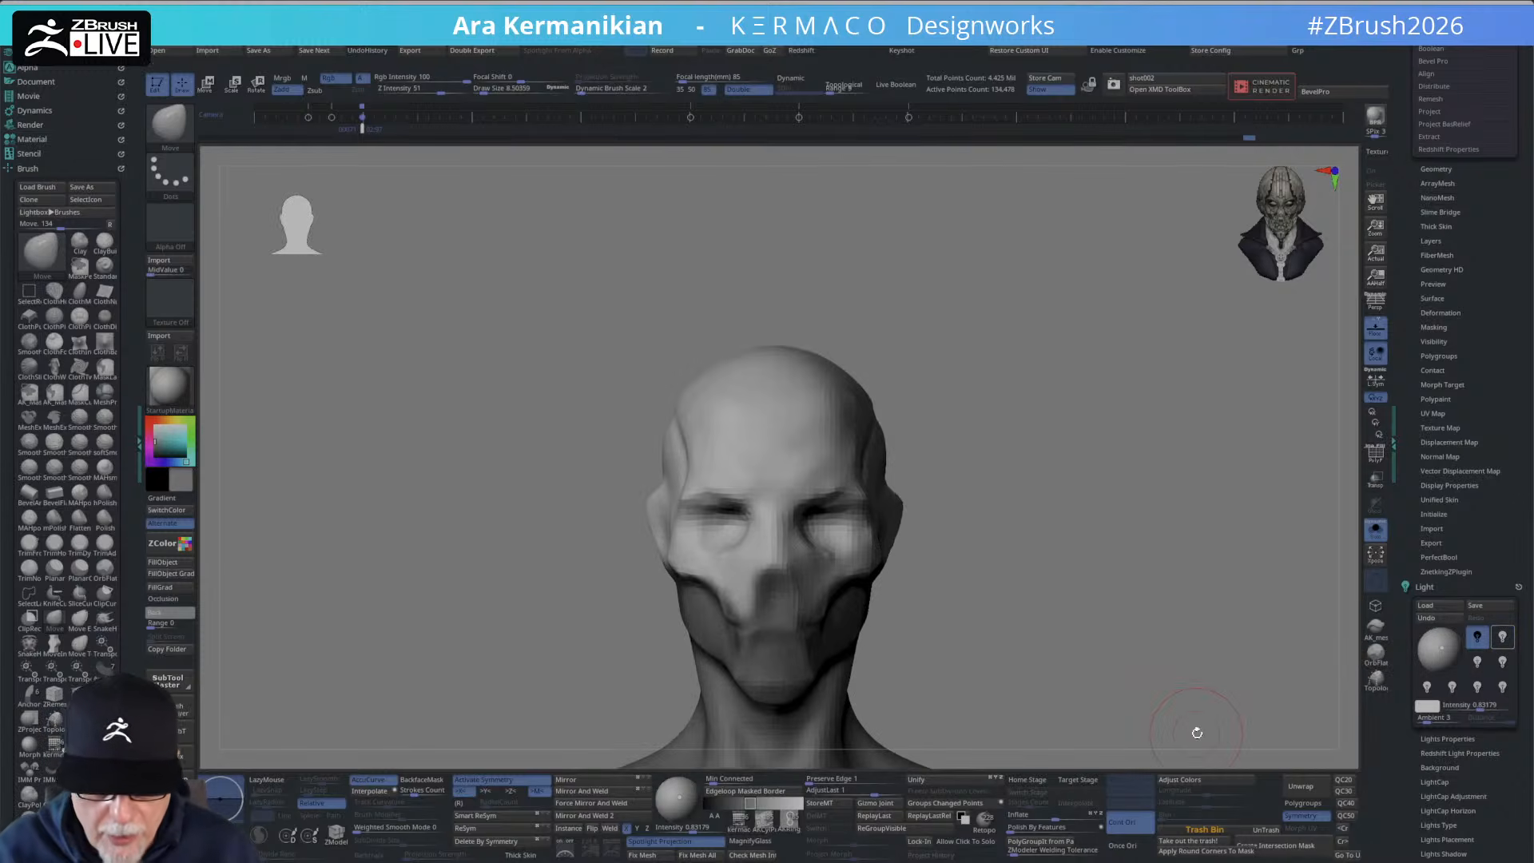
pyautogui.moveTo(1174, 551); pyautogui.dragTo(1016, 546)
pyautogui.moveTo(837, 621); pyautogui.dragTo(857, 590)
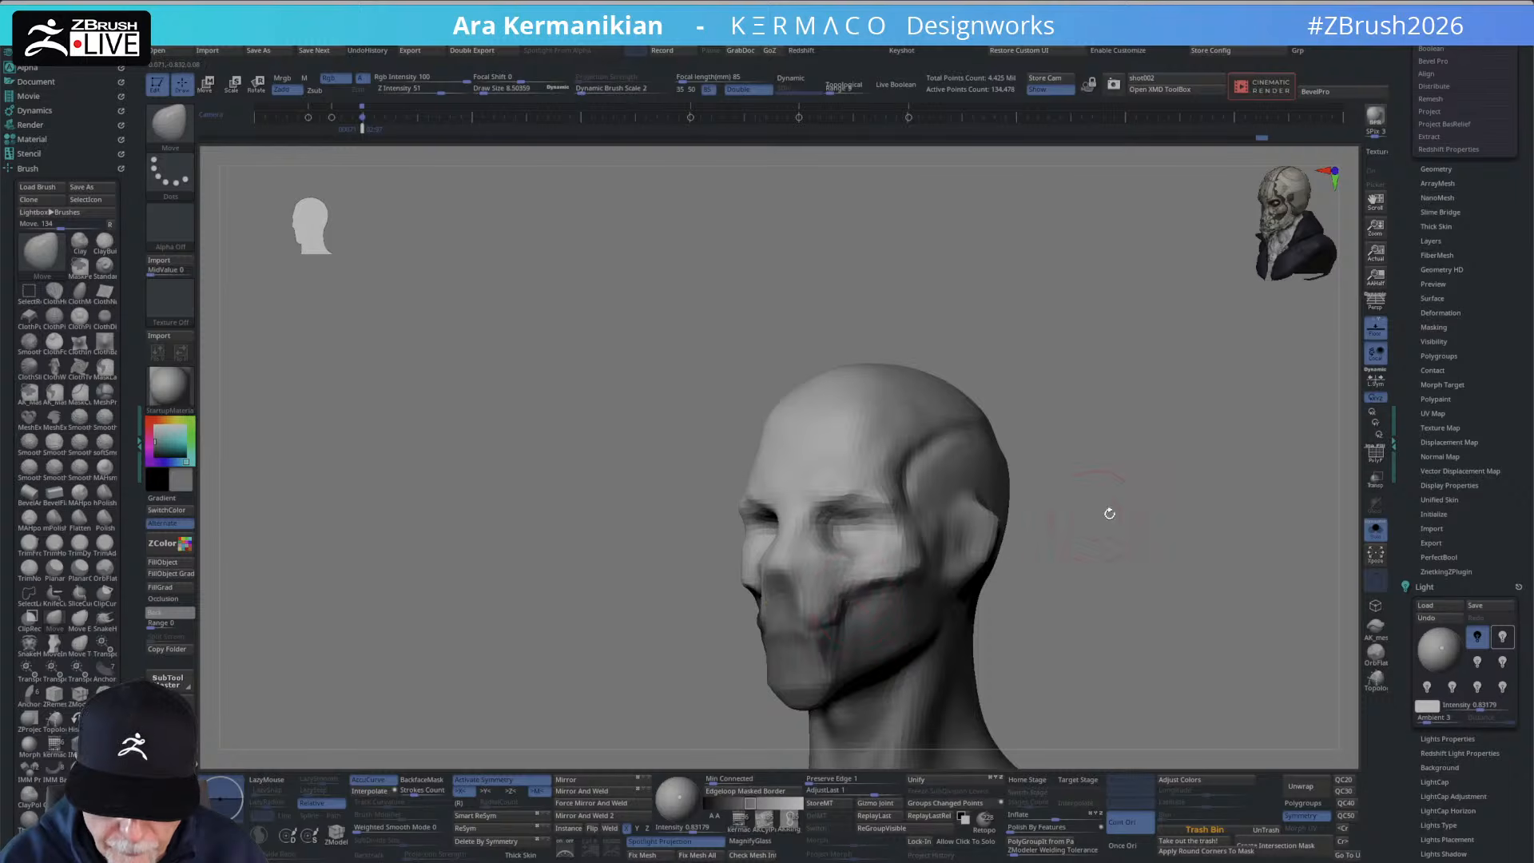
pyautogui.moveTo(1109, 512)
pyautogui.keyDown('alt'); pyautogui.mouseDown()
pyautogui.moveTo(996, 490)
pyautogui.moveTo(1199, 516)
pyautogui.moveTo(1007, 505)
pyautogui.moveTo(1041, 524)
pyautogui.moveTo(996, 541)
pyautogui.moveTo(1007, 558)
pyautogui.moveTo(943, 543)
pyautogui.moveTo(950, 591)
pyautogui.mouseUp(); pyautogui.keyUp('alt')
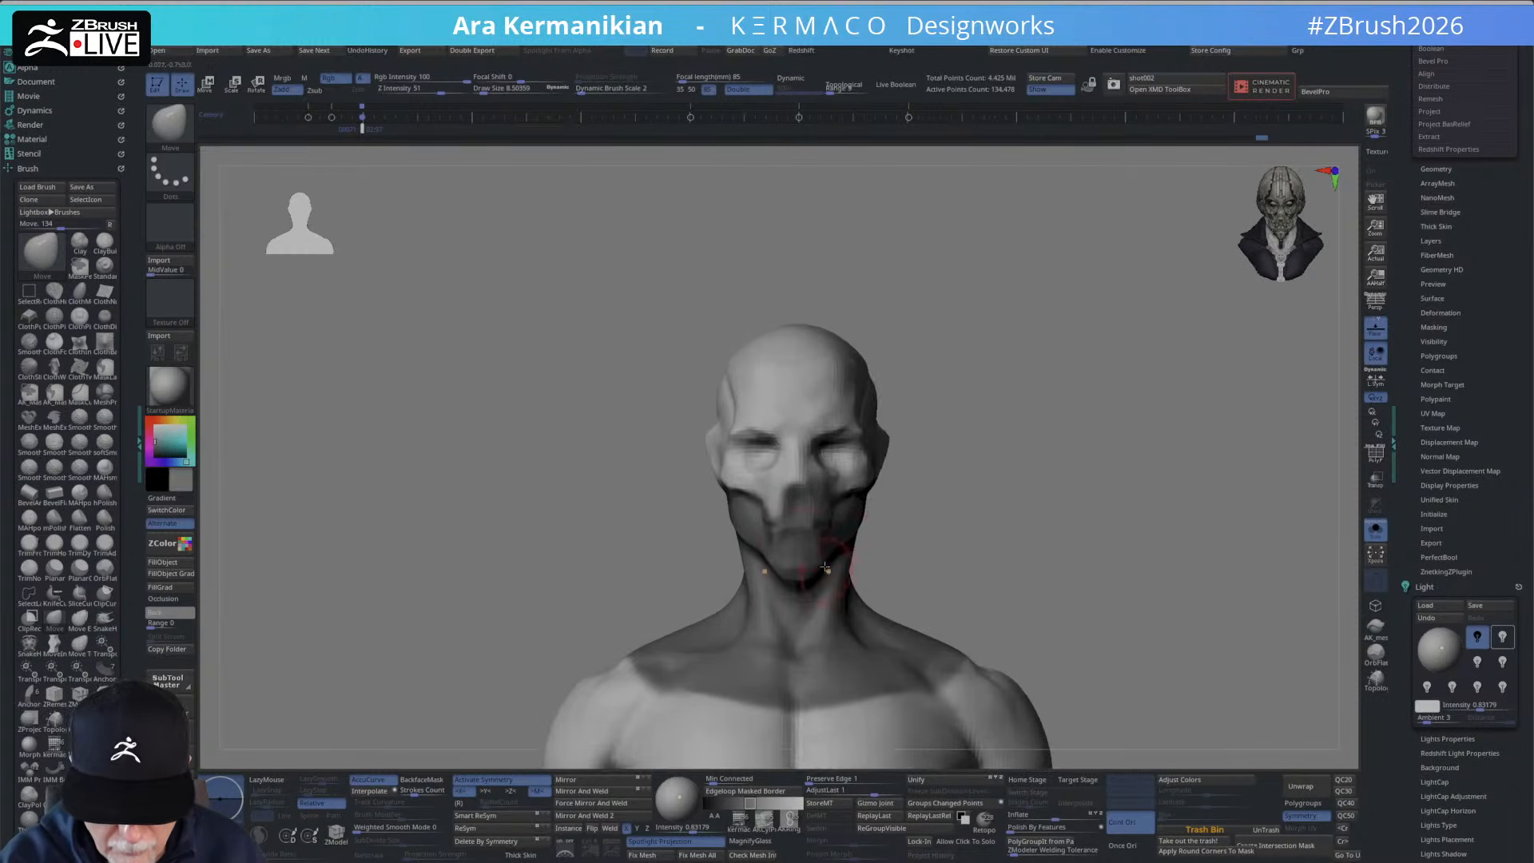
# Choose the DamStandard brush and subdivide the isolated body mesh by one more level.
pyautogui.rightClick(822, 499)
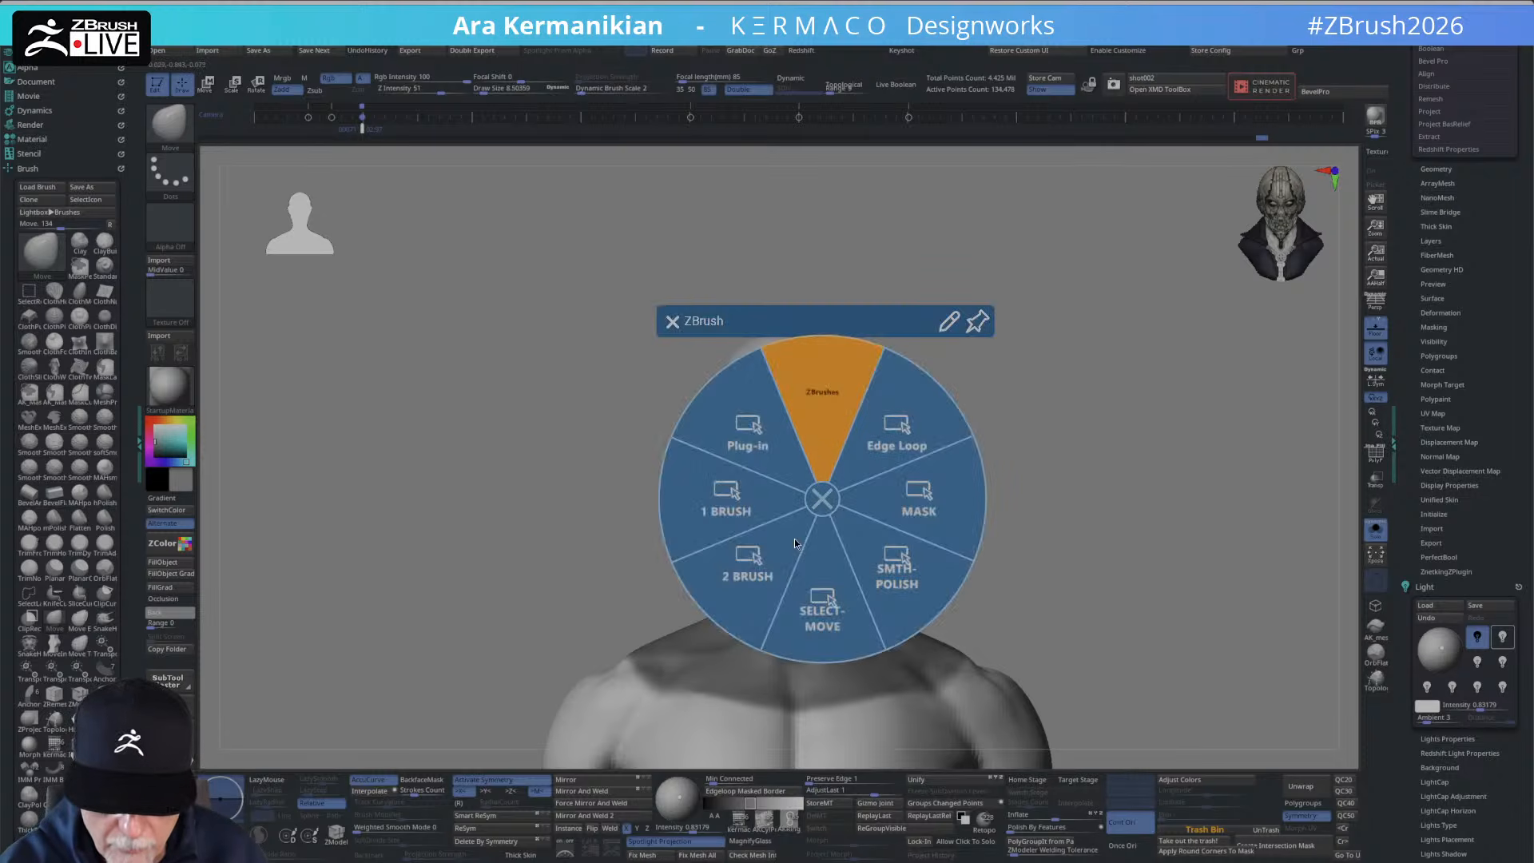
pyautogui.click(807, 419)
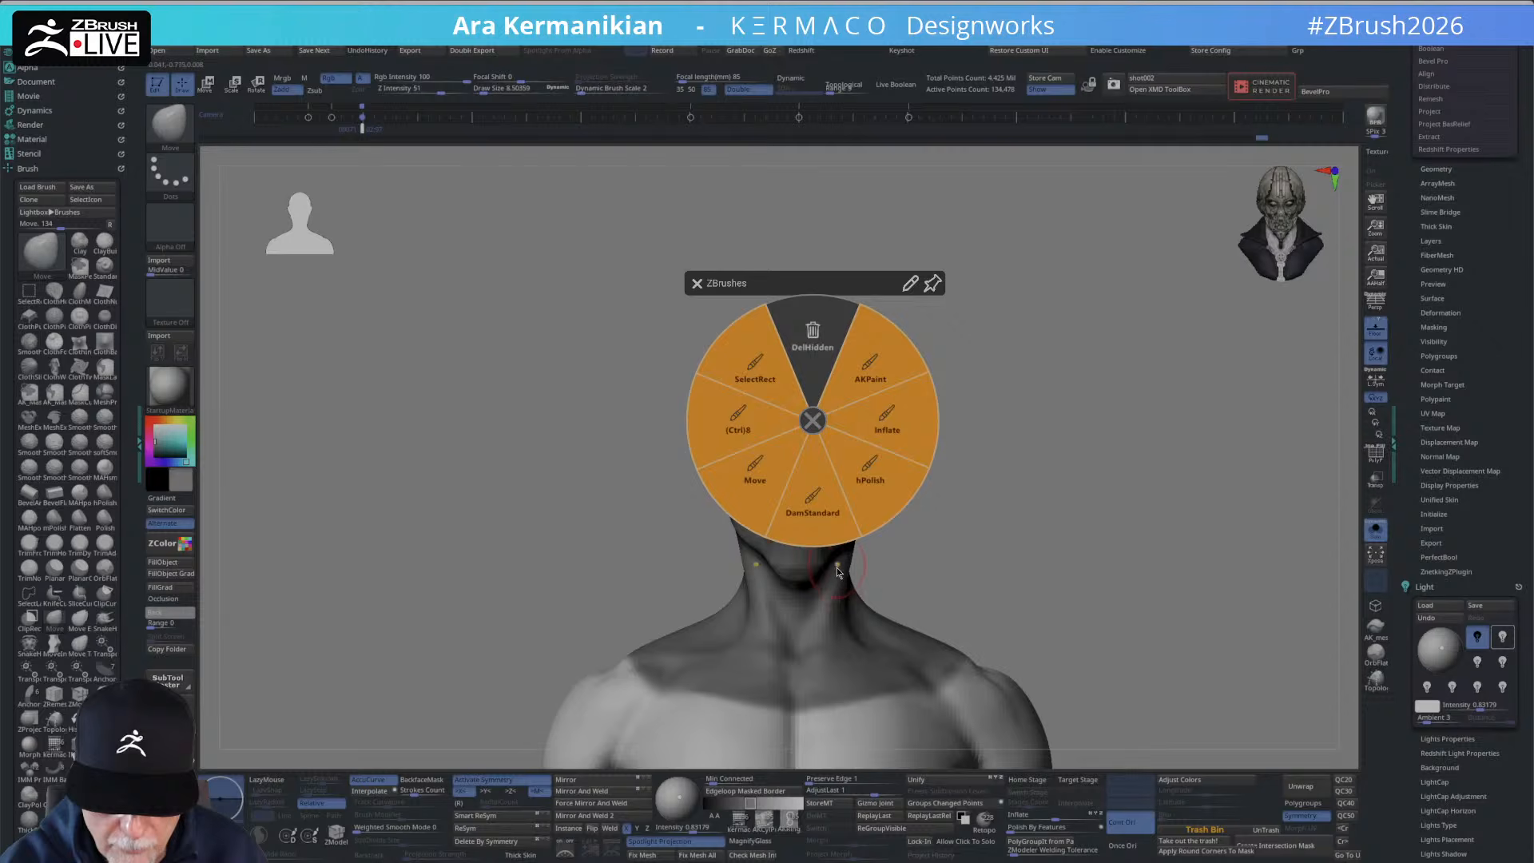
pyautogui.click(816, 509)
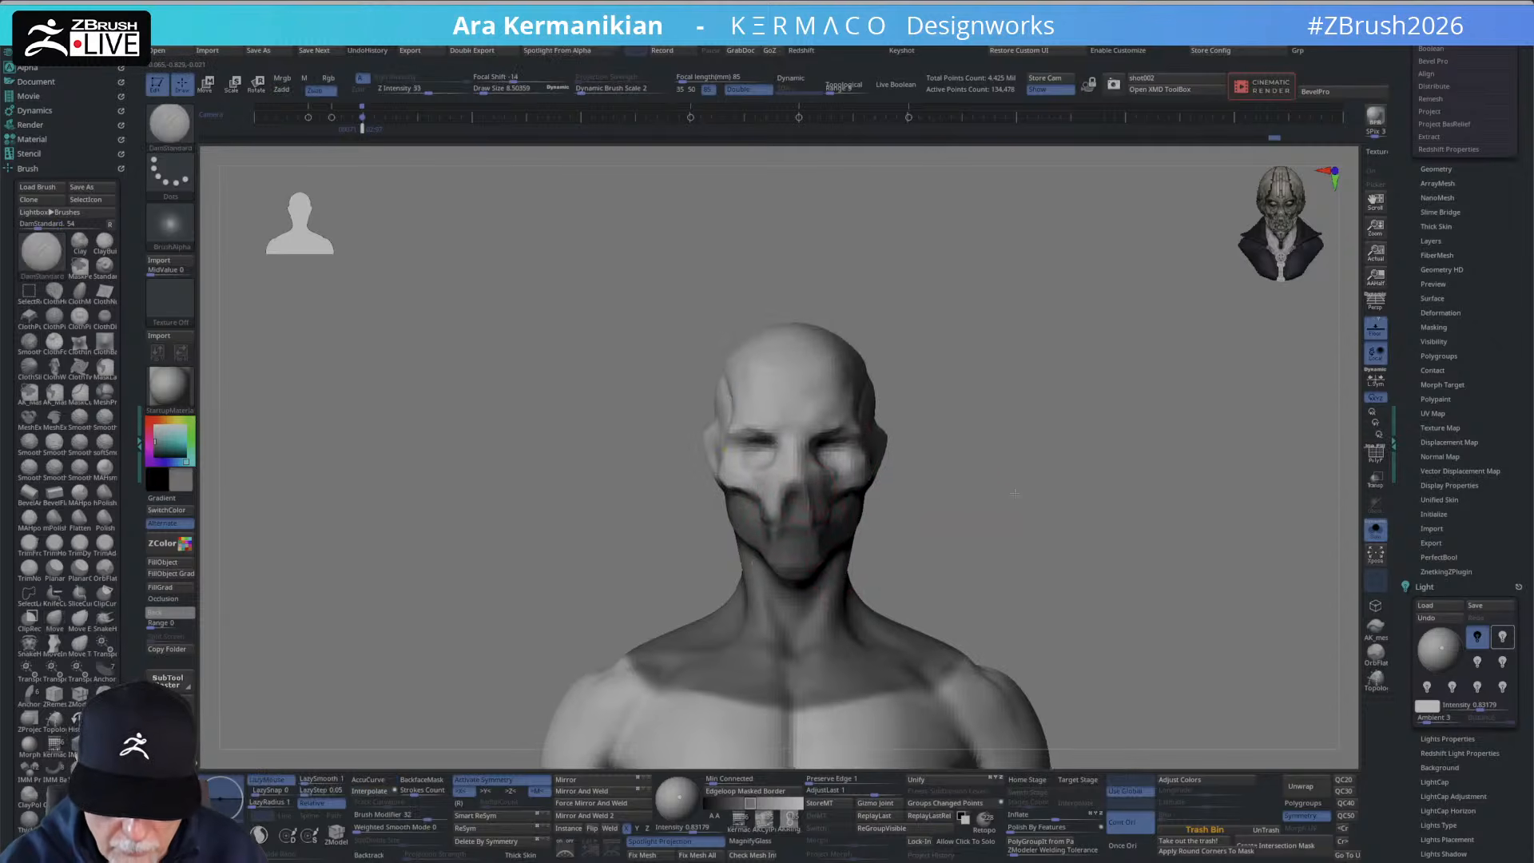
pyautogui.keyDown('alt'); pyautogui.moveTo(951, 481); pyautogui.dragTo(988, 402); pyautogui.keyUp('alt')
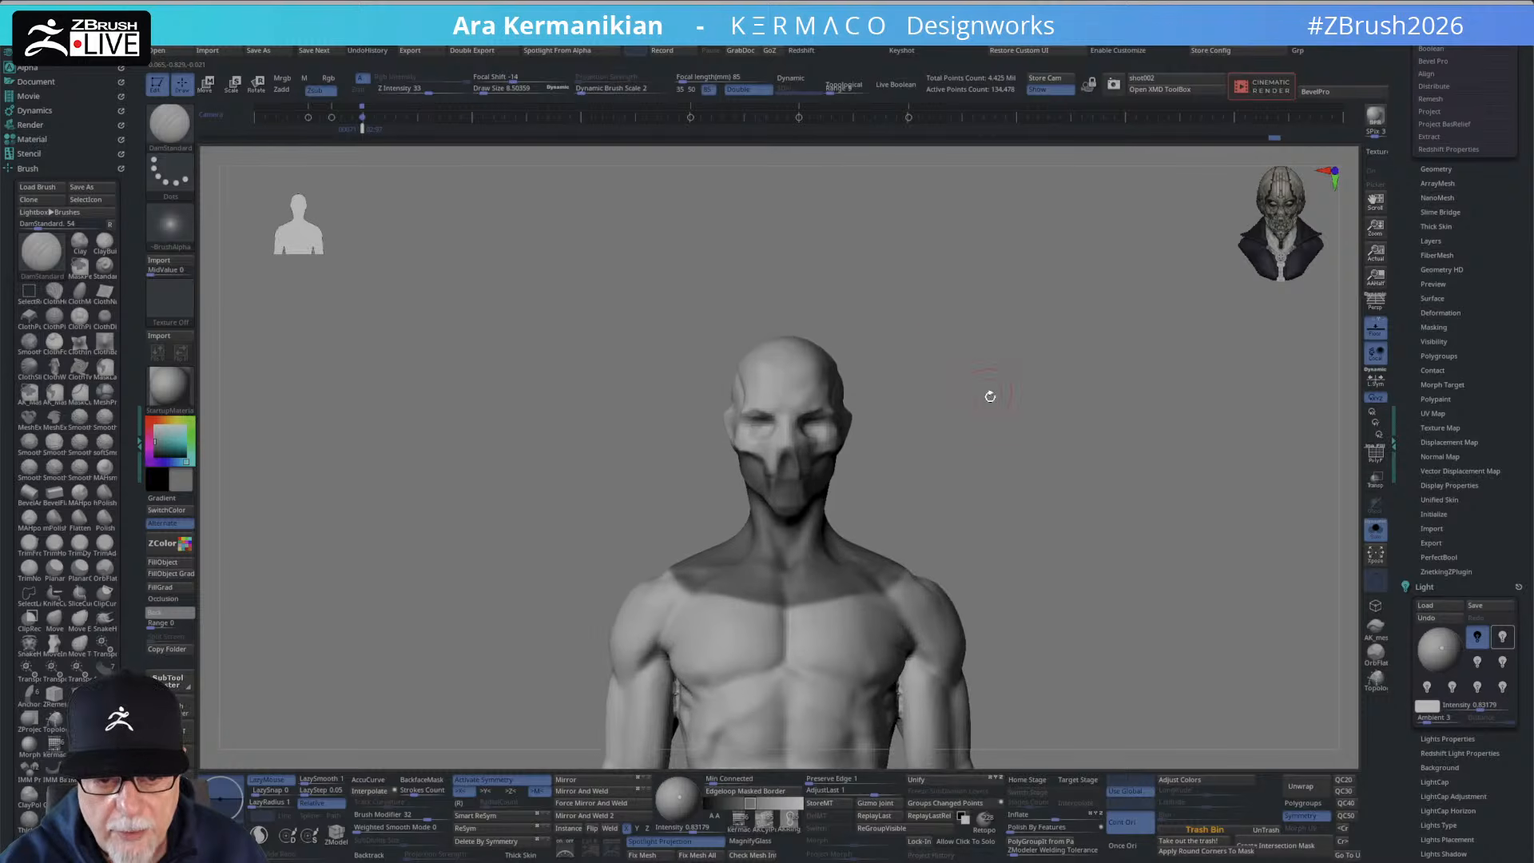
pyautogui.hotkey('ctrl', 'd')
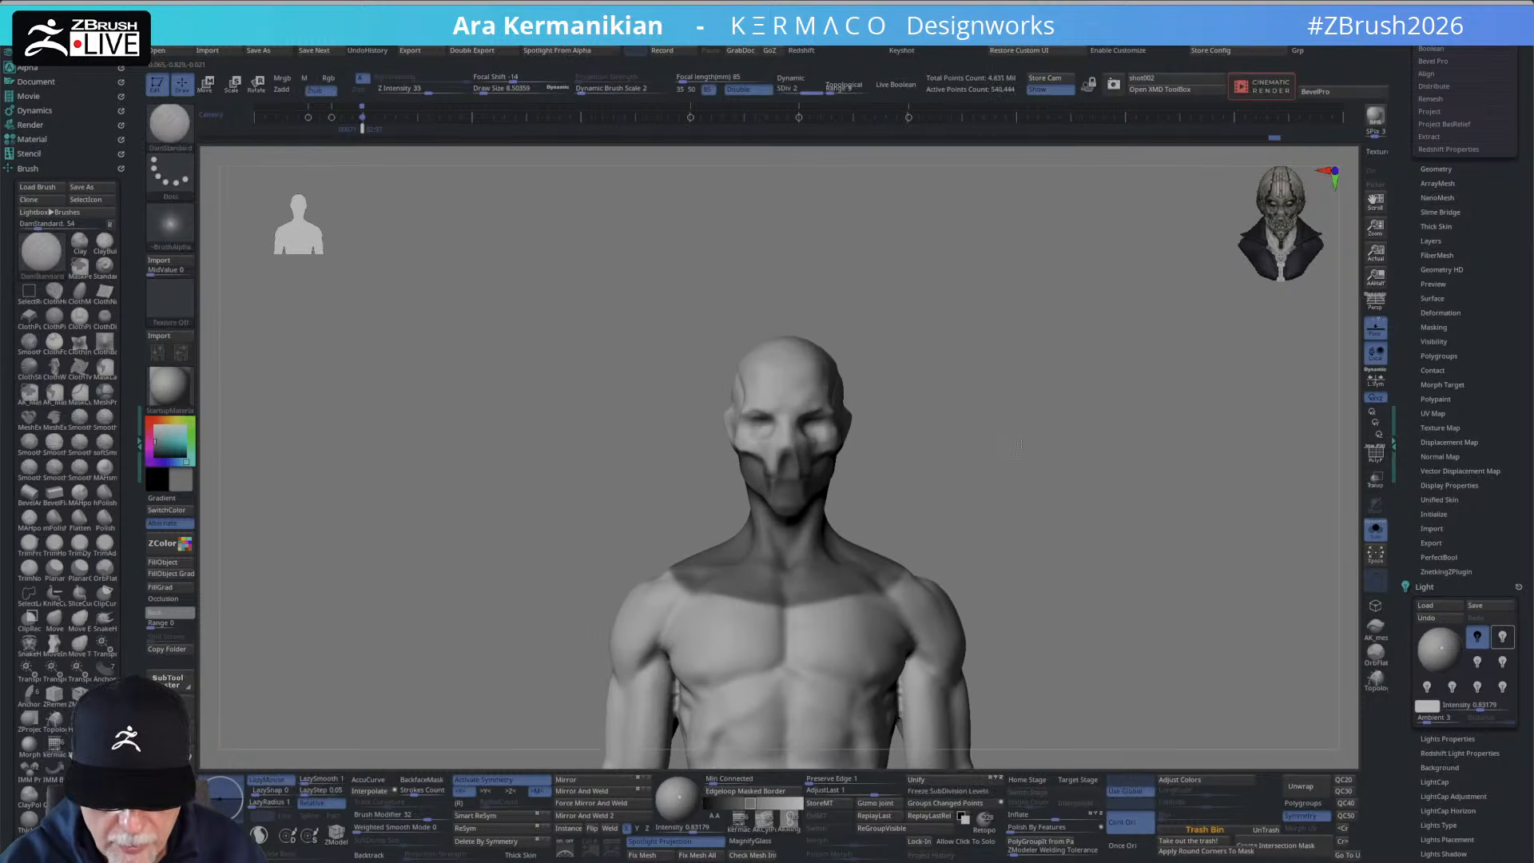
# Carve creases with DamStandard under the cheekbone beside the mouth and along the mouth plate.
pyautogui.keyDown('alt'); pyautogui.moveTo(936, 464); pyautogui.dragTo(978, 424); pyautogui.keyUp('alt')
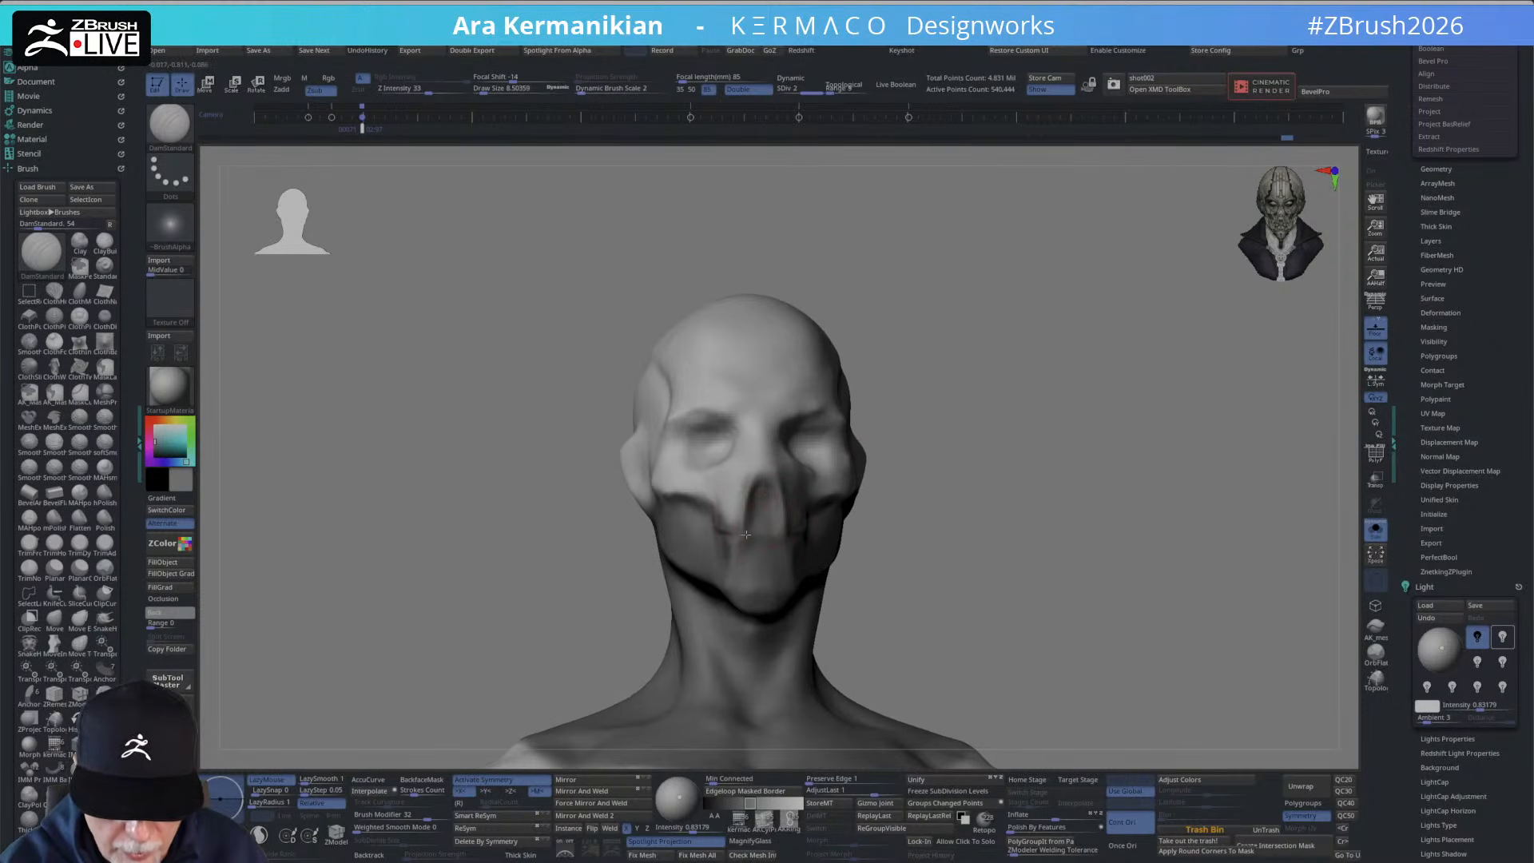
pyautogui.moveTo(792, 513); pyautogui.dragTo(804, 541, button='right')
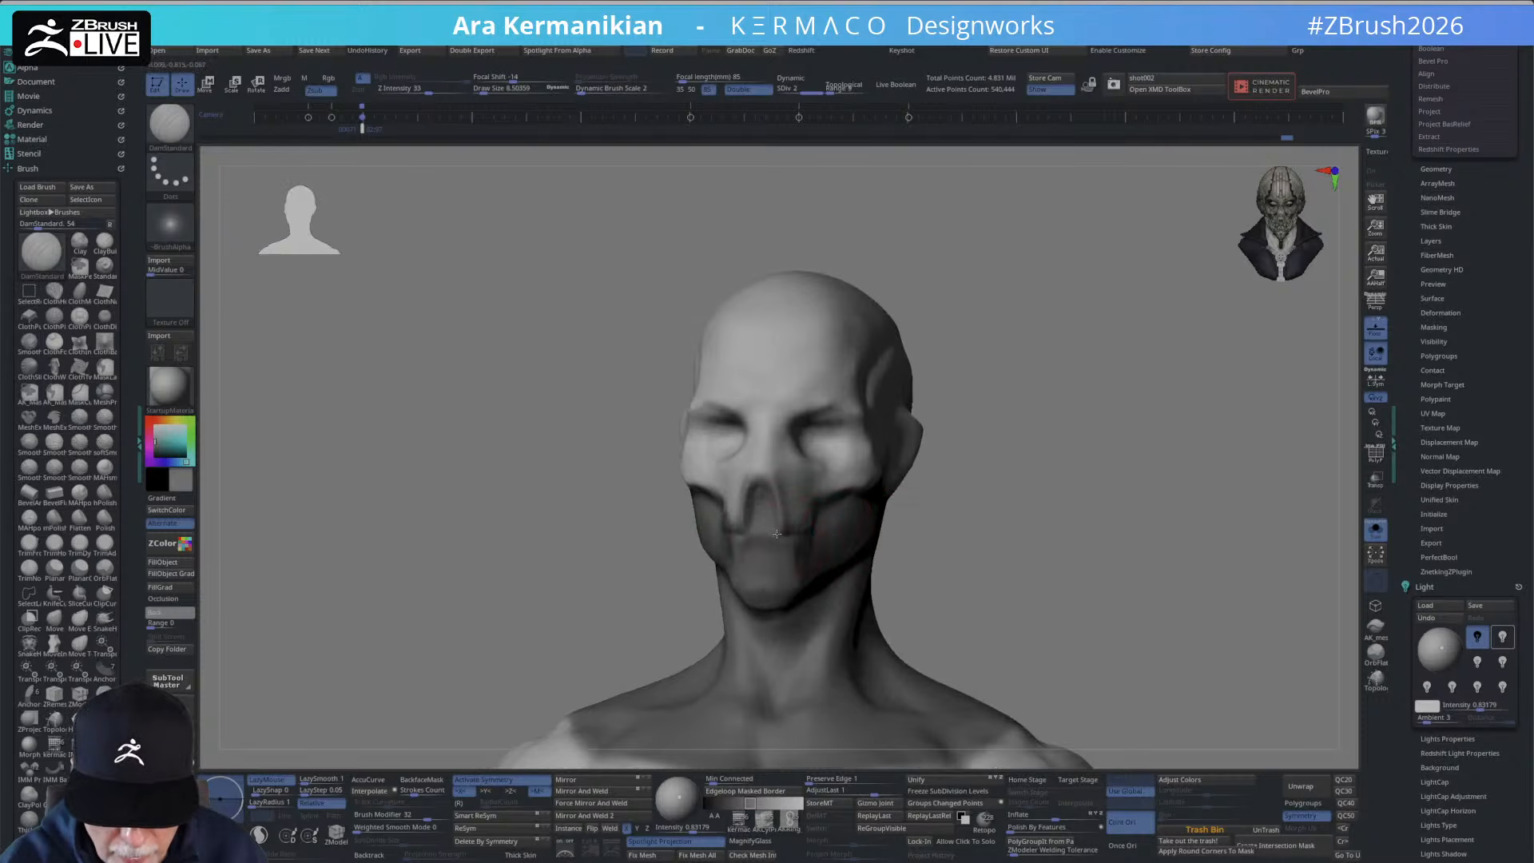
pyautogui.moveTo(903, 543); pyautogui.dragTo(793, 545, button='right')
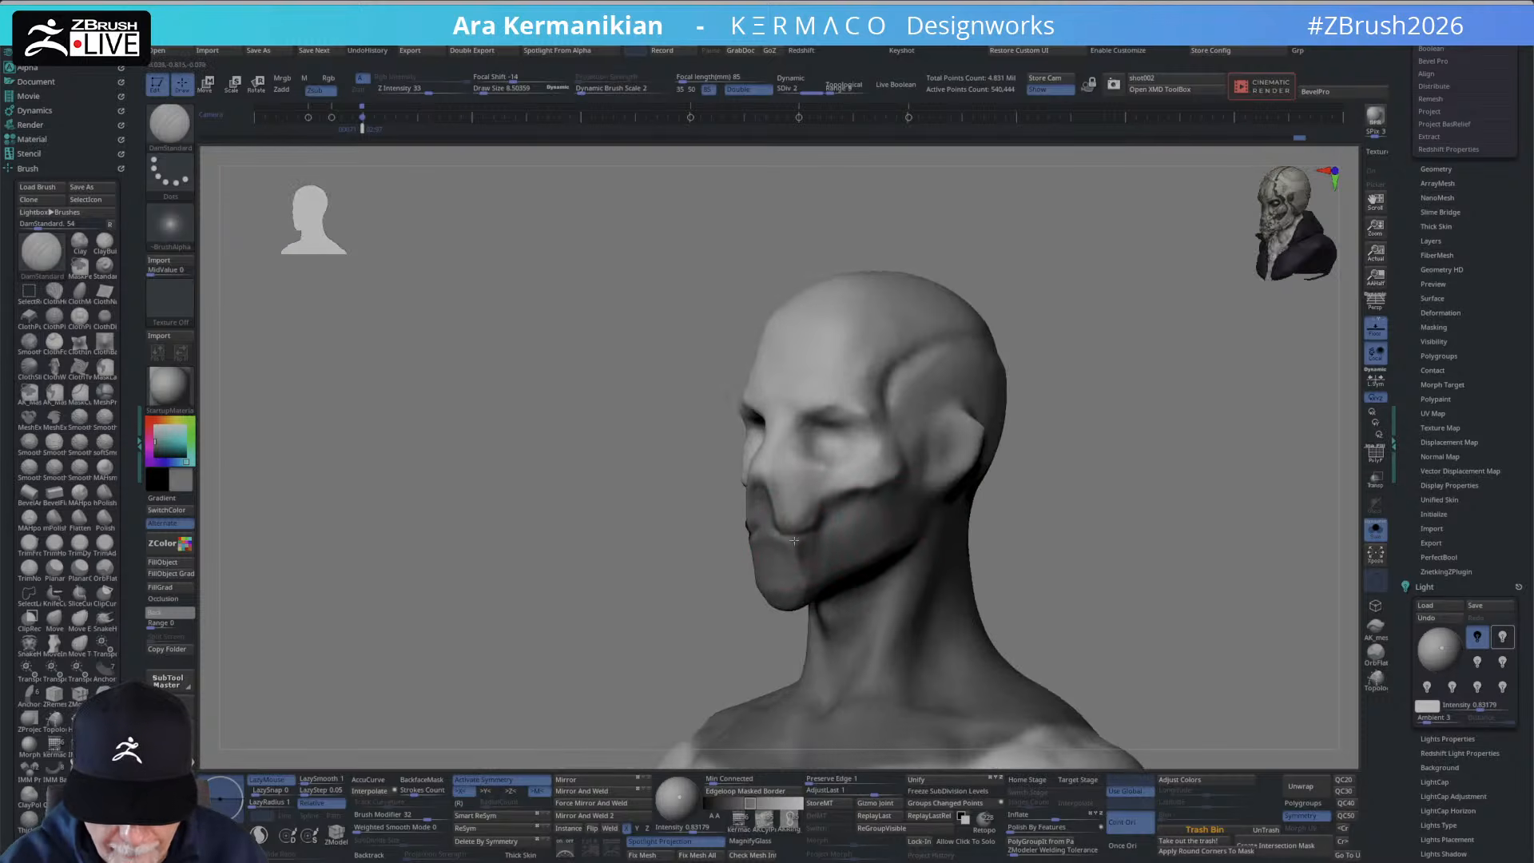
pyautogui.moveTo(815, 504); pyautogui.dragTo(862, 482)
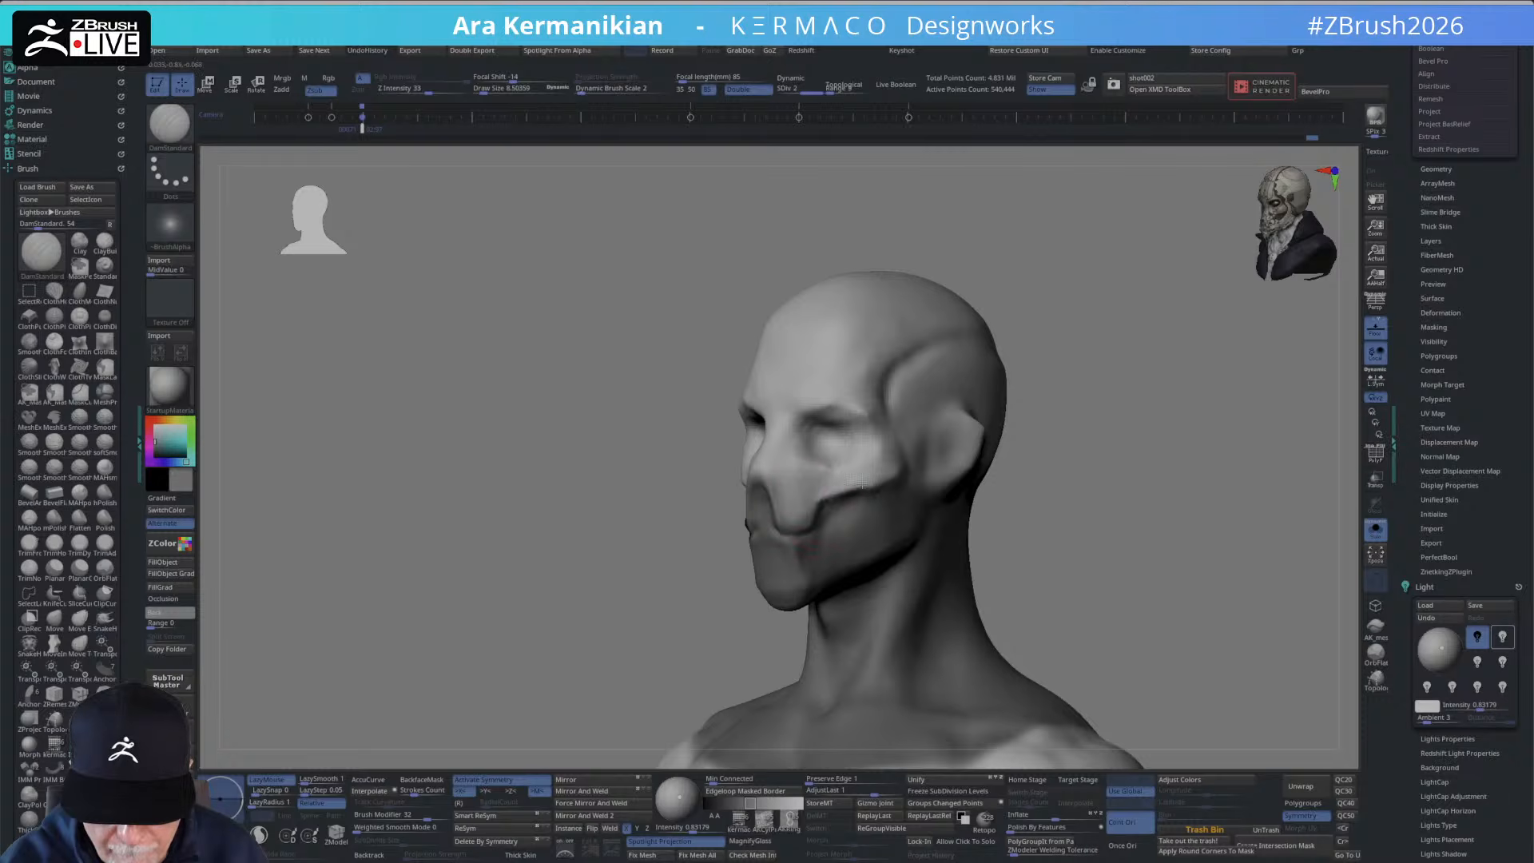
pyautogui.keyDown('ctrl'); pyautogui.moveTo(1164, 462); pyautogui.dragTo(963, 491, button='right'); pyautogui.keyUp('ctrl')
pyautogui.moveTo(801, 497); pyautogui.dragTo(802, 532)
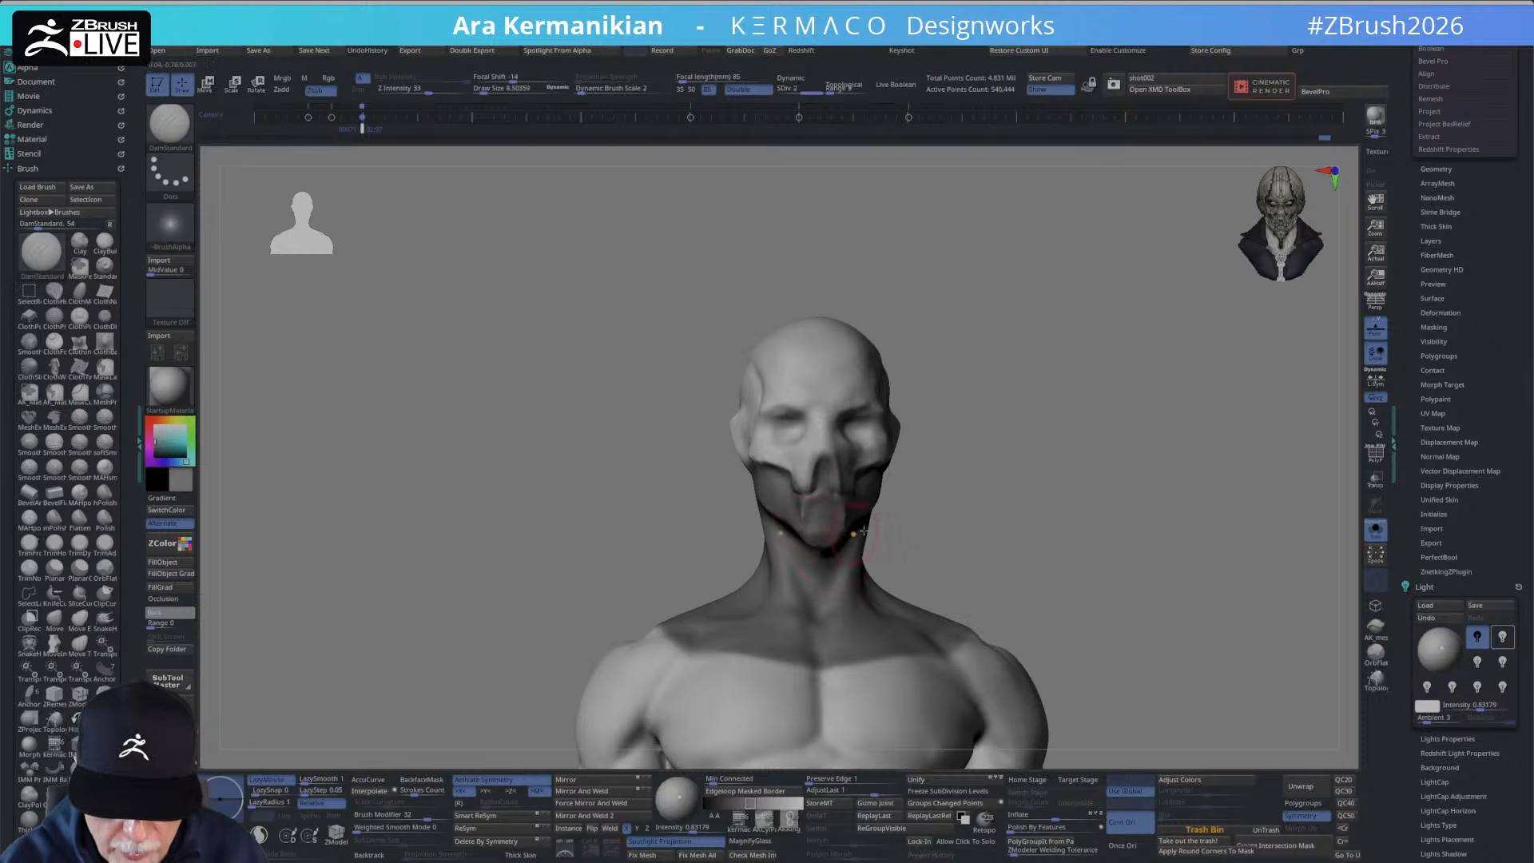
pyautogui.moveTo(863, 530)
pyautogui.mouseDown(button='right')
pyautogui.moveTo(825, 524)
pyautogui.moveTo(900, 551)
pyautogui.mouseUp(button='right')
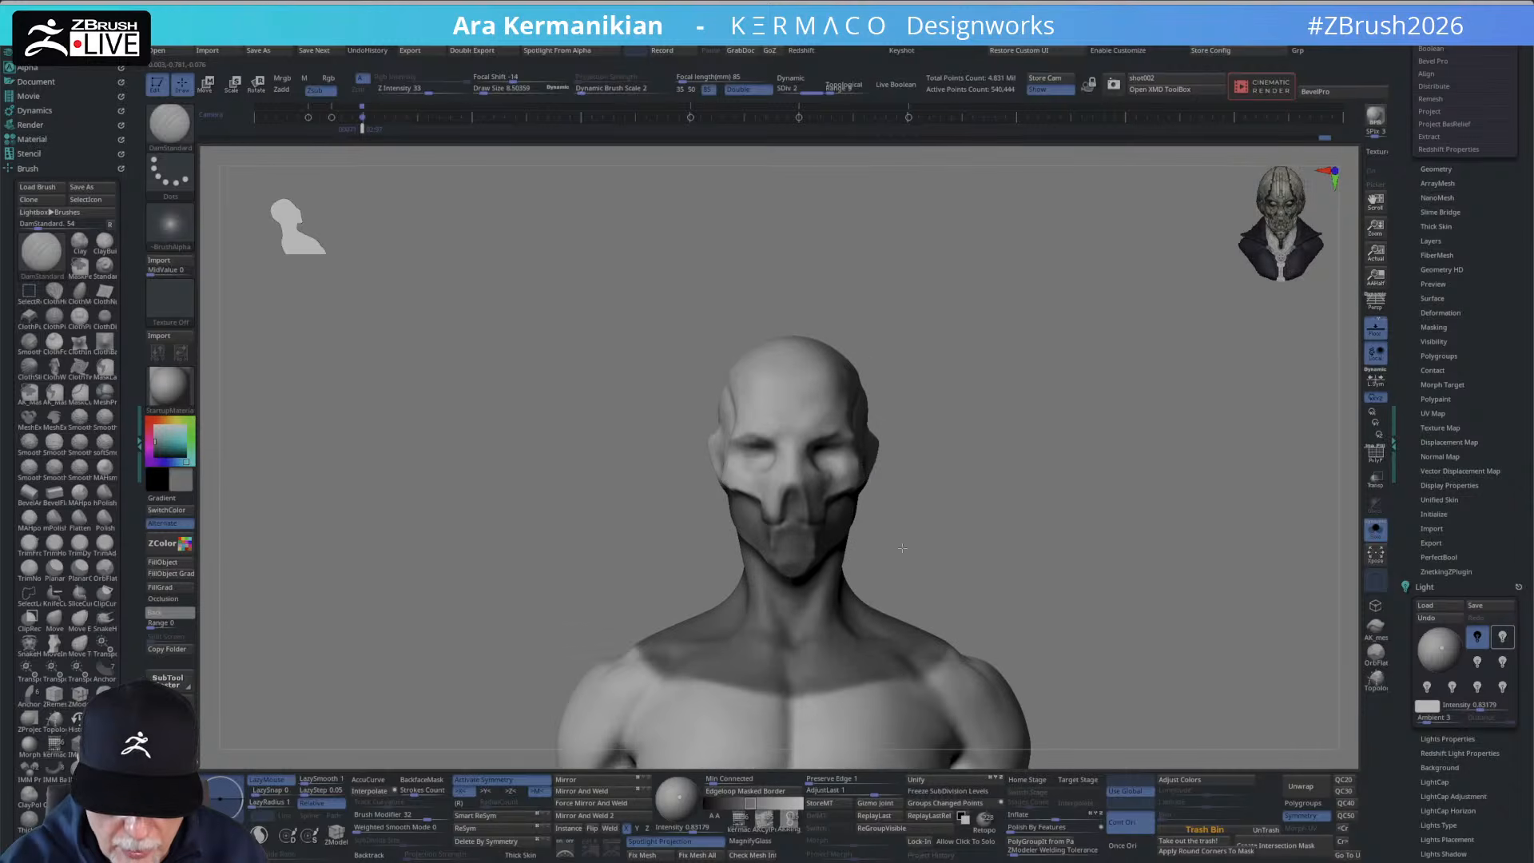
pyautogui.moveTo(1006, 487); pyautogui.dragTo(982, 520, button='right')
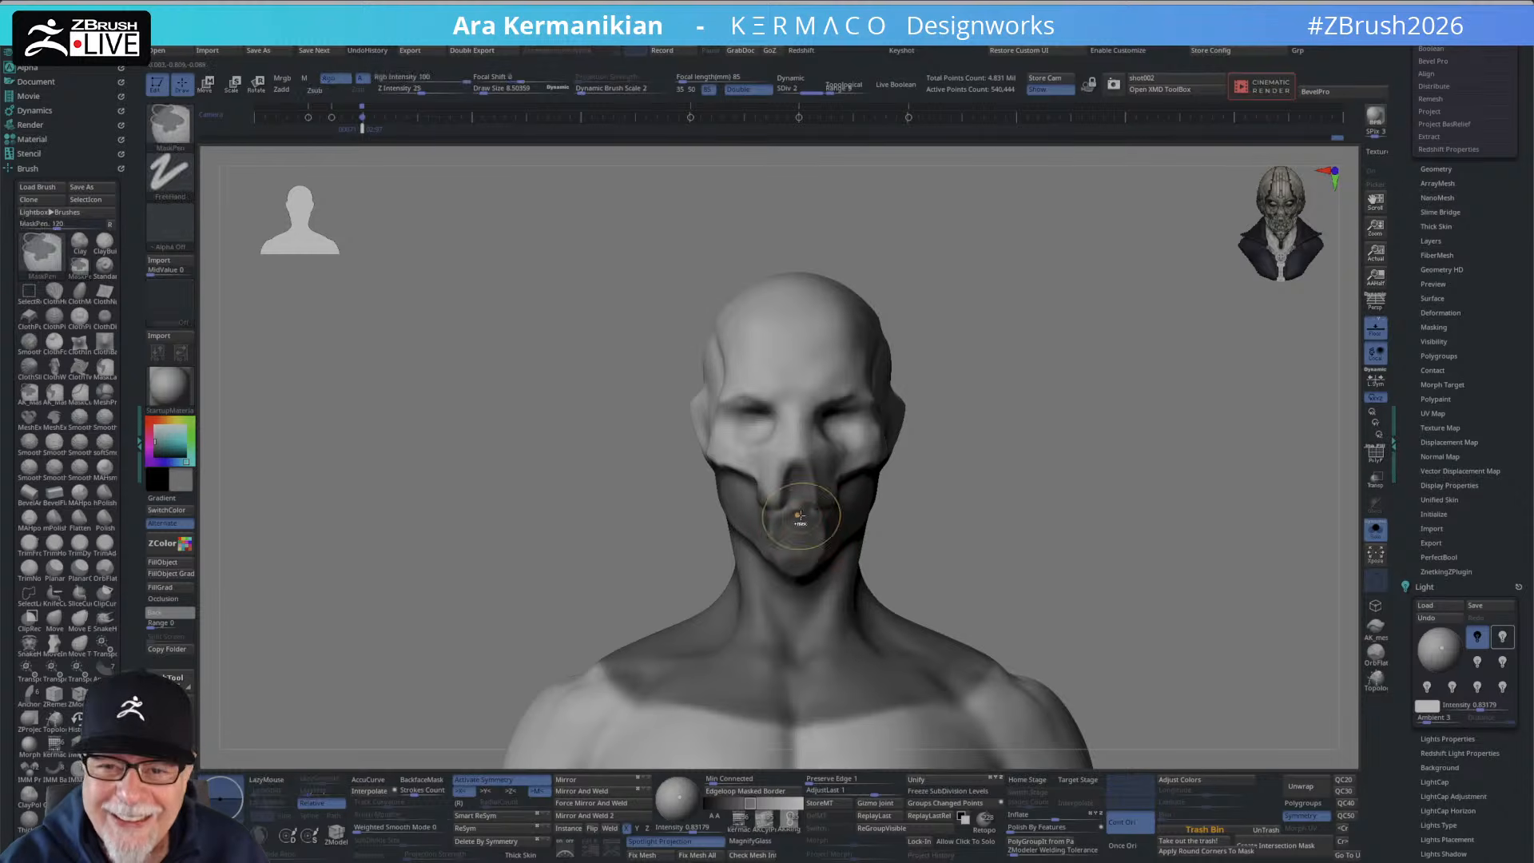
# Smooth the middle of the mouth plate up to the lower end of the nasal cavity.
pyautogui.press('shift')
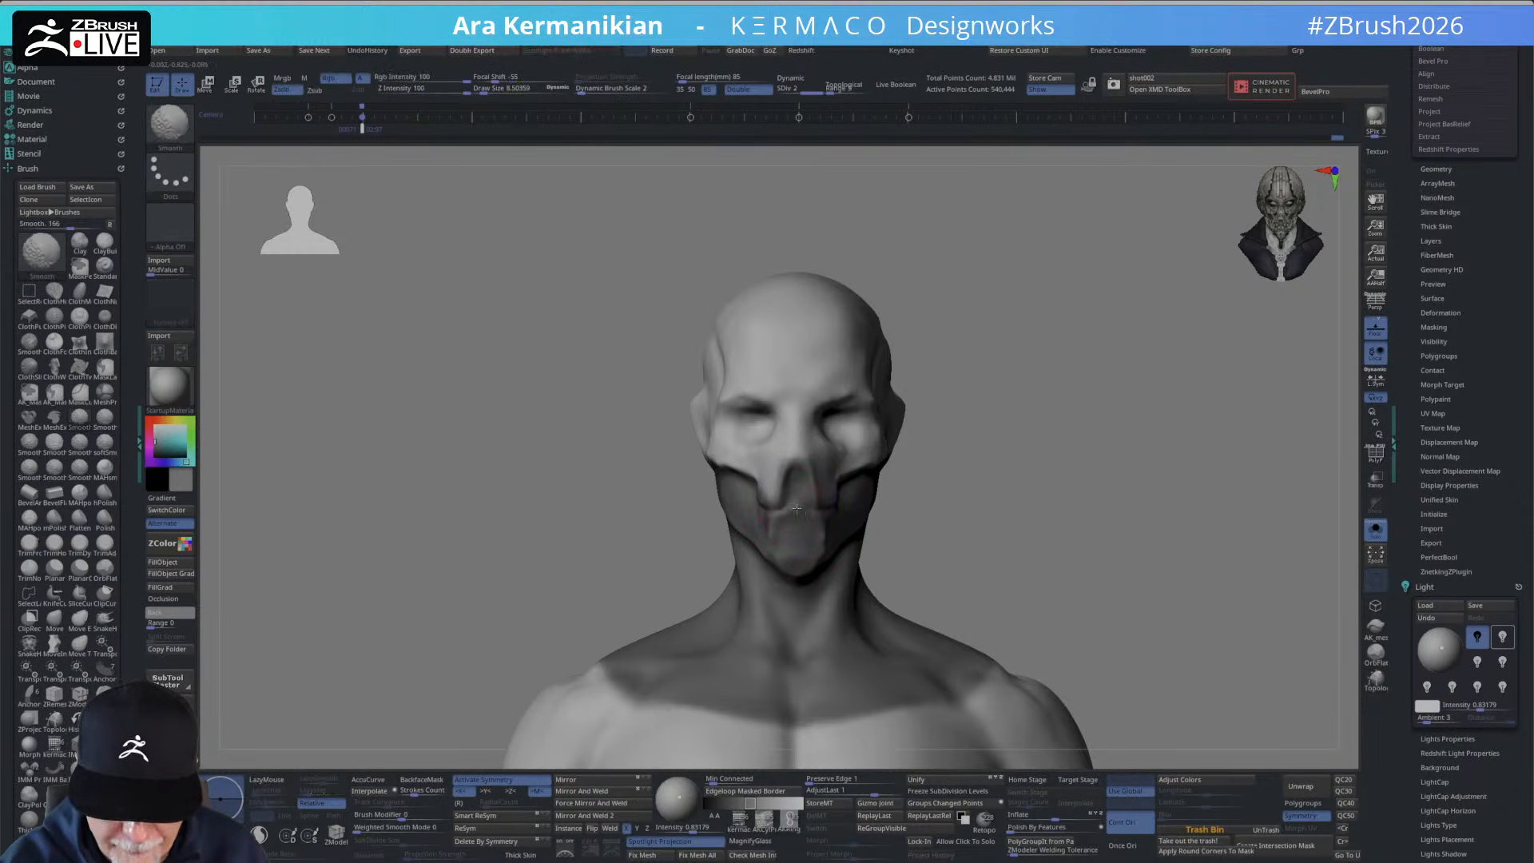
pyautogui.keyDown('shift'); pyautogui.moveTo(797, 508); pyautogui.dragTo(785, 511); pyautogui.keyUp('shift')
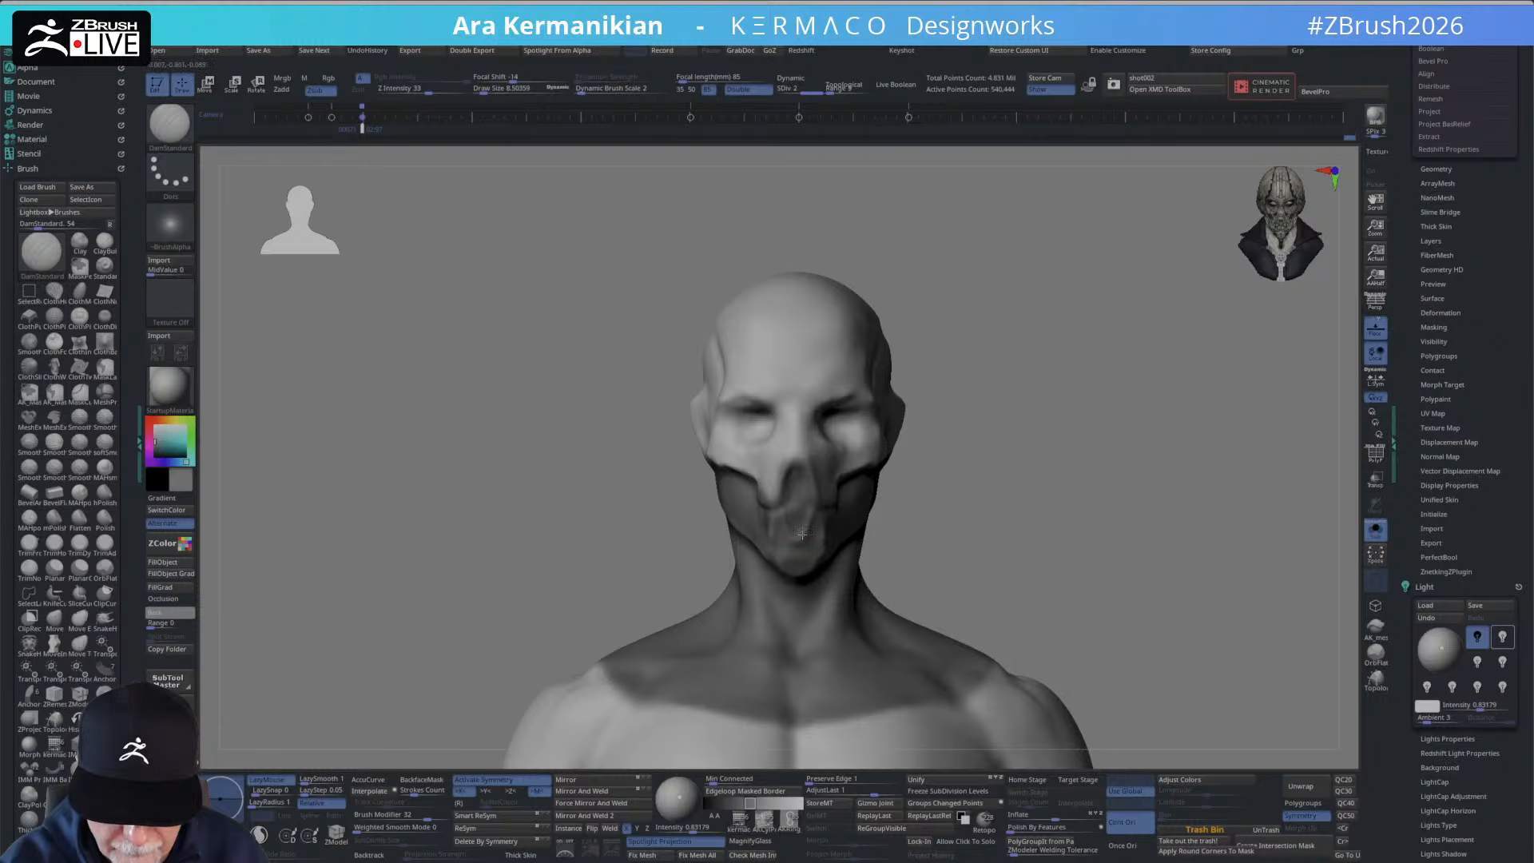
pyautogui.press('shift')
pyautogui.keyDown('shift'); pyautogui.moveTo(791, 501); pyautogui.dragTo(793, 479); pyautogui.keyUp('shift')
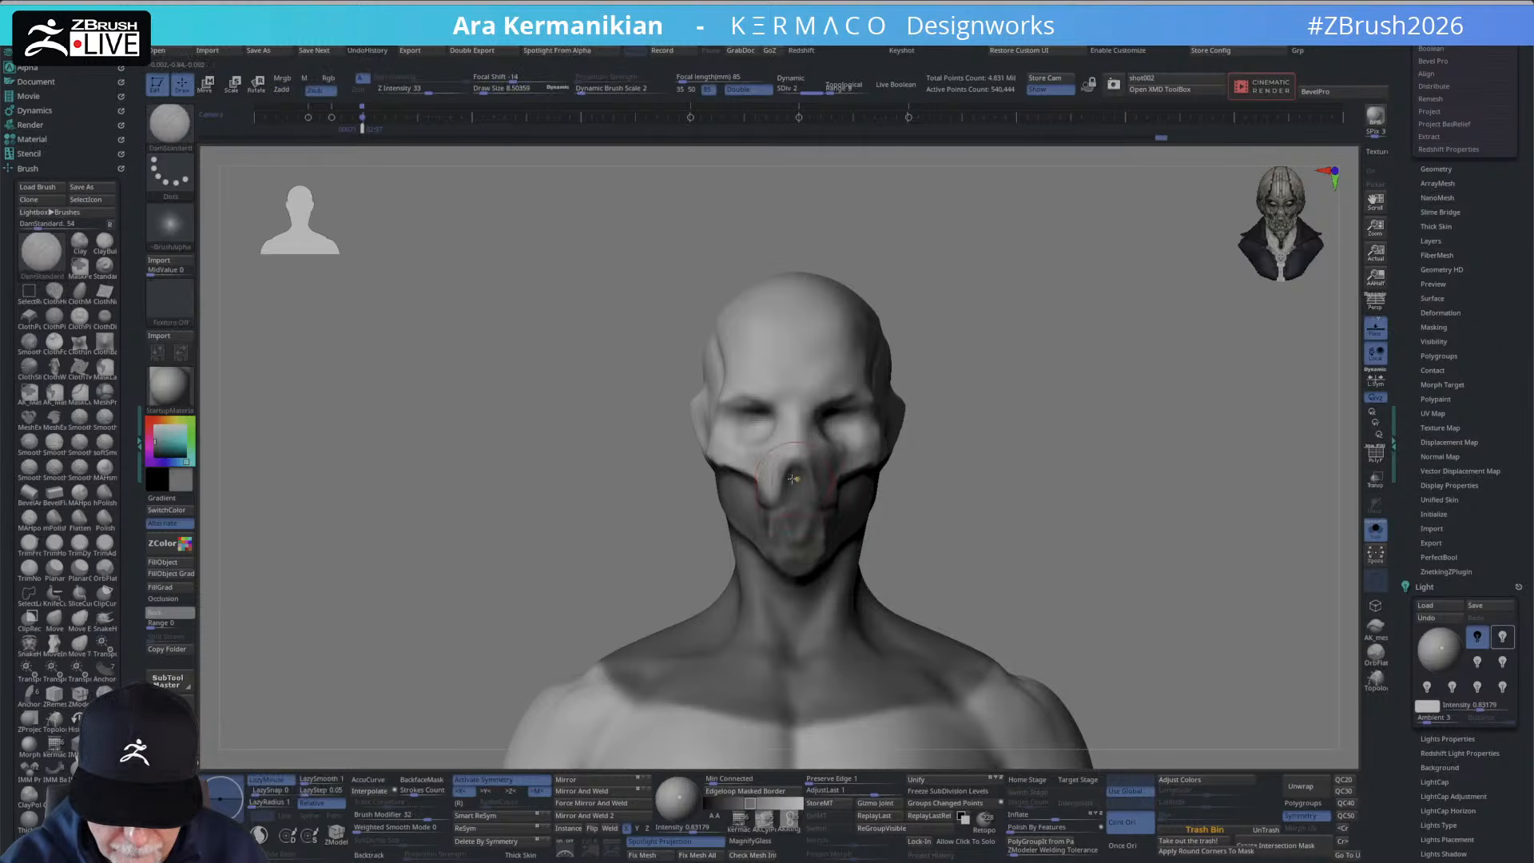
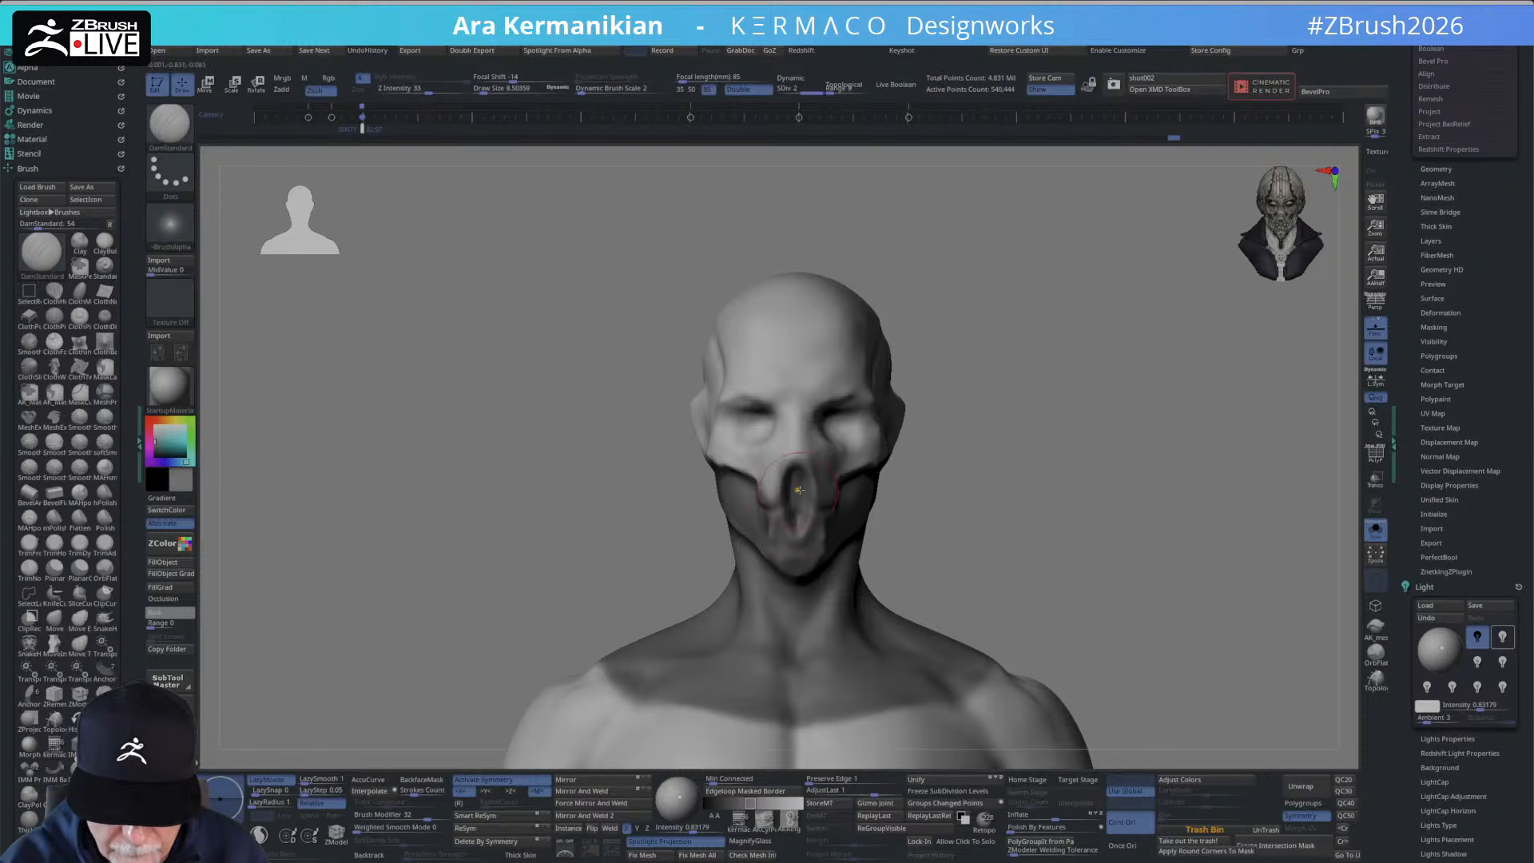
# Deepen the nasal cavity into a long oval hollow reaching down the mouth plate with DamStandard.
pyautogui.moveTo(799, 489)
pyautogui.keyDown('ctrl'); pyautogui.mouseDown(button='right')
pyautogui.moveTo(956, 433)
pyautogui.moveTo(859, 432)
pyautogui.moveTo(945, 424)
pyautogui.moveTo(978, 504)
pyautogui.moveTo(773, 490)
pyautogui.mouseUp(button='right'); pyautogui.keyUp('ctrl')
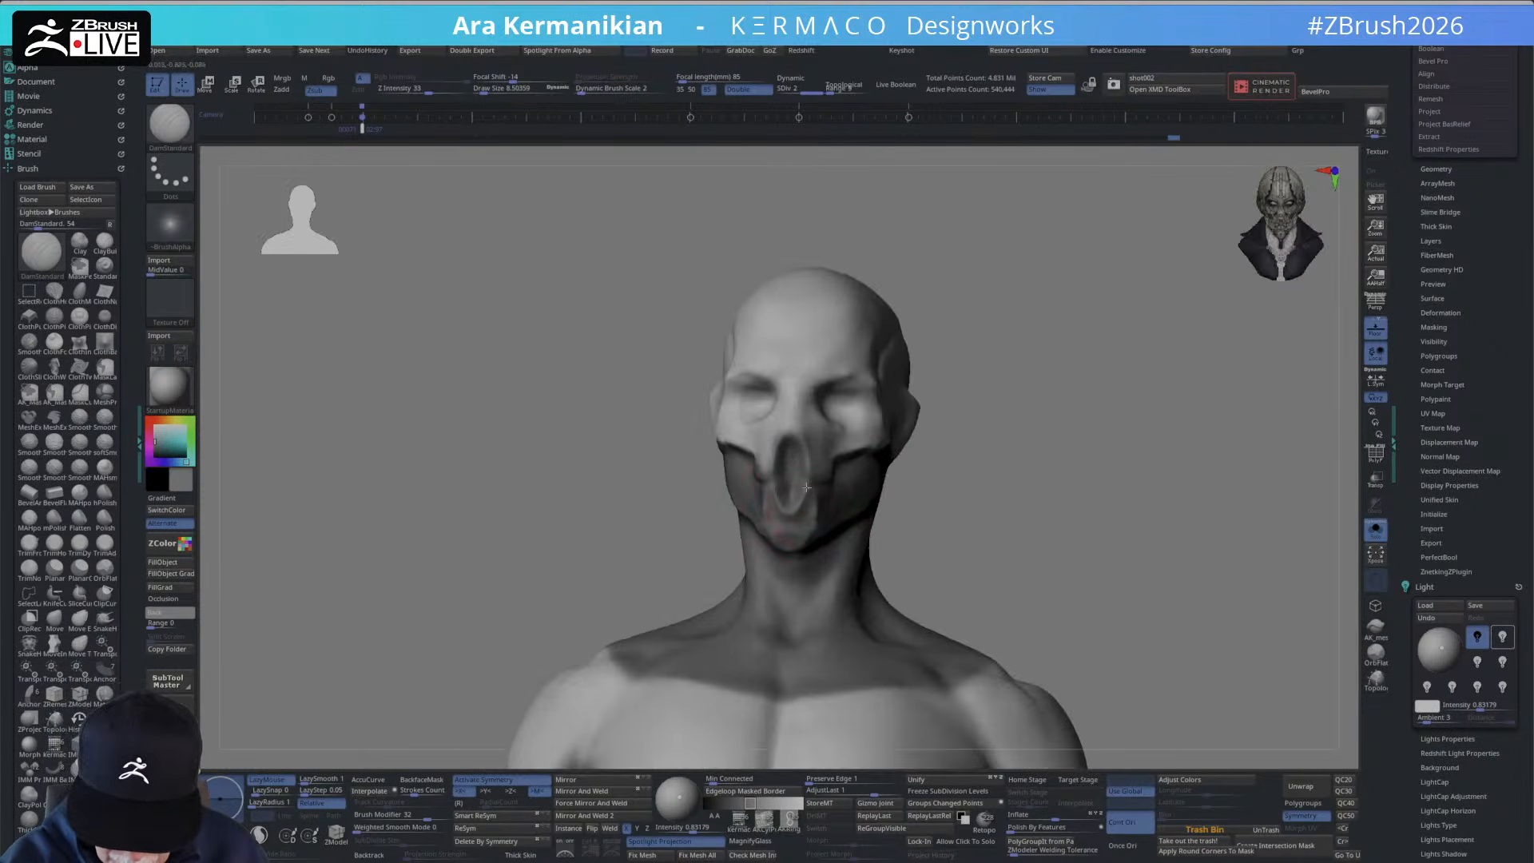
pyautogui.keyDown('alt'); pyautogui.moveTo(976, 469); pyautogui.dragTo(829, 486, button='right'); pyautogui.keyUp('alt')
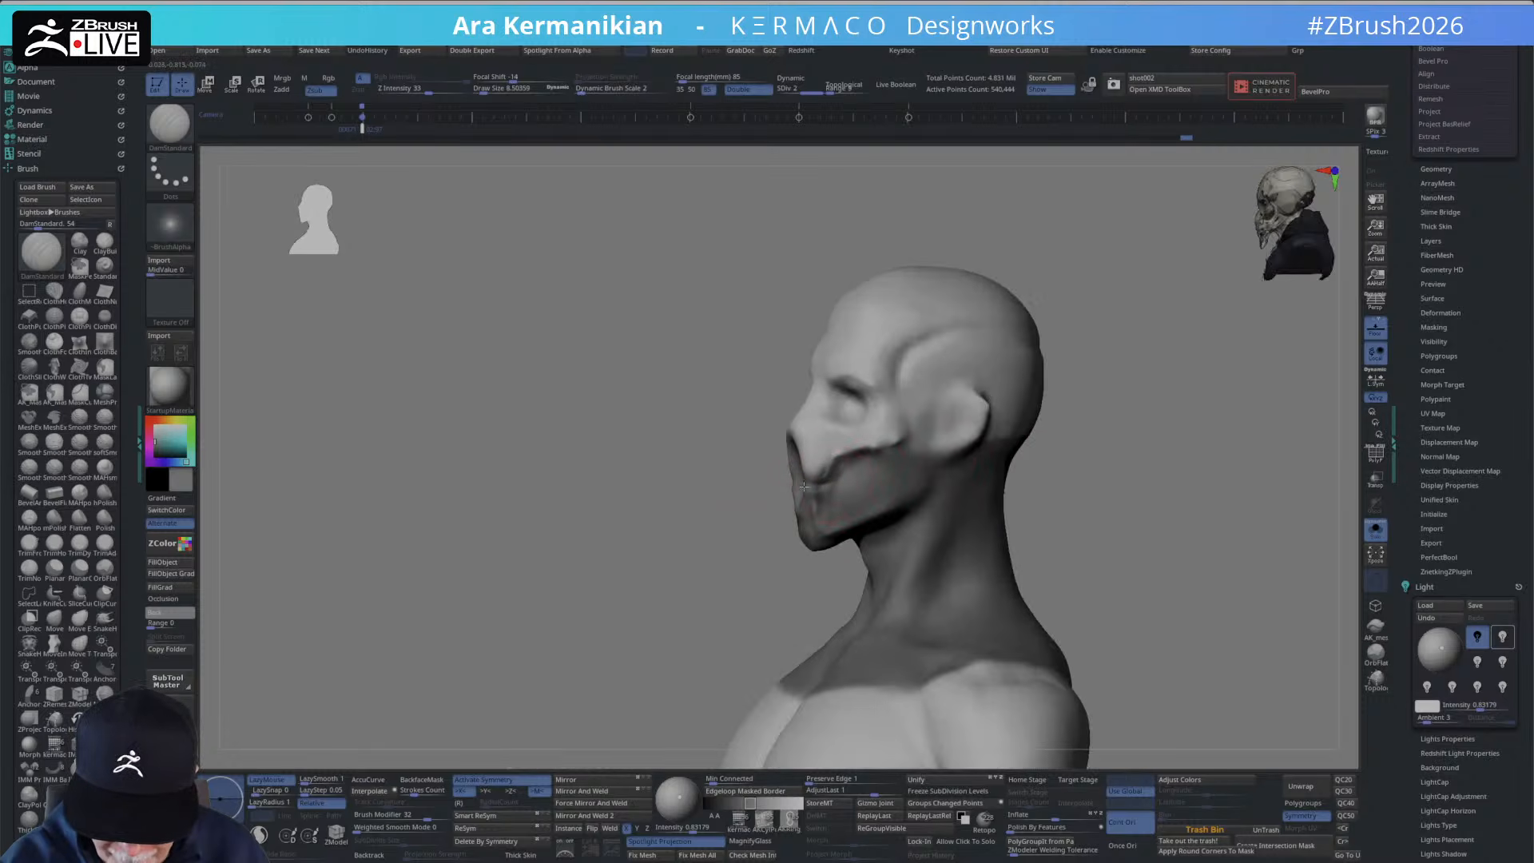
pyautogui.moveTo(706, 531); pyautogui.dragTo(895, 511, button='right')
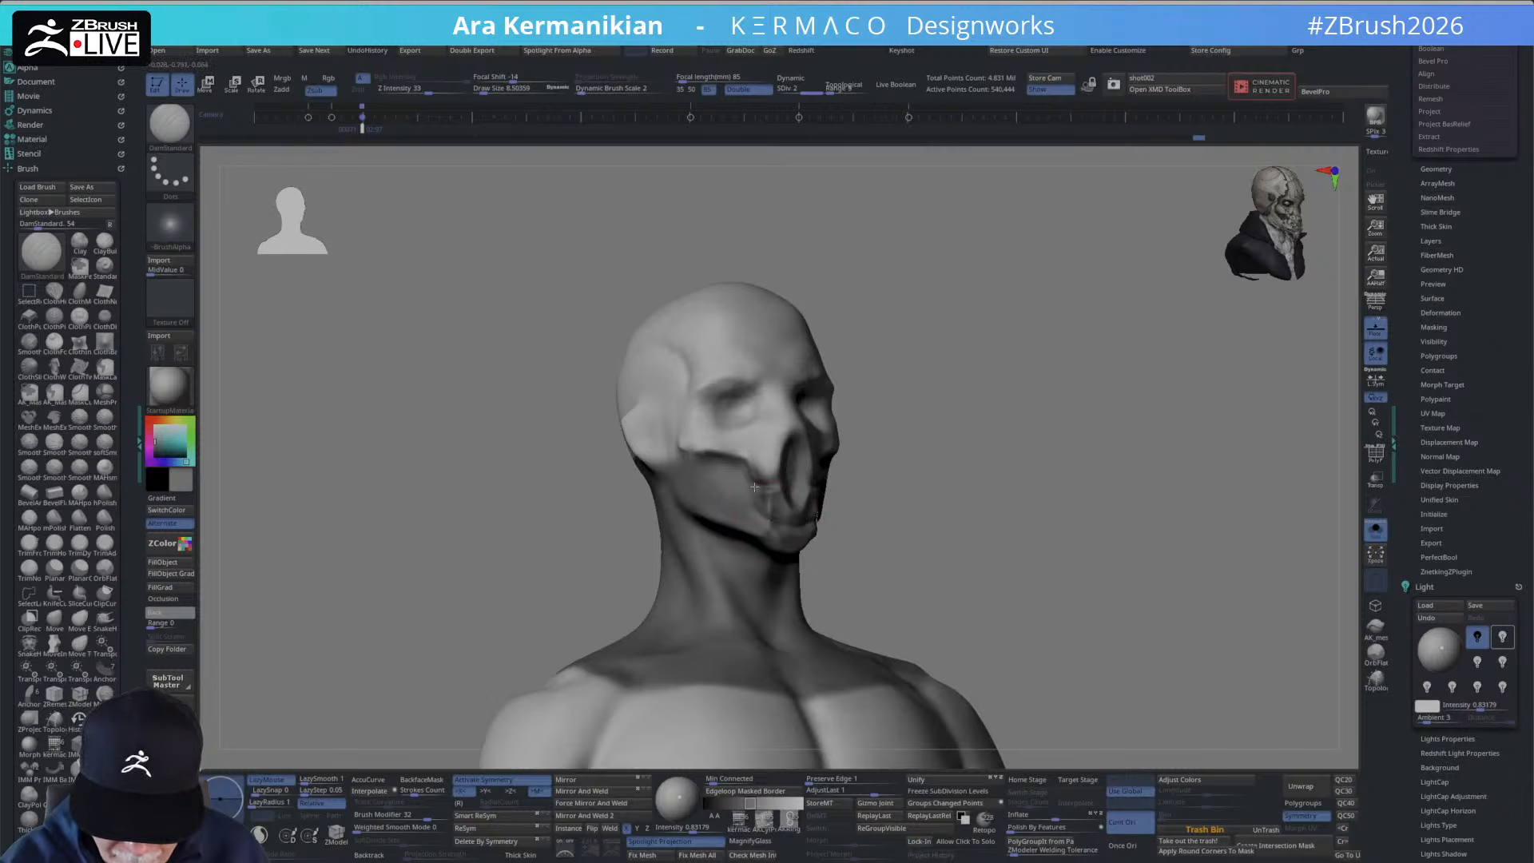
pyautogui.keyDown('ctrl'); pyautogui.moveTo(782, 481); pyautogui.dragTo(890, 425, button='right'); pyautogui.keyUp('ctrl')
pyautogui.moveTo(1014, 427)
pyautogui.mouseDown(button='right')
pyautogui.moveTo(882, 432)
pyautogui.moveTo(986, 416)
pyautogui.moveTo(952, 404)
pyautogui.moveTo(919, 420)
pyautogui.moveTo(959, 433)
pyautogui.moveTo(976, 490)
pyautogui.moveTo(899, 499)
pyautogui.moveTo(917, 528)
pyautogui.moveTo(911, 576)
pyautogui.mouseUp(button='right')
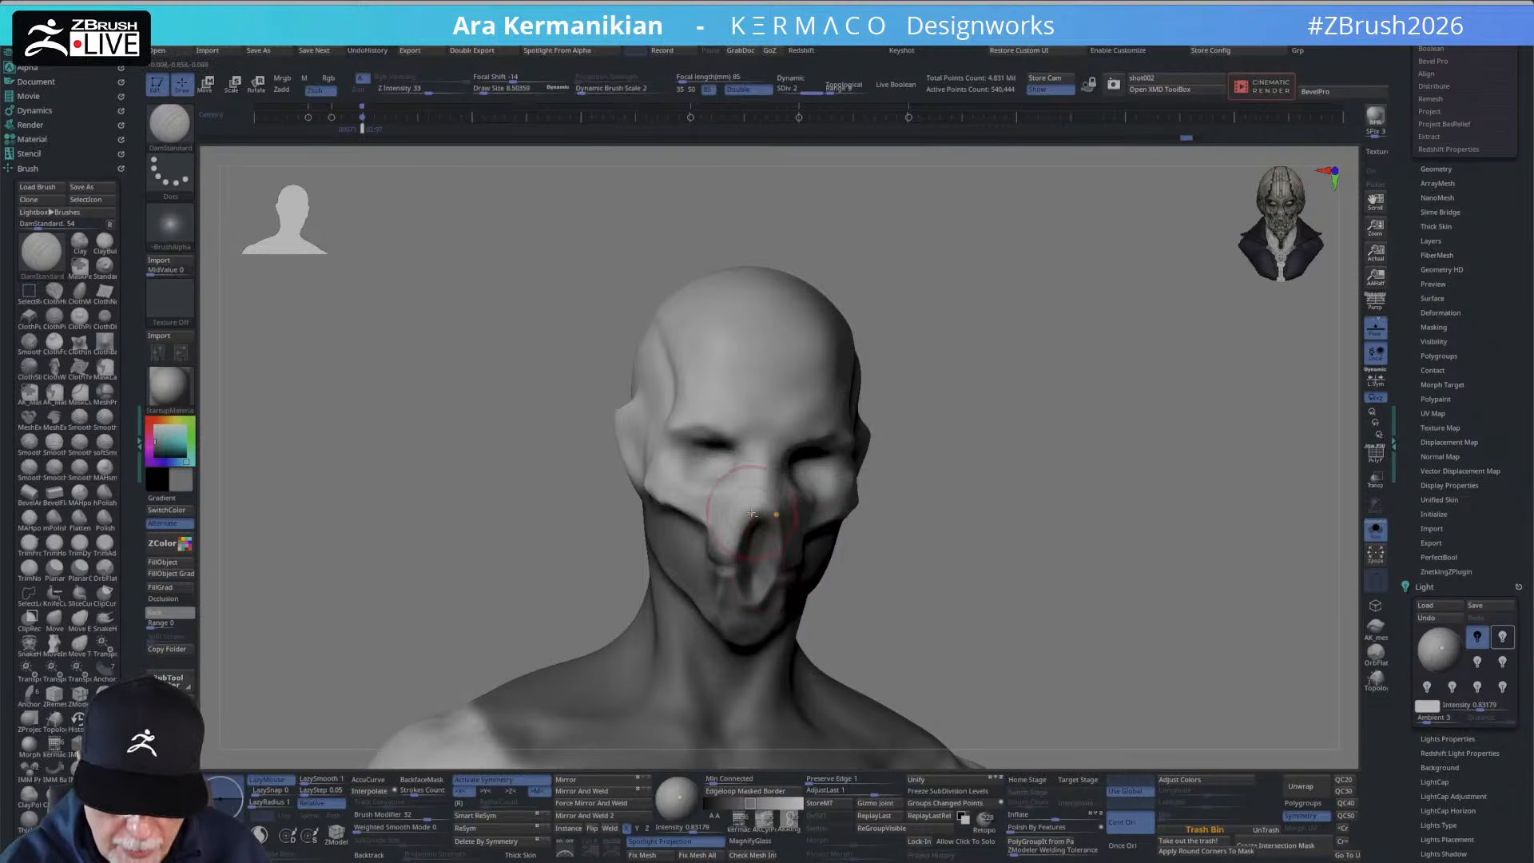
pyautogui.moveTo(979, 500); pyautogui.dragTo(963, 461, button='right')
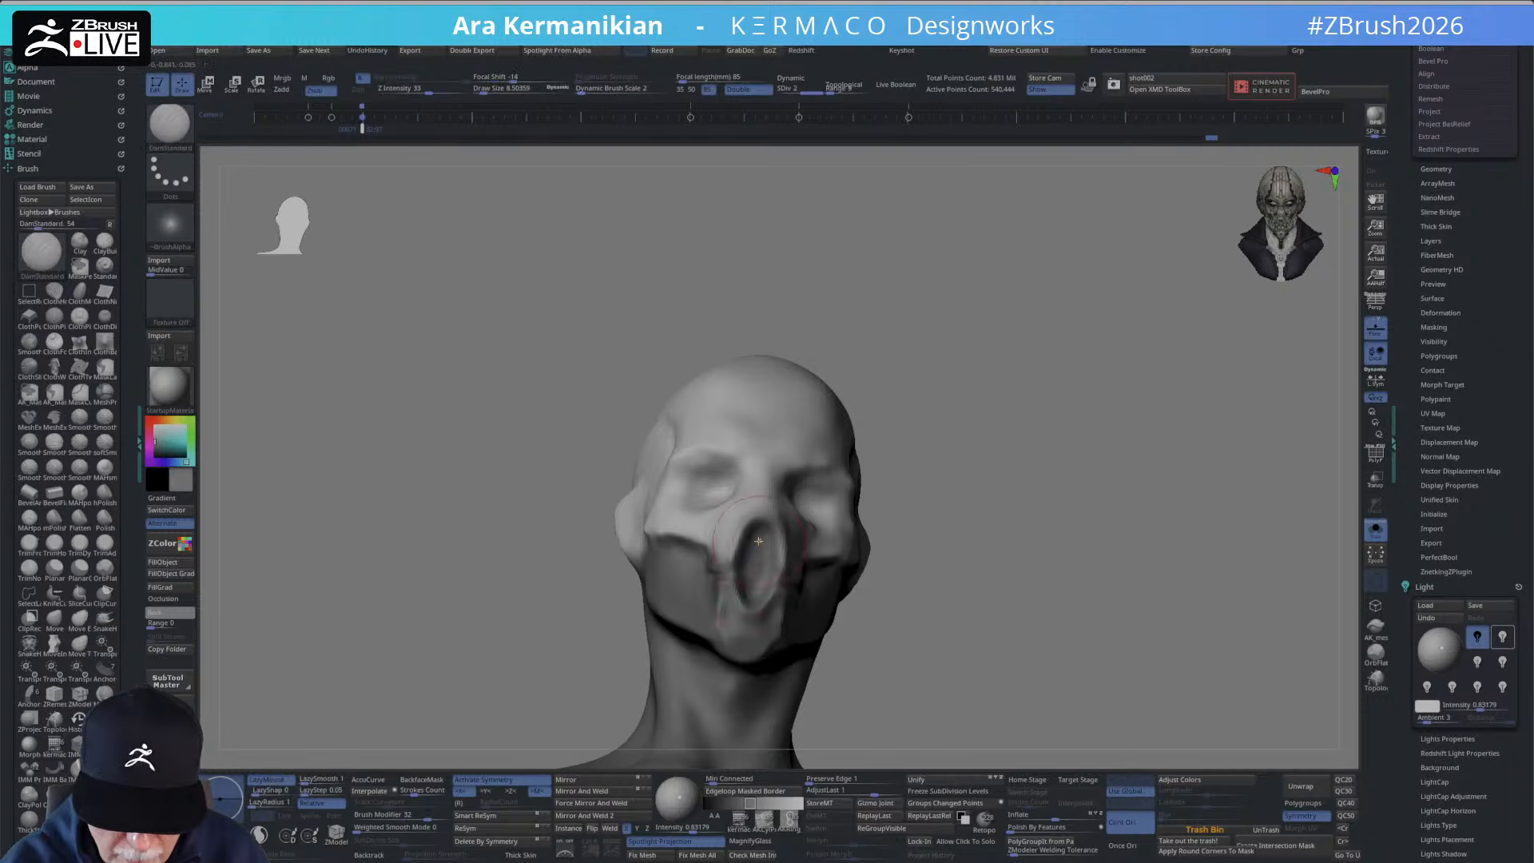
pyautogui.moveTo(760, 545); pyautogui.dragTo(762, 532)
# Show the hat and cloak to check the carved face on the full character, and isolate the body again.
pyautogui.keyDown('ctrl'); pyautogui.moveTo(1031, 477); pyautogui.dragTo(905, 472, button='right'); pyautogui.keyUp('ctrl')
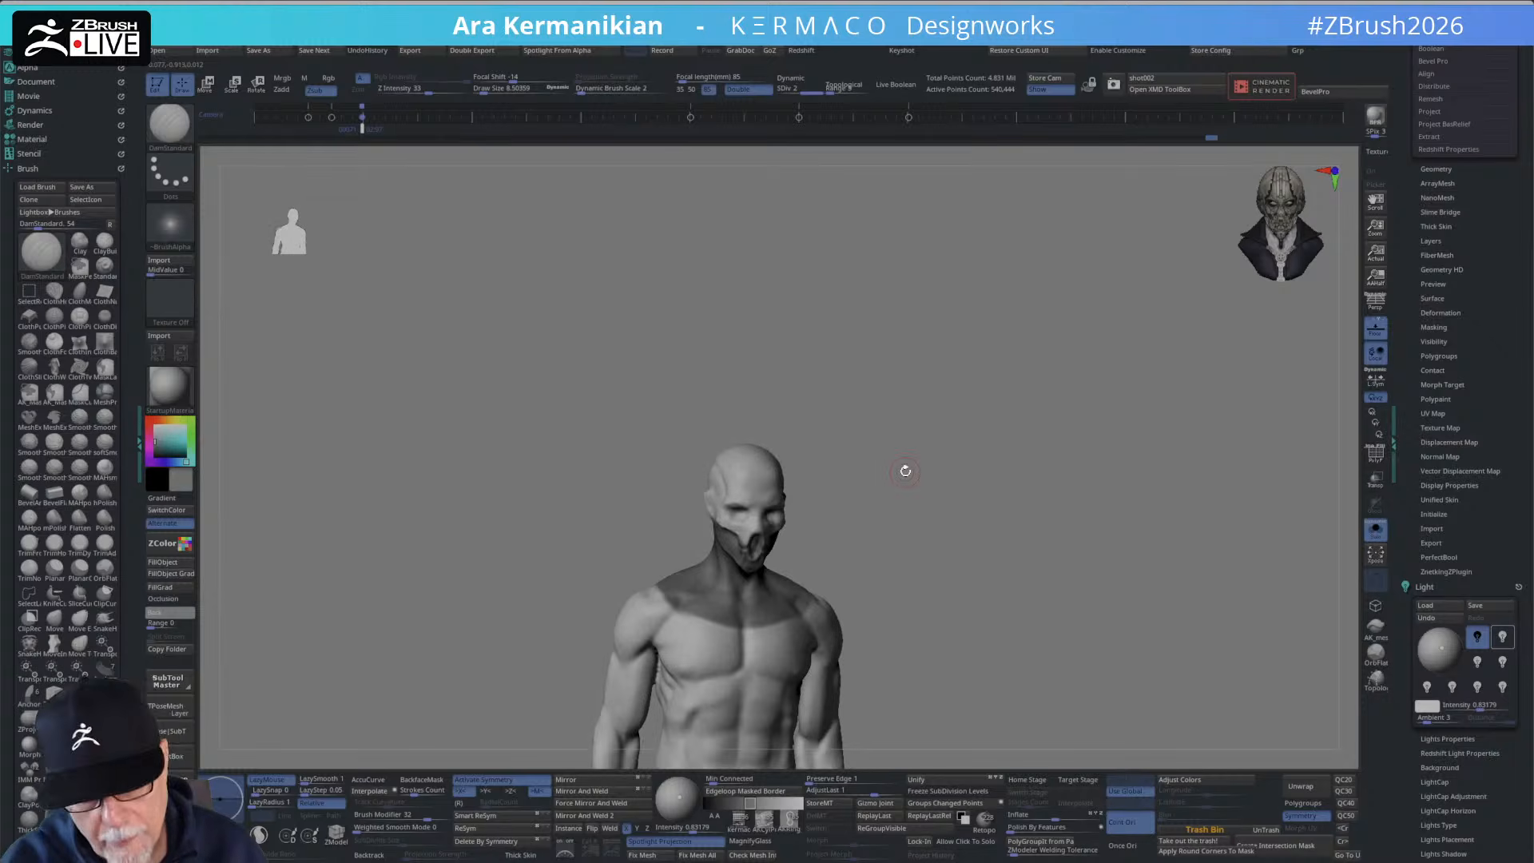
pyautogui.moveTo(1024, 517); pyautogui.dragTo(977, 559, button='right')
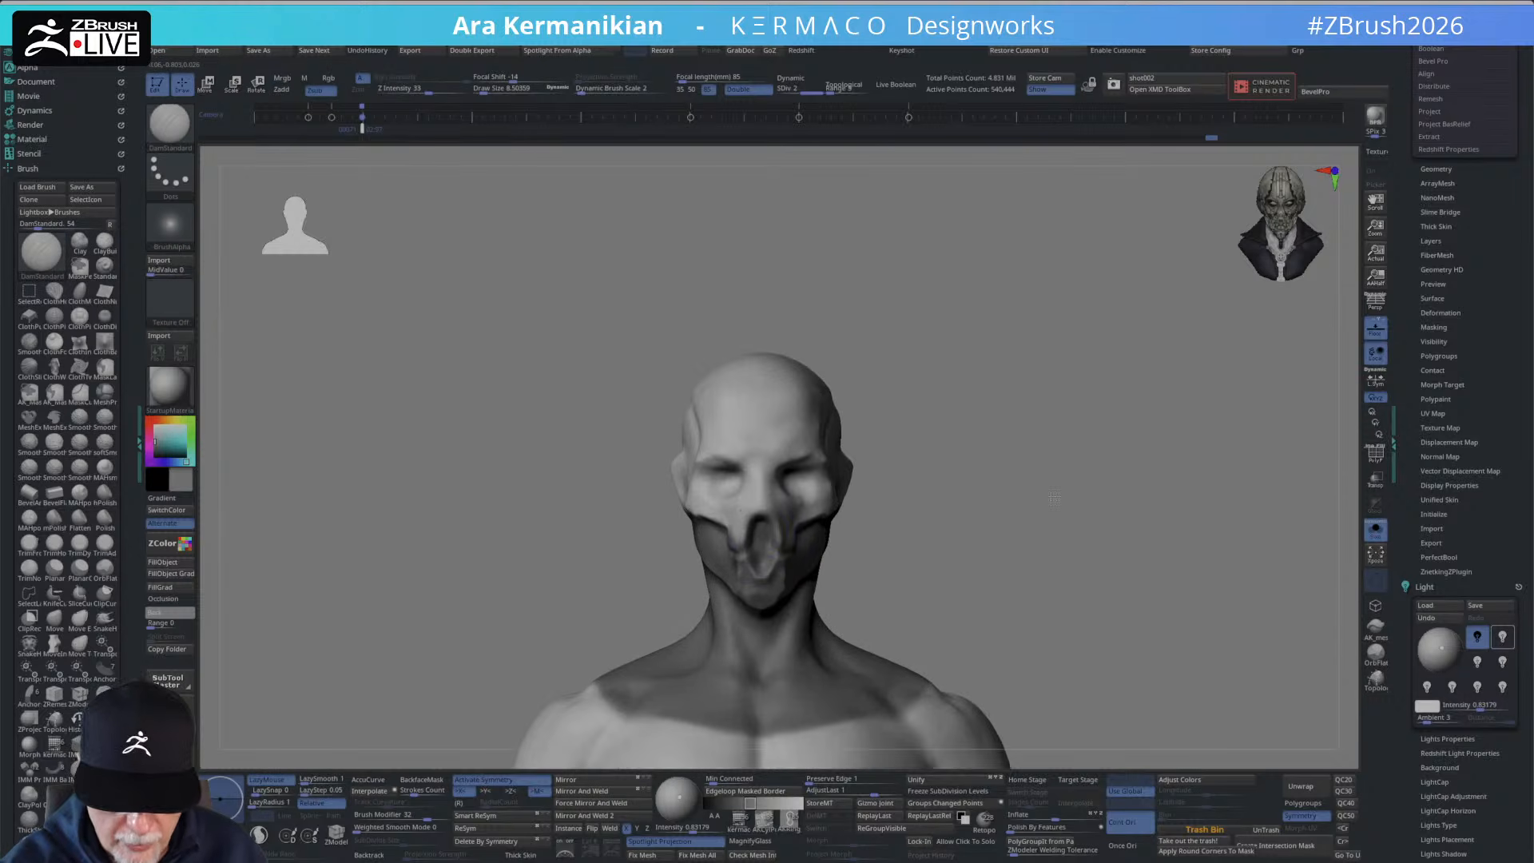
pyautogui.moveTo(1052, 496)
pyautogui.keyDown('ctrl'); pyautogui.mouseDown(button='right')
pyautogui.moveTo(1094, 455)
pyautogui.moveTo(978, 498)
pyautogui.moveTo(1079, 499)
pyautogui.moveTo(991, 503)
pyautogui.moveTo(991, 568)
pyautogui.mouseUp(button='right'); pyautogui.keyUp('ctrl')
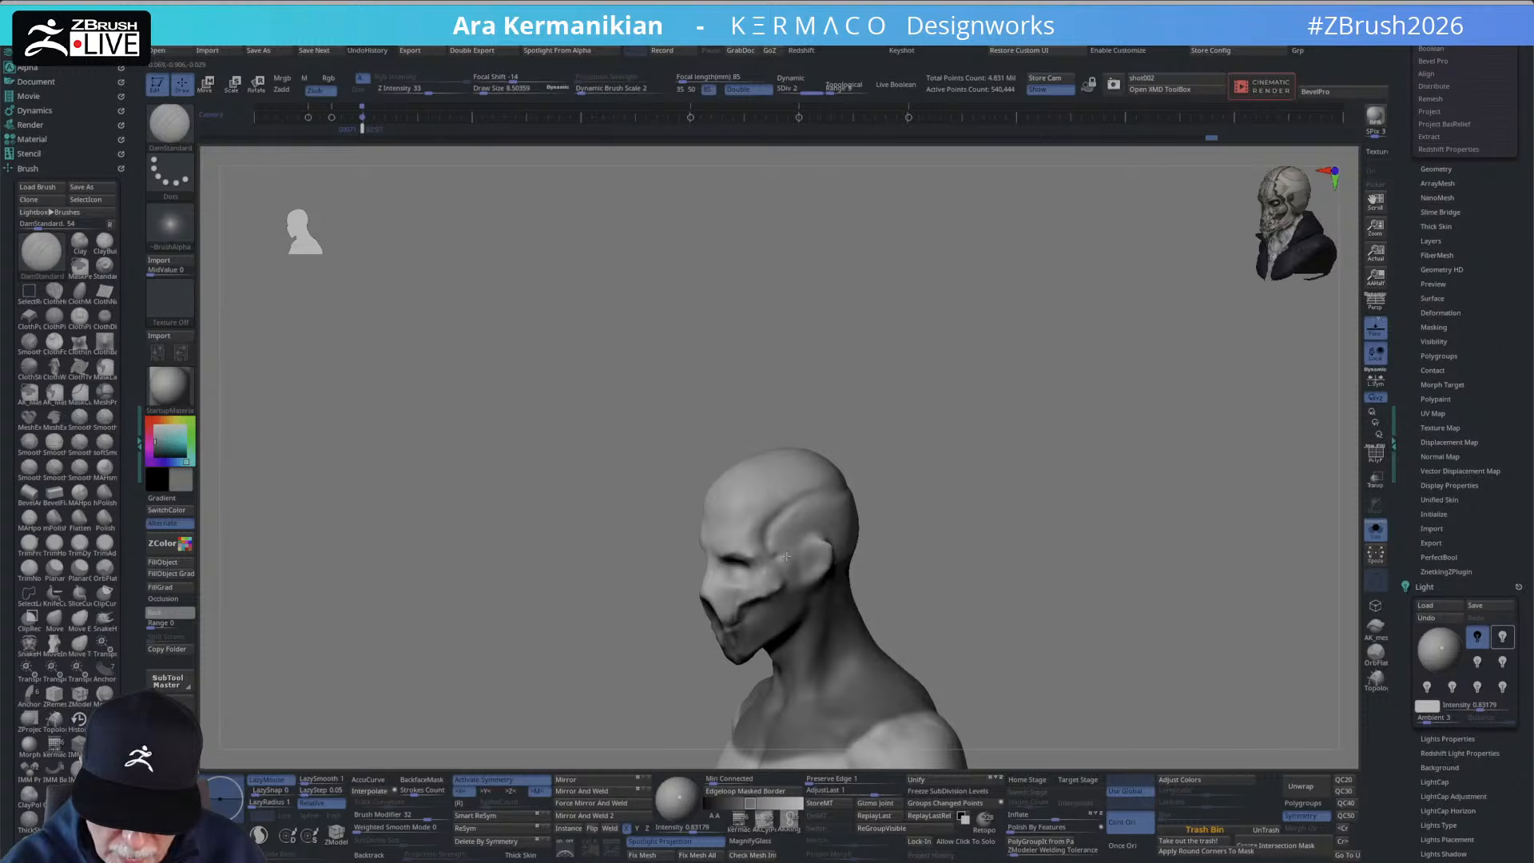
pyautogui.keyDown('ctrl'); pyautogui.moveTo(837, 574); pyautogui.dragTo(927, 426, button='right'); pyautogui.keyUp('ctrl')
pyautogui.click(1374, 532)
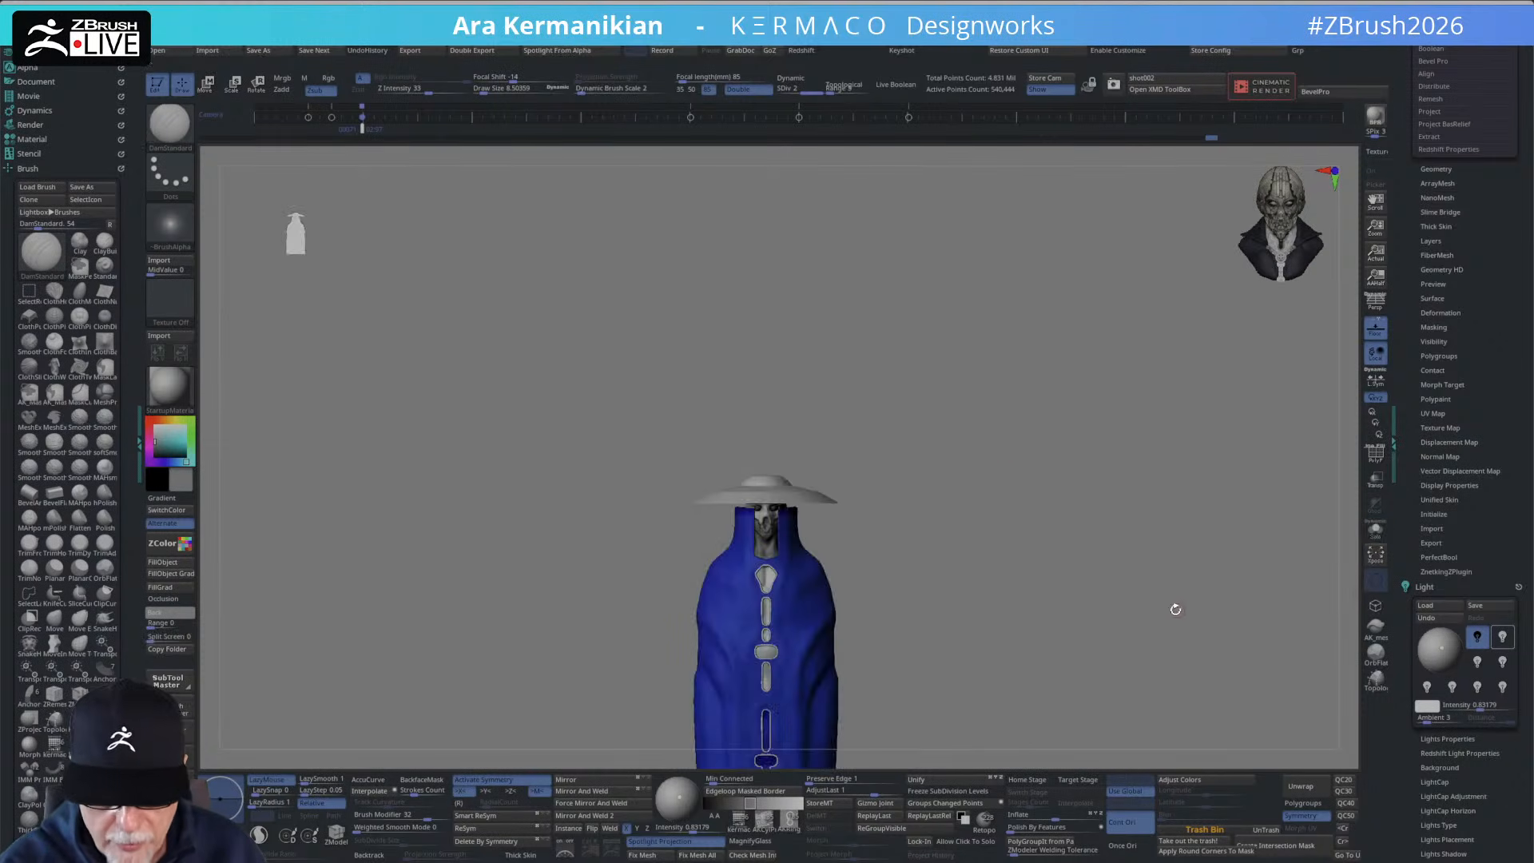
pyautogui.moveTo(1175, 609); pyautogui.dragTo(763, 599, button='right')
pyautogui.click(1373, 532)
# Carve a groove with DamStandard along the sides of the mouth plate down to the chin.
pyautogui.moveTo(871, 568); pyautogui.dragTo(699, 589, button='right')
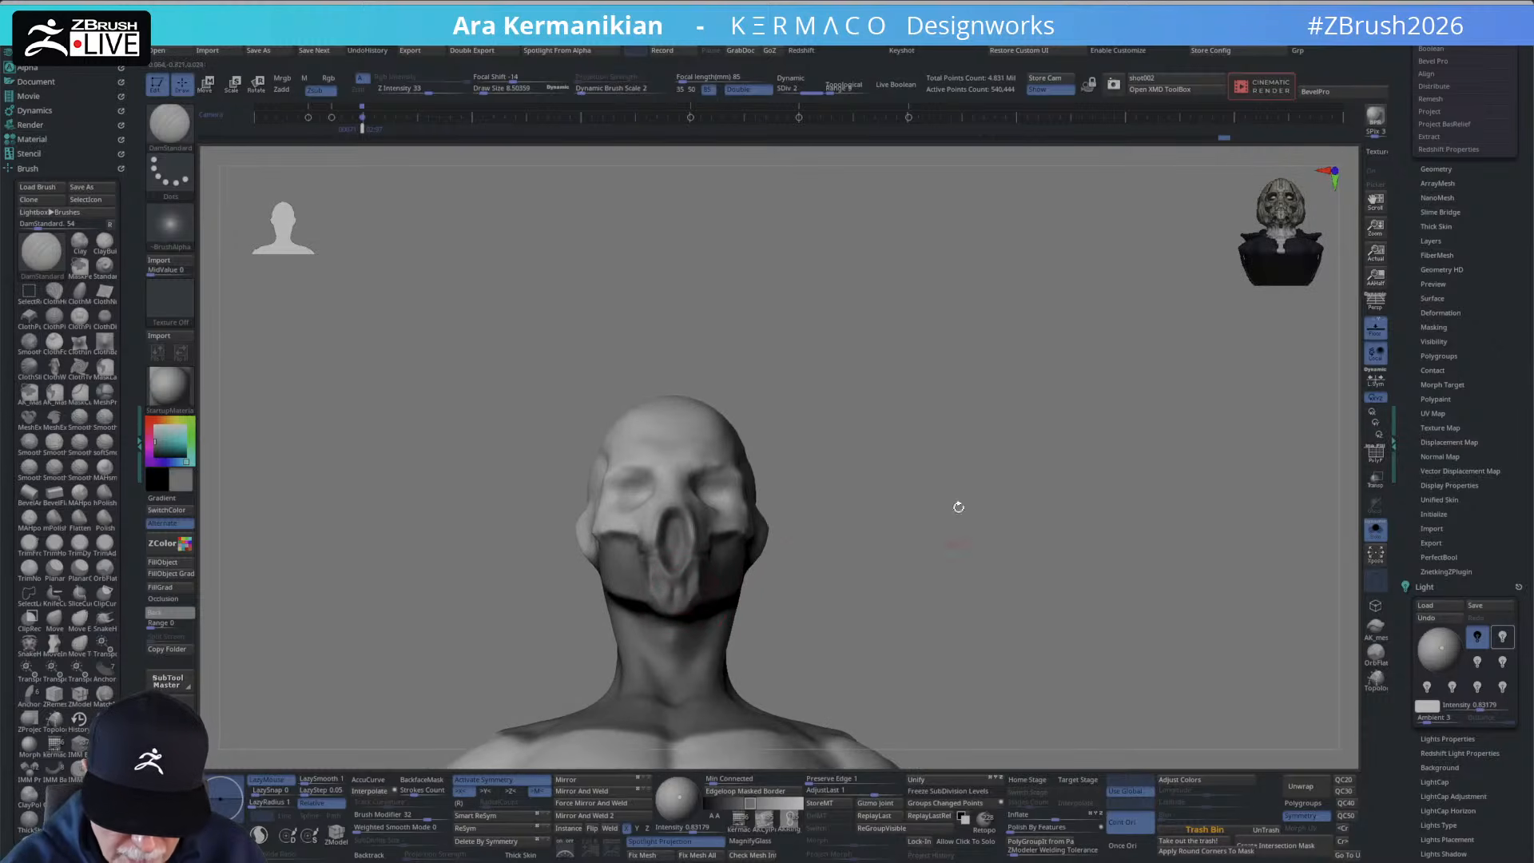
pyautogui.moveTo(959, 506); pyautogui.dragTo(686, 594, button='right')
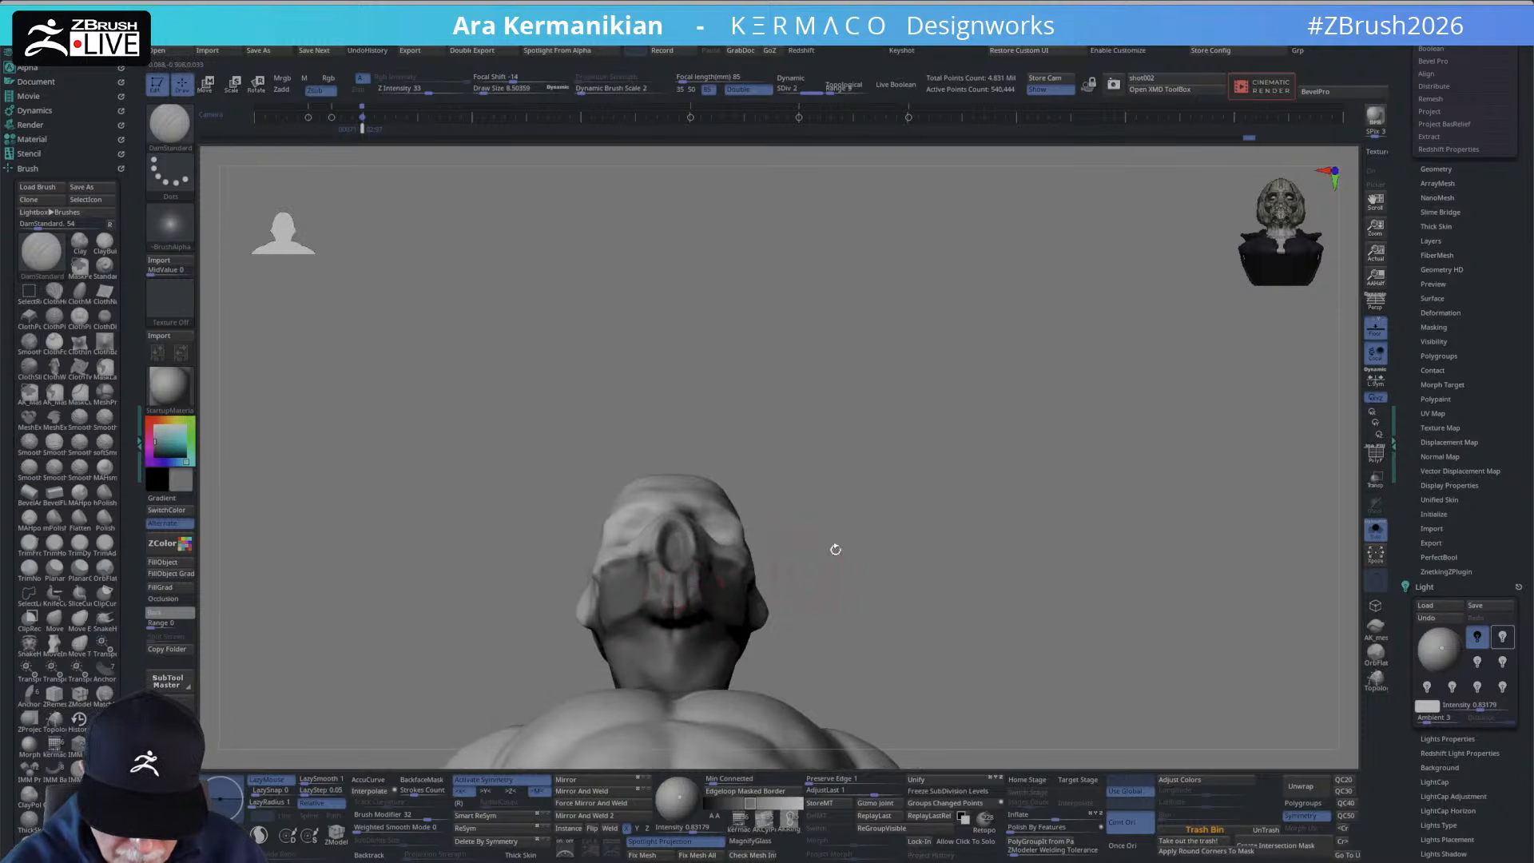
pyautogui.moveTo(835, 550)
pyautogui.mouseDown(button='right')
pyautogui.moveTo(943, 555)
pyautogui.moveTo(993, 538)
pyautogui.moveTo(935, 540)
pyautogui.moveTo(950, 537)
pyautogui.mouseUp(button='right')
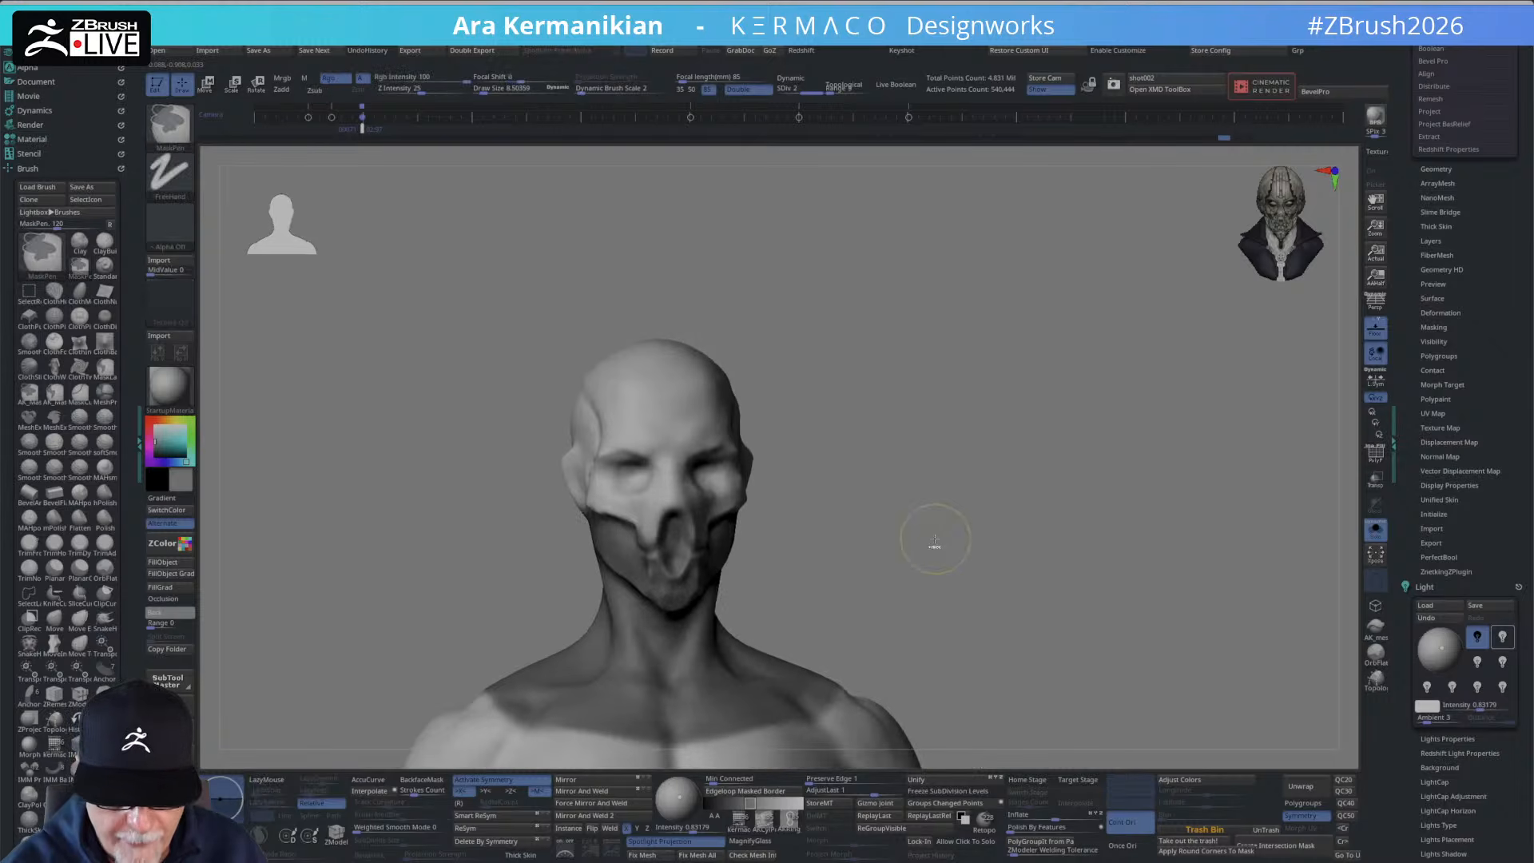
pyautogui.moveTo(934, 539)
pyautogui.mouseDown(button='right')
pyautogui.moveTo(932, 496)
pyautogui.moveTo(911, 548)
pyautogui.mouseUp(button='right')
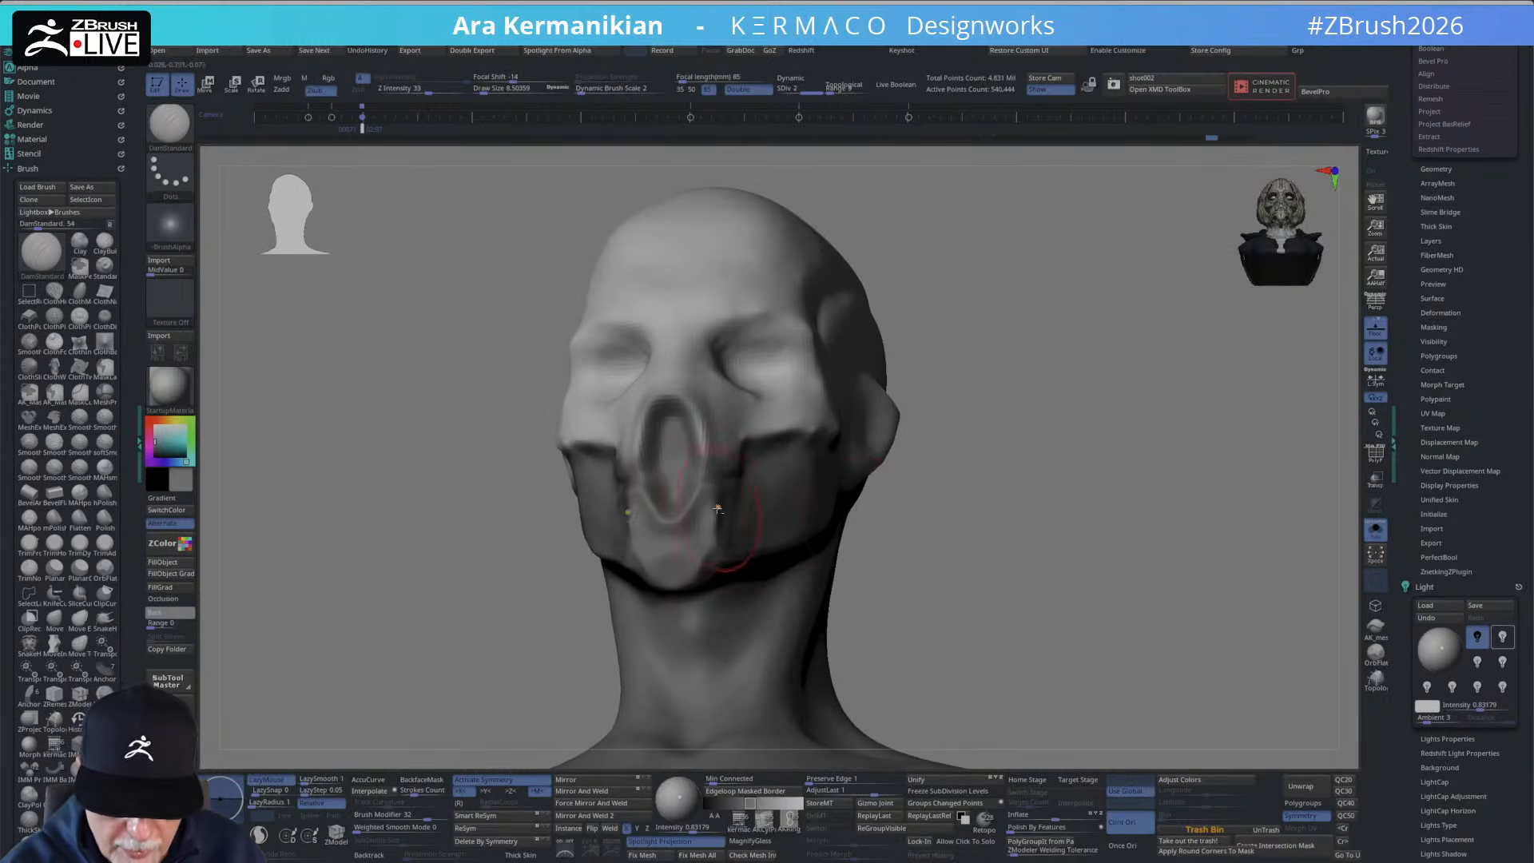
pyautogui.moveTo(718, 496); pyautogui.dragTo(694, 577)
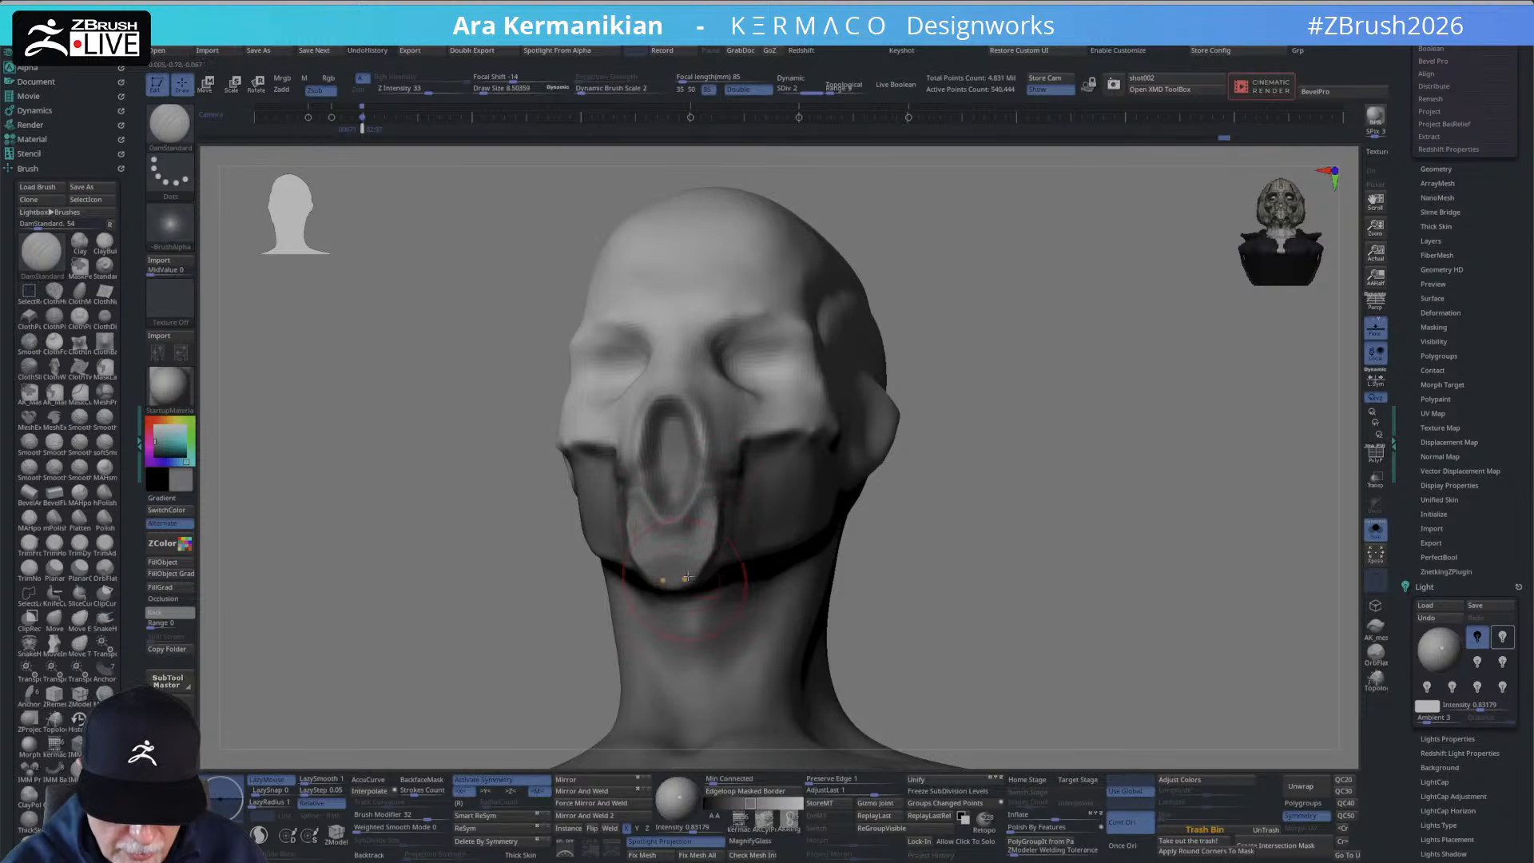
# Reshape the lower jaw edge beside the chin with the Move brush.
pyautogui.press('b')
pyautogui.press('m')
pyautogui.press('v')
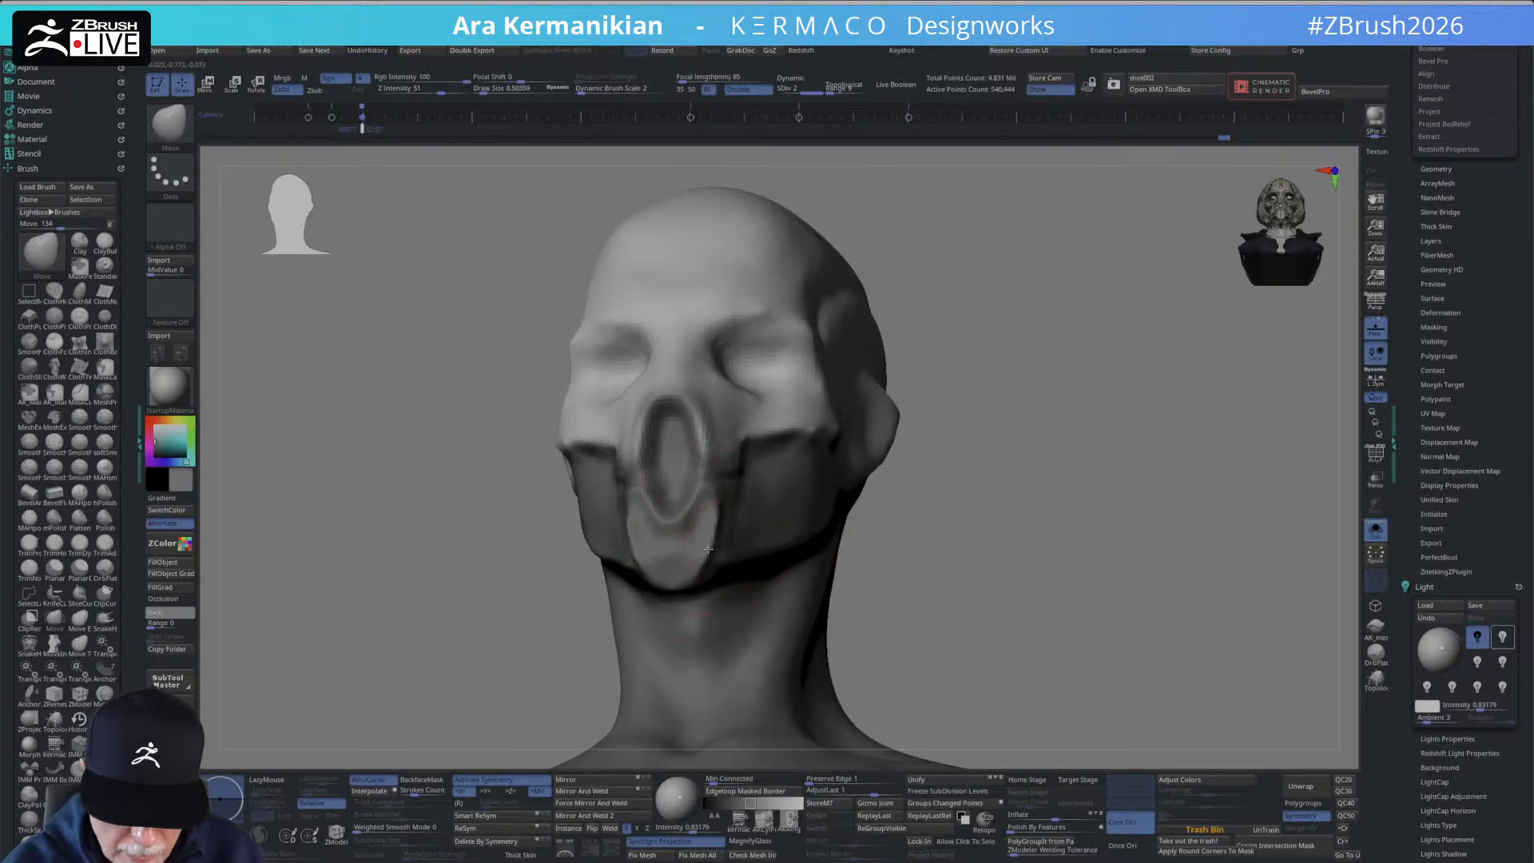
pyautogui.moveTo(1017, 470); pyautogui.dragTo(991, 473)
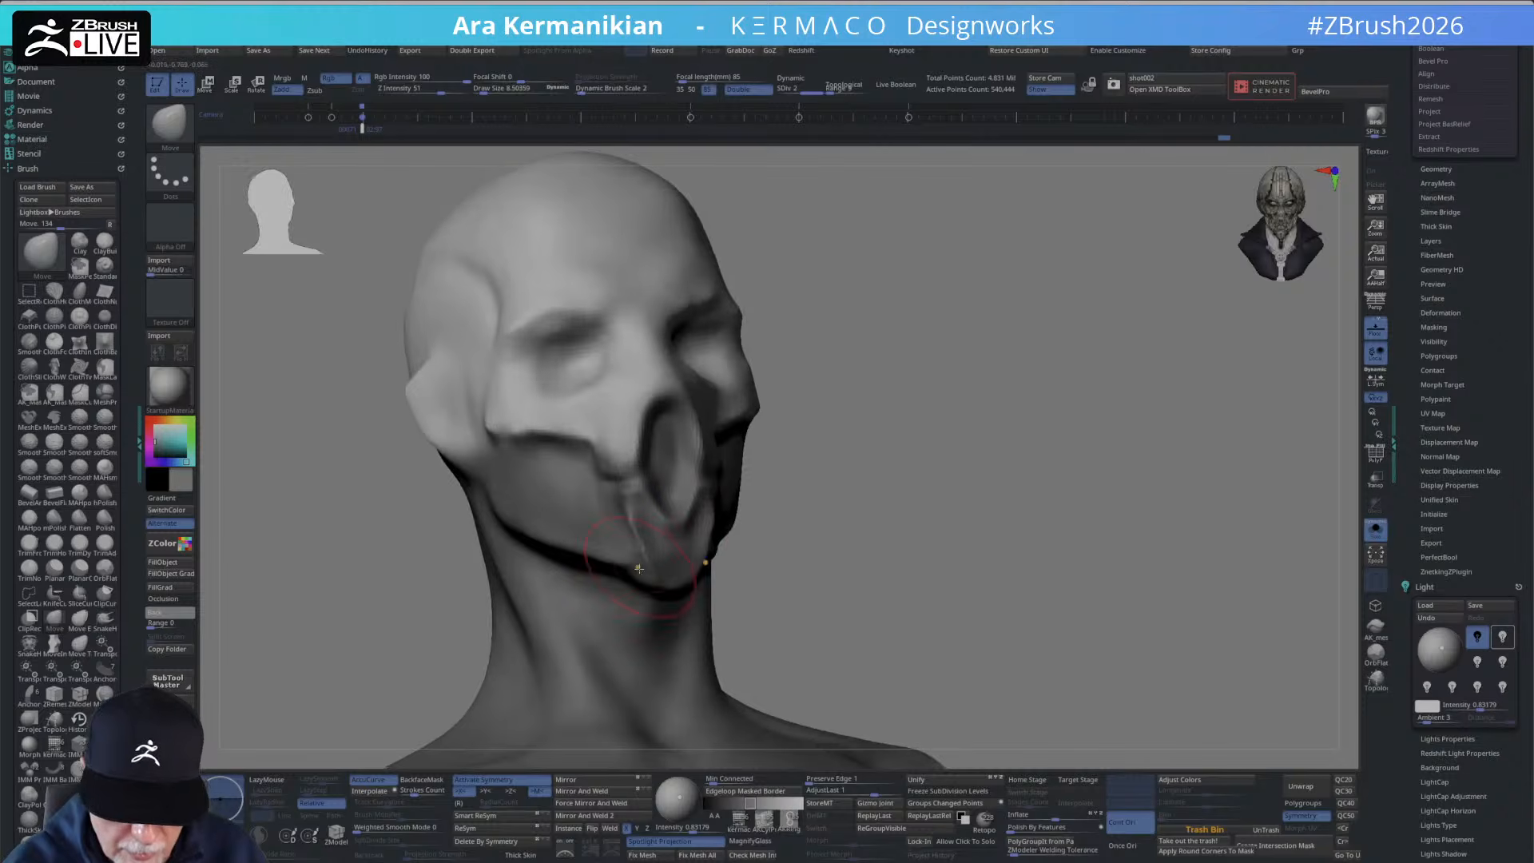
pyautogui.press('shift')
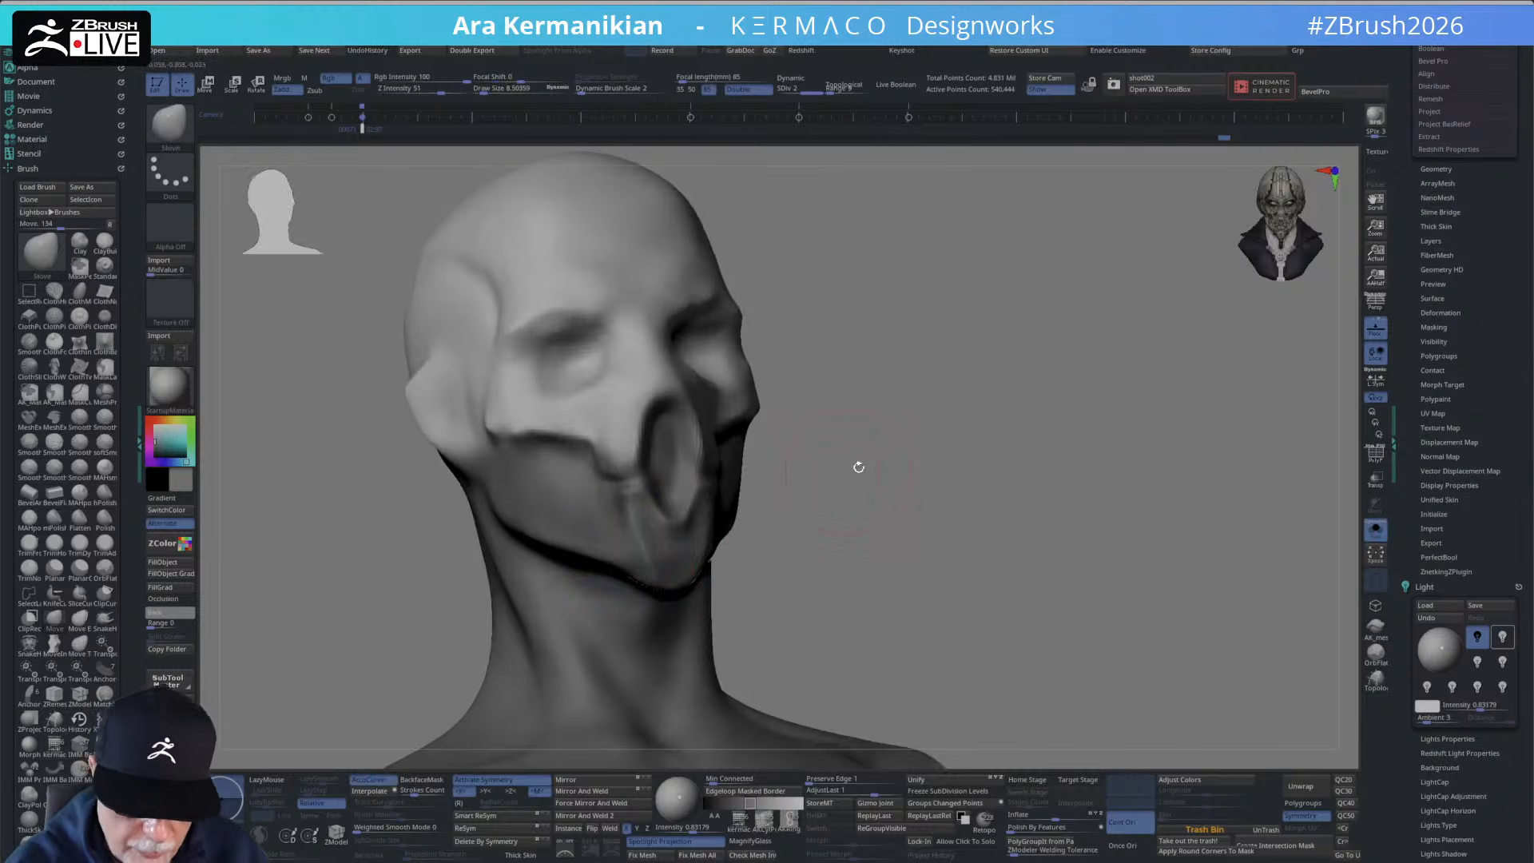
# Adjust the underside of the chin and push the area beneath the jaw upward with the Move brush.
pyautogui.moveTo(856, 466); pyautogui.dragTo(777, 479)
pyautogui.moveTo(644, 588)
pyautogui.mouseDown()
pyautogui.moveTo(620, 607)
pyautogui.moveTo(643, 596)
pyautogui.moveTo(633, 606)
pyautogui.mouseUp()
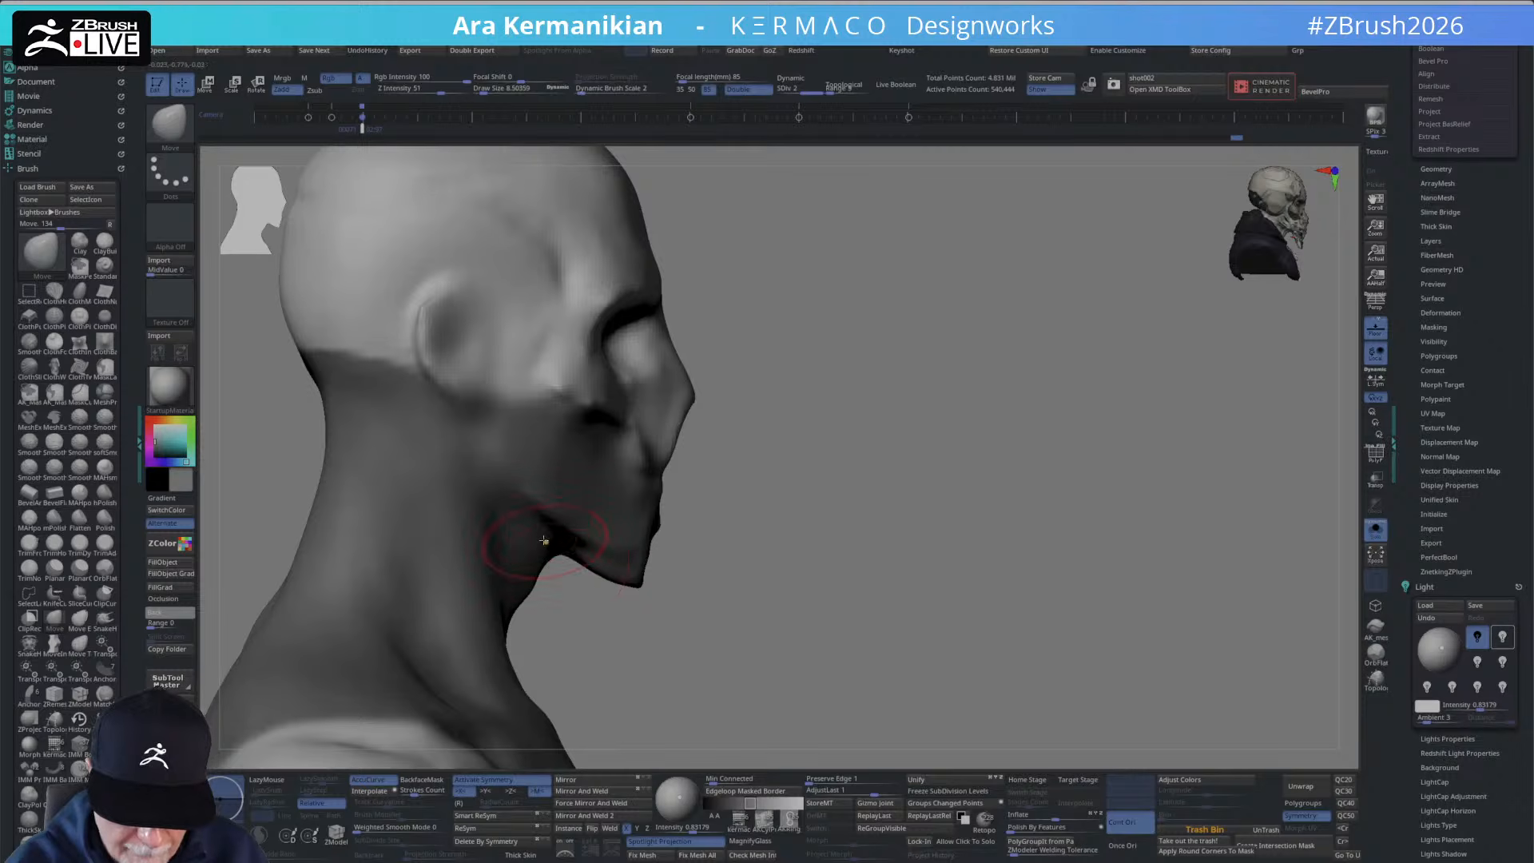
pyautogui.moveTo(544, 540); pyautogui.dragTo(531, 509)
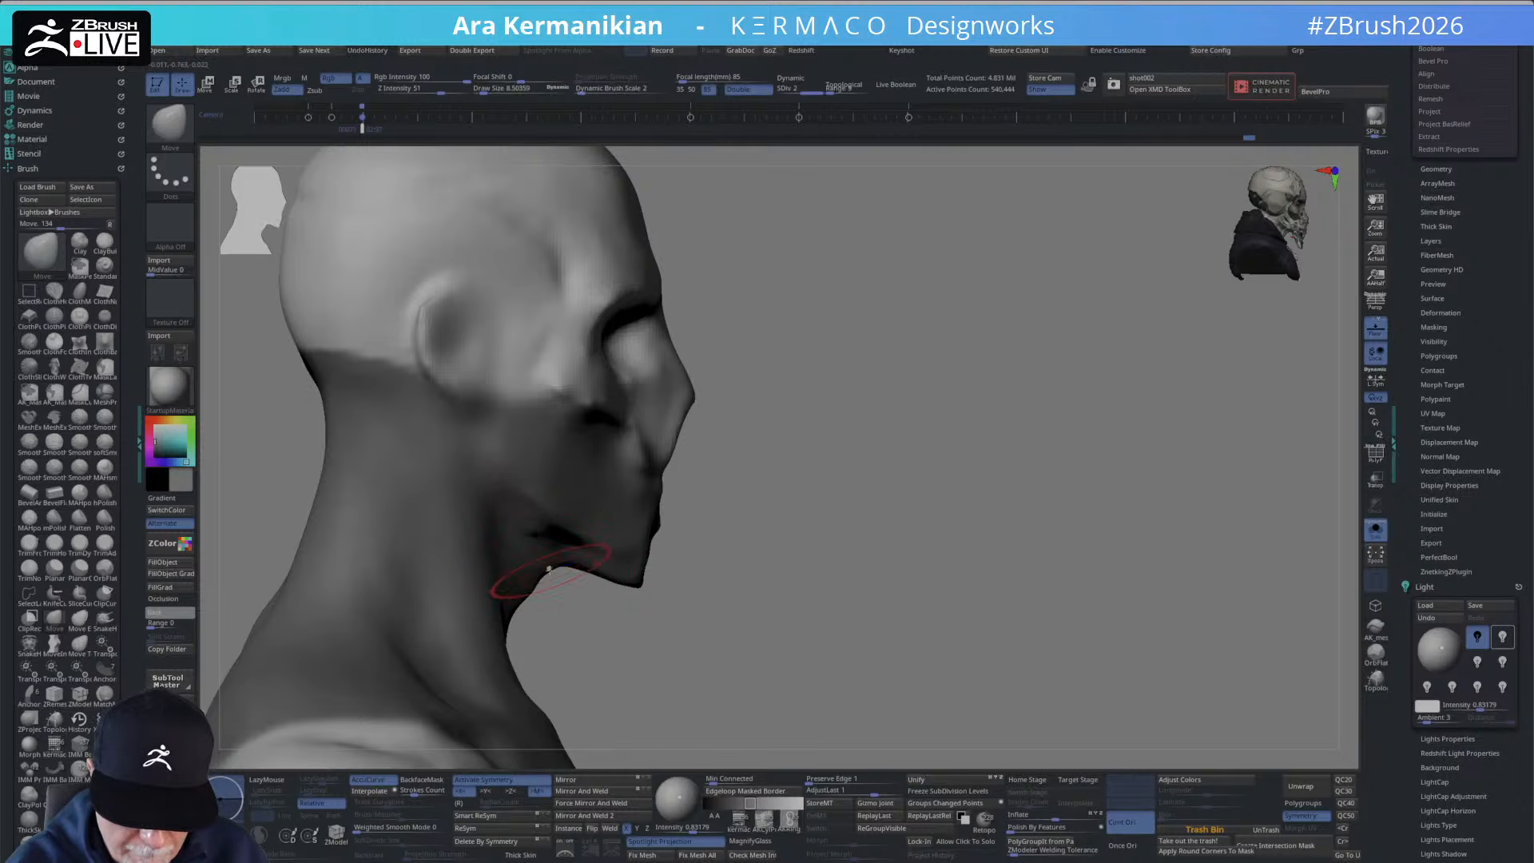
# Carve creases with DamStandard across the side of the jaw below the cheekbone, running down beside the mouth plate.
pyautogui.press('shift')
pyautogui.moveTo(573, 578)
pyautogui.mouseDown()
pyautogui.moveTo(918, 448)
pyautogui.moveTo(928, 472)
pyautogui.moveTo(702, 445)
pyautogui.mouseUp()
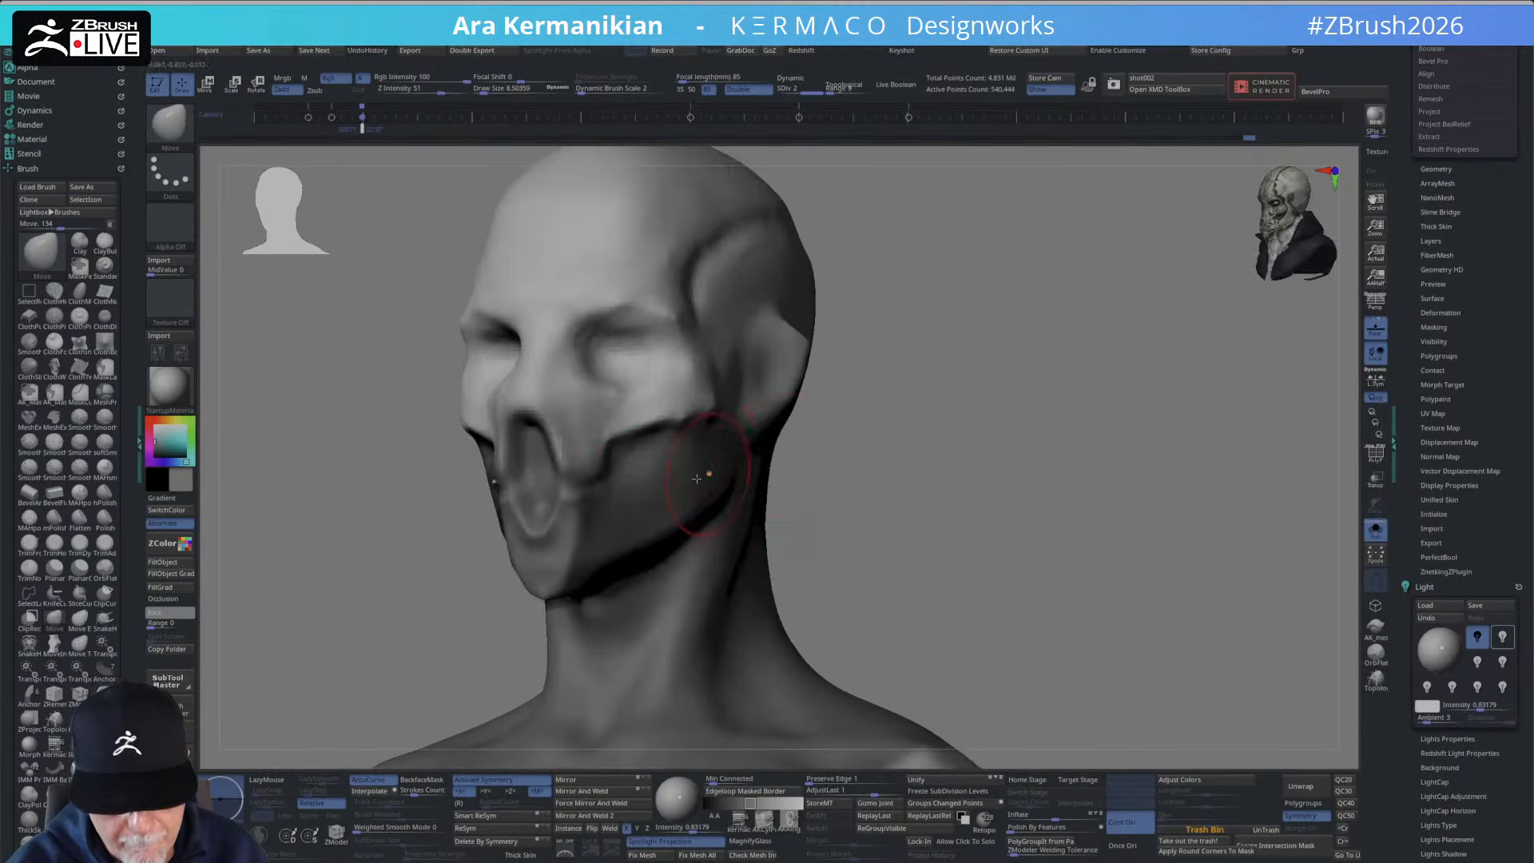
pyautogui.rightClick(638, 466)
pyautogui.click(641, 390)
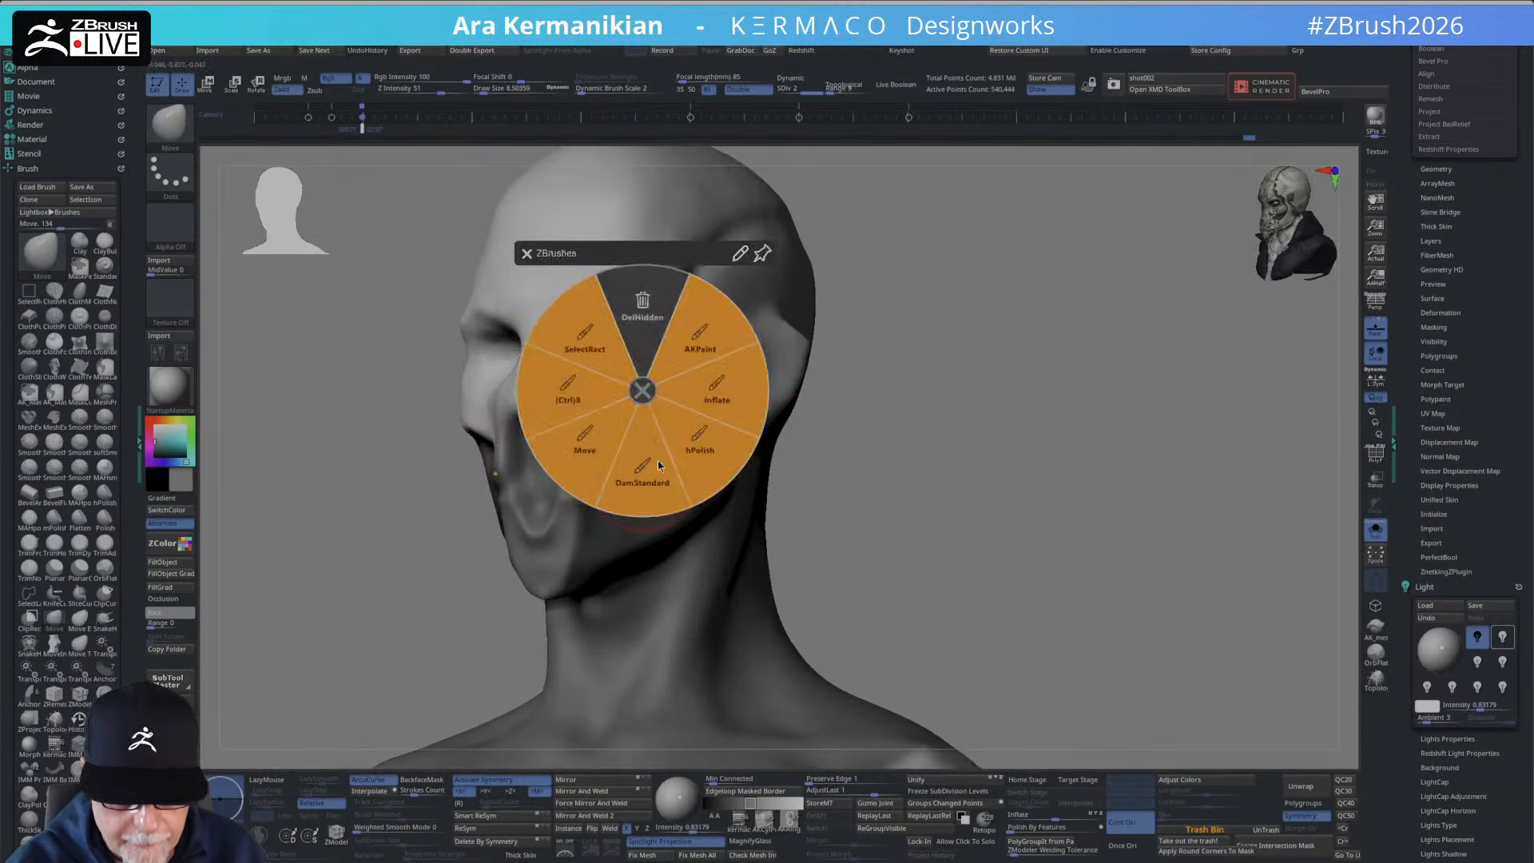
pyautogui.click(659, 464)
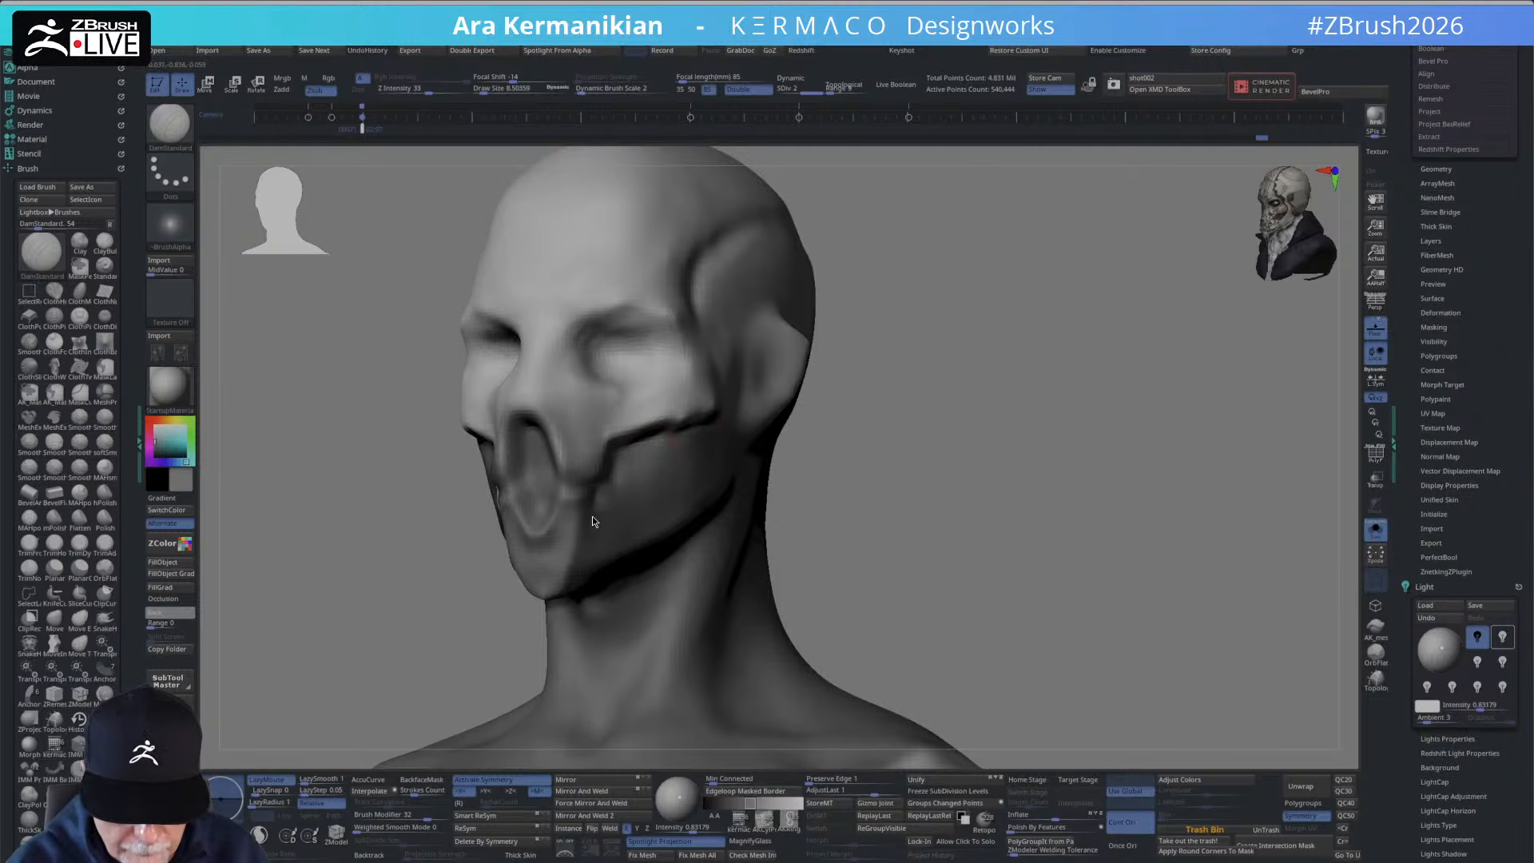
pyautogui.moveTo(702, 471); pyautogui.dragTo(814, 449, button='right')
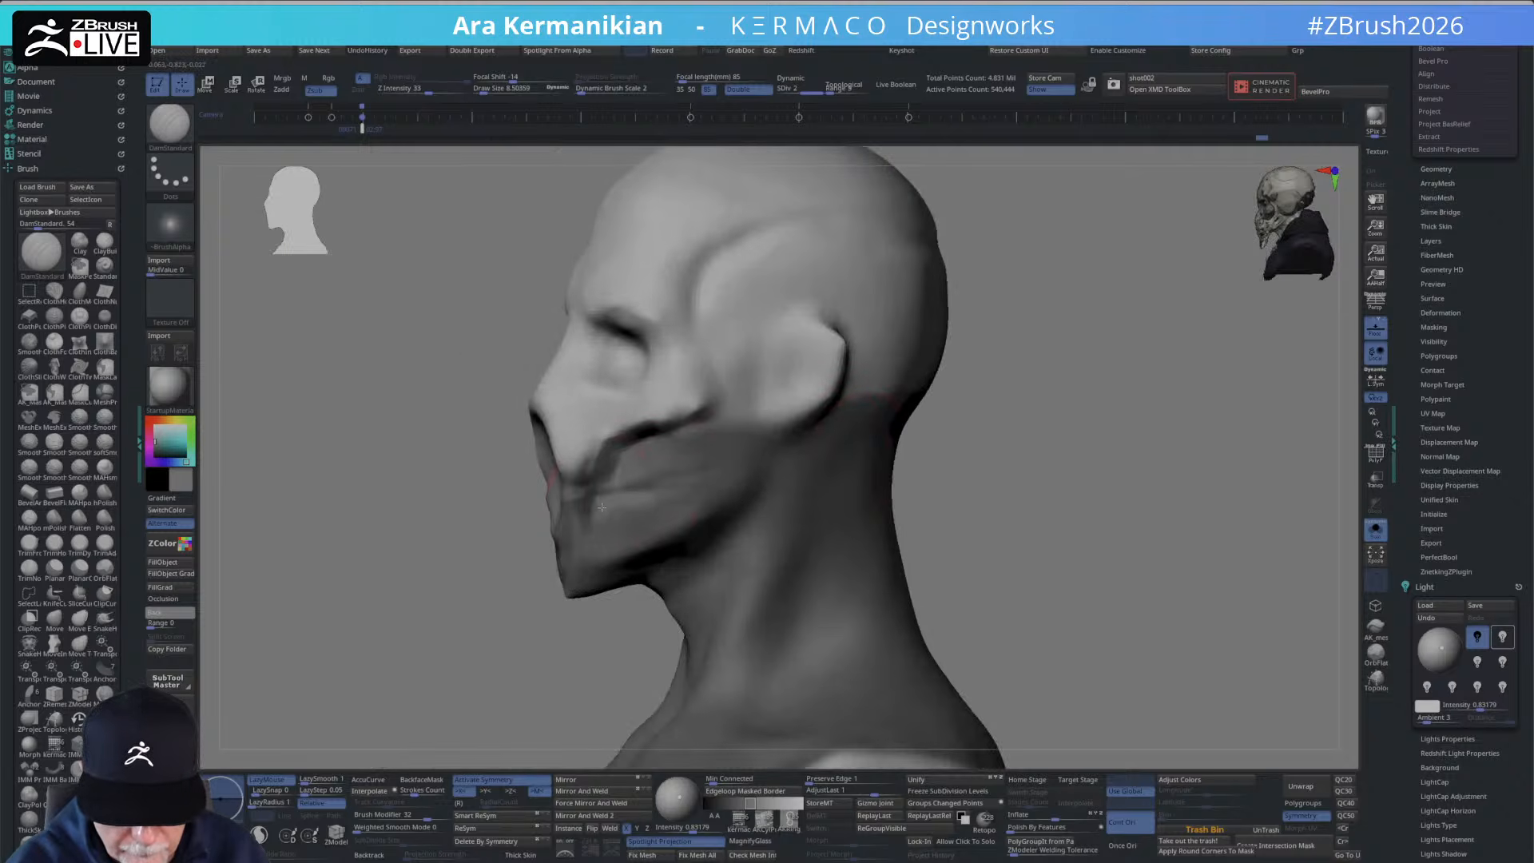
pyautogui.moveTo(601, 507); pyautogui.dragTo(596, 524)
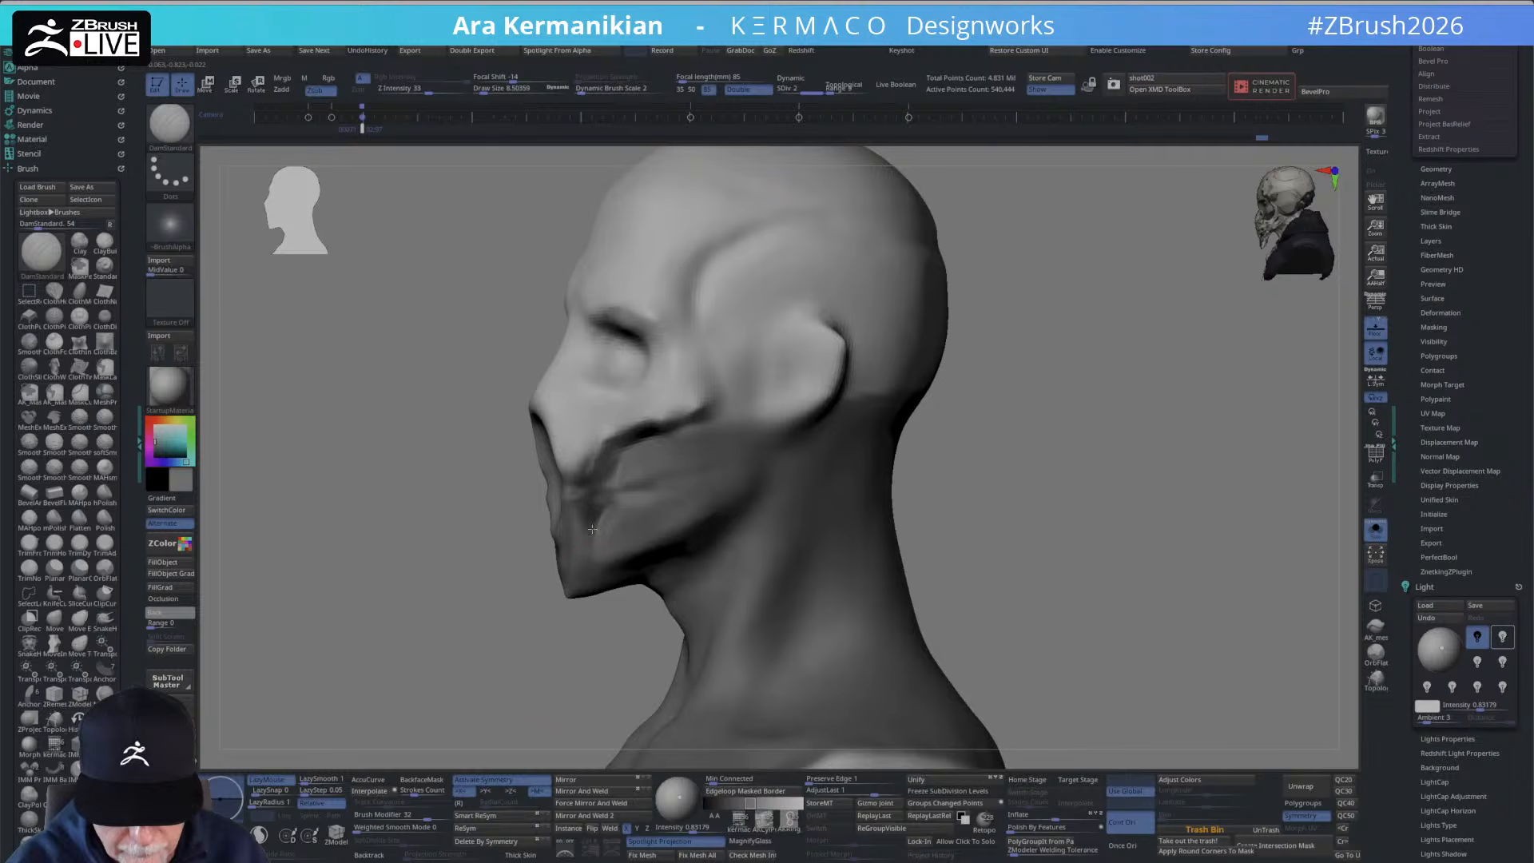
# Cut the pointed chin tip to a slanted edge in profile and check the head with the upper body.
pyautogui.moveTo(592, 528); pyautogui.dragTo(745, 570, button='right')
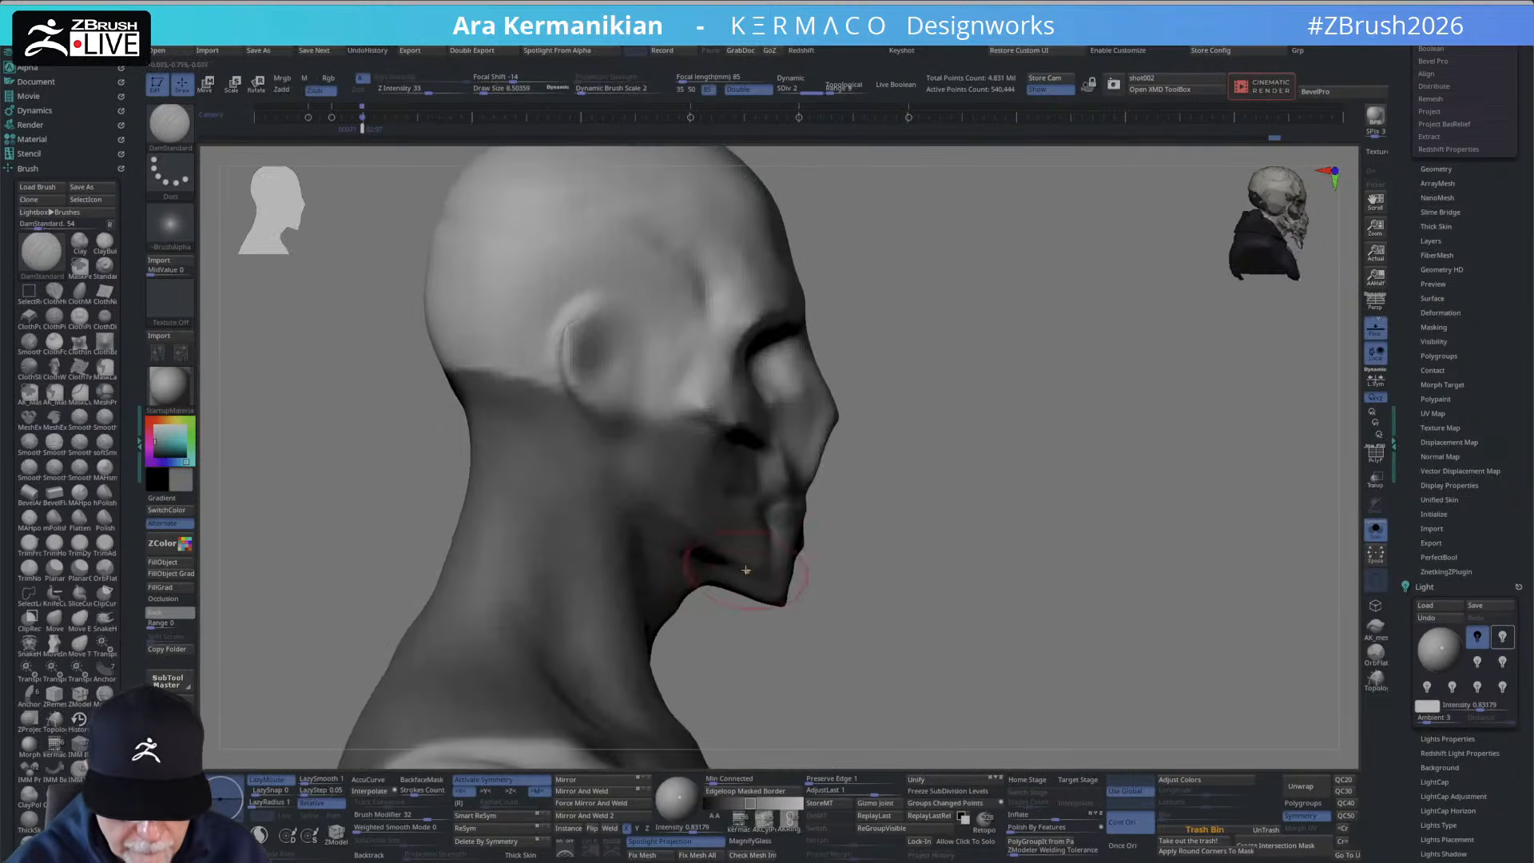
pyautogui.keyDown('ctrl'); pyautogui.keyDown('shift'); pyautogui.moveTo(835, 587); pyautogui.dragTo(727, 617); pyautogui.keyUp('shift'); pyautogui.keyUp('ctrl')
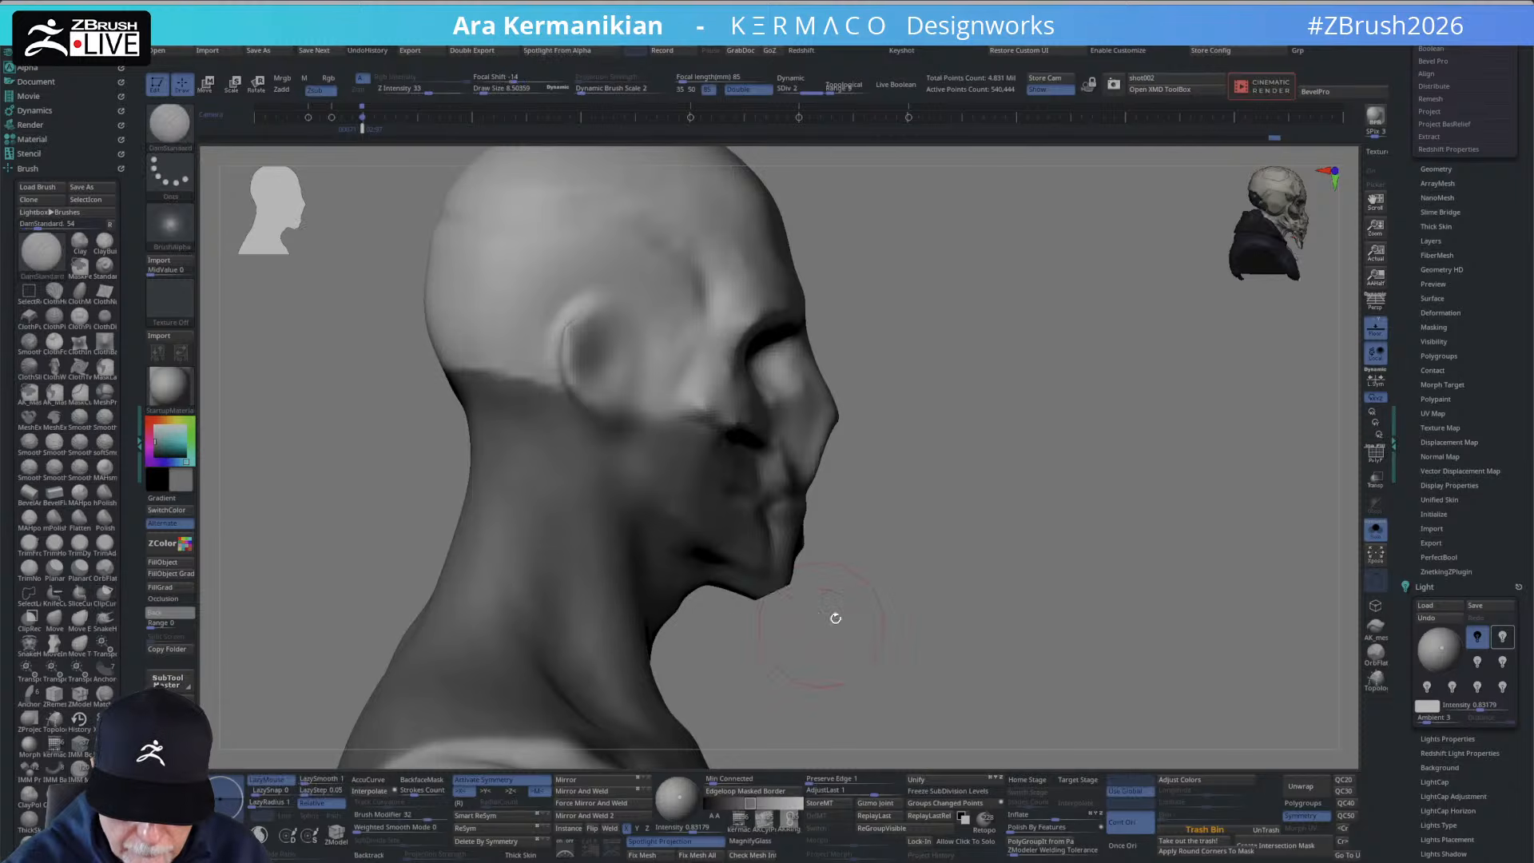
pyautogui.moveTo(832, 619); pyautogui.dragTo(890, 524, button='right')
pyautogui.moveTo(682, 564)
pyautogui.keyDown('ctrl'); pyautogui.mouseDown(button='right')
pyautogui.moveTo(794, 428)
pyautogui.moveTo(799, 503)
pyautogui.moveTo(807, 436)
pyautogui.moveTo(955, 443)
pyautogui.moveTo(918, 432)
pyautogui.moveTo(947, 446)
pyautogui.moveTo(916, 444)
pyautogui.moveTo(971, 453)
pyautogui.moveTo(975, 424)
pyautogui.moveTo(857, 405)
pyautogui.moveTo(867, 458)
pyautogui.moveTo(919, 465)
pyautogui.moveTo(863, 469)
pyautogui.moveTo(911, 463)
pyautogui.moveTo(883, 476)
pyautogui.mouseUp(button='right'); pyautogui.keyUp('ctrl')
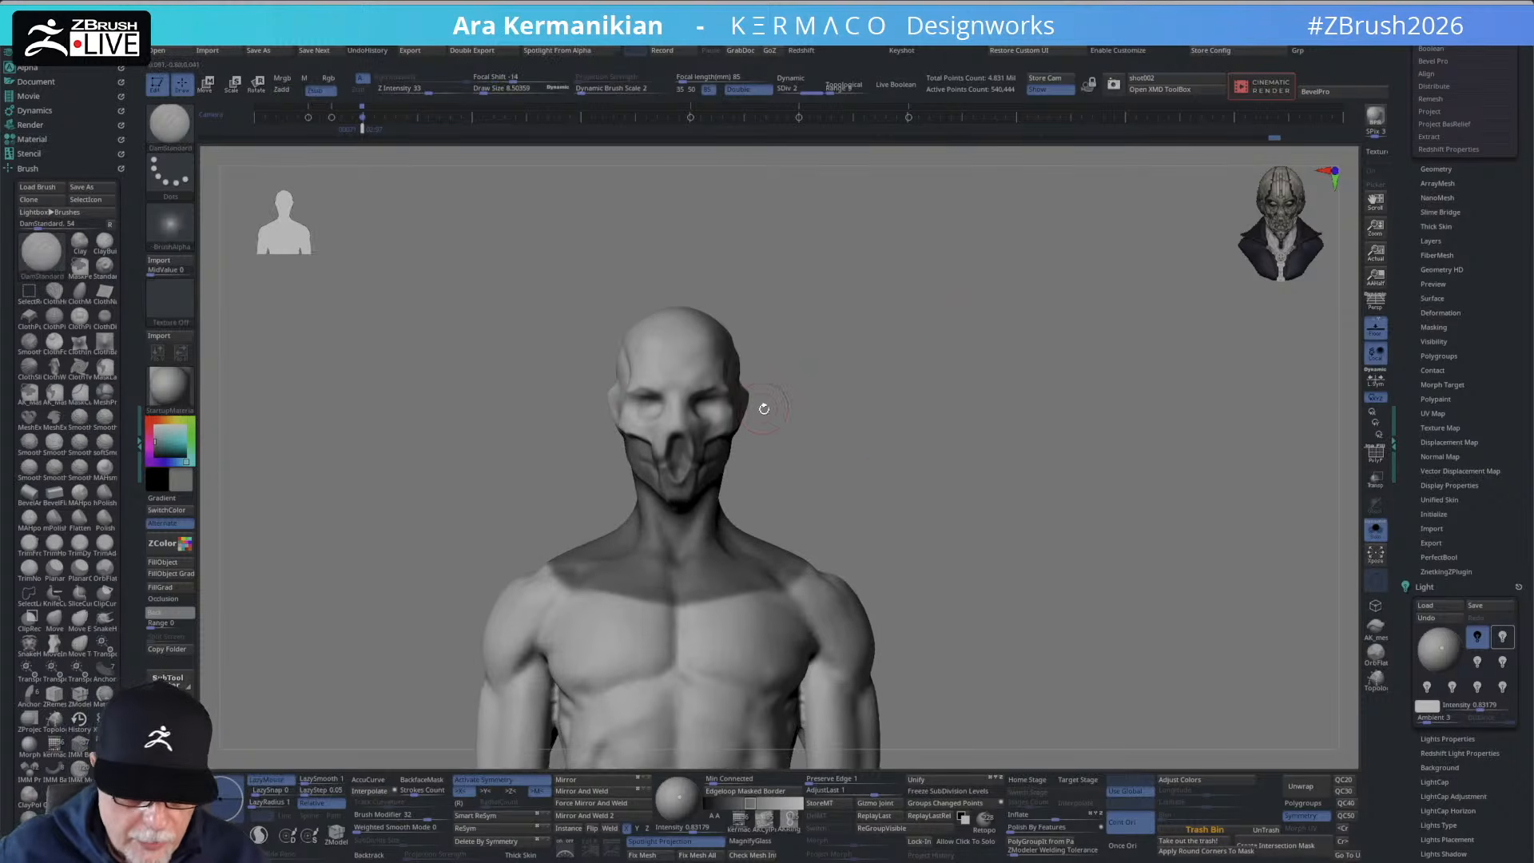
pyautogui.keyDown('ctrl'); pyautogui.moveTo(854, 424); pyautogui.dragTo(927, 503); pyautogui.keyUp('ctrl')
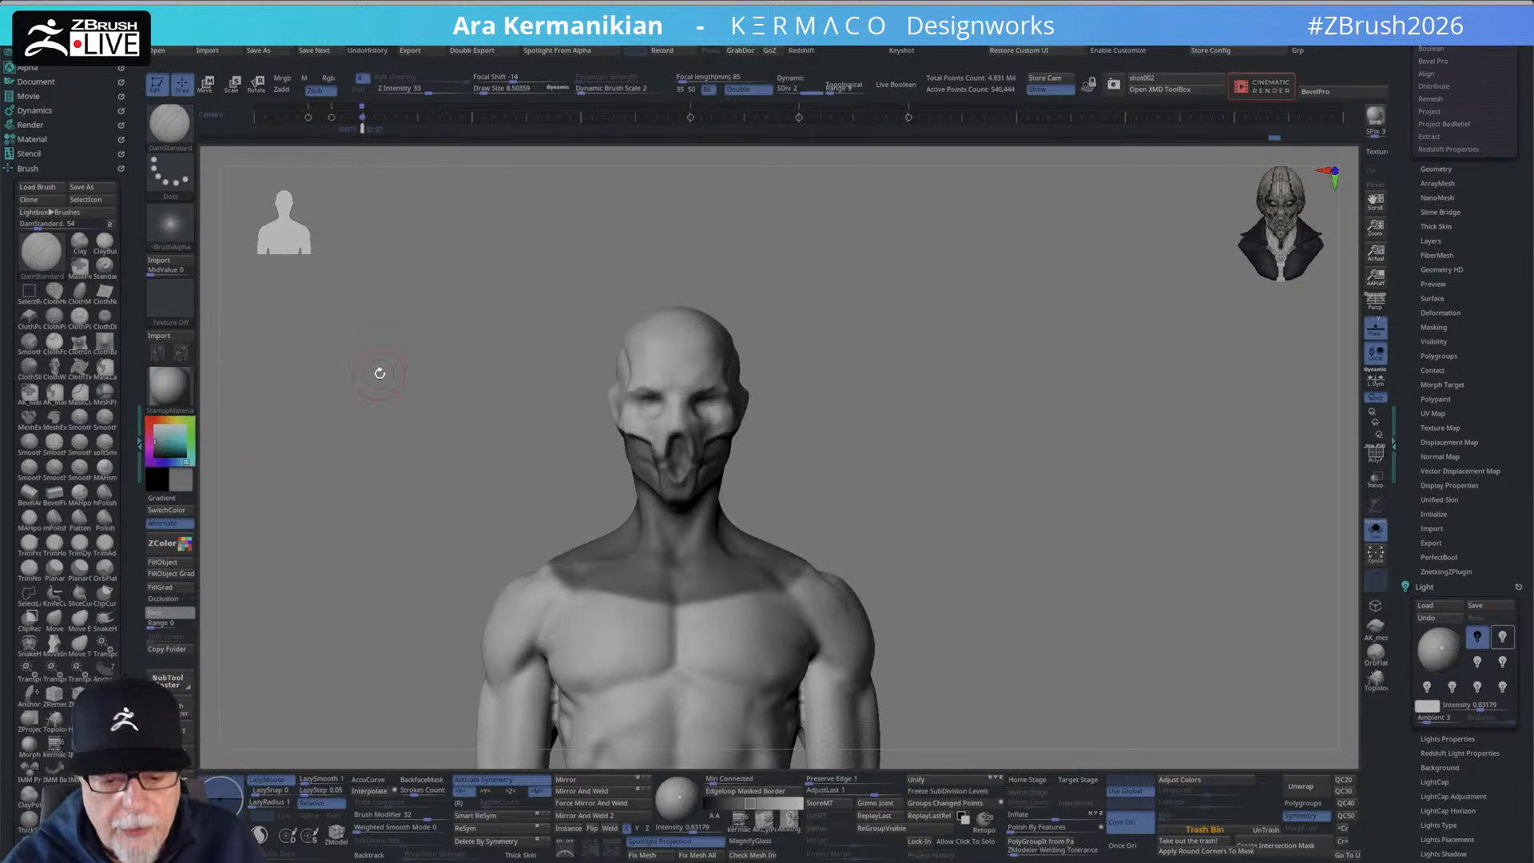
# Select the CurveTube brush and try to draw a tube beside the jaw.
pyautogui.rightClick(852, 421)
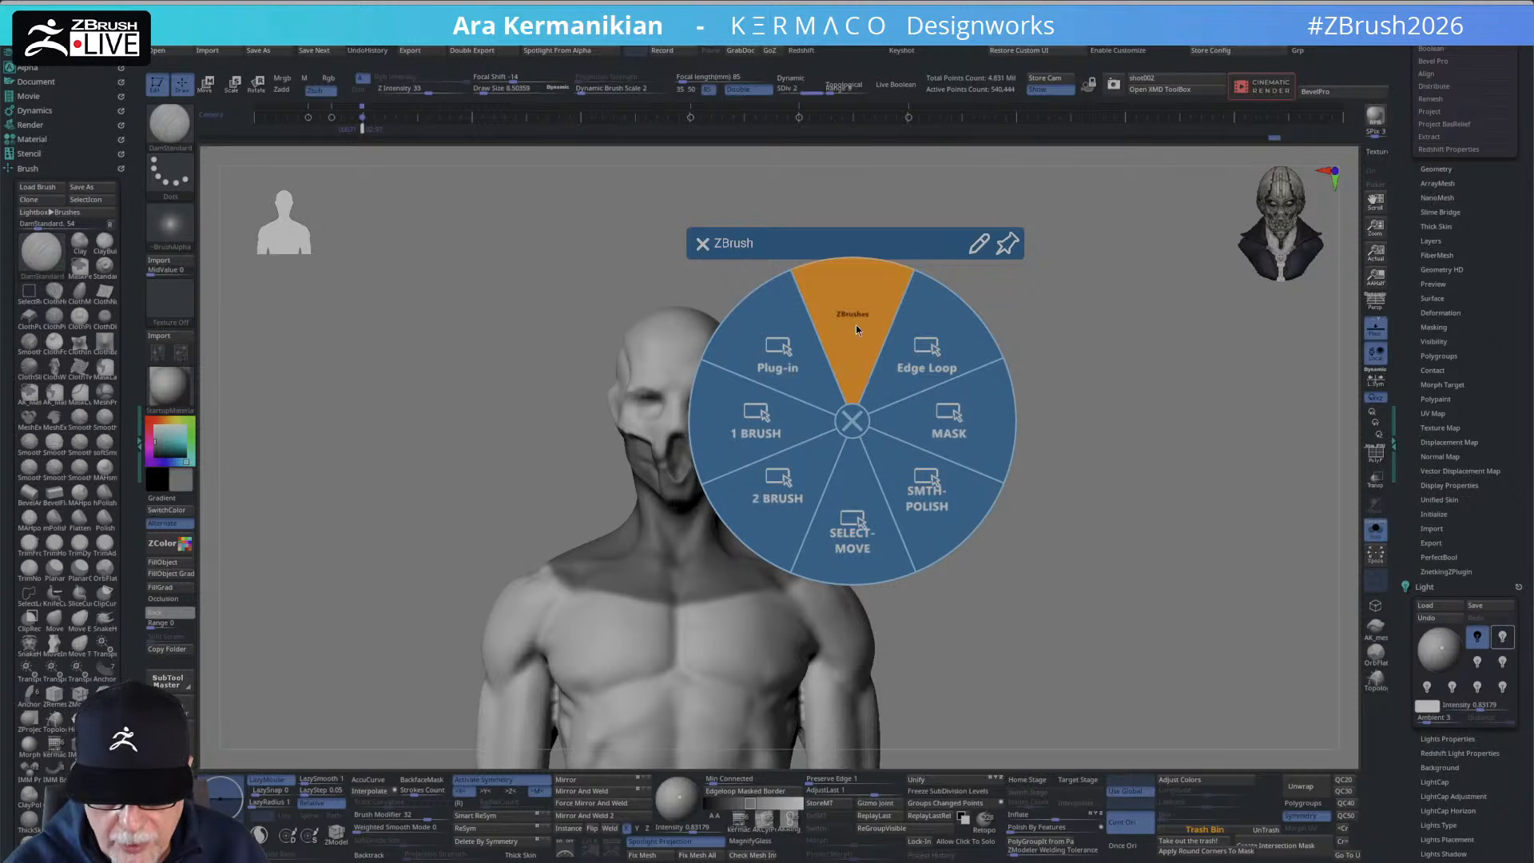
pyautogui.click(170, 127)
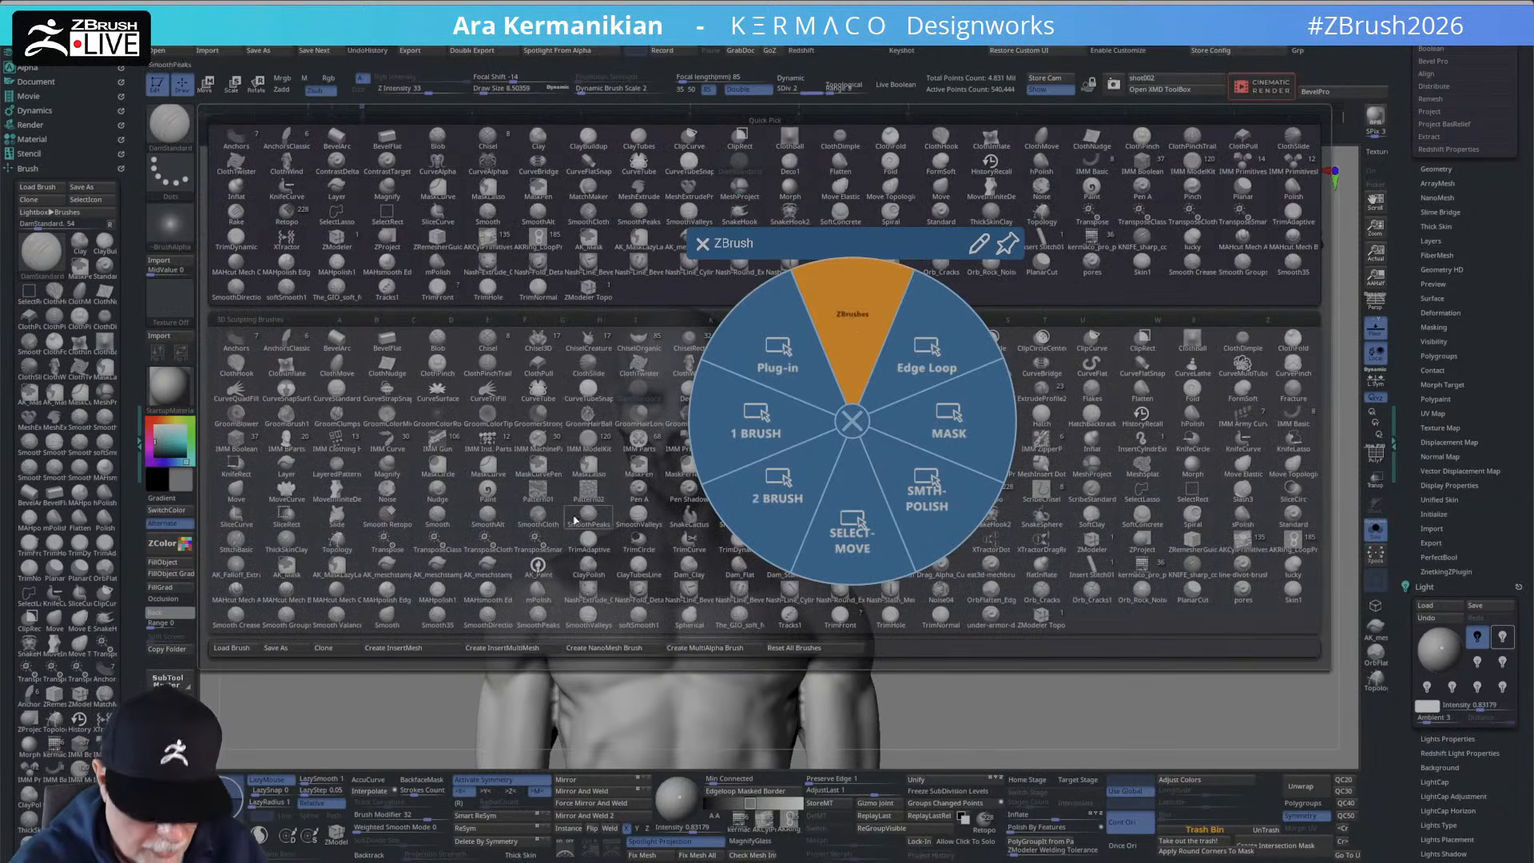
pyautogui.click(537, 390)
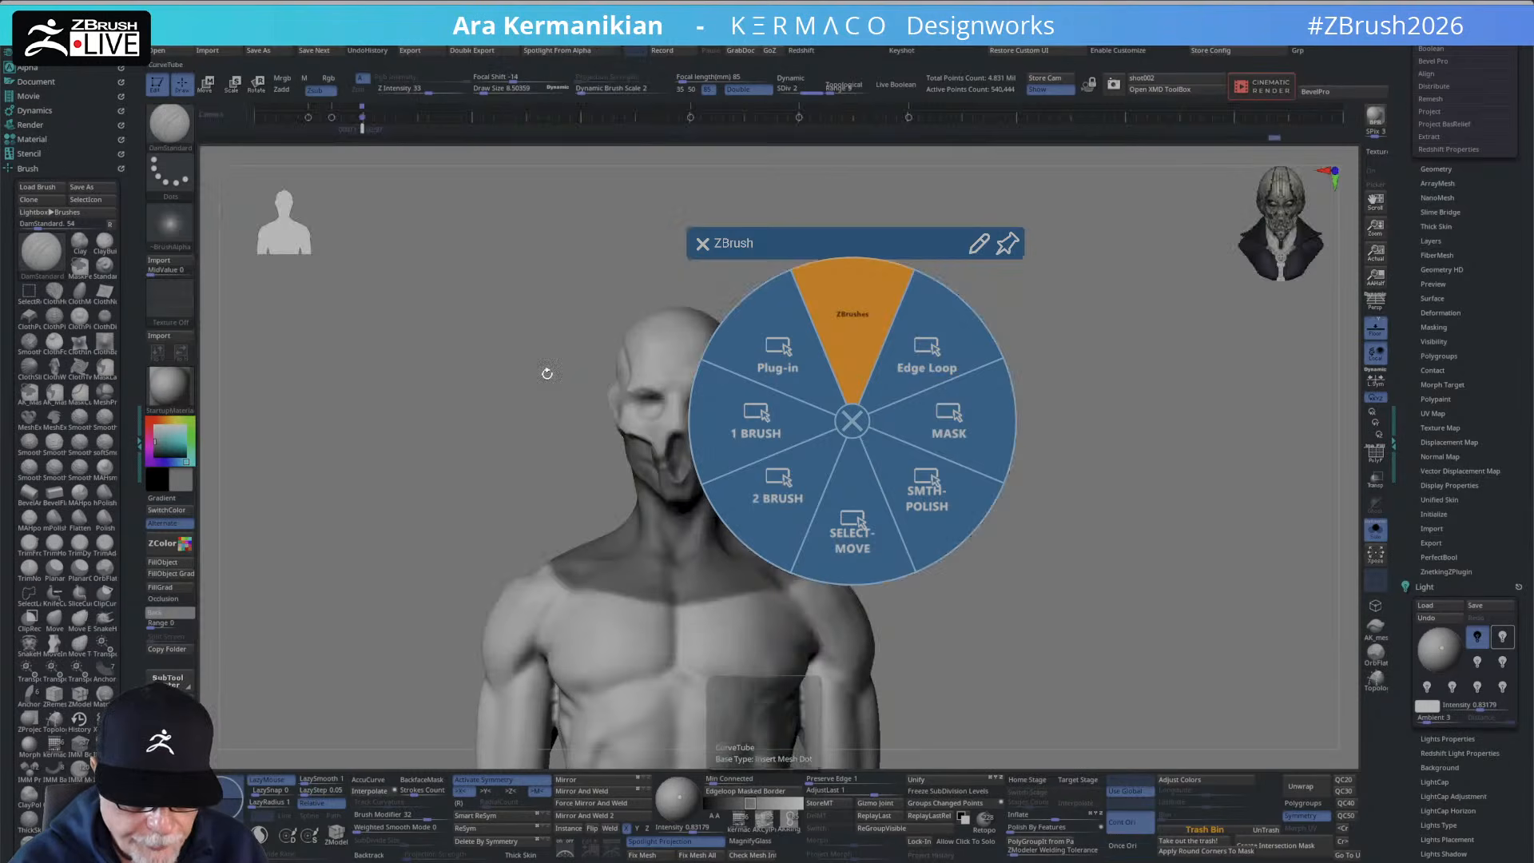
pyautogui.click(857, 420)
pyautogui.moveTo(856, 420); pyautogui.dragTo(741, 452)
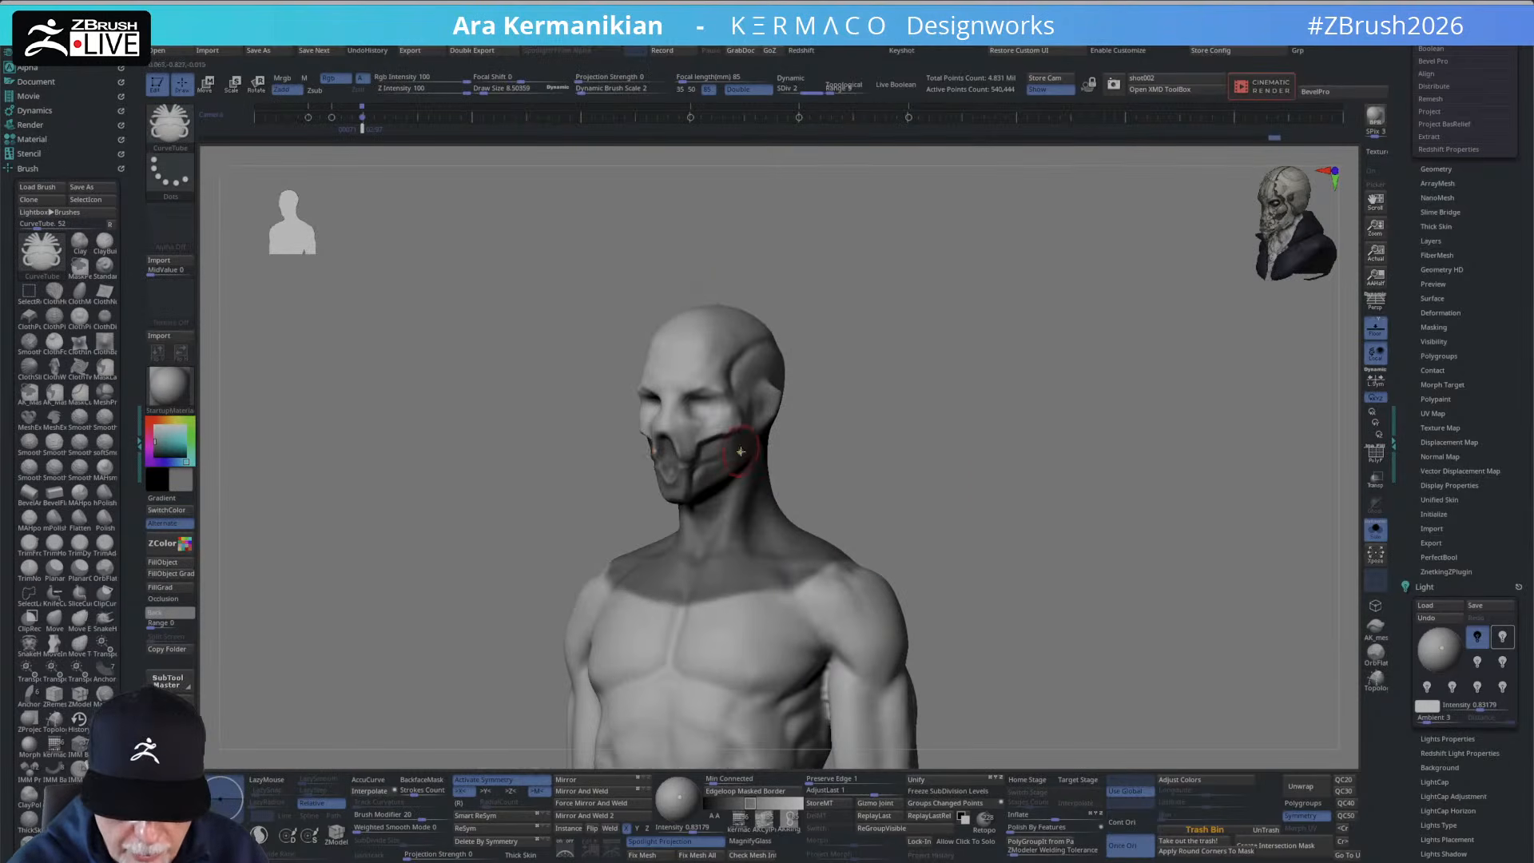
pyautogui.moveTo(893, 464)
pyautogui.mouseDown()
pyautogui.moveTo(984, 433)
pyautogui.moveTo(996, 384)
pyautogui.mouseUp()
pyautogui.hotkey('ctrl', 'z')
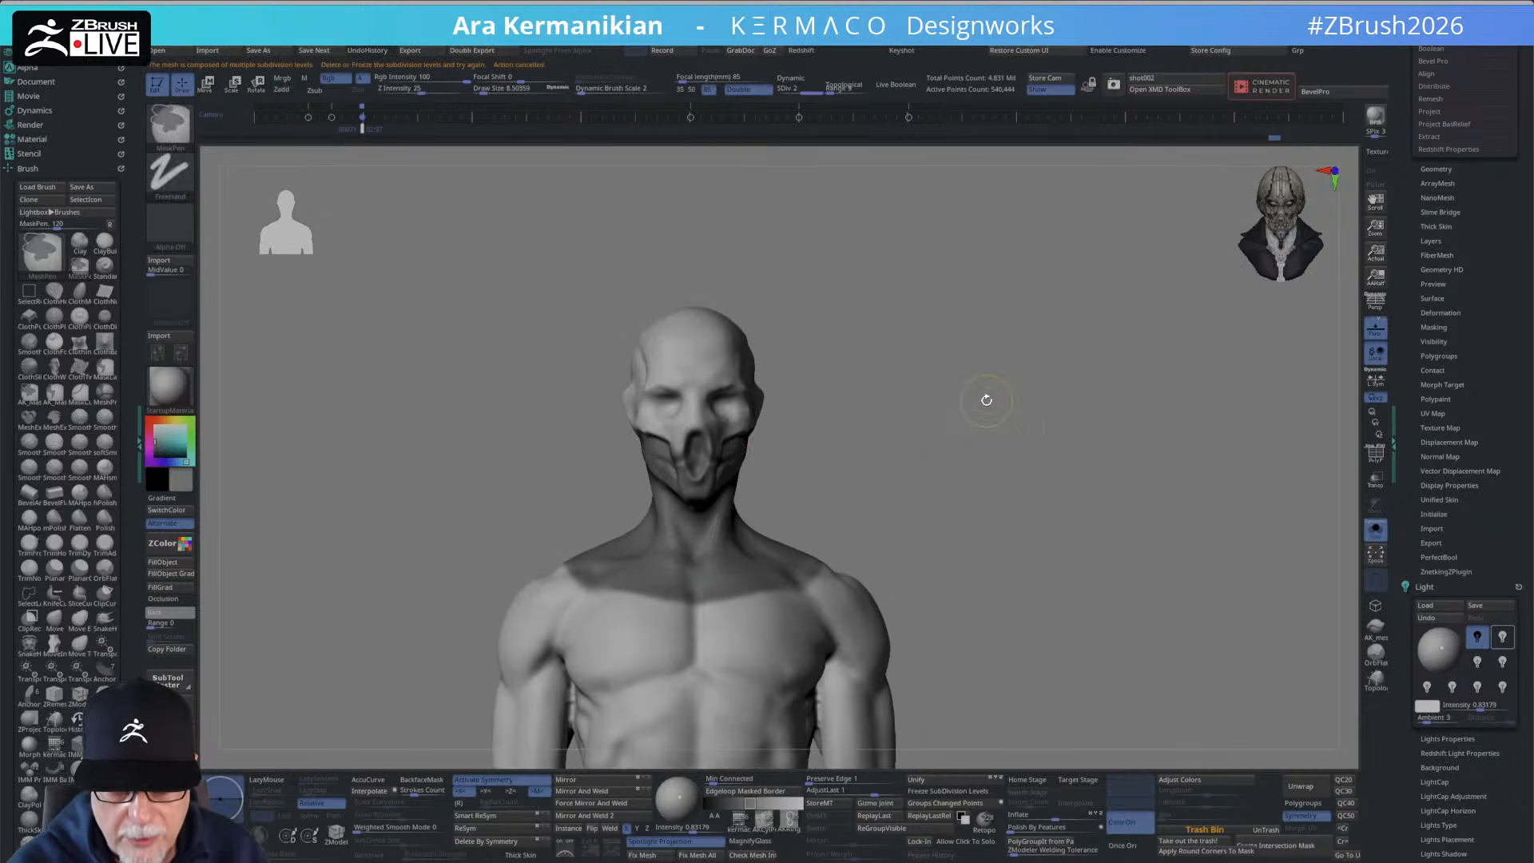
# Delete the body's lower subdivision levels so curve tubes can be inserted.
pyautogui.hotkey('ctrl', '2')
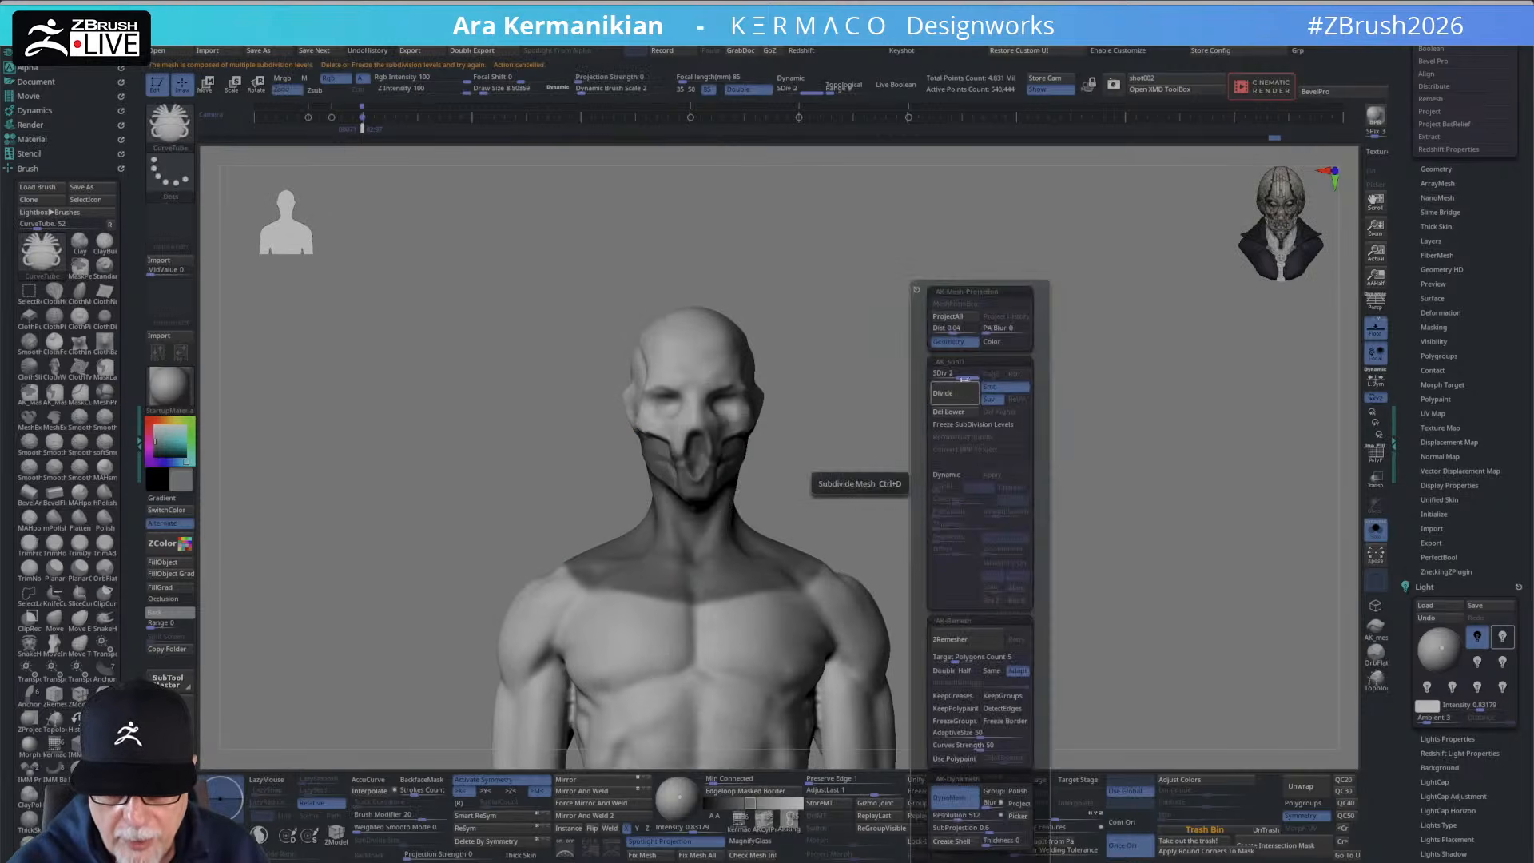
pyautogui.click(952, 412)
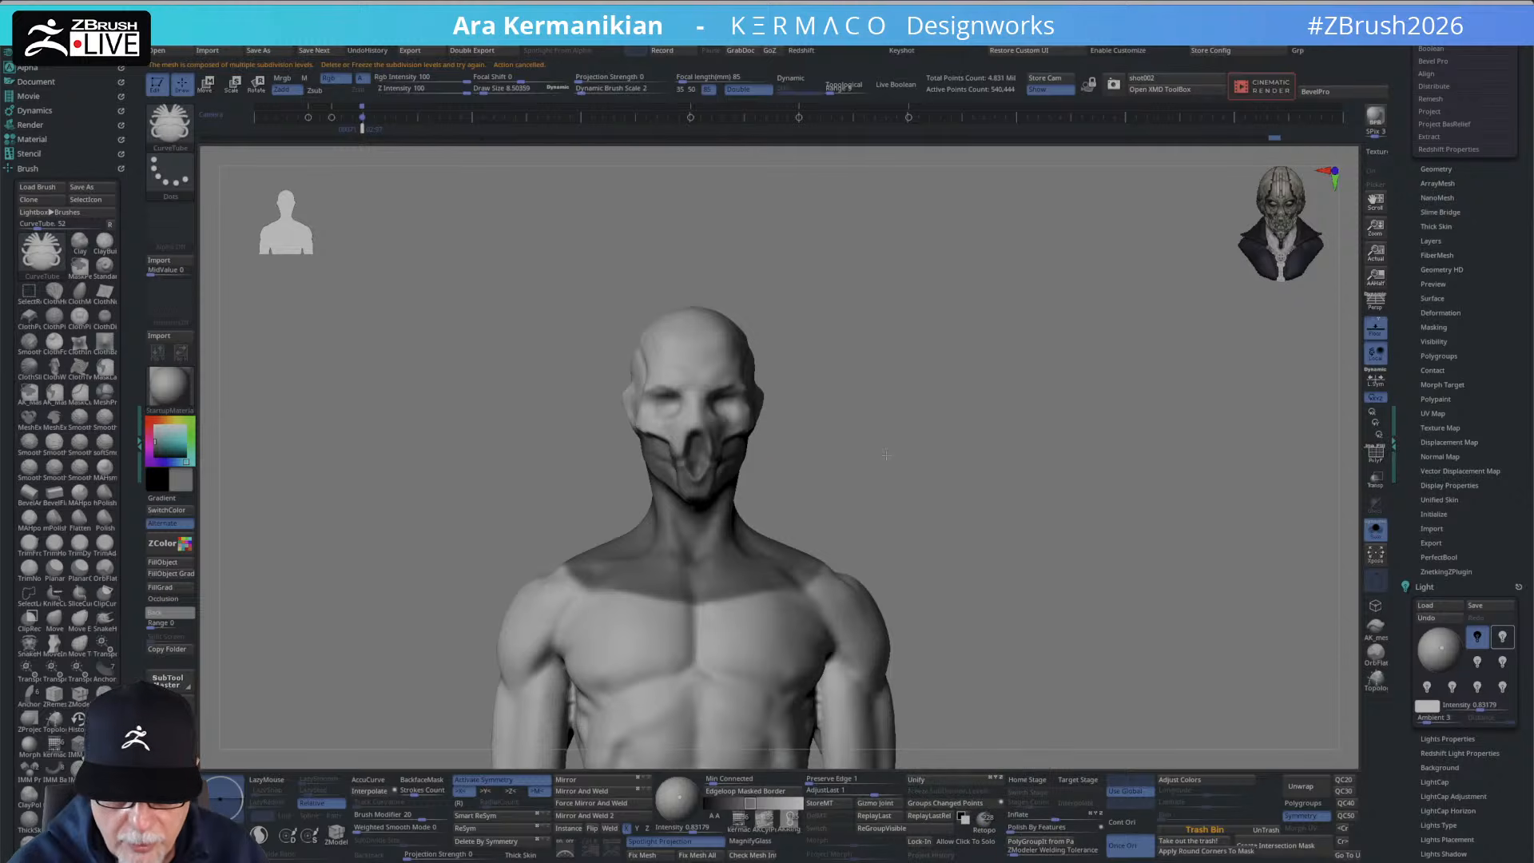
pyautogui.moveTo(831, 473)
pyautogui.keyDown('shift'); pyautogui.mouseDown()
pyautogui.moveTo(778, 470)
pyautogui.moveTo(813, 454)
pyautogui.mouseUp(); pyautogui.keyUp('shift')
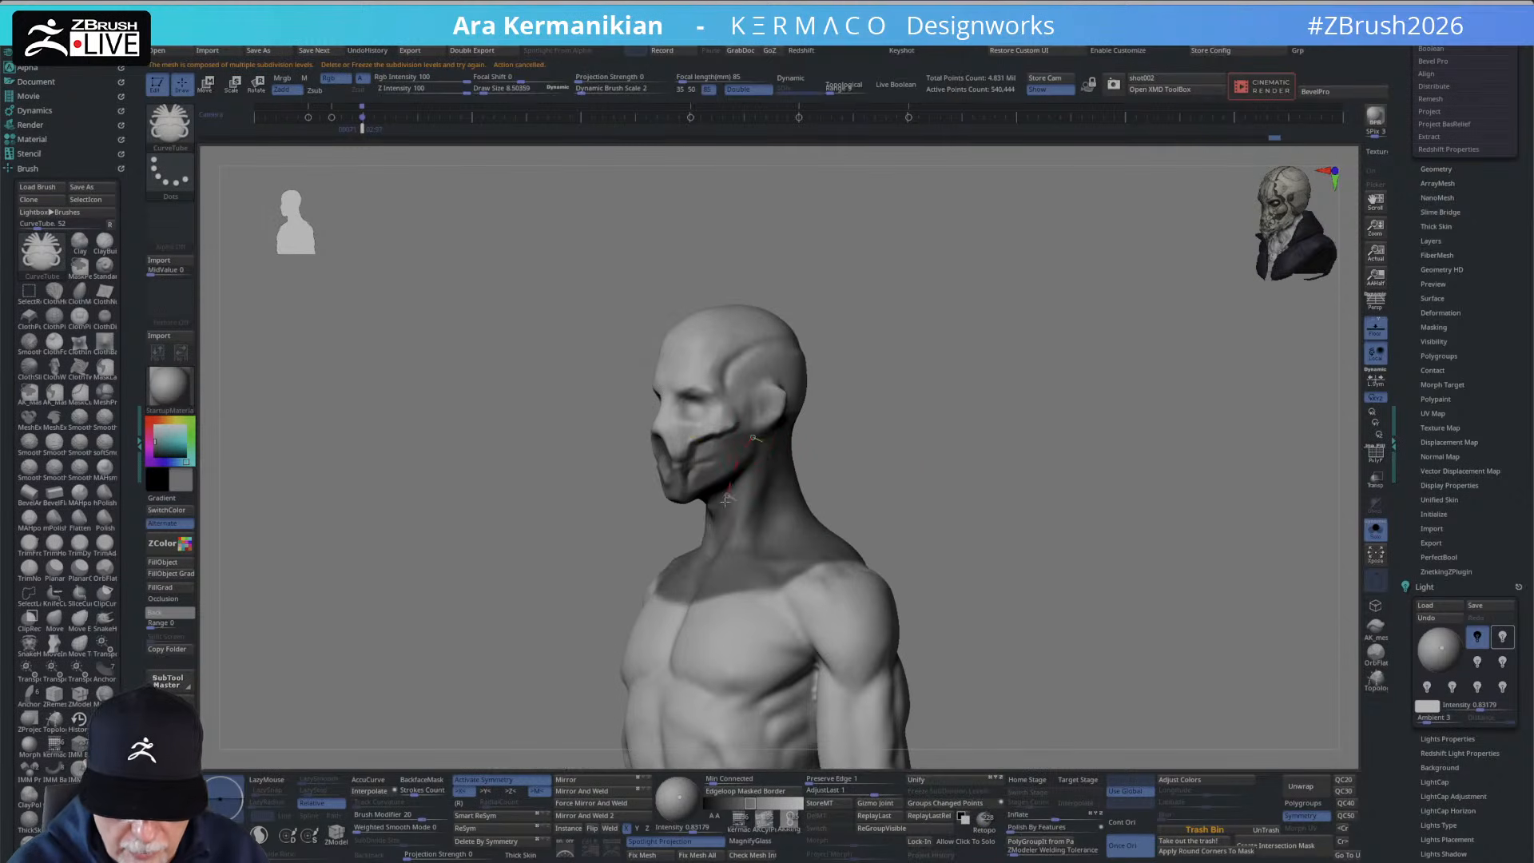
pyautogui.moveTo(725, 502); pyautogui.dragTo(725, 502)
pyautogui.moveTo(901, 456)
pyautogui.mouseDown()
pyautogui.moveTo(950, 456)
pyautogui.moveTo(864, 453)
pyautogui.moveTo(749, 501)
pyautogui.mouseUp()
pyautogui.hotkey('ctrl', 'z')
pyautogui.press('s')
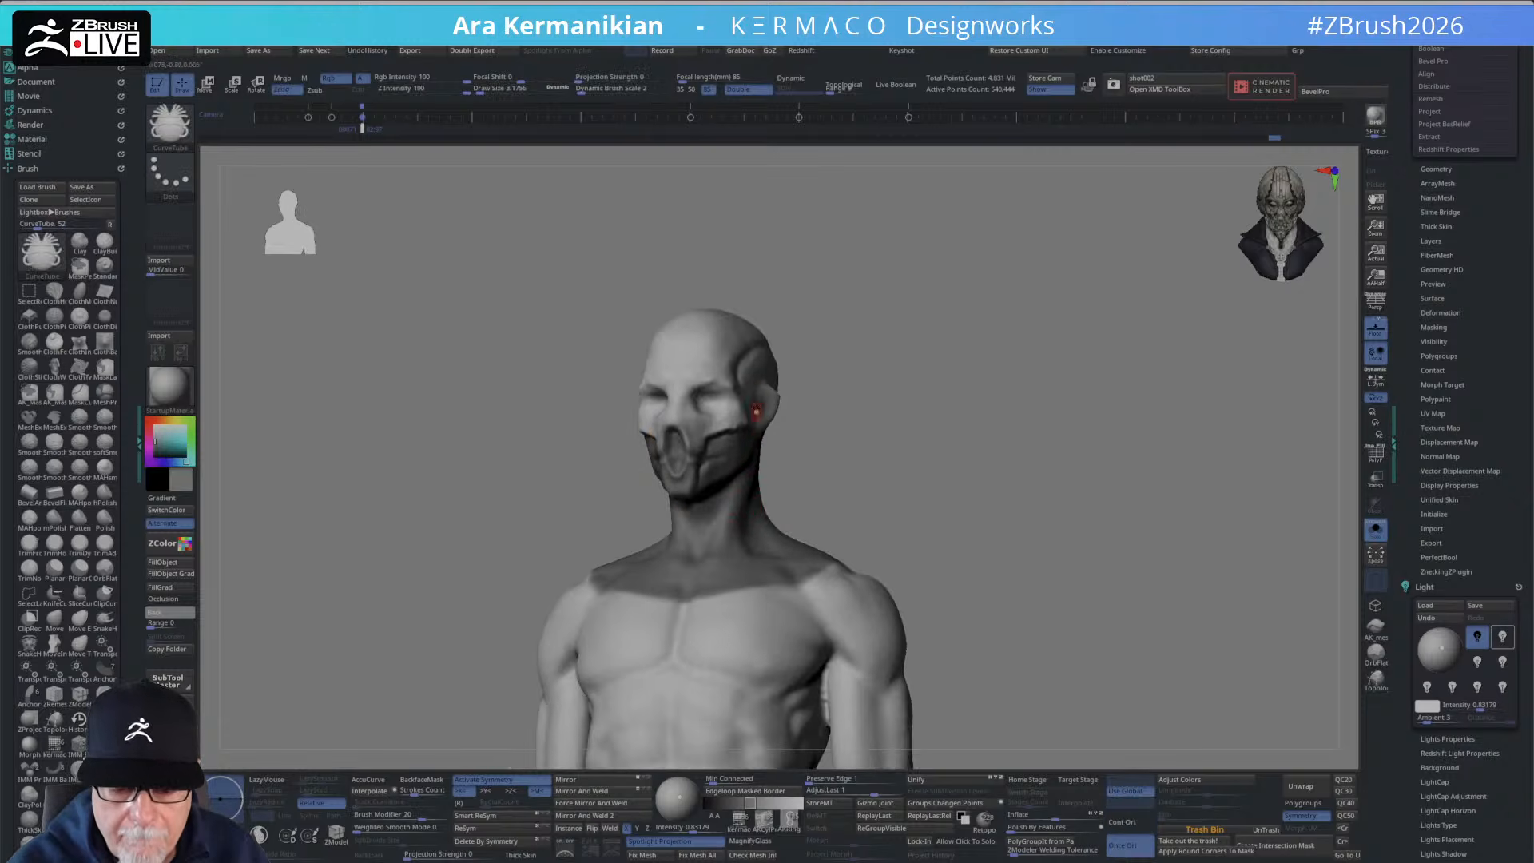
pyautogui.moveTo(708, 503)
pyautogui.mouseDown()
pyautogui.moveTo(945, 428)
pyautogui.moveTo(873, 429)
pyautogui.moveTo(812, 459)
pyautogui.moveTo(935, 420)
pyautogui.moveTo(918, 412)
pyautogui.moveTo(905, 433)
pyautogui.moveTo(831, 417)
pyautogui.mouseUp()
pyautogui.press('s')
pyautogui.hotkey('ctrl', 'z')
# Draw a mirrored CurveTube from the ear down along the jaw on each side, using draw size 5.44.
pyautogui.click(727, 493)
pyautogui.press('s')
pyautogui.hotkey('ctrl', 'z')
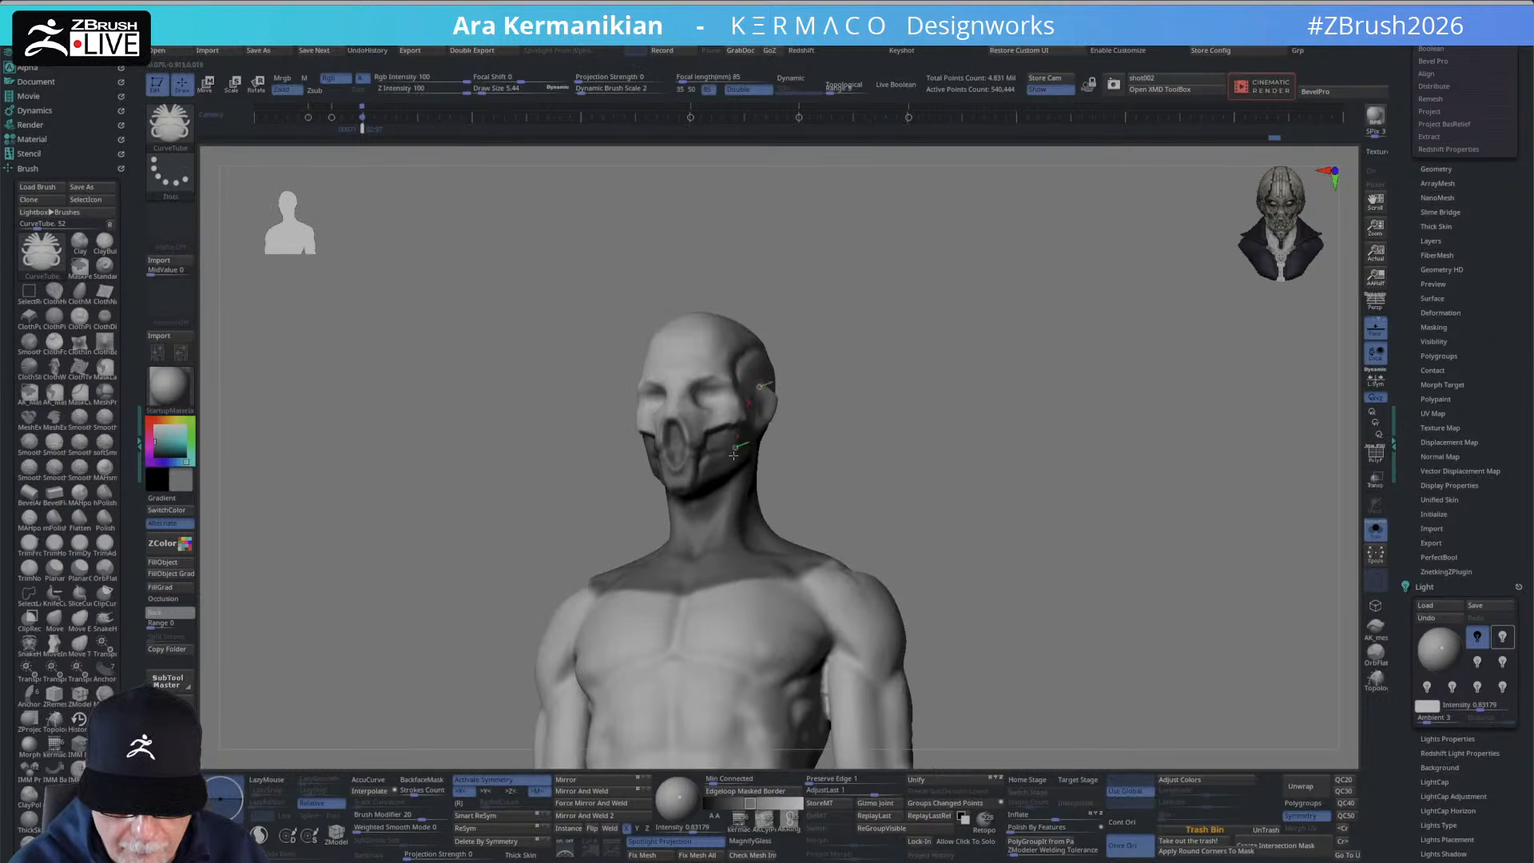
pyautogui.moveTo(733, 455); pyautogui.dragTo(719, 493)
pyautogui.moveTo(866, 435)
pyautogui.mouseDown()
pyautogui.moveTo(939, 423)
pyautogui.moveTo(812, 476)
pyautogui.mouseUp()
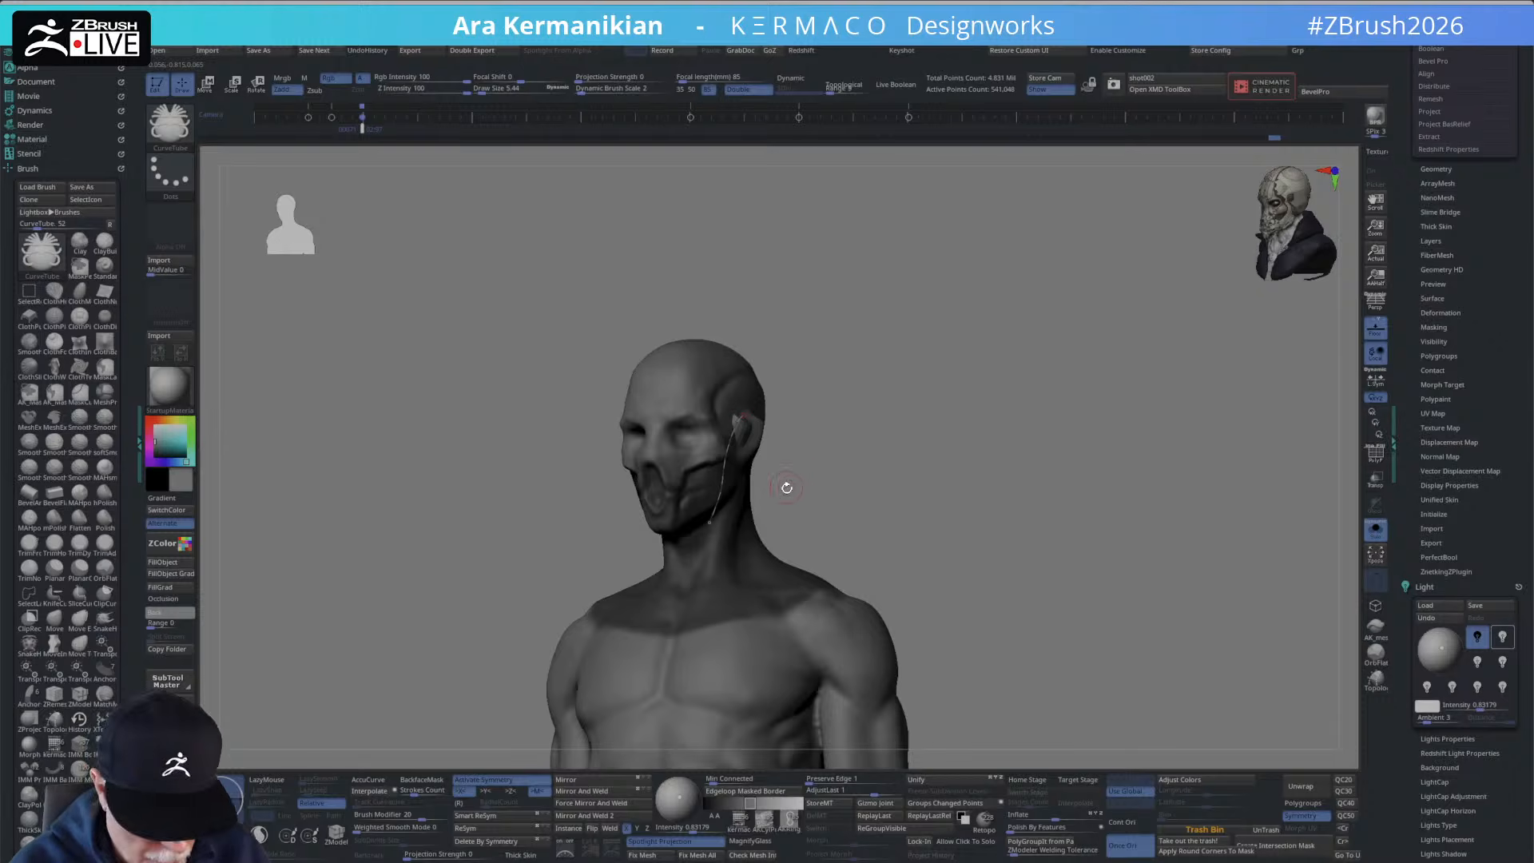
# Bend the two jaw tubes with the Move brush, pulling their lower ends forward toward the chin.
pyautogui.press('b')
pyautogui.press('m')
pyautogui.press('v')
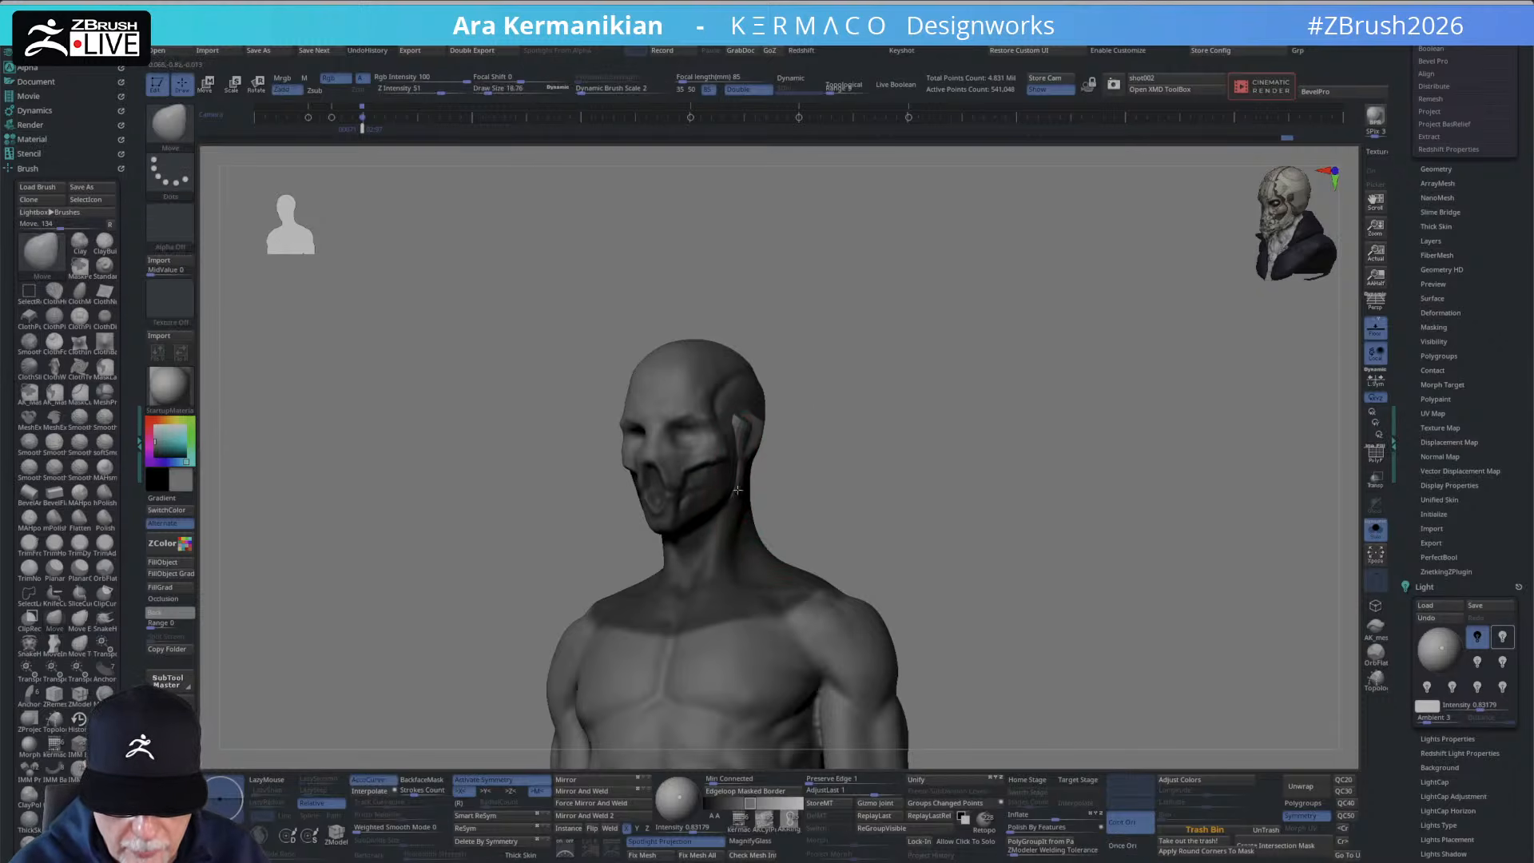
pyautogui.moveTo(815, 465); pyautogui.dragTo(837, 433)
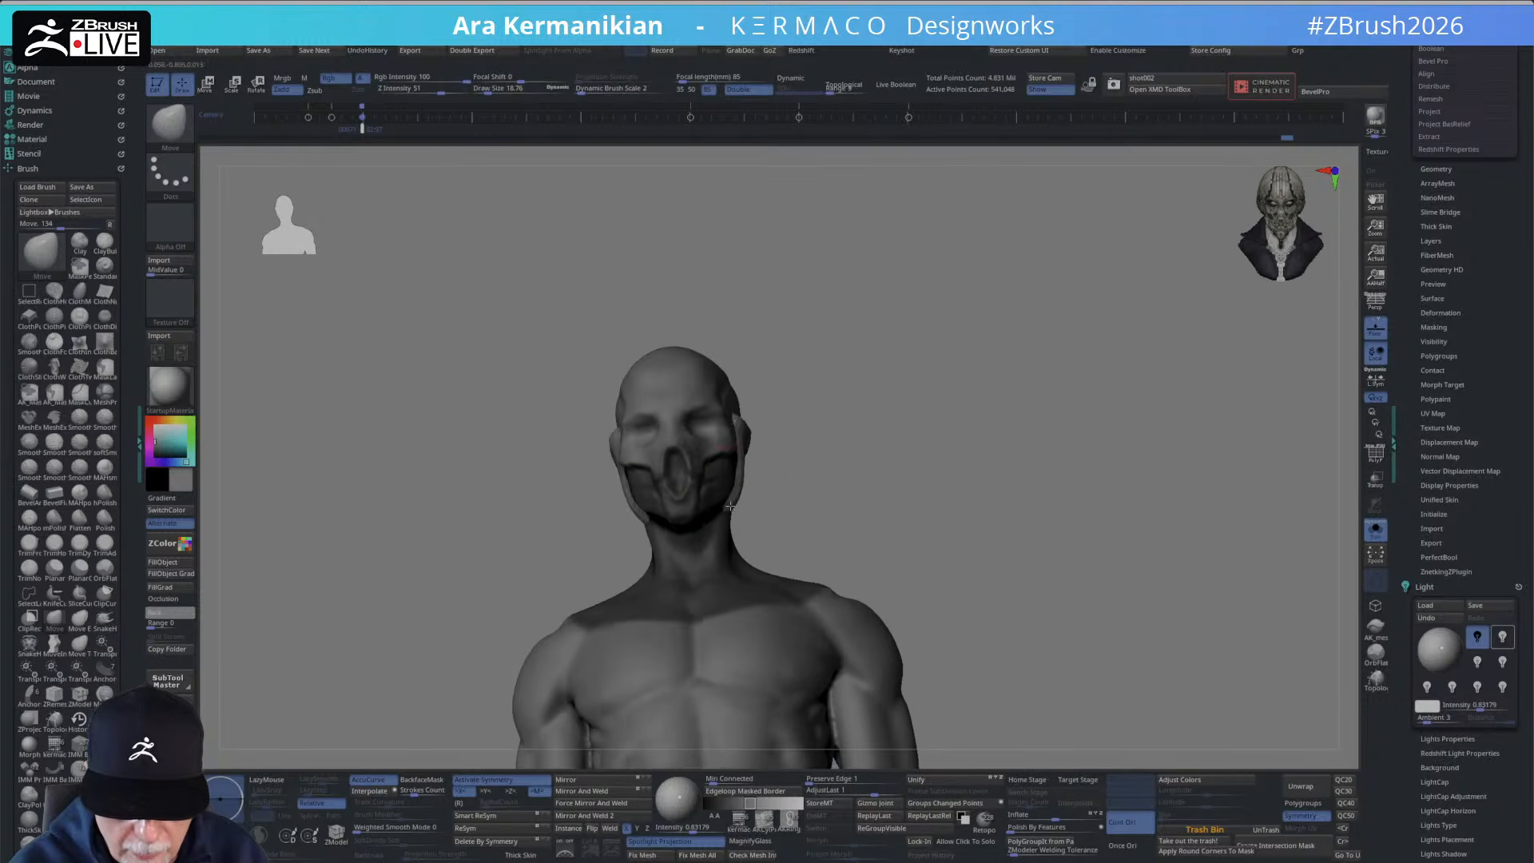
pyautogui.moveTo(730, 506); pyautogui.dragTo(682, 534)
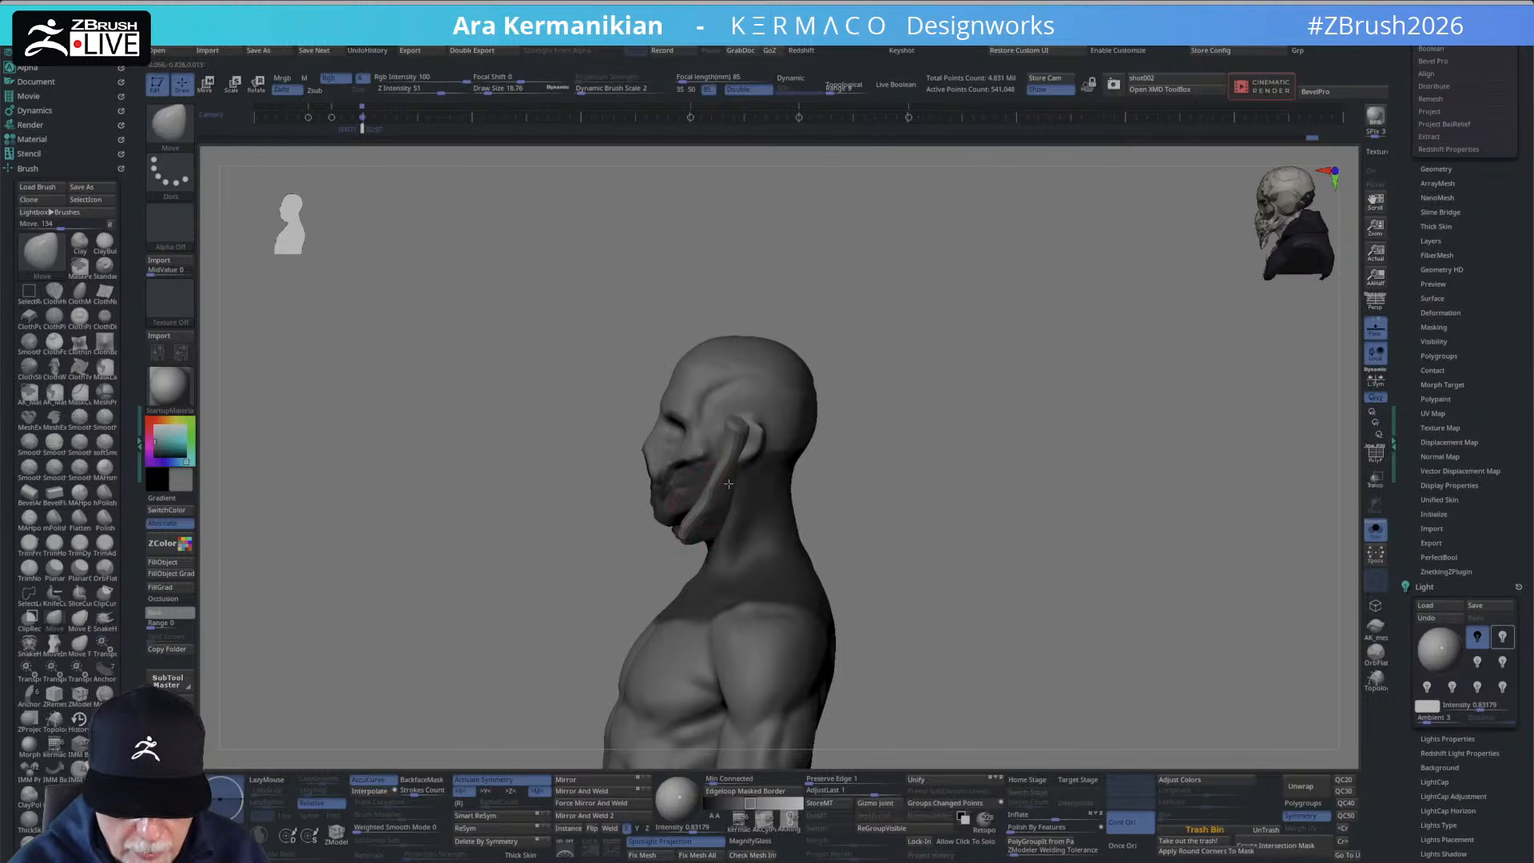
pyautogui.press('shift')
# Fit the tubes to the head with the Move brush, tucking the lower ends against the chin and the upper ends over the ears.
pyautogui.moveTo(710, 489); pyautogui.dragTo(905, 452, button='right')
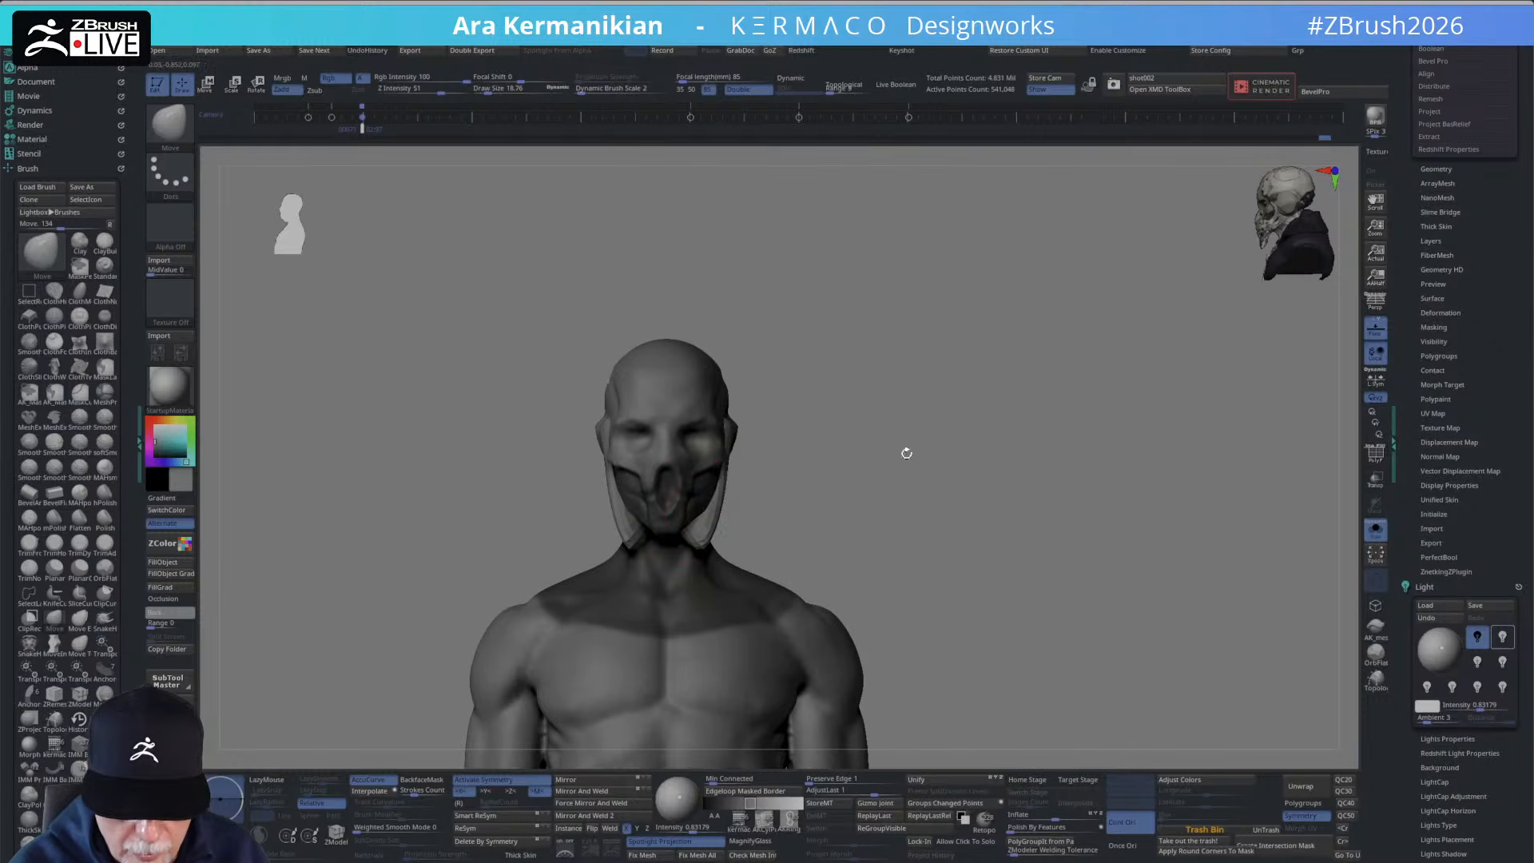
pyautogui.moveTo(729, 444); pyautogui.dragTo(839, 455, button='right')
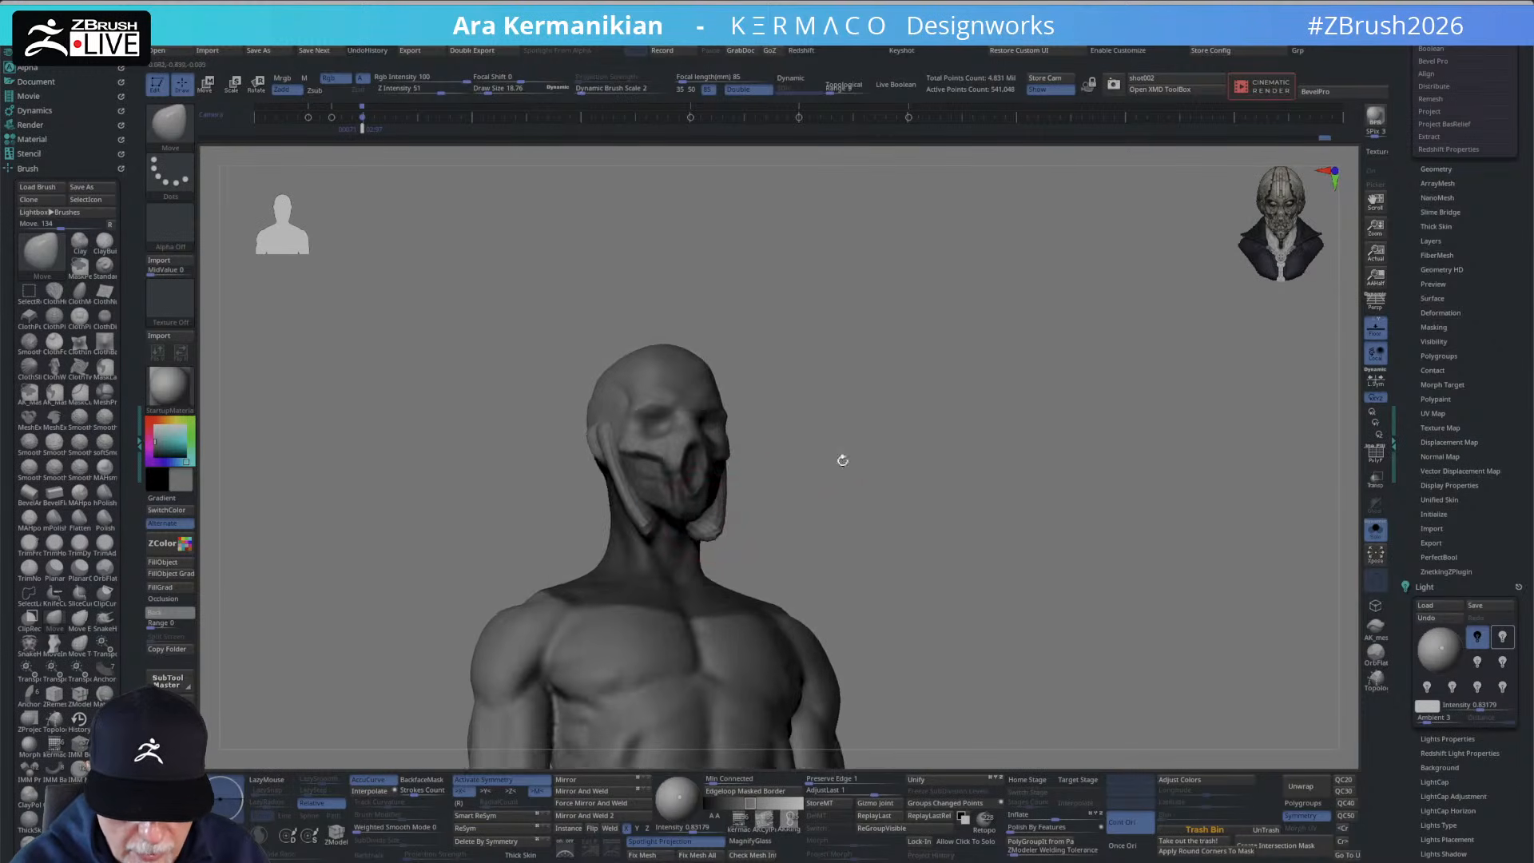
pyautogui.moveTo(670, 506); pyautogui.dragTo(674, 507)
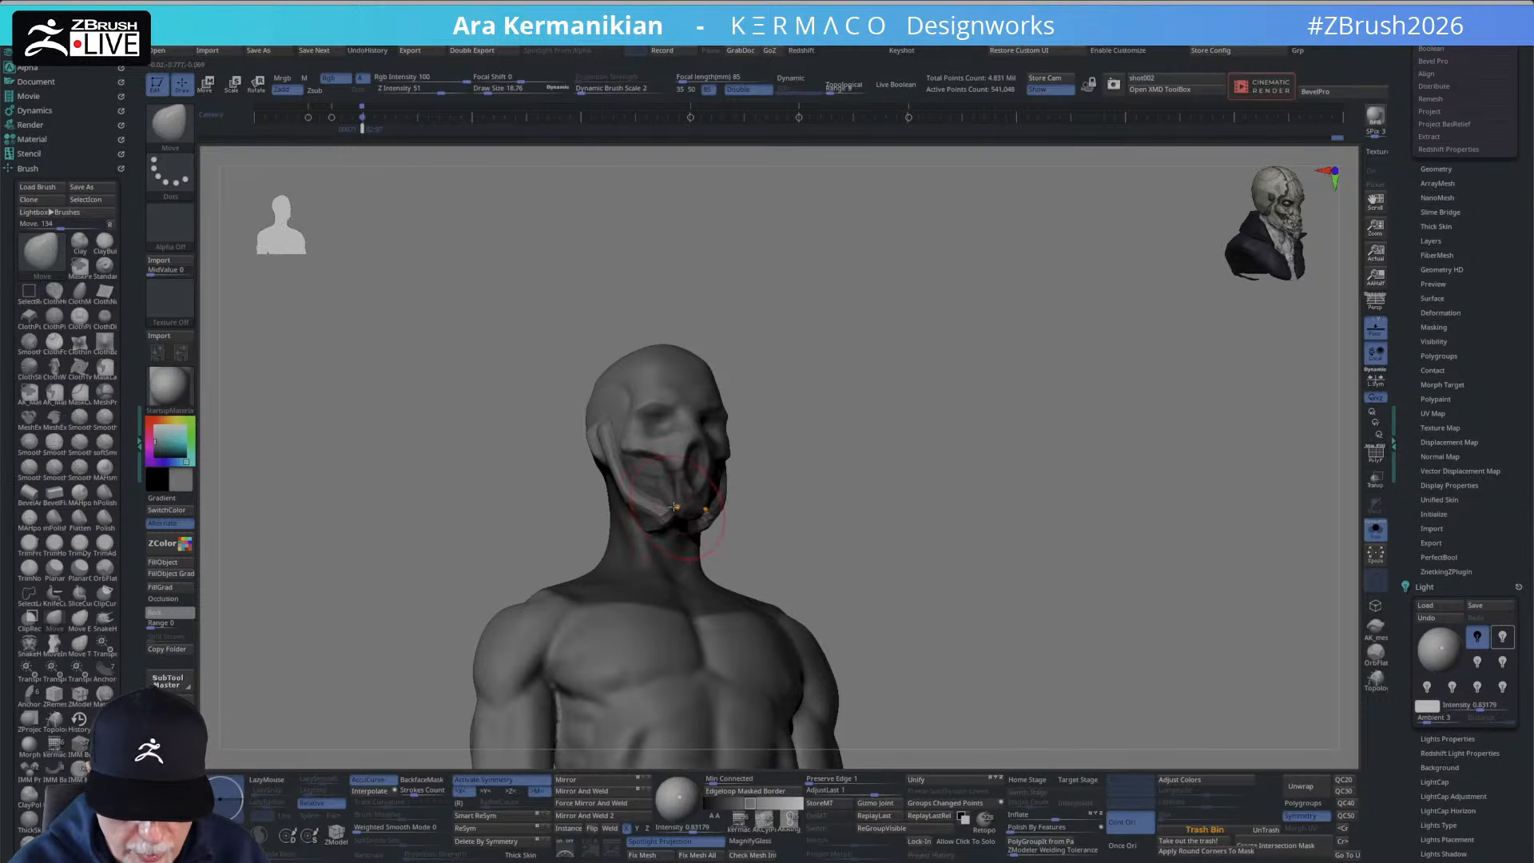
pyautogui.moveTo(616, 416); pyautogui.dragTo(711, 411, button='right')
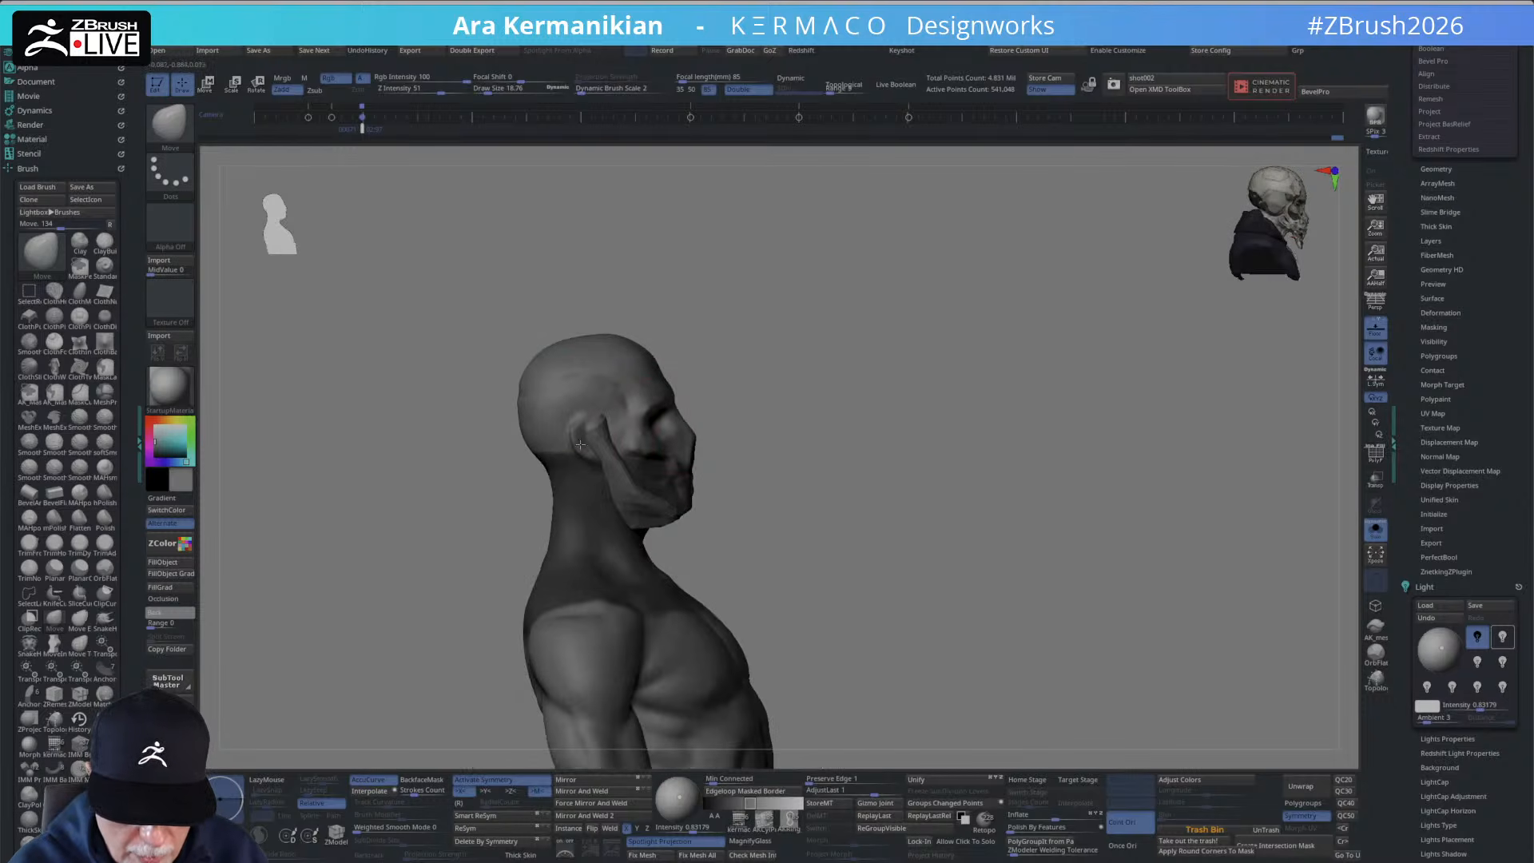
pyautogui.moveTo(571, 432); pyautogui.dragTo(564, 437)
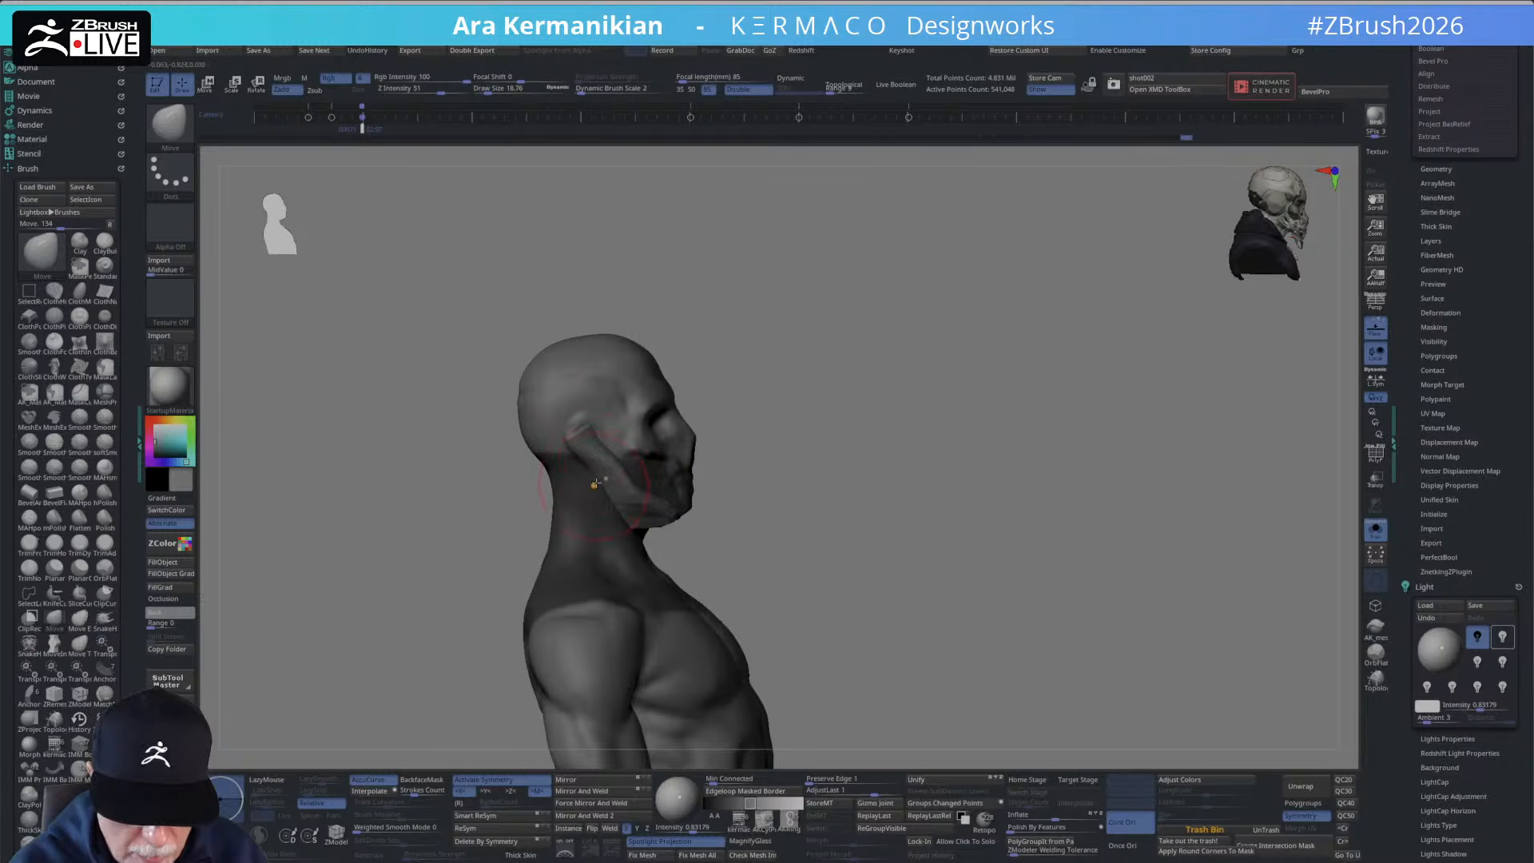
# Pull the lower ends of both jaw tubes down below the chin with the Move brush.
pyautogui.moveTo(605, 473); pyautogui.dragTo(812, 439, button='right')
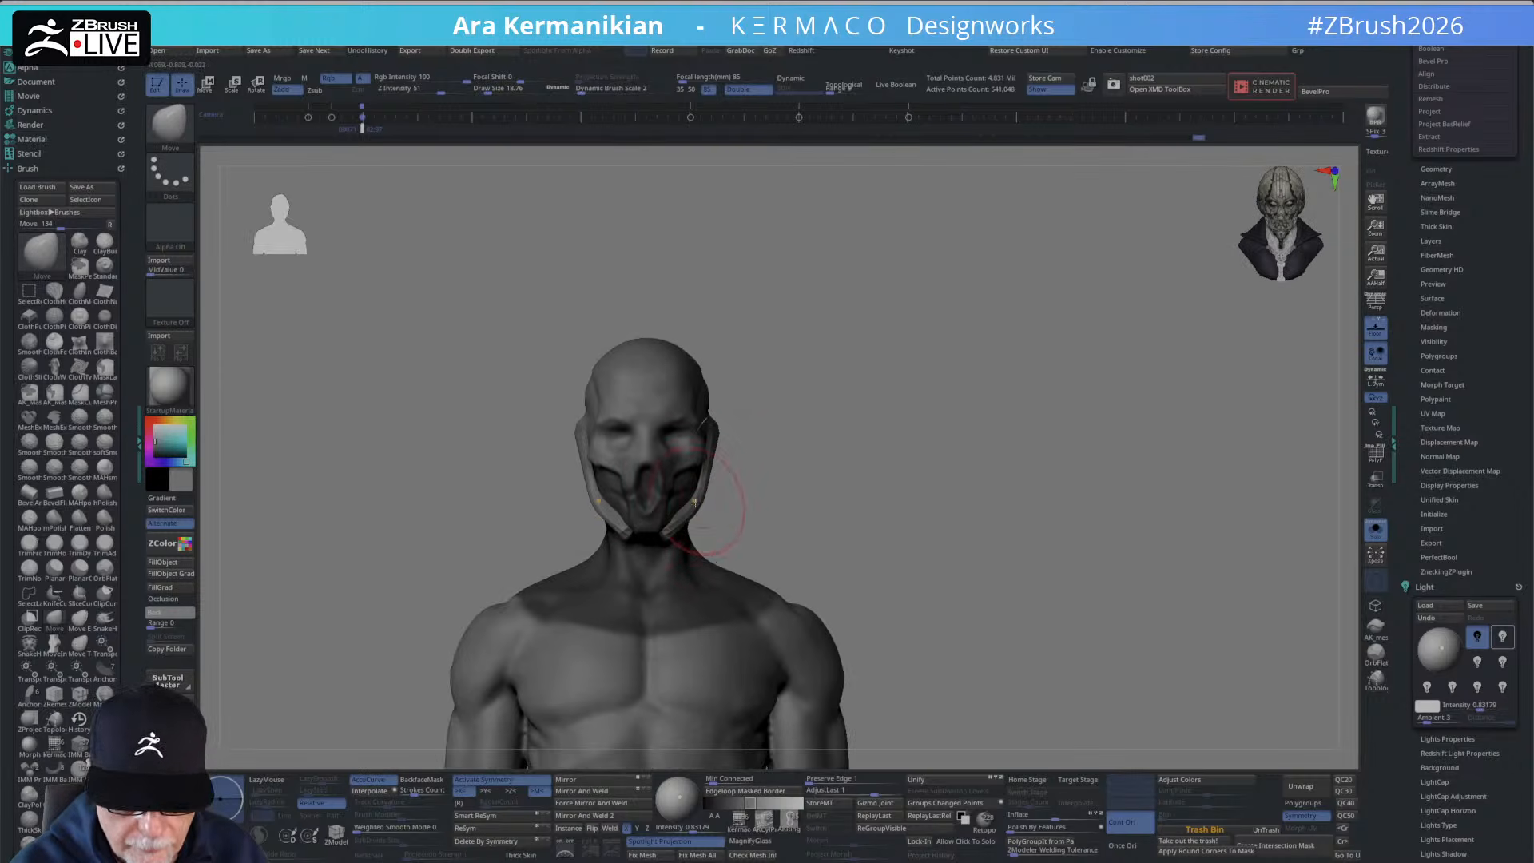
pyautogui.moveTo(669, 540); pyautogui.dragTo(670, 571)
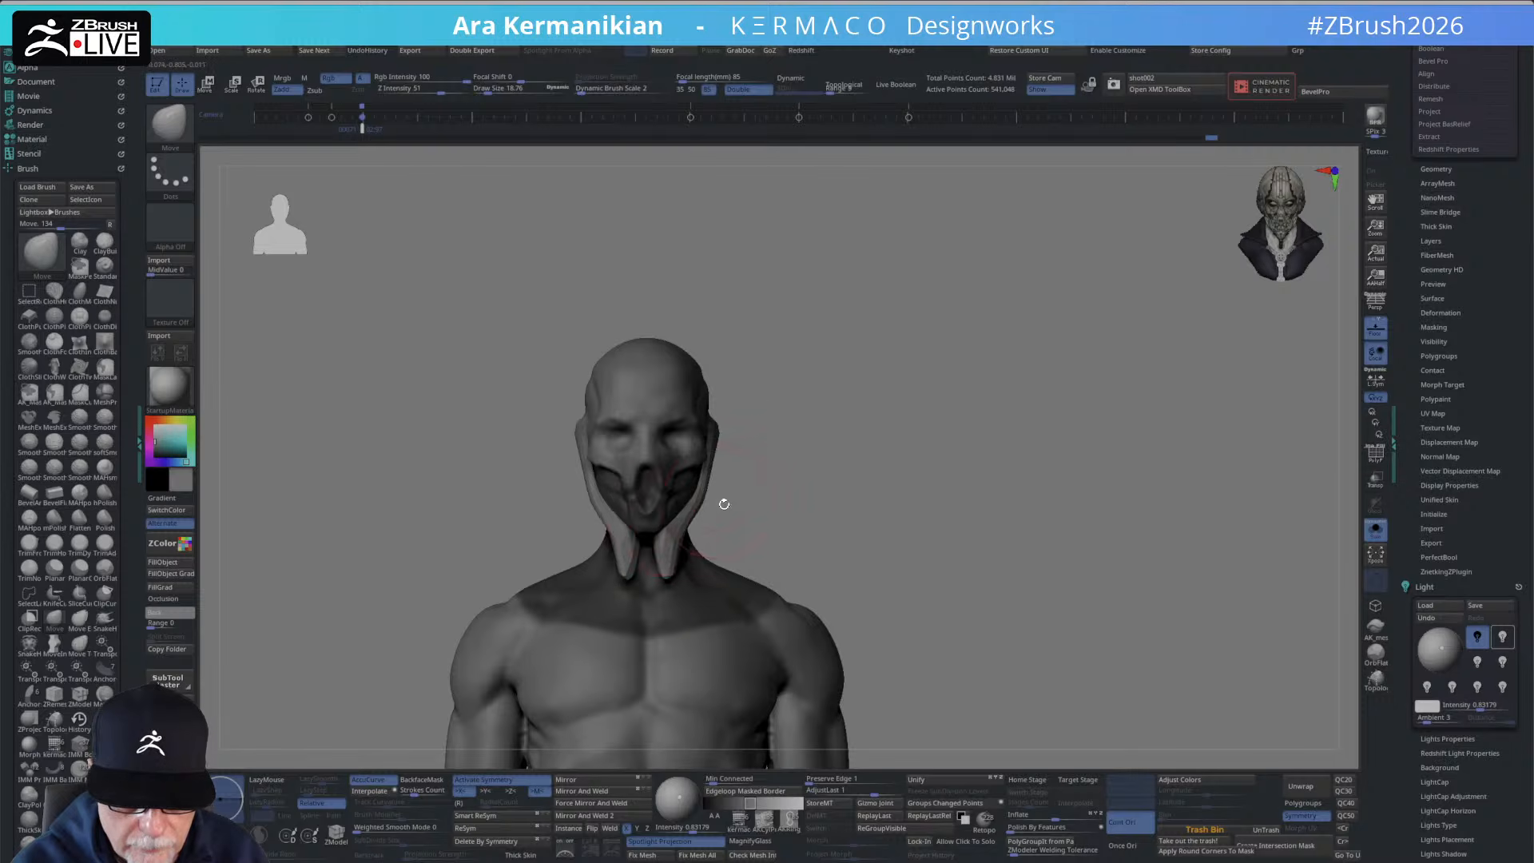
# Pull the tips of the two jaw tusks downward with the Move brush, shaping them from front and side.
pyautogui.moveTo(722, 503); pyautogui.dragTo(697, 534, button='right')
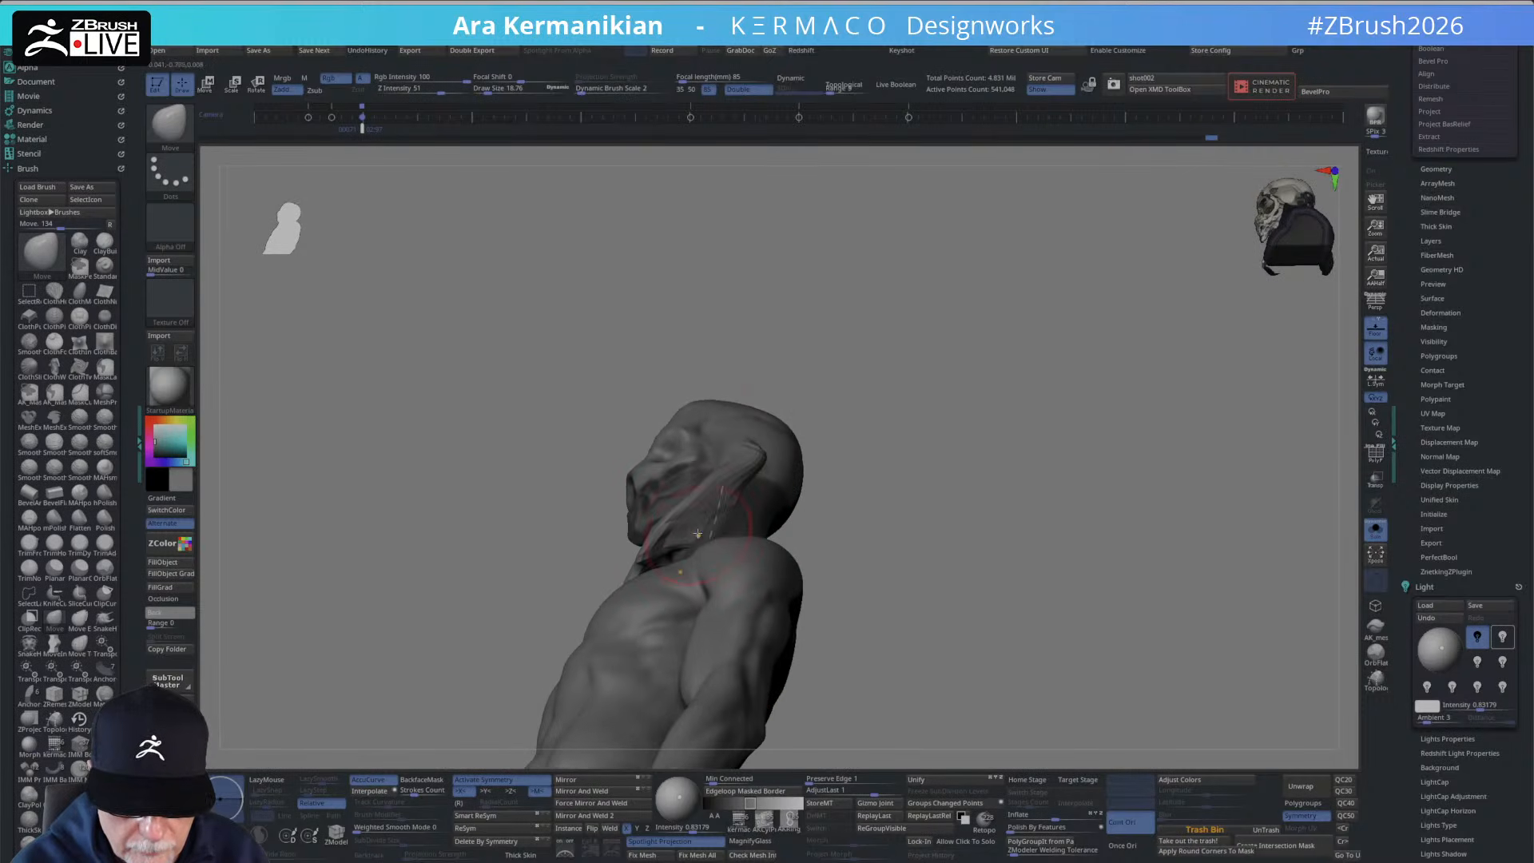
pyautogui.moveTo(752, 476); pyautogui.dragTo(801, 478, button='right')
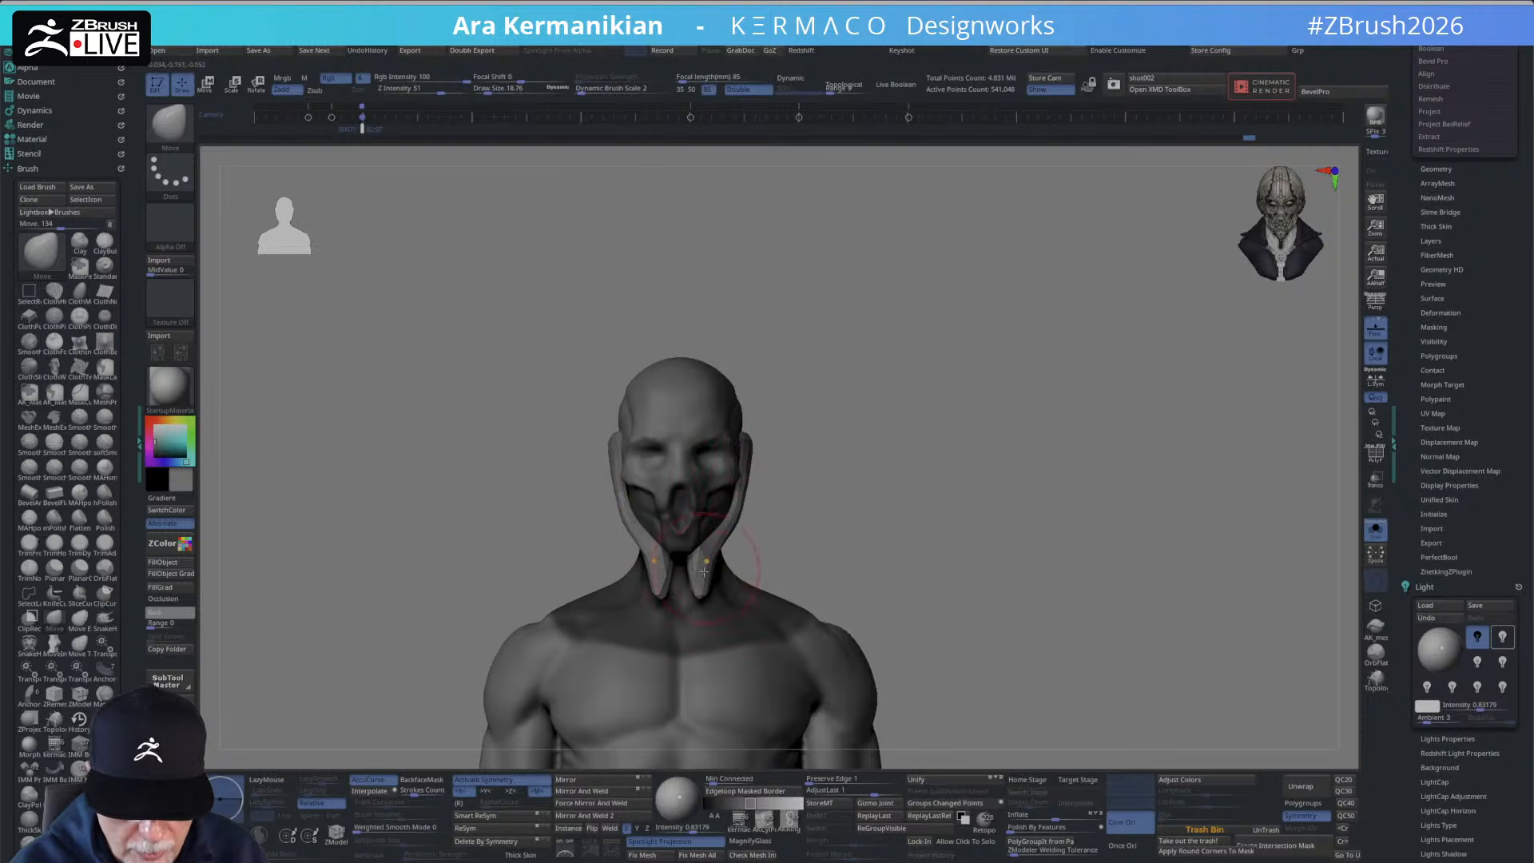
pyautogui.moveTo(704, 572); pyautogui.dragTo(706, 593)
pyautogui.moveTo(759, 533); pyautogui.dragTo(864, 484, button='right')
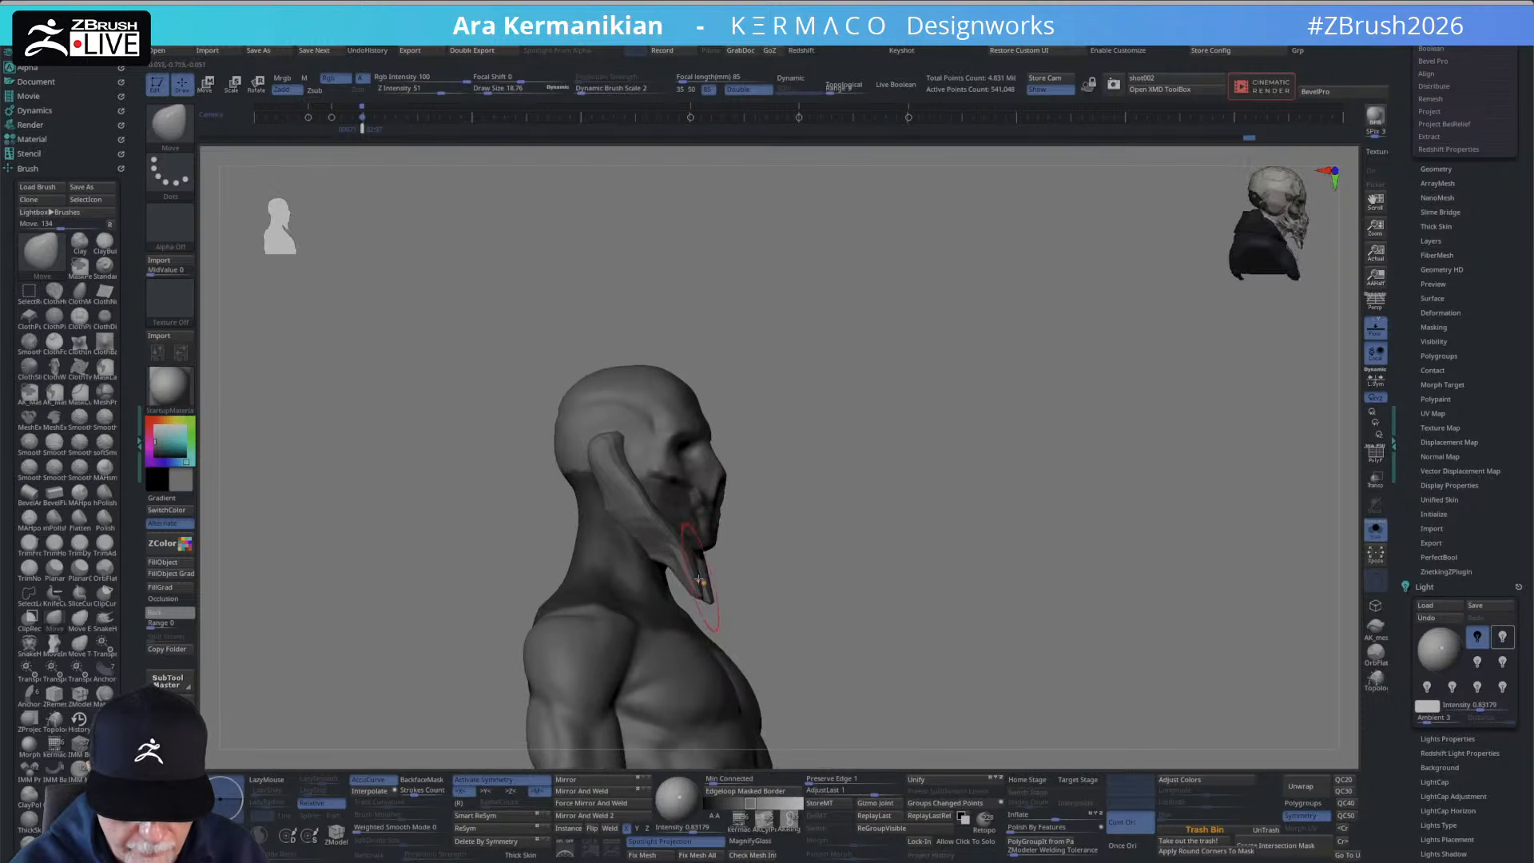
# Turn off Solo to examine the tusked head together with the hat and coat, and isolate the body again.
pyautogui.click(1374, 530)
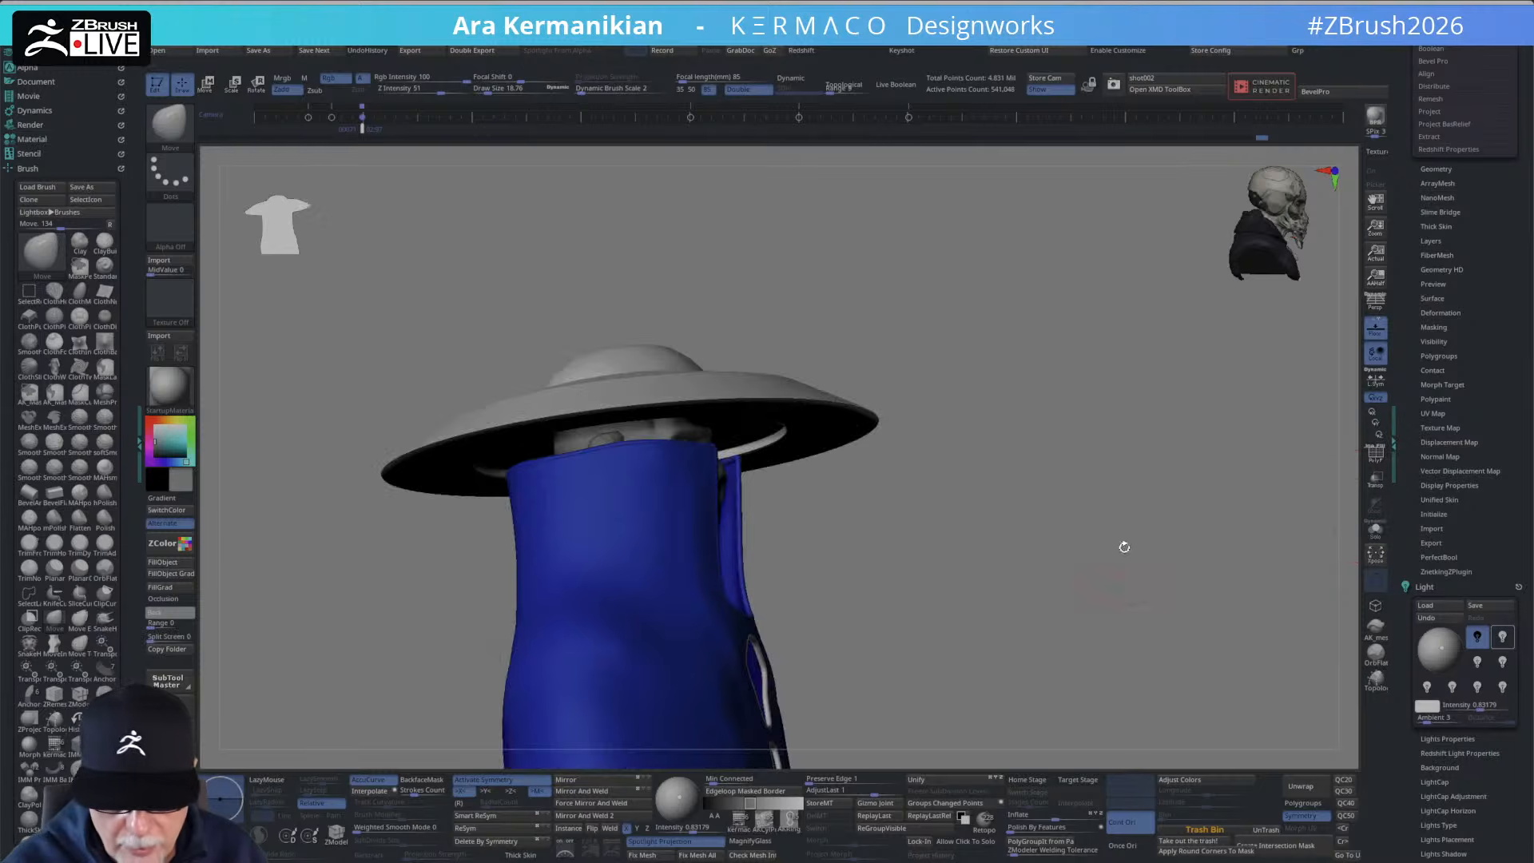
pyautogui.moveTo(1124, 547); pyautogui.dragTo(852, 531)
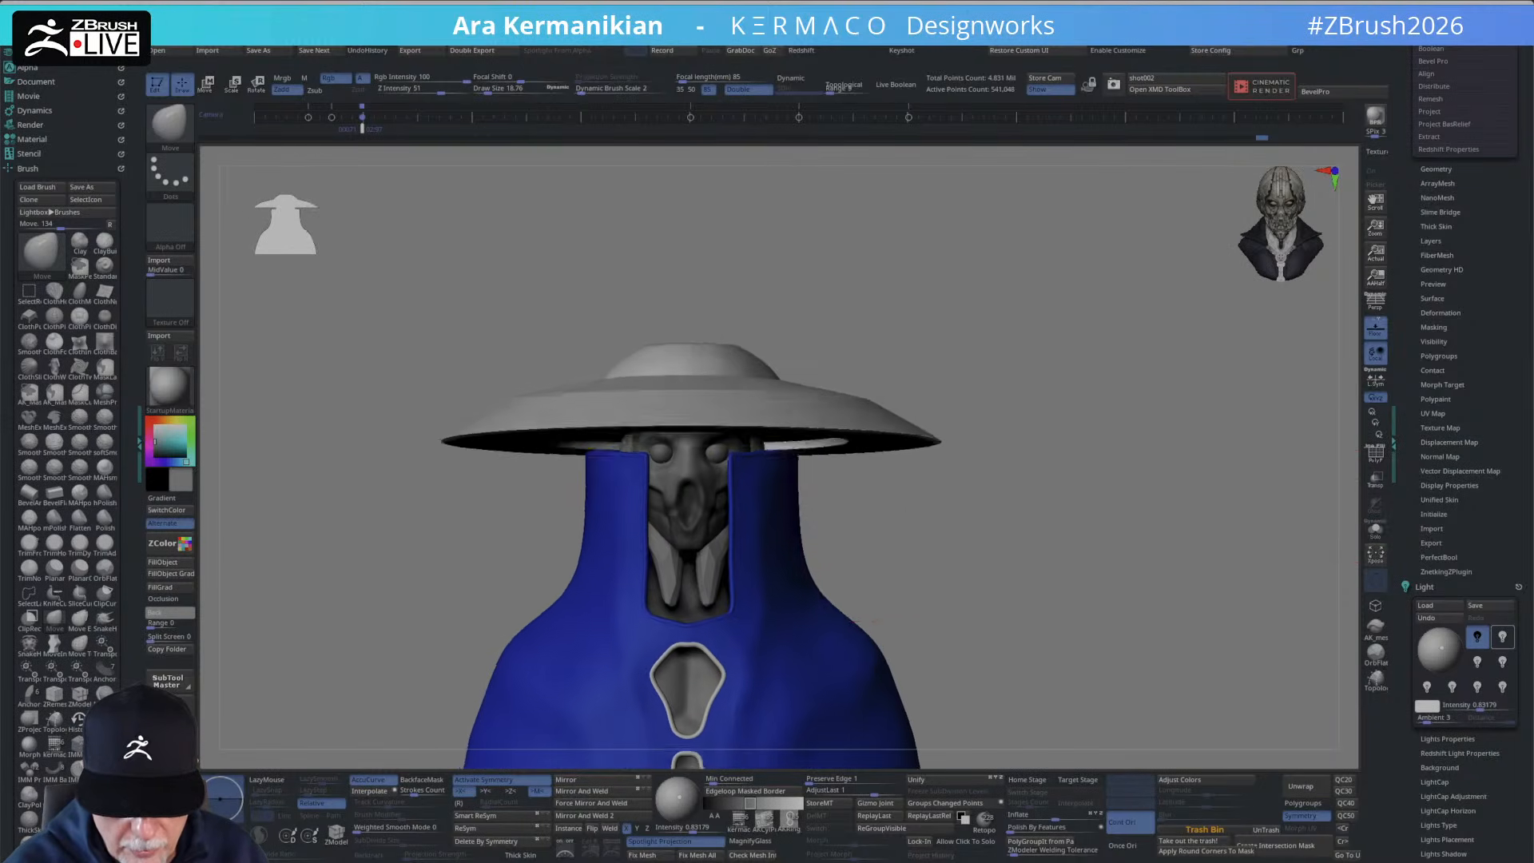
pyautogui.moveTo(863, 620); pyautogui.dragTo(895, 513)
pyautogui.click(1374, 529)
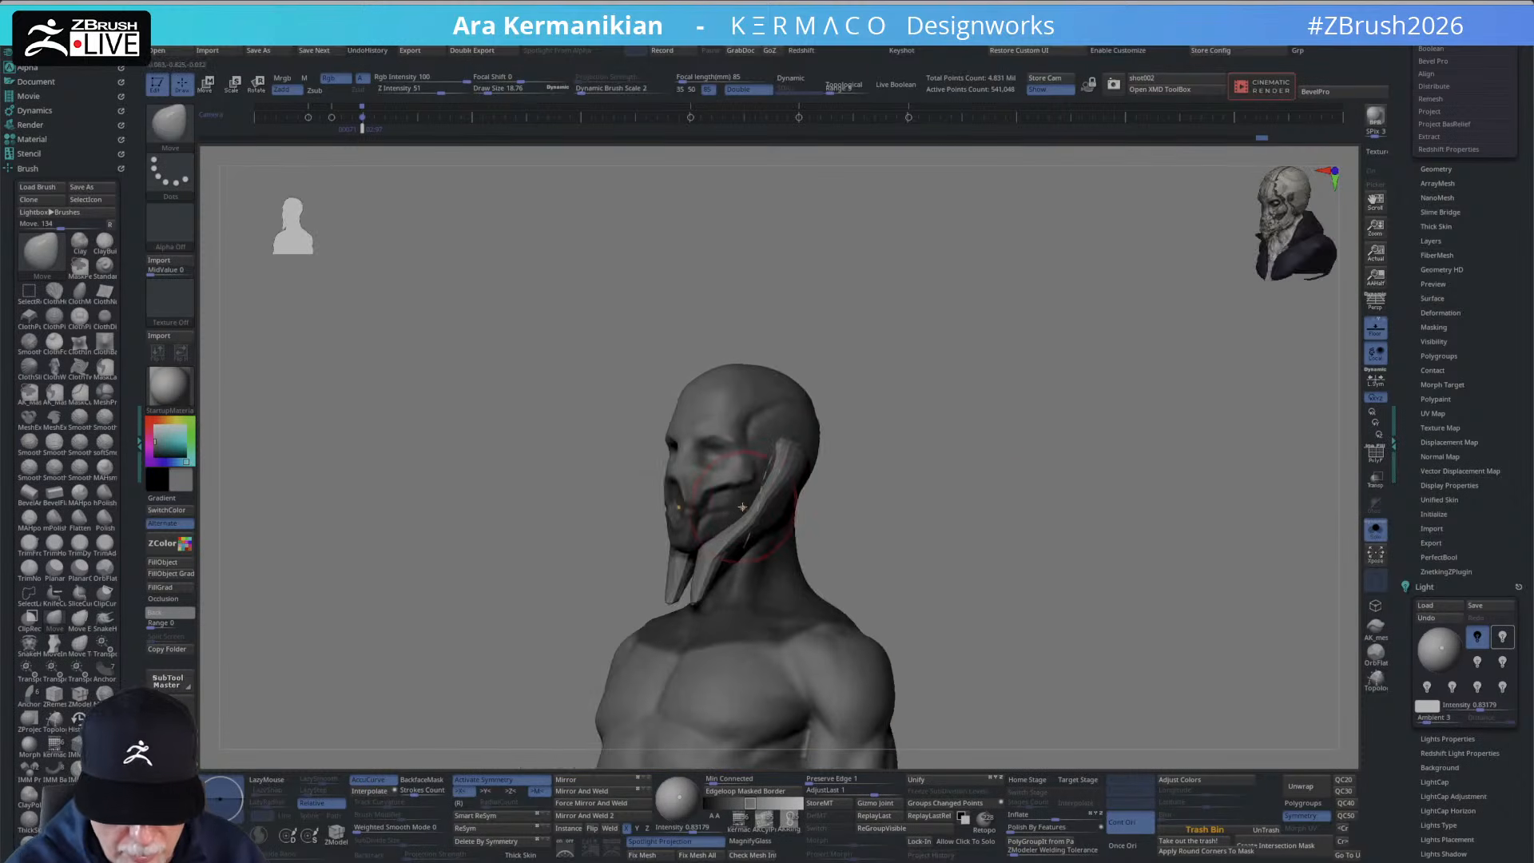
# Reshape the jaw tusks into longer, straighter points with the Move brush and smooth their surfaces.
pyautogui.moveTo(742, 507)
pyautogui.mouseDown()
pyautogui.moveTo(731, 499)
pyautogui.moveTo(723, 547)
pyautogui.mouseUp()
pyautogui.press('shift')
pyautogui.keyDown('shift'); pyautogui.moveTo(847, 511); pyautogui.dragTo(965, 496); pyautogui.keyUp('shift')
pyautogui.moveTo(823, 545); pyautogui.dragTo(930, 507)
pyautogui.moveTo(848, 566)
pyautogui.mouseDown()
pyautogui.moveTo(861, 547)
pyautogui.moveTo(875, 579)
pyautogui.moveTo(895, 568)
pyautogui.moveTo(879, 566)
pyautogui.mouseUp()
pyautogui.moveTo(1043, 504)
pyautogui.keyDown('shift'); pyautogui.mouseDown()
pyautogui.moveTo(946, 537)
pyautogui.moveTo(935, 512)
pyautogui.mouseUp(); pyautogui.keyUp('shift')
pyautogui.moveTo(844, 594)
pyautogui.mouseDown()
pyautogui.moveTo(1106, 445)
pyautogui.moveTo(987, 407)
pyautogui.moveTo(1041, 452)
pyautogui.mouseUp()
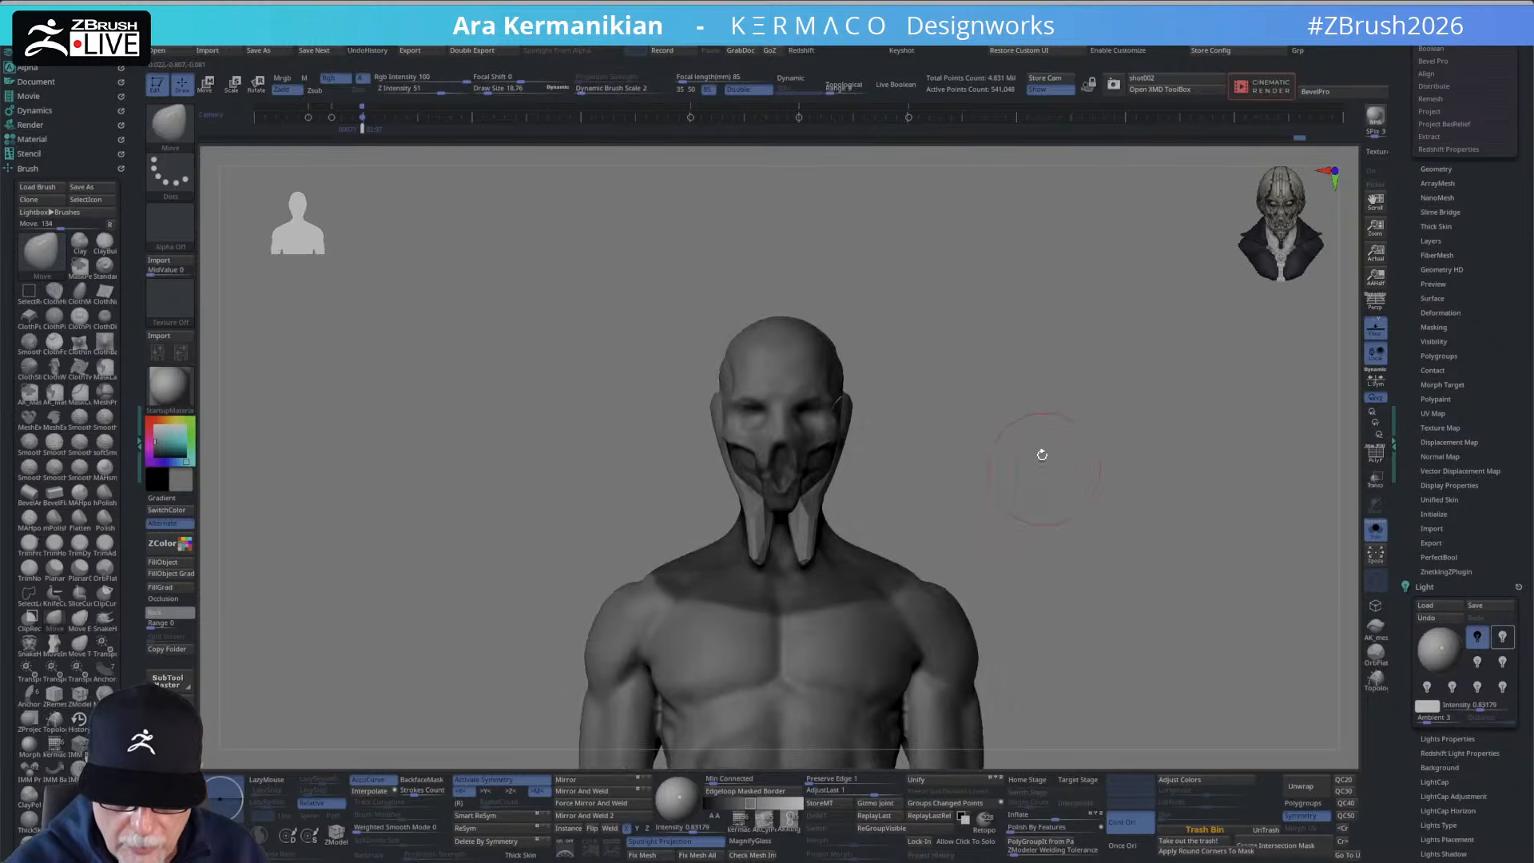
# Drop the body to the next lower subdivision level and smooth the tusks into the cheeks and jaw.
pyautogui.hotkey('shift', 'd')
pyautogui.moveTo(1100, 513); pyautogui.dragTo(1047, 469)
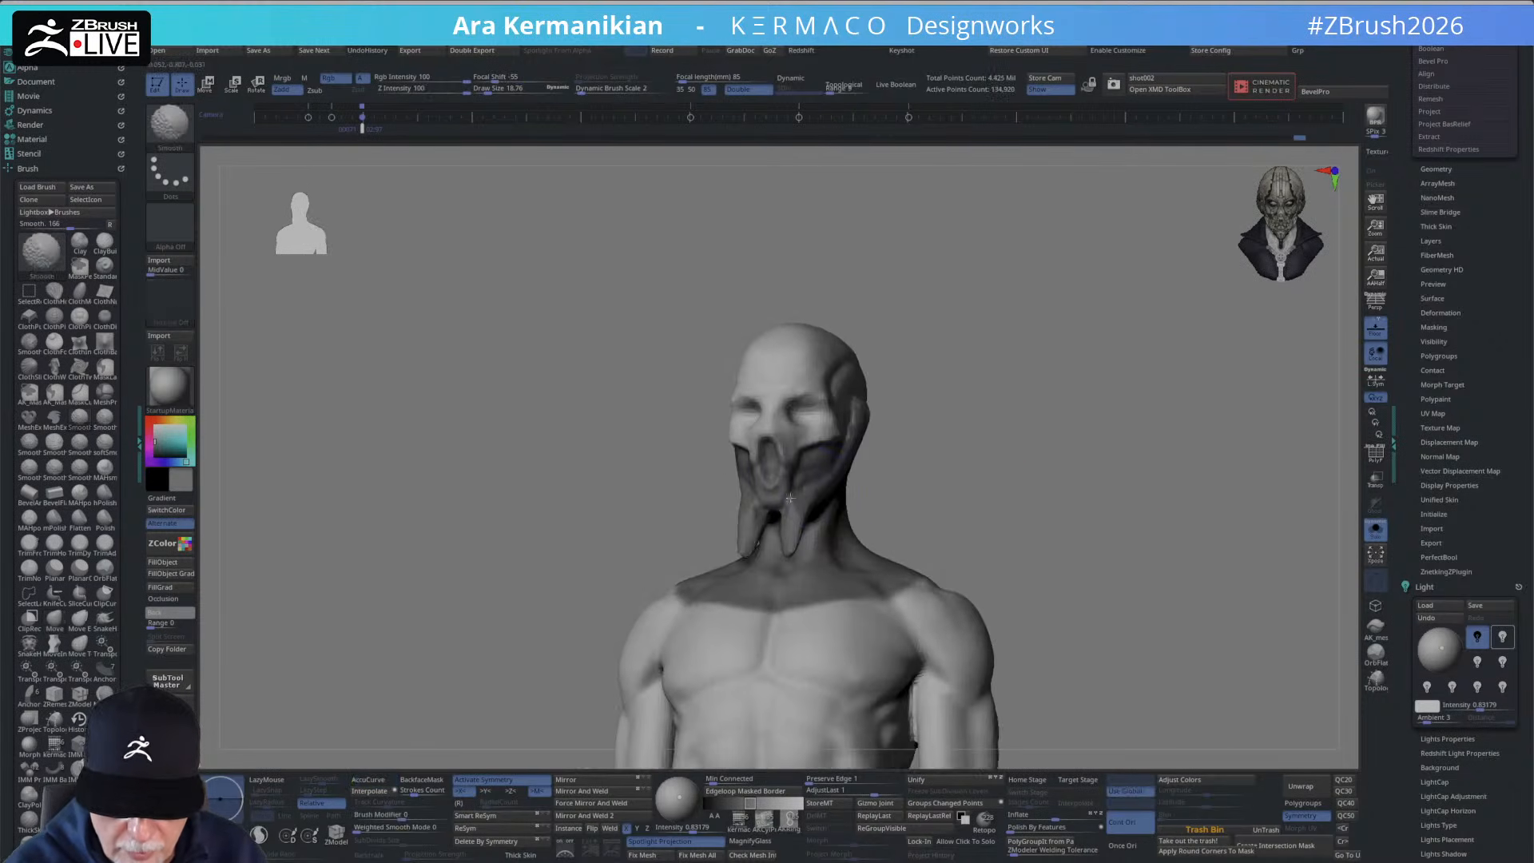
pyautogui.moveTo(877, 511); pyautogui.dragTo(778, 495)
pyautogui.keyDown('shift'); pyautogui.moveTo(875, 420); pyautogui.dragTo(883, 422); pyautogui.keyUp('shift')
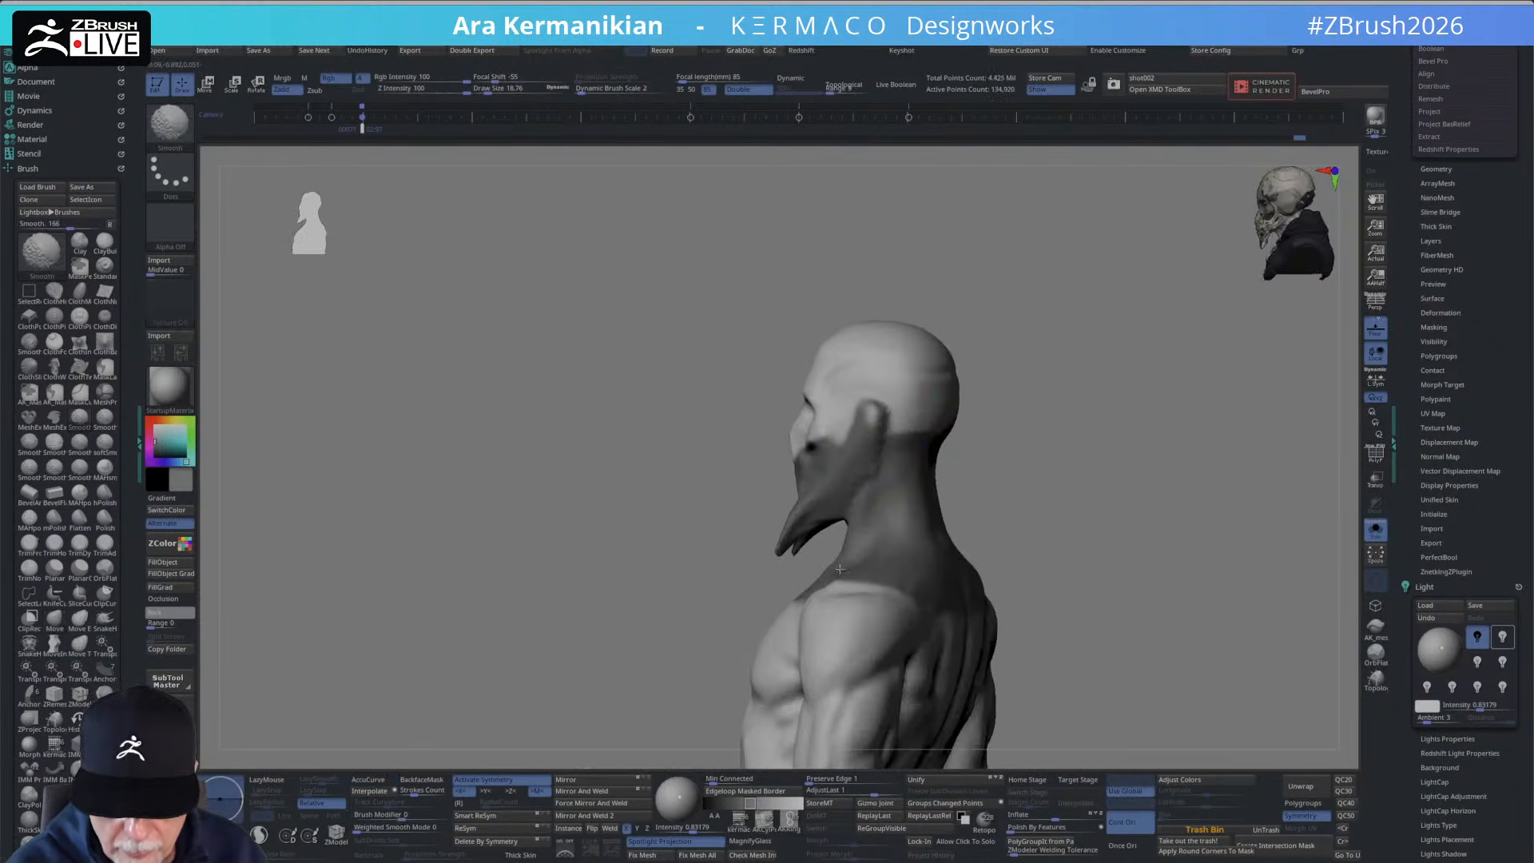
pyautogui.moveTo(839, 569); pyautogui.dragTo(971, 480)
# Refine the spacing and shape of the tusk tips with the Move brush, setting the draw size to about 22.5.
pyautogui.press('s')
pyautogui.moveTo(834, 501)
pyautogui.mouseDown()
pyautogui.moveTo(895, 452)
pyautogui.moveTo(934, 446)
pyautogui.moveTo(867, 441)
pyautogui.moveTo(902, 442)
pyautogui.moveTo(889, 441)
pyautogui.moveTo(924, 476)
pyautogui.mouseUp()
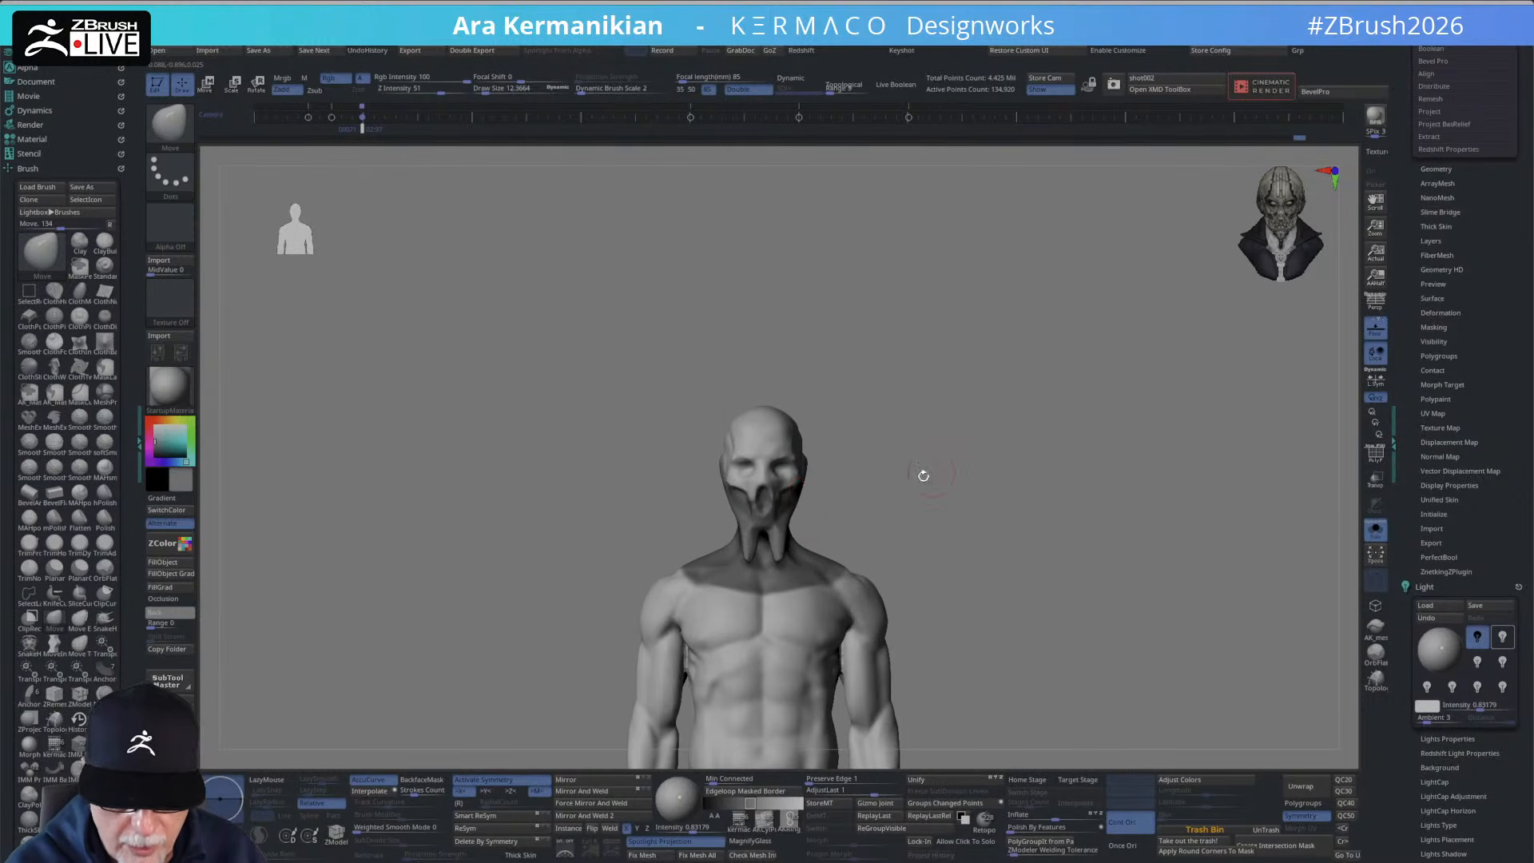
pyautogui.keyDown('alt'); pyautogui.moveTo(809, 518); pyautogui.dragTo(828, 569); pyautogui.keyUp('alt')
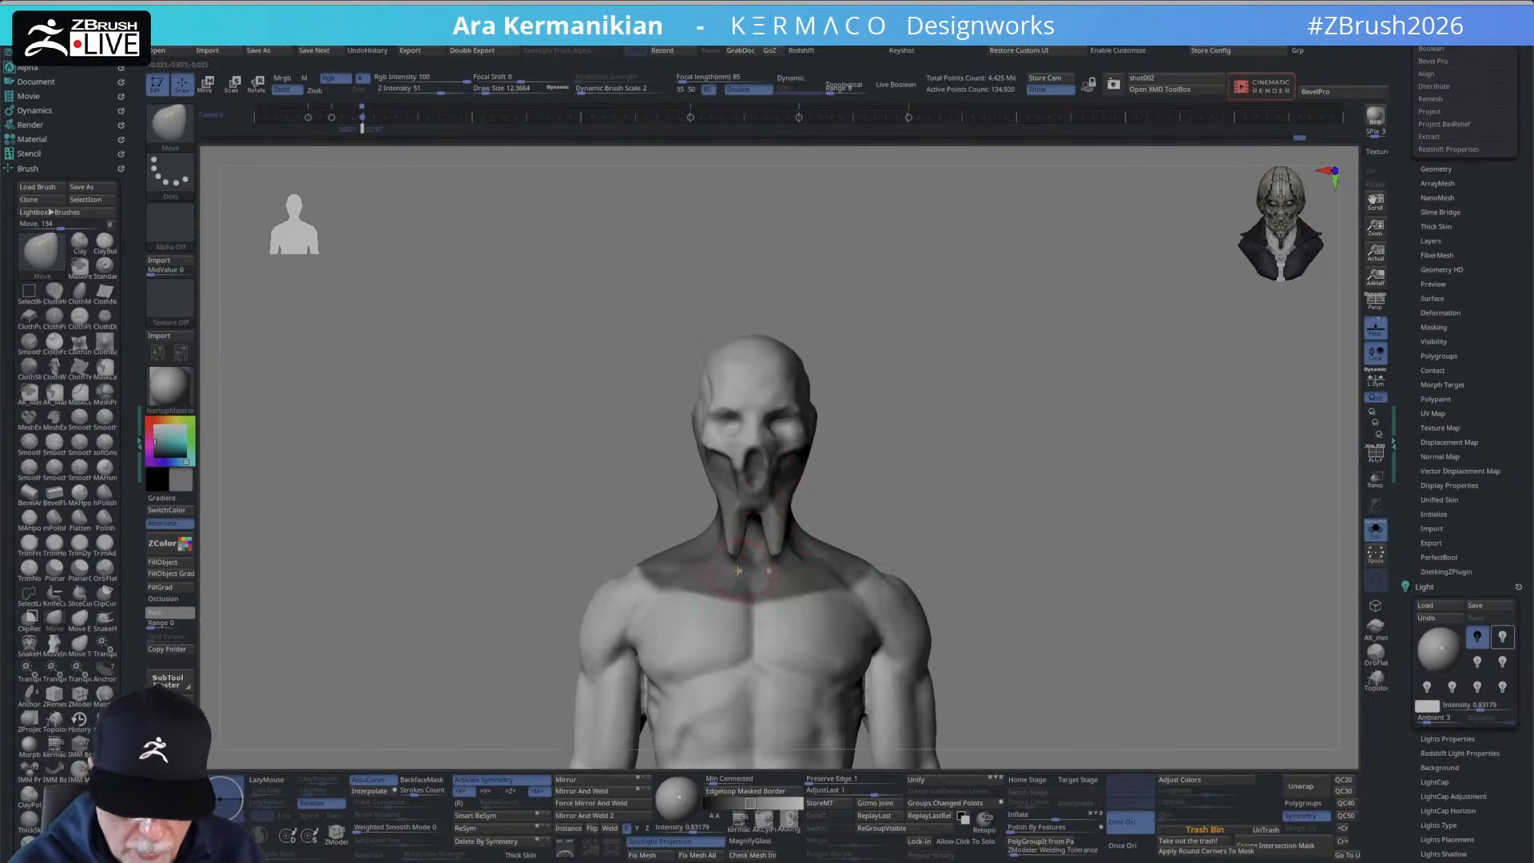
pyautogui.press('s')
pyautogui.moveTo(732, 550); pyautogui.dragTo(736, 545)
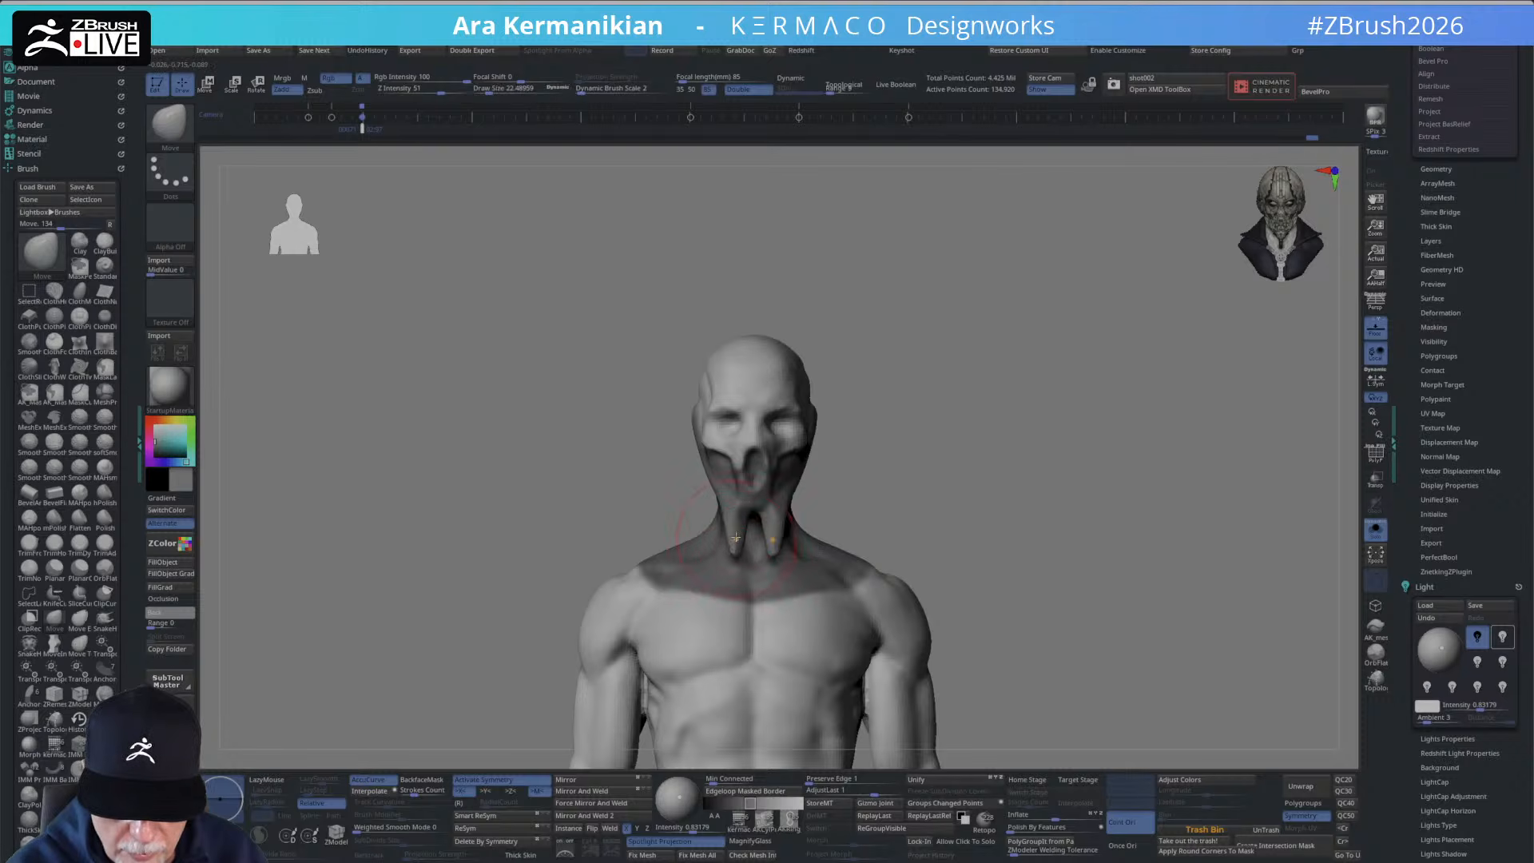
# Carve creases around the tusks and lower face with the DamStandard brush, smoothing the tusk area between strokes.
pyautogui.rightClick(758, 507)
pyautogui.click(758, 434)
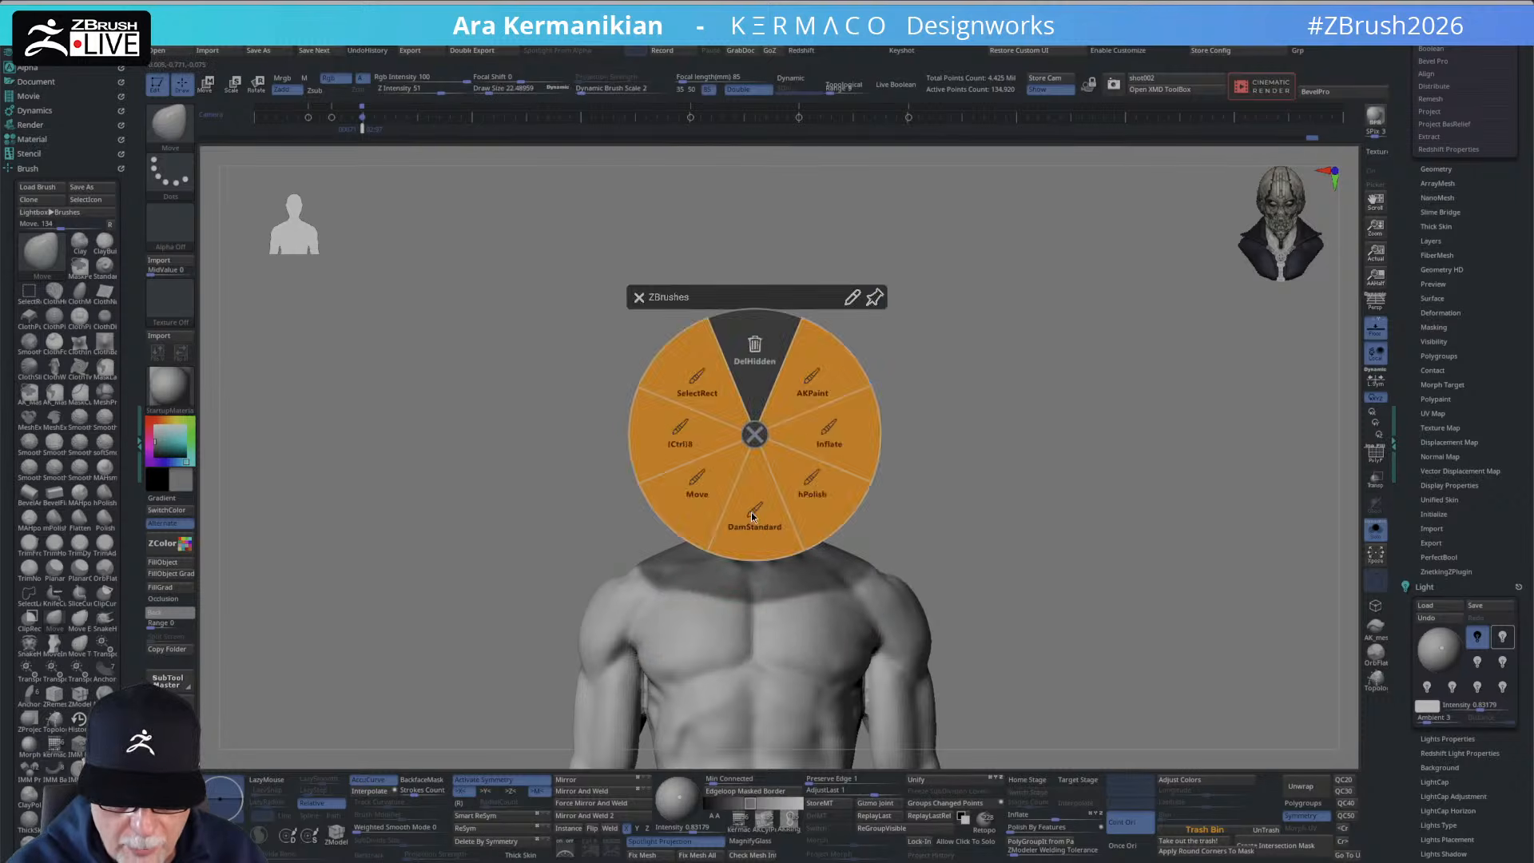
pyautogui.click(755, 356)
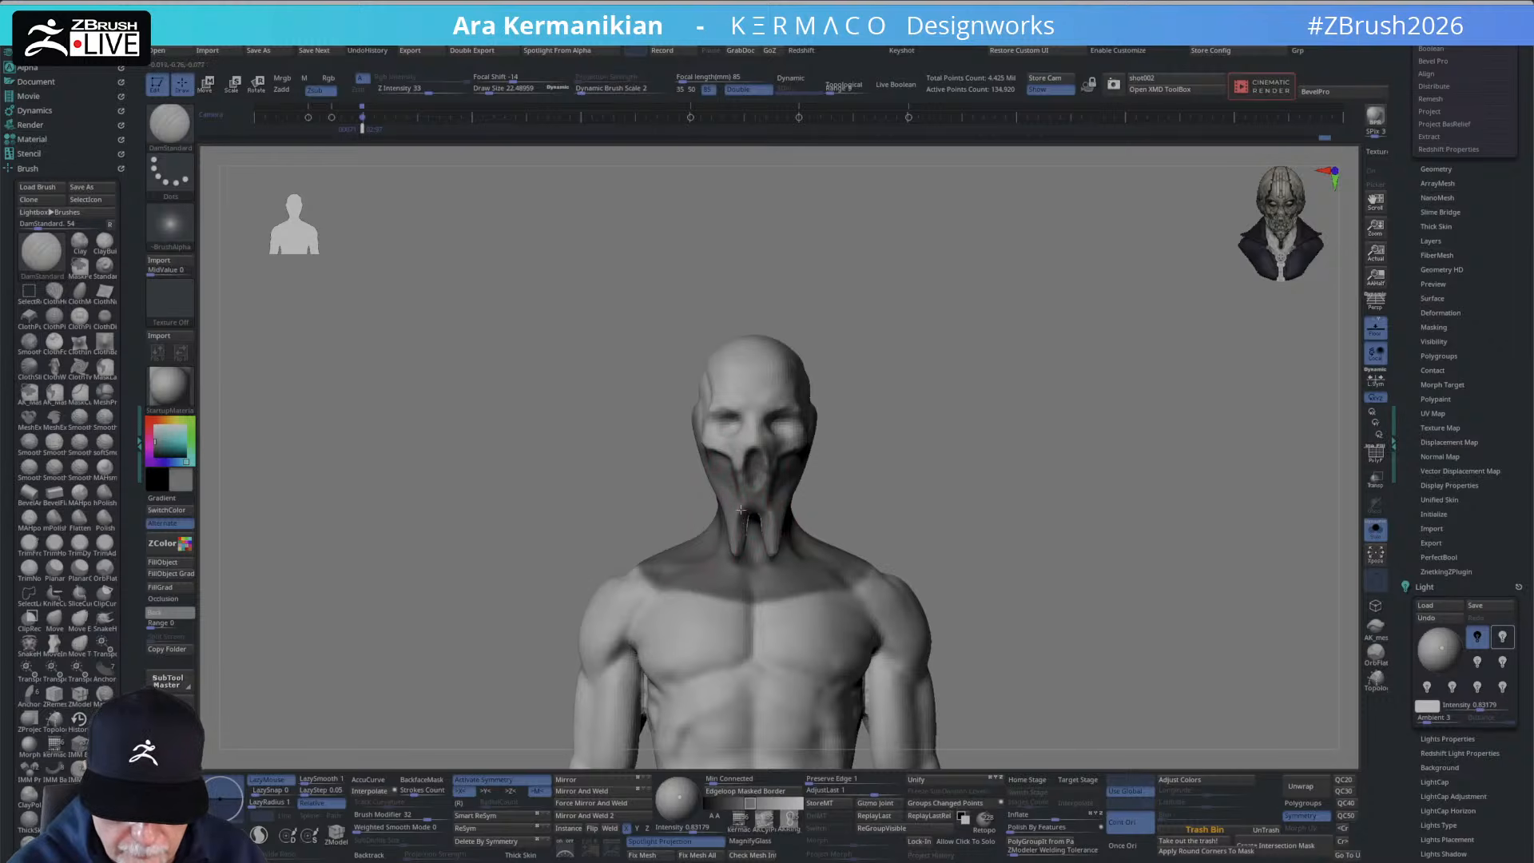
pyautogui.moveTo(815, 523)
pyautogui.mouseDown()
pyautogui.moveTo(809, 497)
pyautogui.moveTo(869, 444)
pyautogui.mouseUp()
pyautogui.press('shift')
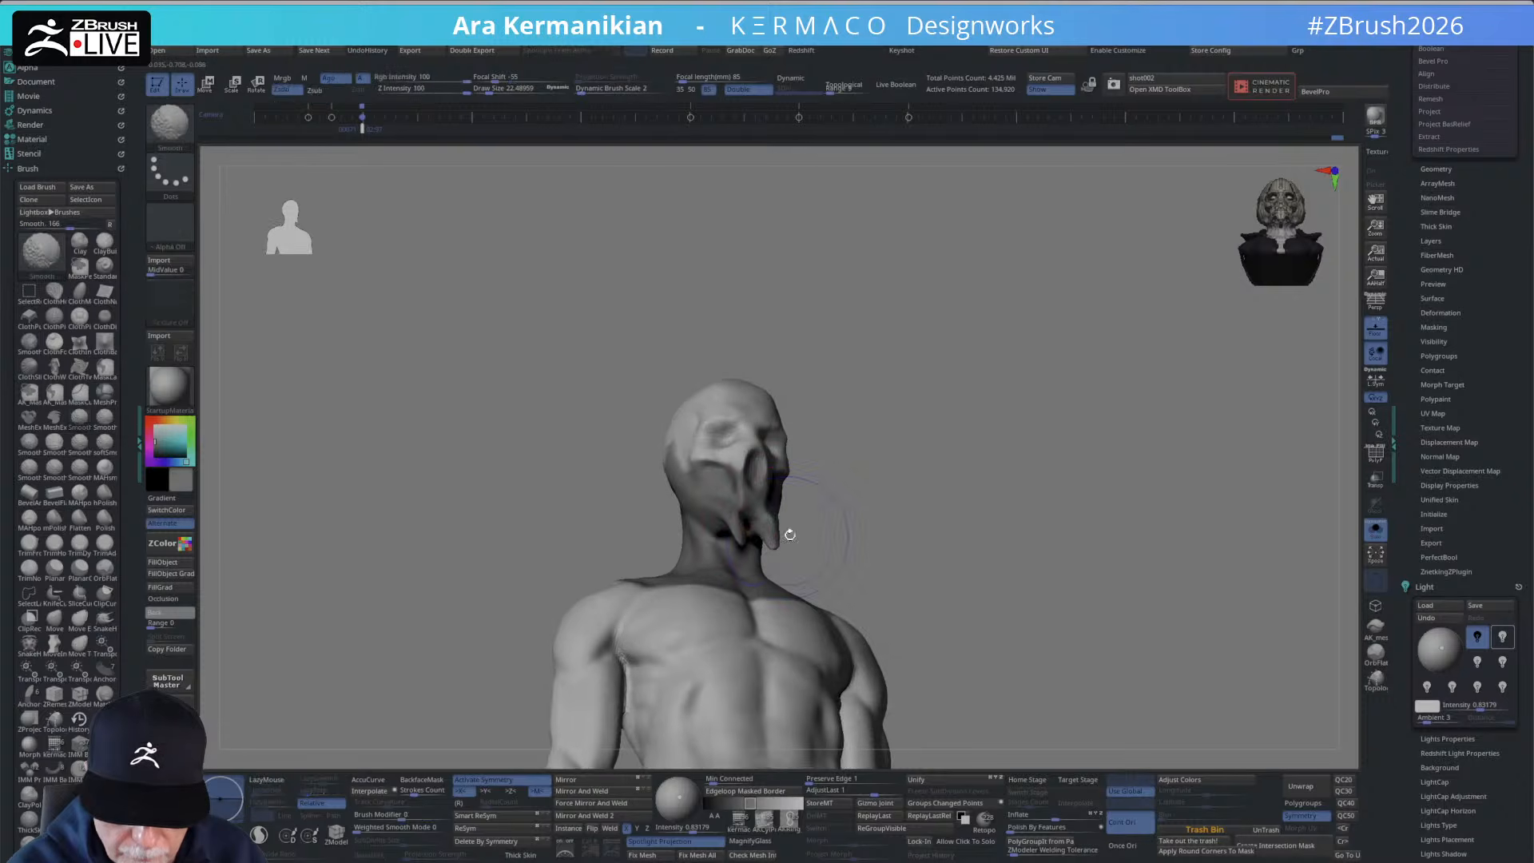
pyautogui.keyDown('shift'); pyautogui.moveTo(789, 535); pyautogui.dragTo(775, 522); pyautogui.keyUp('shift')
pyautogui.moveTo(921, 486); pyautogui.dragTo(788, 491)
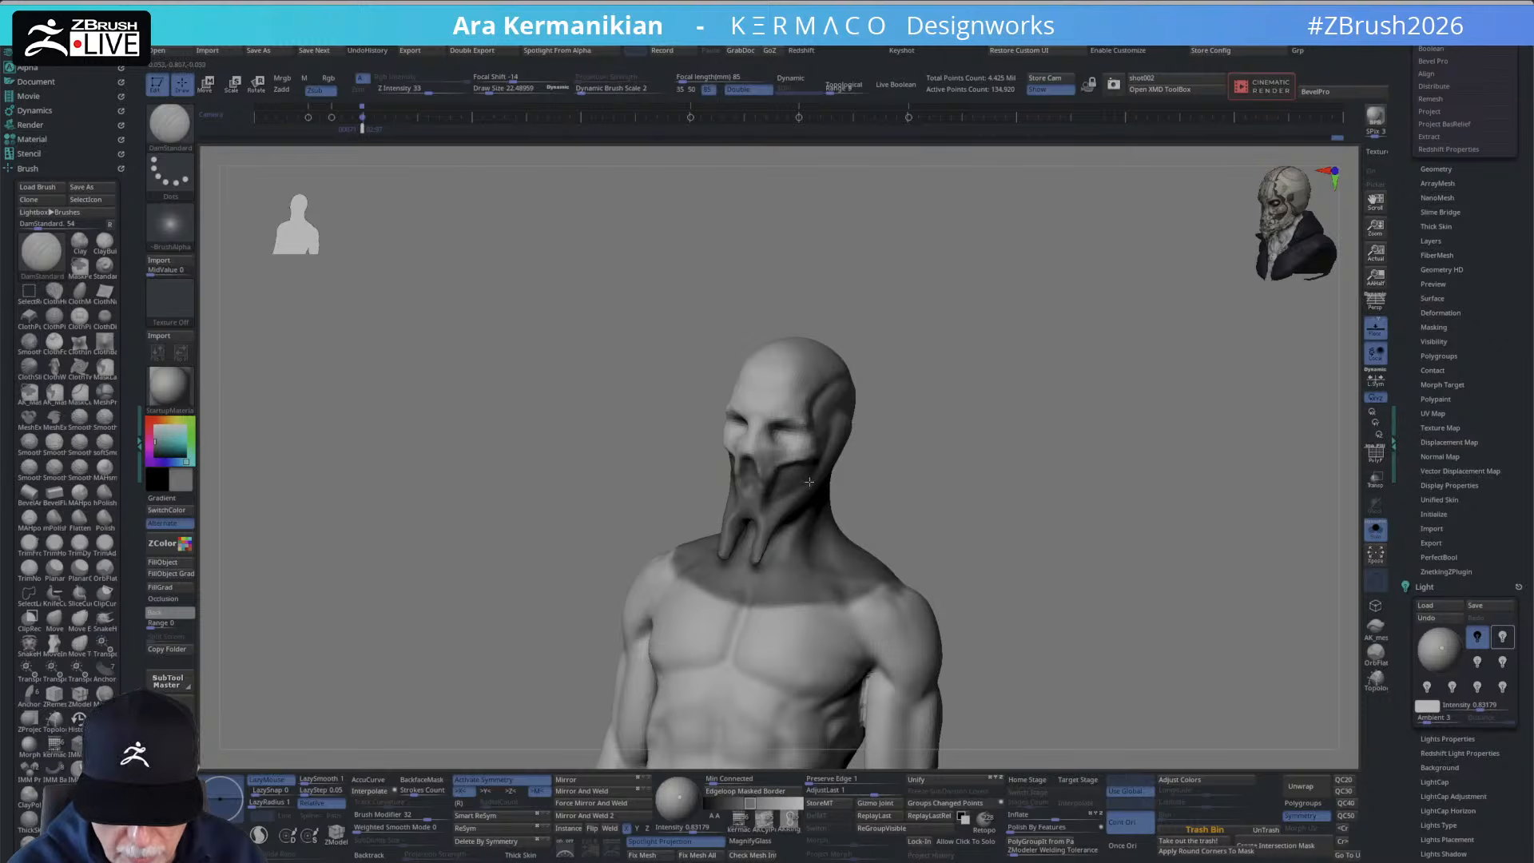
# Set the DamStandard draw size to about 12.4 and carve finer grooves along the tusks and chin.
pyautogui.moveTo(929, 446)
pyautogui.keyDown('shift'); pyautogui.mouseDown()
pyautogui.moveTo(966, 434)
pyautogui.moveTo(952, 424)
pyautogui.moveTo(1013, 497)
pyautogui.mouseUp(); pyautogui.keyUp('shift')
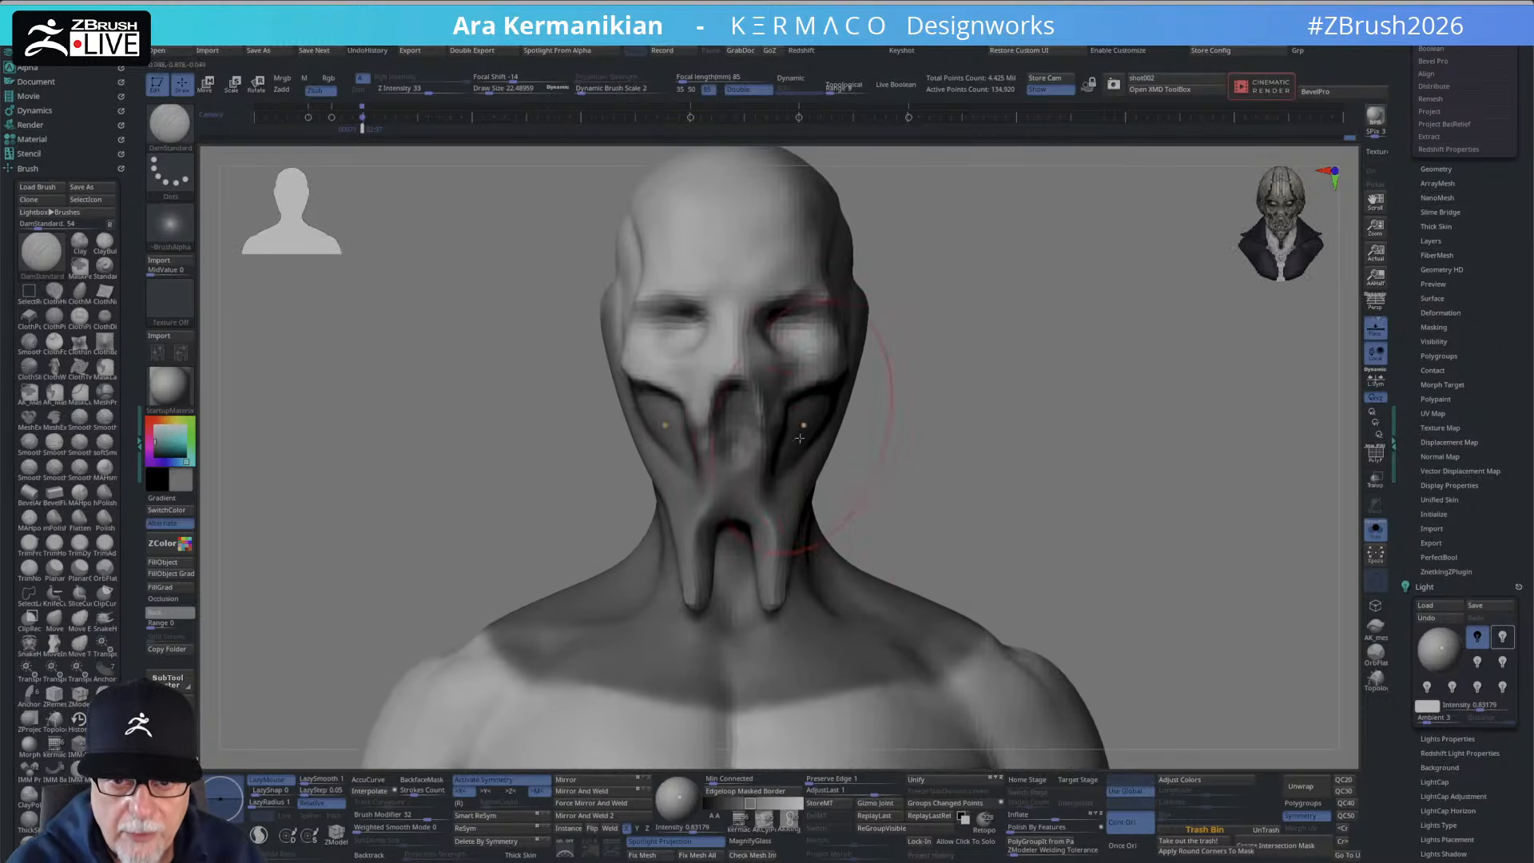
pyautogui.press('s')
pyautogui.moveTo(772, 532); pyautogui.dragTo(768, 532)
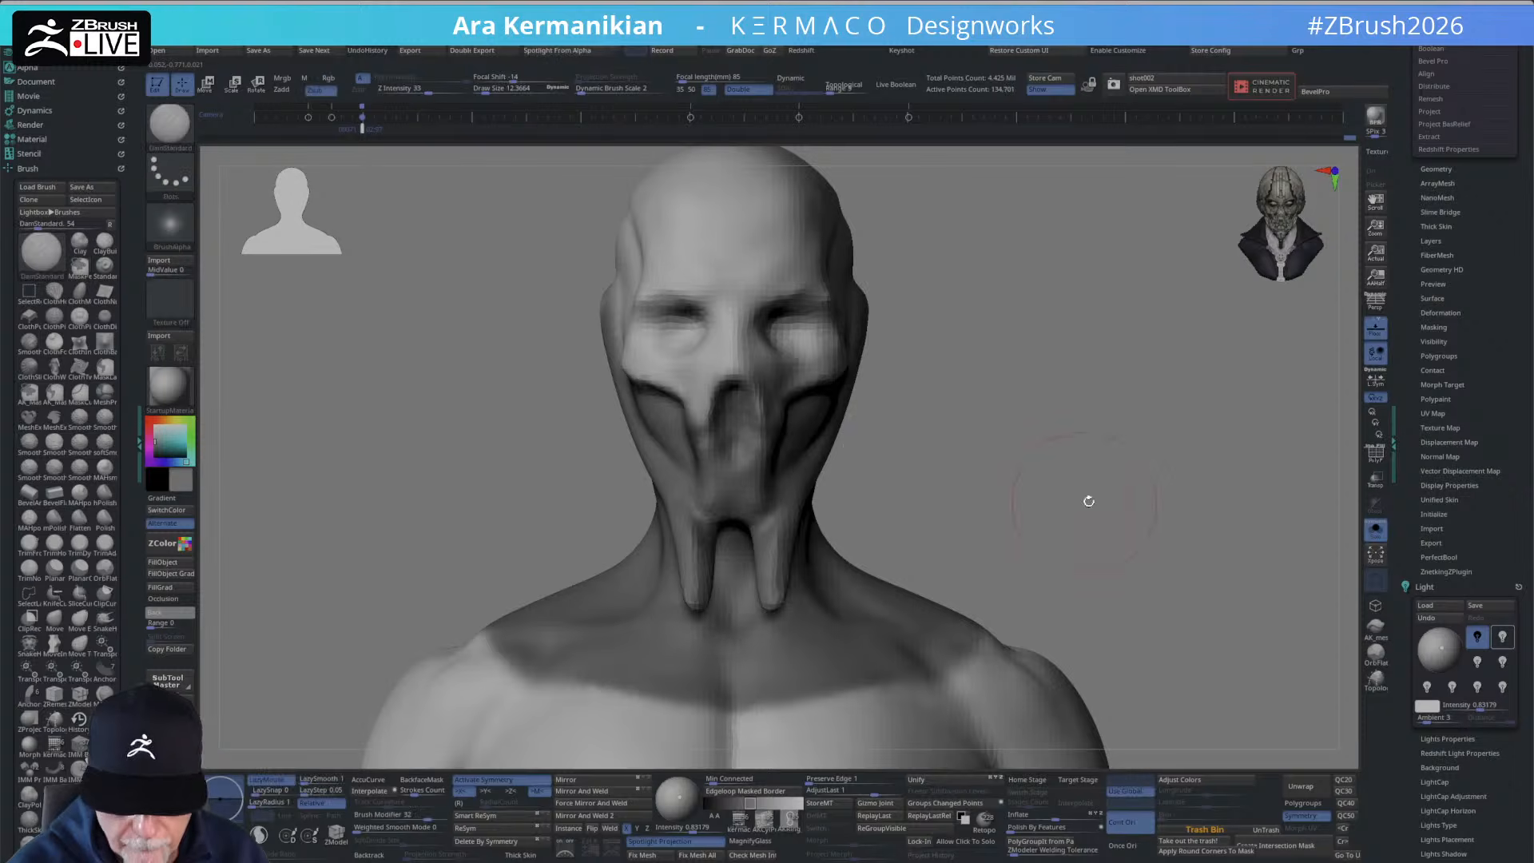
pyautogui.keyDown('alt'); pyautogui.moveTo(1089, 500); pyautogui.dragTo(894, 473); pyautogui.keyUp('alt')
# Adjust the profile of the tusks and jaw with the Move brush at a draw size of 28.75.
pyautogui.press('s')
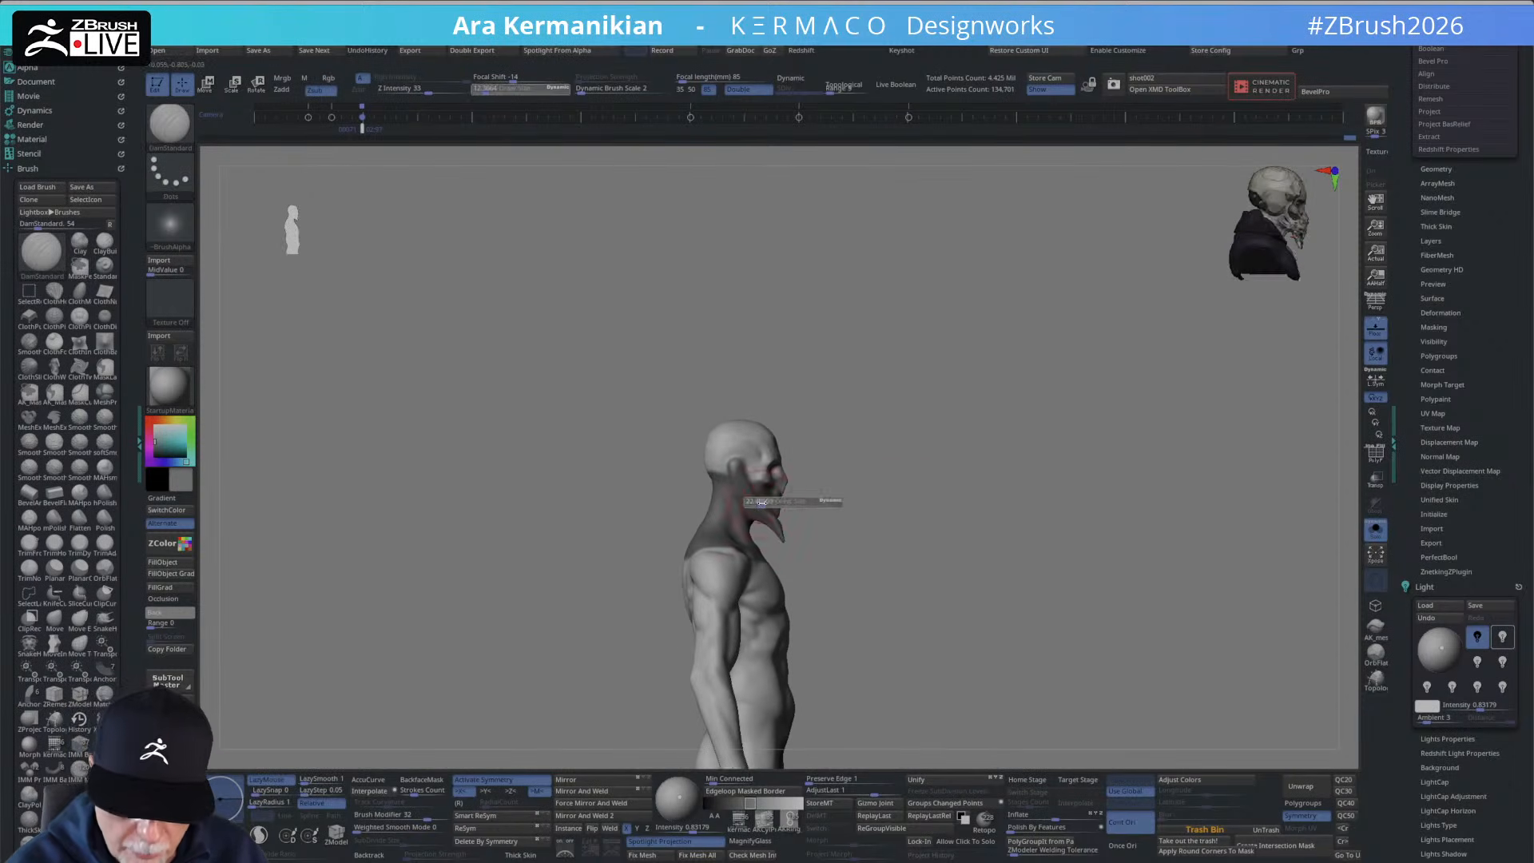
pyautogui.moveTo(772, 514); pyautogui.dragTo(782, 513)
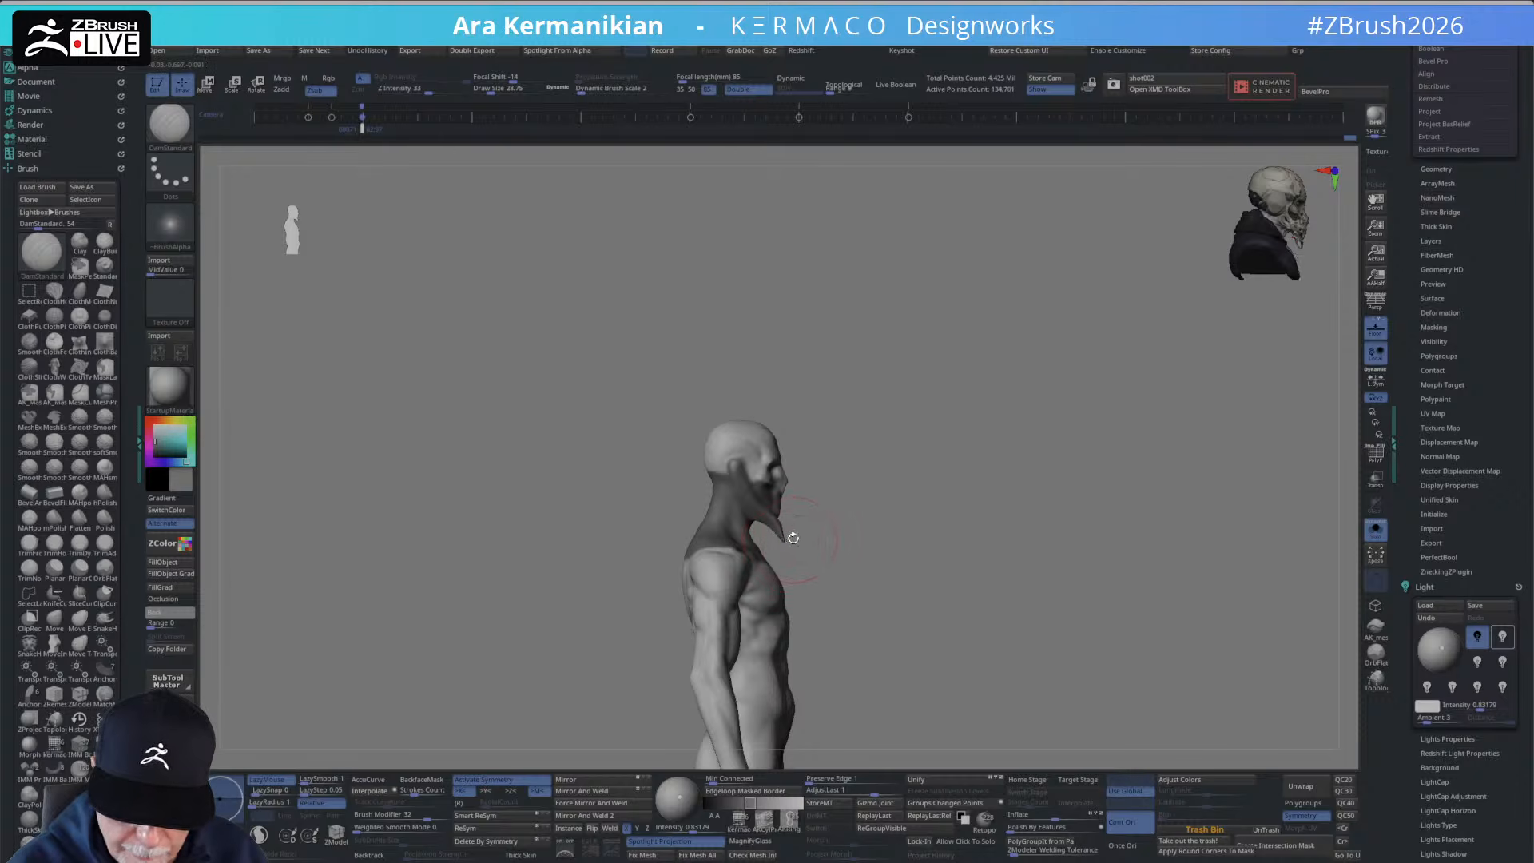
pyautogui.press('b')
pyautogui.press('m')
pyautogui.press('v')
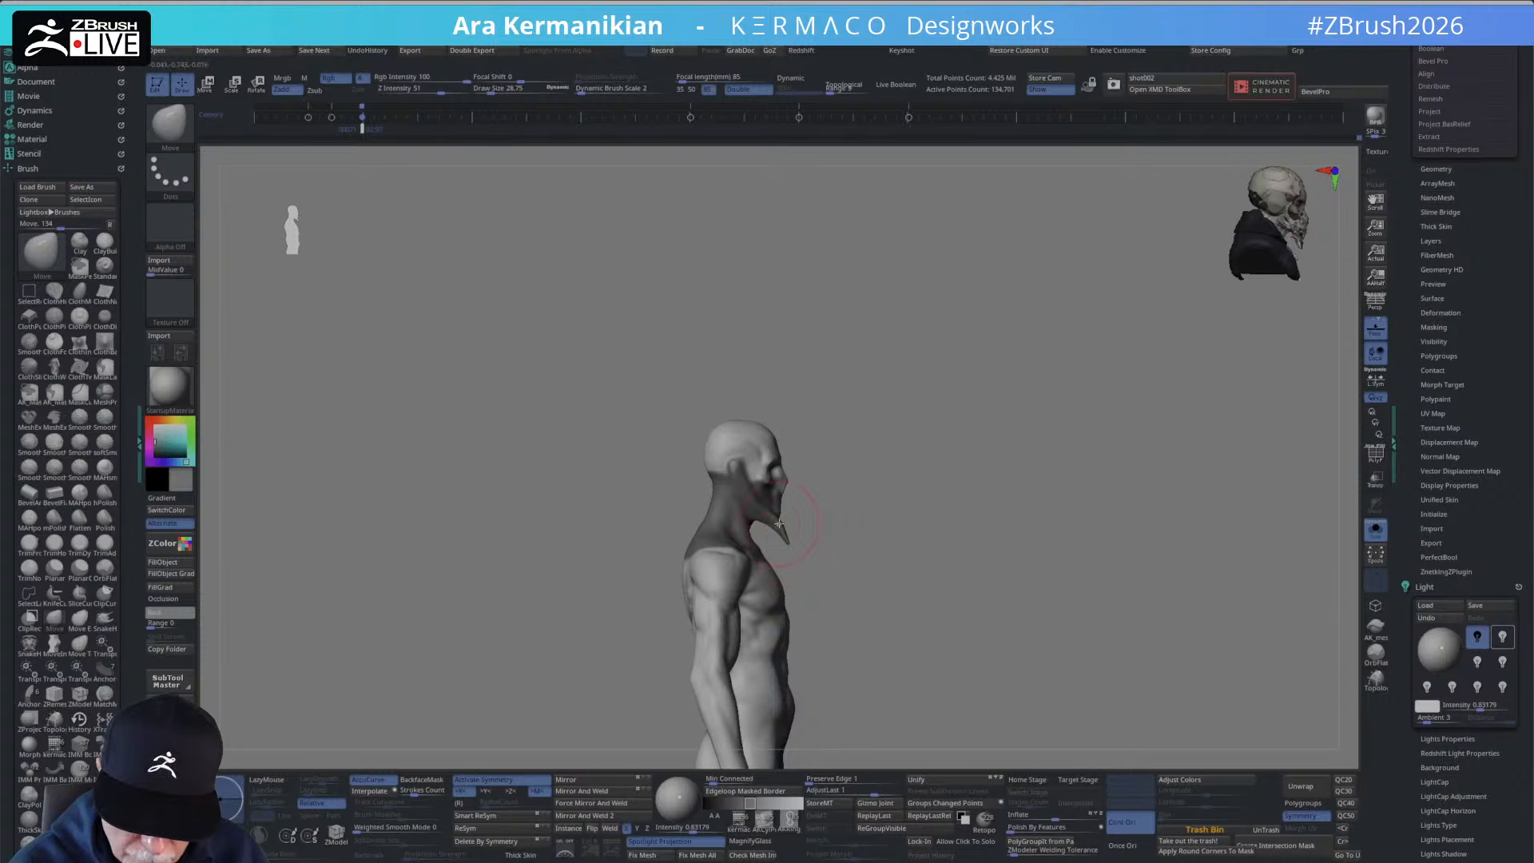
pyautogui.moveTo(899, 468); pyautogui.dragTo(802, 509)
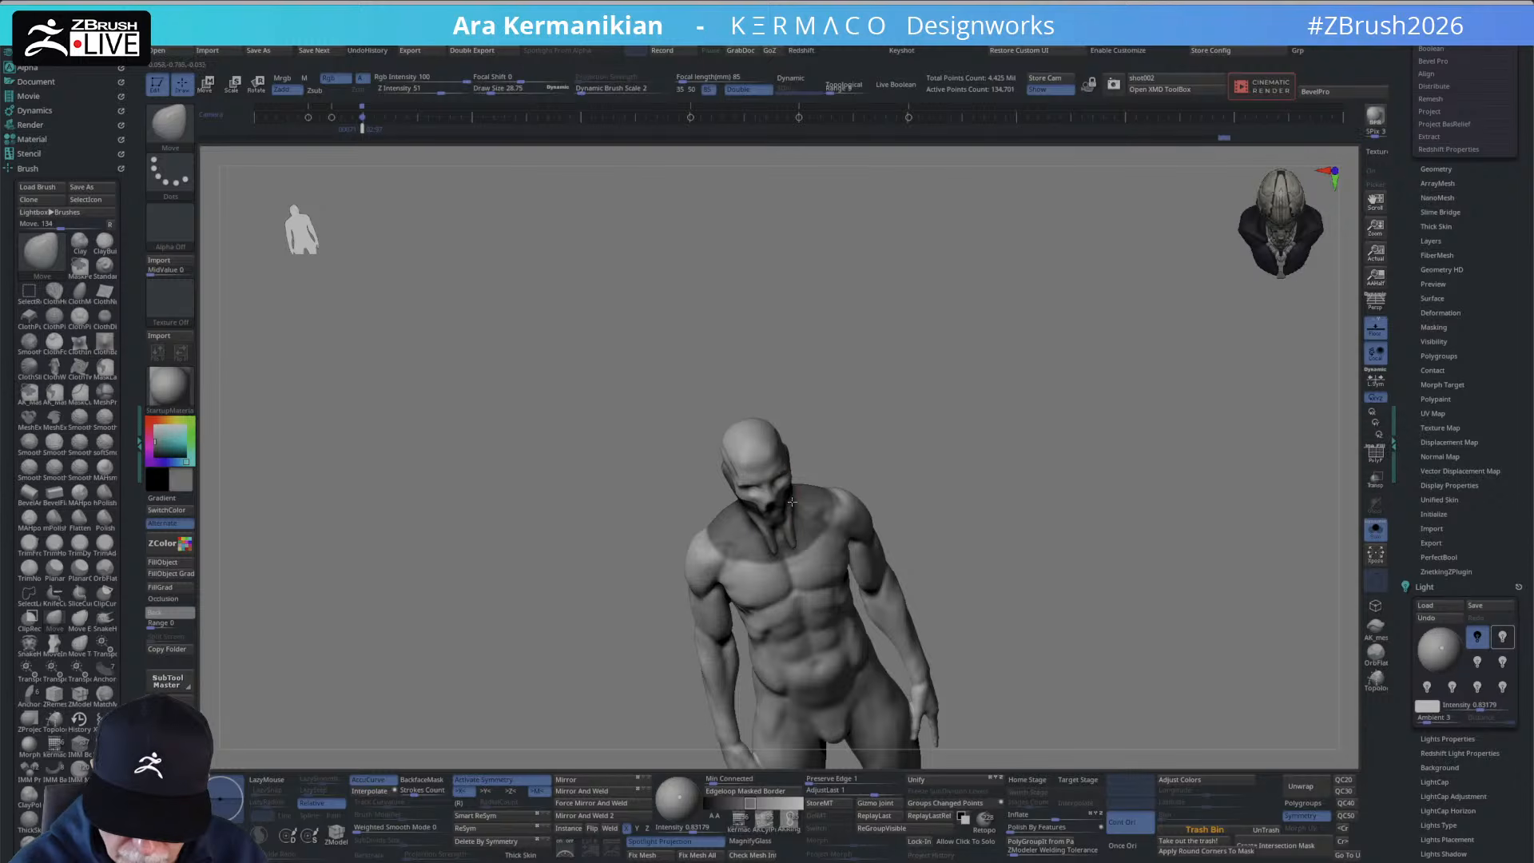
pyautogui.moveTo(864, 453); pyautogui.dragTo(901, 470)
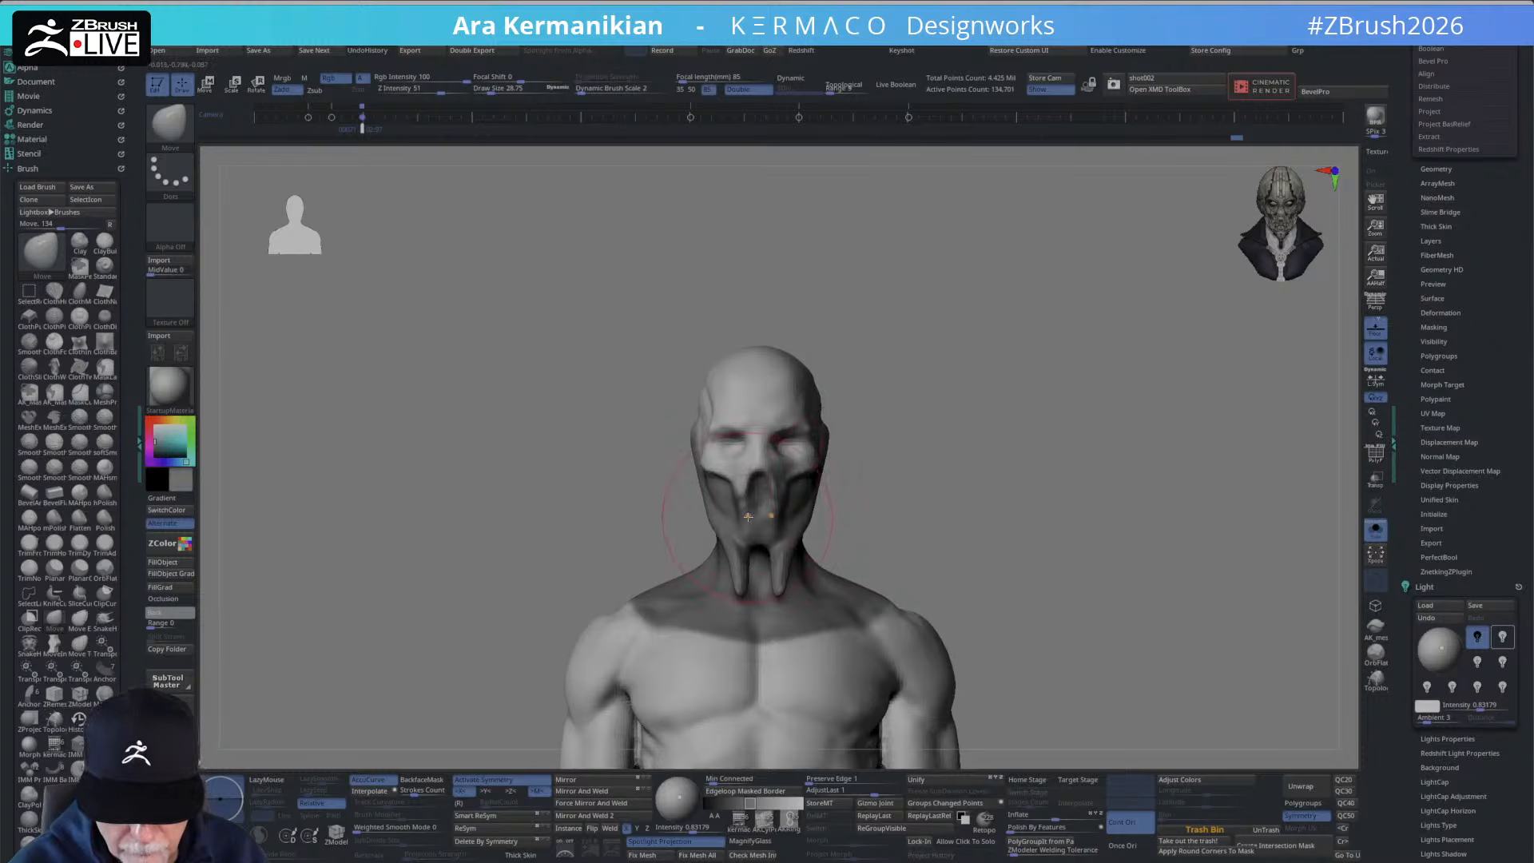
# Deepen the hollows below the cheekbones and beside the tusks with DamStandard at a draw size of about 22.5.
pyautogui.press('s')
pyautogui.moveTo(747, 517); pyautogui.dragTo(743, 516)
pyautogui.moveTo(918, 479); pyautogui.dragTo(837, 477)
pyautogui.rightClick(738, 492)
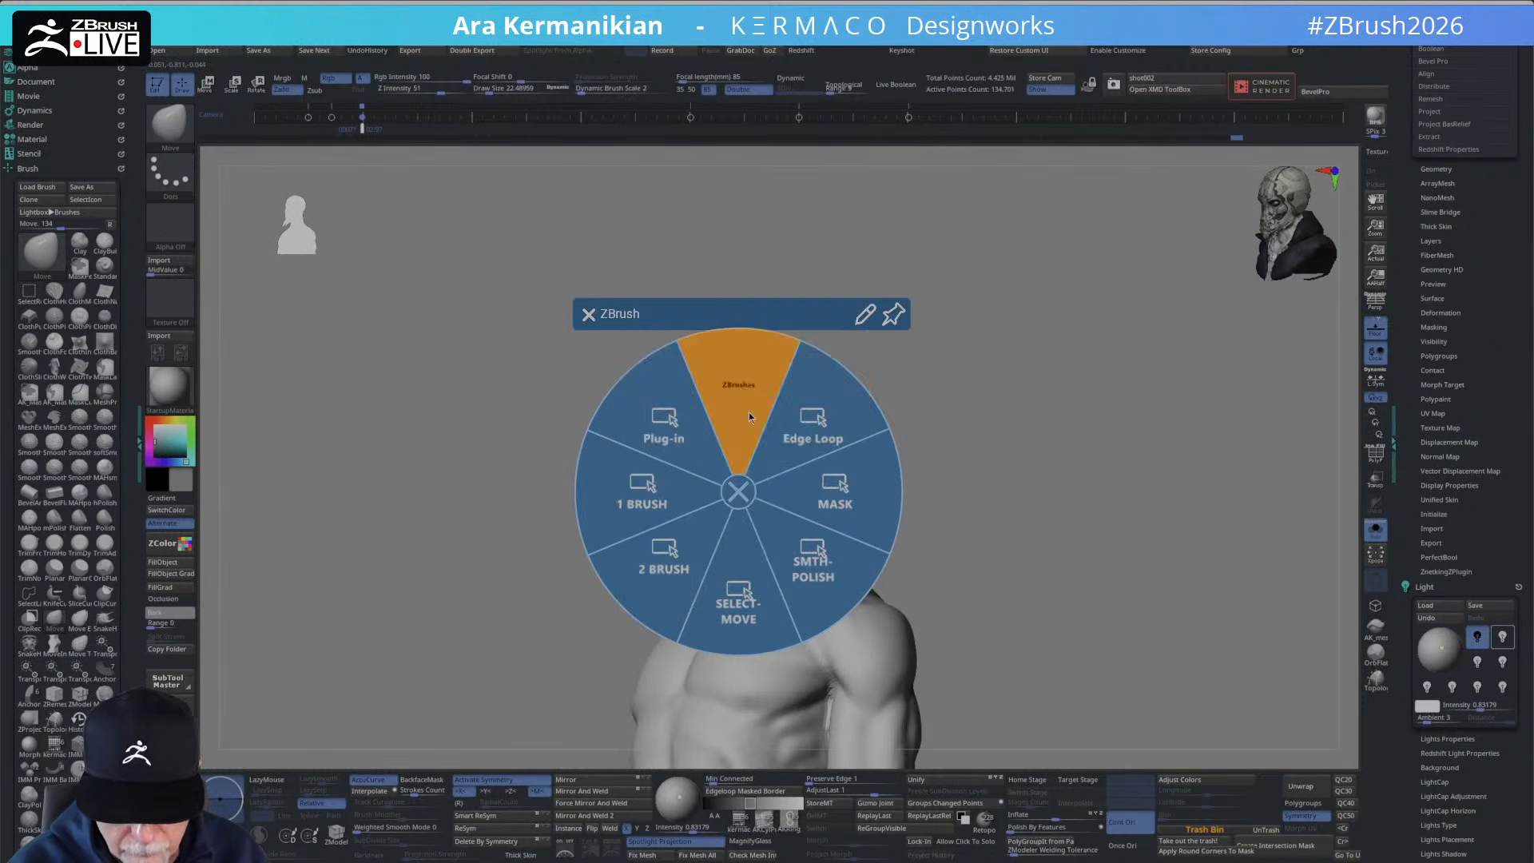
pyautogui.click(750, 412)
pyautogui.click(747, 479)
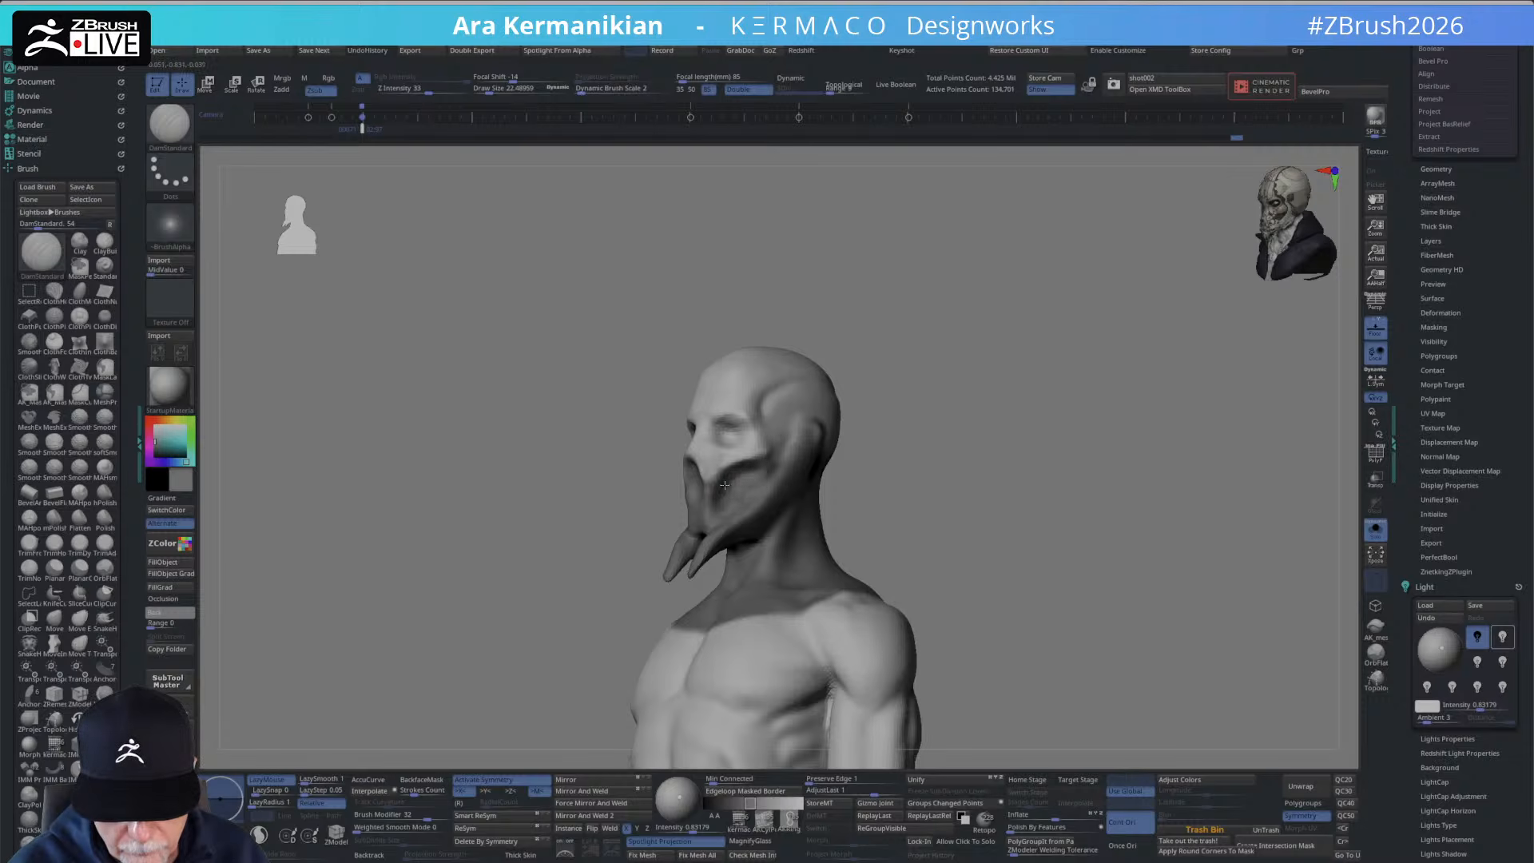
pyautogui.moveTo(930, 436)
pyautogui.mouseDown()
pyautogui.moveTo(983, 438)
pyautogui.moveTo(890, 445)
pyautogui.mouseUp()
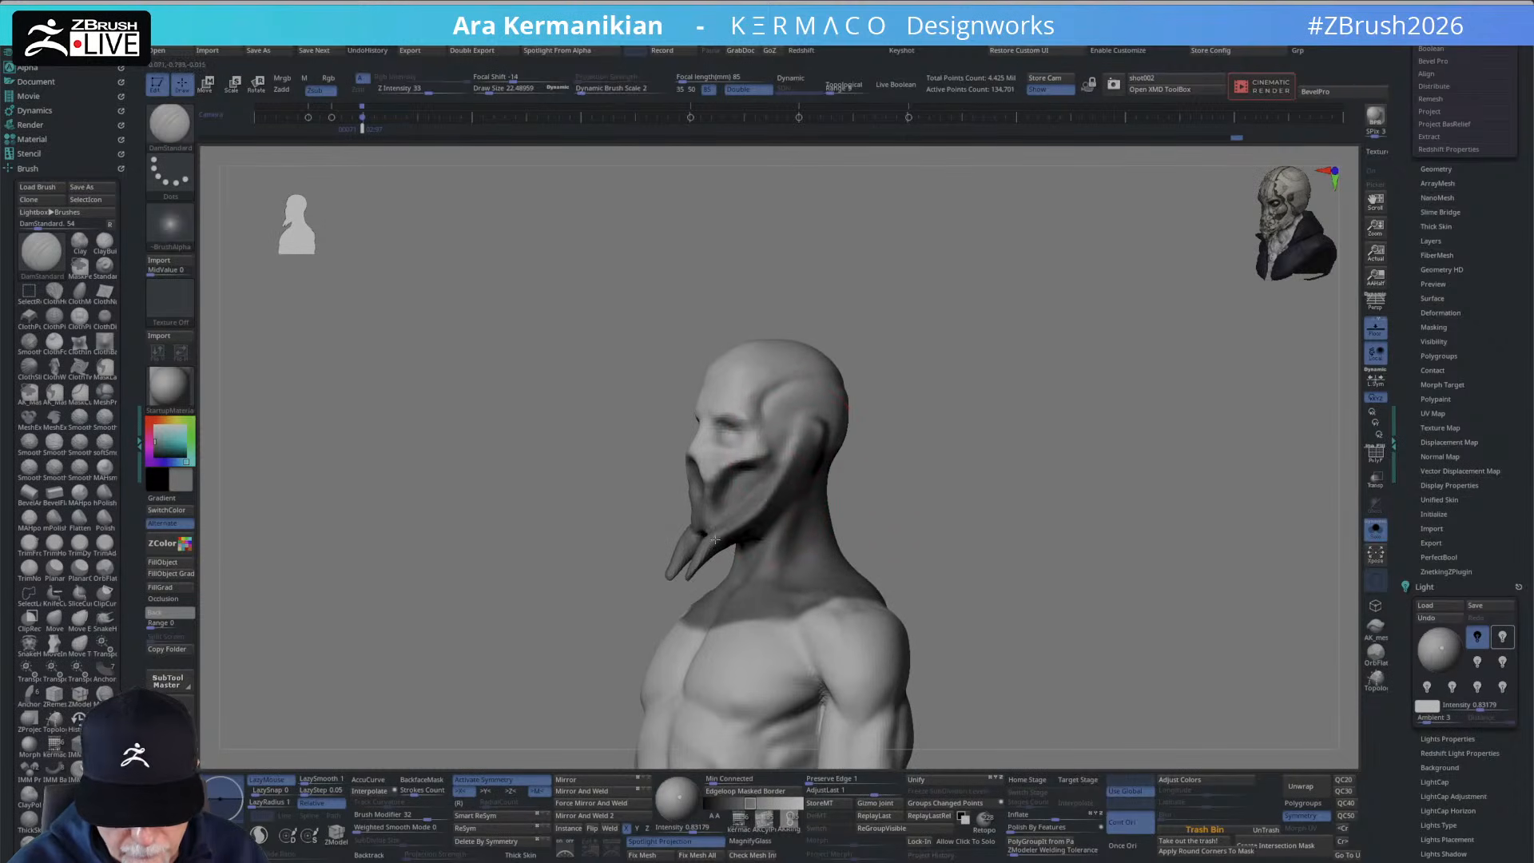
pyautogui.moveTo(942, 472)
pyautogui.mouseDown()
pyautogui.moveTo(794, 460)
pyautogui.moveTo(871, 482)
pyautogui.mouseUp()
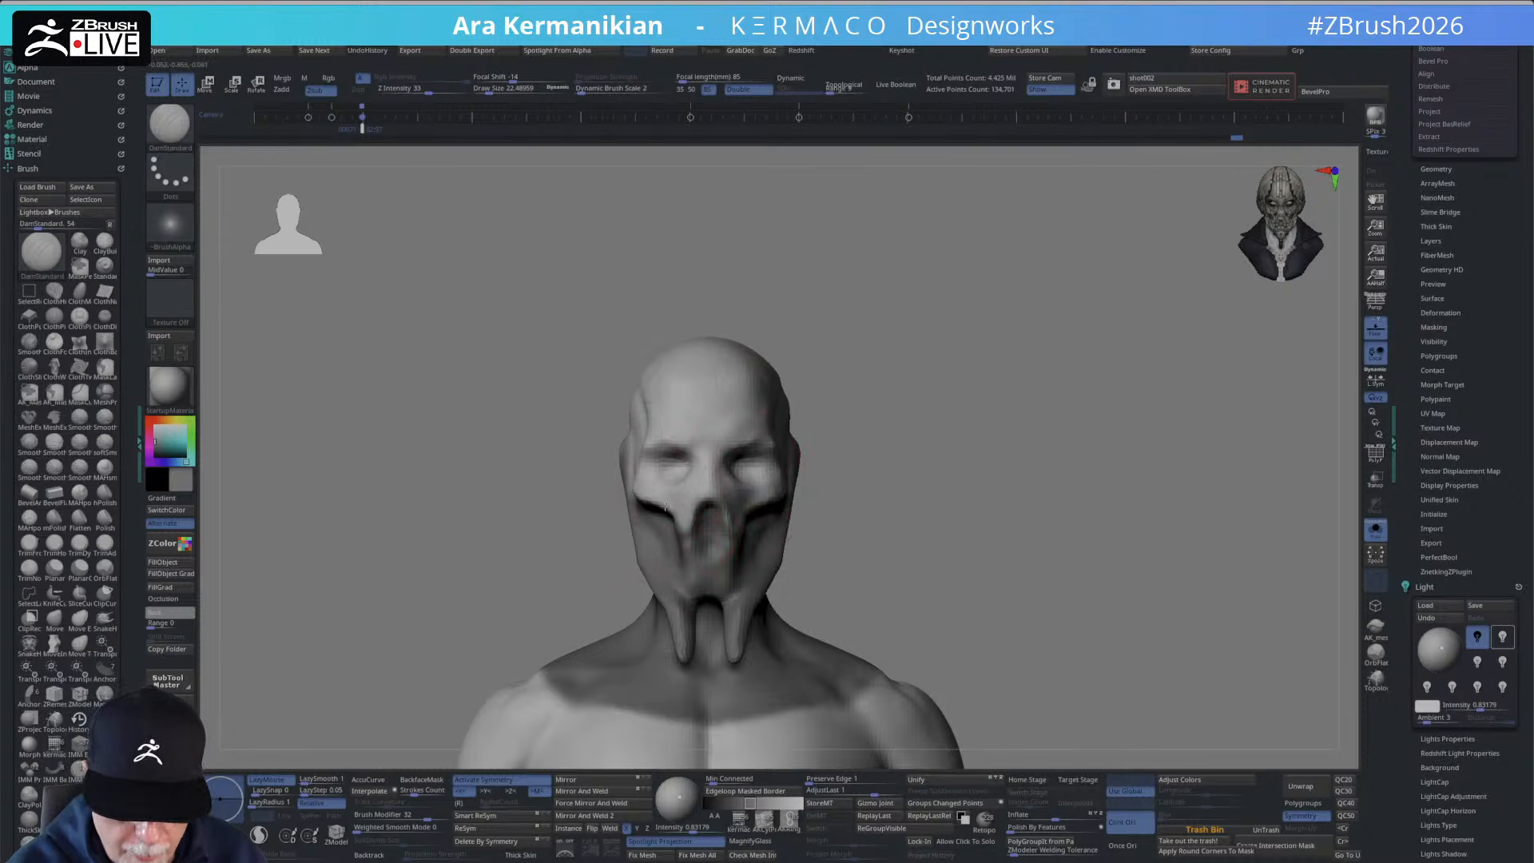
# Smooth the central mouth and nose cavity and recarve its dark recess with DamStandard.
pyautogui.moveTo(672, 514); pyautogui.dragTo(689, 565)
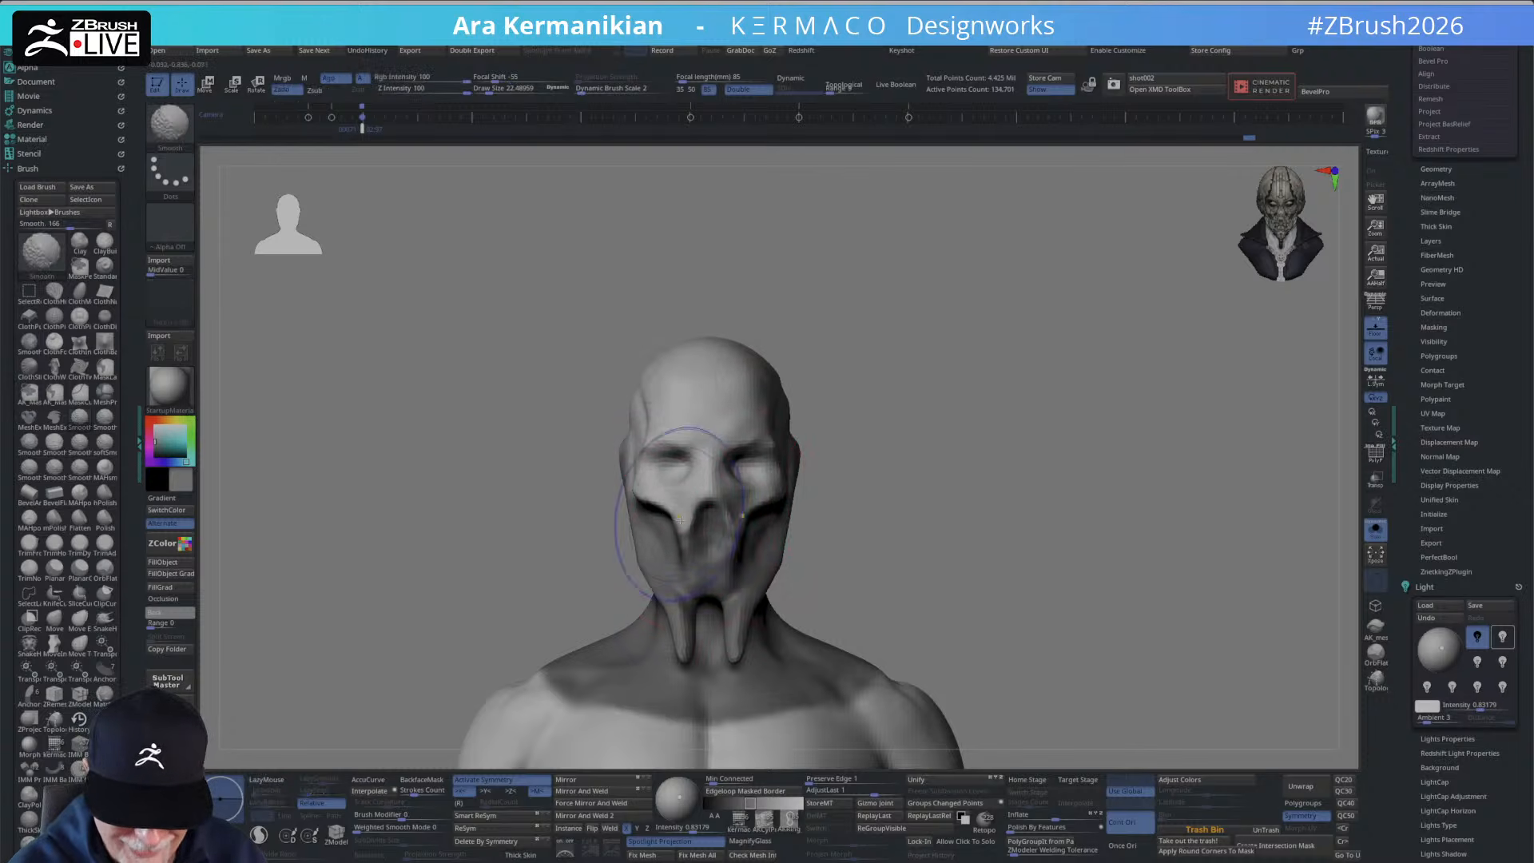
pyautogui.moveTo(701, 513)
pyautogui.keyDown('shift'); pyautogui.mouseDown()
pyautogui.moveTo(700, 579)
pyautogui.moveTo(692, 511)
pyautogui.mouseUp(); pyautogui.keyUp('shift')
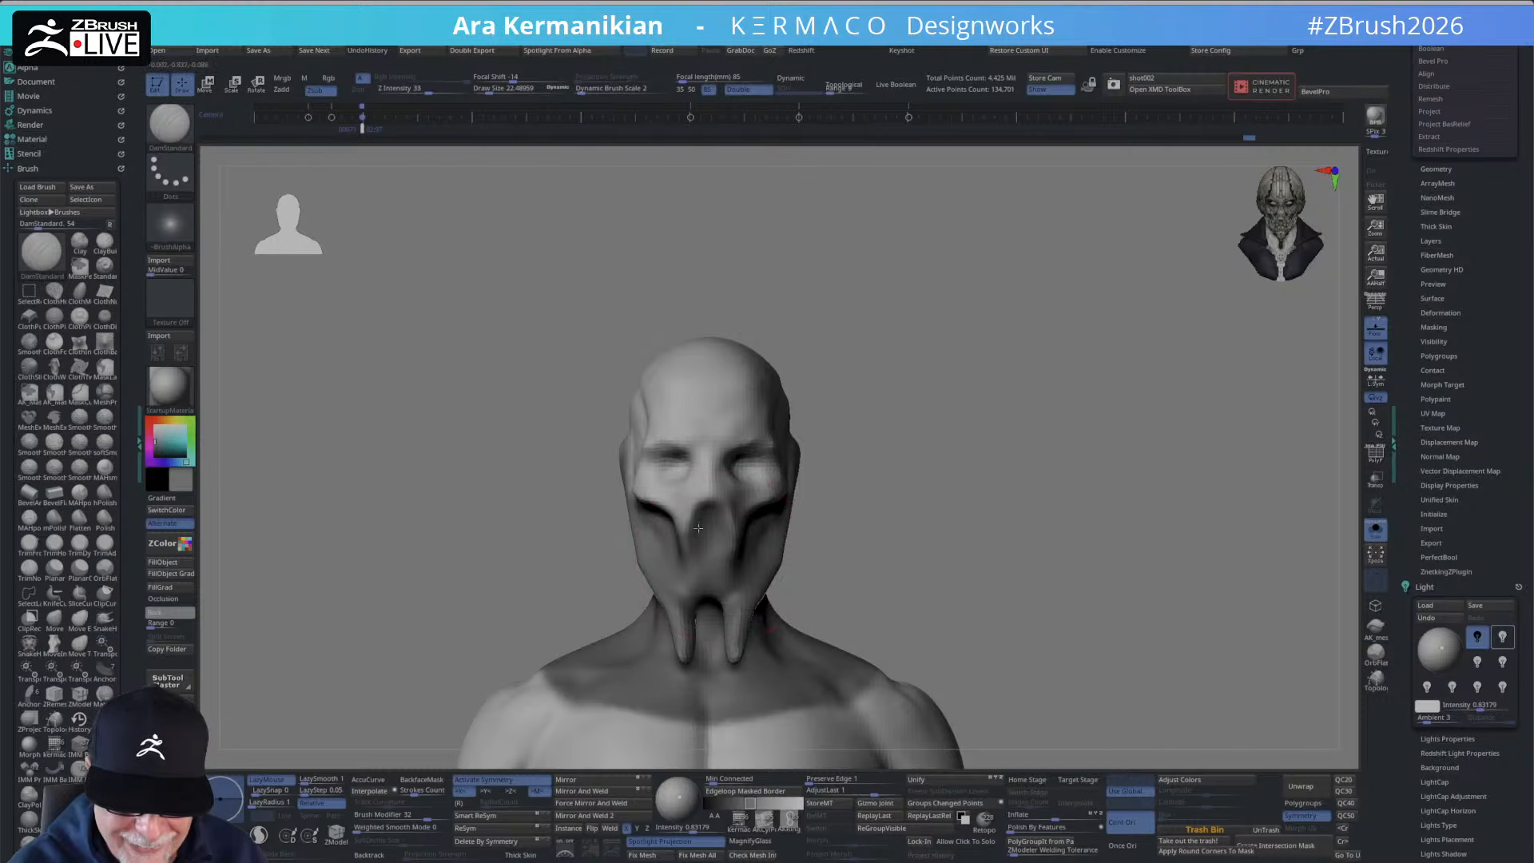
pyautogui.moveTo(707, 563); pyautogui.dragTo(703, 517)
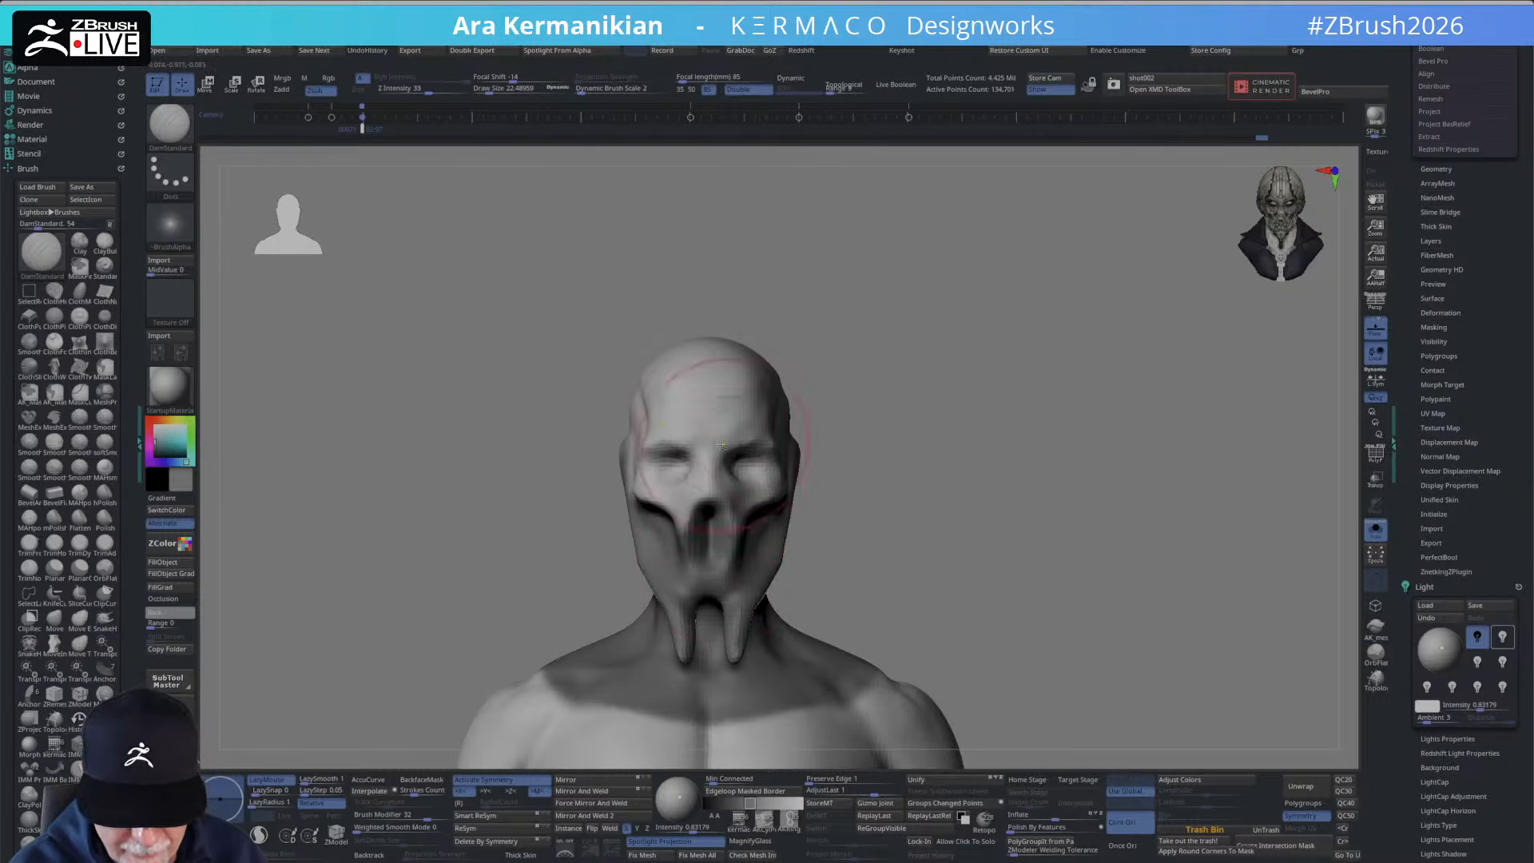
# Smooth the central face cavity from below and carve a crisp rim around it at a draw size of about 7.4.
pyautogui.moveTo(959, 376)
pyautogui.mouseDown()
pyautogui.moveTo(1031, 377)
pyautogui.moveTo(929, 338)
pyautogui.moveTo(866, 339)
pyautogui.moveTo(958, 384)
pyautogui.moveTo(1006, 442)
pyautogui.moveTo(934, 408)
pyautogui.moveTo(853, 434)
pyautogui.mouseUp()
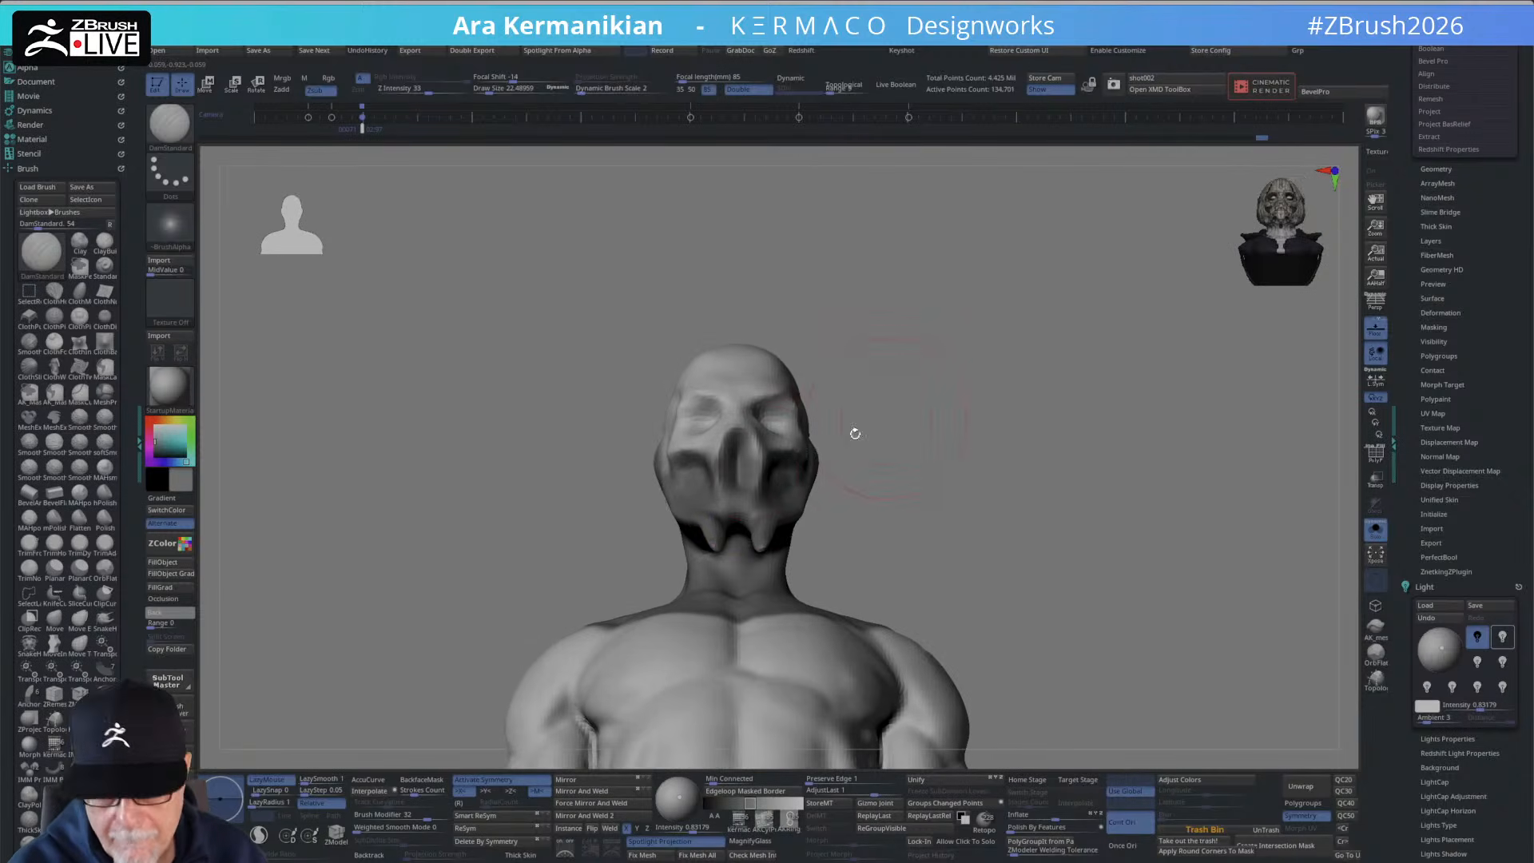
pyautogui.moveTo(751, 439)
pyautogui.keyDown('shift'); pyautogui.mouseDown()
pyautogui.moveTo(745, 472)
pyautogui.moveTo(730, 454)
pyautogui.mouseUp(); pyautogui.keyUp('shift')
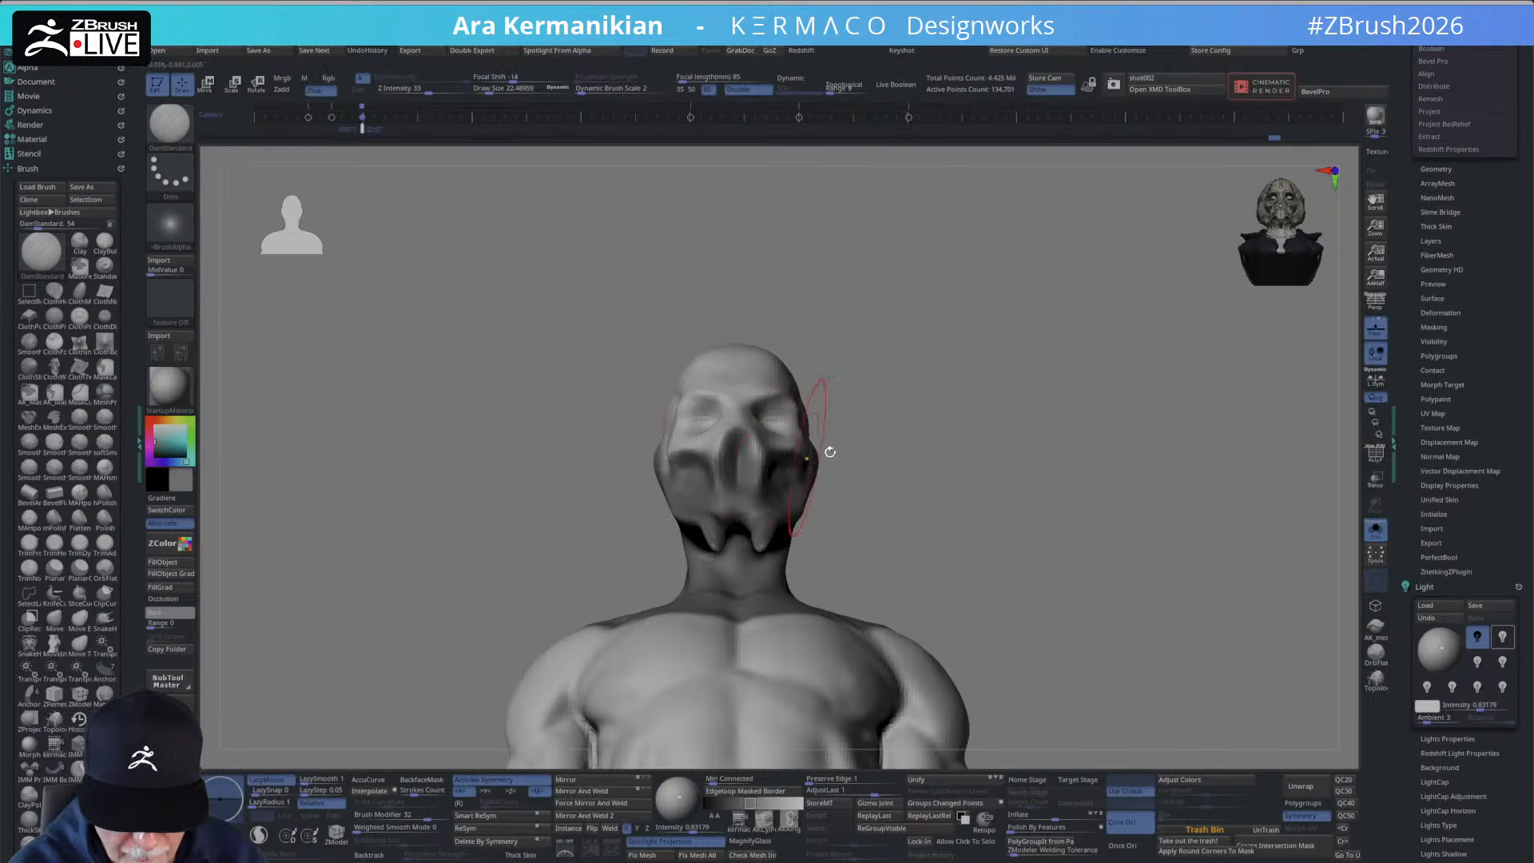
pyautogui.press('s')
pyautogui.moveTo(736, 448); pyautogui.dragTo(730, 449)
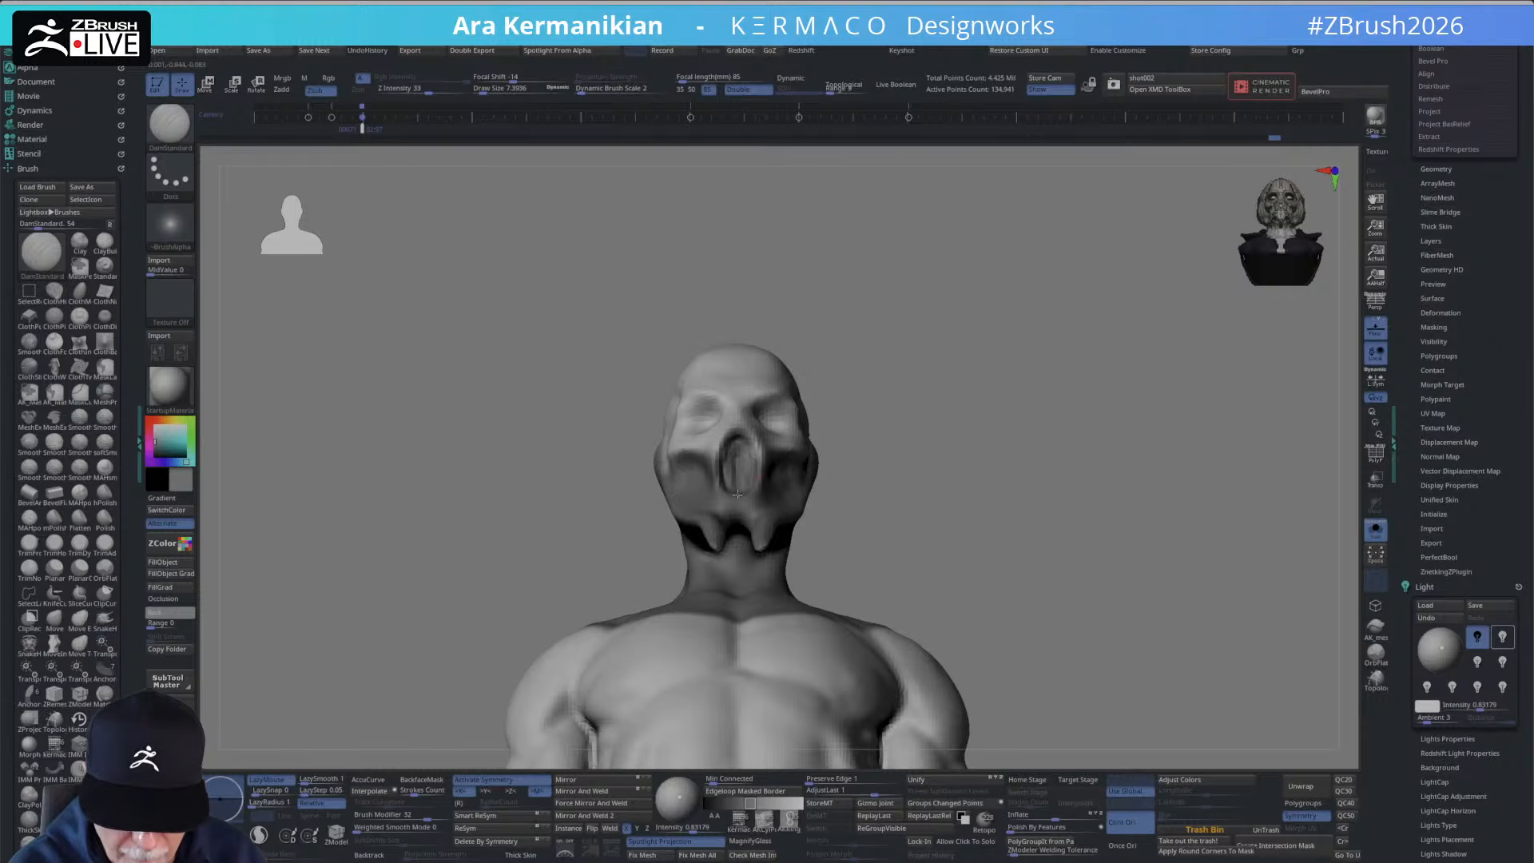
# Pull the middle of the face forward in side profile with the Move brush at a draw size of about 24.5.
pyautogui.moveTo(945, 391)
pyautogui.mouseDown()
pyautogui.moveTo(980, 445)
pyautogui.moveTo(903, 392)
pyautogui.moveTo(879, 412)
pyautogui.moveTo(856, 394)
pyautogui.moveTo(918, 391)
pyautogui.moveTo(917, 378)
pyautogui.moveTo(856, 419)
pyautogui.moveTo(887, 429)
pyautogui.moveTo(843, 468)
pyautogui.moveTo(760, 512)
pyautogui.mouseUp()
pyautogui.press('s')
pyautogui.press('s')
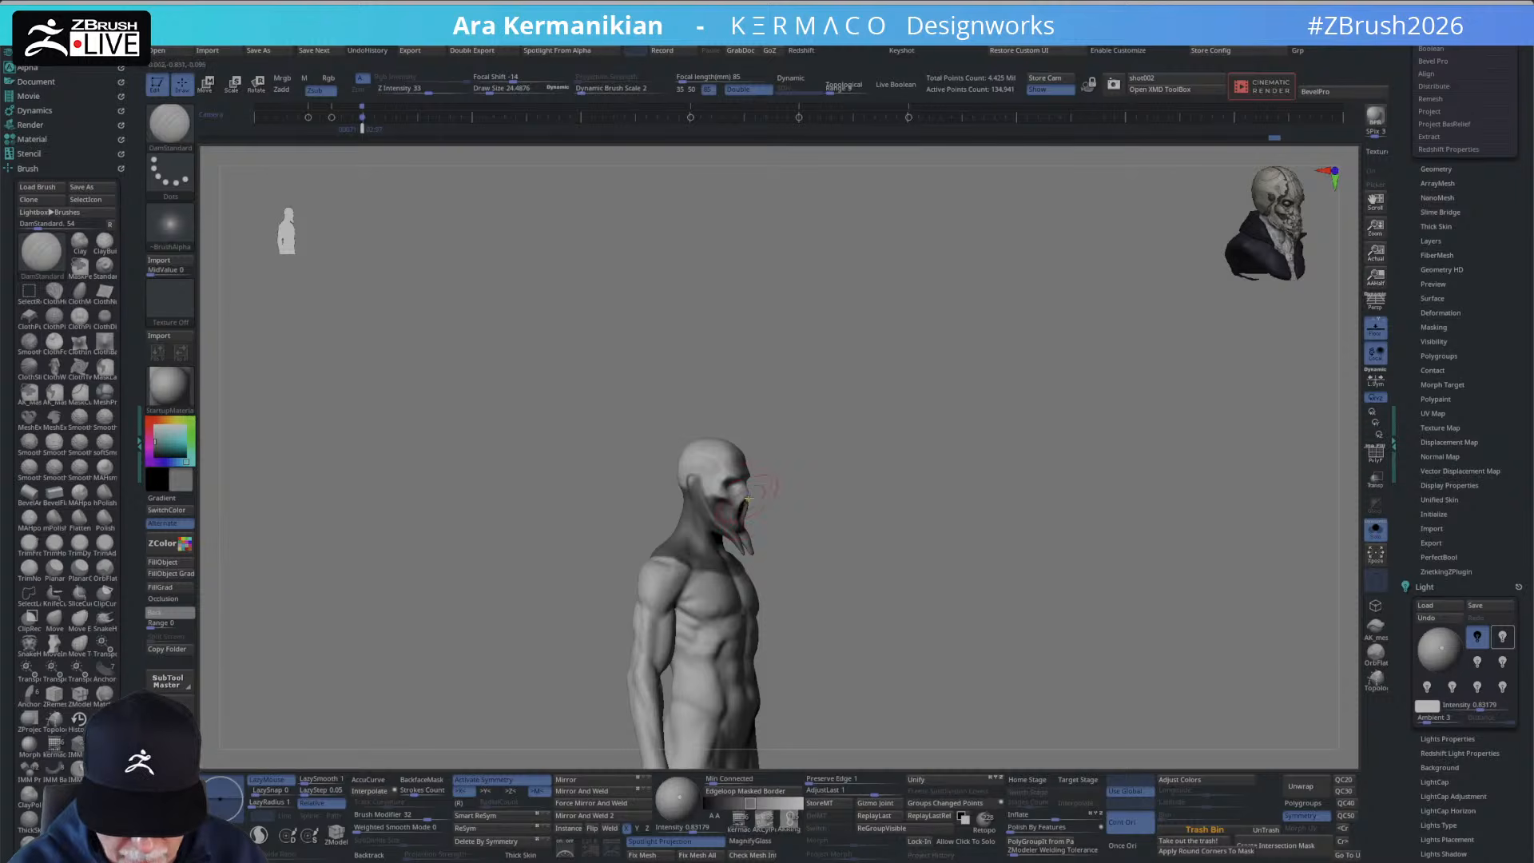
pyautogui.press('b')
pyautogui.press('m')
pyautogui.press('v')
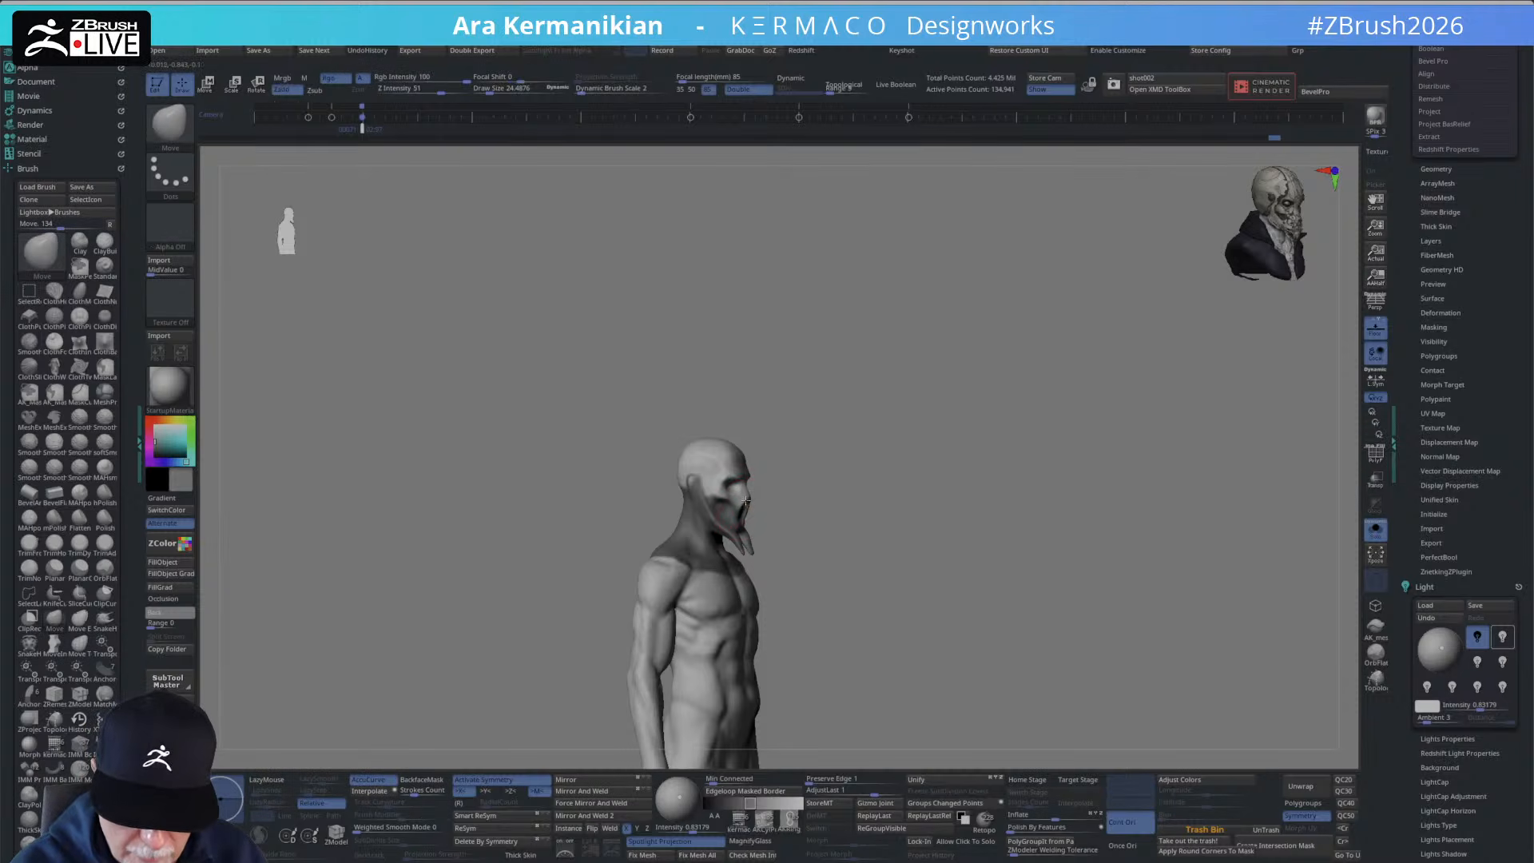
pyautogui.moveTo(746, 499)
pyautogui.mouseDown()
pyautogui.moveTo(822, 473)
pyautogui.moveTo(774, 489)
pyautogui.mouseUp()
# Polish the side and back of the head with the hPolish brush at a draw size of about 20.6.
pyautogui.press('s')
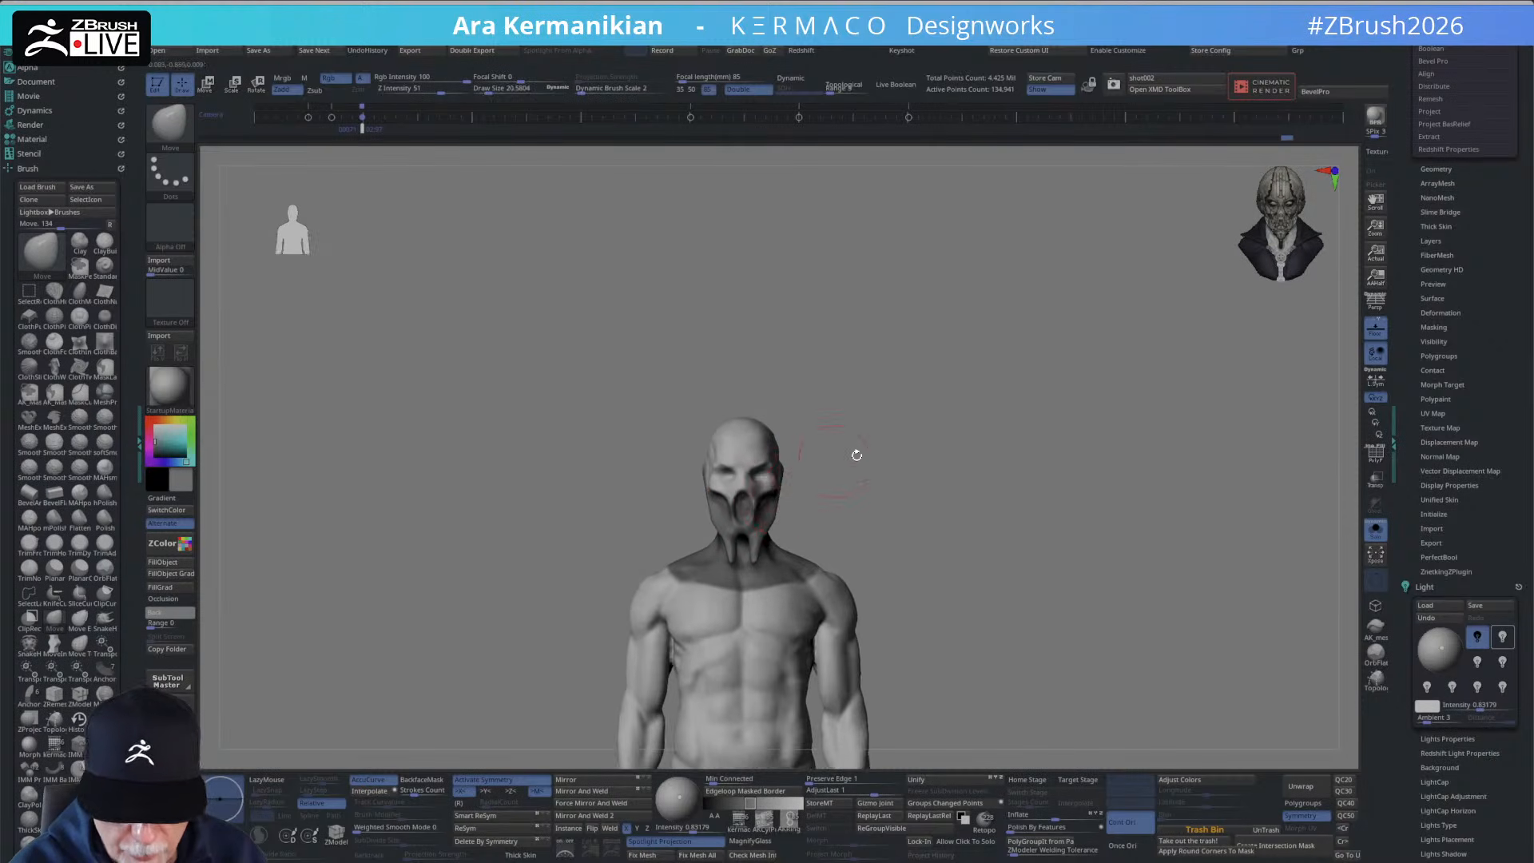
pyautogui.keyDown('alt'); pyautogui.moveTo(856, 455); pyautogui.dragTo(804, 511); pyautogui.keyUp('alt')
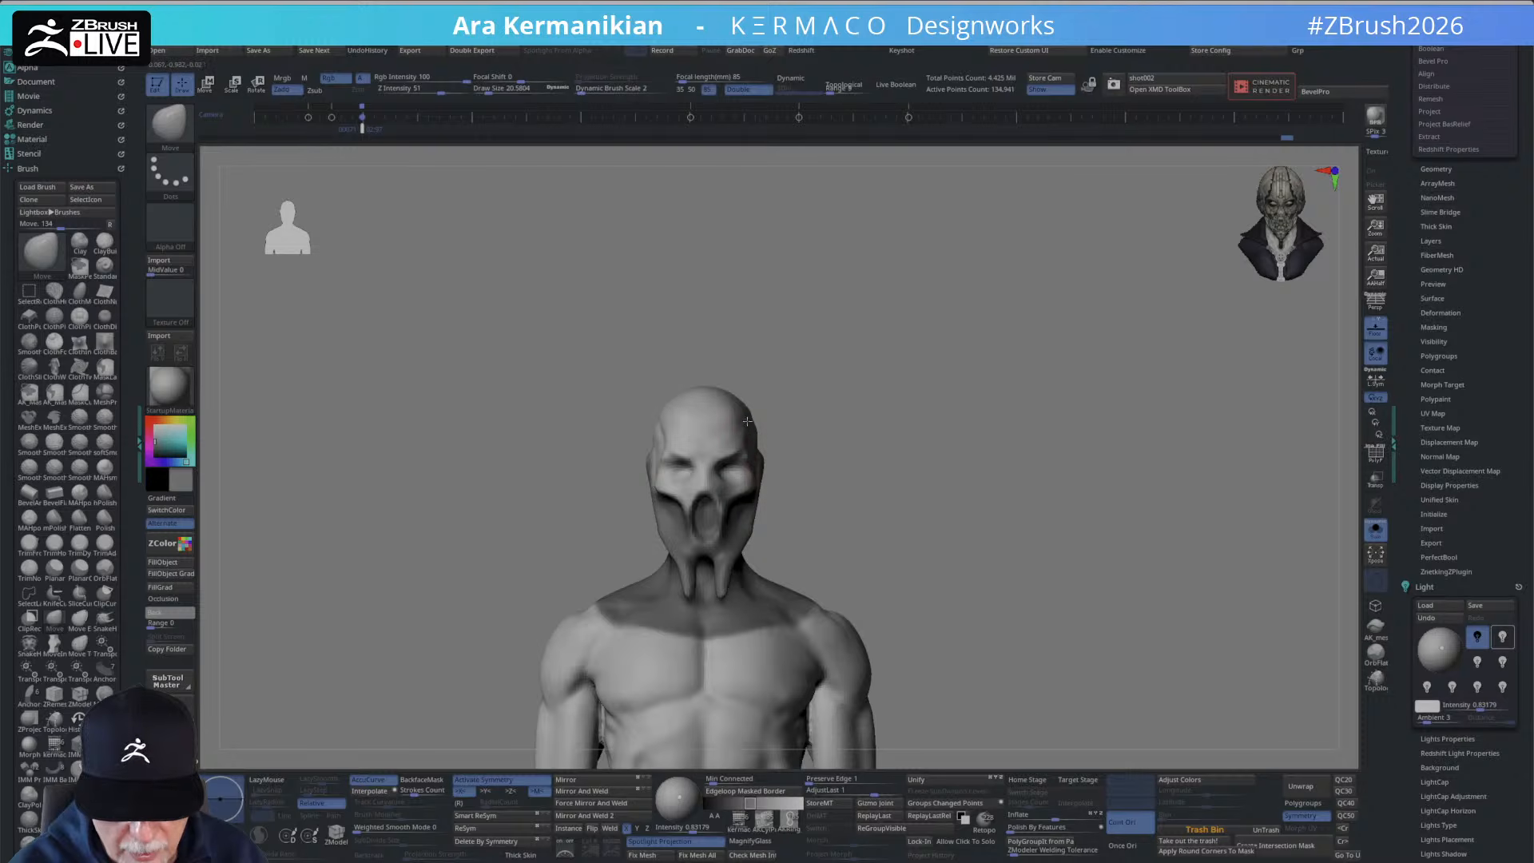
pyautogui.moveTo(844, 413)
pyautogui.mouseDown()
pyautogui.moveTo(759, 435)
pyautogui.moveTo(801, 452)
pyautogui.moveTo(788, 455)
pyautogui.mouseUp()
pyautogui.rightClick(788, 454)
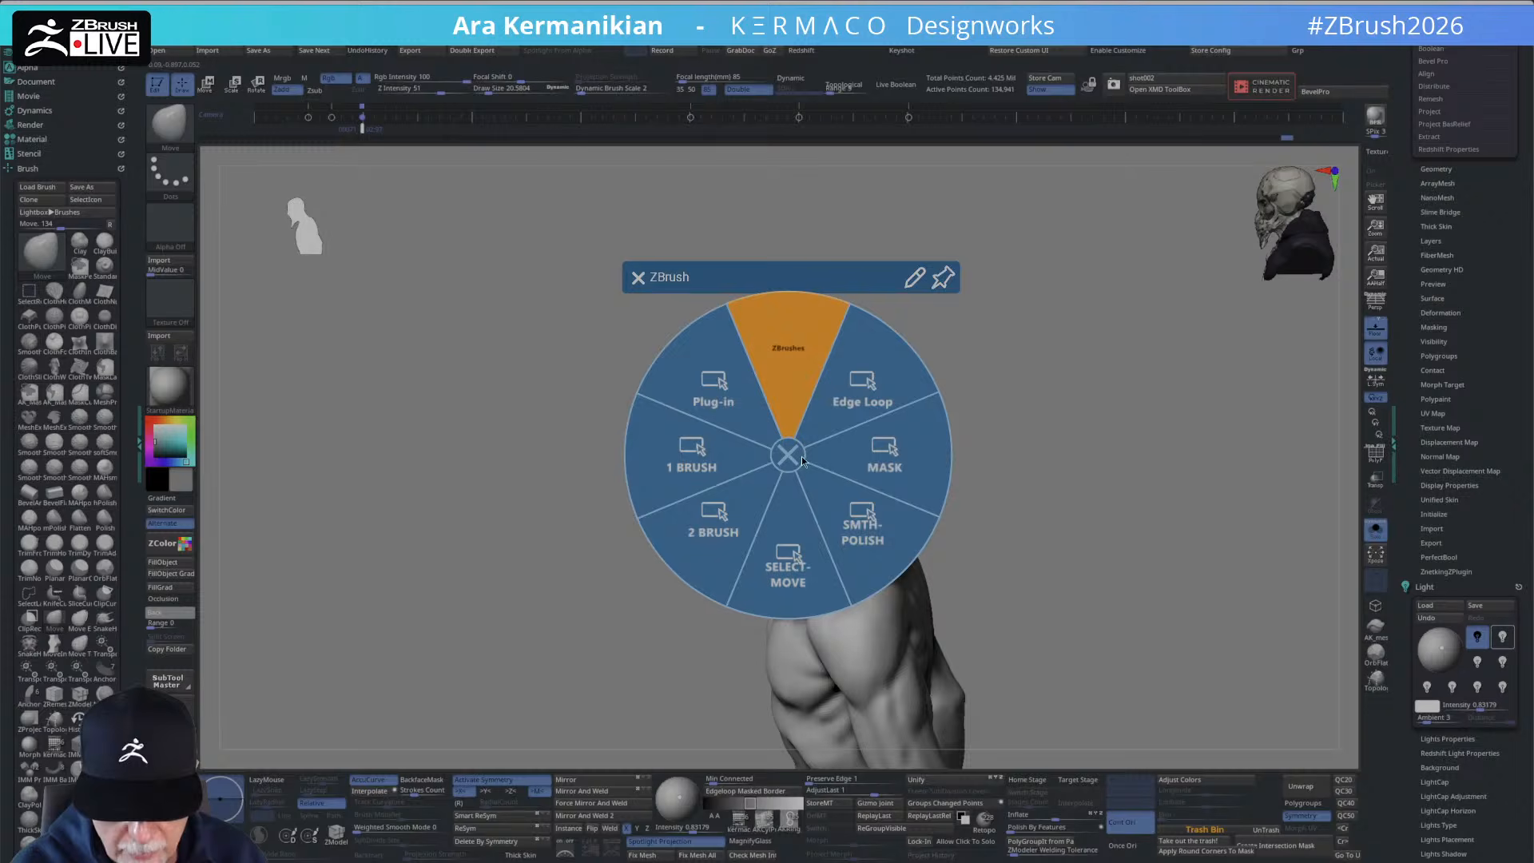
pyautogui.click(786, 389)
pyautogui.click(843, 450)
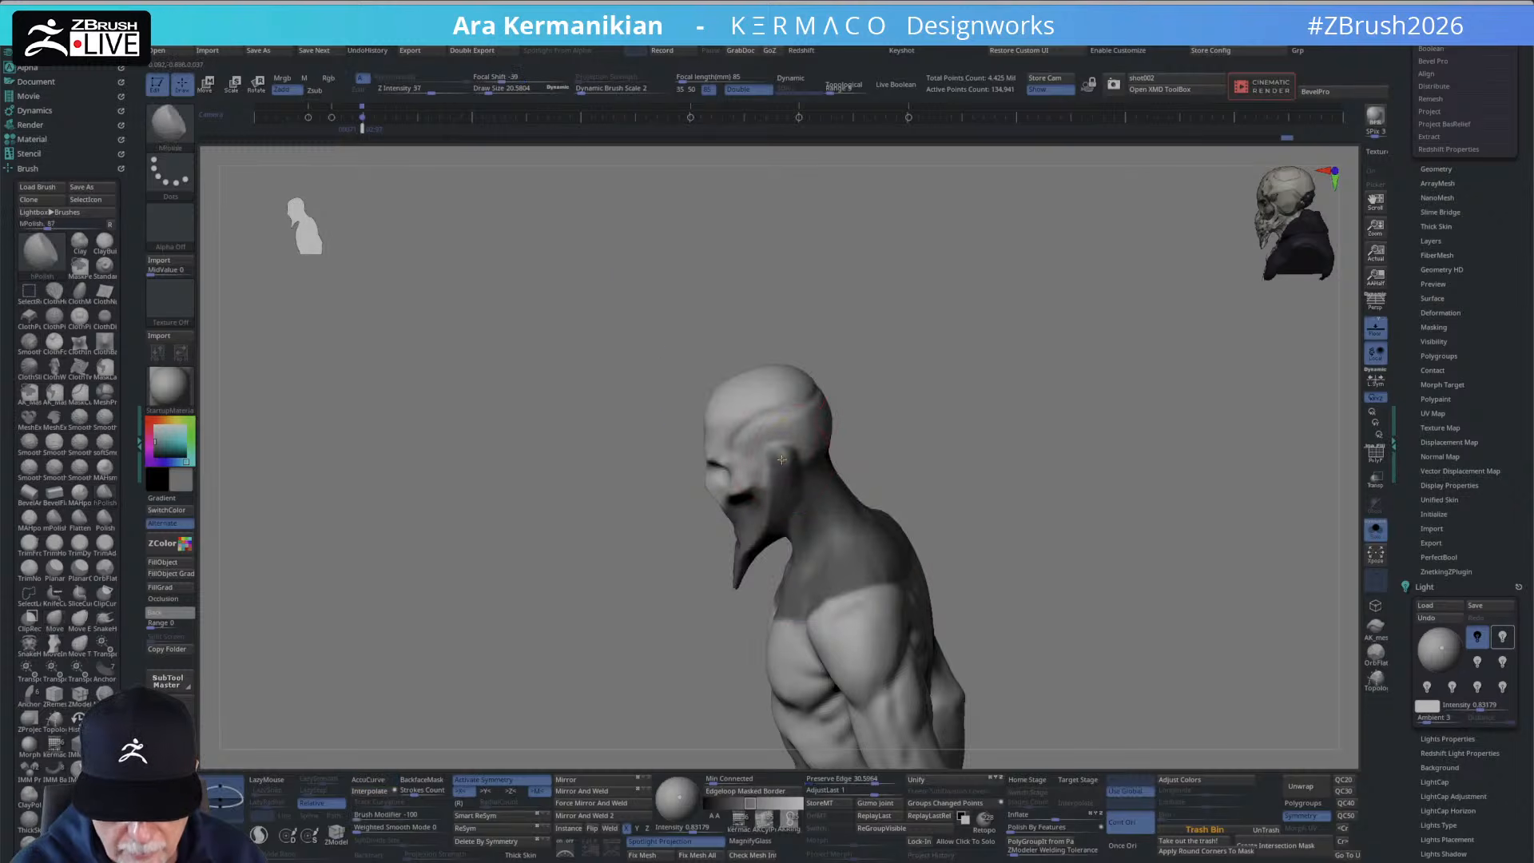
pyautogui.moveTo(906, 419); pyautogui.dragTo(954, 419)
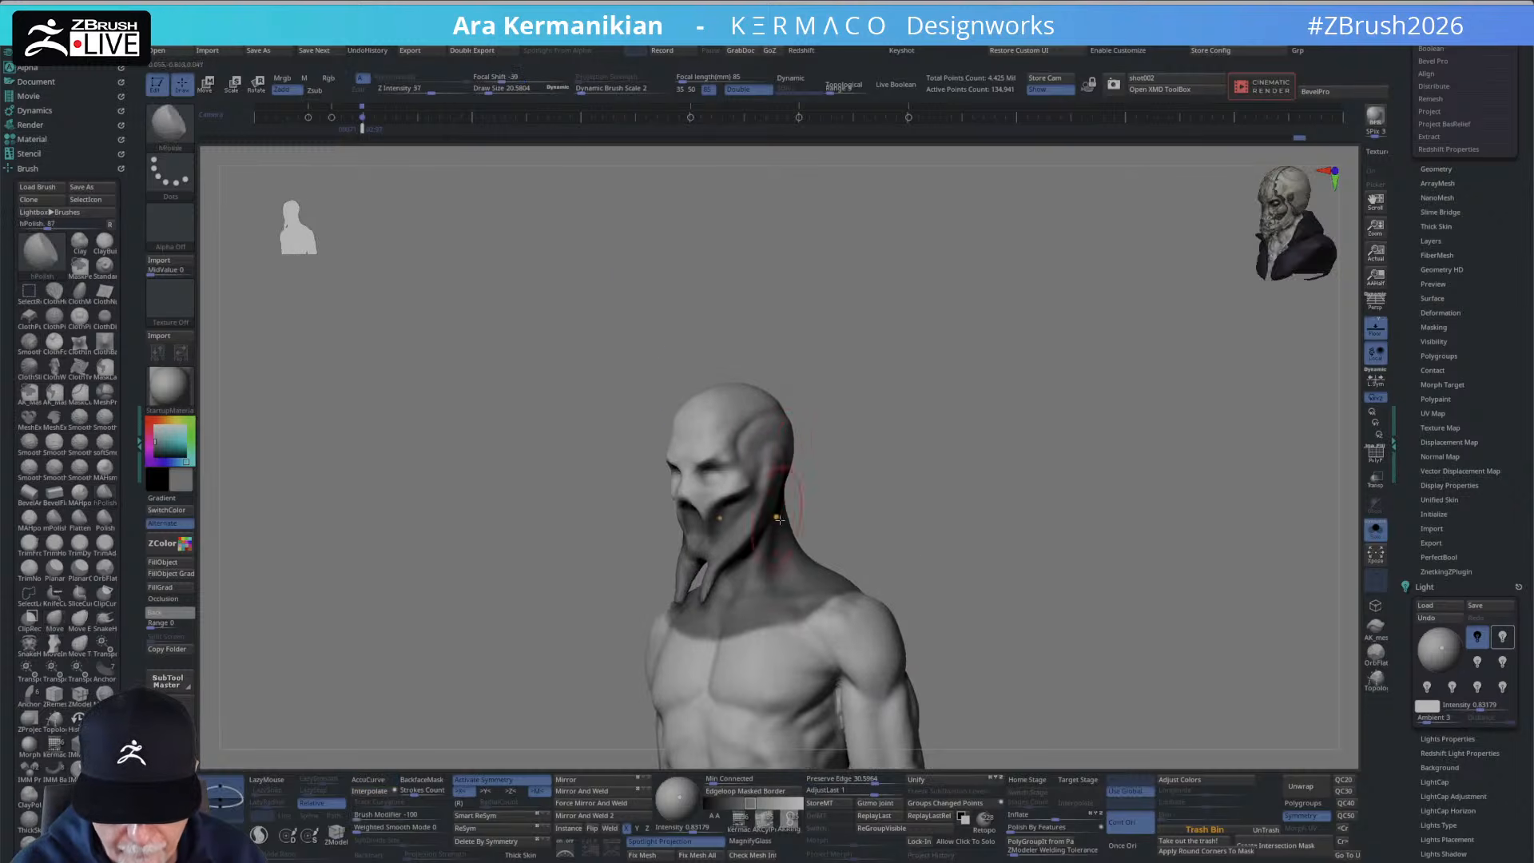
pyautogui.moveTo(835, 443); pyautogui.dragTo(892, 426)
# Flatten the planes along the cheek and jaw with hPolish at a draw size of about 9.7.
pyautogui.press('s')
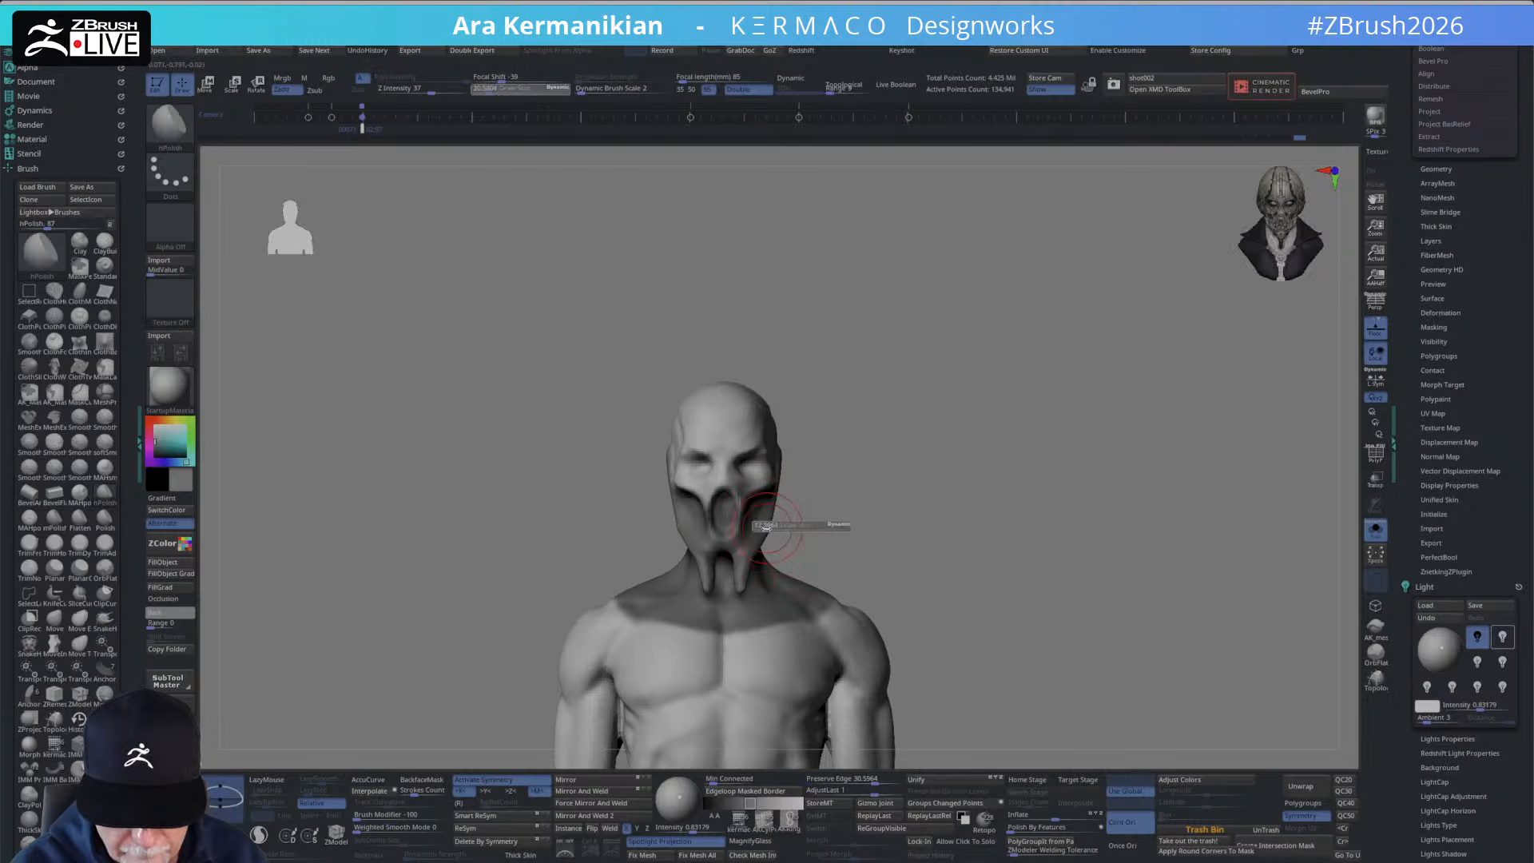
pyautogui.moveTo(767, 526); pyautogui.dragTo(759, 526)
pyautogui.moveTo(851, 507)
pyautogui.mouseDown()
pyautogui.moveTo(815, 479)
pyautogui.moveTo(742, 505)
pyautogui.mouseUp()
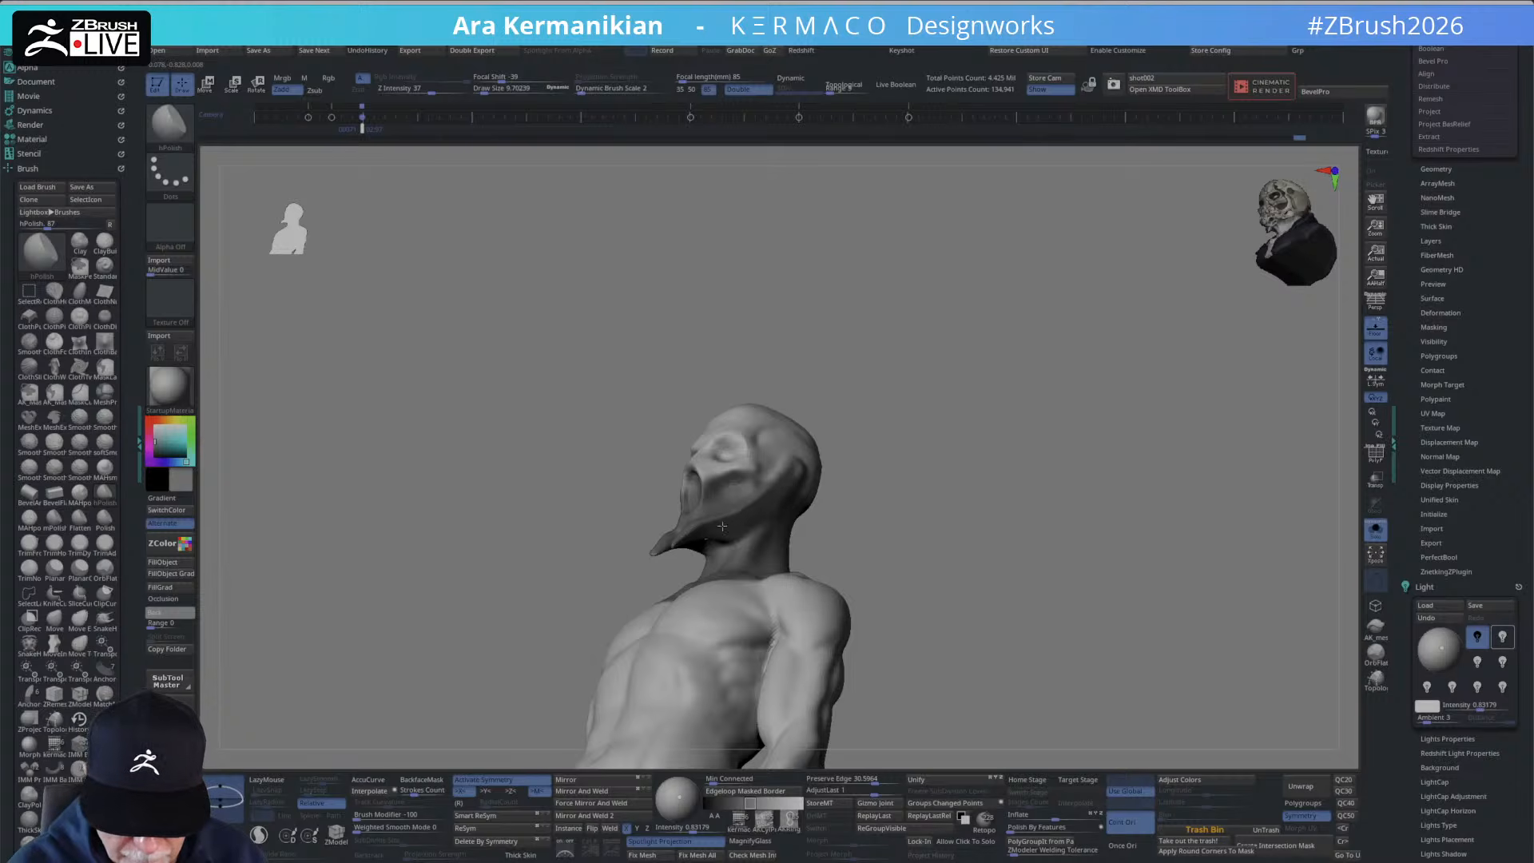
pyautogui.moveTo(833, 511)
pyautogui.mouseDown()
pyautogui.moveTo(908, 484)
pyautogui.moveTo(853, 528)
pyautogui.moveTo(752, 528)
pyautogui.mouseUp()
# Reshape the jaw and tusks into a narrower silhouette with the Move brush at a draw size of about 20.6 and smooth them.
pyautogui.press('b')
pyautogui.press('m')
pyautogui.press('v')
pyautogui.press('s')
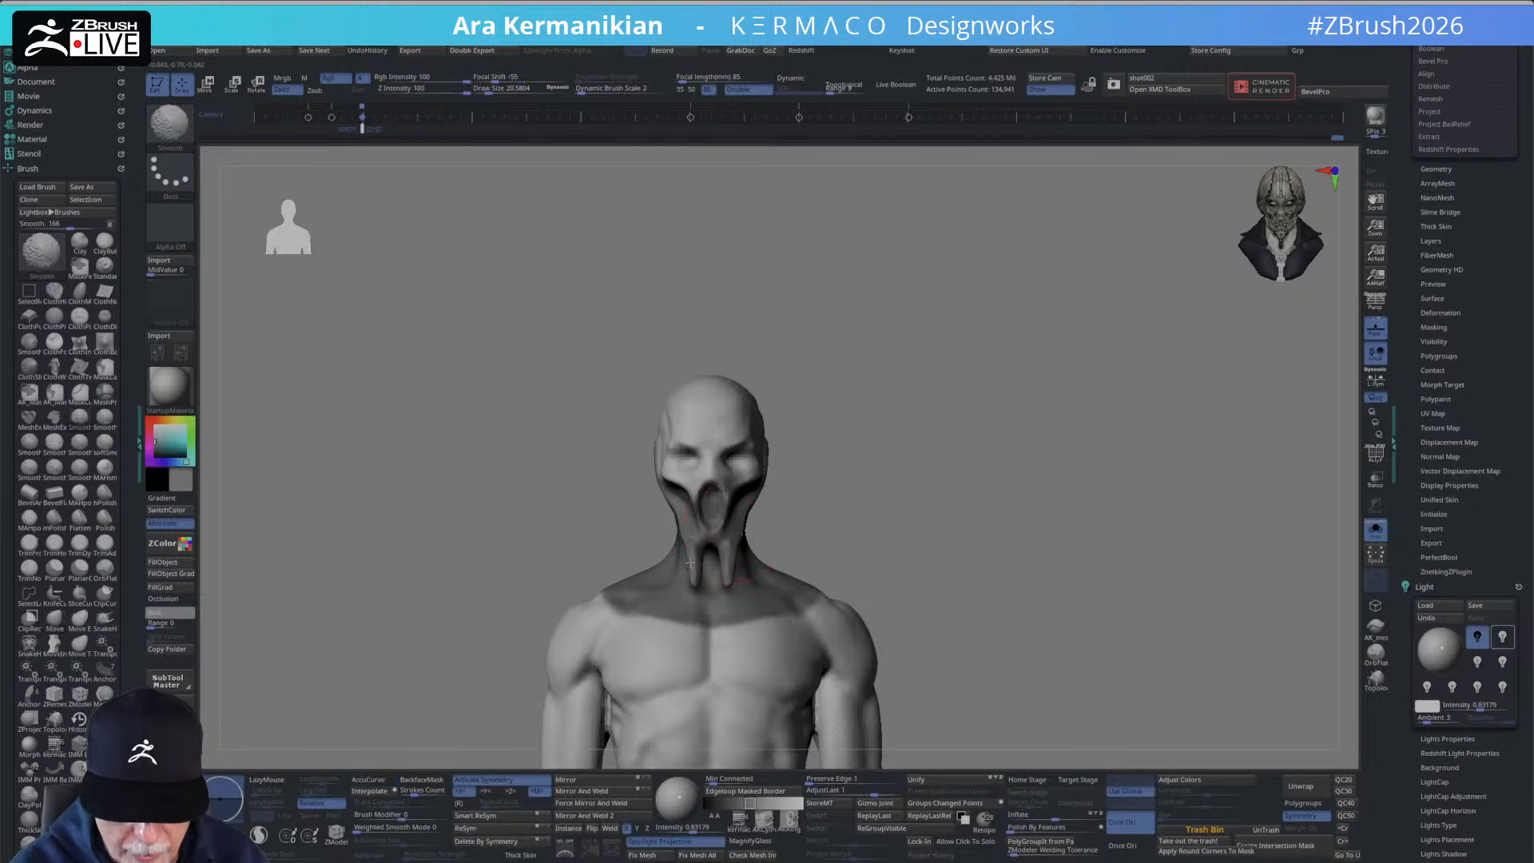
pyautogui.moveTo(959, 504)
pyautogui.mouseDown()
pyautogui.moveTo(792, 493)
pyautogui.moveTo(951, 511)
pyautogui.moveTo(830, 416)
pyautogui.moveTo(930, 411)
pyautogui.moveTo(901, 511)
pyautogui.mouseUp()
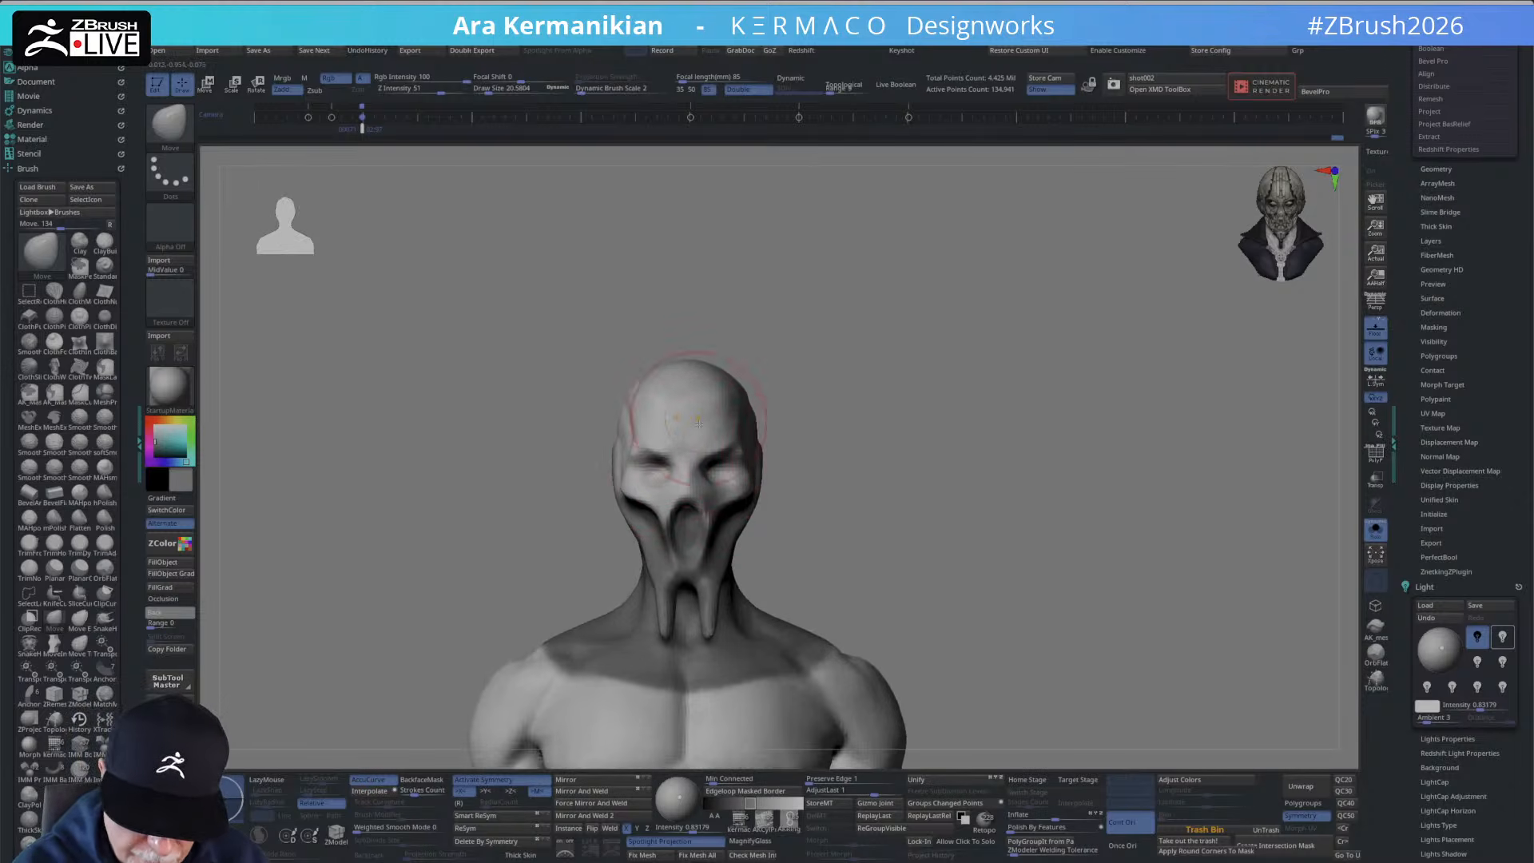
# Divide the character mesh once to add a subdivision level.
pyautogui.press('ctrl')
pyautogui.hotkey('ctrl', 'd')
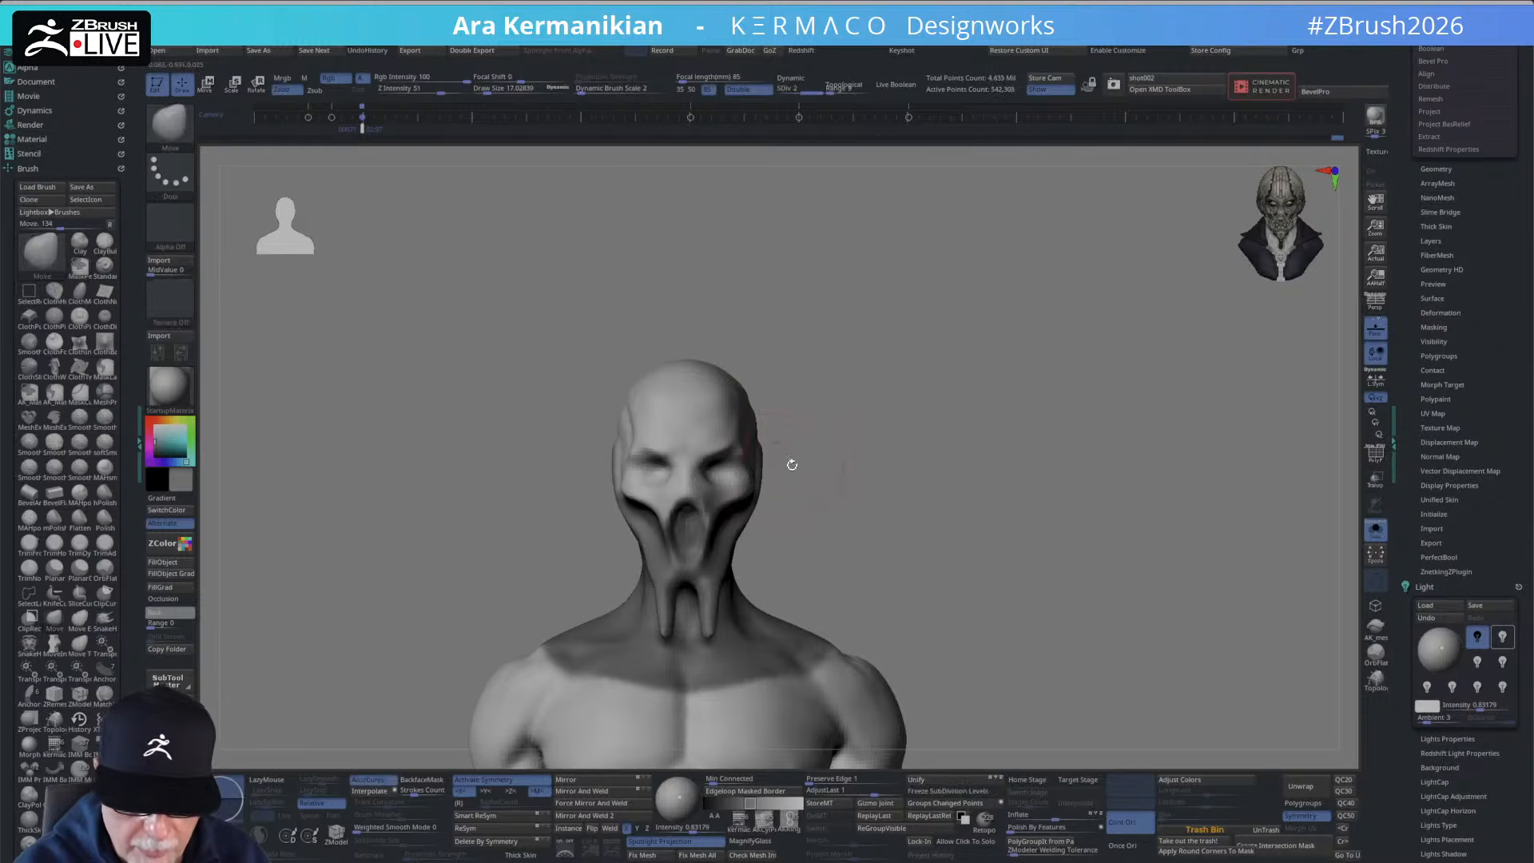
pyautogui.hotkey('ctrl', '2')
pyautogui.click(802, 414)
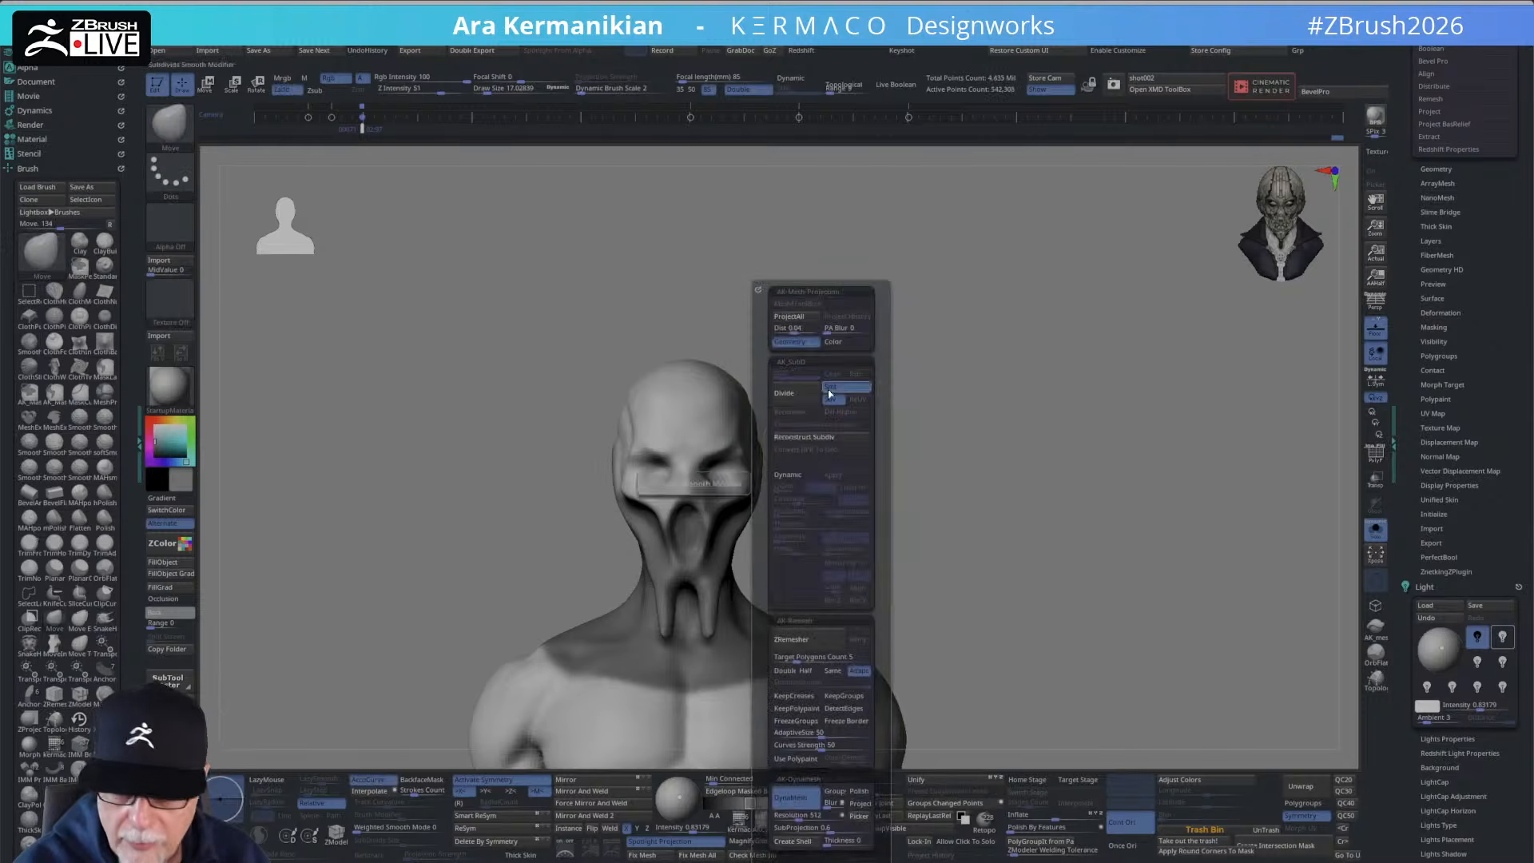
# Adjust the brow and eye area with the Move brush at a draw size of about 11, undoing the unwanted stroke.
pyautogui.press('s')
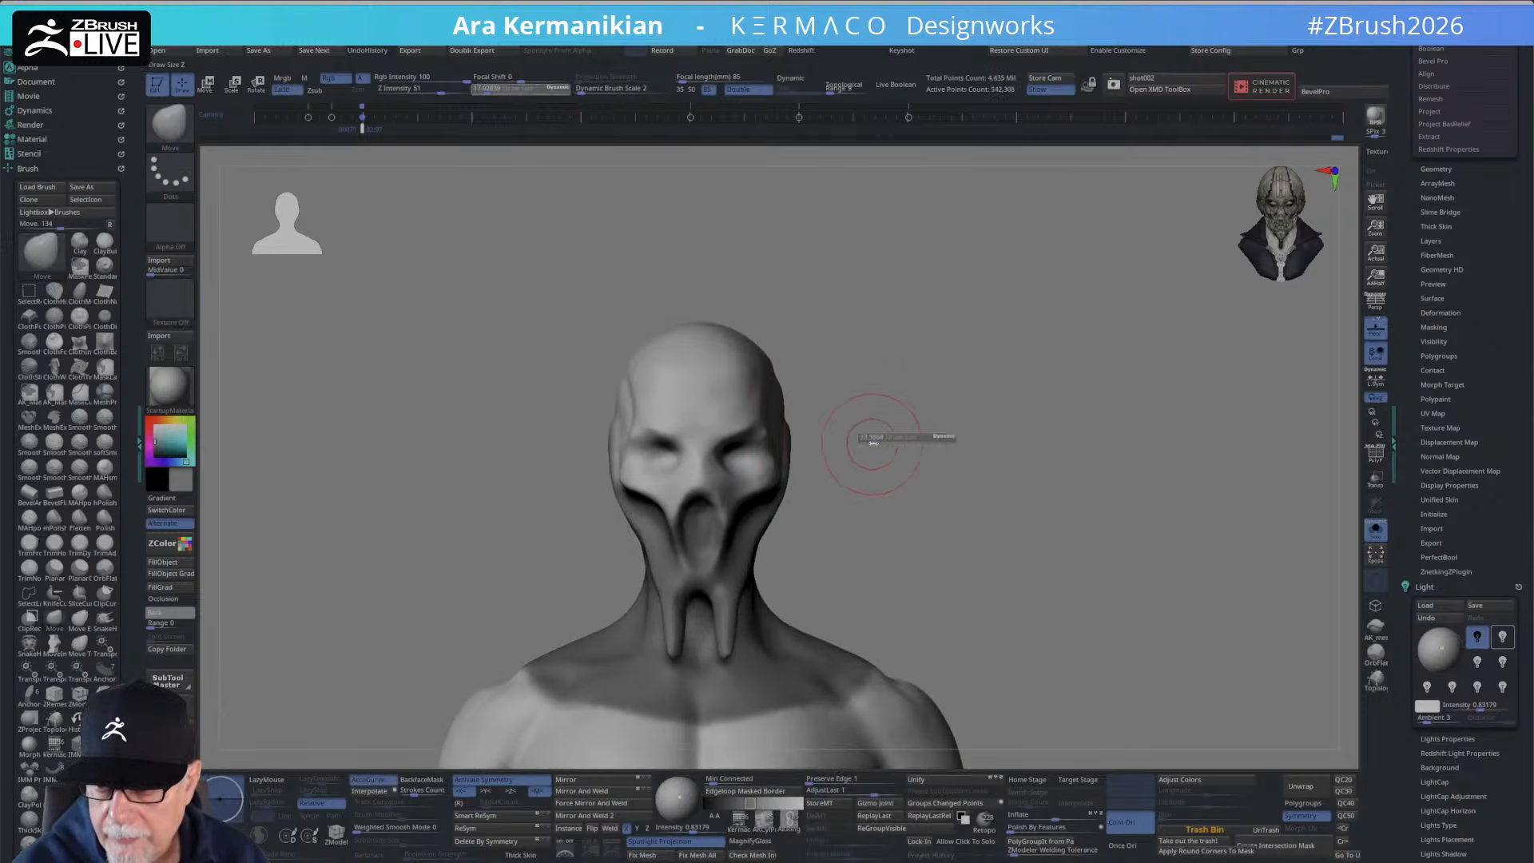
pyautogui.keyDown('alt'); pyautogui.moveTo(871, 438); pyautogui.dragTo(859, 472); pyautogui.keyUp('alt')
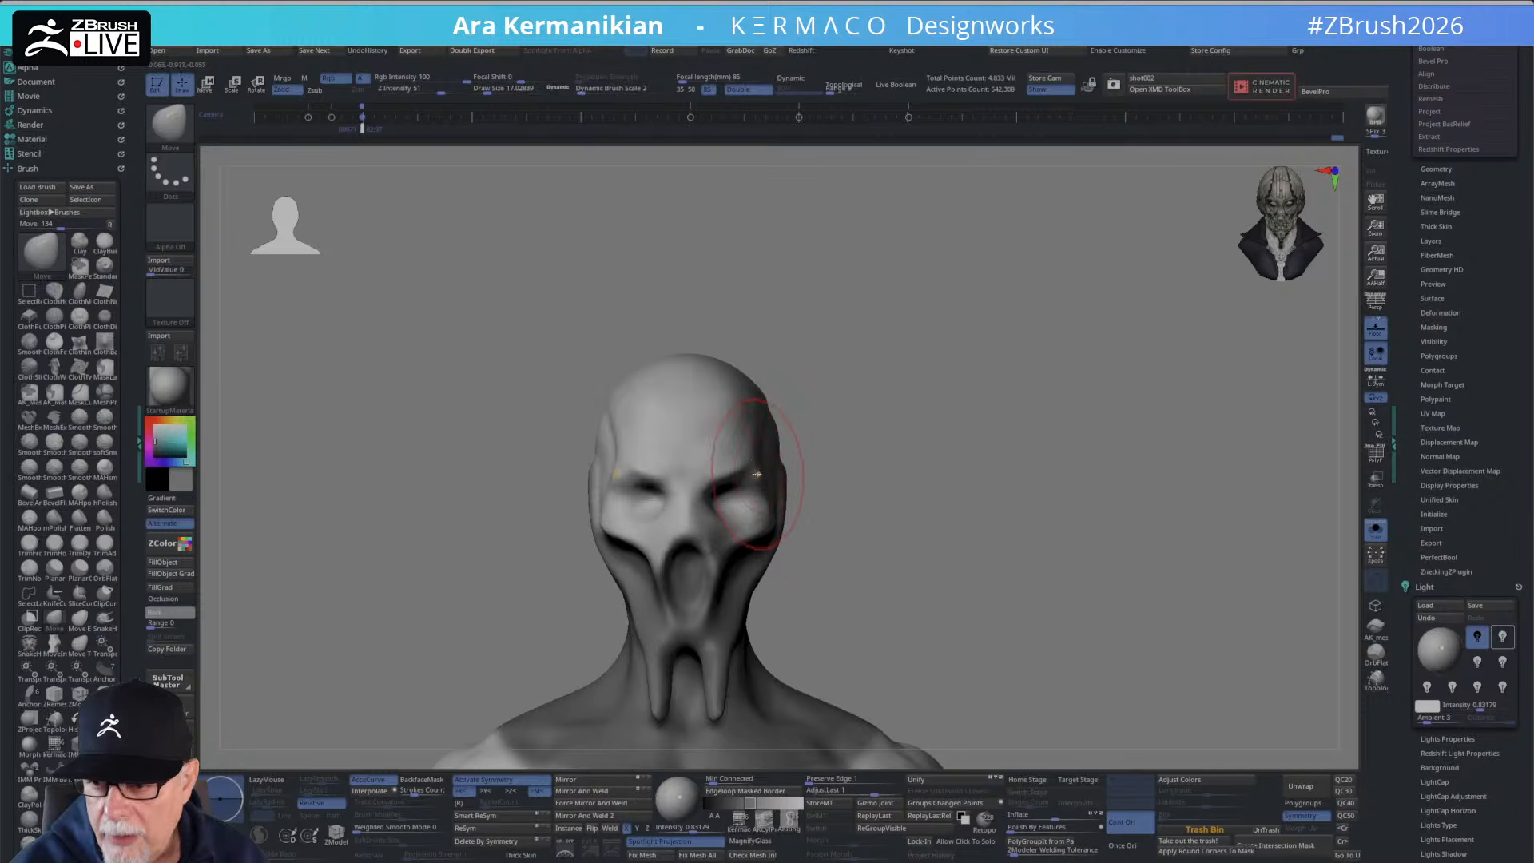
pyautogui.press('s')
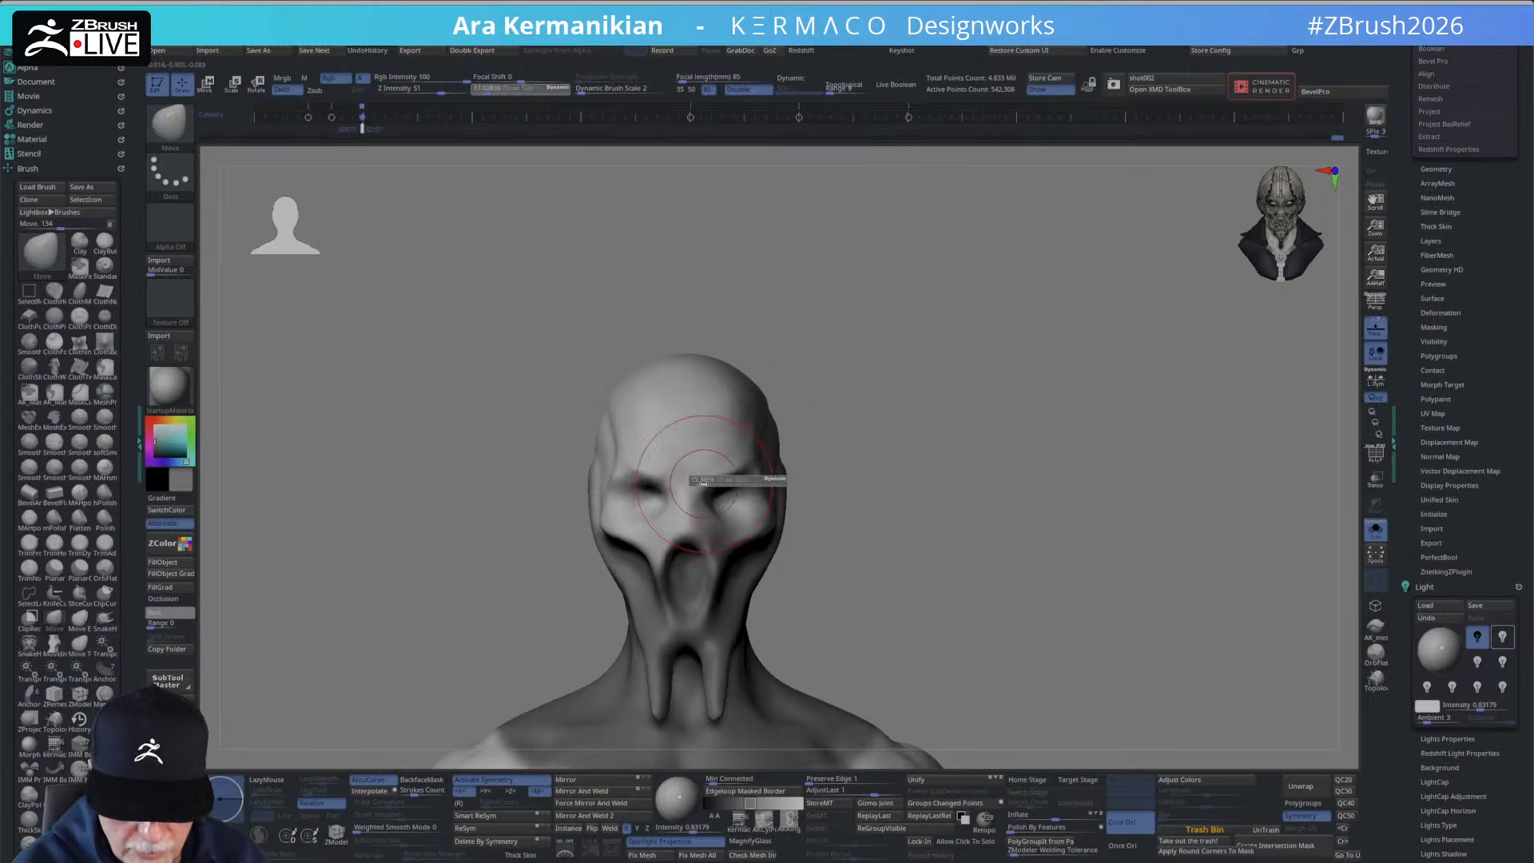
pyautogui.moveTo(704, 483)
pyautogui.mouseDown()
pyautogui.moveTo(707, 495)
pyautogui.moveTo(718, 481)
pyautogui.mouseUp()
pyautogui.hotkey('ctrl', 'z')
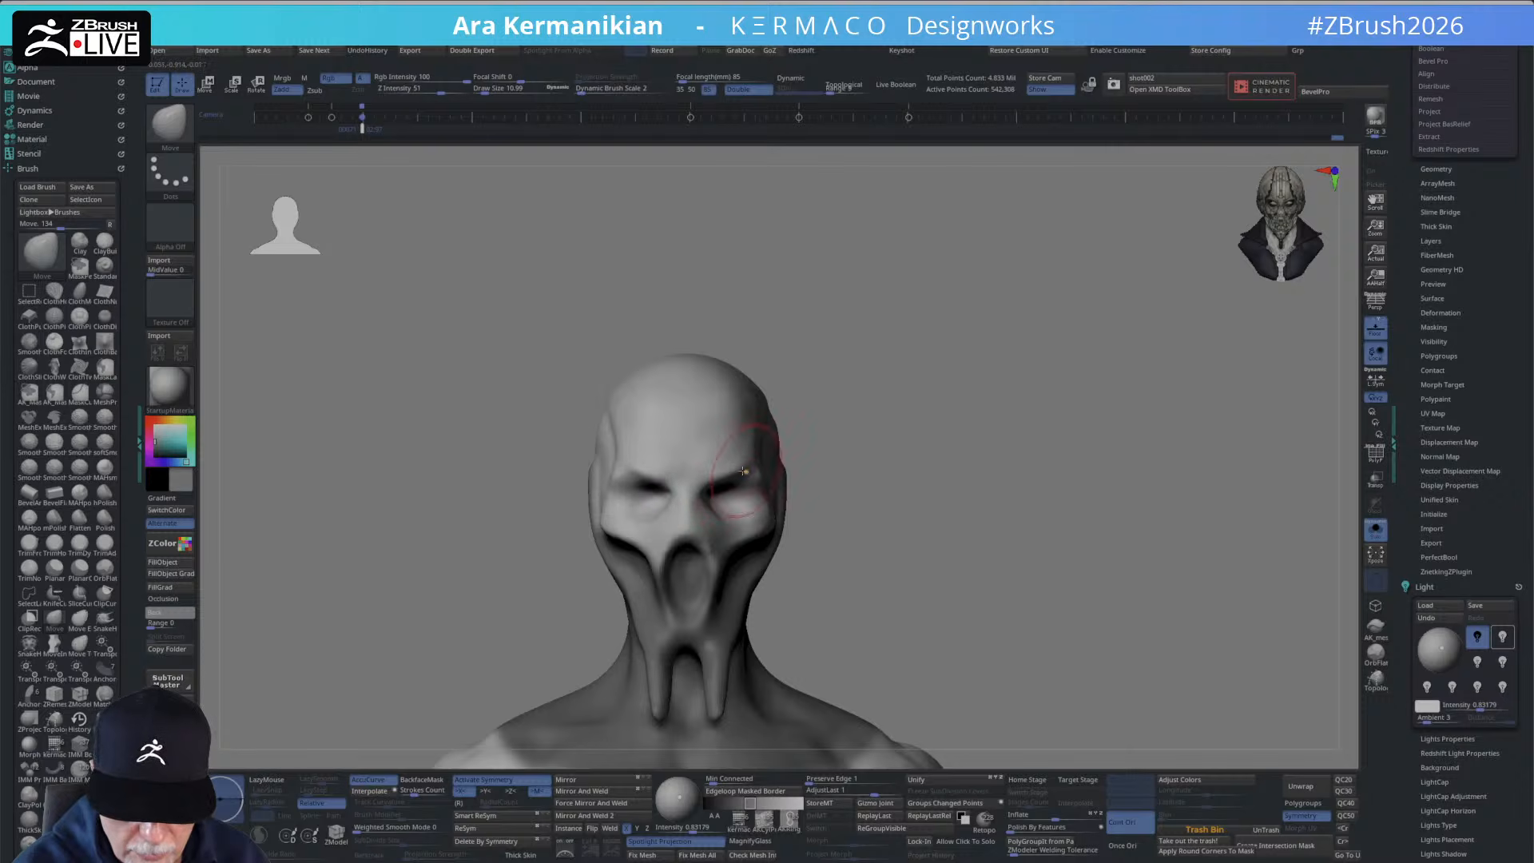
# Carve the brow line and the creases between the eyes with DamStandard at a draw size of about 11.
pyautogui.rightClick(719, 469)
pyautogui.click(717, 401)
pyautogui.click(734, 482)
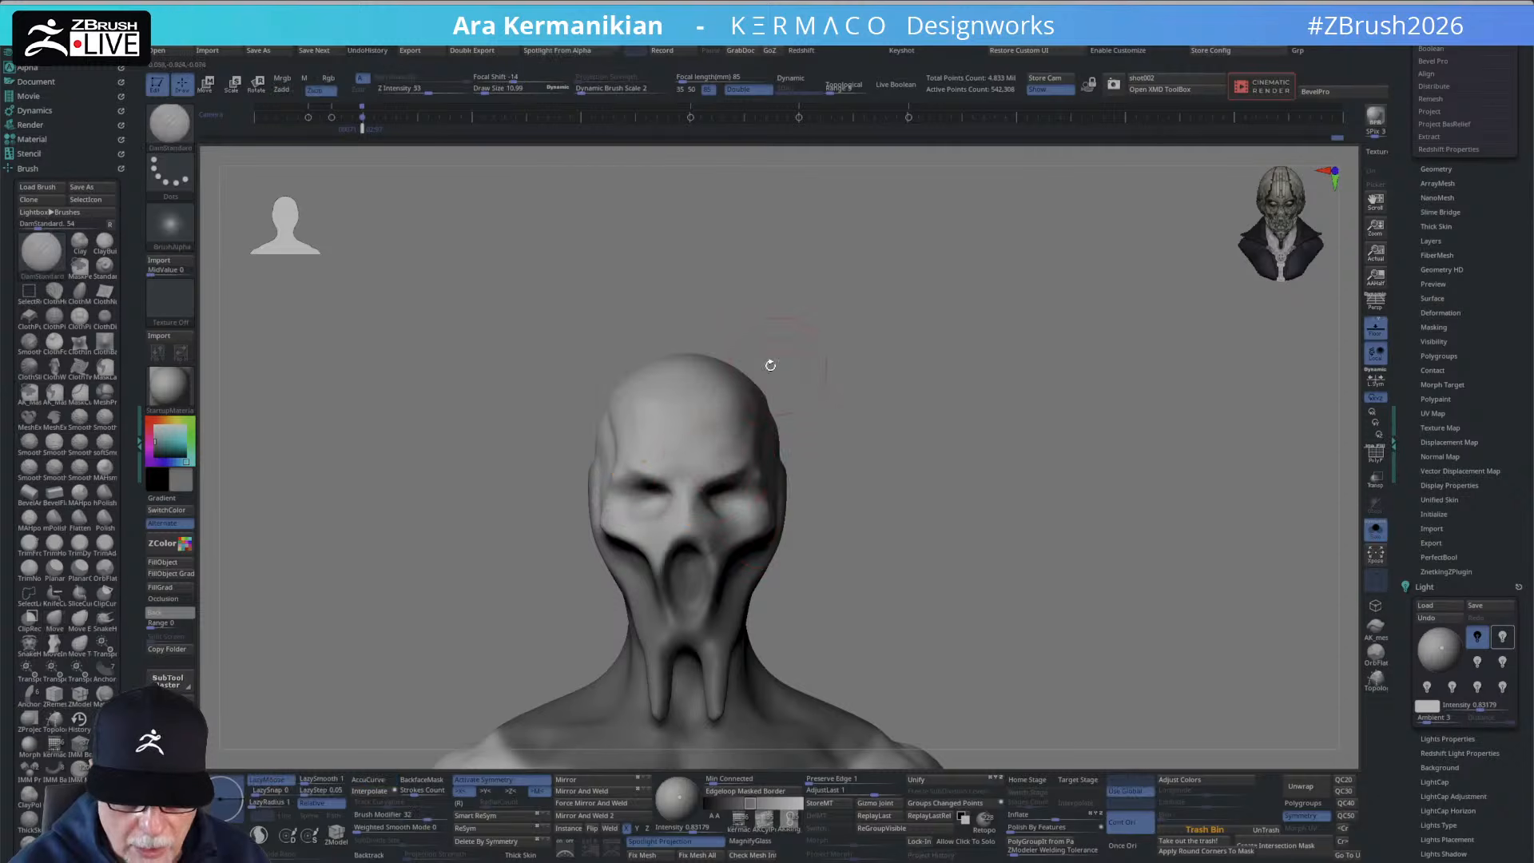
pyautogui.moveTo(689, 451); pyautogui.dragTo(683, 472)
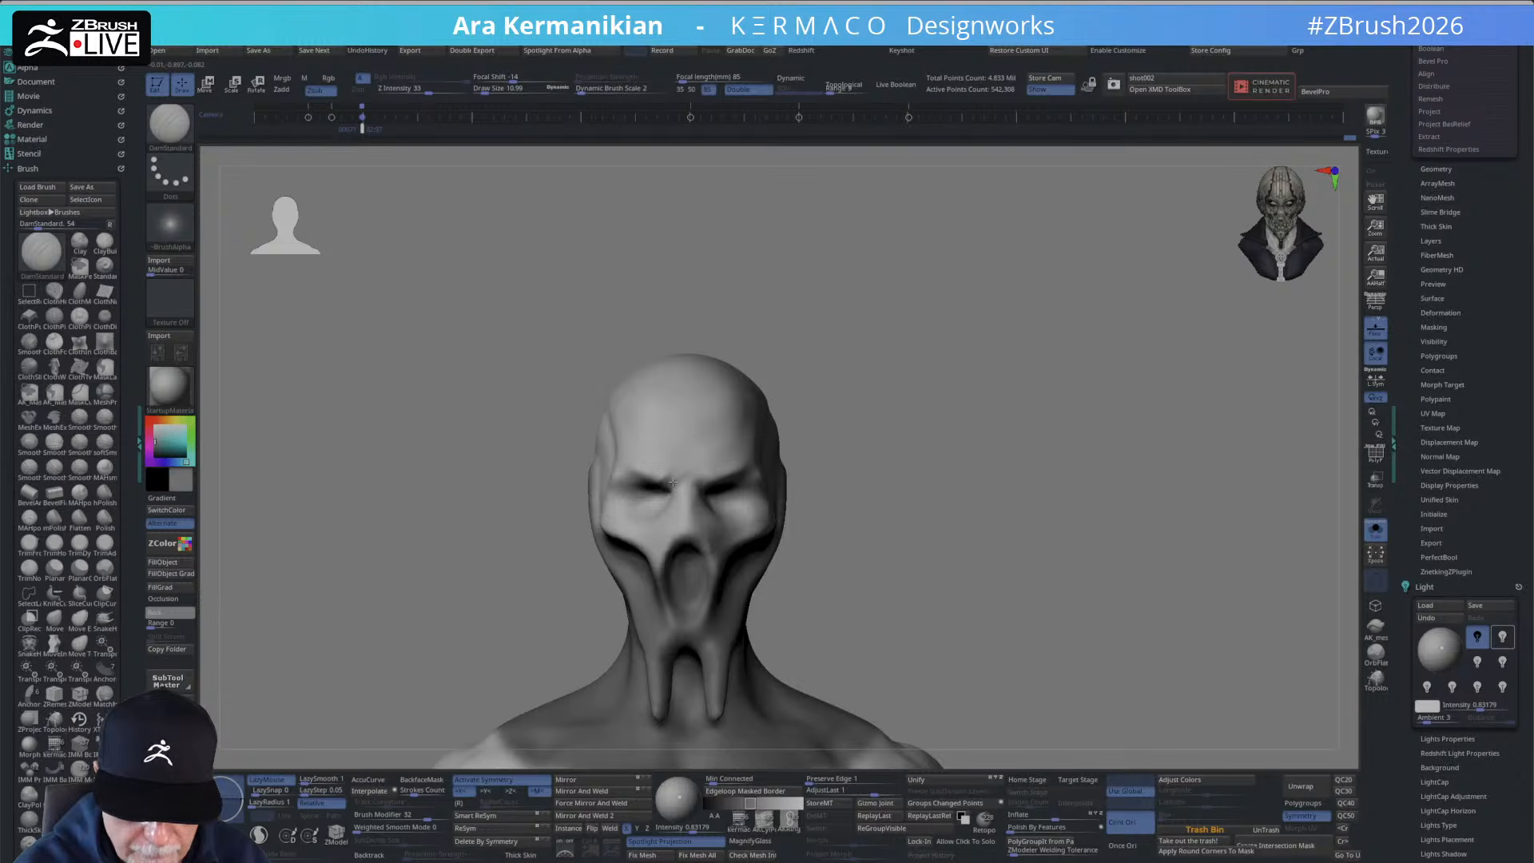
pyautogui.moveTo(663, 489); pyautogui.dragTo(680, 480)
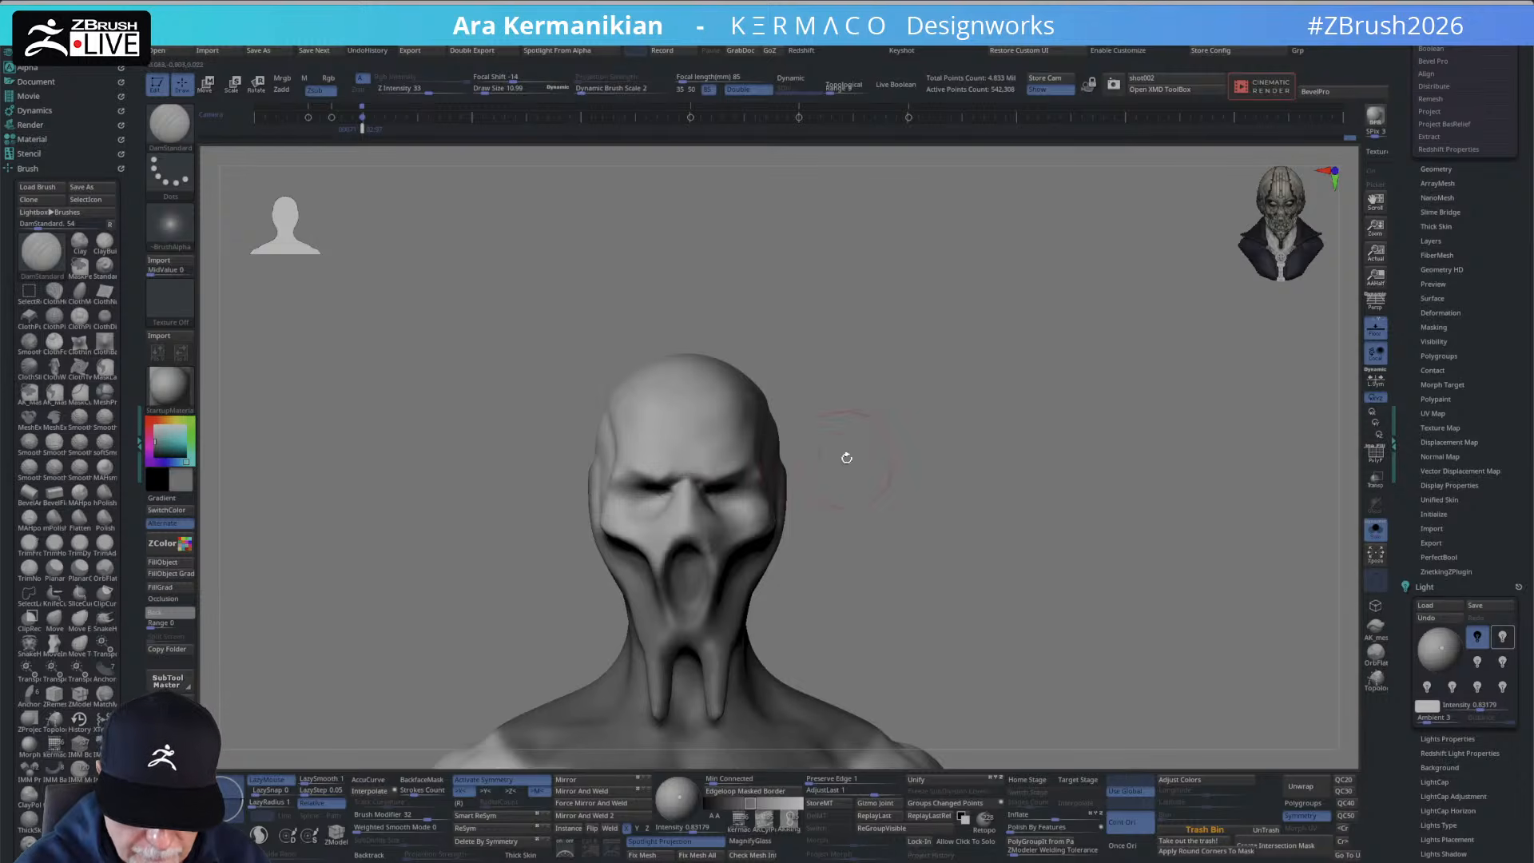
pyautogui.moveTo(845, 456); pyautogui.dragTo(823, 474)
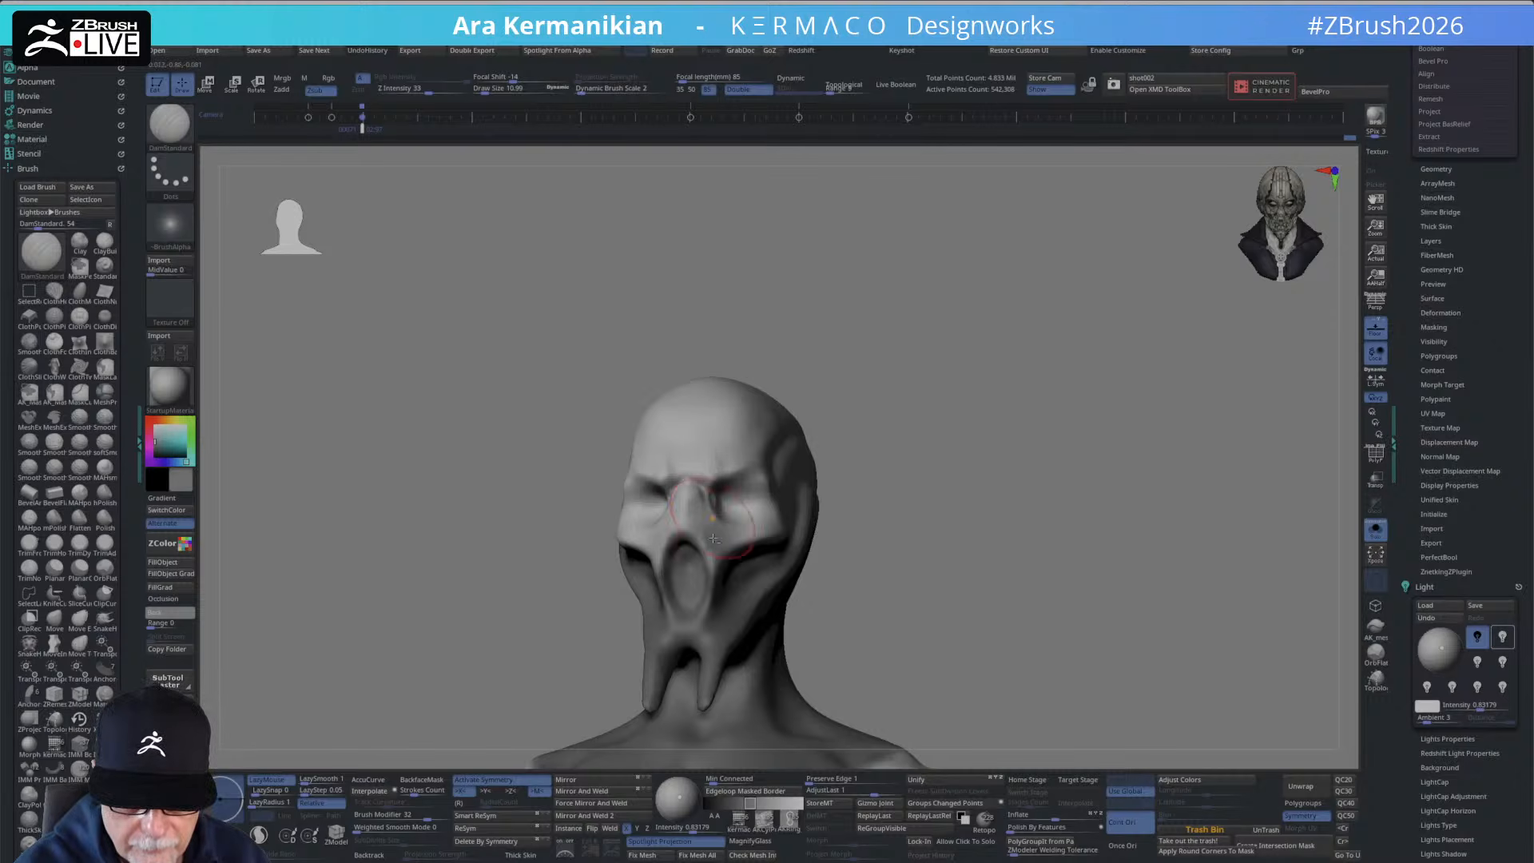
# Smooth the bridge of the nose and cut vertical frown lines into the lower forehead.
pyautogui.press('shift')
pyautogui.moveTo(859, 461)
pyautogui.mouseDown()
pyautogui.moveTo(924, 431)
pyautogui.moveTo(911, 335)
pyautogui.moveTo(824, 358)
pyautogui.moveTo(849, 368)
pyautogui.moveTo(831, 451)
pyautogui.mouseUp()
pyautogui.moveTo(667, 461); pyautogui.dragTo(673, 484)
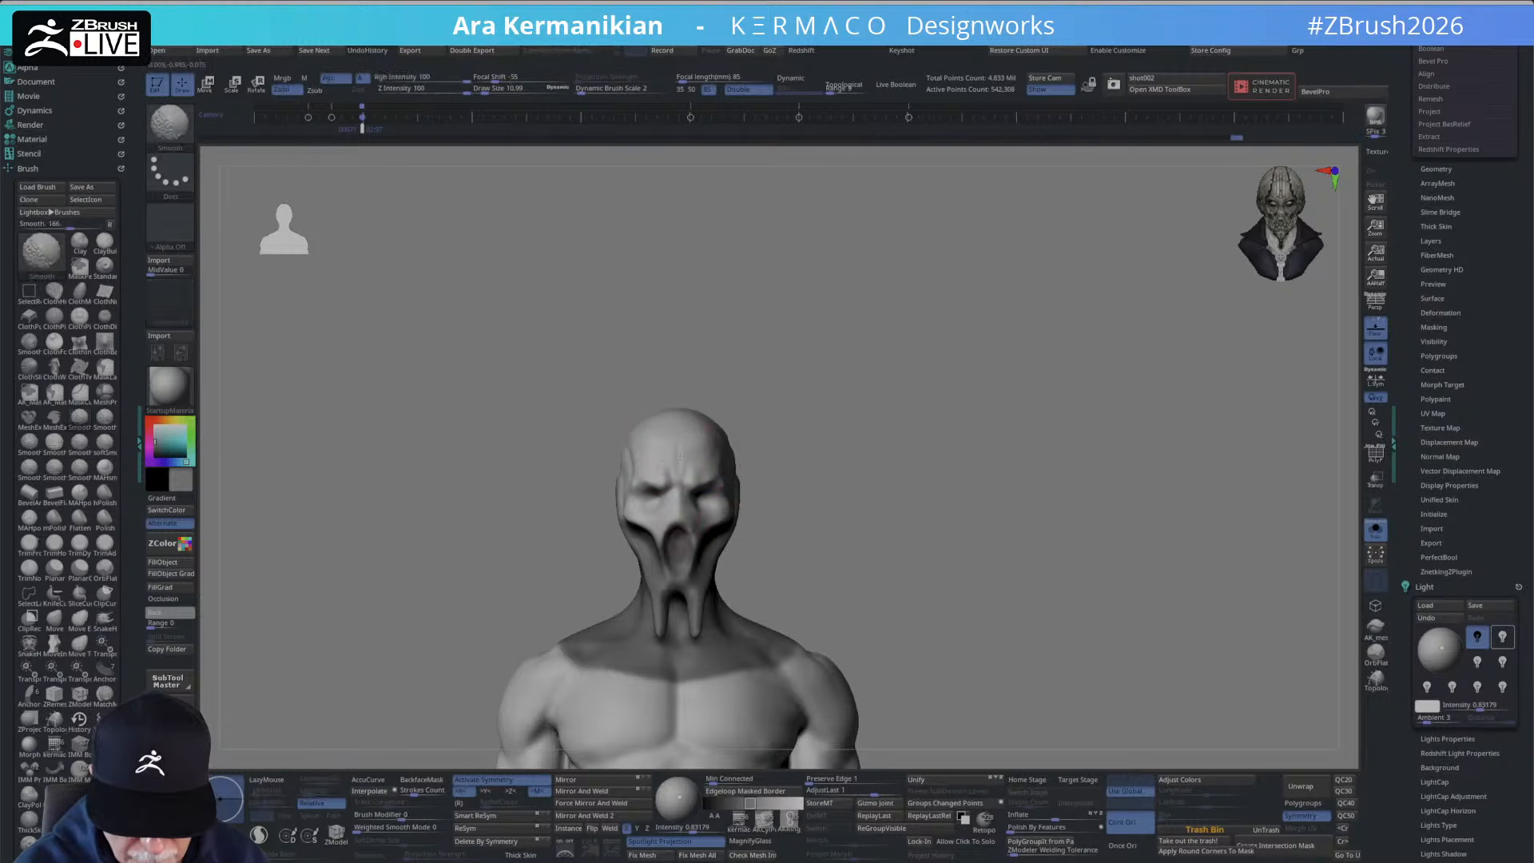
# Refine the edges of the central mouth cavity and the tusk bases with DamStandard.
pyautogui.moveTo(887, 445)
pyautogui.keyDown('alt'); pyautogui.mouseDown()
pyautogui.moveTo(919, 349)
pyautogui.moveTo(871, 349)
pyautogui.moveTo(823, 403)
pyautogui.moveTo(919, 479)
pyautogui.moveTo(876, 372)
pyautogui.mouseUp(); pyautogui.keyUp('alt')
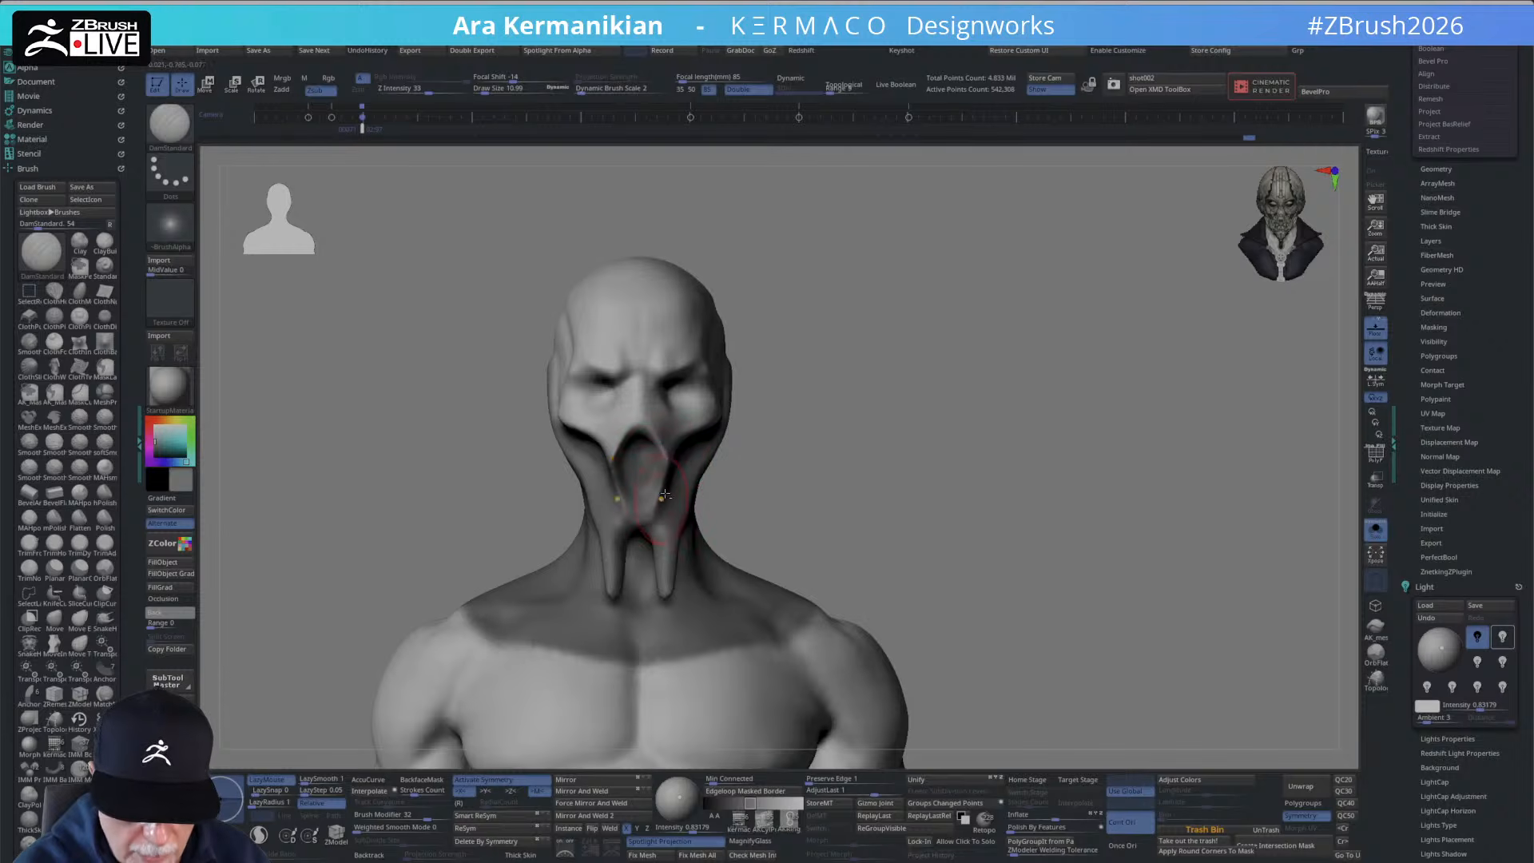
pyautogui.moveTo(795, 453); pyautogui.dragTo(663, 509)
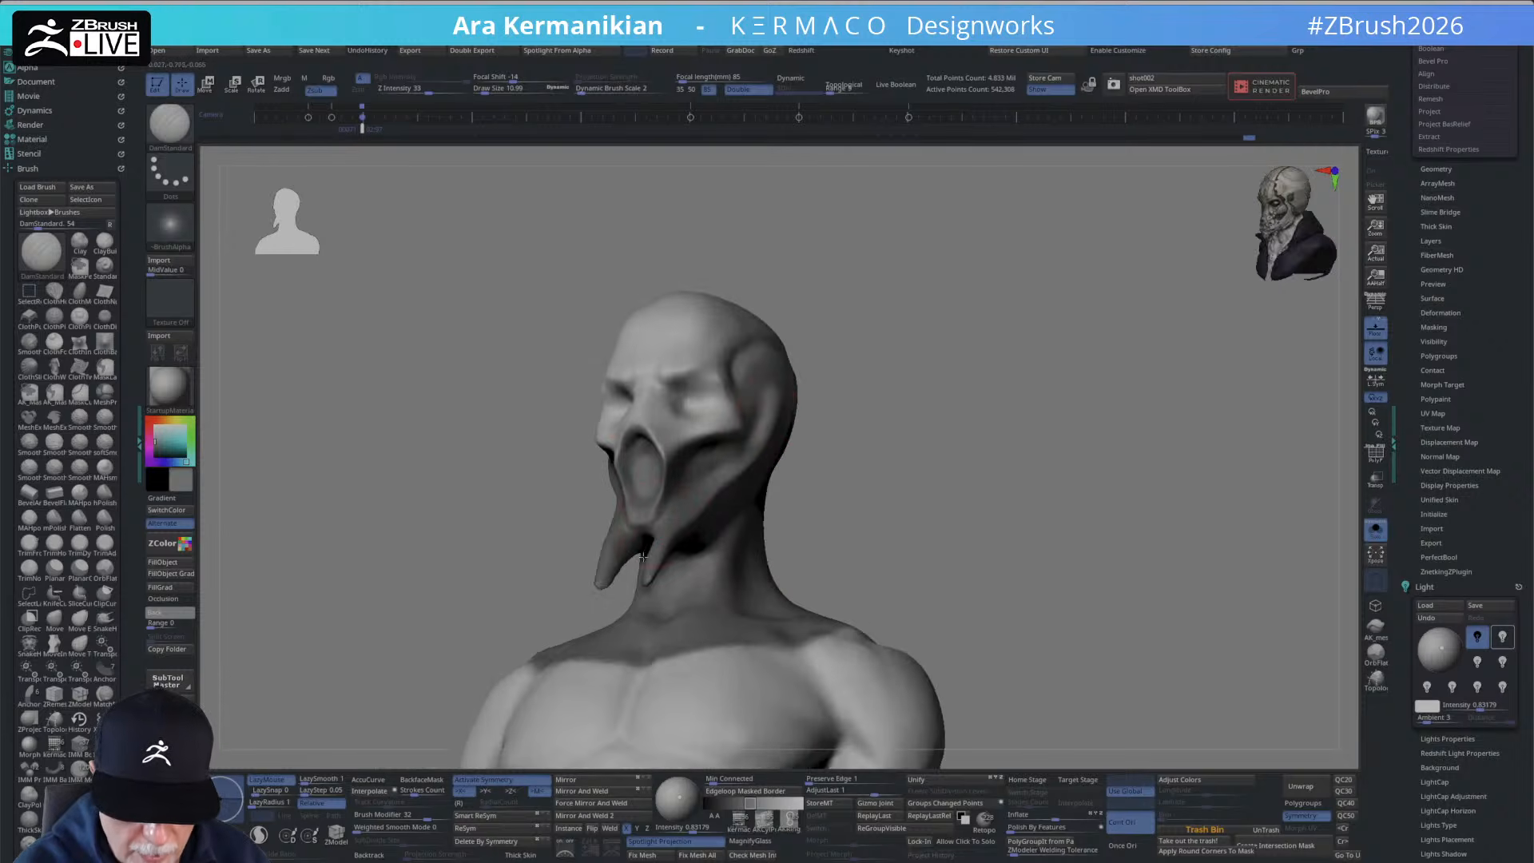
pyautogui.moveTo(881, 394)
pyautogui.mouseDown()
pyautogui.moveTo(872, 427)
pyautogui.moveTo(798, 380)
pyautogui.moveTo(880, 373)
pyautogui.moveTo(836, 343)
pyautogui.moveTo(867, 371)
pyautogui.moveTo(824, 402)
pyautogui.moveTo(825, 363)
pyautogui.moveTo(826, 496)
pyautogui.mouseUp()
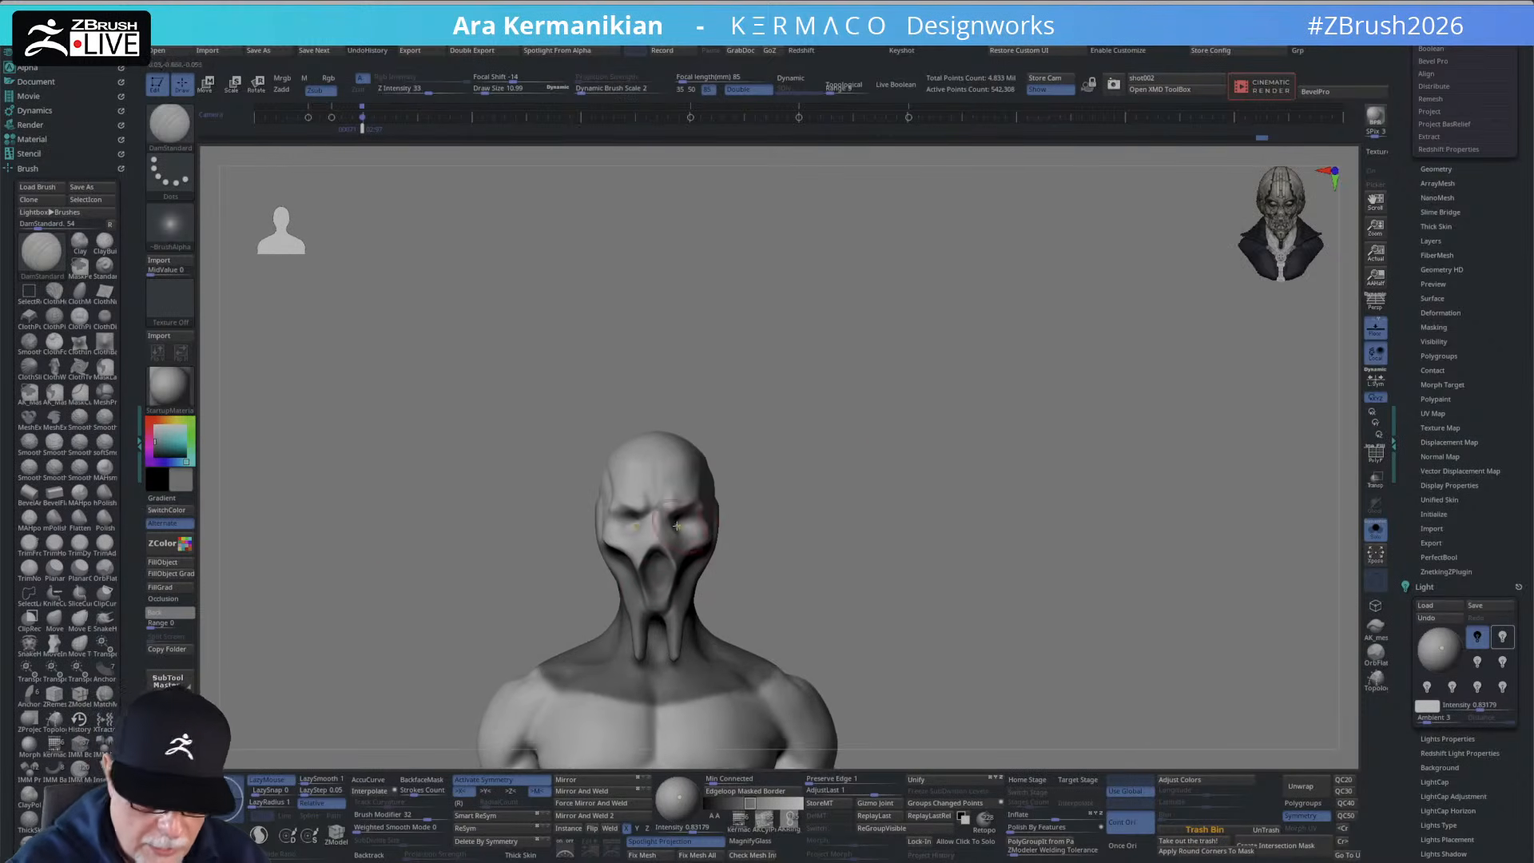
# Switch to the AK_Paint brush and set its draw size to about 5.4.
pyautogui.rightClick(780, 445)
pyautogui.click(783, 363)
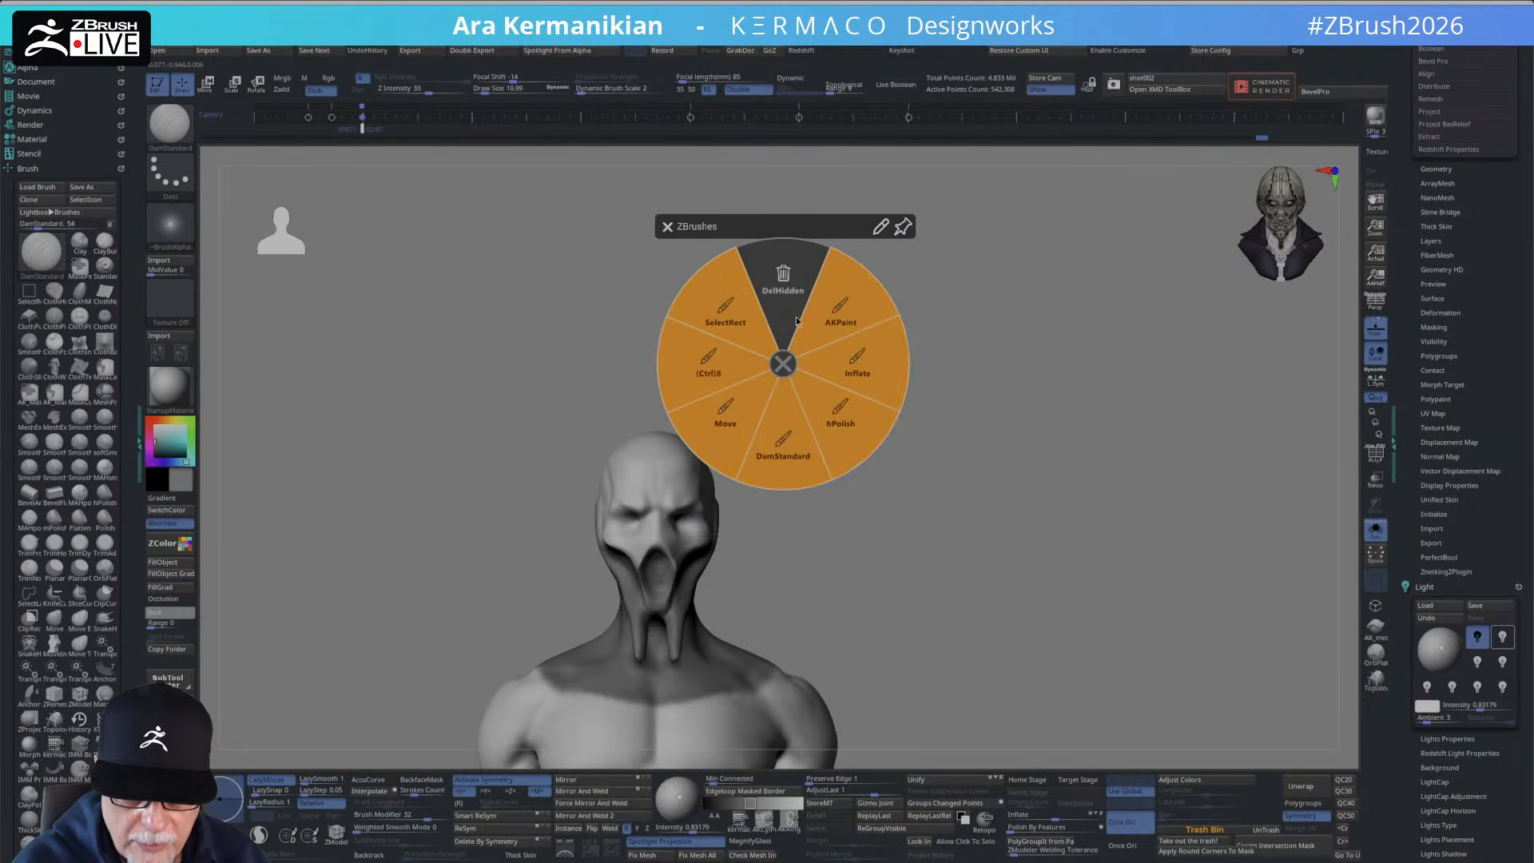
pyautogui.click(782, 372)
pyautogui.rightClick(745, 420)
pyautogui.click(722, 452)
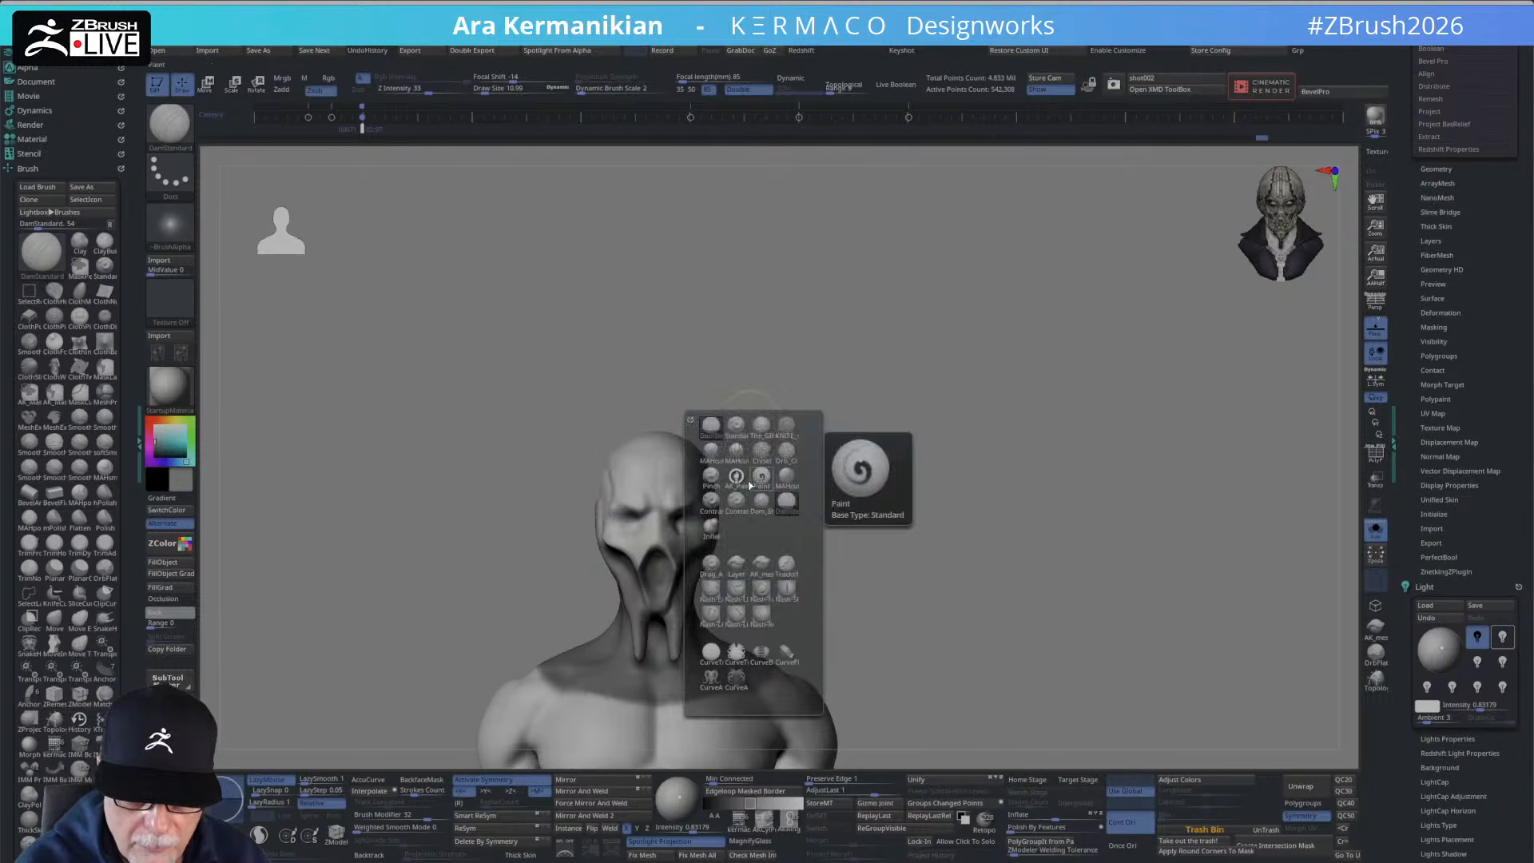
pyautogui.moveTo(883, 481); pyautogui.dragTo(834, 521)
pyautogui.press('s')
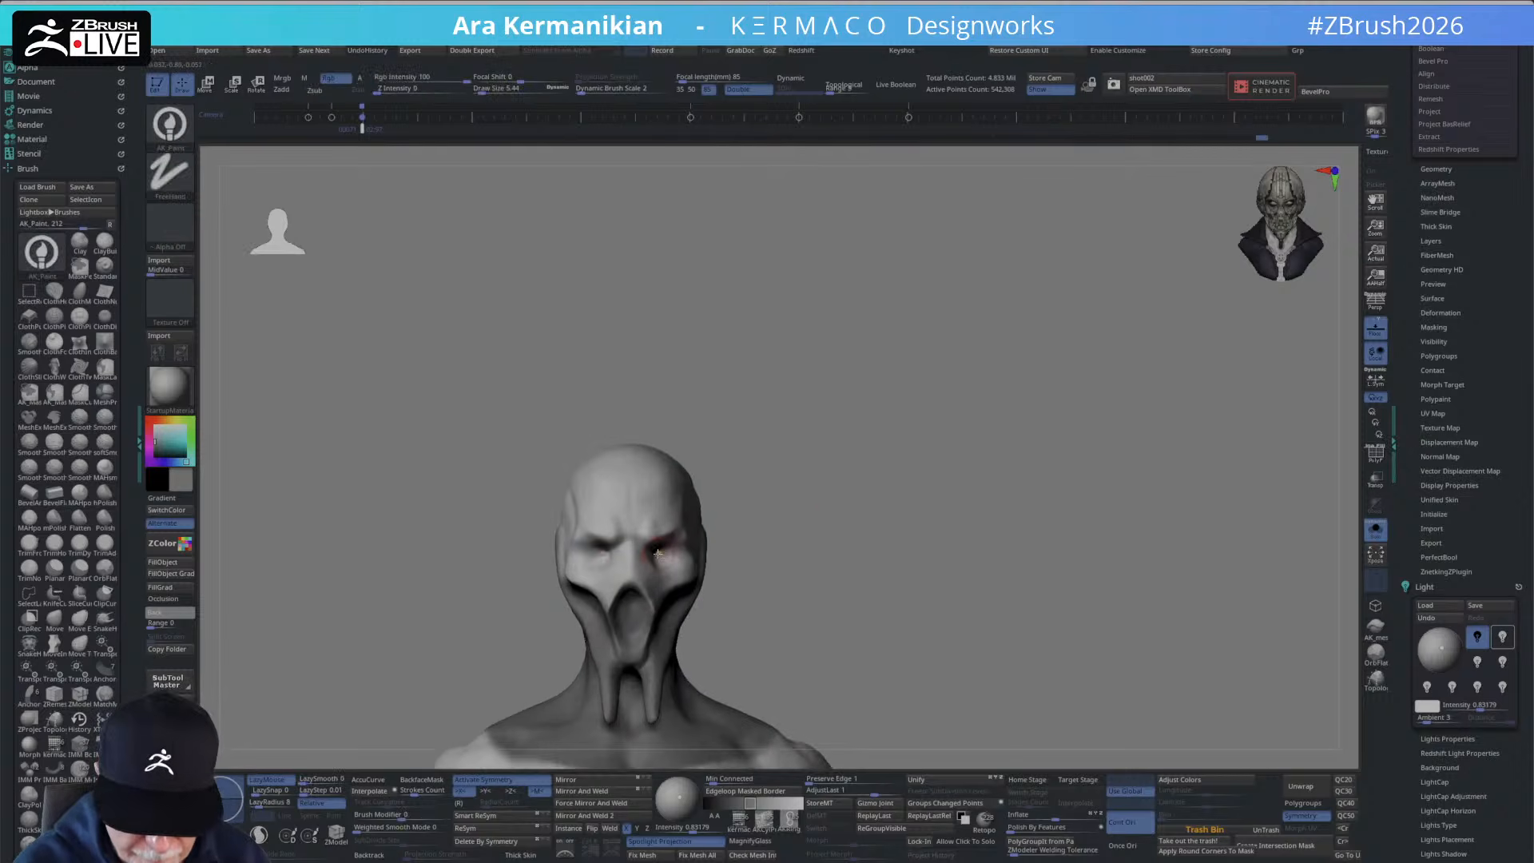
# Undo the first paint stroke and darken both eye sockets with black at a draw size of about 1.4.
pyautogui.moveTo(665, 551); pyautogui.dragTo(660, 561)
pyautogui.hotkey('ctrl', 'z')
pyautogui.press('s')
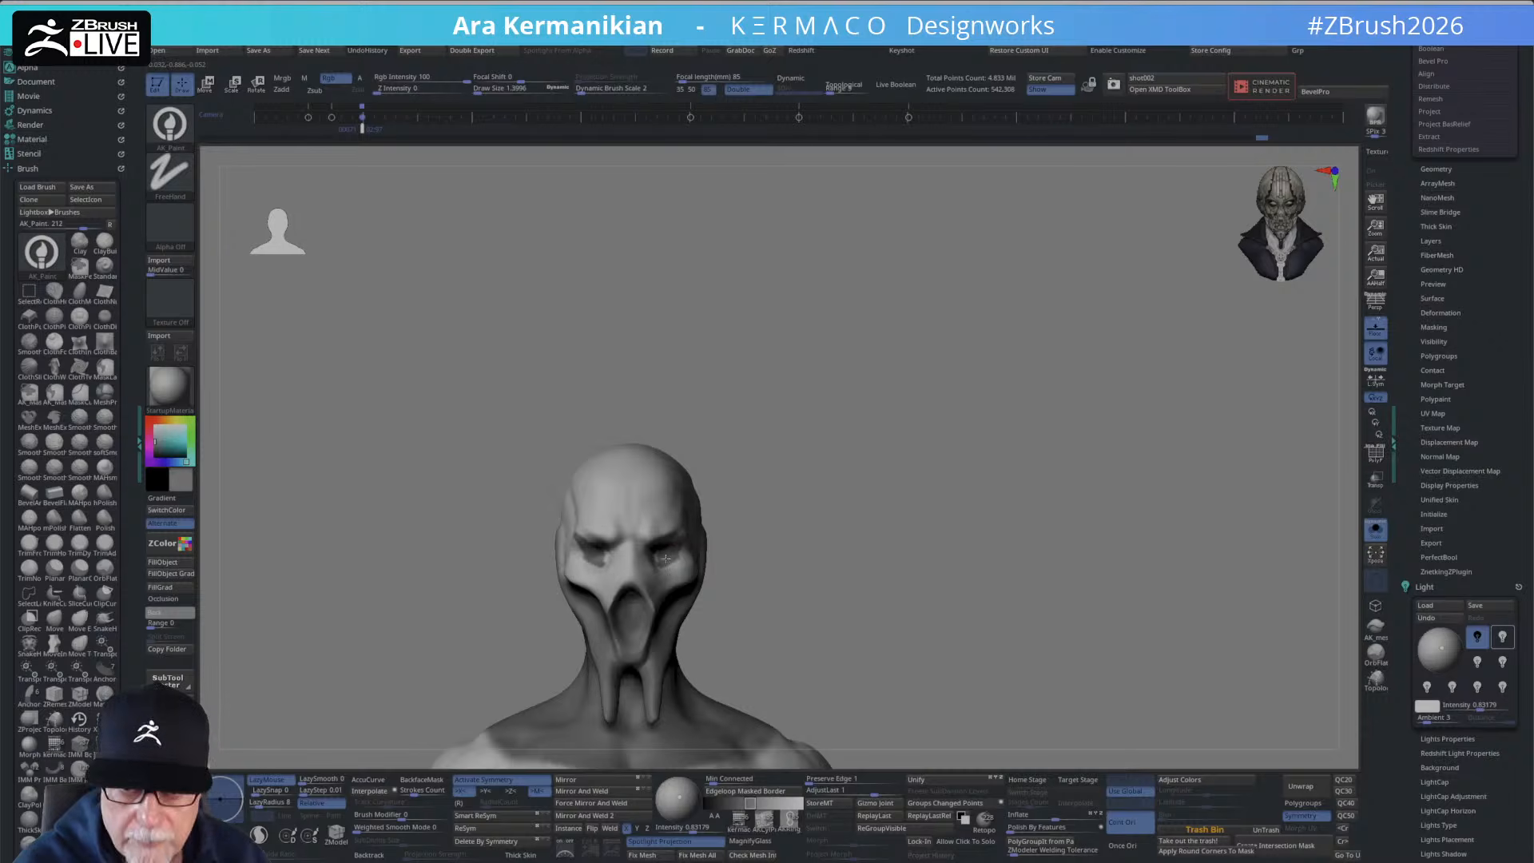
pyautogui.moveTo(798, 512); pyautogui.dragTo(668, 553)
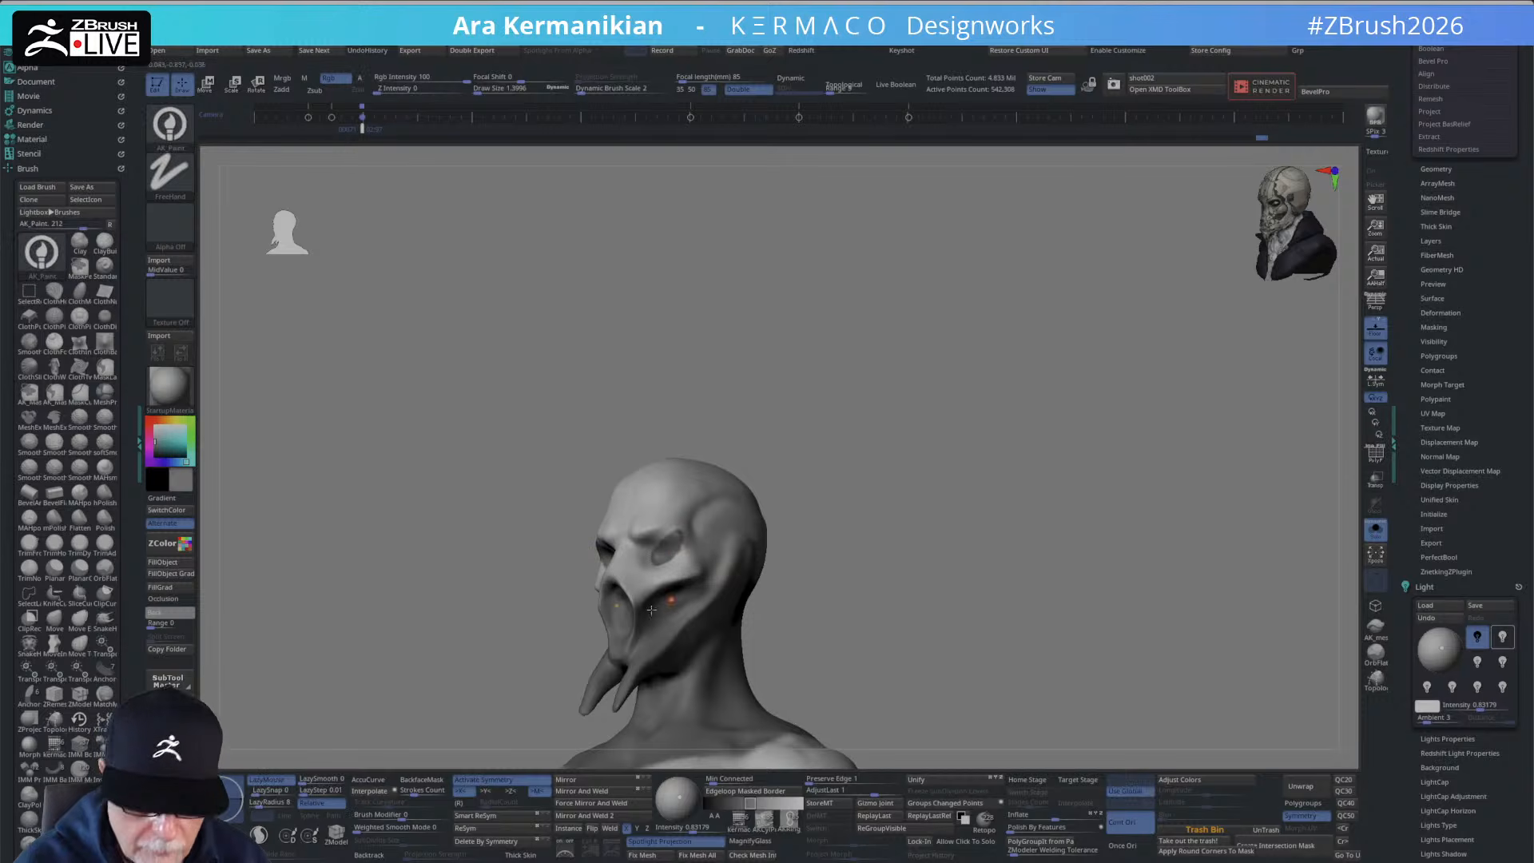
# Change the paint colour to light grey and touch up the skin around the darkened eye sockets.
pyautogui.moveTo(158, 480); pyautogui.dragTo(706, 506)
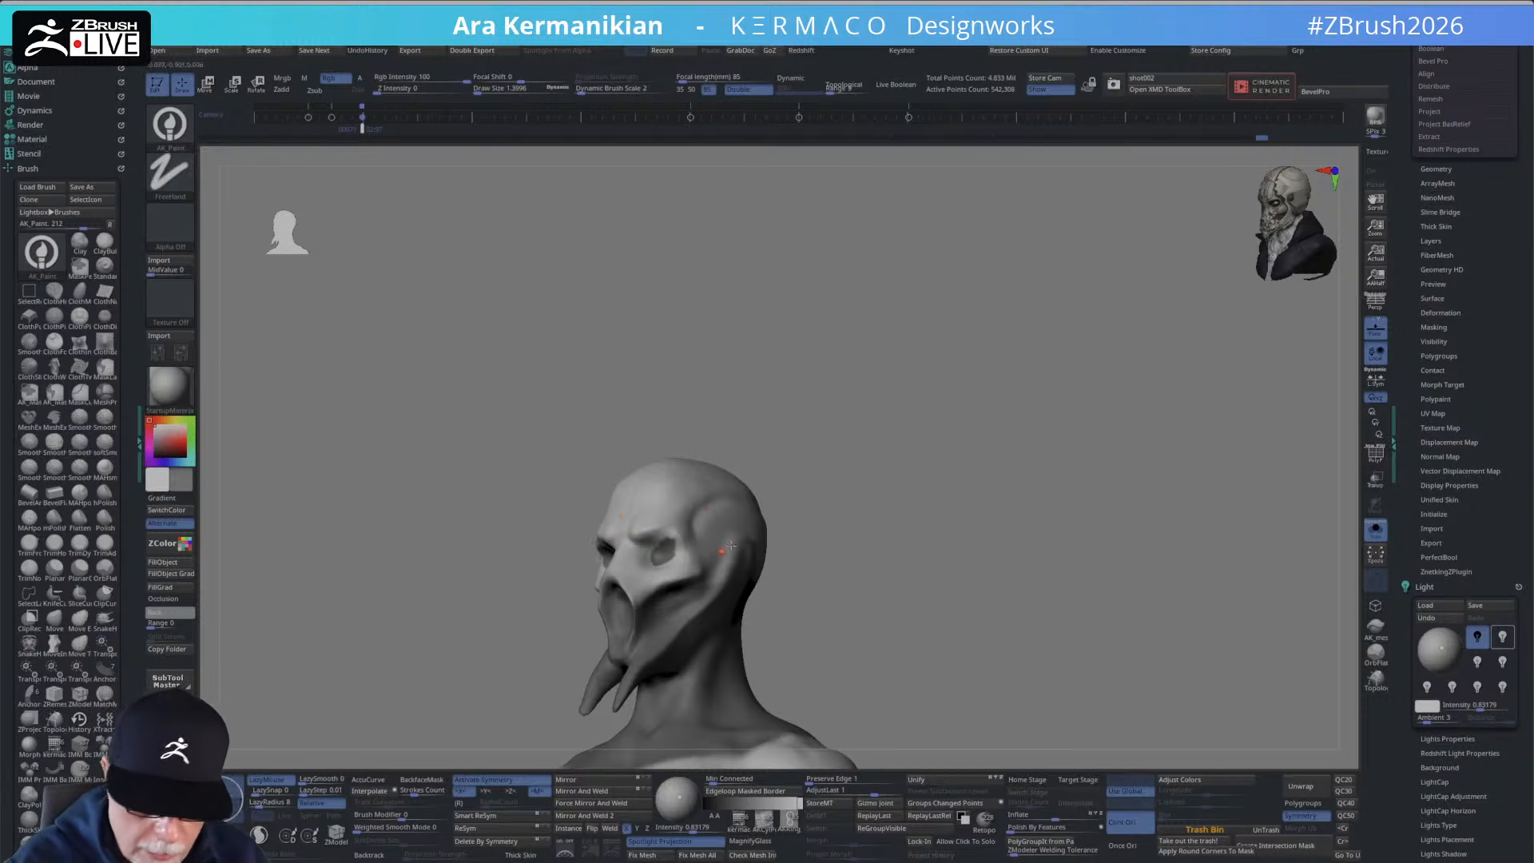
pyautogui.moveTo(469, 521); pyautogui.dragTo(680, 569)
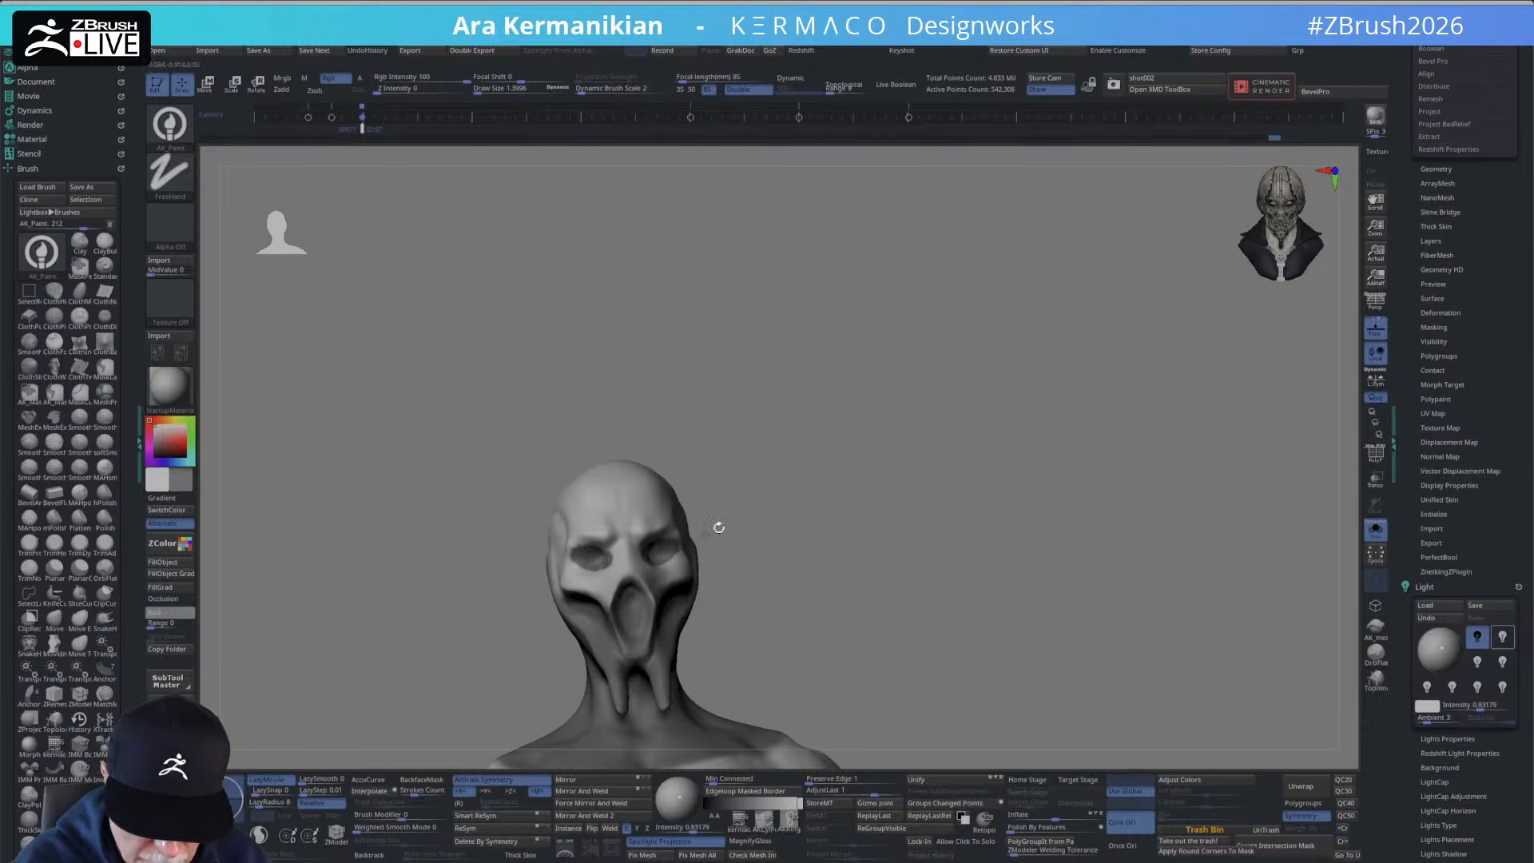
pyautogui.moveTo(719, 528); pyautogui.dragTo(609, 562)
pyautogui.press('shift')
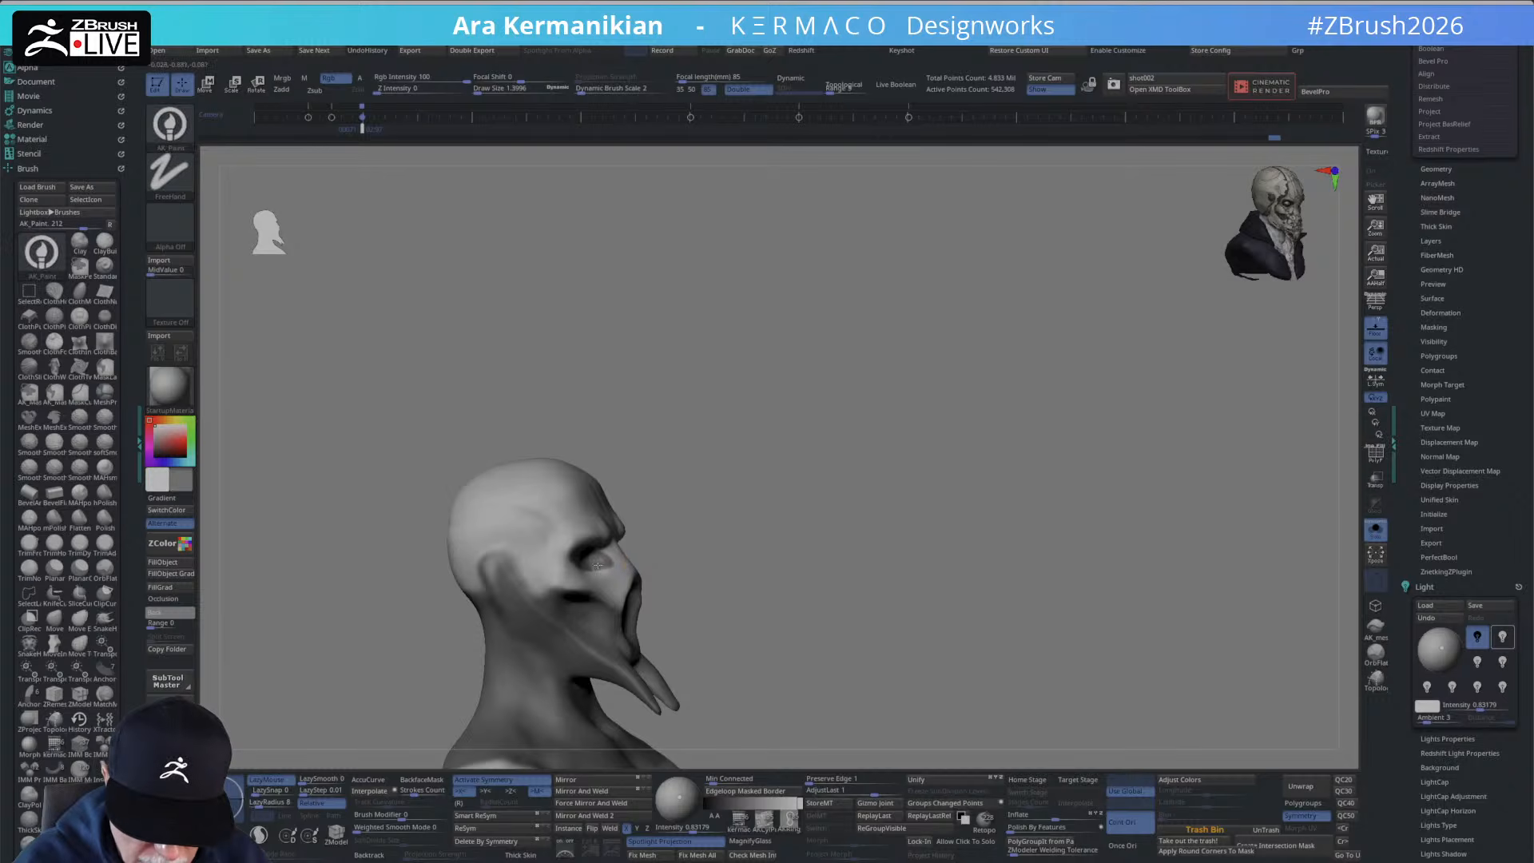
pyautogui.moveTo(596, 569); pyautogui.dragTo(735, 518, button='right')
# Switch to the DamStandard brush, enlarge its draw size to about 11, and carve along the upper edges of the eye sockets.
pyautogui.rightClick(696, 485)
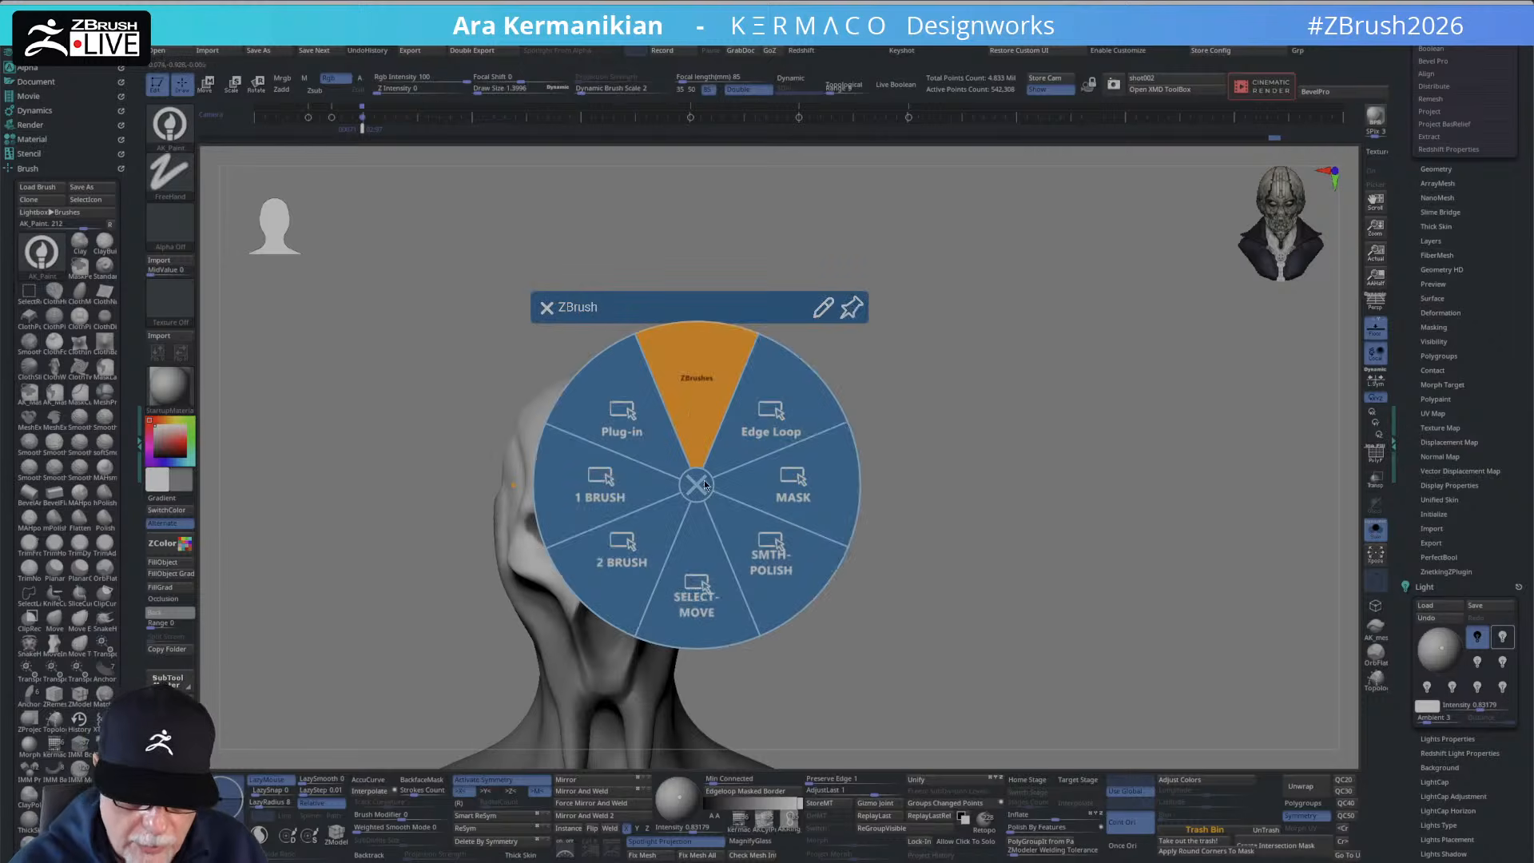
pyautogui.click(692, 405)
pyautogui.click(689, 493)
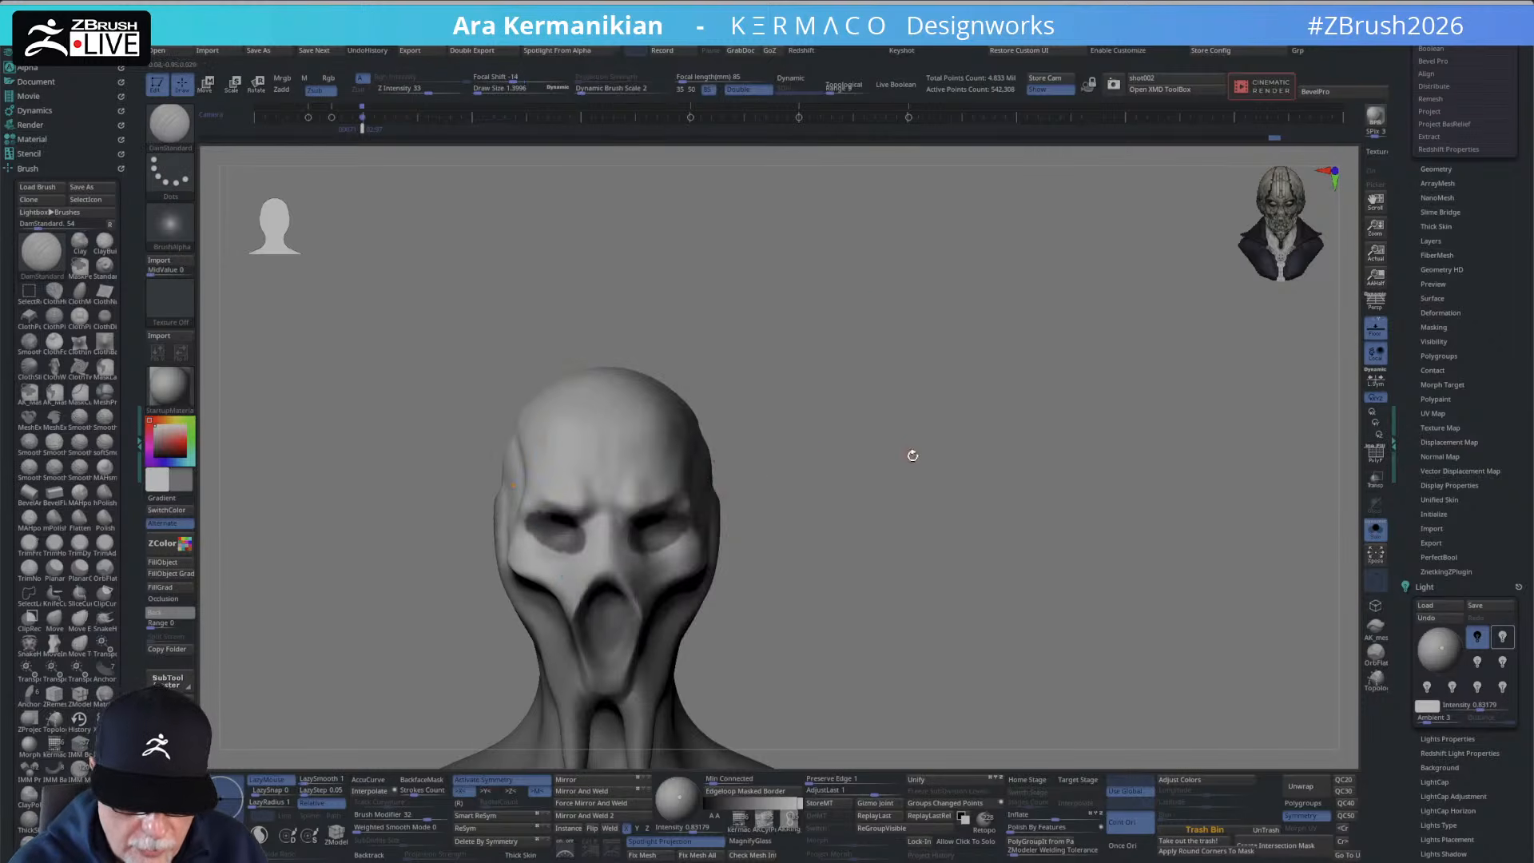
pyautogui.moveTo(910, 453); pyautogui.dragTo(824, 451)
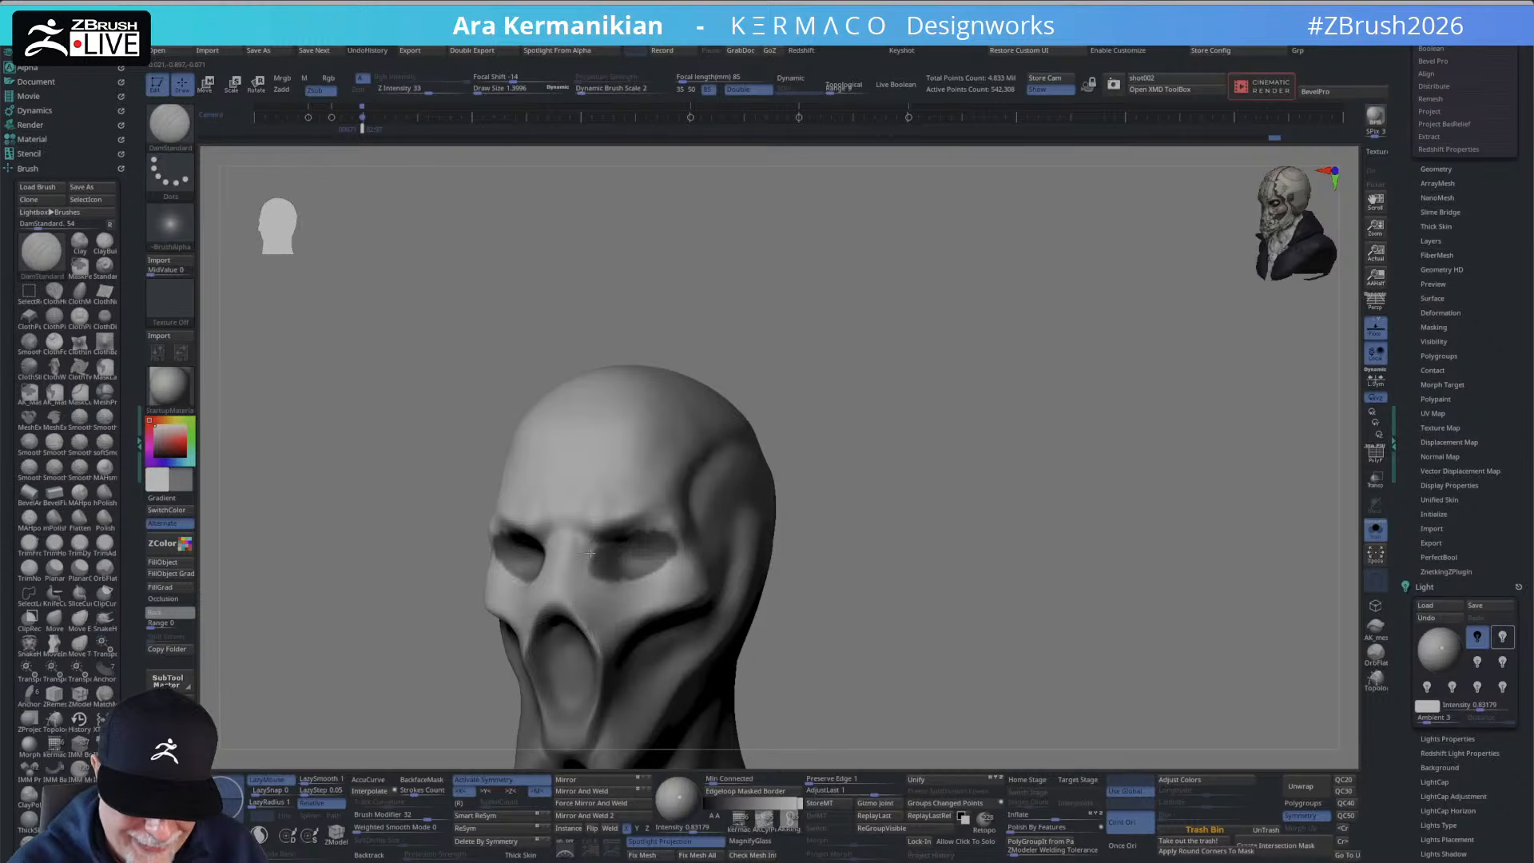
pyautogui.press(']')
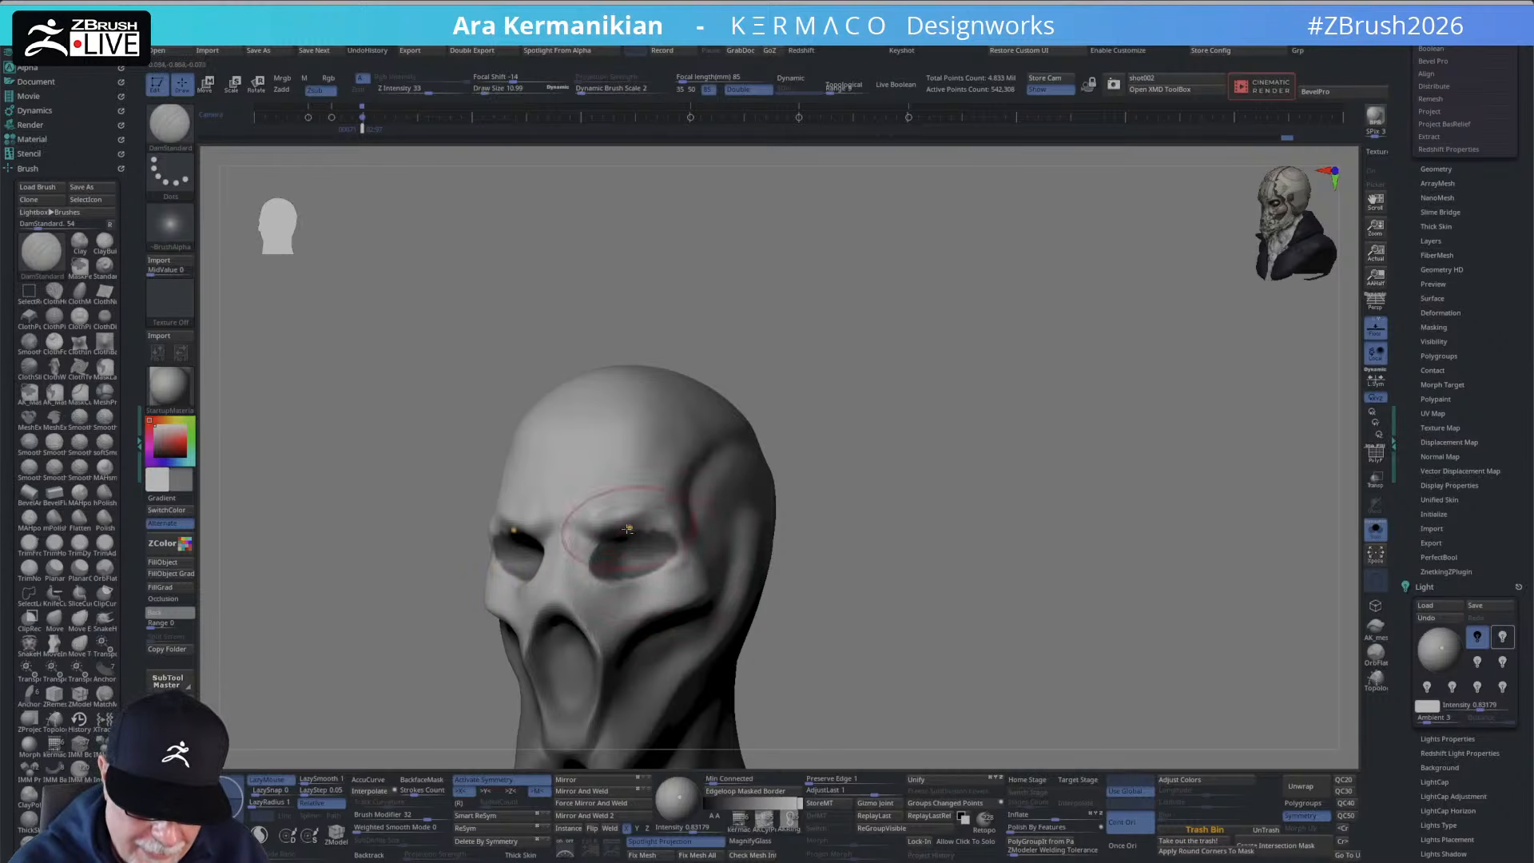
pyautogui.moveTo(616, 538); pyautogui.dragTo(671, 524)
# Smooth the temples and outer cheek areas beside the eye sockets.
pyautogui.moveTo(838, 494)
pyautogui.mouseDown()
pyautogui.moveTo(779, 458)
pyautogui.moveTo(818, 448)
pyautogui.moveTo(855, 488)
pyautogui.mouseUp()
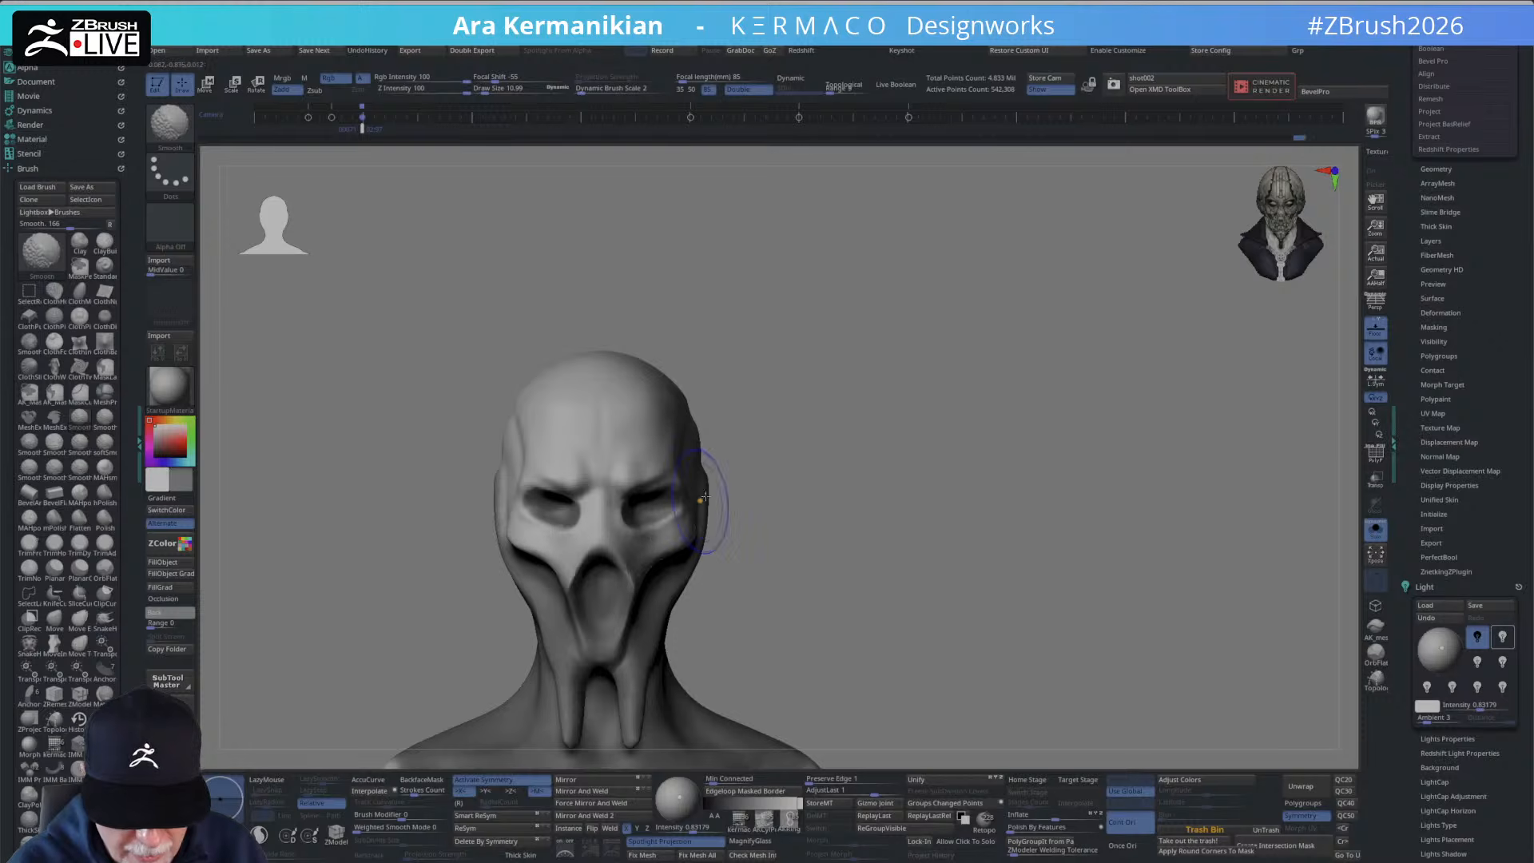
pyautogui.moveTo(721, 505); pyautogui.dragTo(679, 498)
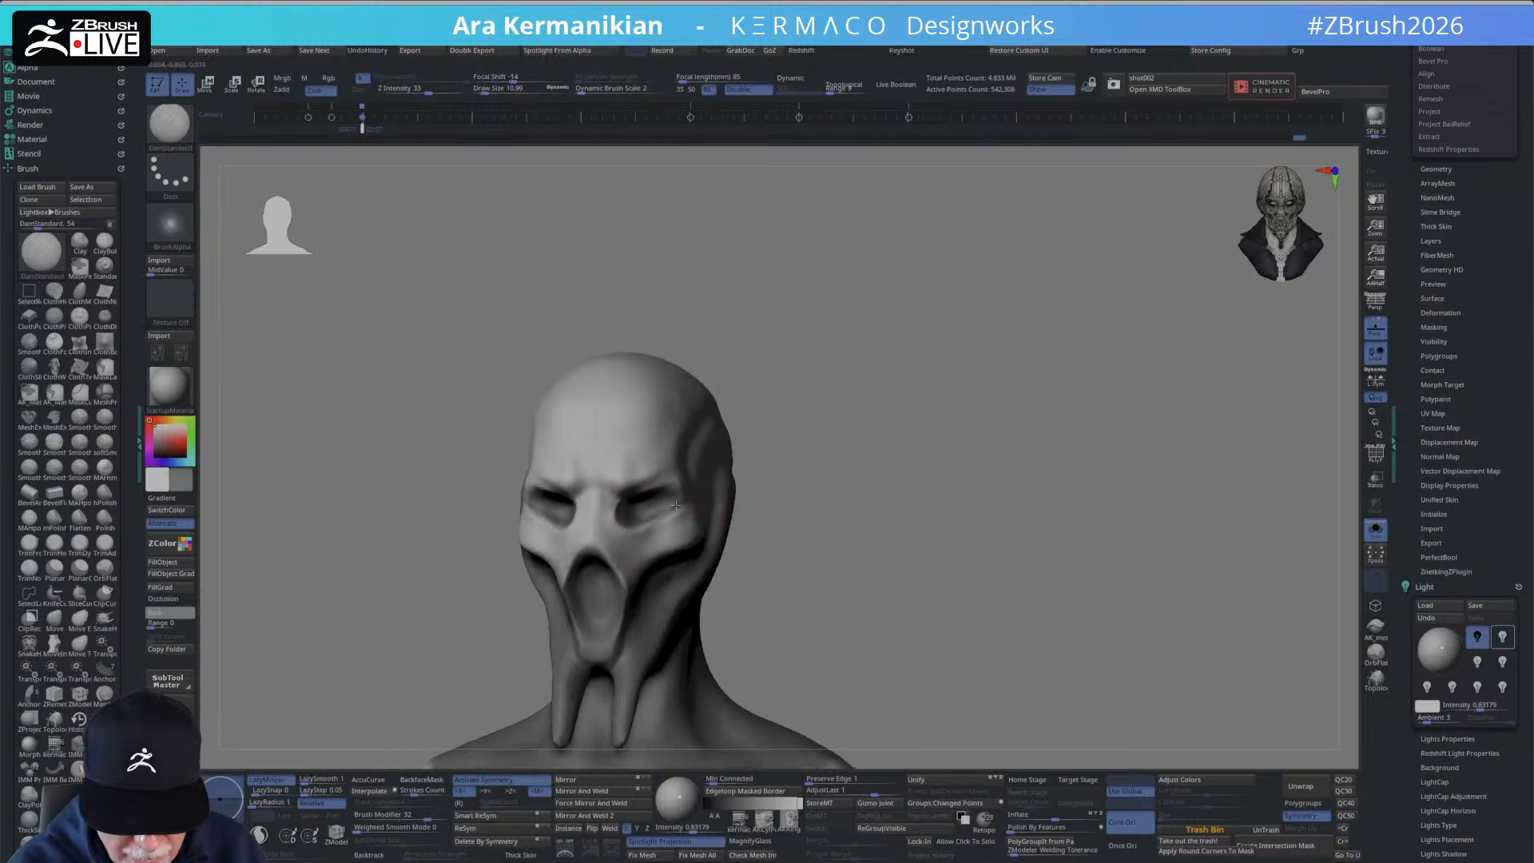
pyautogui.press('shift')
# Carve the gap between the tusk bases with DamStandard and smooth the surface around it.
pyautogui.moveTo(799, 522)
pyautogui.keyDown('alt'); pyautogui.mouseDown()
pyautogui.moveTo(781, 448)
pyautogui.moveTo(897, 568)
pyautogui.moveTo(906, 600)
pyautogui.mouseUp(); pyautogui.keyUp('alt')
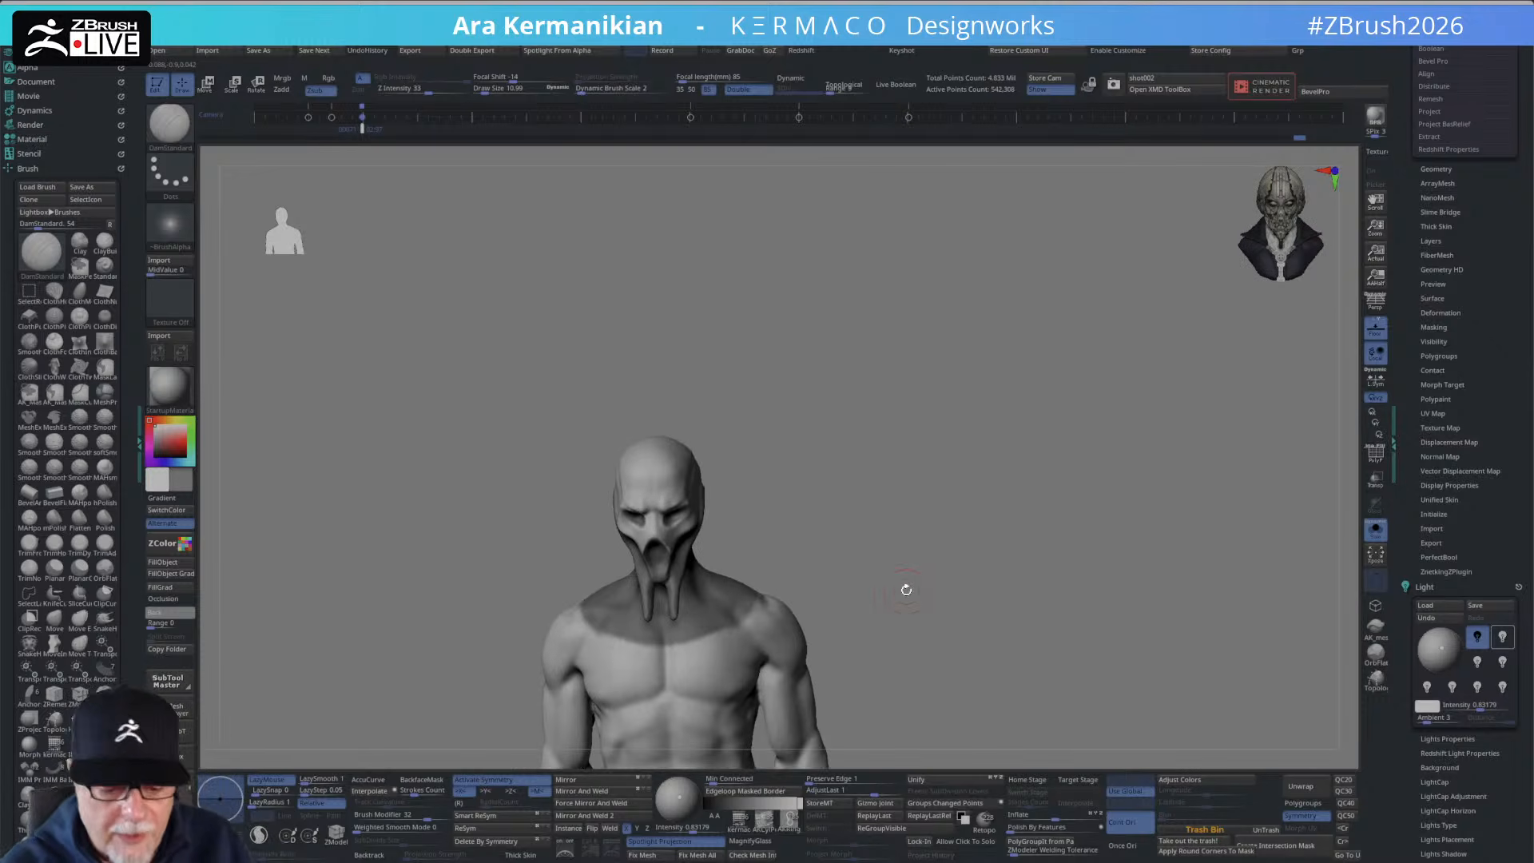
pyautogui.moveTo(822, 501)
pyautogui.keyDown('alt'); pyautogui.mouseDown()
pyautogui.moveTo(832, 448)
pyautogui.moveTo(827, 503)
pyautogui.mouseUp(); pyautogui.keyUp('alt')
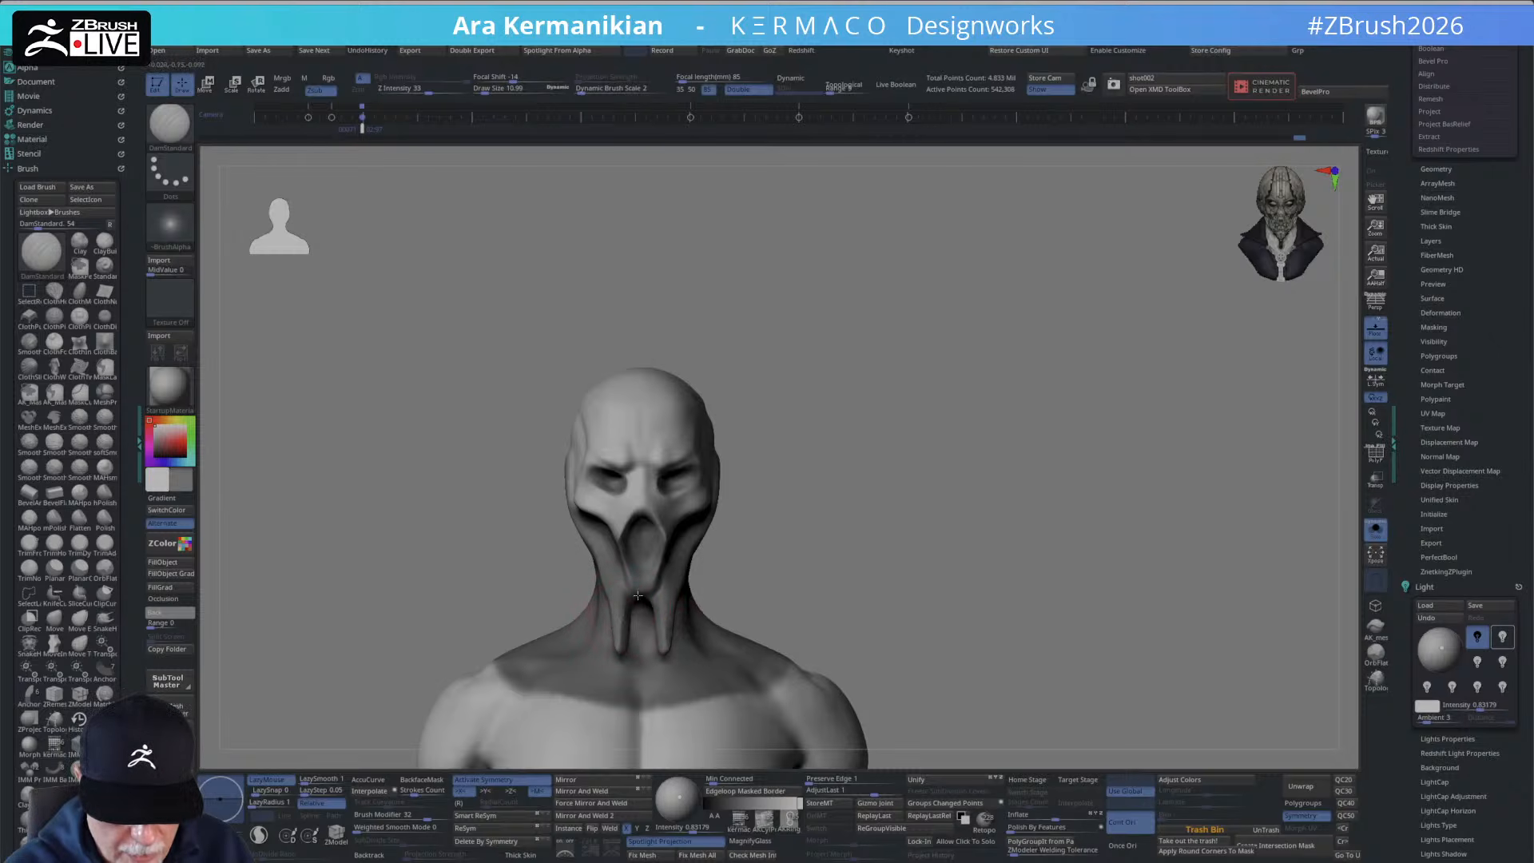
pyautogui.moveTo(627, 603); pyautogui.dragTo(635, 599)
pyautogui.moveTo(635, 599); pyautogui.dragTo(639, 575, button='right')
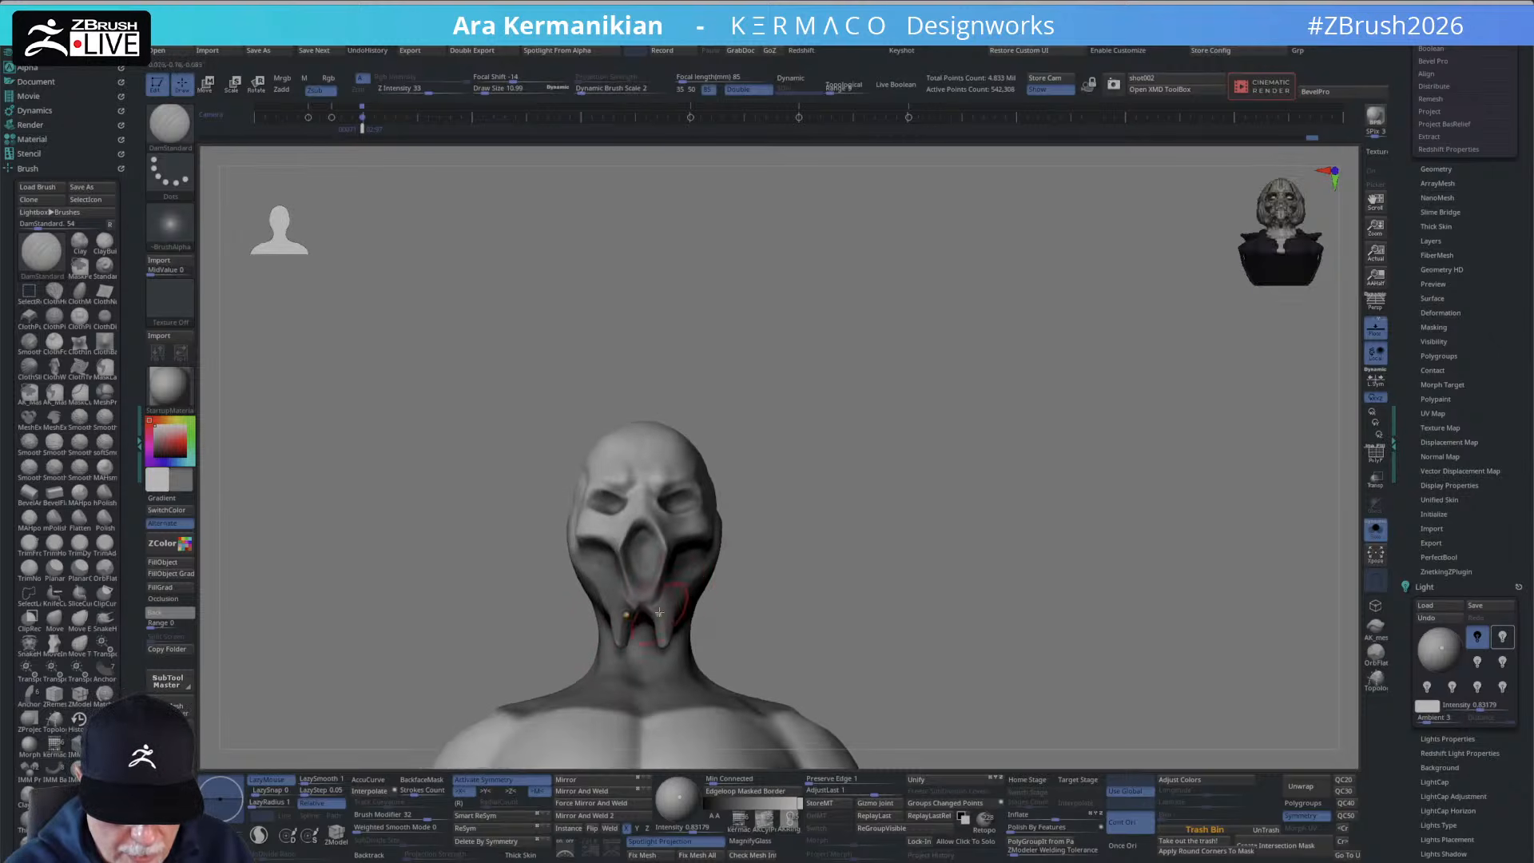
pyautogui.moveTo(831, 529); pyautogui.dragTo(785, 555)
pyautogui.moveTo(747, 573); pyautogui.dragTo(633, 609, button='right')
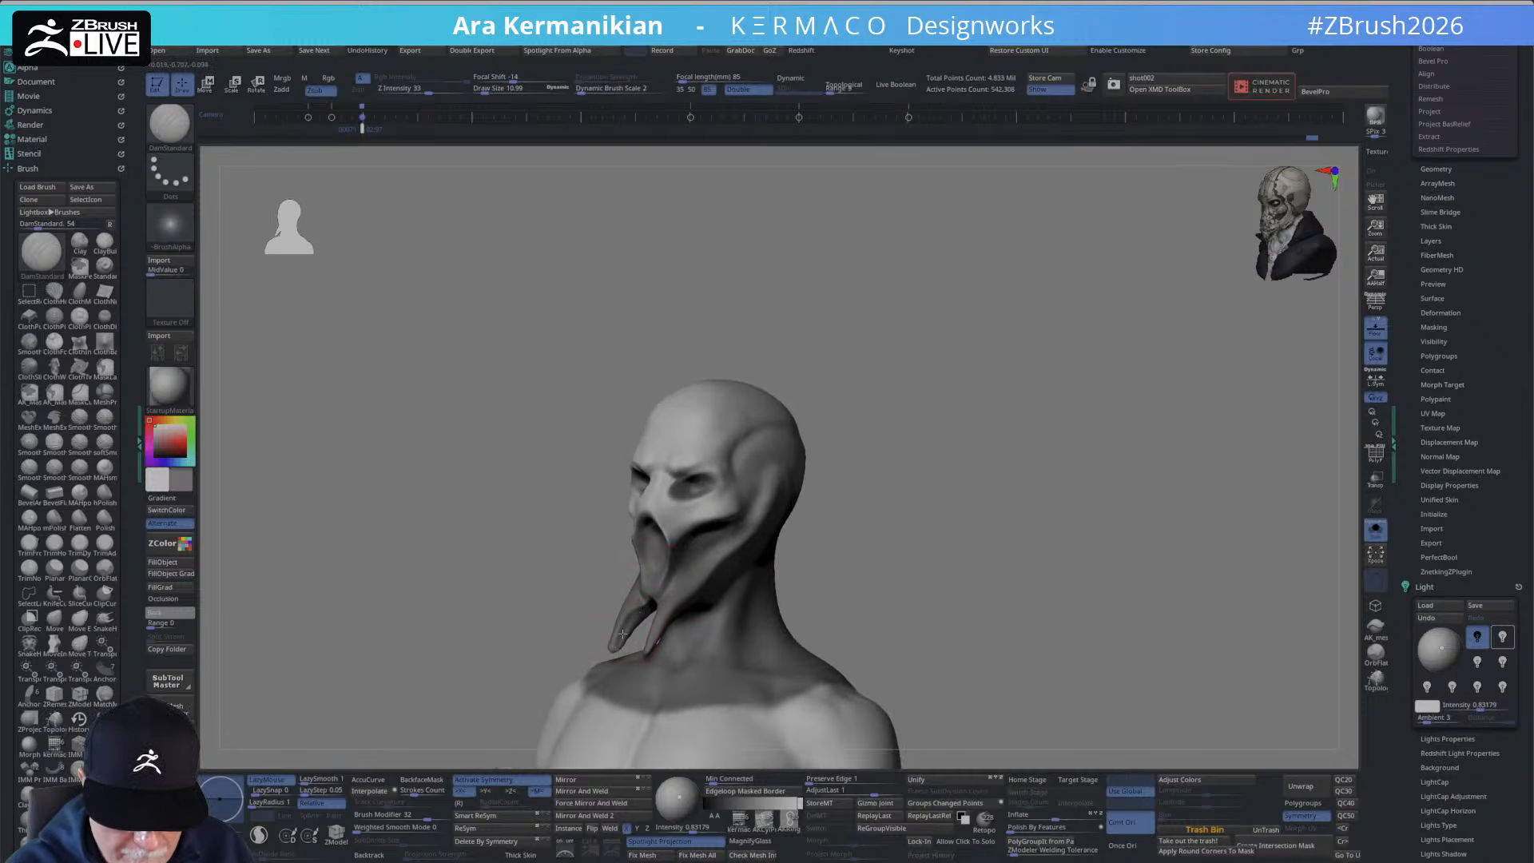
pyautogui.keyDown('shift'); pyautogui.moveTo(647, 611); pyautogui.dragTo(634, 629, button='right'); pyautogui.keyUp('shift')
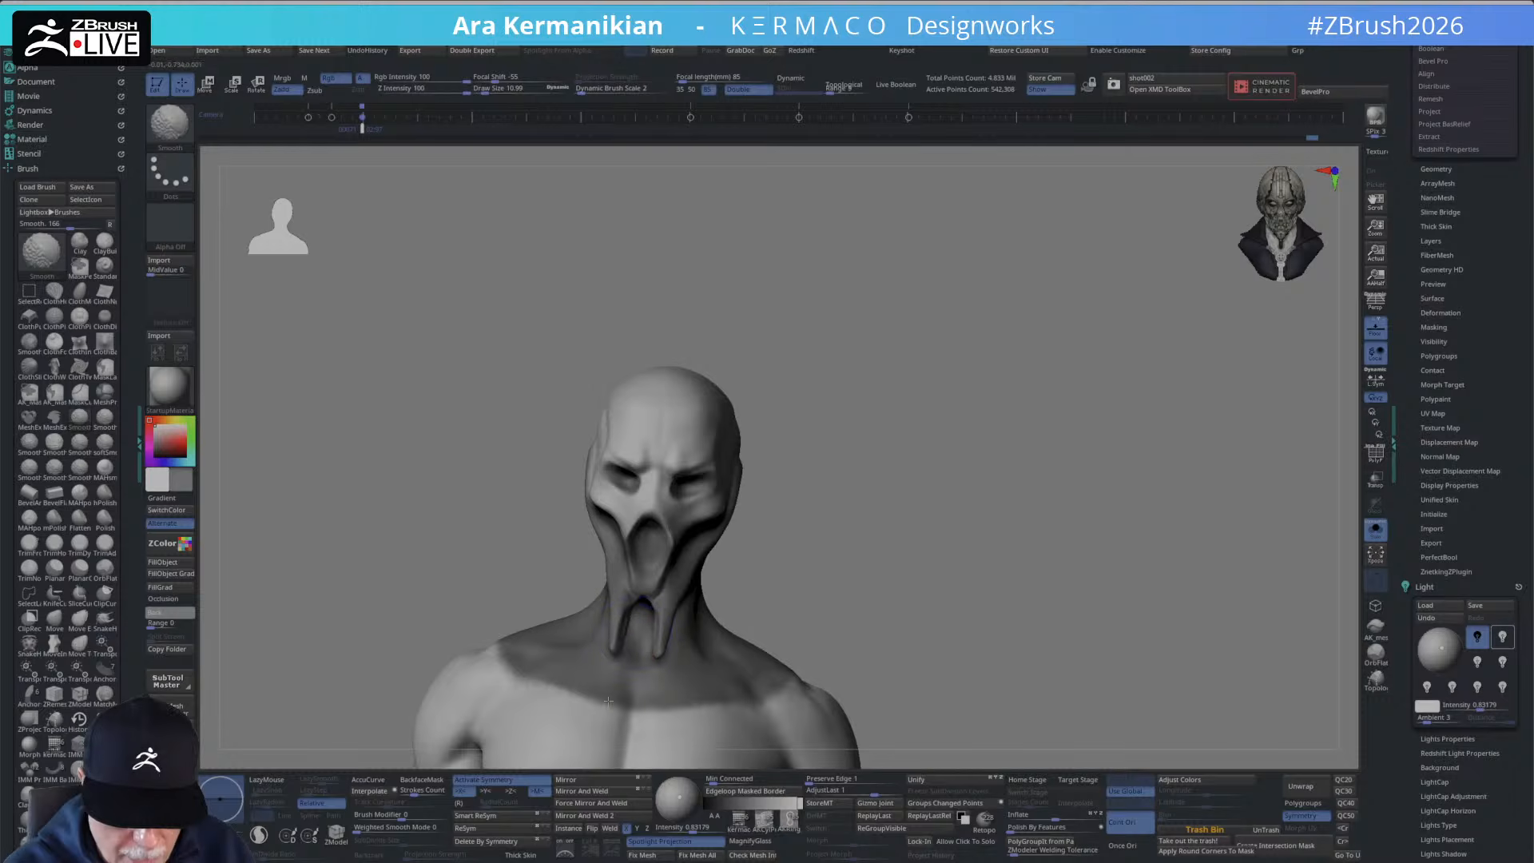
# Switch to the Move brush at a draw size of about 18.8 and reshape the lower jaw line leading into the tusks.
pyautogui.moveTo(886, 543)
pyautogui.keyDown('alt'); pyautogui.mouseDown()
pyautogui.moveTo(941, 458)
pyautogui.moveTo(897, 466)
pyautogui.moveTo(930, 472)
pyautogui.moveTo(979, 551)
pyautogui.moveTo(927, 435)
pyautogui.moveTo(969, 492)
pyautogui.mouseUp(); pyautogui.keyUp('alt')
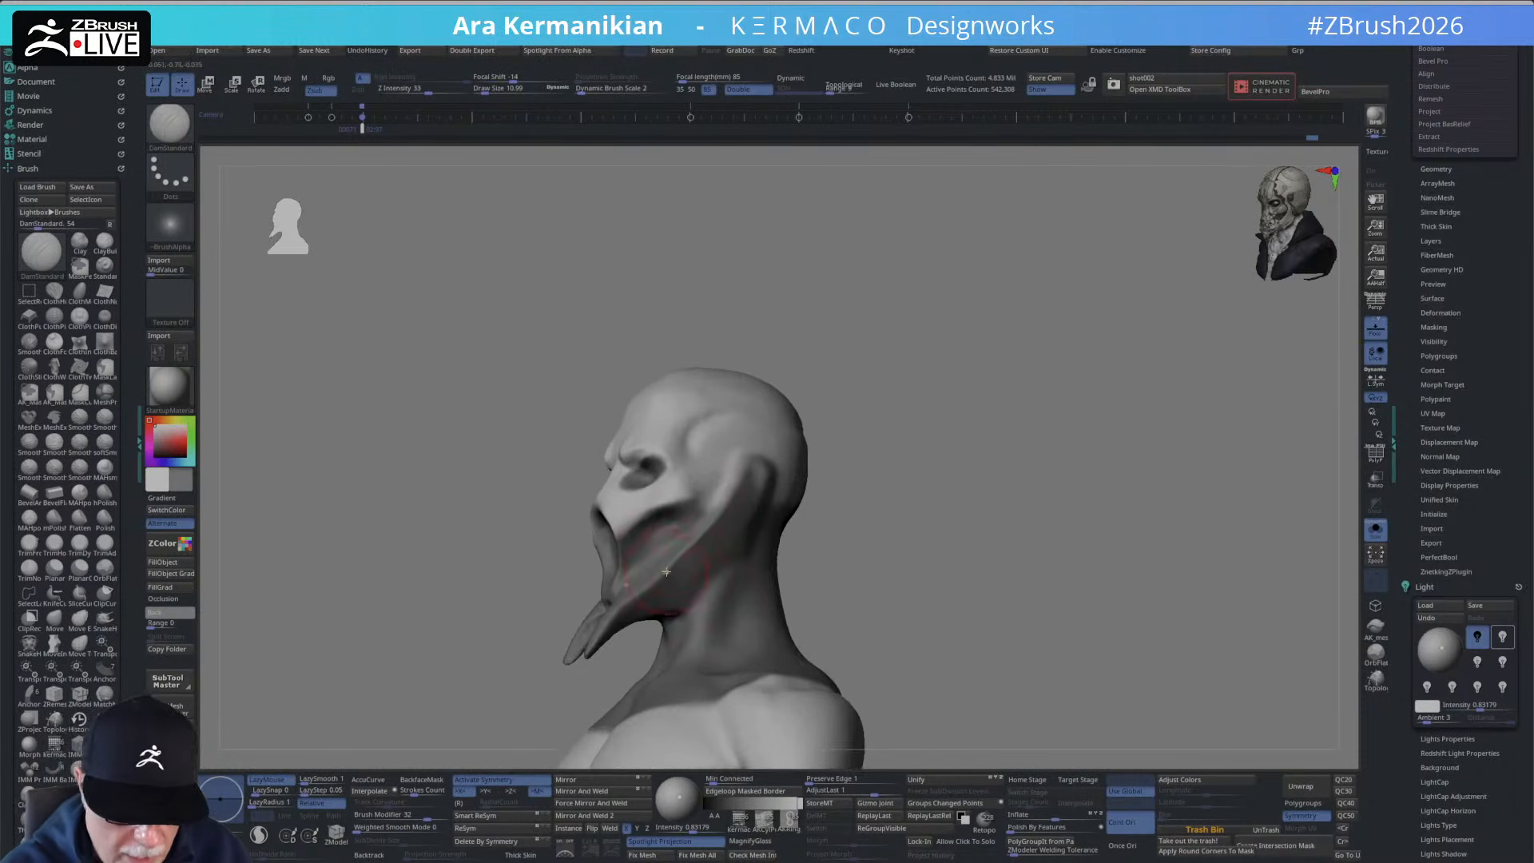
pyautogui.press('b')
pyautogui.press('m')
pyautogui.press('v')
pyautogui.moveTo(705, 571); pyautogui.dragTo(653, 582, button='right')
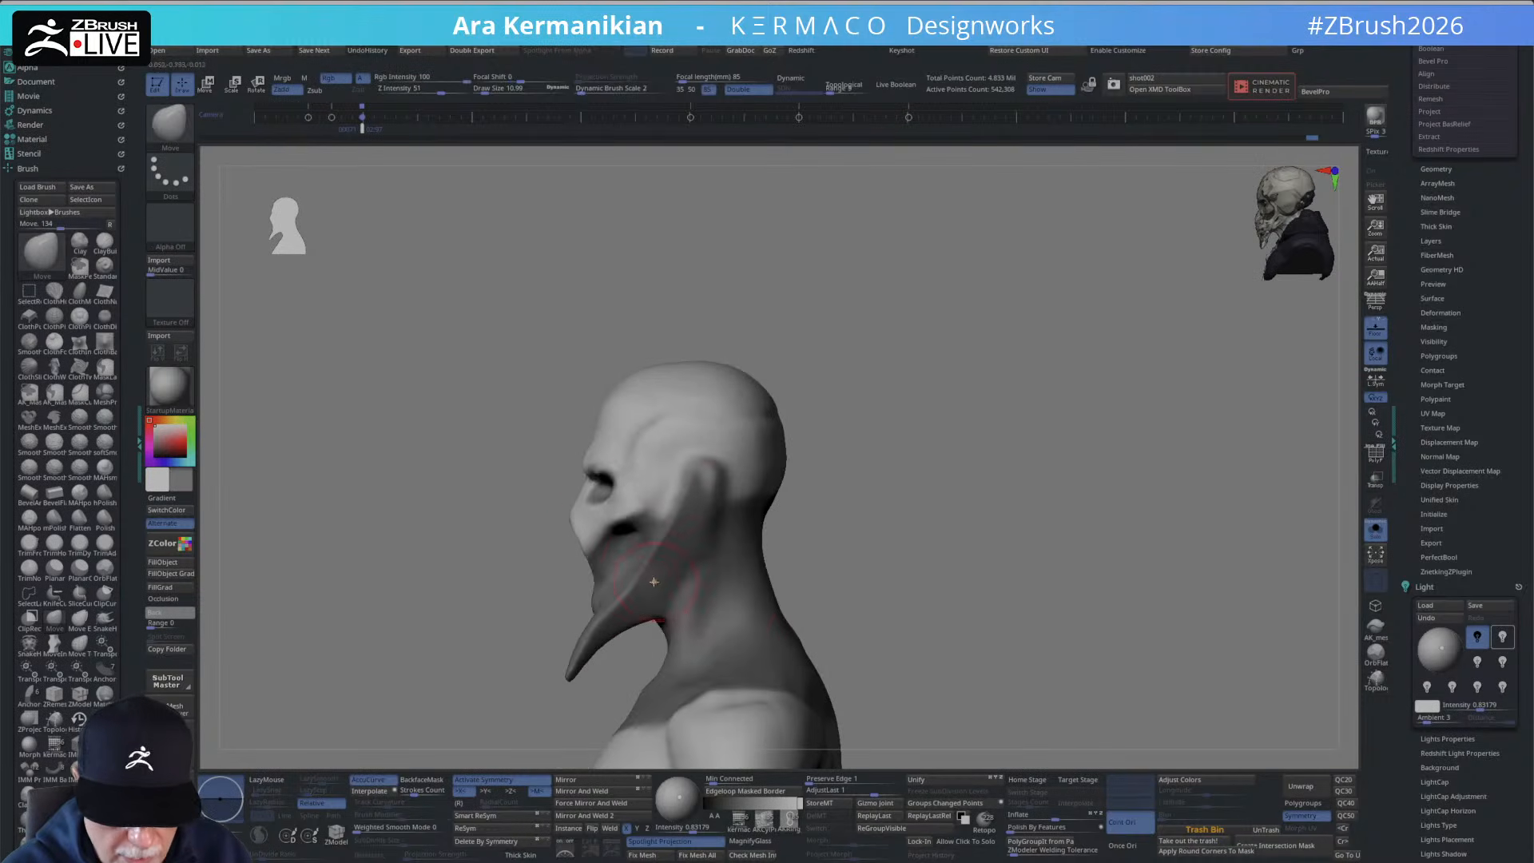
pyautogui.press('s')
pyautogui.moveTo(651, 577)
pyautogui.mouseDown()
pyautogui.moveTo(666, 575)
pyautogui.moveTo(651, 575)
pyautogui.mouseUp()
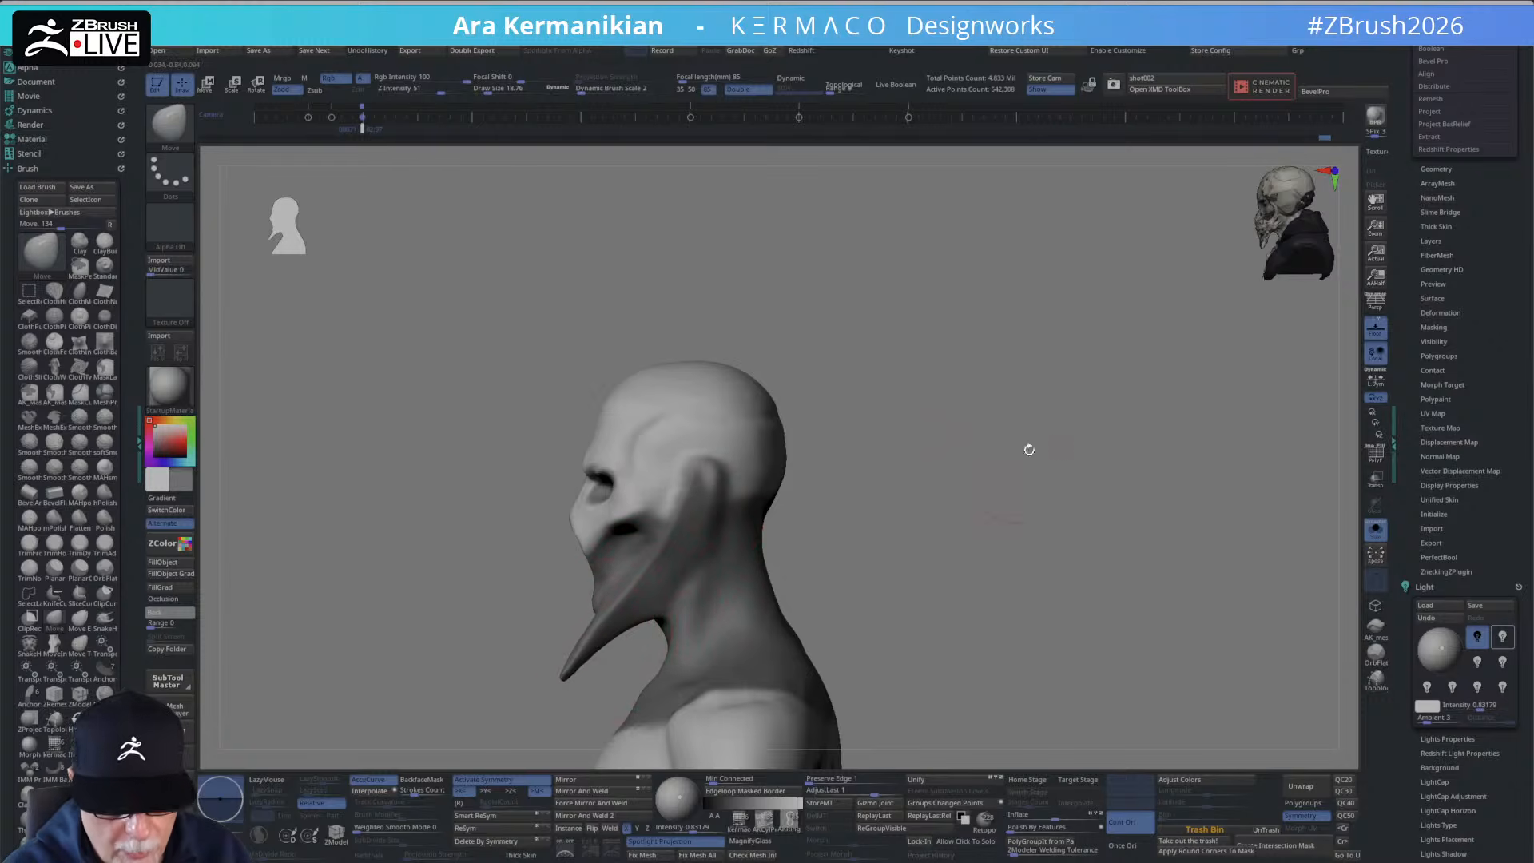
# Switch back to the DamStandard brush and set its draw size to about 6.4.
pyautogui.moveTo(1029, 449)
pyautogui.mouseDown()
pyautogui.moveTo(894, 428)
pyautogui.moveTo(920, 443)
pyautogui.moveTo(966, 429)
pyautogui.moveTo(933, 462)
pyautogui.mouseUp()
pyautogui.moveTo(767, 537)
pyautogui.keyDown('alt'); pyautogui.mouseDown()
pyautogui.moveTo(798, 572)
pyautogui.moveTo(775, 544)
pyautogui.mouseUp(); pyautogui.keyUp('alt')
pyautogui.press('s')
pyautogui.rightClick(680, 603)
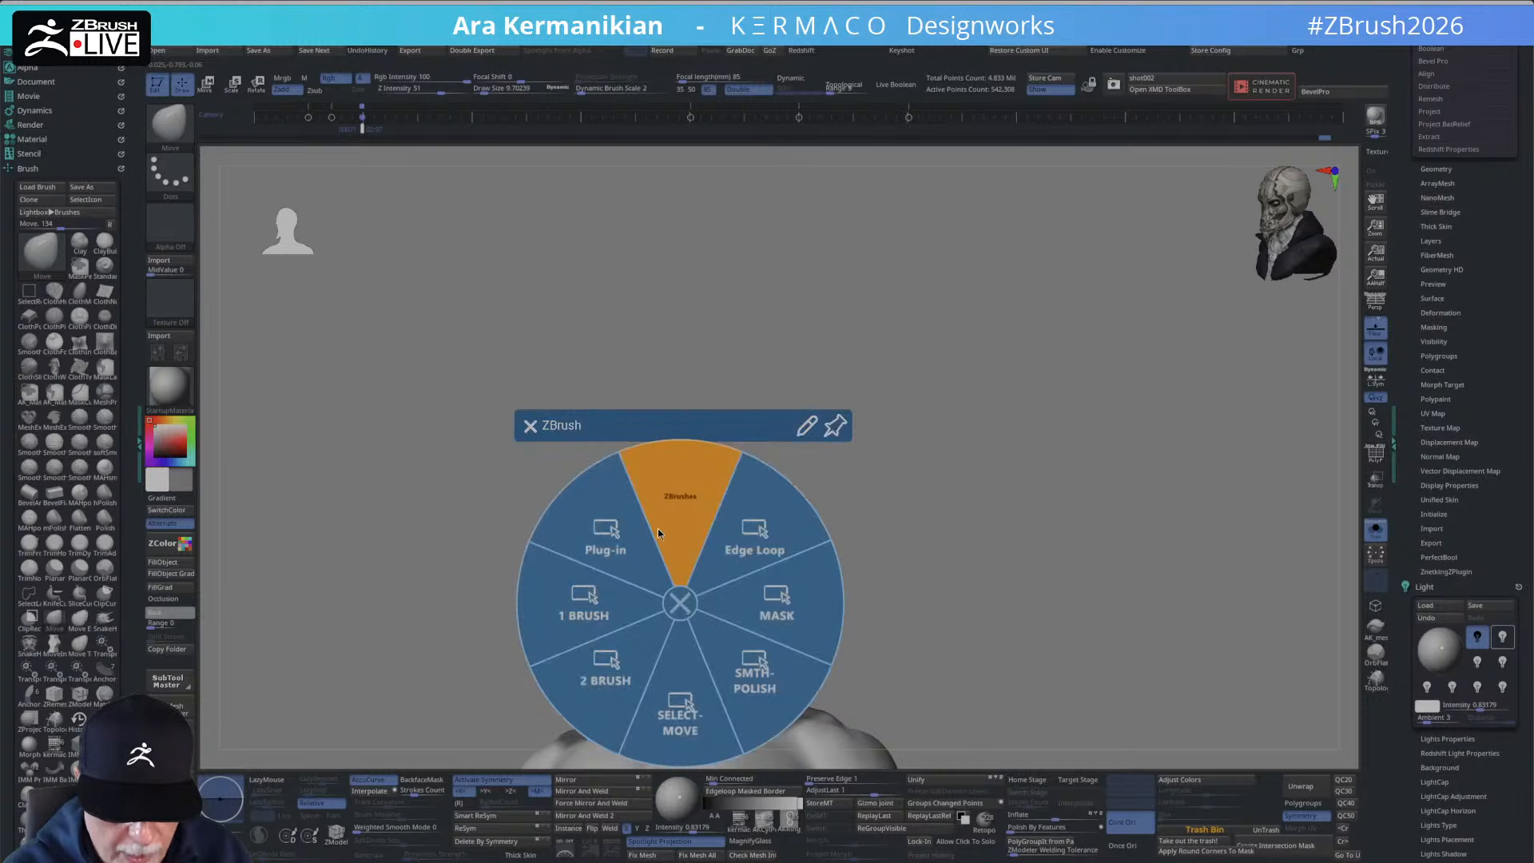
pyautogui.click(677, 529)
pyautogui.click(678, 614)
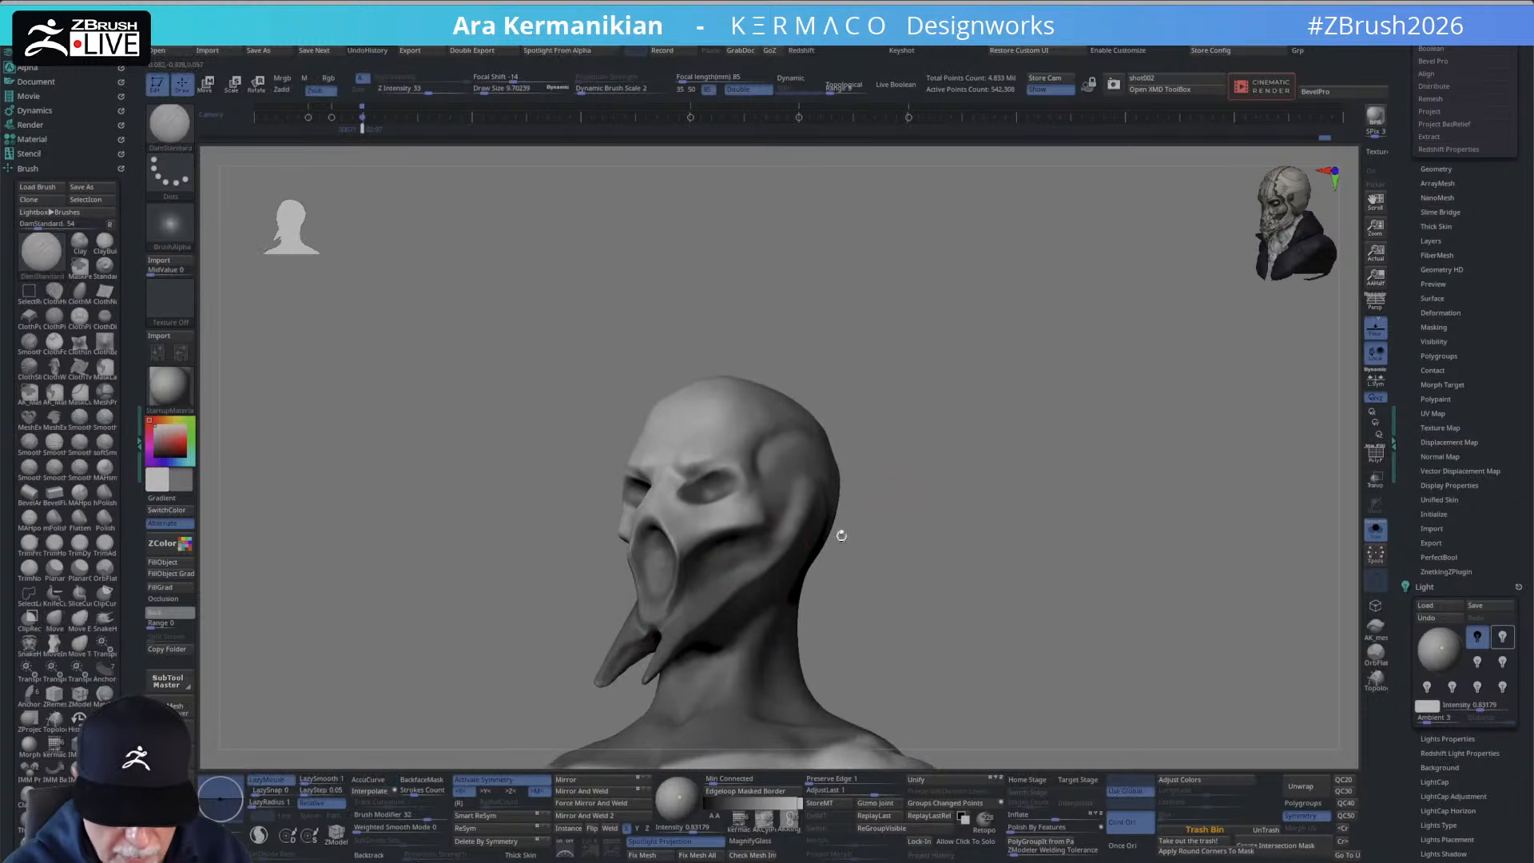
pyautogui.press('s')
pyautogui.moveTo(698, 599); pyautogui.dragTo(689, 600)
# Refine the creases at the tusk bases and below the mouth cavity from the side, front and underneath.
pyautogui.moveTo(965, 552)
pyautogui.mouseDown()
pyautogui.moveTo(945, 460)
pyautogui.moveTo(991, 484)
pyautogui.moveTo(1034, 463)
pyautogui.moveTo(921, 519)
pyautogui.mouseUp()
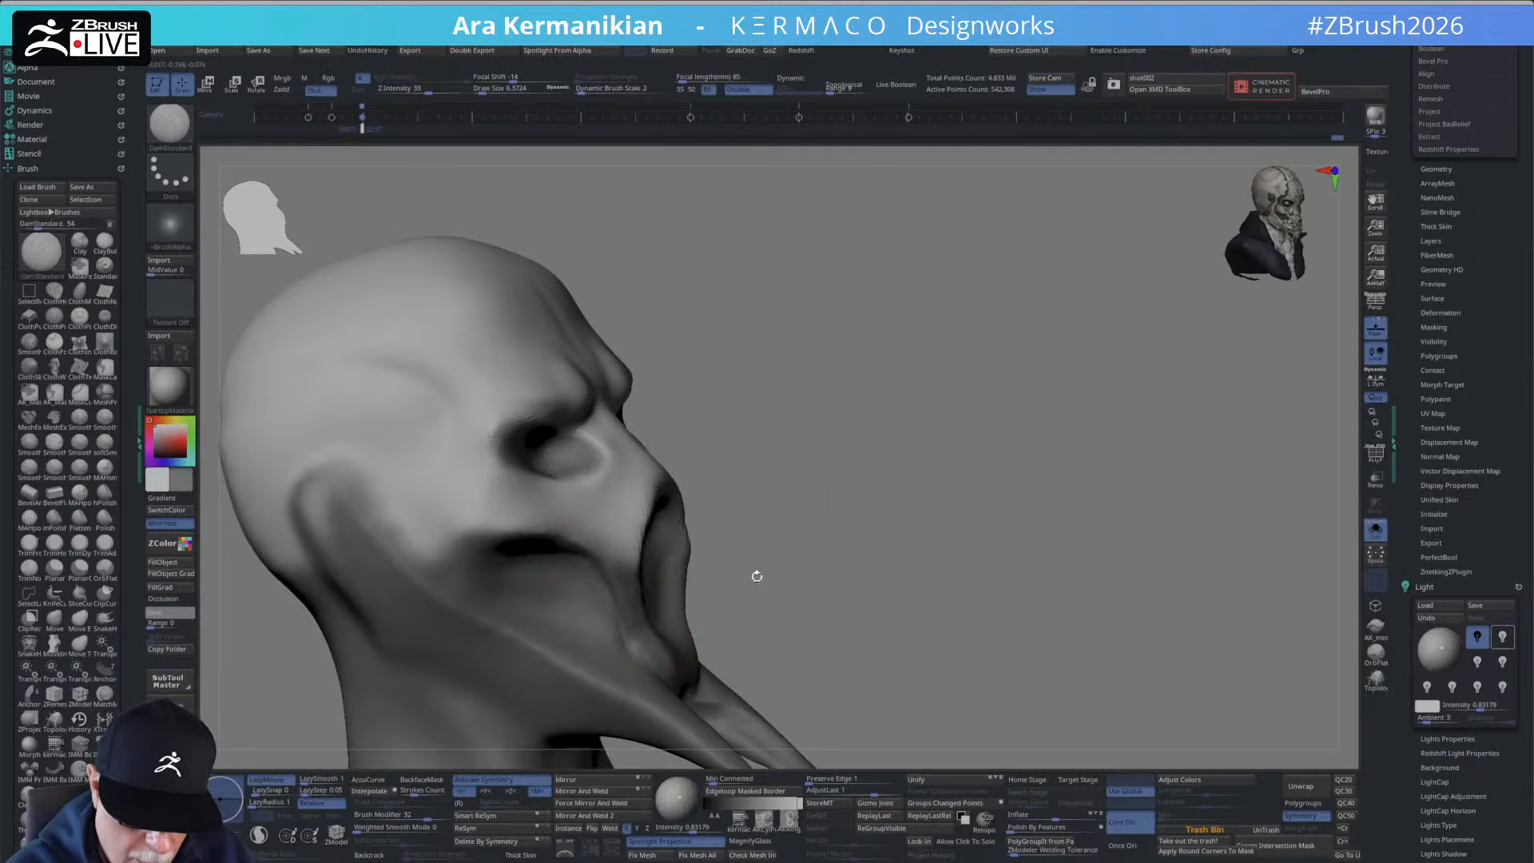
pyautogui.moveTo(756, 576)
pyautogui.mouseDown()
pyautogui.moveTo(794, 514)
pyautogui.moveTo(687, 636)
pyautogui.mouseUp()
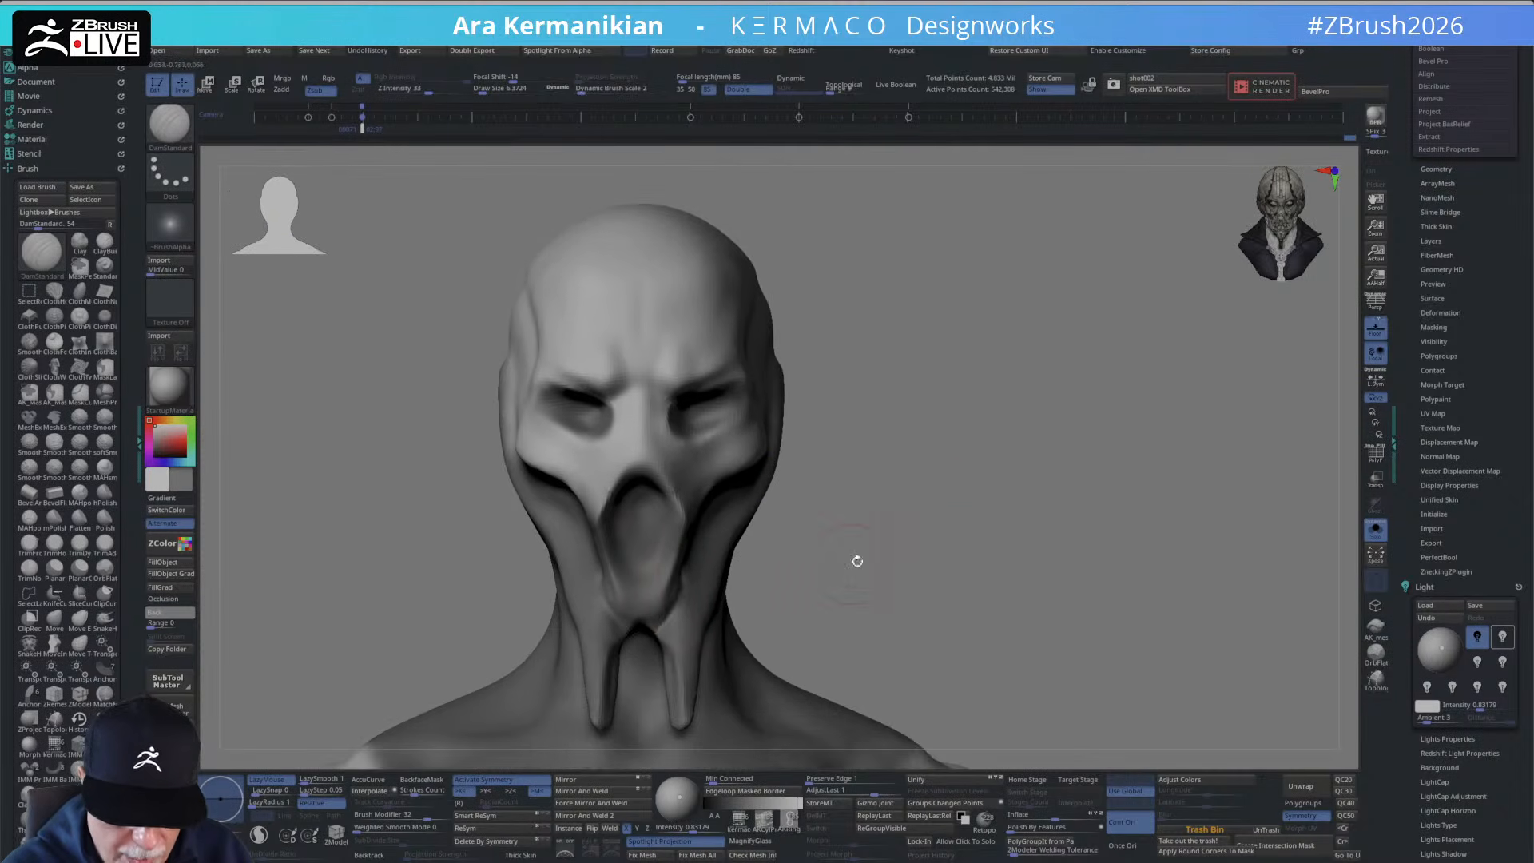
pyautogui.moveTo(858, 561); pyautogui.dragTo(670, 621)
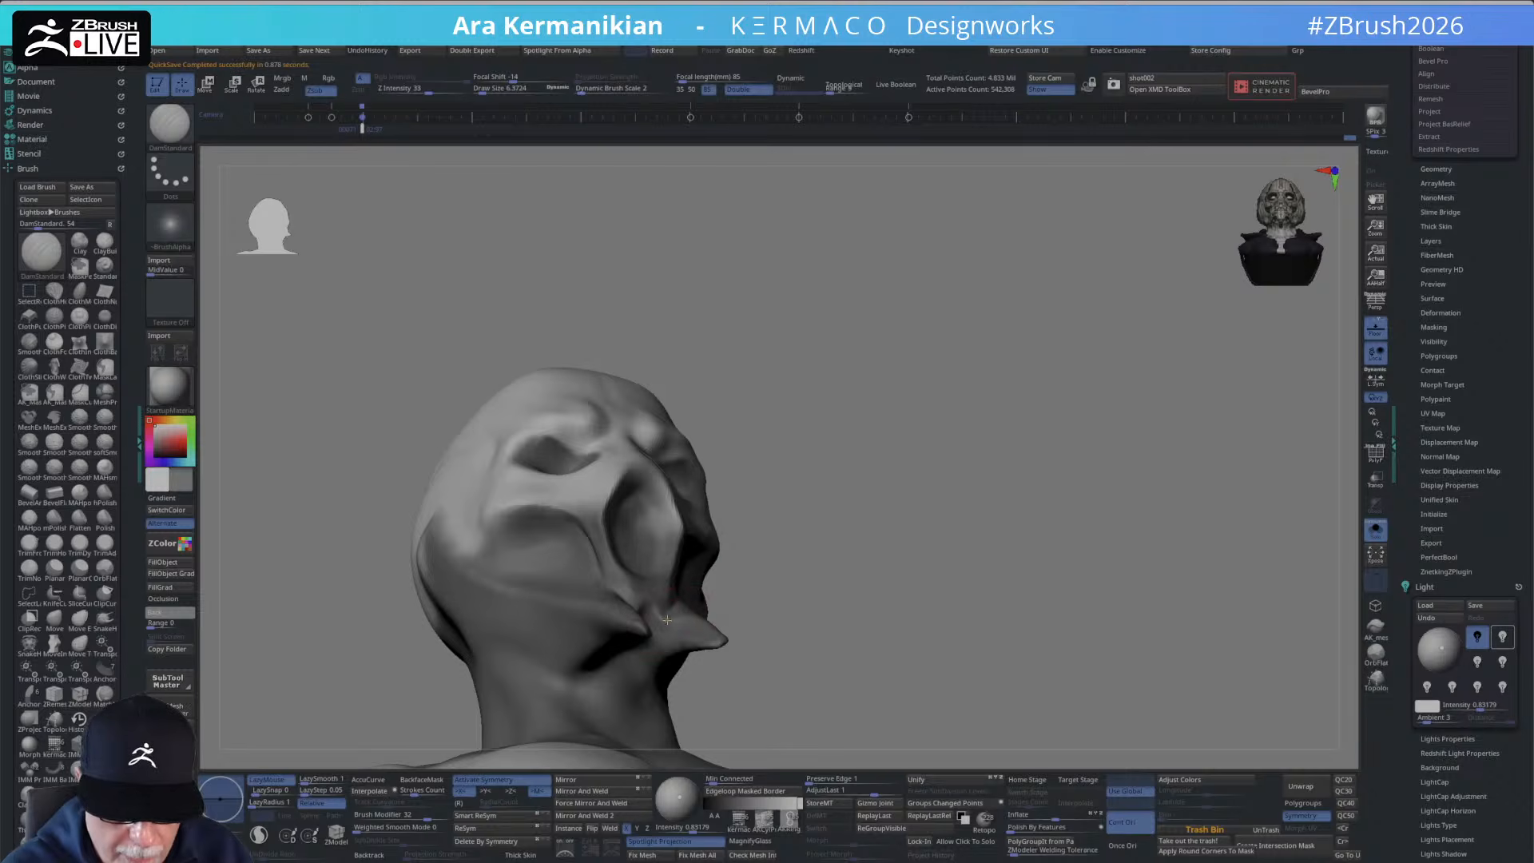
pyautogui.moveTo(664, 617); pyautogui.dragTo(895, 540, button='right')
pyautogui.moveTo(648, 687); pyautogui.dragTo(638, 629, button='right')
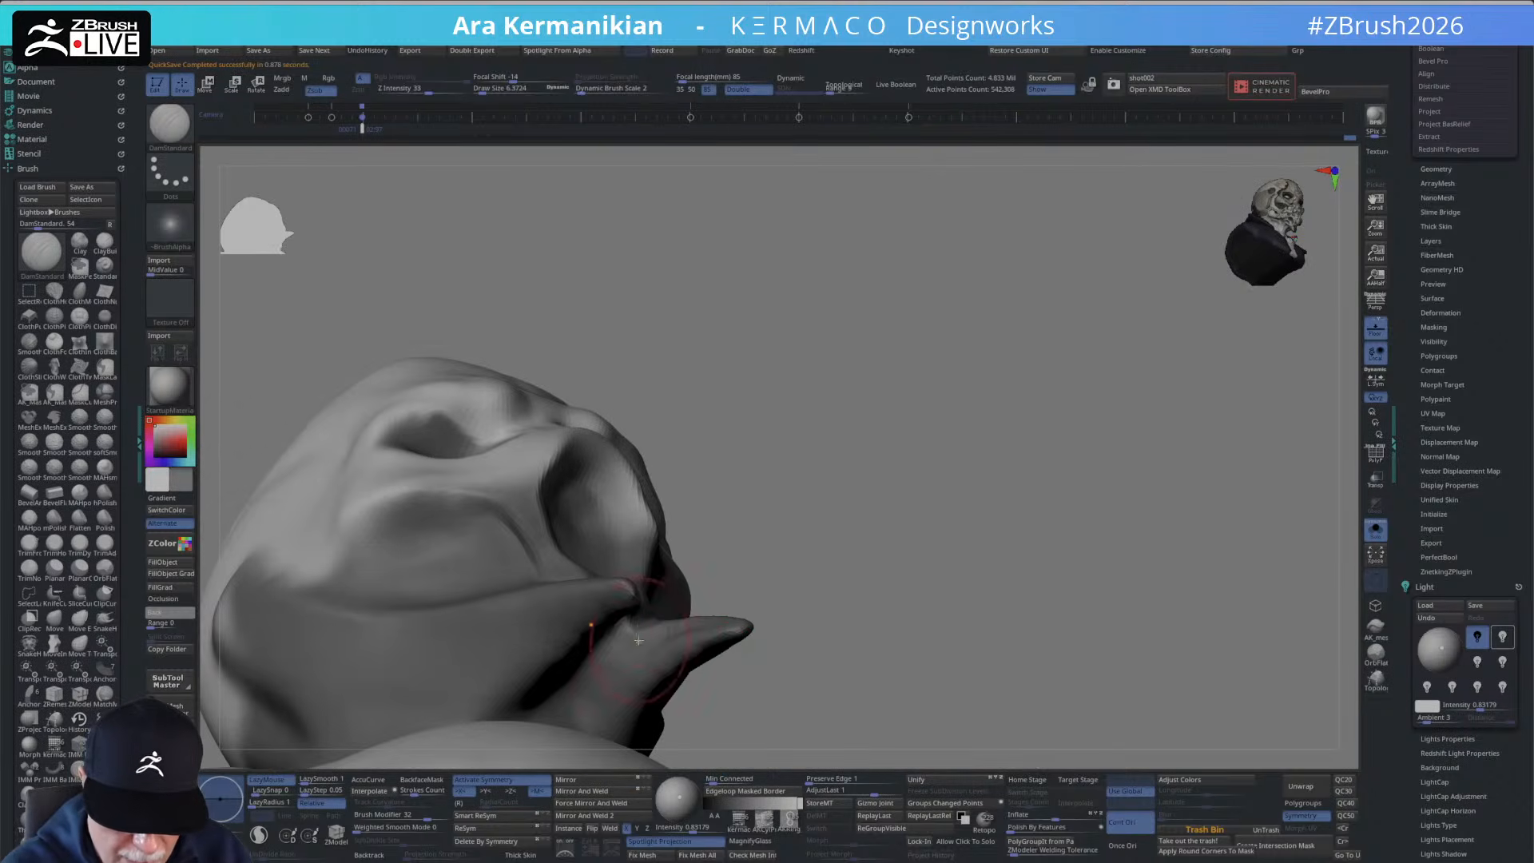
pyautogui.rightClick(637, 628)
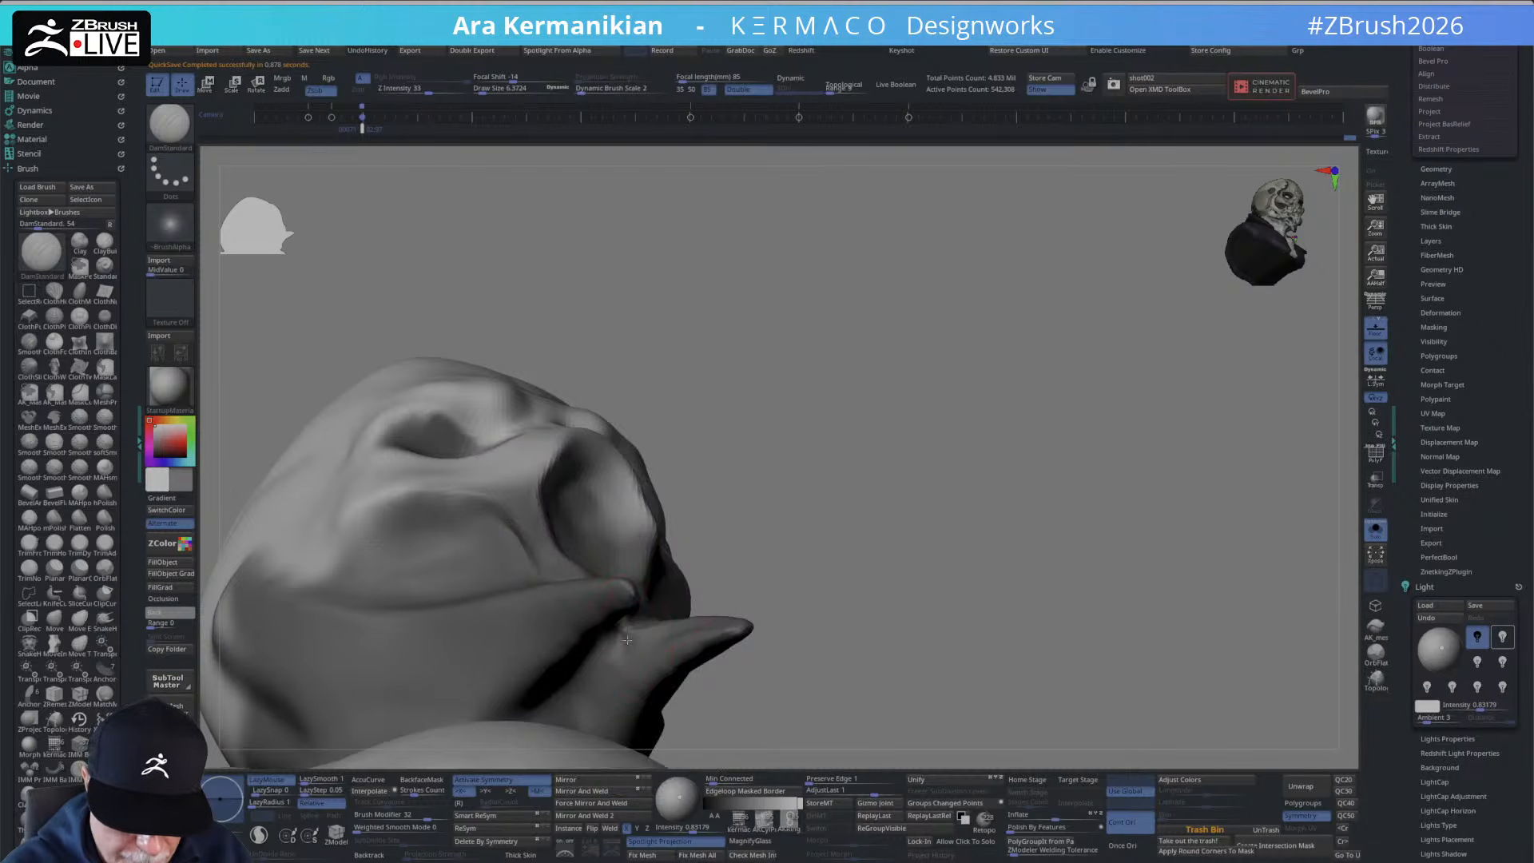
pyautogui.moveTo(704, 578); pyautogui.dragTo(583, 603, button='right')
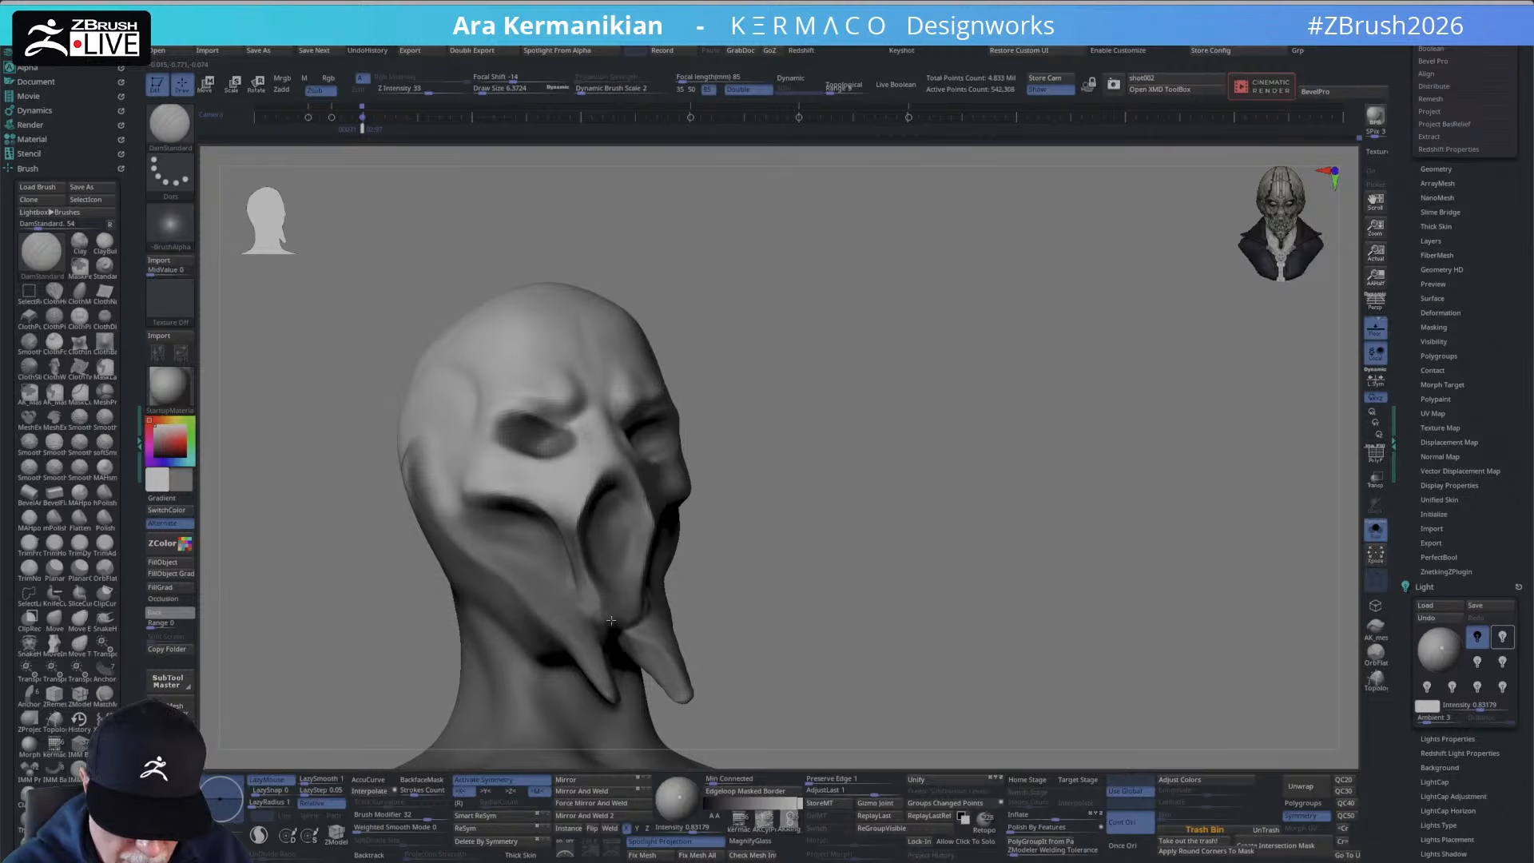
pyautogui.moveTo(838, 520); pyautogui.dragTo(631, 606, button='right')
pyautogui.moveTo(871, 534); pyautogui.dragTo(795, 539, button='right')
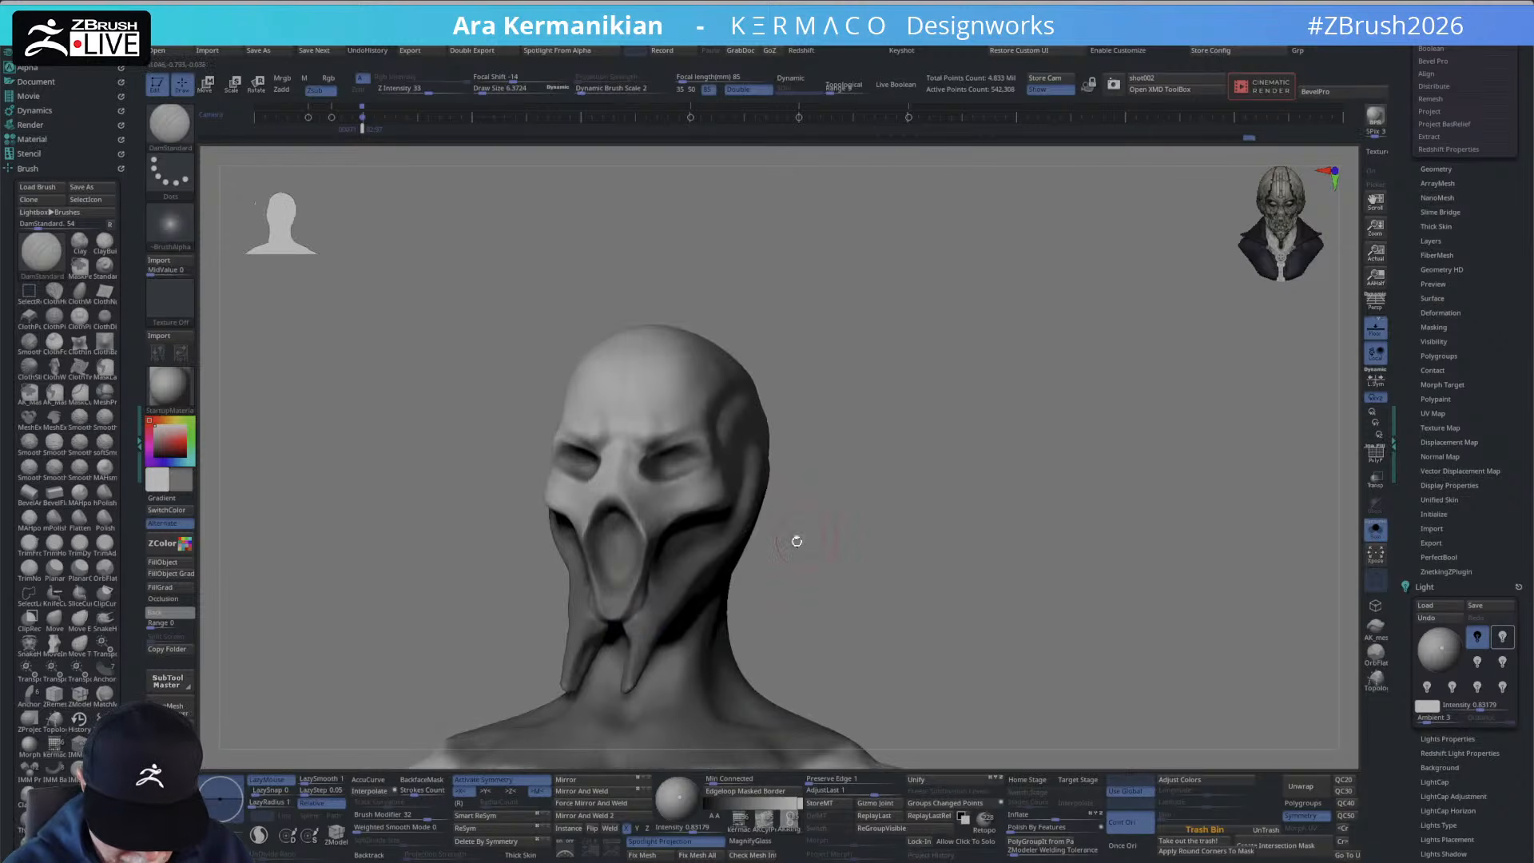
# Turn Solo off to check the head against the full character, and turn Solo back on.
pyautogui.moveTo(873, 504)
pyautogui.keyDown('ctrl'); pyautogui.mouseDown(button='right')
pyautogui.moveTo(845, 544)
pyautogui.moveTo(788, 442)
pyautogui.moveTo(831, 442)
pyautogui.moveTo(811, 455)
pyautogui.mouseUp(button='right'); pyautogui.keyUp('ctrl')
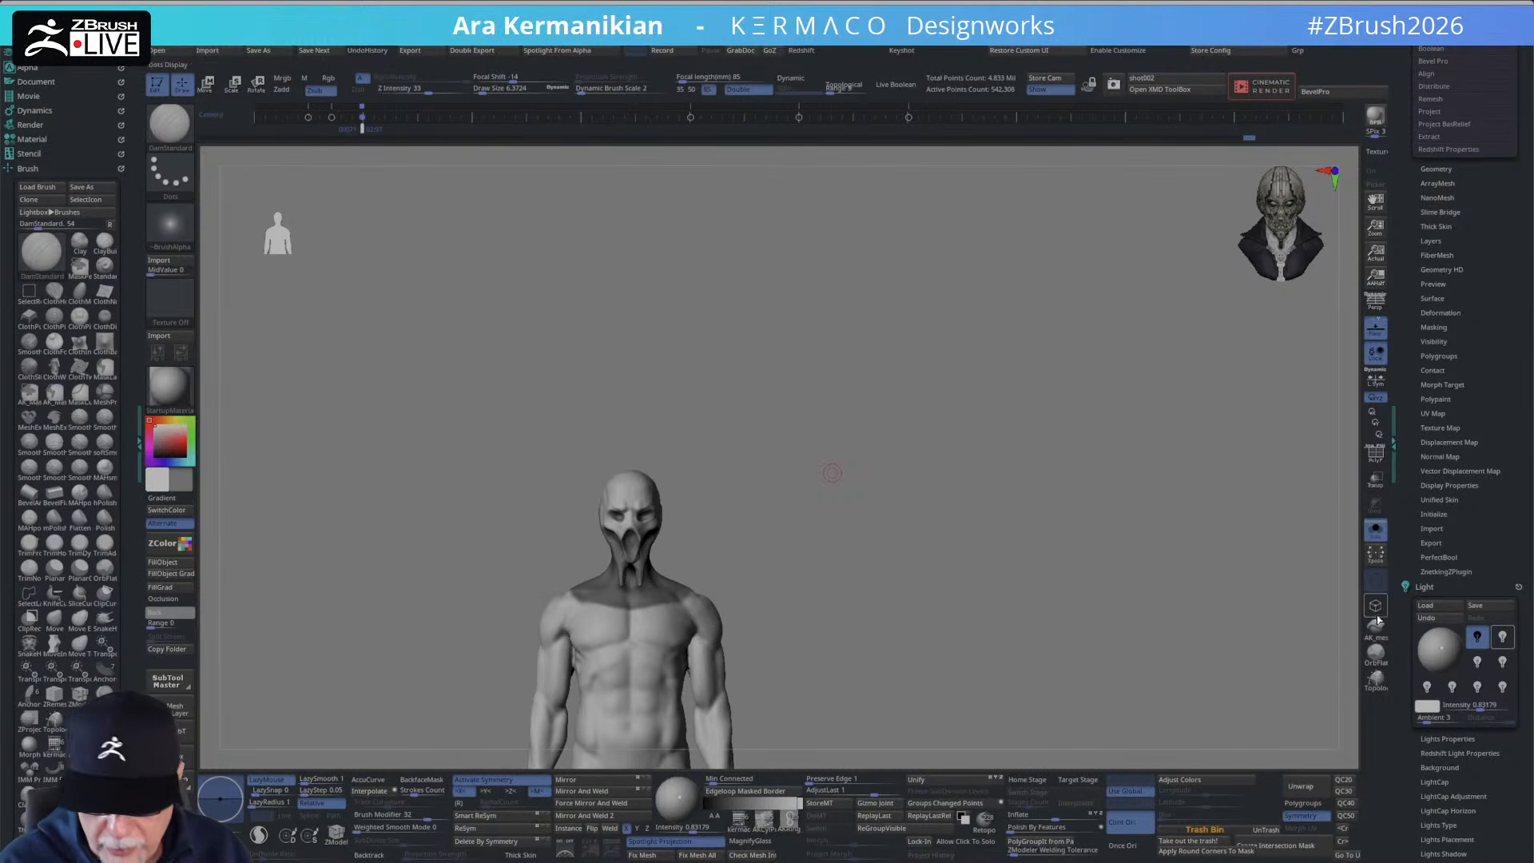
pyautogui.click(1371, 536)
pyautogui.moveTo(1128, 592); pyautogui.dragTo(1044, 524, button='right')
pyautogui.click(1375, 531)
pyautogui.moveTo(811, 465); pyautogui.dragTo(911, 503, button='right')
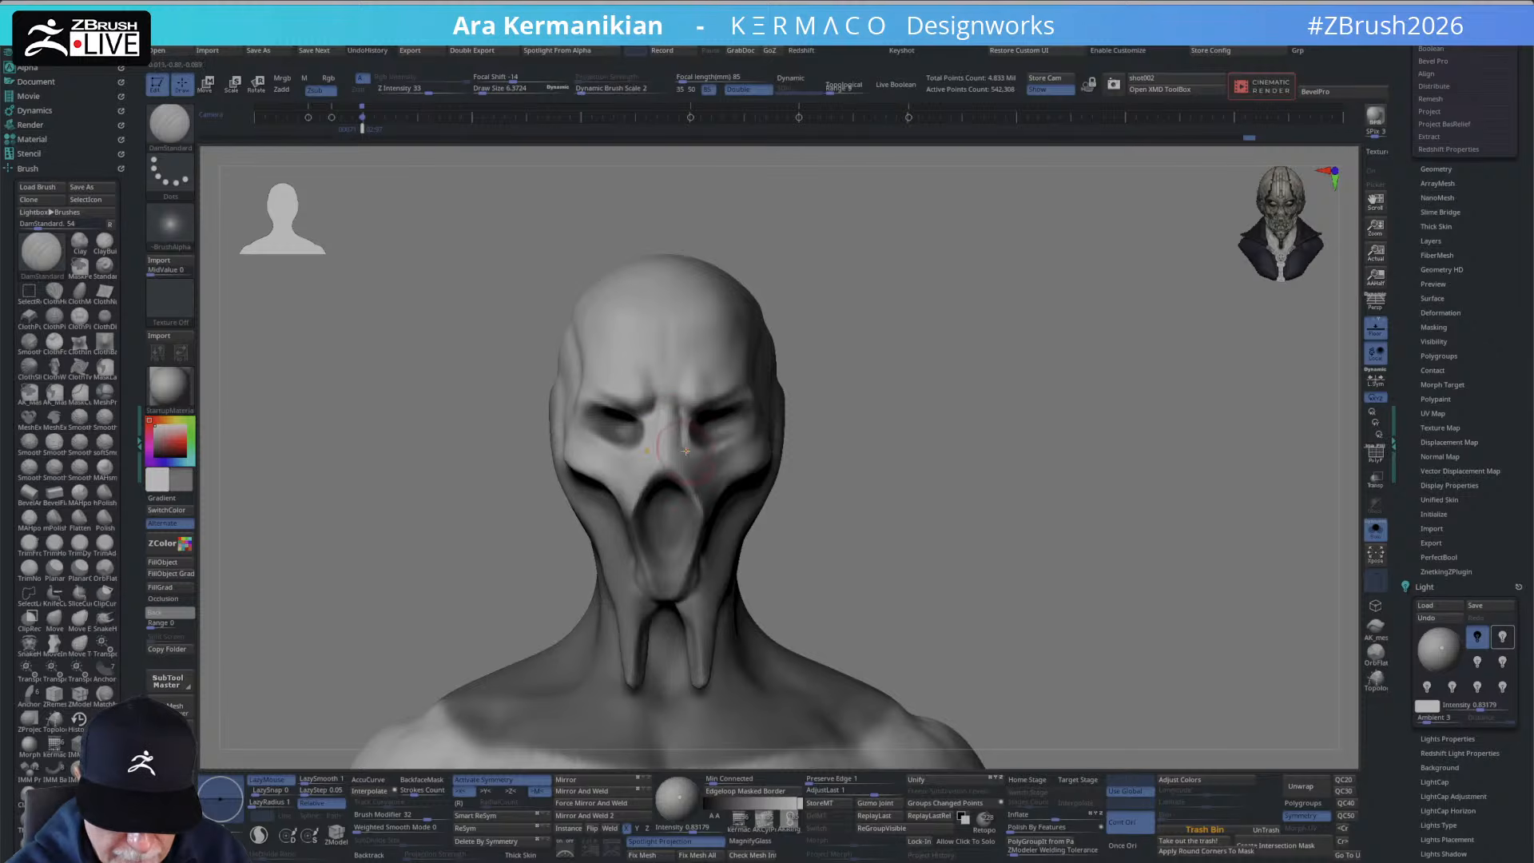
# Sculpt the nose bridge between the eye sockets with DamStandard and smooth it down toward the mouth cavity.
pyautogui.moveTo(832, 430); pyautogui.dragTo(698, 503)
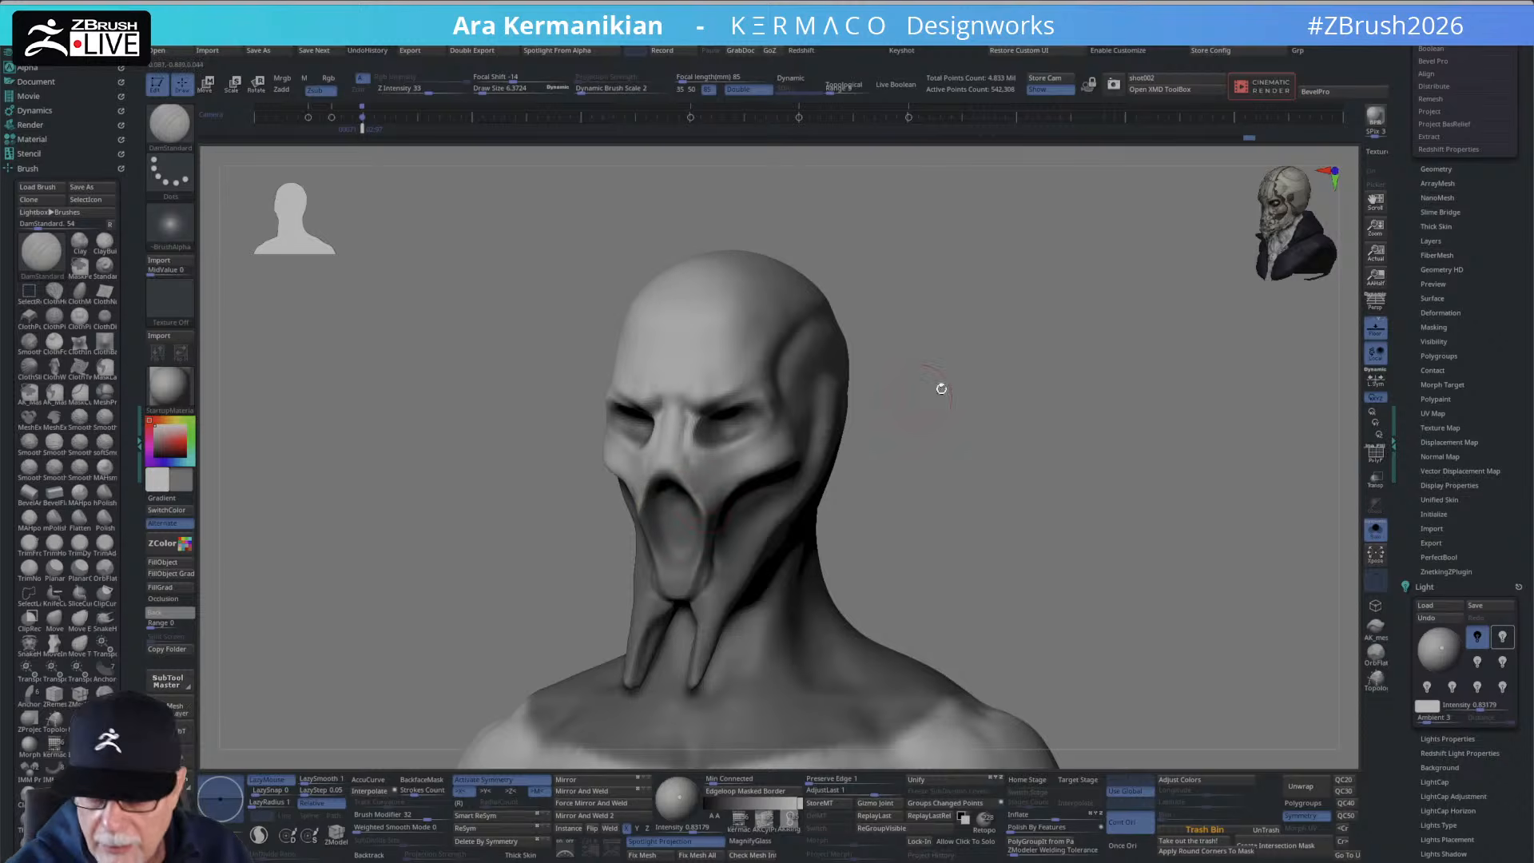
pyautogui.moveTo(942, 389); pyautogui.dragTo(917, 396)
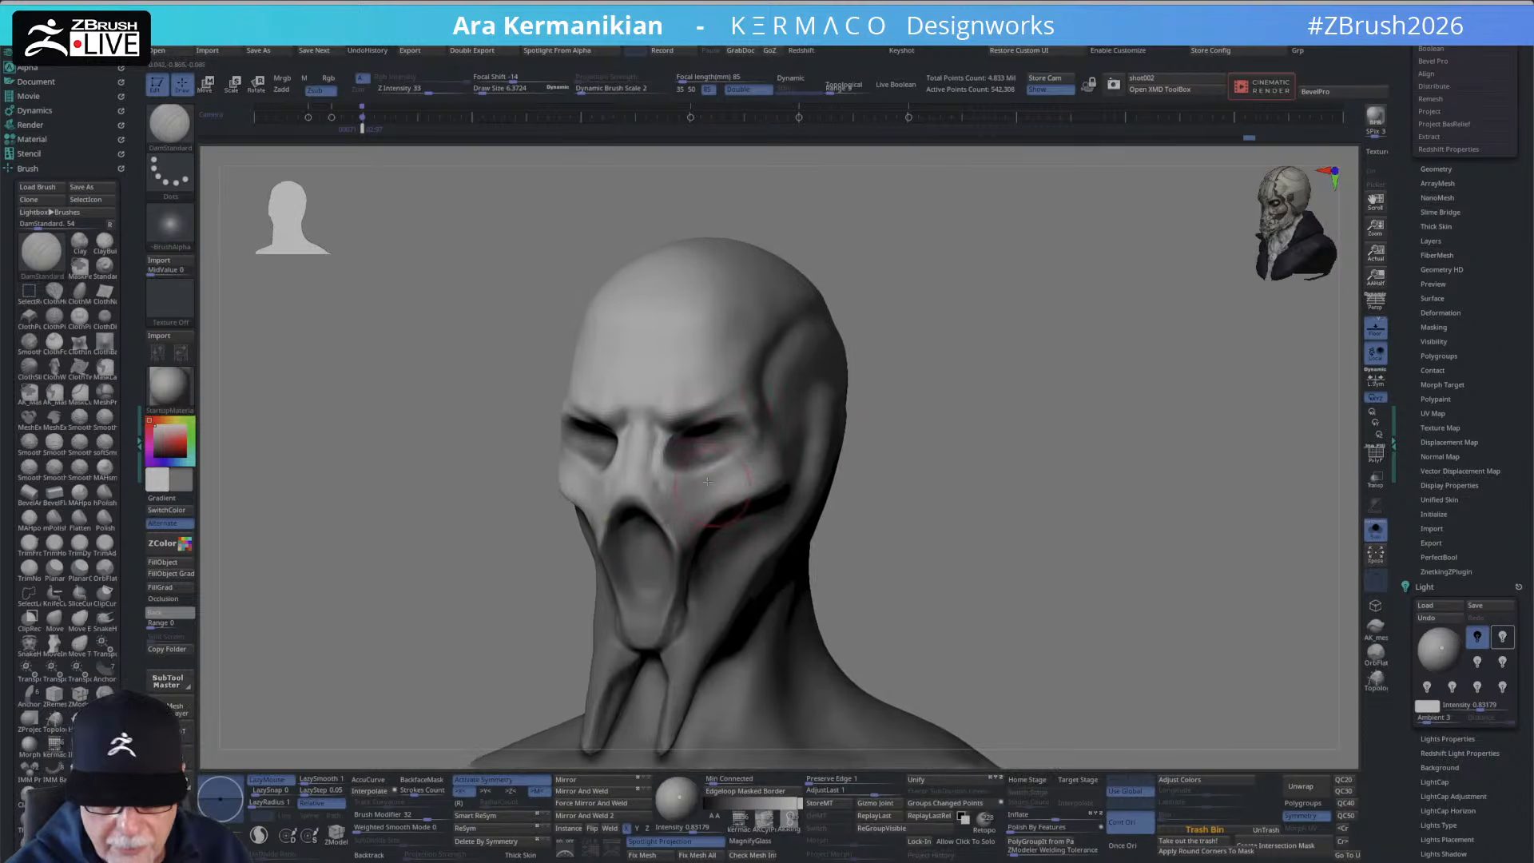
pyautogui.press('shift')
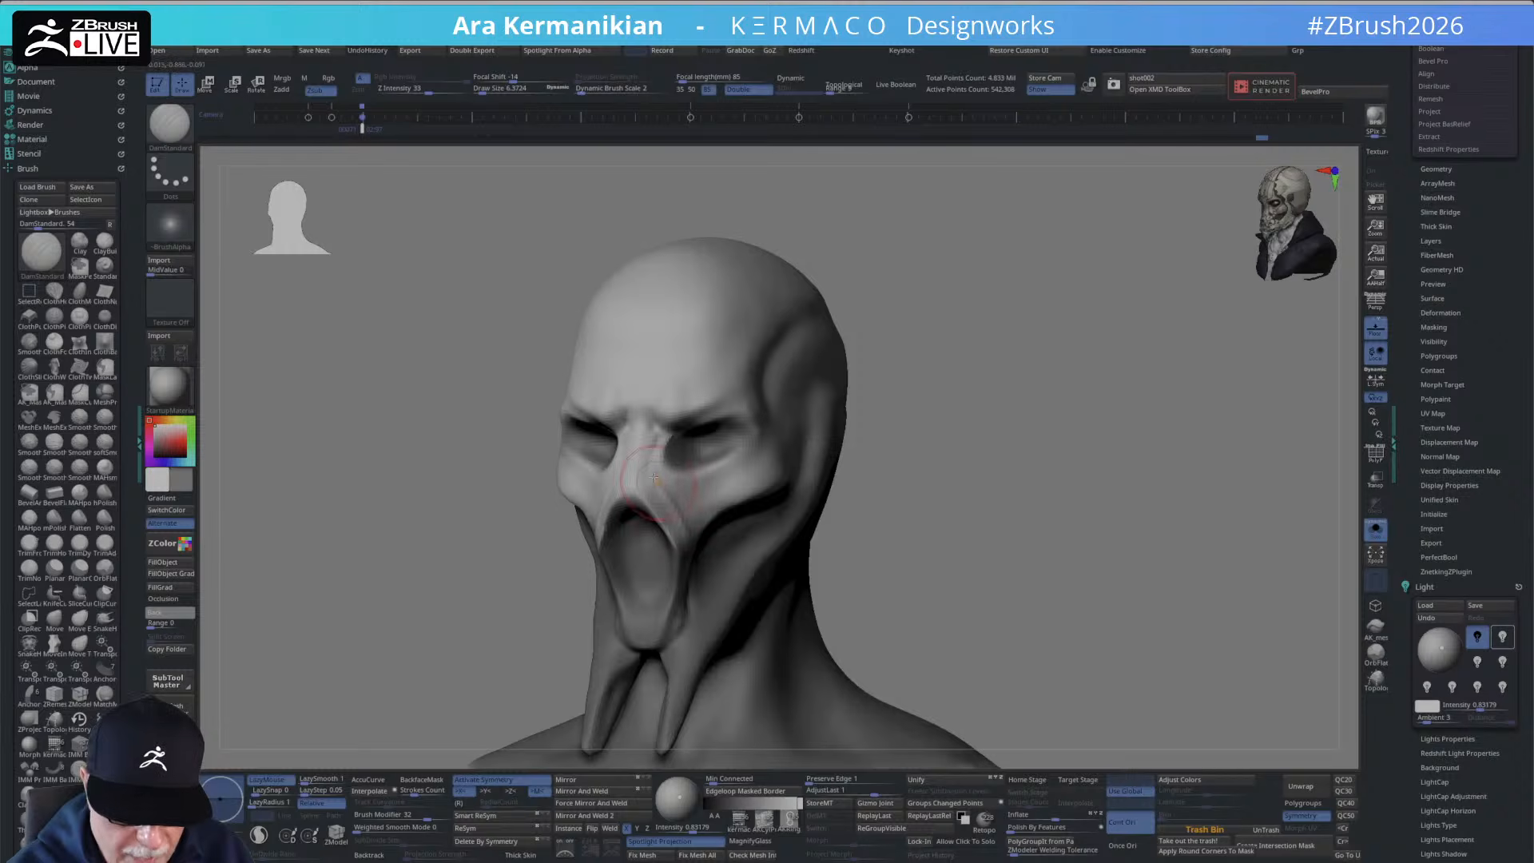
pyautogui.keyDown('shift'); pyautogui.moveTo(654, 436); pyautogui.dragTo(657, 489); pyautogui.keyUp('shift')
pyautogui.moveTo(954, 398); pyautogui.dragTo(1031, 399)
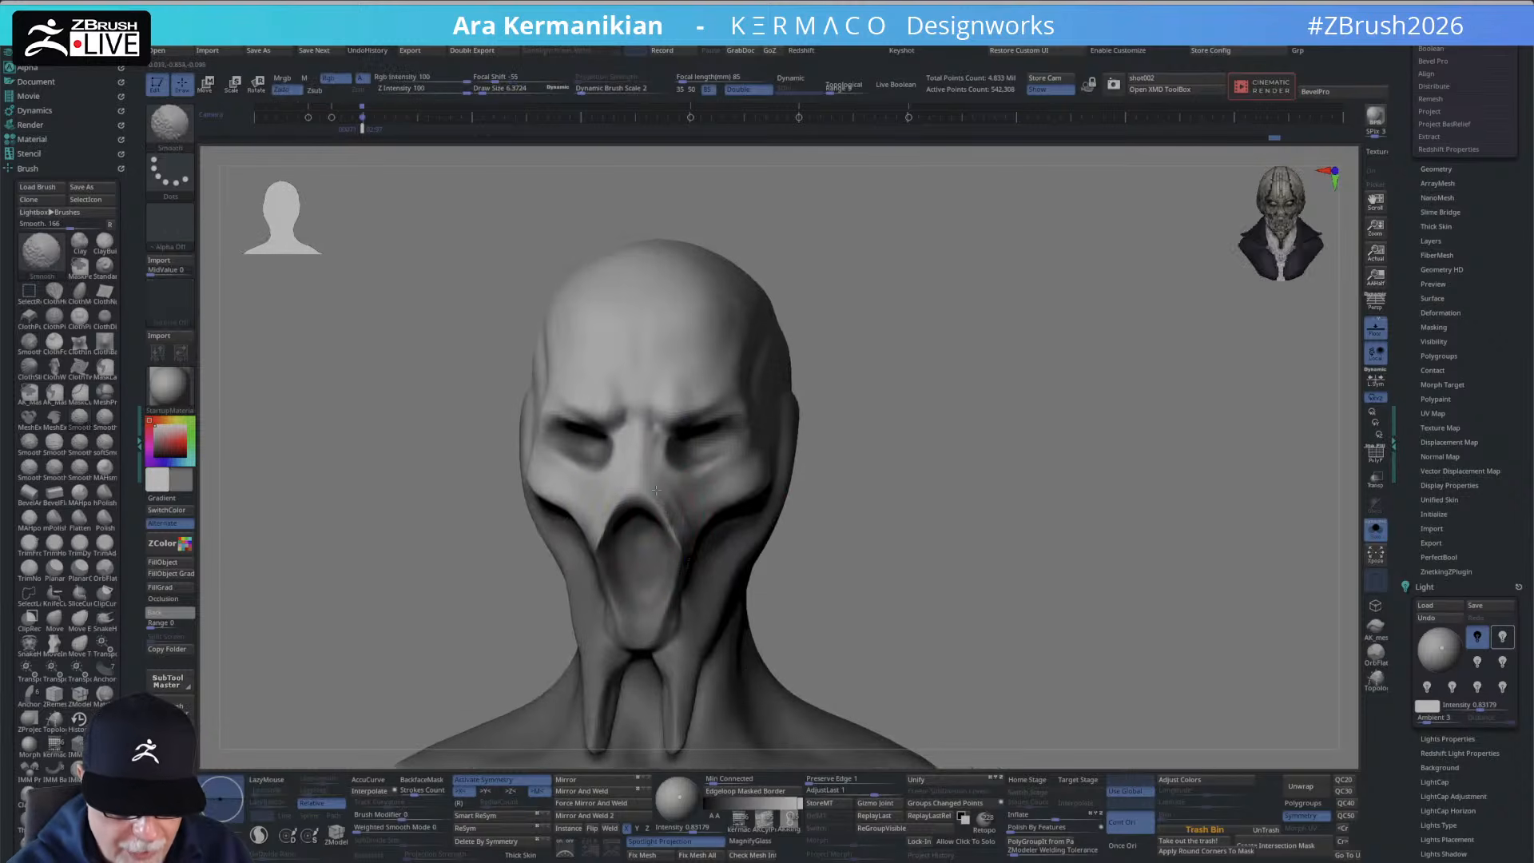
# Refine the upper rim of the mouth cavity and the neighbouring cheek creases with DamStandard.
pyautogui.keyDown('alt'); pyautogui.moveTo(831, 496); pyautogui.dragTo(791, 428); pyautogui.keyUp('alt')
pyautogui.moveTo(791, 428); pyautogui.dragTo(683, 533)
pyautogui.keyDown('ctrl'); pyautogui.keyDown('shift'); pyautogui.moveTo(700, 453); pyautogui.dragTo(631, 617); pyautogui.keyUp('shift'); pyautogui.keyUp('ctrl')
pyautogui.moveTo(851, 501); pyautogui.dragTo(924, 400)
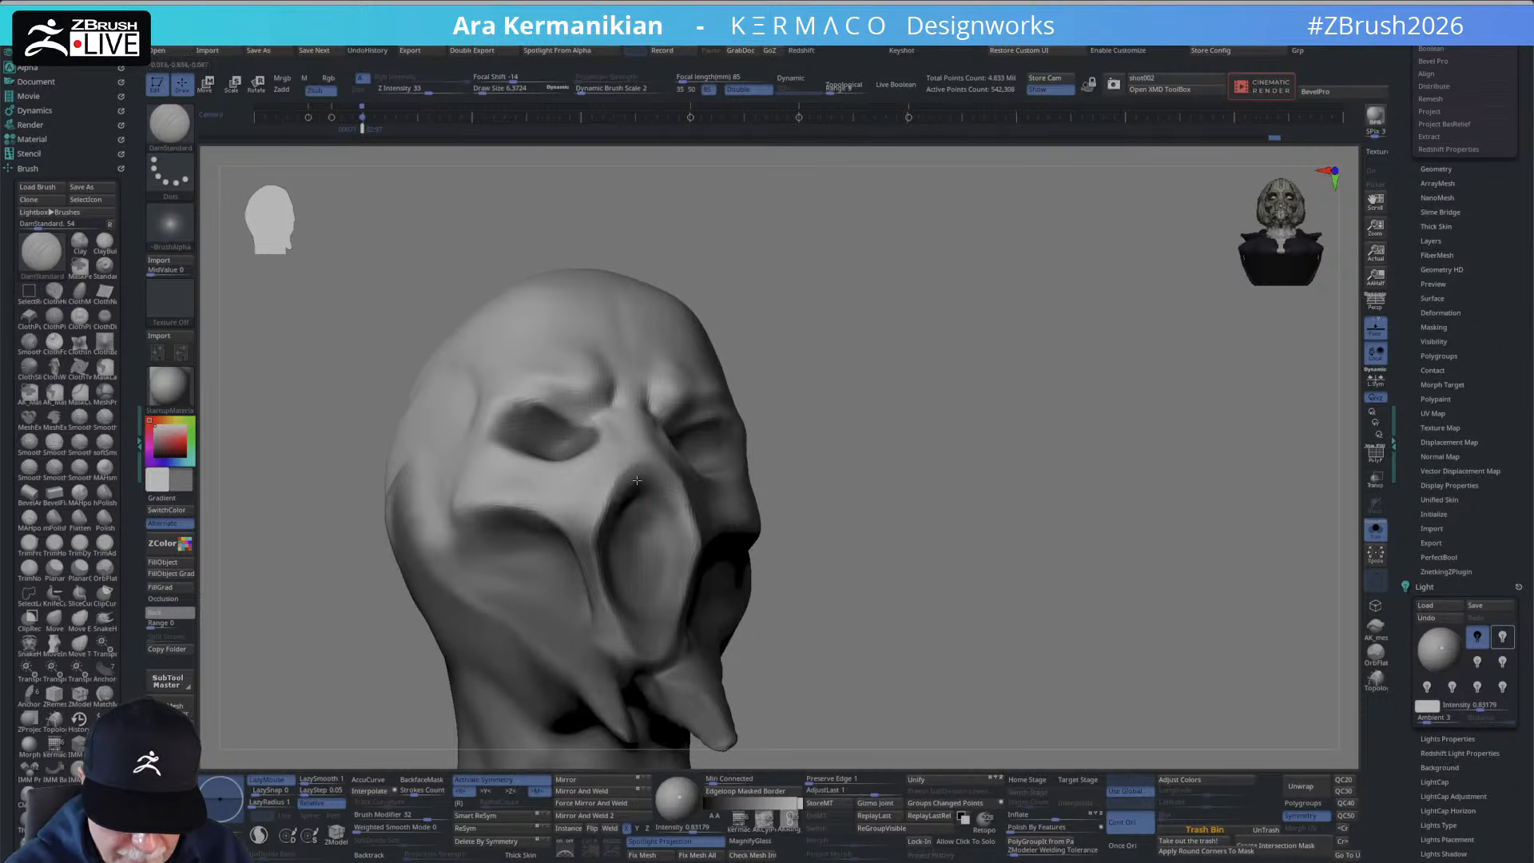
pyautogui.moveTo(767, 443); pyautogui.dragTo(930, 459)
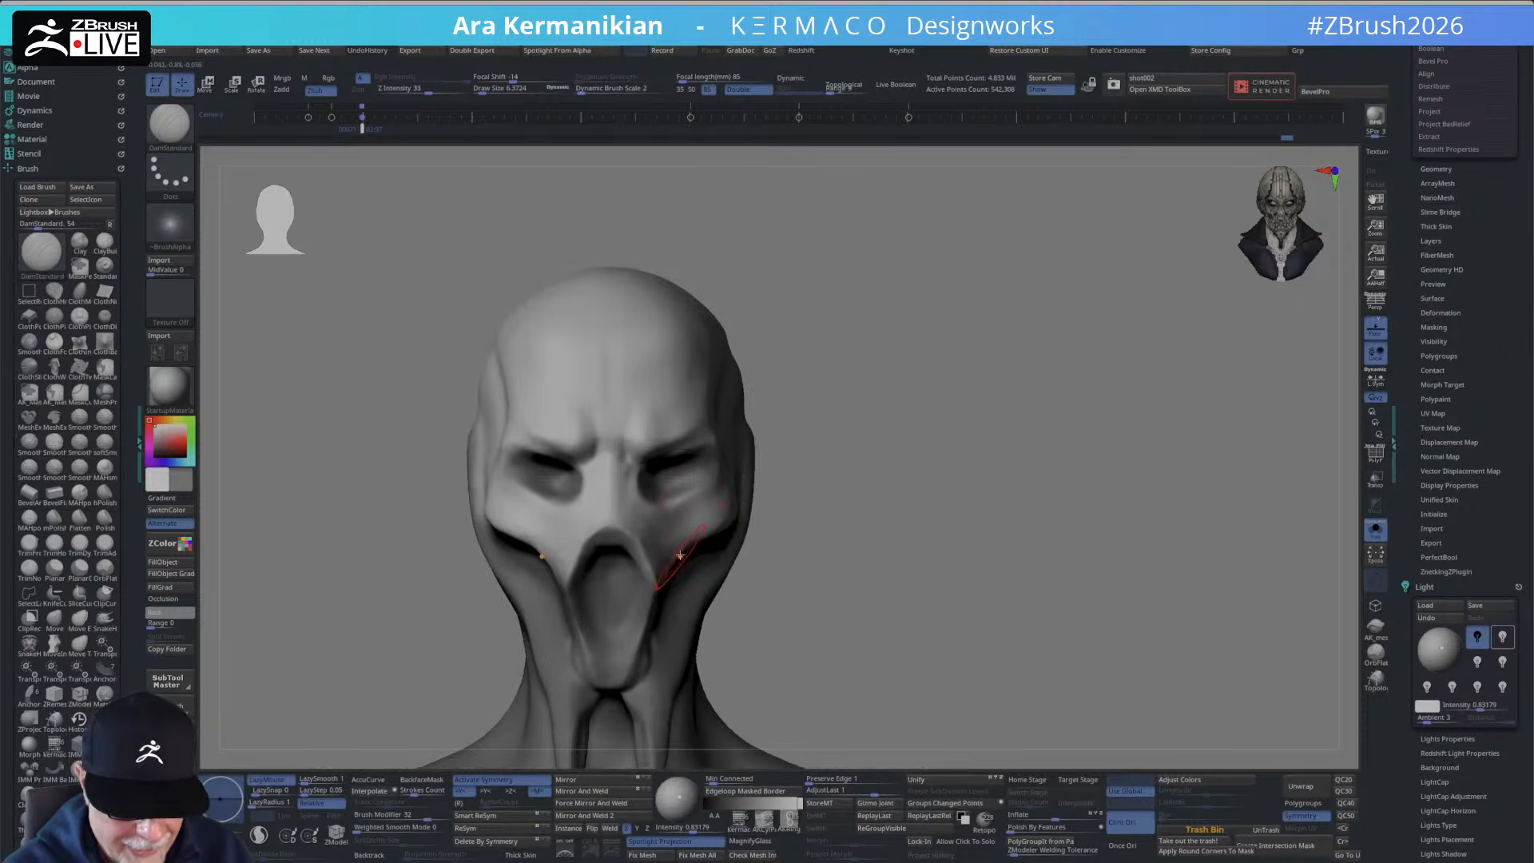
# Switch to the Move brush and pull the lower cheekbone edges upward to widen the cheek hollows.
pyautogui.press('b')
pyautogui.press('m')
pyautogui.press('v')
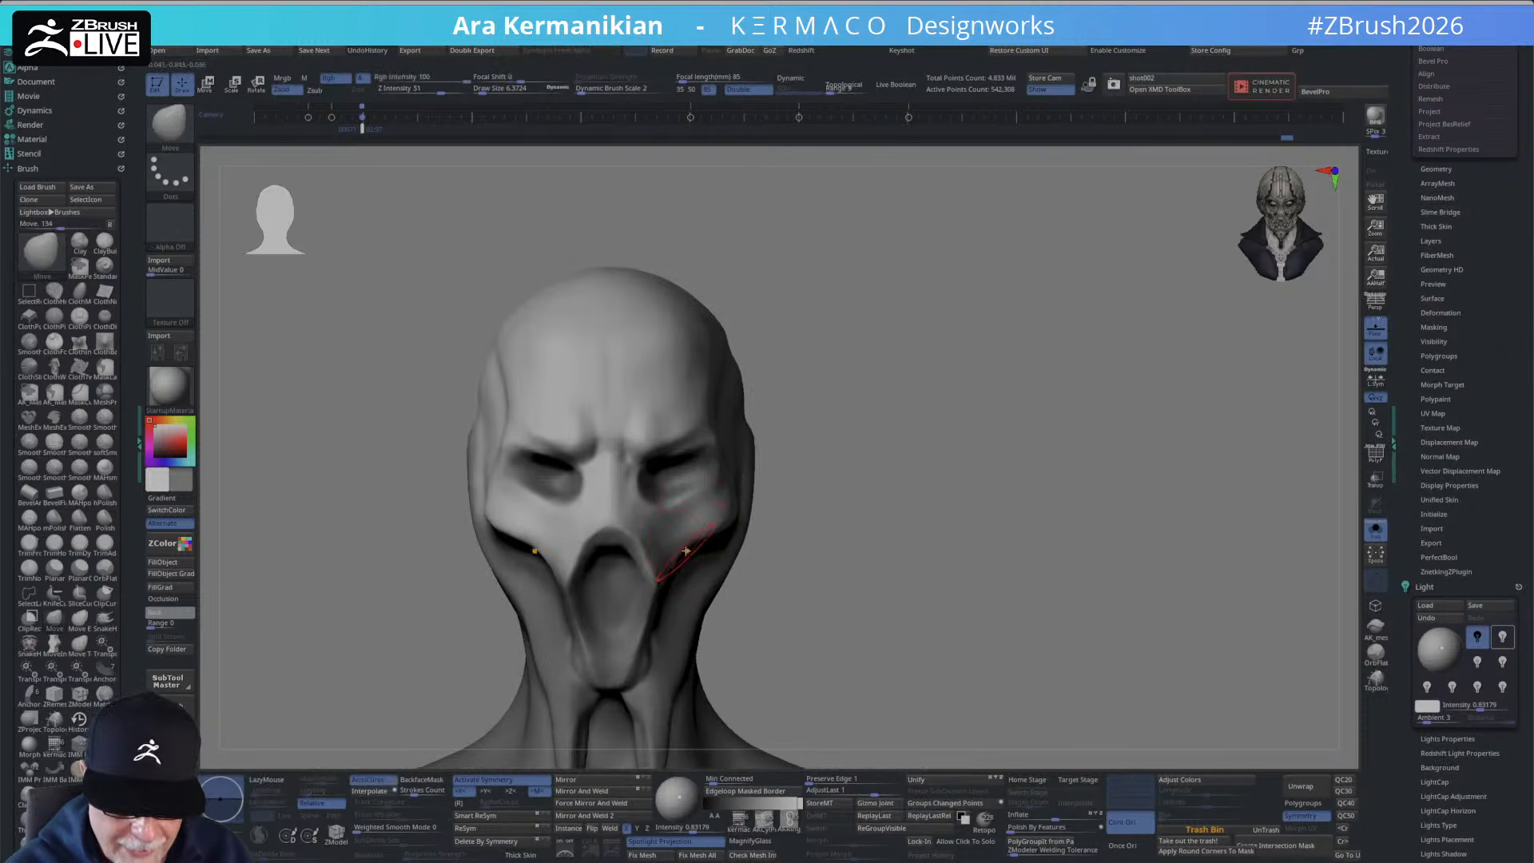
pyautogui.moveTo(685, 553); pyautogui.dragTo(692, 533)
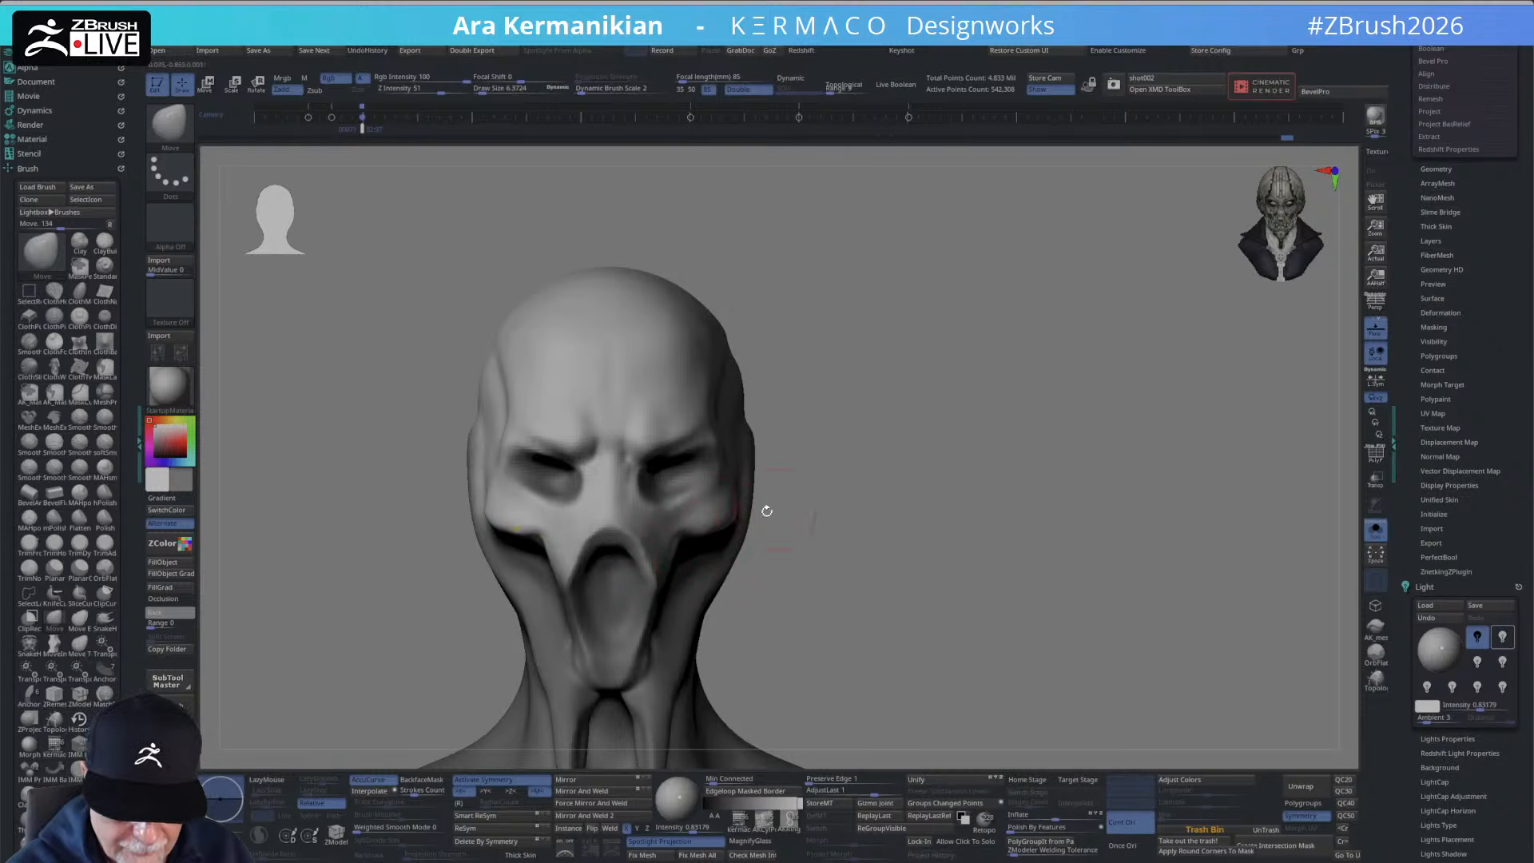
# Try inflating the upper rim of the mouth cavity with the Inflate brush, and undo the stroke.
pyautogui.moveTo(804, 520)
pyautogui.mouseDown()
pyautogui.moveTo(892, 425)
pyautogui.moveTo(684, 468)
pyautogui.mouseUp()
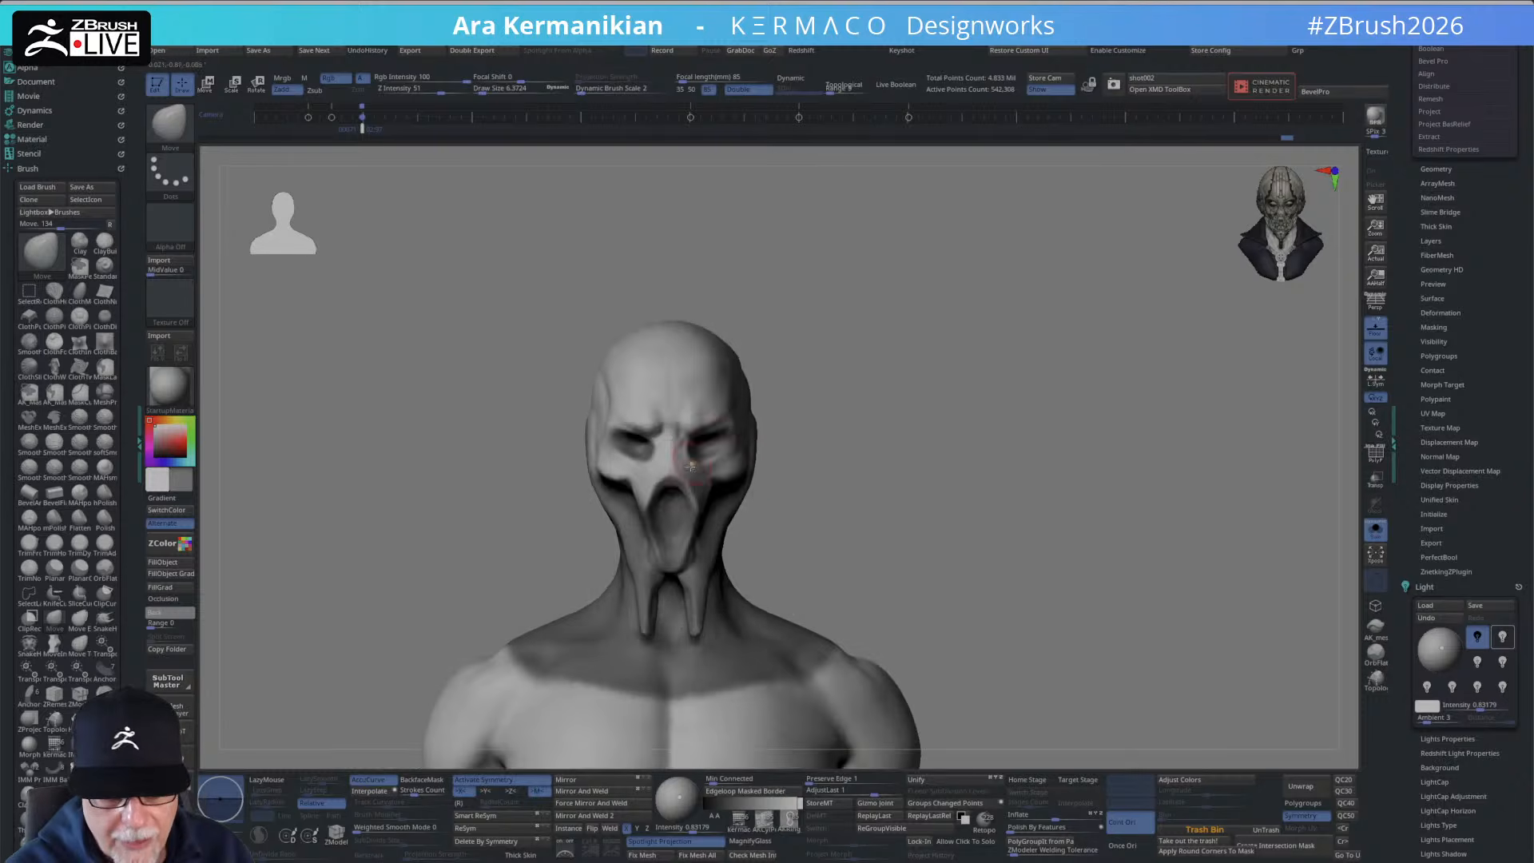
pyautogui.rightClick(691, 485)
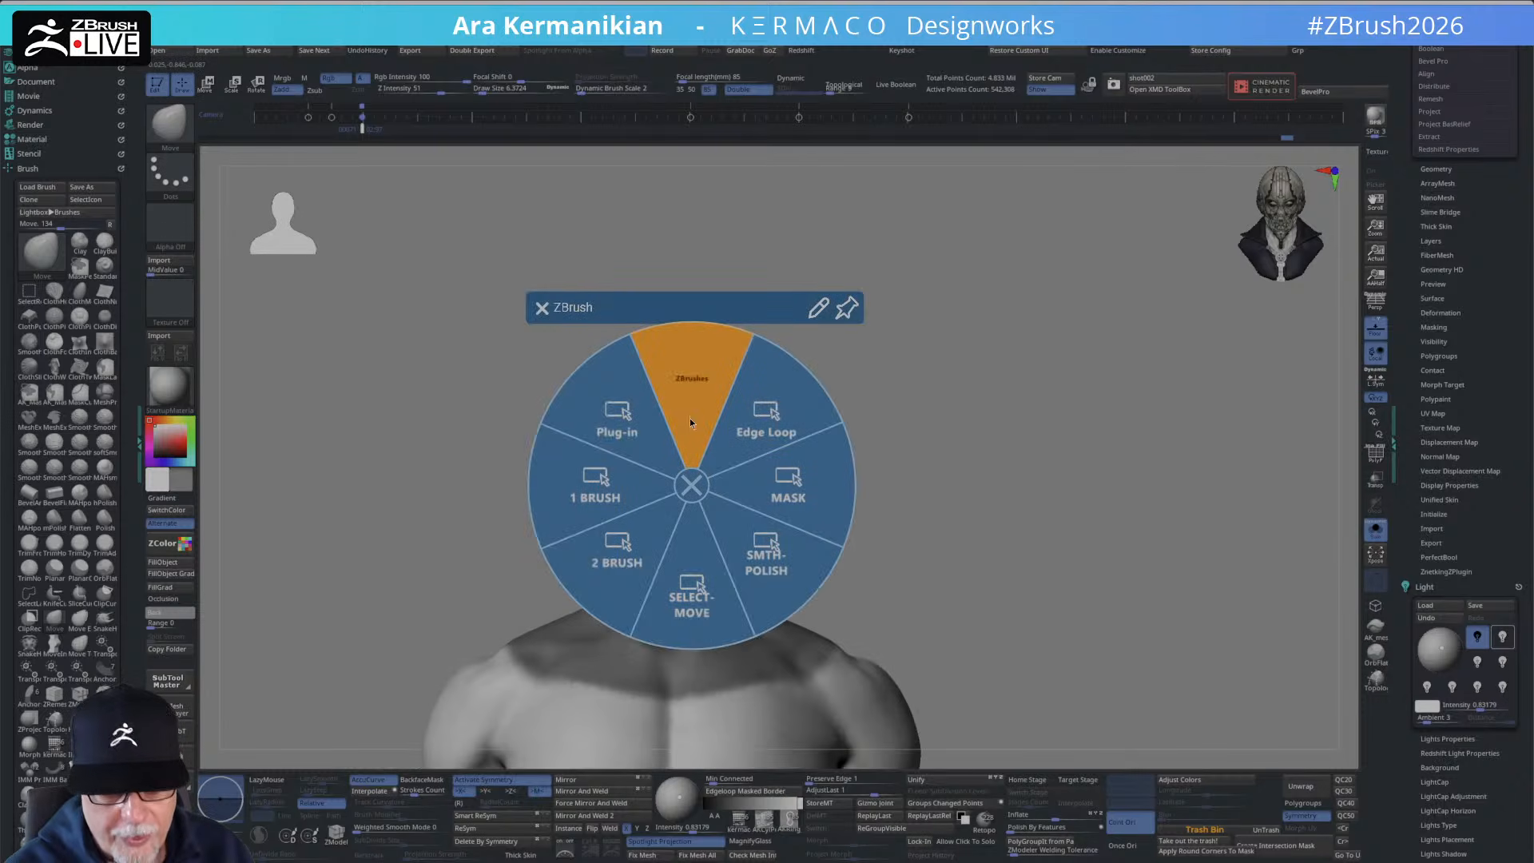
pyautogui.click(602, 490)
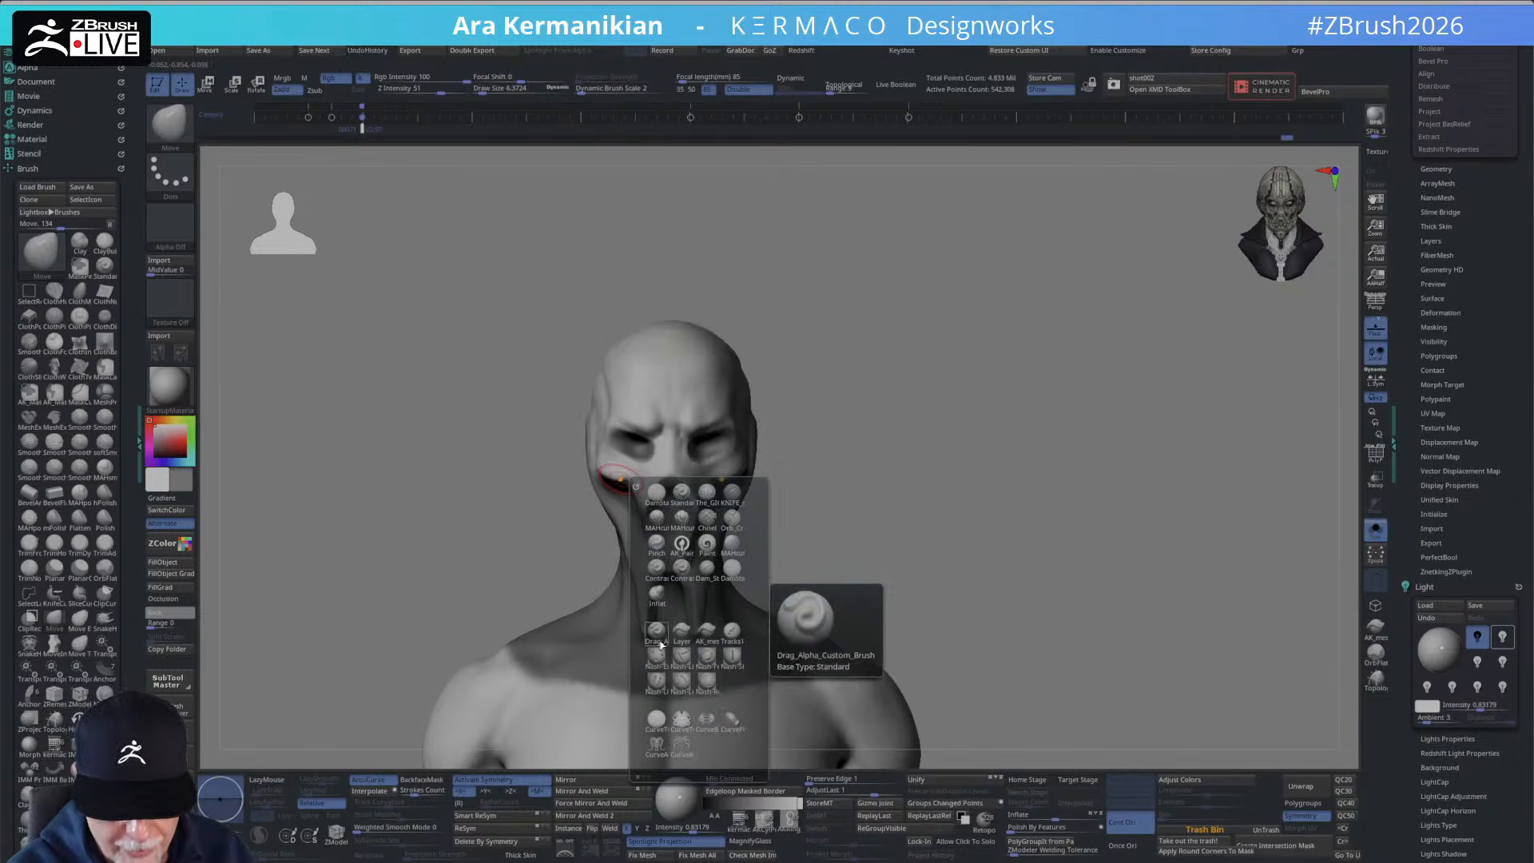
pyautogui.click(656, 592)
pyautogui.keyDown('alt'); pyautogui.moveTo(858, 437); pyautogui.dragTo(831, 471); pyautogui.keyUp('alt')
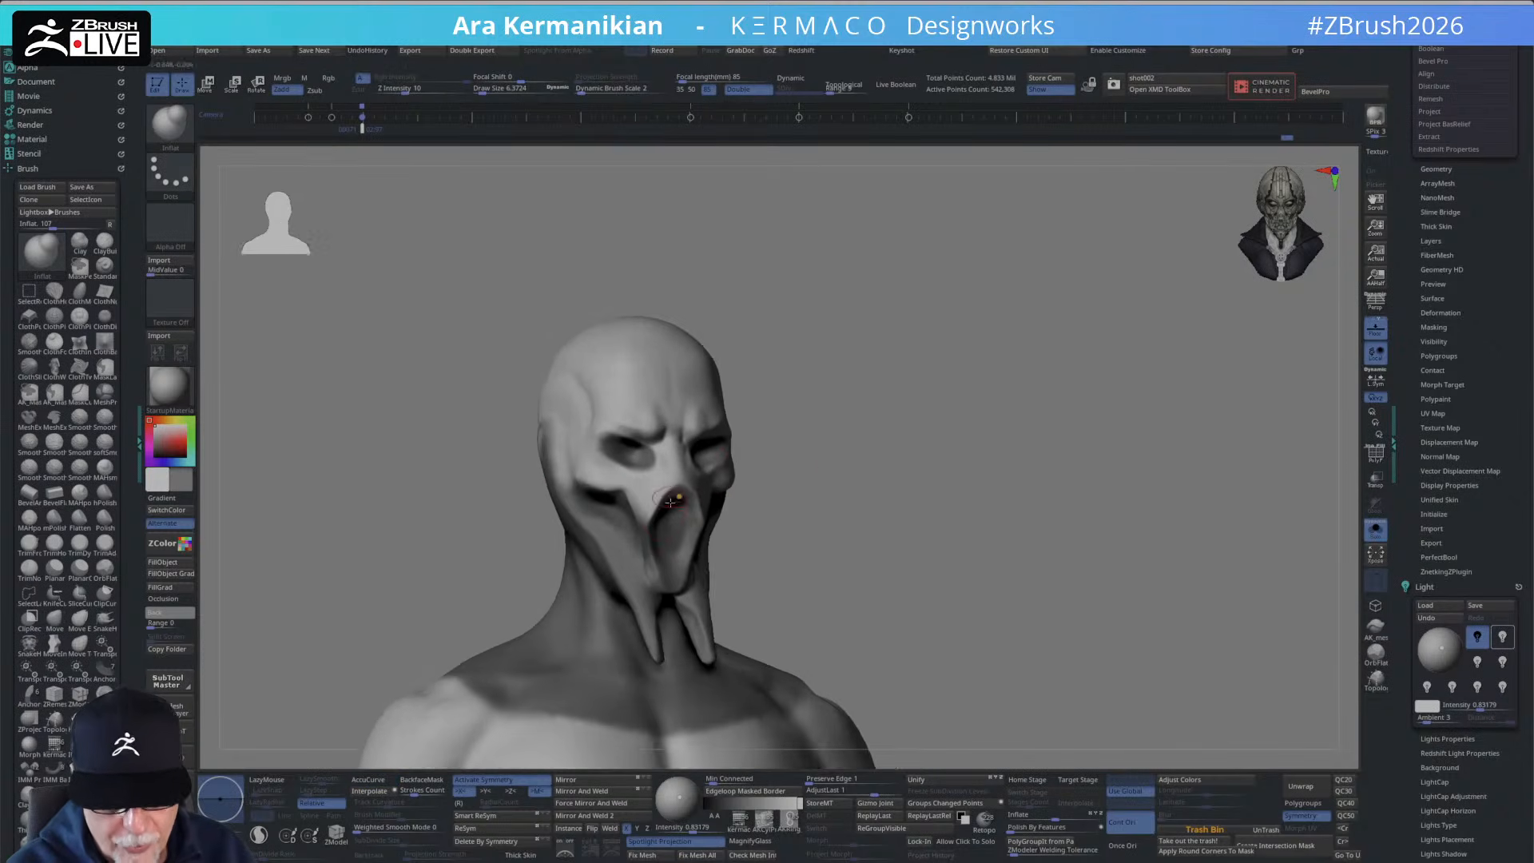
pyautogui.press('s')
pyautogui.moveTo(663, 503); pyautogui.dragTo(658, 502)
pyautogui.press('s')
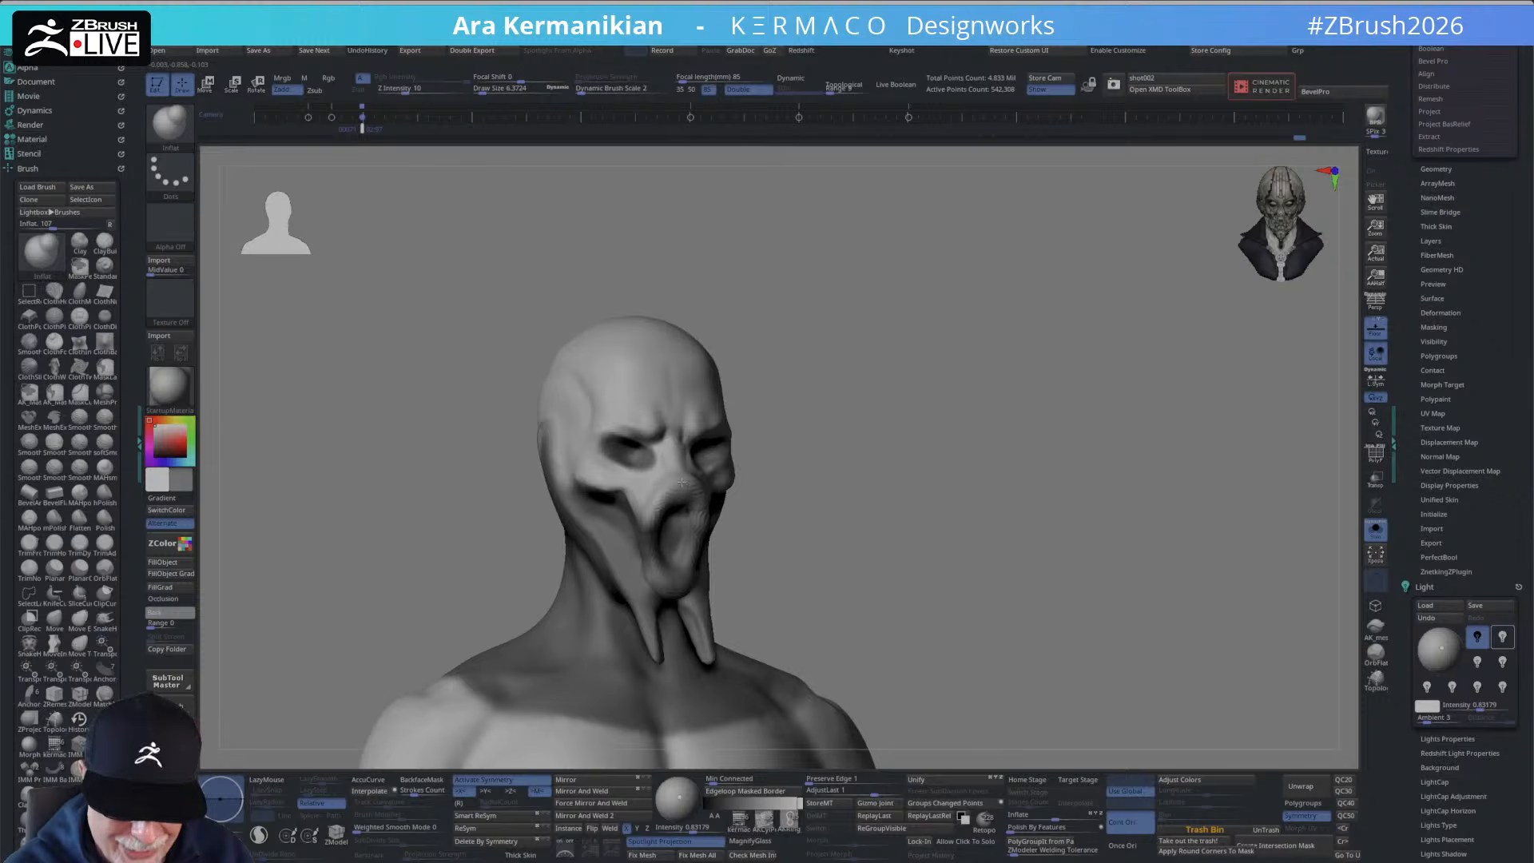
pyautogui.moveTo(991, 452)
pyautogui.mouseDown()
pyautogui.moveTo(831, 452)
pyautogui.moveTo(1023, 449)
pyautogui.moveTo(884, 463)
pyautogui.moveTo(935, 490)
pyautogui.moveTo(879, 491)
pyautogui.mouseUp()
pyautogui.hotkey('ctrl', 'z')
# Redefine the upper rim of the mouth cavity with DamStandard and smooth the strokes along its sides.
pyautogui.rightClick(645, 532)
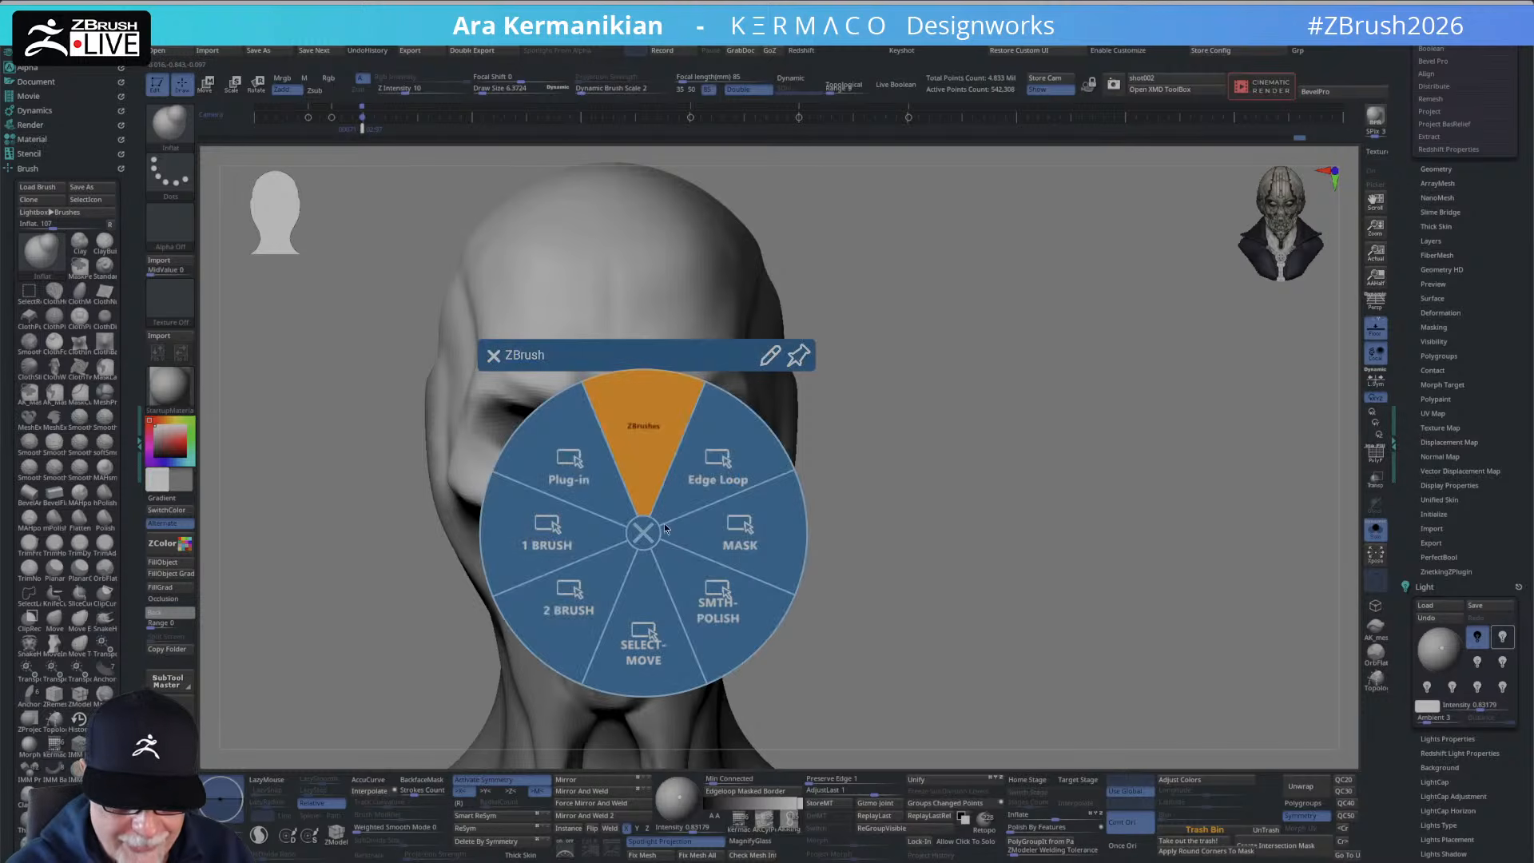
pyautogui.click(642, 463)
pyautogui.click(660, 529)
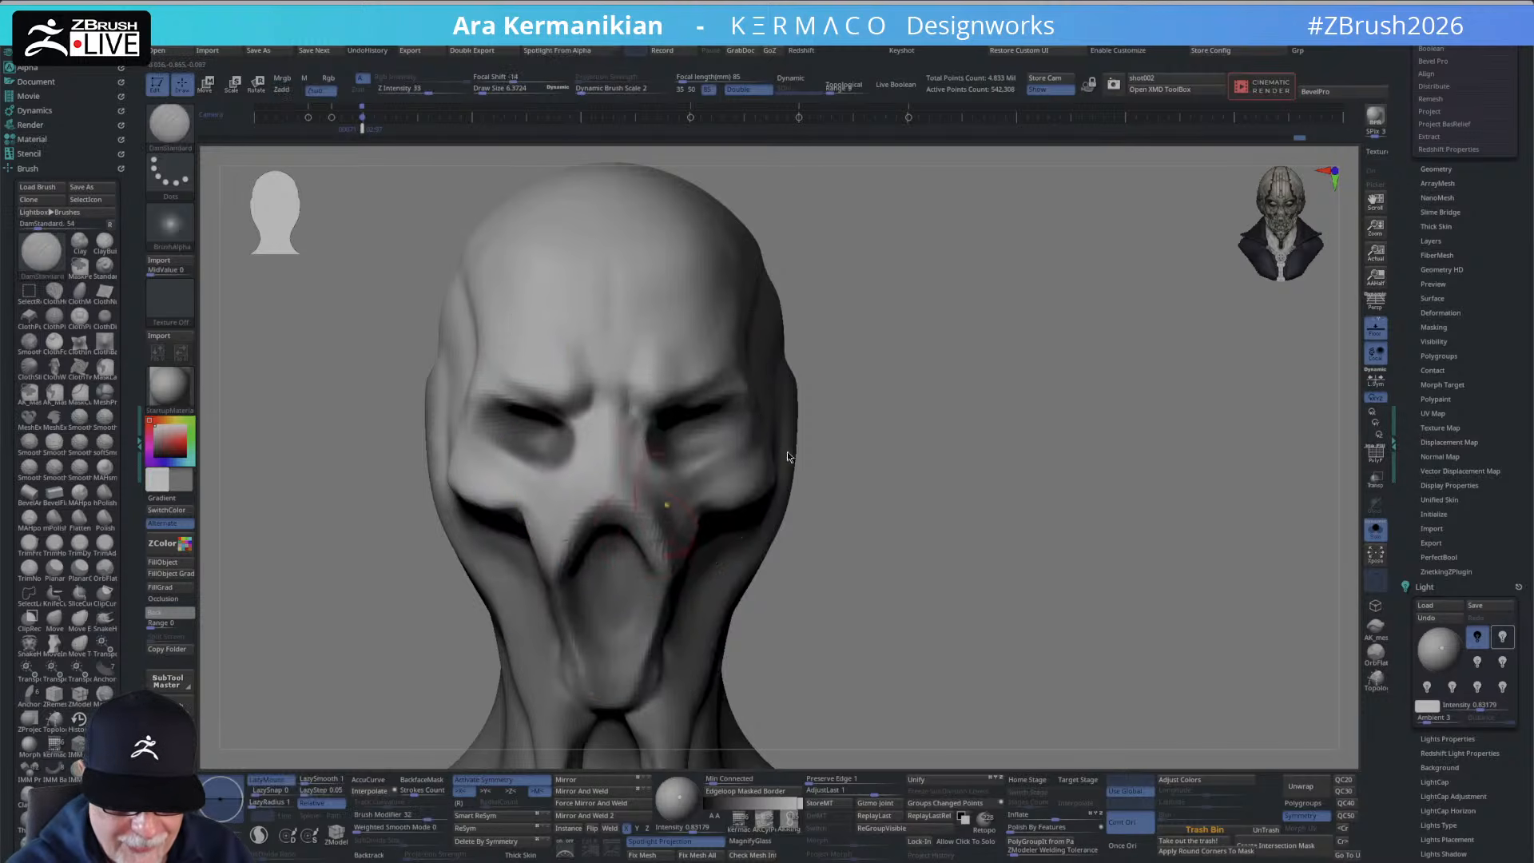
pyautogui.press('shift')
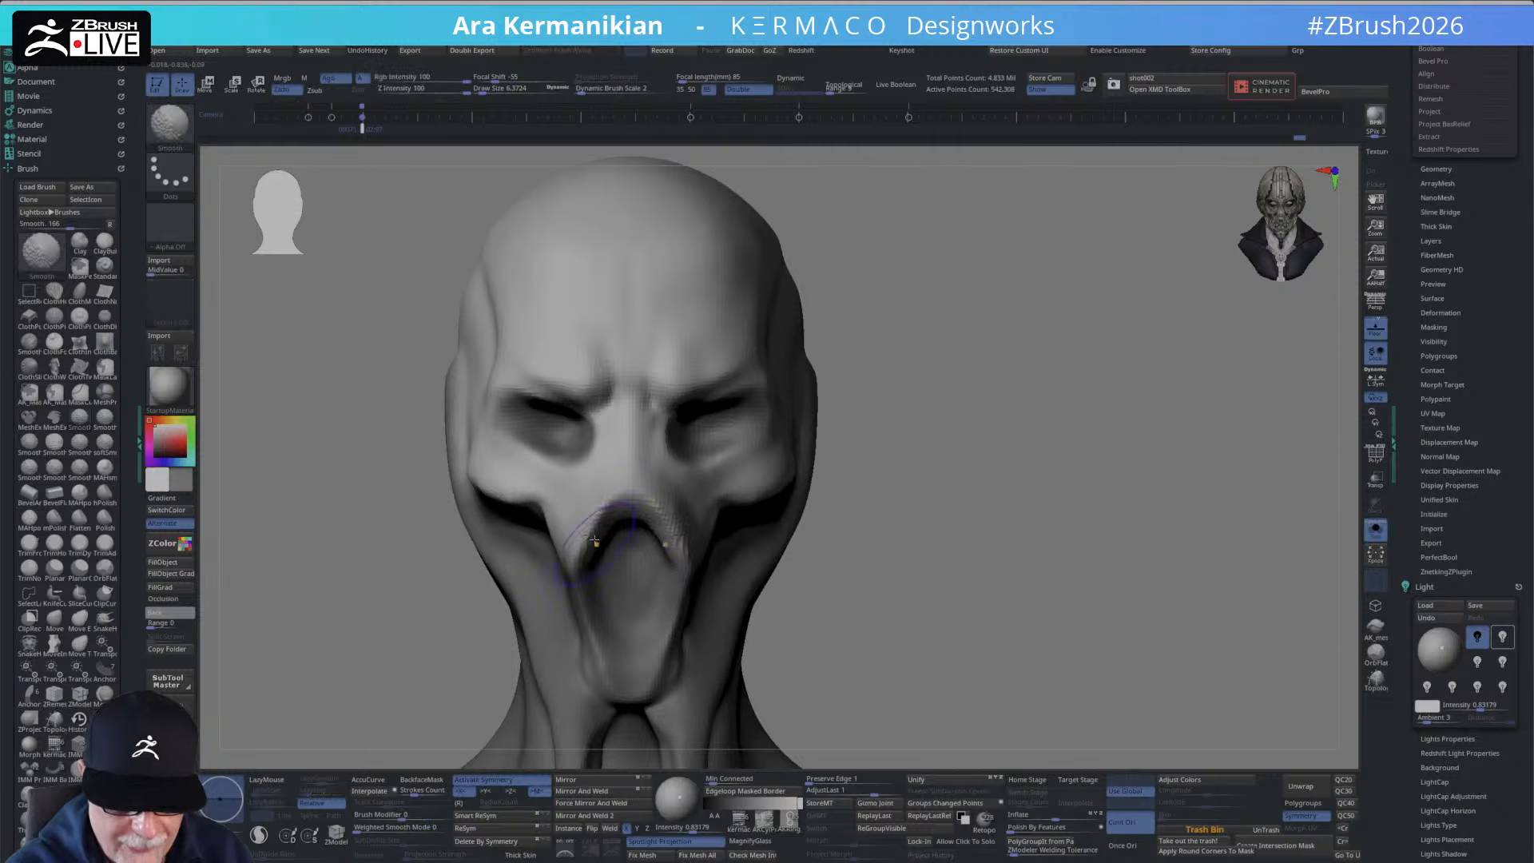
pyautogui.keyDown('ctrl'); pyautogui.moveTo(643, 559); pyautogui.dragTo(823, 428, button='right'); pyautogui.keyUp('ctrl')
pyautogui.moveTo(917, 499); pyautogui.dragTo(1007, 511, button='right')
pyautogui.keyDown('ctrl'); pyautogui.moveTo(1006, 511); pyautogui.dragTo(887, 623, button='right'); pyautogui.keyUp('ctrl')
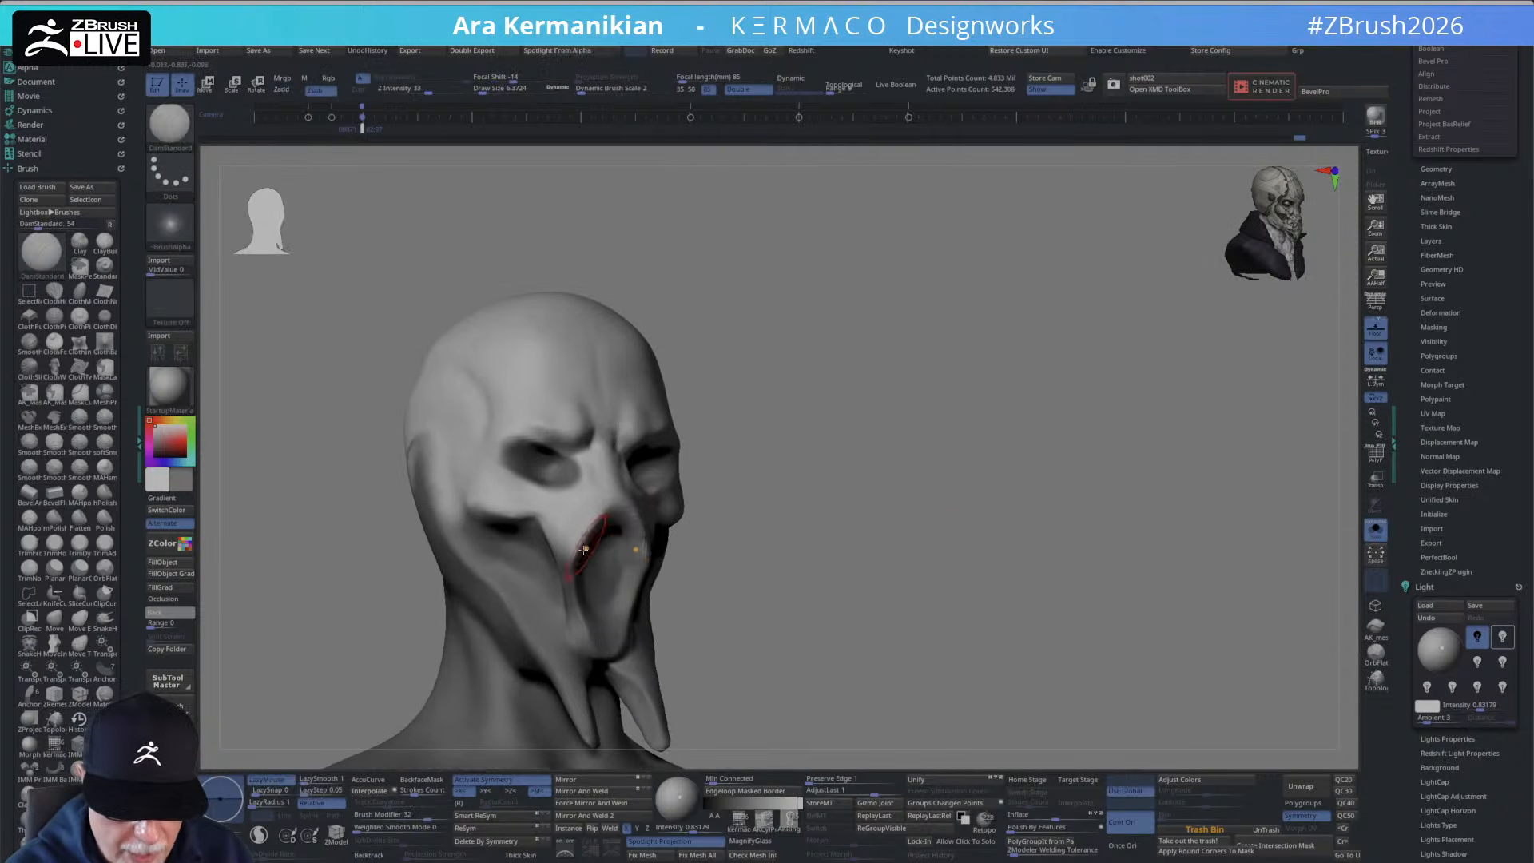
pyautogui.moveTo(578, 556); pyautogui.dragTo(619, 511)
pyautogui.moveTo(719, 518); pyautogui.dragTo(665, 584, button='right')
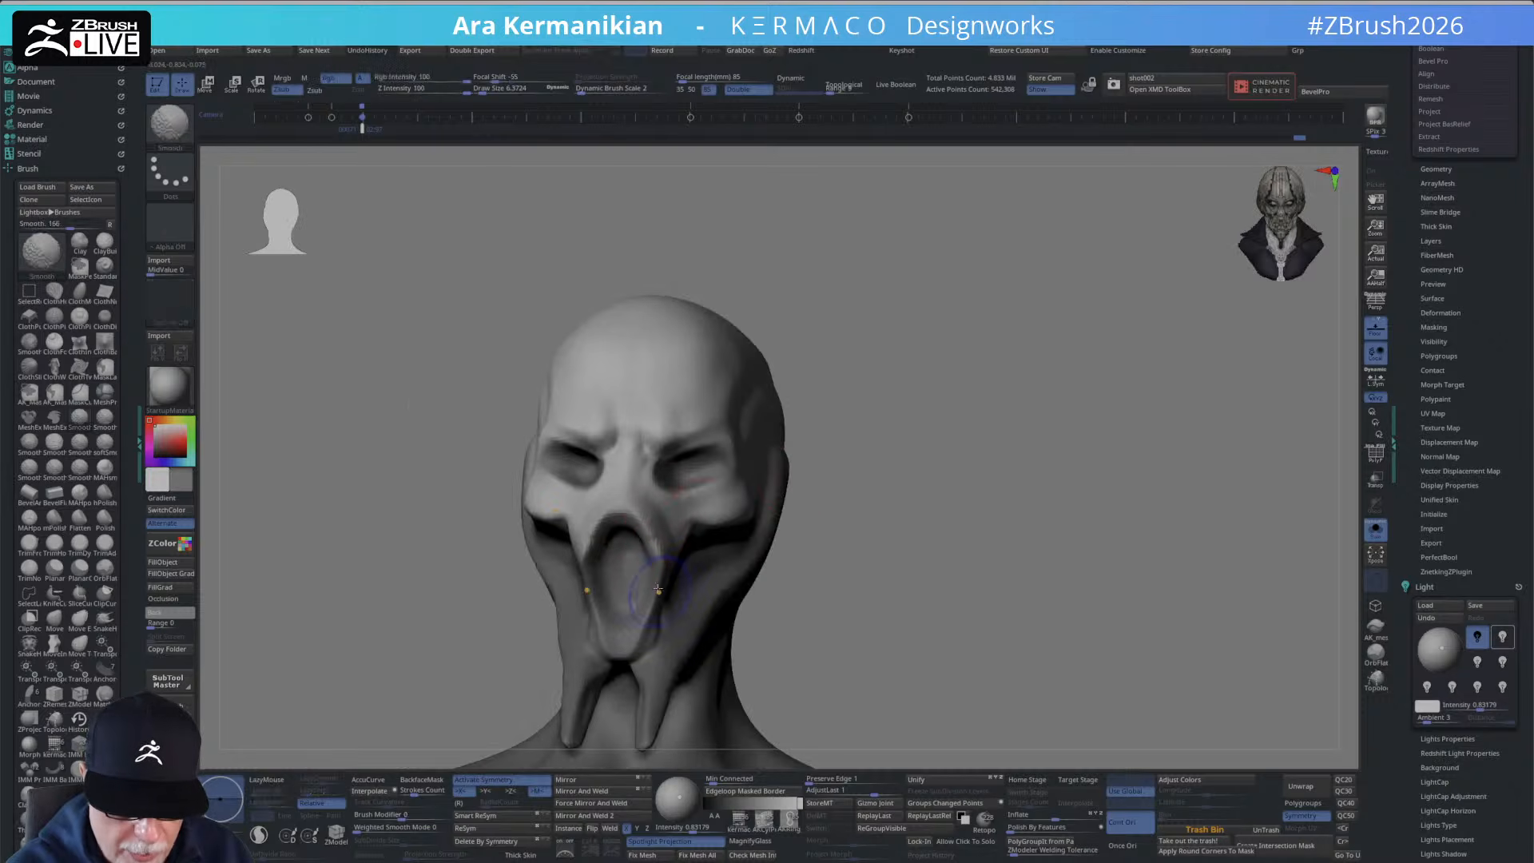
pyautogui.moveTo(861, 503); pyautogui.dragTo(870, 448, button='right')
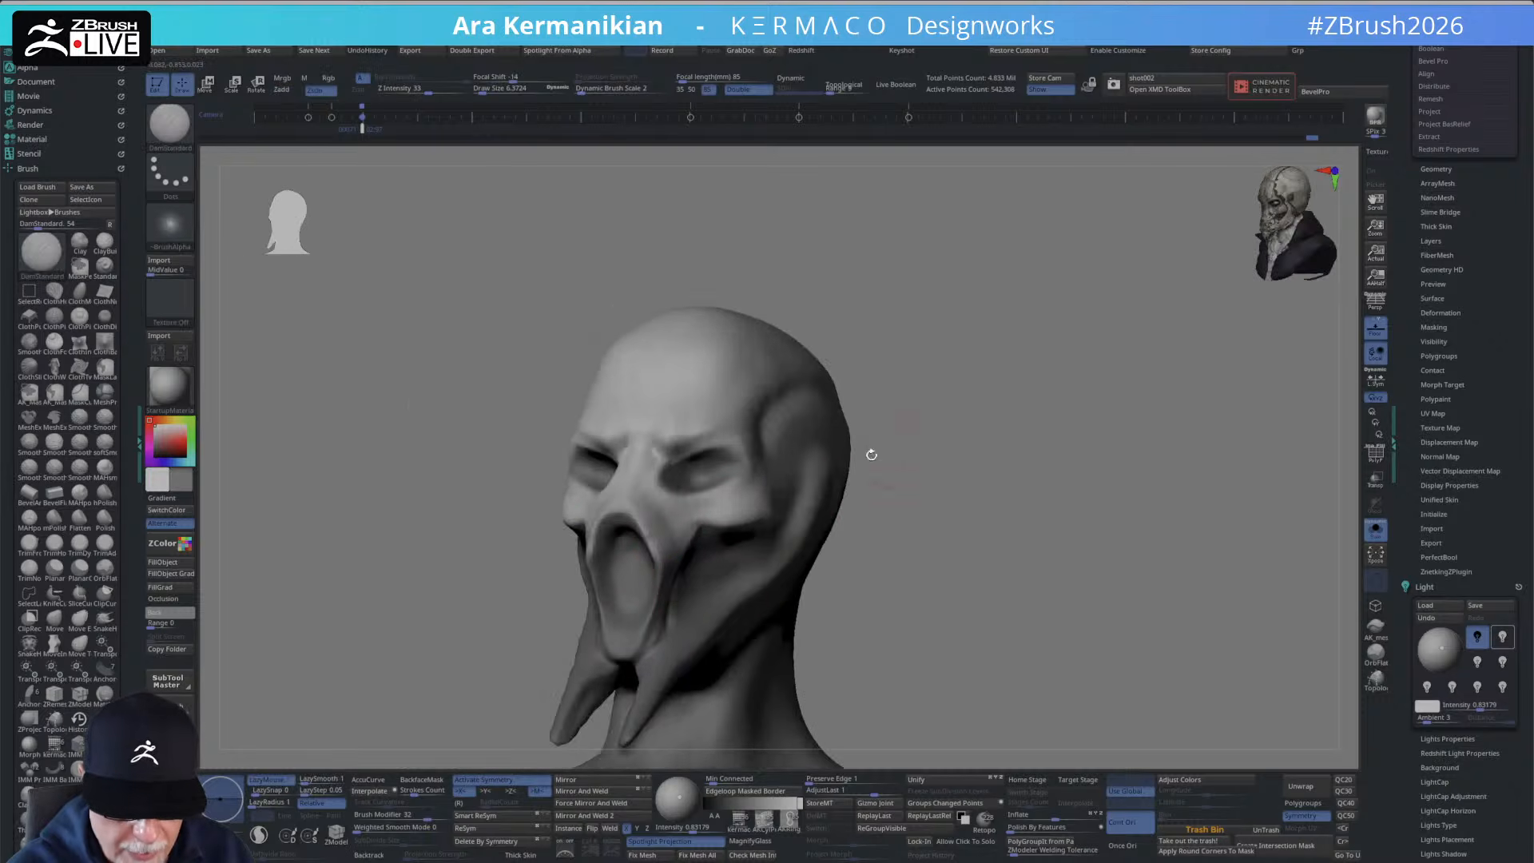
# Sculpt the cheek hollows beneath the cheekbones with DamStandard and smooth them toward the mouth cavity.
pyautogui.moveTo(794, 582); pyautogui.dragTo(684, 541, button='right')
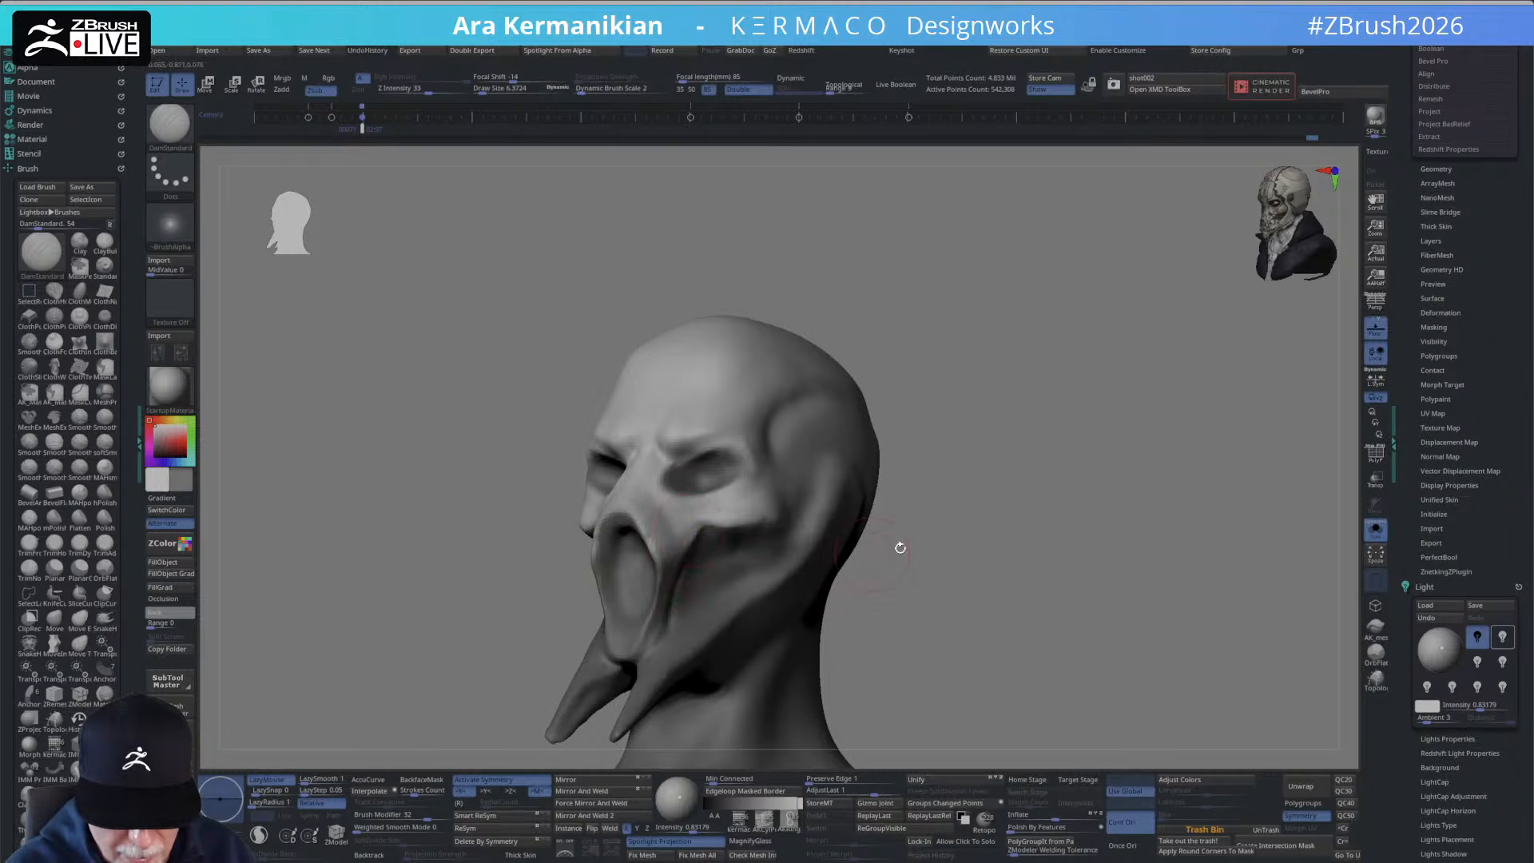
pyautogui.moveTo(901, 548); pyautogui.dragTo(694, 570, button='right')
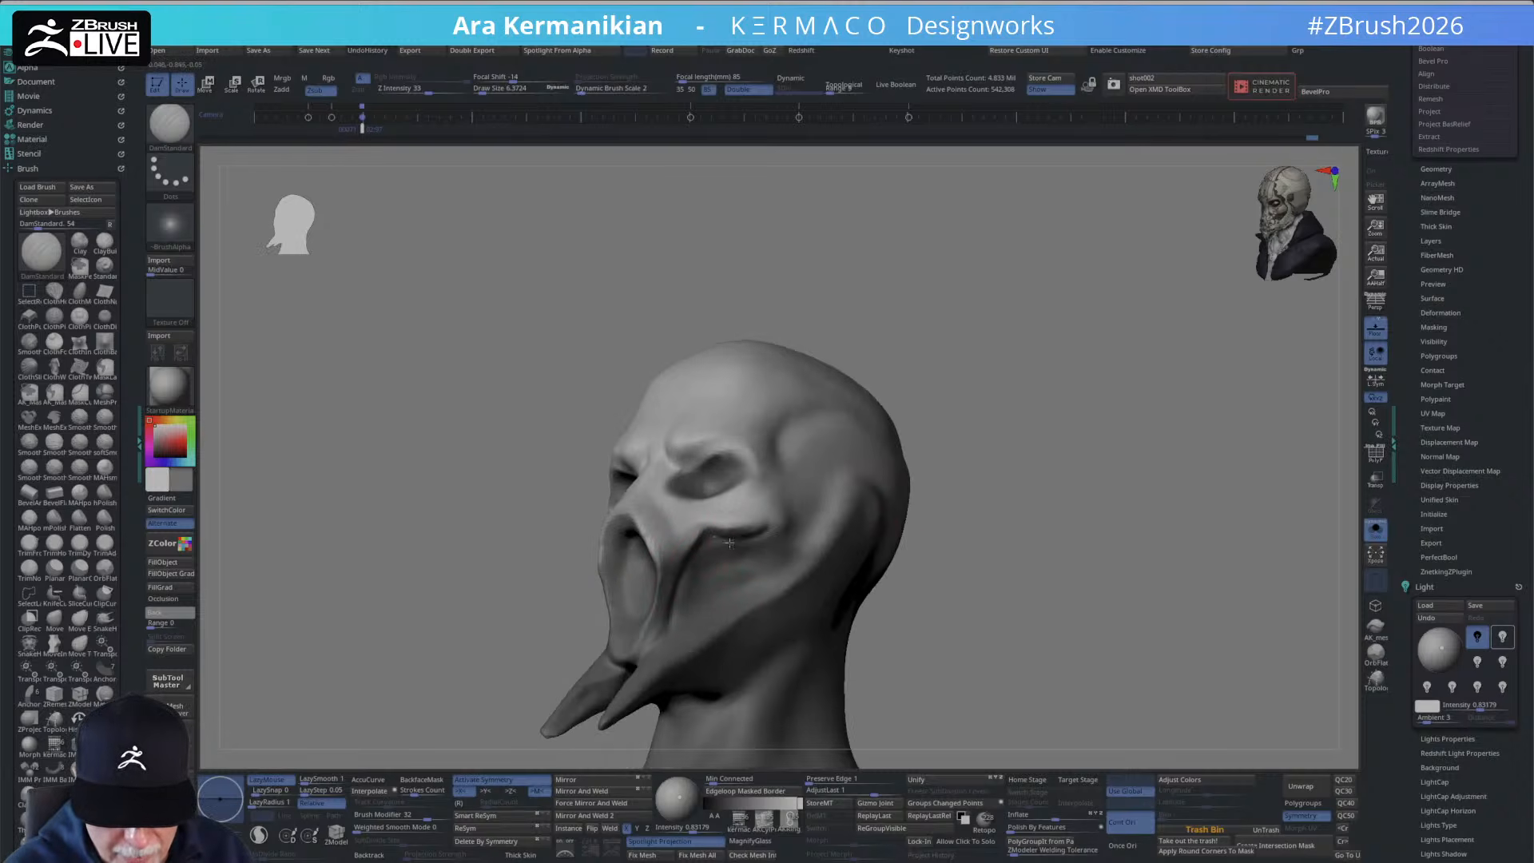
pyautogui.moveTo(856, 569); pyautogui.dragTo(1031, 506, button='right')
pyautogui.moveTo(910, 532); pyautogui.dragTo(1027, 534, button='right')
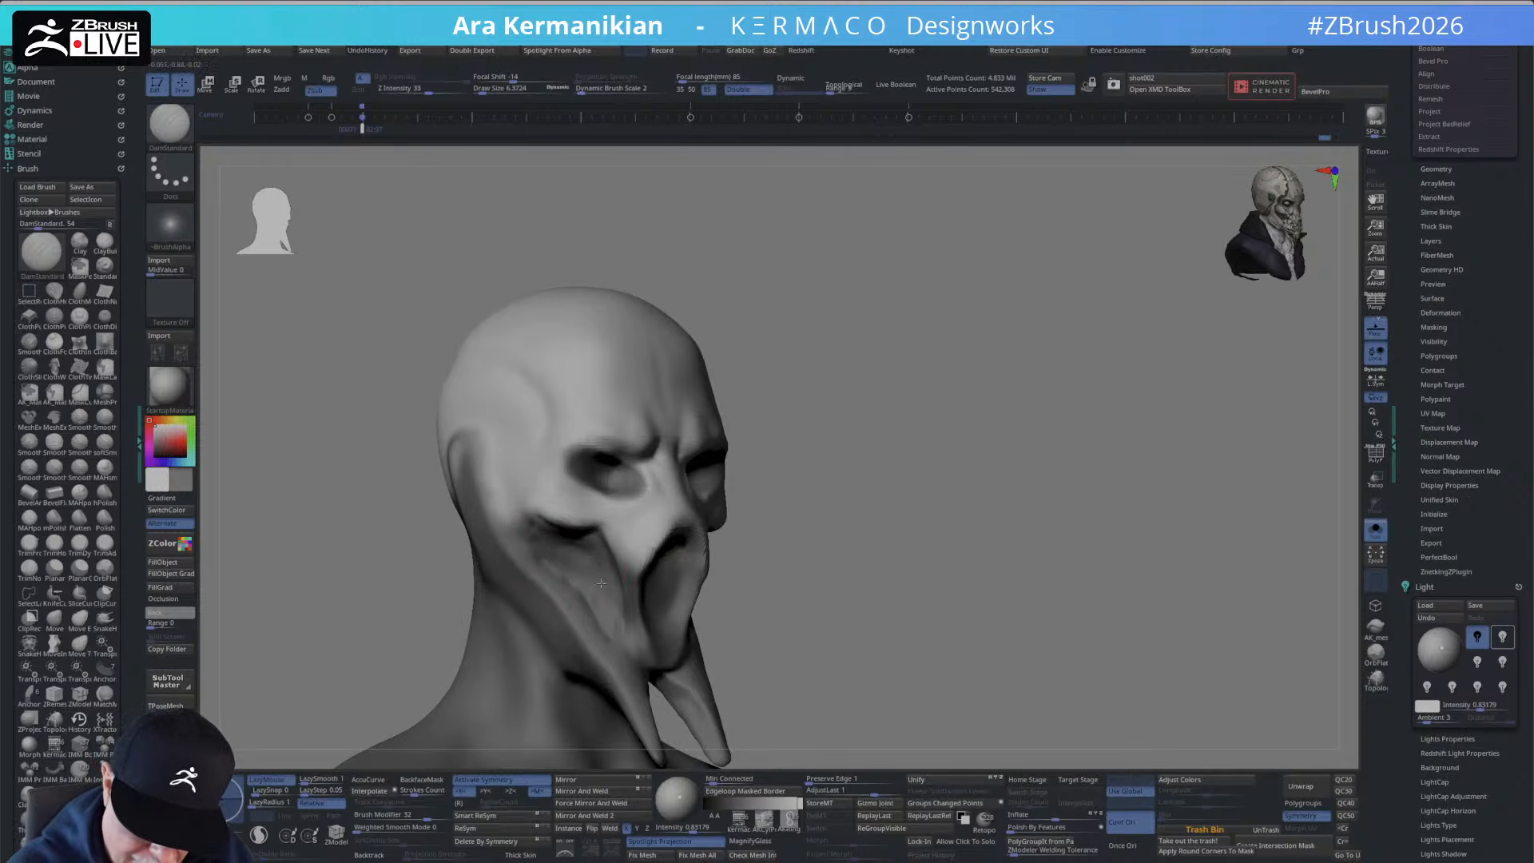
pyautogui.press('shift')
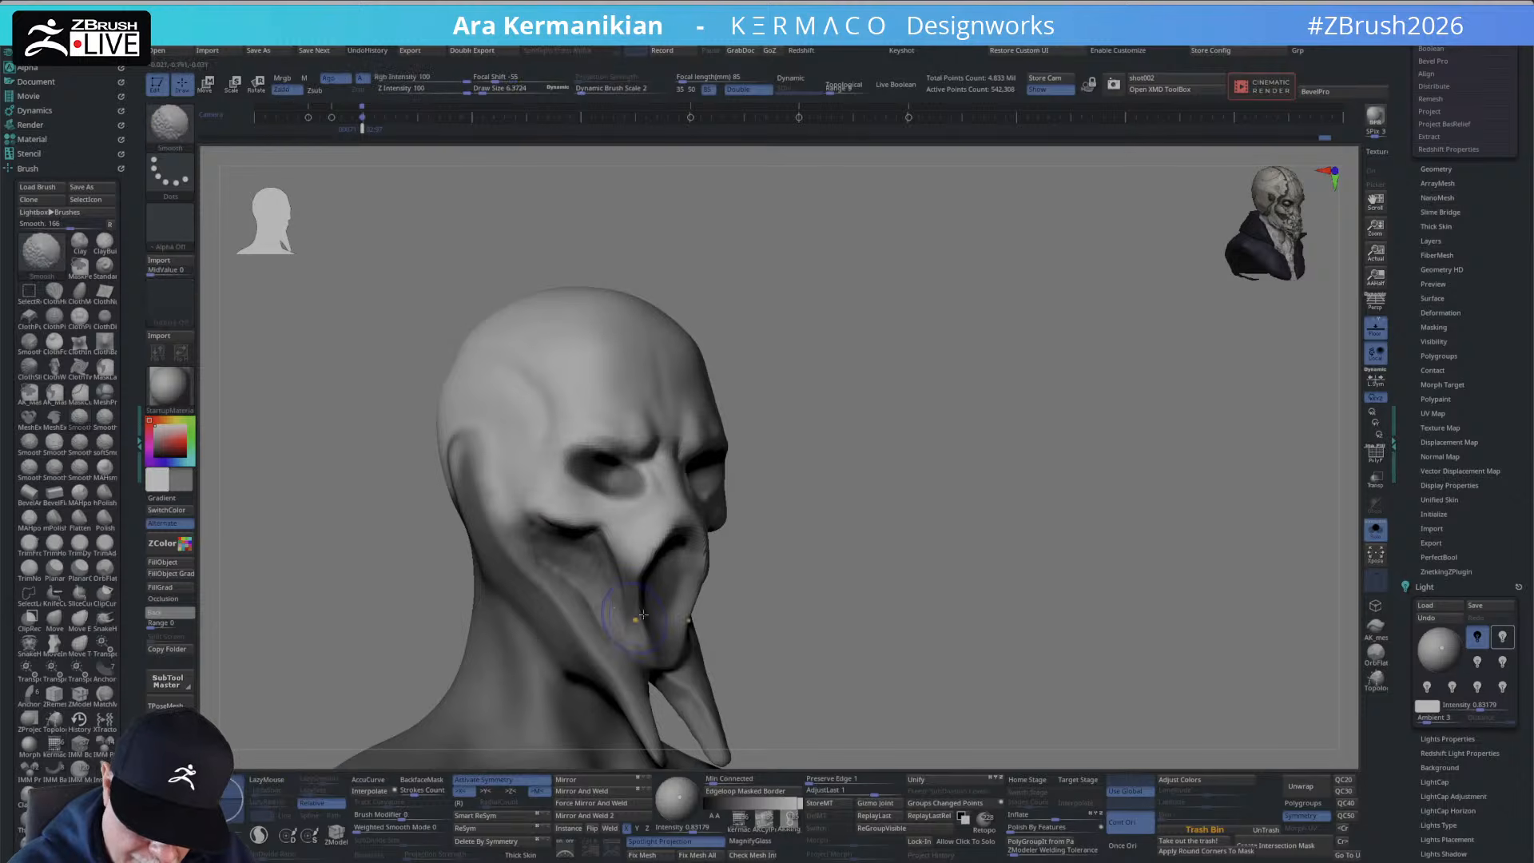
pyautogui.moveTo(643, 614)
pyautogui.keyDown('ctrl'); pyautogui.mouseDown(button='right')
pyautogui.moveTo(729, 504)
pyautogui.moveTo(685, 490)
pyautogui.moveTo(818, 469)
pyautogui.moveTo(859, 563)
pyautogui.mouseUp(button='right'); pyautogui.keyUp('ctrl')
# Reshape the jaw sides and cheekbones with the Move brush, reducing the draw size to about 9.7.
pyautogui.press('b')
pyautogui.press('m')
pyautogui.press('v')
pyautogui.press('s')
pyautogui.moveTo(658, 599); pyautogui.dragTo(661, 600)
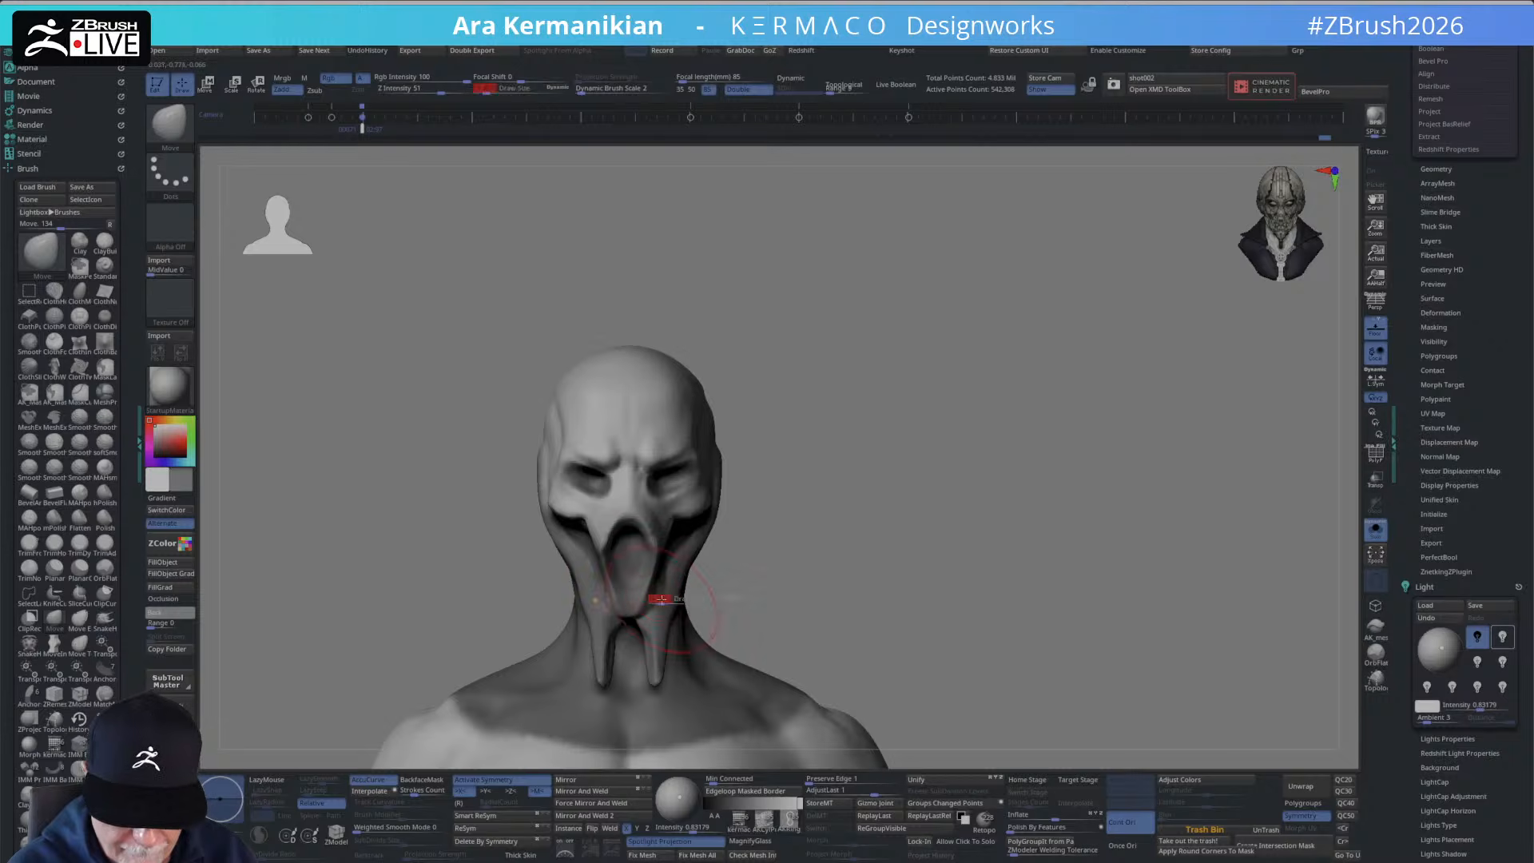
pyautogui.press('shift')
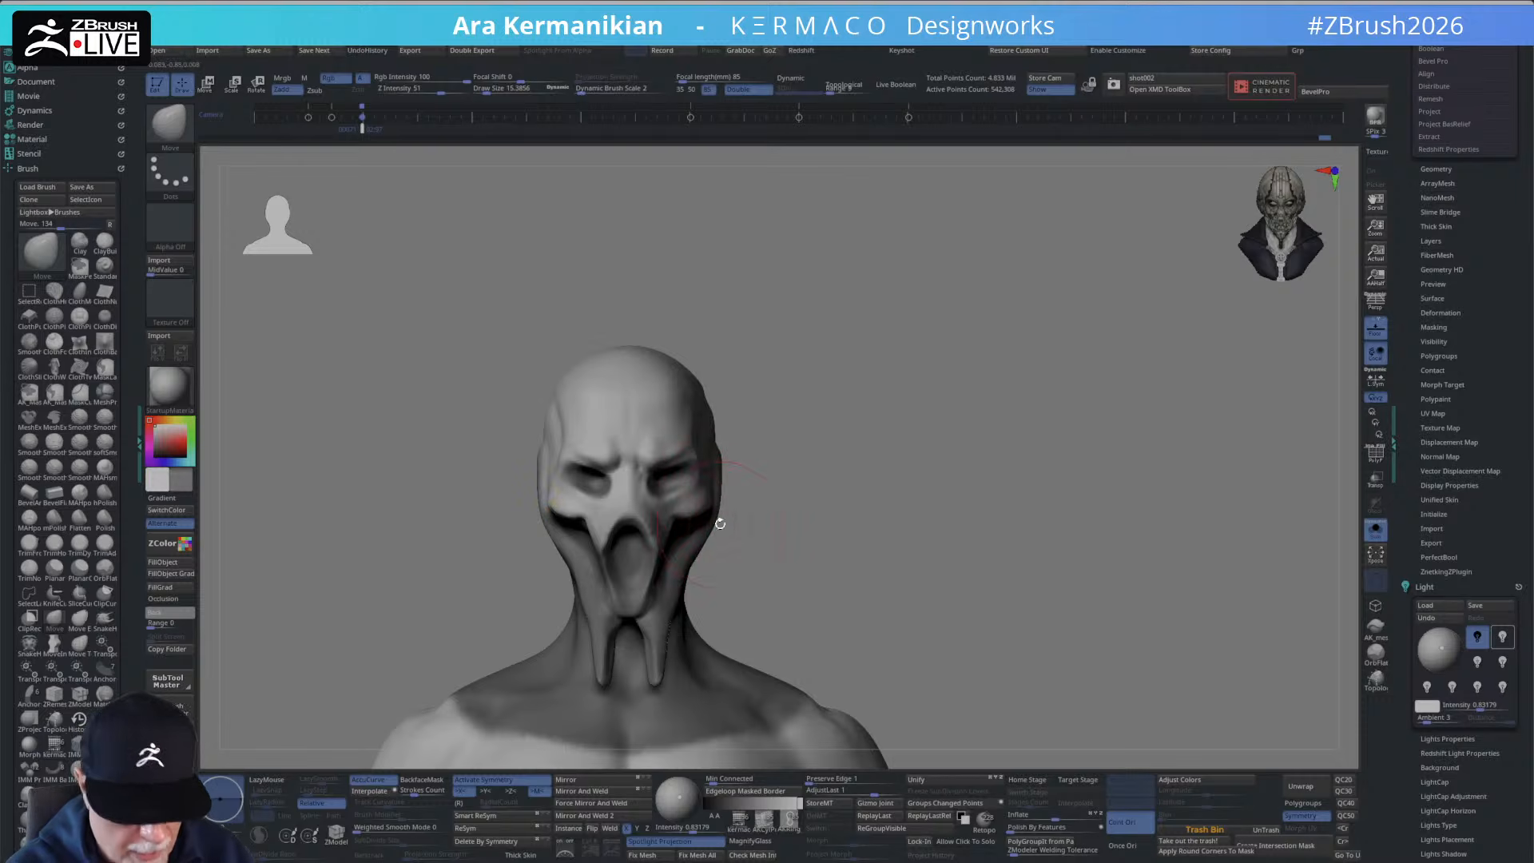
pyautogui.moveTo(822, 459); pyautogui.dragTo(807, 497)
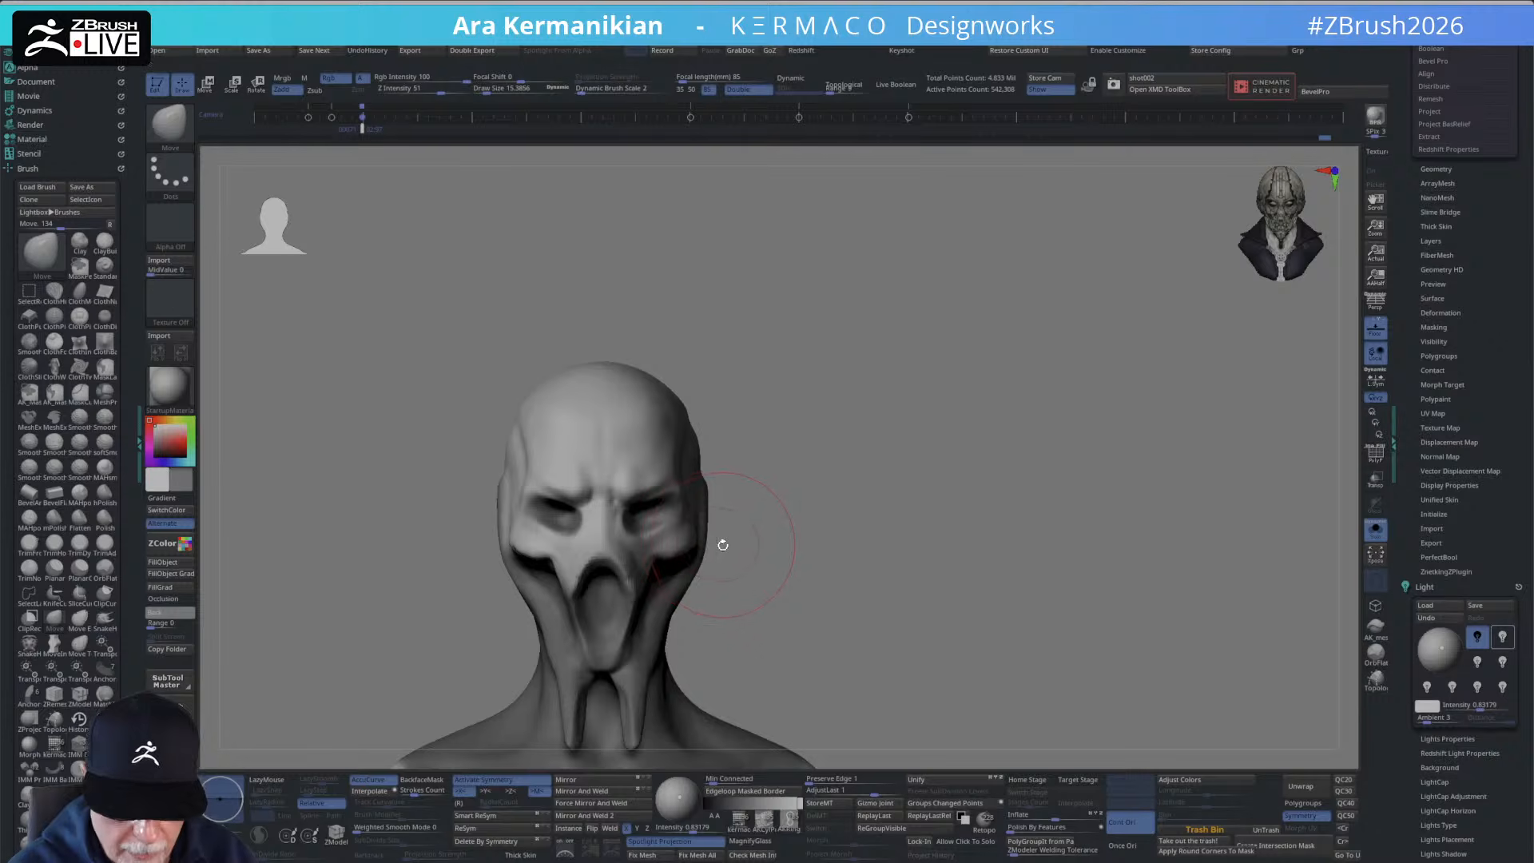
pyautogui.press('s')
pyautogui.moveTo(734, 545); pyautogui.dragTo(678, 561)
pyautogui.moveTo(679, 561)
pyautogui.mouseDown(button='right')
pyautogui.moveTo(743, 545)
pyautogui.moveTo(673, 531)
pyautogui.mouseUp(button='right')
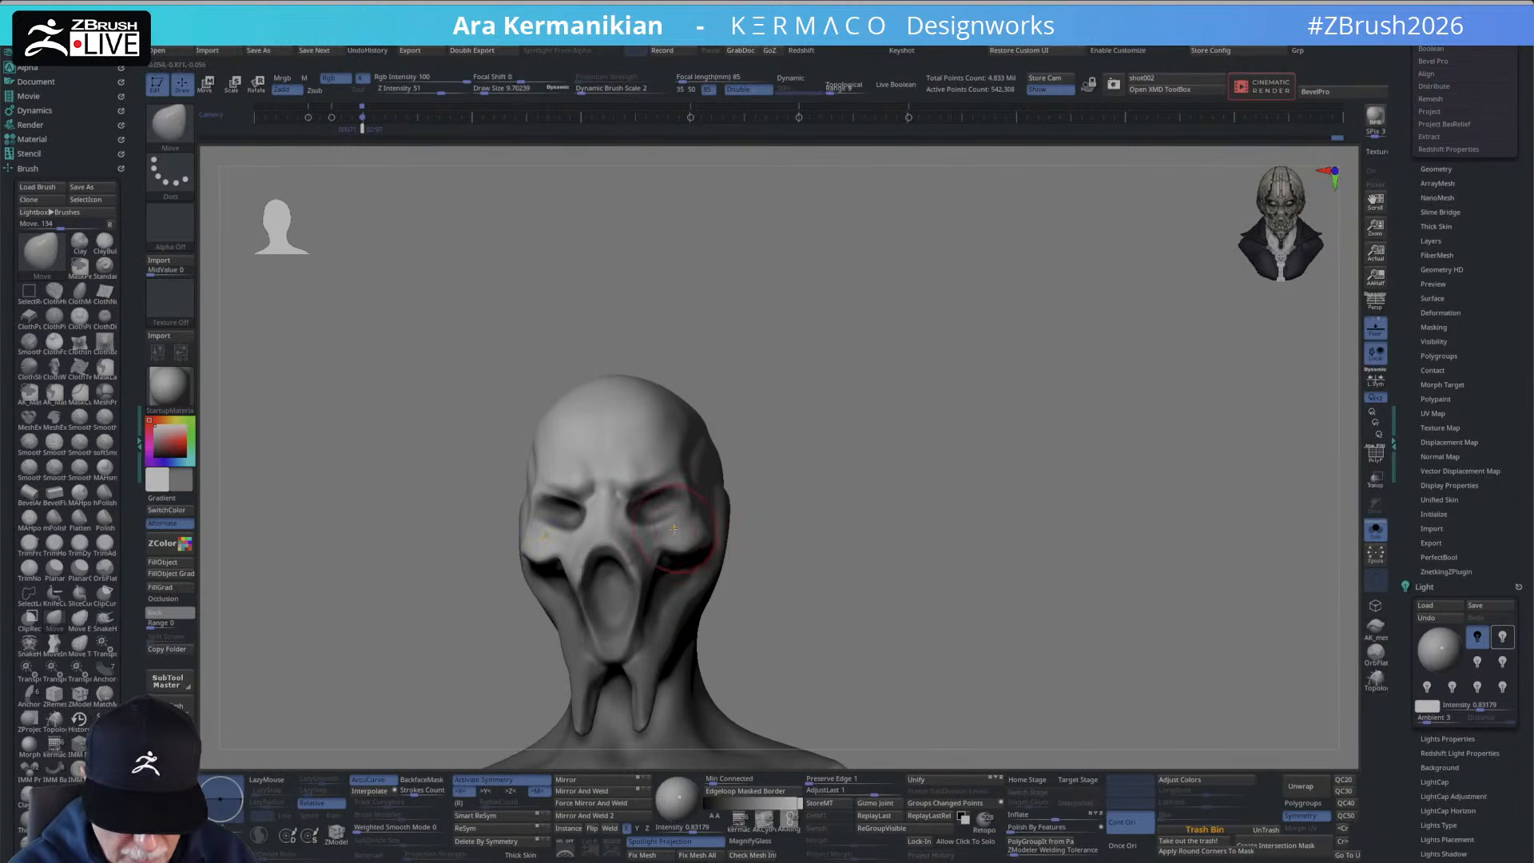
# Sharpen the creases between the mouth rim and the cheekbones with DamStandard and smooth them.
pyautogui.rightClick(672, 528)
pyautogui.click(673, 453)
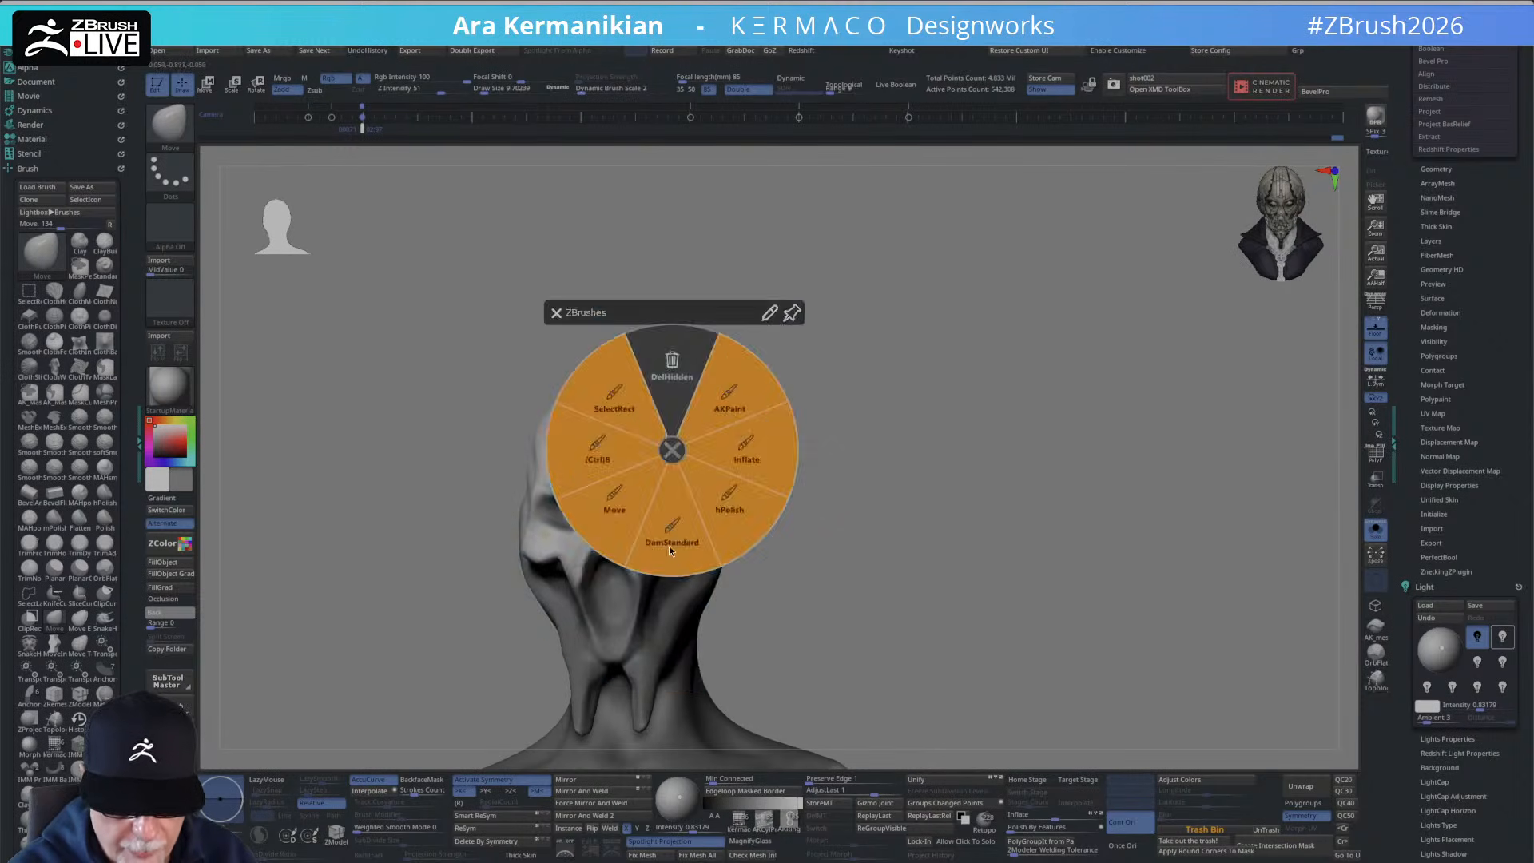
pyautogui.click(669, 545)
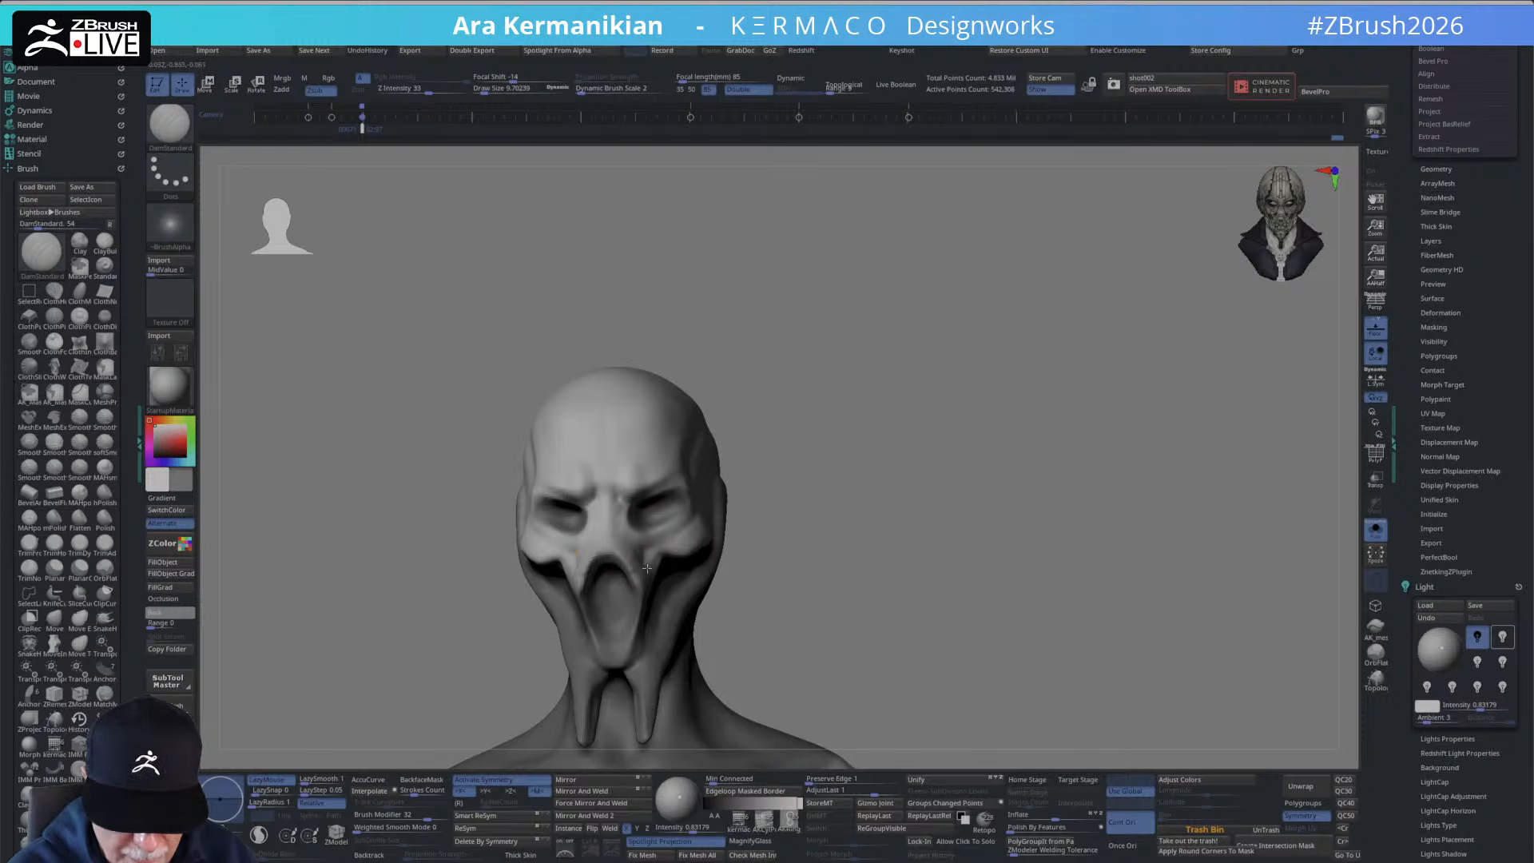
pyautogui.press('shift')
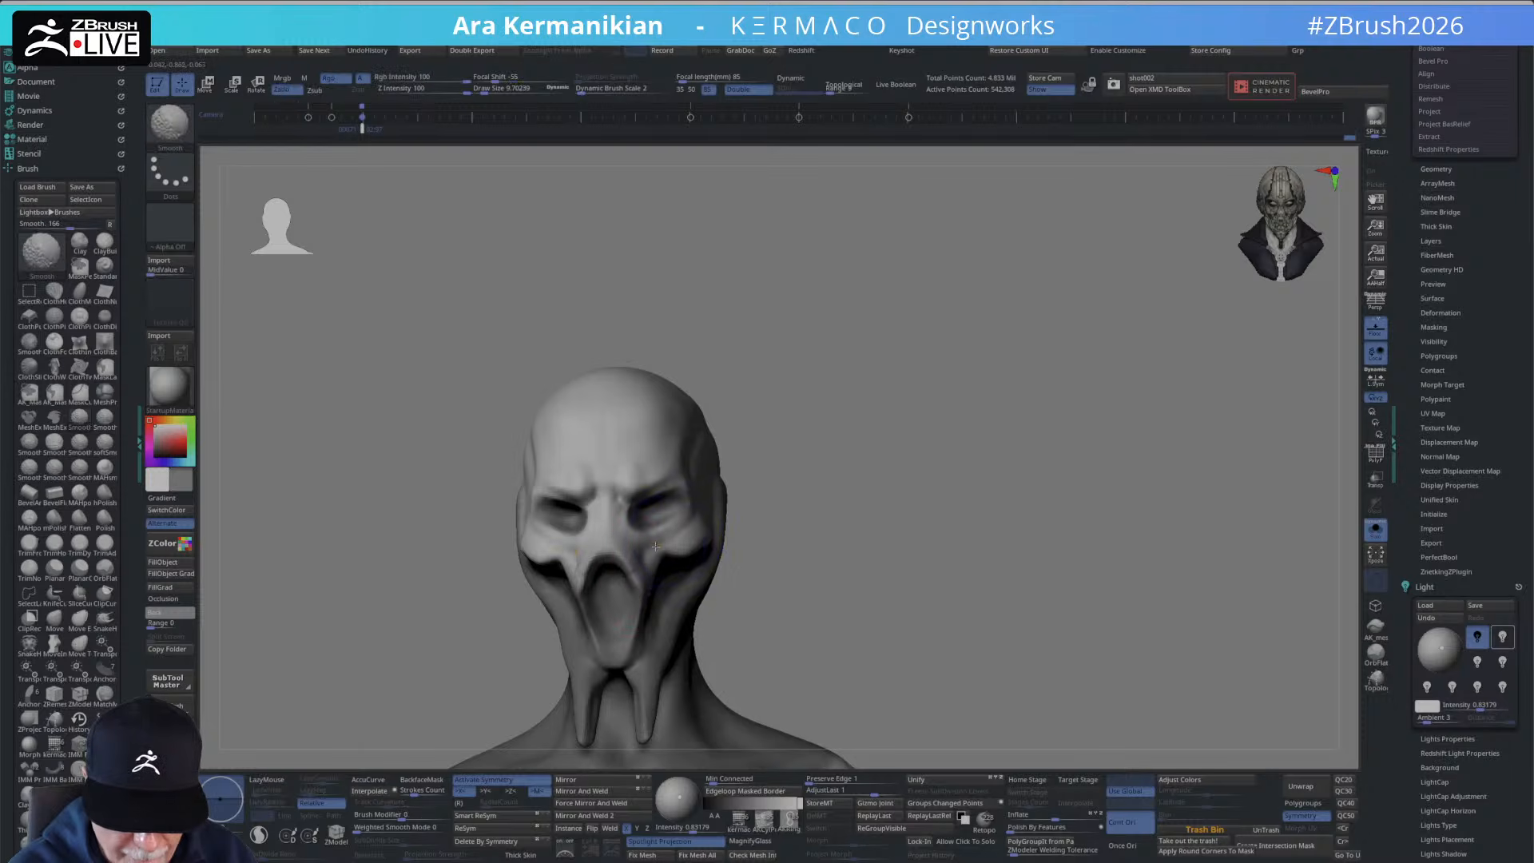
pyautogui.moveTo(665, 538)
pyautogui.keyDown('ctrl'); pyautogui.mouseDown(button='right')
pyautogui.moveTo(712, 472)
pyautogui.moveTo(839, 487)
pyautogui.moveTo(777, 483)
pyautogui.moveTo(844, 563)
pyautogui.mouseUp(button='right'); pyautogui.keyUp('ctrl')
# Mask the inside of the mouth cavity with a draw size of about 6.4 and extract it as a mesh with ExtractPro.
pyautogui.press('ctrl')
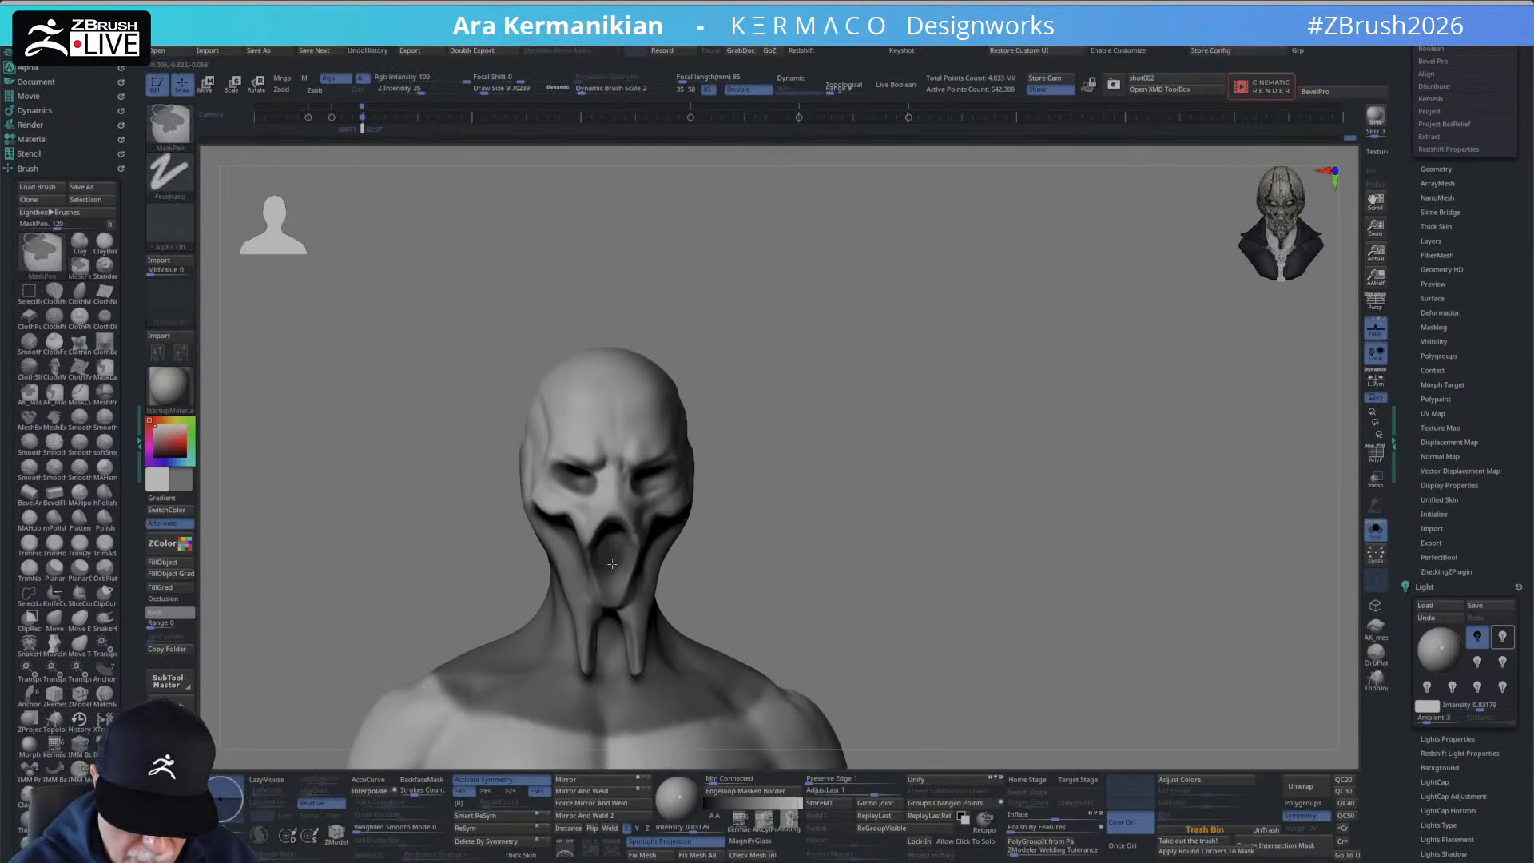
pyautogui.moveTo(794, 528); pyautogui.dragTo(791, 479)
pyautogui.press('s')
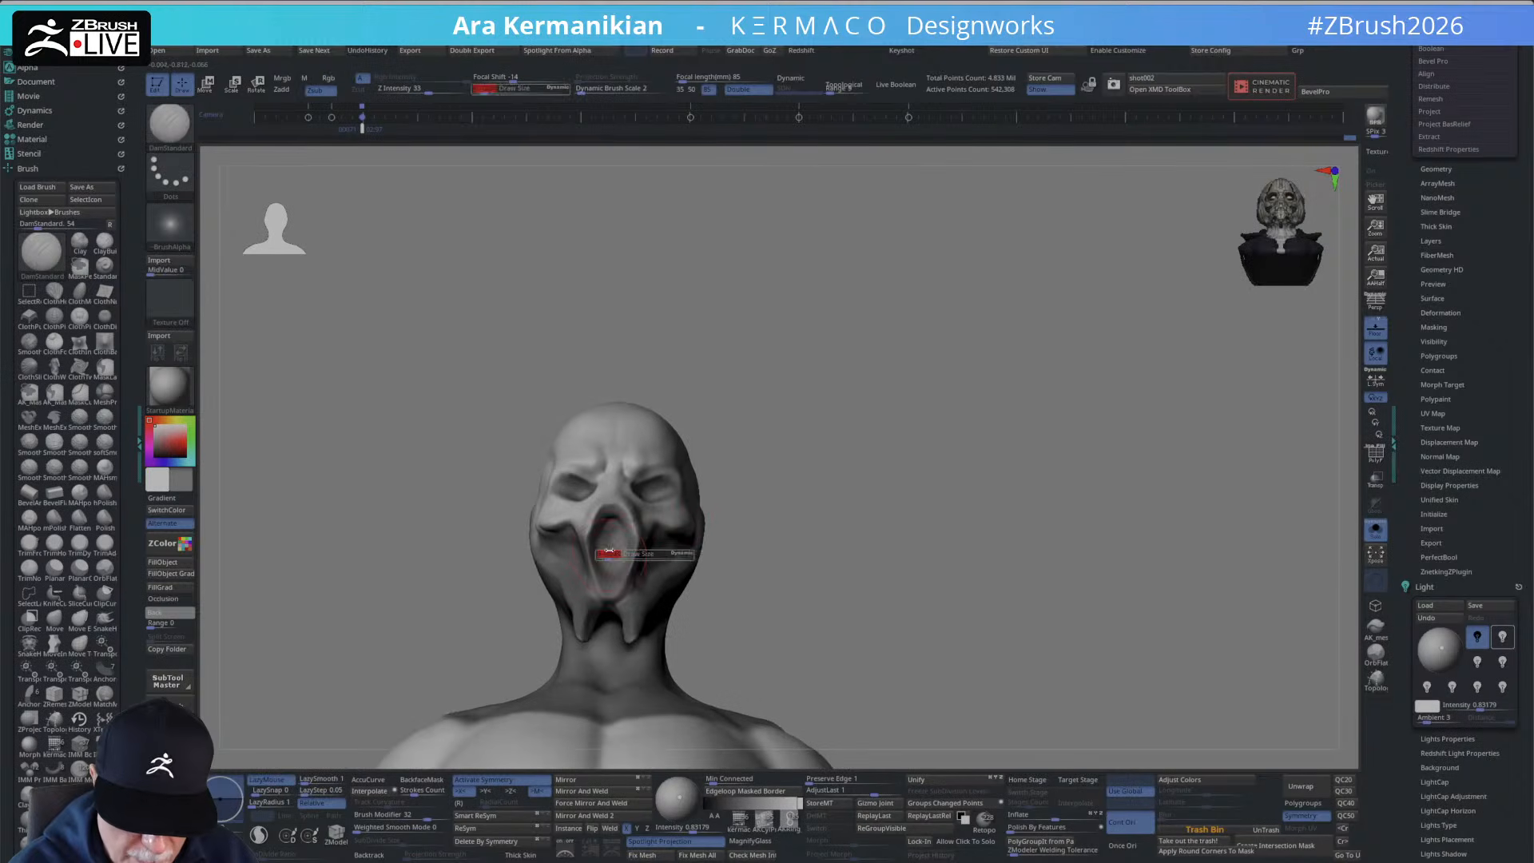
pyautogui.press('ctrl')
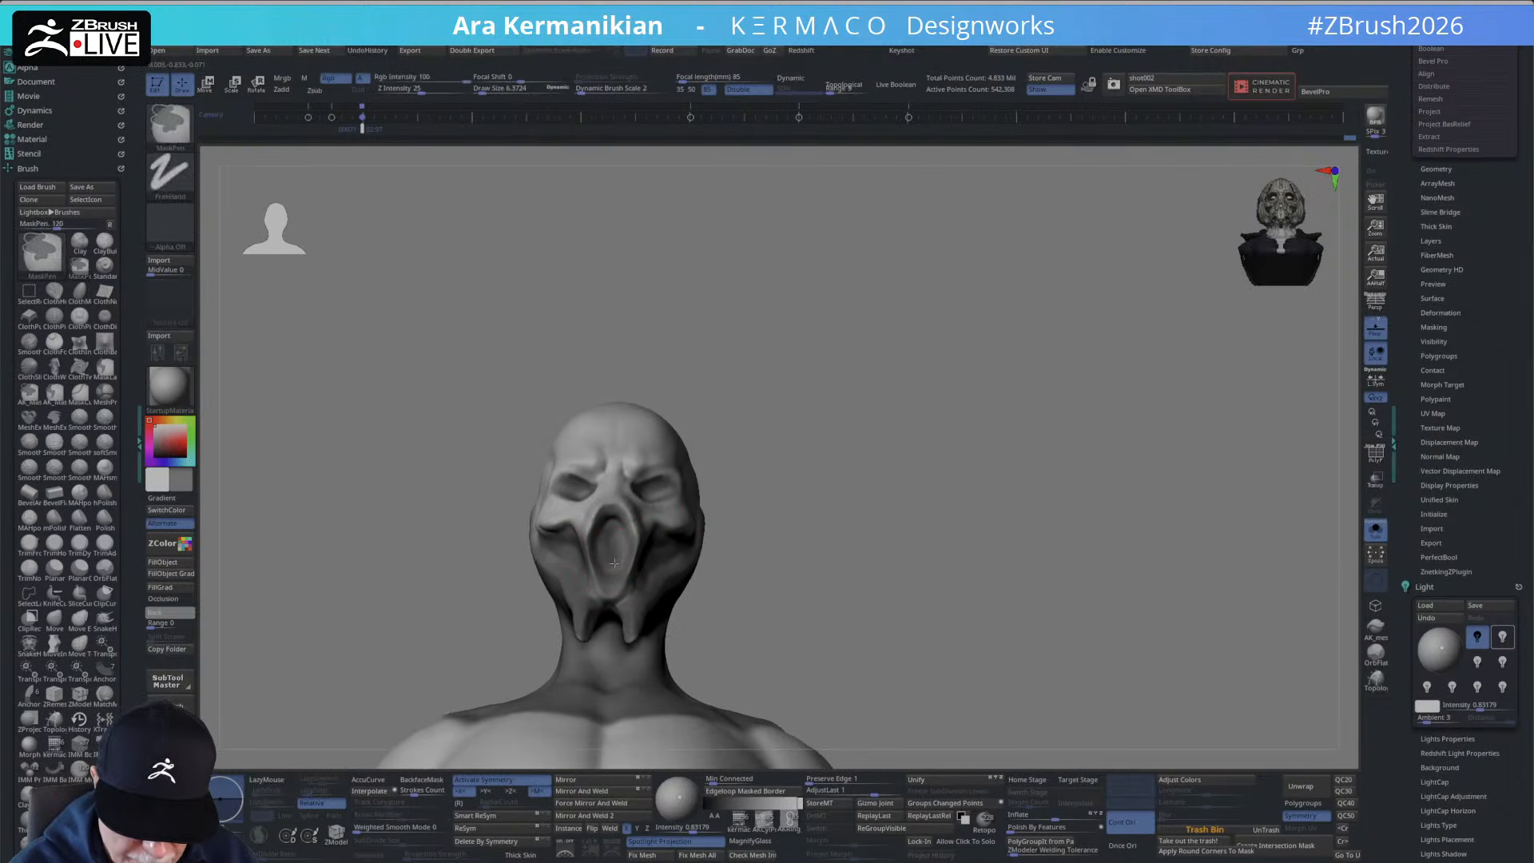
pyautogui.hotkey('ctrl', '2')
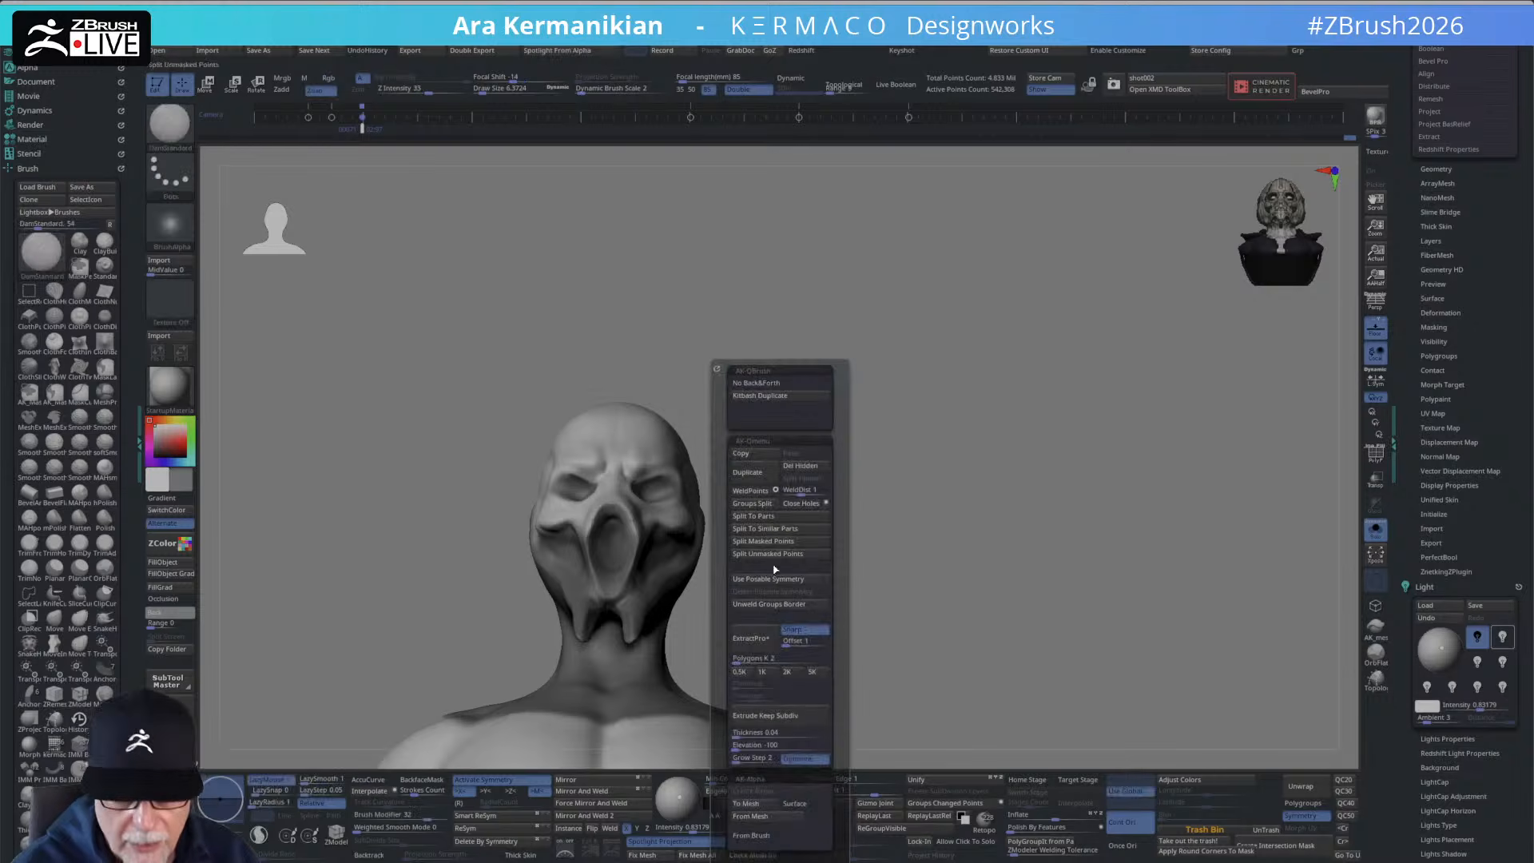
pyautogui.click(759, 647)
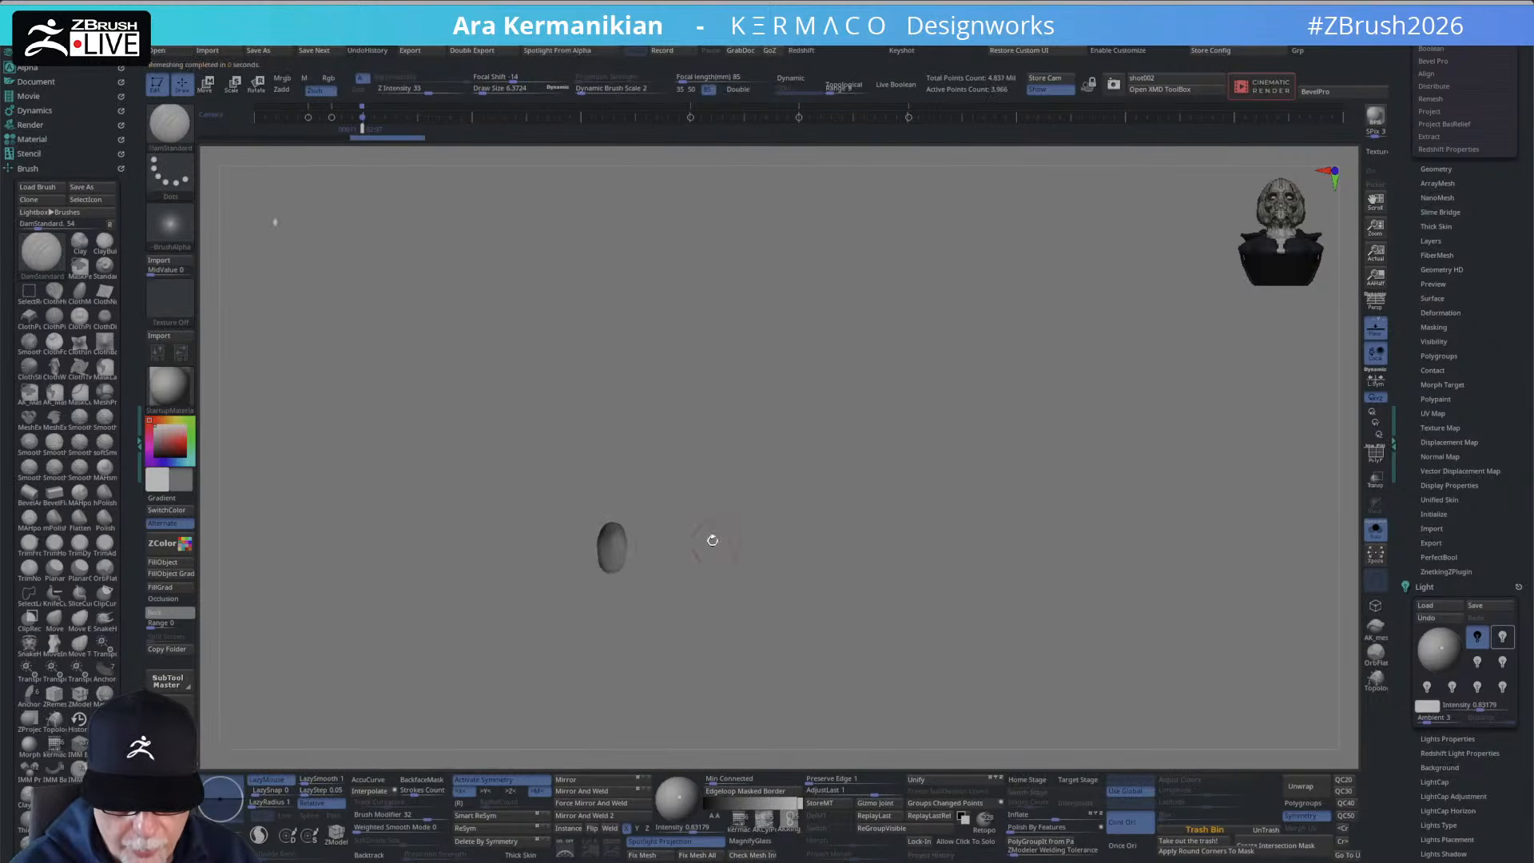
# Enable dynamic subdivision on the extracted mouth piece, giving it a thickness of about 0.01 and adjusting the smooth subdivision level.
pyautogui.moveTo(712, 538); pyautogui.dragTo(759, 558)
pyautogui.hotkey('ctrl', '3')
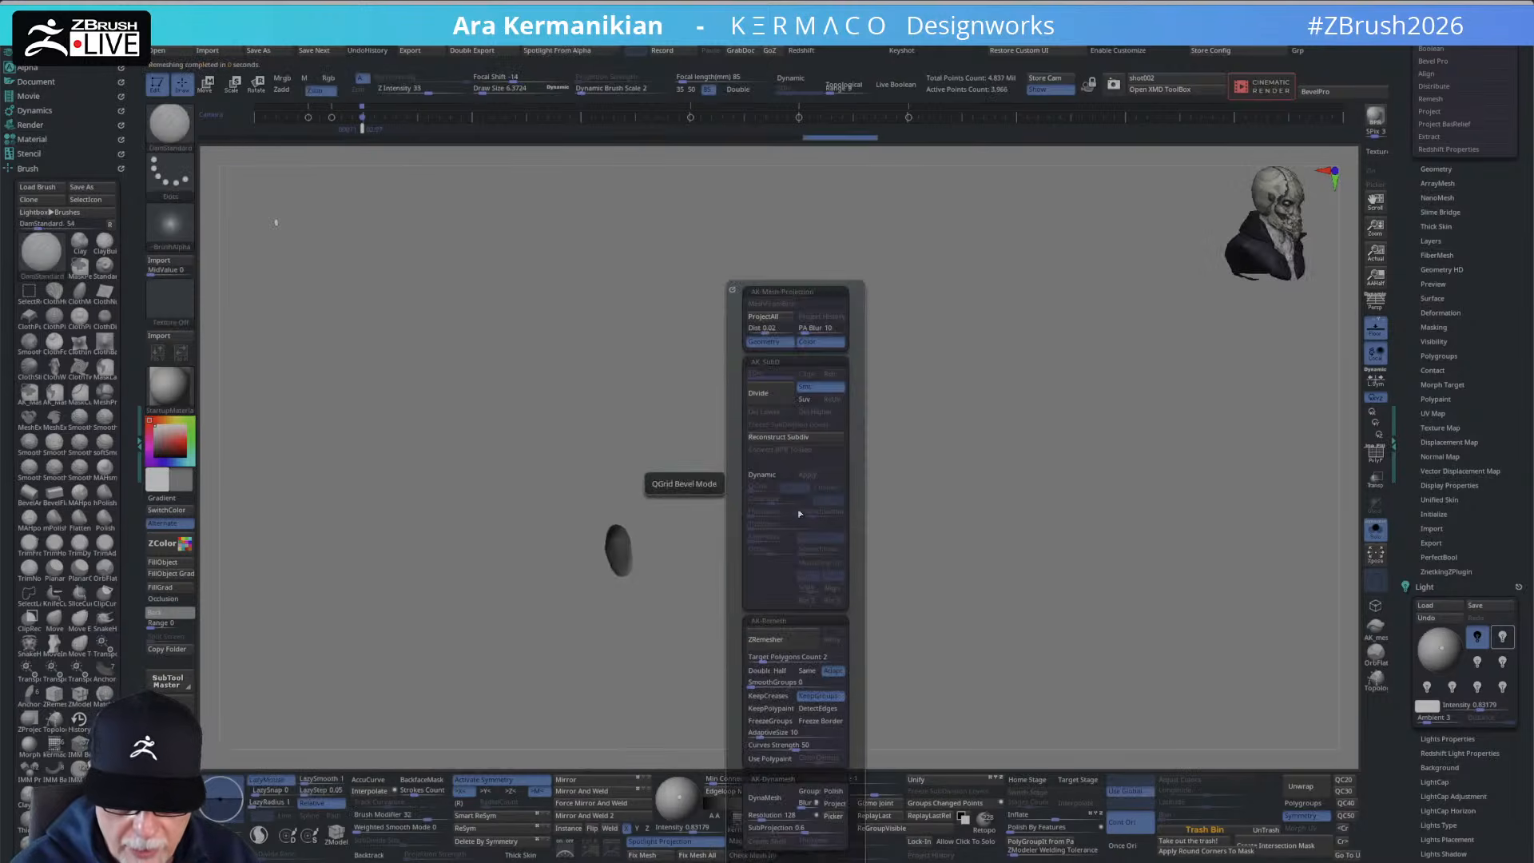
pyautogui.click(775, 478)
pyautogui.click(779, 525)
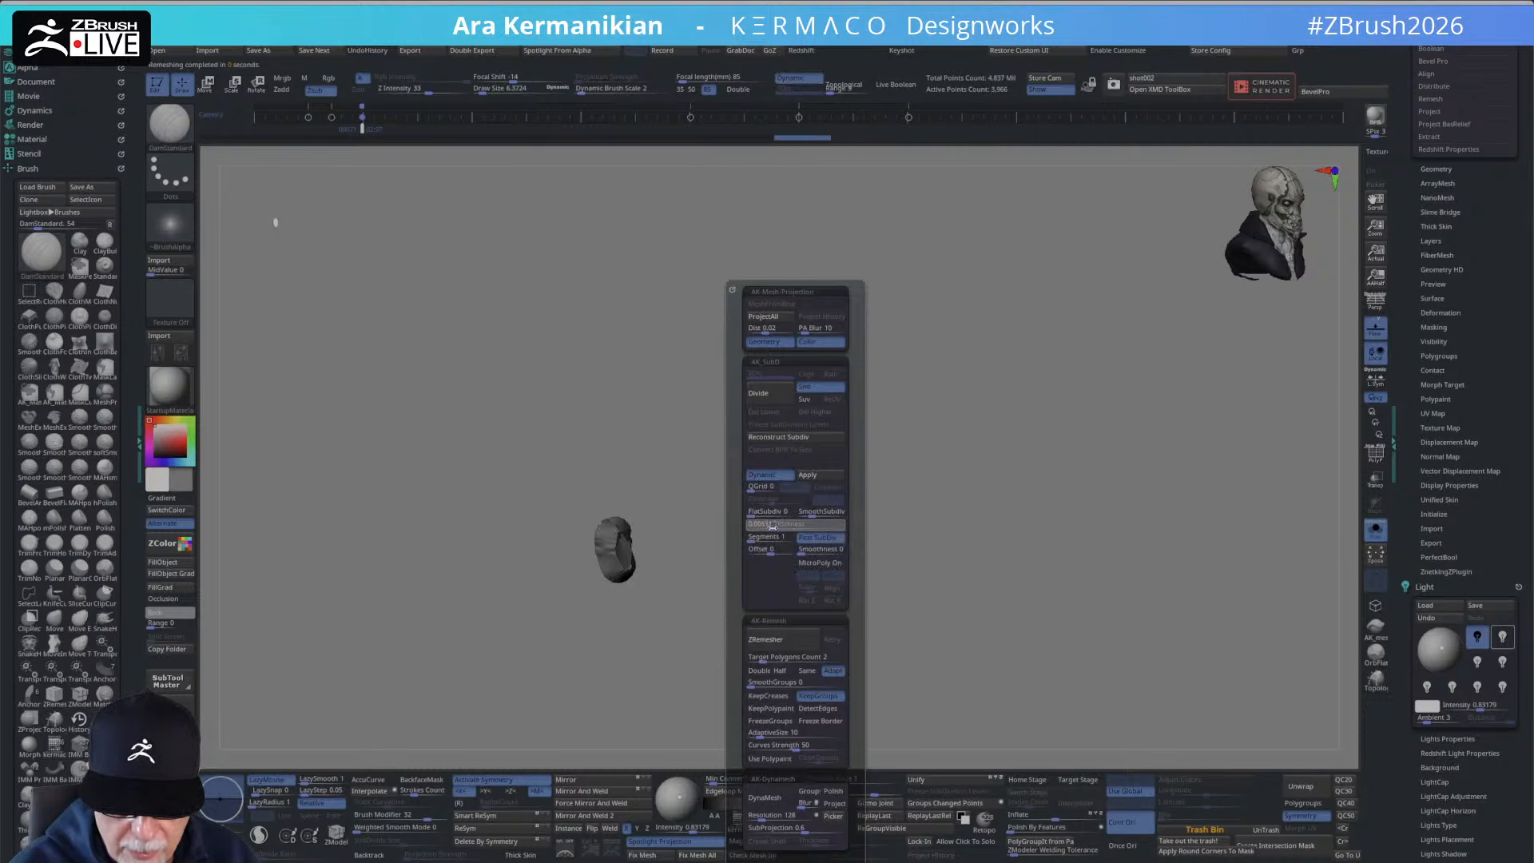
pyautogui.click(812, 512)
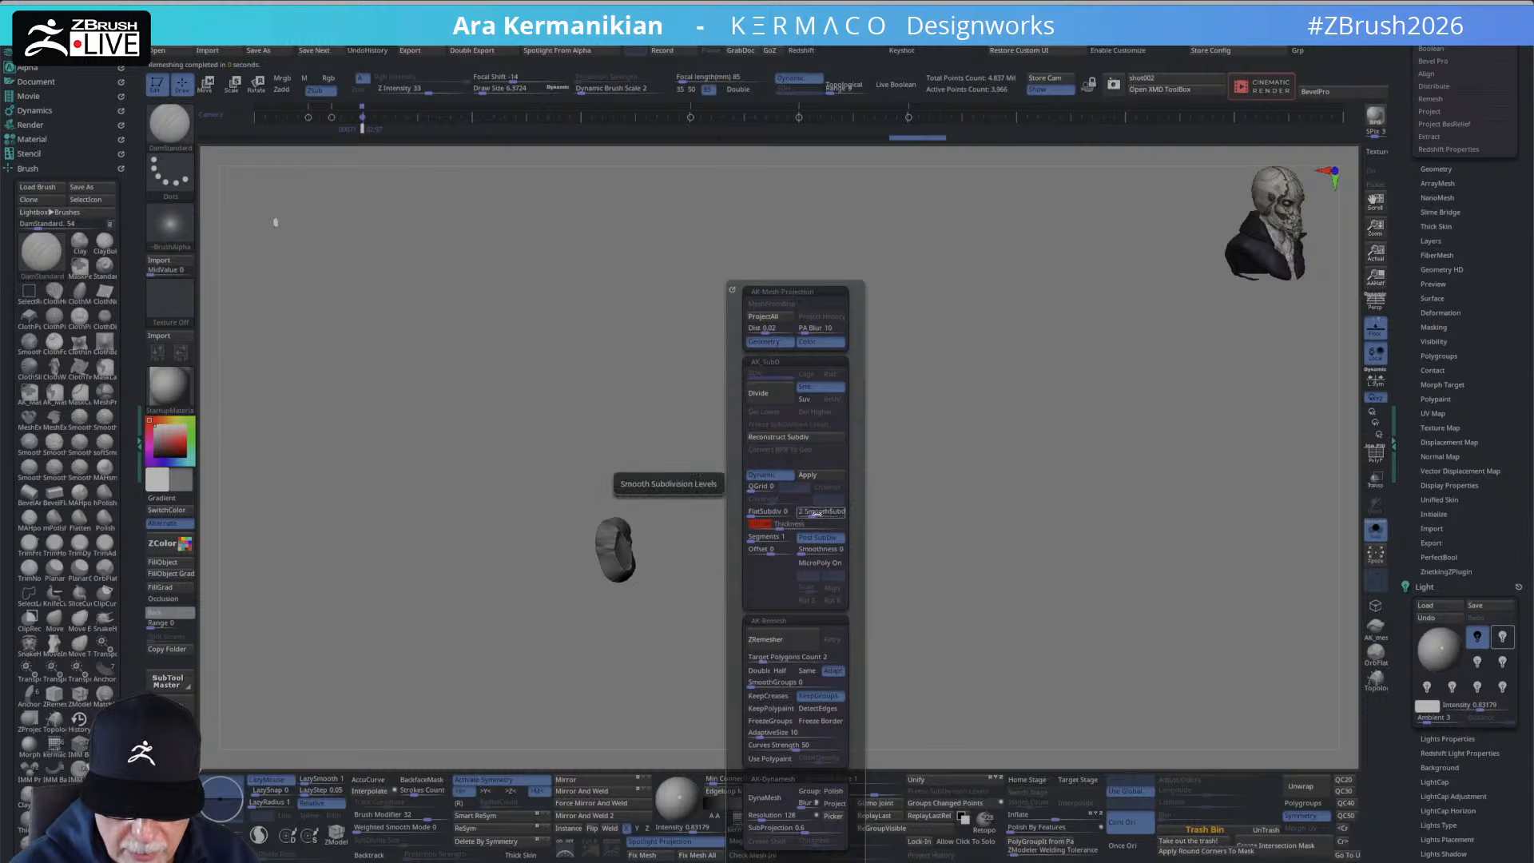
pyautogui.moveTo(812, 512); pyautogui.dragTo(798, 516)
pyautogui.click(813, 515)
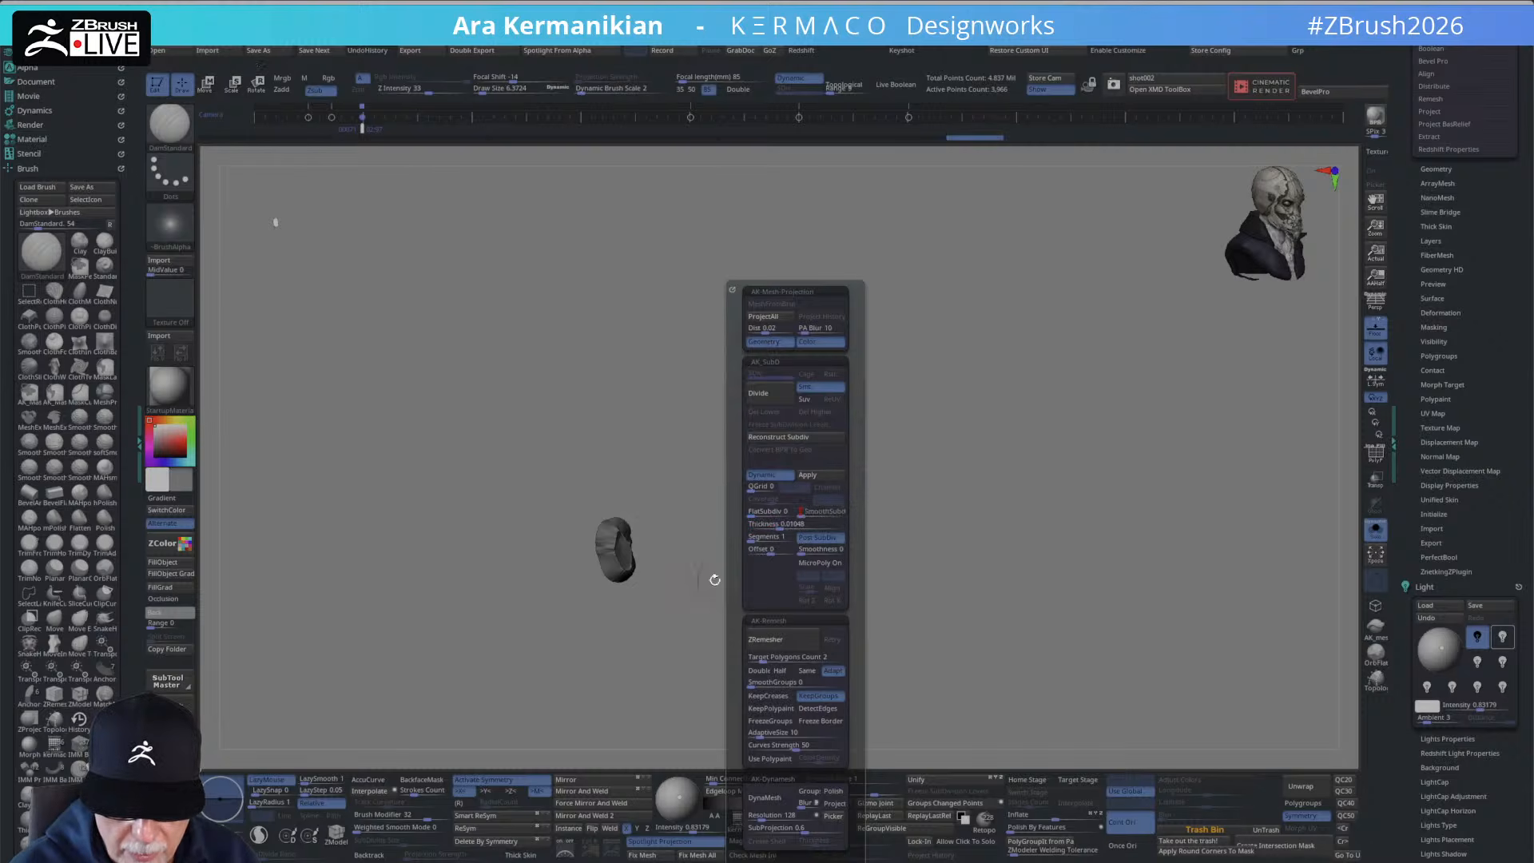
pyautogui.press('space')
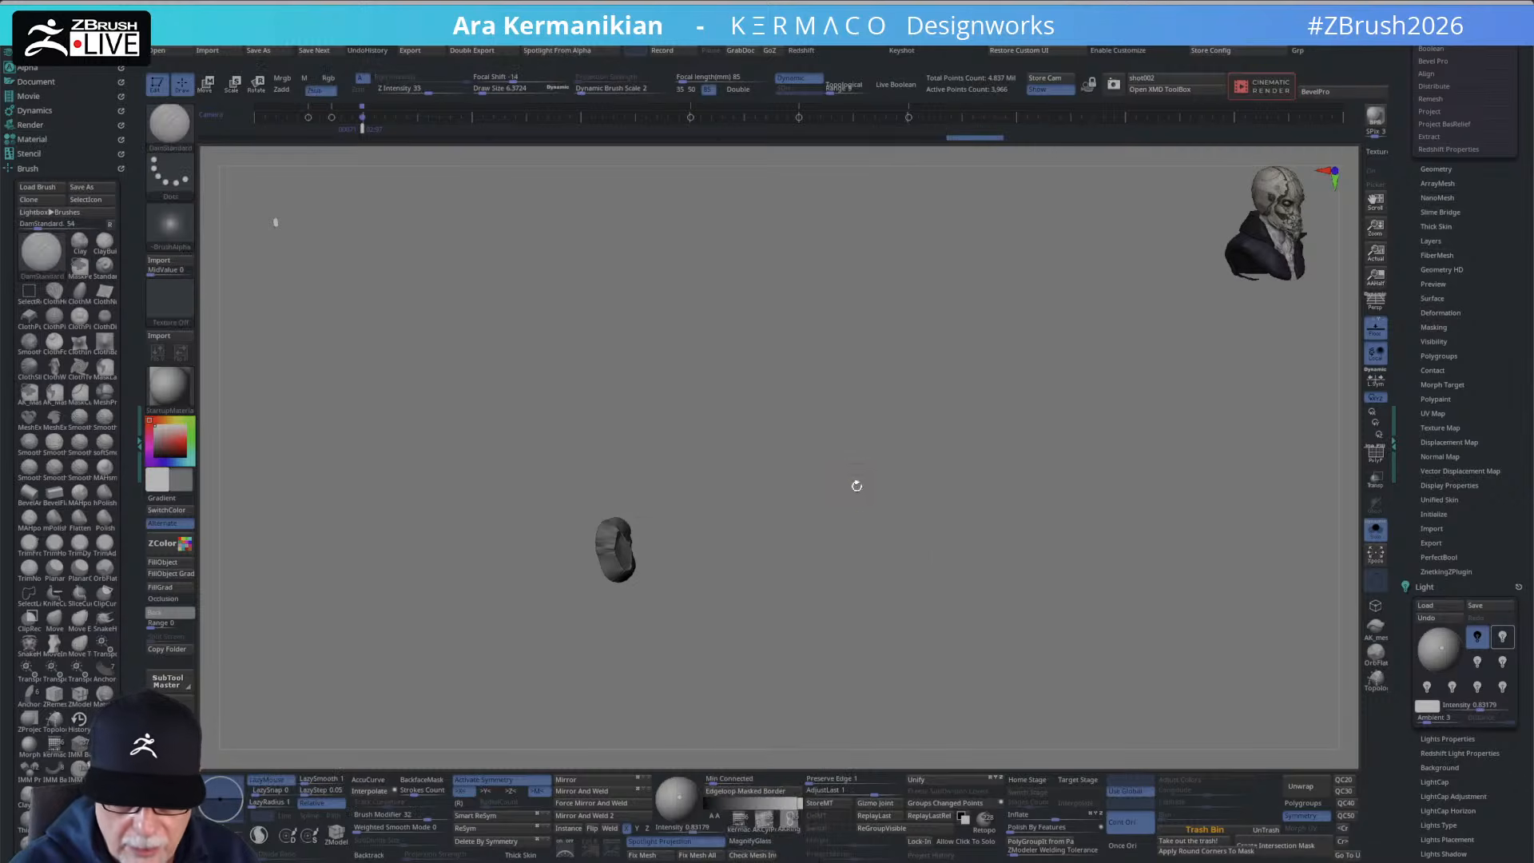
pyautogui.press('shift')
pyautogui.press('space')
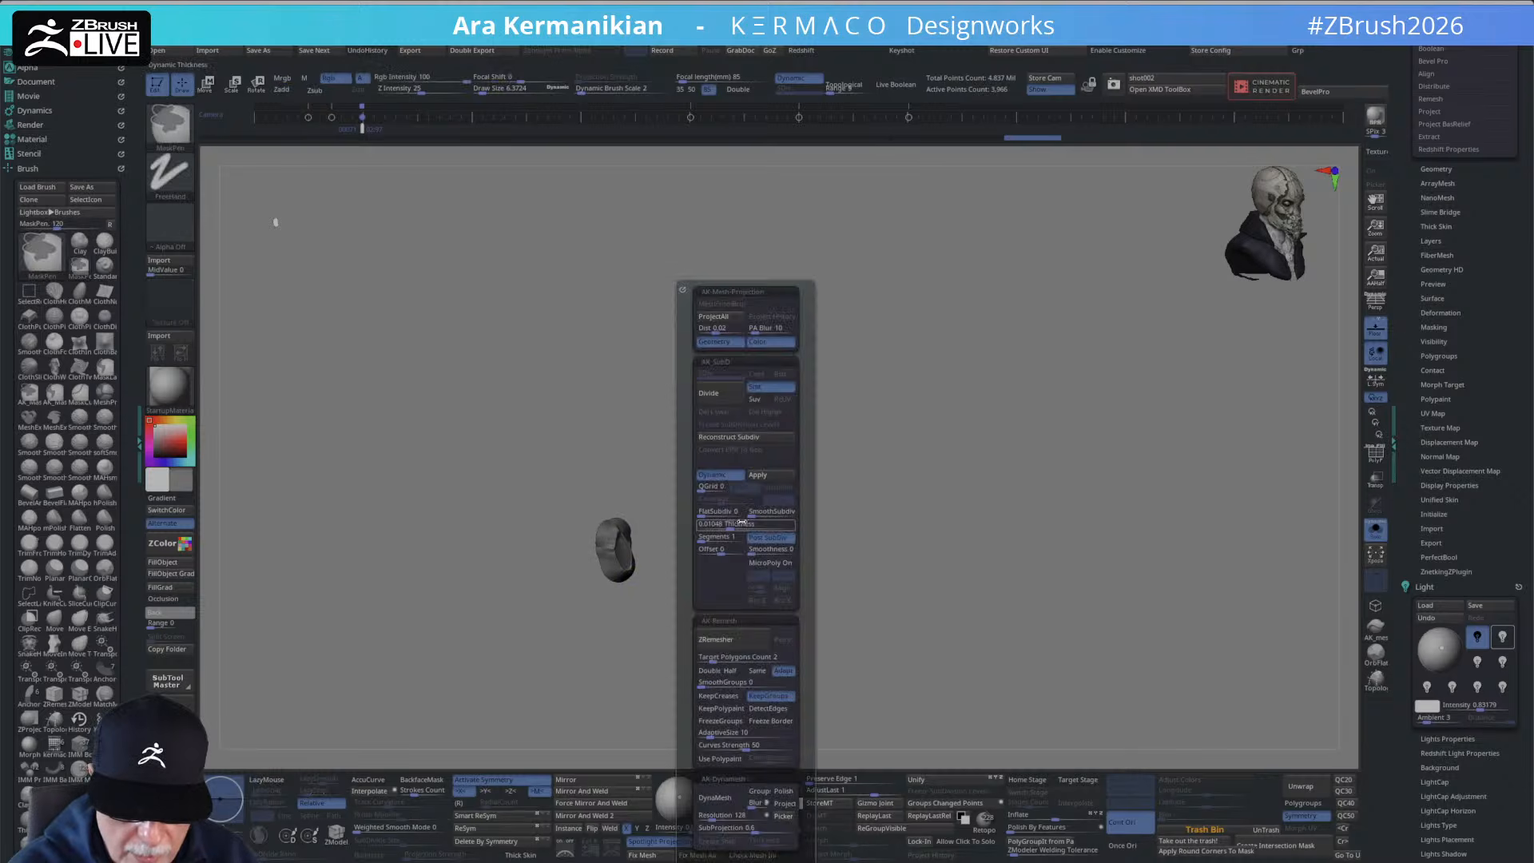
# Try to convert the extracted mouth piece to a DynaMesh at different resolutions, undoing each attempt.
pyautogui.moveTo(643, 603)
pyautogui.keyDown('alt'); pyautogui.mouseDown()
pyautogui.moveTo(680, 529)
pyautogui.moveTo(669, 548)
pyautogui.mouseUp(); pyautogui.keyUp('alt')
pyautogui.moveTo(903, 507); pyautogui.dragTo(839, 517)
pyautogui.click(1375, 454)
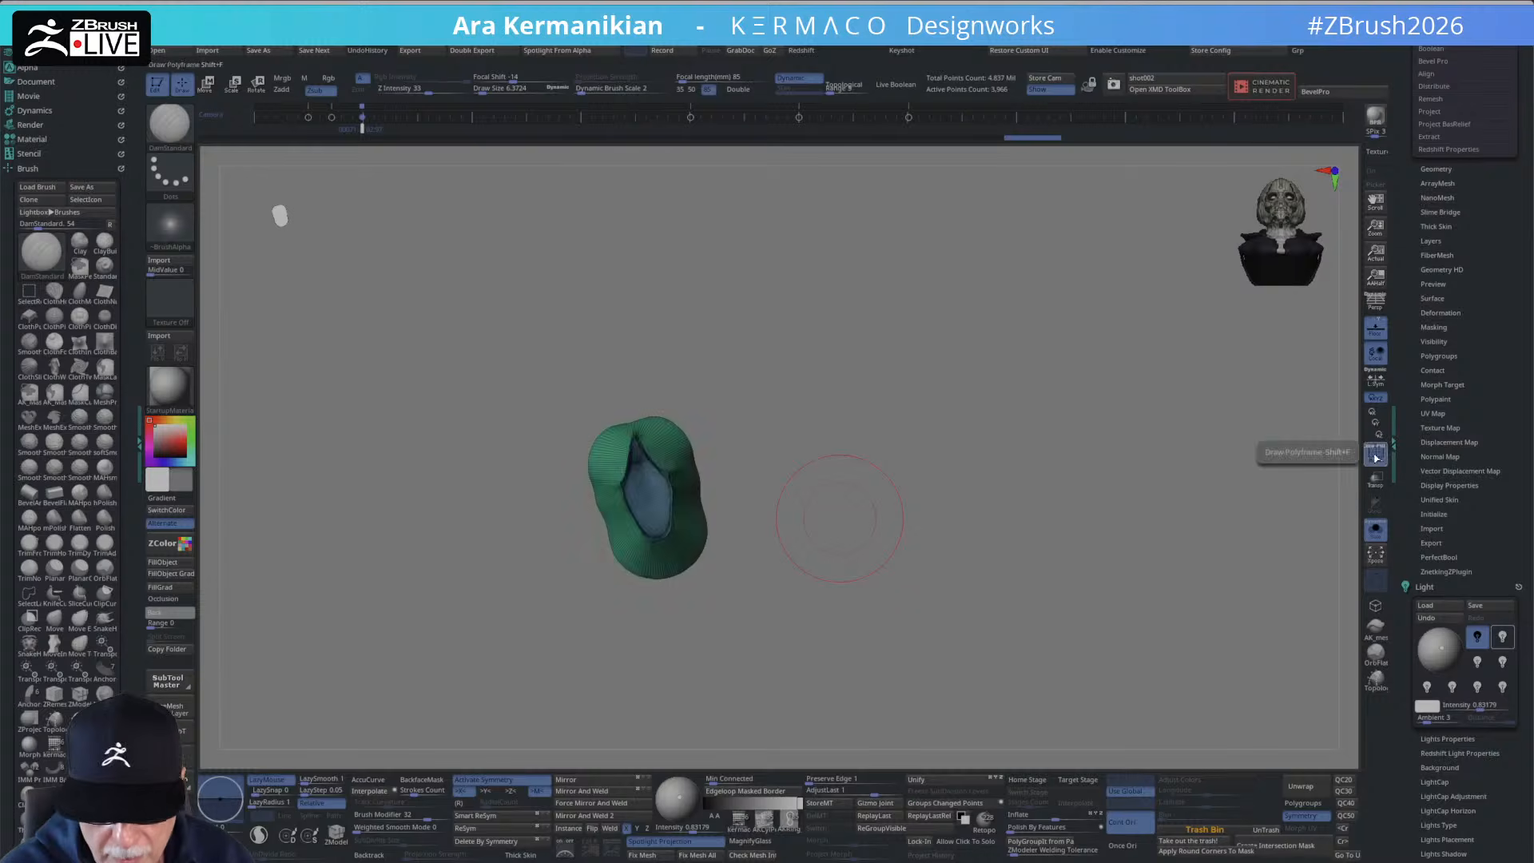
pyautogui.click(1375, 455)
pyautogui.press('space')
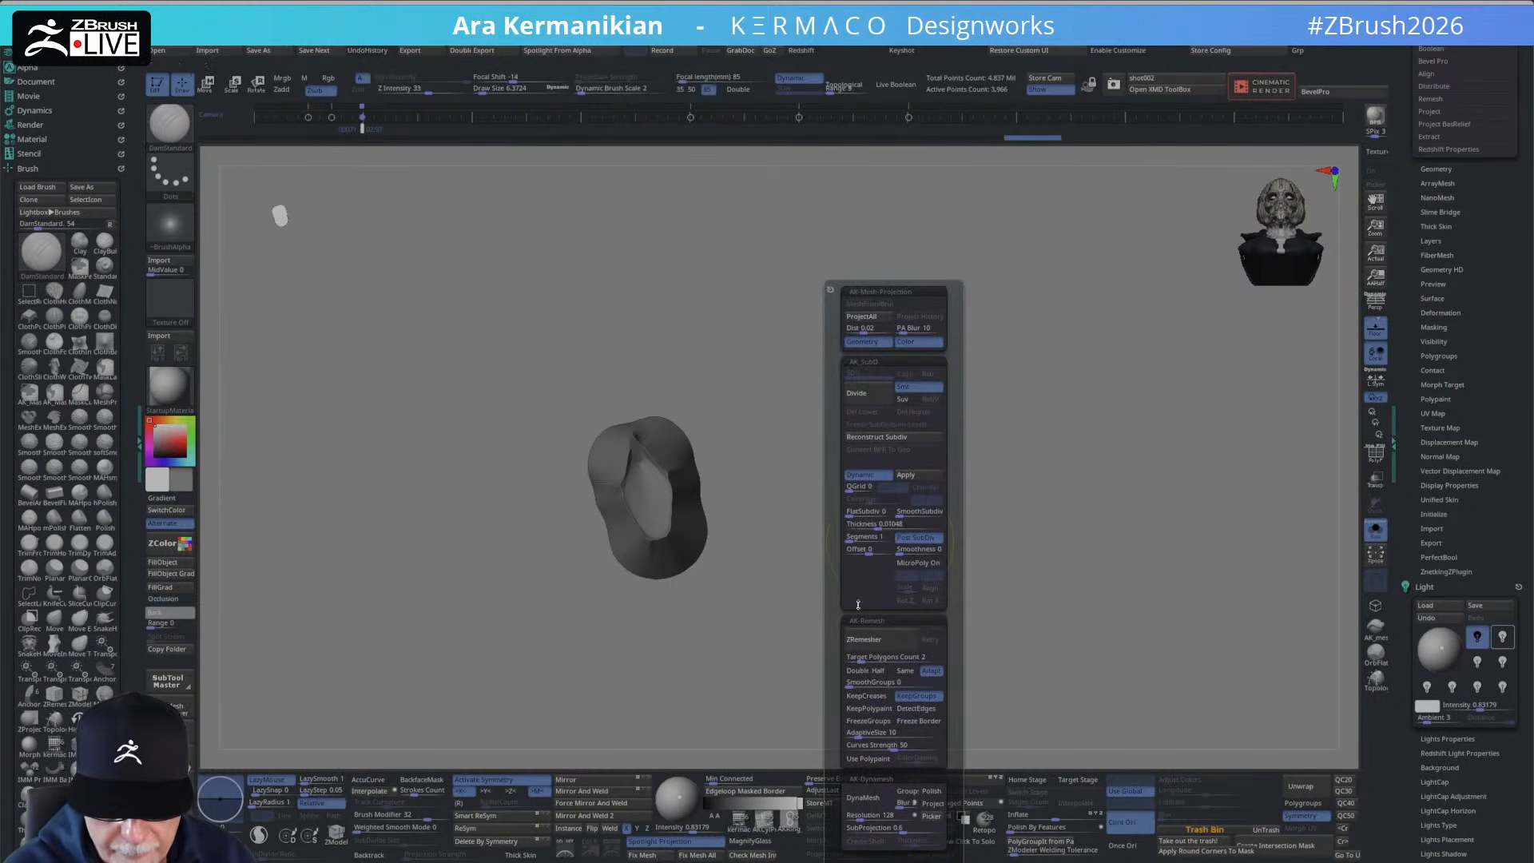
pyautogui.click(865, 796)
pyautogui.hotkey('ctrl', 'z')
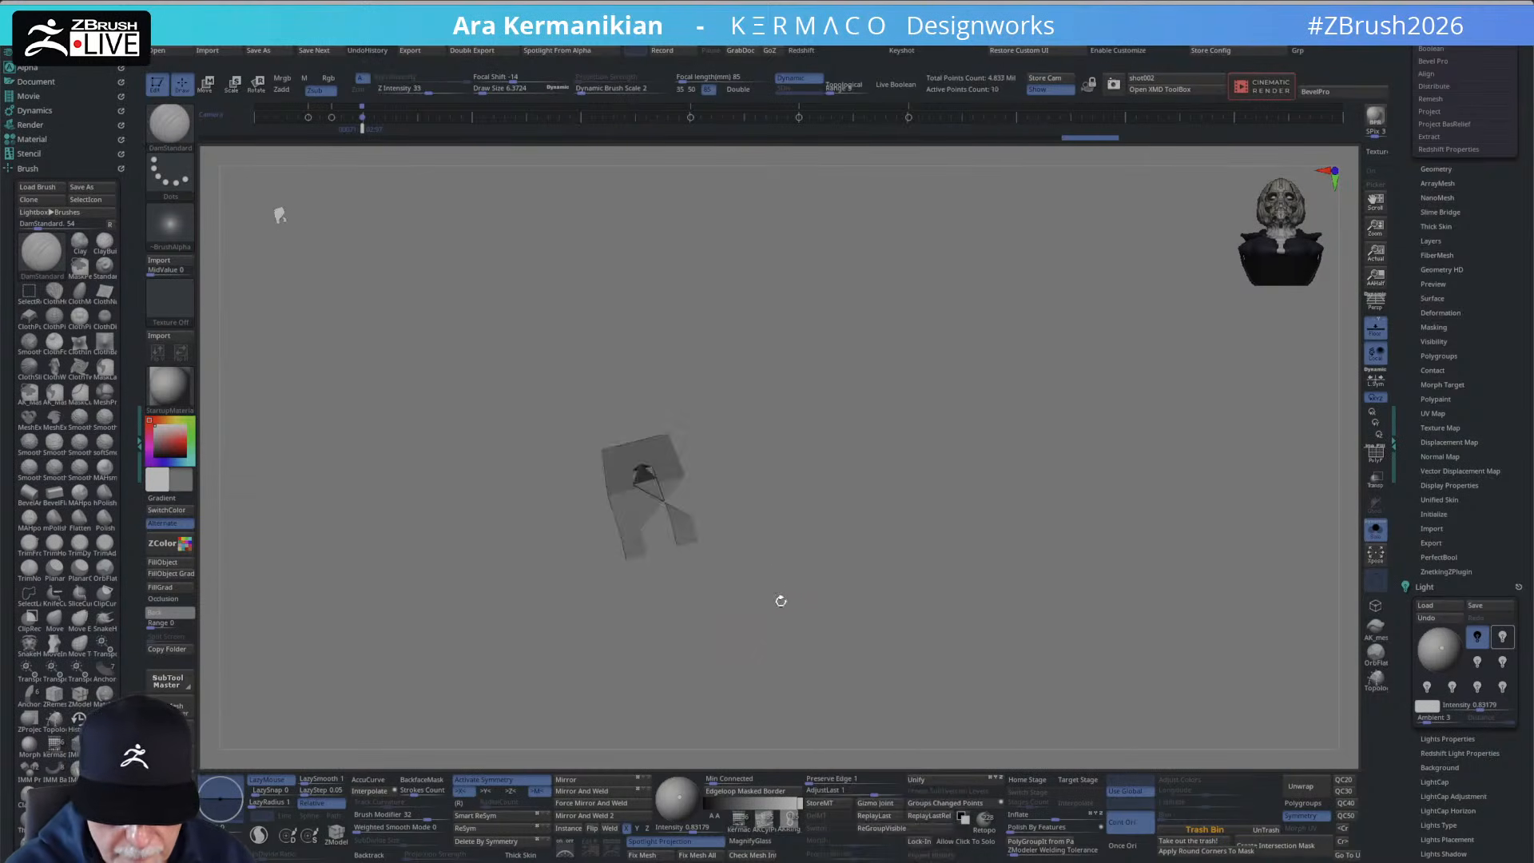
pyautogui.press('space')
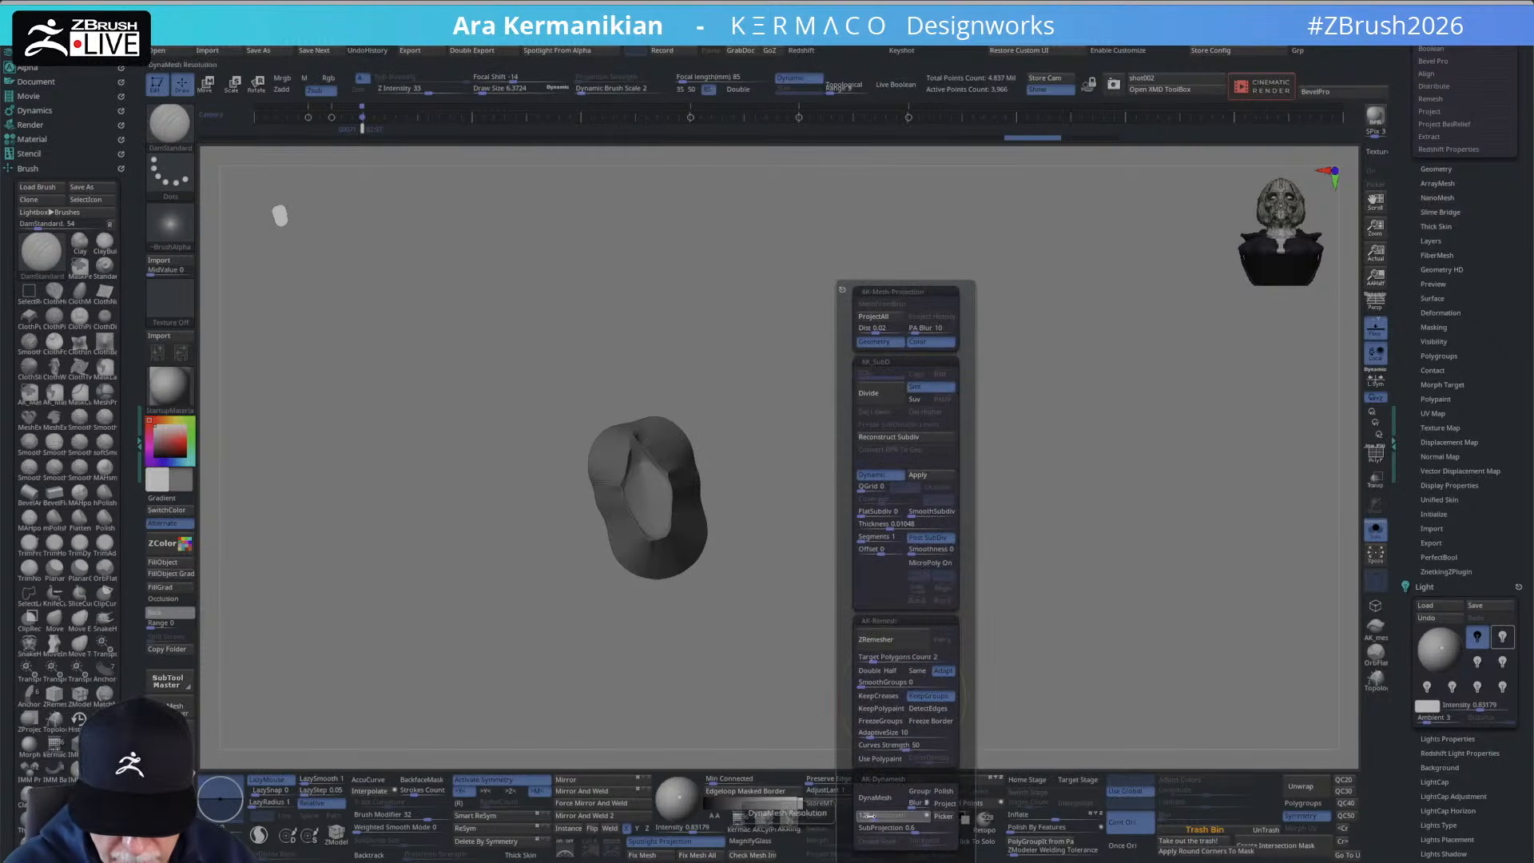
pyautogui.click(874, 797)
pyautogui.moveTo(893, 626); pyautogui.dragTo(949, 592)
pyautogui.hotkey('ctrl', 'z')
# Convert the extracted mouth piece to a DynaMesh, apply its dynamic subdivision and retopologize it with ZRemesher.
pyautogui.press('space')
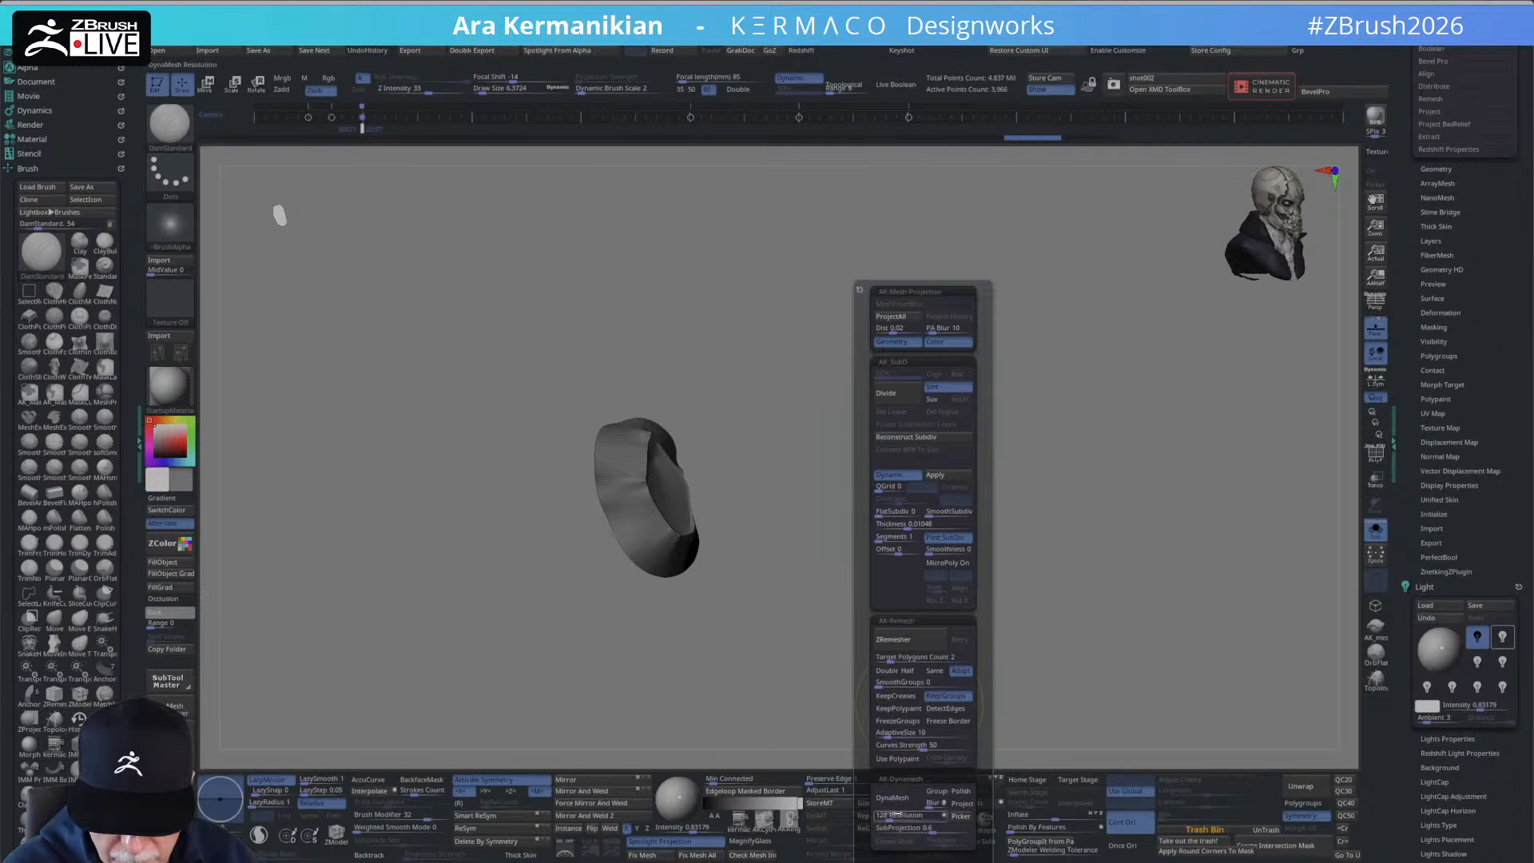
pyautogui.click(892, 797)
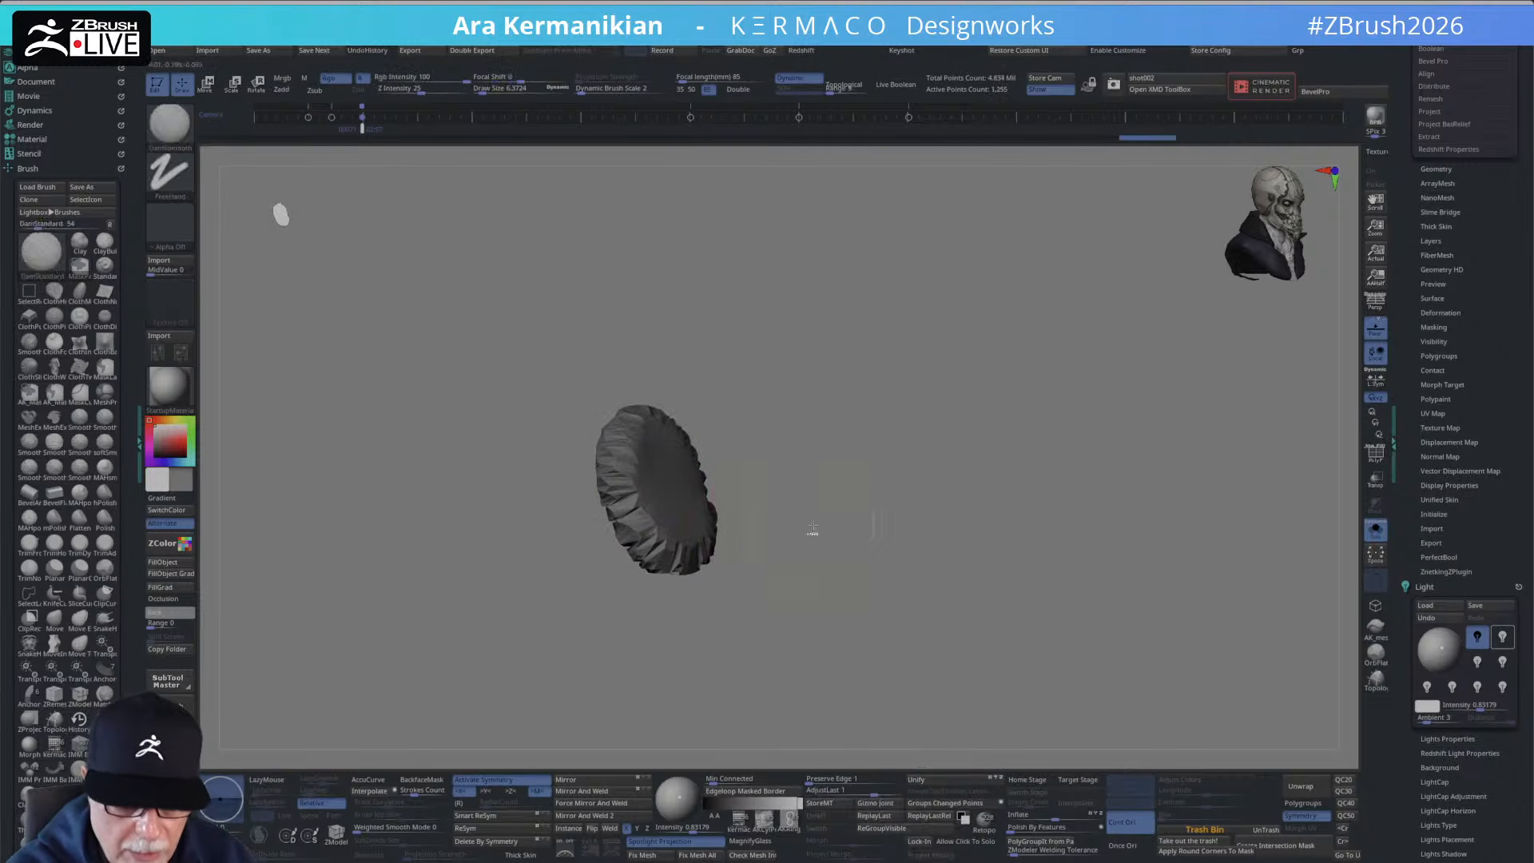
pyautogui.press('space')
pyautogui.click(843, 476)
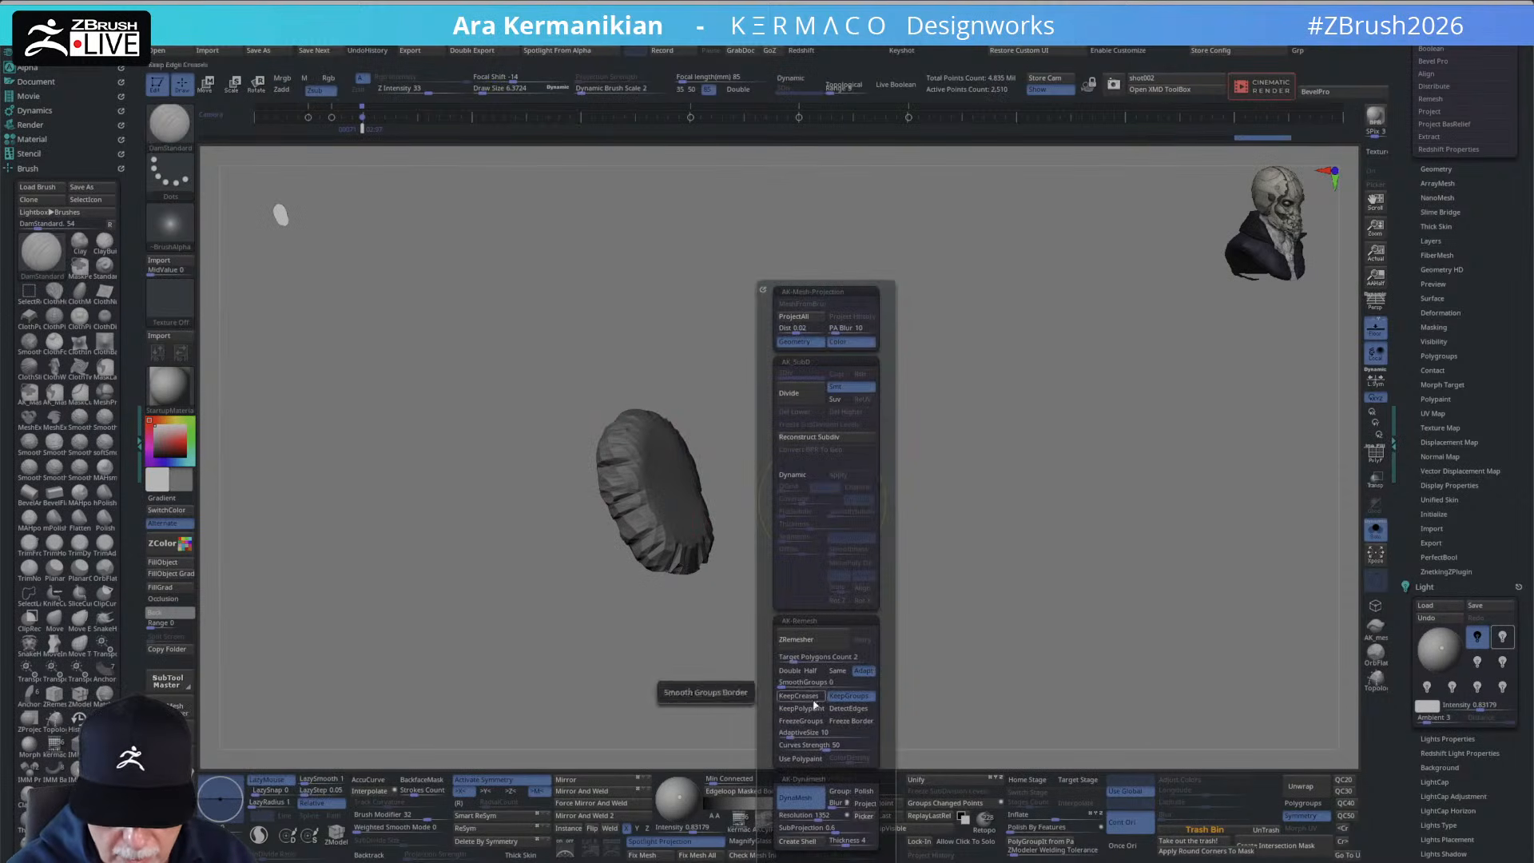
pyautogui.click(800, 640)
# Smooth the rippled rim and lower end of the remeshed mouth piece.
pyautogui.press('shift')
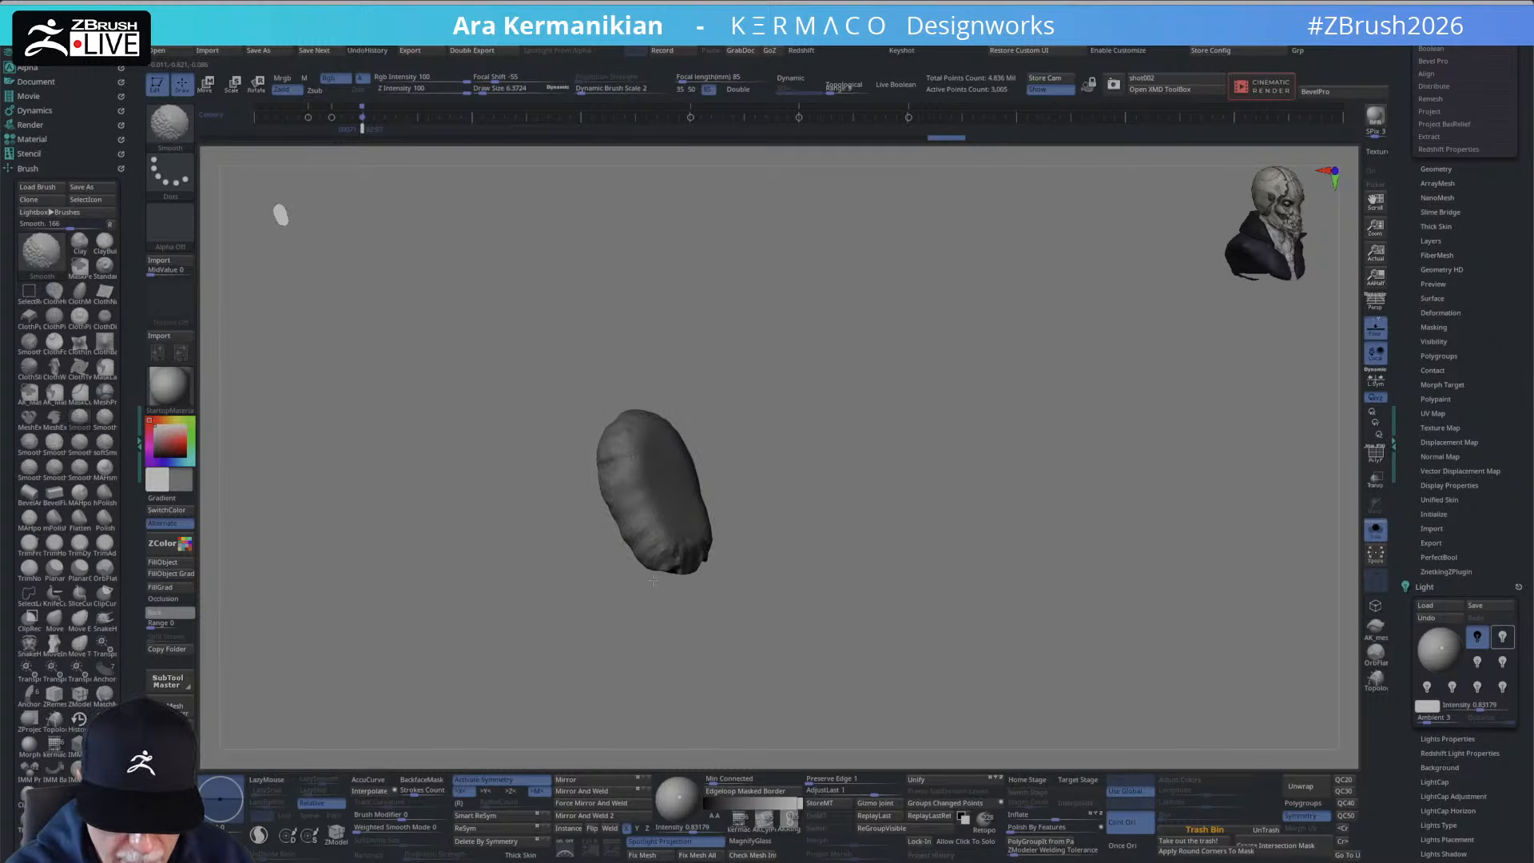
pyautogui.keyDown('shift'); pyautogui.moveTo(653, 580); pyautogui.dragTo(678, 568); pyautogui.keyUp('shift')
pyautogui.moveTo(808, 541); pyautogui.dragTo(745, 557)
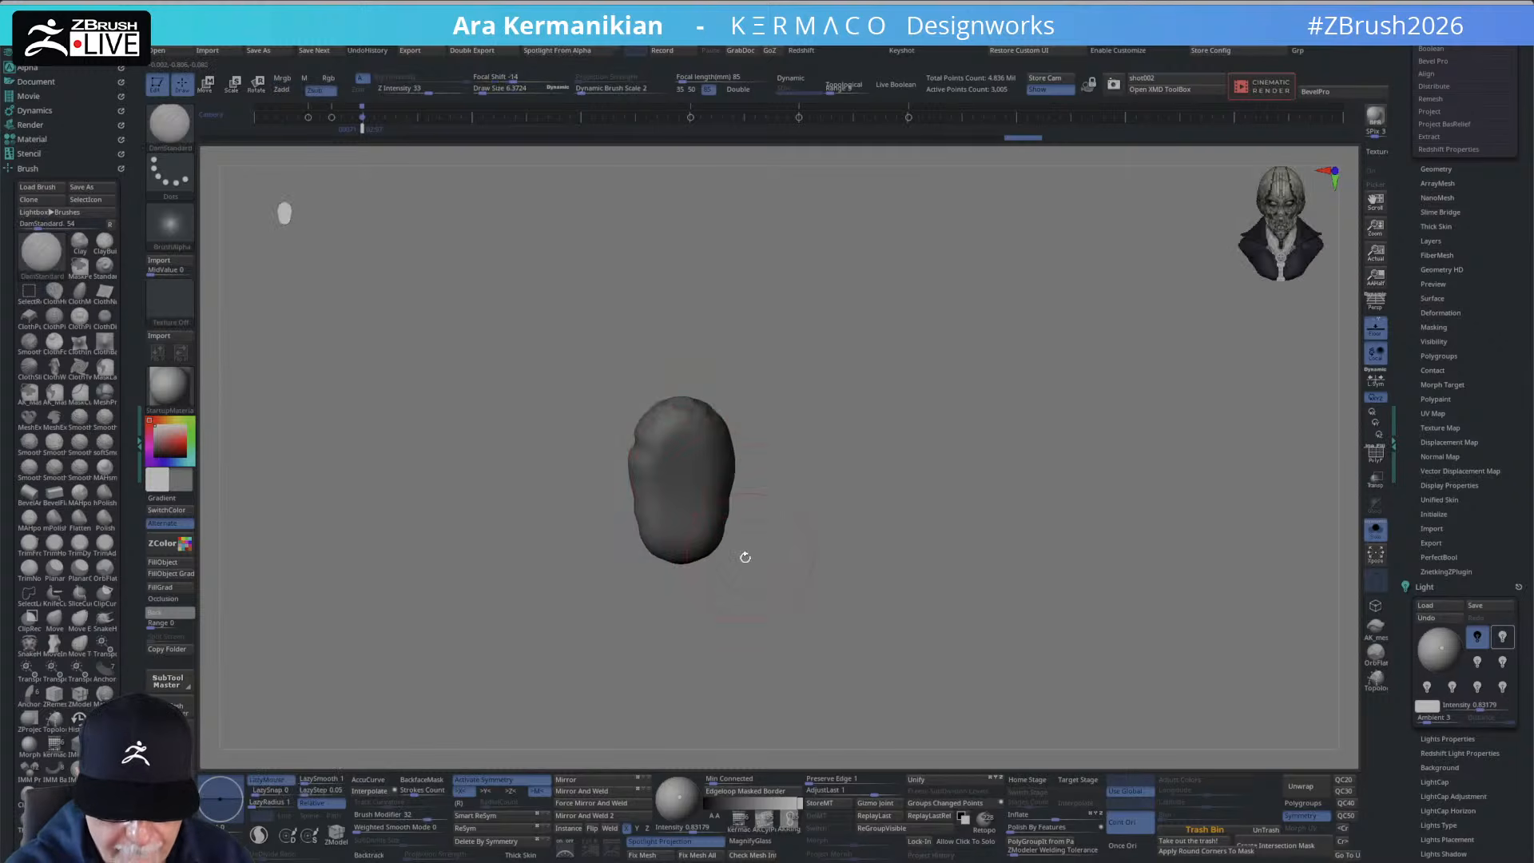
# Show the whole character again and flatten the front face of the mouth piece with the hPolish brush.
pyautogui.click(1374, 529)
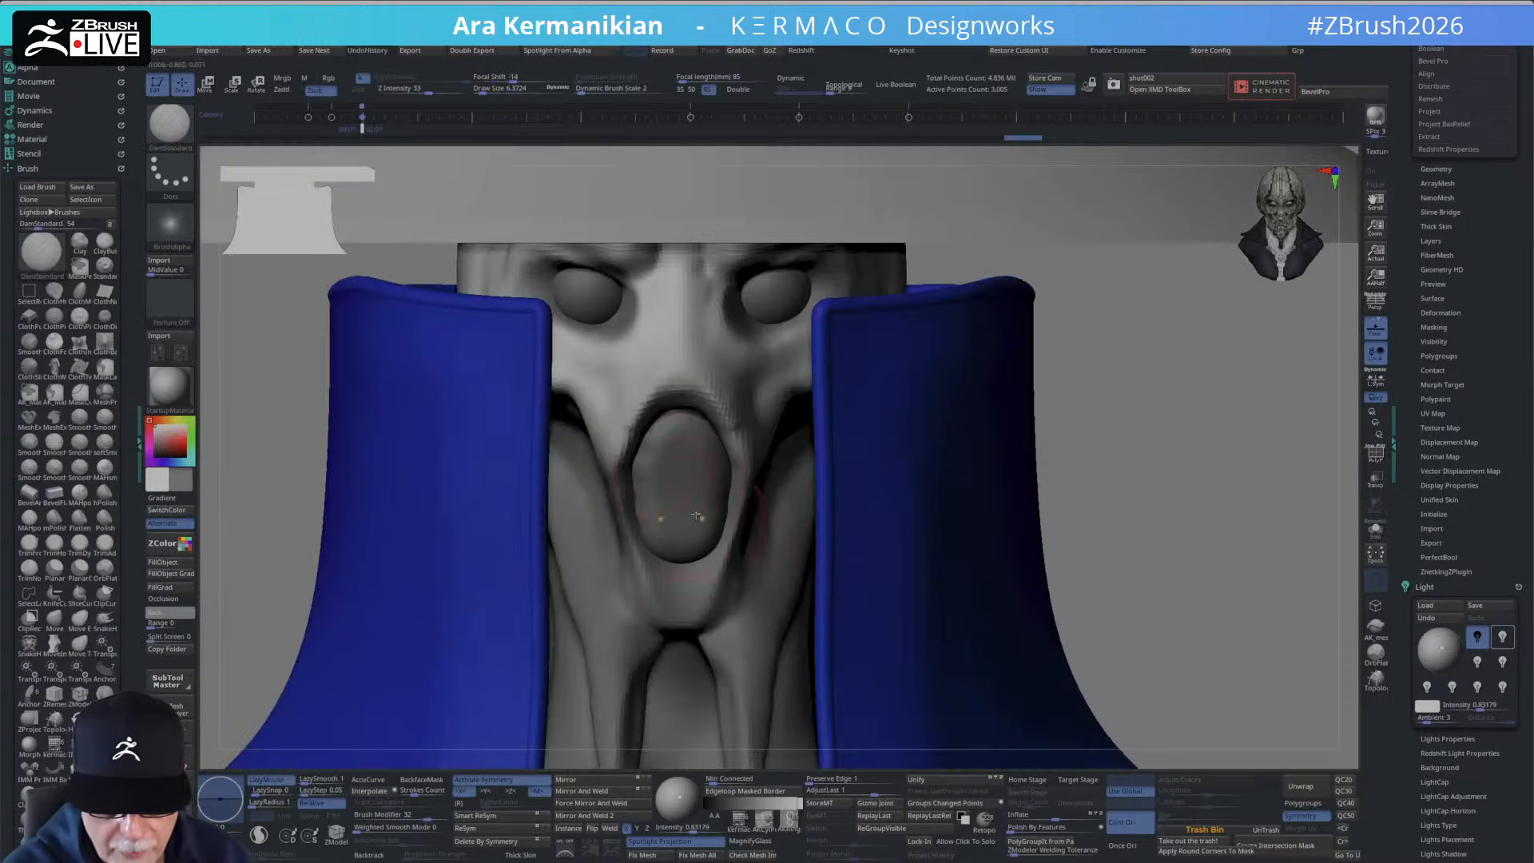
pyautogui.rightClick(673, 477)
pyautogui.click(680, 401)
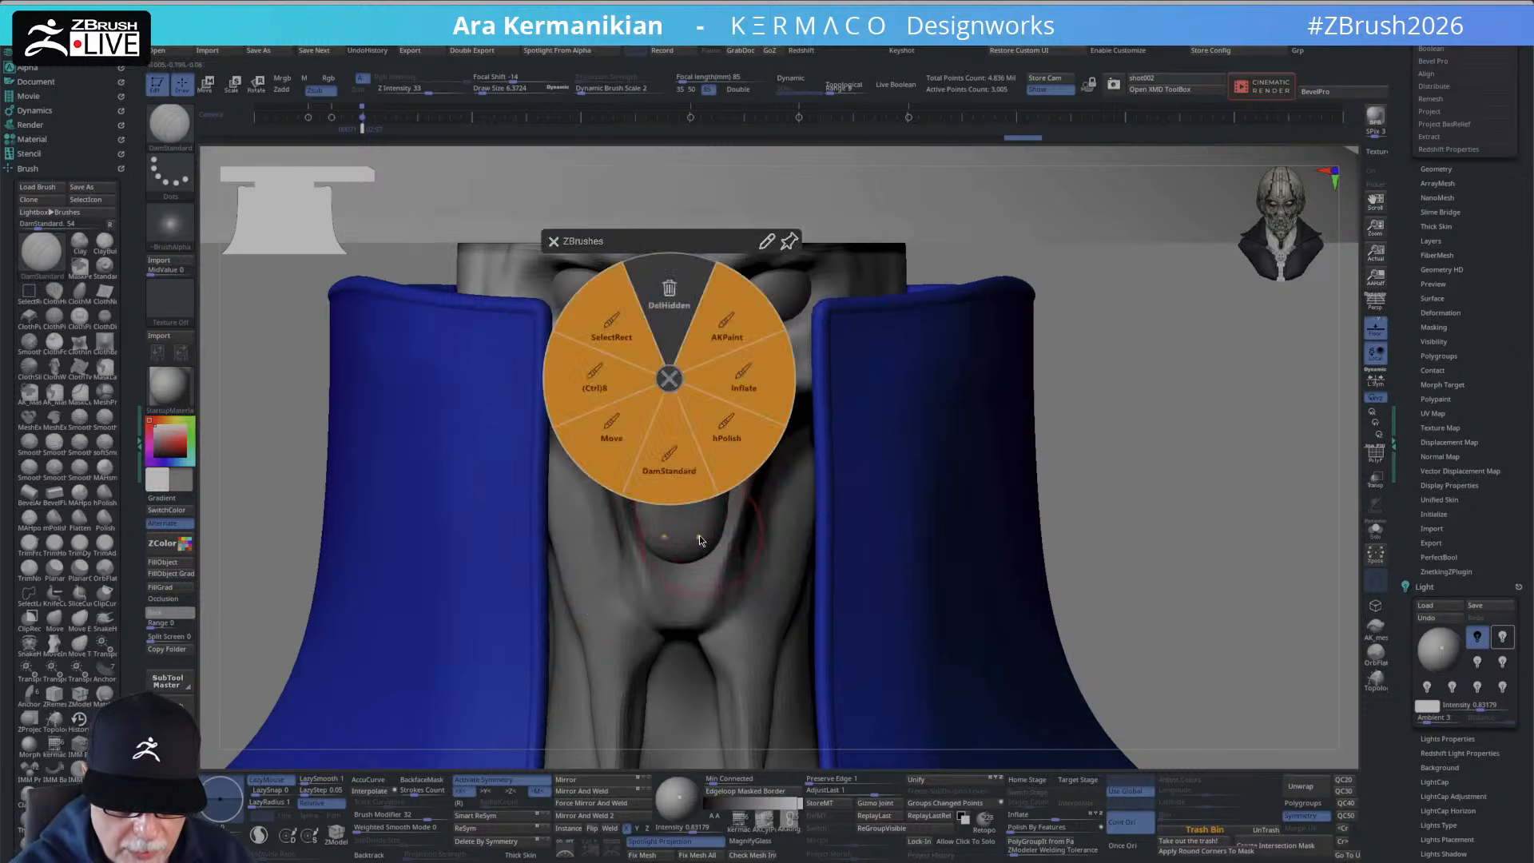
pyautogui.click(673, 462)
pyautogui.rightClick(673, 449)
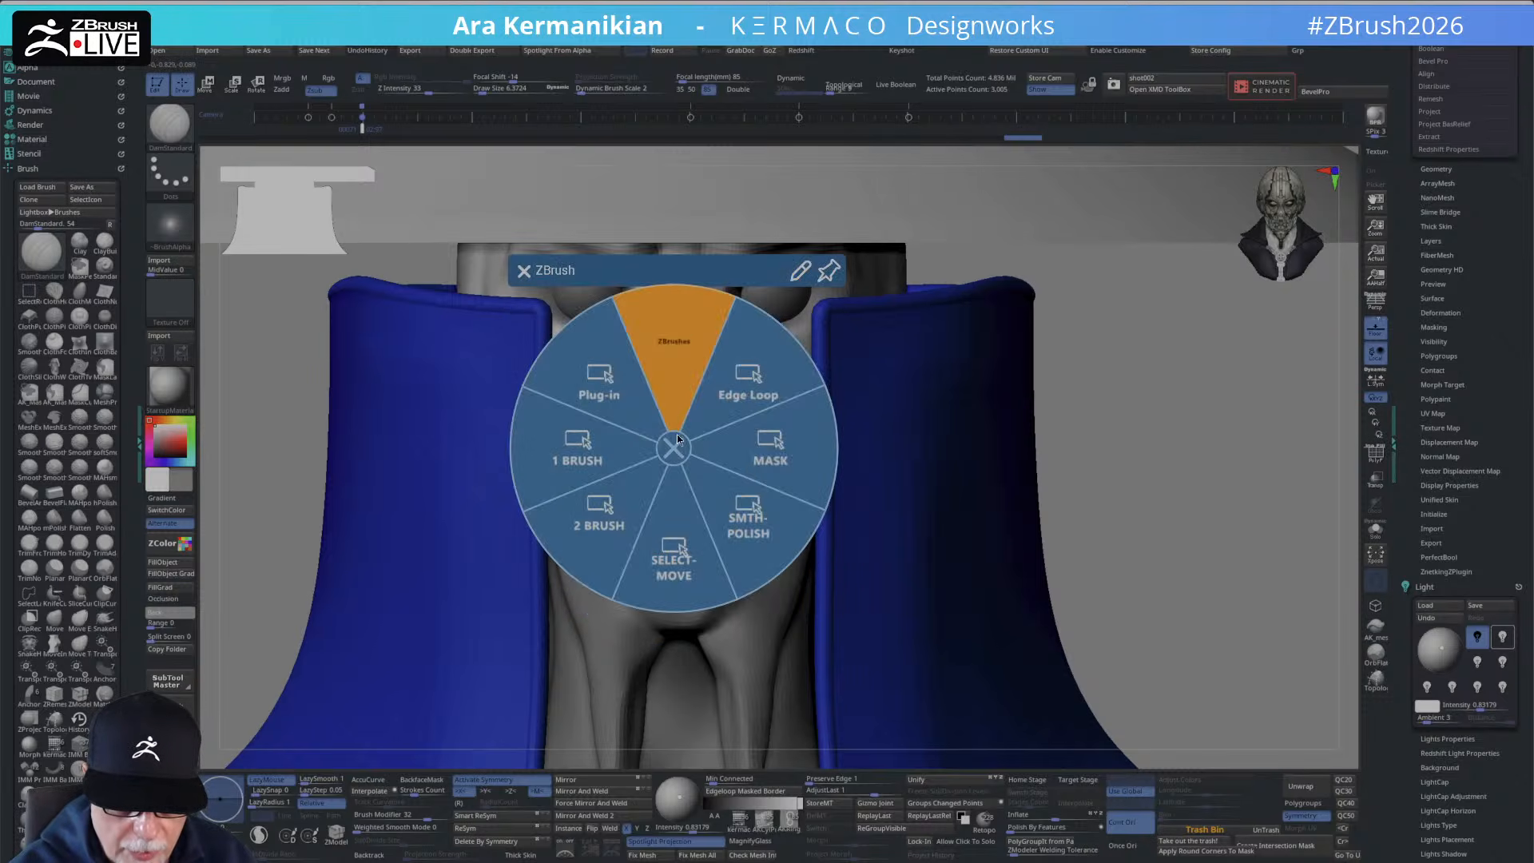
pyautogui.click(677, 399)
pyautogui.click(725, 440)
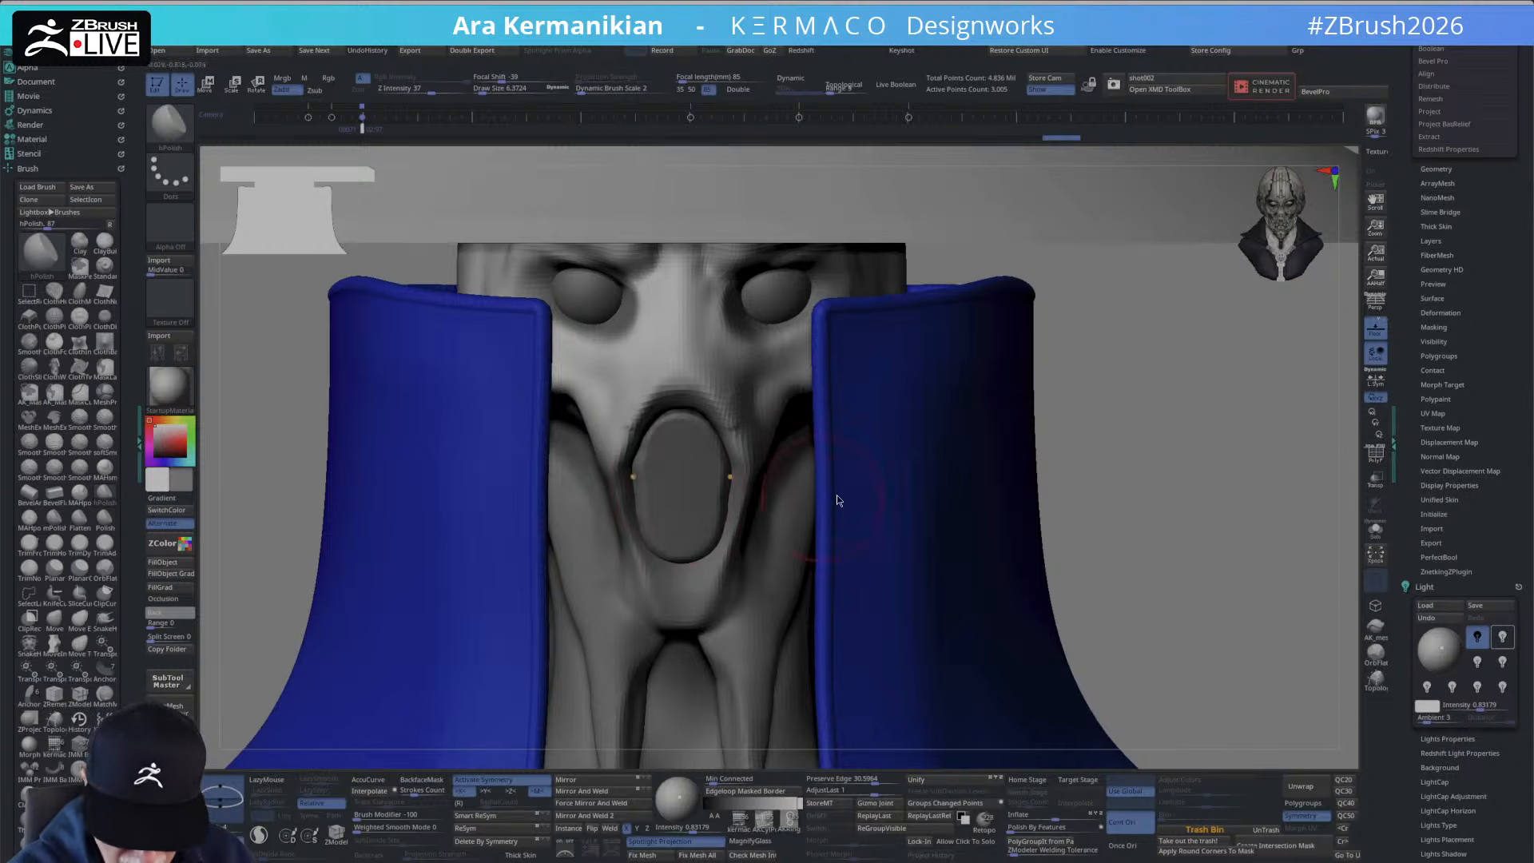
# Isolate the mouth piece and polish its side walls and edges with hPolish.
pyautogui.click(1375, 529)
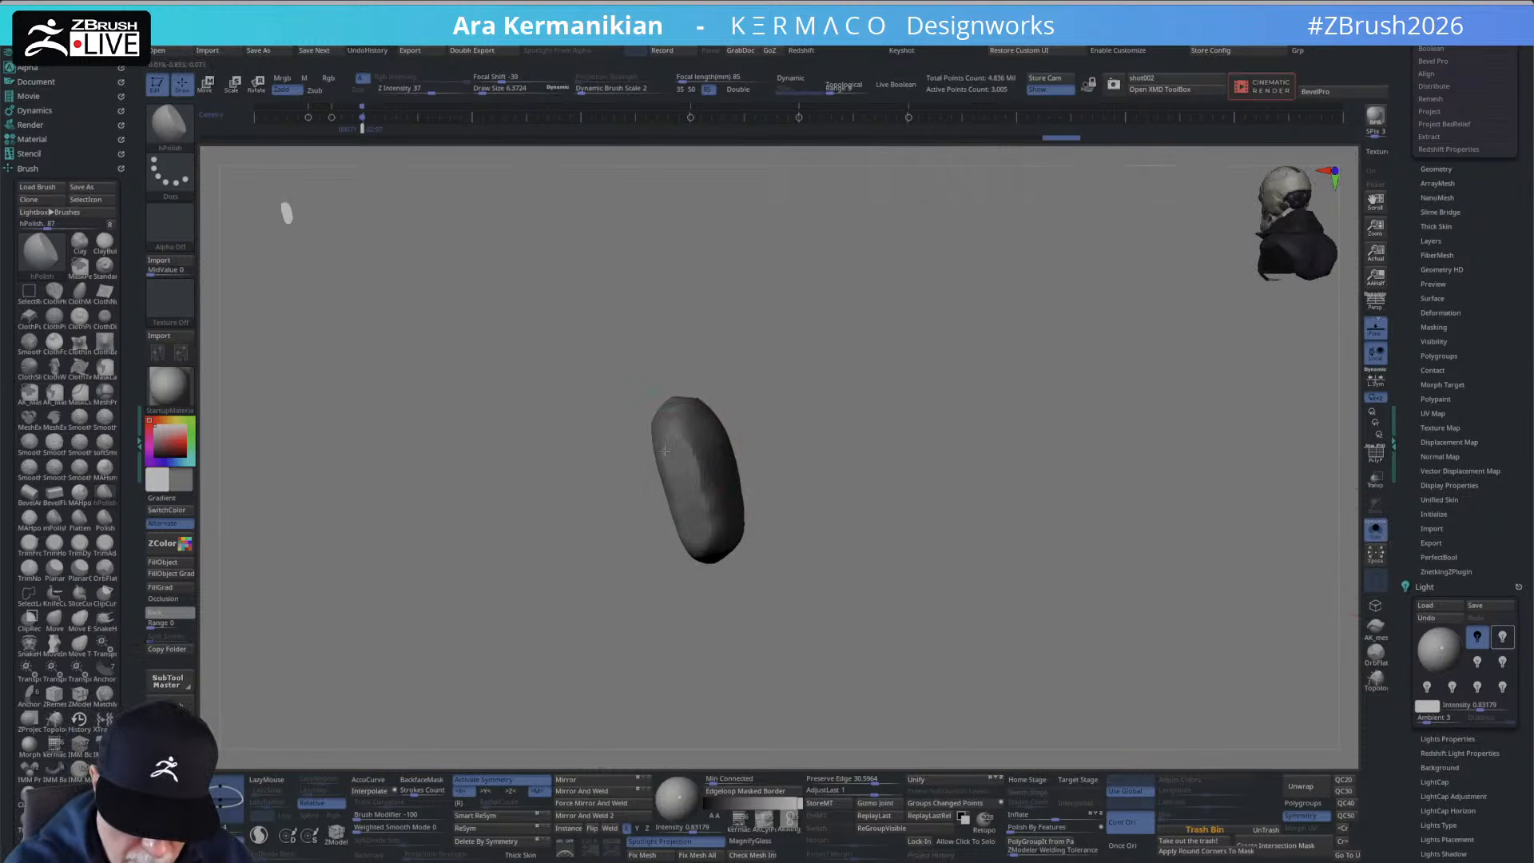
pyautogui.moveTo(664, 450); pyautogui.dragTo(635, 401, button='right')
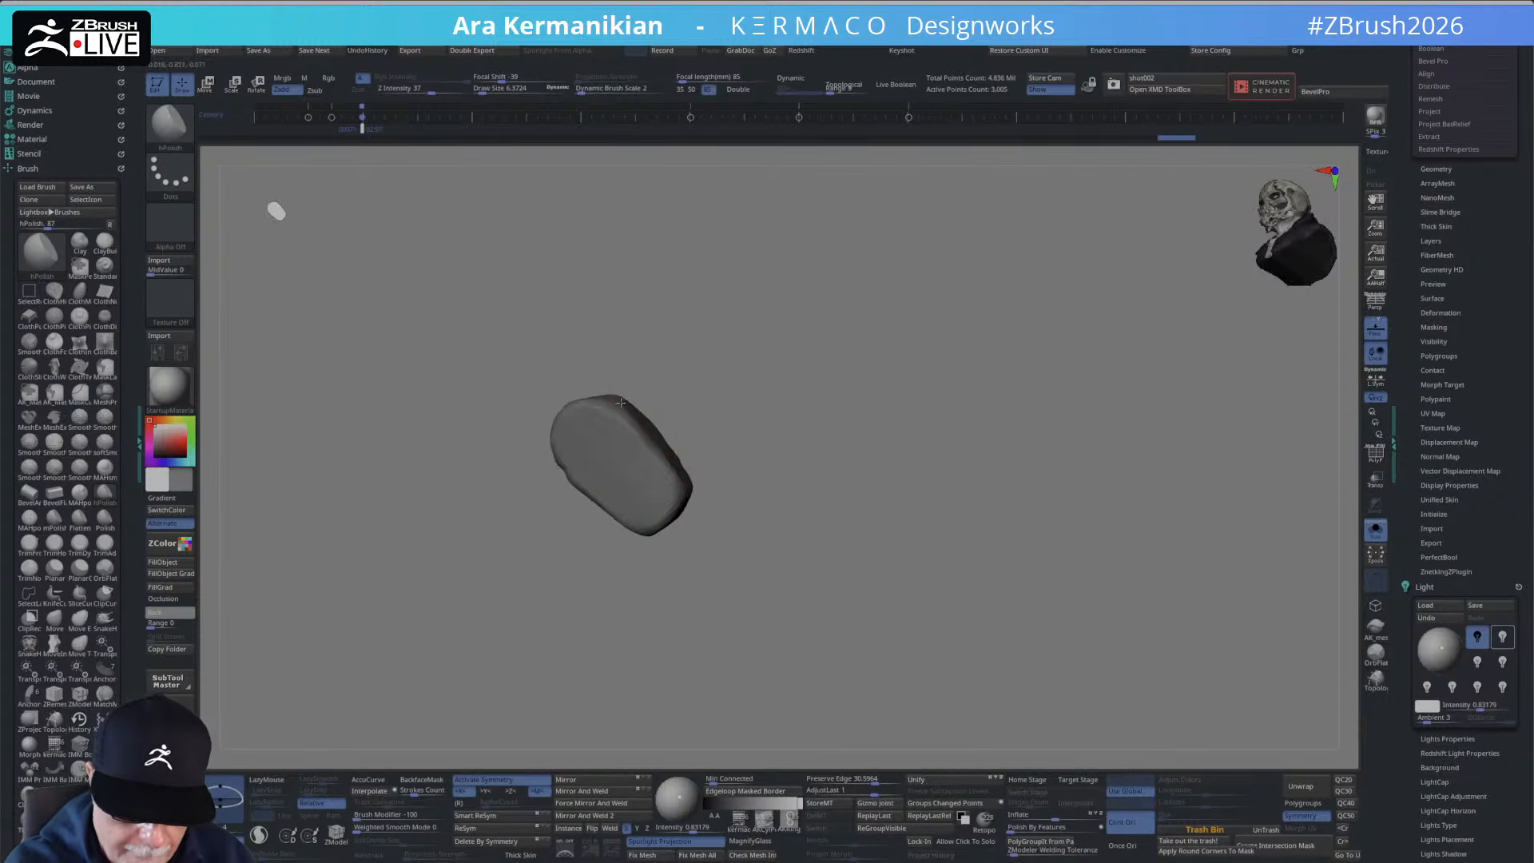
pyautogui.moveTo(722, 510); pyautogui.dragTo(634, 484, button='right')
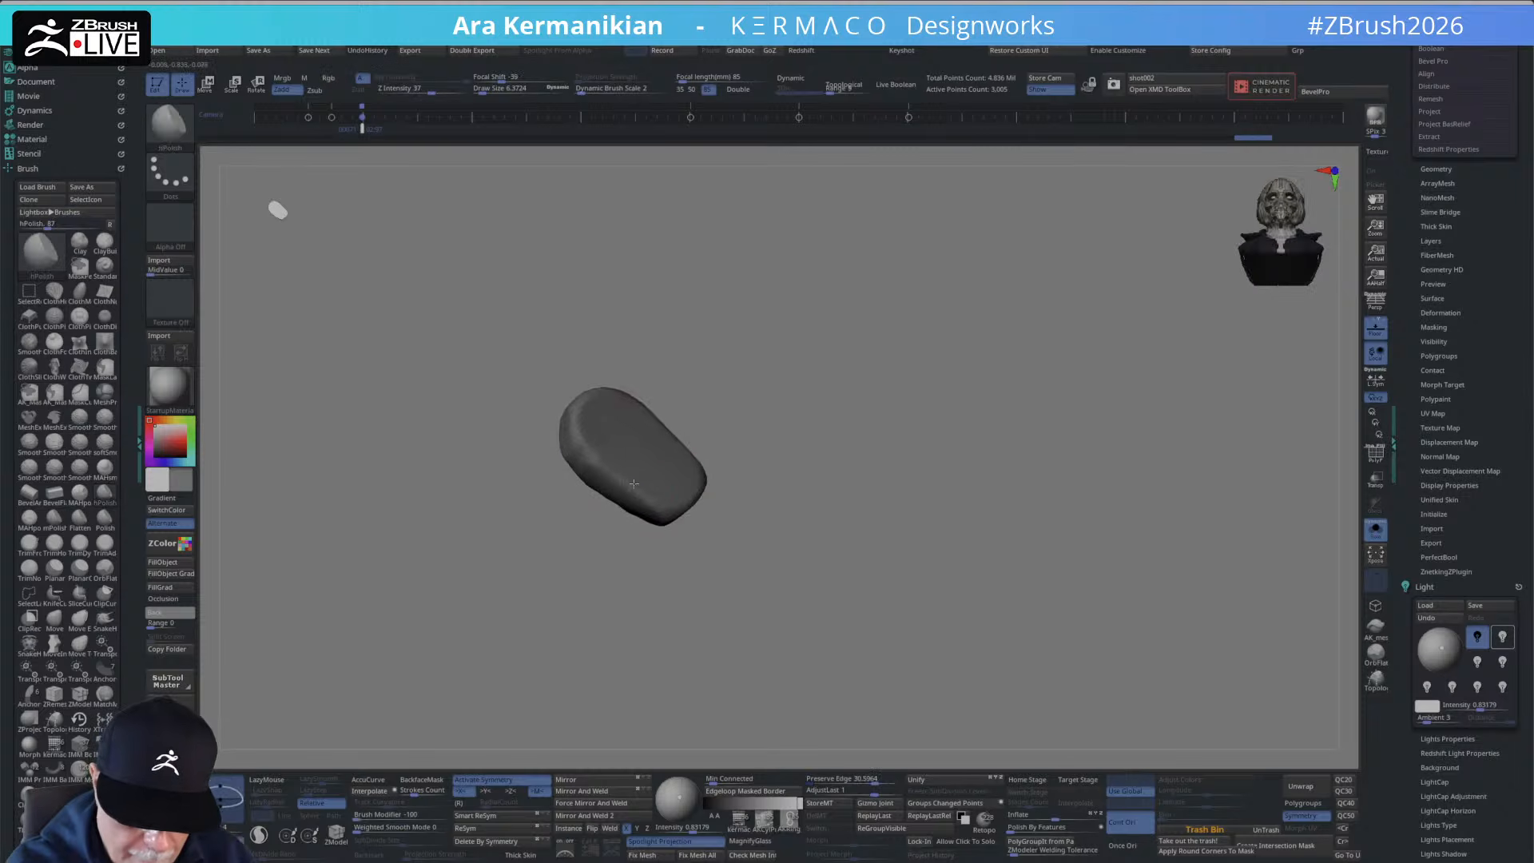
pyautogui.moveTo(637, 477); pyautogui.dragTo(776, 525, button='right')
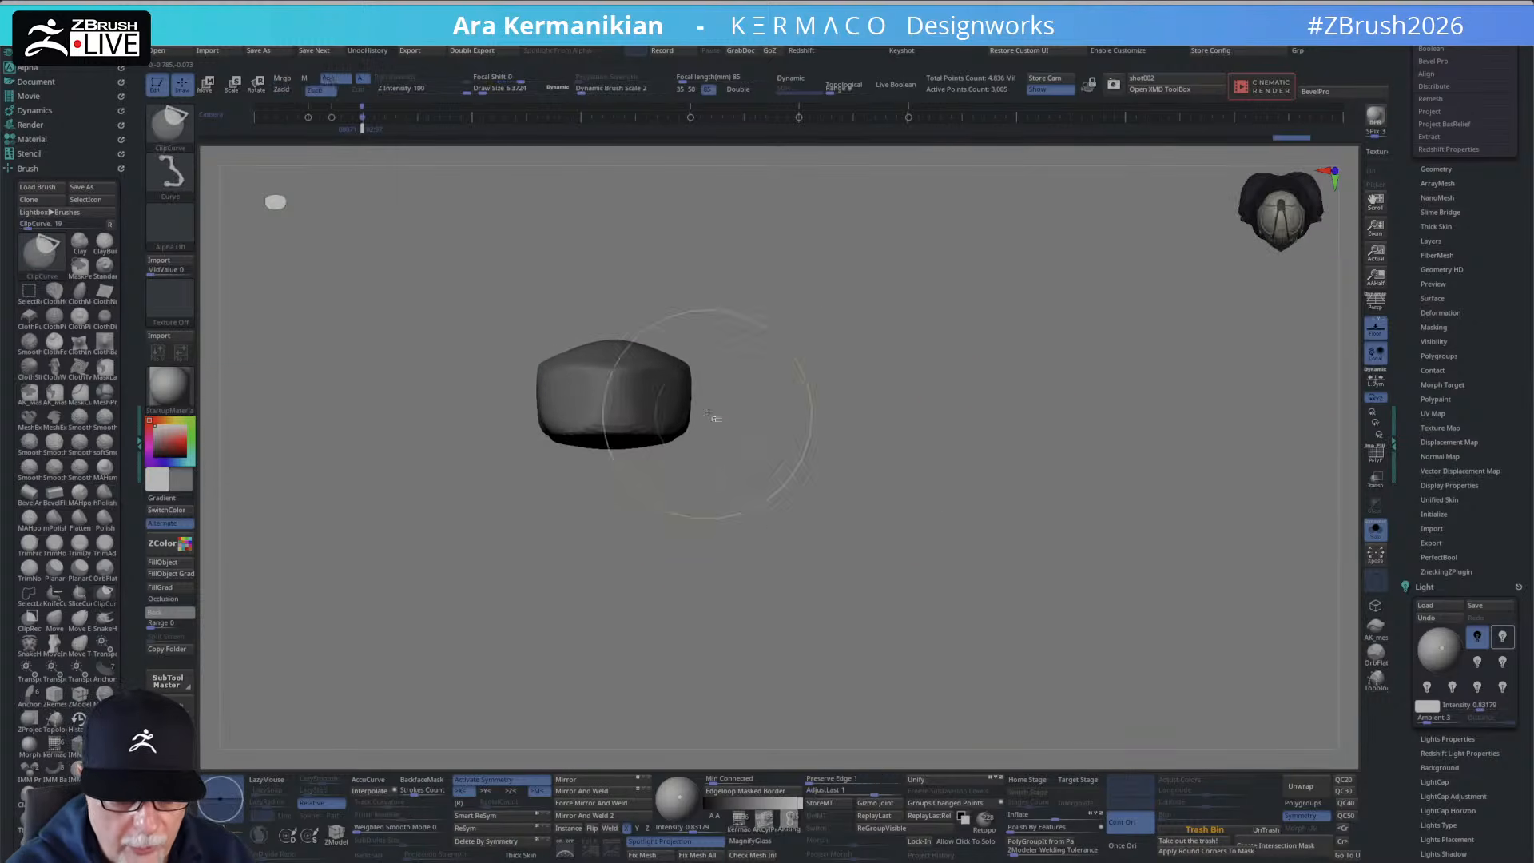
# Bevel the long front edges of the mouth piece with a diagonal ClipCurve cut, smooth the cuts and show the full character.
pyautogui.moveTo(728, 382)
pyautogui.keyDown('ctrl'); pyautogui.keyDown('shift'); pyautogui.mouseDown()
pyautogui.moveTo(599, 520)
pyautogui.moveTo(569, 508)
pyautogui.mouseUp(); pyautogui.keyUp('shift'); pyautogui.keyUp('ctrl')
pyautogui.moveTo(907, 537); pyautogui.dragTo(907, 399, button='right')
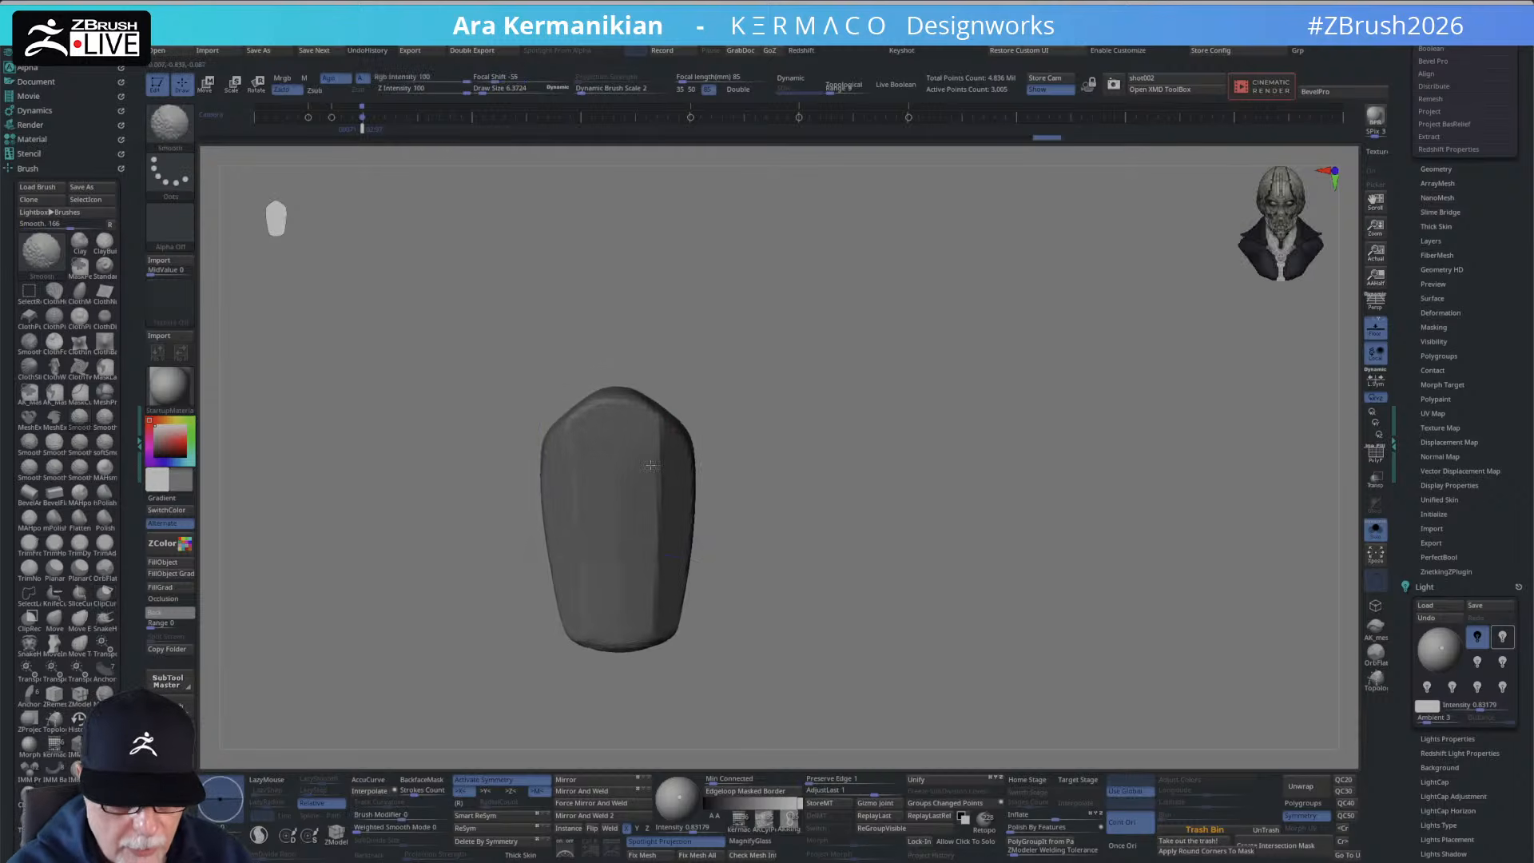
pyautogui.moveTo(661, 655)
pyautogui.keyDown('ctrl'); pyautogui.mouseDown(button='right')
pyautogui.moveTo(903, 488)
pyautogui.moveTo(959, 560)
pyautogui.mouseUp(button='right'); pyautogui.keyUp('ctrl')
pyautogui.click(1370, 533)
# Stretch the lower end of the mouth piece down to fill the mouth opening, using the Move brush at draw size about 5.4 to 6.4.
pyautogui.press('s')
pyautogui.moveTo(640, 455); pyautogui.dragTo(636, 455)
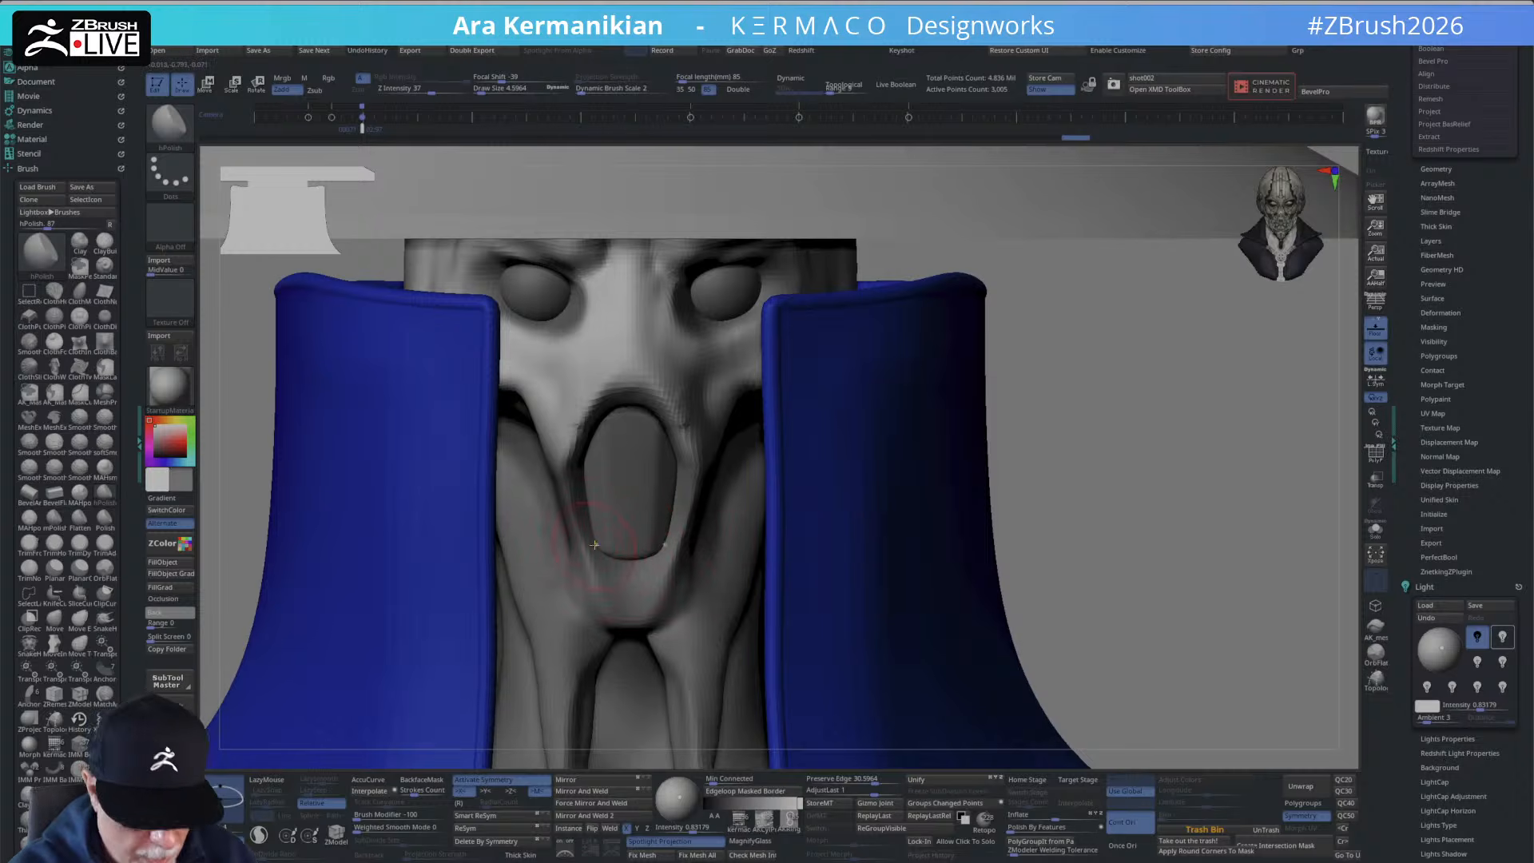
pyautogui.press('b')
pyautogui.press('m')
pyautogui.press('v')
pyautogui.press('s')
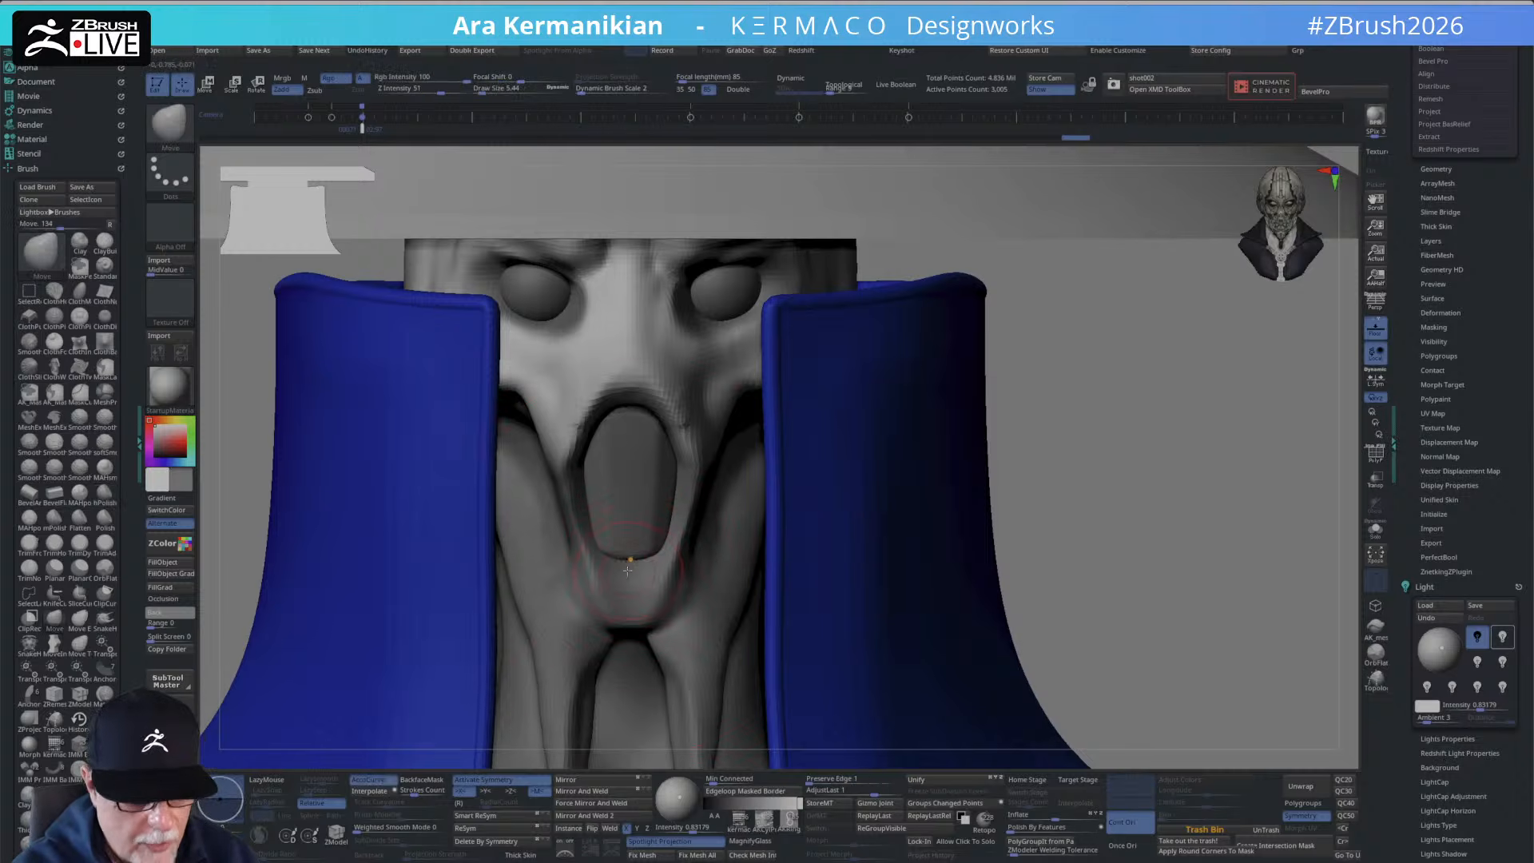
pyautogui.press('s')
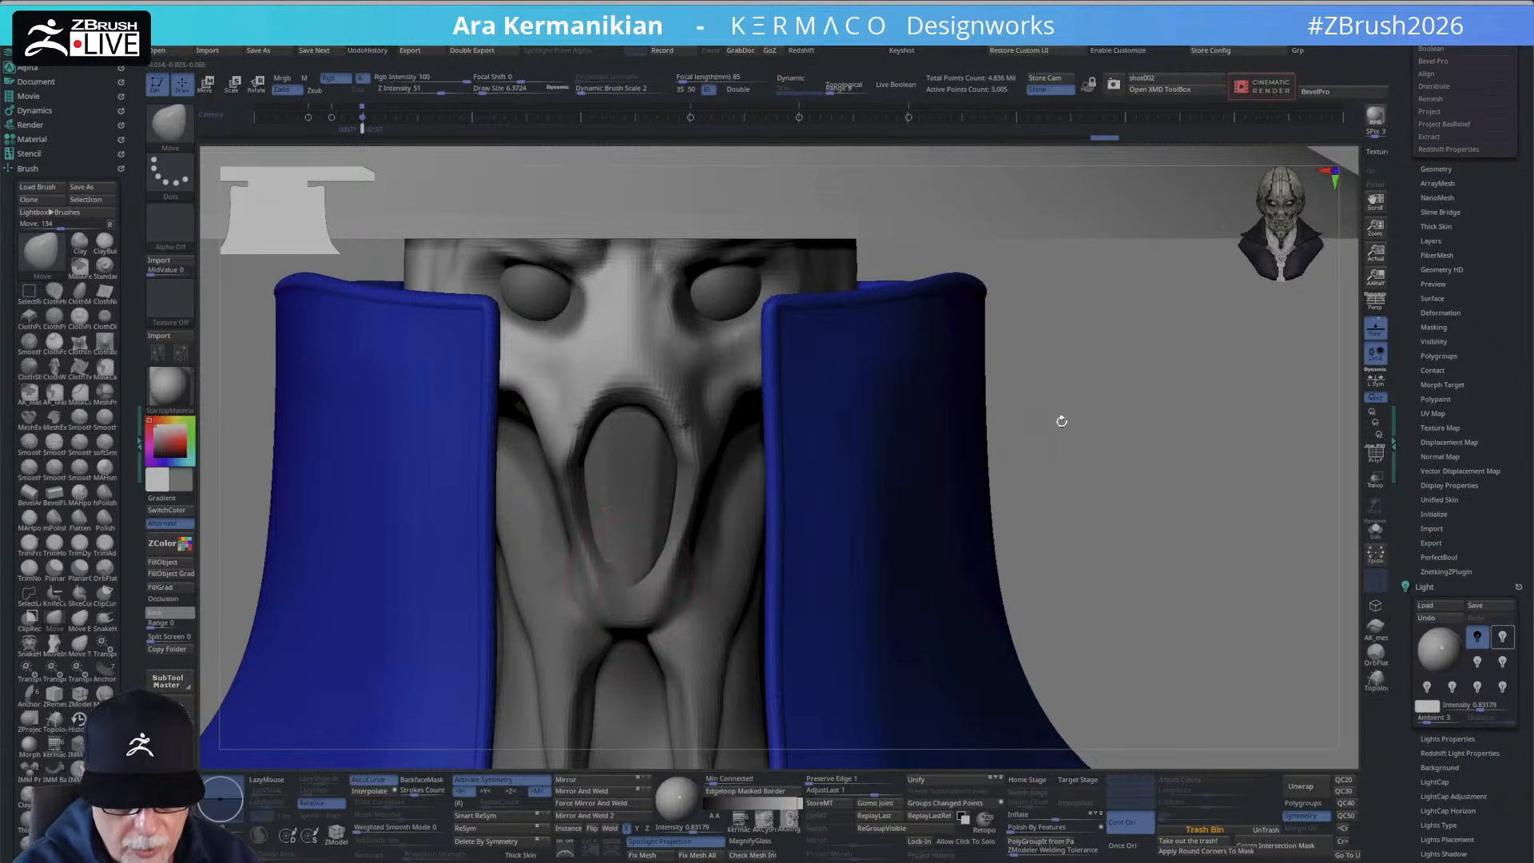
# Carve vertical grooves into the front of the mouth piece with DamStandard at a draw size of about 2.6.
pyautogui.moveTo(1061, 421); pyautogui.dragTo(637, 421)
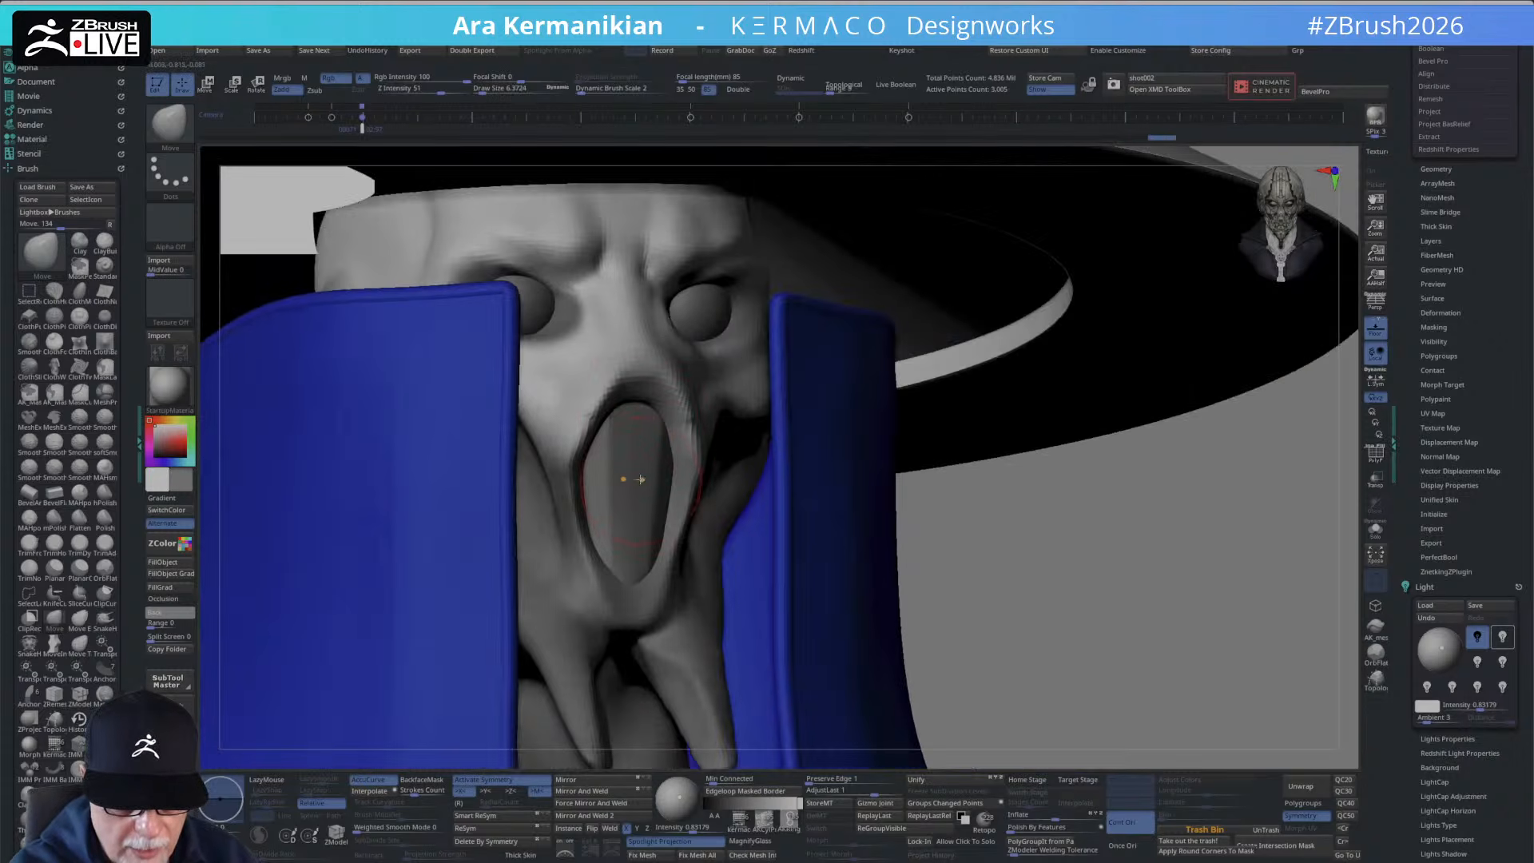
pyautogui.rightClick(632, 487)
pyautogui.click(622, 431)
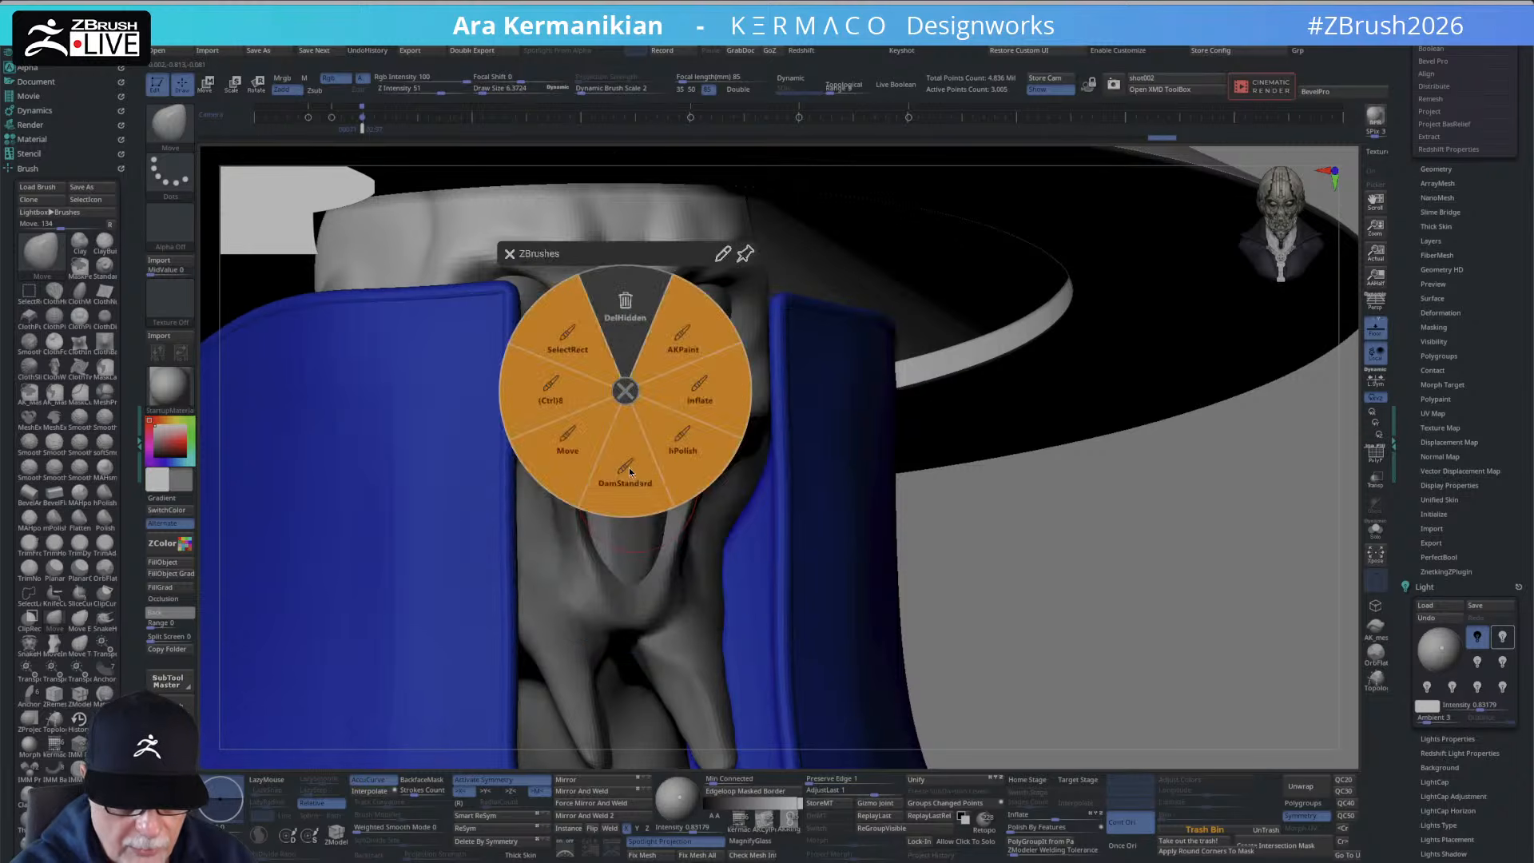
pyautogui.click(628, 472)
pyautogui.press('s')
pyautogui.click(621, 502)
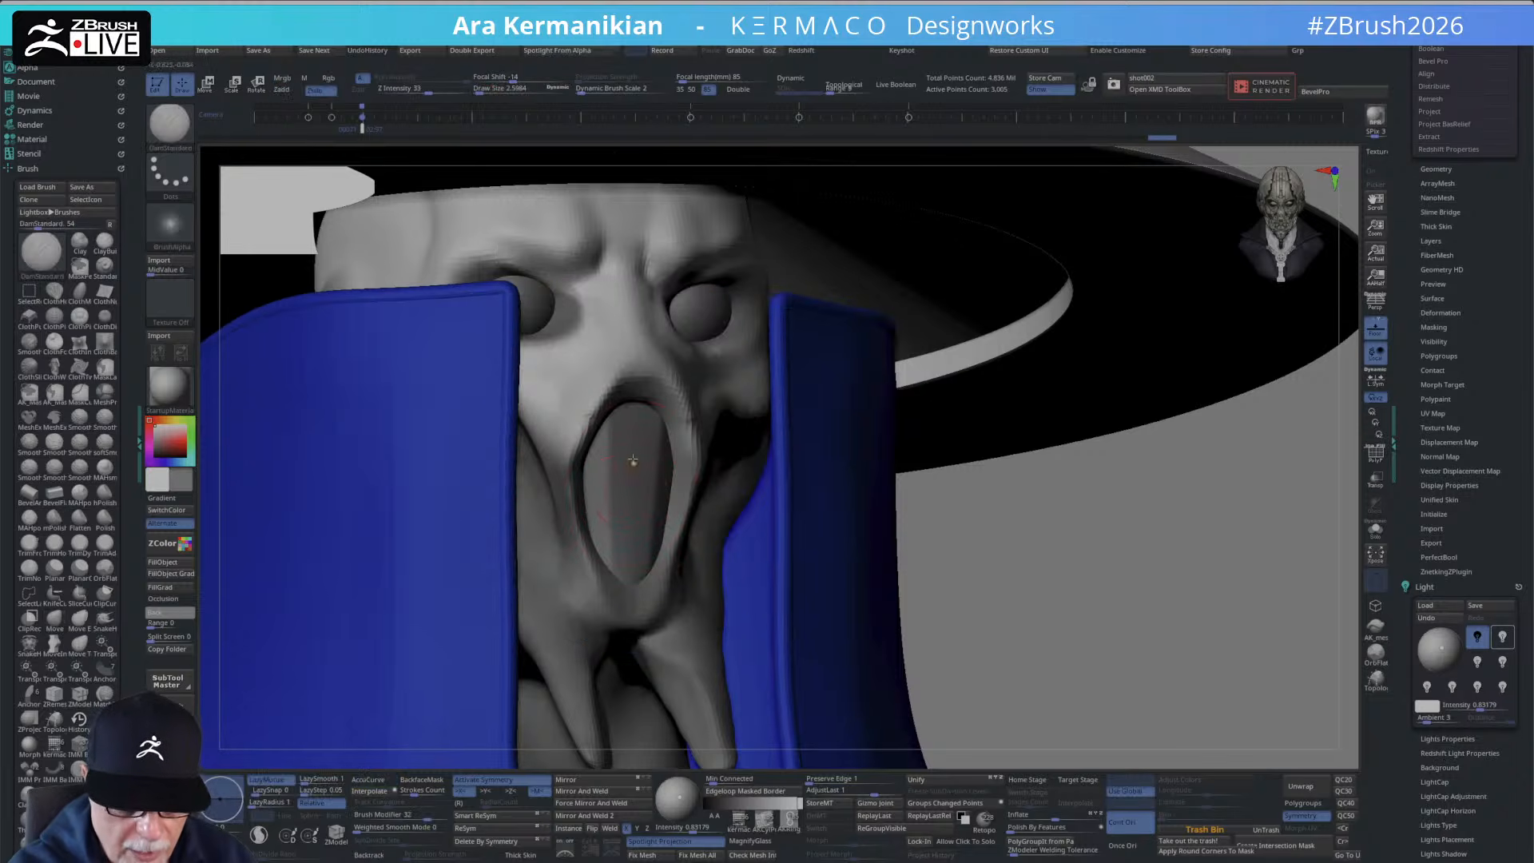
pyautogui.moveTo(619, 435); pyautogui.dragTo(617, 592)
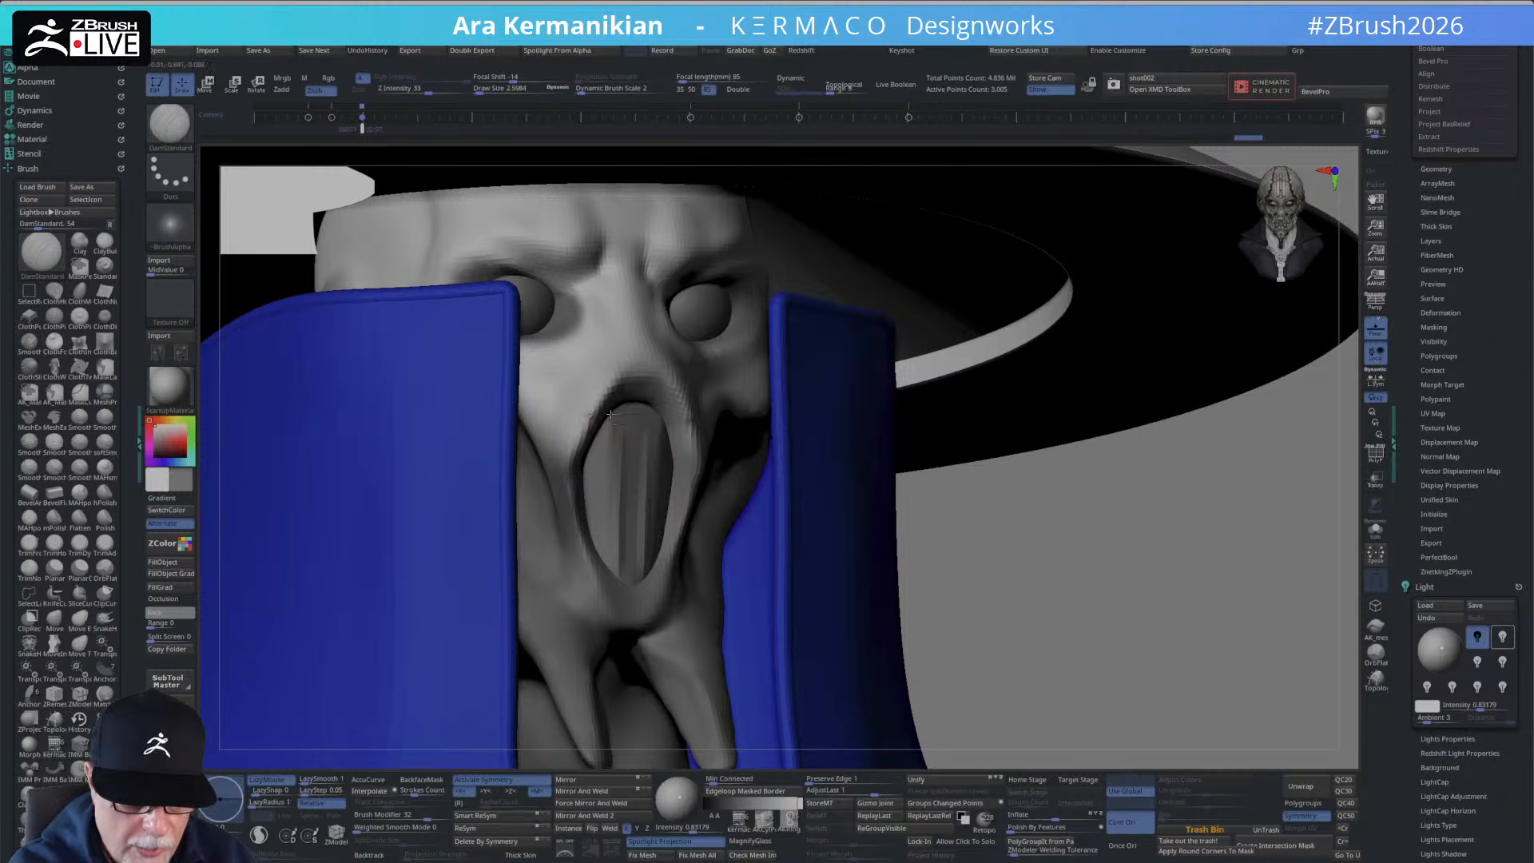
pyautogui.moveTo(610, 414)
pyautogui.mouseDown()
pyautogui.moveTo(614, 578)
pyautogui.moveTo(634, 496)
pyautogui.mouseUp()
# Soften the carved grooves and add further parallel vertical grooves across the full height of the mouth piece.
pyautogui.moveTo(907, 509); pyautogui.dragTo(982, 540)
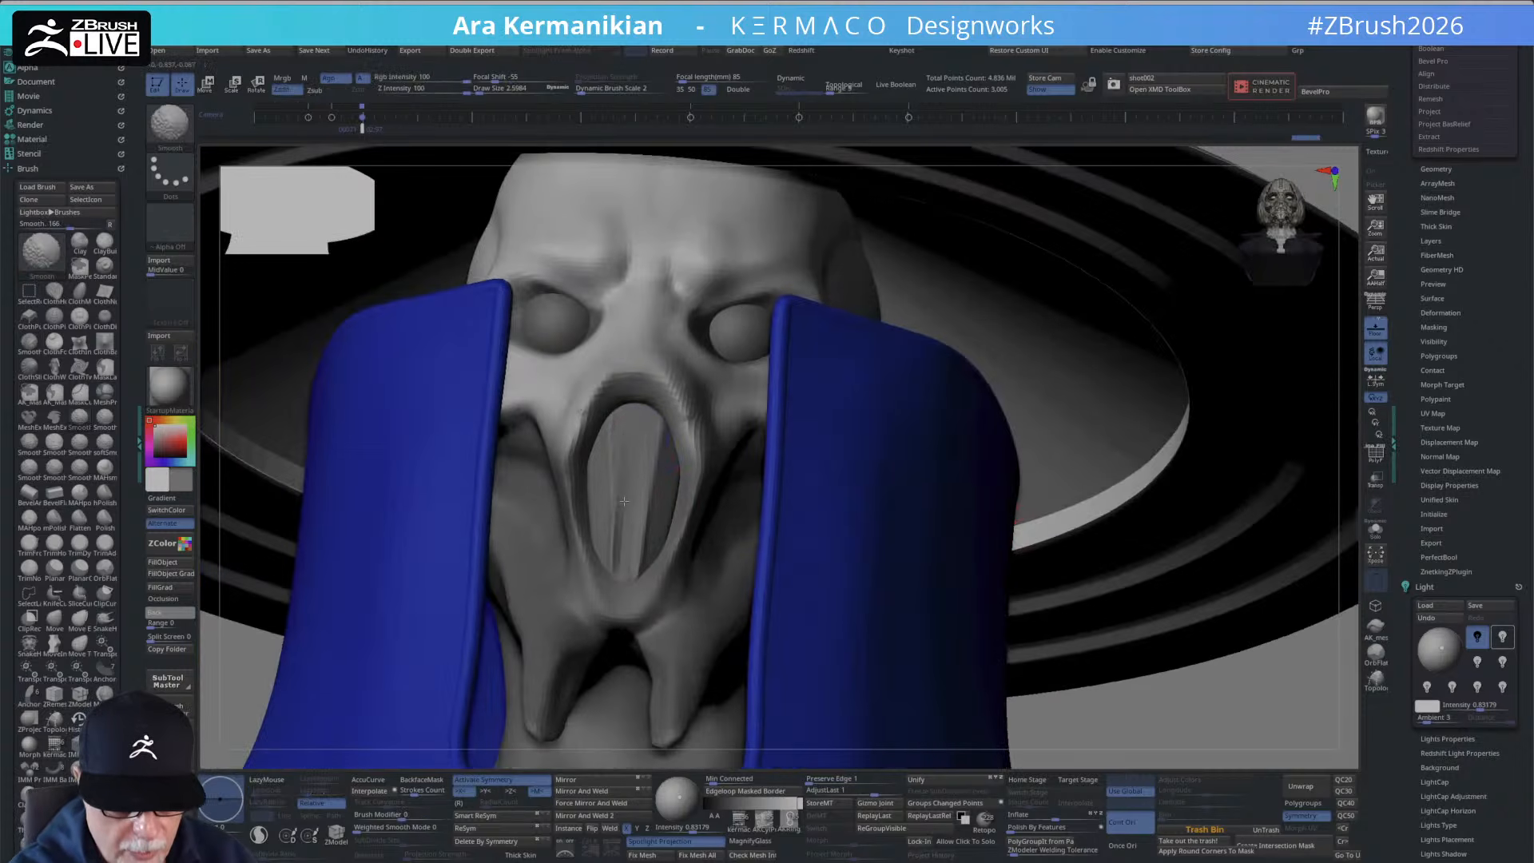
pyautogui.moveTo(625, 496); pyautogui.dragTo(624, 424)
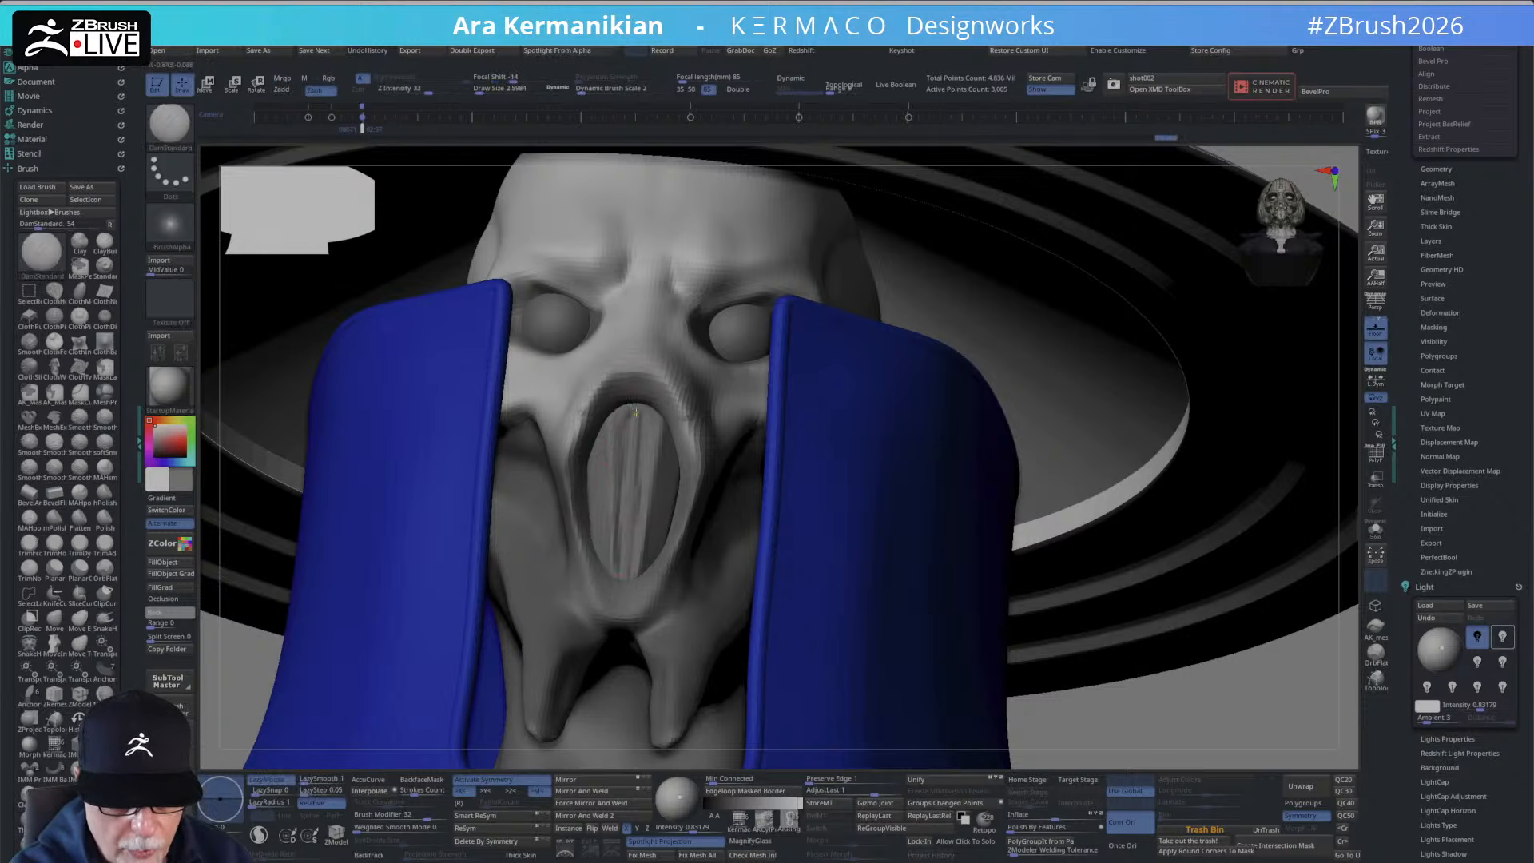
pyautogui.moveTo(631, 576); pyautogui.dragTo(631, 483)
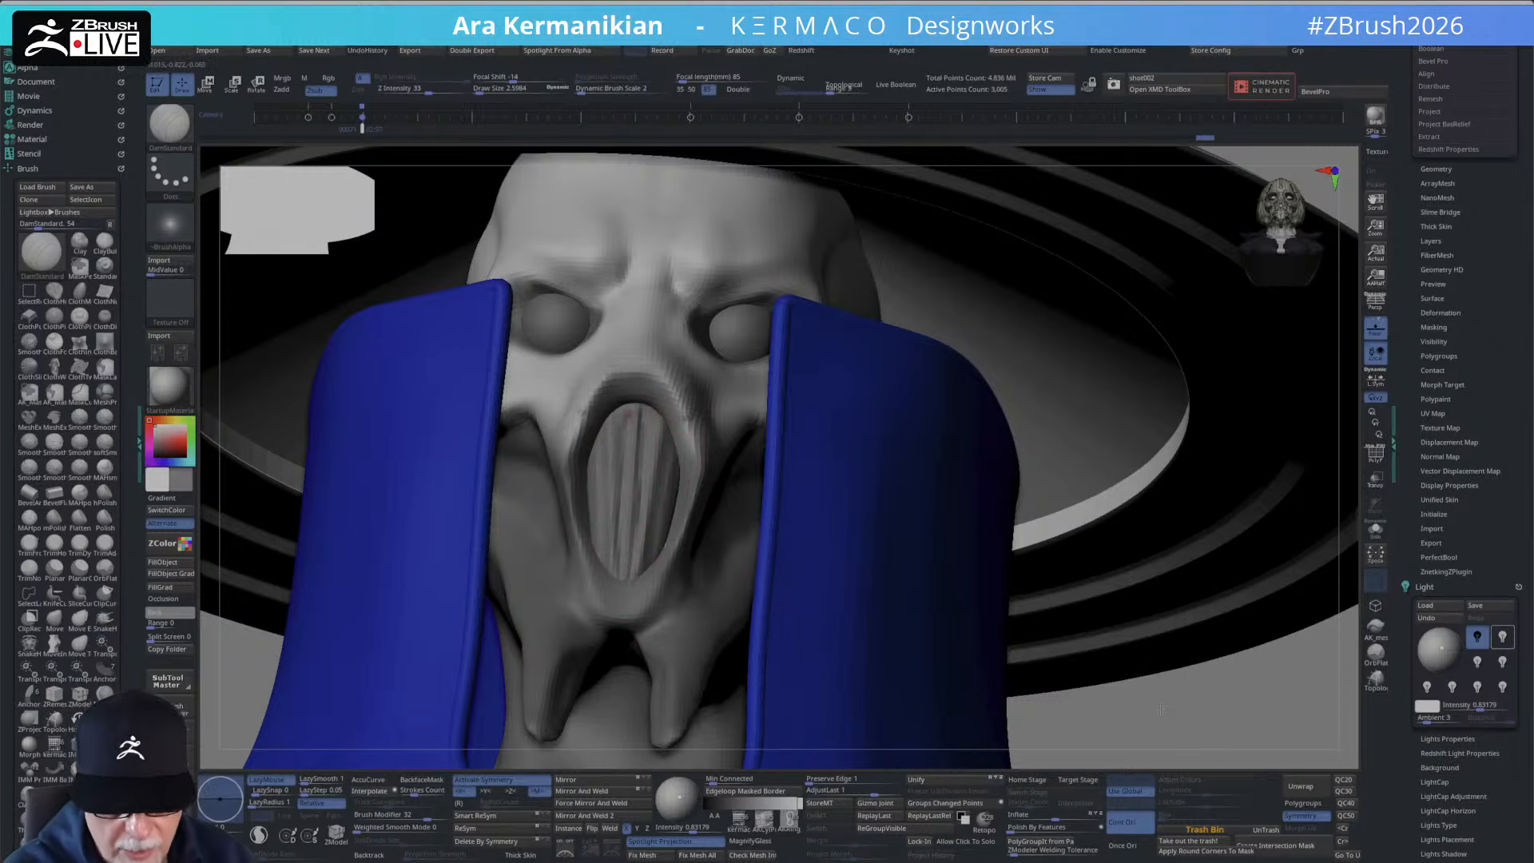
# Rework the upper half of the mouth piece with DamStandard, smooth its grooves and cut a short crease at the lower tip.
pyautogui.keyDown('alt'); pyautogui.moveTo(1130, 691); pyautogui.dragTo(1006, 603); pyautogui.keyUp('alt')
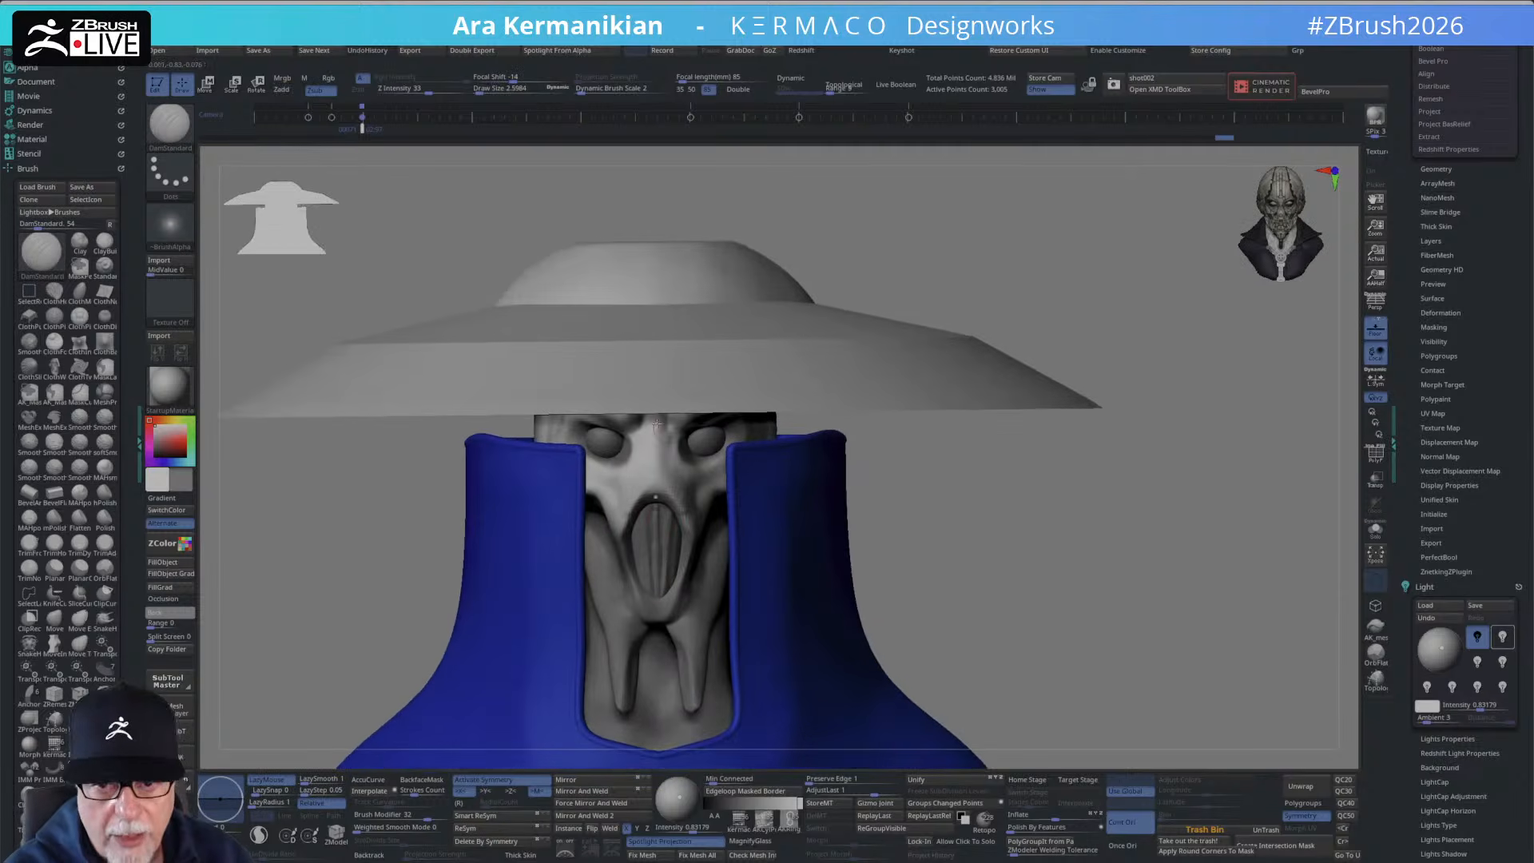
pyautogui.moveTo(647, 525)
pyautogui.mouseDown()
pyautogui.moveTo(652, 514)
pyautogui.moveTo(669, 554)
pyautogui.mouseUp()
pyautogui.press('shift')
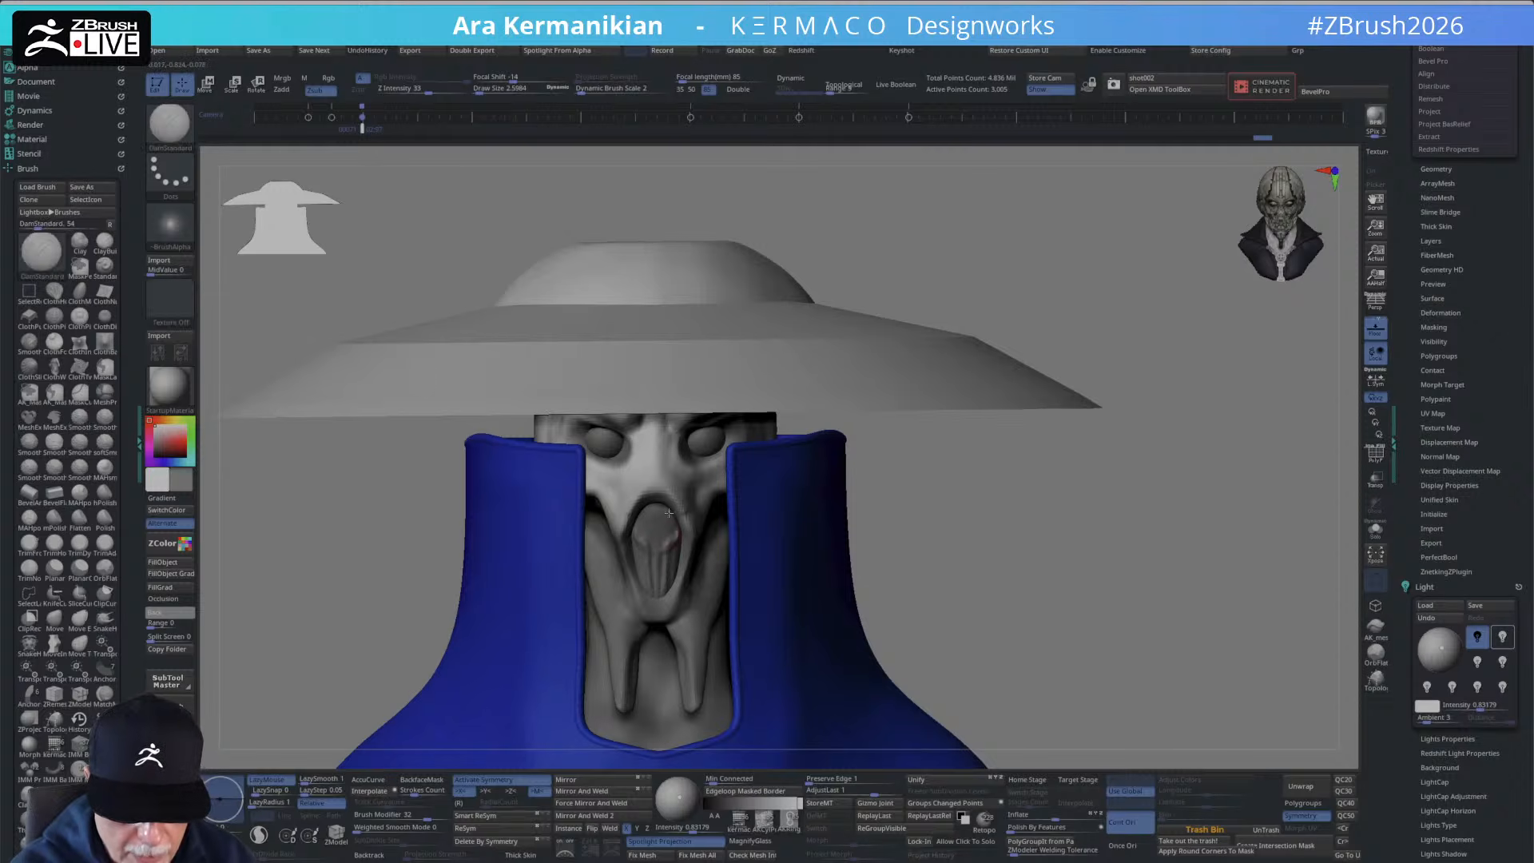
pyautogui.press('shift')
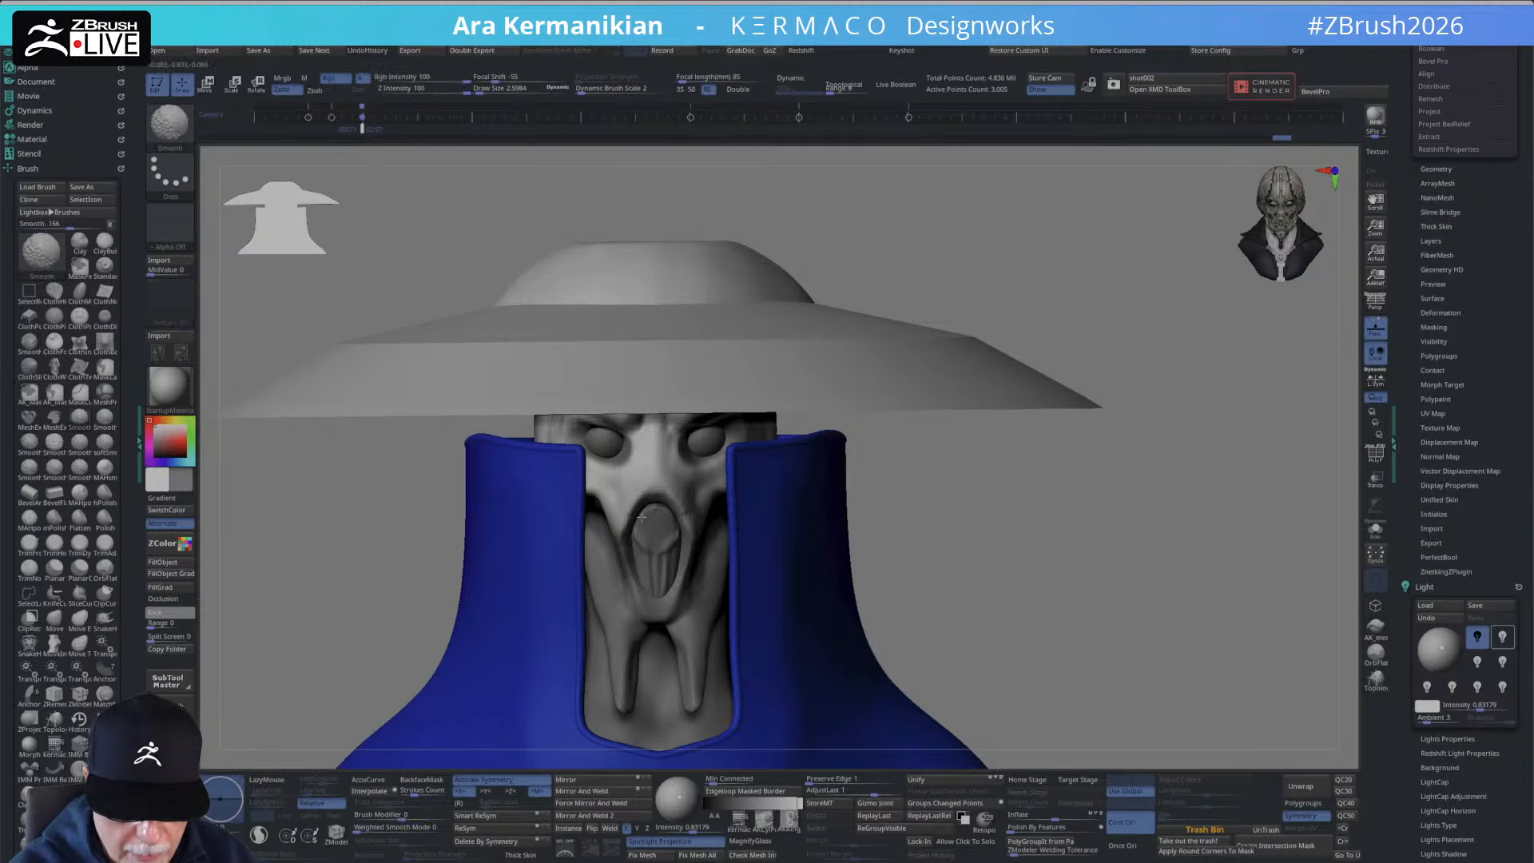
pyautogui.keyDown('shift'); pyautogui.moveTo(652, 557); pyautogui.dragTo(660, 540); pyautogui.keyUp('shift')
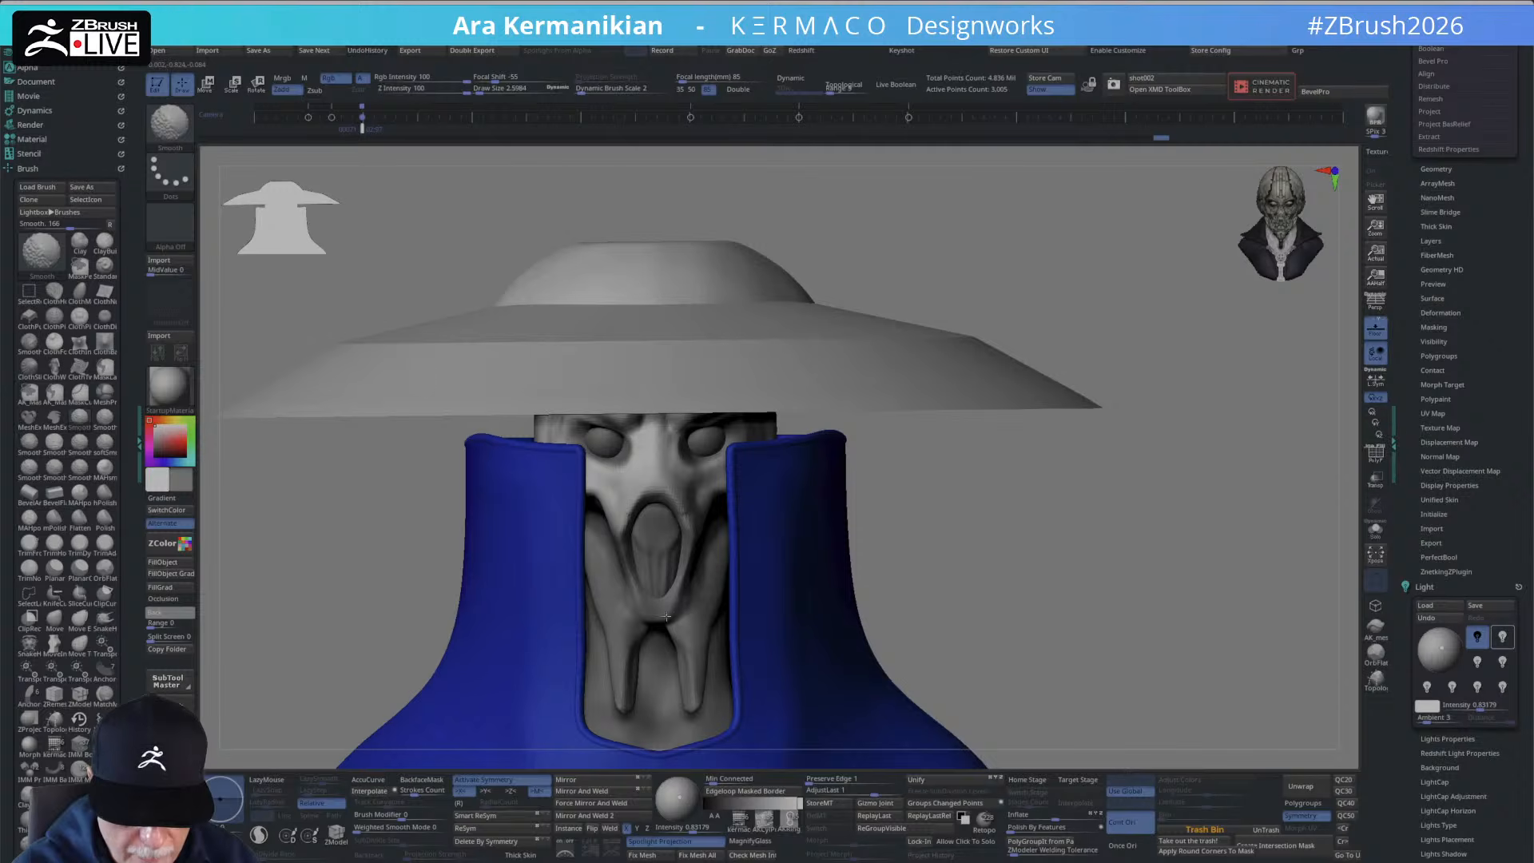
pyautogui.keyDown('shift'); pyautogui.moveTo(666, 616); pyautogui.dragTo(670, 568); pyautogui.keyUp('shift')
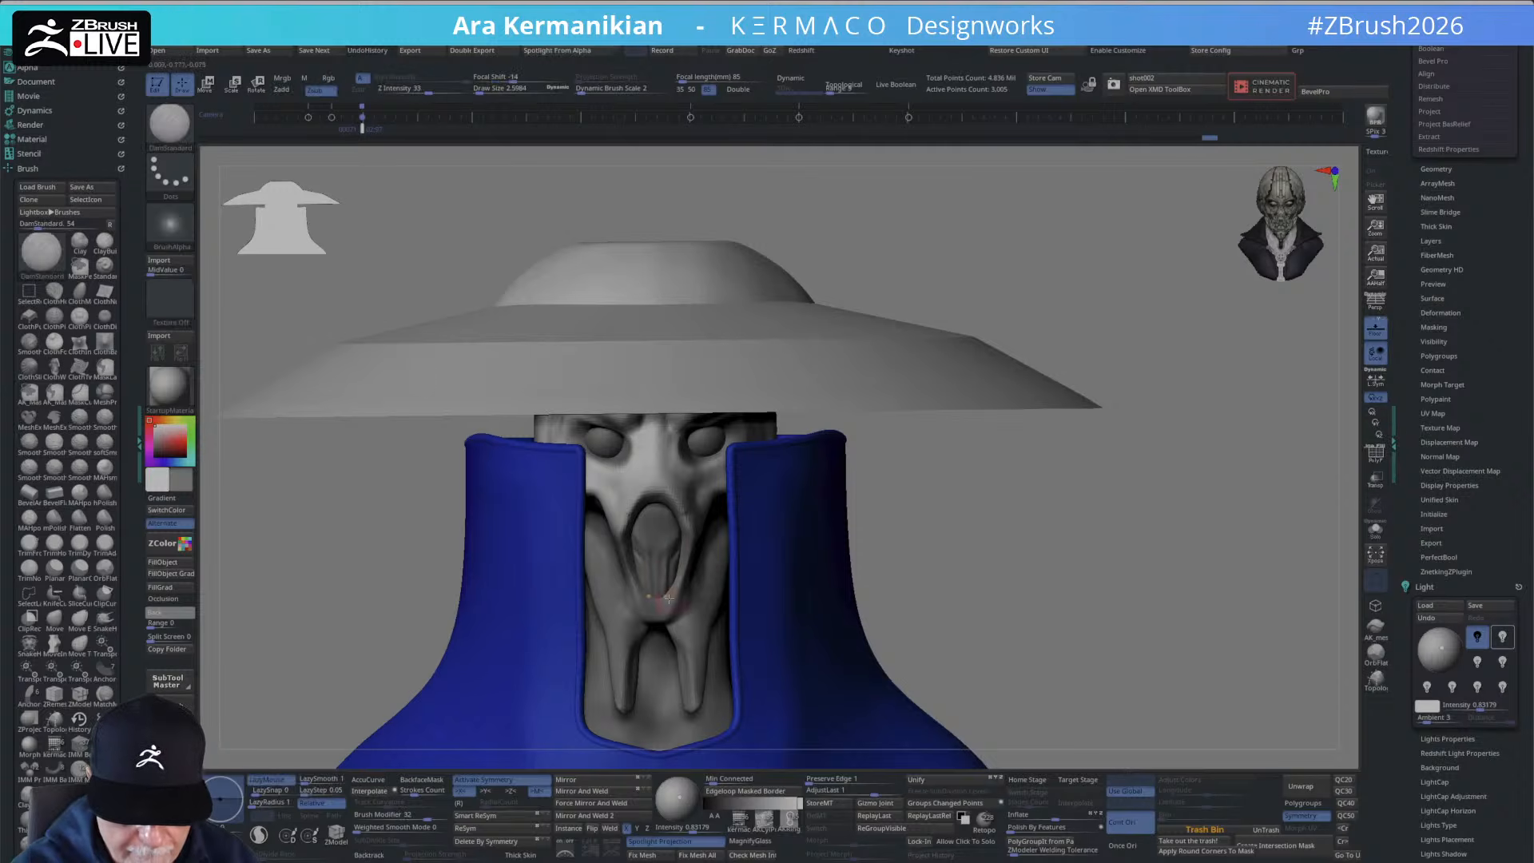
pyautogui.moveTo(654, 598); pyautogui.dragTo(656, 607)
# Reshape the upper part of the mouth piece with the Move brush at a draw size of about 6.4 and smooth its surface.
pyautogui.moveTo(657, 607)
pyautogui.keyDown('ctrl'); pyautogui.mouseDown(button='right')
pyautogui.moveTo(836, 390)
pyautogui.moveTo(870, 410)
pyautogui.moveTo(875, 377)
pyautogui.moveTo(855, 431)
pyautogui.moveTo(919, 343)
pyautogui.moveTo(881, 360)
pyautogui.moveTo(919, 536)
pyautogui.moveTo(918, 435)
pyautogui.moveTo(931, 479)
pyautogui.moveTo(911, 416)
pyautogui.moveTo(915, 451)
pyautogui.mouseUp(button='right'); pyautogui.keyUp('ctrl')
pyautogui.press('b')
pyautogui.press('m')
pyautogui.press('v')
pyautogui.press('s')
pyautogui.moveTo(618, 602); pyautogui.dragTo(630, 602)
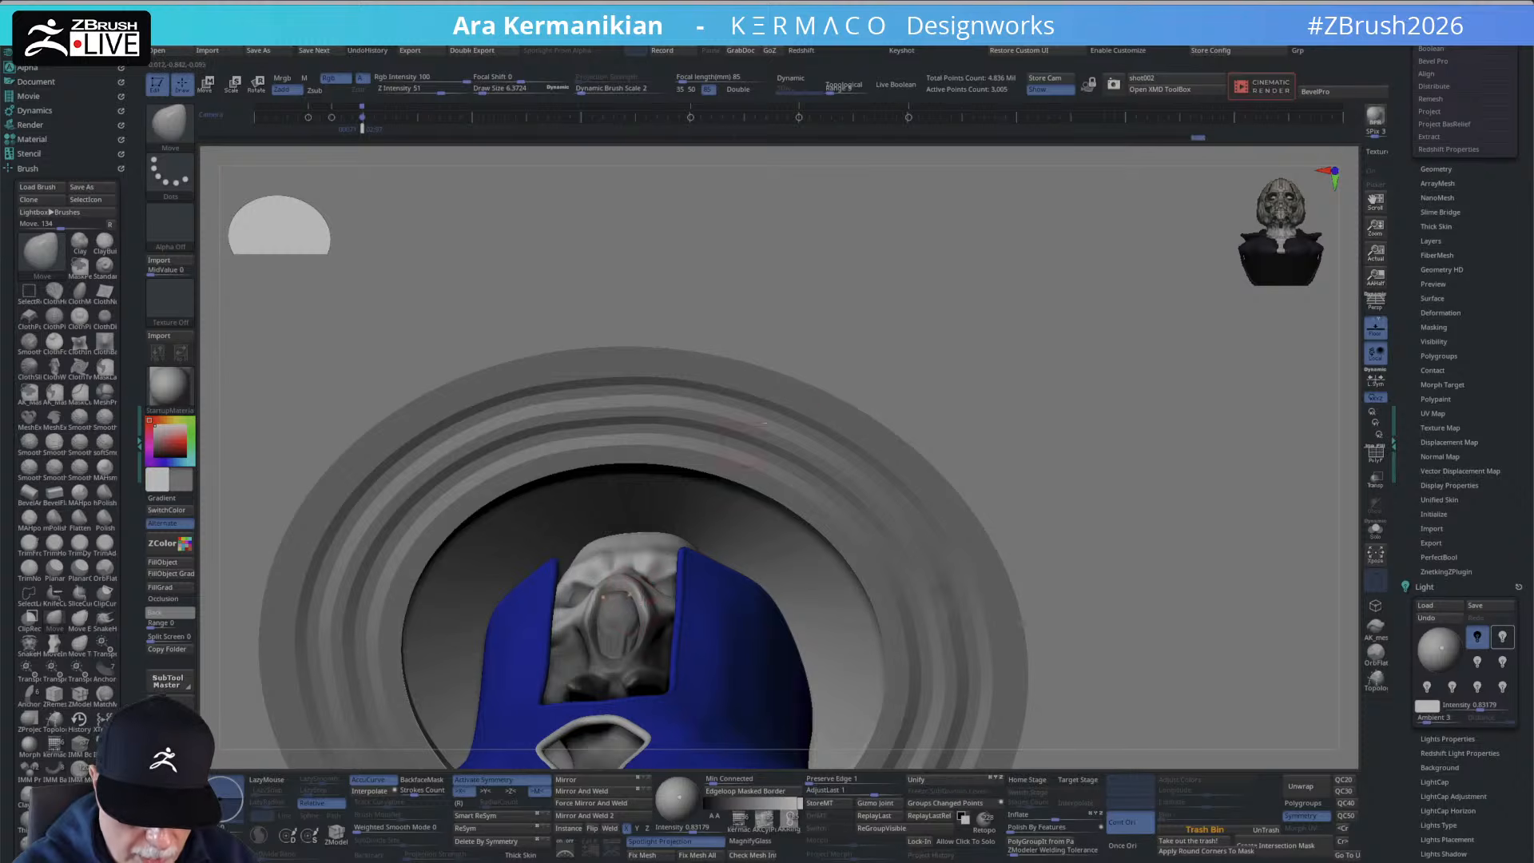
pyautogui.moveTo(765, 423); pyautogui.dragTo(665, 573, button='right')
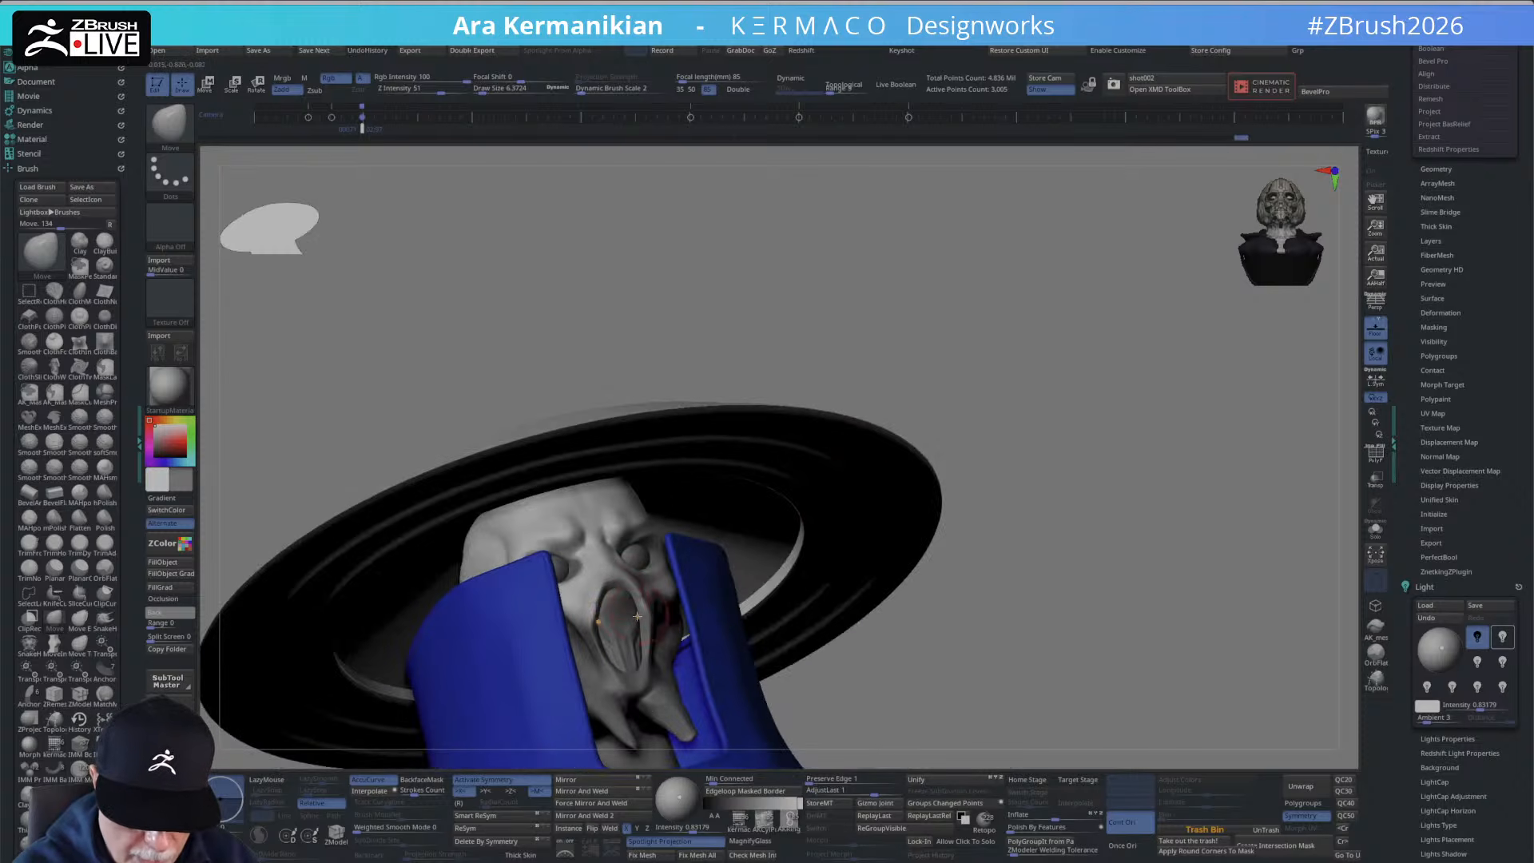
pyautogui.press('shift')
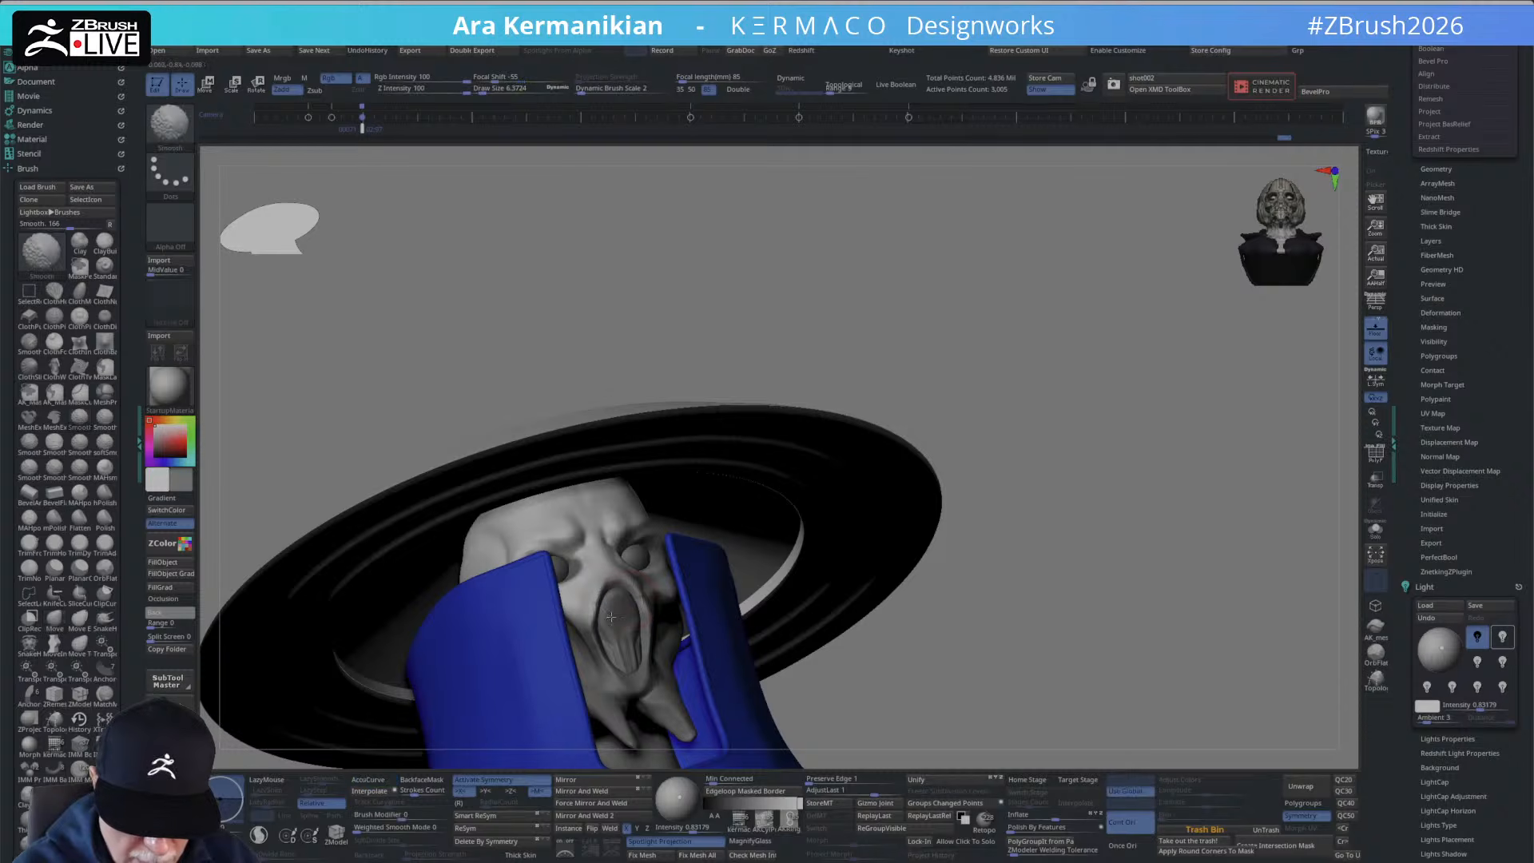
pyautogui.moveTo(644, 623)
pyautogui.keyDown('alt'); pyautogui.mouseDown(button='right')
pyautogui.moveTo(815, 488)
pyautogui.moveTo(919, 431)
pyautogui.moveTo(845, 452)
pyautogui.moveTo(912, 426)
pyautogui.moveTo(855, 415)
pyautogui.moveTo(936, 535)
pyautogui.mouseUp(button='right'); pyautogui.keyUp('alt')
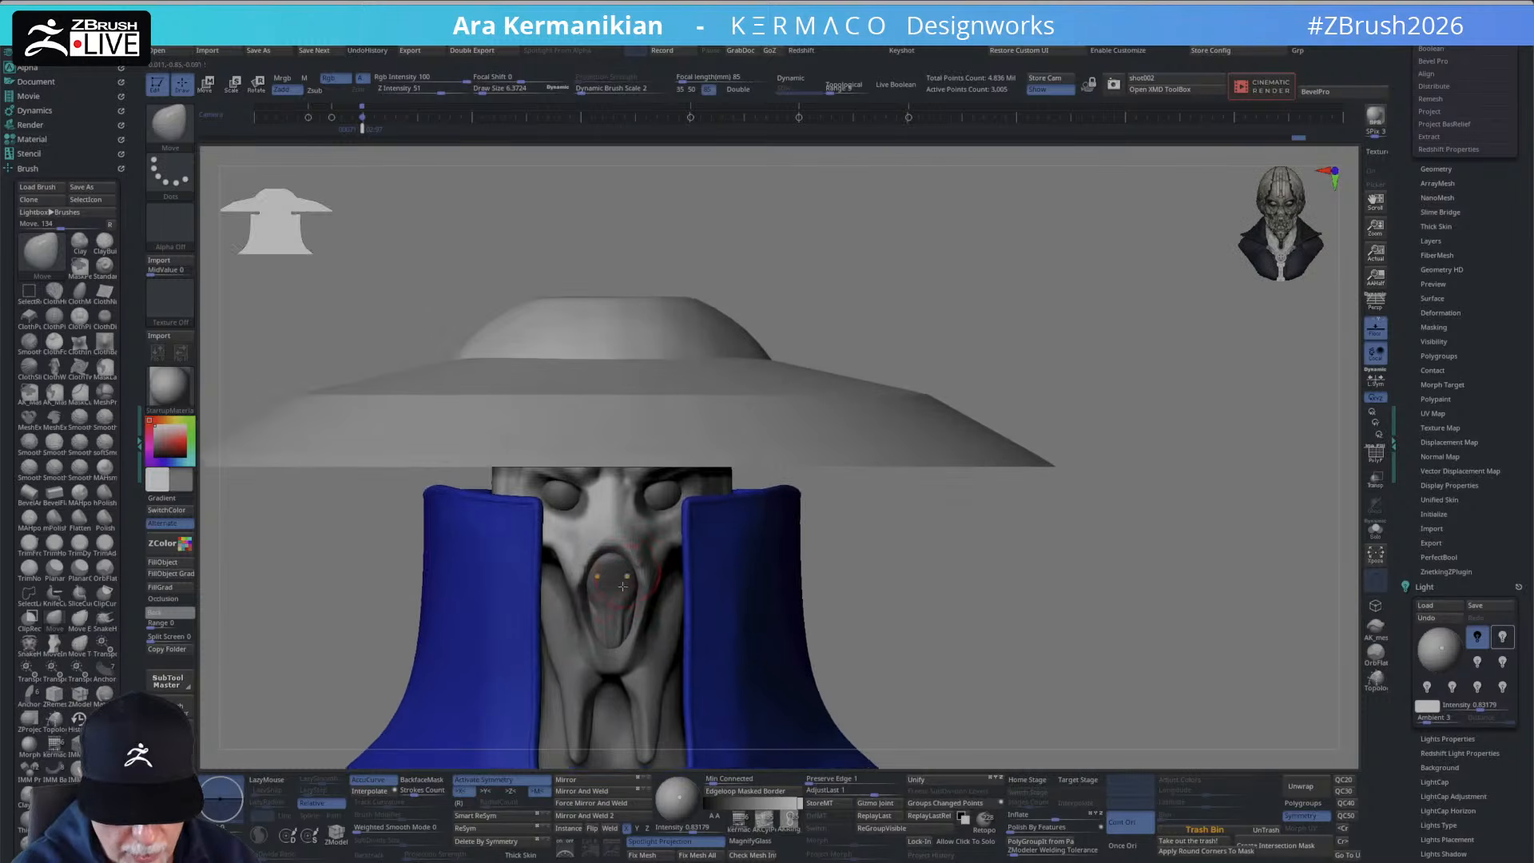
# Rework the mouth piece's vertical grooves with DamStandard at a draw size of about 6.4 and soften them.
pyautogui.rightClick(600, 574)
pyautogui.click(588, 497)
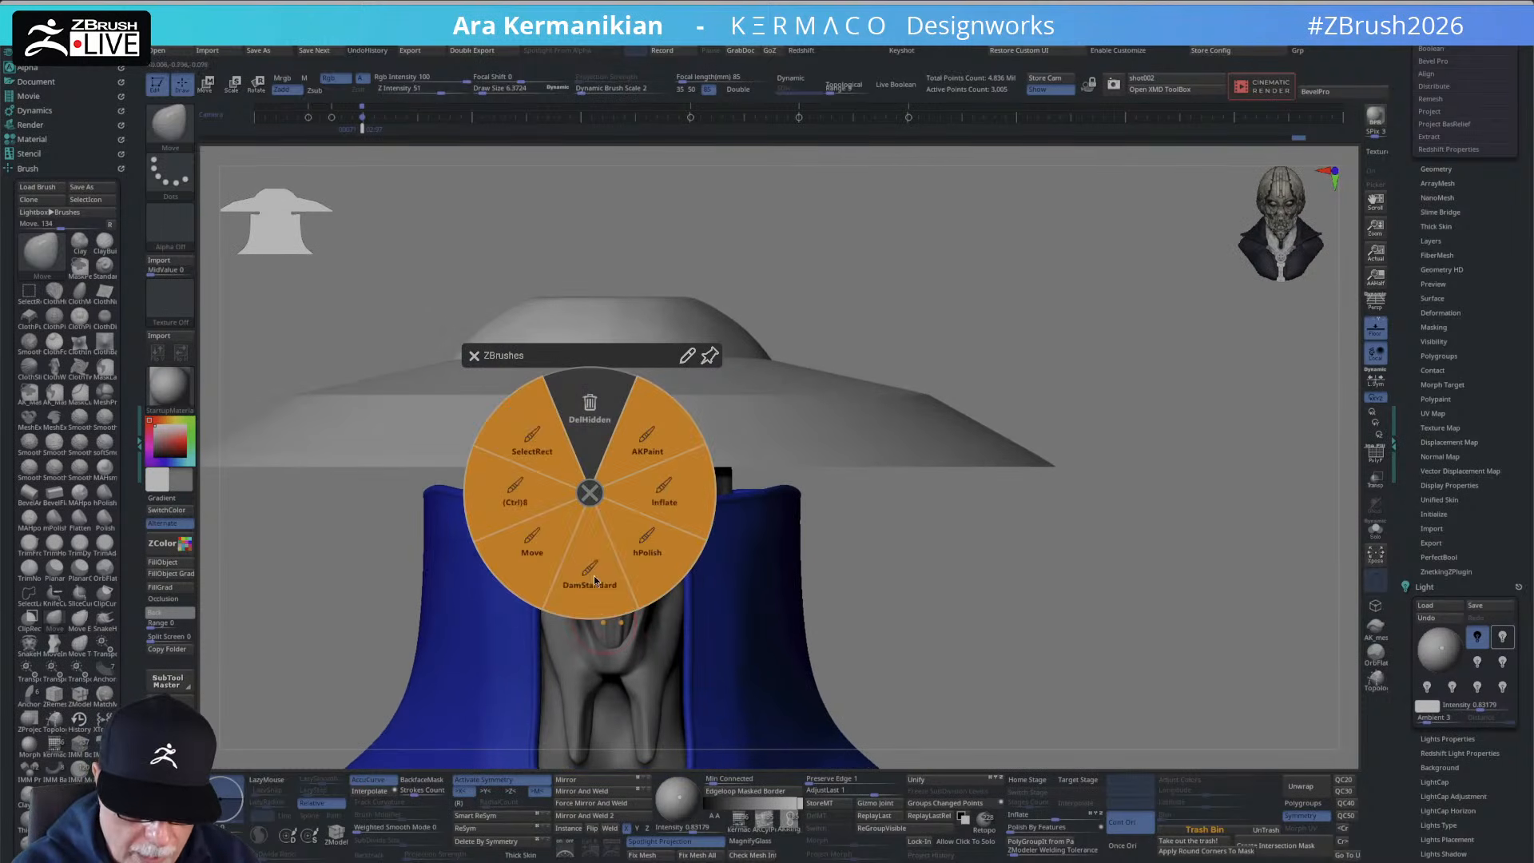
pyautogui.click(593, 576)
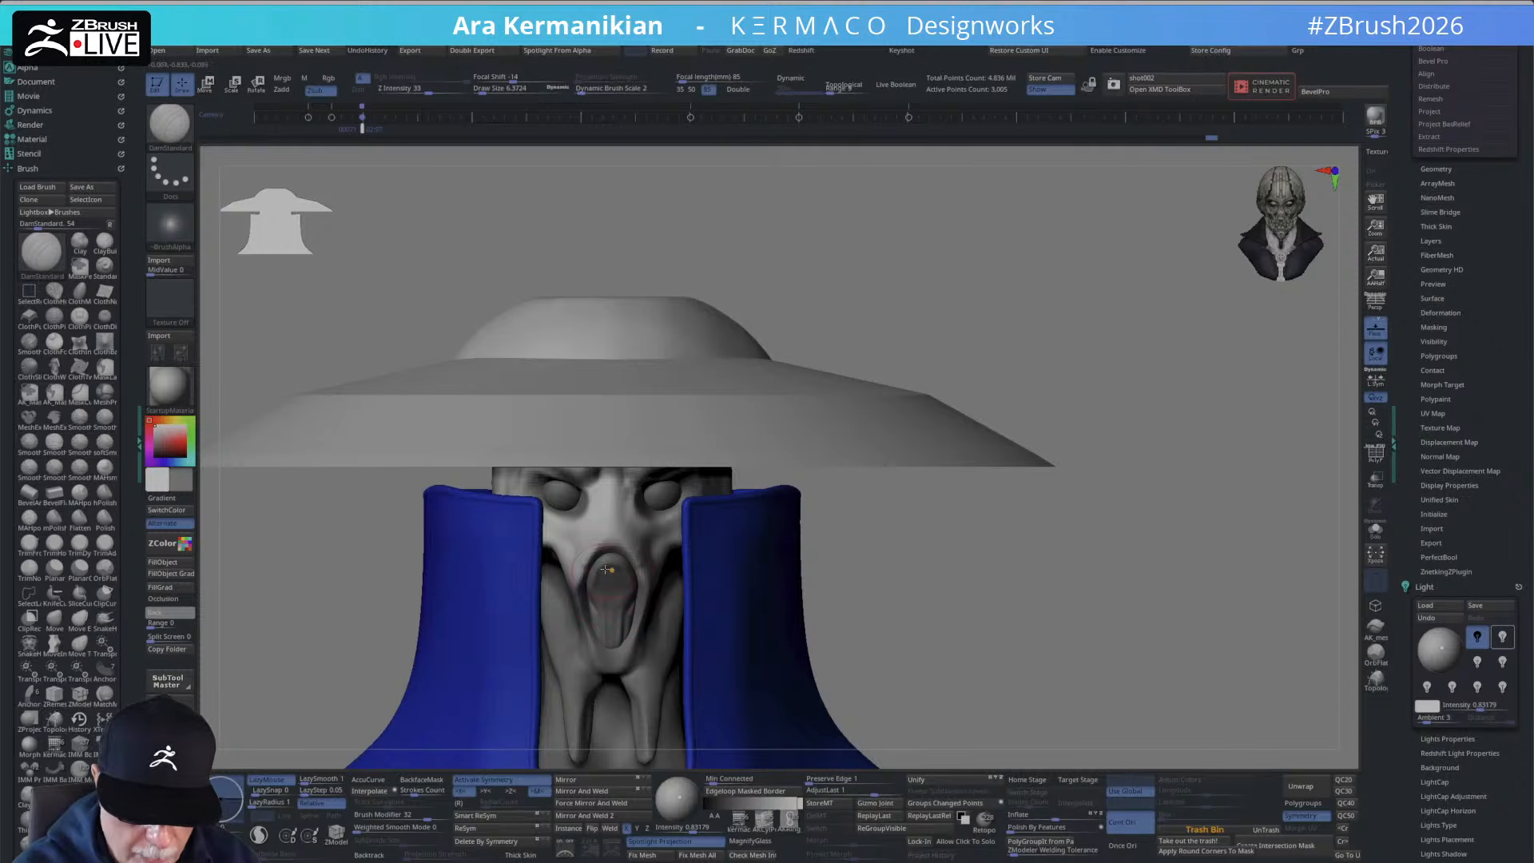
pyautogui.hotkey('ctrl', 'shift', 'z')
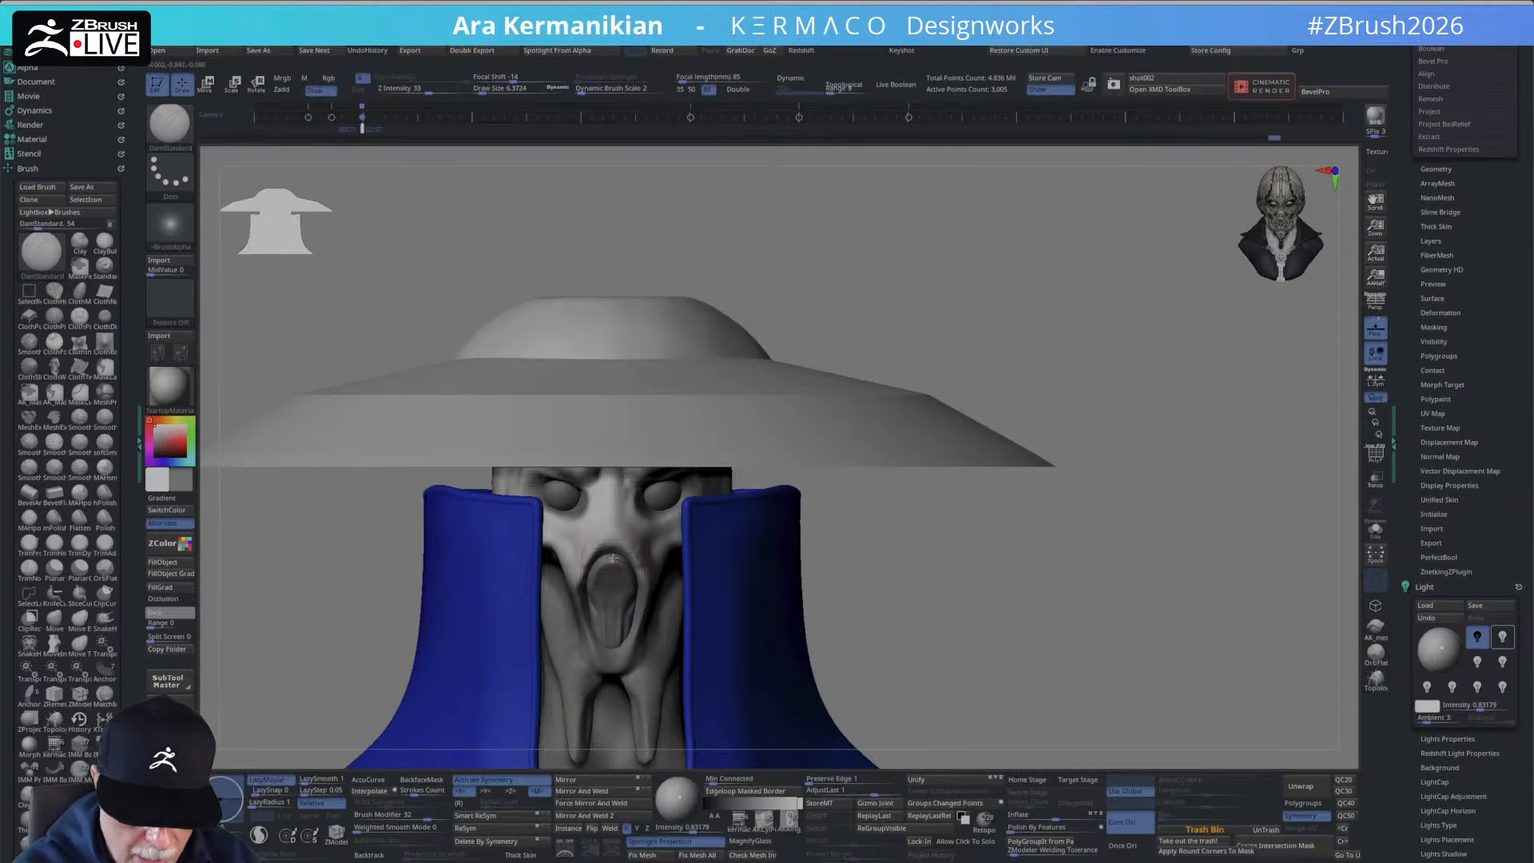
pyautogui.moveTo(786, 559); pyautogui.dragTo(887, 469, button='right')
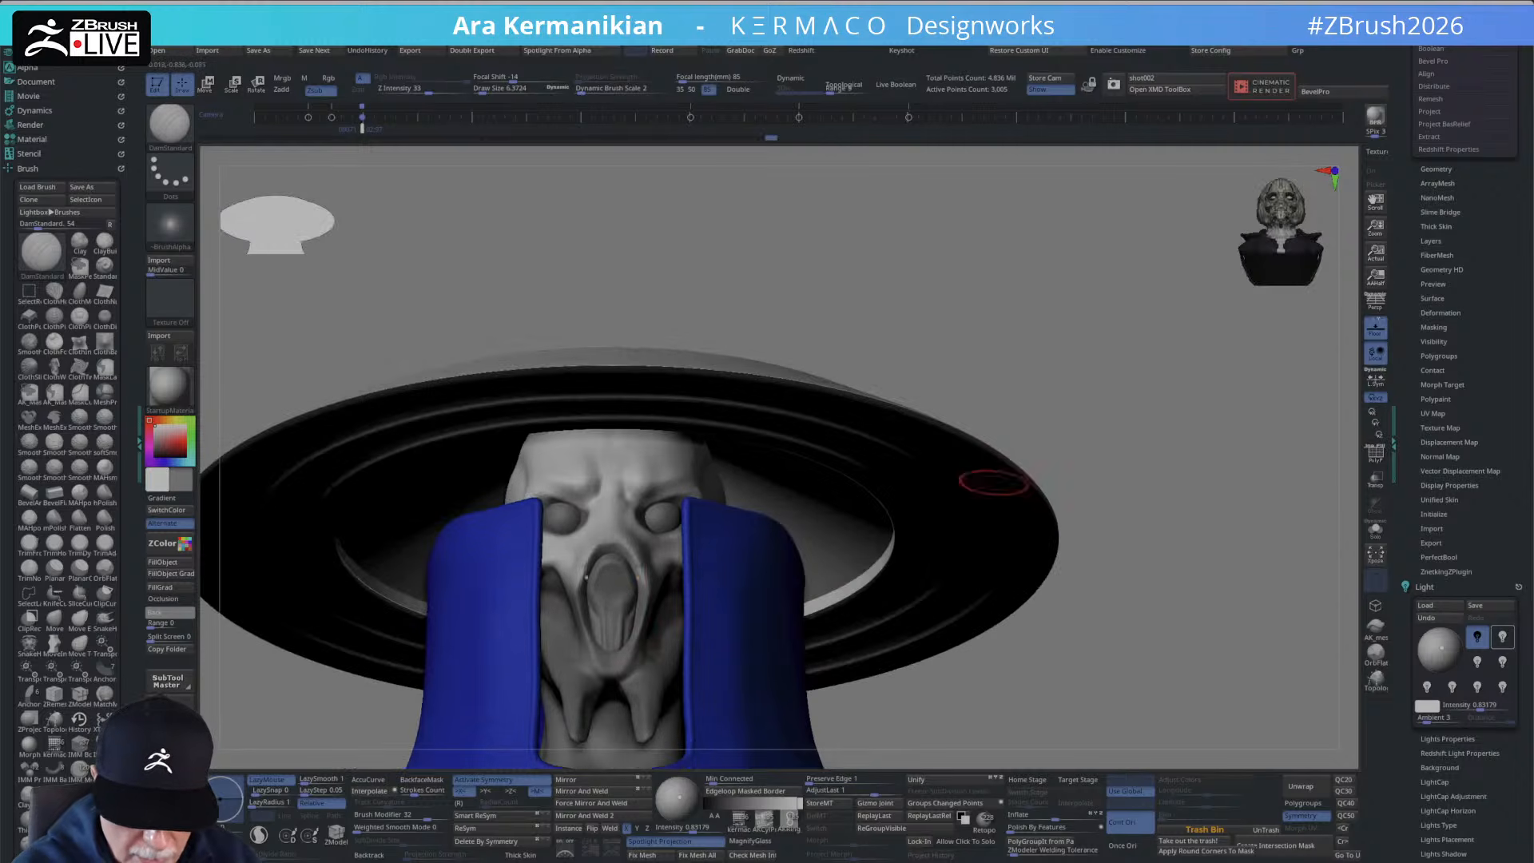
pyautogui.keyDown('alt'); pyautogui.moveTo(996, 483); pyautogui.dragTo(1028, 468, button='right'); pyautogui.keyUp('alt')
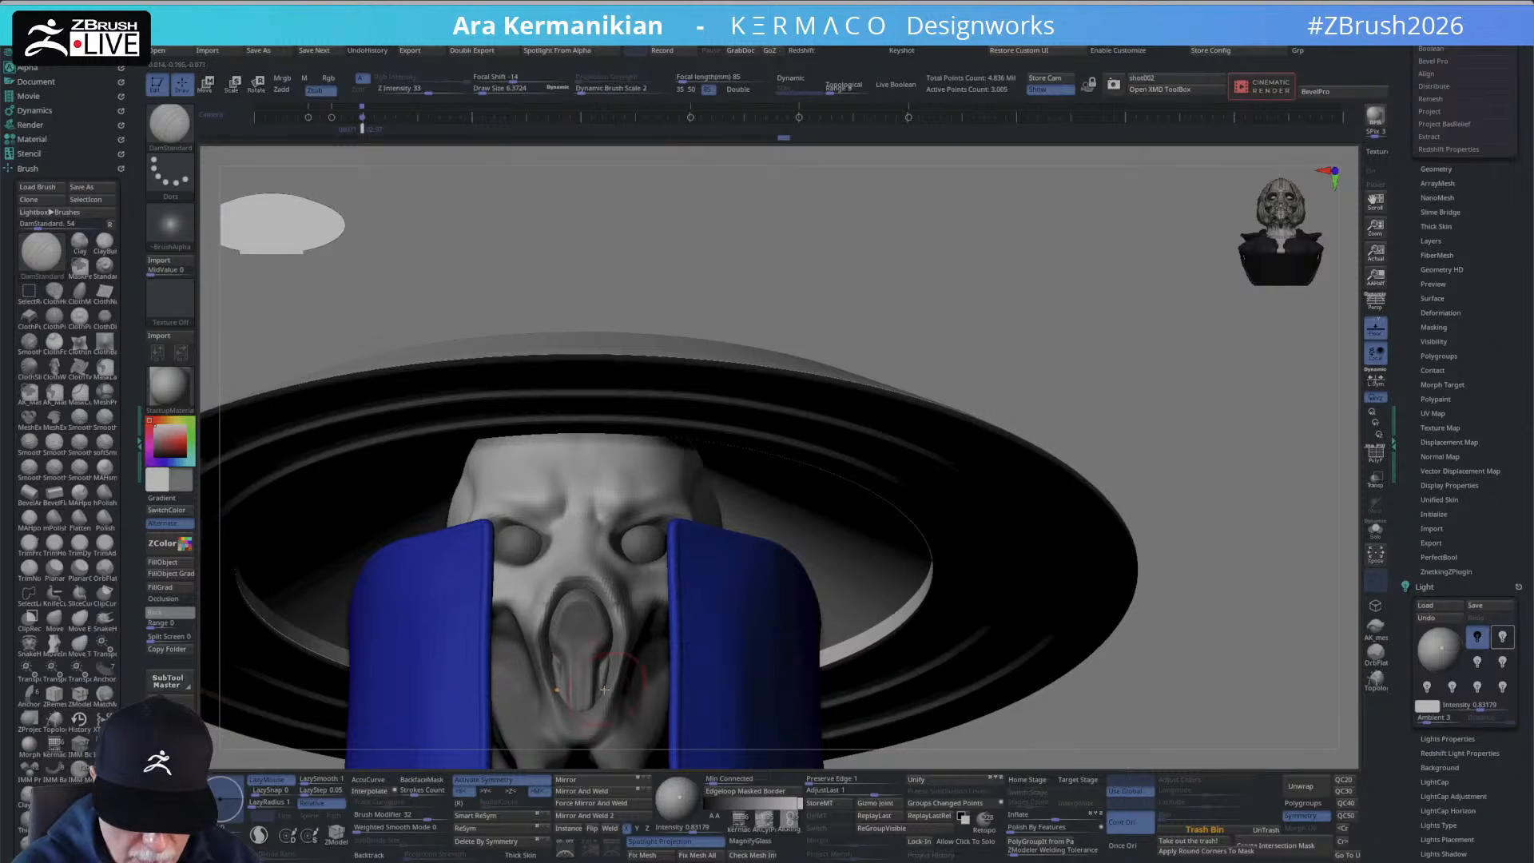
pyautogui.press('shift')
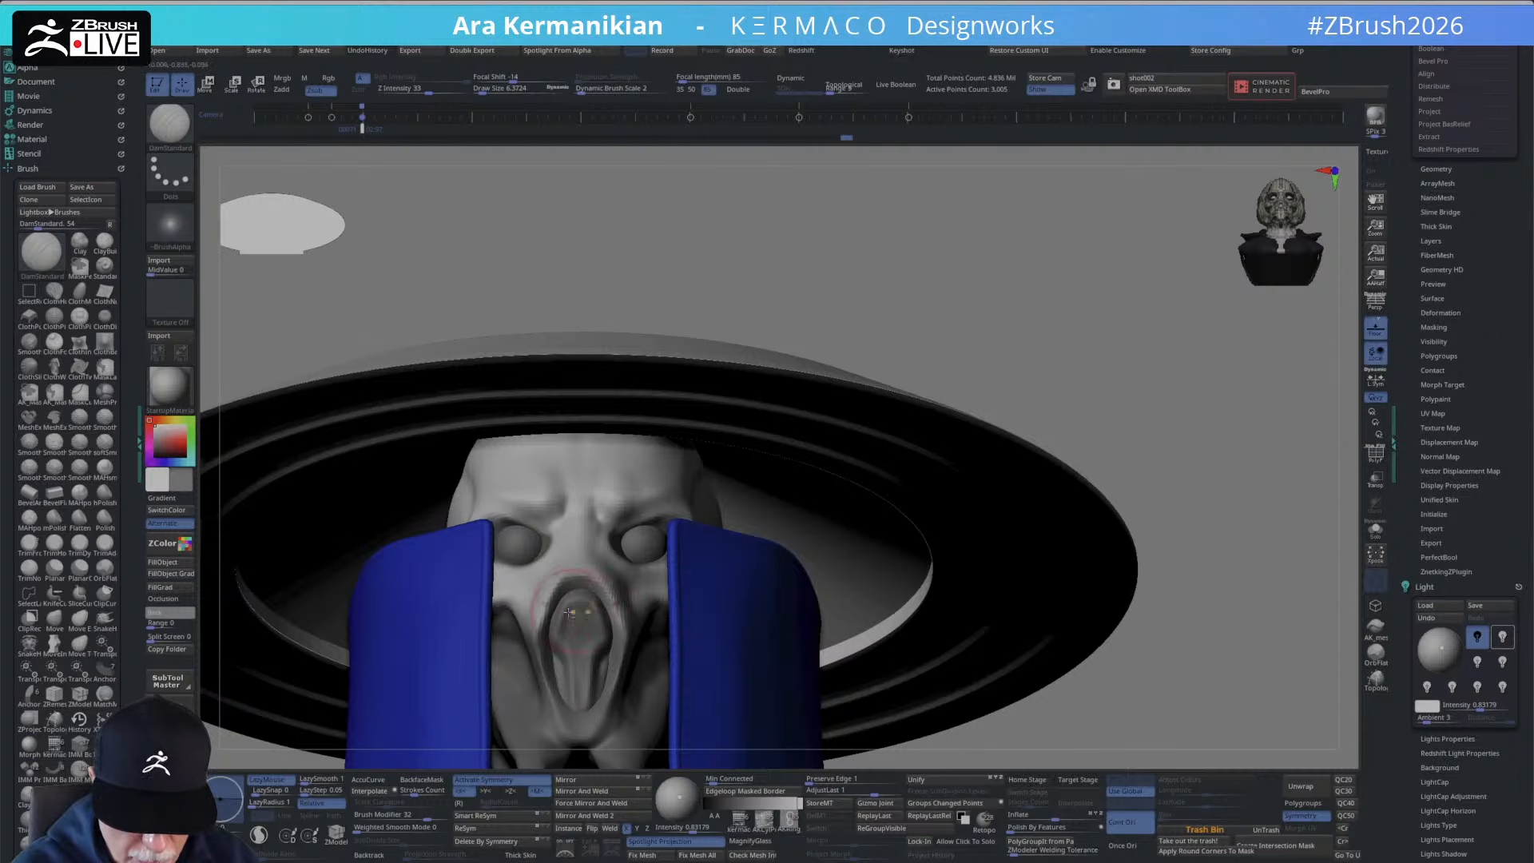
# Examine the mouth piece within the whole hatted figure from different distances and briefly in isolation.
pyautogui.keyDown('ctrl'); pyautogui.moveTo(1196, 385); pyautogui.dragTo(1039, 335, button='right'); pyautogui.keyUp('ctrl')
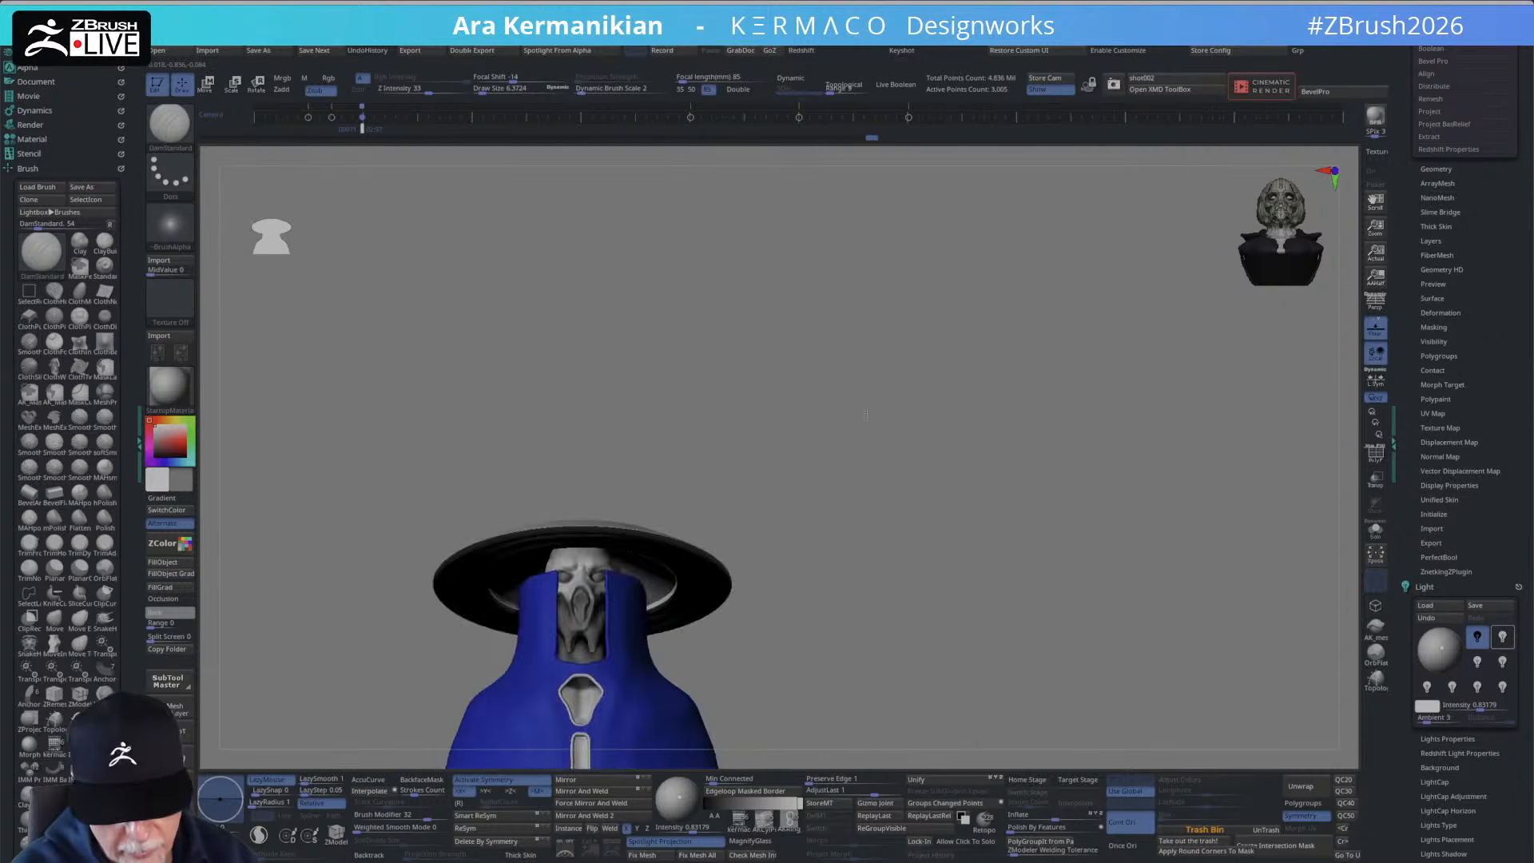
pyautogui.moveTo(1039, 335); pyautogui.dragTo(989, 525)
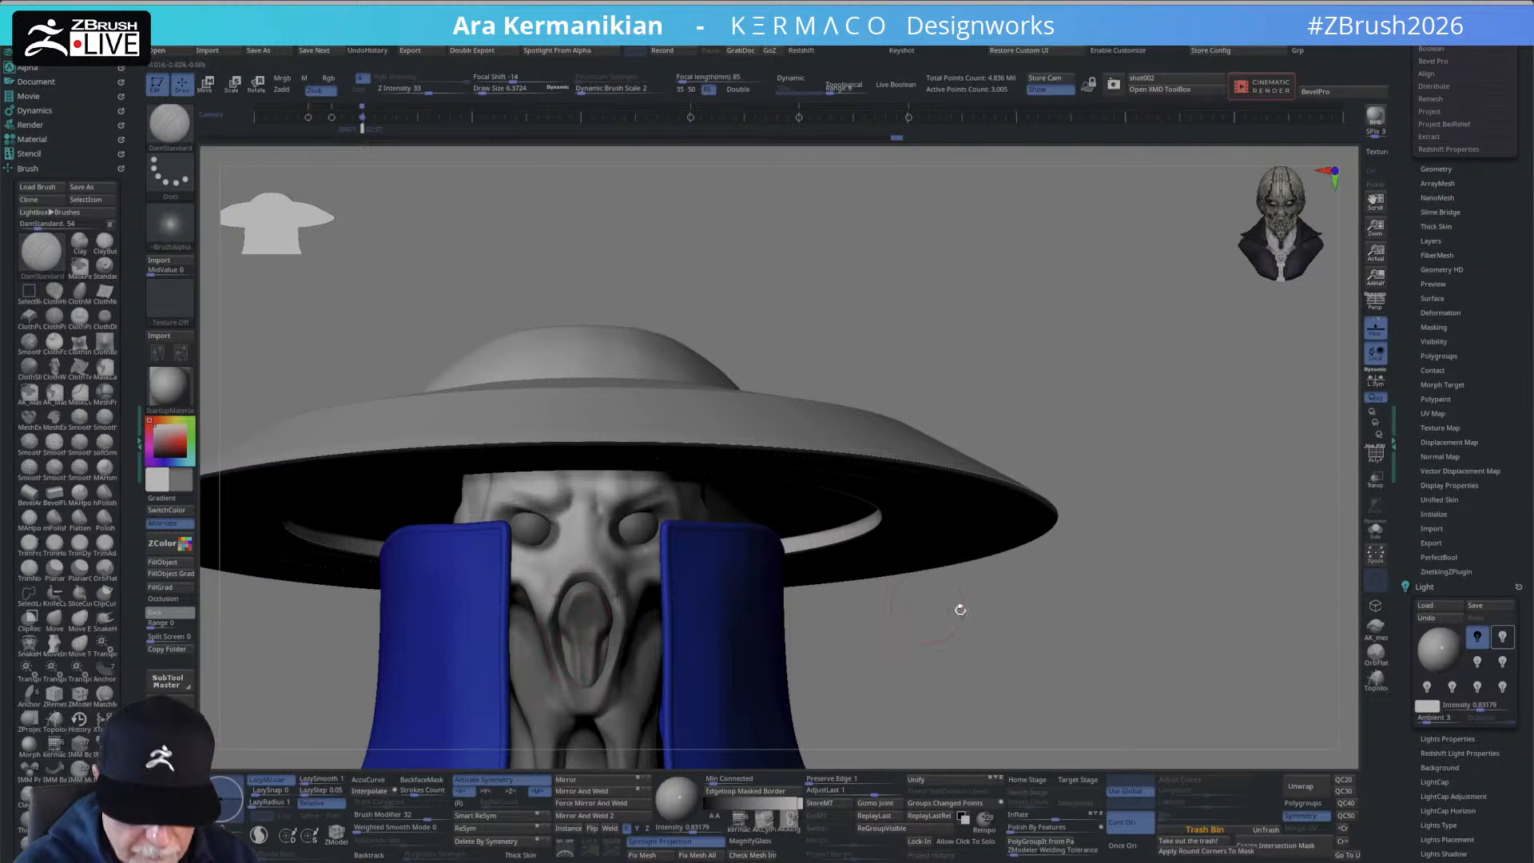
pyautogui.keyDown('alt'); pyautogui.moveTo(960, 610); pyautogui.dragTo(896, 611); pyautogui.keyUp('alt')
pyautogui.moveTo(726, 637); pyautogui.dragTo(752, 615)
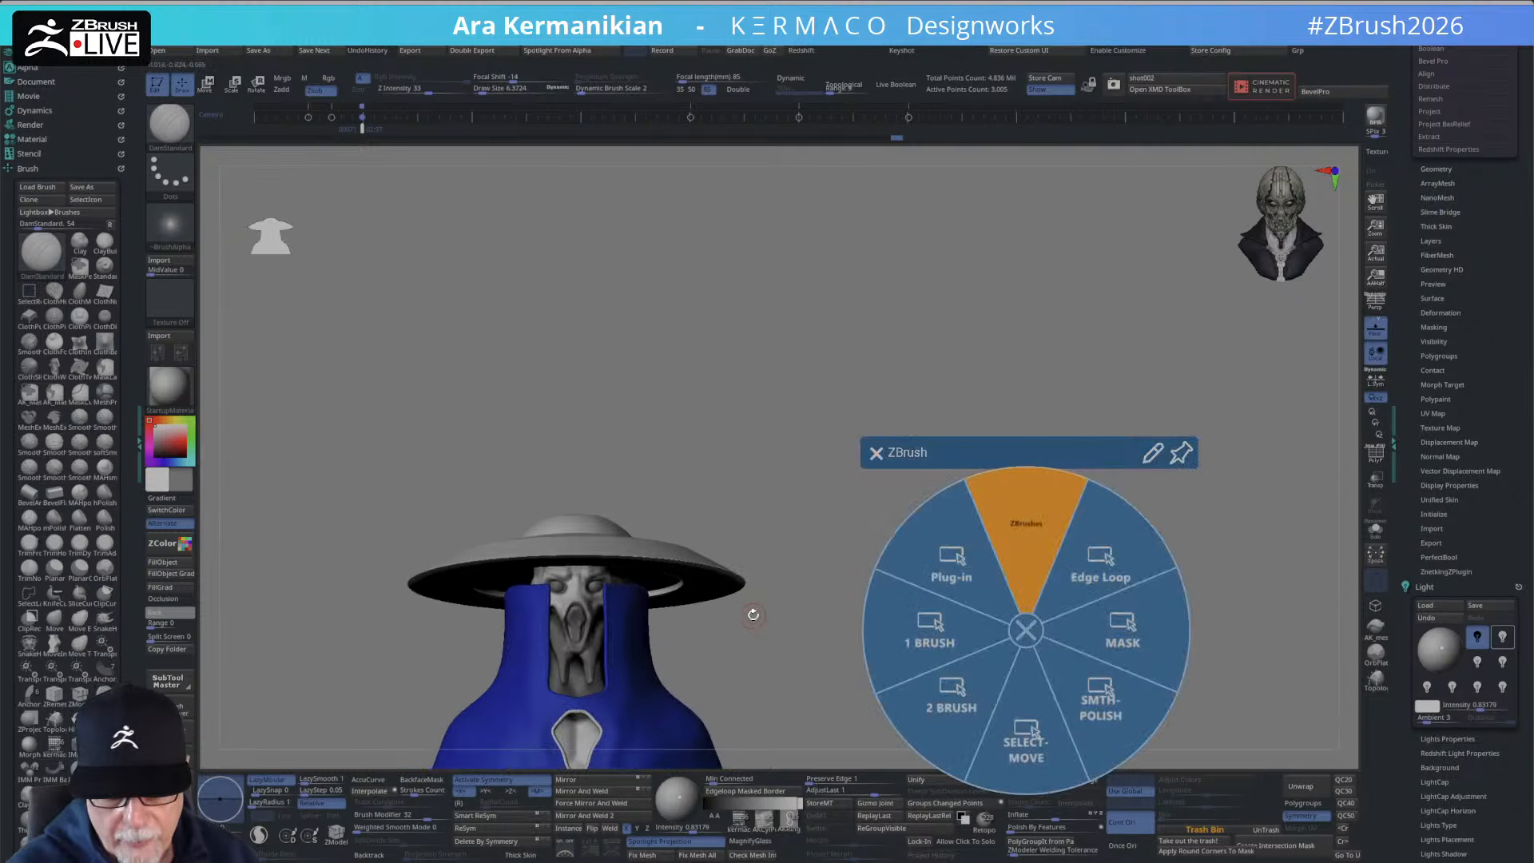
pyautogui.click(1035, 624)
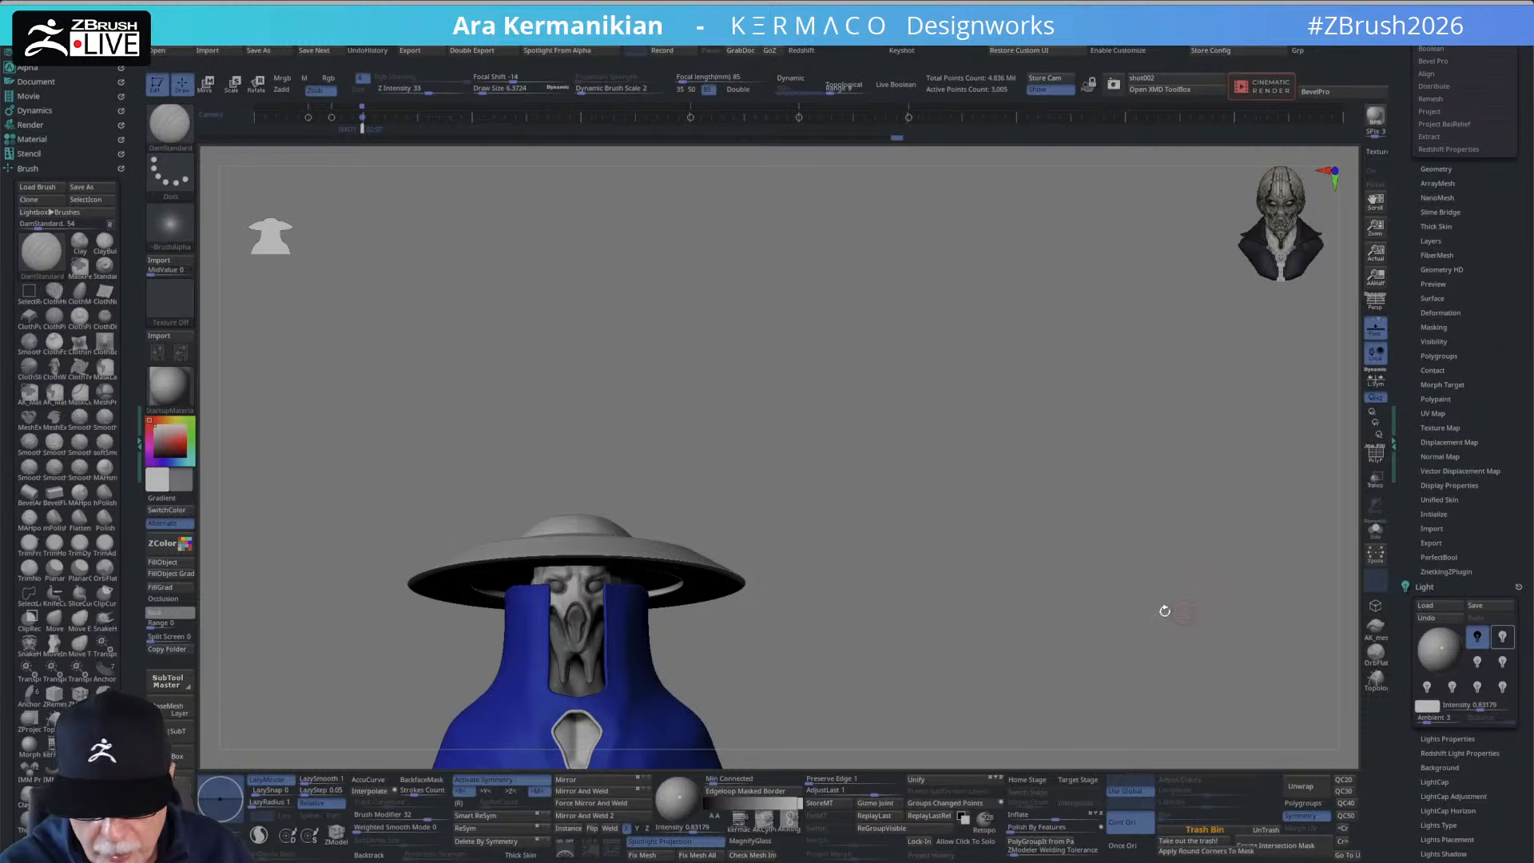
pyautogui.moveTo(1161, 613); pyautogui.dragTo(1127, 605)
pyautogui.click(1375, 530)
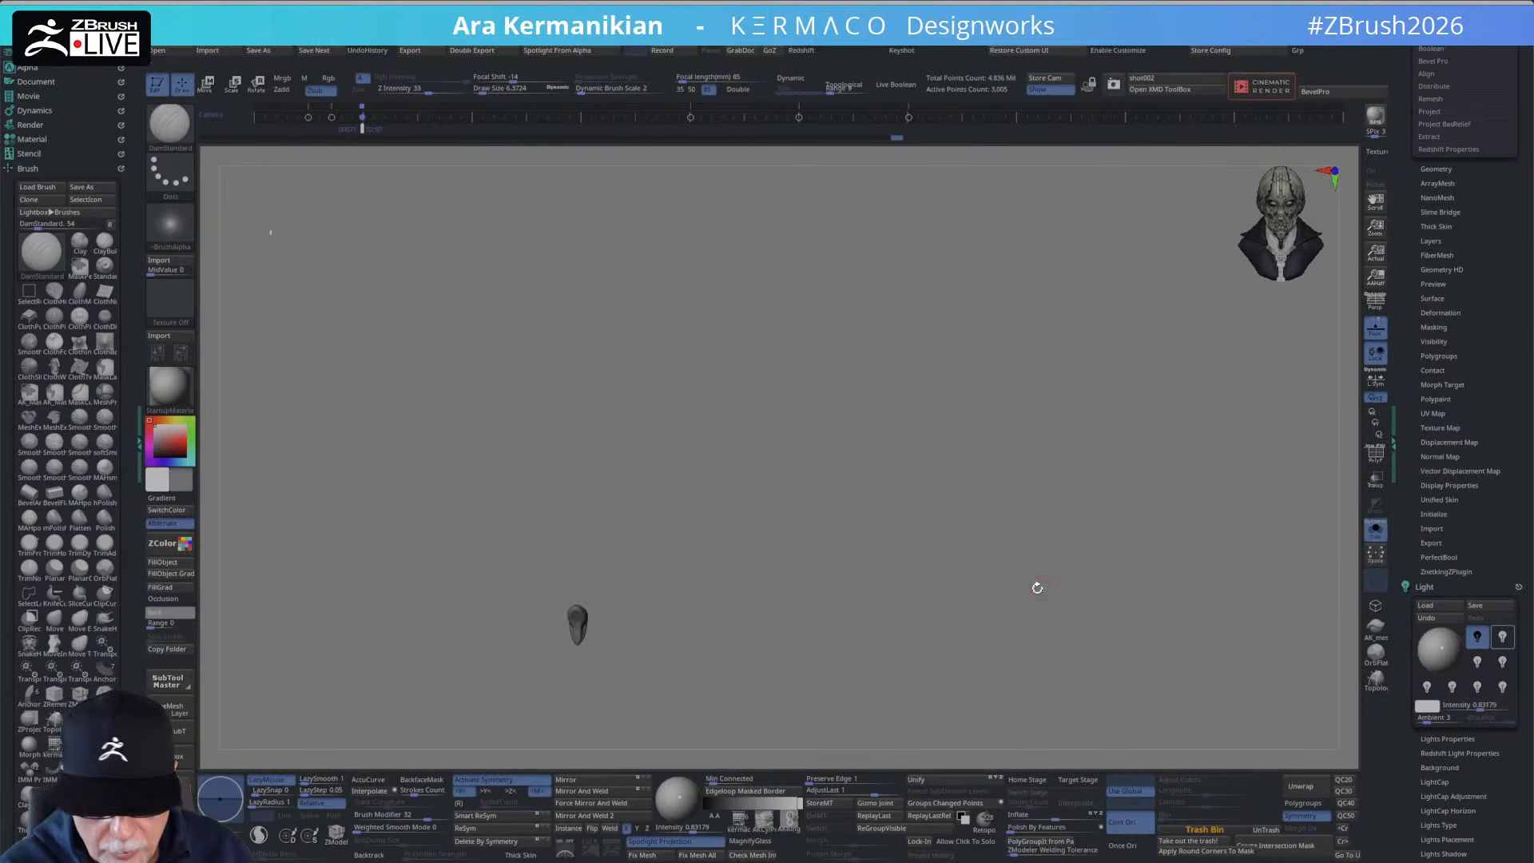
pyautogui.click(1376, 534)
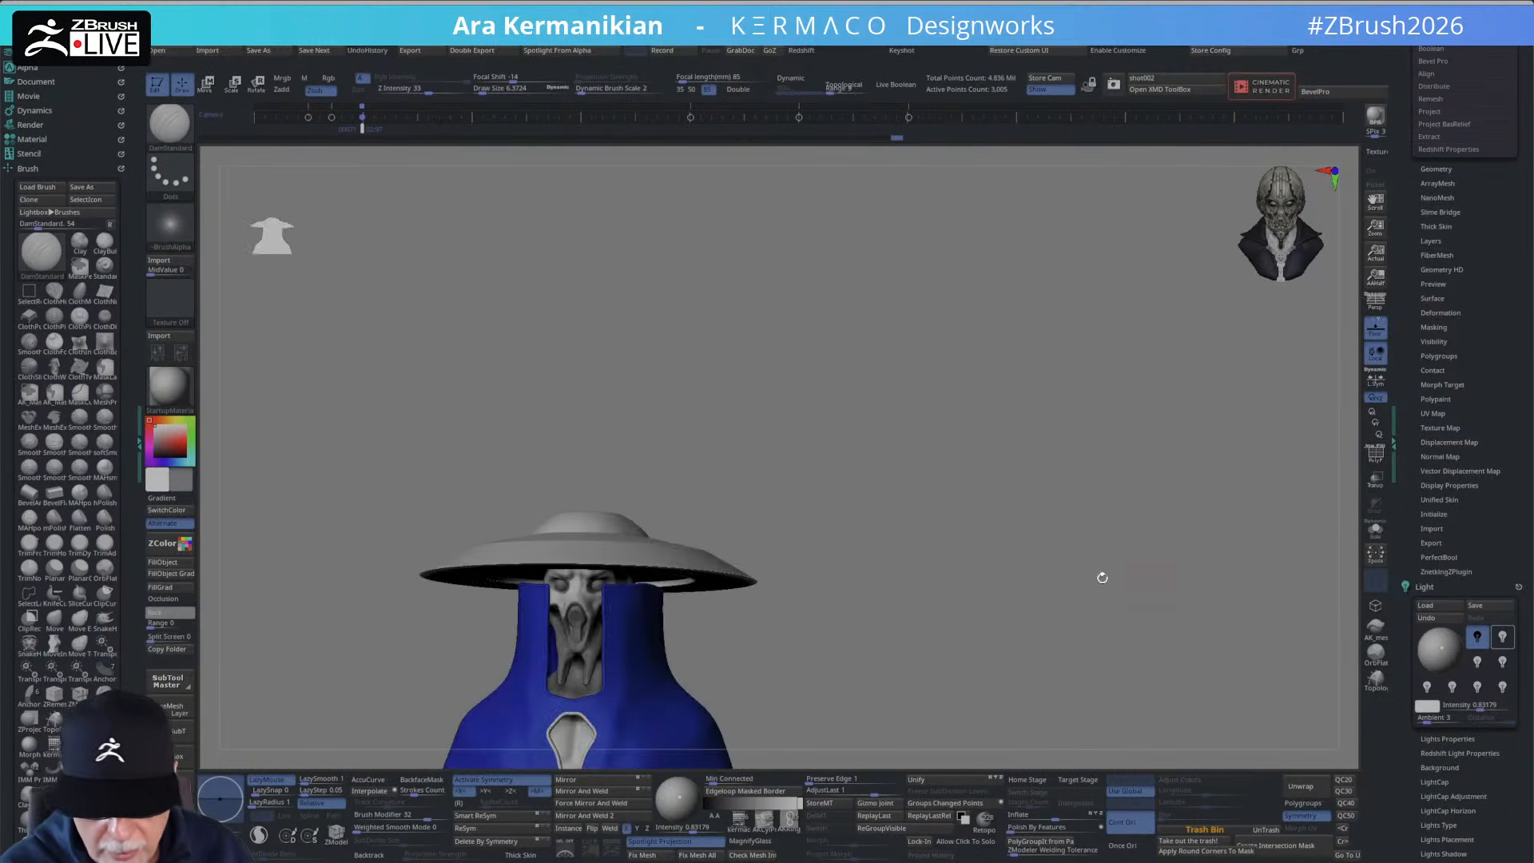
# Select the body subtool, switch to visibility set V2 to hide the hat and coat, and show the mouth piece beside it.
pyautogui.keyDown('alt'); pyautogui.click(590, 655); pyautogui.keyUp('alt')
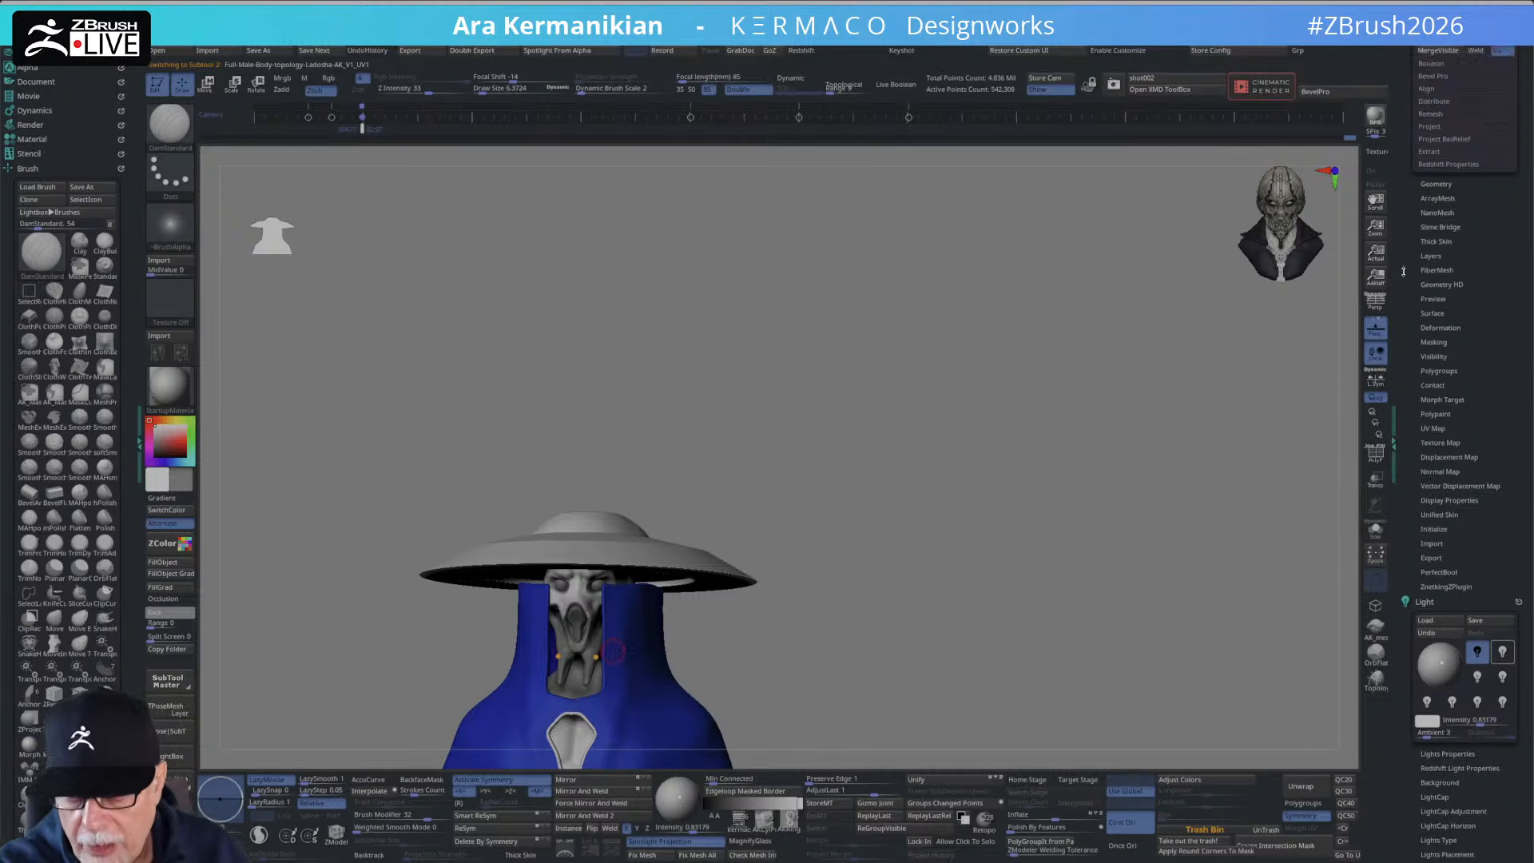
pyautogui.scroll(10, 1403, 272)
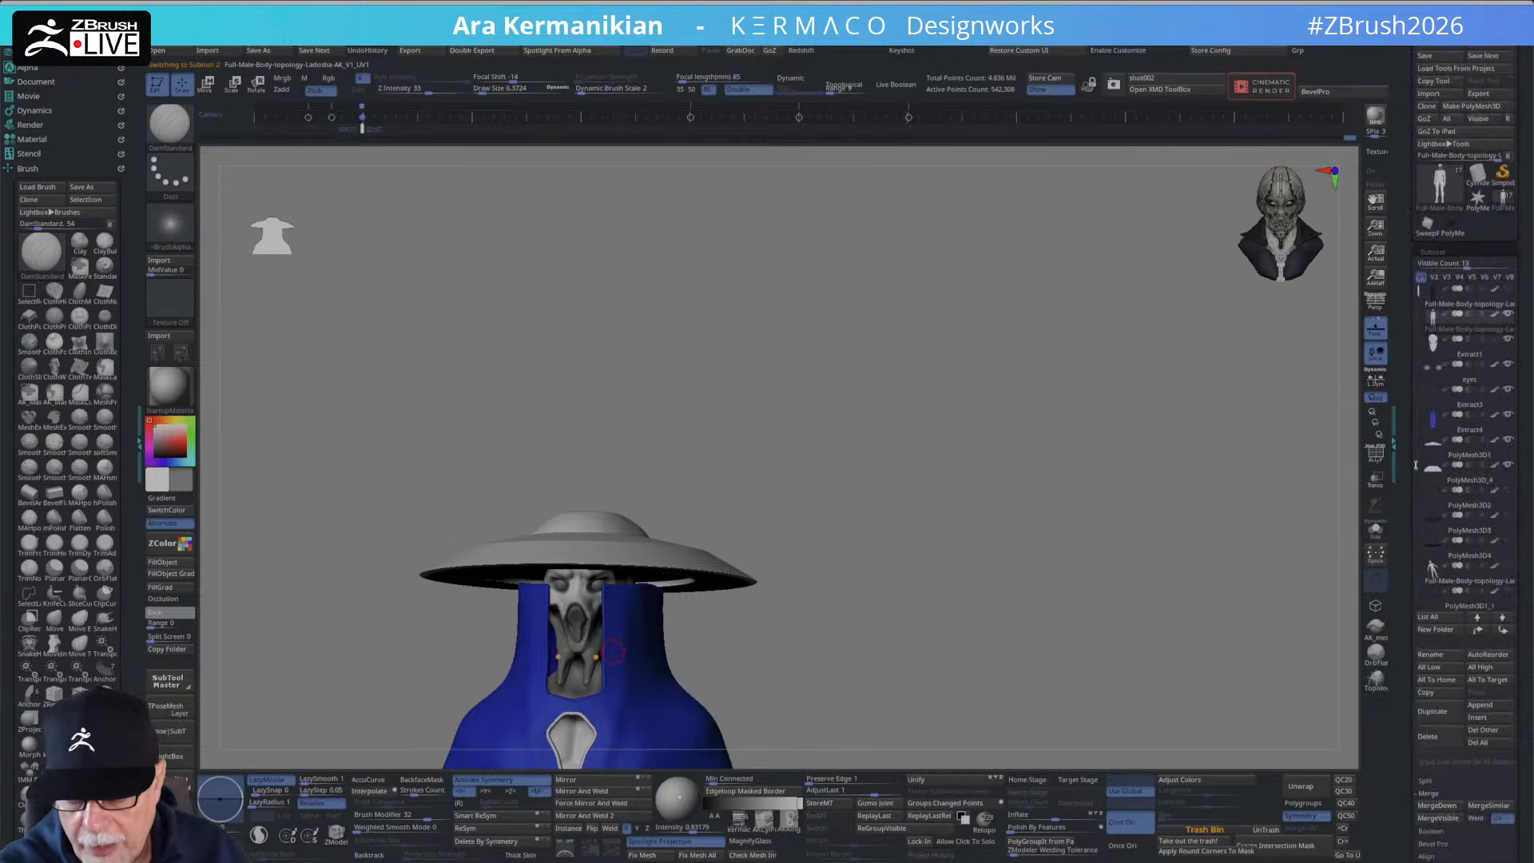
pyautogui.keyDown('shift'); pyautogui.click(1500, 317); pyautogui.keyUp('shift')
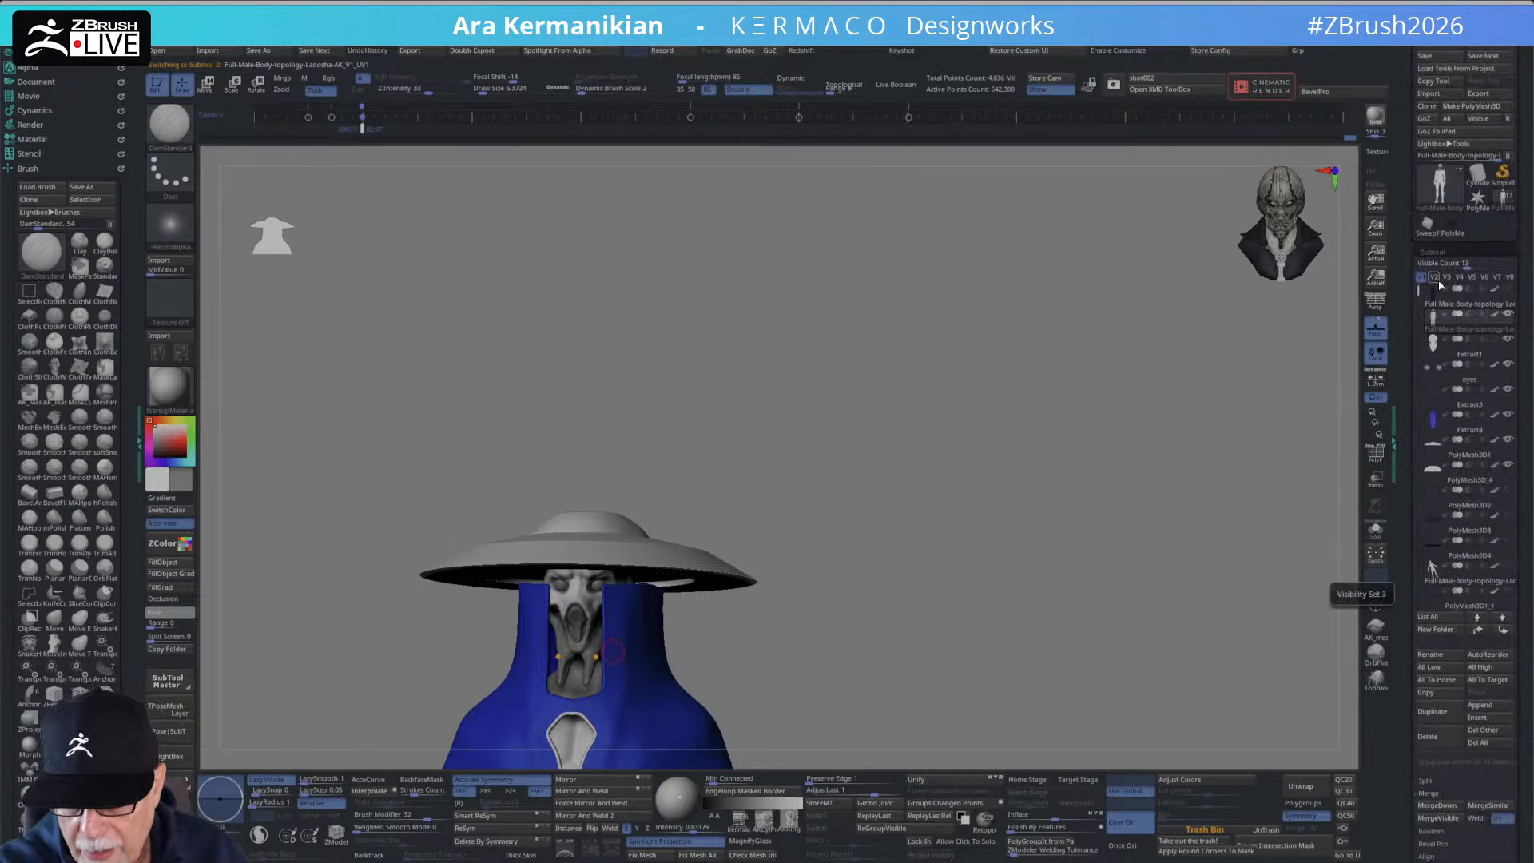
pyautogui.keyDown('shift'); pyautogui.click(1509, 318); pyautogui.keyUp('shift')
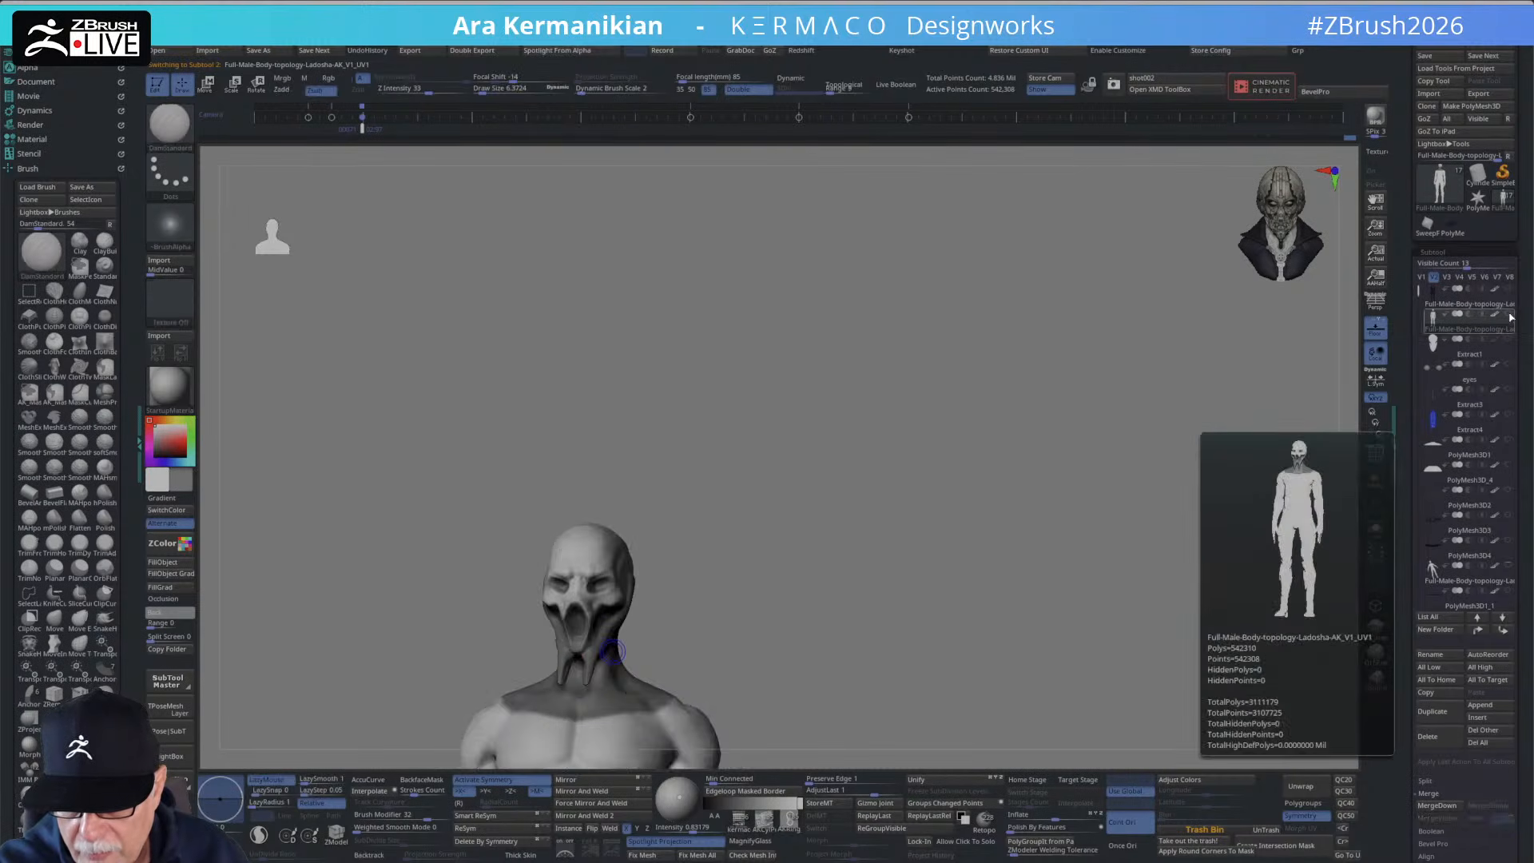
pyautogui.click(1507, 342)
pyautogui.keyDown('alt'); pyautogui.moveTo(868, 566); pyautogui.dragTo(898, 560); pyautogui.keyUp('alt')
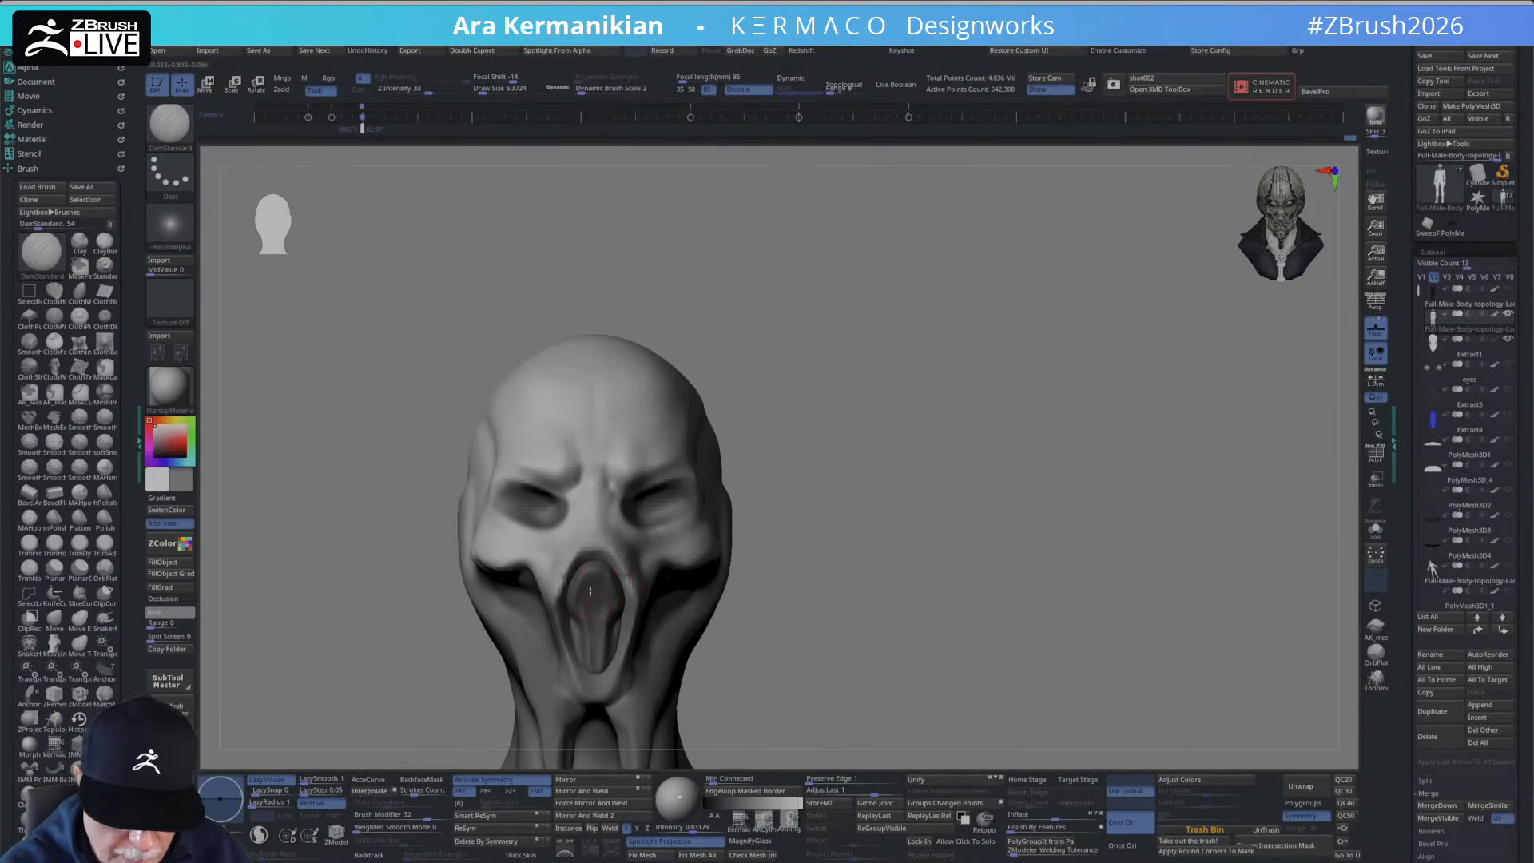
# Smooth the cheek surface beside the upper mouth rim at a draw size of about 2.6.
pyautogui.keyDown('alt'); pyautogui.moveTo(875, 463); pyautogui.dragTo(887, 510); pyautogui.keyUp('alt')
pyautogui.press('s')
pyautogui.moveTo(628, 585); pyautogui.dragTo(618, 586)
pyautogui.moveTo(779, 537); pyautogui.dragTo(858, 527)
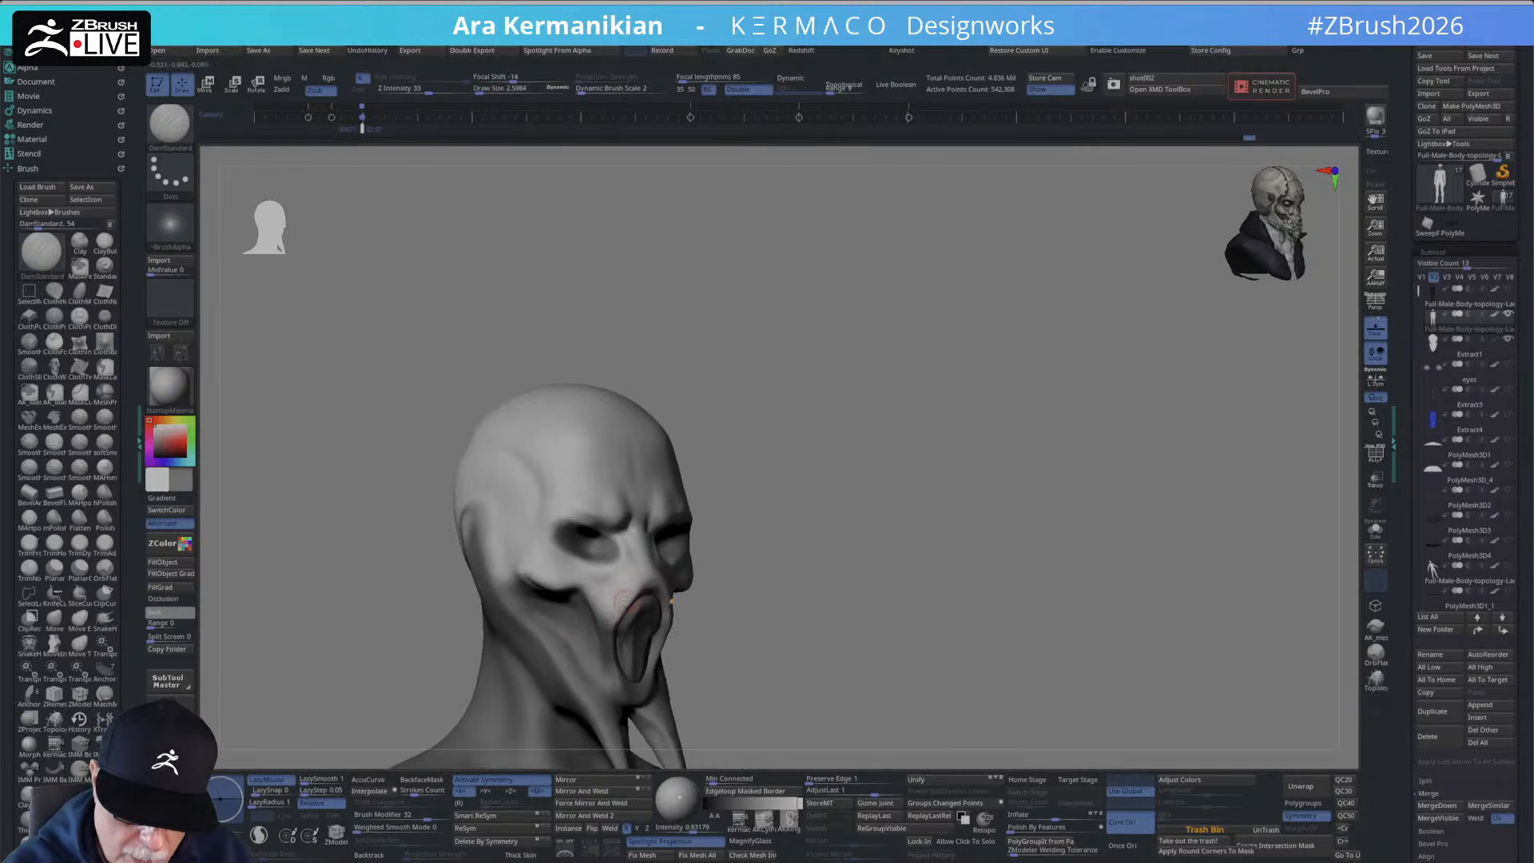
pyautogui.keyDown('shift'); pyautogui.moveTo(626, 599); pyautogui.dragTo(637, 602); pyautogui.keyUp('shift')
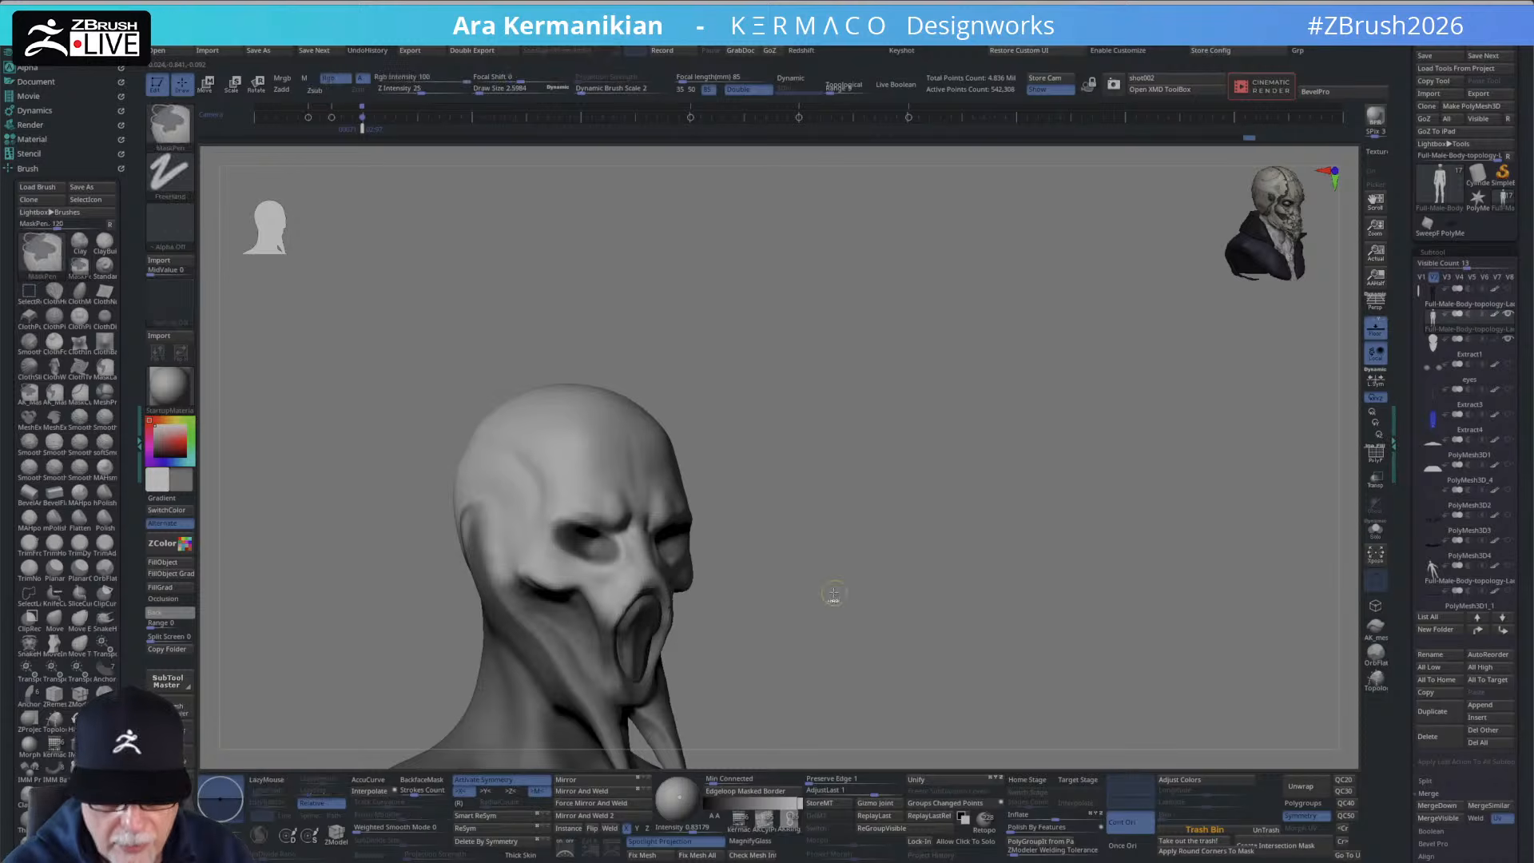
# Isolate the body and paint a mask around the mouth, cheekbone and eye socket at a draw size of about 4.6.
pyautogui.press('s')
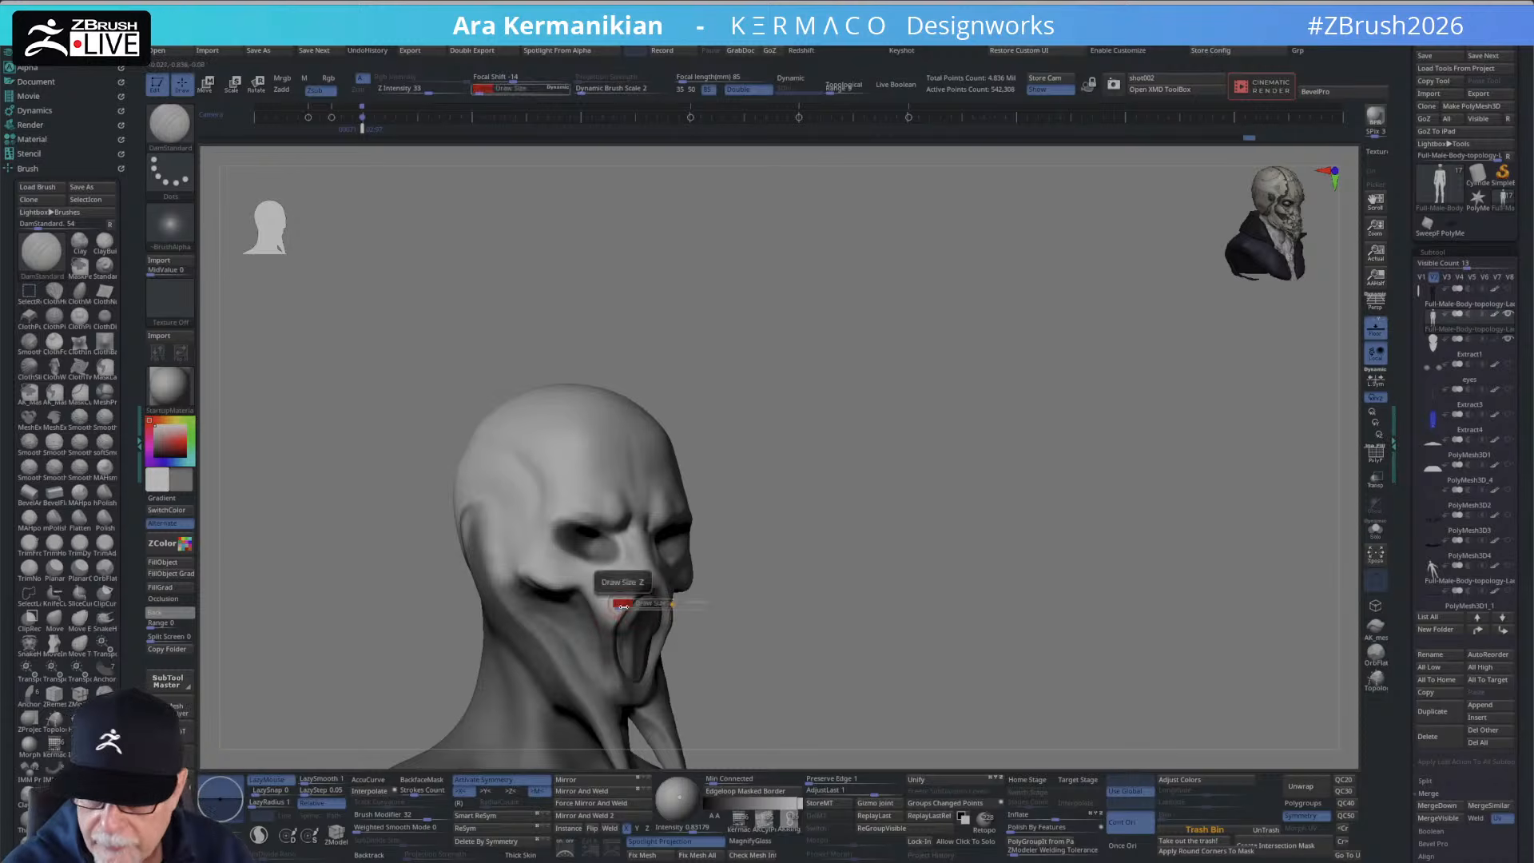
pyautogui.click(624, 604)
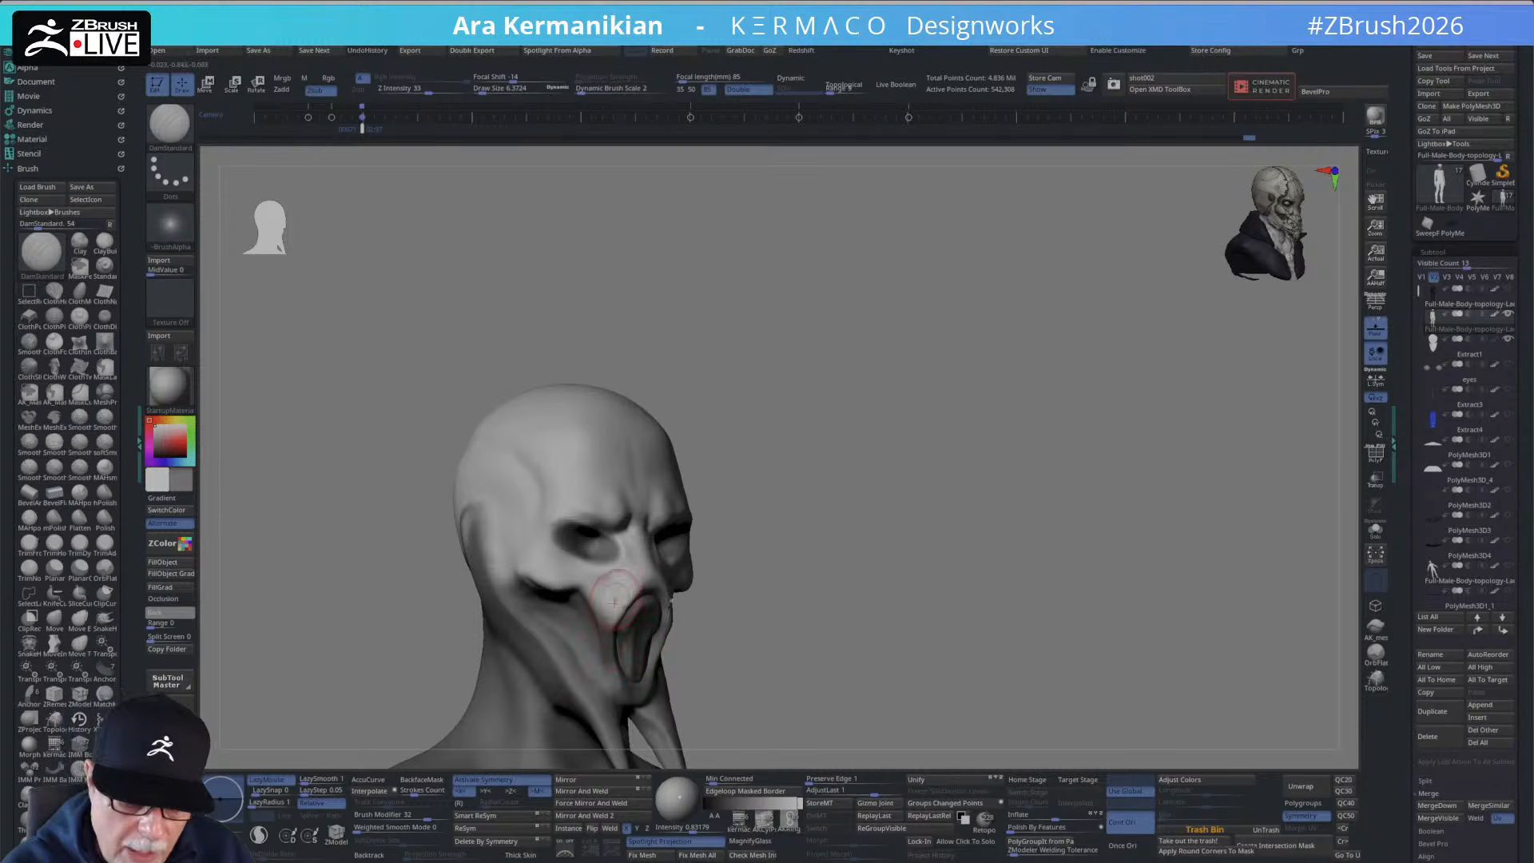
pyautogui.press('ctrl')
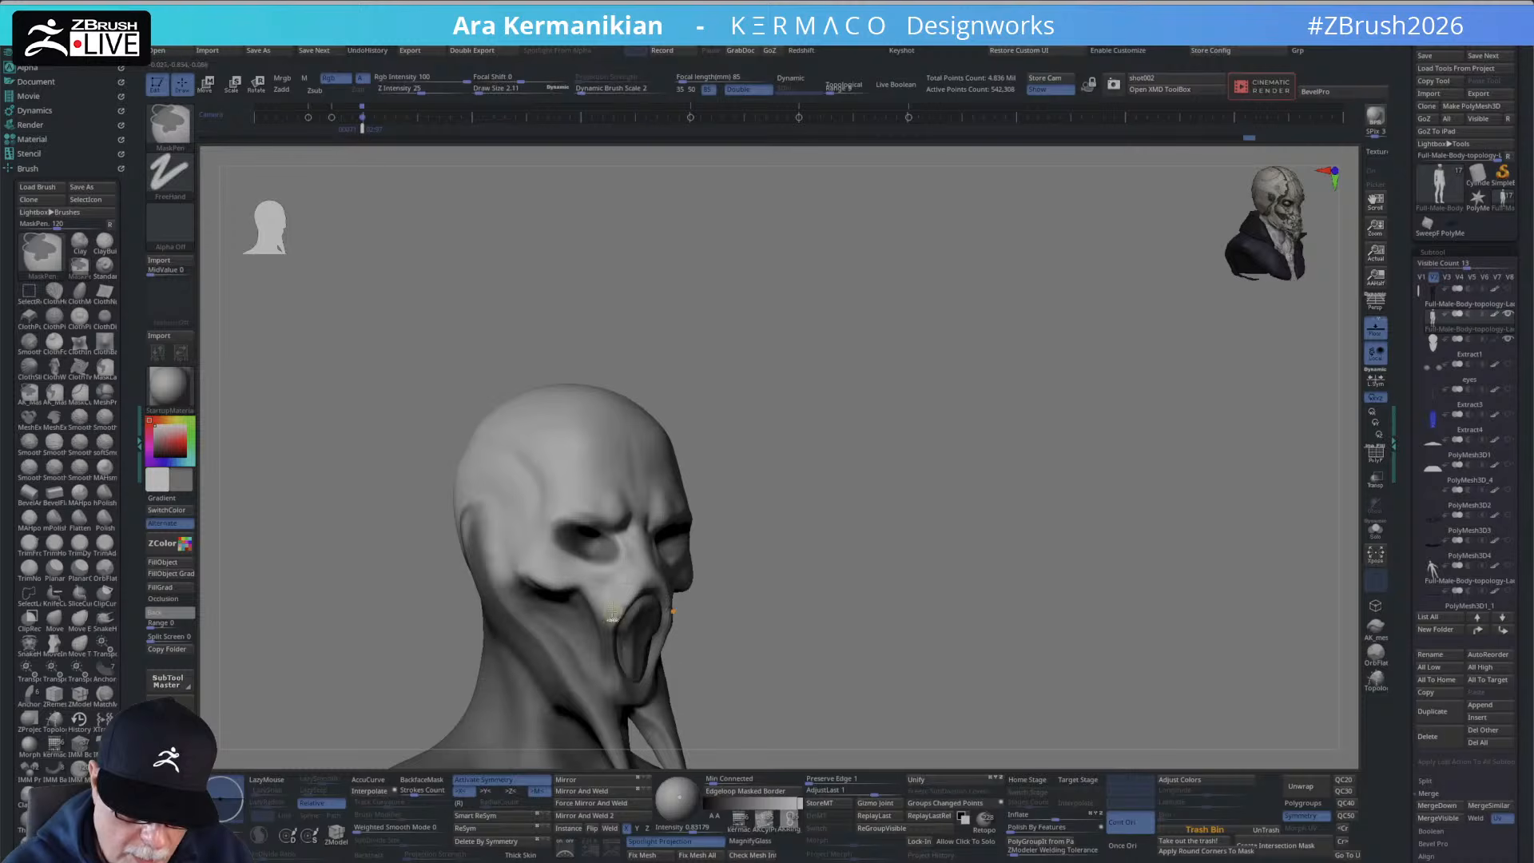
pyautogui.moveTo(787, 628)
pyautogui.keyDown('alt'); pyautogui.mouseDown()
pyautogui.moveTo(801, 651)
pyautogui.moveTo(757, 635)
pyautogui.mouseUp(); pyautogui.keyUp('alt')
pyautogui.press('s')
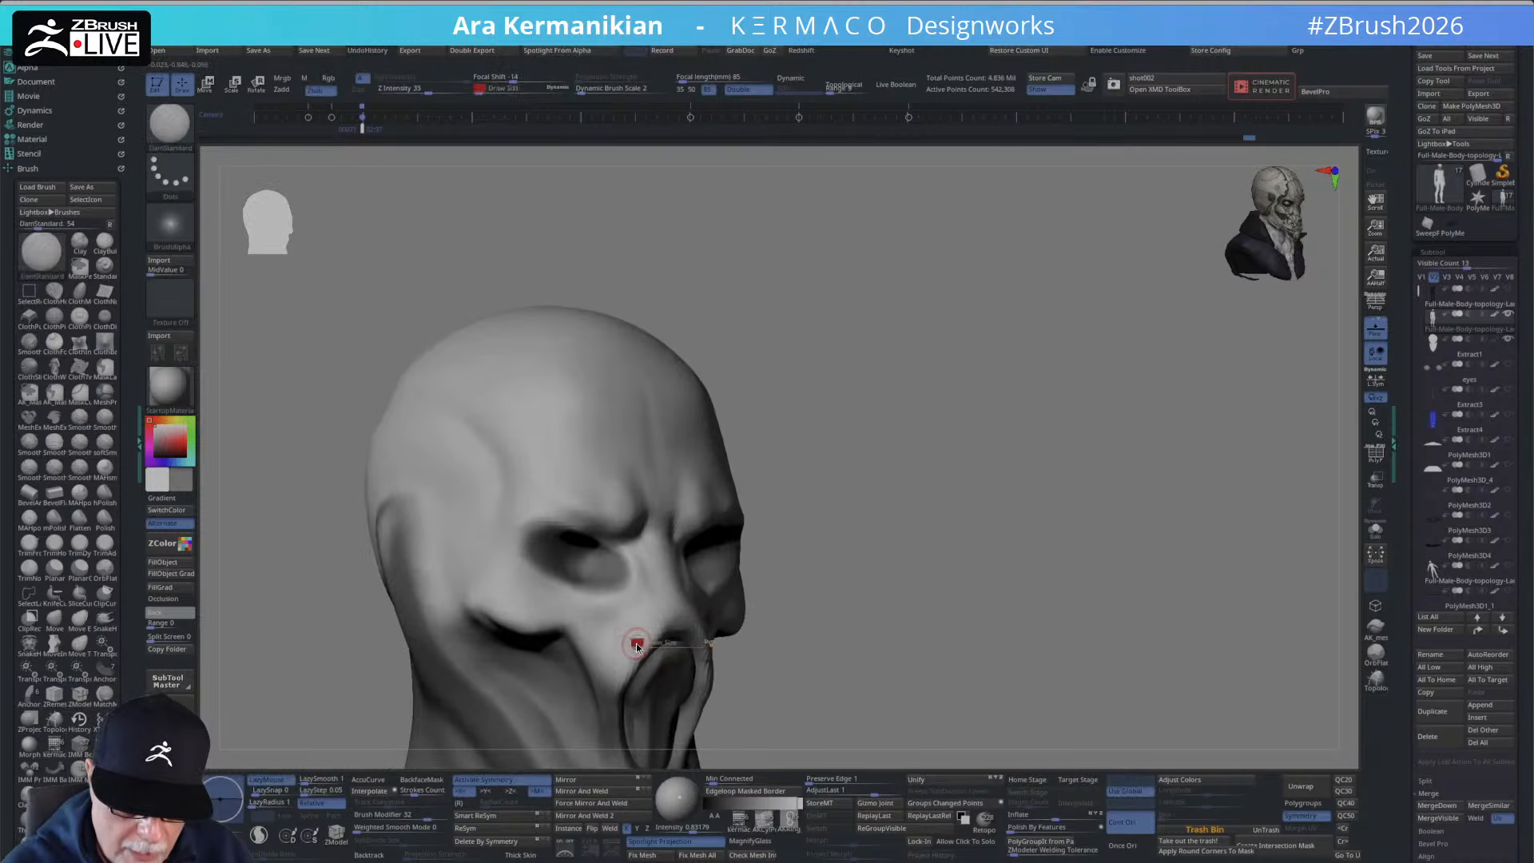
pyautogui.moveTo(636, 646); pyautogui.dragTo(639, 645)
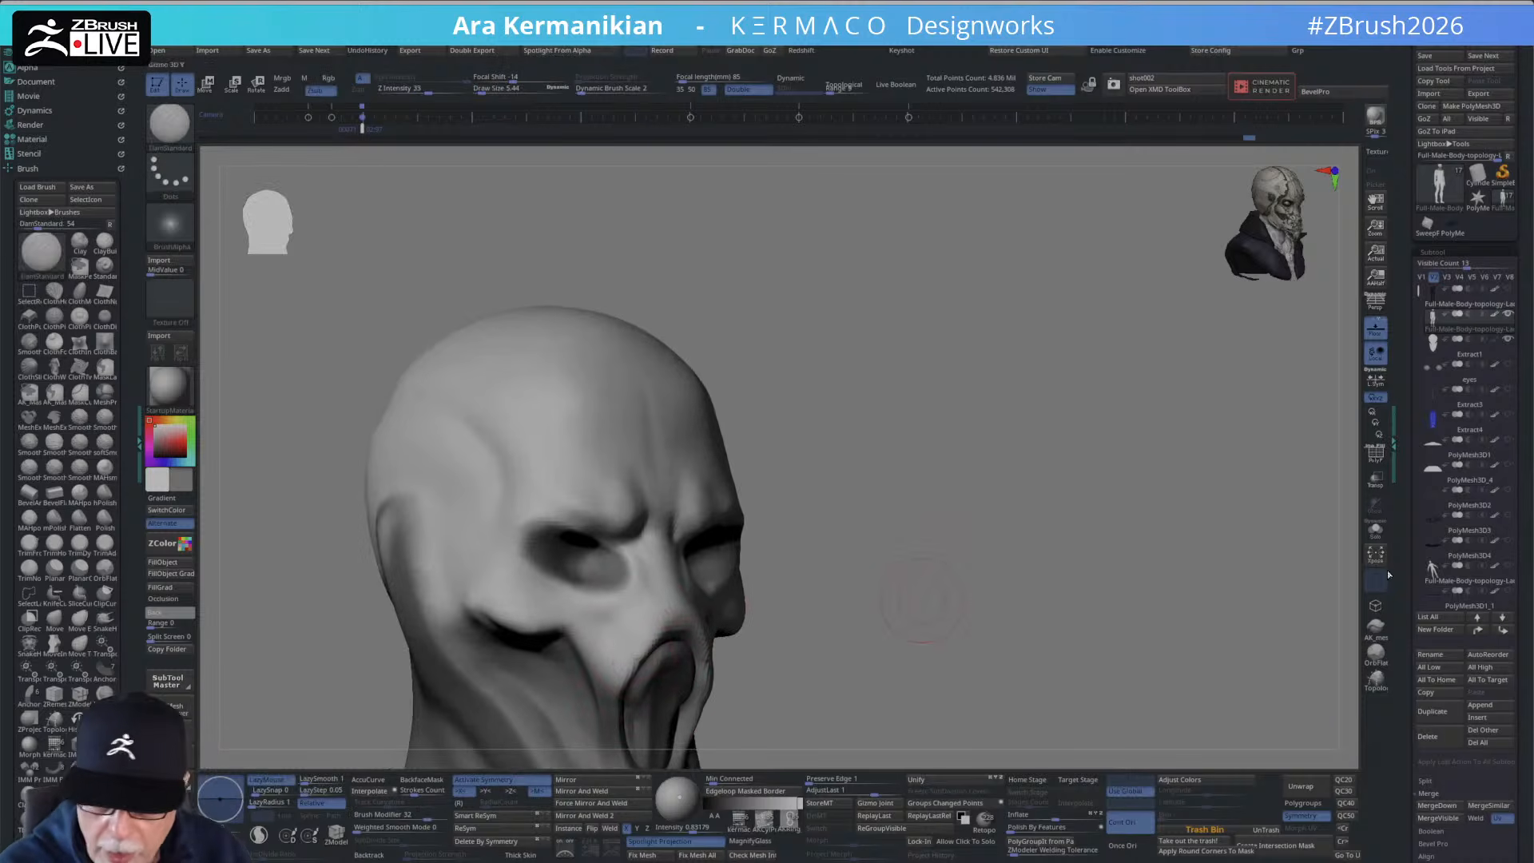
pyautogui.press('s')
pyautogui.click(616, 643)
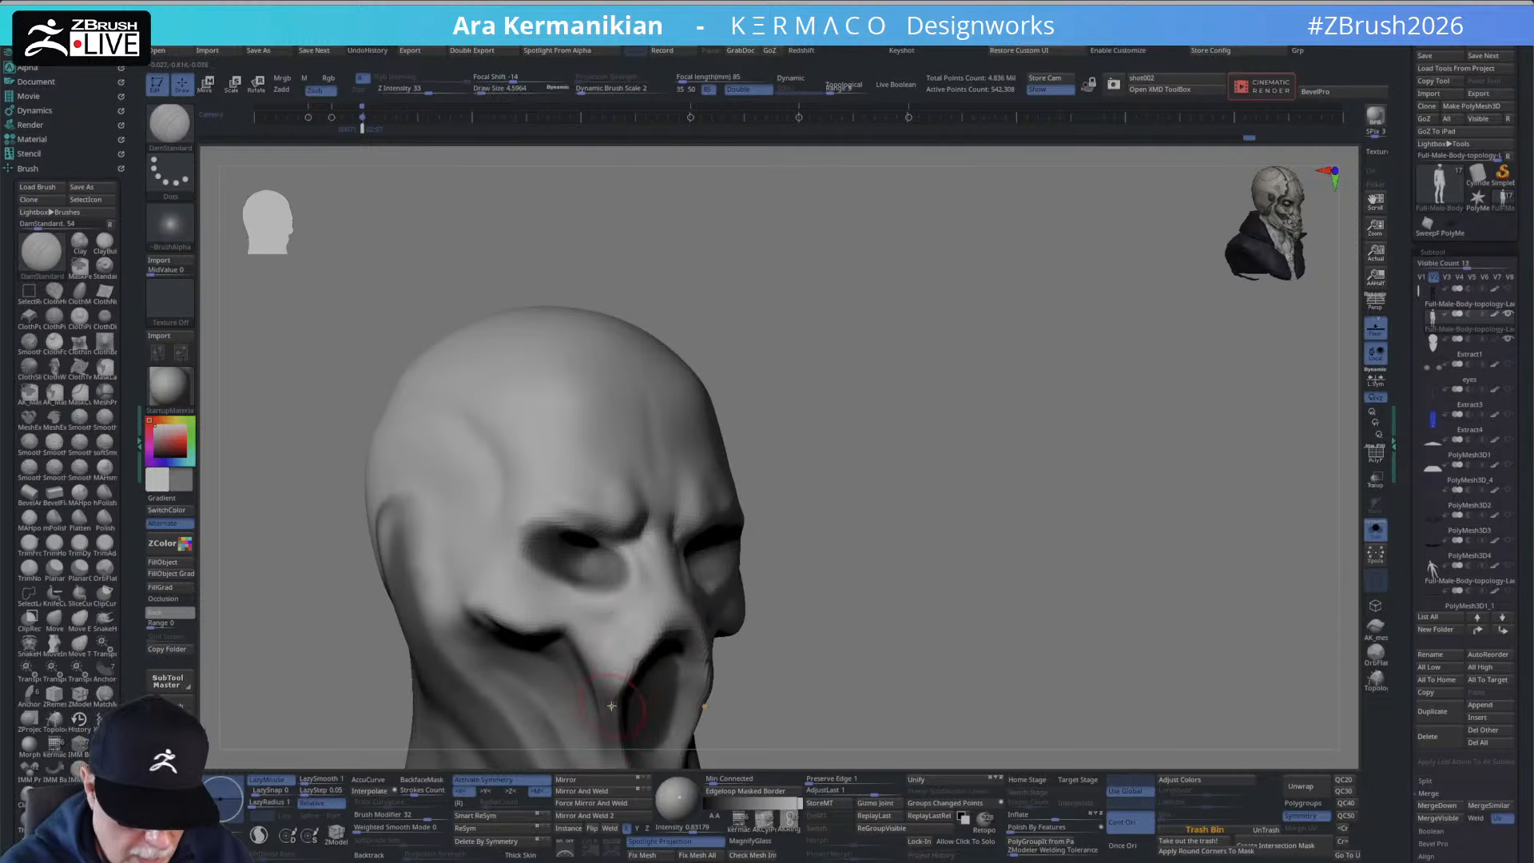
pyautogui.press('ctrl')
pyautogui.moveTo(618, 660)
pyautogui.keyDown('ctrl'); pyautogui.mouseDown()
pyautogui.moveTo(672, 613)
pyautogui.moveTo(603, 665)
pyautogui.moveTo(592, 630)
pyautogui.moveTo(636, 642)
pyautogui.moveTo(617, 621)
pyautogui.moveTo(509, 611)
pyautogui.moveTo(470, 581)
pyautogui.moveTo(490, 560)
pyautogui.moveTo(513, 578)
pyautogui.moveTo(522, 492)
pyautogui.moveTo(505, 523)
pyautogui.mouseUp(); pyautogui.keyUp('ctrl')
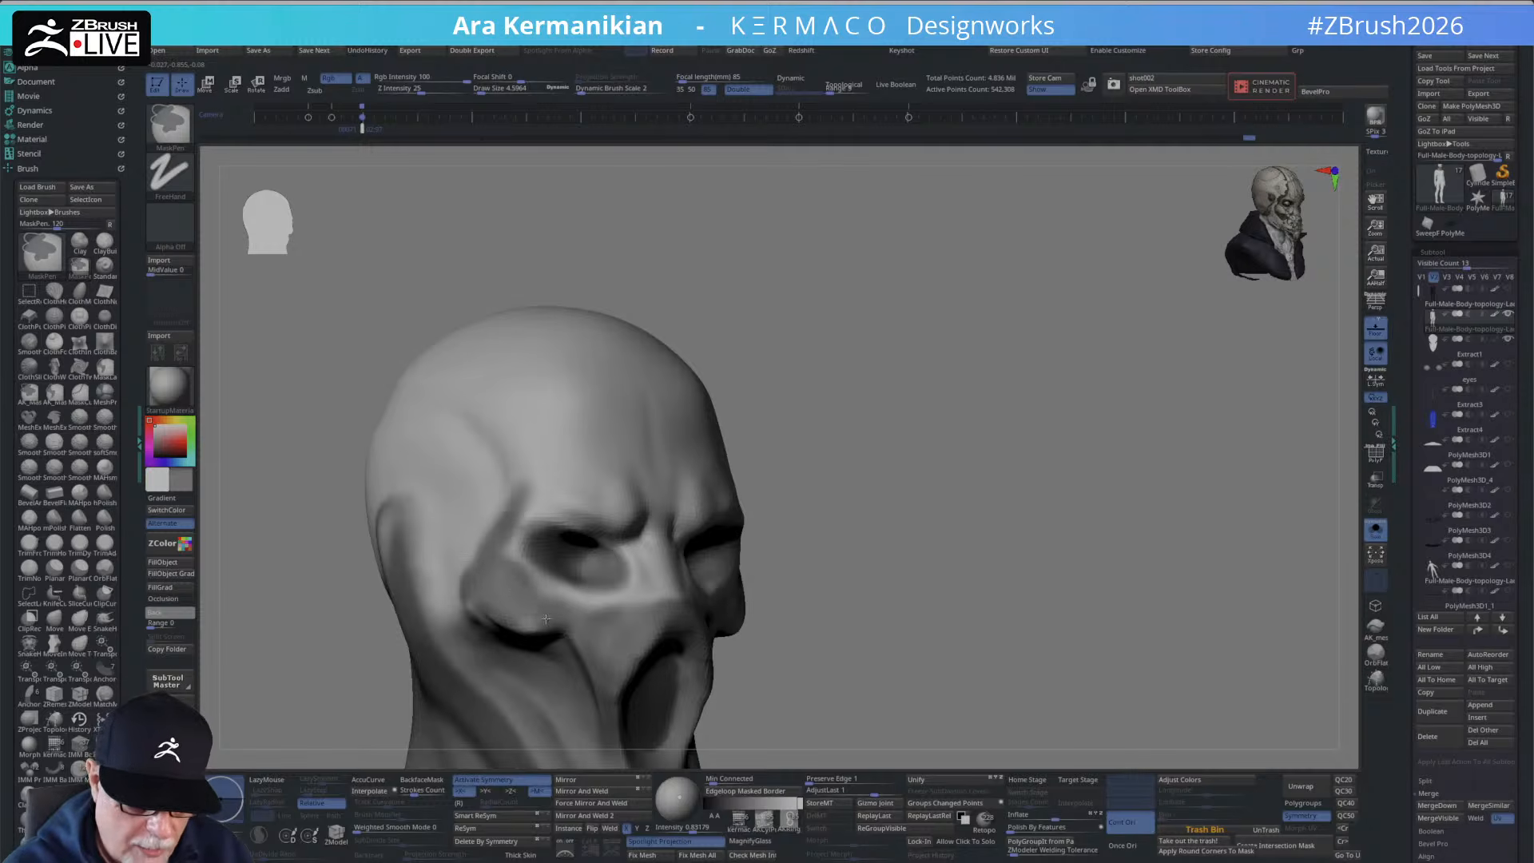
pyautogui.moveTo(521, 614)
pyautogui.keyDown('ctrl'); pyautogui.mouseDown()
pyautogui.moveTo(511, 548)
pyautogui.moveTo(559, 495)
pyautogui.moveTo(575, 507)
pyautogui.moveTo(636, 494)
pyautogui.moveTo(622, 459)
pyautogui.moveTo(599, 467)
pyautogui.mouseUp(); pyautogui.keyUp('ctrl')
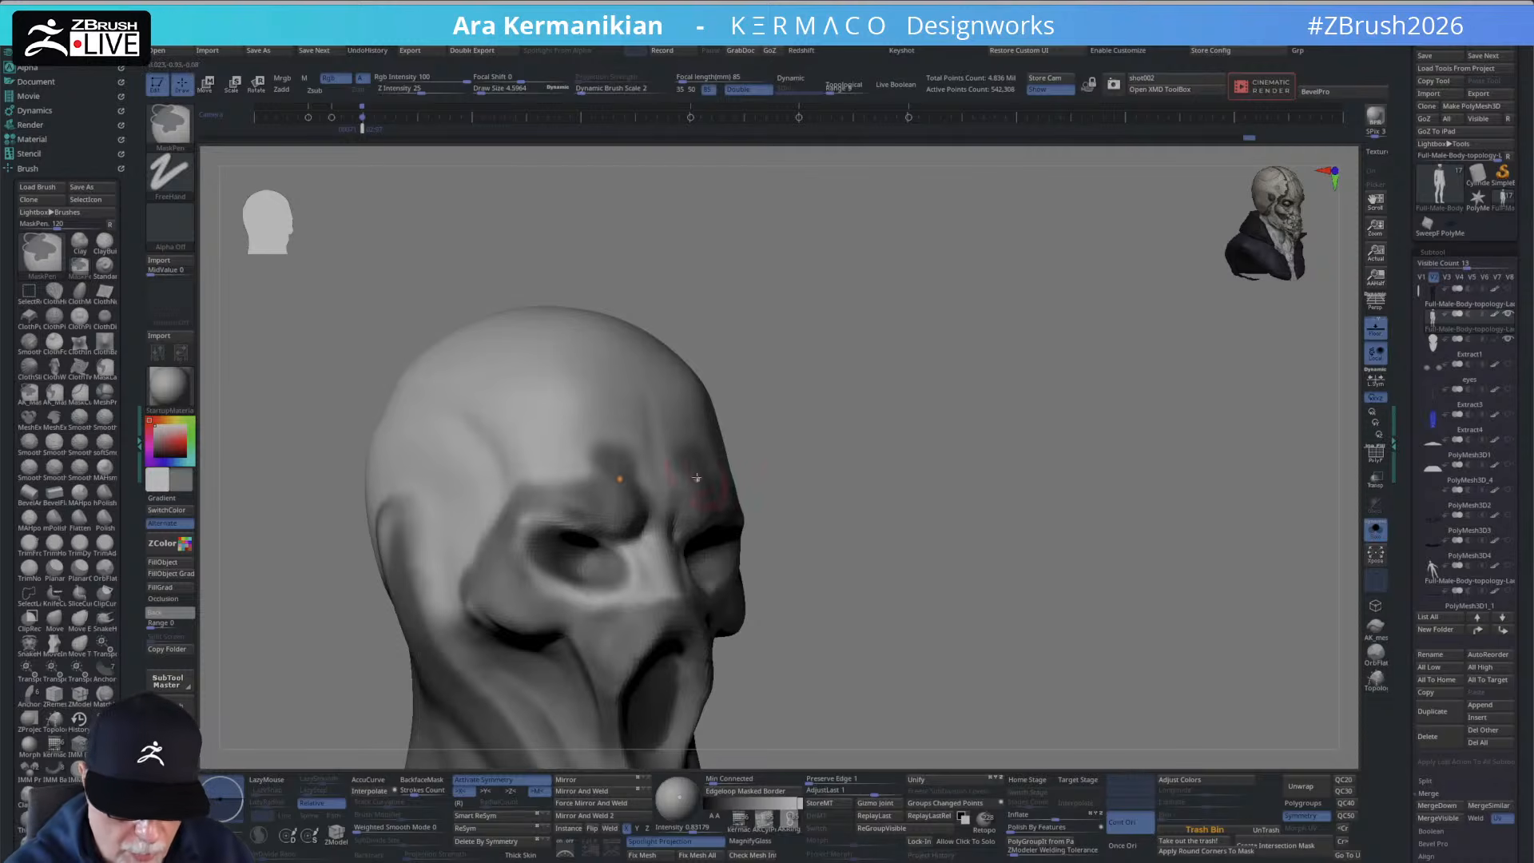
# Extend the painted mask across the brows, nose bridge and middle of the forehead.
pyautogui.moveTo(695, 481); pyautogui.dragTo(769, 472, button='right')
pyautogui.moveTo(720, 464)
pyautogui.keyDown('ctrl'); pyautogui.mouseDown()
pyautogui.moveTo(704, 443)
pyautogui.moveTo(693, 479)
pyautogui.moveTo(690, 463)
pyautogui.mouseUp(); pyautogui.keyUp('ctrl')
pyautogui.moveTo(683, 596)
pyautogui.keyDown('ctrl'); pyautogui.mouseDown()
pyautogui.moveTo(680, 519)
pyautogui.moveTo(659, 575)
pyautogui.moveTo(696, 595)
pyautogui.moveTo(636, 549)
pyautogui.mouseUp(); pyautogui.keyUp('ctrl')
pyautogui.keyDown('ctrl'); pyautogui.moveTo(774, 599); pyautogui.dragTo(748, 609); pyautogui.keyUp('ctrl')
pyautogui.keyDown('ctrl'); pyautogui.moveTo(665, 504); pyautogui.dragTo(673, 432); pyautogui.keyUp('ctrl')
# Enlarge the mask brush to a draw size of about 8 and mask the top of the skull, neck and upper shoulders.
pyautogui.moveTo(1043, 470)
pyautogui.keyDown('alt'); pyautogui.mouseDown()
pyautogui.moveTo(1043, 425)
pyautogui.moveTo(987, 423)
pyautogui.mouseUp(); pyautogui.keyUp('alt')
pyautogui.press('s')
pyautogui.moveTo(709, 448)
pyautogui.mouseDown()
pyautogui.moveTo(723, 457)
pyautogui.moveTo(715, 427)
pyautogui.moveTo(684, 449)
pyautogui.moveTo(732, 449)
pyautogui.moveTo(708, 479)
pyautogui.moveTo(738, 468)
pyautogui.moveTo(714, 462)
pyautogui.mouseUp()
pyautogui.press('s')
pyautogui.press('s')
pyautogui.moveTo(759, 404)
pyautogui.keyDown('ctrl'); pyautogui.mouseDown()
pyautogui.moveTo(719, 378)
pyautogui.moveTo(731, 392)
pyautogui.mouseUp(); pyautogui.keyUp('ctrl')
pyautogui.moveTo(873, 412)
pyautogui.mouseDown()
pyautogui.moveTo(750, 424)
pyautogui.moveTo(775, 452)
pyautogui.moveTo(854, 373)
pyautogui.moveTo(799, 415)
pyautogui.moveTo(766, 416)
pyautogui.mouseUp()
pyautogui.rightClick(812, 418)
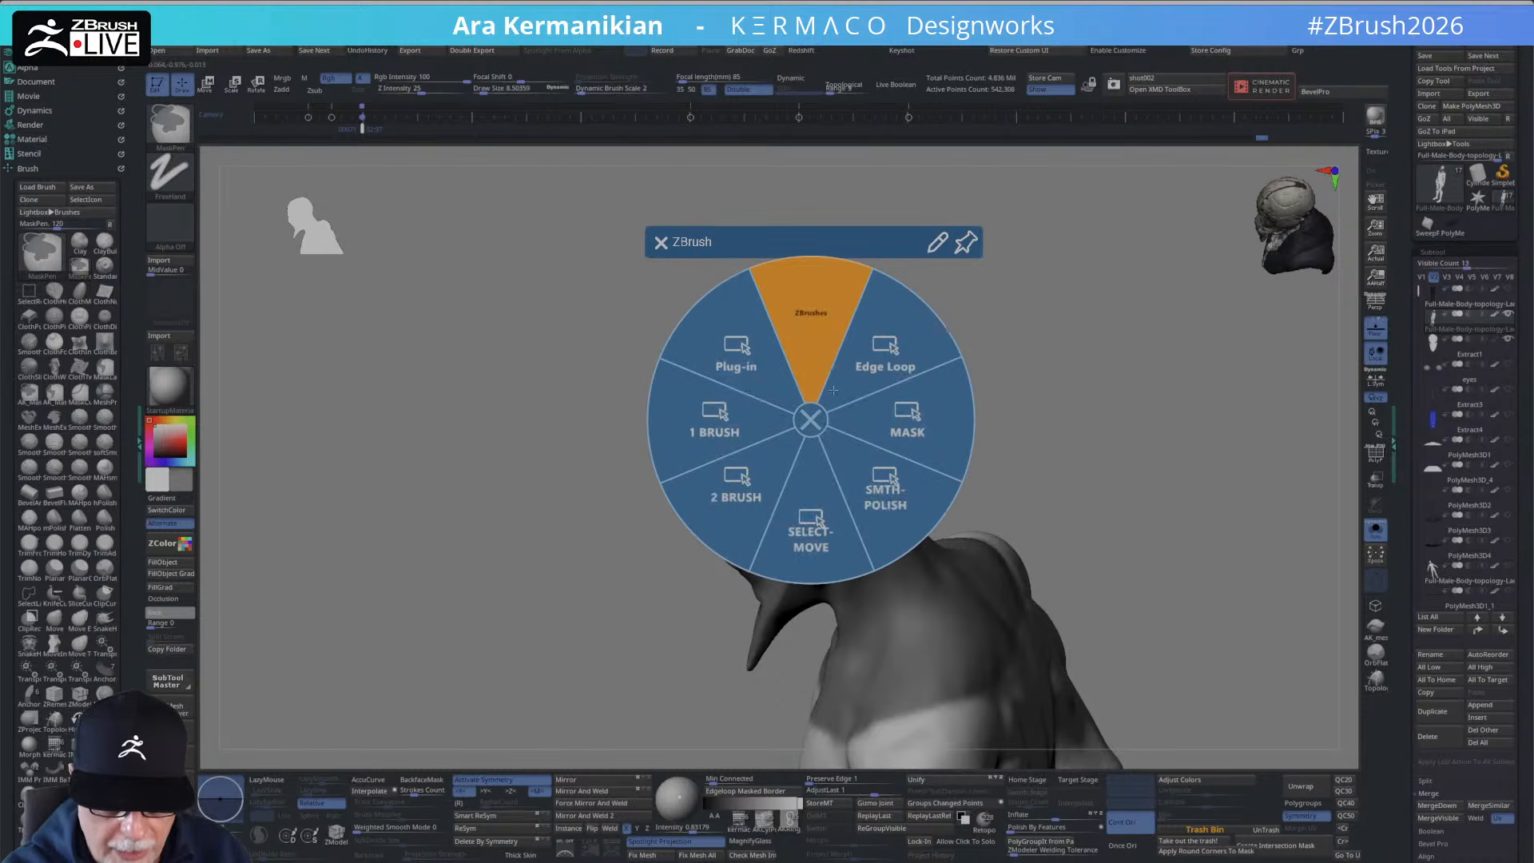
pyautogui.click(1023, 347)
# Refine the mask's edge along the temple and cheekbone at a draw size of about 5.4.
pyautogui.moveTo(1023, 347)
pyautogui.mouseDown()
pyautogui.moveTo(1055, 359)
pyautogui.moveTo(966, 439)
pyautogui.moveTo(1030, 362)
pyautogui.mouseUp()
pyautogui.press('ctrl')
pyautogui.keyDown('alt'); pyautogui.moveTo(1049, 529); pyautogui.dragTo(1022, 431); pyautogui.keyUp('alt')
pyautogui.press('ctrl')
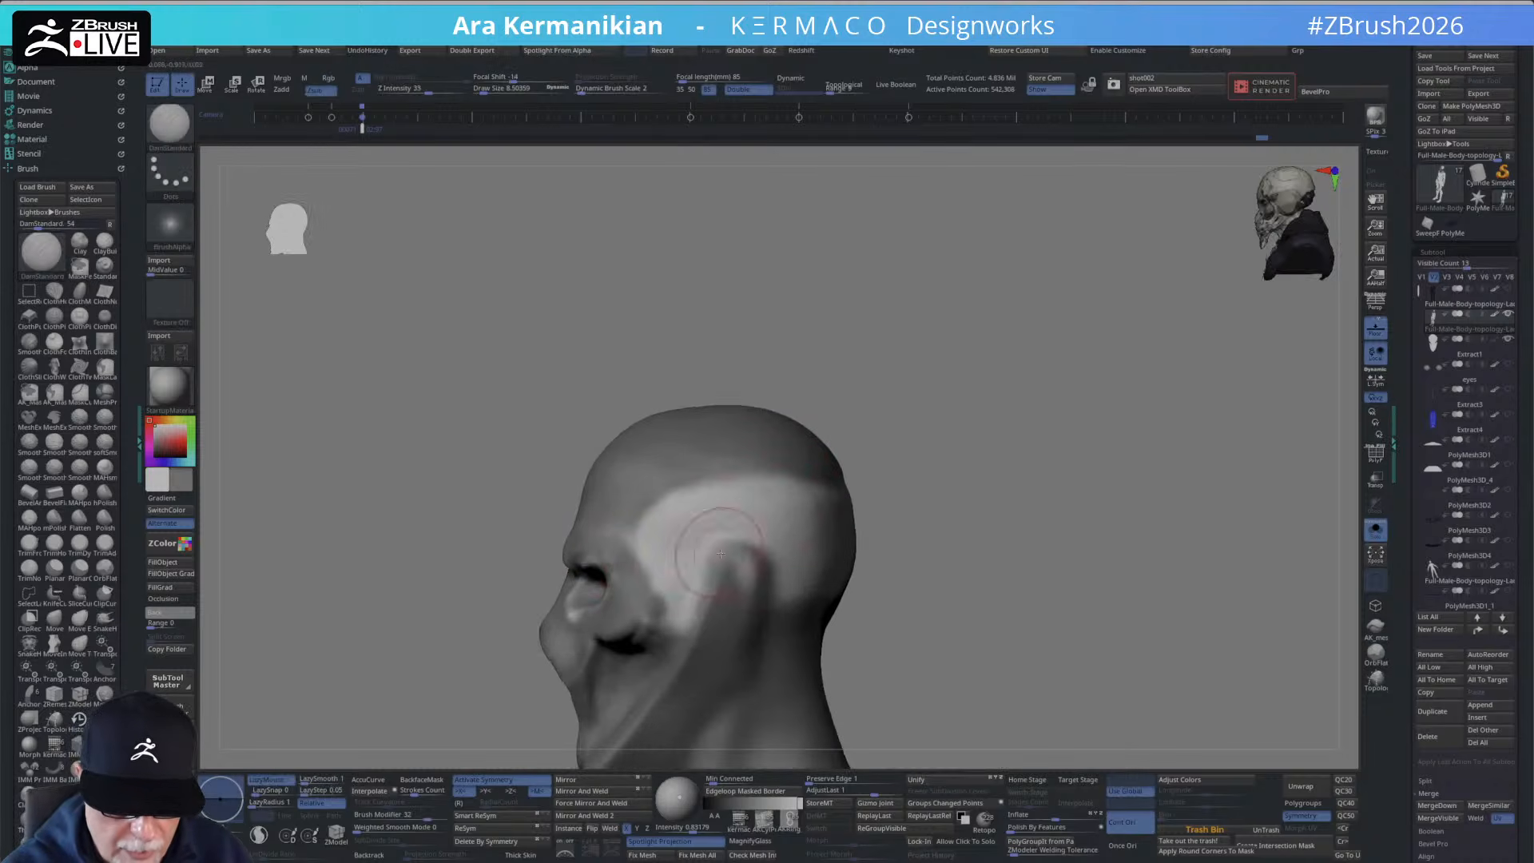
pyautogui.press('s')
pyautogui.moveTo(632, 549); pyautogui.dragTo(623, 548)
pyautogui.press('ctrl')
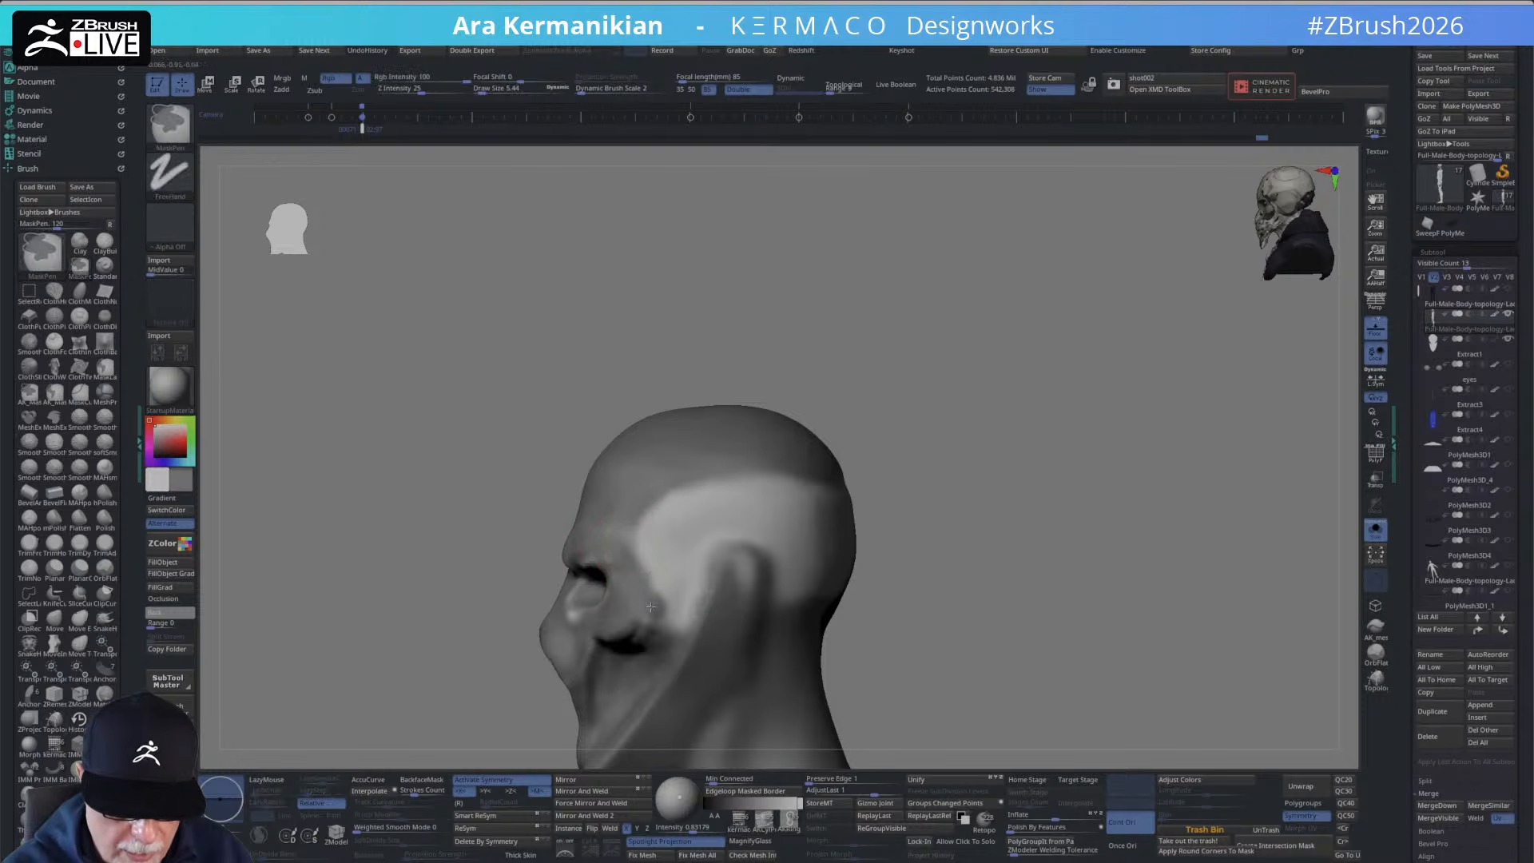
pyautogui.moveTo(982, 459)
pyautogui.mouseDown()
pyautogui.moveTo(1094, 436)
pyautogui.moveTo(1022, 409)
pyautogui.mouseUp()
pyautogui.keyDown('ctrl'); pyautogui.moveTo(1022, 408); pyautogui.dragTo(897, 453, button='right'); pyautogui.keyUp('ctrl')
pyautogui.press('2')
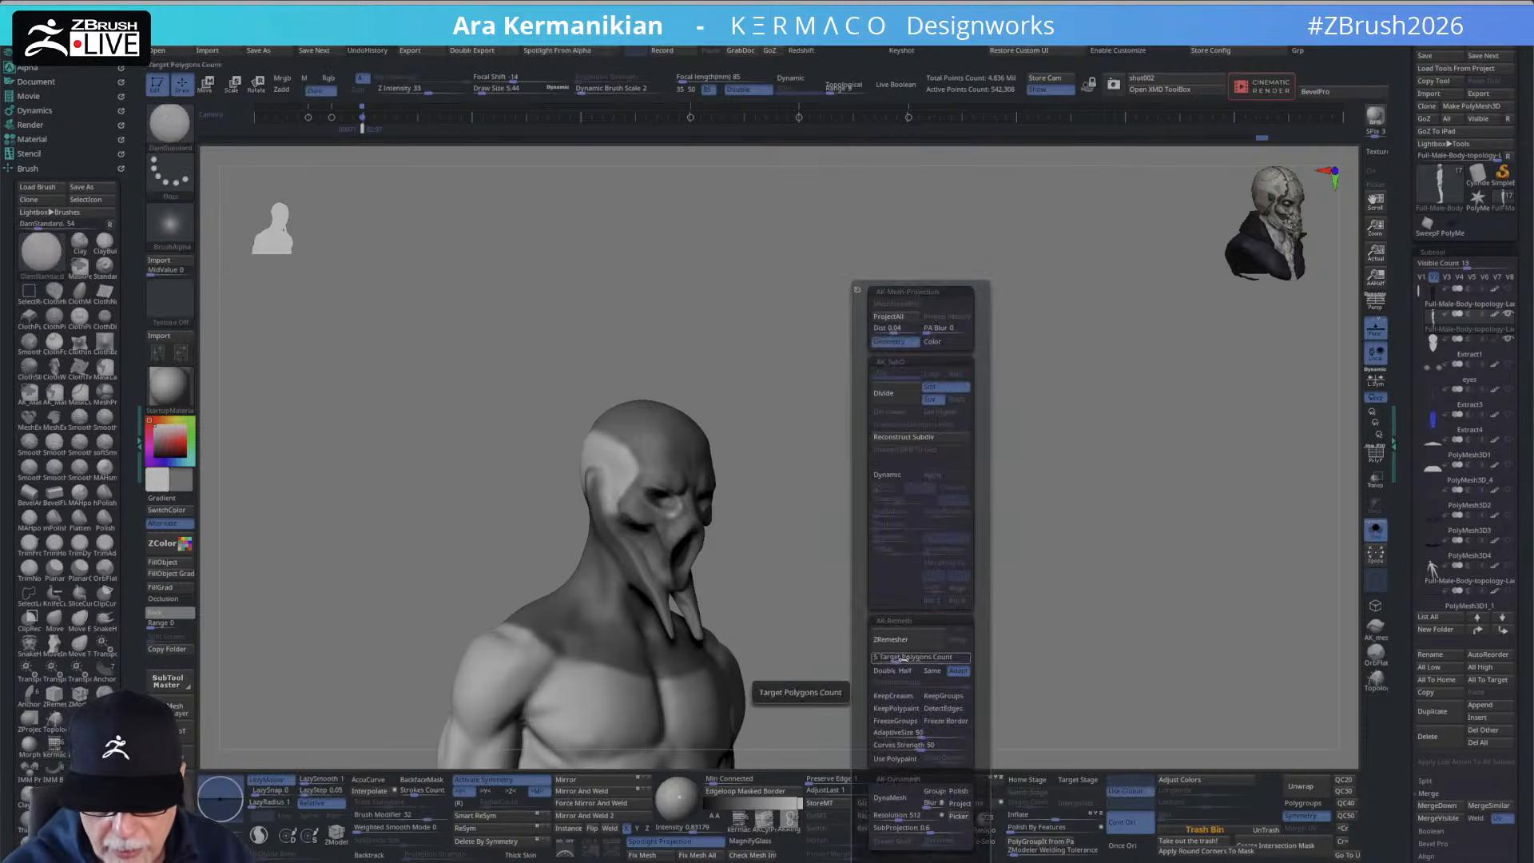
pyautogui.click(907, 477)
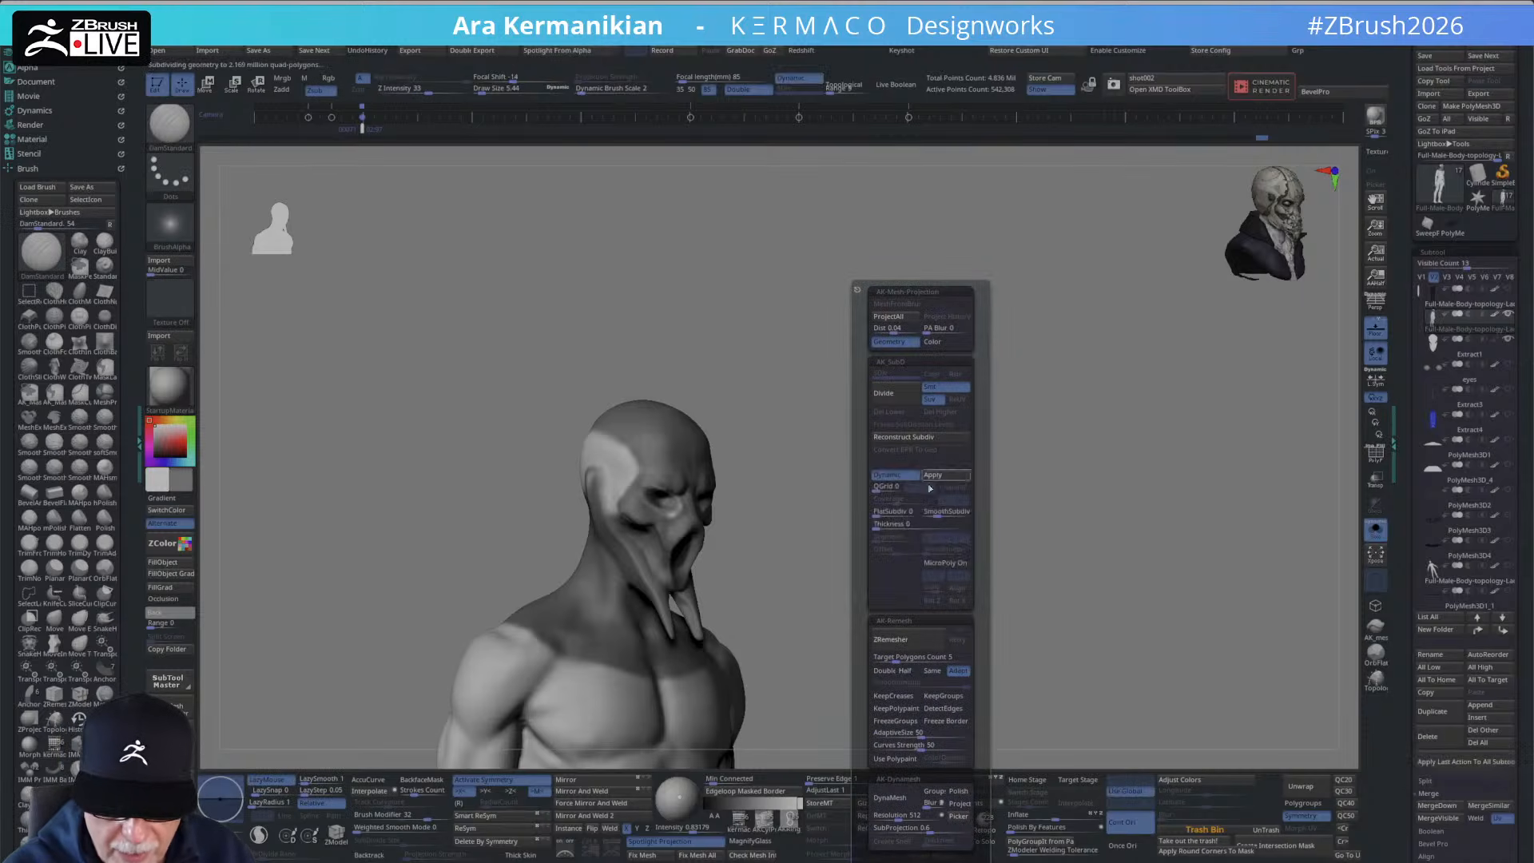
pyautogui.click(897, 475)
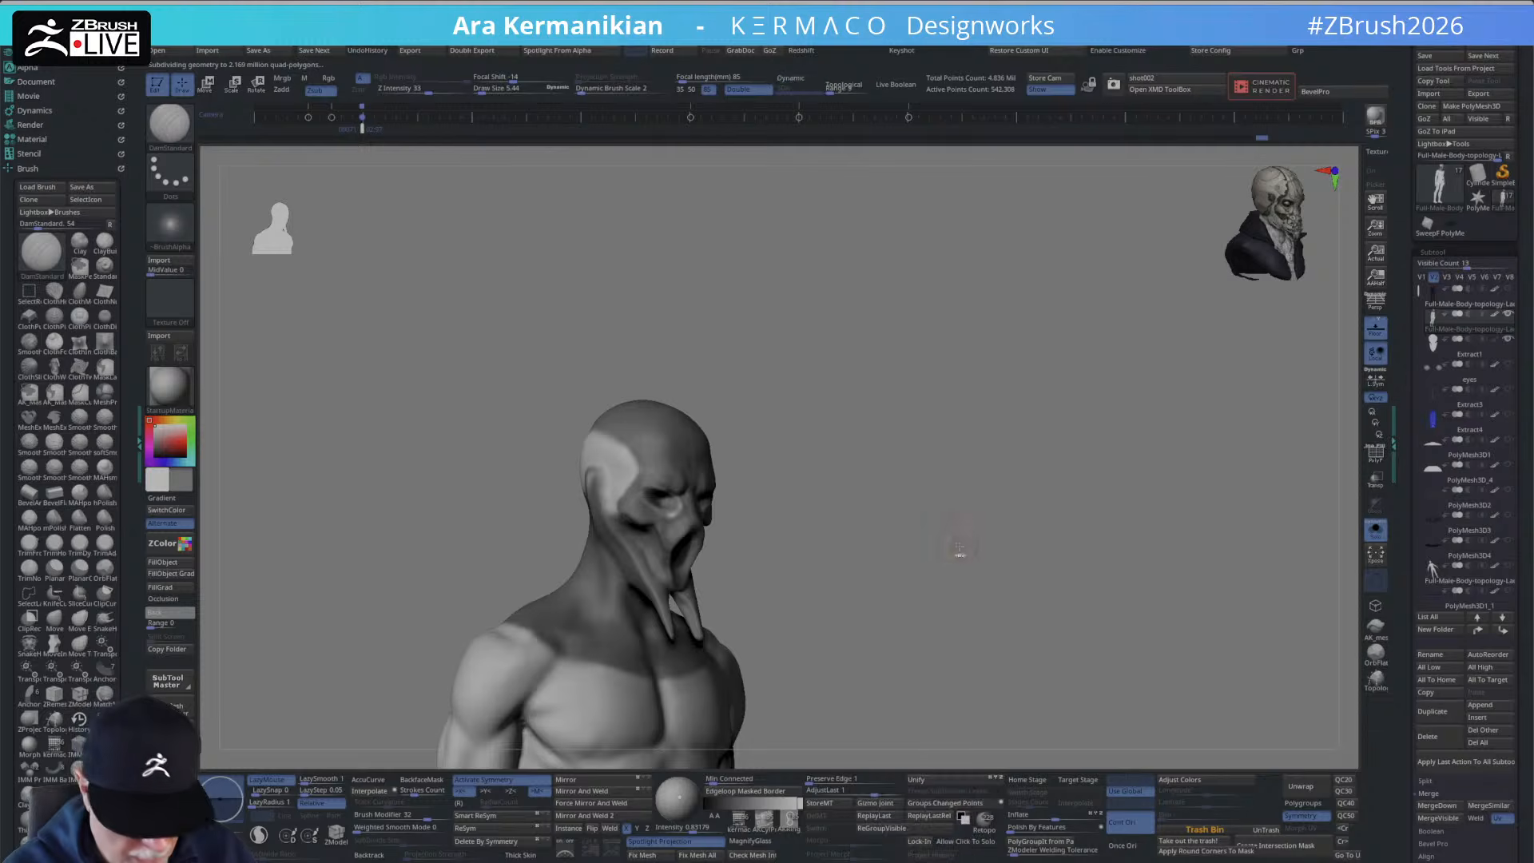
# Extract the masked face and skull area from the body as a separate mesh with ExtractPro.
pyautogui.press('space')
pyautogui.press('2')
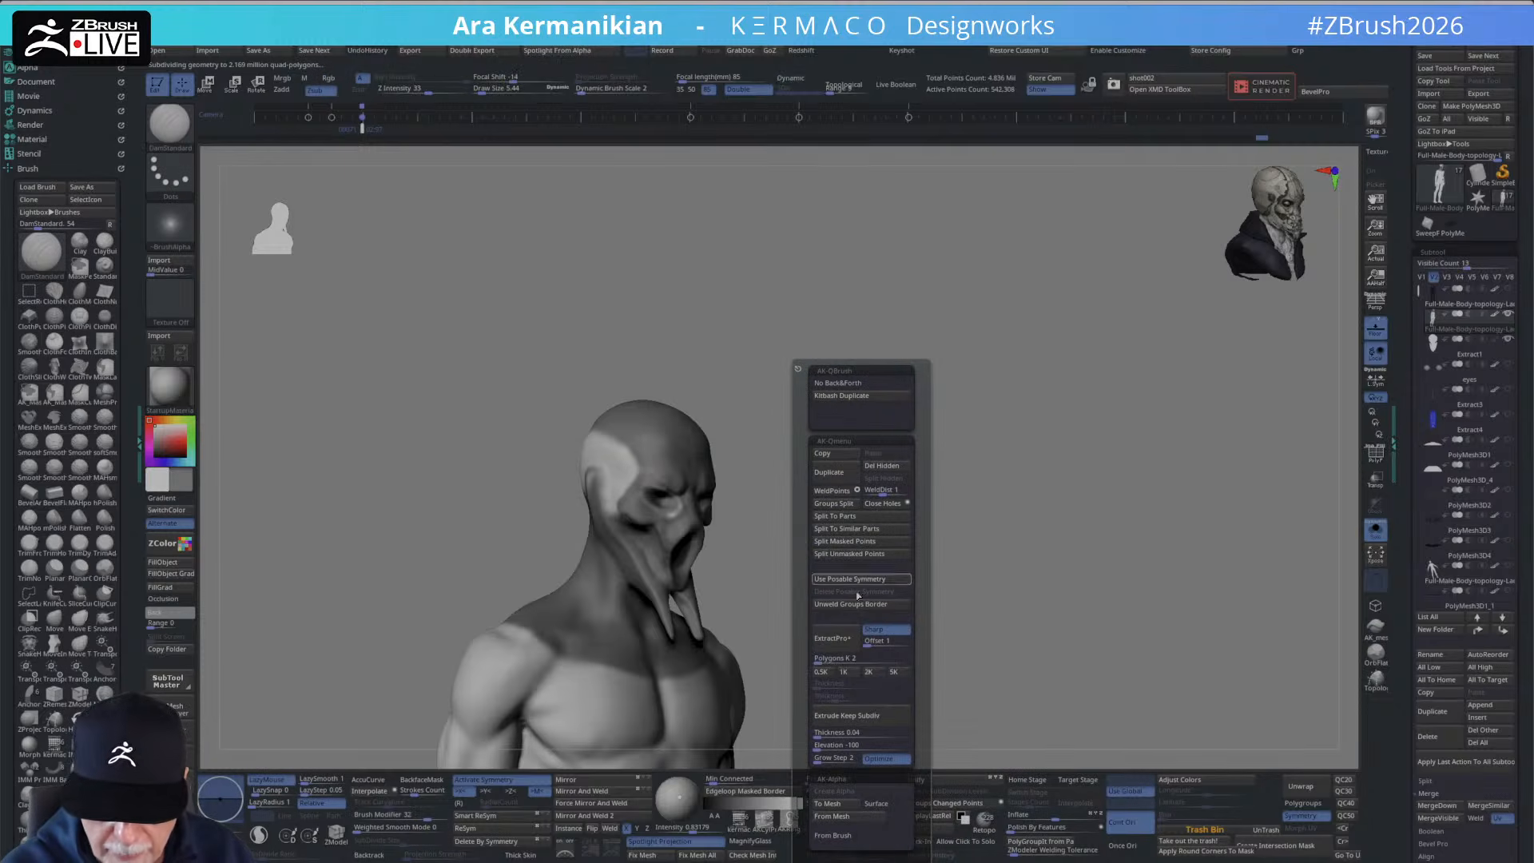
pyautogui.click(842, 639)
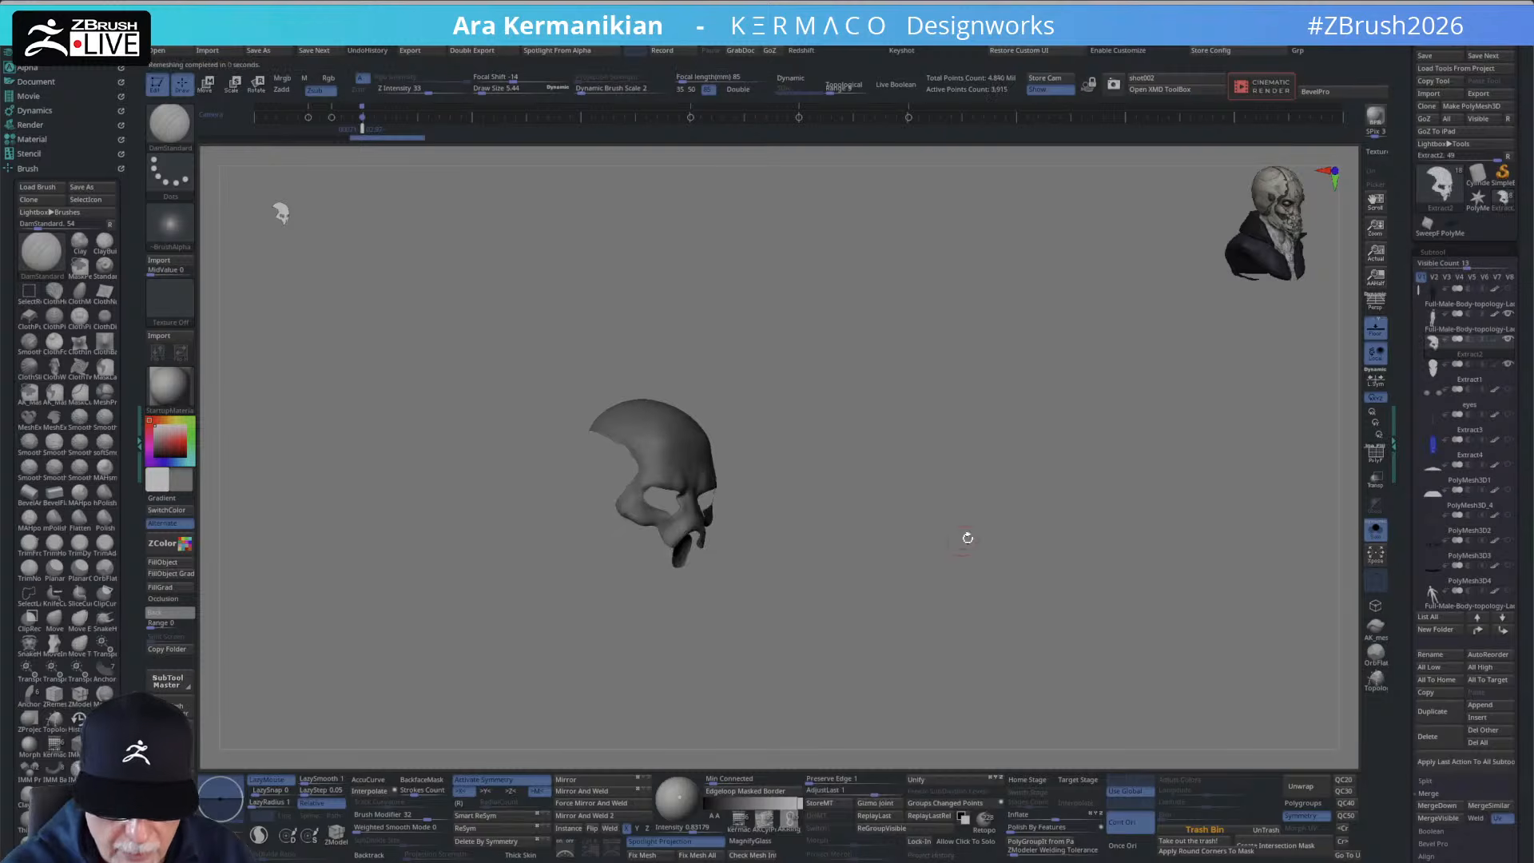
# Isolate the loose mouth piece in the extracted mesh, invert the visibility to hide it, and delete the hidden geometry.
pyautogui.moveTo(968, 538)
pyautogui.mouseDown()
pyautogui.moveTo(908, 518)
pyautogui.moveTo(945, 520)
pyautogui.moveTo(692, 645)
pyautogui.moveTo(621, 596)
pyautogui.moveTo(620, 609)
pyautogui.mouseUp()
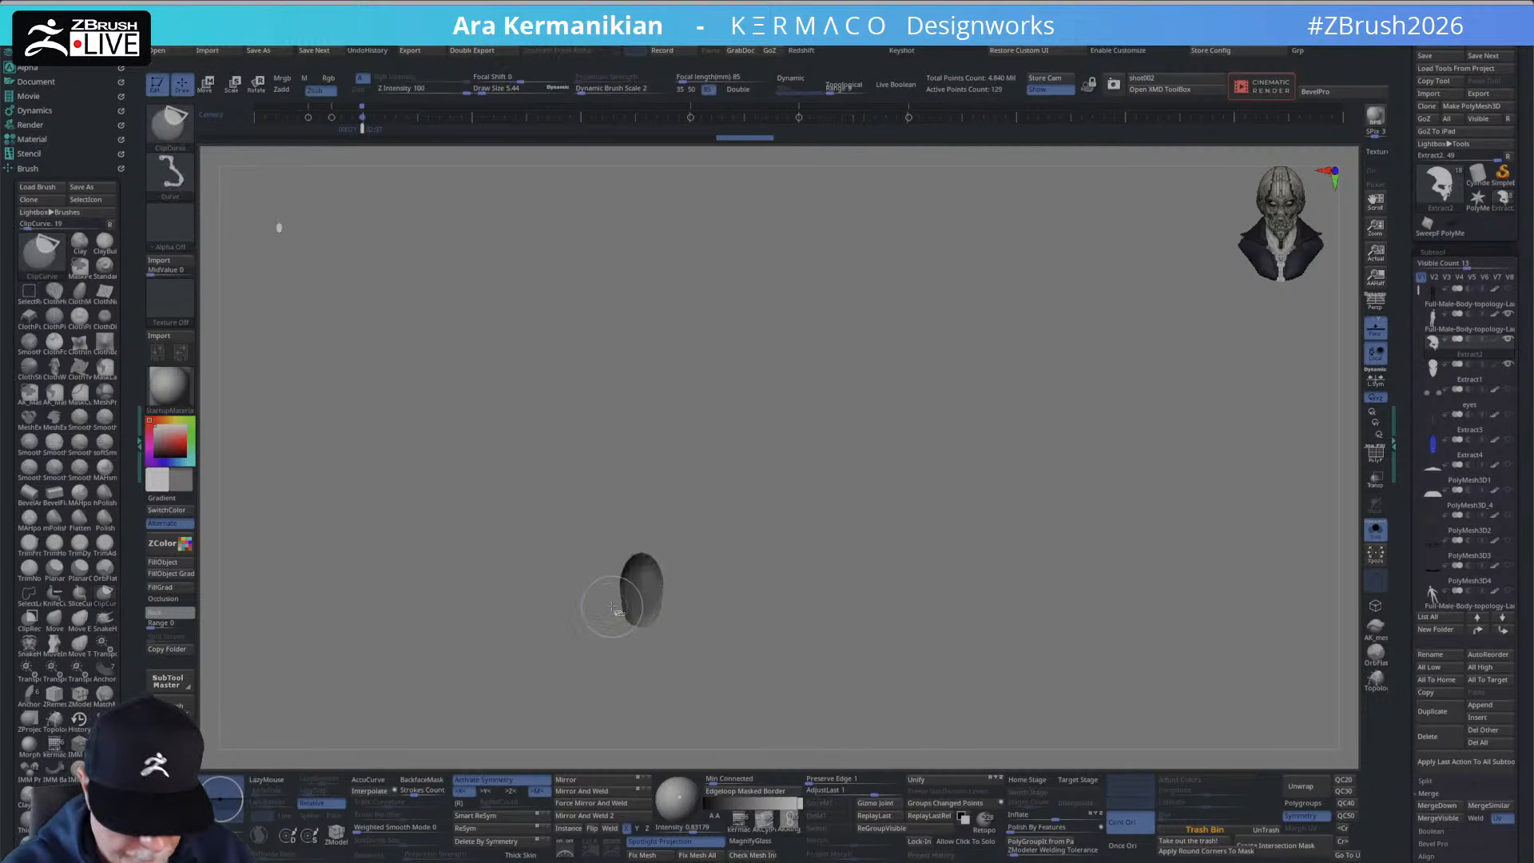
pyautogui.keyDown('ctrl'); pyautogui.keyDown('shift'); pyautogui.moveTo(817, 542); pyautogui.dragTo(889, 609); pyautogui.keyUp('shift'); pyautogui.keyUp('ctrl')
pyautogui.press('space')
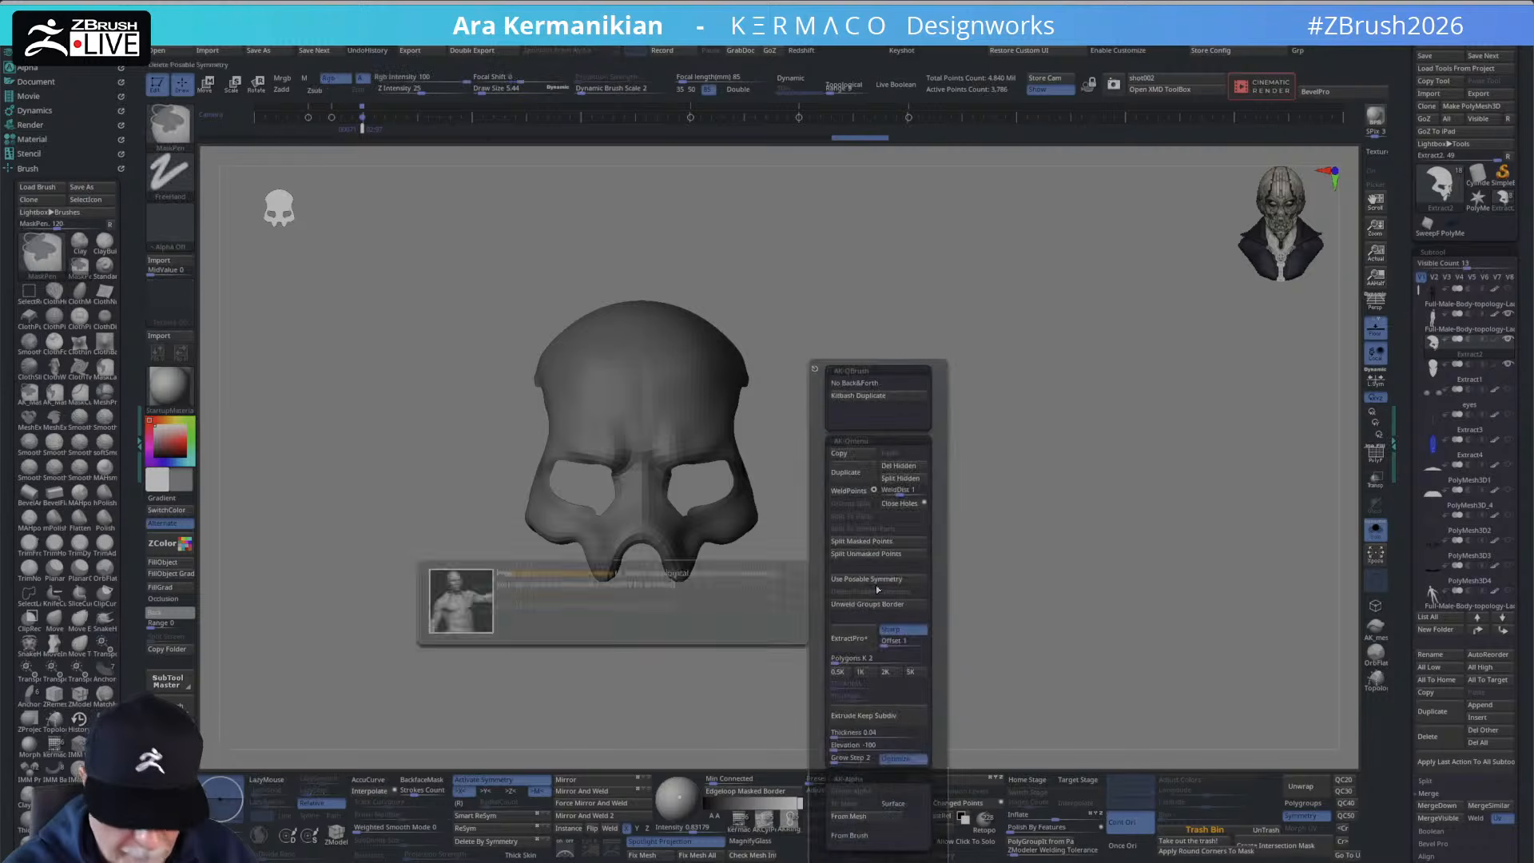
pyautogui.click(911, 465)
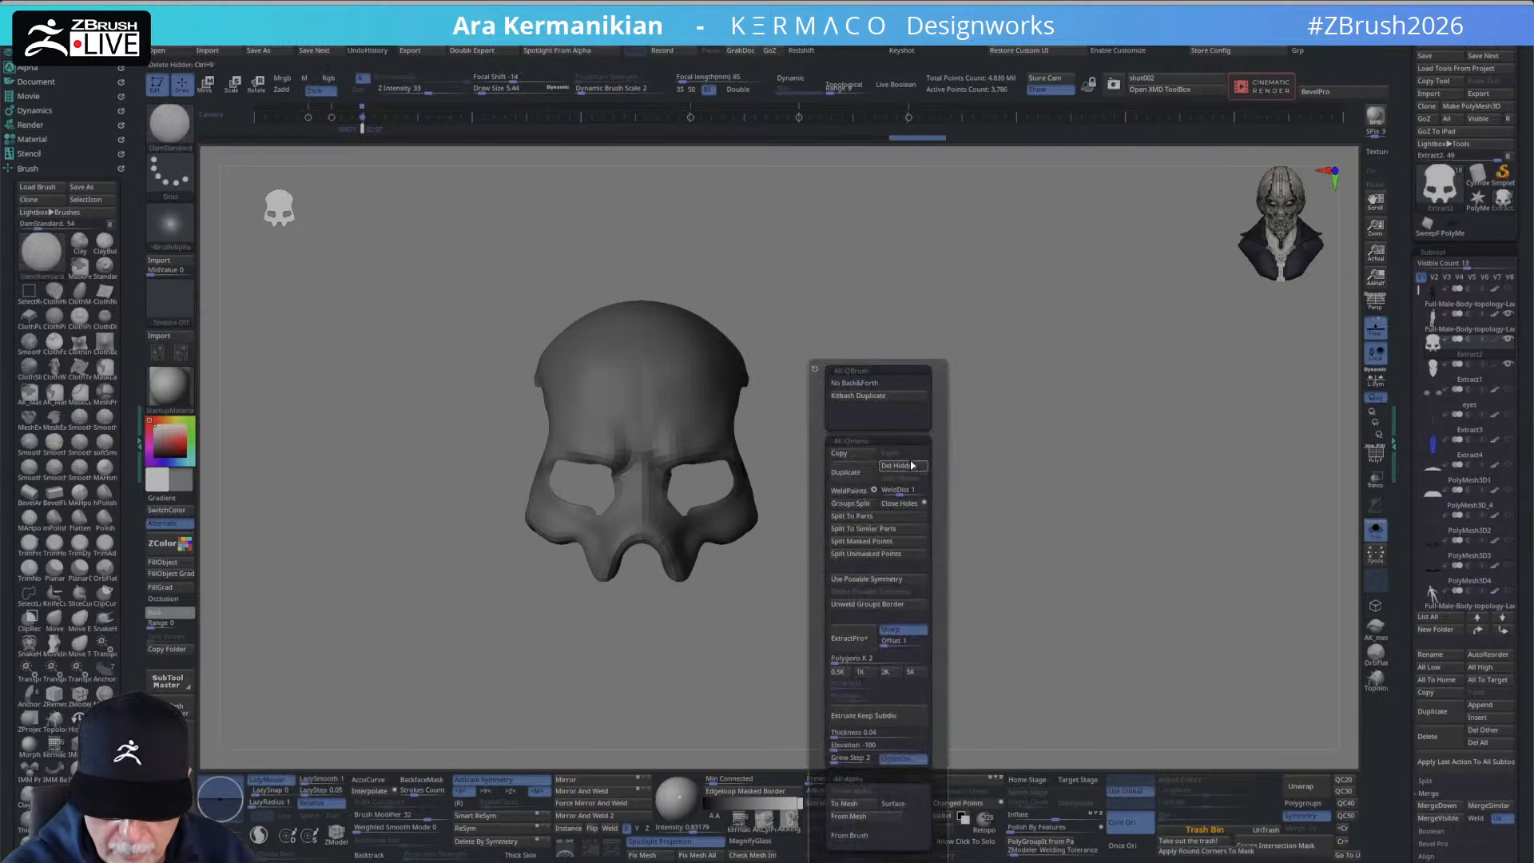
# Show the body with the extracted skull mask again and reshape the mask using the Move brush at a draw size of about 8.
pyautogui.click(1375, 533)
pyautogui.moveTo(1080, 531); pyautogui.dragTo(838, 491)
pyautogui.press('b')
pyautogui.press('m')
pyautogui.press('v')
pyautogui.press('s')
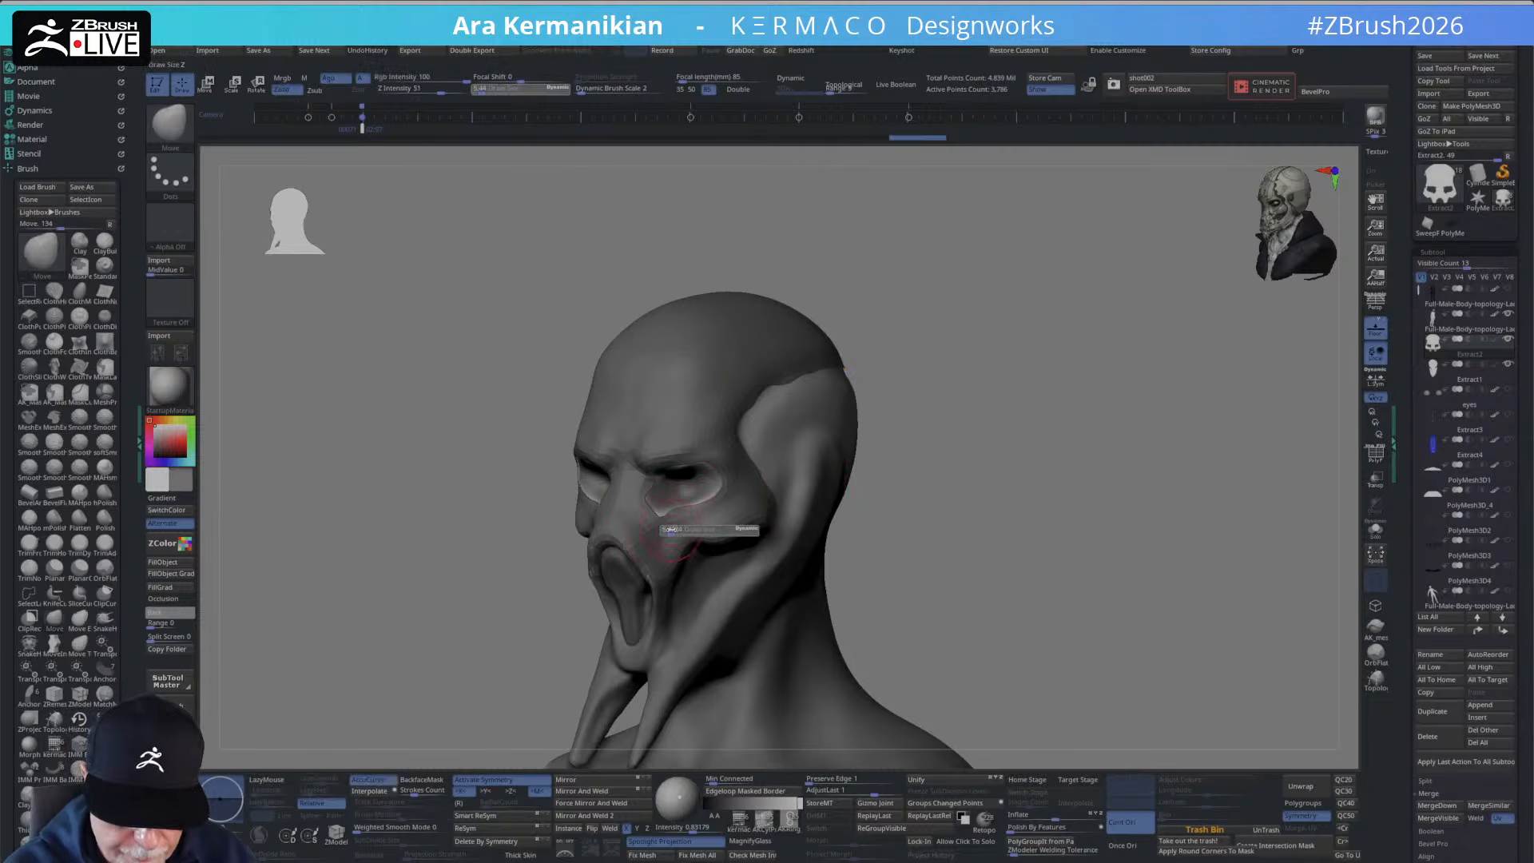
pyautogui.moveTo(673, 529); pyautogui.dragTo(672, 529)
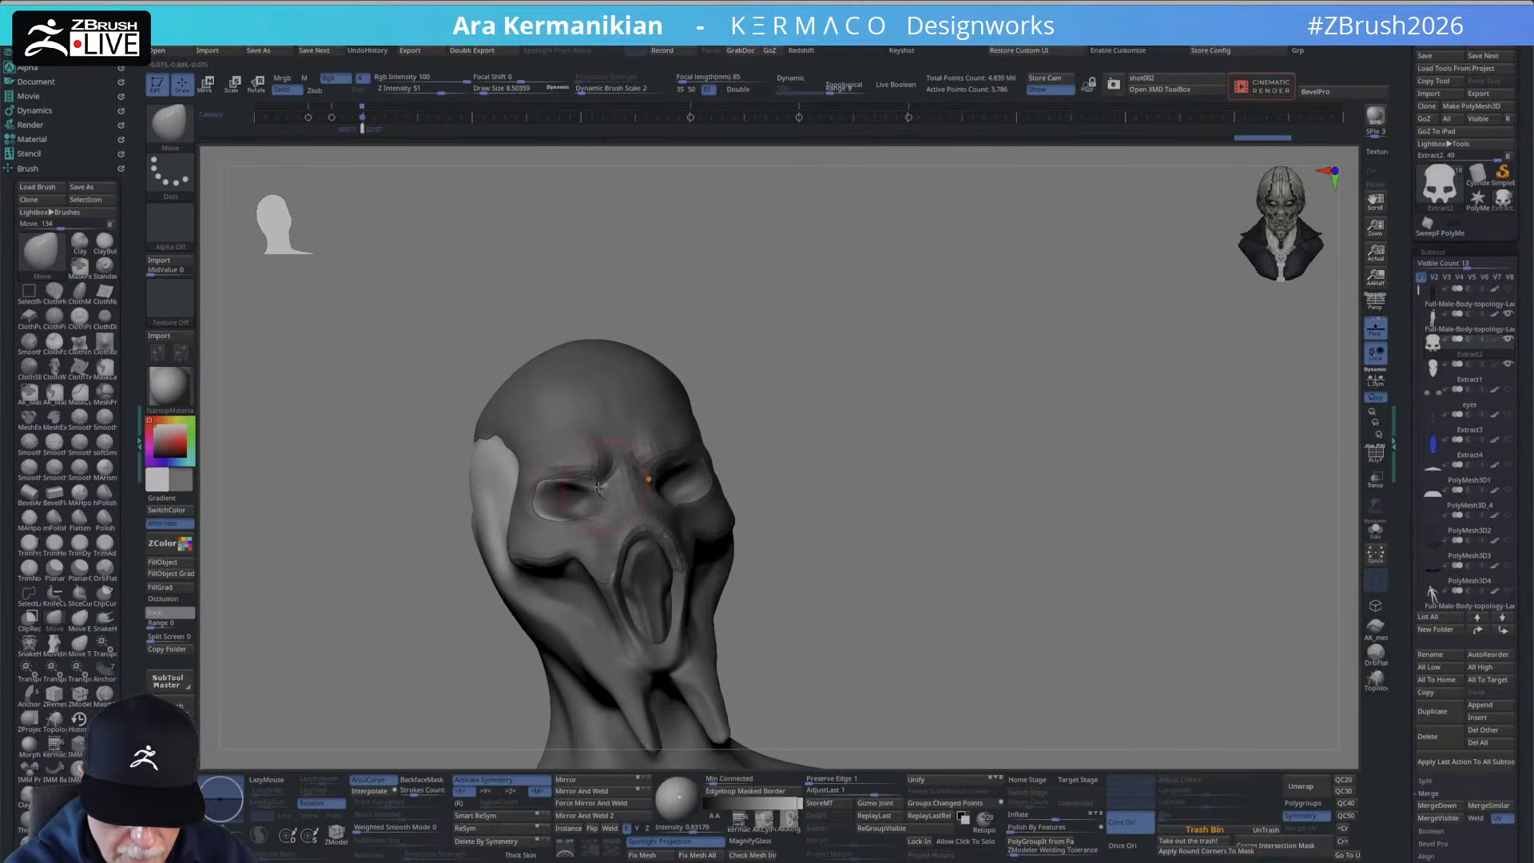
# Refine the skull mask around the eyes, nose and mouth using the Move brush at a draw size of about 4.6.
pyautogui.press('s')
pyautogui.moveTo(593, 481); pyautogui.dragTo(575, 482)
pyautogui.moveTo(852, 418)
pyautogui.keyDown('shift'); pyautogui.mouseDown()
pyautogui.moveTo(767, 418)
pyautogui.moveTo(767, 384)
pyautogui.mouseUp(); pyautogui.keyUp('shift')
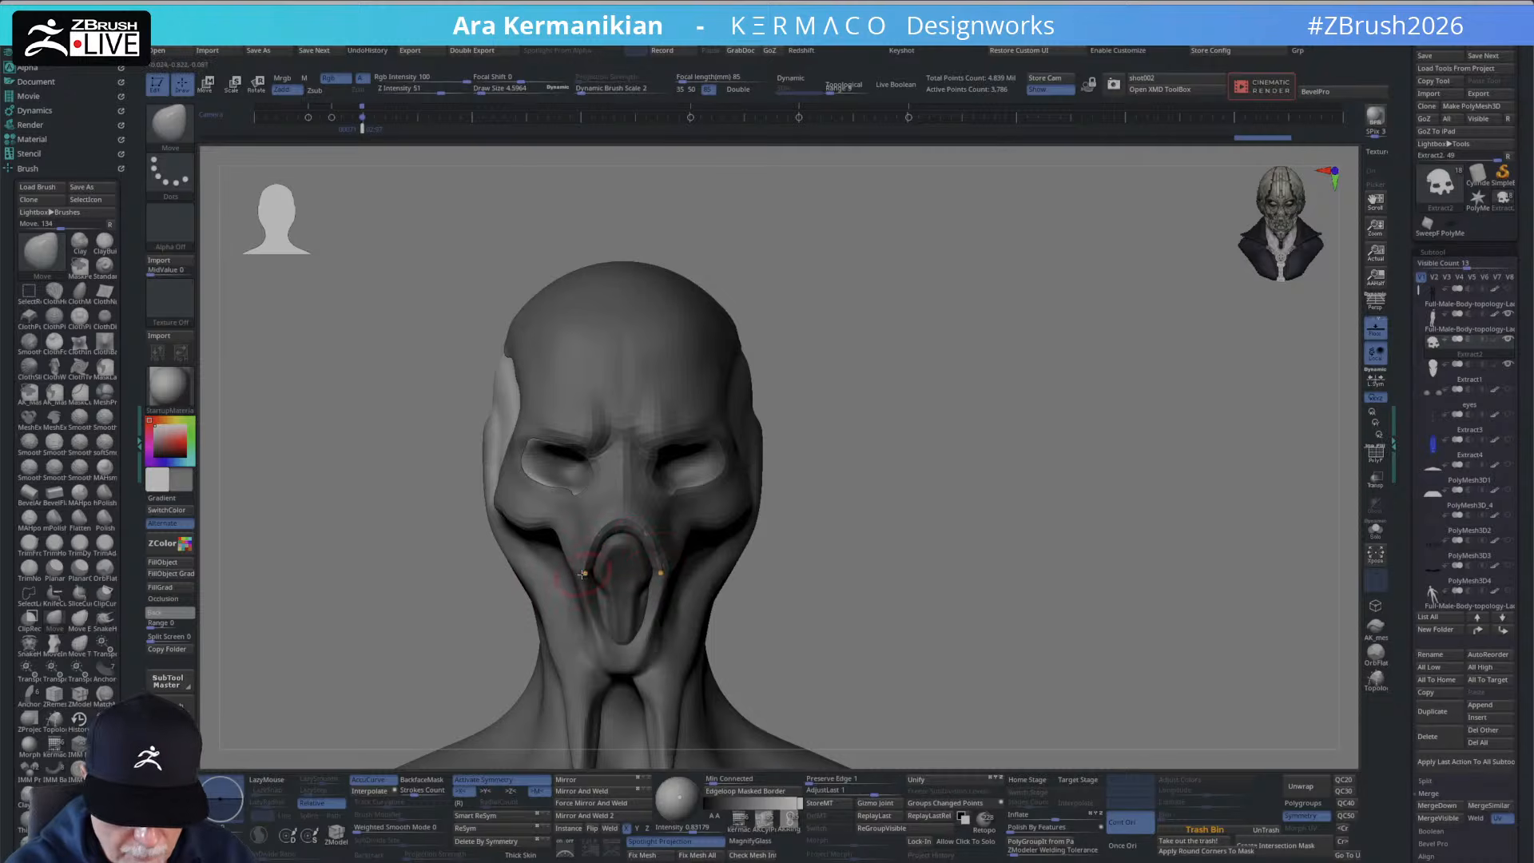
pyautogui.moveTo(951, 455)
pyautogui.keyDown('alt'); pyautogui.mouseDown()
pyautogui.moveTo(962, 407)
pyautogui.moveTo(914, 424)
pyautogui.moveTo(994, 426)
pyautogui.mouseUp(); pyautogui.keyUp('alt')
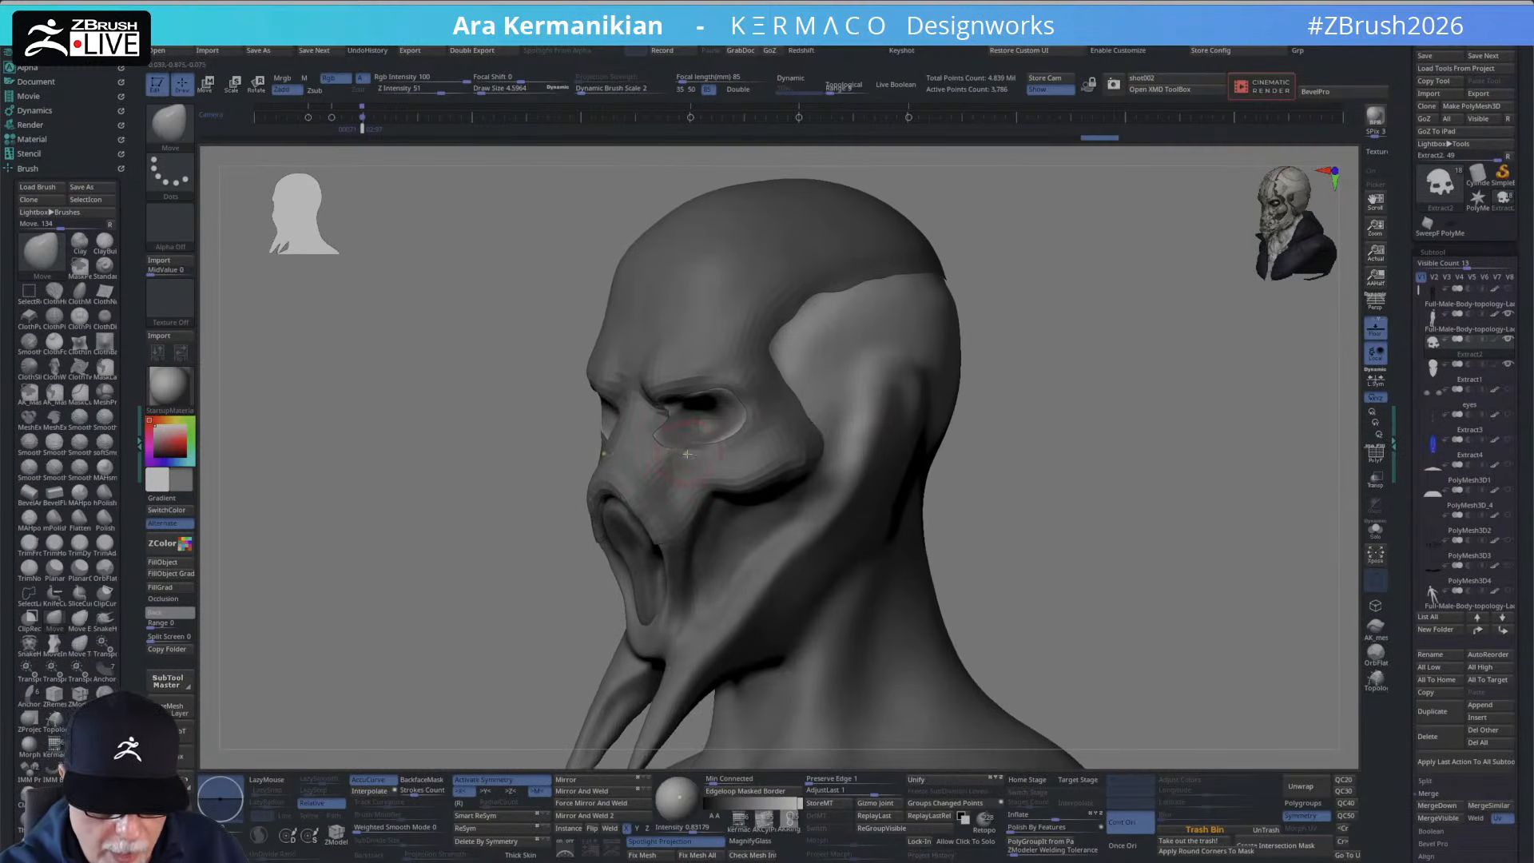
# Remesh the extracted skull mask with ZRemesher.
pyautogui.press('shift')
pyautogui.press('2')
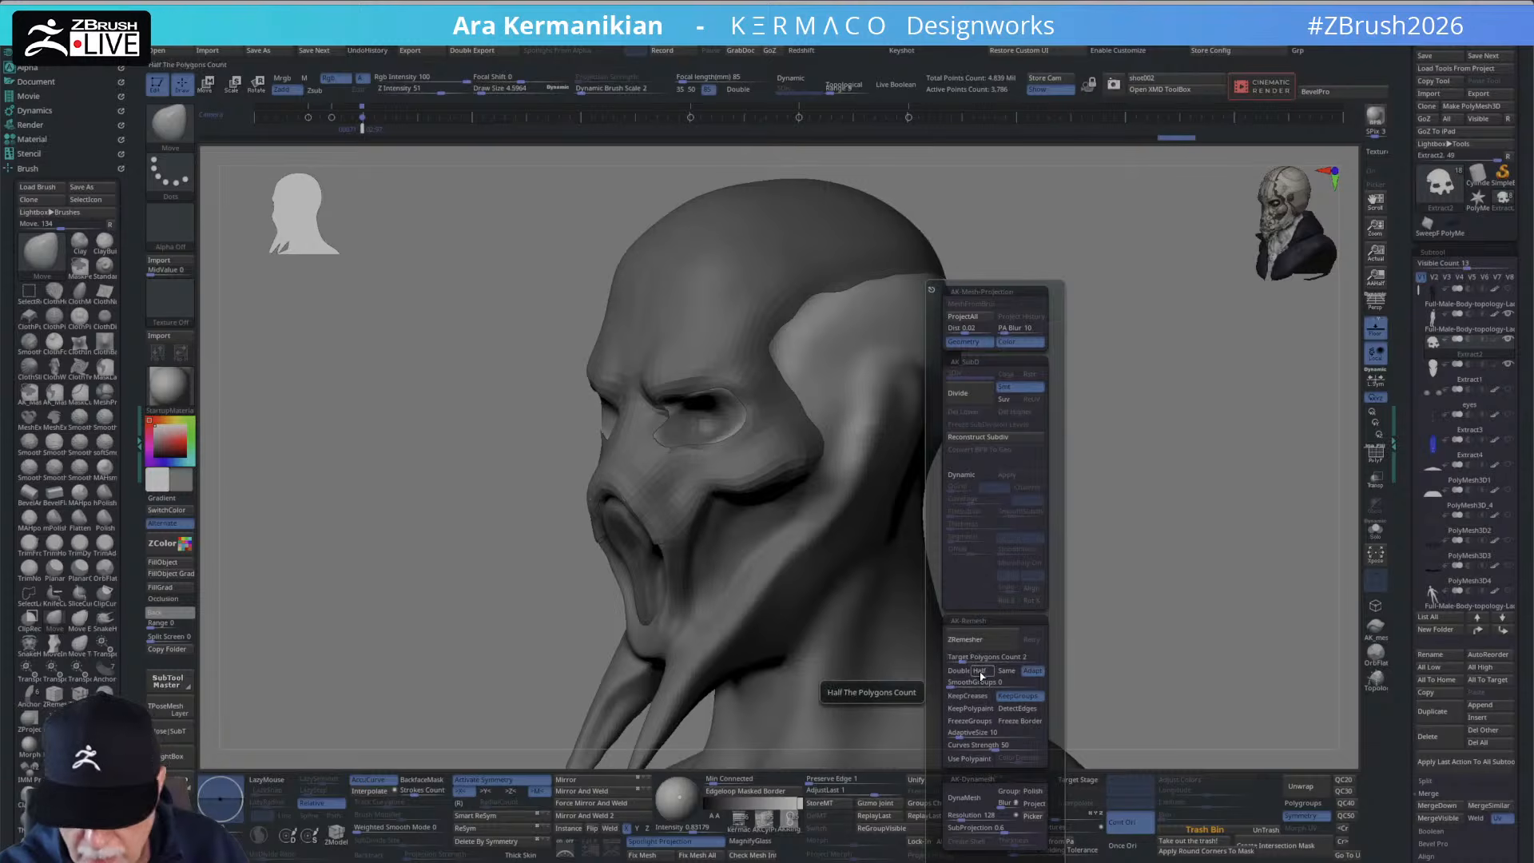
pyautogui.click(980, 640)
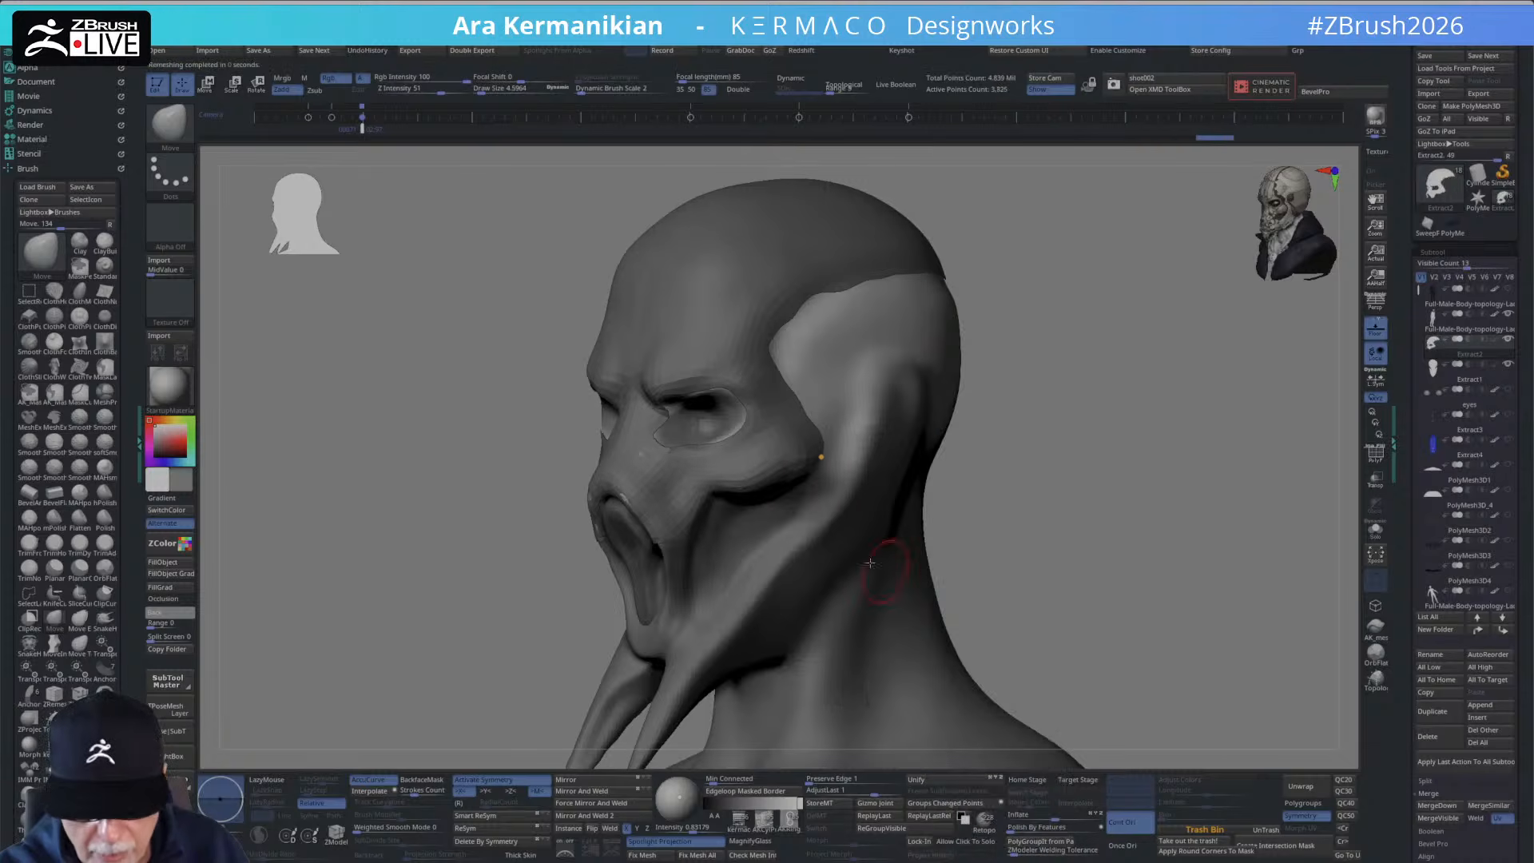
# Adjust the skull mask's edges around the mouth opening and beneath the eye sockets with the Move brush.
pyautogui.moveTo(1046, 457); pyautogui.dragTo(708, 502)
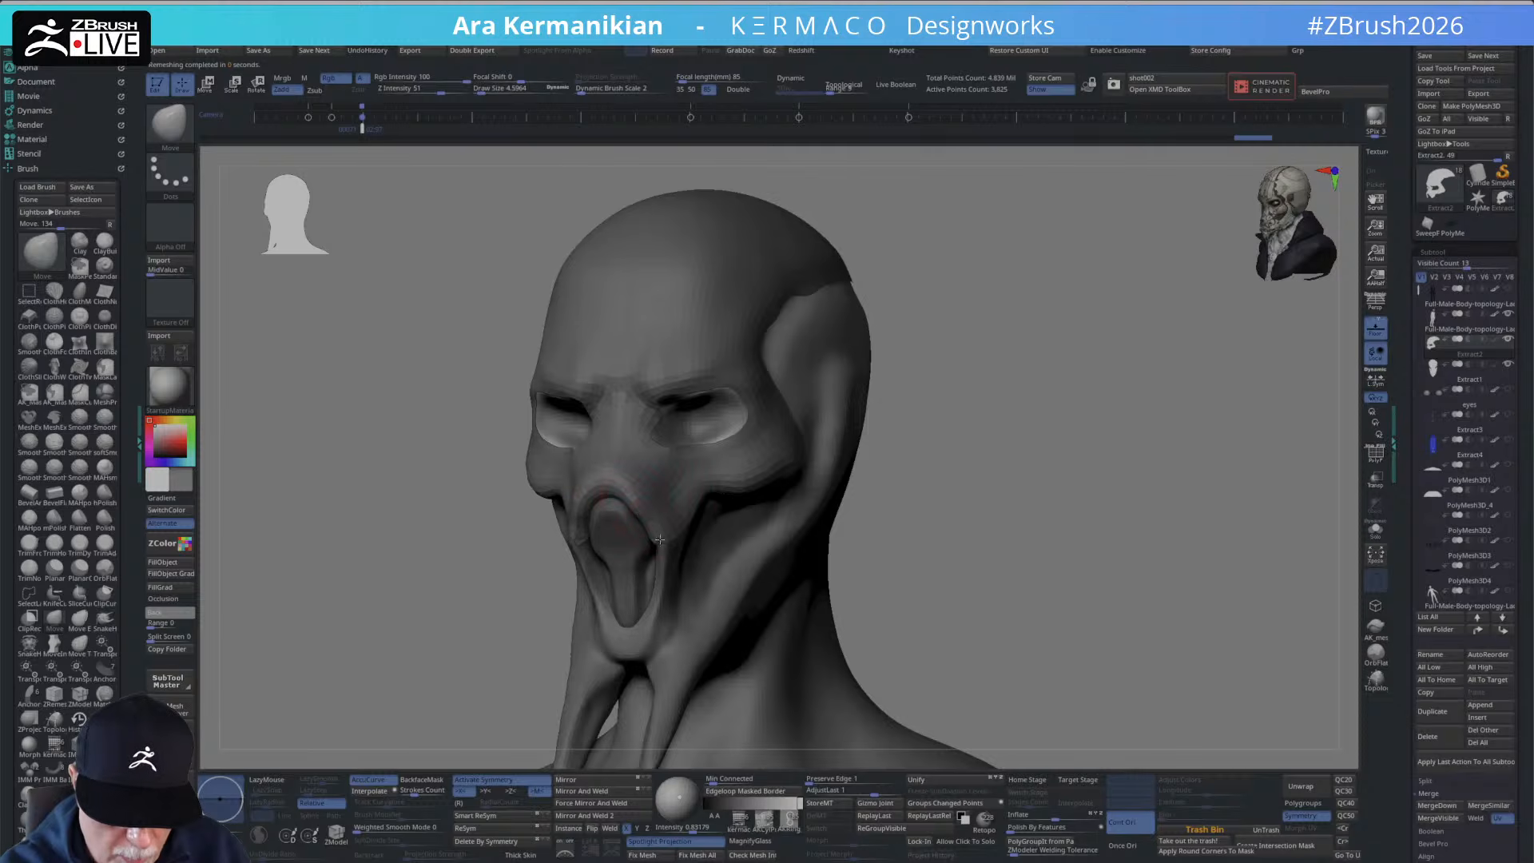
pyautogui.moveTo(685, 528); pyautogui.dragTo(582, 552, button='right')
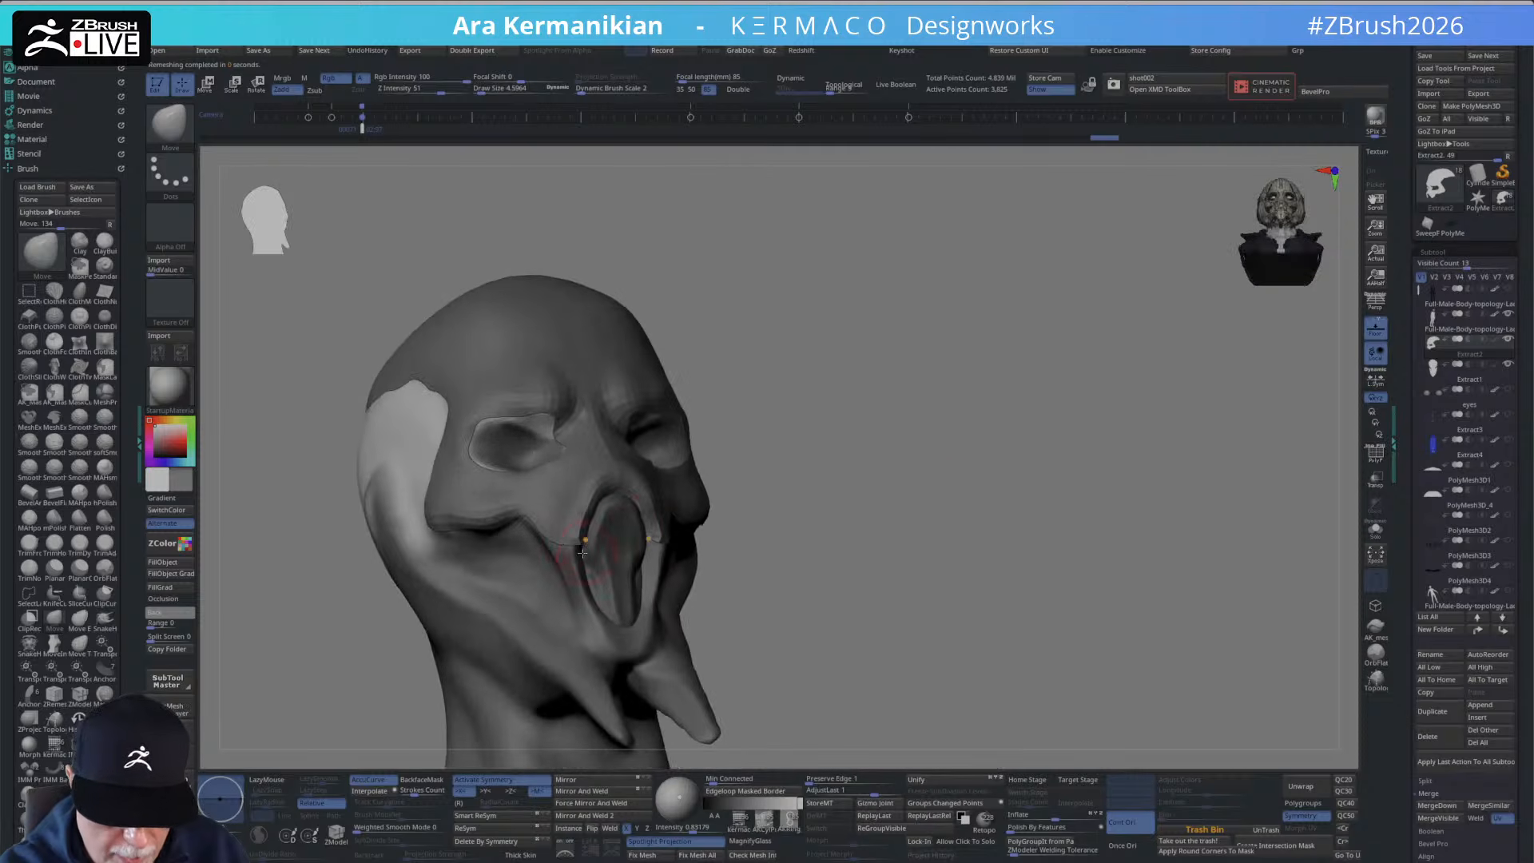
pyautogui.keyDown('ctrl'); pyautogui.moveTo(928, 395); pyautogui.dragTo(700, 496, button='right'); pyautogui.keyUp('ctrl')
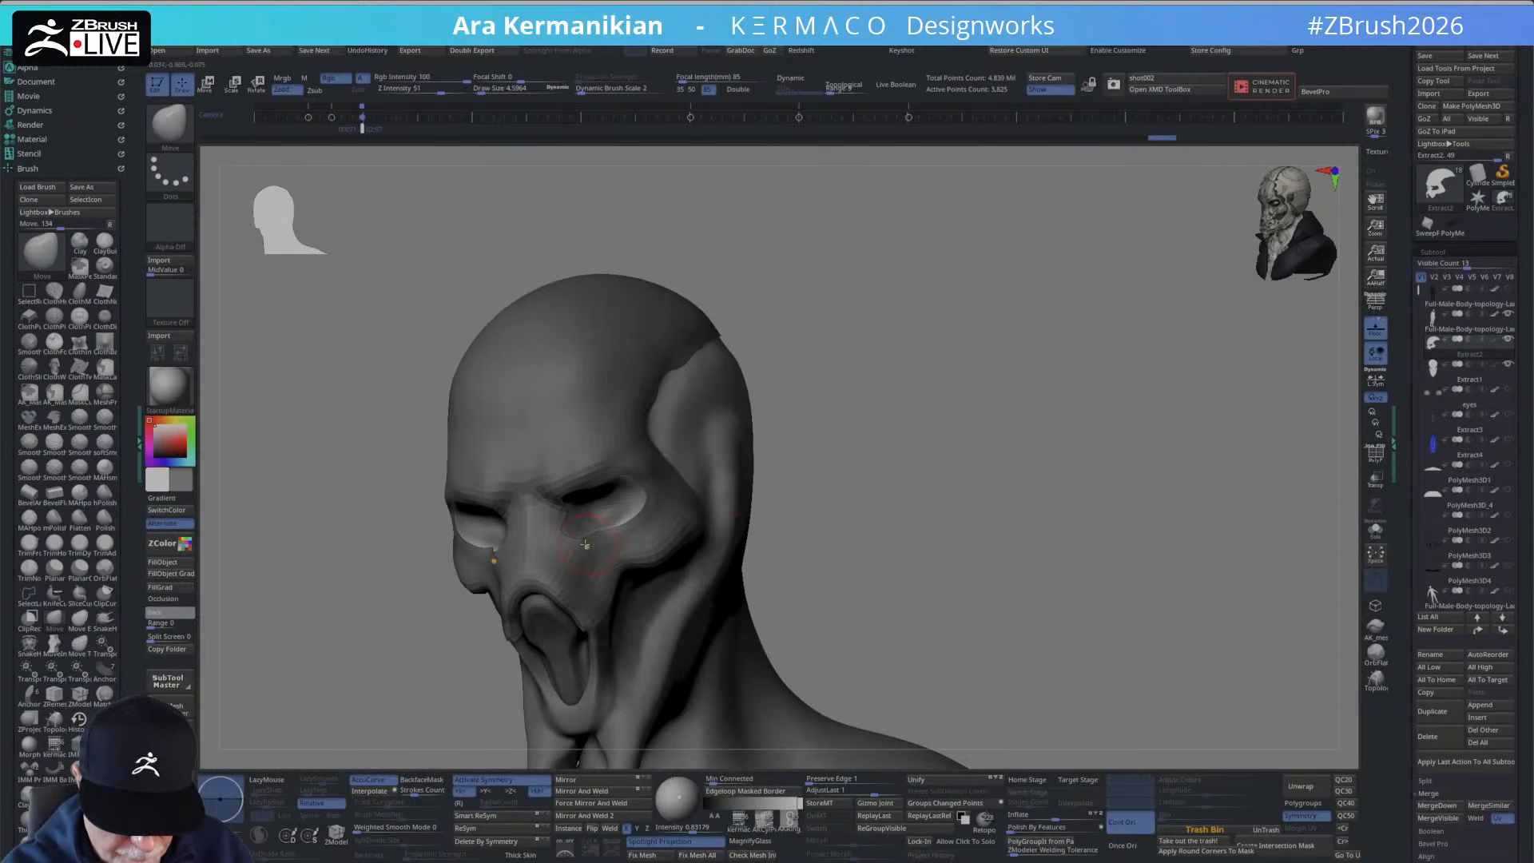
pyautogui.moveTo(830, 439); pyautogui.dragTo(852, 423)
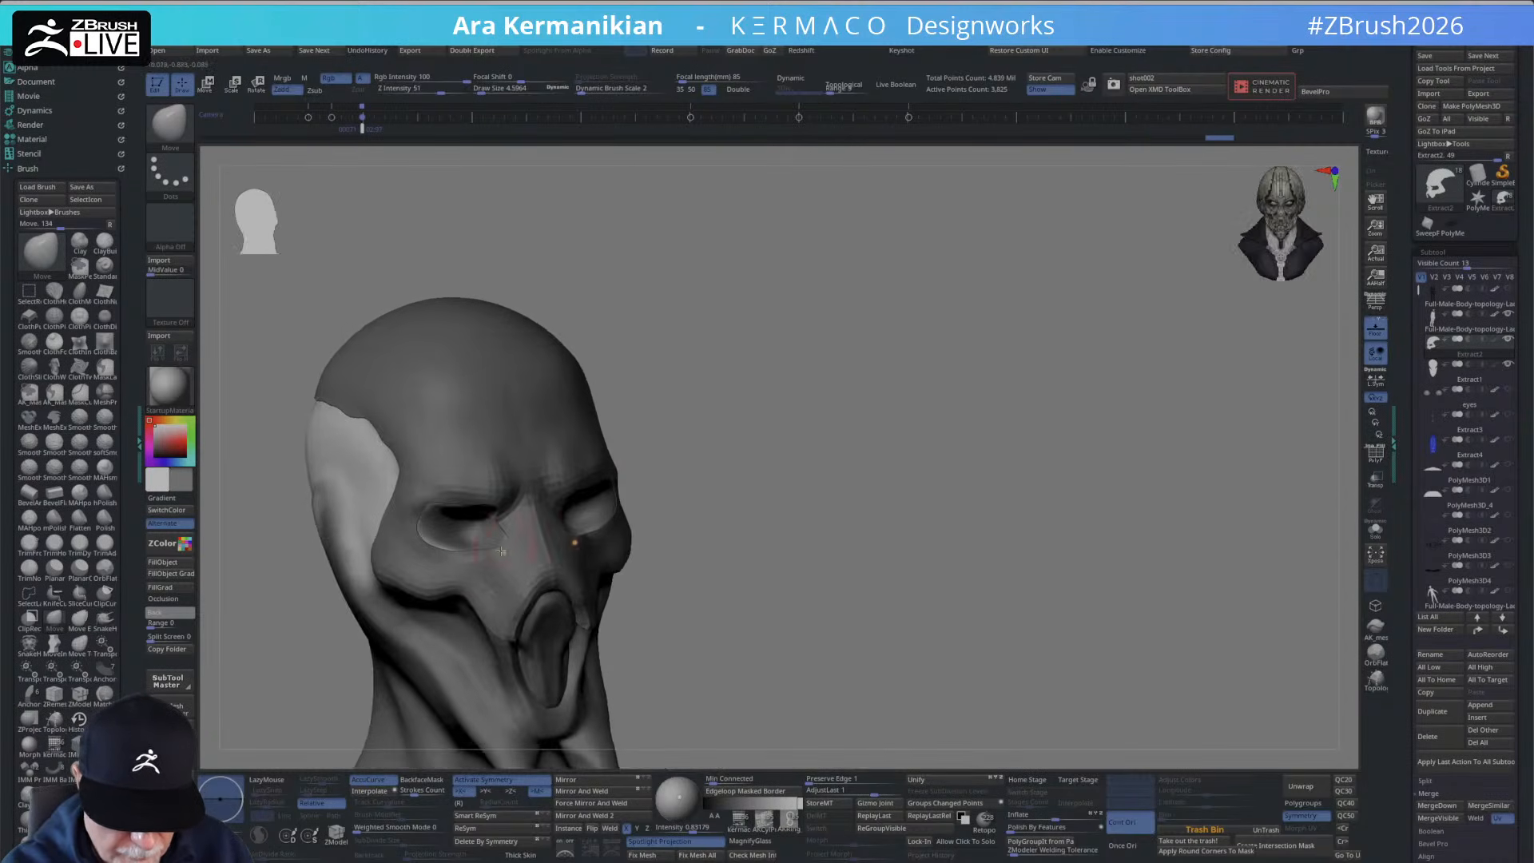
# Pull the inner brow edges of the eye openings into shape and run ZRemesher on the skull mask again.
pyautogui.moveTo(759, 432); pyautogui.dragTo(707, 403)
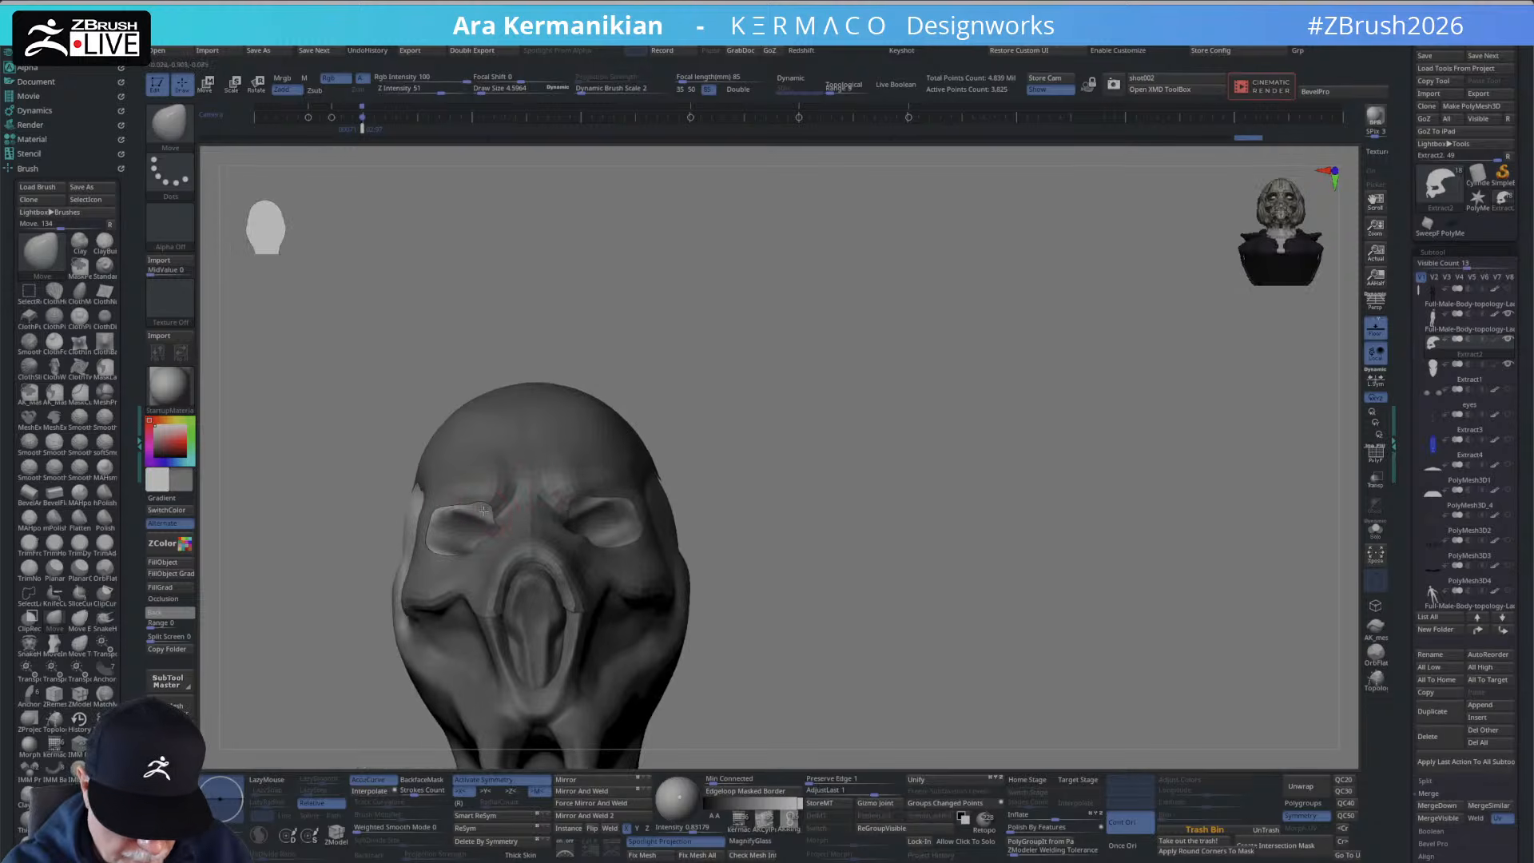
pyautogui.moveTo(484, 515); pyautogui.dragTo(483, 511)
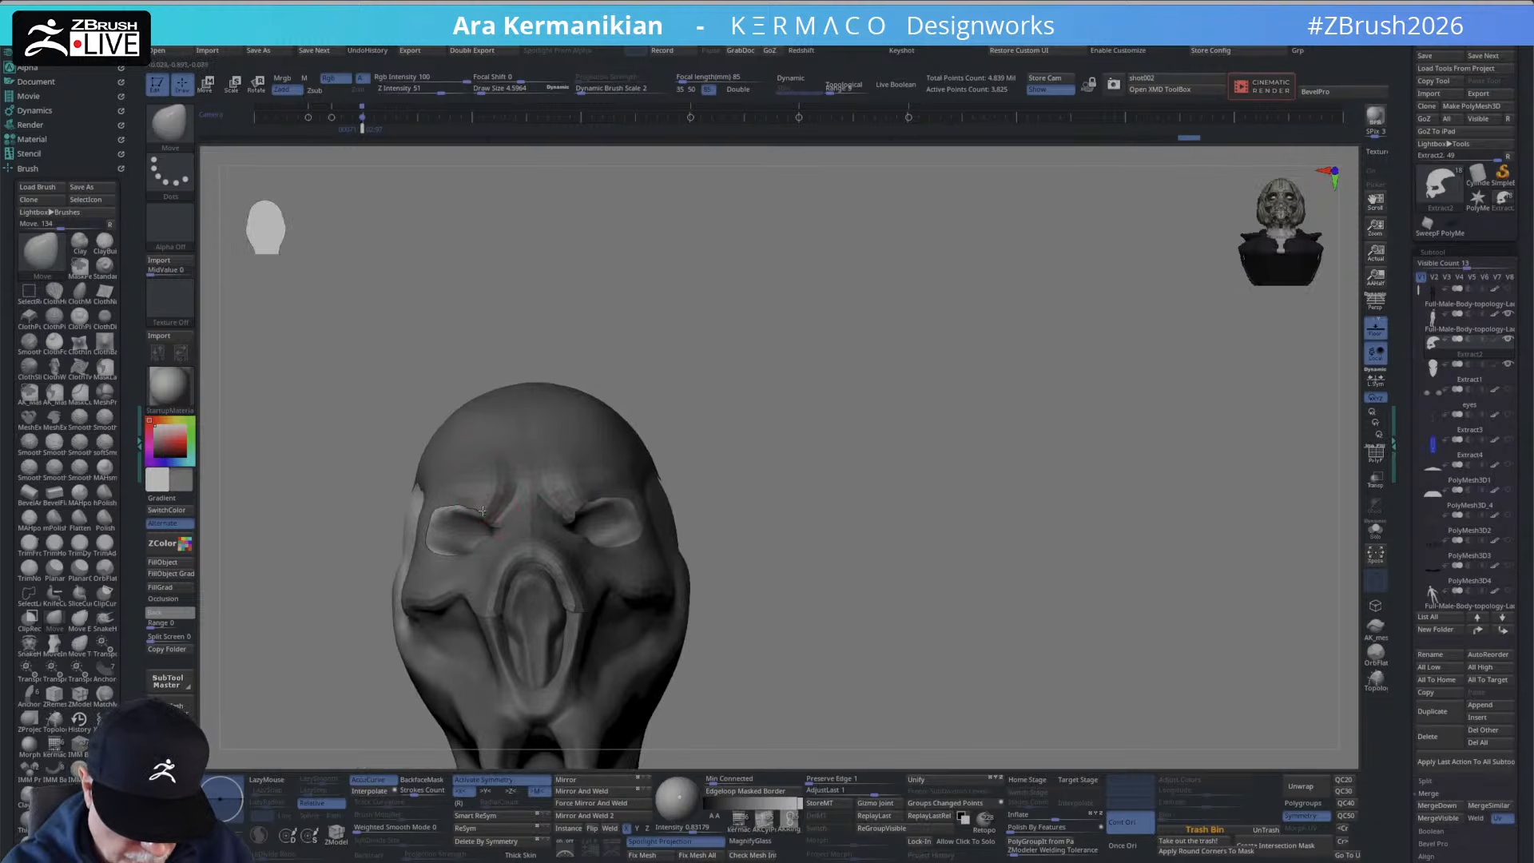
pyautogui.moveTo(793, 390); pyautogui.dragTo(956, 342)
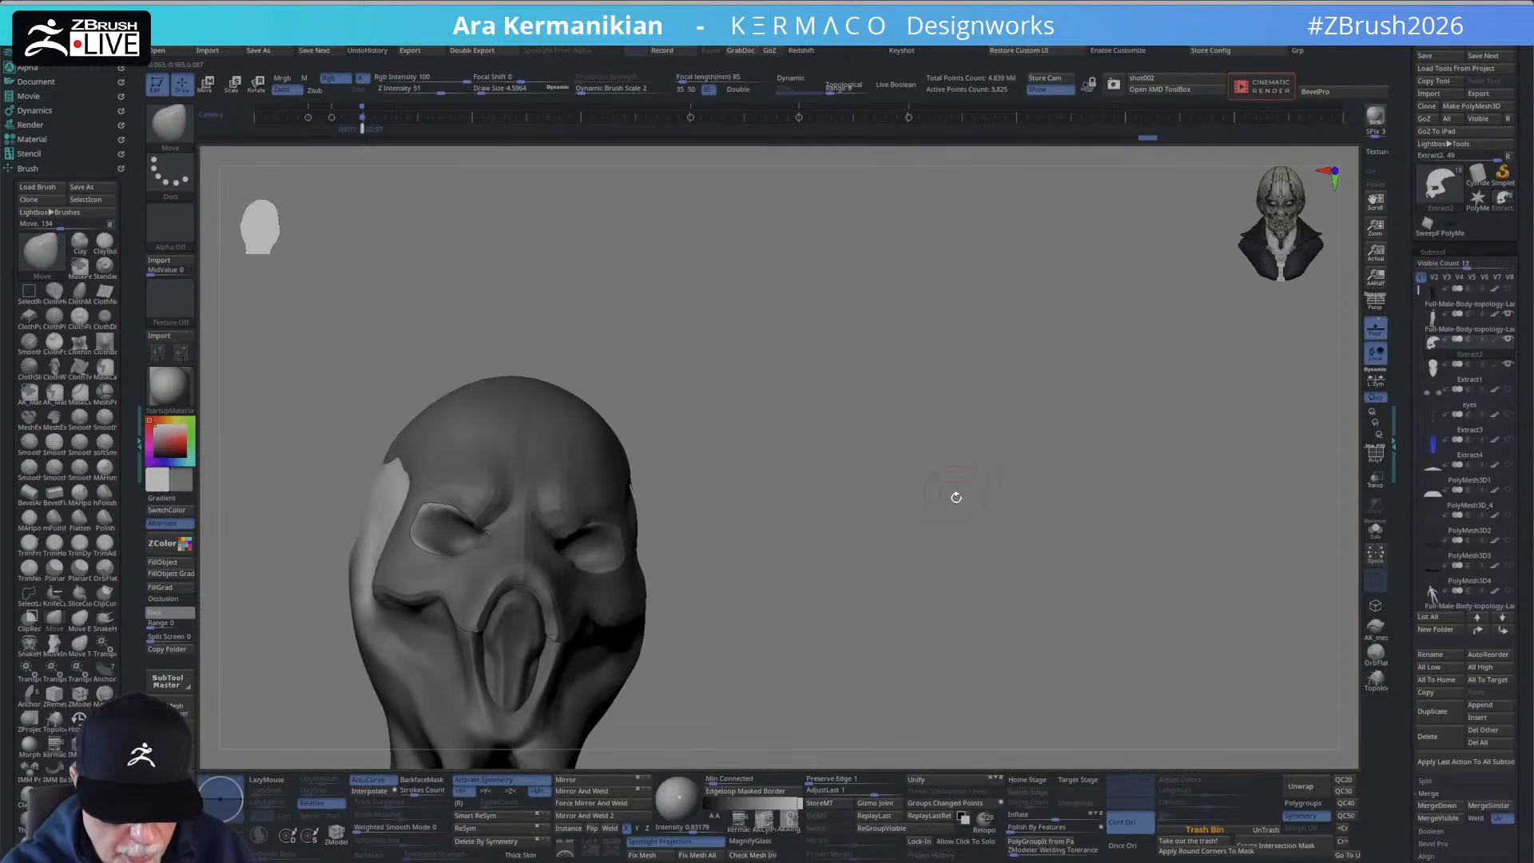
pyautogui.hotkey('ctrl', '2')
pyautogui.click(935, 638)
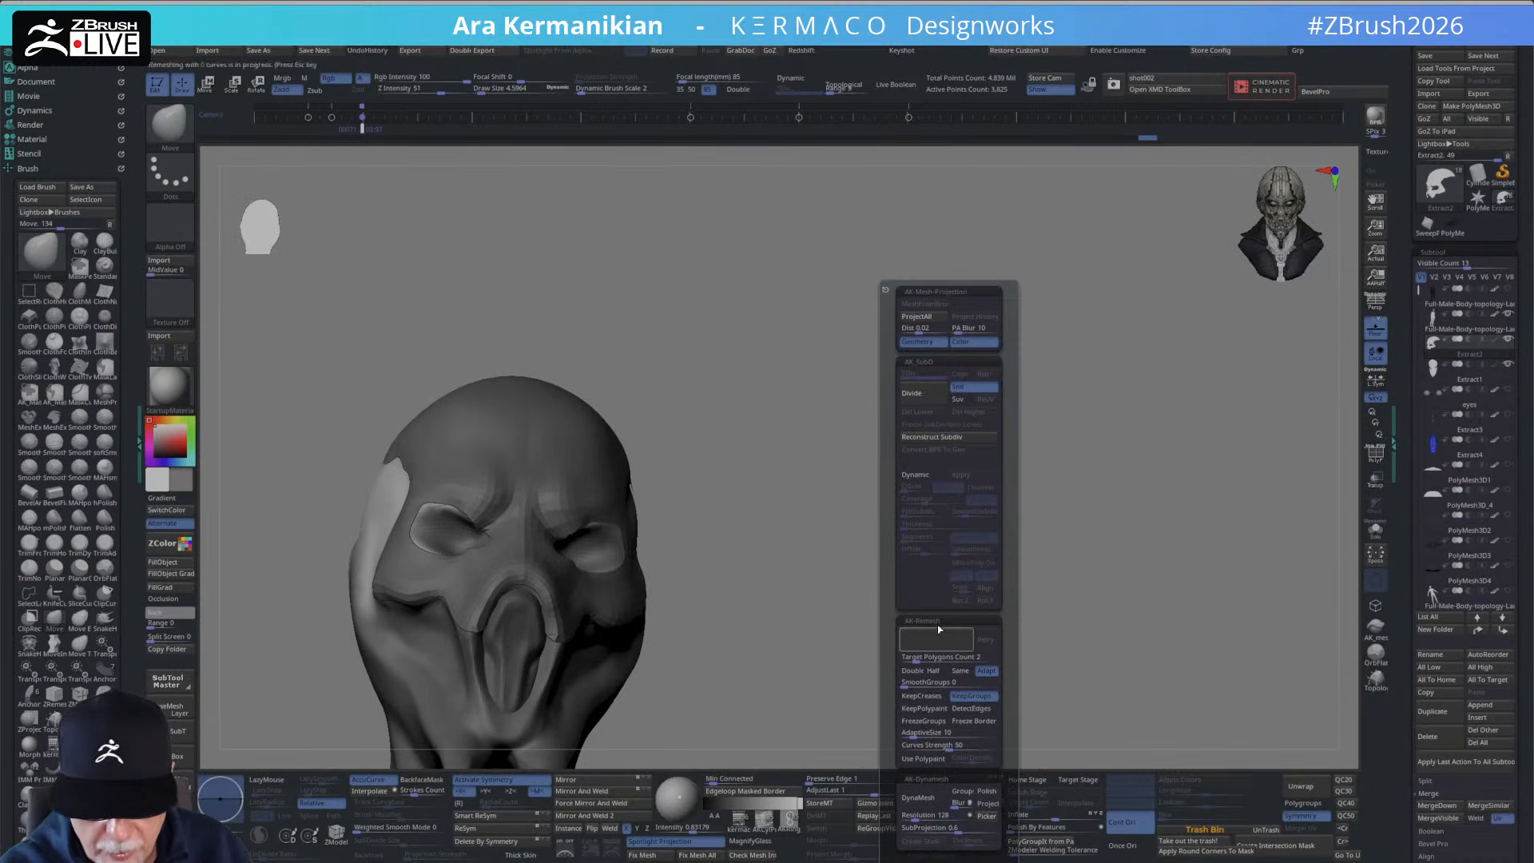
# Reshape the inner corners and upper rims of the mask's eye openings with the Move brush.
pyautogui.moveTo(882, 531); pyautogui.dragTo(570, 550)
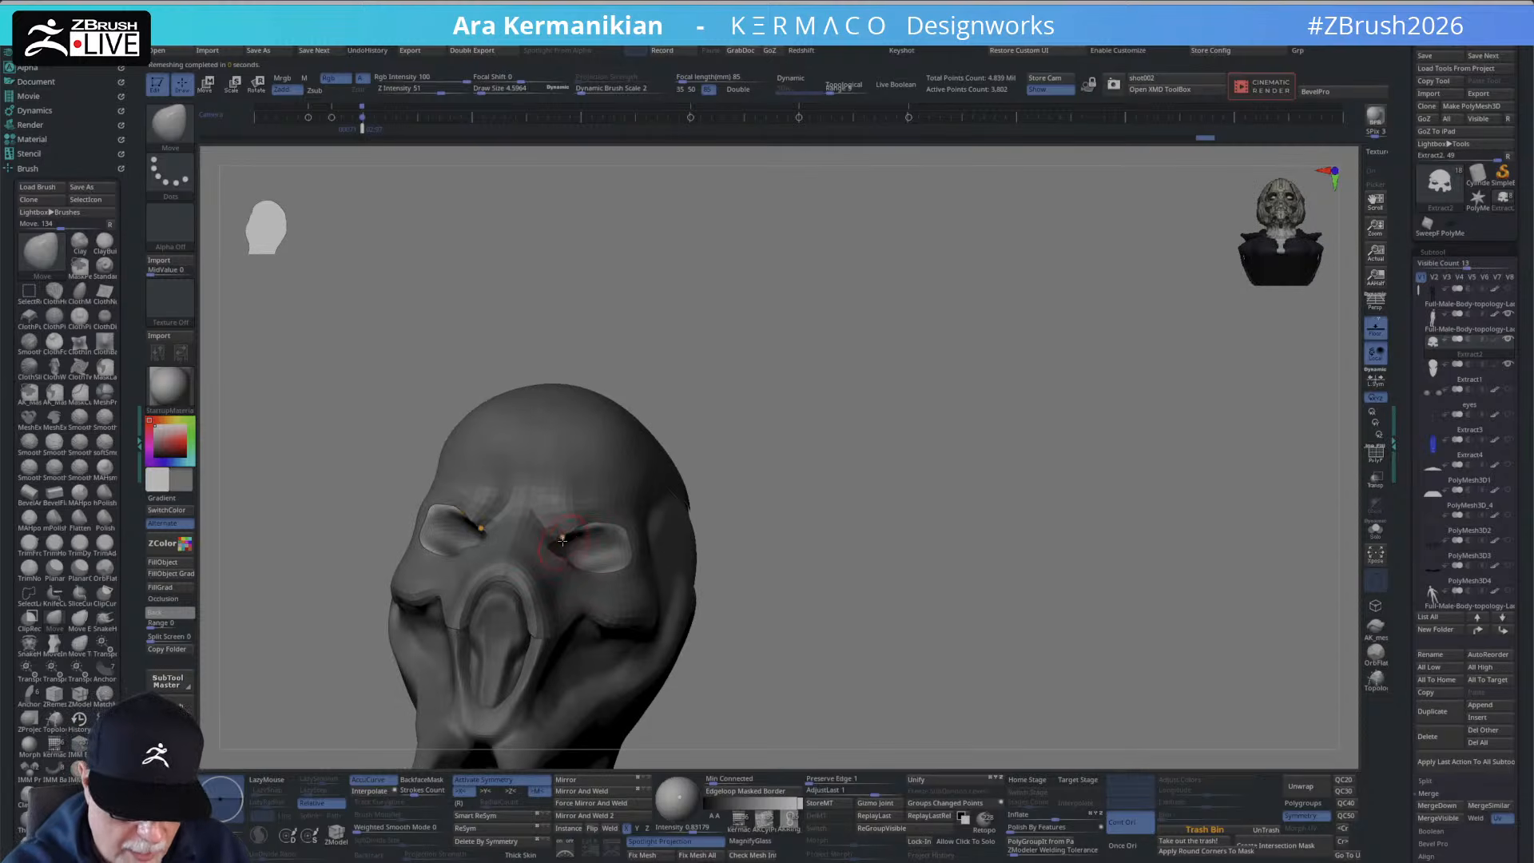
pyautogui.moveTo(767, 471); pyautogui.dragTo(887, 444)
pyautogui.moveTo(380, 607); pyautogui.dragTo(496, 464)
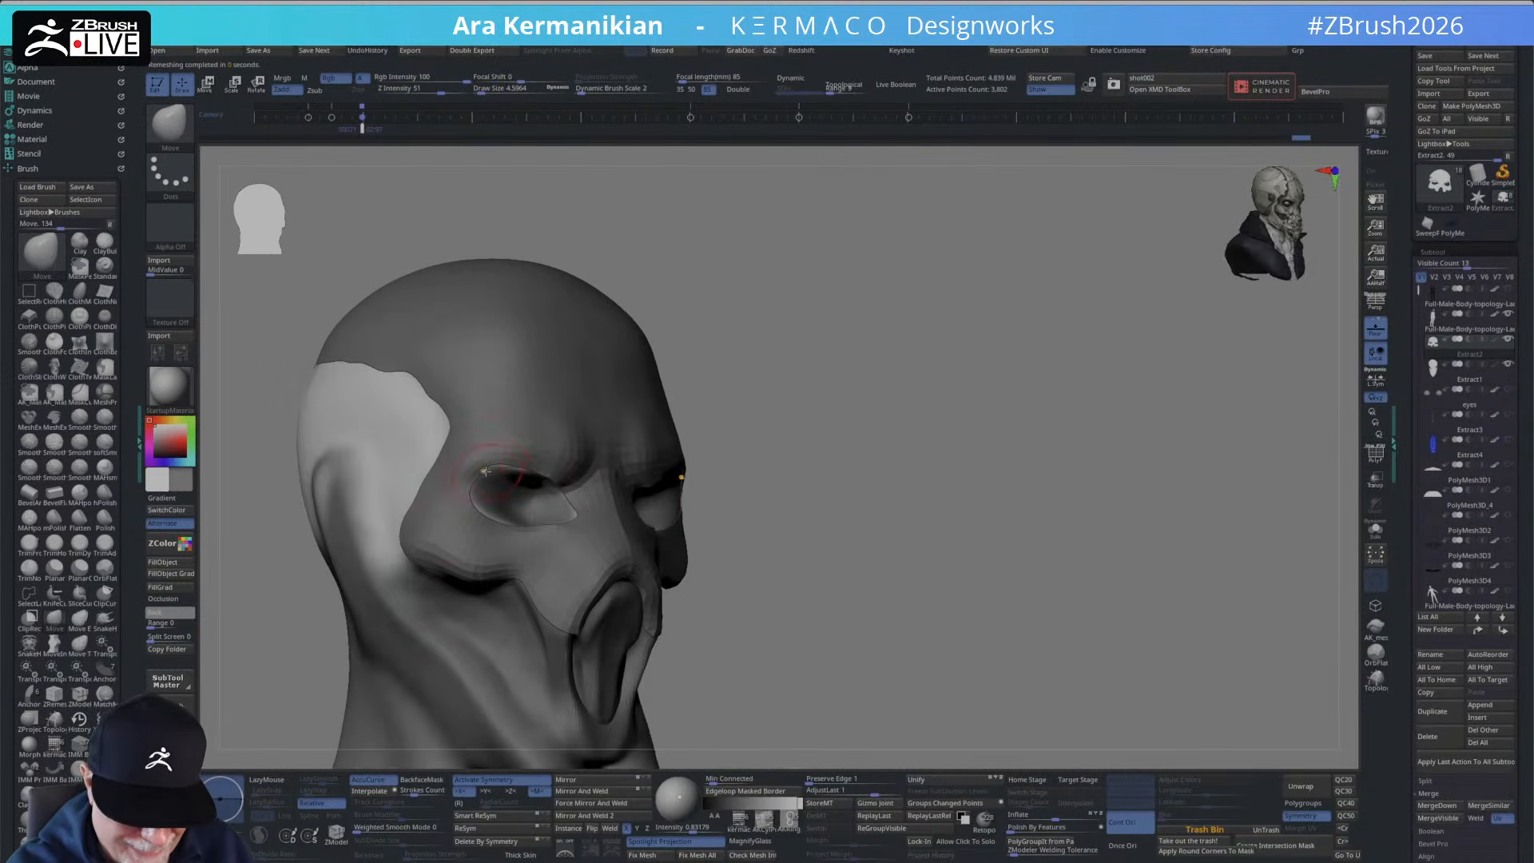
pyautogui.moveTo(918, 480)
pyautogui.mouseDown()
pyautogui.moveTo(812, 486)
pyautogui.moveTo(895, 513)
pyautogui.mouseUp()
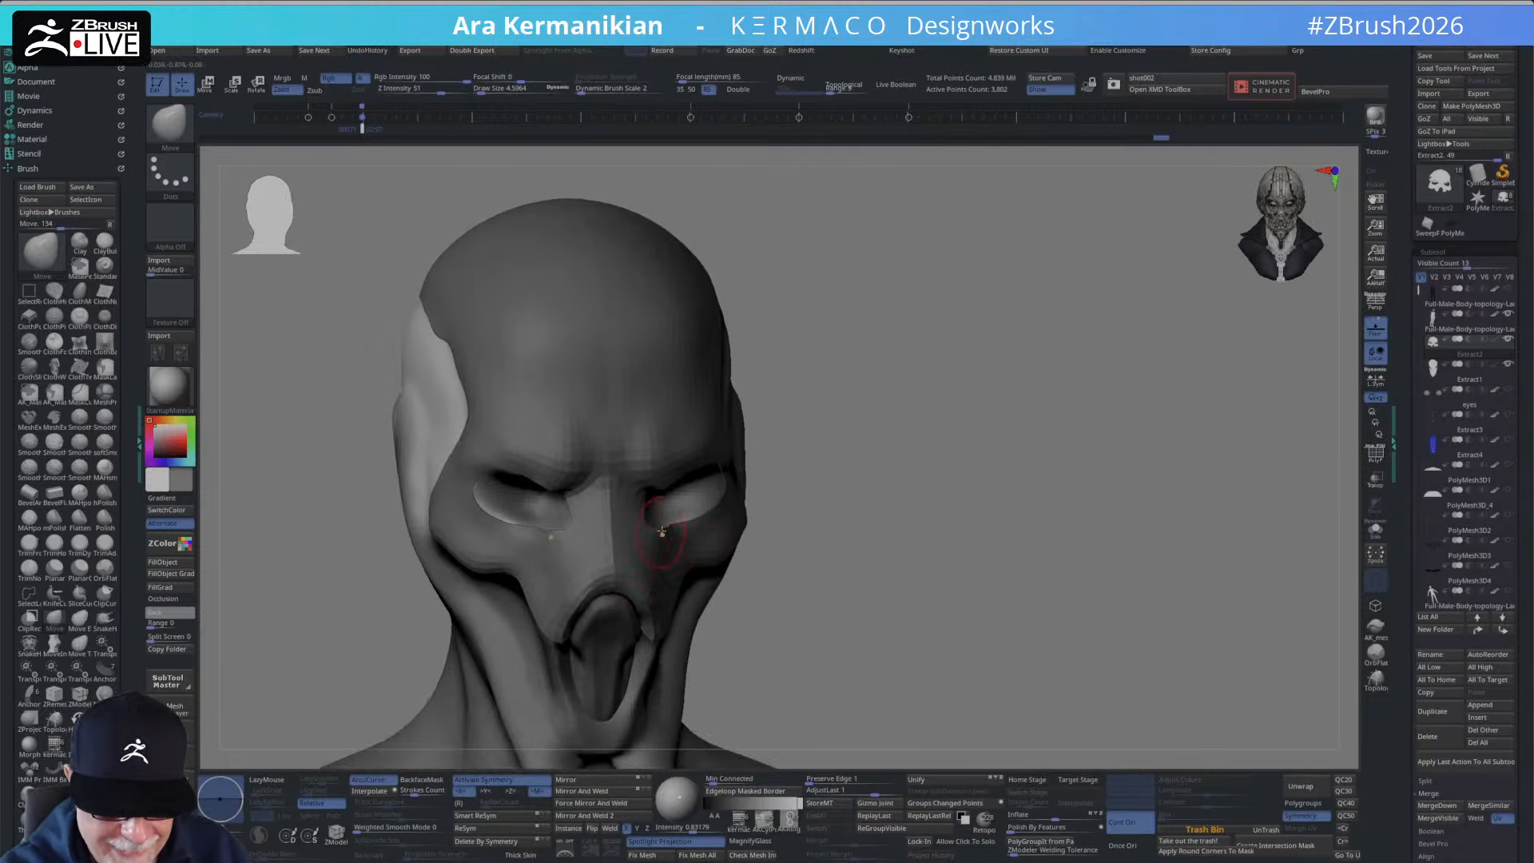
# Adjust the lower rims of the eye openings and smooth the area around the nose bridge.
pyautogui.moveTo(661, 530); pyautogui.dragTo(664, 527)
pyautogui.moveTo(818, 484); pyautogui.dragTo(790, 542)
pyautogui.moveTo(677, 529); pyautogui.dragTo(816, 487)
pyautogui.moveTo(976, 362); pyautogui.dragTo(1004, 280)
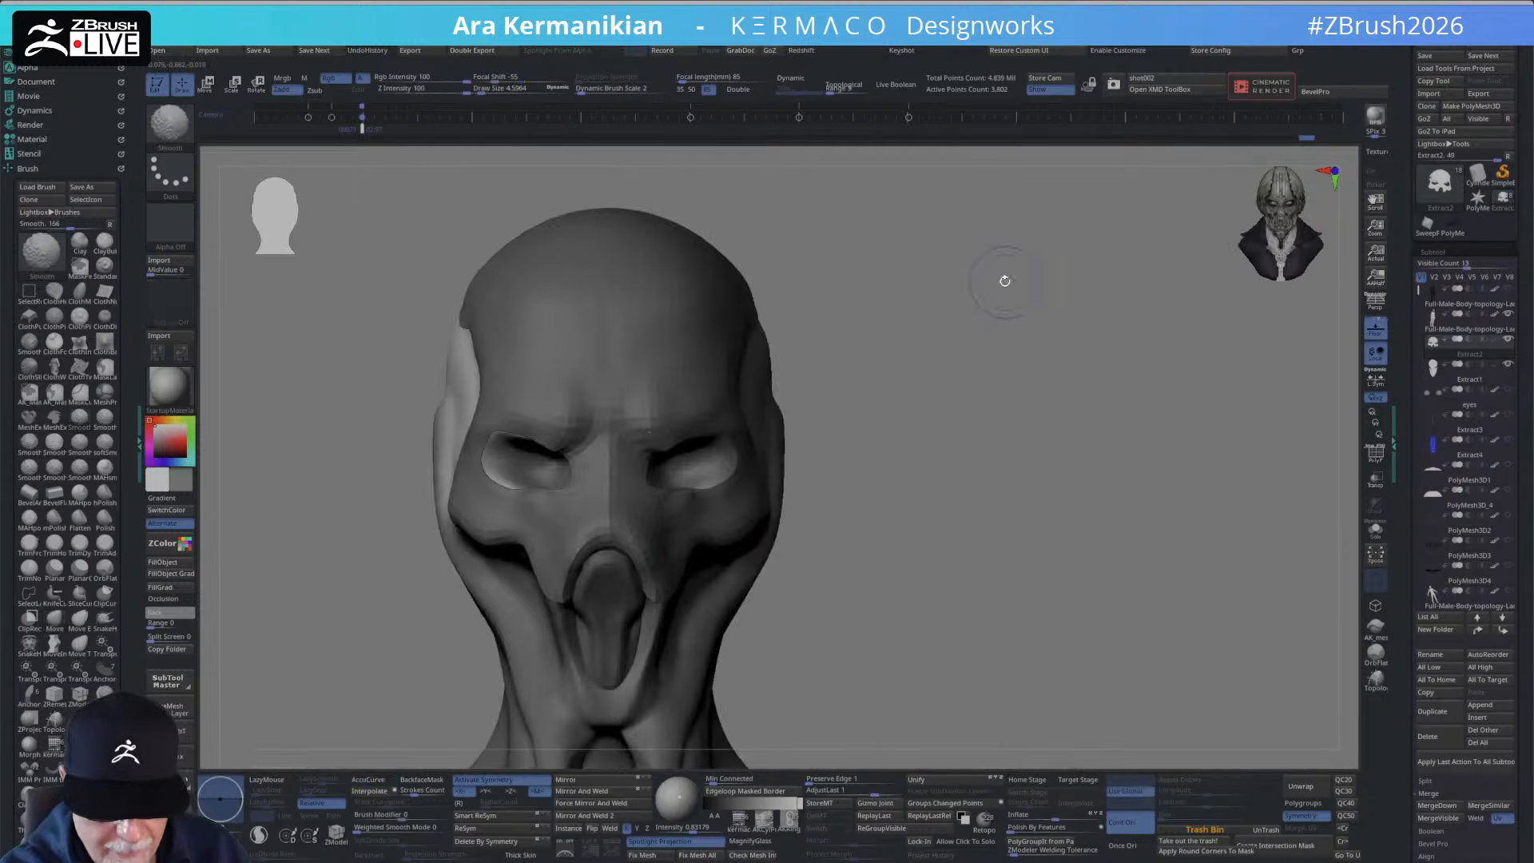
# Turn on Dynamic Subdivision for the skull mask, set its thickness to about 0.0009, and apply it to the mesh.
pyautogui.press('space')
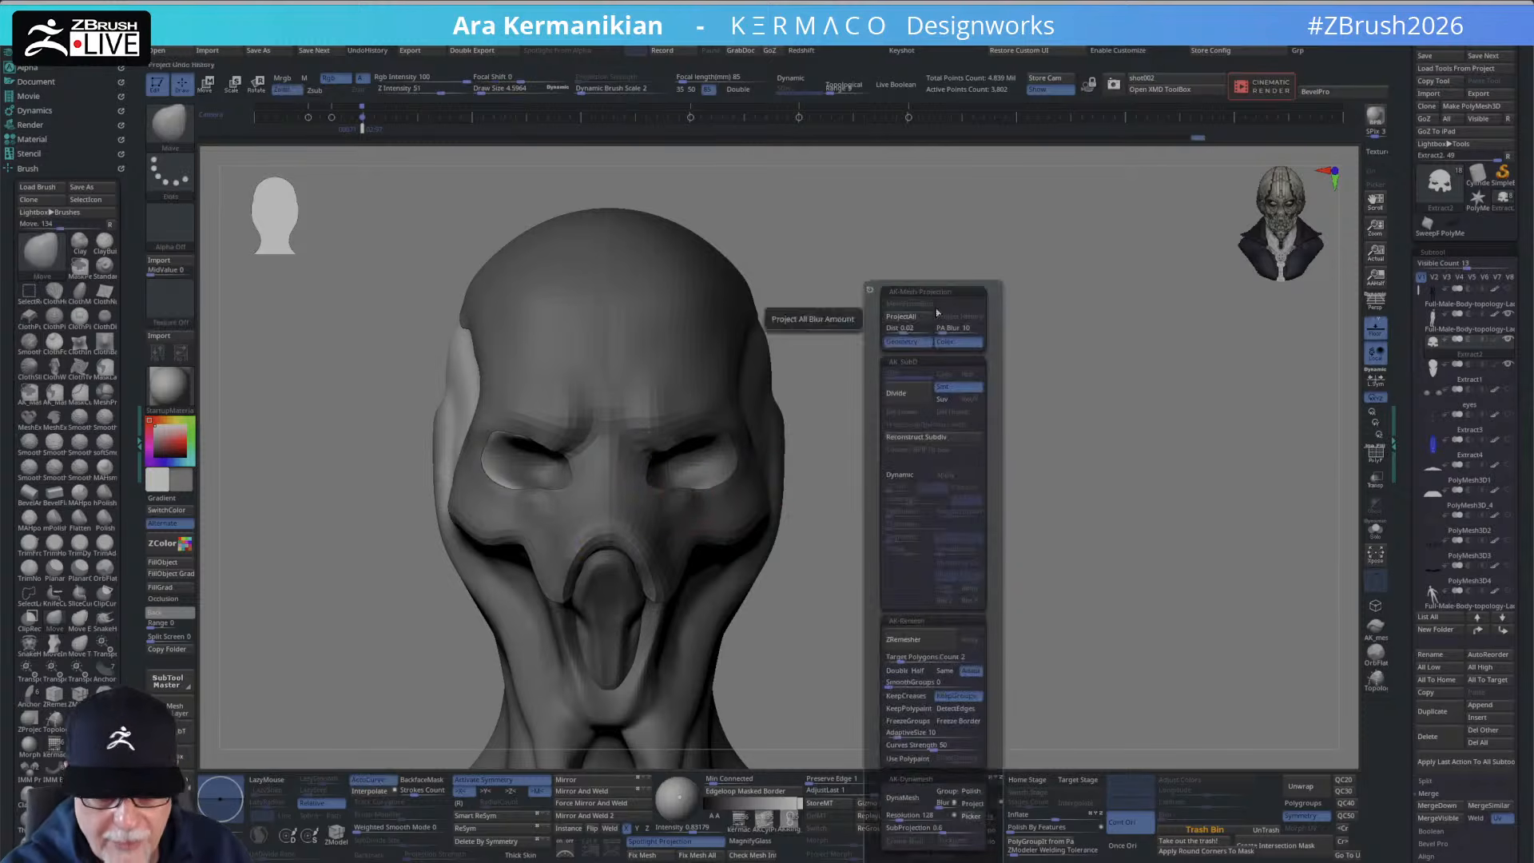
pyautogui.click(906, 475)
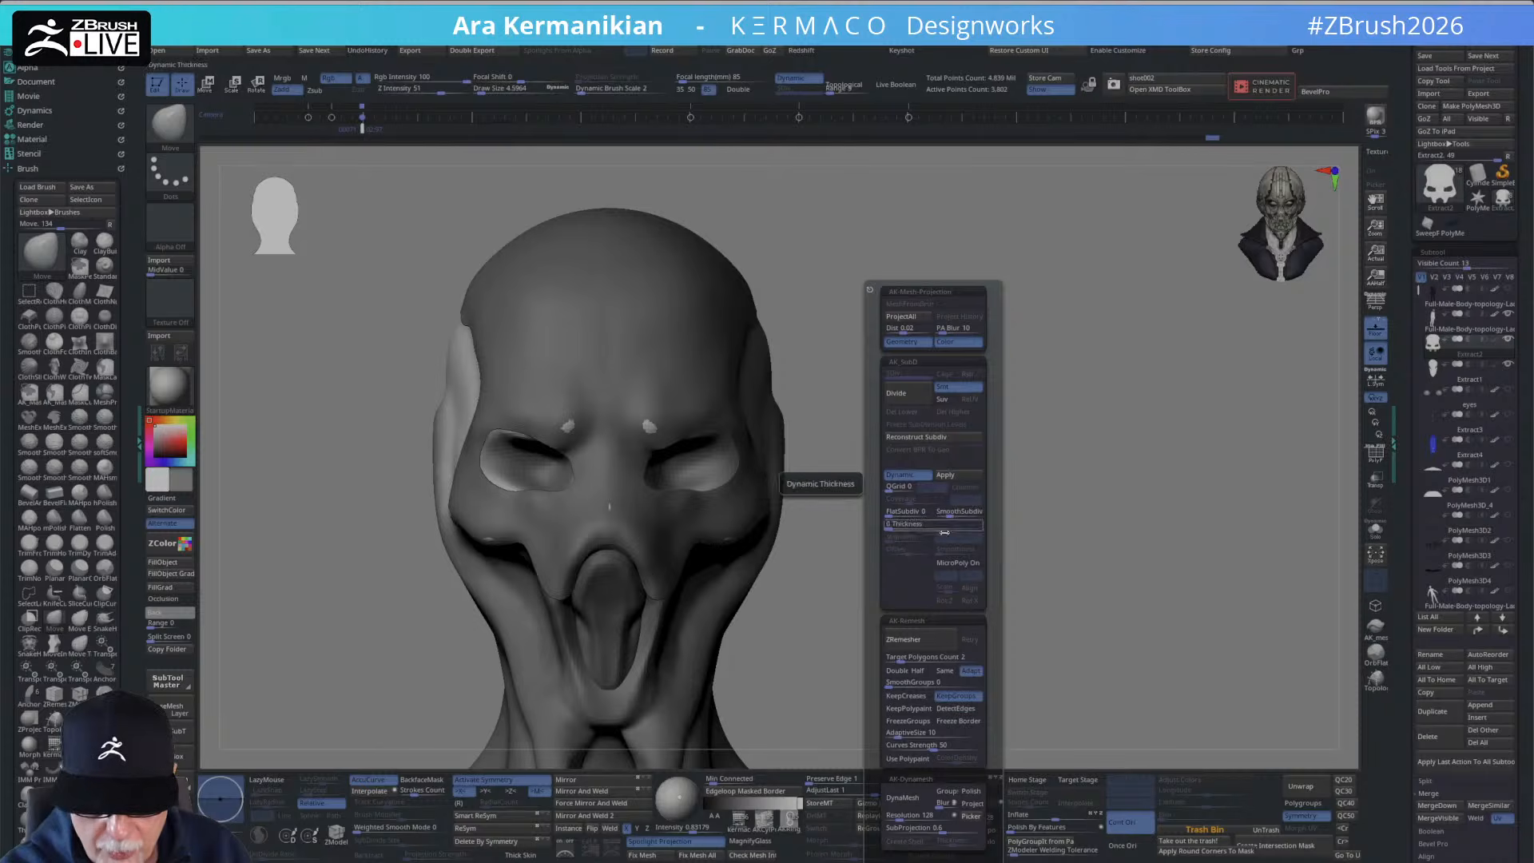
pyautogui.moveTo(893, 529); pyautogui.dragTo(898, 529)
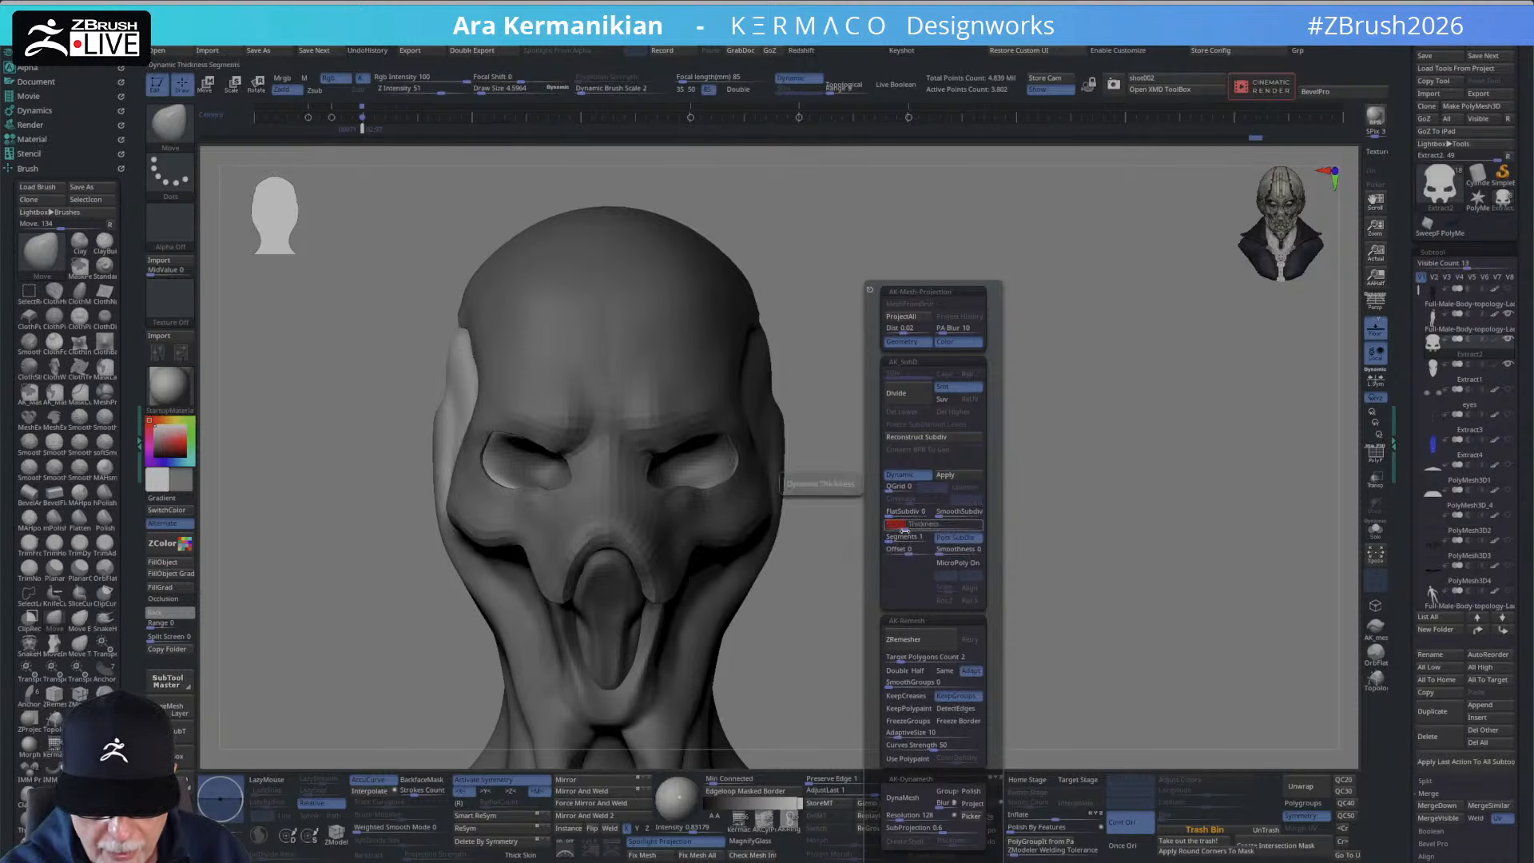
pyautogui.moveTo(845, 608)
pyautogui.mouseDown()
pyautogui.moveTo(805, 627)
pyautogui.moveTo(849, 616)
pyautogui.mouseUp()
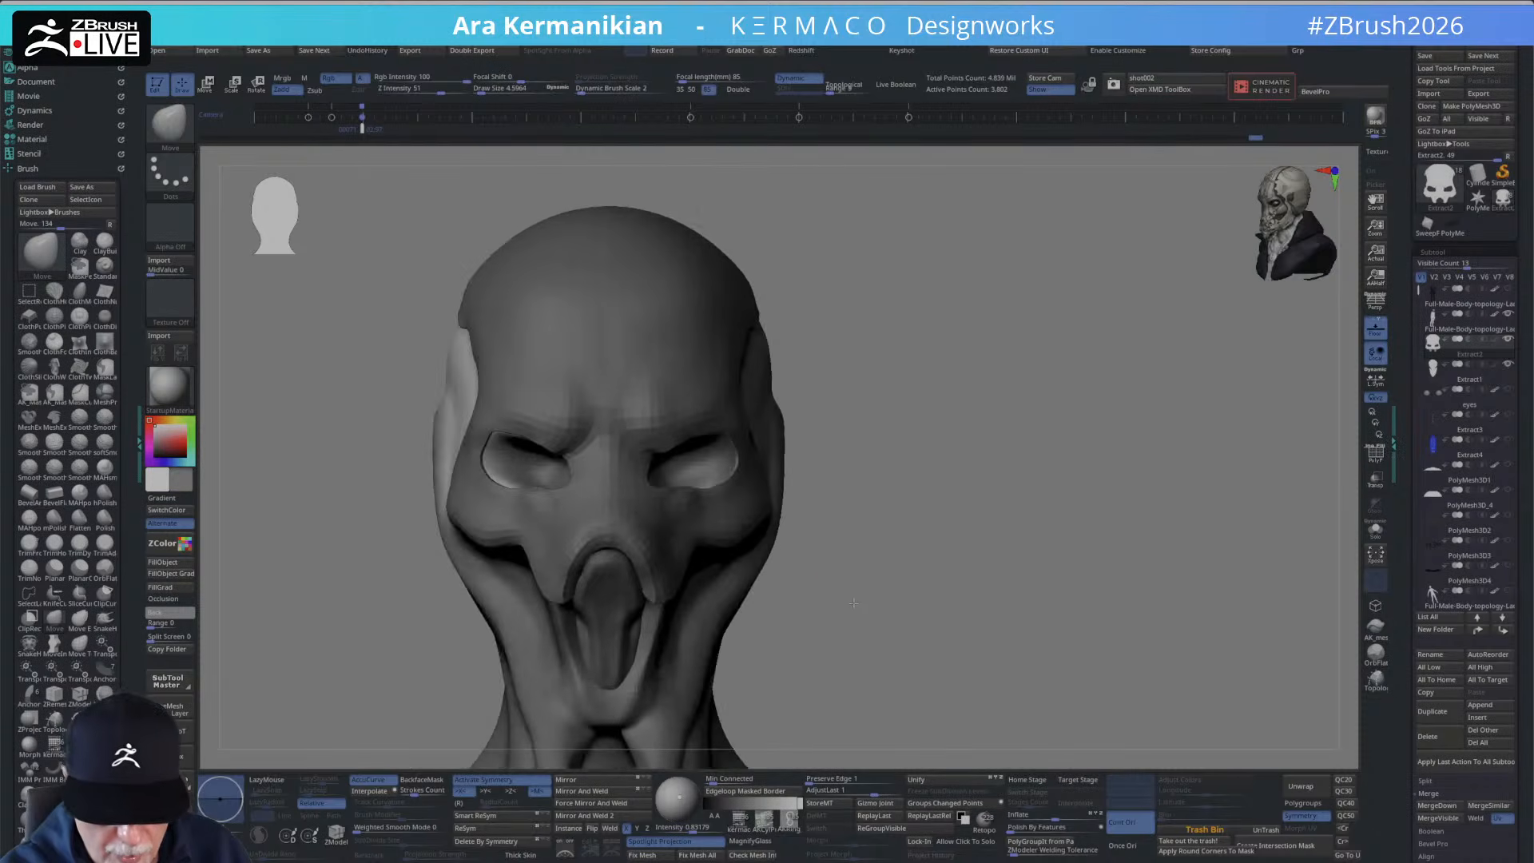
pyautogui.hotkey('ctrl', 'space')
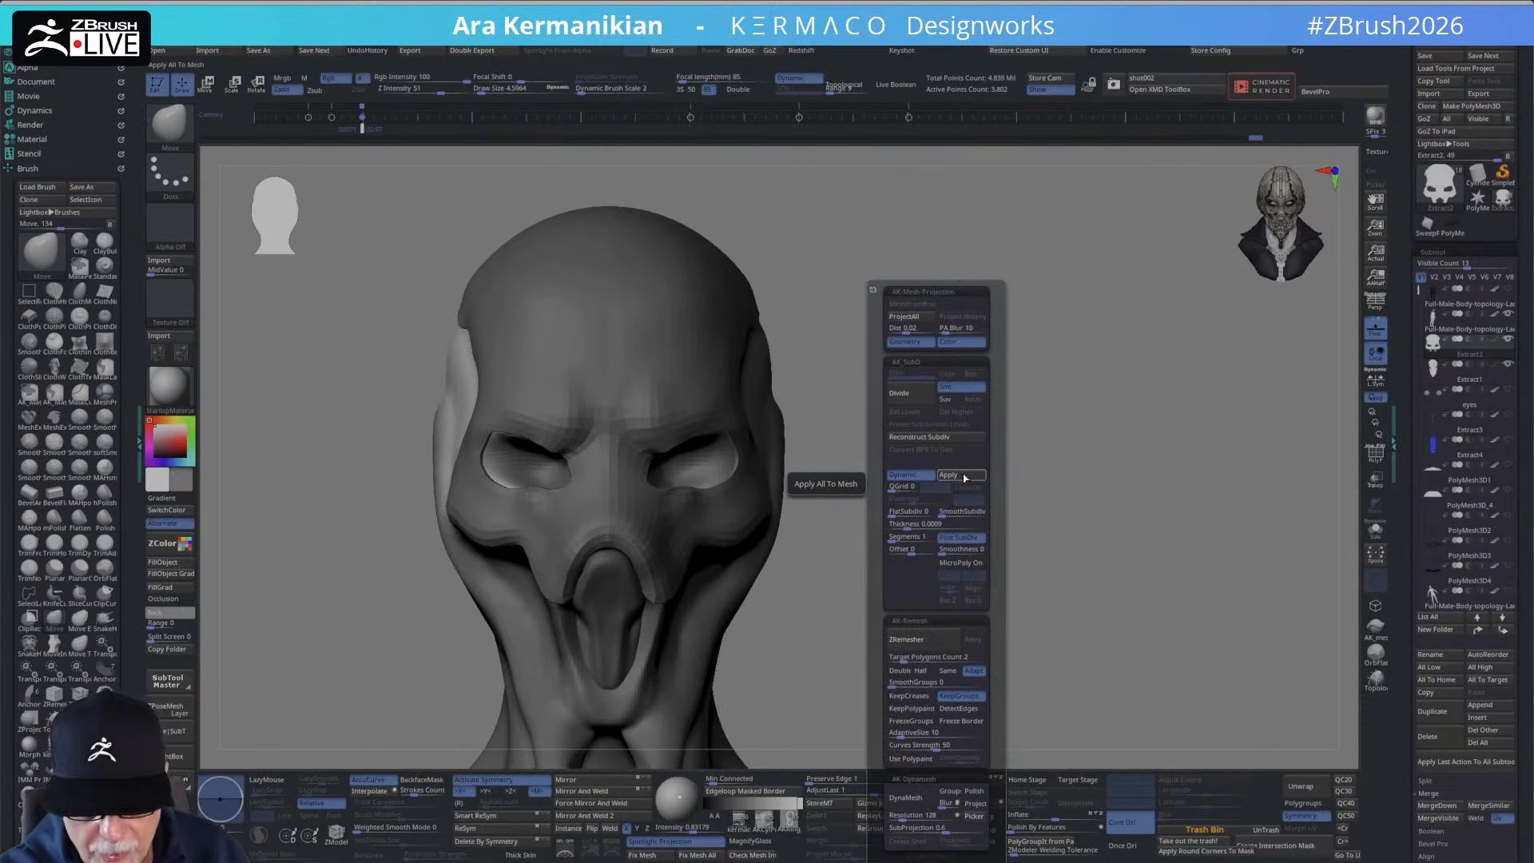
pyautogui.click(963, 476)
# Smooth the rims of the mask's eye openings, try smoothing its edge below the cheekbone, and undo that last stroke.
pyautogui.moveTo(539, 489); pyautogui.dragTo(494, 475)
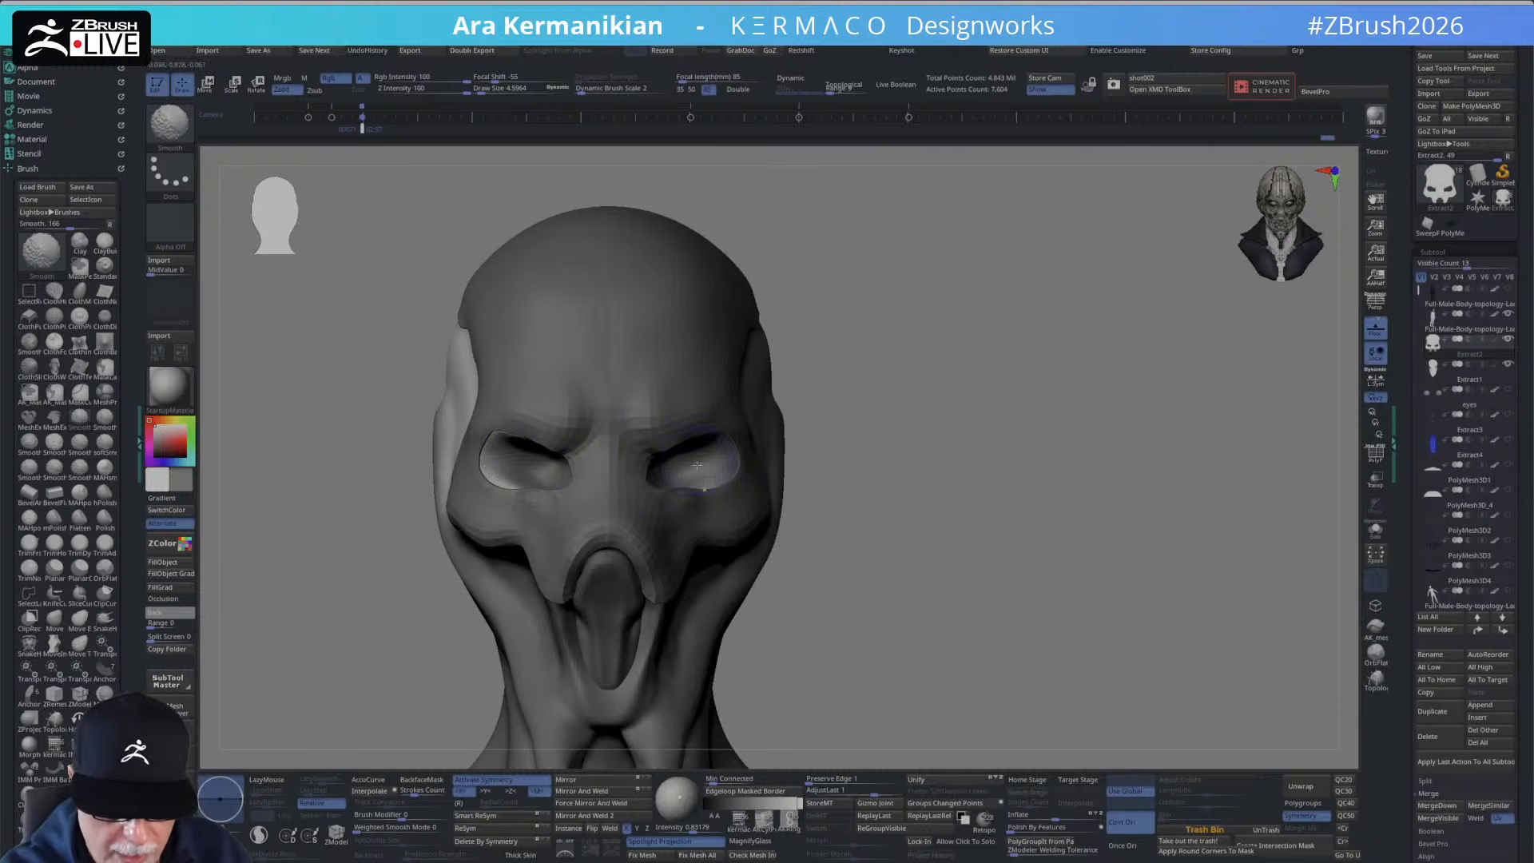
pyautogui.moveTo(938, 516)
pyautogui.mouseDown()
pyautogui.moveTo(760, 531)
pyautogui.moveTo(876, 429)
pyautogui.mouseUp()
pyautogui.press('shift')
pyautogui.keyDown('shift'); pyautogui.moveTo(767, 564); pyautogui.dragTo(877, 567); pyautogui.keyUp('shift')
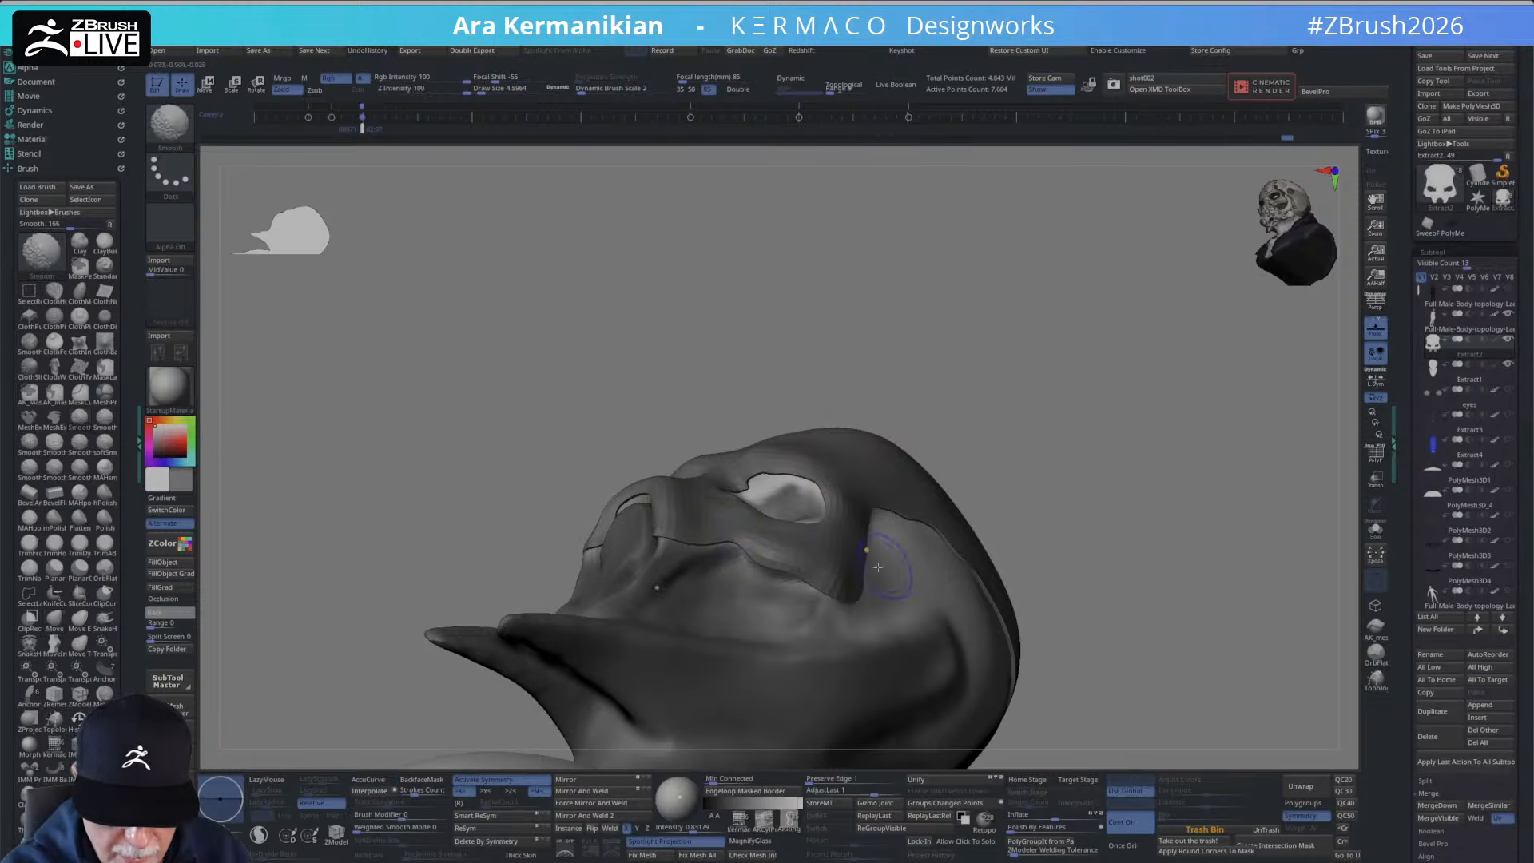
pyautogui.hotkey('ctrl', 'z')
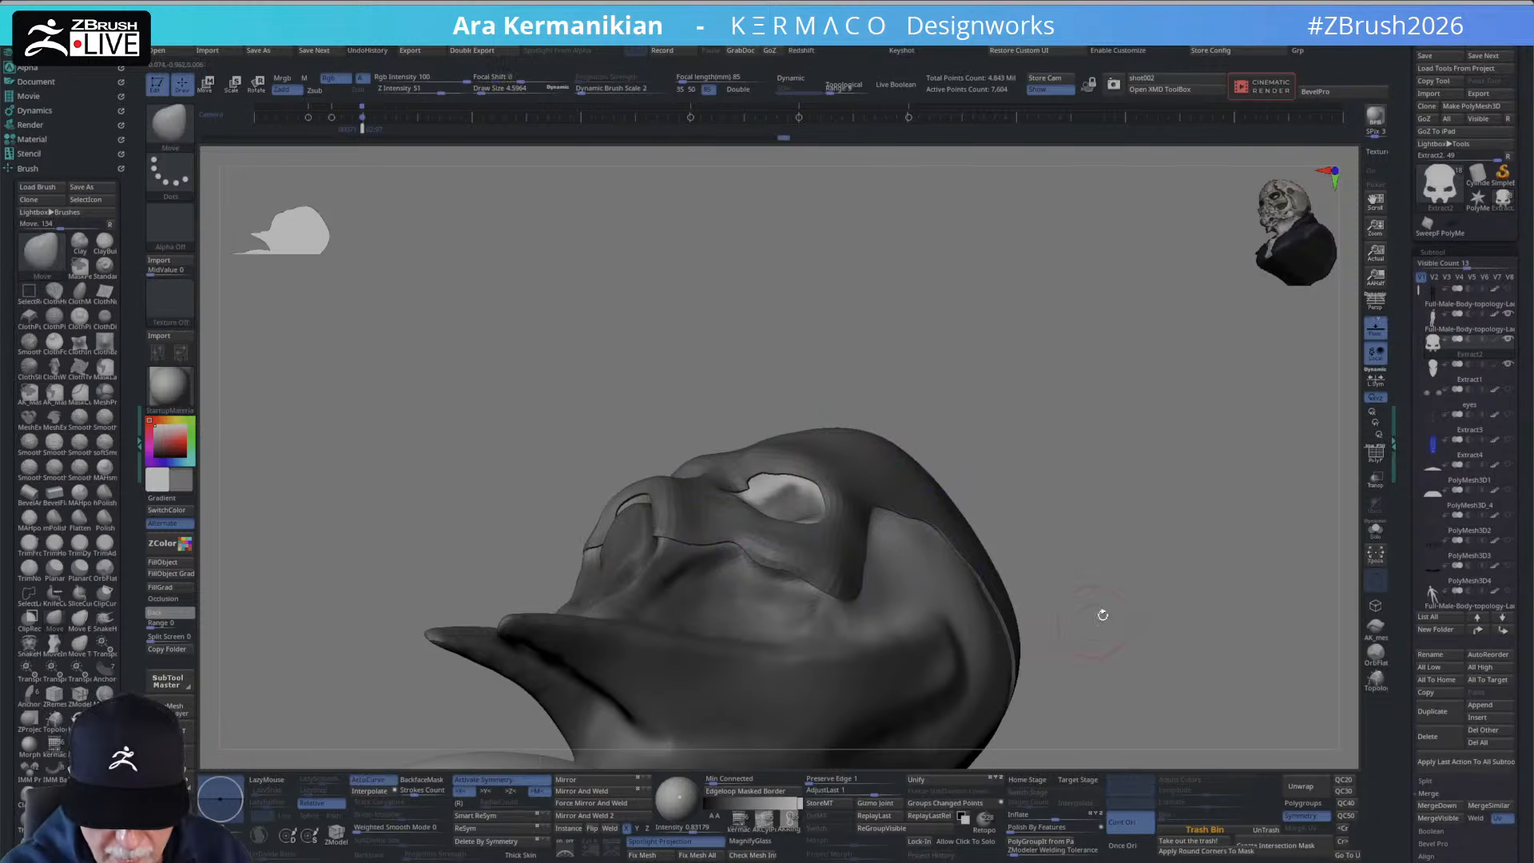
pyautogui.moveTo(1103, 616); pyautogui.dragTo(897, 493)
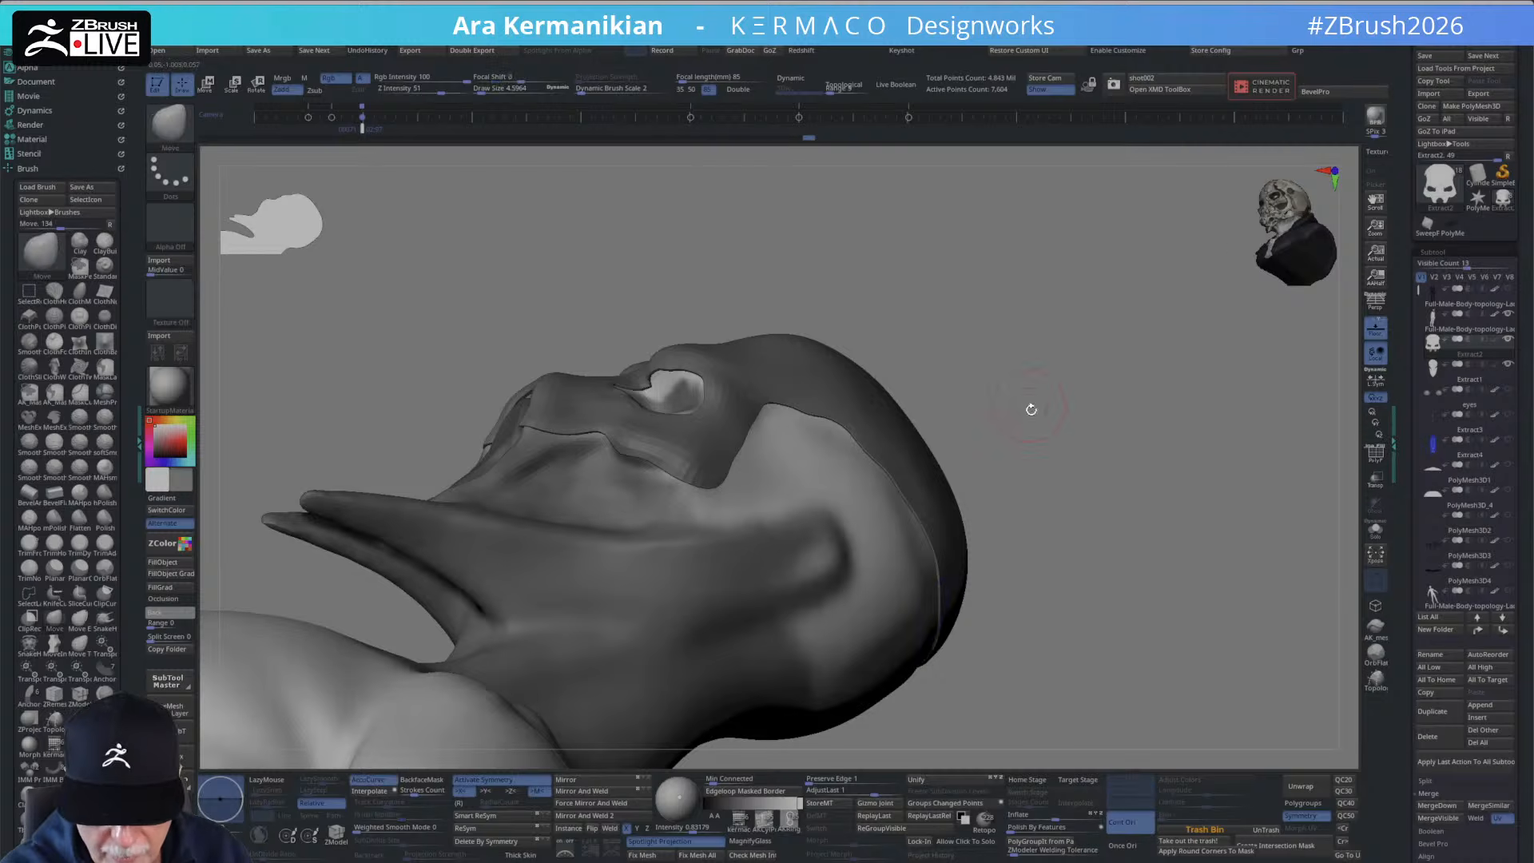
# Smooth the skull mask's edge along the temple and across the back of the head.
pyautogui.moveTo(1030, 408)
pyautogui.mouseDown()
pyautogui.moveTo(1135, 479)
pyautogui.moveTo(1080, 458)
pyautogui.moveTo(1059, 403)
pyautogui.mouseUp()
pyautogui.moveTo(789, 509)
pyautogui.mouseDown()
pyautogui.moveTo(732, 549)
pyautogui.moveTo(748, 561)
pyautogui.moveTo(779, 543)
pyautogui.moveTo(751, 550)
pyautogui.mouseUp()
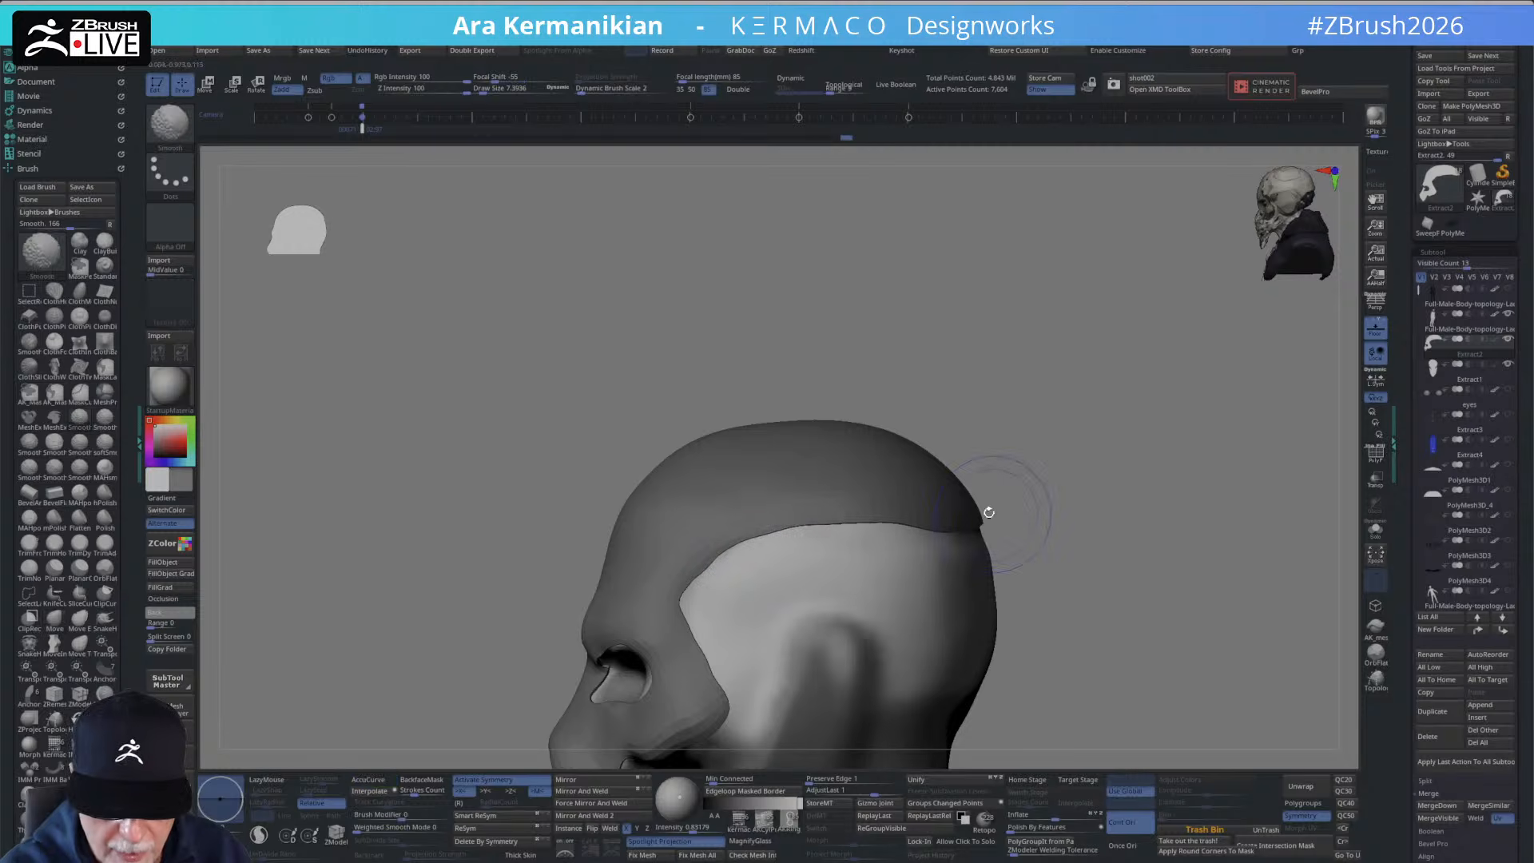
pyautogui.moveTo(1144, 486)
pyautogui.keyDown('shift'); pyautogui.mouseDown()
pyautogui.moveTo(928, 548)
pyautogui.moveTo(986, 530)
pyautogui.mouseUp(); pyautogui.keyUp('shift')
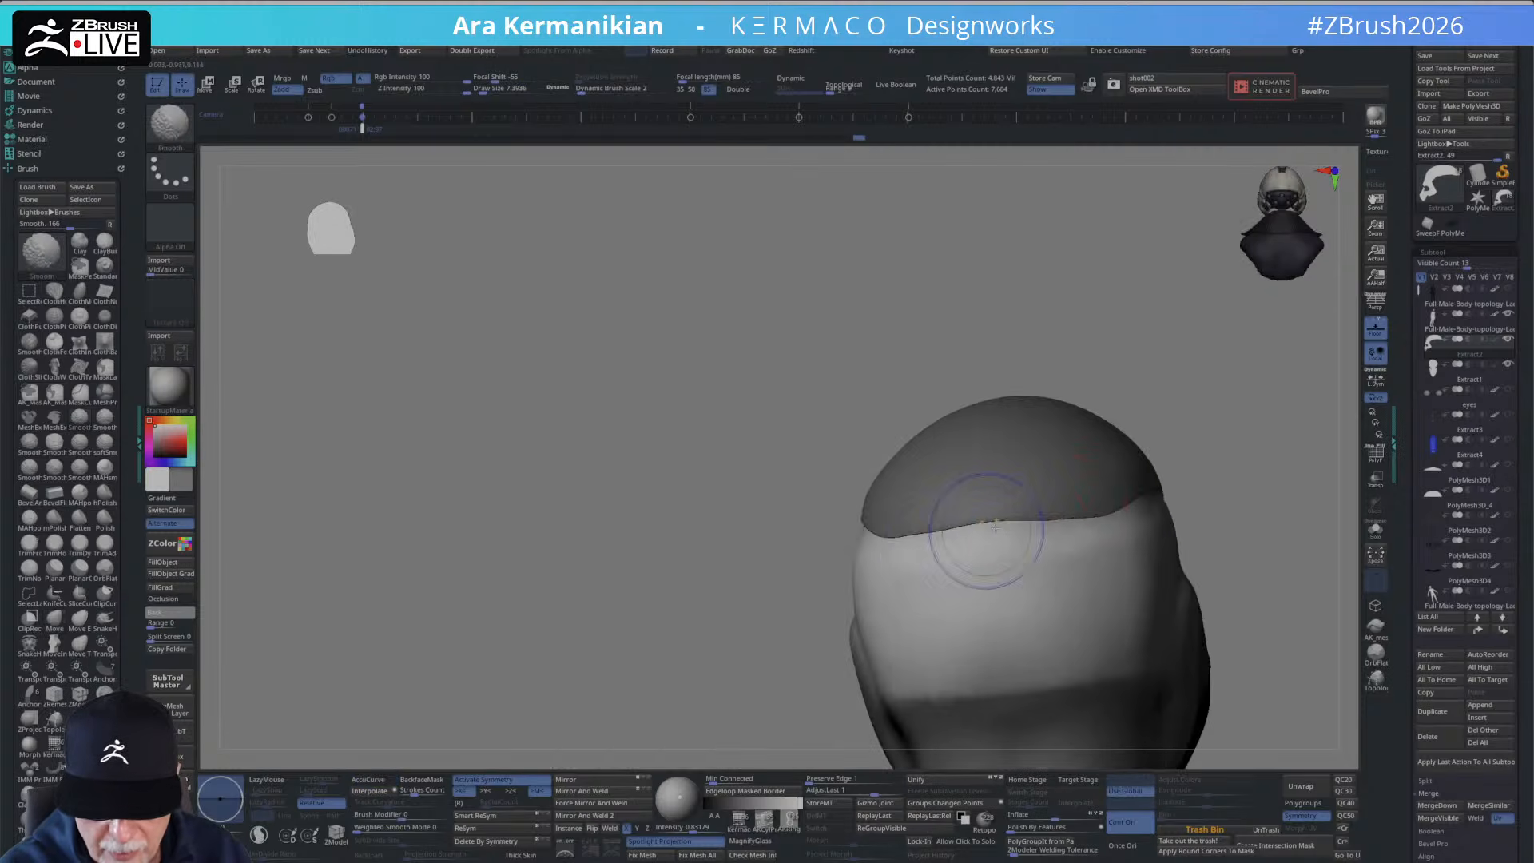
pyautogui.moveTo(1047, 375)
pyautogui.mouseDown()
pyautogui.moveTo(1163, 426)
pyautogui.moveTo(982, 528)
pyautogui.mouseUp()
pyautogui.moveTo(1107, 493)
pyautogui.mouseDown()
pyautogui.moveTo(1143, 494)
pyautogui.moveTo(1071, 411)
pyautogui.moveTo(1055, 504)
pyautogui.moveTo(996, 420)
pyautogui.mouseUp()
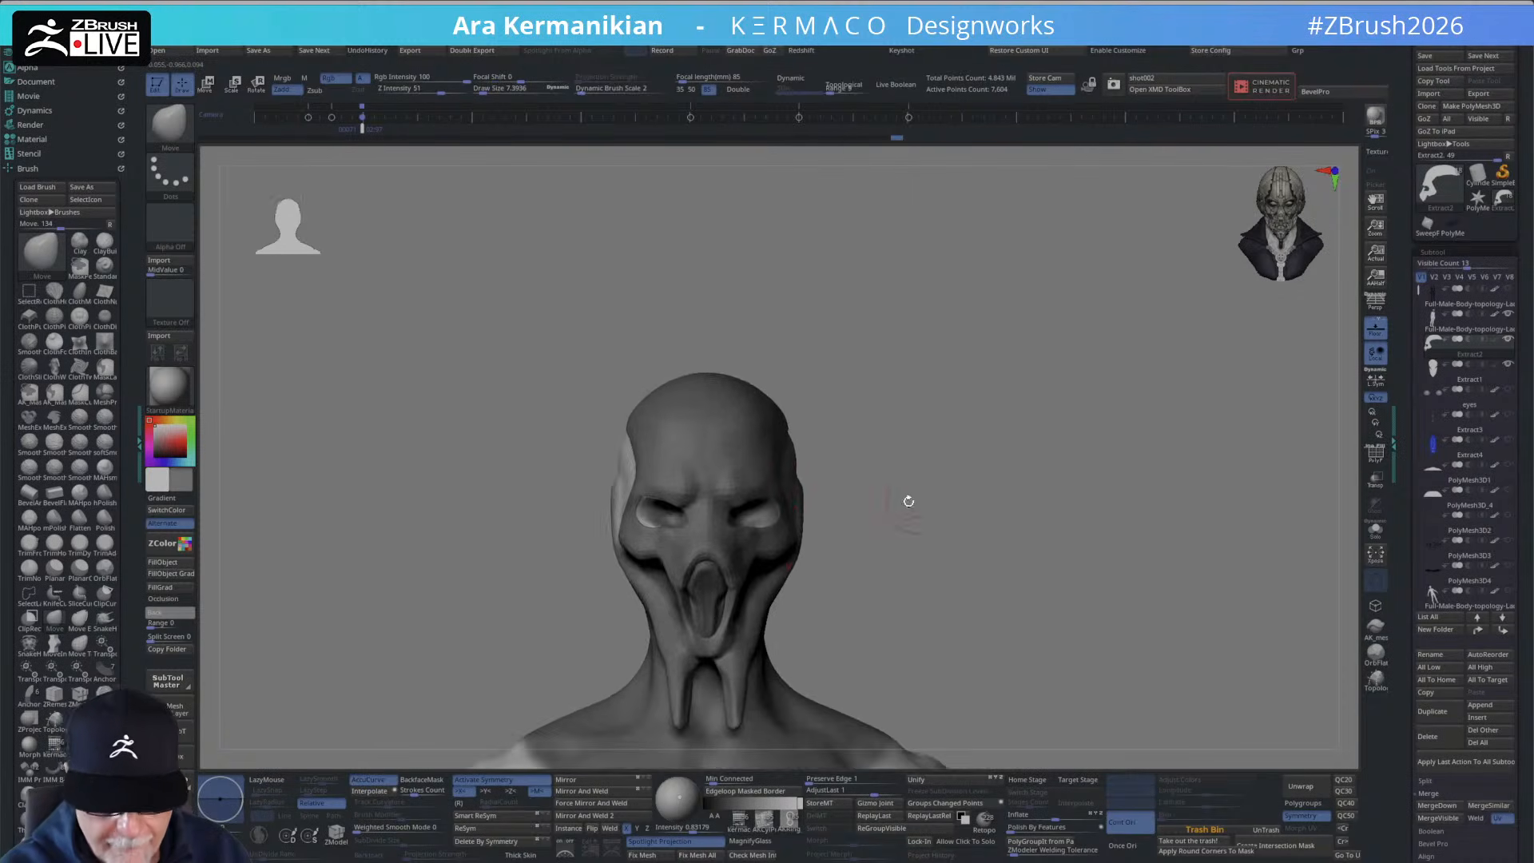
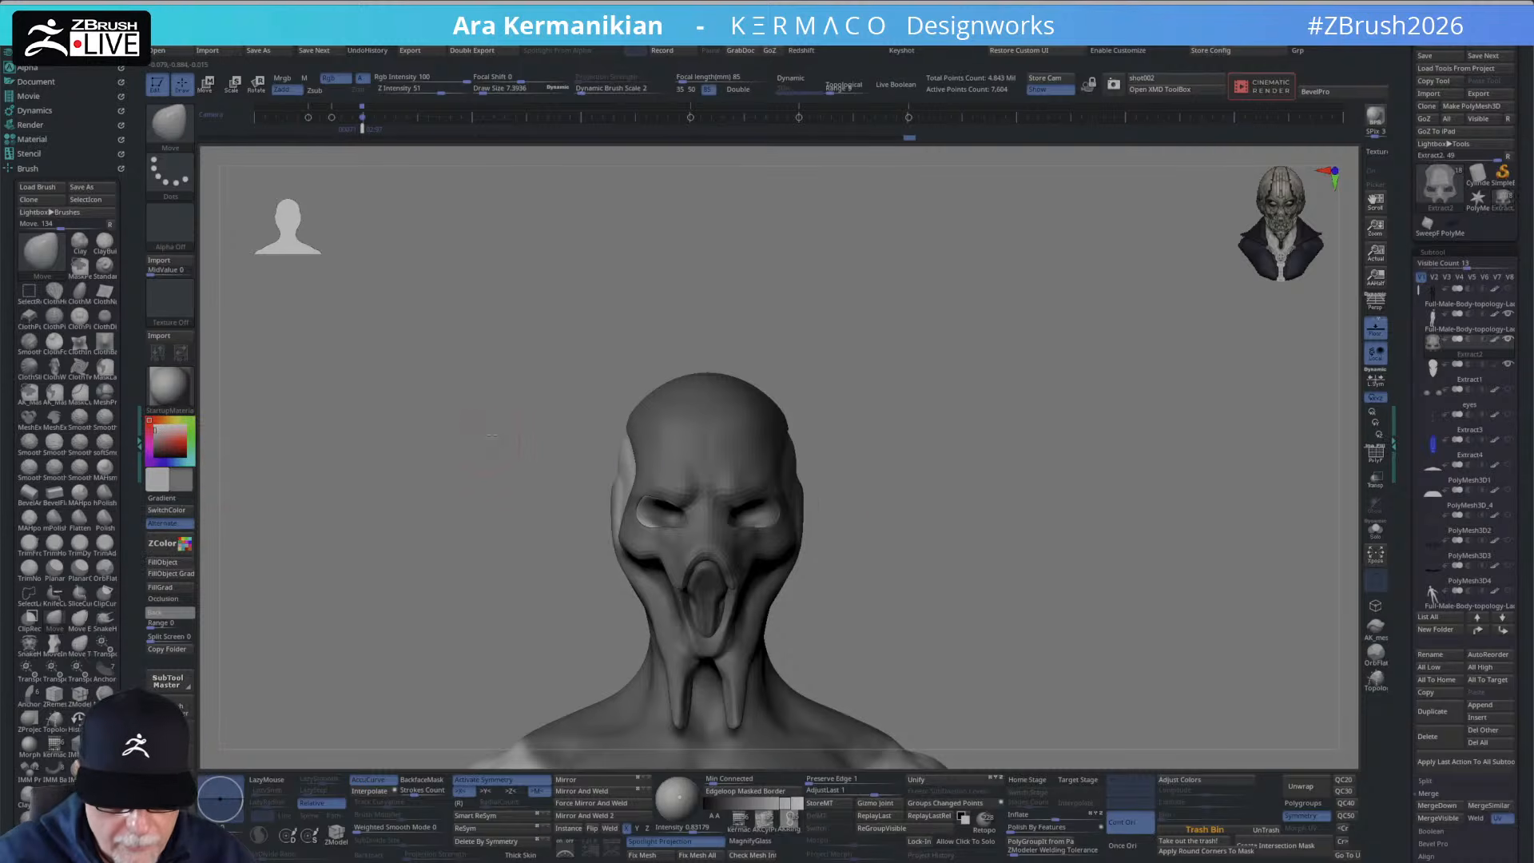
# Fill the skull mask with a light grey so it matches the body, and restore the swapped colour swatches.
pyautogui.moveTo(366, 480); pyautogui.dragTo(449, 472)
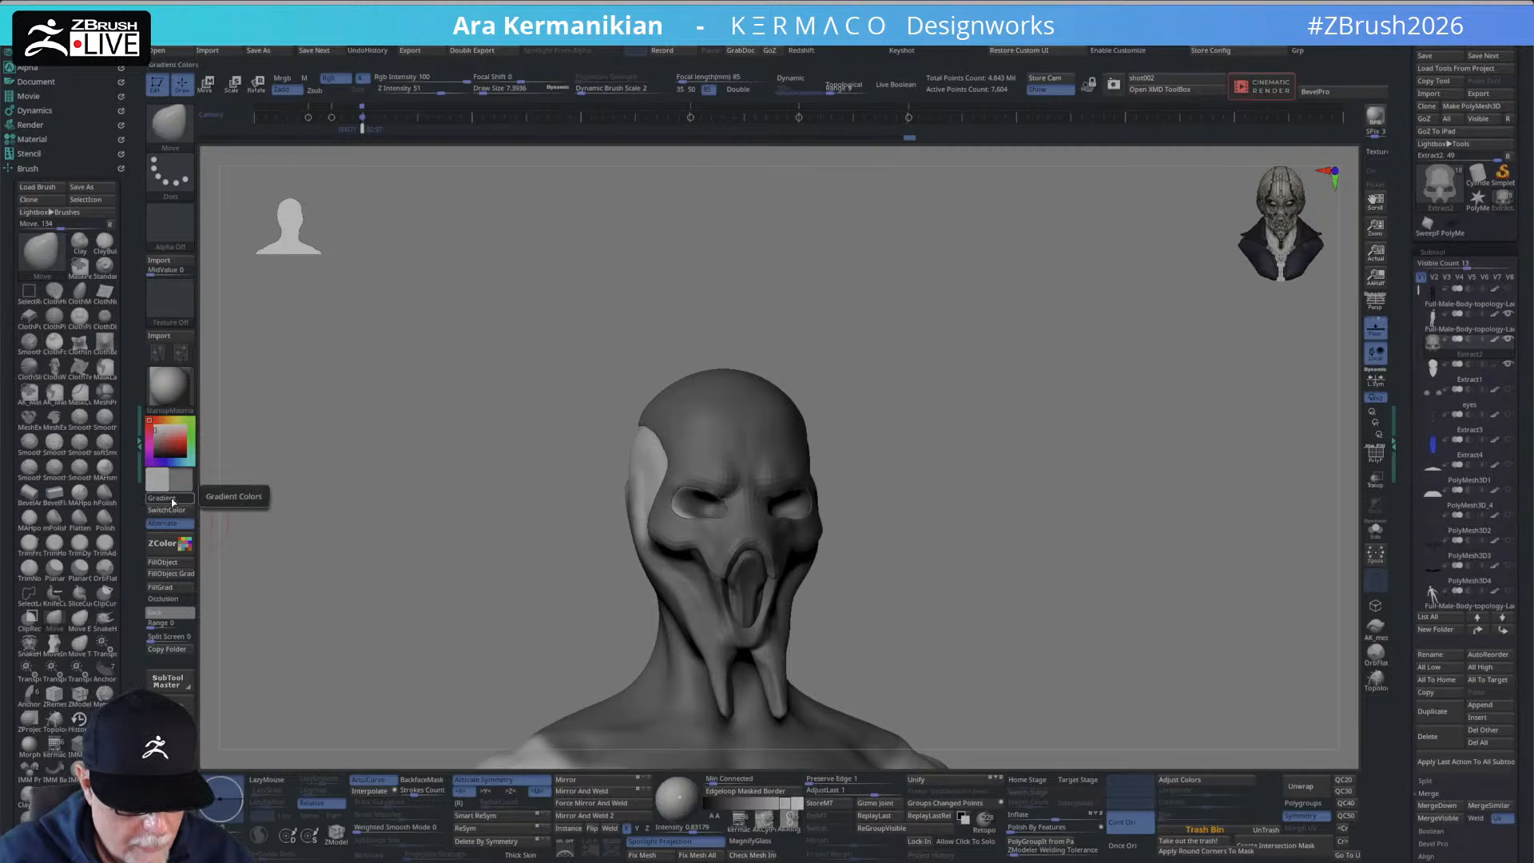
pyautogui.moveTo(156, 442); pyautogui.dragTo(155, 429)
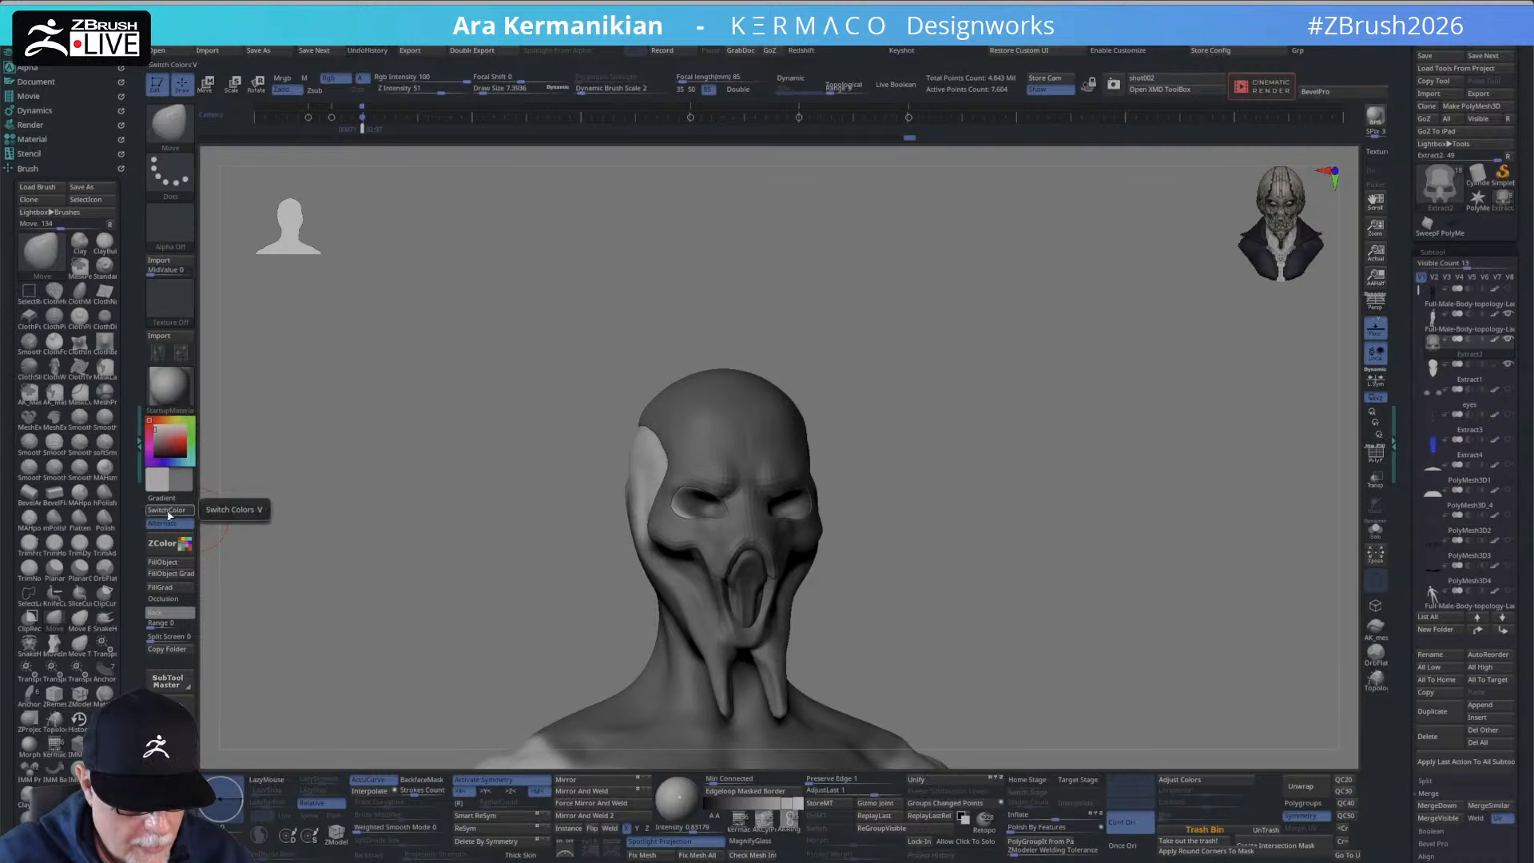
pyautogui.click(174, 563)
pyautogui.moveTo(351, 511); pyautogui.dragTo(293, 489)
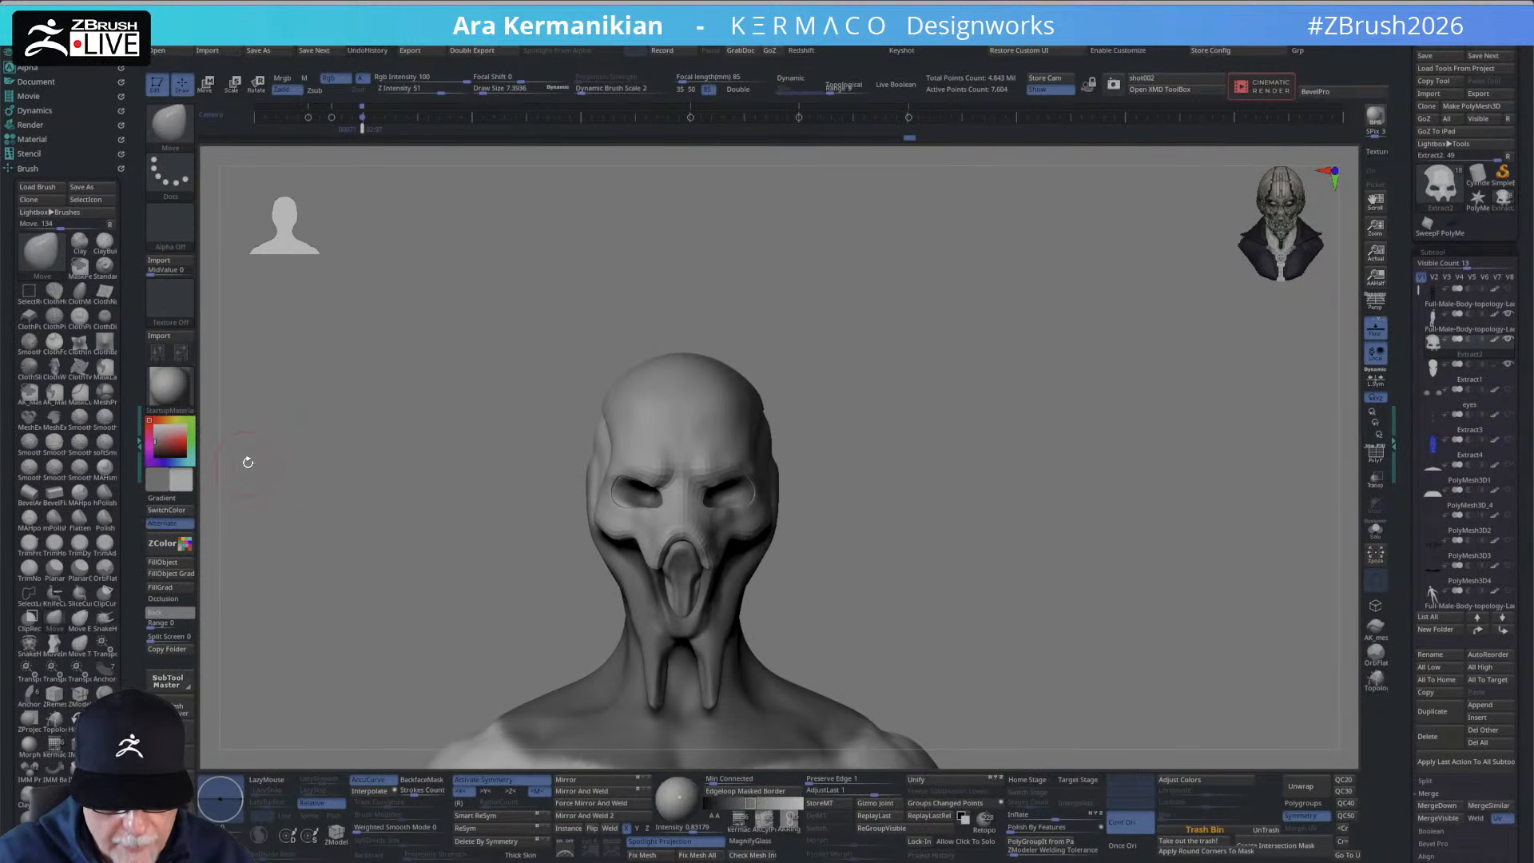
pyautogui.click(189, 509)
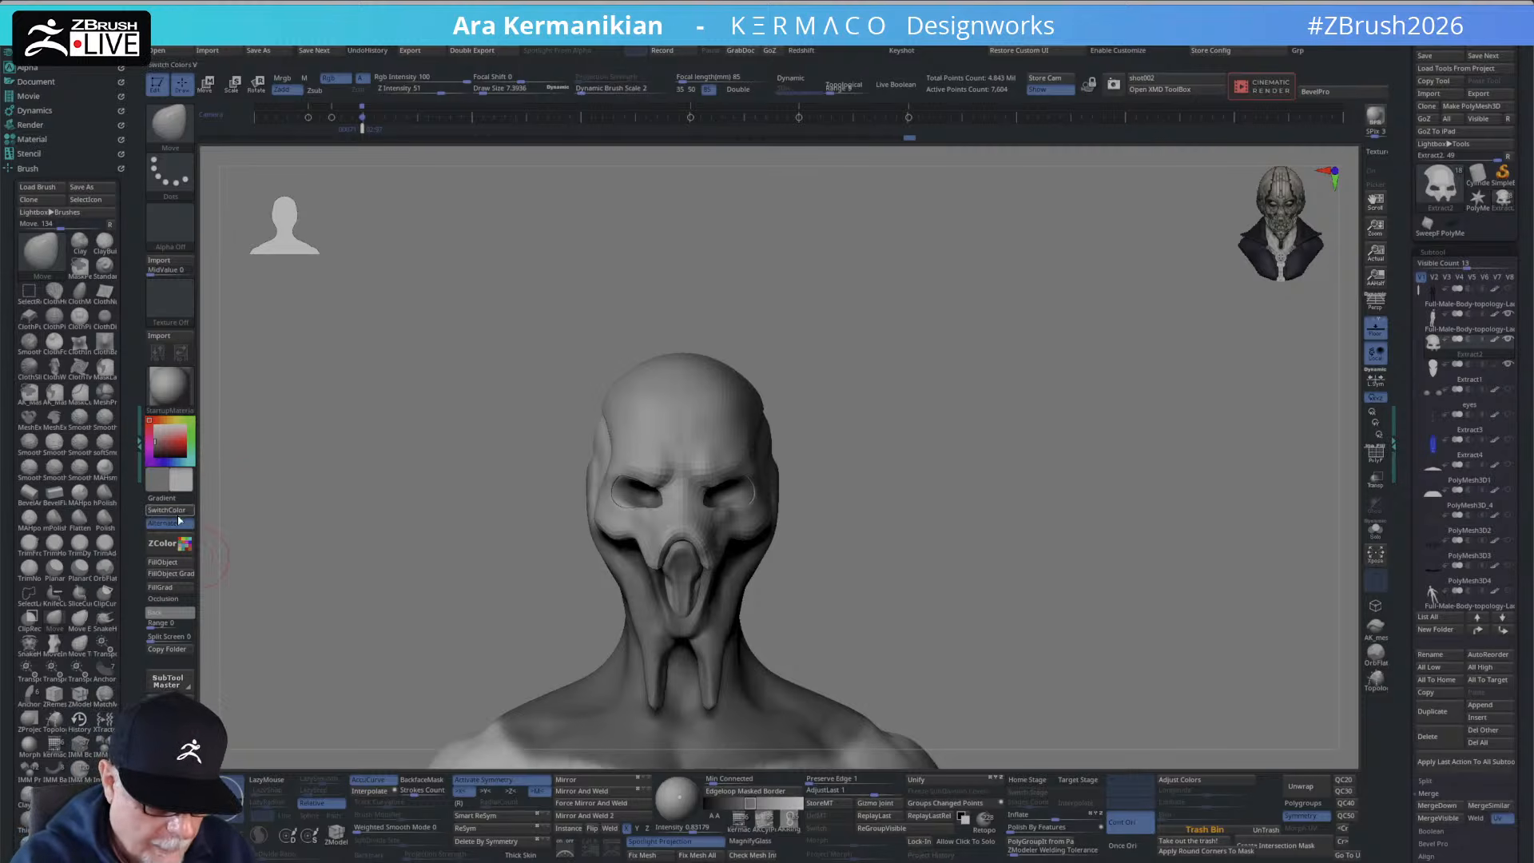
# Isolate the skull mask to examine its shape, and bring the body back into view.
pyautogui.moveTo(906, 434); pyautogui.dragTo(921, 360)
pyautogui.click(1368, 530)
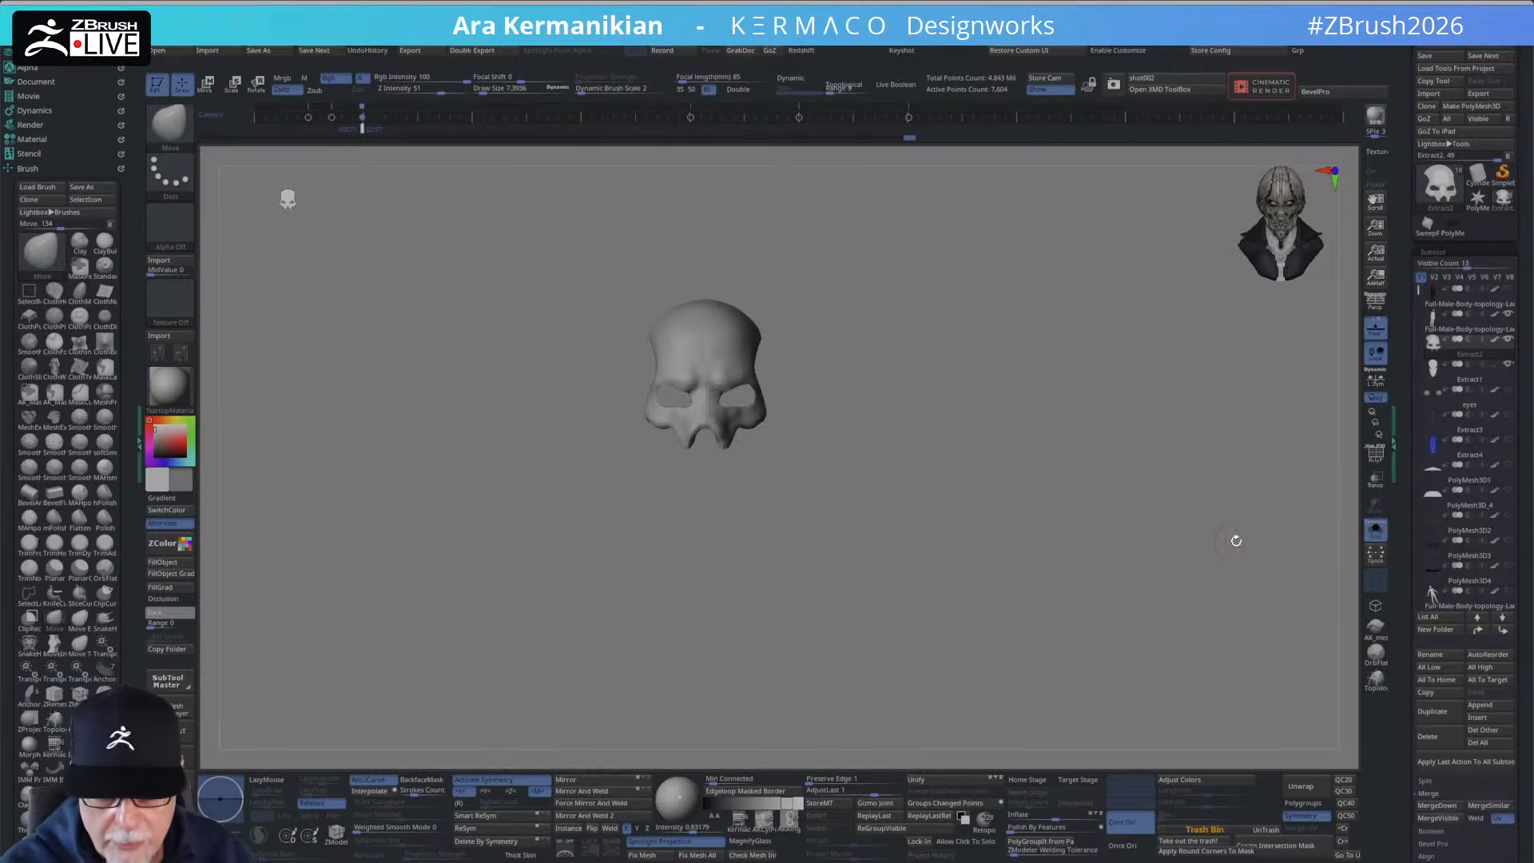
pyautogui.click(1374, 530)
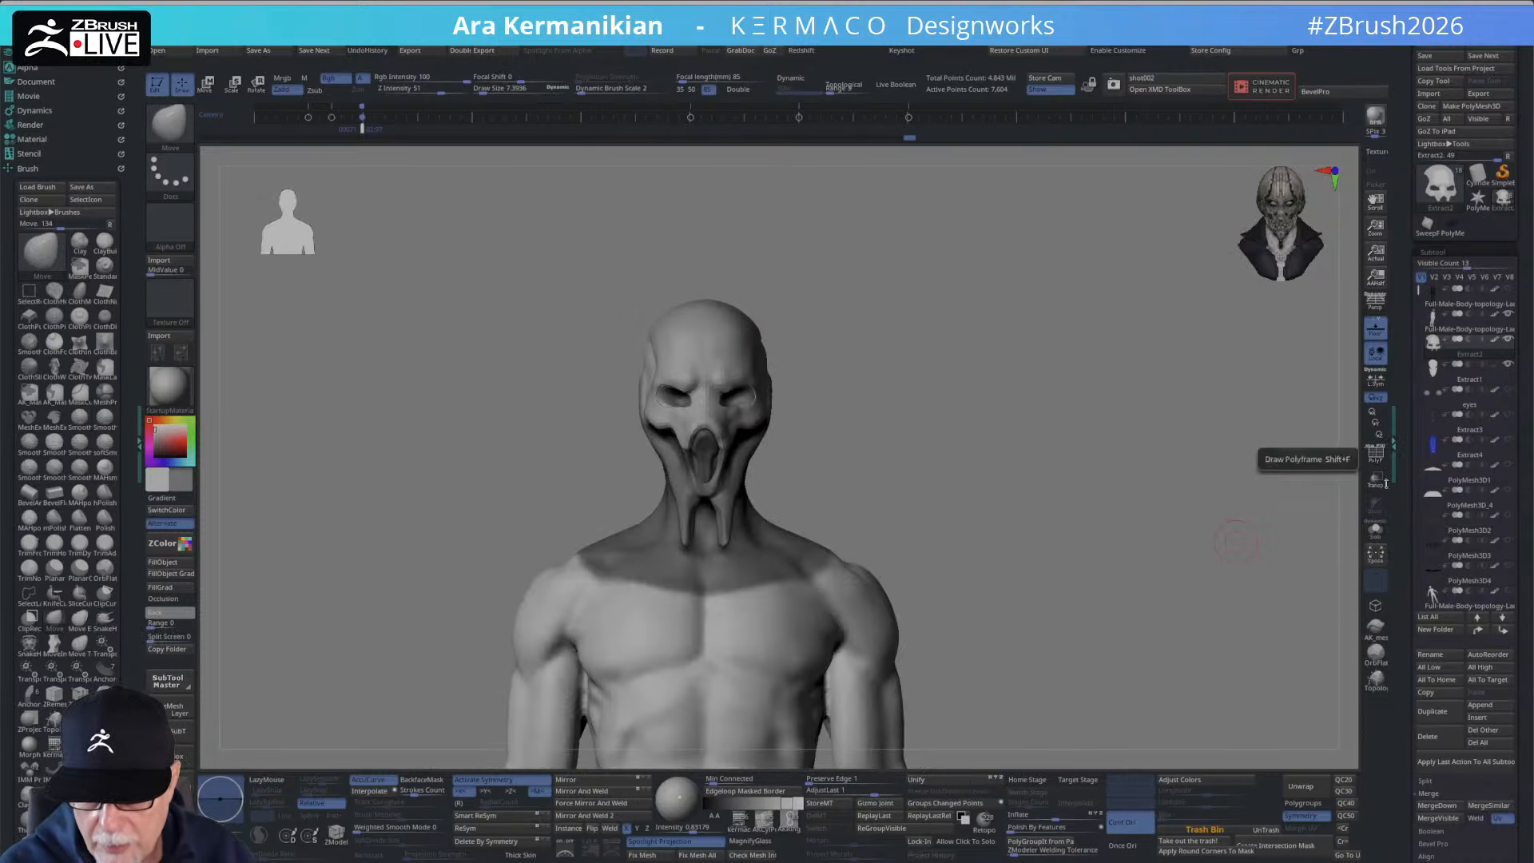
pyautogui.moveTo(1236, 537); pyautogui.dragTo(847, 546)
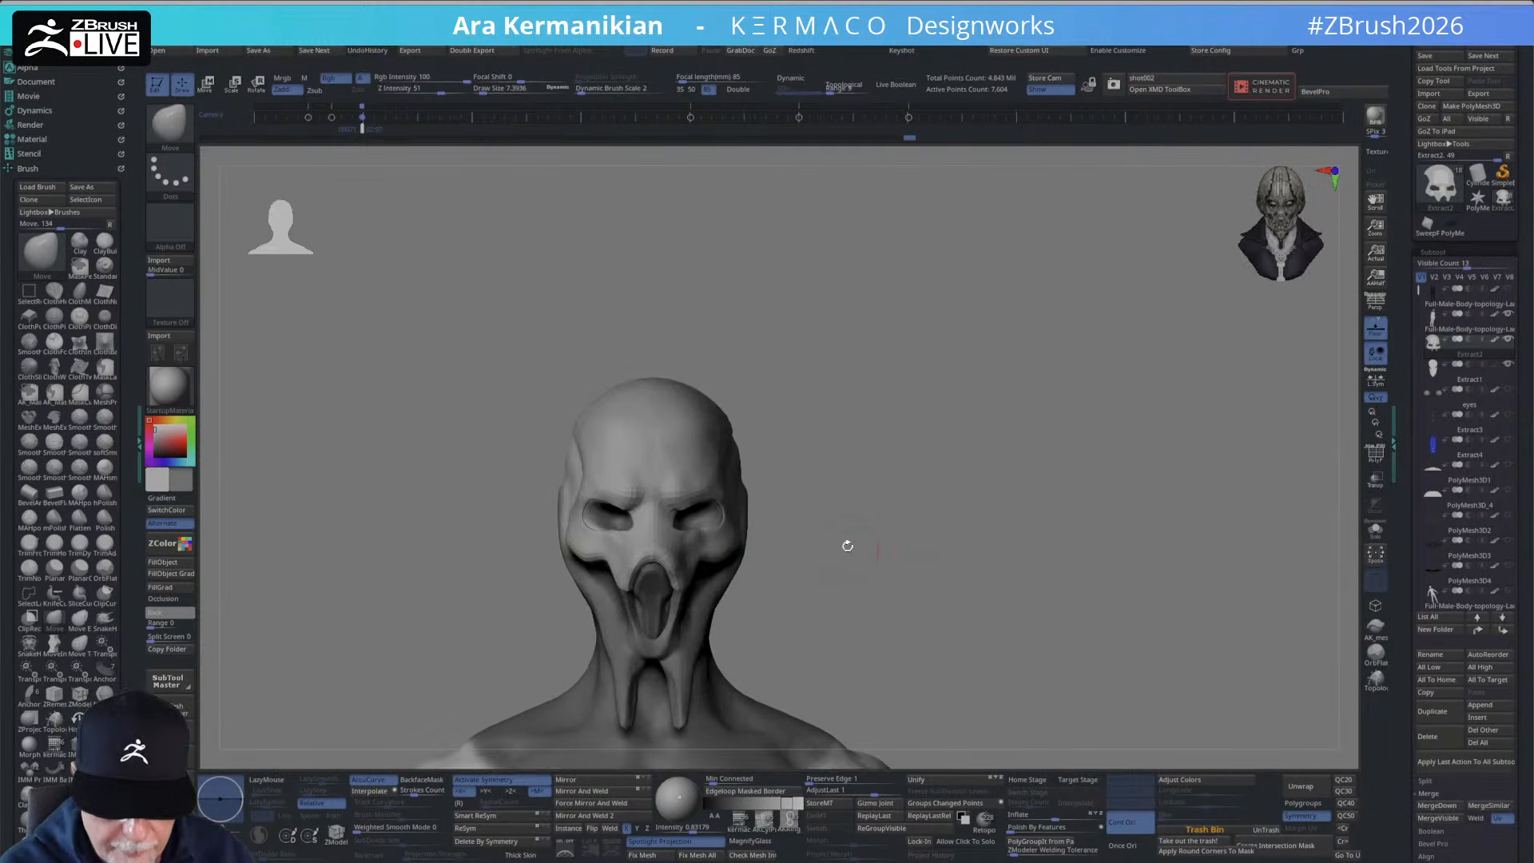
# Select the body mesh and carve creases with the DamStandard brush where the jaw tusks meet the chin.
pyautogui.keyDown('alt'); pyautogui.click(681, 637); pyautogui.keyUp('alt')
pyautogui.moveTo(830, 610); pyautogui.dragTo(816, 592)
pyautogui.rightClick(675, 644)
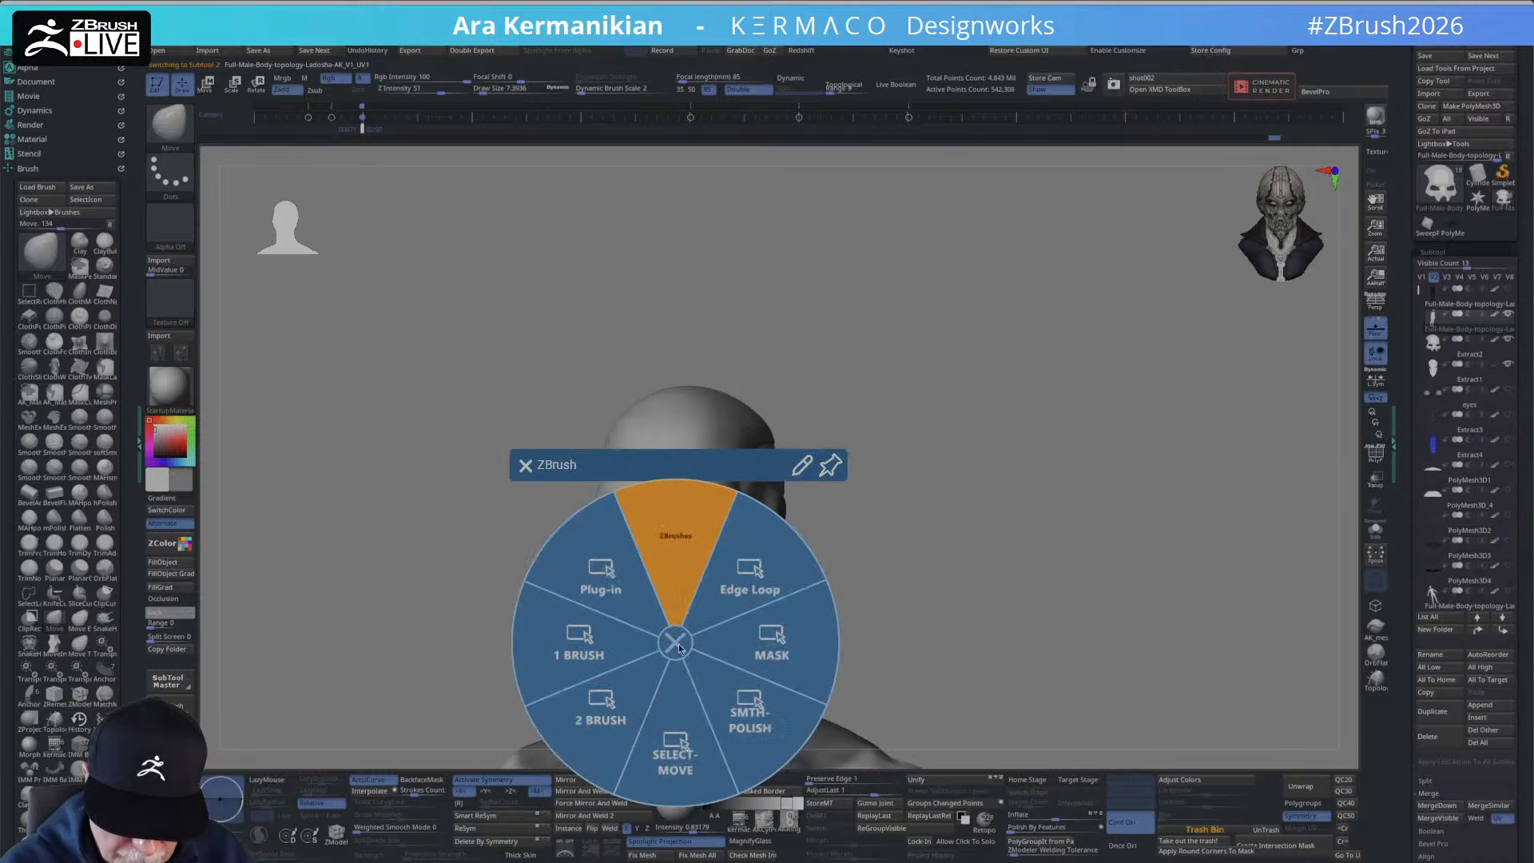
pyautogui.click(673, 550)
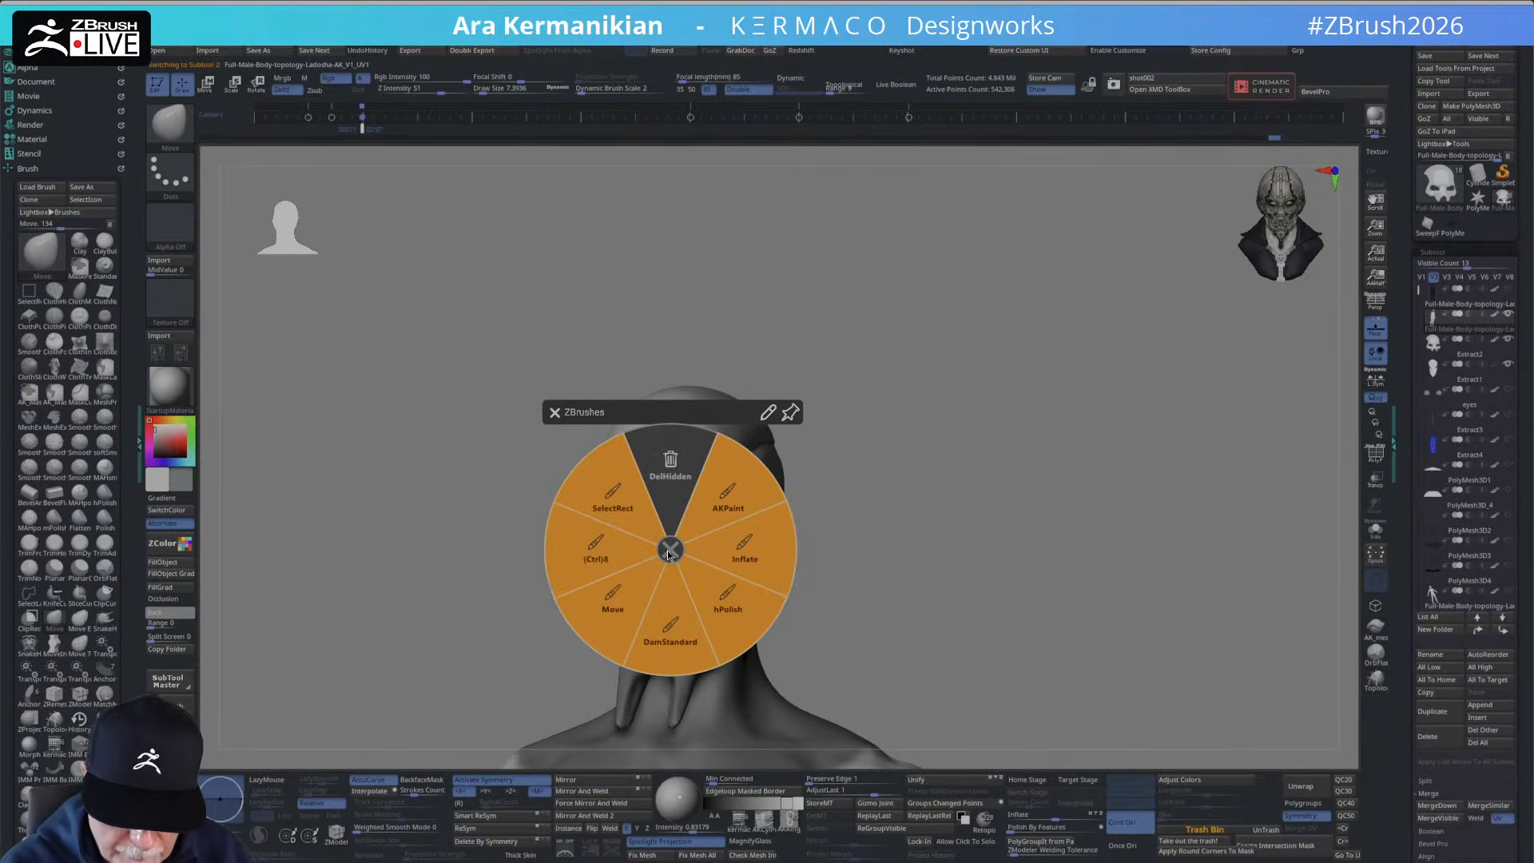
pyautogui.click(673, 628)
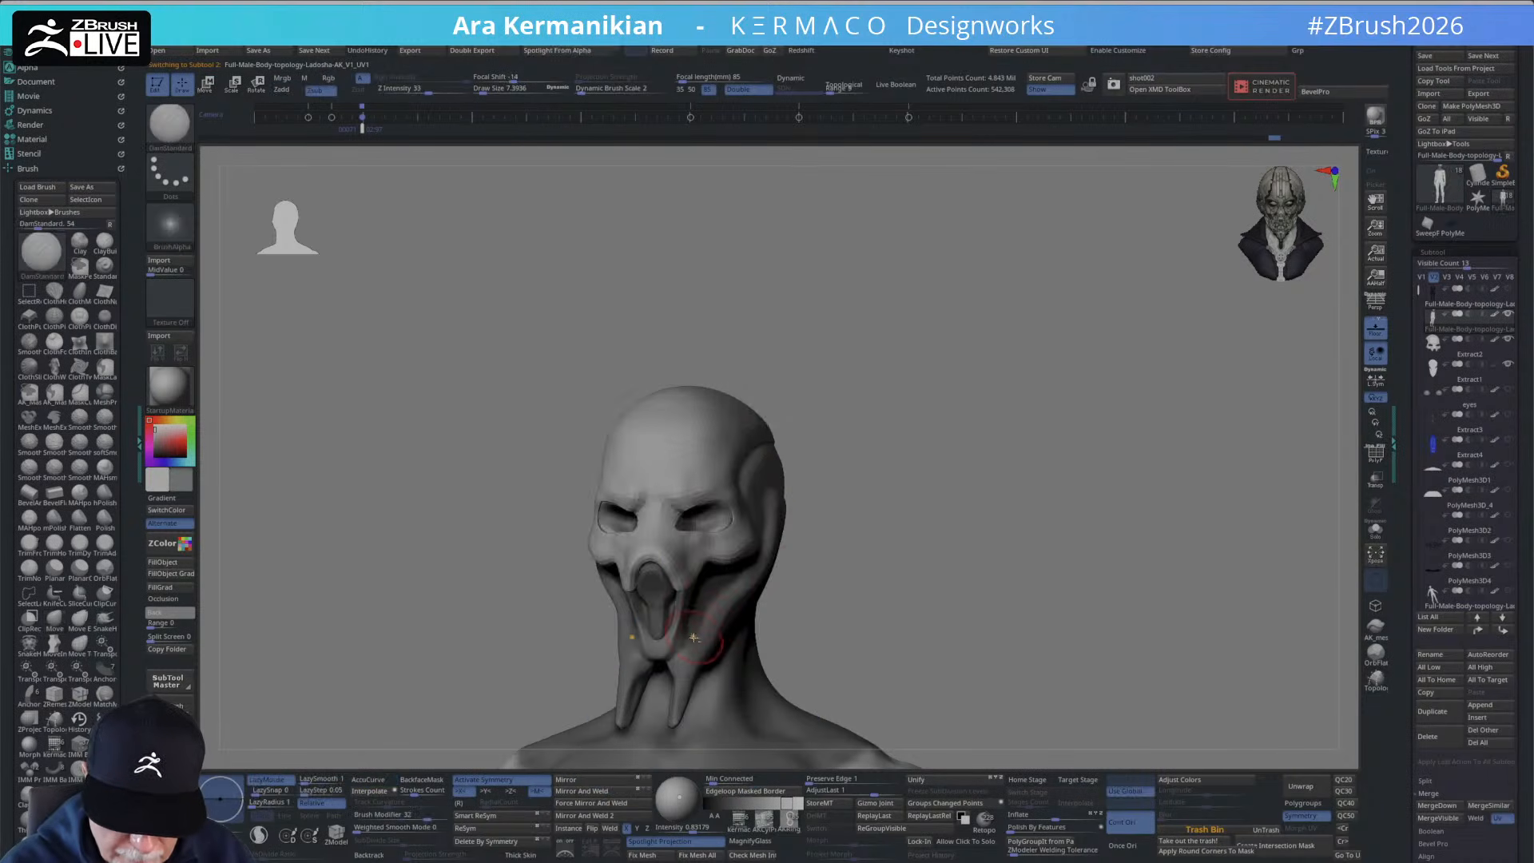
pyautogui.moveTo(707, 665); pyautogui.dragTo(757, 586, button='right')
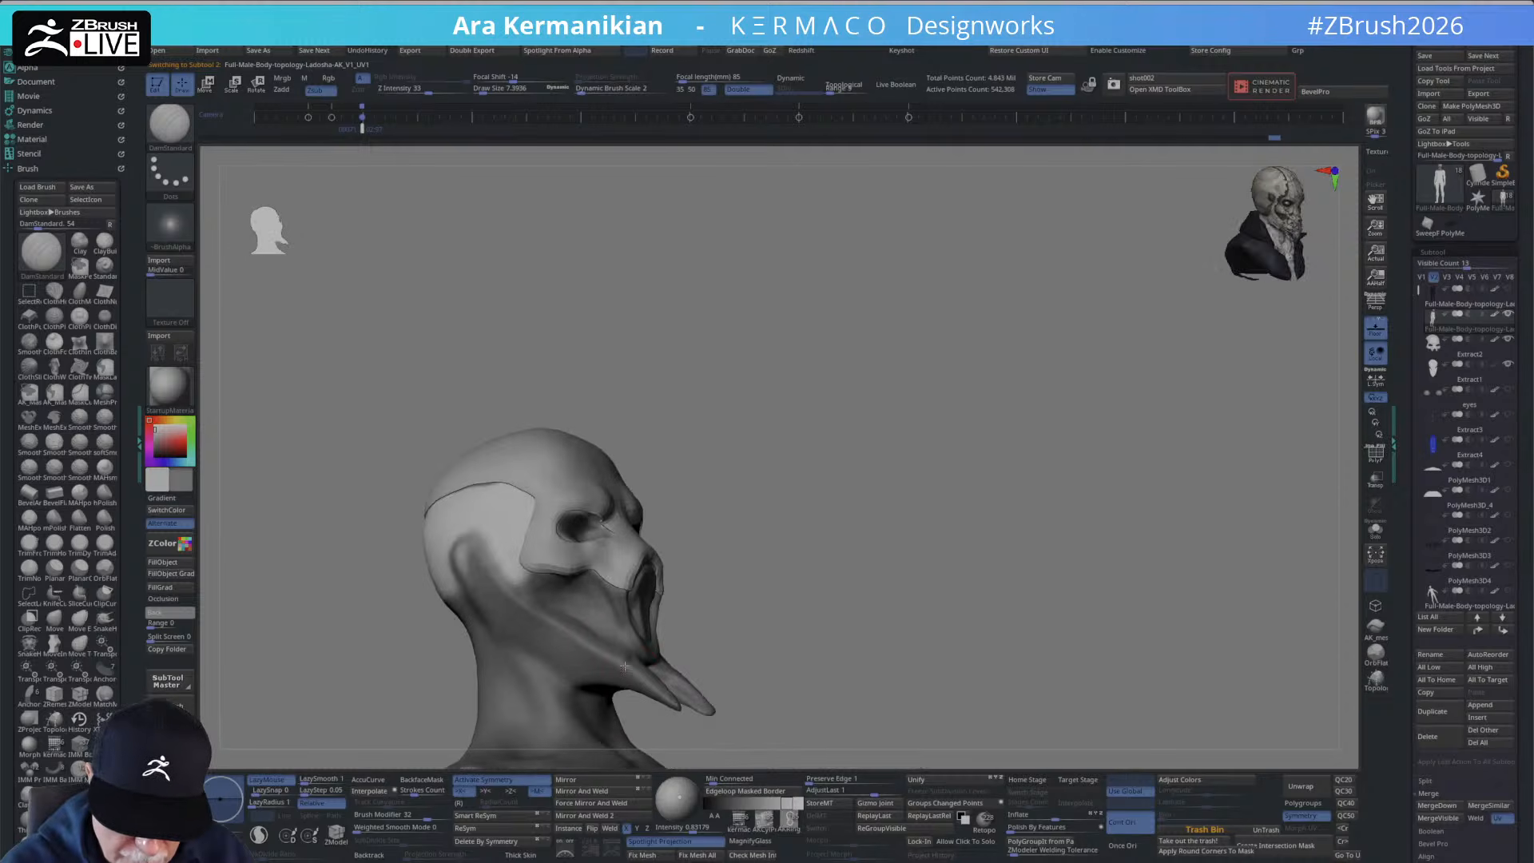
pyautogui.moveTo(621, 673); pyautogui.dragTo(691, 664, button='right')
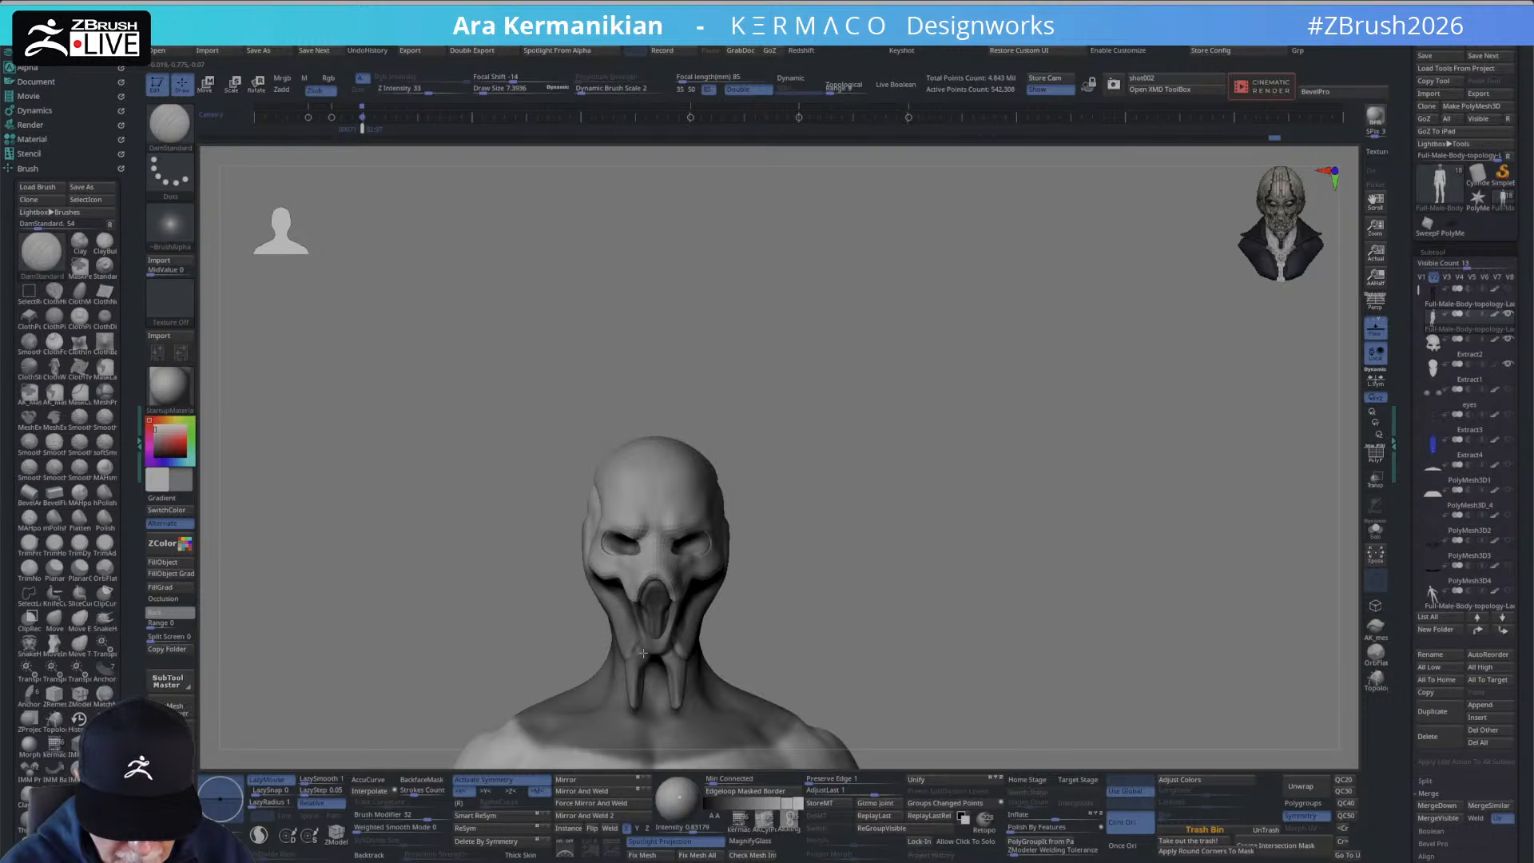
# Deepen the creases around the tusk bases and along the jaw, and smooth the jaw sides.
pyautogui.moveTo(854, 584); pyautogui.dragTo(658, 625, button='right')
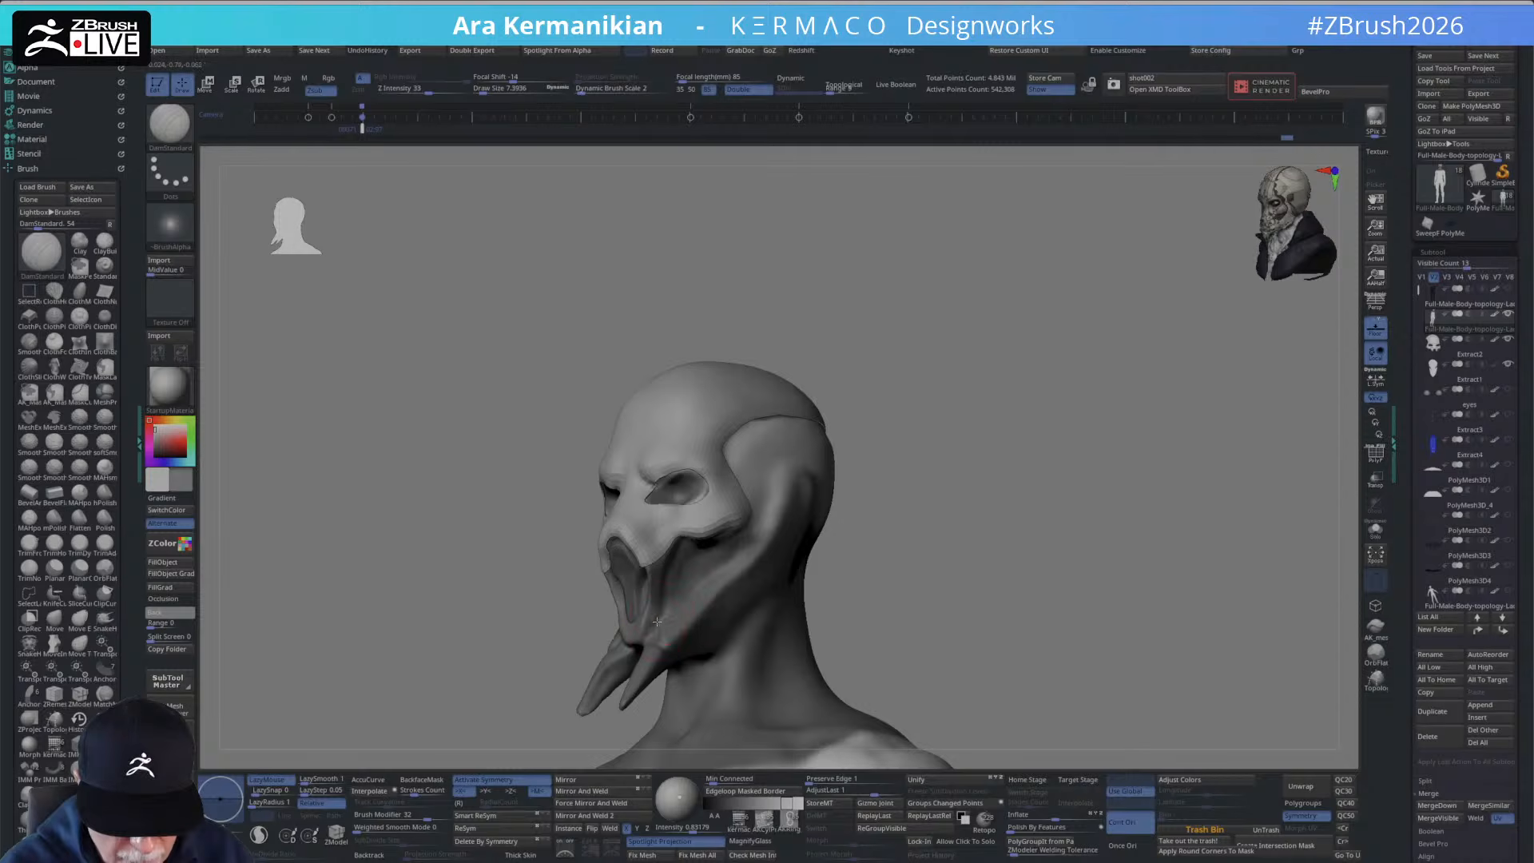
pyautogui.moveTo(901, 538); pyautogui.dragTo(654, 615, button='right')
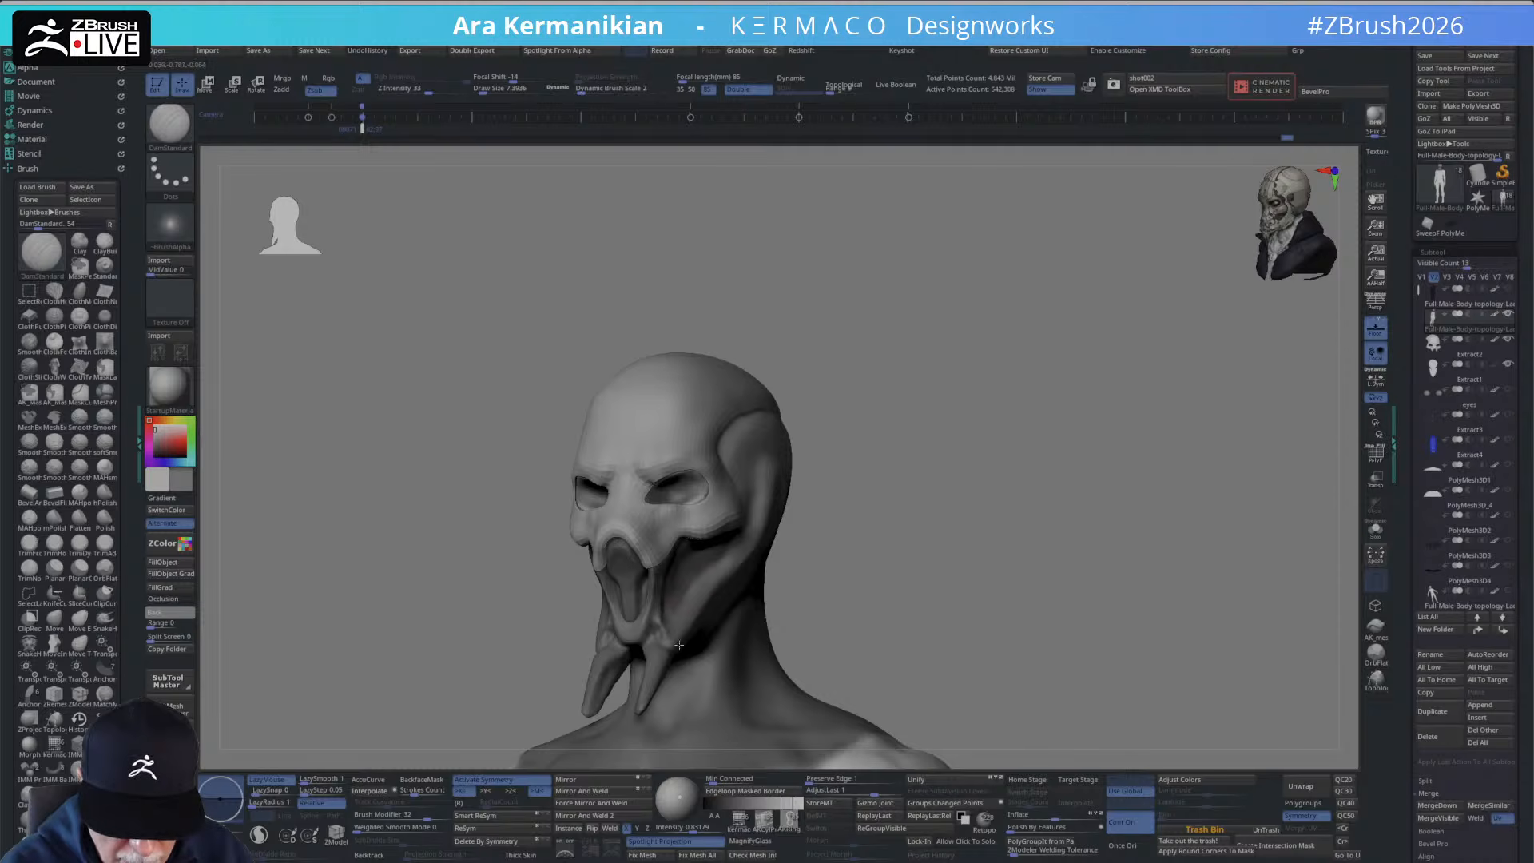
pyautogui.moveTo(678, 644); pyautogui.dragTo(604, 635, button='right')
pyautogui.moveTo(795, 572)
pyautogui.mouseDown(button='right')
pyautogui.moveTo(608, 644)
pyautogui.moveTo(770, 620)
pyautogui.moveTo(829, 538)
pyautogui.moveTo(703, 592)
pyautogui.mouseUp(button='right')
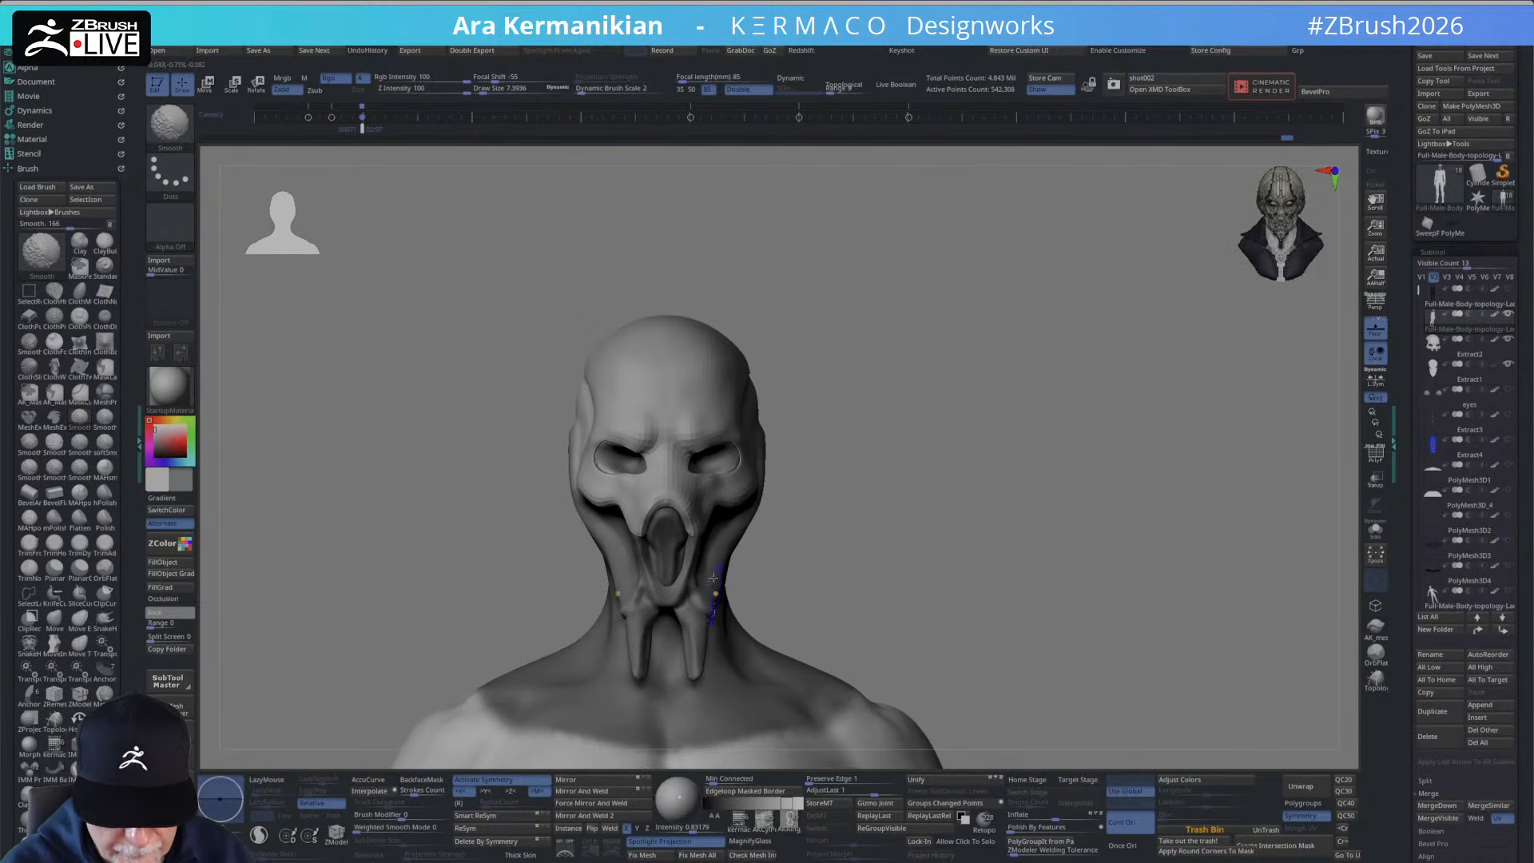
pyautogui.moveTo(692, 657); pyautogui.dragTo(769, 548, button='right')
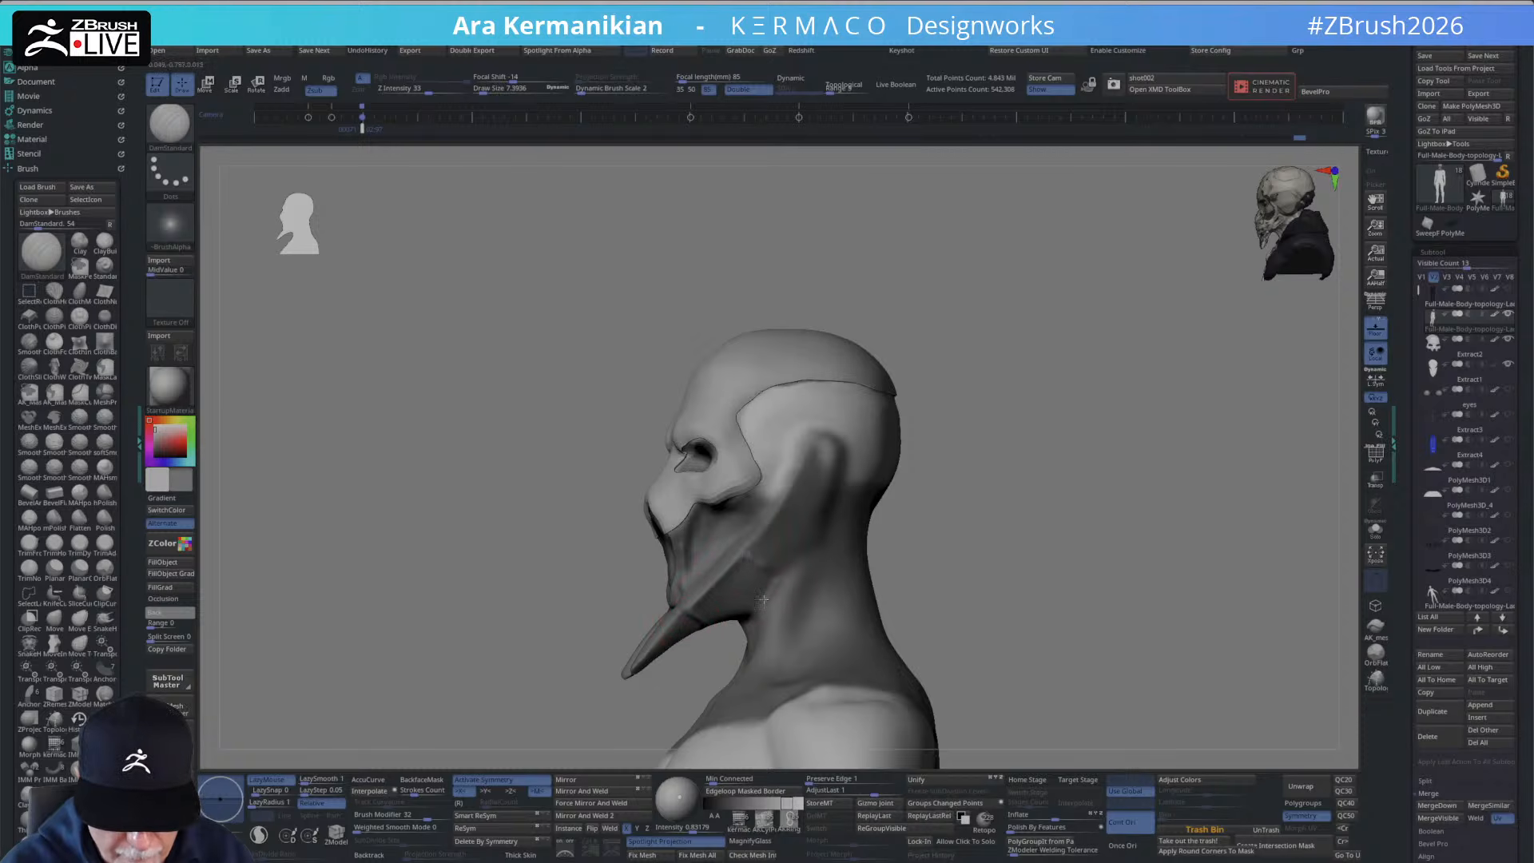
# Define the ridge running from the cheek down to the base of the tusk with DamStandard and Smooth strokes.
pyautogui.keyDown('ctrl'); pyautogui.moveTo(749, 563); pyautogui.dragTo(1032, 449, button='right'); pyautogui.keyUp('ctrl')
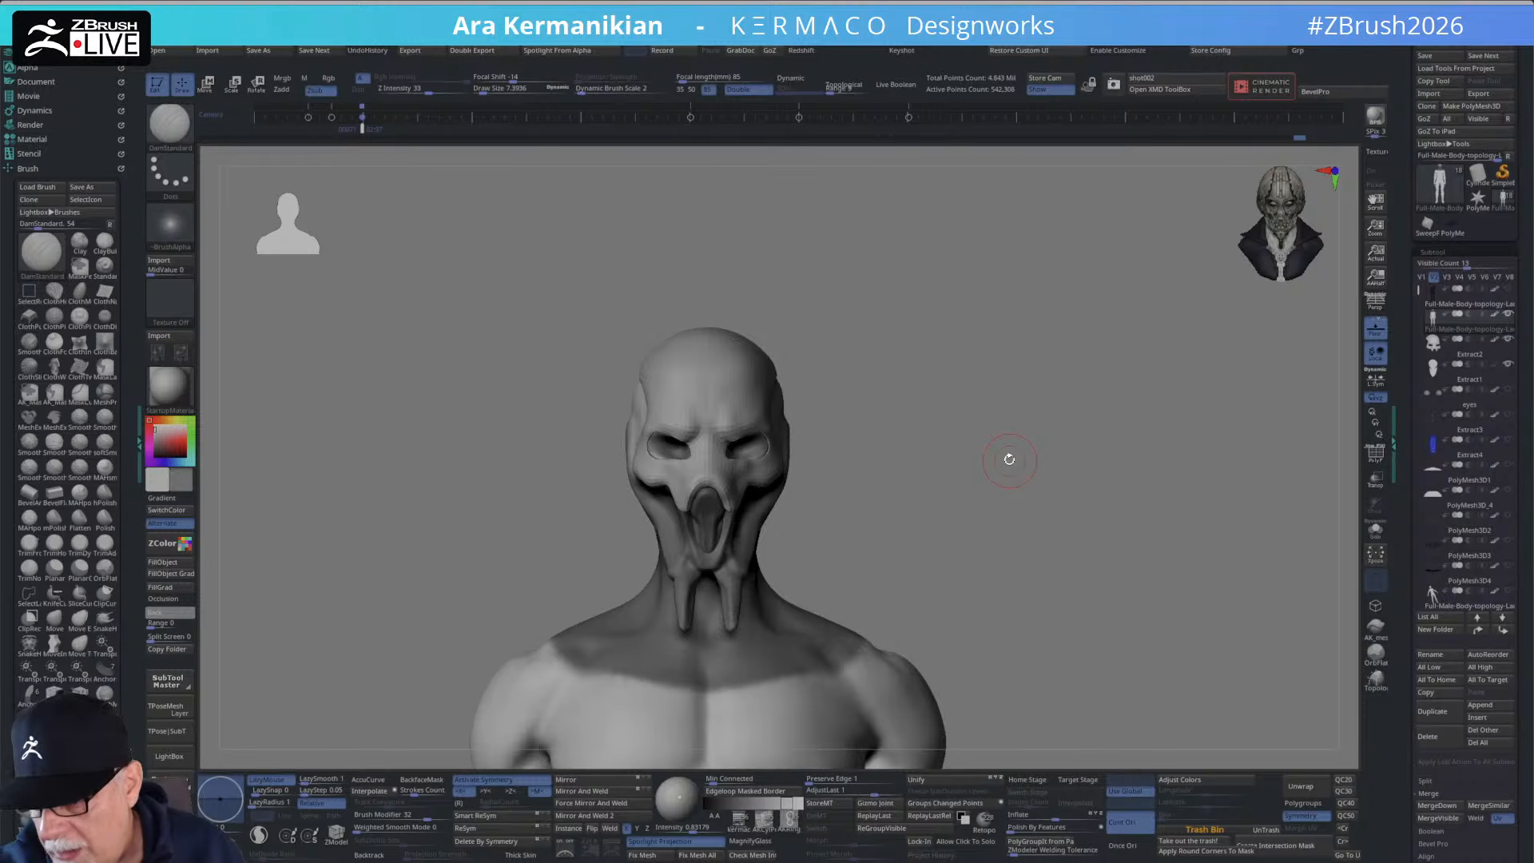
pyautogui.moveTo(964, 442)
pyautogui.mouseDown()
pyautogui.moveTo(984, 426)
pyautogui.moveTo(972, 465)
pyautogui.moveTo(996, 476)
pyautogui.moveTo(883, 504)
pyautogui.mouseUp()
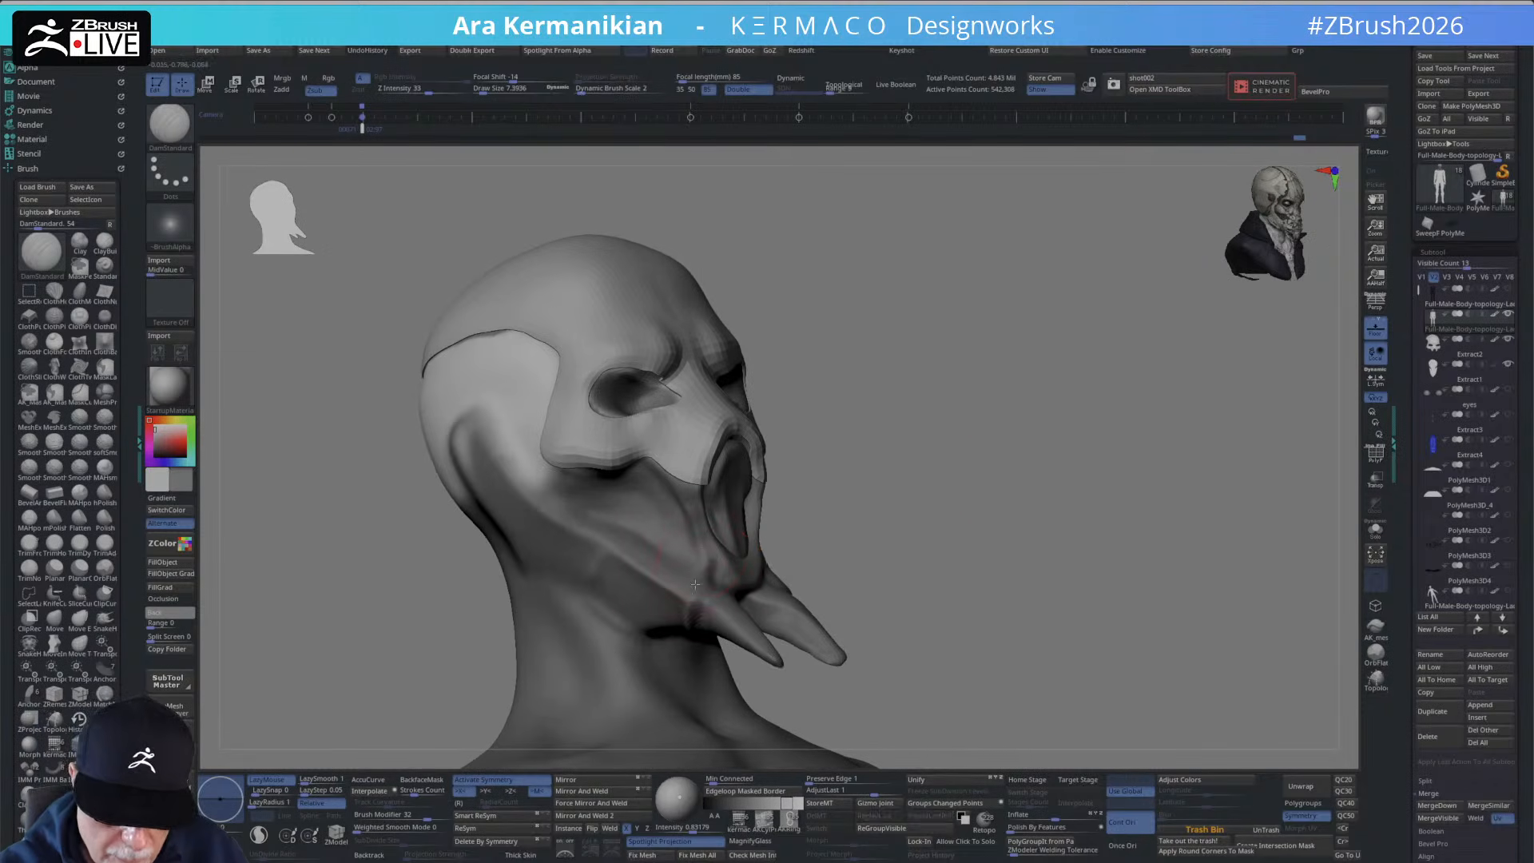
pyautogui.press('shift')
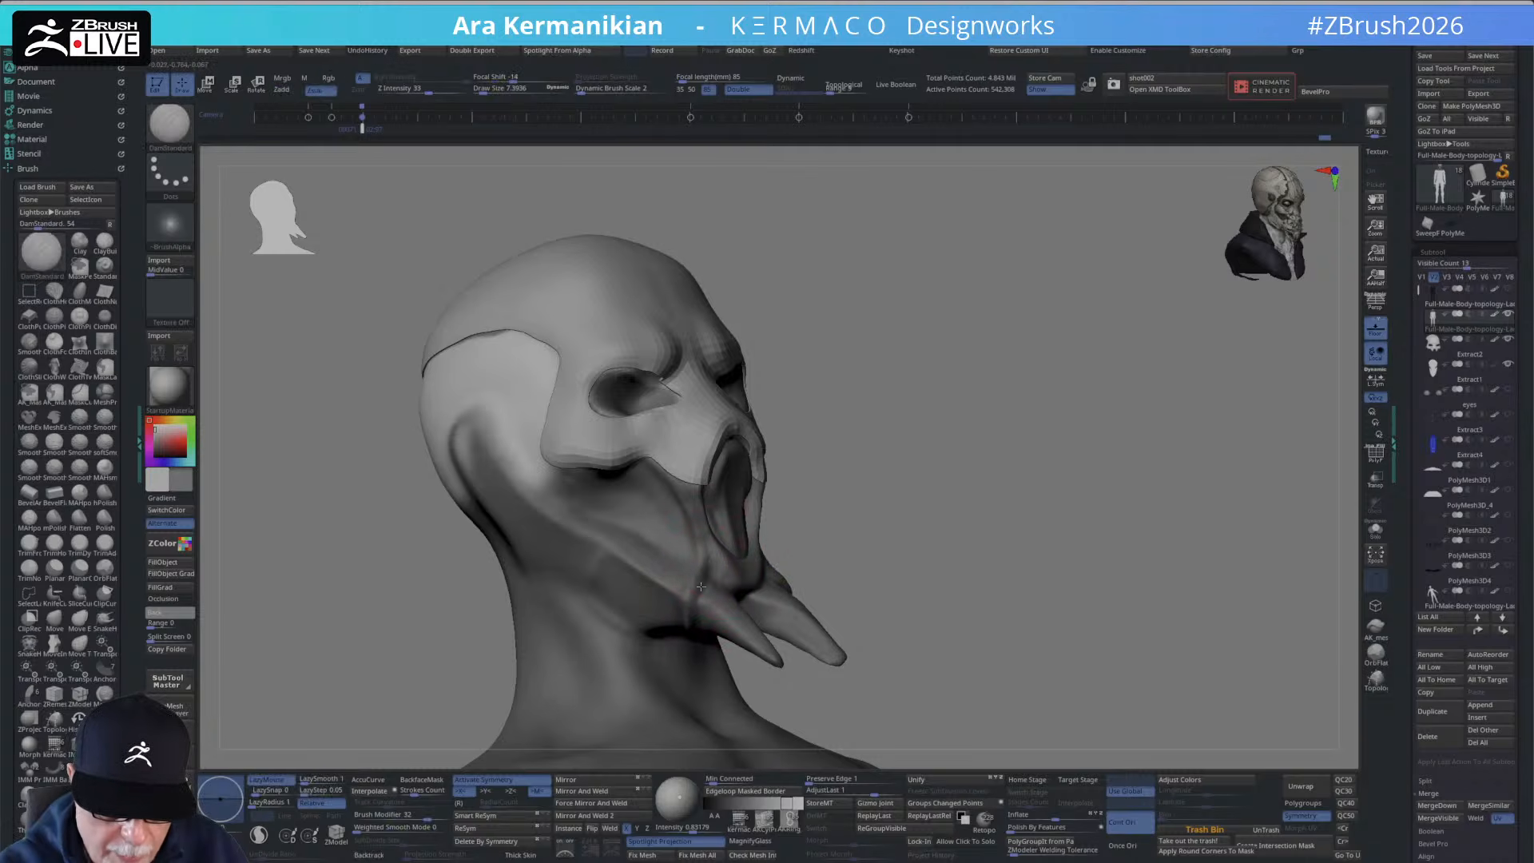
pyautogui.keyDown('shift'); pyautogui.moveTo(832, 544); pyautogui.dragTo(723, 587); pyautogui.keyUp('shift')
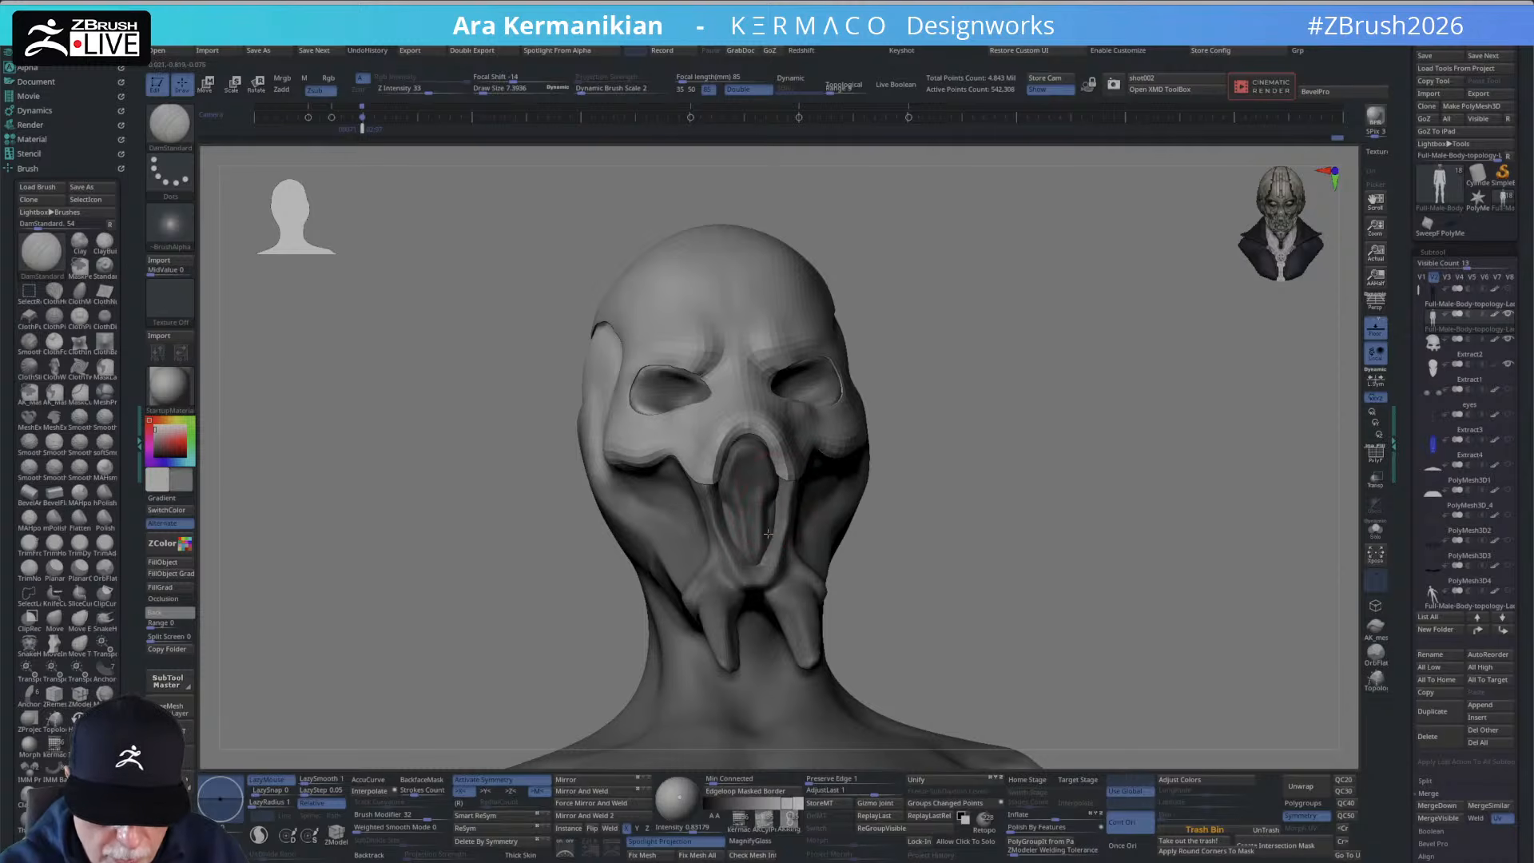
# Refine the rim of the mouth opening and the cheek beside it with the Move brush and smoothing.
pyautogui.moveTo(982, 435)
pyautogui.keyDown('shift'); pyautogui.mouseDown()
pyautogui.moveTo(831, 520)
pyautogui.moveTo(973, 448)
pyautogui.moveTo(845, 557)
pyautogui.mouseUp(); pyautogui.keyUp('shift')
pyautogui.press('b')
pyautogui.press('m')
pyautogui.press('v')
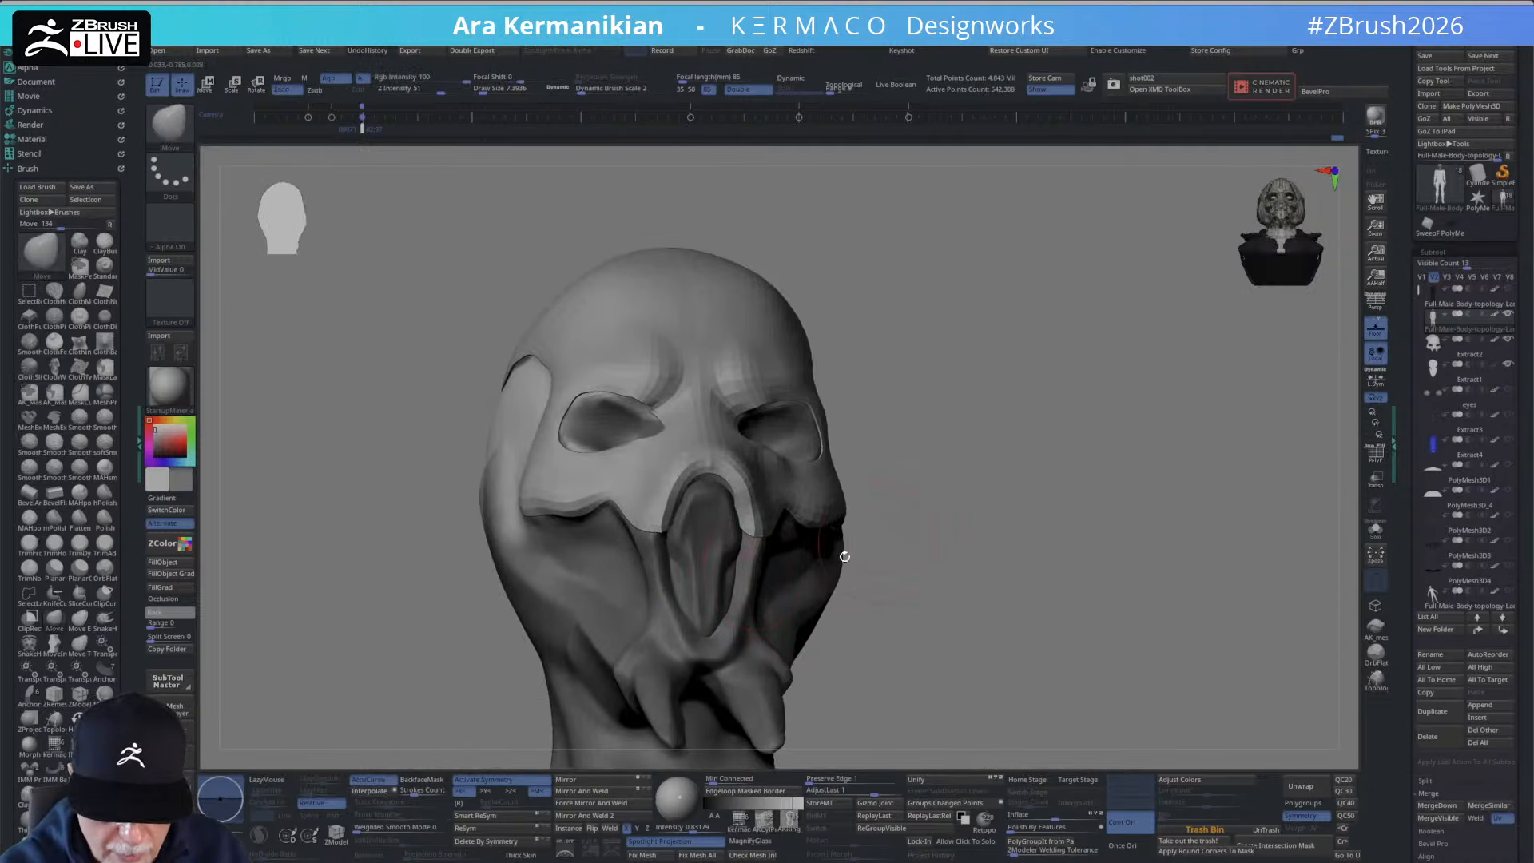
pyautogui.press('shift')
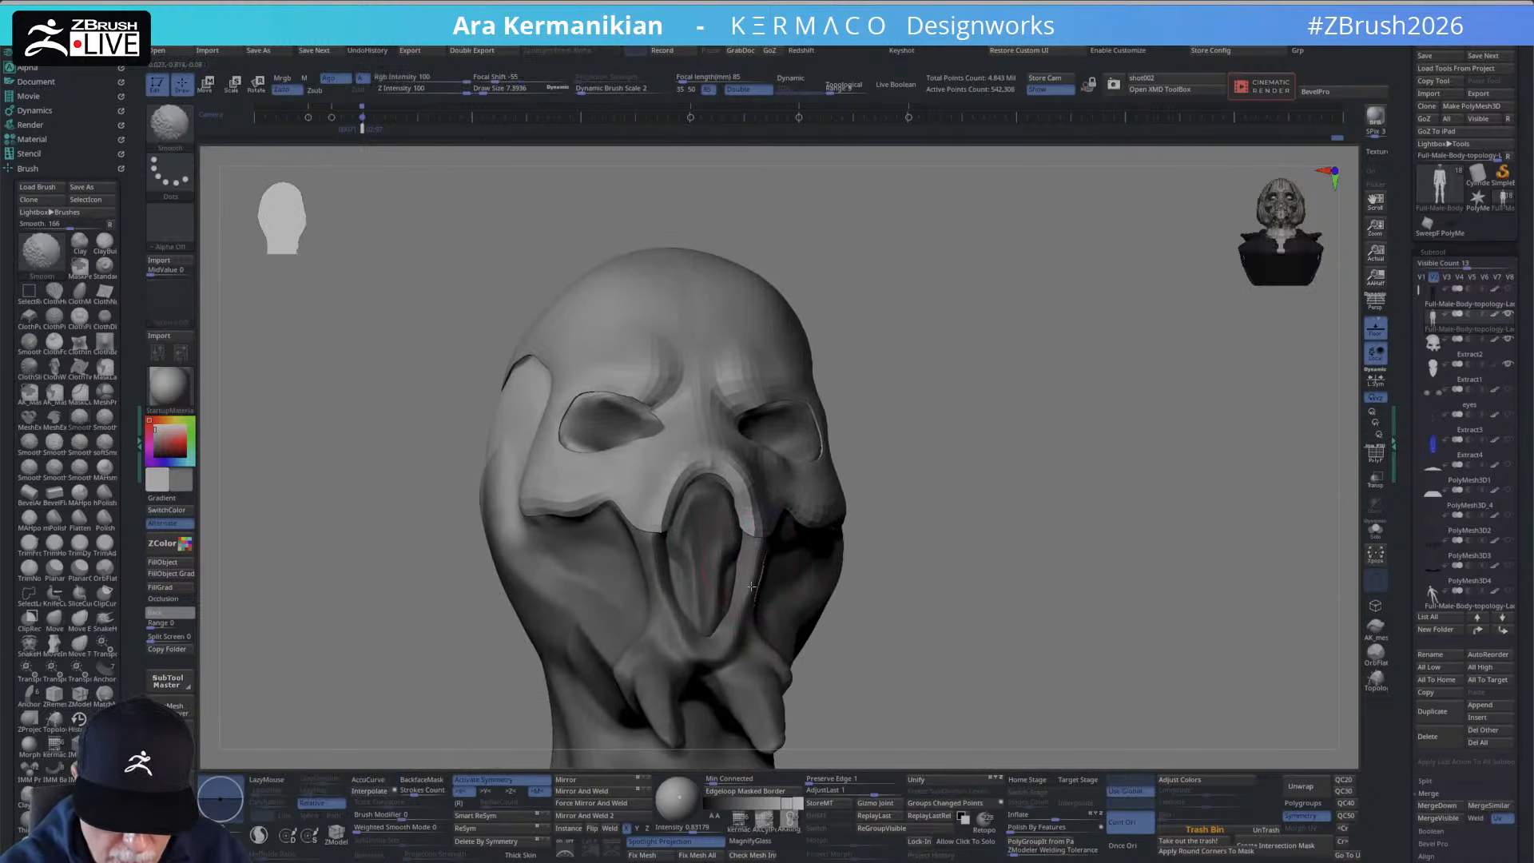
pyautogui.moveTo(1008, 511)
pyautogui.keyDown('alt'); pyautogui.mouseDown()
pyautogui.moveTo(1041, 506)
pyautogui.moveTo(944, 607)
pyautogui.mouseUp(); pyautogui.keyUp('alt')
pyautogui.moveTo(1038, 608)
pyautogui.mouseDown()
pyautogui.moveTo(950, 519)
pyautogui.moveTo(943, 465)
pyautogui.moveTo(1017, 473)
pyautogui.moveTo(966, 490)
pyautogui.moveTo(926, 576)
pyautogui.mouseUp()
pyautogui.moveTo(927, 575); pyautogui.dragTo(801, 468)
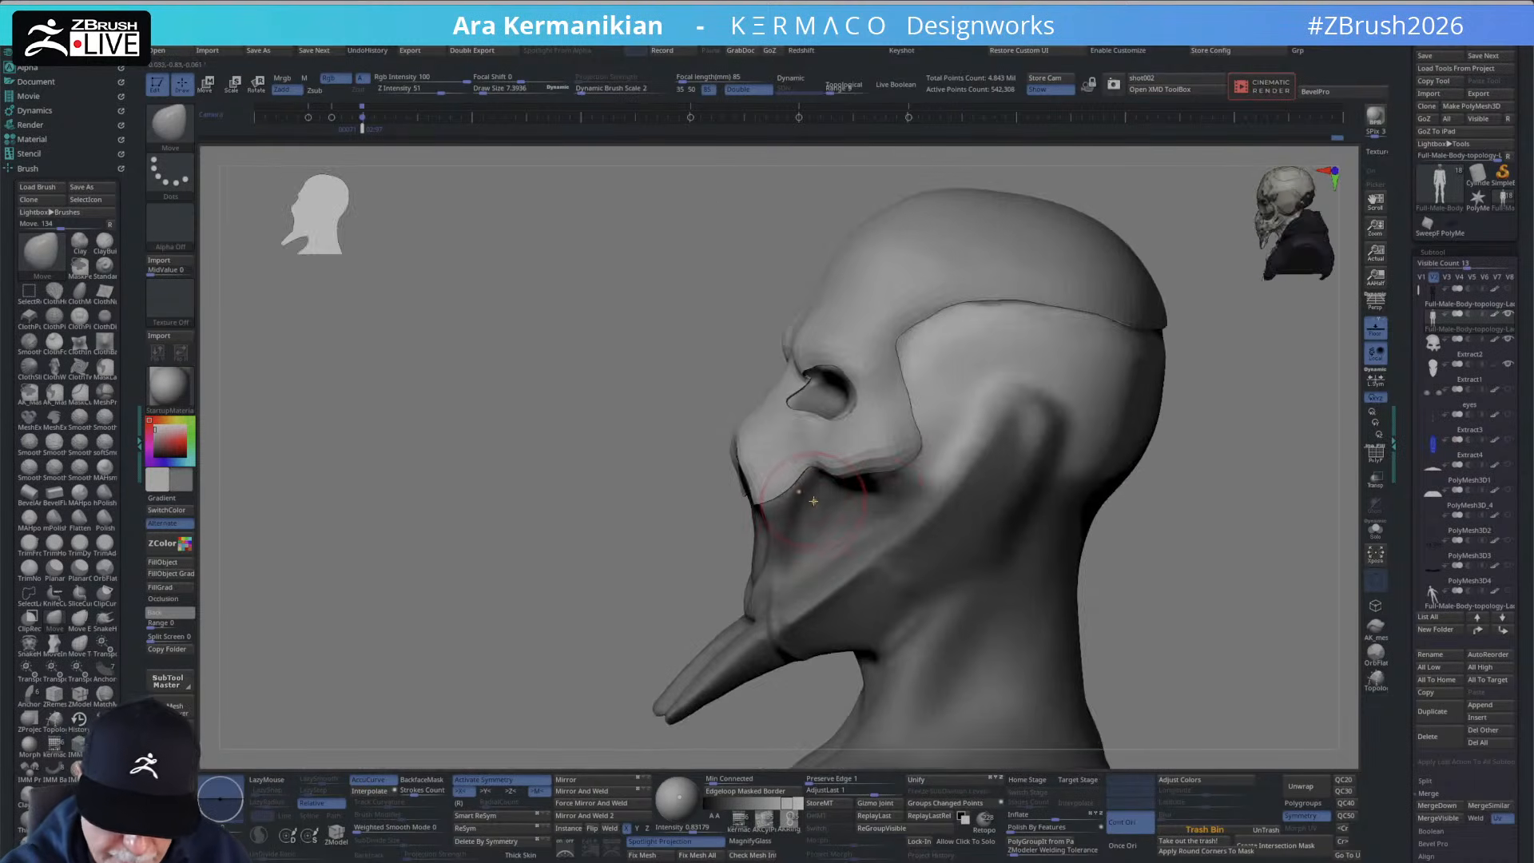
# Carve a curved groove with the DamStandard brush from under the mask's cheekbone down to the tusk base.
pyautogui.rightClick(808, 496)
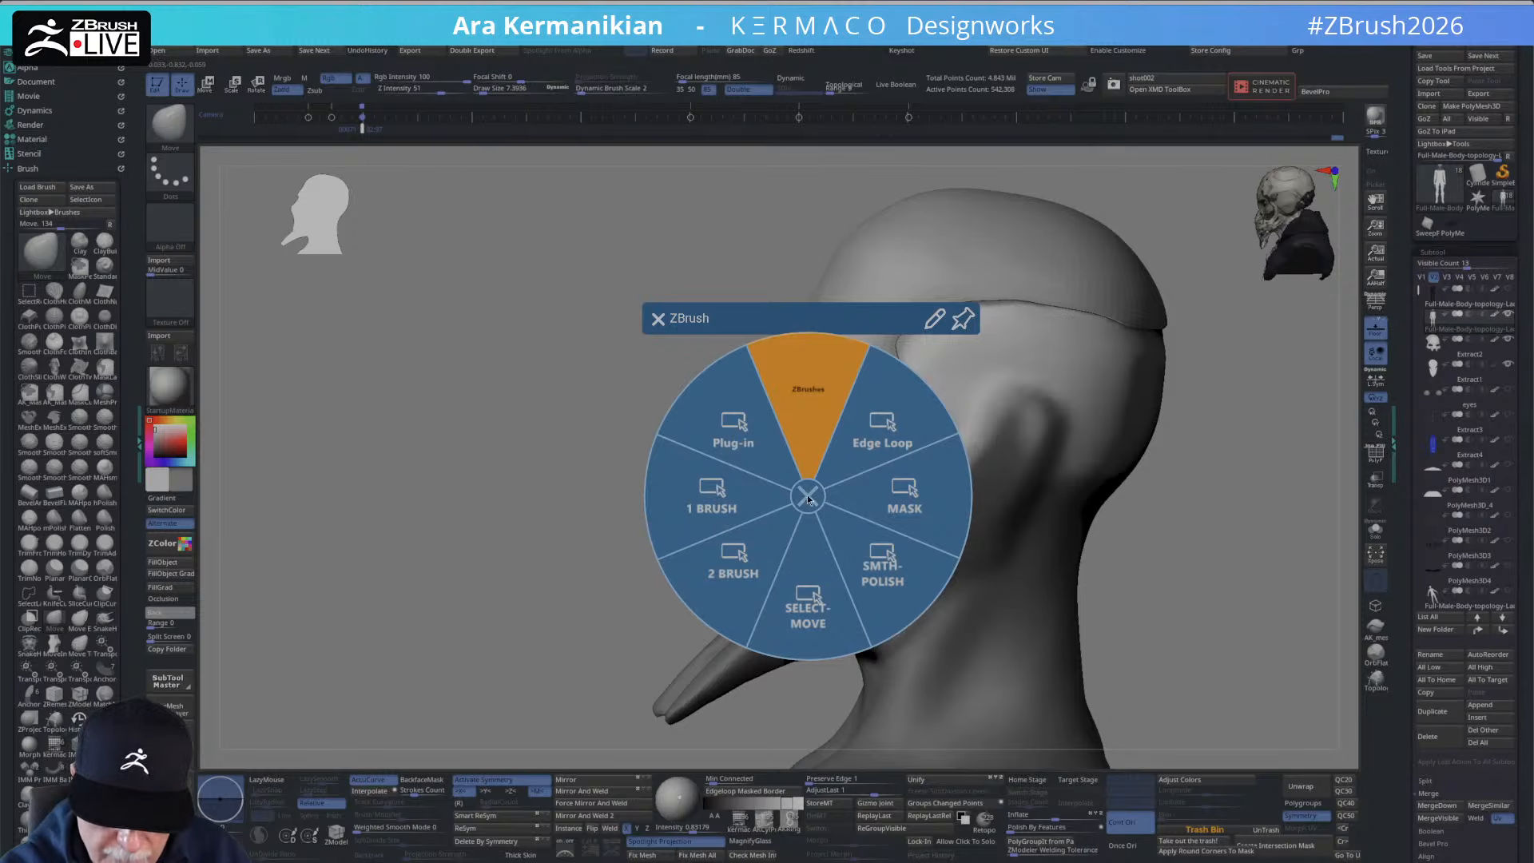
pyautogui.click(806, 420)
pyautogui.click(805, 511)
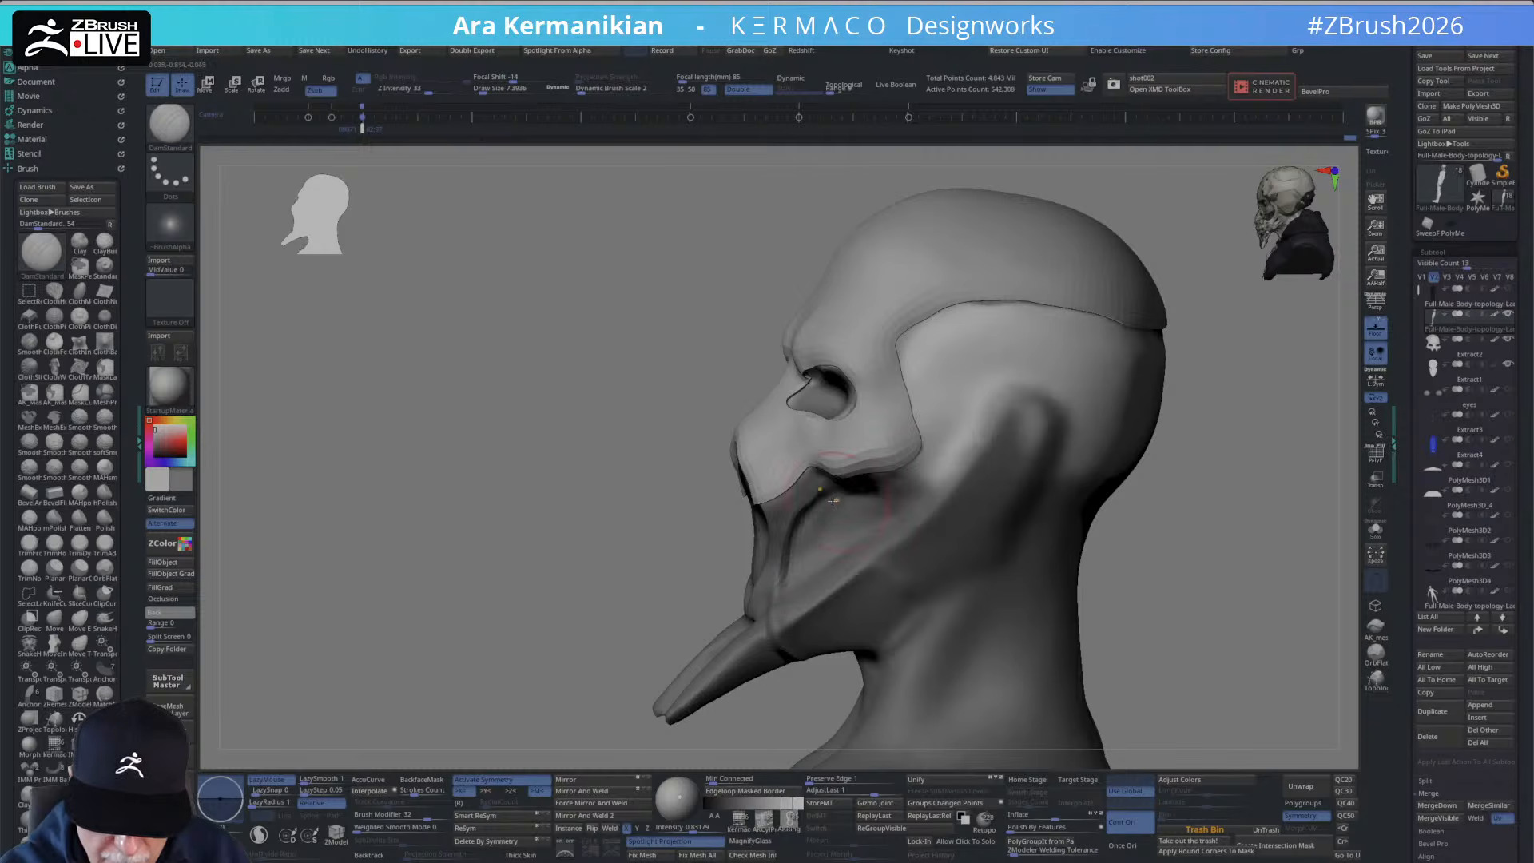
pyautogui.press('shift')
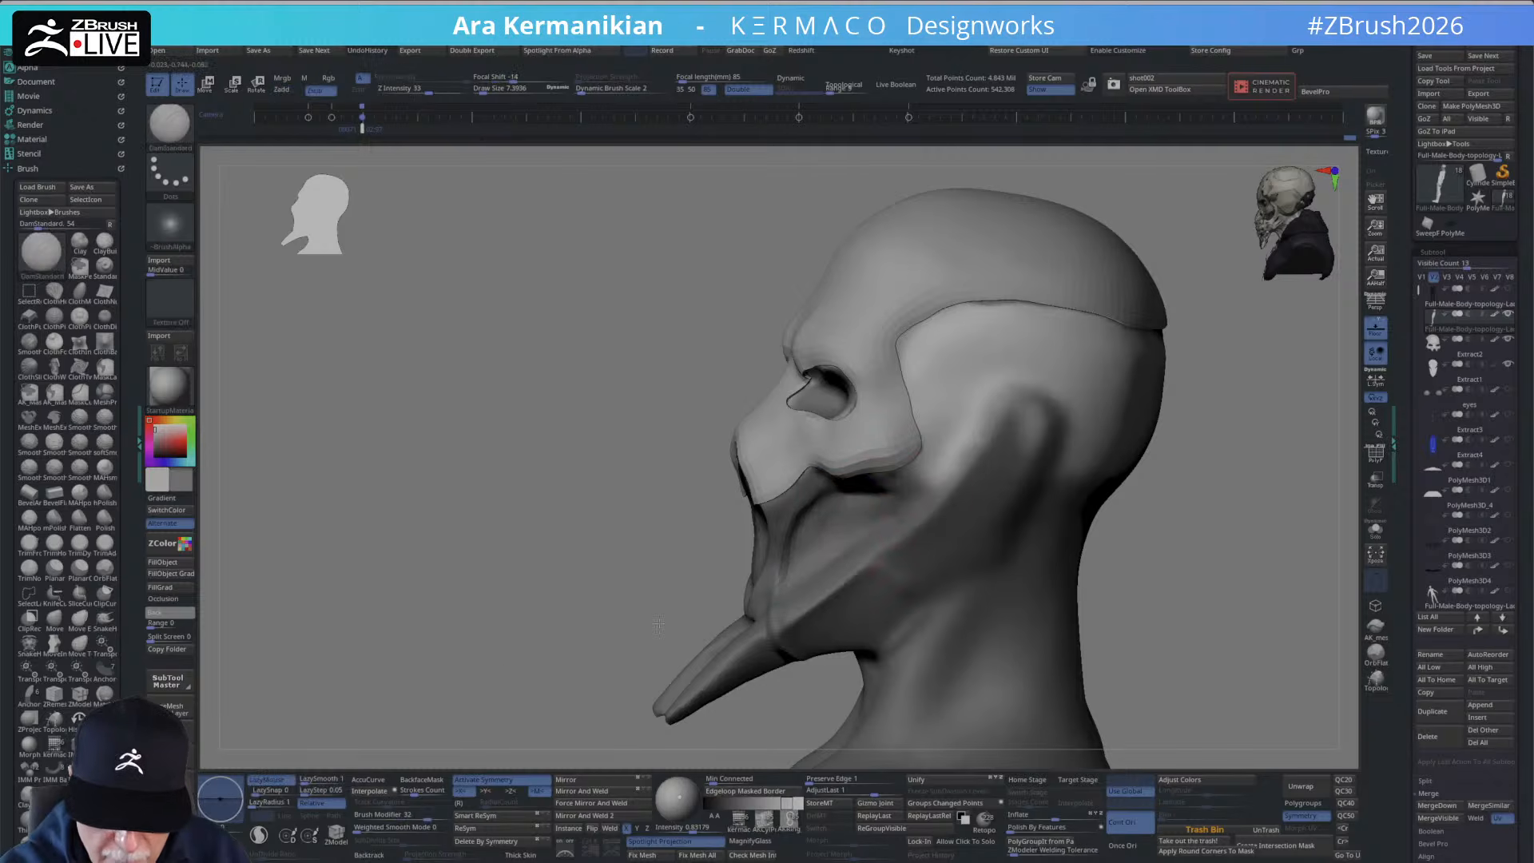
pyautogui.moveTo(633, 616)
pyautogui.keyDown('alt'); pyautogui.mouseDown()
pyautogui.moveTo(476, 651)
pyautogui.moveTo(557, 664)
pyautogui.moveTo(543, 672)
pyautogui.mouseUp(); pyautogui.keyUp('alt')
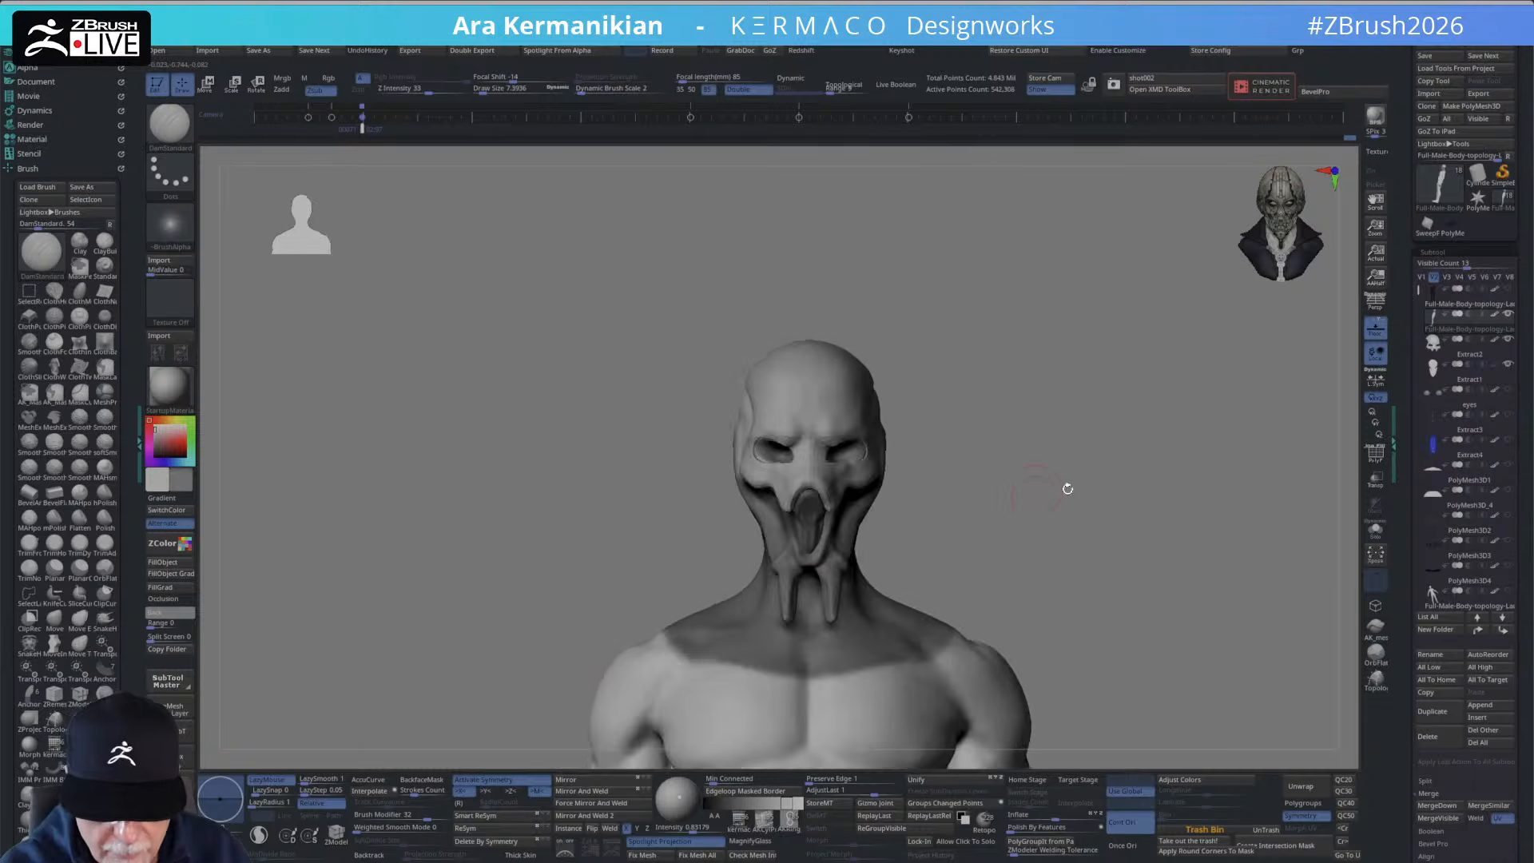
# Deepen and smooth the crease running below the mask's cheekbone towards the jaw.
pyautogui.moveTo(1065, 487)
pyautogui.keyDown('alt'); pyautogui.mouseDown()
pyautogui.moveTo(914, 538)
pyautogui.moveTo(1055, 490)
pyautogui.mouseUp(); pyautogui.keyUp('alt')
pyautogui.press('shift')
pyautogui.press('shift')
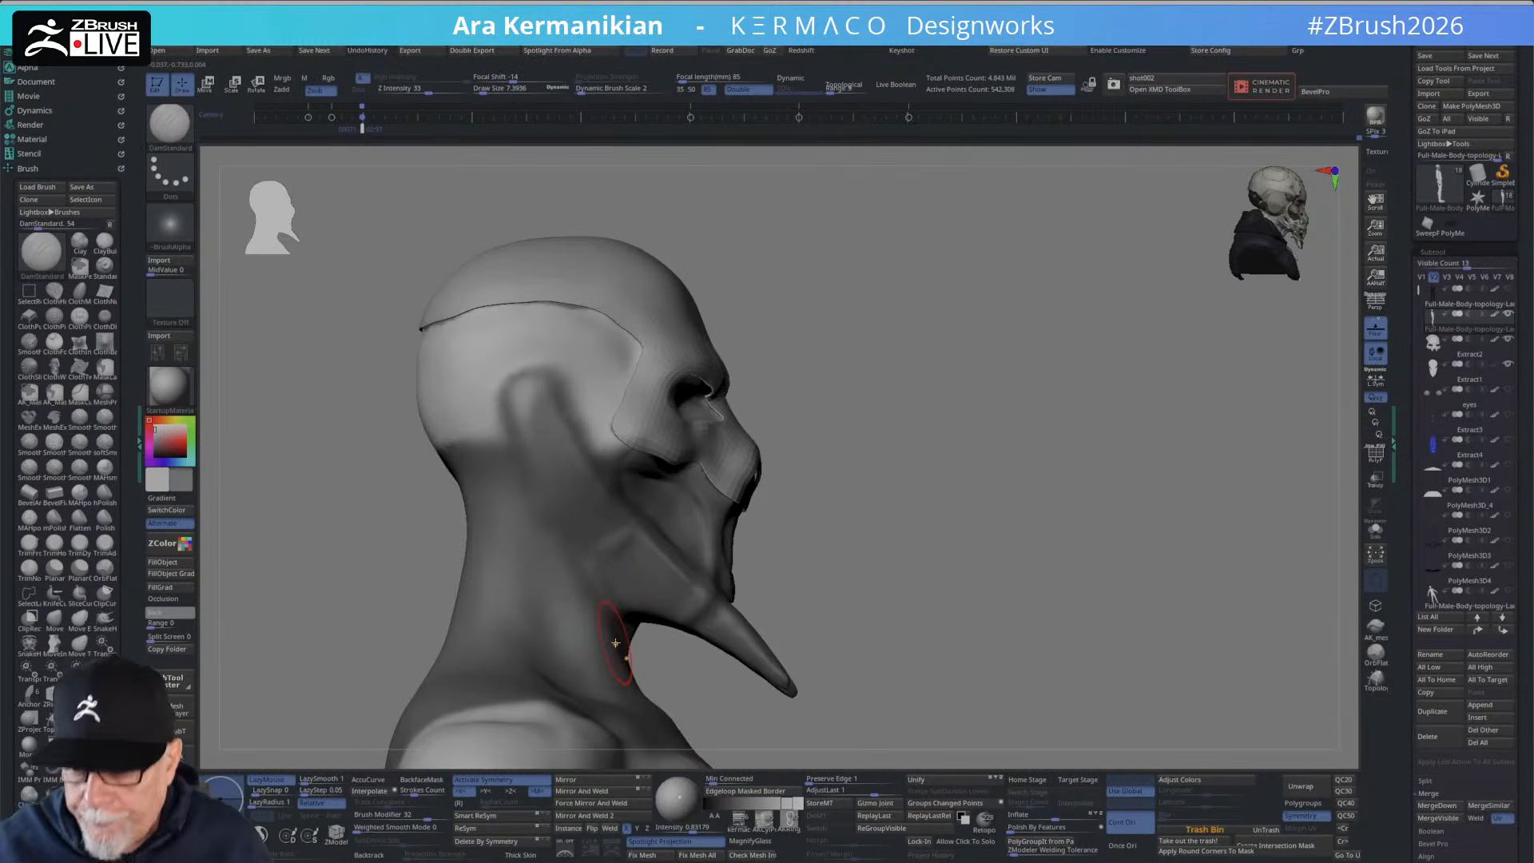
pyautogui.moveTo(943, 551); pyautogui.dragTo(751, 465)
pyautogui.keyDown('alt'); pyautogui.moveTo(992, 439); pyautogui.dragTo(1064, 463); pyautogui.keyUp('alt')
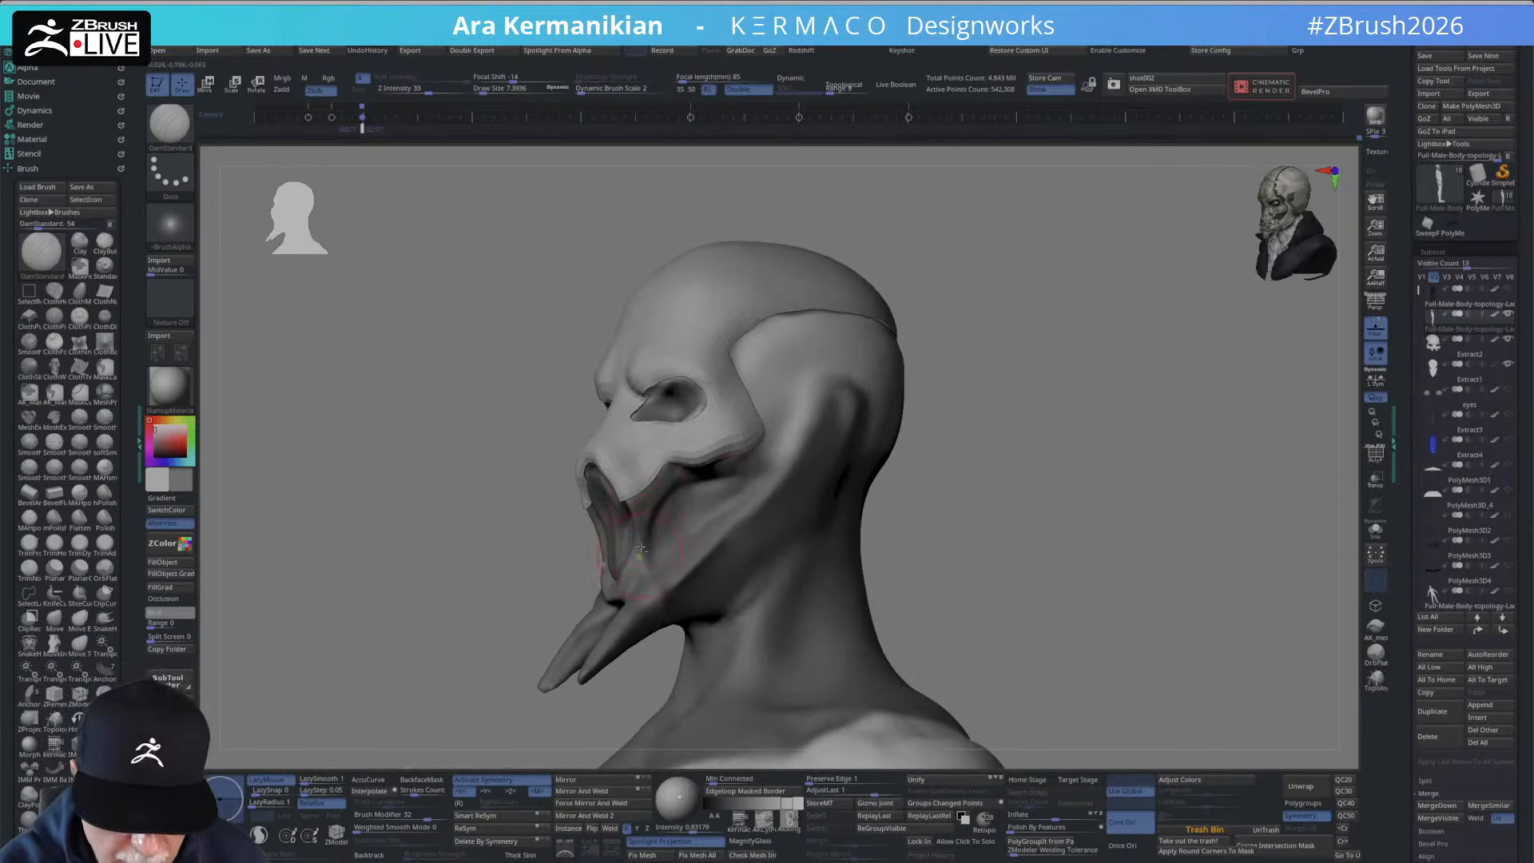
pyautogui.moveTo(939, 437); pyautogui.dragTo(933, 342)
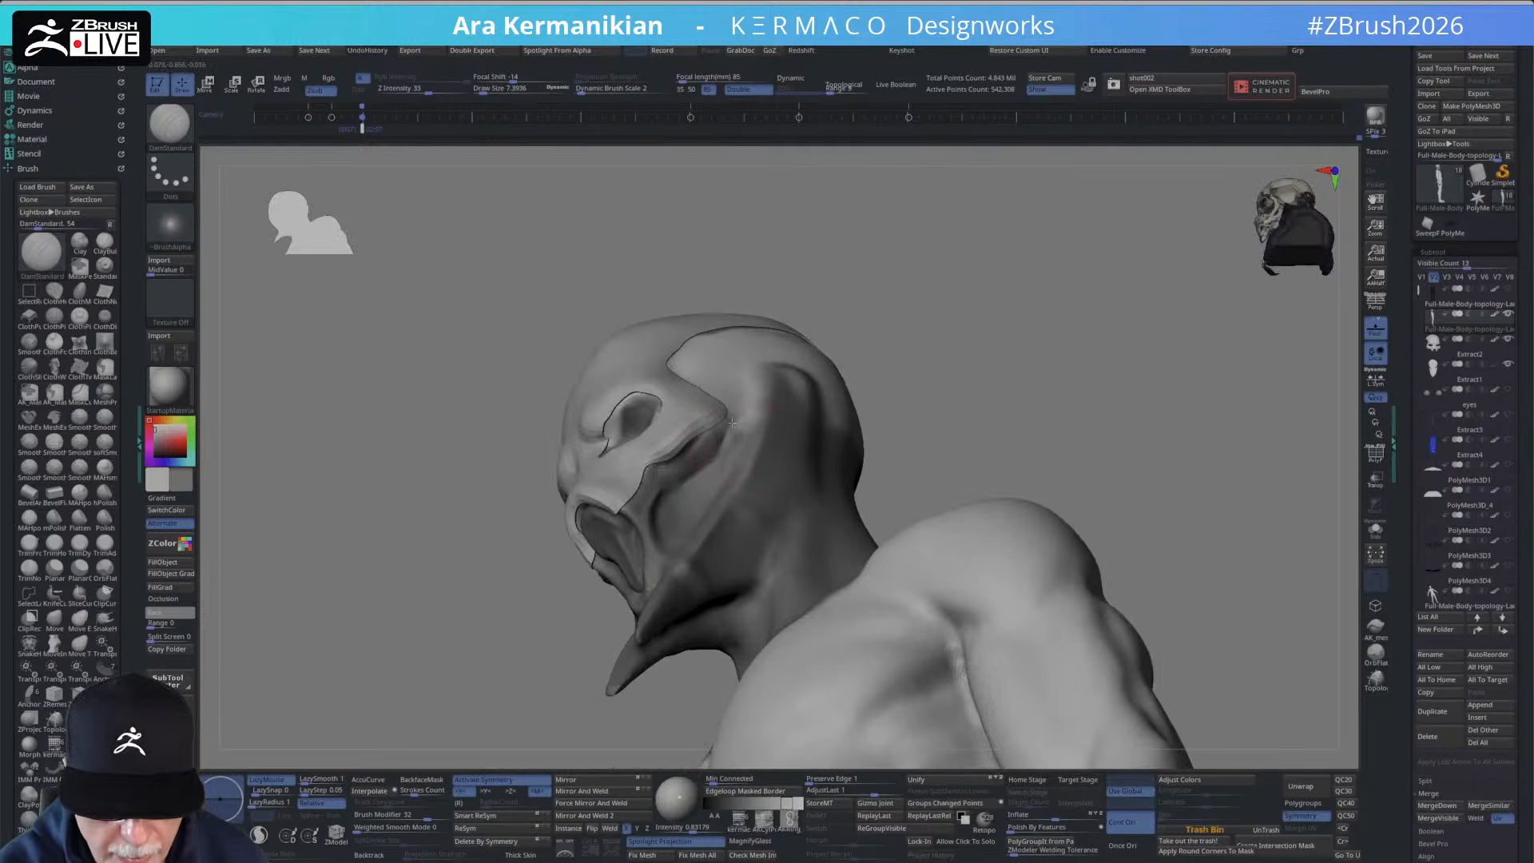
pyautogui.moveTo(858, 419); pyautogui.dragTo(778, 429)
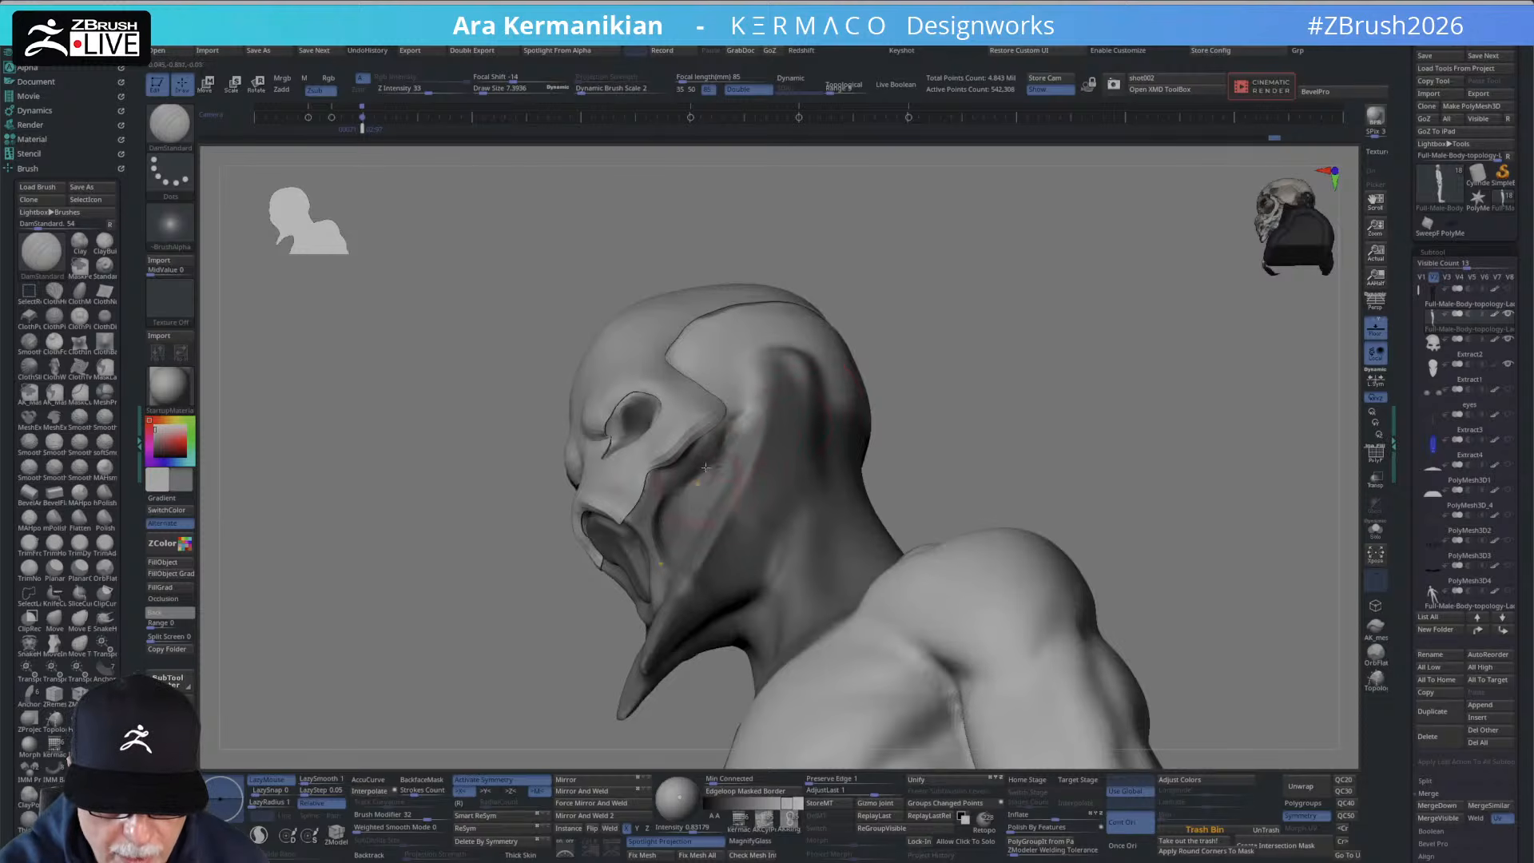
pyautogui.moveTo(935, 274); pyautogui.dragTo(917, 342)
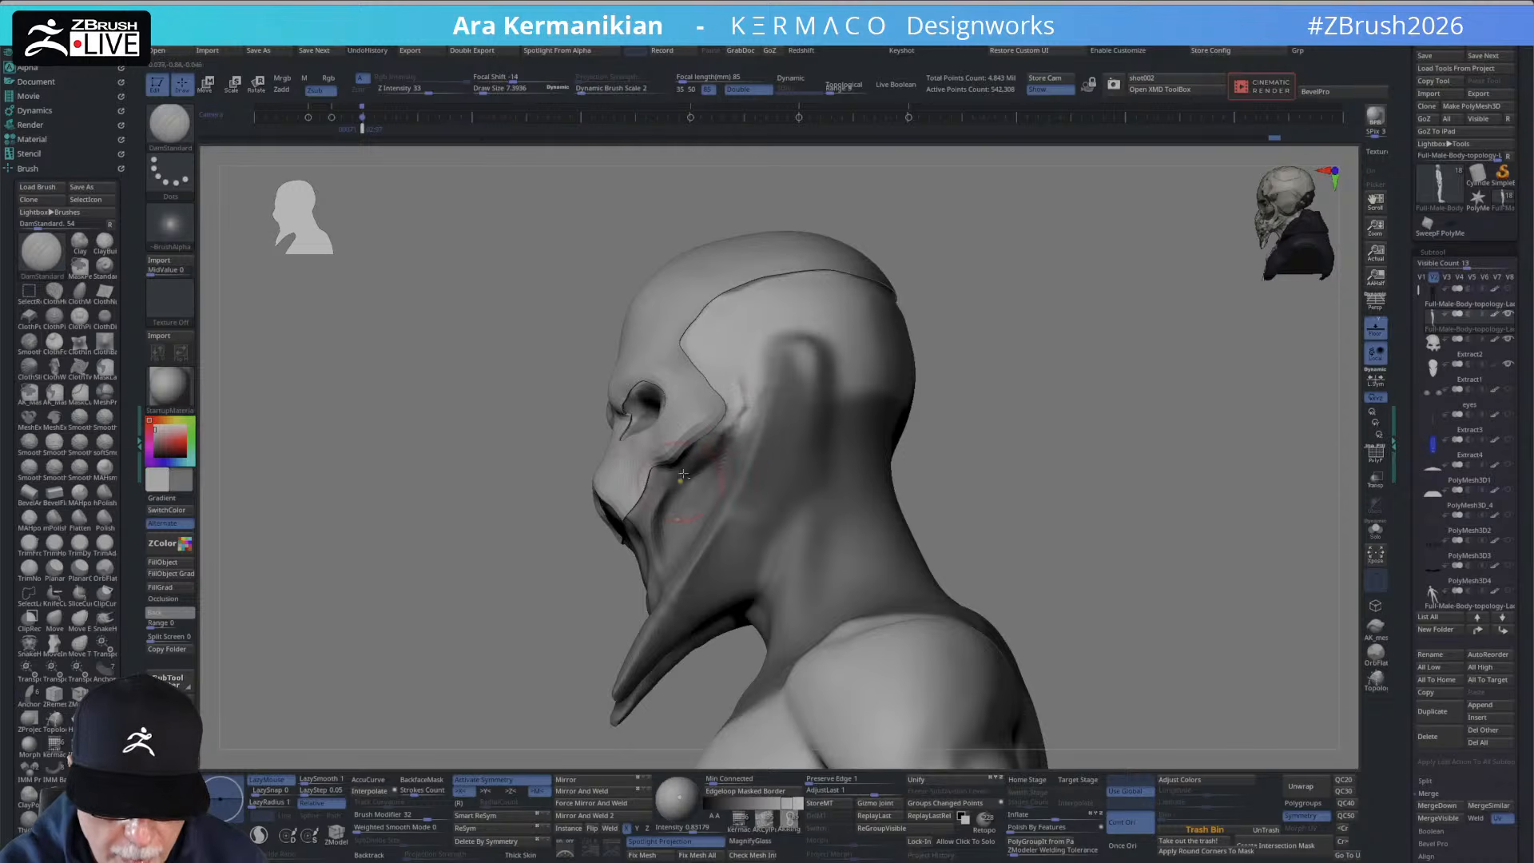
pyautogui.press('shift')
pyautogui.keyDown('shift'); pyautogui.moveTo(732, 434); pyautogui.dragTo(699, 461); pyautogui.keyUp('shift')
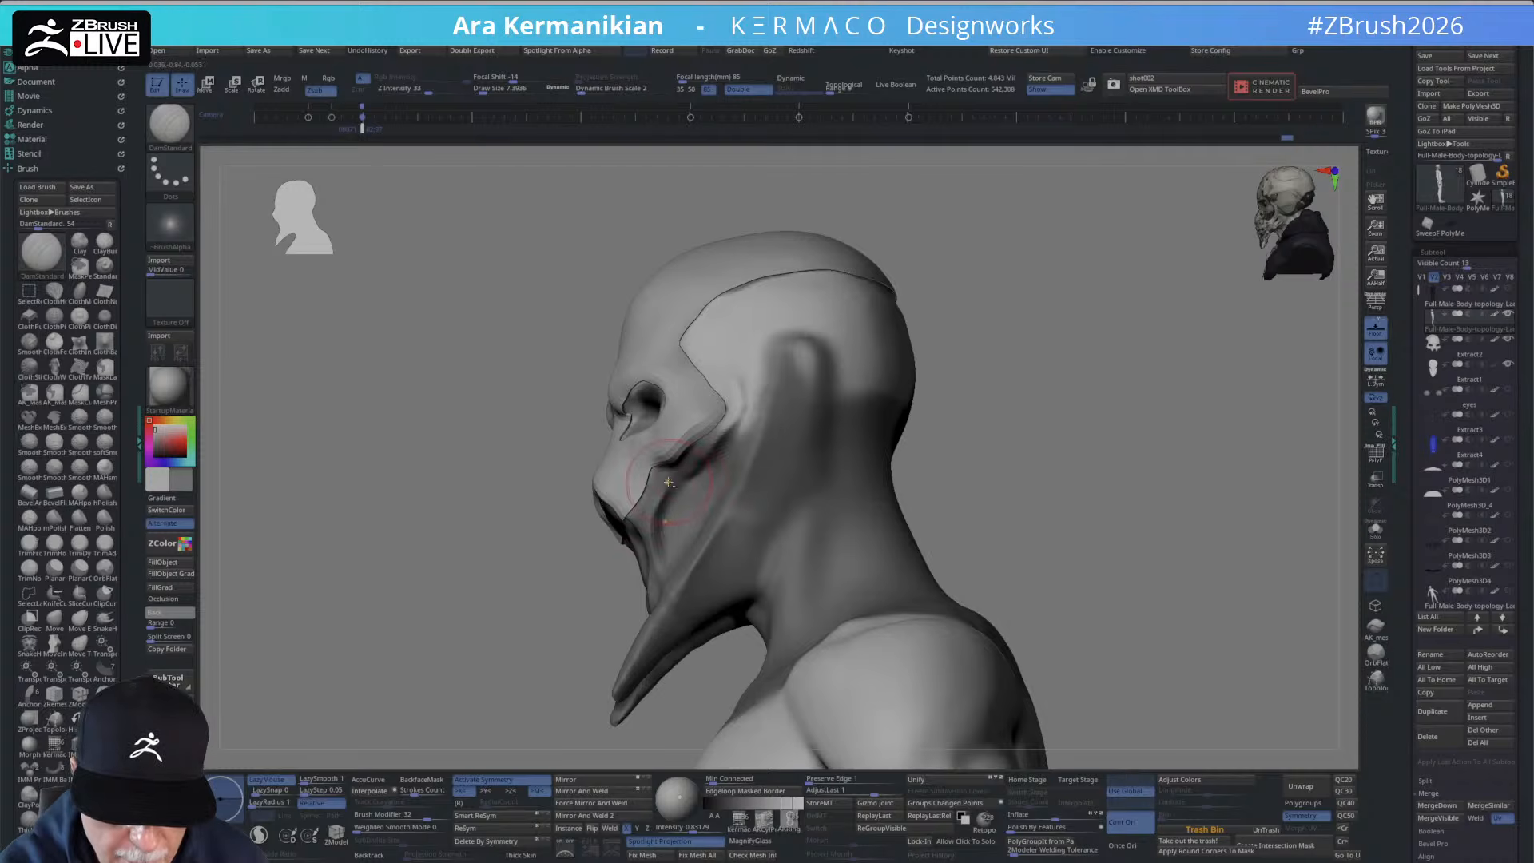
pyautogui.moveTo(1034, 398)
pyautogui.mouseDown()
pyautogui.moveTo(1084, 388)
pyautogui.moveTo(591, 526)
pyautogui.mouseUp()
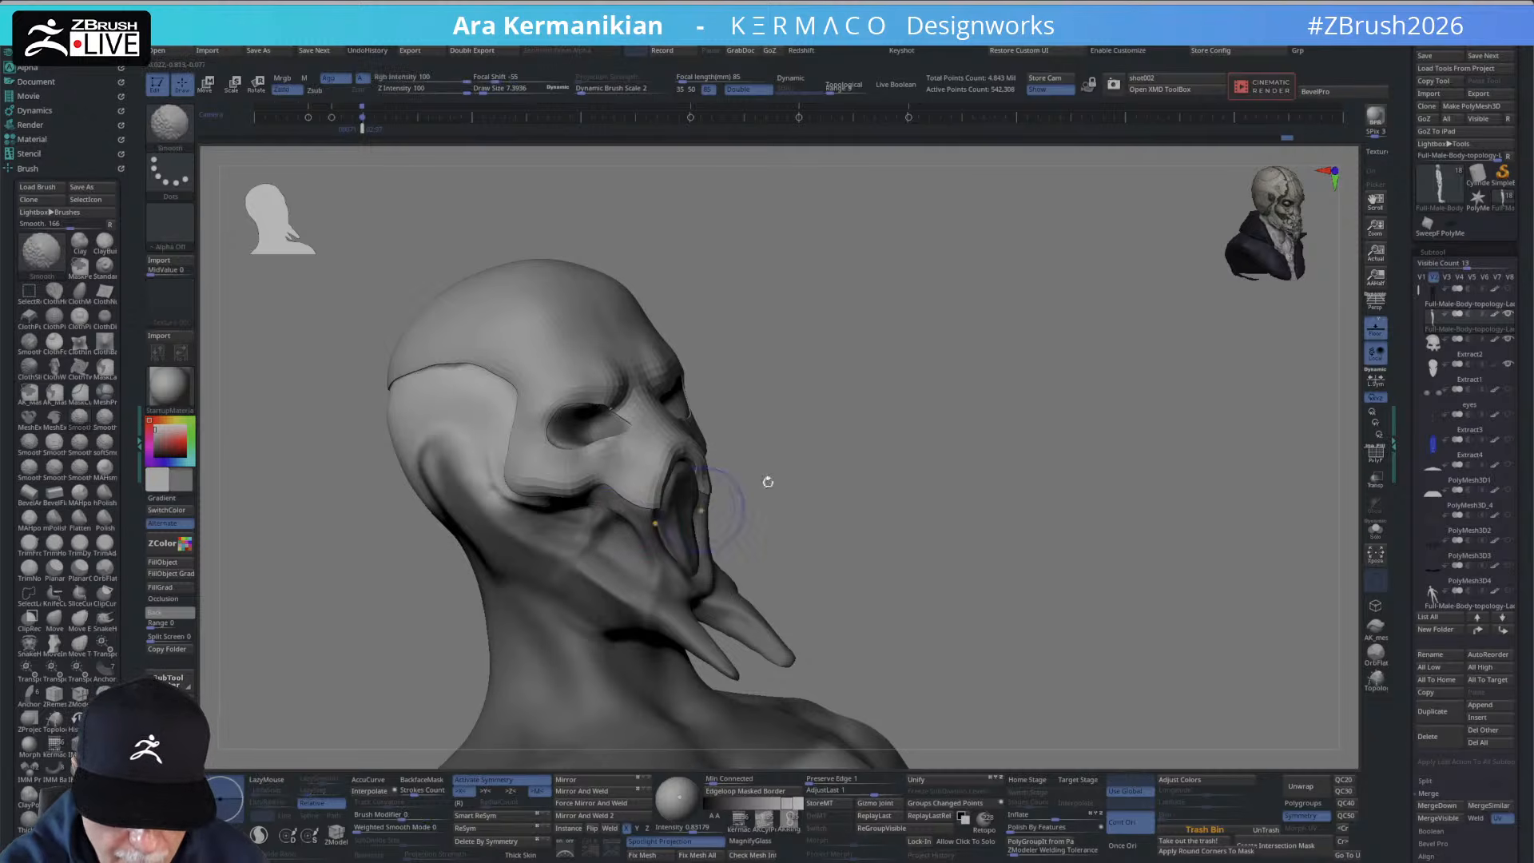
# Bring back the hat and coat around the head and draw the tusk tips closer together with the Move brush.
pyautogui.moveTo(767, 483)
pyautogui.keyDown('alt'); pyautogui.mouseDown()
pyautogui.moveTo(879, 401)
pyautogui.moveTo(815, 421)
pyautogui.moveTo(875, 431)
pyautogui.moveTo(804, 380)
pyautogui.moveTo(849, 382)
pyautogui.moveTo(646, 480)
pyautogui.moveTo(818, 434)
pyautogui.moveTo(883, 514)
pyautogui.moveTo(981, 471)
pyautogui.moveTo(971, 431)
pyautogui.moveTo(1022, 511)
pyautogui.moveTo(981, 521)
pyautogui.moveTo(1004, 565)
pyautogui.moveTo(1000, 443)
pyautogui.moveTo(1039, 447)
pyautogui.moveTo(985, 443)
pyautogui.moveTo(1040, 493)
pyautogui.moveTo(1031, 567)
pyautogui.mouseUp(); pyautogui.keyUp('alt')
pyautogui.click(1421, 277)
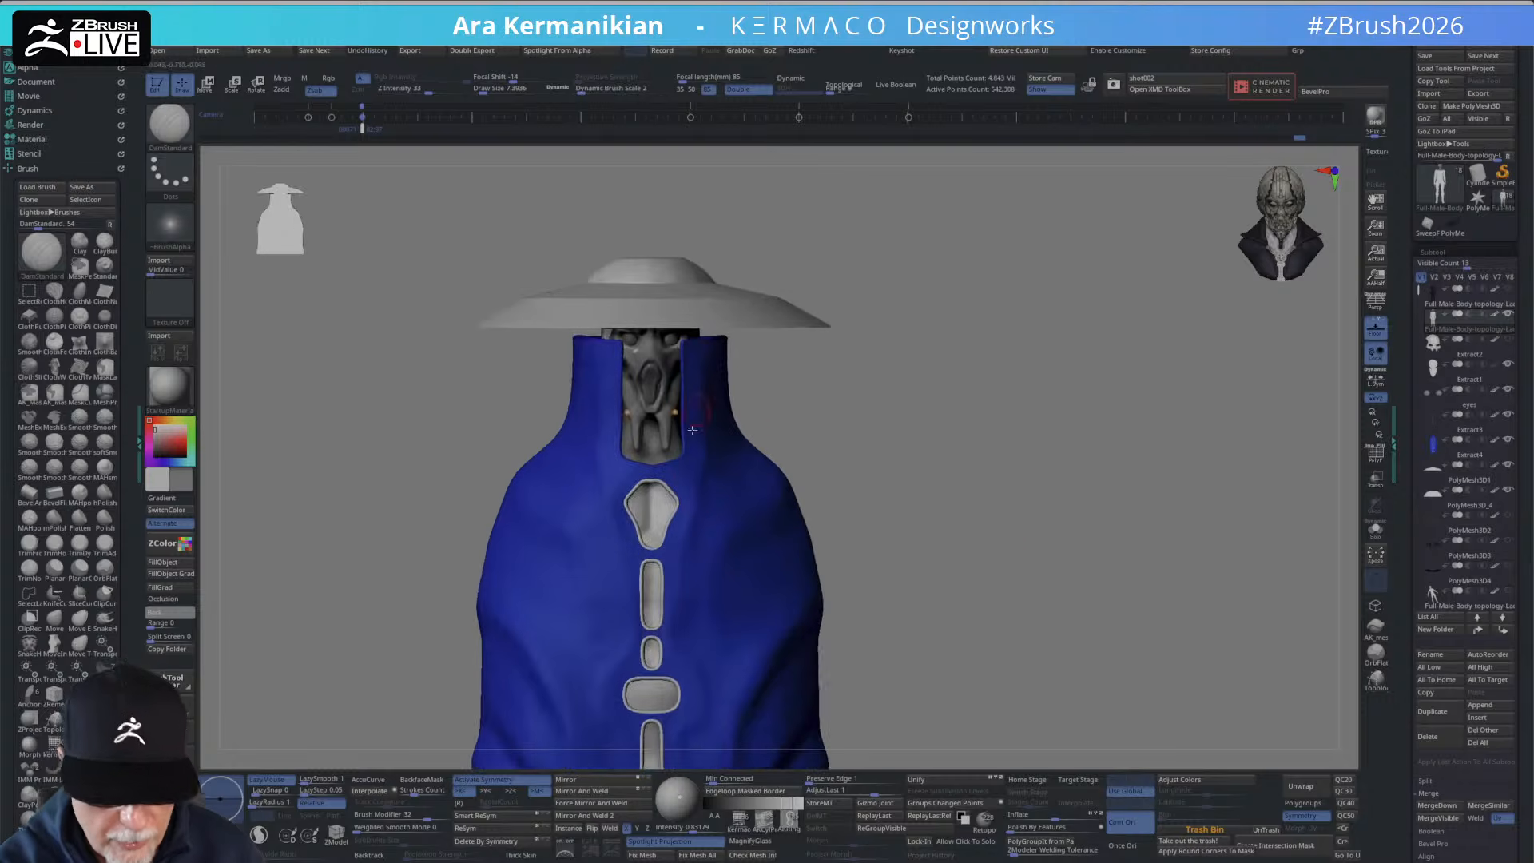
pyautogui.press('b')
pyautogui.press('m')
pyautogui.press('v')
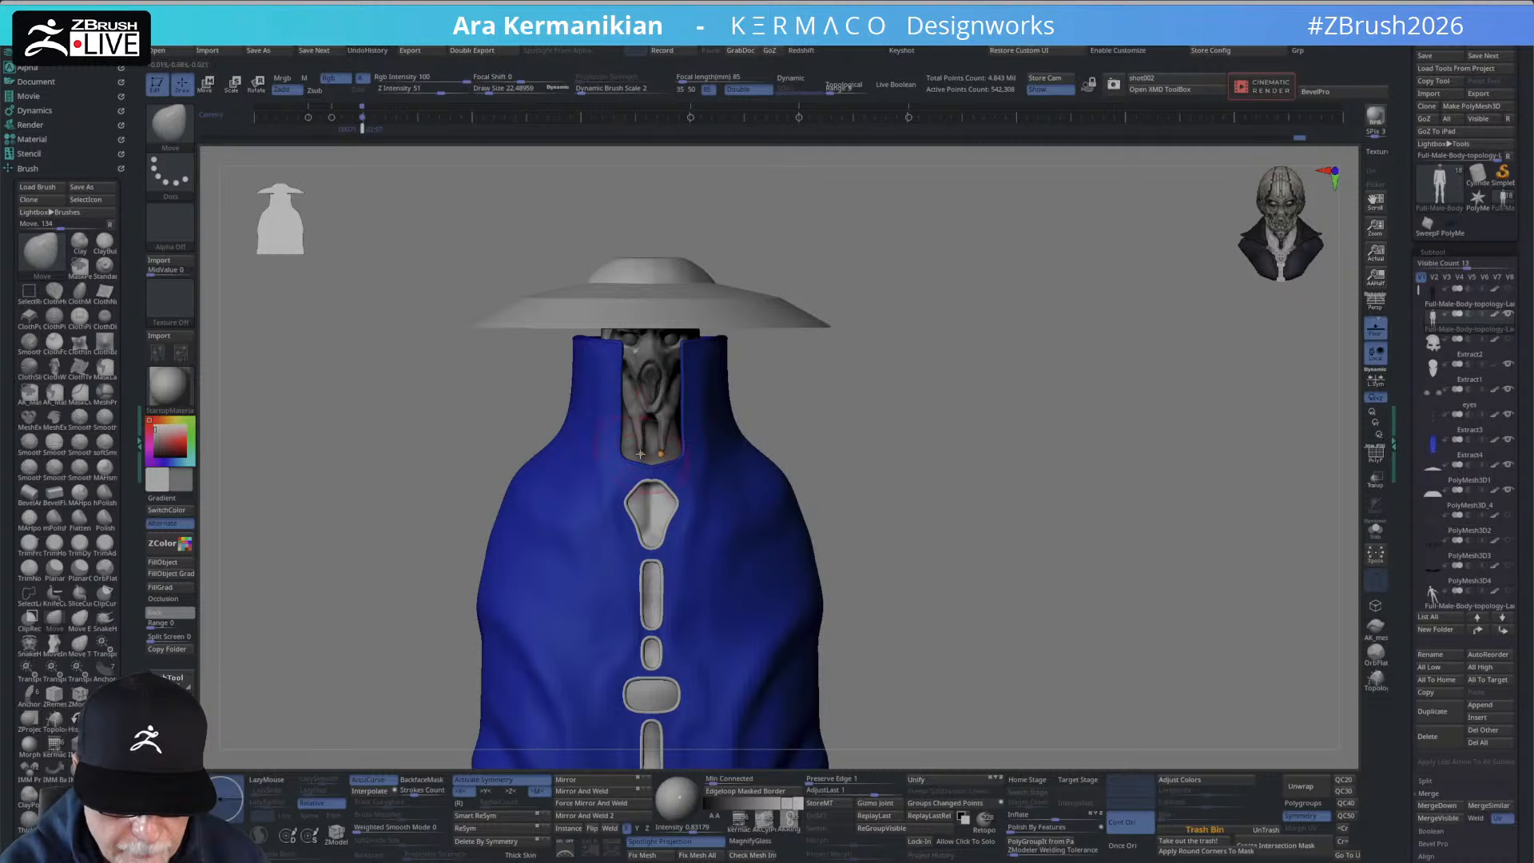
pyautogui.moveTo(639, 453); pyautogui.dragTo(646, 451)
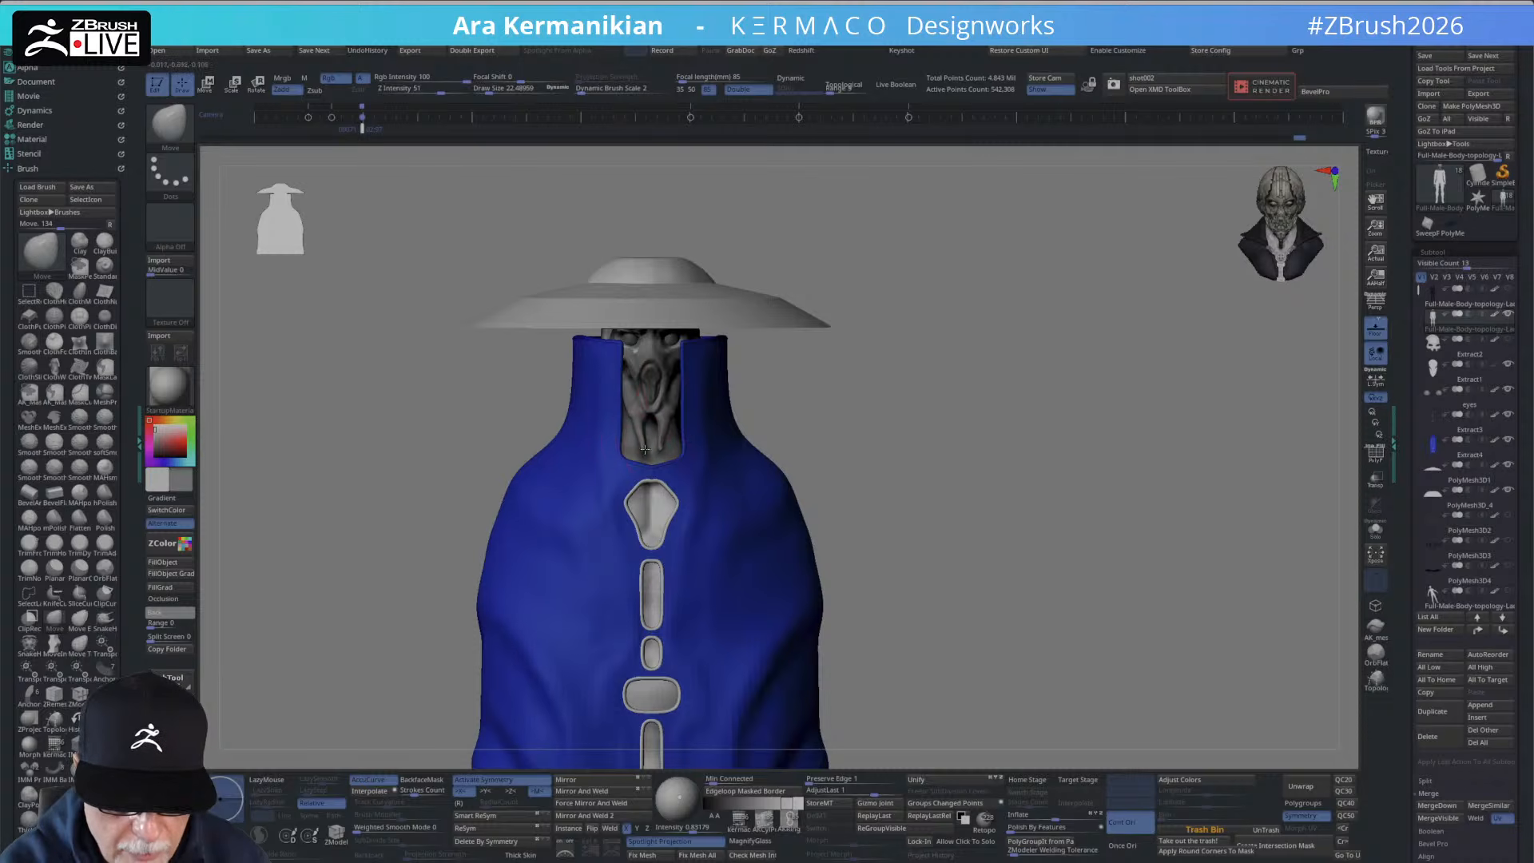
# Reduce the Move brush's draw size to about 15.4 and reshape the cheek and jaw sides within the collar opening.
pyautogui.keyDown('alt'); pyautogui.moveTo(1006, 397); pyautogui.dragTo(919, 435); pyautogui.keyUp('alt')
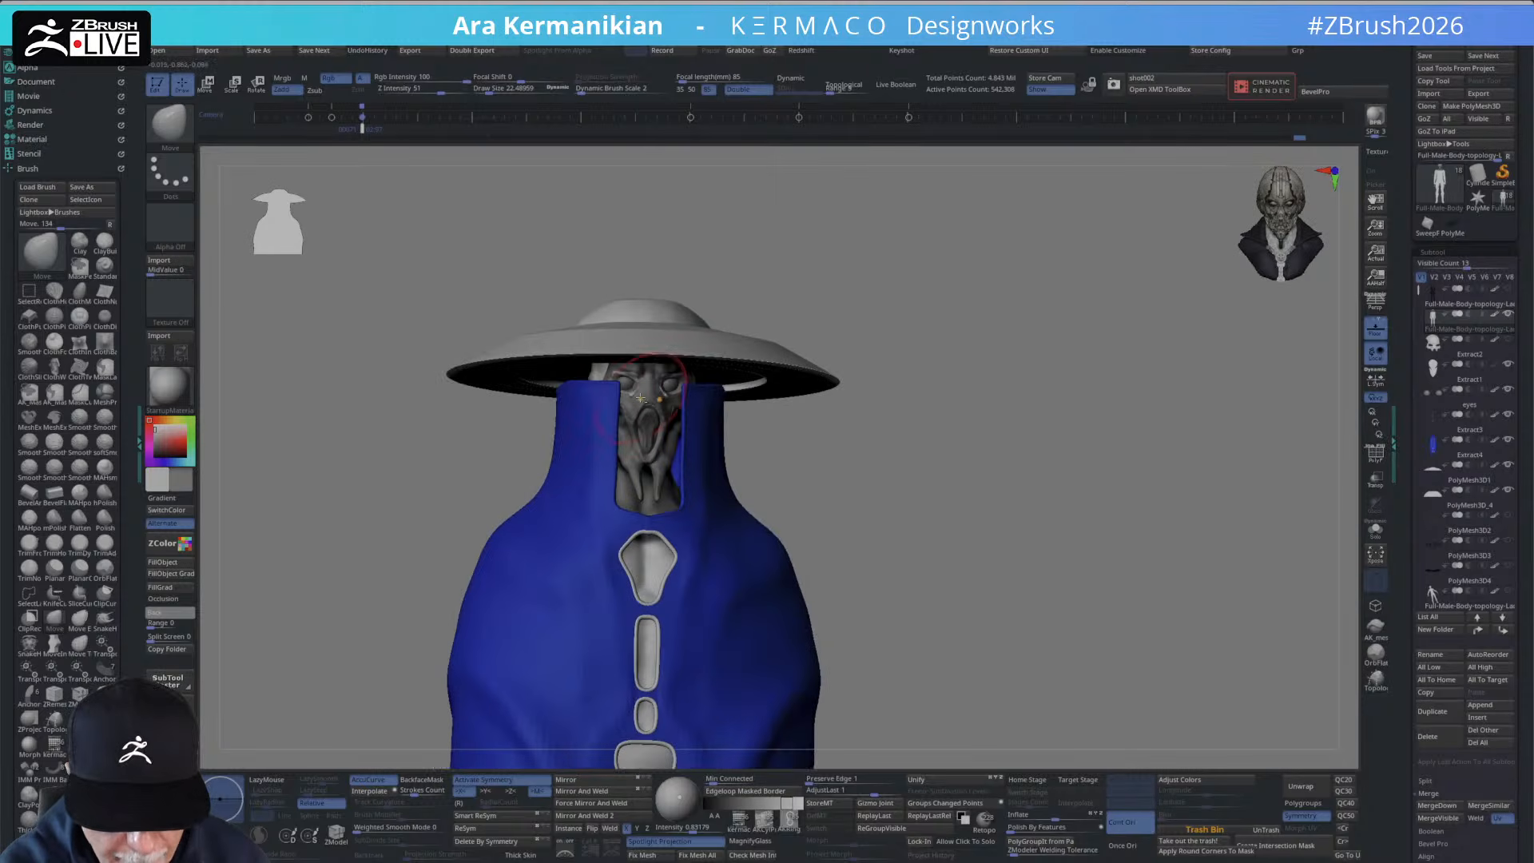
pyautogui.moveTo(987, 297)
pyautogui.mouseDown()
pyautogui.moveTo(927, 302)
pyautogui.moveTo(918, 329)
pyautogui.mouseUp()
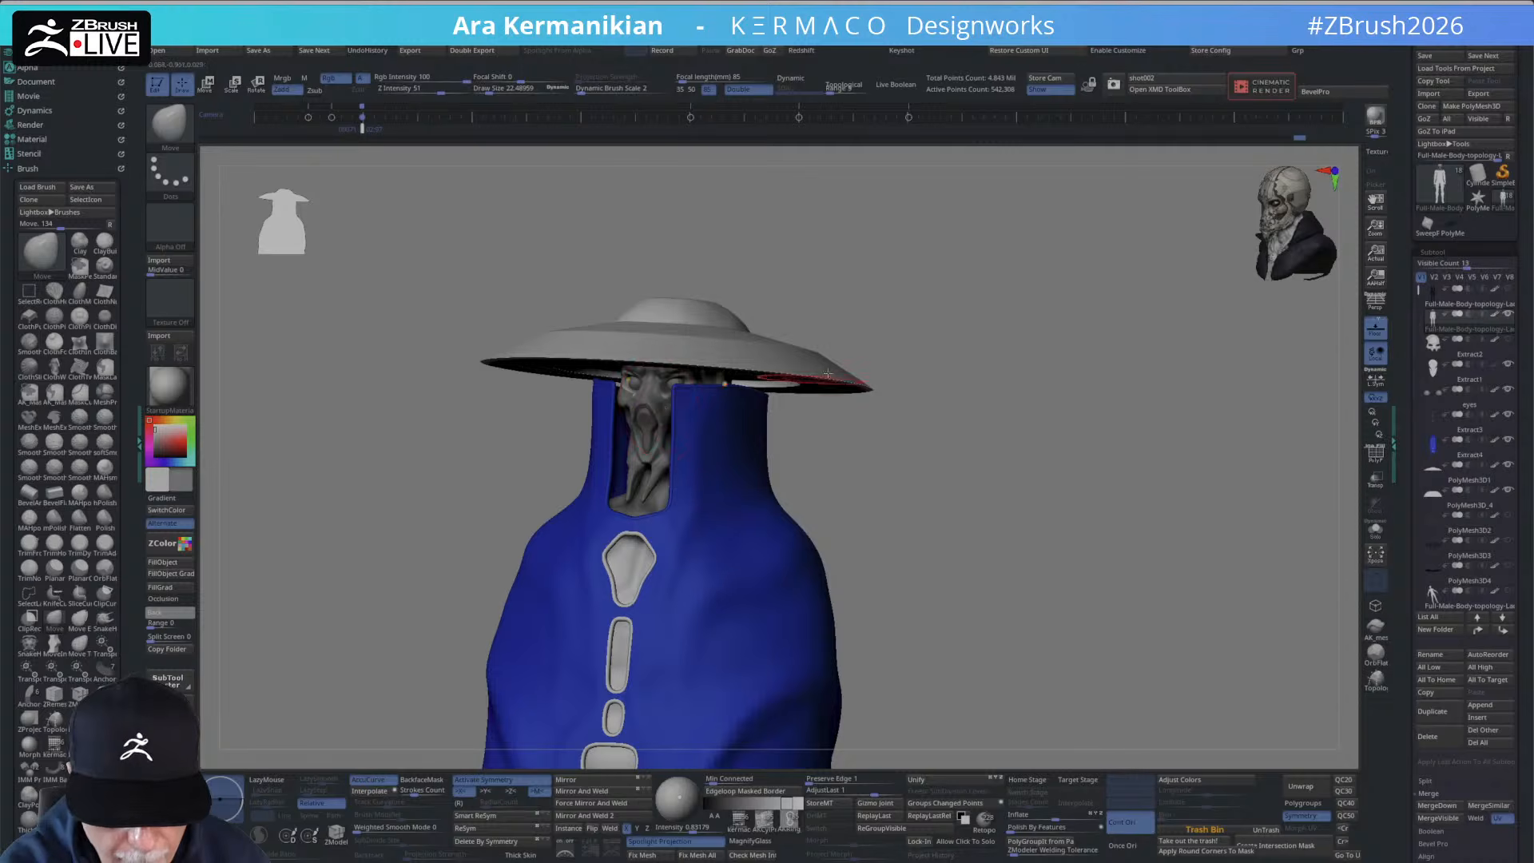
pyautogui.moveTo(873, 386); pyautogui.dragTo(918, 333)
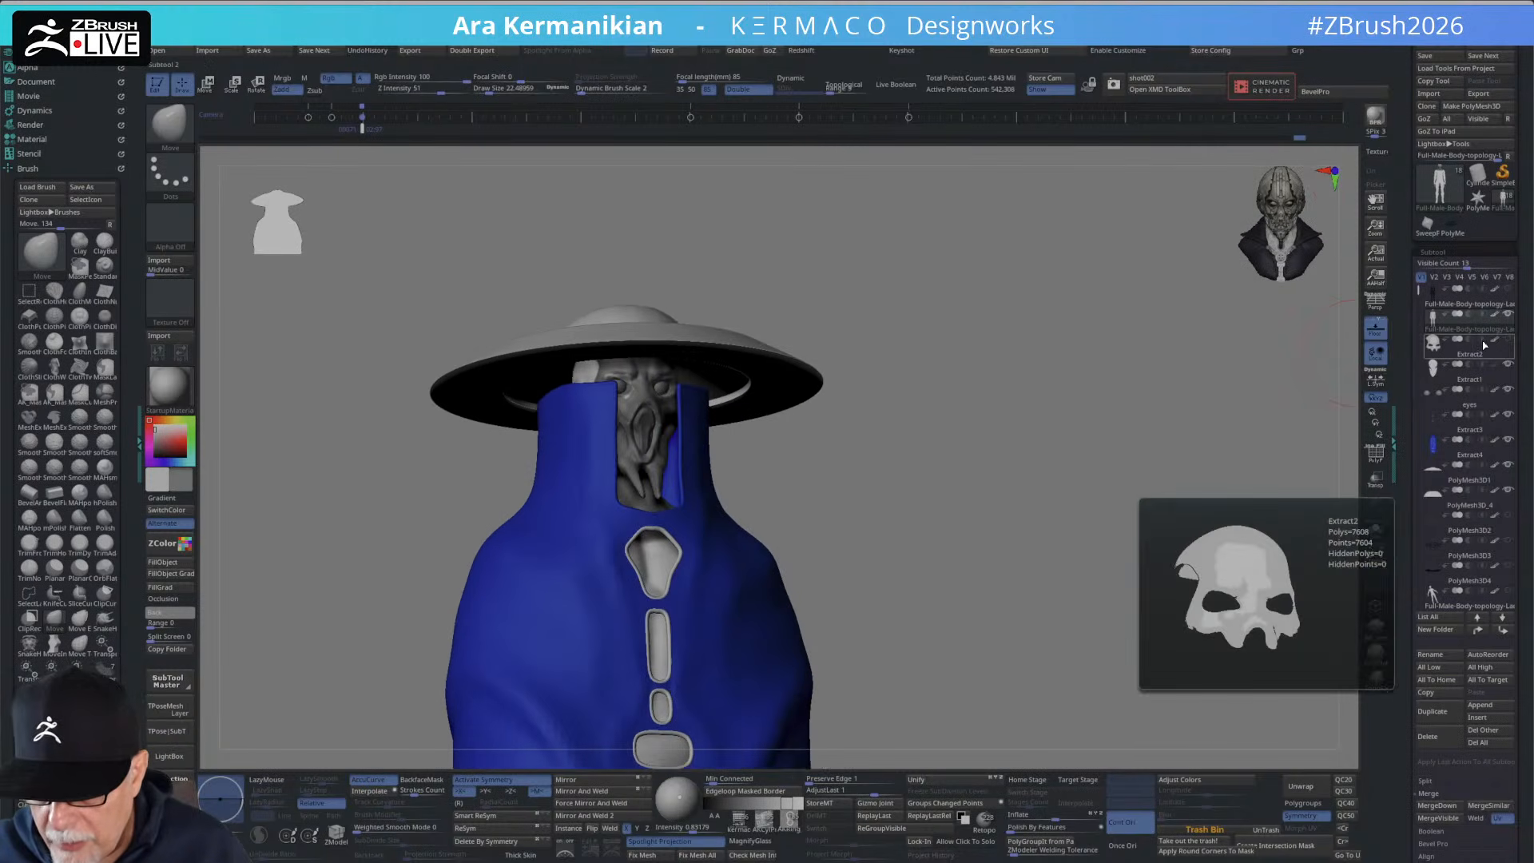
pyautogui.moveTo(988, 454); pyautogui.dragTo(894, 455)
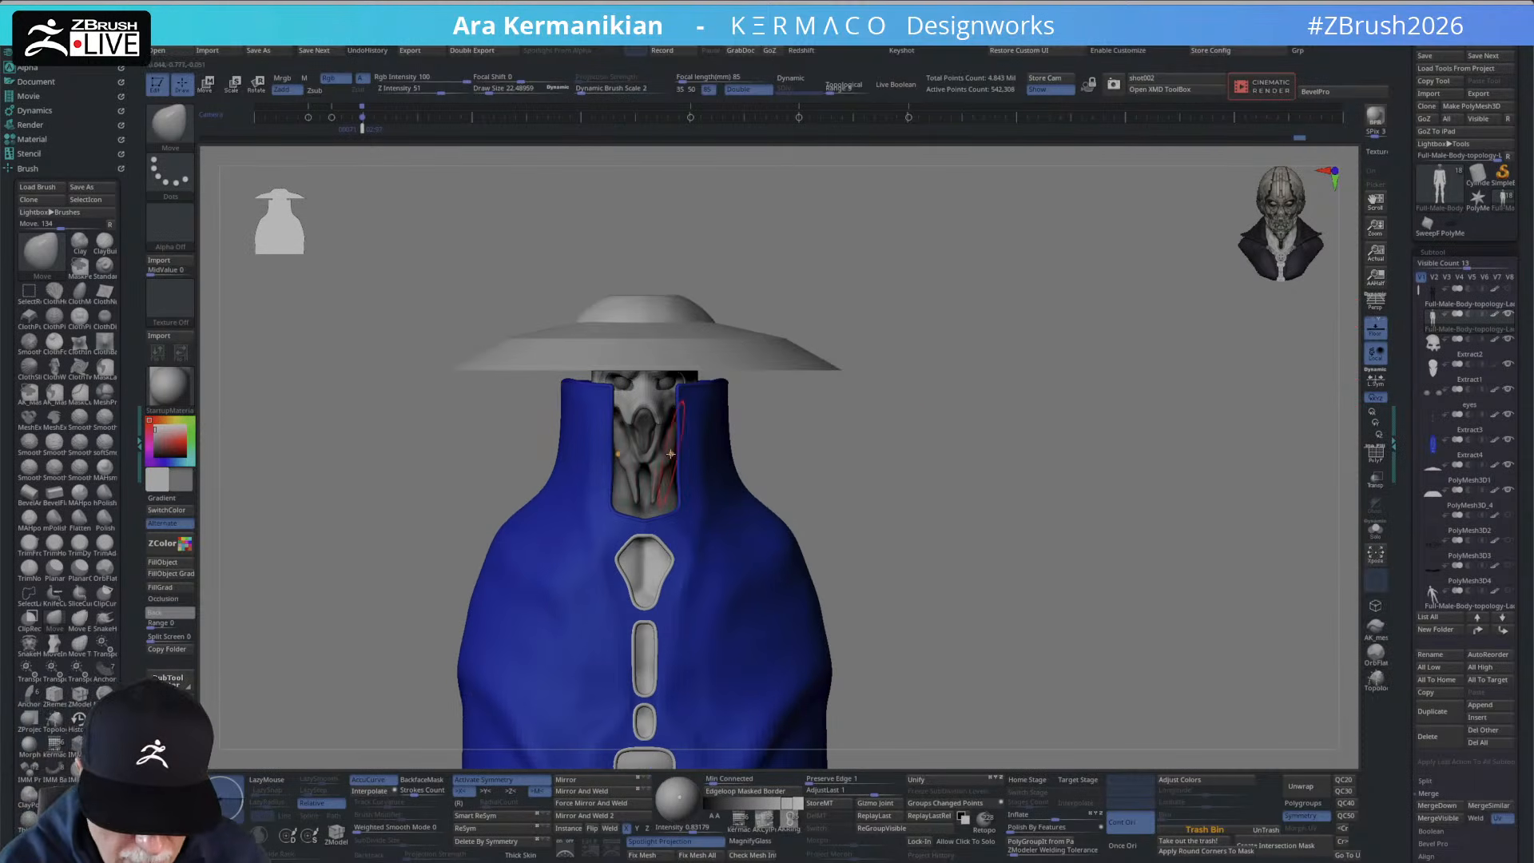
pyautogui.press('s')
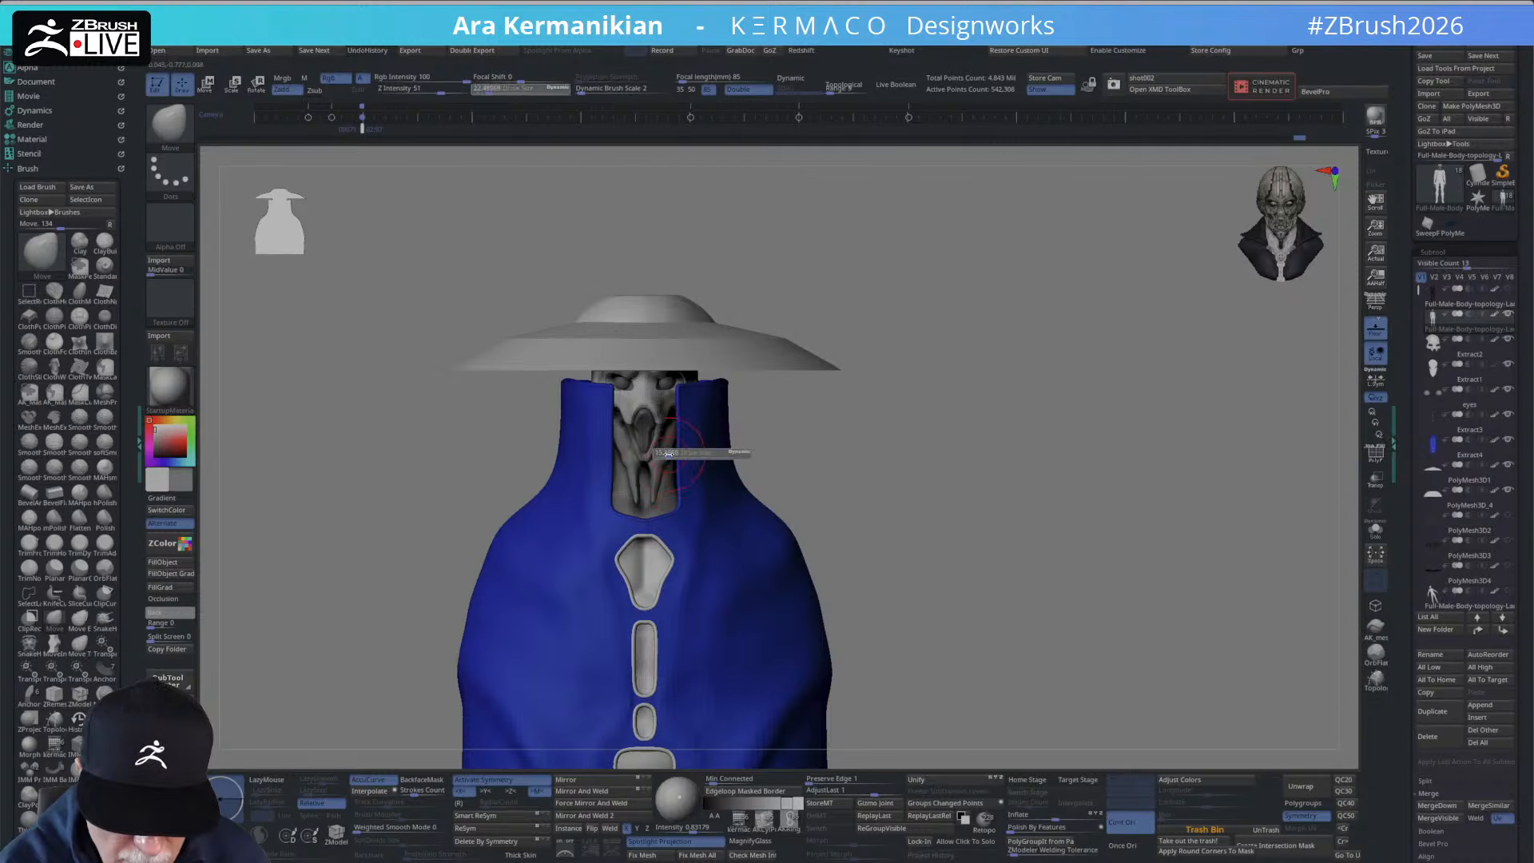
pyautogui.moveTo(671, 453); pyautogui.dragTo(665, 453)
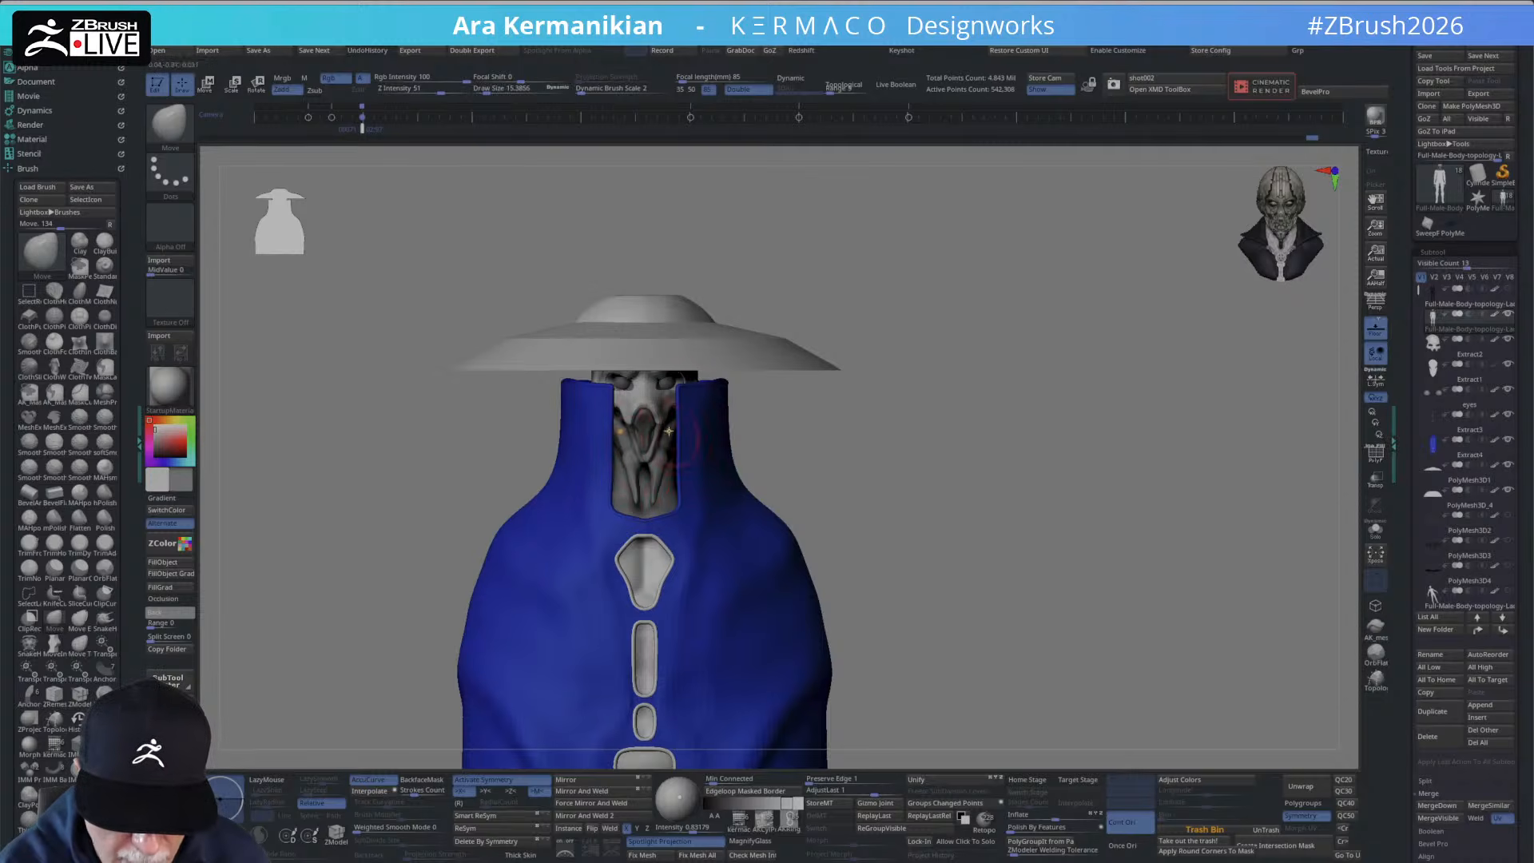
pyautogui.moveTo(668, 436); pyautogui.dragTo(666, 445)
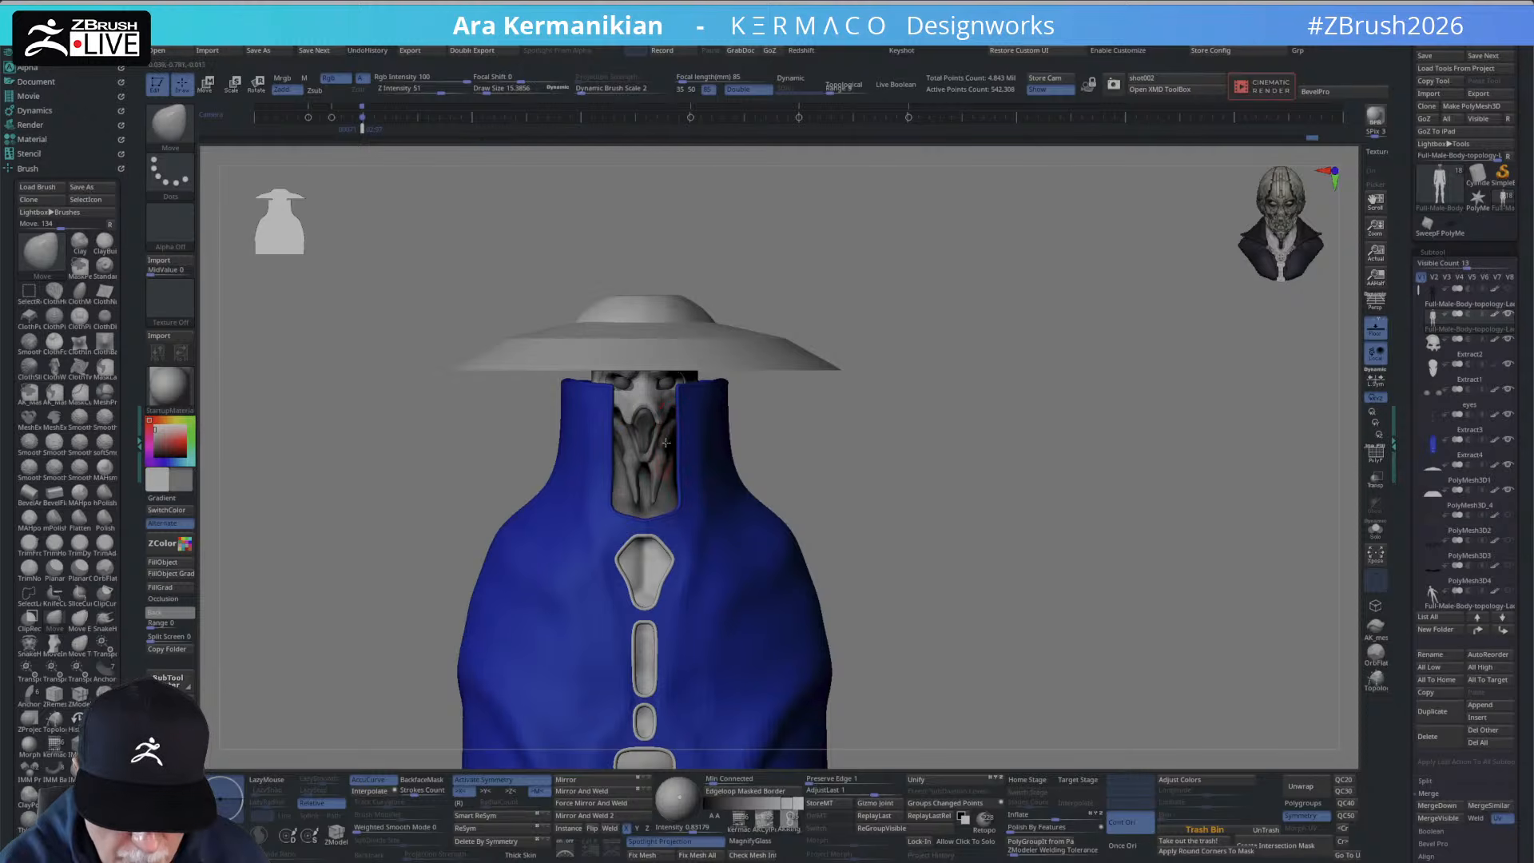
# Isolate the body in Solo mode and inspect the jaw and tusks from both sides.
pyautogui.moveTo(866, 397); pyautogui.dragTo(889, 385)
pyautogui.click(1375, 530)
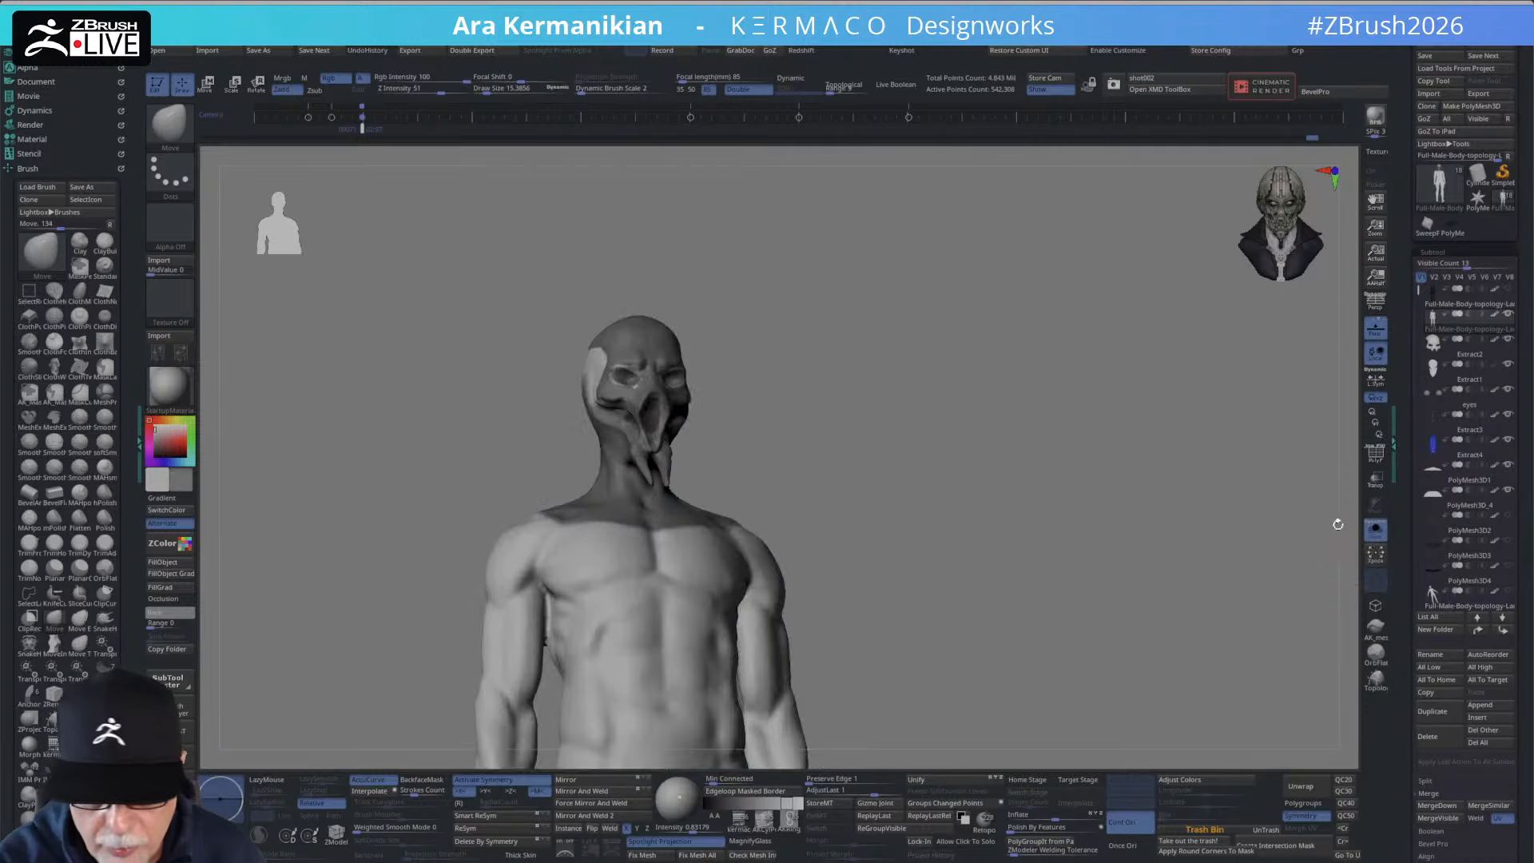
pyautogui.moveTo(917, 525); pyautogui.dragTo(978, 515)
pyautogui.moveTo(919, 499)
pyautogui.keyDown('alt'); pyautogui.mouseDown()
pyautogui.moveTo(919, 580)
pyautogui.moveTo(851, 558)
pyautogui.moveTo(836, 407)
pyautogui.moveTo(831, 511)
pyautogui.mouseUp(); pyautogui.keyUp('alt')
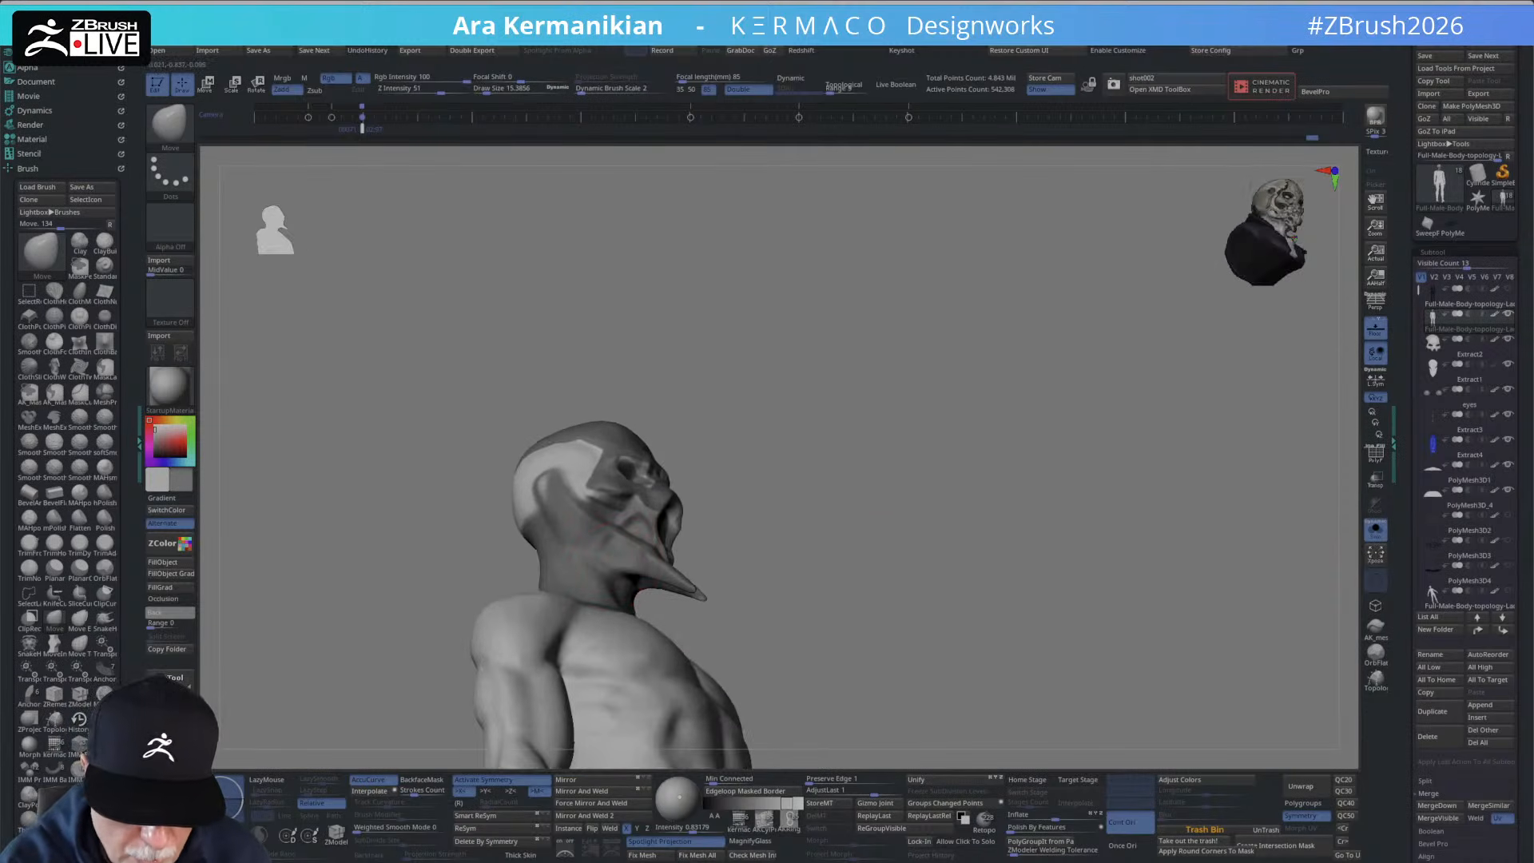
pyautogui.moveTo(878, 559); pyautogui.dragTo(629, 590)
pyautogui.moveTo(837, 525)
pyautogui.mouseDown()
pyautogui.moveTo(931, 496)
pyautogui.moveTo(649, 559)
pyautogui.moveTo(639, 539)
pyautogui.moveTo(593, 534)
pyautogui.mouseUp()
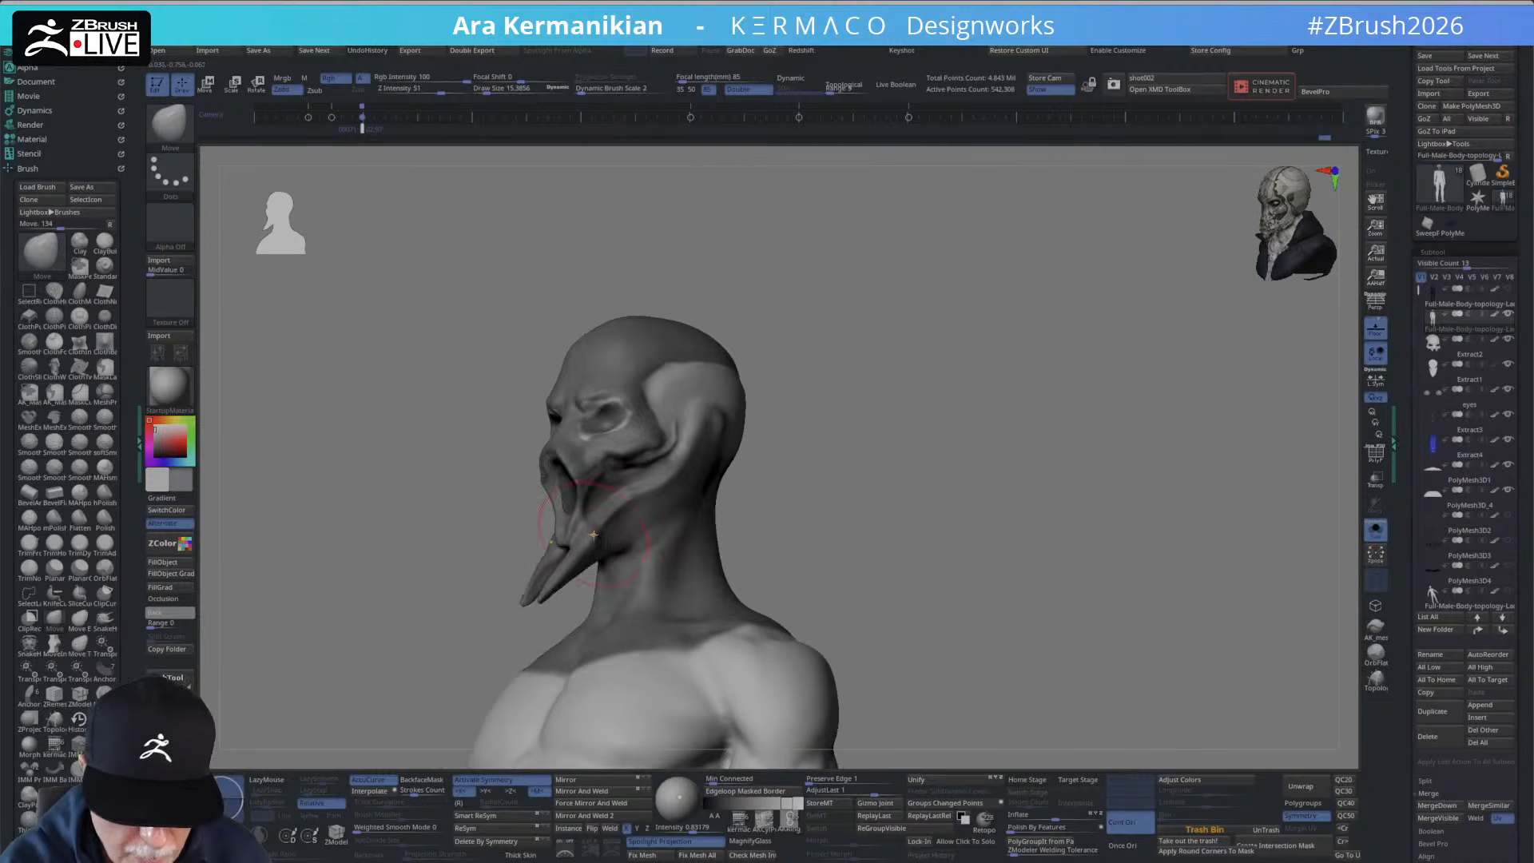
# Sharpen the jaw side around the tusk base with the DamStandard brush and smooth the transition.
pyautogui.rightClick(594, 535)
pyautogui.click(587, 457)
pyautogui.click(603, 556)
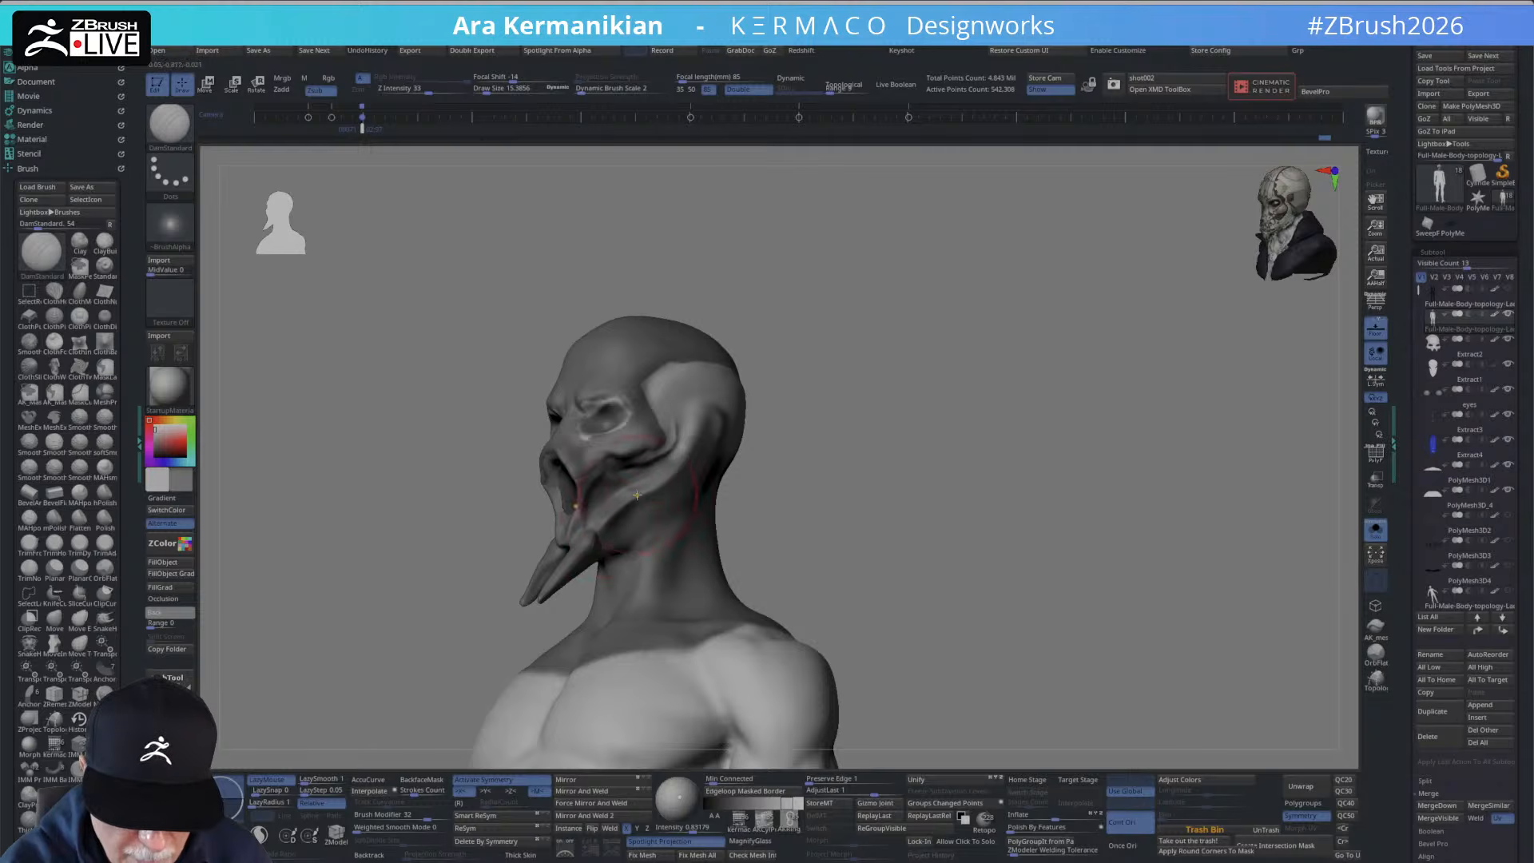
pyautogui.press('shift')
pyautogui.keyDown('alt'); pyautogui.moveTo(790, 452); pyautogui.dragTo(798, 388); pyautogui.keyUp('alt')
pyautogui.moveTo(856, 437)
pyautogui.mouseDown()
pyautogui.moveTo(884, 434)
pyautogui.moveTo(924, 479)
pyautogui.moveTo(915, 423)
pyautogui.moveTo(921, 496)
pyautogui.mouseUp()
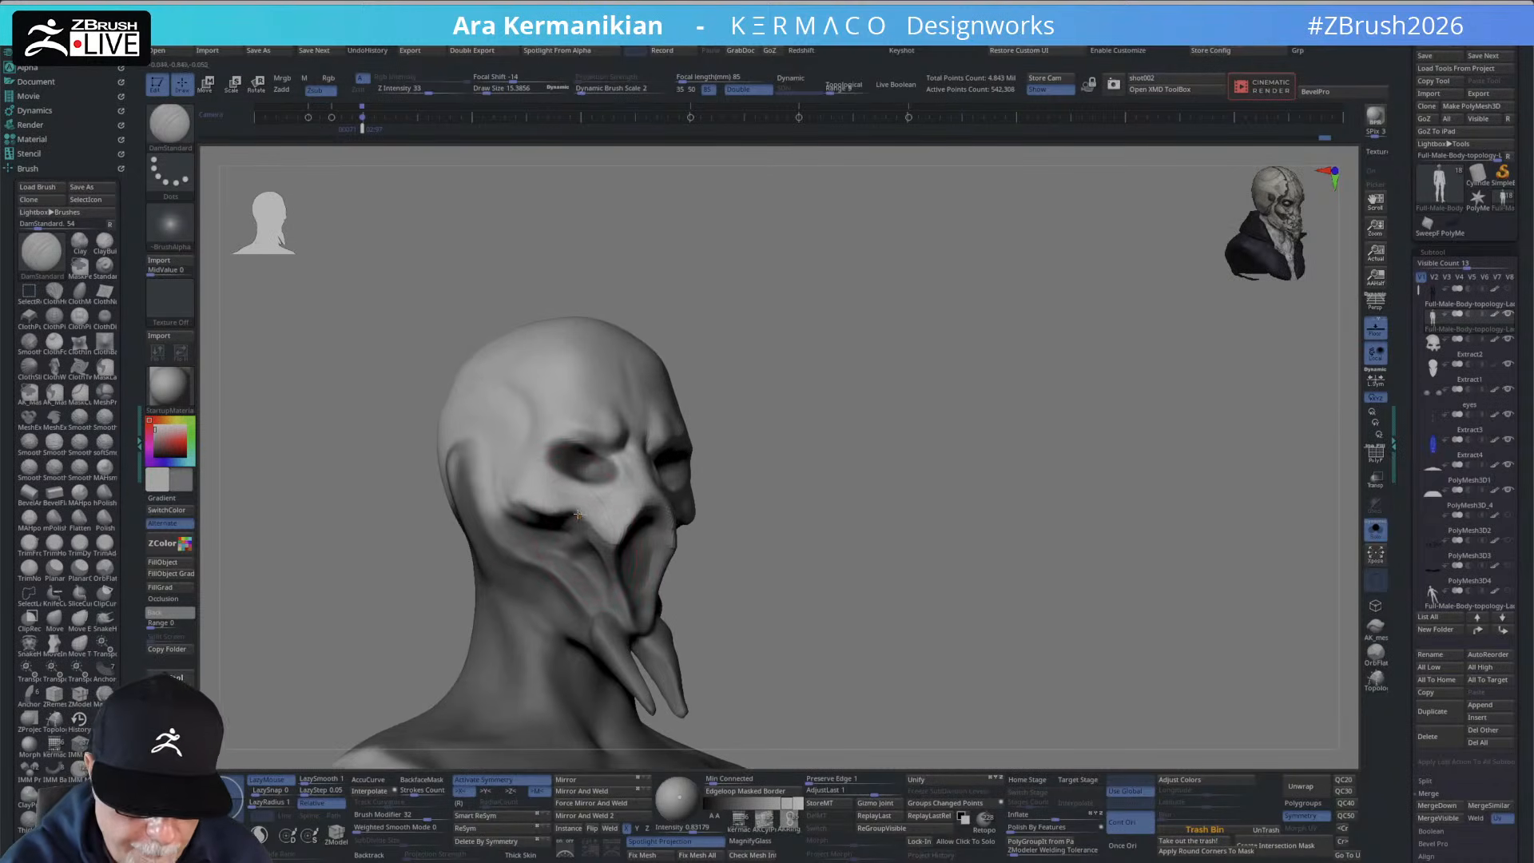
# Carve the crease from below the cheekbone to the rim of the mouth opening and soften the jaw beside it.
pyautogui.moveTo(582, 526); pyautogui.dragTo(604, 540)
pyautogui.moveTo(771, 487); pyautogui.dragTo(711, 502)
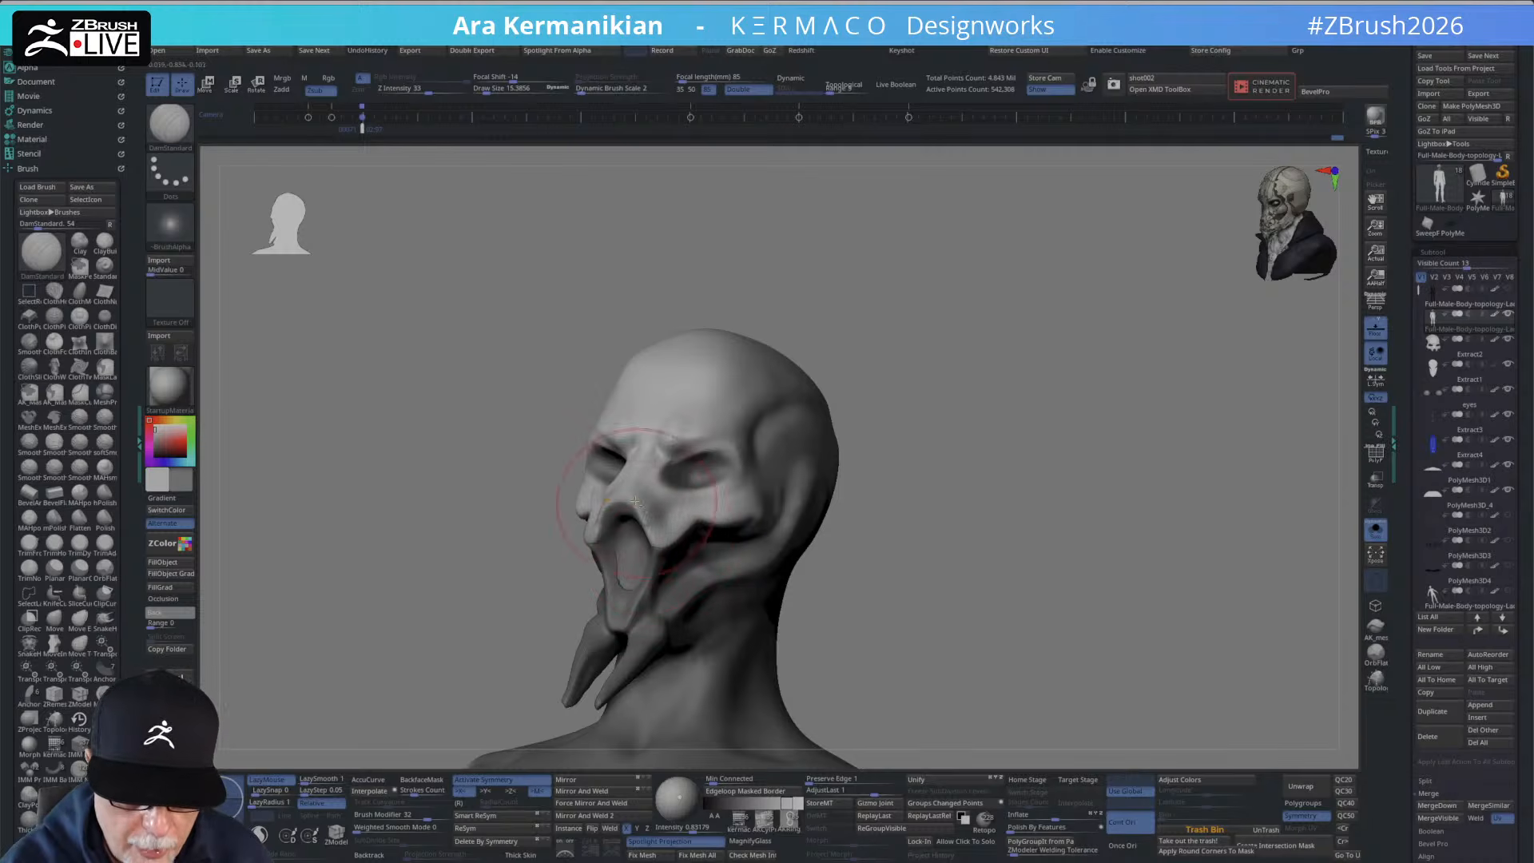
pyautogui.keyDown('shift'); pyautogui.moveTo(670, 597); pyautogui.dragTo(703, 569); pyautogui.keyUp('shift')
pyautogui.moveTo(779, 464); pyautogui.dragTo(600, 526, button='right')
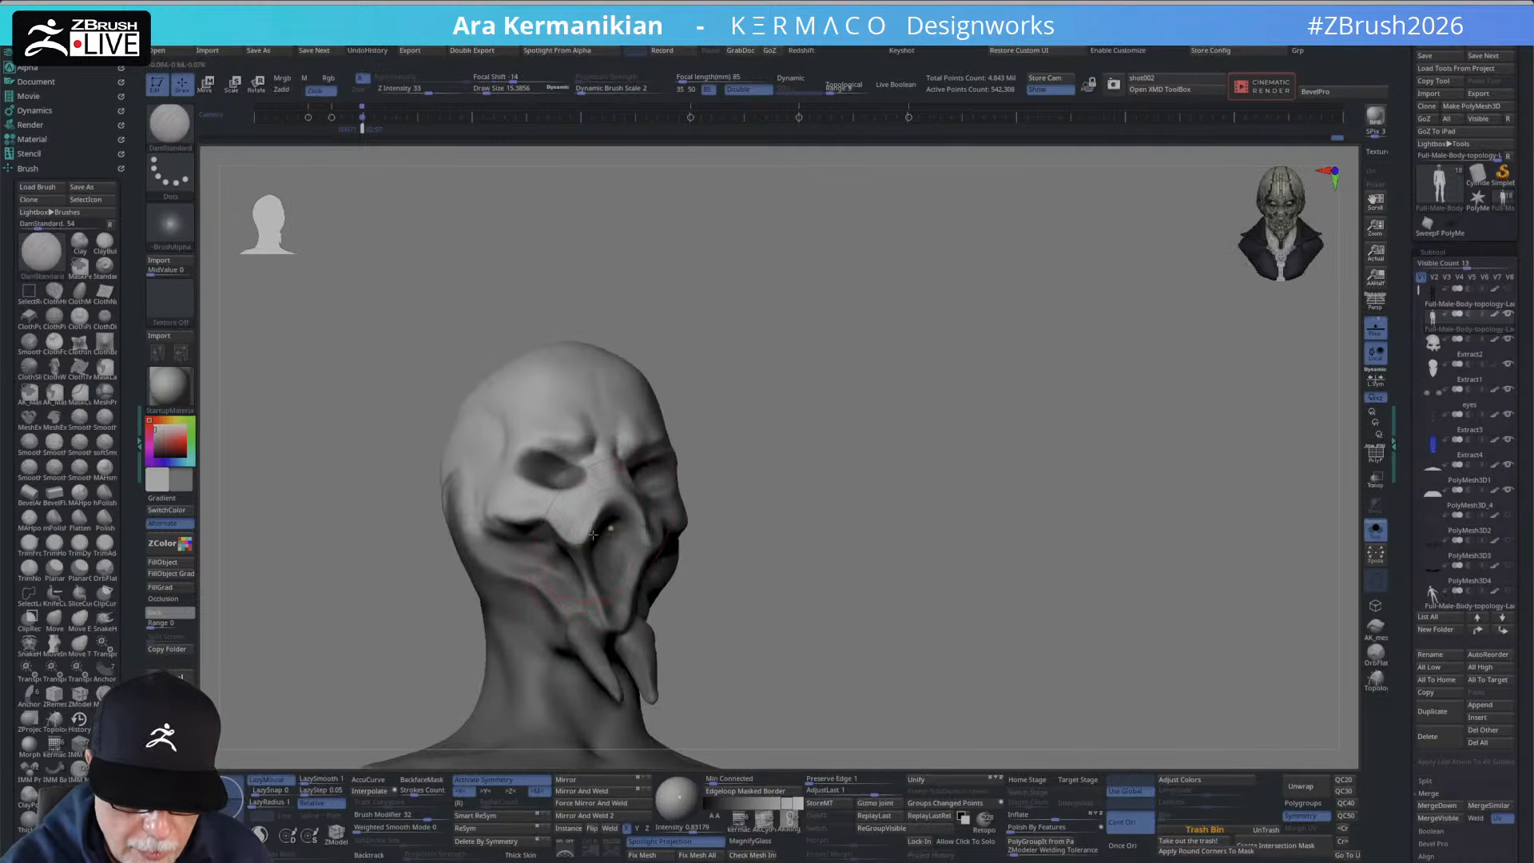
pyautogui.moveTo(615, 509); pyautogui.dragTo(604, 546)
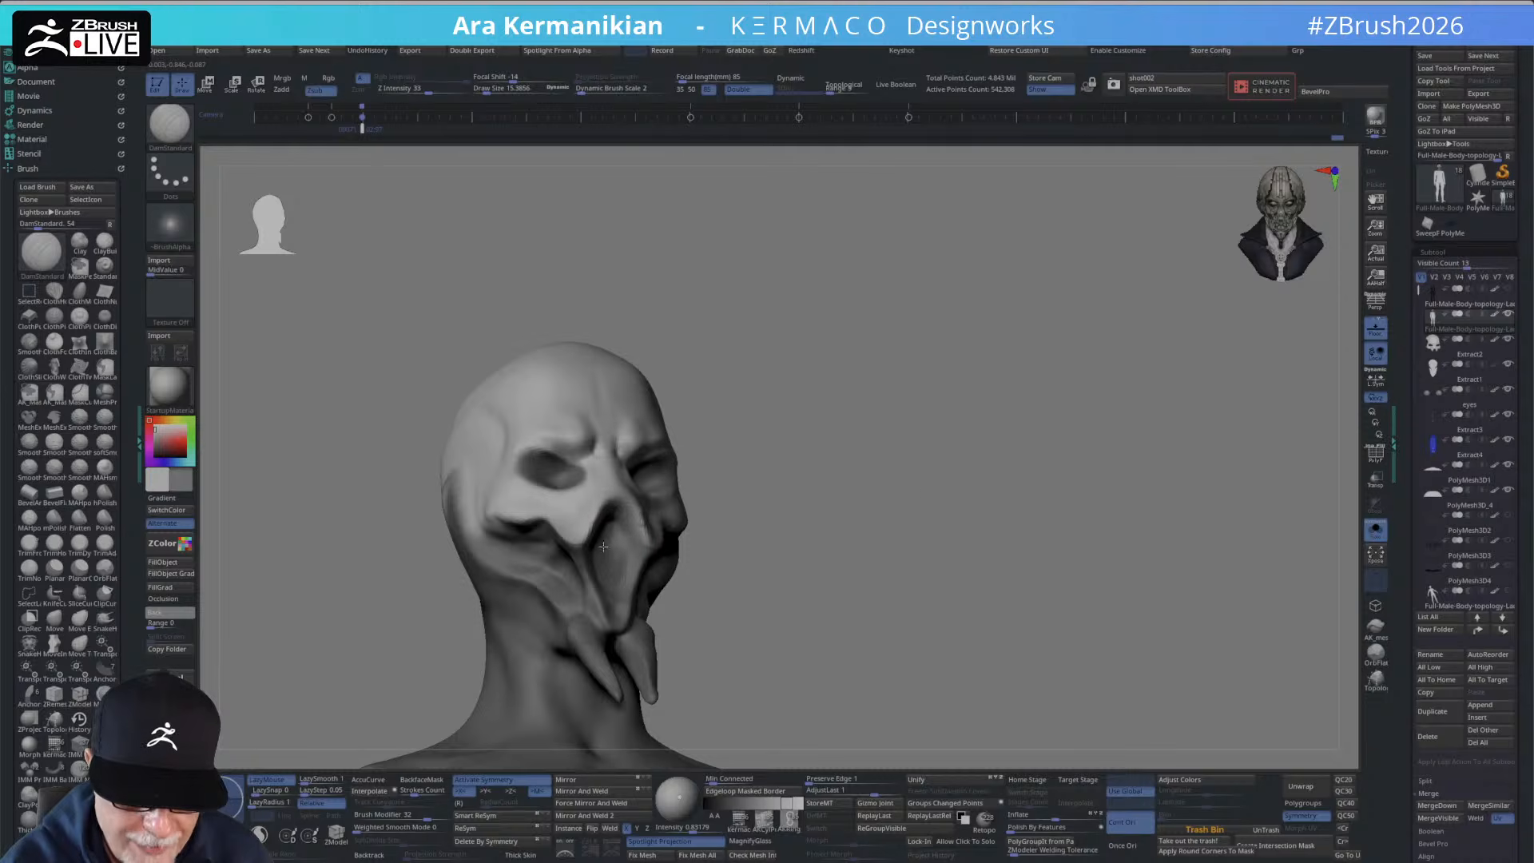
# Smooth the upper rim of the mouth opening beneath the nose.
pyautogui.keyDown('ctrl'); pyautogui.moveTo(924, 490); pyautogui.dragTo(822, 487, button='right'); pyautogui.keyUp('ctrl')
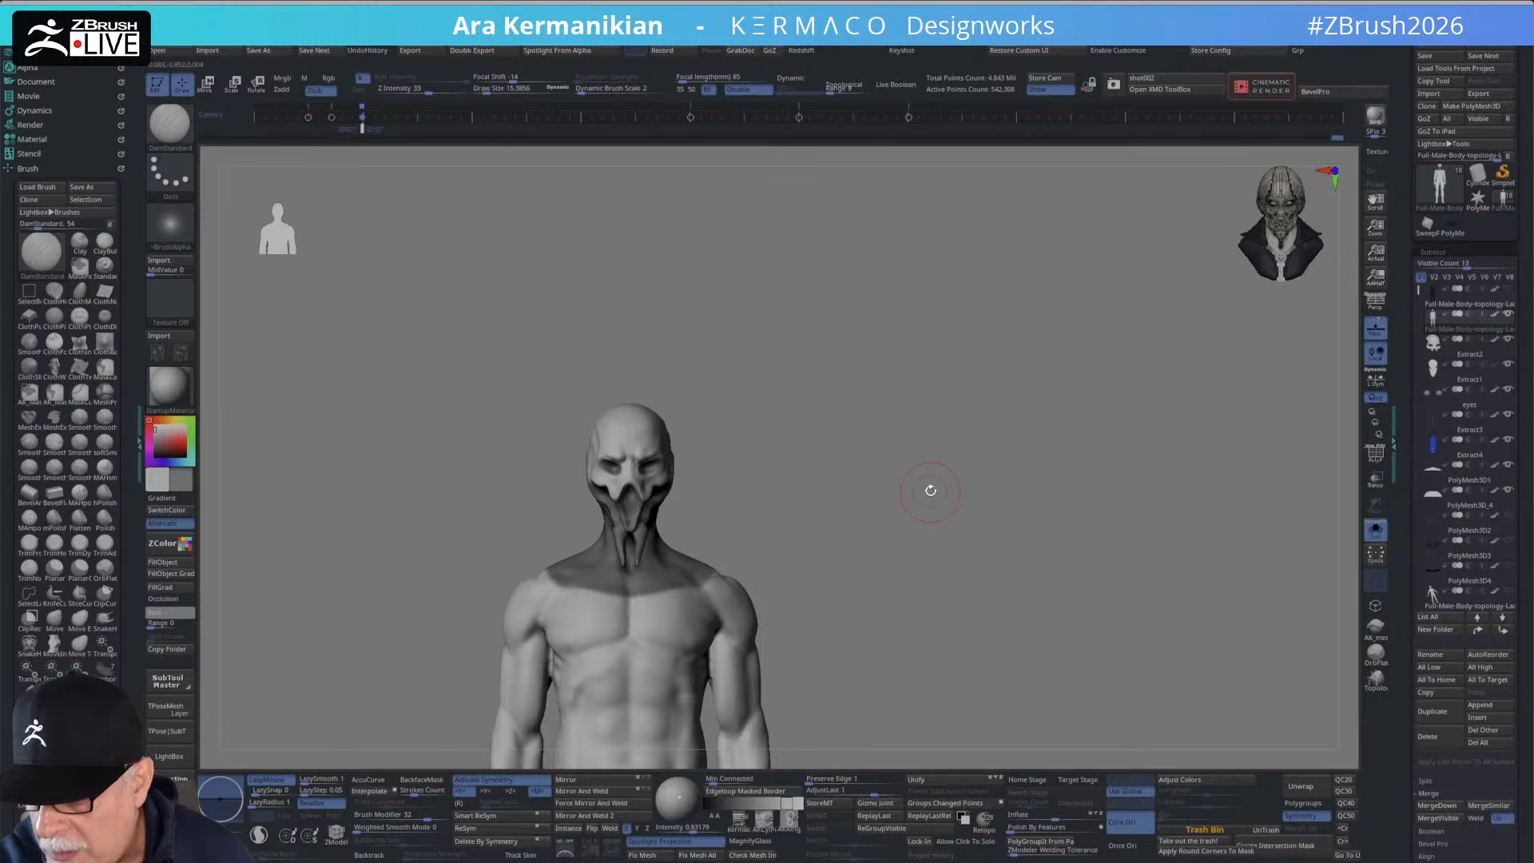
pyautogui.moveTo(930, 462)
pyautogui.keyDown('ctrl'); pyautogui.mouseDown(button='right')
pyautogui.moveTo(969, 424)
pyautogui.moveTo(1019, 421)
pyautogui.moveTo(1003, 404)
pyautogui.moveTo(1011, 418)
pyautogui.moveTo(971, 429)
pyautogui.mouseUp(button='right'); pyautogui.keyUp('ctrl')
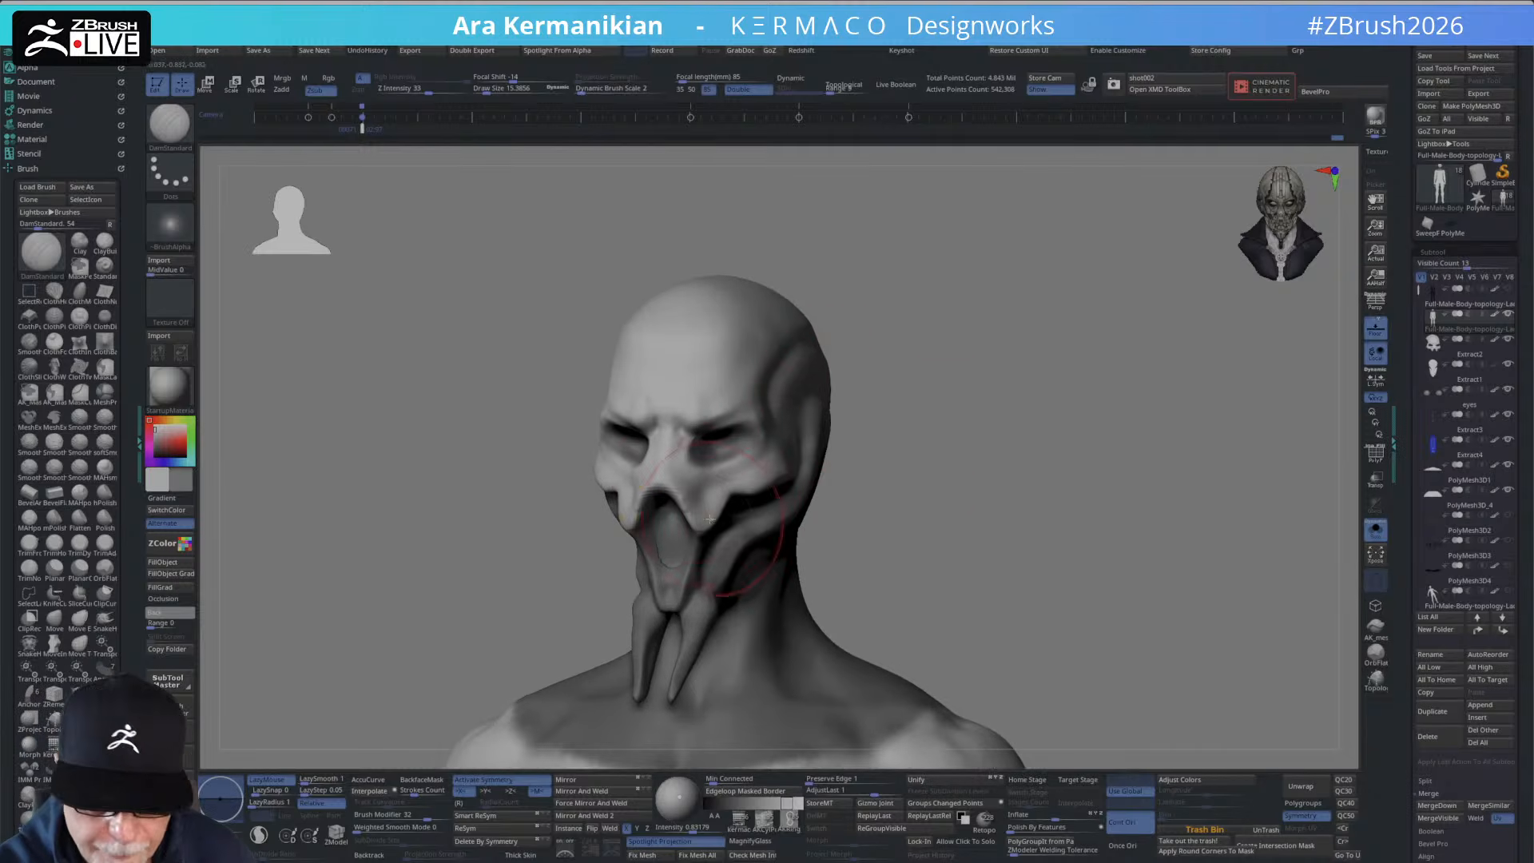
pyautogui.keyDown('shift'); pyautogui.moveTo(681, 486); pyautogui.dragTo(676, 493); pyautogui.keyUp('shift')
pyautogui.moveTo(919, 441)
pyautogui.keyDown('ctrl'); pyautogui.mouseDown(button='right')
pyautogui.moveTo(914, 400)
pyautogui.moveTo(887, 414)
pyautogui.moveTo(927, 363)
pyautogui.moveTo(996, 422)
pyautogui.moveTo(960, 425)
pyautogui.mouseUp(button='right'); pyautogui.keyUp('ctrl')
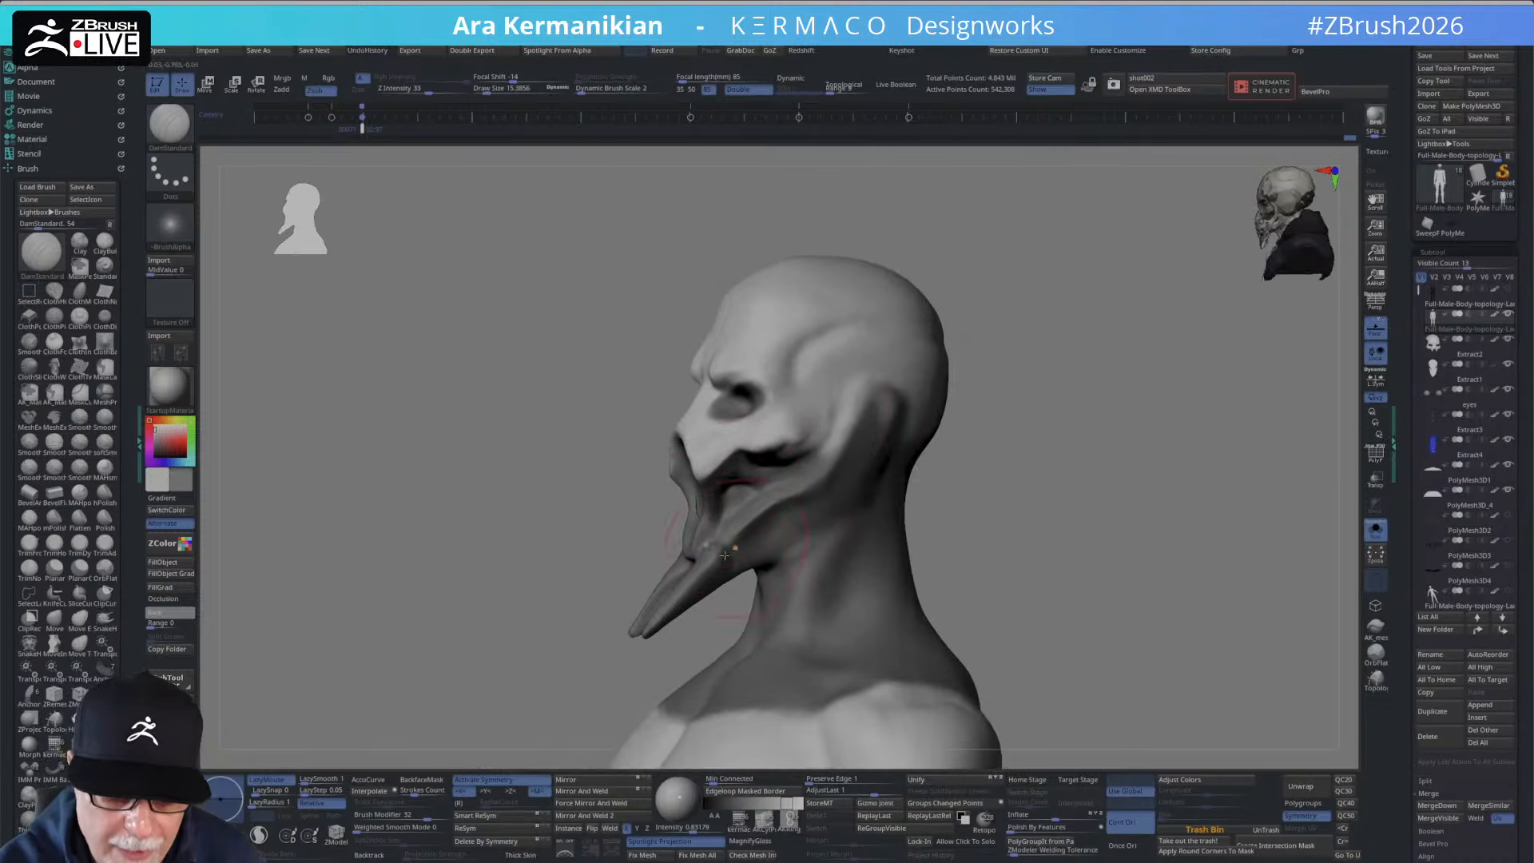
# Deepen the hollow at the upper end of the mouth opening with DamStandard and refine its side rim.
pyautogui.moveTo(724, 555)
pyautogui.mouseDown(button='right')
pyautogui.moveTo(683, 492)
pyautogui.moveTo(700, 503)
pyautogui.moveTo(703, 488)
pyautogui.mouseUp(button='right')
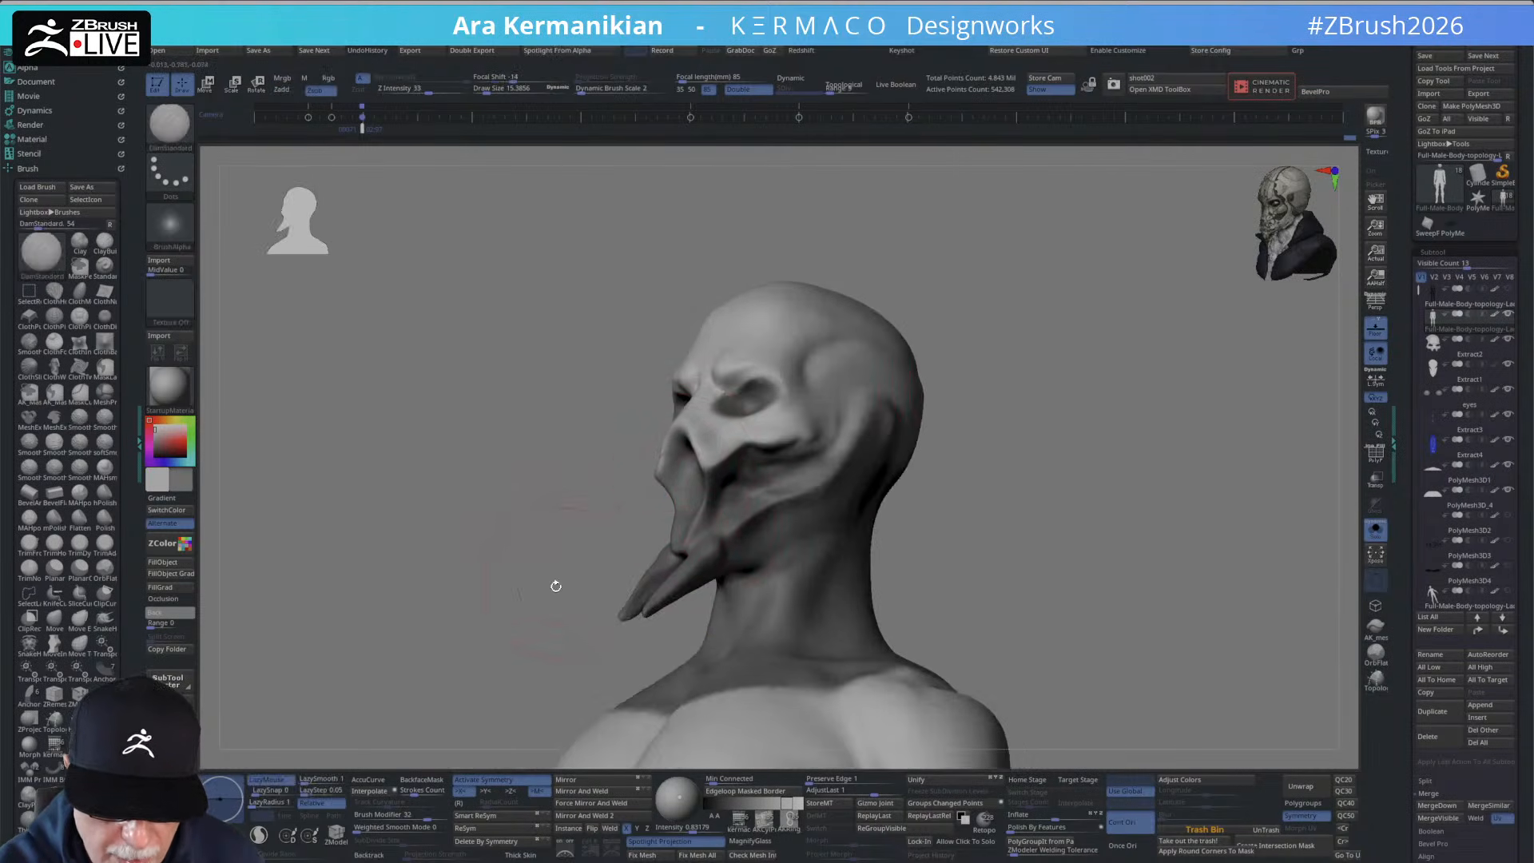
pyautogui.moveTo(556, 586); pyautogui.dragTo(685, 473, button='right')
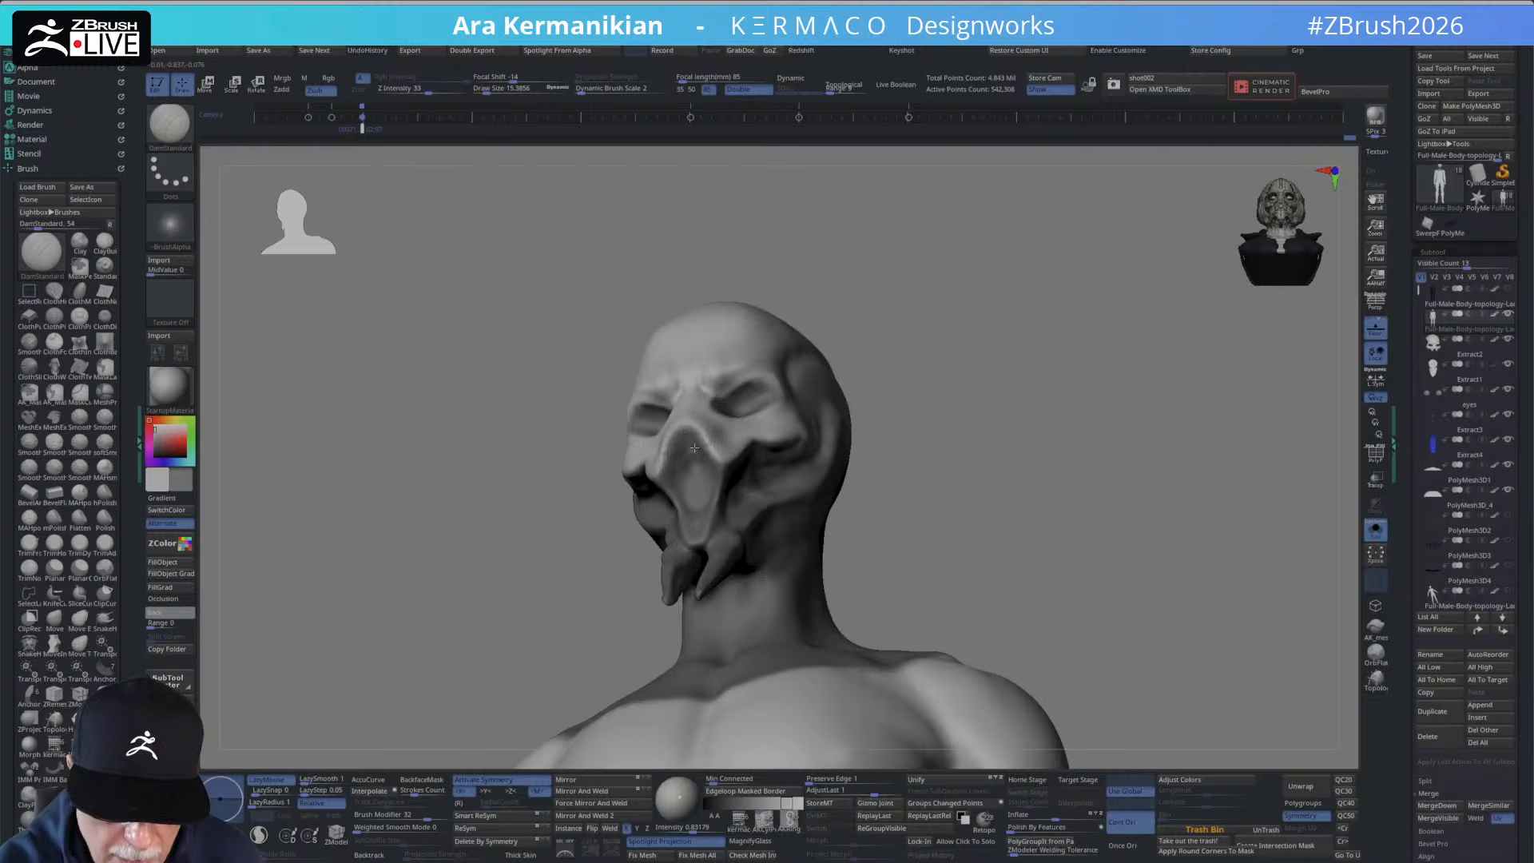
pyautogui.moveTo(694, 448); pyautogui.dragTo(692, 461)
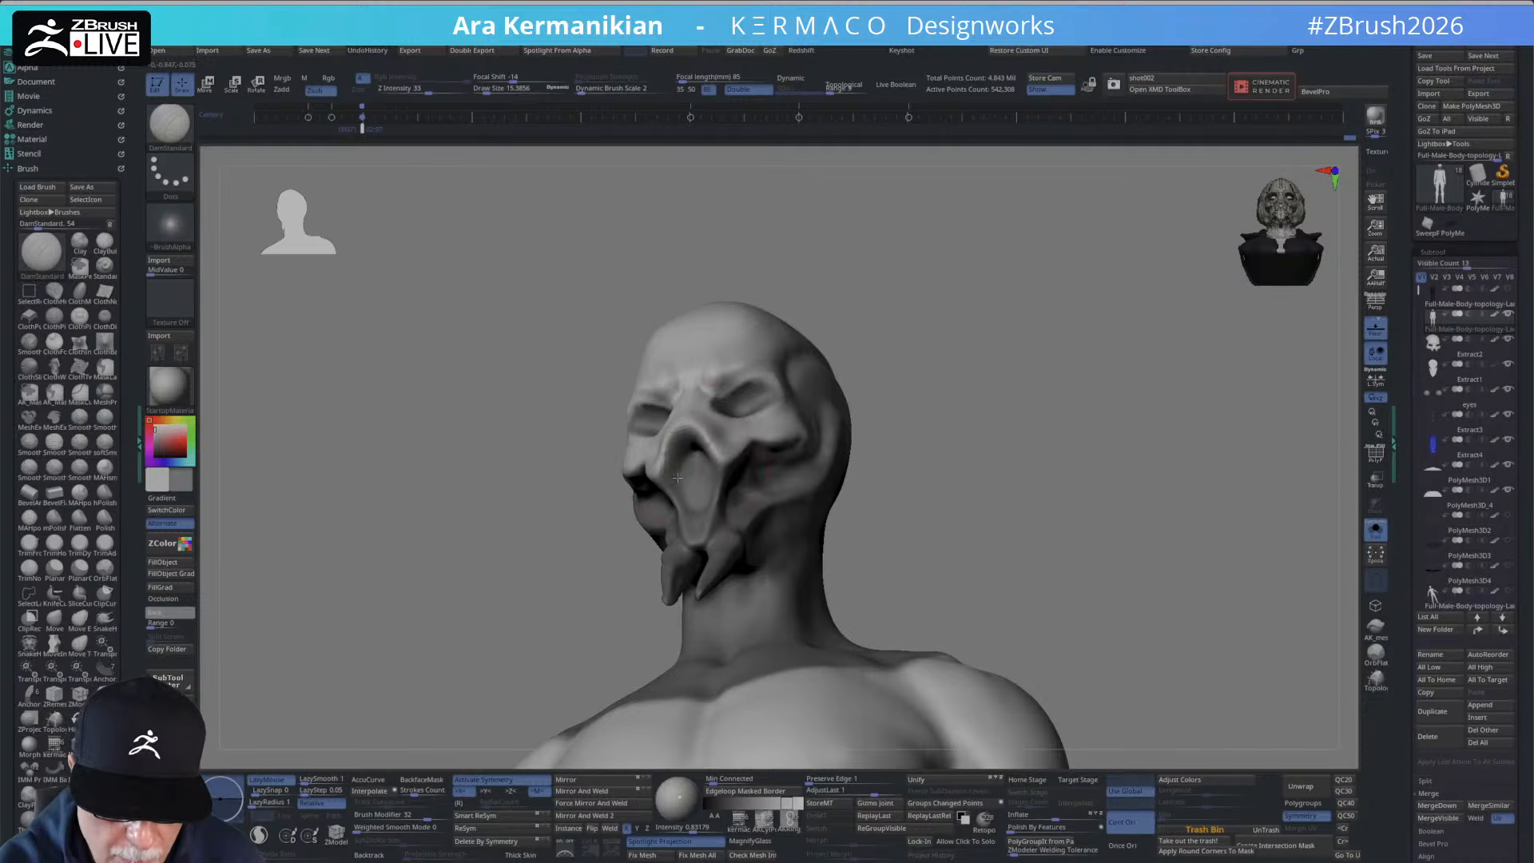
pyautogui.moveTo(777, 473); pyautogui.dragTo(741, 502, button='right')
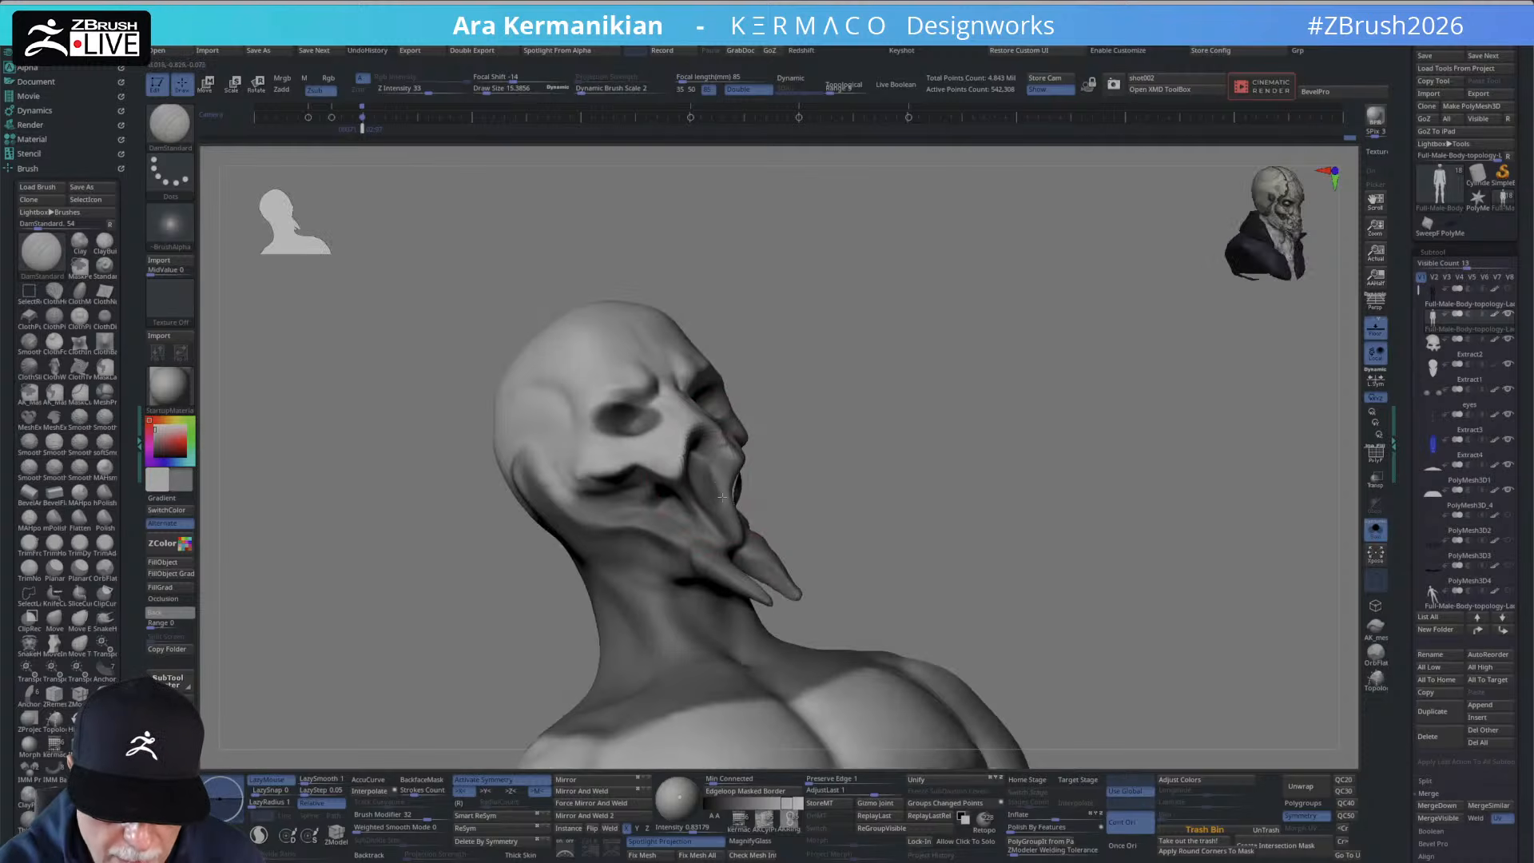
pyautogui.keyDown('shift'); pyautogui.moveTo(927, 427); pyautogui.dragTo(965, 424, button='right'); pyautogui.keyUp('shift')
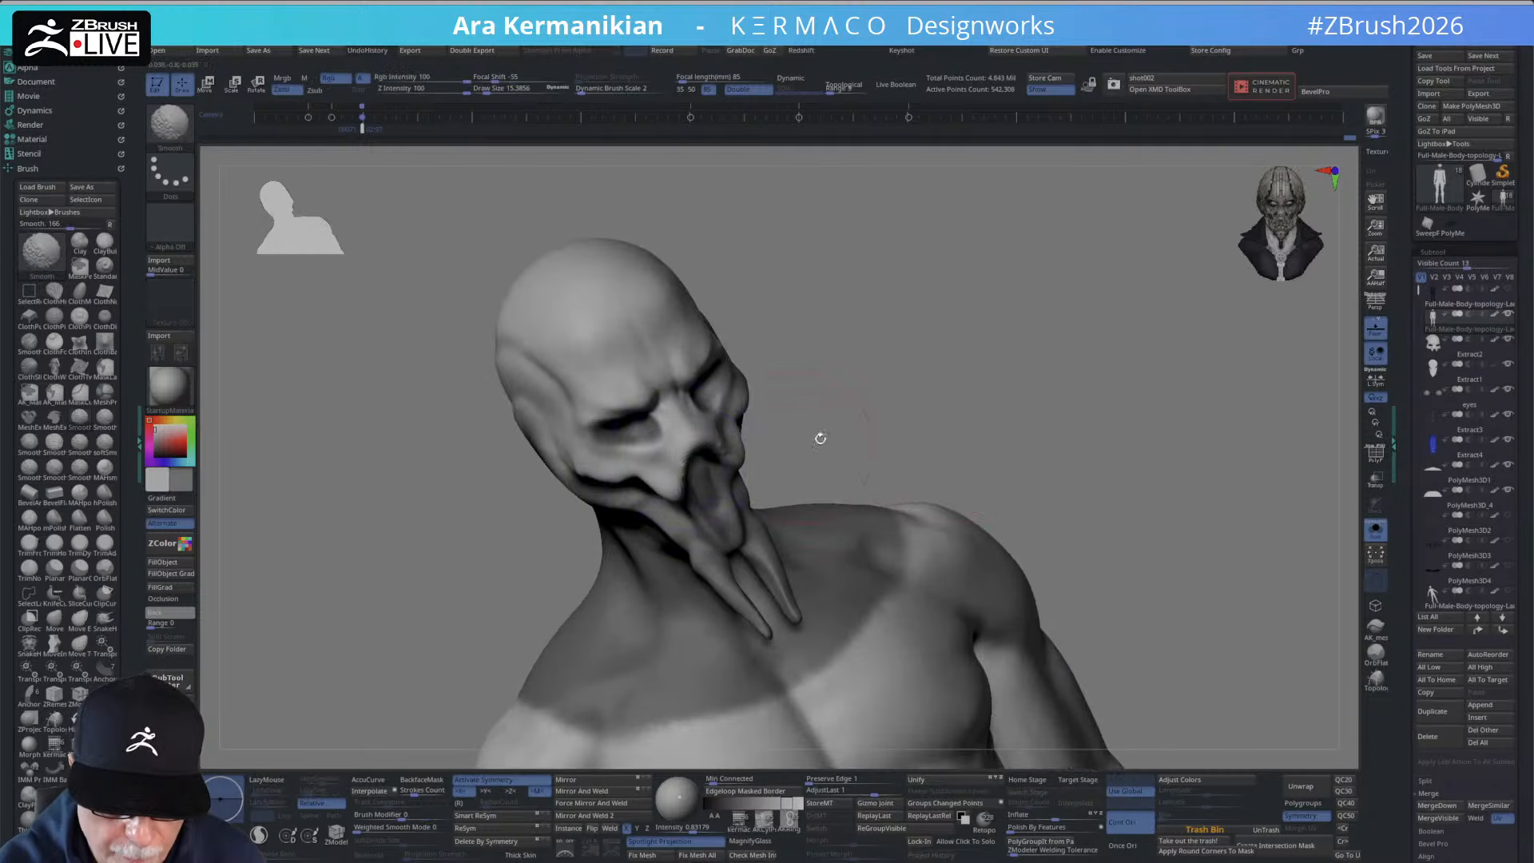
pyautogui.moveTo(818, 439)
pyautogui.keyDown('ctrl'); pyautogui.mouseDown(button='right')
pyautogui.moveTo(889, 353)
pyautogui.moveTo(959, 359)
pyautogui.moveTo(1003, 431)
pyautogui.moveTo(943, 439)
pyautogui.mouseUp(button='right'); pyautogui.keyUp('ctrl')
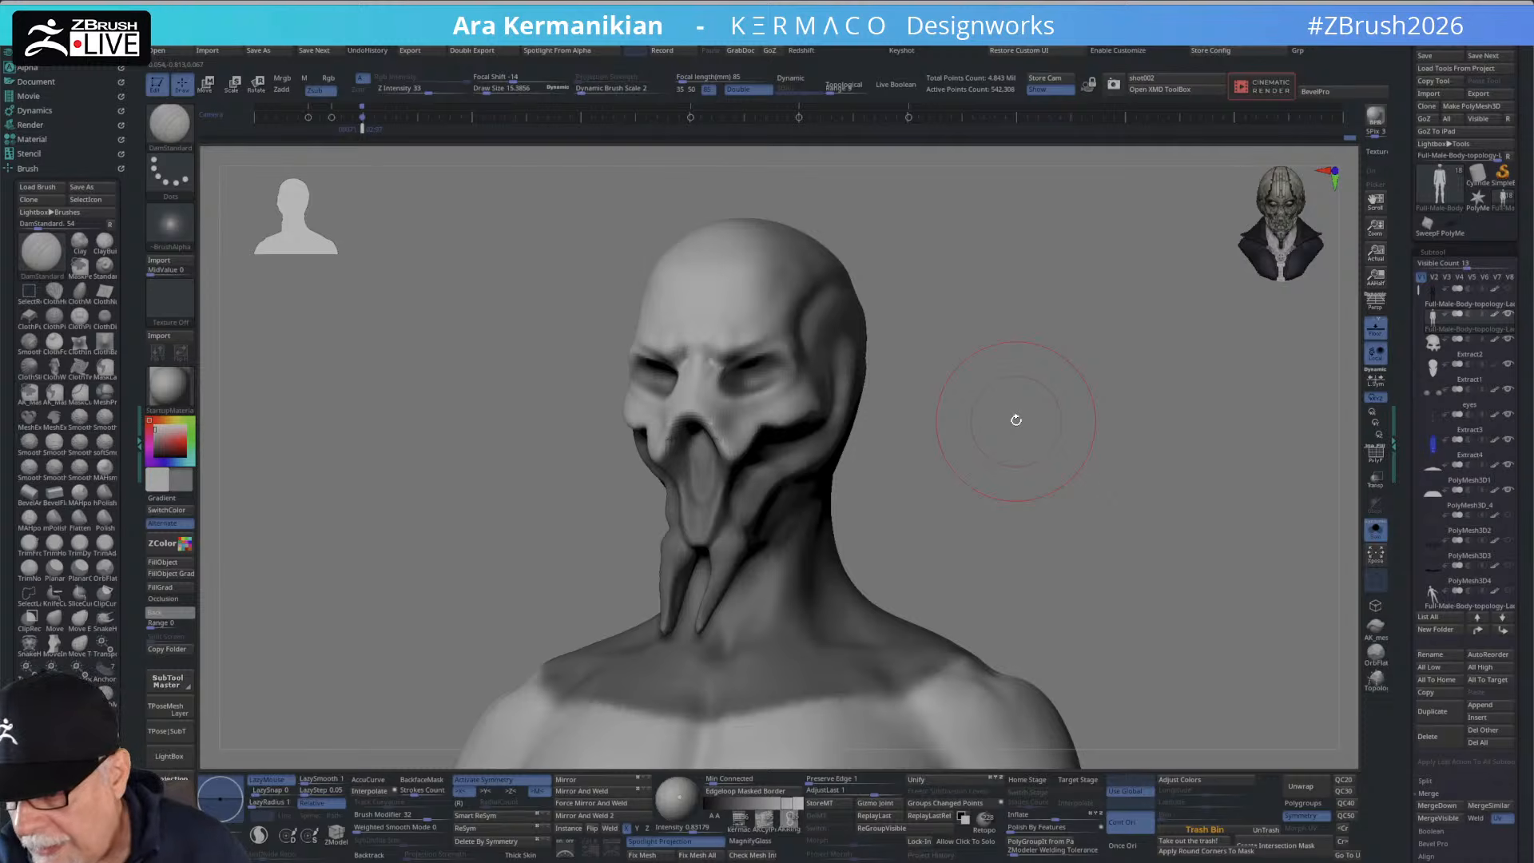
pyautogui.moveTo(1013, 421); pyautogui.dragTo(985, 381, button='right')
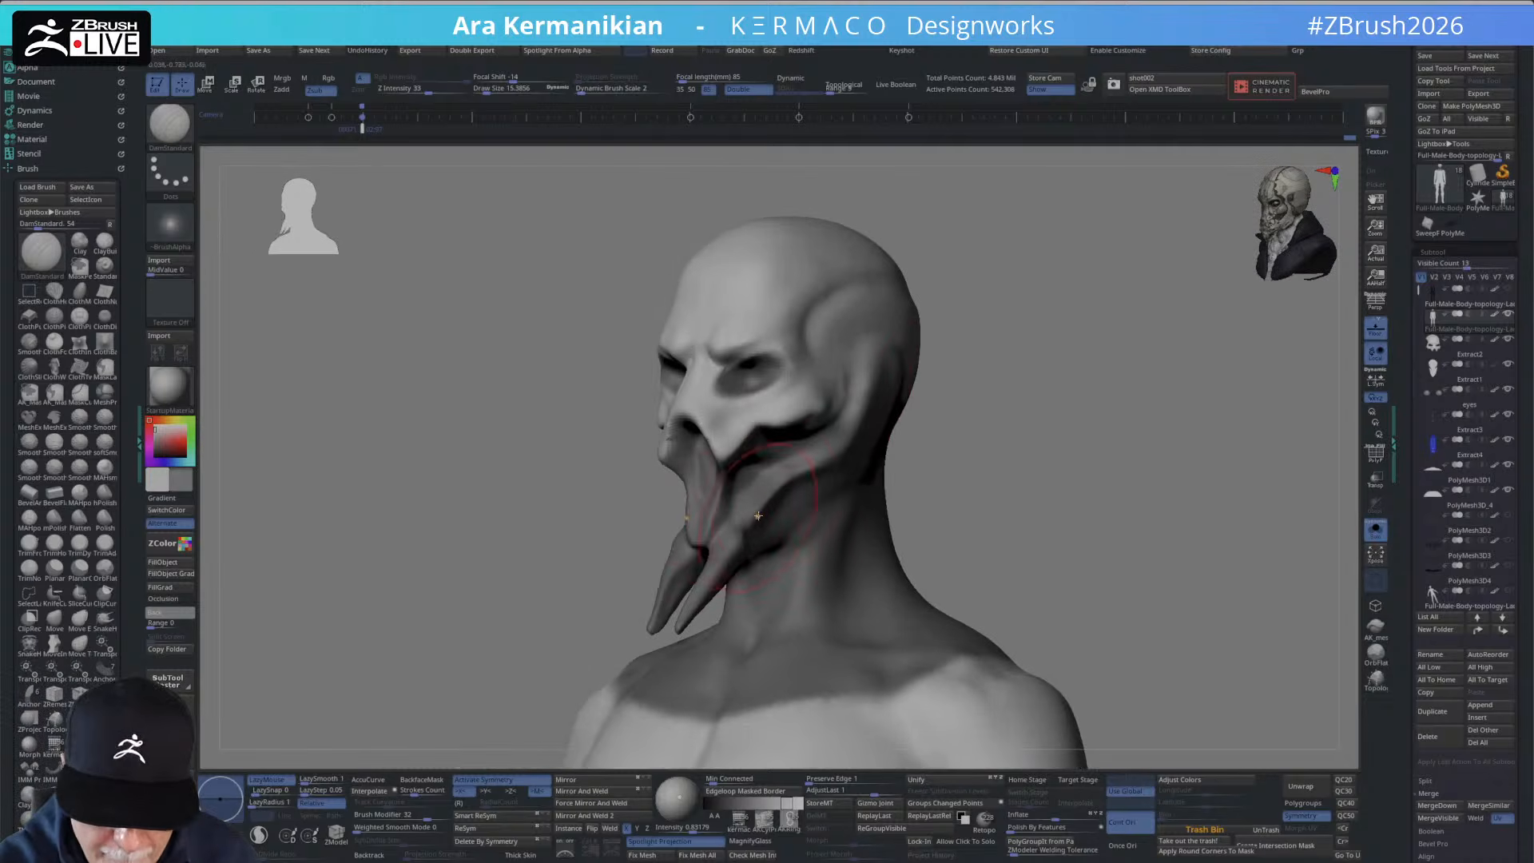
# Define the jawline running back from the tusk base toward the ear with DamStandard and soften it.
pyautogui.press('shift')
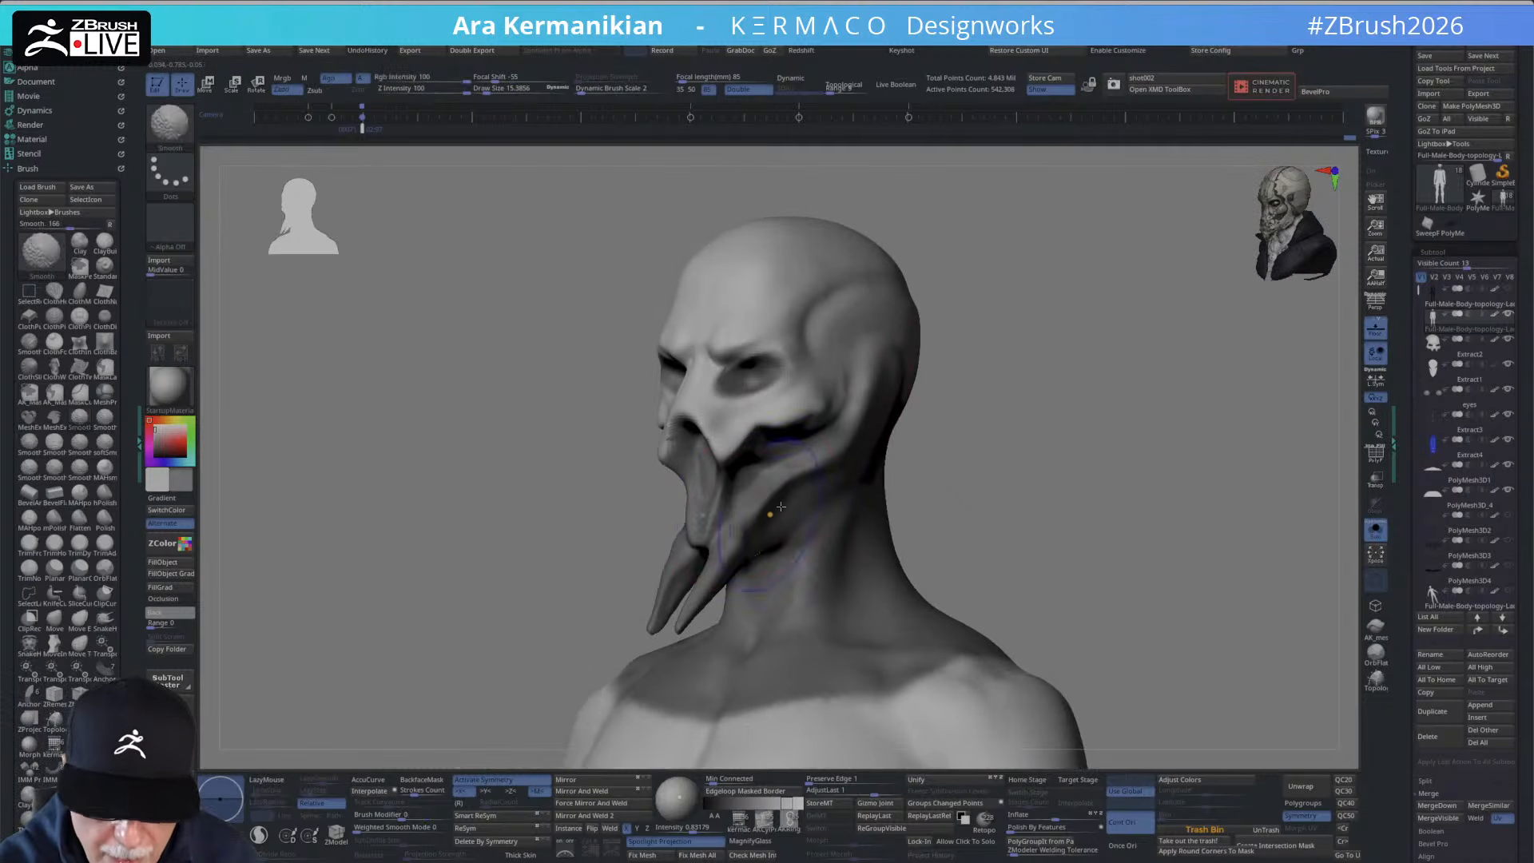
pyautogui.moveTo(780, 507)
pyautogui.keyDown('ctrl'); pyautogui.mouseDown(button='right')
pyautogui.moveTo(975, 408)
pyautogui.moveTo(839, 415)
pyautogui.moveTo(771, 519)
pyautogui.moveTo(791, 511)
pyautogui.moveTo(737, 565)
pyautogui.mouseUp(button='right'); pyautogui.keyUp('ctrl')
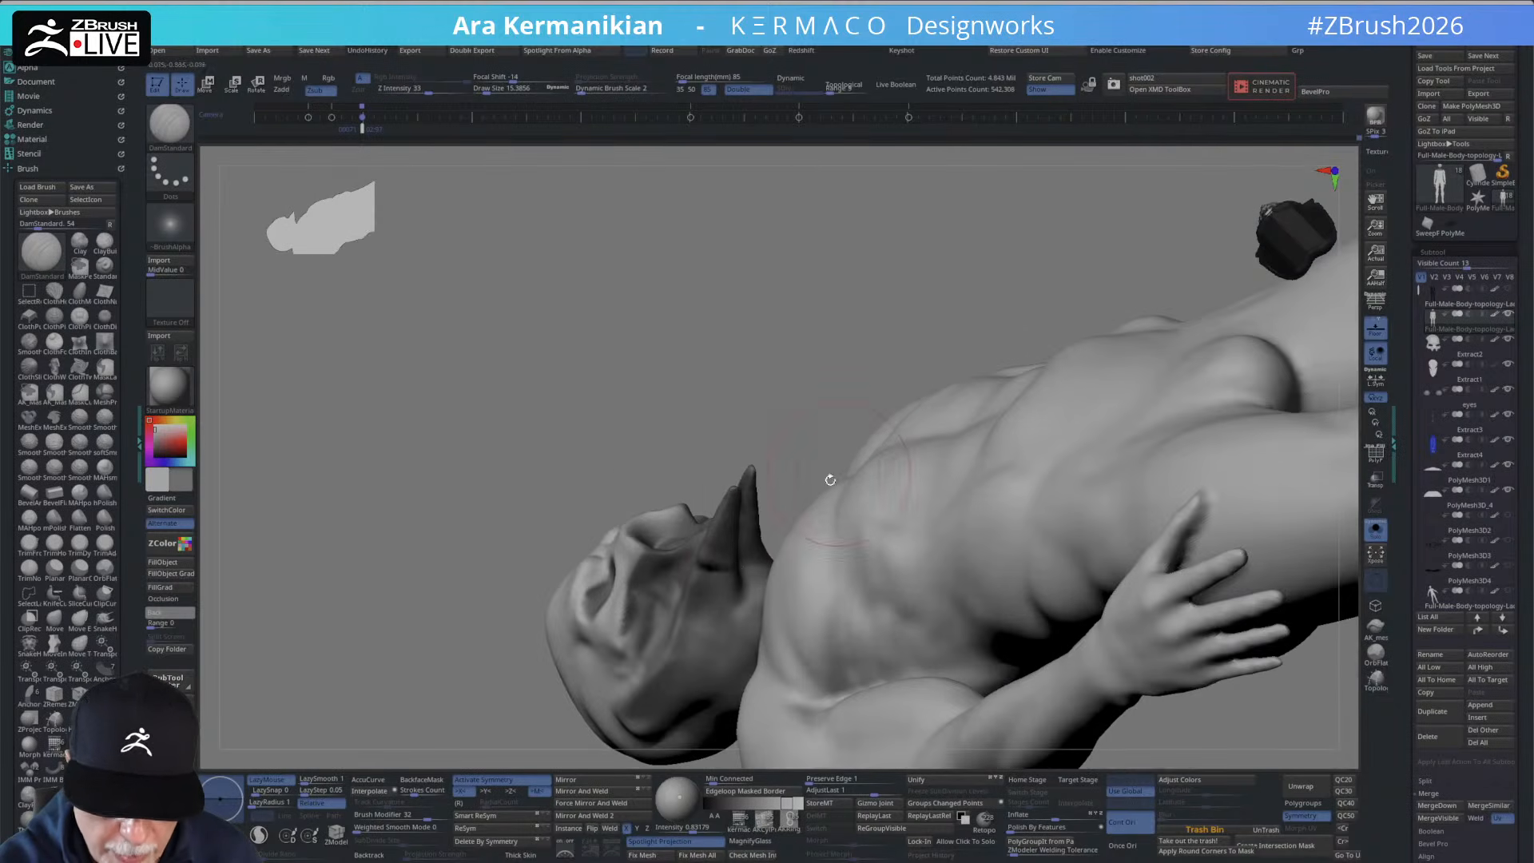
pyautogui.moveTo(852, 387)
pyautogui.mouseDown(button='right')
pyautogui.moveTo(825, 517)
pyautogui.moveTo(740, 550)
pyautogui.moveTo(757, 564)
pyautogui.mouseUp(button='right')
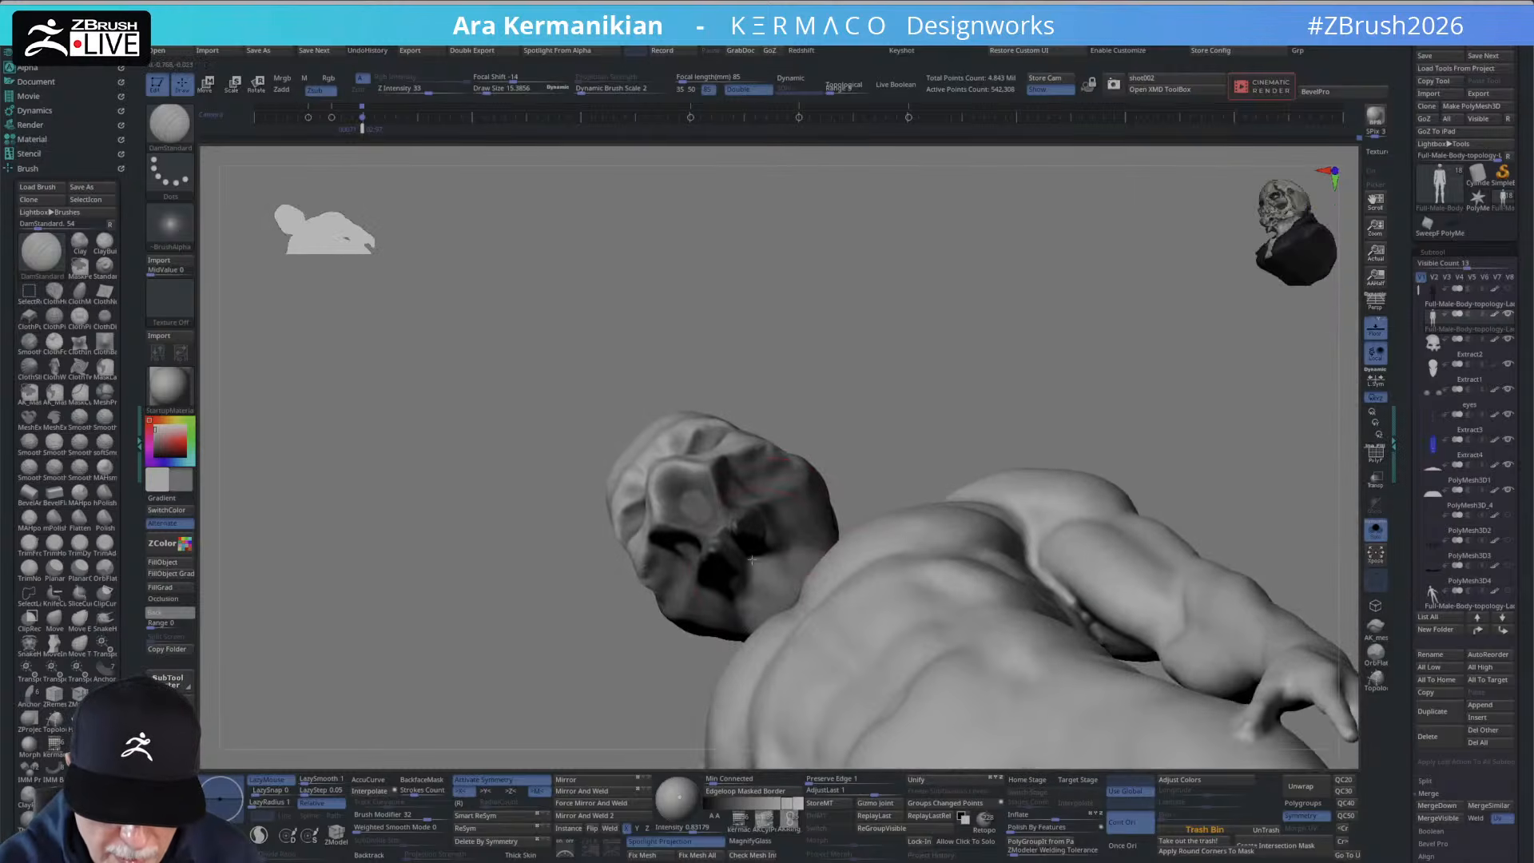
pyautogui.moveTo(890, 416)
pyautogui.mouseDown(button='right')
pyautogui.moveTo(821, 551)
pyautogui.moveTo(762, 564)
pyautogui.mouseUp(button='right')
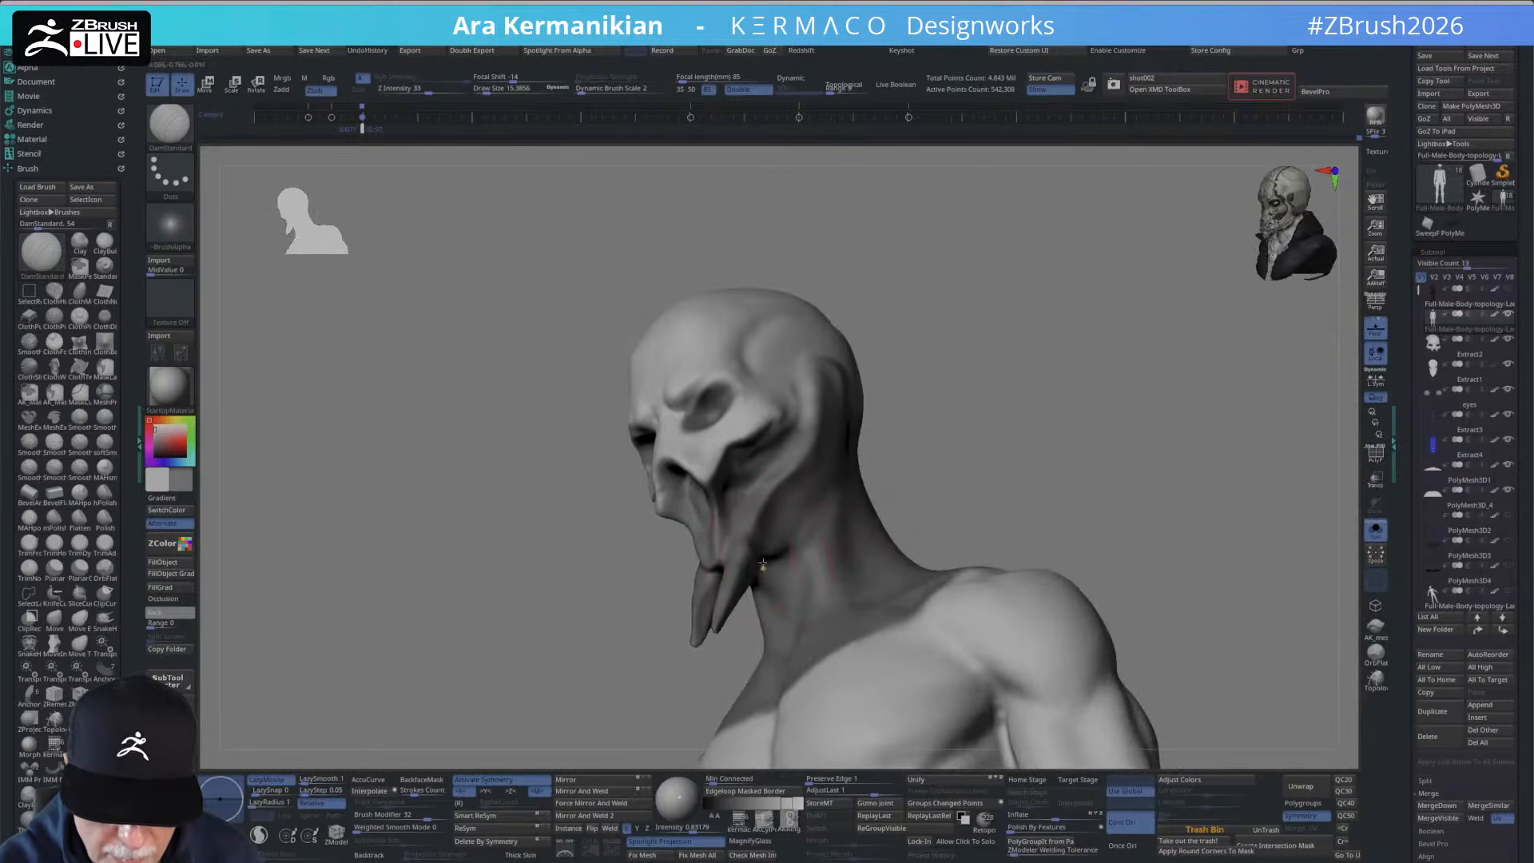
pyautogui.moveTo(932, 427); pyautogui.dragTo(782, 549, button='right')
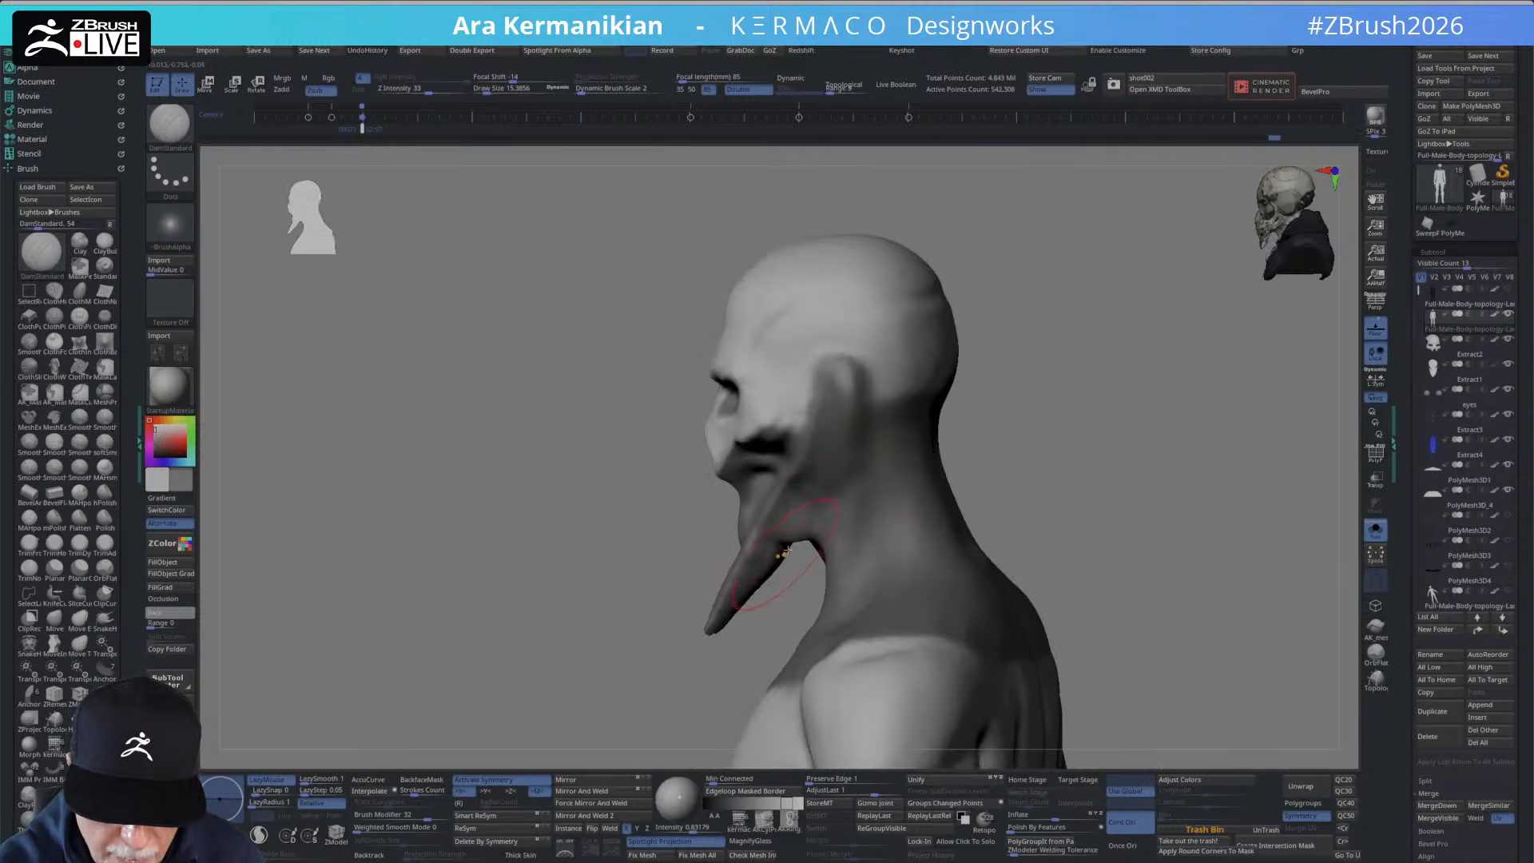
pyautogui.moveTo(631, 644); pyautogui.dragTo(838, 523, button='right')
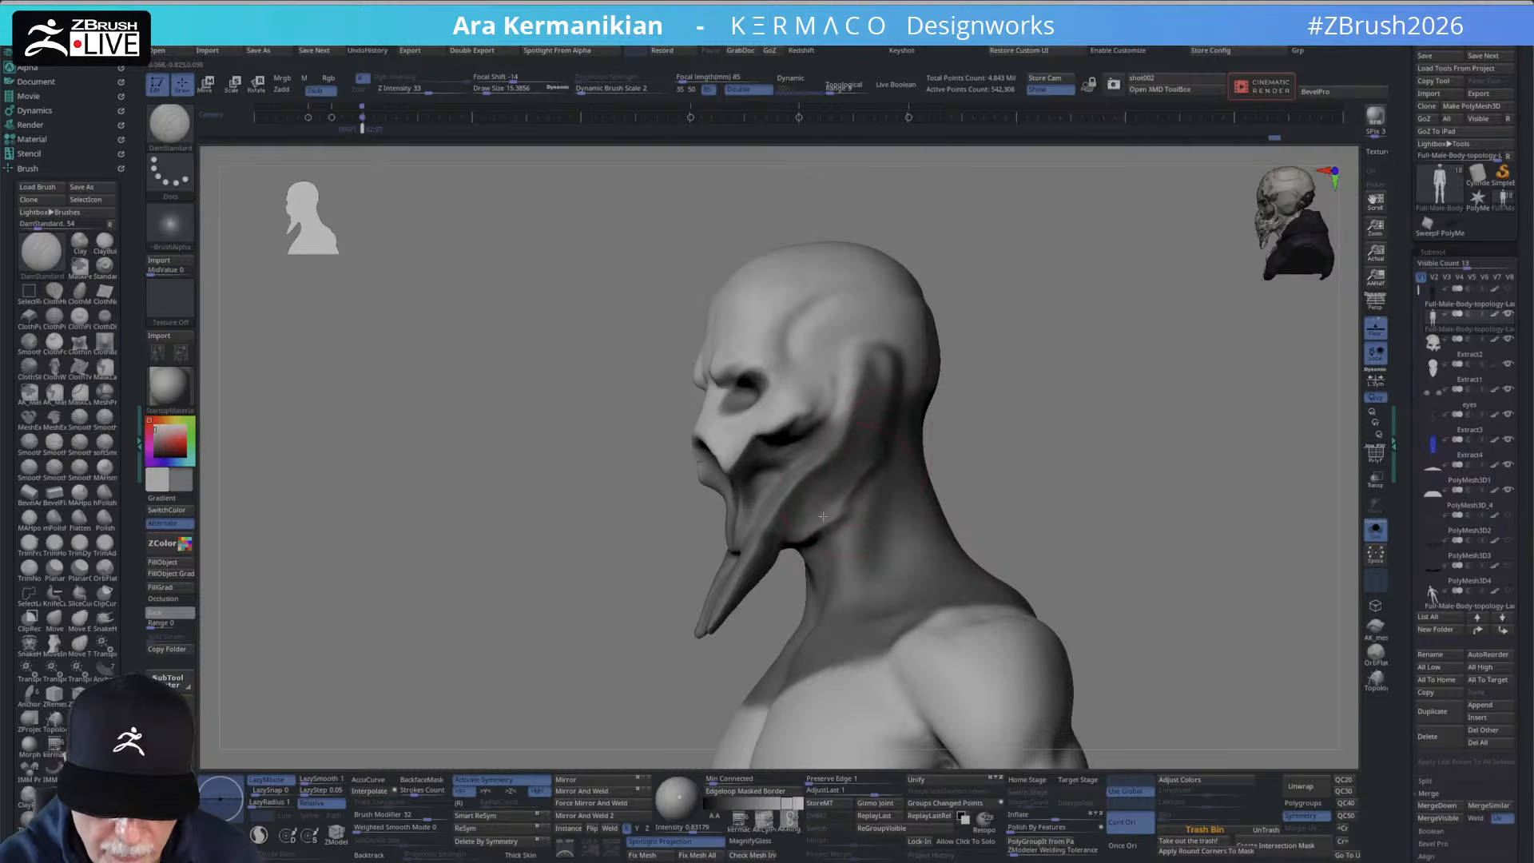
pyautogui.press('shift')
pyautogui.moveTo(873, 476); pyautogui.dragTo(829, 532)
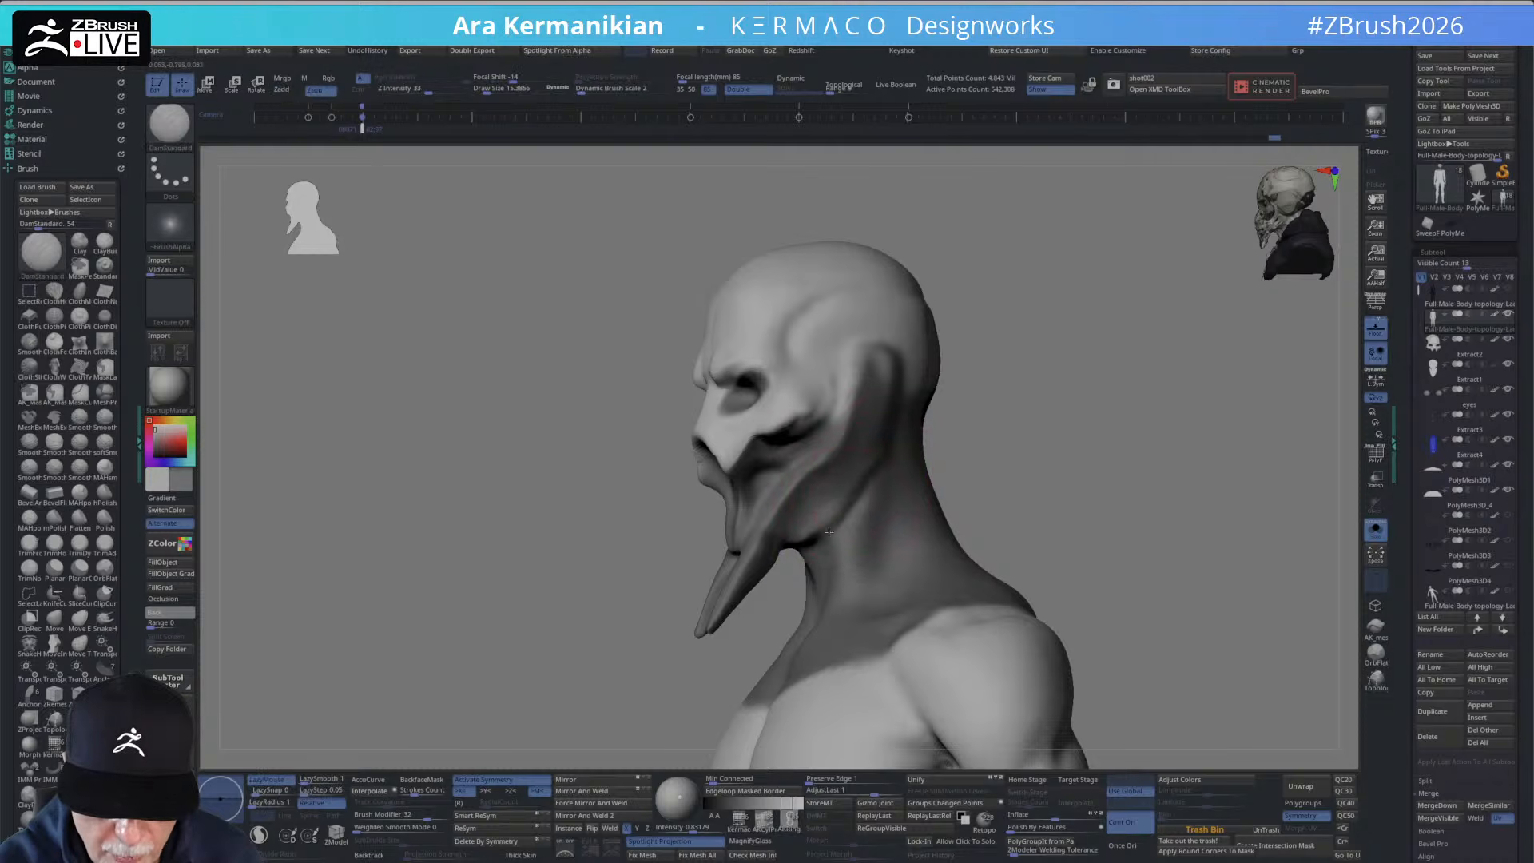
pyautogui.moveTo(851, 512)
pyautogui.mouseDown(button='right')
pyautogui.moveTo(989, 421)
pyautogui.moveTo(807, 539)
pyautogui.mouseUp(button='right')
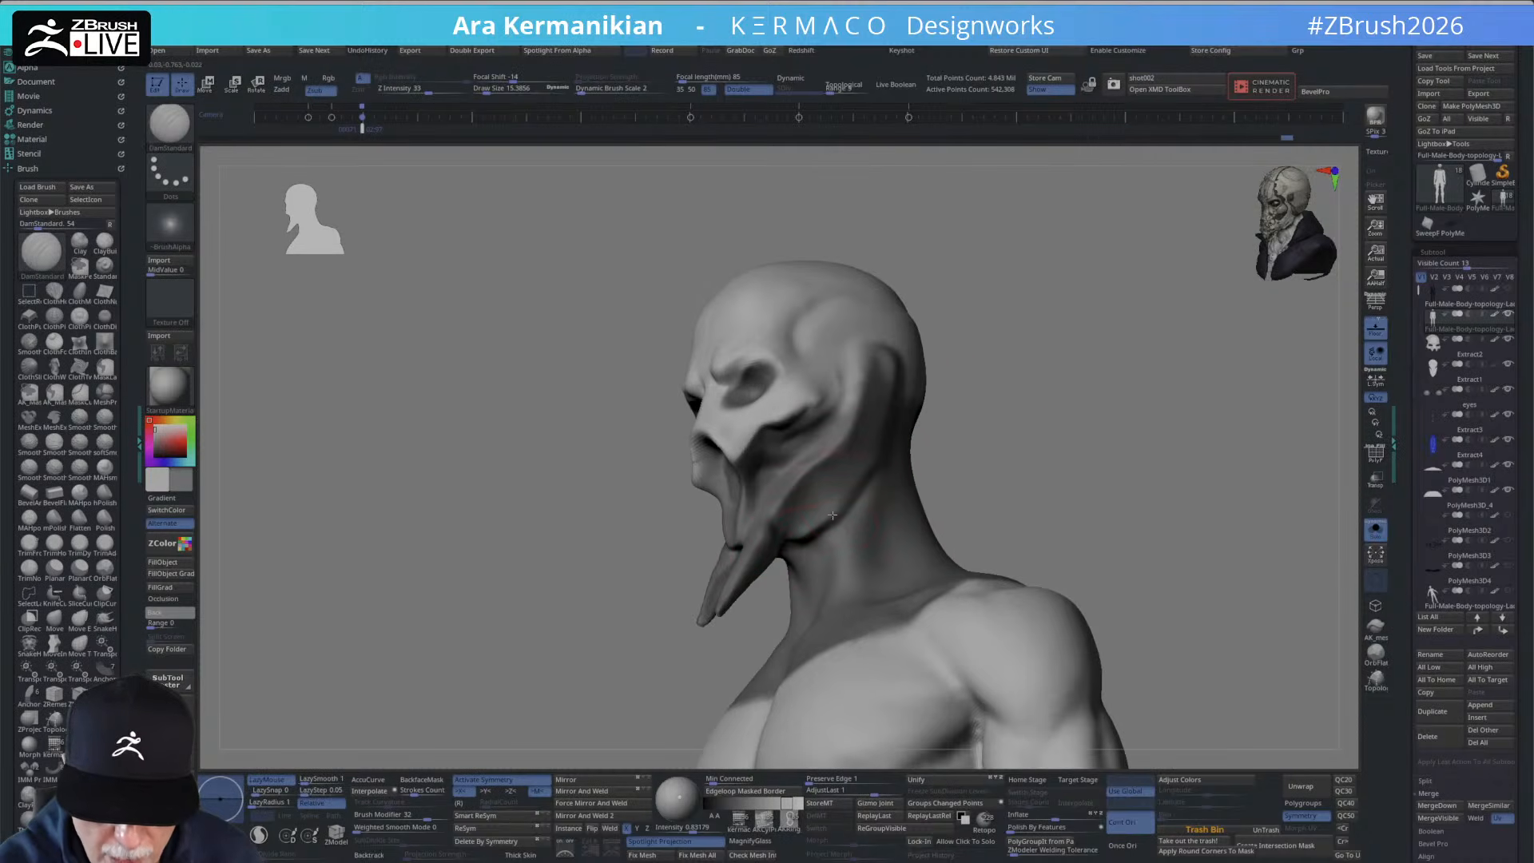
pyautogui.moveTo(864, 466); pyautogui.dragTo(837, 500)
# Carve creases into the upper neck just below the rear of the jaw and smooth them.
pyautogui.moveTo(1047, 444)
pyautogui.keyDown('ctrl'); pyautogui.mouseDown(button='right')
pyautogui.moveTo(1118, 431)
pyautogui.moveTo(1033, 466)
pyautogui.moveTo(1134, 471)
pyautogui.mouseUp(button='right'); pyautogui.keyUp('ctrl')
pyautogui.moveTo(938, 458)
pyautogui.mouseDown(button='right')
pyautogui.moveTo(901, 471)
pyautogui.moveTo(957, 508)
pyautogui.mouseUp(button='right')
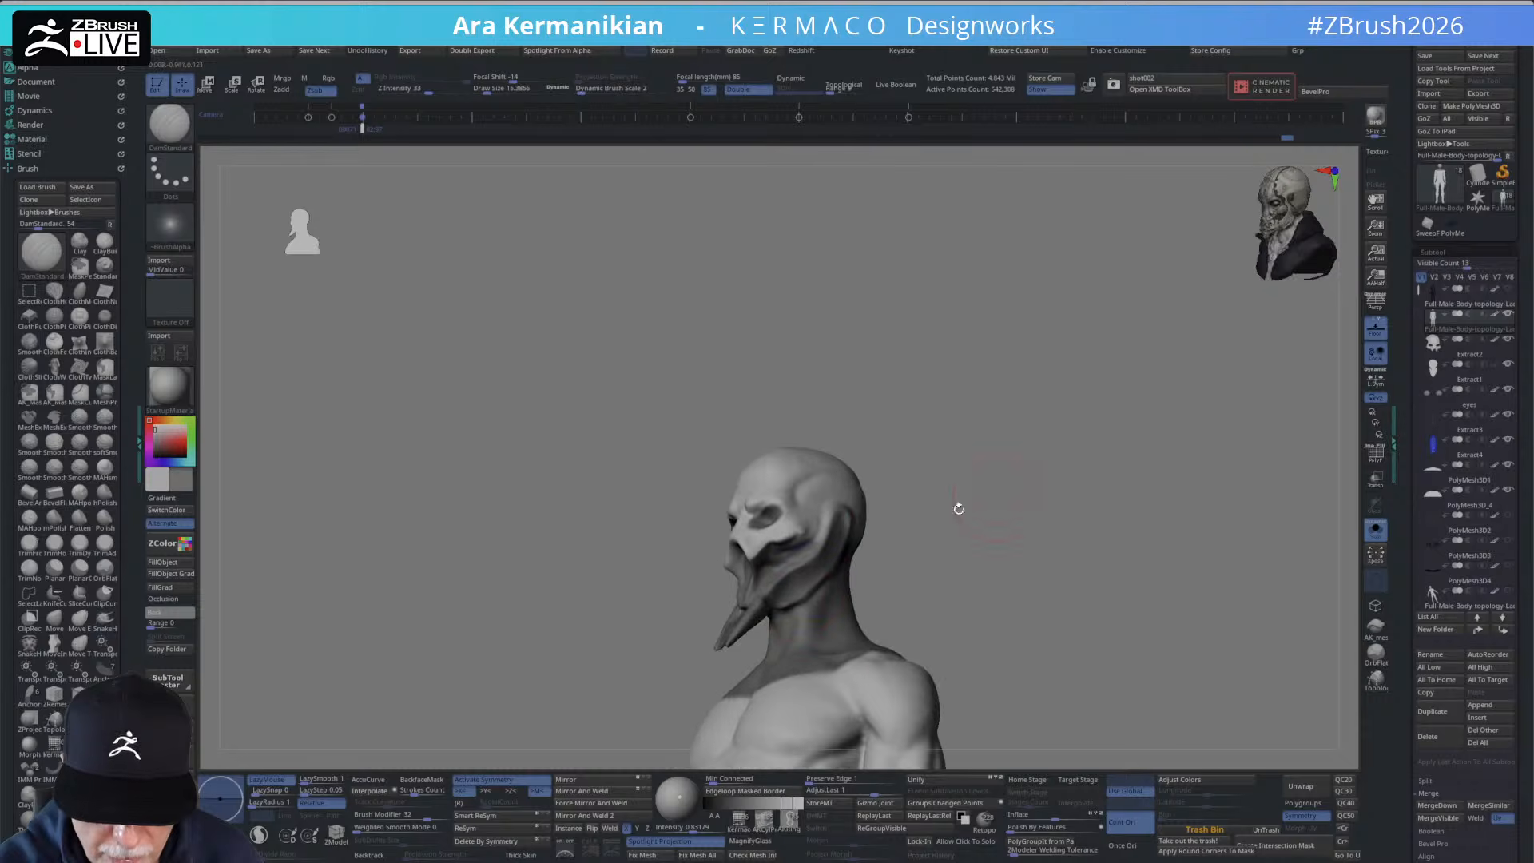
pyautogui.press('shift')
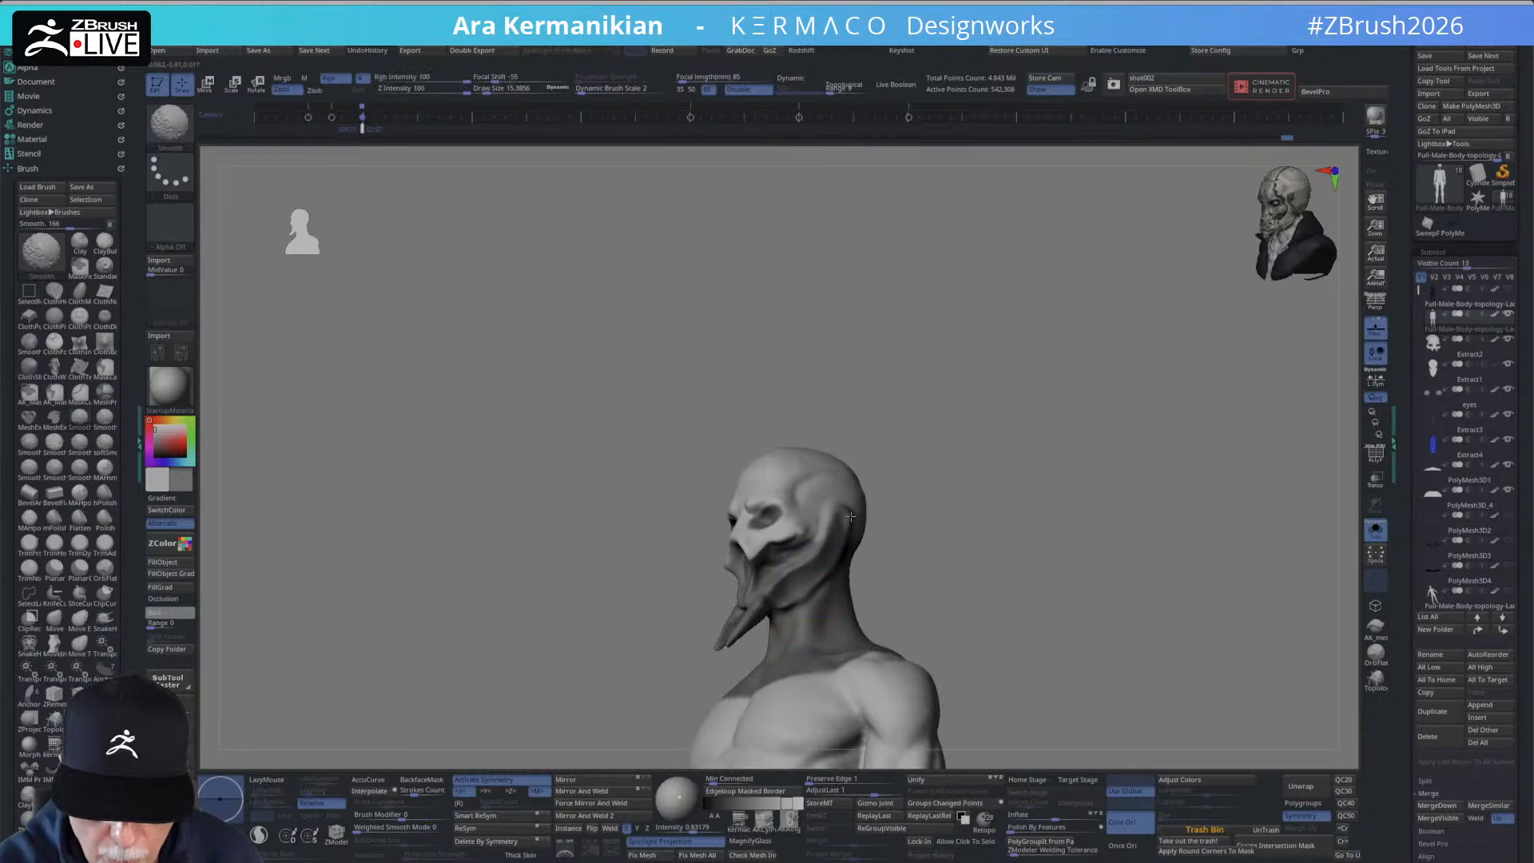
pyautogui.moveTo(918, 551)
pyautogui.mouseDown(button='right')
pyautogui.moveTo(969, 535)
pyautogui.moveTo(951, 509)
pyautogui.moveTo(985, 533)
pyautogui.mouseUp(button='right')
pyautogui.moveTo(765, 598); pyautogui.dragTo(785, 563, button='right')
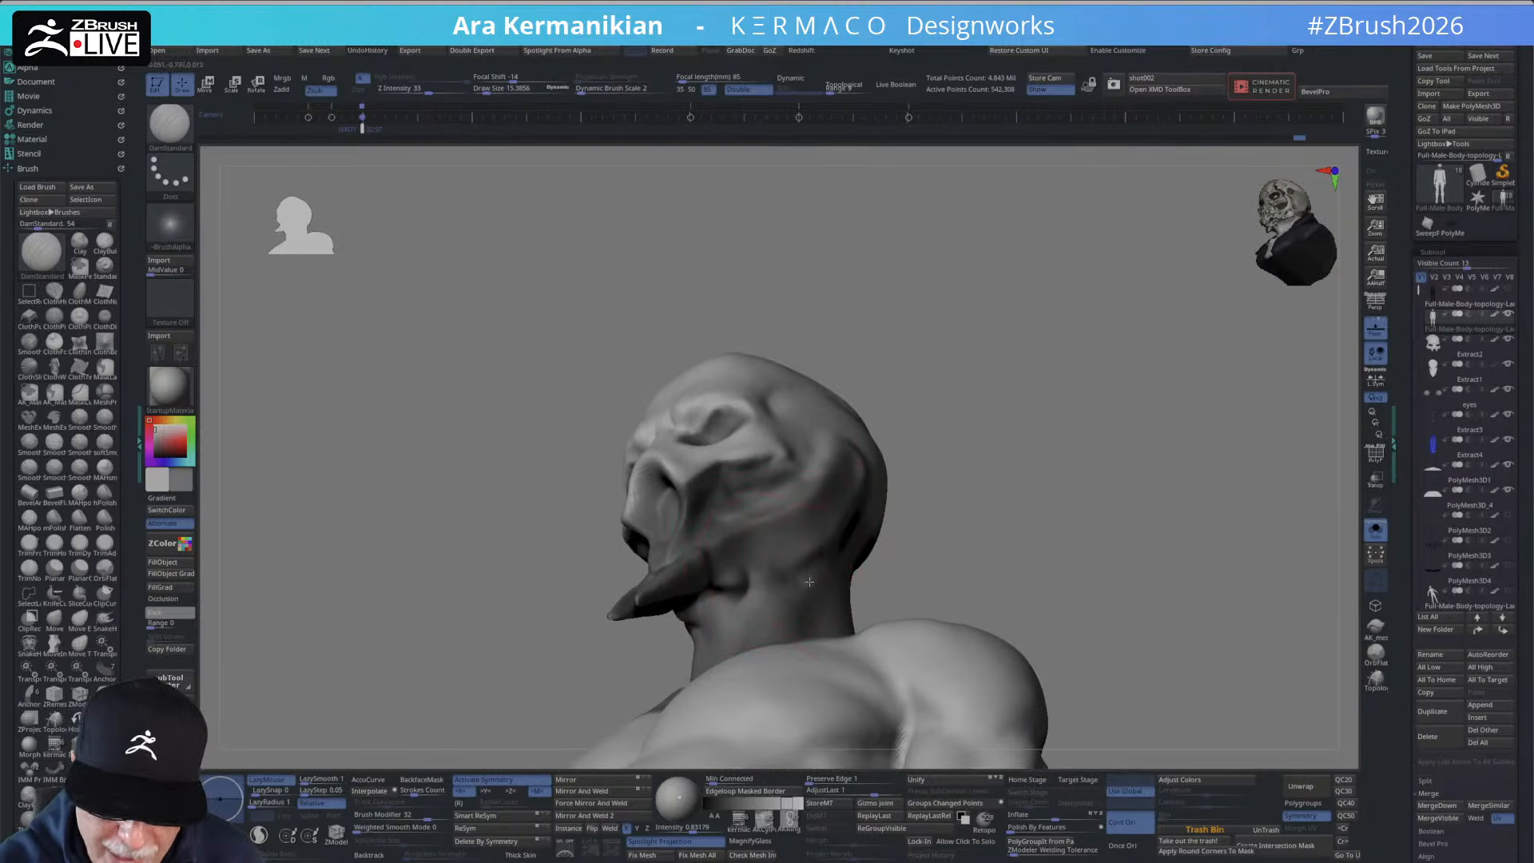
pyautogui.moveTo(821, 579); pyautogui.dragTo(720, 644, button='right')
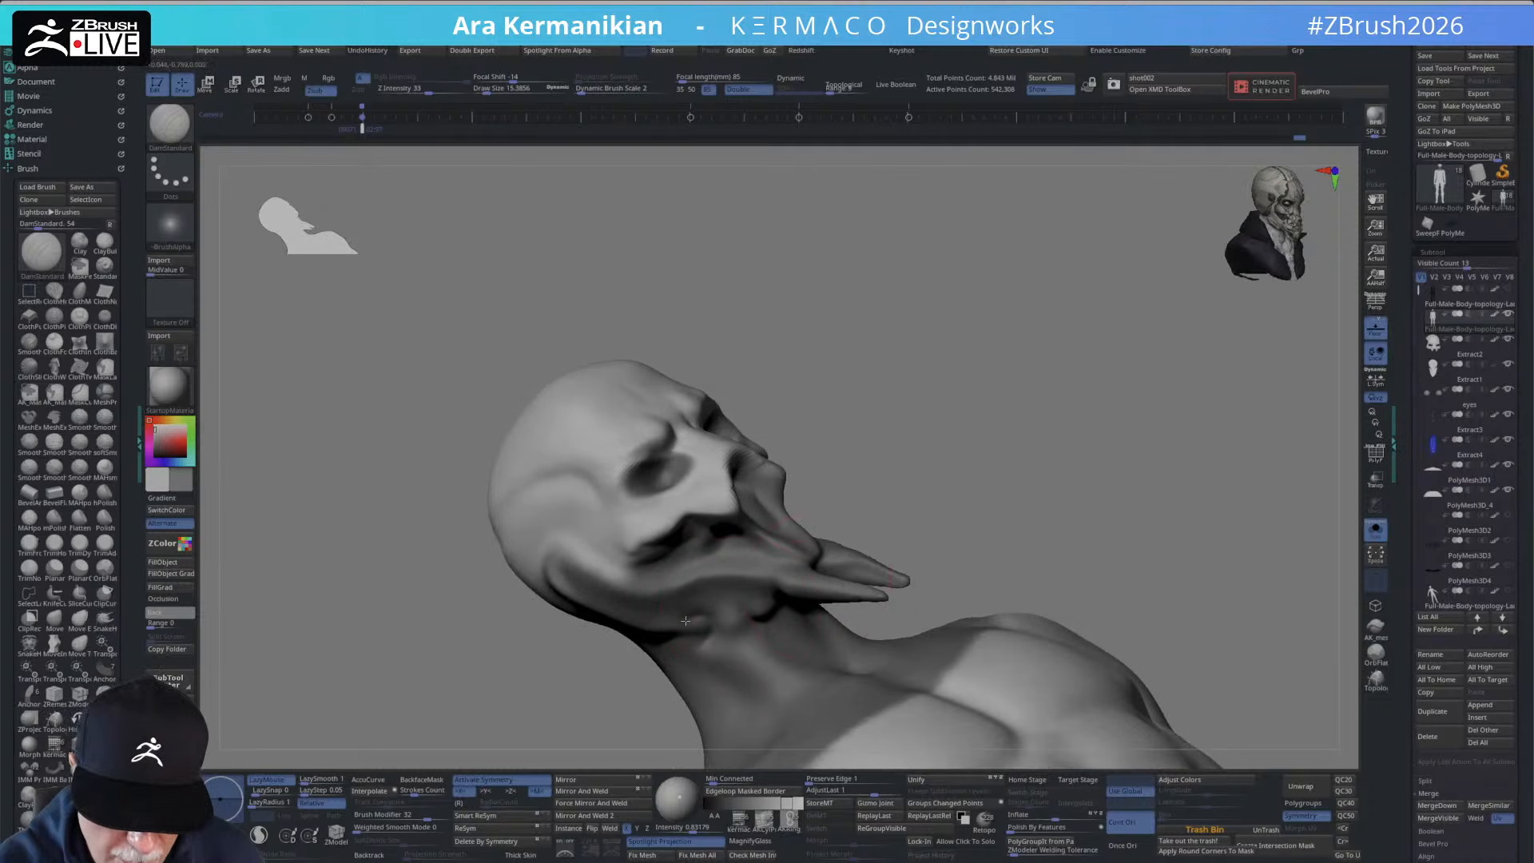
pyautogui.moveTo(695, 609); pyautogui.dragTo(716, 612)
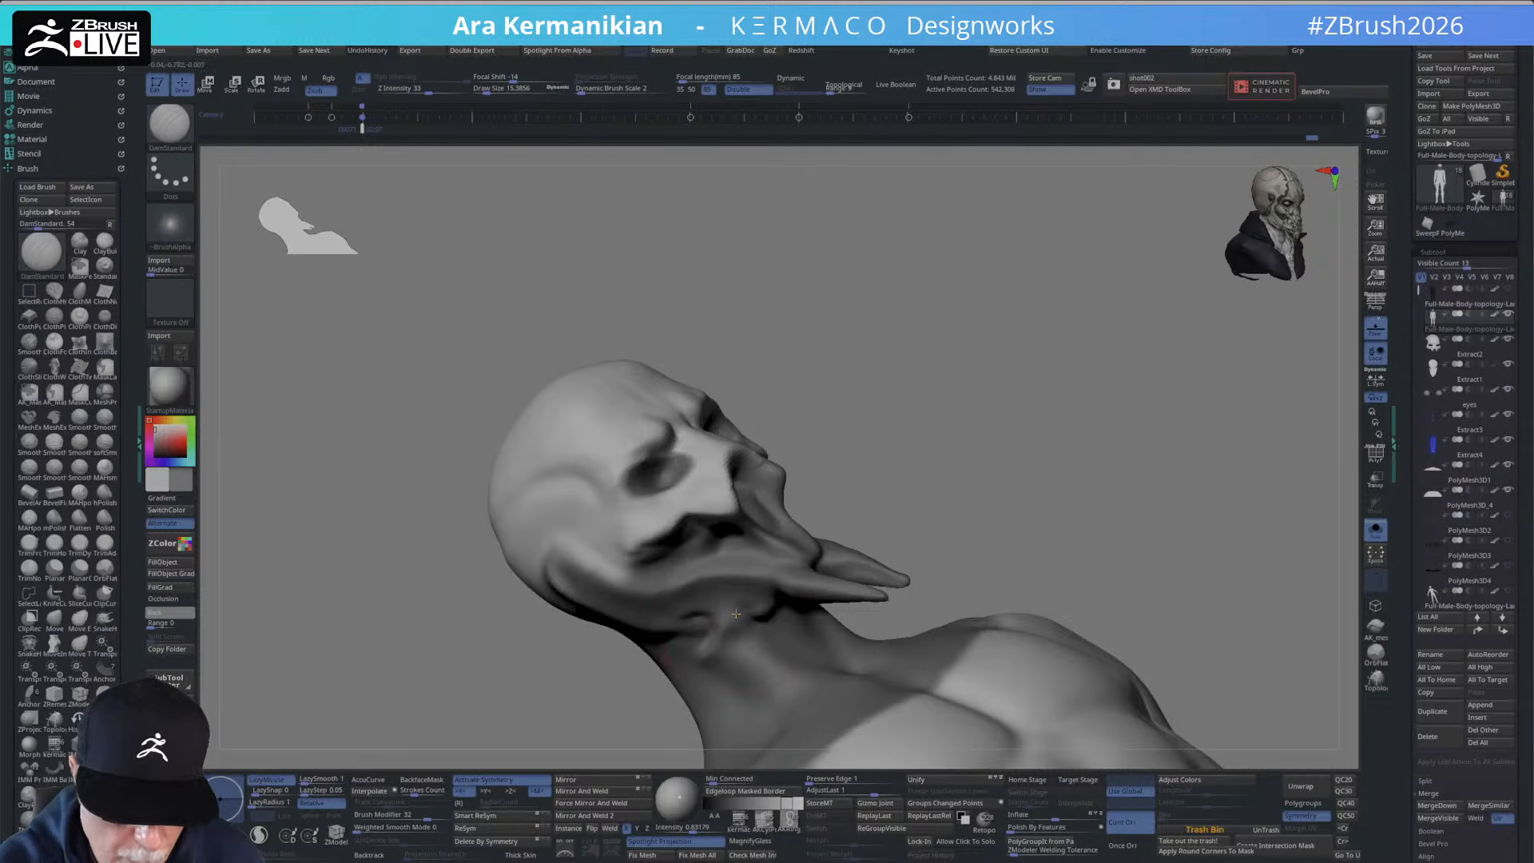
pyautogui.press('shift')
pyautogui.moveTo(729, 635)
pyautogui.keyDown('ctrl'); pyautogui.mouseDown(button='right')
pyautogui.moveTo(941, 478)
pyautogui.moveTo(927, 452)
pyautogui.moveTo(844, 561)
pyautogui.mouseUp(button='right'); pyautogui.keyUp('ctrl')
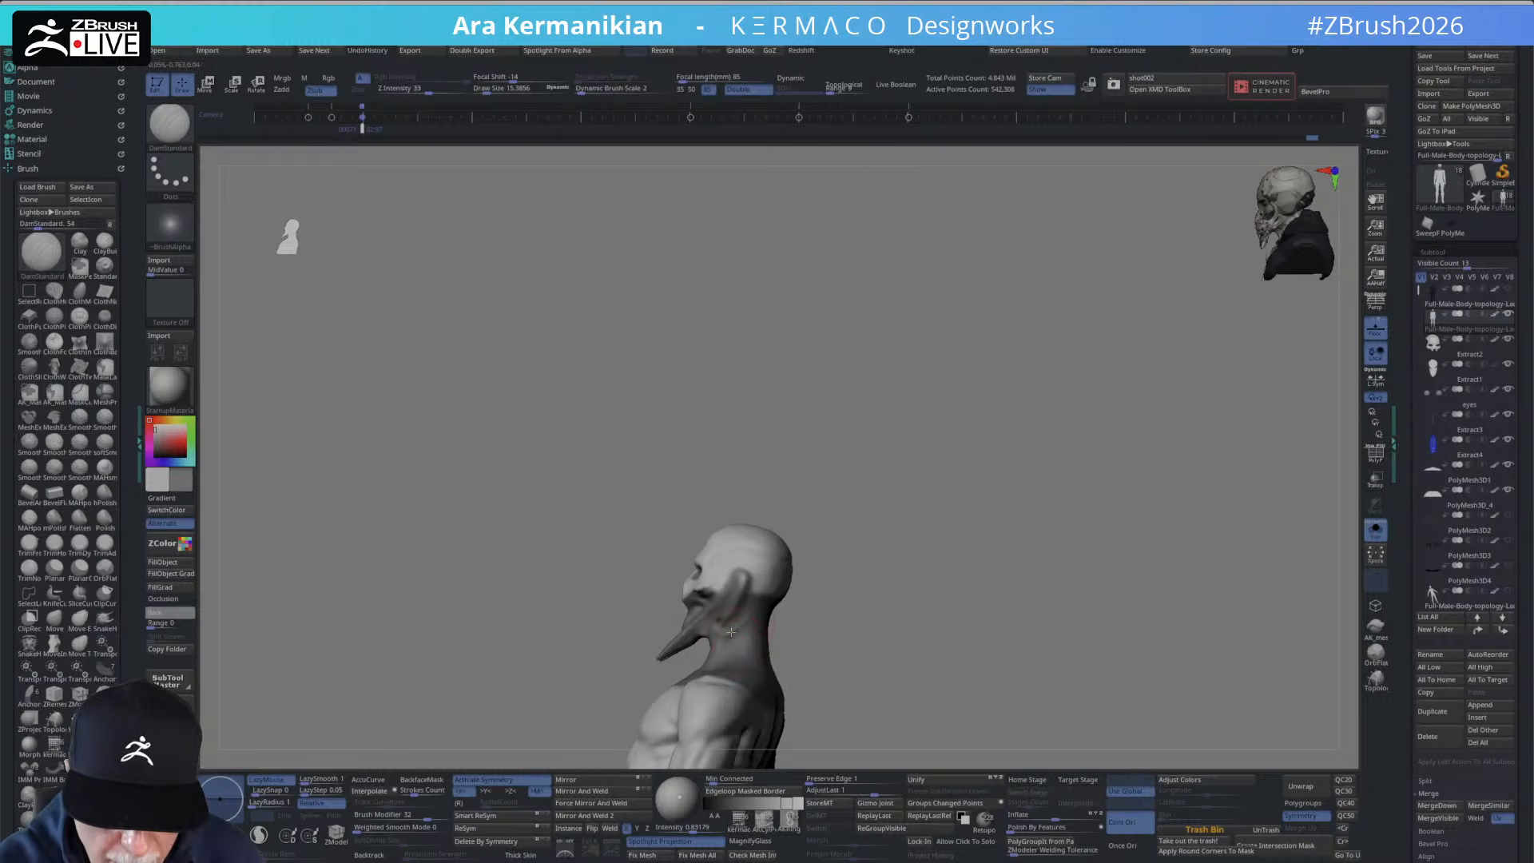
# Refine and soften the transition from the jaw corner into the side and back of the neck.
pyautogui.moveTo(731, 632); pyautogui.dragTo(744, 624)
pyautogui.press('shift')
pyautogui.moveTo(756, 600); pyautogui.dragTo(887, 524, button='right')
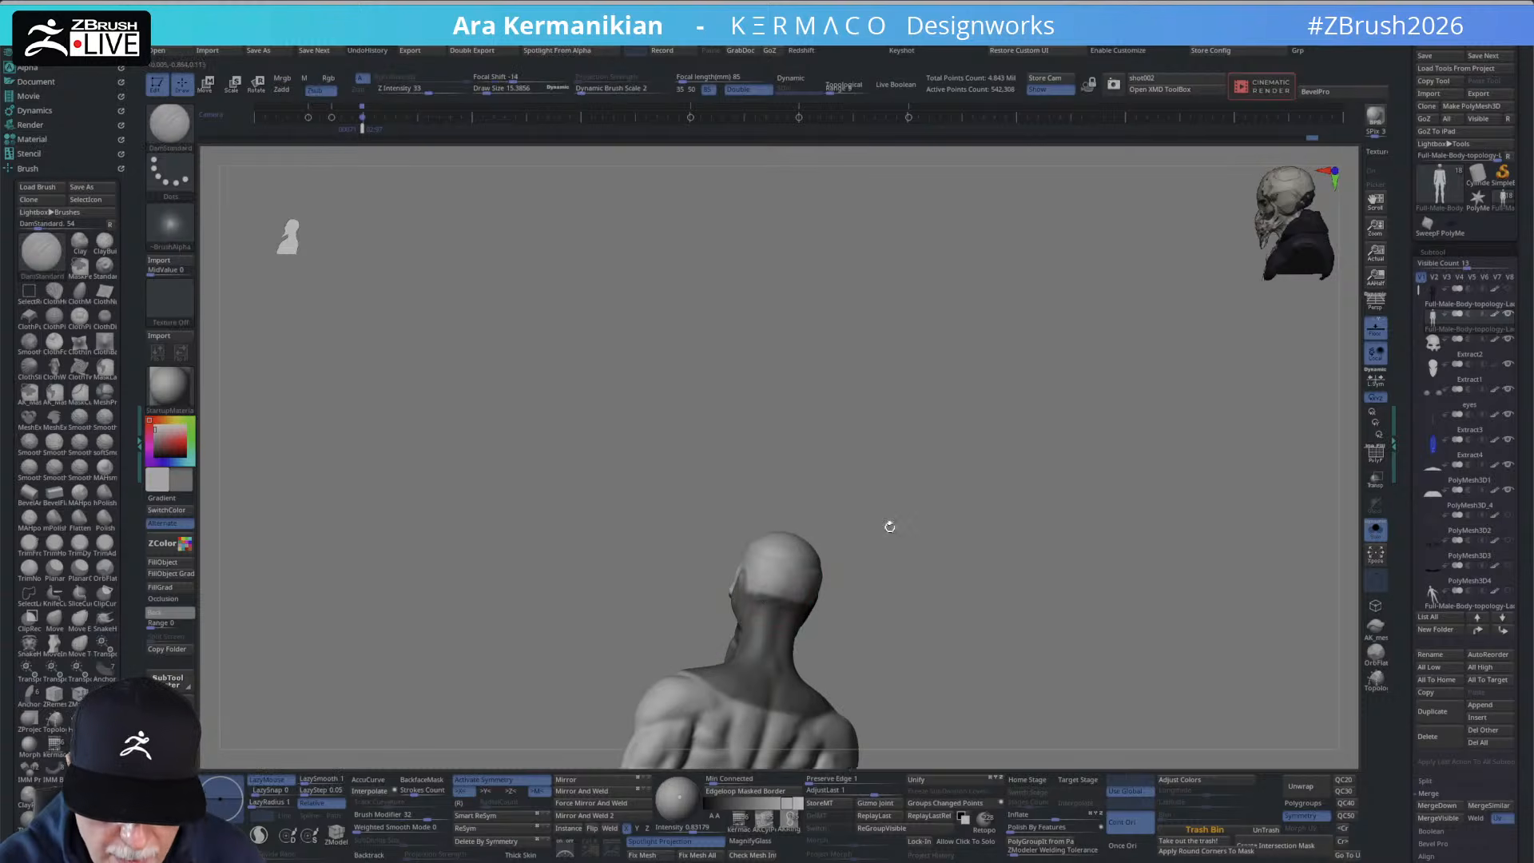
pyautogui.press('shift')
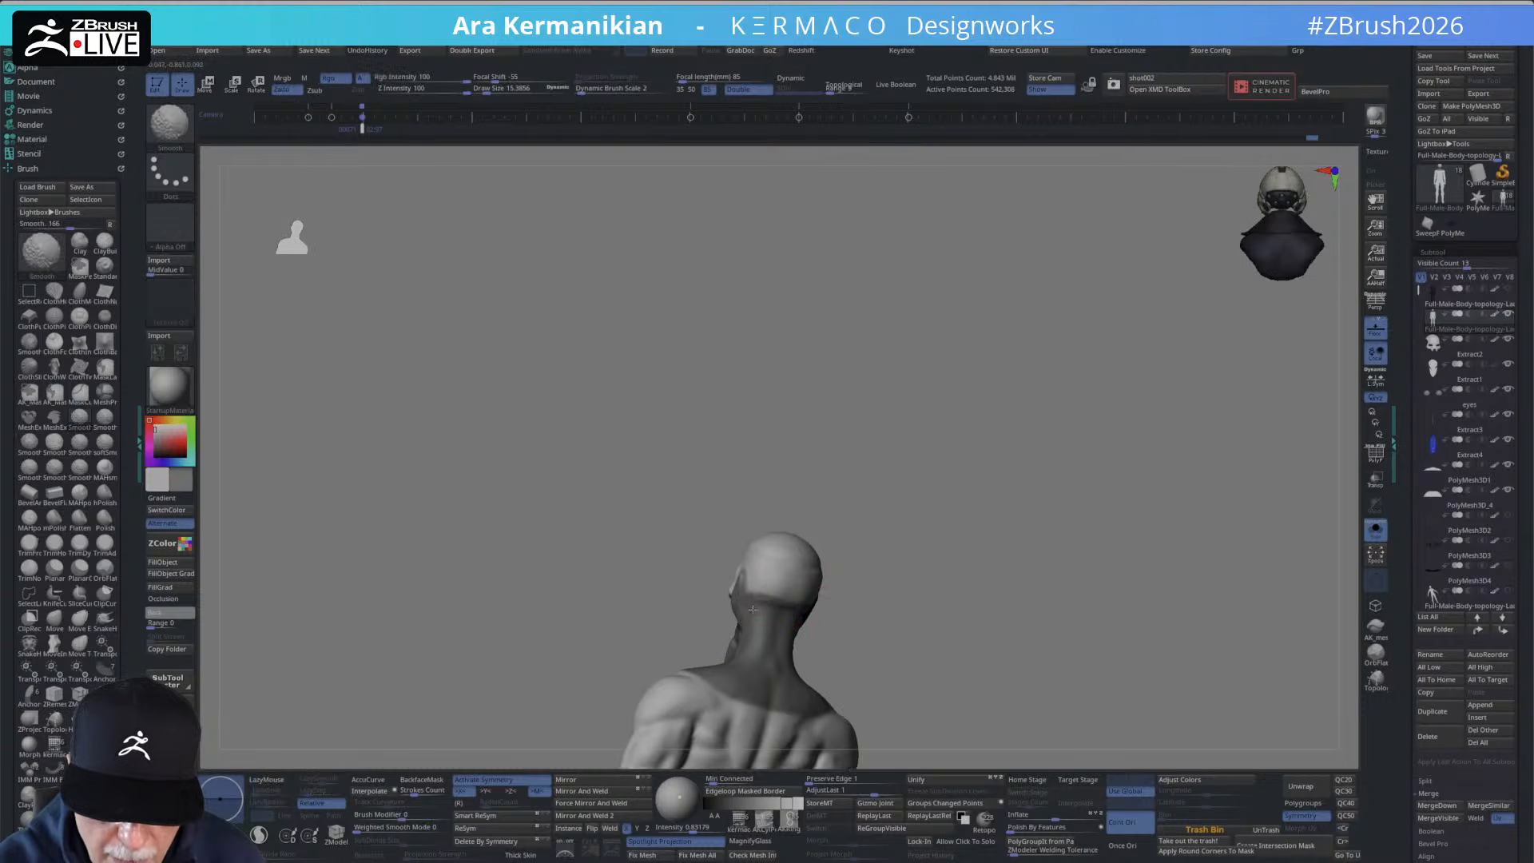
pyautogui.moveTo(753, 609)
pyautogui.mouseDown(button='right')
pyautogui.moveTo(831, 615)
pyautogui.moveTo(735, 647)
pyautogui.moveTo(846, 623)
pyautogui.moveTo(932, 585)
pyautogui.moveTo(946, 542)
pyautogui.moveTo(965, 586)
pyautogui.mouseUp(button='right')
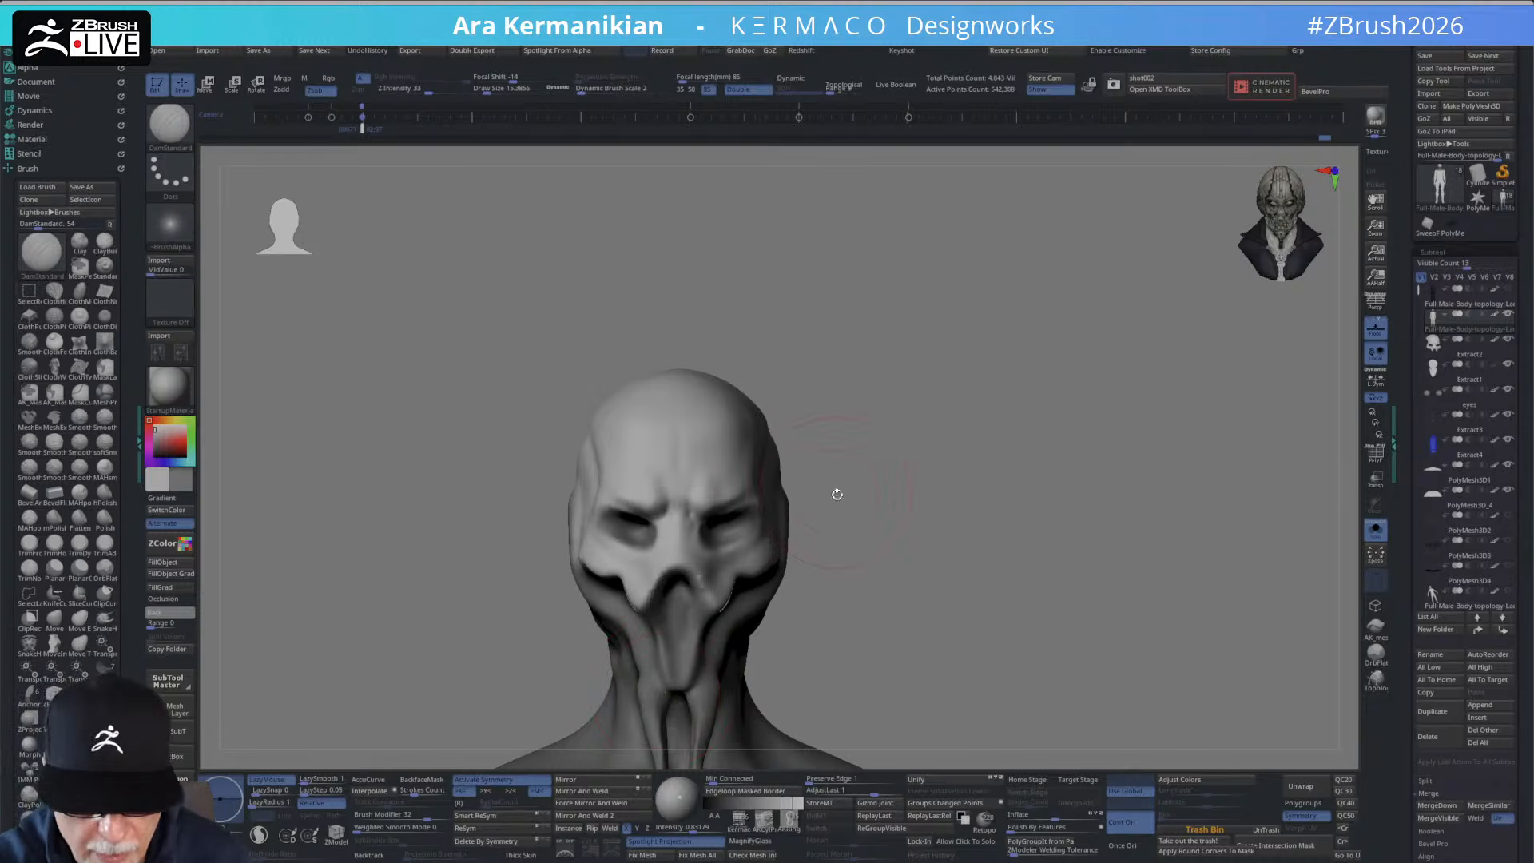
# Sharpen the rim of the mouth opening beneath the nose with DamStandard and reduce the brush size to about 9.7.
pyautogui.moveTo(884, 560)
pyautogui.mouseDown()
pyautogui.moveTo(874, 531)
pyautogui.moveTo(770, 439)
pyautogui.mouseUp()
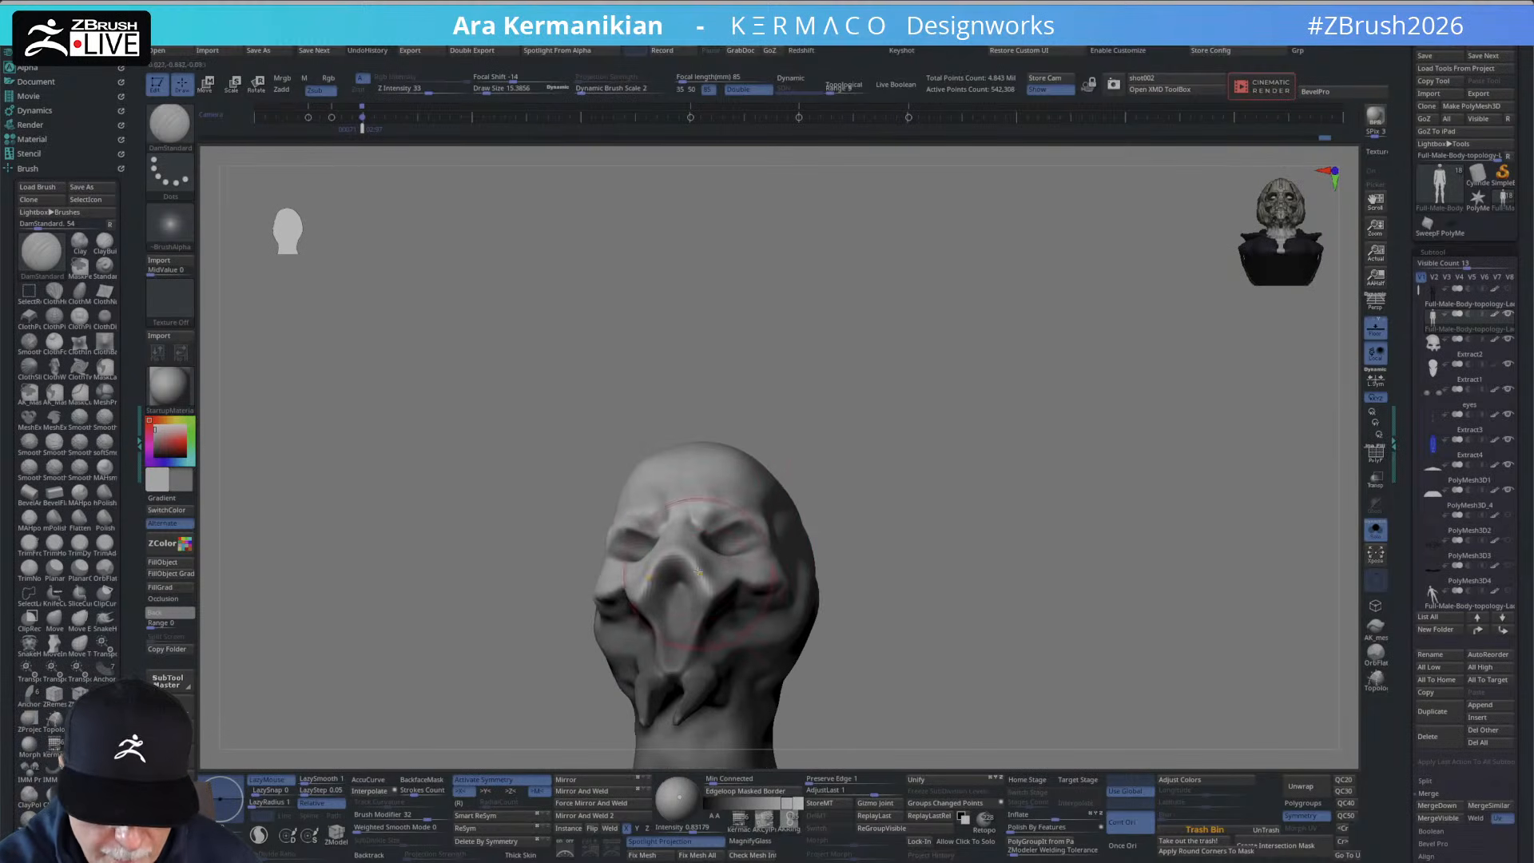
pyautogui.moveTo(700, 576); pyautogui.dragTo(711, 599)
pyautogui.keyDown('shift'); pyautogui.moveTo(827, 530); pyautogui.dragTo(882, 452); pyautogui.keyUp('shift')
pyautogui.press('s')
pyautogui.moveTo(676, 592); pyautogui.dragTo(671, 593)
pyautogui.moveTo(993, 451)
pyautogui.keyDown('ctrl'); pyautogui.mouseDown()
pyautogui.moveTo(1028, 485)
pyautogui.moveTo(975, 527)
pyautogui.moveTo(931, 476)
pyautogui.moveTo(969, 487)
pyautogui.moveTo(966, 439)
pyautogui.moveTo(925, 469)
pyautogui.moveTo(952, 477)
pyautogui.mouseUp(); pyautogui.keyUp('ctrl')
pyautogui.keyDown('alt'); pyautogui.moveTo(951, 477); pyautogui.dragTo(886, 452); pyautogui.keyUp('alt')
# Show the hat and coat again, select the skull mask, and set up the Move brush with a draw size of about 12.4.
pyautogui.click(1370, 530)
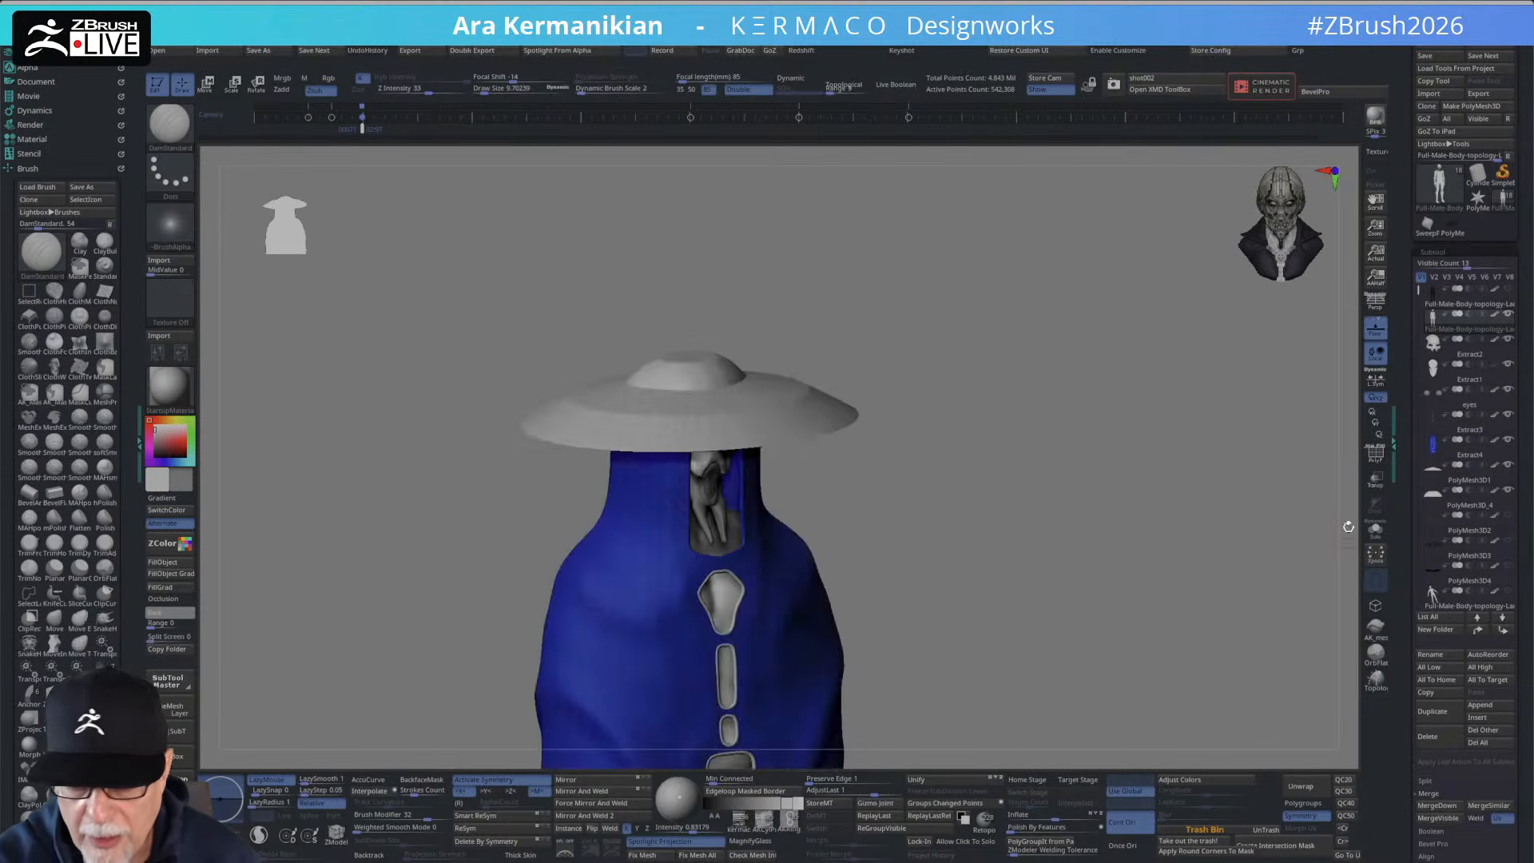
pyautogui.moveTo(1173, 563); pyautogui.dragTo(1138, 564)
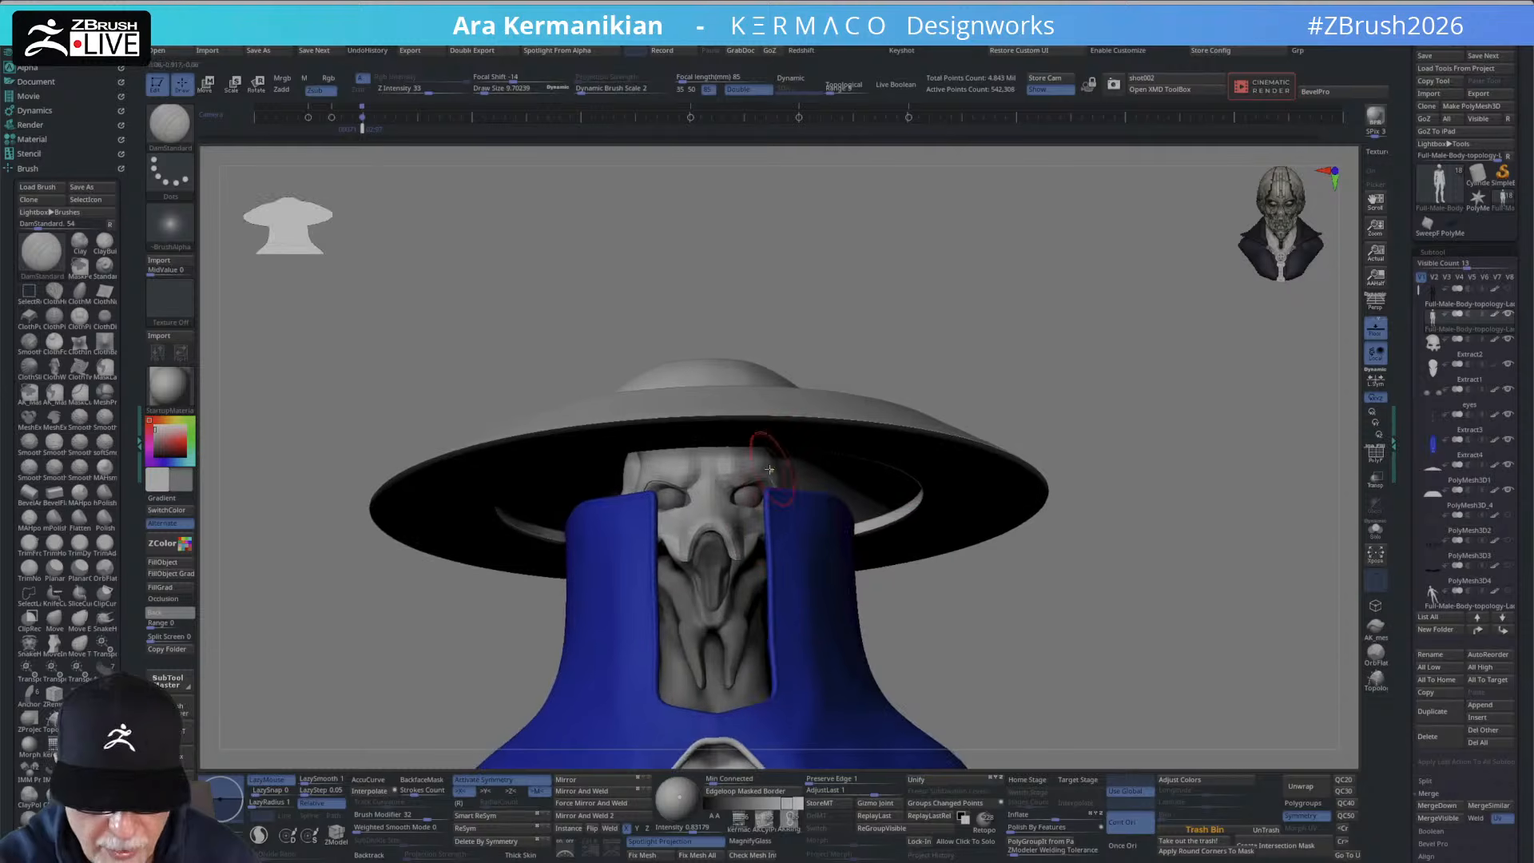
pyautogui.press('b')
pyautogui.press('m')
pyautogui.press('v')
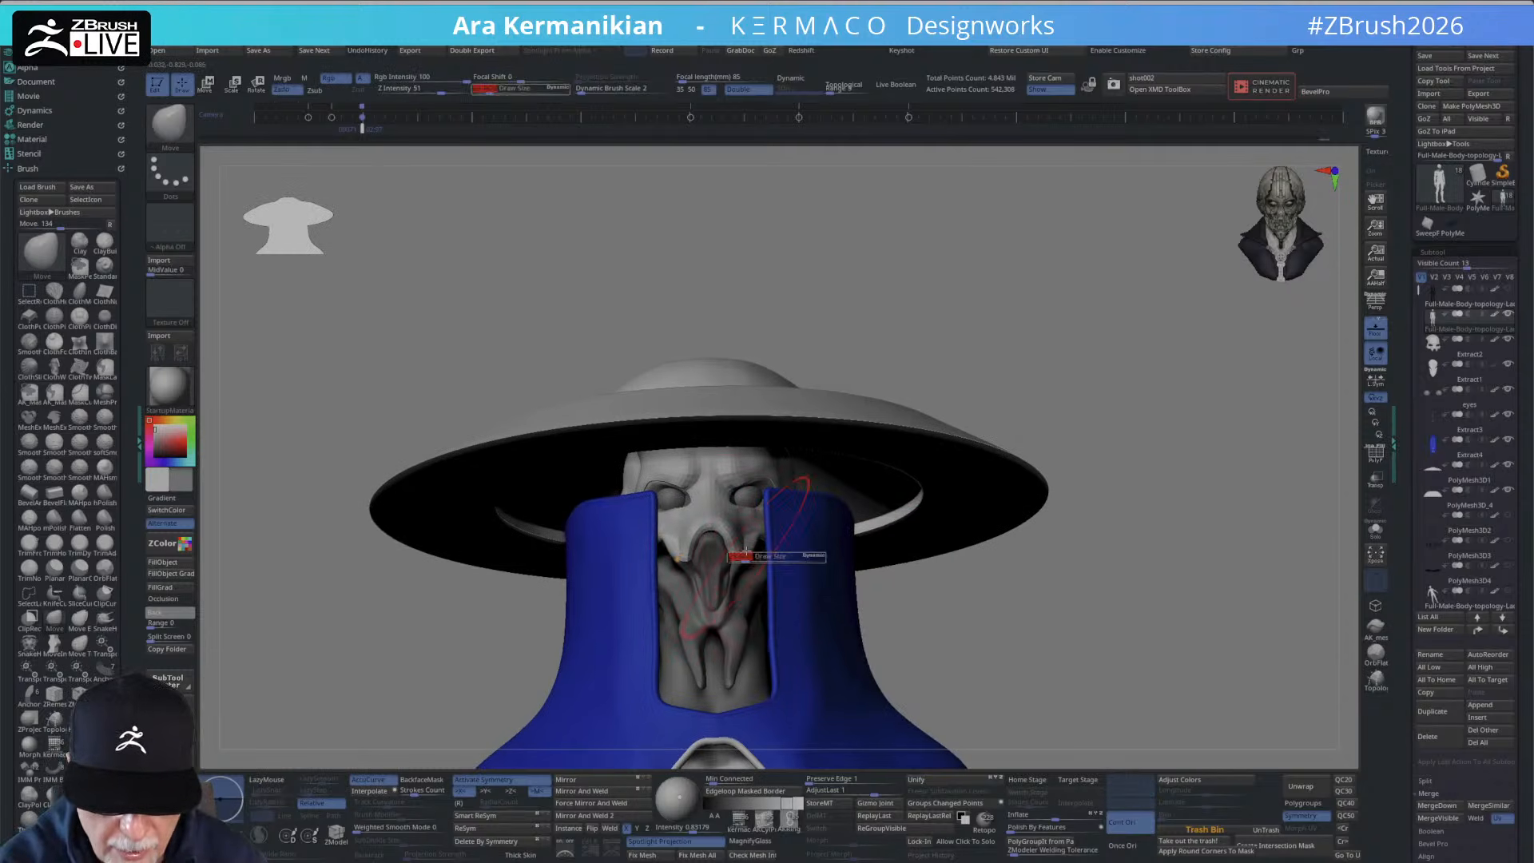
pyautogui.keyDown('alt'); pyautogui.click(749, 543); pyautogui.keyUp('alt')
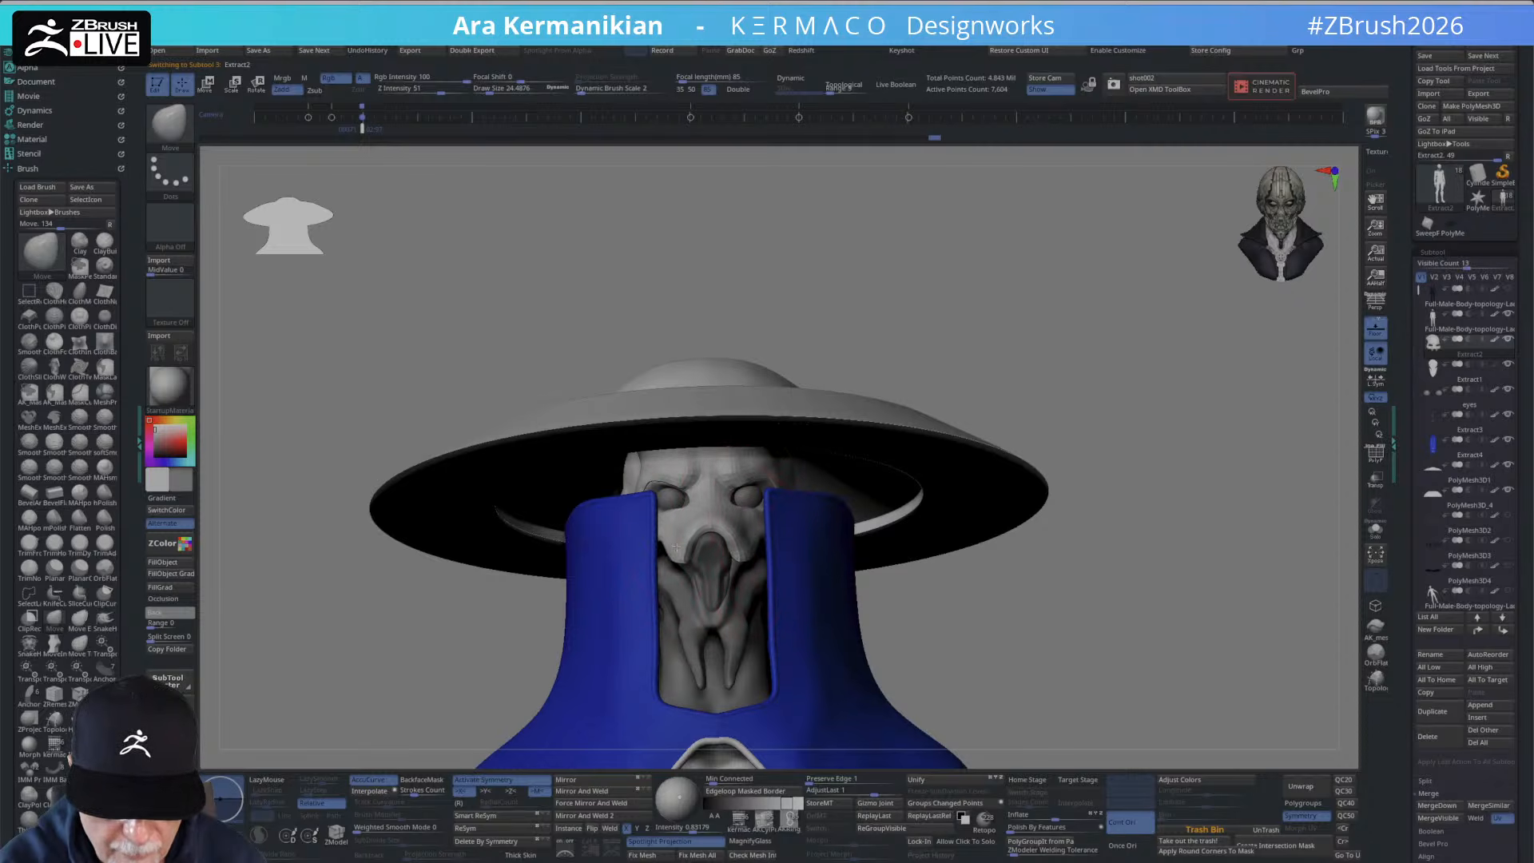
pyautogui.press('s')
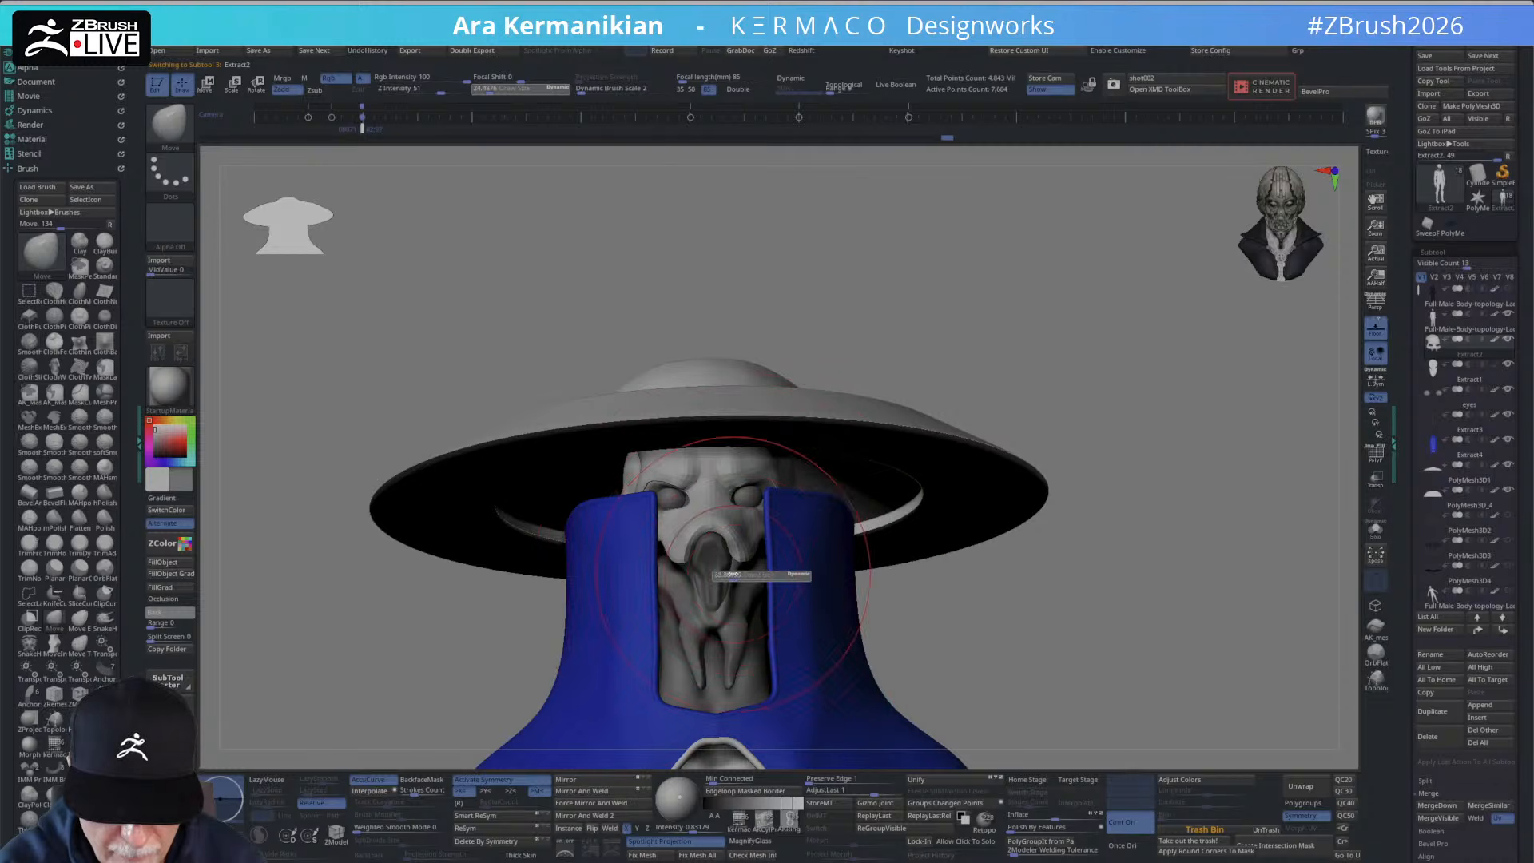
pyautogui.moveTo(732, 573); pyautogui.dragTo(727, 573)
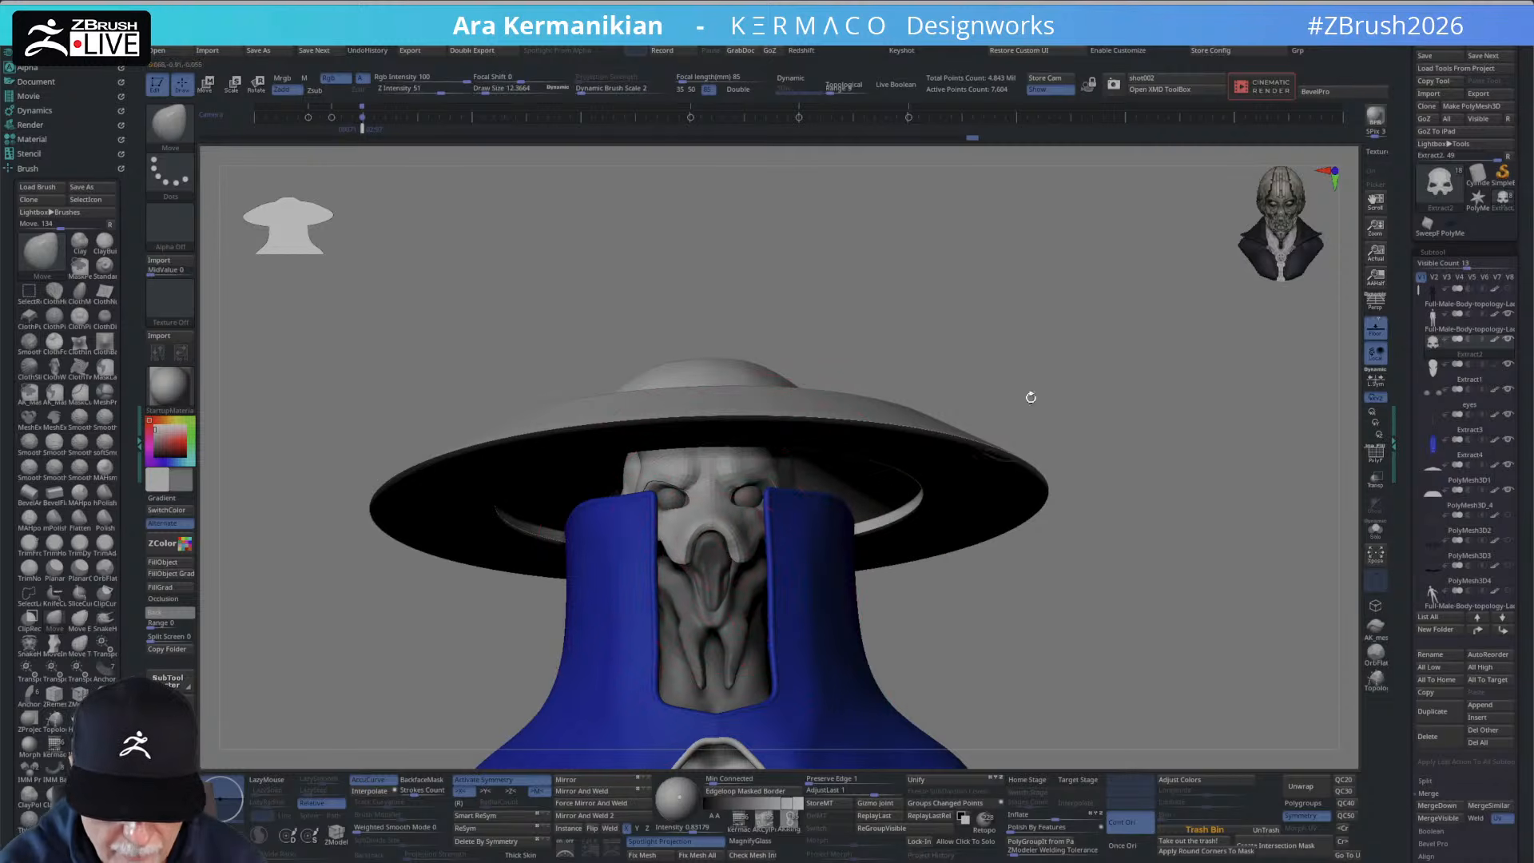
# Check the face between the collar and hat, and isolate the body as the active subtool.
pyautogui.moveTo(1027, 397); pyautogui.dragTo(857, 445)
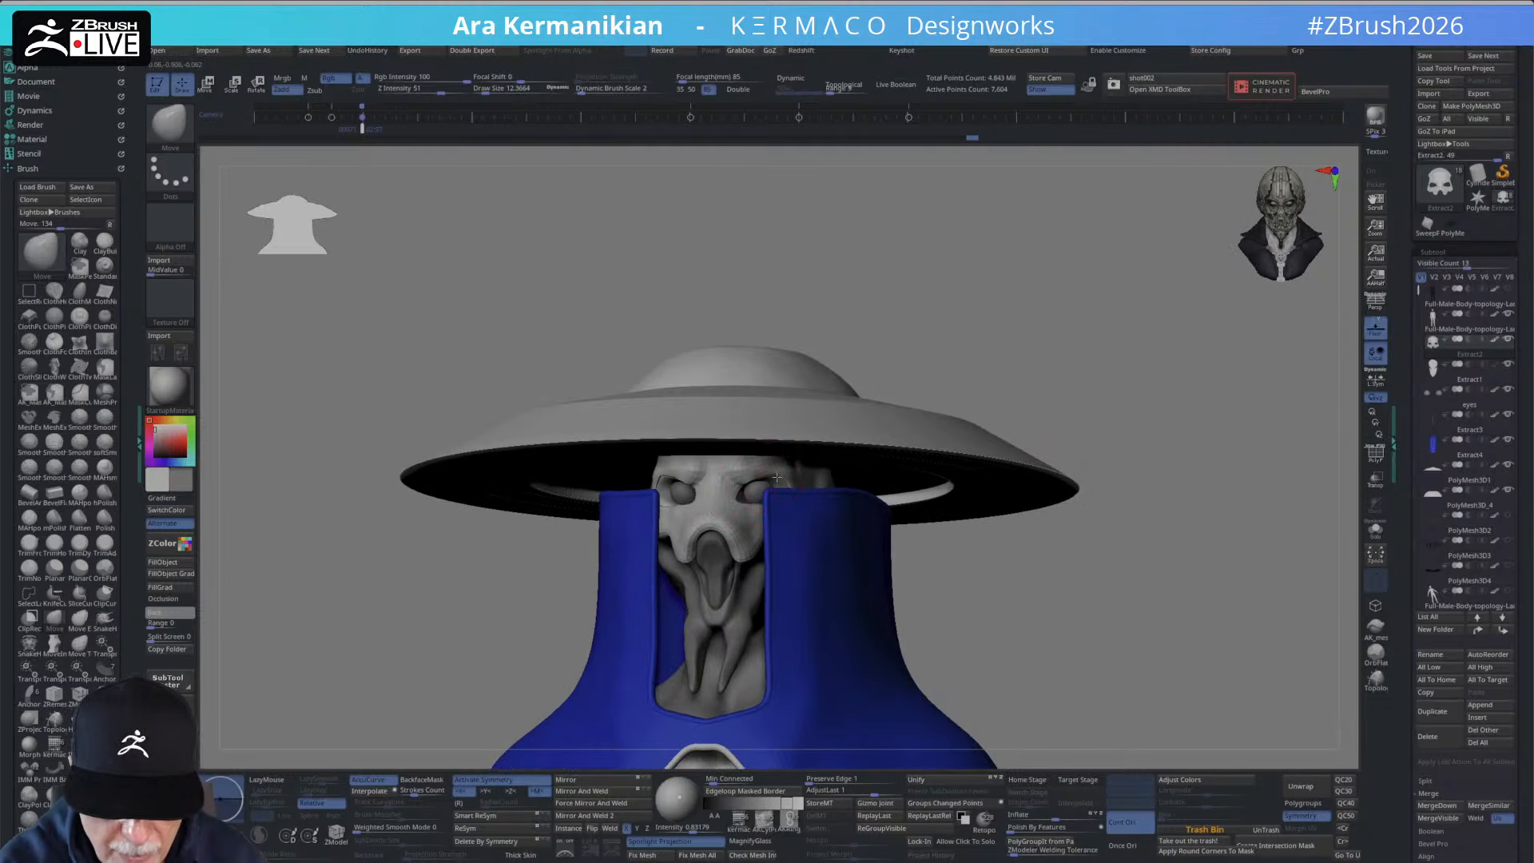
pyautogui.keyDown('alt'); pyautogui.moveTo(1010, 428); pyautogui.dragTo(975, 415); pyautogui.keyUp('alt')
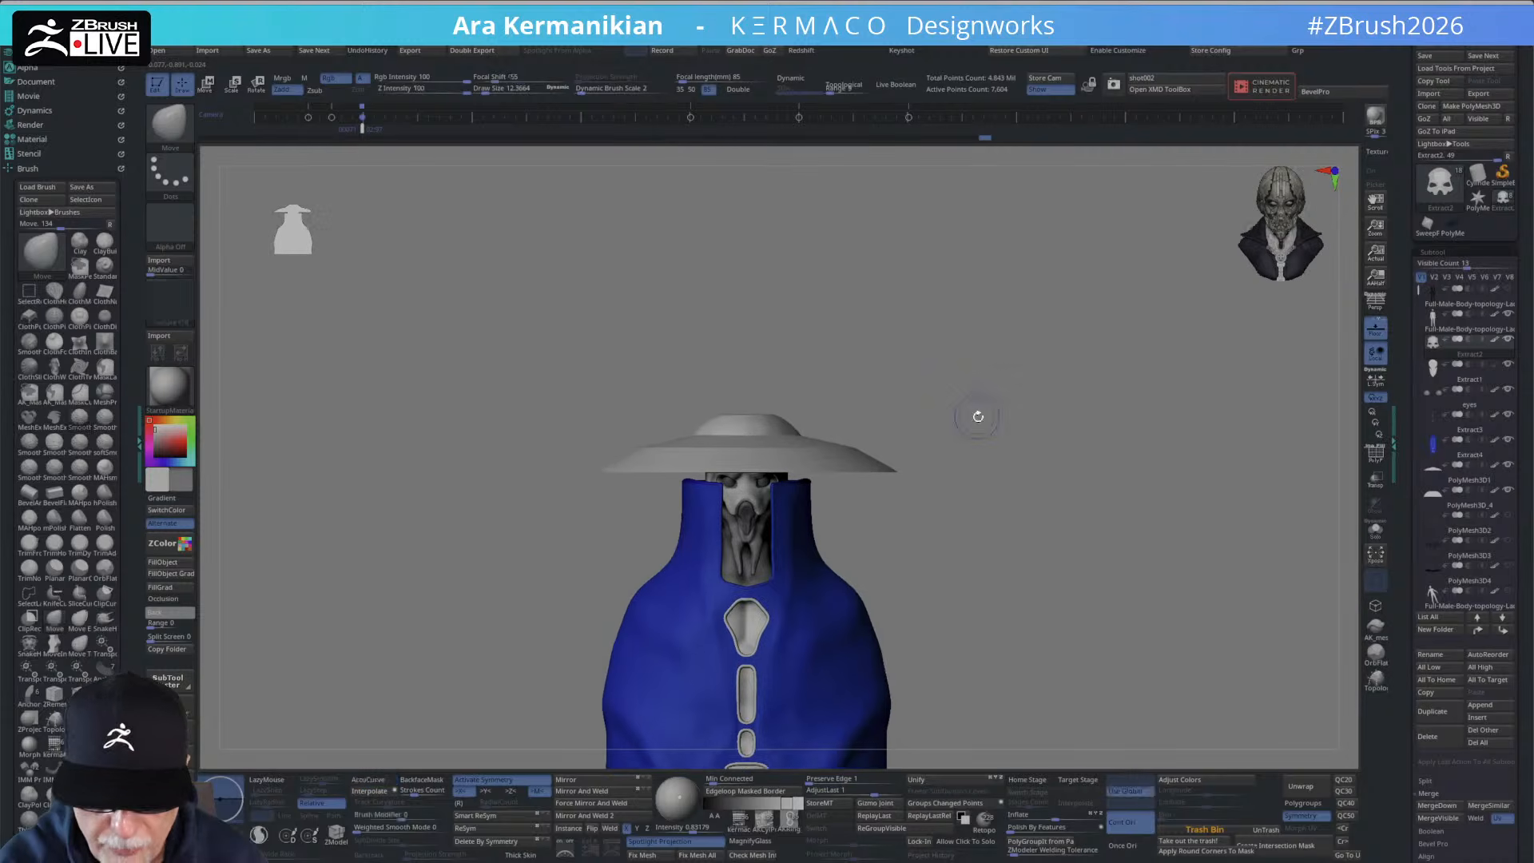
pyautogui.moveTo(955, 555); pyautogui.dragTo(902, 548)
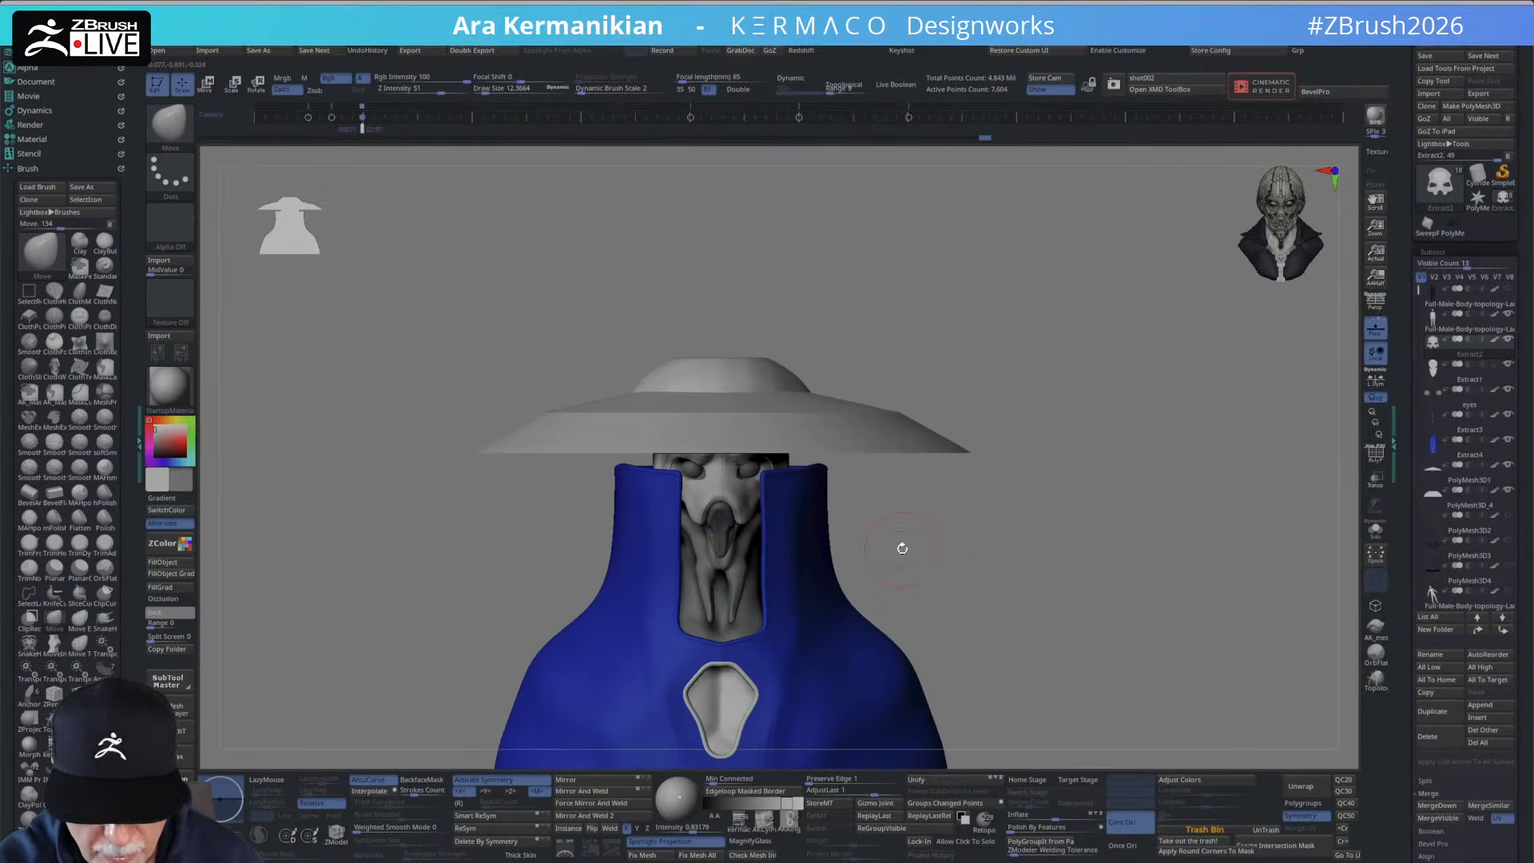
pyautogui.keyDown('alt'); pyautogui.click(743, 552); pyautogui.keyUp('alt')
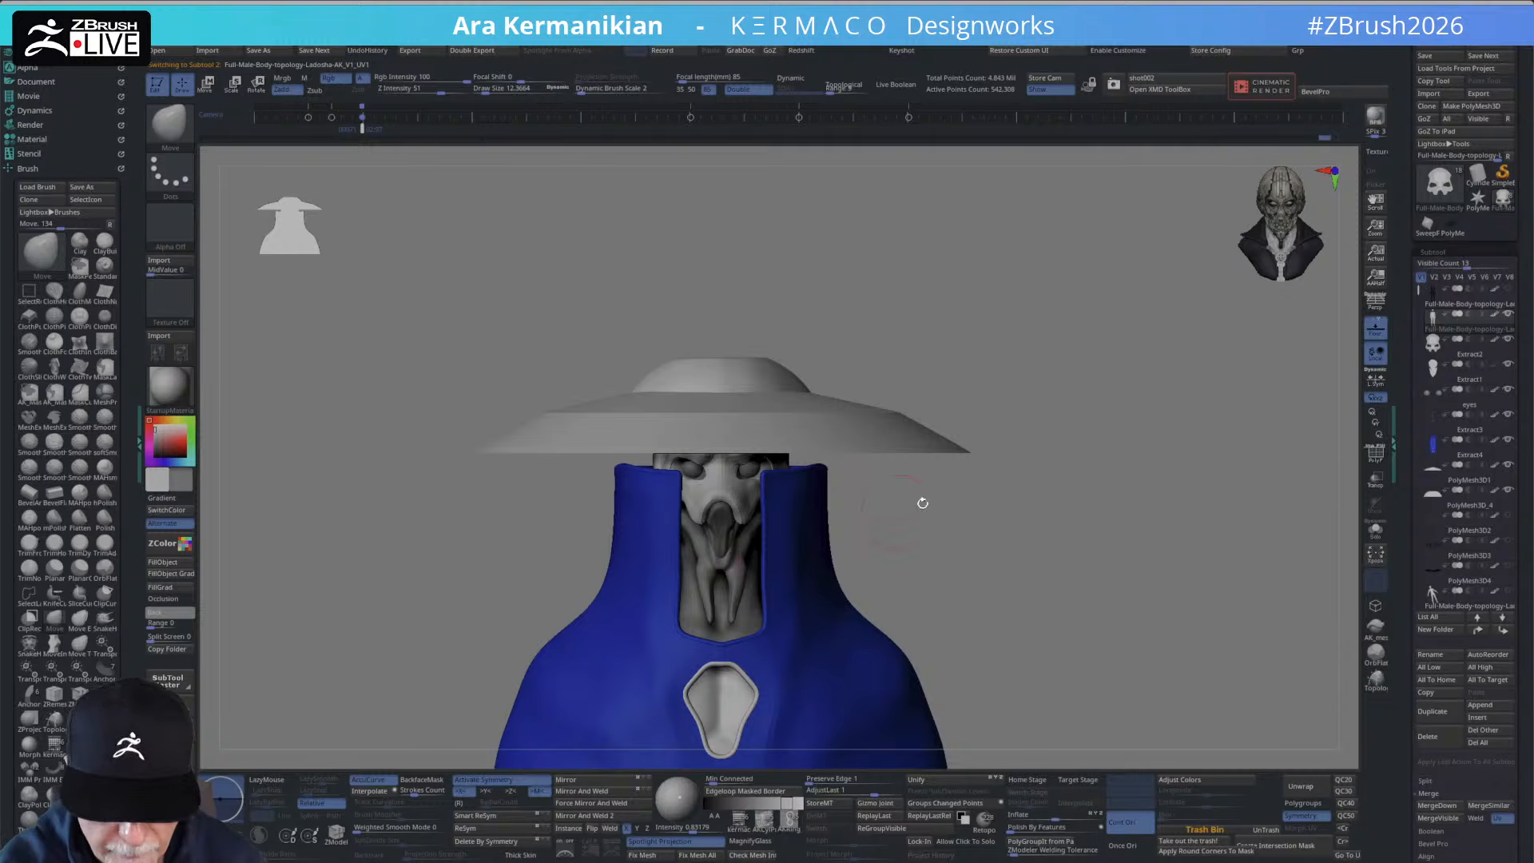
pyautogui.click(1374, 531)
# Try to shorten the tusks by clipping off their ends in profile with ClipCurve.
pyautogui.moveTo(639, 584)
pyautogui.mouseDown()
pyautogui.moveTo(786, 599)
pyautogui.moveTo(782, 573)
pyautogui.moveTo(700, 579)
pyautogui.moveTo(823, 515)
pyautogui.moveTo(711, 595)
pyautogui.moveTo(731, 619)
pyautogui.mouseUp()
pyautogui.moveTo(1008, 620)
pyautogui.mouseDown()
pyautogui.moveTo(946, 600)
pyautogui.moveTo(727, 622)
pyautogui.mouseUp()
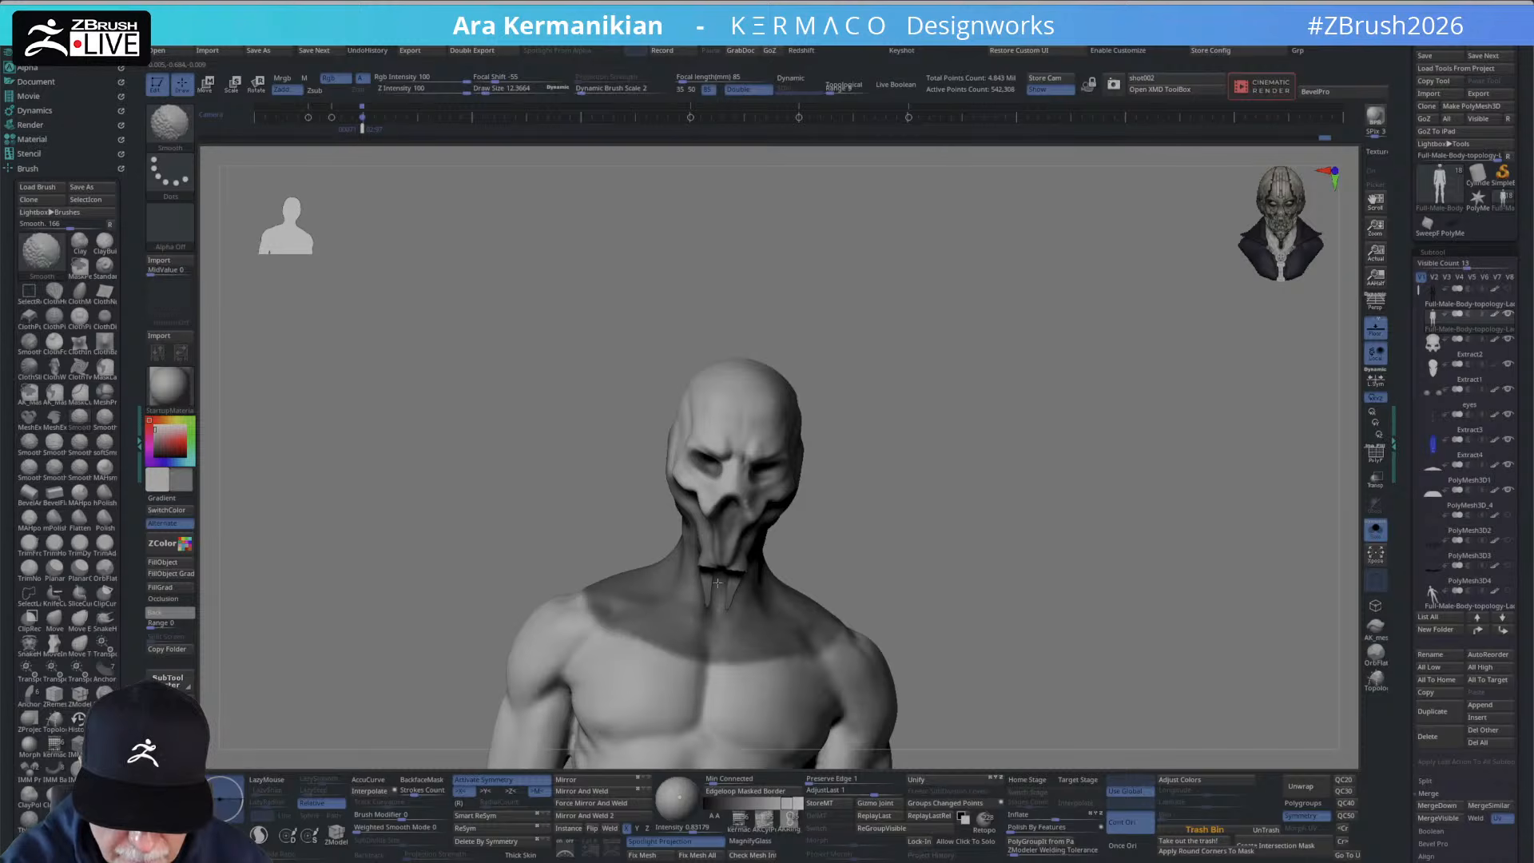
pyautogui.moveTo(856, 531); pyautogui.dragTo(918, 520)
pyautogui.hotkey('ctrl', 'z')
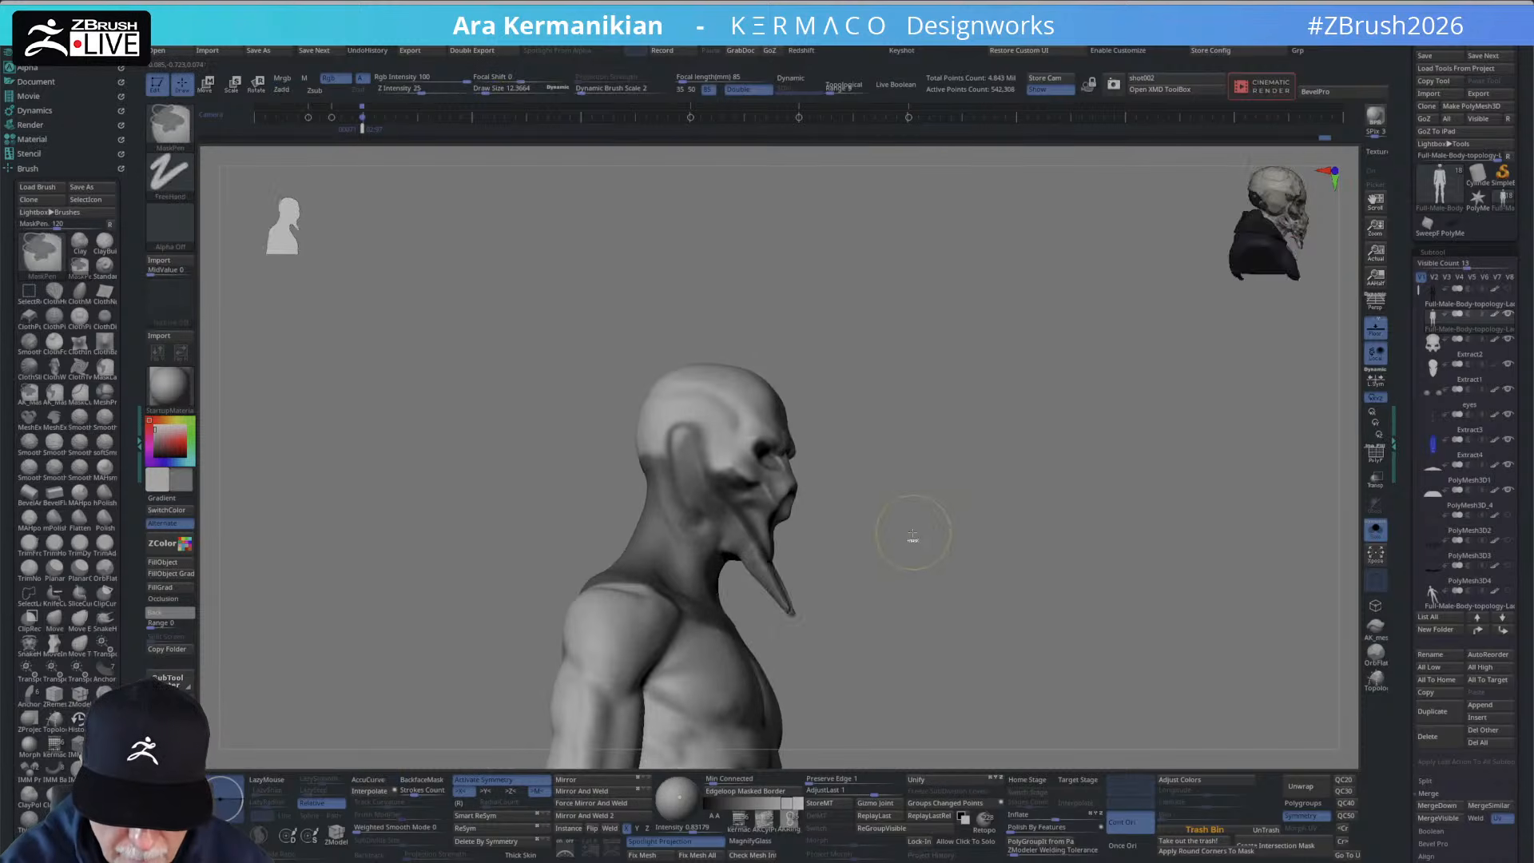
pyautogui.moveTo(811, 549)
pyautogui.keyDown('ctrl'); pyautogui.keyDown('shift'); pyautogui.mouseDown()
pyautogui.moveTo(744, 583)
pyautogui.moveTo(759, 607)
pyautogui.moveTo(847, 639)
pyautogui.moveTo(873, 631)
pyautogui.mouseUp(); pyautogui.keyUp('shift'); pyautogui.keyUp('ctrl')
pyautogui.moveTo(955, 570); pyautogui.dragTo(835, 531)
pyautogui.hotkey('ctrl', 'z')
# Quick-save the project and cut off the long tusks near the chin in profile with the KnifeCurve brush.
pyautogui.hotkey('ctrl', 's')
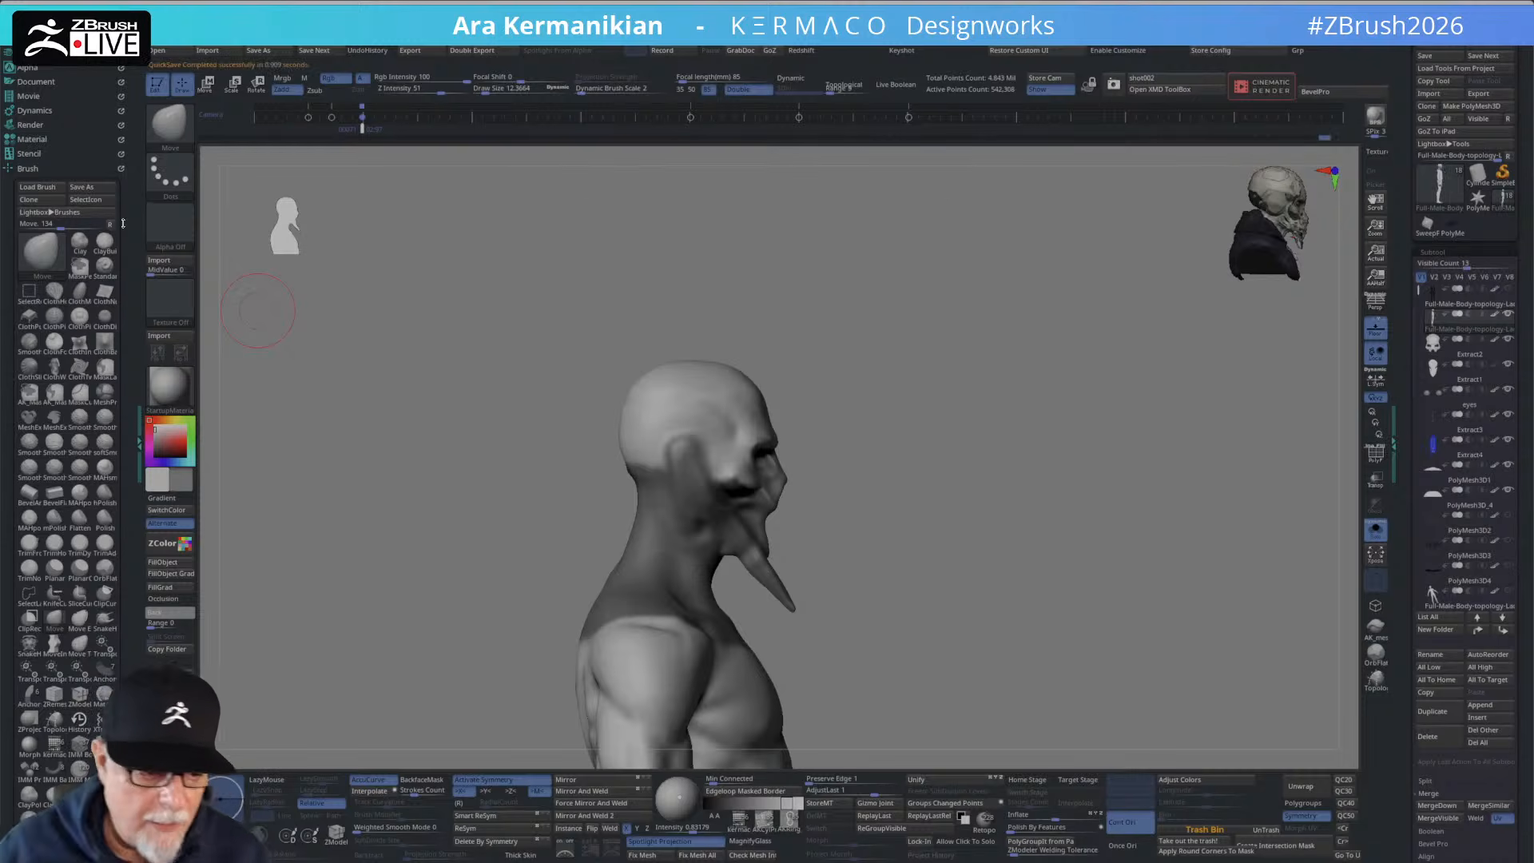
pyautogui.keyDown('ctrl'); pyautogui.keyDown('shift'); pyautogui.click(177, 121); pyautogui.keyUp('shift'); pyautogui.keyUp('ctrl')
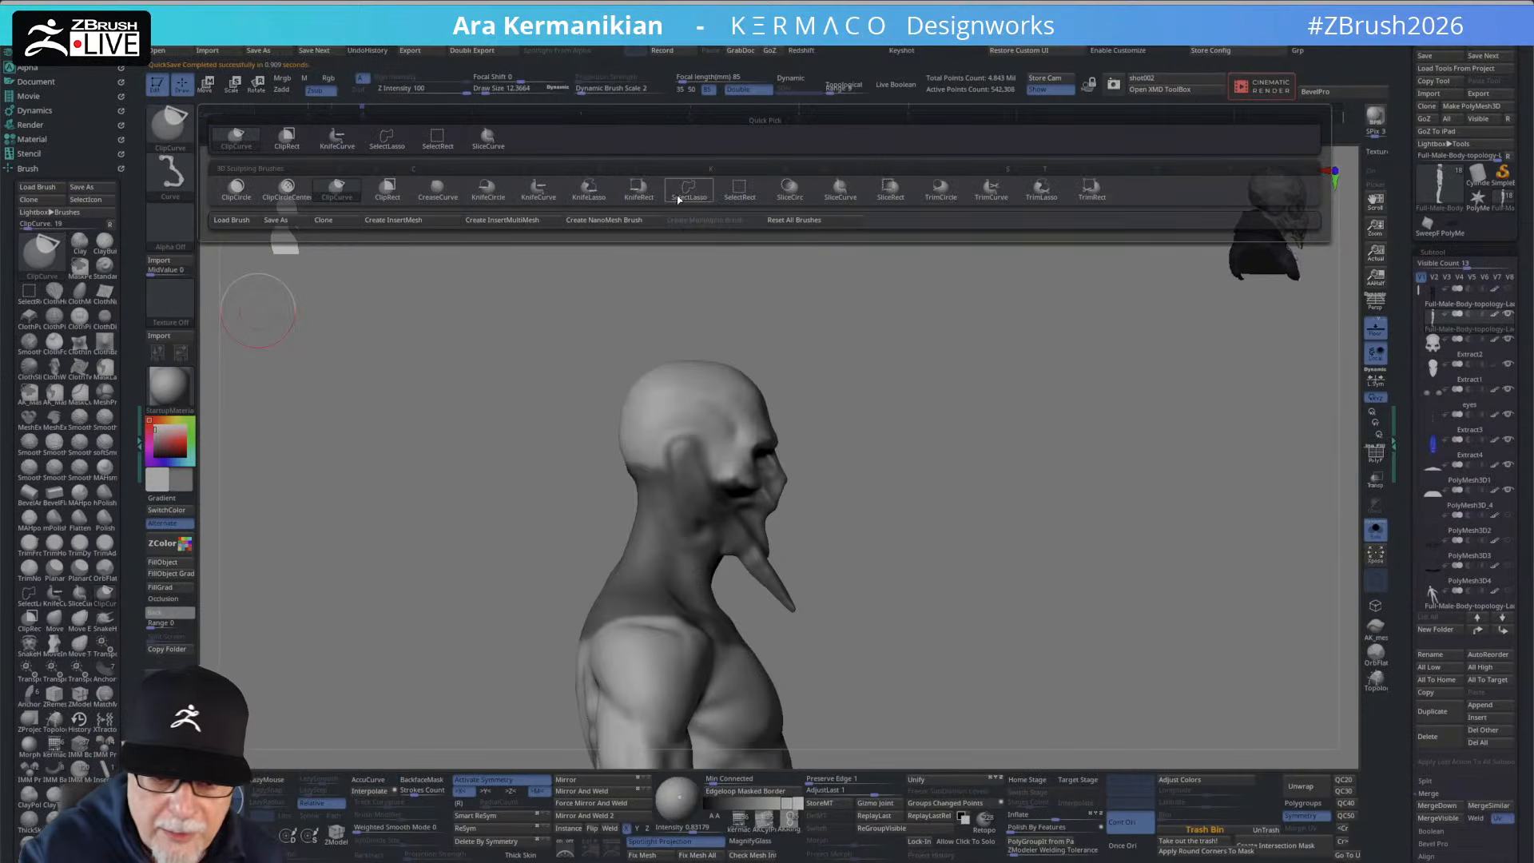
pyautogui.keyDown('ctrl'); pyautogui.keyDown('shift'); pyautogui.click(545, 188); pyautogui.keyUp('shift'); pyautogui.keyUp('ctrl')
pyautogui.moveTo(838, 519)
pyautogui.keyDown('ctrl'); pyautogui.keyDown('shift'); pyautogui.mouseDown()
pyautogui.moveTo(748, 578)
pyautogui.moveTo(833, 676)
pyautogui.moveTo(850, 668)
pyautogui.moveTo(882, 532)
pyautogui.moveTo(829, 578)
pyautogui.mouseUp(); pyautogui.keyUp('shift'); pyautogui.keyUp('ctrl')
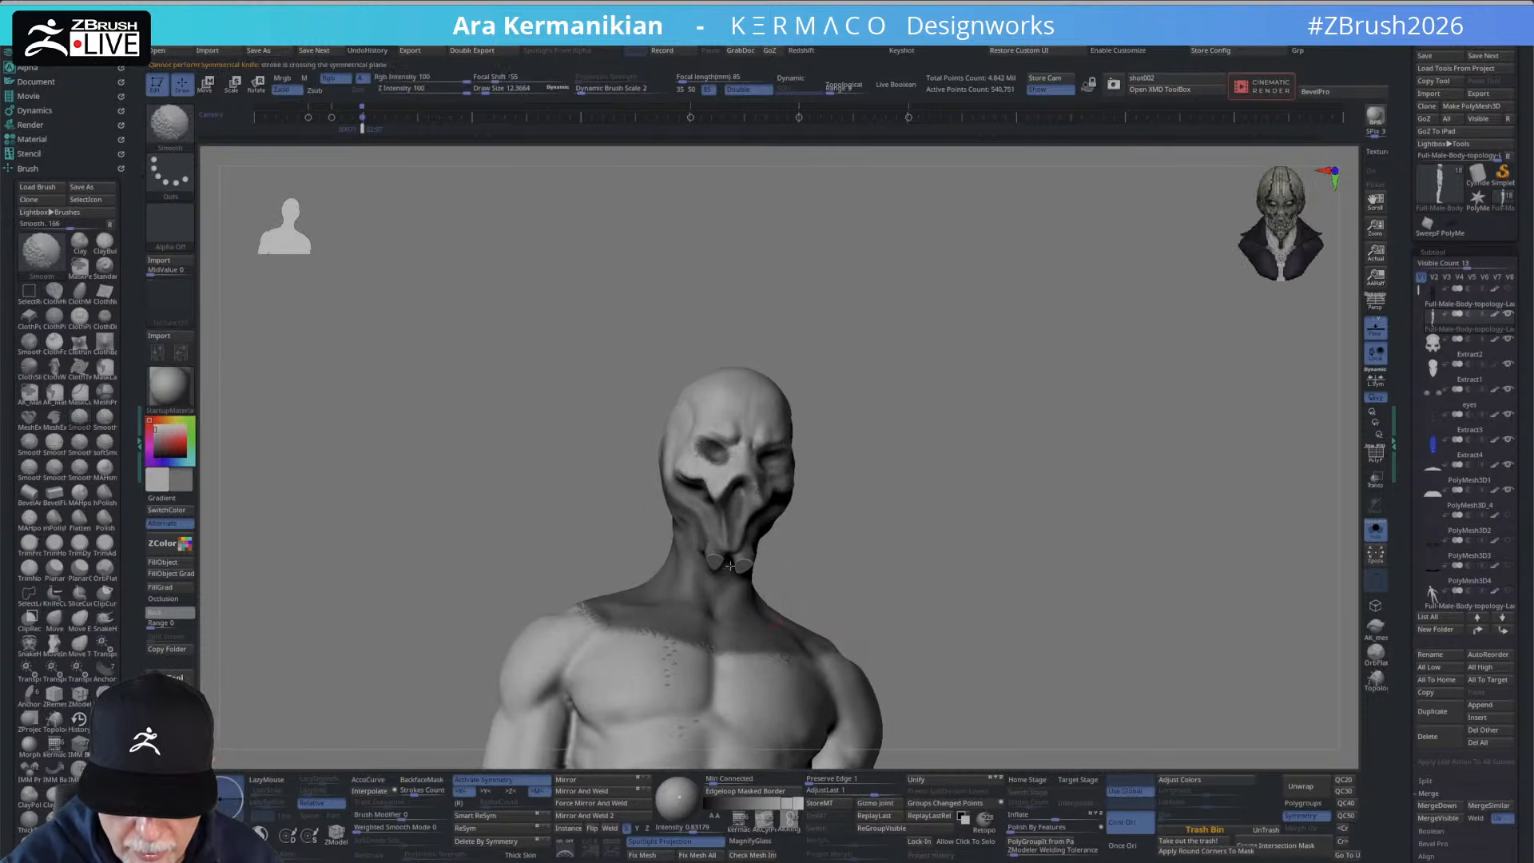
# Smooth the speckled surface artifacts on the upper chest and check the whole figure from the front.
pyautogui.keyDown('shift'); pyautogui.moveTo(1034, 558); pyautogui.dragTo(993, 558); pyautogui.keyUp('shift')
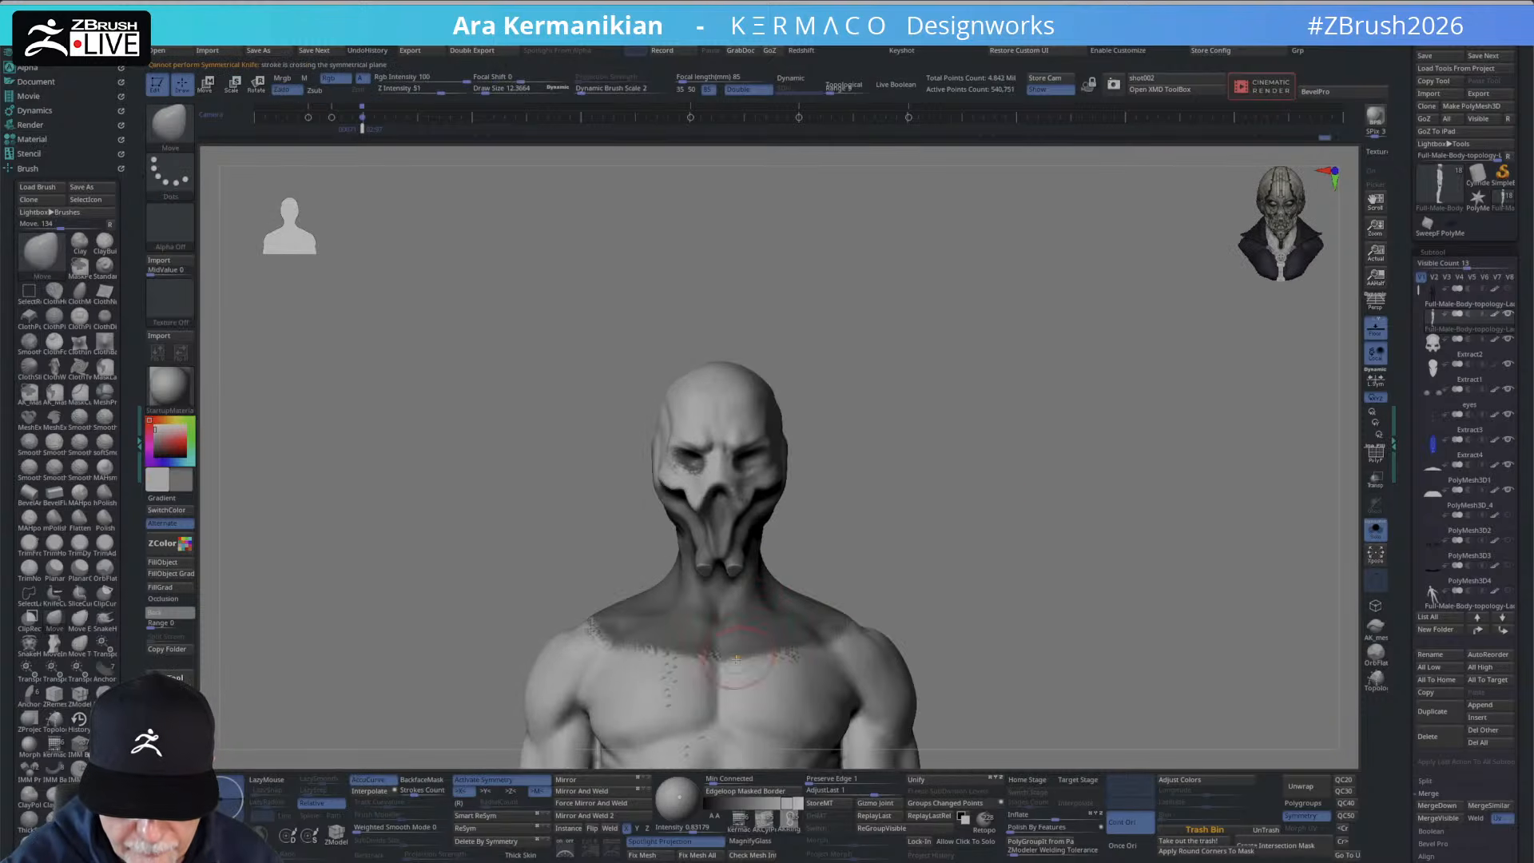
pyautogui.keyDown('shift'); pyautogui.moveTo(646, 675); pyautogui.dragTo(665, 693); pyautogui.keyUp('shift')
pyautogui.moveTo(976, 534)
pyautogui.keyDown('alt'); pyautogui.mouseDown()
pyautogui.moveTo(977, 423)
pyautogui.moveTo(886, 483)
pyautogui.mouseUp(); pyautogui.keyUp('alt')
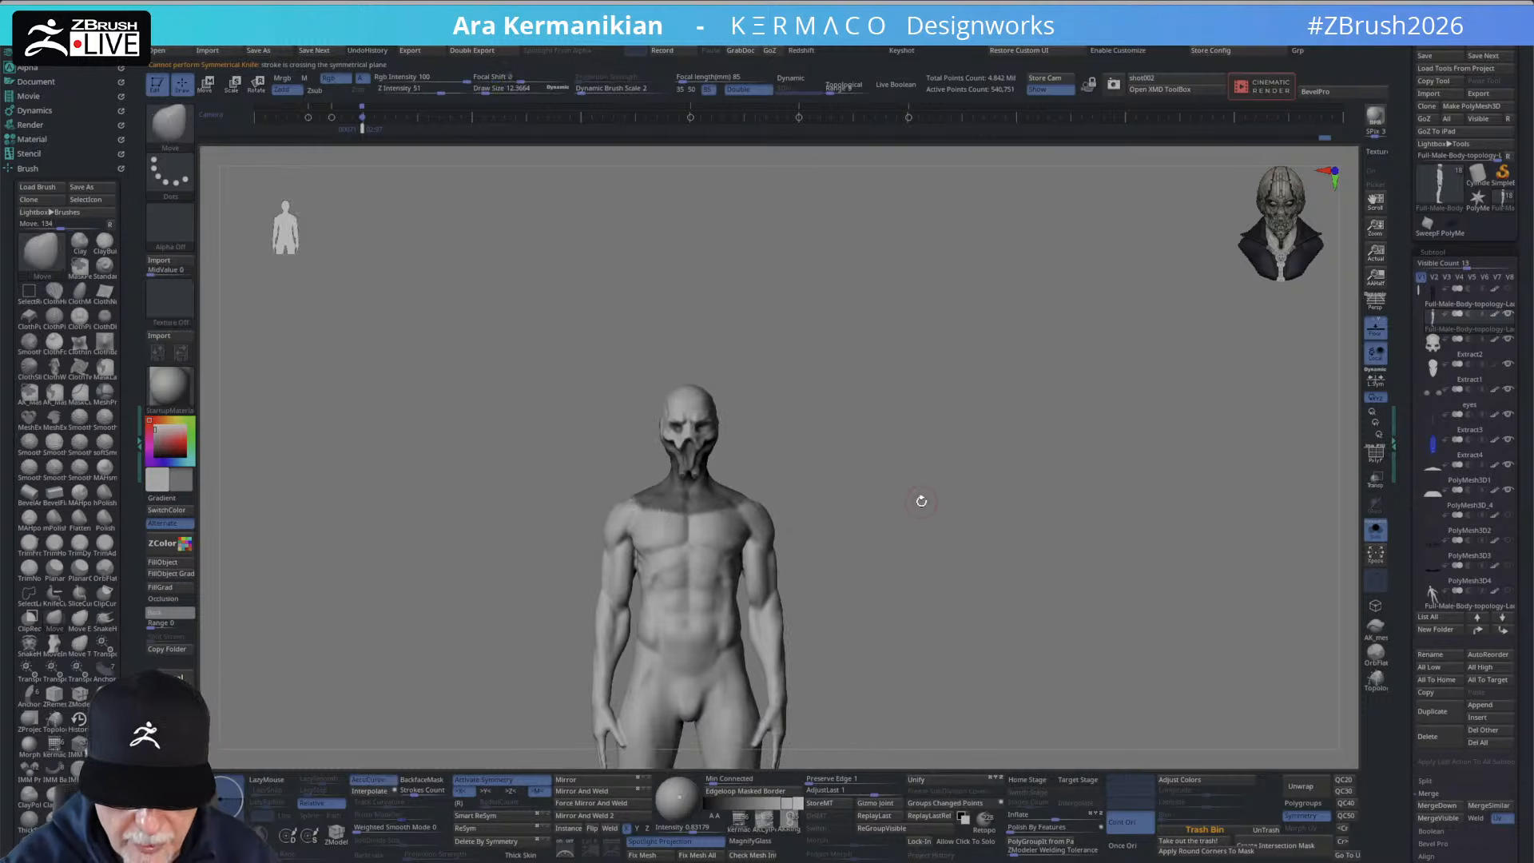
# Show the coat, hat and mask around the body again, inspect the face between collar and hat, and undo the last edit.
pyautogui.moveTo(926, 531)
pyautogui.mouseDown()
pyautogui.moveTo(994, 496)
pyautogui.moveTo(903, 514)
pyautogui.moveTo(936, 512)
pyautogui.mouseUp()
pyautogui.hotkey('ctrl', 'shift')
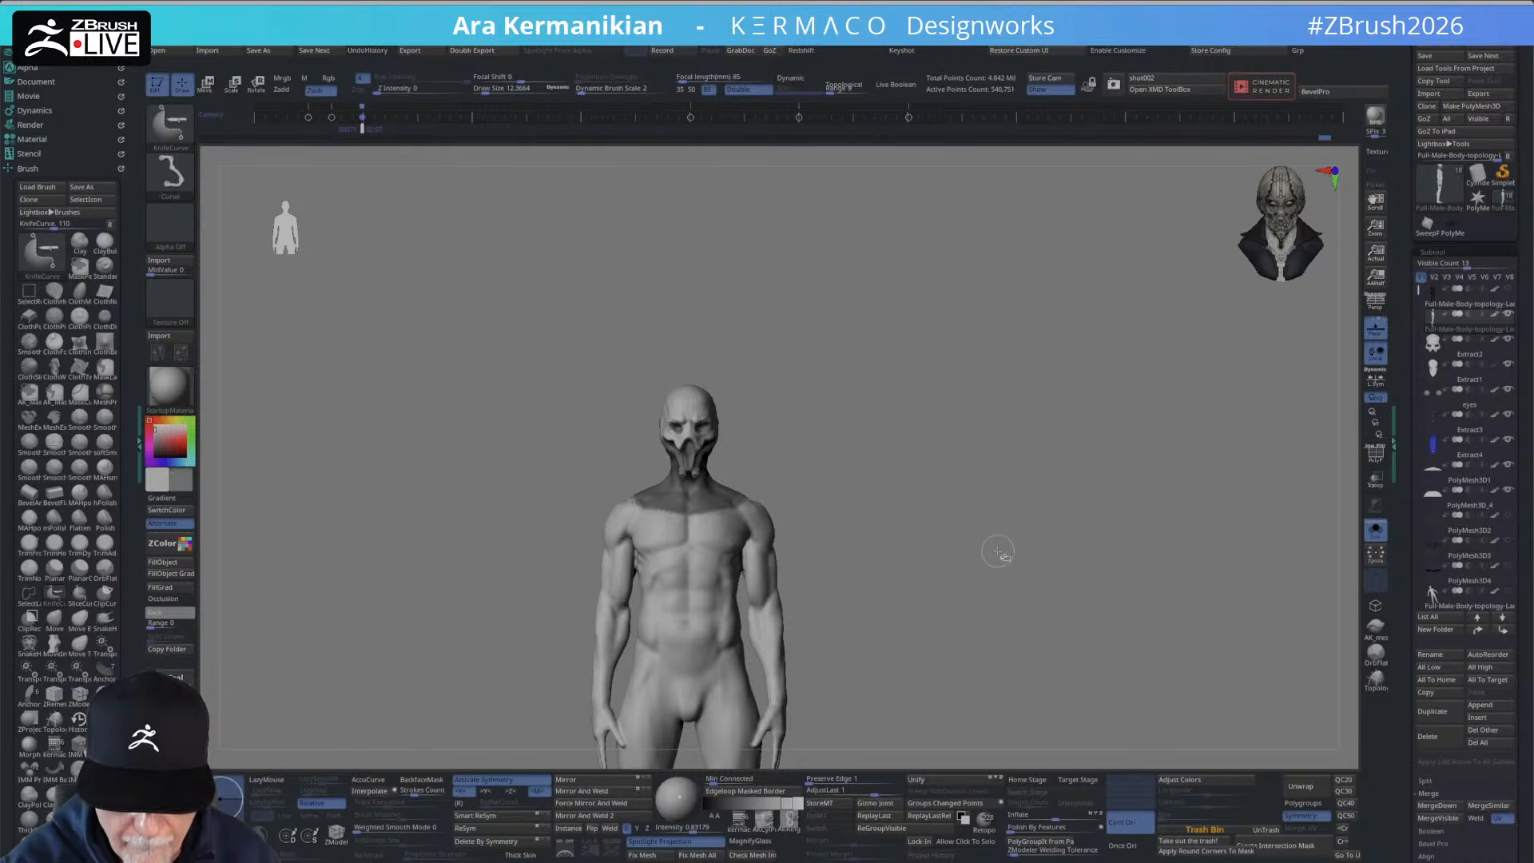
pyautogui.click(1014, 540)
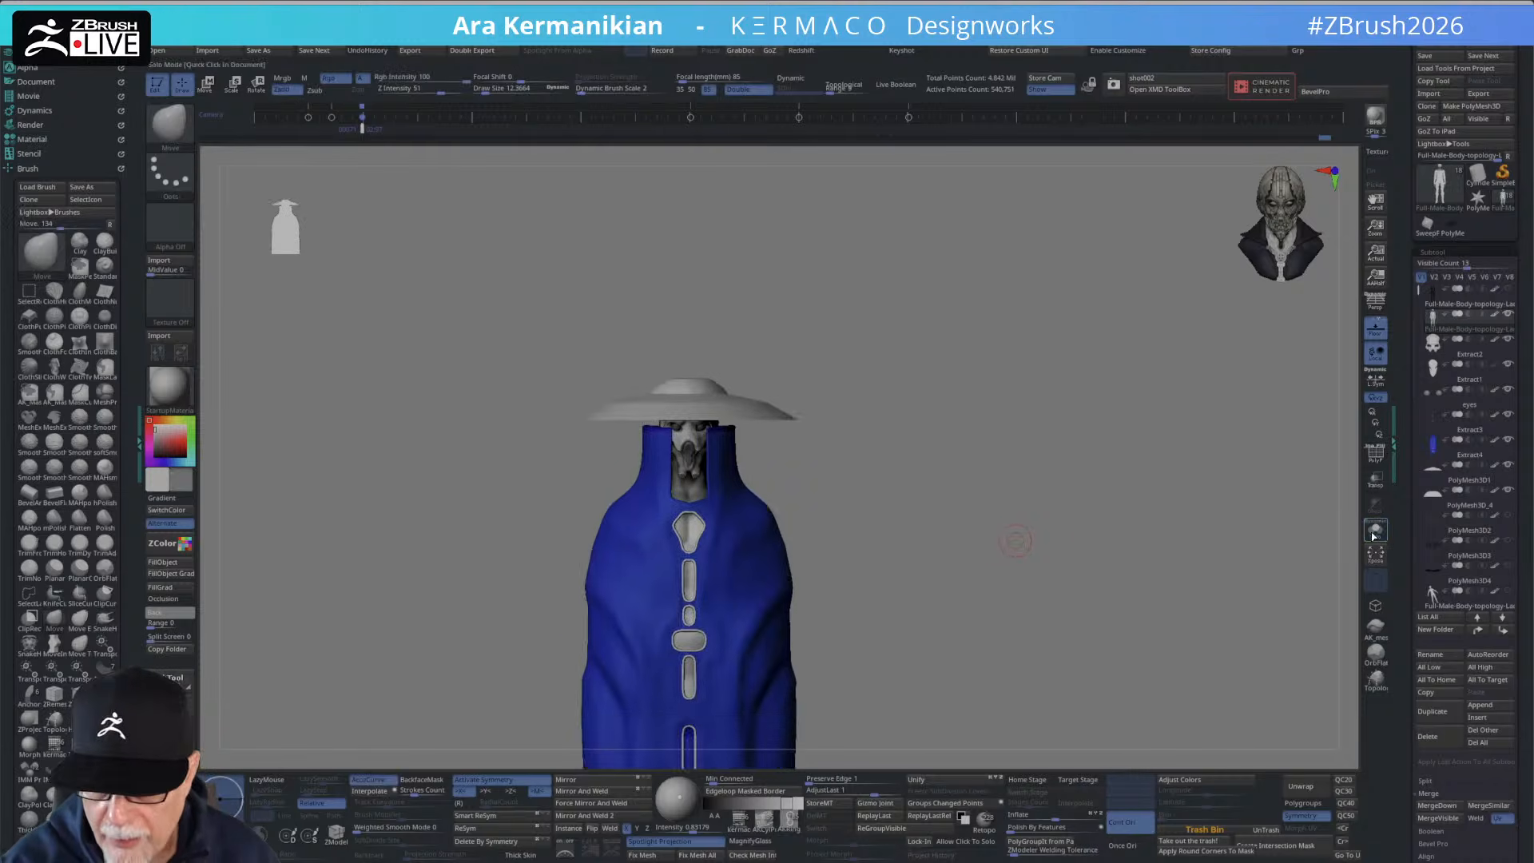
pyautogui.moveTo(1015, 540)
pyautogui.keyDown('alt'); pyautogui.mouseDown()
pyautogui.moveTo(991, 577)
pyautogui.moveTo(1126, 585)
pyautogui.mouseUp(); pyautogui.keyUp('alt')
pyautogui.press('shift')
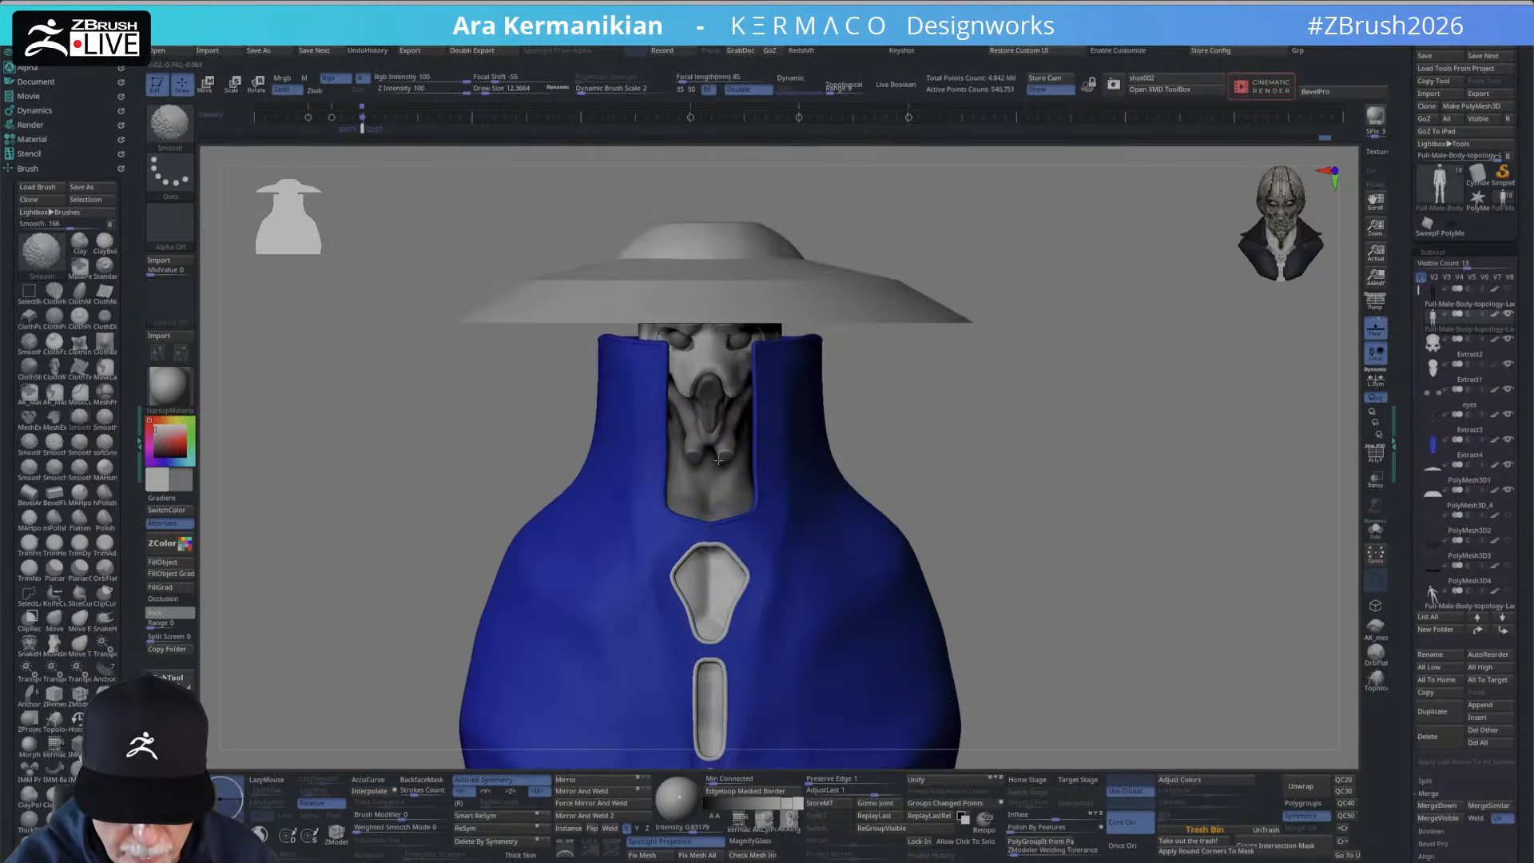
pyautogui.moveTo(898, 400)
pyautogui.keyDown('alt'); pyautogui.mouseDown()
pyautogui.moveTo(871, 463)
pyautogui.moveTo(936, 474)
pyautogui.mouseUp(); pyautogui.keyUp('alt')
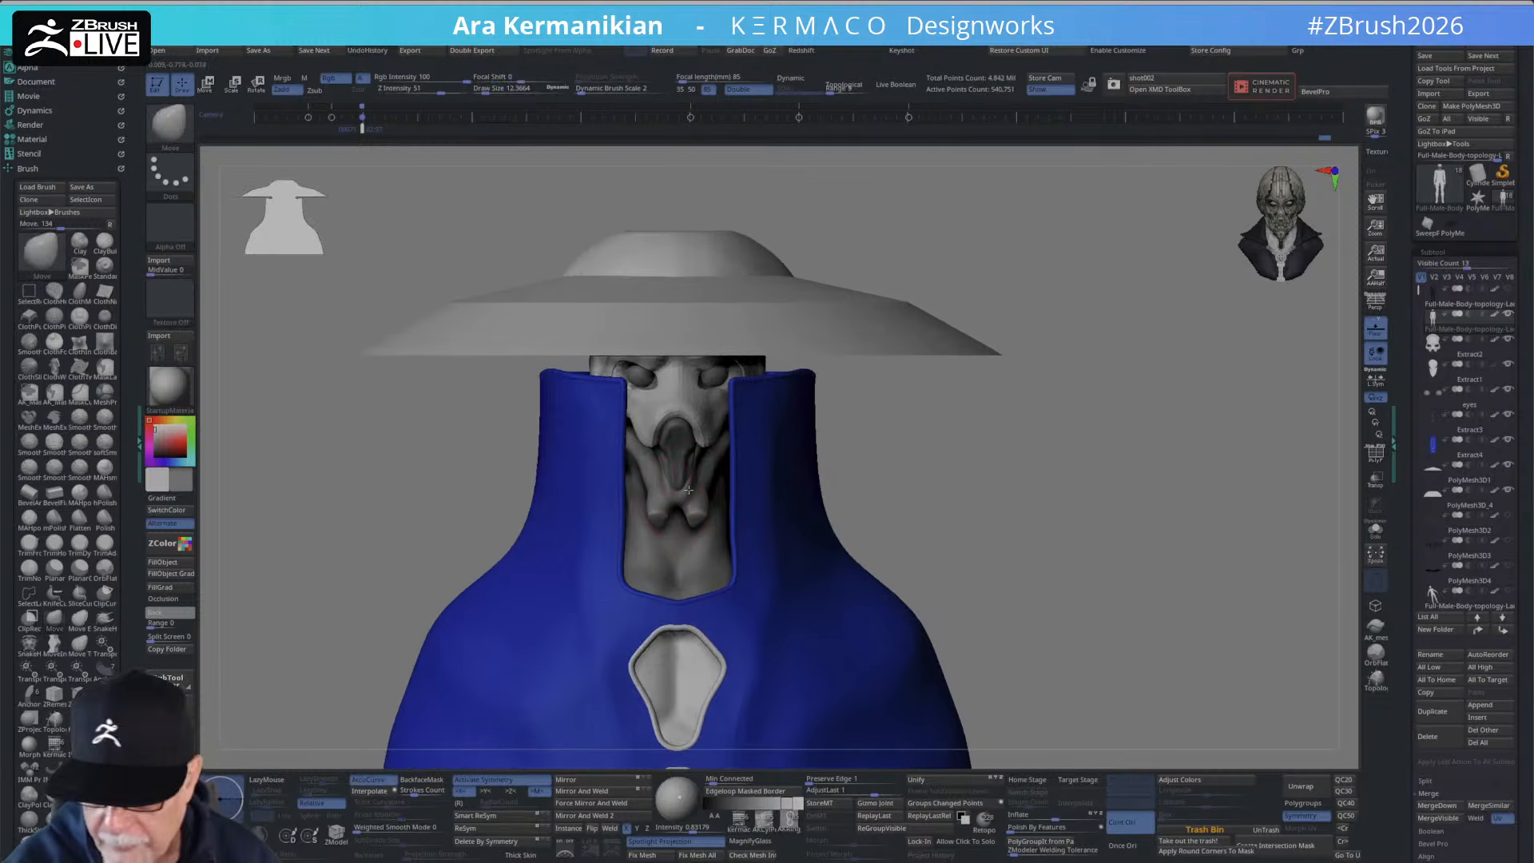
pyautogui.press('ctrl')
pyautogui.hotkey('ctrl', 'z')
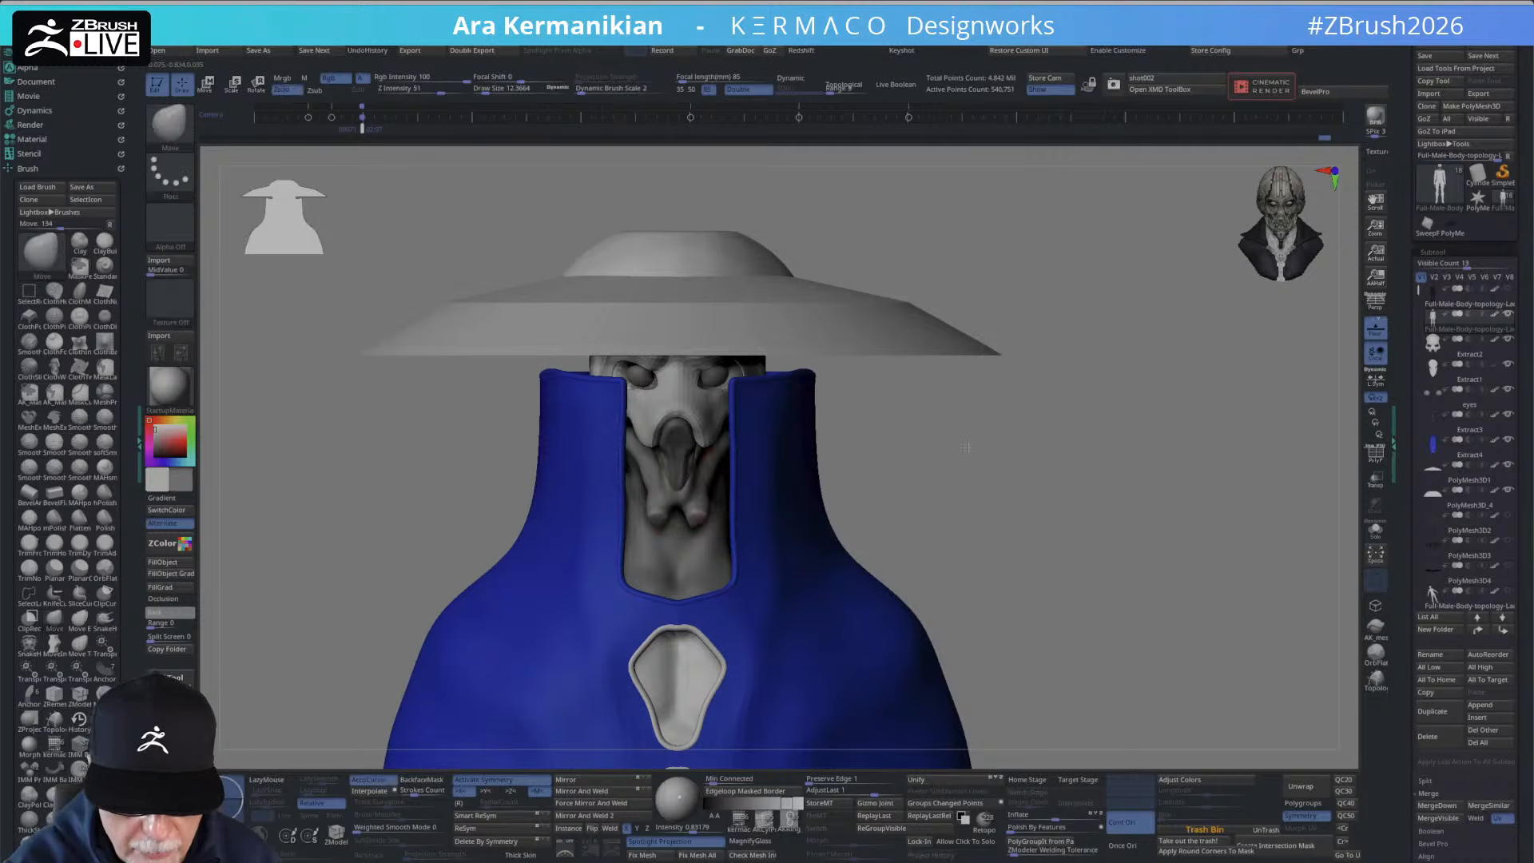
# Refine the mouth and chin area of the body with the Move brush and smoothing, working from low and three-quarter views.
pyautogui.keyDown('alt'); pyautogui.moveTo(965, 445); pyautogui.dragTo(946, 497); pyautogui.keyUp('alt')
pyautogui.moveTo(946, 497); pyautogui.dragTo(924, 520)
pyautogui.moveTo(770, 500); pyautogui.dragTo(659, 478, button='right')
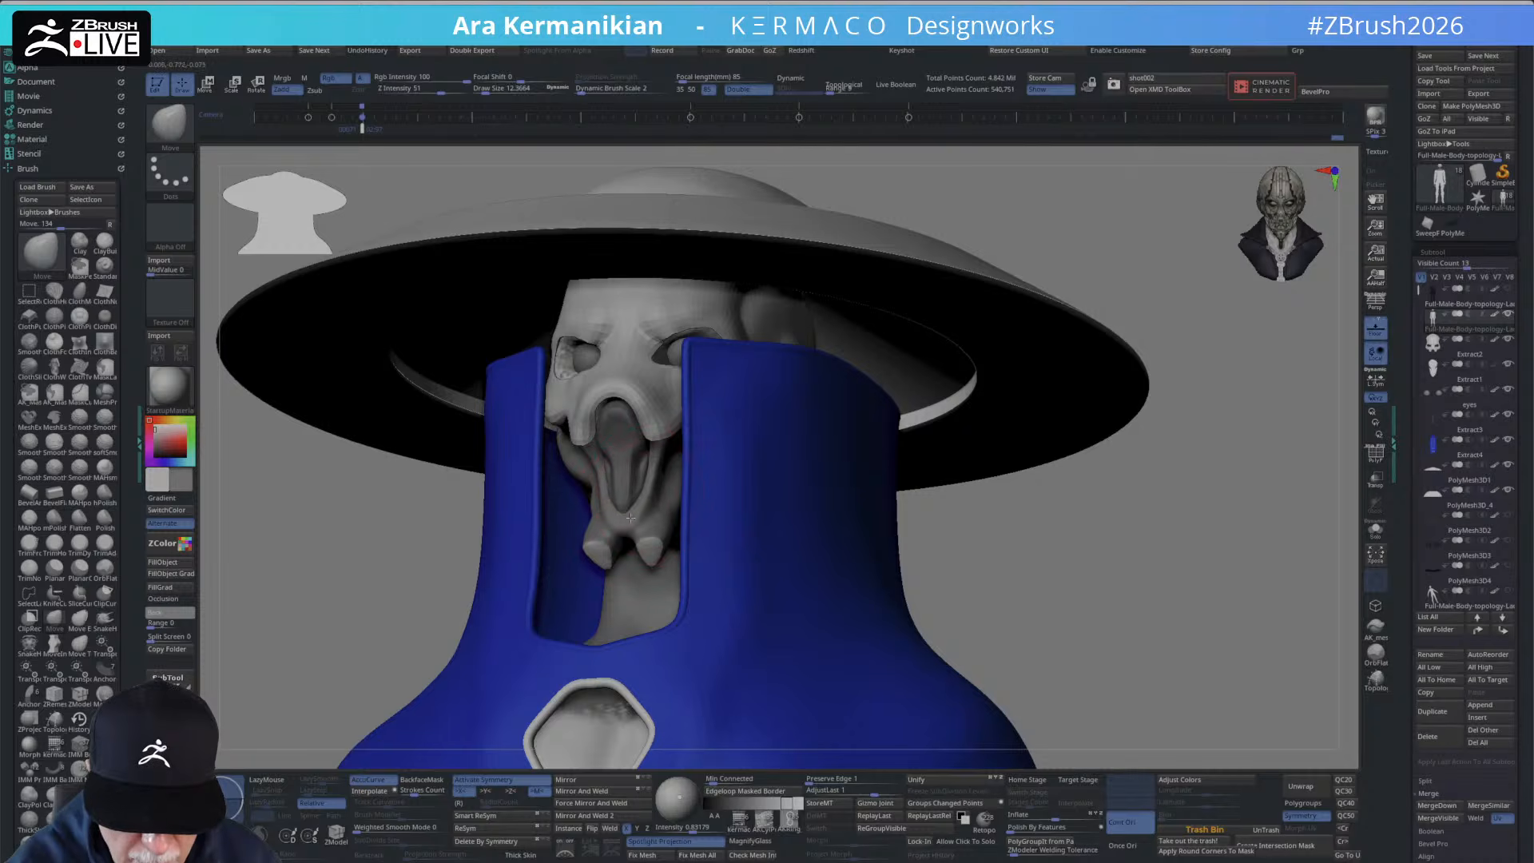
pyautogui.moveTo(1009, 568); pyautogui.dragTo(779, 500, button='right')
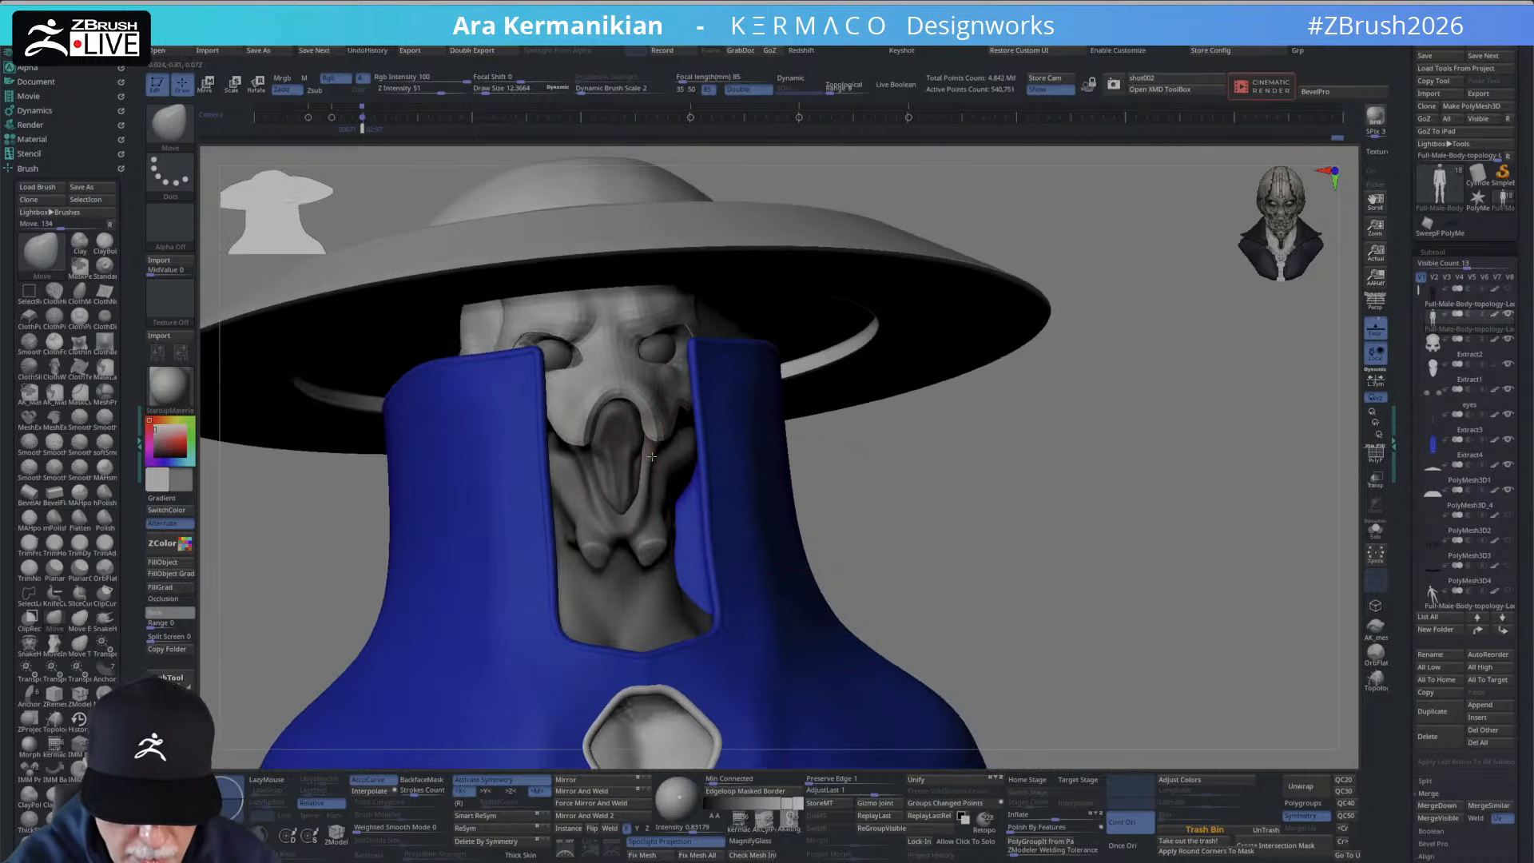
pyautogui.moveTo(651, 456); pyautogui.dragTo(677, 428, button='right')
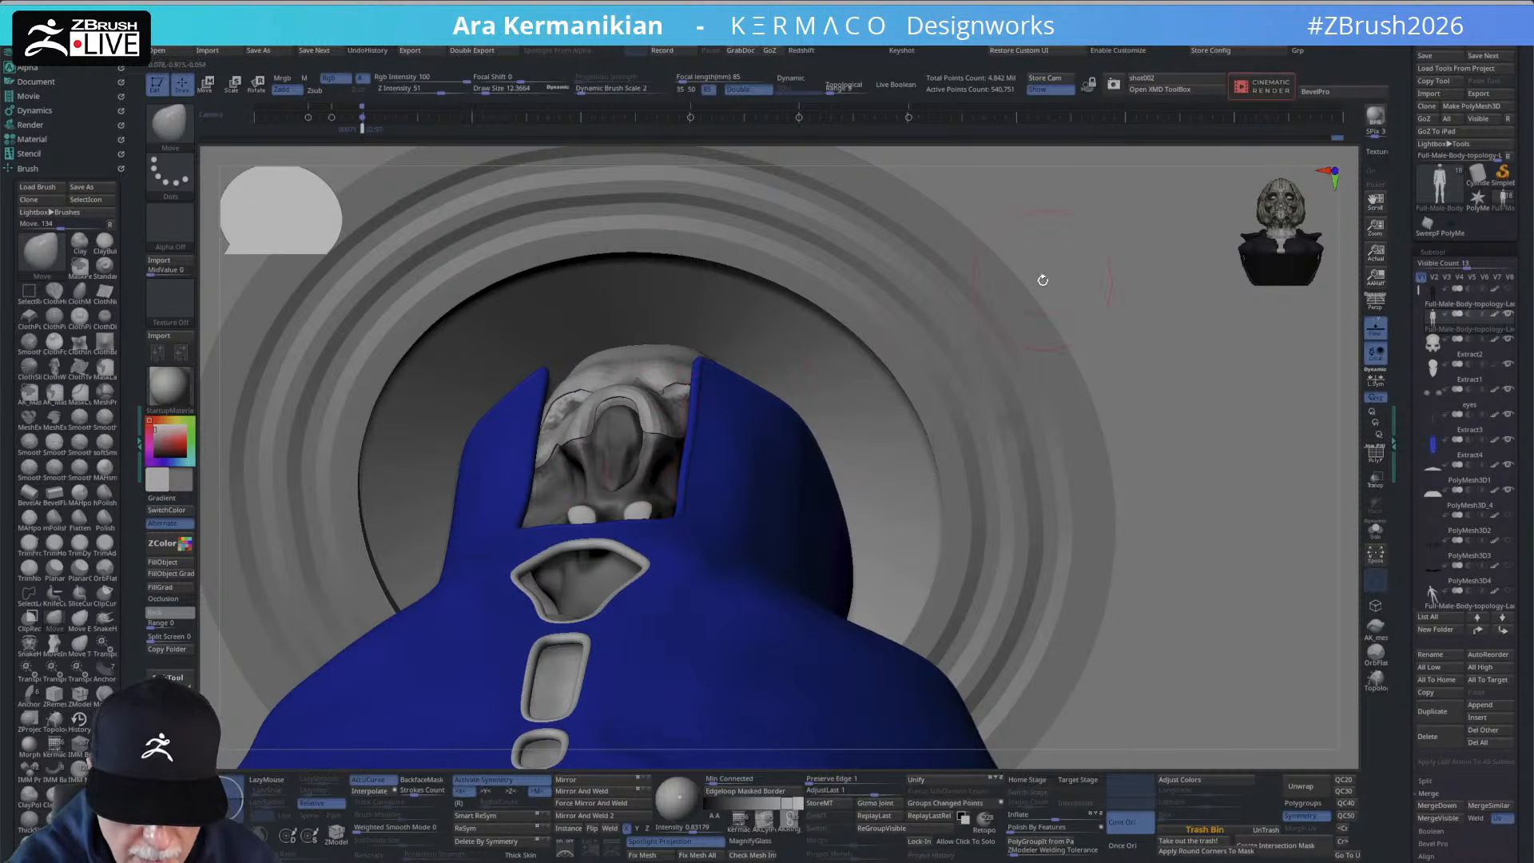
pyautogui.moveTo(1042, 280); pyautogui.dragTo(903, 322, button='right')
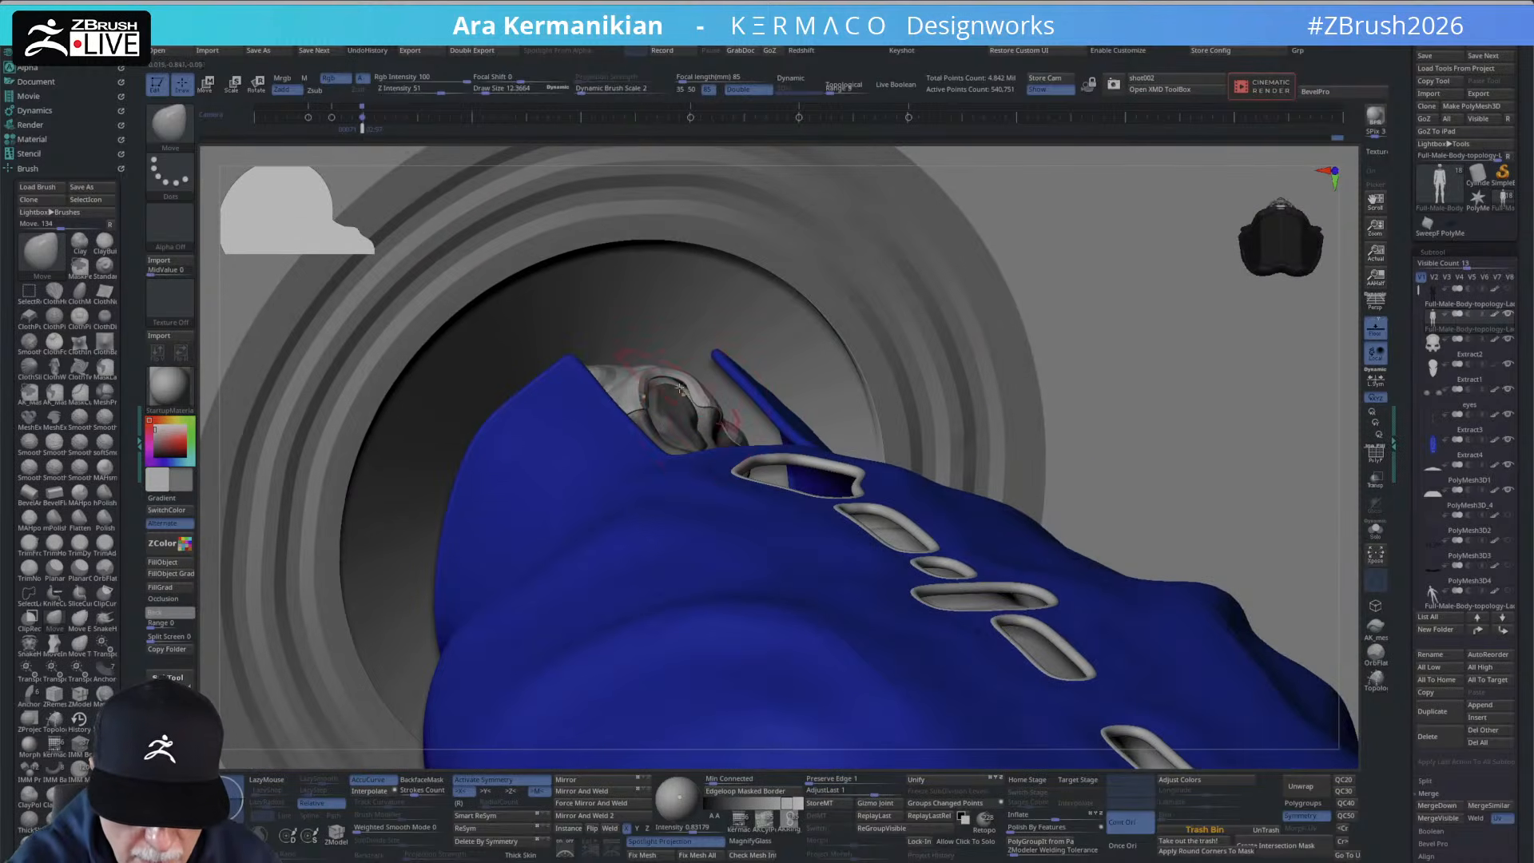
pyautogui.moveTo(1110, 332); pyautogui.dragTo(938, 461, button='right')
pyautogui.moveTo(922, 467); pyautogui.dragTo(688, 502, button='right')
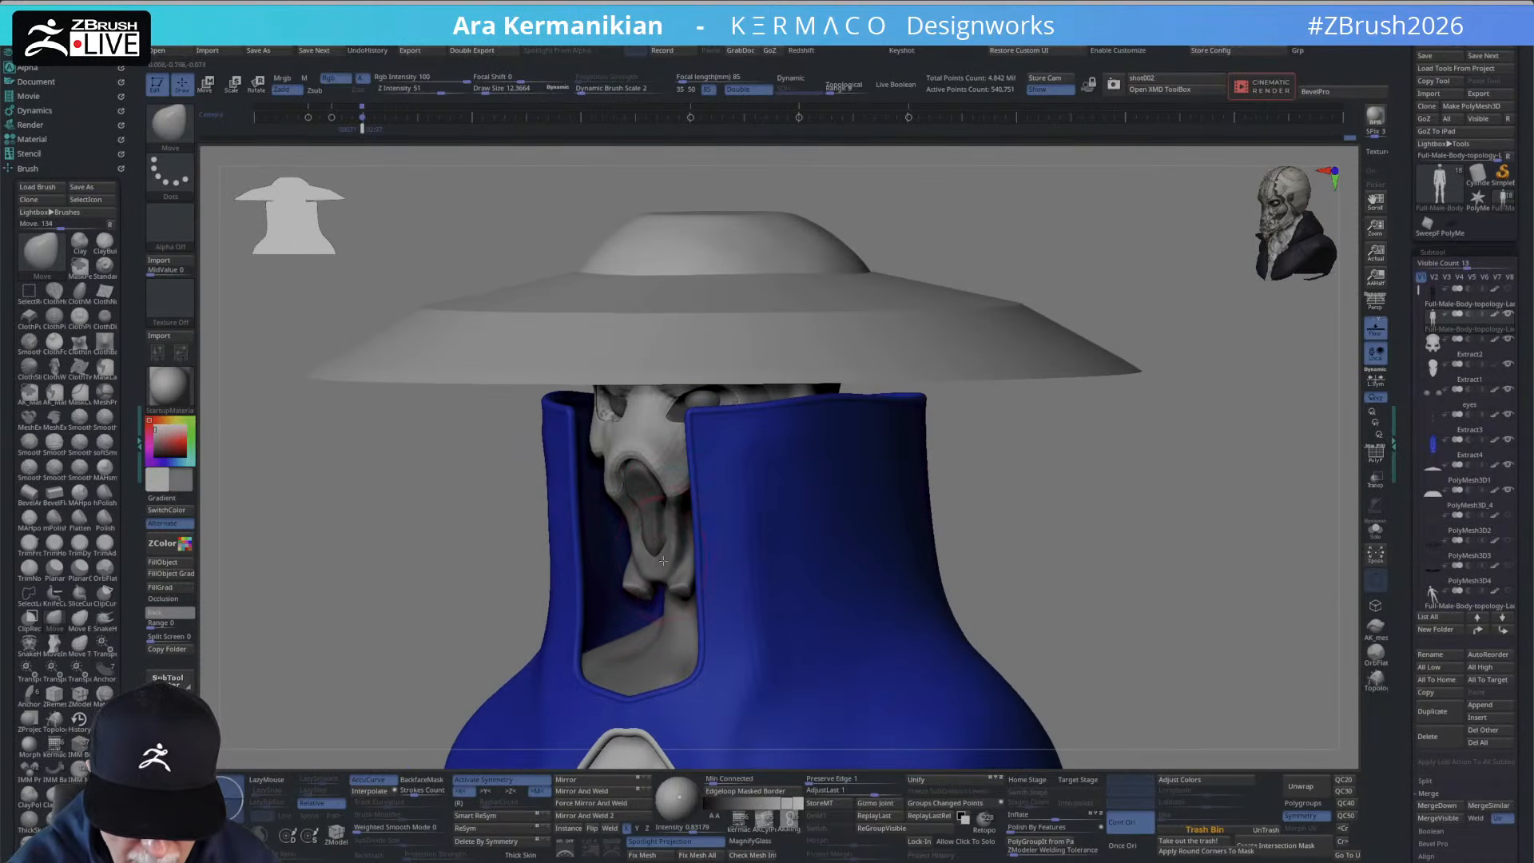
pyautogui.keyDown('shift'); pyautogui.moveTo(643, 531); pyautogui.dragTo(637, 542); pyautogui.keyUp('shift')
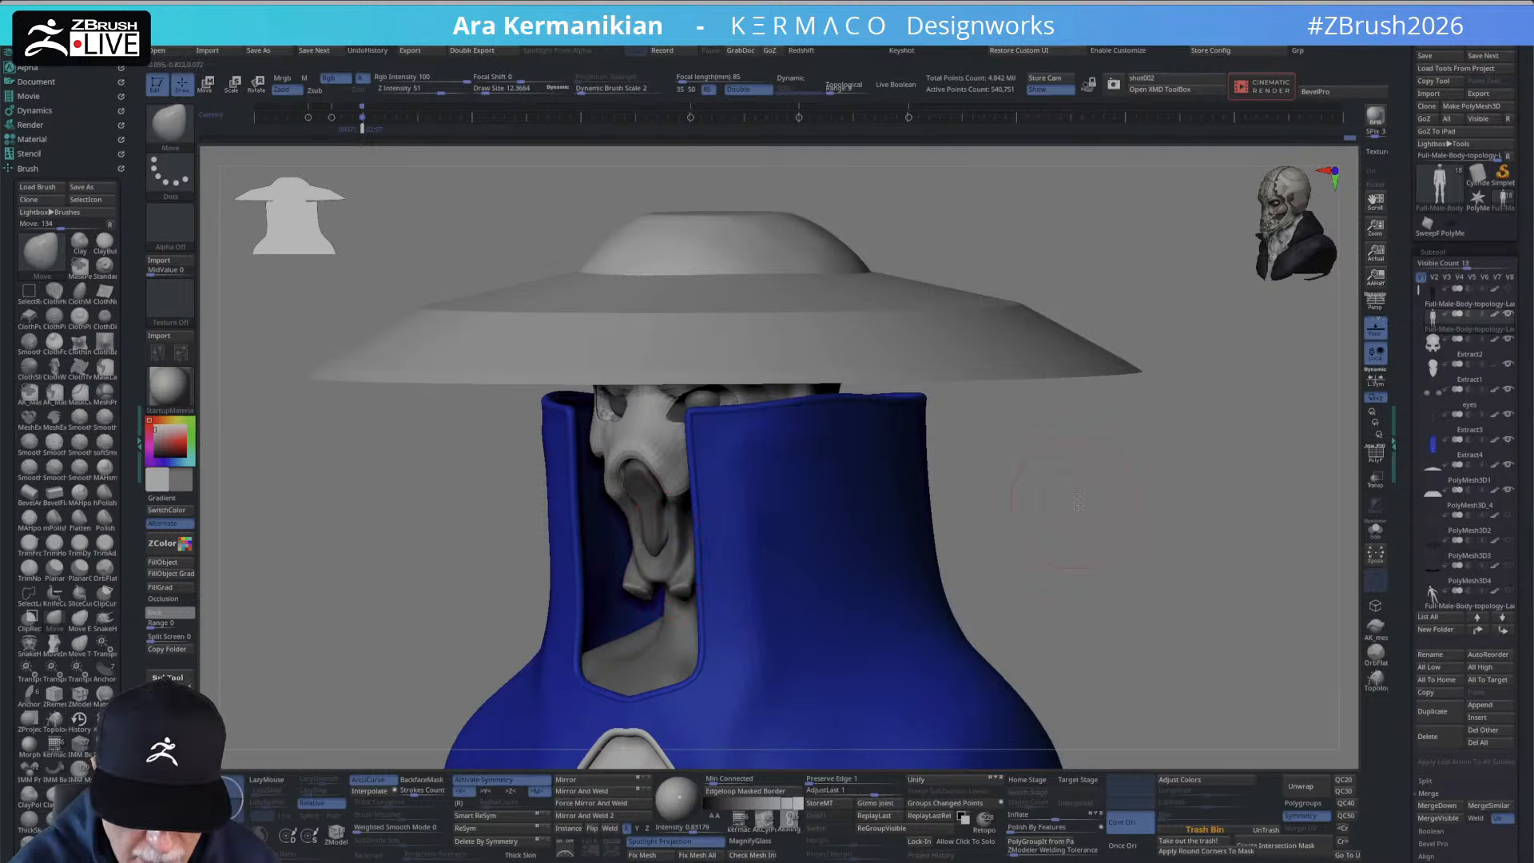
# Isolate the skull mask, smooth the edge above its mouth opening, and show all the other subtools again.
pyautogui.moveTo(1043, 480)
pyautogui.keyDown('ctrl'); pyautogui.mouseDown(button='right')
pyautogui.moveTo(919, 495)
pyautogui.moveTo(1007, 472)
pyautogui.moveTo(963, 431)
pyautogui.moveTo(969, 520)
pyautogui.moveTo(815, 547)
pyautogui.mouseUp(button='right'); pyautogui.keyUp('ctrl')
pyautogui.keyDown('alt'); pyautogui.click(636, 513); pyautogui.keyUp('alt')
pyautogui.click(1375, 530)
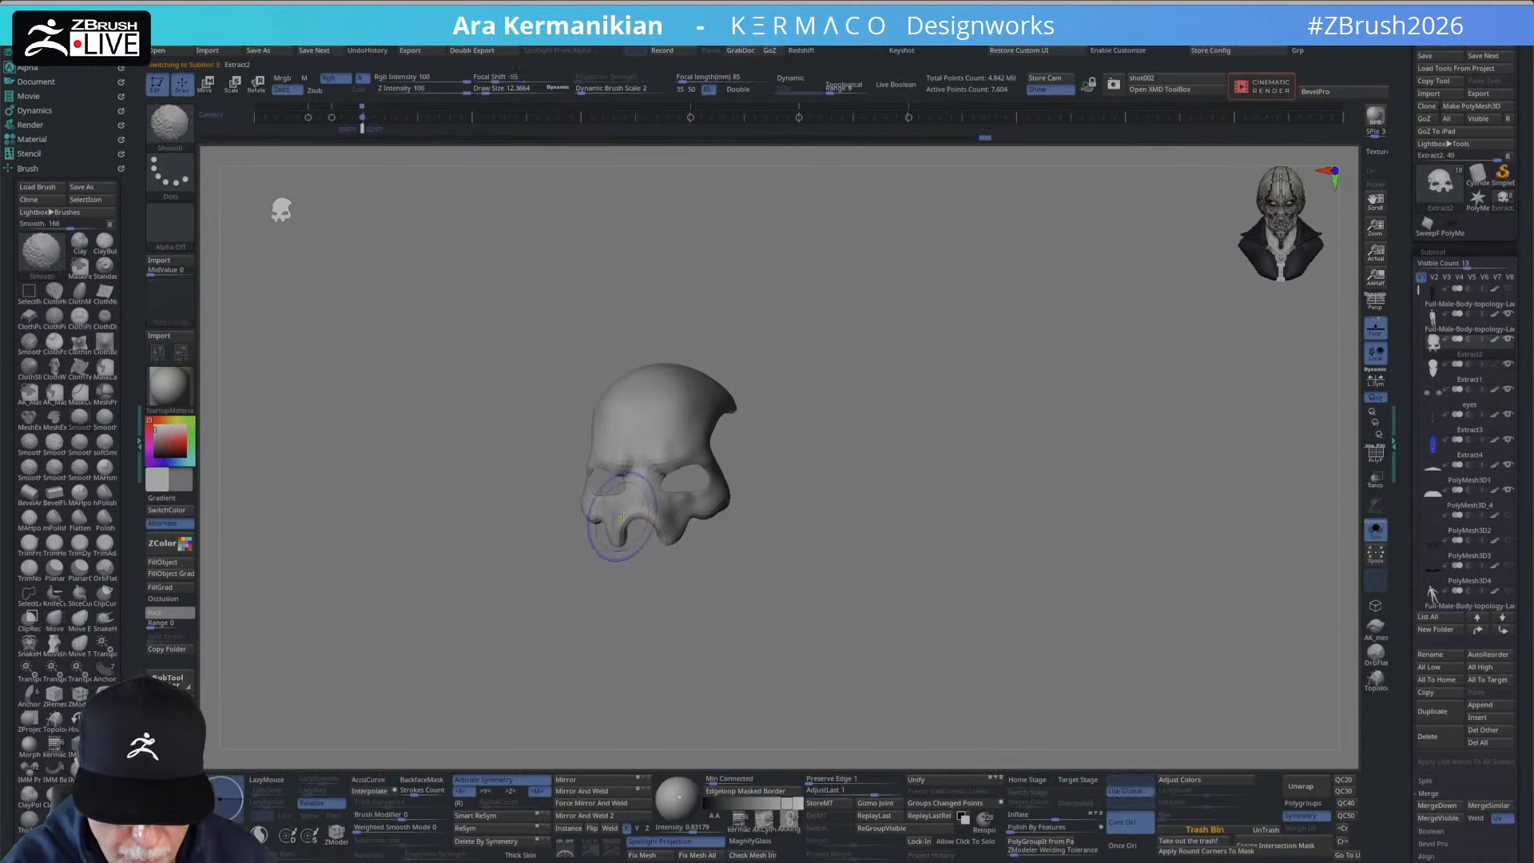
pyautogui.press('shift')
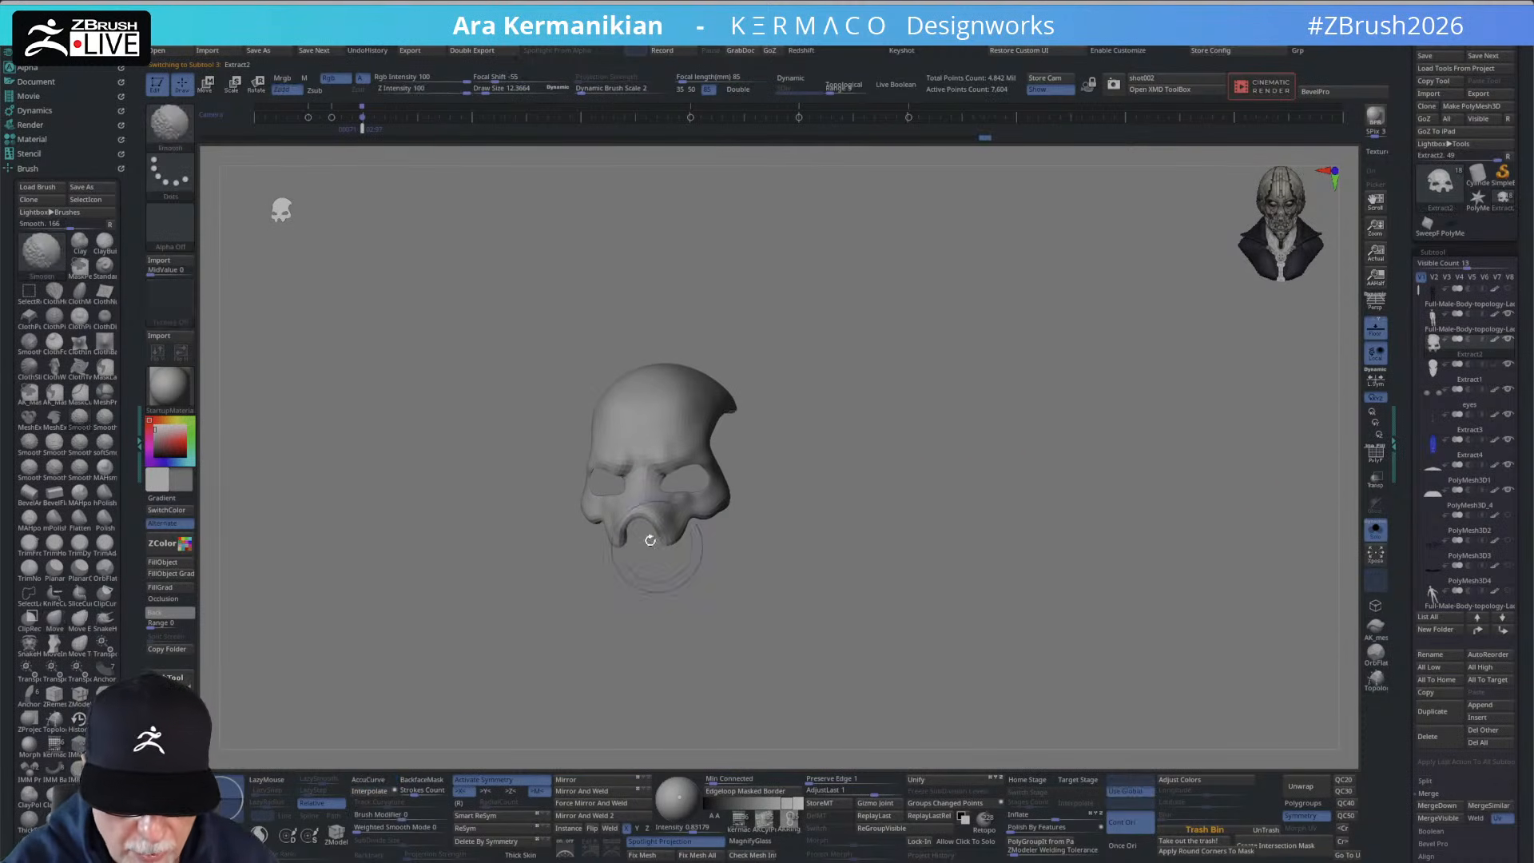
pyautogui.hotkey('ctrl', 'shift')
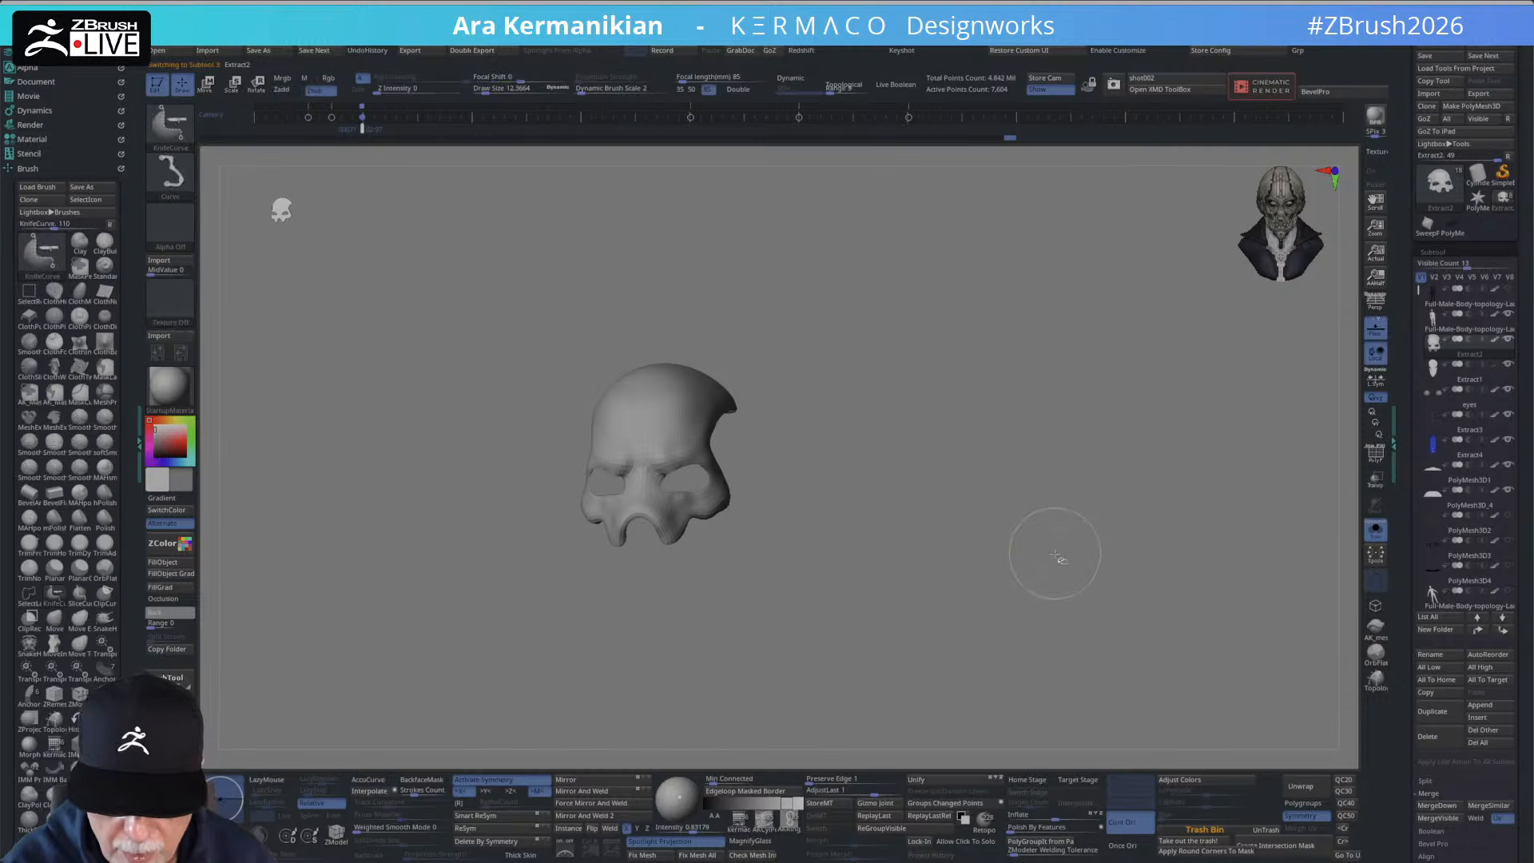
pyautogui.click(1373, 532)
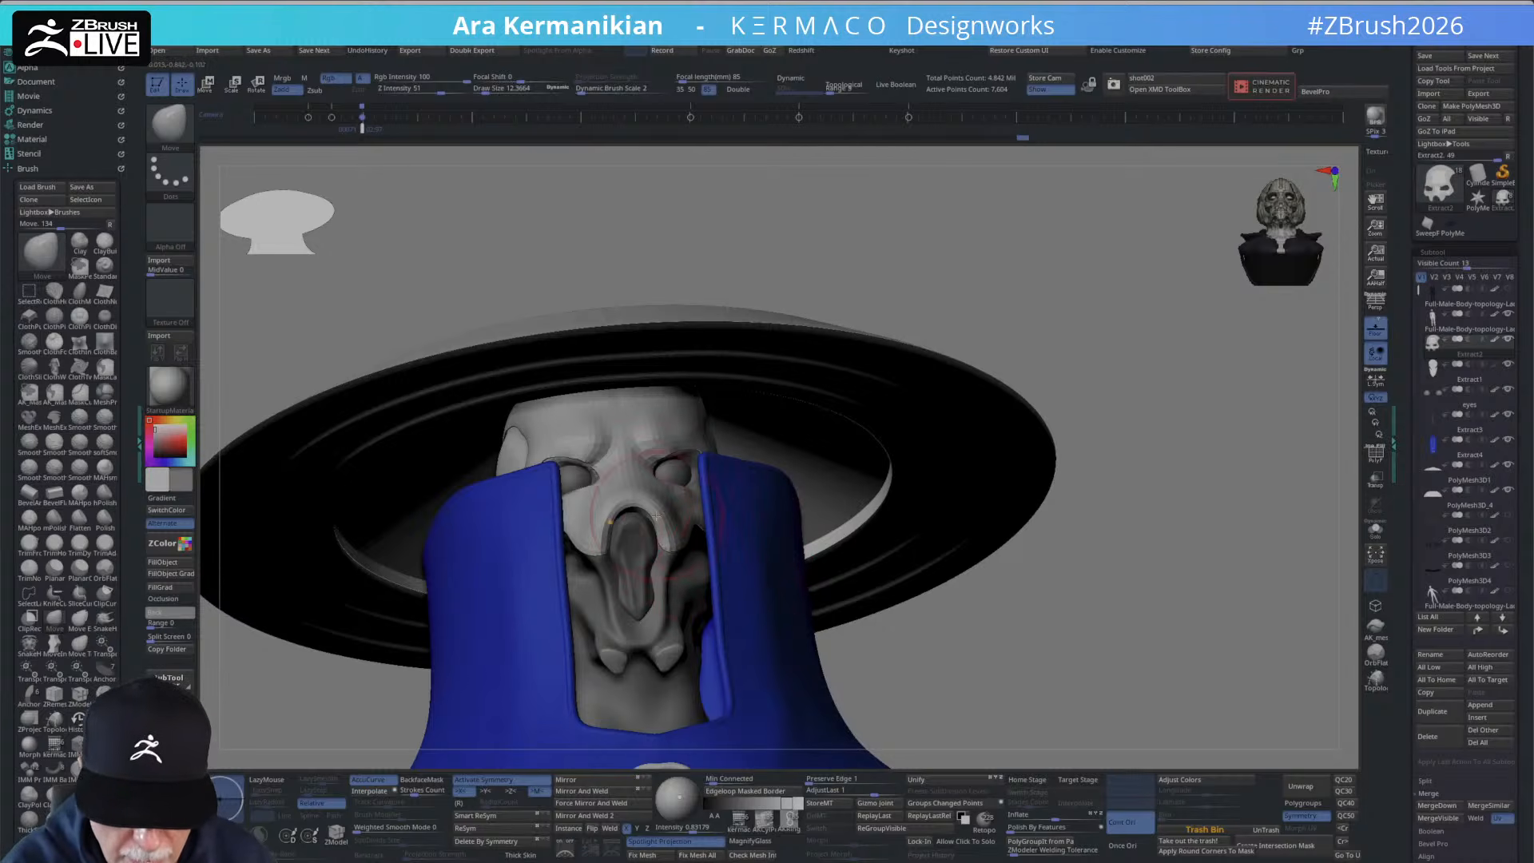
# Make the body the active subtool and fine-tune the jaw and short tusks with the Move brush from below.
pyautogui.keyDown('ctrl'); pyautogui.moveTo(655, 502); pyautogui.dragTo(828, 566, button='right'); pyautogui.keyUp('ctrl')
pyautogui.keyDown('alt'); pyautogui.click(633, 583); pyautogui.keyUp('alt')
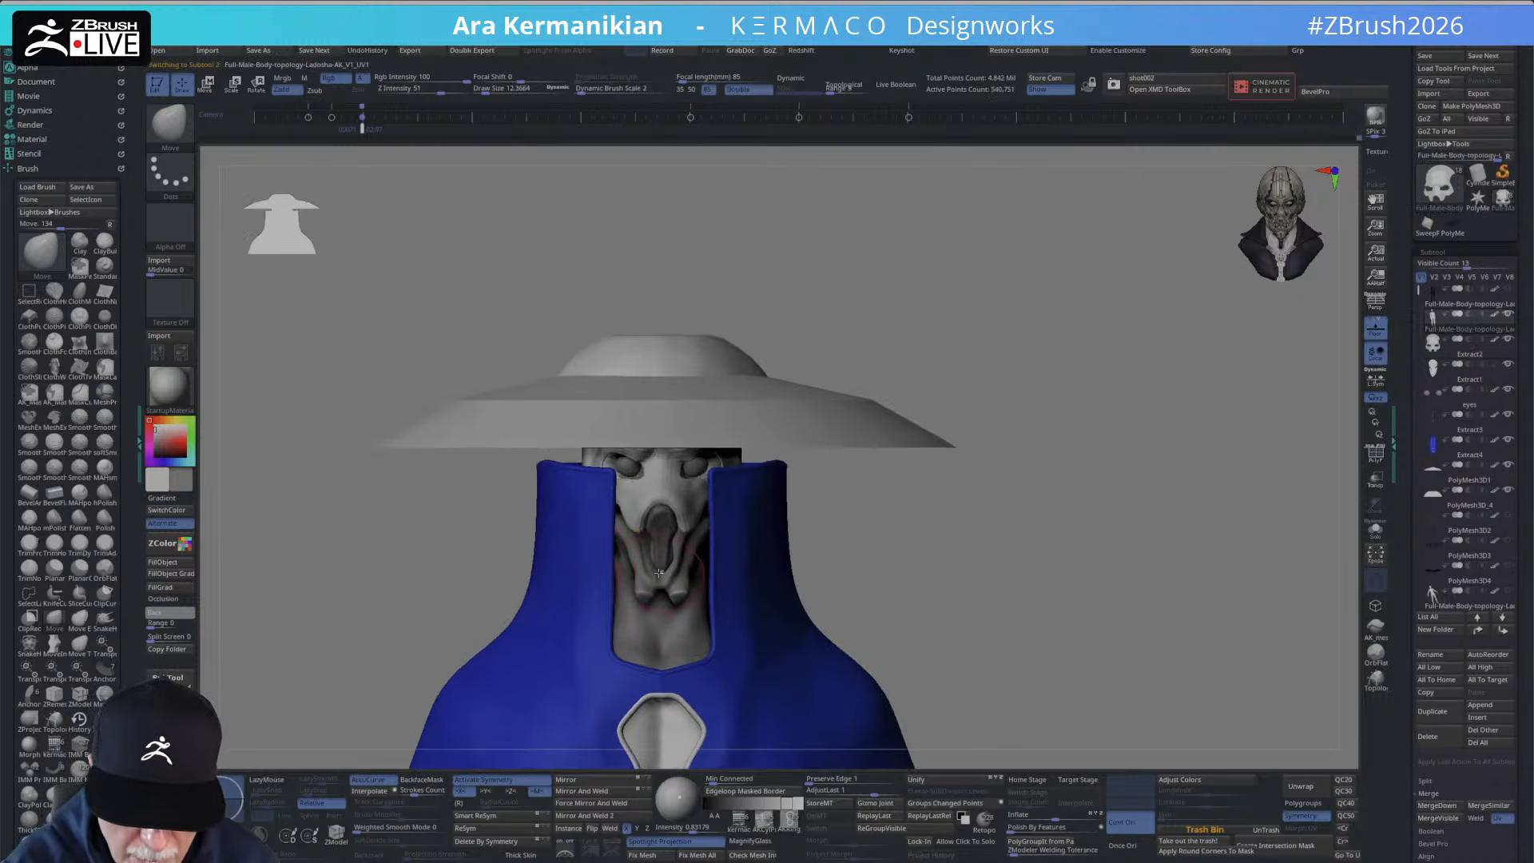
pyautogui.moveTo(752, 535); pyautogui.dragTo(943, 455, button='right')
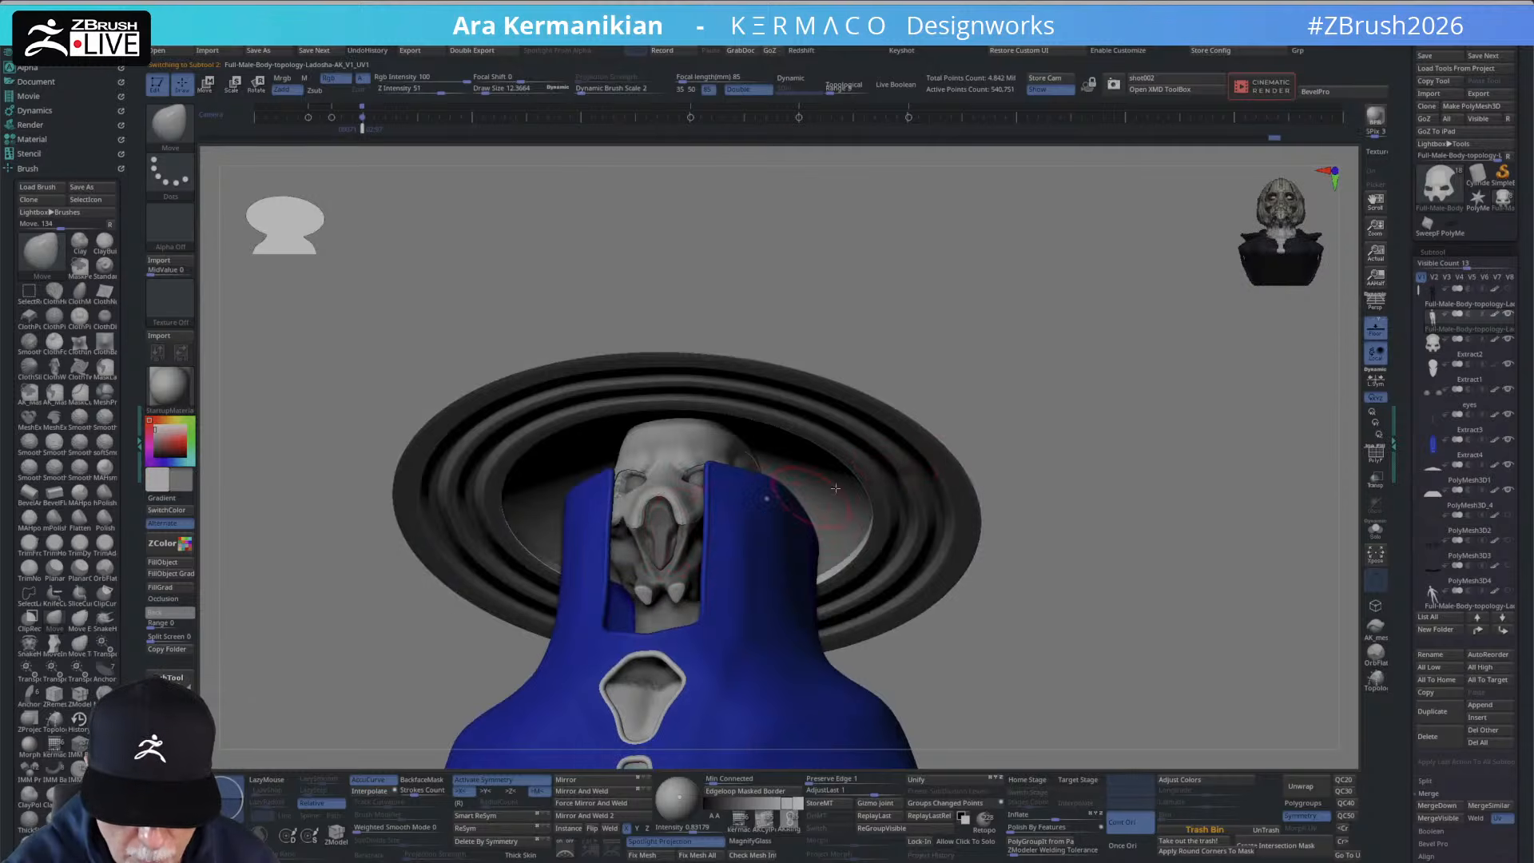
pyautogui.moveTo(835, 488); pyautogui.dragTo(940, 452, button='right')
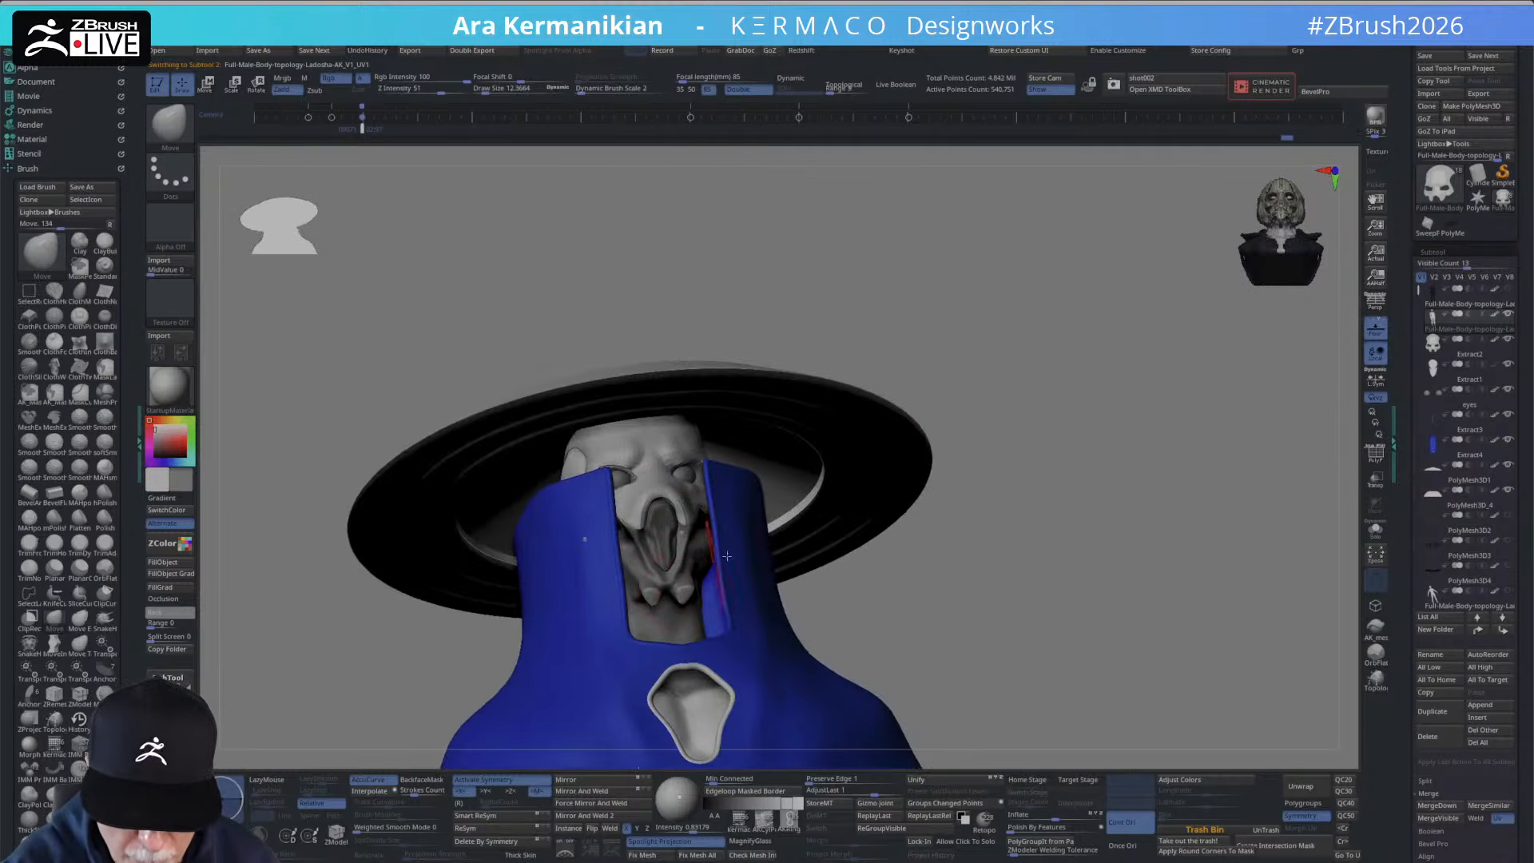
# Show the stage subtools PolyMesh3D2, PolyMesh3D3 and PolyMesh3D4 beneath the full figure, and keep the spare male body hidden.
pyautogui.keyDown('ctrl'); pyautogui.moveTo(1062, 450); pyautogui.dragTo(952, 563, button='right'); pyautogui.keyUp('ctrl')
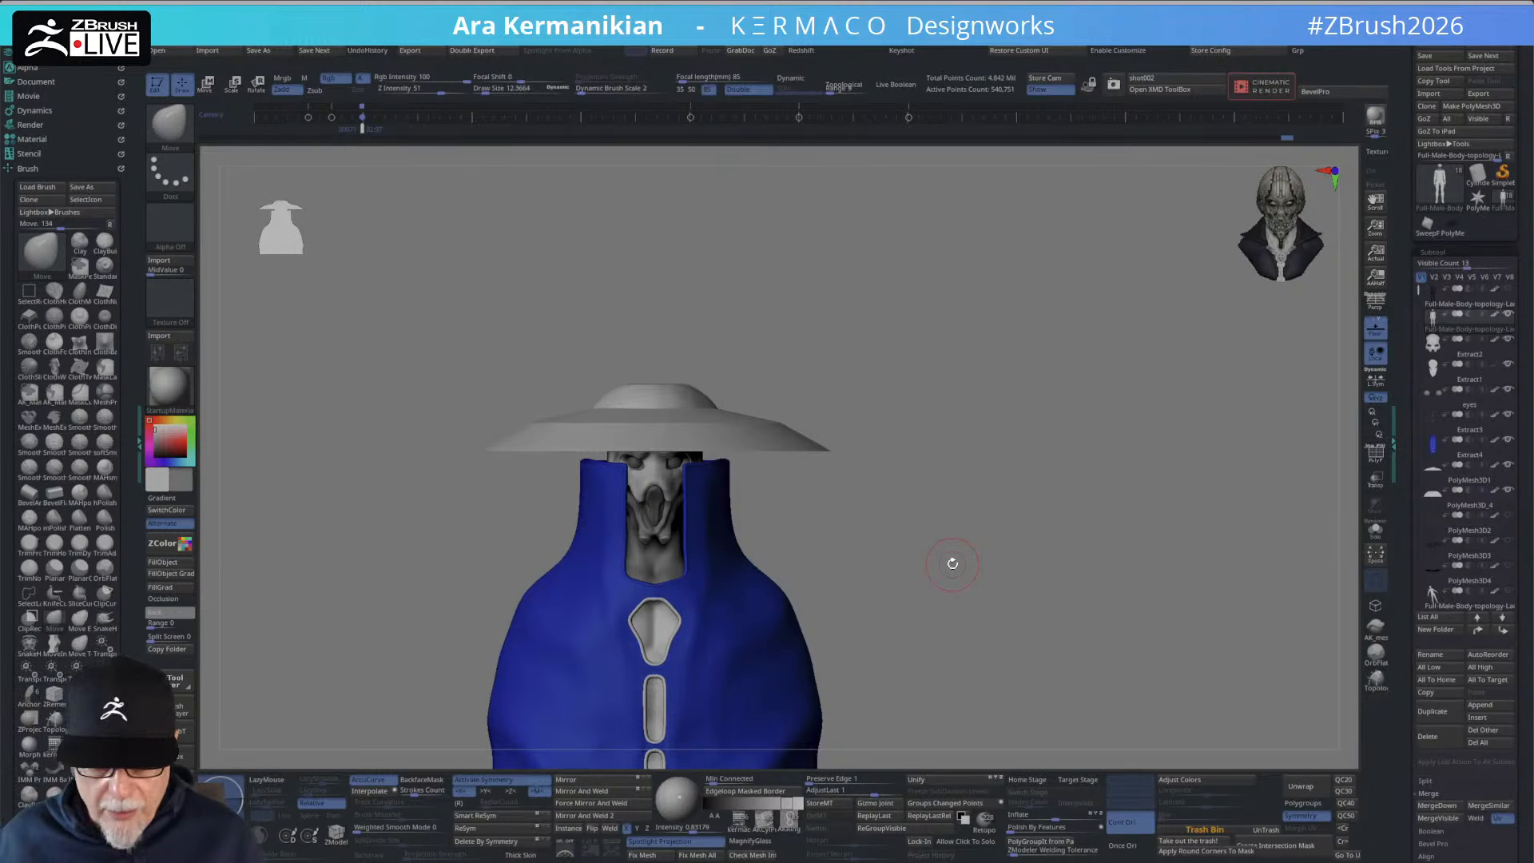
pyautogui.moveTo(1039, 429); pyautogui.dragTo(1019, 334, button='right')
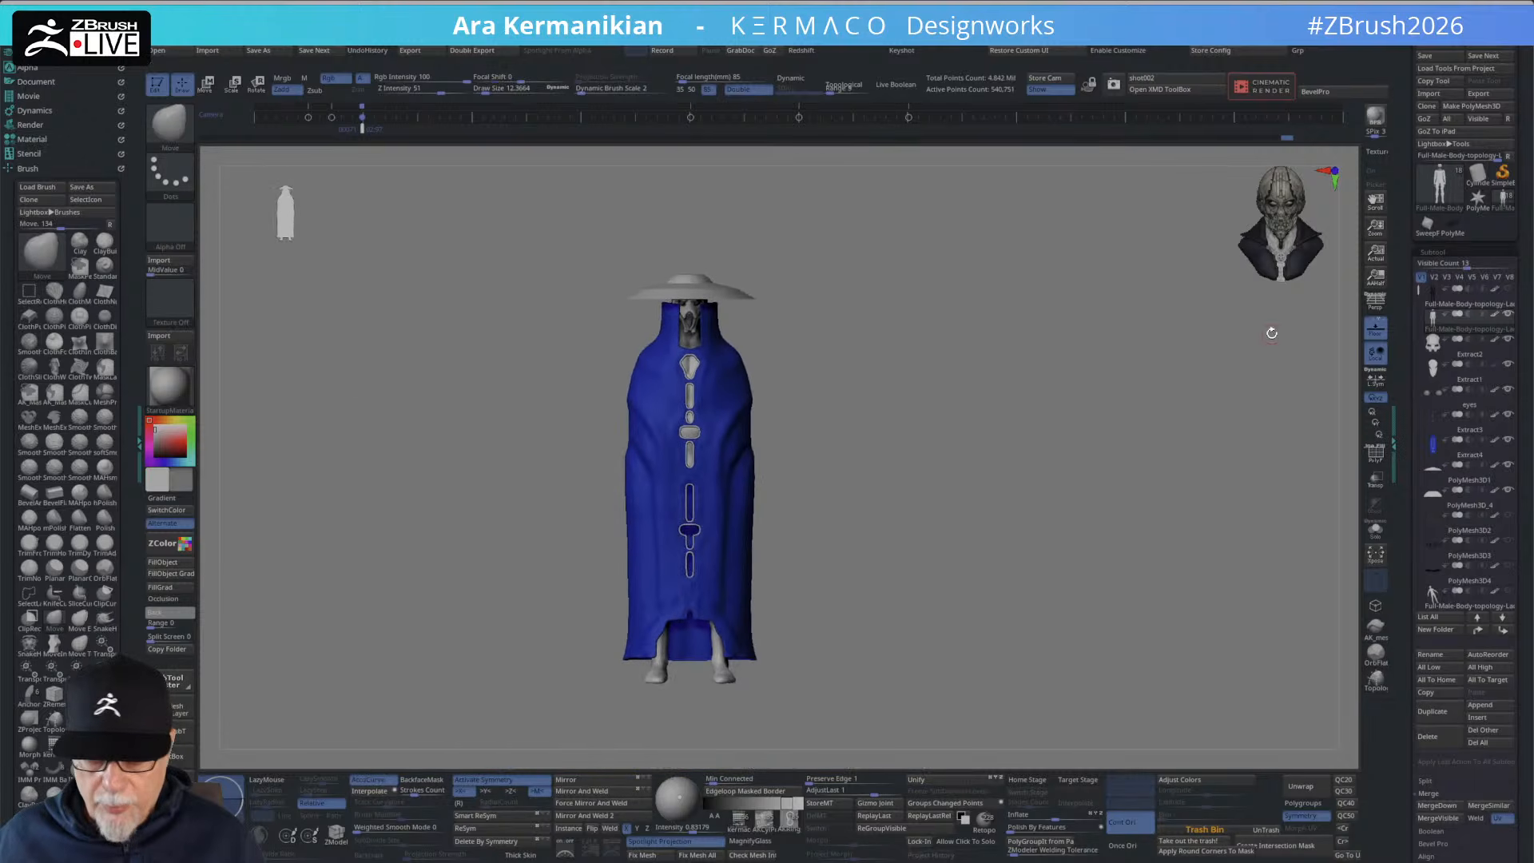
pyautogui.click(1506, 517)
pyautogui.click(1507, 542)
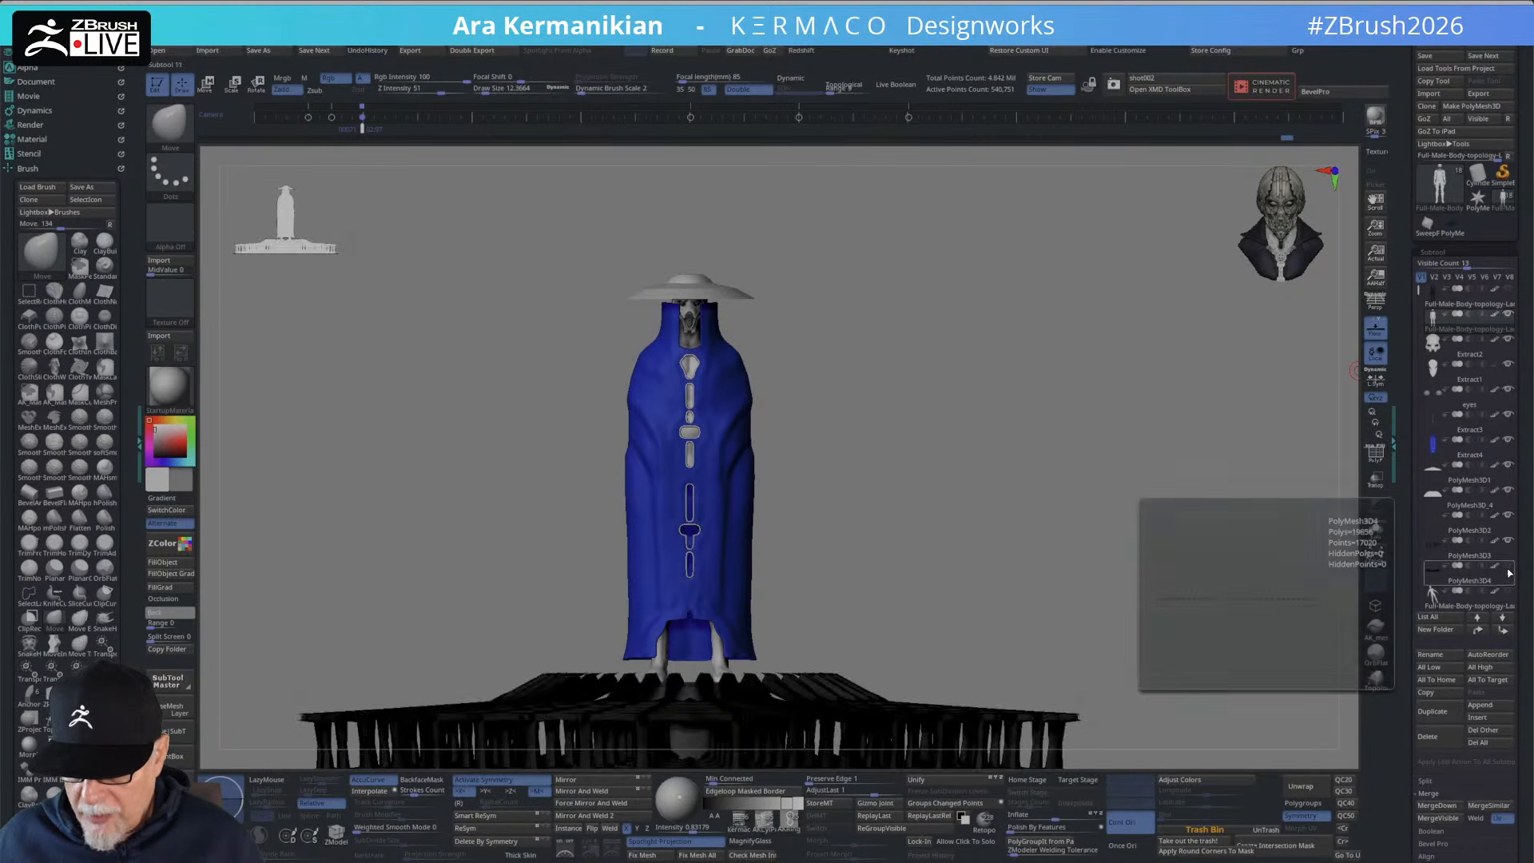
pyautogui.click(1507, 567)
pyautogui.click(1505, 592)
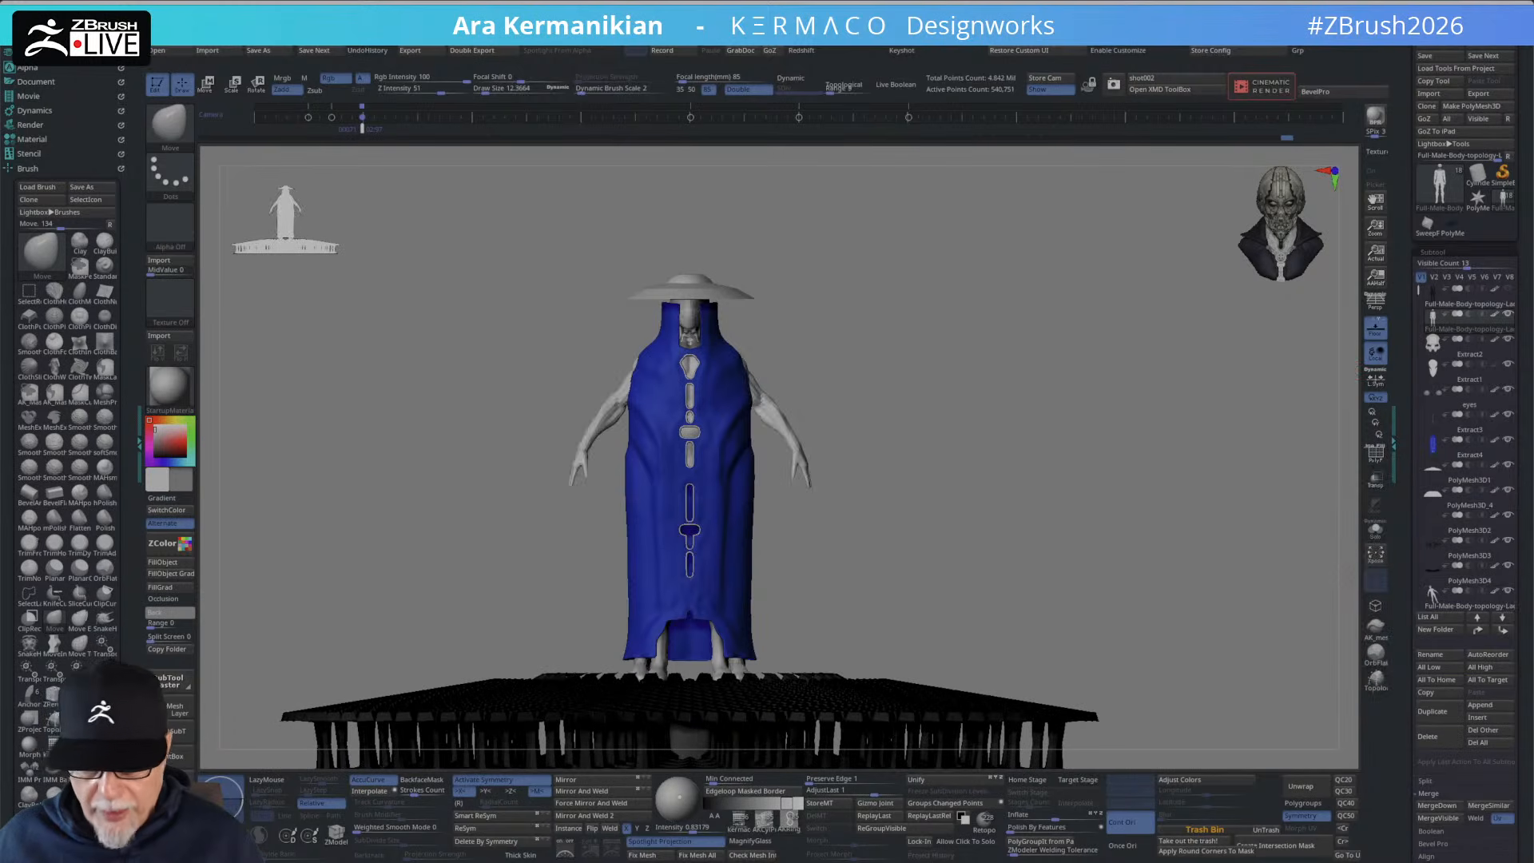
pyautogui.click(1508, 590)
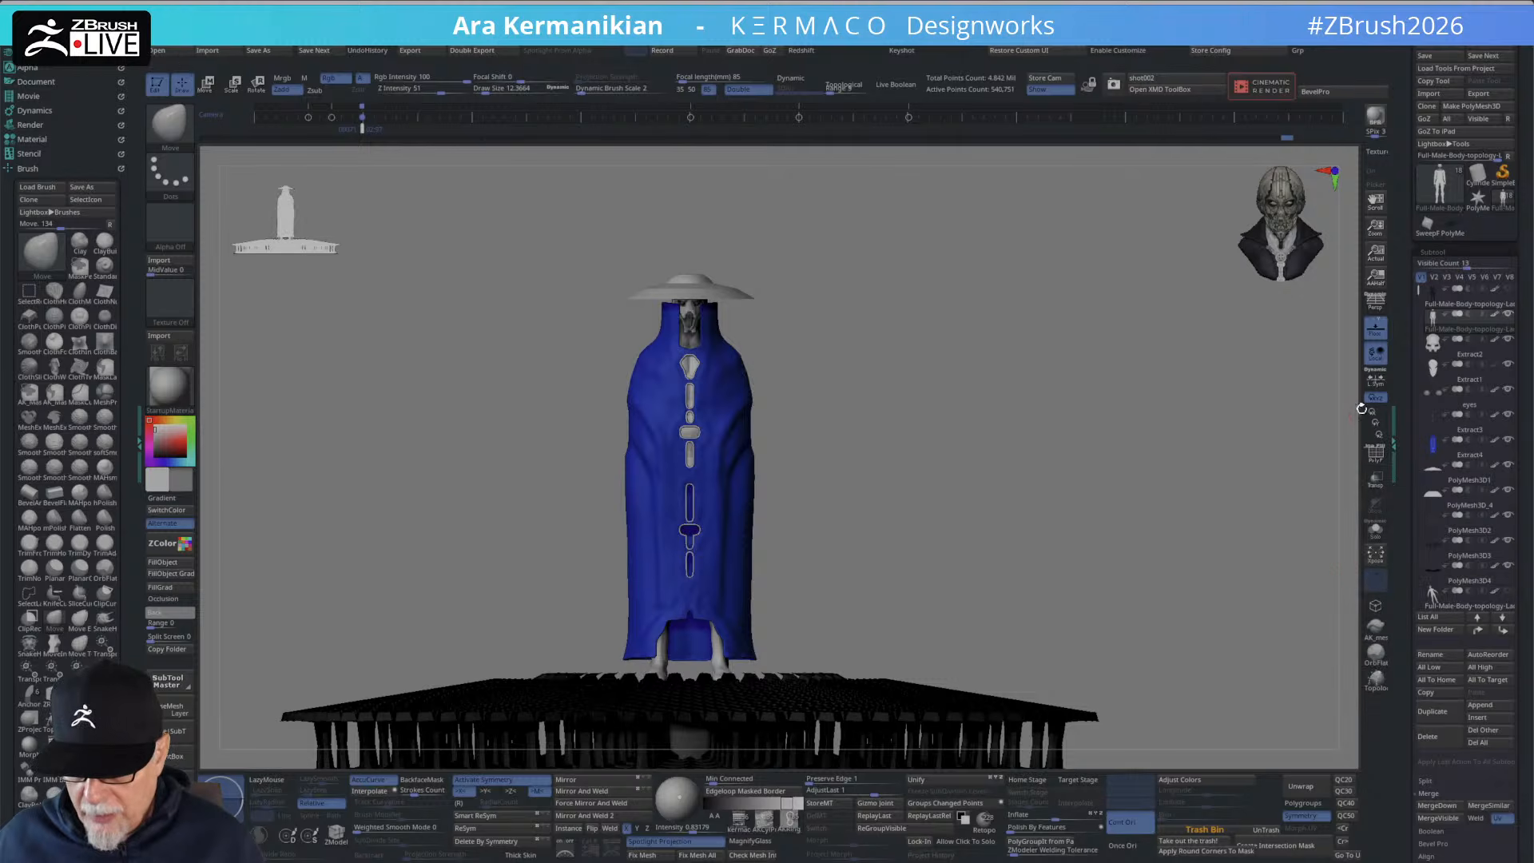
# Move the spare male body subtool into the builders folder and show the PolyMesh3D1_1 crowd around the stage.
pyautogui.moveTo(1419, 290); pyautogui.dragTo(1408, 338)
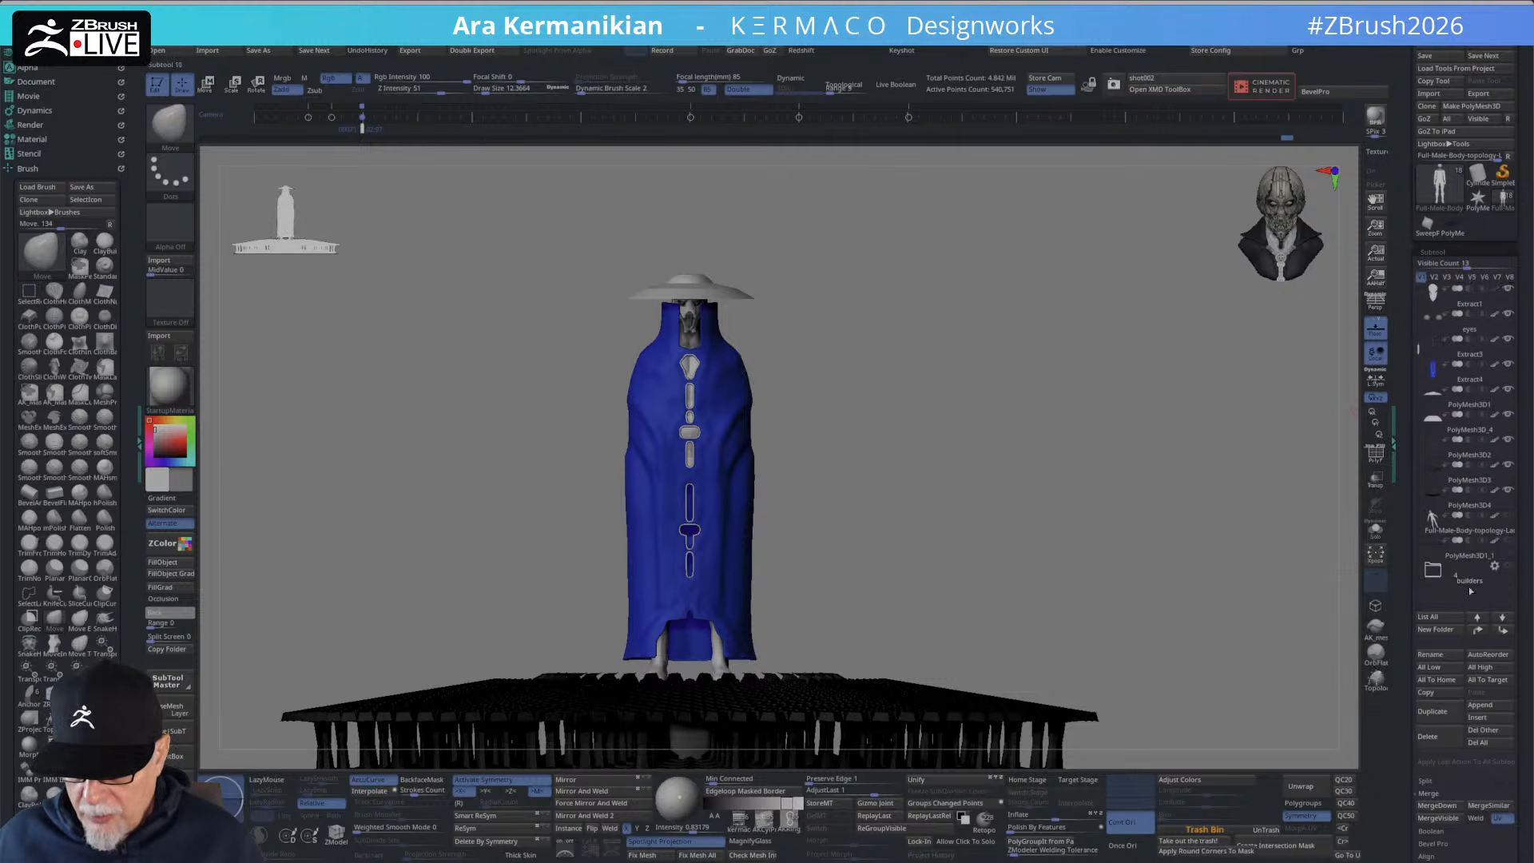
pyautogui.moveTo(1469, 528); pyautogui.dragTo(1481, 583)
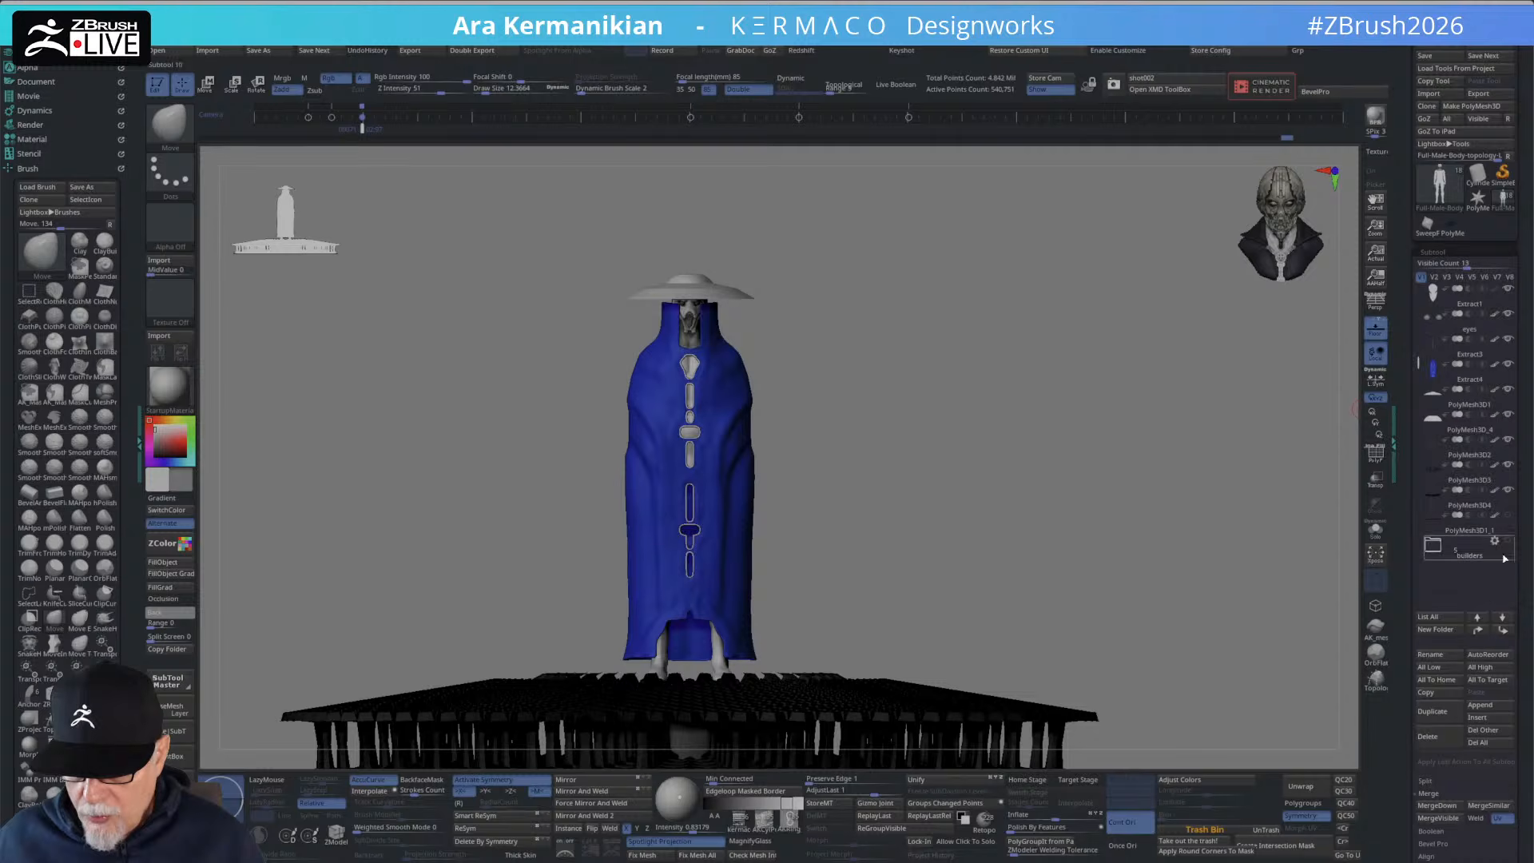
pyautogui.click(1508, 516)
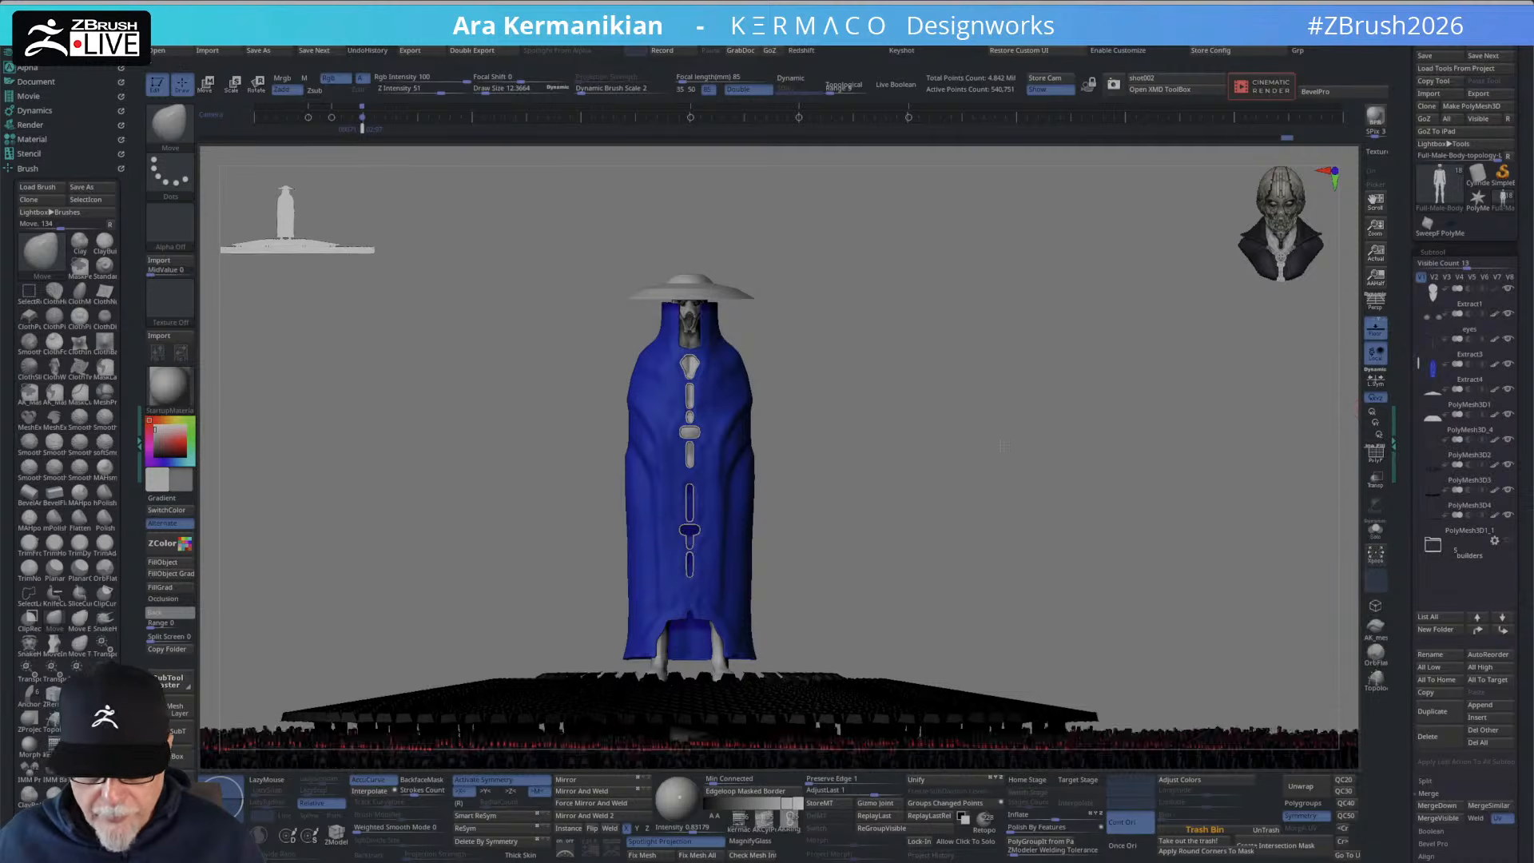
# Apply a flatter, brighter shading material to the scene and frame the figure standing on the stage.
pyautogui.moveTo(1004, 445); pyautogui.dragTo(1028, 373)
pyautogui.keyDown('alt'); pyautogui.moveTo(993, 220); pyautogui.dragTo(953, 376); pyautogui.keyUp('alt')
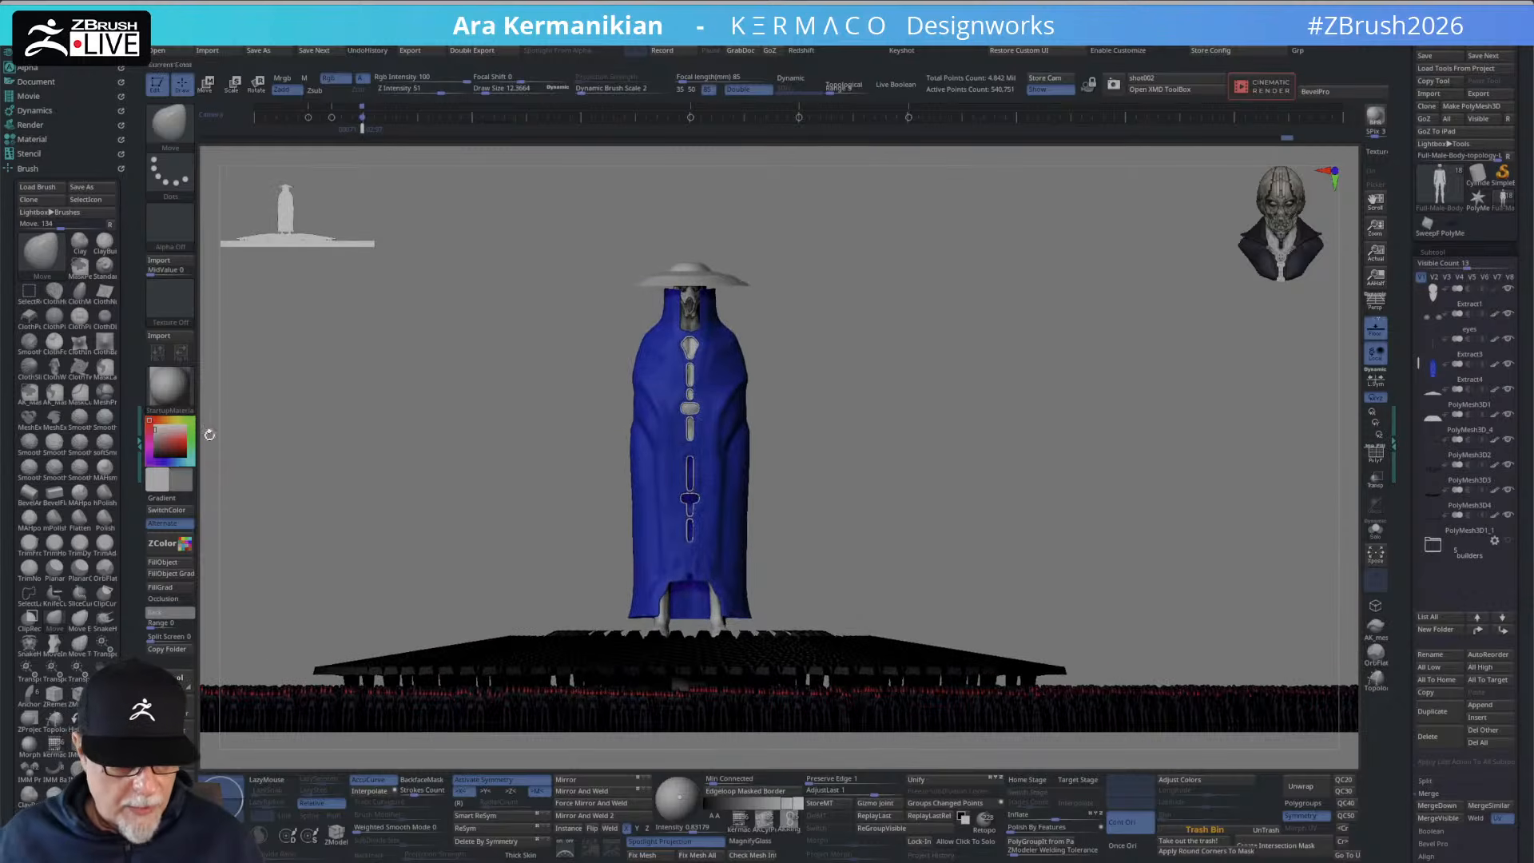
pyautogui.click(164, 387)
pyautogui.click(478, 398)
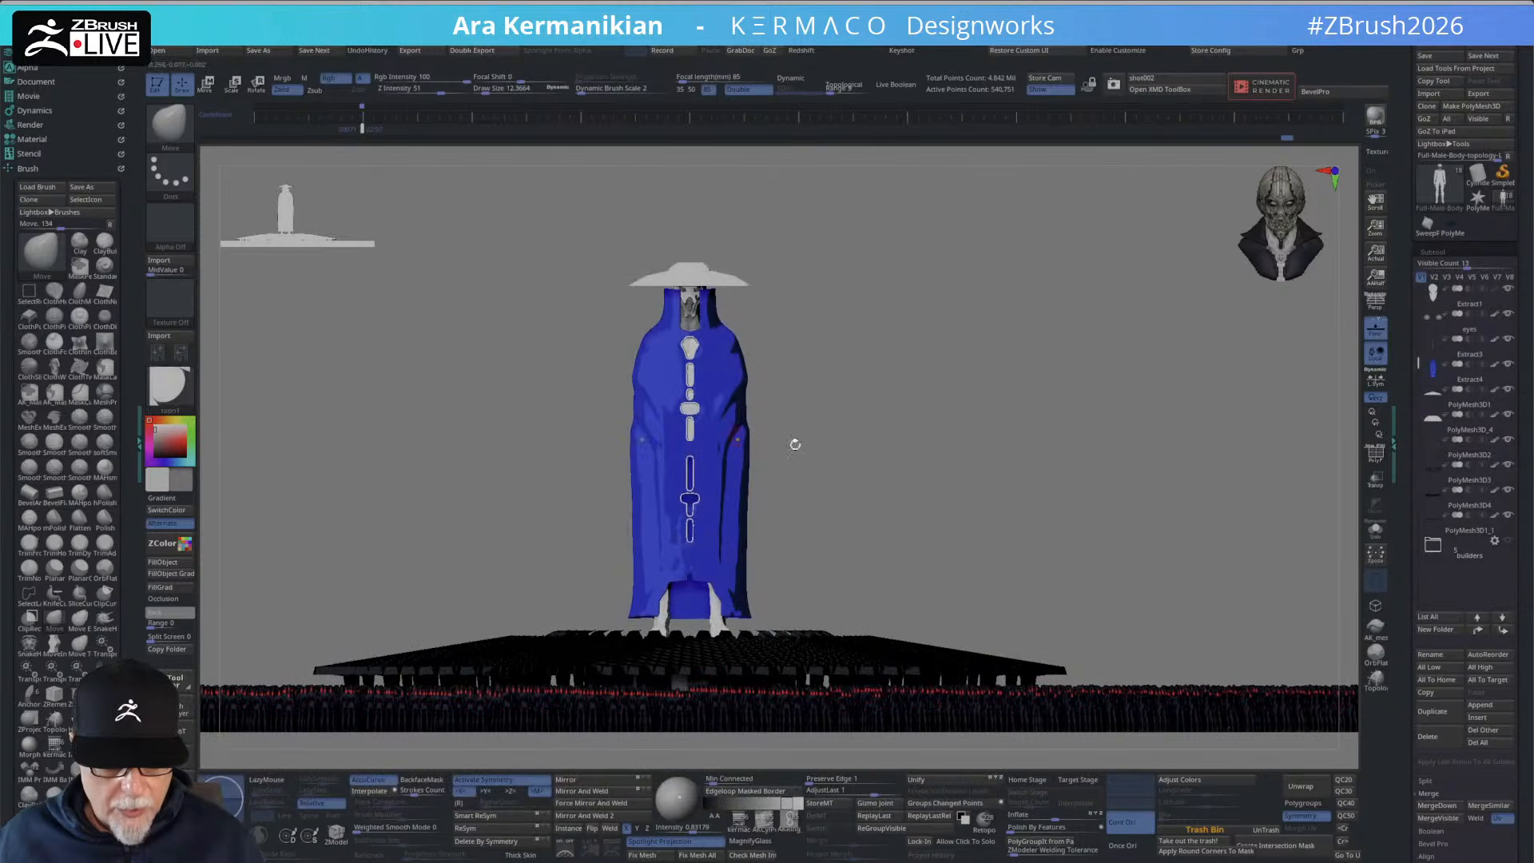
pyautogui.keyDown('alt'); pyautogui.moveTo(1019, 442); pyautogui.dragTo(1017, 374); pyautogui.keyUp('alt')
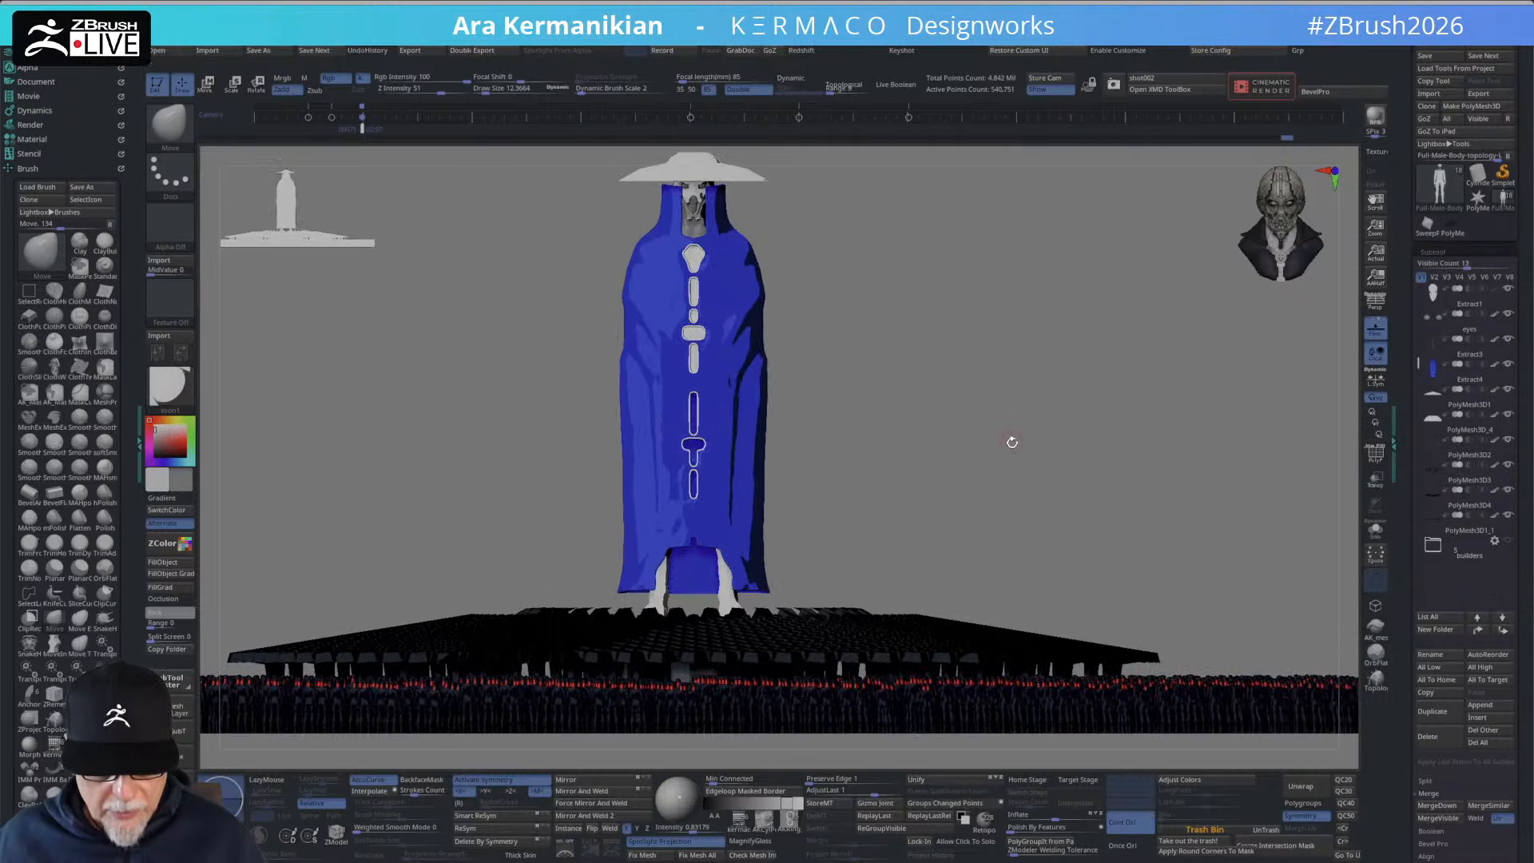
# Select the PolyMesh3D1_1 crowd and increase its NanoMesh instance size to 0.058.
pyautogui.moveTo(1408, 584); pyautogui.dragTo(1397, 526)
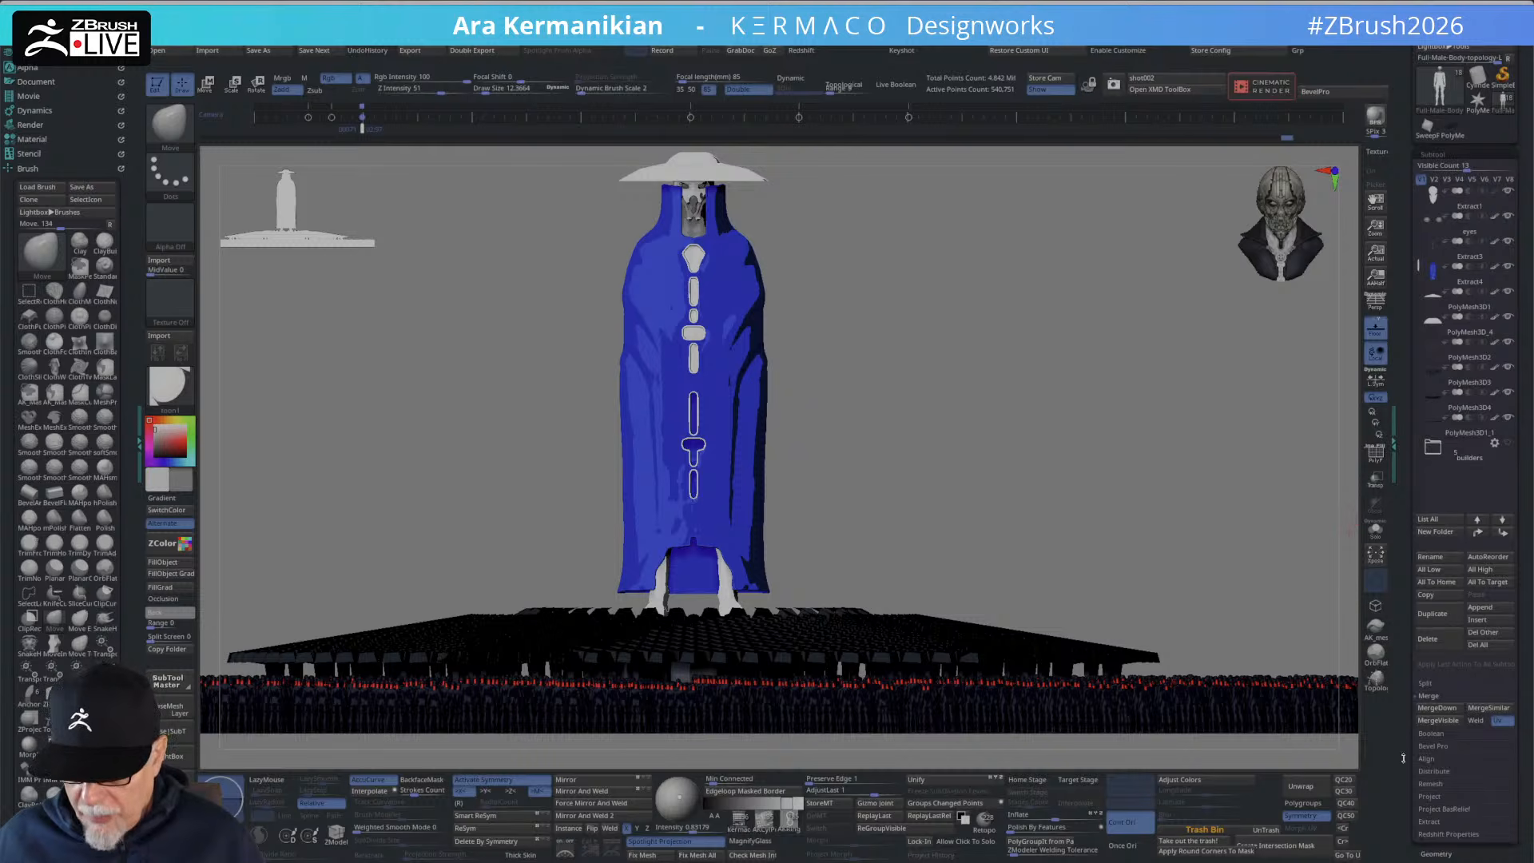
pyautogui.moveTo(1403, 757); pyautogui.dragTo(1423, 633)
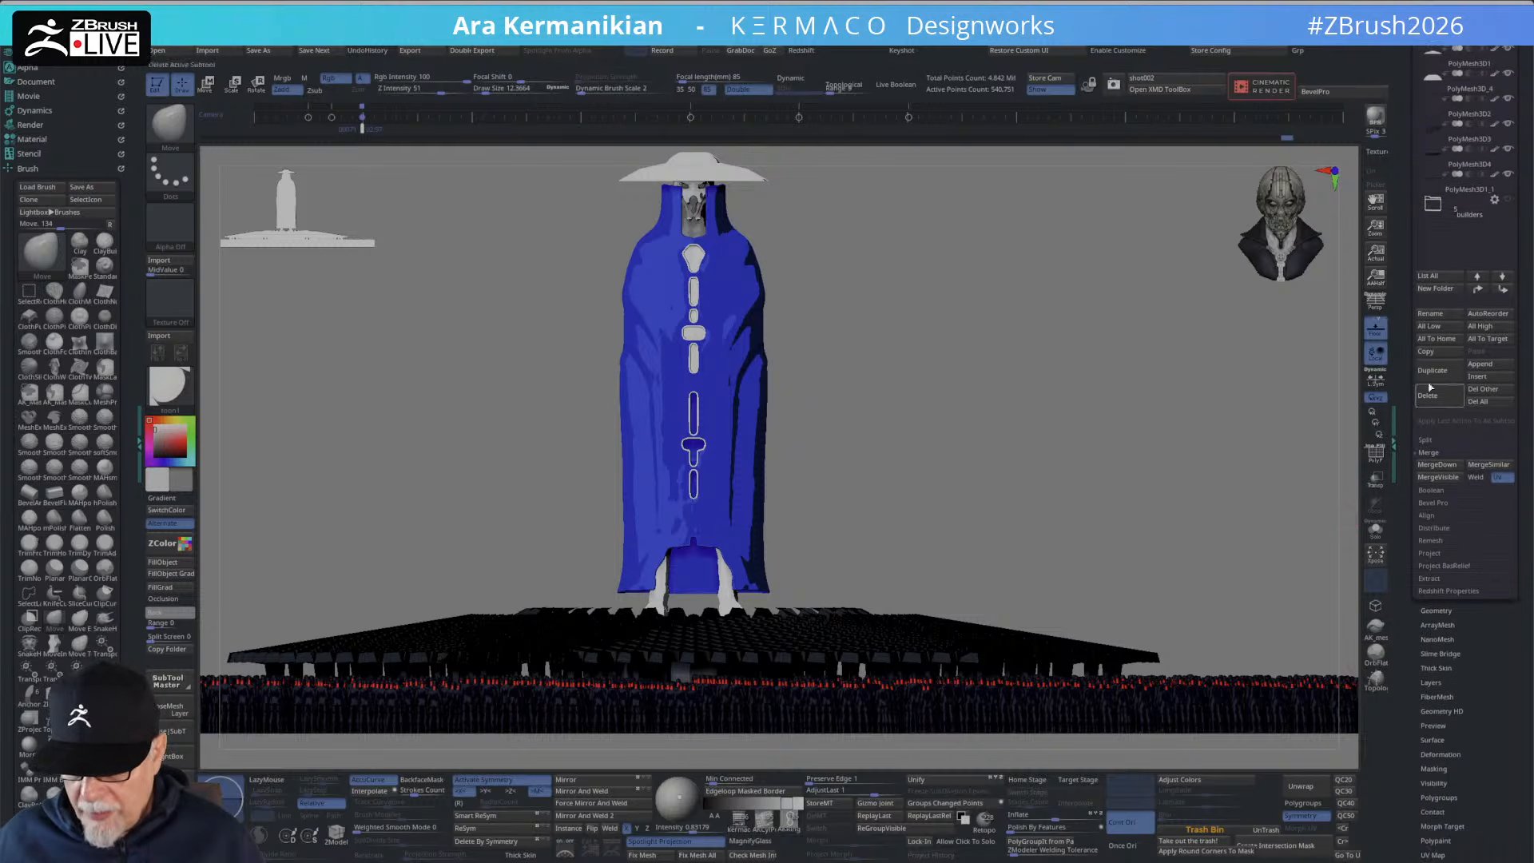
pyautogui.click(1454, 192)
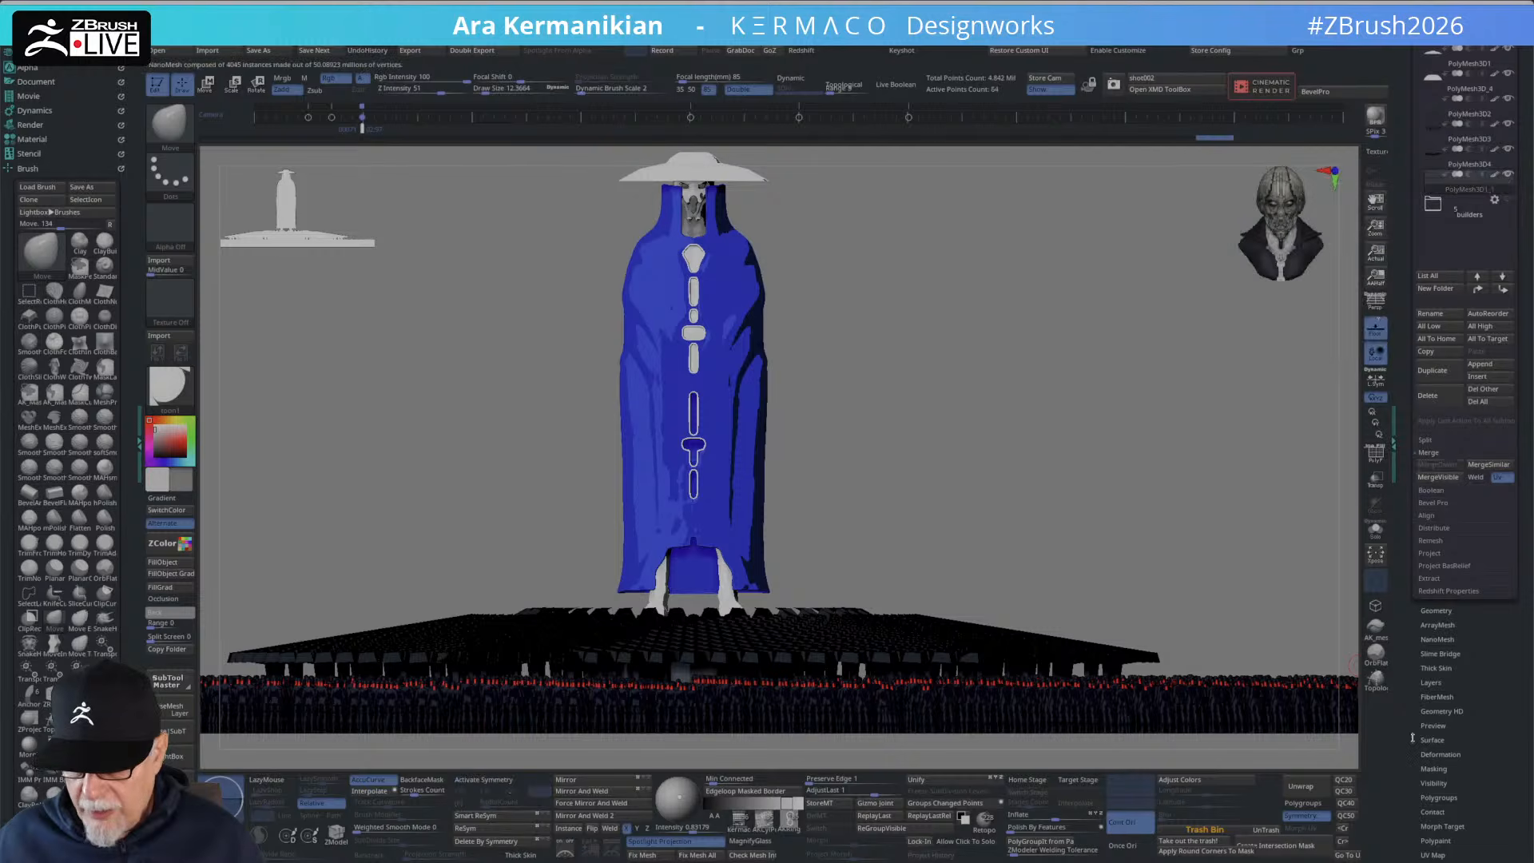
pyautogui.click(1437, 639)
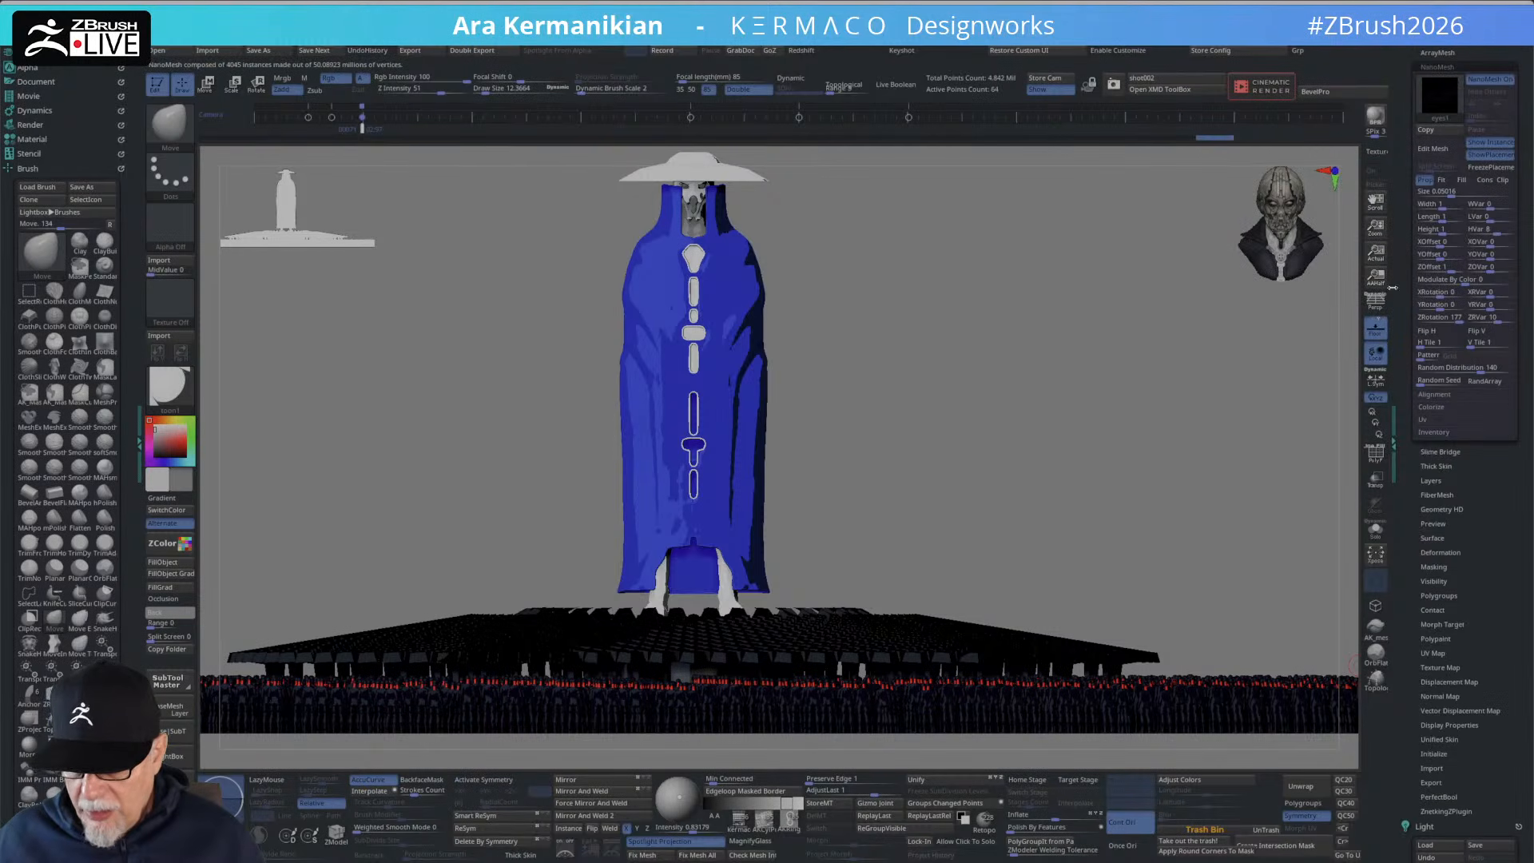
pyautogui.moveTo(1401, 163); pyautogui.dragTo(1391, 391)
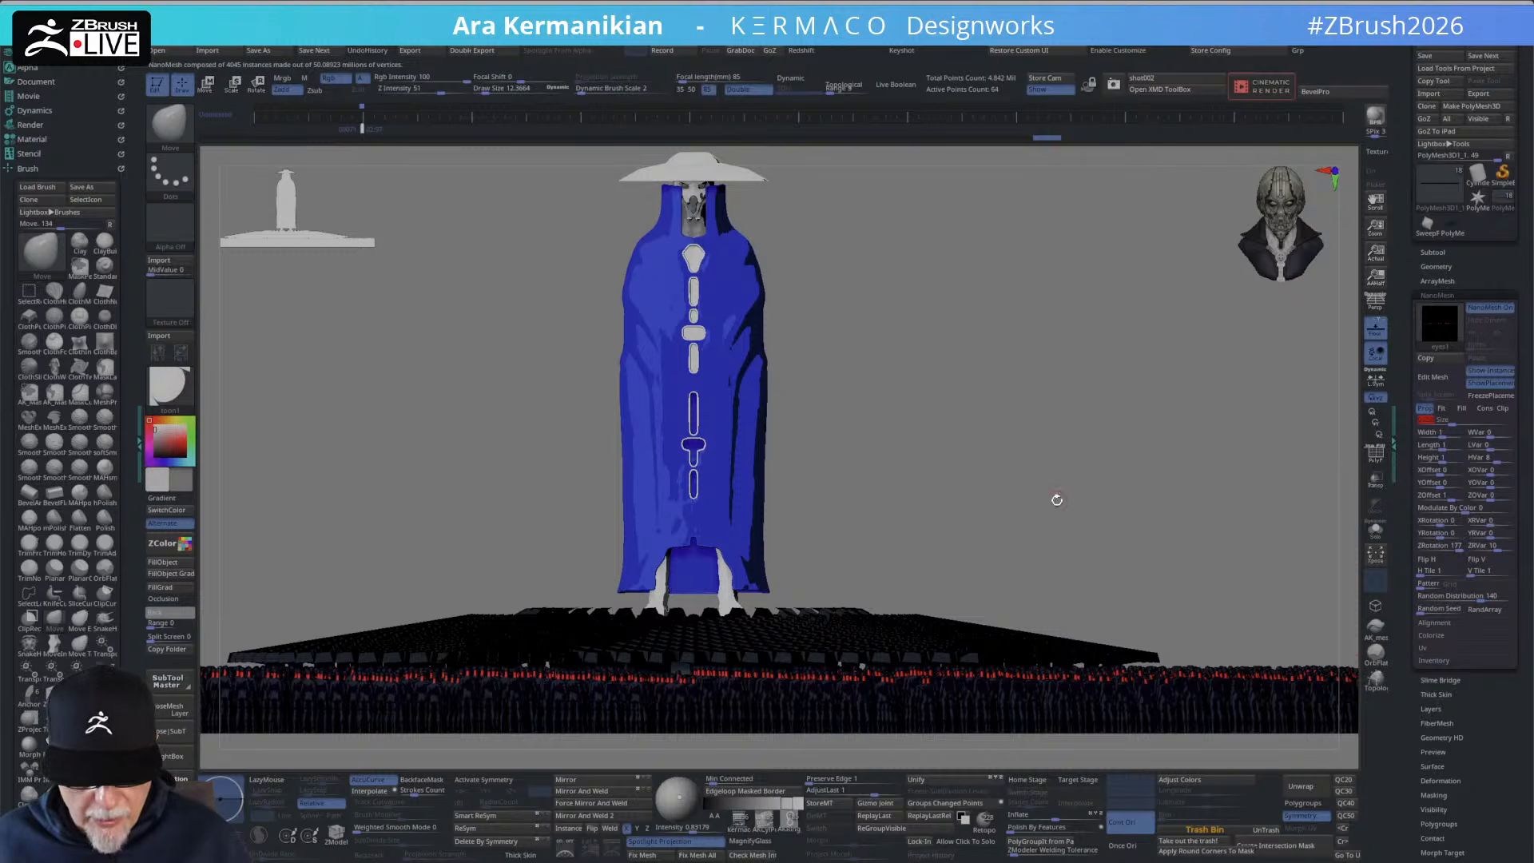
# Turn on perspective, frame the hatted figure above the surrounding crowd, and make a BPR render.
pyautogui.moveTo(1057, 501); pyautogui.dragTo(1071, 479)
pyautogui.moveTo(1107, 425); pyautogui.dragTo(1291, 289)
pyautogui.click(1376, 307)
pyautogui.keyDown('alt'); pyautogui.moveTo(1290, 357); pyautogui.dragTo(1130, 414); pyautogui.keyUp('alt')
pyautogui.hotkey('shift', 'r')
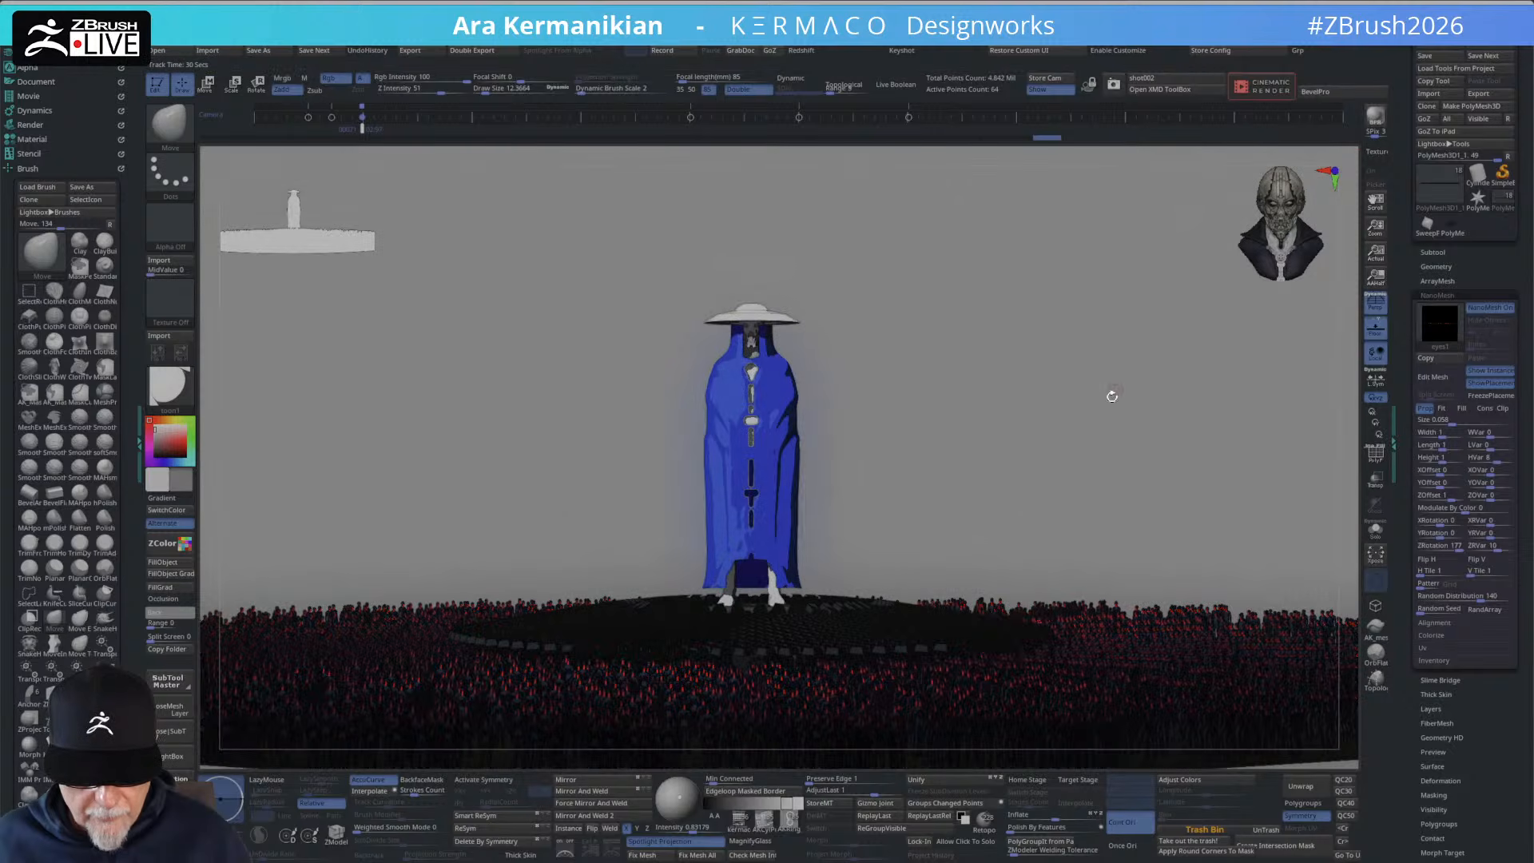
# Frame the hatted figure close up from crowd level, with silhouettes along the base of the shot, and make a BPR render.
pyautogui.moveTo(1092, 437)
pyautogui.mouseDown()
pyautogui.moveTo(1093, 422)
pyautogui.moveTo(1104, 491)
pyautogui.moveTo(1080, 444)
pyautogui.mouseUp()
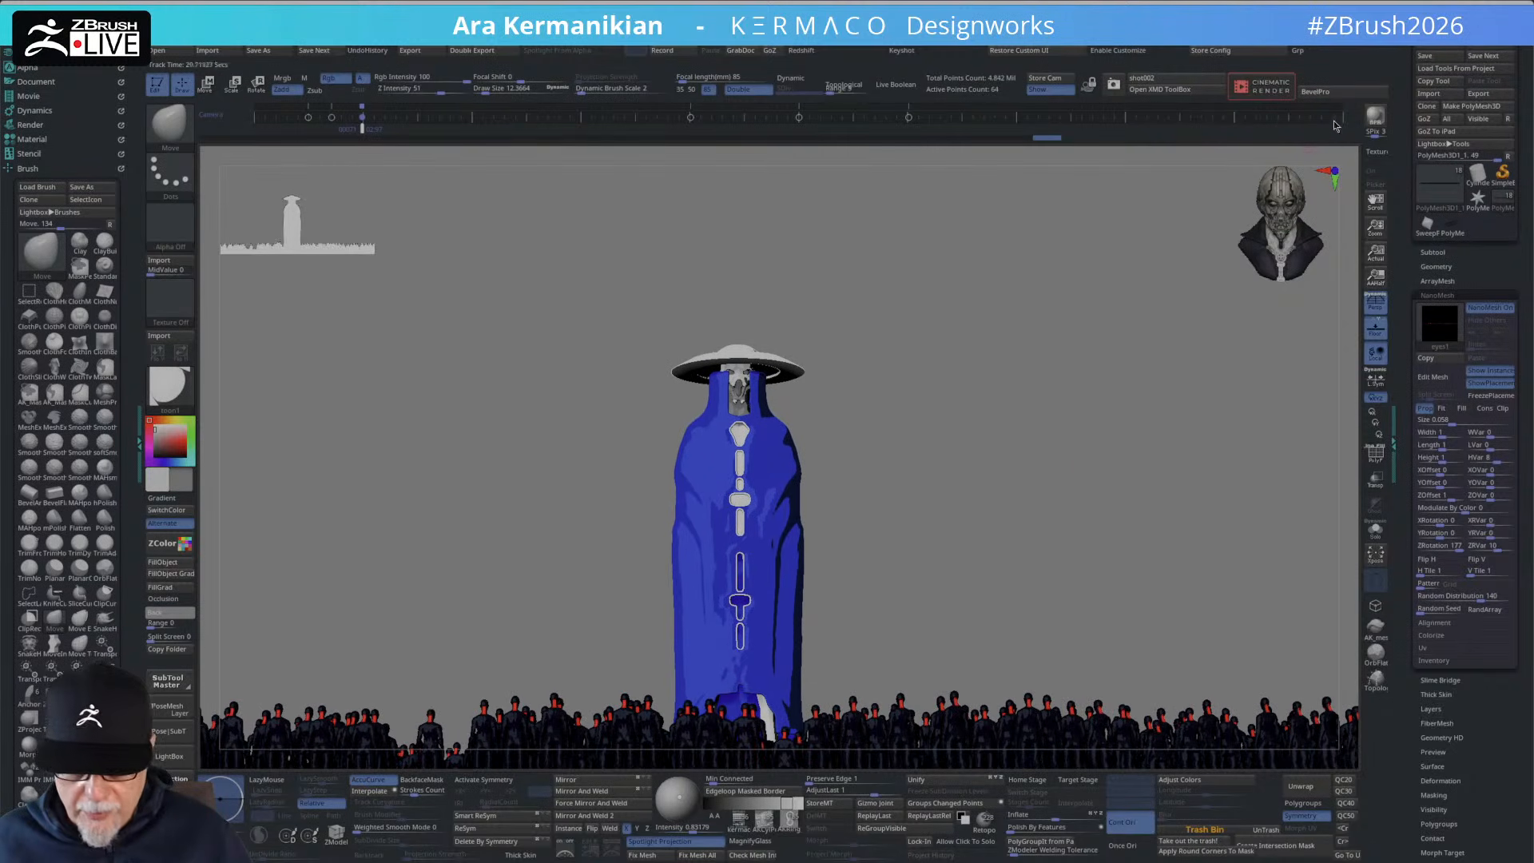
pyautogui.hotkey('shift', 'r')
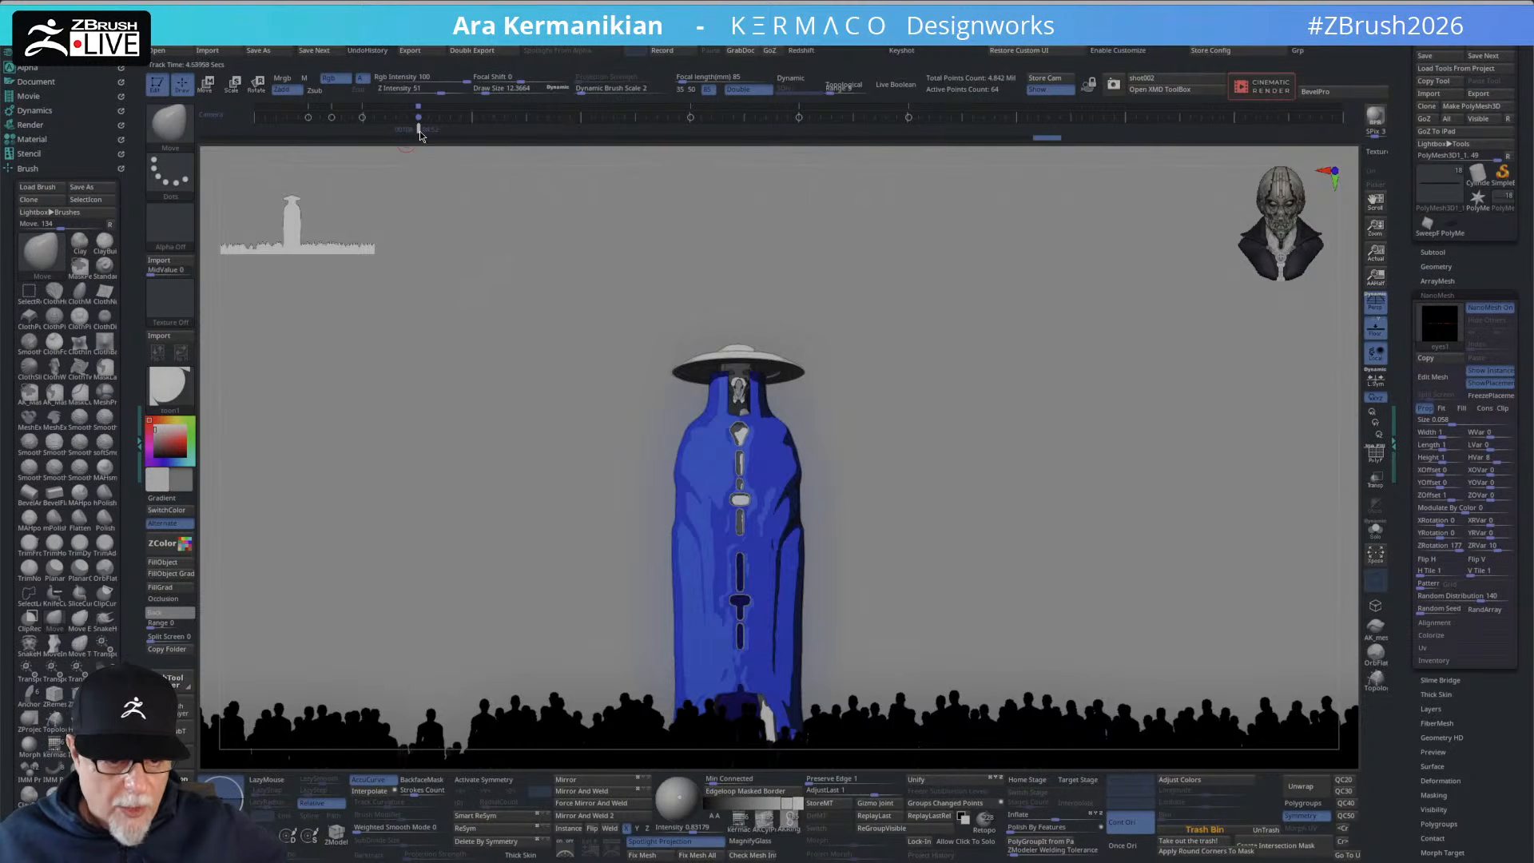
# Store a camera keyframe further along the timeline for the wider stage view, and make BPR renders before and after slightly raising the camera.
pyautogui.moveTo(420, 131); pyautogui.dragTo(565, 152)
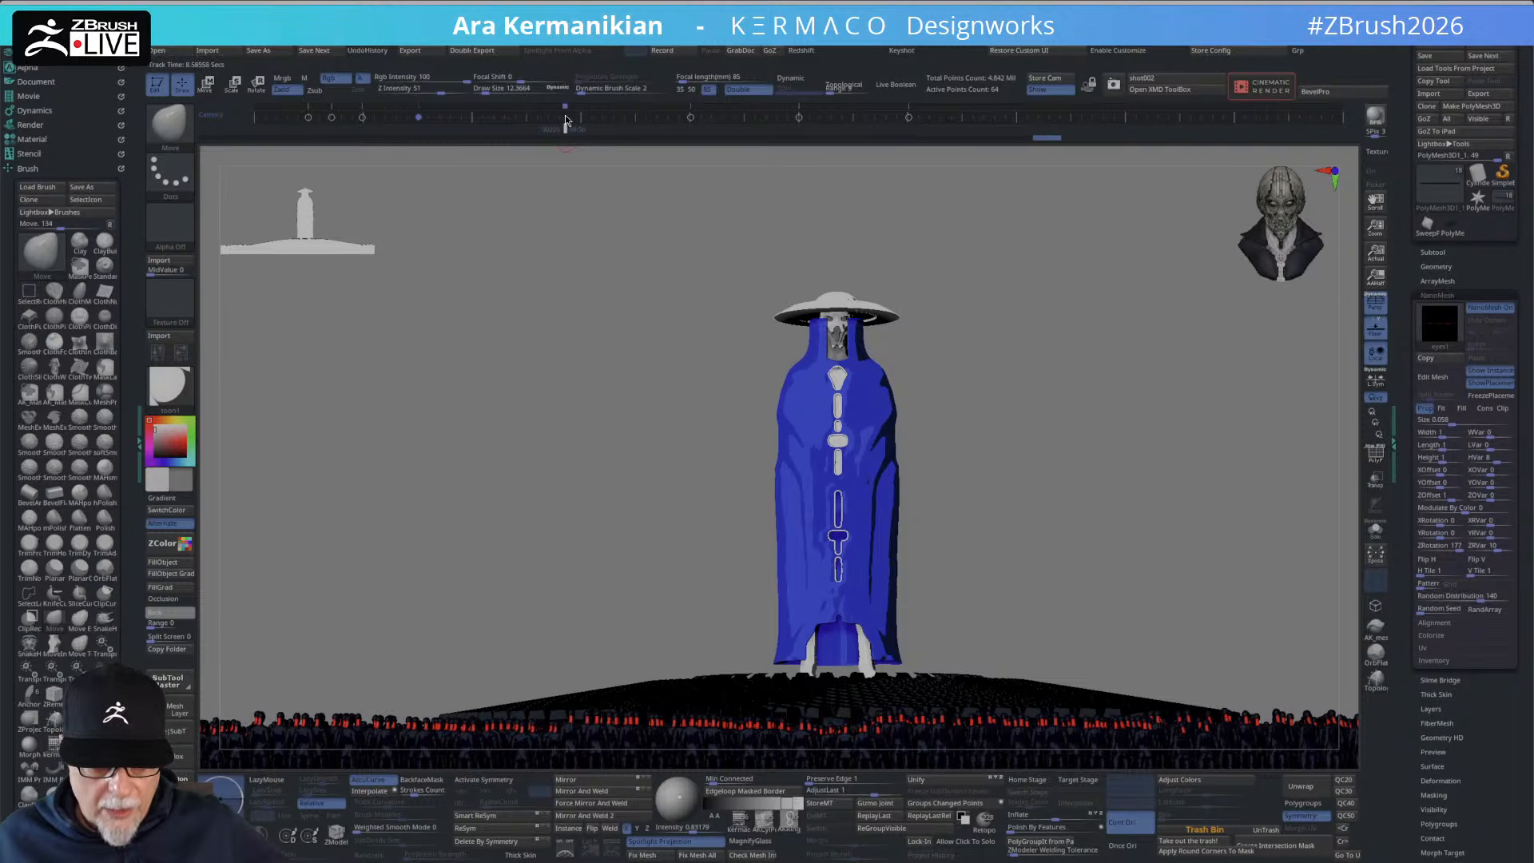
pyautogui.moveTo(565, 130)
pyautogui.mouseDown()
pyautogui.moveTo(475, 142)
pyautogui.moveTo(566, 140)
pyautogui.mouseUp()
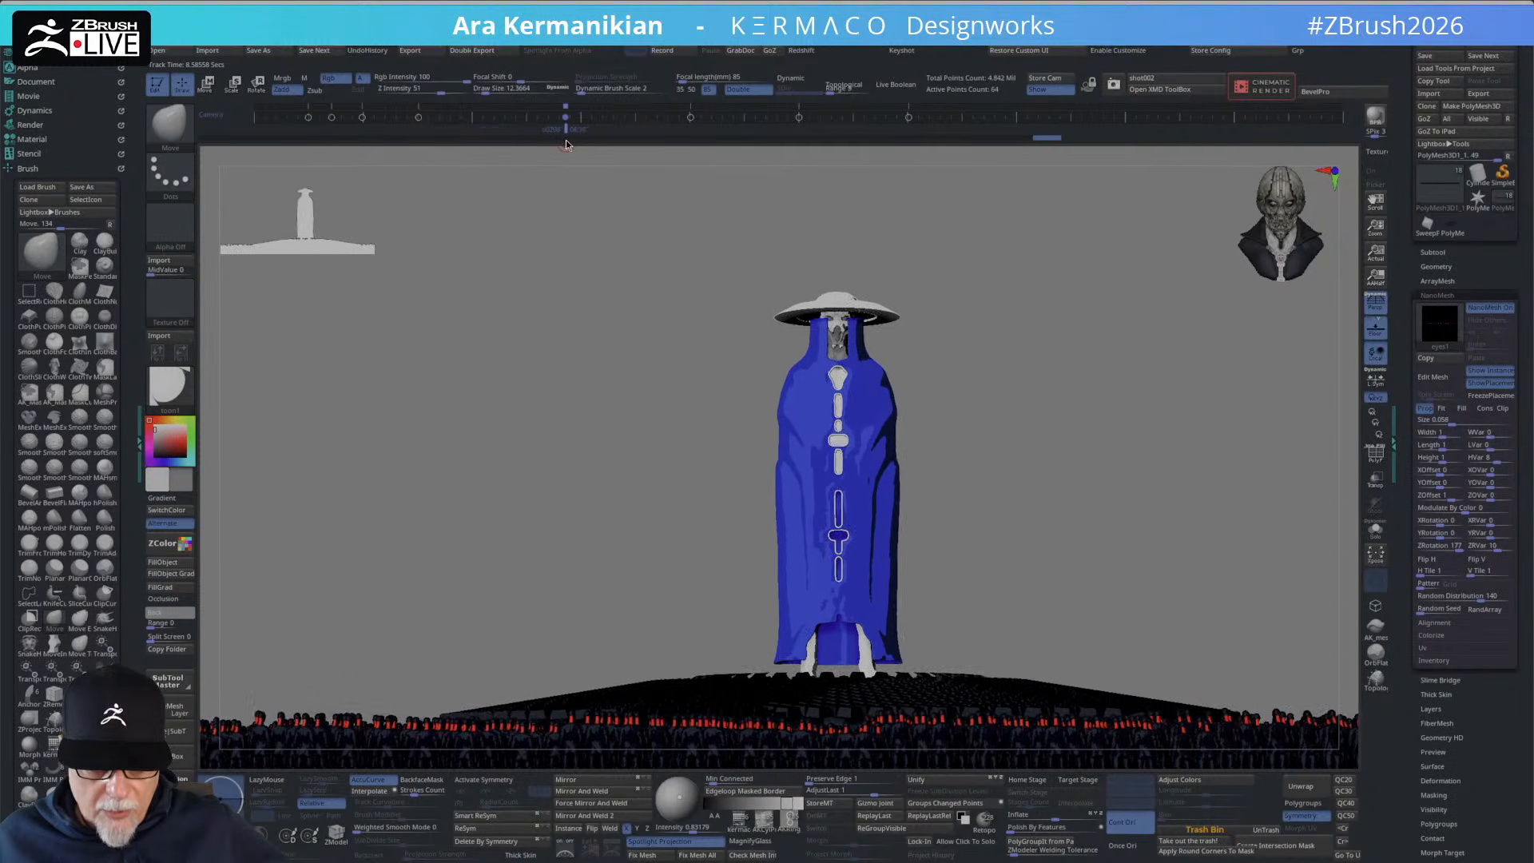
pyautogui.click(1374, 120)
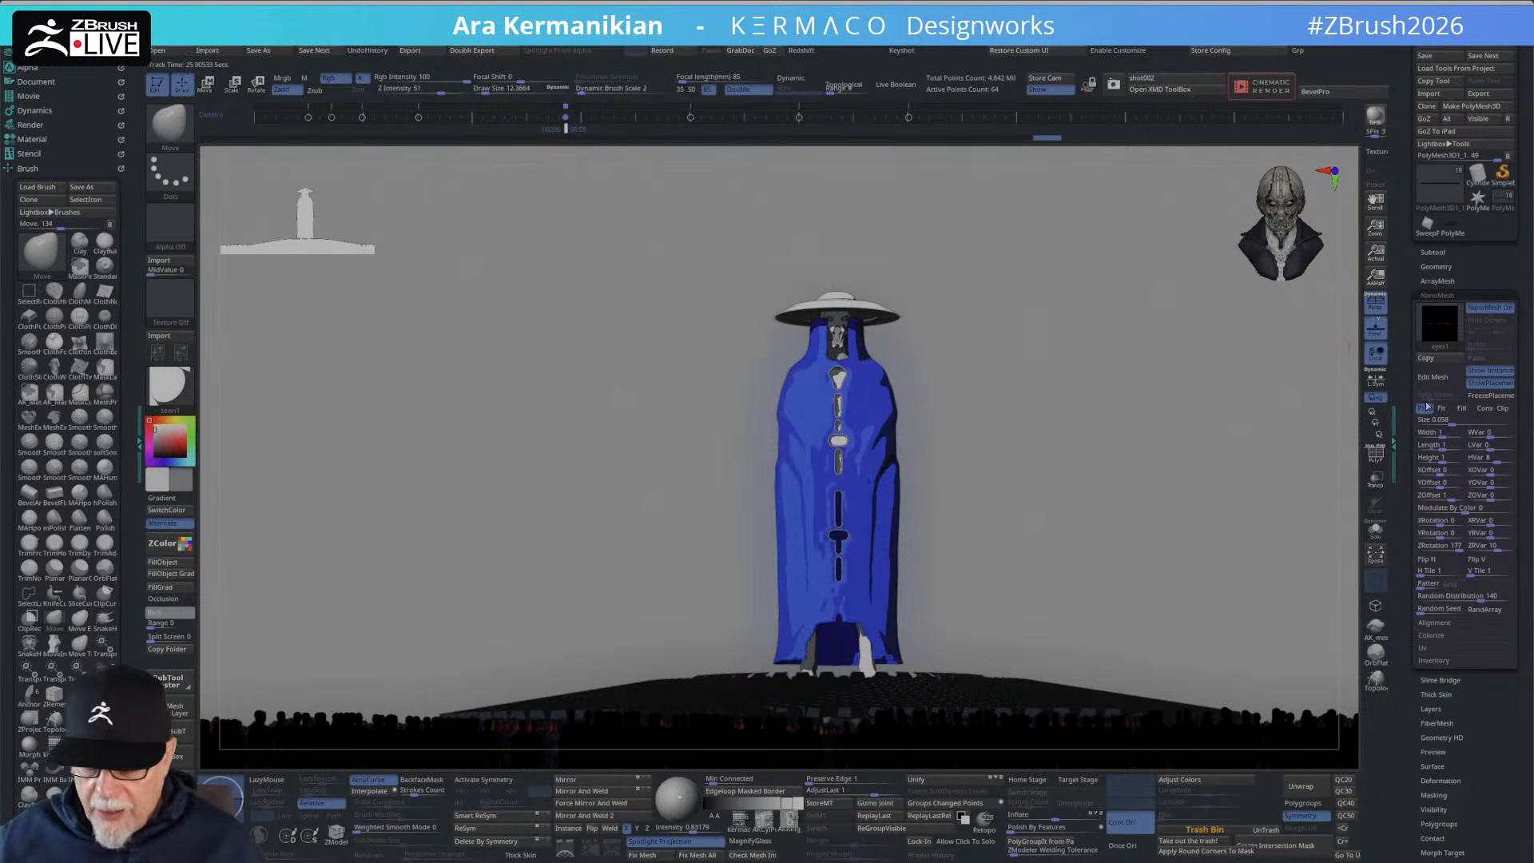
pyautogui.moveTo(1353, 497)
pyautogui.keyDown('alt'); pyautogui.mouseDown()
pyautogui.moveTo(1339, 452)
pyautogui.moveTo(1363, 453)
pyautogui.mouseUp(); pyautogui.keyUp('alt')
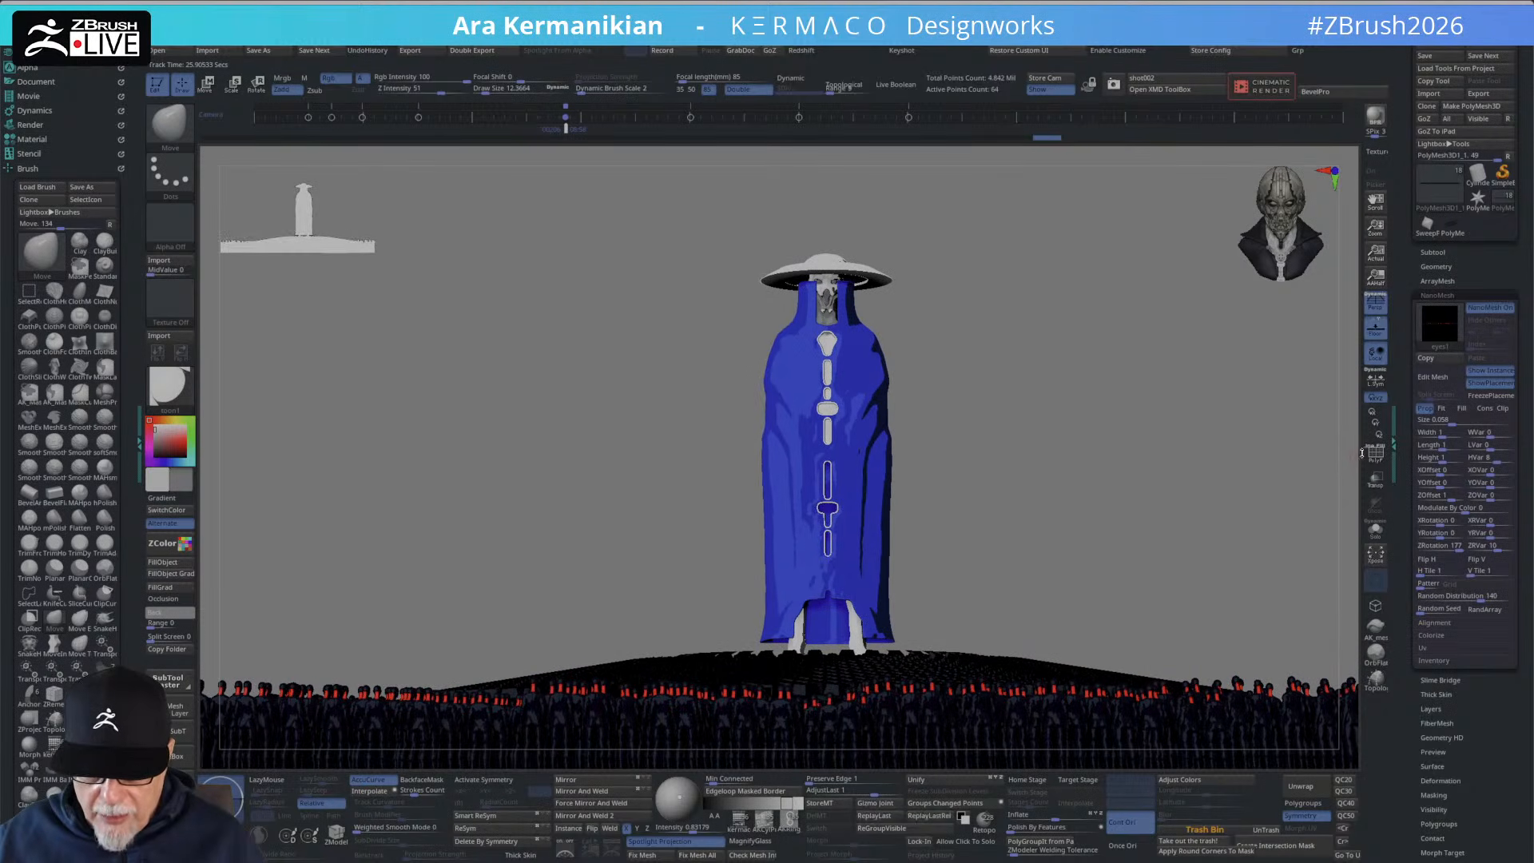
pyautogui.click(1377, 114)
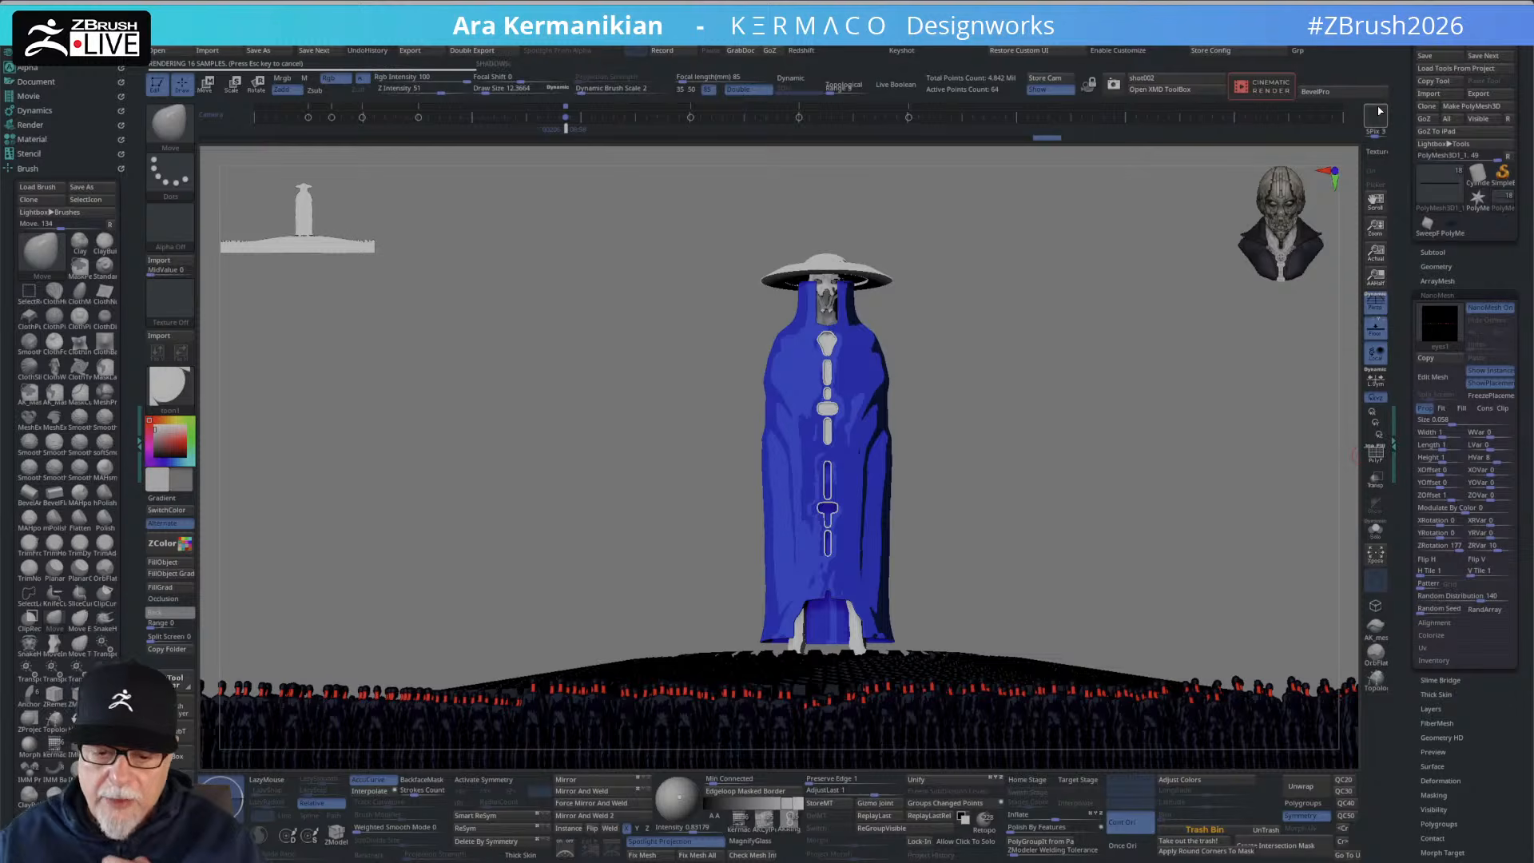